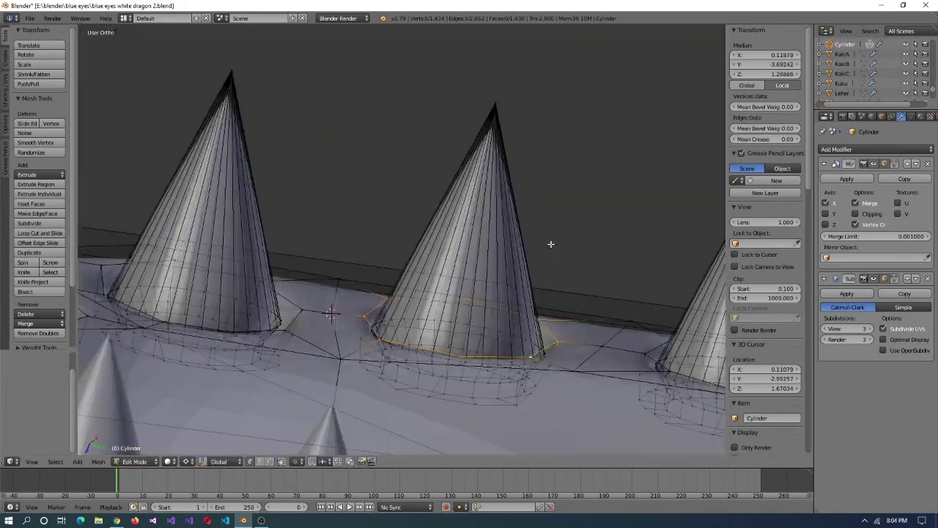
- Flatten the selected pair of vertices at the middle tooth's base by scaling them to 0 along Z
{"action": "key", "text": "s"}
{"action": "key", "text": "z"}
{"action": "key", "text": "0"}
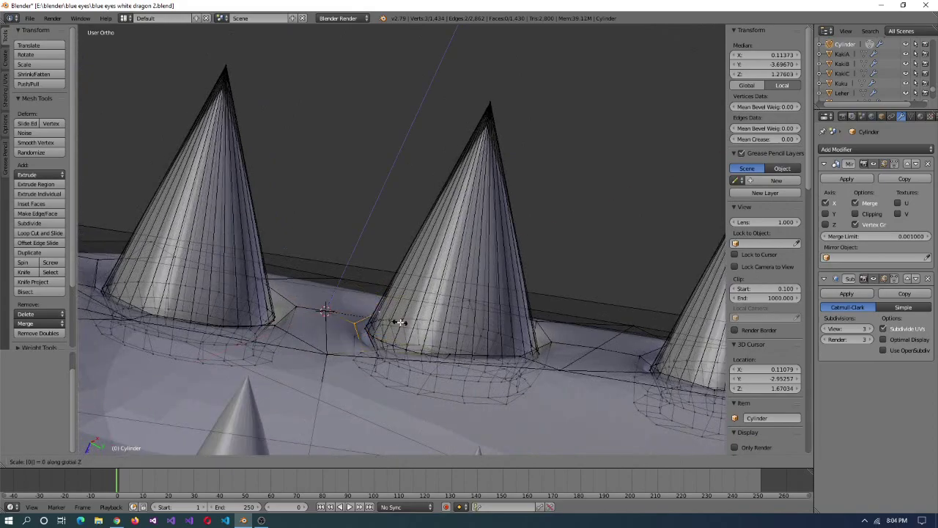
{"action": "left_click", "coordinate": [405, 349]}
{"action": "mouse_move", "coordinate": [405, 350]}
{"action": "middle_mouse_down"}
{"action": "mouse_move", "coordinate": [518, 399]}
{"action": "mouse_move", "coordinate": [474, 289]}
{"action": "mouse_move", "coordinate": [400, 334]}
{"action": "middle_mouse_up"}
- Level the neighbouring gum vertices between the two teeth by scaling them to 0 along Z
{"action": "left_click", "coordinate": [347, 315]}
{"action": "middle_click_drag", "start_coordinate": [347, 315], "coordinate": [359, 388]}
{"action": "key", "text": "s"}
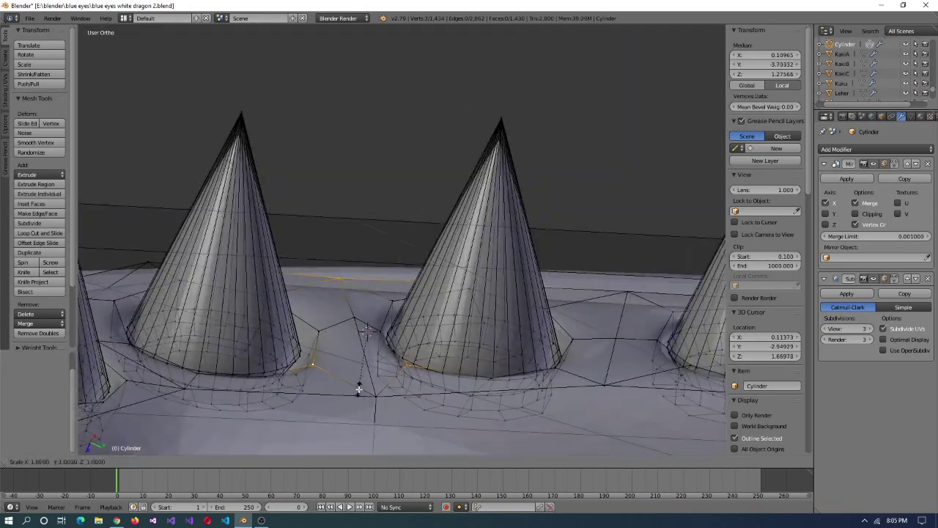
{"action": "key", "text": "s"}
{"action": "key", "text": "z"}
{"action": "key", "text": "0"}
{"action": "key", "text": "Return"}
- Select the upper jaw's tooth row together with its adjoining inner gum faces
{"action": "middle_click_drag", "start_coordinate": [375, 346], "coordinate": [603, 308]}
{"action": "scroll", "coordinate": [472, 184], "scroll_direction": "down", "scroll_amount": 5}
{"action": "key", "text": "Tab"}
{"action": "scroll", "coordinate": [627, 309], "scroll_direction": "up", "scroll_amount": 5}
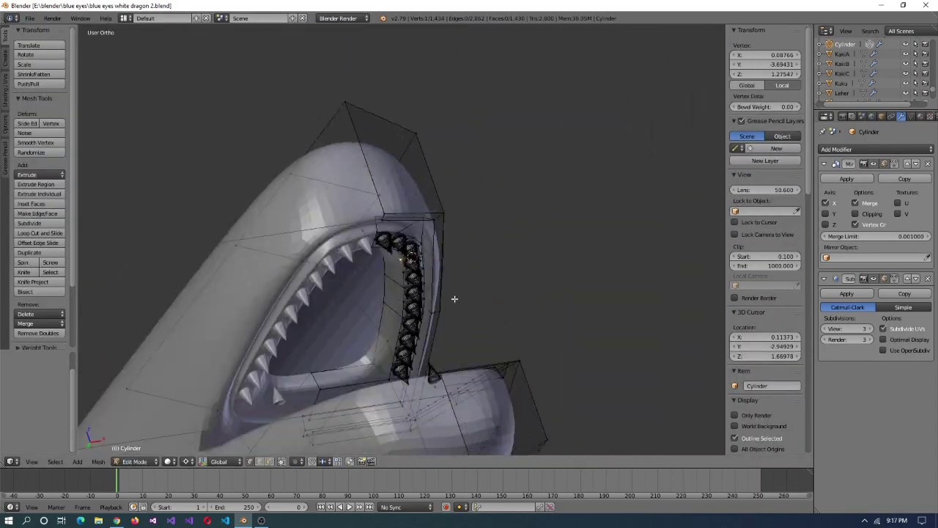
{"action": "middle_click_drag", "start_coordinate": [454, 299], "coordinate": [411, 300]}
{"action": "scroll", "coordinate": [410, 300], "scroll_direction": "up", "scroll_amount": 3}
{"action": "middle_click_drag", "start_coordinate": [402, 366], "coordinate": [345, 352]}
{"action": "scroll", "coordinate": [390, 266], "scroll_direction": "up", "scroll_amount": 2}
{"action": "left_click", "coordinate": [402, 159]}
{"action": "key", "text": "Escape"}
{"action": "scroll", "coordinate": [402, 159], "scroll_direction": "down", "scroll_amount": 3}
{"action": "middle_click_drag", "start_coordinate": [403, 159], "coordinate": [439, 133]}
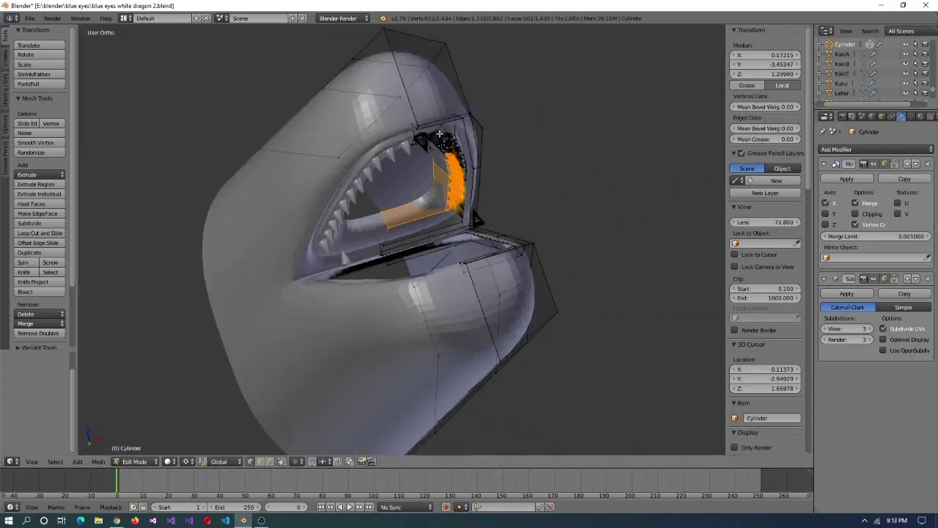
{"action": "left_click", "coordinate": [424, 180]}
{"action": "key", "text": "Escape"}
- Duplicate the selected upper tooth row with its gum and pull the copy away from the head
{"action": "scroll", "coordinate": [426, 182], "scroll_direction": "up", "scroll_amount": 3}
{"action": "middle_click_drag", "start_coordinate": [425, 183], "coordinate": [514, 176]}
{"action": "scroll", "coordinate": [486, 212], "scroll_direction": "up", "scroll_amount": 3}
{"action": "middle_click_drag", "start_coordinate": [486, 212], "coordinate": [171, 246]}
{"action": "middle_click_drag", "start_coordinate": [483, 150], "coordinate": [506, 242]}
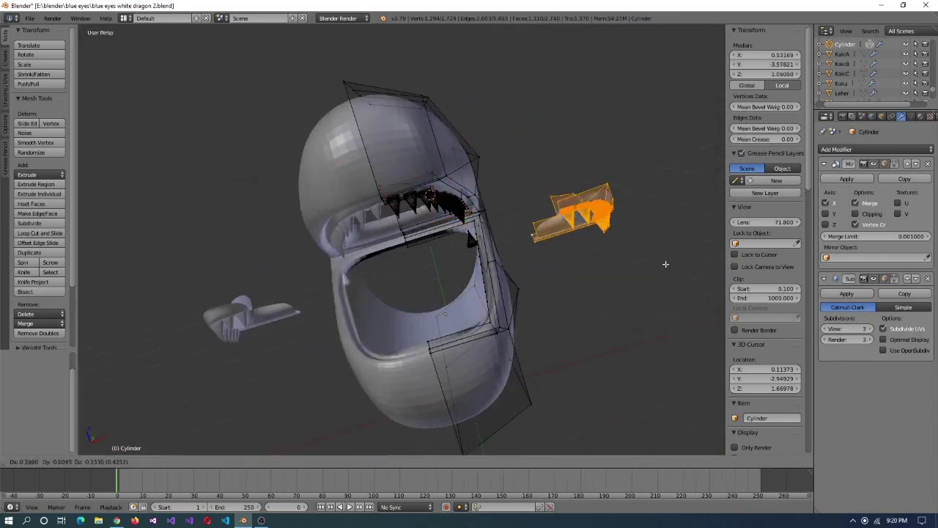
- Place the duplicated tooth row on the lower jaw with teeth pointing up, shifting it by 0.170 along Y and -0.010 along Z
{"action": "left_click", "coordinate": [198, 440]}
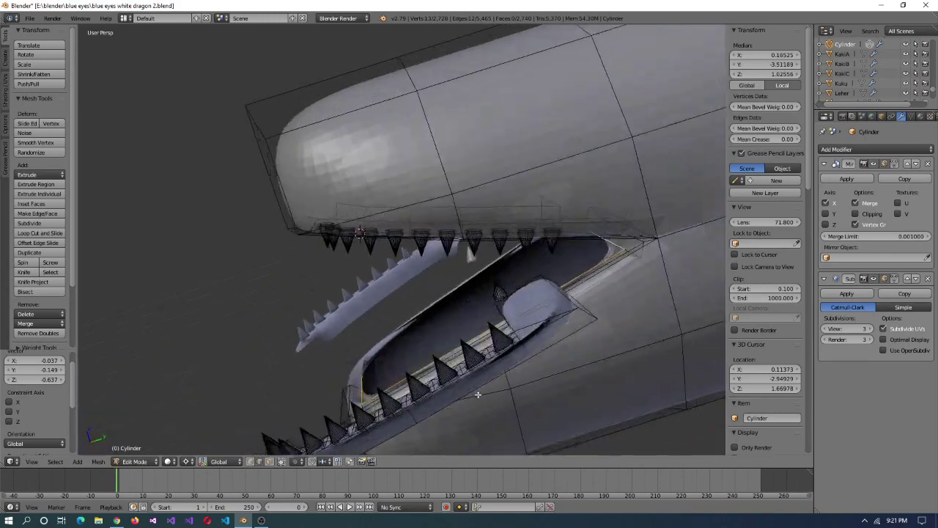
{"action": "middle_click_drag", "start_coordinate": [477, 391], "coordinate": [502, 393]}
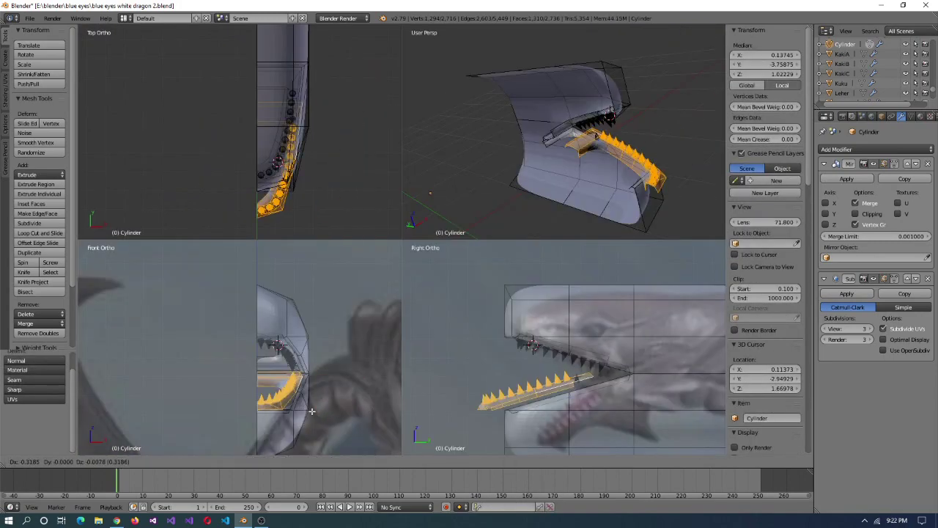
{"action": "left_click", "coordinate": [668, 431]}
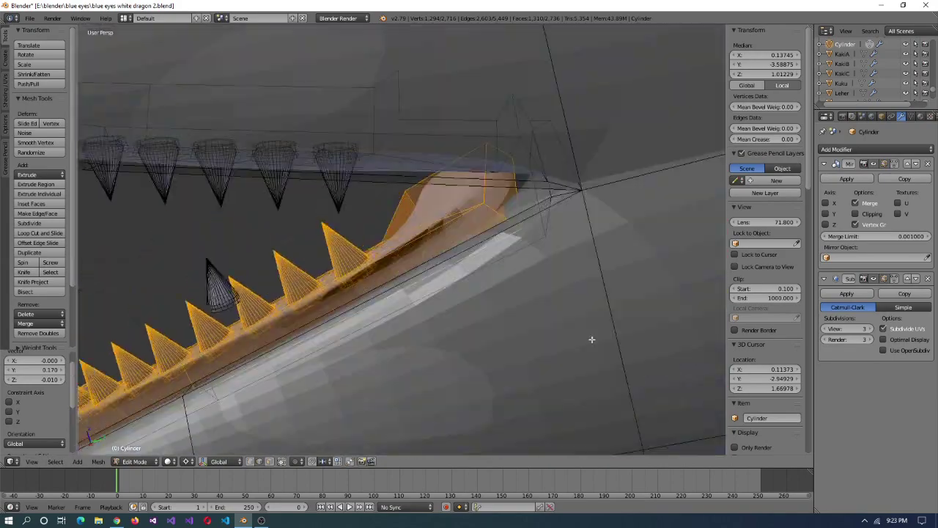
- Fine-tune the lower tooth row's position so its rear gum corner coincides with the jaw's mouth-corner vertex in all orthographic views
{"action": "key", "text": "g"}
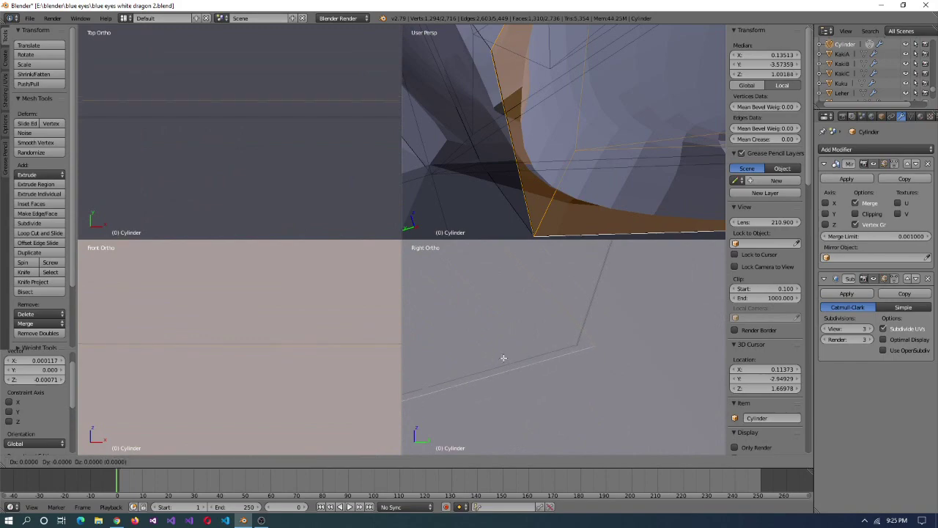
{"action": "left_click", "coordinate": [649, 348]}
{"action": "middle_click_drag", "start_coordinate": [666, 173], "coordinate": [601, 379]}
{"action": "key", "text": "ctrl+alt+q"}
{"action": "key", "text": "ctrl+alt+q"}
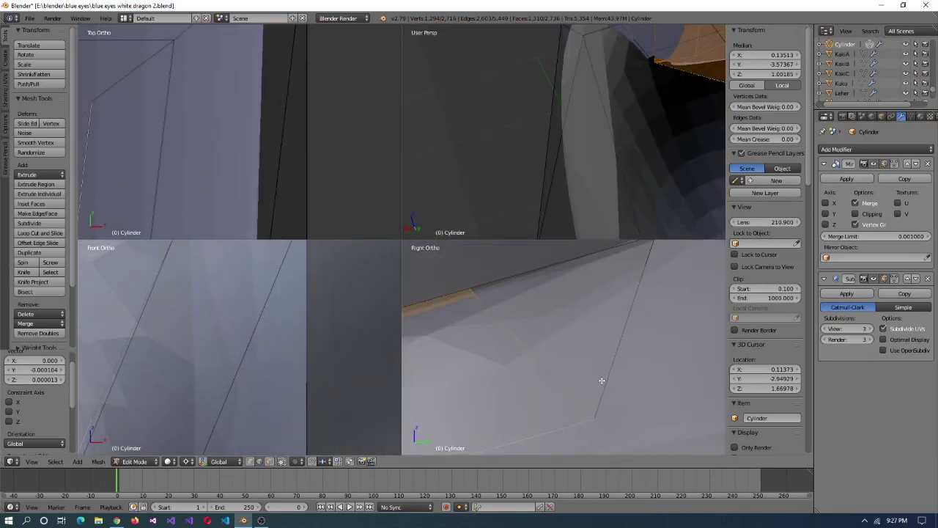
{"action": "scroll", "coordinate": [304, 132], "scroll_direction": "down", "scroll_amount": 5}
{"action": "scroll", "coordinate": [270, 166], "scroll_direction": "up", "scroll_amount": 6}
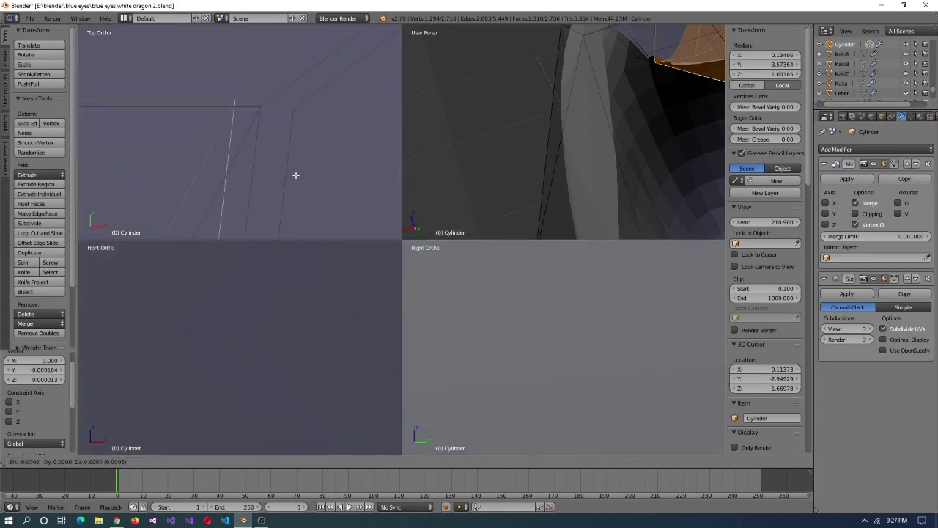
{"action": "middle_click_drag", "start_coordinate": [297, 311], "coordinate": [214, 373], "text": "shift"}
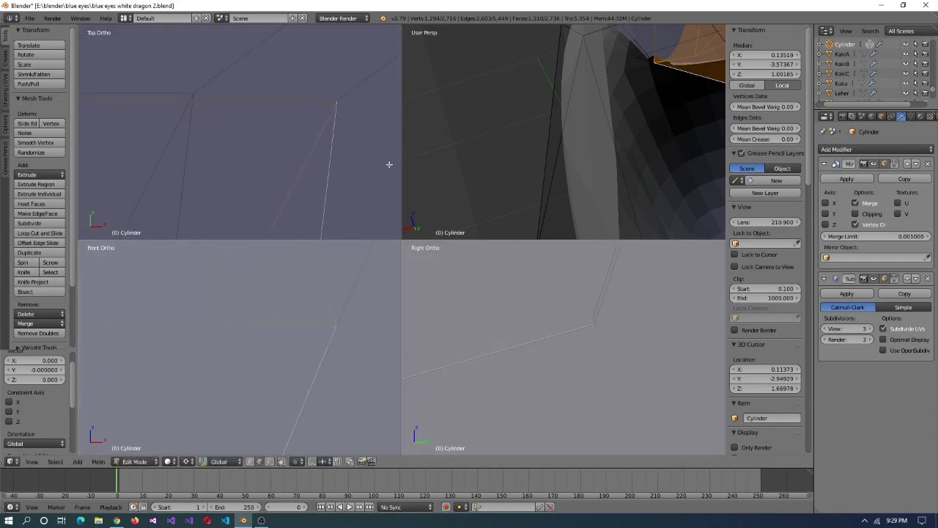
- Merge the doubled vertices where the duplicated lower tooth row meets the jaw, and clear the selection
{"action": "scroll", "coordinate": [624, 96], "scroll_direction": "up", "scroll_amount": 3}
{"action": "key", "text": "ctrl+alt+q"}
{"action": "middle_click_drag", "start_coordinate": [398, 241], "coordinate": [367, 253]}
{"action": "key", "text": "a"}
{"action": "scroll", "coordinate": [455, 266], "scroll_direction": "down", "scroll_amount": 4}
{"action": "key", "text": "a"}
{"action": "middle_click_drag", "start_coordinate": [295, 107], "coordinate": [503, 171]}
- Move the vertices at the lower jaw's front outer corner so the gum and jaw edges line up in the top view
{"action": "right_click", "coordinate": [614, 168]}
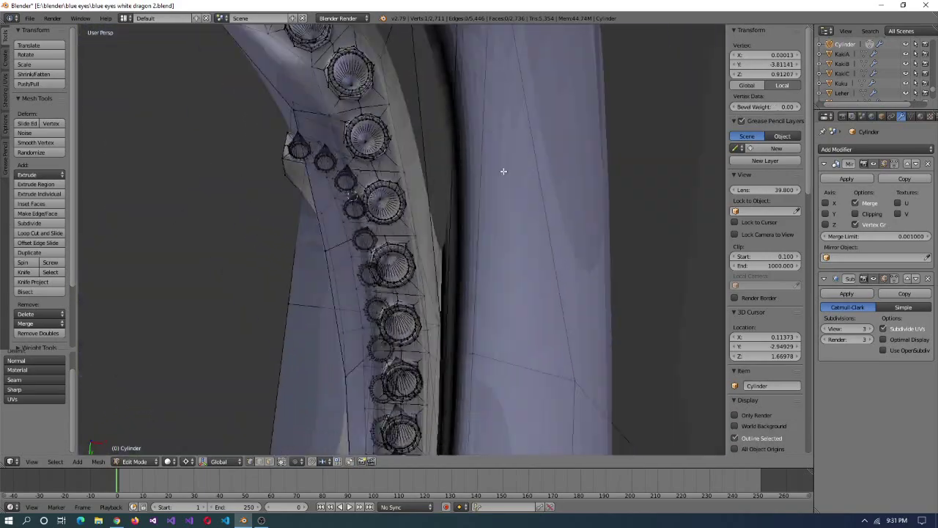
{"action": "middle_click_drag", "start_coordinate": [442, 252], "coordinate": [543, 303]}
{"action": "middle_click_drag", "start_coordinate": [525, 256], "coordinate": [471, 228]}
{"action": "key", "text": "ctrl+alt+q"}
{"action": "key", "text": "ctrl+KP_Add"}
{"action": "key", "text": "g"}
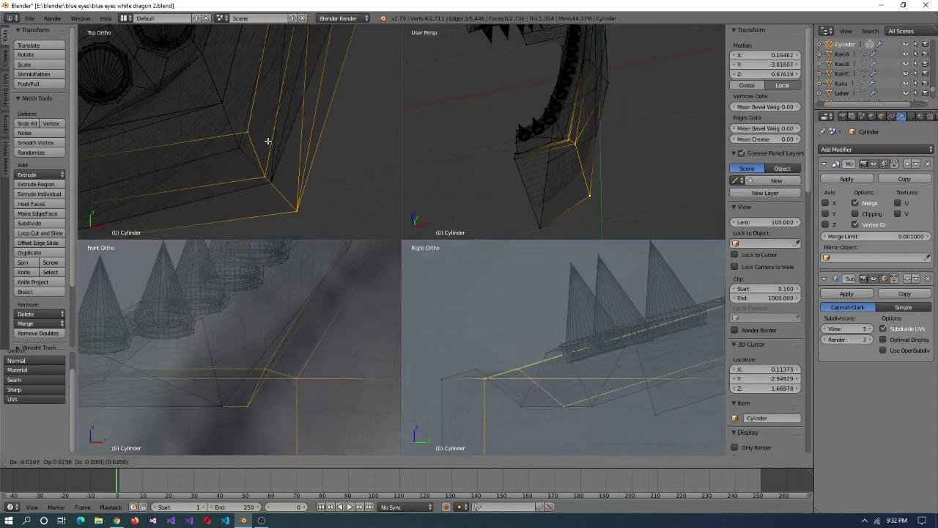
{"action": "scroll", "coordinate": [231, 117], "scroll_direction": "up", "scroll_amount": 3}
{"action": "key", "text": "g"}
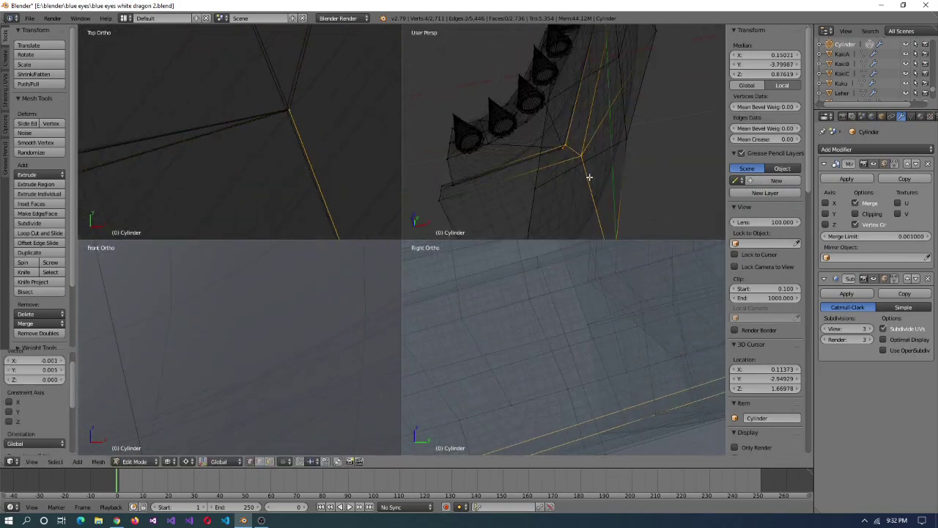
- Remove doubles across the whole mesh, then clear the selection and select a front gum vertex
{"action": "key", "text": "a"}
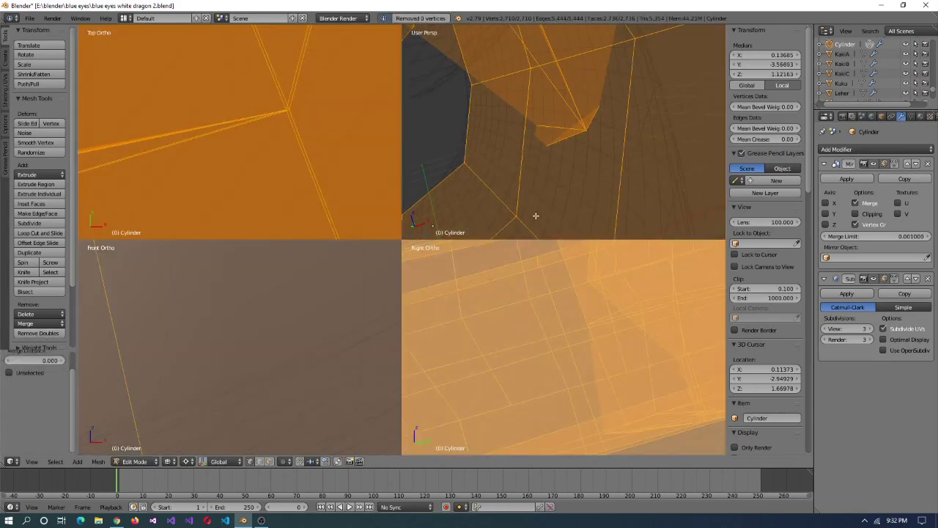
{"action": "key", "text": "a"}
{"action": "right_click", "coordinate": [582, 129]}
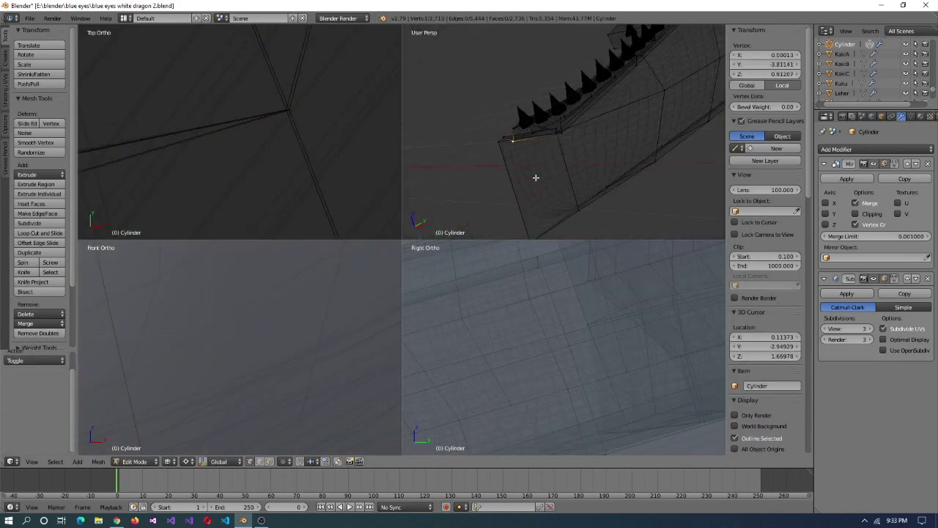
{"action": "key", "text": "ctrl+alt+q"}
- Delete the faces of the stray tooth standing beside the lower tooth row
{"action": "key", "text": "KP_Decimal"}
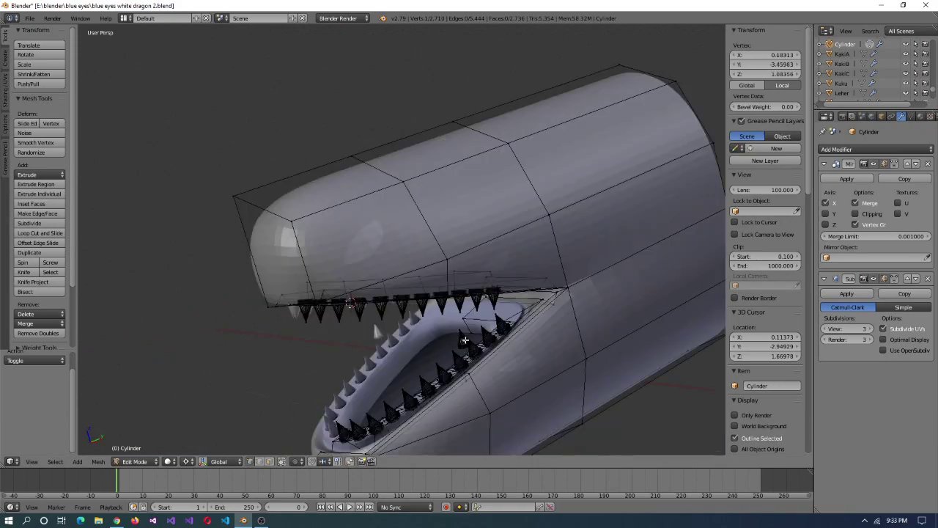
{"action": "key", "text": "3"}
{"action": "scroll", "coordinate": [460, 335], "scroll_direction": "down", "scroll_amount": 5}
{"action": "middle_click_drag", "start_coordinate": [461, 335], "coordinate": [475, 297]}
{"action": "middle_click_drag", "start_coordinate": [483, 341], "coordinate": [515, 226]}
- Check the vertices at the lower jaw's front corner and save the file as blue eyes white dragon 3.blend
{"action": "key", "text": "ctrl+alt+q"}
{"action": "right_click", "coordinate": [594, 197]}
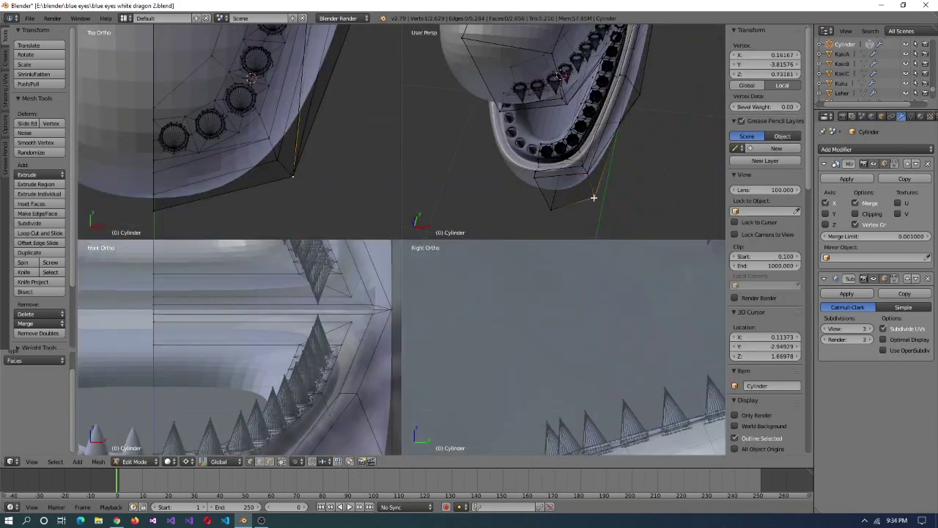
{"action": "middle_click_drag", "start_coordinate": [594, 197], "coordinate": [588, 179]}
{"action": "right_click", "coordinate": [588, 179]}
{"action": "right_click", "coordinate": [580, 160]}
{"action": "scroll", "coordinate": [546, 332], "scroll_direction": "down", "scroll_amount": 3}
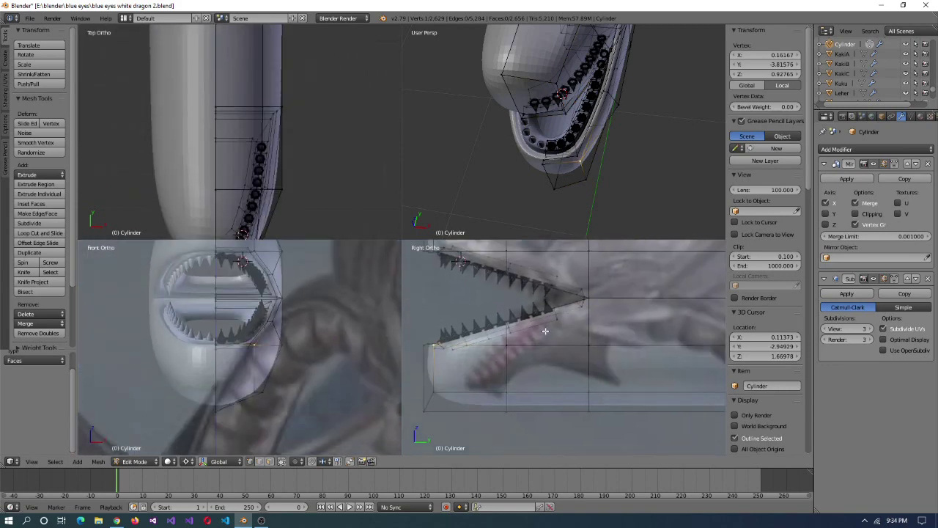
{"action": "key", "text": "ctrl+shift+s"}
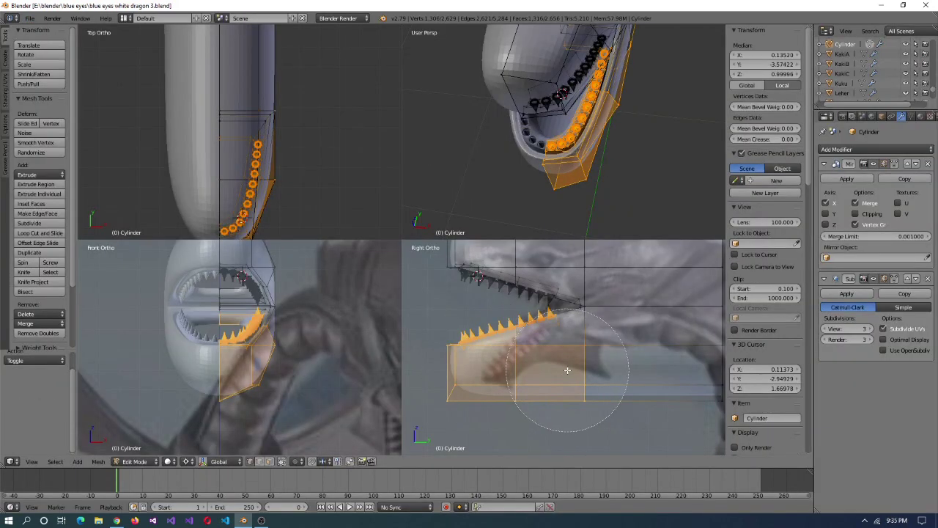
- Place the 3D cursor at the mouth's corner and scale the selected lower jaw with its teeth to 0.9 about it
{"action": "scroll", "coordinate": [567, 370], "scroll_direction": "up", "scroll_amount": 3}
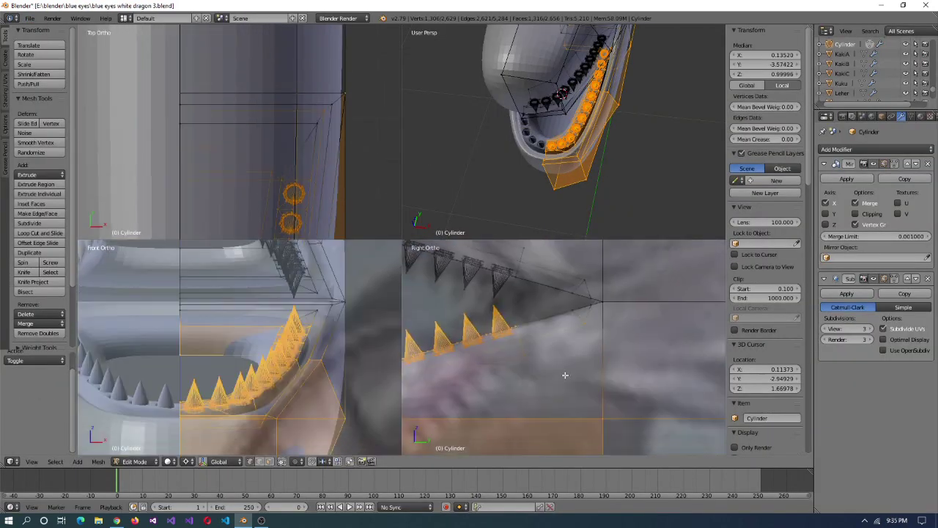
{"action": "middle_click_drag", "start_coordinate": [594, 154], "coordinate": [558, 125]}
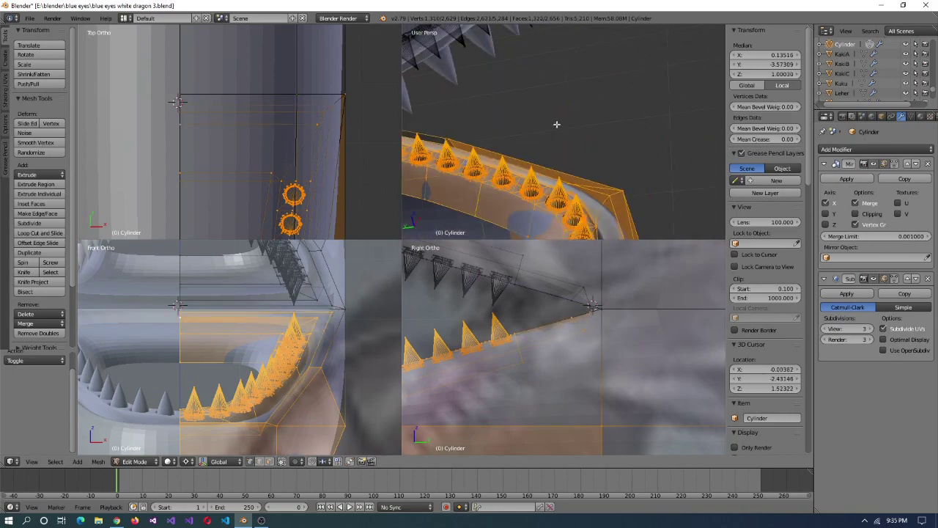
{"action": "key", "text": "ctrl+alt+q"}
{"action": "middle_click_drag", "start_coordinate": [463, 119], "coordinate": [557, 367]}
{"action": "left_click", "coordinate": [449, 338]}
{"action": "key", "text": "s"}
{"action": "key", "text": "s"}
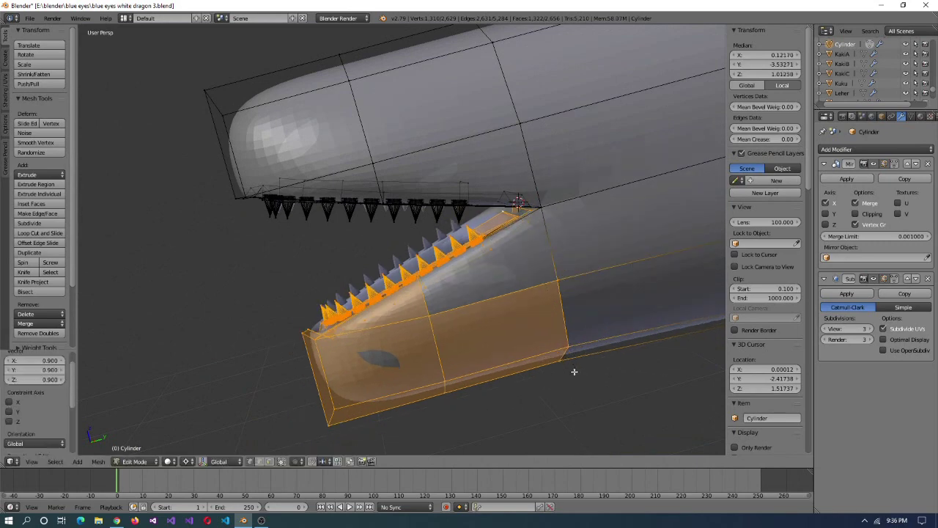
- Rotate the lower jaw with its teeth by -20° about the mouth's corner in the side view to open the mouth
{"action": "key", "text": "ctrl+alt+q"}
{"action": "middle_click_drag", "start_coordinate": [513, 176], "coordinate": [557, 184]}
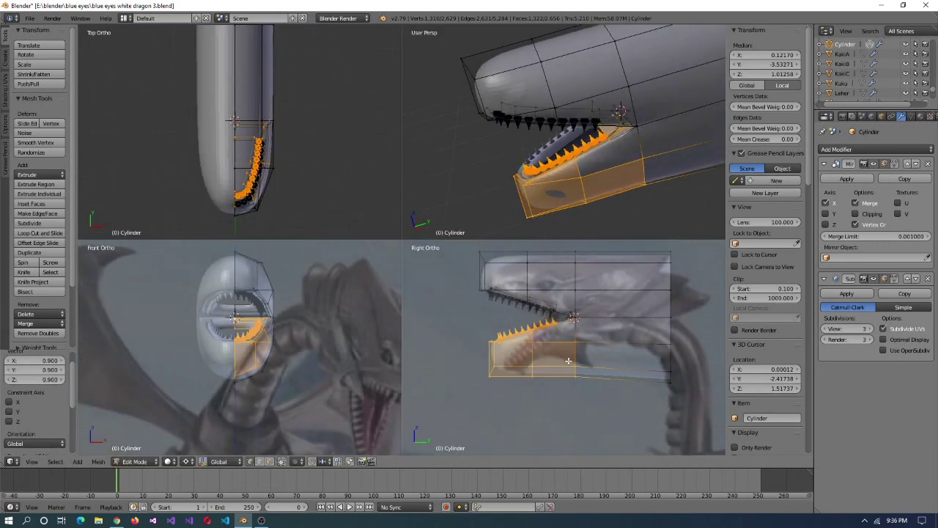
{"action": "scroll", "coordinate": [543, 370], "scroll_direction": "up", "scroll_amount": 3}
{"action": "type", "text": "r"}
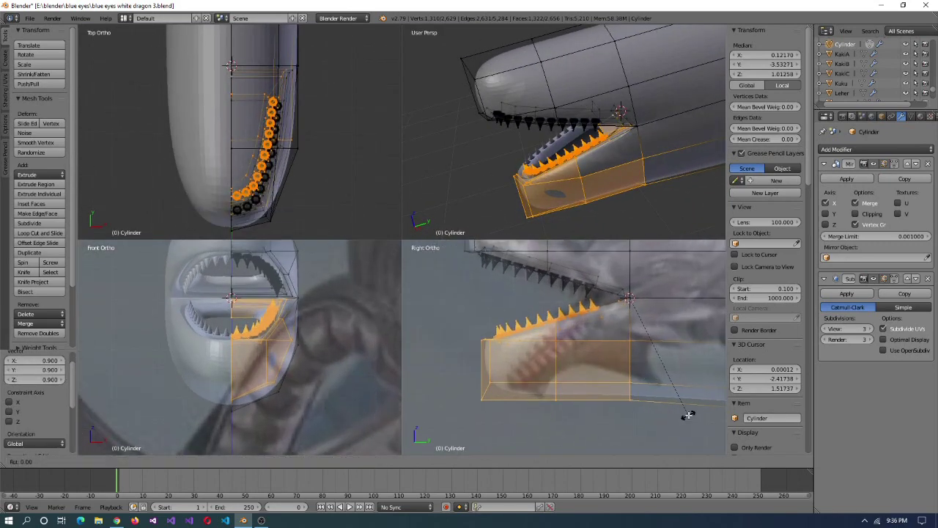
{"action": "type", "text": "-20"}
{"action": "key", "text": "Return"}
{"action": "scroll", "coordinate": [660, 403], "scroll_direction": "up", "scroll_amount": 2}
{"action": "scroll", "coordinate": [639, 181], "scroll_direction": "down", "scroll_amount": 3}
{"action": "scroll", "coordinate": [639, 181], "scroll_direction": "up", "scroll_amount": 3}
{"action": "key", "text": "ctrl+z"}
{"action": "key", "text": "ctrl+z"}
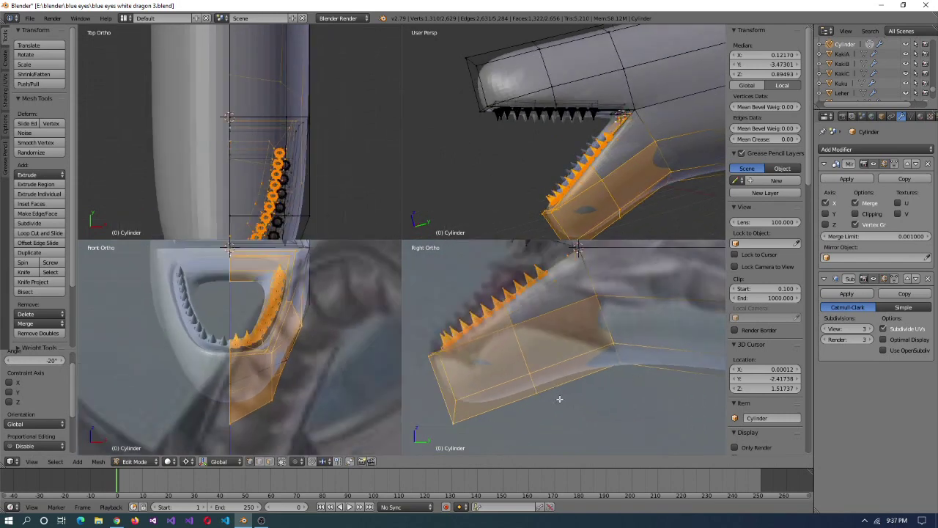
- Select the lower jaw's bottom front edge and save the file as blue eyes white dragon.blend
{"action": "key", "text": "a"}
{"action": "right_click", "coordinate": [434, 394]}
{"action": "left_click", "coordinate": [30, 18]}
{"action": "left_click", "coordinate": [44, 77]}
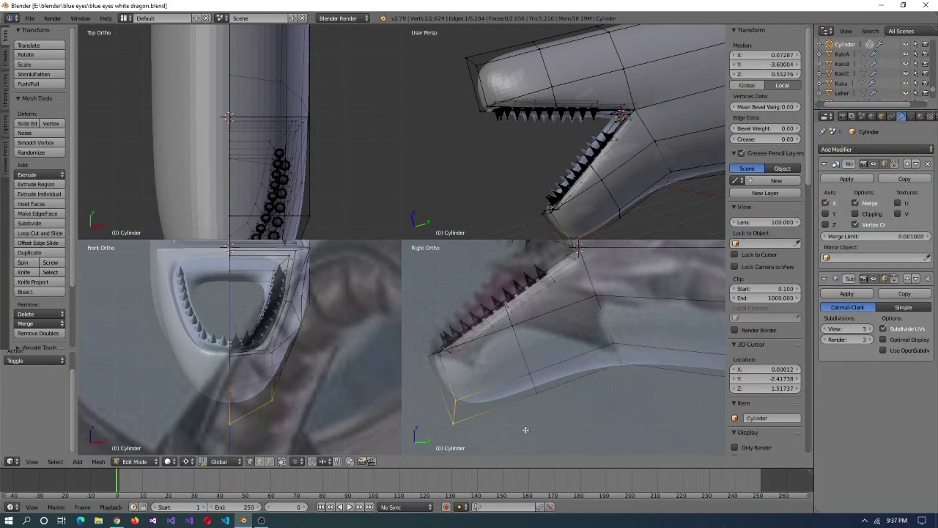
- Move the chin's bottom front edge up and back to taper the tip of the lower jaw
{"action": "left_click", "coordinate": [525, 392]}
{"action": "middle_click_drag", "start_coordinate": [557, 231], "coordinate": [547, 212]}
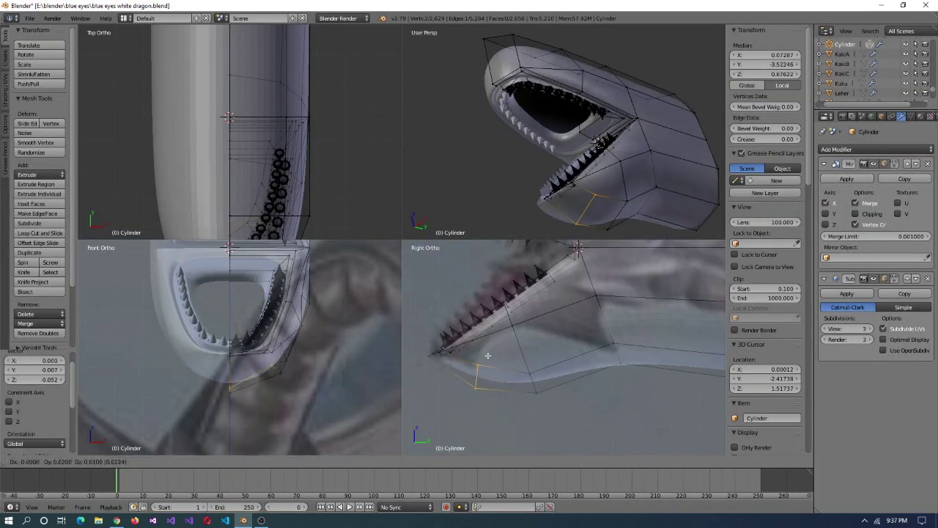
{"action": "key", "text": "a"}
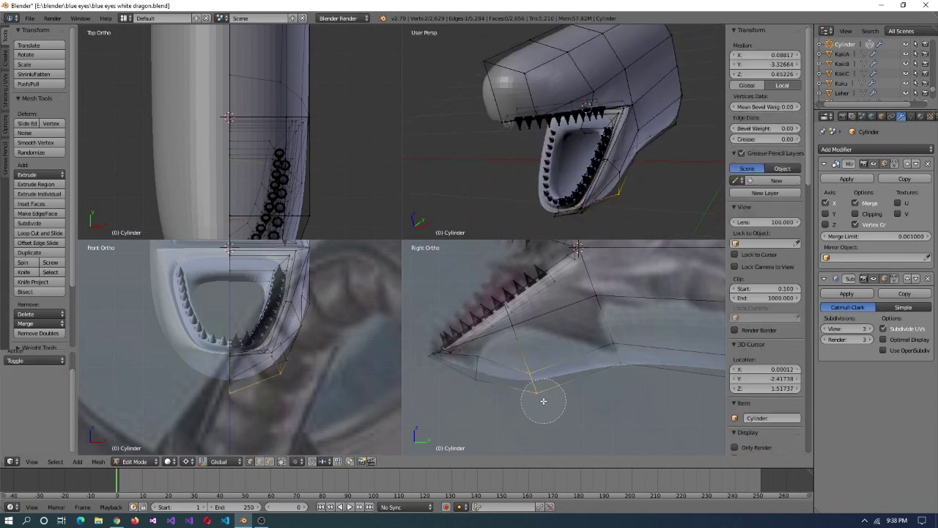
- Raise the next edge along the lower jaw's underside to thin the jaw behind the chin
{"action": "middle_click_drag", "start_coordinate": [623, 234], "coordinate": [540, 373]}
{"action": "key", "text": "g"}
{"action": "key", "text": "a"}
- Raise the chin's front vertices slightly and shift the underside edge behind them by 0.010 along Y and -0.010 along Z
{"action": "right_click", "coordinate": [485, 376]}
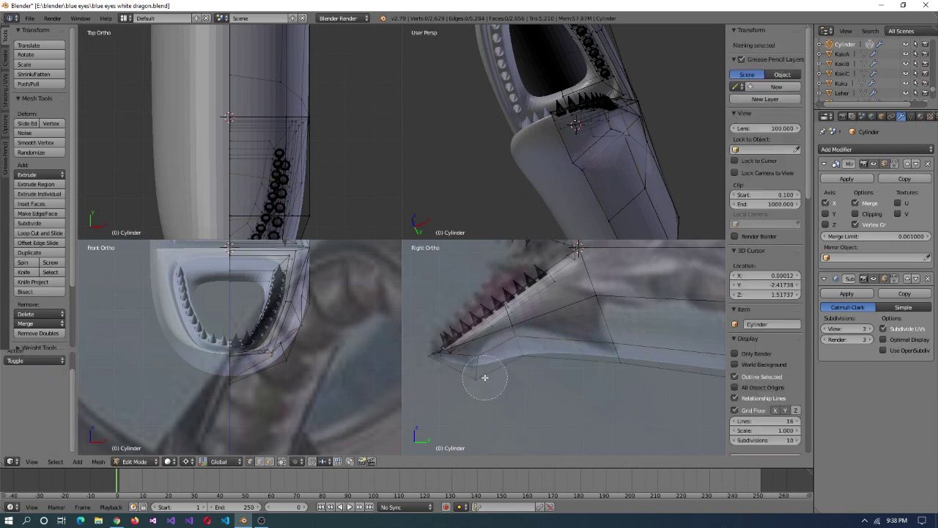
{"action": "key", "text": "e"}
{"action": "left_click", "coordinate": [542, 357]}
{"action": "middle_click_drag", "start_coordinate": [564, 176], "coordinate": [588, 375]}
{"action": "left_click", "coordinate": [588, 374]}
{"action": "middle_click_drag", "start_coordinate": [593, 220], "coordinate": [607, 161]}
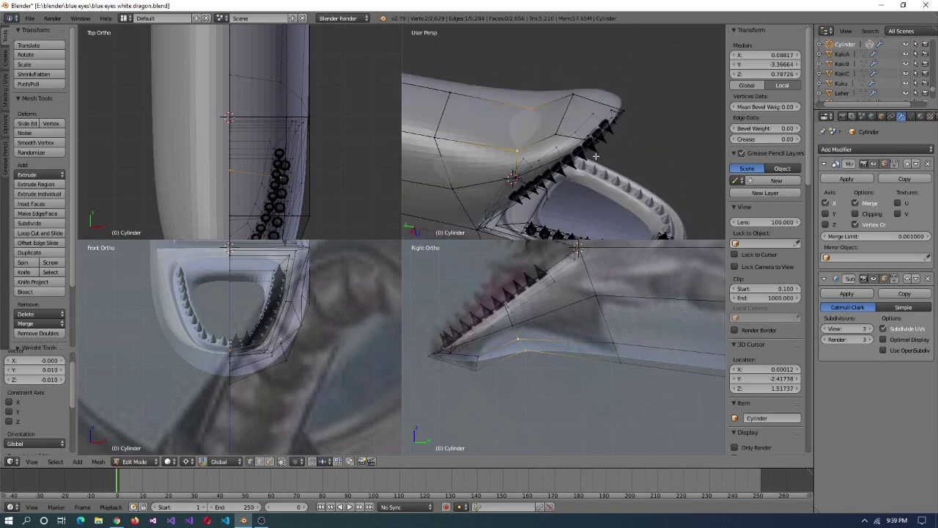
- Add a loop cut with 2 cuts lengthwise along the underside of the lower jaw
{"action": "key", "text": "ctrl+alt+q"}
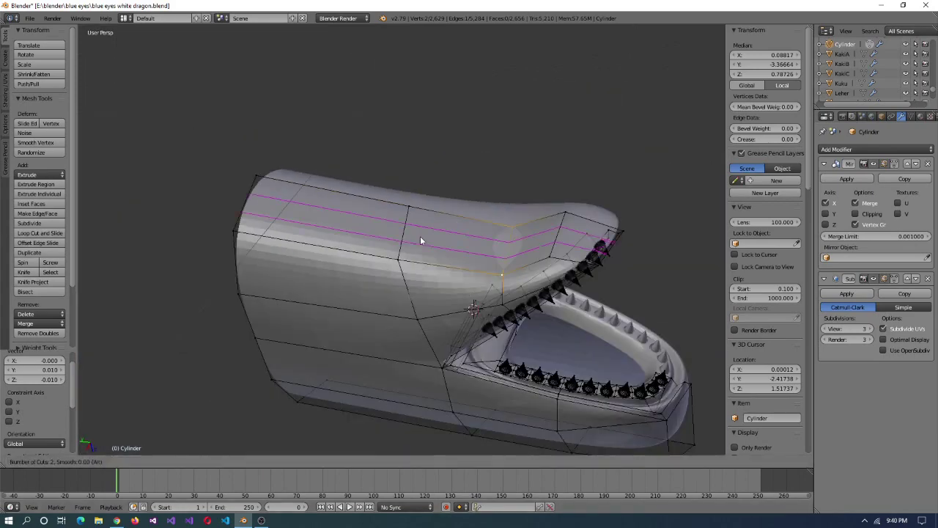
{"action": "scroll", "coordinate": [420, 237], "scroll_direction": "up", "scroll_amount": 1}
{"action": "left_click", "coordinate": [420, 237]}
- In quad view, reposition the new loop-cut vertices under the chin and behind it to round the jaw's underside
{"action": "key", "text": "ctrl+alt+q"}
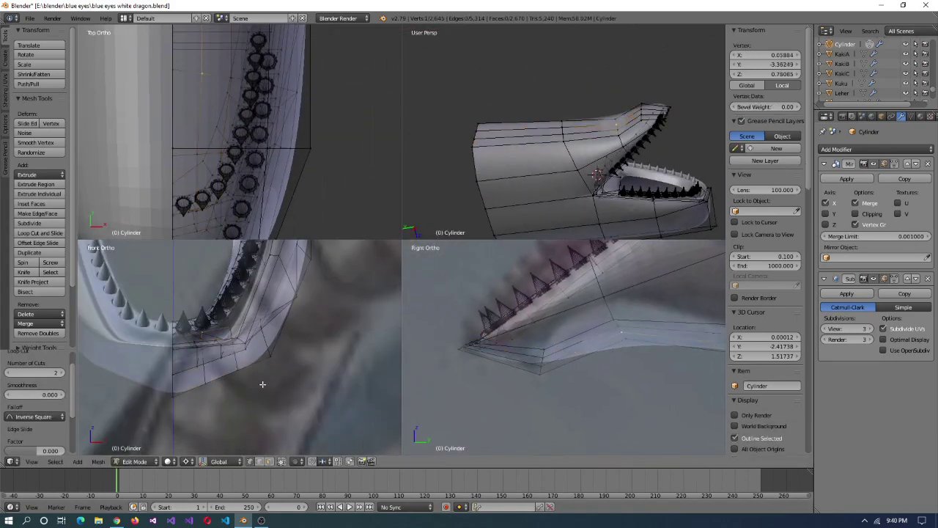
{"action": "key", "text": "KP_Decimal"}
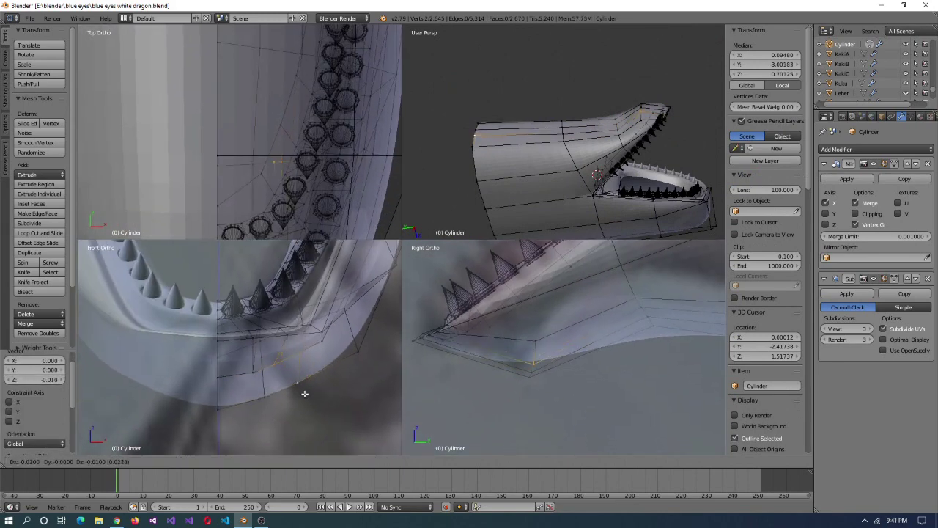
{"action": "key", "text": "KP_Decimal"}
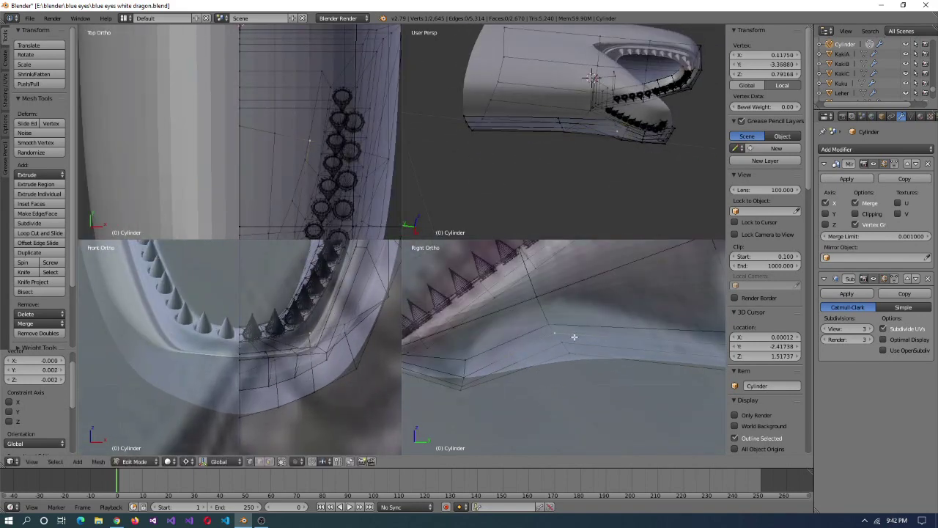
{"action": "middle_click_drag", "start_coordinate": [586, 147], "coordinate": [607, 138]}
{"action": "right_click", "coordinate": [612, 115], "text": "shift"}
{"action": "key", "text": "g"}
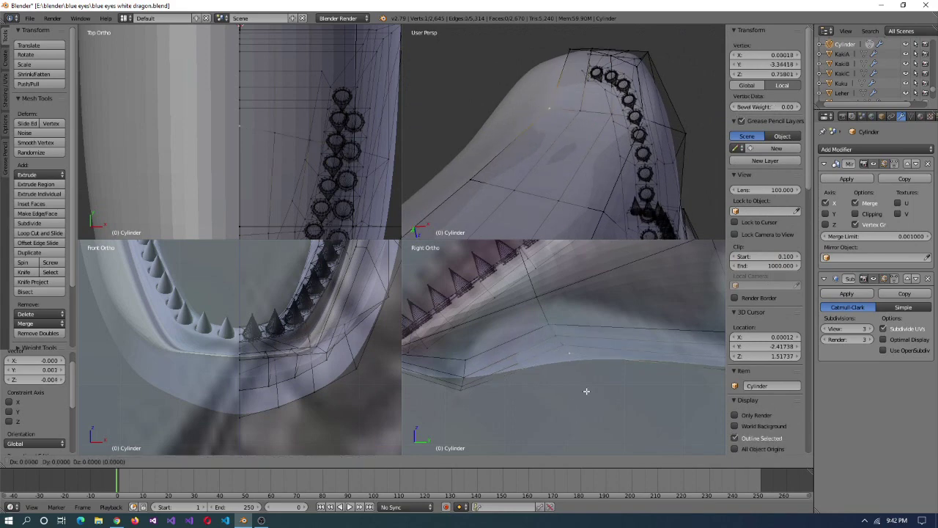
- Raise the vertex on the side of the chin by about 0.010 along Z
{"action": "middle_click_drag", "start_coordinate": [660, 146], "coordinate": [627, 85]}
{"action": "right_click", "coordinate": [627, 85], "text": "shift"}
{"action": "middle_click_drag", "start_coordinate": [587, 184], "coordinate": [552, 220]}
{"action": "right_click", "coordinate": [480, 358]}
{"action": "key", "text": "g"}
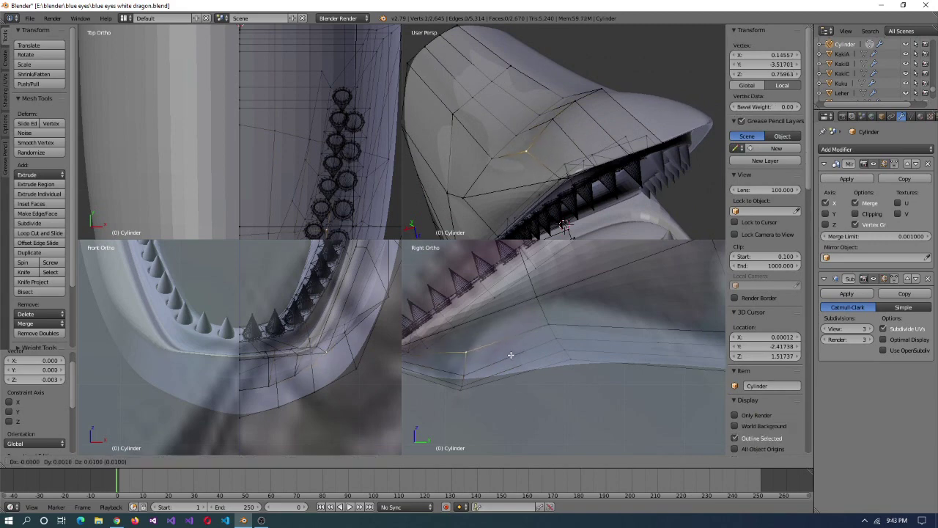
{"action": "left_click", "coordinate": [511, 355]}
- Move the chin's side vertices by -0.002 along Y and 0.007 along Z
{"action": "right_click", "coordinate": [514, 371], "text": "shift"}
{"action": "key", "text": "g"}
{"action": "left_click", "coordinate": [503, 384]}
{"action": "middle_click_drag", "start_coordinate": [571, 162], "coordinate": [513, 147]}
{"action": "scroll", "coordinate": [599, 382], "scroll_direction": "down", "scroll_amount": 1}
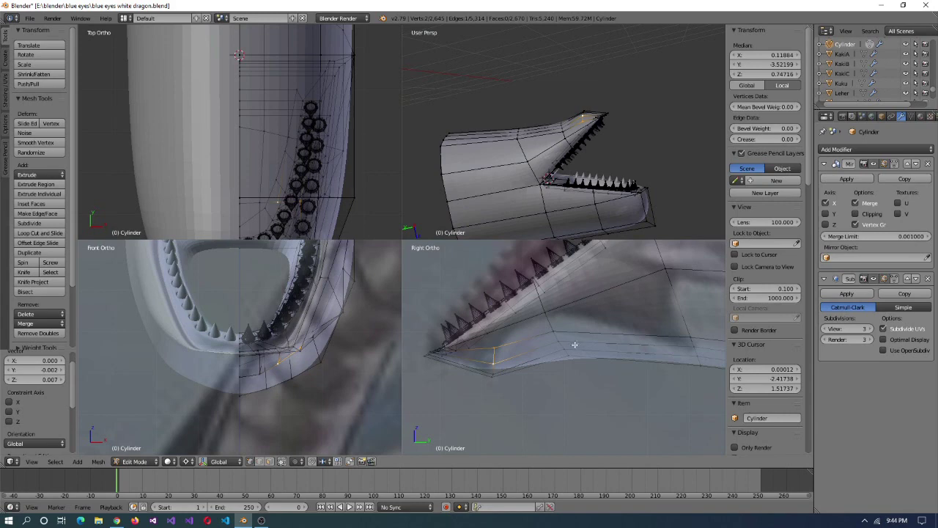
- Add a single loop cut across the lower jaw behind the chin and slide its upper side vertex by a factor of 0.500
{"action": "scroll", "coordinate": [649, 361], "scroll_direction": "down", "scroll_amount": 1}
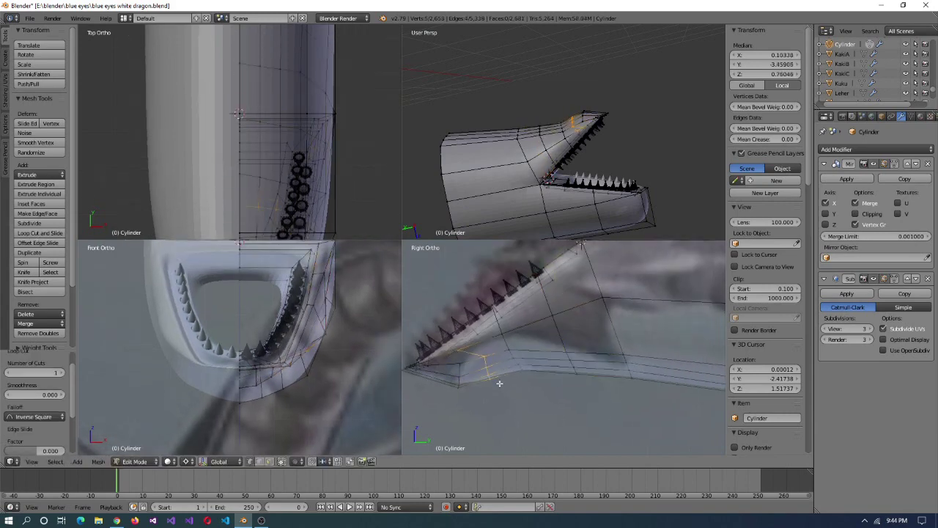
{"action": "left_click", "coordinate": [500, 387]}
{"action": "scroll", "coordinate": [503, 352], "scroll_direction": "up", "scroll_amount": 3}
{"action": "right_click", "coordinate": [507, 368]}
{"action": "scroll", "coordinate": [507, 369], "scroll_direction": "up", "scroll_amount": 2}
{"action": "scroll", "coordinate": [520, 206], "scroll_direction": "up", "scroll_amount": 3}
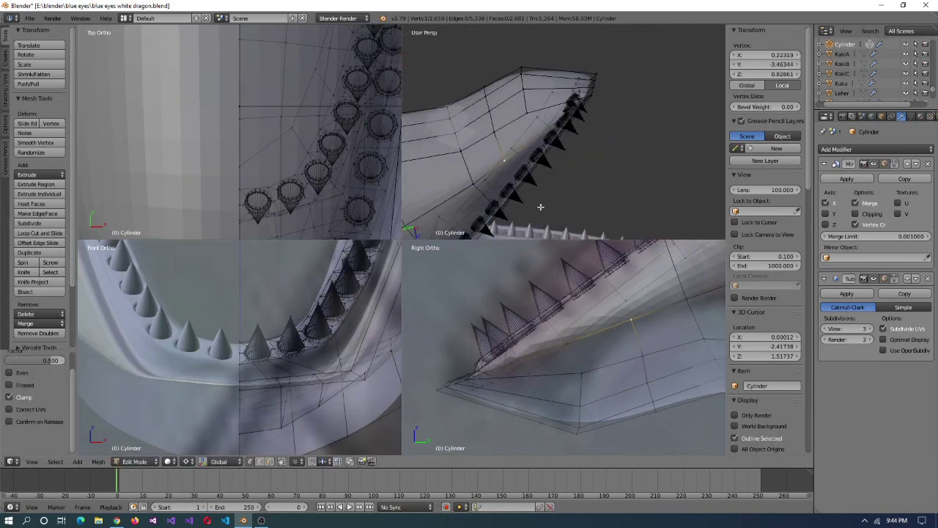
- Cut extra edges across the side of the lower jaw below the teeth
{"action": "left_click", "coordinate": [489, 93]}
{"action": "key", "text": "Return"}
{"action": "middle_click_drag", "start_coordinate": [492, 90], "coordinate": [579, 154]}
{"action": "key", "text": "Return"}
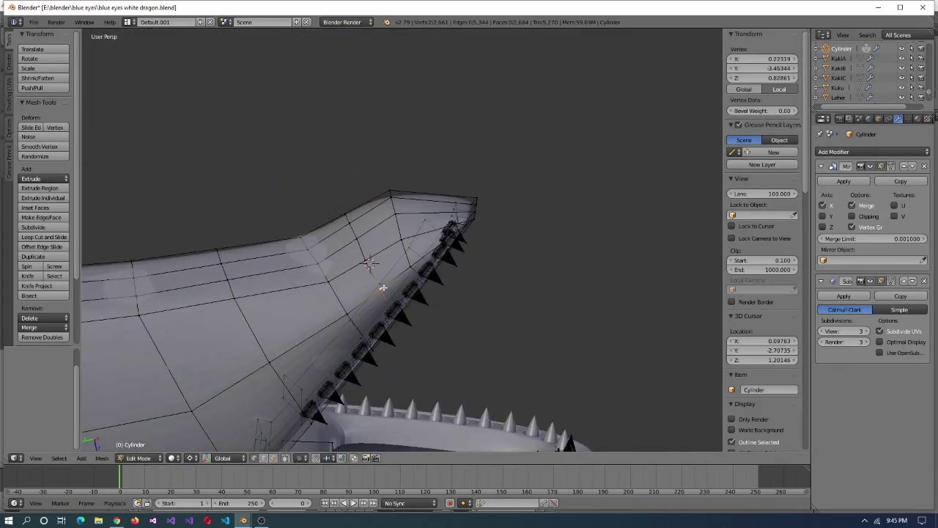
- Scale the underside faces behind the chin to 0.9 about the 3D cursor
{"action": "middle_click_drag", "start_coordinate": [383, 283], "coordinate": [346, 242]}
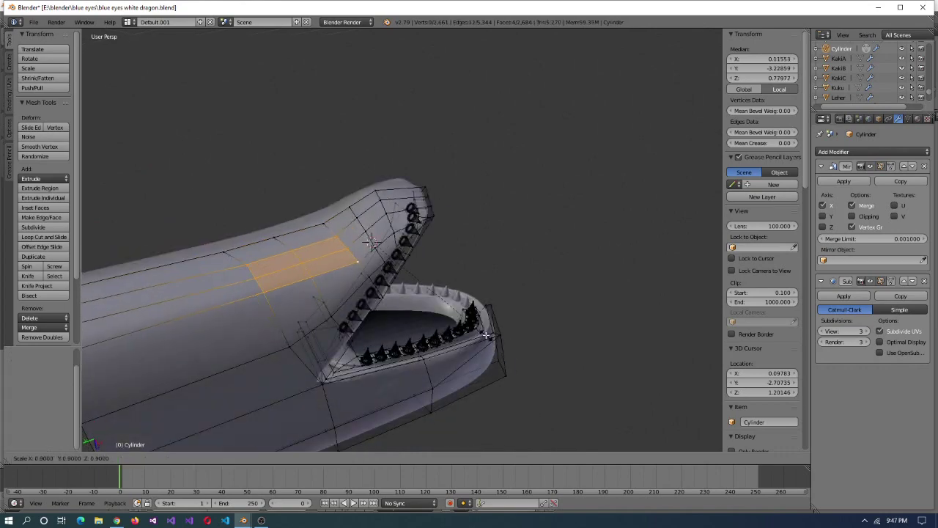
{"action": "left_click", "coordinate": [486, 335]}
{"action": "key", "text": "s"}
{"action": "middle_click_drag", "start_coordinate": [484, 356], "coordinate": [514, 256]}
{"action": "key", "text": "ctrl+alt+q"}
- Circle-select the faces along the chin's side and underside and scale them to 0.9
{"action": "scroll", "coordinate": [456, 272], "scroll_direction": "up", "scroll_amount": 2}
{"action": "mouse_move", "coordinate": [586, 220]}
{"action": "middle_mouse_down"}
{"action": "mouse_move", "coordinate": [605, 187]}
{"action": "mouse_move", "coordinate": [529, 152]}
{"action": "mouse_move", "coordinate": [518, 183]}
{"action": "middle_mouse_up"}
{"action": "right_click", "coordinate": [587, 176]}
{"action": "key", "text": "c"}
{"action": "left_click", "coordinate": [517, 185]}
{"action": "mouse_move", "coordinate": [518, 184]}
{"action": "left_mouse_down"}
{"action": "mouse_move", "coordinate": [560, 185]}
{"action": "mouse_move", "coordinate": [608, 199]}
{"action": "left_mouse_up"}
{"action": "key", "text": "Escape"}
{"action": "key", "text": "ctrl+alt+q"}
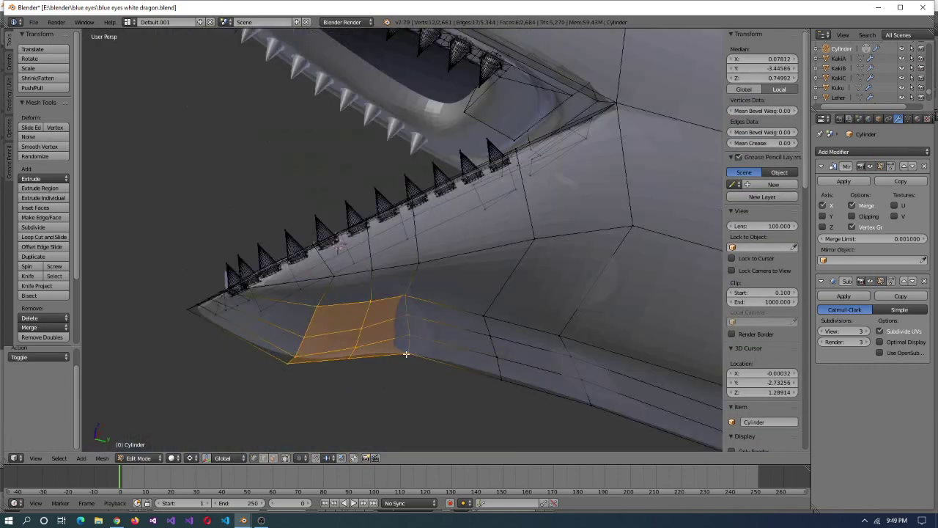
{"action": "middle_click_drag", "start_coordinate": [608, 199], "coordinate": [428, 340]}
{"action": "type", "text": "s.9"}
{"action": "key", "text": "Return"}
{"action": "key", "text": "a"}
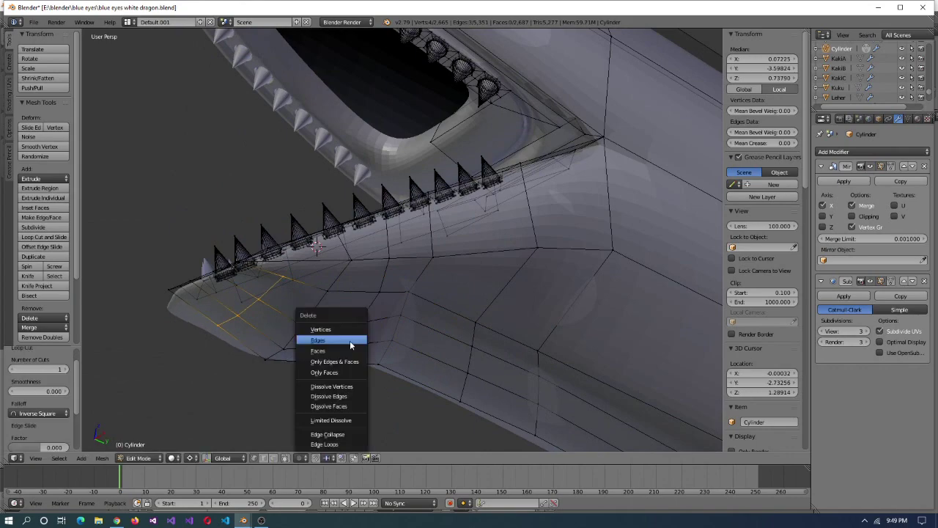
- Circle-select the underside faces just behind the chin and scale them to 0.97 about the 3D cursor
{"action": "right_click", "coordinate": [360, 331]}
{"action": "middle_click_drag", "start_coordinate": [360, 331], "coordinate": [379, 354]}
{"action": "key", "text": "c"}
{"action": "left_click", "coordinate": [378, 354]}
{"action": "key", "text": "Escape"}
{"action": "type", "text": "s.9"}
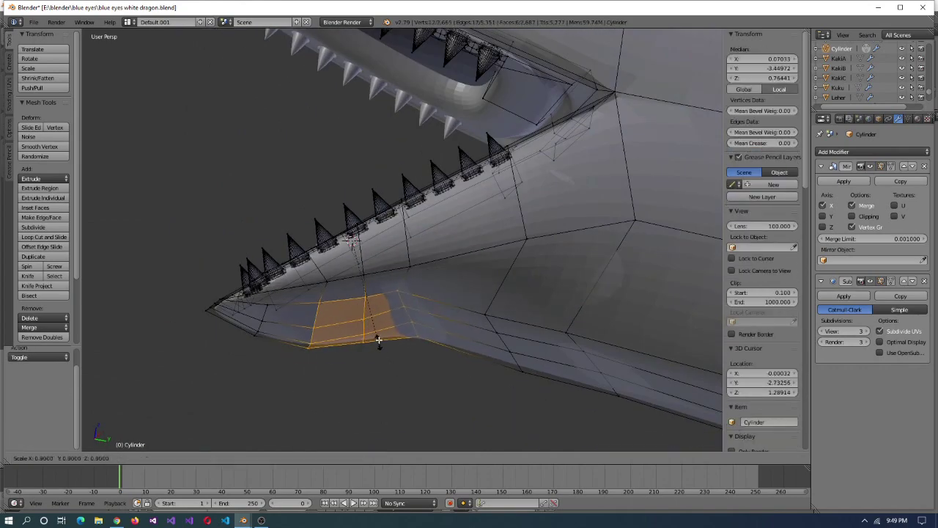
{"action": "type", "text": "7"}
{"action": "key", "text": "Return"}
- Slide a vertex behind the chin along its edge to even out the underside mesh
{"action": "middle_click_drag", "start_coordinate": [325, 299], "coordinate": [350, 292]}
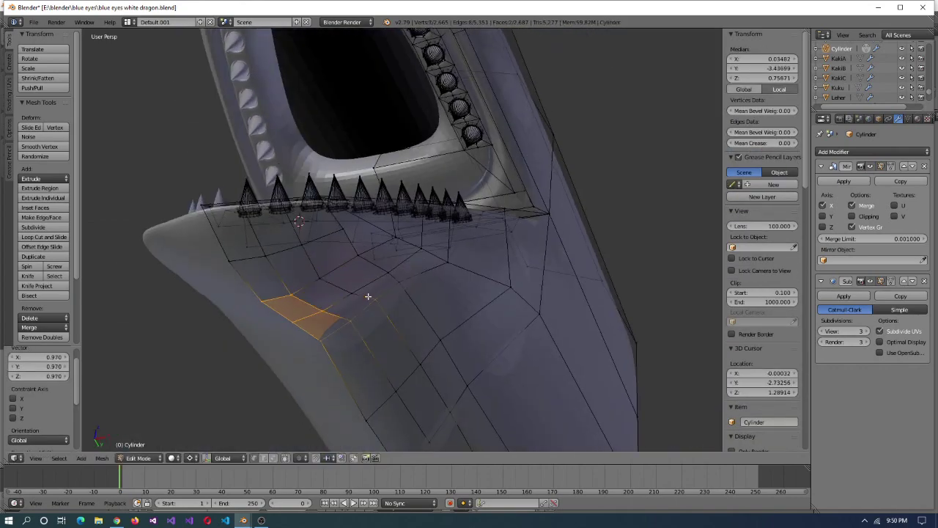
{"action": "middle_click_drag", "start_coordinate": [406, 335], "coordinate": [459, 293]}
{"action": "right_click", "coordinate": [404, 277]}
{"action": "key", "text": "shift+v"}
{"action": "left_click", "coordinate": [421, 307]}
{"action": "right_click", "coordinate": [462, 295]}
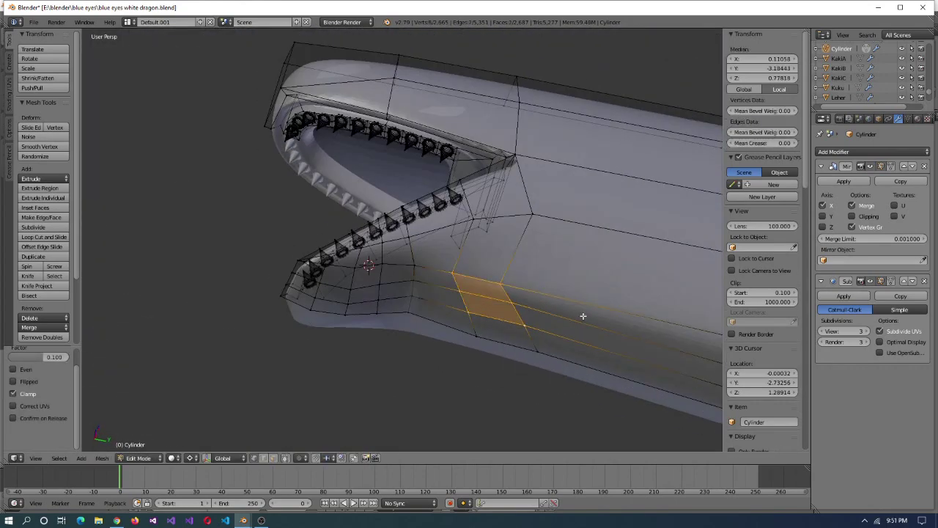
- Slide the vertices farther back on the lower jaw's underside along their edges to space them evenly
{"action": "right_click", "coordinate": [540, 292]}
{"action": "middle_click_drag", "start_coordinate": [540, 292], "coordinate": [518, 294]}
{"action": "right_click", "coordinate": [517, 294]}
{"action": "key", "text": "shift+v"}
{"action": "left_click", "coordinate": [539, 318]}
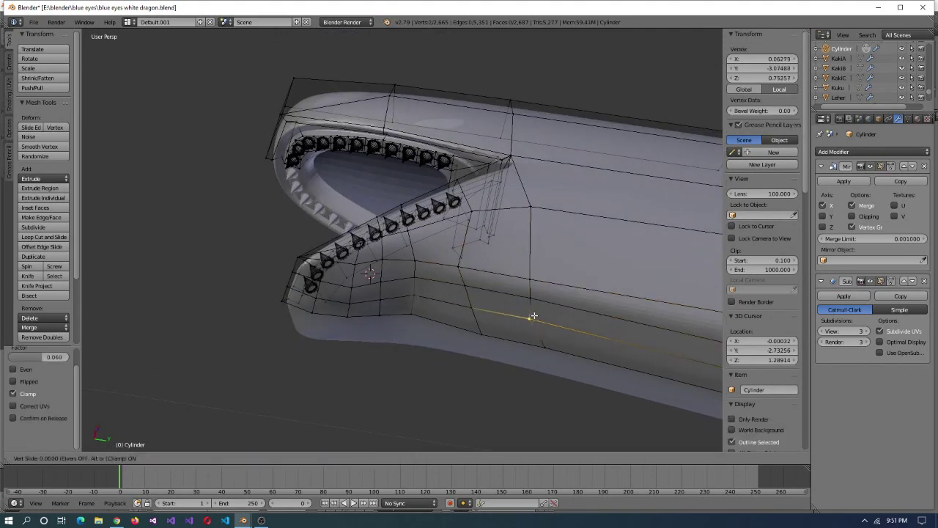
{"action": "middle_click_drag", "start_coordinate": [544, 321], "coordinate": [506, 330]}
{"action": "left_click", "coordinate": [482, 318]}
- Add a neighbouring underside vertex to the selection and scale the vertices to 0.85 about the 3D cursor
{"action": "right_click", "coordinate": [419, 307], "text": "shift"}
{"action": "type", "text": "s0.85"}
{"action": "key", "text": "Return"}
{"action": "key", "text": "Return"}
{"action": "middle_click_drag", "start_coordinate": [420, 303], "coordinate": [379, 333]}
- Scale the edge on the underside at the base of the jaw to 0.97 about the 3D cursor
{"action": "key", "text": "s"}
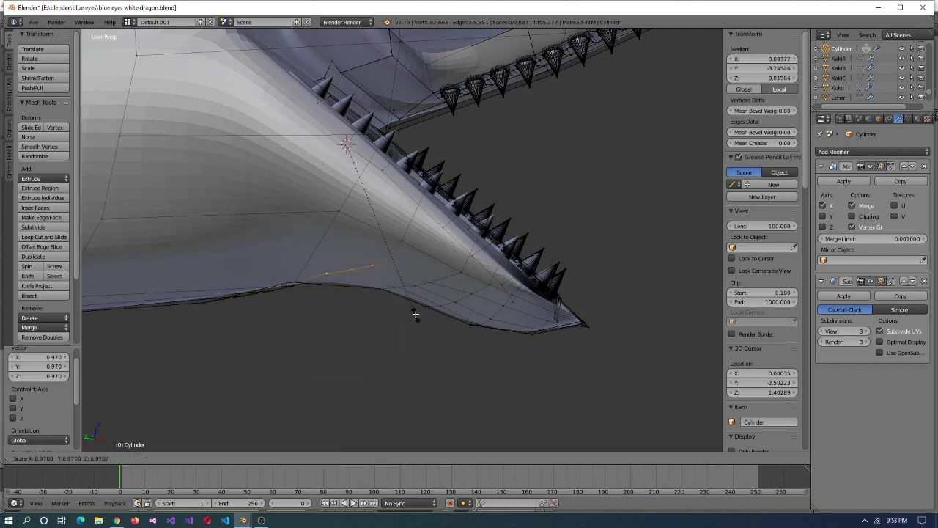
{"action": "type", "text": ".95"}
{"action": "key", "text": "Return"}
- Slide a vertex near the base of the lower jaw along its edge
{"action": "left_click", "coordinate": [359, 237]}
{"action": "middle_click_drag", "start_coordinate": [359, 237], "coordinate": [456, 335]}
{"action": "key", "text": "shift+v"}
{"action": "left_click", "coordinate": [389, 337]}
- Scale the underside edge at the base of the jaw to 1.03 about the 3D cursor
{"action": "middle_click_drag", "start_coordinate": [388, 337], "coordinate": [473, 392]}
{"action": "key", "text": "s"}
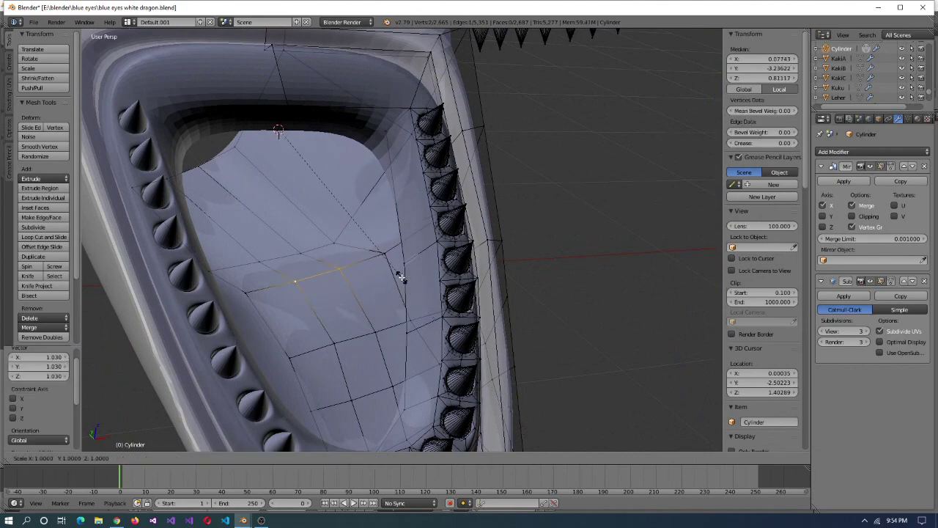
{"action": "left_click", "coordinate": [400, 276]}
{"action": "middle_click_drag", "start_coordinate": [310, 314], "coordinate": [365, 298]}
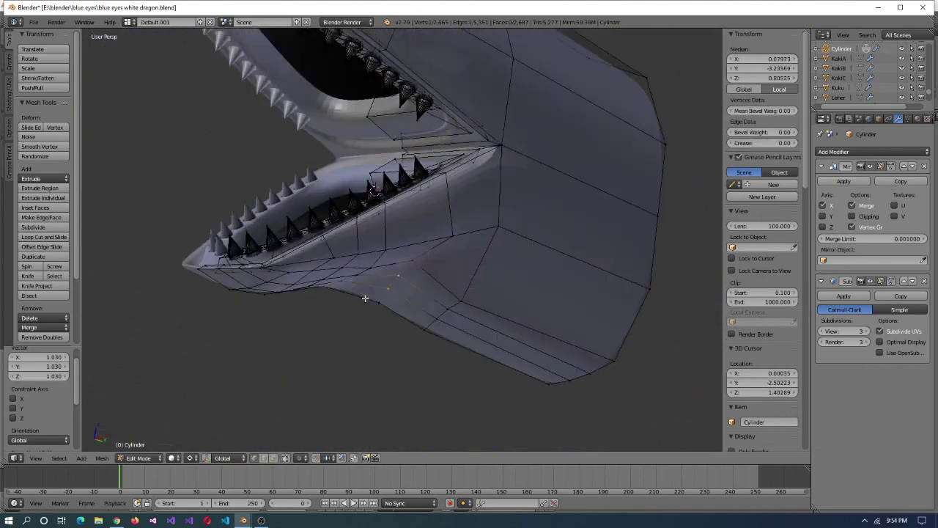
- In quad view, move the underside vertices at the jaw's base by -0.020 along Y and 0.020 along Z
{"action": "key", "text": "ctrl+alt+q"}
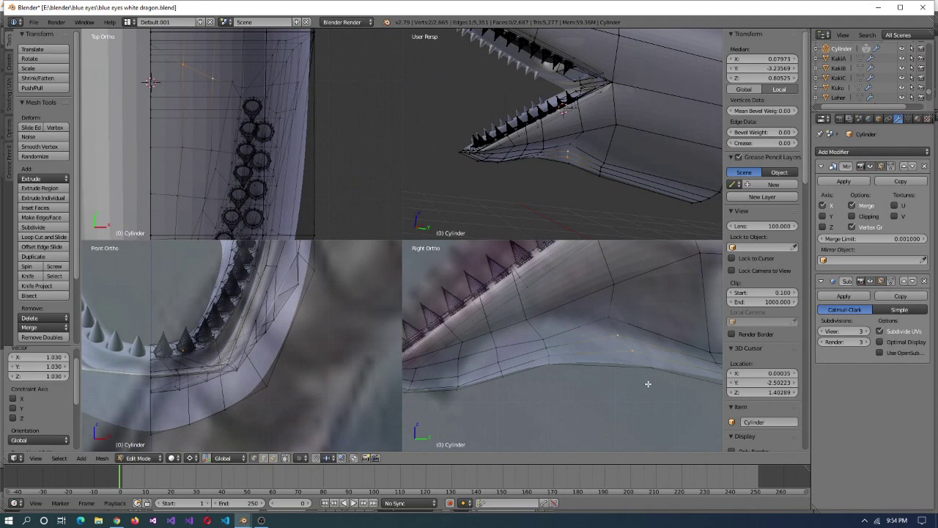
{"action": "right_click", "coordinate": [664, 372]}
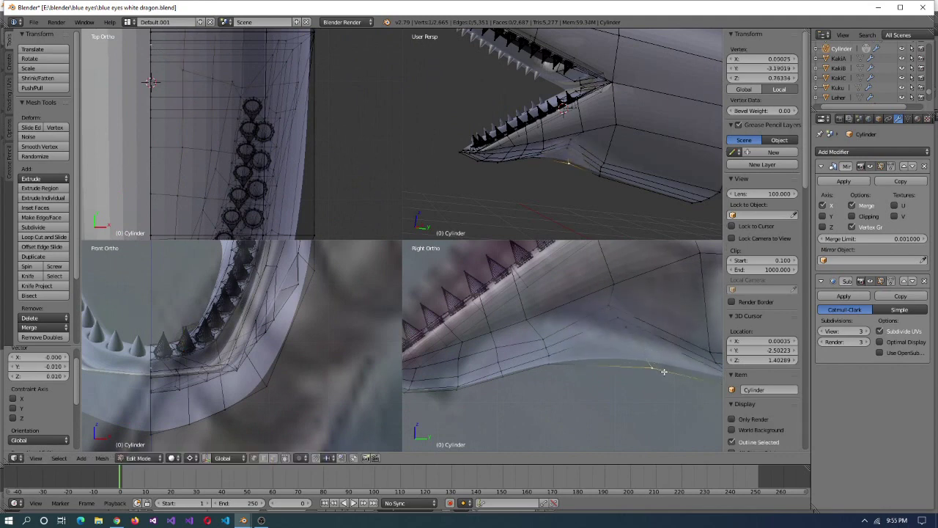
{"action": "right_click", "coordinate": [644, 343], "text": "shift"}
- Raise the next two crosswise vertex rows behind the chin to follow the reference outline
{"action": "right_click", "coordinate": [536, 335], "text": "shift"}
{"action": "right_click", "coordinate": [537, 340], "text": "shift"}
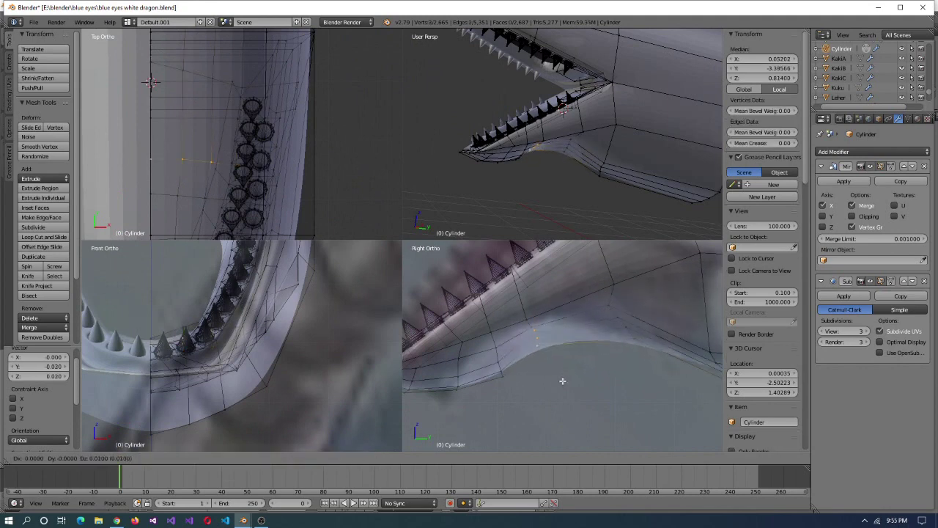
{"action": "left_click", "coordinate": [564, 330]}
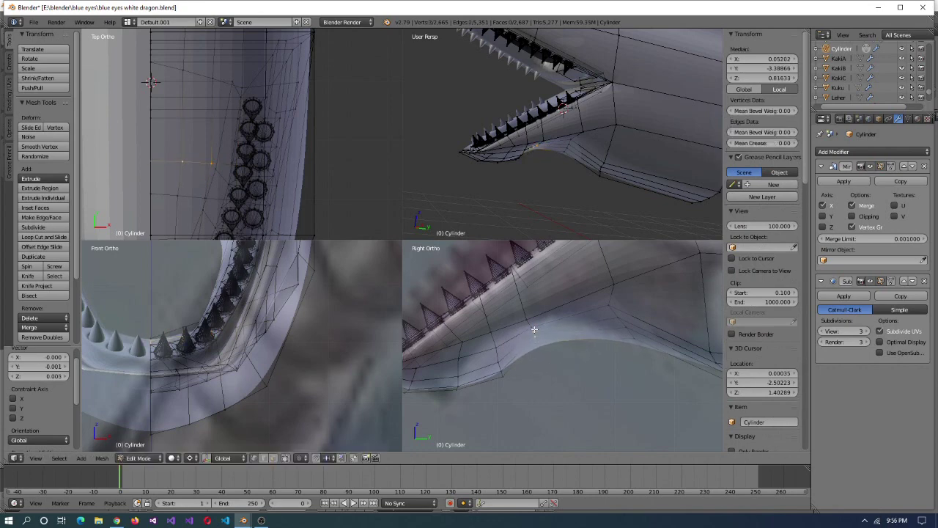
{"action": "key", "text": "g"}
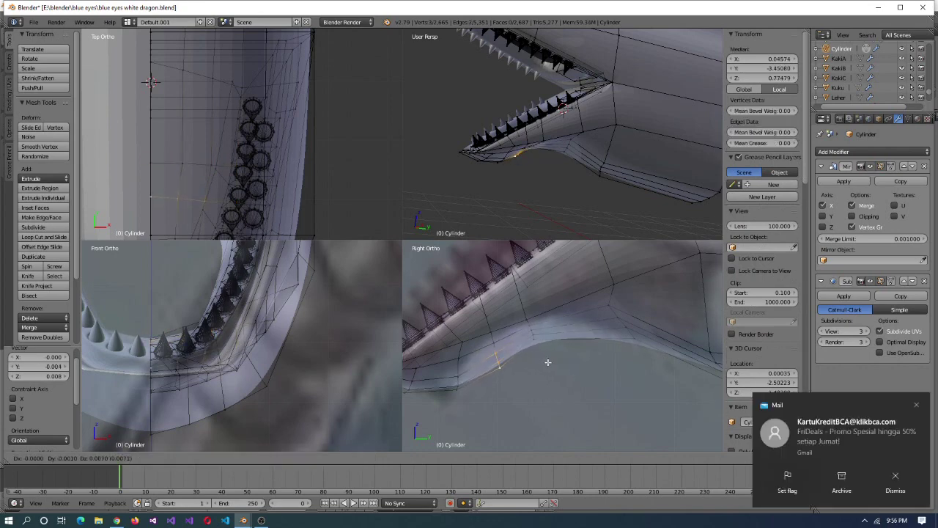
- Raise the crosswise vertex row under the chin to match the reference outline
{"action": "right_click", "coordinate": [513, 361]}
{"action": "scroll", "coordinate": [543, 370], "scroll_direction": "up", "scroll_amount": 1}
{"action": "right_click", "coordinate": [511, 367], "text": "shift"}
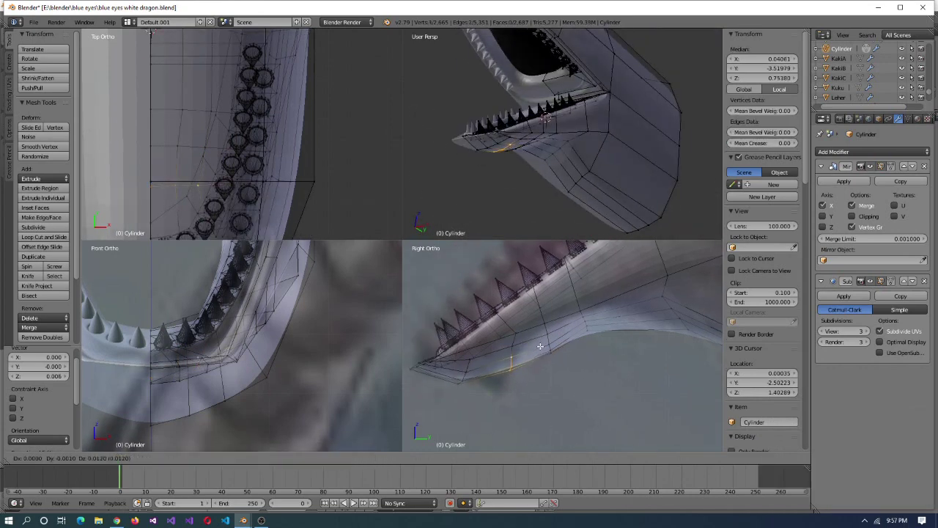
{"action": "left_click", "coordinate": [567, 398]}
{"action": "middle_click_drag", "start_coordinate": [535, 220], "coordinate": [511, 211]}
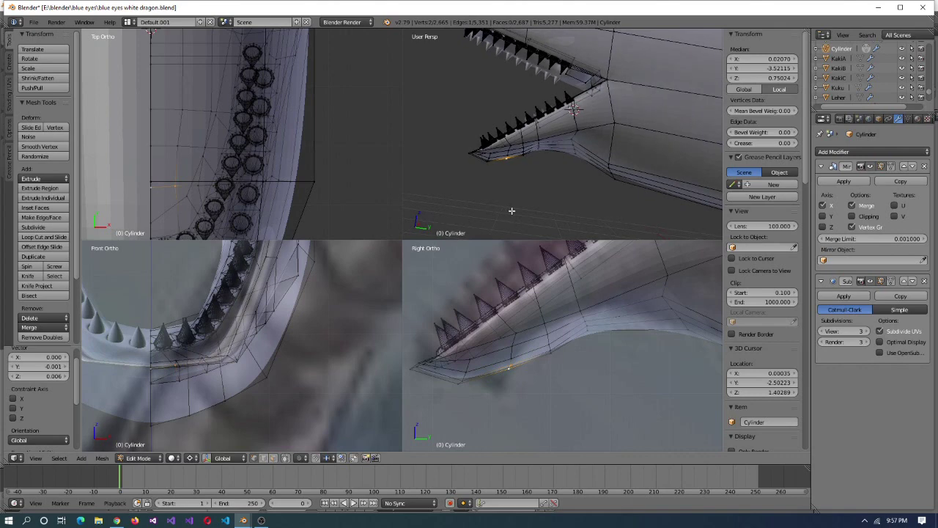
- Snap the 3D cursor to the upper side vertex of the chin's front row and scale the row about it
{"action": "key", "text": "shift+s"}
{"action": "left_click", "coordinate": [462, 389]}
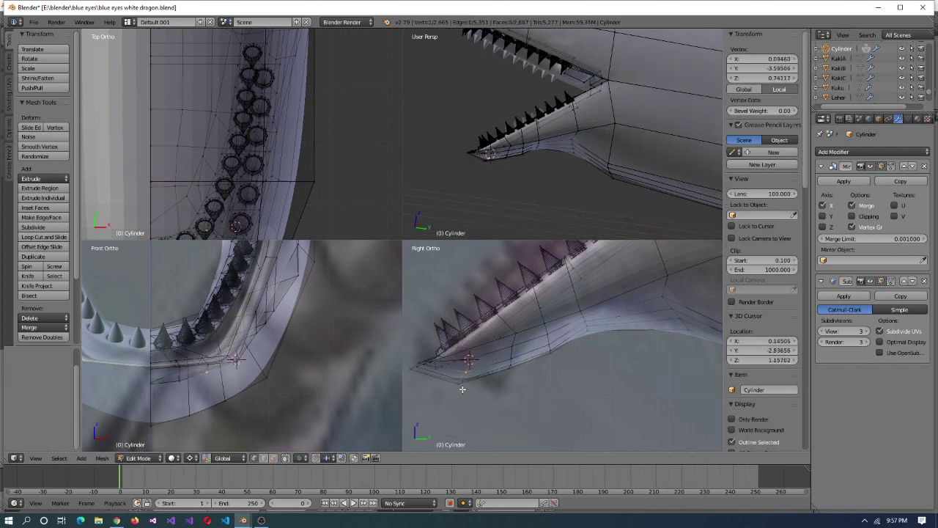
{"action": "right_click", "coordinate": [470, 382], "text": "shift"}
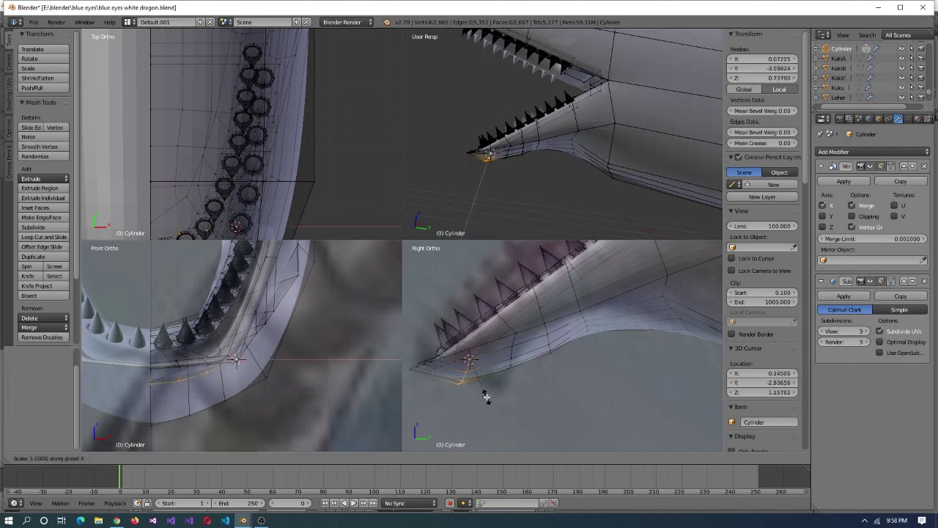
{"action": "left_click", "coordinate": [486, 397]}
- Snap the 3D cursor to the top vertex of the next crosswise row and align the row by scaling to 0 along Y
{"action": "right_click", "coordinate": [516, 336]}
{"action": "key", "text": "shift+s"}
{"action": "left_click", "coordinate": [516, 383]}
{"action": "right_click", "coordinate": [559, 338], "text": "shift"}
{"action": "key", "text": "shift+s"}
{"action": "left_click", "coordinate": [546, 366]}
{"action": "scroll", "coordinate": [587, 373], "scroll_direction": "up", "scroll_amount": 3}
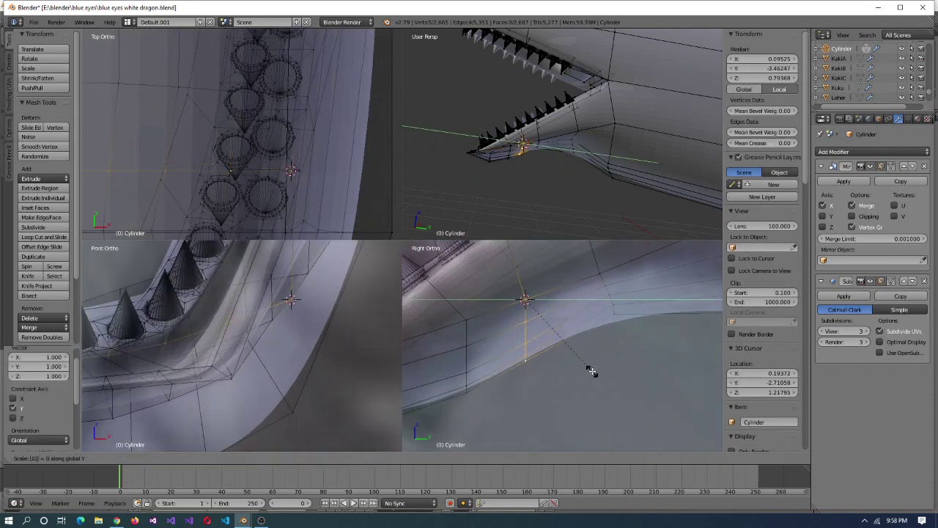
- Align the crosswise row at the jaw's base to its top vertex, using the snapped 3D cursor and a Y scale of 0
{"action": "right_click", "coordinate": [601, 272]}
{"action": "scroll", "coordinate": [628, 329], "scroll_direction": "up", "scroll_amount": 3}
{"action": "key", "text": "shift+s"}
{"action": "left_click", "coordinate": [501, 264]}
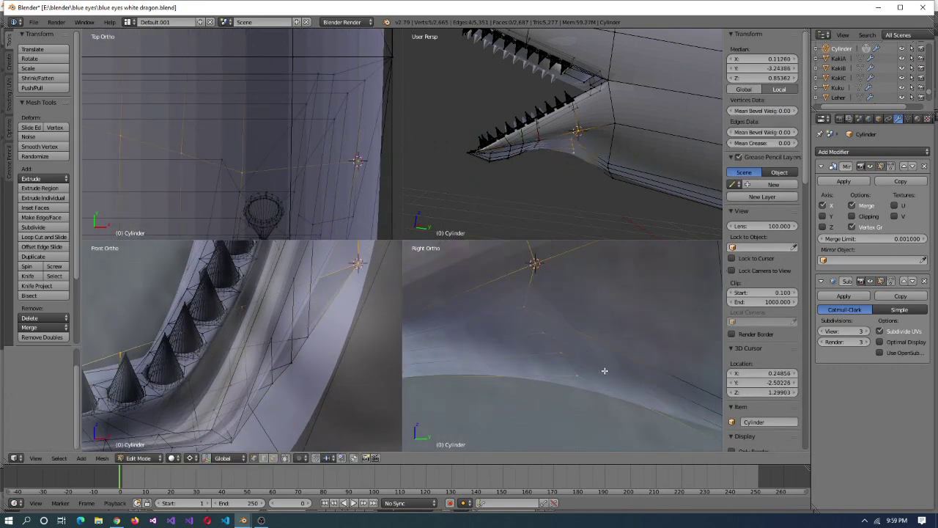
{"action": "right_click", "coordinate": [598, 173], "text": "ctrl"}
- Straighten the lengthwise edge row nearest the centre line by scaling it to 0 along X about its front vertex
{"action": "middle_click_drag", "start_coordinate": [558, 220], "coordinate": [569, 128]}
{"action": "right_click", "coordinate": [568, 129]}
{"action": "key", "text": "ctrl+alt+q"}
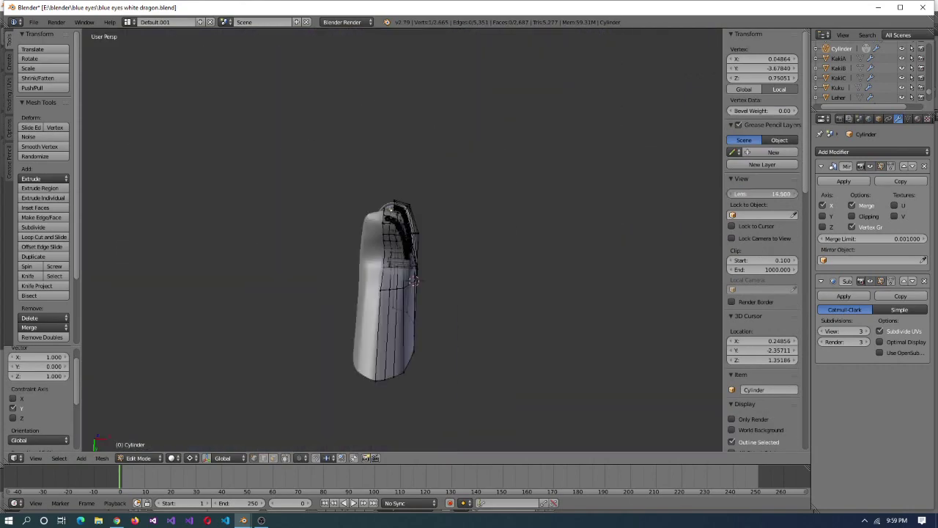
{"action": "scroll", "coordinate": [405, 282], "scroll_direction": "up", "scroll_amount": 5}
{"action": "scroll", "coordinate": [405, 283], "scroll_direction": "down", "scroll_amount": 5}
{"action": "right_click", "coordinate": [406, 282], "text": "alt"}
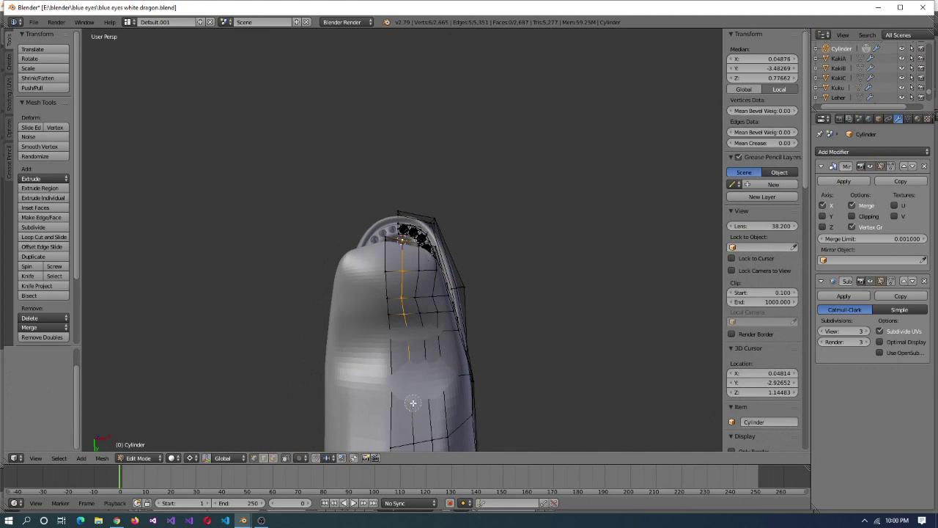
{"action": "key", "text": "s"}
{"action": "key", "text": "x"}
{"action": "key", "text": "0"}
{"action": "key", "text": "Return"}
- Snap the 3D cursor to the second lengthwise row's front vertex and straighten that row along X
{"action": "middle_click_drag", "start_coordinate": [472, 336], "coordinate": [440, 330]}
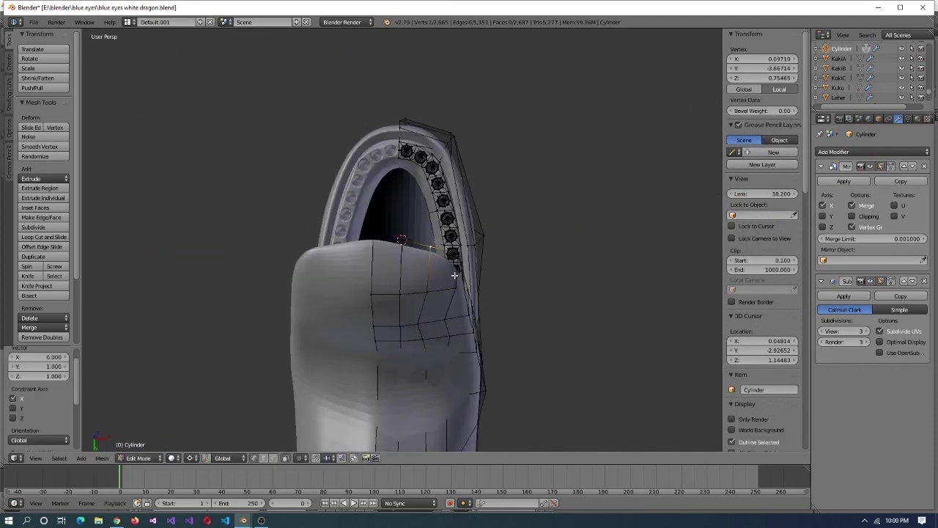
{"action": "right_click", "coordinate": [425, 315], "text": "alt"}
{"action": "left_click", "coordinate": [425, 373]}
{"action": "middle_click_drag", "start_coordinate": [426, 374], "coordinate": [486, 347]}
{"action": "scroll", "coordinate": [486, 347], "scroll_direction": "up", "scroll_amount": 2}
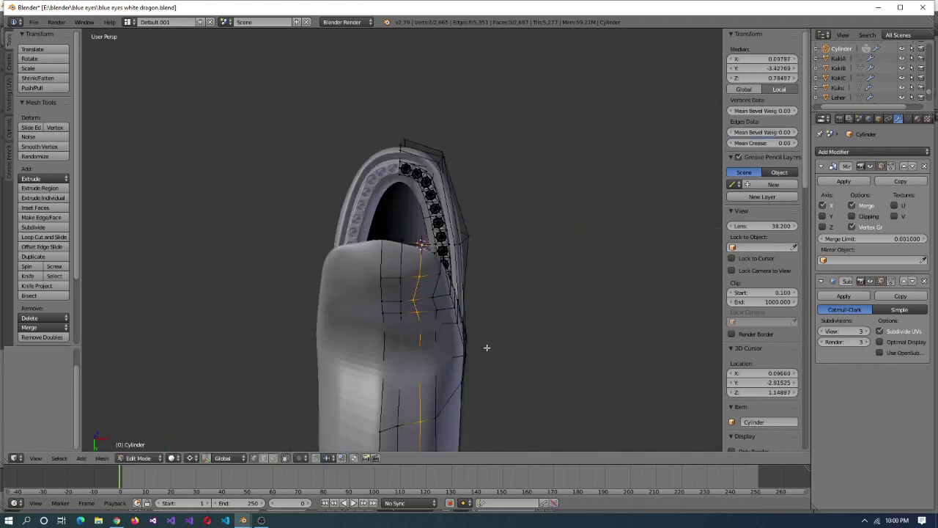
- Snap the 3D cursor to the third lengthwise row's front vertex and straighten that row by scaling to 0 along X
{"action": "right_click", "coordinate": [419, 275]}
{"action": "left_click", "coordinate": [418, 318]}
{"action": "right_click", "coordinate": [419, 318], "text": "alt"}
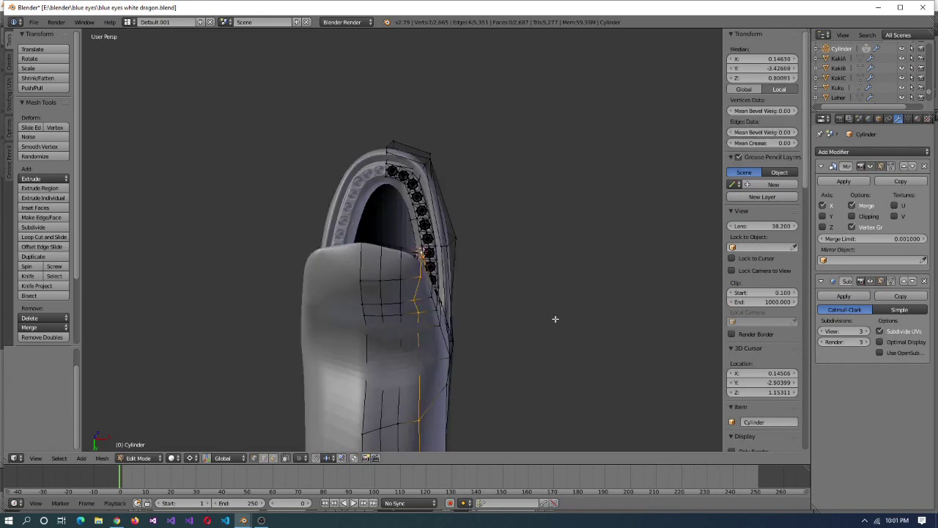
{"action": "key", "text": "0"}
{"action": "key", "text": "Return"}
- Scale the underside's lengthwise vertices at the jaw base by 0.9 about the 3D cursor on the head's top centre line
{"action": "mouse_move", "coordinate": [563, 230]}
{"action": "middle_mouse_down"}
{"action": "mouse_move", "coordinate": [337, 318]}
{"action": "mouse_move", "coordinate": [434, 384]}
{"action": "mouse_move", "coordinate": [542, 291]}
{"action": "mouse_move", "coordinate": [629, 281]}
{"action": "mouse_move", "coordinate": [650, 313]}
{"action": "mouse_move", "coordinate": [614, 318]}
{"action": "mouse_move", "coordinate": [584, 350]}
{"action": "mouse_move", "coordinate": [544, 228]}
{"action": "mouse_move", "coordinate": [360, 345]}
{"action": "mouse_move", "coordinate": [161, 183]}
{"action": "mouse_move", "coordinate": [293, 387]}
{"action": "mouse_move", "coordinate": [442, 319]}
{"action": "middle_mouse_up"}
{"action": "right_click", "coordinate": [544, 228]}
{"action": "key", "text": "c"}
{"action": "left_click", "coordinate": [465, 278]}
{"action": "right_click", "coordinate": [491, 296]}
{"action": "type", "text": "s"}
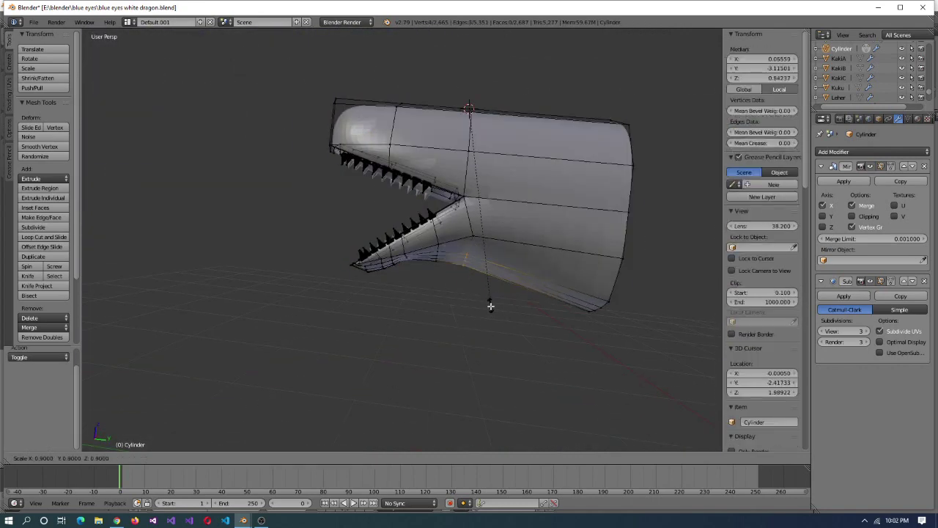
{"action": "type", "text": ".9"}
{"action": "key", "text": "Return"}
- Delete the rearmost crosswise row of vertices on the underside behind the lower jaw
{"action": "key", "text": "ctrl+alt+q"}
{"action": "scroll", "coordinate": [641, 350], "scroll_direction": "up", "scroll_amount": 3}
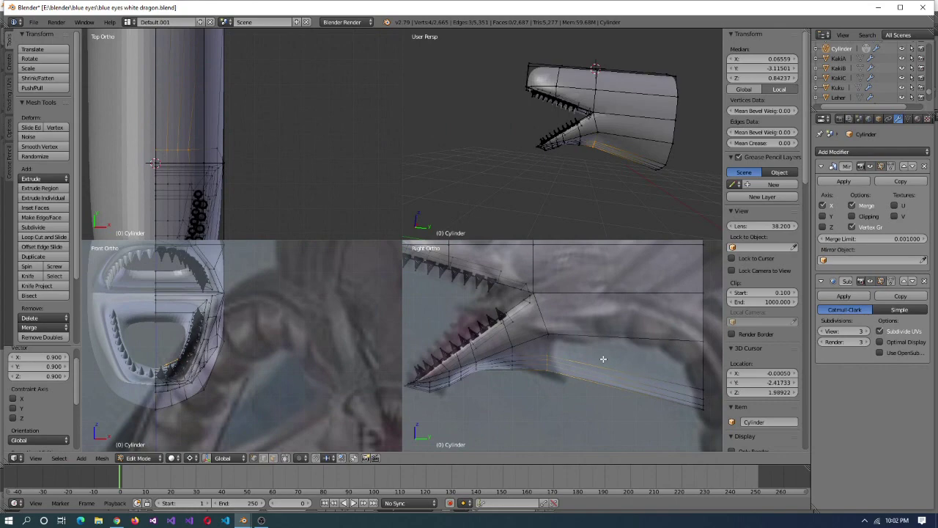
{"action": "key", "text": "x"}
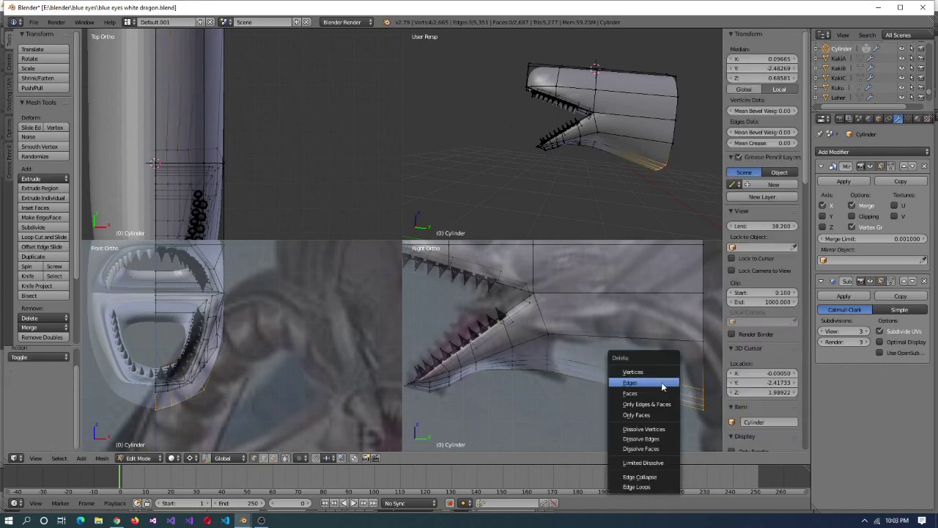
{"action": "left_click", "coordinate": [666, 384]}
- Move the rear edge vertices of the jaw's underside in the side view to follow the reference image
{"action": "key", "text": "ctrl+alt+q"}
{"action": "middle_click_drag", "start_coordinate": [330, 220], "coordinate": [440, 264]}
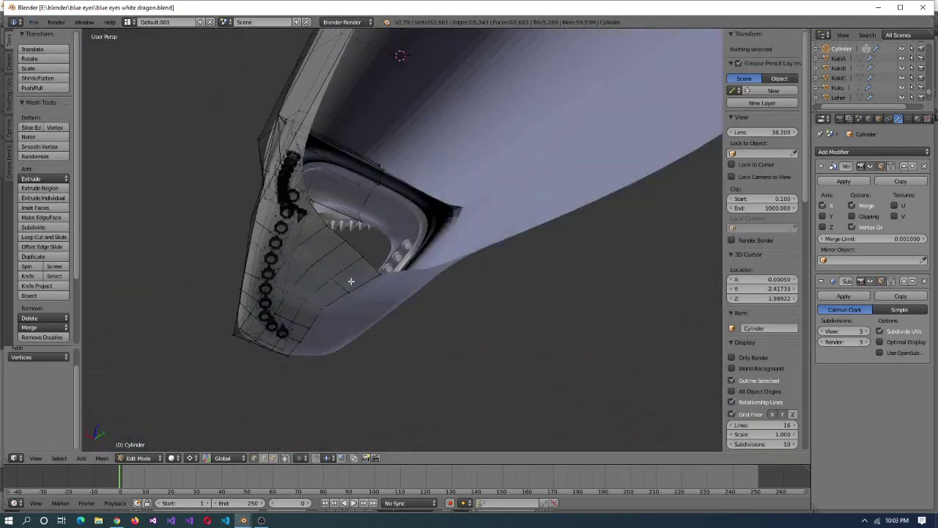
{"action": "key", "text": "ctrl+alt+q"}
{"action": "right_click", "coordinate": [527, 345]}
{"action": "key", "text": "g"}
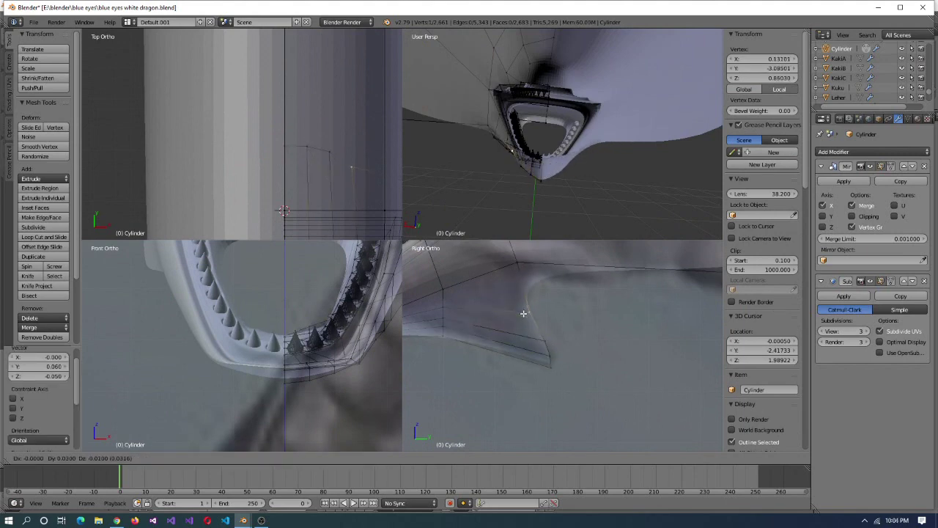
- Snap the 3D cursor to the centre of the inner mouth and scale the jaw's side vertex by 0.9 about it
{"action": "middle_click_drag", "start_coordinate": [607, 225], "coordinate": [580, 173]}
{"action": "right_click", "coordinate": [582, 197], "text": "shift"}
{"action": "right_click", "coordinate": [568, 200]}
{"action": "key", "text": "ctrl+KP_Decimal"}
{"action": "key", "text": "s"}
{"action": "left_click", "coordinate": [571, 172]}
{"action": "key", "text": "s"}
{"action": "right_click", "coordinate": [580, 172]}
- Scale further vertices beside the lower jaw's rear underside about the 3D cursor to even out the surface
{"action": "key", "text": "ctrl+alt+q"}
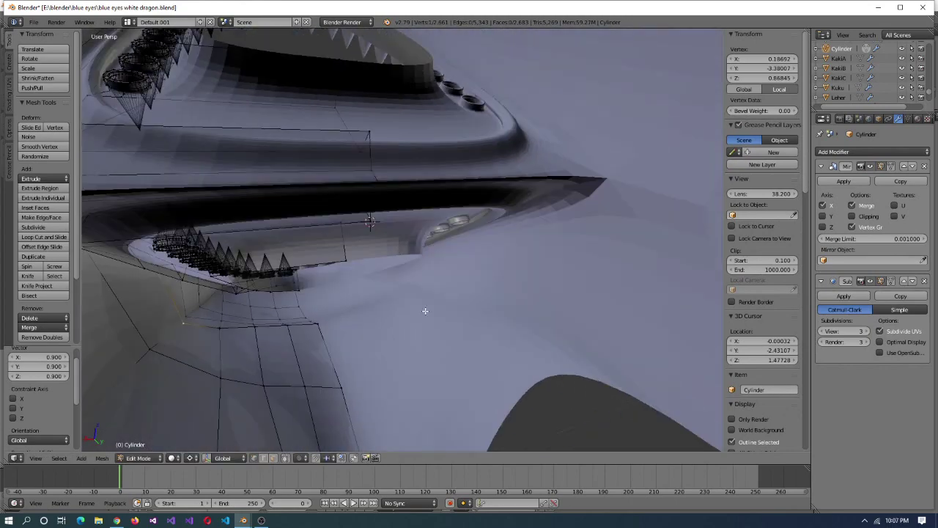
{"action": "key", "text": "s"}
{"action": "left_click", "coordinate": [344, 318]}
{"action": "key", "text": "s"}
{"action": "left_click", "coordinate": [342, 339]}
- Select a crosswise row under the jaw and align it to the snapped 3D cursor by scaling to 0 along Y
{"action": "middle_click_drag", "start_coordinate": [343, 339], "coordinate": [472, 289]}
{"action": "right_click", "coordinate": [404, 278]}
{"action": "right_click", "coordinate": [472, 289], "text": "ctrl"}
{"action": "left_click", "coordinate": [475, 331]}
{"action": "key", "text": "shift+s"}
{"action": "left_click", "coordinate": [357, 294]}
{"action": "key", "text": "shift+s"}
{"action": "left_click", "coordinate": [387, 318]}
{"action": "key", "text": "s"}
{"action": "key", "text": "y"}
{"action": "key", "text": "0"}
{"action": "key", "text": "Return"}
- Circle-select the middle underside faces and scale them by 0.9 about the 3D cursor on the centre line
{"action": "mouse_move", "coordinate": [401, 359]}
{"action": "middle_mouse_down"}
{"action": "mouse_move", "coordinate": [415, 371]}
{"action": "mouse_move", "coordinate": [440, 294]}
{"action": "mouse_move", "coordinate": [465, 356]}
{"action": "mouse_move", "coordinate": [410, 300]}
{"action": "middle_mouse_up"}
{"action": "key", "text": "c"}
{"action": "left_click_drag", "start_coordinate": [385, 313], "coordinate": [403, 304]}
{"action": "key", "text": "Return"}
{"action": "mouse_move", "coordinate": [403, 304]}
{"action": "middle_mouse_down"}
{"action": "mouse_move", "coordinate": [435, 320]}
{"action": "mouse_move", "coordinate": [434, 268]}
{"action": "mouse_move", "coordinate": [438, 318]}
{"action": "mouse_move", "coordinate": [413, 300]}
{"action": "mouse_move", "coordinate": [410, 325]}
{"action": "middle_mouse_up"}
{"action": "key", "text": "ctrl+alt+q"}
{"action": "key", "text": "s"}
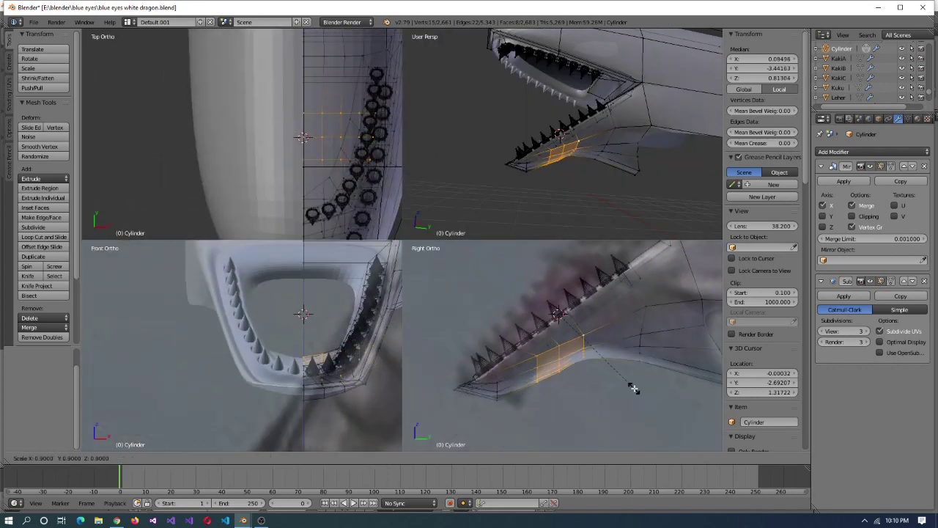
{"action": "left_click", "coordinate": [634, 389]}
- Narrow the selection to the front part of the underside faces and scale it about the centre-line 3D cursor
{"action": "middle_click_drag", "start_coordinate": [601, 161], "coordinate": [656, 157]}
{"action": "left_click", "coordinate": [580, 136], "text": "shift"}
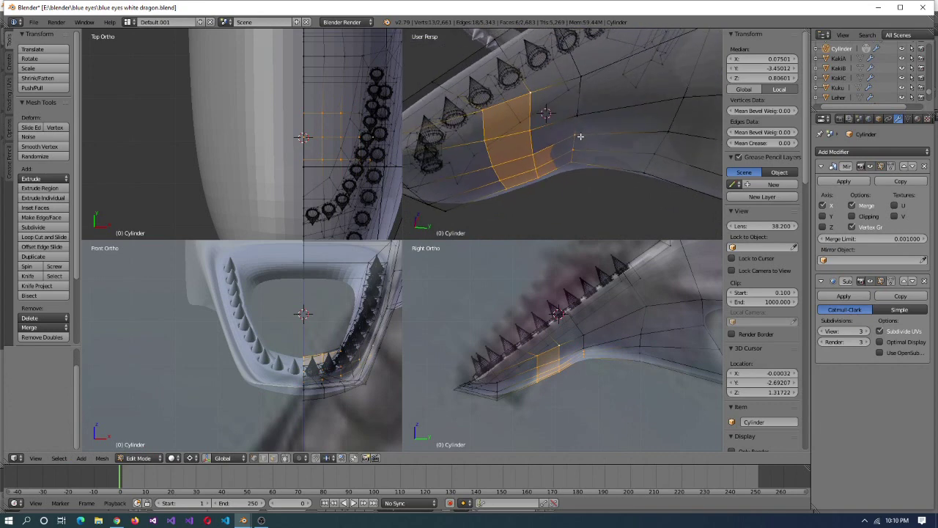
{"action": "middle_click_drag", "start_coordinate": [580, 137], "coordinate": [593, 163]}
{"action": "key", "text": "s"}
{"action": "left_click", "coordinate": [595, 167]}
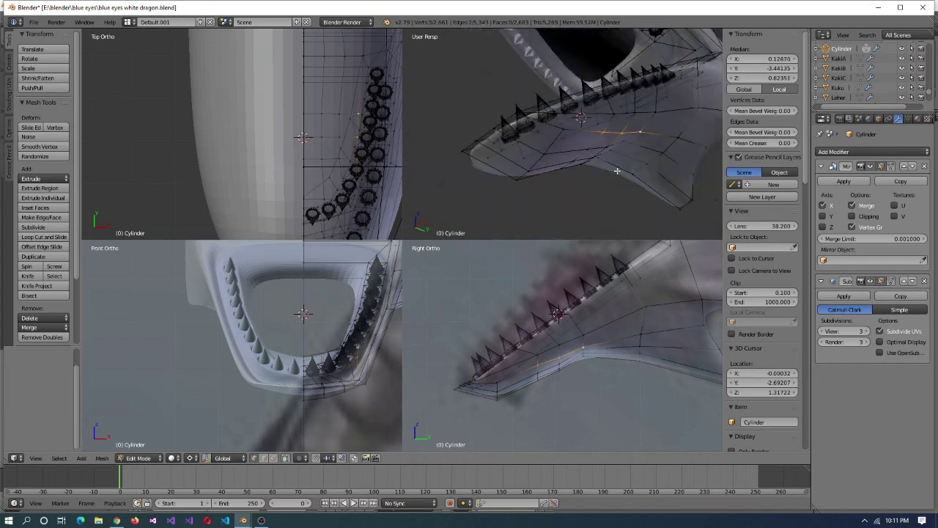
- Scale the three-vertex lengthwise row along the jaw's side about the 3D cursor to smooth the underside
{"action": "left_click", "coordinate": [644, 164]}
{"action": "middle_click_drag", "start_coordinate": [644, 164], "coordinate": [609, 223]}
{"action": "middle_click_drag", "start_coordinate": [664, 170], "coordinate": [525, 192]}
{"action": "left_click", "coordinate": [503, 203], "text": "shift"}
{"action": "key", "text": "s"}
{"action": "left_click", "coordinate": [580, 193]}
- Select the jaw's front crosswise row and scale it along Y
{"action": "left_click", "coordinate": [520, 189], "text": "shift"}
{"action": "key", "text": "s"}
{"action": "key", "text": "y"}
{"action": "left_click", "coordinate": [552, 195]}
{"action": "middle_click_drag", "start_coordinate": [552, 194], "coordinate": [587, 194]}
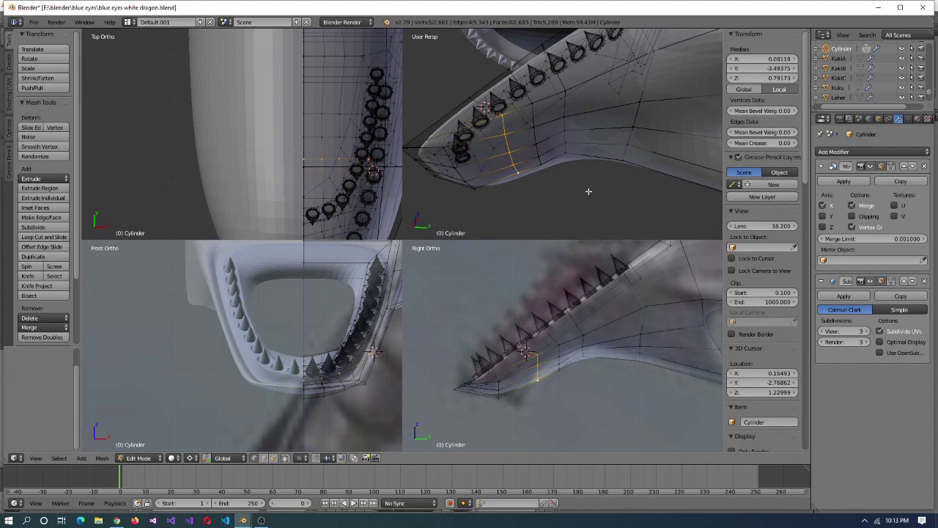
- Align the front crosswise rows to their top vertices with the snapped 3D cursor and a Y scale of 0
{"action": "middle_click_drag", "start_coordinate": [647, 184], "coordinate": [587, 205]}
{"action": "key", "text": "s"}
{"action": "key", "text": "y"}
{"action": "key", "text": "0"}
{"action": "key", "text": "Return"}
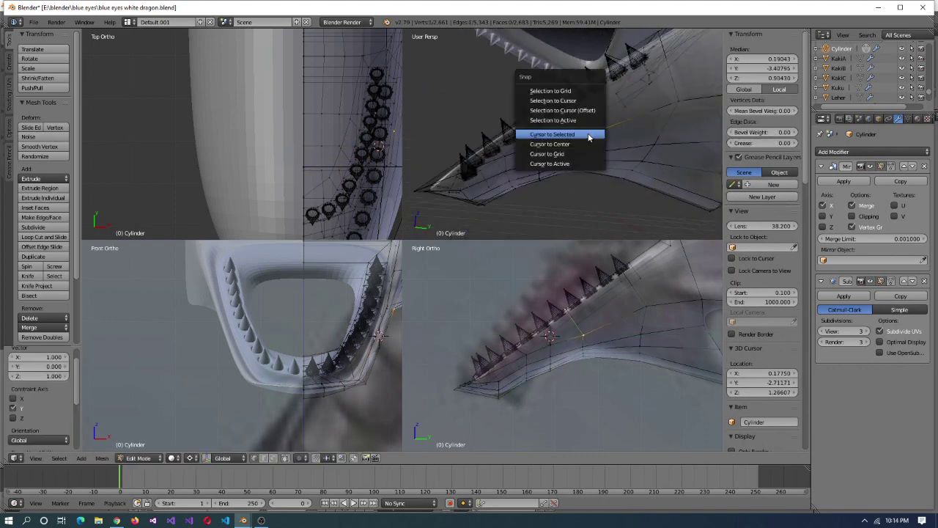
- Snap the 3D cursor to the next crosswise row's top end and flatten that row onto it along Y
{"action": "left_click", "coordinate": [580, 324]}
{"action": "scroll", "coordinate": [611, 364], "scroll_direction": "up", "scroll_amount": 2}
{"action": "scroll", "coordinate": [611, 364], "scroll_direction": "up", "scroll_amount": 1}
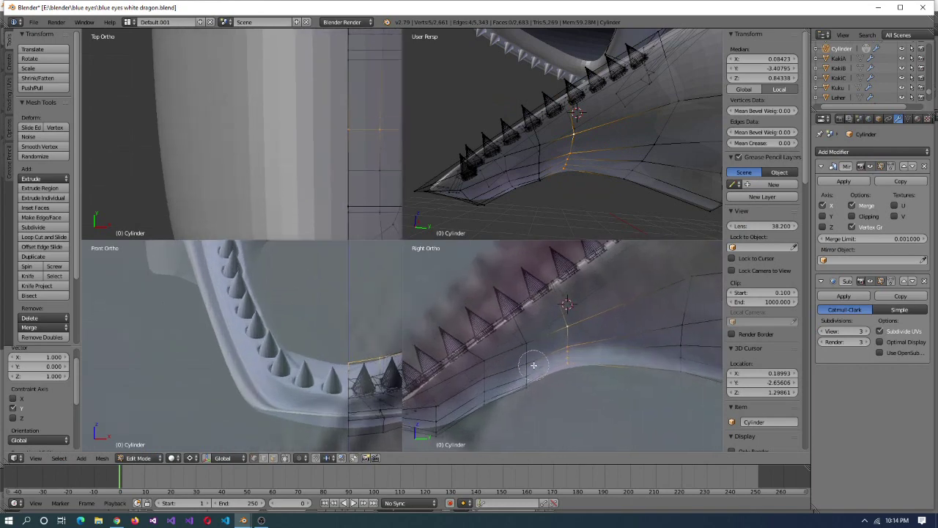
- Snap the 3D cursor to the mouth's centre-line edge and scale the circle-selected underside rows by 0.9 about it
{"action": "middle_click_drag", "start_coordinate": [628, 166], "coordinate": [598, 132]}
{"action": "right_click", "coordinate": [599, 132]}
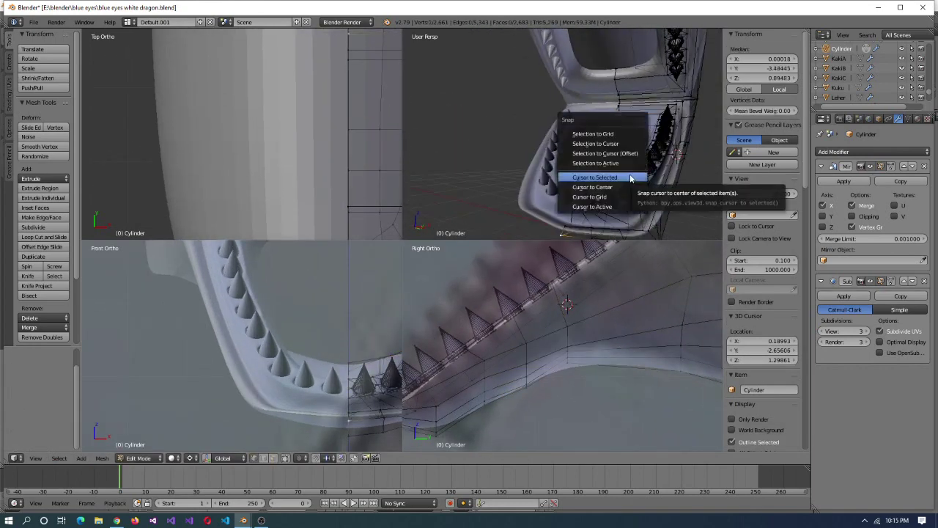
{"action": "left_click", "coordinate": [631, 179]}
{"action": "key", "text": "c"}
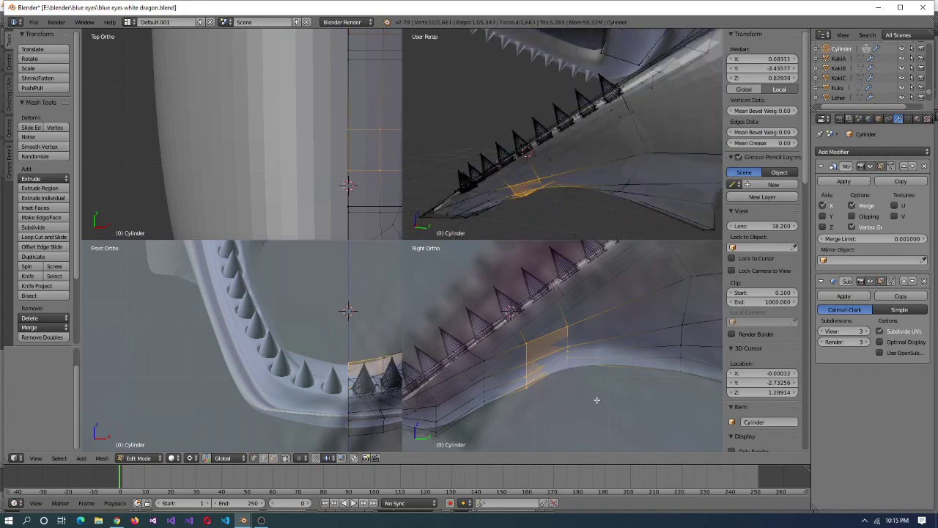
{"action": "key", "text": "s"}
{"action": "left_click", "coordinate": [575, 349]}
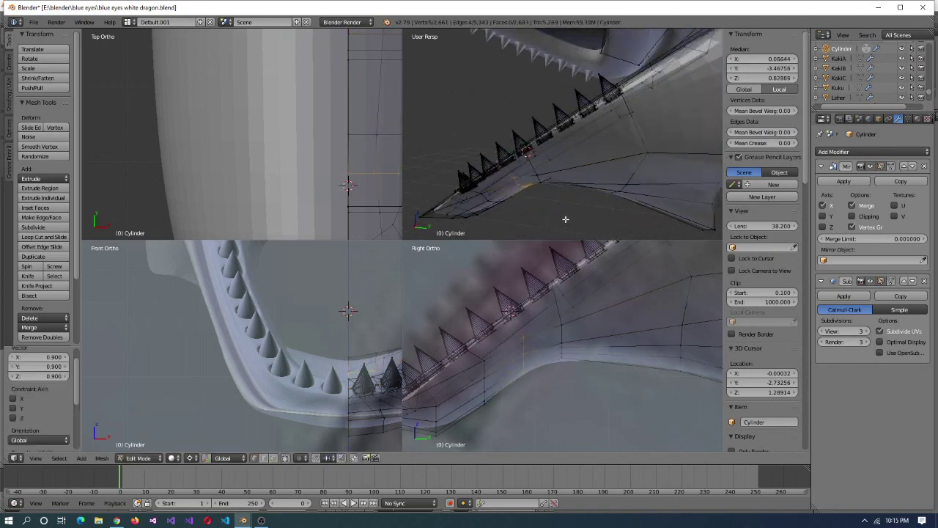
- Scale the chin's lower front vertices inward about the centre-line 3D cursor to match the reference outline
{"action": "middle_click_drag", "start_coordinate": [634, 161], "coordinate": [587, 176]}
{"action": "right_click", "coordinate": [486, 407], "text": "shift"}
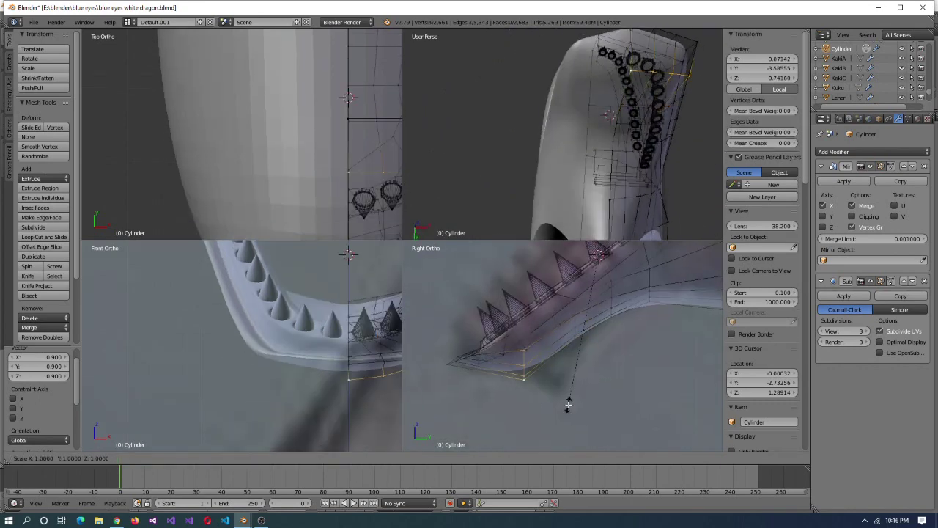
{"action": "left_click", "coordinate": [515, 382]}
- Select the jaw side's upper lengthwise row and straighten it about the snapped 3D cursor with an X scale of 0
{"action": "middle_click_drag", "start_coordinate": [561, 224], "coordinate": [601, 169]}
{"action": "right_click", "coordinate": [586, 187]}
{"action": "right_click", "coordinate": [542, 174], "text": "ctrl"}
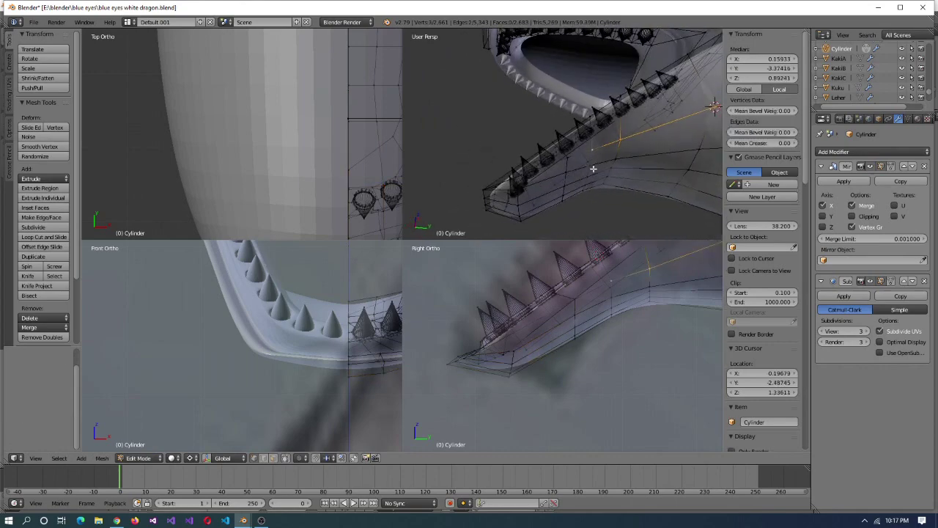
{"action": "key", "text": "KP_Decimal"}
{"action": "key", "text": "s"}
{"action": "key", "text": "Return"}
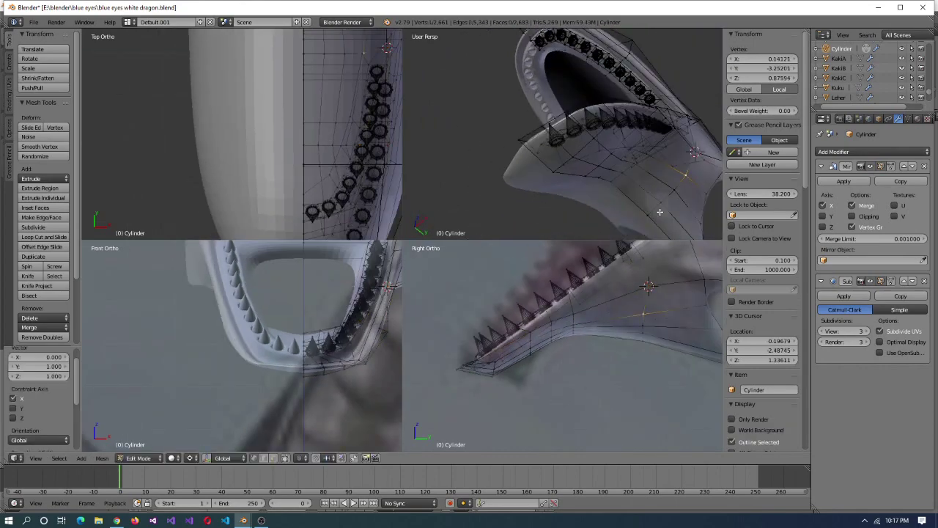
- Snap the 3D cursor to the rear vertex of the inner lengthwise rows and straighten them by scaling to 0 along X
{"action": "right_click", "coordinate": [595, 121]}
{"action": "right_click", "coordinate": [613, 151]}
{"action": "key", "text": "shift+s"}
{"action": "left_click", "coordinate": [587, 136]}
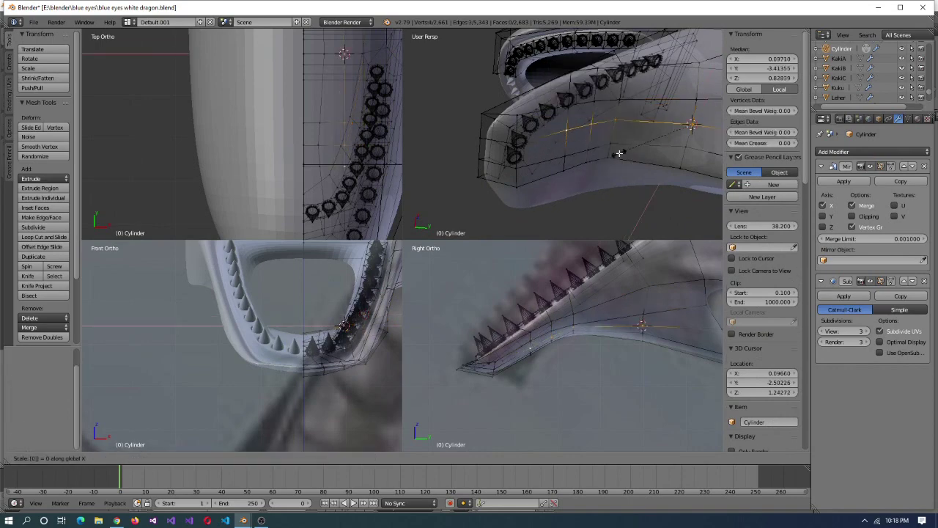
{"action": "middle_click_drag", "start_coordinate": [586, 136], "coordinate": [597, 140]}
{"action": "right_click", "coordinate": [598, 140], "text": "ctrl"}
{"action": "key", "text": "s"}
{"action": "key", "text": "x"}
{"action": "key", "text": "0"}
{"action": "key", "text": "Return"}
- Select the outer side vertex near the front of the lower jaw and reposition it in the top view
{"action": "middle_click_drag", "start_coordinate": [566, 172], "coordinate": [652, 183]}
{"action": "right_click", "coordinate": [639, 187]}
{"action": "middle_click_drag", "start_coordinate": [385, 362], "coordinate": [320, 375], "text": "shift"}
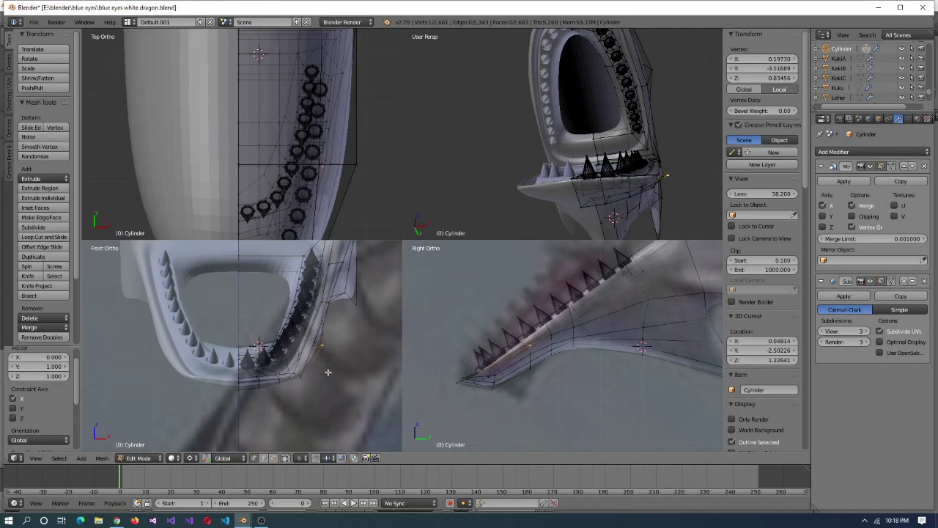
{"action": "left_click", "coordinate": [320, 174]}
- Slide the front corner vertex of the lower jaw's rim by a factor of 0.2 and add an edge loop across the front
{"action": "middle_click_drag", "start_coordinate": [586, 183], "coordinate": [528, 183]}
{"action": "left_click", "coordinate": [469, 158]}
{"action": "scroll", "coordinate": [551, 167], "scroll_direction": "down", "scroll_amount": 3}
{"action": "scroll", "coordinate": [514, 196], "scroll_direction": "up", "scroll_amount": 3}
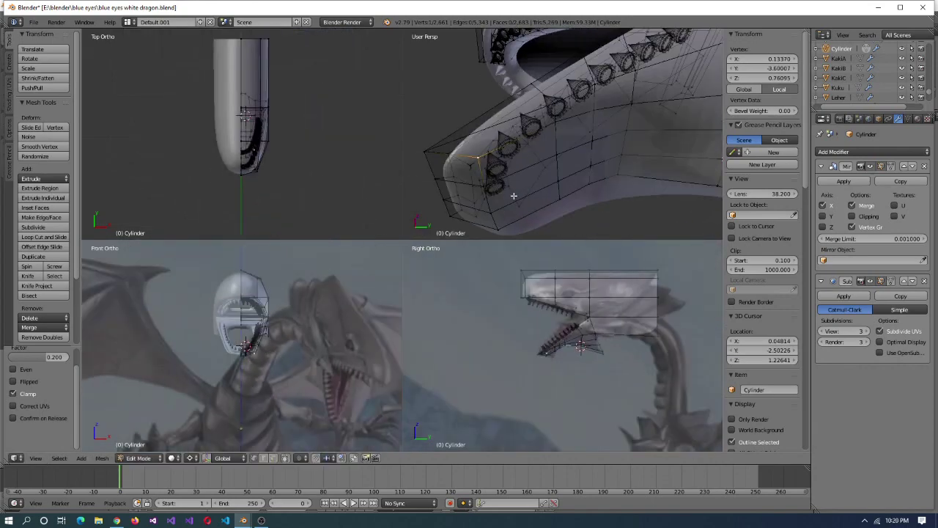
{"action": "left_click", "coordinate": [458, 157]}
{"action": "mouse_move", "coordinate": [459, 157]}
{"action": "middle_mouse_down"}
{"action": "mouse_move", "coordinate": [484, 169]}
{"action": "mouse_move", "coordinate": [462, 161]}
{"action": "middle_mouse_up"}
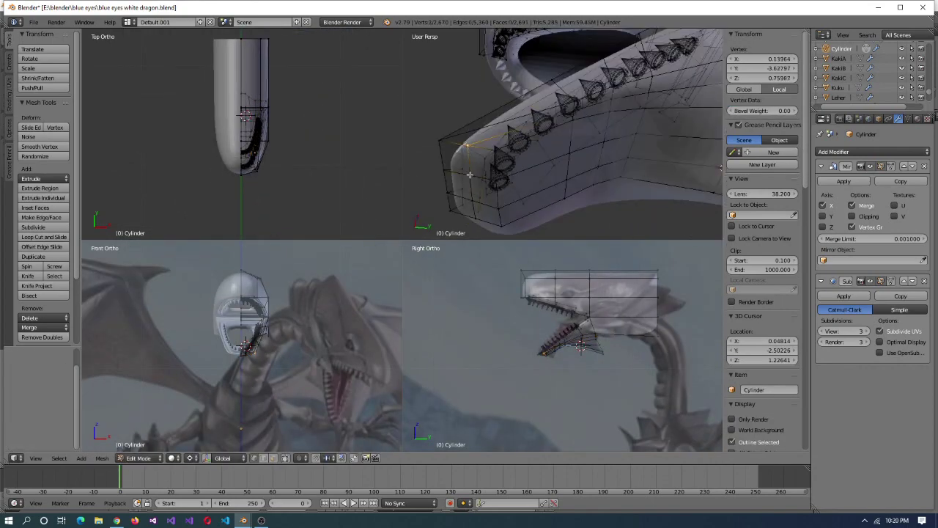
- Move the new front row of four vertices forward along Y and lower it by 0.014 along Z
{"action": "scroll", "coordinate": [288, 206], "scroll_direction": "up", "scroll_amount": 4}
{"action": "middle_click_drag", "start_coordinate": [288, 206], "coordinate": [265, 214], "text": "shift"}
{"action": "key", "text": "g"}
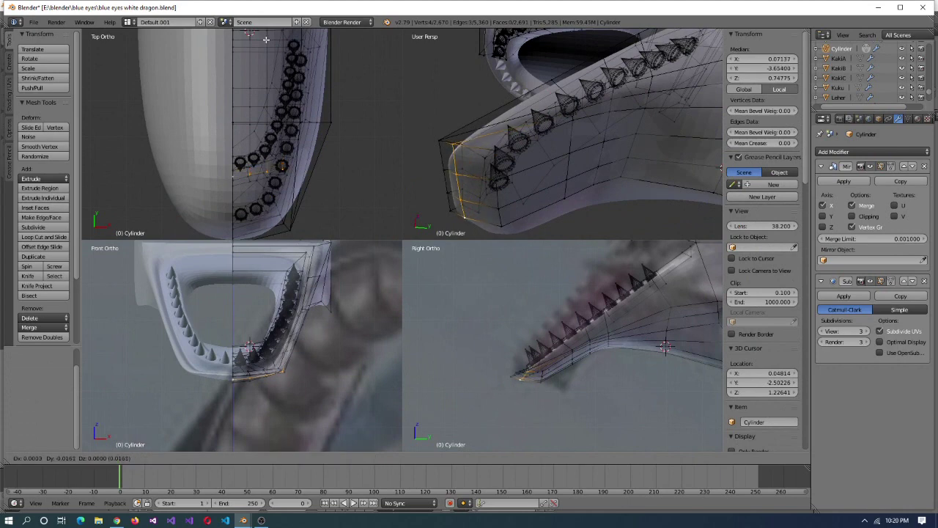
{"action": "key", "text": "y"}
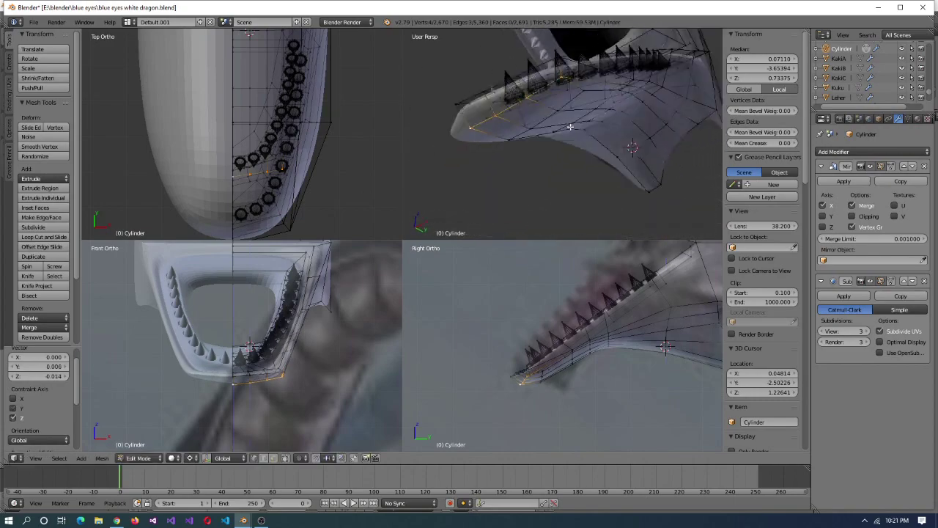
- Snap the 3D cursor to the mouth's centre and scale the front vertices of the lower jaw by 0.9 about it
{"action": "middle_click_drag", "start_coordinate": [570, 127], "coordinate": [597, 151]}
{"action": "key", "text": "ctrl+alt+q"}
{"action": "middle_click_drag", "start_coordinate": [513, 367], "coordinate": [578, 392]}
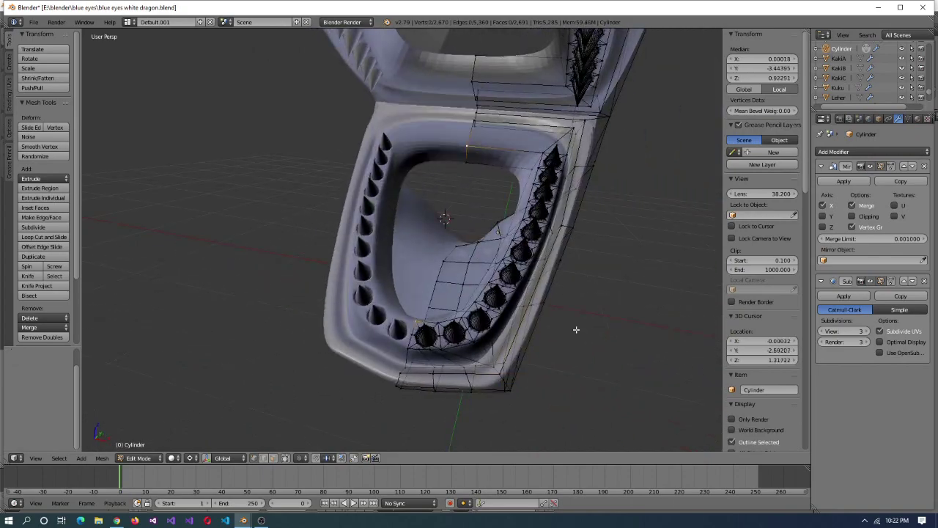
{"action": "key", "text": "a"}
{"action": "key", "text": "a"}
{"action": "middle_click_drag", "start_coordinate": [576, 330], "coordinate": [477, 399]}
{"action": "type", "text": "s.9"}
{"action": "key", "text": "Return"}
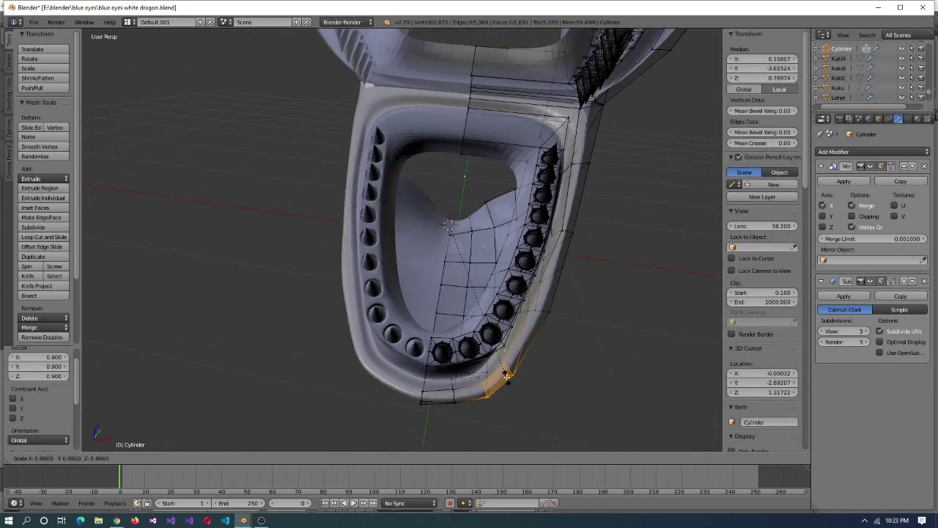
- Scale the lower jaw's front corner and rim vertices slightly about the 3D cursor to round the outline
{"action": "middle_click_drag", "start_coordinate": [509, 372], "coordinate": [571, 382]}
{"action": "key", "text": "s"}
{"action": "left_click", "coordinate": [529, 324]}
{"action": "middle_click_drag", "start_coordinate": [529, 323], "coordinate": [418, 419]}
{"action": "right_click", "coordinate": [270, 322], "text": "shift"}
{"action": "middle_click_drag", "start_coordinate": [270, 322], "coordinate": [431, 328]}
{"action": "key", "text": "s"}
{"action": "left_click", "coordinate": [484, 387]}
- Scale individual front rim vertices by 0.98 and 1.03 about the 3D cursor to even out the chin's curve
{"action": "right_click", "coordinate": [421, 379]}
{"action": "key", "text": "s"}
{"action": "left_click", "coordinate": [429, 352]}
{"action": "key", "text": "s"}
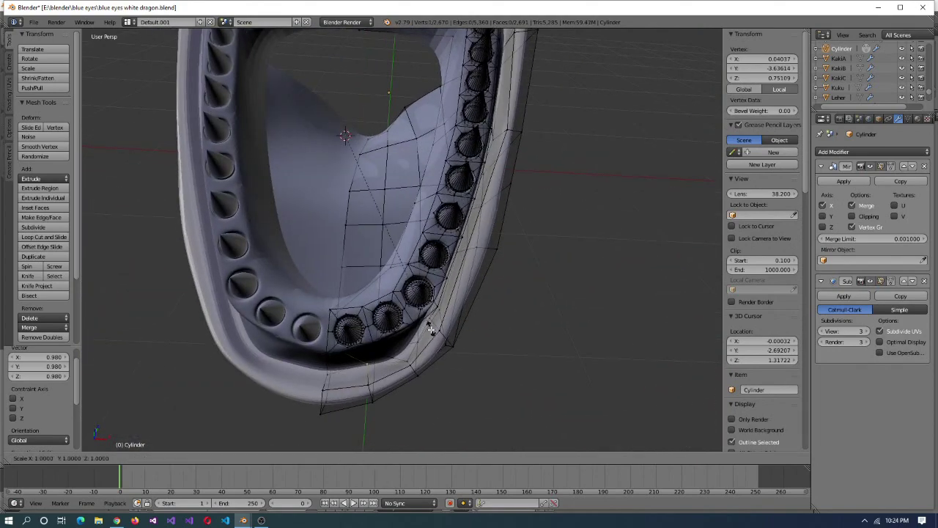
{"action": "left_click", "coordinate": [450, 402]}
{"action": "middle_click_drag", "start_coordinate": [451, 402], "coordinate": [425, 174]}
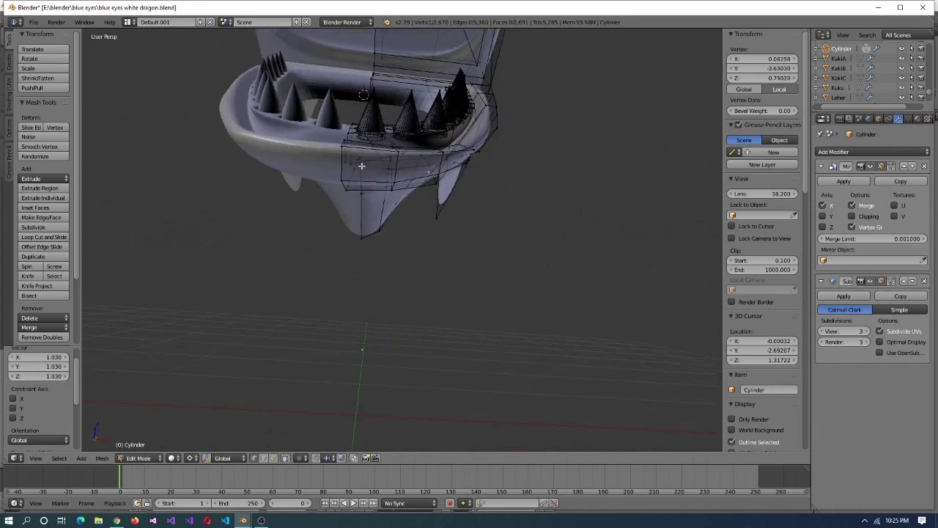
- Snap the 3D cursor near the chin's front centre and scale the neighbouring front vertex by 0.8 about it
{"action": "middle_click_drag", "start_coordinate": [367, 177], "coordinate": [427, 311]}
{"action": "right_click", "coordinate": [412, 208], "text": "ctrl"}
{"action": "key", "text": "s"}
{"action": "key", "text": "s"}
{"action": "key", "text": "Return"}
{"action": "right_click", "coordinate": [445, 384]}
{"action": "left_click", "coordinate": [429, 369]}
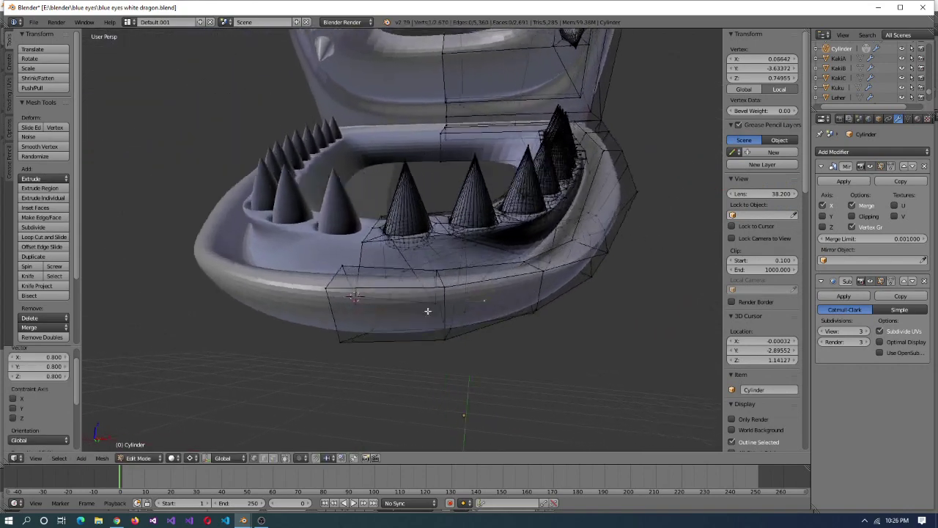
{"action": "key", "text": "Escape"}
{"action": "middle_click_drag", "start_coordinate": [477, 334], "coordinate": [491, 377]}
{"action": "key", "text": "g"}
{"action": "key", "text": "g"}
{"action": "key", "text": "Escape"}
- Dissolve the surplus edges on the chin behind the lower jaw's front rim
{"action": "right_click", "coordinate": [490, 377]}
{"action": "key", "text": "x"}
{"action": "left_click", "coordinate": [524, 404]}
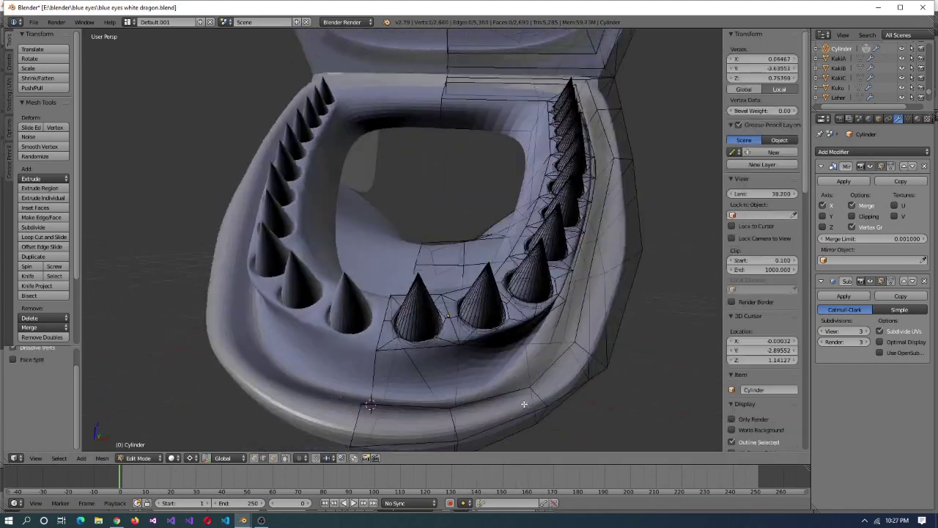
{"action": "key", "text": "x"}
{"action": "middle_click_drag", "start_coordinate": [525, 404], "coordinate": [366, 404]}
{"action": "left_click", "coordinate": [317, 403]}
- Slide a vertex on the lower jaw's side rim by 0.2 along its edge
{"action": "key", "text": "g"}
{"action": "key", "text": "g"}
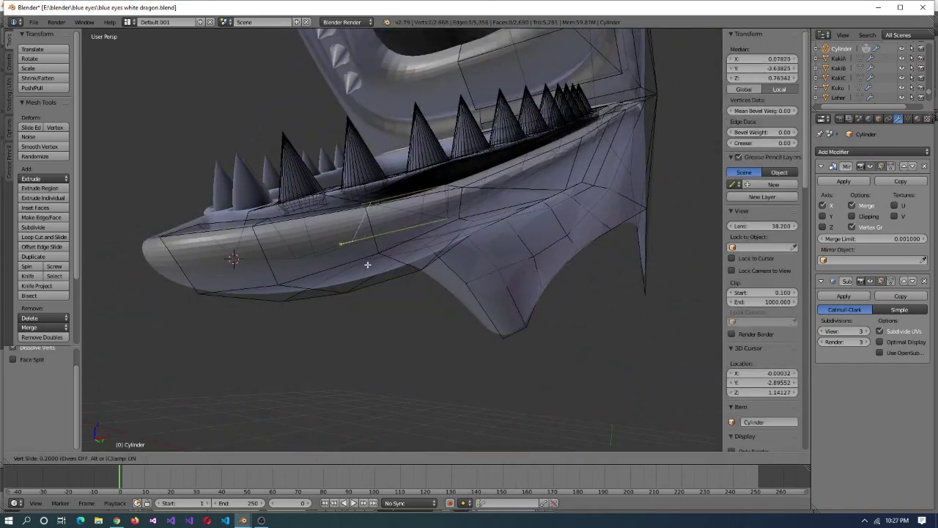
{"action": "left_click", "coordinate": [367, 265]}
{"action": "right_click", "coordinate": [367, 264]}
- Connect two vertices at the lower jaw's front rim with a new edge
{"action": "middle_click_drag", "start_coordinate": [367, 265], "coordinate": [503, 325]}
{"action": "right_click", "coordinate": [455, 352], "text": "shift"}
{"action": "key", "text": "j"}
{"action": "key", "text": "a"}
{"action": "right_click", "coordinate": [406, 330]}
{"action": "key", "text": "a"}
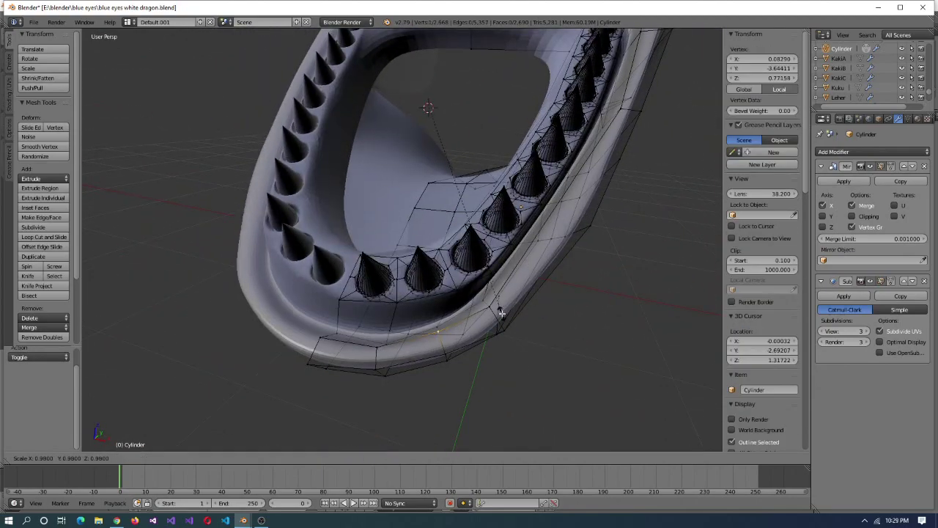
- Scale the lower jaw's front outer rim vertices by 0.99 about the 3D cursor to smooth the outline
{"action": "right_click", "coordinate": [506, 364]}
{"action": "key", "text": "s"}
{"action": "left_click", "coordinate": [456, 388]}
{"action": "left_click", "coordinate": [594, 350]}
{"action": "middle_click_drag", "start_coordinate": [594, 350], "coordinate": [481, 385]}
{"action": "left_click", "coordinate": [481, 426]}
{"action": "middle_click_drag", "start_coordinate": [481, 425], "coordinate": [449, 290]}
{"action": "left_click", "coordinate": [436, 250]}
{"action": "middle_click_drag", "start_coordinate": [436, 250], "coordinate": [513, 352]}
{"action": "left_click", "coordinate": [447, 254]}
{"action": "right_click", "coordinate": [523, 366], "text": "shift"}
{"action": "key", "text": "shift+s"}
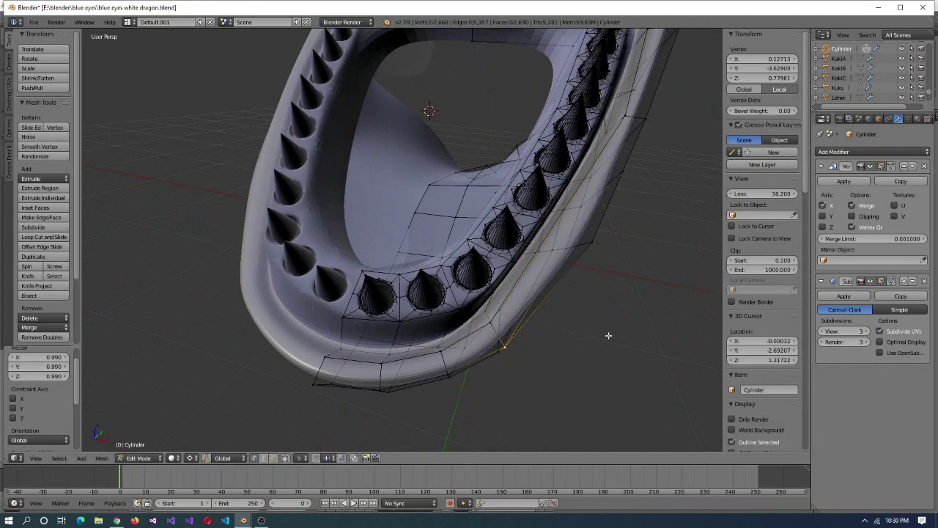
- Save the dragon file under its existing name
{"action": "middle_click_drag", "start_coordinate": [535, 386], "coordinate": [564, 346]}
{"action": "middle_click_drag", "start_coordinate": [445, 303], "coordinate": [434, 345]}
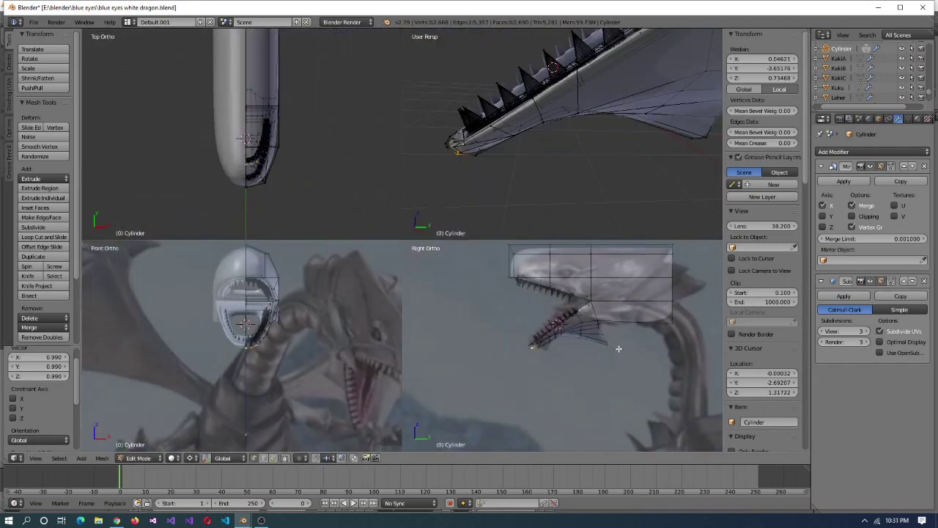
{"action": "left_click", "coordinate": [34, 22]}
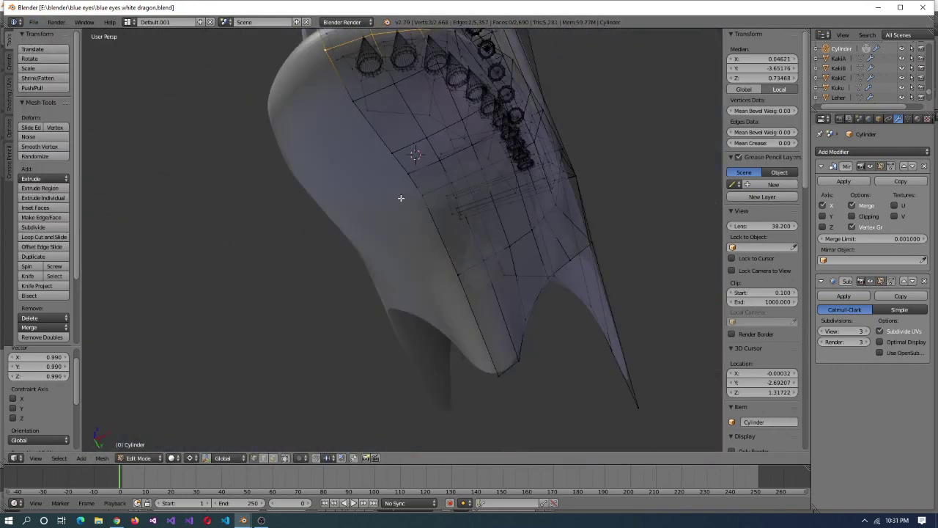
- Try to extrude the two chin underside faces beside the centre line along their normal
{"action": "middle_click_drag", "start_coordinate": [402, 198], "coordinate": [274, 193]}
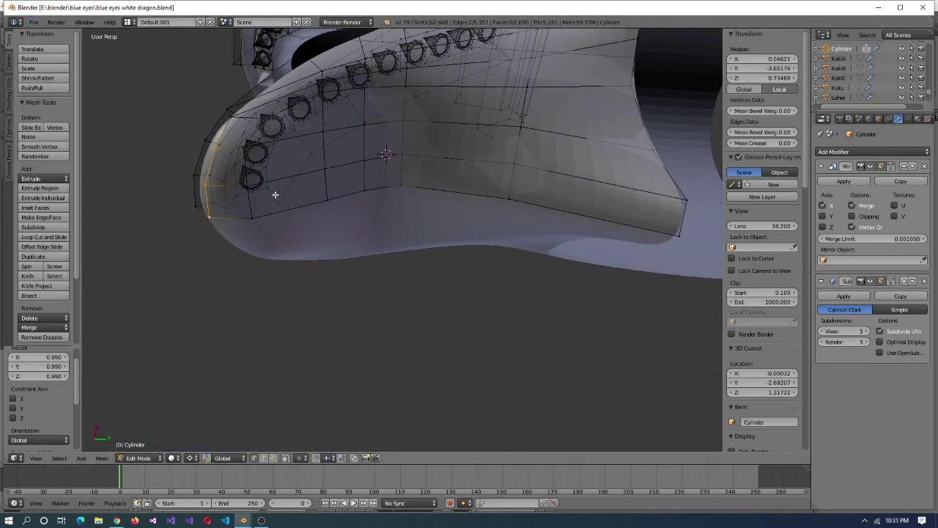
{"action": "right_click", "coordinate": [325, 188]}
{"action": "key", "text": "ctrl+alt+q"}
{"action": "key", "text": "ctrl+alt+q"}
{"action": "key", "text": "e"}
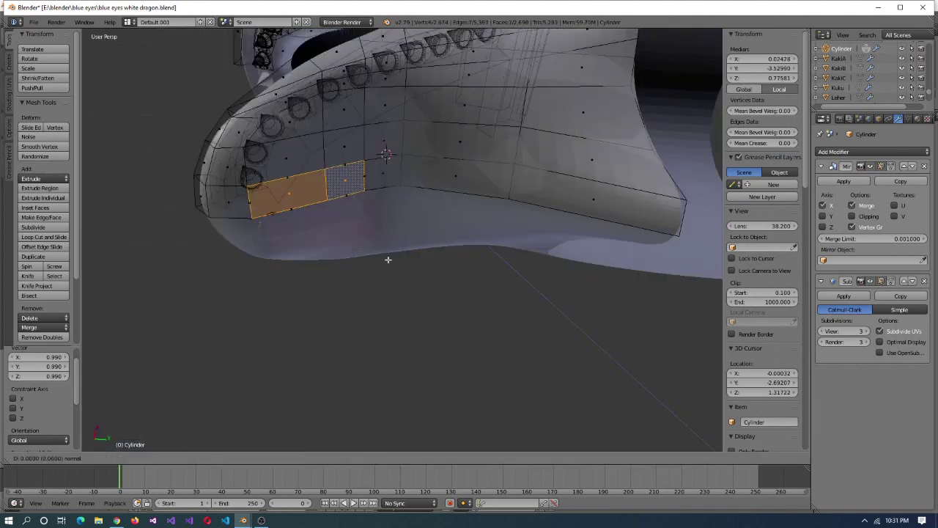
{"action": "left_click", "coordinate": [371, 210]}
- Try to delete the extrusion's inner faces along the mirror line, and undo the chin extrusion
{"action": "key", "text": "ctrl+alt+q"}
{"action": "middle_click_drag", "start_coordinate": [616, 233], "coordinate": [605, 164]}
{"action": "left_click", "coordinate": [621, 195]}
{"action": "key", "text": "x"}
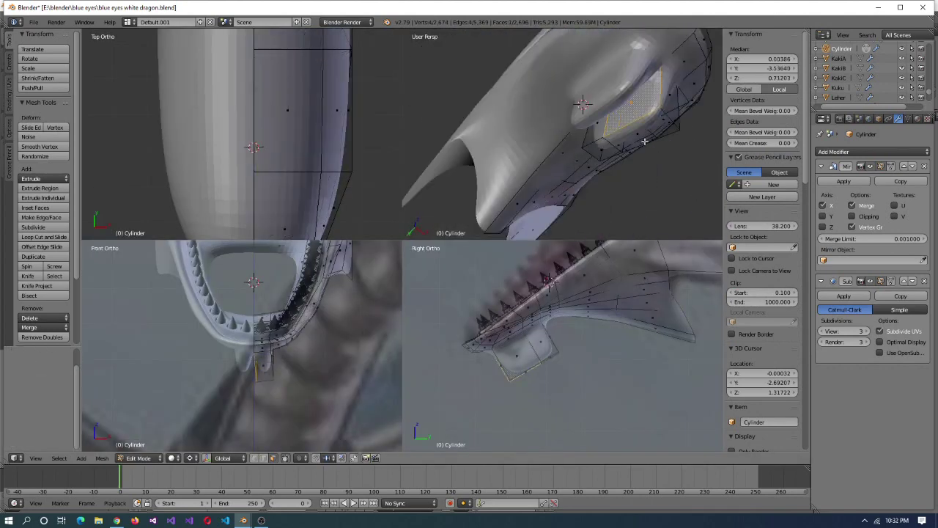
{"action": "key", "text": "x"}
{"action": "left_click", "coordinate": [644, 142]}
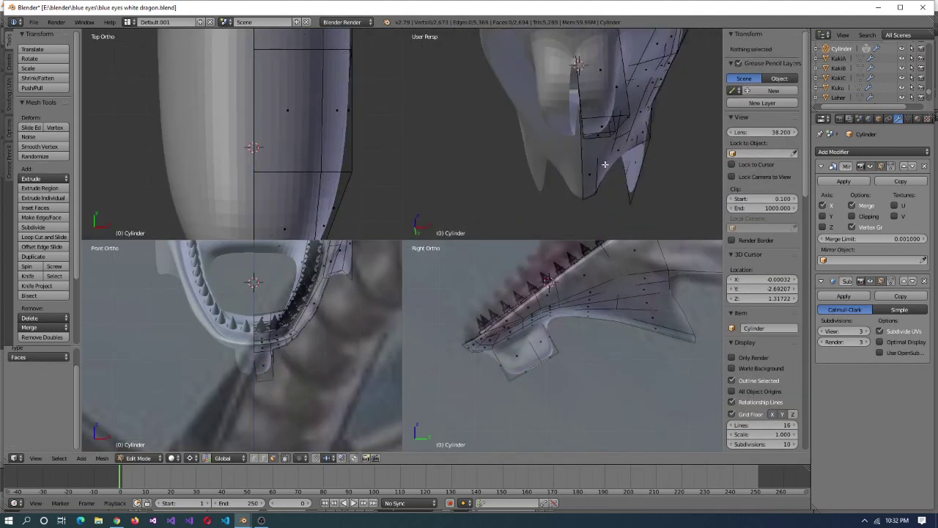
{"action": "key", "text": "ctrl+z"}
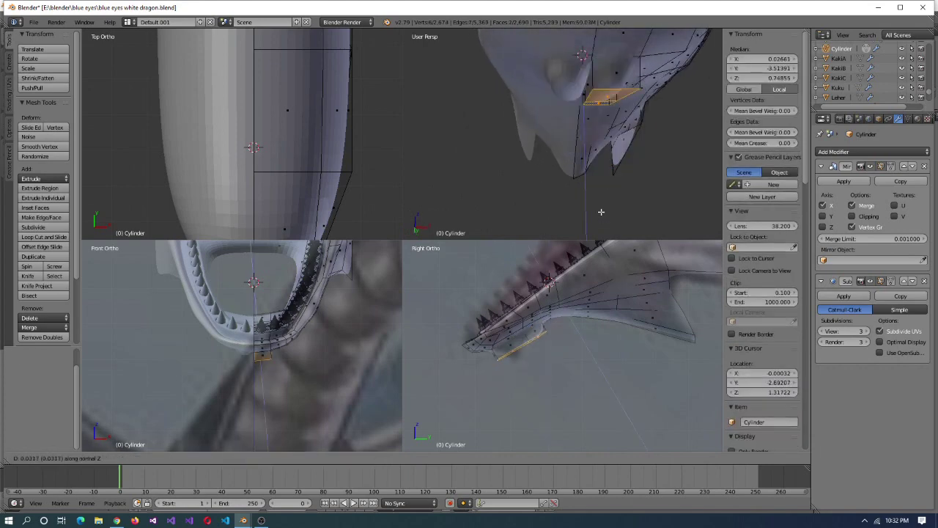
- Extrude the two chin underside faces by -0.1 along Z and delete the inner faces along the mirror line
{"action": "key", "text": "z"}
{"action": "left_click", "coordinate": [603, 44]}
{"action": "middle_click_drag", "start_coordinate": [602, 44], "coordinate": [657, 139]}
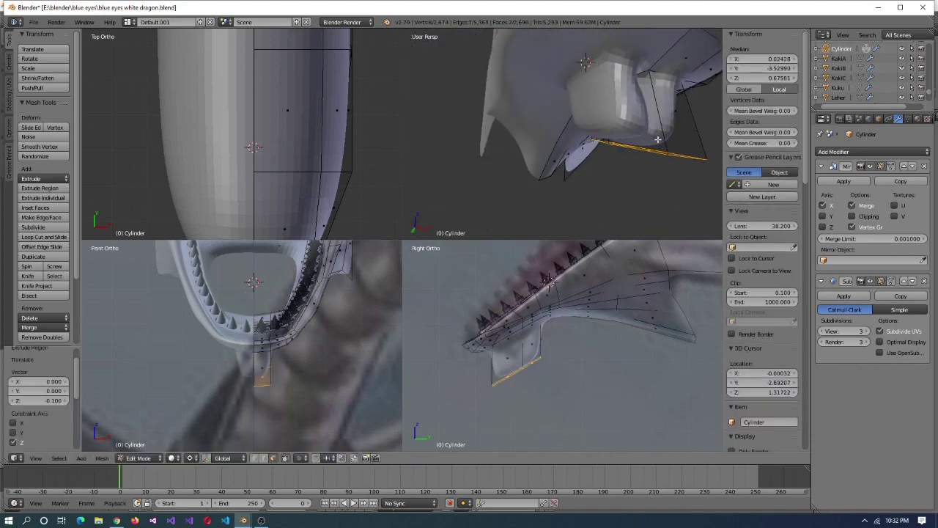
{"action": "left_click", "coordinate": [599, 145]}
{"action": "scroll", "coordinate": [513, 146], "scroll_direction": "up", "scroll_amount": 2}
{"action": "scroll", "coordinate": [293, 147], "scroll_direction": "up", "scroll_amount": 2}
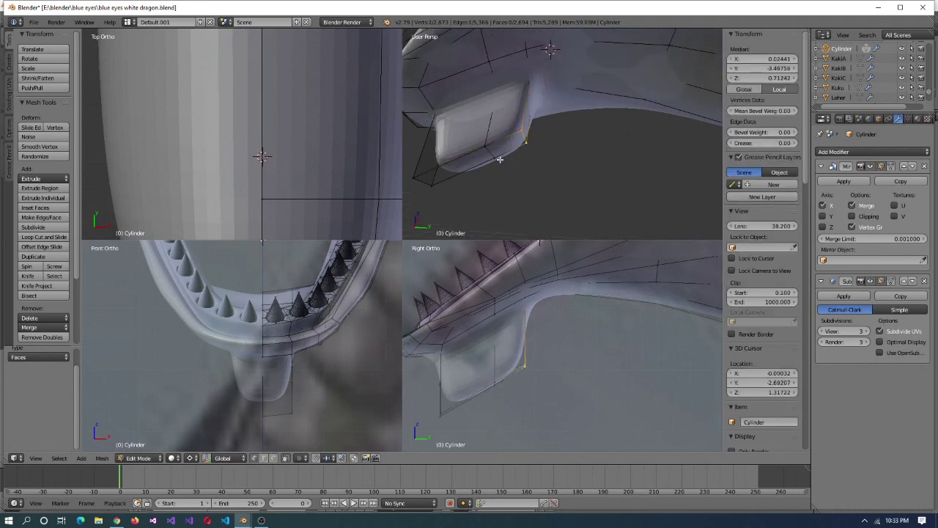
- Merge the chin extrusion's lower vertices into a single pointed tip and slide a neighbouring vertex along its edge
{"action": "left_click", "coordinate": [469, 159]}
{"action": "middle_click_drag", "start_coordinate": [470, 158], "coordinate": [590, 171]}
{"action": "key", "text": "alt+m"}
{"action": "left_click", "coordinate": [557, 154]}
{"action": "key", "text": "ctrl+alt+q"}
{"action": "key", "text": "shift+v"}
{"action": "left_click", "coordinate": [492, 178]}
{"action": "middle_click_drag", "start_coordinate": [491, 178], "coordinate": [440, 269]}
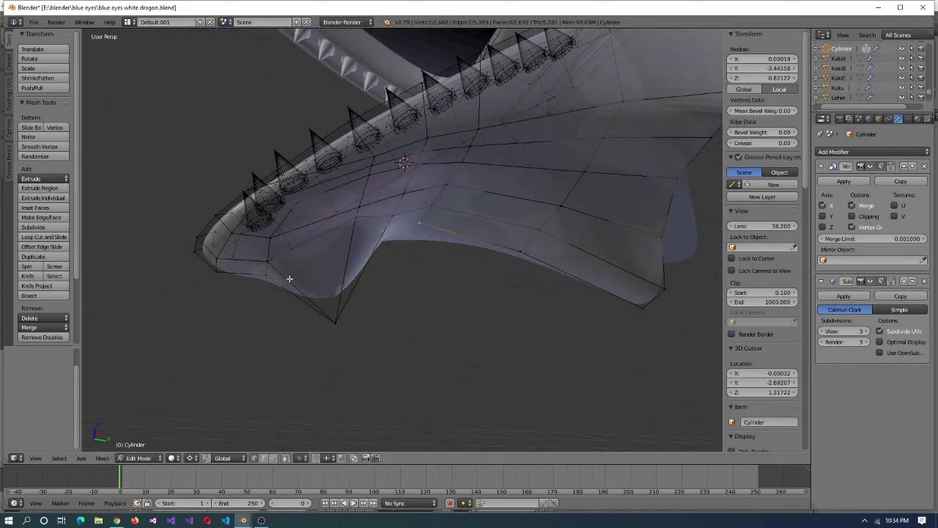
- Cut an edge ring around the chin spike with the Knife and scale the new ring
{"action": "left_click", "coordinate": [27, 276]}
{"action": "middle_click_drag", "start_coordinate": [242, 278], "coordinate": [313, 262]}
{"action": "key", "text": "Return"}
{"action": "middle_click_drag", "start_coordinate": [384, 242], "coordinate": [66, 250]}
{"action": "key", "text": "s"}
{"action": "left_click", "coordinate": [506, 349]}
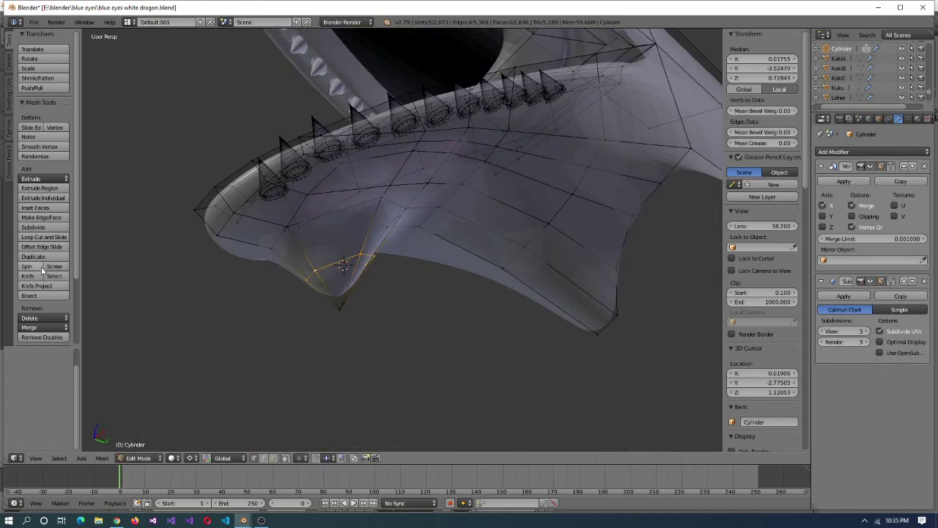
- Cut a second edge ring nearer the chin spike's tip and scale the tip section by 0.7
{"action": "key", "text": "Return"}
{"action": "middle_click_drag", "start_coordinate": [371, 231], "coordinate": [289, 268]}
{"action": "right_click", "coordinate": [373, 307]}
{"action": "middle_click_drag", "start_coordinate": [373, 307], "coordinate": [404, 341]}
{"action": "key", "text": "ctrl+KP_Add"}
{"action": "type", "text": "s.7"}
{"action": "key", "text": "Return"}
- Rotate the chin spike's tip section 35° and move it -0.01 along Y
{"action": "key", "text": "ctrl+alt+q"}
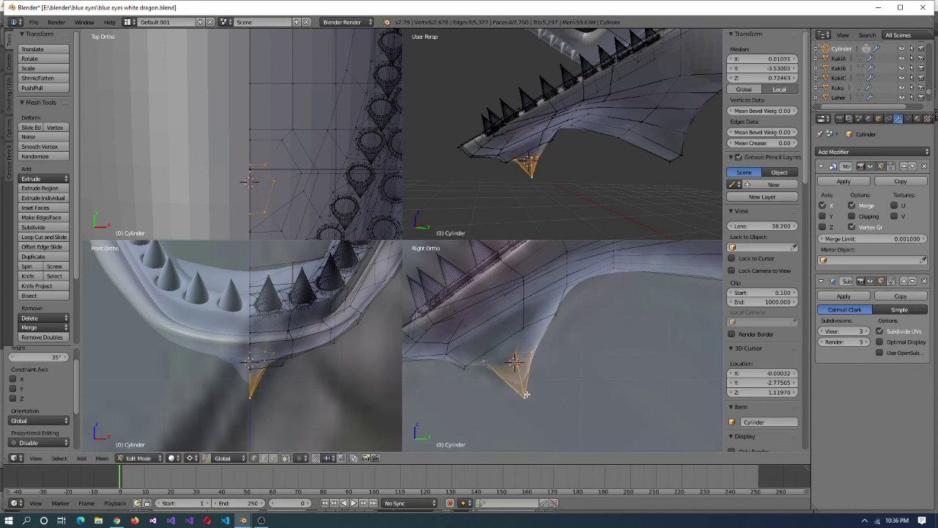
{"action": "scroll", "coordinate": [571, 226], "scroll_direction": "up", "scroll_amount": 3}
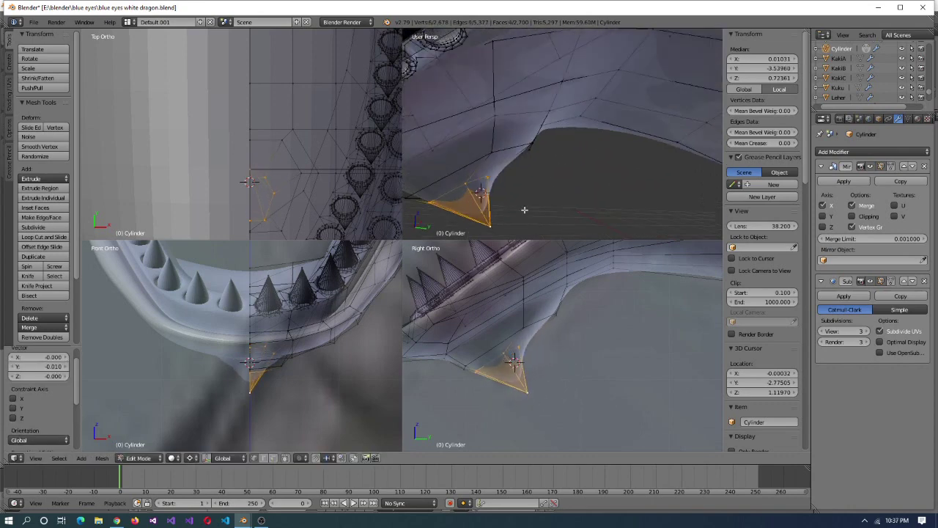
{"action": "left_click", "coordinate": [633, 449]}
- Cut another ring near the chin spike's end and remove the pointed tip to leave a flat end face
{"action": "middle_click_drag", "start_coordinate": [632, 220], "coordinate": [441, 291]}
{"action": "key", "text": "Return"}
{"action": "key", "text": "ctrl+alt+q"}
{"action": "key", "text": "x"}
{"action": "left_click", "coordinate": [424, 138]}
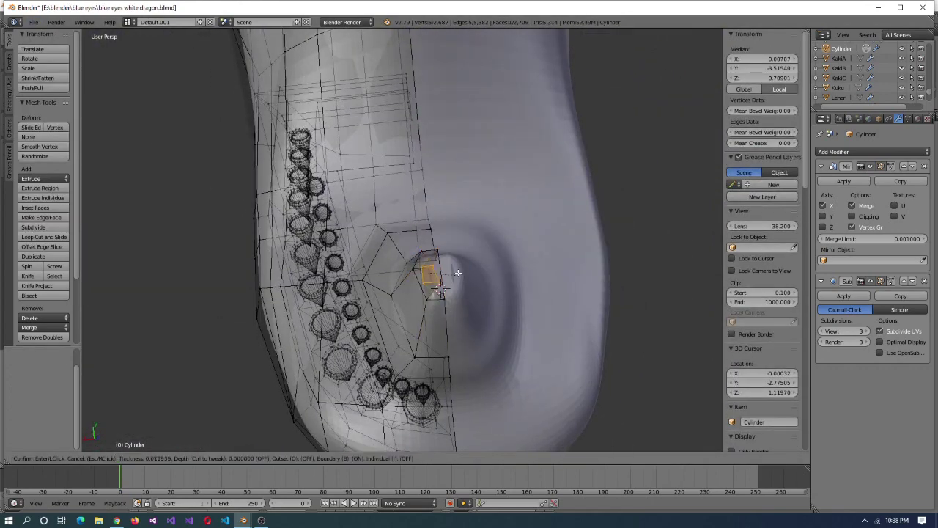
- Select the geometry of a front tooth on the lower jaw
{"action": "mouse_move", "coordinate": [513, 308]}
{"action": "middle_mouse_down"}
{"action": "mouse_move", "coordinate": [566, 329]}
{"action": "mouse_move", "coordinate": [433, 398]}
{"action": "mouse_move", "coordinate": [456, 287]}
{"action": "mouse_move", "coordinate": [523, 387]}
{"action": "mouse_move", "coordinate": [451, 304]}
{"action": "mouse_move", "coordinate": [453, 324]}
{"action": "mouse_move", "coordinate": [411, 381]}
{"action": "mouse_move", "coordinate": [512, 291]}
{"action": "mouse_move", "coordinate": [398, 300]}
{"action": "middle_mouse_up"}
{"action": "right_click", "coordinate": [523, 387]}
{"action": "key", "text": "z"}
{"action": "key", "text": "KP_Decimal"}
{"action": "key", "text": "z"}
{"action": "right_click", "coordinate": [384, 327], "text": "alt+shift"}
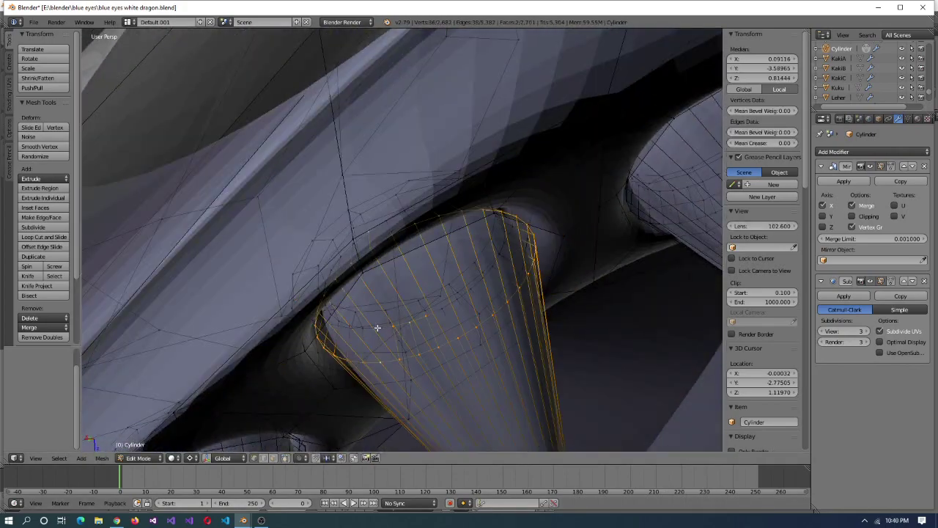
- Refine the tooth selection around its base vertex by vertex and duplicate the tooth
{"action": "right_click", "coordinate": [458, 299], "text": "shift"}
{"action": "mouse_move", "coordinate": [457, 299]}
{"action": "middle_mouse_down"}
{"action": "mouse_move", "coordinate": [442, 264]}
{"action": "mouse_move", "coordinate": [329, 329]}
{"action": "mouse_move", "coordinate": [412, 253]}
{"action": "mouse_move", "coordinate": [447, 315]}
{"action": "mouse_move", "coordinate": [459, 298]}
{"action": "mouse_move", "coordinate": [379, 373]}
{"action": "mouse_move", "coordinate": [536, 232]}
{"action": "mouse_move", "coordinate": [393, 244]}
{"action": "mouse_move", "coordinate": [392, 271]}
{"action": "mouse_move", "coordinate": [367, 296]}
{"action": "mouse_move", "coordinate": [435, 303]}
{"action": "mouse_move", "coordinate": [482, 269]}
{"action": "mouse_move", "coordinate": [329, 173]}
{"action": "mouse_move", "coordinate": [381, 220]}
{"action": "mouse_move", "coordinate": [447, 311]}
{"action": "middle_mouse_up"}
{"action": "right_click", "coordinate": [537, 231], "text": "shift"}
{"action": "right_click", "coordinate": [469, 238], "text": "shift"}
{"action": "right_click", "coordinate": [433, 242], "text": "shift"}
{"action": "right_click", "coordinate": [369, 294], "text": "shift"}
{"action": "middle_click_drag", "start_coordinate": [544, 218], "coordinate": [486, 167]}
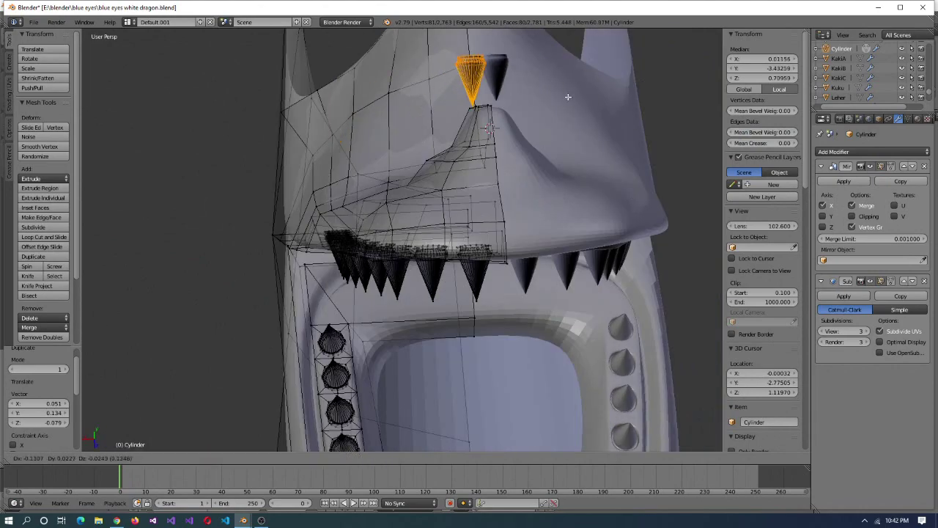
- Place the duplicated tooth at the chin spike's end and rotate it 185°
{"action": "left_click", "coordinate": [567, 96]}
{"action": "key", "text": "ctrl+alt+q"}
{"action": "left_click", "coordinate": [598, 396]}
{"action": "key", "text": "KP_Decimal"}
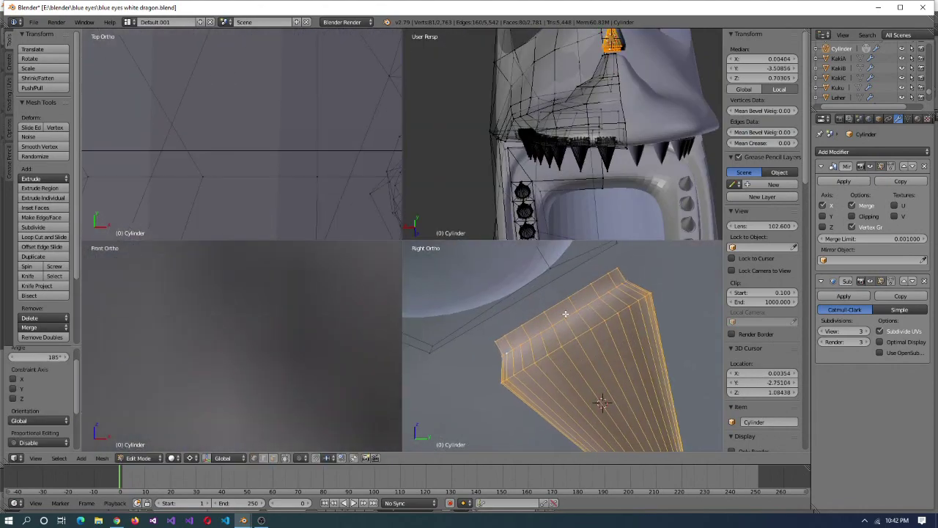
- Align the tooth copy with the chin spike's end face and centre it on the mirror line
{"action": "key", "text": "KP_Decimal"}
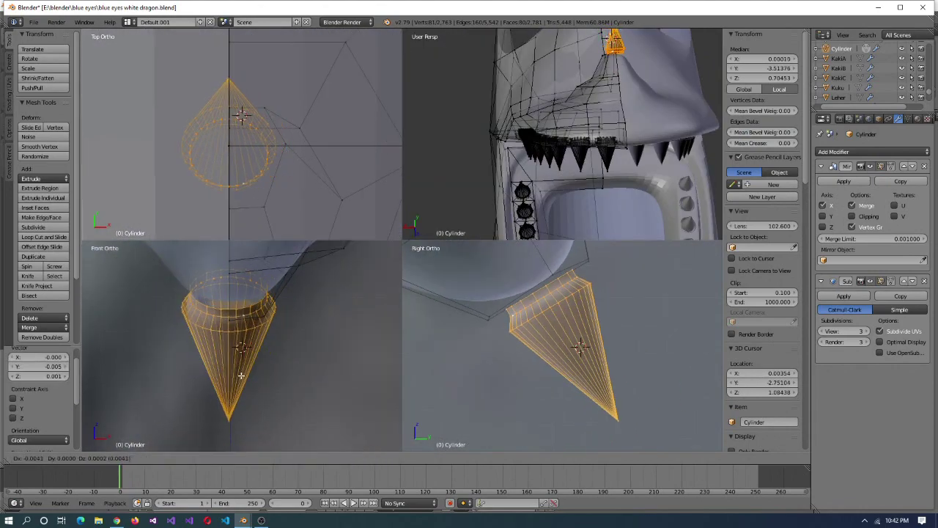
{"action": "left_click", "coordinate": [237, 372]}
{"action": "scroll", "coordinate": [250, 347], "scroll_direction": "up", "scroll_amount": 2}
{"action": "left_click", "coordinate": [230, 349]}
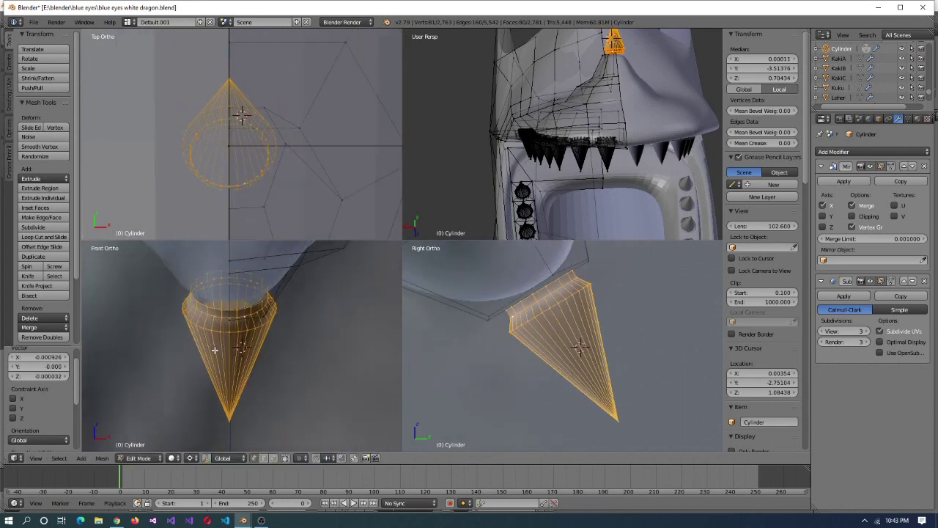
- Try to delete the vertices of the tooth copy's half beyond the mirror line
{"action": "right_click", "coordinate": [242, 337]}
{"action": "key", "text": "x"}
{"action": "left_click", "coordinate": [246, 331]}
{"action": "key", "text": "ctrl+z"}
{"action": "key", "text": "x"}
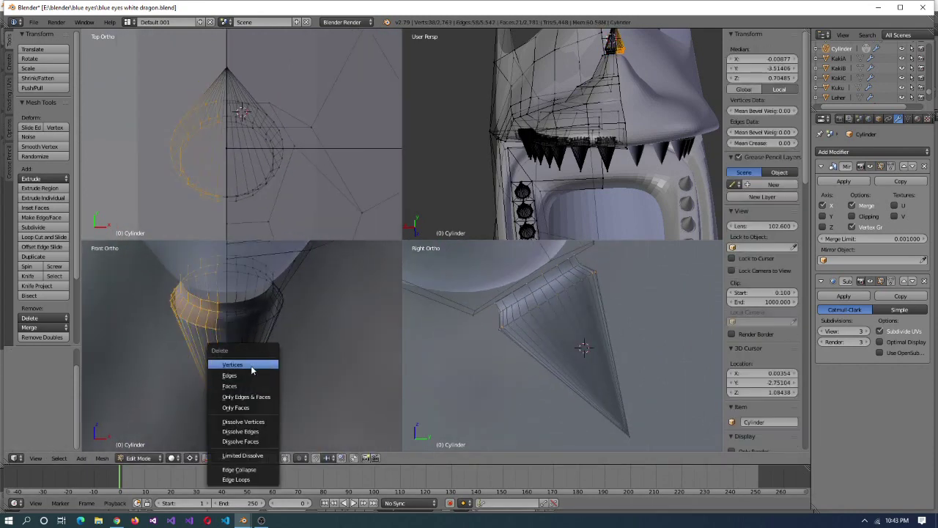
{"action": "key", "text": "Escape"}
{"action": "scroll", "coordinate": [245, 342], "scroll_direction": "up", "scroll_amount": 2}
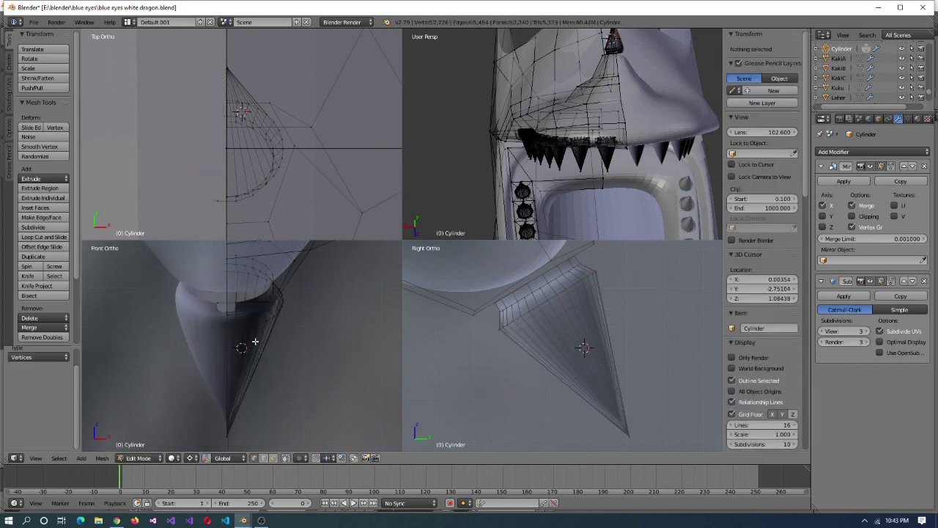
- Snap the 3D cursor to the tooth copy and select the copy's entire linked mesh
{"action": "key", "text": "shift+s"}
{"action": "left_click", "coordinate": [254, 364]}
{"action": "key", "text": "ctrl+l"}
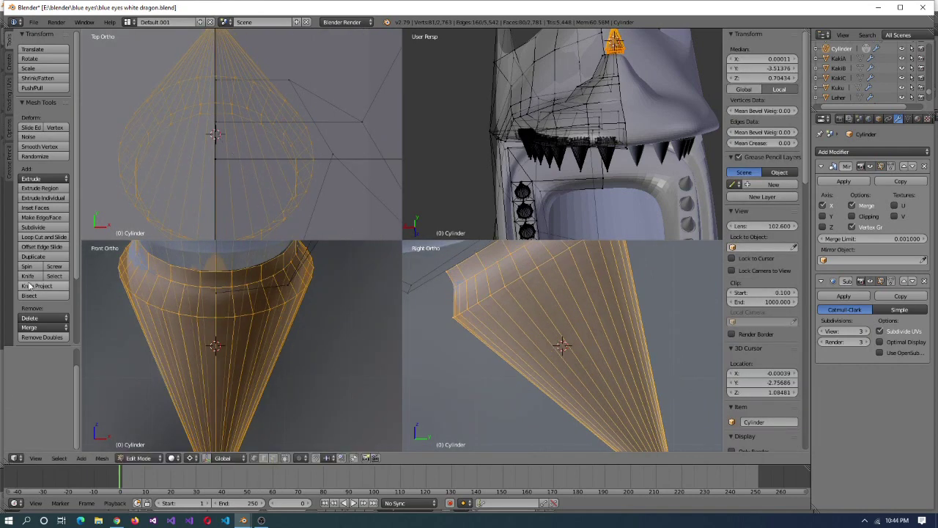
- Cut the tooth copy along the mirror line with the Knife and delete its half on the mirrored side
{"action": "scroll", "coordinate": [247, 302], "scroll_direction": "up", "scroll_amount": 2}
{"action": "key", "text": "k"}
{"action": "scroll", "coordinate": [243, 324], "scroll_direction": "down", "scroll_amount": 2}
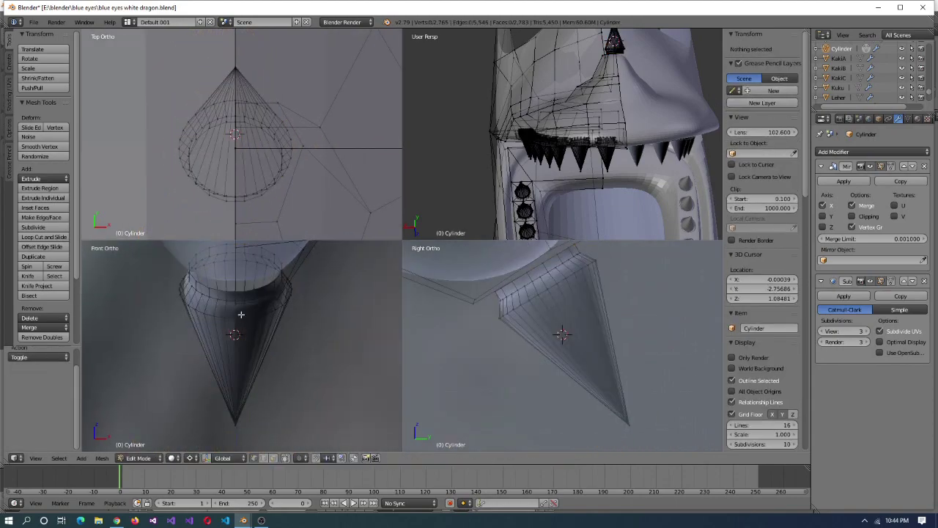
{"action": "key", "text": "x"}
{"action": "left_click", "coordinate": [266, 354]}
- Recalculate the normals of the whole mesh to face outside
{"action": "key", "text": "ctrl+alt+q"}
{"action": "mouse_move", "coordinate": [593, 240]}
{"action": "middle_mouse_down"}
{"action": "mouse_move", "coordinate": [597, 262]}
{"action": "mouse_move", "coordinate": [499, 313]}
{"action": "mouse_move", "coordinate": [501, 329]}
{"action": "mouse_move", "coordinate": [418, 304]}
{"action": "mouse_move", "coordinate": [454, 320]}
{"action": "mouse_move", "coordinate": [367, 203]}
{"action": "mouse_move", "coordinate": [413, 69]}
{"action": "mouse_move", "coordinate": [362, 231]}
{"action": "mouse_move", "coordinate": [412, 242]}
{"action": "middle_mouse_up"}
{"action": "key", "text": "a"}
{"action": "key", "text": "ctrl+n"}
{"action": "key", "text": "Return"}
{"action": "key", "text": "ctrl+alt+q"}
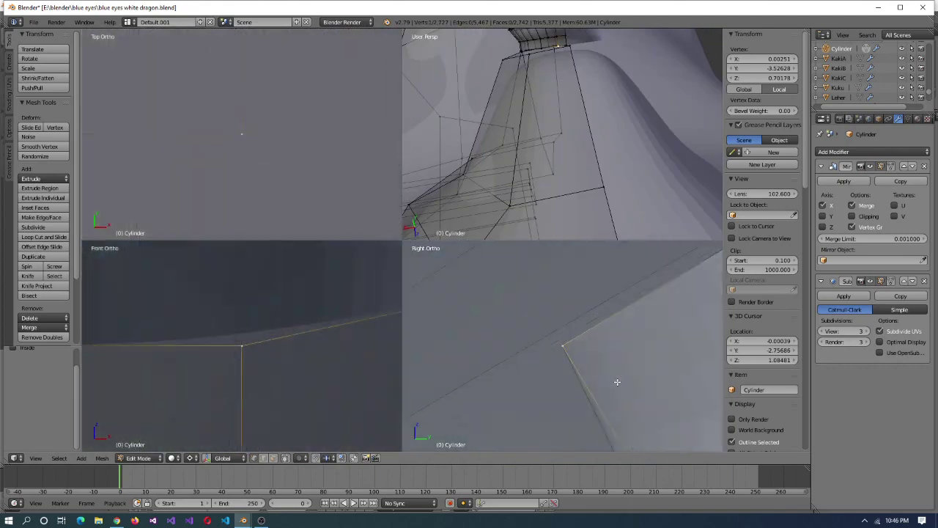
- Select the linked half tooth and nudge it against the chin spike's end face
{"action": "key", "text": "ctrl+l"}
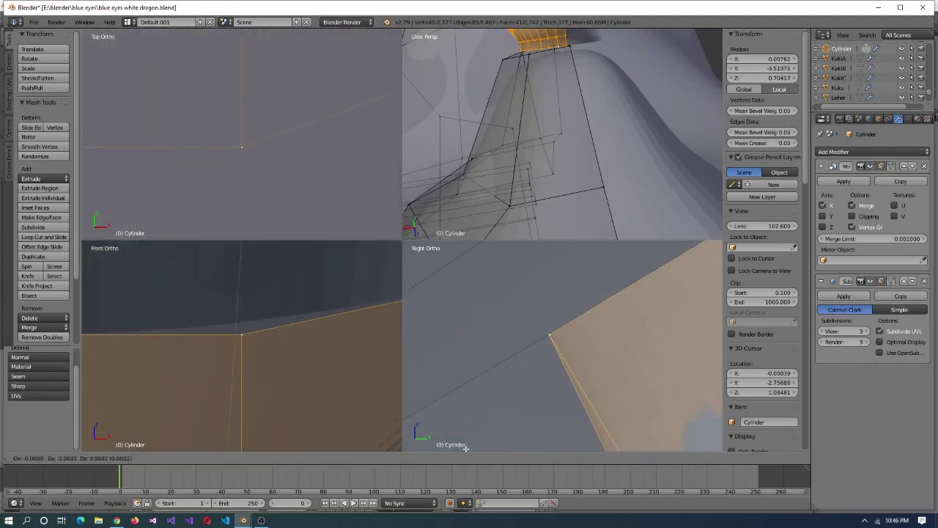
{"action": "key", "text": "KP_Decimal"}
{"action": "key", "text": "ctrl+alt+q"}
{"action": "key", "text": "KP_Decimal"}
- Delete the half tooth's faces from the chin spike's end
{"action": "middle_click_drag", "start_coordinate": [453, 293], "coordinate": [459, 138]}
{"action": "scroll", "coordinate": [306, 283], "scroll_direction": "up", "scroll_amount": 3}
{"action": "key", "text": "x"}
{"action": "key", "text": "f"}
- Snap the 3D cursor to the end face's centre-line edge and try To Sphere on the chin spike's end face
{"action": "right_click", "coordinate": [459, 138]}
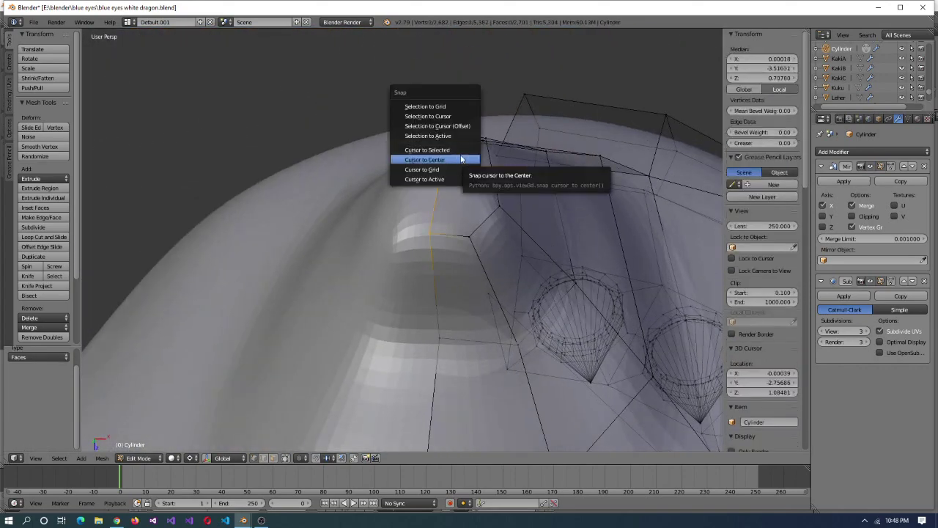
{"action": "key", "text": "Escape"}
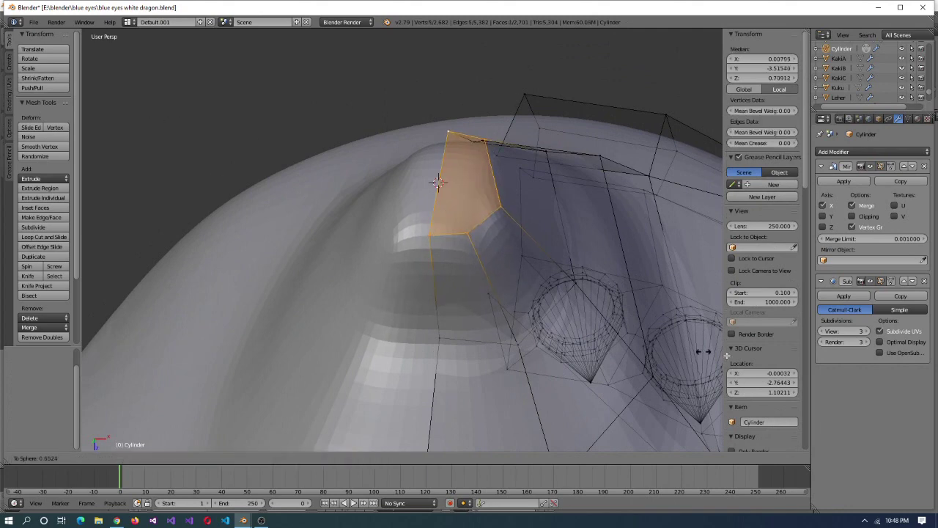
{"action": "key", "text": "Escape"}
{"action": "middle_click_drag", "start_coordinate": [657, 446], "coordinate": [541, 241]}
{"action": "key", "text": "Escape"}
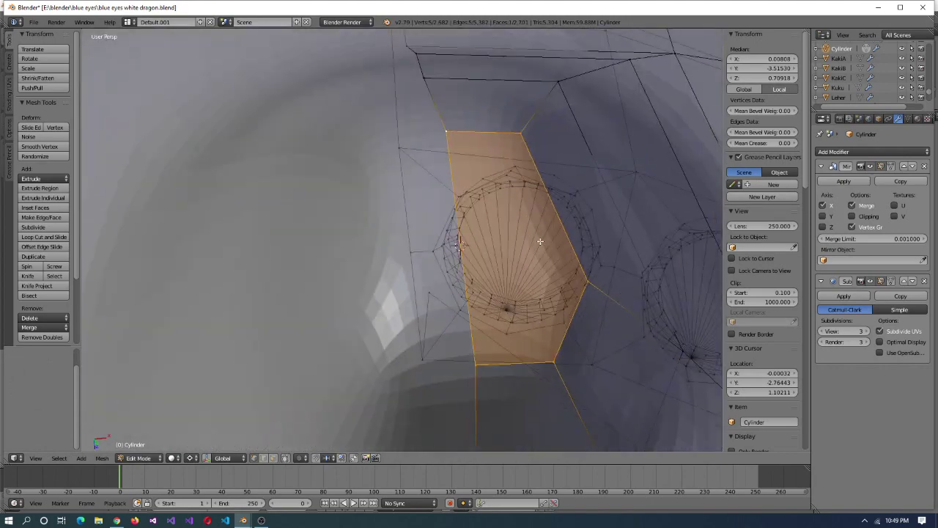
- Select the edges around the chin spike's end face and round them with To Sphere at factor 1
{"action": "right_click", "coordinate": [535, 164]}
{"action": "right_click", "coordinate": [565, 352], "text": "alt"}
{"action": "middle_click_drag", "start_coordinate": [564, 352], "coordinate": [625, 279]}
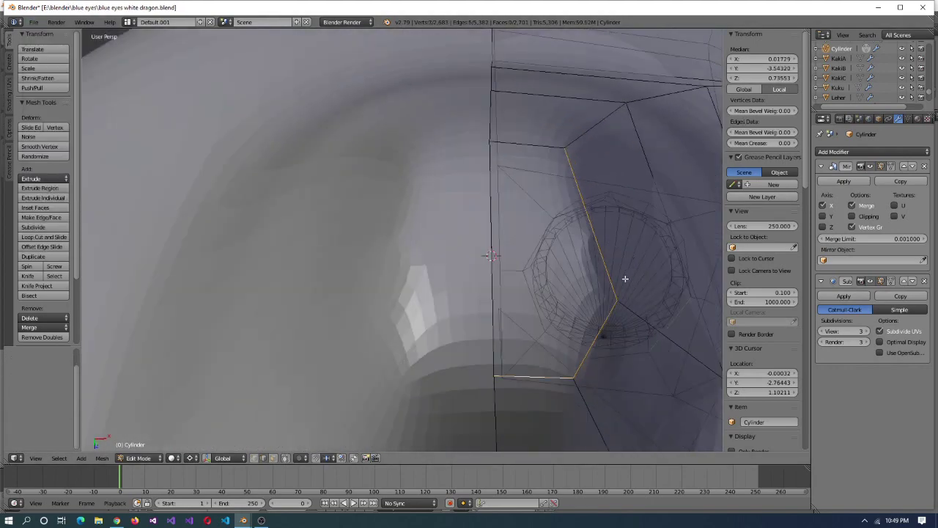
{"action": "middle_click_drag", "start_coordinate": [680, 236], "coordinate": [613, 250]}
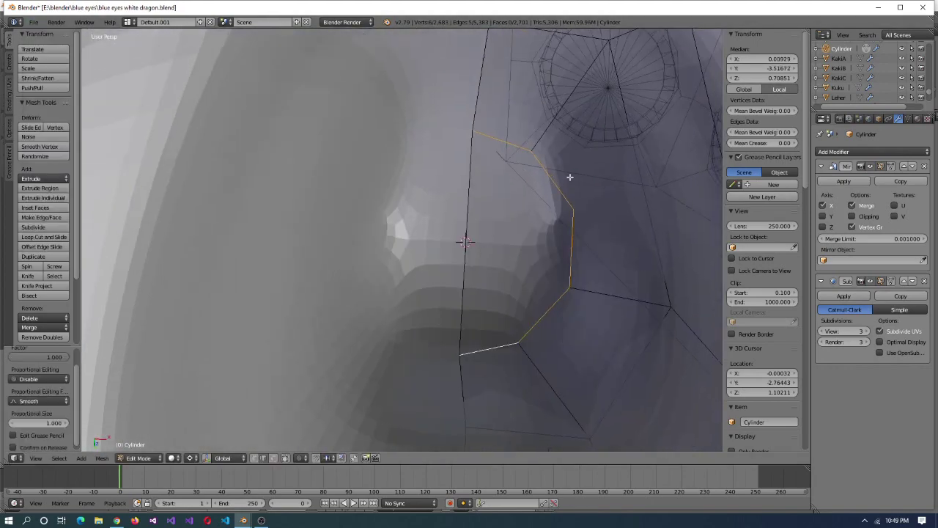
- Extrude the chin spike's rounded end face downward along Z and delete the inner face on the mirror line
{"action": "left_click", "coordinate": [273, 457]}
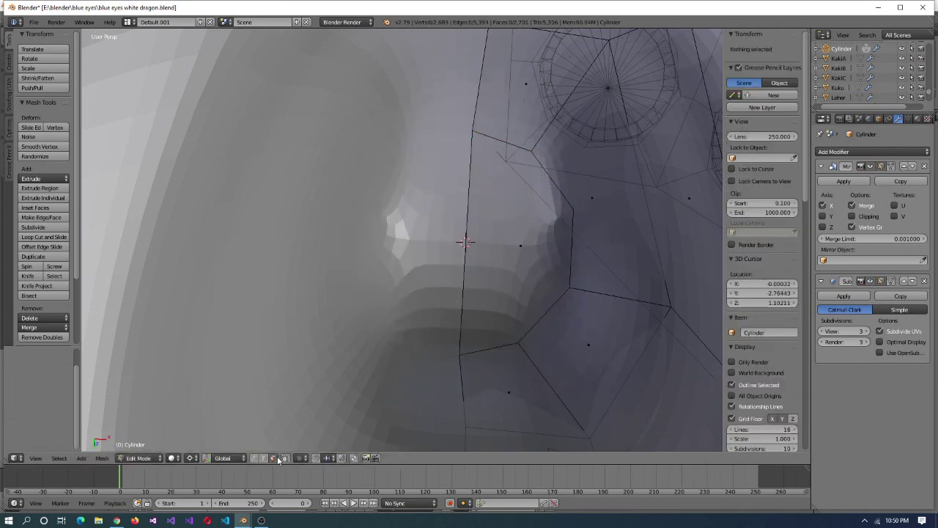
{"action": "right_click", "coordinate": [528, 250]}
{"action": "key", "text": "g"}
{"action": "key", "text": "z"}
{"action": "left_click", "coordinate": [535, 255]}
{"action": "middle_click_drag", "start_coordinate": [530, 251], "coordinate": [308, 360]}
{"action": "key", "text": "x"}
{"action": "left_click", "coordinate": [308, 360]}
{"action": "key", "text": "ctrl+alt+q"}
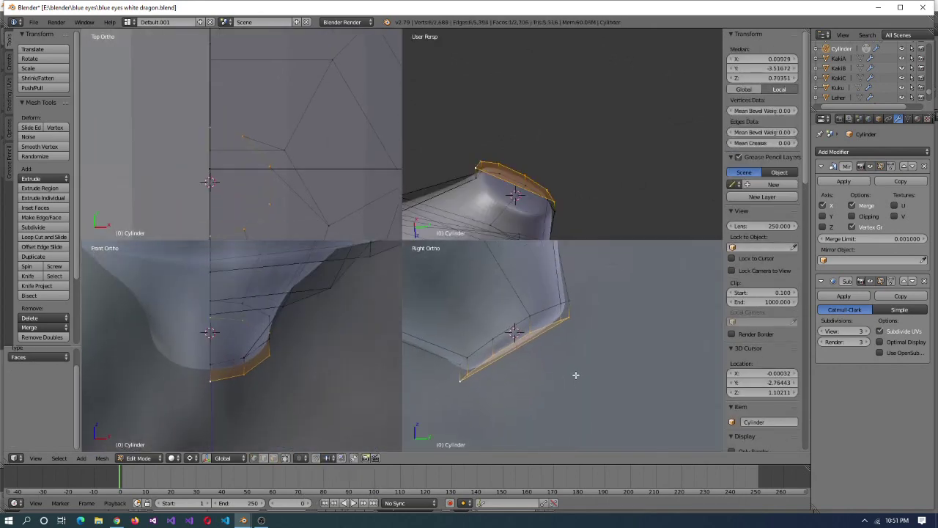
- Subdivide the chin spike's end face edges, snap the 3D cursor to the face's centre line and round the outline with To Sphere at factor 1
{"action": "left_click", "coordinate": [592, 319]}
{"action": "key", "text": "w"}
{"action": "left_click", "coordinate": [594, 323]}
{"action": "middle_click_drag", "start_coordinate": [594, 220], "coordinate": [668, 172]}
{"action": "scroll", "coordinate": [559, 168], "scroll_direction": "up", "scroll_amount": 3}
{"action": "right_click", "coordinate": [562, 129]}
{"action": "right_click", "coordinate": [575, 217]}
{"action": "right_click", "coordinate": [561, 127], "text": "shift"}
{"action": "left_click", "coordinate": [591, 160]}
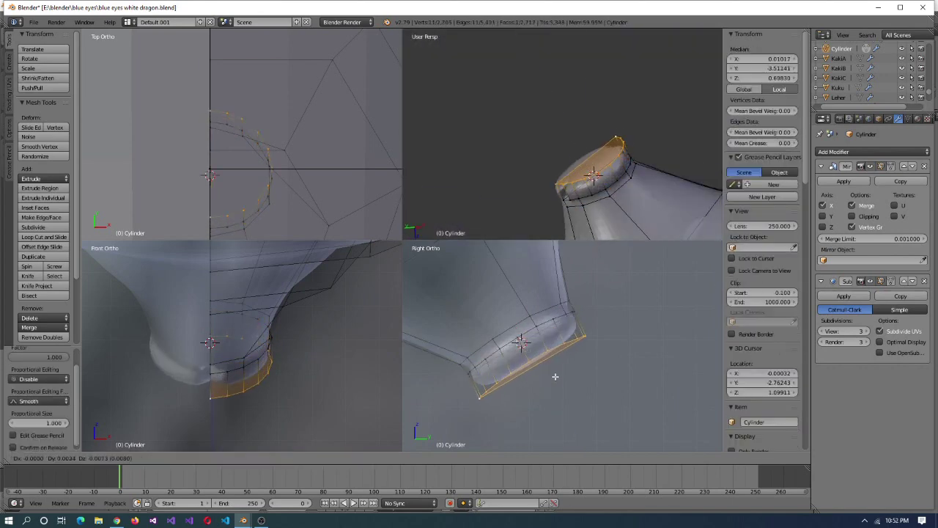
- Try to extrude the chin spike's rounded end face outward and rotate the extrusion
{"action": "right_click", "coordinate": [556, 351]}
{"action": "right_click", "coordinate": [559, 386]}
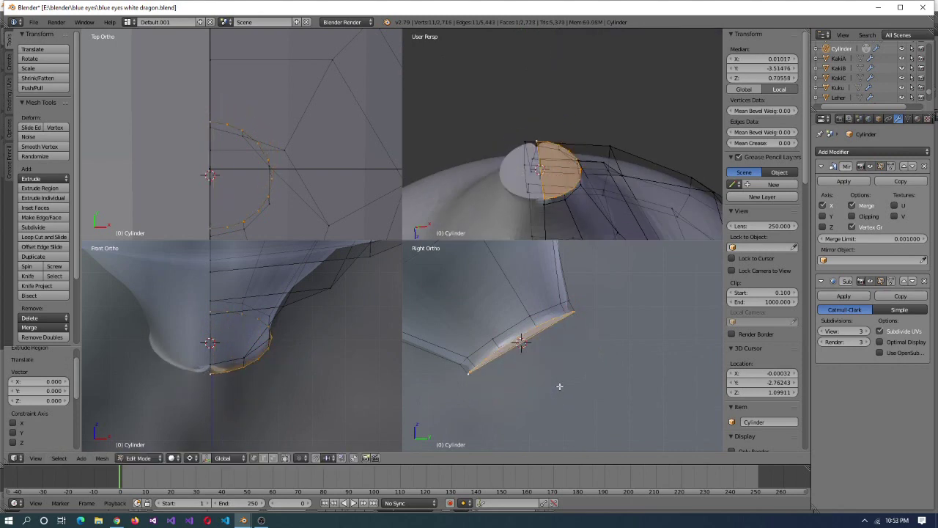
{"action": "middle_click_drag", "start_coordinate": [580, 188], "coordinate": [557, 183]}
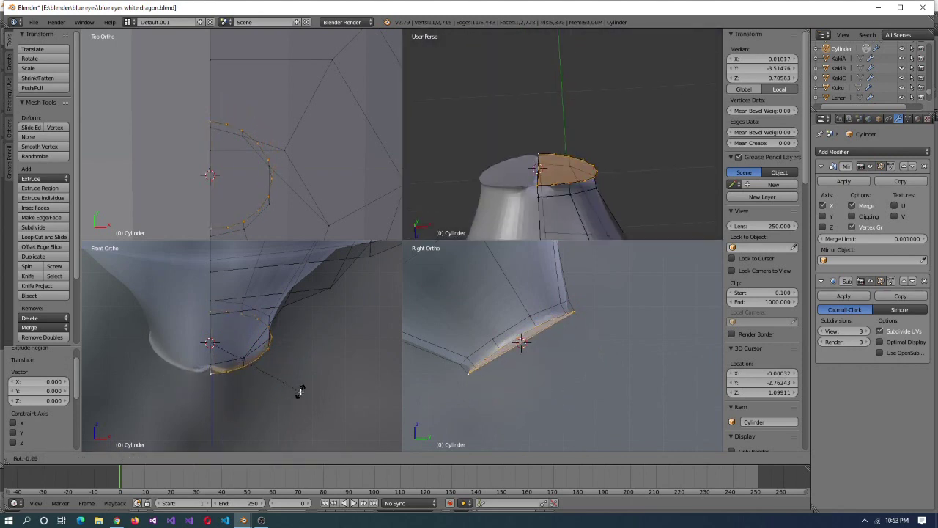
{"action": "mouse_move", "coordinate": [546, 209]}
{"action": "middle_mouse_down"}
{"action": "mouse_move", "coordinate": [556, 205]}
{"action": "mouse_move", "coordinate": [559, 217]}
{"action": "middle_mouse_up"}
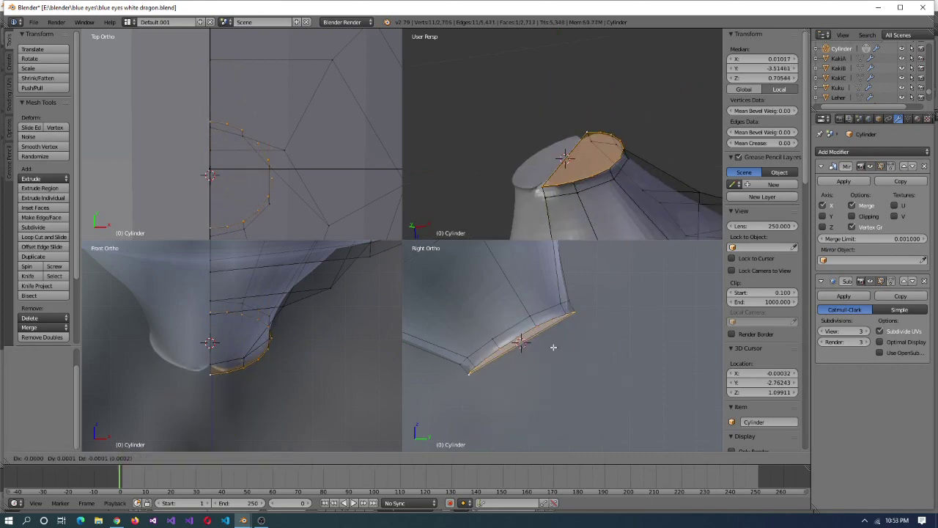
{"action": "key", "text": "shift+KP_7"}
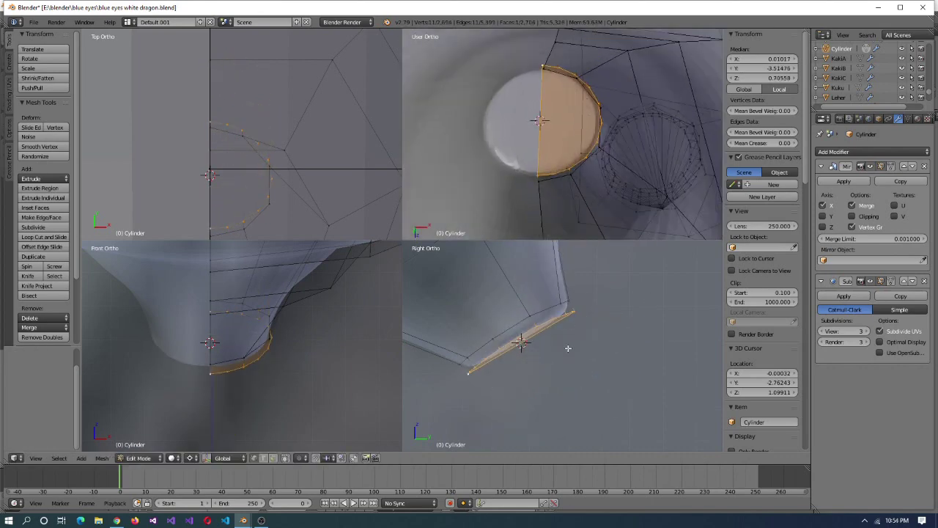
- Flatten the chin spike's end face with a Z scale of 0 and rotate it to the spike's slant
{"action": "key", "text": "s"}
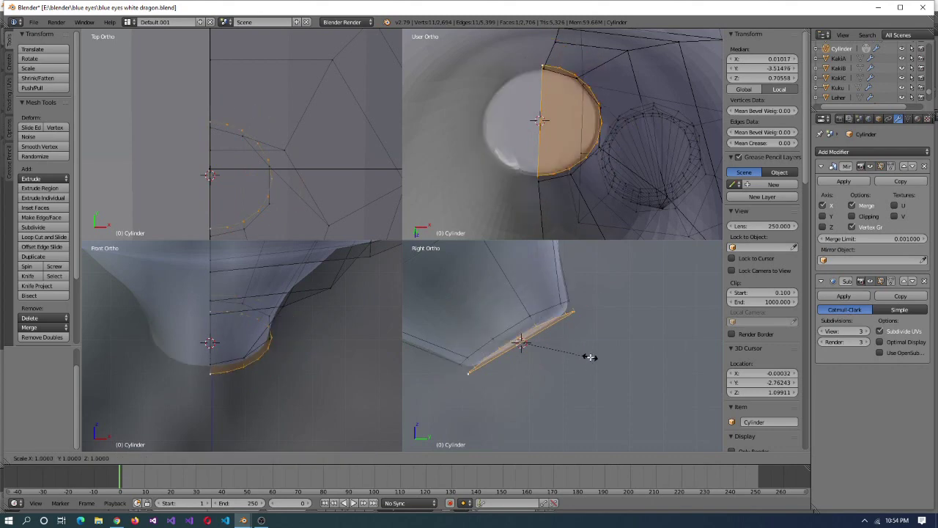
{"action": "middle_click_drag", "start_coordinate": [580, 181], "coordinate": [602, 350]}
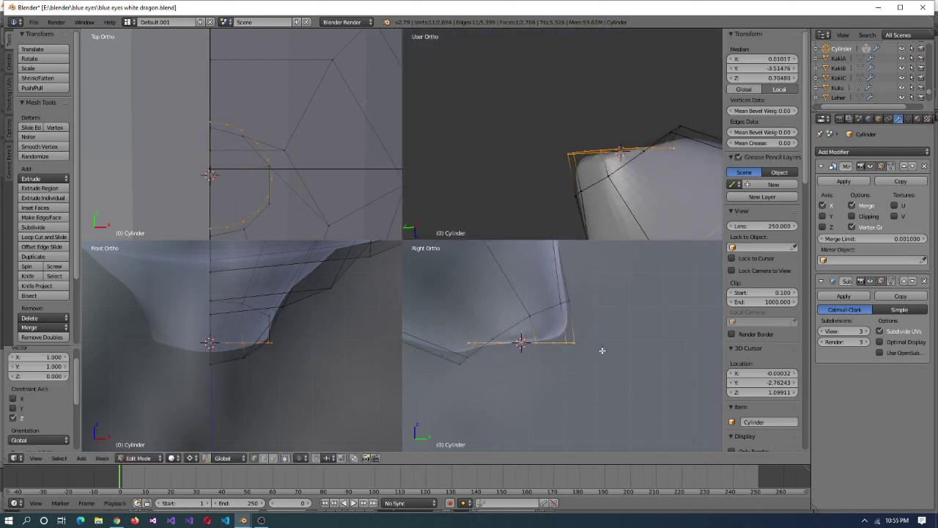
{"action": "middle_click_drag", "start_coordinate": [680, 169], "coordinate": [580, 328]}
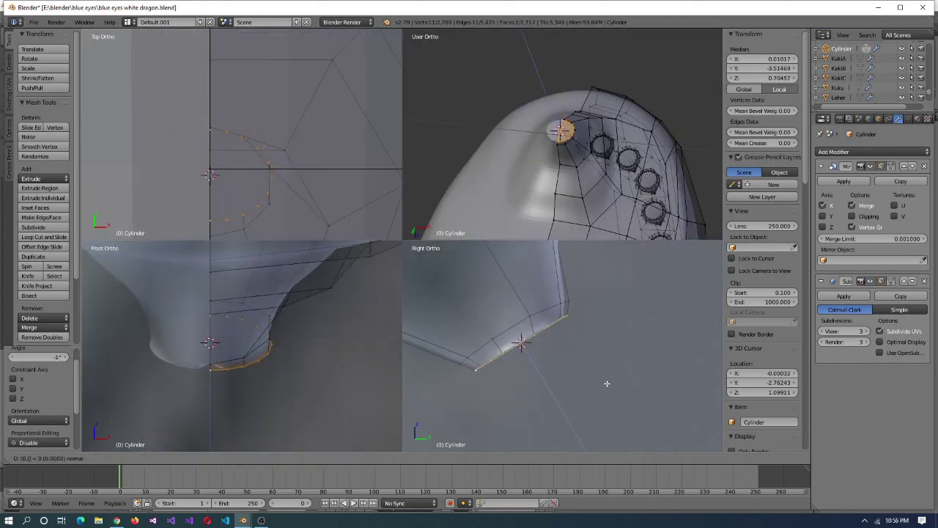
- Extrude the flattened end face along its normal and merge the extruded end into a single tip at the 3D cursor
{"action": "left_click", "coordinate": [608, 249]}
{"action": "scroll", "coordinate": [609, 371], "scroll_direction": "down", "scroll_amount": 4}
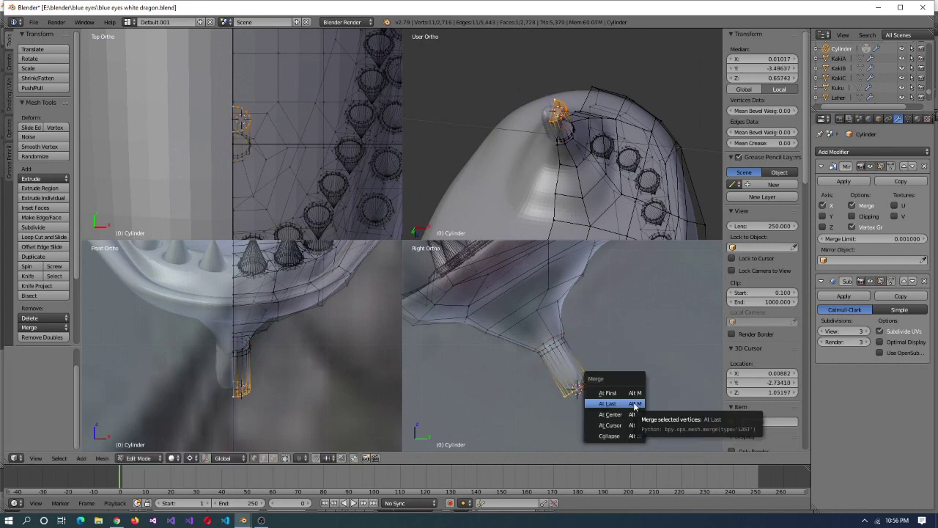
{"action": "left_click", "coordinate": [635, 404]}
{"action": "middle_click_drag", "start_coordinate": [596, 157], "coordinate": [558, 140]}
{"action": "key", "text": "w"}
{"action": "left_click", "coordinate": [555, 138]}
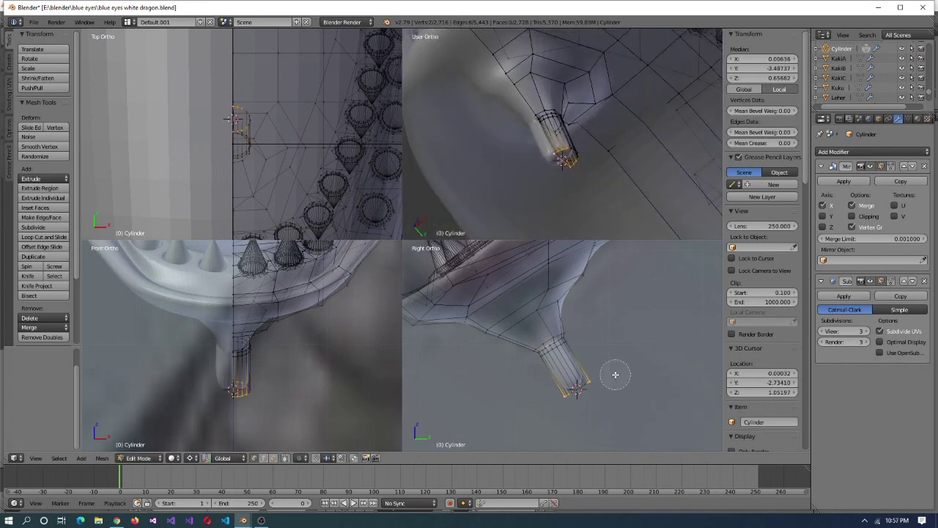
{"action": "key", "text": "alt+m"}
{"action": "left_click", "coordinate": [615, 381]}
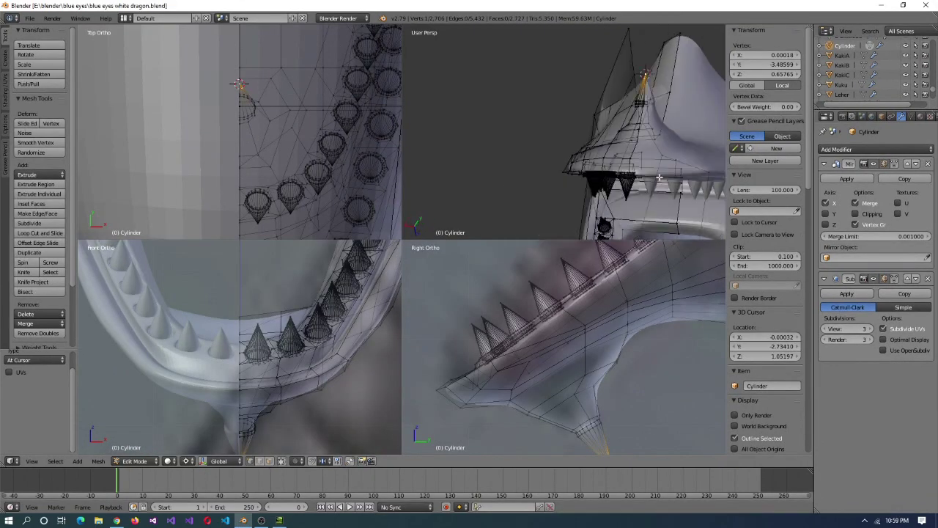
- Maximize the perspective view and, in face selection, select the chin spike's faces and the narrow ring around its base
{"action": "middle_click_drag", "start_coordinate": [513, 146], "coordinate": [572, 162]}
{"action": "key", "text": "a"}
{"action": "left_click", "coordinate": [270, 460]}
{"action": "middle_click_drag", "start_coordinate": [513, 132], "coordinate": [513, 168]}
{"action": "right_click", "coordinate": [505, 165]}
{"action": "key", "text": "ctrl+Up"}
{"action": "key", "text": "l"}
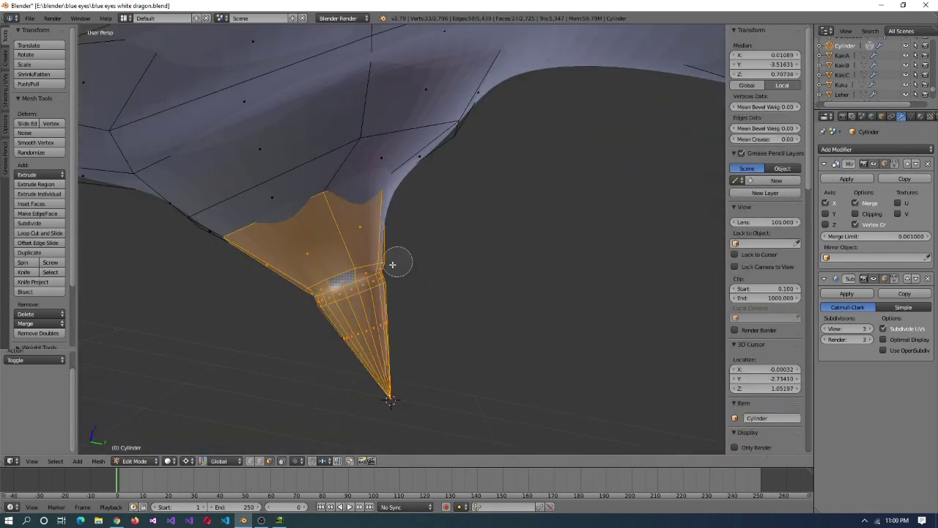
{"action": "left_click", "coordinate": [451, 286]}
{"action": "key", "text": "a"}
{"action": "middle_click_drag", "start_coordinate": [451, 286], "coordinate": [536, 329]}
{"action": "right_click", "coordinate": [323, 287], "text": "alt"}
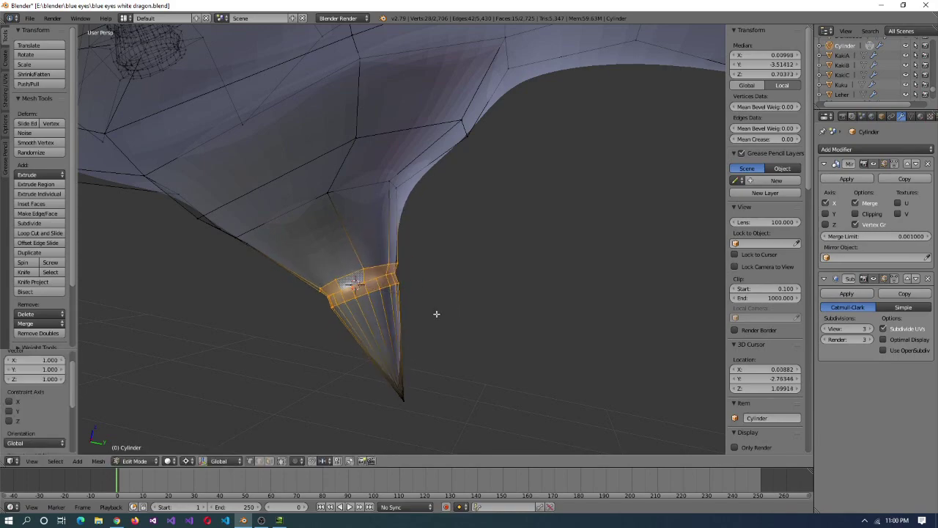
- Select the chin spike's cone and base ring and scale them to 0.5 about the 3D cursor
{"action": "middle_click_drag", "start_coordinate": [436, 314], "coordinate": [323, 354]}
{"action": "key", "text": "a"}
{"action": "key", "text": "l"}
{"action": "left_click", "coordinate": [475, 360]}
{"action": "middle_click_drag", "start_coordinate": [475, 359], "coordinate": [373, 336]}
{"action": "key", "text": "a"}
{"action": "key", "text": "l"}
{"action": "key", "text": "s"}
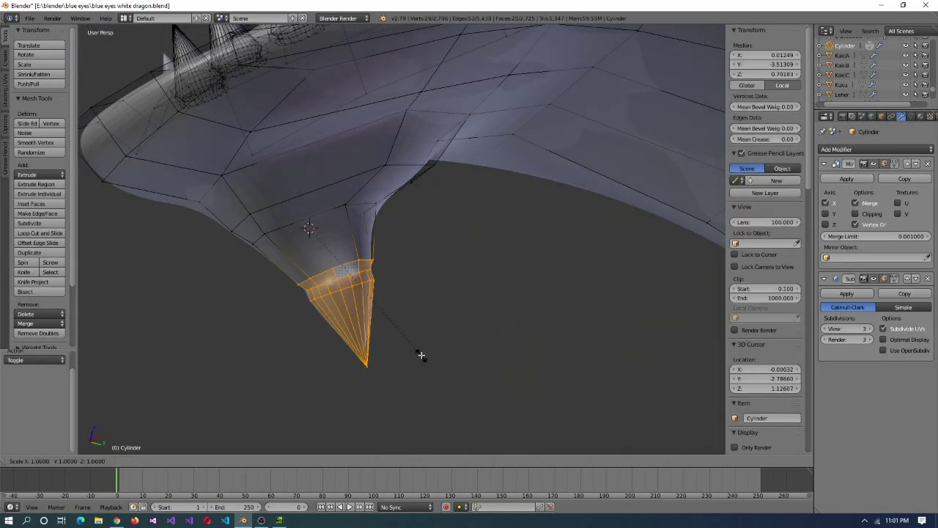
{"action": "left_click", "coordinate": [364, 298]}
{"action": "mouse_move", "coordinate": [364, 298]}
{"action": "middle_mouse_down"}
{"action": "mouse_move", "coordinate": [289, 272]}
{"action": "mouse_move", "coordinate": [494, 242]}
{"action": "mouse_move", "coordinate": [303, 232]}
{"action": "middle_mouse_up"}
{"action": "key", "text": "a"}
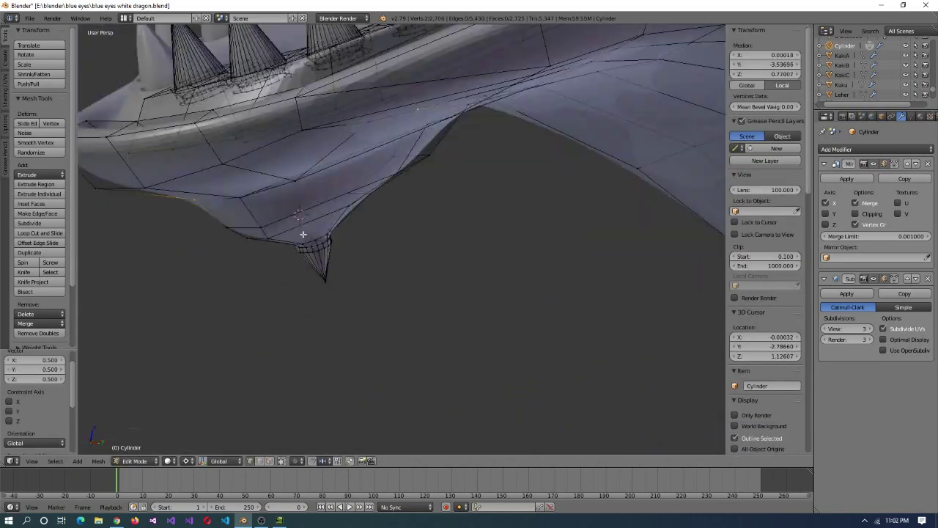
- Circle-select the chin spike's faces again and scale them to 0.8 about the 3D cursor
{"action": "key", "text": "c"}
{"action": "left_click", "coordinate": [285, 284]}
{"action": "key", "text": "Escape"}
{"action": "middle_click_drag", "start_coordinate": [519, 279], "coordinate": [409, 303]}
{"action": "type", "text": "s.8"}
{"action": "key", "text": "Return"}
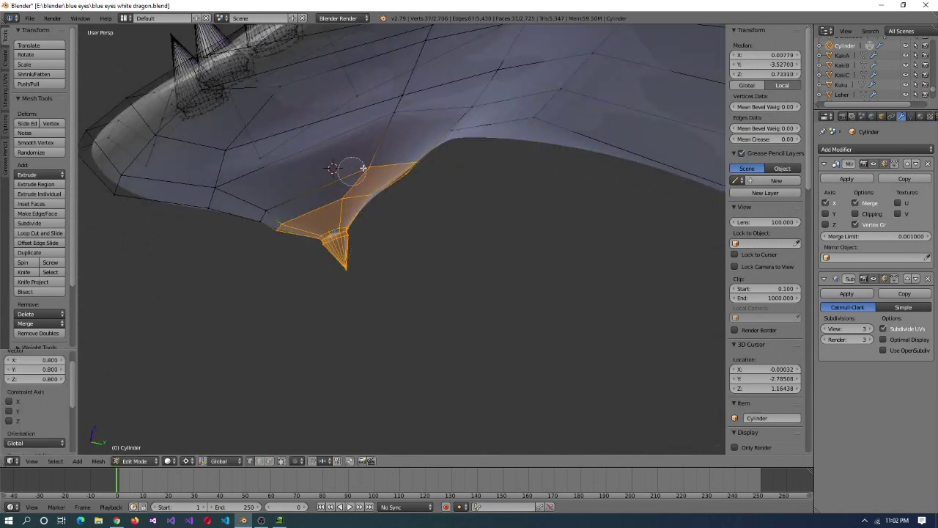
- Snap the 3D cursor to the chin spike's base and scale the cone and base ring by 1.5
{"action": "key", "text": "Escape"}
{"action": "middle_click_drag", "start_coordinate": [481, 260], "coordinate": [417, 254]}
{"action": "key", "text": "a"}
{"action": "right_click", "coordinate": [586, 254]}
{"action": "key", "text": "shift+s"}
{"action": "left_click", "coordinate": [417, 254]}
{"action": "key", "text": "c"}
{"action": "left_click", "coordinate": [383, 247]}
{"action": "key", "text": "Escape"}
{"action": "key", "text": "s"}
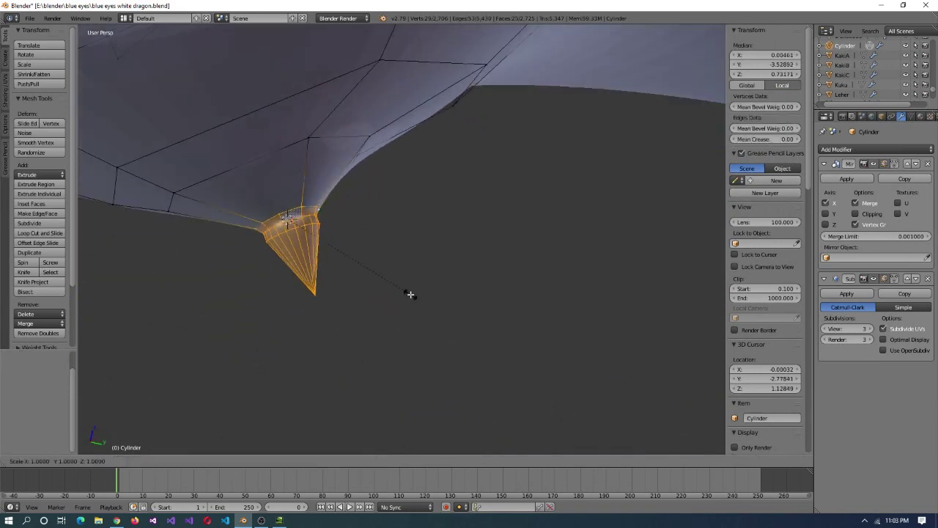
{"action": "key", "text": "ctrl+alt+q"}
{"action": "key", "text": "ctrl+alt+q"}
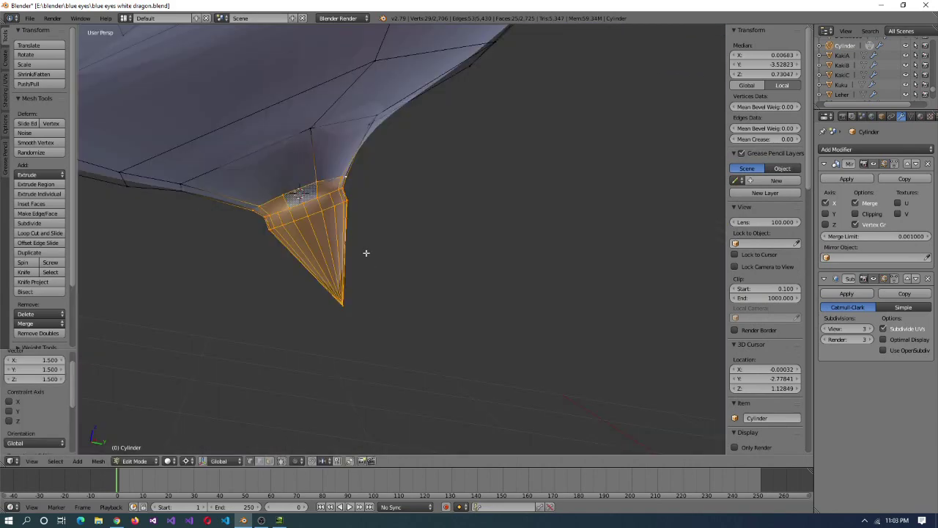
- Add two loop cuts around the narrow band at the chin spike's base
{"action": "left_click", "coordinate": [290, 220]}
{"action": "middle_click_drag", "start_coordinate": [290, 220], "coordinate": [337, 250]}
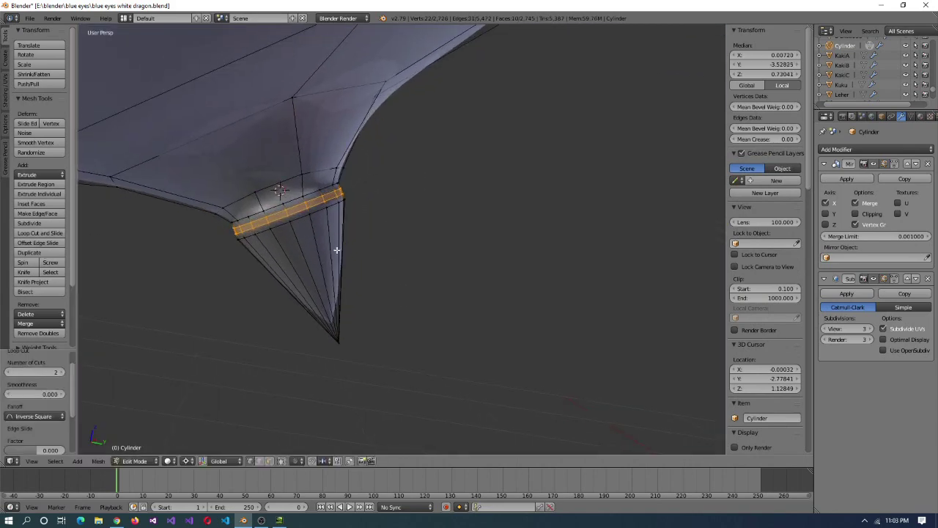
{"action": "left_click", "coordinate": [431, 238]}
- Snap the 3D cursor to the chin spike's tip and scale the edge loop at the cone's base about it
{"action": "middle_click_drag", "start_coordinate": [431, 238], "coordinate": [455, 294]}
{"action": "right_click", "coordinate": [290, 363]}
{"action": "key", "text": "shift+s"}
{"action": "left_click", "coordinate": [362, 396]}
{"action": "middle_click_drag", "start_coordinate": [363, 396], "coordinate": [553, 282]}
{"action": "right_click", "coordinate": [163, 291], "text": "alt+shift"}
{"action": "key", "text": "s"}
{"action": "left_click", "coordinate": [352, 293]}
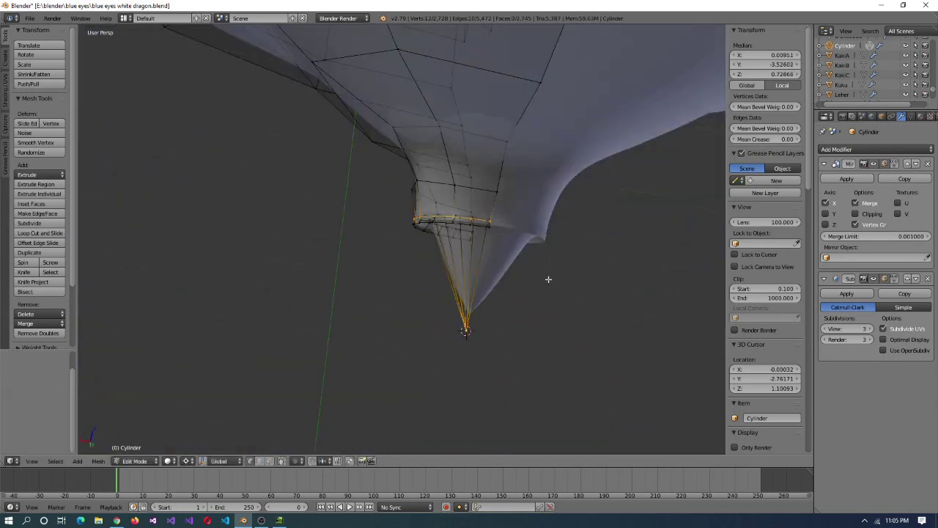
{"action": "left_click", "coordinate": [605, 239]}
- Scale the band of faces around the chin spike's base by 1.07 and apply a further scale of 0.95
{"action": "middle_click_drag", "start_coordinate": [604, 239], "coordinate": [614, 426]}
{"action": "right_click", "coordinate": [530, 350]}
{"action": "key", "text": "ctrl+KP_Add"}
{"action": "middle_click_drag", "start_coordinate": [365, 256], "coordinate": [552, 392]}
{"action": "key", "text": "s"}
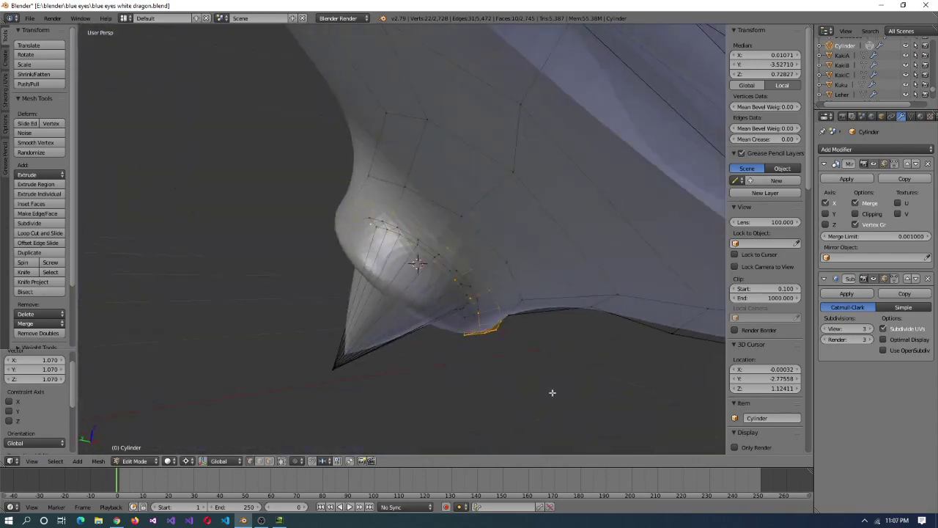
{"action": "left_click", "coordinate": [490, 331]}
{"action": "middle_click_drag", "start_coordinate": [490, 331], "coordinate": [576, 347]}
- Snap the 3D cursor to the front centre-line vertex of the spike's base and rotate the spike with its surrounding faces about it
{"action": "right_click", "coordinate": [398, 305]}
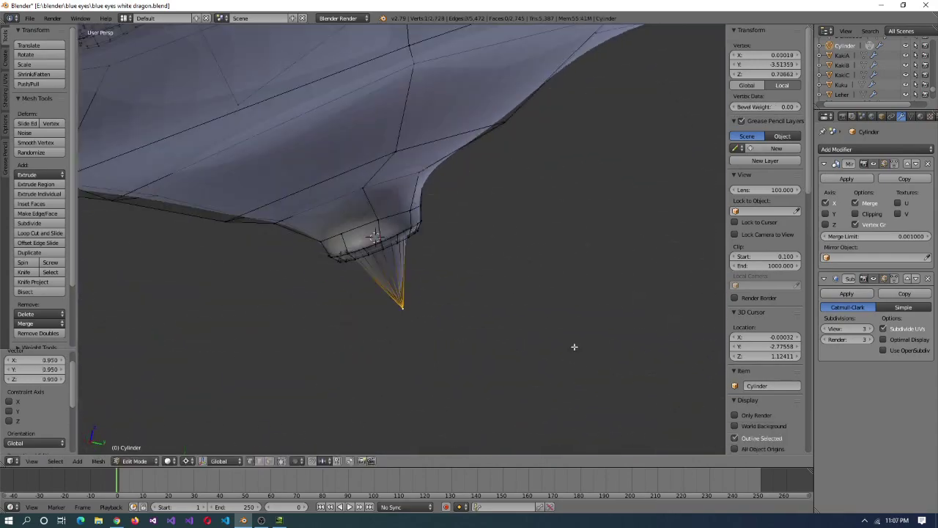
{"action": "key", "text": "ctrl+KP_Add"}
{"action": "key", "text": "ctrl+KP_Add"}
{"action": "left_click", "coordinate": [531, 280]}
{"action": "mouse_move", "coordinate": [531, 280]}
{"action": "middle_mouse_down"}
{"action": "mouse_move", "coordinate": [421, 285]}
{"action": "mouse_move", "coordinate": [413, 268]}
{"action": "mouse_move", "coordinate": [411, 278]}
{"action": "mouse_move", "coordinate": [0, 288]}
{"action": "mouse_move", "coordinate": [398, 303]}
{"action": "middle_mouse_up"}
{"action": "key", "text": "ctrl+KP_Subtract"}
{"action": "key", "text": "ctrl+KP_Subtract"}
{"action": "key", "text": "c"}
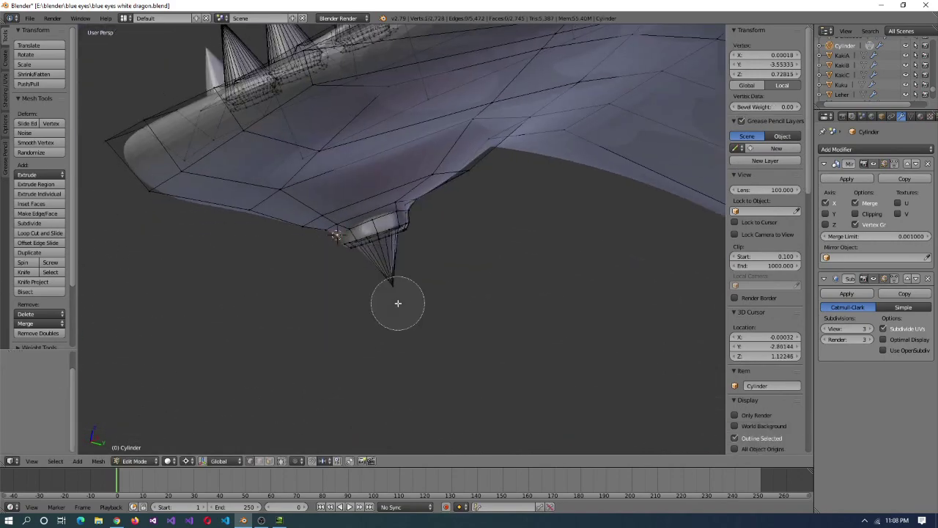
{"action": "left_click_drag", "start_coordinate": [398, 304], "coordinate": [430, 241]}
{"action": "right_click", "coordinate": [430, 241]}
{"action": "mouse_move", "coordinate": [429, 242]}
{"action": "middle_mouse_down"}
{"action": "mouse_move", "coordinate": [488, 241]}
{"action": "mouse_move", "coordinate": [414, 256]}
{"action": "mouse_move", "coordinate": [441, 285]}
{"action": "middle_mouse_up"}
{"action": "key", "text": "r"}
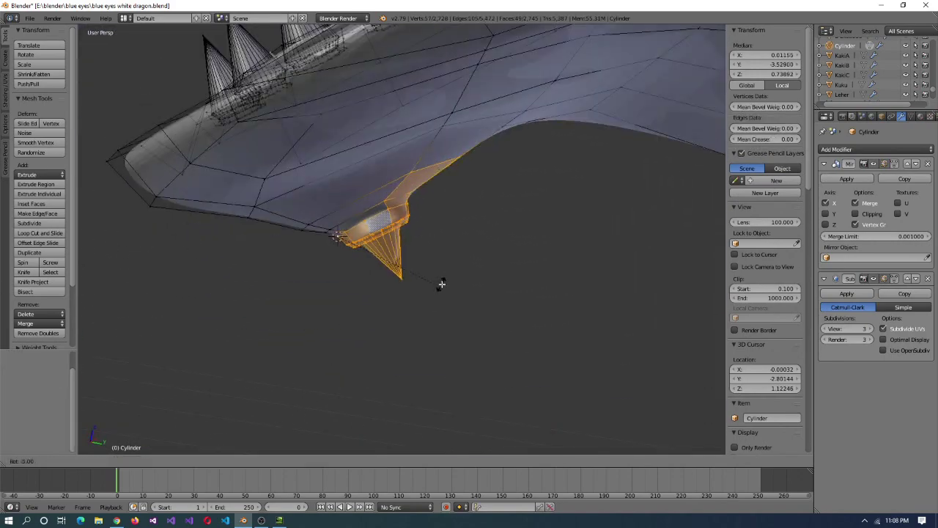
- Reselect only the spike's cone and base ring and rotate them by -0.987° about the front rim vertex
{"action": "mouse_move", "coordinate": [492, 271]}
{"action": "middle_mouse_down"}
{"action": "mouse_move", "coordinate": [427, 267]}
{"action": "mouse_move", "coordinate": [440, 162]}
{"action": "middle_mouse_up"}
{"action": "key", "text": "c"}
{"action": "mouse_move", "coordinate": [477, 267]}
{"action": "middle_mouse_down"}
{"action": "mouse_move", "coordinate": [494, 210]}
{"action": "mouse_move", "coordinate": [444, 181]}
{"action": "mouse_move", "coordinate": [382, 241]}
{"action": "middle_mouse_up"}
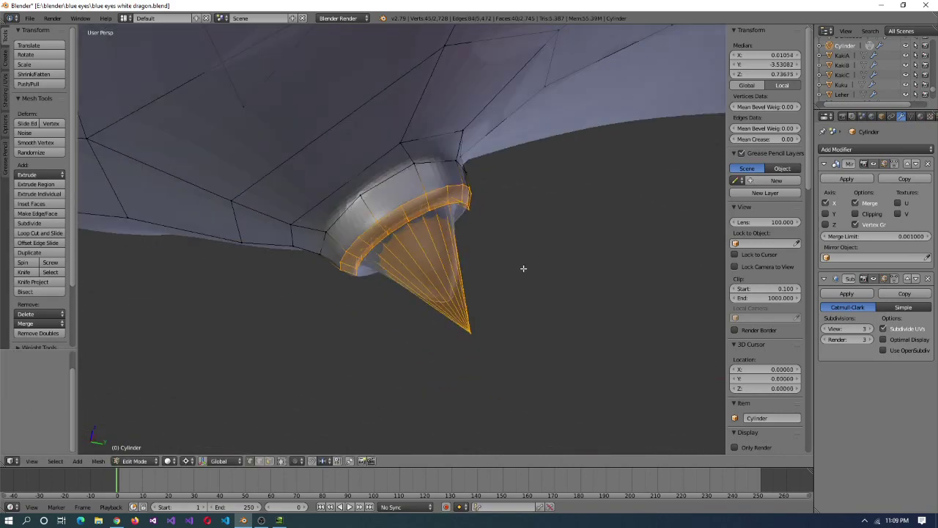
{"action": "middle_click_drag", "start_coordinate": [543, 273], "coordinate": [589, 308]}
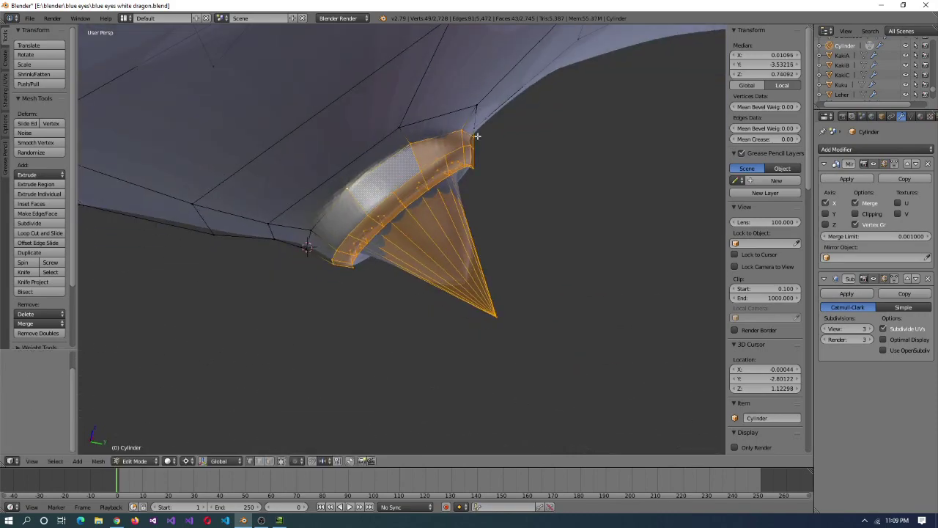
{"action": "middle_click_drag", "start_coordinate": [566, 258], "coordinate": [629, 355]}
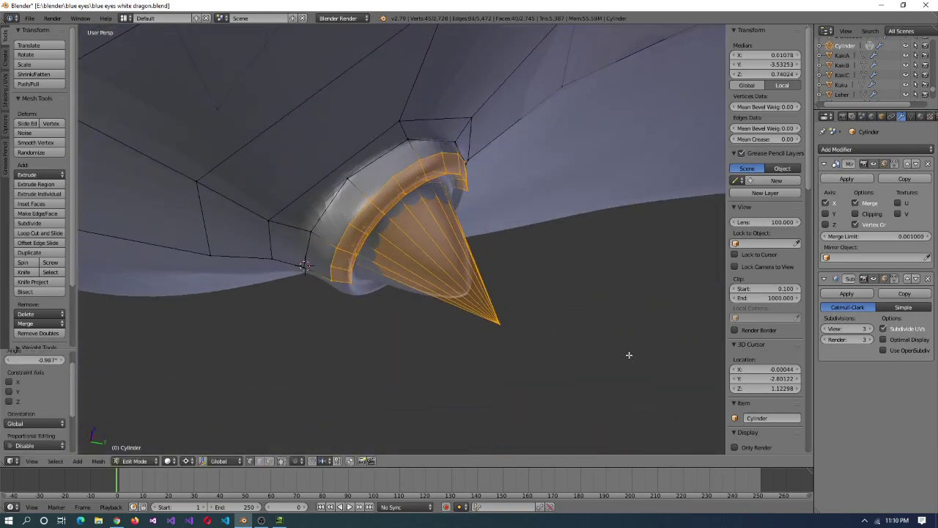
- Undo the last change to the chin spike
{"action": "key", "text": "Escape"}
{"action": "middle_click_drag", "start_coordinate": [561, 39], "coordinate": [568, 380]}
{"action": "middle_click_drag", "start_coordinate": [184, 430], "coordinate": [480, 367]}
{"action": "key", "text": "w"}
{"action": "key", "text": "Escape"}
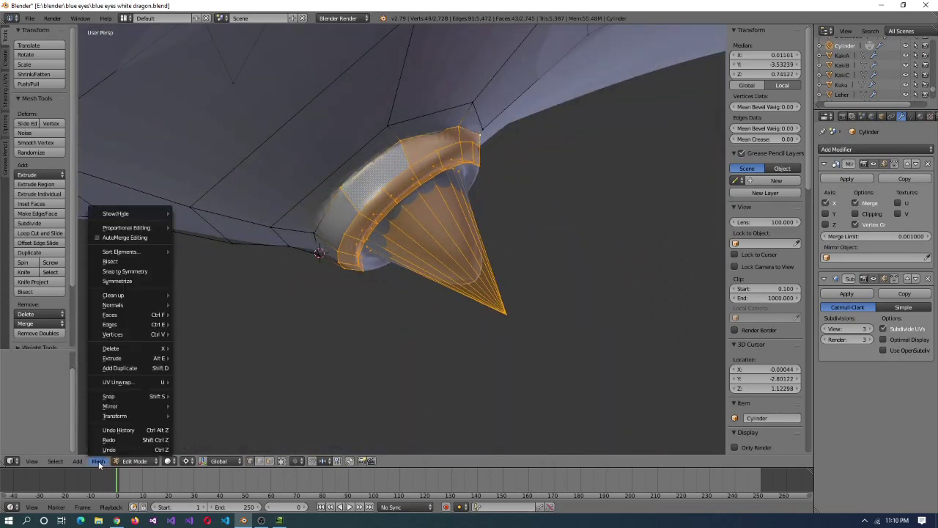
{"action": "left_click", "coordinate": [128, 444]}
- Rotate the centre-line vertex on the spike collar's rear rim by 5° about the 3D cursor
{"action": "middle_click_drag", "start_coordinate": [528, 288], "coordinate": [513, 220]}
{"action": "right_click", "coordinate": [510, 241]}
{"action": "key", "text": "r"}
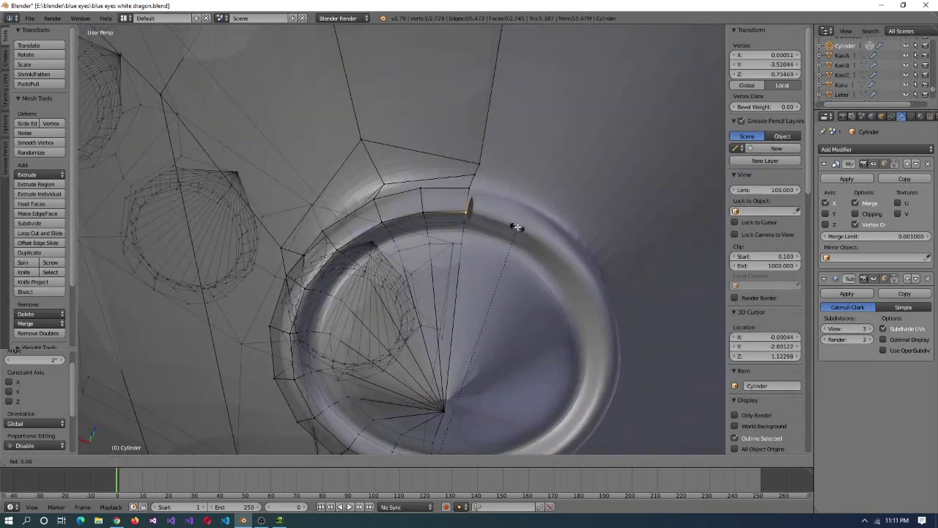
{"action": "left_click", "coordinate": [602, 246]}
- Snap the 3D cursor between the two opposite centre-line vertices of the collar and select the spike's tip
{"action": "middle_click_drag", "start_coordinate": [603, 246], "coordinate": [520, 373]}
{"action": "right_click", "coordinate": [435, 217], "text": "shift"}
{"action": "right_click", "coordinate": [373, 288], "text": "shift"}
{"action": "scroll", "coordinate": [519, 371], "scroll_direction": "up", "scroll_amount": 5}
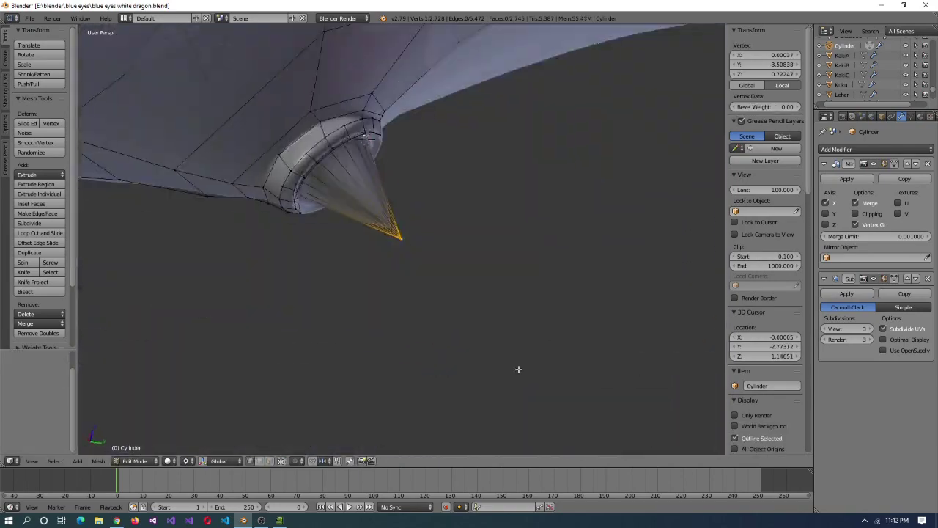
- Remove doubled vertices across the whole head mesh and leave Edit Mode to view the chin from below
{"action": "middle_click_drag", "start_coordinate": [453, 309], "coordinate": [374, 322]}
{"action": "key", "text": "ctrl+l"}
{"action": "key", "text": "ctrl+alt+q"}
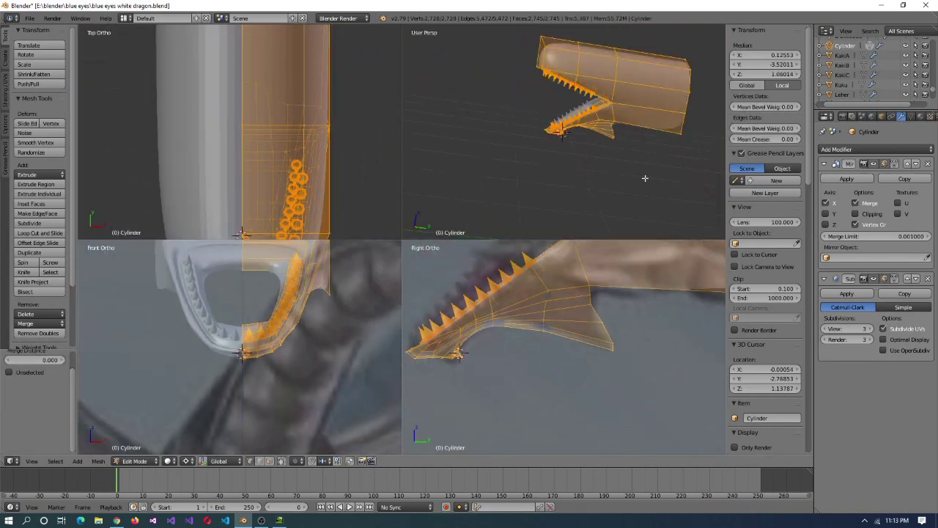
{"action": "key", "text": "a"}
{"action": "key", "text": "ctrl+alt+q"}
{"action": "key", "text": "Tab"}
{"action": "middle_click_drag", "start_coordinate": [505, 167], "coordinate": [336, 190]}
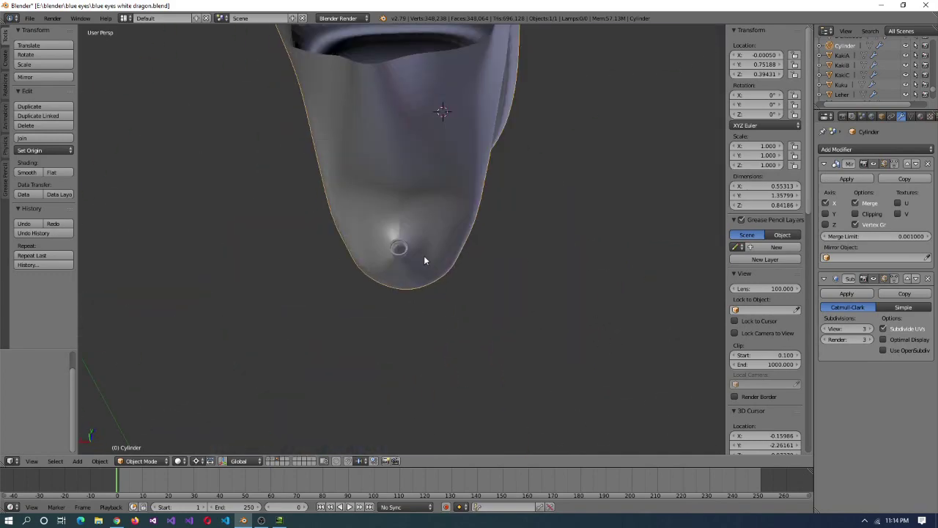
- In Edit Mode, scale the faces around the chin spike's base by 1.1 and slide a nearby centre-line vertex by factor 0.3
{"action": "key", "text": "Tab"}
{"action": "scroll", "coordinate": [424, 260], "scroll_direction": "up", "scroll_amount": 8}
{"action": "middle_click_drag", "start_coordinate": [475, 297], "coordinate": [353, 217]}
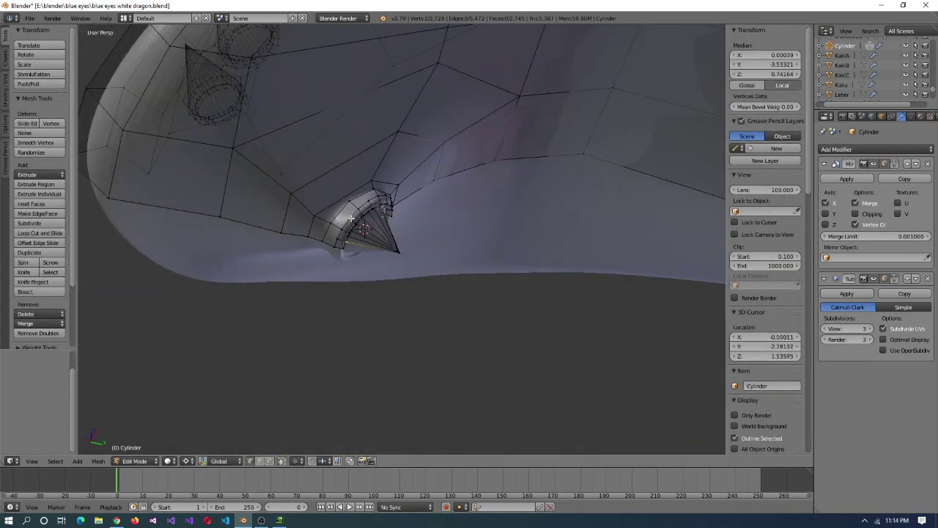
{"action": "key", "text": "c"}
{"action": "left_click_drag", "start_coordinate": [352, 218], "coordinate": [283, 231]}
{"action": "key", "text": "s"}
{"action": "middle_click_drag", "start_coordinate": [283, 230], "coordinate": [421, 266]}
{"action": "left_click", "coordinate": [488, 299]}
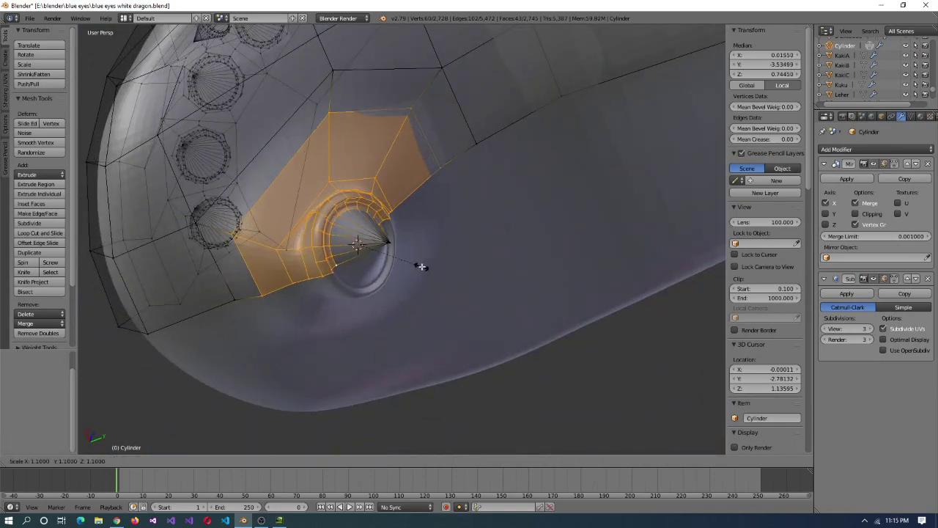
{"action": "middle_click_drag", "start_coordinate": [255, 231], "coordinate": [254, 249]}
{"action": "right_click", "coordinate": [255, 248]}
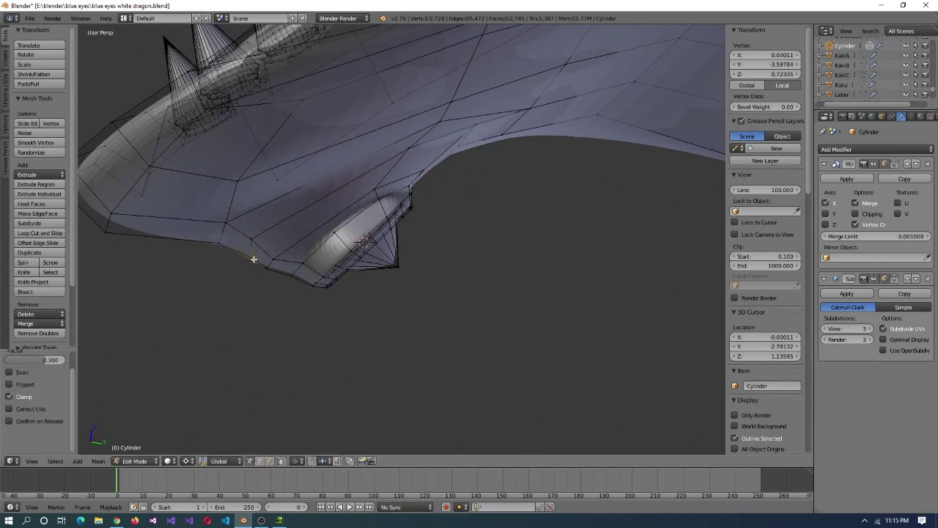
- Scale down the edge directly in front of the chin spike's collar
{"action": "middle_click_drag", "start_coordinate": [271, 291], "coordinate": [307, 290]}
{"action": "right_click", "coordinate": [273, 212], "text": "shift"}
{"action": "key", "text": "s"}
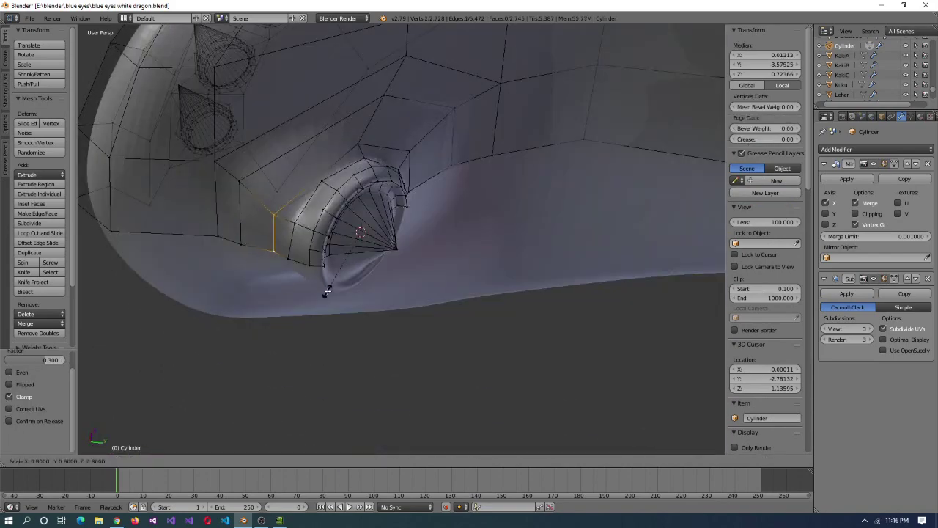
{"action": "left_click", "coordinate": [357, 253]}
- Slide the vertex beside the chin spike's collar by factor 0.1, and slide the centre-line vertex ahead of it
{"action": "middle_click_drag", "start_coordinate": [356, 252], "coordinate": [444, 266]}
{"action": "right_click", "coordinate": [403, 241]}
{"action": "key", "text": "g"}
{"action": "key", "text": "g"}
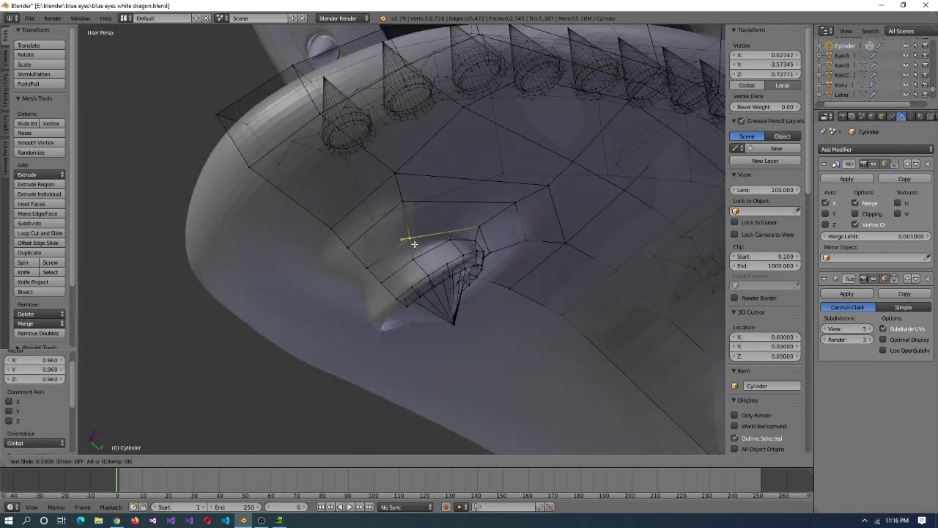
{"action": "middle_click_drag", "start_coordinate": [380, 283], "coordinate": [410, 242]}
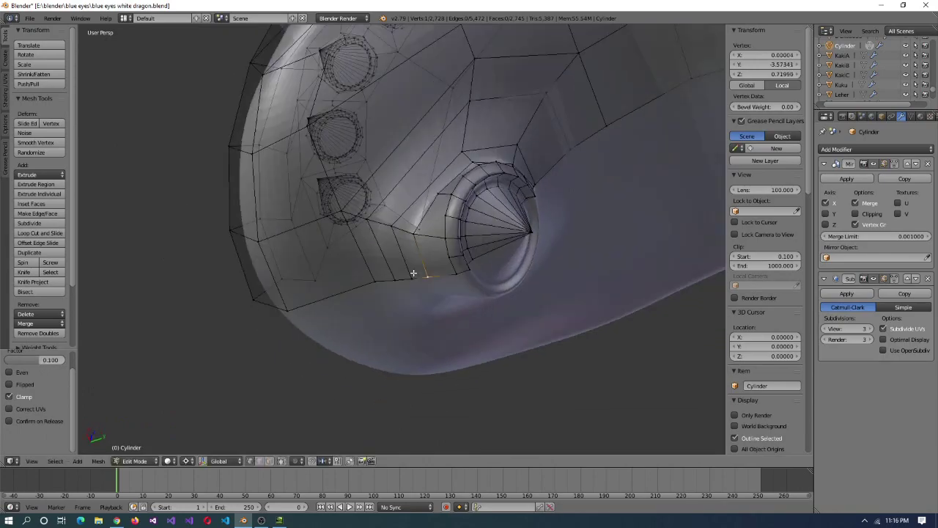
{"action": "key", "text": "g"}
{"action": "key", "text": "g"}
- Rotate the vertices of the centre-line edge on the spike collar's rim to straighten the seam
{"action": "middle_click_drag", "start_coordinate": [500, 211], "coordinate": [506, 250]}
{"action": "scroll", "coordinate": [469, 205], "scroll_direction": "up", "scroll_amount": 3}
{"action": "scroll", "coordinate": [470, 205], "scroll_direction": "down", "scroll_amount": 2}
{"action": "right_click", "coordinate": [466, 196], "text": "shift"}
{"action": "scroll", "coordinate": [506, 250], "scroll_direction": "up", "scroll_amount": 5}
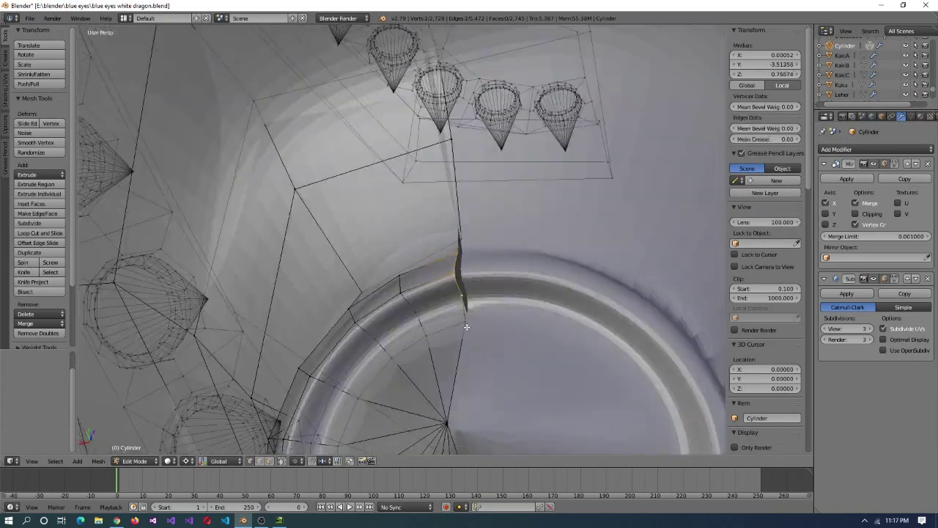
{"action": "key", "text": "r"}
{"action": "left_click", "coordinate": [490, 346]}
{"action": "scroll", "coordinate": [490, 346], "scroll_direction": "down", "scroll_amount": 3}
{"action": "middle_click_drag", "start_coordinate": [491, 346], "coordinate": [549, 287]}
{"action": "scroll", "coordinate": [550, 287], "scroll_direction": "up", "scroll_amount": 5}
{"action": "key", "text": "r"}
{"action": "left_click", "coordinate": [599, 346]}
{"action": "scroll", "coordinate": [599, 346], "scroll_direction": "down", "scroll_amount": 5}
- Flatten the collar's centre-line vertices by scaling them to 0 on X, and slide a nearby vertex by factor 0.1
{"action": "middle_click_drag", "start_coordinate": [599, 346], "coordinate": [373, 271]}
{"action": "key", "text": "s"}
{"action": "key", "text": "x"}
{"action": "key", "text": "0"}
{"action": "key", "text": "Return"}
{"action": "scroll", "coordinate": [393, 366], "scroll_direction": "up", "scroll_amount": 4}
{"action": "left_click", "coordinate": [373, 271]}
{"action": "scroll", "coordinate": [377, 293], "scroll_direction": "up", "scroll_amount": 3}
{"action": "left_click", "coordinate": [298, 303]}
{"action": "middle_click_drag", "start_coordinate": [298, 304], "coordinate": [359, 359]}
- Show the head in the four-way view and enter Edit Mode on it
{"action": "key", "text": "ctrl+alt+q"}
{"action": "middle_click_drag", "start_coordinate": [645, 132], "coordinate": [645, 163]}
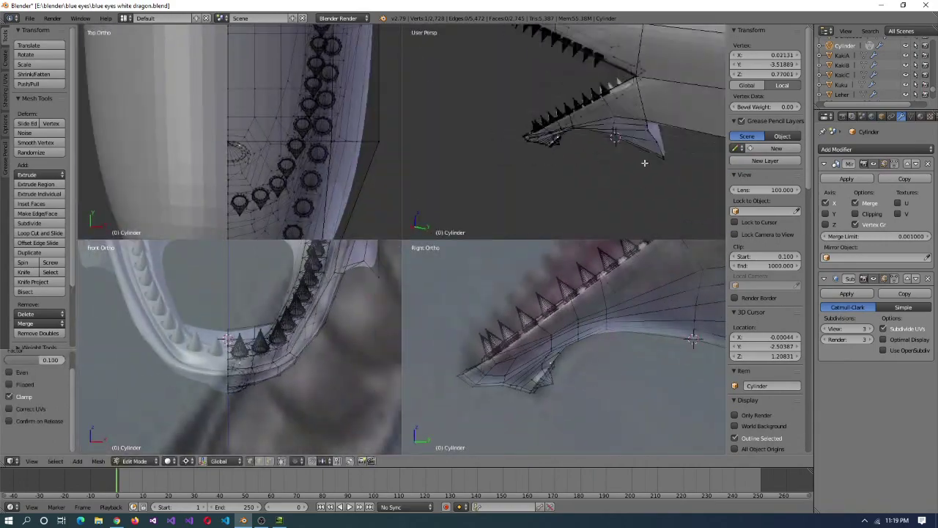
{"action": "key", "text": "ctrl+alt+q"}
{"action": "middle_click_drag", "start_coordinate": [461, 171], "coordinate": [464, 221]}
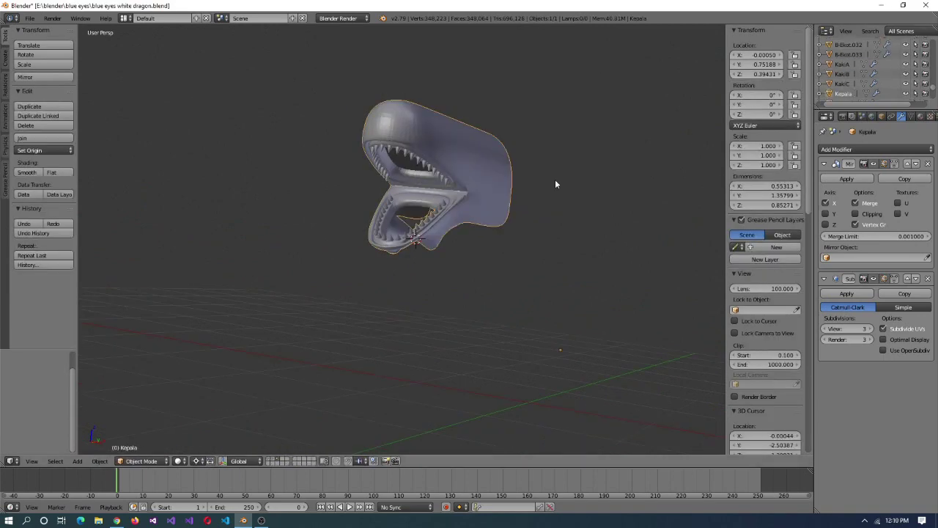
{"action": "middle_click_drag", "start_coordinate": [555, 184], "coordinate": [472, 151]}
{"action": "key", "text": "ctrl+alt+q"}
{"action": "left_click", "coordinate": [142, 460]}
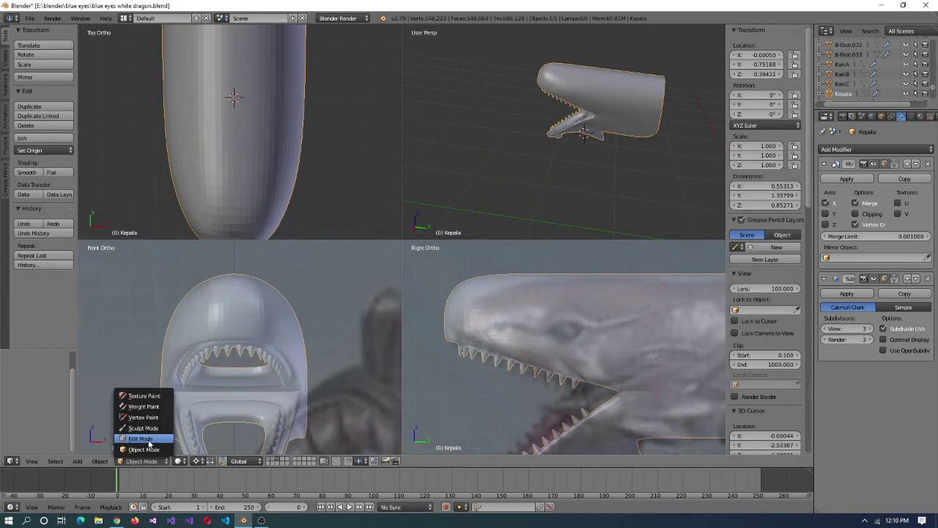
{"action": "left_click", "coordinate": [143, 442]}
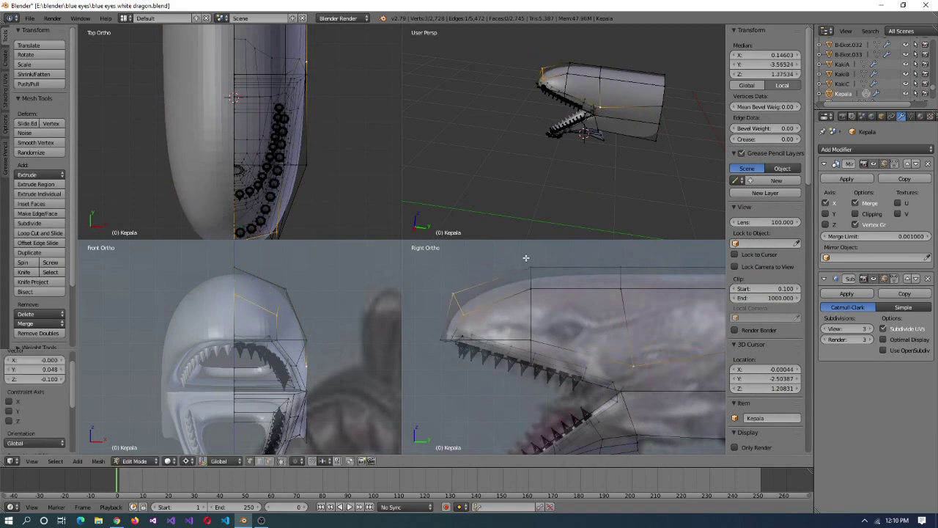
- Move the vertex pairs along the top of the snout to follow the profile in the side reference image
{"action": "key", "text": "a"}
{"action": "key", "text": "g"}
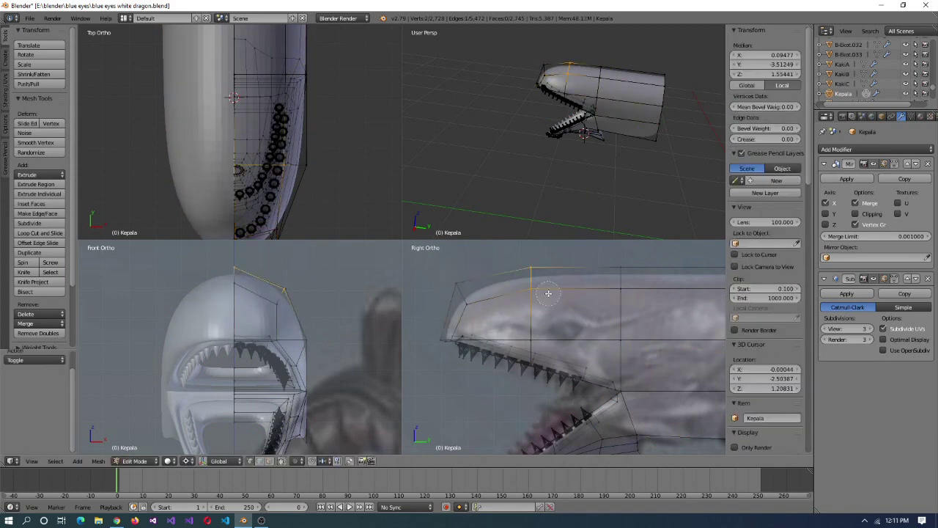
{"action": "left_click", "coordinate": [588, 390]}
{"action": "right_click", "coordinate": [492, 331]}
{"action": "key", "text": "g"}
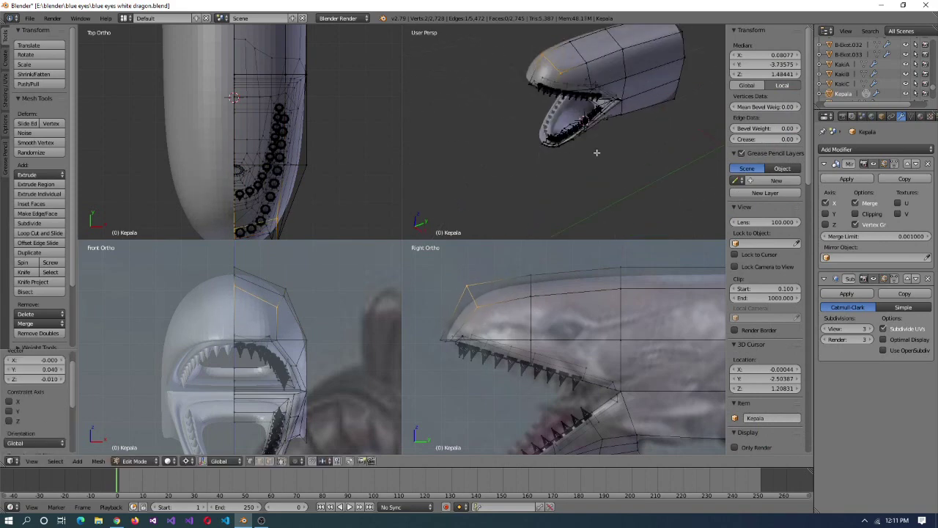
{"action": "middle_click_drag", "start_coordinate": [611, 92], "coordinate": [519, 64]}
{"action": "key", "text": "Return"}
- Cut new edges into the snout's side with the Knife and slide the vertex pair on top of the snout
{"action": "key", "text": "k"}
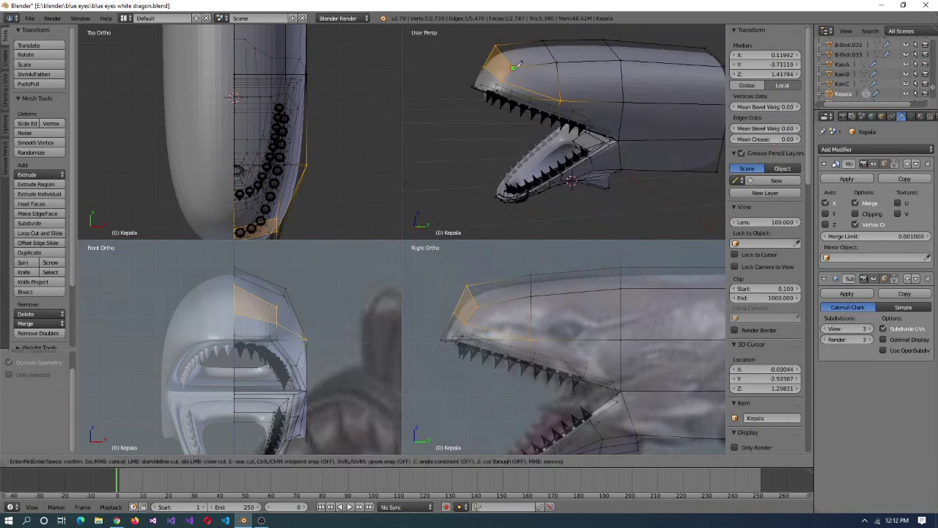
{"action": "right_click", "coordinate": [478, 307]}
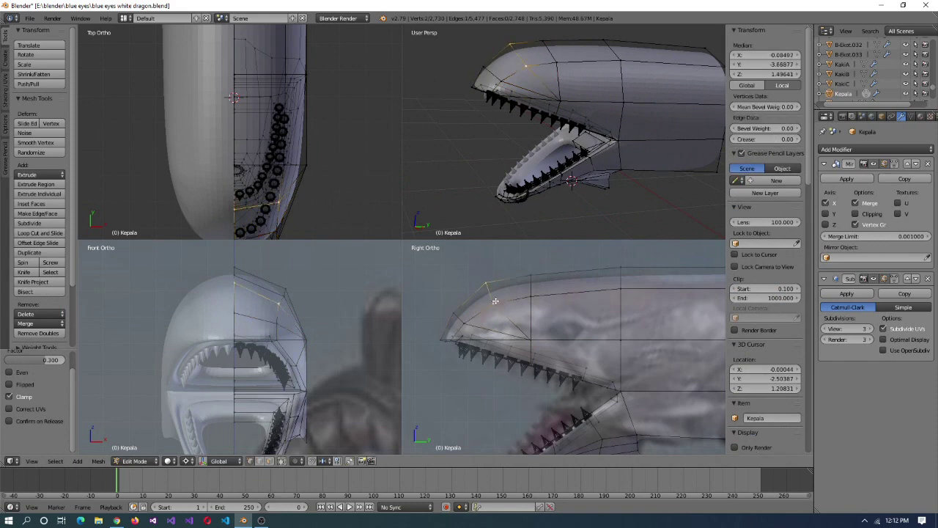
{"action": "middle_click_drag", "start_coordinate": [631, 158], "coordinate": [580, 164]}
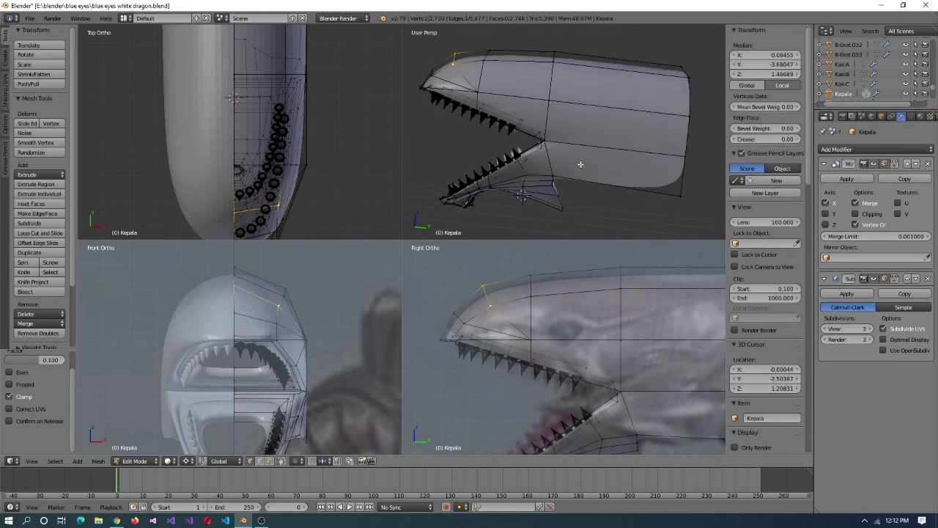
- Add a vertical loop cut around the rear part of the head behind the mouth corner
{"action": "key", "text": "ctrl+r"}
{"action": "left_click", "coordinate": [595, 145]}
{"action": "mouse_move", "coordinate": [595, 145]}
{"action": "middle_mouse_down"}
{"action": "mouse_move", "coordinate": [565, 146]}
{"action": "mouse_move", "coordinate": [601, 143]}
{"action": "middle_mouse_up"}
- Move the vertices on top of the head along Z to match the reference outline
{"action": "right_click", "coordinate": [612, 83]}
{"action": "key", "text": "g"}
{"action": "key", "text": "z"}
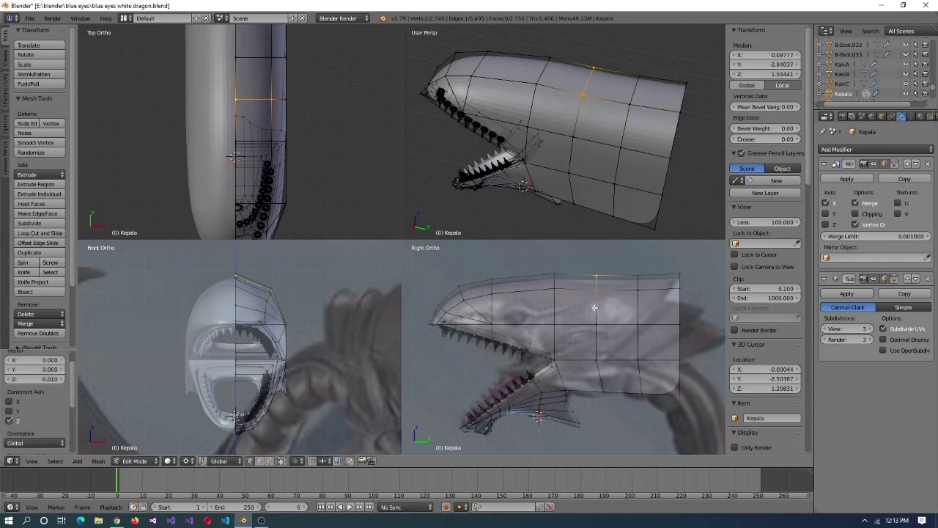
{"action": "left_click", "coordinate": [598, 338]}
{"action": "right_click", "coordinate": [555, 288]}
{"action": "key", "text": "g"}
{"action": "key", "text": "z"}
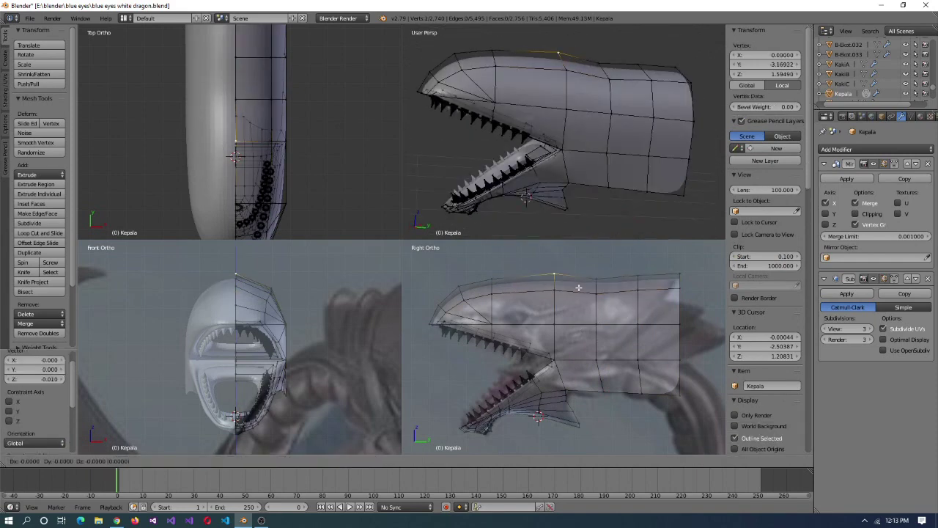
{"action": "left_click", "coordinate": [579, 289]}
- Knife a diagonal strip across the side of the head's rear, from the top back corner down toward the jaw
{"action": "right_click", "coordinate": [687, 294], "text": "shift"}
{"action": "left_click", "coordinate": [687, 275]}
{"action": "middle_click_drag", "start_coordinate": [689, 220], "coordinate": [689, 163]}
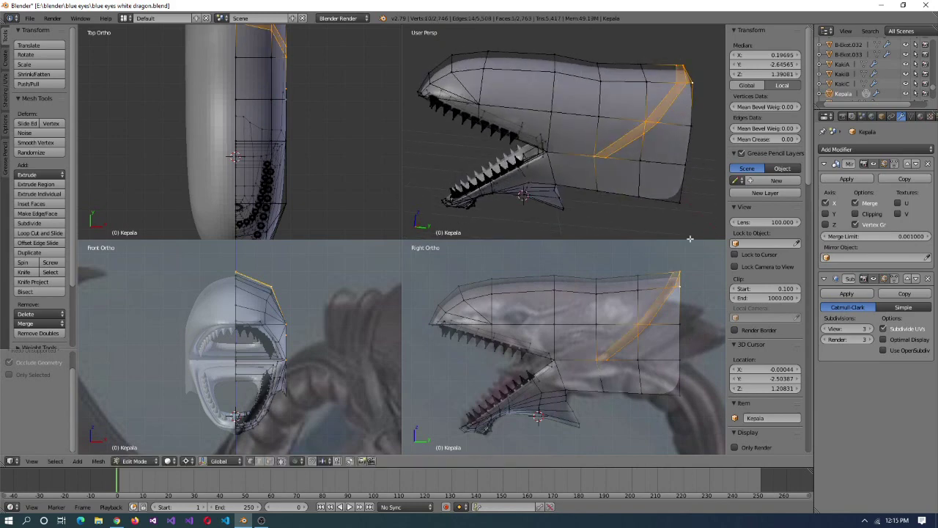
{"action": "key", "text": "a"}
- Move the centre-line vertex at the top of the head's rear edge in the top view
{"action": "middle_click_drag", "start_coordinate": [660, 191], "coordinate": [586, 147]}
{"action": "scroll", "coordinate": [633, 157], "scroll_direction": "up", "scroll_amount": 5}
{"action": "scroll", "coordinate": [625, 175], "scroll_direction": "down", "scroll_amount": 4}
{"action": "right_click", "coordinate": [563, 189]}
{"action": "key", "text": "g"}
{"action": "scroll", "coordinate": [203, 134], "scroll_direction": "up", "scroll_amount": 4}
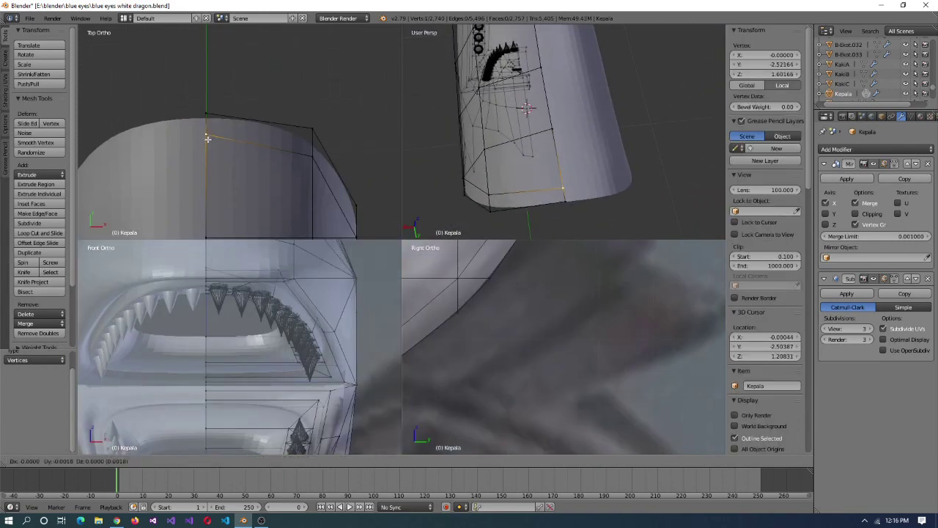
{"action": "left_click", "coordinate": [231, 195]}
- Extrude the head's diagonal rear edge into a narrow rim, offset by 0.02 on Z
{"action": "middle_click_drag", "start_coordinate": [643, 134], "coordinate": [30, 19]}
{"action": "right_click", "coordinate": [594, 187], "text": "alt"}
{"action": "key", "text": "e"}
{"action": "mouse_move", "coordinate": [594, 187]}
{"action": "middle_mouse_down"}
{"action": "mouse_move", "coordinate": [660, 145]}
{"action": "mouse_move", "coordinate": [579, 181]}
{"action": "mouse_move", "coordinate": [605, 182]}
{"action": "middle_mouse_up"}
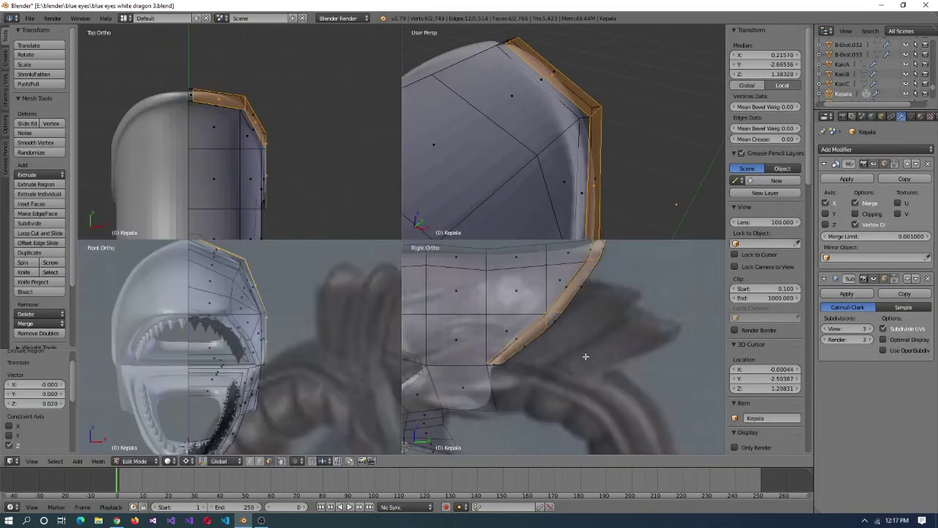
- Move the rim's top edge onto the centre line and shift it about -0.003 on Y and 0.001 on Z
{"action": "middle_click_drag", "start_coordinate": [586, 357], "coordinate": [608, 205]}
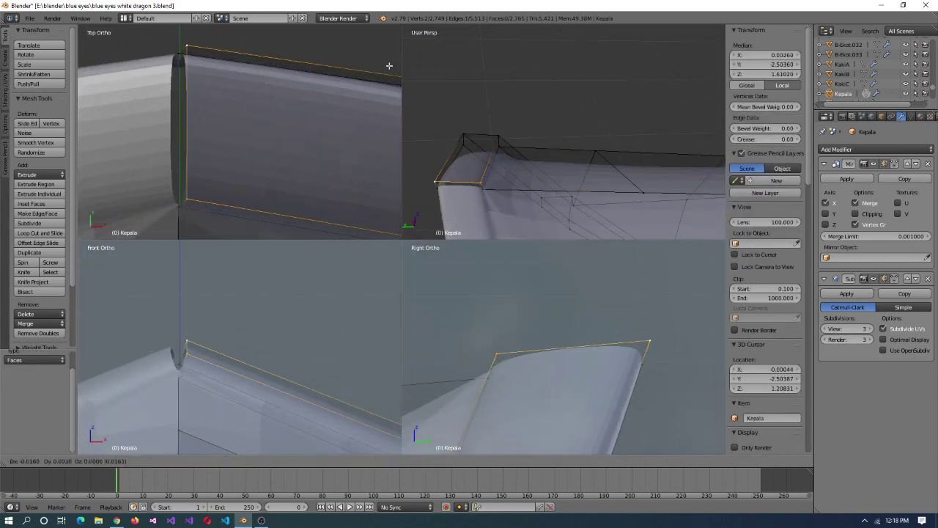
{"action": "scroll", "coordinate": [243, 314], "scroll_direction": "down", "scroll_amount": 4}
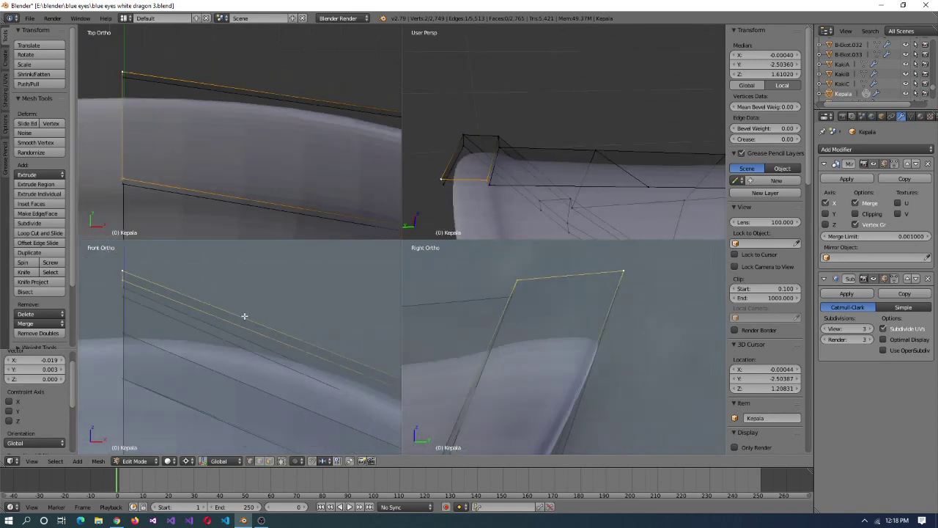
{"action": "key", "text": "g"}
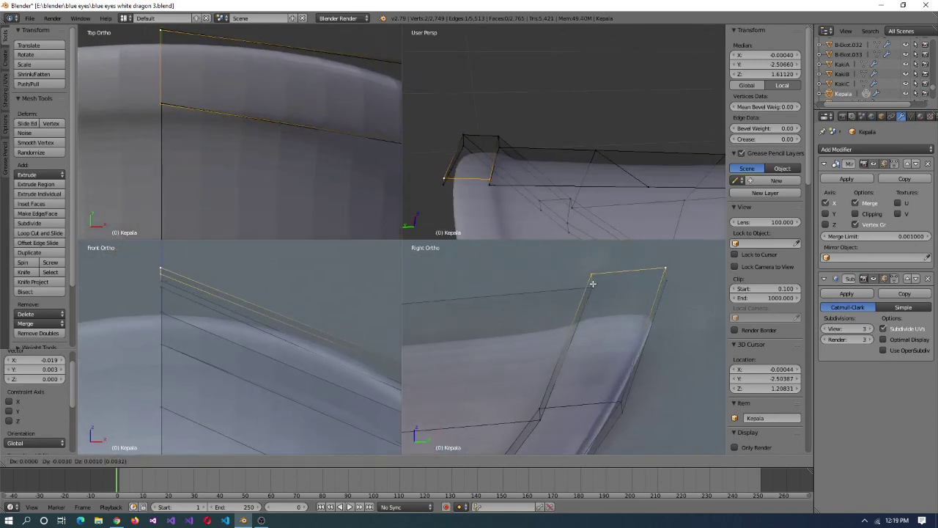
{"action": "left_click", "coordinate": [592, 283]}
{"action": "scroll", "coordinate": [618, 379], "scroll_direction": "down", "scroll_amount": 3}
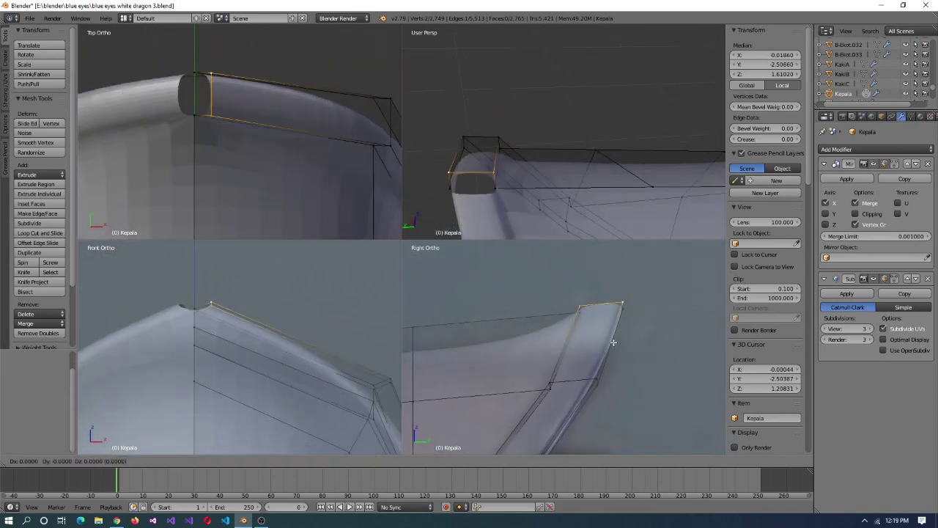
- Lower the rim's top centre-line edge by 0.001 on Z and check the rim from the side
{"action": "right_click", "coordinate": [401, 381]}
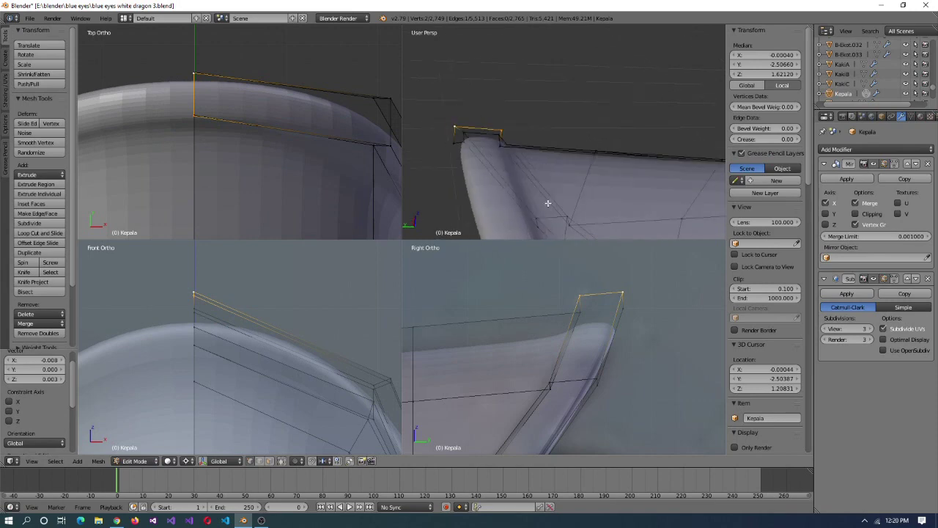
{"action": "key", "text": "g"}
{"action": "left_click", "coordinate": [120, 406]}
{"action": "scroll", "coordinate": [120, 406], "scroll_direction": "down", "scroll_amount": 2}
{"action": "middle_click_drag", "start_coordinate": [513, 169], "coordinate": [558, 183]}
{"action": "scroll", "coordinate": [614, 334], "scroll_direction": "down", "scroll_amount": 1}
{"action": "middle_click_drag", "start_coordinate": [607, 227], "coordinate": [524, 159]}
{"action": "middle_click_drag", "start_coordinate": [616, 174], "coordinate": [616, 121]}
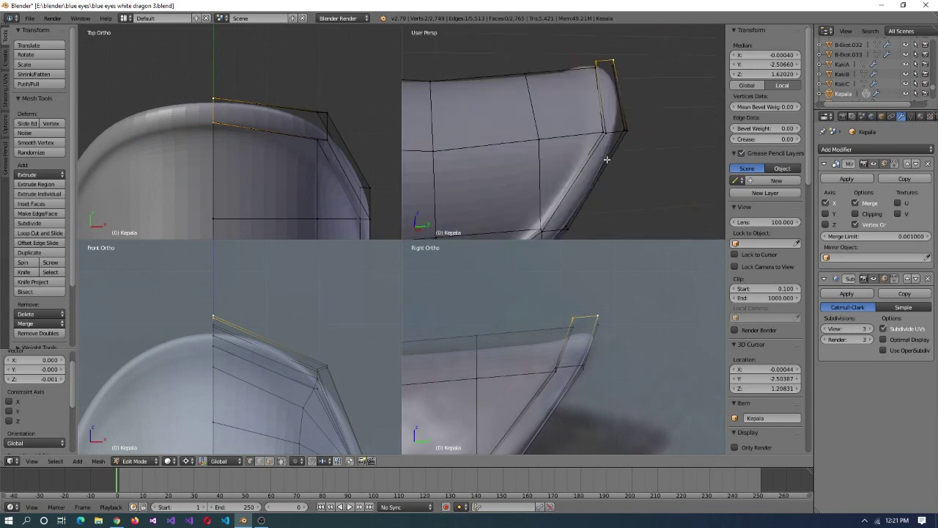
- Return to the single perspective view and slide the head's side vertices just in front of the rear rim
{"action": "right_click", "coordinate": [615, 117]}
{"action": "key", "text": "ctrl+alt+q"}
{"action": "key", "text": "shift+v"}
{"action": "left_click", "coordinate": [438, 164]}
{"action": "middle_click_drag", "start_coordinate": [438, 164], "coordinate": [486, 387]}
{"action": "scroll", "coordinate": [599, 296], "scroll_direction": "up", "scroll_amount": 3}
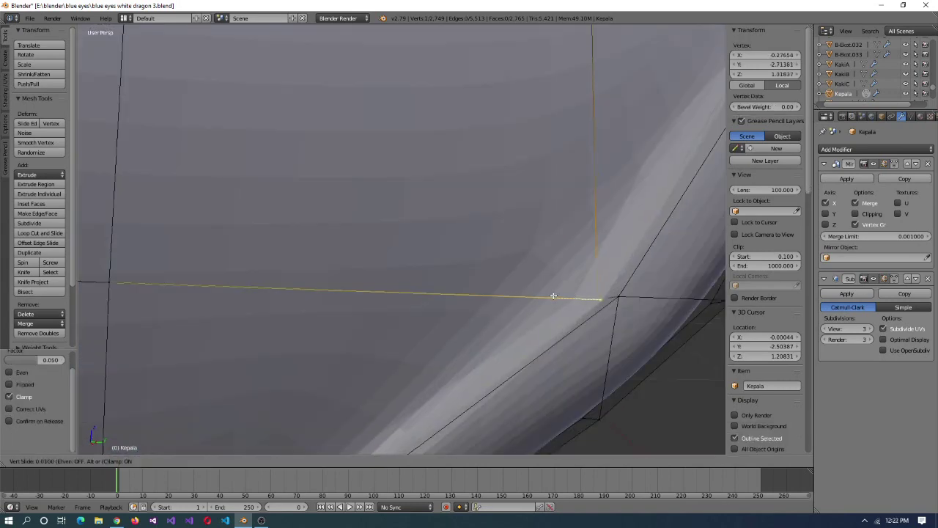
{"action": "left_click", "coordinate": [386, 287]}
- Delete the face at the rim's lower end and slide the head's corner vertex beside it
{"action": "middle_click_drag", "start_coordinate": [386, 287], "coordinate": [622, 270]}
{"action": "key", "text": "x"}
{"action": "left_click", "coordinate": [520, 224]}
{"action": "middle_click_drag", "start_coordinate": [519, 224], "coordinate": [496, 306]}
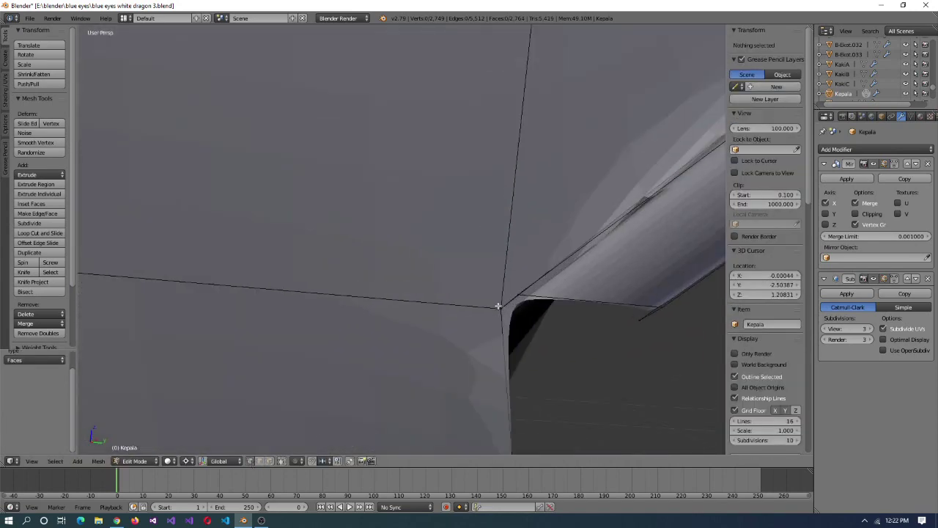
{"action": "right_click", "coordinate": [496, 306]}
{"action": "key", "text": "shift+v"}
{"action": "left_click", "coordinate": [214, 296]}
- Try filling the opening at the rim's lower end with a face, and delete that face
{"action": "middle_click_drag", "start_coordinate": [215, 296], "coordinate": [513, 272]}
{"action": "key", "text": "f"}
{"action": "key", "text": "x"}
{"action": "left_click", "coordinate": [426, 356]}
{"action": "middle_click_drag", "start_coordinate": [540, 300], "coordinate": [428, 337]}
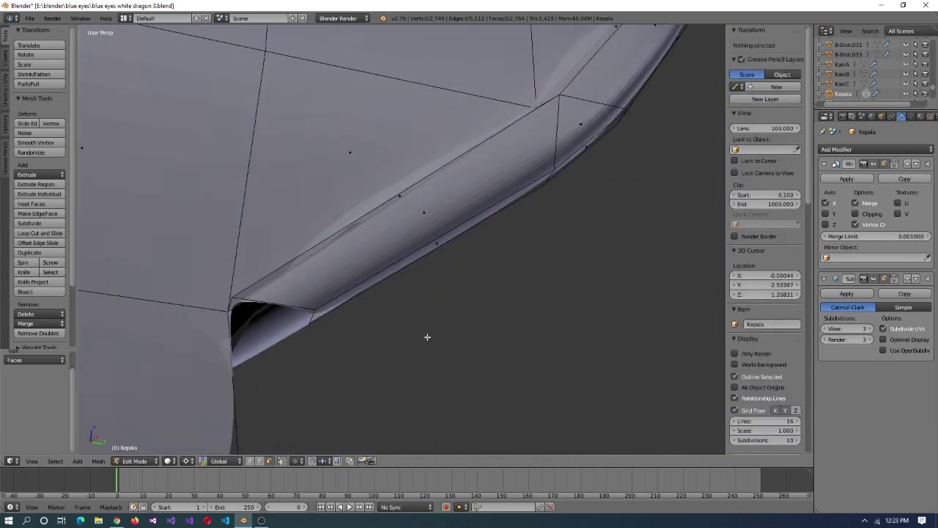
- Try moving the edge at the rim's lower end by 0.02 along Y in the four-way view
{"action": "right_click", "coordinate": [279, 308]}
{"action": "key", "text": "ctrl+alt+q"}
{"action": "key", "text": "g"}
{"action": "key", "text": "y"}
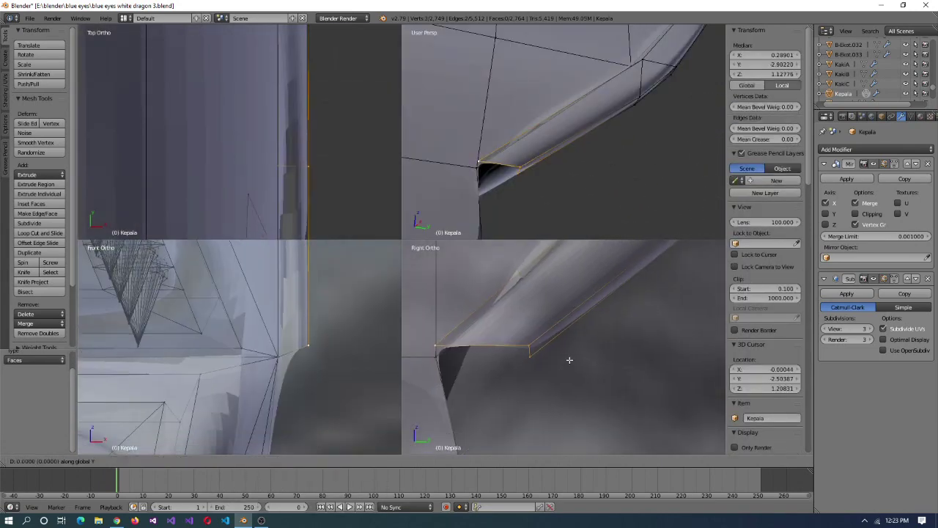
{"action": "left_click", "coordinate": [604, 370]}
{"action": "scroll", "coordinate": [605, 370], "scroll_direction": "down", "scroll_amount": 1}
{"action": "key", "text": "g"}
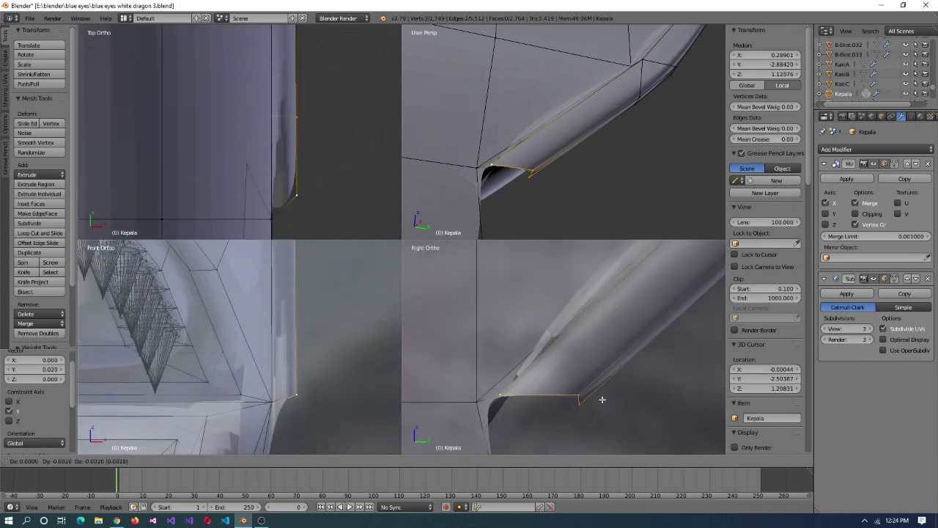
{"action": "left_click", "coordinate": [537, 252]}
{"action": "middle_click_drag", "start_coordinate": [612, 216], "coordinate": [719, 151]}
{"action": "key", "text": "a"}
{"action": "left_click", "coordinate": [4, 103]}
{"action": "left_click", "coordinate": [4, 35]}
{"action": "key", "text": "a"}
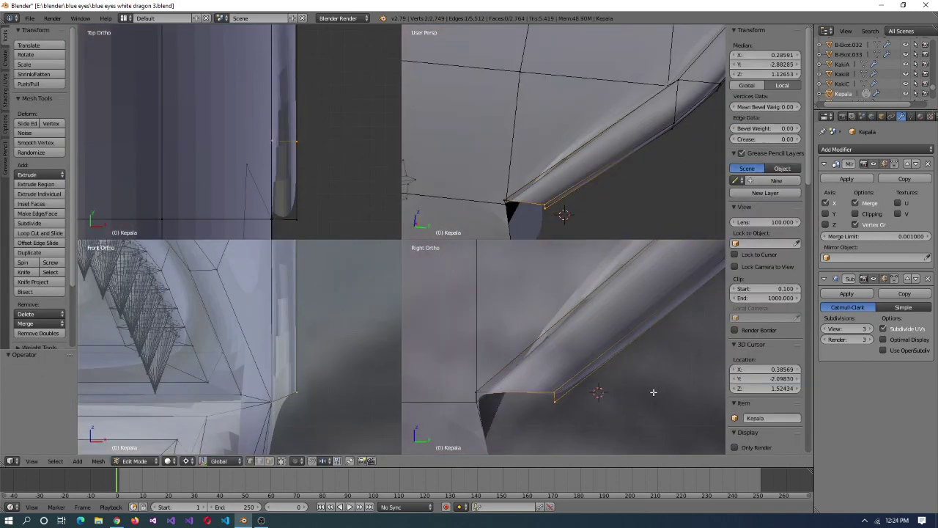
- Return to the single perspective view, isolate the head in local view and reopen it in Edit Mode
{"action": "right_click", "coordinate": [542, 196]}
{"action": "key", "text": "ctrl+alt+q"}
{"action": "key", "text": "Tab"}
{"action": "middle_click_drag", "start_coordinate": [555, 151], "coordinate": [573, 170]}
{"action": "key", "text": "KP_Divide"}
{"action": "key", "text": "Tab"}
{"action": "middle_click_drag", "start_coordinate": [467, 226], "coordinate": [436, 305]}
{"action": "scroll", "coordinate": [435, 306], "scroll_direction": "up", "scroll_amount": 6}
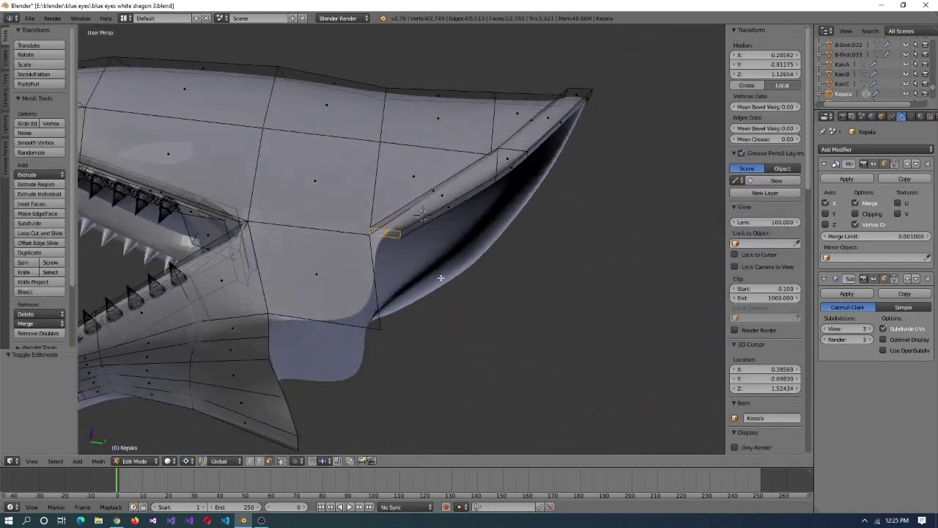
- Extrude the small end face of the rear rim and merge its vertices with the adjoining head corner
{"action": "key", "text": "e"}
{"action": "right_click", "coordinate": [305, 292]}
{"action": "middle_click_drag", "start_coordinate": [305, 293], "coordinate": [373, 268]}
{"action": "left_click", "coordinate": [411, 282]}
{"action": "scroll", "coordinate": [442, 271], "scroll_direction": "up", "scroll_amount": 6}
{"action": "right_click", "coordinate": [373, 268]}
{"action": "scroll", "coordinate": [373, 268], "scroll_direction": "up", "scroll_amount": 1}
{"action": "key", "text": "alt+m"}
{"action": "left_click", "coordinate": [388, 300]}
{"action": "middle_click_drag", "start_coordinate": [388, 299], "coordinate": [465, 330]}
- Delete the unwanted geometry below the rim's lower end and fill the gap with a new face
{"action": "key", "text": "k"}
{"action": "key", "text": "Escape"}
{"action": "left_click", "coordinate": [26, 314]}
{"action": "middle_click_drag", "start_coordinate": [394, 325], "coordinate": [374, 293]}
{"action": "key", "text": "f"}
- Slide the vertices of the edge running from the mouth corner to the rim's lower end by factor 0.07
{"action": "middle_click_drag", "start_coordinate": [422, 396], "coordinate": [411, 264]}
{"action": "right_click", "coordinate": [407, 259]}
{"action": "key", "text": "shift+v"}
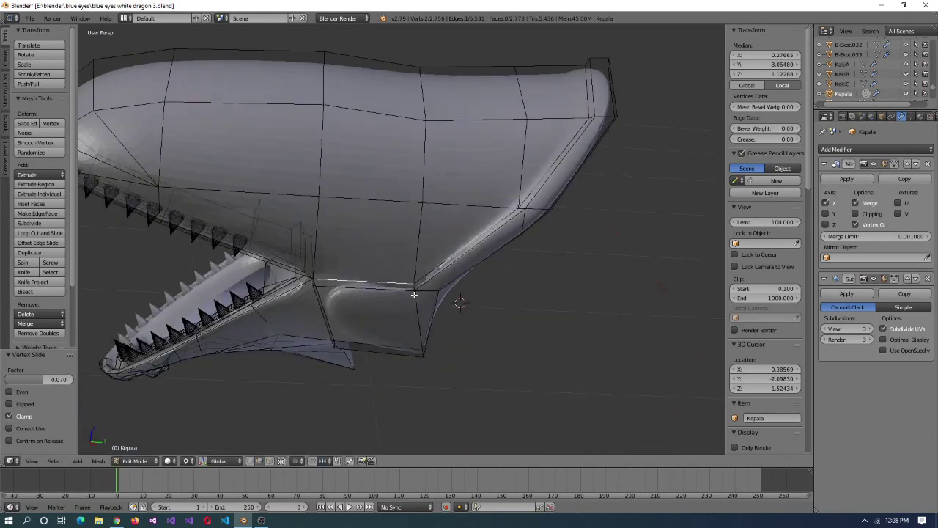
- Delete the face on the underside of the extruded cheek block behind the mouth corner
{"action": "left_click", "coordinate": [269, 462]}
{"action": "middle_click_drag", "start_coordinate": [352, 367], "coordinate": [441, 315]}
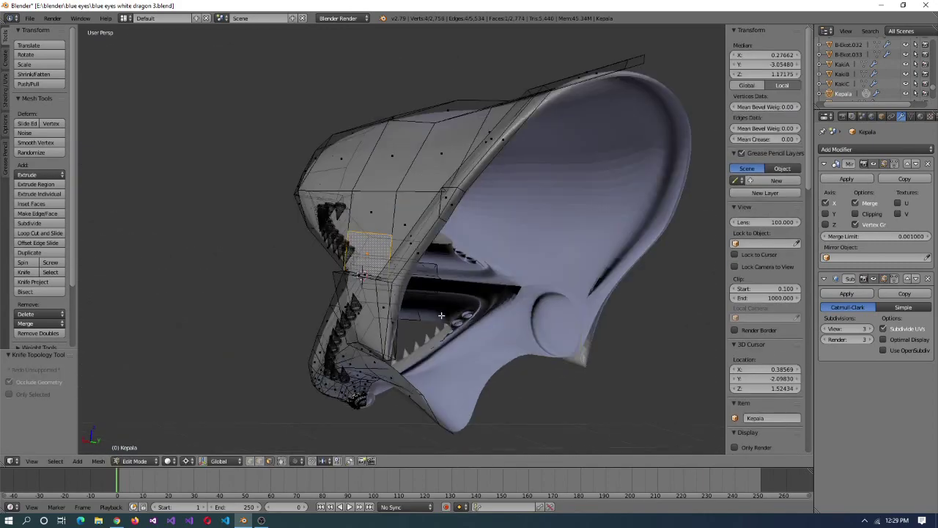
{"action": "right_click", "coordinate": [427, 313]}
{"action": "scroll", "coordinate": [427, 313], "scroll_direction": "up", "scroll_amount": 5}
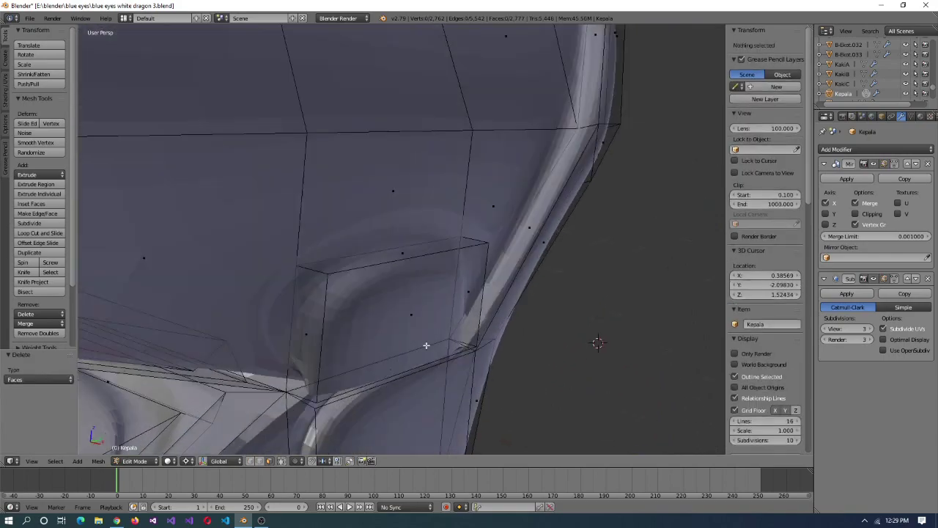
{"action": "key", "text": "x"}
{"action": "left_click", "coordinate": [439, 379]}
- Merge the vertex pairs along the open gap beneath the cheek block behind the mouth corner
{"action": "middle_click_drag", "start_coordinate": [439, 379], "coordinate": [403, 289]}
{"action": "right_click", "coordinate": [356, 184]}
{"action": "right_click", "coordinate": [497, 251], "text": "shift"}
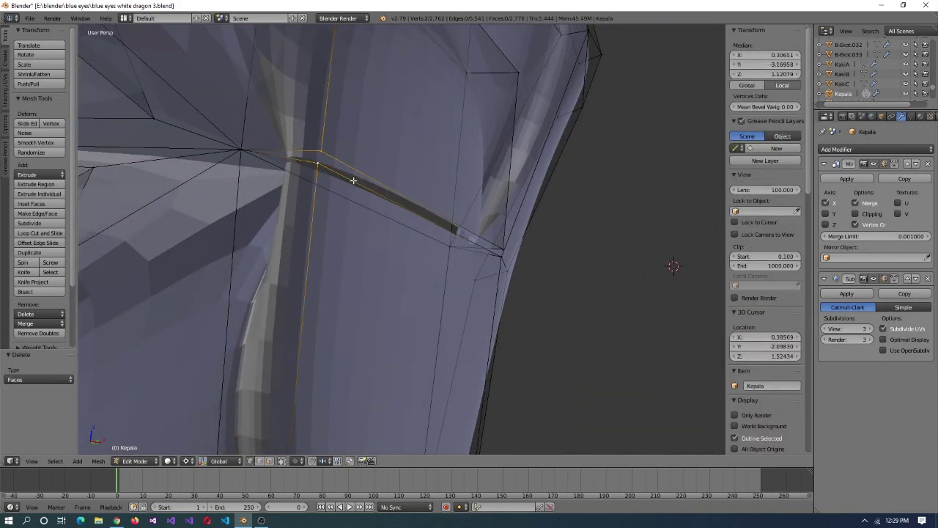
{"action": "key", "text": "alt+m"}
{"action": "scroll", "coordinate": [471, 270], "scroll_direction": "up", "scroll_amount": 3}
{"action": "middle_click_drag", "start_coordinate": [472, 270], "coordinate": [417, 266]}
{"action": "key", "text": "alt+m"}
{"action": "left_click", "coordinate": [480, 298]}
- Knife-cut a short edge across the narrow face between the cheek block and the rim's lower end
{"action": "mouse_move", "coordinate": [471, 222]}
{"action": "middle_mouse_down"}
{"action": "mouse_move", "coordinate": [469, 245]}
{"action": "mouse_move", "coordinate": [342, 269]}
{"action": "mouse_move", "coordinate": [476, 181]}
{"action": "mouse_move", "coordinate": [480, 227]}
{"action": "middle_mouse_up"}
{"action": "left_click", "coordinate": [434, 201]}
{"action": "left_click", "coordinate": [473, 220]}
{"action": "key", "text": "Return"}
{"action": "key", "text": "Escape"}
{"action": "key", "text": "Escape"}
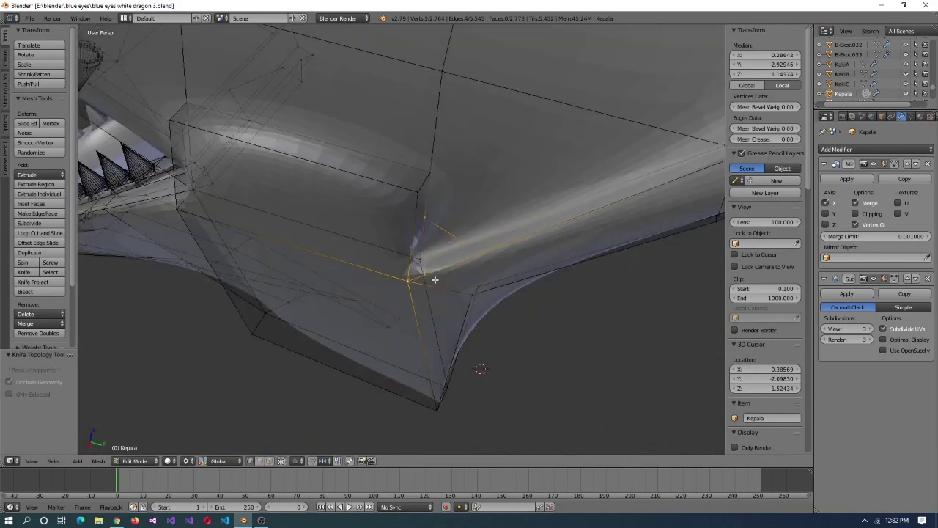
- Dissolve the unwanted edges where the rim's lower end meets the cheek block
{"action": "mouse_move", "coordinate": [435, 279]}
{"action": "middle_mouse_down"}
{"action": "mouse_move", "coordinate": [530, 243]}
{"action": "mouse_move", "coordinate": [409, 321]}
{"action": "mouse_move", "coordinate": [429, 293]}
{"action": "middle_mouse_up"}
{"action": "key", "text": "x"}
{"action": "left_click", "coordinate": [444, 352]}
{"action": "middle_click_drag", "start_coordinate": [443, 352], "coordinate": [355, 234]}
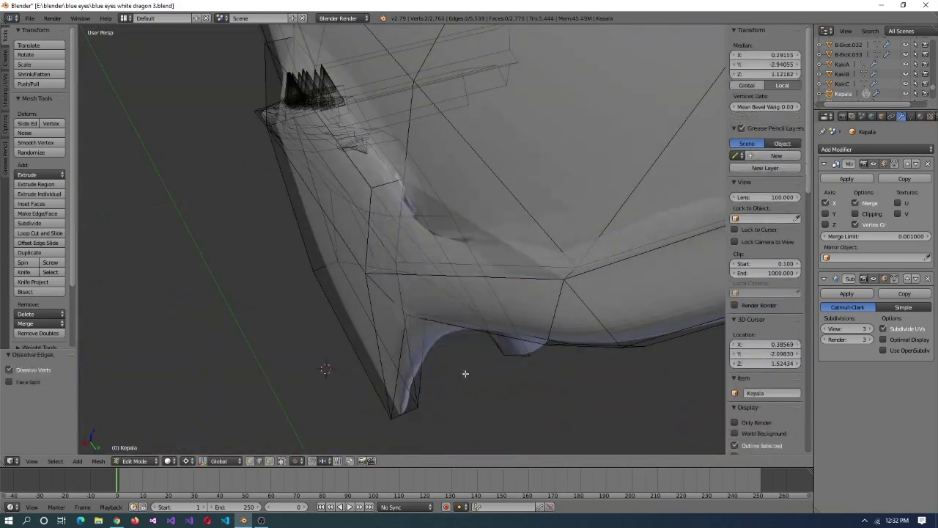
- Knife-cut a replacement edge beside the cheek block's rear corner and remove the surplus edge there
{"action": "key", "text": "k"}
{"action": "left_click", "coordinate": [347, 233]}
{"action": "key", "text": "Return"}
{"action": "key", "text": "Escape"}
{"action": "middle_click_drag", "start_coordinate": [438, 265], "coordinate": [415, 203]}
{"action": "key", "text": "x"}
{"action": "left_click", "coordinate": [429, 272]}
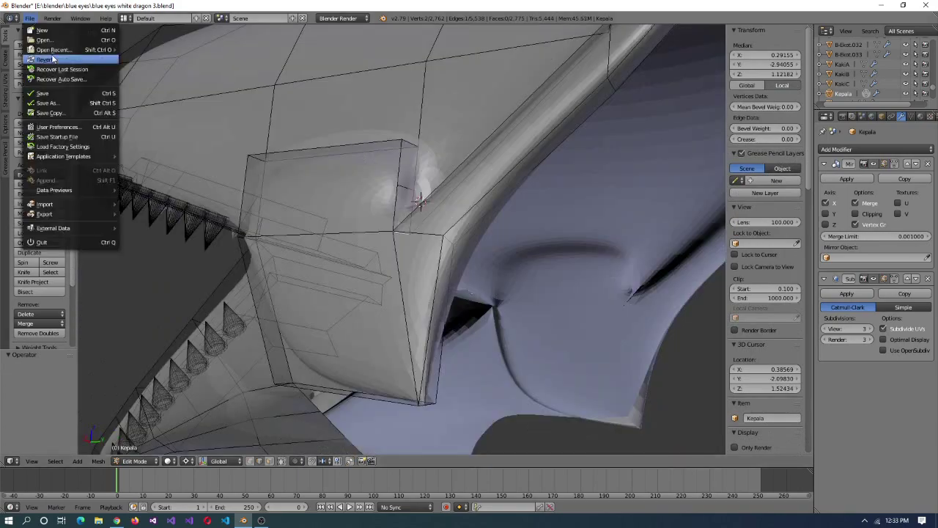
- Select the whole head mesh and remove its doubled vertices
{"action": "key", "text": "a"}
{"action": "key", "text": "a"}
{"action": "scroll", "coordinate": [521, 287], "scroll_direction": "up", "scroll_amount": 2}
{"action": "middle_click_drag", "start_coordinate": [522, 287], "coordinate": [472, 220]}
{"action": "key", "text": "a"}
{"action": "key", "text": "w"}
{"action": "left_click", "coordinate": [535, 198]}
{"action": "key", "text": "a"}
{"action": "middle_click_drag", "start_coordinate": [535, 198], "coordinate": [536, 197]}
{"action": "scroll", "coordinate": [535, 198], "scroll_direction": "down", "scroll_amount": 2}
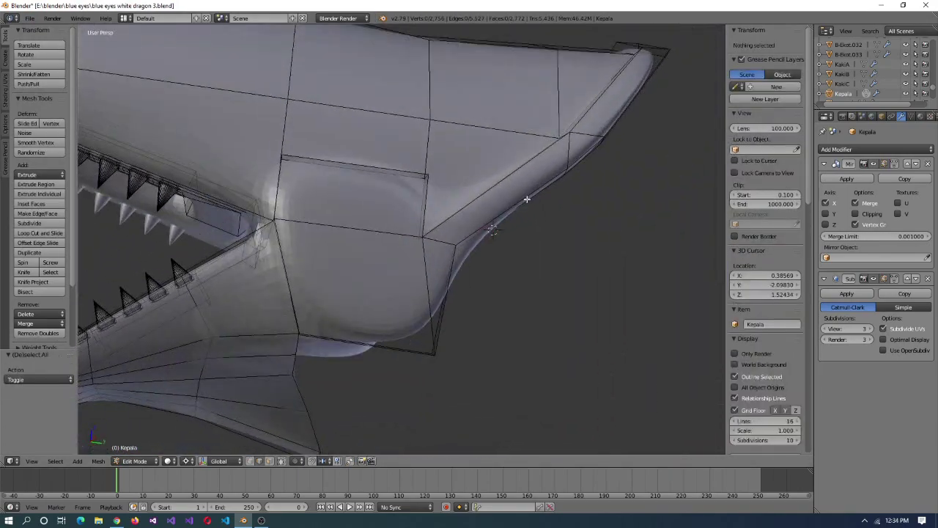
- Cut a new edge line across the lower cheek, below the edge joining the mouth corner to the rim
{"action": "key", "text": "ctrl+alt+q"}
{"action": "scroll", "coordinate": [605, 324], "scroll_direction": "up", "scroll_amount": 4}
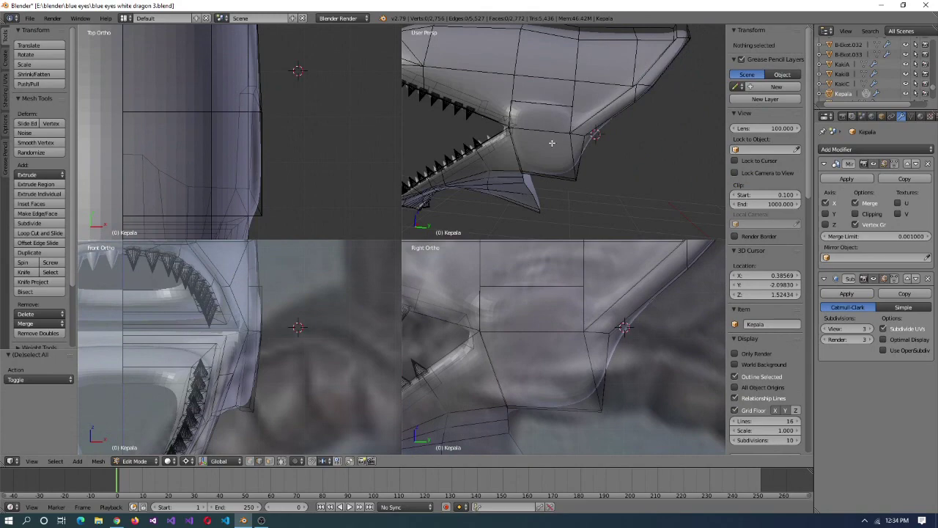
{"action": "middle_click_drag", "start_coordinate": [575, 177], "coordinate": [416, 205]}
{"action": "key", "text": "ctrl+r"}
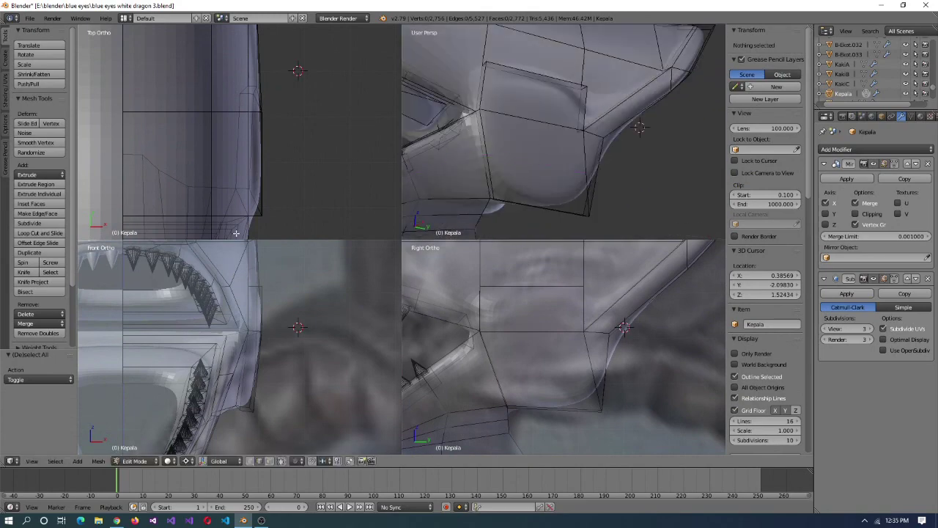
{"action": "key", "text": "ctrl+alt+q"}
{"action": "left_click", "coordinate": [254, 265]}
{"action": "middle_click_drag", "start_coordinate": [254, 266], "coordinate": [328, 296]}
{"action": "left_click", "coordinate": [466, 281]}
{"action": "key", "text": "Return"}
- Merge the stray vertices along the cheek's borders at the last selected vertex
{"action": "right_click", "coordinate": [465, 300]}
{"action": "right_click", "coordinate": [477, 311], "text": "shift"}
{"action": "key", "text": "alt+m"}
{"action": "left_click", "coordinate": [268, 237]}
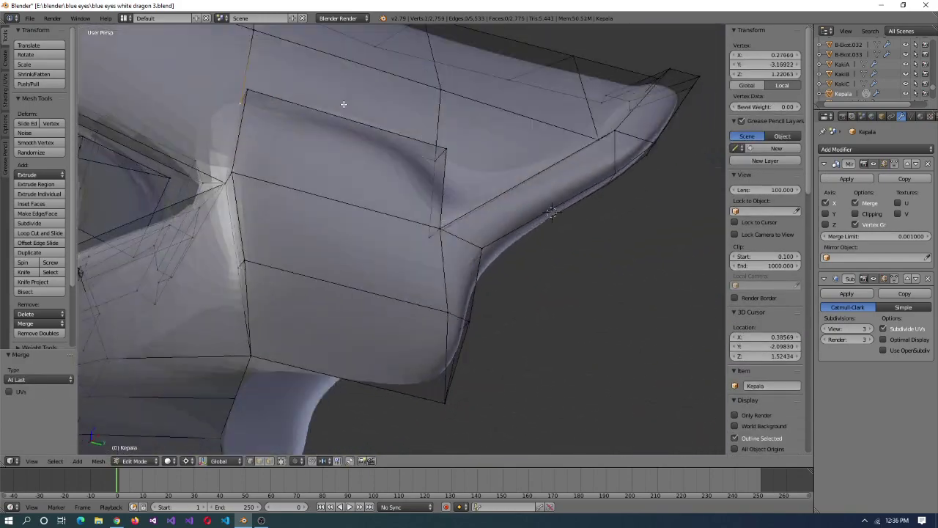
- Flatten the edge from the mouth corner to the rim along X with scale 0 and dissolve it
{"action": "right_click", "coordinate": [319, 231]}
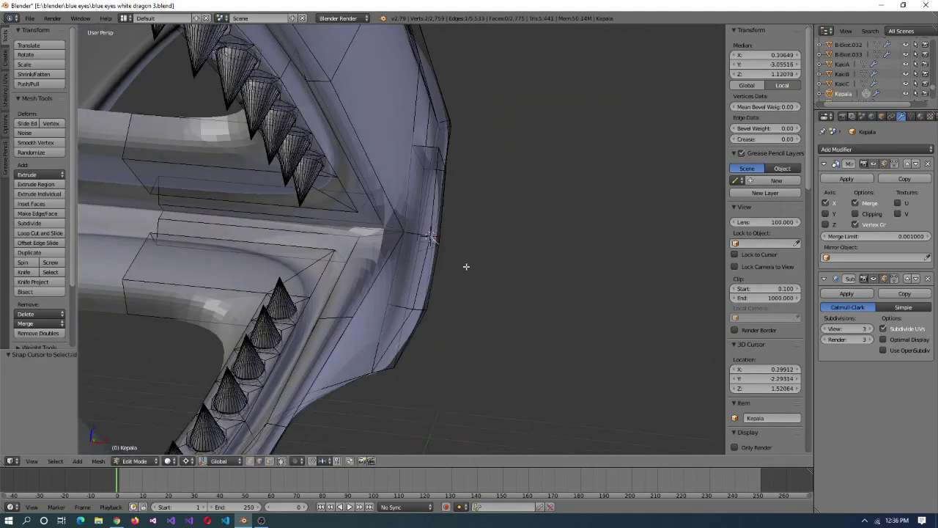
{"action": "mouse_move", "coordinate": [467, 266]}
{"action": "middle_mouse_down"}
{"action": "mouse_move", "coordinate": [480, 287]}
{"action": "mouse_move", "coordinate": [520, 289]}
{"action": "mouse_move", "coordinate": [461, 279]}
{"action": "middle_mouse_up"}
{"action": "key", "text": "x"}
{"action": "key", "text": "0"}
{"action": "key", "text": "Return"}
{"action": "middle_click_drag", "start_coordinate": [446, 312], "coordinate": [366, 335]}
{"action": "key", "text": "x"}
{"action": "left_click", "coordinate": [339, 277]}
- Try extruding the cheek face and rounding its outline with To Sphere at factor 1
{"action": "key", "text": "e"}
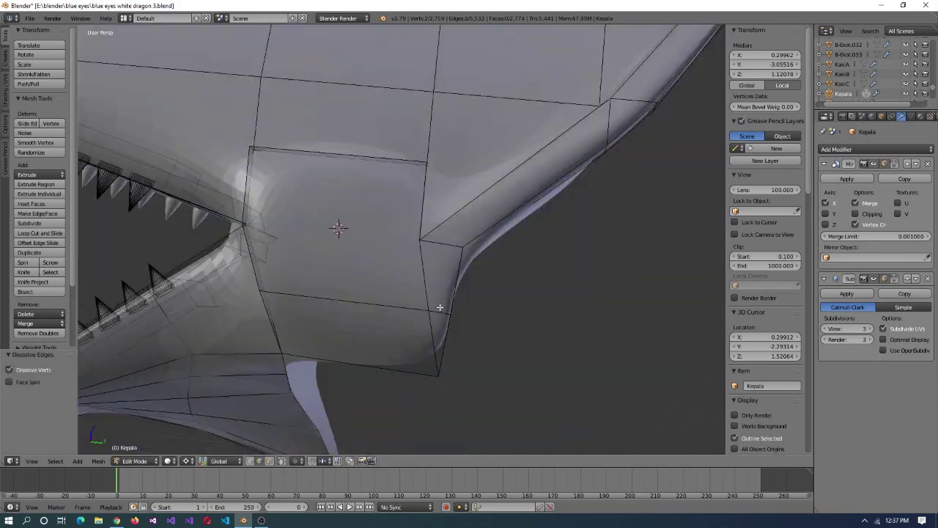
{"action": "middle_click_drag", "start_coordinate": [286, 280], "coordinate": [306, 292]}
{"action": "key", "text": "shift+ctrl+s"}
{"action": "key", "text": "Escape"}
{"action": "key", "text": "shift+alt+s"}
{"action": "type", "text": "1"}
{"action": "key", "text": "Return"}
{"action": "middle_click_drag", "start_coordinate": [527, 372], "coordinate": [476, 279]}
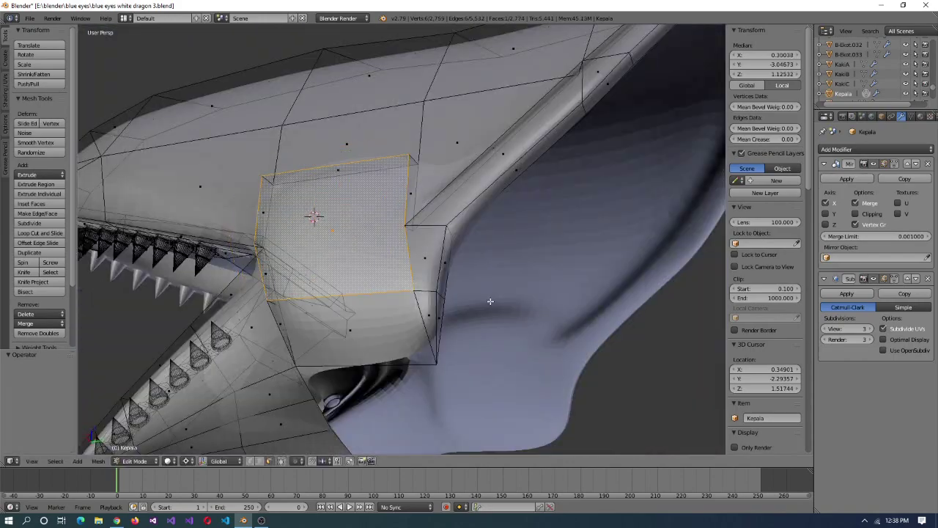
- Extrude the six-sided cheek face outward and round its outline with To Sphere at factor 1
{"action": "key", "text": "e"}
{"action": "key", "text": "Return"}
{"action": "middle_click_drag", "start_coordinate": [490, 207], "coordinate": [457, 215]}
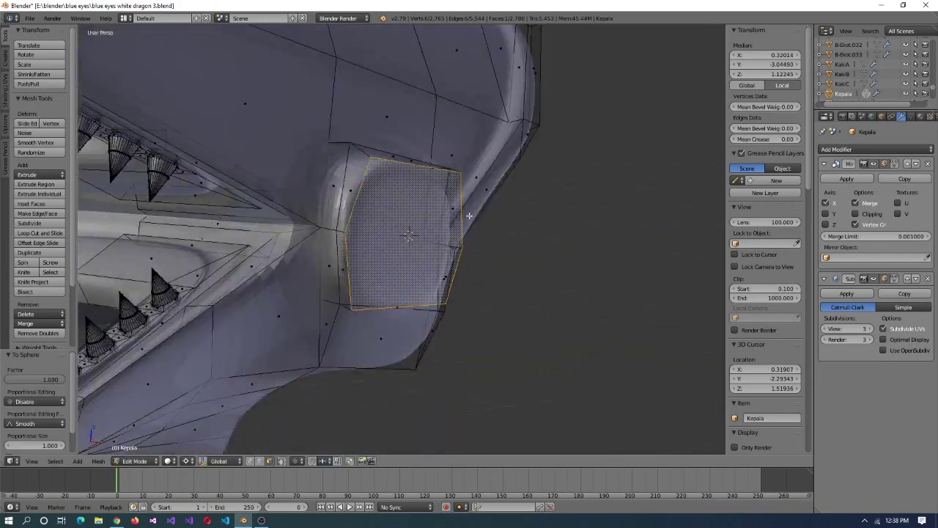
- Round the base outline around the raised cheek with To Sphere at factor 1
{"action": "middle_click_drag", "start_coordinate": [464, 178], "coordinate": [392, 212]}
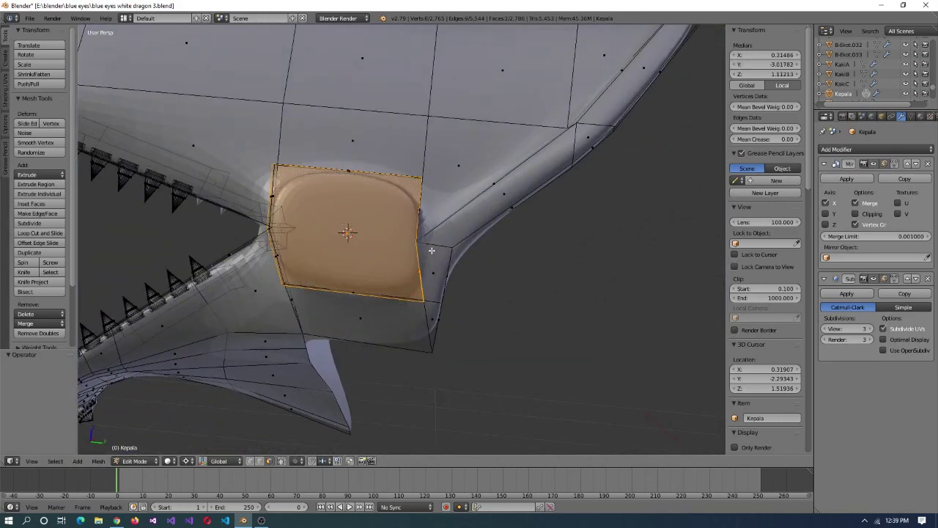
{"action": "middle_click_drag", "start_coordinate": [432, 251], "coordinate": [446, 338]}
{"action": "middle_click_drag", "start_coordinate": [368, 391], "coordinate": [399, 251]}
{"action": "middle_click_drag", "start_coordinate": [539, 223], "coordinate": [472, 269]}
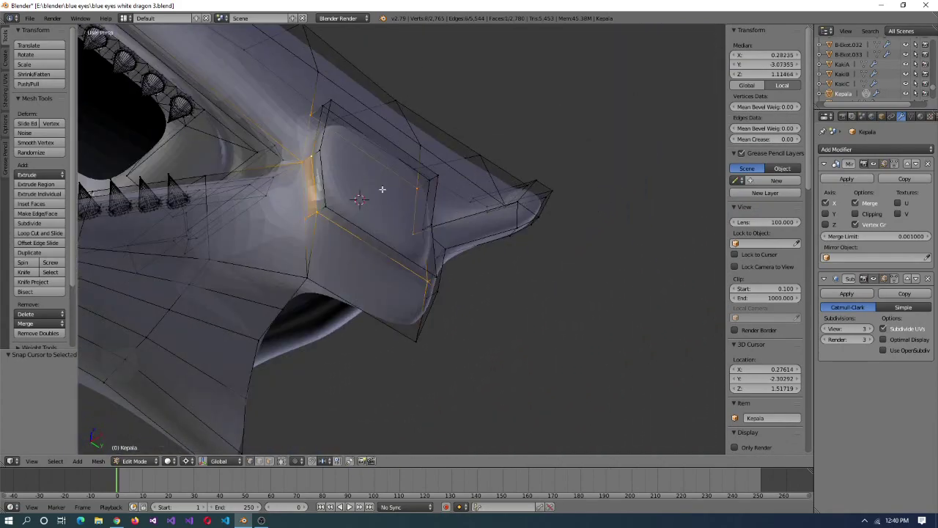
{"action": "middle_click_drag", "start_coordinate": [414, 269], "coordinate": [489, 310]}
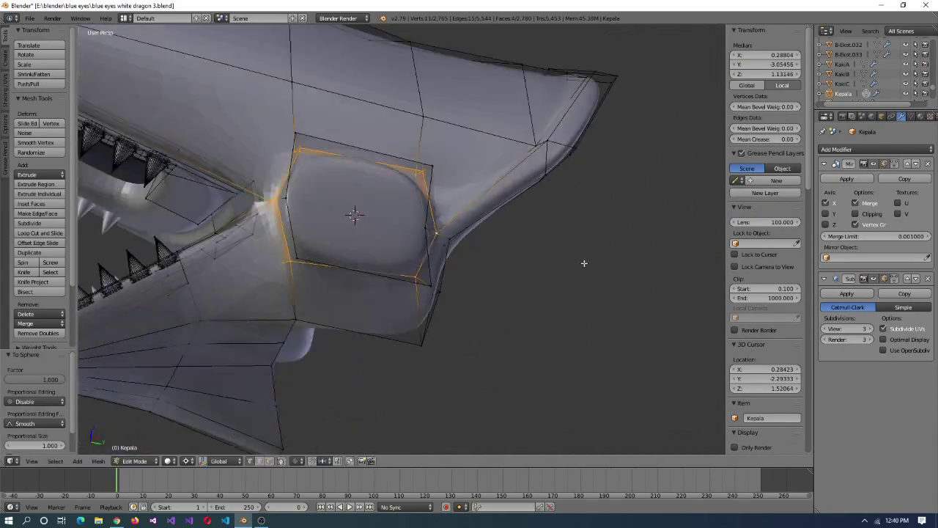
- Rescale the raised cheek's outline and add a centred edge loop around its side wall
{"action": "middle_click_drag", "start_coordinate": [584, 262], "coordinate": [416, 286]}
{"action": "middle_click_drag", "start_coordinate": [385, 239], "coordinate": [447, 241]}
{"action": "key", "text": "s"}
{"action": "left_click", "coordinate": [593, 384]}
{"action": "middle_click_drag", "start_coordinate": [593, 384], "coordinate": [377, 222]}
{"action": "key", "text": "ctrl+r"}
{"action": "left_click", "coordinate": [388, 257]}
{"action": "right_click", "coordinate": [389, 257]}
- Scale the new side loop by 1.1, then by 1.05 about its own centre
{"action": "key", "text": "shift+s"}
{"action": "left_click", "coordinate": [402, 270]}
{"action": "key", "text": "s"}
{"action": "scroll", "coordinate": [377, 281], "scroll_direction": "up", "scroll_amount": 3}
{"action": "key", "text": "shift+s"}
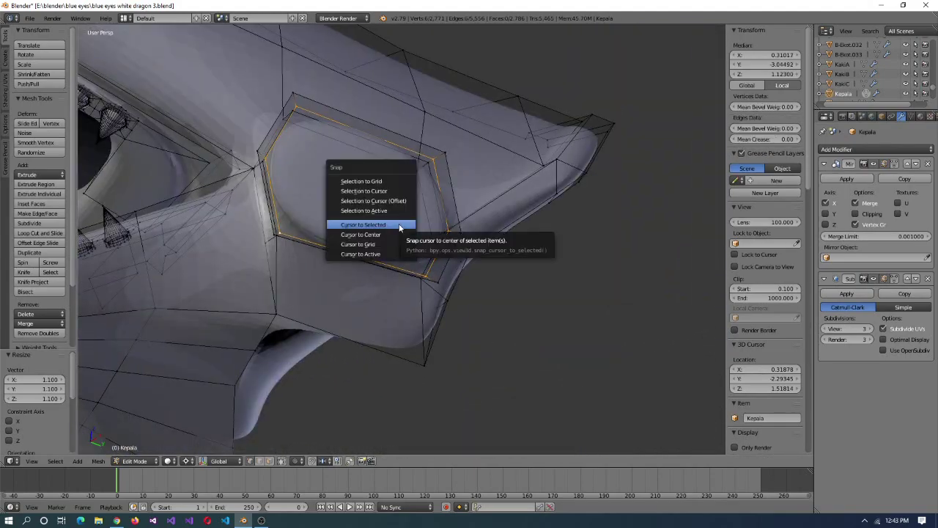
{"action": "left_click", "coordinate": [377, 222]}
{"action": "key", "text": "s"}
{"action": "left_click", "coordinate": [405, 270]}
{"action": "middle_click_drag", "start_coordinate": [406, 270], "coordinate": [474, 230]}
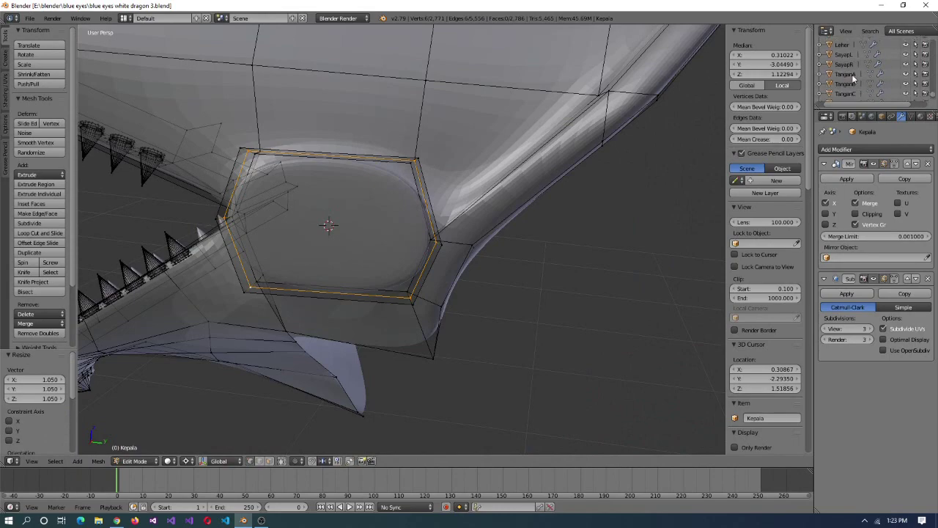
{"action": "left_click", "coordinate": [846, 74]}
{"action": "scroll", "coordinate": [511, 389], "scroll_direction": "up", "scroll_amount": 6}
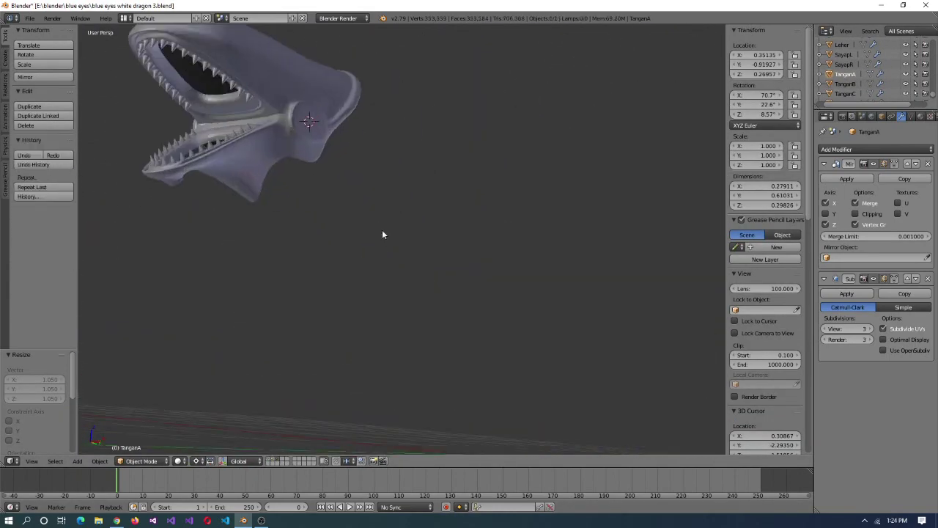
{"action": "scroll", "coordinate": [382, 230], "scroll_direction": "up", "scroll_amount": 5}
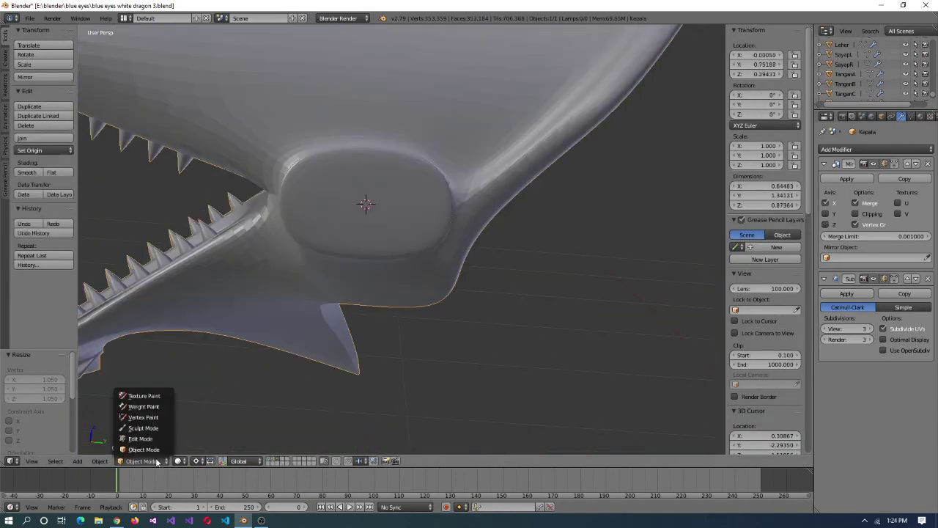
{"action": "key", "text": "Tab"}
- Extrude the raised cheek's outer face outward by 0.1 to form a knob
{"action": "middle_click_drag", "start_coordinate": [470, 273], "coordinate": [408, 325]}
{"action": "key", "text": "e"}
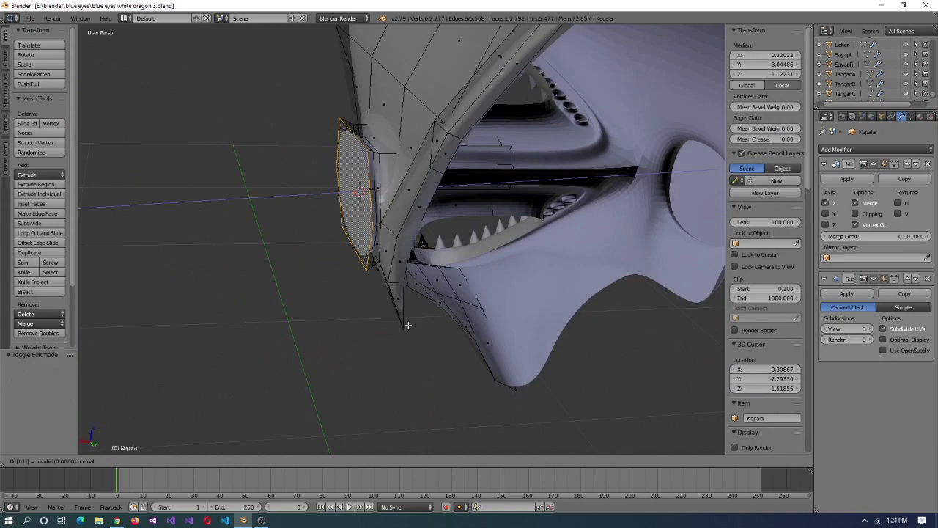
{"action": "type", "text": "e.1"}
{"action": "key", "text": "Return"}
{"action": "scroll", "coordinate": [303, 304], "scroll_direction": "down", "scroll_amount": 3}
{"action": "middle_click_drag", "start_coordinate": [304, 303], "coordinate": [506, 259]}
{"action": "scroll", "coordinate": [507, 259], "scroll_direction": "up", "scroll_amount": 4}
{"action": "middle_click_drag", "start_coordinate": [482, 220], "coordinate": [335, 198]}
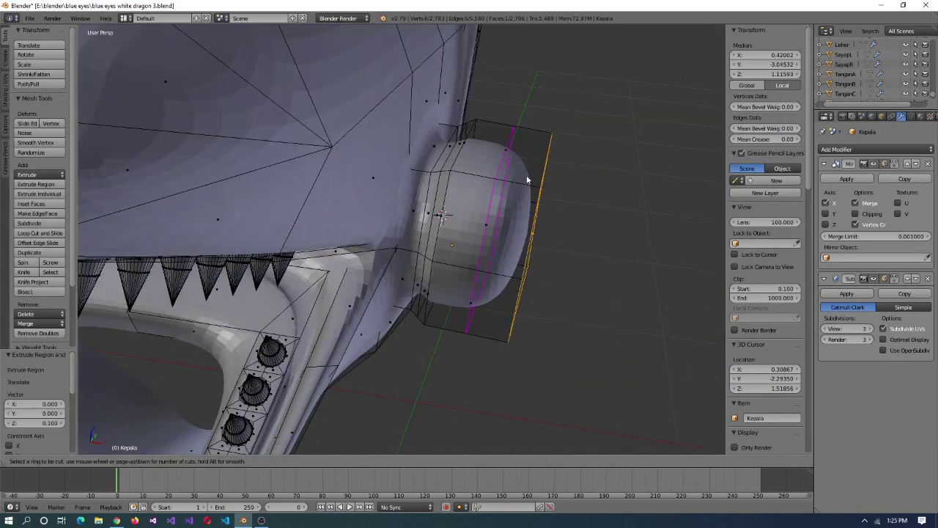
- Add two evenly spaced edge loops around the extruded cheek knob
{"action": "key", "text": "ctrl+r"}
{"action": "scroll", "coordinate": [522, 178], "scroll_direction": "up", "scroll_amount": 1}
{"action": "left_click", "coordinate": [522, 178]}
{"action": "right_click", "coordinate": [523, 178]}
{"action": "middle_click_drag", "start_coordinate": [522, 178], "coordinate": [442, 218]}
- Subdivide the selected edges on the knob's long side and scale the midpoints by 1.2
{"action": "right_click", "coordinate": [388, 187]}
{"action": "key", "text": "w"}
{"action": "left_click", "coordinate": [403, 183]}
{"action": "middle_click_drag", "start_coordinate": [403, 183], "coordinate": [516, 265]}
{"action": "right_click", "coordinate": [433, 268]}
{"action": "middle_click_drag", "start_coordinate": [433, 268], "coordinate": [398, 256]}
{"action": "type", "text": "s1.2"}
{"action": "key", "text": "Return"}
- Subdivide further edges around the knob and scale their midpoints outward by 1.2
{"action": "right_click", "coordinate": [374, 154]}
{"action": "key", "text": "w"}
{"action": "left_click", "coordinate": [373, 151]}
{"action": "right_click", "coordinate": [398, 256]}
{"action": "type", "text": "s1.2"}
{"action": "key", "text": "Return"}
- Knife-cut edges across the knob's long sides to connect the new midpoints
{"action": "middle_click_drag", "start_coordinate": [360, 210], "coordinate": [396, 264]}
{"action": "middle_click_drag", "start_coordinate": [442, 212], "coordinate": [431, 228]}
{"action": "key", "text": "Return"}
{"action": "key", "text": "k"}
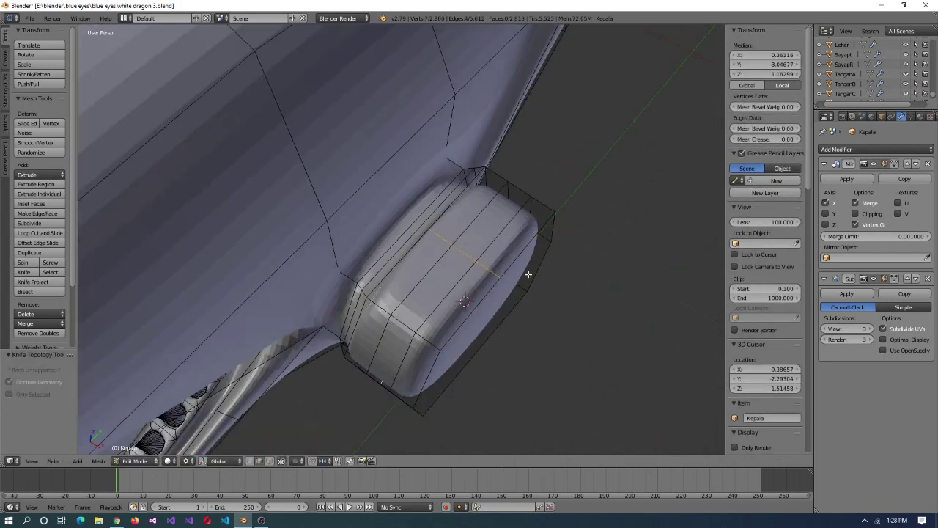
{"action": "middle_click_drag", "start_coordinate": [511, 263], "coordinate": [493, 293]}
{"action": "key", "text": "Return"}
- Scale the selected midpoint vertices of the knob's cut sides by 1.2
{"action": "middle_click_drag", "start_coordinate": [471, 223], "coordinate": [389, 180]}
{"action": "type", "text": "s1.2"}
{"action": "key", "text": "Return"}
{"action": "key", "text": "Escape"}
- Snap the cursor to the vertices behind the knob, select the whole knob and scale it by 0.9
{"action": "middle_click_drag", "start_coordinate": [422, 229], "coordinate": [514, 170]}
{"action": "middle_click_drag", "start_coordinate": [459, 293], "coordinate": [418, 274]}
{"action": "key", "text": "shift+s"}
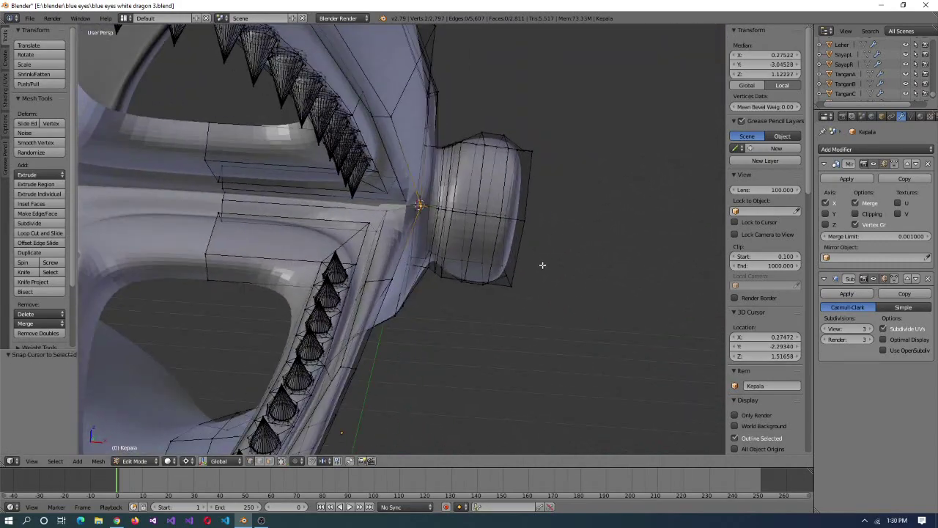
{"action": "key", "text": "a"}
{"action": "key", "text": "c"}
{"action": "left_click_drag", "start_coordinate": [499, 293], "coordinate": [509, 257]}
{"action": "middle_click_drag", "start_coordinate": [560, 189], "coordinate": [489, 339]}
{"action": "type", "text": "zs.9"}
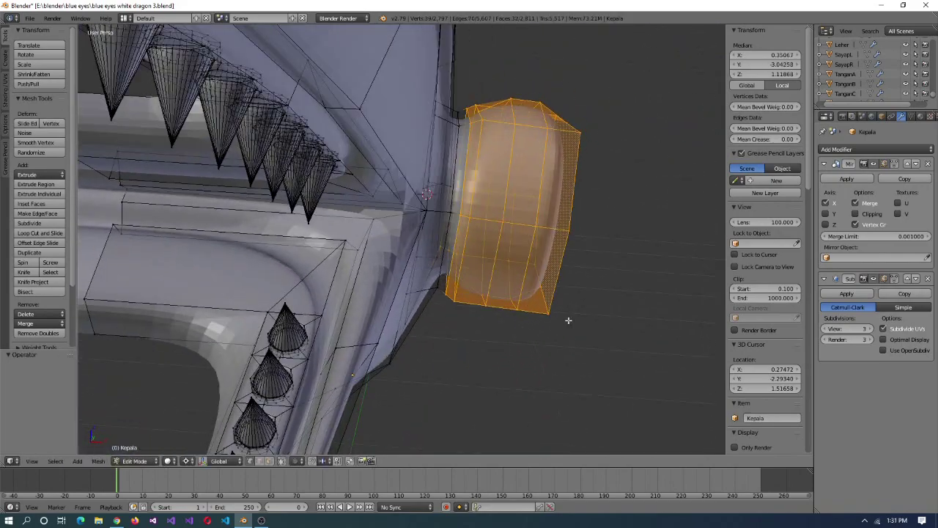
{"action": "left_click", "coordinate": [528, 308]}
- Move the cheek knob along the X axis by -0.01 and nudge its outer part by another -0.001
{"action": "middle_click_drag", "start_coordinate": [527, 307], "coordinate": [596, 274]}
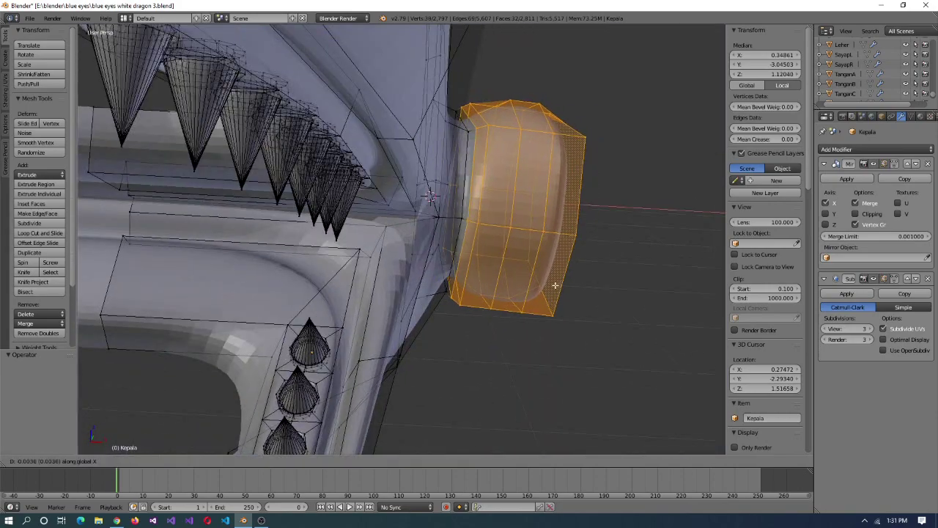
{"action": "key", "text": "ctrl+alt+q"}
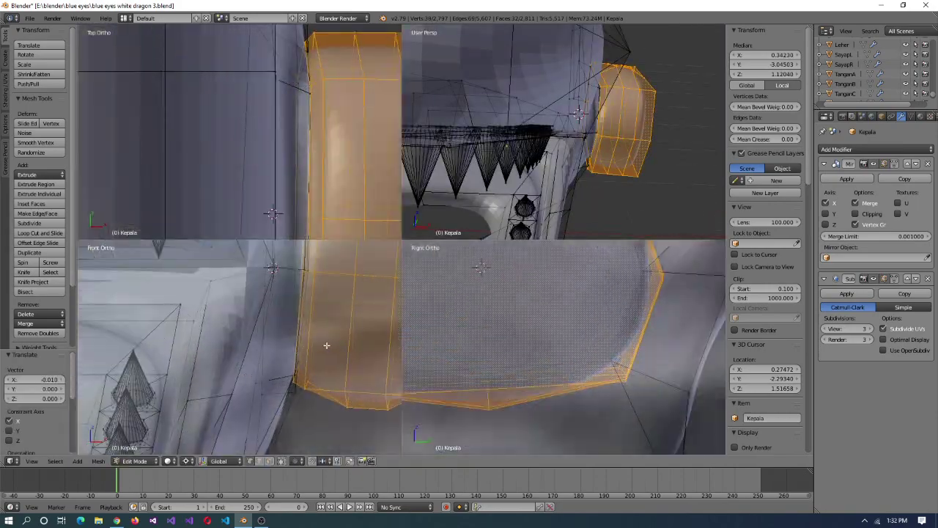
{"action": "key", "text": "g"}
{"action": "key", "text": "x"}
{"action": "middle_click_drag", "start_coordinate": [601, 154], "coordinate": [554, 115]}
{"action": "key", "text": "g"}
{"action": "key", "text": "x"}
{"action": "left_click", "coordinate": [279, 400]}
{"action": "left_click", "coordinate": [344, 379]}
{"action": "middle_click_drag", "start_coordinate": [624, 139], "coordinate": [647, 116]}
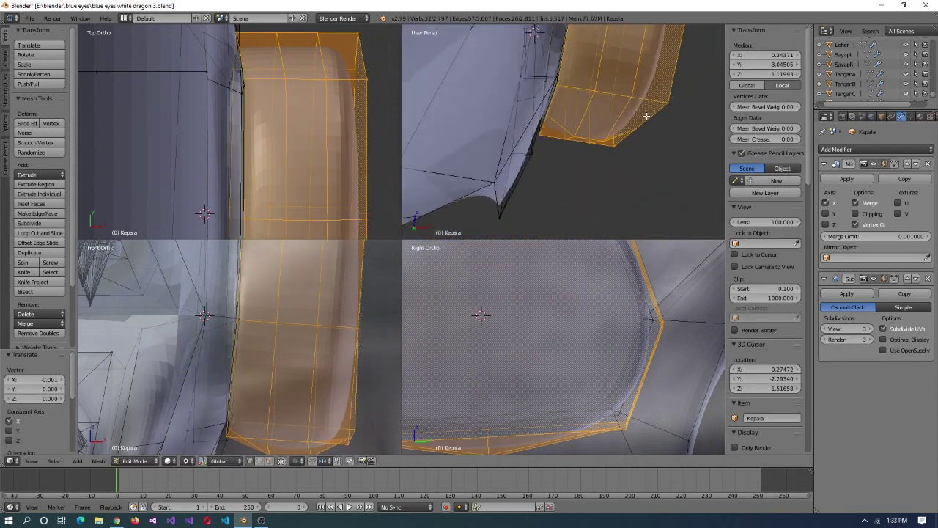
- Rescale the edge loop at the knob's base where it meets the head
{"action": "key", "text": "ctrl+z"}
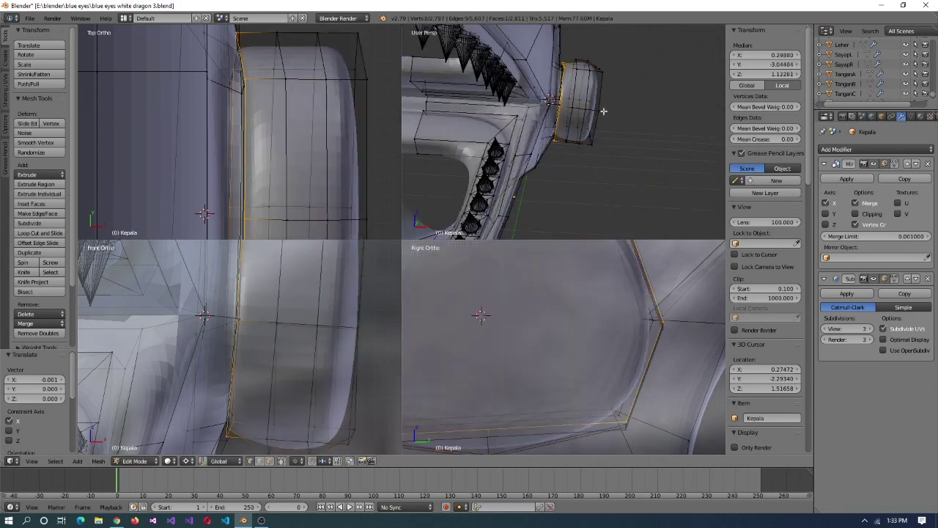
{"action": "key", "text": "s"}
{"action": "left_click", "coordinate": [632, 374]}
- Scale the edge loop nearer the knob's outer end by 1.01 about its own centre
{"action": "middle_click_drag", "start_coordinate": [540, 154], "coordinate": [478, 151]}
{"action": "key", "text": "s"}
{"action": "left_click", "coordinate": [567, 224]}
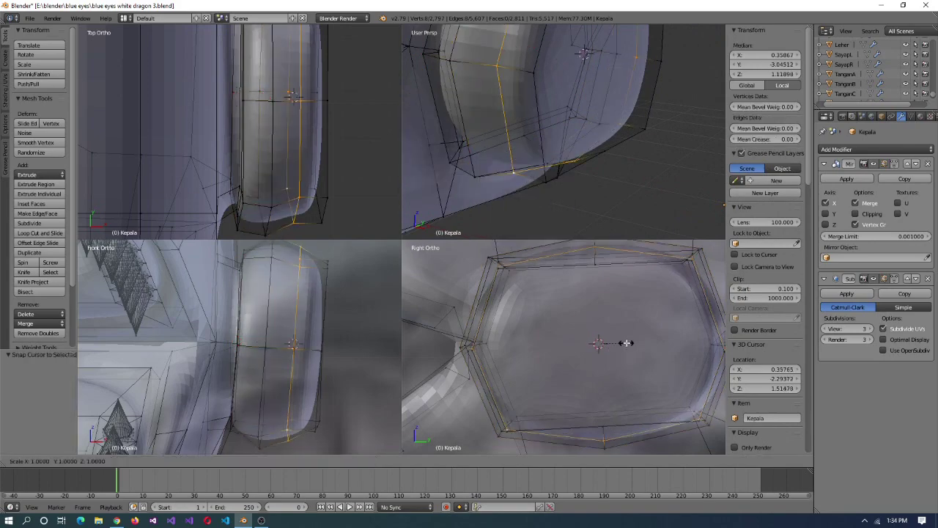
{"action": "left_click", "coordinate": [702, 362]}
{"action": "middle_click_drag", "start_coordinate": [623, 213], "coordinate": [657, 377]}
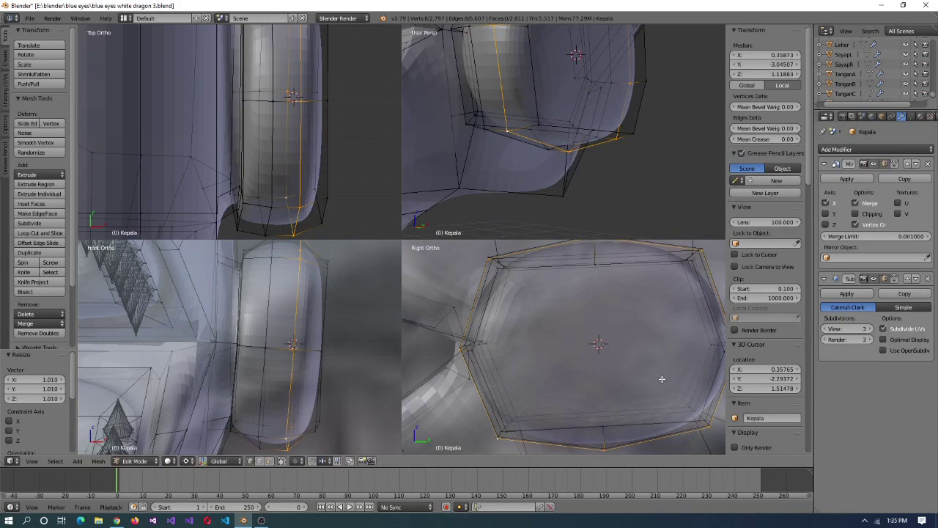
- Bevel the edge at the middle of the cheek knob's front side by 0.023 with one segment
{"action": "middle_click_drag", "start_coordinate": [586, 203], "coordinate": [426, 242]}
{"action": "key", "text": "ctrl+alt+q"}
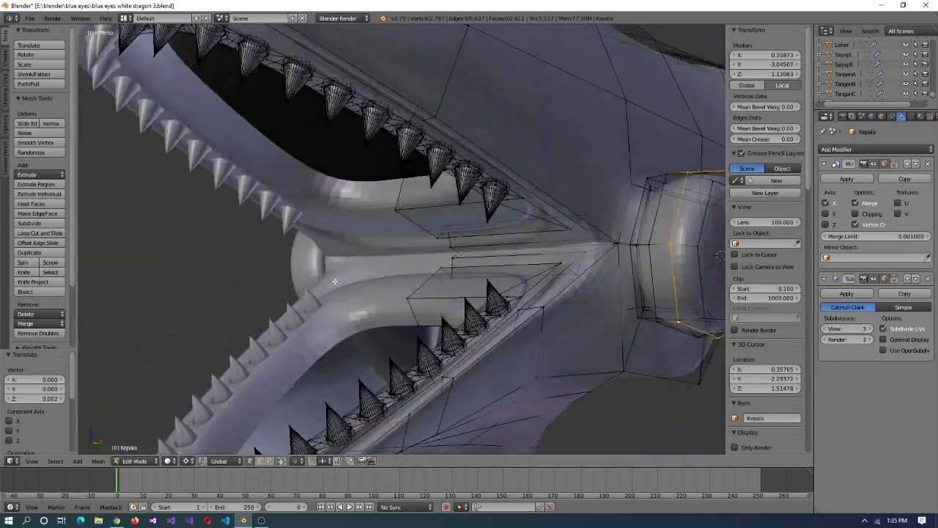
{"action": "scroll", "coordinate": [442, 235], "scroll_direction": "up", "scroll_amount": 5}
{"action": "key", "text": "ctrl+b"}
{"action": "right_click", "coordinate": [551, 325]}
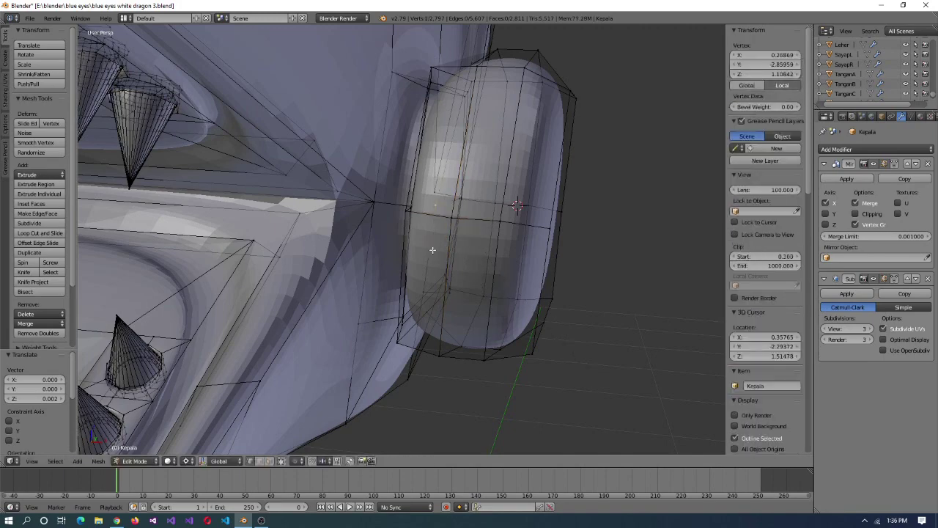
{"action": "right_click", "coordinate": [473, 219]}
{"action": "right_click", "coordinate": [451, 204], "text": "alt+shift"}
{"action": "middle_click_drag", "start_coordinate": [548, 252], "coordinate": [440, 246]}
{"action": "key", "text": "a"}
{"action": "key", "text": "a"}
{"action": "left_click", "coordinate": [467, 277]}
{"action": "middle_click_drag", "start_coordinate": [466, 277], "coordinate": [510, 289]}
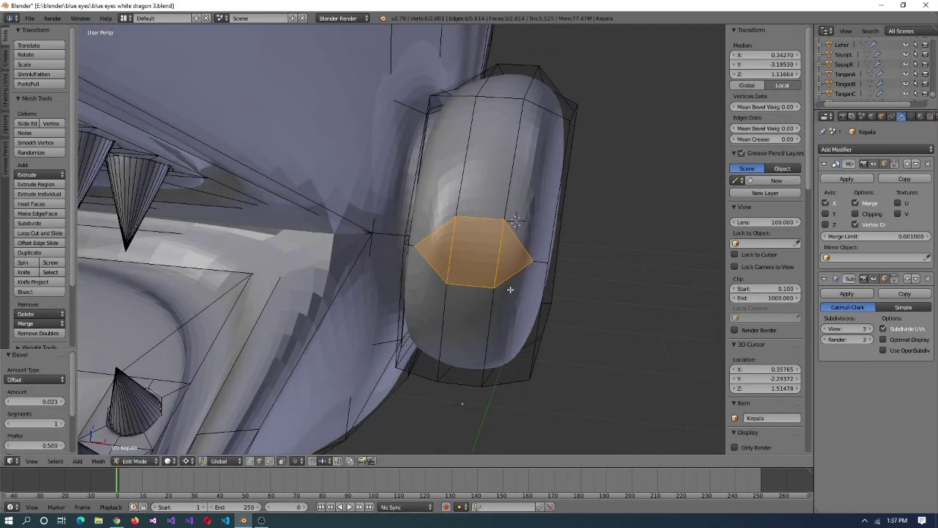
- Dissolve the crossing edges inside the bevelled area, subdivide its outline with one cut and round it with To Sphere at factor 1
{"action": "key", "text": "z"}
{"action": "key", "text": "ctrl+x"}
{"action": "key", "text": "z"}
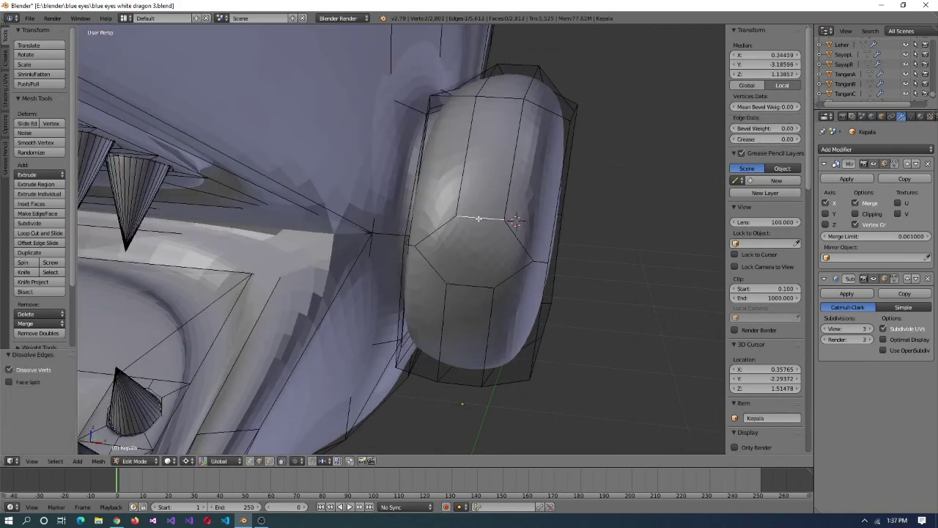
{"action": "key", "text": "1"}
{"action": "key", "text": "Return"}
{"action": "middle_click_drag", "start_coordinate": [485, 275], "coordinate": [581, 236]}
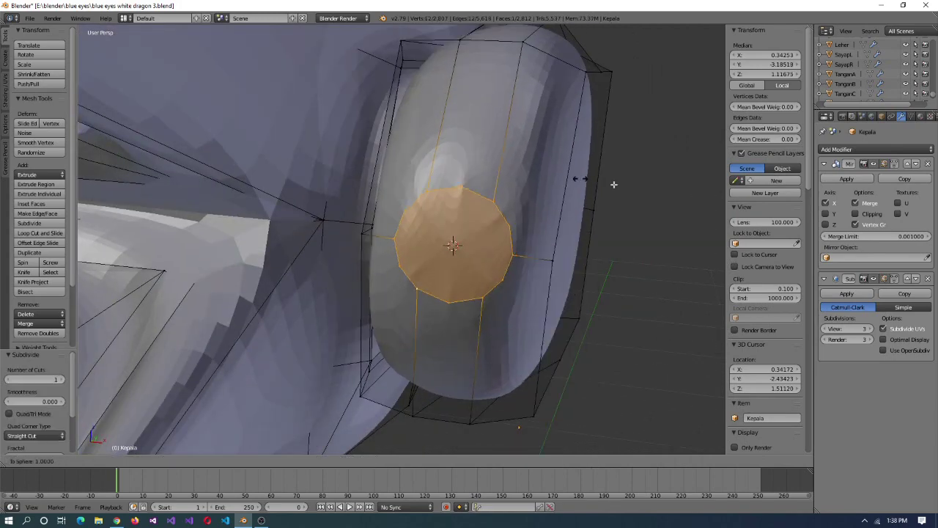
- Flatten the round face on the knob's front by scaling it to 0 along the Y axis
{"action": "left_click", "coordinate": [499, 287]}
{"action": "middle_click_drag", "start_coordinate": [499, 286], "coordinate": [549, 300]}
{"action": "key", "text": "y"}
{"action": "key", "text": "0"}
{"action": "key", "text": "Return"}
{"action": "key", "text": "ctrl+alt+q"}
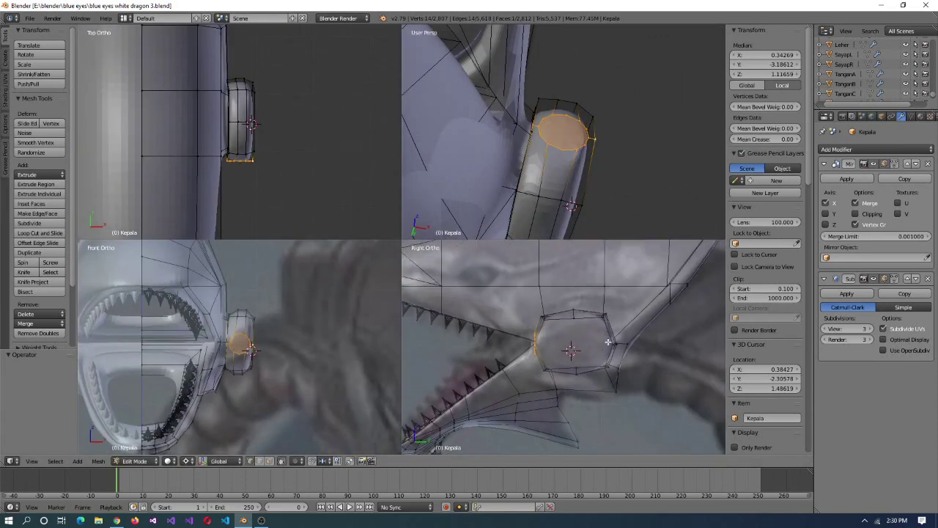
- Lower the knob's lower half along the Z axis and move its bottom vertices a further -0.05
{"action": "scroll", "coordinate": [584, 344], "scroll_direction": "up", "scroll_amount": 1}
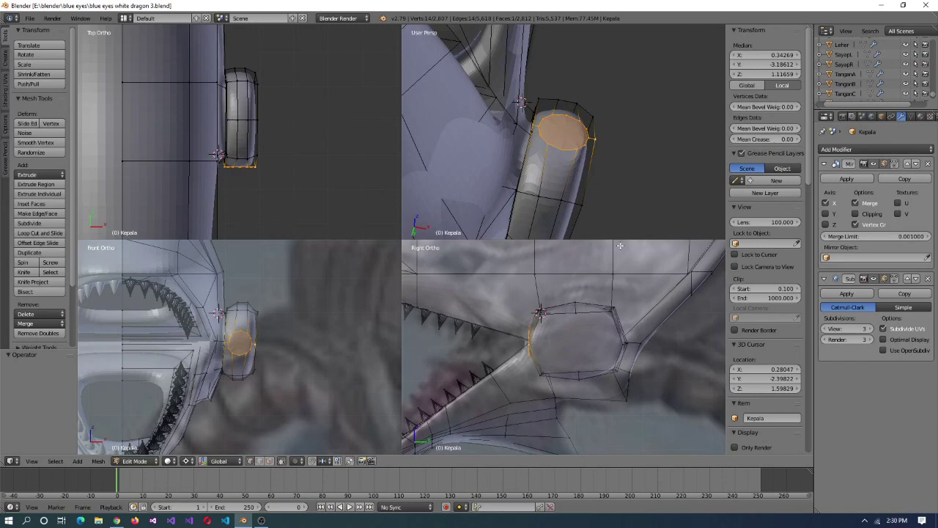
{"action": "middle_click_drag", "start_coordinate": [582, 190], "coordinate": [287, 361]}
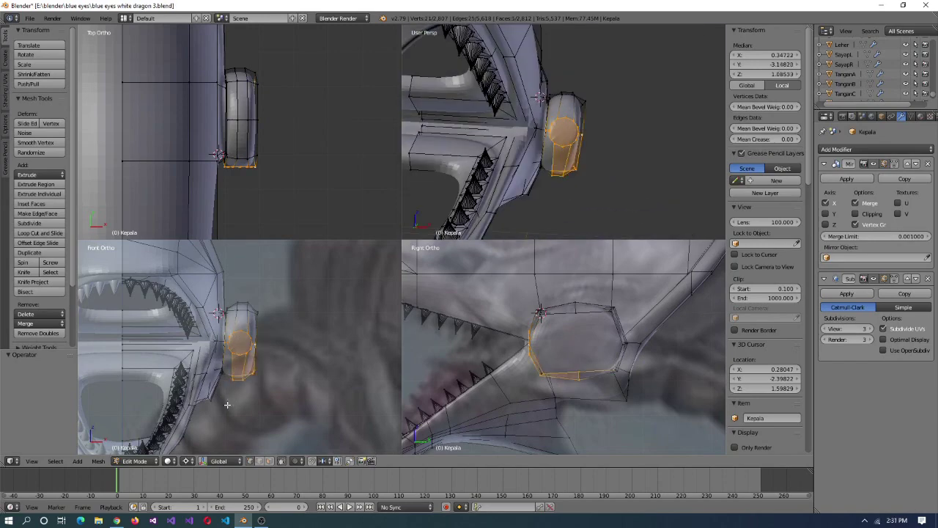
{"action": "middle_click_drag", "start_coordinate": [551, 192], "coordinate": [572, 97]}
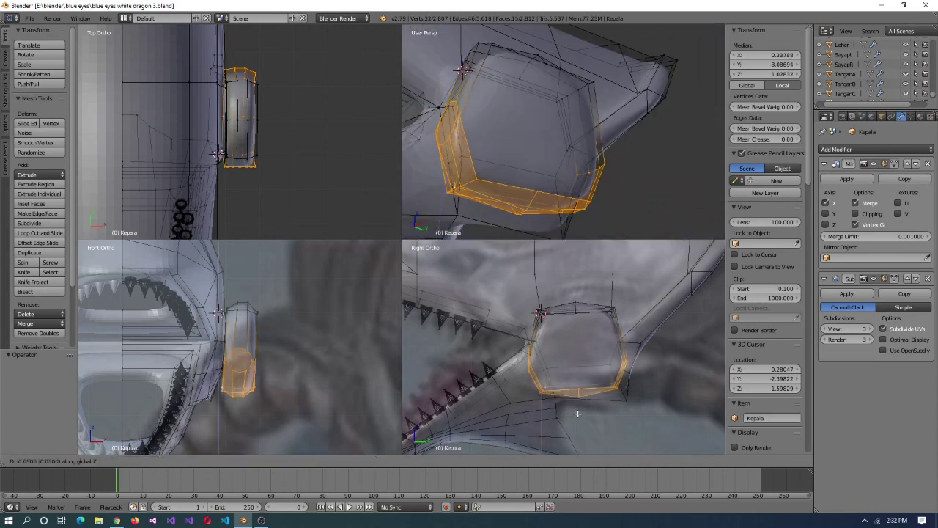
{"action": "middle_click_drag", "start_coordinate": [583, 419], "coordinate": [545, 201]}
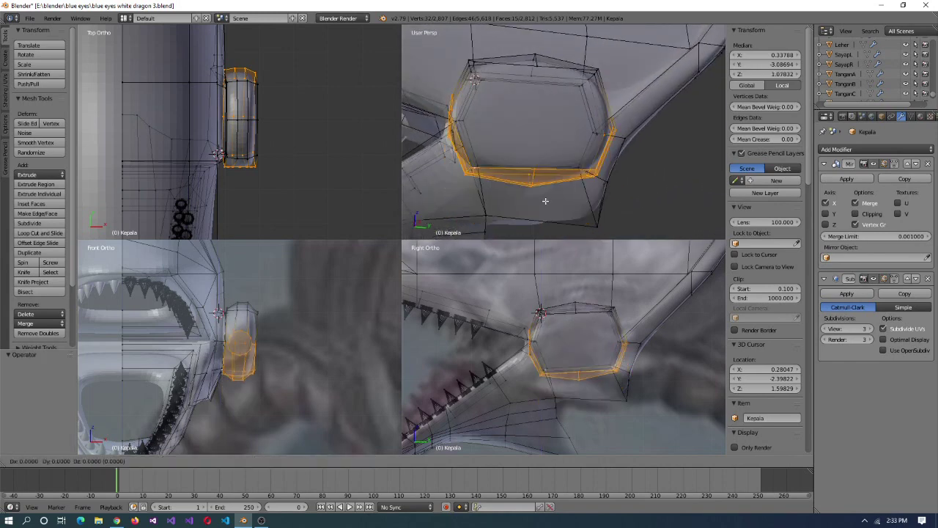
{"action": "left_click", "coordinate": [592, 403]}
{"action": "middle_click_drag", "start_coordinate": [557, 154], "coordinate": [489, 133]}
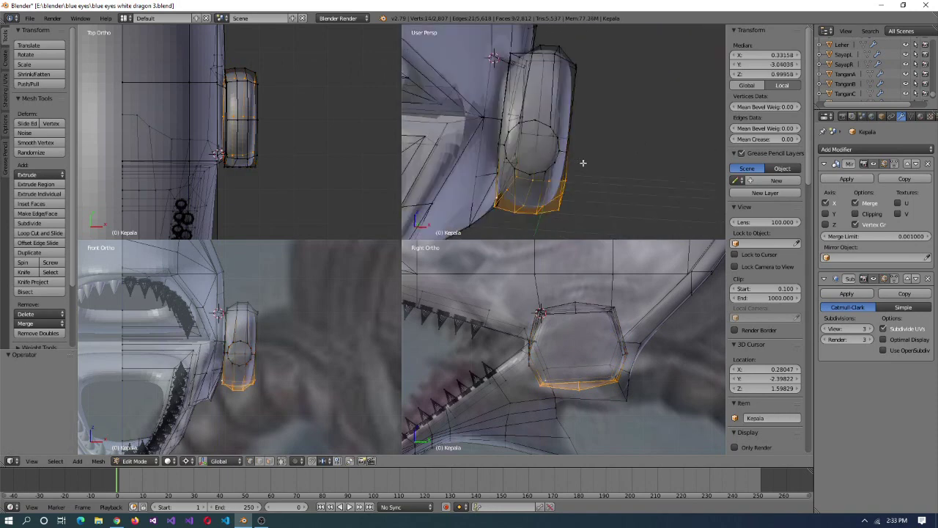
{"action": "left_click", "coordinate": [564, 381]}
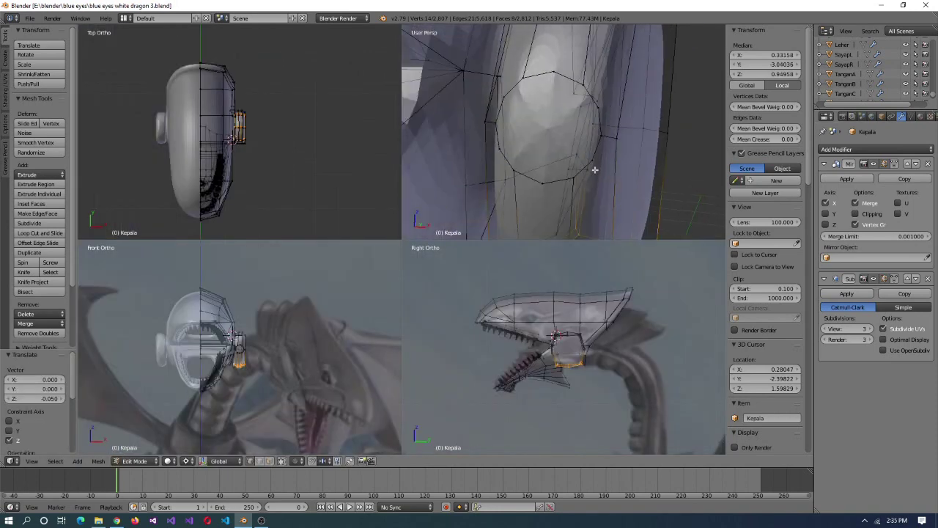
- Extrude the round face on the knob's front into a short disc and snap the cursor to its centre
{"action": "right_click", "coordinate": [591, 160]}
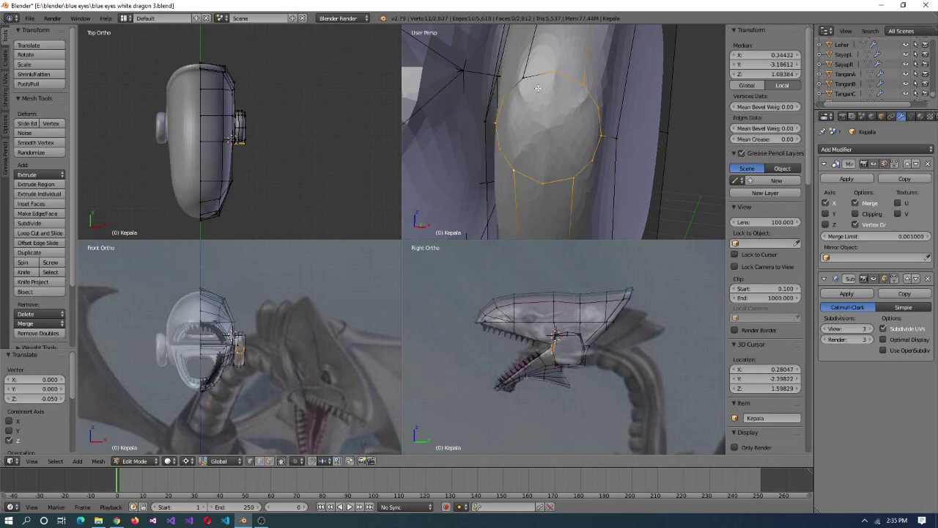
{"action": "middle_click_drag", "start_coordinate": [565, 138], "coordinate": [660, 142]}
{"action": "key", "text": "ctrl+z"}
{"action": "key", "text": "z"}
{"action": "middle_click_drag", "start_coordinate": [542, 157], "coordinate": [551, 167]}
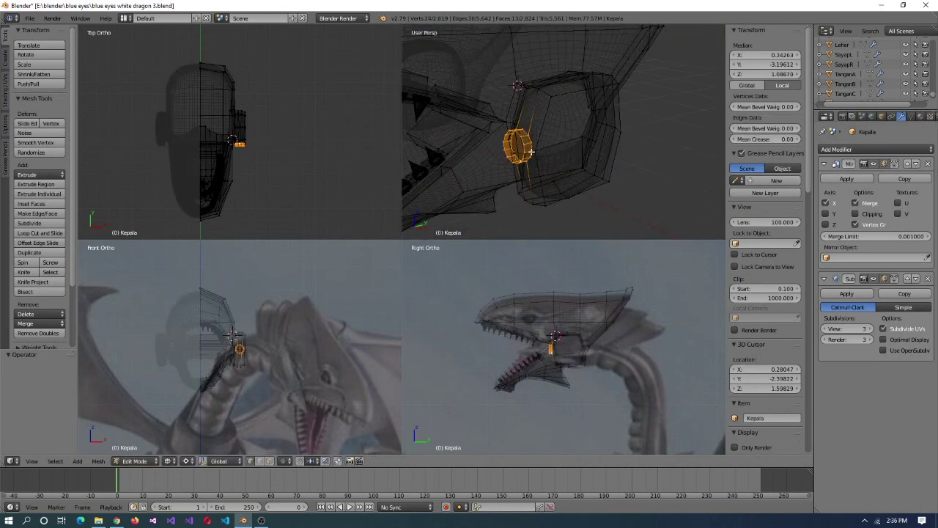
{"action": "key", "text": "shift+s"}
{"action": "left_click", "coordinate": [555, 176]}
{"action": "key", "text": "KP_Decimal"}
{"action": "key", "text": "z"}
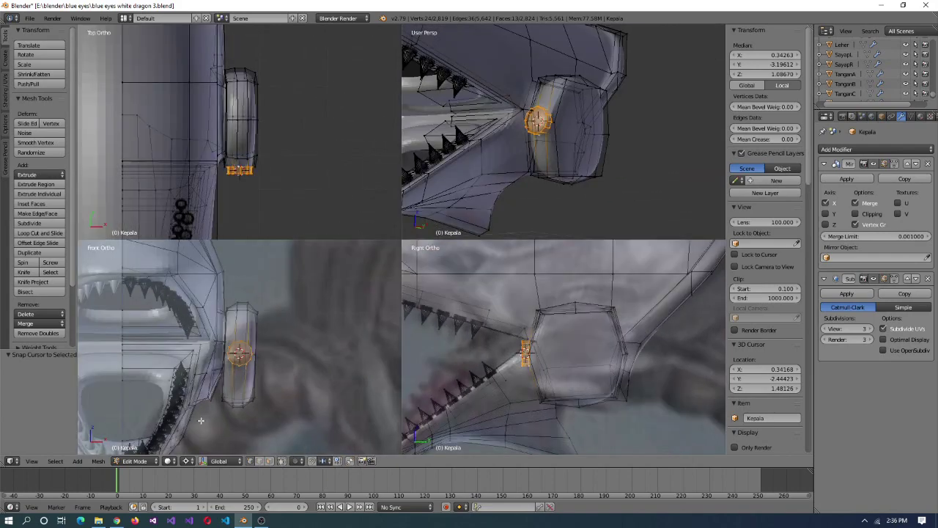
- Enlarge the extruded disc about the cursor and refine its outline with scalings of 0.87, 0.9 and 0.97
{"action": "middle_click_drag", "start_coordinate": [557, 176], "coordinate": [601, 212]}
{"action": "scroll", "coordinate": [525, 124], "scroll_direction": "up", "scroll_amount": 2}
{"action": "middle_click_drag", "start_coordinate": [525, 124], "coordinate": [599, 87]}
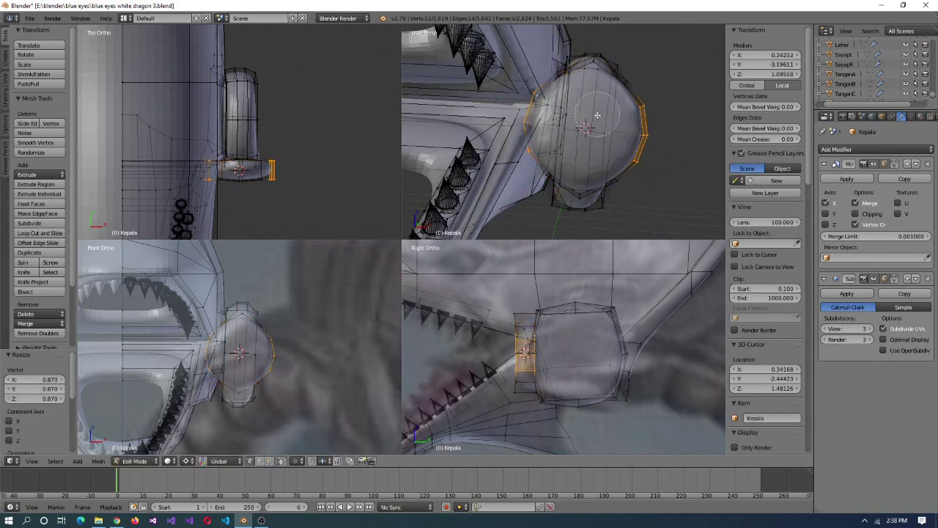
{"action": "left_click", "coordinate": [295, 351]}
{"action": "middle_click_drag", "start_coordinate": [536, 154], "coordinate": [562, 173]}
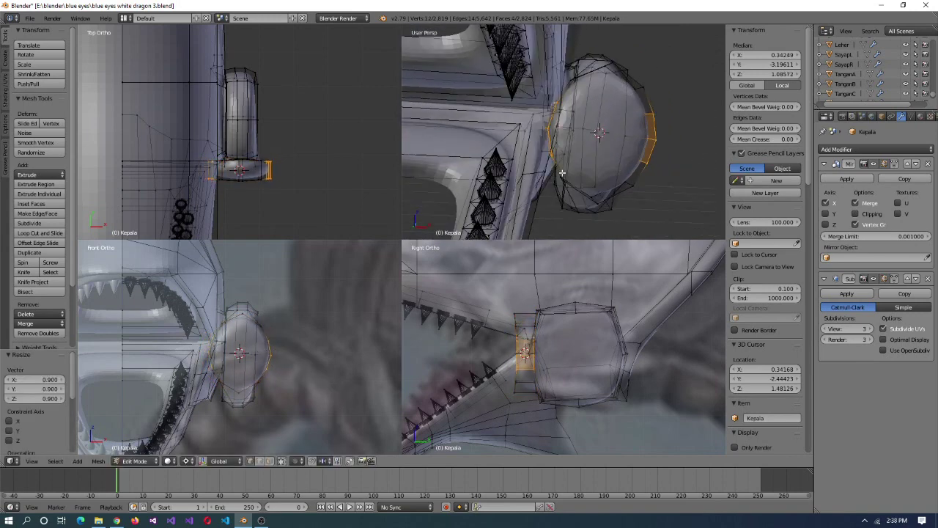
{"action": "left_click", "coordinate": [282, 402]}
{"action": "middle_click_drag", "start_coordinate": [528, 147], "coordinate": [587, 183]}
{"action": "key", "text": "ctrl+KP_Add"}
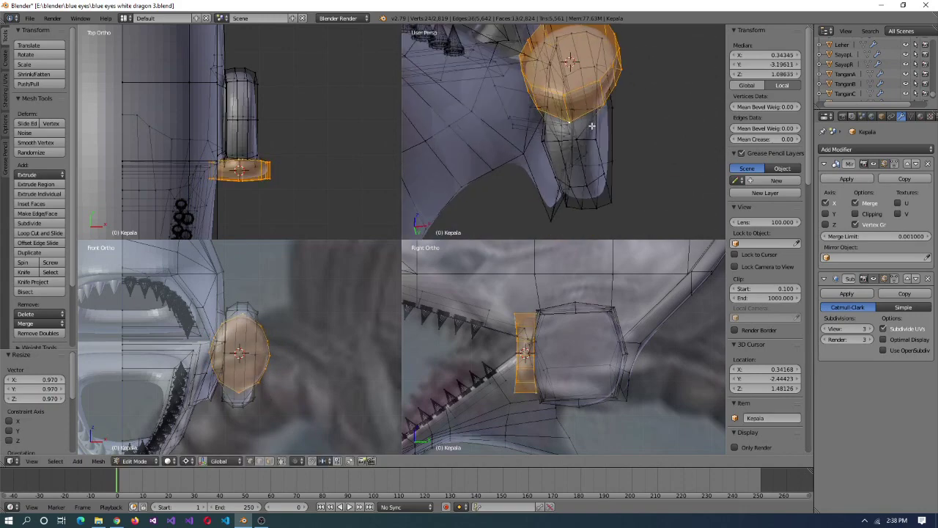
- Snap the cursor to the centre of the disc's front face and scale that face by 1.2
{"action": "key", "text": "g"}
{"action": "key", "text": "Escape"}
{"action": "key", "text": "ctrl+alt+q"}
{"action": "key", "text": "Tab"}
{"action": "middle_click_drag", "start_coordinate": [453, 231], "coordinate": [477, 330]}
{"action": "scroll", "coordinate": [489, 326], "scroll_direction": "down", "scroll_amount": 5}
{"action": "key", "text": "Tab"}
{"action": "key", "text": "shift+s"}
{"action": "left_click", "coordinate": [484, 335]}
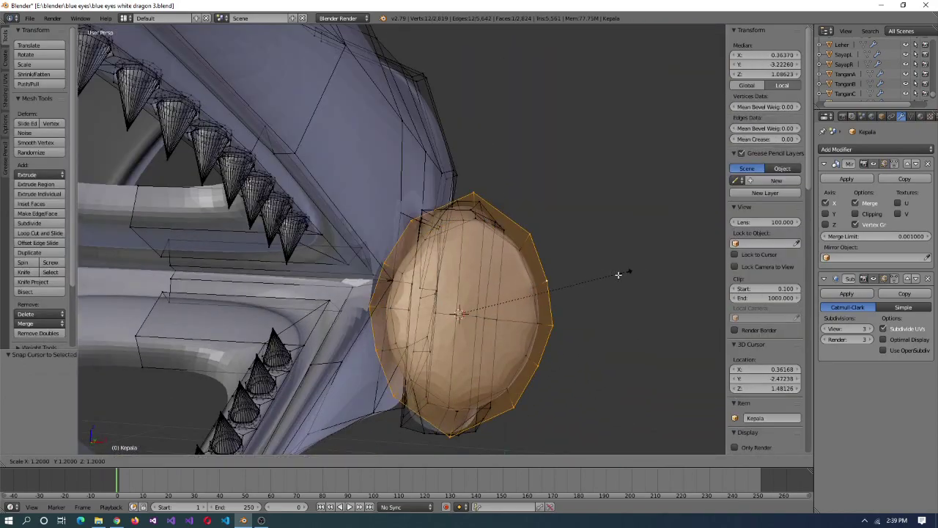
{"action": "middle_click_drag", "start_coordinate": [605, 353], "coordinate": [436, 255]}
- Flatten the disc's vertices into one plane by scaling them to 0 along the Y axis
{"action": "key", "text": "a"}
{"action": "key", "text": "a"}
{"action": "key", "text": "s"}
{"action": "key", "text": "y"}
{"action": "key", "text": "0"}
{"action": "key", "text": "Return"}
{"action": "scroll", "coordinate": [493, 333], "scroll_direction": "down", "scroll_amount": 4}
{"action": "key", "text": "KP_Decimal"}
- Shift the whole disc slightly toward the head and inset its front face by 0.01
{"action": "key", "text": "ctrl+alt+q"}
{"action": "middle_click_drag", "start_coordinate": [557, 110], "coordinate": [630, 121]}
{"action": "right_click", "coordinate": [595, 86], "text": "shift"}
{"action": "right_click", "coordinate": [610, 160], "text": "shift"}
{"action": "key", "text": "g"}
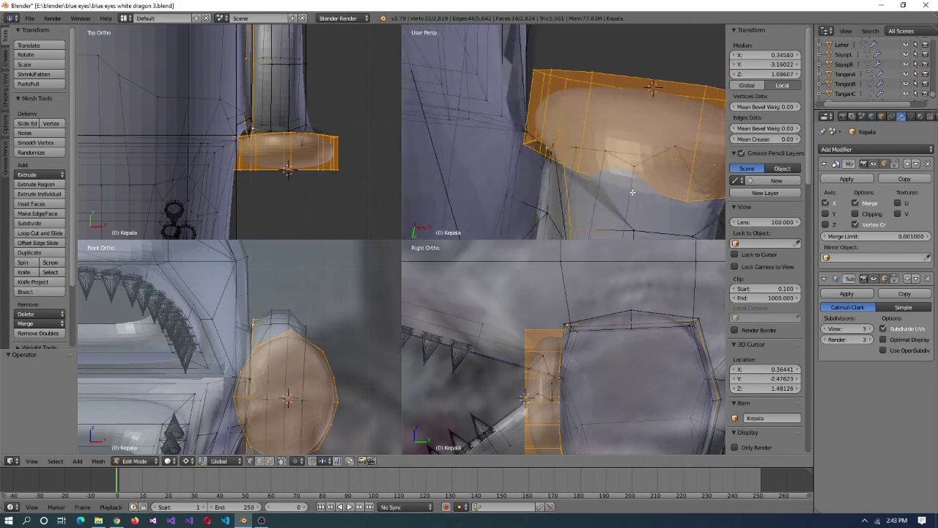
{"action": "left_click", "coordinate": [311, 379]}
{"action": "middle_click_drag", "start_coordinate": [513, 176], "coordinate": [536, 157]}
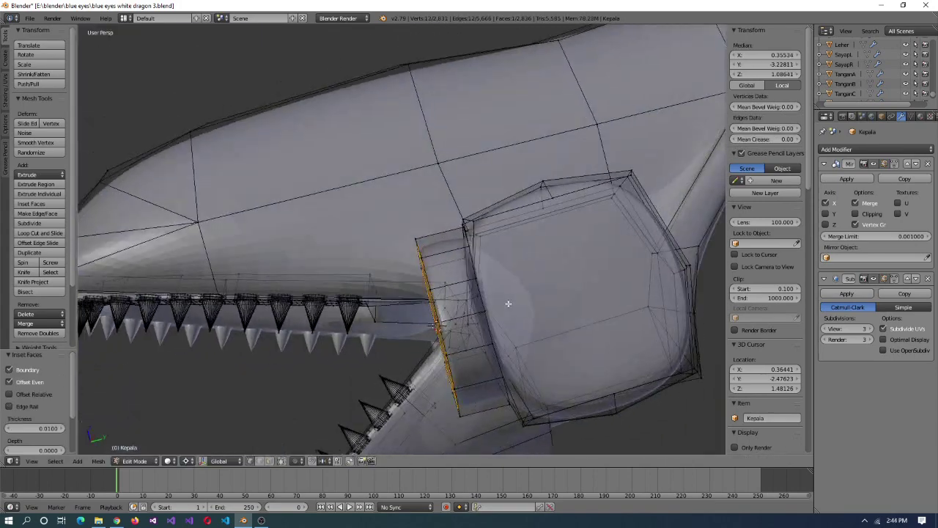
- Push the inset front face of the disc outward along the Y axis by -0.01
{"action": "middle_click_drag", "start_coordinate": [508, 303], "coordinate": [508, 321]}
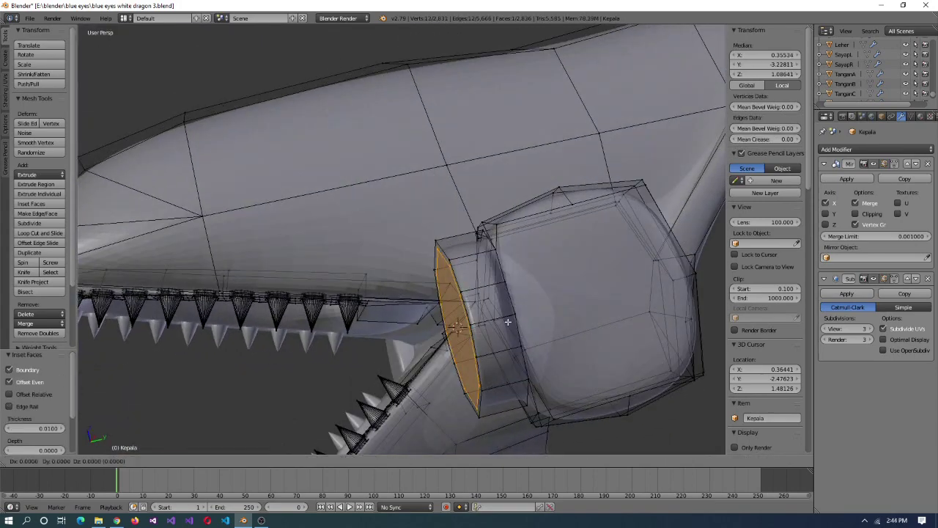
{"action": "key", "text": "y"}
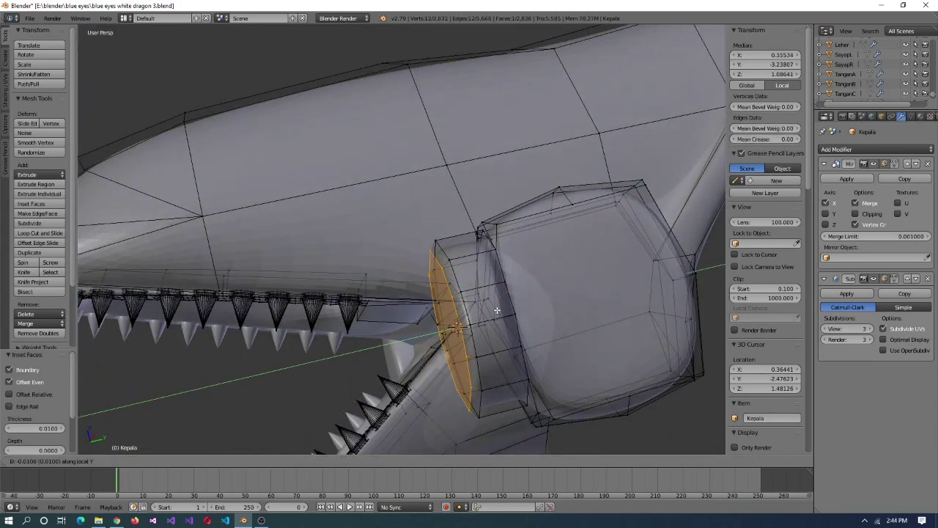
{"action": "key", "text": "g"}
{"action": "key", "text": "y"}
{"action": "left_click", "coordinate": [497, 311]}
- Recess the centre of the disc's front face and scale the recessed face by 0.9
{"action": "middle_click_drag", "start_coordinate": [497, 311], "coordinate": [548, 371]}
{"action": "type", "text": "s.9"}
{"action": "key", "text": "Return"}
{"action": "key", "text": "ctrl+alt+q"}
{"action": "scroll", "coordinate": [579, 387], "scroll_direction": "up", "scroll_amount": 2}
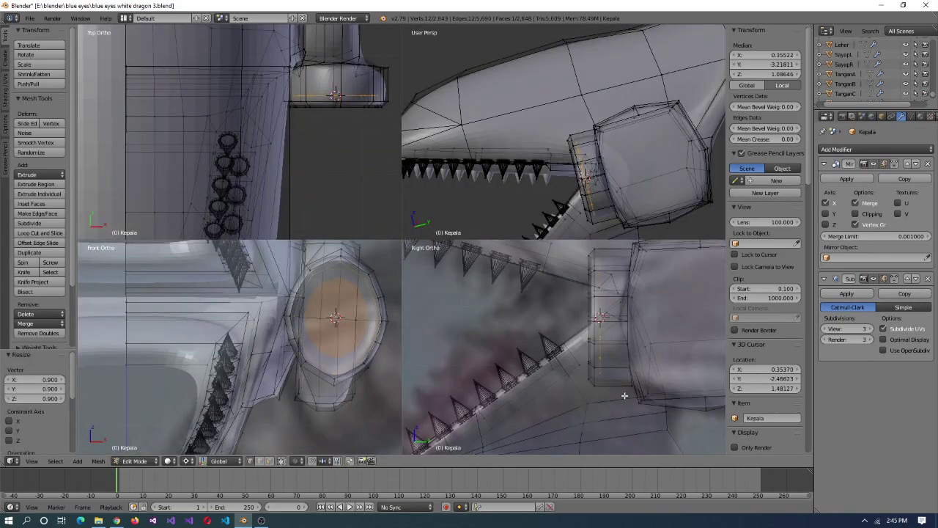
- Extrude the recessed face 0.32 forward as a horn and add an edge loop around it near the collar
{"action": "key", "text": "e"}
{"action": "left_click", "coordinate": [436, 370]}
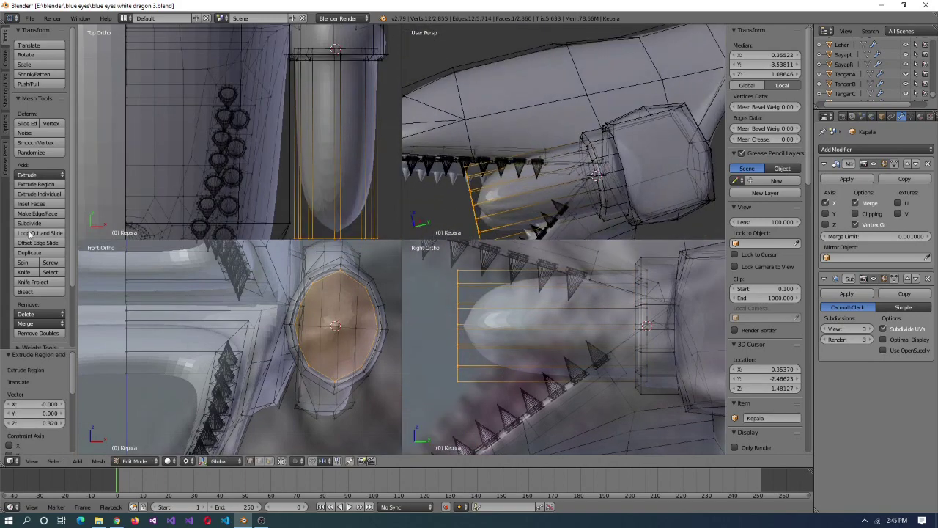
{"action": "left_click", "coordinate": [559, 183]}
{"action": "left_click", "coordinate": [585, 177]}
{"action": "middle_click_drag", "start_coordinate": [585, 177], "coordinate": [574, 200]}
- Merge the vertices of the horn's front end at their centre to form a pointed tip
{"action": "right_click", "coordinate": [603, 141]}
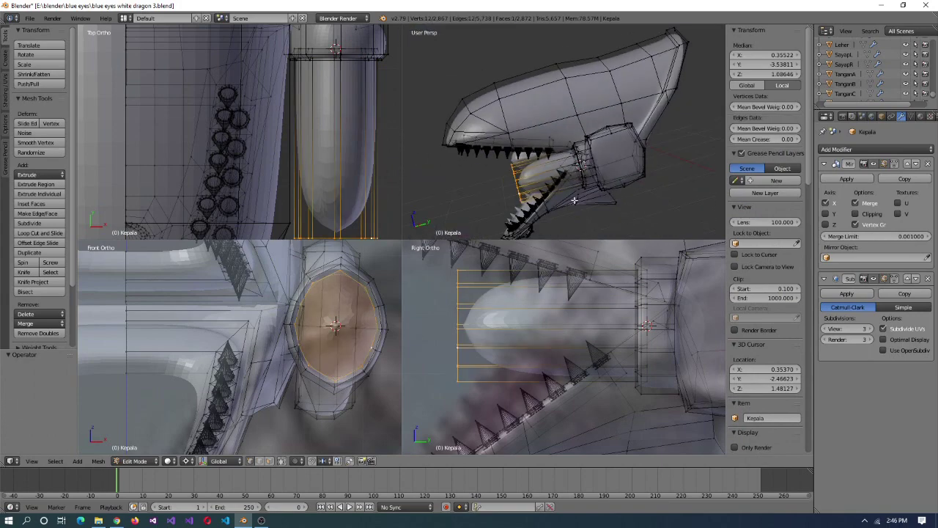
{"action": "key", "text": "alt+m"}
{"action": "left_click", "coordinate": [574, 200]}
{"action": "middle_click_drag", "start_coordinate": [660, 199], "coordinate": [646, 183]}
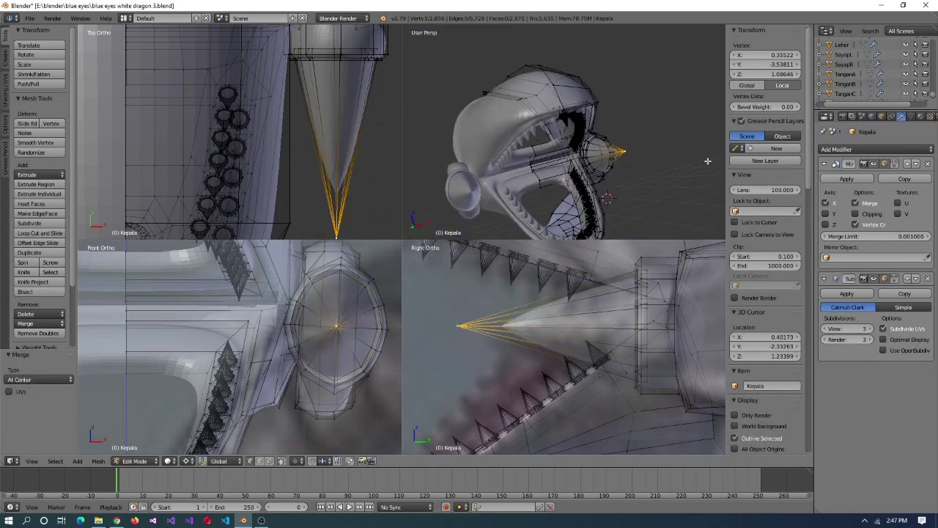
- Select the outer half of the horn and its collar and move it along the X axis by -0.01
{"action": "right_click", "coordinate": [369, 287], "text": "alt+shift"}
{"action": "middle_click_drag", "start_coordinate": [592, 201], "coordinate": [389, 348]}
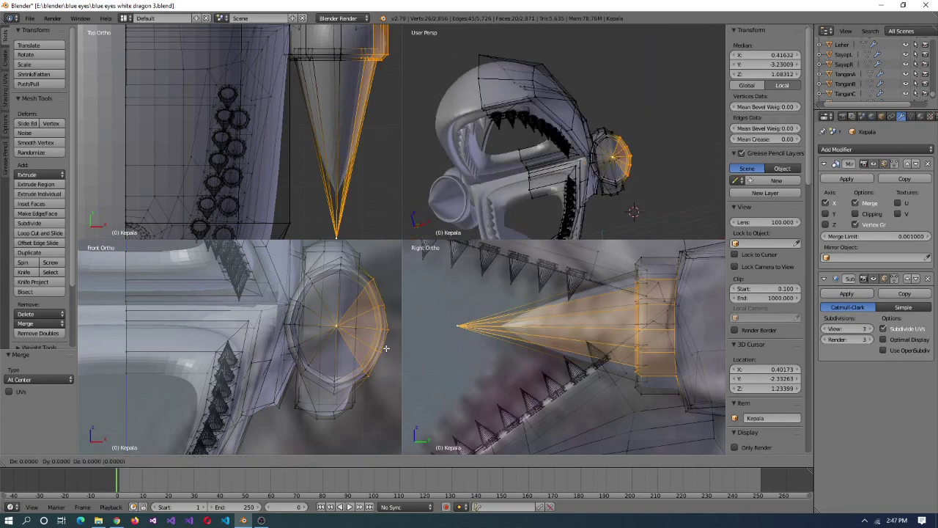
{"action": "key", "text": "Escape"}
{"action": "key", "text": "ctrl+KP_Decimal"}
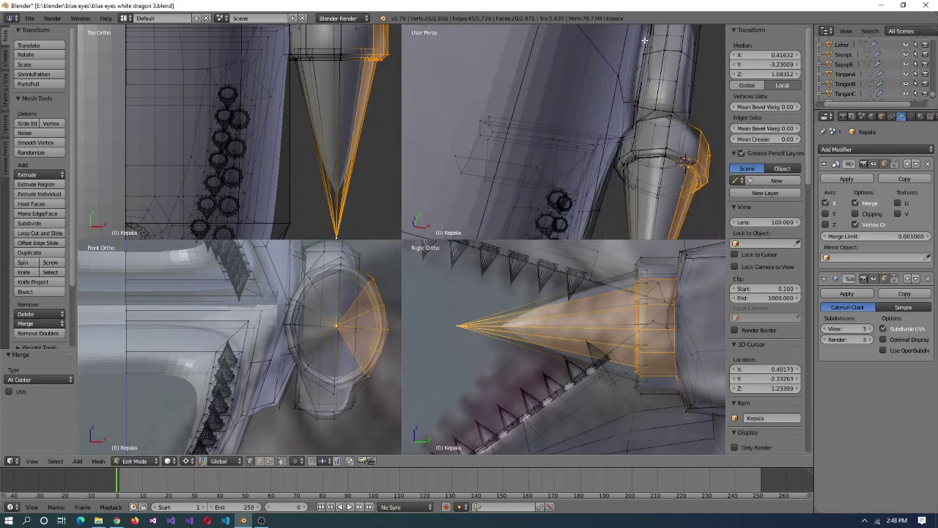
{"action": "right_click", "coordinate": [339, 156], "text": "alt+shift"}
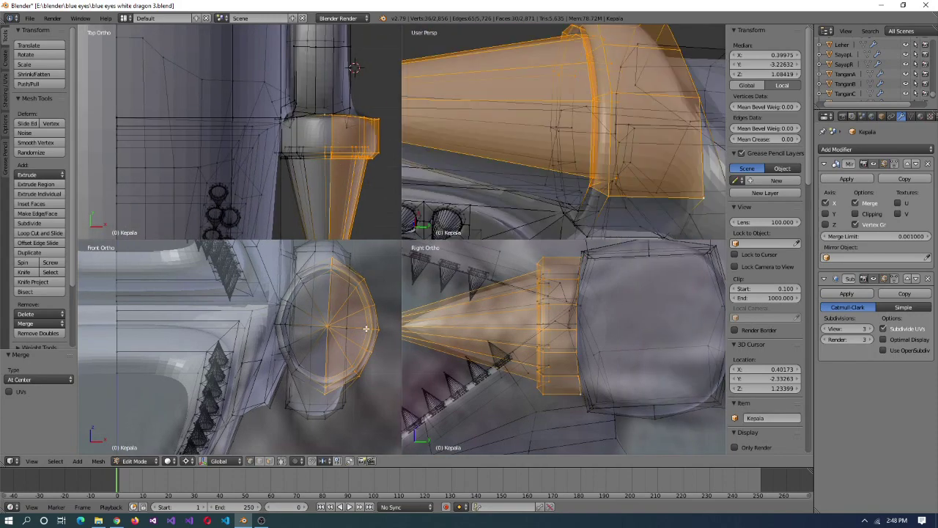
{"action": "key", "text": "x"}
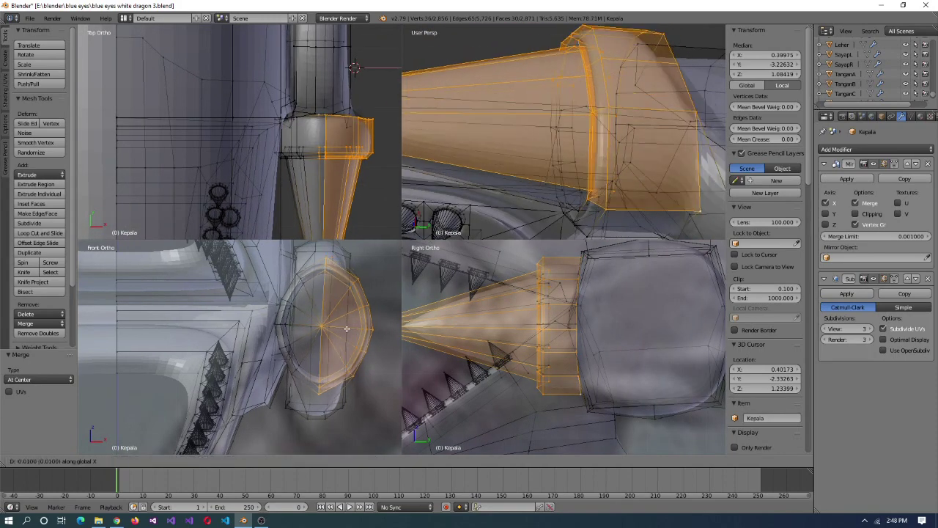
{"action": "left_click", "coordinate": [341, 331]}
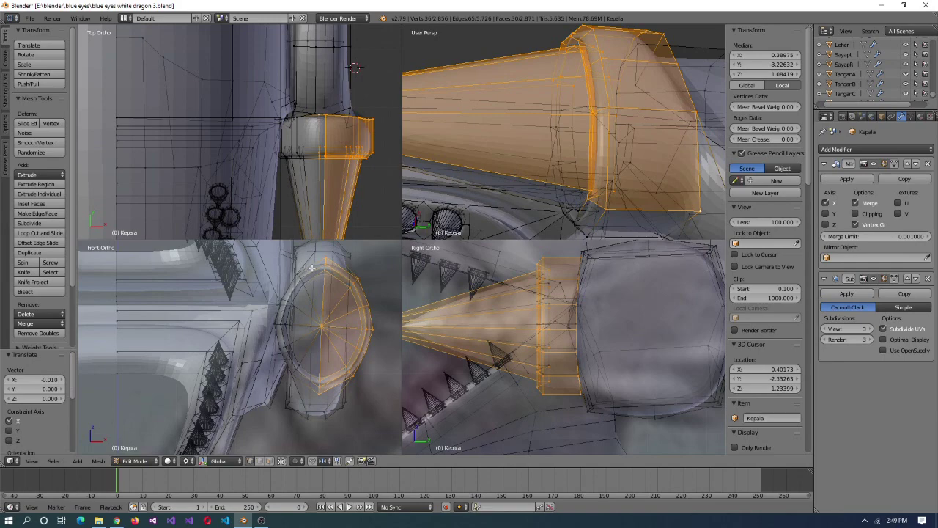
- Move the outermost side of the horn and collar a further -0.01 along the X axis
{"action": "right_click", "coordinate": [358, 342], "text": "alt+shift"}
{"action": "key", "text": "x"}
{"action": "left_click", "coordinate": [345, 342]}
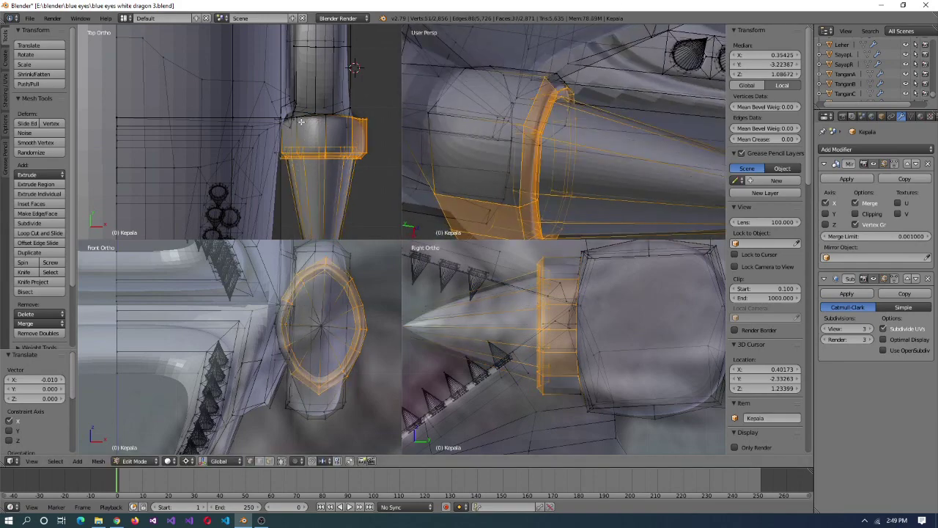
- Snap the 3D cursor to the collar's inner rear vertex beside the cheek
{"action": "key", "text": "ctrl+alt+q"}
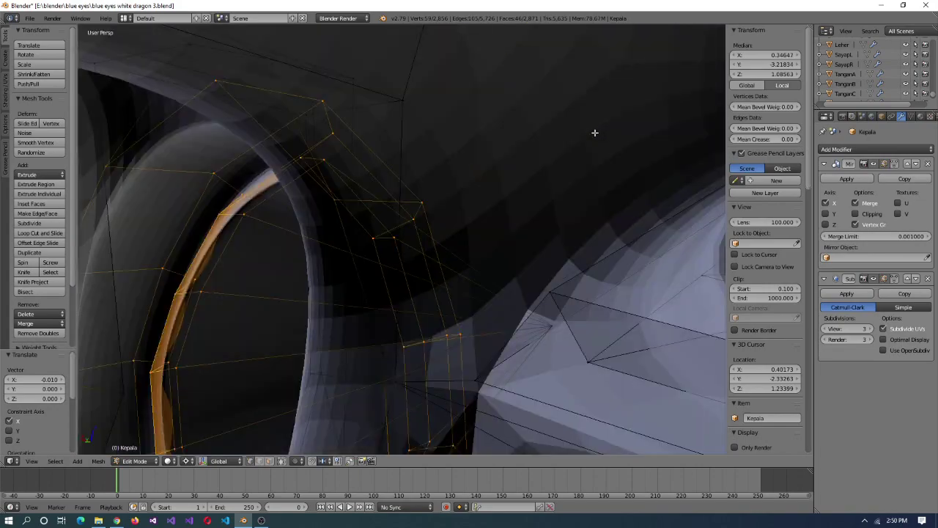
{"action": "right_click", "coordinate": [415, 320], "text": "shift"}
{"action": "middle_click_drag", "start_coordinate": [415, 320], "coordinate": [510, 400]}
{"action": "left_click", "coordinate": [453, 330]}
{"action": "right_click", "coordinate": [454, 330]}
{"action": "key", "text": "ctrl+l"}
{"action": "key", "text": "KP_Decimal"}
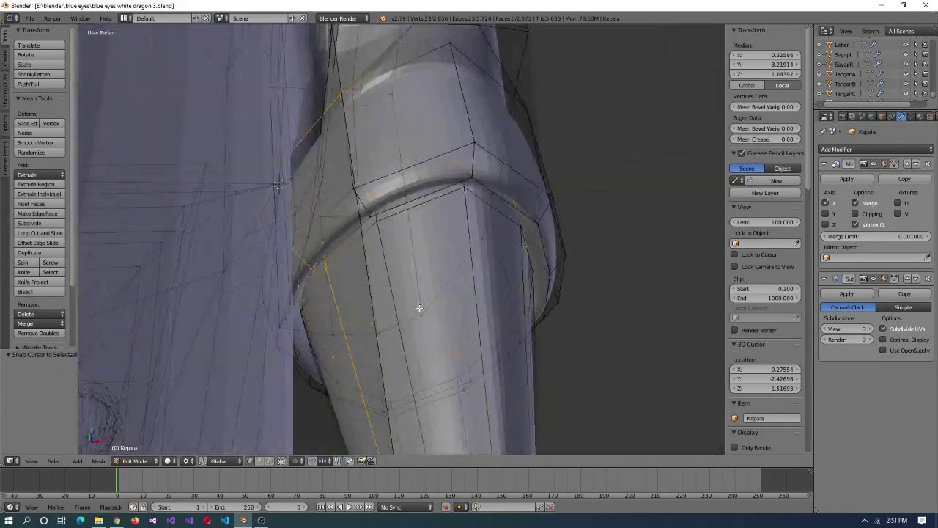
- Select the whole horn and collar and rotate them 10° toward the head in the top view
{"action": "key", "text": "ctrl+alt+q"}
{"action": "key", "text": "c"}
{"action": "left_click_drag", "start_coordinate": [314, 178], "coordinate": [289, 198]}
{"action": "key", "text": "Escape"}
{"action": "middle_click_drag", "start_coordinate": [484, 154], "coordinate": [546, 151]}
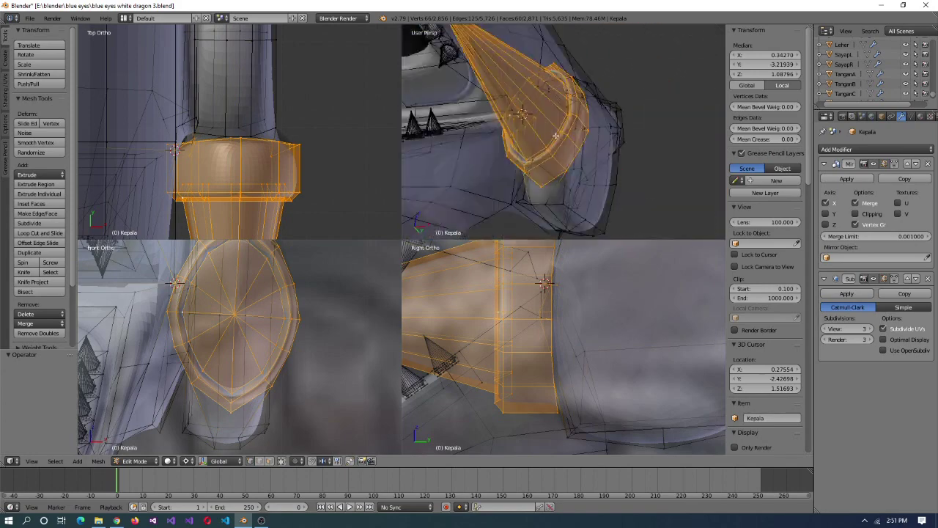
{"action": "key", "text": "ctrl+l"}
{"action": "key", "text": "ctrl+KP_Decimal"}
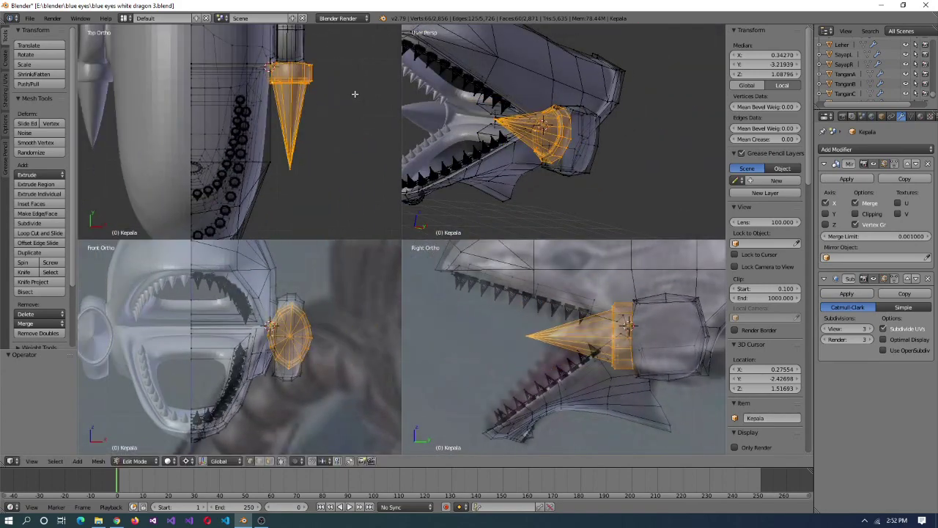
{"action": "key", "text": "r"}
{"action": "scroll", "coordinate": [489, 125], "scroll_direction": "up", "scroll_amount": 5}
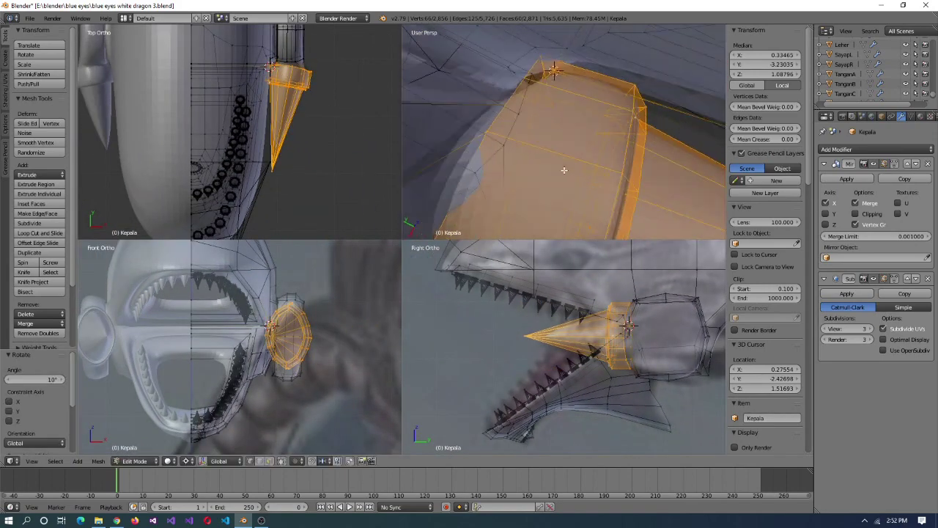
{"action": "key", "text": "Tab"}
{"action": "scroll", "coordinate": [601, 151], "scroll_direction": "down", "scroll_amount": 3}
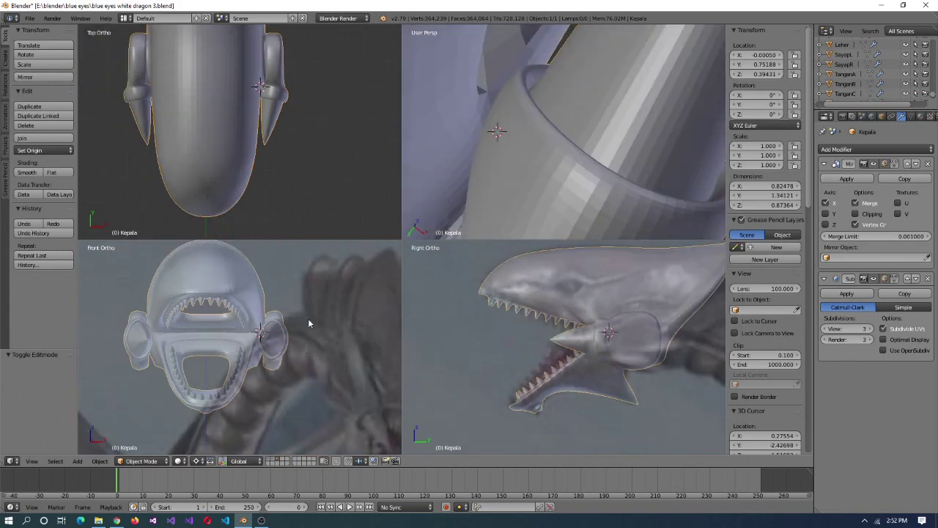
{"action": "key", "text": "Tab"}
{"action": "key", "text": "ctrl+r"}
{"action": "middle_click_drag", "start_coordinate": [551, 136], "coordinate": [469, 168]}
{"action": "key", "text": "Escape"}
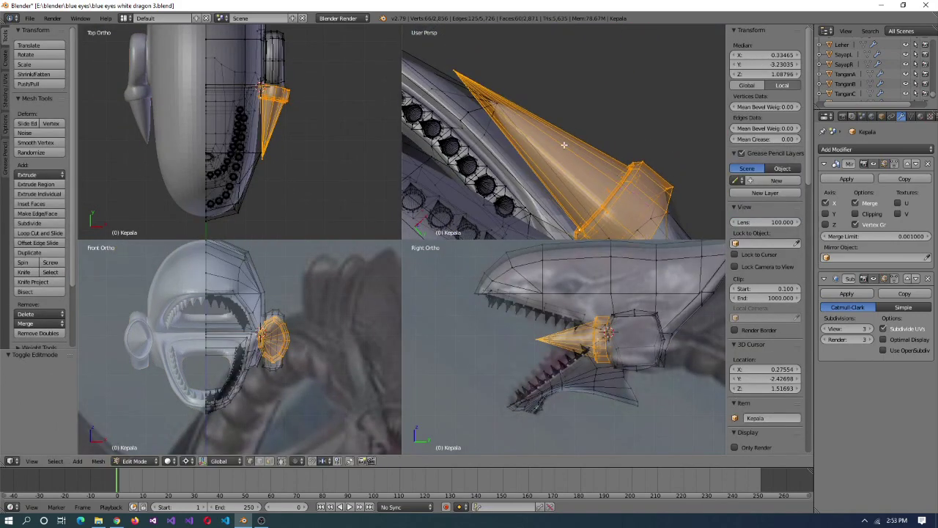
- Cut an extra edge ring around the middle of the horn with the Knife tool
{"action": "key", "text": "Tab"}
{"action": "middle_click_drag", "start_coordinate": [564, 145], "coordinate": [588, 162]}
{"action": "key", "text": "Tab"}
{"action": "key", "text": "a"}
{"action": "key", "text": "k"}
{"action": "middle_click_drag", "start_coordinate": [565, 120], "coordinate": [525, 206]}
{"action": "key", "text": "Return"}
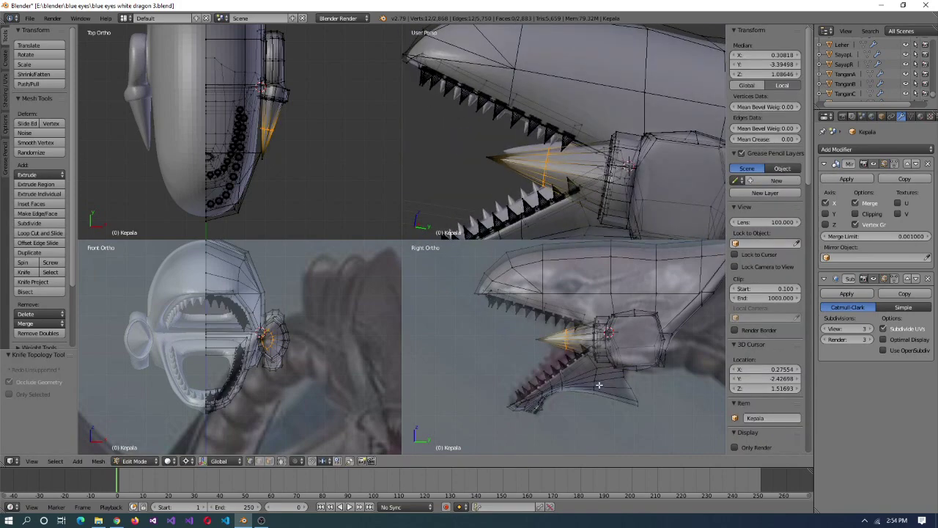
- Move the horn's tip vertex along the X axis by -0.01 and adjust it along the Y axis
{"action": "scroll", "coordinate": [340, 379], "scroll_direction": "up", "scroll_amount": 5}
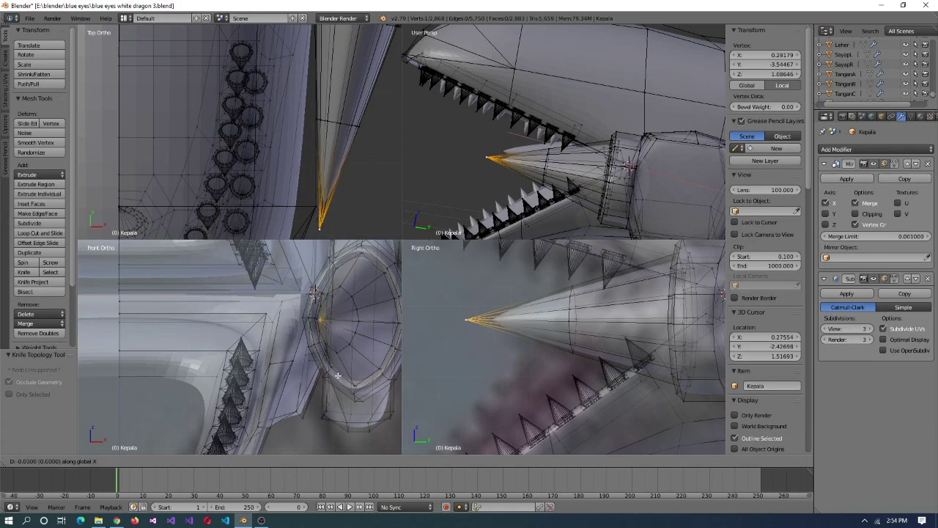
{"action": "type", "text": "-0.01"}
{"action": "key", "text": "Return"}
{"action": "middle_click_drag", "start_coordinate": [513, 132], "coordinate": [539, 158]}
{"action": "key", "text": "g"}
{"action": "key", "text": "y"}
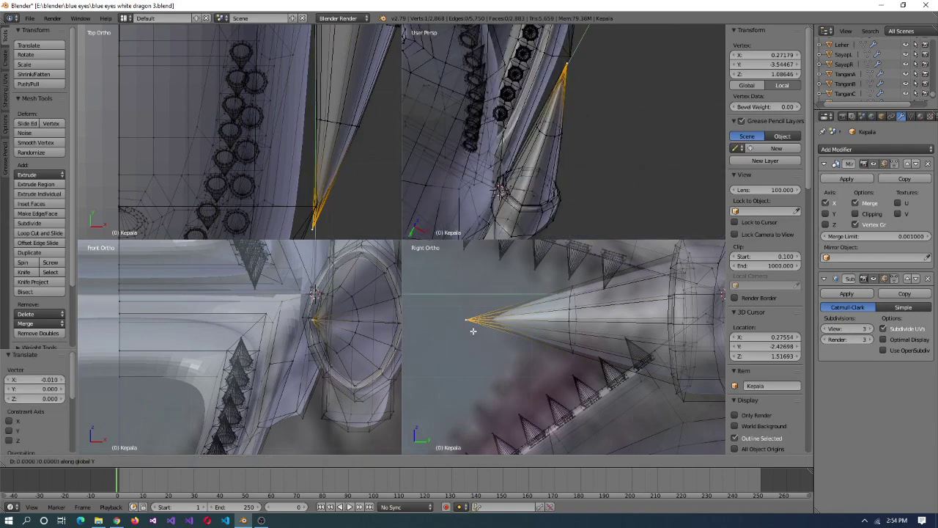
{"action": "scroll", "coordinate": [564, 132], "scroll_direction": "down", "scroll_amount": 5}
{"action": "key", "text": "Tab"}
{"action": "scroll", "coordinate": [691, 164], "scroll_direction": "up", "scroll_amount": 3}
{"action": "middle_click_drag", "start_coordinate": [691, 165], "coordinate": [601, 195]}
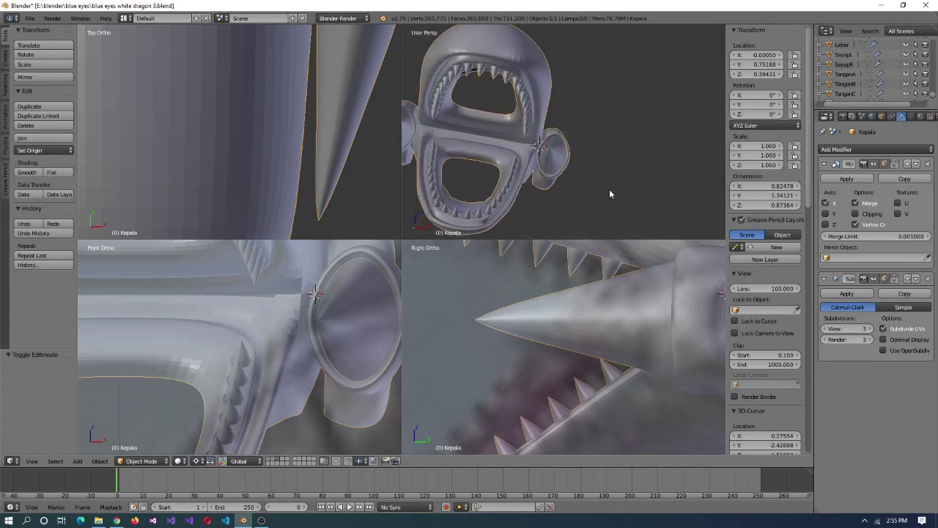
- Select the entire cheek knob together with its collar and horn
{"action": "key", "text": "Tab"}
{"action": "key", "text": "ctrl+Up"}
{"action": "middle_click_drag", "start_coordinate": [472, 288], "coordinate": [477, 249]}
{"action": "key", "text": "ctrl+Up"}
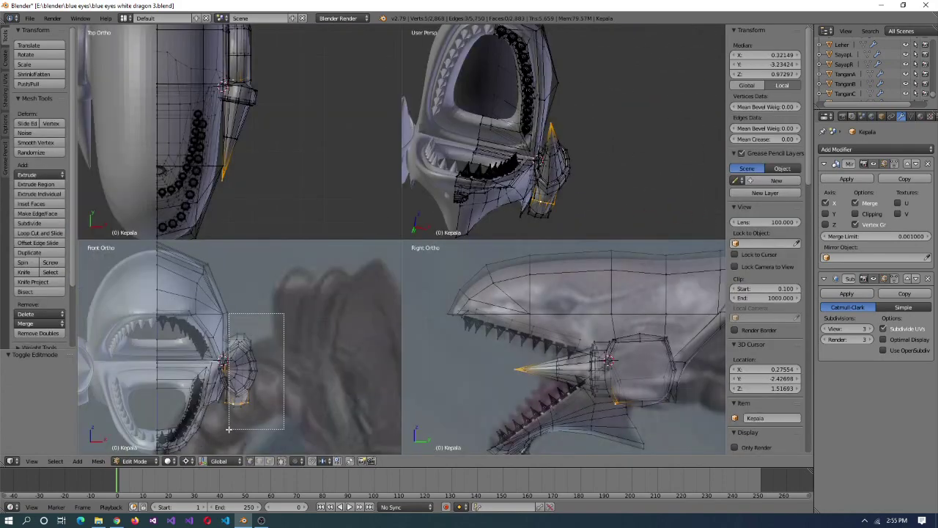
{"action": "left_click_drag", "start_coordinate": [229, 429], "coordinate": [224, 410]}
{"action": "key", "text": "KP_Decimal"}
{"action": "key", "text": "KP_Decimal"}
{"action": "middle_click_drag", "start_coordinate": [530, 97], "coordinate": [501, 135]}
{"action": "key", "text": "ctrl+alt+q"}
{"action": "middle_click_drag", "start_coordinate": [484, 203], "coordinate": [435, 262]}
{"action": "mouse_move", "coordinate": [241, 297]}
{"action": "middle_mouse_down"}
{"action": "mouse_move", "coordinate": [306, 266]}
{"action": "mouse_move", "coordinate": [283, 330]}
{"action": "mouse_move", "coordinate": [283, 206]}
{"action": "mouse_move", "coordinate": [178, 305]}
{"action": "mouse_move", "coordinate": [330, 220]}
{"action": "mouse_move", "coordinate": [436, 188]}
{"action": "mouse_move", "coordinate": [436, 277]}
{"action": "mouse_move", "coordinate": [398, 237]}
{"action": "mouse_move", "coordinate": [351, 337]}
{"action": "middle_mouse_up"}
{"action": "key", "text": "c"}
{"action": "left_click", "coordinate": [311, 214]}
{"action": "key", "text": "Escape"}
{"action": "key", "text": "KP_3"}
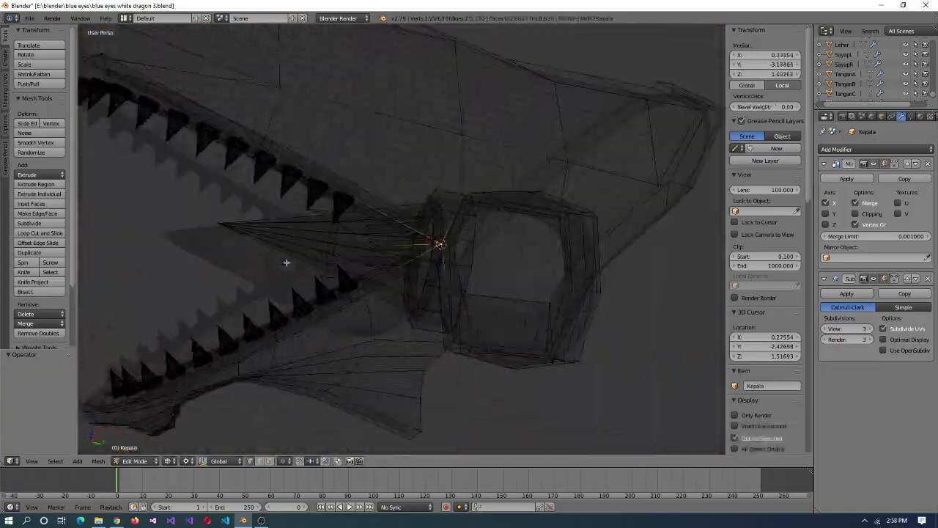
{"action": "middle_click_drag", "start_coordinate": [430, 256], "coordinate": [481, 319]}
{"action": "key", "text": "ctrl+alt+q"}
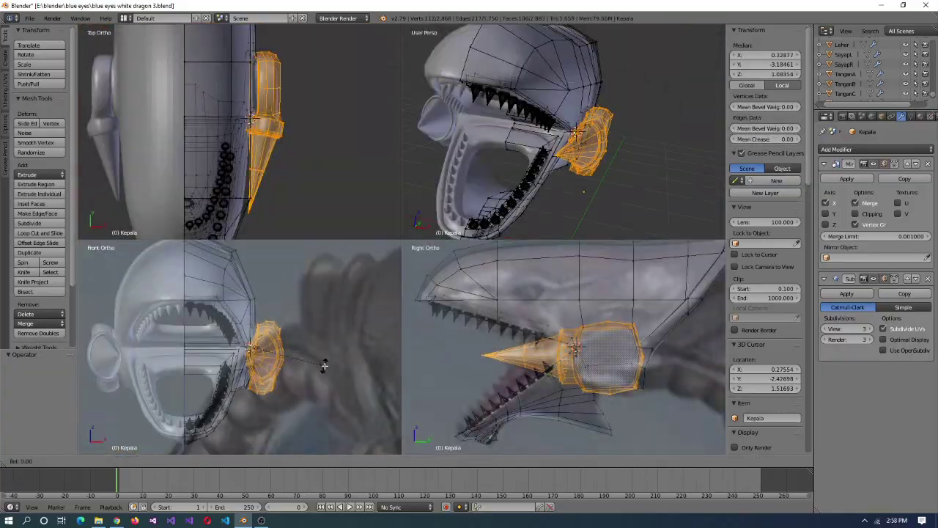
- Rotate the selected knob, collar and horn in the front view and inspect the smoothed head
{"action": "middle_click_drag", "start_coordinate": [573, 179], "coordinate": [484, 237]}
{"action": "key", "text": "Tab"}
{"action": "key", "text": "ctrl+Up"}
{"action": "scroll", "coordinate": [509, 260], "scroll_direction": "down", "scroll_amount": 8}
{"action": "key", "text": "ctrl+Up"}
{"action": "key", "text": "Tab"}
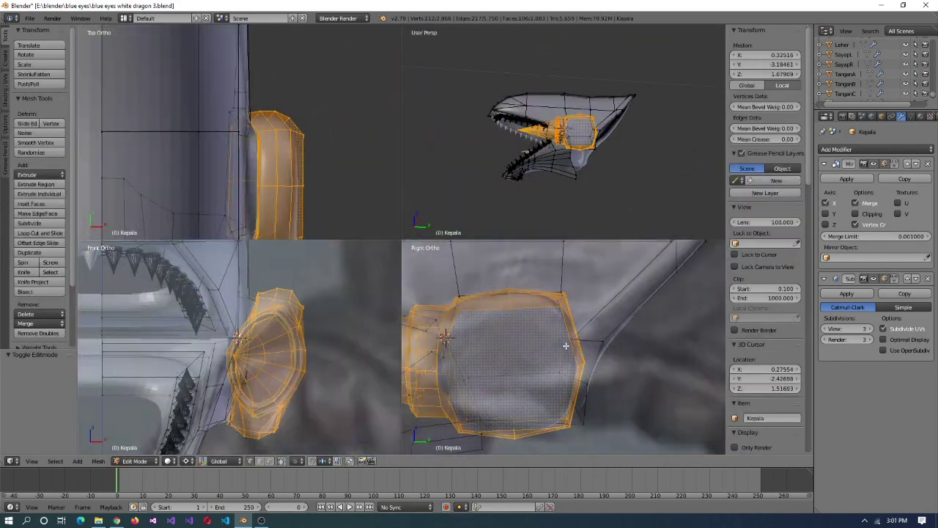
- Merge vertices on the knob's rim and subdivide its upper rear inner edge with one cut
{"action": "key", "text": "ctrl+KP_Decimal"}
{"action": "middle_click_drag", "start_coordinate": [615, 220], "coordinate": [557, 269]}
{"action": "key", "text": "alt+m"}
{"action": "left_click", "coordinate": [659, 150]}
{"action": "key", "text": "w"}
{"action": "left_click", "coordinate": [557, 268]}
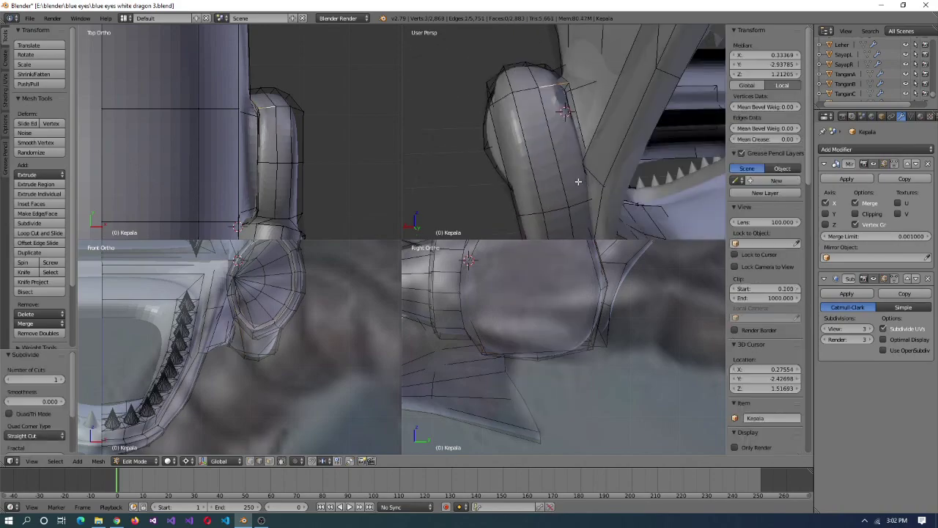
- Merge pairs of vertices along the knob's inner rim at the last selected vertex
{"action": "key", "text": "ctrl+alt+q"}
{"action": "middle_click_drag", "start_coordinate": [448, 279], "coordinate": [386, 340]}
{"action": "right_click", "coordinate": [499, 269], "text": "shift"}
{"action": "key", "text": "alt+m"}
{"action": "left_click", "coordinate": [536, 284]}
{"action": "key", "text": "alt+m"}
{"action": "left_click", "coordinate": [472, 218]}
{"action": "right_click", "coordinate": [479, 316]}
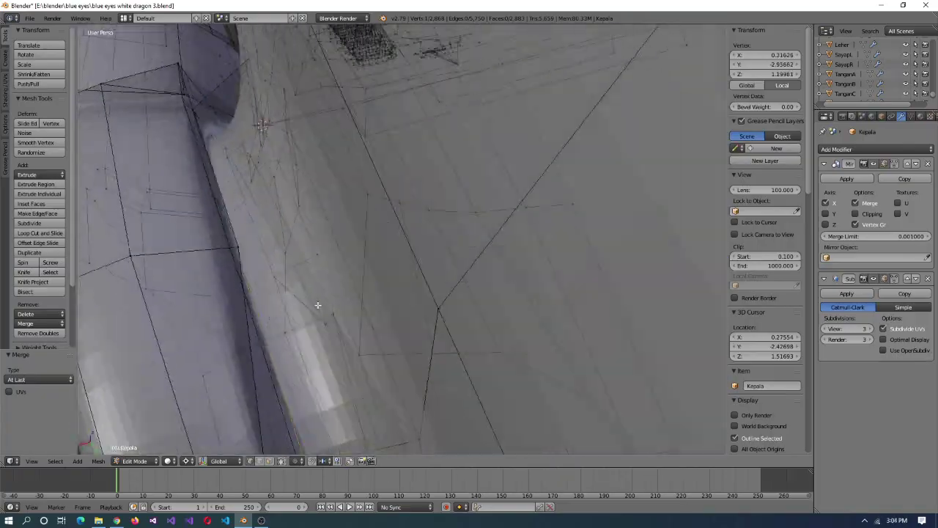
- Slide a head vertex behind the knob by a factor of 0.5 and shift it along the X axis
{"action": "middle_click_drag", "start_coordinate": [318, 305], "coordinate": [322, 422]}
{"action": "right_click", "coordinate": [322, 422], "text": "shift"}
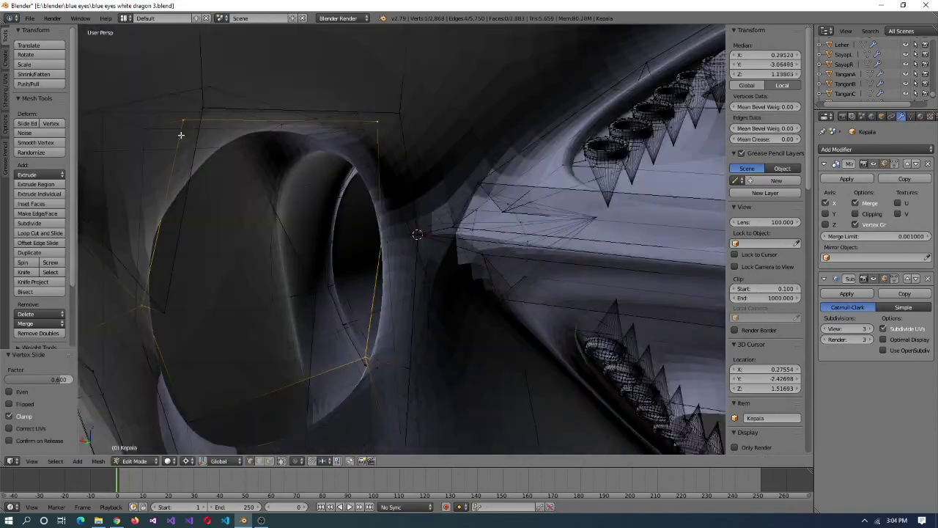
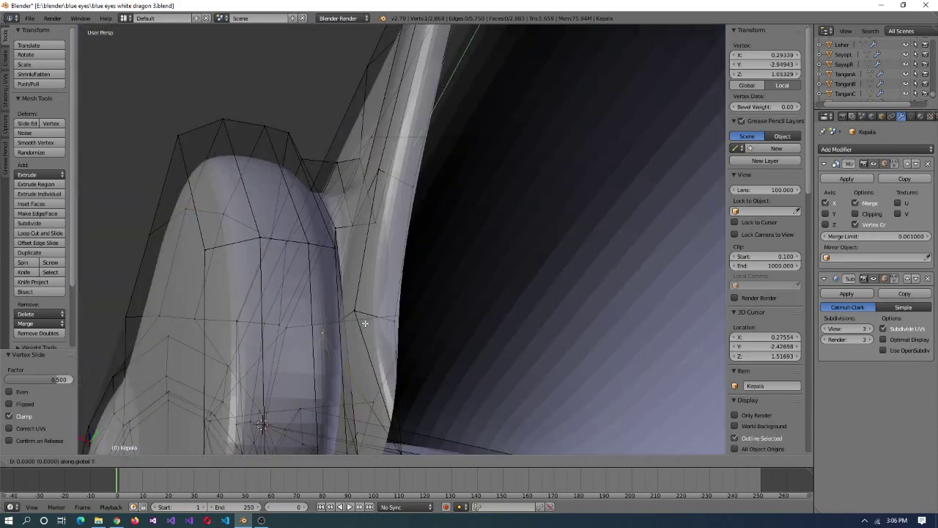
{"action": "key", "text": "ctrl+alt+q"}
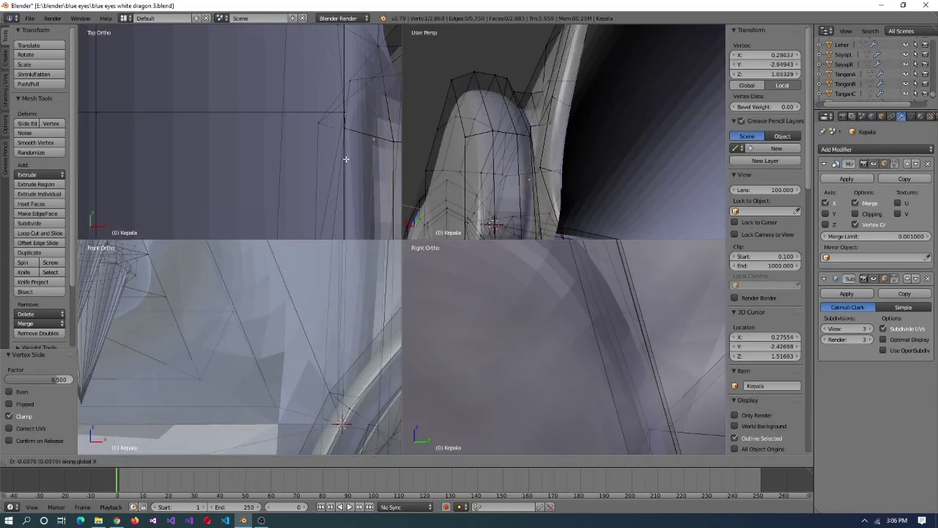
{"action": "key", "text": "KP_Decimal"}
{"action": "right_click", "coordinate": [573, 188]}
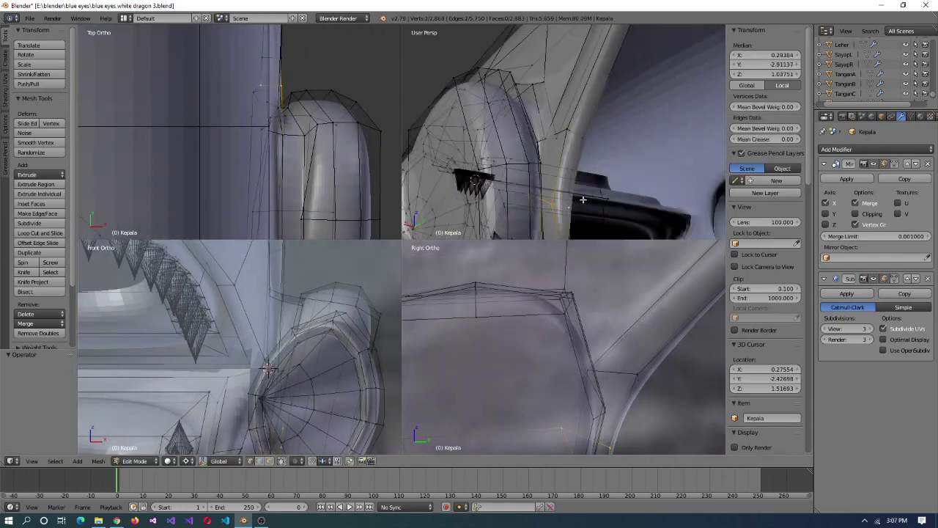
- Move the five vertices behind the knob's lower rear edge inward along the X axis
{"action": "key", "text": "ctrl+alt+q"}
{"action": "middle_click_drag", "start_coordinate": [555, 234], "coordinate": [509, 341]}
{"action": "key", "text": "ctrl+alt+q"}
{"action": "key", "text": "g"}
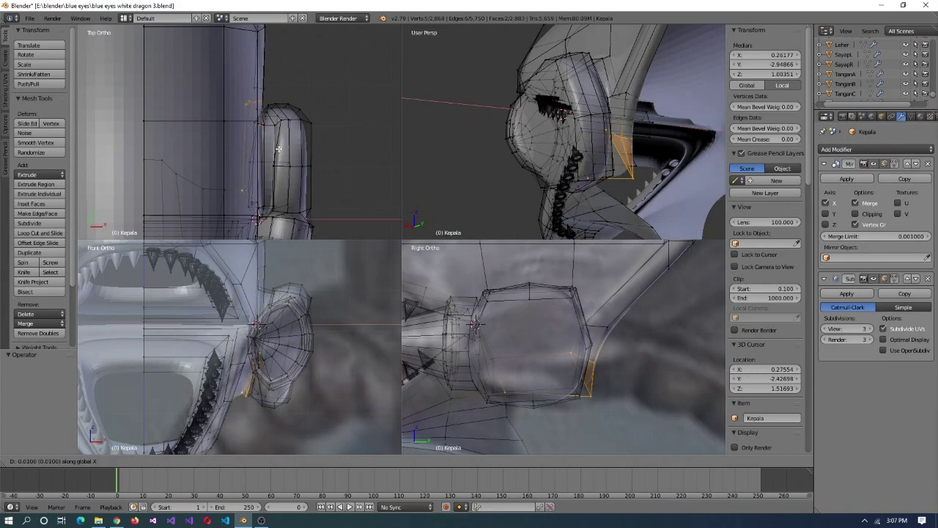
- Merge the neighbouring vertices where the knob's rear rim meets the head
{"action": "key", "text": "ctrl+alt+q"}
{"action": "middle_click_drag", "start_coordinate": [576, 176], "coordinate": [430, 356]}
{"action": "key", "text": "Tab"}
{"action": "key", "text": "Tab"}
{"action": "right_click", "coordinate": [376, 287], "text": "shift"}
{"action": "key", "text": "Escape"}
{"action": "right_click", "coordinate": [429, 357], "text": "shift"}
{"action": "key", "text": "alt+m"}
{"action": "left_click", "coordinate": [398, 423]}
{"action": "middle_click_drag", "start_coordinate": [398, 423], "coordinate": [374, 224]}
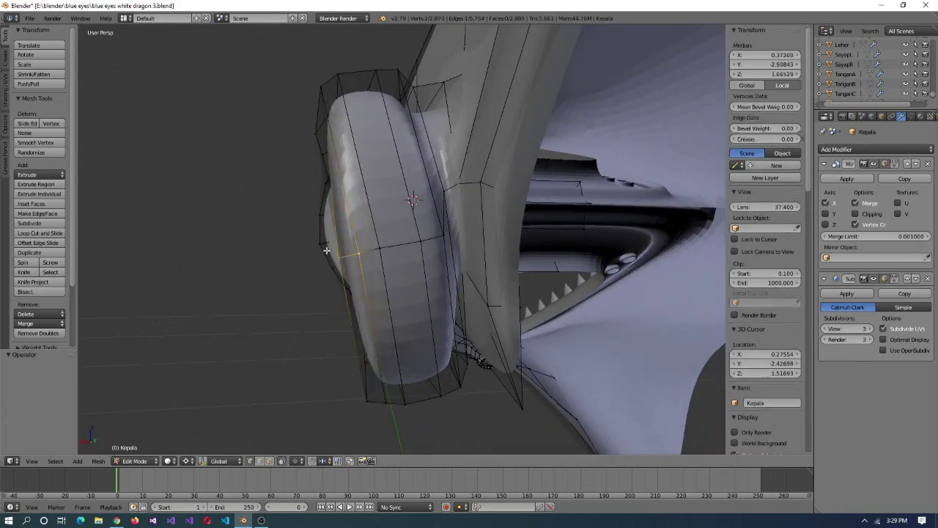
- Slide the vertices along the knob's rear edge to even out its rim
{"action": "right_click", "coordinate": [373, 224], "text": "shift"}
{"action": "key", "text": "shift+v"}
{"action": "left_click", "coordinate": [371, 370]}
{"action": "middle_click_drag", "start_coordinate": [371, 371], "coordinate": [356, 159]}
{"action": "left_click", "coordinate": [376, 195]}
- Bevel the knob's upper rear corner with an amount of 0.020 and one segment
{"action": "middle_click_drag", "start_coordinate": [376, 196], "coordinate": [472, 207]}
{"action": "key", "text": "b"}
{"action": "left_click", "coordinate": [485, 239]}
{"action": "middle_click_drag", "start_coordinate": [485, 239], "coordinate": [516, 401]}
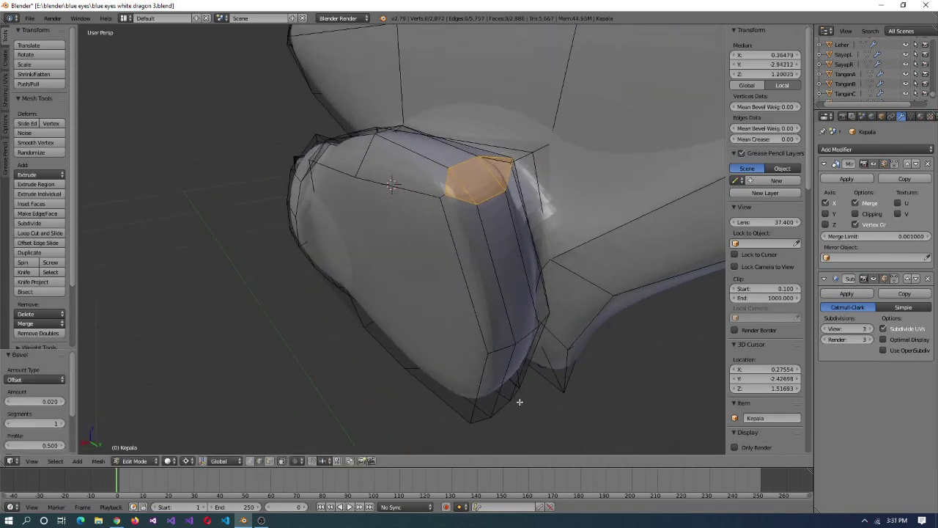
{"action": "left_click", "coordinate": [533, 352]}
{"action": "middle_click_drag", "start_coordinate": [534, 352], "coordinate": [504, 303]}
- Snap the 3D cursor to the knob's beveled upper rear corner and remove doubles from the whole mesh
{"action": "middle_click_drag", "start_coordinate": [486, 236], "coordinate": [409, 147]}
{"action": "right_click", "coordinate": [479, 191]}
{"action": "key", "text": "shift+s"}
{"action": "left_click", "coordinate": [479, 191]}
{"action": "right_click", "coordinate": [488, 262]}
{"action": "key", "text": "a"}
{"action": "key", "text": "w"}
{"action": "left_click", "coordinate": [430, 184]}
{"action": "key", "text": "a"}
{"action": "middle_click_drag", "start_coordinate": [430, 184], "coordinate": [536, 139]}
{"action": "right_click", "coordinate": [536, 140]}
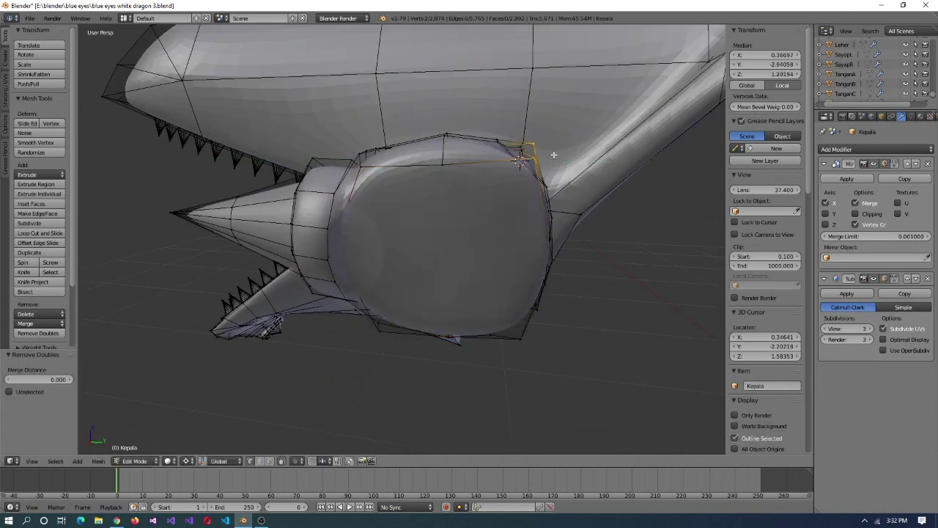
- Cut new edges across the upper and rear parts of the knob with the Knife tool
{"action": "key", "text": "Return"}
{"action": "middle_click_drag", "start_coordinate": [566, 176], "coordinate": [38, 313]}
{"action": "key", "text": "Return"}
{"action": "key", "text": "k"}
{"action": "middle_click_drag", "start_coordinate": [446, 150], "coordinate": [107, 433]}
{"action": "key", "text": "Return"}
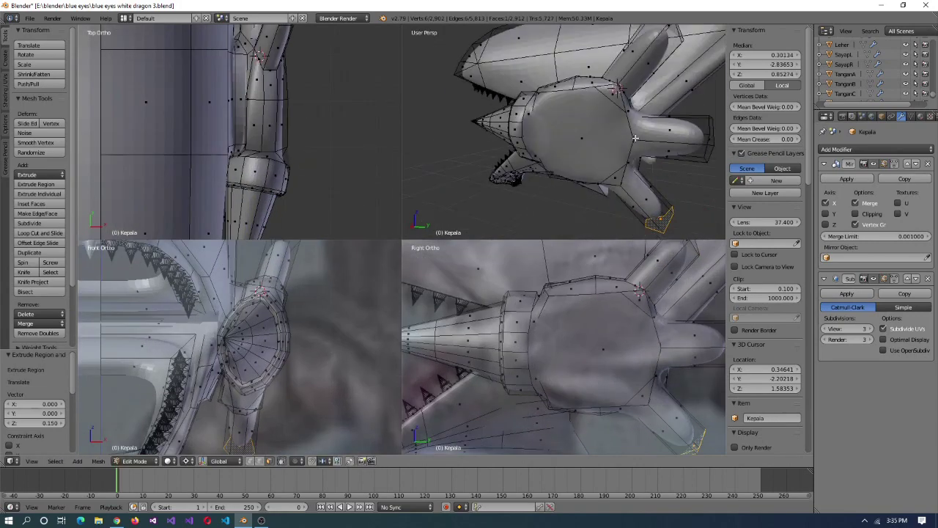
- Snap the 3D cursor to the knob's rear rim and scale the selected vertices along the X axis
{"action": "key", "text": "ctrl+alt+q"}
{"action": "mouse_move", "coordinate": [440, 286]}
{"action": "middle_mouse_down"}
{"action": "mouse_move", "coordinate": [469, 258]}
{"action": "mouse_move", "coordinate": [419, 237]}
{"action": "mouse_move", "coordinate": [426, 305]}
{"action": "mouse_move", "coordinate": [418, 262]}
{"action": "mouse_move", "coordinate": [430, 272]}
{"action": "middle_mouse_up"}
{"action": "right_click", "coordinate": [418, 237]}
{"action": "key", "text": "shift+s"}
{"action": "left_click", "coordinate": [418, 262]}
{"action": "key", "text": "s"}
{"action": "key", "text": "x"}
- Align the rear rim vertices at the middle spike by scaling them to 0 along the Y axis
{"action": "middle_click_drag", "start_coordinate": [476, 308], "coordinate": [538, 350]}
{"action": "right_click", "coordinate": [527, 332], "text": "shift"}
{"action": "left_click", "coordinate": [575, 294]}
{"action": "middle_click_drag", "start_coordinate": [574, 294], "coordinate": [397, 281]}
{"action": "left_click", "coordinate": [531, 292]}
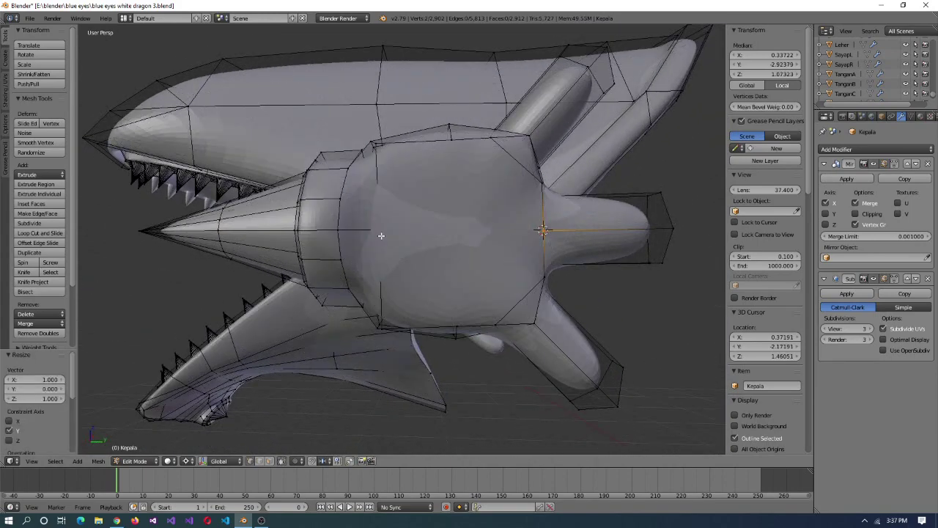
- Divide the knob's large outer face into three wedge-shaped faces with the Knife tool
{"action": "left_click", "coordinate": [544, 182]}
{"action": "key", "text": "Return"}
{"action": "key", "text": "k"}
{"action": "middle_click_drag", "start_coordinate": [574, 244], "coordinate": [569, 247]}
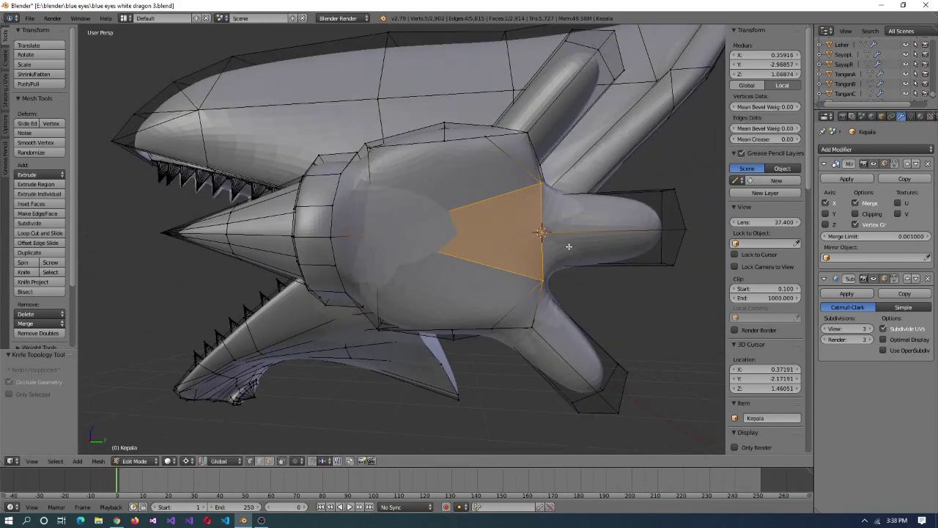
{"action": "left_click", "coordinate": [494, 325]}
{"action": "key", "text": "Return"}
{"action": "middle_click_drag", "start_coordinate": [494, 325], "coordinate": [448, 282]}
- Extrude the knob's outer wedge faces and snap the 3D cursor to the centre of a selected wedge
{"action": "key", "text": "e"}
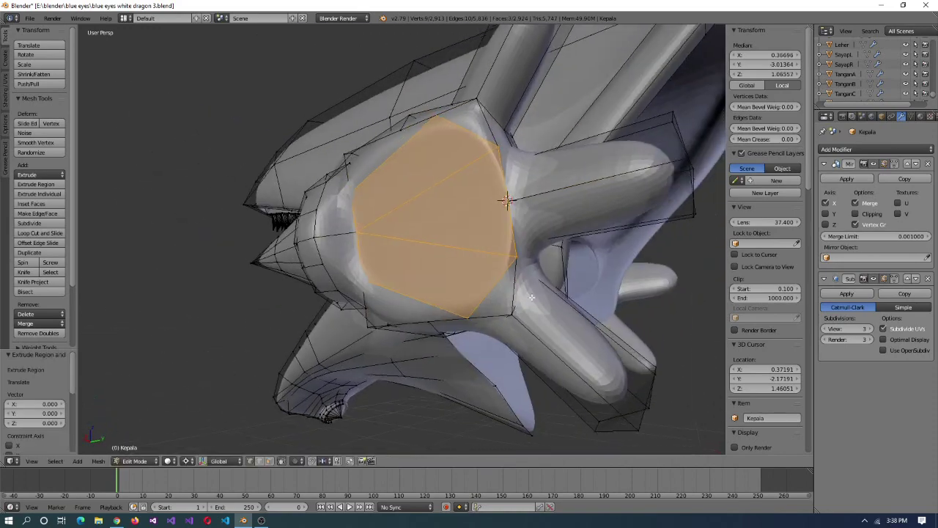
{"action": "left_click", "coordinate": [474, 225]}
{"action": "left_click", "coordinate": [470, 229]}
{"action": "middle_click_drag", "start_coordinate": [470, 228], "coordinate": [498, 220]}
{"action": "key", "text": "shift+s"}
{"action": "left_click", "coordinate": [510, 220]}
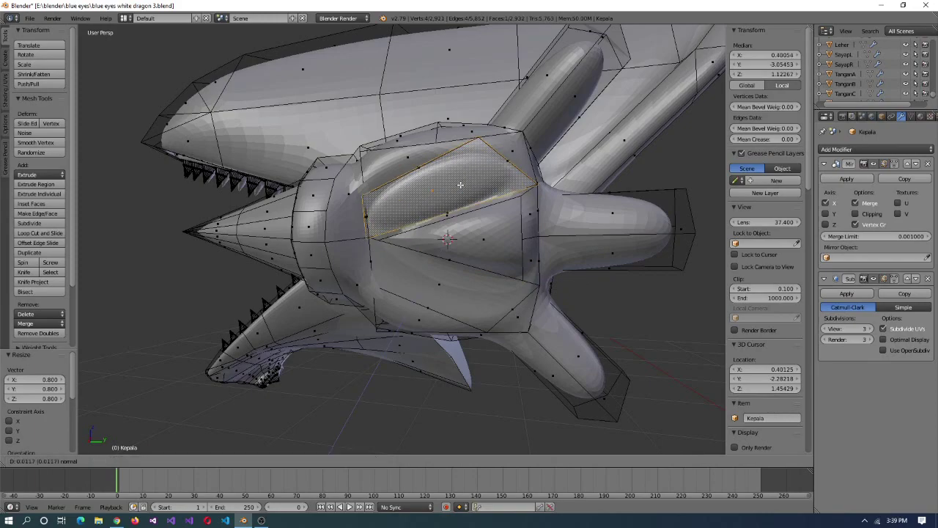
- Scale the selected wedge face on the knob's outer side to 0.8 and extrude it again
{"action": "type", "text": ".8"}
{"action": "key", "text": "Return"}
{"action": "middle_click_drag", "start_coordinate": [492, 206], "coordinate": [593, 281]}
{"action": "key", "text": "e"}
{"action": "key", "text": "Return"}
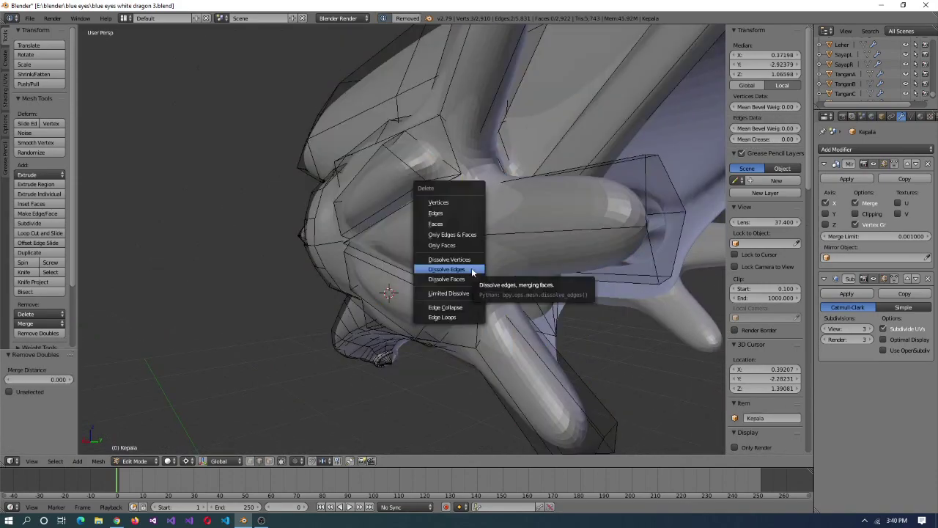
- Clean up the rear ends of the knob's raised wedges by dissolving surplus edges and merging vertices
{"action": "left_click", "coordinate": [479, 272]}
{"action": "middle_click_drag", "start_coordinate": [479, 272], "coordinate": [488, 173]}
{"action": "key", "text": "alt+m"}
{"action": "key", "text": "alt+m"}
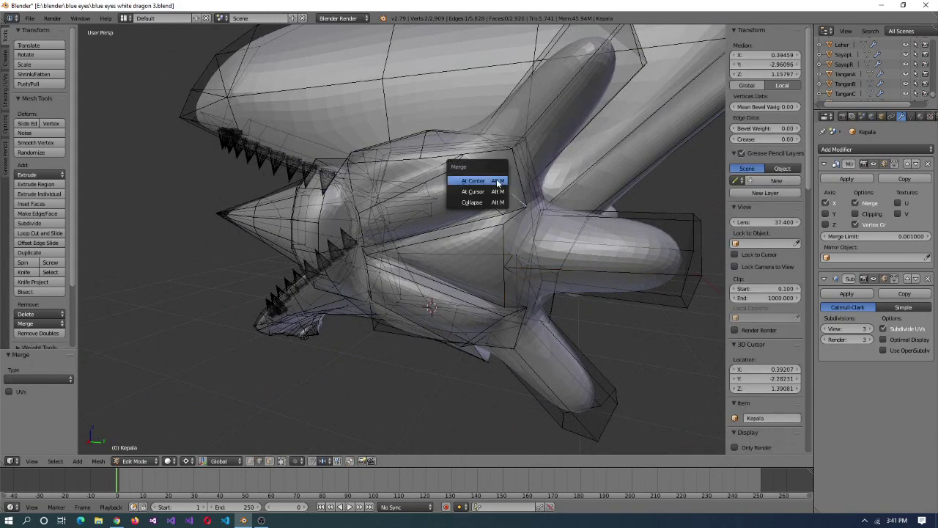
{"action": "left_click", "coordinate": [506, 205]}
{"action": "middle_click_drag", "start_coordinate": [506, 205], "coordinate": [500, 235]}
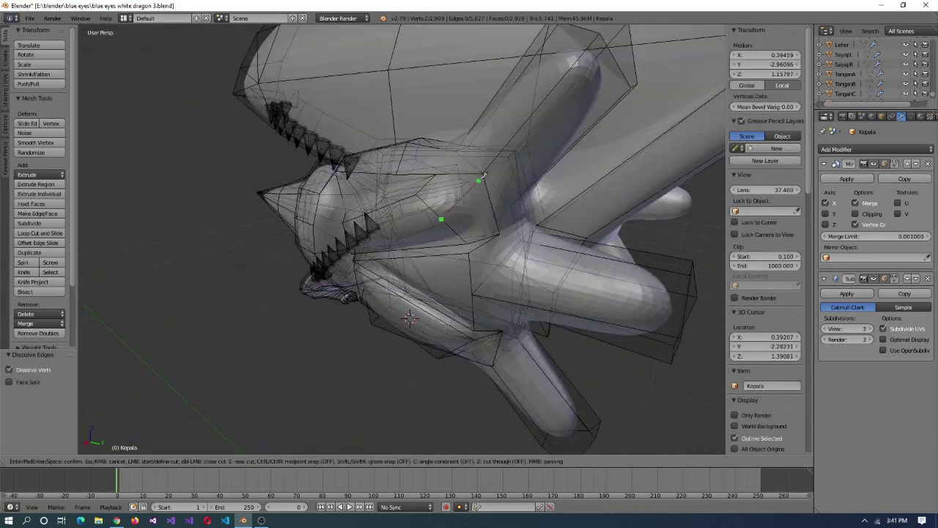
- Finish the knife cut across the knob's upper wedge and merge stray vertices near the lower spike's base at the last selected one
{"action": "key", "text": "Return"}
{"action": "middle_click_drag", "start_coordinate": [261, 466], "coordinate": [451, 249]}
{"action": "right_click", "coordinate": [453, 268], "text": "shift"}
{"action": "key", "text": "alt+m"}
{"action": "left_click", "coordinate": [451, 249]}
{"action": "middle_click_drag", "start_coordinate": [531, 275], "coordinate": [492, 321]}
{"action": "key", "text": "Return"}
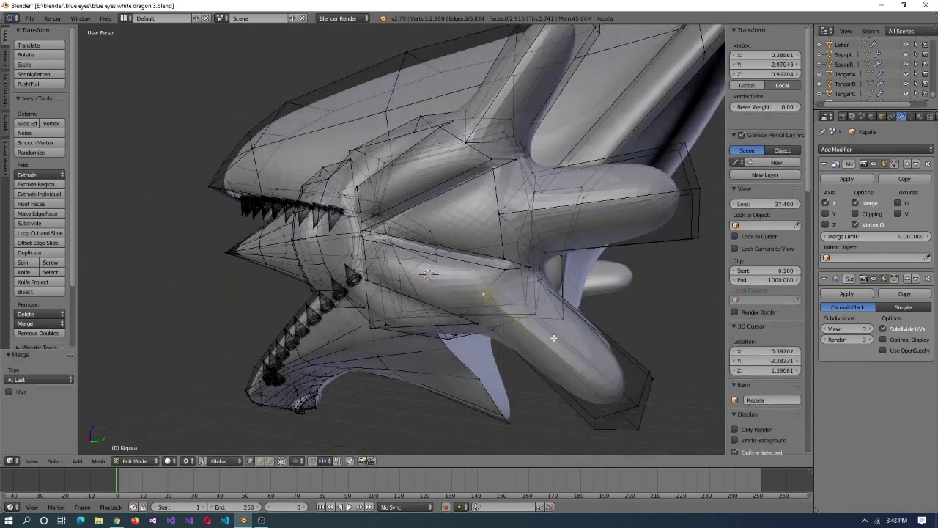
{"action": "key", "text": "alt+m"}
{"action": "left_click", "coordinate": [492, 321]}
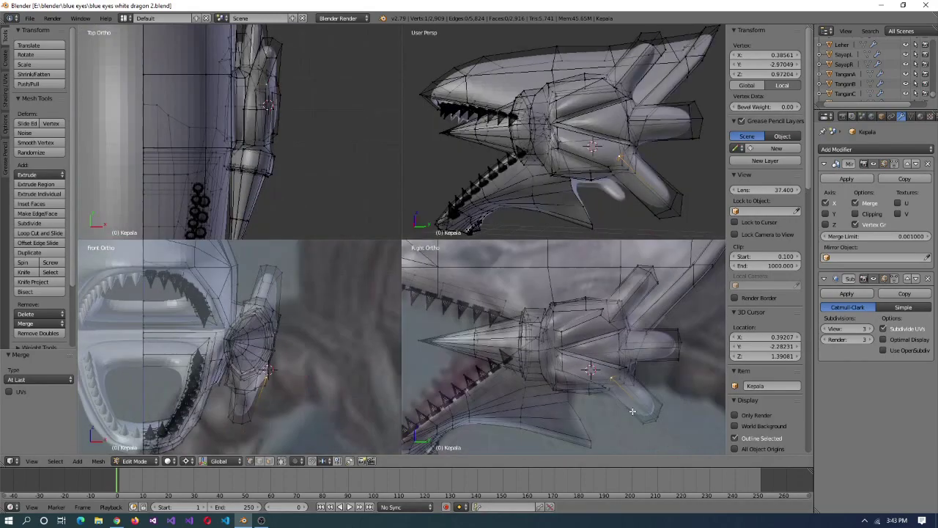
- Snap the 3D cursor and scale the selected vertices at the lower rear spike
{"action": "key", "text": "ctrl+space"}
{"action": "middle_click_drag", "start_coordinate": [603, 171], "coordinate": [484, 345]}
{"action": "key", "text": "shift+s"}
{"action": "left_click", "coordinate": [430, 352]}
{"action": "key", "text": "s"}
{"action": "left_click", "coordinate": [492, 312]}
- Merge surplus vertices along the knob's outer wedges and around the rear spikes' bases
{"action": "middle_click_drag", "start_coordinate": [492, 312], "coordinate": [551, 344]}
{"action": "right_click", "coordinate": [554, 187]}
{"action": "key", "text": "alt+m"}
{"action": "left_click", "coordinate": [553, 192]}
{"action": "key", "text": "alt+m"}
{"action": "left_click", "coordinate": [481, 216]}
{"action": "middle_click_drag", "start_coordinate": [480, 185], "coordinate": [444, 184]}
{"action": "right_click", "coordinate": [356, 174], "text": "shift"}
{"action": "middle_click_drag", "start_coordinate": [357, 174], "coordinate": [417, 247]}
{"action": "key", "text": "alt+m"}
{"action": "left_click", "coordinate": [388, 253]}
- Dissolve the surplus edge on the underside of the knob near the lower spike's base
{"action": "middle_click_drag", "start_coordinate": [429, 279], "coordinate": [429, 283]}
{"action": "middle_click_drag", "start_coordinate": [466, 353], "coordinate": [446, 286]}
{"action": "right_click", "coordinate": [391, 236], "text": "shift"}
{"action": "key", "text": "x"}
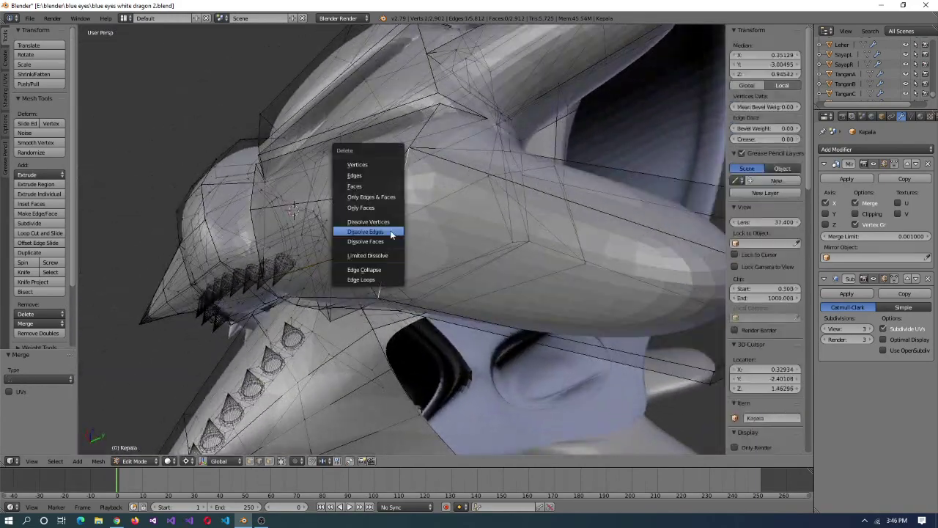
{"action": "left_click", "coordinate": [391, 232]}
- Cut new lengthwise edges along the upper and lower rear spikes with the Knife tool
{"action": "middle_click_drag", "start_coordinate": [391, 232], "coordinate": [471, 193]}
{"action": "key", "text": "k"}
{"action": "key", "text": "Return"}
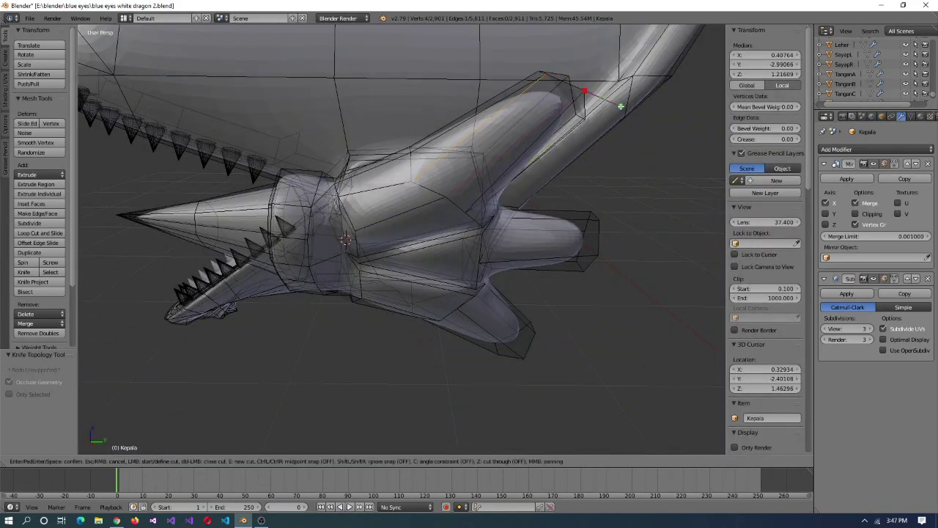
{"action": "key", "text": "Return"}
{"action": "middle_click_drag", "start_coordinate": [623, 98], "coordinate": [585, 228]}
{"action": "left_click", "coordinate": [528, 304]}
{"action": "key", "text": "Return"}
{"action": "middle_click_drag", "start_coordinate": [528, 304], "coordinate": [555, 306]}
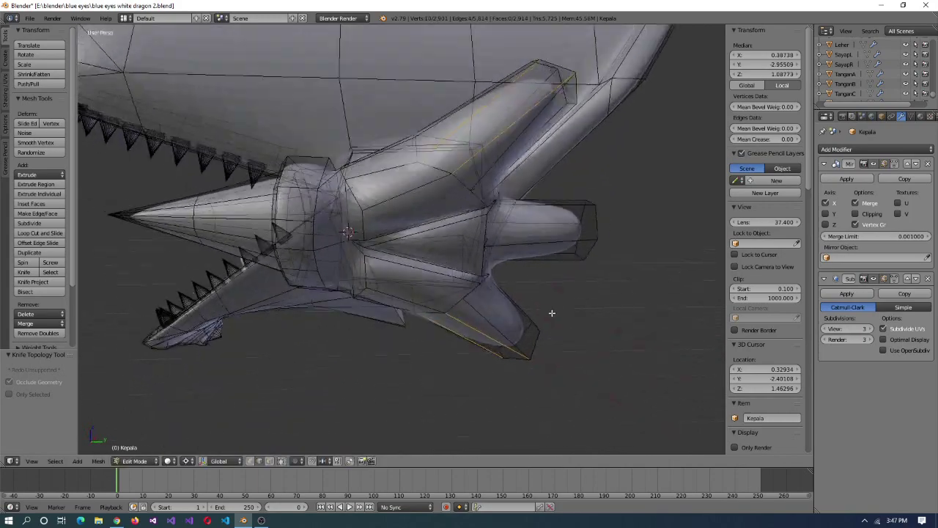
- Dissolve the selected surplus edges on the rear spikes
{"action": "key", "text": "x"}
{"action": "left_click", "coordinate": [456, 279]}
{"action": "middle_click_drag", "start_coordinate": [456, 278], "coordinate": [554, 285]}
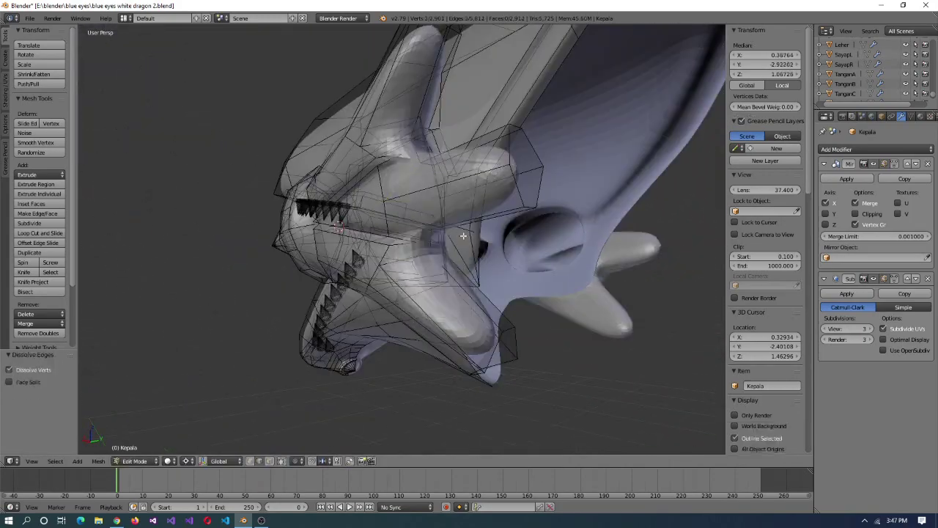
- Cut new lengthwise edges along the middle rear spike with the Knife tool
{"action": "key", "text": "k"}
{"action": "left_click", "coordinate": [483, 278]}
{"action": "key", "text": "Return"}
{"action": "middle_click_drag", "start_coordinate": [574, 145], "coordinate": [439, 233]}
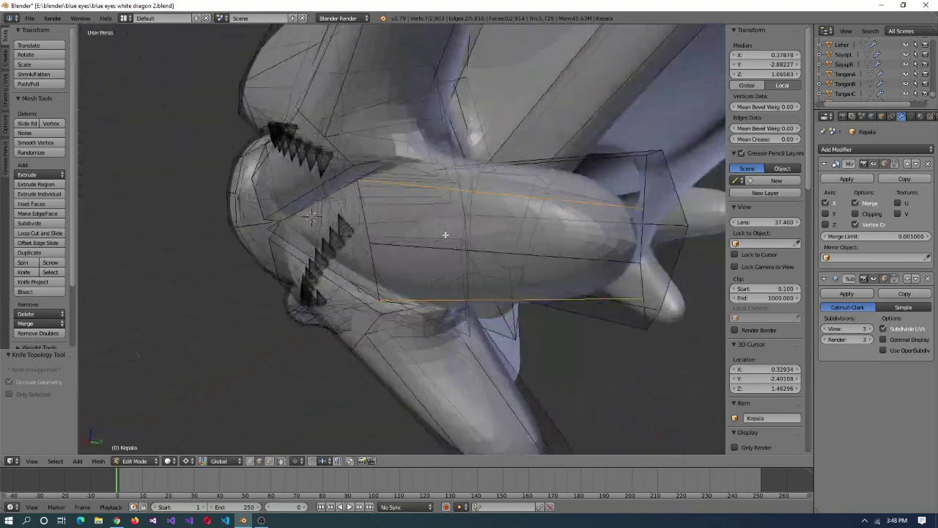
- Try to merge two vertices between the upper and middle spikes' bases, and undo the change
{"action": "right_click", "coordinate": [377, 264]}
{"action": "middle_click_drag", "start_coordinate": [377, 265], "coordinate": [442, 300]}
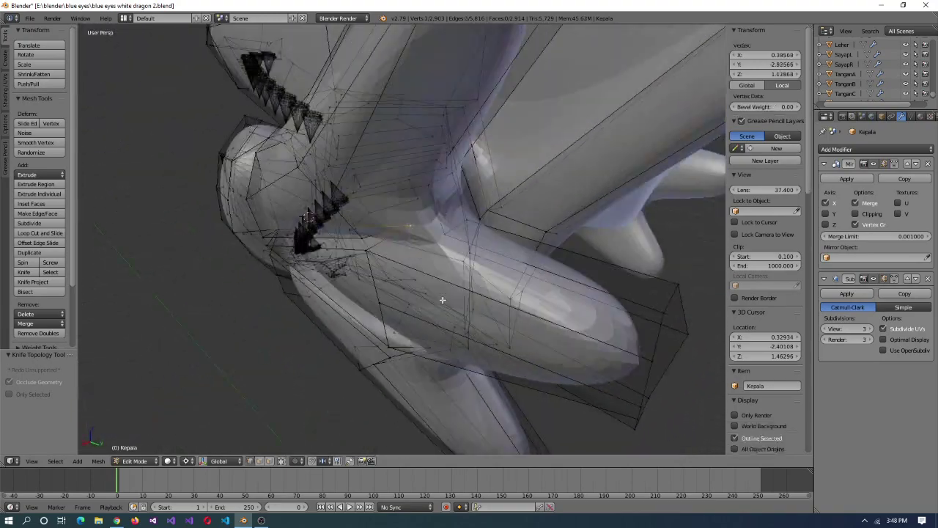
{"action": "right_click", "coordinate": [406, 197], "text": "shift"}
{"action": "middle_click_drag", "start_coordinate": [405, 198], "coordinate": [409, 263]}
{"action": "key", "text": "alt+m"}
{"action": "left_click", "coordinate": [249, 467]}
{"action": "middle_click_drag", "start_coordinate": [250, 467], "coordinate": [585, 334]}
{"action": "key", "text": "ctrl+z"}
- Merge the surplus vertices at the rear spikes' bases and dissolve the leftover edge between them
{"action": "mouse_move", "coordinate": [253, 466]}
{"action": "middle_mouse_down"}
{"action": "mouse_move", "coordinate": [481, 290]}
{"action": "mouse_move", "coordinate": [547, 285]}
{"action": "mouse_move", "coordinate": [456, 285]}
{"action": "mouse_move", "coordinate": [456, 271]}
{"action": "mouse_move", "coordinate": [415, 264]}
{"action": "middle_mouse_up"}
{"action": "key", "text": "z"}
{"action": "key", "text": "alt+m"}
{"action": "left_click", "coordinate": [450, 261]}
{"action": "key", "text": "x"}
{"action": "left_click", "coordinate": [415, 262]}
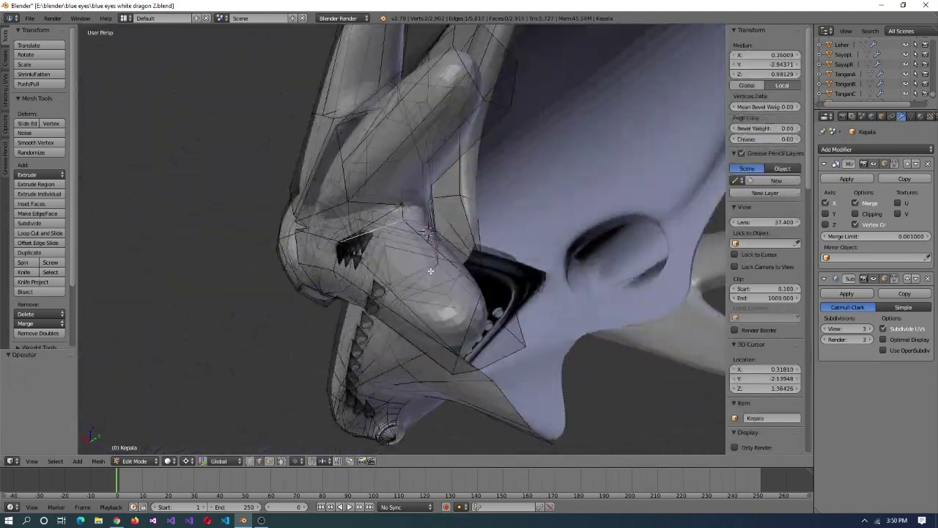
- Merge the stray vertices where the middle and lower spikes meet at the last selected one
{"action": "middle_click_drag", "start_coordinate": [430, 271], "coordinate": [405, 248]}
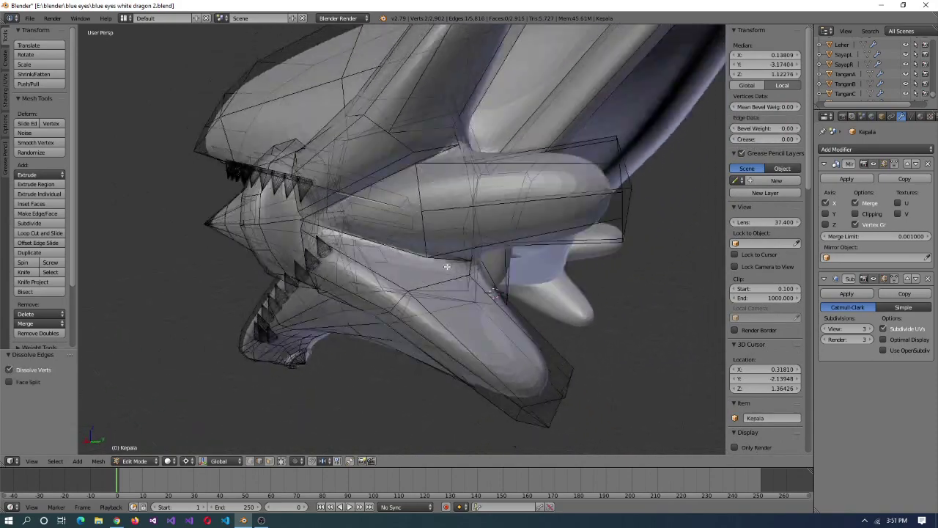
{"action": "middle_click_drag", "start_coordinate": [497, 296], "coordinate": [504, 241]}
{"action": "right_click", "coordinate": [408, 202]}
{"action": "key", "text": "alt+m"}
{"action": "left_click", "coordinate": [504, 226]}
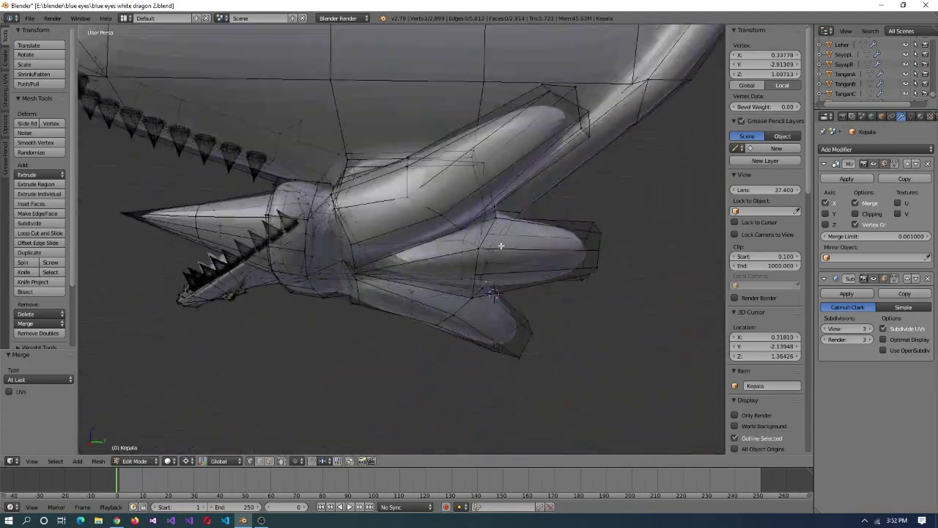
- Snap the 3D cursor to the edge loop around the upper spike's base and flatten it with scale 0 along local Y
{"action": "right_click", "coordinate": [501, 246], "text": "alt"}
{"action": "key", "text": "shift+s"}
{"action": "left_click", "coordinate": [504, 241]}
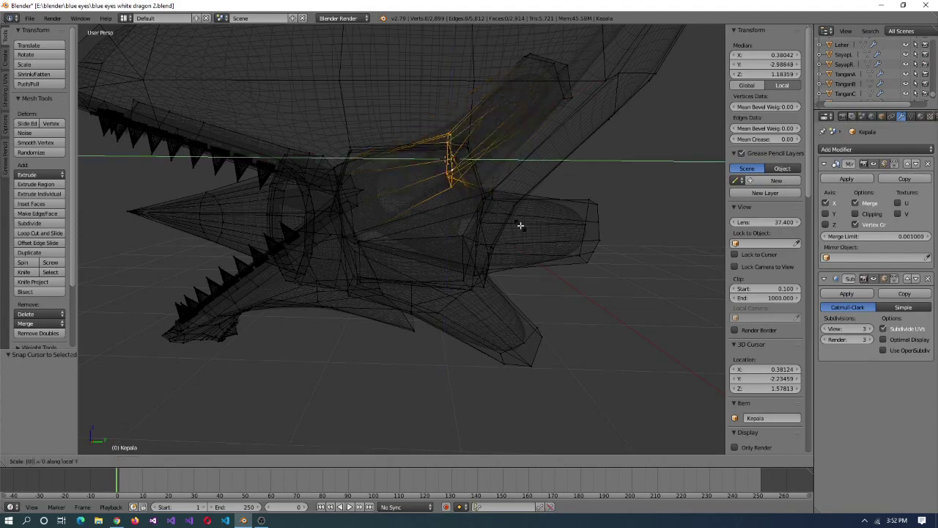
{"action": "left_click", "coordinate": [142, 105]}
{"action": "middle_click_drag", "start_coordinate": [141, 106], "coordinate": [430, 269]}
- Select the edge loop around a spike's base and snap the 3D cursor to it
{"action": "right_click", "coordinate": [526, 264]}
{"action": "right_click", "coordinate": [357, 185], "text": "alt"}
{"action": "middle_click_drag", "start_coordinate": [357, 184], "coordinate": [435, 258]}
{"action": "middle_click_drag", "start_coordinate": [441, 170], "coordinate": [430, 216]}
{"action": "key", "text": "shift+s"}
{"action": "left_click", "coordinate": [488, 215]}
- Round the edge loop around the lower spike's base with To Sphere at factor 1
{"action": "right_click", "coordinate": [488, 188], "text": "alt"}
{"action": "scroll", "coordinate": [514, 232], "scroll_direction": "up", "scroll_amount": 2}
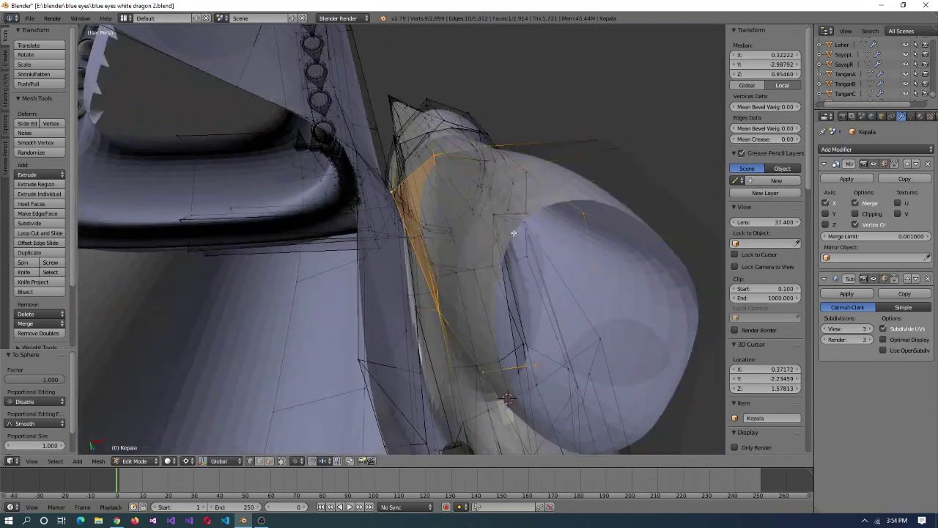
{"action": "key", "text": "1"}
{"action": "key", "text": "Return"}
{"action": "middle_click_drag", "start_coordinate": [572, 295], "coordinate": [626, 241]}
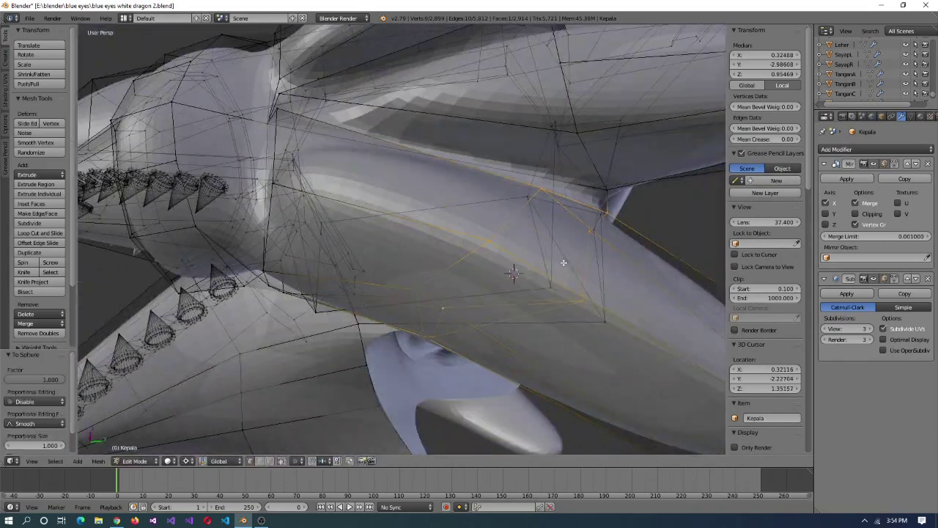
{"action": "key", "text": "Return"}
{"action": "middle_click_drag", "start_coordinate": [563, 266], "coordinate": [376, 275]}
{"action": "key", "text": "Return"}
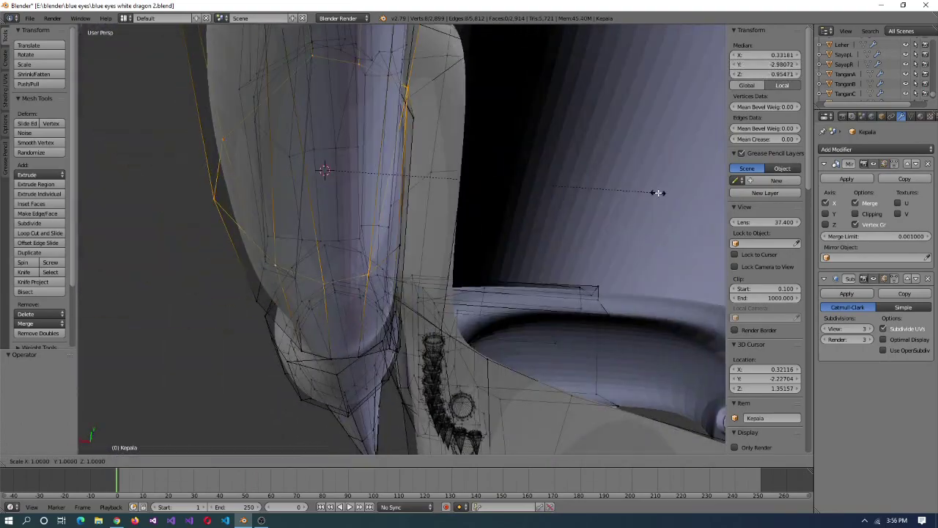
{"action": "key", "text": "Escape"}
{"action": "middle_click_drag", "start_coordinate": [658, 192], "coordinate": [624, 235]}
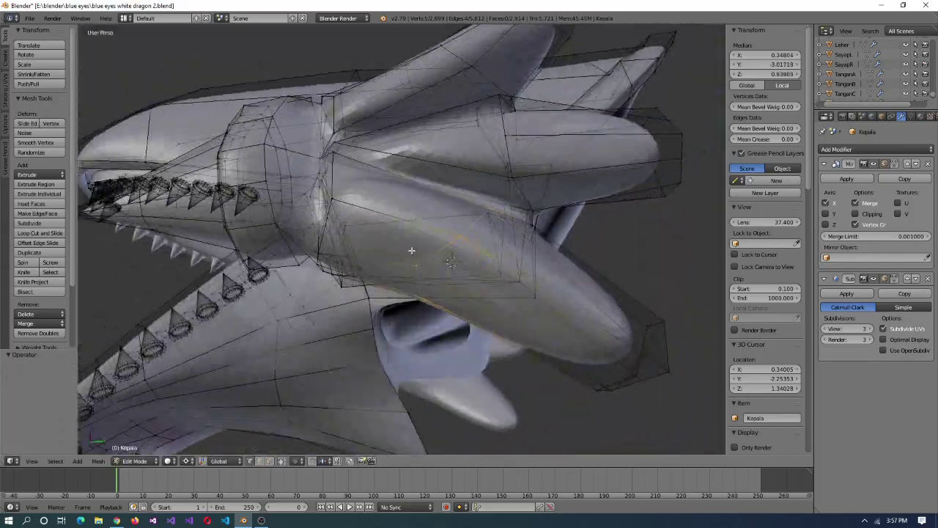
{"action": "middle_click_drag", "start_coordinate": [411, 251], "coordinate": [357, 202]}
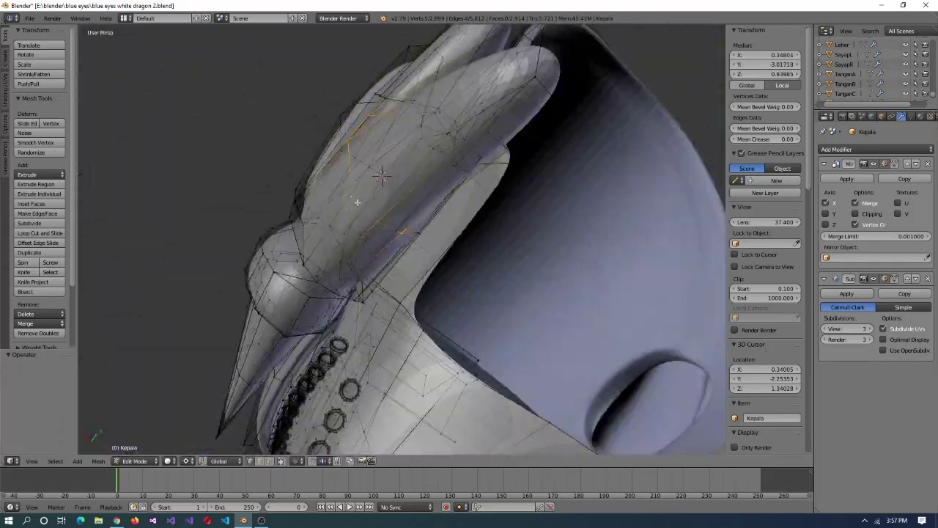
{"action": "left_click", "coordinate": [453, 254]}
{"action": "middle_click_drag", "start_coordinate": [452, 255], "coordinate": [416, 256]}
{"action": "key", "text": "Escape"}
{"action": "key", "text": "Escape"}
- Select the vertices at the upper spike's base and snap the 3D cursor to them
{"action": "right_click", "coordinate": [418, 261], "text": "ctrl"}
{"action": "key", "text": "shift+s"}
{"action": "scroll", "coordinate": [546, 246], "scroll_direction": "up", "scroll_amount": 5}
{"action": "middle_click_drag", "start_coordinate": [546, 246], "coordinate": [435, 193]}
- Slide a vertex on the upper spike and merge the surplus vertices at the last selected one
{"action": "right_click", "coordinate": [306, 211]}
{"action": "key", "text": "shift+v"}
{"action": "left_click", "coordinate": [318, 213]}
{"action": "key", "text": "alt+m"}
{"action": "left_click", "coordinate": [357, 200]}
{"action": "middle_click_drag", "start_coordinate": [357, 201], "coordinate": [532, 139]}
- Snap the 3D cursor to the upper spike's selected vertices and rotate the spike's geometry
{"action": "key", "text": "shift+s"}
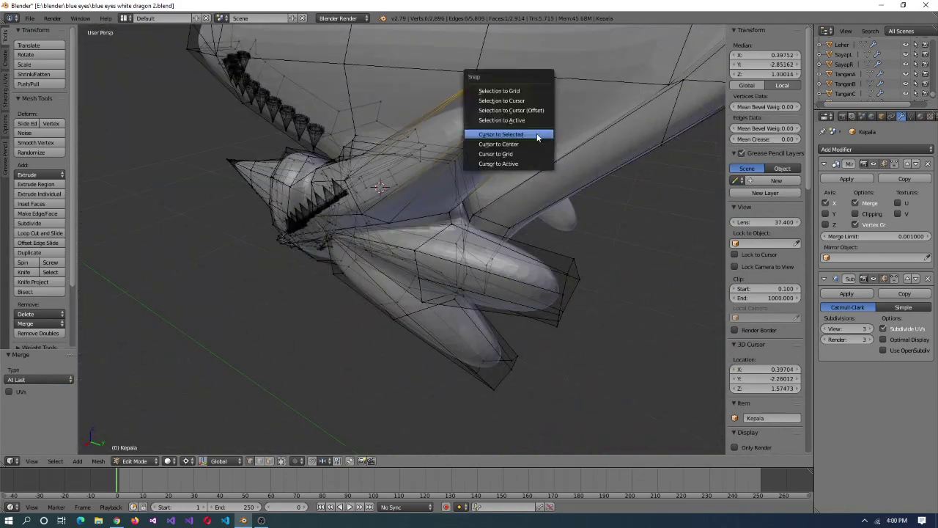
{"action": "key", "text": "Return"}
{"action": "middle_click_drag", "start_coordinate": [568, 166], "coordinate": [535, 174]}
{"action": "right_click", "coordinate": [579, 119]}
{"action": "key", "text": "ctrl+l"}
{"action": "middle_click_drag", "start_coordinate": [579, 119], "coordinate": [545, 214]}
{"action": "key", "text": "r"}
{"action": "left_click", "coordinate": [495, 371]}
- Snap the 3D cursor to the lower spike and rotate its selected geometry by -18°
{"action": "middle_click_drag", "start_coordinate": [495, 371], "coordinate": [518, 375]}
{"action": "key", "text": "shift+s"}
{"action": "left_click", "coordinate": [340, 313]}
{"action": "key", "text": "r"}
{"action": "left_click", "coordinate": [557, 307]}
- Extrude the upper spike's end face outward by 0.01
{"action": "middle_click_drag", "start_coordinate": [557, 307], "coordinate": [461, 150]}
{"action": "right_click", "coordinate": [462, 150]}
{"action": "key", "text": "e"}
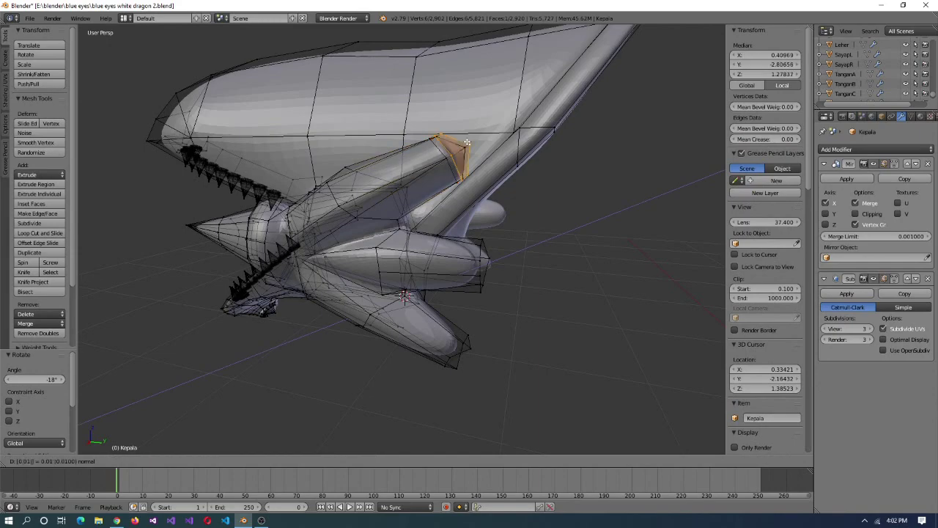
{"action": "middle_click_drag", "start_coordinate": [484, 272], "coordinate": [461, 356]}
{"action": "right_click", "coordinate": [461, 356]}
- Try to merge two vertices at the extruded spike end, undo the merge and clear the selection
{"action": "middle_click_drag", "start_coordinate": [507, 200], "coordinate": [427, 205]}
{"action": "key", "text": "alt+m"}
{"action": "left_click", "coordinate": [498, 179]}
{"action": "key", "text": "ctrl+z"}
{"action": "key", "text": "a"}
- Merge the surplus vertices at the rear spikes' ends and dissolve the extra edge there
{"action": "middle_click_drag", "start_coordinate": [265, 290], "coordinate": [476, 257]}
{"action": "right_click", "coordinate": [487, 251]}
{"action": "middle_click_drag", "start_coordinate": [410, 293], "coordinate": [549, 360]}
{"action": "key", "text": "alt+m"}
{"action": "left_click", "coordinate": [497, 270]}
{"action": "right_click", "coordinate": [500, 240]}
{"action": "key", "text": "x"}
{"action": "left_click", "coordinate": [501, 243]}
- Snap the 3D cursor to the spike's end face and scale the lower spike's end face to 0.7
{"action": "right_click", "coordinate": [458, 191]}
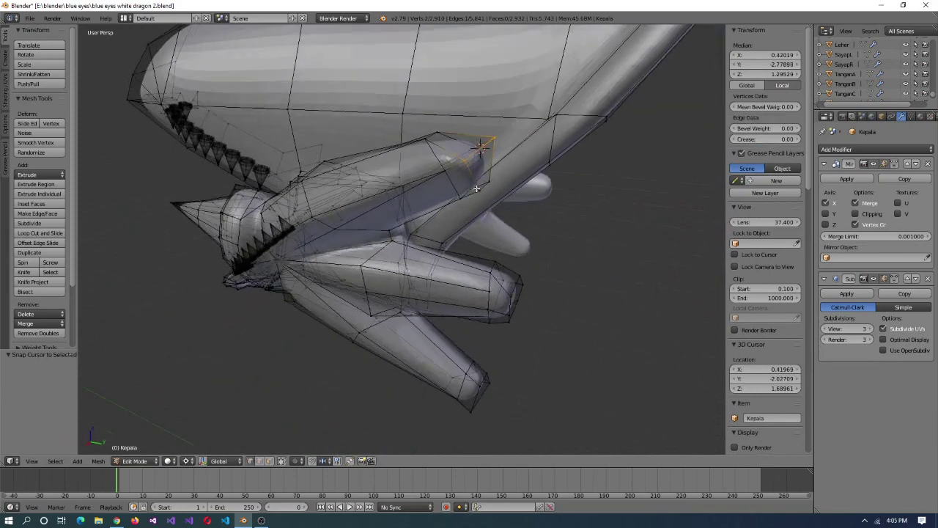
{"action": "left_click", "coordinate": [476, 168], "text": "alt"}
{"action": "key", "text": "shift+s"}
{"action": "left_click", "coordinate": [484, 286]}
{"action": "key", "text": "s"}
{"action": "key", "text": "Return"}
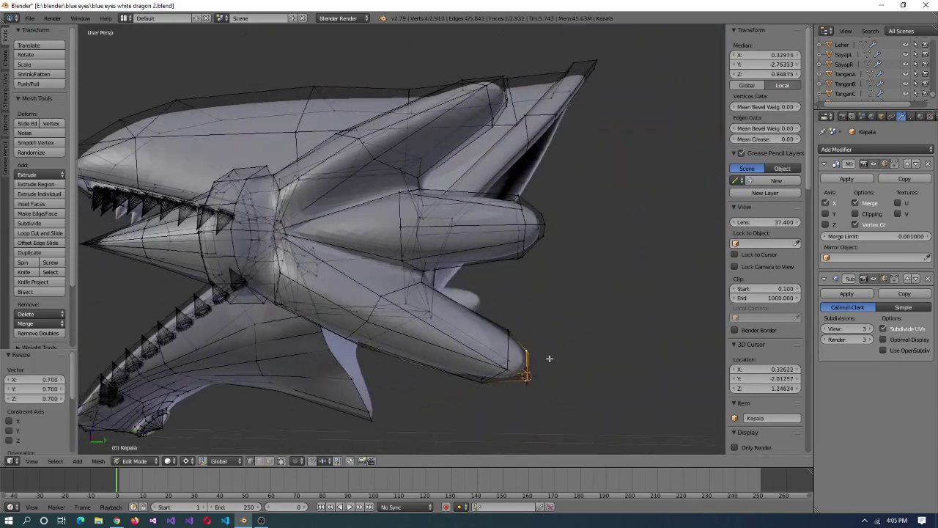
- Snap the 3D cursor to the lower corner of the upper spike's end in the quad view
{"action": "scroll", "coordinate": [551, 365], "scroll_direction": "down", "scroll_amount": 3}
{"action": "scroll", "coordinate": [478, 299], "scroll_direction": "up", "scroll_amount": 3}
{"action": "middle_click_drag", "start_coordinate": [478, 299], "coordinate": [478, 260]}
{"action": "mouse_move", "coordinate": [459, 208]}
{"action": "middle_mouse_down"}
{"action": "mouse_move", "coordinate": [484, 220]}
{"action": "mouse_move", "coordinate": [471, 220]}
{"action": "middle_mouse_up"}
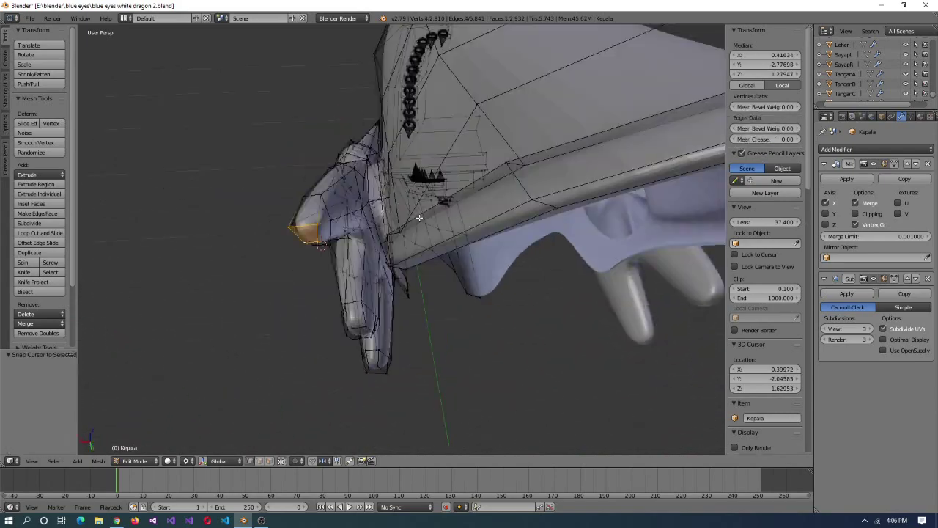
{"action": "scroll", "coordinate": [472, 220], "scroll_direction": "up", "scroll_amount": 3}
{"action": "key", "text": "ctrl+alt+q"}
{"action": "key", "text": "shift+s"}
{"action": "left_click", "coordinate": [590, 318]}
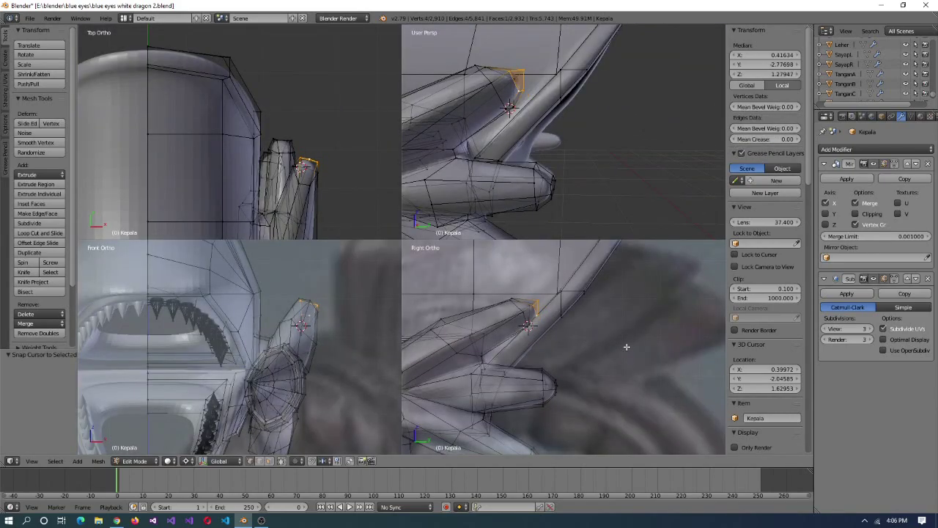
- Try to rotate the lower spike's end face by -10° about the 3D cursor
{"action": "middle_click_drag", "start_coordinate": [647, 381], "coordinate": [586, 198]}
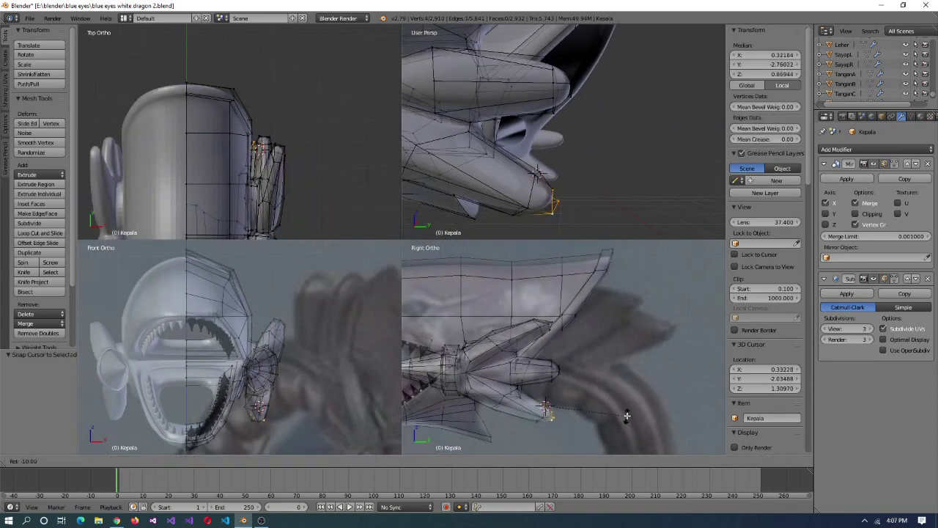
{"action": "left_click", "coordinate": [627, 416]}
{"action": "middle_click_drag", "start_coordinate": [597, 183], "coordinate": [579, 335]}
{"action": "key", "text": "ctrl+alt+q"}
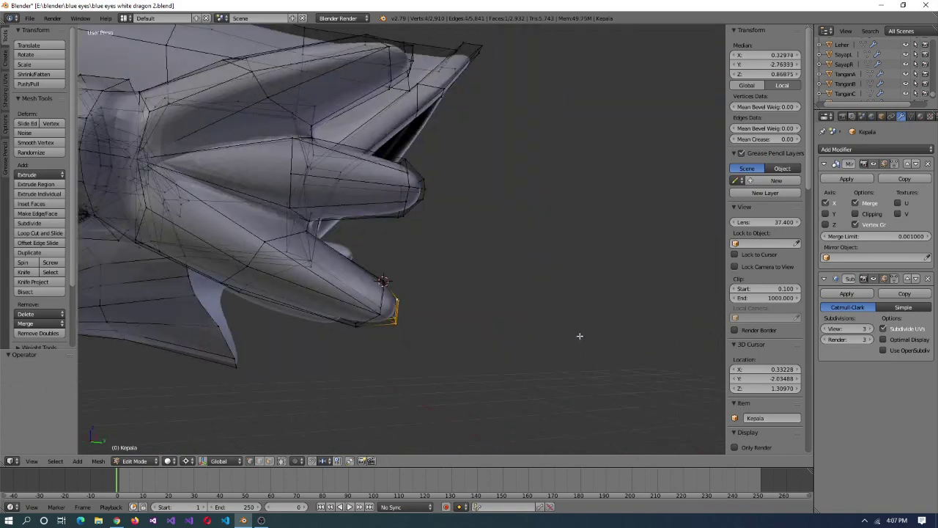
- Rotate the lower spike's end face by -15° about the 3D cursor
{"action": "key", "text": "ctrl+alt+q"}
{"action": "type", "text": "r-5"}
{"action": "key", "text": "Return"}
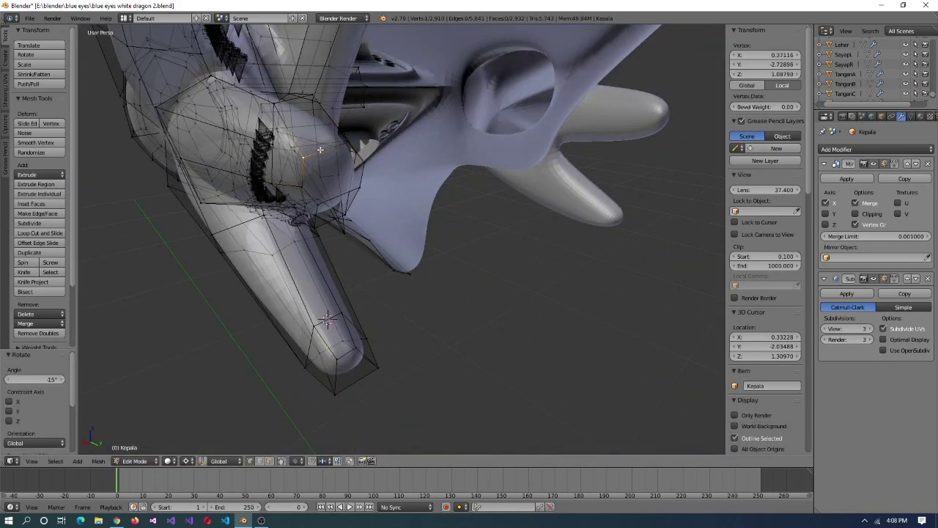
- Subdivide the edges around the rear spikes' ends and round the end loops with To Sphere at factor 1
{"action": "key", "text": "w"}
{"action": "left_click", "coordinate": [310, 158]}
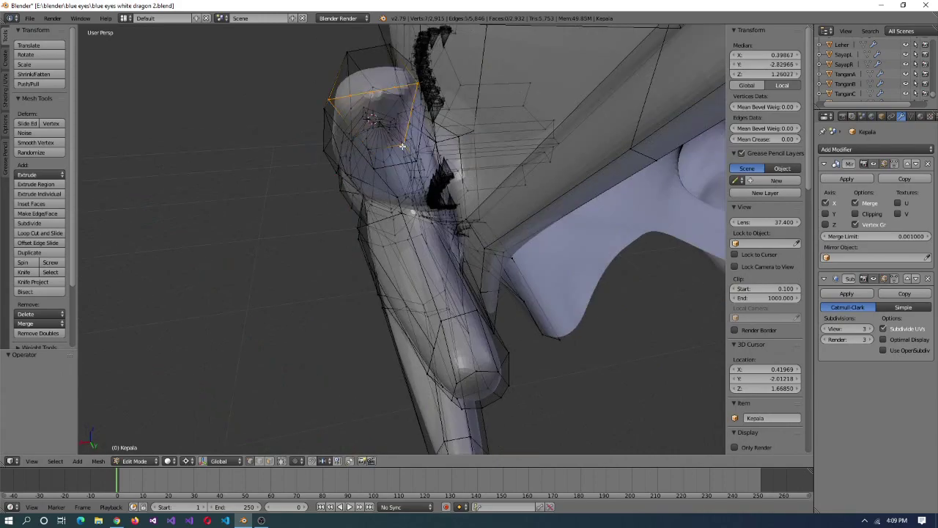
{"action": "middle_click_drag", "start_coordinate": [403, 146], "coordinate": [433, 209]}
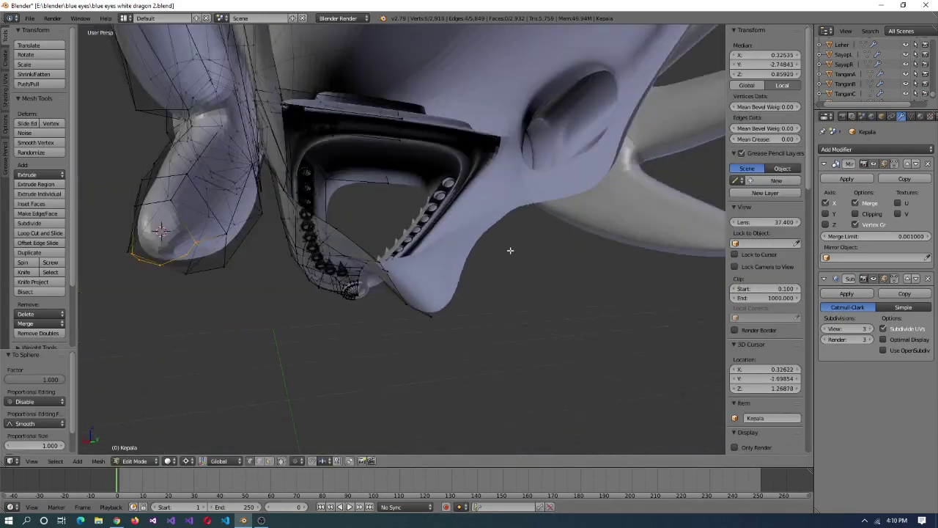
{"action": "middle_click_drag", "start_coordinate": [509, 251], "coordinate": [391, 230]}
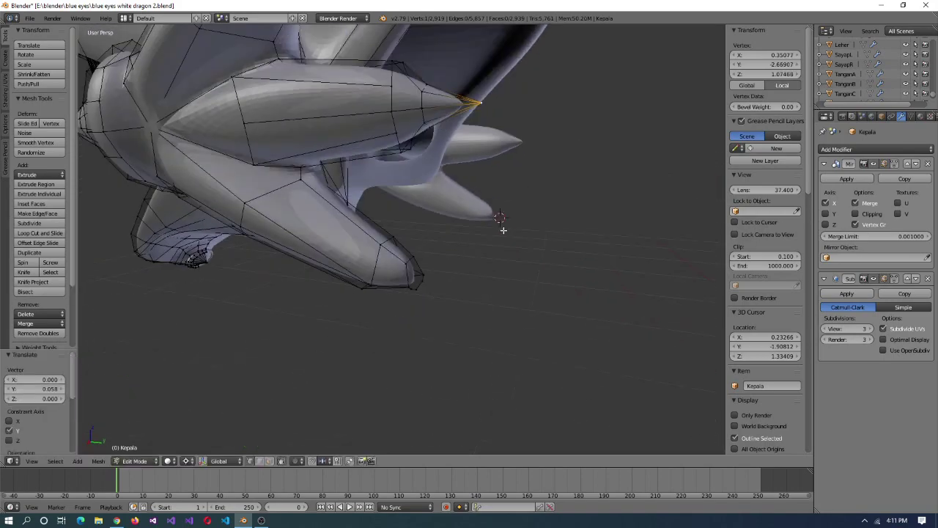
- Snap the 3D cursor to the ring before the middle spike's pointed tip and scale that ring to 1.5
{"action": "key", "text": "shift+s"}
{"action": "left_click", "coordinate": [387, 166]}
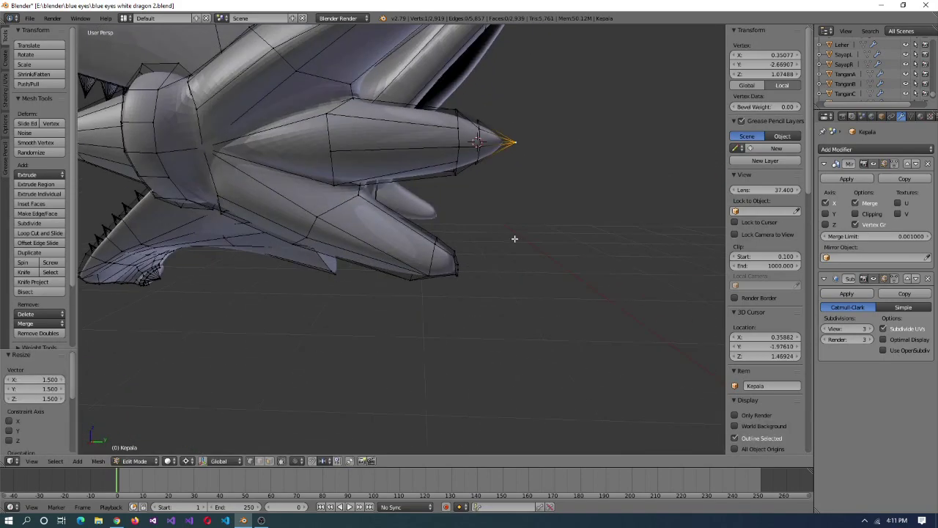
- Poke the upper and lower spikes' end faces and move the centre vertices outward along Y, by 0.1 on the upper spike, to form points
{"action": "key", "text": "Return"}
{"action": "middle_click_drag", "start_coordinate": [193, 217], "coordinate": [519, 209]}
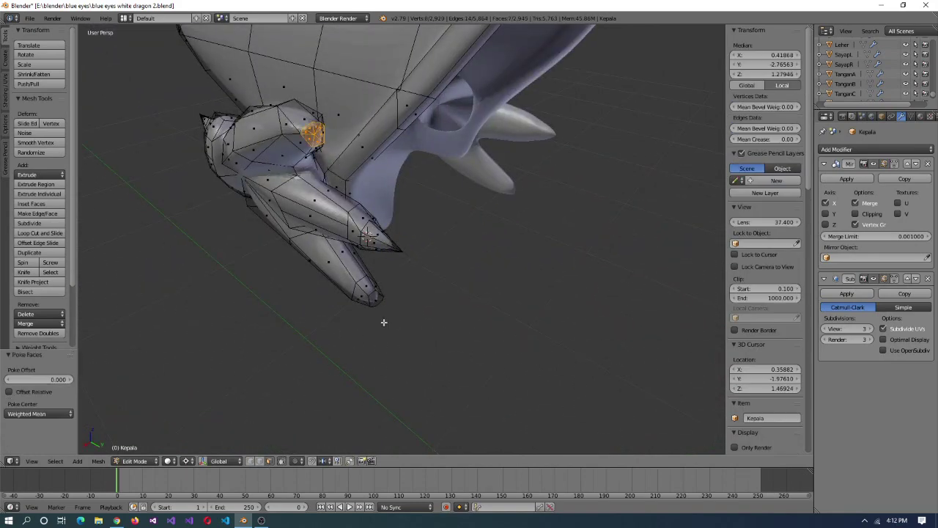
{"action": "key", "text": "alt+m"}
{"action": "key", "text": "g"}
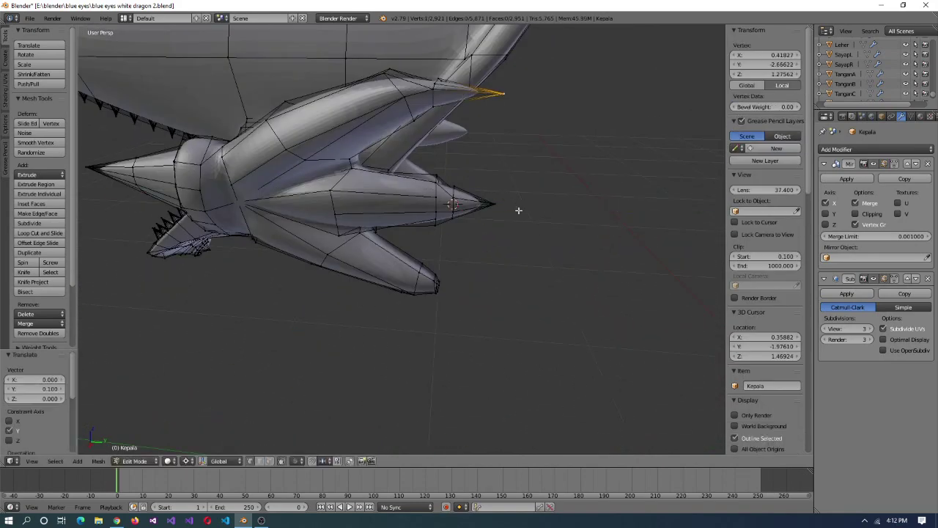
{"action": "key", "text": "g"}
{"action": "key", "text": "g"}
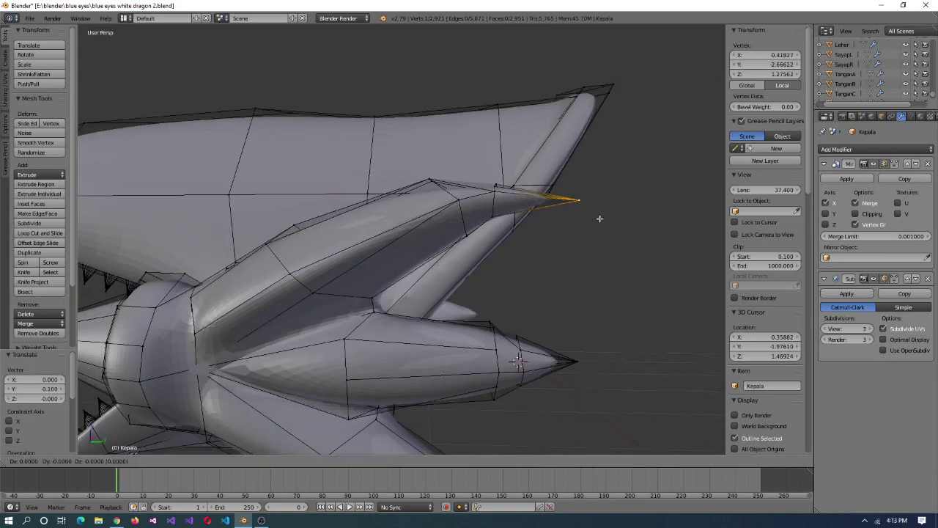
{"action": "key", "text": "Escape"}
{"action": "middle_click_drag", "start_coordinate": [600, 219], "coordinate": [400, 202]}
{"action": "right_click", "coordinate": [400, 203]}
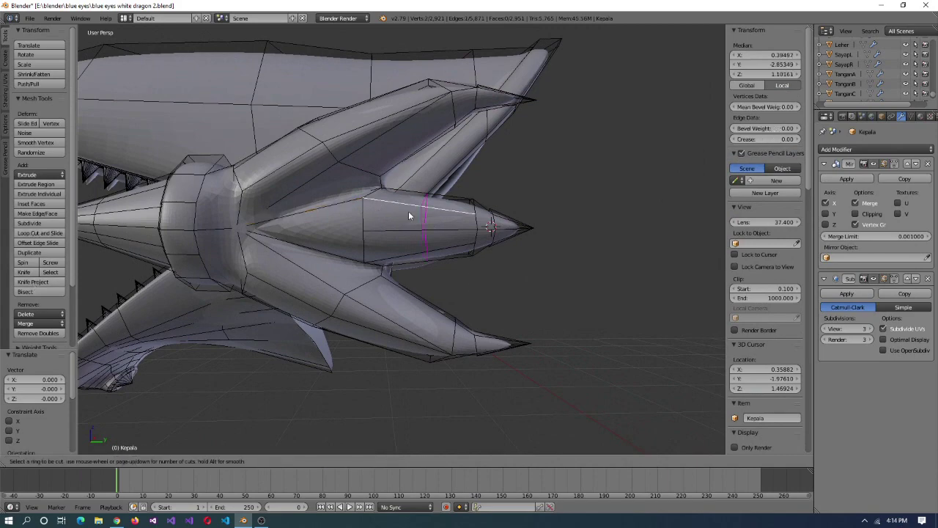
- Add a loop cut halfway along the middle spike and dissolve the unneeded edges running off it
{"action": "left_click", "coordinate": [409, 216]}
{"action": "right_click", "coordinate": [409, 215]}
{"action": "right_click", "coordinate": [386, 141]}
{"action": "middle_click_drag", "start_coordinate": [386, 141], "coordinate": [364, 253]}
{"action": "left_click", "coordinate": [424, 193]}
{"action": "left_click", "coordinate": [409, 241]}
{"action": "scroll", "coordinate": [363, 252], "scroll_direction": "up", "scroll_amount": 3}
{"action": "left_click", "coordinate": [440, 249]}
{"action": "middle_click_drag", "start_coordinate": [440, 249], "coordinate": [394, 255]}
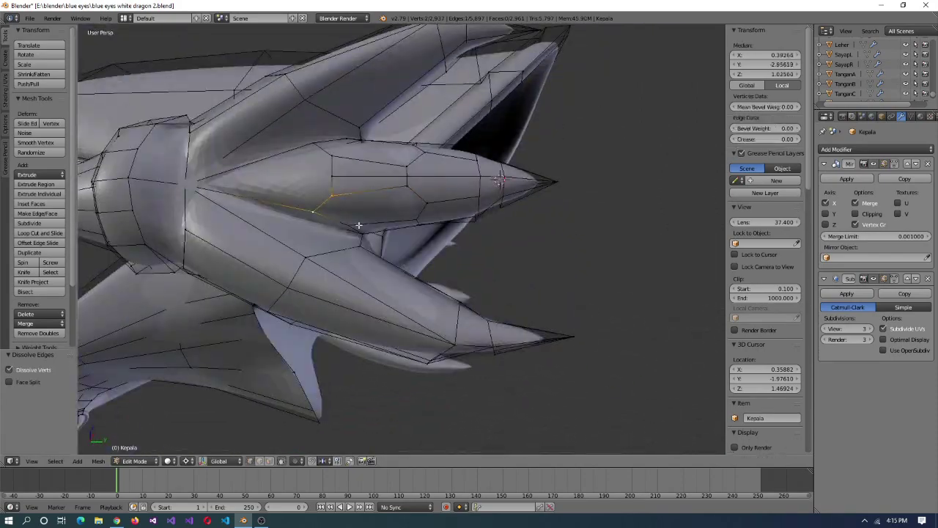
- Merge the leftover vertices along the middle spike's underside and slide a neighbouring vertex along its edge
{"action": "key", "text": "alt+m"}
{"action": "left_click", "coordinate": [365, 236]}
{"action": "key", "text": "shift+v"}
{"action": "left_click", "coordinate": [389, 155]}
{"action": "middle_click_drag", "start_coordinate": [388, 154], "coordinate": [323, 205]}
- Snap the 3D cursor to the upper spike's middle ring and scale that ring to 0.9
{"action": "right_click", "coordinate": [303, 209], "text": "shift"}
{"action": "key", "text": "shift+s"}
{"action": "left_click", "coordinate": [405, 299]}
{"action": "left_click", "coordinate": [392, 284]}
{"action": "middle_click_drag", "start_coordinate": [392, 283], "coordinate": [373, 264]}
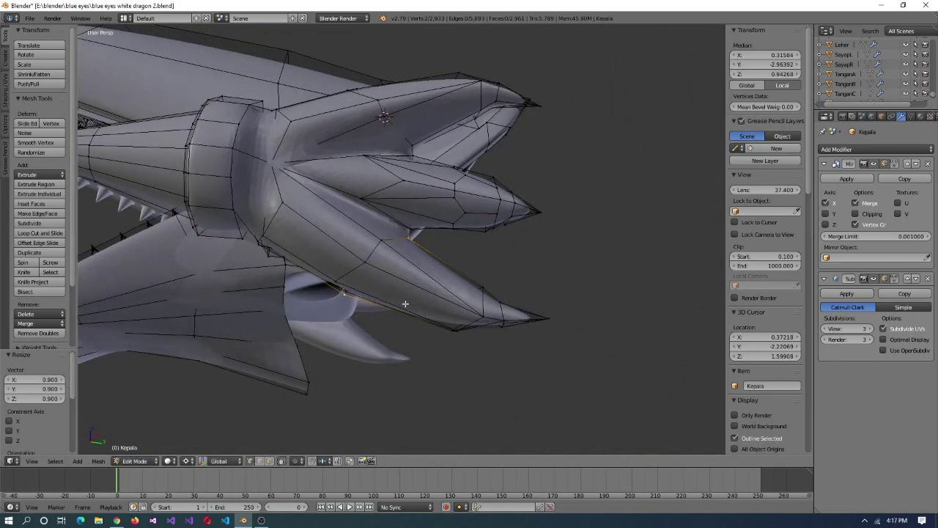
- Snap the 3D cursor to the lower spike's middle ring and scale that ring about it
{"action": "right_click", "coordinate": [405, 303], "text": "shift"}
{"action": "key", "text": "shift+s"}
{"action": "left_click", "coordinate": [405, 303]}
{"action": "key", "text": "s"}
{"action": "middle_click_drag", "start_coordinate": [452, 359], "coordinate": [498, 401]}
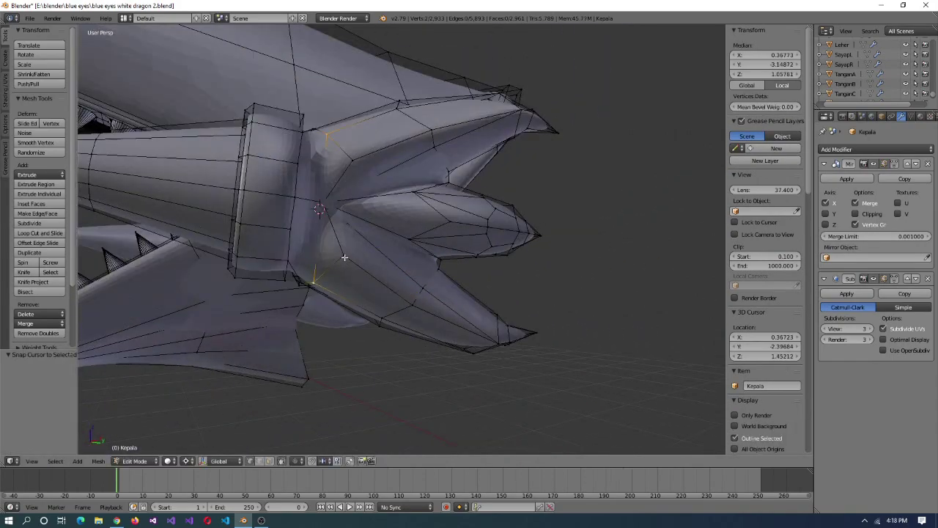
- Snap the 3D cursor to the middle spike's midsection ring and scale the ring to 0.94
{"action": "middle_click_drag", "start_coordinate": [412, 314], "coordinate": [389, 217]}
{"action": "right_click", "coordinate": [457, 274], "text": "shift"}
{"action": "key", "text": "shift+s"}
{"action": "left_click", "coordinate": [457, 274]}
{"action": "key", "text": "s"}
{"action": "key", "text": "Escape"}
{"action": "left_click", "coordinate": [458, 288]}
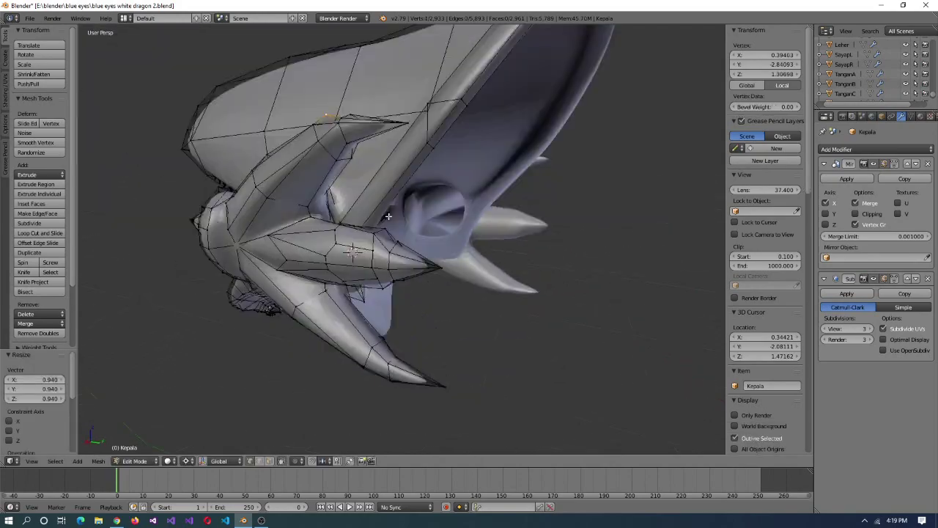
- Scale the selected spike vertices to 0.9 about the 3D cursor, one set after another
{"action": "middle_click_drag", "start_coordinate": [421, 322], "coordinate": [451, 275]}
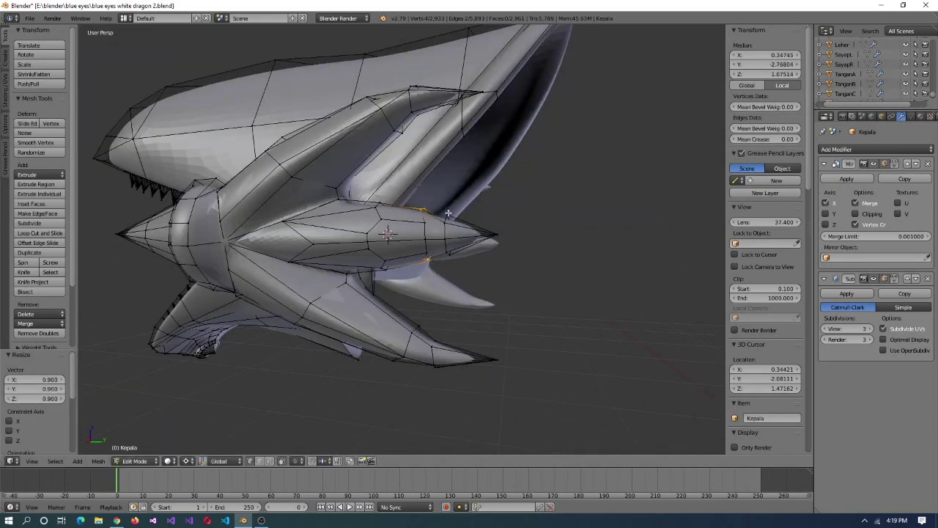
{"action": "scroll", "coordinate": [361, 263], "scroll_direction": "up", "scroll_amount": 3}
{"action": "middle_click_drag", "start_coordinate": [361, 263], "coordinate": [433, 212]}
{"action": "right_click", "coordinate": [267, 272], "text": "shift"}
{"action": "type", "text": "s.9"}
{"action": "key", "text": "Return"}
{"action": "right_click", "coordinate": [396, 316]}
{"action": "type", "text": "s.9"}
{"action": "key", "text": "Return"}
- Select a full ring around the middle spike, snap the 3D cursor to it and reshape it about that point
{"action": "right_click", "coordinate": [426, 373], "text": "shift"}
{"action": "right_click", "coordinate": [433, 211], "text": "alt+shift"}
{"action": "left_click", "coordinate": [498, 274]}
{"action": "middle_click_drag", "start_coordinate": [498, 274], "coordinate": [420, 254]}
{"action": "key", "text": "shift+s"}
{"action": "key", "text": "Return"}
{"action": "key", "text": "Return"}
- Select the middle spike's pointed tip section and adjust its position
{"action": "middle_click_drag", "start_coordinate": [469, 288], "coordinate": [492, 276]}
{"action": "key", "text": "a"}
{"action": "left_click", "coordinate": [460, 247]}
{"action": "middle_click_drag", "start_coordinate": [460, 247], "coordinate": [392, 379]}
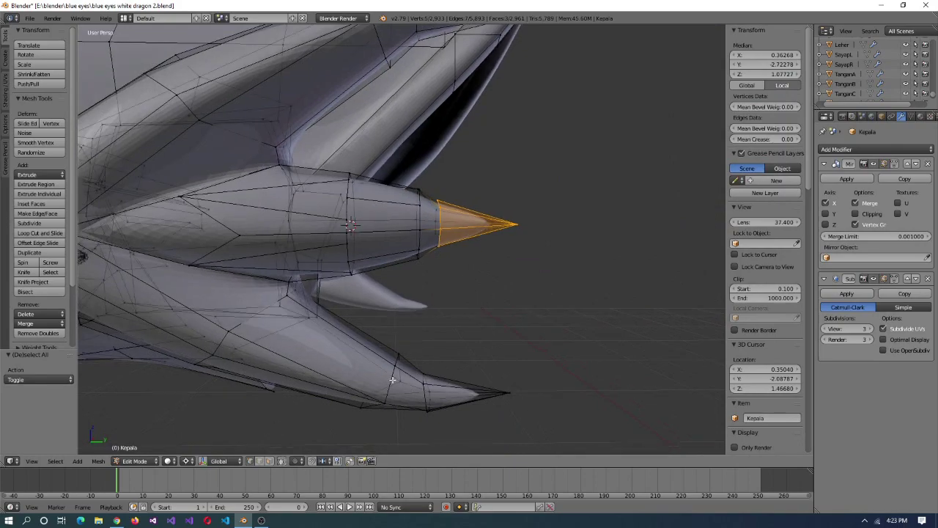
{"action": "left_click", "coordinate": [579, 281]}
{"action": "middle_click_drag", "start_coordinate": [579, 281], "coordinate": [384, 335]}
{"action": "key", "text": "Escape"}
{"action": "key", "text": "Escape"}
- Flatten the lower spike's ring by scaling it to 0 along Y
{"action": "middle_click_drag", "start_coordinate": [454, 354], "coordinate": [434, 290]}
{"action": "left_click", "coordinate": [427, 341]}
{"action": "right_click", "coordinate": [398, 319]}
{"action": "key", "text": "s"}
{"action": "key", "text": "y"}
{"action": "key", "text": "0"}
- Snap the 3D cursor to the selected spike rings in turn, ending on the lower spike's ring before its tip
{"action": "right_click", "coordinate": [429, 151]}
{"action": "key", "text": "shift+s"}
{"action": "left_click", "coordinate": [430, 151]}
{"action": "middle_click_drag", "start_coordinate": [298, 294], "coordinate": [426, 409]}
{"action": "right_click", "coordinate": [426, 408], "text": "shift"}
{"action": "middle_click_drag", "start_coordinate": [604, 226], "coordinate": [514, 228]}
{"action": "key", "text": "Escape"}
{"action": "middle_click_drag", "start_coordinate": [520, 260], "coordinate": [425, 227]}
{"action": "key", "text": "shift+s"}
{"action": "middle_click_drag", "start_coordinate": [480, 307], "coordinate": [480, 248]}
{"action": "key", "text": "Return"}
{"action": "key", "text": "Tab"}
{"action": "key", "text": "Tab"}
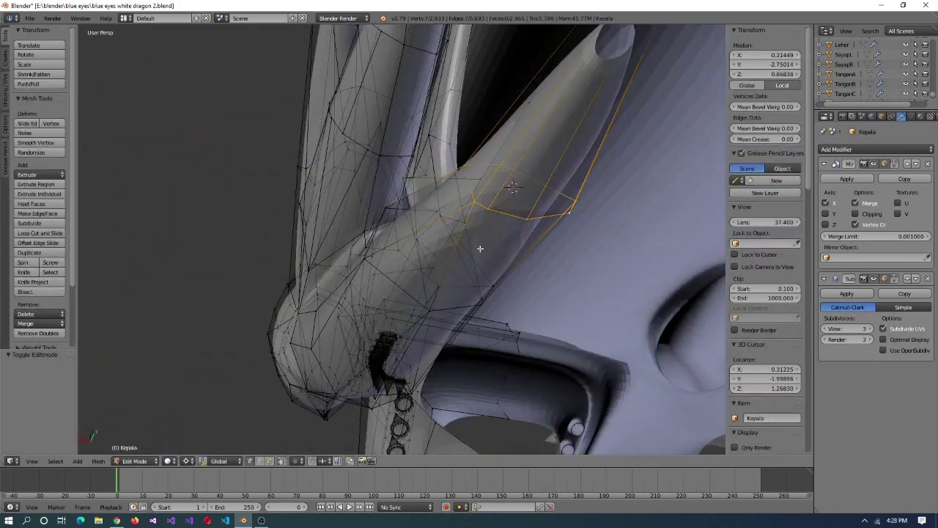
- Knife a new edge across the lower spike's face behind its outer ring and dissolve the edge it replaces
{"action": "middle_click_drag", "start_coordinate": [512, 216], "coordinate": [316, 353]}
{"action": "key", "text": "Return"}
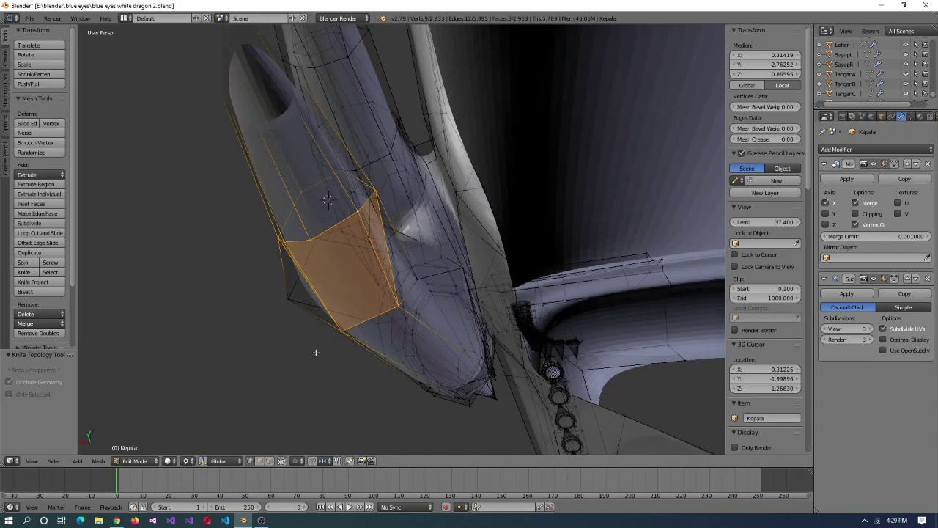
{"action": "middle_click_drag", "start_coordinate": [396, 240], "coordinate": [442, 269]}
{"action": "key", "text": "x"}
{"action": "left_click", "coordinate": [433, 276]}
- Knife a new edge between the upper spike's two outer rings and dissolve the redundant edge beside it
{"action": "key", "text": "k"}
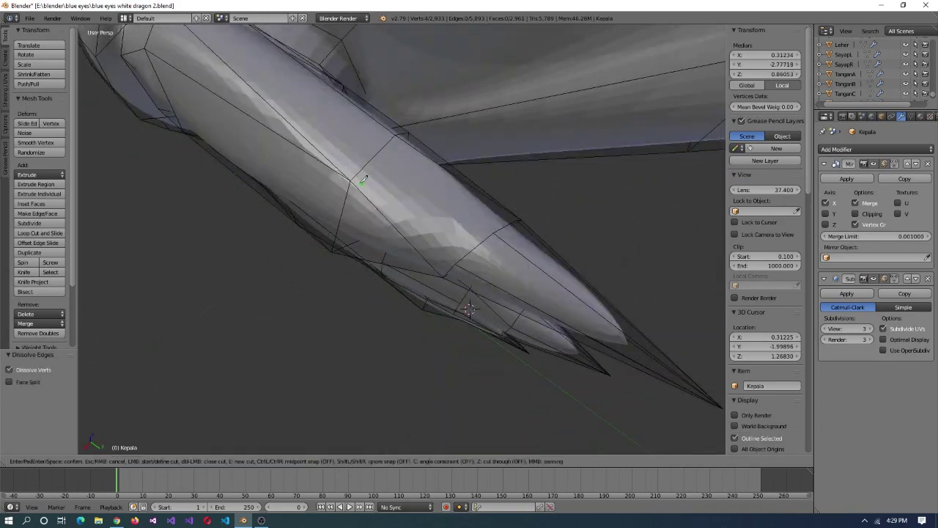
{"action": "left_click", "coordinate": [363, 179]}
{"action": "left_click", "coordinate": [442, 269]}
{"action": "key", "text": "Return"}
{"action": "key", "text": "x"}
{"action": "left_click", "coordinate": [244, 277]}
- Snap the 3D cursor to the upper spike's outer ring and round the ring with To Sphere at factor 1
{"action": "middle_click_drag", "start_coordinate": [244, 278], "coordinate": [492, 93]}
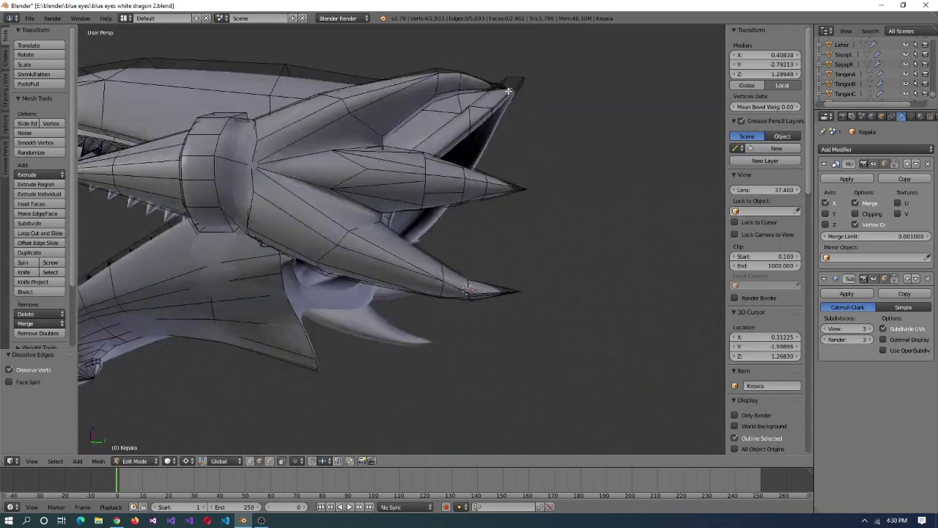
{"action": "right_click", "coordinate": [410, 220], "text": "alt+shift"}
{"action": "key", "text": "shift+s"}
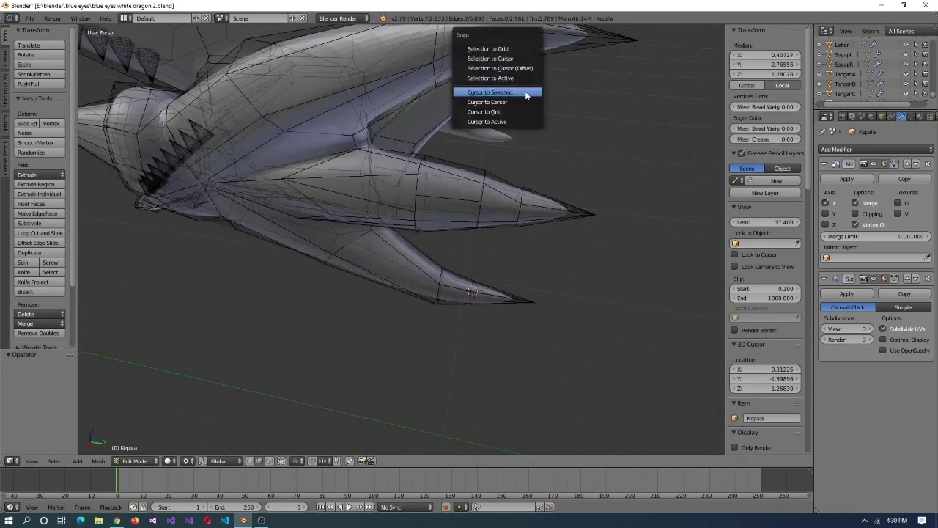
{"action": "left_click", "coordinate": [530, 92]}
{"action": "key", "text": "shift+alt+s"}
{"action": "type", "text": "1"}
{"action": "key", "text": "Return"}
- Snap the 3D cursor to the lower spike's outer ring and round the ring with To Sphere at factor 1
{"action": "middle_click_drag", "start_coordinate": [538, 138], "coordinate": [540, 258]}
{"action": "key", "text": "shift+s"}
{"action": "left_click", "coordinate": [488, 354]}
{"action": "type", "text": "1"}
{"action": "key", "text": "Return"}
- Lengthen the middle spike by moving progressively smaller outer sections outward along Y, the tip section by 0.02
{"action": "key", "text": "c"}
{"action": "left_click", "coordinate": [549, 210]}
{"action": "key", "text": "Escape"}
{"action": "key", "text": "g"}
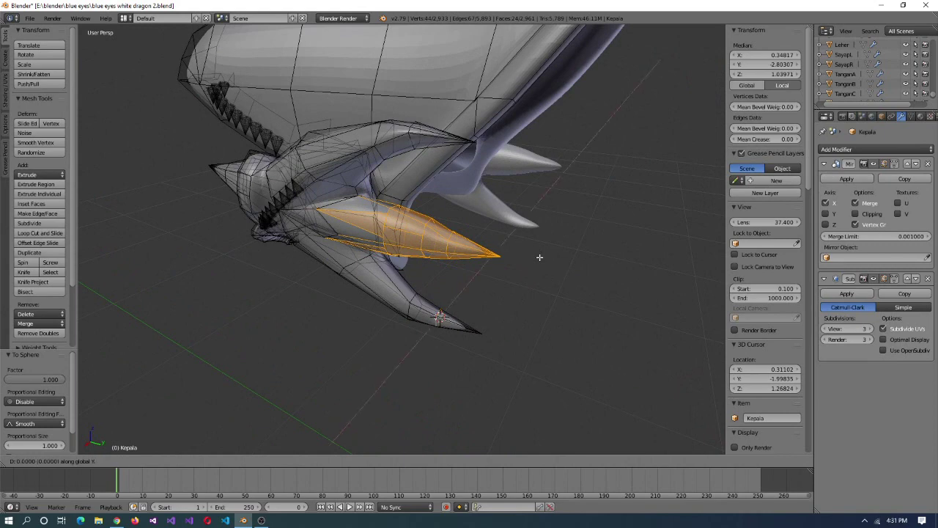
{"action": "key", "text": "ctrl+alt+q"}
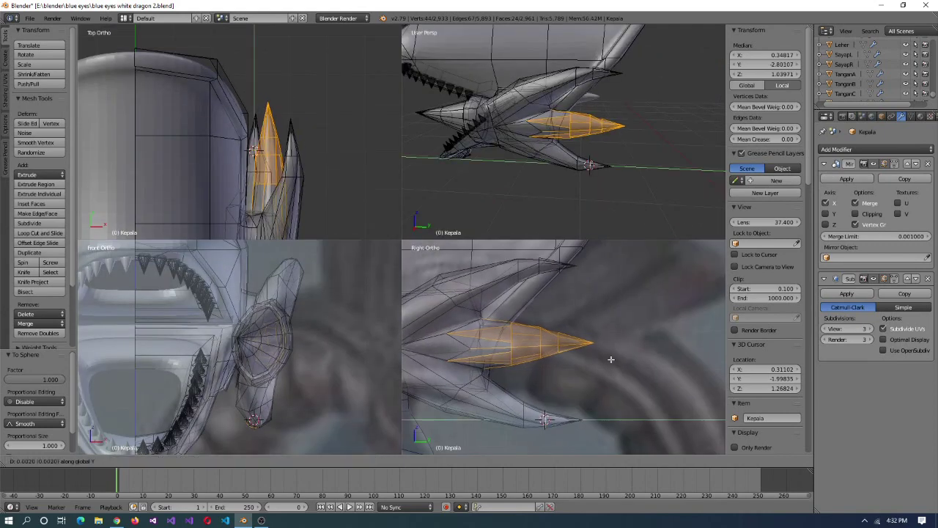
{"action": "key", "text": "Escape"}
{"action": "key", "text": "ctrl+z"}
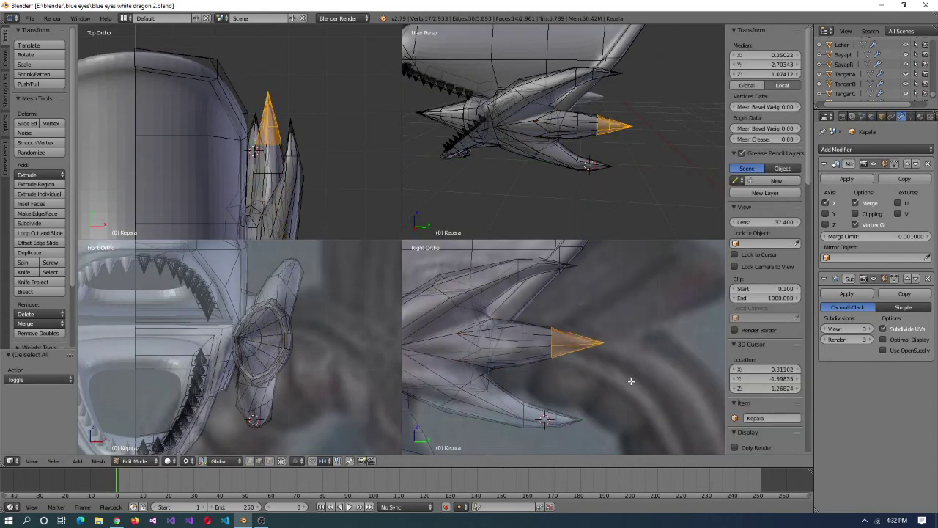
{"action": "key", "text": "ctrl+z"}
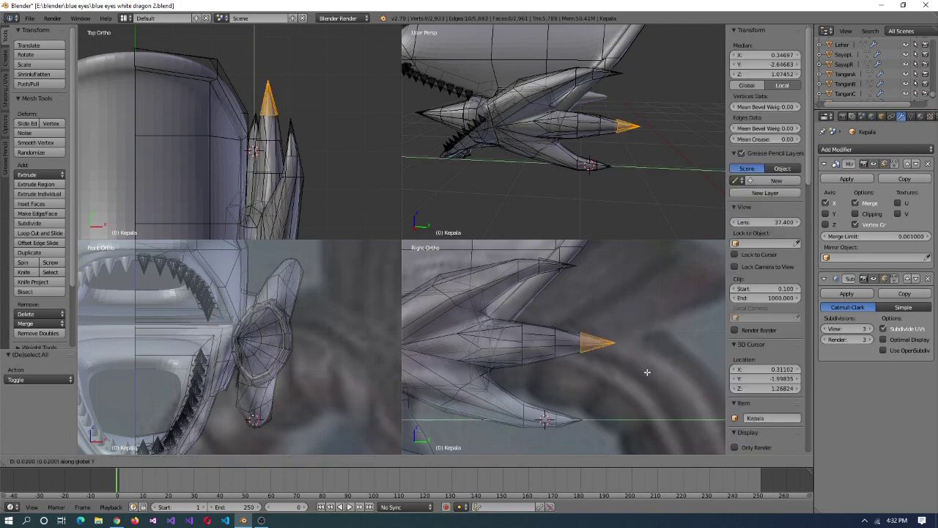
{"action": "key", "text": "ctrl+alt+q"}
- Snap the 3D cursor to the selected ring near the base of the upper spike
{"action": "key", "text": "Tab"}
{"action": "middle_click_drag", "start_coordinate": [491, 291], "coordinate": [296, 221]}
{"action": "key", "text": "Tab"}
{"action": "key", "text": "shift+s"}
{"action": "left_click", "coordinate": [448, 209]}
- Select the upper spike's outer section and rotate it by -15° about the 3D cursor in the front view
{"action": "right_click", "coordinate": [477, 151], "text": "alt+shift"}
{"action": "mouse_move", "coordinate": [431, 121]}
{"action": "middle_mouse_down"}
{"action": "mouse_move", "coordinate": [454, 147]}
{"action": "mouse_move", "coordinate": [586, 160]}
{"action": "middle_mouse_up"}
{"action": "key", "text": "a"}
{"action": "key", "text": "c"}
{"action": "mouse_move", "coordinate": [586, 160]}
{"action": "left_mouse_down"}
{"action": "mouse_move", "coordinate": [635, 171]}
{"action": "mouse_move", "coordinate": [597, 130]}
{"action": "left_mouse_up"}
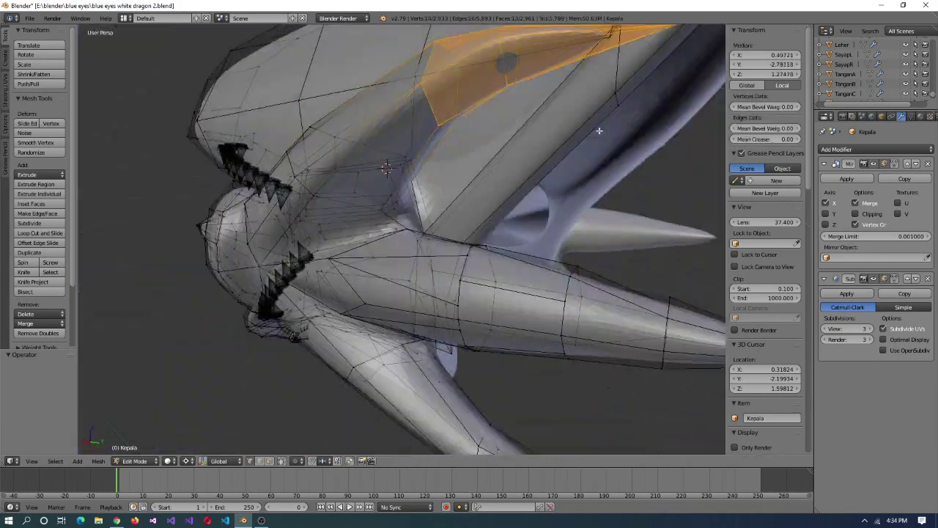
{"action": "key", "text": "ctrl+alt+q"}
{"action": "key", "text": "r"}
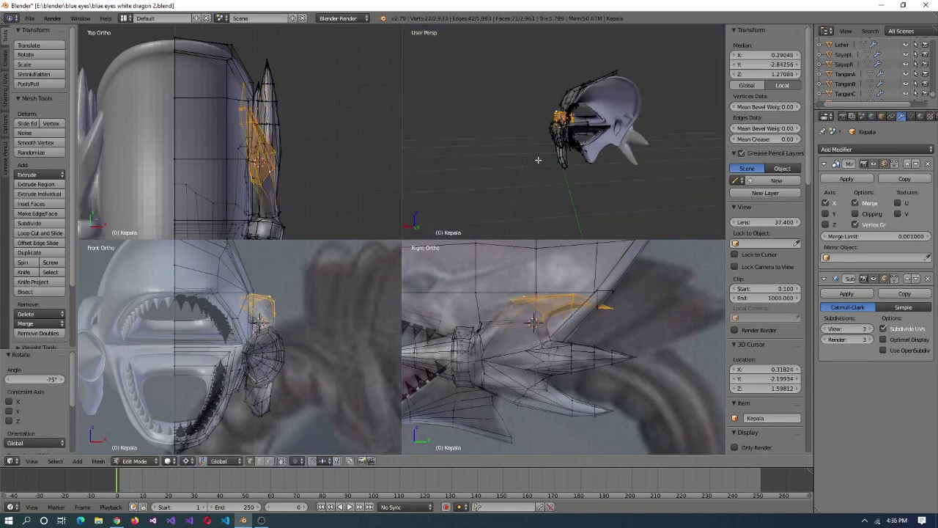
{"action": "middle_click_drag", "start_coordinate": [662, 156], "coordinate": [546, 139]}
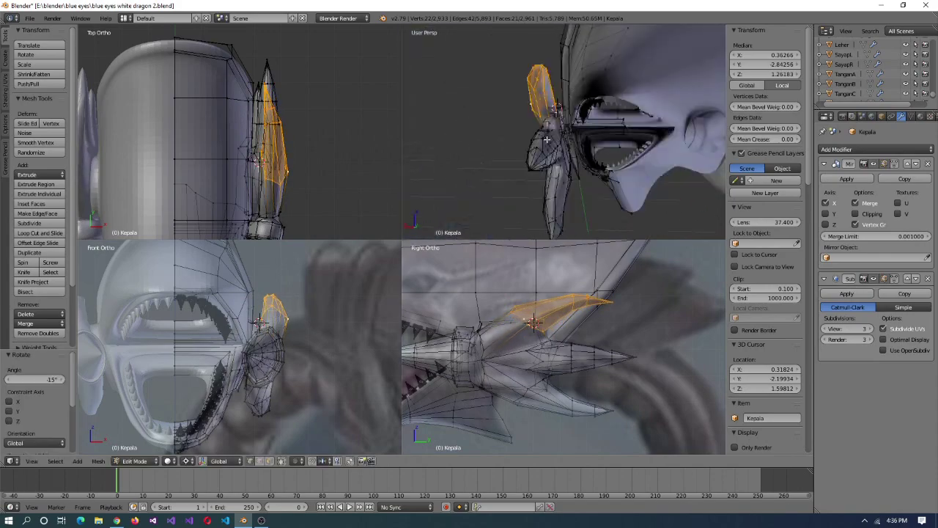
- Select the lower spike's tip section and snap the 3D cursor to the spike's outer ring
{"action": "middle_click_drag", "start_coordinate": [652, 118], "coordinate": [598, 177]}
{"action": "key", "text": "a"}
{"action": "key", "text": "l"}
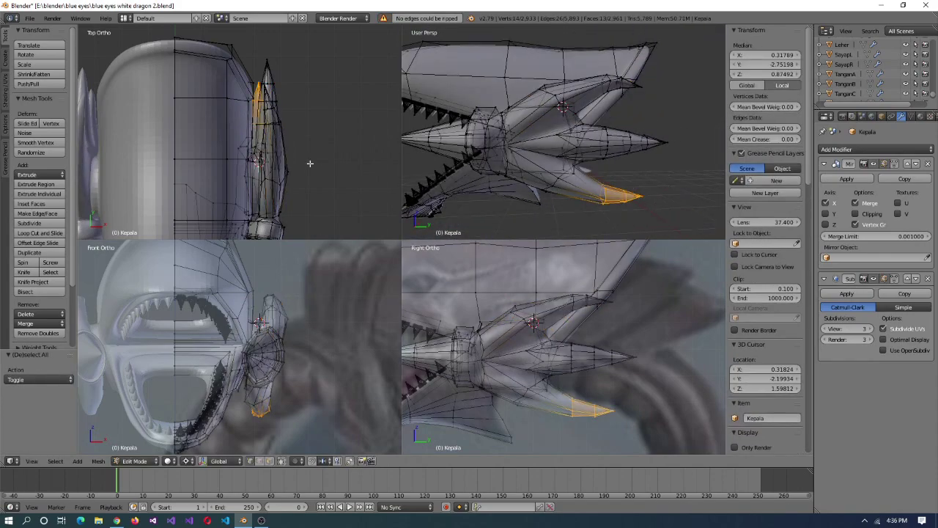
{"action": "middle_click_drag", "start_coordinate": [657, 190], "coordinate": [616, 168]}
{"action": "key", "text": "ctrl+alt+q"}
{"action": "scroll", "coordinate": [536, 318], "scroll_direction": "up", "scroll_amount": 4}
{"action": "scroll", "coordinate": [536, 317], "scroll_direction": "down", "scroll_amount": 3}
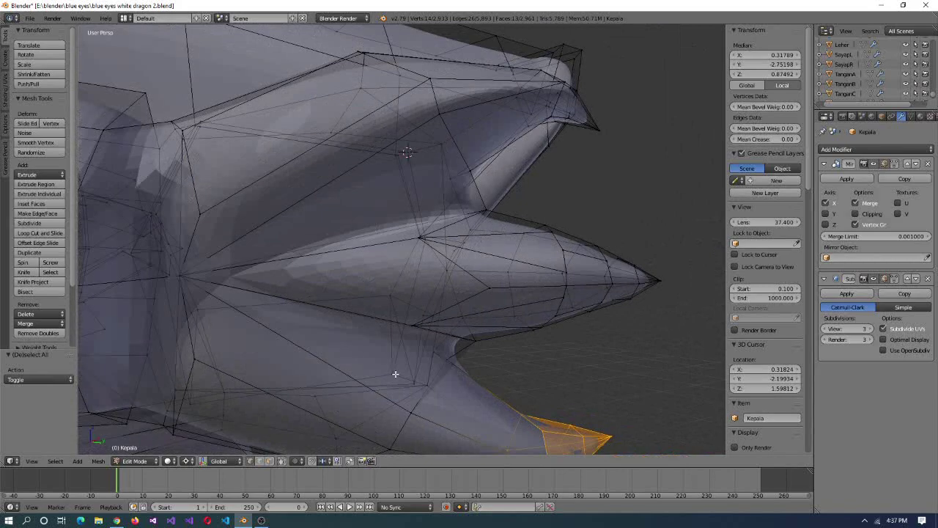
{"action": "middle_click_drag", "start_coordinate": [536, 317], "coordinate": [440, 220]}
{"action": "key", "text": "shift+s"}
{"action": "left_click", "coordinate": [302, 120]}
- Rotate the lower spike's outer section by -5° about the 3D cursor in the quad view
{"action": "key", "text": "ctrl+alt+q"}
{"action": "key", "text": "KP_Decimal"}
{"action": "key", "text": "r"}
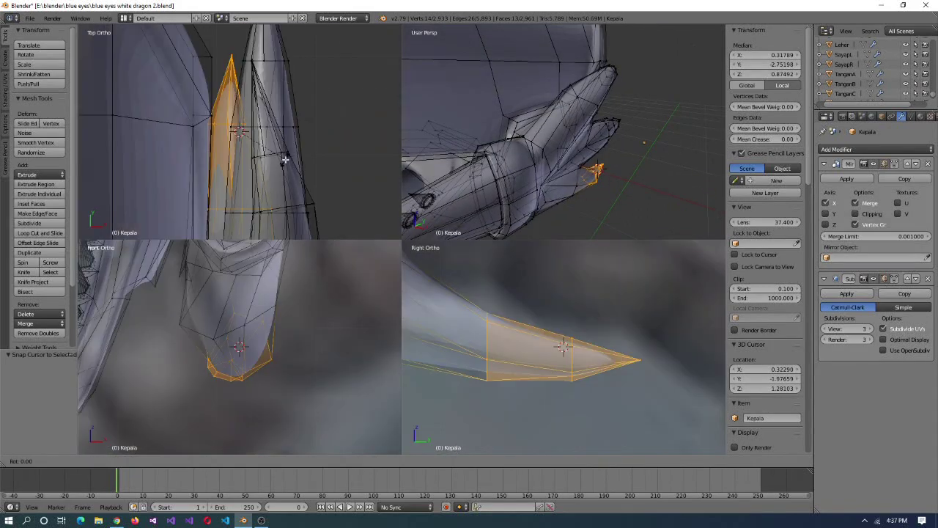
{"action": "middle_click_drag", "start_coordinate": [593, 194], "coordinate": [614, 185]}
{"action": "type", "text": "r-5"}
{"action": "key", "text": "Return"}
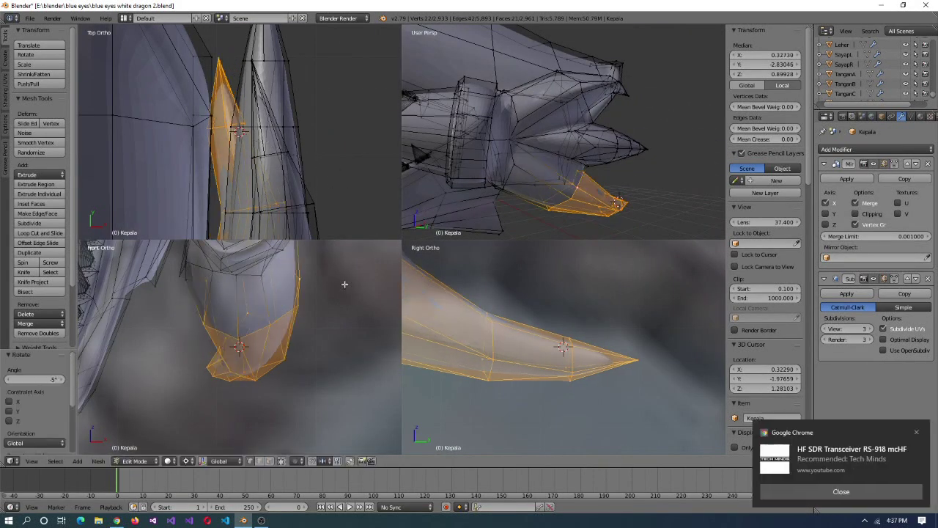
- Rotate the lower spike's enlarged outer selection by 5° about the 3D cursor, repeating the rotation in the front view
{"action": "left_click", "coordinate": [312, 376]}
{"action": "middle_click_drag", "start_coordinate": [557, 183], "coordinate": [623, 132]}
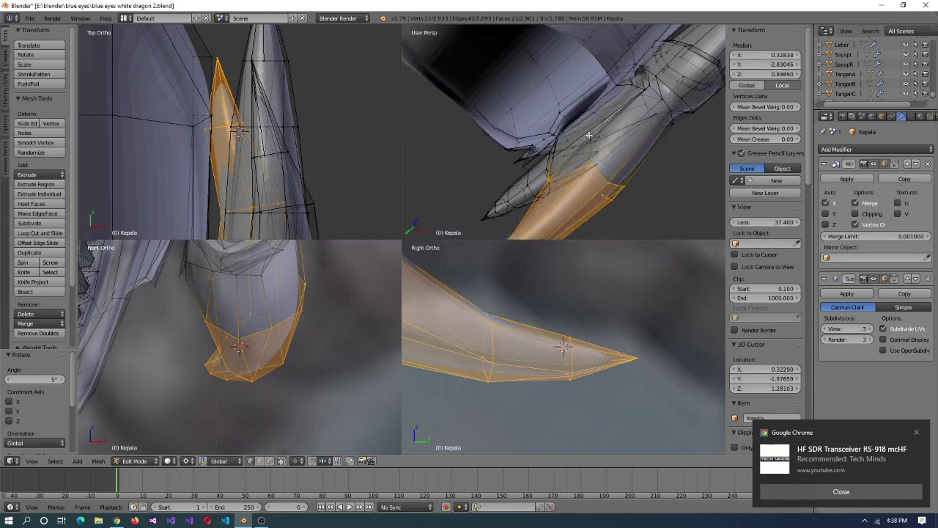
{"action": "left_click", "coordinate": [325, 333]}
{"action": "scroll", "coordinate": [513, 140], "scroll_direction": "down", "scroll_amount": 5}
{"action": "middle_click_drag", "start_coordinate": [579, 168], "coordinate": [608, 195]}
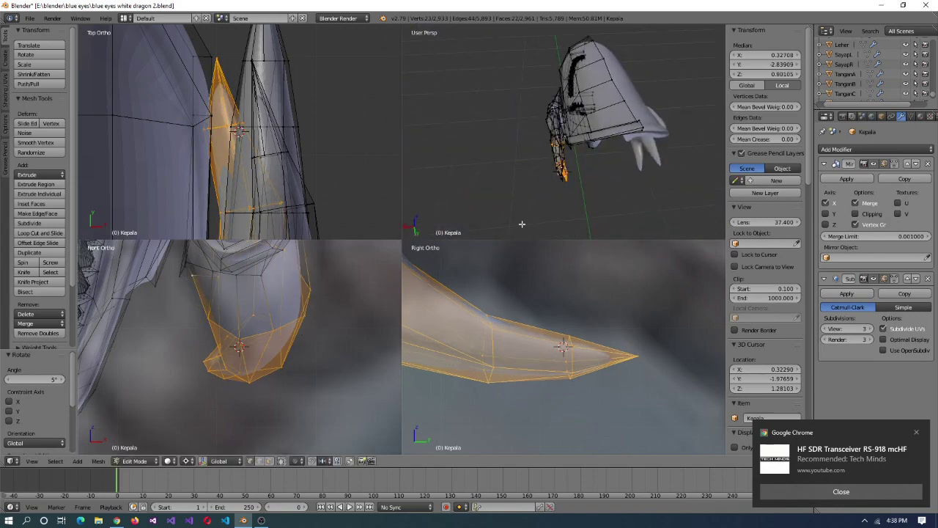
- Select the ring before the lower spike's tip and move it about 0.011 along X
{"action": "scroll", "coordinate": [513, 146], "scroll_direction": "up", "scroll_amount": 4}
{"action": "key", "text": "a"}
{"action": "key", "text": "c"}
{"action": "left_click", "coordinate": [531, 179]}
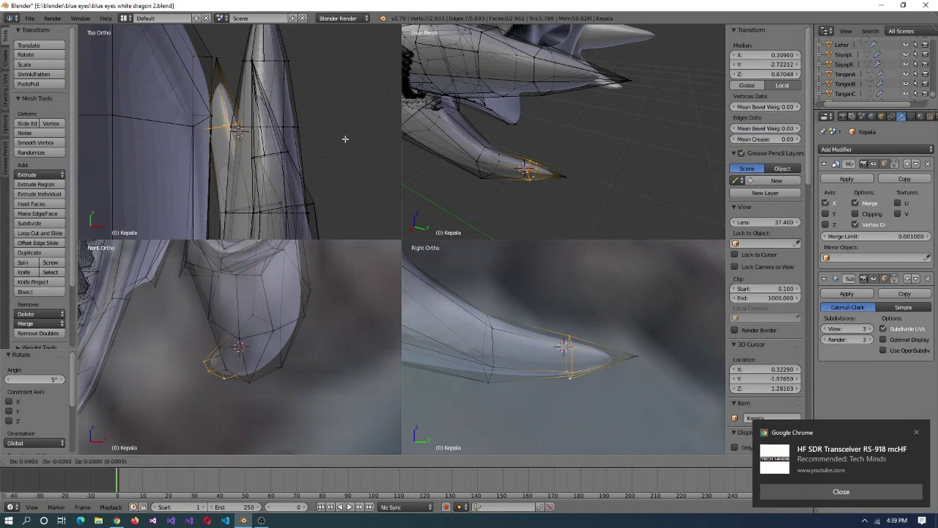
{"action": "left_click", "coordinate": [146, 145]}
{"action": "middle_click_drag", "start_coordinate": [434, 157], "coordinate": [587, 139]}
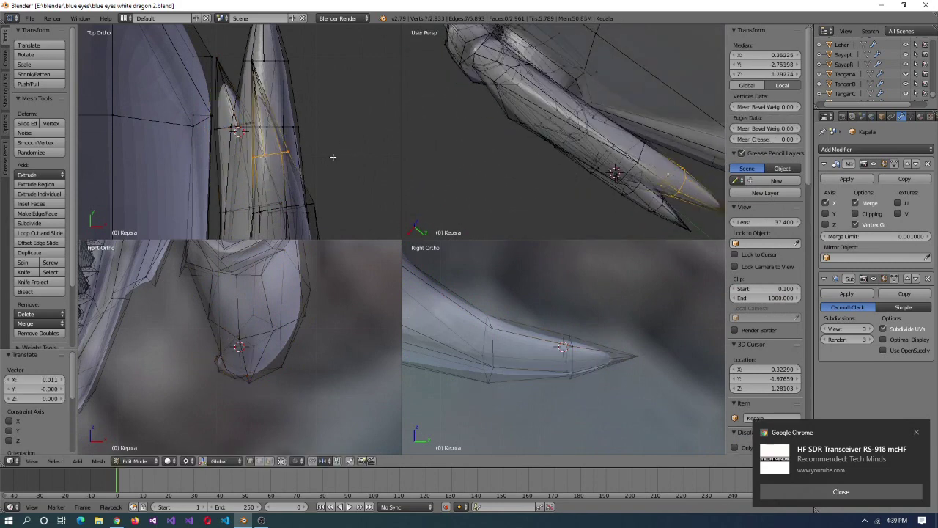
- Leave the quad view and circle-select the faces of the middle spike's tip section
{"action": "left_click", "coordinate": [378, 159]}
{"action": "scroll", "coordinate": [557, 146], "scroll_direction": "down", "scroll_amount": 5}
{"action": "key", "text": "ctrl+alt+q"}
{"action": "scroll", "coordinate": [543, 257], "scroll_direction": "up", "scroll_amount": 4}
{"action": "mouse_move", "coordinate": [591, 250]}
{"action": "middle_mouse_down"}
{"action": "mouse_move", "coordinate": [494, 263]}
{"action": "mouse_move", "coordinate": [521, 291]}
{"action": "middle_mouse_up"}
{"action": "key", "text": "c"}
{"action": "left_click", "coordinate": [521, 292]}
{"action": "right_click", "coordinate": [598, 309]}
{"action": "middle_click_drag", "start_coordinate": [598, 309], "coordinate": [584, 321]}
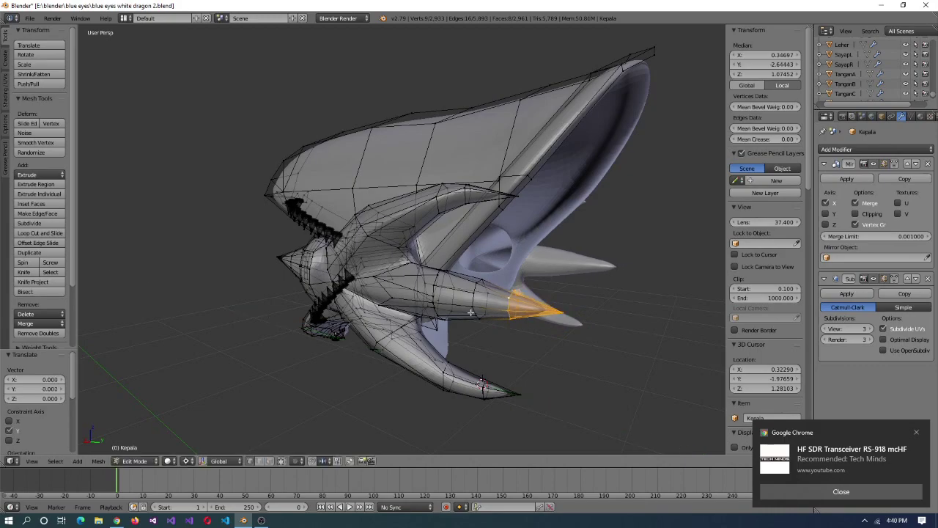
- Dissolve the extra knife-cut edges on the side of the middle spike
{"action": "left_click", "coordinate": [529, 341]}
{"action": "middle_click_drag", "start_coordinate": [530, 341], "coordinate": [557, 334]}
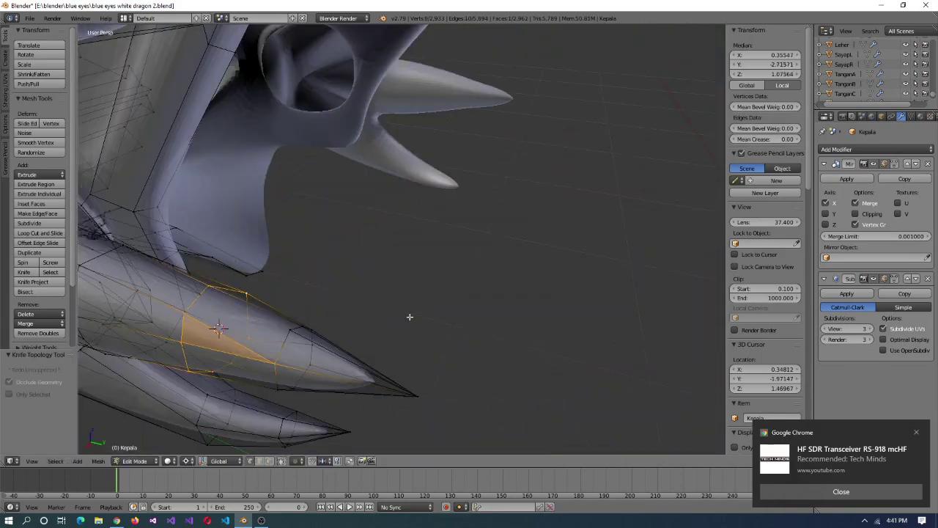
{"action": "middle_click_drag", "start_coordinate": [325, 338], "coordinate": [279, 296]}
{"action": "key", "text": "x"}
{"action": "left_click", "coordinate": [272, 327]}
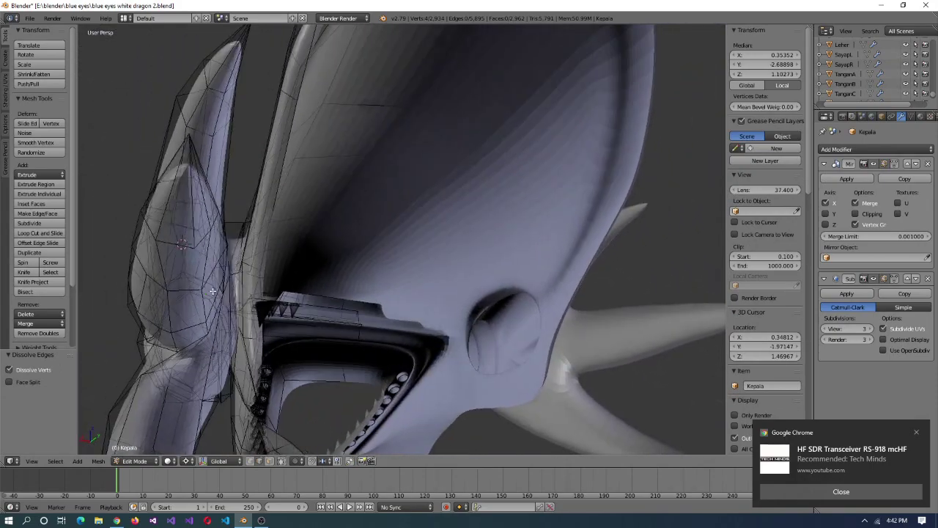
- Knife-cut new edges across the middle spike's inner side and check the smoothed spikes in Object Mode
{"action": "key", "text": "k"}
{"action": "left_click", "coordinate": [176, 268]}
{"action": "left_click", "coordinate": [181, 277]}
{"action": "key", "text": "Return"}
{"action": "middle_click_drag", "start_coordinate": [541, 178], "coordinate": [229, 364]}
{"action": "key", "text": "Return"}
{"action": "key", "text": "Tab"}
{"action": "middle_click_drag", "start_coordinate": [283, 439], "coordinate": [360, 345]}
{"action": "scroll", "coordinate": [417, 371], "scroll_direction": "up", "scroll_amount": 5}
{"action": "middle_click_drag", "start_coordinate": [416, 370], "coordinate": [381, 315]}
- Return to Edit Mode and select the rear faces of the upper head shell, including its thick rim
{"action": "key", "text": "Tab"}
{"action": "key", "text": "KP_Decimal"}
{"action": "middle_click_drag", "start_coordinate": [308, 249], "coordinate": [349, 263]}
{"action": "right_click", "coordinate": [352, 139], "text": "ctrl"}
{"action": "middle_click_drag", "start_coordinate": [352, 139], "coordinate": [378, 225]}
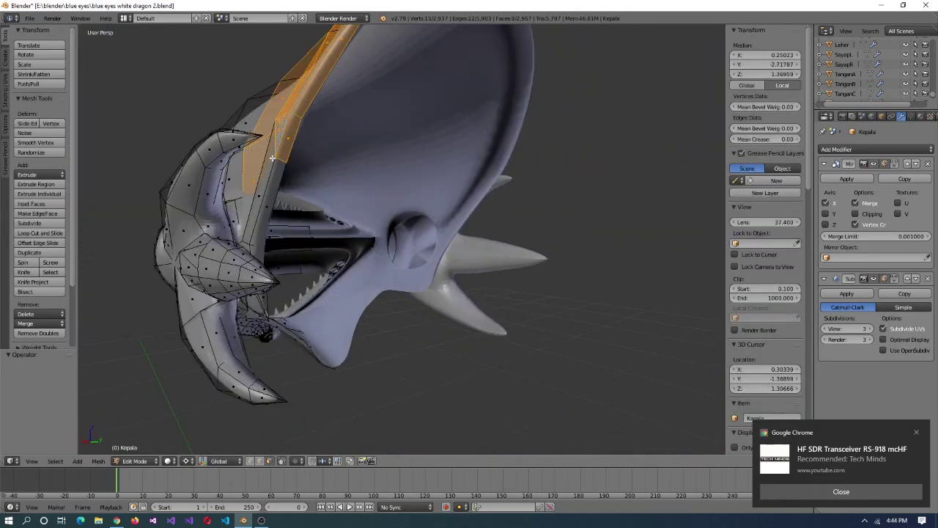
{"action": "mouse_move", "coordinate": [260, 302]}
{"action": "middle_mouse_down"}
{"action": "mouse_move", "coordinate": [330, 278]}
{"action": "mouse_move", "coordinate": [562, 256]}
{"action": "mouse_move", "coordinate": [489, 294]}
{"action": "mouse_move", "coordinate": [426, 169]}
{"action": "mouse_move", "coordinate": [496, 165]}
{"action": "mouse_move", "coordinate": [337, 271]}
{"action": "mouse_move", "coordinate": [457, 235]}
{"action": "mouse_move", "coordinate": [503, 241]}
{"action": "mouse_move", "coordinate": [416, 133]}
{"action": "mouse_move", "coordinate": [513, 183]}
{"action": "mouse_move", "coordinate": [677, 140]}
{"action": "mouse_move", "coordinate": [725, 139]}
{"action": "middle_mouse_up"}
{"action": "right_click", "coordinate": [426, 170], "text": "ctrl"}
{"action": "key", "text": "c"}
{"action": "left_click", "coordinate": [417, 133]}
{"action": "right_click", "coordinate": [426, 149]}
{"action": "middle_click_drag", "start_coordinate": [907, 66], "coordinate": [505, 155]}
- Try duplicating the selected rear shell faces behind the head and filling the gap at the copy's lower side
{"action": "key", "text": "shift+d"}
{"action": "left_click", "coordinate": [696, 149]}
{"action": "middle_click_drag", "start_coordinate": [696, 148], "coordinate": [492, 231]}
{"action": "right_click", "coordinate": [550, 225], "text": "alt"}
{"action": "scroll", "coordinate": [549, 225], "scroll_direction": "up", "scroll_amount": 5}
{"action": "key", "text": "f"}
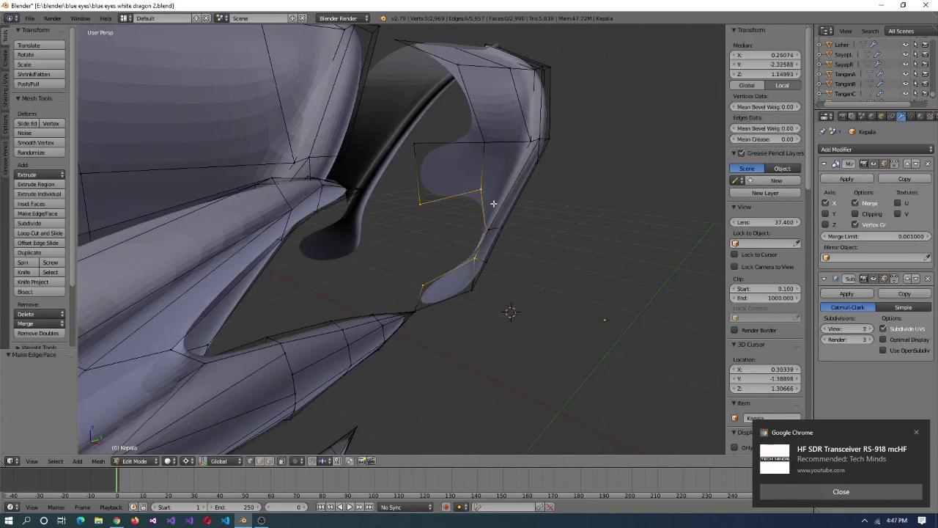
- Try selecting the whole linked shell copy and moving it
{"action": "scroll", "coordinate": [494, 204], "scroll_direction": "down", "scroll_amount": 5}
{"action": "middle_click_drag", "start_coordinate": [494, 204], "coordinate": [445, 202]}
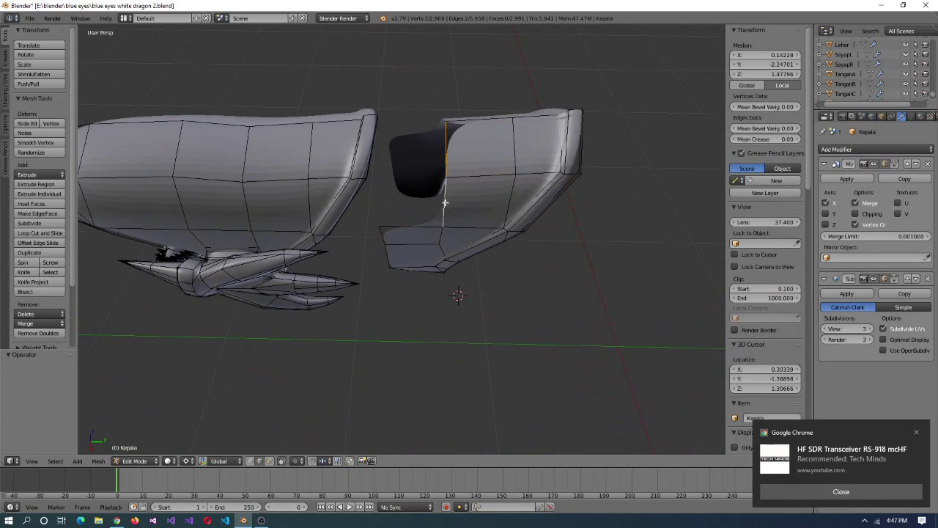
{"action": "key", "text": "ctrl+l"}
{"action": "key", "text": "g"}
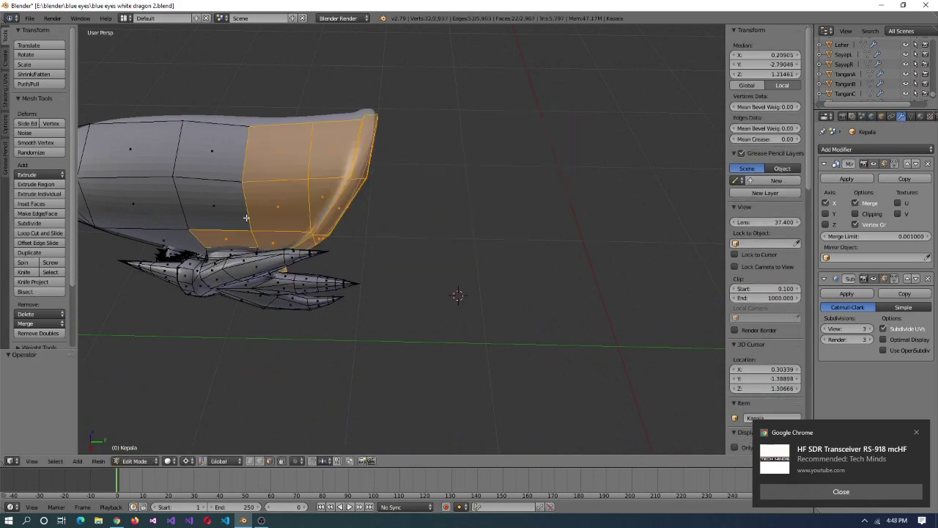
- Duplicate the extended rear shell selection 0.833 along Y and fill the open face at the copy's lower side
{"action": "left_click", "coordinate": [429, 151]}
{"action": "middle_click_drag", "start_coordinate": [428, 152], "coordinate": [484, 190]}
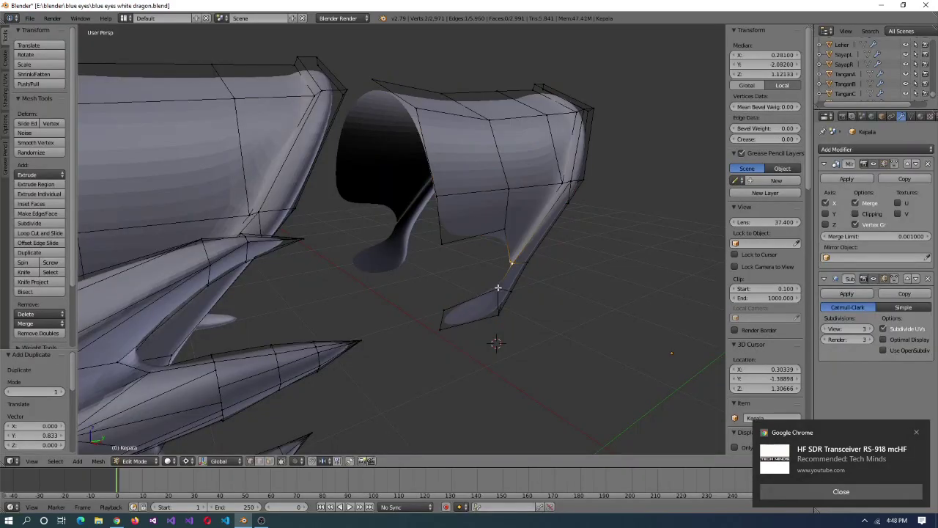
{"action": "key", "text": "f"}
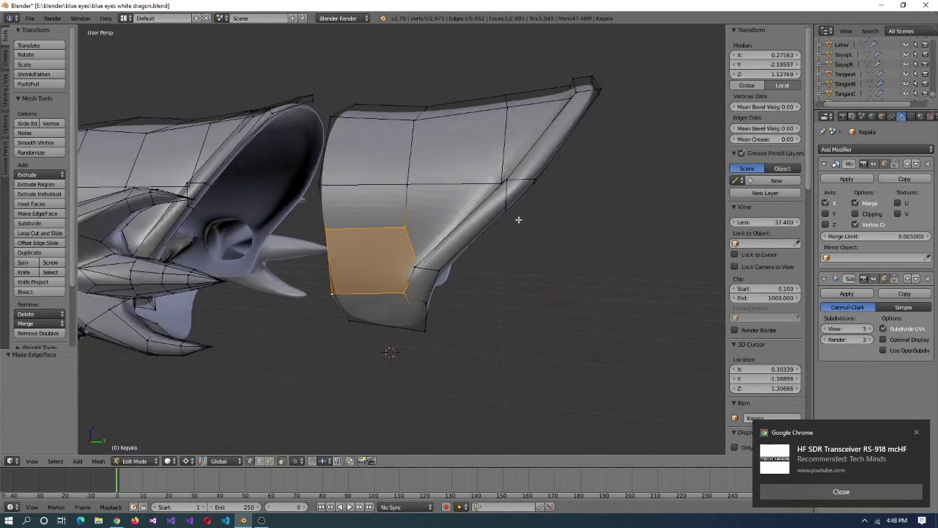
- In the quad view, raise the middle section of the shell copy's top ridge by 0.1 along Z
{"action": "key", "text": "ctrl+alt+q"}
{"action": "scroll", "coordinate": [628, 306], "scroll_direction": "up", "scroll_amount": 8}
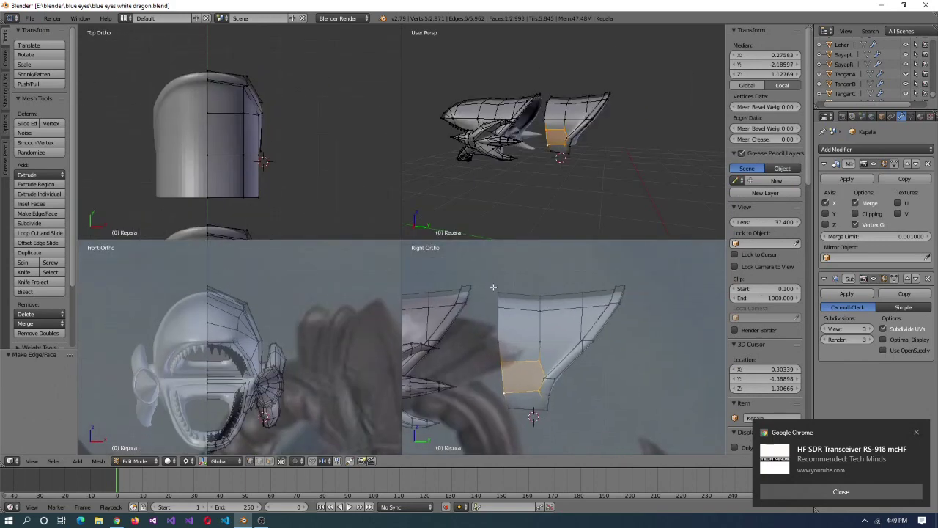
{"action": "right_click", "coordinate": [620, 285]}
{"action": "scroll", "coordinate": [522, 218], "scroll_direction": "up", "scroll_amount": 2}
{"action": "right_click", "coordinate": [568, 311], "text": "shift"}
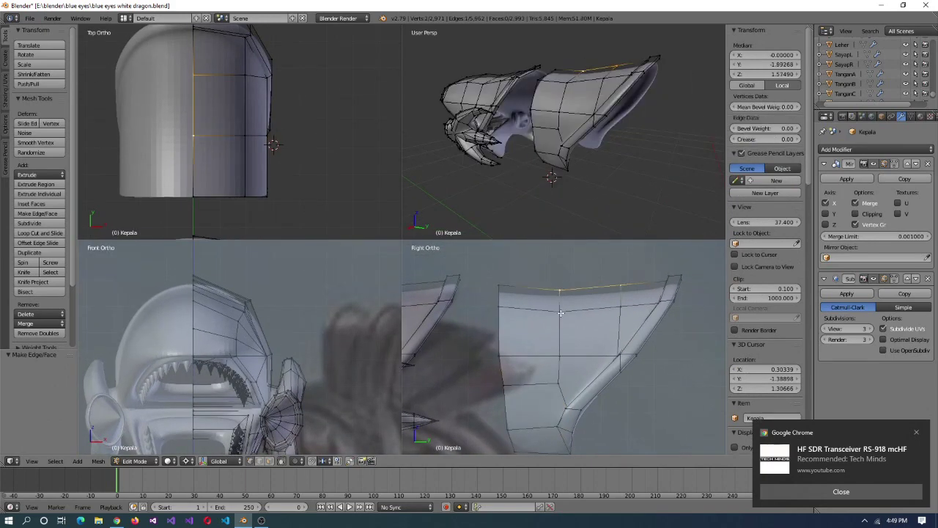
{"action": "key", "text": "g"}
{"action": "key", "text": "z"}
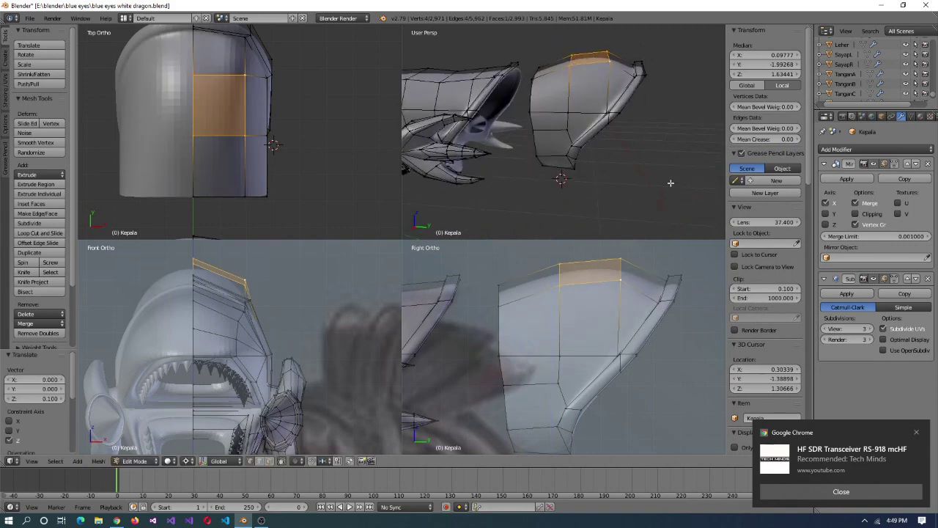
- Select the whole linked shell and place a duplicate offset by -1.004 along Y and -0.170 along Z
{"action": "scroll", "coordinate": [513, 283], "scroll_direction": "down", "scroll_amount": 5}
{"action": "key", "text": "ctrl+l"}
{"action": "key", "text": "g"}
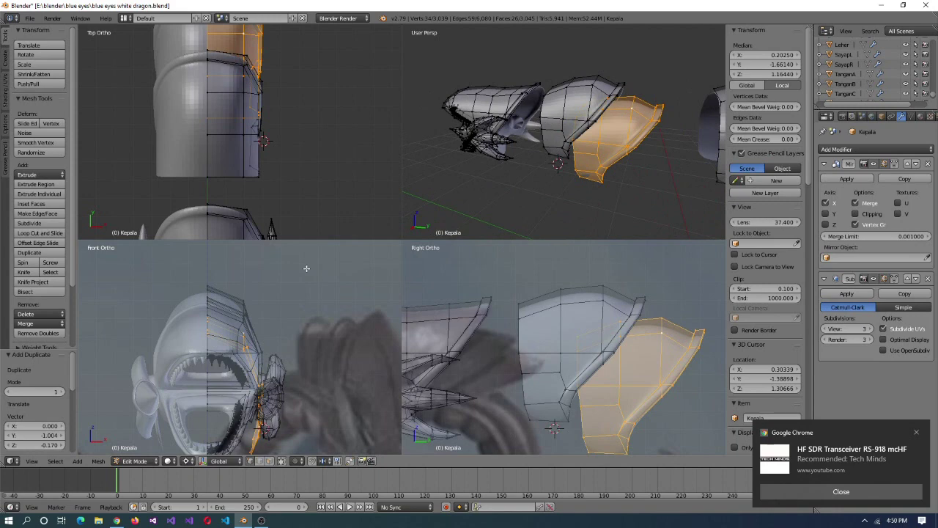
- Select the rear shell duplicate's linked mesh and scale it down slightly around the 3D cursor
{"action": "key", "text": "KP_Decimal"}
{"action": "middle_click_drag", "start_coordinate": [432, 220], "coordinate": [412, 179]}
{"action": "key", "text": "ctrl+l"}
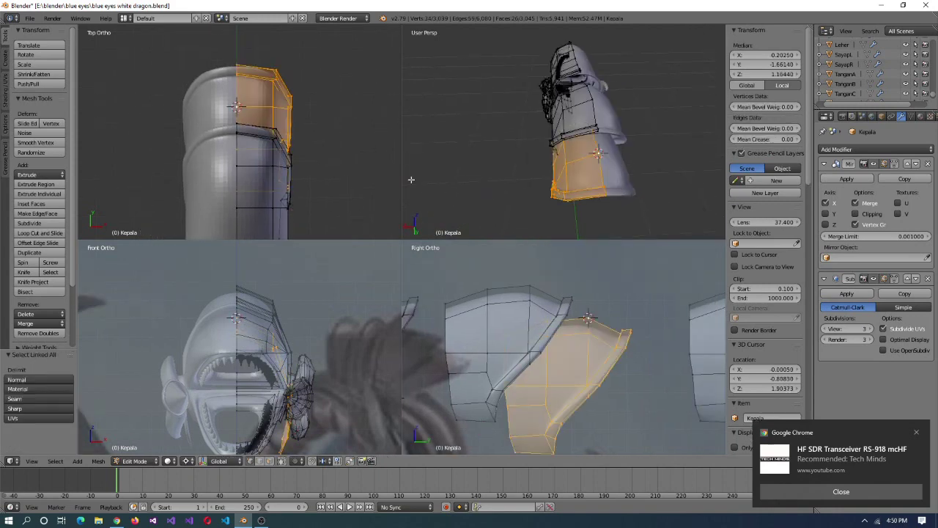
{"action": "left_click", "coordinate": [306, 162]}
- Select the rear shell's top ridge vertex as the target for snapping the 3D cursor
{"action": "middle_click_drag", "start_coordinate": [660, 147], "coordinate": [624, 117]}
{"action": "right_click", "coordinate": [670, 143]}
{"action": "key", "text": "l"}
{"action": "right_click", "coordinate": [623, 117]}
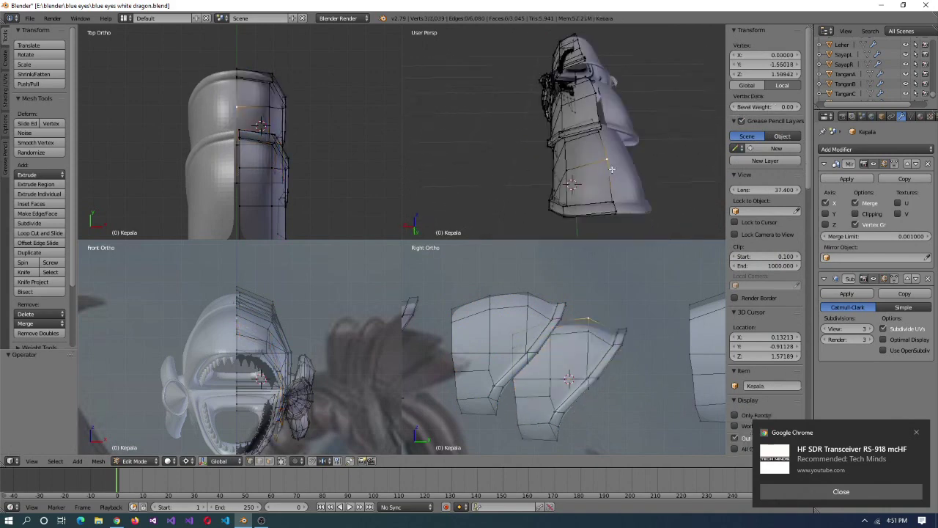
{"action": "key", "text": "shift+s"}
- Cancel the snap and undo the front shell copy's recent scaling
{"action": "right_click", "coordinate": [606, 329]}
{"action": "key", "text": "ctrl+z"}
{"action": "key", "text": "ctrl+z"}
{"action": "key", "text": "ctrl+z"}
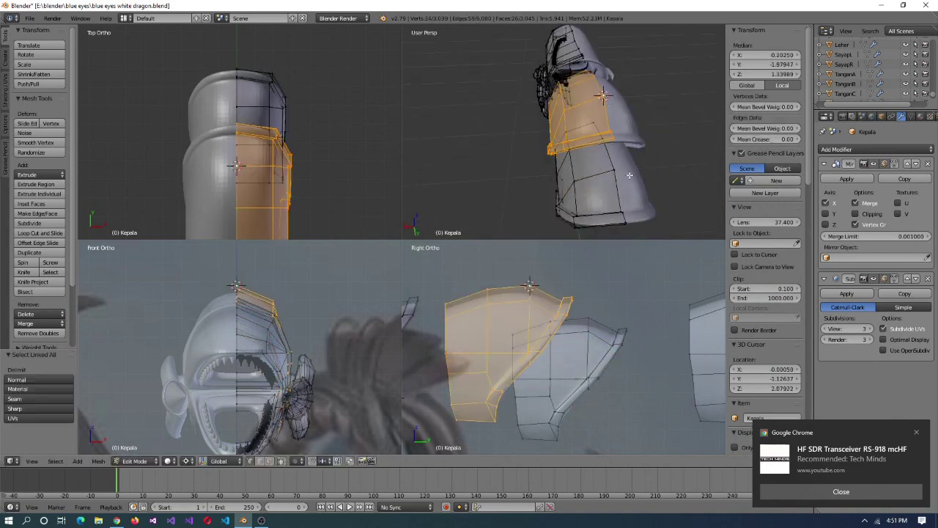
{"action": "middle_click_drag", "start_coordinate": [623, 176], "coordinate": [671, 402]}
{"action": "key", "text": "ctrl+z"}
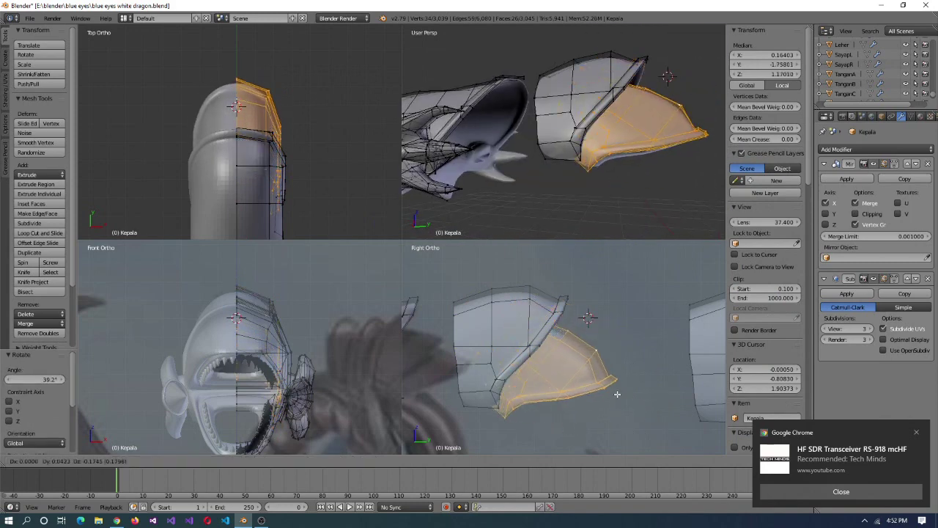
- Undo the rear shell duplicate's latest rotation and move
{"action": "key", "text": "ctrl+z"}
{"action": "key", "text": "ctrl+z"}
{"action": "key", "text": "ctrl+z"}
{"action": "key", "text": "ctrl+z"}
{"action": "key", "text": "ctrl+z"}
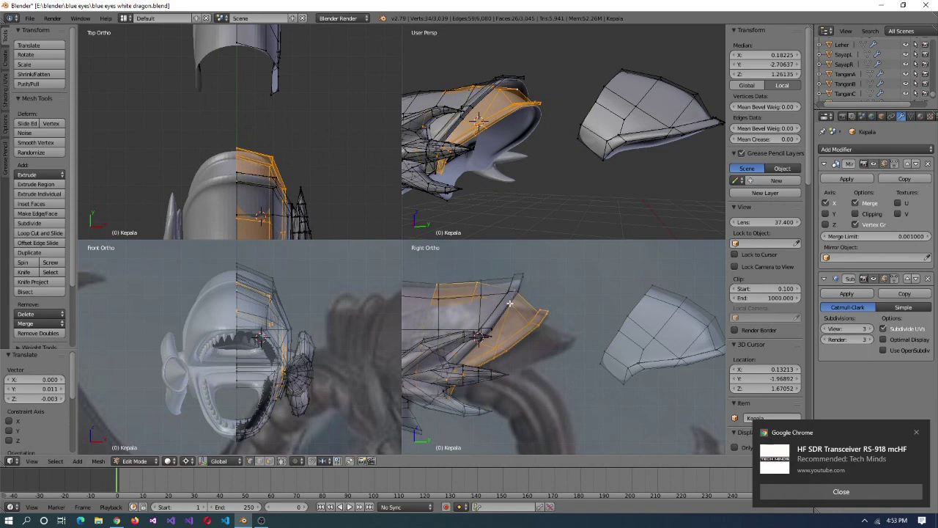
- Move the top middle face of the shell nested behind the head by about 0.1 along Z
{"action": "scroll", "coordinate": [543, 358], "scroll_direction": "up", "scroll_amount": 2}
{"action": "key", "text": "g"}
{"action": "key", "text": "z"}
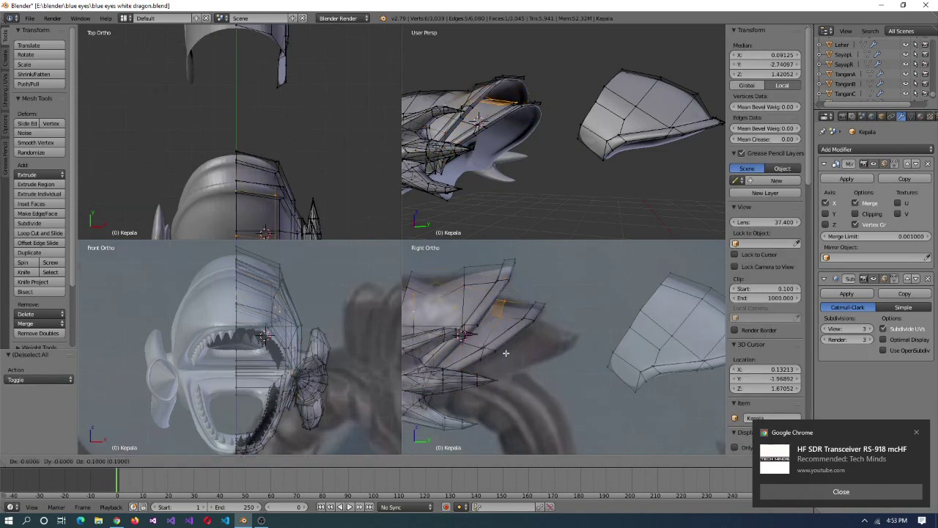
- Undo the last change and move the whole linked middle plate forward against the back of the head
{"action": "key", "text": "ctrl+z"}
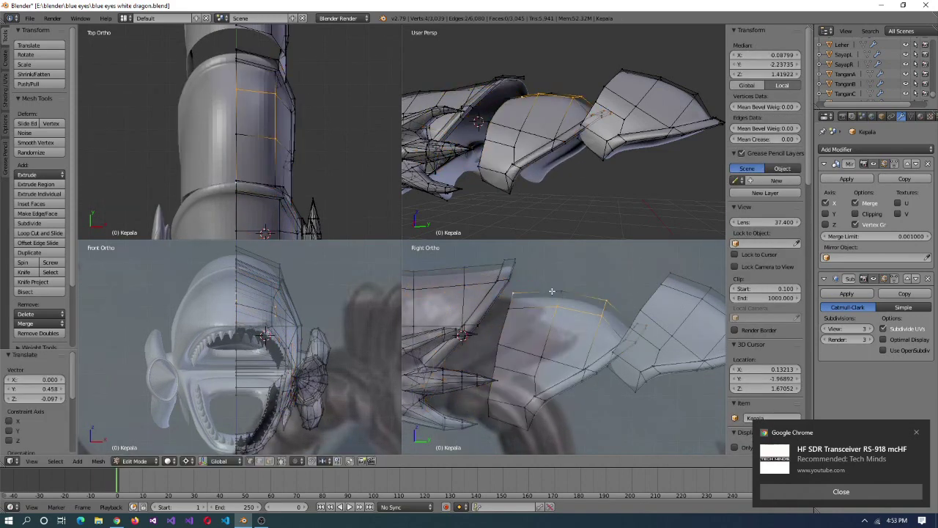
{"action": "key", "text": "ctrl+l"}
{"action": "key", "text": "g"}
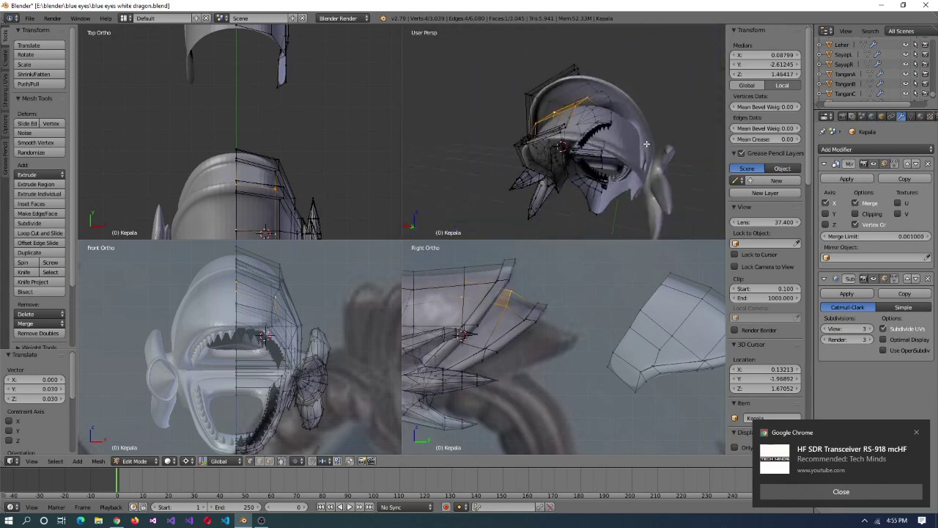
- Merge the middle plate's front vertices with the matching head crest vertices, using At Last
{"action": "middle_click_drag", "start_coordinate": [603, 100], "coordinate": [610, 75]}
{"action": "right_click", "coordinate": [610, 75]}
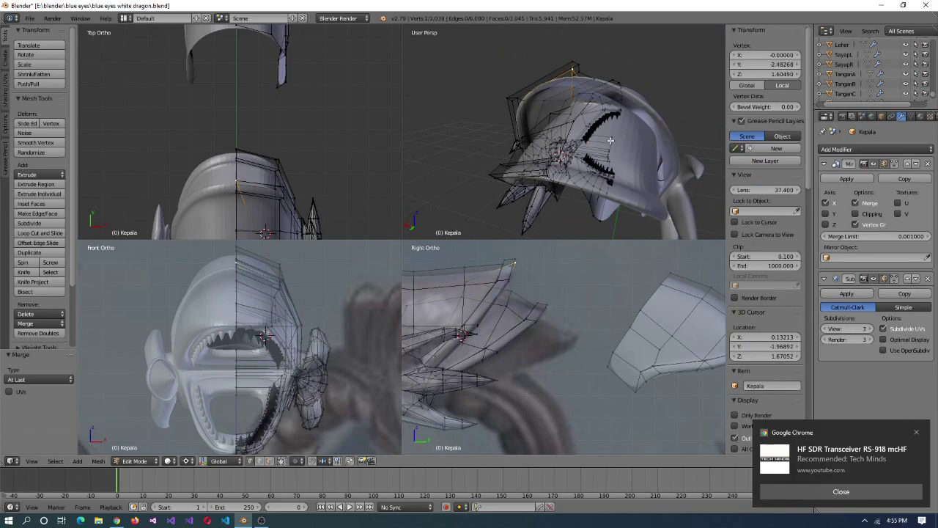
{"action": "key", "text": "ctrl+alt+q"}
{"action": "middle_click_drag", "start_coordinate": [665, 146], "coordinate": [452, 343]}
{"action": "scroll", "coordinate": [439, 323], "scroll_direction": "up", "scroll_amount": 4}
{"action": "right_click", "coordinate": [335, 388], "text": "shift"}
{"action": "key", "text": "alt+m"}
{"action": "left_click", "coordinate": [457, 361]}
{"action": "middle_click_drag", "start_coordinate": [457, 362], "coordinate": [629, 325]}
- Select the whole linked rear plate and move it up against the middle plate behind the head
{"action": "key", "text": "ctrl+alt+q"}
{"action": "key", "text": "ctrl+l"}
{"action": "key", "text": "g"}
{"action": "left_click", "coordinate": [564, 373]}
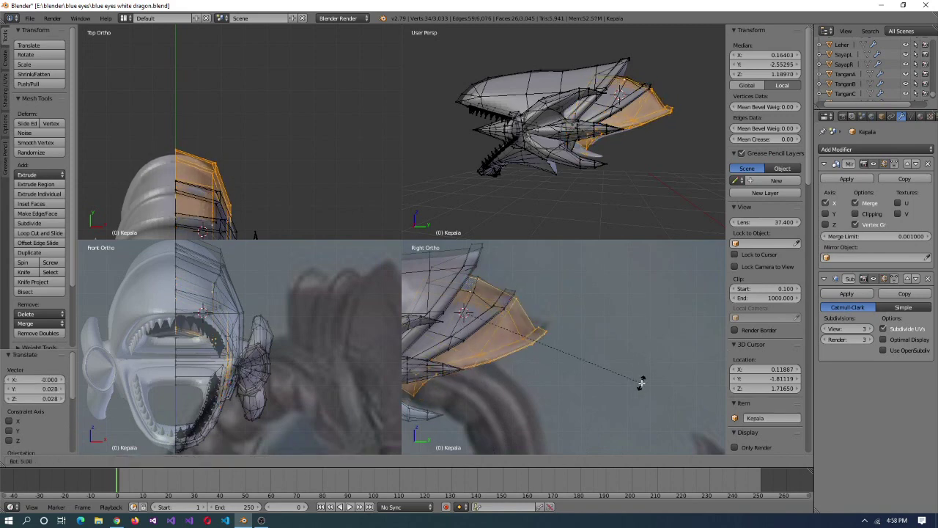
- Snap the 3D cursor to a selected plate vertex and rotate the linked rear plate around it
{"action": "middle_click_drag", "start_coordinate": [648, 210], "coordinate": [586, 335]}
{"action": "right_click", "coordinate": [598, 104]}
{"action": "key", "text": "shift+s"}
{"action": "key", "text": "ctrl+l"}
{"action": "left_click", "coordinate": [506, 364]}
{"action": "scroll", "coordinate": [557, 355], "scroll_direction": "up", "scroll_amount": 2}
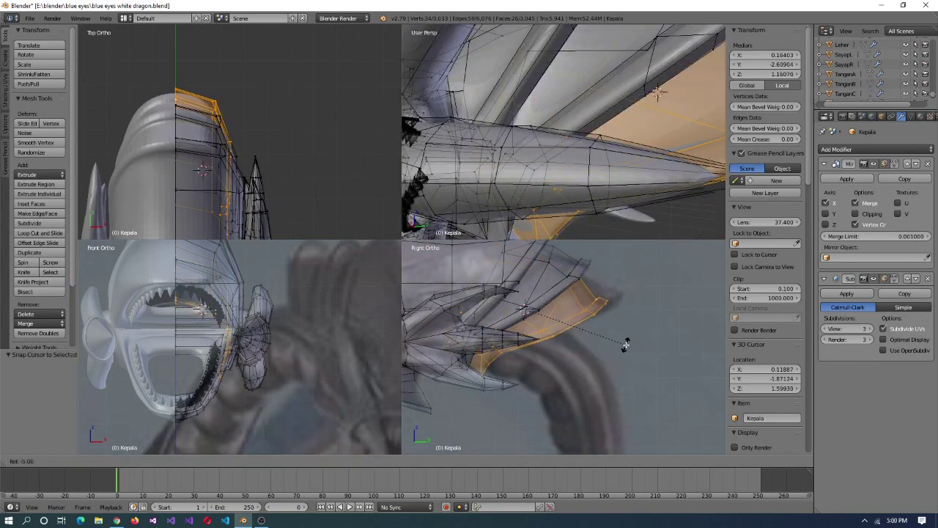
- Snap the 3D cursor to the vertex near the rear plate's lower end and rotate the lower faces around it
{"action": "scroll", "coordinate": [625, 361], "scroll_direction": "up", "scroll_amount": 4}
{"action": "middle_click_drag", "start_coordinate": [601, 184], "coordinate": [580, 191]}
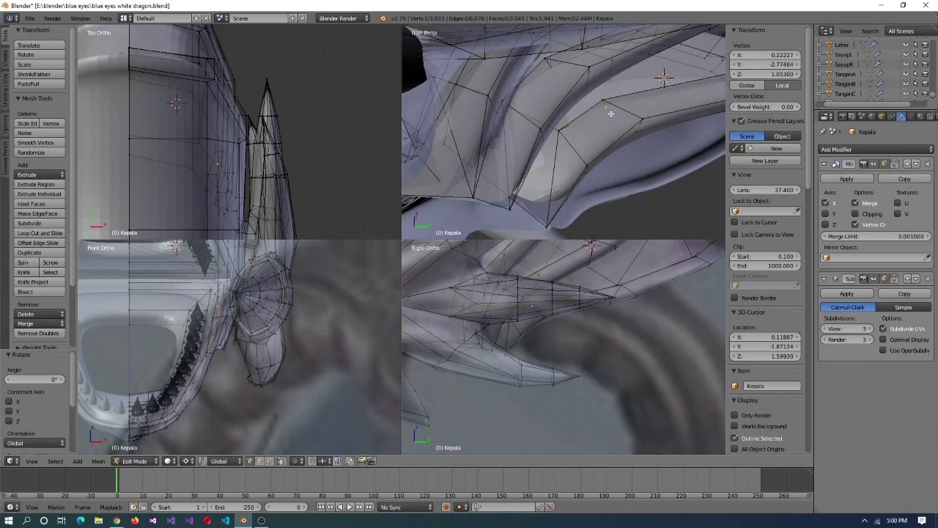
{"action": "key", "text": "shift+s"}
{"action": "left_click", "coordinate": [579, 161]}
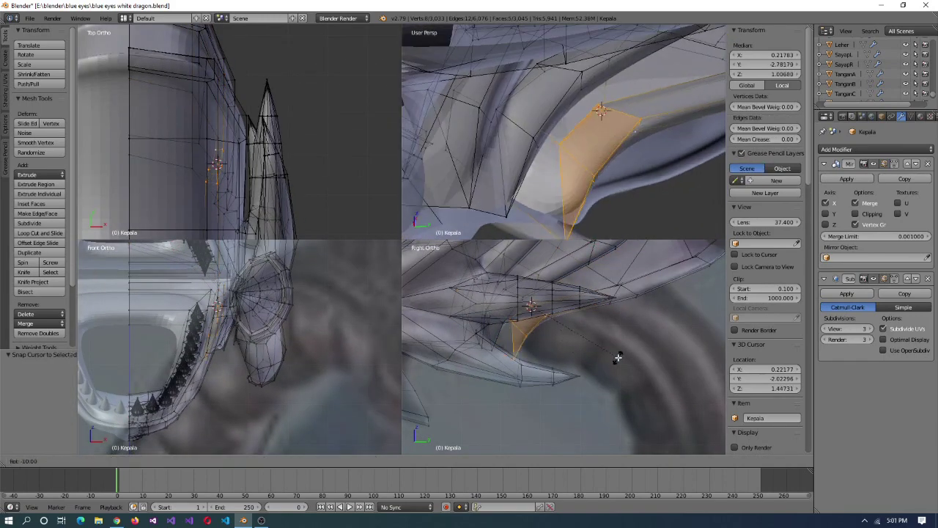
- Move the whole linked rear plate by about -0.015 along Y and -0.005 along Z
{"action": "scroll", "coordinate": [624, 193], "scroll_direction": "down", "scroll_amount": 5}
{"action": "middle_click_drag", "start_coordinate": [624, 192], "coordinate": [671, 175]}
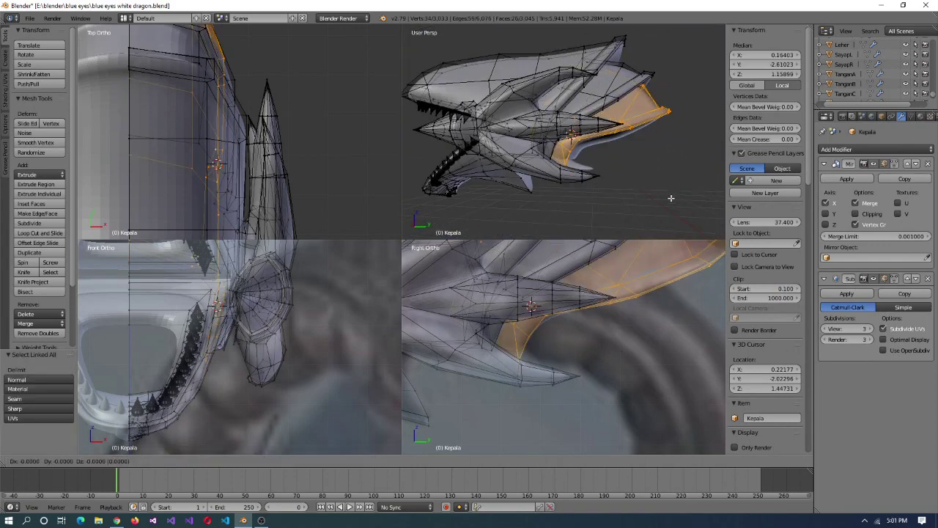
{"action": "left_click", "coordinate": [575, 325]}
{"action": "scroll", "coordinate": [658, 312], "scroll_direction": "up", "scroll_amount": 1}
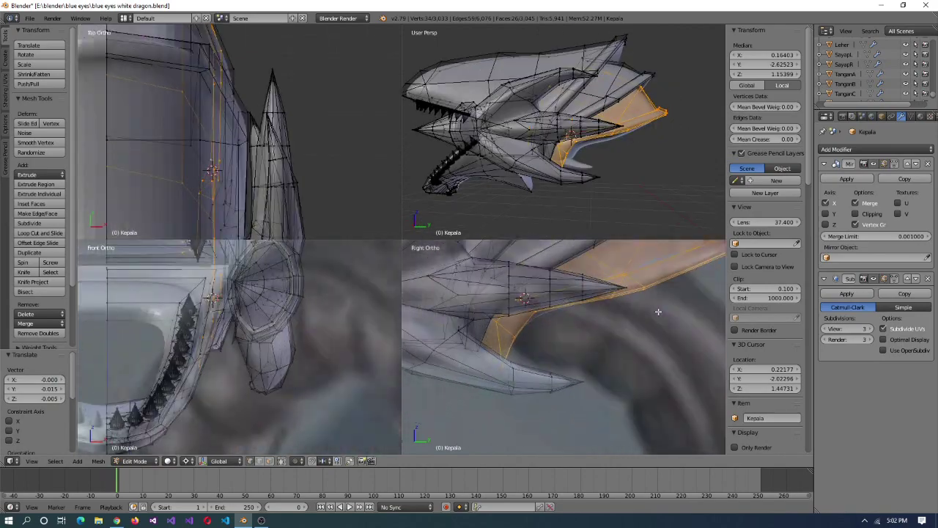
- Try to merge the rear plate's lower-end vertices with the neighbouring plate's vertices, using At Last
{"action": "key", "text": "ctrl+alt+q"}
{"action": "middle_click_drag", "start_coordinate": [575, 188], "coordinate": [345, 253]}
{"action": "key", "text": "alt+m"}
{"action": "right_click", "coordinate": [386, 303], "text": "shift"}
{"action": "left_click", "coordinate": [386, 304]}
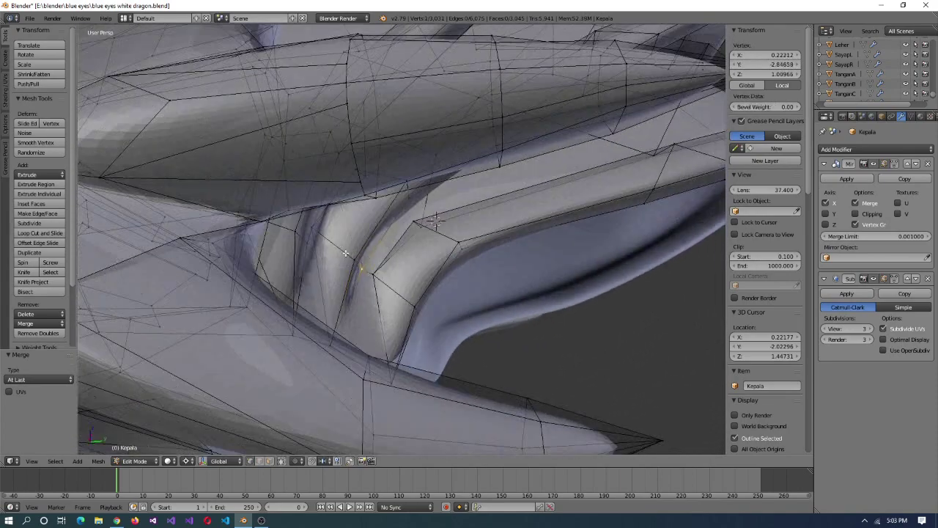
- Slide vertices at the middle plate's lower end along their edges and reset the 3D cursor to the scene origin
{"action": "left_click", "coordinate": [335, 248]}
{"action": "key", "text": "ctrl+alt+q"}
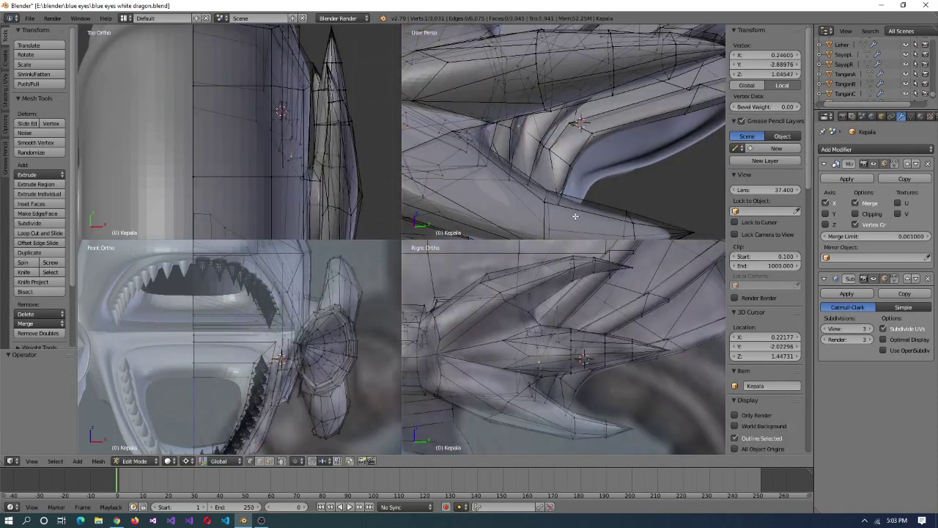
{"action": "key", "text": "ctrl+alt+q"}
{"action": "middle_click_drag", "start_coordinate": [335, 248], "coordinate": [443, 288]}
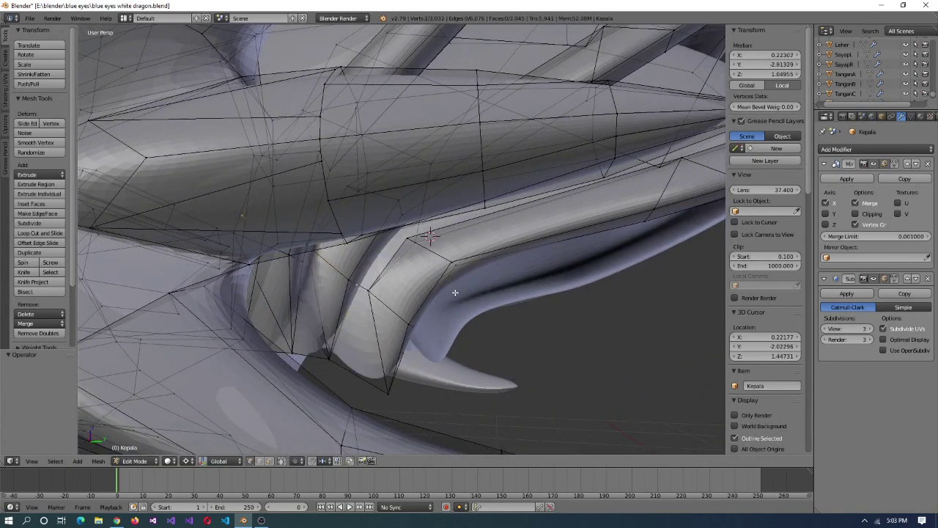
{"action": "key", "text": "shift+c"}
{"action": "key", "text": "KP_Decimal"}
{"action": "key", "text": "shift+v"}
{"action": "left_click", "coordinate": [424, 341]}
{"action": "middle_click_drag", "start_coordinate": [425, 341], "coordinate": [445, 384]}
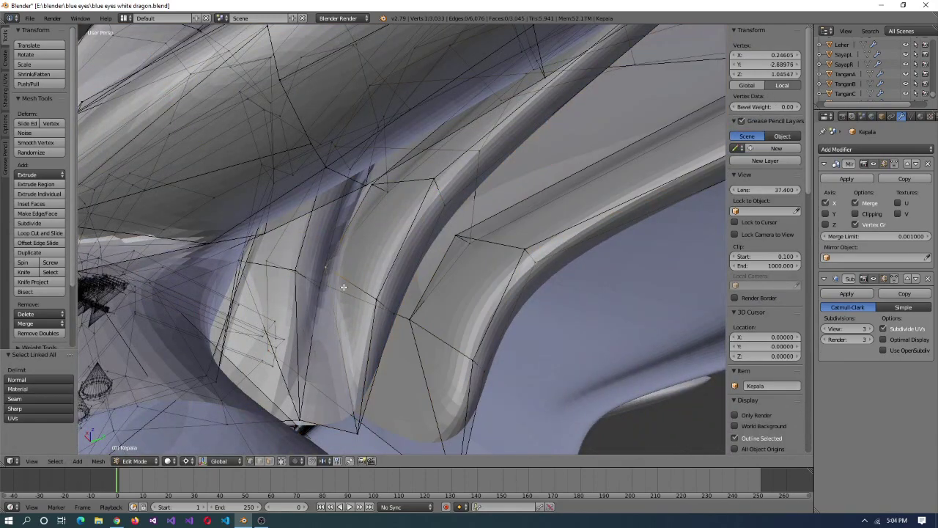
- Nudge the linked rear plate closer to the middle plate and raise a lower tip vertex about 0.012 along Z
{"action": "key", "text": "ctrl+l"}
{"action": "key", "text": "ctrl+alt+q"}
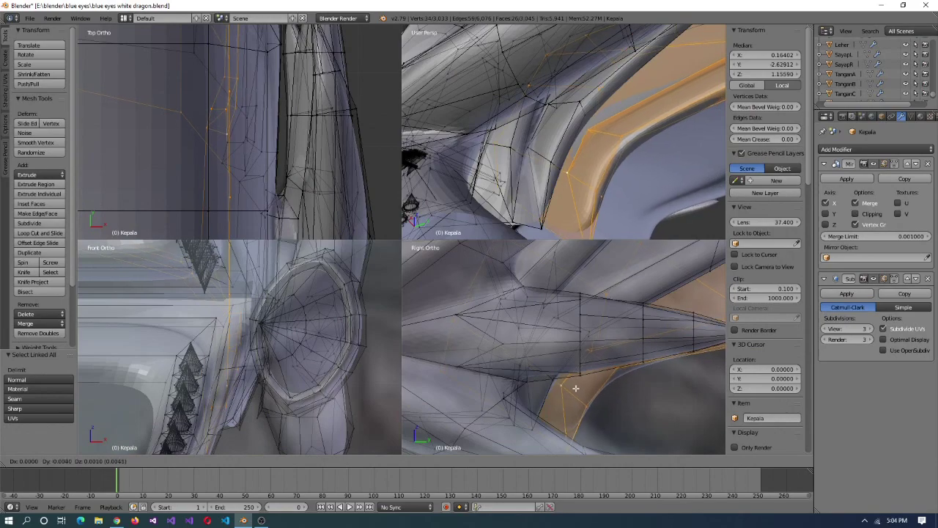
{"action": "middle_click_drag", "start_coordinate": [590, 242], "coordinate": [415, 382]}
{"action": "right_click", "coordinate": [569, 194]}
{"action": "key", "text": "ctrl+alt+q"}
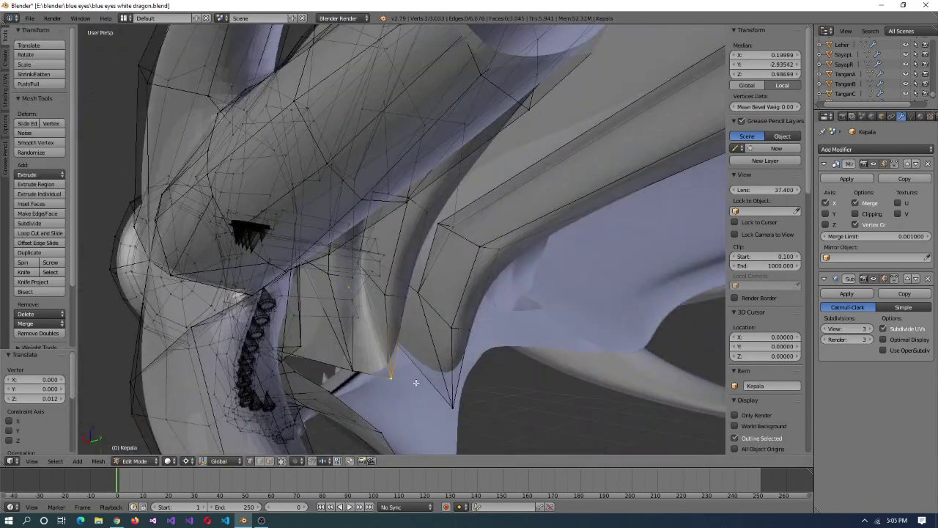
- Merge the adjoining vertices at the lower ends of the two plates and leave Edit Mode to inspect the head
{"action": "left_click", "coordinate": [559, 377]}
{"action": "middle_click_drag", "start_coordinate": [559, 377], "coordinate": [446, 212]}
{"action": "key", "text": "alt+m"}
{"action": "left_click", "coordinate": [555, 212]}
{"action": "mouse_move", "coordinate": [556, 212]}
{"action": "middle_mouse_down"}
{"action": "mouse_move", "coordinate": [579, 197]}
{"action": "mouse_move", "coordinate": [450, 70]}
{"action": "mouse_move", "coordinate": [638, 242]}
{"action": "mouse_move", "coordinate": [296, 113]}
{"action": "mouse_move", "coordinate": [322, 168]}
{"action": "mouse_move", "coordinate": [405, 128]}
{"action": "mouse_move", "coordinate": [555, 220]}
{"action": "middle_mouse_up"}
{"action": "key", "text": "Tab"}
{"action": "scroll", "coordinate": [513, 213], "scroll_direction": "down", "scroll_amount": 3}
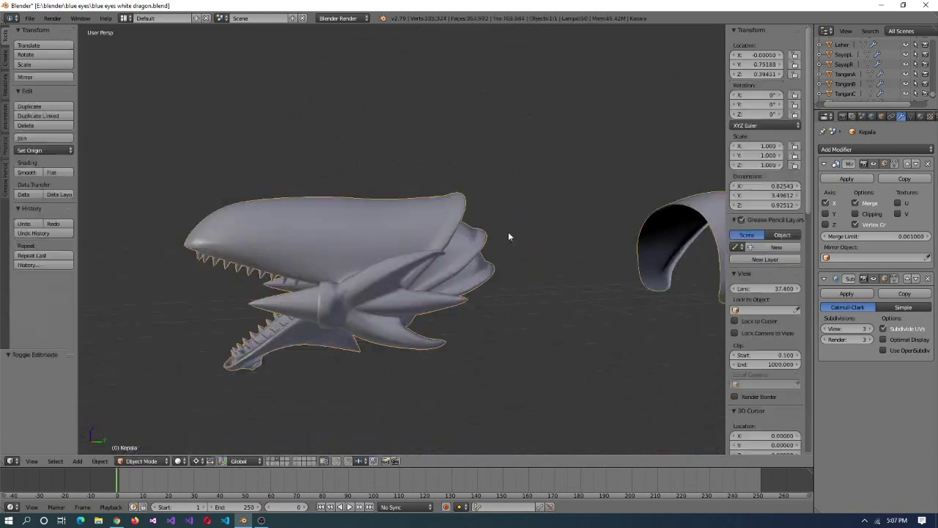
- Return to Edit Mode in quad view and pull the rear plate's trailing-edge faces backward
{"action": "key", "text": "ctrl+alt+q"}
{"action": "key", "text": "Tab"}
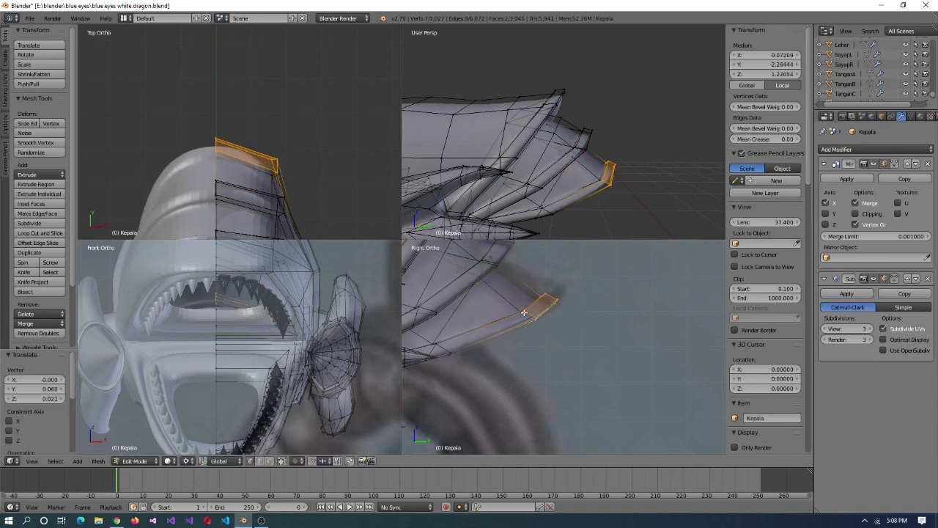
{"action": "left_click", "coordinate": [587, 315]}
{"action": "right_click", "coordinate": [671, 170]}
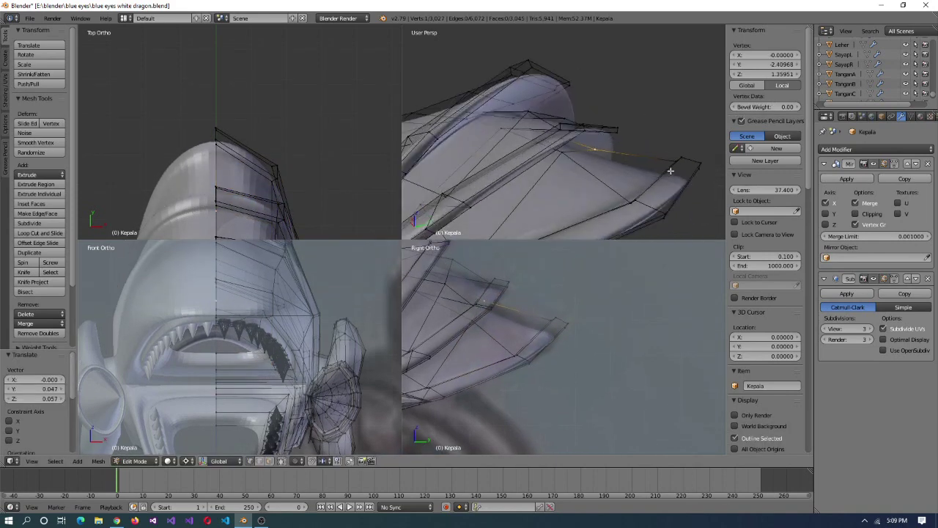
- Slide individual vertices on the rear plate's upper surface along their edges to even out its shape
{"action": "right_click", "coordinate": [523, 303]}
{"action": "key", "text": "g"}
{"action": "key", "text": "shift+v"}
{"action": "left_click", "coordinate": [491, 323]}
{"action": "middle_click_drag", "start_coordinate": [557, 235], "coordinate": [602, 205]}
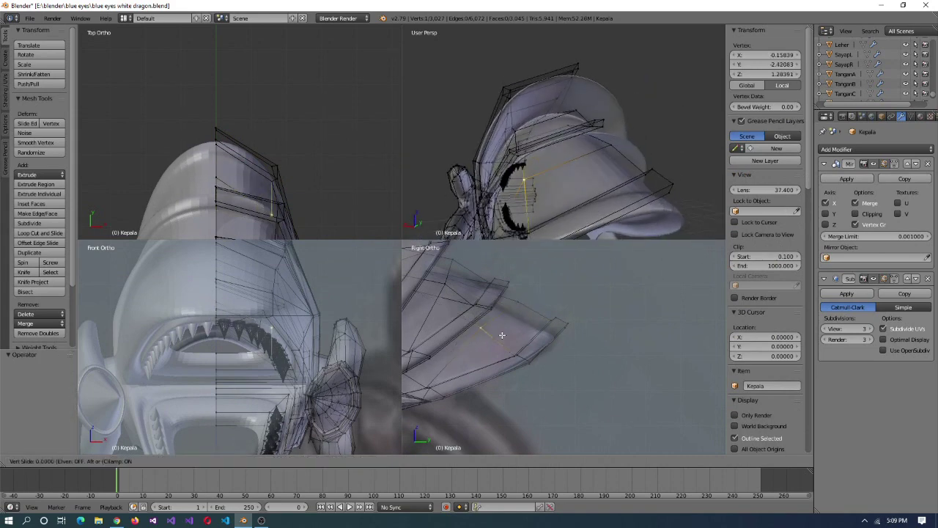
{"action": "left_click", "coordinate": [509, 336]}
{"action": "left_click", "coordinate": [515, 334]}
- Select an edge run on the rear plate's lower rim and slide its vertices along their edges
{"action": "middle_click_drag", "start_coordinate": [558, 176], "coordinate": [617, 161]}
{"action": "right_click", "coordinate": [603, 206], "text": "alt"}
{"action": "key", "text": "shift+v"}
{"action": "left_click", "coordinate": [626, 200]}
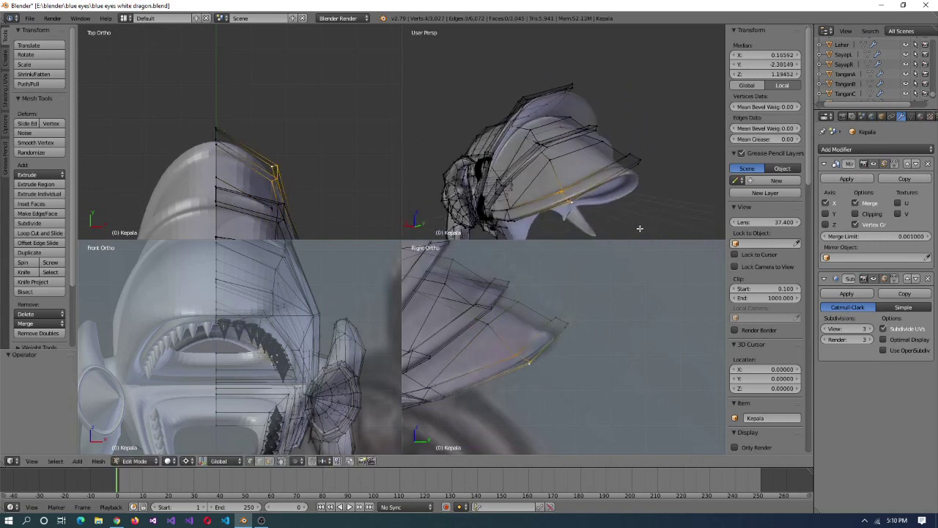
{"action": "left_click", "coordinate": [657, 199]}
- Cut a new edge across the rear plate's trailing rim with the Knife tool
{"action": "middle_click_drag", "start_coordinate": [657, 200], "coordinate": [538, 172]}
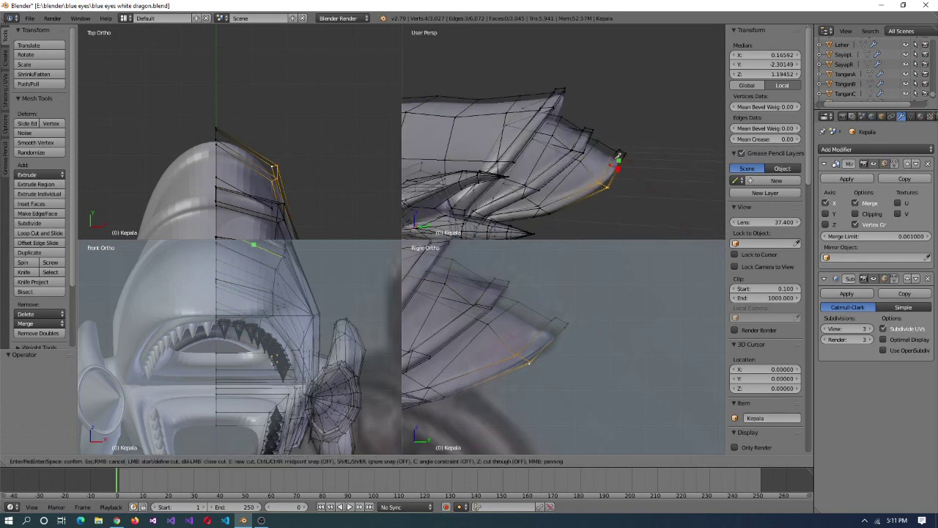
{"action": "left_click", "coordinate": [569, 158]}
{"action": "key", "text": "Return"}
{"action": "middle_click_drag", "start_coordinate": [571, 156], "coordinate": [537, 178]}
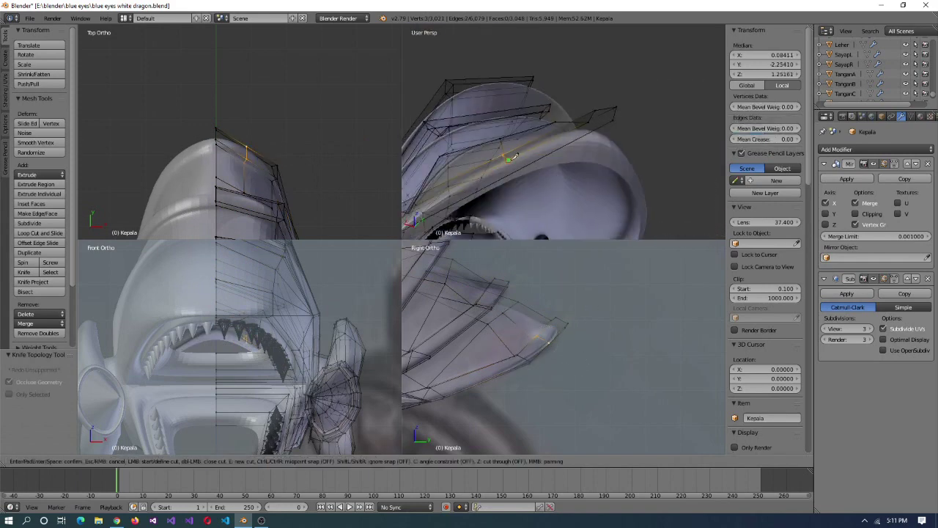
- Move the newly cut vertices on the rear plate's rim about 0.020 along Y and -0.006 along Z
{"action": "left_click", "coordinate": [595, 372]}
{"action": "middle_click_drag", "start_coordinate": [585, 228], "coordinate": [657, 71]}
{"action": "left_click", "coordinate": [588, 356]}
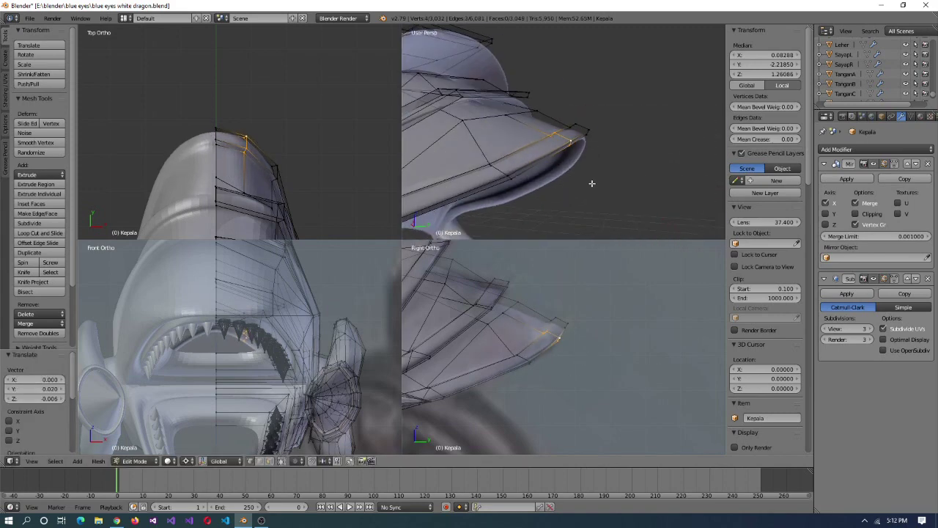
- Raise the single vertex on the rear plate's upper surface by 0.01 along Z
{"action": "middle_click_drag", "start_coordinate": [575, 157], "coordinate": [586, 176]}
{"action": "right_click", "coordinate": [505, 314]}
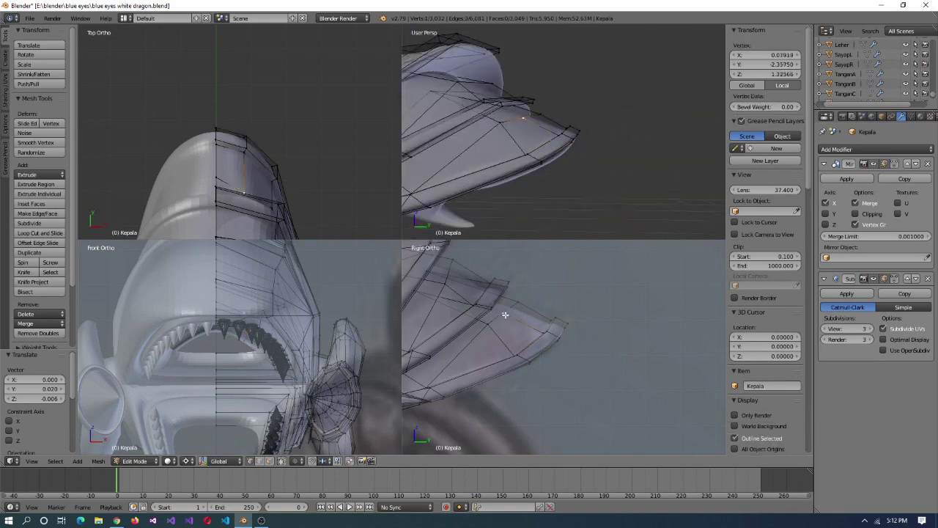
{"action": "middle_click_drag", "start_coordinate": [495, 168], "coordinate": [497, 316]}
{"action": "type", "text": "gz"}
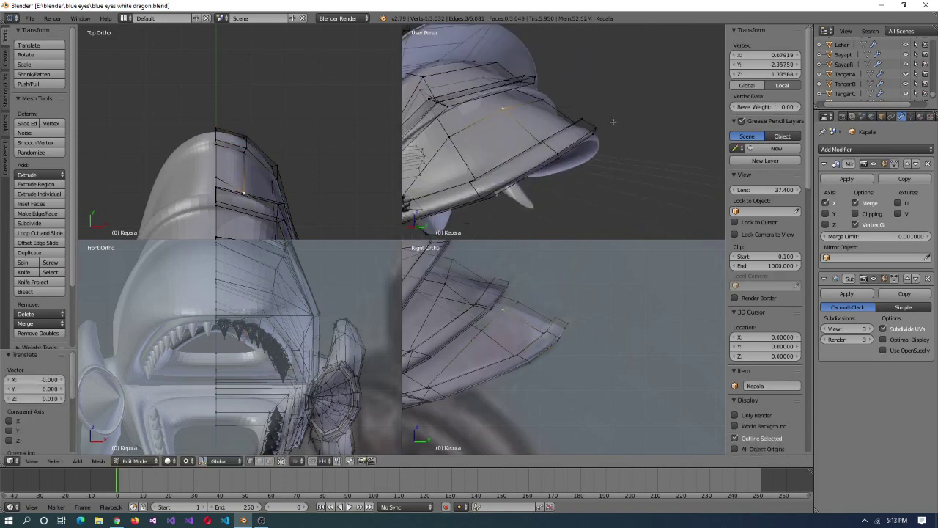
{"action": "type", "text": ".01"}
{"action": "key", "text": "Return"}
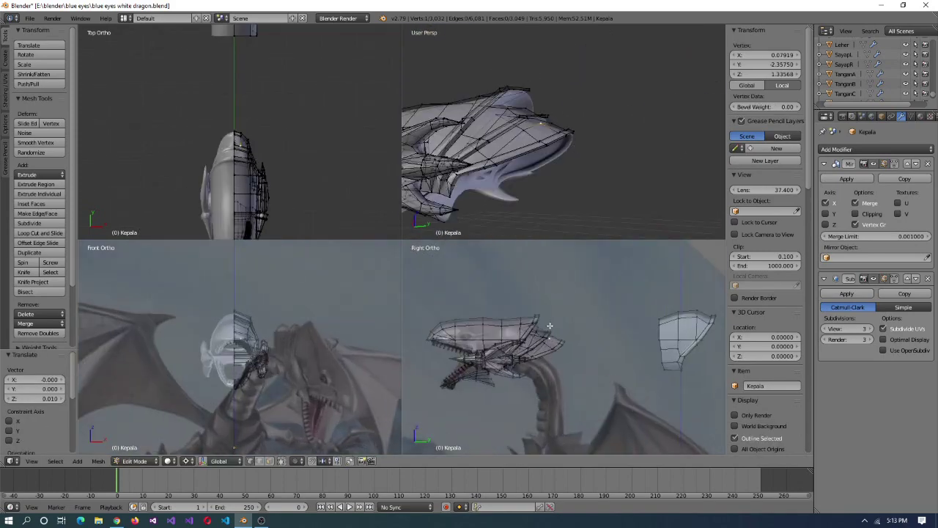
- Extend the cut line across the middle plate and its trailing lip with the Knife tool
{"action": "key", "text": "Tab"}
{"action": "middle_click_drag", "start_coordinate": [576, 161], "coordinate": [586, 174]}
{"action": "key", "text": "Tab"}
{"action": "scroll", "coordinate": [586, 168], "scroll_direction": "up", "scroll_amount": 4}
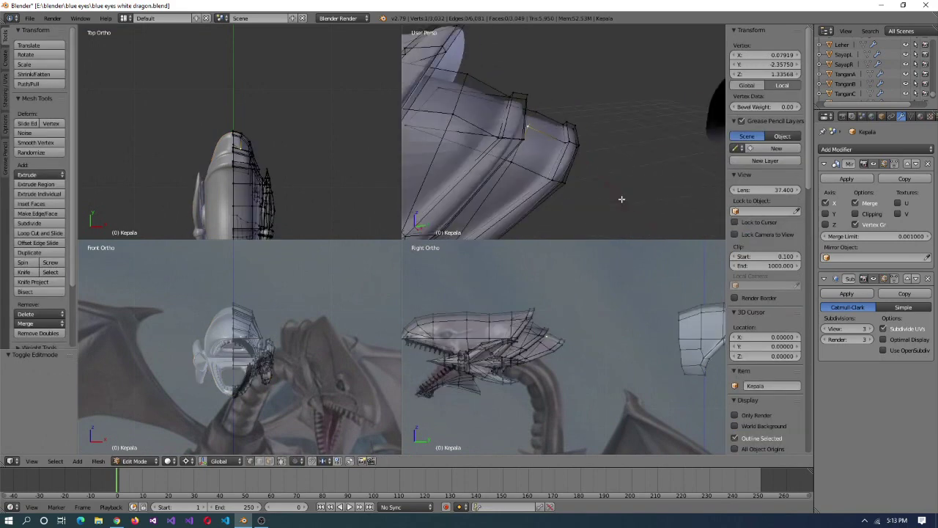
{"action": "key", "text": "Return"}
{"action": "scroll", "coordinate": [596, 131], "scroll_direction": "down", "scroll_amount": 3}
{"action": "middle_click_drag", "start_coordinate": [596, 131], "coordinate": [563, 85]}
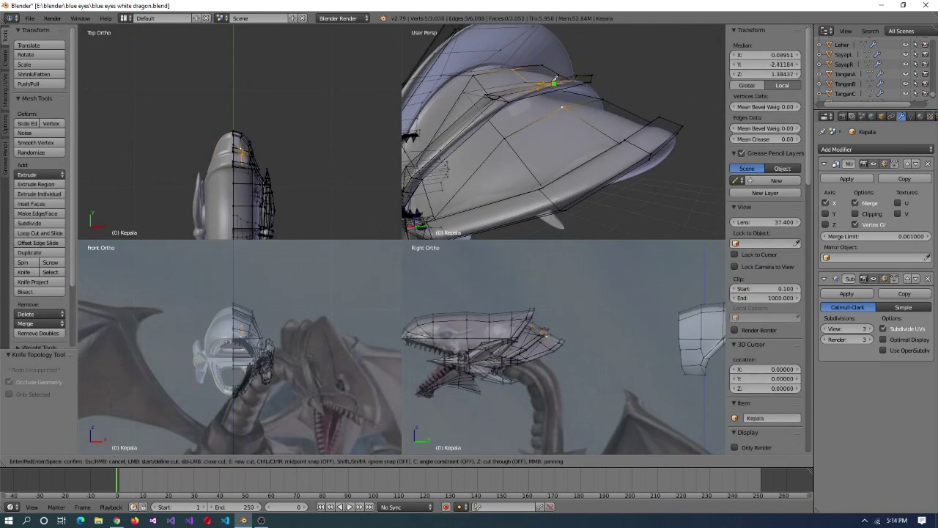
{"action": "scroll", "coordinate": [555, 79], "scroll_direction": "up", "scroll_amount": 3}
{"action": "key", "text": "Return"}
- Raise the newly cut faces on the middle plate's upper surface and trailing lip about 0.010 along Z
{"action": "key", "text": "KP_Decimal"}
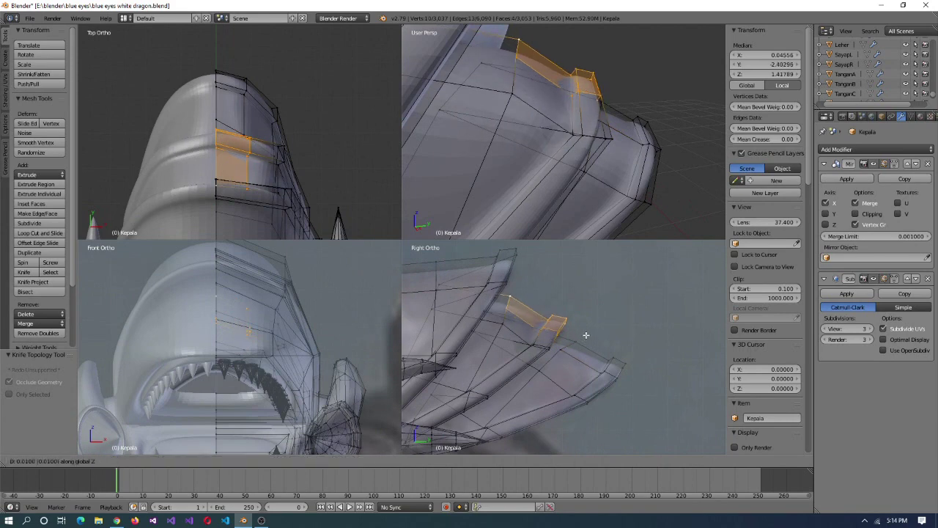
{"action": "left_click", "coordinate": [586, 335]}
{"action": "middle_click_drag", "start_coordinate": [586, 213], "coordinate": [586, 122]}
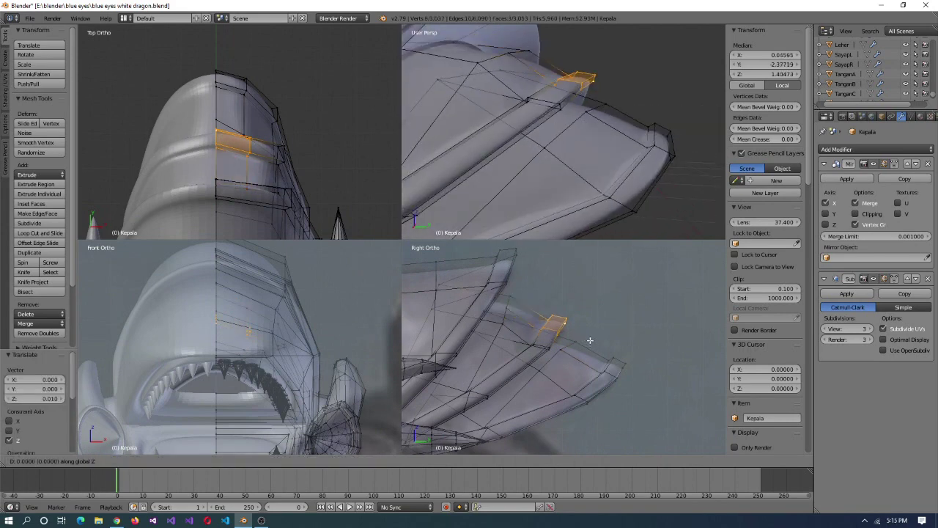
{"action": "right_click", "coordinate": [549, 345]}
{"action": "middle_click_drag", "start_coordinate": [557, 191], "coordinate": [587, 146]}
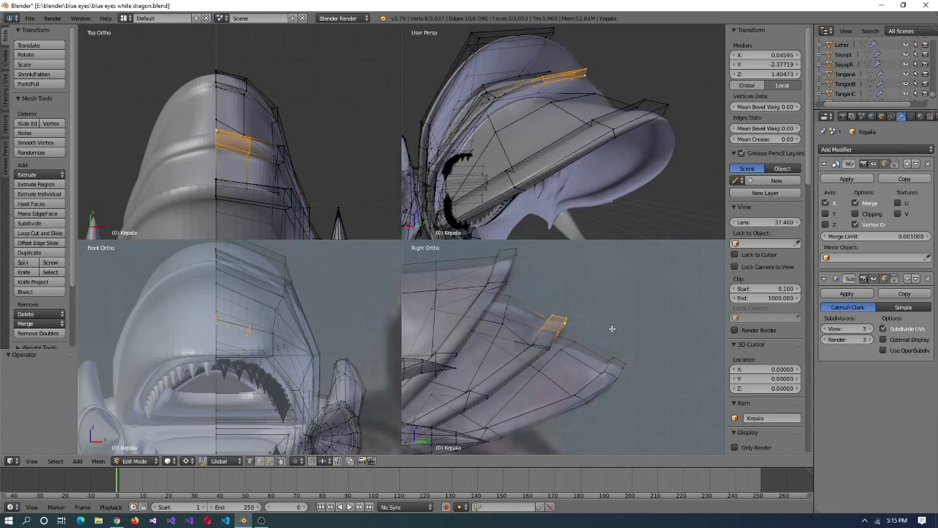
{"action": "left_click", "coordinate": [612, 324]}
{"action": "middle_click_drag", "start_coordinate": [586, 183], "coordinate": [574, 65]}
{"action": "left_click", "coordinate": [580, 346]}
- Continue the Knife cut across the trailing edge of the head's front crest
{"action": "middle_click_drag", "start_coordinate": [558, 176], "coordinate": [521, 132]}
{"action": "scroll", "coordinate": [549, 146], "scroll_direction": "down", "scroll_amount": 5}
{"action": "scroll", "coordinate": [542, 164], "scroll_direction": "up", "scroll_amount": 5}
{"action": "scroll", "coordinate": [535, 147], "scroll_direction": "up", "scroll_amount": 3}
{"action": "left_click", "coordinate": [560, 55]}
{"action": "key", "text": "Return"}
{"action": "middle_click_drag", "start_coordinate": [560, 55], "coordinate": [518, 94]}
{"action": "key", "text": "k"}
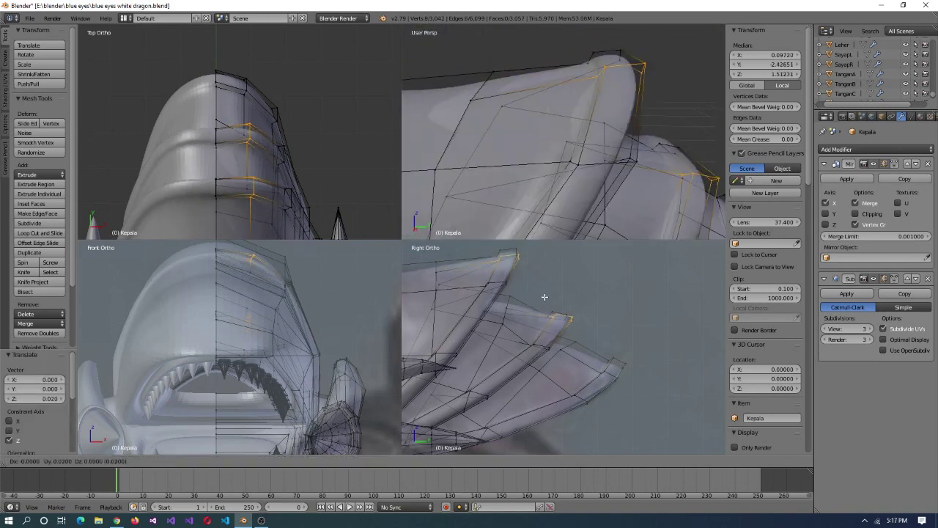
- Select the edge run at the front crest's trailing tip and move it about 0.010 along Y
{"action": "right_click", "coordinate": [557, 329], "text": "alt"}
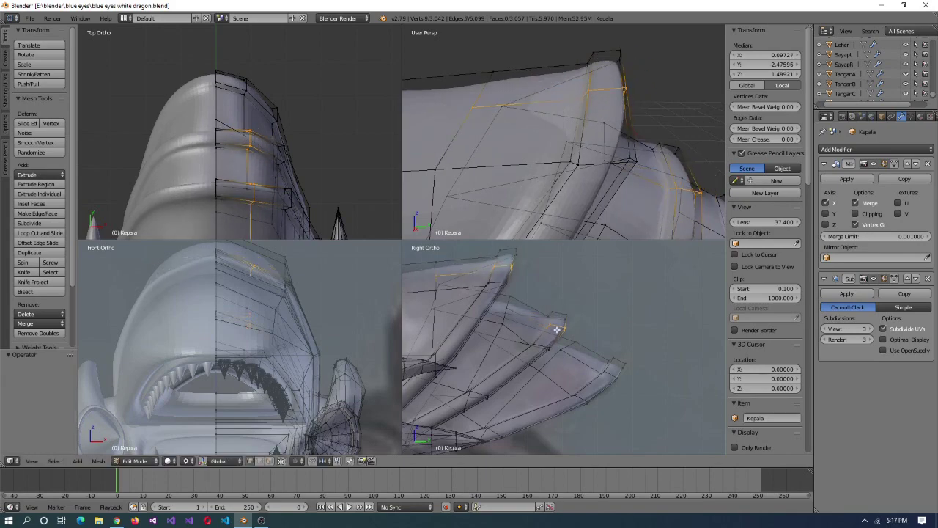
{"action": "left_click", "coordinate": [536, 295]}
{"action": "middle_click_drag", "start_coordinate": [536, 295], "coordinate": [506, 154]}
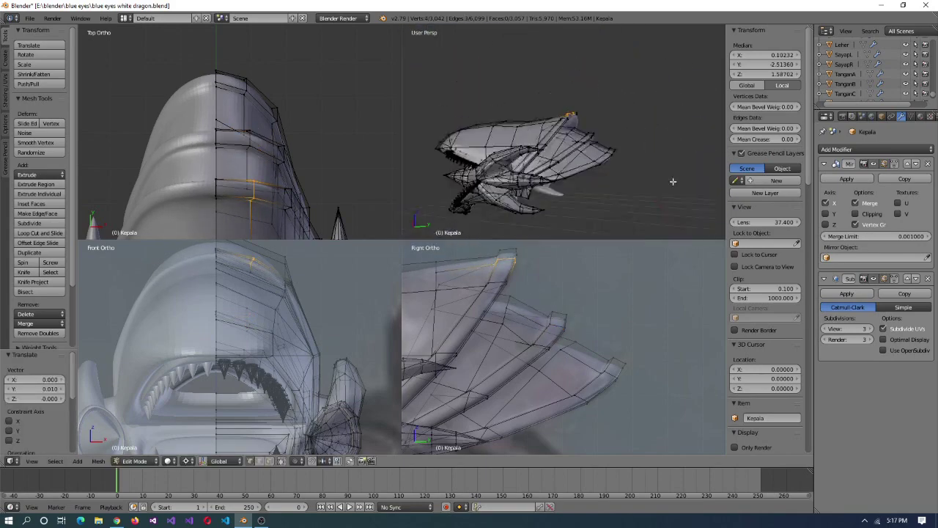
- Leave Edit Mode and local view to inspect the head on the whole dragon in a single perspective view
{"action": "key", "text": "ctrl+alt+q"}
{"action": "scroll", "coordinate": [404, 242], "scroll_direction": "down", "scroll_amount": 3}
{"action": "key", "text": "Tab"}
{"action": "key", "text": "KP_Divide"}
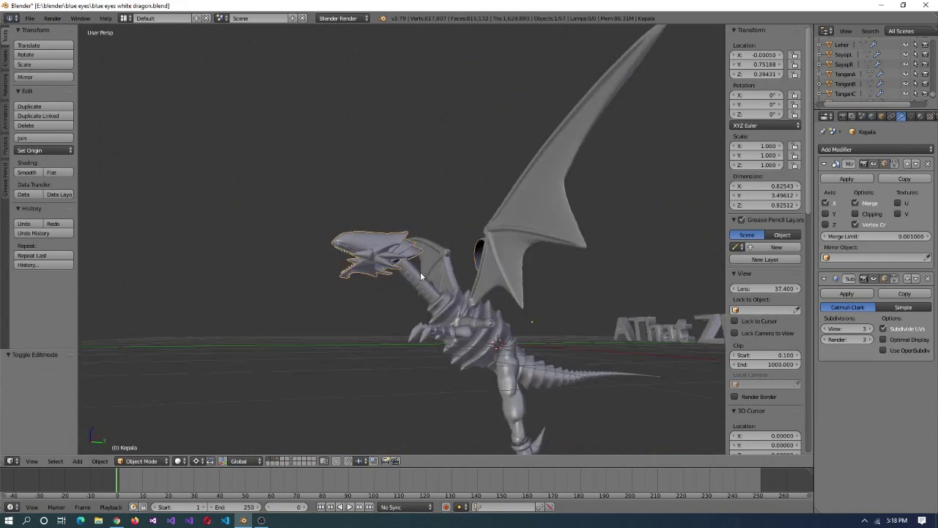
- Return to Edit Mode in quad view and lower the rear plate's trailing faces about 0.010 along Z
{"action": "middle_click_drag", "start_coordinate": [457, 311], "coordinate": [443, 327]}
{"action": "left_click", "coordinate": [142, 461]}
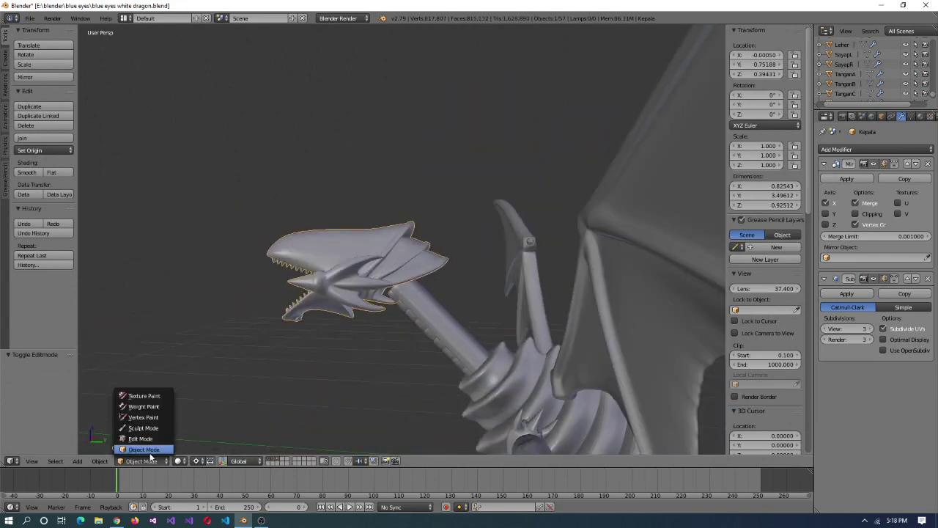
{"action": "left_click", "coordinate": [139, 445]}
{"action": "key", "text": "ctrl+alt+q"}
{"action": "scroll", "coordinate": [441, 348], "scroll_direction": "up", "scroll_amount": 3}
{"action": "key", "text": "ctrl+KP_Add"}
{"action": "key", "text": "ctrl+KP_Add"}
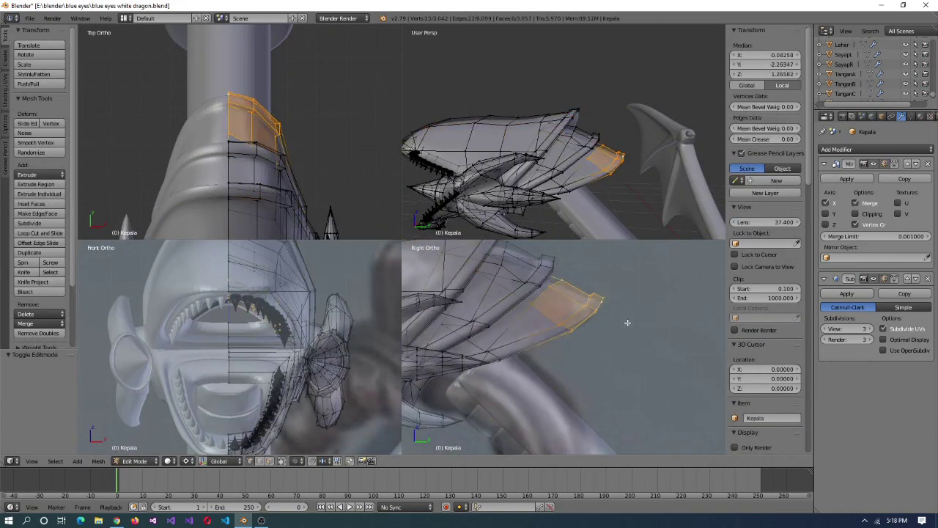
{"action": "middle_click_drag", "start_coordinate": [571, 220], "coordinate": [560, 182]}
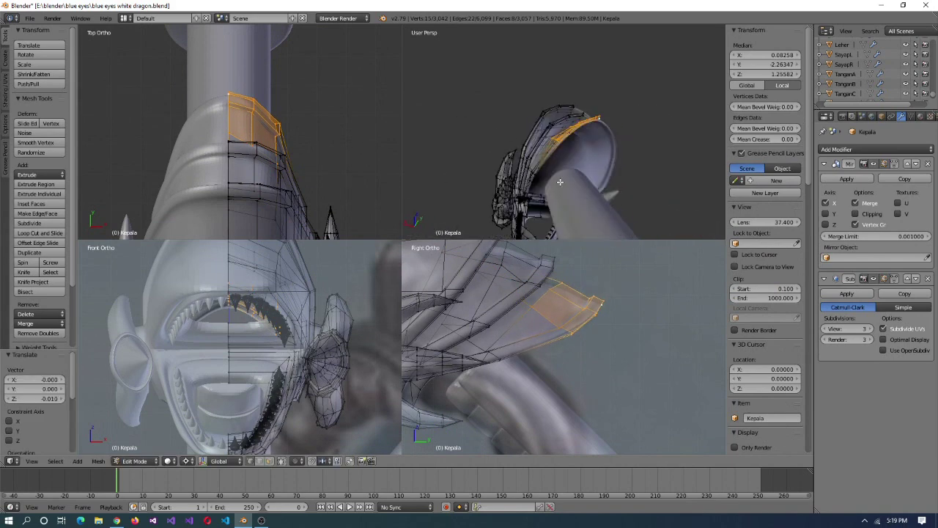
{"action": "left_click", "coordinate": [613, 356]}
- Leave Edit Mode, select the text object and examine the head on the whole dragon in a single perspective view
{"action": "mouse_move", "coordinate": [638, 220]}
{"action": "middle_mouse_down"}
{"action": "mouse_move", "coordinate": [663, 182]}
{"action": "mouse_move", "coordinate": [656, 136]}
{"action": "mouse_move", "coordinate": [616, 110]}
{"action": "mouse_move", "coordinate": [561, 114]}
{"action": "mouse_move", "coordinate": [576, 164]}
{"action": "mouse_move", "coordinate": [587, 150]}
{"action": "mouse_move", "coordinate": [608, 154]}
{"action": "middle_mouse_up"}
{"action": "key", "text": "c"}
{"action": "middle_click", "coordinate": [577, 164]}
{"action": "scroll", "coordinate": [565, 147], "scroll_direction": "down", "scroll_amount": 6}
{"action": "left_click", "coordinate": [134, 460]}
{"action": "left_click", "coordinate": [142, 450]}
{"action": "scroll", "coordinate": [654, 175], "scroll_direction": "up", "scroll_amount": 3}
{"action": "right_click", "coordinate": [654, 175]}
{"action": "key", "text": "shift+space"}
{"action": "middle_click_drag", "start_coordinate": [501, 301], "coordinate": [464, 308]}
{"action": "scroll", "coordinate": [396, 287], "scroll_direction": "up", "scroll_amount": 4}
{"action": "middle_click_drag", "start_coordinate": [396, 287], "coordinate": [407, 297]}
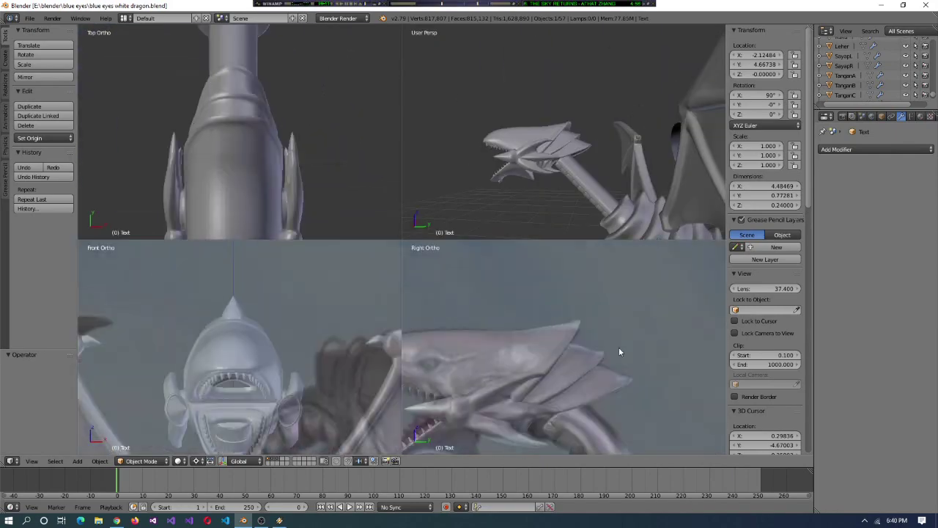
- Reopen the head mesh for editing and rotate the edges at the rear plate's trailing tip 2°
{"action": "scroll", "coordinate": [792, 376], "scroll_direction": "down", "scroll_amount": 10}
{"action": "left_click_drag", "start_coordinate": [777, 350], "coordinate": [760, 374]}
{"action": "key", "text": "Tab"}
{"action": "scroll", "coordinate": [792, 393], "scroll_direction": "down", "scroll_amount": 1}
{"action": "scroll", "coordinate": [564, 298], "scroll_direction": "up", "scroll_amount": 2}
{"action": "key", "text": "shift+g"}
{"action": "left_click", "coordinate": [537, 293]}
{"action": "left_click", "coordinate": [635, 339]}
{"action": "middle_click_drag", "start_coordinate": [586, 176], "coordinate": [617, 364]}
{"action": "key", "text": "r"}
{"action": "left_click", "coordinate": [619, 314]}
{"action": "middle_click_drag", "start_coordinate": [580, 146], "coordinate": [602, 327]}
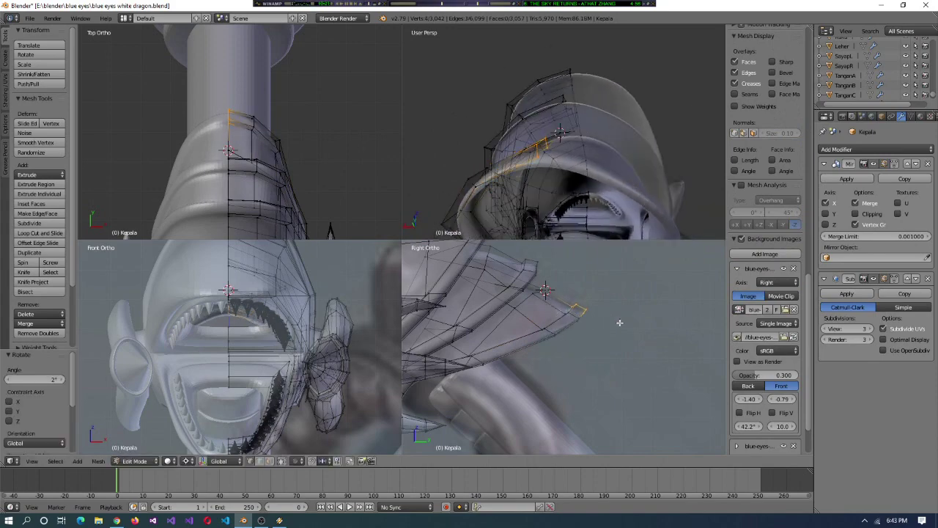
- Fill new faces in the open gap behind the corner of the mouth
{"action": "key", "text": "ctrl+alt+q"}
{"action": "middle_click_drag", "start_coordinate": [644, 201], "coordinate": [480, 314]}
{"action": "key", "text": "f"}
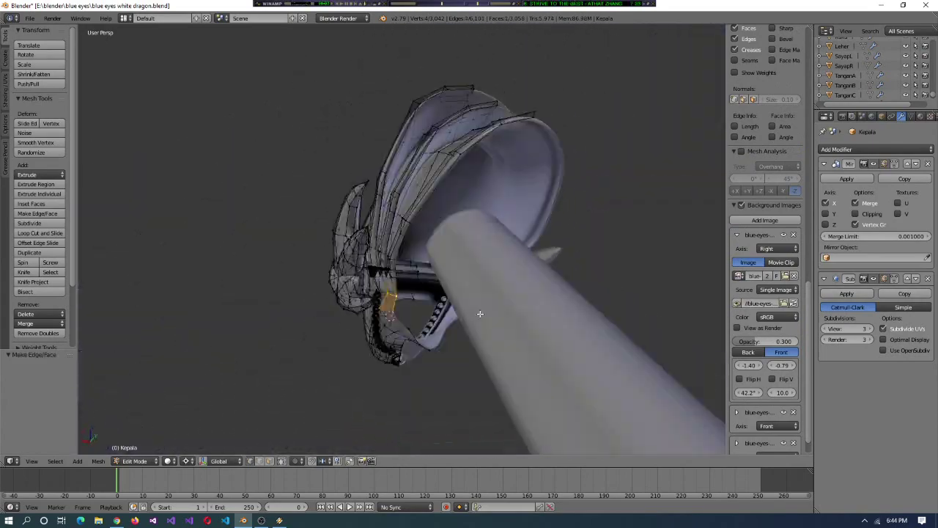
{"action": "middle_click_drag", "start_coordinate": [415, 283], "coordinate": [465, 324]}
{"action": "scroll", "coordinate": [512, 216], "scroll_direction": "up", "scroll_amount": 3}
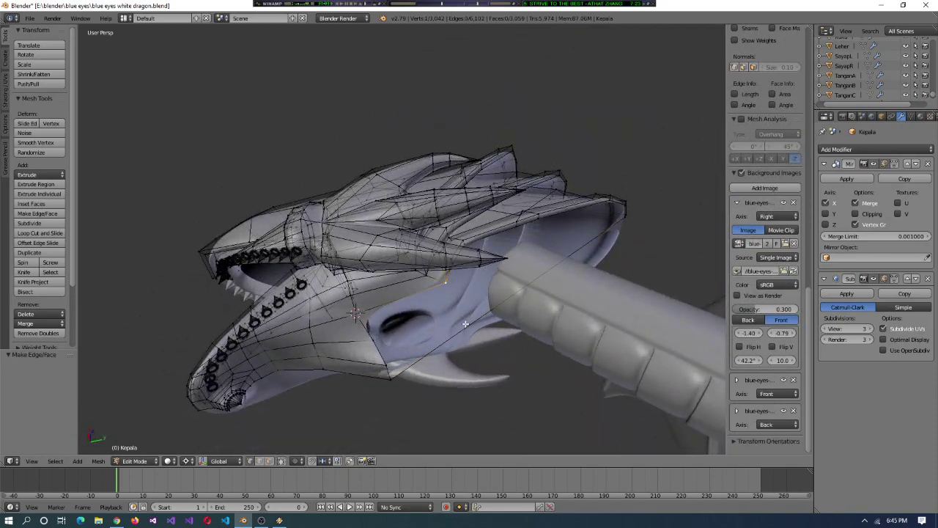
- Cut an extra vertex into the open edge behind the mouth and flatten the selection to 0 along Z
{"action": "key", "text": "Return"}
{"action": "mouse_move", "coordinate": [446, 279]}
{"action": "middle_mouse_down"}
{"action": "mouse_move", "coordinate": [499, 242]}
{"action": "mouse_move", "coordinate": [629, 195]}
{"action": "mouse_move", "coordinate": [618, 177]}
{"action": "mouse_move", "coordinate": [454, 270]}
{"action": "mouse_move", "coordinate": [506, 279]}
{"action": "mouse_move", "coordinate": [452, 263]}
{"action": "middle_mouse_up"}
{"action": "key", "text": "k"}
{"action": "key", "text": "x"}
{"action": "left_click", "coordinate": [501, 272]}
{"action": "left_click", "coordinate": [488, 303]}
{"action": "middle_click_drag", "start_coordinate": [488, 302], "coordinate": [410, 308]}
{"action": "scroll", "coordinate": [517, 262], "scroll_direction": "up", "scroll_amount": 3}
{"action": "scroll", "coordinate": [469, 278], "scroll_direction": "down", "scroll_amount": 5}
{"action": "key", "text": "ctrl+alt+q"}
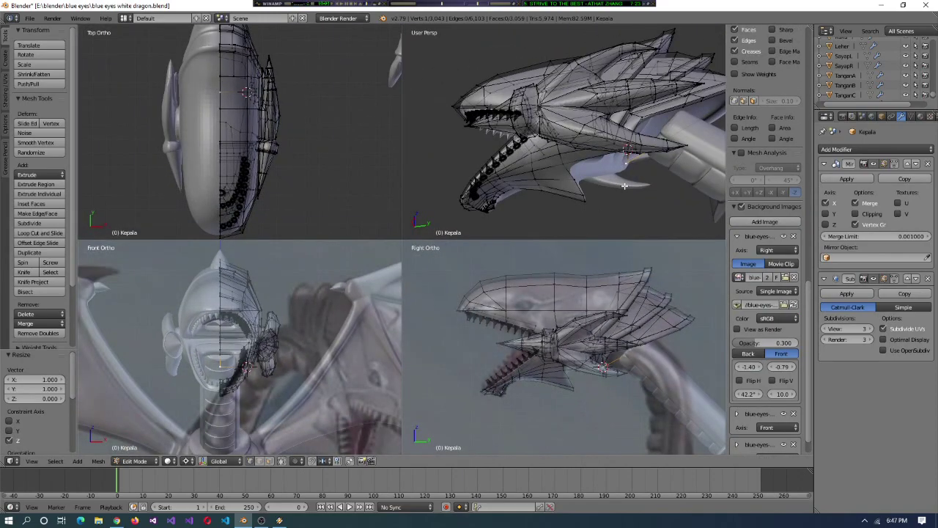
- Subdivide the open edge at the back of the lower jaw with one cut and select the new vertex
{"action": "scroll", "coordinate": [624, 185], "scroll_direction": "up", "scroll_amount": 3}
{"action": "key", "text": "ctrl+alt+q"}
{"action": "scroll", "coordinate": [514, 256], "scroll_direction": "up", "scroll_amount": 3}
{"action": "key", "text": "Tab"}
{"action": "key", "text": "Tab"}
{"action": "scroll", "coordinate": [487, 319], "scroll_direction": "down", "scroll_amount": 2}
{"action": "middle_click_drag", "start_coordinate": [487, 319], "coordinate": [349, 262]}
{"action": "scroll", "coordinate": [536, 159], "scroll_direction": "down", "scroll_amount": 3}
{"action": "scroll", "coordinate": [536, 159], "scroll_direction": "up", "scroll_amount": 3}
{"action": "scroll", "coordinate": [383, 319], "scroll_direction": "up", "scroll_amount": 3}
{"action": "middle_click_drag", "start_coordinate": [383, 319], "coordinate": [271, 285]}
{"action": "right_click", "coordinate": [206, 183]}
{"action": "middle_click_drag", "start_coordinate": [207, 184], "coordinate": [250, 231]}
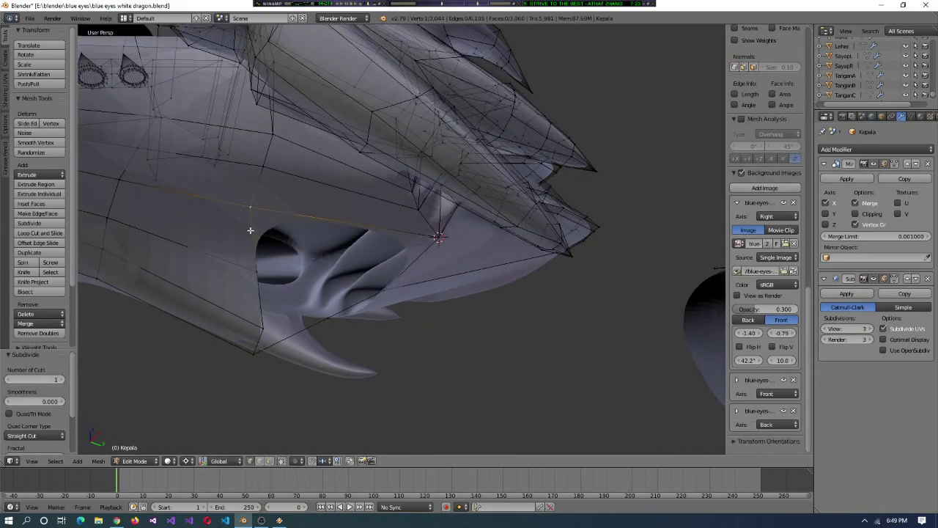
- Fill two faces across the opening at the rear of the lower jaw
{"action": "key", "text": "Escape"}
{"action": "middle_click_drag", "start_coordinate": [343, 332], "coordinate": [413, 365]}
{"action": "key", "text": "f"}
{"action": "key", "text": "f"}
{"action": "middle_click_drag", "start_coordinate": [477, 418], "coordinate": [662, 307]}
{"action": "scroll", "coordinate": [558, 366], "scroll_direction": "down", "scroll_amount": 4}
{"action": "middle_click_drag", "start_coordinate": [456, 297], "coordinate": [396, 354]}
- Move the vertex on the lower jaw's rear face about 0.019 along X and -0.010 along Z
{"action": "key", "text": "g"}
{"action": "key", "text": "ctrl+alt+q"}
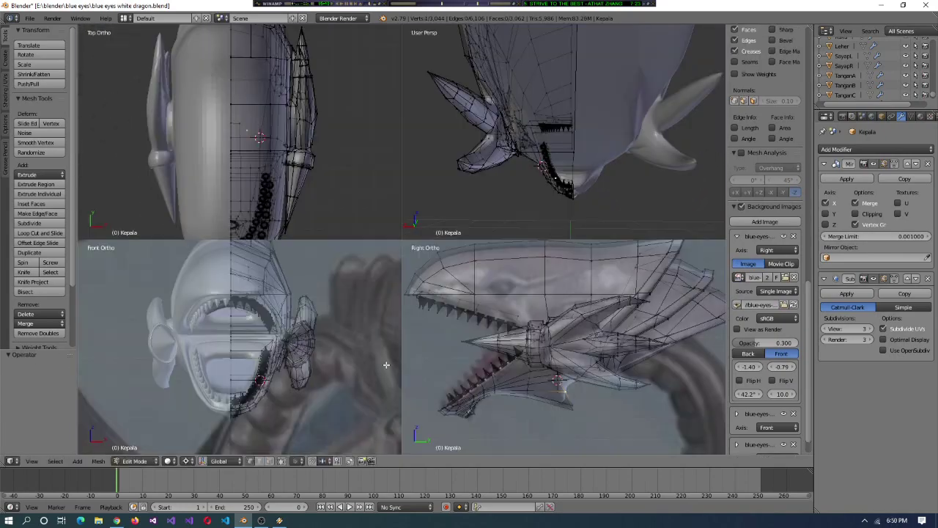
{"action": "key", "text": "KP_Decimal"}
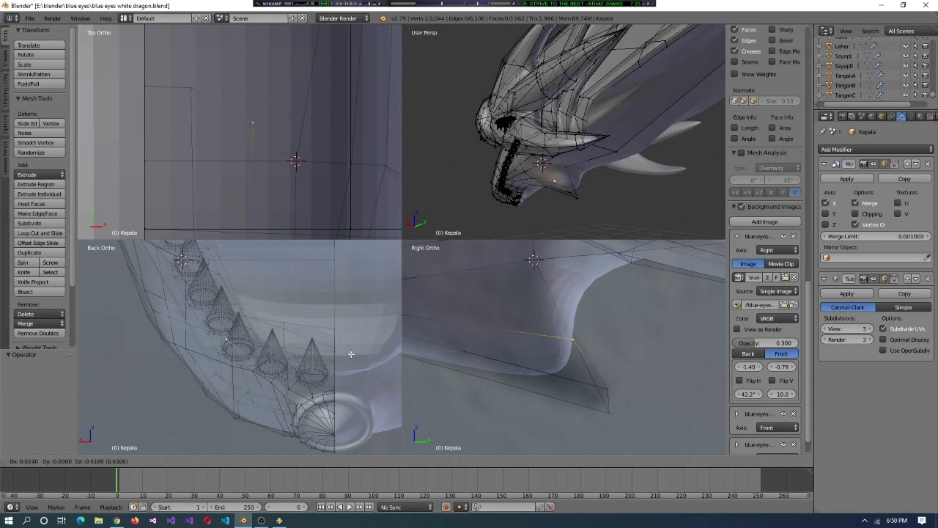
{"action": "left_click", "coordinate": [86, 265]}
{"action": "scroll", "coordinate": [594, 194], "scroll_direction": "up", "scroll_amount": 5}
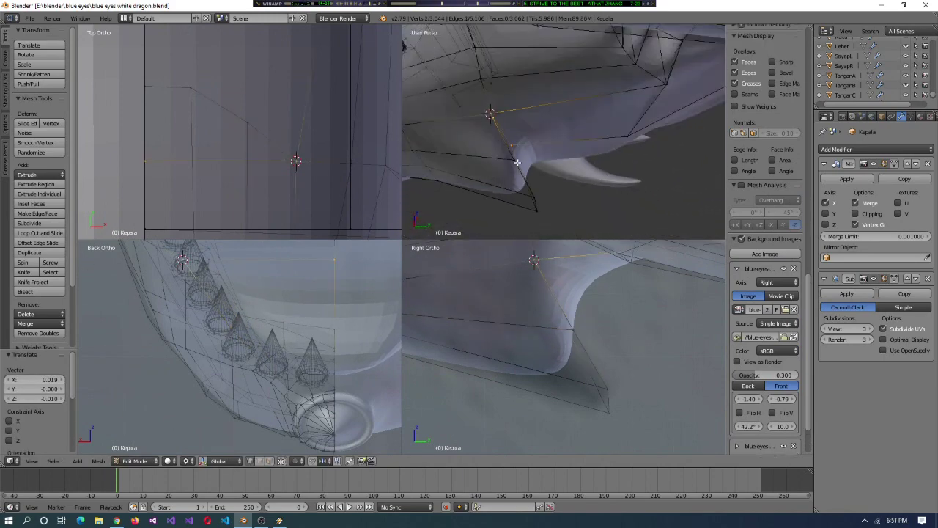
- Snap the 3D cursor to the lower jaw's rear face and try scaling the face to 0 along Y
{"action": "scroll", "coordinate": [594, 194], "scroll_direction": "down", "scroll_amount": 5}
{"action": "left_click", "coordinate": [519, 178]}
{"action": "scroll", "coordinate": [557, 192], "scroll_direction": "up", "scroll_amount": 5}
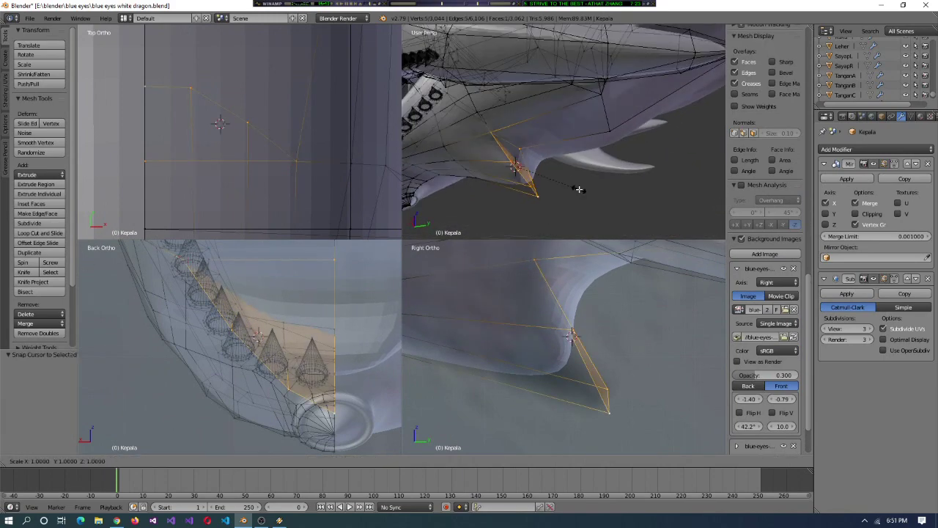
{"action": "key", "text": "s"}
{"action": "key", "text": "y"}
{"action": "key", "text": "0"}
{"action": "key", "text": "Return"}
{"action": "middle_click_drag", "start_coordinate": [550, 199], "coordinate": [559, 178]}
{"action": "scroll", "coordinate": [542, 168], "scroll_direction": "down", "scroll_amount": 3}
{"action": "scroll", "coordinate": [543, 168], "scroll_direction": "up", "scroll_amount": 3}
- Reposition the 3D cursor at the jaw's rear, try flattening the selected edges to 0 along Y, and undo it
{"action": "key", "text": "shift+s"}
{"action": "left_click", "coordinate": [542, 154]}
{"action": "right_click", "coordinate": [577, 414], "text": "shift"}
{"action": "key", "text": "Return"}
{"action": "middle_click_drag", "start_coordinate": [616, 220], "coordinate": [595, 177]}
{"action": "key", "text": "s"}
{"action": "key", "text": "y"}
{"action": "key", "text": "0"}
{"action": "key", "text": "Return"}
{"action": "middle_click_drag", "start_coordinate": [531, 117], "coordinate": [528, 146]}
{"action": "key", "text": "ctrl+z"}
- Try rotating the selected rear jaw edges -10° about the 3D cursor and undo it
{"action": "key", "text": "shift+s"}
{"action": "key", "text": "r"}
{"action": "key", "text": "ctrl+KP_Decimal"}
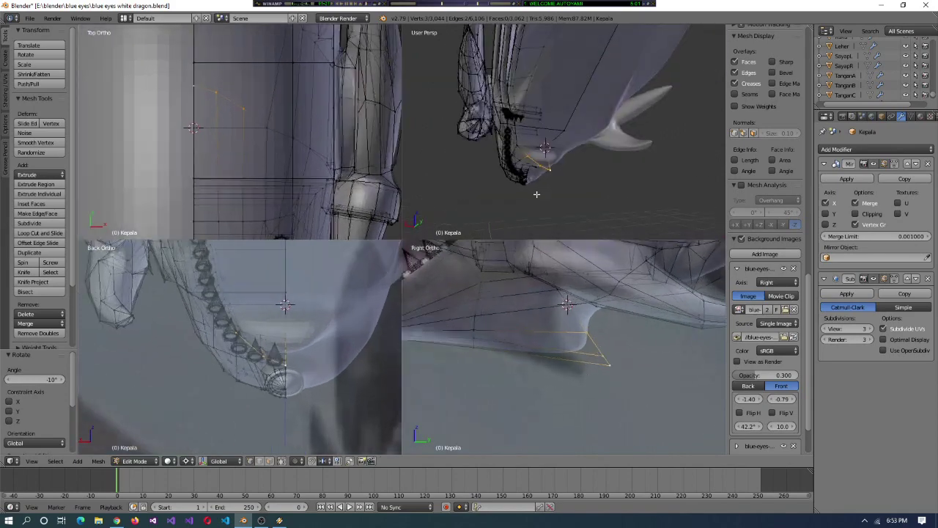
{"action": "key", "text": "ctrl+z"}
- Round the lower jaw's rear edge run with To Sphere at a factor of 1
{"action": "middle_click_drag", "start_coordinate": [591, 198], "coordinate": [592, 205]}
{"action": "key", "text": "s"}
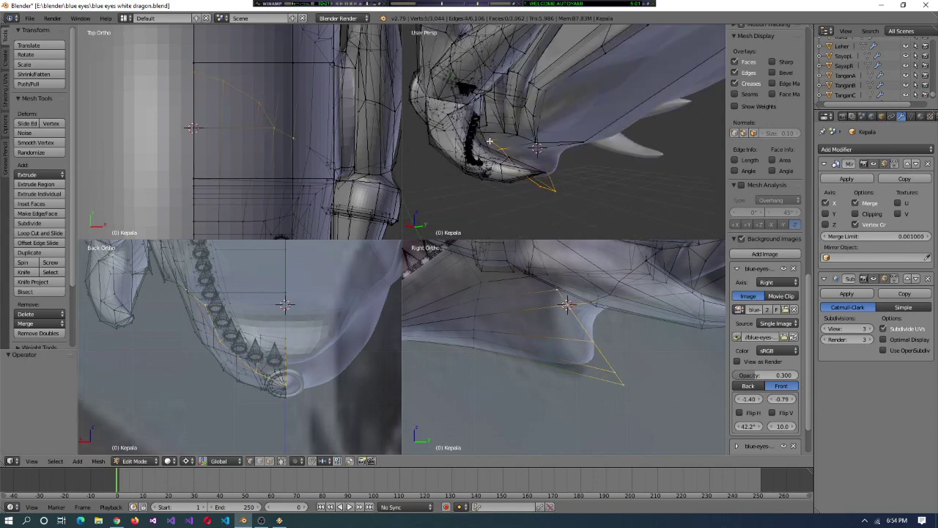
{"action": "key", "text": "ctrl+KP_Decimal"}
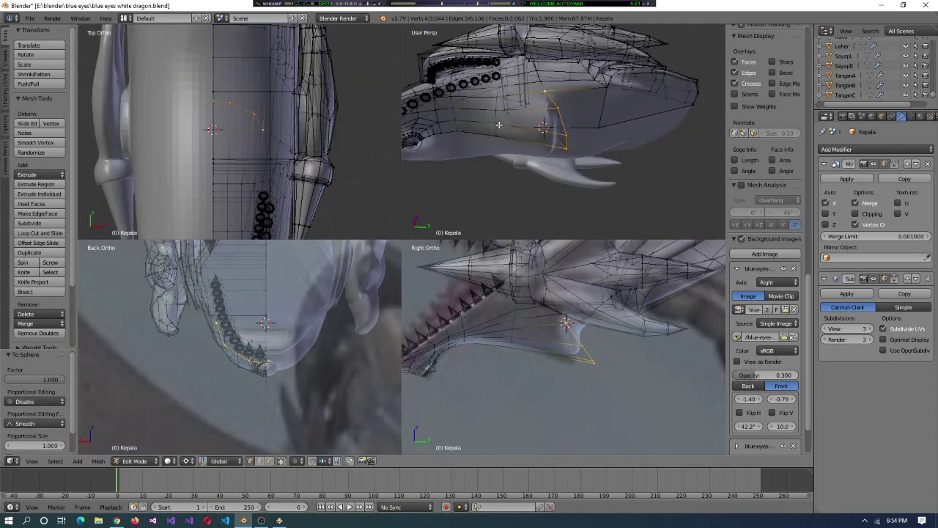
- Select the edge loop ahead of the jaw's rear edge and scale it to 0.9
{"action": "middle_click_drag", "start_coordinate": [499, 124], "coordinate": [514, 145]}
{"action": "right_click", "coordinate": [513, 145], "text": "alt"}
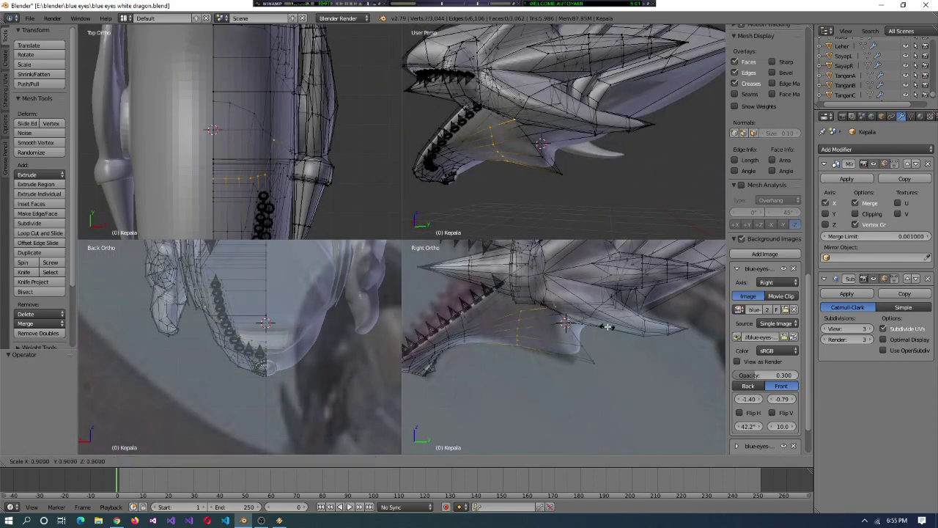
{"action": "middle_click_drag", "start_coordinate": [564, 213], "coordinate": [519, 162]}
{"action": "key", "text": "a"}
{"action": "right_click", "coordinate": [576, 172], "text": "alt"}
{"action": "key", "text": "ctrl+KP_Decimal"}
- Slide the vertices around the faces below the lower jaw's teeth along their edges
{"action": "middle_click_drag", "start_coordinate": [562, 221], "coordinate": [402, 248]}
{"action": "key", "text": "ctrl+alt+q"}
{"action": "middle_click_drag", "start_coordinate": [539, 211], "coordinate": [503, 212]}
{"action": "right_click", "coordinate": [503, 212], "text": "shift"}
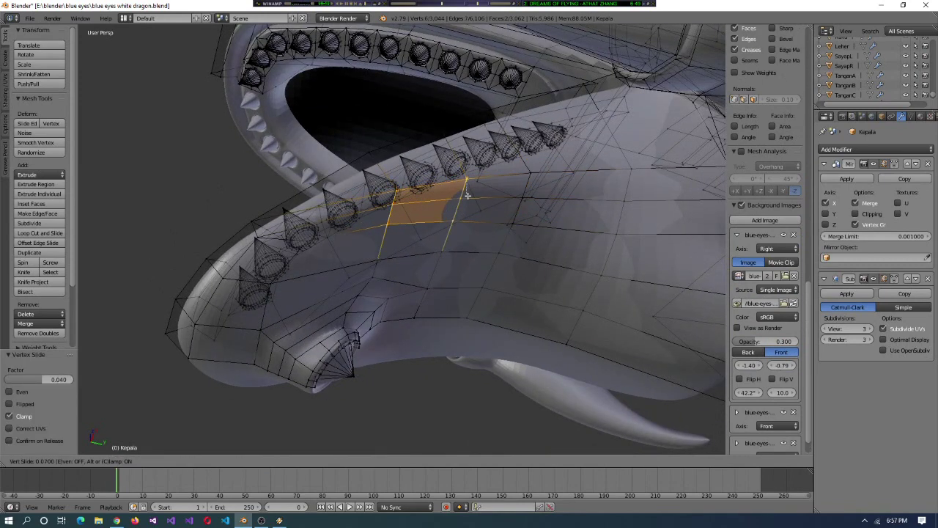
{"action": "left_click", "coordinate": [403, 192]}
{"action": "middle_click_drag", "start_coordinate": [404, 192], "coordinate": [245, 212]}
- Slide a vertex near the lower jaw's front by a factor of 0.060 and adjust its position in the side view
{"action": "left_click", "coordinate": [261, 249]}
{"action": "middle_click_drag", "start_coordinate": [261, 249], "coordinate": [465, 262]}
{"action": "key", "text": "shift+v"}
{"action": "left_click", "coordinate": [296, 256]}
{"action": "key", "text": "ctrl+alt+q"}
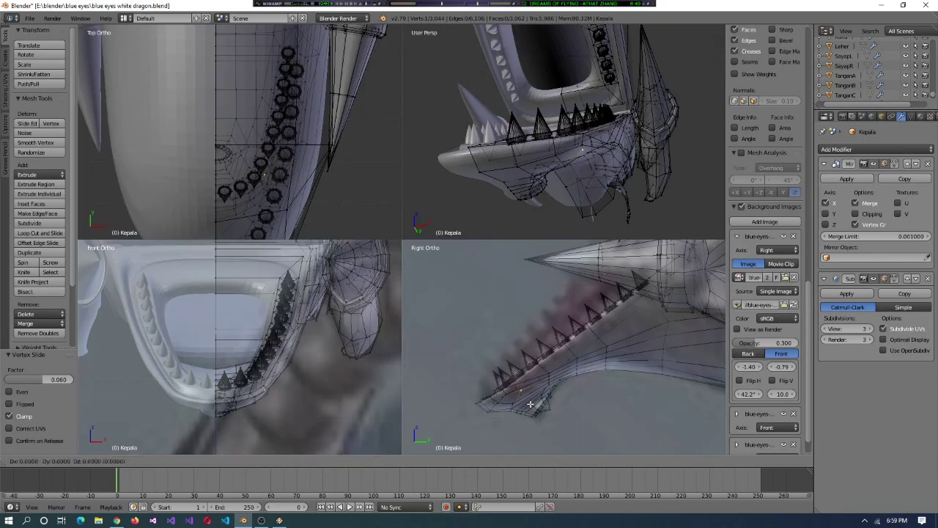
{"action": "left_click", "coordinate": [530, 402]}
- Remove duplicate vertices from the head mesh and inset the face at the back of the lower jaw
{"action": "middle_click_drag", "start_coordinate": [587, 183], "coordinate": [646, 176]}
{"action": "key", "text": "ctrl+alt+q"}
{"action": "middle_click_drag", "start_coordinate": [472, 195], "coordinate": [452, 276]}
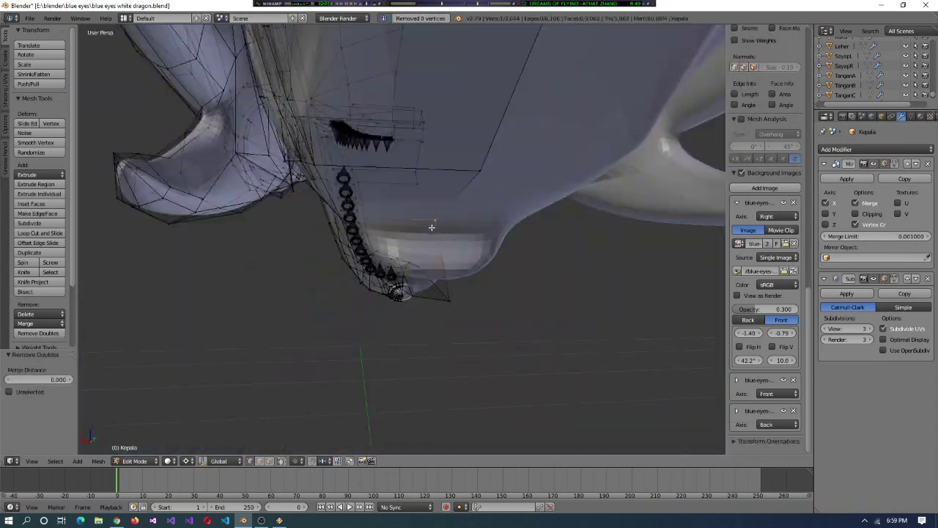
{"action": "key", "text": "ctrl+p"}
{"action": "key", "text": "i"}
{"action": "left_click", "coordinate": [492, 310]}
{"action": "mouse_move", "coordinate": [507, 299]}
{"action": "middle_mouse_down"}
{"action": "mouse_move", "coordinate": [492, 310]}
{"action": "mouse_move", "coordinate": [450, 262]}
{"action": "mouse_move", "coordinate": [629, 315]}
{"action": "mouse_move", "coordinate": [474, 269]}
{"action": "mouse_move", "coordinate": [470, 240]}
{"action": "mouse_move", "coordinate": [477, 259]}
{"action": "mouse_move", "coordinate": [513, 286]}
{"action": "middle_mouse_up"}
- Snap the 3D cursor to the inset's lower corner and rotate the inset face 5° about it
{"action": "scroll", "coordinate": [466, 268], "scroll_direction": "down", "scroll_amount": 3}
{"action": "scroll", "coordinate": [470, 239], "scroll_direction": "up", "scroll_amount": 4}
{"action": "key", "text": "shift+s"}
{"action": "left_click", "coordinate": [555, 308]}
{"action": "key", "text": "ctrl+alt+q"}
{"action": "left_click", "coordinate": [571, 304]}
{"action": "middle_click_drag", "start_coordinate": [542, 183], "coordinate": [517, 148]}
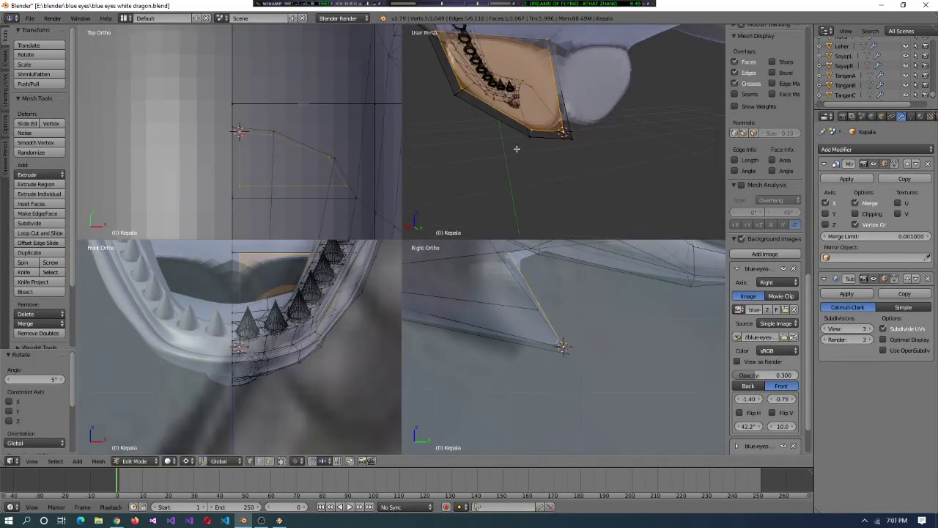
- Inset the rear jaw face a further 0.010 and rotate the inner face about its lower corner vertex
{"action": "key", "text": "ctrl"}
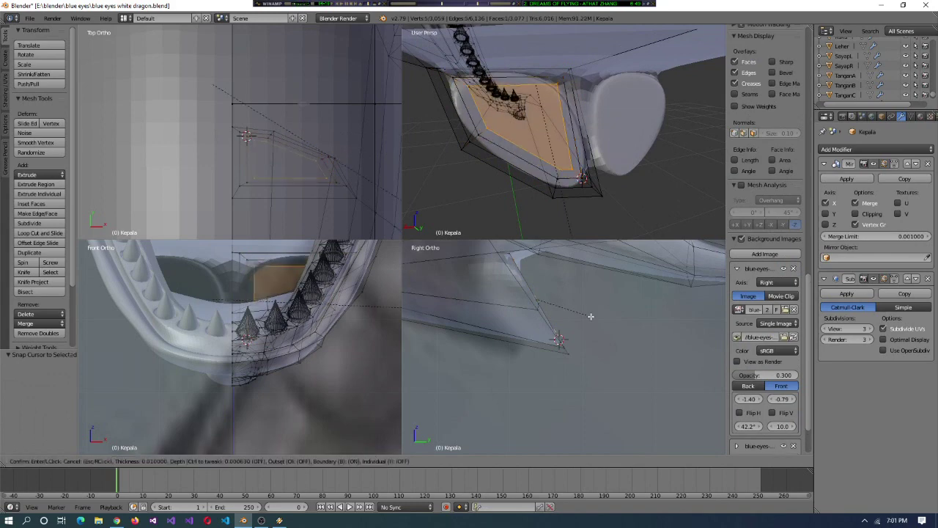
{"action": "key", "text": "i"}
{"action": "left_click", "coordinate": [594, 158]}
{"action": "right_click", "coordinate": [575, 172]}
{"action": "key", "text": "shift+s"}
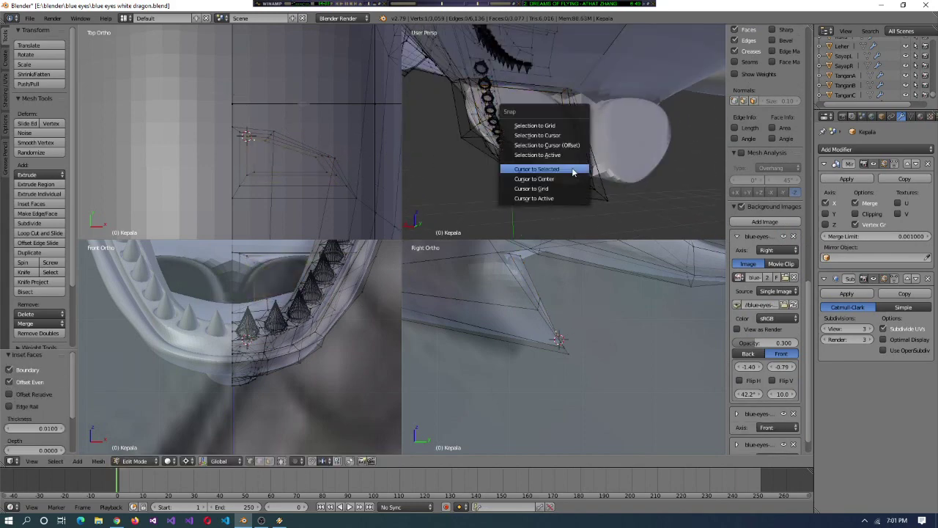
{"action": "key", "text": "r"}
{"action": "left_click", "coordinate": [593, 189]}
{"action": "middle_click_drag", "start_coordinate": [592, 190], "coordinate": [539, 121]}
- Inset the innermost rear jaw face once more and snap the 3D cursor to its lower corner vertex
{"action": "key", "text": "alt+m"}
{"action": "left_click", "coordinate": [609, 162]}
{"action": "key", "text": "i"}
{"action": "left_click", "coordinate": [558, 140]}
{"action": "key", "text": "Escape"}
{"action": "key", "text": "shift+s"}
{"action": "left_click", "coordinate": [586, 190]}
- Rotate the innermost rear jaw face 5° about the 3D cursor in the side view
{"action": "middle_click_drag", "start_coordinate": [586, 191], "coordinate": [594, 319]}
{"action": "middle_click_drag", "start_coordinate": [646, 219], "coordinate": [587, 183]}
{"action": "key", "text": "ctrl+z"}
{"action": "key", "text": "ctrl+shift+z"}
{"action": "key", "text": "r"}
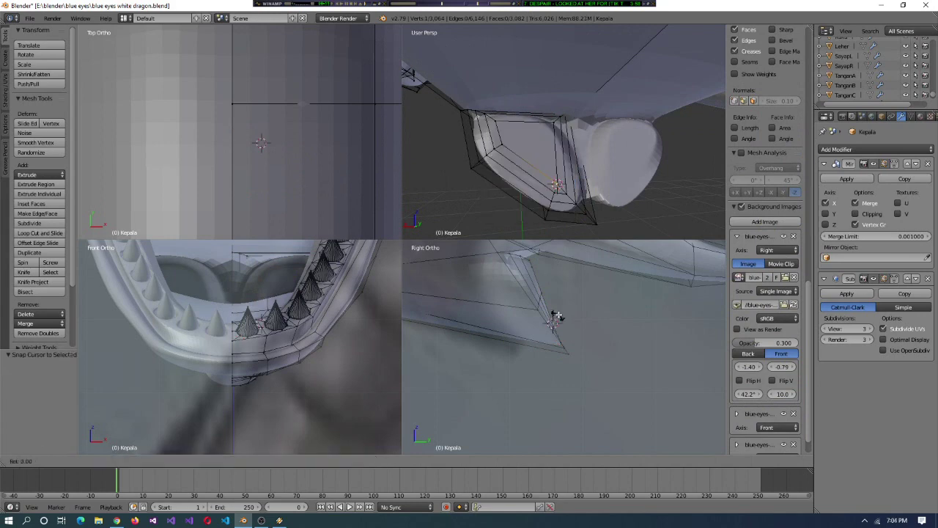
{"action": "left_click", "coordinate": [580, 192]}
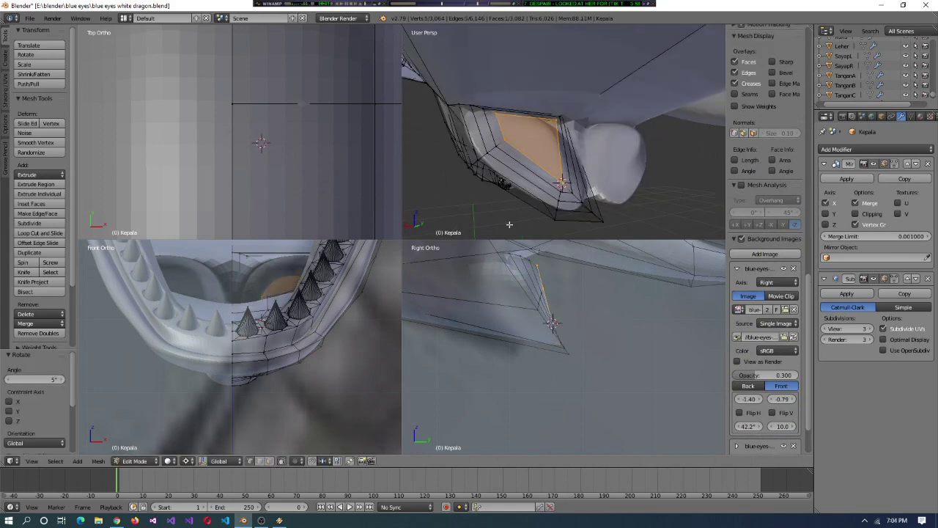
- Remove duplicate vertices across the mesh and reselect the innermost rear jaw face in face select mode
{"action": "key", "text": "a"}
{"action": "key", "text": "ctrl+z"}
{"action": "right_click", "coordinate": [623, 166]}
{"action": "middle_click_drag", "start_coordinate": [623, 165], "coordinate": [658, 158]}
{"action": "key", "text": "KP_Decimal"}
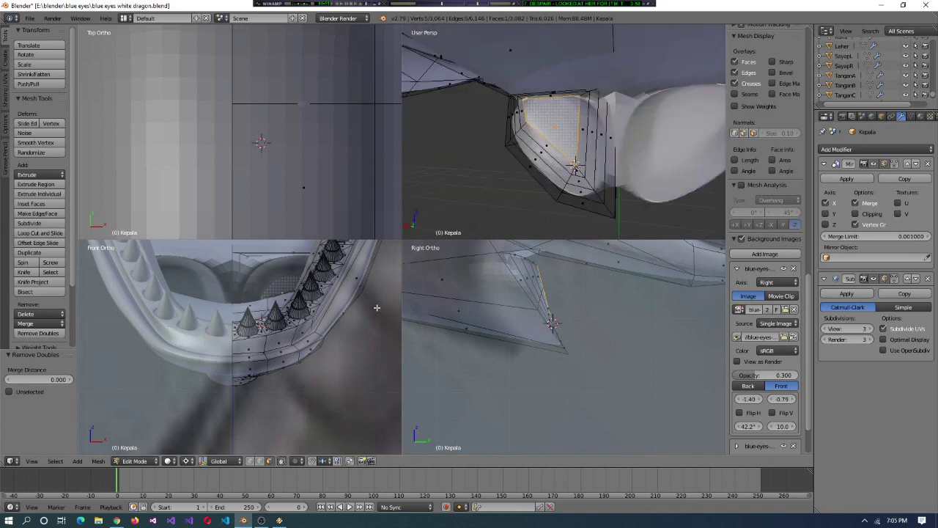
- Knife-cut the rear jaw's inset bands from their lower corner vertices to the mirror seam in the back view
{"action": "key", "text": "ctrl+KP_1"}
{"action": "key", "text": "KP_Decimal"}
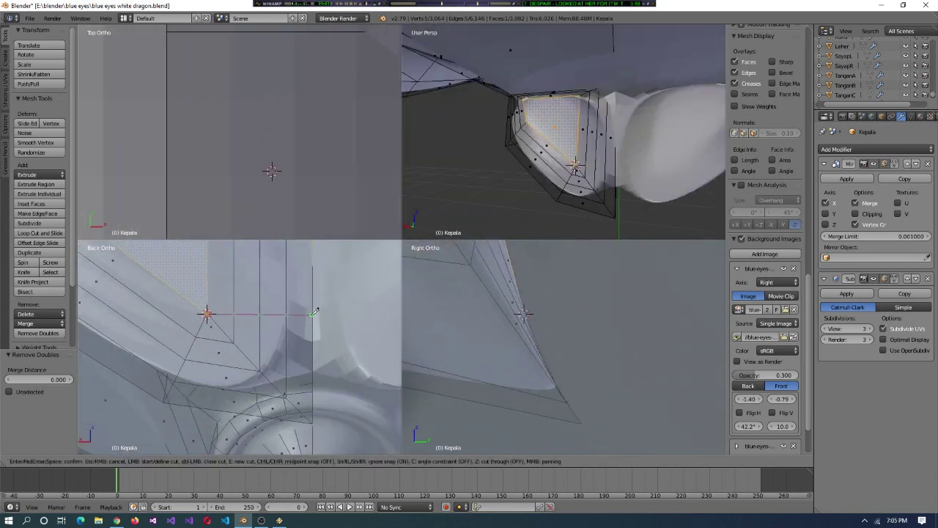
{"action": "key", "text": "Return"}
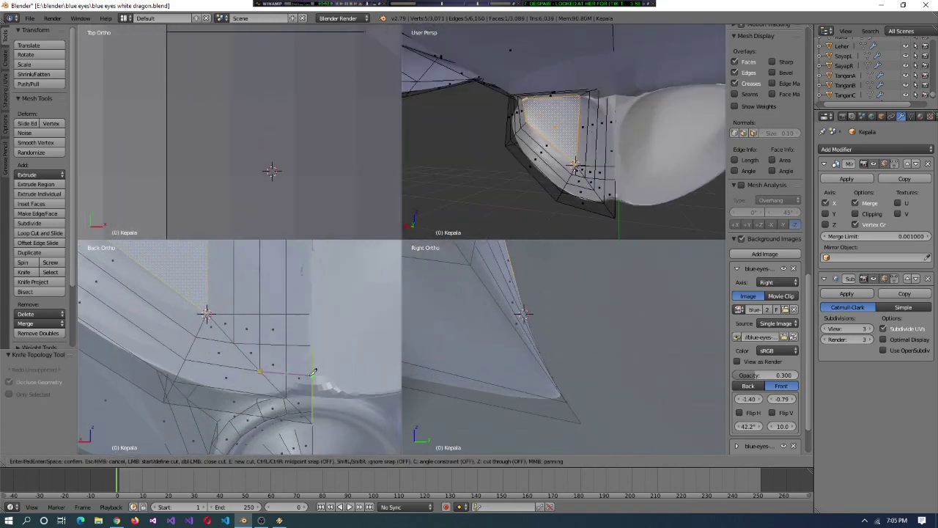
{"action": "key", "text": "Return"}
- Snap the 3D cursor to the inner lower corner vertex and flatten the knife cut's vertices by scaling to 0 along Z
{"action": "key", "text": "shift+s"}
{"action": "left_click", "coordinate": [300, 396]}
{"action": "right_click", "coordinate": [207, 314]}
{"action": "key", "text": "shift+s"}
{"action": "left_click", "coordinate": [312, 314]}
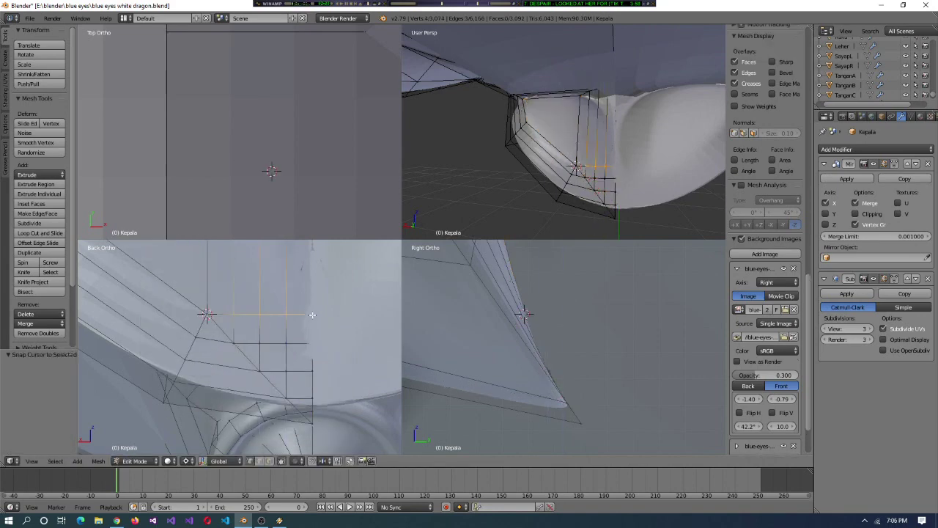
{"action": "key", "text": "s"}
{"action": "key", "text": "z"}
{"action": "key", "text": "0"}
{"action": "key", "text": "Return"}
- Try to merge the extra knife-cut vertices at the last selected seam vertices, and undo the merges
{"action": "middle_click_drag", "start_coordinate": [571, 176], "coordinate": [582, 159]}
{"action": "key", "text": "ctrl+m"}
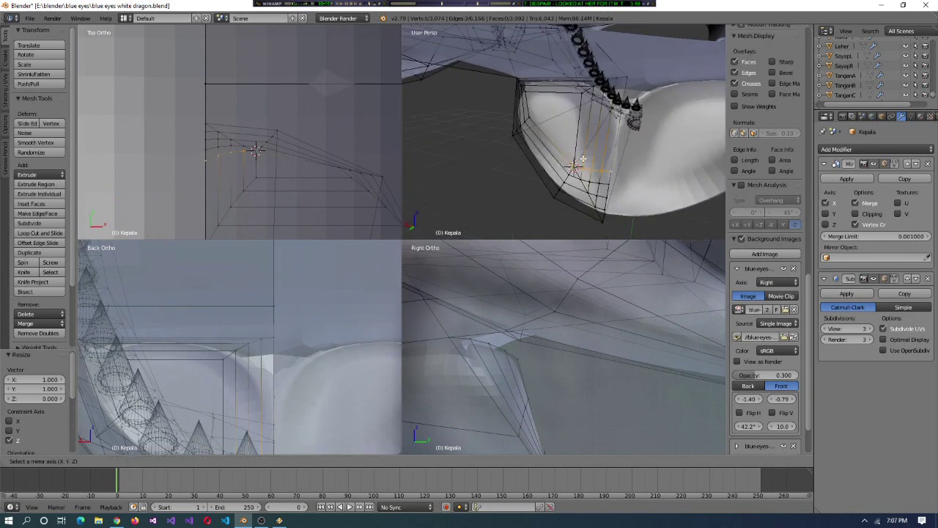
{"action": "key", "text": "Escape"}
{"action": "key", "text": "alt+m"}
{"action": "left_click", "coordinate": [635, 201]}
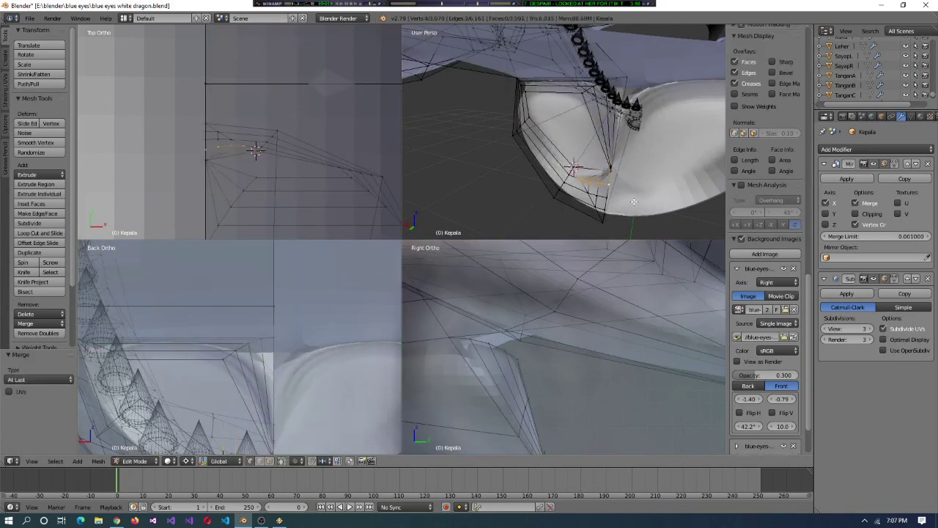
{"action": "mouse_move", "coordinate": [634, 202]}
{"action": "middle_mouse_down"}
{"action": "mouse_move", "coordinate": [622, 79]}
{"action": "mouse_move", "coordinate": [612, 200]}
{"action": "mouse_move", "coordinate": [577, 203]}
{"action": "mouse_move", "coordinate": [645, 191]}
{"action": "middle_mouse_up"}
{"action": "key", "text": "alt+m"}
{"action": "left_click", "coordinate": [621, 77]}
{"action": "key", "text": "ctrl+alt+q"}
{"action": "middle_click_drag", "start_coordinate": [497, 331], "coordinate": [665, 292]}
{"action": "key", "text": "ctrl+z"}
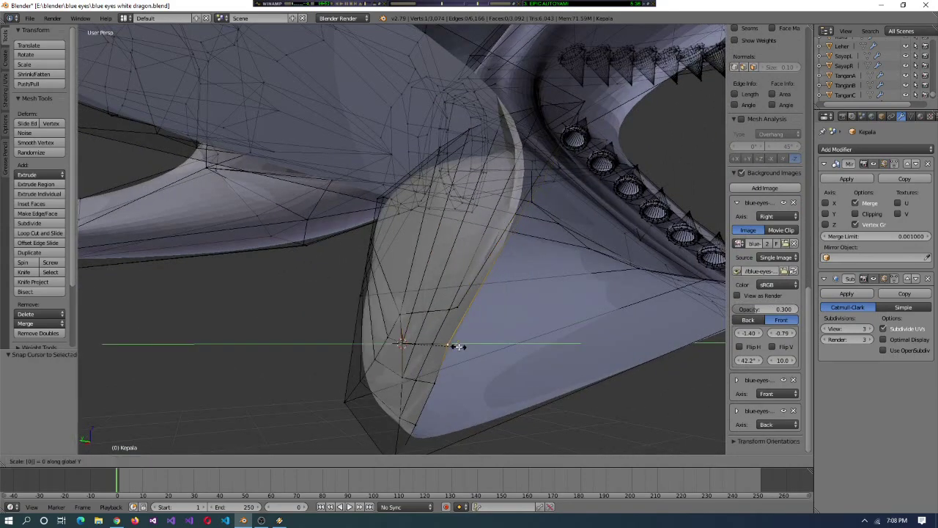
- Align the seam vertex of the cut with the 3D cursor by scaling to 0 along Y
{"action": "key", "text": "s"}
{"action": "key", "text": "y"}
{"action": "key", "text": "Return"}
{"action": "middle_click_drag", "start_coordinate": [459, 396], "coordinate": [438, 341]}
{"action": "mouse_move", "coordinate": [484, 361]}
{"action": "middle_mouse_down"}
{"action": "mouse_move", "coordinate": [515, 356]}
{"action": "mouse_move", "coordinate": [480, 359]}
{"action": "middle_mouse_up"}
- Try merging the seam vertices, undo the merge, and run duplicate removal on the whole mesh
{"action": "key", "text": "alt+m"}
{"action": "left_click", "coordinate": [499, 381]}
{"action": "middle_click_drag", "start_coordinate": [480, 272], "coordinate": [507, 296]}
{"action": "key", "text": "ctrl+z"}
{"action": "key", "text": "a"}
{"action": "key", "text": "w"}
{"action": "left_click", "coordinate": [499, 289]}
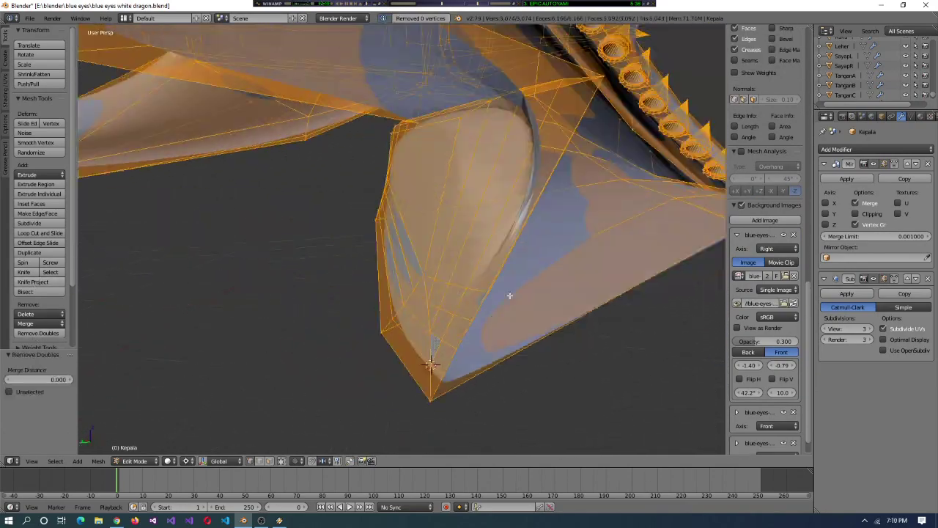
- Snap the 3D cursor to the rear jaw's lower corner vertex and scale the adjoining seam vertices to 0 along Z
{"action": "middle_click_drag", "start_coordinate": [432, 364], "coordinate": [508, 147]}
{"action": "key", "text": "Return"}
{"action": "middle_click_drag", "start_coordinate": [488, 289], "coordinate": [466, 261]}
{"action": "right_click", "coordinate": [466, 262], "text": "shift"}
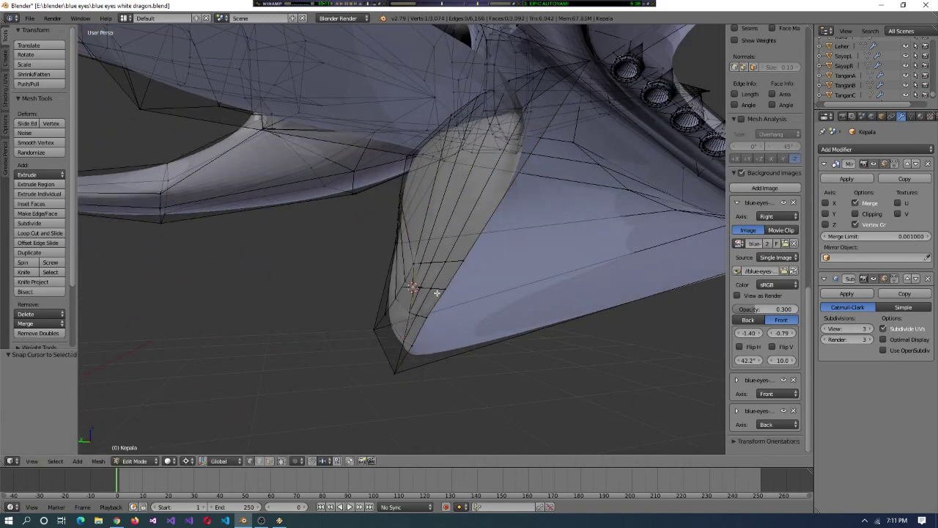
{"action": "key", "text": "Escape"}
{"action": "key", "text": "shift+s"}
{"action": "middle_click_drag", "start_coordinate": [497, 287], "coordinate": [444, 268]}
{"action": "key", "text": "s"}
{"action": "key", "text": "z"}
{"action": "key", "text": "0"}
{"action": "key", "text": "Return"}
- Merge the extra vertices along the lower seam and remove duplicate vertices across the mesh
{"action": "key", "text": "alt+m"}
{"action": "middle_click_drag", "start_coordinate": [504, 333], "coordinate": [447, 289]}
{"action": "key", "text": "a"}
{"action": "key", "text": "w"}
{"action": "left_click", "coordinate": [436, 310]}
- Knife-cut the upper rear jaw strip and scale its seam vertices along Y about the snapped 3D cursor
{"action": "key", "text": "a"}
{"action": "key", "text": "Return"}
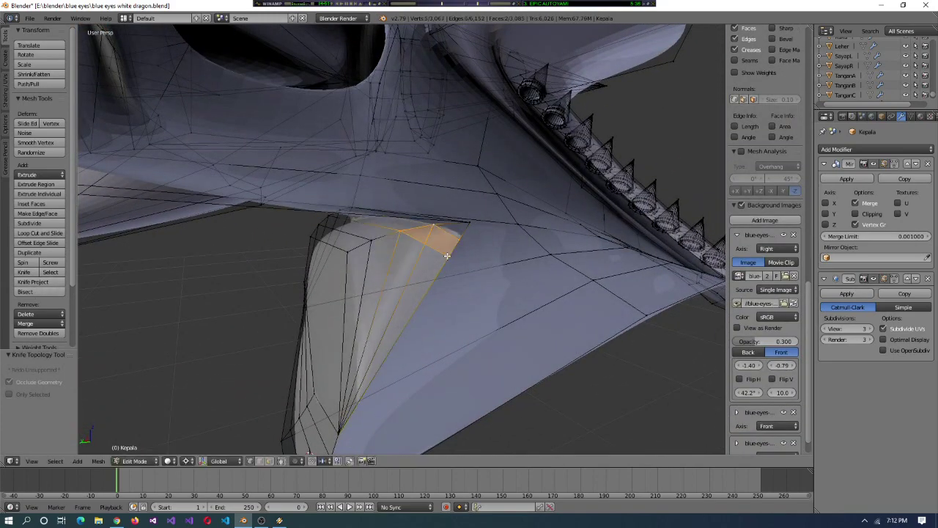
{"action": "key", "text": "shift+s"}
{"action": "left_click", "coordinate": [456, 239]}
{"action": "key", "text": "s"}
{"action": "middle_click_drag", "start_coordinate": [493, 261], "coordinate": [323, 308]}
{"action": "key", "text": "s"}
{"action": "key", "text": "y"}
{"action": "left_click", "coordinate": [458, 273]}
- Merge the extra vertices on the upper edge of the rear jaw and clear the selection
{"action": "key", "text": "alt+m"}
{"action": "left_click", "coordinate": [483, 247]}
{"action": "key", "text": "a"}
{"action": "key", "text": "a"}
- Add single-cut edge loops between the stepped inset borders of the rear jaw
{"action": "left_click", "coordinate": [409, 267]}
{"action": "middle_click_drag", "start_coordinate": [408, 268], "coordinate": [30, 275]}
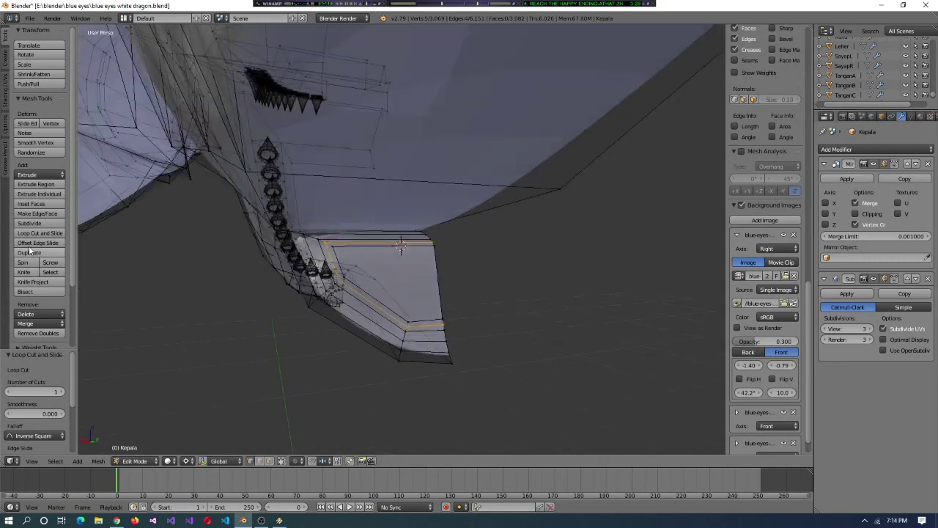
{"action": "left_click", "coordinate": [281, 462]}
{"action": "middle_click_drag", "start_coordinate": [496, 360], "coordinate": [496, 398]}
- Rotate the outermost rear jaw edge loop -2° about its lower seam vertex in the side view
{"action": "key", "text": "shift+s"}
{"action": "key", "text": "ctrl+alt+q"}
{"action": "key", "text": "r"}
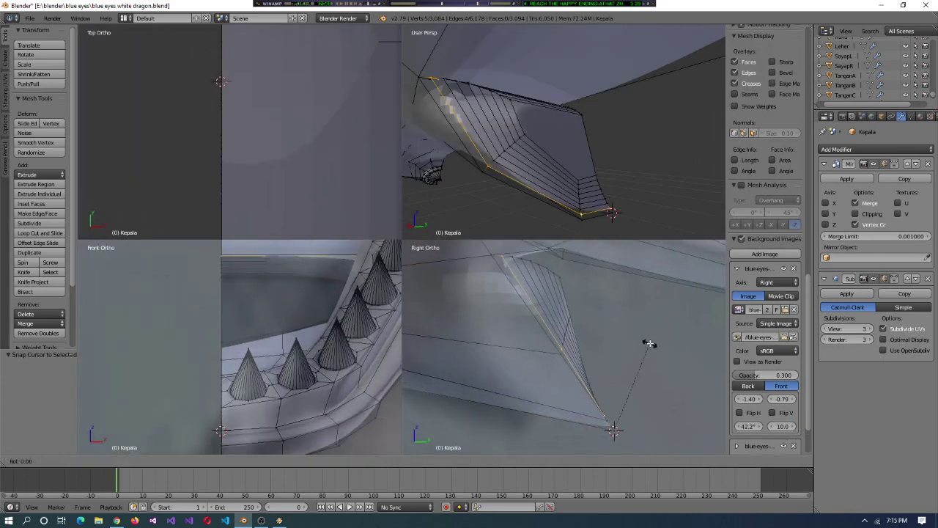
{"action": "middle_click_drag", "start_coordinate": [557, 184], "coordinate": [518, 204]}
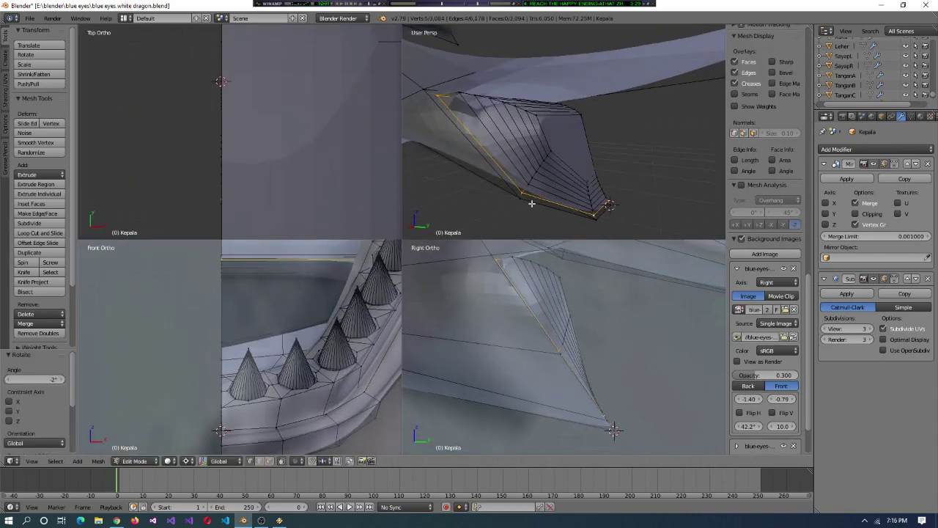
- Rotate the next alternate edge loop -1° about its lower seam vertex and move the 3D cursor to the following loop's end
{"action": "key", "text": "r"}
{"action": "right_click", "coordinate": [529, 261]}
{"action": "scroll", "coordinate": [540, 162], "scroll_direction": "up", "scroll_amount": 3}
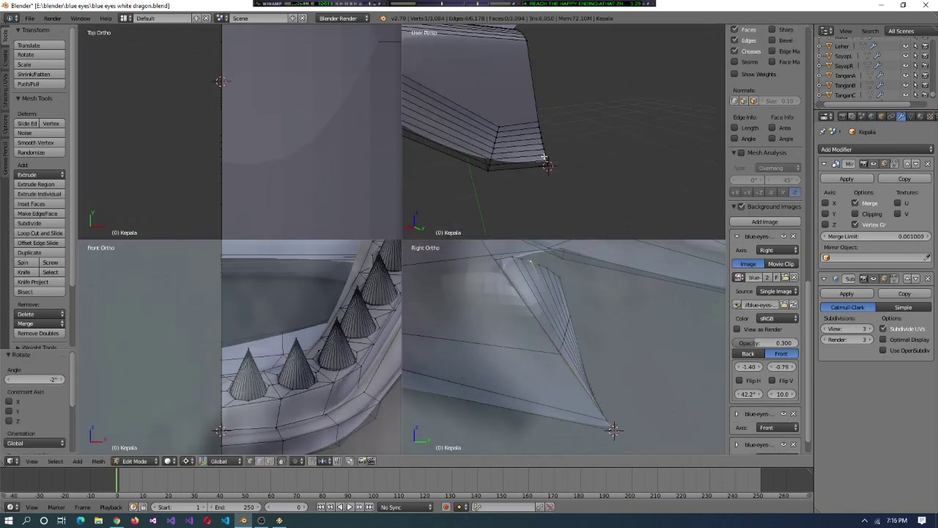
{"action": "right_click", "coordinate": [475, 94], "text": "alt"}
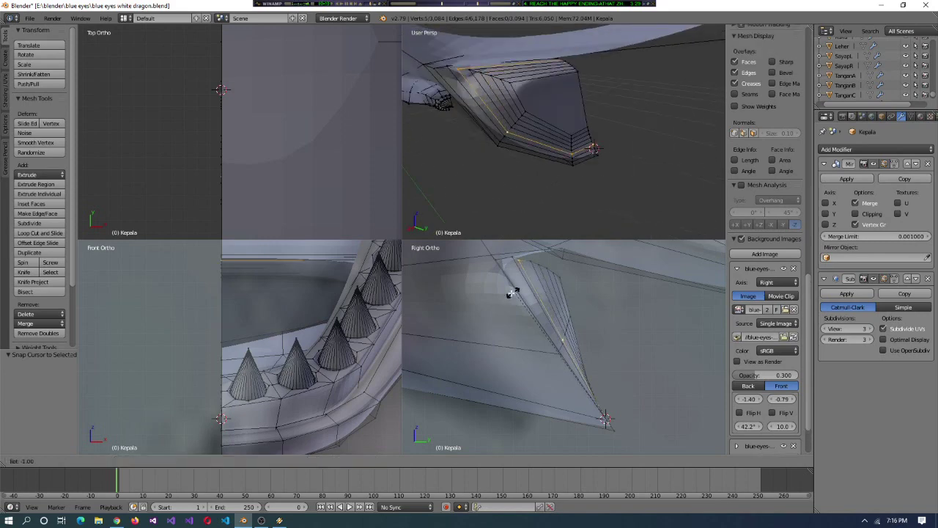
{"action": "scroll", "coordinate": [629, 161], "scroll_direction": "up", "scroll_amount": 2}
{"action": "key", "text": "shift+s"}
{"action": "left_click", "coordinate": [626, 339]}
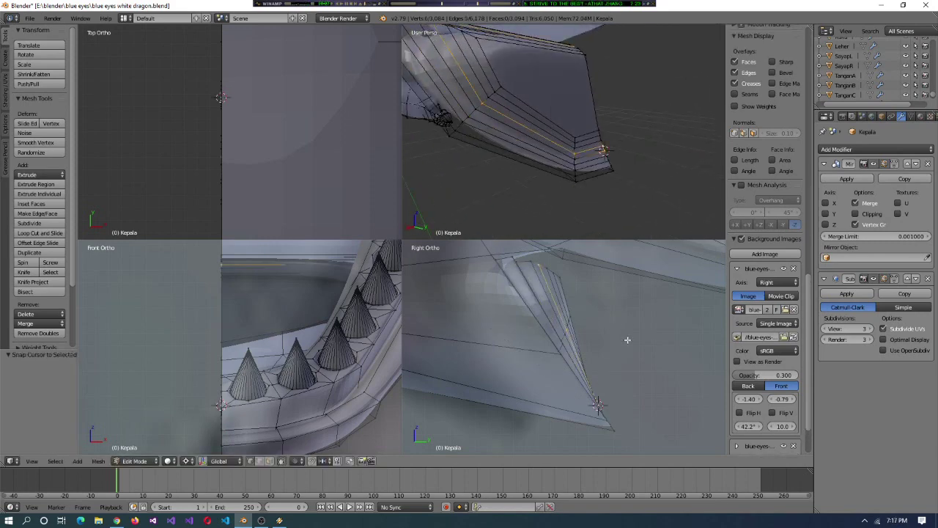
{"action": "middle_click_drag", "start_coordinate": [579, 176], "coordinate": [572, 111]}
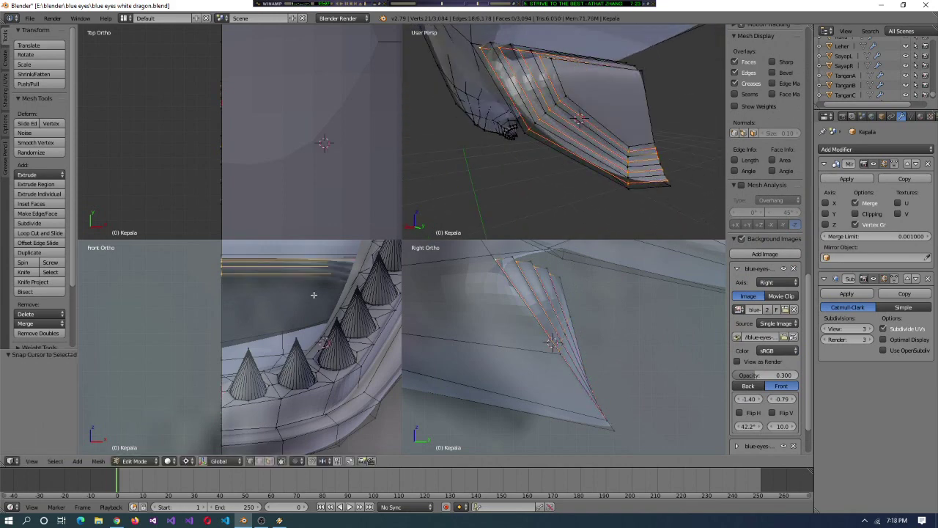
- Apply an edge crease of 0.251 to the selected alternate edge loops of the rear jaw
{"action": "key", "text": "ctrl+KP_1"}
{"action": "key", "text": "KP_Decimal"}
{"action": "key", "text": "shift+e"}
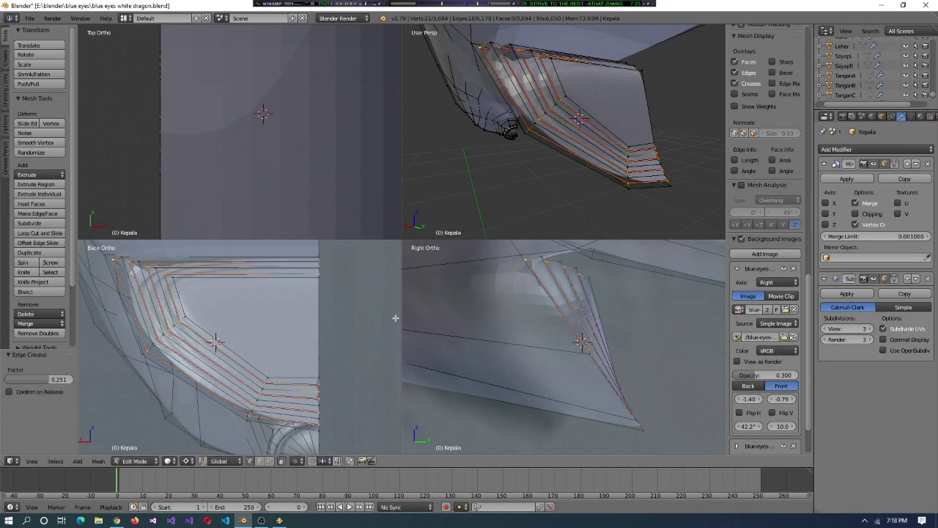
{"action": "middle_click_drag", "start_coordinate": [660, 147], "coordinate": [619, 170]}
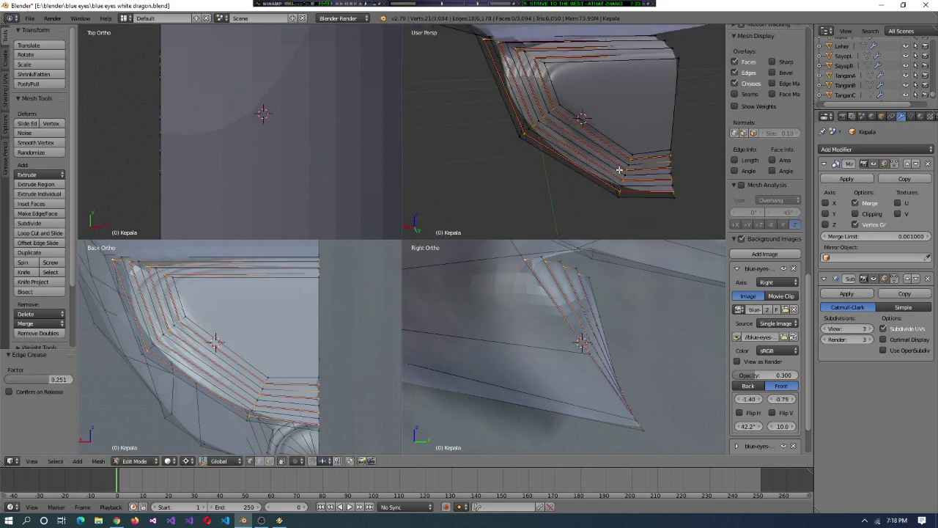
{"action": "key", "text": "ctrl+alt+q"}
{"action": "scroll", "coordinate": [550, 183], "scroll_direction": "down", "scroll_amount": 5}
{"action": "scroll", "coordinate": [487, 187], "scroll_direction": "up", "scroll_amount": 5}
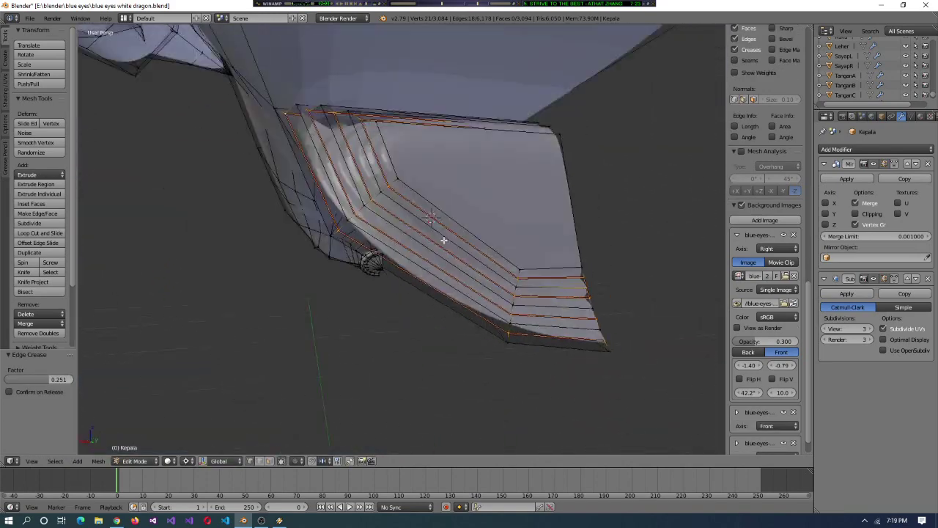
- Add an edge loop along the lower jaw's side, close to its rear rim
{"action": "middle_click_drag", "start_coordinate": [487, 187], "coordinate": [300, 137]}
{"action": "key", "text": "ctrl+r"}
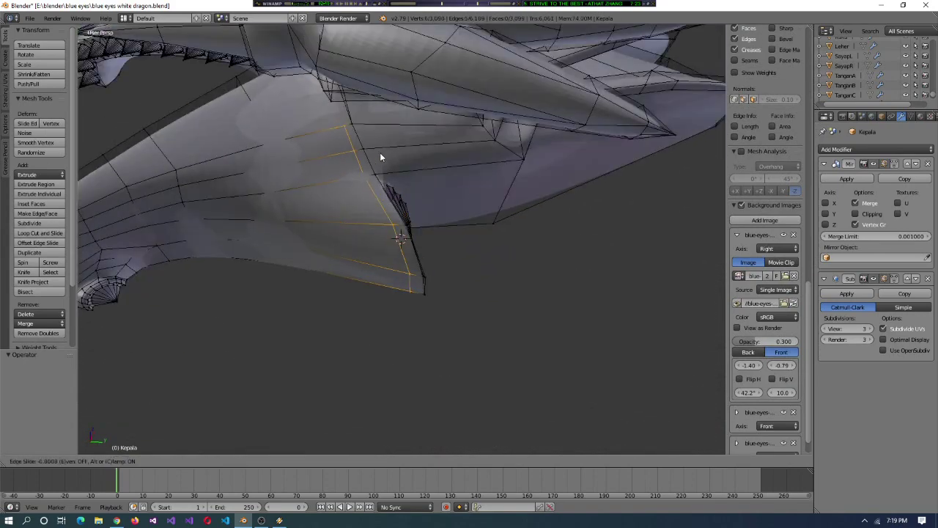
{"action": "left_click", "coordinate": [32, 232]}
{"action": "right_click", "coordinate": [357, 153]}
- Scale the new rear-rim edge loop by 1.040 about the snapped 3D cursor and adjust its height along Z
{"action": "middle_click_drag", "start_coordinate": [356, 153], "coordinate": [397, 220]}
{"action": "key", "text": "shift+s"}
{"action": "left_click", "coordinate": [440, 208]}
{"action": "key", "text": "s"}
{"action": "left_click", "coordinate": [456, 251]}
{"action": "key", "text": "g"}
{"action": "key", "text": "z"}
{"action": "left_click", "coordinate": [491, 282]}
{"action": "scroll", "coordinate": [397, 220], "scroll_direction": "up", "scroll_amount": 3}
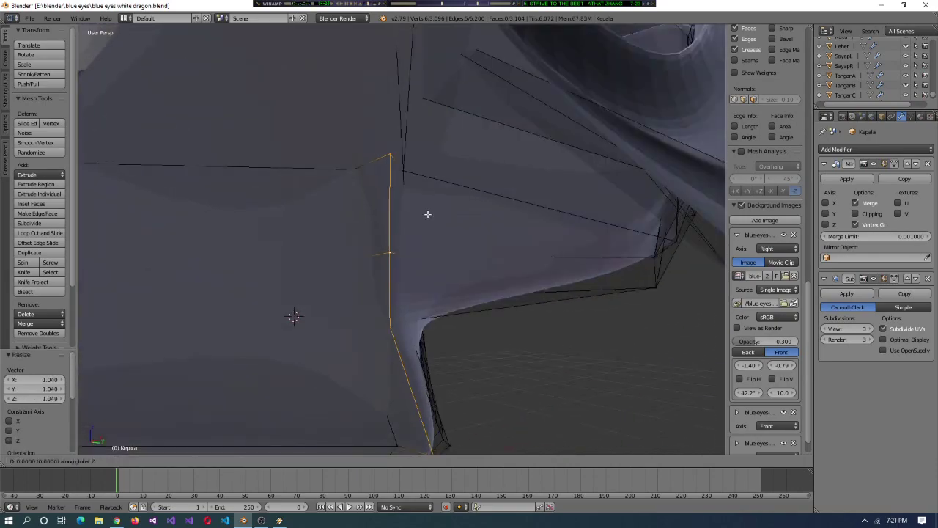
{"action": "left_click", "coordinate": [402, 146]}
- Rebuild the face at the upper end of the jaw's rear rim by deleting one edge, filling, and dissolving another
{"action": "middle_click_drag", "start_coordinate": [401, 146], "coordinate": [410, 118]}
{"action": "mouse_move", "coordinate": [436, 190]}
{"action": "middle_mouse_down"}
{"action": "mouse_move", "coordinate": [359, 247]}
{"action": "mouse_move", "coordinate": [439, 192]}
{"action": "middle_mouse_up"}
{"action": "middle_click_drag", "start_coordinate": [413, 146], "coordinate": [415, 182]}
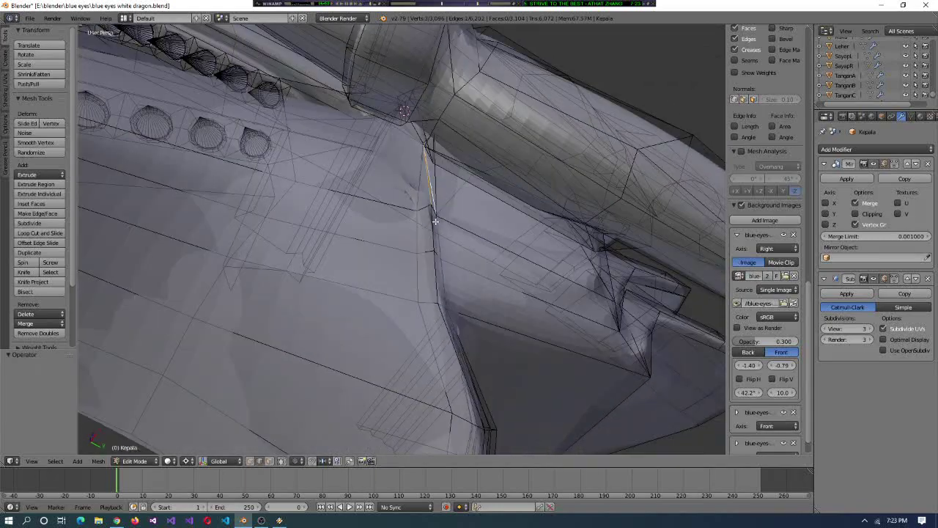
{"action": "key", "text": "x"}
{"action": "left_click", "coordinate": [442, 200]}
{"action": "middle_click_drag", "start_coordinate": [434, 177], "coordinate": [489, 197]}
{"action": "key", "text": "f"}
{"action": "key", "text": "x"}
{"action": "left_click", "coordinate": [398, 229]}
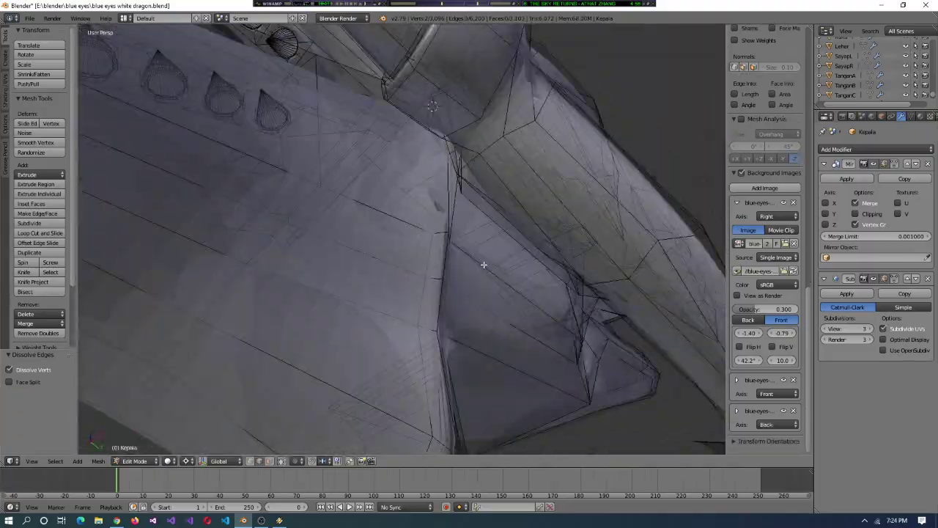
- Move the two narrow faces on the jaw's rear rim 0.007 along Y and deselect them
{"action": "middle_click_drag", "start_coordinate": [484, 265], "coordinate": [429, 277]}
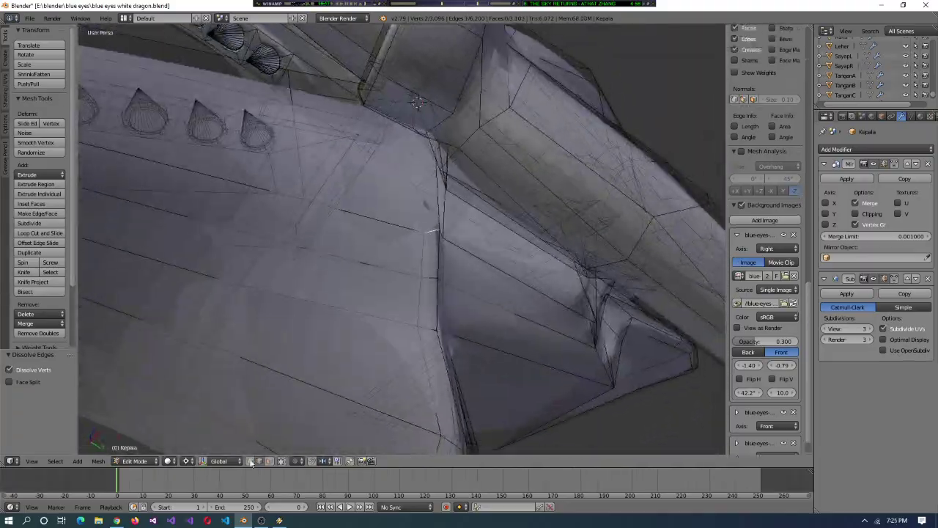
{"action": "left_click", "coordinate": [424, 279]}
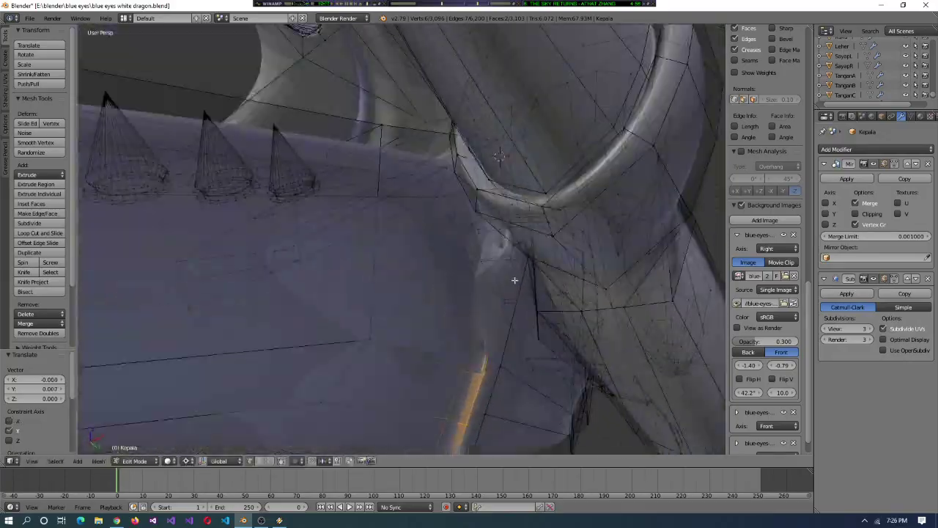
{"action": "key", "text": "a"}
{"action": "middle_click_drag", "start_coordinate": [514, 280], "coordinate": [520, 302]}
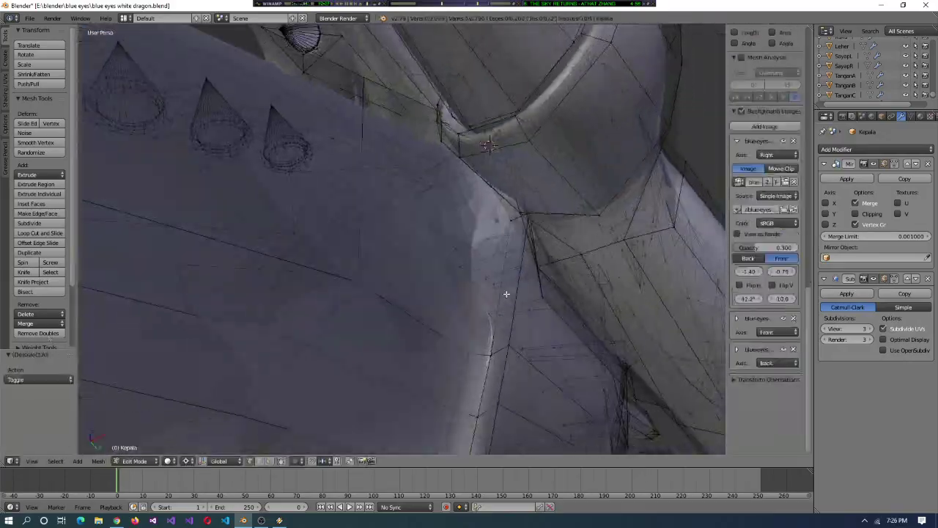
- Merge the stray vertices at the upper end of the jaw's rear rim at the last selected vertex
{"action": "middle_click_drag", "start_coordinate": [381, 308], "coordinate": [425, 256]}
{"action": "key", "text": "alt+m"}
{"action": "left_click", "coordinate": [438, 238]}
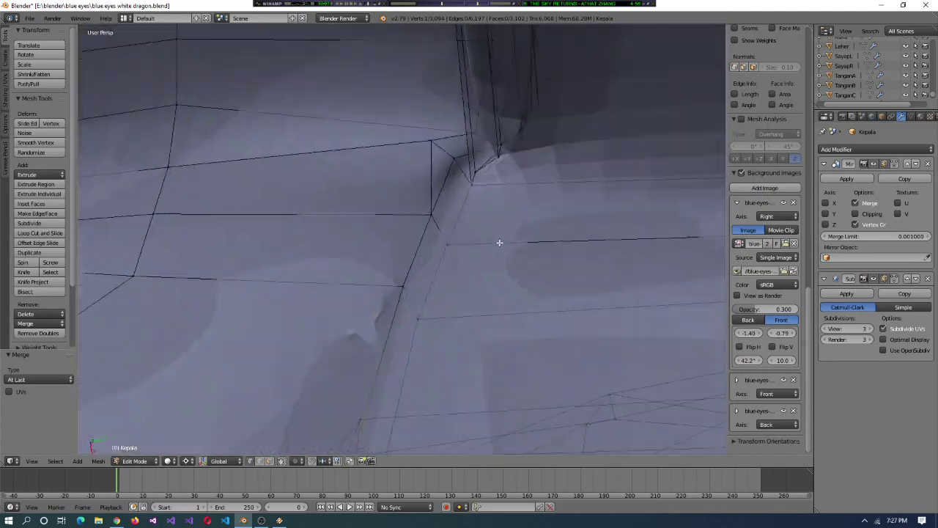
- Recalculate the normals of the whole mesh to face outside and clear the selection
{"action": "key", "text": "a"}
{"action": "key", "text": "ctrl+n"}
{"action": "middle_click_drag", "start_coordinate": [499, 243], "coordinate": [464, 276]}
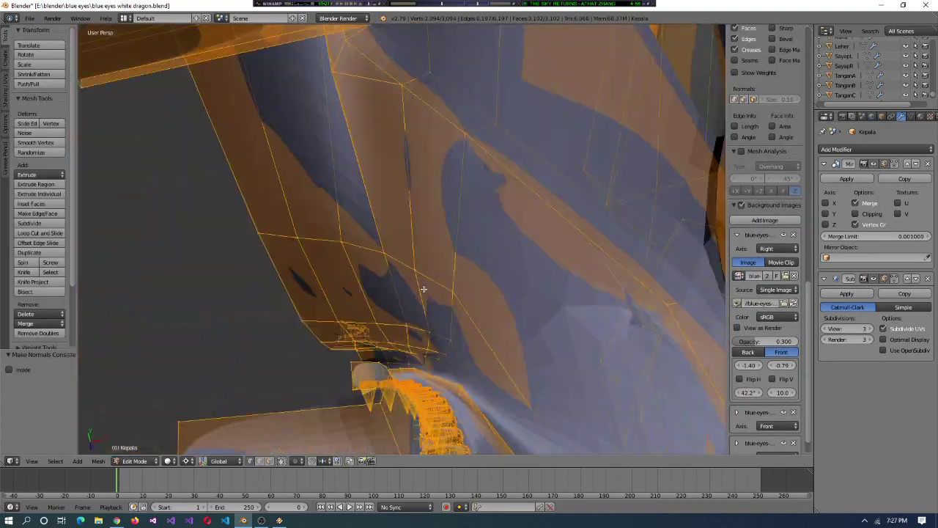
{"action": "key", "text": "a"}
- Slide a vertex on the jaw's rear rim below the horn base and dissolve the stray edge beside it
{"action": "middle_click_drag", "start_coordinate": [314, 304], "coordinate": [411, 260]}
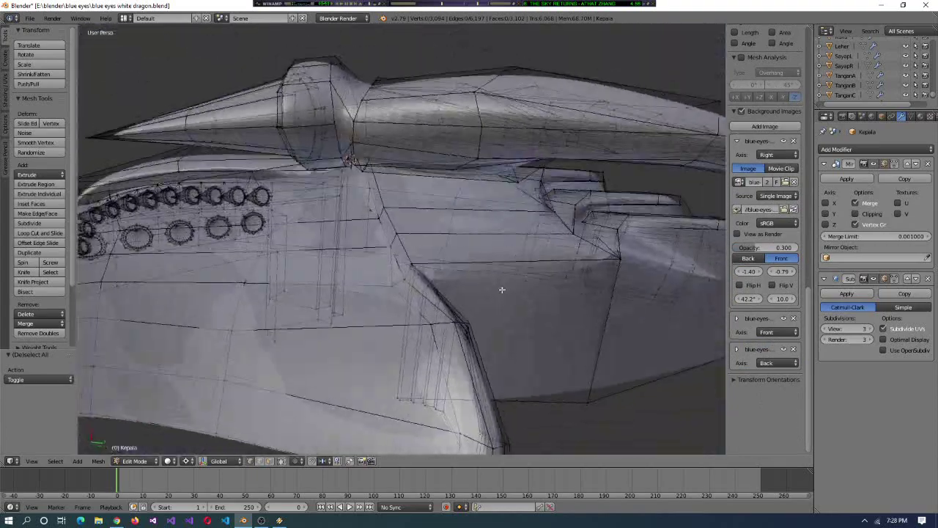
{"action": "right_click", "coordinate": [376, 222]}
{"action": "middle_click_drag", "start_coordinate": [502, 290], "coordinate": [411, 263]}
{"action": "key", "text": "shift+v"}
{"action": "scroll", "coordinate": [429, 262], "scroll_direction": "up", "scroll_amount": 4}
{"action": "key", "text": "x"}
{"action": "left_click", "coordinate": [429, 262]}
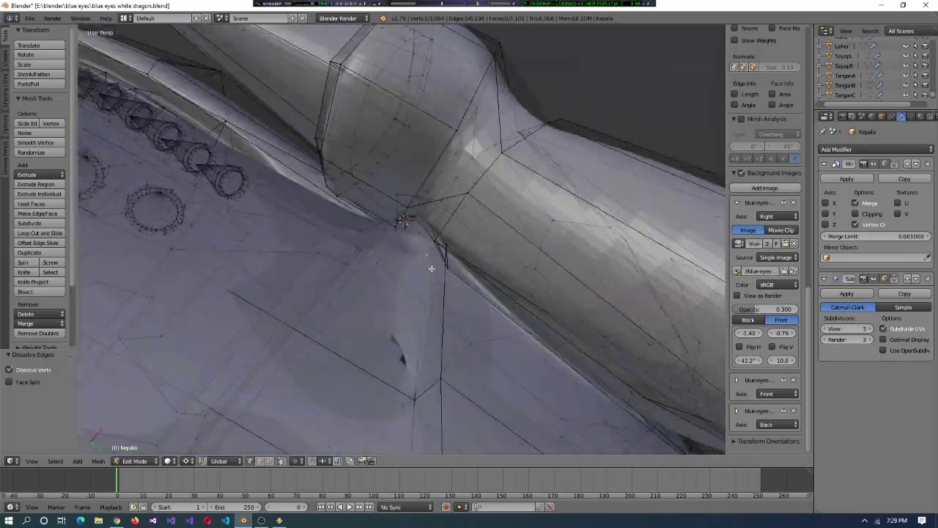
- Try to move a path of vertices around the horn's collar along X
{"action": "scroll", "coordinate": [767, 294], "scroll_direction": "up", "scroll_amount": 10}
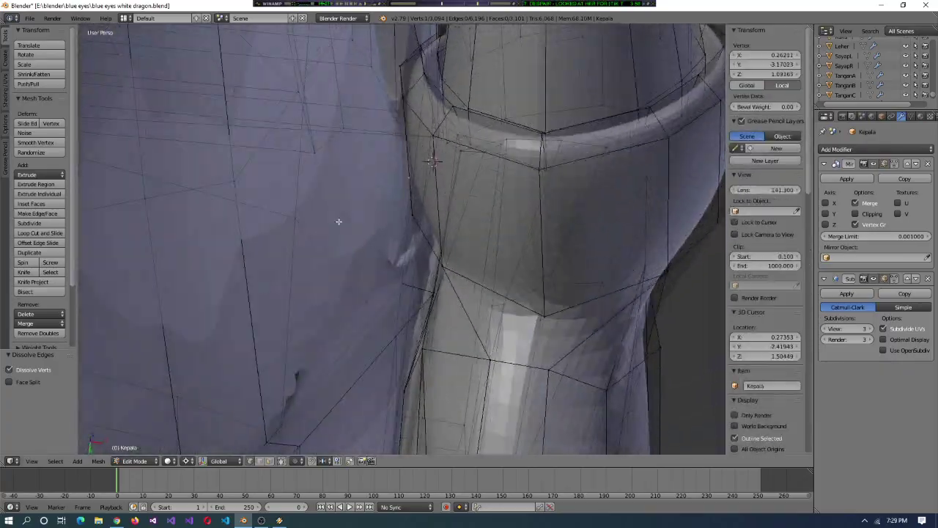
{"action": "middle_click_drag", "start_coordinate": [339, 221], "coordinate": [462, 266]}
{"action": "right_click", "coordinate": [462, 266], "text": "ctrl"}
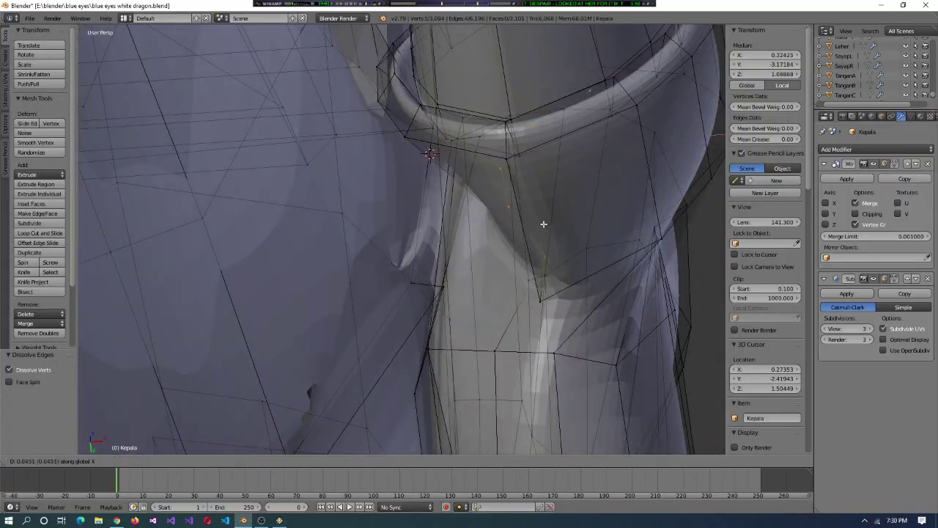
{"action": "right_click", "coordinate": [544, 224]}
- Knife-cut a new edge between the vertices where the jaw's rear rim meets the horn base
{"action": "middle_click_drag", "start_coordinate": [543, 224], "coordinate": [401, 266]}
{"action": "right_click", "coordinate": [402, 266]}
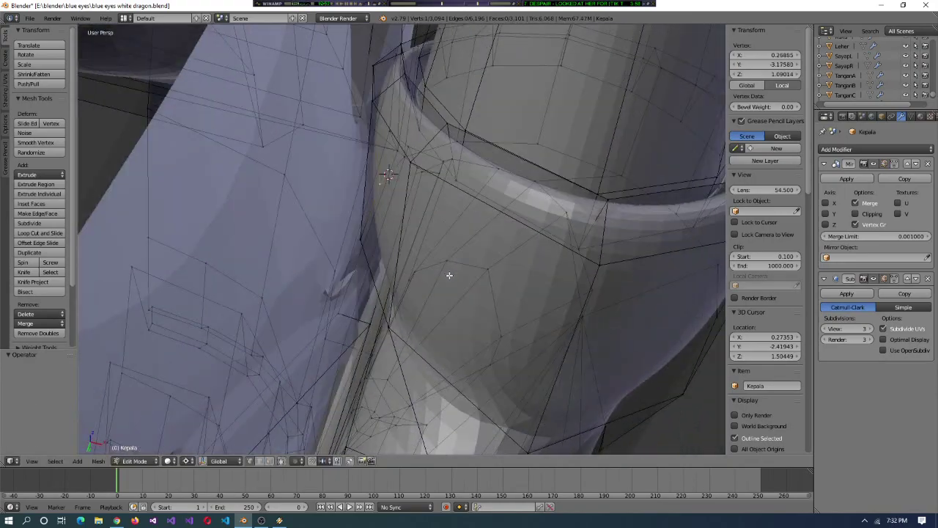
{"action": "right_click", "coordinate": [449, 274], "text": "shift"}
{"action": "middle_click_drag", "start_coordinate": [450, 275], "coordinate": [424, 236]}
{"action": "left_click", "coordinate": [517, 260]}
{"action": "middle_click_drag", "start_coordinate": [517, 260], "coordinate": [349, 302]}
{"action": "right_click", "coordinate": [536, 297], "text": "shift"}
{"action": "key", "text": "k"}
{"action": "left_click", "coordinate": [525, 334]}
{"action": "key", "text": "Return"}
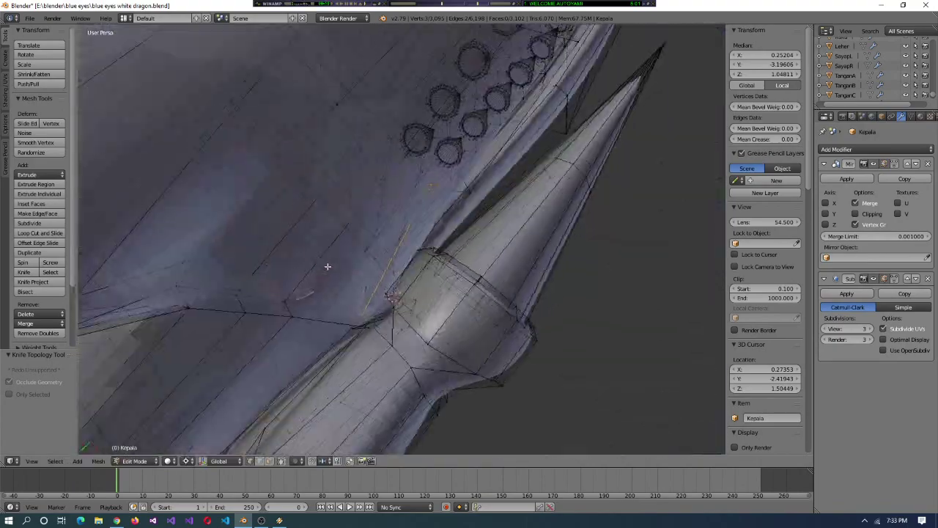
- Move the selected edge where the jaw's rear rim meets the horn base and slide neighbouring vertices along their edges
{"action": "middle_click_drag", "start_coordinate": [328, 266], "coordinate": [428, 337]}
{"action": "right_click", "coordinate": [492, 164]}
{"action": "right_click", "coordinate": [417, 313], "text": "shift"}
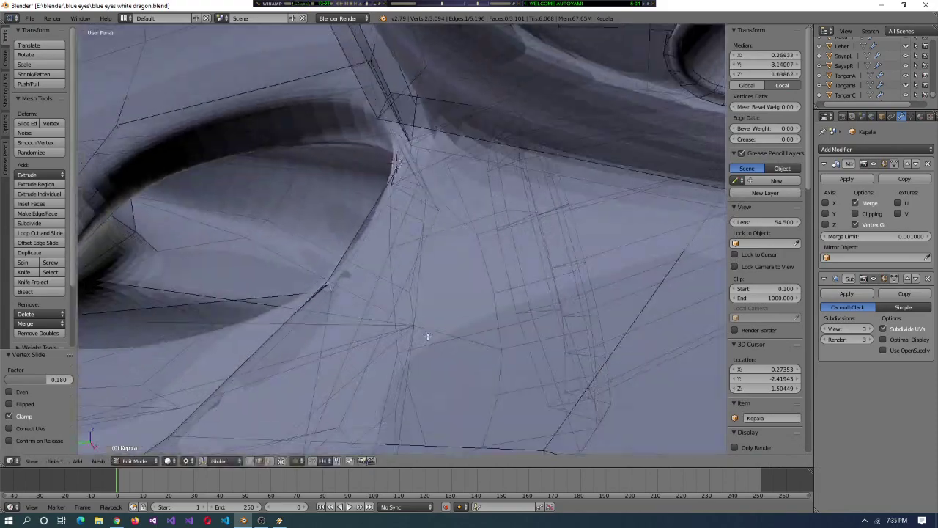
{"action": "key", "text": "g"}
{"action": "left_click", "coordinate": [317, 263]}
{"action": "middle_click_drag", "start_coordinate": [317, 263], "coordinate": [379, 279]}
{"action": "key", "text": "shift+v"}
{"action": "left_click", "coordinate": [297, 286]}
{"action": "key", "text": "shift+v"}
{"action": "left_click", "coordinate": [373, 247]}
- Delete the faulty geometry beneath the horn collar and fill the gap with a new face
{"action": "middle_click_drag", "start_coordinate": [373, 247], "coordinate": [506, 237]}
{"action": "key", "text": "ctrl+KP_Add"}
{"action": "key", "text": "x"}
{"action": "left_click", "coordinate": [513, 205]}
{"action": "middle_click_drag", "start_coordinate": [513, 205], "coordinate": [657, 296]}
{"action": "key", "text": "f"}
{"action": "middle_click_drag", "start_coordinate": [504, 71], "coordinate": [363, 355]}
{"action": "key", "text": "Tab"}
{"action": "key", "text": "Tab"}
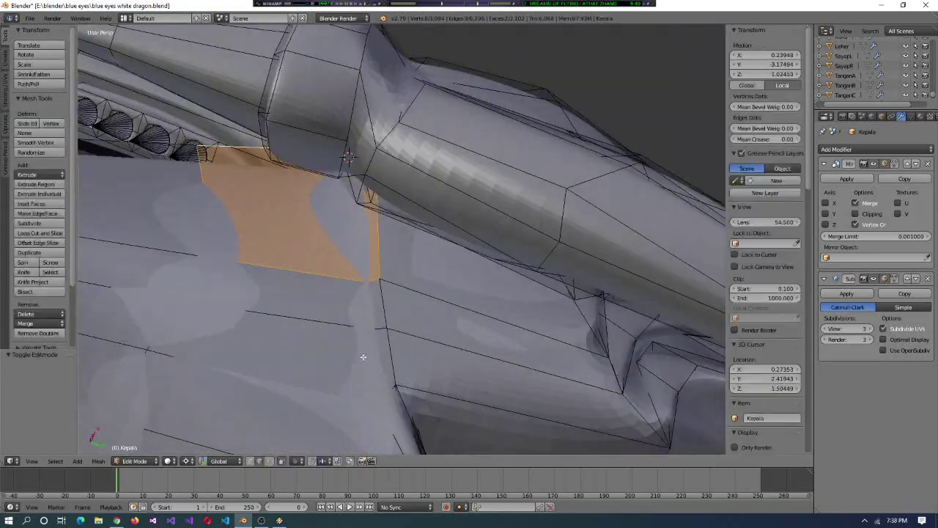
- Knife-cut a new edge across the face below the horn collar
{"action": "middle_click_drag", "start_coordinate": [322, 264], "coordinate": [488, 404]}
{"action": "right_click", "coordinate": [454, 305]}
{"action": "key", "text": "k"}
{"action": "key", "text": "Return"}
{"action": "left_click", "coordinate": [431, 360]}
{"action": "key", "text": "Tab"}
{"action": "key", "text": "Tab"}
- Adjust the vertices inside the jaw's rear edge along Y and by 0.016 along X
{"action": "right_click", "coordinate": [443, 323], "text": "shift"}
{"action": "left_click", "coordinate": [476, 391]}
{"action": "left_click", "coordinate": [478, 396]}
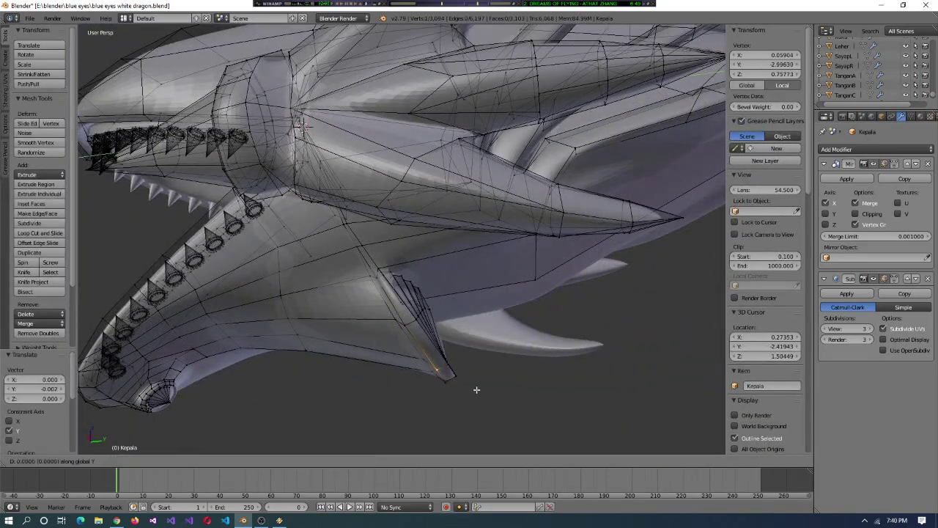
{"action": "scroll", "coordinate": [469, 352], "scroll_direction": "up", "scroll_amount": 6}
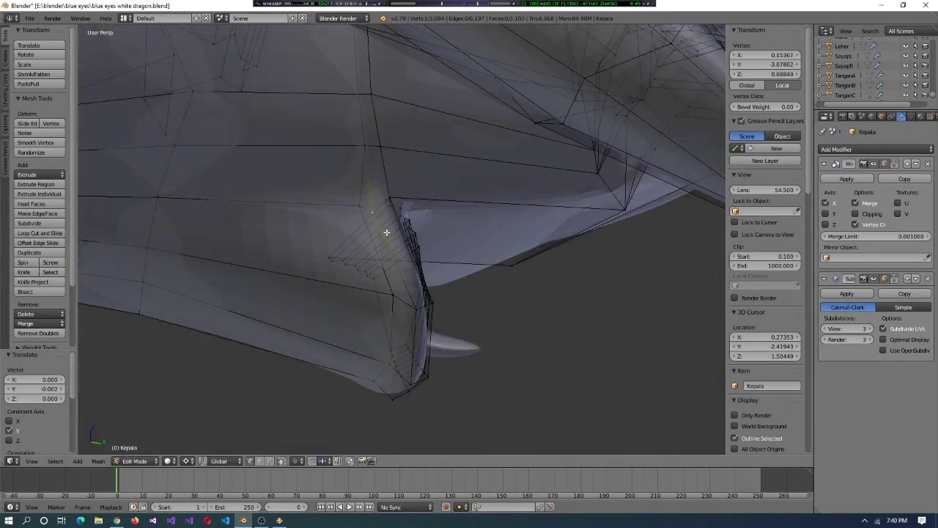
{"action": "key", "text": "x"}
{"action": "left_click", "coordinate": [408, 273]}
{"action": "middle_click_drag", "start_coordinate": [408, 274], "coordinate": [475, 311]}
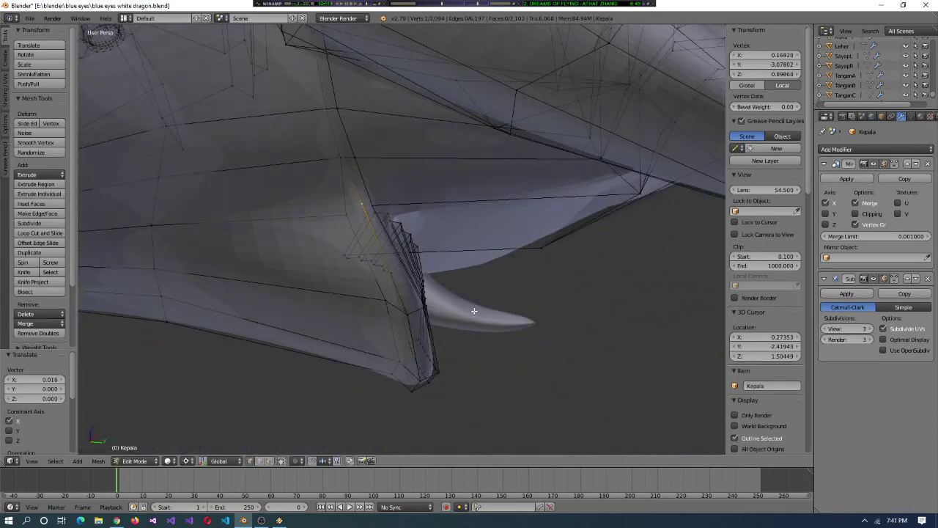
{"action": "key", "text": "g"}
{"action": "left_click", "coordinate": [456, 255]}
- Knife-cut a new edge across the inner surface beside the jaw's stepped rear loops
{"action": "middle_click_drag", "start_coordinate": [455, 256], "coordinate": [513, 247]}
{"action": "key", "text": "Tab"}
{"action": "key", "text": "Tab"}
{"action": "key", "text": "k"}
{"action": "left_click", "coordinate": [528, 279]}
{"action": "left_click", "coordinate": [325, 137]}
{"action": "key", "text": "Return"}
- Subdivide the inner edge above the stepped loops and align its vertices to the snapped 3D cursor by scaling to 0 along X and Y
{"action": "key", "text": "shift+s"}
{"action": "key", "text": "s"}
{"action": "key", "text": "y"}
{"action": "key", "text": "Return"}
{"action": "middle_click_drag", "start_coordinate": [347, 153], "coordinate": [76, 370]}
{"action": "key", "text": "w"}
{"action": "left_click", "coordinate": [402, 195]}
{"action": "key", "text": "0"}
{"action": "key", "text": "Return"}
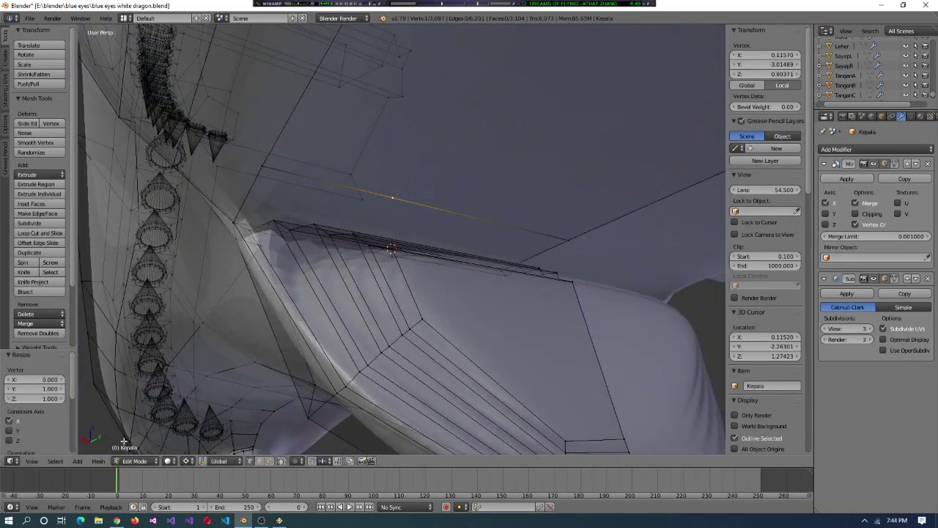
- Knife-cut an edge between the inner edge and the stepped loops and subdivide the inner edge with 1 cut
{"action": "left_click", "coordinate": [440, 170]}
{"action": "key", "text": "Return"}
{"action": "middle_click_drag", "start_coordinate": [440, 171], "coordinate": [318, 232]}
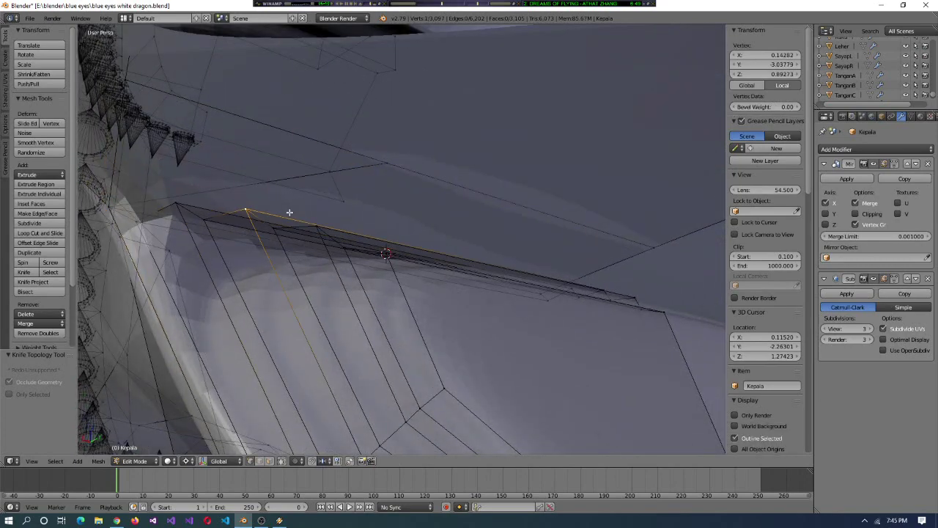
{"action": "key", "text": "w"}
{"action": "left_click", "coordinate": [256, 181]}
{"action": "middle_click_drag", "start_coordinate": [256, 182], "coordinate": [1, 259]}
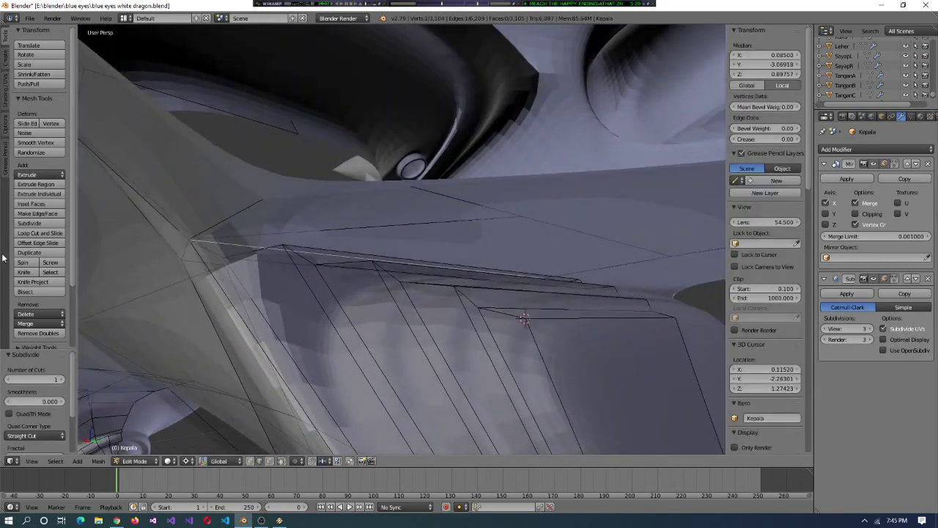
- Snap the 3D cursor to the upper corner of the stepped loops and dissolve the stray edge beside it
{"action": "key", "text": "Return"}
{"action": "middle_click_drag", "start_coordinate": [233, 243], "coordinate": [325, 310]}
{"action": "key", "text": "shift+s"}
{"action": "right_click", "coordinate": [353, 302], "text": "shift"}
{"action": "key", "text": "x"}
{"action": "left_click", "coordinate": [355, 324]}
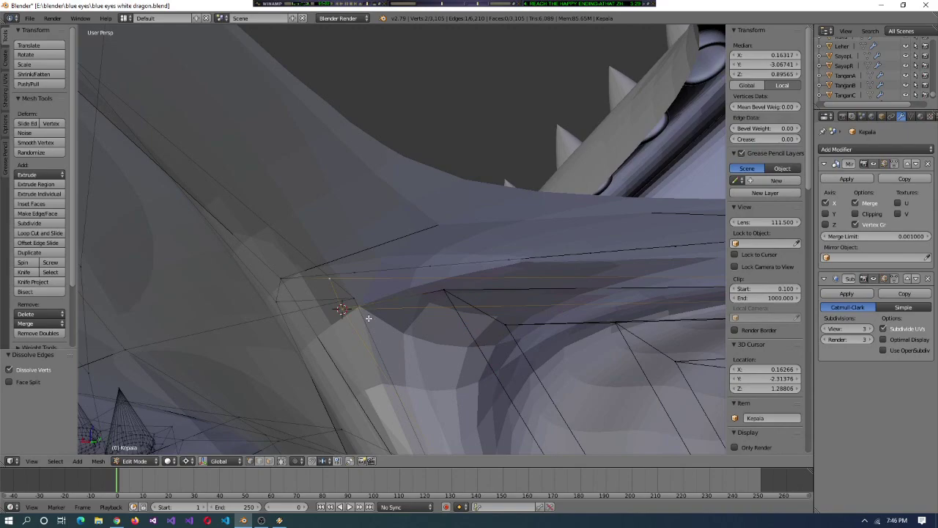
- Merge the pairs of neighbouring vertices at the upper corner of the stepped loops
{"action": "key", "text": "alt+m"}
{"action": "left_click", "coordinate": [369, 317]}
{"action": "middle_click_drag", "start_coordinate": [369, 318], "coordinate": [350, 262]}
{"action": "right_click", "coordinate": [348, 242], "text": "shift"}
{"action": "key", "text": "alt+m"}
{"action": "left_click", "coordinate": [348, 242]}
- Align the inner edge's vertices with the stepped loops by snapping the 3D cursor and scaling each to 0 along X and Y
{"action": "key", "text": "shift+s"}
{"action": "middle_click_drag", "start_coordinate": [436, 390], "coordinate": [299, 265]}
{"action": "right_click", "coordinate": [299, 266]}
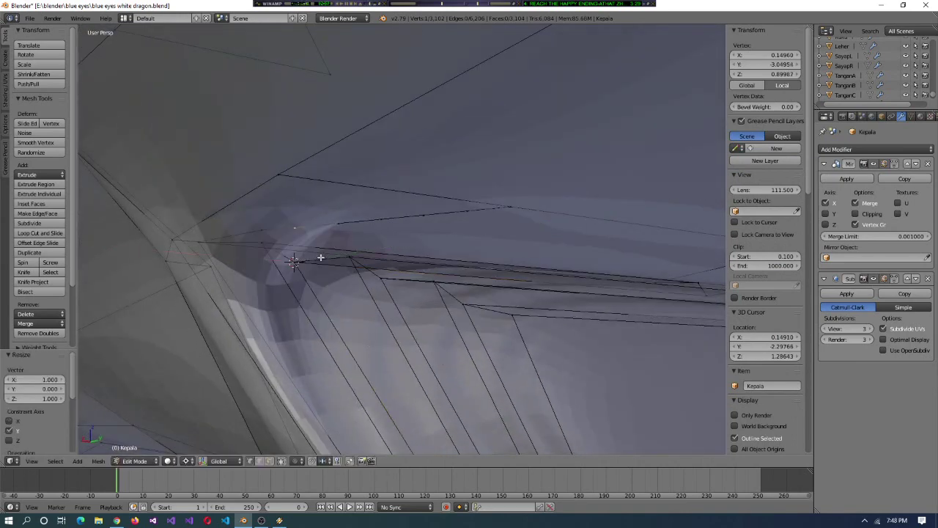
{"action": "right_click", "coordinate": [359, 240], "text": "shift"}
{"action": "middle_click_drag", "start_coordinate": [402, 280], "coordinate": [361, 275]}
{"action": "key", "text": "Return"}
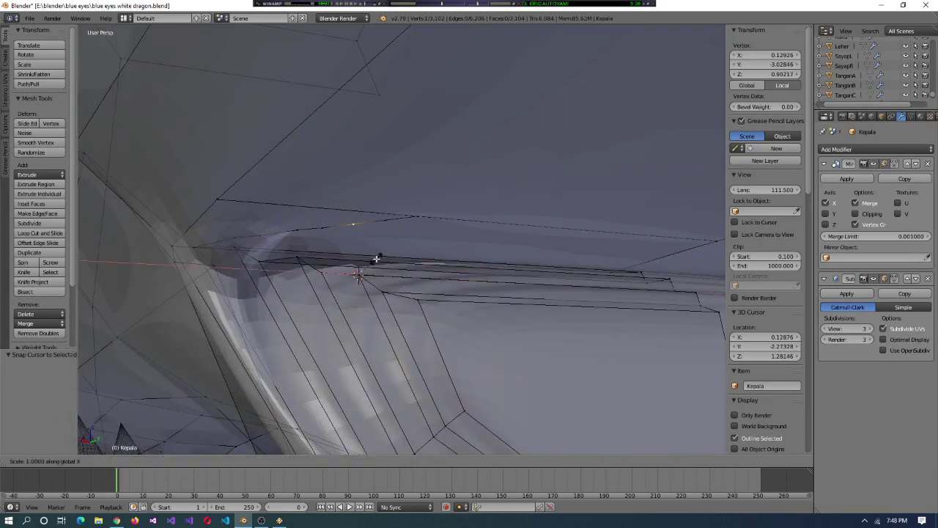
{"action": "left_click", "coordinate": [401, 295]}
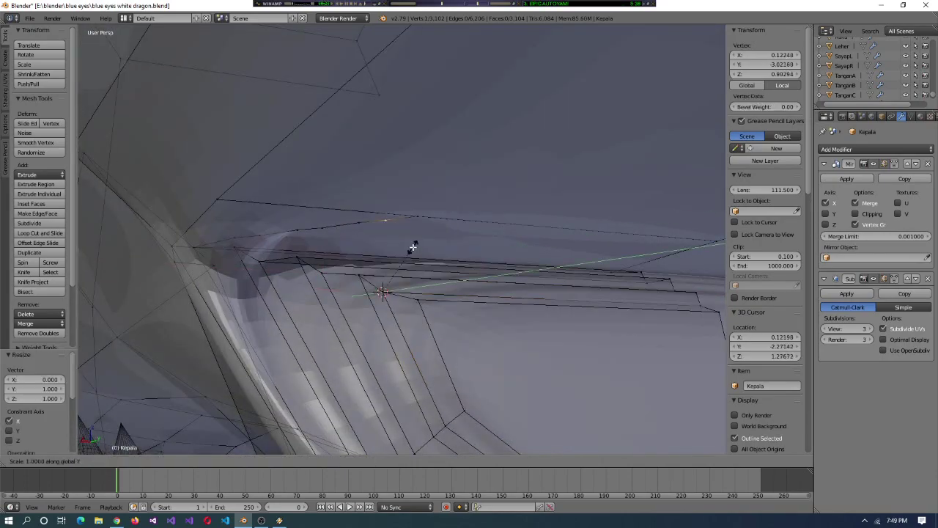
{"action": "scroll", "coordinate": [413, 247], "scroll_direction": "up", "scroll_amount": 5}
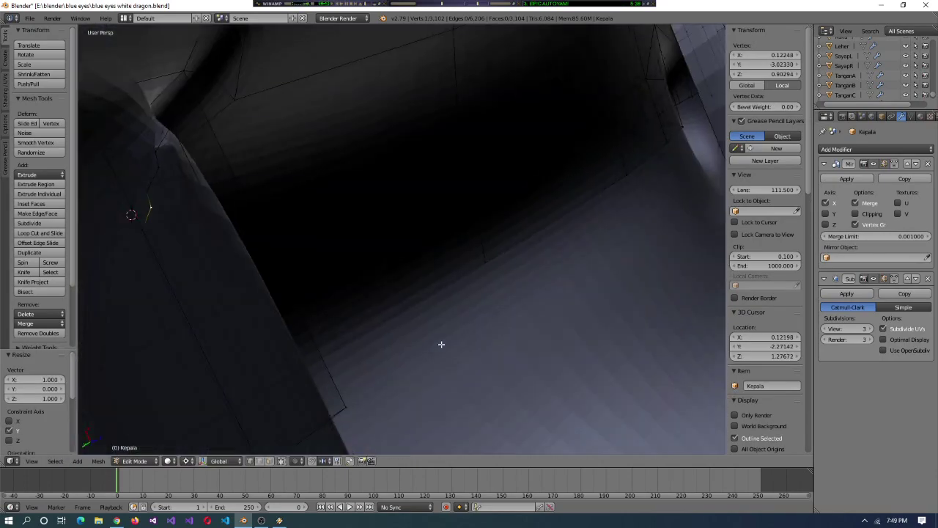
- Merge the inner edge's vertices with the matching vertices of the jaw's stepped loops
{"action": "middle_click_drag", "start_coordinate": [442, 343], "coordinate": [522, 325]}
{"action": "middle_click_drag", "start_coordinate": [249, 282], "coordinate": [407, 248]}
{"action": "middle_click_drag", "start_coordinate": [401, 299], "coordinate": [316, 370]}
{"action": "right_click", "coordinate": [307, 387], "text": "shift"}
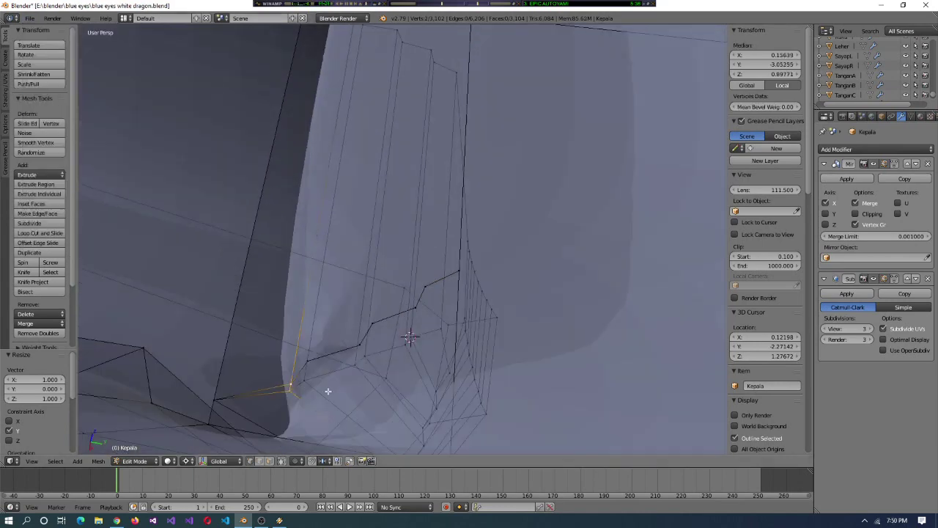
{"action": "left_click", "coordinate": [376, 325]}
{"action": "middle_click_drag", "start_coordinate": [376, 325], "coordinate": [450, 329]}
{"action": "key", "text": "alt+m"}
{"action": "left_click", "coordinate": [387, 176]}
{"action": "right_click", "coordinate": [440, 331], "text": "shift"}
{"action": "key", "text": "alt+m"}
{"action": "left_click", "coordinate": [364, 304]}
{"action": "middle_click_drag", "start_coordinate": [364, 304], "coordinate": [446, 391]}
- Delete the surplus vertices and the edges fanning out above the stepped loops
{"action": "key", "text": "x"}
{"action": "left_click", "coordinate": [705, 242]}
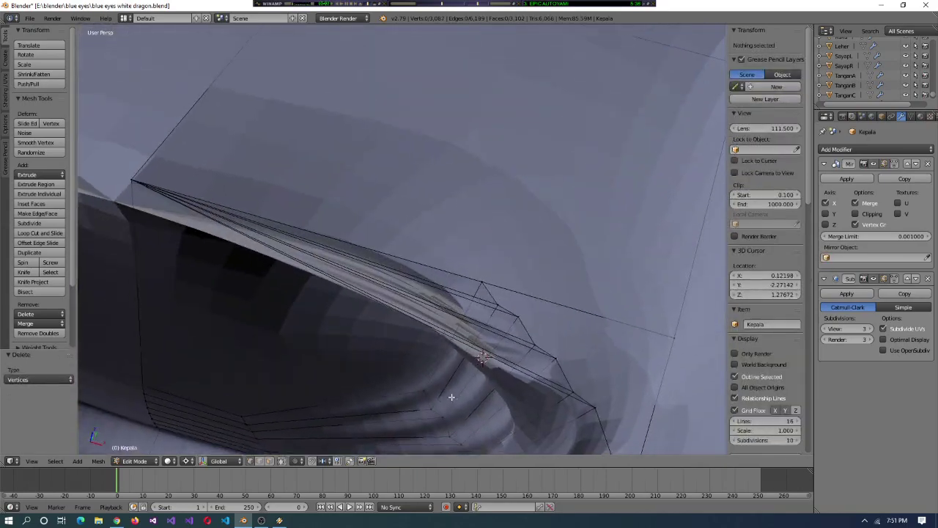
{"action": "right_click", "coordinate": [451, 329], "text": "alt"}
{"action": "left_click", "coordinate": [441, 321]}
{"action": "middle_click_drag", "start_coordinate": [442, 322], "coordinate": [36, 281]}
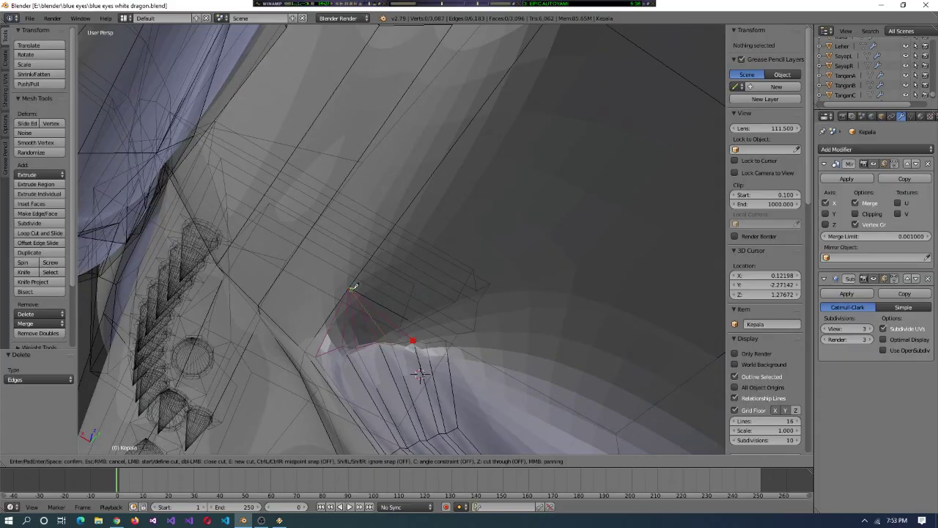
{"action": "key", "text": "Escape"}
{"action": "middle_click_drag", "start_coordinate": [445, 317], "coordinate": [255, 339]}
{"action": "key", "text": "a"}
{"action": "key", "text": "a"}
{"action": "key", "text": "ctrl+z"}
- Extrude the edge loop behind the jaw's stepped rear along X and snap the 3D cursor to the throat corner on the centre line
{"action": "right_click", "coordinate": [286, 337]}
{"action": "key", "text": "e"}
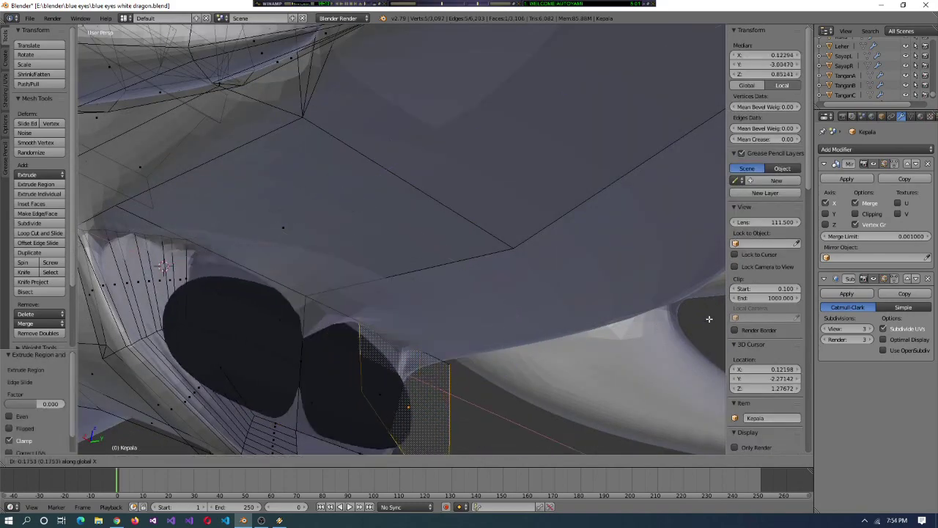
{"action": "middle_click_drag", "start_coordinate": [220, 344], "coordinate": [462, 172]}
{"action": "right_click", "coordinate": [457, 247]}
{"action": "key", "text": "shift+s"}
{"action": "middle_click_drag", "start_coordinate": [457, 247], "coordinate": [390, 297]}
{"action": "right_click", "coordinate": [401, 289], "text": "shift"}
{"action": "left_click", "coordinate": [396, 290]}
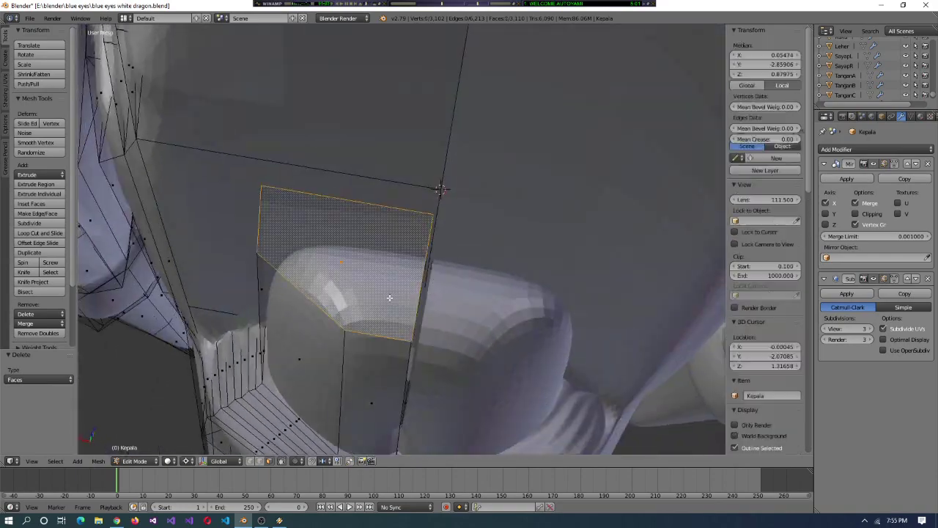
- Move the end face of the throat block behind the jaw along Y
{"action": "key", "text": "g"}
{"action": "key", "text": "y"}
{"action": "left_click", "coordinate": [416, 333]}
{"action": "middle_click_drag", "start_coordinate": [416, 333], "coordinate": [258, 463]}
{"action": "key", "text": "x"}
{"action": "key", "text": "Escape"}
- Select the whole head mesh and remove its doubled vertices
{"action": "middle_click_drag", "start_coordinate": [356, 266], "coordinate": [396, 315]}
{"action": "key", "text": "a"}
{"action": "left_click", "coordinate": [38, 334]}
{"action": "middle_click_drag", "start_coordinate": [400, 296], "coordinate": [381, 283]}
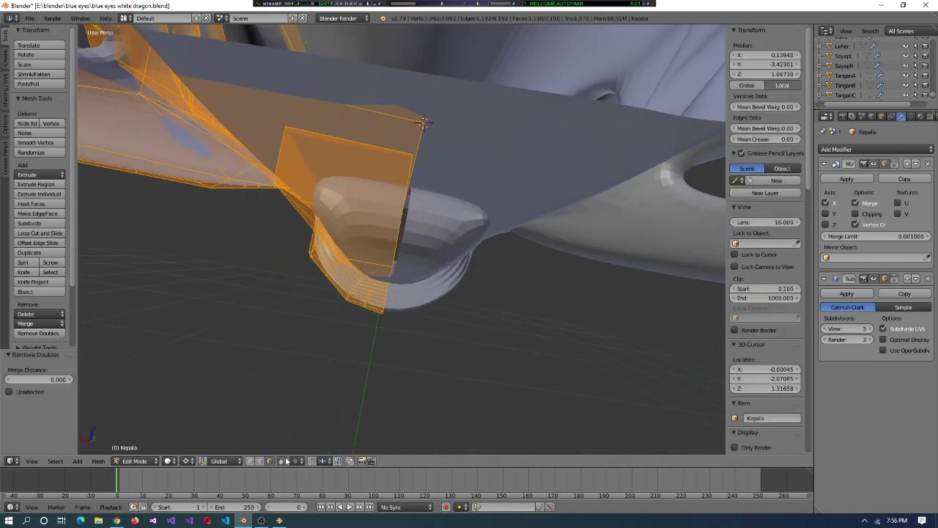
- Delete the surplus geometry around the throat block behind the jaw
{"action": "left_click", "coordinate": [390, 254]}
{"action": "middle_click_drag", "start_coordinate": [389, 254], "coordinate": [430, 235]}
{"action": "left_click", "coordinate": [387, 223]}
{"action": "key", "text": "x"}
{"action": "left_click", "coordinate": [400, 335]}
{"action": "key", "text": "x"}
{"action": "left_click", "coordinate": [326, 347]}
{"action": "middle_click_drag", "start_coordinate": [327, 347], "coordinate": [323, 207]}
{"action": "key", "text": "x"}
{"action": "left_click", "coordinate": [408, 235]}
- Lower the throat block's end face by 0.014 along Z
{"action": "right_click", "coordinate": [324, 208]}
{"action": "key", "text": "g"}
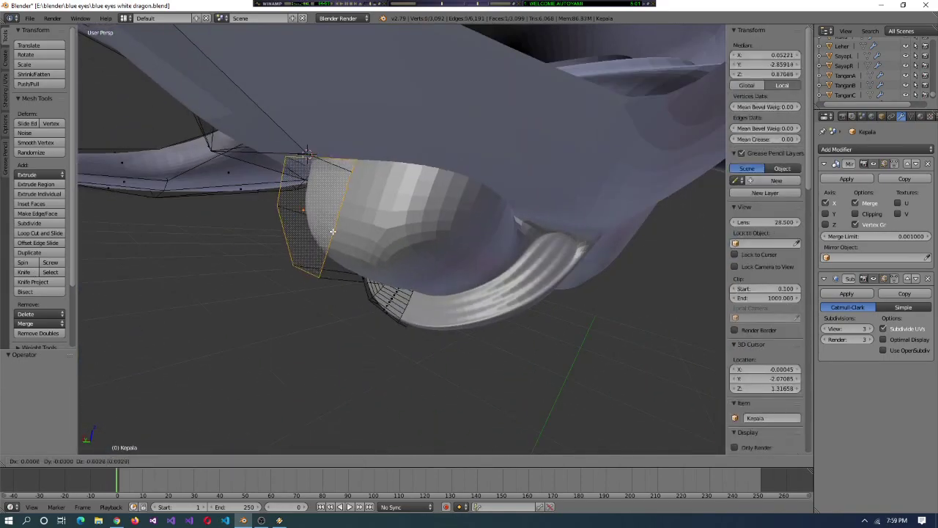
{"action": "middle_click_drag", "start_coordinate": [379, 236], "coordinate": [309, 237]}
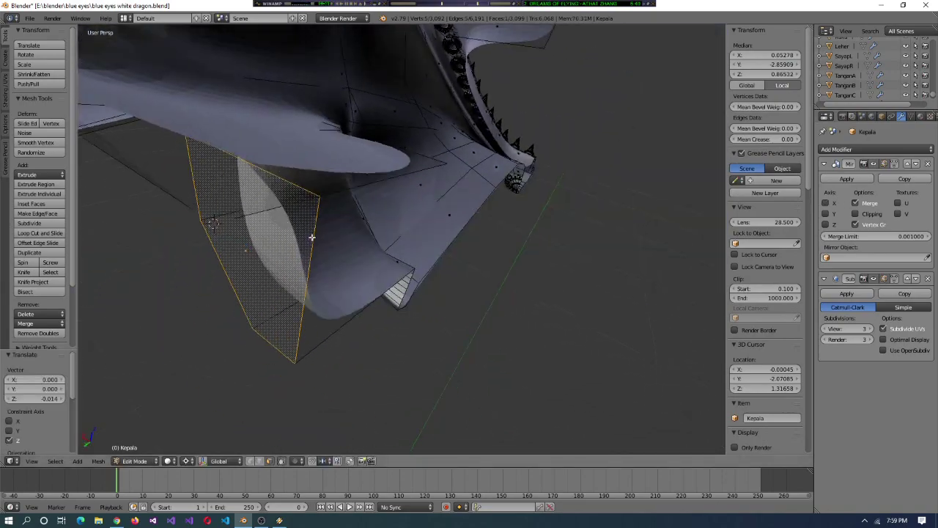
- Merge the loose corner vertices of the throat block, delete the faulty geometry beside them and fill the gap with a face
{"action": "key", "text": "alt+m"}
{"action": "left_click", "coordinate": [209, 247]}
{"action": "middle_click_drag", "start_coordinate": [210, 247], "coordinate": [433, 310]}
{"action": "key", "text": "x"}
{"action": "left_click", "coordinate": [366, 212]}
{"action": "key", "text": "f"}
{"action": "middle_click_drag", "start_coordinate": [293, 269], "coordinate": [330, 366]}
- Align the vertex above the throat block along Y to the snapped 3D cursor and merge it with its neighbour at last
{"action": "right_click", "coordinate": [456, 183]}
{"action": "key", "text": "shift+s"}
{"action": "left_click", "coordinate": [510, 131]}
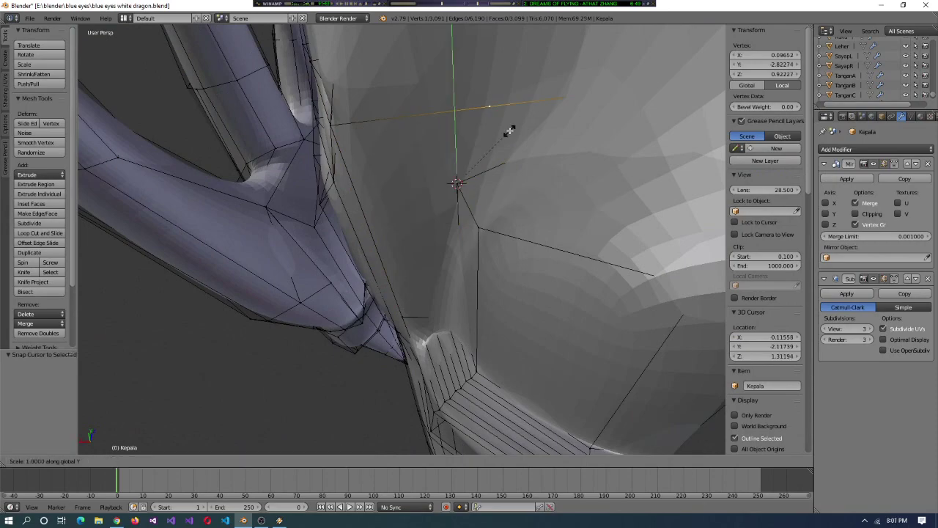
{"action": "key", "text": "alt+m"}
{"action": "left_click", "coordinate": [457, 108]}
{"action": "middle_click_drag", "start_coordinate": [457, 109], "coordinate": [517, 293]}
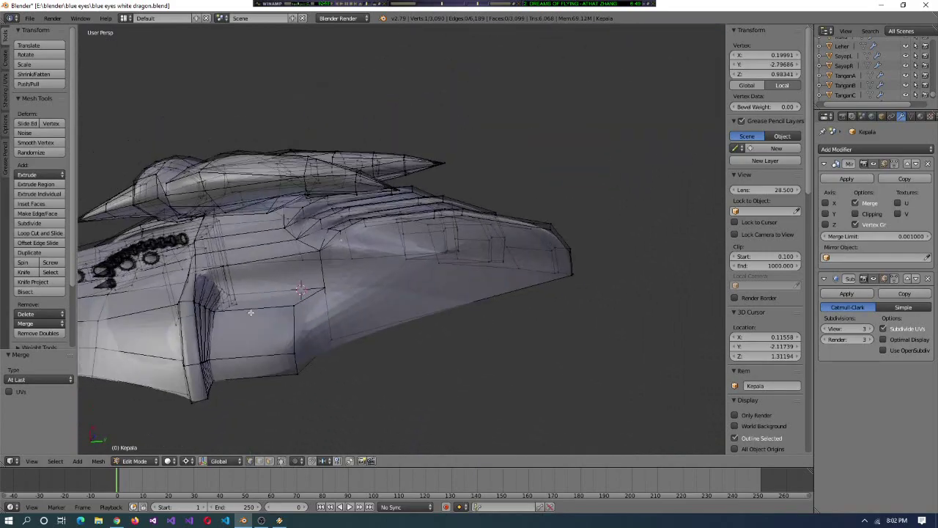
- Knife-cut several new edges across the long faces on the underside of the lowest crest, behind the throat
{"action": "key", "text": "k"}
{"action": "left_click", "coordinate": [351, 332]}
{"action": "left_click", "coordinate": [341, 240]}
{"action": "key", "text": "Return"}
{"action": "middle_click_drag", "start_coordinate": [360, 255], "coordinate": [480, 246]}
{"action": "key", "text": "Return"}
{"action": "middle_click_drag", "start_coordinate": [568, 189], "coordinate": [564, 217]}
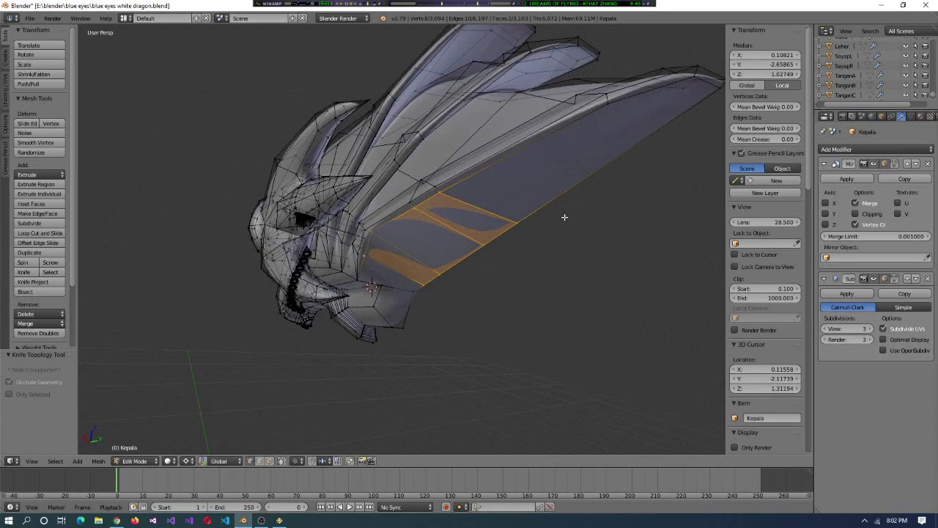
{"action": "left_click", "coordinate": [594, 169]}
{"action": "key", "text": "Return"}
{"action": "middle_click_drag", "start_coordinate": [594, 169], "coordinate": [618, 176]}
- Align the vertex on the crest underside's centreline along Z to the snapped 3D cursor by scaling it to 0
{"action": "middle_click_drag", "start_coordinate": [544, 193], "coordinate": [298, 257]}
{"action": "right_click", "coordinate": [298, 257]}
{"action": "key", "text": "shift+s"}
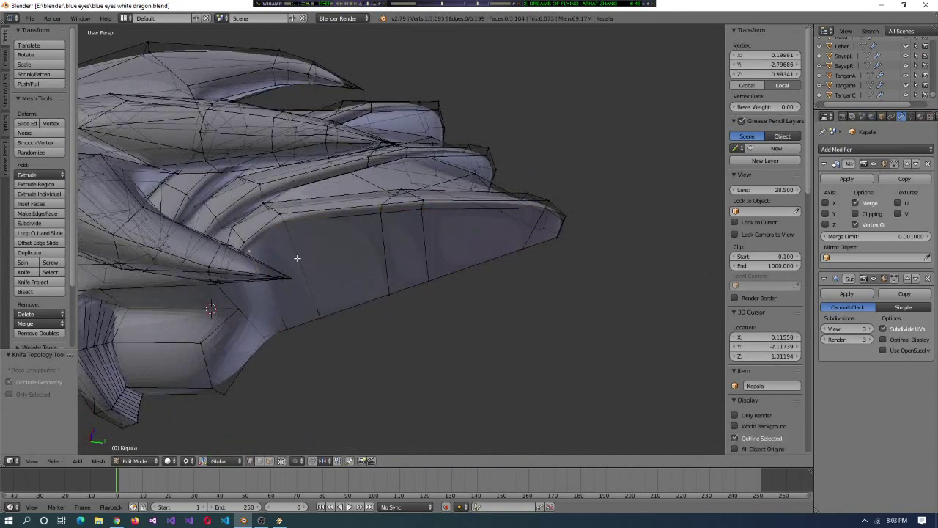
{"action": "key", "text": "s"}
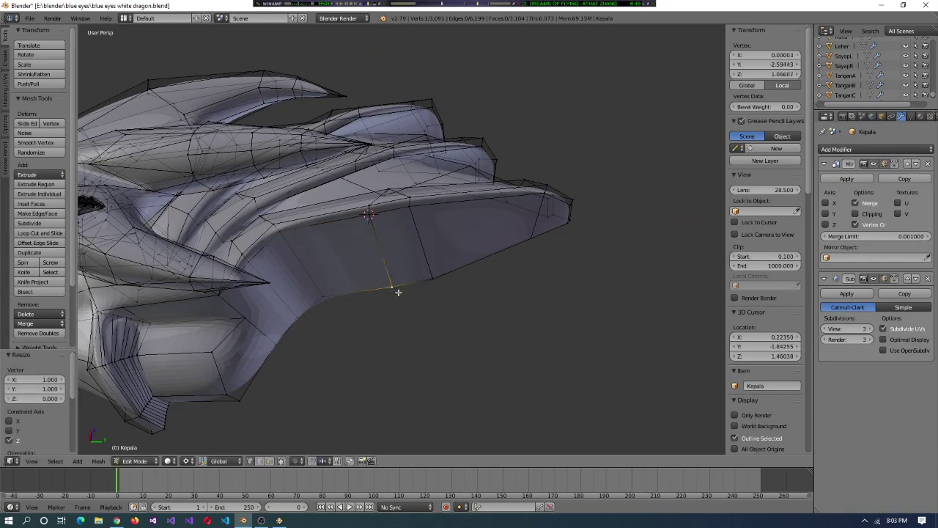
{"action": "key", "text": "z"}
{"action": "key", "text": "Return"}
- Align the vertex near the crest's rear tip along Y to the snapped 3D cursor by scaling it to 0
{"action": "middle_click_drag", "start_coordinate": [434, 277], "coordinate": [531, 174]}
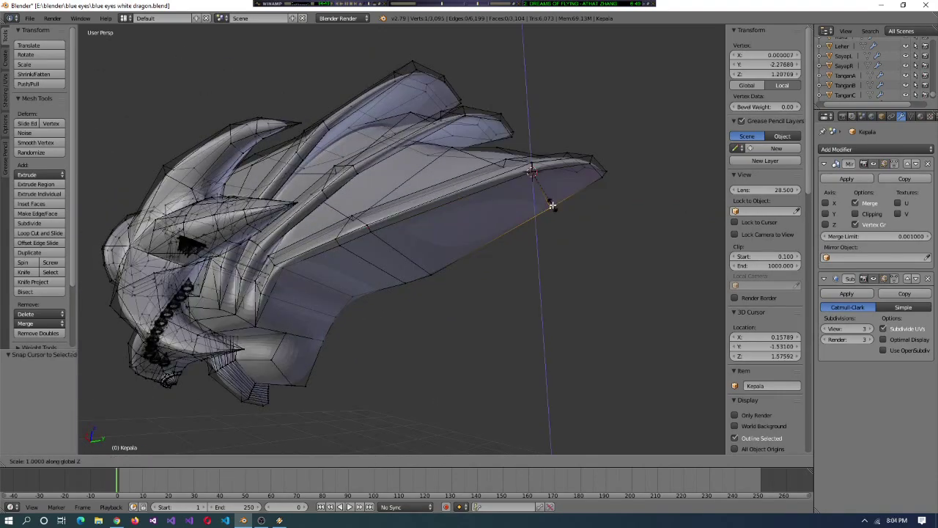
{"action": "key", "text": "y"}
{"action": "key", "text": "0"}
{"action": "key", "text": "Return"}
- Knife-cut new edges across the faces where the throat block meets the lowest crest
{"action": "middle_click_drag", "start_coordinate": [552, 206], "coordinate": [393, 364]}
{"action": "key", "text": "k"}
{"action": "left_click", "coordinate": [312, 271]}
{"action": "left_click", "coordinate": [324, 307]}
{"action": "key", "text": "Return"}
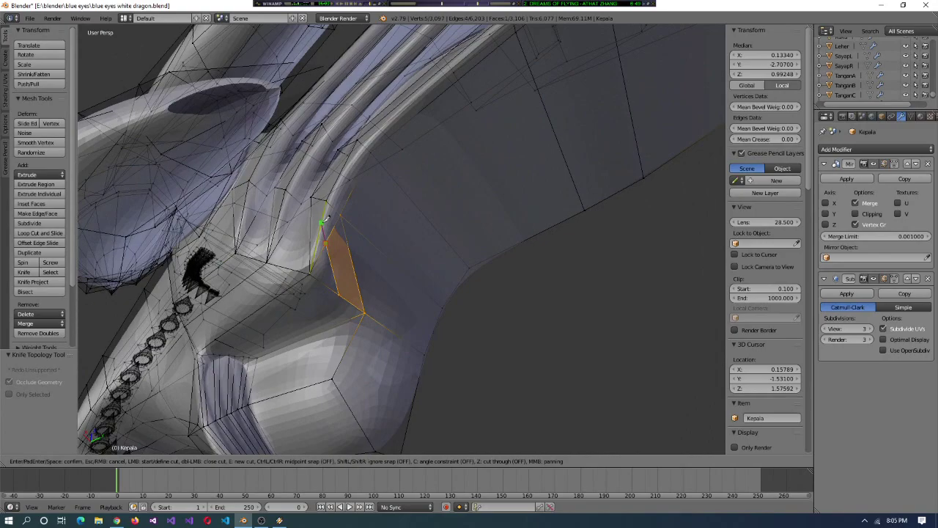
{"action": "key", "text": "Return"}
- Dissolve the extra edge at the throat and crest junction and slide the neighbouring vertices along their edges by a factor of 0.3
{"action": "middle_click_drag", "start_coordinate": [360, 256], "coordinate": [436, 339]}
{"action": "key", "text": "shift+v"}
{"action": "left_click", "coordinate": [414, 320]}
{"action": "key", "text": "shift+v"}
{"action": "left_click", "coordinate": [419, 324]}
{"action": "key", "text": "Return"}
{"action": "key", "text": "x"}
{"action": "left_click", "coordinate": [408, 300]}
{"action": "middle_click_drag", "start_coordinate": [407, 300], "coordinate": [332, 289]}
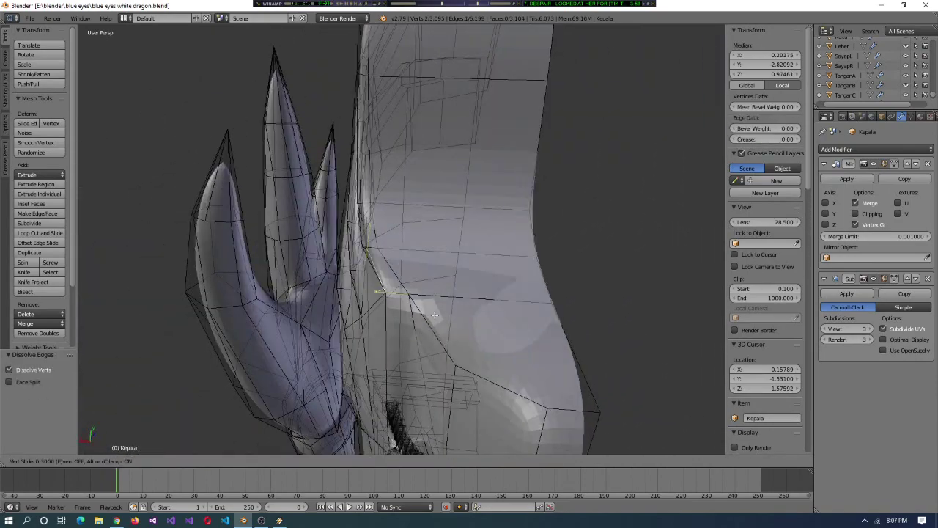
{"action": "left_click", "coordinate": [435, 314]}
- Undo the last change and try a loop cut running along the crest's underside faces
{"action": "middle_click_drag", "start_coordinate": [435, 314], "coordinate": [83, 232]}
{"action": "key", "text": "ctrl+z"}
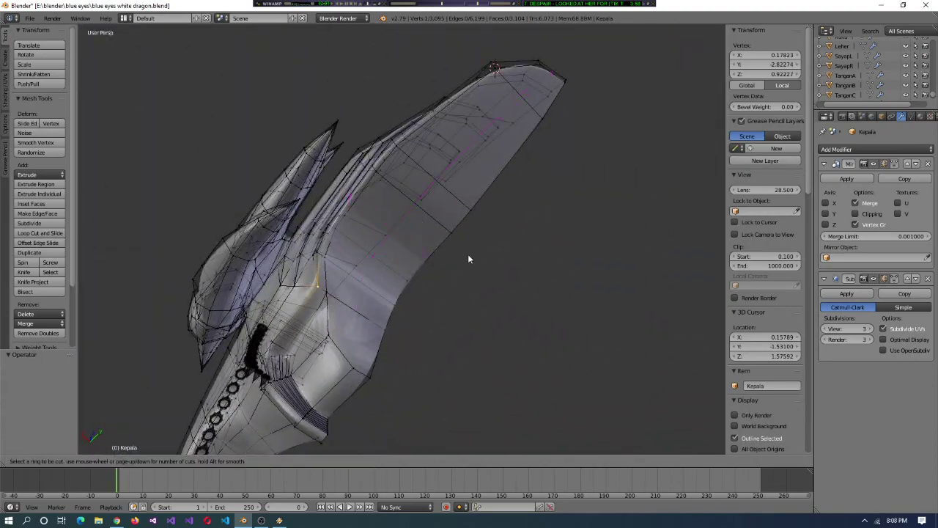
{"action": "middle_click_drag", "start_coordinate": [469, 259], "coordinate": [453, 299]}
{"action": "left_click", "coordinate": [351, 310]}
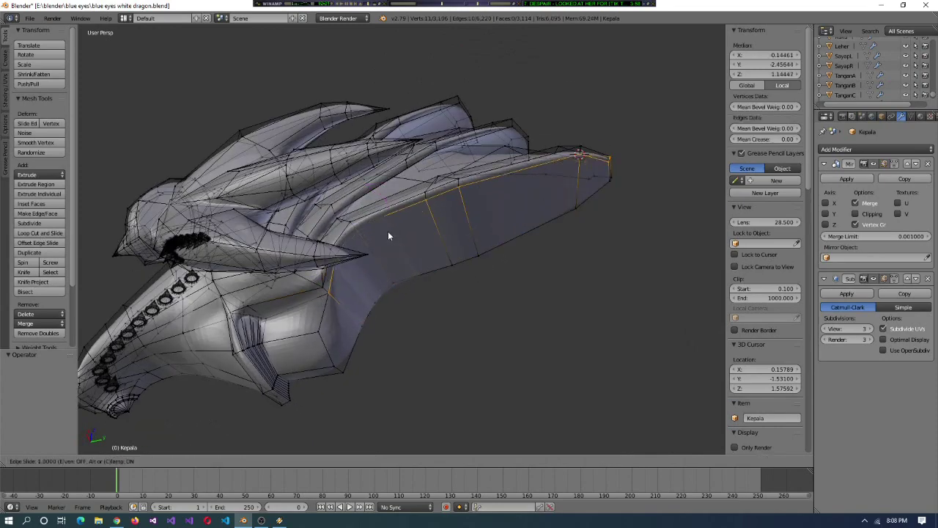
{"action": "left_click", "coordinate": [398, 244]}
{"action": "middle_click_drag", "start_coordinate": [398, 244], "coordinate": [350, 274]}
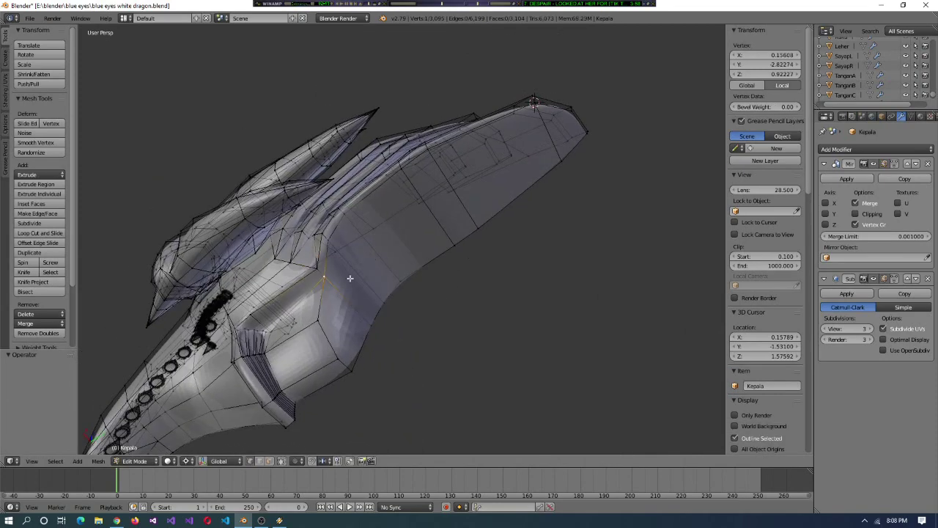
- Extrude from the selected vertex beside the throat and snap the 3D cursor to the selection
{"action": "left_click", "coordinate": [512, 193], "text": "shift"}
{"action": "middle_click_drag", "start_coordinate": [512, 194], "coordinate": [392, 320]}
{"action": "key", "text": "e"}
{"action": "right_click", "coordinate": [478, 259]}
{"action": "key", "text": "shift+s"}
{"action": "left_click", "coordinate": [354, 328]}
{"action": "key", "text": "KP_Decimal"}
- Delete the unwanted geometry around the junction of the throat and crest underside
{"action": "middle_click_drag", "start_coordinate": [431, 285], "coordinate": [311, 328]}
{"action": "left_click", "coordinate": [252, 380]}
{"action": "middle_click_drag", "start_coordinate": [252, 379], "coordinate": [370, 258]}
{"action": "key", "text": "x"}
{"action": "left_click", "coordinate": [433, 315]}
- Flatten the centreline edge loop along X to the snapped 3D cursor by scaling it to 0
{"action": "right_click", "coordinate": [473, 333], "text": "alt"}
{"action": "key", "text": "shift+s"}
{"action": "left_click", "coordinate": [472, 333]}
{"action": "scroll", "coordinate": [473, 333], "scroll_direction": "down", "scroll_amount": 5}
{"action": "scroll", "coordinate": [409, 278], "scroll_direction": "up", "scroll_amount": 5}
{"action": "key", "text": "s"}
{"action": "key", "text": "x"}
{"action": "key", "text": "0"}
{"action": "key", "text": "Return"}
{"action": "scroll", "coordinate": [653, 249], "scroll_direction": "down", "scroll_amount": 4}
{"action": "scroll", "coordinate": [402, 316], "scroll_direction": "up", "scroll_amount": 3}
- Apply To Sphere with factor 1 to successive pairs of vertices across the crest's underside
{"action": "right_click", "coordinate": [402, 316]}
{"action": "right_click", "coordinate": [192, 308], "text": "shift"}
{"action": "key", "text": "1"}
{"action": "key", "text": "Return"}
{"action": "middle_click_drag", "start_coordinate": [592, 402], "coordinate": [394, 150]}
{"action": "middle_click_drag", "start_coordinate": [162, 372], "coordinate": [428, 342]}
{"action": "key", "text": "shift+alt+s"}
{"action": "key", "text": "1"}
{"action": "key", "text": "Return"}
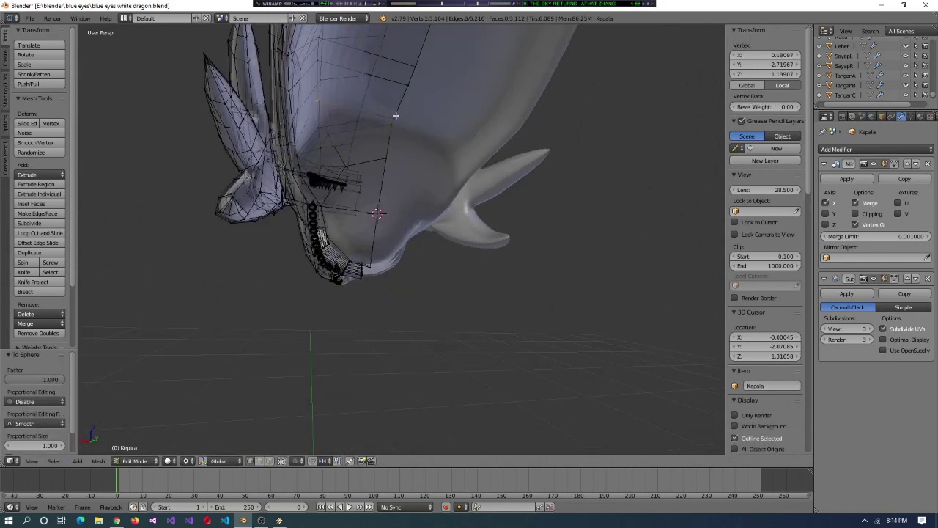
{"action": "middle_click_drag", "start_coordinate": [392, 435], "coordinate": [377, 150]}
{"action": "right_click", "coordinate": [376, 150]}
{"action": "right_click", "coordinate": [376, 150], "text": "shift"}
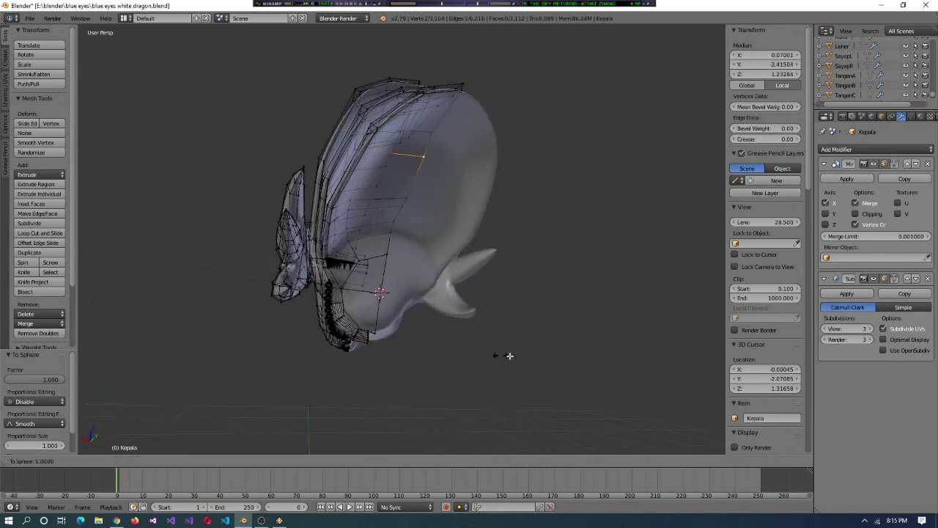
{"action": "middle_click_drag", "start_coordinate": [503, 356], "coordinate": [406, 119]}
{"action": "key", "text": "Escape"}
- Select the edge path around the throat opening and flatten it along Y by scaling it to 0
{"action": "scroll", "coordinate": [216, 326], "scroll_direction": "up", "scroll_amount": 5}
{"action": "middle_click_drag", "start_coordinate": [216, 327], "coordinate": [376, 304]}
{"action": "right_click", "coordinate": [245, 203], "text": "ctrl"}
{"action": "type", "text": "sy0"}
{"action": "key", "text": "Return"}
- Switch to the quad view and rotate the throat opening's edge path by 35° in the side view
{"action": "key", "text": "ctrl+alt+q"}
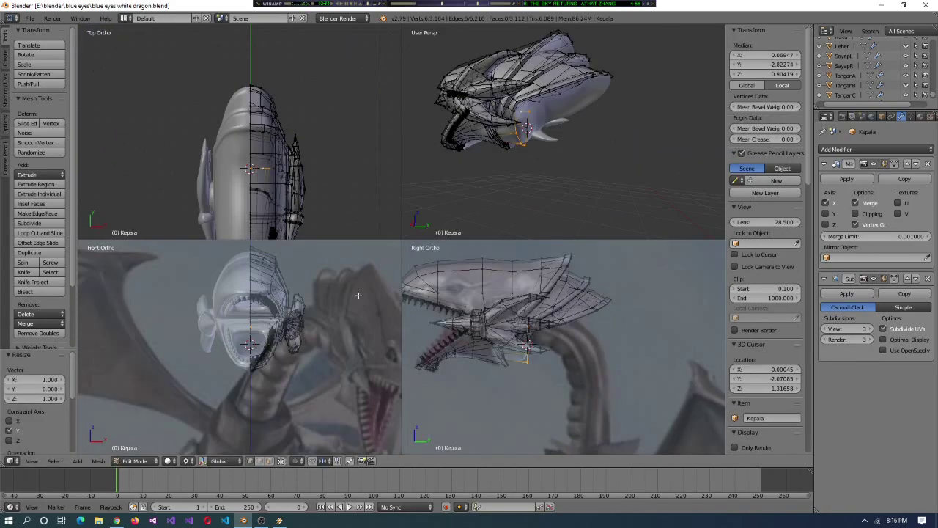
{"action": "key", "text": "r"}
{"action": "type", "text": "35"}
{"action": "key", "text": "Return"}
{"action": "key", "text": "KP_Decimal"}
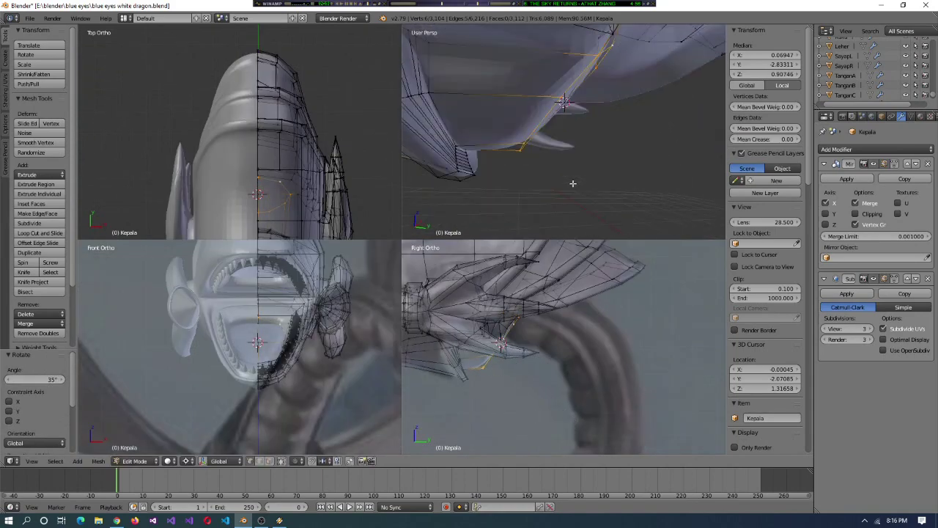
- Knife-cut a new vertex into the edge beside the throat opening and slide it along its edge by a factor of 1
{"action": "middle_click_drag", "start_coordinate": [547, 195], "coordinate": [639, 199]}
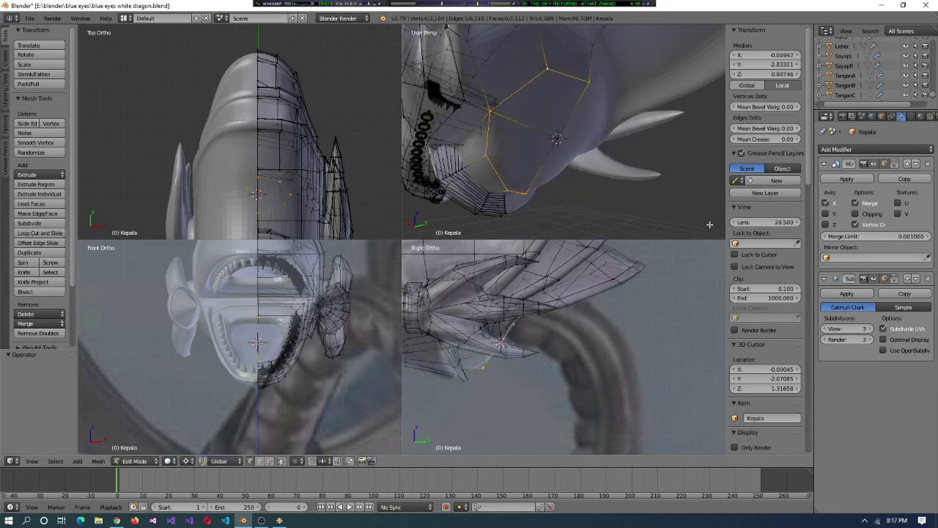
{"action": "right_click", "coordinate": [553, 400]}
{"action": "middle_click_drag", "start_coordinate": [564, 190], "coordinate": [577, 180]}
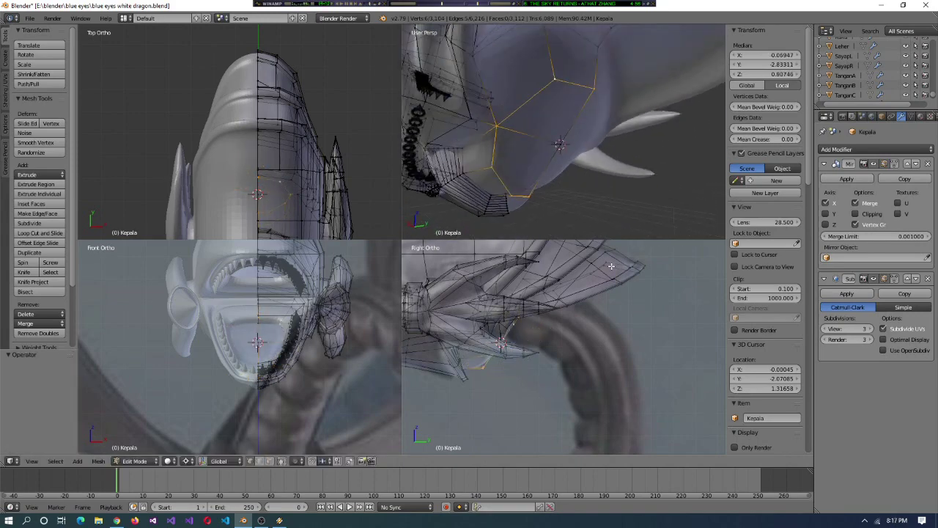
{"action": "middle_click_drag", "start_coordinate": [568, 191], "coordinate": [495, 116]}
{"action": "right_click", "coordinate": [495, 115]}
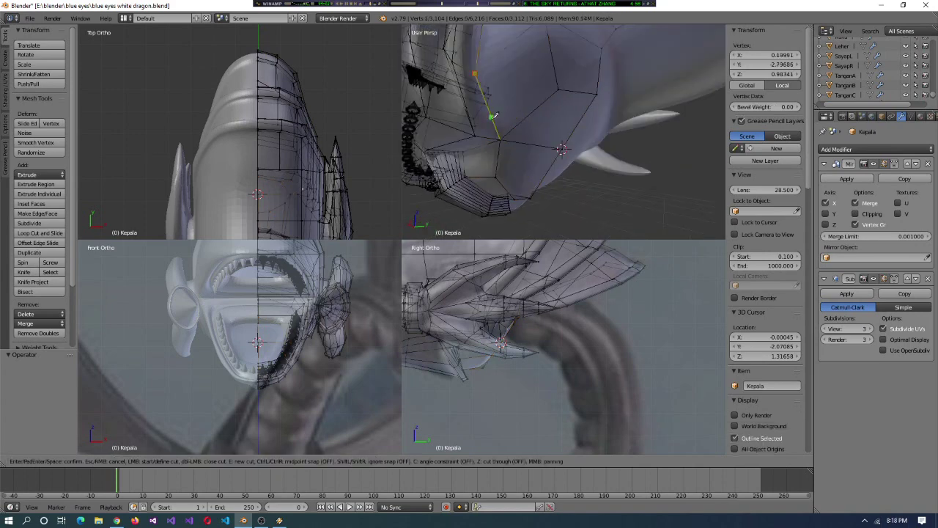
{"action": "key", "text": "Return"}
{"action": "middle_click_drag", "start_coordinate": [464, 143], "coordinate": [577, 128]}
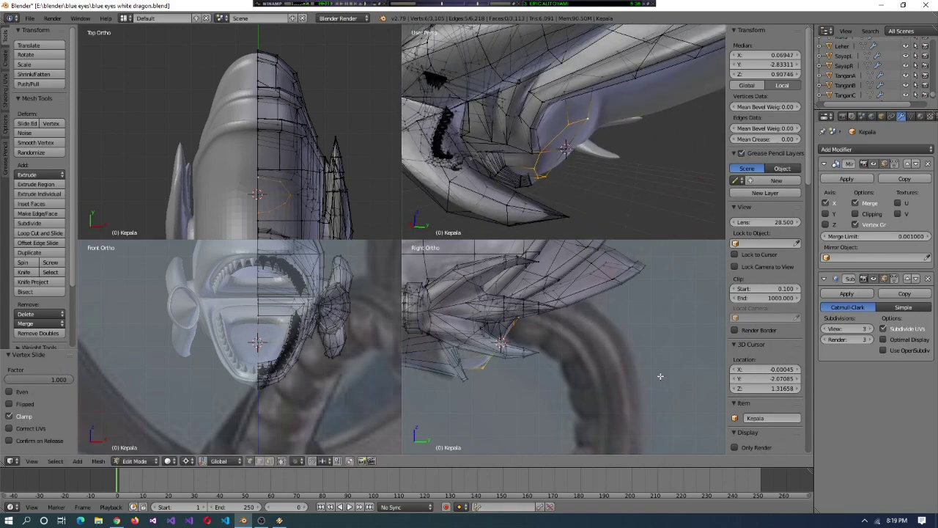
- Move the throat opening's edge path up toward the crest underside and snap the 3D cursor between its centreline vertices
{"action": "scroll", "coordinate": [661, 376], "scroll_direction": "up", "scroll_amount": 3}
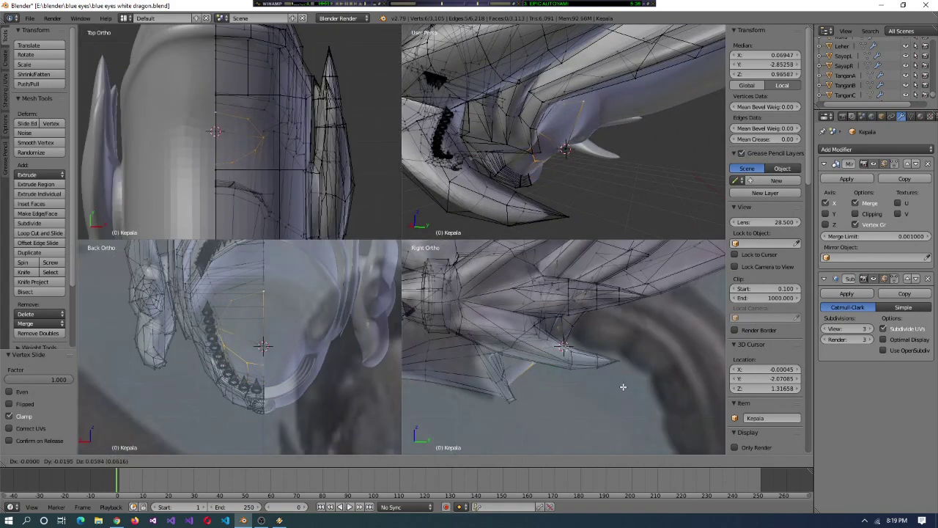
{"action": "left_click", "coordinate": [624, 387]}
{"action": "middle_click_drag", "start_coordinate": [597, 205], "coordinate": [578, 172]}
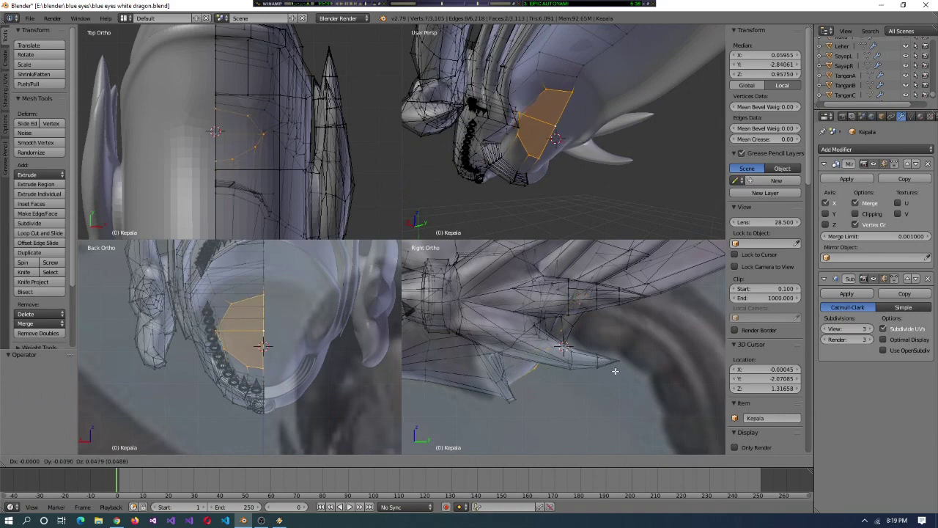
{"action": "right_click", "coordinate": [549, 125], "text": "shift"}
{"action": "key", "text": "shift+s"}
{"action": "left_click", "coordinate": [627, 352]}
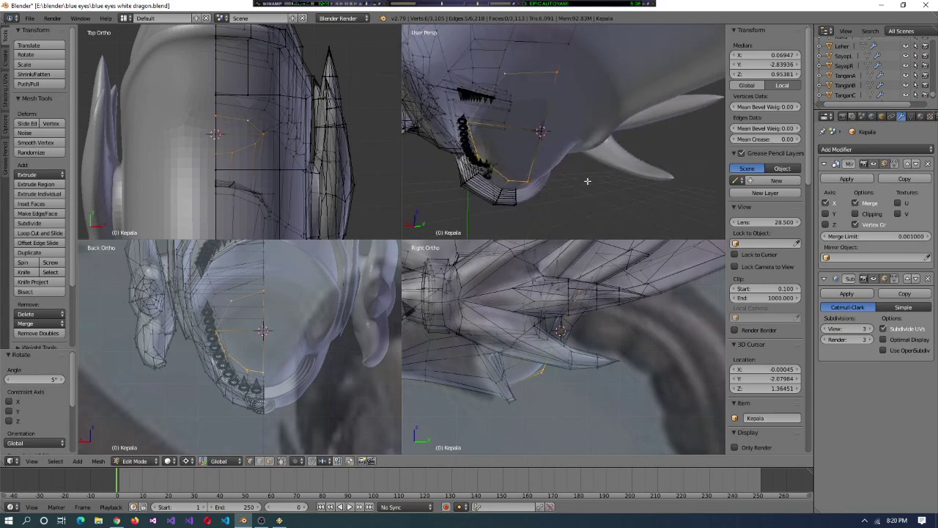
- Scale the throat opening's edge path by 1.1 and tilt it with rotations of 15° and -5°
{"action": "type", "text": "s1.1"}
{"action": "key", "text": "Return"}
{"action": "middle_click_drag", "start_coordinate": [546, 176], "coordinate": [530, 199]}
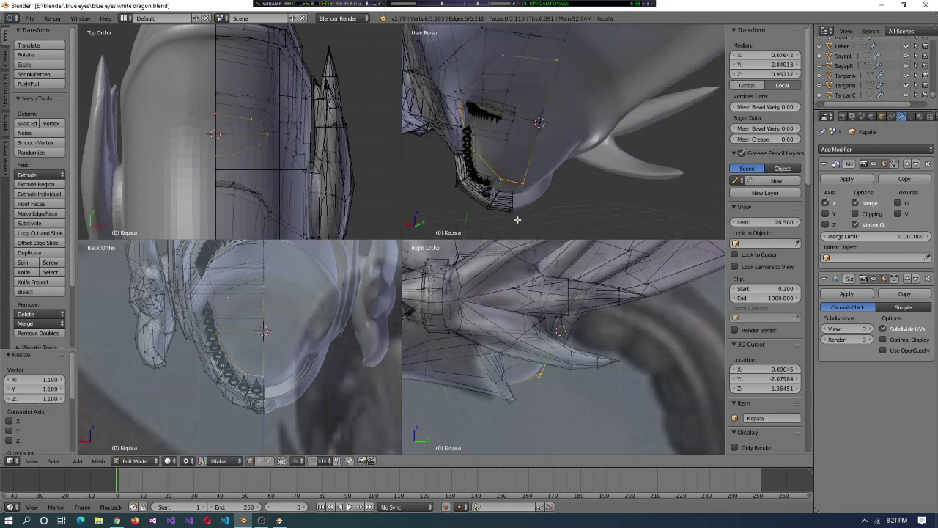
{"action": "key", "text": "ctrl+KP_Decimal"}
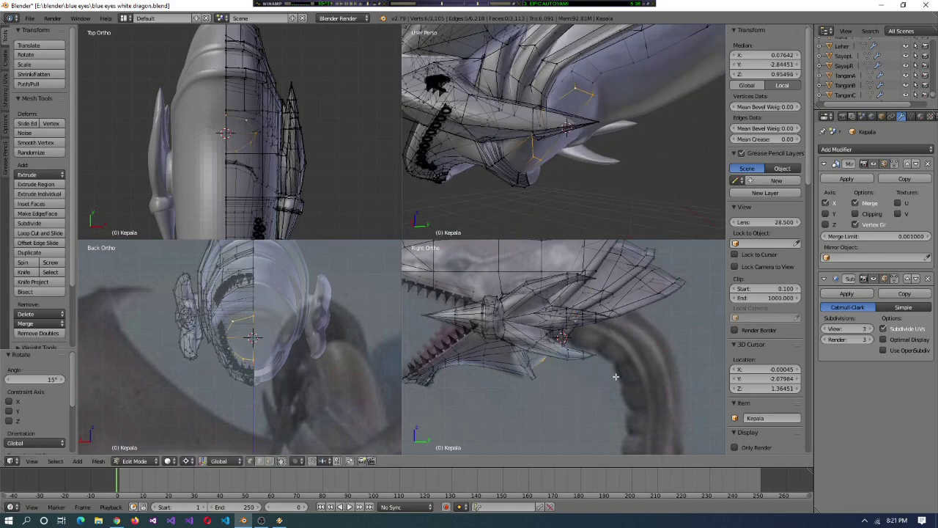
{"action": "middle_click_drag", "start_coordinate": [534, 145], "coordinate": [629, 148]}
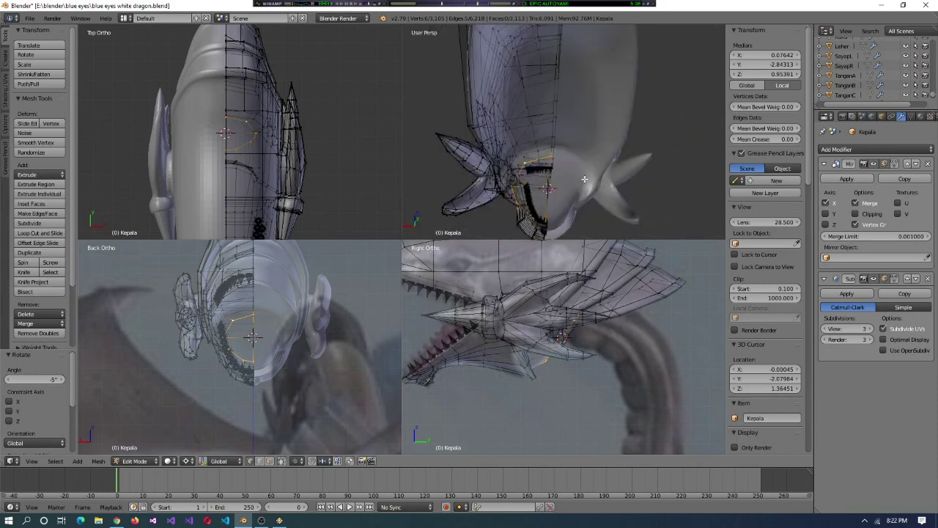
- Select the two centreline vertices at the throat opening and snap the 3D cursor to their midpoint
{"action": "middle_click_drag", "start_coordinate": [588, 162], "coordinate": [567, 121]}
{"action": "right_click", "coordinate": [561, 156]}
{"action": "right_click", "coordinate": [555, 190], "text": "shift"}
{"action": "key", "text": "shift+s"}
{"action": "left_click", "coordinate": [616, 185]}
- Slide the vertices of the edge rows just above the throat opening along the crest's underside by a factor of 0.5
{"action": "right_click", "coordinate": [566, 121], "text": "shift"}
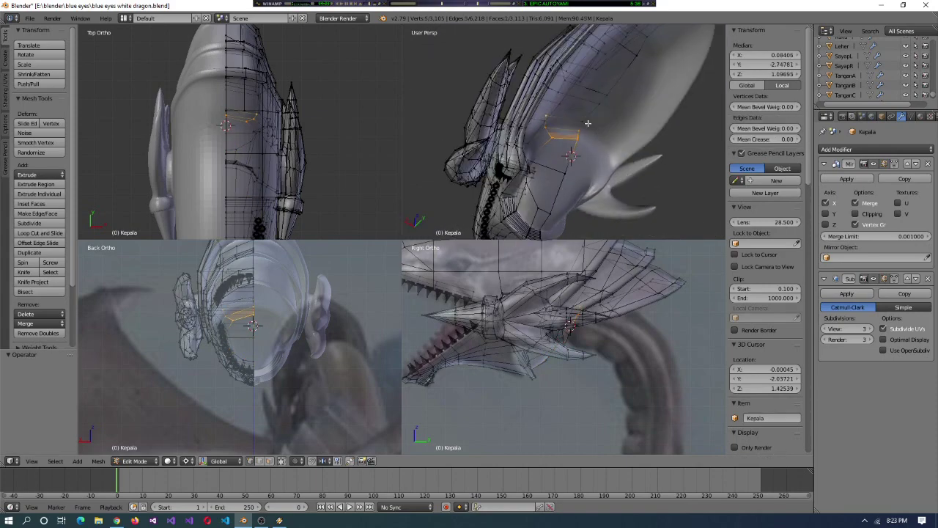
{"action": "middle_click_drag", "start_coordinate": [632, 197], "coordinate": [596, 130]}
{"action": "right_click", "coordinate": [596, 130], "text": "shift"}
{"action": "middle_click_drag", "start_coordinate": [629, 226], "coordinate": [591, 148]}
{"action": "right_click", "coordinate": [590, 148], "text": "shift"}
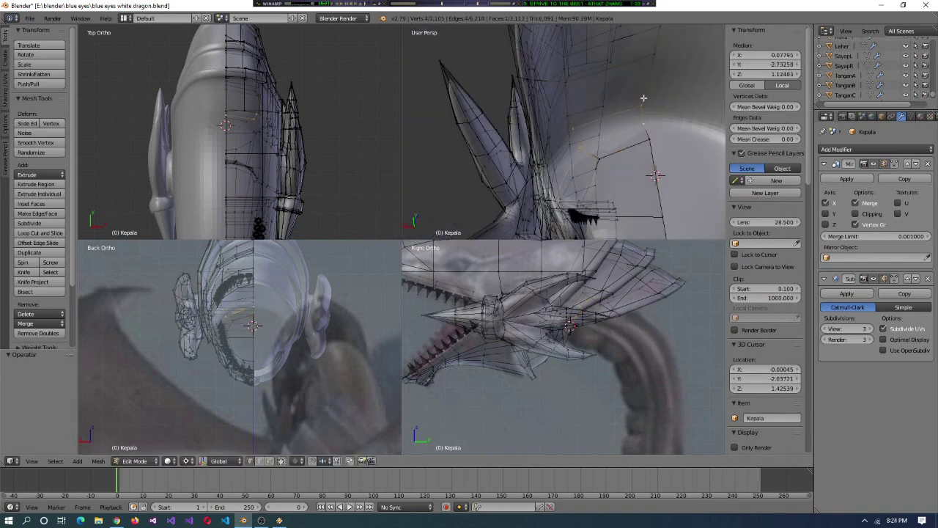
{"action": "left_click", "coordinate": [646, 57]}
{"action": "middle_click_drag", "start_coordinate": [645, 57], "coordinate": [517, 101]}
{"action": "right_click", "coordinate": [518, 100], "text": "shift"}
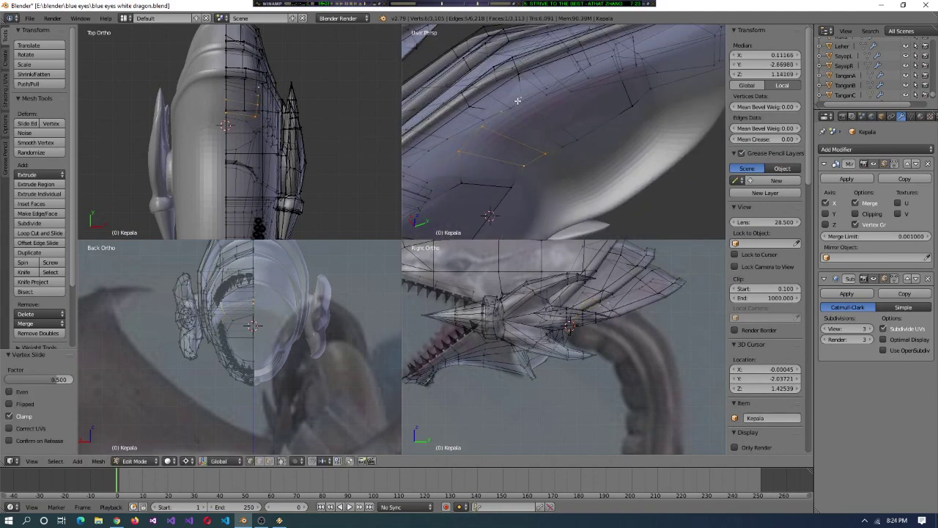
{"action": "left_click", "coordinate": [622, 134]}
- Slide the vertices of the edge rows further back on the crest's underside by factors of 0.6 and 0.2
{"action": "middle_click_drag", "start_coordinate": [622, 135], "coordinate": [637, 81]}
{"action": "right_click", "coordinate": [602, 135], "text": "shift"}
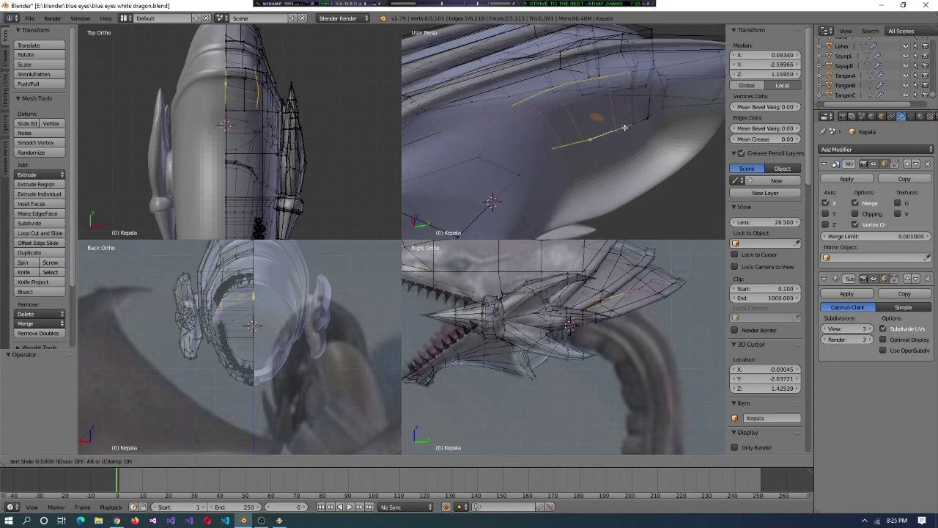
{"action": "left_click", "coordinate": [605, 138]}
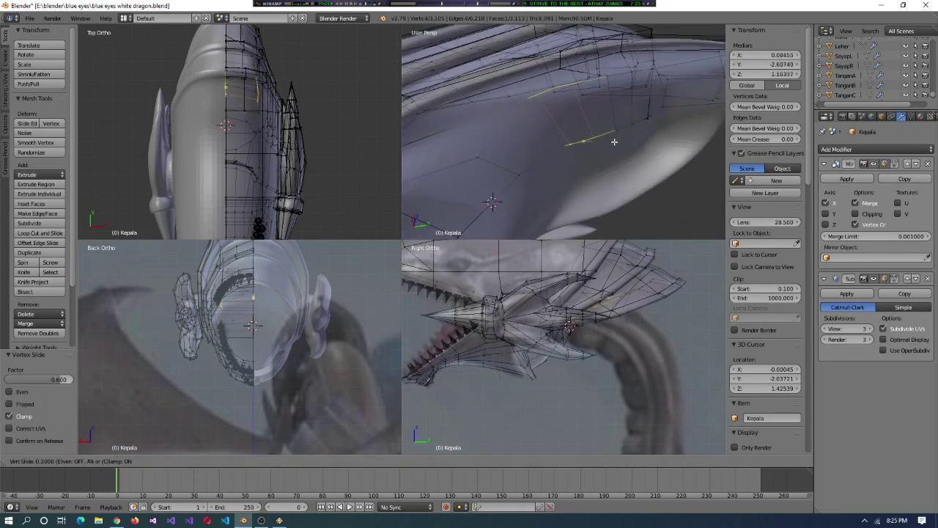
{"action": "left_click", "coordinate": [614, 141]}
- Snap the centreline vertex of the throat opening to the repositioned 3D cursor
{"action": "middle_click_drag", "start_coordinate": [615, 142], "coordinate": [545, 164]}
{"action": "right_click", "coordinate": [521, 125]}
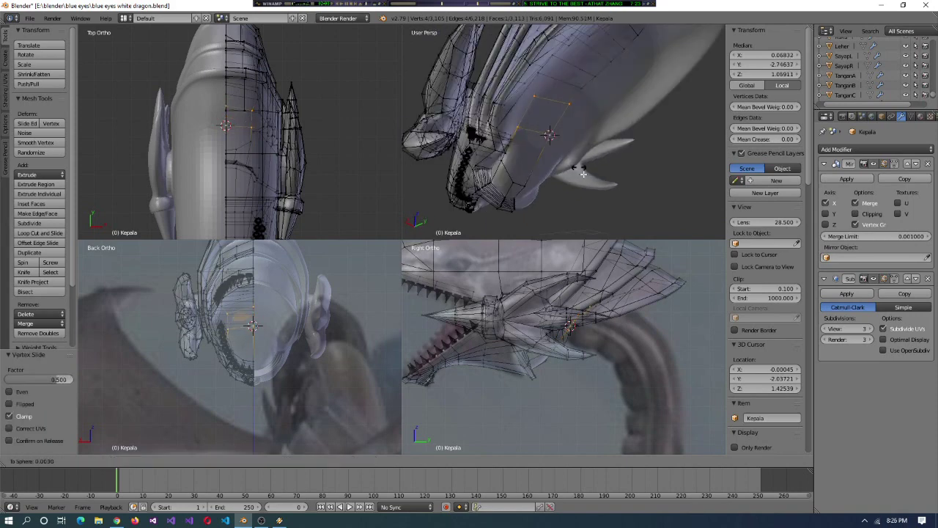
{"action": "right_click", "coordinate": [528, 176]}
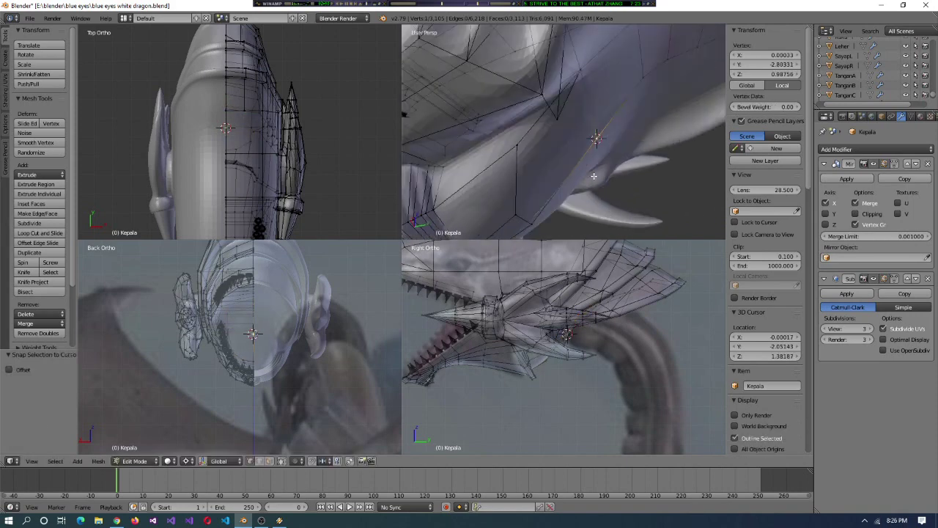
- Round the throat opening's edge path with To Sphere at factor 1
{"action": "right_click", "coordinate": [545, 156], "text": "shift"}
{"action": "middle_click_drag", "start_coordinate": [545, 156], "coordinate": [542, 181]}
{"action": "key", "text": "1"}
{"action": "key", "text": "Return"}
{"action": "middle_click_drag", "start_coordinate": [593, 144], "coordinate": [608, 174]}
{"action": "scroll", "coordinate": [675, 164], "scroll_direction": "down", "scroll_amount": 5}
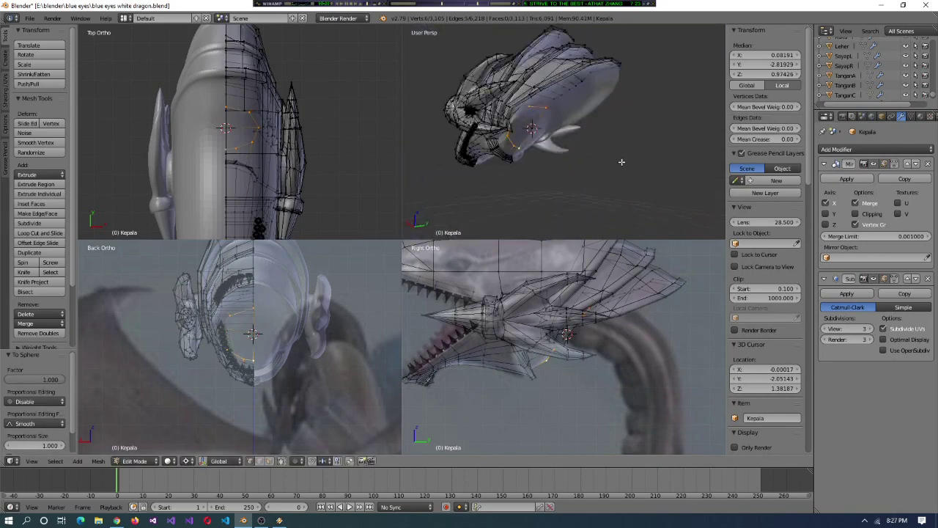
- Return to the single view, delete the stray geometry at the throat opening and run Remove Doubles on the nearby vertices
{"action": "key", "text": "ctrl+alt+q"}
{"action": "middle_click_drag", "start_coordinate": [477, 176], "coordinate": [411, 410]}
{"action": "key", "text": "x"}
{"action": "left_click", "coordinate": [347, 277]}
{"action": "right_click", "coordinate": [347, 277]}
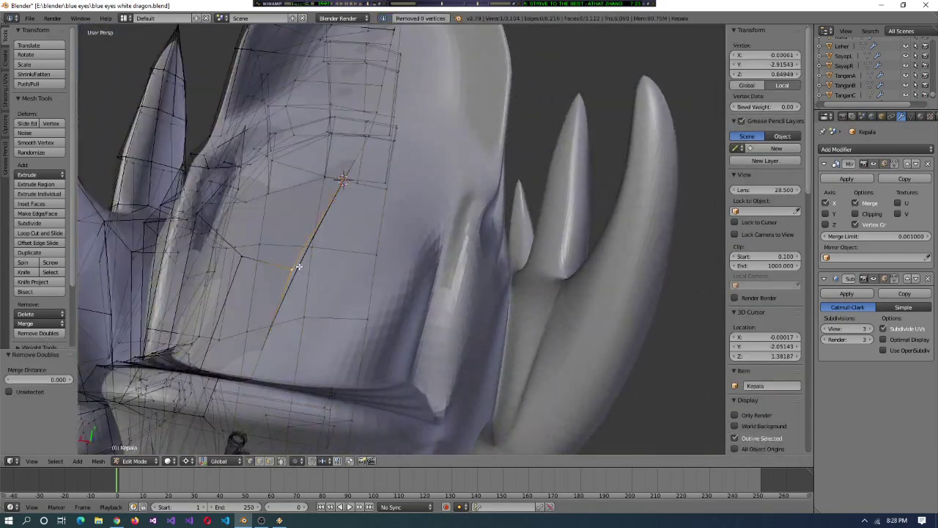
{"action": "right_click", "coordinate": [308, 268], "text": "shift"}
{"action": "key", "text": "w"}
{"action": "left_click", "coordinate": [462, 344]}
{"action": "right_click", "coordinate": [347, 274], "text": "shift"}
{"action": "right_click", "coordinate": [347, 271], "text": "shift"}
- Realign the whole centreline edge loop along X to the newly snapped 3D cursor by scaling it to 0
{"action": "right_click", "coordinate": [440, 409], "text": "alt"}
{"action": "key", "text": "shift+s"}
{"action": "left_click", "coordinate": [480, 453]}
{"action": "middle_click_drag", "start_coordinate": [480, 452], "coordinate": [422, 266]}
{"action": "scroll", "coordinate": [422, 265], "scroll_direction": "down", "scroll_amount": 6}
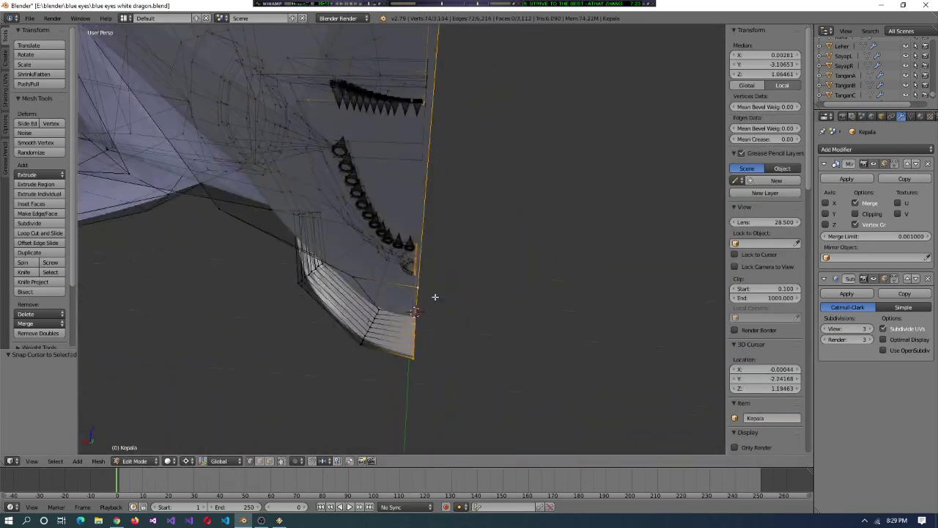
{"action": "type", "text": "0"}
{"action": "key", "text": "Return"}
{"action": "middle_click_drag", "start_coordinate": [430, 276], "coordinate": [506, 301]}
- Slide the vertex at the outer corner of the throat toward its neighbour and merge the two at last
{"action": "middle_click_drag", "start_coordinate": [388, 232], "coordinate": [339, 236]}
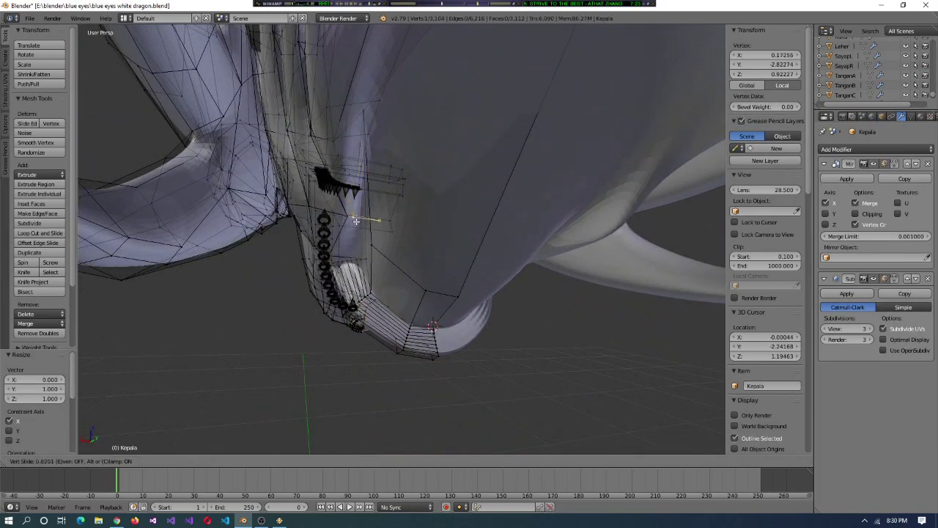
{"action": "key", "text": "alt+m"}
{"action": "left_click", "coordinate": [340, 236]}
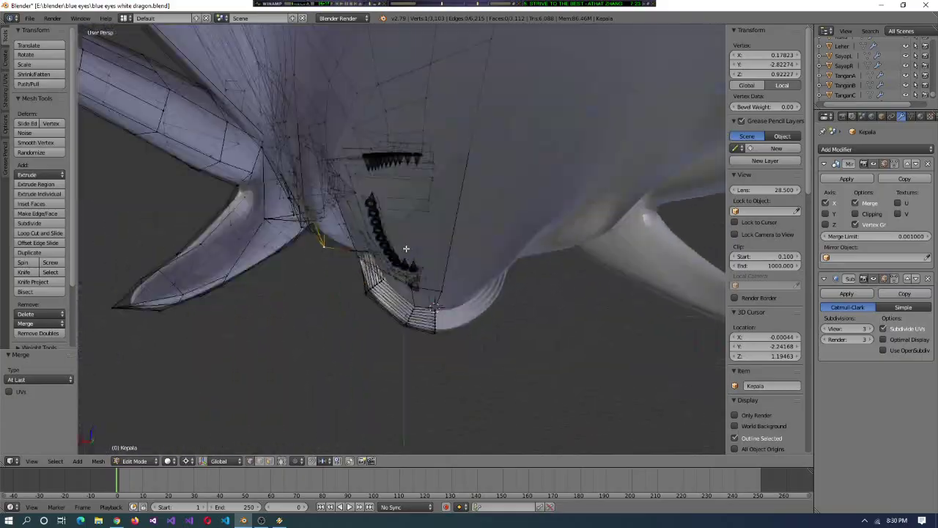
- Extrude the throat opening outward, delete the unwanted geometry it leaves and select the end face
{"action": "middle_click_drag", "start_coordinate": [495, 257], "coordinate": [516, 85]}
{"action": "key", "text": "e"}
{"action": "left_click", "coordinate": [534, 251]}
{"action": "left_click", "coordinate": [446, 373]}
{"action": "middle_click_drag", "start_coordinate": [445, 374], "coordinate": [477, 267]}
{"action": "key", "text": "x"}
{"action": "left_click", "coordinate": [330, 125]}
{"action": "right_click", "coordinate": [476, 267]}
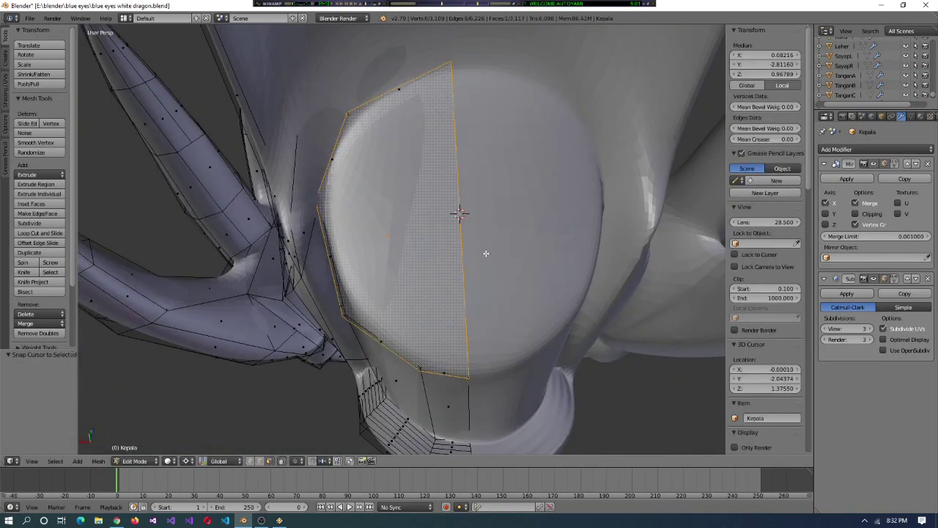
- Scale the throat's end face by 0.9 and try insetting it by 0.01
{"action": "type", "text": "s.9"}
{"action": "key", "text": "Return"}
{"action": "middle_click_drag", "start_coordinate": [486, 253], "coordinate": [461, 245]}
{"action": "type", "text": "i.01"}
{"action": "key", "text": "Return"}
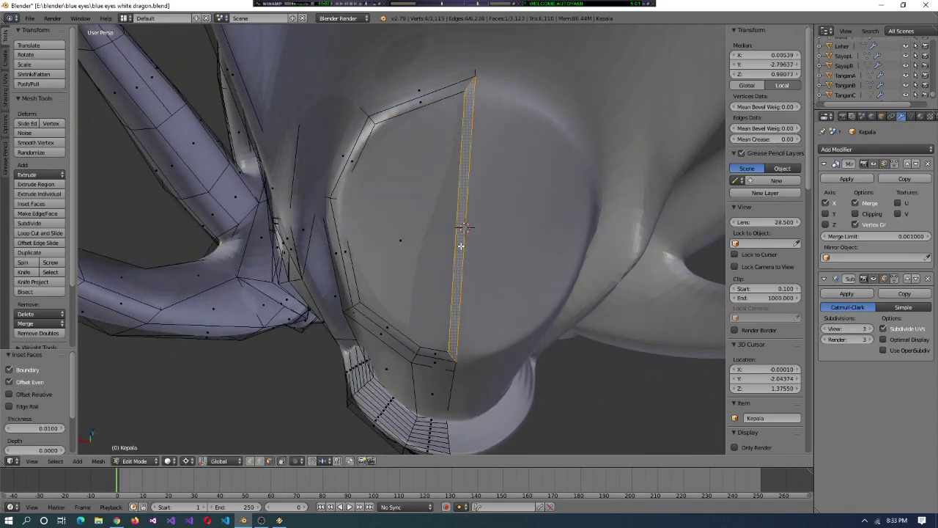
- Try to rework the inset's narrow centreline strip with a knife cut at its upper corner
{"action": "middle_click_drag", "start_coordinate": [516, 210], "coordinate": [511, 183]}
{"action": "key", "text": "Return"}
{"action": "key", "text": "Return"}
{"action": "scroll", "coordinate": [492, 242], "scroll_direction": "up", "scroll_amount": 4}
{"action": "key", "text": "ctrl+z"}
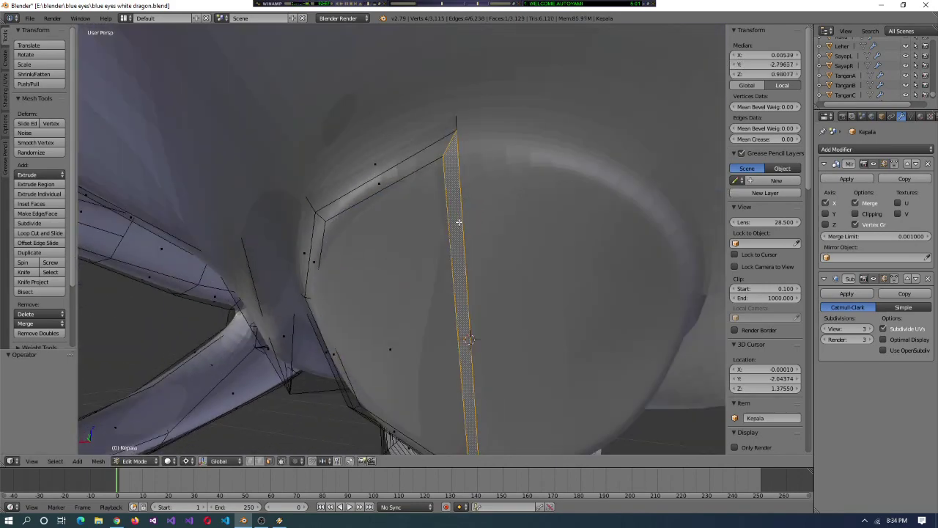
{"action": "left_click", "coordinate": [250, 461]}
{"action": "right_click", "coordinate": [448, 152]}
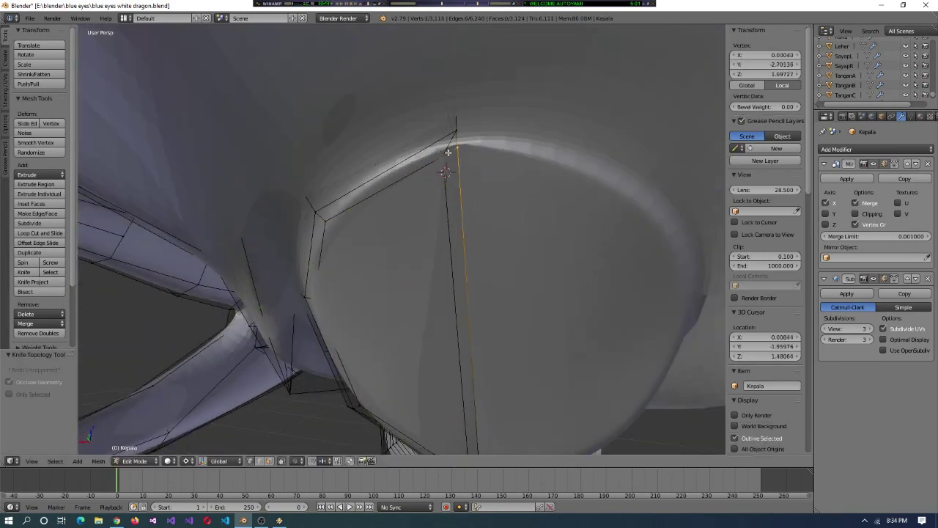
- Extrude the throat's end face, scale it to 0.9 and run Remove Doubles on the mesh
{"action": "middle_click_drag", "start_coordinate": [506, 195], "coordinate": [532, 239]}
{"action": "key", "text": "e"}
{"action": "middle_click_drag", "start_coordinate": [356, 212], "coordinate": [435, 314]}
{"action": "key", "text": "shift+s"}
{"action": "key", "text": "s"}
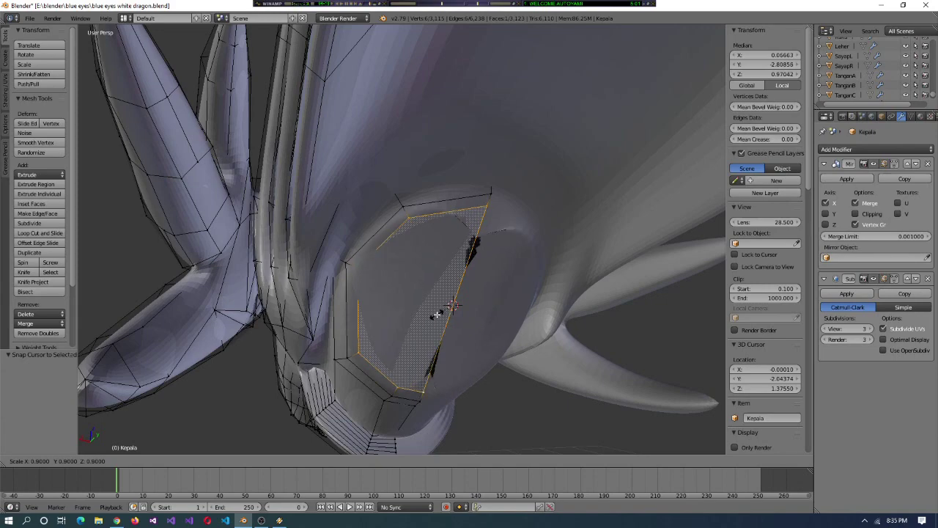
{"action": "left_click", "coordinate": [437, 316]}
{"action": "key", "text": "a"}
{"action": "left_click", "coordinate": [38, 333]}
- Extrude the end face inward along its normal by about 0.04 and delete the leftover centreline edges
{"action": "middle_click_drag", "start_coordinate": [440, 294], "coordinate": [463, 316]}
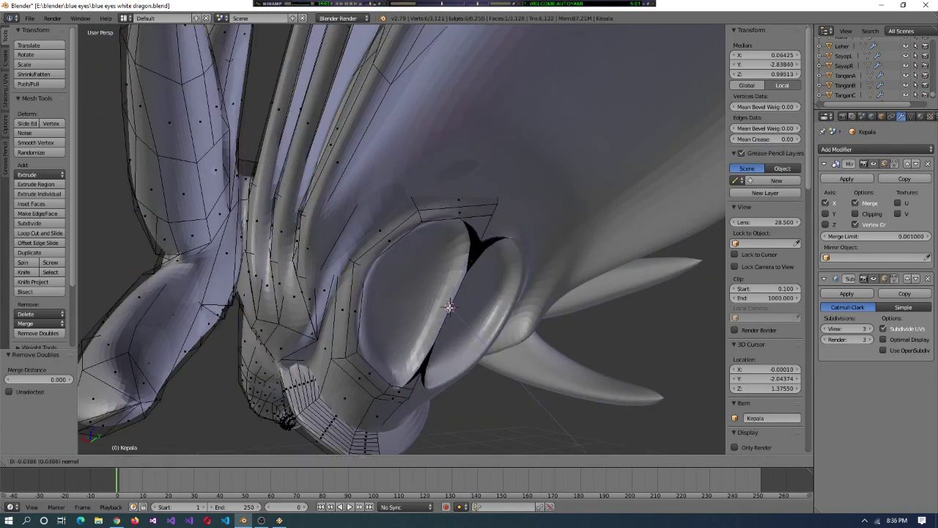
{"action": "middle_click_drag", "start_coordinate": [450, 306], "coordinate": [31, 398]}
{"action": "key", "text": "x"}
{"action": "left_click", "coordinate": [438, 259]}
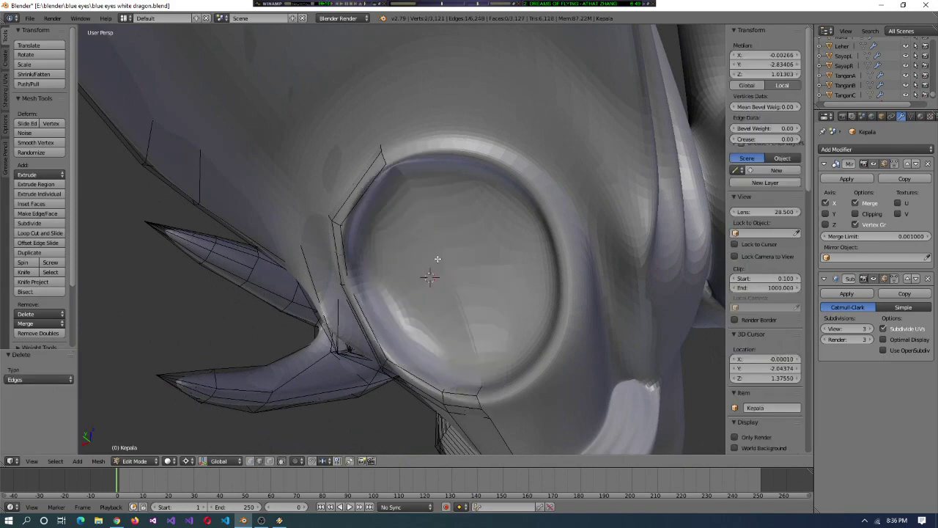
- Snap the 3D cursor to the throat's centreline and shift the misplaced centreline vertices along X
{"action": "middle_click_drag", "start_coordinate": [483, 399], "coordinate": [473, 377]}
{"action": "key", "text": "shift+s"}
{"action": "left_click", "coordinate": [349, 183]}
{"action": "middle_click_drag", "start_coordinate": [349, 183], "coordinate": [370, 141]}
{"action": "key", "text": "g"}
{"action": "key", "text": "x"}
- Snap the 3D cursor to the selected centreline geometry and scale the inner throat face to 0.9
{"action": "key", "text": "shift+s"}
{"action": "left_click", "coordinate": [393, 184]}
{"action": "type", "text": "s.9"}
{"action": "key", "text": "Return"}
{"action": "middle_click_drag", "start_coordinate": [445, 330], "coordinate": [457, 273]}
{"action": "middle_click_drag", "start_coordinate": [567, 282], "coordinate": [513, 308]}
{"action": "key", "text": "w"}
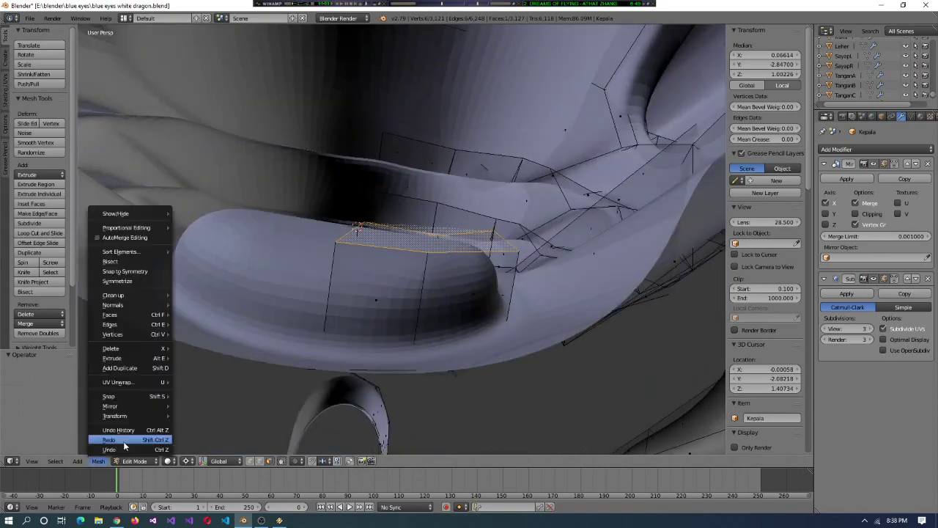
{"action": "left_click", "coordinate": [125, 446]}
{"action": "middle_click_drag", "start_coordinate": [440, 308], "coordinate": [475, 288]}
{"action": "left_click", "coordinate": [580, 145]}
{"action": "middle_click_drag", "start_coordinate": [580, 144], "coordinate": [345, 302]}
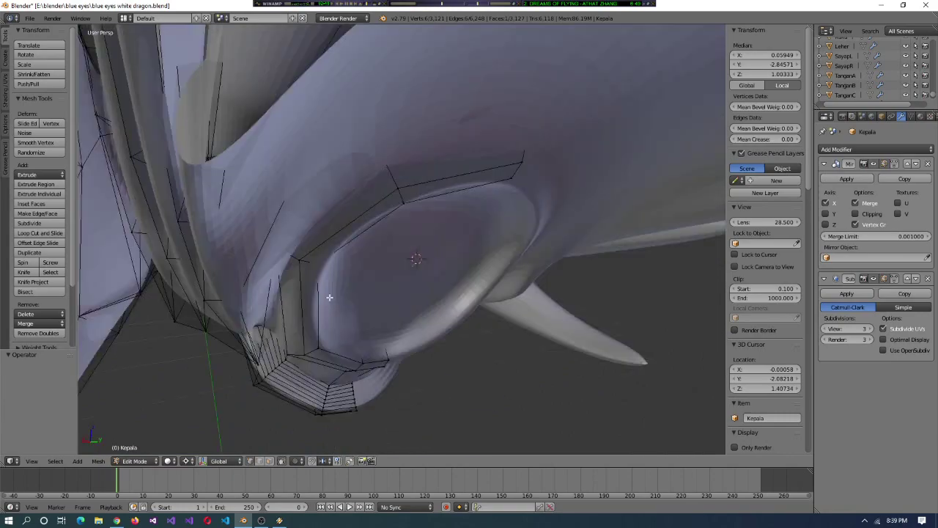
- Snap the 3D cursor to the crest underside's centreline and flatten all centreline vertices by scaling them to 0 along X
{"action": "middle_click_drag", "start_coordinate": [329, 297], "coordinate": [409, 302]}
{"action": "key", "text": "shift+s"}
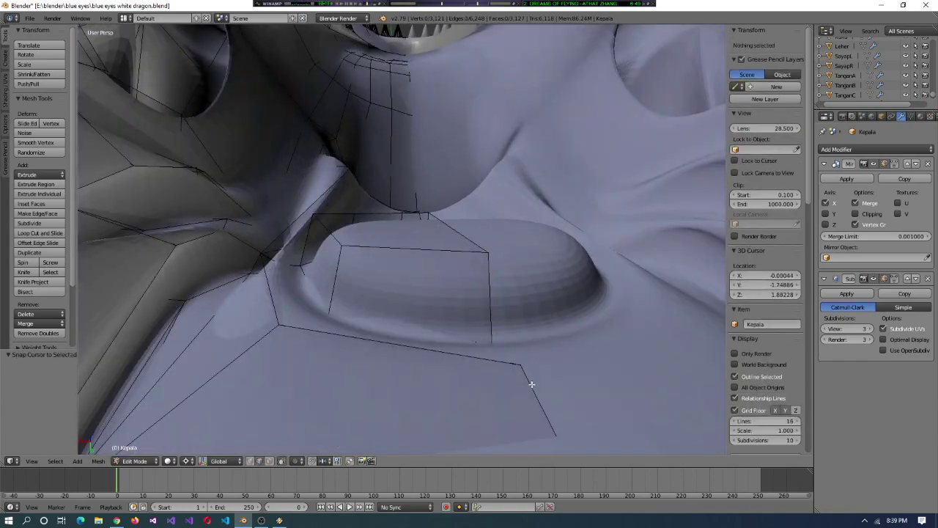
{"action": "middle_click_drag", "start_coordinate": [535, 384], "coordinate": [425, 329]}
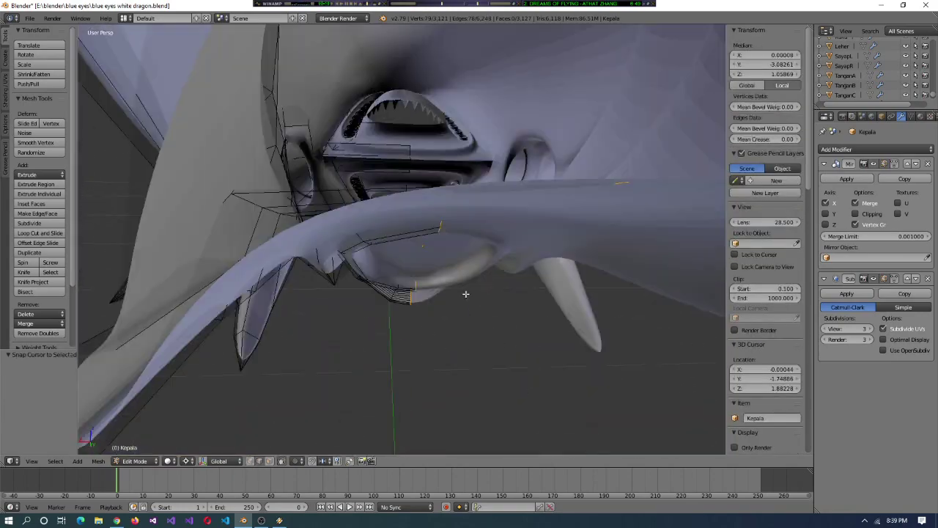
{"action": "key", "text": "KP_Decimal"}
{"action": "key", "text": "s"}
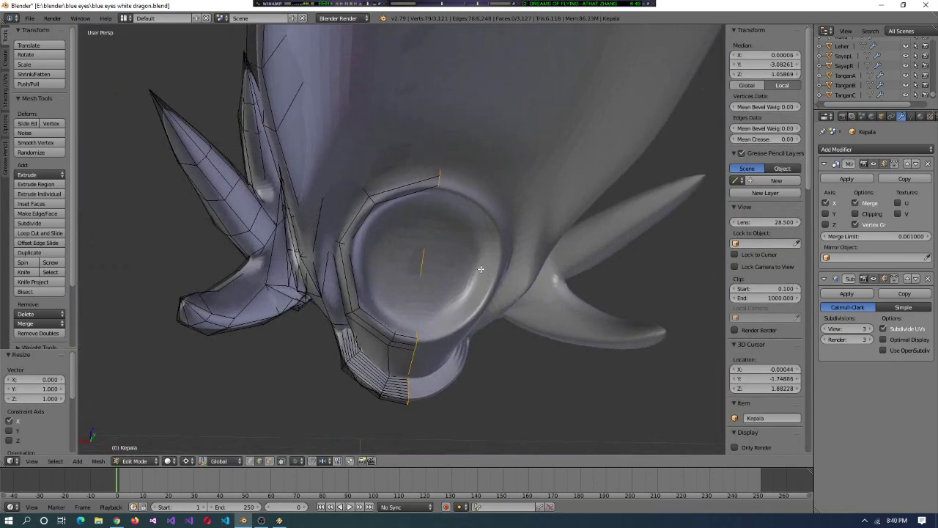
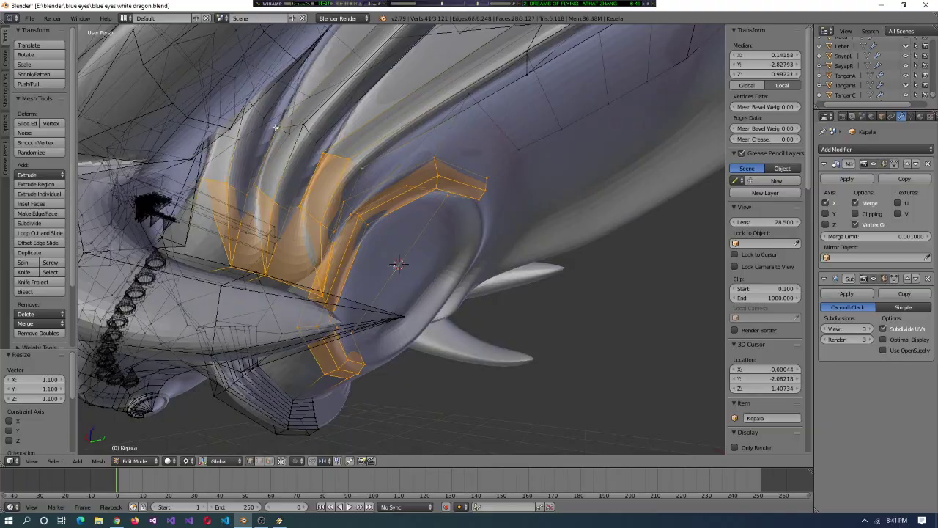
- Widen the face ring around the throat opening by scaling the selected faces by 1.02
{"action": "middle_click_drag", "start_coordinate": [275, 127], "coordinate": [458, 259]}
{"action": "left_click", "coordinate": [356, 236]}
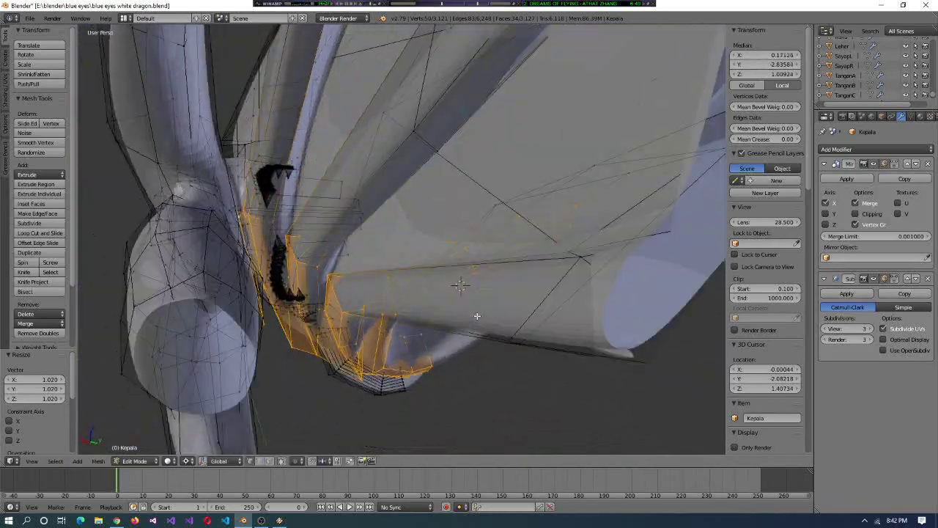
{"action": "middle_click_drag", "start_coordinate": [477, 316], "coordinate": [270, 282]}
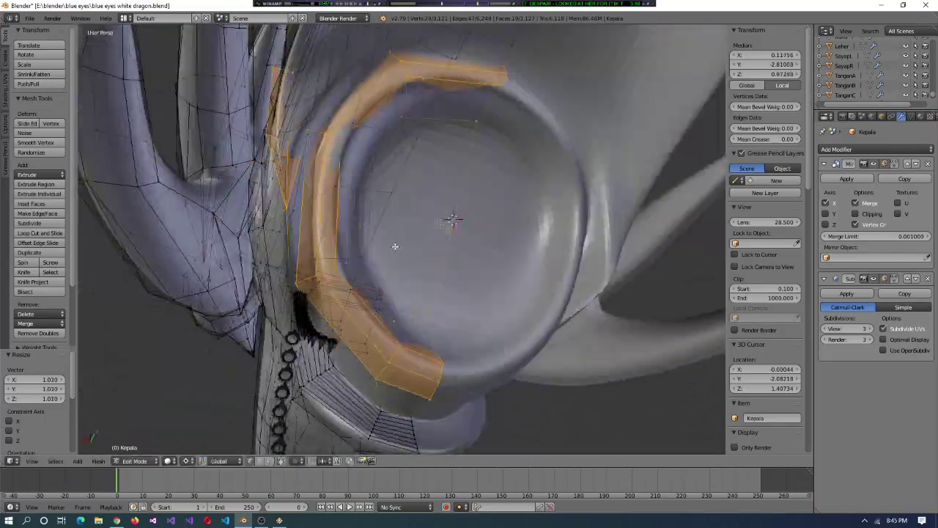
{"action": "middle_click_drag", "start_coordinate": [381, 220], "coordinate": [480, 267]}
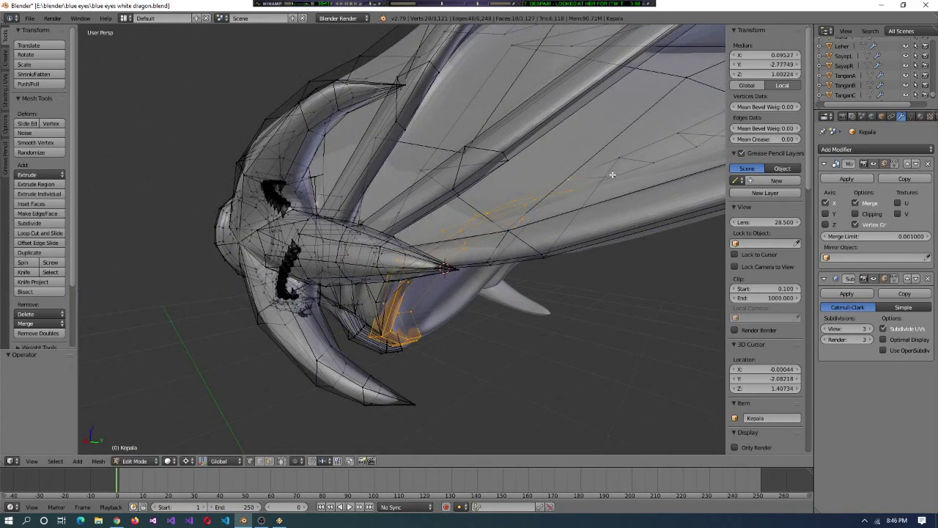
- Move the face ring around the throat opening 0.035 along Z and 0.017 along Y
{"action": "middle_click_drag", "start_coordinate": [609, 172], "coordinate": [469, 250]}
{"action": "key", "text": "g"}
{"action": "key", "text": "z"}
{"action": "left_click", "coordinate": [484, 136]}
{"action": "middle_click_drag", "start_coordinate": [483, 136], "coordinate": [329, 324]}
{"action": "key", "text": "ctrl+alt+q"}
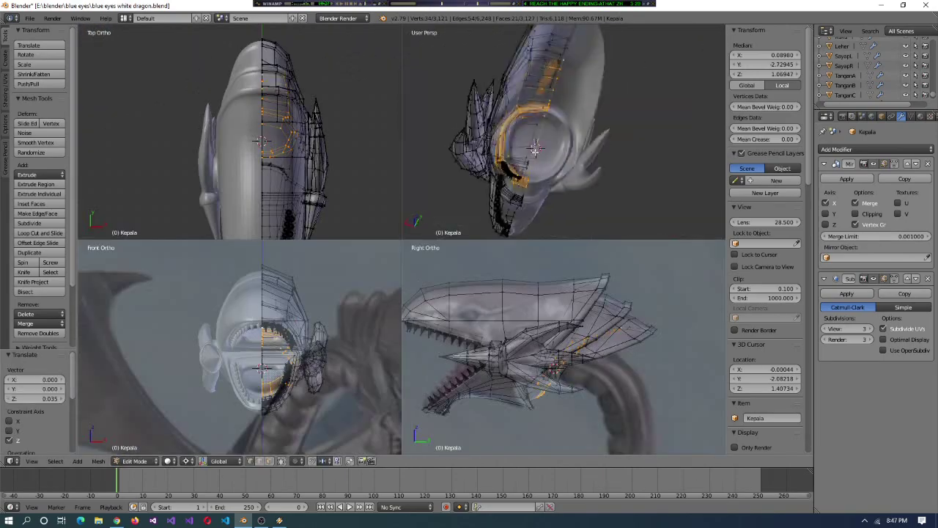
{"action": "key", "text": "ctrl+alt+q"}
{"action": "key", "text": "g"}
{"action": "key", "text": "y"}
{"action": "left_click", "coordinate": [425, 248]}
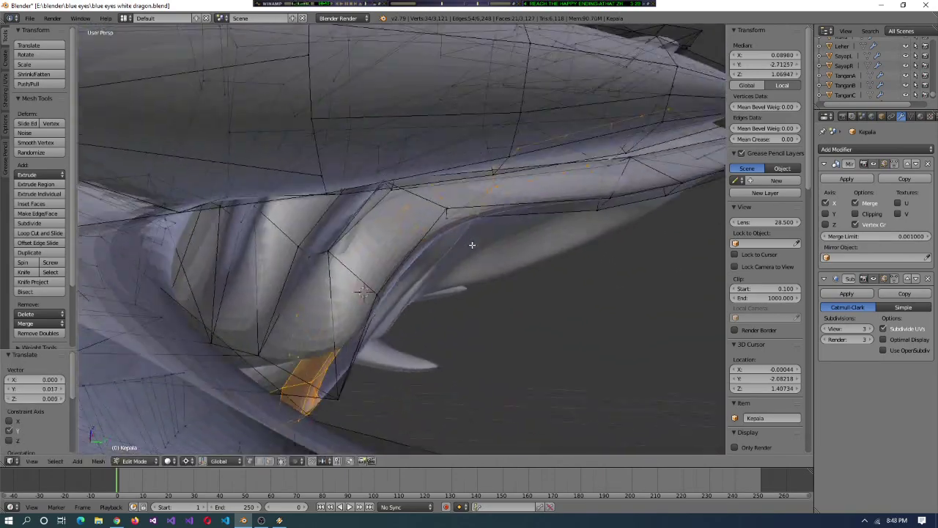
- Save the project as a new file named "blue eyes white dragon 2.blend"
{"action": "key", "text": "ctrl+alt+q"}
{"action": "scroll", "coordinate": [469, 169], "scroll_direction": "down", "scroll_amount": 5}
{"action": "key", "text": "ctrl+alt+q"}
{"action": "scroll", "coordinate": [516, 178], "scroll_direction": "up", "scroll_amount": 5}
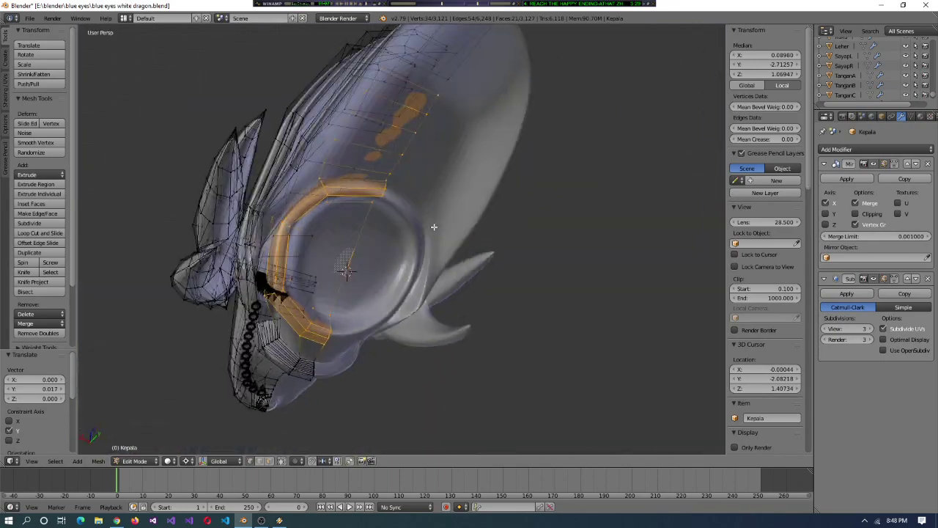
{"action": "key", "text": "ctrl+shift+s"}
{"action": "key", "text": "Return"}
- Snap the 3D cursor to the throat opening's centre, select the opening's edge loop and rescale it
{"action": "middle_click_drag", "start_coordinate": [326, 252], "coordinate": [385, 249]}
{"action": "right_click", "coordinate": [390, 253]}
{"action": "key", "text": "shift+s"}
{"action": "left_click", "coordinate": [389, 253]}
{"action": "right_click", "coordinate": [398, 184], "text": "alt"}
{"action": "scroll", "coordinate": [412, 222], "scroll_direction": "up", "scroll_amount": 3}
{"action": "key", "text": "s"}
{"action": "middle_click_drag", "start_coordinate": [397, 258], "coordinate": [378, 237]}
- Leave Edit Mode and examine the lower jaw's inside and the throat opening behind it
{"action": "key", "text": "Tab"}
{"action": "scroll", "coordinate": [279, 246], "scroll_direction": "down", "scroll_amount": 4}
{"action": "scroll", "coordinate": [400, 232], "scroll_direction": "up", "scroll_amount": 5}
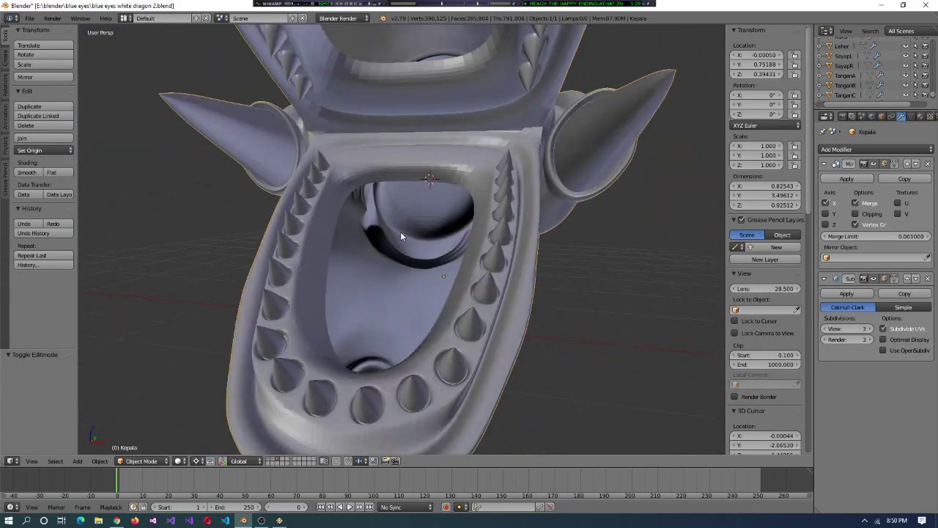
{"action": "scroll", "coordinate": [429, 212], "scroll_direction": "down", "scroll_amount": 5}
{"action": "middle_click_drag", "start_coordinate": [405, 267], "coordinate": [392, 241]}
{"action": "scroll", "coordinate": [429, 212], "scroll_direction": "up", "scroll_amount": 5}
- Fill the opening inside the lower jaw with a single face across its border vertices
{"action": "key", "text": "Tab"}
{"action": "key", "text": "f"}
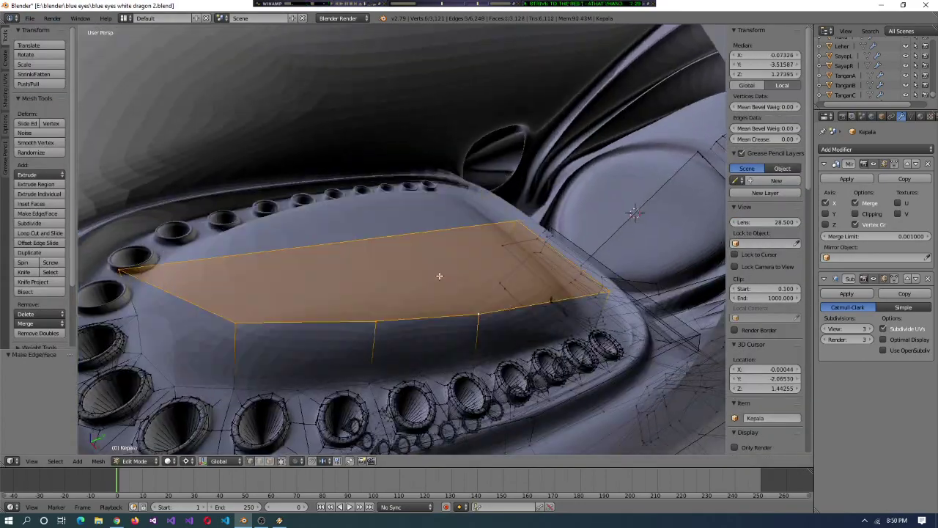
{"action": "scroll", "coordinate": [450, 272], "scroll_direction": "down", "scroll_amount": 6}
{"action": "mouse_move", "coordinate": [450, 272]}
{"action": "middle_mouse_down"}
{"action": "mouse_move", "coordinate": [439, 264]}
{"action": "mouse_move", "coordinate": [458, 257]}
{"action": "middle_mouse_up"}
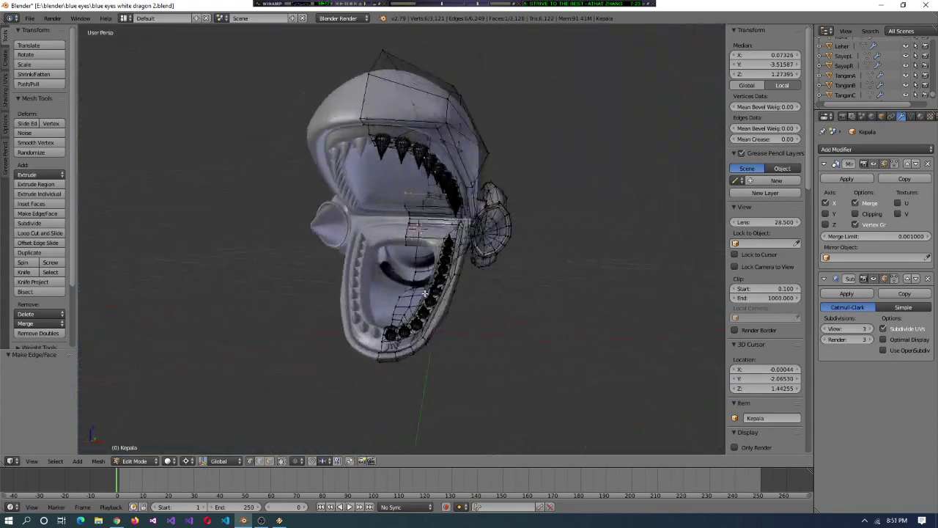
{"action": "scroll", "coordinate": [458, 257], "scroll_direction": "up", "scroll_amount": 6}
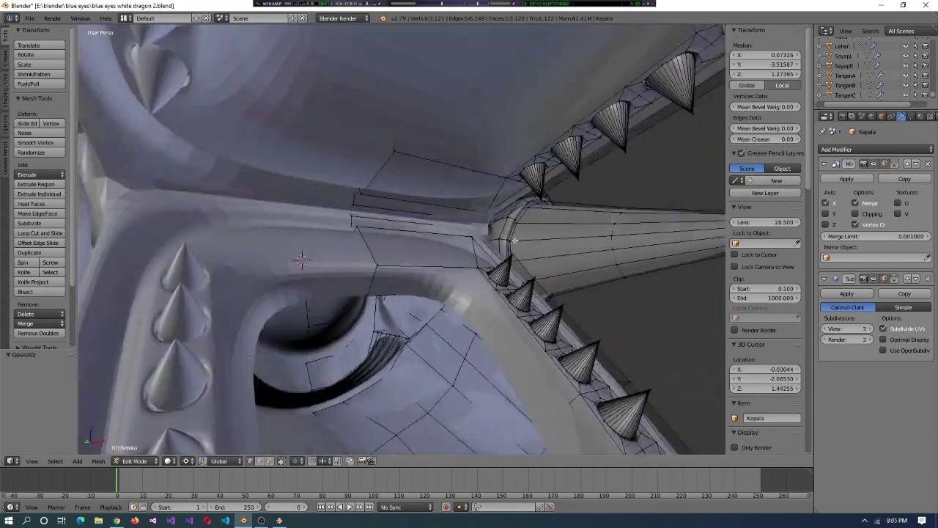
- Add an edge loop around the corner of the mouth and slide it into place
{"action": "key", "text": "ctrl+r"}
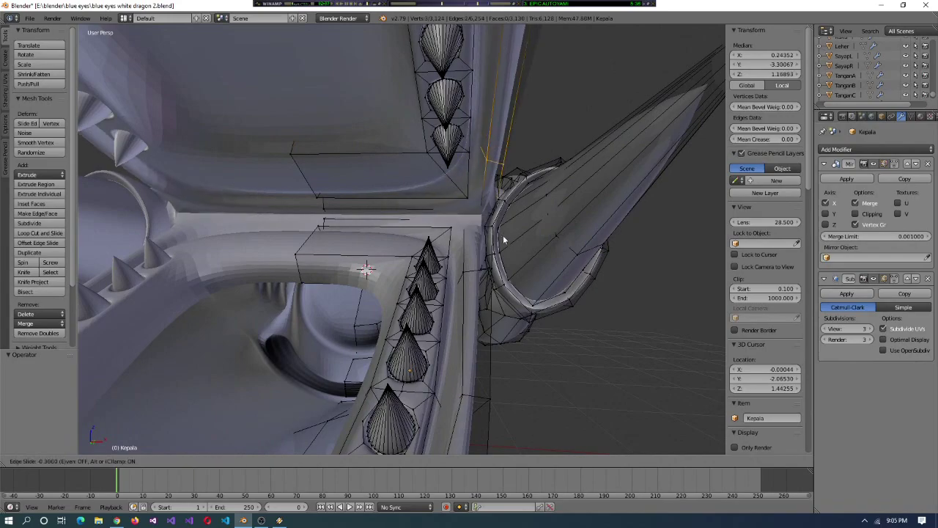
{"action": "left_click", "coordinate": [503, 239]}
{"action": "middle_click_drag", "start_coordinate": [503, 239], "coordinate": [513, 205]}
{"action": "scroll", "coordinate": [517, 171], "scroll_direction": "up", "scroll_amount": 4}
{"action": "key", "text": "Return"}
- Merge the new vertices at the mouth corner and dissolve the unneeded edges there
{"action": "middle_click_drag", "start_coordinate": [477, 125], "coordinate": [523, 200]}
{"action": "middle_click_drag", "start_coordinate": [549, 244], "coordinate": [478, 224]}
{"action": "key", "text": "alt+m"}
{"action": "left_click", "coordinate": [473, 258]}
{"action": "left_click", "coordinate": [414, 222]}
{"action": "left_click", "coordinate": [517, 233]}
{"action": "right_click", "coordinate": [470, 252]}
{"action": "key", "text": "x"}
{"action": "left_click", "coordinate": [450, 283]}
{"action": "middle_click_drag", "start_coordinate": [450, 283], "coordinate": [265, 468]}
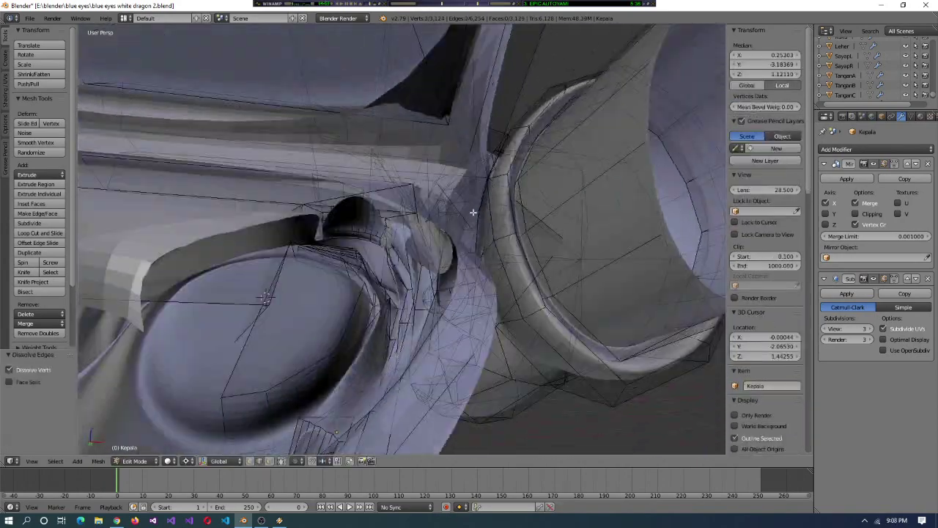
- Connect the loose vertices at the mouth corner with new edges and merge the overlapping pair
{"action": "key", "text": "f"}
{"action": "middle_click_drag", "start_coordinate": [401, 248], "coordinate": [355, 233]}
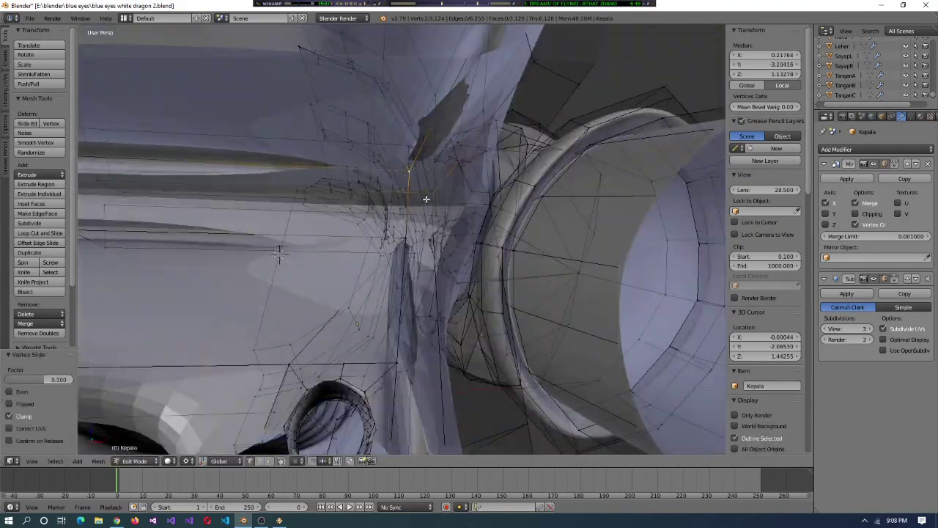
{"action": "right_click", "coordinate": [453, 134]}
{"action": "right_click", "coordinate": [428, 270], "text": "shift"}
{"action": "key", "text": "f"}
{"action": "key", "text": "alt+m"}
{"action": "left_click", "coordinate": [449, 251]}
- Fill the remaining gaps beside the mouth corner from the selected vertices
{"action": "right_click", "coordinate": [470, 261], "text": "shift"}
{"action": "key", "text": "f"}
{"action": "right_click", "coordinate": [448, 210], "text": "shift"}
{"action": "key", "text": "f"}
{"action": "right_click", "coordinate": [354, 233], "text": "shift"}
- Merge the last pair of mouth-corner vertices and dissolve the stray vertex on the inner mouth's centreline
{"action": "mouse_move", "coordinate": [412, 239]}
{"action": "middle_mouse_down"}
{"action": "mouse_move", "coordinate": [482, 303]}
{"action": "mouse_move", "coordinate": [440, 242]}
{"action": "mouse_move", "coordinate": [824, 278]}
{"action": "mouse_move", "coordinate": [565, 274]}
{"action": "mouse_move", "coordinate": [435, 248]}
{"action": "mouse_move", "coordinate": [430, 237]}
{"action": "mouse_move", "coordinate": [461, 266]}
{"action": "mouse_move", "coordinate": [334, 369]}
{"action": "mouse_move", "coordinate": [366, 307]}
{"action": "mouse_move", "coordinate": [411, 344]}
{"action": "mouse_move", "coordinate": [429, 382]}
{"action": "mouse_move", "coordinate": [423, 323]}
{"action": "mouse_move", "coordinate": [667, 274]}
{"action": "mouse_move", "coordinate": [565, 298]}
{"action": "mouse_move", "coordinate": [507, 335]}
{"action": "mouse_move", "coordinate": [465, 220]}
{"action": "mouse_move", "coordinate": [393, 203]}
{"action": "mouse_move", "coordinate": [347, 243]}
{"action": "mouse_move", "coordinate": [315, 252]}
{"action": "mouse_move", "coordinate": [449, 266]}
{"action": "mouse_move", "coordinate": [327, 226]}
{"action": "mouse_move", "coordinate": [295, 268]}
{"action": "mouse_move", "coordinate": [314, 293]}
{"action": "mouse_move", "coordinate": [310, 301]}
{"action": "mouse_move", "coordinate": [325, 272]}
{"action": "mouse_move", "coordinate": [507, 244]}
{"action": "mouse_move", "coordinate": [482, 345]}
{"action": "mouse_move", "coordinate": [440, 373]}
{"action": "mouse_move", "coordinate": [299, 291]}
{"action": "mouse_move", "coordinate": [461, 404]}
{"action": "mouse_move", "coordinate": [373, 247]}
{"action": "mouse_move", "coordinate": [379, 416]}
{"action": "mouse_move", "coordinate": [420, 193]}
{"action": "mouse_move", "coordinate": [440, 220]}
{"action": "mouse_move", "coordinate": [477, 205]}
{"action": "mouse_move", "coordinate": [462, 203]}
{"action": "mouse_move", "coordinate": [459, 216]}
{"action": "mouse_move", "coordinate": [517, 247]}
{"action": "mouse_move", "coordinate": [488, 255]}
{"action": "middle_mouse_up"}
{"action": "key", "text": "alt+m"}
{"action": "left_click", "coordinate": [430, 237]}
{"action": "key", "text": "x"}
{"action": "key", "text": "Escape"}
{"action": "key", "text": "x"}
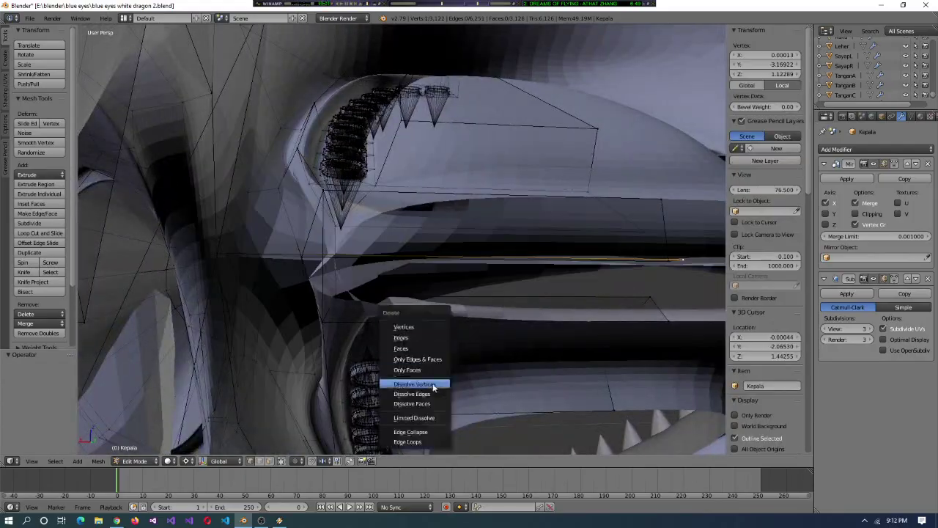
{"action": "left_click", "coordinate": [434, 388]}
{"action": "left_click", "coordinate": [465, 220]}
- Check the mouth in Object Mode and delete the leftover edges at its corner
{"action": "key", "text": "Tab"}
{"action": "key", "text": "Tab"}
{"action": "key", "text": "x"}
{"action": "left_click", "coordinate": [420, 192]}
- Slide the mouth-corner vertex along its edge by a factor of 0.895
{"action": "right_click", "coordinate": [518, 248]}
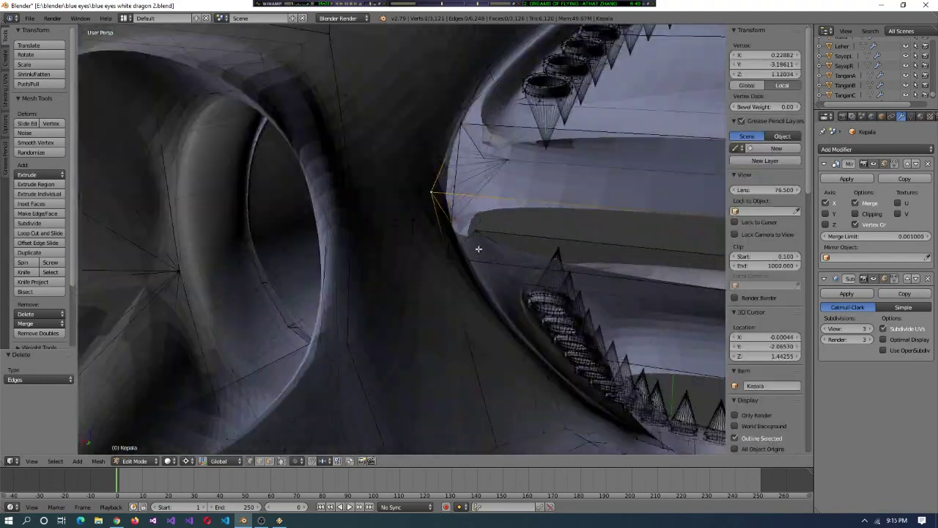
{"action": "middle_click_drag", "start_coordinate": [455, 190], "coordinate": [413, 151]}
{"action": "key", "text": "a"}
{"action": "key", "text": "shift+v"}
{"action": "left_click", "coordinate": [544, 160]}
{"action": "middle_click_drag", "start_coordinate": [545, 160], "coordinate": [385, 190]}
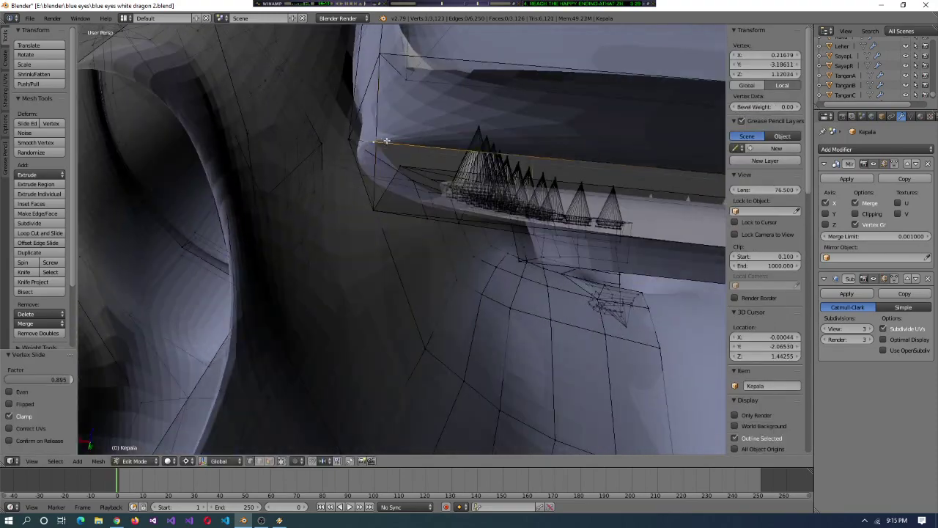
- Merge the slid vertex with its neighbour at the mouth corner, using At Last
{"action": "left_click", "coordinate": [394, 149]}
{"action": "middle_click_drag", "start_coordinate": [395, 149], "coordinate": [407, 192]}
{"action": "left_click", "coordinate": [29, 223]}
{"action": "left_click", "coordinate": [396, 171]}
{"action": "key", "text": "alt+m"}
{"action": "left_click", "coordinate": [386, 145]}
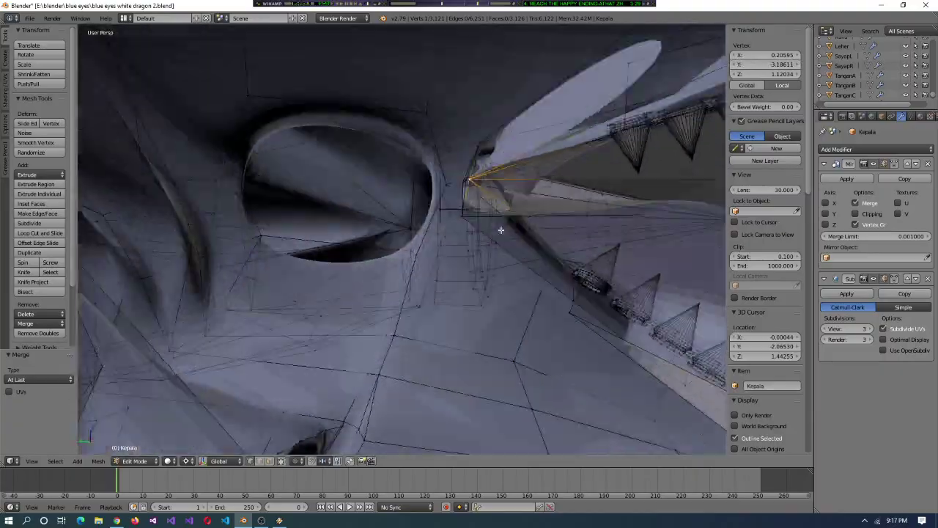
- Merge further mouth-corner vertices, delete the unwanted geometry and fill the gap with a new face
{"action": "middle_click_drag", "start_coordinate": [501, 231], "coordinate": [408, 186]}
{"action": "key", "text": "alt+m"}
{"action": "left_click", "coordinate": [509, 228]}
{"action": "key", "text": "x"}
{"action": "left_click", "coordinate": [366, 79]}
{"action": "key", "text": "f"}
- Check the surface in Object Mode and nudge the short mouth-corner edge slightly inward along X
{"action": "key", "text": "Tab"}
{"action": "key", "text": "Tab"}
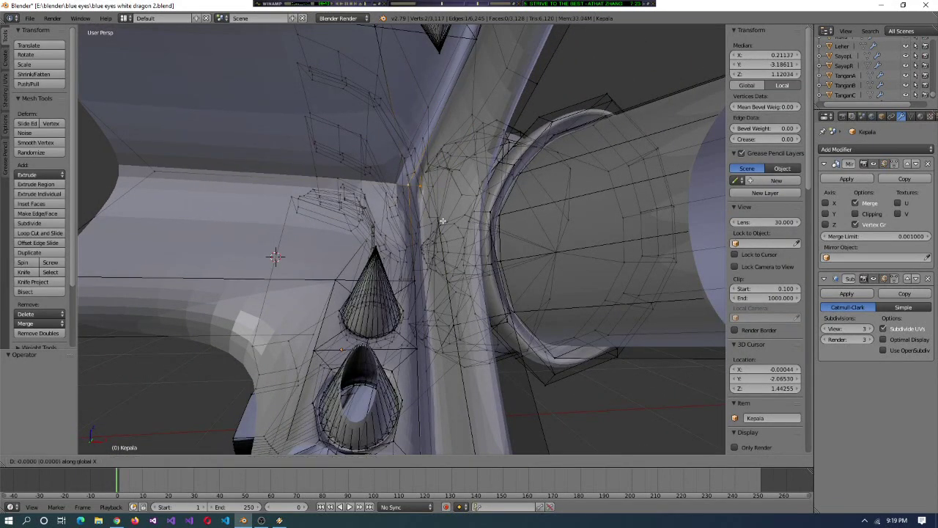
{"action": "key", "text": "ctrl+alt+q"}
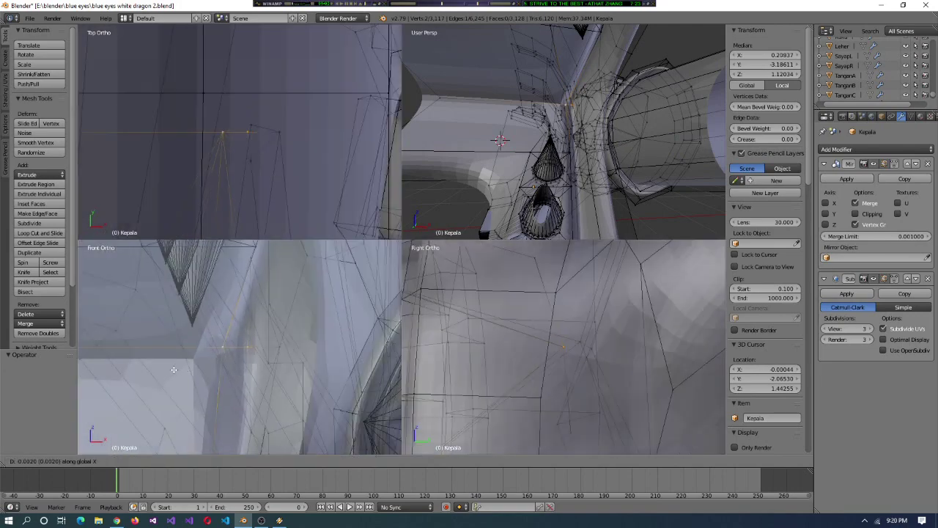
{"action": "left_click", "coordinate": [241, 372]}
{"action": "key", "text": "Tab"}
{"action": "mouse_move", "coordinate": [498, 161]}
{"action": "middle_mouse_down"}
{"action": "mouse_move", "coordinate": [515, 177]}
{"action": "mouse_move", "coordinate": [673, 172]}
{"action": "mouse_move", "coordinate": [497, 176]}
{"action": "middle_mouse_up"}
{"action": "key", "text": "shift+a"}
{"action": "left_click", "coordinate": [532, 221]}
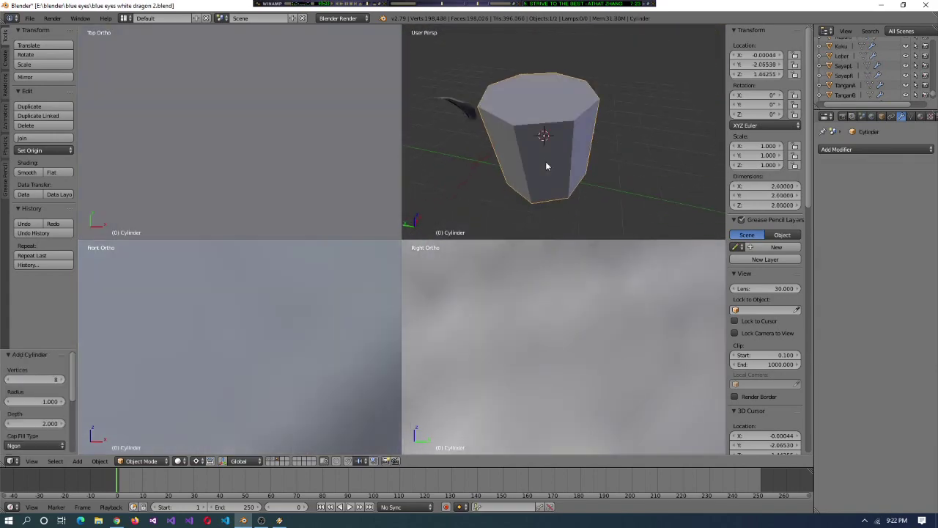
{"action": "key", "text": "ctrl+z"}
{"action": "key", "text": "Tab"}
- Add an eight-sided cylinder to the head mesh at the 3D cursor and scale it to 0.2
{"action": "key", "text": "shift+a"}
{"action": "left_click", "coordinate": [559, 220]}
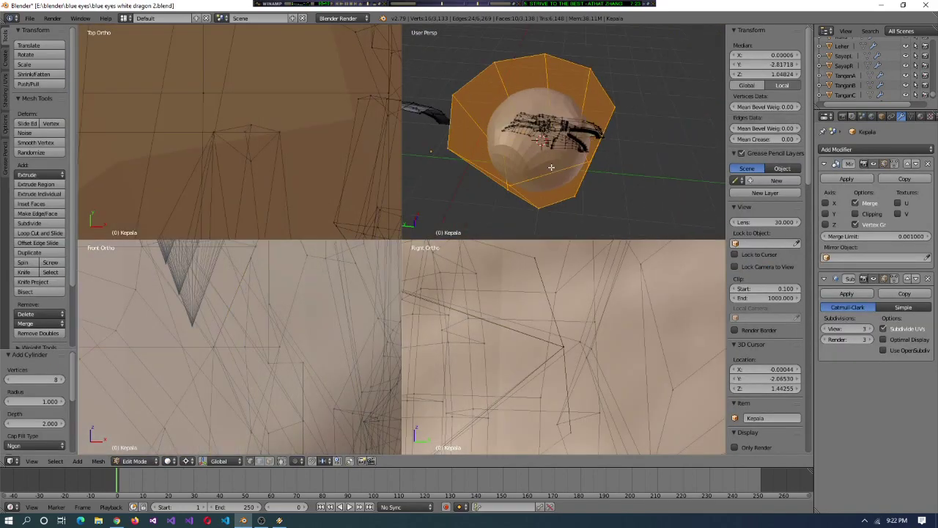
{"action": "type", "text": "s.2"}
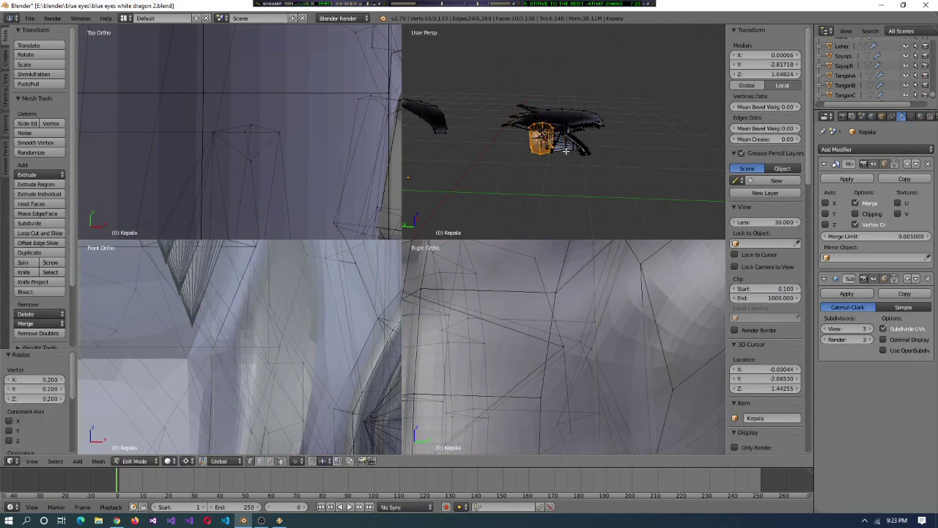
- Rotate the cylinder 90° and move it -0.17 along Y and 0.07 along Z towards the back of the mouth
{"action": "key", "text": "Return"}
{"action": "type", "text": "r90"}
{"action": "key", "text": "Return"}
{"action": "key", "text": "KP_Decimal"}
{"action": "middle_click_drag", "start_coordinate": [487, 151], "coordinate": [656, 168]}
{"action": "key", "text": "g"}
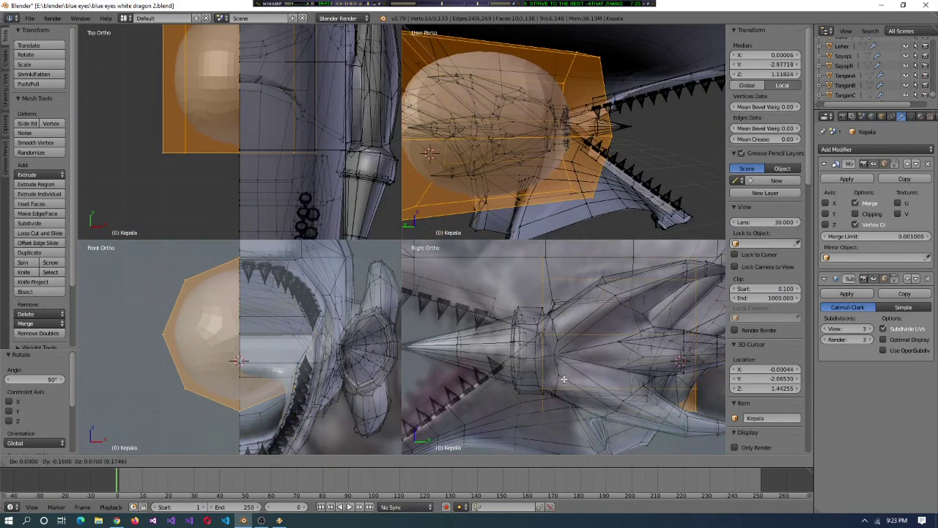
{"action": "left_click", "coordinate": [564, 379]}
- Fine-tune the cylinder's position by 0.001 along Y and 0.002 along Z so its front rim meets the mouth corner
{"action": "middle_click_drag", "start_coordinate": [528, 147], "coordinate": [588, 138]}
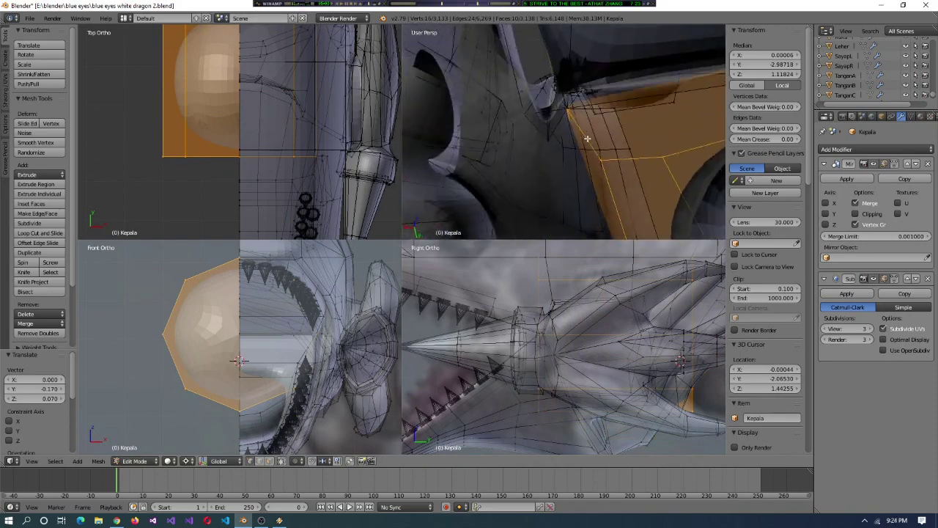
{"action": "scroll", "coordinate": [287, 346], "scroll_direction": "up", "scroll_amount": 5}
{"action": "scroll", "coordinate": [287, 345], "scroll_direction": "down", "scroll_amount": 4}
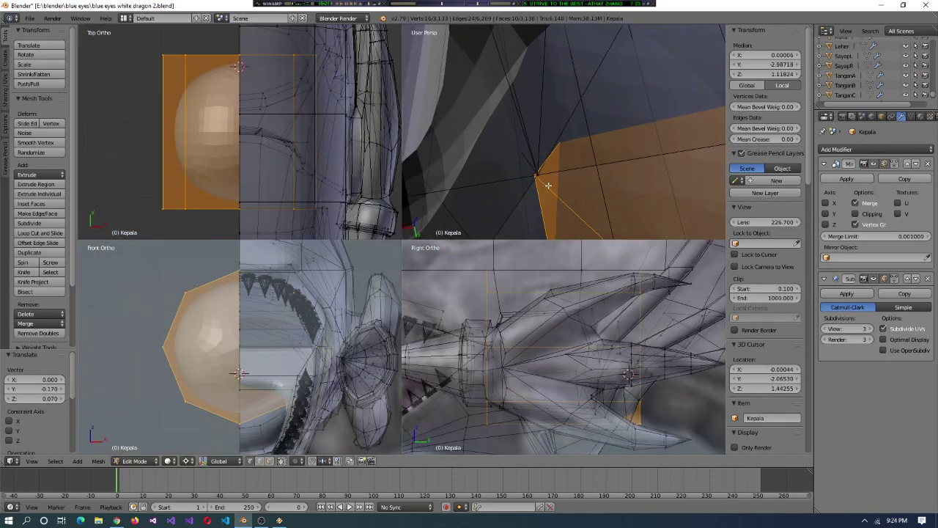
{"action": "scroll", "coordinate": [548, 185], "scroll_direction": "down", "scroll_amount": 5}
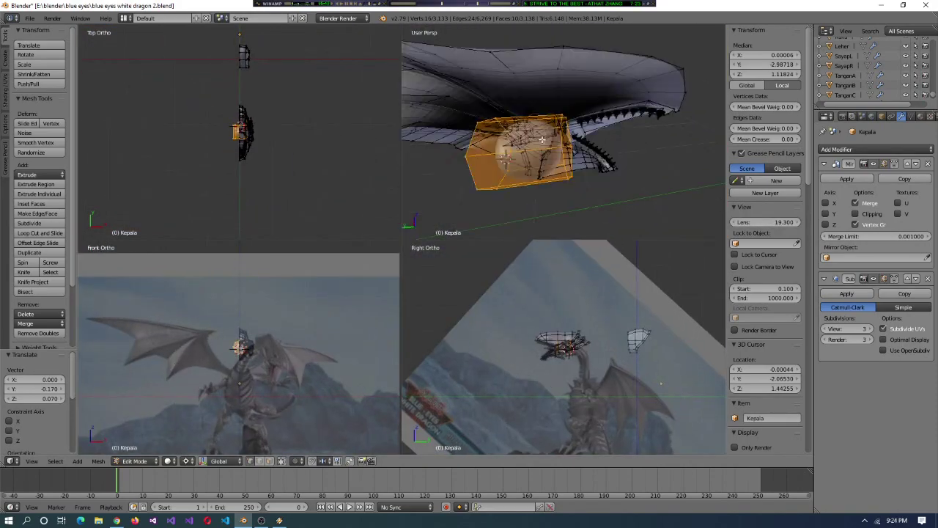
{"action": "scroll", "coordinate": [542, 139], "scroll_direction": "up", "scroll_amount": 6}
{"action": "key", "text": "g"}
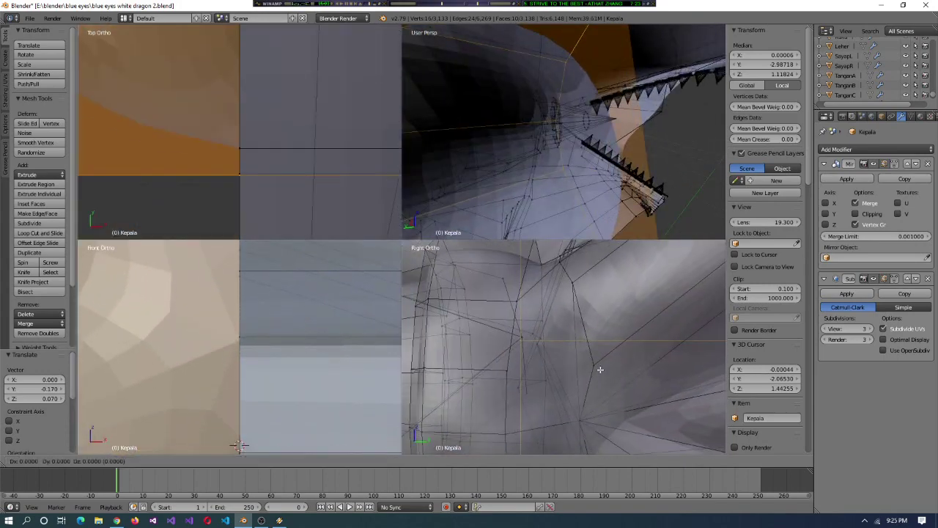
{"action": "scroll", "coordinate": [593, 176], "scroll_direction": "up", "scroll_amount": 4}
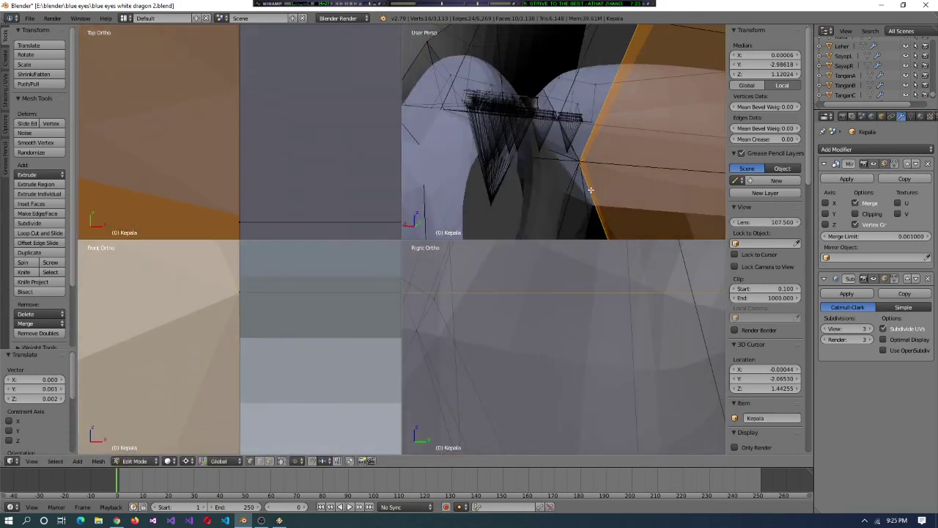
{"action": "key", "text": "Escape"}
{"action": "scroll", "coordinate": [268, 301], "scroll_direction": "down", "scroll_amount": 3}
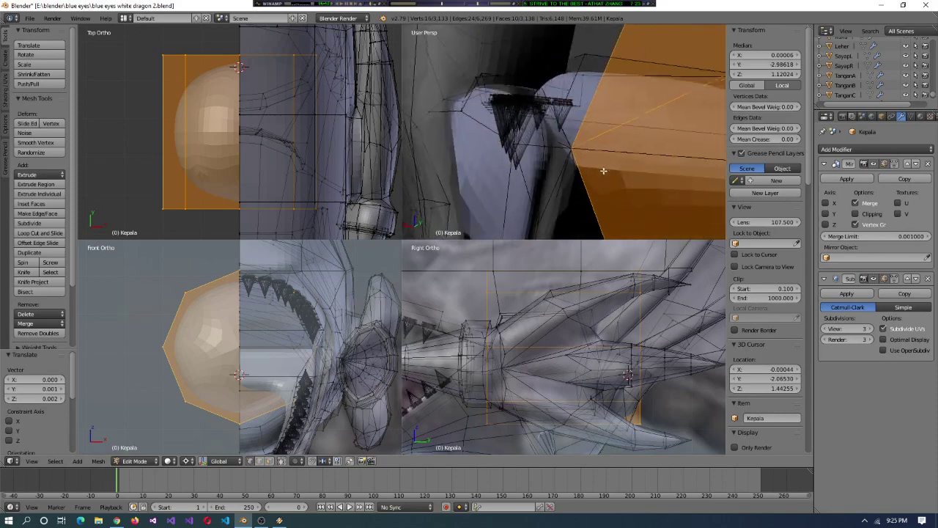
- Join the cylinder's front rim to the mouth corner and add a connecting edge towards the lower jaw
{"action": "key", "text": "ctrl+alt+q"}
{"action": "middle_click_drag", "start_coordinate": [267, 157], "coordinate": [358, 302]}
{"action": "scroll", "coordinate": [357, 302], "scroll_direction": "up", "scroll_amount": 3}
{"action": "scroll", "coordinate": [365, 291], "scroll_direction": "up", "scroll_amount": 3}
{"action": "right_click", "coordinate": [356, 203]}
{"action": "scroll", "coordinate": [356, 203], "scroll_direction": "up", "scroll_amount": 5}
{"action": "middle_click_drag", "start_coordinate": [551, 159], "coordinate": [394, 376]}
{"action": "left_click", "coordinate": [434, 358]}
{"action": "middle_click_drag", "start_coordinate": [402, 340], "coordinate": [428, 386]}
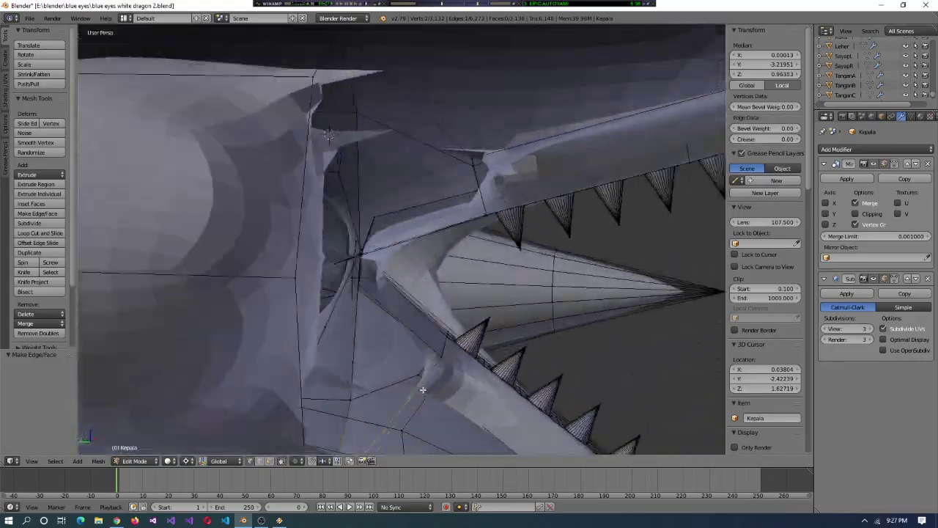
- Delete unwanted geometry below the mouth corner and fill new faces between the cylinder rim and the lower jaw
{"action": "middle_click_drag", "start_coordinate": [324, 431], "coordinate": [294, 260]}
{"action": "key", "text": "x"}
{"action": "left_click", "coordinate": [293, 281]}
{"action": "middle_click_drag", "start_coordinate": [405, 310], "coordinate": [367, 331]}
{"action": "right_click", "coordinate": [381, 234]}
{"action": "left_click", "coordinate": [425, 264]}
{"action": "key", "text": "f"}
{"action": "right_click", "coordinate": [509, 181]}
{"action": "right_click", "coordinate": [409, 360], "text": "shift"}
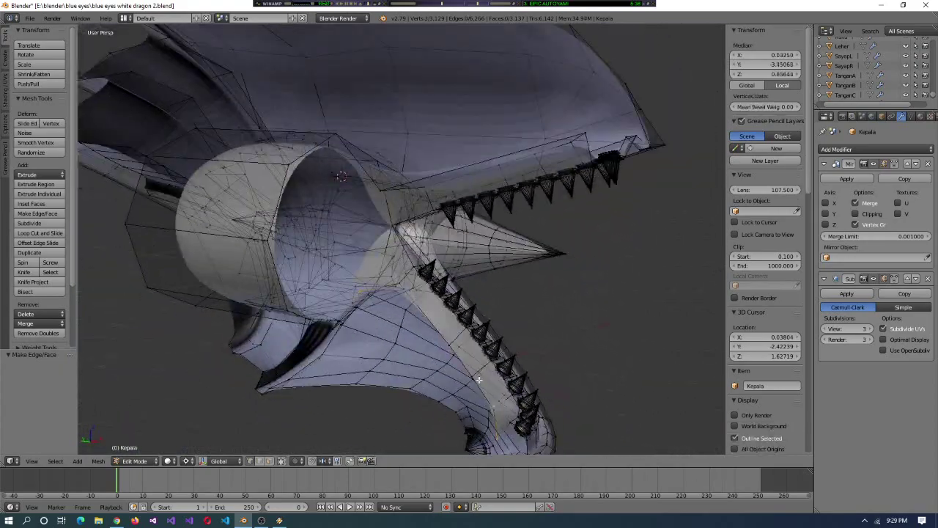
{"action": "right_click", "coordinate": [470, 376], "text": "shift"}
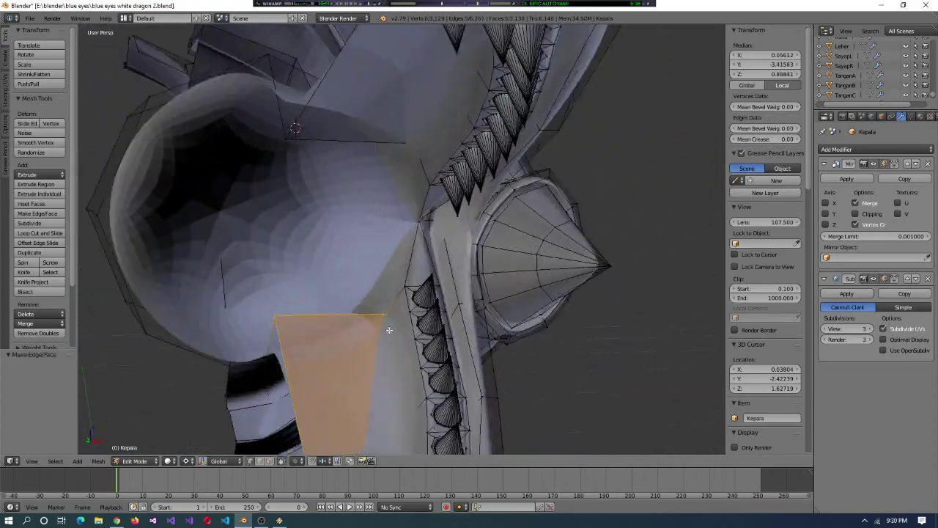
- Move the cylinder's rear cap -0.15 along Y and delete the surplus cylinder faces beyond the mirror plane
{"action": "middle_click_drag", "start_coordinate": [389, 330], "coordinate": [407, 331]}
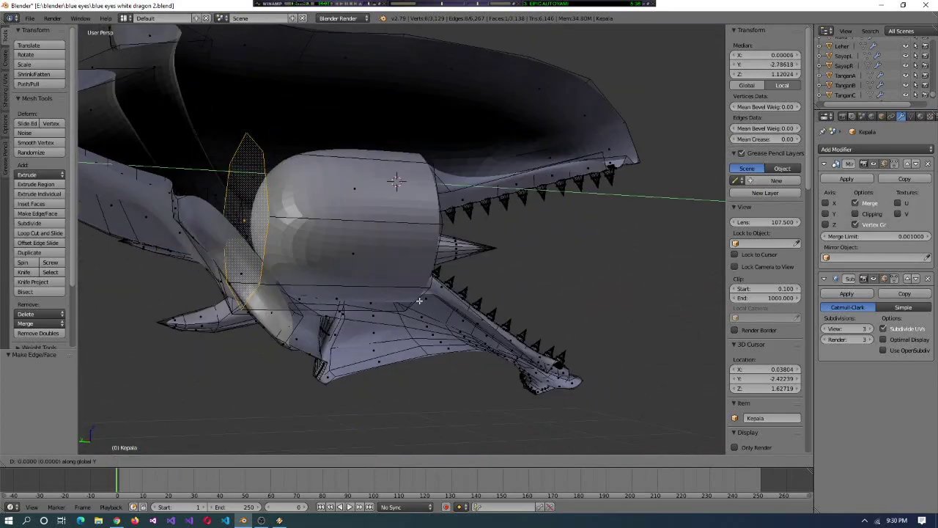
{"action": "key", "text": "ctrl+alt+q"}
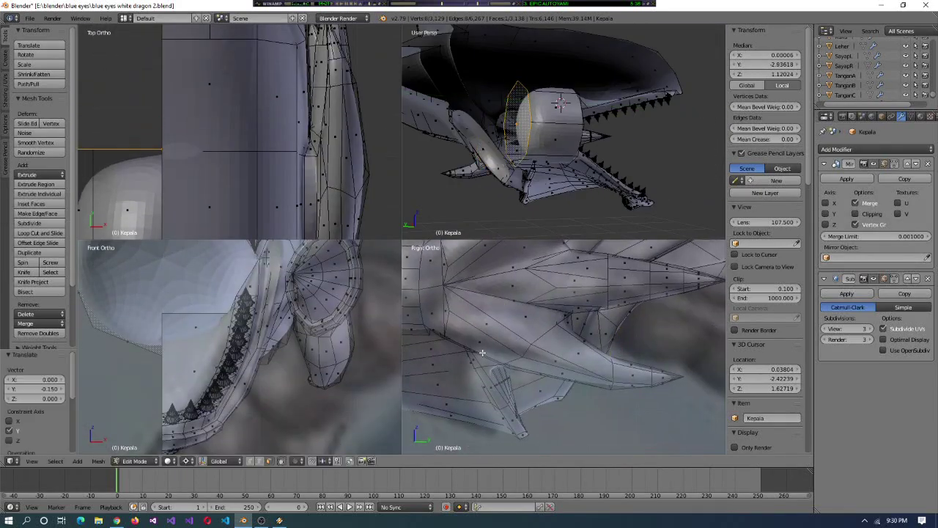
{"action": "key", "text": "ctrl+alt+q"}
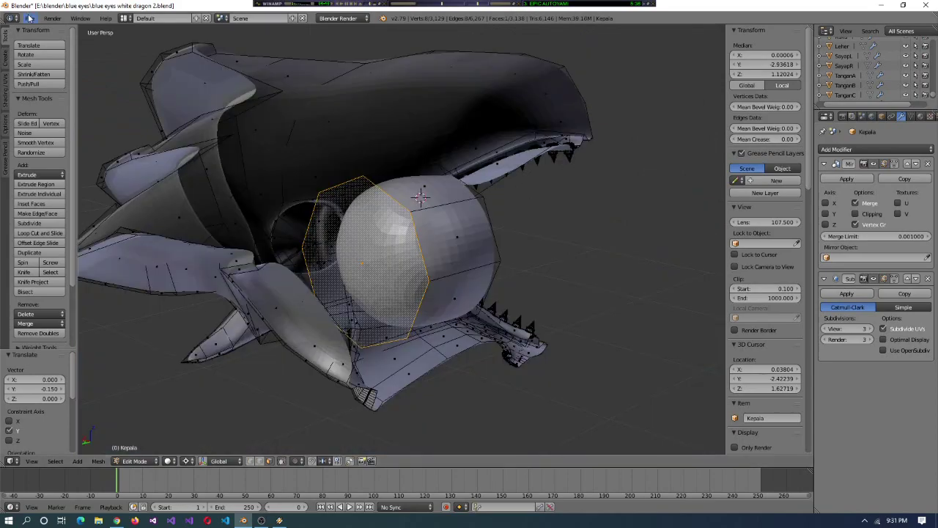
{"action": "key", "text": "x"}
{"action": "left_click", "coordinate": [461, 325]}
{"action": "middle_click_drag", "start_coordinate": [462, 325], "coordinate": [361, 286]}
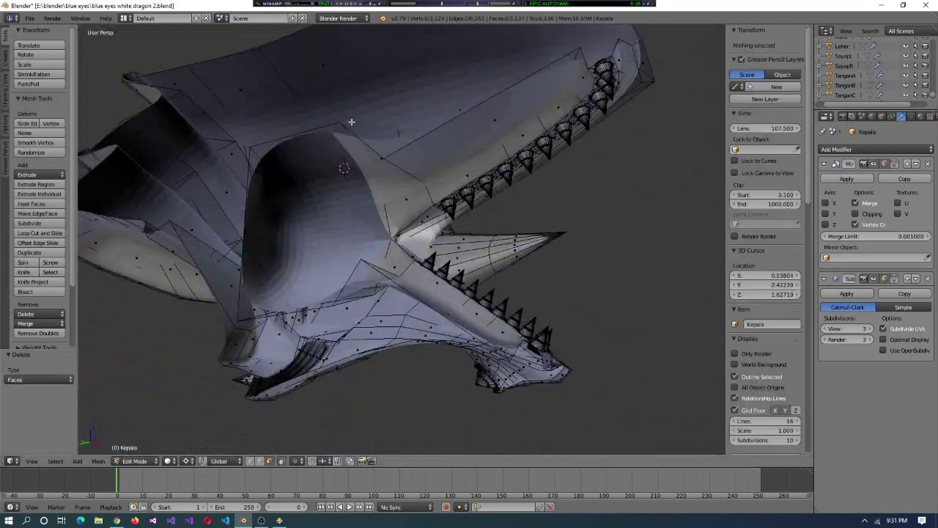
- Select the throat's front rim vertices and scale them by 1.1 about the 3D cursor
{"action": "right_click", "coordinate": [336, 135]}
{"action": "right_click", "coordinate": [369, 183], "text": "shift"}
{"action": "middle_click_drag", "start_coordinate": [369, 183], "coordinate": [315, 295]}
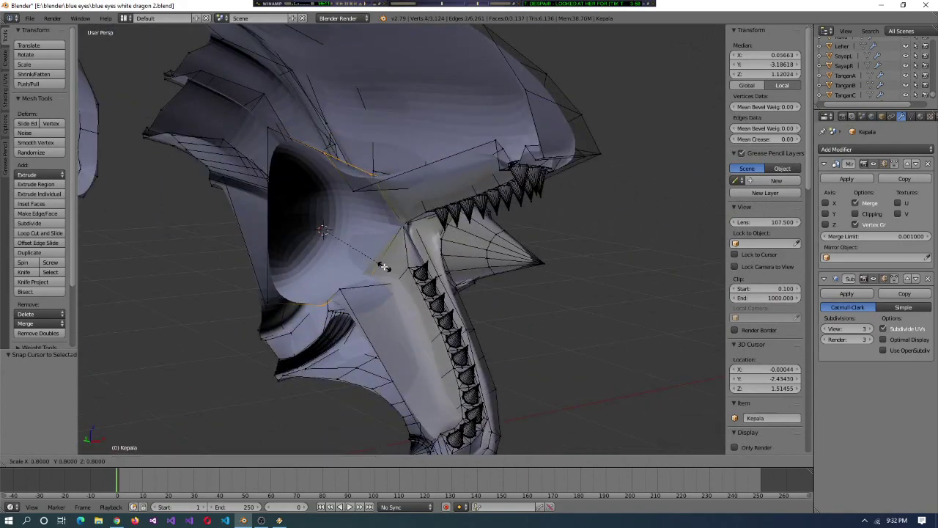
{"action": "key", "text": "s"}
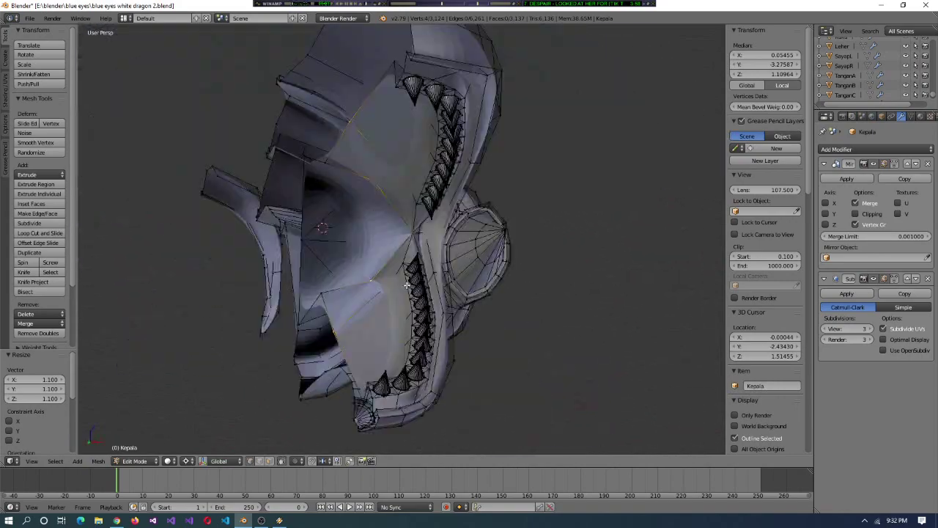
{"action": "middle_click_drag", "start_coordinate": [407, 286], "coordinate": [360, 321]}
- Snap the 3D cursor to the lower rear throat vertex and rotate the rear cap -40° in the side view
{"action": "key", "text": "shift+s"}
{"action": "key", "text": "ctrl+alt+q"}
{"action": "key", "text": "r"}
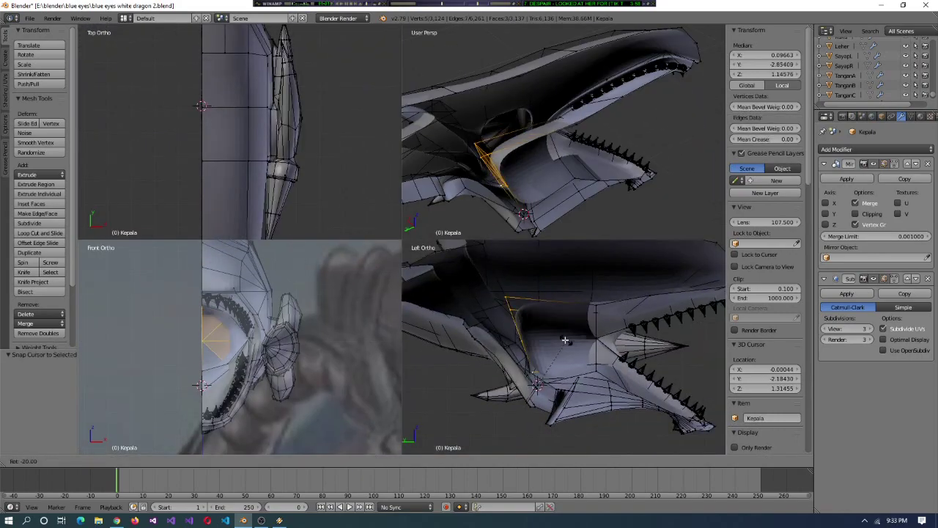
{"action": "middle_click_drag", "start_coordinate": [523, 143], "coordinate": [506, 157]}
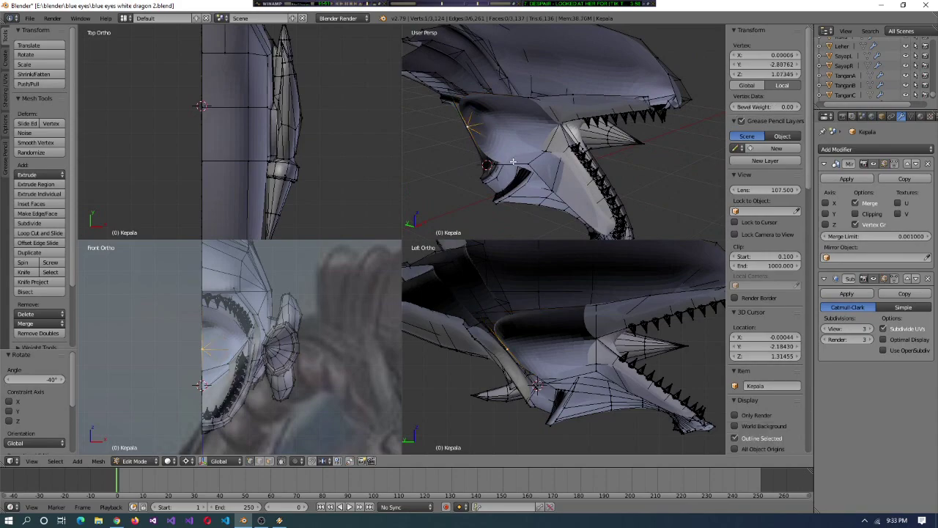
- Try scaling the rear throat vertices to 0.7 about the 3D cursor and undo it
{"action": "middle_click_drag", "start_coordinate": [454, 93], "coordinate": [470, 102]}
{"action": "right_click", "coordinate": [562, 361], "text": "shift"}
{"action": "key", "text": "s"}
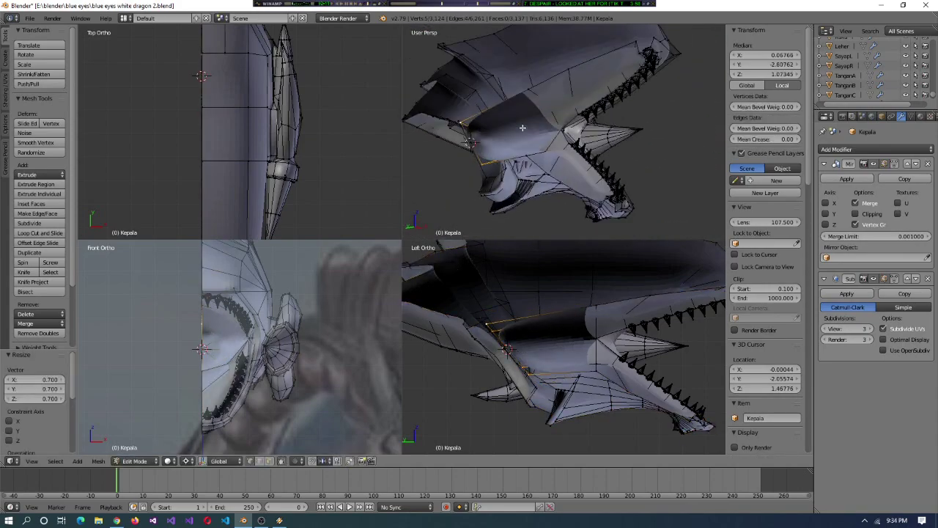
{"action": "key", "text": "ctrl+z"}
{"action": "key", "text": "ctrl+KP_Decimal"}
{"action": "key", "text": "ctrl+alt+q"}
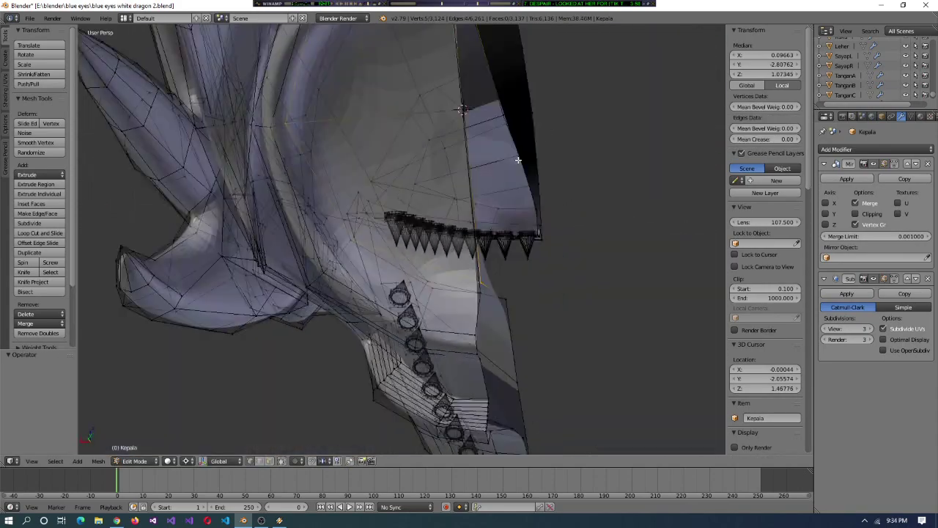
- Select the edge loop around the throat and scale it to 0.8
{"action": "right_click", "coordinate": [528, 159]}
{"action": "middle_click_drag", "start_coordinate": [528, 159], "coordinate": [219, 146]}
{"action": "scroll", "coordinate": [266, 237], "scroll_direction": "up", "scroll_amount": 3}
{"action": "right_click", "coordinate": [326, 226]}
{"action": "right_click", "coordinate": [261, 167], "text": "alt"}
{"action": "type", "text": "s.8"}
{"action": "key", "text": "Return"}
- Try the To Sphere operation on the throat selection and slide a throat vertex along its edge
{"action": "right_click", "coordinate": [366, 132], "text": "shift"}
{"action": "key", "text": "shift+alt+s"}
{"action": "middle_click_drag", "start_coordinate": [162, 77], "coordinate": [626, 256]}
{"action": "key", "text": "Escape"}
{"action": "key", "text": "shift+v"}
{"action": "left_click", "coordinate": [512, 178]}
- Inspect the smoothed throat and mouth surface in Object Mode
{"action": "scroll", "coordinate": [623, 203], "scroll_direction": "down", "scroll_amount": 4}
{"action": "key", "text": "Tab"}
{"action": "scroll", "coordinate": [464, 242], "scroll_direction": "up", "scroll_amount": 5}
{"action": "left_click", "coordinate": [141, 461]}
{"action": "left_click", "coordinate": [140, 444]}
{"action": "key", "text": "Tab"}
{"action": "middle_click_drag", "start_coordinate": [236, 268], "coordinate": [514, 191]}
{"action": "scroll", "coordinate": [453, 275], "scroll_direction": "up", "scroll_amount": 3}
- Cut a new edge across the inner mouth corner with the Knife tool
{"action": "key", "text": "Tab"}
{"action": "right_click", "coordinate": [540, 192]}
{"action": "key", "text": "shift+v"}
{"action": "key", "text": "Escape"}
{"action": "key", "text": "k"}
{"action": "left_click", "coordinate": [511, 244]}
{"action": "left_click", "coordinate": [533, 155]}
{"action": "key", "text": "Return"}
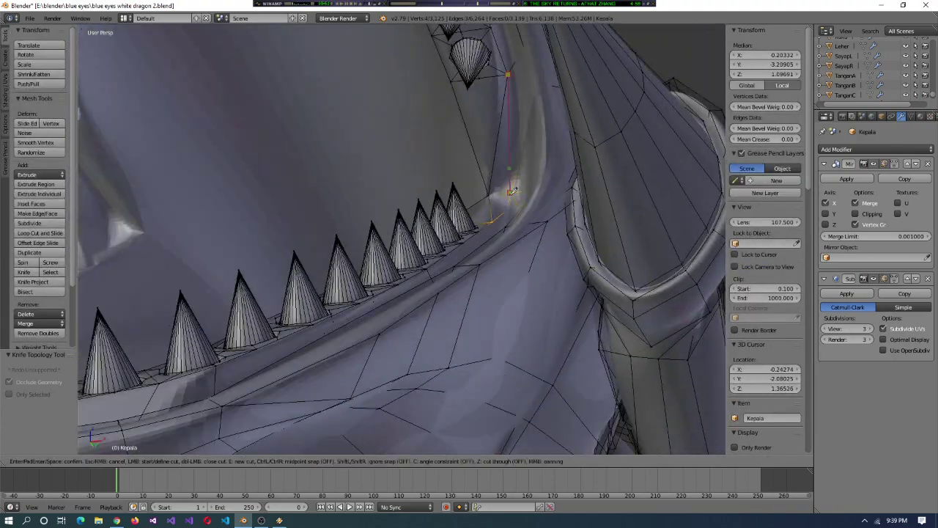
- Make another Knife cut at the mouth corner and dissolve the unwanted edges beside it
{"action": "middle_click_drag", "start_coordinate": [442, 222], "coordinate": [214, 389]}
{"action": "key", "text": "k"}
{"action": "middle_click_drag", "start_coordinate": [214, 288], "coordinate": [506, 220]}
{"action": "left_click", "coordinate": [511, 220]}
{"action": "left_click", "coordinate": [515, 184]}
{"action": "key", "text": "Return"}
{"action": "middle_click_drag", "start_coordinate": [516, 184], "coordinate": [602, 263]}
{"action": "key", "text": "x"}
{"action": "left_click", "coordinate": [494, 353]}
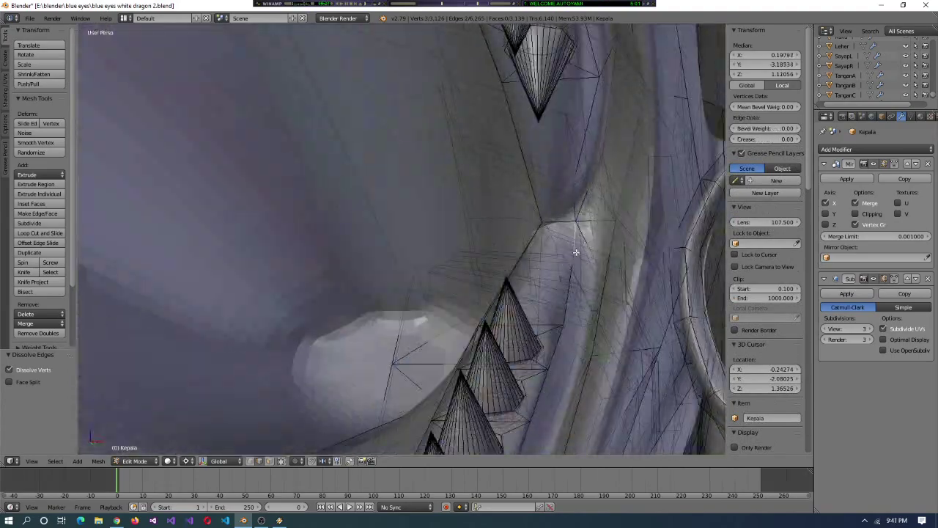
- Slide a mouth-corner vertex along its edge and fill between the corner vertices
{"action": "right_click", "coordinate": [532, 334]}
{"action": "left_click", "coordinate": [517, 356]}
{"action": "key", "text": "shift+v"}
{"action": "left_click", "coordinate": [535, 205]}
{"action": "middle_click_drag", "start_coordinate": [629, 320], "coordinate": [543, 220]}
{"action": "key", "text": "f"}
- Merge the selected mouth-corner vertices and scale the adjusted selection
{"action": "key", "text": "alt+m"}
{"action": "left_click", "coordinate": [552, 288]}
{"action": "right_click", "coordinate": [638, 279], "text": "shift"}
{"action": "key", "text": "s"}
{"action": "key", "text": "Return"}
- Slide another mouth-corner vertex and check the surface in Object Mode
{"action": "right_click", "coordinate": [550, 212]}
{"action": "key", "text": "shift+v"}
{"action": "middle_click_drag", "start_coordinate": [564, 360], "coordinate": [411, 279]}
{"action": "right_click", "coordinate": [403, 275], "text": "shift"}
{"action": "key", "text": "Escape"}
{"action": "middle_click_drag", "start_coordinate": [490, 309], "coordinate": [410, 297]}
{"action": "key", "text": "Tab"}
{"action": "scroll", "coordinate": [333, 315], "scroll_direction": "down", "scroll_amount": 5}
{"action": "scroll", "coordinate": [241, 430], "scroll_direction": "up", "scroll_amount": 5}
{"action": "key", "text": "Tab"}
- Extrude the strip of inner lower-jaw faces along their normal to start a raised tongue
{"action": "middle_click_drag", "start_coordinate": [241, 430], "coordinate": [449, 348]}
{"action": "key", "text": "a"}
{"action": "middle_click_drag", "start_coordinate": [269, 228], "coordinate": [410, 344]}
{"action": "key", "text": "Return"}
{"action": "key", "text": "a"}
{"action": "key", "text": "a"}
{"action": "middle_click_drag", "start_coordinate": [110, 330], "coordinate": [313, 321]}
{"action": "middle_click_drag", "start_coordinate": [245, 250], "coordinate": [537, 303]}
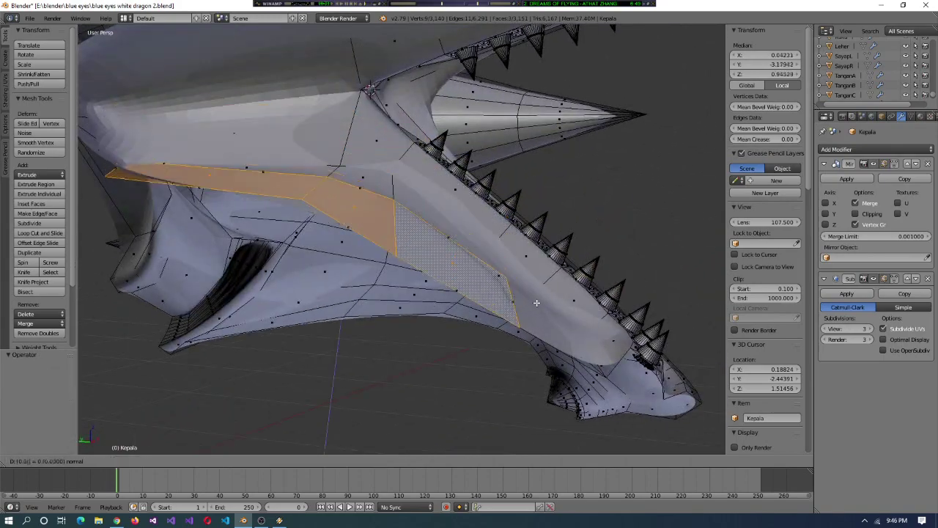
{"action": "right_click", "coordinate": [553, 279]}
- Try merging vertices at the end of the extruded tongue and undo it
{"action": "middle_click_drag", "start_coordinate": [554, 279], "coordinate": [411, 279]}
{"action": "key", "text": "alt+m"}
{"action": "middle_click_drag", "start_coordinate": [311, 229], "coordinate": [388, 232]}
{"action": "key", "text": "ctrl+z"}
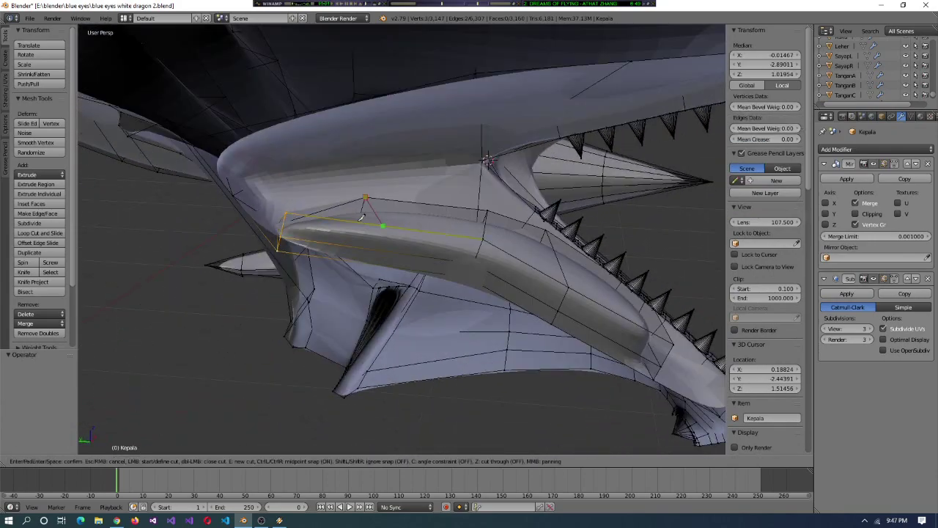
- Knife a new edge at the rear end of the tongue and dissolve the unwanted edges
{"action": "left_click", "coordinate": [286, 213]}
{"action": "key", "text": "Return"}
{"action": "middle_click_drag", "start_coordinate": [384, 240], "coordinate": [304, 178]}
{"action": "key", "text": "x"}
{"action": "left_click", "coordinate": [396, 242]}
- Add a loop cut across the rear part of the tongue and snap the 3D cursor to the selected geometry
{"action": "key", "text": "ctrl+r"}
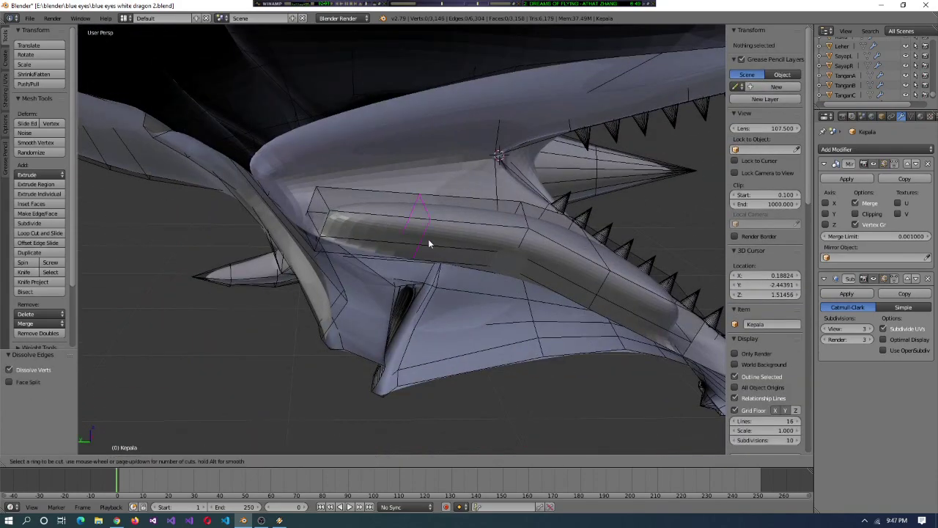
{"action": "left_click", "coordinate": [430, 244]}
{"action": "left_click", "coordinate": [298, 215]}
{"action": "middle_click_drag", "start_coordinate": [298, 215], "coordinate": [247, 183]}
{"action": "key", "text": "shift+s"}
{"action": "left_click", "coordinate": [247, 183]}
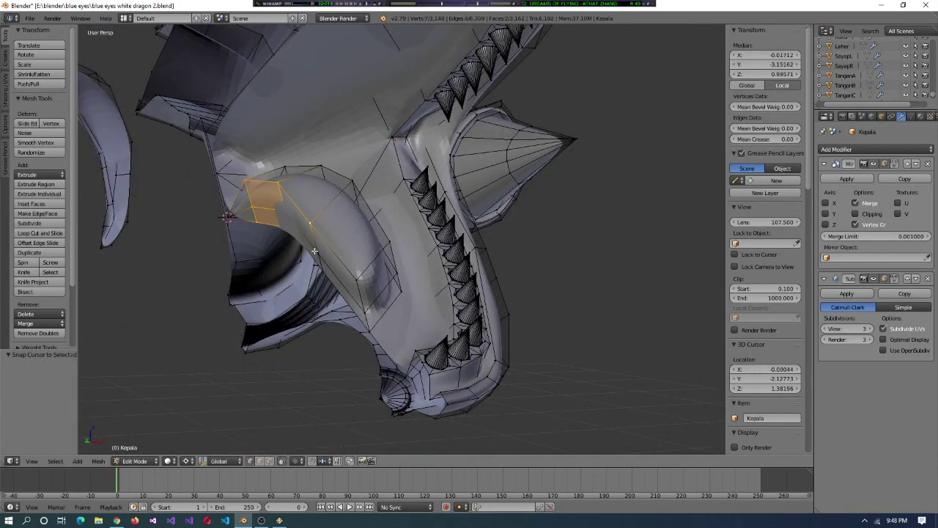
- Delete surplus tongue geometry along the midline and undo the last change
{"action": "middle_click_drag", "start_coordinate": [309, 240], "coordinate": [345, 275]}
{"action": "scroll", "coordinate": [380, 308], "scroll_direction": "down", "scroll_amount": 4}
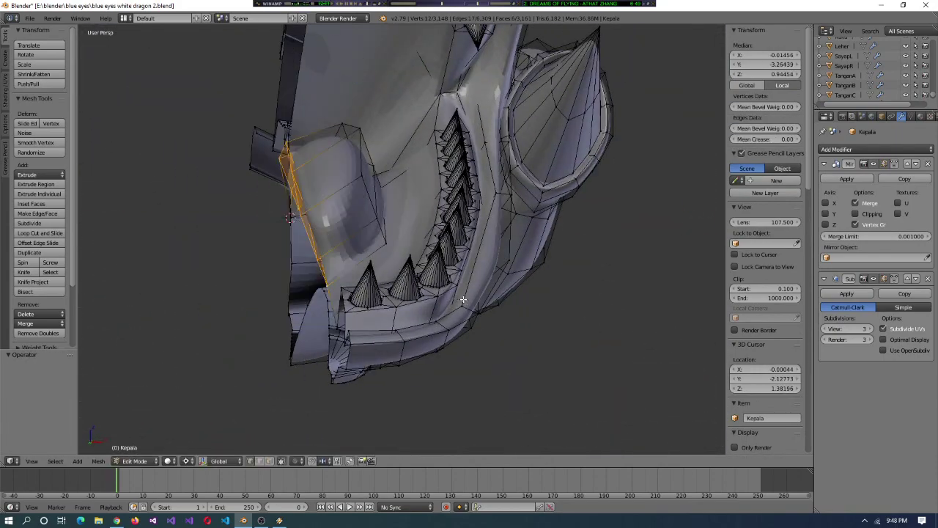
{"action": "middle_click_drag", "start_coordinate": [461, 256], "coordinate": [446, 297]}
{"action": "right_click", "coordinate": [579, 231], "text": "ctrl"}
{"action": "key", "text": "x"}
{"action": "left_click", "coordinate": [580, 229]}
{"action": "key", "text": "ctrl+z"}
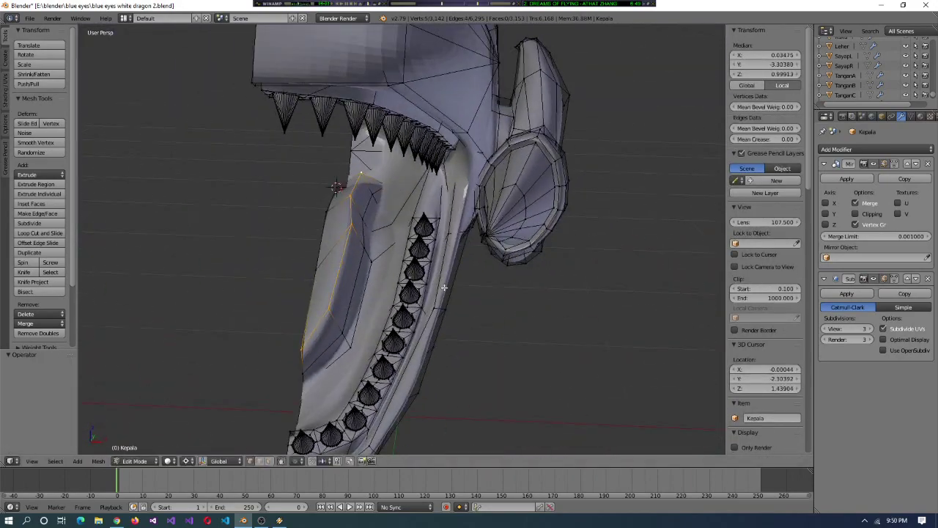
- Add one loop cut along the tongue's inner side and scale the selected tongue geometry
{"action": "middle_click_drag", "start_coordinate": [325, 282], "coordinate": [335, 326]}
{"action": "left_click", "coordinate": [335, 326]}
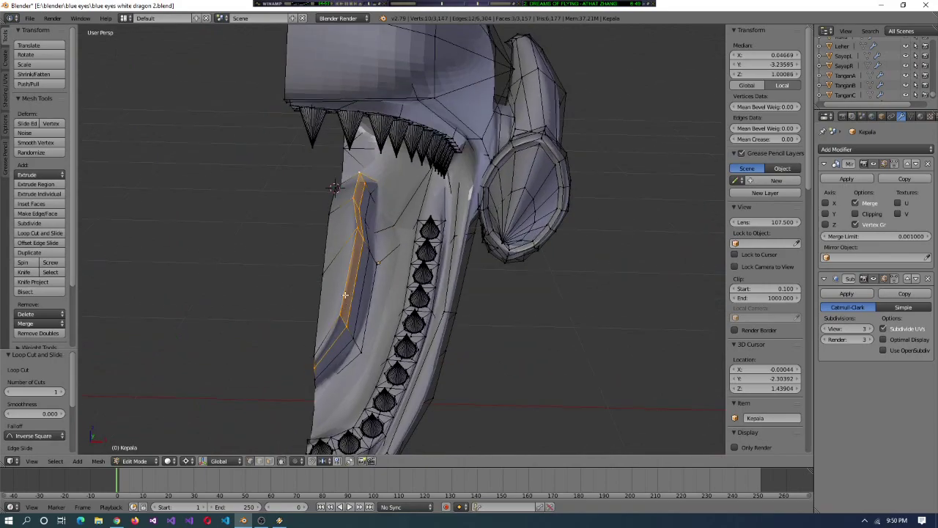
{"action": "left_click", "coordinate": [402, 331]}
{"action": "middle_click_drag", "start_coordinate": [402, 332], "coordinate": [412, 303]}
{"action": "middle_click_drag", "start_coordinate": [410, 341], "coordinate": [361, 182]}
{"action": "key", "text": "s"}
{"action": "left_click", "coordinate": [441, 185]}
- Select the tongue's midline vertex and snap the 3D cursor to it
{"action": "key", "text": "shift+s"}
{"action": "left_click", "coordinate": [441, 184]}
{"action": "middle_click_drag", "start_coordinate": [335, 349], "coordinate": [341, 251]}
{"action": "right_click", "coordinate": [341, 252]}
{"action": "key", "text": "shift+s"}
{"action": "left_click", "coordinate": [401, 270]}
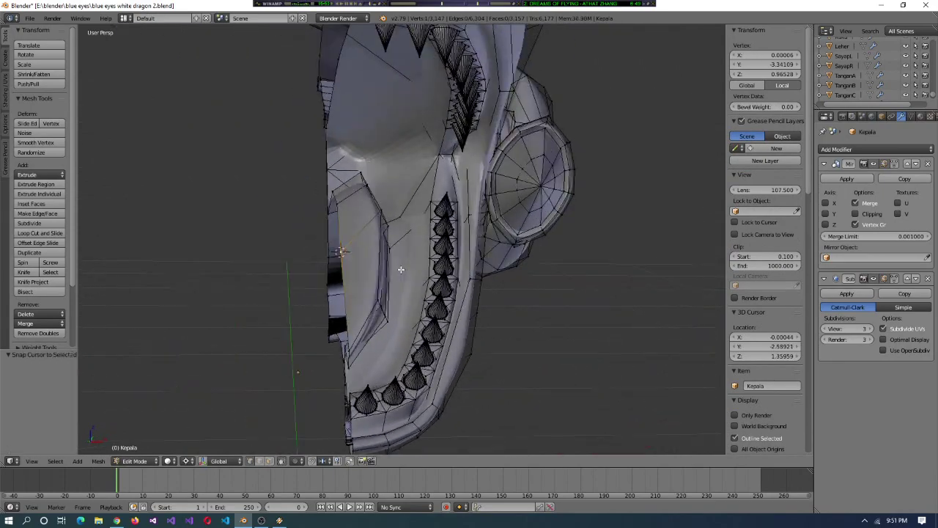
- Try to scale the selected midline geometry to 0 along Y and undo it
{"action": "left_click", "coordinate": [430, 342]}
{"action": "middle_click_drag", "start_coordinate": [431, 342], "coordinate": [493, 262]}
{"action": "key", "text": "s"}
{"action": "key", "text": "ctrl+z"}
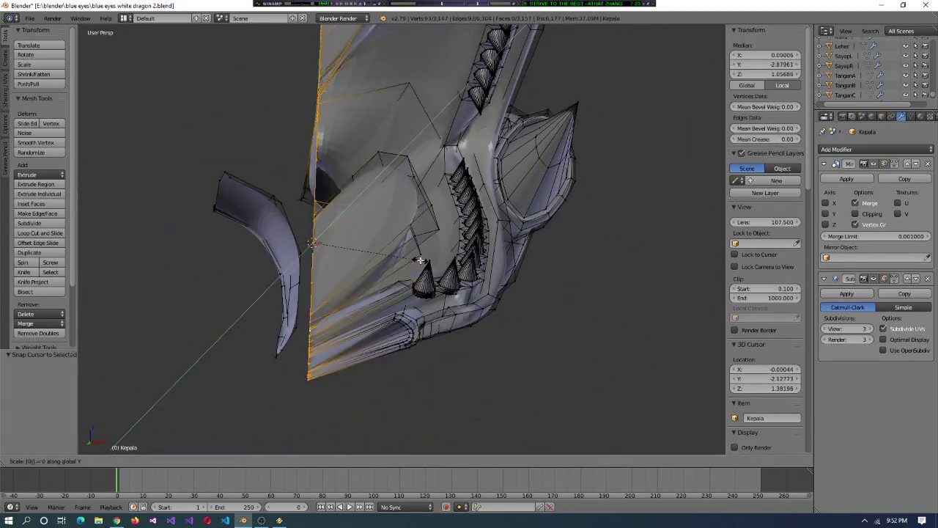
- Select the tongue's side edge vertices and move them -0.013 along Z and 0.034 along X
{"action": "middle_click_drag", "start_coordinate": [504, 276], "coordinate": [421, 272]}
{"action": "right_click", "coordinate": [367, 214]}
{"action": "right_click", "coordinate": [367, 214], "text": "alt"}
{"action": "left_click", "coordinate": [424, 261]}
{"action": "left_click", "coordinate": [436, 314]}
{"action": "middle_click_drag", "start_coordinate": [436, 314], "coordinate": [342, 308]}
{"action": "scroll", "coordinate": [325, 239], "scroll_direction": "up", "scroll_amount": 5}
{"action": "scroll", "coordinate": [374, 260], "scroll_direction": "down", "scroll_amount": 5}
{"action": "right_click", "coordinate": [342, 308], "text": "shift"}
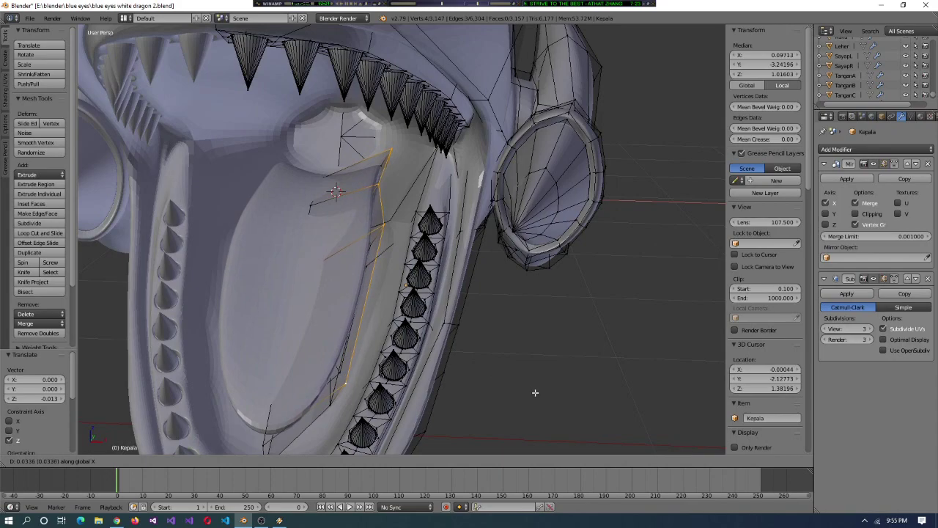
{"action": "left_click", "coordinate": [535, 393]}
- Select the five vertices along the tongue's lower side edge and move them outward along X and down along Z
{"action": "scroll", "coordinate": [535, 393], "scroll_direction": "down", "scroll_amount": 5}
{"action": "middle_click_drag", "start_coordinate": [534, 393], "coordinate": [464, 354]}
{"action": "right_click", "coordinate": [370, 231]}
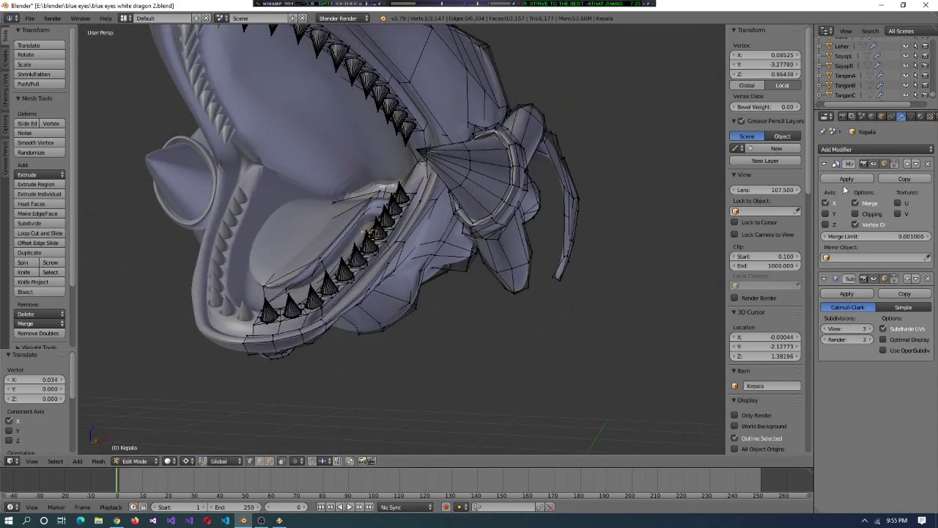
{"action": "middle_click_drag", "start_coordinate": [495, 239], "coordinate": [404, 245]}
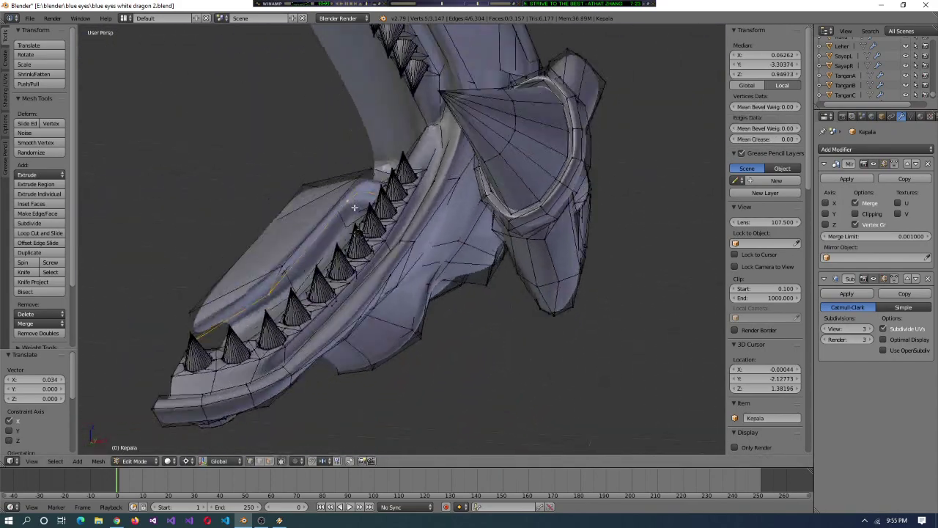
{"action": "middle_click_drag", "start_coordinate": [402, 297], "coordinate": [306, 262]}
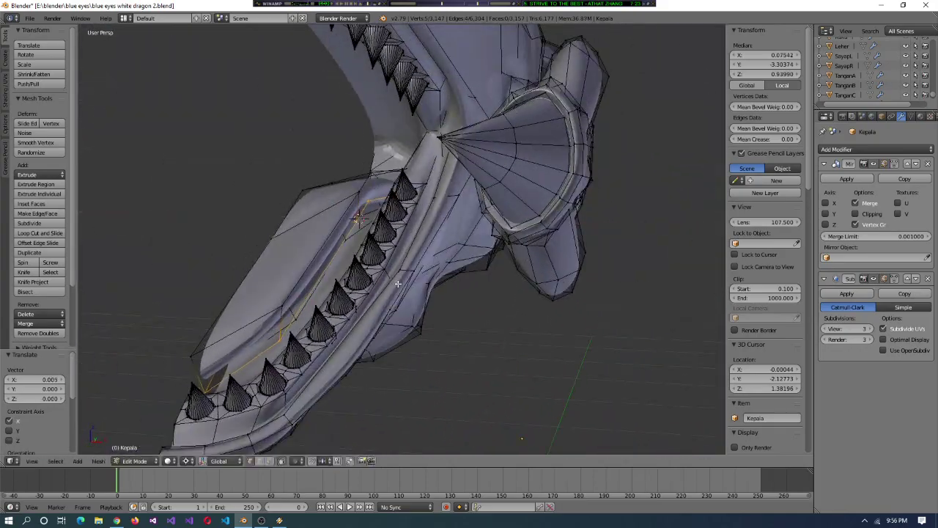
- Slide the vertex at the rear of the tongue's lower side along its edge by a factor of 0.3
{"action": "scroll", "coordinate": [399, 284], "scroll_direction": "up", "scroll_amount": 5}
{"action": "middle_click_drag", "start_coordinate": [398, 284], "coordinate": [349, 320]}
{"action": "middle_click_drag", "start_coordinate": [530, 326], "coordinate": [428, 258]}
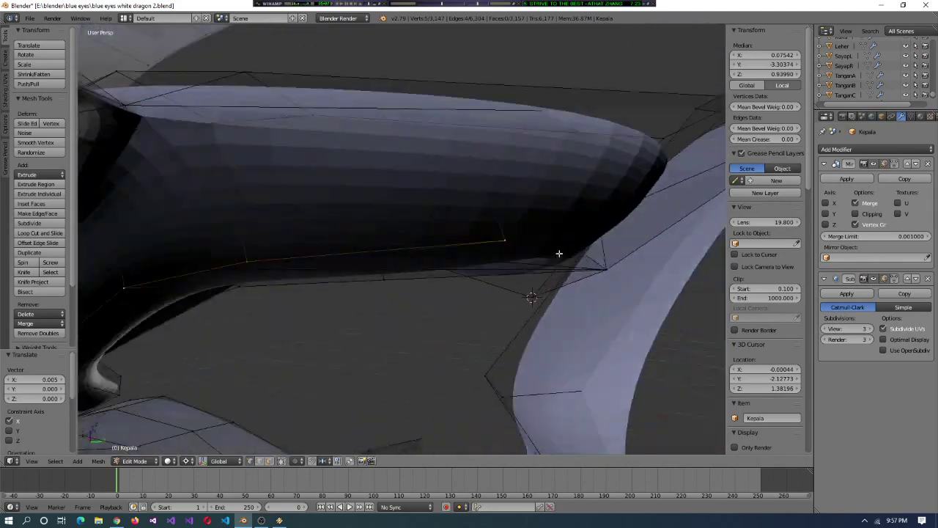
{"action": "middle_click_drag", "start_coordinate": [559, 253], "coordinate": [495, 239]}
{"action": "right_click", "coordinate": [495, 239]}
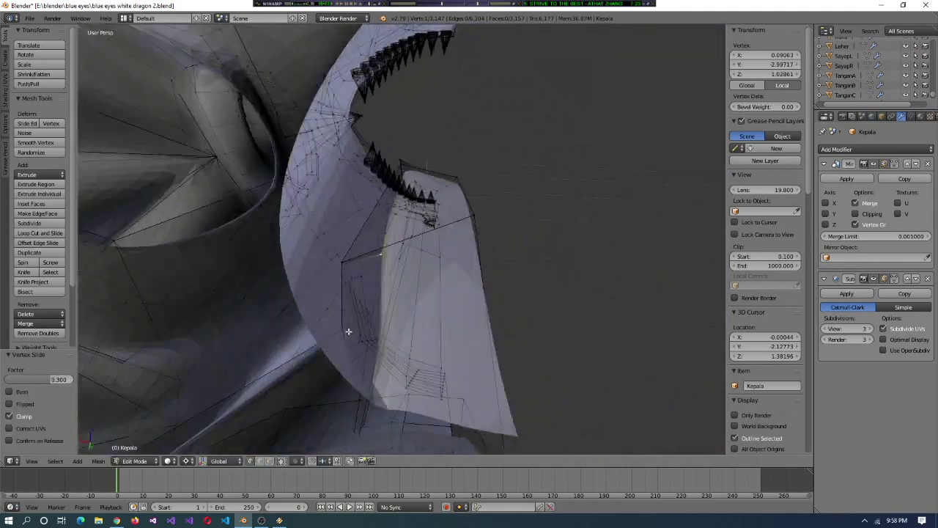
{"action": "middle_click_drag", "start_coordinate": [348, 331], "coordinate": [344, 294]}
{"action": "left_click", "coordinate": [353, 238]}
{"action": "middle_click_drag", "start_coordinate": [354, 238], "coordinate": [463, 287]}
{"action": "scroll", "coordinate": [492, 282], "scroll_direction": "up", "scroll_amount": 5}
{"action": "middle_click_drag", "start_coordinate": [521, 278], "coordinate": [240, 236]}
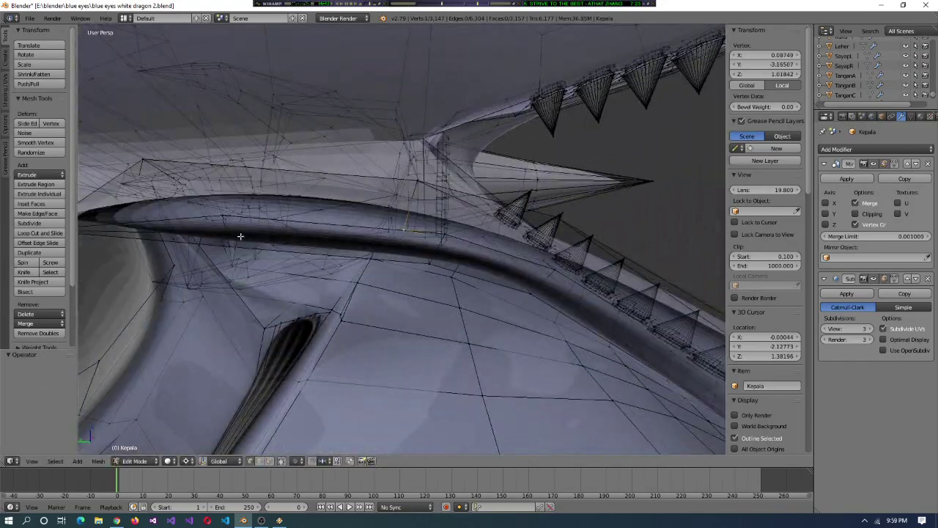
- Leave mesh editing and examine the smoothed tongue inside the open mouth
{"action": "middle_click_drag", "start_coordinate": [409, 234], "coordinate": [465, 264]}
{"action": "key", "text": "ctrl+l"}
{"action": "key", "text": "s"}
{"action": "key", "text": "Tab"}
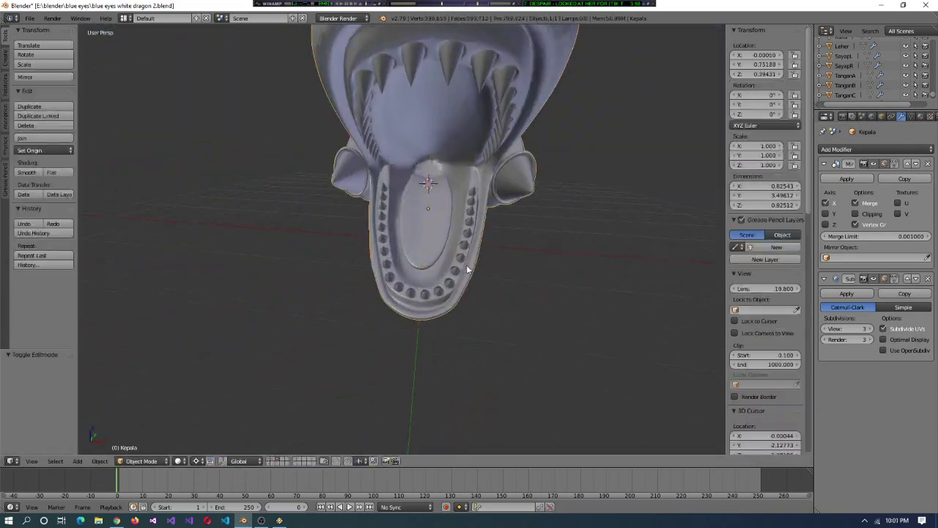
{"action": "scroll", "coordinate": [435, 338], "scroll_direction": "up", "scroll_amount": 3}
{"action": "middle_click_drag", "start_coordinate": [435, 338], "coordinate": [483, 322]}
{"action": "scroll", "coordinate": [480, 293], "scroll_direction": "down", "scroll_amount": 5}
{"action": "scroll", "coordinate": [477, 294], "scroll_direction": "up", "scroll_amount": 5}
{"action": "middle_click_drag", "start_coordinate": [470, 263], "coordinate": [426, 271]}
- Select the tongue's surface loops in mesh editing and rotate them by -1° in the side view
{"action": "key", "text": "Tab"}
{"action": "mouse_move", "coordinate": [382, 394]}
{"action": "middle_mouse_down"}
{"action": "mouse_move", "coordinate": [318, 264]}
{"action": "mouse_move", "coordinate": [374, 325]}
{"action": "mouse_move", "coordinate": [279, 300]}
{"action": "mouse_move", "coordinate": [347, 311]}
{"action": "mouse_move", "coordinate": [541, 274]}
{"action": "mouse_move", "coordinate": [440, 348]}
{"action": "mouse_move", "coordinate": [484, 207]}
{"action": "mouse_move", "coordinate": [516, 291]}
{"action": "mouse_move", "coordinate": [314, 287]}
{"action": "mouse_move", "coordinate": [511, 253]}
{"action": "mouse_move", "coordinate": [582, 277]}
{"action": "middle_mouse_up"}
{"action": "right_click", "coordinate": [541, 274], "text": "alt"}
{"action": "right_click", "coordinate": [485, 206], "text": "alt+shift"}
{"action": "key", "text": "z"}
{"action": "key", "text": "ctrl+alt+q"}
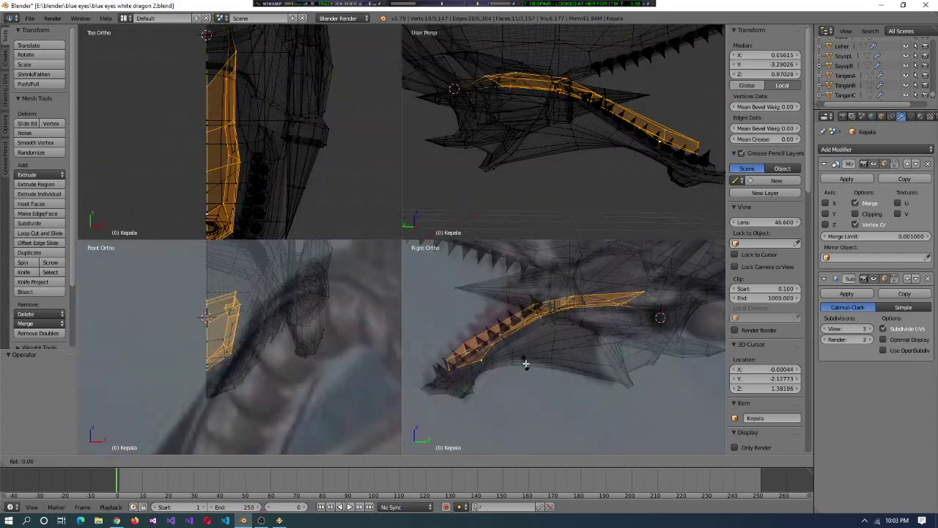
{"action": "key", "text": "z"}
{"action": "key", "text": "KP_Decimal"}
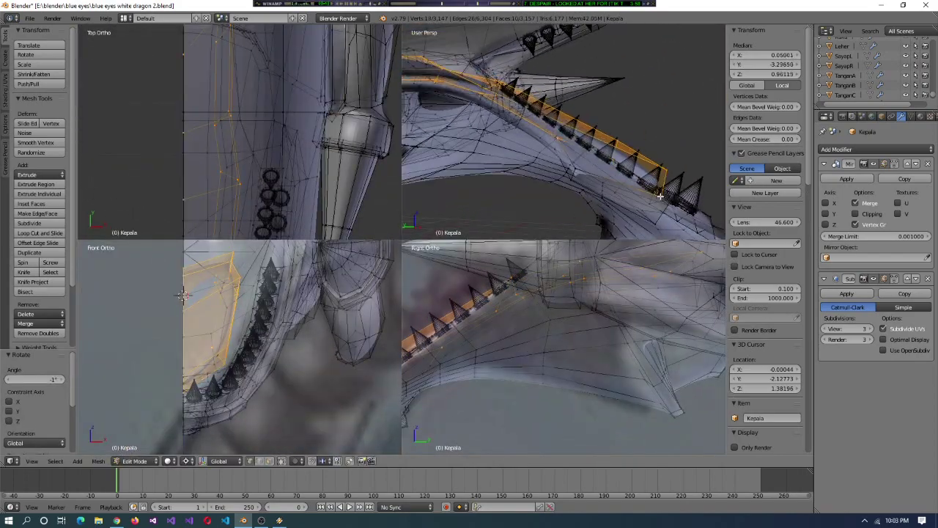
- Select the tongue's top faces and rotate them by -1° in the side view
{"action": "right_click", "coordinate": [660, 196]}
{"action": "middle_click_drag", "start_coordinate": [660, 196], "coordinate": [622, 194]}
{"action": "right_click", "coordinate": [529, 162], "text": "alt"}
{"action": "middle_click_drag", "start_coordinate": [529, 162], "coordinate": [556, 141]}
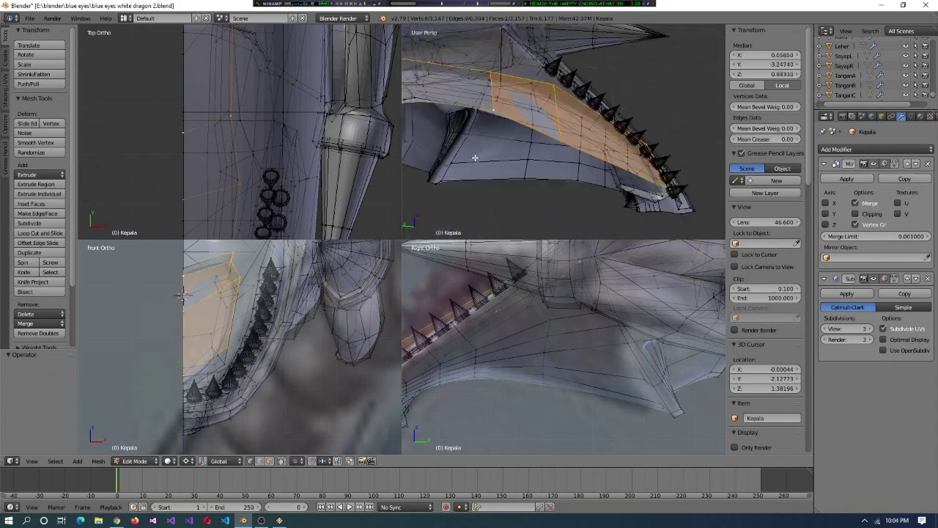
{"action": "key", "text": "ctrl+alt+q"}
{"action": "middle_click_drag", "start_coordinate": [475, 158], "coordinate": [557, 264]}
{"action": "key", "text": "ctrl+alt+q"}
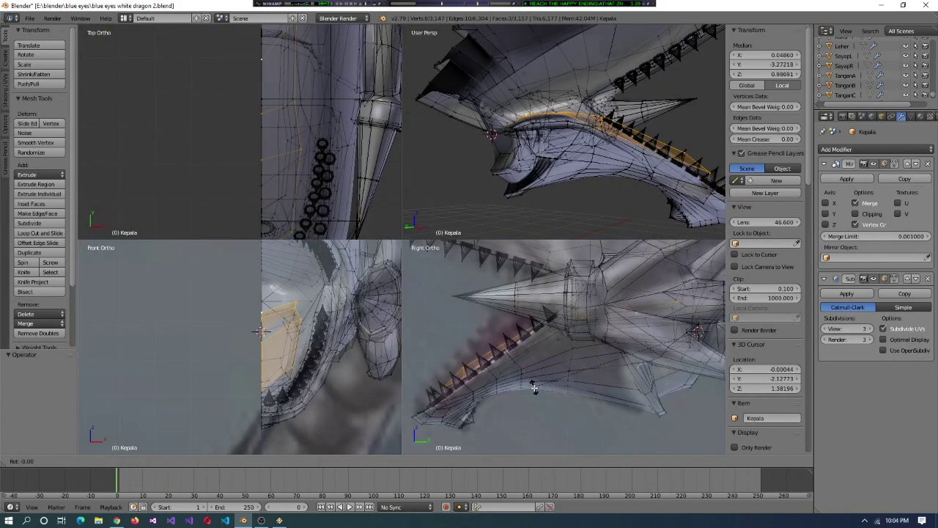
{"action": "key", "text": "ctrl+alt+q"}
{"action": "middle_click_drag", "start_coordinate": [555, 198], "coordinate": [574, 299]}
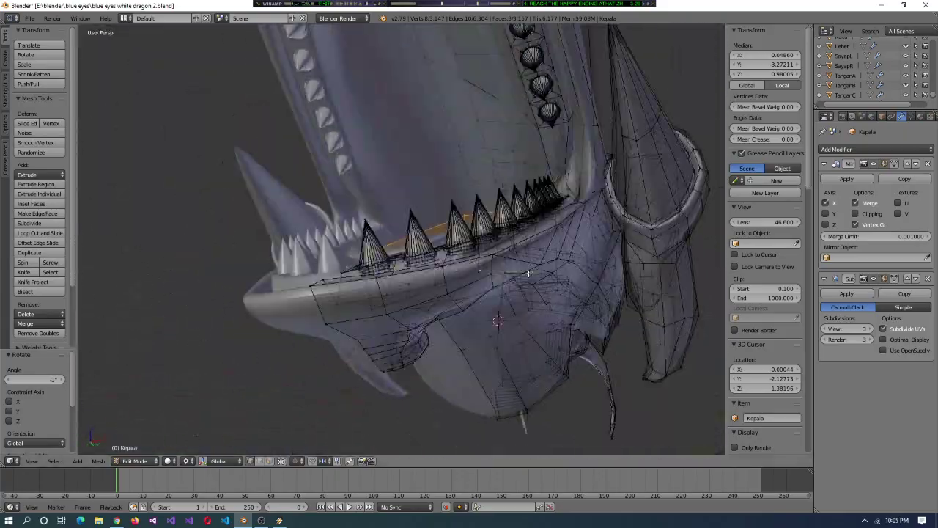
{"action": "middle_click_drag", "start_coordinate": [528, 272], "coordinate": [495, 285]}
- Select a pair of vertices on the palate beside the upper teeth and align them by scaling to 0 along Y
{"action": "middle_click_drag", "start_coordinate": [647, 291], "coordinate": [378, 237]}
{"action": "right_click", "coordinate": [352, 237]}
{"action": "right_click", "coordinate": [377, 236]}
{"action": "key", "text": "0"}
{"action": "key", "text": "Return"}
{"action": "middle_click_drag", "start_coordinate": [384, 330], "coordinate": [356, 230]}
{"action": "right_click", "coordinate": [356, 230]}
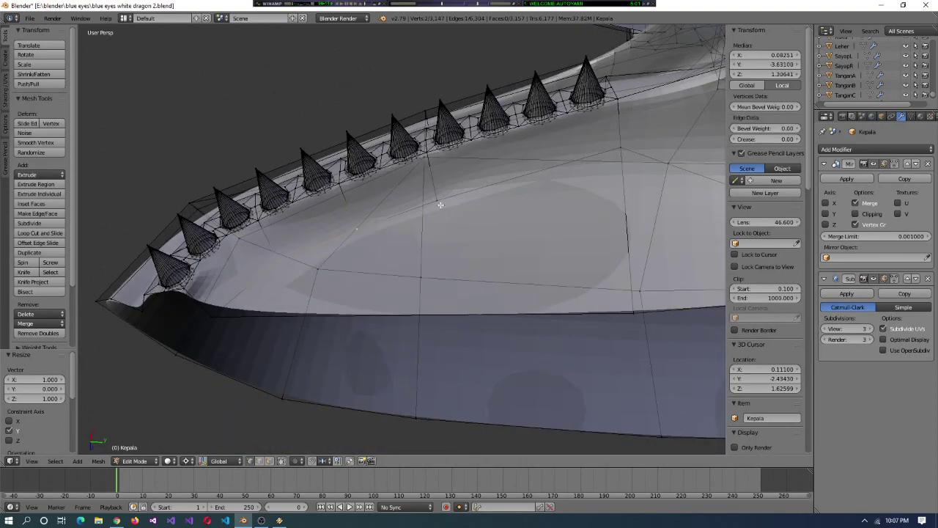
- Try to inset the selected palate geometry and undo it
{"action": "key", "text": "i"}
{"action": "left_click", "coordinate": [541, 283]}
{"action": "middle_click_drag", "start_coordinate": [541, 283], "coordinate": [71, 185]}
{"action": "key", "text": "ctrl+z"}
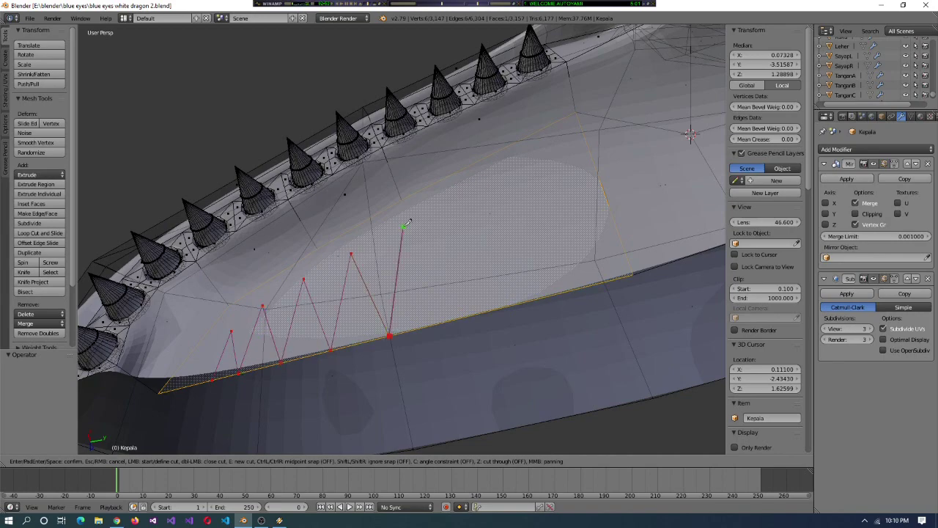
- Knife a zigzag row of cuts across the palate face and bevel its slanted edges by 0.002 with one segment
{"action": "key", "text": "Return"}
{"action": "middle_click_drag", "start_coordinate": [488, 266], "coordinate": [320, 390]}
{"action": "right_click", "coordinate": [292, 364]}
{"action": "left_click", "coordinate": [297, 368]}
{"action": "key", "text": "ctrl+b"}
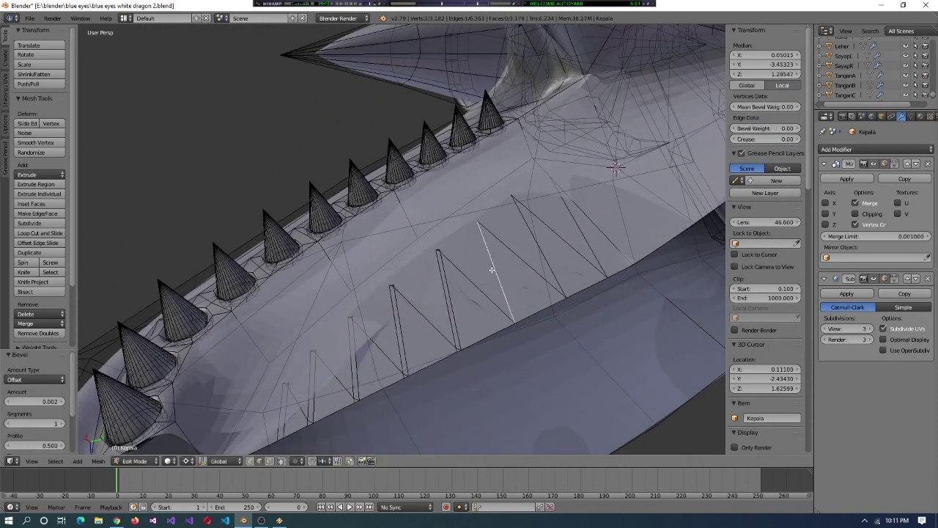
- Select all the narrow bevelled strips on the palate and move them to form raised ridges
{"action": "right_click", "coordinate": [594, 237]}
{"action": "middle_click_drag", "start_coordinate": [593, 237], "coordinate": [289, 374]}
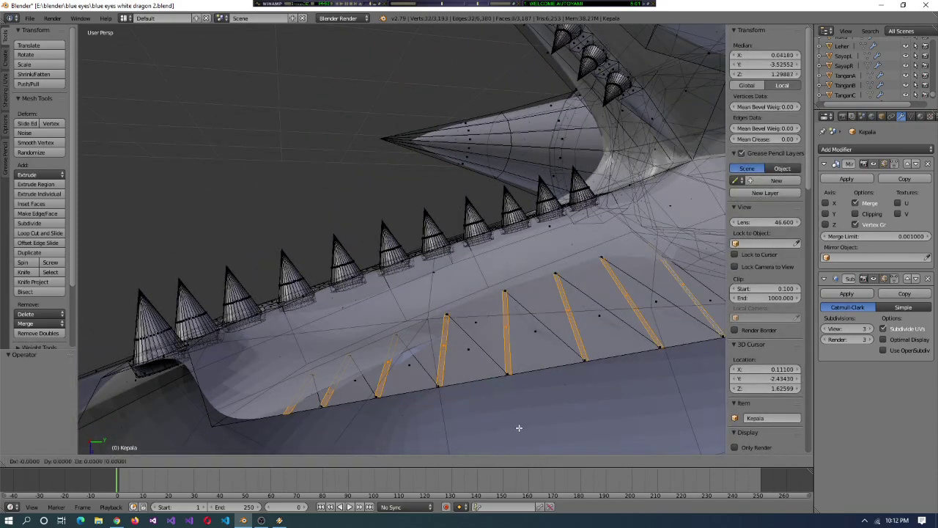
{"action": "left_click", "coordinate": [532, 380]}
- Dissolve the diagonal edges between the palate ridges
{"action": "middle_click_drag", "start_coordinate": [532, 379], "coordinate": [443, 361]}
{"action": "right_click", "coordinate": [443, 361]}
{"action": "middle_click_drag", "start_coordinate": [443, 415], "coordinate": [341, 399]}
{"action": "key", "text": "x"}
{"action": "left_click", "coordinate": [333, 398]}
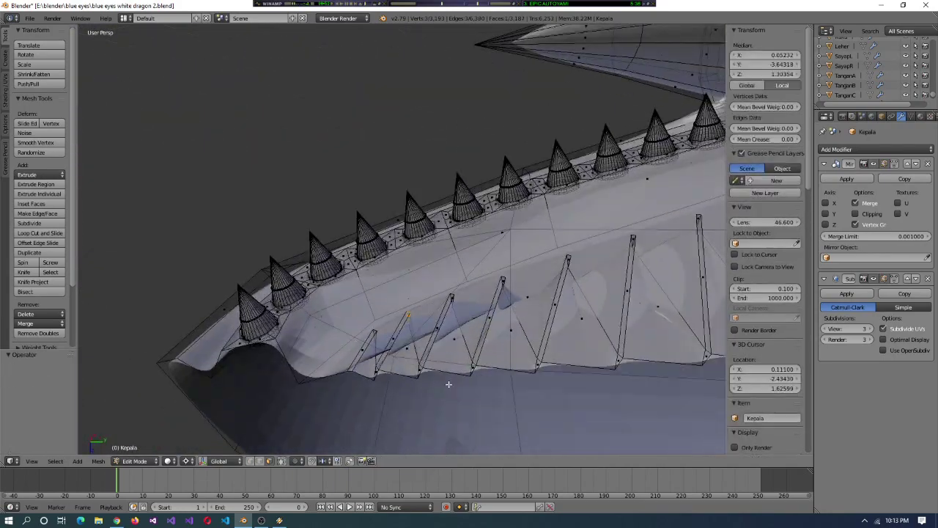
{"action": "middle_click_drag", "start_coordinate": [632, 320], "coordinate": [320, 374]}
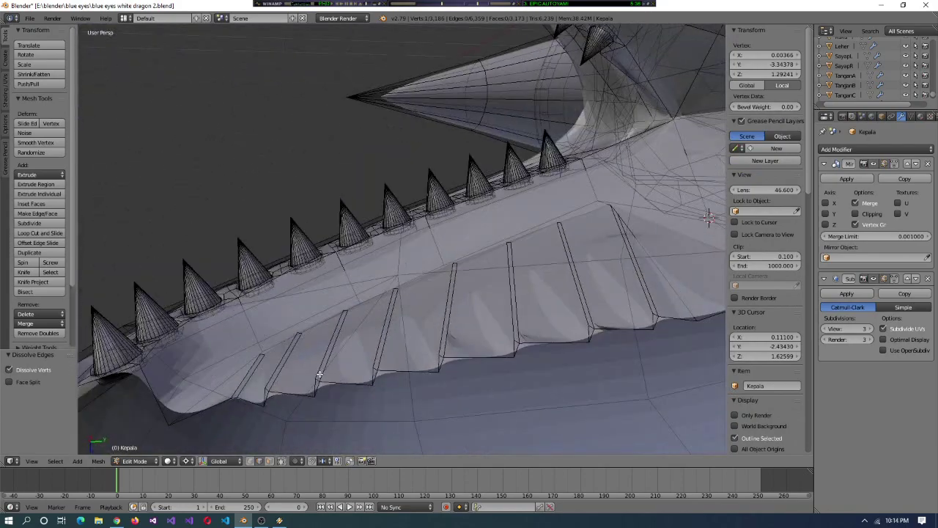
- Merge the narrow outer end of the palate ridge strips at center, one strip after another
{"action": "middle_click_drag", "start_coordinate": [510, 386], "coordinate": [330, 358]}
{"action": "key", "text": "Tab"}
{"action": "key", "text": "Tab"}
{"action": "key", "text": "a"}
{"action": "right_click", "coordinate": [214, 378]}
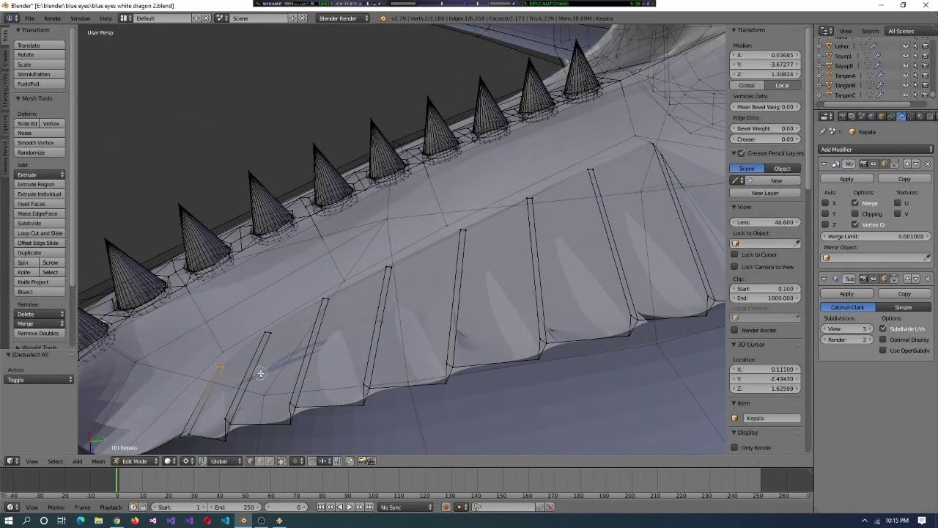
{"action": "left_click", "coordinate": [277, 405]}
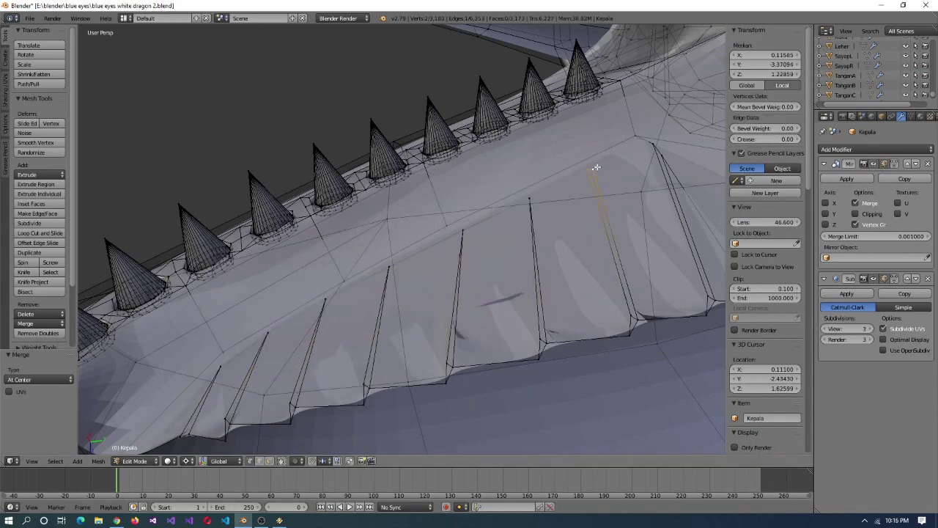
- Knife a continuous line of edges through the outer tips of the palate ridges
{"action": "middle_click_drag", "start_coordinate": [595, 163], "coordinate": [219, 319]}
{"action": "key", "text": "k"}
{"action": "key", "text": "Return"}
{"action": "middle_click_drag", "start_coordinate": [585, 133], "coordinate": [332, 318]}
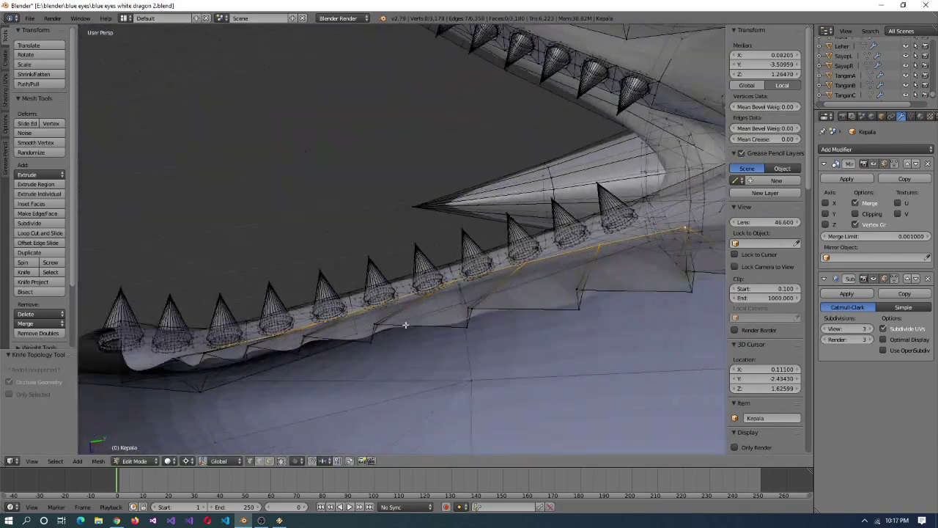
- Move the selected palate ridge vertices along Z
{"action": "left_click", "coordinate": [425, 28]}
{"action": "middle_click_drag", "start_coordinate": [424, 28], "coordinate": [553, 384]}
{"action": "key", "text": "g"}
{"action": "key", "text": "z"}
{"action": "left_click", "coordinate": [550, 339]}
- Select one midline vertex of each palate ridge and move them 0.017 along Y
{"action": "middle_click_drag", "start_coordinate": [550, 339], "coordinate": [395, 324]}
{"action": "right_click", "coordinate": [395, 324]}
{"action": "right_click", "coordinate": [622, 273], "text": "shift"}
{"action": "middle_click_drag", "start_coordinate": [622, 274], "coordinate": [633, 291]}
{"action": "key", "text": "g"}
{"action": "key", "text": "z"}
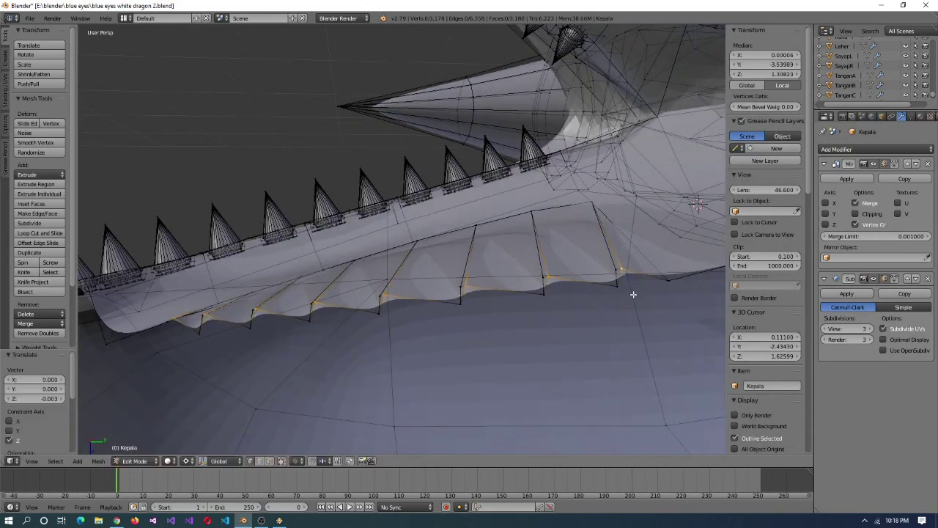
{"action": "key", "text": "y"}
{"action": "left_click", "coordinate": [486, 356]}
{"action": "middle_click_drag", "start_coordinate": [486, 356], "coordinate": [354, 332]}
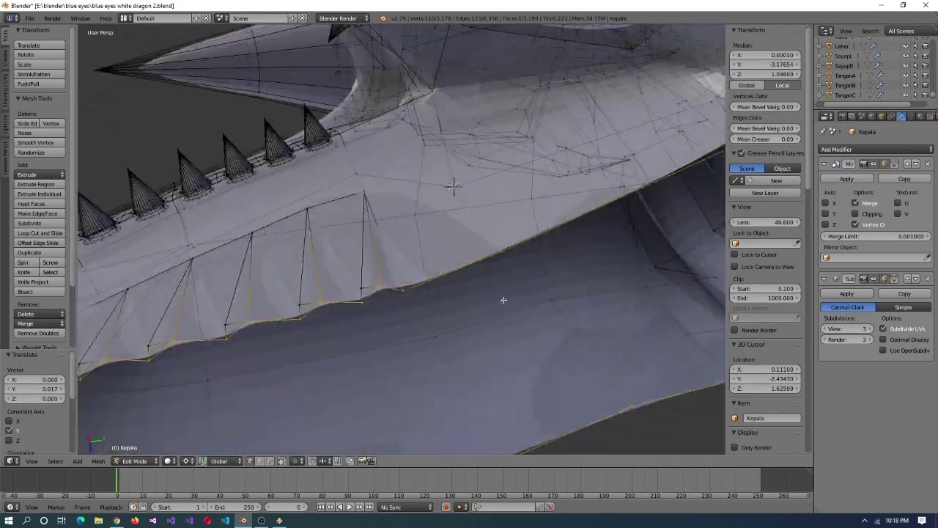
- Snap the 3D cursor and flatten the head's midline vertices by scaling them to 0 along X
{"action": "middle_click_drag", "start_coordinate": [544, 279], "coordinate": [204, 301]}
{"action": "right_click", "coordinate": [561, 329], "text": "shift"}
{"action": "key", "text": "shift+s"}
{"action": "key", "text": "s"}
{"action": "key", "text": "x"}
{"action": "key", "text": "0"}
{"action": "key", "text": "Return"}
- Select and dissolve the surplus edges beside the palate ridges
{"action": "right_click", "coordinate": [205, 302]}
{"action": "right_click", "coordinate": [546, 203], "text": "shift"}
{"action": "middle_click_drag", "start_coordinate": [547, 204], "coordinate": [279, 329]}
{"action": "left_click", "coordinate": [486, 250]}
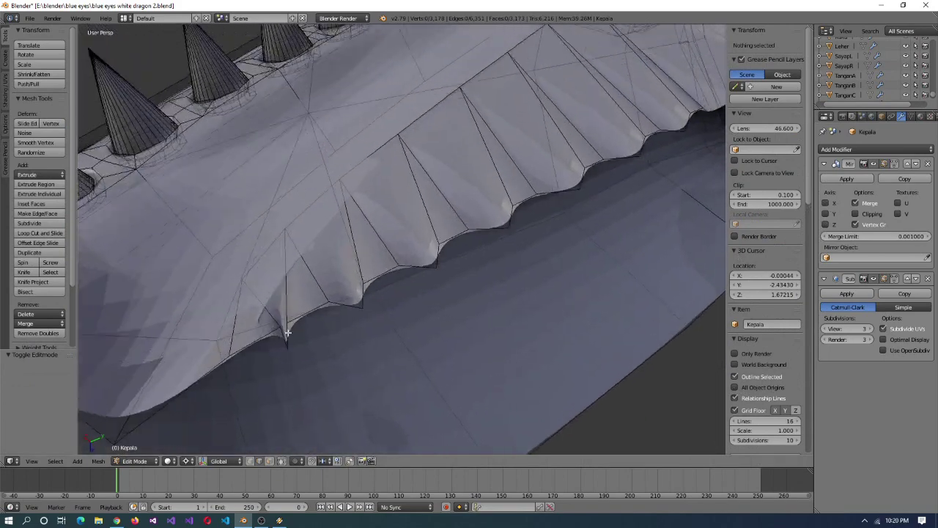
- Slide the front palate ridges' midline vertices along their edges, using a factor of 0.4 for the foremost one
{"action": "right_click", "coordinate": [279, 329]}
{"action": "key", "text": "KP_Decimal"}
{"action": "key", "text": "shift+v"}
{"action": "left_click", "coordinate": [344, 297]}
{"action": "middle_click_drag", "start_coordinate": [344, 297], "coordinate": [413, 293]}
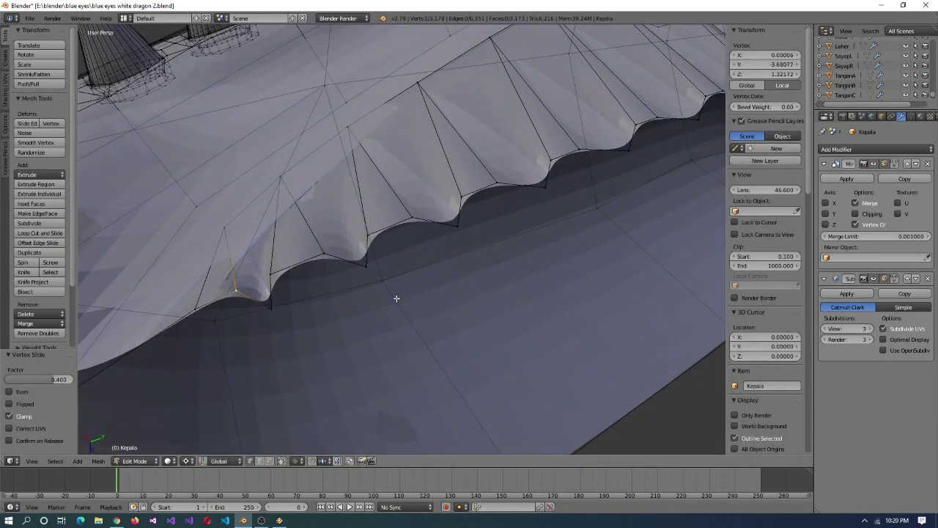
{"action": "key", "text": "shift+v"}
{"action": "middle_click_drag", "start_coordinate": [471, 207], "coordinate": [477, 319]}
- Even out the palate ridges by moving single midline vertices along Y, including by -0.021, 0.005 and -0.003
{"action": "right_click", "coordinate": [388, 243]}
{"action": "key", "text": "g"}
{"action": "key", "text": "y"}
{"action": "mouse_move", "coordinate": [339, 313]}
{"action": "middle_mouse_down"}
{"action": "mouse_move", "coordinate": [312, 339]}
{"action": "mouse_move", "coordinate": [346, 329]}
{"action": "middle_mouse_up"}
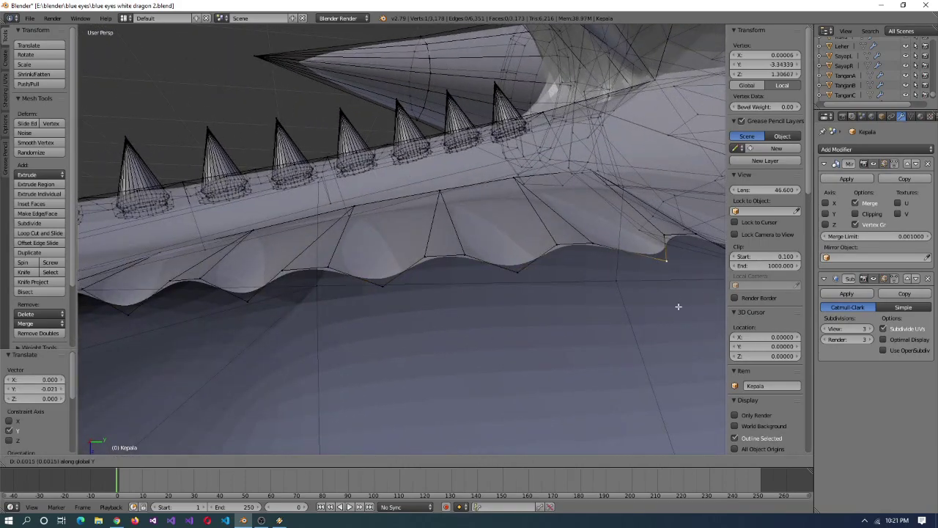
{"action": "middle_click_drag", "start_coordinate": [678, 307], "coordinate": [436, 301]}
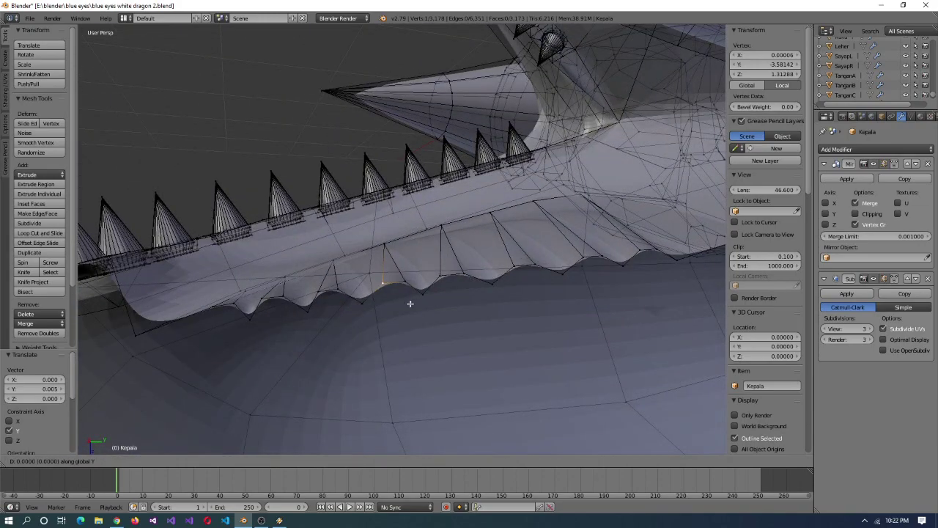
{"action": "middle_click_drag", "start_coordinate": [339, 288], "coordinate": [309, 344]}
{"action": "left_click", "coordinate": [292, 372]}
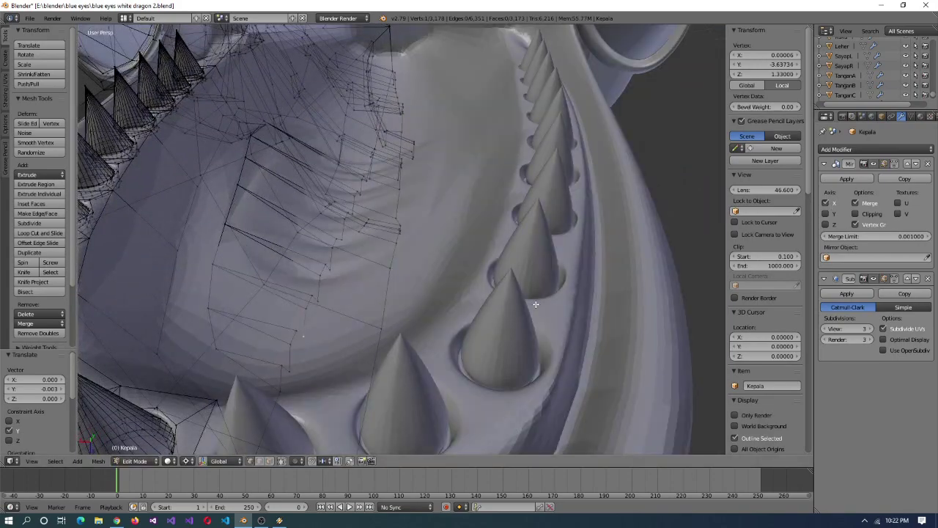
{"action": "middle_click_drag", "start_coordinate": [513, 293], "coordinate": [470, 339]}
{"action": "key", "text": "Tab"}
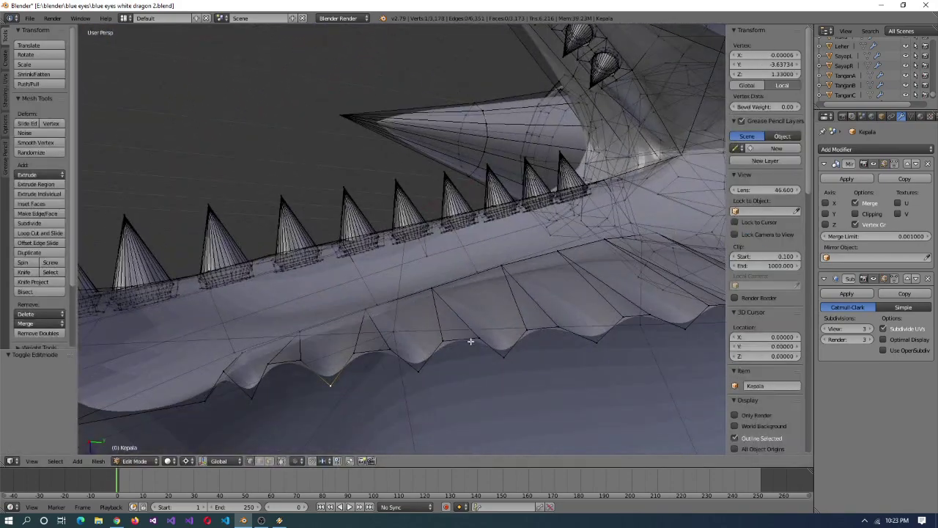
- Raise individual outer tip vertices of the palate ridges along Z by 0.000625 and 0.000538
{"action": "left_click", "coordinate": [401, 341]}
{"action": "middle_click_drag", "start_coordinate": [401, 341], "coordinate": [470, 205]}
{"action": "right_click", "coordinate": [469, 205]}
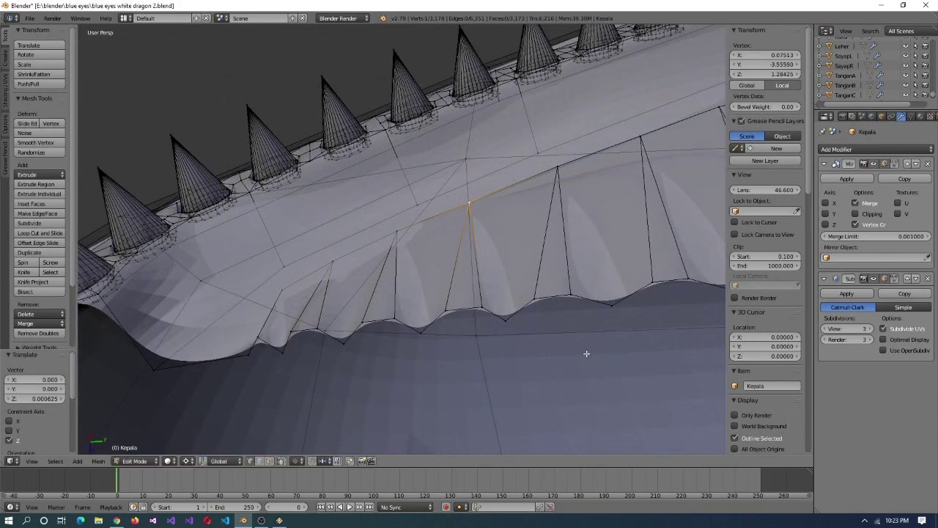
{"action": "middle_click_drag", "start_coordinate": [566, 348], "coordinate": [530, 332]}
{"action": "left_click", "coordinate": [544, 427]}
{"action": "middle_click_drag", "start_coordinate": [545, 427], "coordinate": [252, 383]}
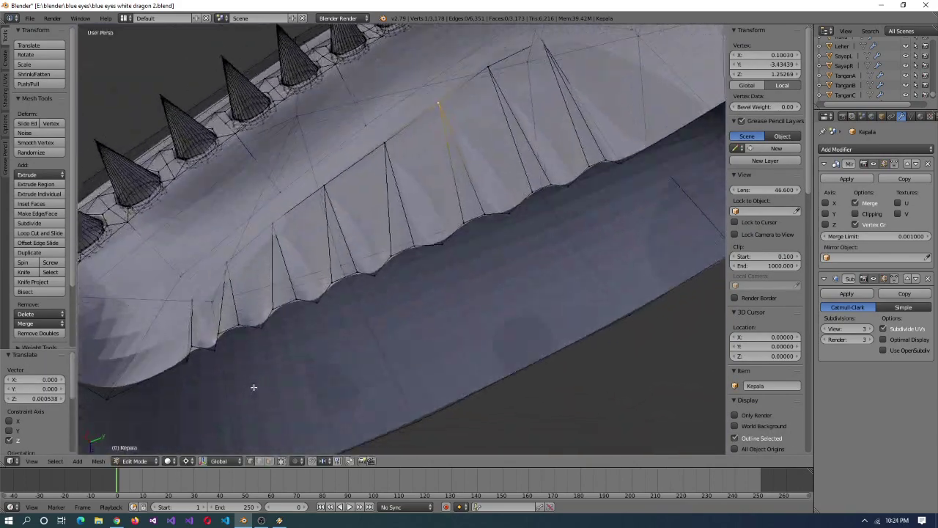
- Add knife cuts around the palate ridges' outer tips and check the smoothed result in object mode
{"action": "key", "text": "Return"}
{"action": "middle_click_drag", "start_coordinate": [196, 290], "coordinate": [218, 256]}
{"action": "middle_click_drag", "start_coordinate": [288, 186], "coordinate": [358, 324]}
{"action": "key", "text": "Tab"}
{"action": "key", "text": "Tab"}
{"action": "middle_click_drag", "start_coordinate": [296, 411], "coordinate": [209, 408]}
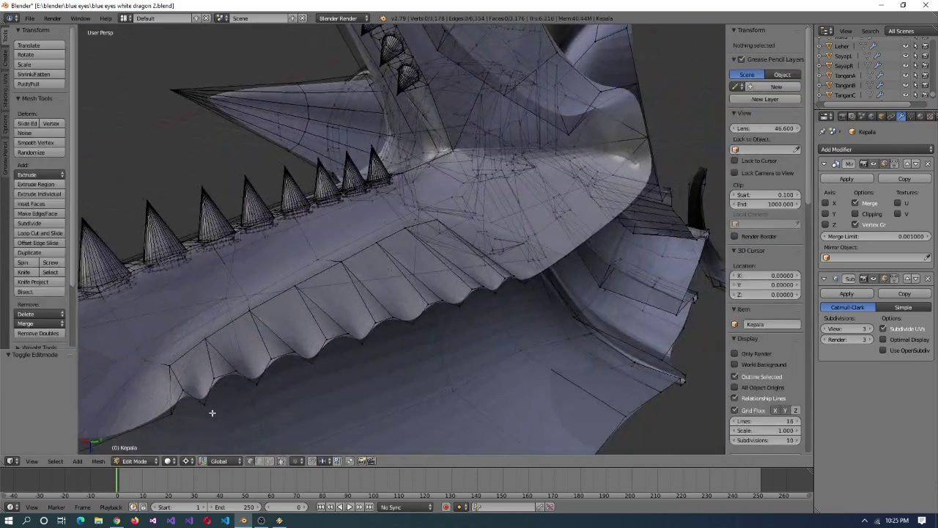
- Move palate ridge vertices along Z and add knife cuts between the ridges toward the rear of the palate
{"action": "key", "text": "g"}
{"action": "key", "text": "z"}
{"action": "middle_click_drag", "start_coordinate": [494, 300], "coordinate": [405, 244]}
{"action": "key", "text": "k"}
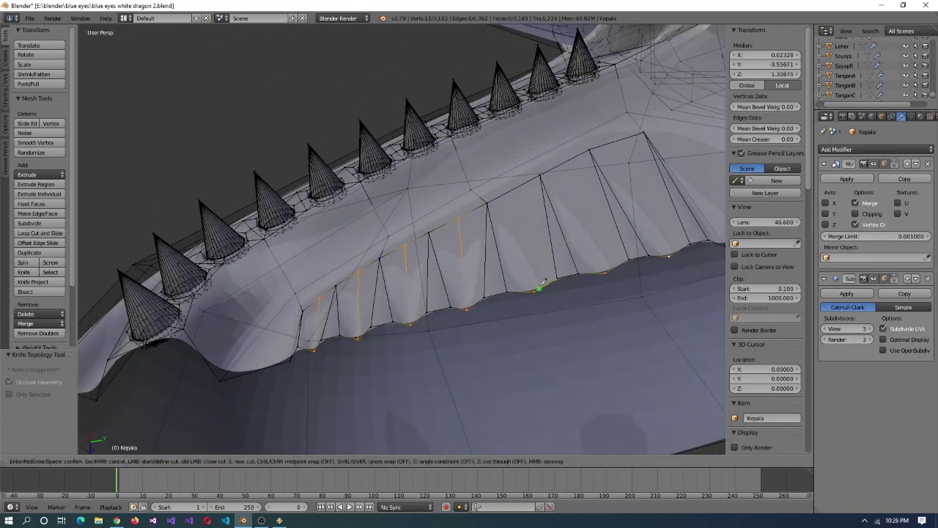
{"action": "key", "text": "Escape"}
{"action": "middle_click_drag", "start_coordinate": [642, 177], "coordinate": [459, 319]}
{"action": "key", "text": "Tab"}
{"action": "key", "text": "Tab"}
{"action": "key", "text": "k"}
{"action": "left_click", "coordinate": [407, 293]}
{"action": "key", "text": "Return"}
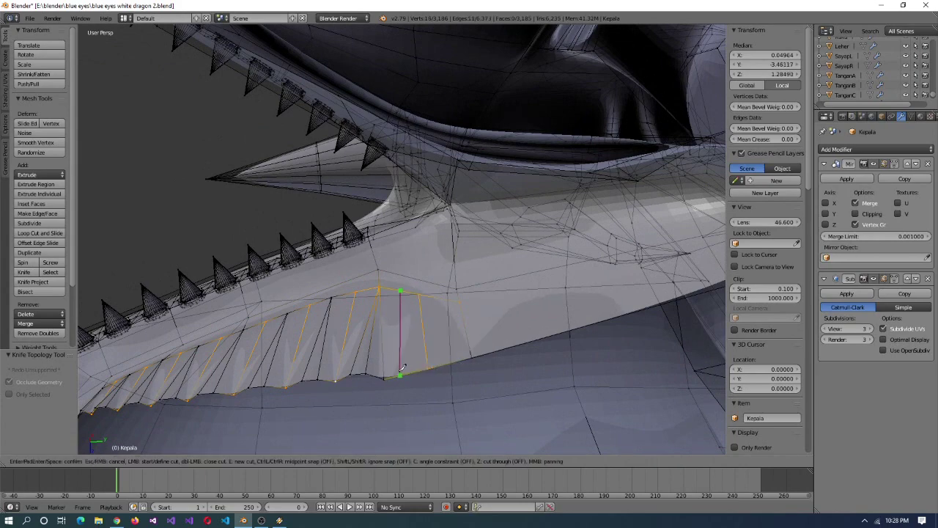
- Adjust the rear palate ridges by moving their midline vertices along Z and along Y
{"action": "right_click", "coordinate": [459, 325], "text": "shift"}
{"action": "key", "text": "g"}
{"action": "key", "text": "z"}
{"action": "middle_click_drag", "start_coordinate": [463, 361], "coordinate": [505, 176]}
{"action": "right_click", "coordinate": [456, 349]}
{"action": "right_click", "coordinate": [428, 352], "text": "shift"}
{"action": "key", "text": "g"}
{"action": "key", "text": "y"}
{"action": "left_click", "coordinate": [454, 356]}
- Check the smoothed ridges in object mode and move a rear ridge's midline edge by -0.002 along Z
{"action": "key", "text": "Tab"}
{"action": "key", "text": "Tab"}
{"action": "key", "text": "g"}
{"action": "key", "text": "z"}
{"action": "left_click", "coordinate": [475, 259]}
- Save the model and return to blue eyes white dragon 2.blend after viewing blue eyes white dragon 3.blend
{"action": "left_click", "coordinate": [30, 18]}
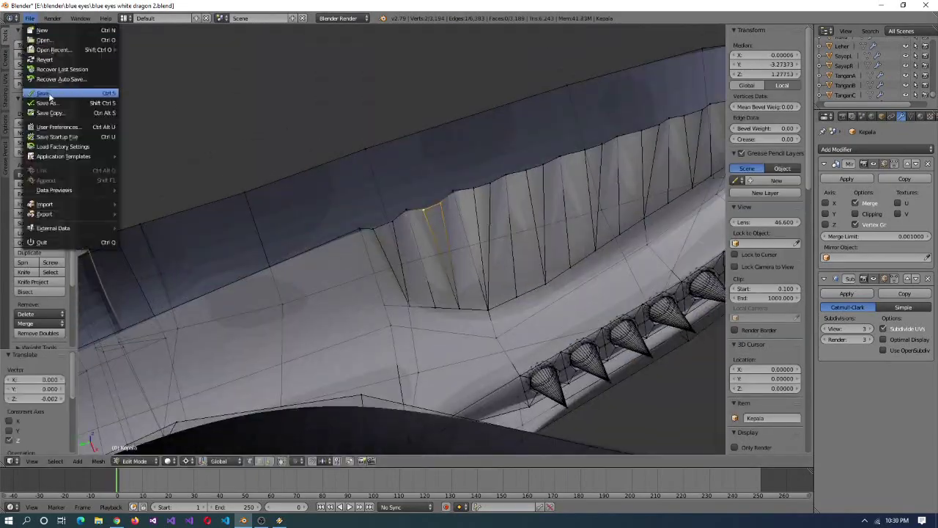
{"action": "left_click", "coordinate": [49, 94]}
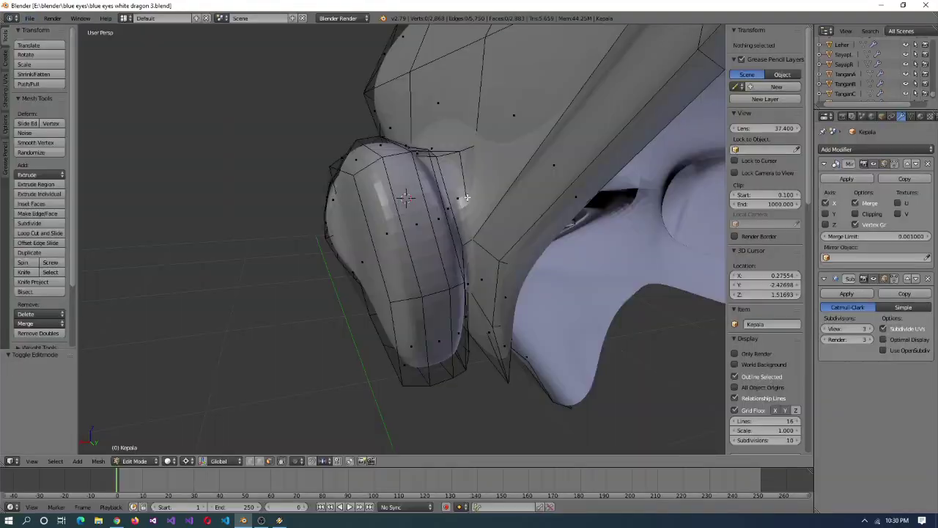
{"action": "left_click", "coordinate": [29, 17]}
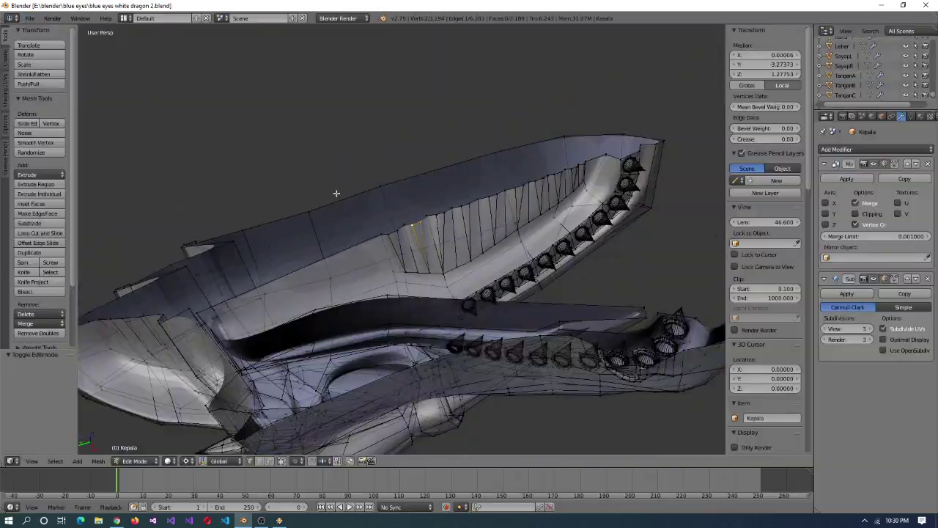
- Dissolve all the ridge edges across the palate and save the file
{"action": "middle_click_drag", "start_coordinate": [335, 192], "coordinate": [342, 296]}
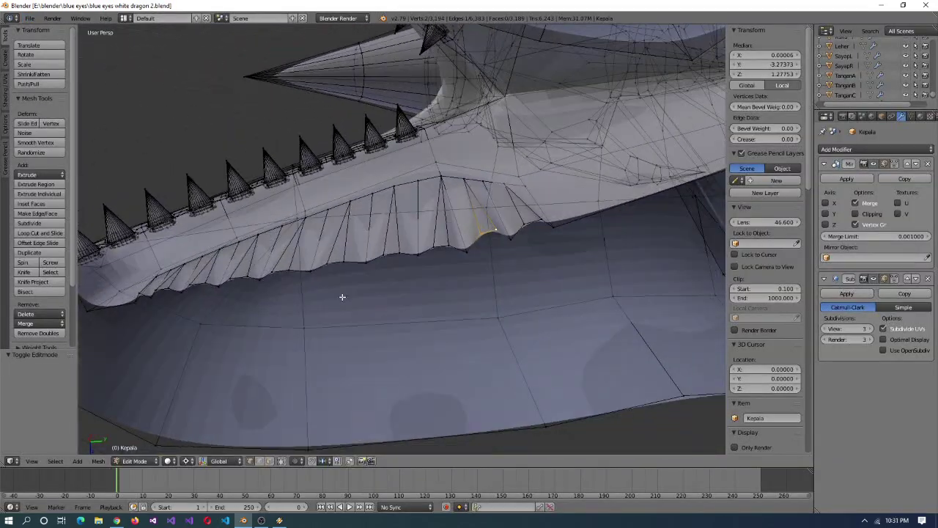
{"action": "right_click_drag", "start_coordinate": [539, 231], "coordinate": [535, 219]}
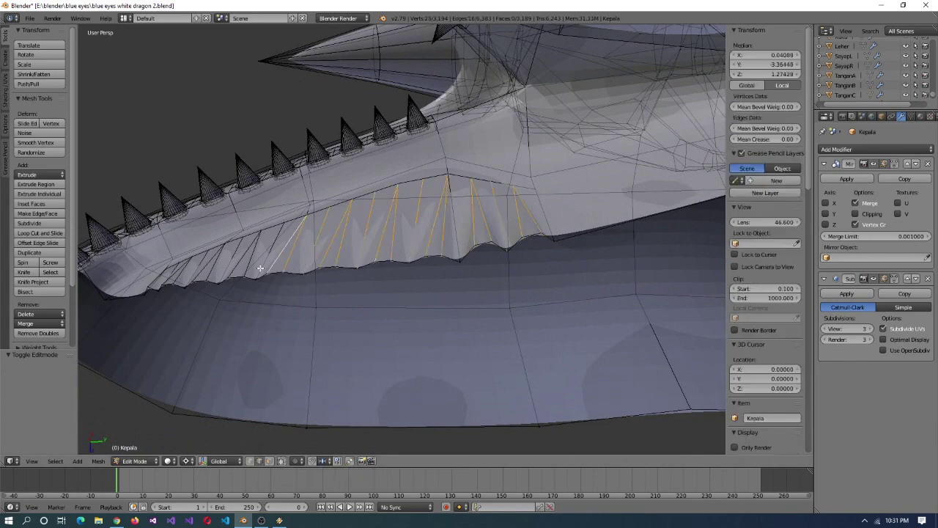
{"action": "middle_click_drag", "start_coordinate": [261, 268], "coordinate": [461, 307]}
{"action": "middle_click_drag", "start_coordinate": [361, 306], "coordinate": [618, 178]}
{"action": "right_click", "coordinate": [387, 300], "text": "shift"}
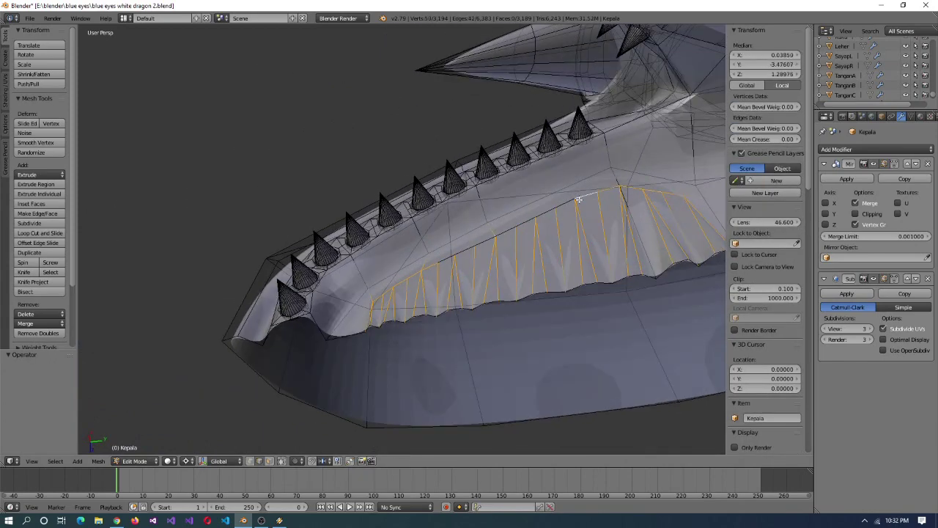
{"action": "middle_click_drag", "start_coordinate": [450, 259], "coordinate": [464, 294]}
{"action": "key", "text": "x"}
{"action": "left_click", "coordinate": [462, 350]}
{"action": "middle_click_drag", "start_coordinate": [462, 351], "coordinate": [418, 279]}
{"action": "left_click", "coordinate": [30, 18]}
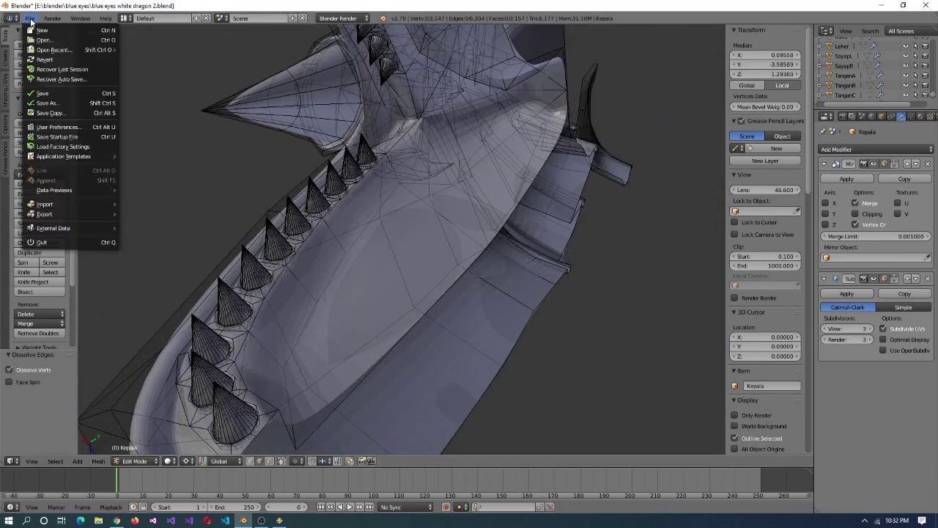
{"action": "left_click", "coordinate": [44, 95]}
- Remove doubles across the whole head mesh
{"action": "middle_click_drag", "start_coordinate": [351, 220], "coordinate": [429, 293]}
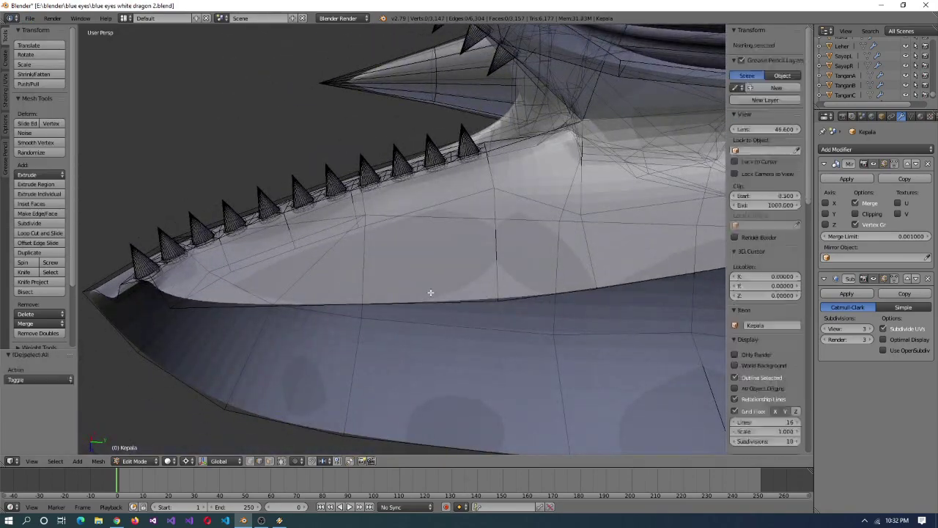
{"action": "key", "text": "a"}
{"action": "key", "text": "a"}
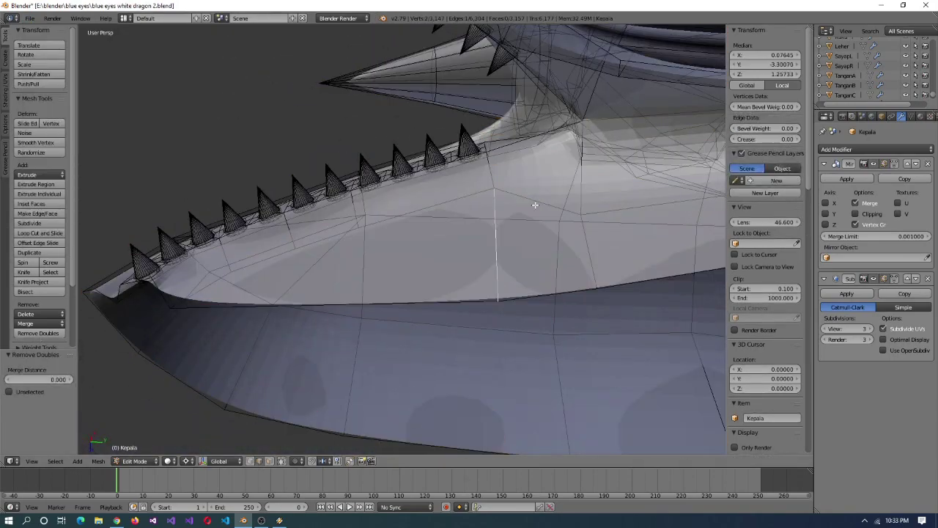
- Snap the 3D cursor to the palate's rear midline vertex and scale the selection by 0.9
{"action": "right_click", "coordinate": [513, 249]}
{"action": "right_click", "coordinate": [429, 281]}
{"action": "mouse_move", "coordinate": [518, 321]}
{"action": "middle_mouse_down"}
{"action": "mouse_move", "coordinate": [429, 281]}
{"action": "mouse_move", "coordinate": [526, 314]}
{"action": "middle_mouse_up"}
{"action": "right_click", "coordinate": [435, 295]}
{"action": "middle_click_drag", "start_coordinate": [473, 277], "coordinate": [415, 280]}
{"action": "key", "text": "shift+s"}
{"action": "type", "text": "s.9"}
{"action": "key", "text": "Return"}
- Try poking the large front palate face into triangles around its centre
{"action": "left_click", "coordinate": [545, 262]}
{"action": "key", "text": "w"}
{"action": "left_click", "coordinate": [416, 280]}
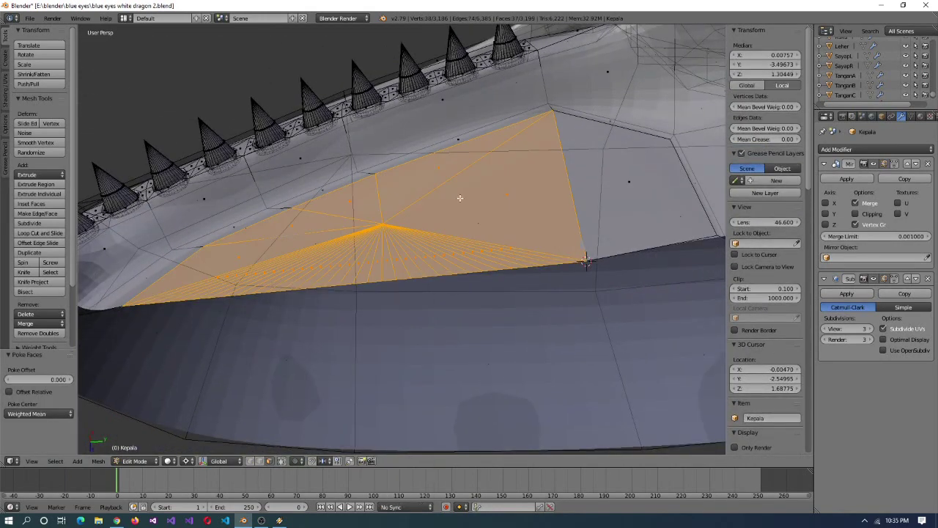
{"action": "left_click", "coordinate": [483, 219]}
- Subdivide the palate's midline edges with one cut and inset the large palate face by 0.0215
{"action": "middle_click_drag", "start_coordinate": [484, 218], "coordinate": [477, 299]}
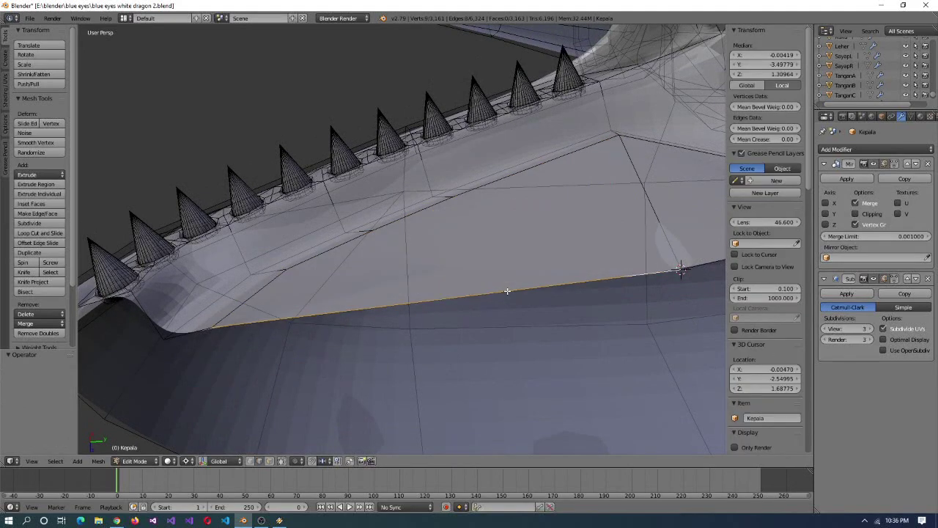
{"action": "left_click", "coordinate": [475, 375]}
{"action": "key", "text": "w"}
{"action": "left_click", "coordinate": [489, 339]}
{"action": "key", "text": "i"}
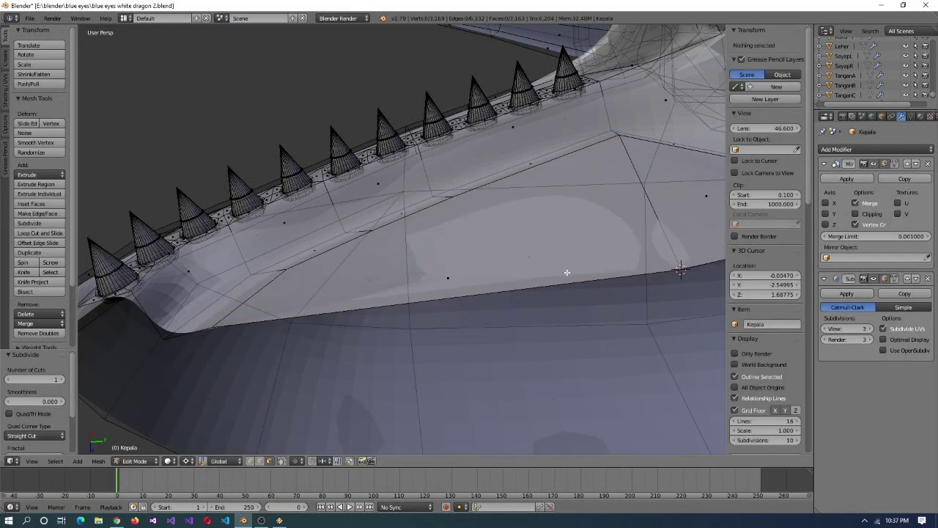
{"action": "left_click", "coordinate": [573, 401]}
{"action": "middle_click_drag", "start_coordinate": [573, 402], "coordinate": [460, 396]}
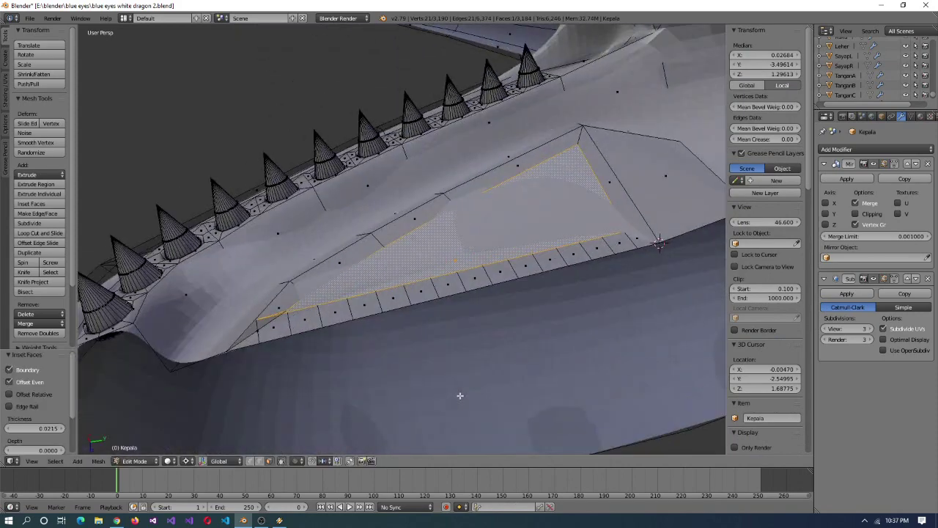
- Dissolve the inset's outer and rear edges, keeping only the strip of small faces along the palate's midline
{"action": "left_click", "coordinate": [294, 312], "text": "alt"}
{"action": "middle_click_drag", "start_coordinate": [295, 312], "coordinate": [495, 293]}
{"action": "key", "text": "x"}
{"action": "left_click", "coordinate": [465, 273]}
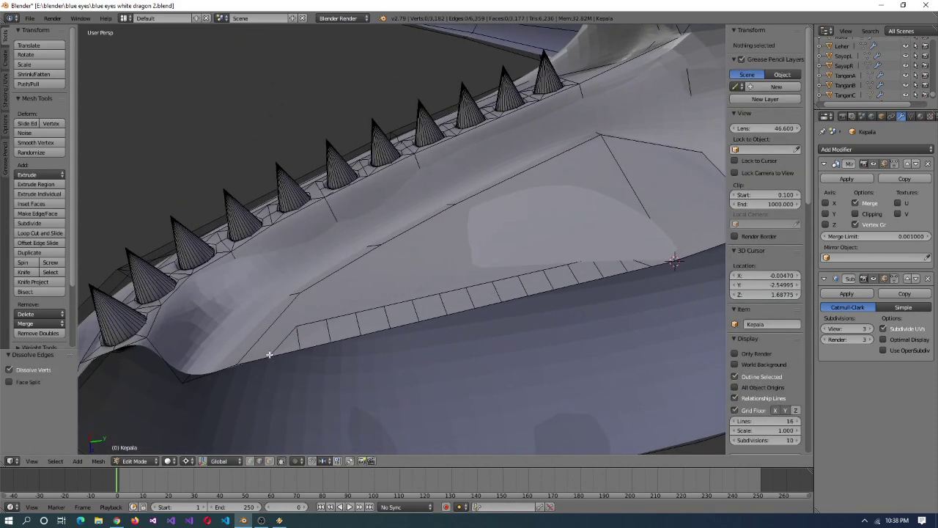
- Rotate the strip's inner row of vertices by -15° about the 3D cursor placed at the strip's front end
{"action": "right_click", "coordinate": [268, 360]}
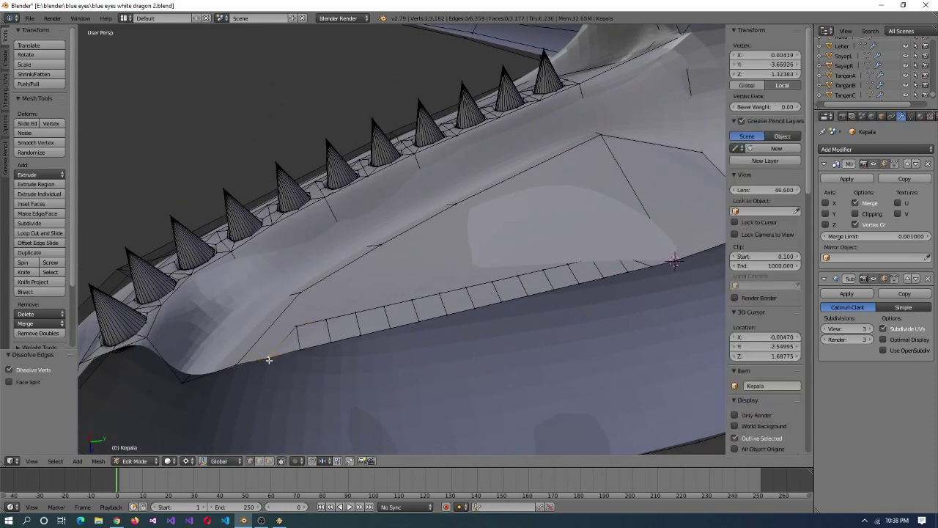
{"action": "middle_click_drag", "start_coordinate": [295, 330], "coordinate": [269, 349]}
{"action": "right_click", "coordinate": [268, 350], "text": "alt"}
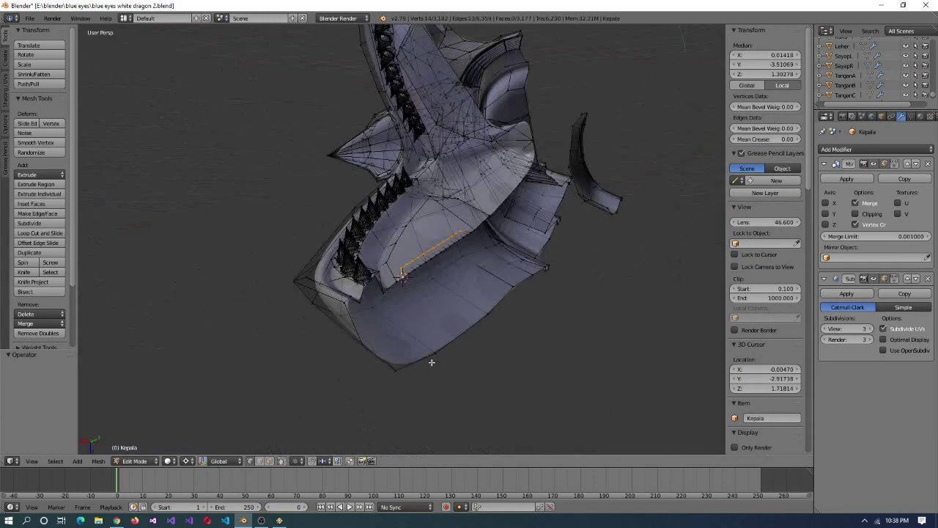
{"action": "key", "text": "r"}
{"action": "left_click", "coordinate": [586, 312]}
{"action": "middle_click_drag", "start_coordinate": [586, 311], "coordinate": [566, 329]}
{"action": "key", "text": "ctrl+alt+q"}
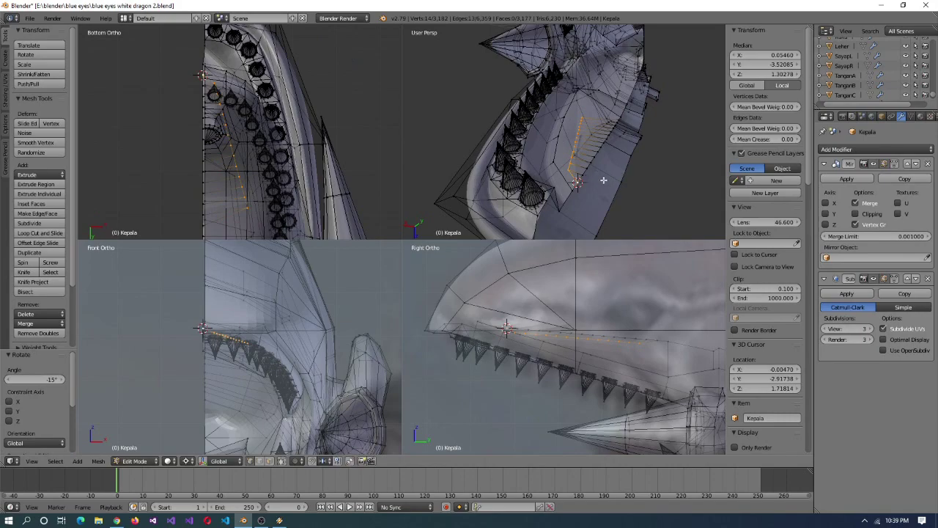
{"action": "key", "text": "ctrl+alt+q"}
- Snap the 3D cursor to the row's front vertex and rotate the remaining row in side view by 11.3° and -3.42°
{"action": "middle_click_drag", "start_coordinate": [377, 297], "coordinate": [563, 376]}
{"action": "left_click", "coordinate": [561, 339]}
{"action": "middle_click_drag", "start_coordinate": [561, 339], "coordinate": [532, 309]}
{"action": "middle_click_drag", "start_coordinate": [573, 377], "coordinate": [315, 338]}
{"action": "right_click", "coordinate": [316, 338]}
{"action": "key", "text": "shift+s"}
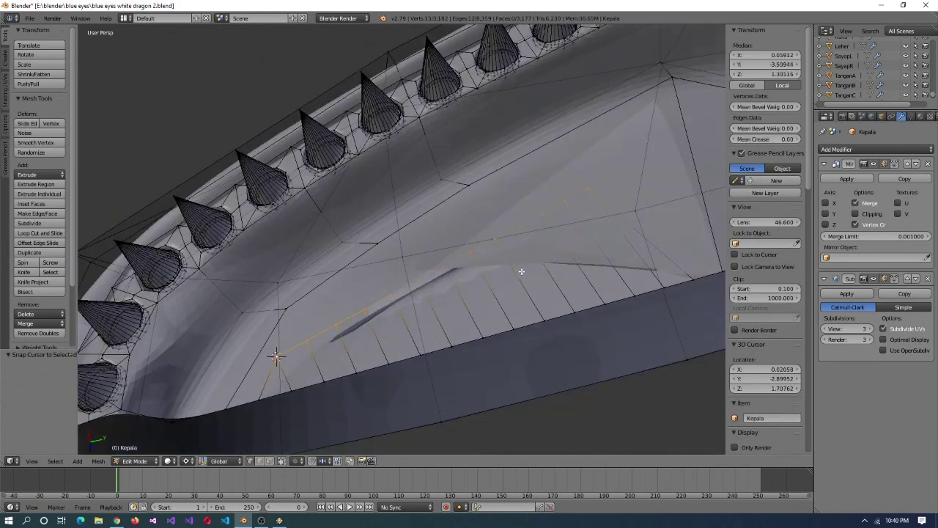
{"action": "key", "text": "ctrl+alt+q"}
{"action": "key", "text": "r"}
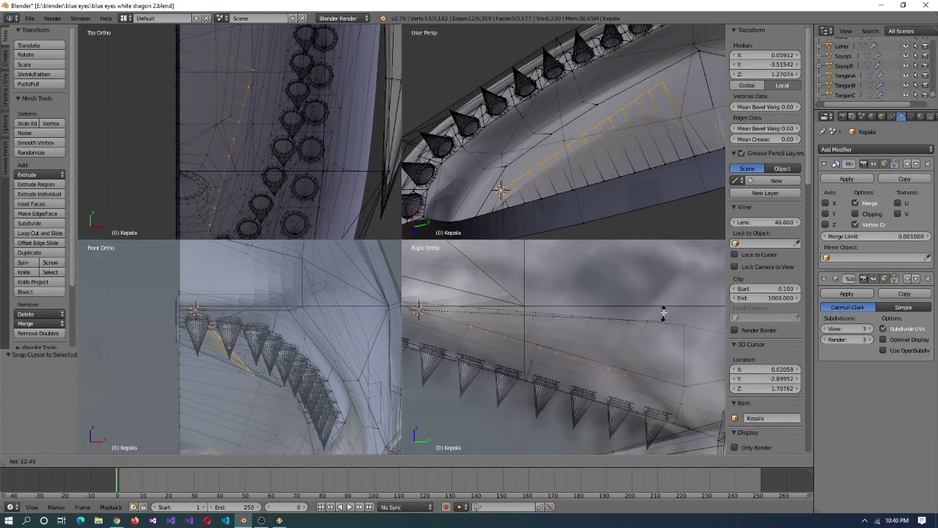
{"action": "middle_click_drag", "start_coordinate": [663, 193], "coordinate": [533, 103]}
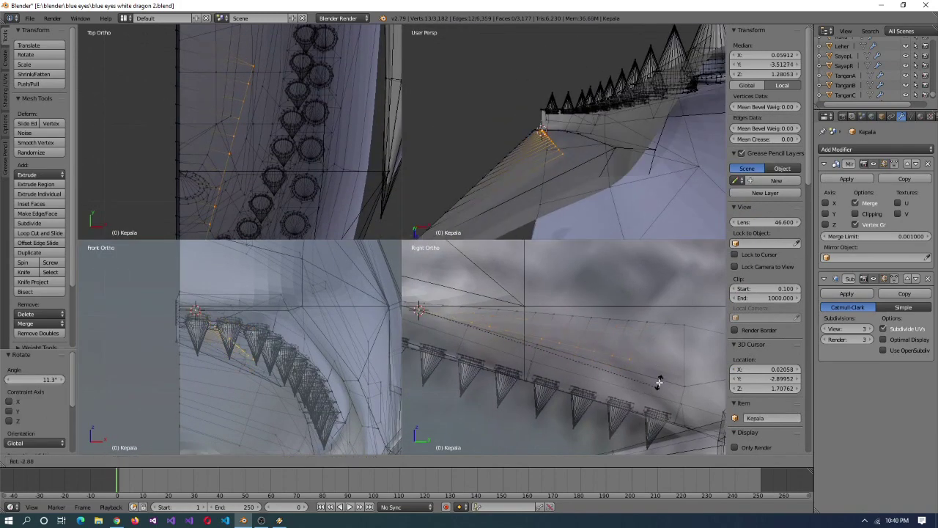
{"action": "middle_click_drag", "start_coordinate": [579, 174], "coordinate": [609, 172]}
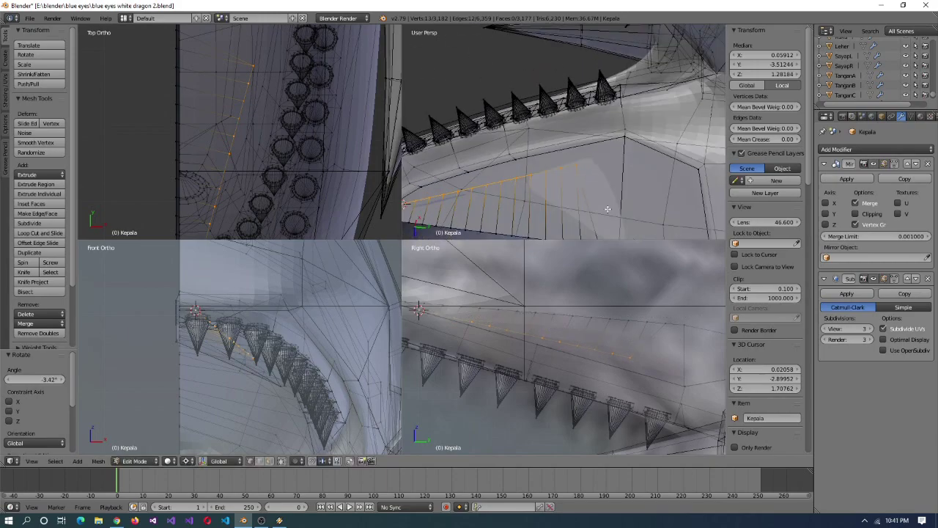
- Extend the ridge row with knife cuts to the outer corner at the rear of the palate face
{"action": "key", "text": "k"}
{"action": "left_click", "coordinate": [613, 172]}
{"action": "key", "text": "Return"}
{"action": "key", "text": "ctrl+alt+q"}
{"action": "key", "text": "a"}
{"action": "middle_click_drag", "start_coordinate": [402, 329], "coordinate": [481, 377]}
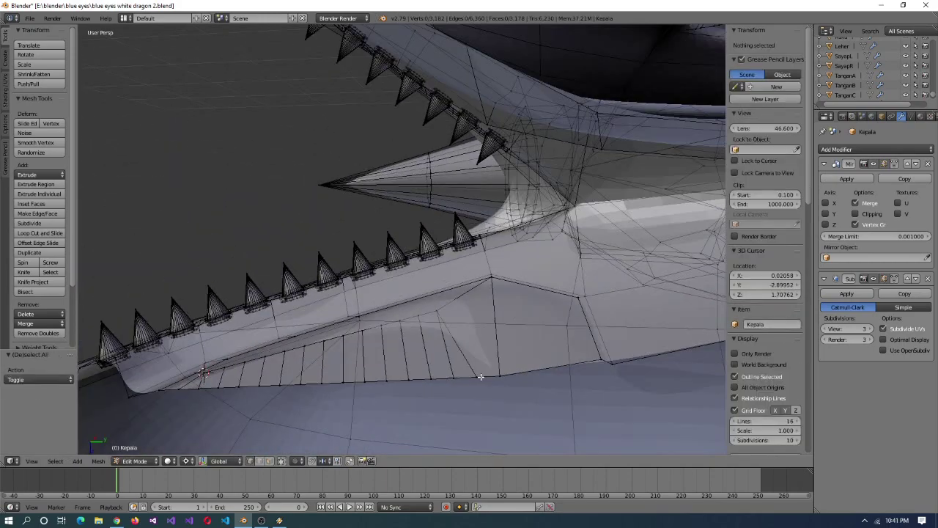
{"action": "key", "text": "ctrl+z"}
{"action": "middle_click_drag", "start_coordinate": [472, 389], "coordinate": [426, 368]}
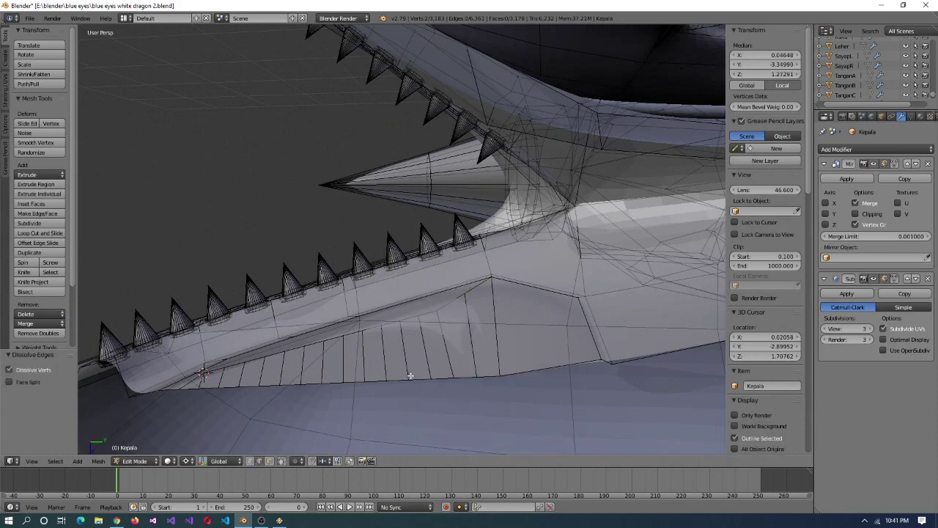
{"action": "key", "text": "Return"}
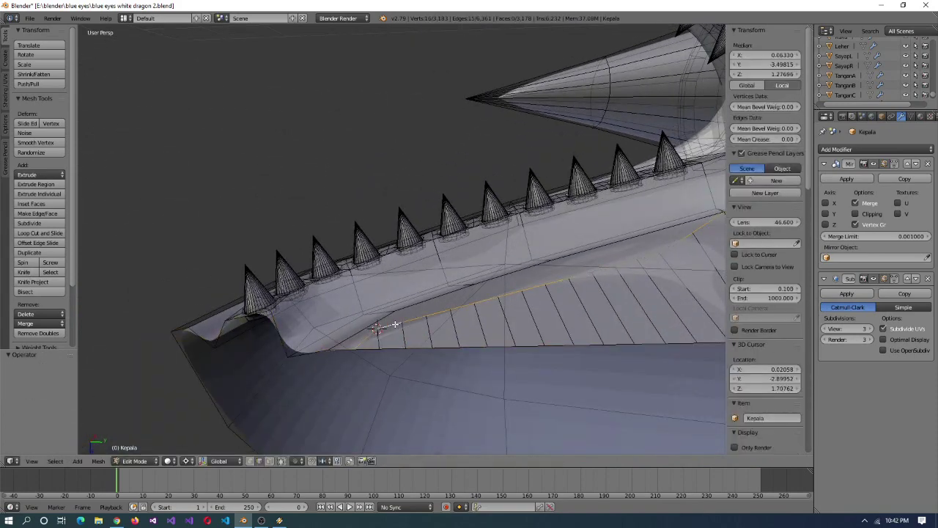
- Select the strip of ridge faces along the palate's midline, checking the selection in wireframe
{"action": "middle_click_drag", "start_coordinate": [390, 331], "coordinate": [283, 358]}
{"action": "key", "text": "ctrl+l"}
{"action": "scroll", "coordinate": [663, 377], "scroll_direction": "down", "scroll_amount": 5}
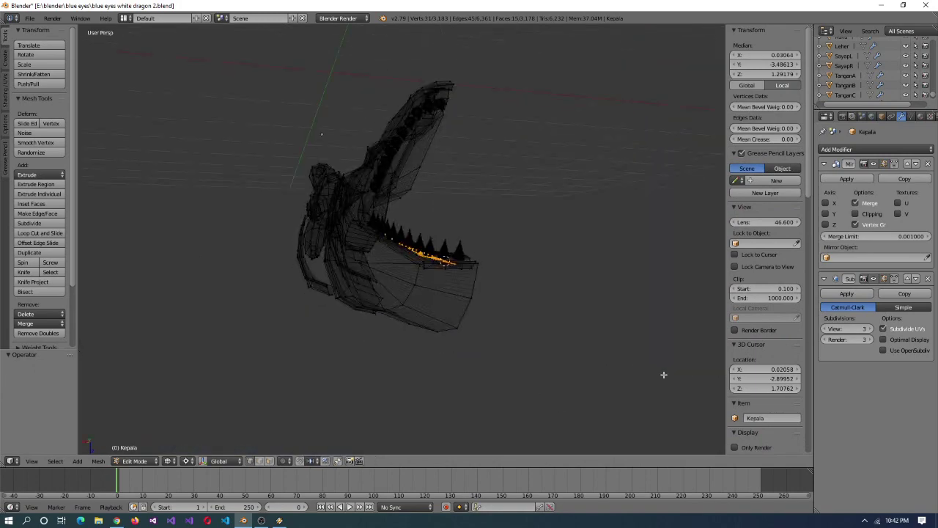
{"action": "scroll", "coordinate": [522, 345], "scroll_direction": "up", "scroll_amount": 5}
{"action": "key", "text": "w"}
{"action": "left_click", "coordinate": [522, 346]}
{"action": "key", "text": "ctrl+z"}
- Exclude the front triangle from the selection and subdivide the ridge strip's faces with one cut
{"action": "middle_click_drag", "start_coordinate": [523, 345], "coordinate": [670, 304]}
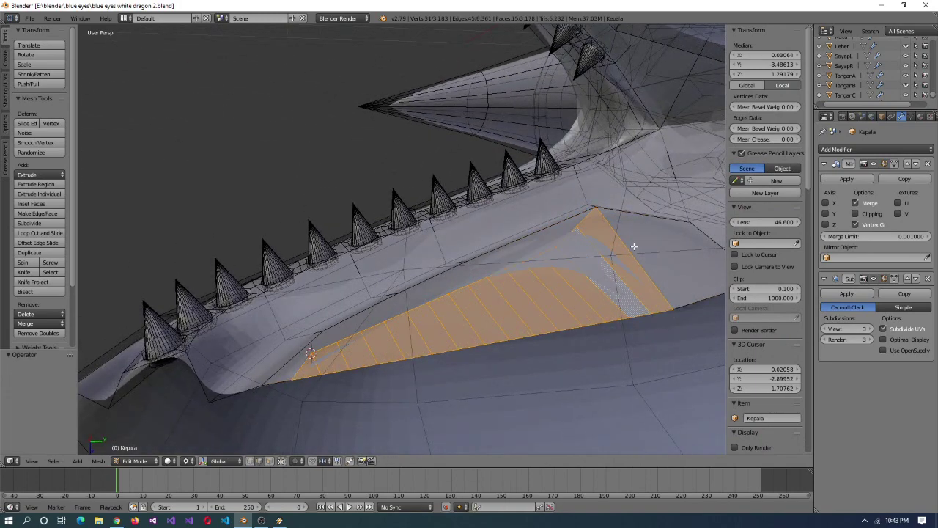
{"action": "middle_click_drag", "start_coordinate": [634, 247], "coordinate": [656, 271]}
{"action": "right_click", "coordinate": [656, 272], "text": "shift"}
{"action": "key", "text": "ctrl+l"}
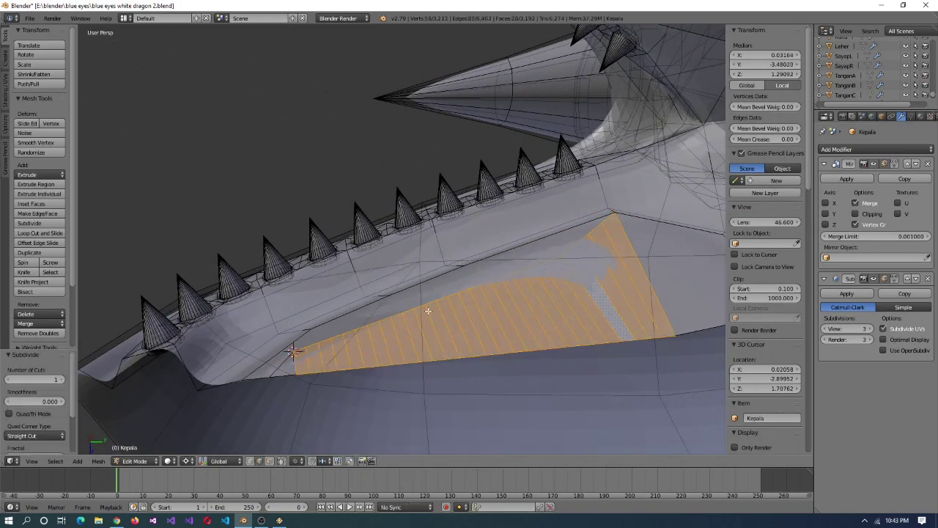
{"action": "key", "text": "w"}
{"action": "left_click", "coordinate": [430, 315]}
{"action": "middle_click_drag", "start_coordinate": [429, 316], "coordinate": [637, 242]}
{"action": "middle_click_drag", "start_coordinate": [334, 290], "coordinate": [373, 349]}
{"action": "right_click", "coordinate": [372, 349], "text": "ctrl+alt"}
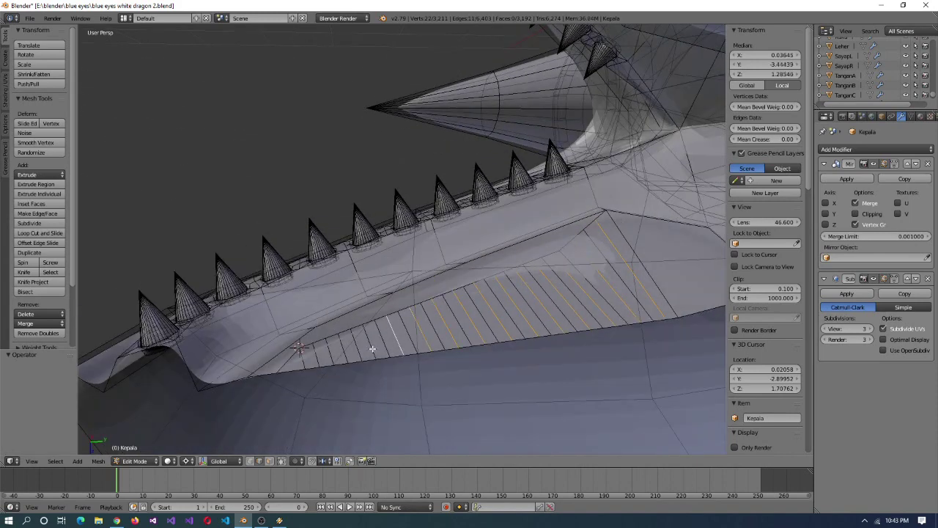
{"action": "right_click", "coordinate": [377, 364], "text": "alt"}
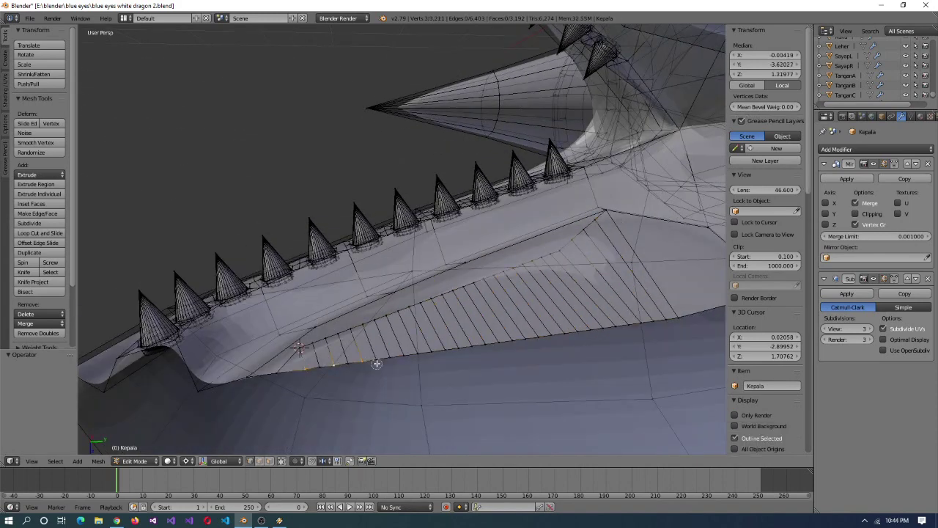
{"action": "key", "text": "a"}
- Lower every other midline vertex of the ridge strip along Z to form alternating ridges
{"action": "right_click", "coordinate": [668, 325]}
{"action": "right_click", "coordinate": [565, 330], "text": "shift"}
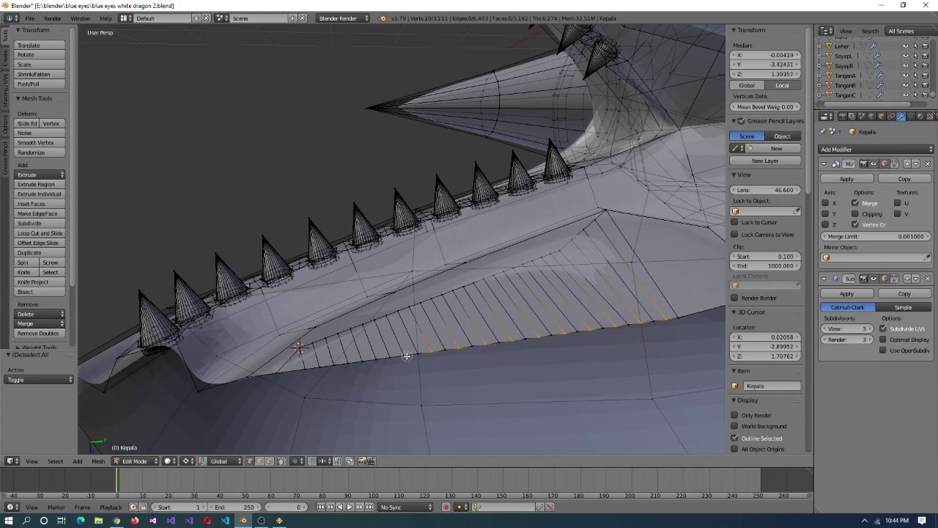
{"action": "middle_click_drag", "start_coordinate": [309, 379], "coordinate": [574, 385]}
{"action": "key", "text": "g"}
{"action": "key", "text": "z"}
{"action": "key", "text": "Escape"}
{"action": "key", "text": "ctrl+alt+q"}
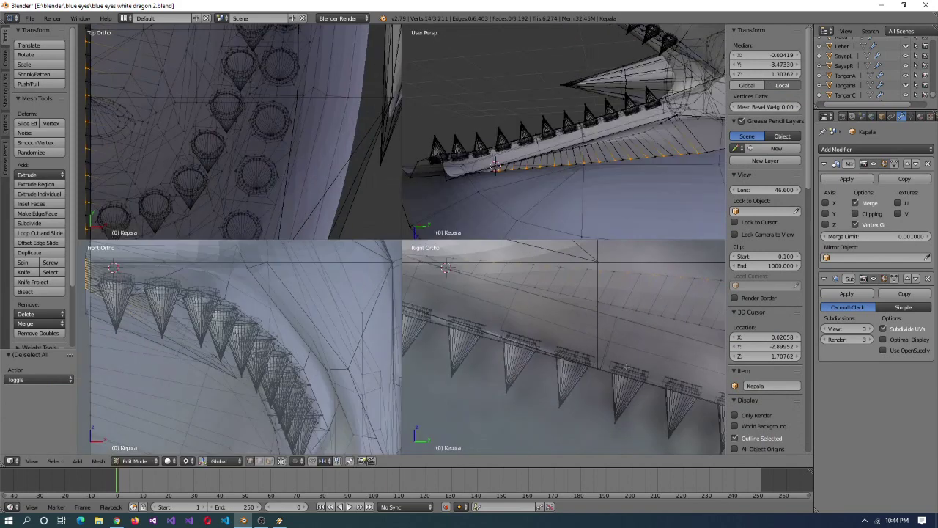
{"action": "scroll", "coordinate": [637, 303], "scroll_direction": "down", "scroll_amount": 3}
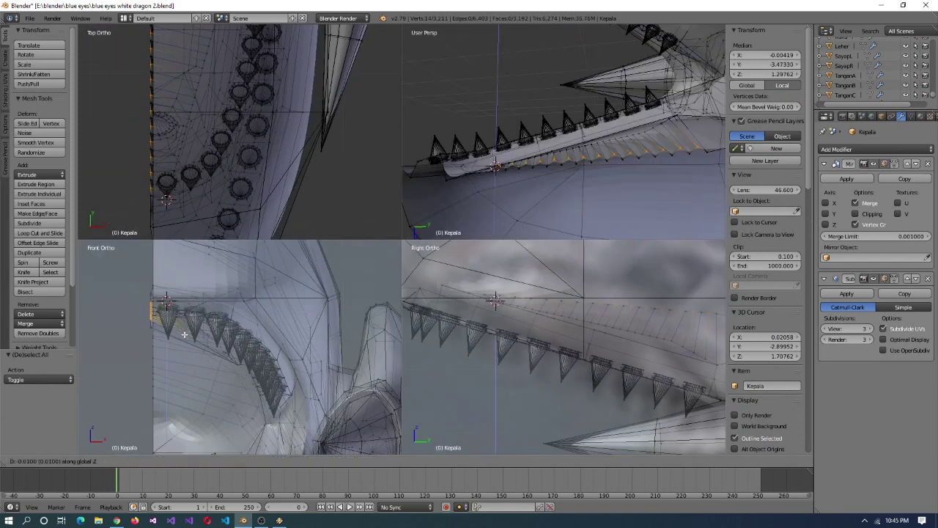
{"action": "left_click", "coordinate": [183, 360]}
{"action": "key", "text": "ctrl+alt+q"}
- Flatten the palate's midline vertices by scaling them to 0 along X and check the smoothed ridges in object mode
{"action": "middle_click_drag", "start_coordinate": [645, 195], "coordinate": [623, 242]}
{"action": "left_click", "coordinate": [607, 241], "text": "alt"}
{"action": "key", "text": "shift+s"}
{"action": "left_click", "coordinate": [608, 241]}
{"action": "key", "text": "s"}
{"action": "key", "text": "x"}
{"action": "key", "text": "0"}
{"action": "left_click", "coordinate": [643, 302]}
{"action": "key", "text": "Return"}
{"action": "middle_click_drag", "start_coordinate": [660, 262], "coordinate": [513, 300]}
{"action": "key", "text": "Tab"}
{"action": "key", "text": "Tab"}
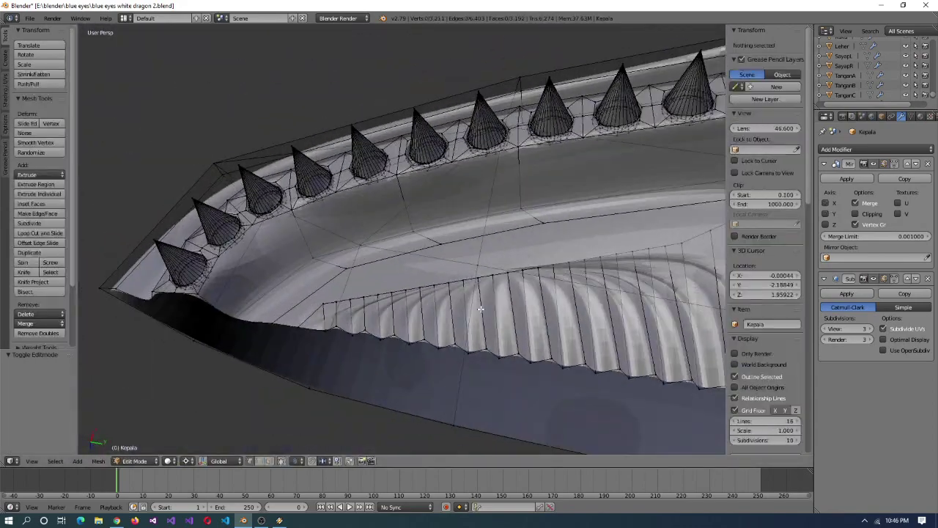
- Knife-cut connecting edges from the tops of the front palate ridges to the surrounding palate edge
{"action": "key", "text": "Return"}
{"action": "middle_click_drag", "start_coordinate": [320, 284], "coordinate": [447, 241]}
{"action": "key", "text": "k"}
{"action": "key", "text": "k"}
{"action": "middle_click_drag", "start_coordinate": [407, 281], "coordinate": [359, 307]}
{"action": "left_click", "coordinate": [359, 306]}
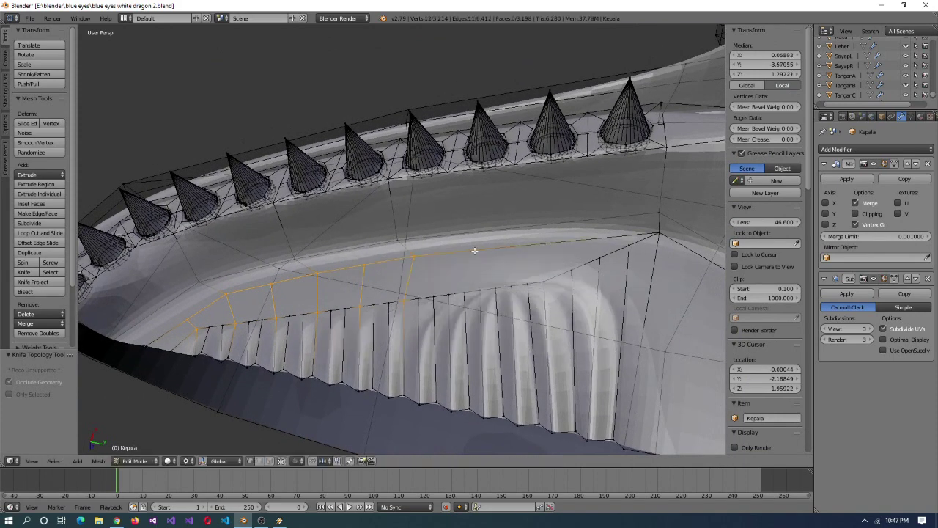
{"action": "right_click", "coordinate": [497, 288]}
{"action": "left_click", "coordinate": [512, 245]}
{"action": "key", "text": "Return"}
- Check the smoothed palate in object mode and slide the rear ridges' upper vertices along their edges by factors of 0.03 and 0.06
{"action": "middle_click_drag", "start_coordinate": [511, 244], "coordinate": [582, 334]}
{"action": "key", "text": "Tab"}
{"action": "scroll", "coordinate": [499, 315], "scroll_direction": "up", "scroll_amount": 6}
{"action": "scroll", "coordinate": [498, 315], "scroll_direction": "down", "scroll_amount": 5}
{"action": "middle_click_drag", "start_coordinate": [499, 316], "coordinate": [527, 361]}
{"action": "key", "text": "Tab"}
{"action": "right_click", "coordinate": [392, 338]}
{"action": "left_click", "coordinate": [415, 325]}
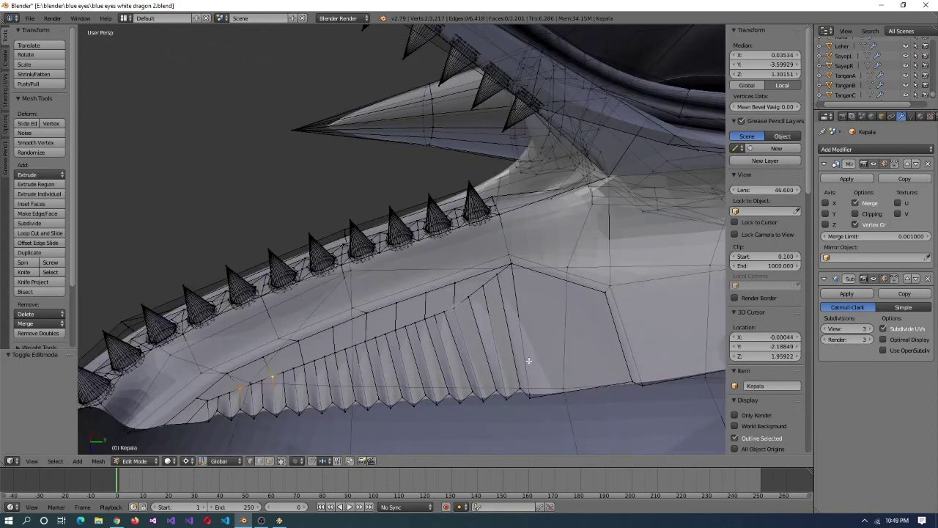
{"action": "left_click", "coordinate": [513, 284]}
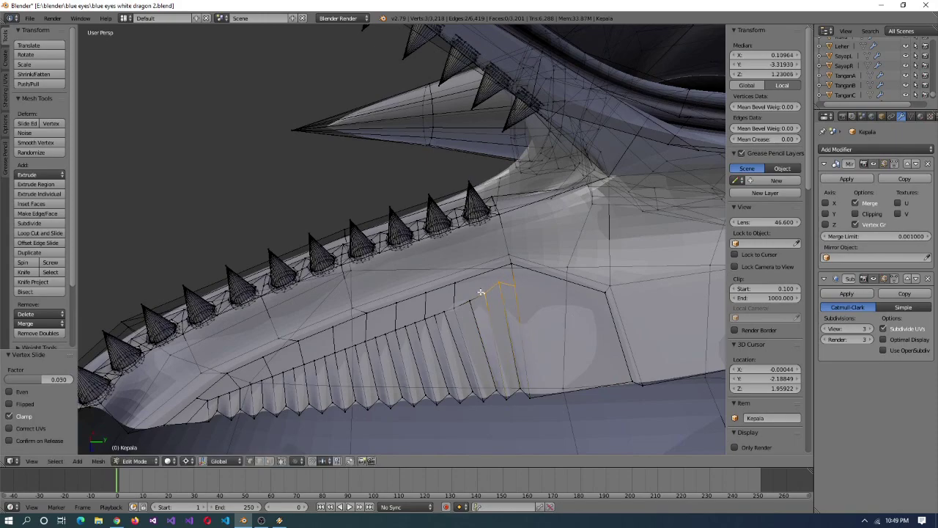
{"action": "right_click", "coordinate": [502, 285]}
{"action": "key", "text": "shift+v"}
{"action": "left_click", "coordinate": [518, 286]}
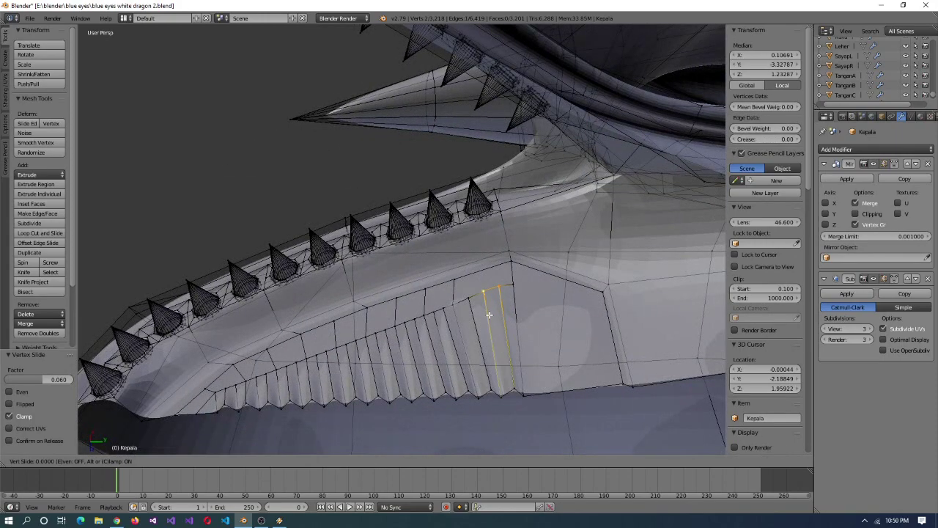
- Return the head to object mode and leave the isolated view to show the whole dragon
{"action": "middle_click_drag", "start_coordinate": [513, 286], "coordinate": [399, 157]}
{"action": "key", "text": "Tab"}
{"action": "key", "text": "KP_Divide"}
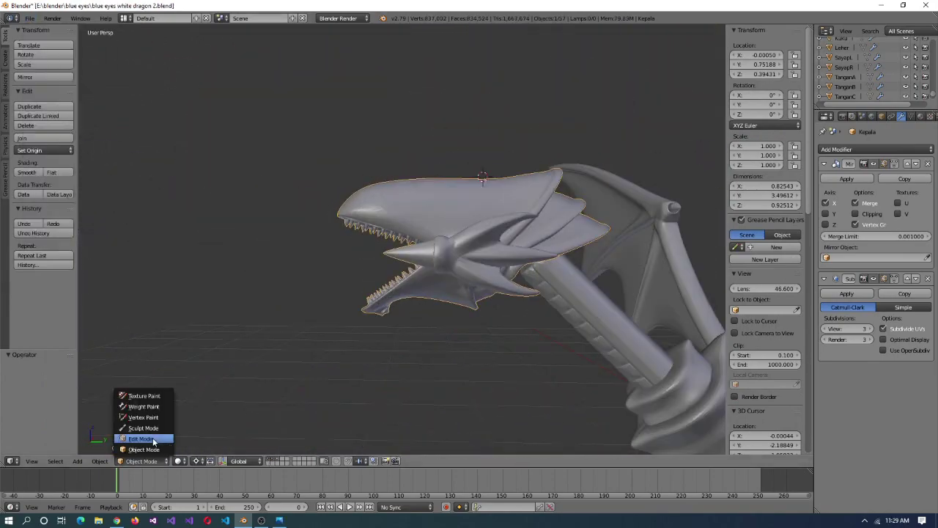
- Edit the head's mesh in quad view and circle-select the rear crest vertices
{"action": "left_click", "coordinate": [143, 435]}
{"action": "middle_click_drag", "start_coordinate": [439, 293], "coordinate": [469, 318]}
{"action": "key", "text": "ctrl+alt+q"}
{"action": "mouse_move", "coordinate": [513, 147]}
{"action": "middle_mouse_down"}
{"action": "mouse_move", "coordinate": [657, 175]}
{"action": "mouse_move", "coordinate": [585, 143]}
{"action": "middle_mouse_up"}
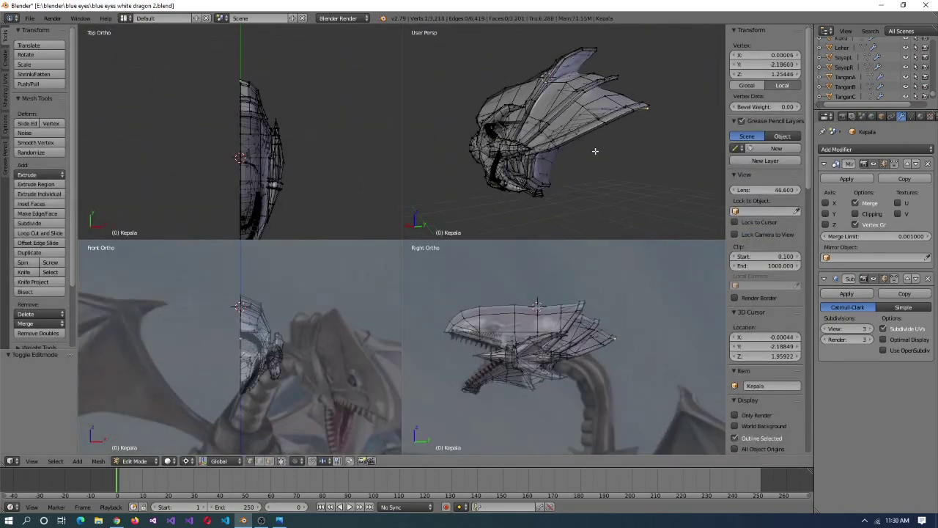
{"action": "key", "text": "c"}
{"action": "mouse_move", "coordinate": [584, 143]}
{"action": "left_mouse_down"}
{"action": "mouse_move", "coordinate": [616, 82]}
{"action": "mouse_move", "coordinate": [670, 157]}
{"action": "left_mouse_up"}
{"action": "key", "text": "Escape"}
{"action": "scroll", "coordinate": [322, 77], "scroll_direction": "up", "scroll_amount": 3}
{"action": "scroll", "coordinate": [322, 77], "scroll_direction": "down", "scroll_amount": 1}
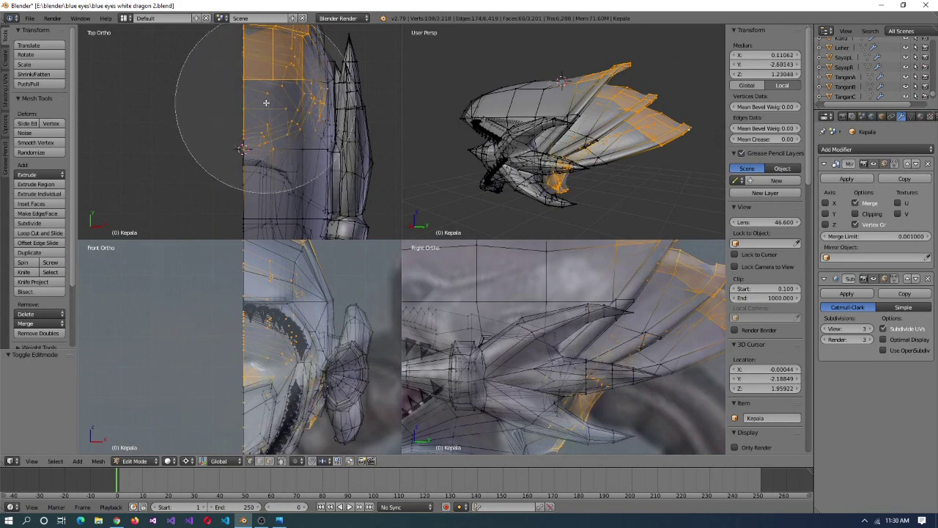
{"action": "mouse_move", "coordinate": [290, 106]}
{"action": "left_mouse_down"}
{"action": "mouse_move", "coordinate": [297, 84]}
{"action": "mouse_move", "coordinate": [293, 174]}
{"action": "left_mouse_up"}
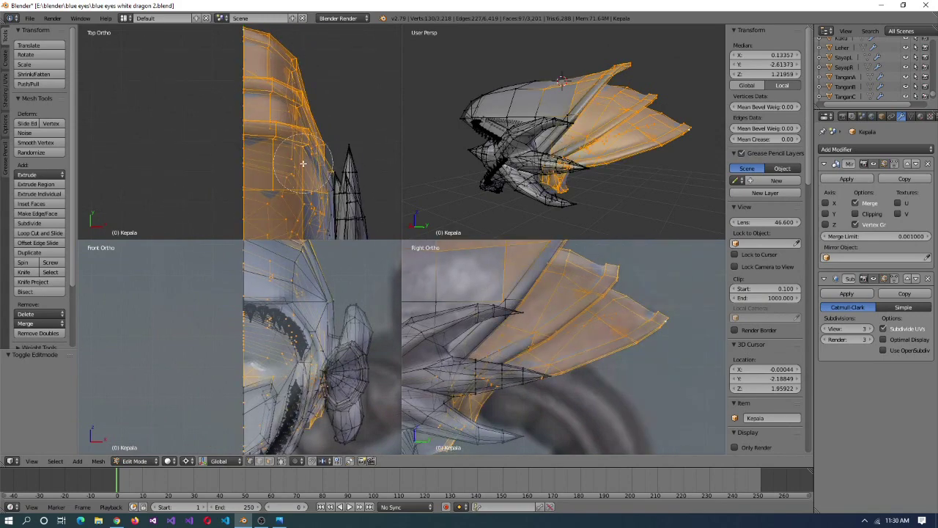
- Check the rear crest selection from several angles and move it 0.1 along Y
{"action": "key", "text": "ctrl+alt+q"}
{"action": "middle_click_drag", "start_coordinate": [584, 166], "coordinate": [464, 238]}
{"action": "middle_click_drag", "start_coordinate": [395, 204], "coordinate": [501, 301]}
{"action": "middle_click_drag", "start_coordinate": [508, 350], "coordinate": [412, 273]}
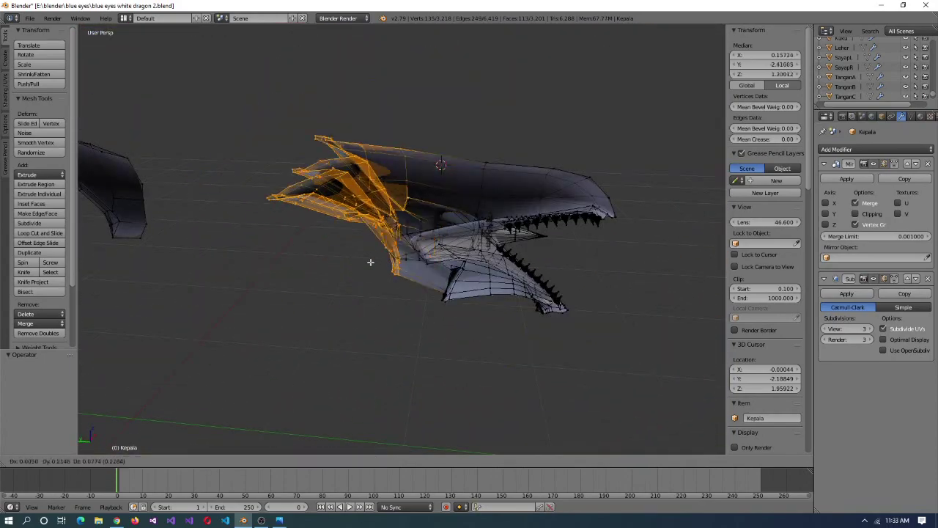
{"action": "key", "text": "ctrl+alt+q"}
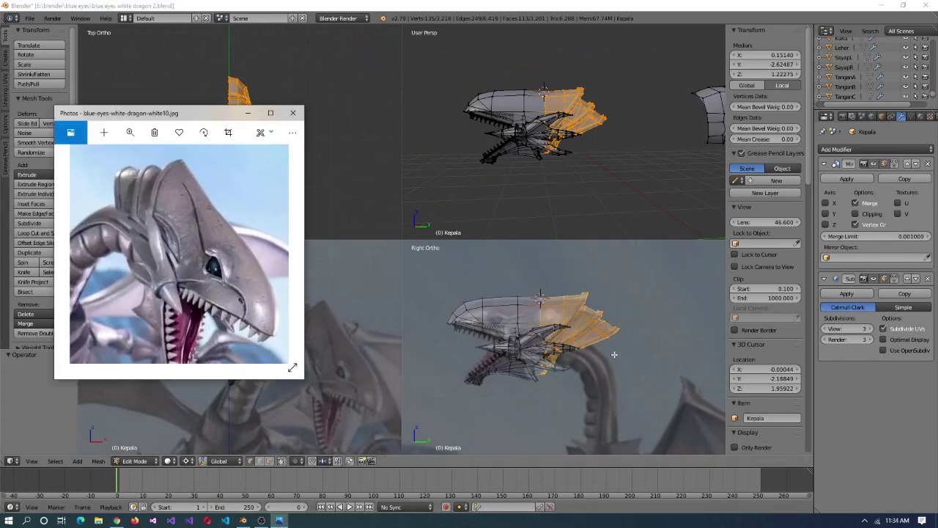
{"action": "left_click", "coordinate": [611, 335]}
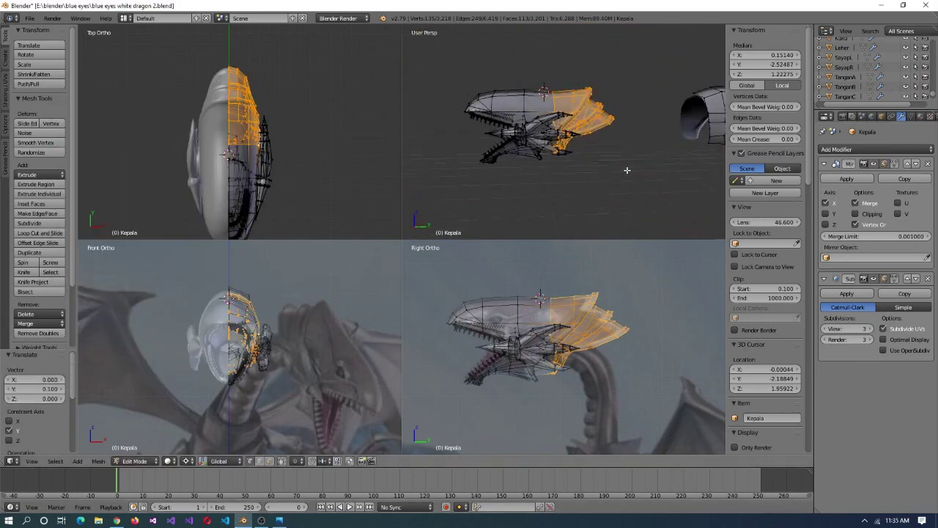
- Compare the head with the reference and enlarge the selected rear crest, finishing with a uniform 1.01 scale
{"action": "key", "text": "alt+Tab"}
{"action": "middle_click_drag", "start_coordinate": [577, 178], "coordinate": [589, 180]}
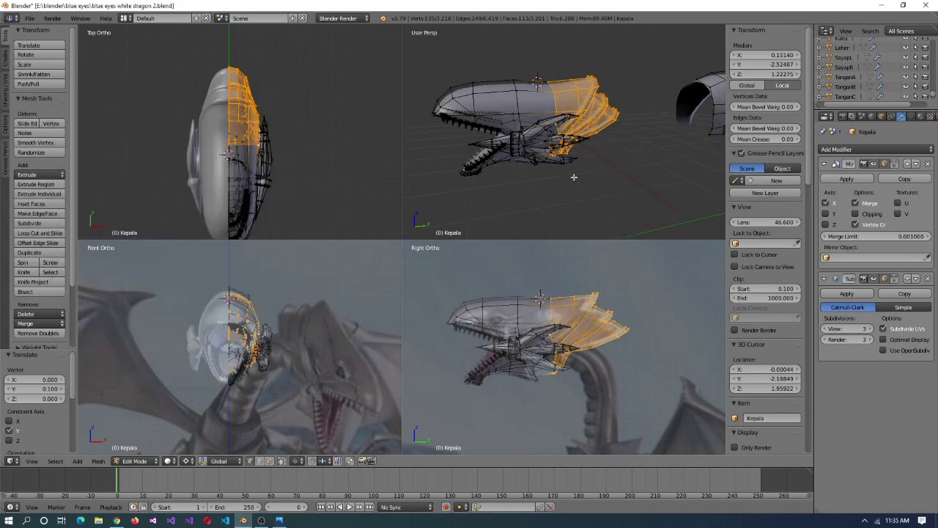
{"action": "middle_click_drag", "start_coordinate": [537, 107], "coordinate": [601, 90]}
{"action": "middle_click_drag", "start_coordinate": [612, 141], "coordinate": [600, 109]}
{"action": "middle_click_drag", "start_coordinate": [634, 146], "coordinate": [601, 154]}
{"action": "key", "text": "s"}
{"action": "left_click", "coordinate": [614, 315]}
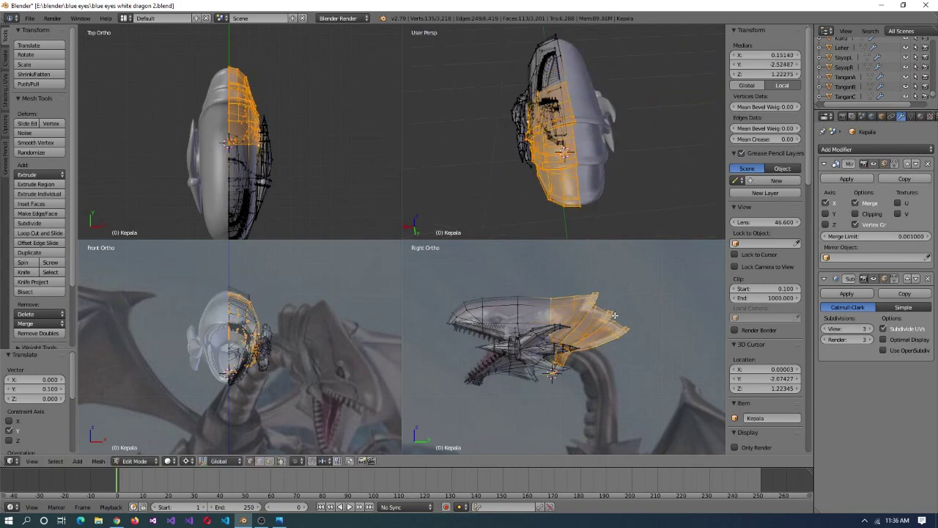
- Rotate the selected rear crest by -5° and save the file as "blue eyes white dragon 3.blend"
{"action": "middle_click_drag", "start_coordinate": [510, 222], "coordinate": [341, 239]}
{"action": "key", "text": "ctrl+Up"}
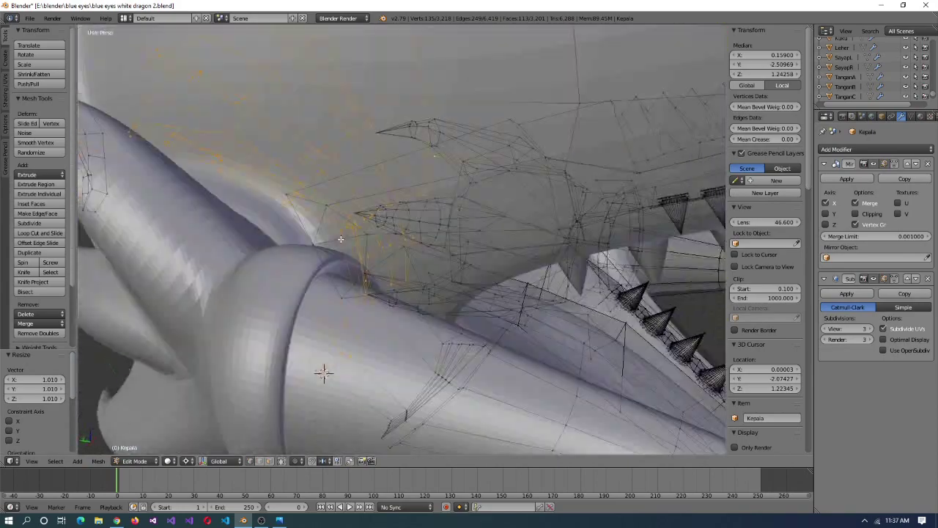
{"action": "key", "text": "Home"}
{"action": "key", "text": "ctrl+Up"}
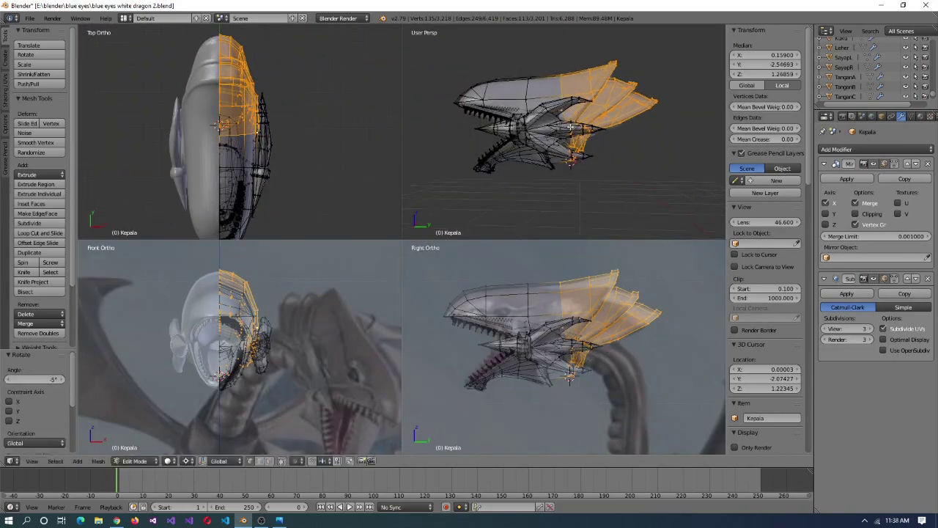
{"action": "middle_click_drag", "start_coordinate": [598, 144], "coordinate": [638, 177]}
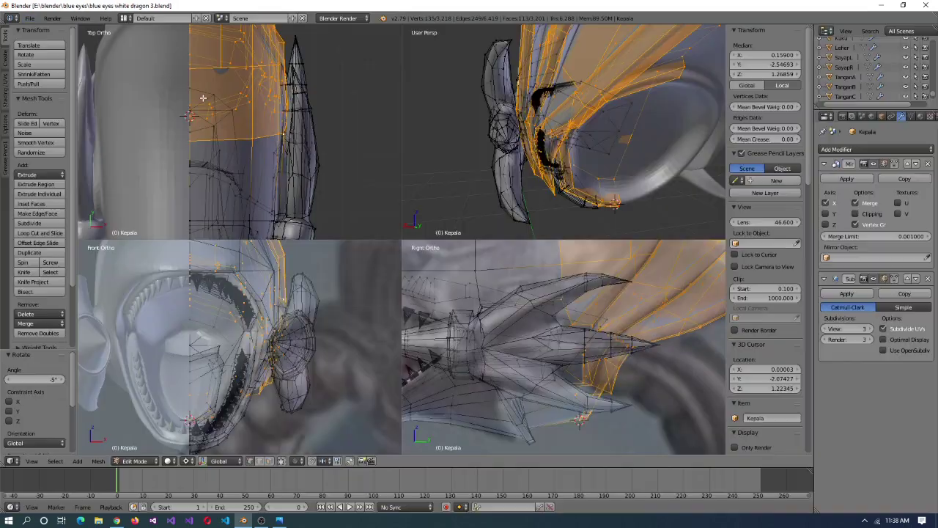
- Hide occluded geometry and knife-cut a line along the side of the head up to the crest, following the side reference
{"action": "scroll", "coordinate": [533, 350], "scroll_direction": "up", "scroll_amount": 4}
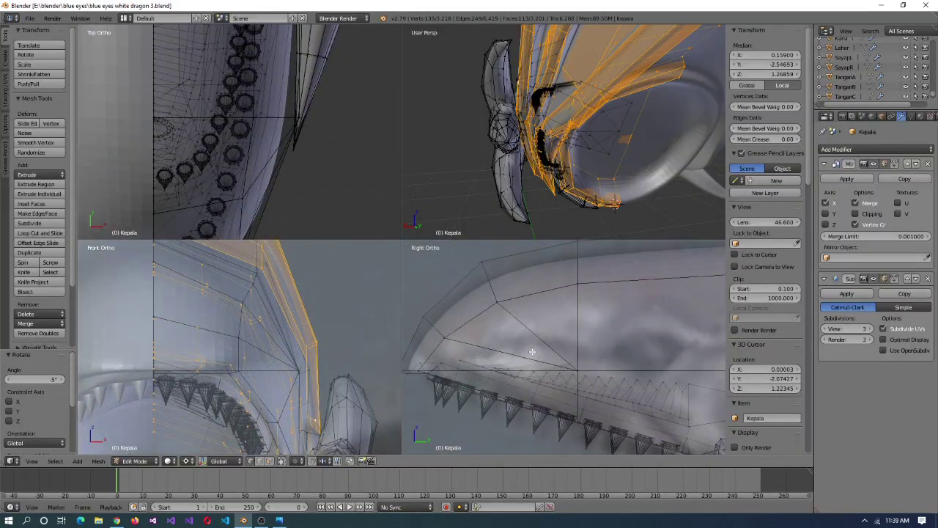
{"action": "left_click", "coordinate": [296, 462]}
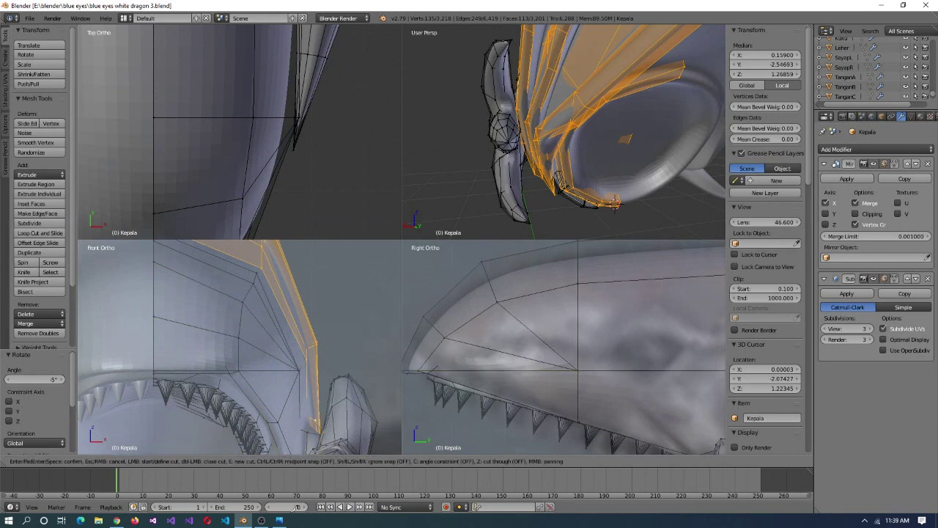
{"action": "key", "text": "Return"}
{"action": "scroll", "coordinate": [683, 332], "scroll_direction": "up", "scroll_amount": 2}
{"action": "scroll", "coordinate": [533, 379], "scroll_direction": "up", "scroll_amount": 2}
{"action": "scroll", "coordinate": [557, 352], "scroll_direction": "down", "scroll_amount": 2}
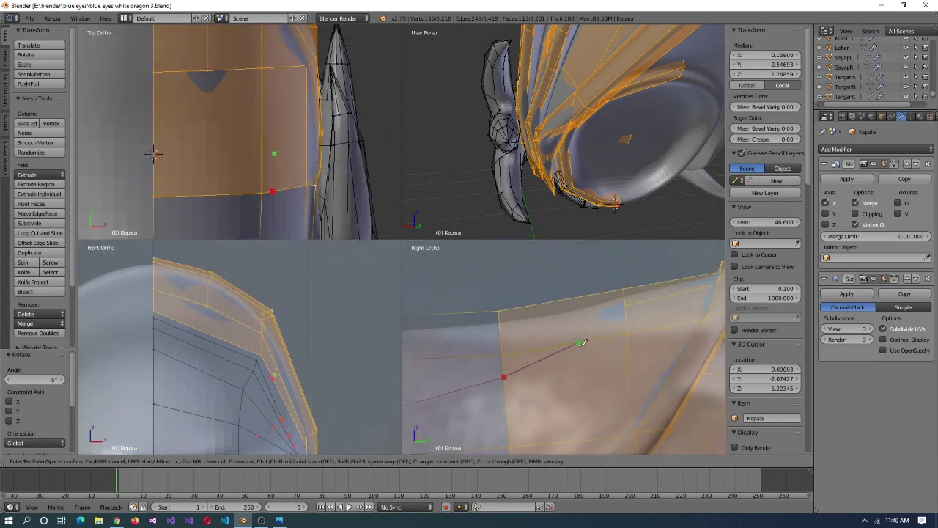
{"action": "key", "text": "Return"}
- Knife-cut an edge across the cheek below the eye toward the jaw hinge
{"action": "scroll", "coordinate": [519, 347], "scroll_direction": "down", "scroll_amount": 3}
{"action": "middle_click_drag", "start_coordinate": [543, 146], "coordinate": [421, 303]}
{"action": "right_click", "coordinate": [513, 176]}
{"action": "scroll", "coordinate": [560, 186], "scroll_direction": "up", "scroll_amount": 2}
{"action": "key", "text": "ctrl+alt+q"}
{"action": "scroll", "coordinate": [399, 324], "scroll_direction": "down", "scroll_amount": 2}
{"action": "left_click", "coordinate": [356, 270]}
{"action": "key", "text": "Return"}
- Knife-cut the rear side of the eye outline down to the edge beneath it
{"action": "middle_click_drag", "start_coordinate": [356, 270], "coordinate": [352, 254]}
{"action": "scroll", "coordinate": [352, 253], "scroll_direction": "up", "scroll_amount": 3}
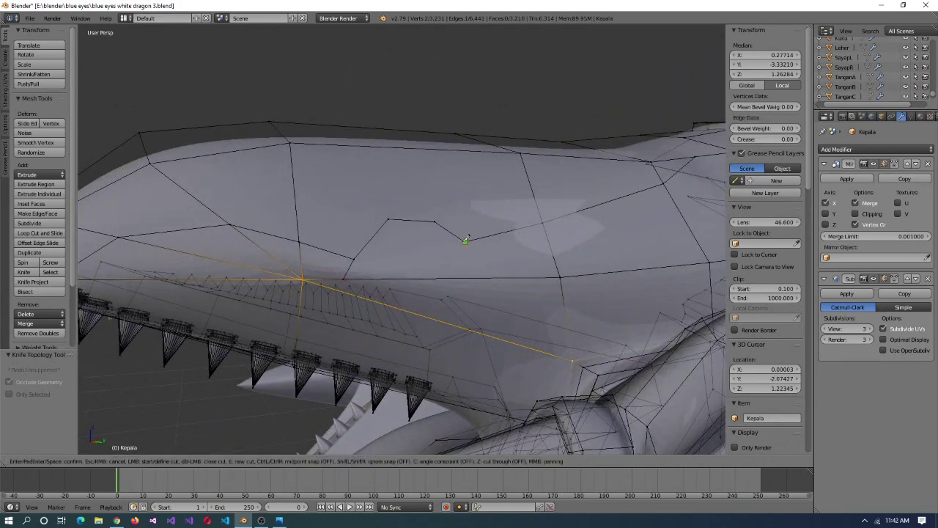
{"action": "key", "text": "Return"}
- Bevel the cut edges along the side of the head and around the eye by 0.005
{"action": "key", "text": "ctrl+alt+q"}
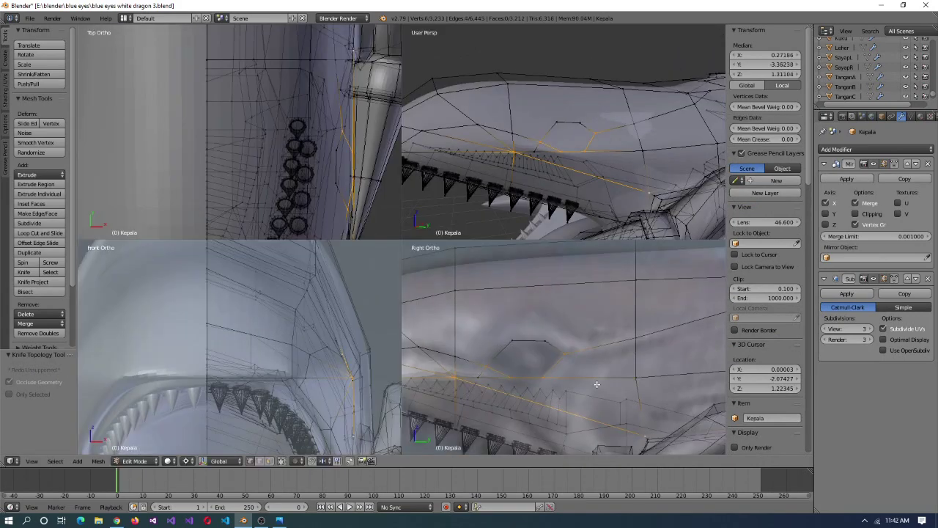
{"action": "scroll", "coordinate": [598, 384], "scroll_direction": "up", "scroll_amount": 2}
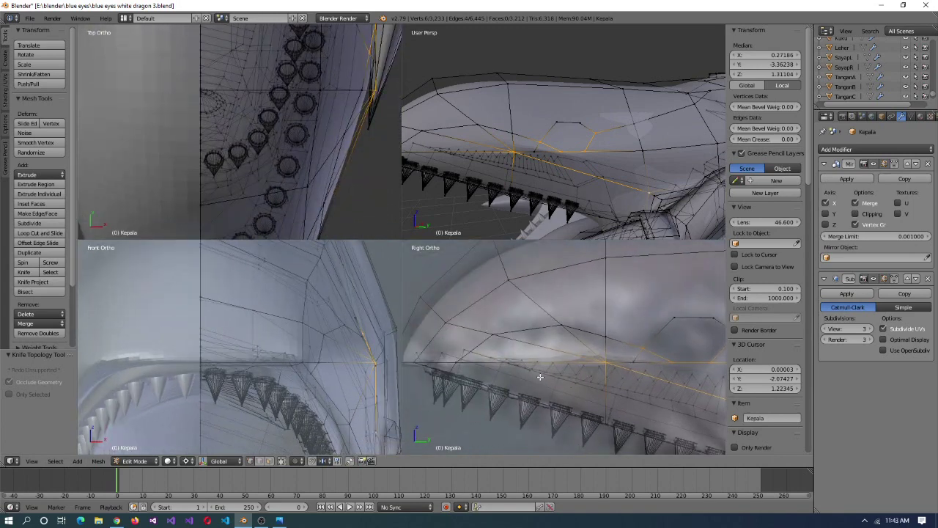
{"action": "scroll", "coordinate": [554, 366], "scroll_direction": "up", "scroll_amount": 1}
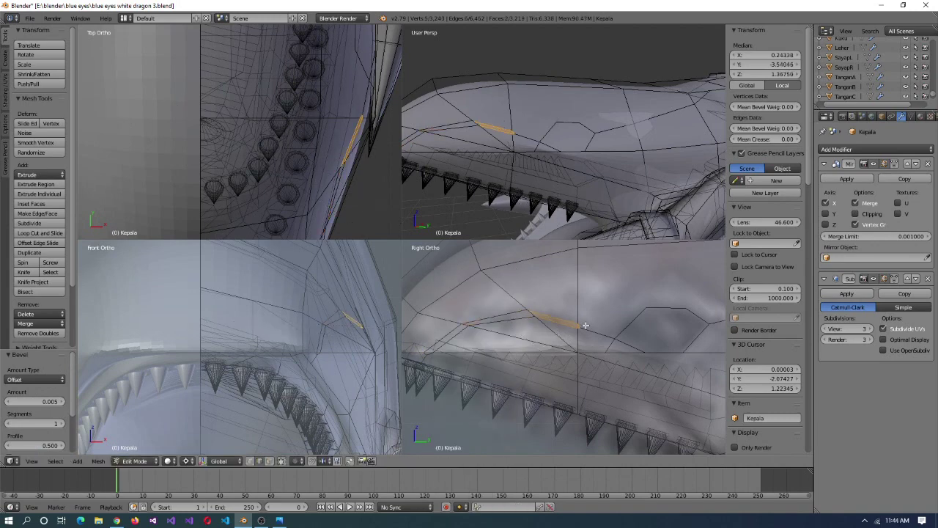
{"action": "scroll", "coordinate": [605, 345], "scroll_direction": "right", "scroll_amount": 2, "text": "ctrl"}
{"action": "right_click", "coordinate": [543, 322]}
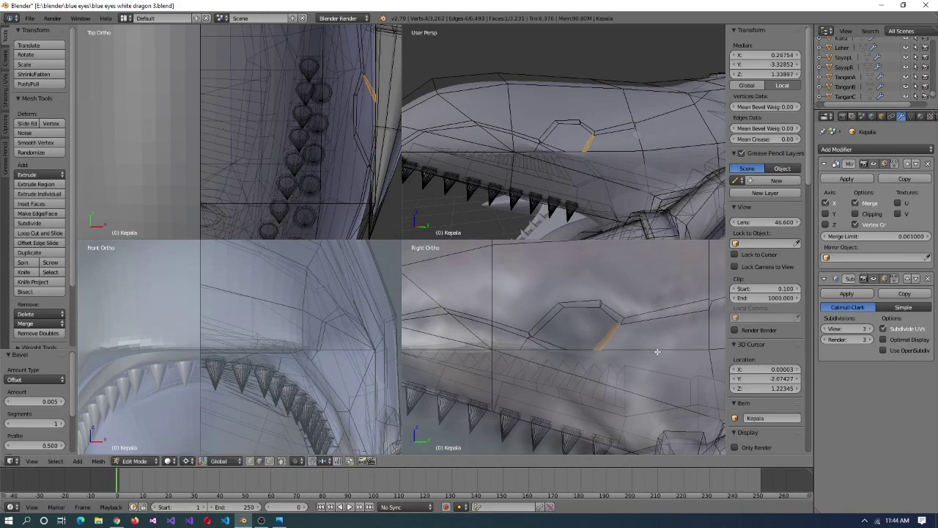
{"action": "scroll", "coordinate": [624, 349], "scroll_direction": "up", "scroll_amount": 2}
{"action": "right_click", "coordinate": [546, 335]}
{"action": "key", "text": "ctrl+b"}
- Tidy the bevelled strip's corner near the snout and slide its upper vertex by a factor of 0.3
{"action": "key", "text": "ctrl+alt+q"}
{"action": "middle_click_drag", "start_coordinate": [555, 161], "coordinate": [390, 275]}
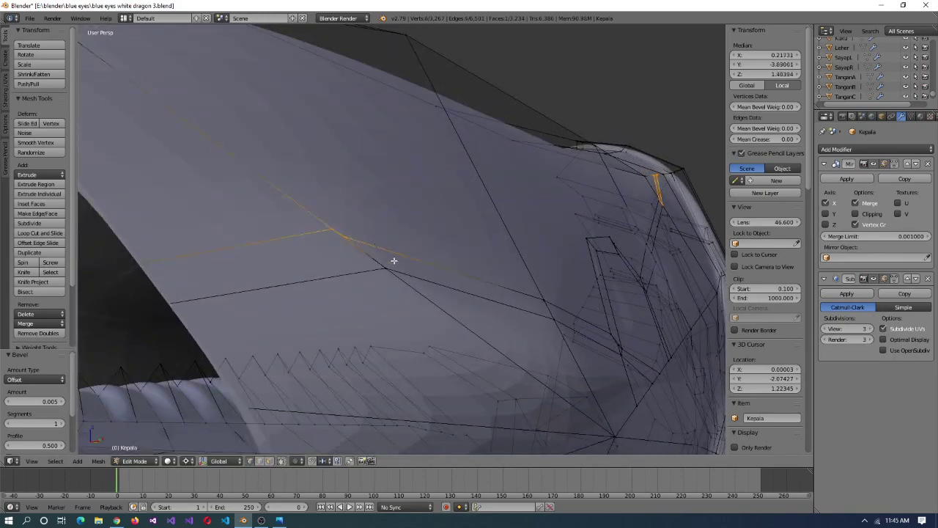
{"action": "scroll", "coordinate": [393, 255], "scroll_direction": "down", "scroll_amount": 1}
{"action": "right_click", "coordinate": [391, 252]}
{"action": "right_click", "coordinate": [361, 235]}
{"action": "key", "text": "shift+v"}
{"action": "left_click", "coordinate": [411, 264]}
{"action": "scroll", "coordinate": [513, 315], "scroll_direction": "up", "scroll_amount": 5}
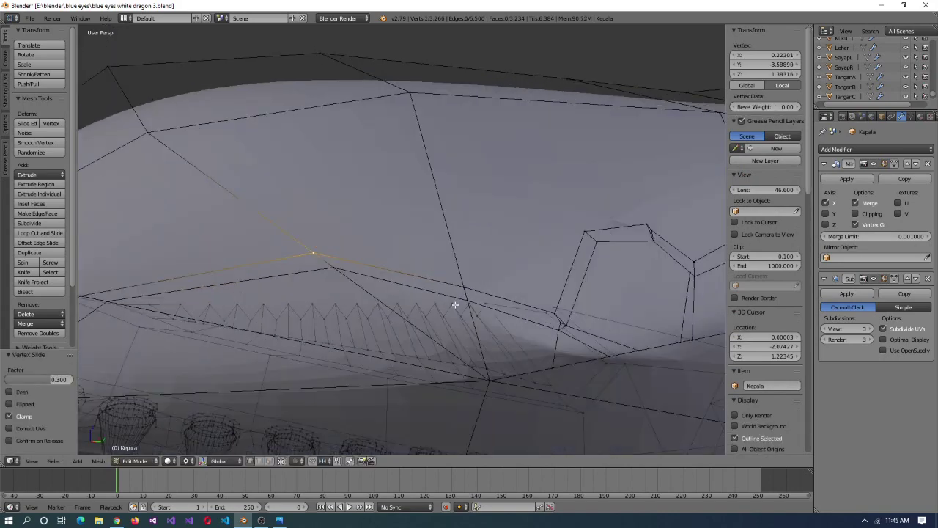
- Set the viewport lens to 124.3 and delete the small overlapping geometry at the eye outline's lower front corner
{"action": "left_click_drag", "start_coordinate": [771, 189], "coordinate": [792, 189]}
{"action": "middle_click_drag", "start_coordinate": [679, 325], "coordinate": [459, 280], "text": "shift"}
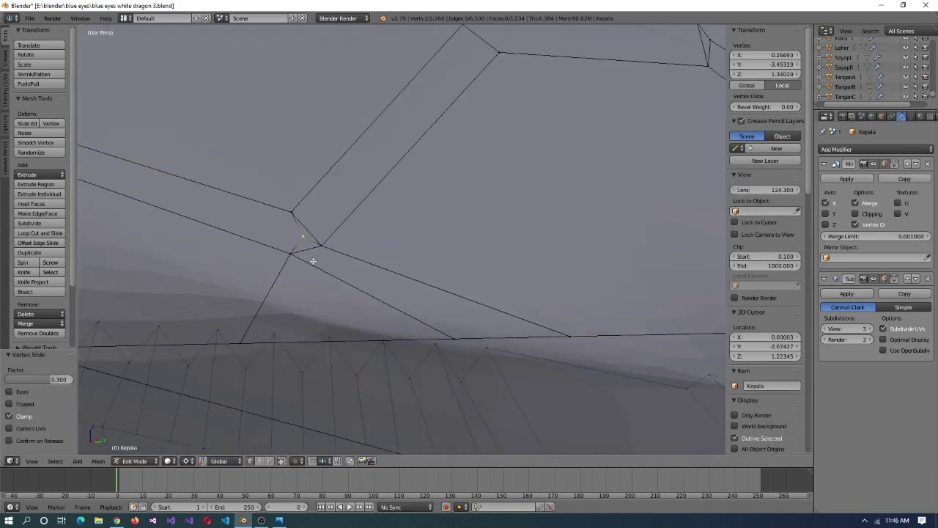
{"action": "right_click", "coordinate": [310, 237]}
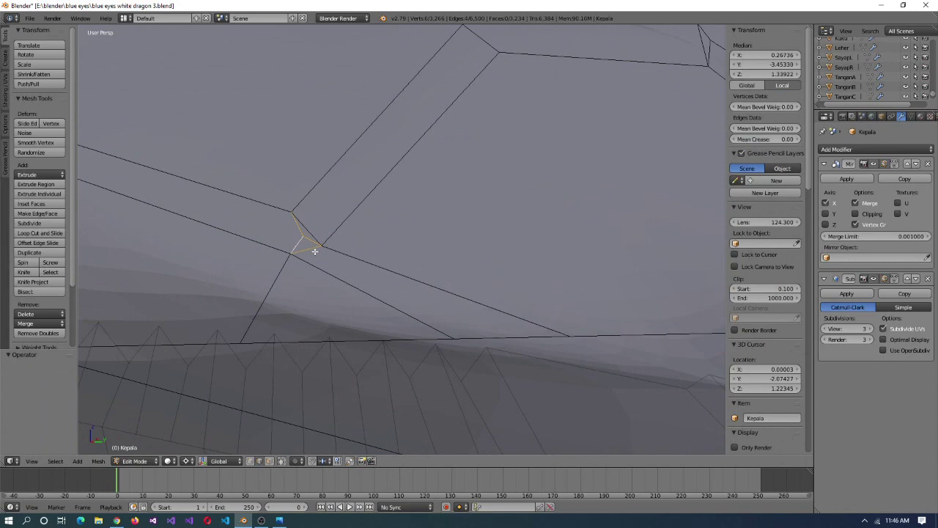
{"action": "scroll", "coordinate": [315, 252], "scroll_direction": "down", "scroll_amount": 2}
{"action": "key", "text": "x"}
{"action": "left_click", "coordinate": [351, 241]}
- Slide the eye outline's inner front vertex by 0.07 and merge the stray vertices at its rear corner
{"action": "right_click", "coordinate": [354, 235]}
{"action": "key", "text": "shift+v"}
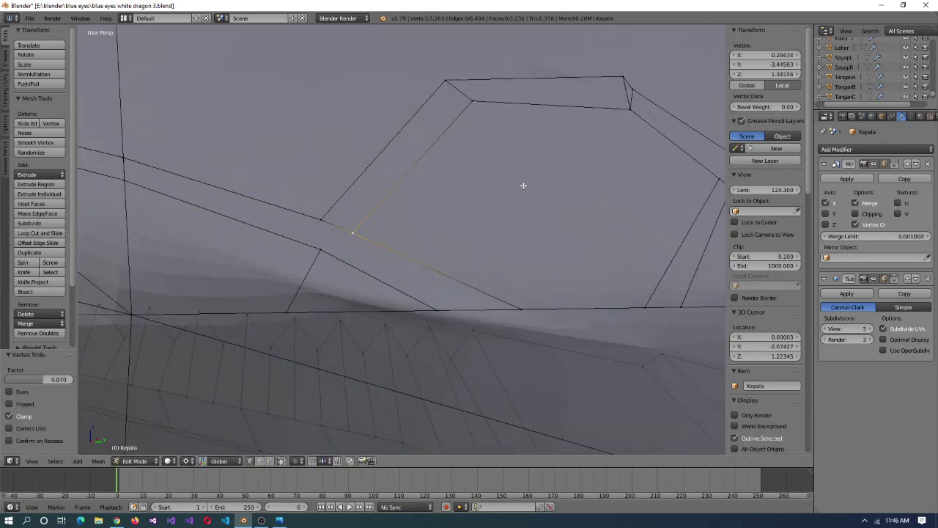
{"action": "middle_click_drag", "start_coordinate": [523, 186], "coordinate": [399, 220]}
{"action": "key", "text": "alt+m"}
{"action": "left_click", "coordinate": [398, 215]}
{"action": "left_click", "coordinate": [371, 229]}
{"action": "scroll", "coordinate": [530, 256], "scroll_direction": "down", "scroll_amount": 3}
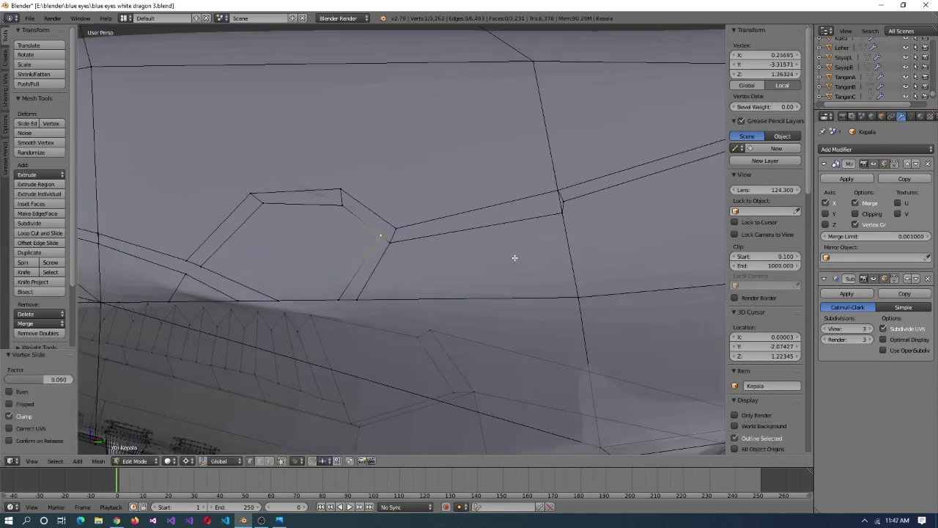
- Merge the paired vertices on the bevelled strip behind the eye at their center and remove doubles
{"action": "scroll", "coordinate": [530, 256], "scroll_direction": "up", "scroll_amount": 5}
{"action": "scroll", "coordinate": [377, 316], "scroll_direction": "down", "scroll_amount": 1}
{"action": "right_click", "coordinate": [389, 257], "text": "shift"}
{"action": "key", "text": "alt+m"}
{"action": "left_click", "coordinate": [396, 271]}
{"action": "middle_click_drag", "start_coordinate": [400, 275], "coordinate": [480, 230]}
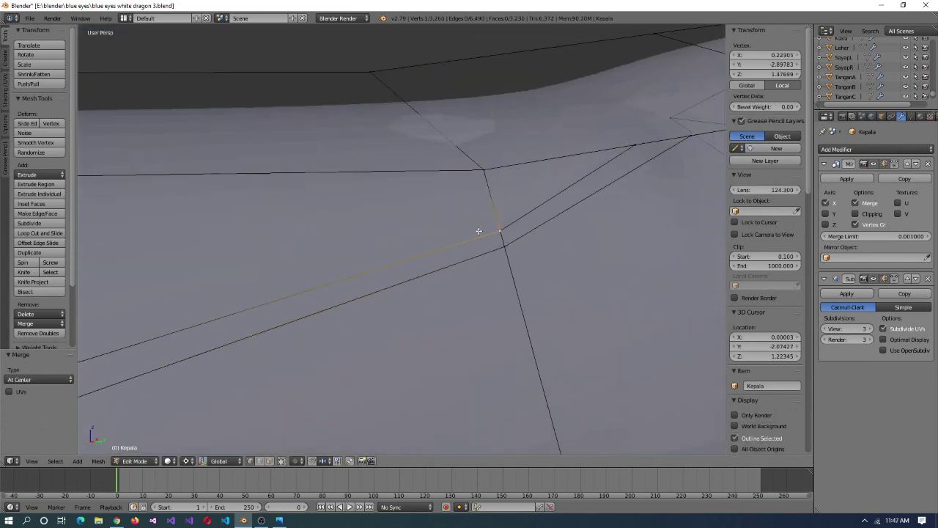
{"action": "left_click", "coordinate": [38, 332]}
{"action": "scroll", "coordinate": [637, 146], "scroll_direction": "down", "scroll_amount": 3}
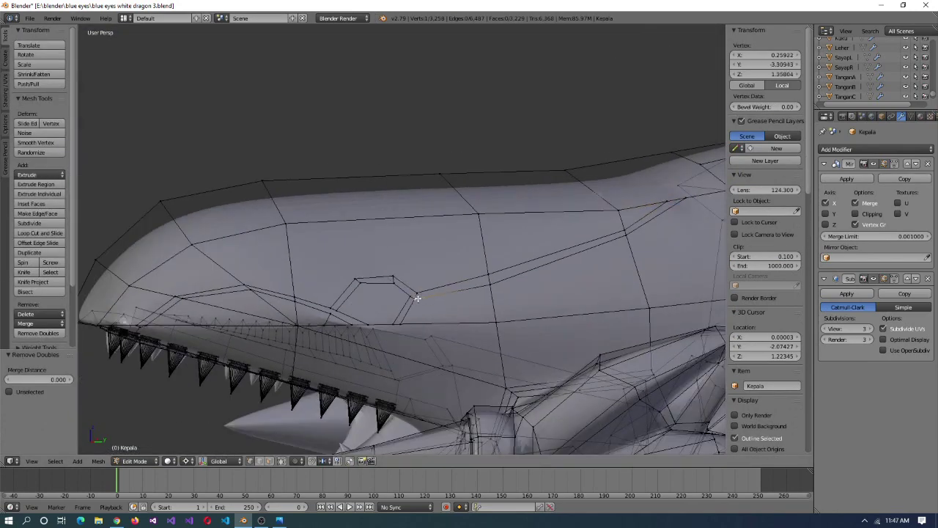
- Merge the leftover duplicate vertices where the bevelled strip meets the front of the eye outline
{"action": "key", "text": "a"}
{"action": "key", "text": "a"}
{"action": "scroll", "coordinate": [367, 220], "scroll_direction": "up", "scroll_amount": 3}
{"action": "right_click", "coordinate": [409, 192]}
{"action": "middle_click_drag", "start_coordinate": [315, 370], "coordinate": [435, 310]}
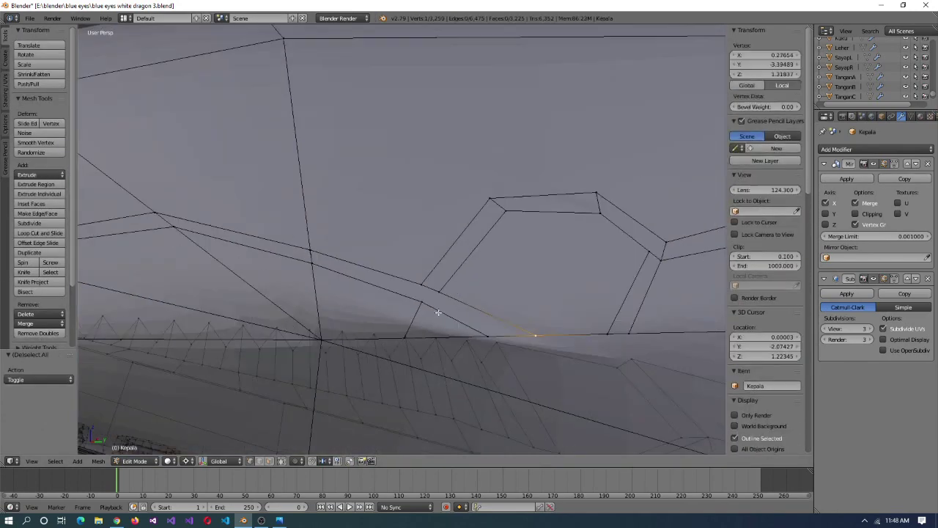
{"action": "scroll", "coordinate": [419, 308], "scroll_direction": "up", "scroll_amount": 2}
{"action": "right_click", "coordinate": [429, 318], "text": "shift"}
{"action": "key", "text": "alt+m"}
{"action": "left_click", "coordinate": [377, 317]}
- Select the narrow face strip running from the snout around the eye and back to the crest
{"action": "middle_click_drag", "start_coordinate": [377, 317], "coordinate": [545, 188]}
{"action": "scroll", "coordinate": [555, 240], "scroll_direction": "up", "scroll_amount": 2}
{"action": "middle_click_drag", "start_coordinate": [555, 239], "coordinate": [560, 267]}
{"action": "right_click", "coordinate": [557, 253], "text": "alt"}
{"action": "scroll", "coordinate": [563, 273], "scroll_direction": "up", "scroll_amount": 2}
{"action": "right_click", "coordinate": [563, 273], "text": "alt+shift"}
{"action": "scroll", "coordinate": [563, 272], "scroll_direction": "down", "scroll_amount": 4}
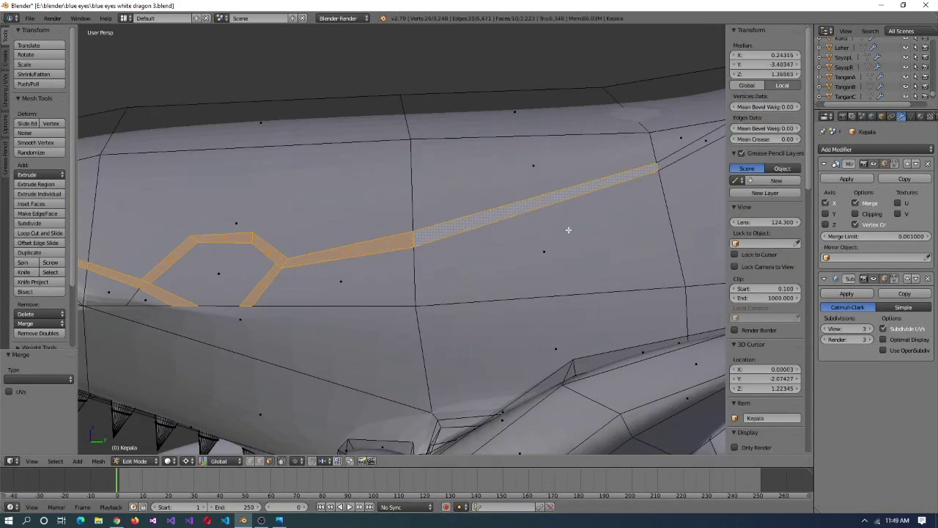
{"action": "key", "text": "Escape"}
{"action": "scroll", "coordinate": [428, 280], "scroll_direction": "up", "scroll_amount": 3}
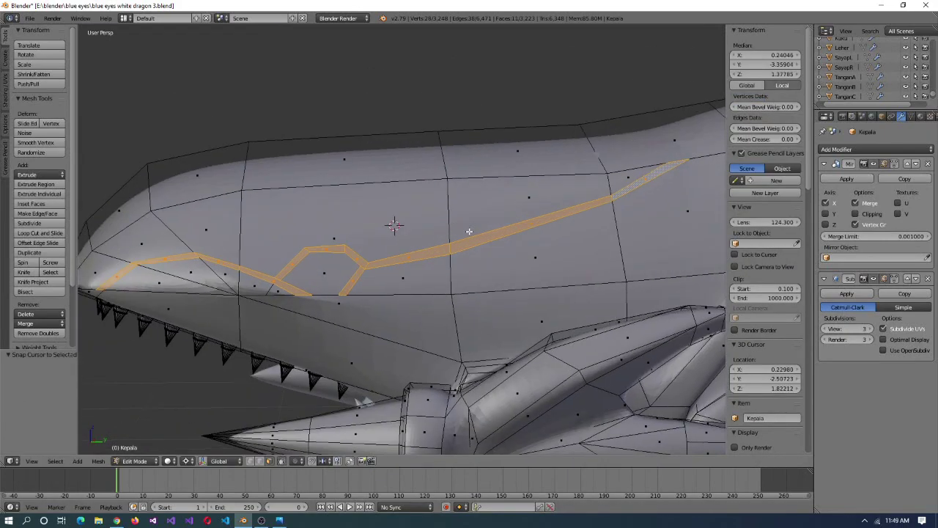
- Extrude the selected narrow face strip running from the snout around the eye to the crest along its normals
{"action": "right_click", "coordinate": [345, 261]}
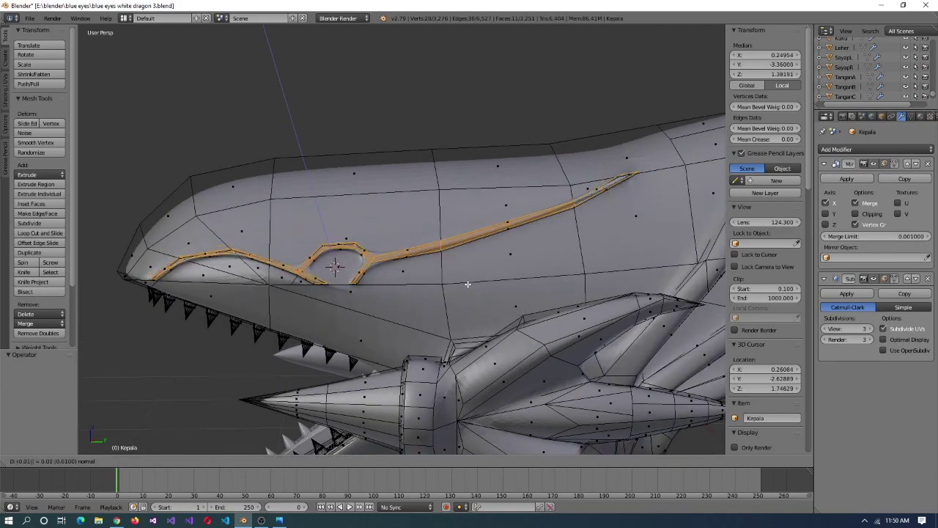
{"action": "left_click", "coordinate": [468, 284]}
{"action": "middle_click_drag", "start_coordinate": [467, 283], "coordinate": [323, 490]}
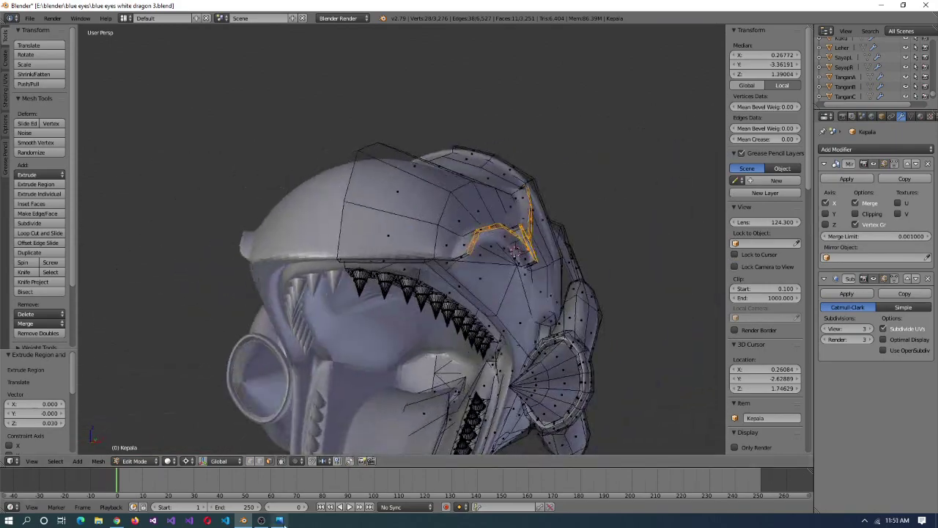
{"action": "key", "text": "ctrl+z"}
{"action": "scroll", "coordinate": [475, 297], "scroll_direction": "up", "scroll_amount": 6}
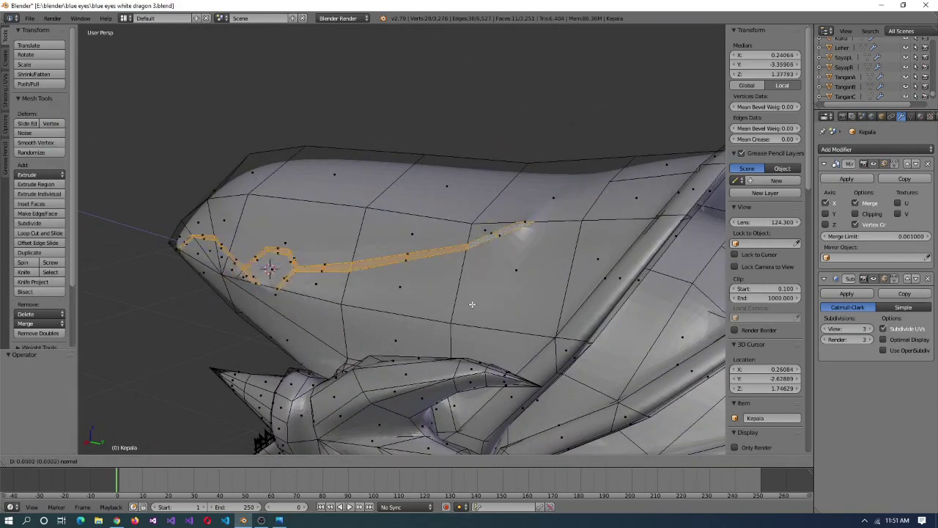
{"action": "key", "text": "ctrl+z"}
- Merge the paired vertices of the extruded strip at the last selected vertex, working along its edge near the eye
{"action": "middle_click_drag", "start_coordinate": [477, 311], "coordinate": [513, 243]}
{"action": "key", "text": "alt+m"}
{"action": "left_click", "coordinate": [418, 220]}
{"action": "key", "text": "alt+m"}
{"action": "left_click", "coordinate": [429, 252]}
{"action": "key", "text": "alt+m"}
{"action": "left_click", "coordinate": [482, 234]}
{"action": "key", "text": "alt+m"}
{"action": "left_click", "coordinate": [513, 243]}
- Merge the remaining paired vertices at the last selected one along the brow groove behind the eye
{"action": "middle_click_drag", "start_coordinate": [595, 271], "coordinate": [446, 230]}
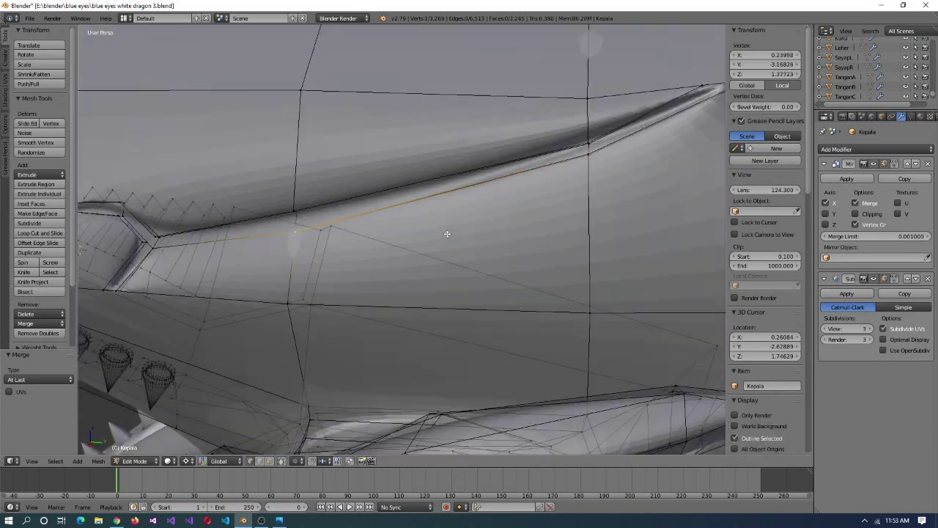
{"action": "key", "text": "alt+m"}
{"action": "left_click", "coordinate": [642, 156]}
{"action": "middle_click_drag", "start_coordinate": [643, 156], "coordinate": [374, 226]}
{"action": "left_click", "coordinate": [449, 179], "text": "shift"}
{"action": "middle_click_drag", "start_coordinate": [449, 179], "coordinate": [296, 221]}
{"action": "key", "text": "alt+m"}
{"action": "left_click", "coordinate": [338, 308]}
{"action": "scroll", "coordinate": [450, 247], "scroll_direction": "down", "scroll_amount": 10}
- Snap the 3D cursor to the selected geometry on the head's center line, just behind the eye
{"action": "right_click", "coordinate": [296, 221]}
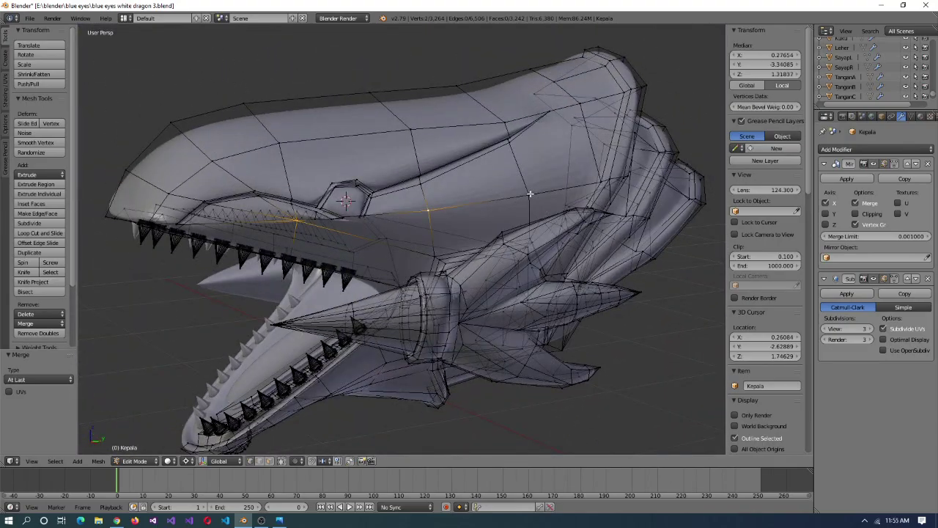
{"action": "scroll", "coordinate": [530, 194], "scroll_direction": "up", "scroll_amount": 5}
{"action": "right_click", "coordinate": [524, 298], "text": "alt"}
{"action": "scroll", "coordinate": [413, 303], "scroll_direction": "down", "scroll_amount": 4}
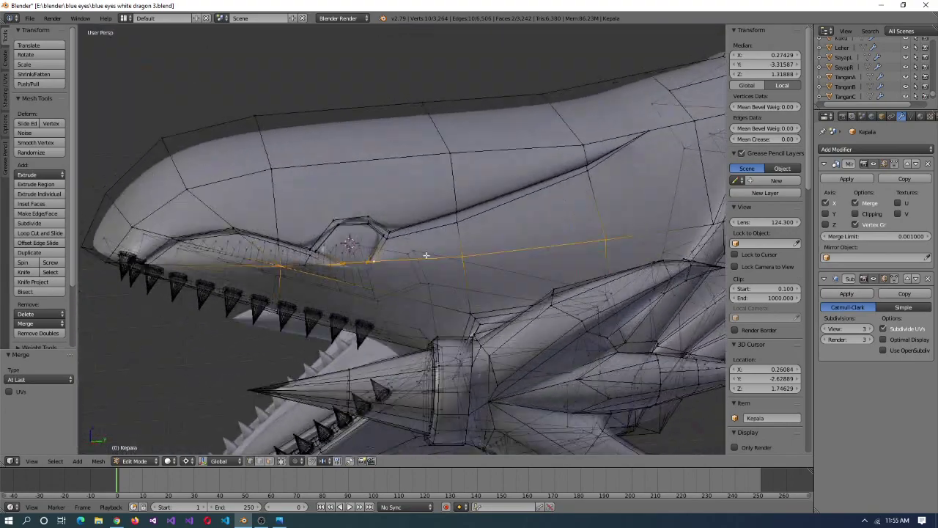
{"action": "right_click", "coordinate": [503, 253]}
{"action": "key", "text": "shift+d"}
{"action": "key", "text": "Escape"}
{"action": "scroll", "coordinate": [420, 249], "scroll_direction": "up", "scroll_amount": 4}
{"action": "right_click", "coordinate": [425, 262], "text": "alt"}
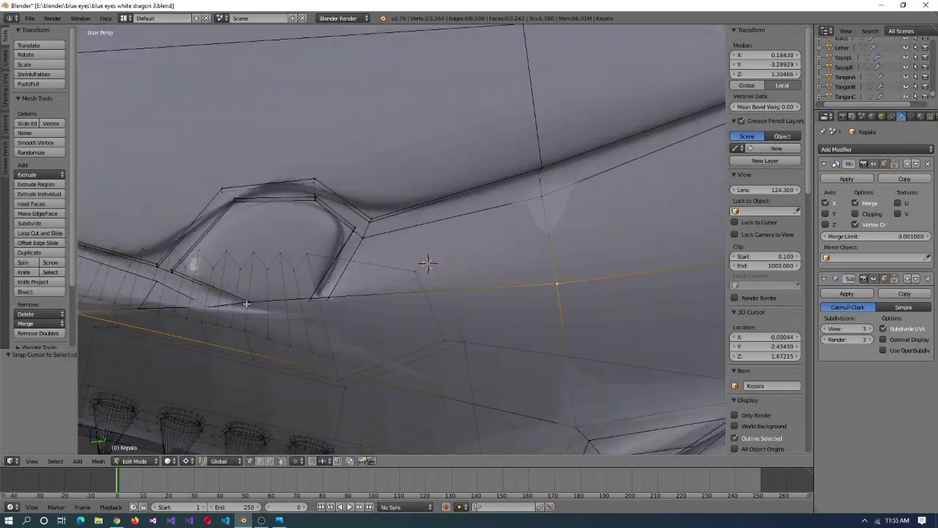
{"action": "key", "text": "shift+s"}
{"action": "left_click", "coordinate": [425, 262]}
- Scale the edge row running below the eye to the cheek by 0.97, and its front part by 0.99
{"action": "scroll", "coordinate": [425, 262], "scroll_direction": "down", "scroll_amount": 3}
{"action": "middle_click_drag", "start_coordinate": [425, 262], "coordinate": [425, 224]}
{"action": "scroll", "coordinate": [310, 269], "scroll_direction": "up", "scroll_amount": 3}
{"action": "middle_click_drag", "start_coordinate": [310, 268], "coordinate": [514, 360]}
{"action": "scroll", "coordinate": [402, 266], "scroll_direction": "down", "scroll_amount": 5}
{"action": "key", "text": "s"}
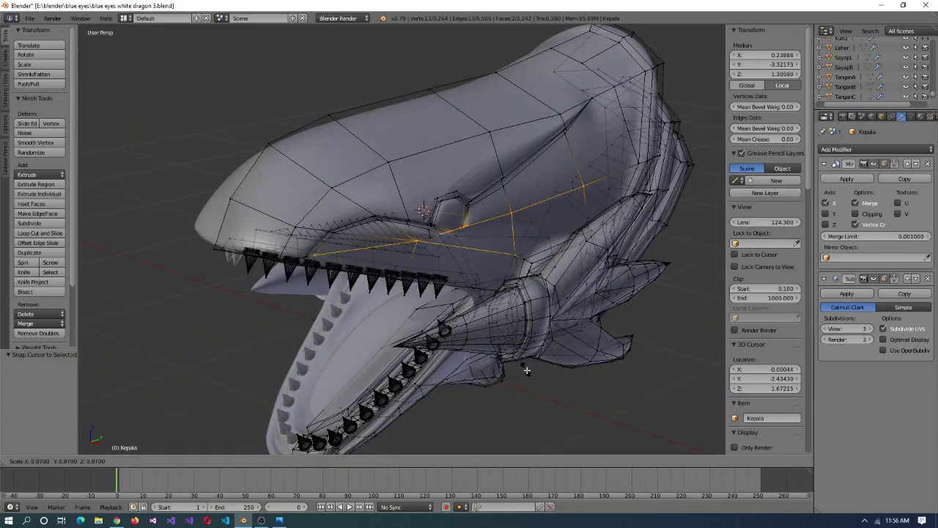
{"action": "scroll", "coordinate": [506, 250], "scroll_direction": "up", "scroll_amount": 4}
{"action": "key", "text": "s"}
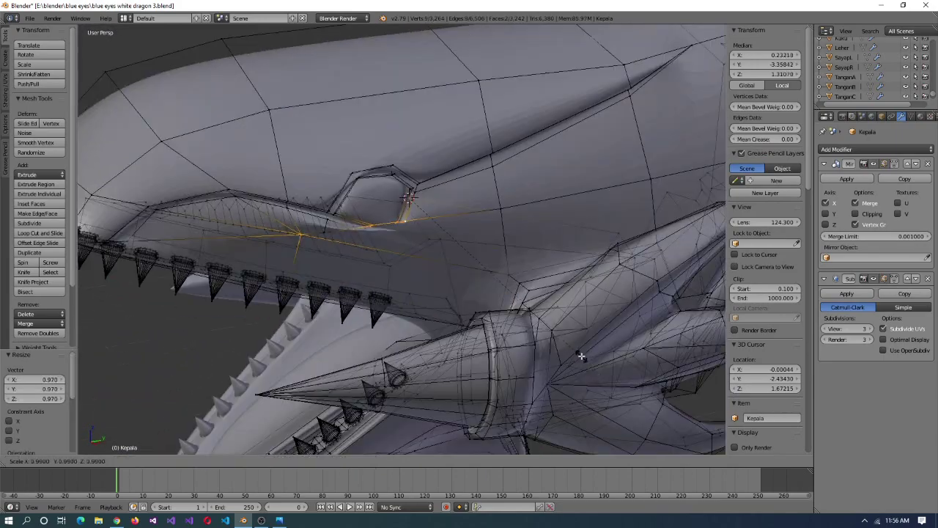
{"action": "left_click", "coordinate": [573, 345]}
- Snap the 3D cursor to the center line ahead of the eye and scale the vertices around the eye's lower outline by 0.95
{"action": "scroll", "coordinate": [573, 345], "scroll_direction": "down", "scroll_amount": 3}
{"action": "middle_click_drag", "start_coordinate": [528, 223], "coordinate": [514, 235]}
{"action": "key", "text": "shift+s"}
{"action": "scroll", "coordinate": [452, 207], "scroll_direction": "up", "scroll_amount": 3}
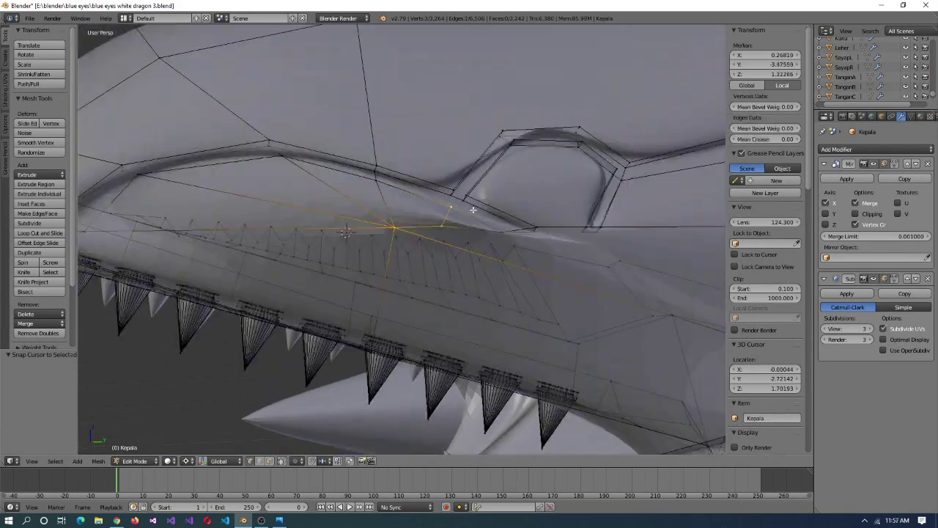
{"action": "middle_click_drag", "start_coordinate": [604, 244], "coordinate": [504, 322]}
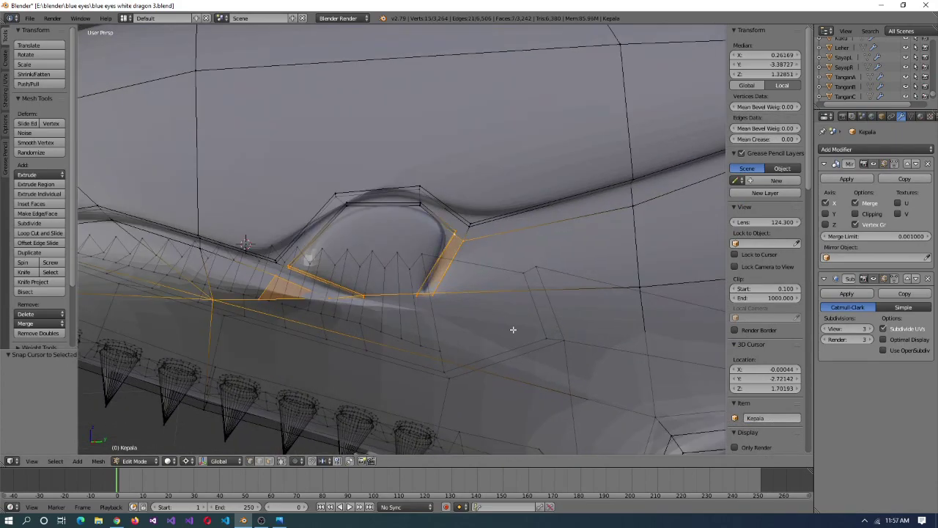
{"action": "left_click", "coordinate": [445, 363]}
{"action": "scroll", "coordinate": [445, 362], "scroll_direction": "down", "scroll_amount": 4}
{"action": "middle_click_drag", "start_coordinate": [445, 362], "coordinate": [418, 324]}
{"action": "scroll", "coordinate": [384, 296], "scroll_direction": "up", "scroll_amount": 4}
{"action": "scroll", "coordinate": [384, 295], "scroll_direction": "up", "scroll_amount": 3}
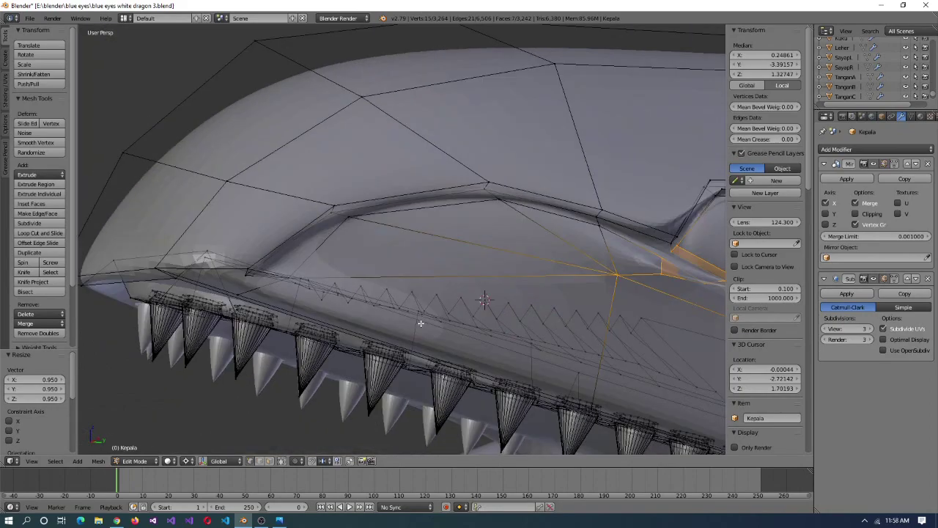
- Dissolve the short edge at the front end of the snout groove and merge the end vertices at the last one
{"action": "scroll", "coordinate": [419, 325], "scroll_direction": "up", "scroll_amount": 4}
{"action": "middle_click_drag", "start_coordinate": [421, 256], "coordinate": [298, 284]}
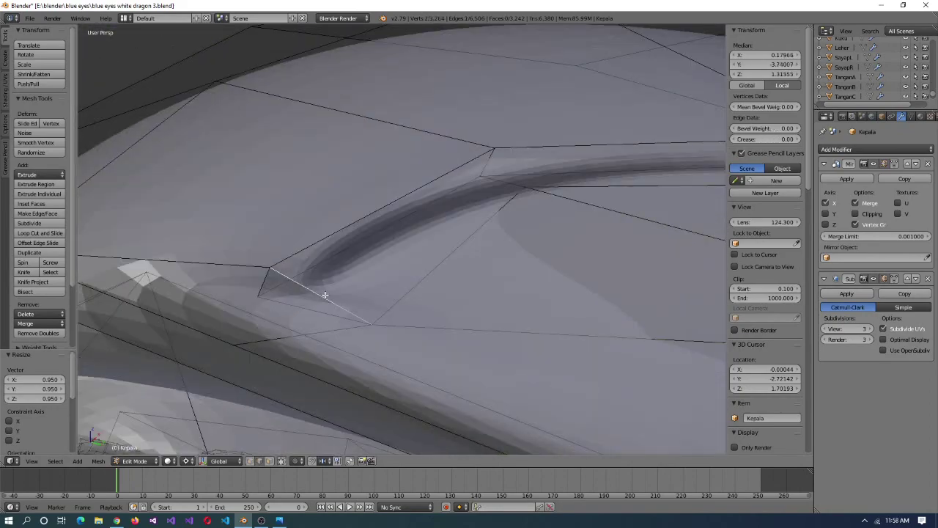
{"action": "key", "text": "x"}
{"action": "left_click", "coordinate": [315, 297]}
{"action": "right_click", "coordinate": [261, 295]}
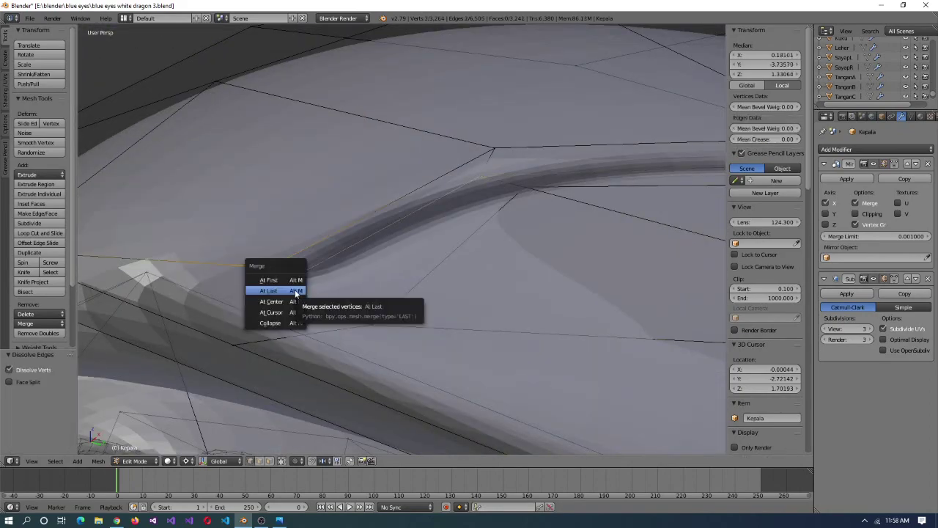
{"action": "left_click", "coordinate": [269, 291]}
{"action": "scroll", "coordinate": [383, 286], "scroll_direction": "down", "scroll_amount": 5}
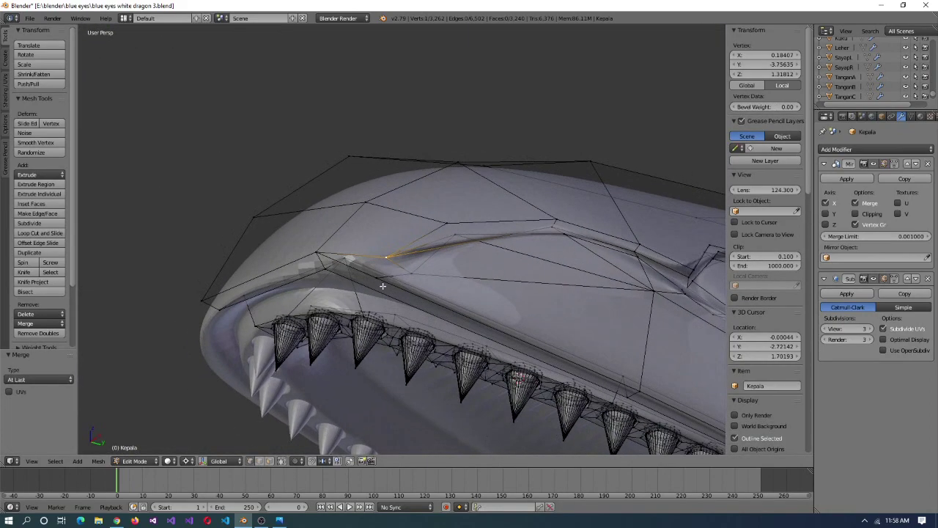
- Knife a new edge at the front end of the snout groove and slide the groove vertex by 0.4
{"action": "scroll", "coordinate": [410, 284], "scroll_direction": "up", "scroll_amount": 5}
{"action": "middle_click_drag", "start_coordinate": [413, 308], "coordinate": [543, 336]}
{"action": "key", "text": "k"}
{"action": "left_click", "coordinate": [350, 274]}
{"action": "left_click", "coordinate": [518, 295]}
{"action": "key", "text": "Return"}
{"action": "key", "text": "alt+m"}
{"action": "left_click", "coordinate": [387, 287]}
{"action": "left_click", "coordinate": [461, 290]}
{"action": "middle_click_drag", "start_coordinate": [461, 290], "coordinate": [584, 363]}
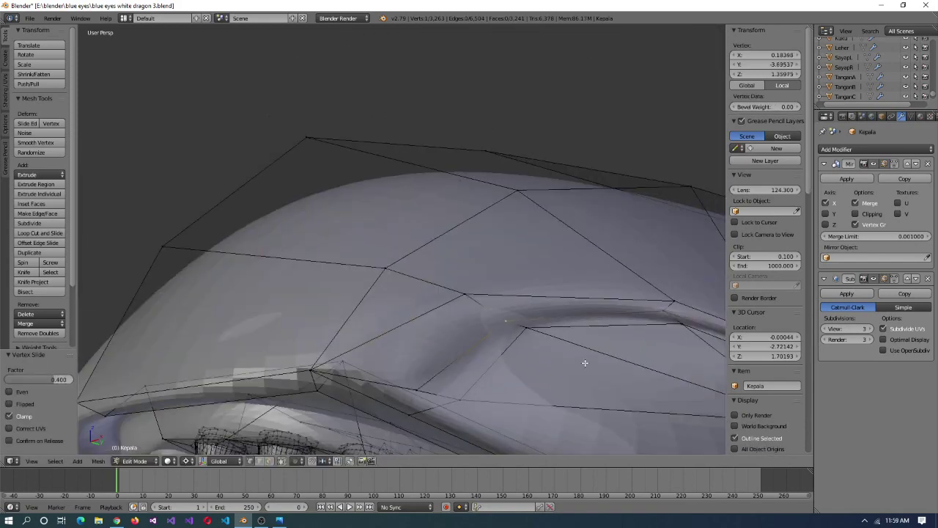
- Slide the vertex ahead of the snout groove by 0.5 and merge the neighboring vertices at the groove's front tip at the last one
{"action": "middle_click_drag", "start_coordinate": [333, 322], "coordinate": [499, 280]}
{"action": "key", "text": "ctrl+alt+q"}
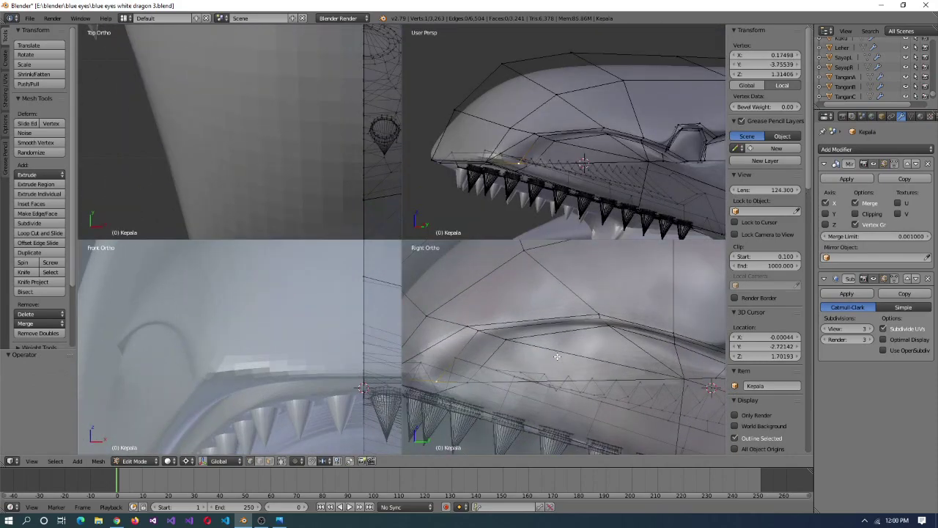
{"action": "key", "text": "ctrl+alt+q"}
{"action": "key", "text": "shift+v"}
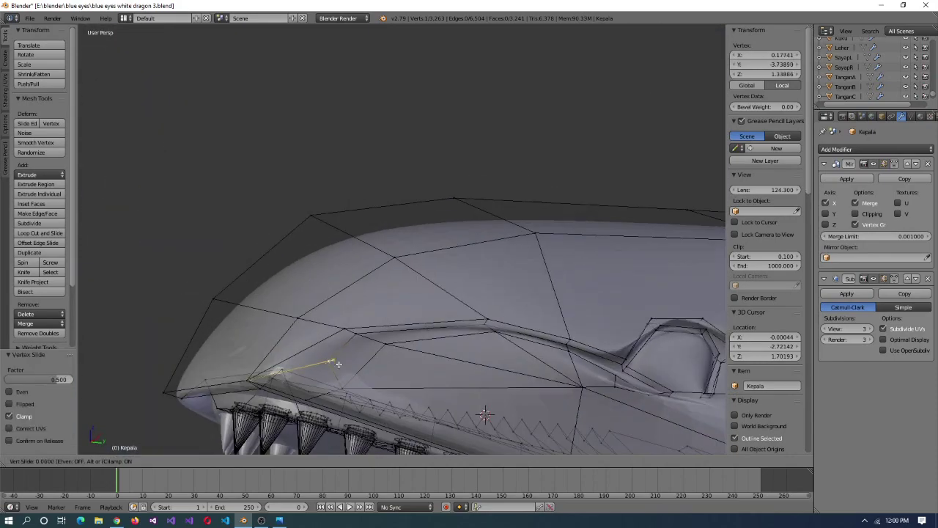
{"action": "scroll", "coordinate": [320, 349], "scroll_direction": "up", "scroll_amount": 5}
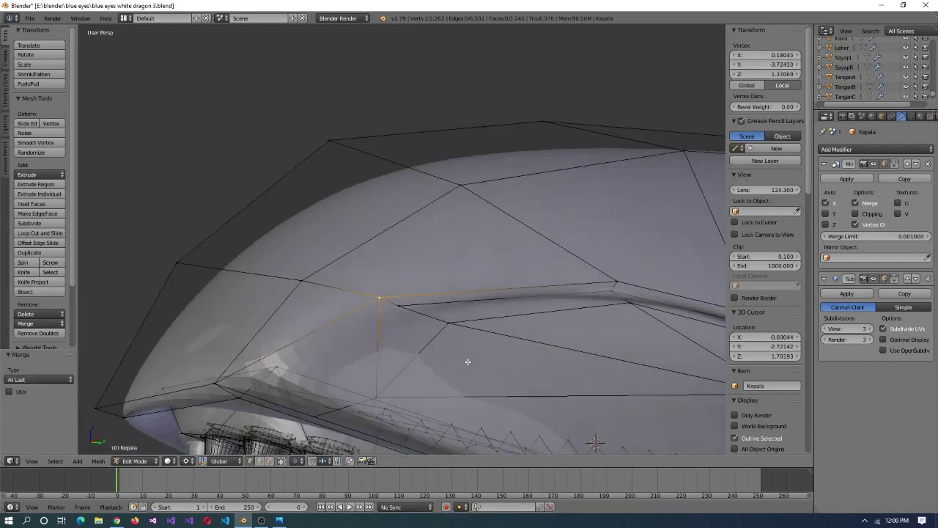
{"action": "key", "text": "alt+m"}
- Slide the upper lip's front corner vertex by 0.2 and move the lip edge about 0.02 along Y
{"action": "middle_click_drag", "start_coordinate": [416, 278], "coordinate": [337, 220]}
{"action": "key", "text": "s"}
{"action": "key", "text": "Escape"}
{"action": "left_click", "coordinate": [337, 220]}
{"action": "key", "text": "ctrl+alt+q"}
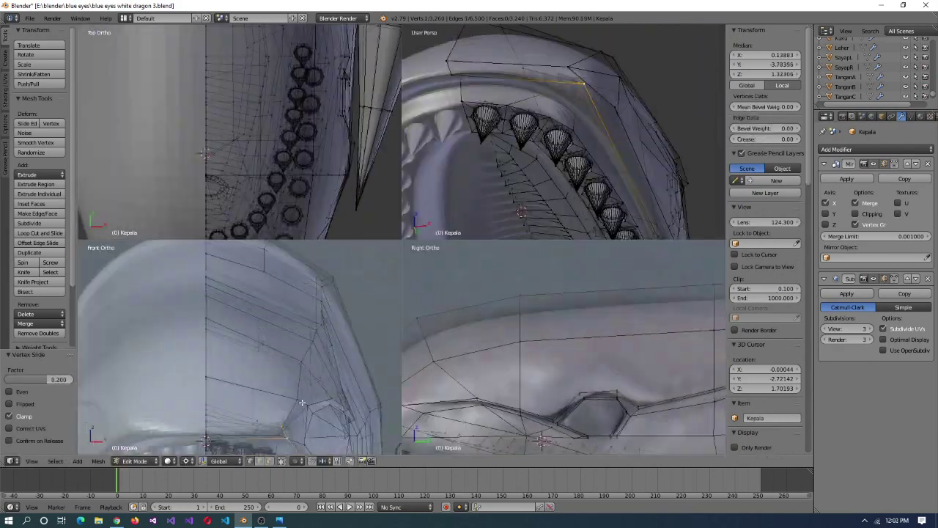
{"action": "key", "text": "KP_Decimal"}
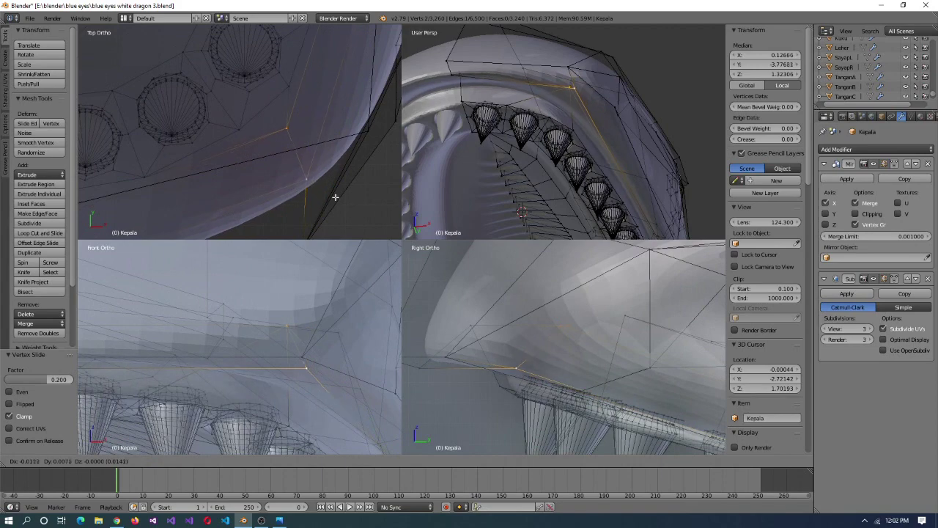
{"action": "left_click", "coordinate": [358, 169]}
{"action": "middle_click_drag", "start_coordinate": [513, 139], "coordinate": [579, 185]}
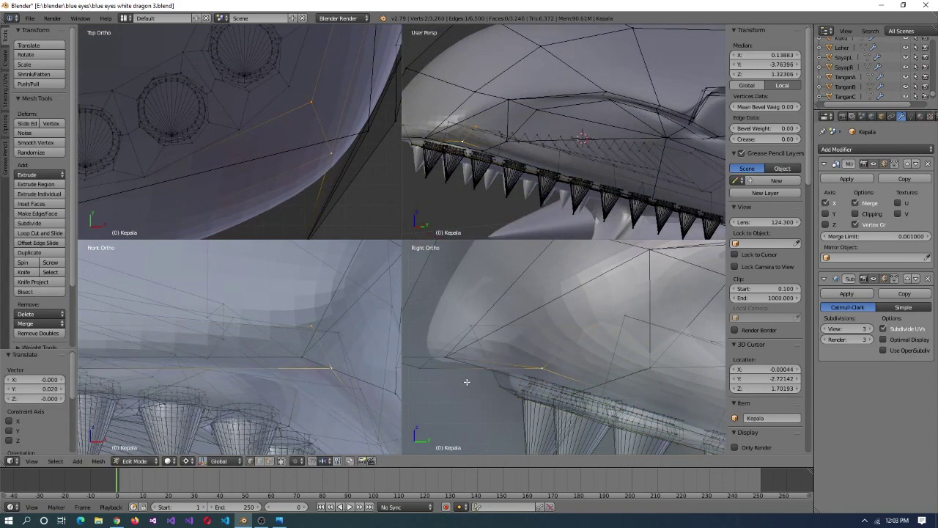
- Select the vertex just above the front lip edge and redo the last undone change
{"action": "right_click", "coordinate": [445, 357]}
{"action": "key", "text": "w"}
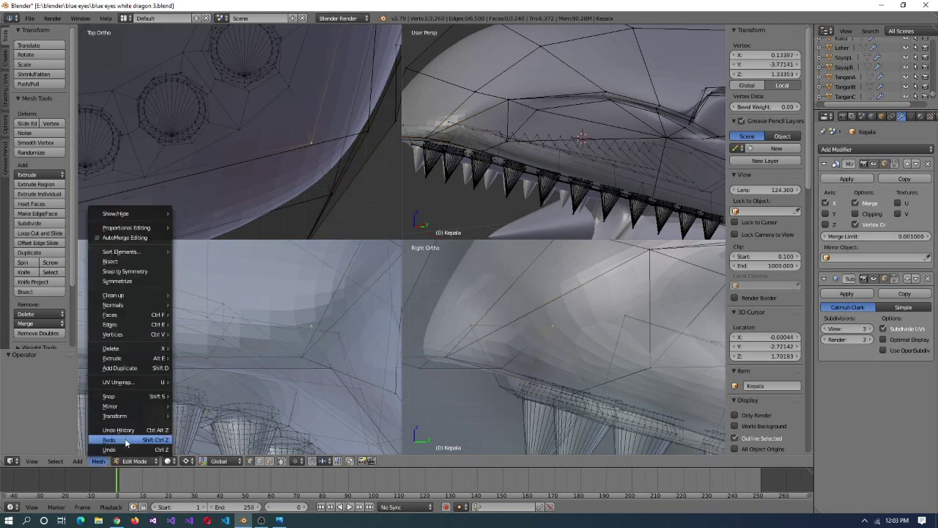
{"action": "left_click", "coordinate": [125, 438]}
{"action": "middle_click_drag", "start_coordinate": [513, 162], "coordinate": [543, 121]}
{"action": "left_click", "coordinate": [608, 402]}
{"action": "middle_click_drag", "start_coordinate": [616, 147], "coordinate": [646, 121]}
{"action": "middle_click_drag", "start_coordinate": [565, 124], "coordinate": [465, 172]}
{"action": "key", "text": "ctrl+alt+q"}
- Knife a new edge across the front side of the snout and dissolve the edge it replaces
{"action": "key", "text": "k"}
{"action": "left_click", "coordinate": [465, 172]}
{"action": "key", "text": "Return"}
{"action": "middle_click_drag", "start_coordinate": [541, 193], "coordinate": [394, 272]}
{"action": "key", "text": "x"}
{"action": "left_click", "coordinate": [432, 340]}
- Slide the vertex at the front of the snout by 0.6 and move the front lip edge along Z
{"action": "middle_click_drag", "start_coordinate": [465, 102], "coordinate": [496, 220]}
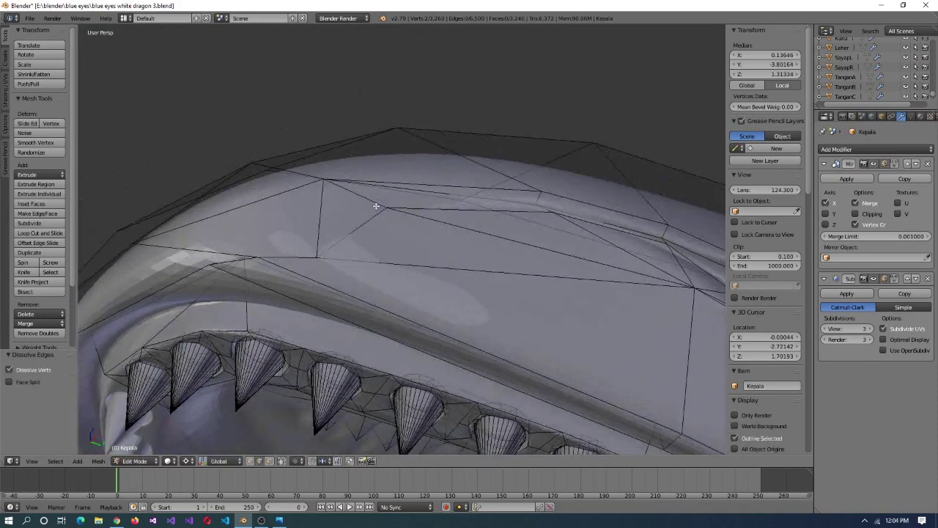
{"action": "right_click", "coordinate": [497, 220]}
{"action": "key", "text": "shift+v"}
{"action": "left_click", "coordinate": [430, 174]}
{"action": "middle_click_drag", "start_coordinate": [429, 174], "coordinate": [302, 186]}
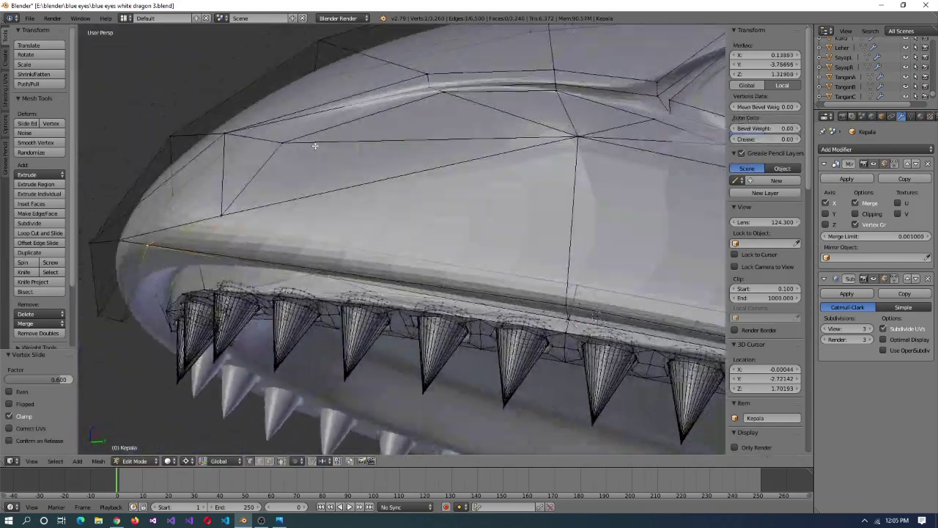
{"action": "right_click", "coordinate": [302, 186], "text": "shift"}
{"action": "key", "text": "g"}
{"action": "key", "text": "z"}
{"action": "left_click", "coordinate": [261, 289]}
{"action": "middle_click_drag", "start_coordinate": [261, 288], "coordinate": [171, 208]}
- Slide the selected snout-side vertex along its edge and scale it about the 3D cursor
{"action": "right_click", "coordinate": [411, 241]}
{"action": "middle_click_drag", "start_coordinate": [407, 199], "coordinate": [443, 198]}
{"action": "key", "text": "shift+v"}
{"action": "left_click", "coordinate": [443, 198]}
{"action": "key", "text": "s"}
{"action": "left_click", "coordinate": [583, 319]}
- Scale the neighboring snout vertices outward by 1.03 and slide a vertex near the groove's front end along its edge
{"action": "middle_click_drag", "start_coordinate": [583, 319], "coordinate": [453, 244]}
{"action": "right_click", "coordinate": [509, 282]}
{"action": "left_click", "coordinate": [526, 284]}
{"action": "middle_click_drag", "start_coordinate": [526, 283], "coordinate": [415, 207]}
{"action": "middle_click_drag", "start_coordinate": [301, 191], "coordinate": [535, 318]}
{"action": "key", "text": "s"}
{"action": "left_click", "coordinate": [560, 312]}
{"action": "key", "text": "shift+v"}
{"action": "left_click", "coordinate": [557, 313]}
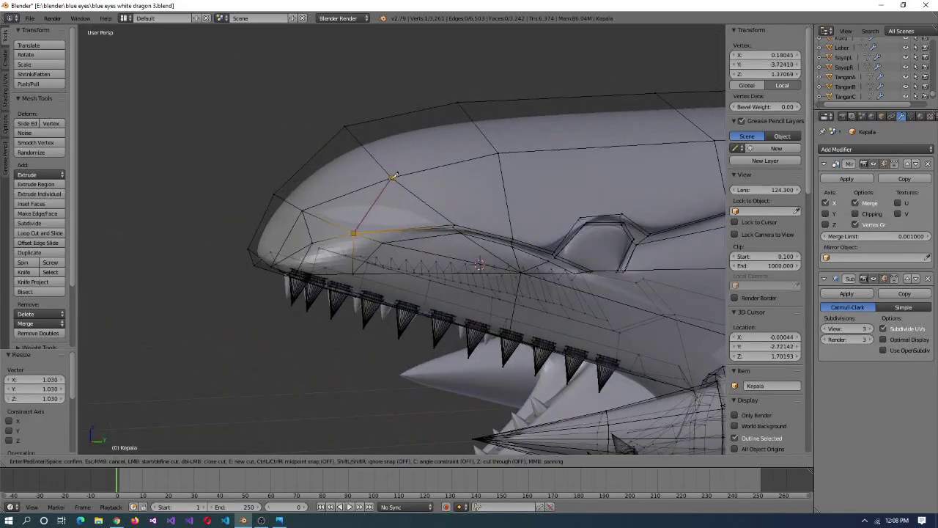
- Connect the snout groove's front vertex to the snout vertex above it with a Knife cut and merge the stray vertices
{"action": "left_click", "coordinate": [392, 176]}
{"action": "key", "text": "Return"}
{"action": "middle_click_drag", "start_coordinate": [392, 176], "coordinate": [428, 256]}
{"action": "middle_click_drag", "start_coordinate": [436, 221], "coordinate": [402, 222]}
{"action": "key", "text": "w"}
{"action": "left_click", "coordinate": [392, 214]}
{"action": "key", "text": "alt+m"}
{"action": "left_click", "coordinate": [401, 222]}
- Reroute the snout-front edge to the midpoint of the edge above with the Knife and scale the selected vertices by 1.03
{"action": "key", "text": "k"}
{"action": "middle_click_drag", "start_coordinate": [329, 242], "coordinate": [399, 187]}
{"action": "left_click", "coordinate": [380, 230]}
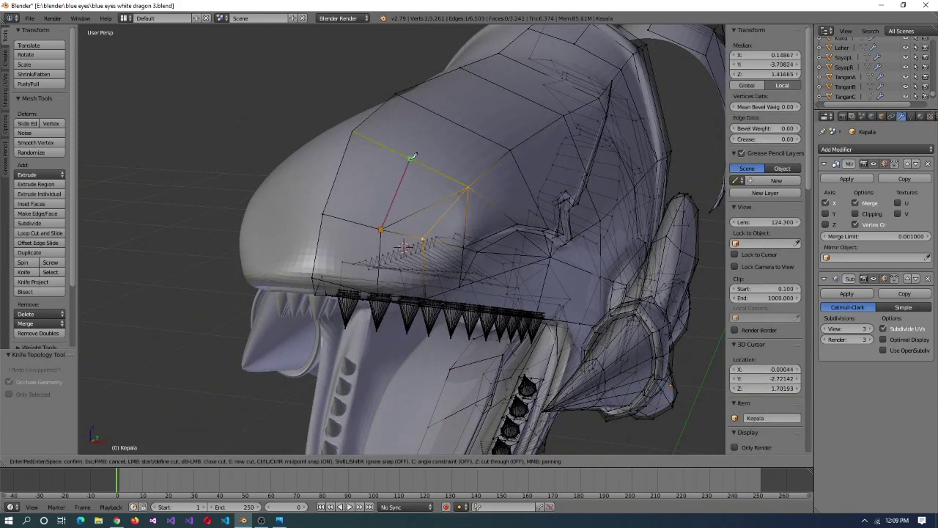
{"action": "left_click", "coordinate": [421, 217]}
{"action": "middle_click_drag", "start_coordinate": [420, 218], "coordinate": [294, 460]}
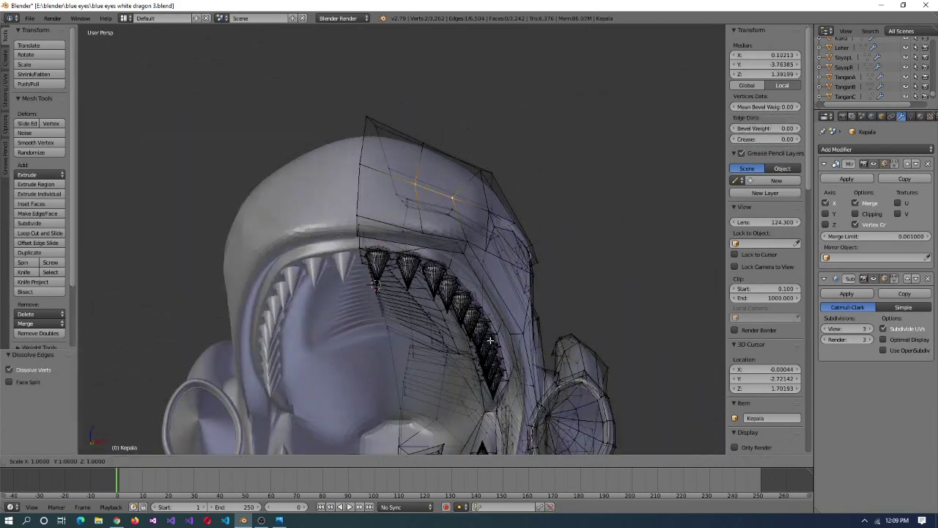
{"action": "left_click", "coordinate": [557, 370]}
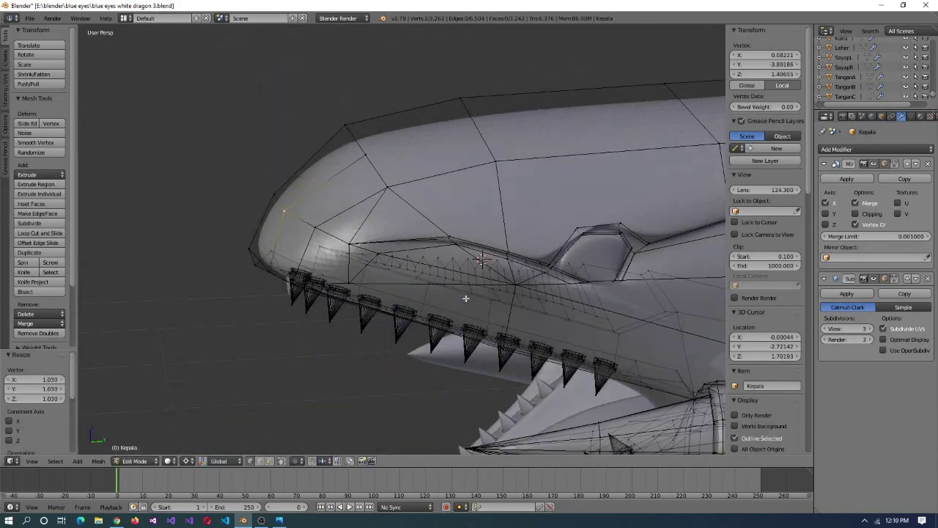
{"action": "key", "text": "Escape"}
- Examine the smoothed head with its snout groove and eye outline in Object Mode
{"action": "middle_click_drag", "start_coordinate": [623, 341], "coordinate": [626, 314]}
{"action": "key", "text": "Tab"}
{"action": "scroll", "coordinate": [586, 315], "scroll_direction": "up", "scroll_amount": 3}
{"action": "scroll", "coordinate": [549, 315], "scroll_direction": "down", "scroll_amount": 2}
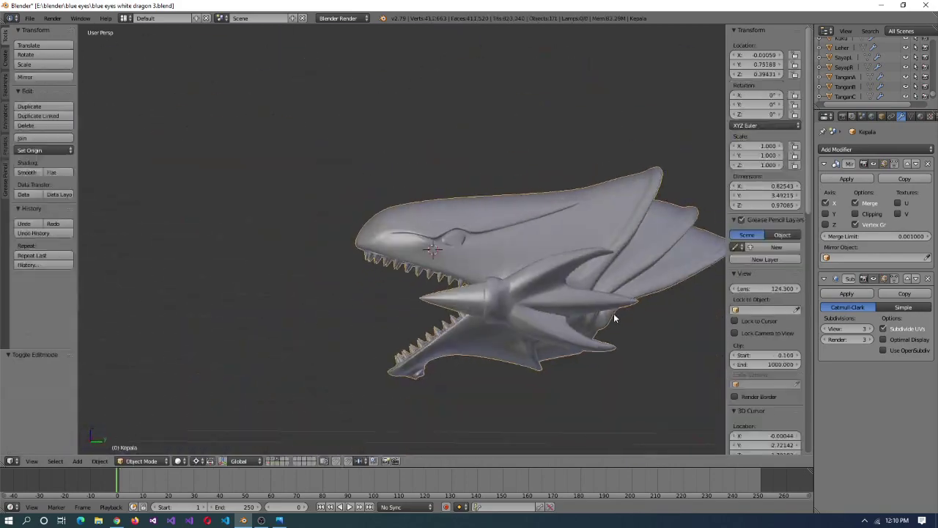
{"action": "scroll", "coordinate": [595, 284], "scroll_direction": "up", "scroll_amount": 4}
{"action": "key", "text": "Tab"}
- Knife-cut an edge between the snout-front vertex and the groove's front end and dissolve the surplus edges around the groove
{"action": "scroll", "coordinate": [579, 264], "scroll_direction": "up", "scroll_amount": 3}
{"action": "middle_click_drag", "start_coordinate": [575, 259], "coordinate": [553, 265], "text": "shift"}
{"action": "key", "text": "k"}
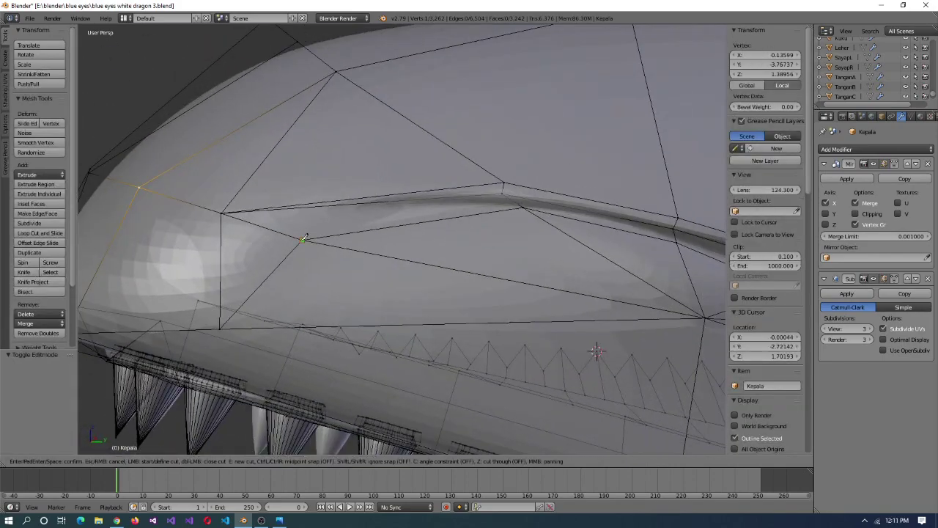
{"action": "key", "text": "Return"}
{"action": "left_click", "coordinate": [491, 212]}
{"action": "middle_click_drag", "start_coordinate": [491, 215], "coordinate": [440, 220]}
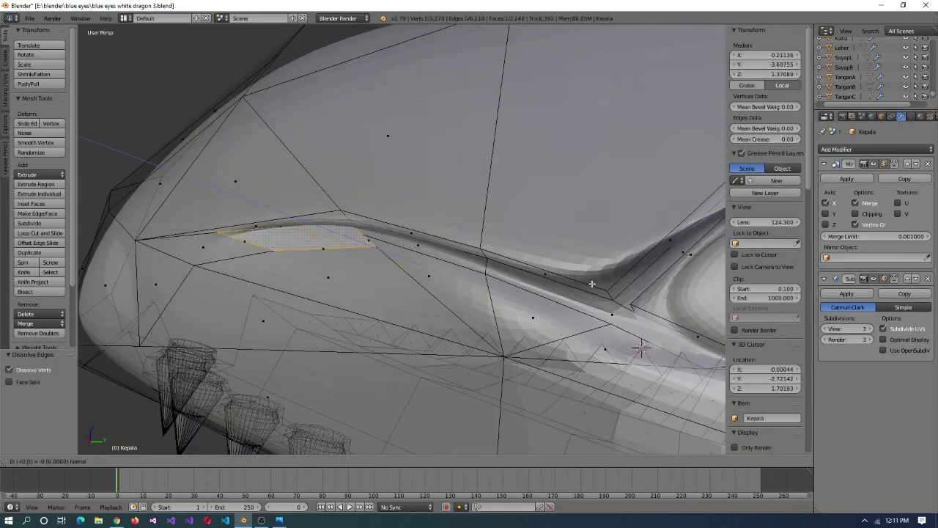
- Redo the inward extrusion of the small face beneath the snout groove to form a recess
{"action": "key", "text": "Escape"}
{"action": "key", "text": "ctrl+z"}
{"action": "left_click", "coordinate": [548, 306]}
- Merge the stray vertex pairs around the snout recess, each into its last selected vertex
{"action": "key", "text": "alt+m"}
{"action": "left_click", "coordinate": [514, 204]}
{"action": "key", "text": "ctrl+z"}
{"action": "key", "text": "alt+m"}
{"action": "left_click", "coordinate": [494, 228]}
{"action": "right_click", "coordinate": [287, 233], "text": "shift"}
{"action": "key", "text": "alt+m"}
{"action": "key", "text": "Escape"}
{"action": "key", "text": "alt+m"}
{"action": "left_click", "coordinate": [451, 225]}
- Check the smoothed recess in Object Mode and snap the 3D cursor to the selected geometry
{"action": "mouse_move", "coordinate": [377, 274]}
{"action": "middle_mouse_down"}
{"action": "mouse_move", "coordinate": [373, 257]}
{"action": "mouse_move", "coordinate": [335, 279]}
{"action": "mouse_move", "coordinate": [404, 267]}
{"action": "mouse_move", "coordinate": [334, 284]}
{"action": "mouse_move", "coordinate": [442, 303]}
{"action": "mouse_move", "coordinate": [399, 284]}
{"action": "mouse_move", "coordinate": [342, 311]}
{"action": "mouse_move", "coordinate": [367, 301]}
{"action": "middle_mouse_up"}
{"action": "key", "text": "Tab"}
{"action": "key", "text": "Tab"}
{"action": "key", "text": "shift+s"}
{"action": "left_click", "coordinate": [359, 299]}
- Circle-select the snout faces around the groove and recess, grow the selection and scale it about the 3D cursor
{"action": "key", "text": "a"}
{"action": "key", "text": "c"}
{"action": "left_click", "coordinate": [430, 260]}
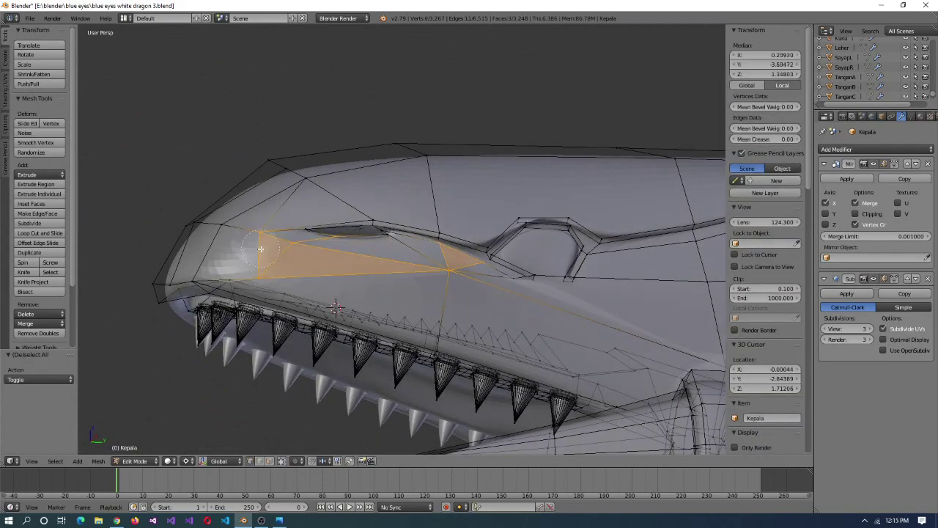
{"action": "middle_click_drag", "start_coordinate": [232, 236], "coordinate": [504, 371]}
{"action": "key", "text": "ctrl+KP_Add"}
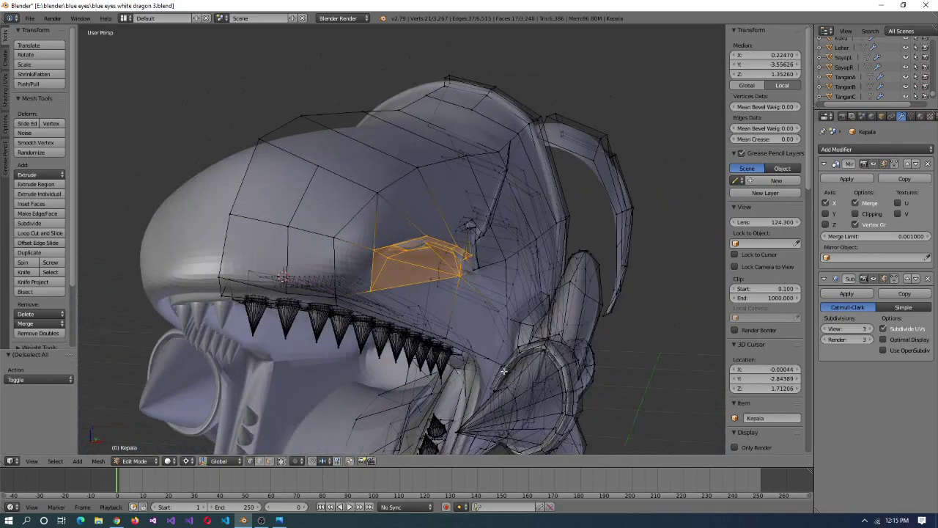
{"action": "left_click", "coordinate": [393, 355]}
{"action": "middle_click_drag", "start_coordinate": [394, 355], "coordinate": [528, 297]}
- Adjust the extent of the snout selection and scale it by 0.9
{"action": "key", "text": "s"}
{"action": "key", "text": "ctrl+KP_Subtract"}
{"action": "key", "text": "ctrl+KP_Add"}
{"action": "scroll", "coordinate": [513, 292], "scroll_direction": "down", "scroll_amount": 3}
{"action": "key", "text": "s"}
{"action": "left_click", "coordinate": [504, 288]}
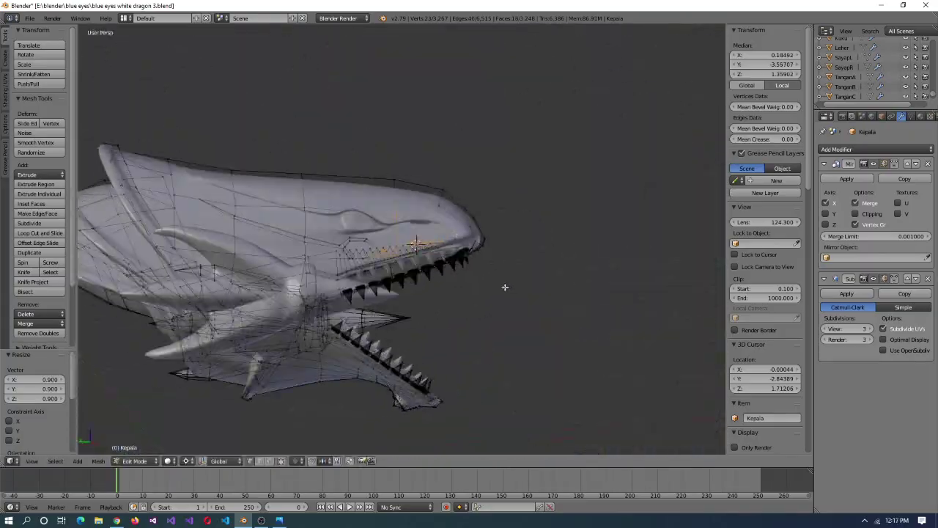
- Circle-select the faces around the eye outline and scale them outward by 1.02
{"action": "scroll", "coordinate": [504, 287], "scroll_direction": "up", "scroll_amount": 8}
{"action": "key", "text": "a"}
{"action": "key", "text": "c"}
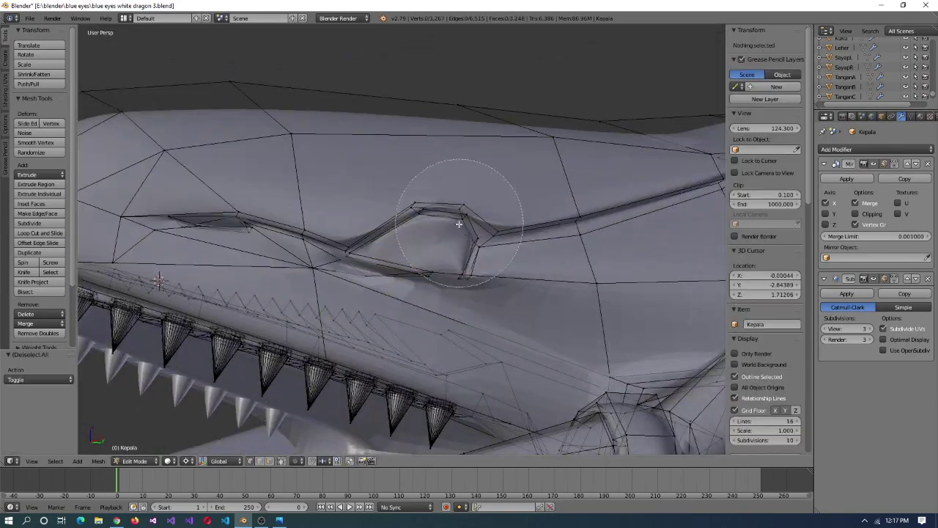
{"action": "left_click_drag", "start_coordinate": [459, 224], "coordinate": [477, 242]}
{"action": "key", "text": "Escape"}
{"action": "scroll", "coordinate": [477, 242], "scroll_direction": "down", "scroll_amount": 2}
{"action": "middle_click_drag", "start_coordinate": [477, 242], "coordinate": [496, 301]}
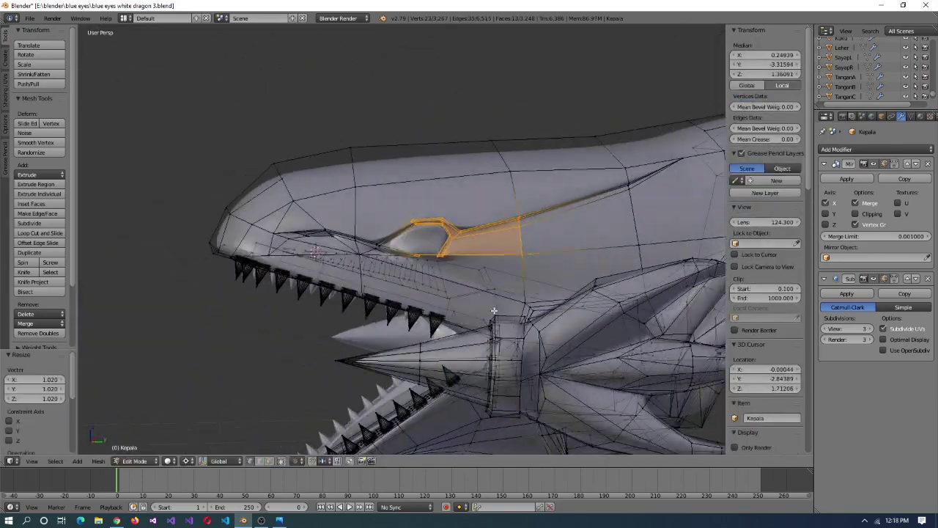
{"action": "left_click", "coordinate": [559, 334]}
- Scale the reduced selection around the rear of the eye outline by a further 1.02
{"action": "middle_click_drag", "start_coordinate": [559, 333], "coordinate": [576, 194]}
{"action": "scroll", "coordinate": [486, 272], "scroll_direction": "up", "scroll_amount": 4}
{"action": "scroll", "coordinate": [576, 194], "scroll_direction": "down", "scroll_amount": 2}
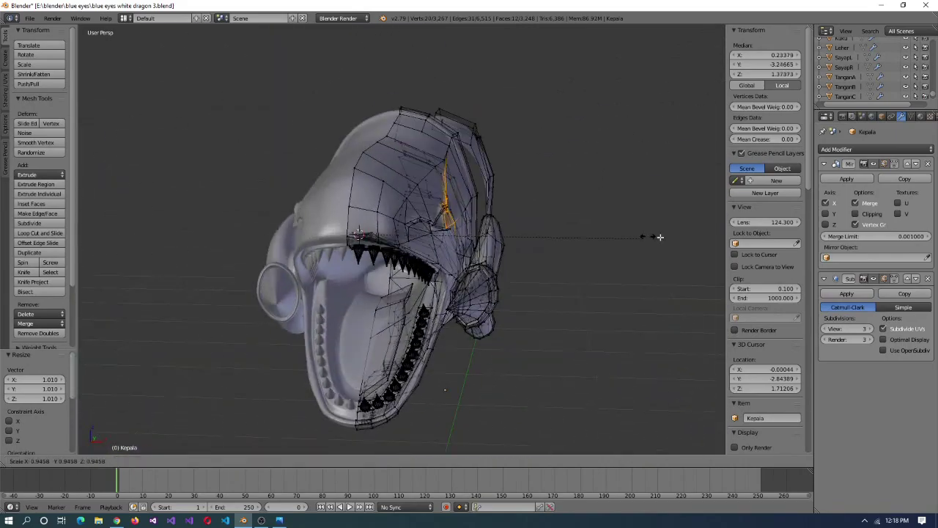
{"action": "left_click", "coordinate": [671, 253]}
{"action": "middle_click_drag", "start_coordinate": [671, 253], "coordinate": [583, 285]}
- Clean up the geometry at the lower eye outline by merging its stray vertices into the last selected ones
{"action": "scroll", "coordinate": [450, 345], "scroll_direction": "up", "scroll_amount": 5}
{"action": "middle_click_drag", "start_coordinate": [451, 346], "coordinate": [437, 198]}
{"action": "key", "text": "k"}
{"action": "middle_click_drag", "start_coordinate": [546, 256], "coordinate": [514, 269]}
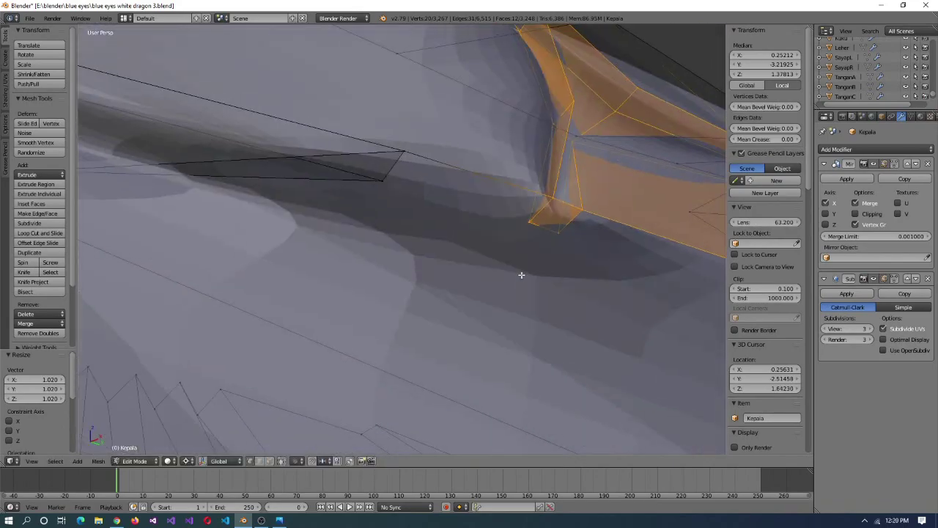
{"action": "right_click", "coordinate": [381, 177]}
{"action": "middle_click_drag", "start_coordinate": [381, 178], "coordinate": [341, 210]}
{"action": "key", "text": "alt+m"}
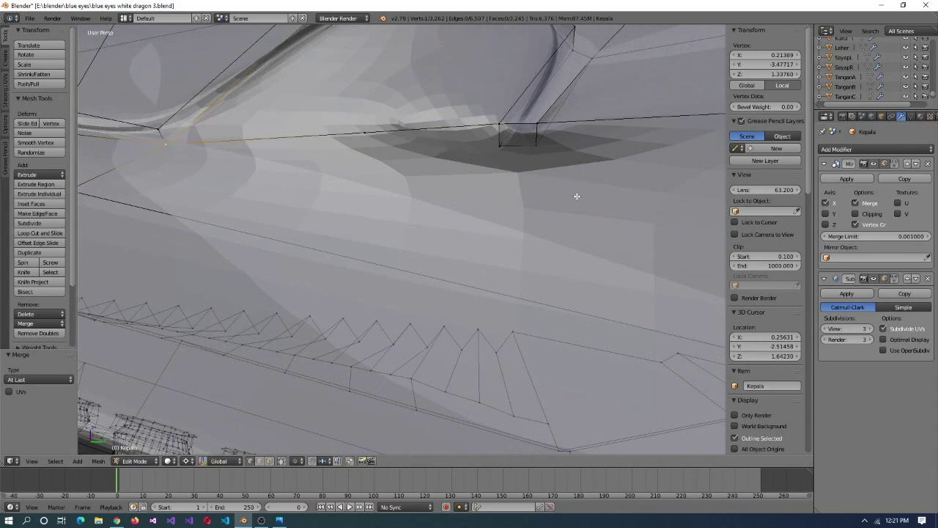
- Delete the leftover geometry beneath the eye and merge the loose vertices at the last selected one
{"action": "middle_click_drag", "start_coordinate": [577, 195], "coordinate": [444, 231]}
{"action": "key", "text": "x"}
{"action": "left_click", "coordinate": [604, 132]}
{"action": "key", "text": "alt+m"}
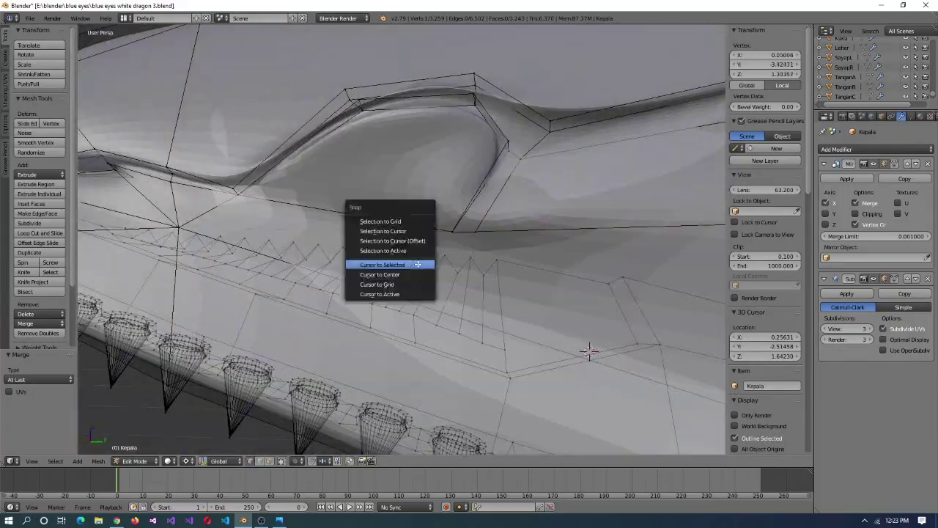
- Snap the 3D cursor to the selection and merge the doubled vertices at the eye's lower rear corner
{"action": "left_click", "coordinate": [418, 264]}
{"action": "middle_click_drag", "start_coordinate": [417, 264], "coordinate": [557, 331]}
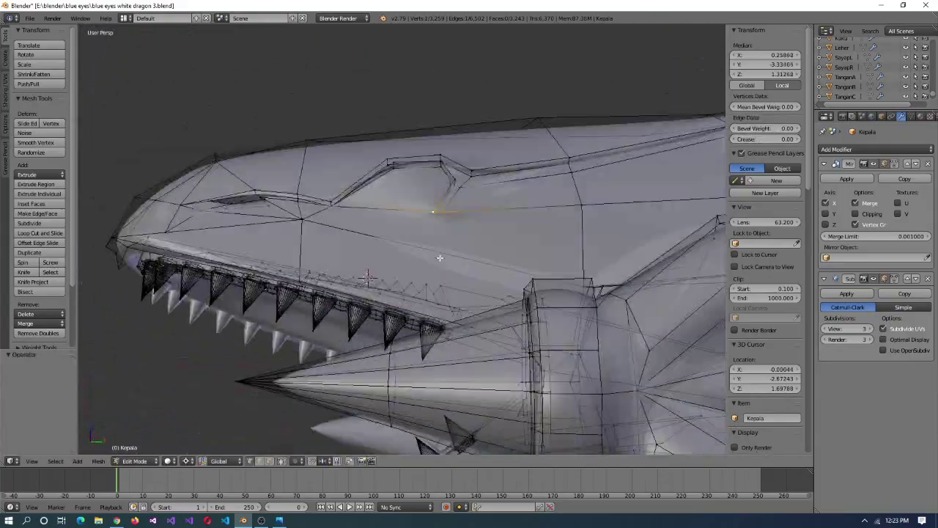
{"action": "scroll", "coordinate": [440, 257], "scroll_direction": "up", "scroll_amount": 3}
{"action": "key", "text": "alt+m"}
{"action": "scroll", "coordinate": [413, 262], "scroll_direction": "down", "scroll_amount": 3}
{"action": "middle_click_drag", "start_coordinate": [413, 262], "coordinate": [522, 278]}
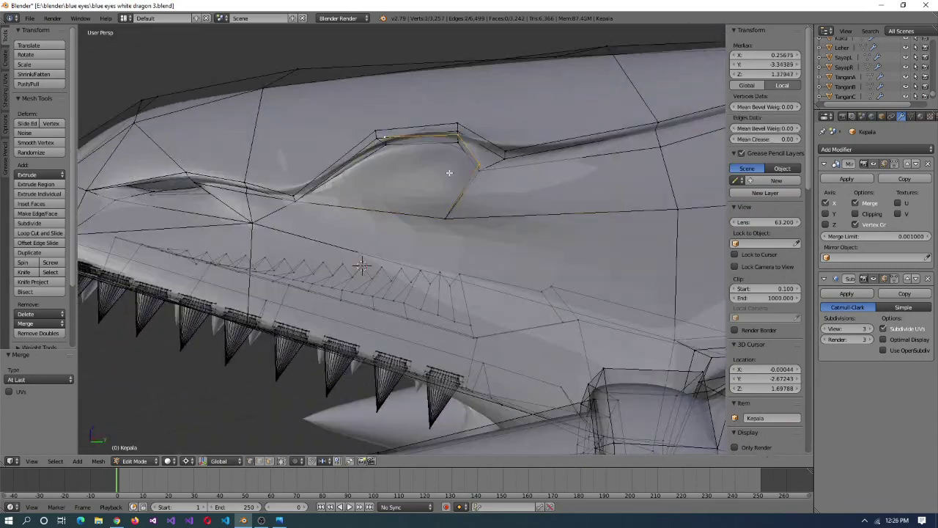
- Delete the selected vertices of the inner eye outline, opening the eye area
{"action": "key", "text": "x"}
{"action": "left_click", "coordinate": [448, 169]}
{"action": "middle_click_drag", "start_coordinate": [400, 225], "coordinate": [440, 220]}
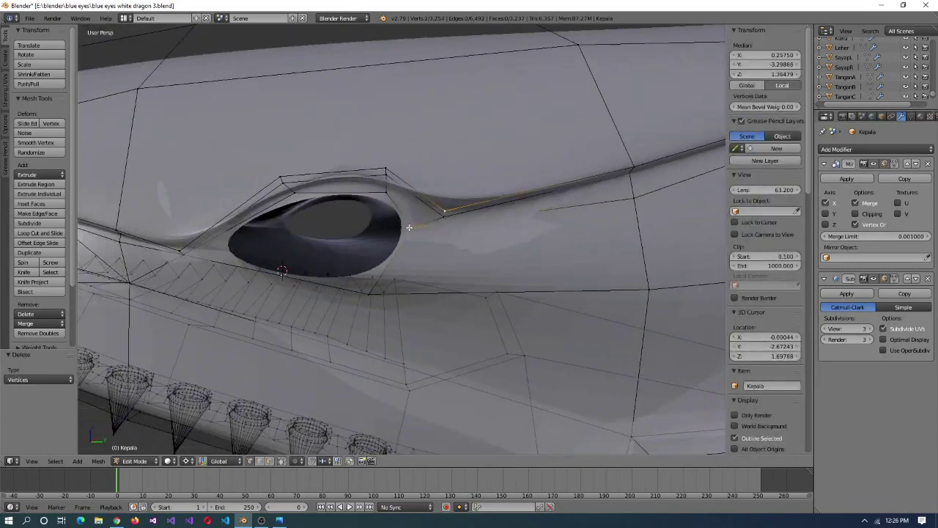
- Merge the loose vertices around the open eye outline into the last selected ones
{"action": "right_click", "coordinate": [453, 230]}
{"action": "right_click", "coordinate": [396, 187], "text": "shift"}
{"action": "key", "text": "alt+m"}
{"action": "middle_click_drag", "start_coordinate": [397, 187], "coordinate": [379, 264]}
{"action": "right_click", "coordinate": [379, 263], "text": "shift"}
{"action": "left_click", "coordinate": [405, 307]}
- Fill the openings in and above the eye with faces and knife-cut the upper face to the eye's rear corner
{"action": "middle_click_drag", "start_coordinate": [406, 306], "coordinate": [382, 150]}
{"action": "right_click", "coordinate": [344, 282], "text": "shift"}
{"action": "key", "text": "f"}
{"action": "left_click", "coordinate": [457, 159]}
{"action": "middle_click_drag", "start_coordinate": [521, 203], "coordinate": [419, 201]}
{"action": "key", "text": "ctrl+z"}
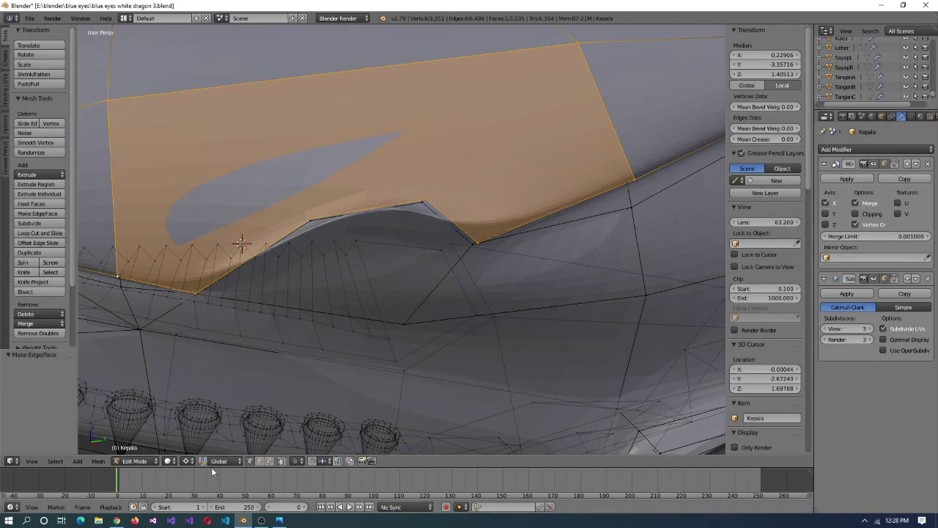
{"action": "key", "text": "Return"}
{"action": "middle_click_drag", "start_coordinate": [475, 137], "coordinate": [352, 258]}
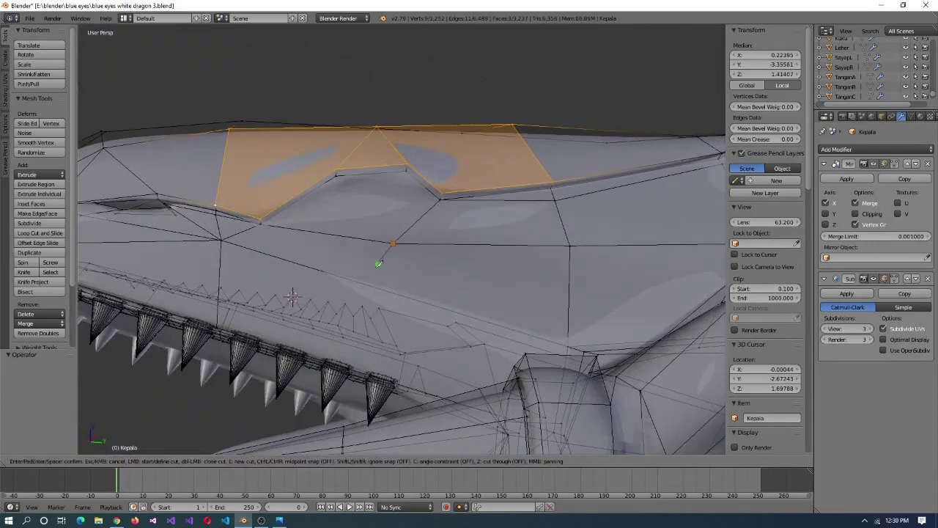
- Knife-cut an edge from the eye's lower rear vertex down to the cheek edge and merge the stray vertex there
{"action": "middle_click_drag", "start_coordinate": [389, 329], "coordinate": [314, 303]}
{"action": "key", "text": "k"}
{"action": "middle_click_drag", "start_coordinate": [373, 275], "coordinate": [325, 252]}
{"action": "key", "text": "Return"}
{"action": "key", "text": "alt+m"}
{"action": "left_click", "coordinate": [360, 325]}
{"action": "scroll", "coordinate": [289, 228], "scroll_direction": "down", "scroll_amount": 4}
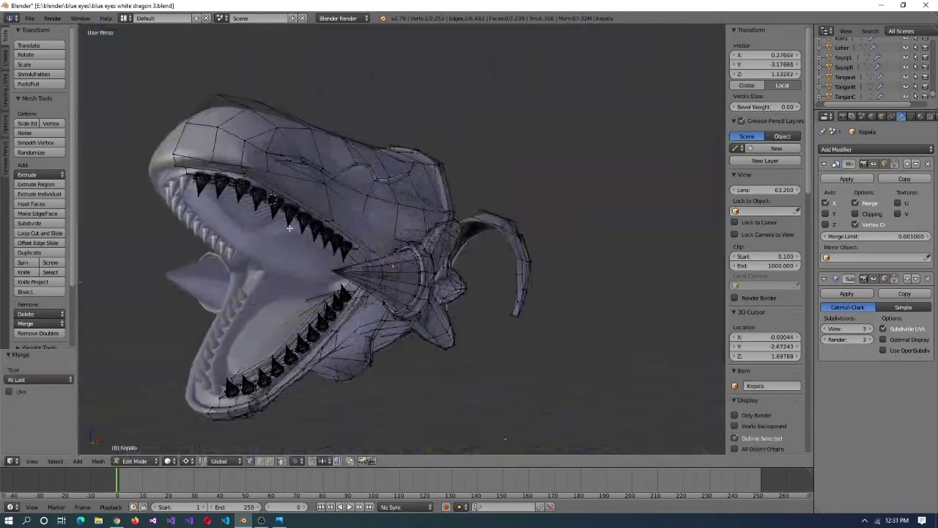
- Knife-cut an edge from the eye's front corner back to the cheek vertex below the eye
{"action": "scroll", "coordinate": [366, 225], "scroll_direction": "up", "scroll_amount": 5}
{"action": "middle_click_drag", "start_coordinate": [366, 225], "coordinate": [268, 193]}
{"action": "middle_click_drag", "start_coordinate": [488, 400], "coordinate": [317, 277]}
{"action": "key", "text": "Return"}
{"action": "left_click", "coordinate": [489, 26]}
{"action": "middle_click_drag", "start_coordinate": [488, 27], "coordinate": [446, 250]}
{"action": "key", "text": "Return"}
{"action": "scroll", "coordinate": [359, 244], "scroll_direction": "down", "scroll_amount": 5}
{"action": "scroll", "coordinate": [318, 239], "scroll_direction": "up", "scroll_amount": 4}
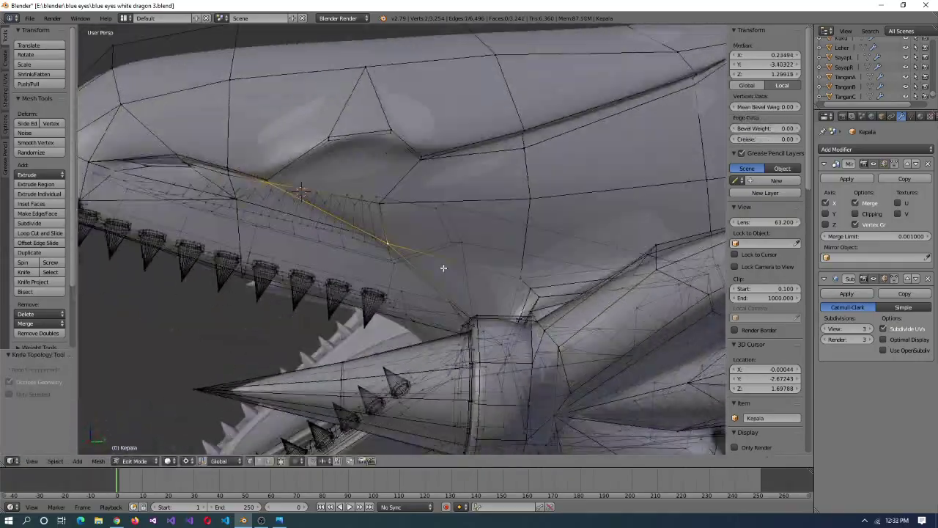
- Slide the vertex near the eye's front corner along its edge
{"action": "right_click", "coordinate": [257, 195]}
{"action": "key", "text": "shift+v"}
{"action": "left_click", "coordinate": [264, 207]}
{"action": "scroll", "coordinate": [264, 207], "scroll_direction": "down", "scroll_amount": 2}
- Reposition the vertices at the eye's front corner along the X axis and by -0.005 along Z
{"action": "scroll", "coordinate": [288, 216], "scroll_direction": "up", "scroll_amount": 5}
{"action": "key", "text": "g"}
{"action": "key", "text": "y"}
{"action": "key", "text": "x"}
{"action": "left_click", "coordinate": [311, 213]}
{"action": "middle_click_drag", "start_coordinate": [310, 213], "coordinate": [442, 204]}
{"action": "key", "text": "g"}
{"action": "key", "text": "x"}
{"action": "middle_click_drag", "start_coordinate": [375, 220], "coordinate": [334, 258]}
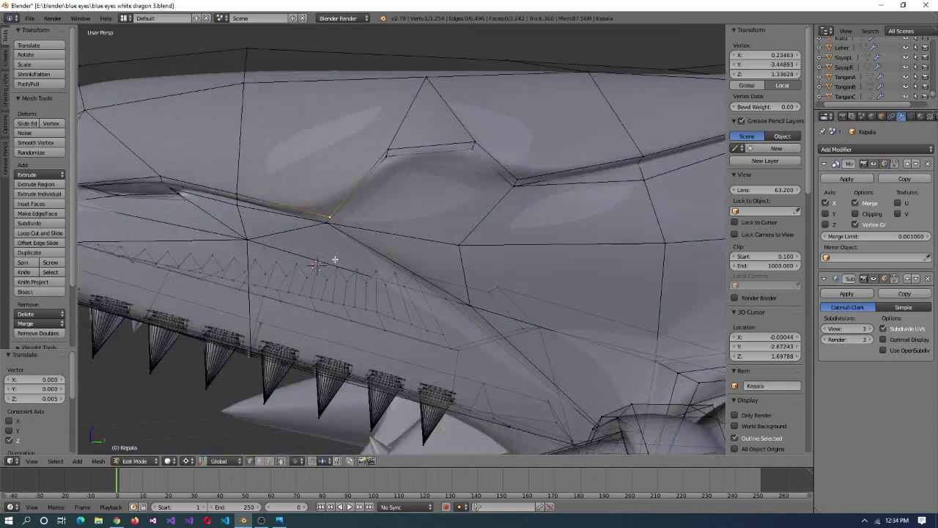
- Merge the doubled snout groove vertices between the eye's front corner and the recess into the last selected ones
{"action": "left_click", "coordinate": [310, 256]}
{"action": "scroll", "coordinate": [310, 256], "scroll_direction": "up", "scroll_amount": 3}
{"action": "middle_click_drag", "start_coordinate": [387, 279], "coordinate": [335, 215]}
{"action": "right_click", "coordinate": [208, 216], "text": "shift"}
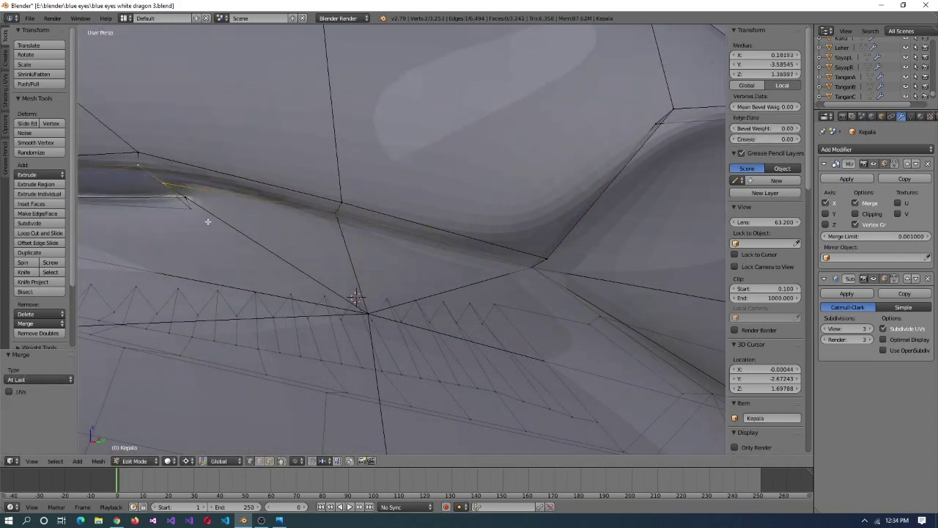
{"action": "key", "text": "alt+m"}
{"action": "middle_click_drag", "start_coordinate": [208, 216], "coordinate": [312, 257]}
{"action": "key", "text": "alt+m"}
{"action": "left_click", "coordinate": [313, 257]}
{"action": "scroll", "coordinate": [276, 247], "scroll_direction": "down", "scroll_amount": 6}
{"action": "middle_click_drag", "start_coordinate": [247, 304], "coordinate": [224, 226]}
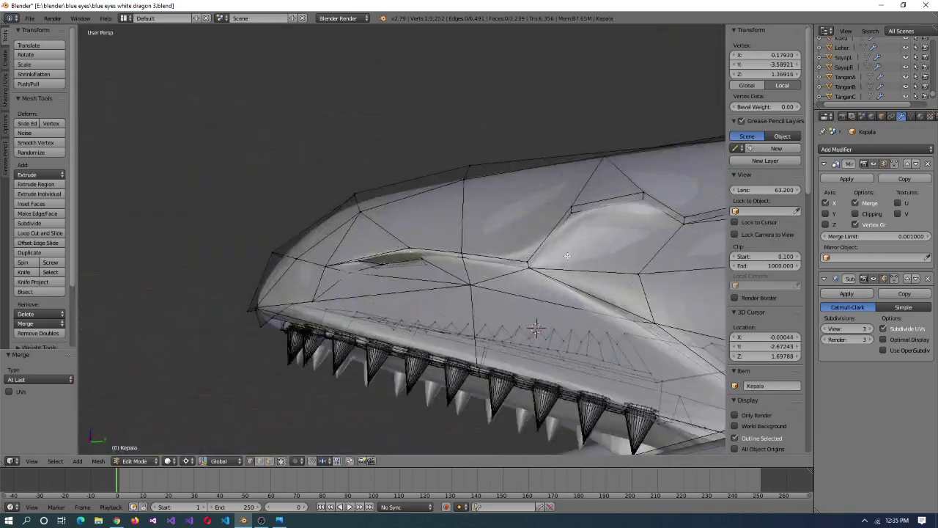
- Merge the doubled vertices along the brow groove behind the eye and select its remaining vertices
{"action": "key", "text": "alt+m"}
{"action": "left_click", "coordinate": [388, 277]}
{"action": "middle_click_drag", "start_coordinate": [495, 283], "coordinate": [387, 278]}
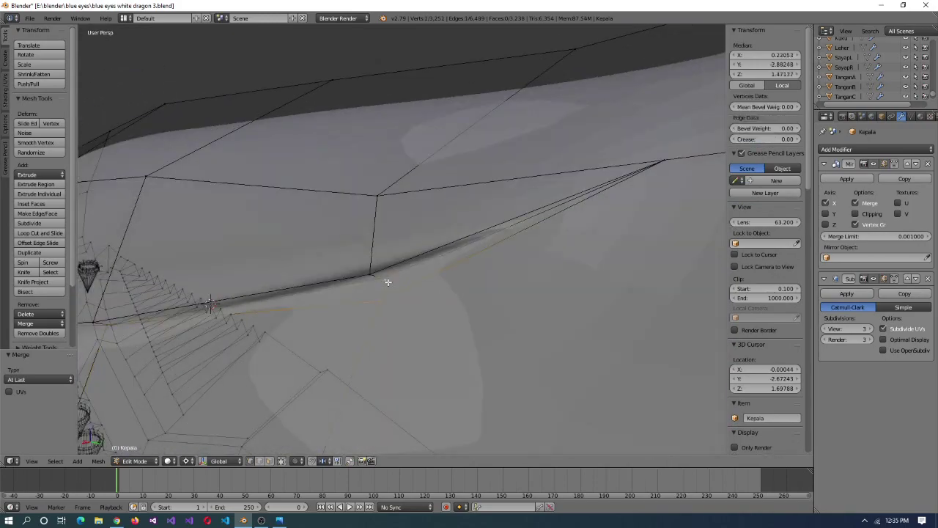
{"action": "scroll", "coordinate": [420, 275], "scroll_direction": "down", "scroll_amount": 5}
{"action": "middle_click_drag", "start_coordinate": [525, 252], "coordinate": [410, 308]}
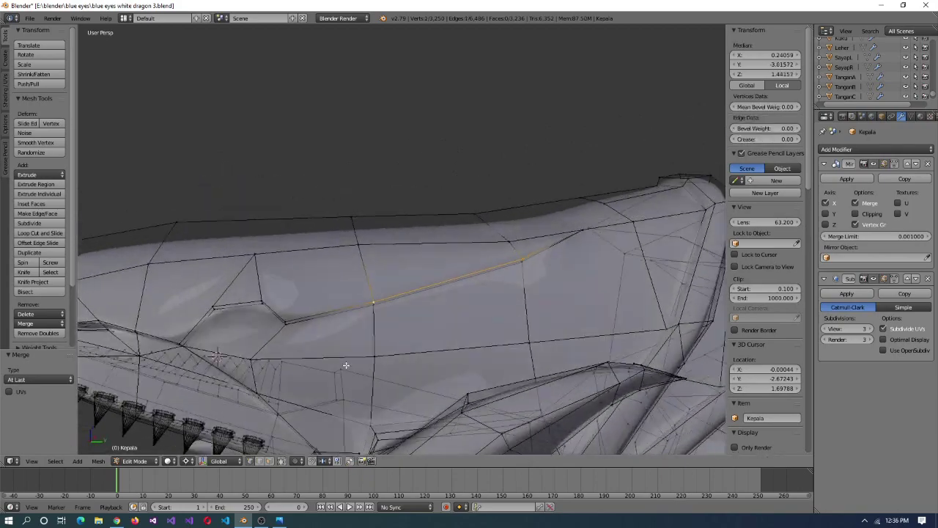
{"action": "right_click", "coordinate": [374, 302], "text": "shift"}
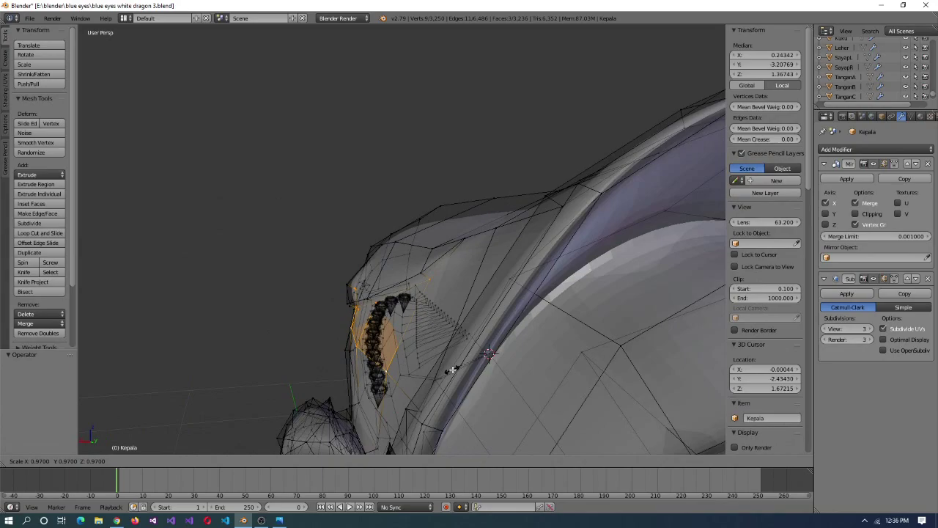
- Scale the selected cheek vertices behind the eye to 0.96
{"action": "left_click", "coordinate": [451, 371]}
{"action": "middle_click_drag", "start_coordinate": [450, 371], "coordinate": [379, 303]}
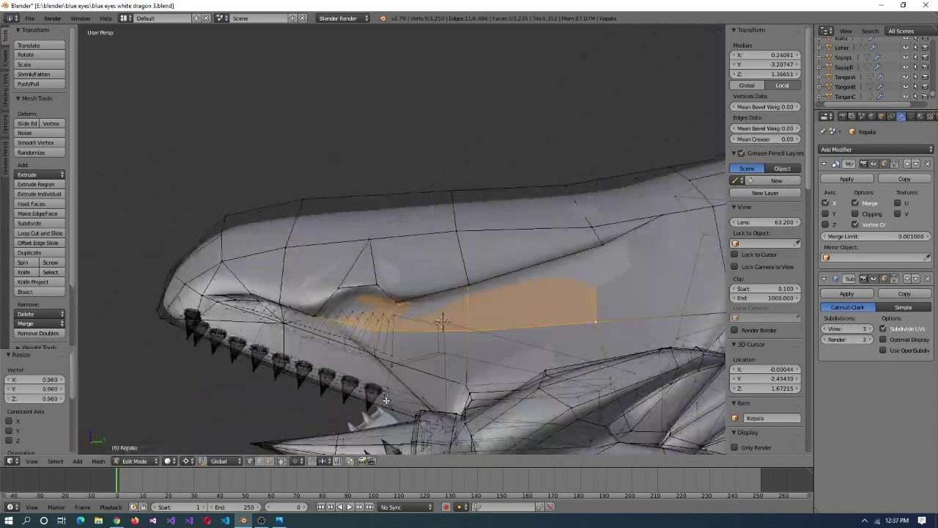
{"action": "right_click", "coordinate": [370, 392]}
{"action": "middle_click_drag", "start_coordinate": [370, 392], "coordinate": [429, 366]}
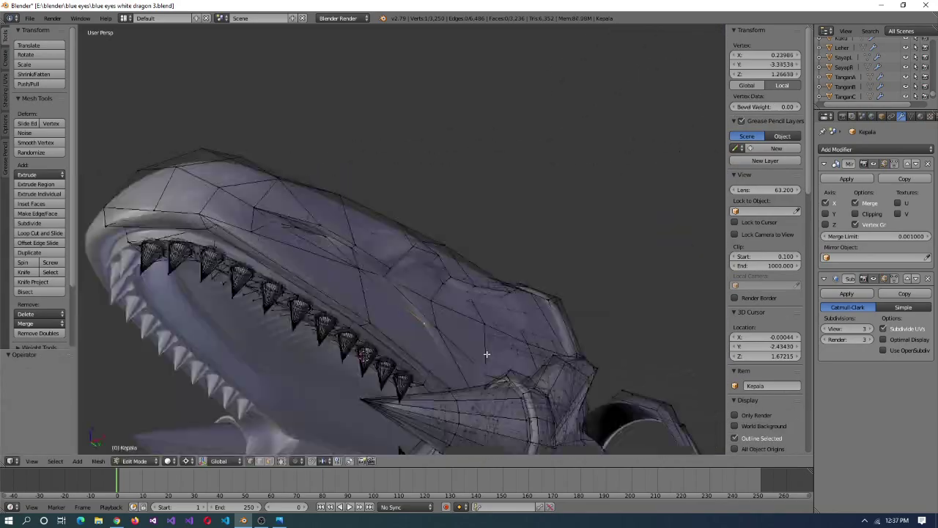
- Select the vertices around the rear of the eye and the brow ridge, and scale them to 1.03
{"action": "scroll", "coordinate": [486, 354], "scroll_direction": "up", "scroll_amount": 4}
{"action": "right_click", "coordinate": [577, 315]}
{"action": "scroll", "coordinate": [577, 315], "scroll_direction": "down", "scroll_amount": 5}
{"action": "middle_click_drag", "start_coordinate": [577, 315], "coordinate": [436, 231]}
{"action": "scroll", "coordinate": [436, 231], "scroll_direction": "up", "scroll_amount": 5}
{"action": "right_click", "coordinate": [433, 222]}
{"action": "right_click", "coordinate": [434, 222], "text": "shift"}
{"action": "scroll", "coordinate": [469, 323], "scroll_direction": "down", "scroll_amount": 5}
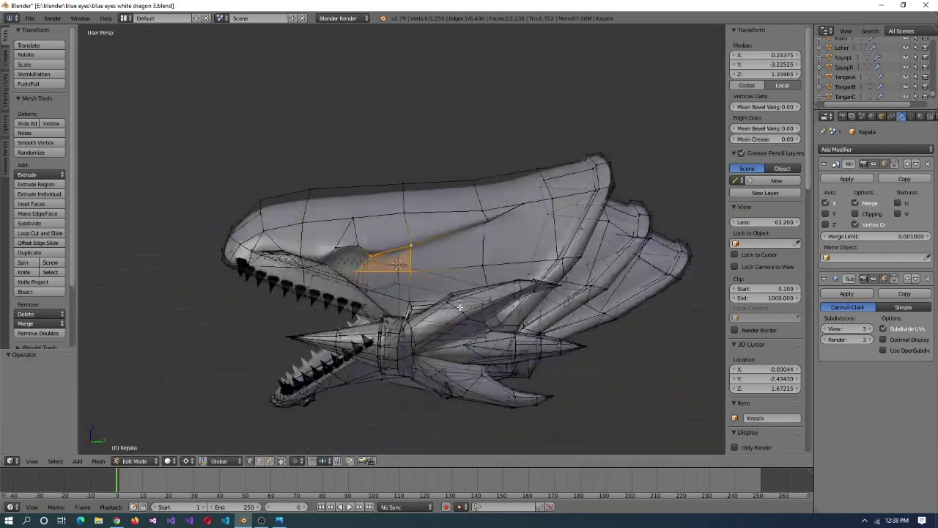
{"action": "left_click", "coordinate": [514, 349]}
{"action": "scroll", "coordinate": [513, 349], "scroll_direction": "up", "scroll_amount": 5}
{"action": "middle_click_drag", "start_coordinate": [514, 349], "coordinate": [382, 292]}
{"action": "scroll", "coordinate": [571, 318], "scroll_direction": "down", "scroll_amount": 5}
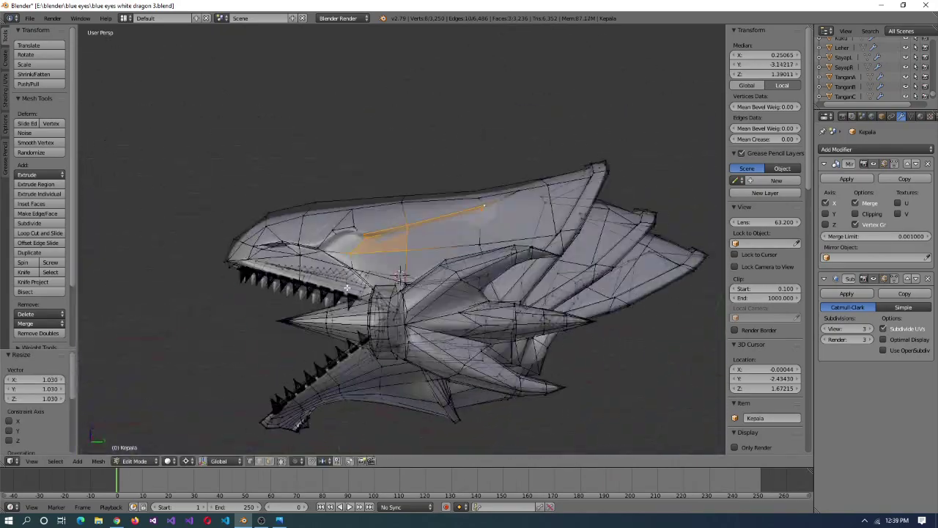
- Scale the larger selection of brow and upper-cheek vertices to 1.03
{"action": "scroll", "coordinate": [429, 319], "scroll_direction": "up", "scroll_amount": 2}
{"action": "key", "text": "s"}
{"action": "left_click", "coordinate": [486, 338]}
{"action": "scroll", "coordinate": [485, 338], "scroll_direction": "down", "scroll_amount": 3}
{"action": "middle_click_drag", "start_coordinate": [486, 338], "coordinate": [509, 342]}
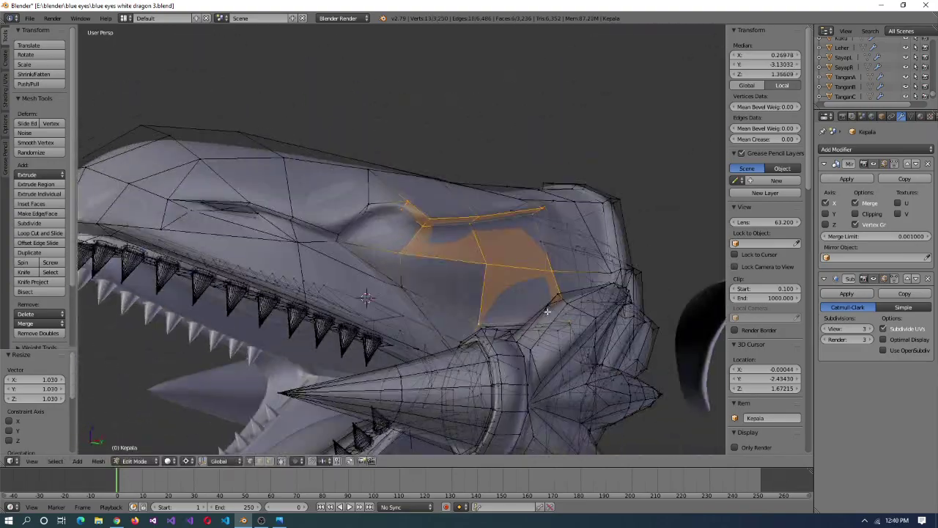
- Scale the cheek vertices between the brow ridge and the jaw joint to 1.02
{"action": "middle_click_drag", "start_coordinate": [547, 312], "coordinate": [469, 323]}
{"action": "key", "text": "s"}
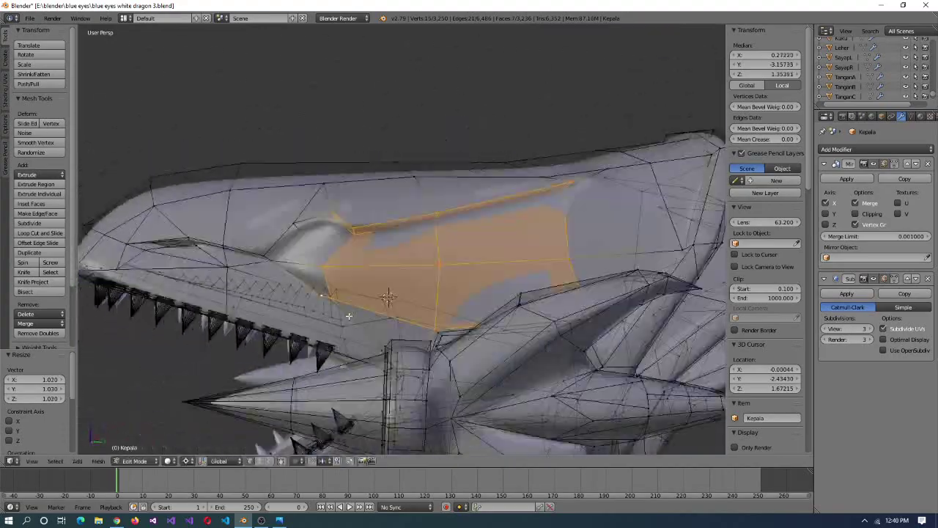
{"action": "middle_click_drag", "start_coordinate": [349, 316], "coordinate": [443, 332]}
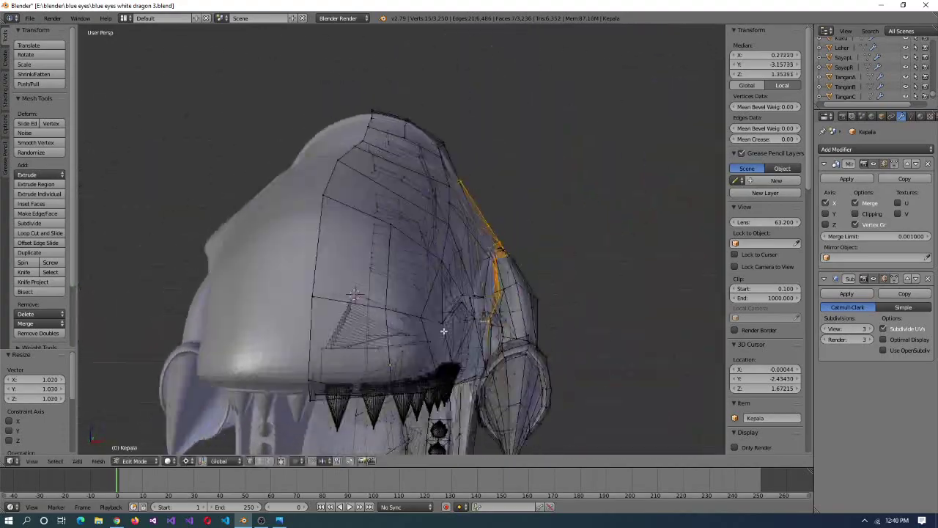
- Slide the vertex below the eye area along its edge to refine the cheek line
{"action": "scroll", "coordinate": [343, 336], "scroll_direction": "up", "scroll_amount": 4}
{"action": "right_click", "coordinate": [375, 284]}
{"action": "left_click", "coordinate": [432, 293]}
{"action": "middle_click_drag", "start_coordinate": [432, 293], "coordinate": [382, 308]}
{"action": "scroll", "coordinate": [367, 301], "scroll_direction": "up", "scroll_amount": 3}
{"action": "key", "text": "shift+v"}
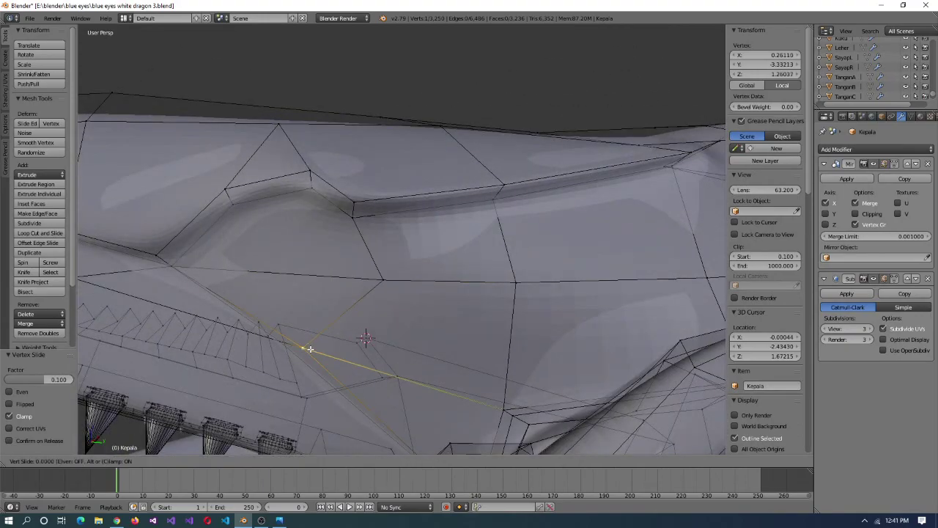
{"action": "left_click", "coordinate": [290, 327]}
- Try to merge two vertices of the nostril slit at their center
{"action": "scroll", "coordinate": [317, 337], "scroll_direction": "down", "scroll_amount": 3}
{"action": "middle_click_drag", "start_coordinate": [292, 323], "coordinate": [432, 344]}
{"action": "scroll", "coordinate": [440, 345], "scroll_direction": "up", "scroll_amount": 6}
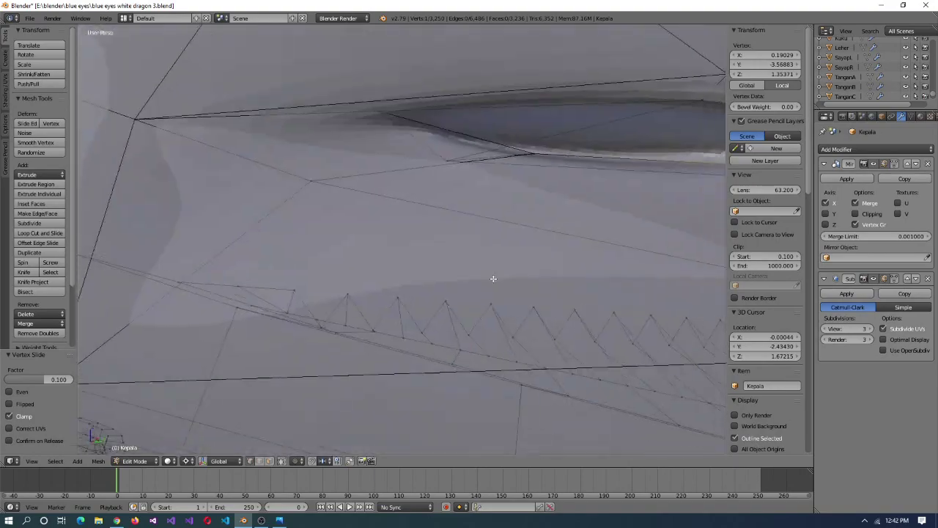
{"action": "right_click", "coordinate": [347, 305], "text": "shift"}
{"action": "key", "text": "alt+m"}
{"action": "left_click", "coordinate": [345, 304]}
{"action": "scroll", "coordinate": [389, 318], "scroll_direction": "down", "scroll_amount": 4}
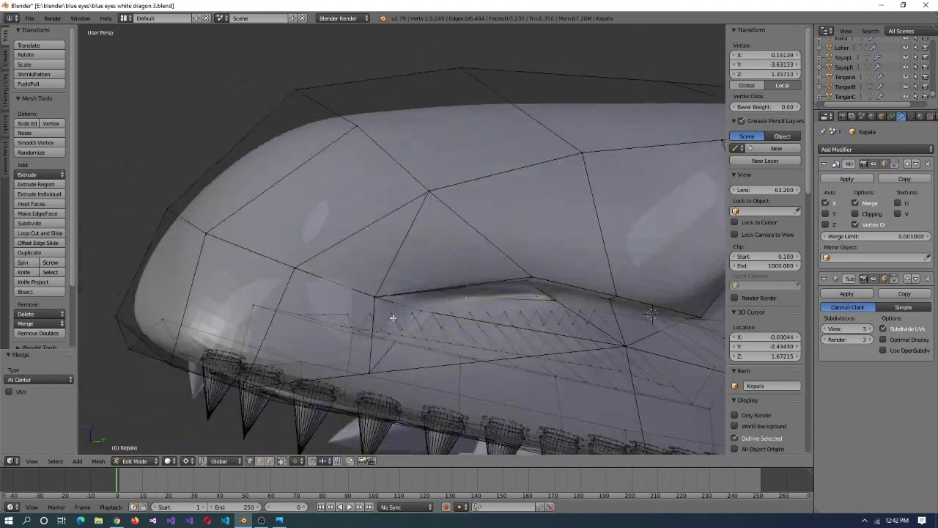
- Snap the 3D cursor to the middle of the eye area and round its outline vertices with To Sphere
{"action": "scroll", "coordinate": [511, 356], "scroll_direction": "down", "scroll_amount": 5}
{"action": "middle_click_drag", "start_coordinate": [511, 355], "coordinate": [468, 263]}
{"action": "right_click", "coordinate": [554, 279]}
{"action": "middle_click_drag", "start_coordinate": [554, 279], "coordinate": [497, 314]}
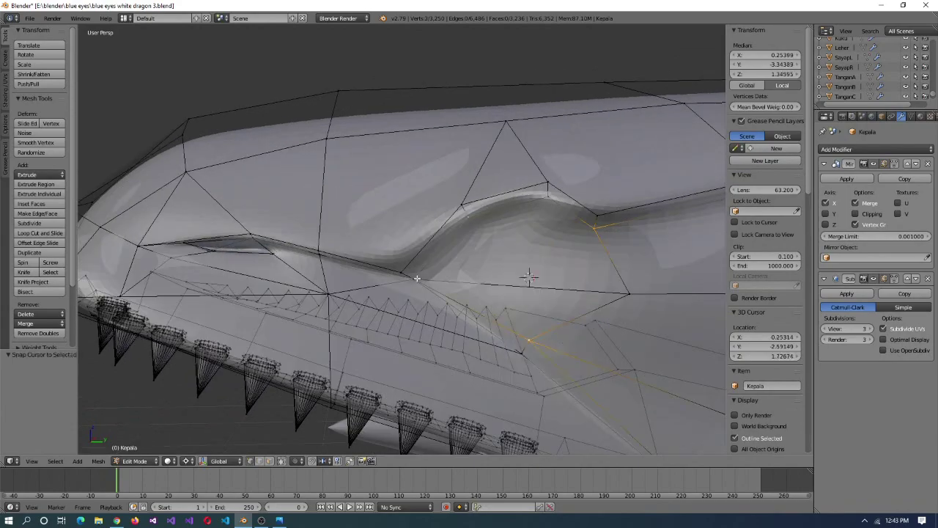
{"action": "right_click", "coordinate": [629, 294], "text": "shift"}
{"action": "left_click", "coordinate": [581, 292]}
{"action": "scroll", "coordinate": [581, 291], "scroll_direction": "down", "scroll_amount": 4}
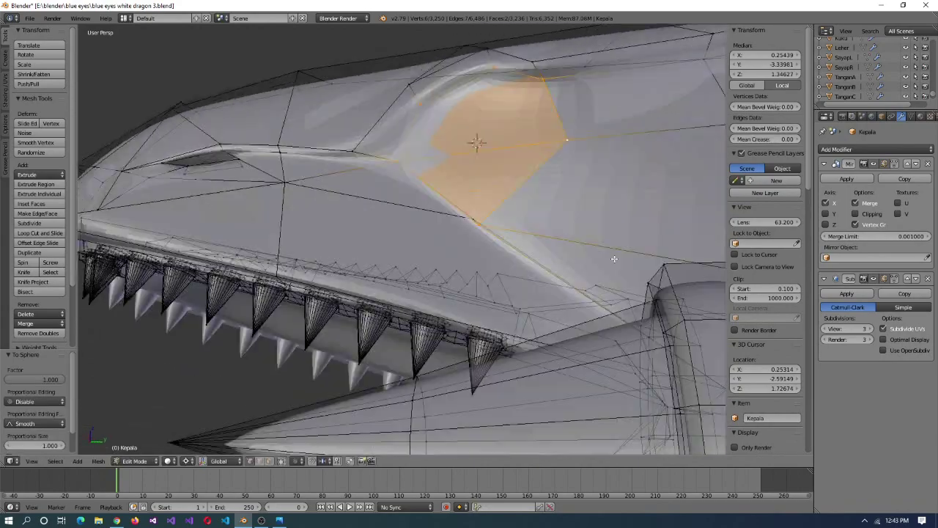
- Scale the vertex at the lower edge of the eye outline about the 3D cursor
{"action": "scroll", "coordinate": [506, 282], "scroll_direction": "up", "scroll_amount": 4}
{"action": "middle_click_drag", "start_coordinate": [506, 281], "coordinate": [561, 341]}
{"action": "right_click", "coordinate": [561, 341]}
{"action": "key", "text": "s"}
{"action": "left_click", "coordinate": [620, 348]}
- Slide the eye outline's rear vertex along its edge
{"action": "middle_click_drag", "start_coordinate": [620, 348], "coordinate": [526, 142]}
{"action": "right_click", "coordinate": [547, 168]}
{"action": "key", "text": "shift+v"}
{"action": "left_click", "coordinate": [558, 180]}
{"action": "scroll", "coordinate": [568, 252], "scroll_direction": "down", "scroll_amount": 4}
- Scale the vertex at the eye's front corner to 1.09 about the 3D cursor
{"action": "left_click", "coordinate": [456, 224]}
{"action": "middle_click_drag", "start_coordinate": [456, 224], "coordinate": [534, 215]}
{"action": "key", "text": "s"}
{"action": "left_click", "coordinate": [556, 200]}
{"action": "scroll", "coordinate": [536, 203], "scroll_direction": "up", "scroll_amount": 4}
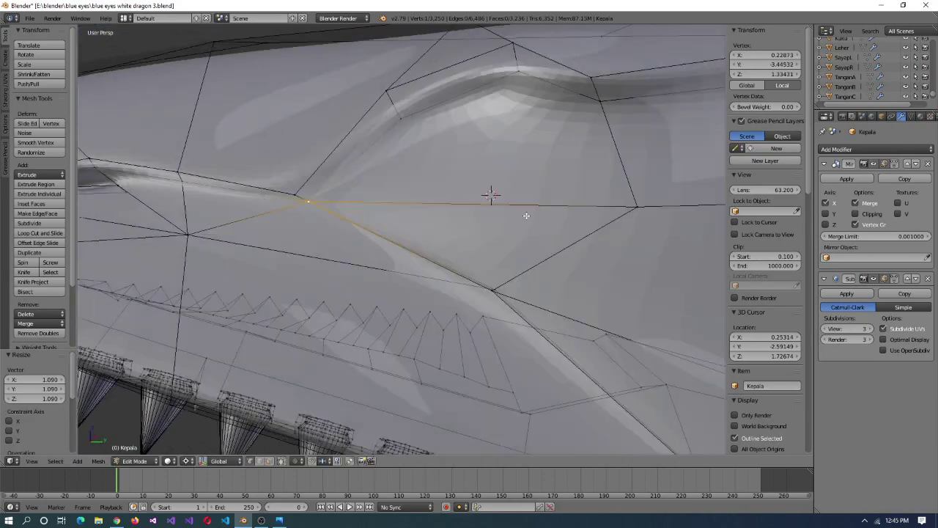
- Dissolve the edge crossing the eye area so that one face fills the outline
{"action": "right_click", "coordinate": [541, 214]}
{"action": "key", "text": "x"}
{"action": "left_click", "coordinate": [556, 265]}
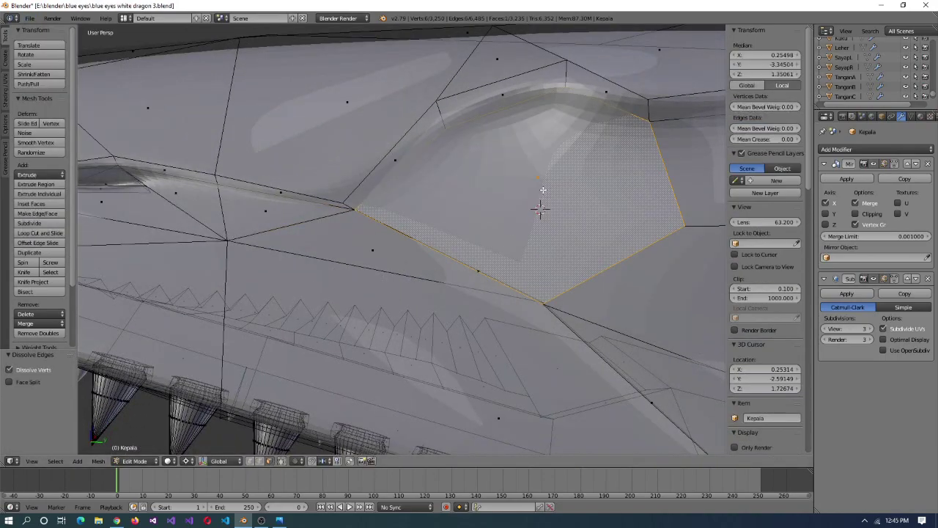
- Try to inset the eye face by 0.01, with the inner face moved -0.02 along Y and rounded
{"action": "key", "text": "i"}
{"action": "left_click", "coordinate": [540, 205]}
{"action": "middle_click_drag", "start_coordinate": [540, 206], "coordinate": [582, 230]}
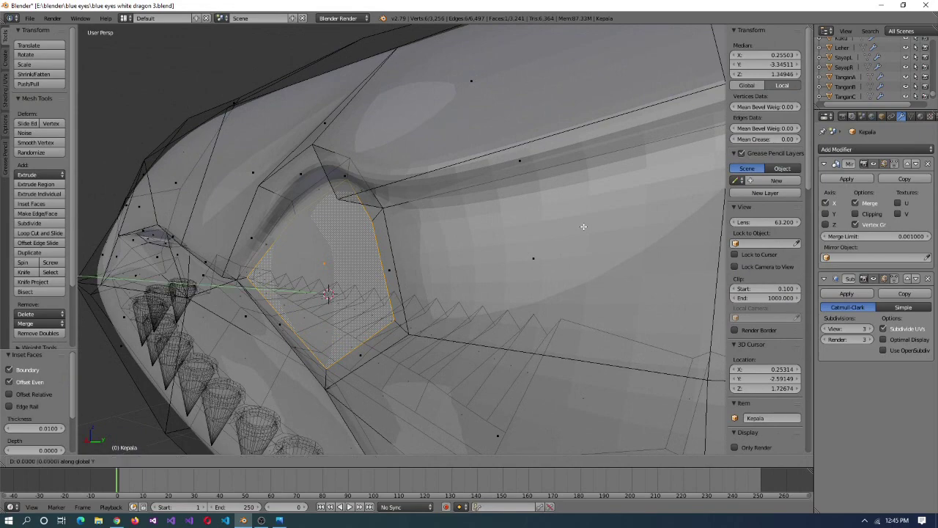
{"action": "left_click", "coordinate": [439, 273]}
{"action": "key", "text": "KP_Decimal"}
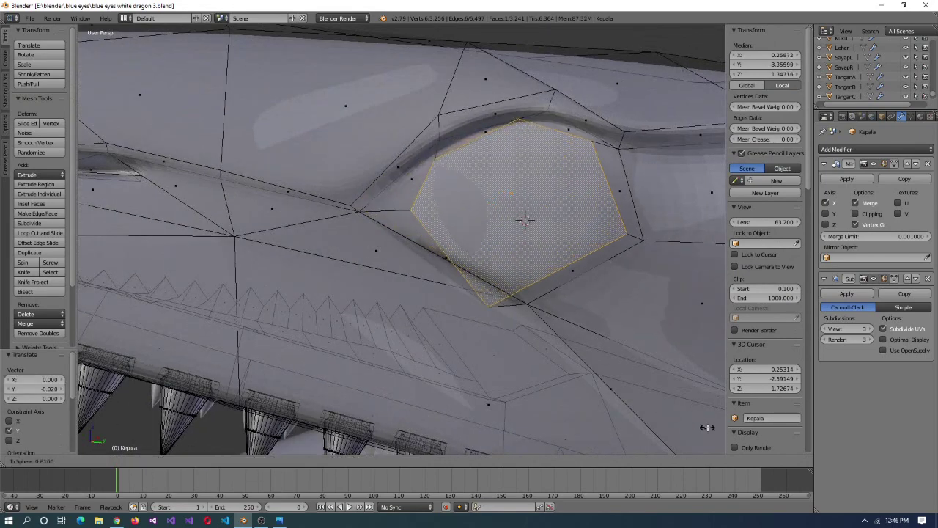
{"action": "key", "text": "g"}
{"action": "left_click", "coordinate": [620, 256]}
- Extrude the eye face inward along its normal and scale it to 0.9
{"action": "middle_click_drag", "start_coordinate": [619, 256], "coordinate": [403, 229]}
{"action": "scroll", "coordinate": [403, 229], "scroll_direction": "up", "scroll_amount": 5}
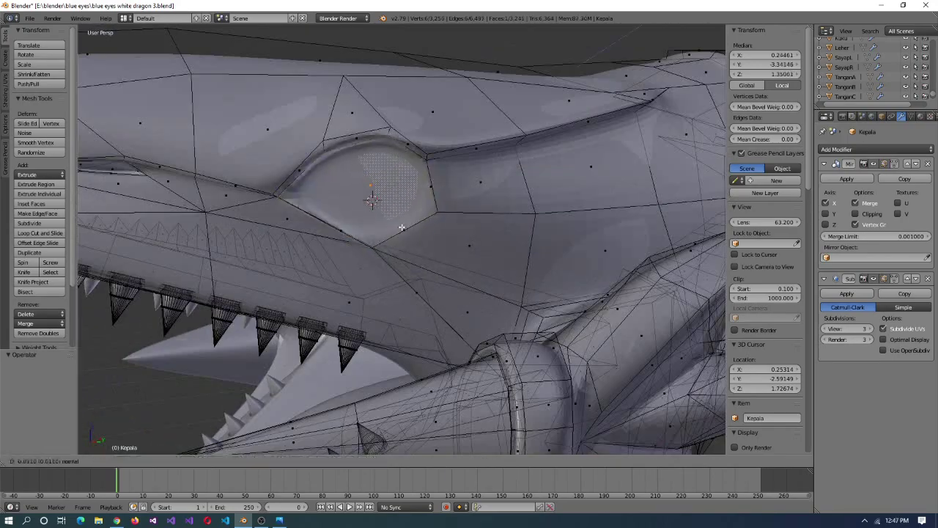
{"action": "type", "text": "s.9"}
{"action": "key", "text": "Return"}
- Extrude the recessed eye face another -0.02 along its normal and scale it to 0.9
{"action": "middle_click_drag", "start_coordinate": [523, 272], "coordinate": [519, 239]}
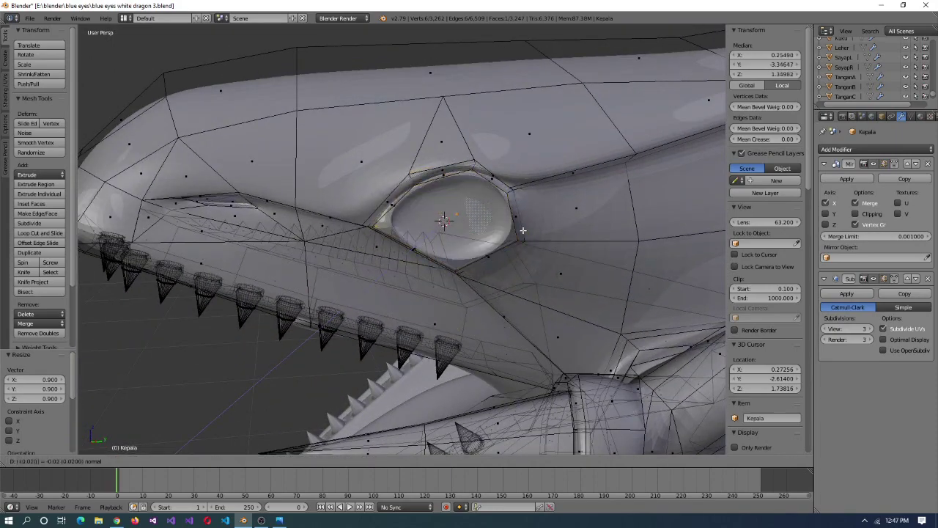
{"action": "mouse_move", "coordinate": [530, 250]}
{"action": "middle_mouse_down"}
{"action": "mouse_move", "coordinate": [576, 252]}
{"action": "mouse_move", "coordinate": [527, 248]}
{"action": "middle_mouse_up"}
{"action": "type", "text": "s.9"}
{"action": "middle_click_drag", "start_coordinate": [511, 212], "coordinate": [442, 290]}
- Scale the innermost eye face to 0.8 and check the eye's shape in Object Mode
{"action": "left_click", "coordinate": [599, 243]}
{"action": "left_click", "coordinate": [487, 301]}
{"action": "type", "text": "s.8"}
{"action": "key", "text": "Return"}
{"action": "key", "text": "Tab"}
{"action": "scroll", "coordinate": [443, 290], "scroll_direction": "up", "scroll_amount": 5}
{"action": "middle_click_drag", "start_coordinate": [565, 264], "coordinate": [576, 246]}
{"action": "key", "text": "Tab"}
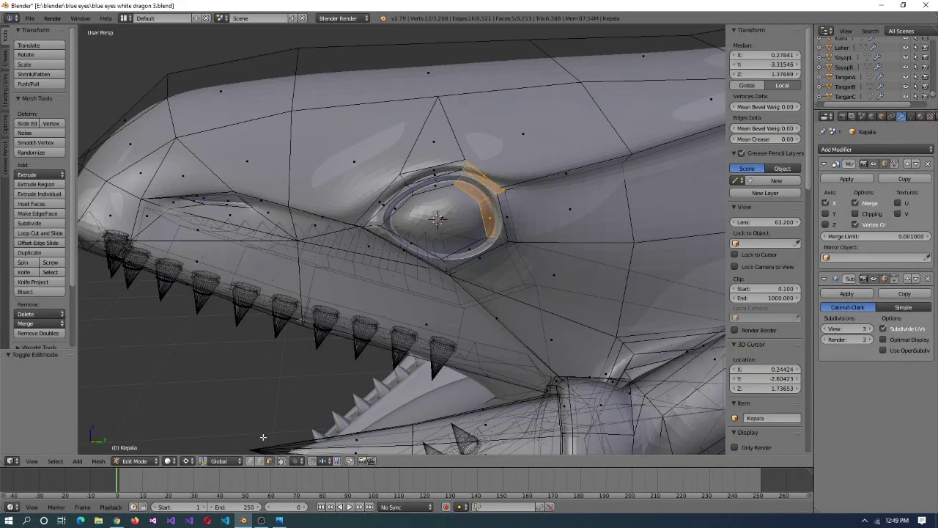
- Try to add a single loop cut around the inside of the eye rim
{"action": "left_click", "coordinate": [617, 303]}
{"action": "middle_click_drag", "start_coordinate": [616, 303], "coordinate": [220, 191]}
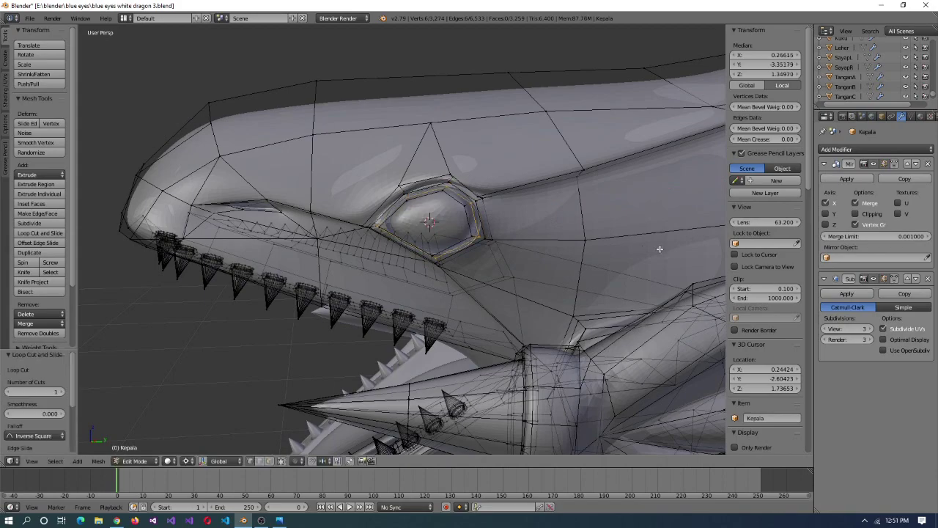
{"action": "middle_click_drag", "start_coordinate": [448, 267], "coordinate": [58, 199]}
{"action": "key", "text": "ctrl+z"}
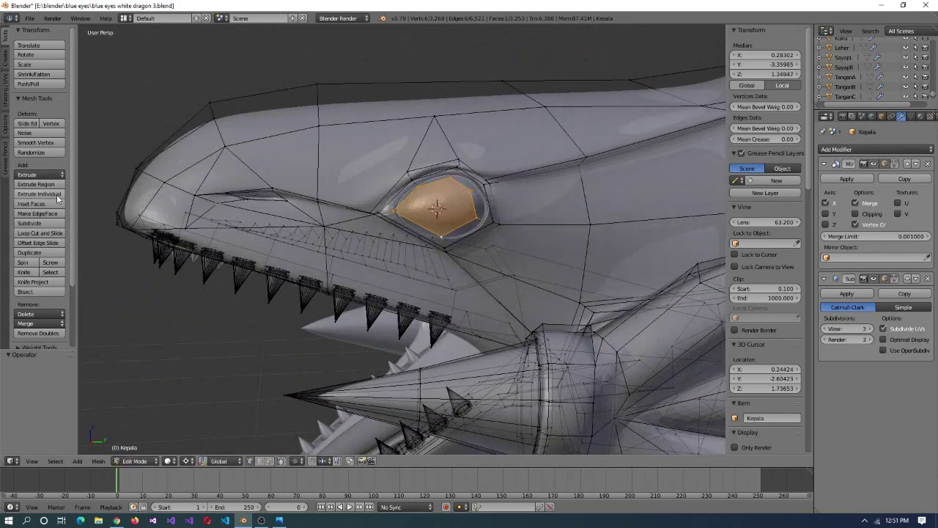
- Add an edge loop around the eyeball inside the rim and adjust its scale
{"action": "right_click", "coordinate": [476, 195]}
{"action": "middle_click_drag", "start_coordinate": [476, 195], "coordinate": [406, 237]}
{"action": "key", "text": "s"}
{"action": "left_click", "coordinate": [497, 266]}
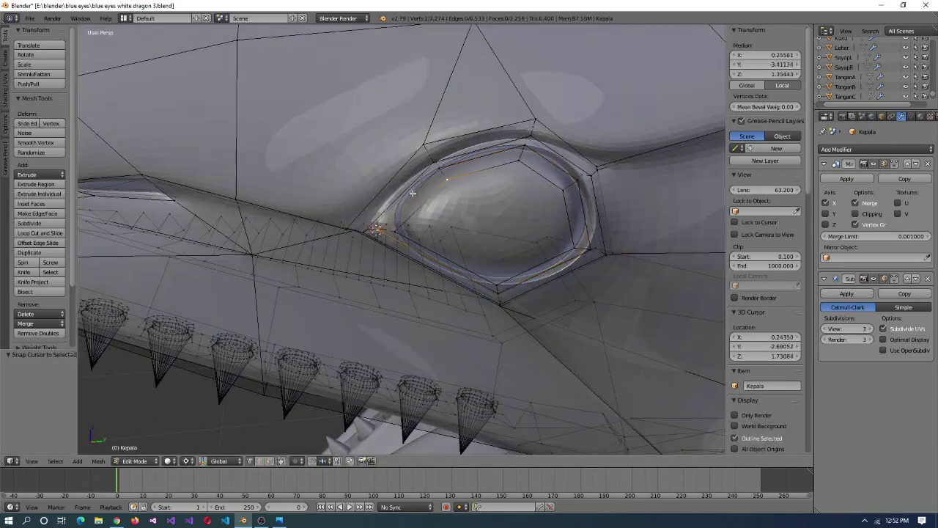
- Show the head in quad view, select the eye's inner faces and snap the 3D cursor to them
{"action": "scroll", "coordinate": [413, 193], "scroll_direction": "down", "scroll_amount": 2}
{"action": "key", "text": "l"}
{"action": "key", "text": "ctrl+alt+q"}
{"action": "middle_click_drag", "start_coordinate": [384, 177], "coordinate": [558, 125]}
{"action": "right_click", "coordinate": [564, 126]}
{"action": "left_click", "coordinate": [564, 126]}
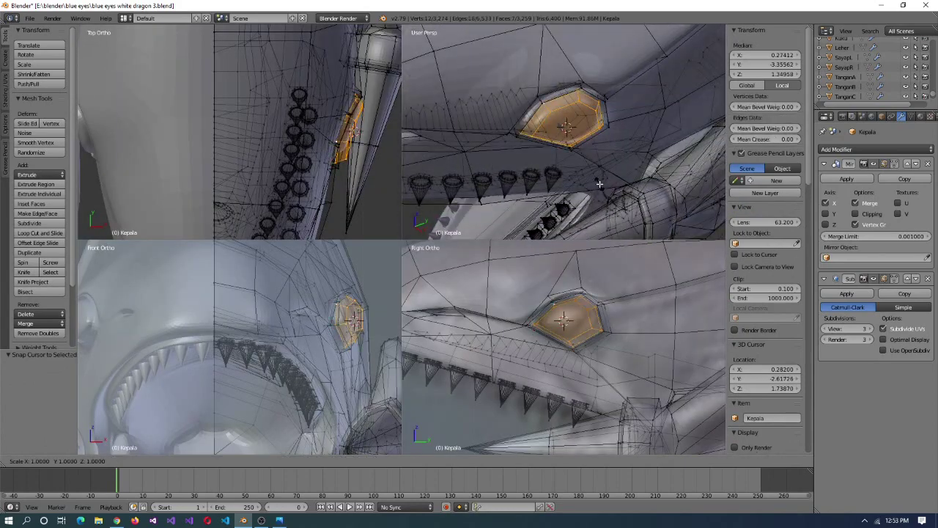
{"action": "key", "text": "Escape"}
- Select the edge loop inside the eye rim and snap the 3D cursor to it
{"action": "right_click", "coordinate": [543, 108], "text": "alt"}
{"action": "key", "text": "shift+s"}
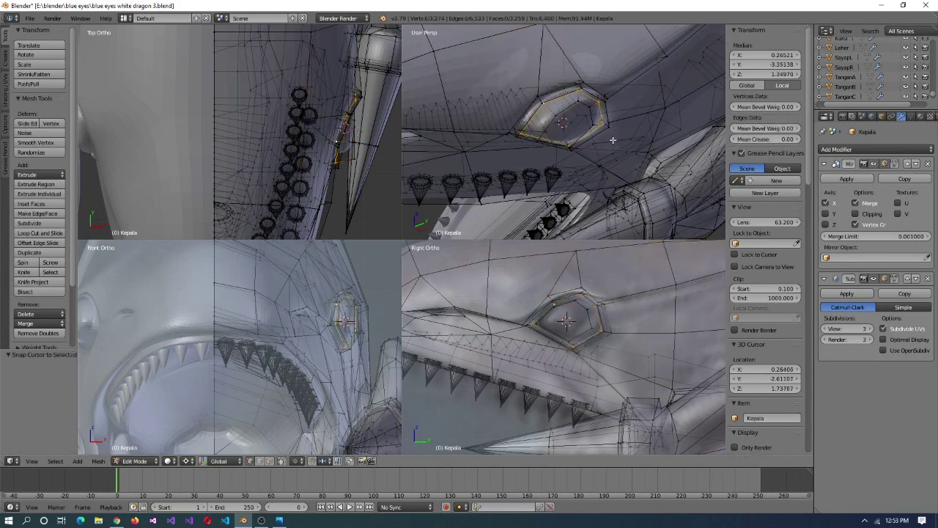
{"action": "left_click", "coordinate": [362, 196]}
- Round the eyeball face's outline with To Sphere at factor 1
{"action": "middle_click_drag", "start_coordinate": [470, 161], "coordinate": [548, 134]}
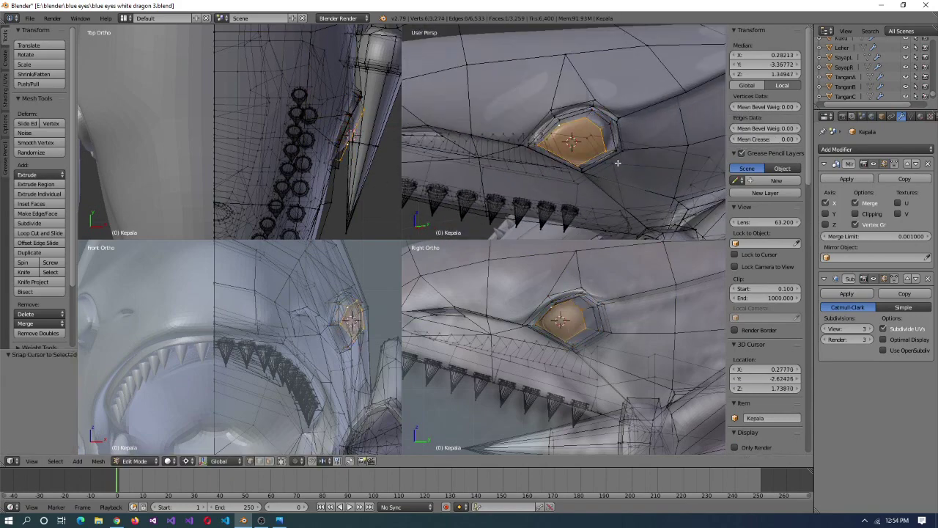
{"action": "left_click", "coordinate": [677, 165]}
{"action": "scroll", "coordinate": [660, 161], "scroll_direction": "down", "scroll_amount": 3}
{"action": "middle_click_drag", "start_coordinate": [660, 161], "coordinate": [637, 158]}
{"action": "scroll", "coordinate": [630, 155], "scroll_direction": "up", "scroll_amount": 5}
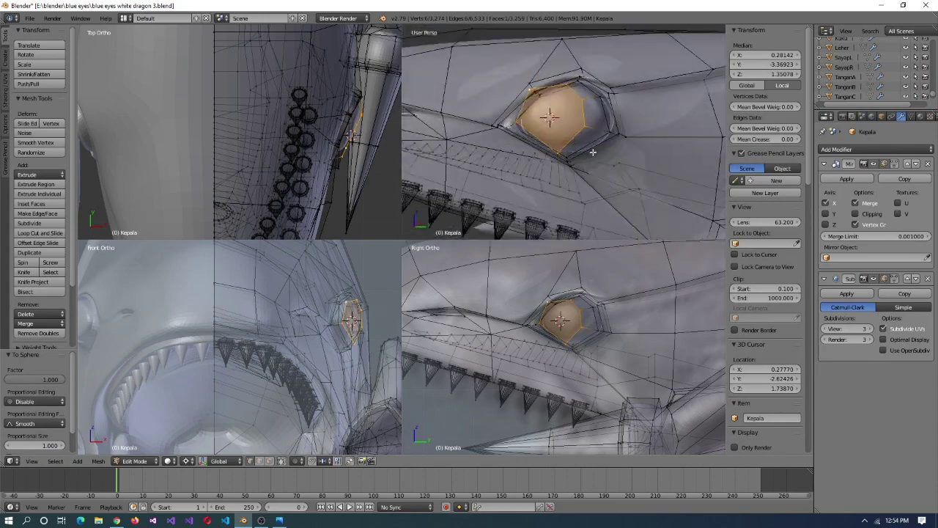
- Round the eyeball's three front outline vertices with To Sphere and slide an outline vertex along its edge
{"action": "key", "text": "ctrl+alt+q"}
{"action": "right_click", "coordinate": [404, 159]}
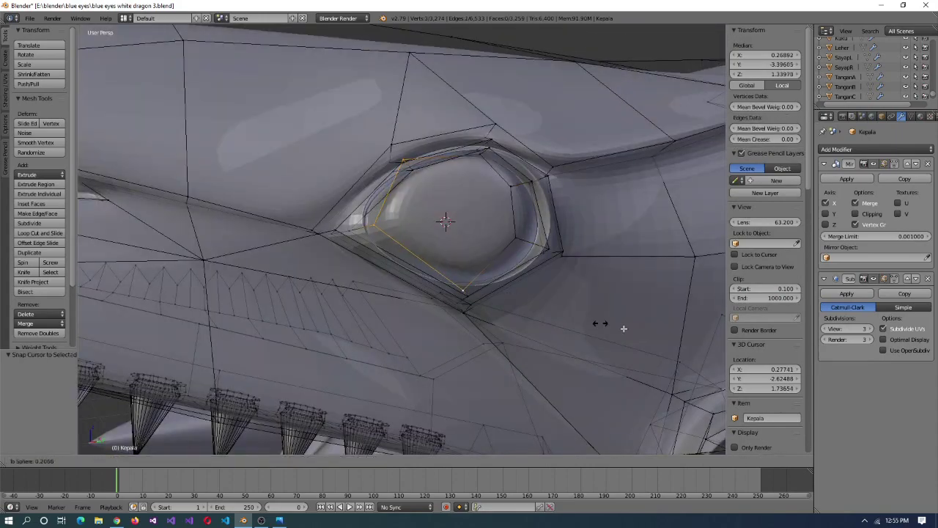
{"action": "middle_click_drag", "start_coordinate": [535, 298], "coordinate": [572, 243]}
{"action": "scroll", "coordinate": [572, 243], "scroll_direction": "up", "scroll_amount": 2}
{"action": "key", "text": "shift+v"}
{"action": "left_click", "coordinate": [496, 269]}
- Snap the 3D cursor to the eyeball's edge loop and move its selected outline vertices -0.01 along Z
{"action": "middle_click_drag", "start_coordinate": [495, 268], "coordinate": [542, 252]}
{"action": "right_click", "coordinate": [526, 242], "text": "alt"}
{"action": "key", "text": "shift+s"}
{"action": "left_click", "coordinate": [569, 250]}
{"action": "middle_click_drag", "start_coordinate": [434, 416], "coordinate": [508, 265]}
{"action": "key", "text": "g"}
{"action": "key", "text": "z"}
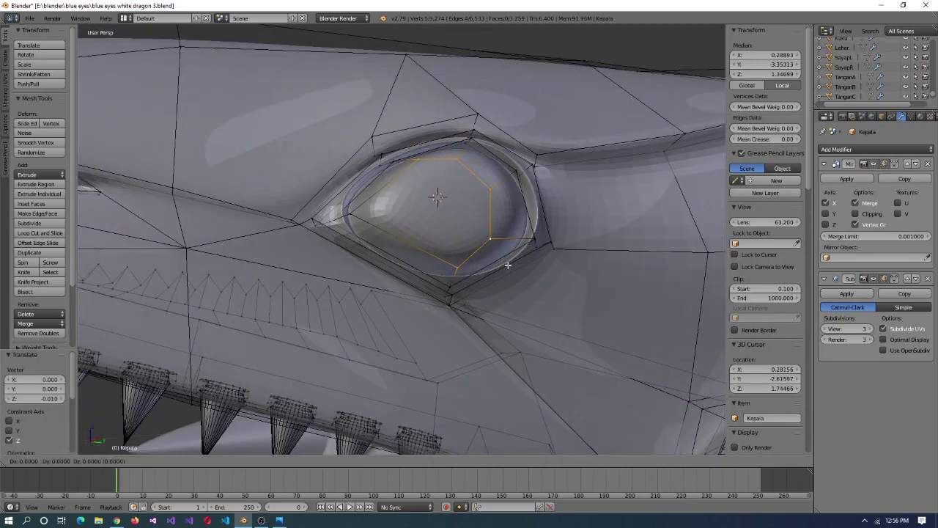
- Snap the 3D cursor to the five selected eyeball outline vertices and round them with To Sphere
{"action": "right_click", "coordinate": [415, 162], "text": "shift"}
{"action": "key", "text": "shift+s"}
{"action": "left_click", "coordinate": [495, 242]}
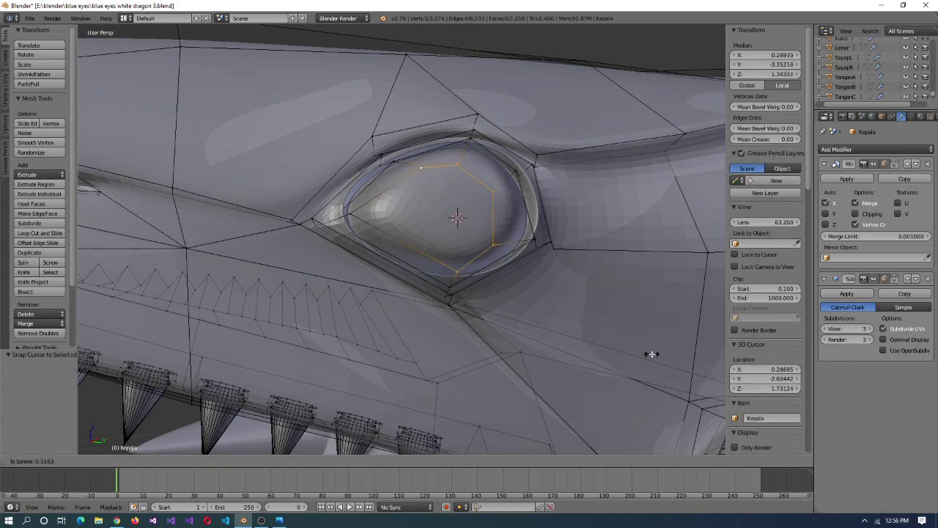
{"action": "middle_click_drag", "start_coordinate": [576, 265], "coordinate": [513, 212]}
- Slide and move the eyeball outline's lower rear vertex toward the middle of the eye
{"action": "right_click", "coordinate": [498, 209]}
{"action": "key", "text": "shift+v"}
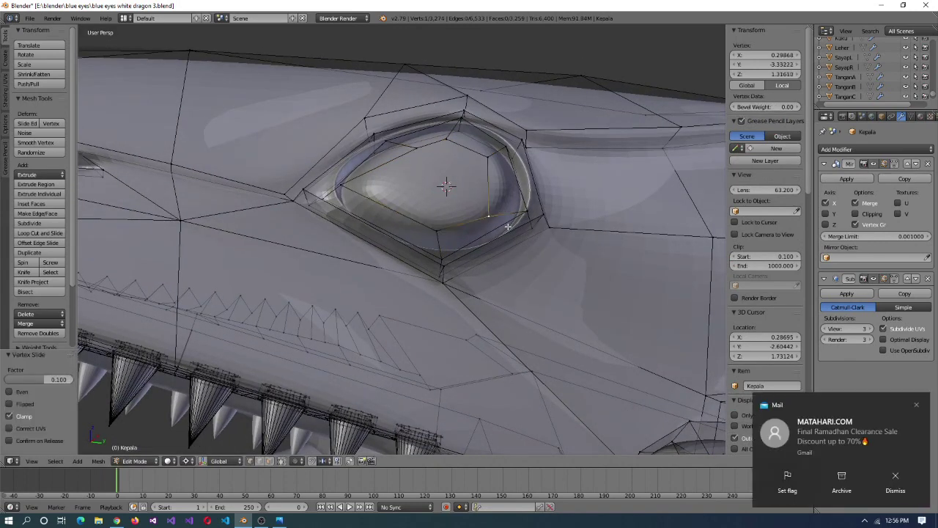
{"action": "left_click", "coordinate": [513, 210]}
{"action": "key", "text": "g"}
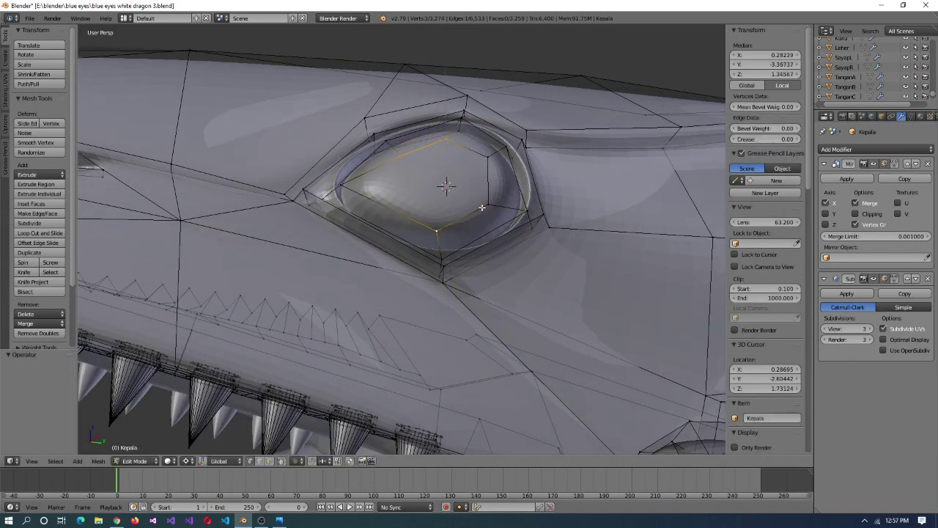
- Scale the selected eyeball outline vertices to 0.88
{"action": "right_click", "coordinate": [394, 144]}
{"action": "key", "text": "s"}
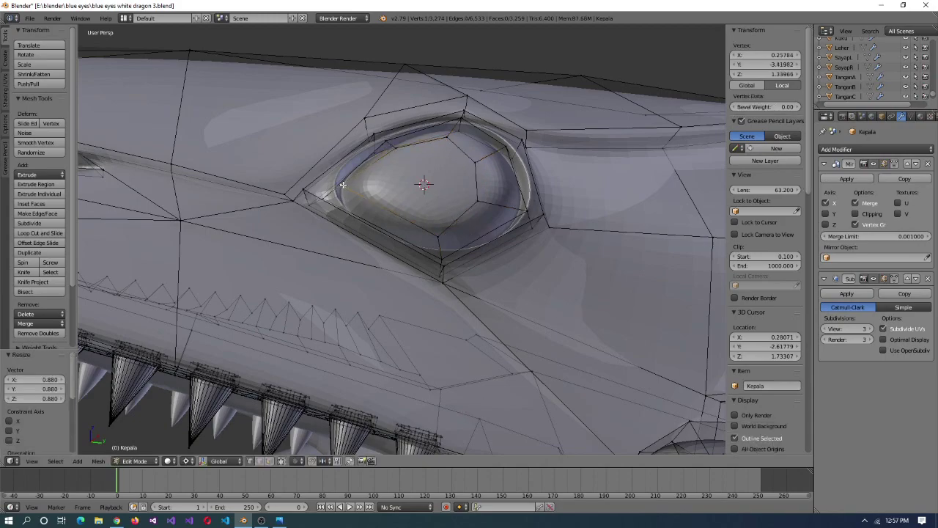
- Scale the eyeball outline's front corner vertex to 0.7 about the 3D cursor
{"action": "right_click", "coordinate": [353, 190]}
{"action": "scroll", "coordinate": [353, 190], "scroll_direction": "down", "scroll_amount": 2}
{"action": "middle_click_drag", "start_coordinate": [562, 259], "coordinate": [514, 253]}
{"action": "scroll", "coordinate": [493, 270], "scroll_direction": "up", "scroll_amount": 2}
{"action": "scroll", "coordinate": [492, 270], "scroll_direction": "down", "scroll_amount": 4}
{"action": "scroll", "coordinate": [513, 253], "scroll_direction": "up", "scroll_amount": 5}
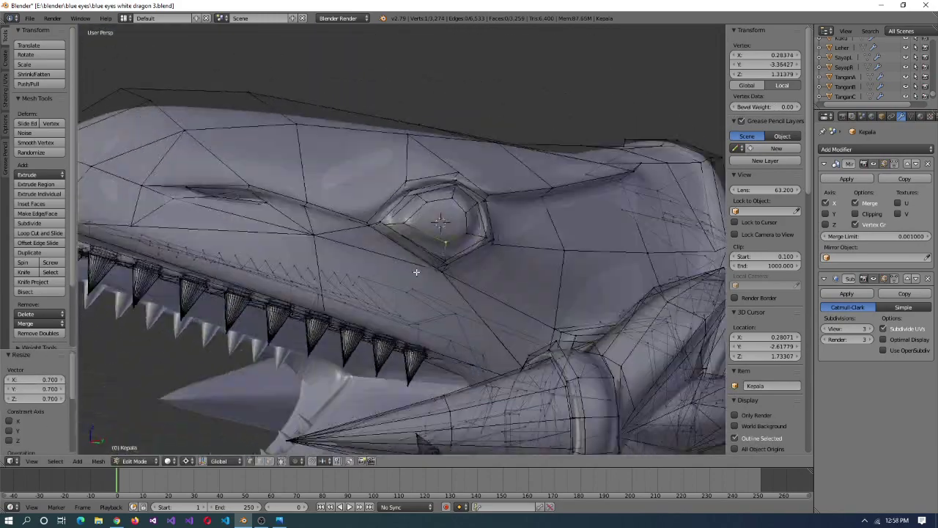
- Select the eye loops, grow the selection over the whole eye and rotate it in the front orthographic view
{"action": "right_click", "coordinate": [520, 250], "text": "alt"}
{"action": "middle_click_drag", "start_coordinate": [513, 220], "coordinate": [440, 309]}
{"action": "right_click", "coordinate": [481, 172], "text": "alt"}
{"action": "key", "text": "ctrl+KP_Add"}
{"action": "key", "text": "ctrl+alt+q"}
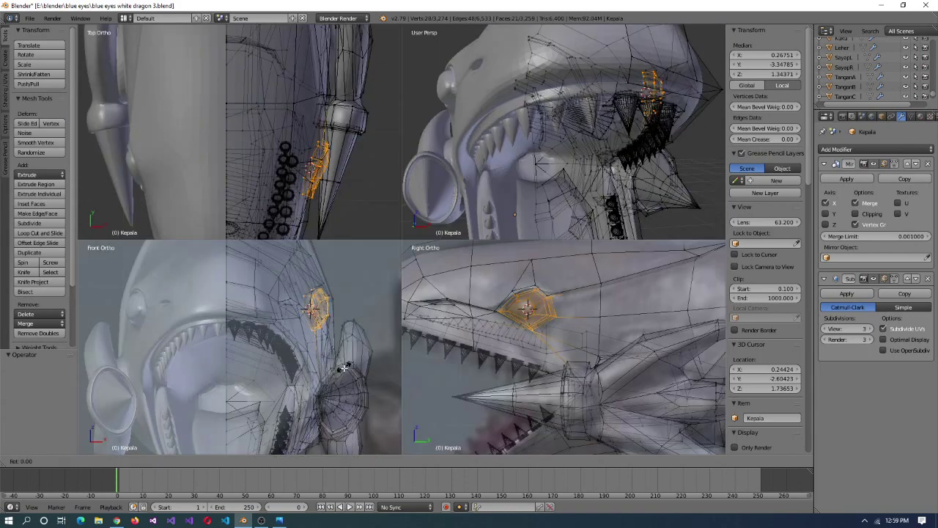
{"action": "middle_click_drag", "start_coordinate": [514, 183], "coordinate": [520, 155]}
- Reduce the selection to the eyeball's faces and scale them to 0.8
{"action": "key", "text": "ctrl+KP_Subtract"}
{"action": "left_click", "coordinate": [616, 333]}
{"action": "key", "text": "ctrl+KP_Add"}
{"action": "key", "text": "s"}
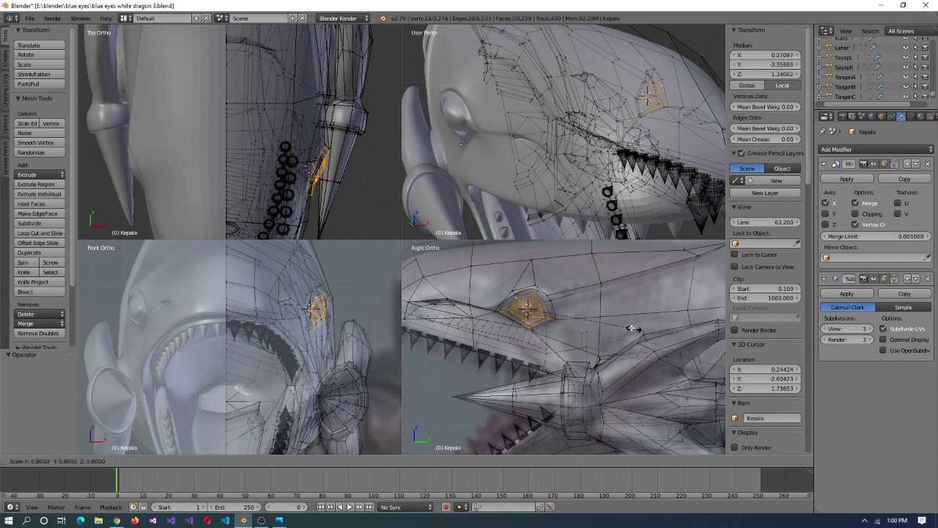
{"action": "left_click", "coordinate": [635, 329]}
- Inspect the scaled eyeball and its socket up close, in Object Mode and in the mesh
{"action": "scroll", "coordinate": [587, 146], "scroll_direction": "down", "scroll_amount": 5}
{"action": "key", "text": "Tab"}
{"action": "scroll", "coordinate": [628, 177], "scroll_direction": "up", "scroll_amount": 4}
{"action": "middle_click_drag", "start_coordinate": [628, 177], "coordinate": [528, 207]}
{"action": "scroll", "coordinate": [563, 129], "scroll_direction": "up", "scroll_amount": 3}
{"action": "key", "text": "ctrl+alt+q"}
{"action": "key", "text": "Tab"}
{"action": "middle_click_drag", "start_coordinate": [557, 251], "coordinate": [411, 335]}
- Try to tighten the eye with an extra edge loop, scaling it and repositioning a rim vertex
{"action": "key", "text": "ctrl+r"}
{"action": "key", "text": "shift+s"}
{"action": "left_click", "coordinate": [410, 334]}
{"action": "right_click", "coordinate": [595, 378]}
{"action": "middle_click_drag", "start_coordinate": [596, 378], "coordinate": [522, 241]}
{"action": "right_click", "coordinate": [522, 240]}
{"action": "right_click", "coordinate": [522, 240], "text": "alt"}
{"action": "key", "text": "s"}
{"action": "left_click", "coordinate": [618, 347]}
{"action": "middle_click_drag", "start_coordinate": [618, 348], "coordinate": [378, 297]}
{"action": "right_click", "coordinate": [374, 296], "text": "alt"}
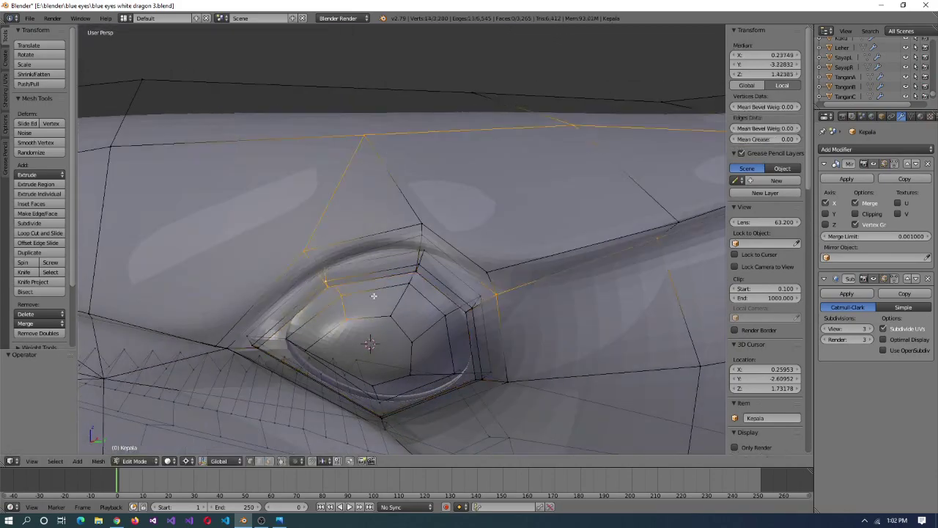
{"action": "left_click", "coordinate": [537, 413]}
{"action": "middle_click_drag", "start_coordinate": [537, 413], "coordinate": [440, 293]}
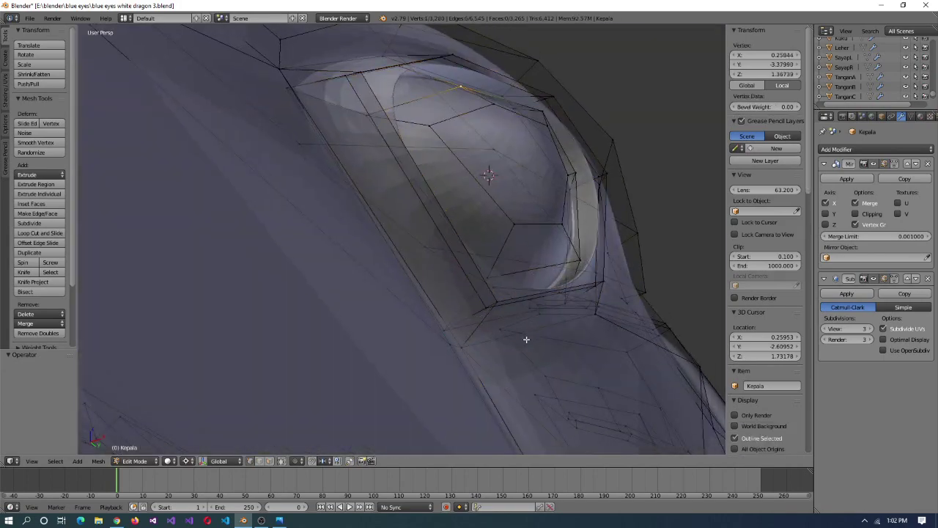
{"action": "middle_click_drag", "start_coordinate": [526, 340], "coordinate": [633, 299]}
- Snap the 3D cursor to the selected six-vertex loop around the eyeball and flatten the loop by scaling it to 0 along X
{"action": "key", "text": "shift+s"}
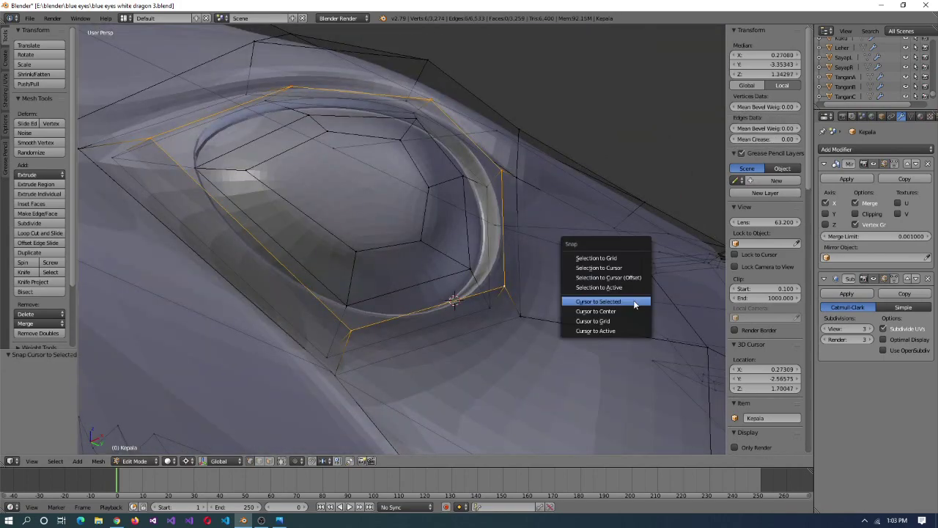
{"action": "left_click", "coordinate": [634, 300]}
{"action": "key", "text": "s"}
{"action": "key", "text": "x"}
{"action": "key", "text": "0"}
{"action": "key", "text": "Return"}
{"action": "mouse_move", "coordinate": [586, 320]}
{"action": "middle_mouse_down"}
{"action": "mouse_move", "coordinate": [608, 283]}
{"action": "mouse_move", "coordinate": [597, 324]}
{"action": "middle_mouse_up"}
- Rotate the flattened eye loop by 20° in the top orthographic view
{"action": "key", "text": "ctrl+alt+q"}
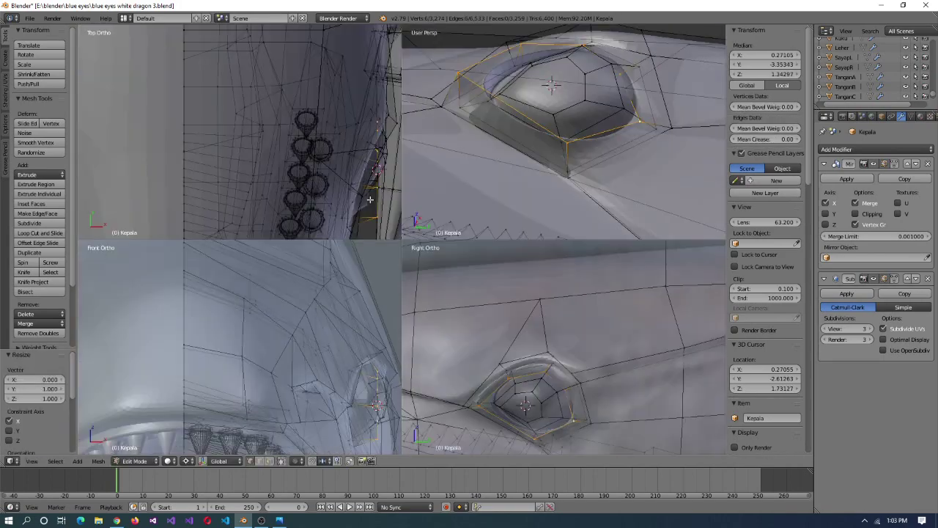
{"action": "key", "text": "Return"}
{"action": "middle_click_drag", "start_coordinate": [514, 147], "coordinate": [660, 179]}
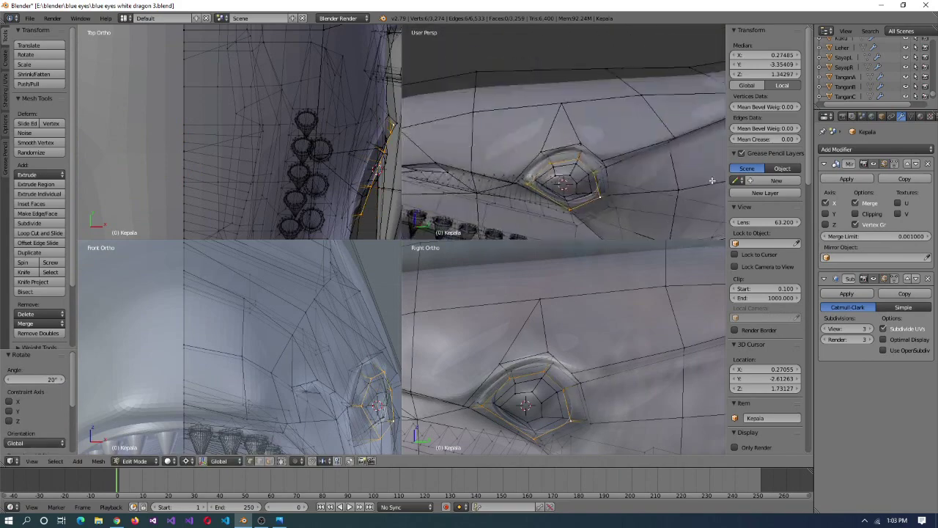
{"action": "key", "text": "Return"}
- Slide the vertex at the eye socket's lower corner along its edge by a factor of 1
{"action": "middle_click_drag", "start_coordinate": [590, 220], "coordinate": [614, 153]}
{"action": "scroll", "coordinate": [646, 173], "scroll_direction": "up", "scroll_amount": 5}
{"action": "right_click", "coordinate": [541, 154]}
{"action": "key", "text": "shift+v"}
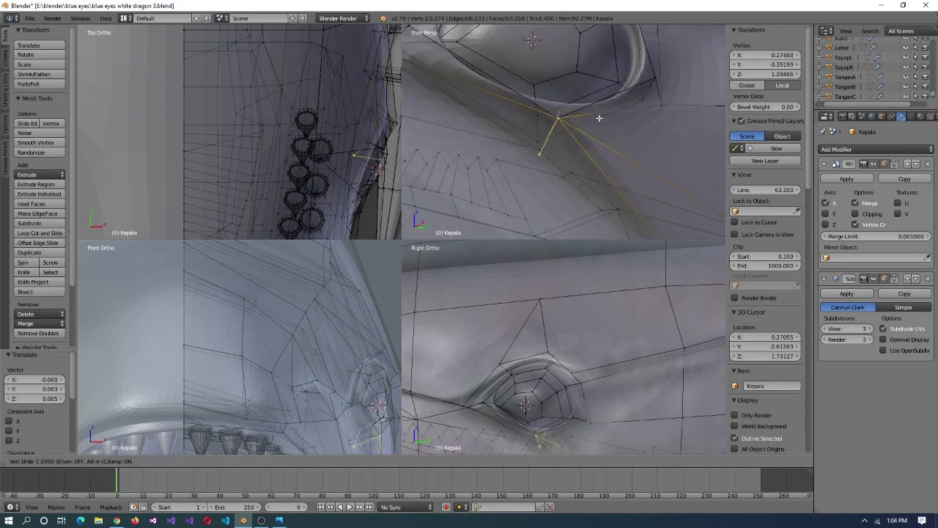
{"action": "key", "text": "Return"}
- Merge the overlapping vertices at the eye socket's lower corner
{"action": "middle_click_drag", "start_coordinate": [589, 145], "coordinate": [656, 159]}
{"action": "key", "text": "ctrl+alt+q"}
{"action": "key", "text": "Tab"}
{"action": "scroll", "coordinate": [522, 215], "scroll_direction": "up", "scroll_amount": 4}
{"action": "middle_click_drag", "start_coordinate": [384, 230], "coordinate": [405, 247]}
{"action": "key", "text": "Tab"}
{"action": "key", "text": "alt+m"}
{"action": "left_click", "coordinate": [409, 197]}
- Slide the inner vertices at the eye socket's front corner along their edges by factors of 0.3 and 0.1
{"action": "scroll", "coordinate": [407, 220], "scroll_direction": "down", "scroll_amount": 4}
{"action": "scroll", "coordinate": [404, 247], "scroll_direction": "up", "scroll_amount": 5}
{"action": "key", "text": "shift+v"}
{"action": "left_click", "coordinate": [354, 246]}
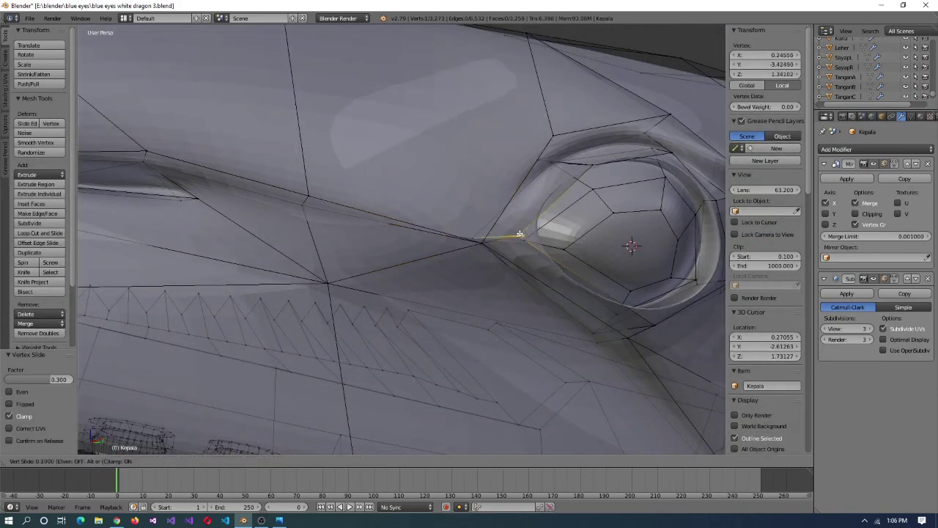
{"action": "left_click", "coordinate": [522, 235]}
{"action": "scroll", "coordinate": [522, 235], "scroll_direction": "down", "scroll_amount": 6}
{"action": "middle_click_drag", "start_coordinate": [522, 234], "coordinate": [499, 228]}
{"action": "scroll", "coordinate": [496, 233], "scroll_direction": "up", "scroll_amount": 5}
{"action": "scroll", "coordinate": [513, 230], "scroll_direction": "down", "scroll_amount": 4}
{"action": "scroll", "coordinate": [469, 226], "scroll_direction": "up", "scroll_amount": 3}
{"action": "left_click", "coordinate": [468, 226]}
- Add an edge loop around the eye socket's inner rim and slide it into place
{"action": "scroll", "coordinate": [468, 225], "scroll_direction": "down", "scroll_amount": 2}
{"action": "scroll", "coordinate": [455, 224], "scroll_direction": "down", "scroll_amount": 5}
{"action": "middle_click_drag", "start_coordinate": [440, 224], "coordinate": [398, 239]}
{"action": "key", "text": "Tab"}
{"action": "scroll", "coordinate": [299, 248], "scroll_direction": "down", "scroll_amount": 5}
{"action": "scroll", "coordinate": [394, 239], "scroll_direction": "up", "scroll_amount": 6}
{"action": "scroll", "coordinate": [387, 241], "scroll_direction": "up", "scroll_amount": 4}
{"action": "key", "text": "Tab"}
{"action": "left_click", "coordinate": [428, 236], "text": "alt"}
{"action": "key", "text": "g"}
{"action": "key", "text": "g"}
{"action": "left_click", "coordinate": [402, 225]}
- Select the edge loop inside the eye socket's rim and snap the 3D cursor to its middle
{"action": "scroll", "coordinate": [398, 239], "scroll_direction": "up", "scroll_amount": 4}
{"action": "middle_click_drag", "start_coordinate": [408, 172], "coordinate": [225, 205]}
{"action": "right_click", "coordinate": [225, 205]}
{"action": "key", "text": "shift+s"}
{"action": "right_click", "coordinate": [196, 211], "text": "alt"}
{"action": "key", "text": "shift+s"}
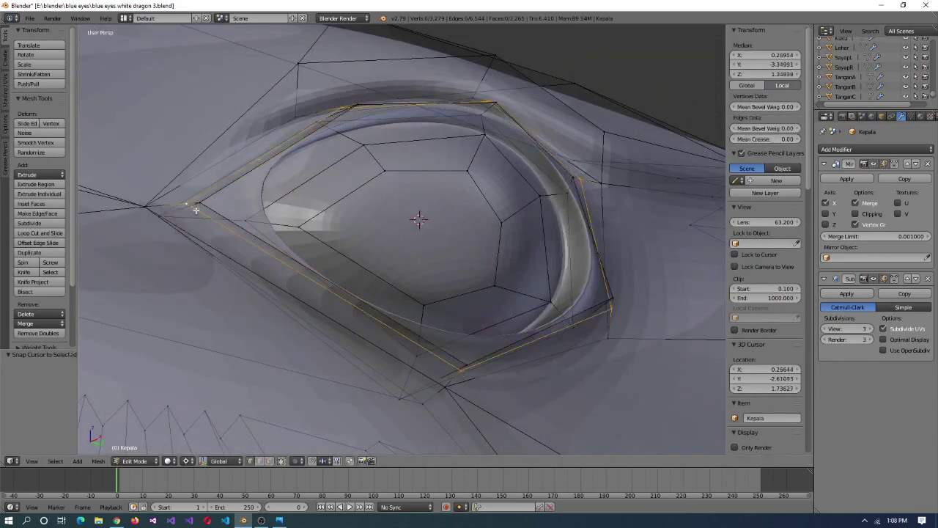
{"action": "right_click", "coordinate": [597, 253]}
- Circle-select the eye's vertices and move them upward and slightly rearward in the right orthographic view
{"action": "scroll", "coordinate": [362, 252], "scroll_direction": "down", "scroll_amount": 8}
{"action": "middle_click_drag", "start_coordinate": [362, 252], "coordinate": [467, 317]}
{"action": "key", "text": "Tab"}
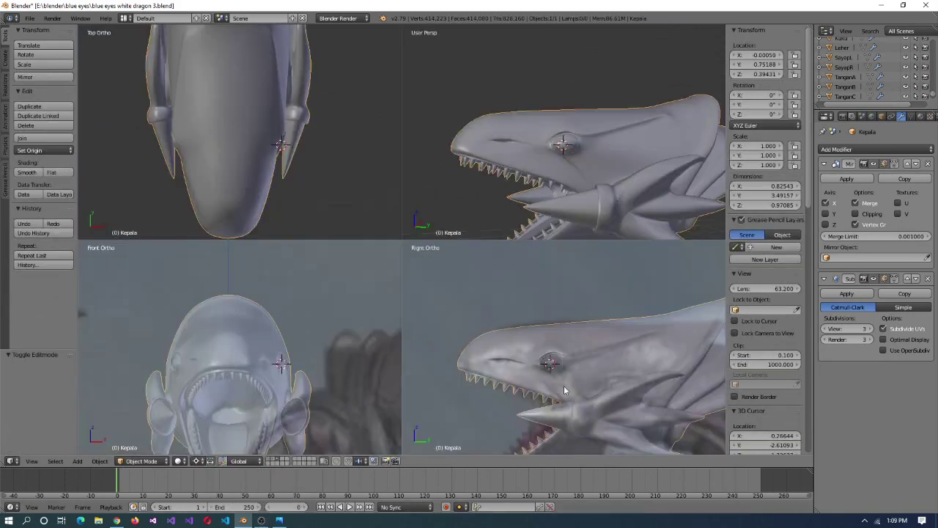
{"action": "scroll", "coordinate": [589, 177], "scroll_direction": "up", "scroll_amount": 3}
{"action": "middle_click_drag", "start_coordinate": [553, 107], "coordinate": [561, 119]}
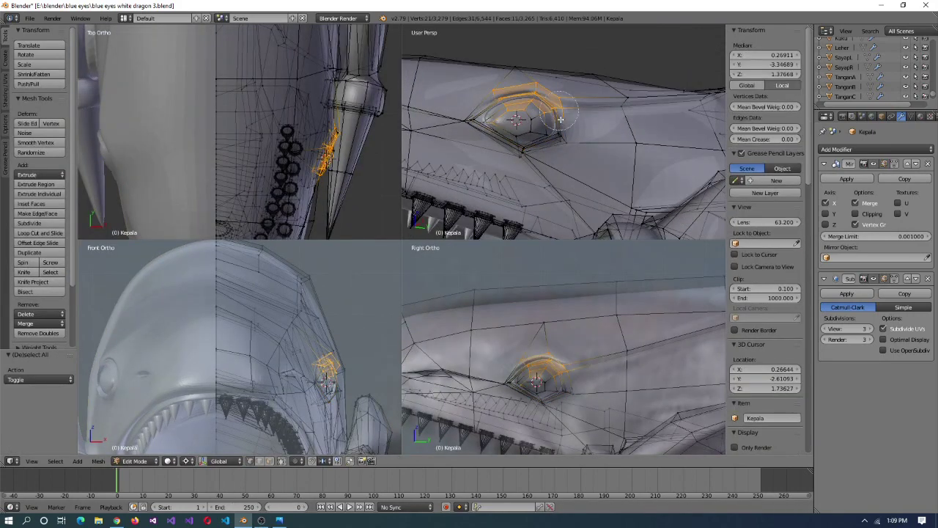
{"action": "scroll", "coordinate": [534, 148], "scroll_direction": "down", "scroll_amount": 3}
{"action": "scroll", "coordinate": [588, 352], "scroll_direction": "up", "scroll_amount": 1}
{"action": "left_click", "coordinate": [595, 351]}
- Rotate the selected eye by -5° in the right orthographic view
{"action": "middle_click_drag", "start_coordinate": [565, 146], "coordinate": [620, 146]}
{"action": "scroll", "coordinate": [559, 171], "scroll_direction": "down", "scroll_amount": 3}
{"action": "key", "text": "Tab"}
{"action": "middle_click_drag", "start_coordinate": [560, 170], "coordinate": [586, 341]}
{"action": "key", "text": "Tab"}
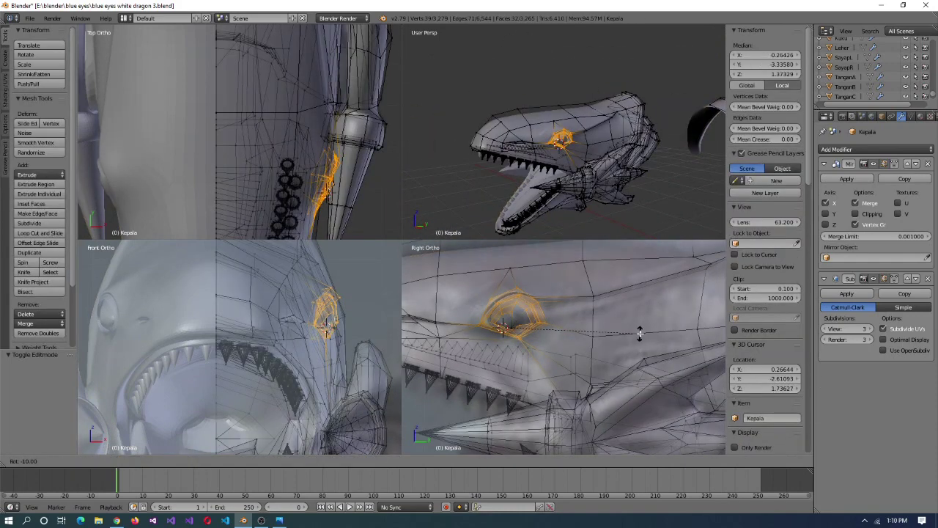
{"action": "type", "text": "-5"}
{"action": "key", "text": "Return"}
- Snap the 3D cursor to the eye socket's edge loop and move the loop outward along X
{"action": "middle_click_drag", "start_coordinate": [587, 184], "coordinate": [586, 147]}
{"action": "key", "text": "ctrl+alt+q"}
{"action": "key", "text": "Tab"}
{"action": "middle_click_drag", "start_coordinate": [601, 220], "coordinate": [492, 274]}
{"action": "scroll", "coordinate": [440, 274], "scroll_direction": "up", "scroll_amount": 4}
{"action": "key", "text": "Tab"}
{"action": "middle_click_drag", "start_coordinate": [398, 274], "coordinate": [418, 253]}
{"action": "key", "text": "shift+s"}
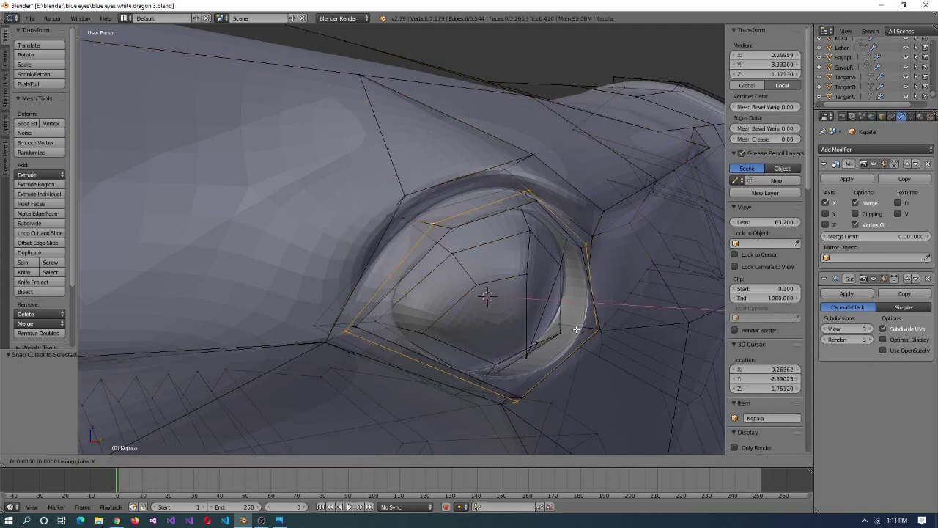
{"action": "left_click", "coordinate": [628, 322]}
{"action": "middle_click_drag", "start_coordinate": [628, 322], "coordinate": [555, 335]}
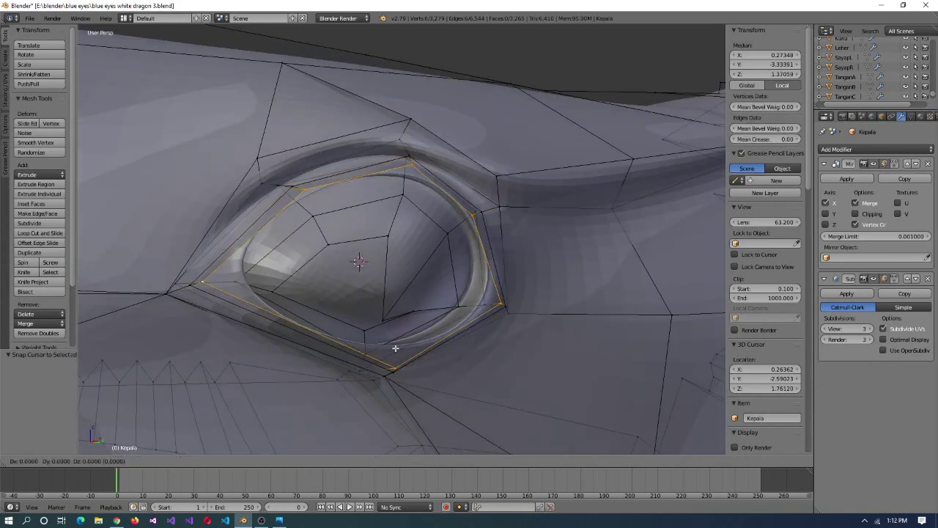
{"action": "left_click", "coordinate": [290, 330]}
{"action": "middle_click_drag", "start_coordinate": [291, 331], "coordinate": [344, 359]}
- Move the whole eye inward along X by about 0.02 and rotate it by -1° in the top orthographic view
{"action": "key", "text": "ctrl+alt+q"}
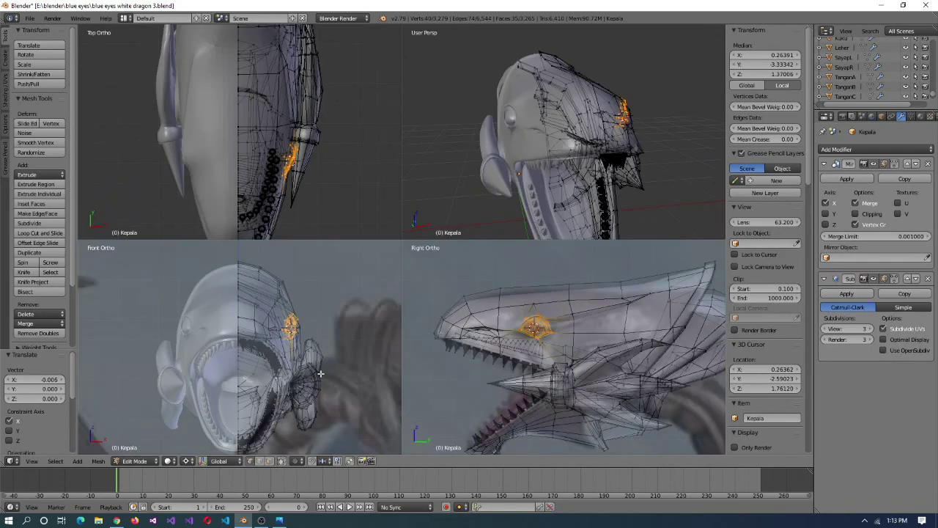
{"action": "middle_click_drag", "start_coordinate": [514, 183], "coordinate": [569, 220]}
{"action": "left_click", "coordinate": [365, 209]}
{"action": "mouse_move", "coordinate": [410, 209]}
{"action": "middle_mouse_down"}
{"action": "mouse_move", "coordinate": [430, 199]}
{"action": "mouse_move", "coordinate": [402, 201]}
{"action": "middle_mouse_up"}
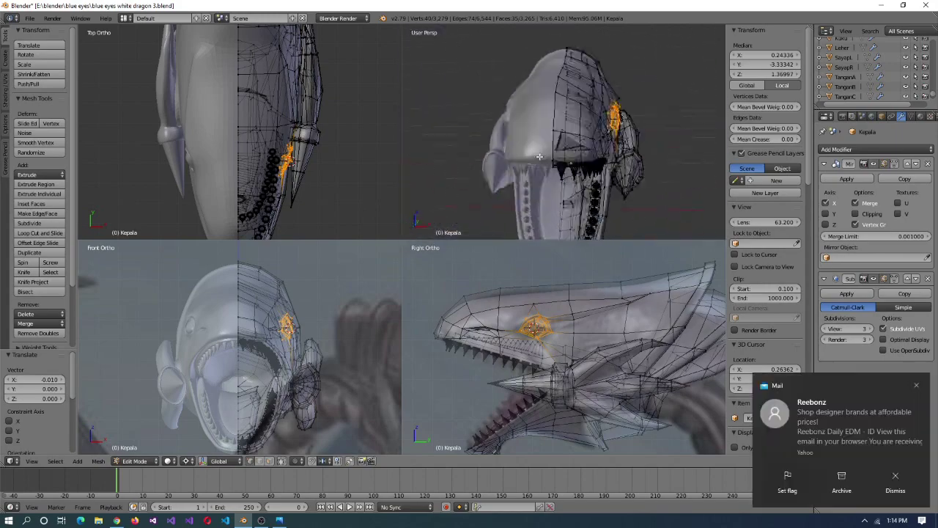
{"action": "key", "text": "r"}
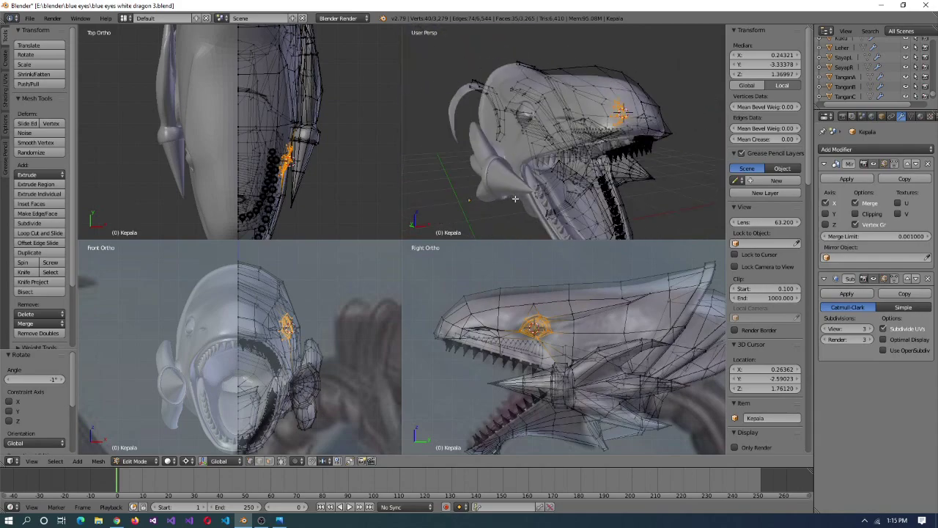
- Check the head's shape in Object Mode and rotate the selected eye by -4° in the front orthographic view
{"action": "key", "text": "ctrl+alt+q"}
{"action": "middle_click_drag", "start_coordinate": [400, 224], "coordinate": [419, 234]}
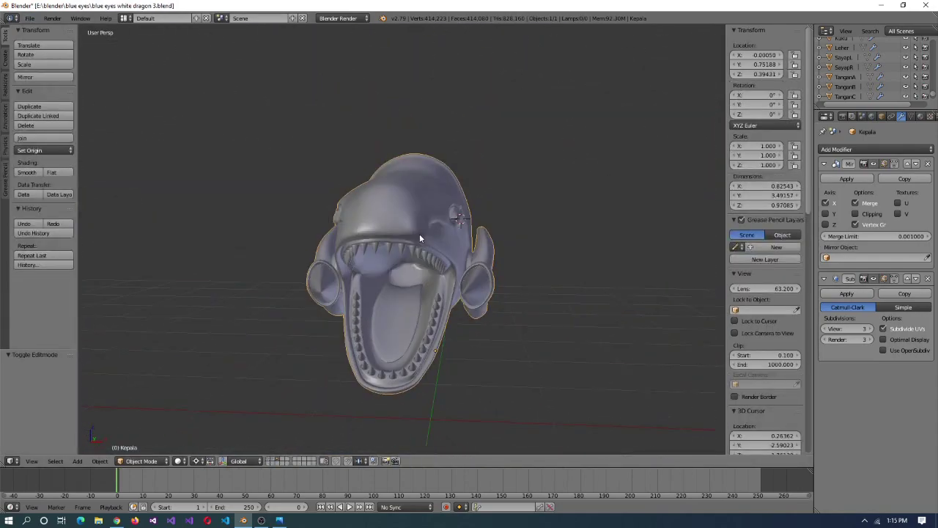
{"action": "key", "text": "ctrl+alt+q"}
{"action": "middle_click_drag", "start_coordinate": [557, 176], "coordinate": [608, 133]}
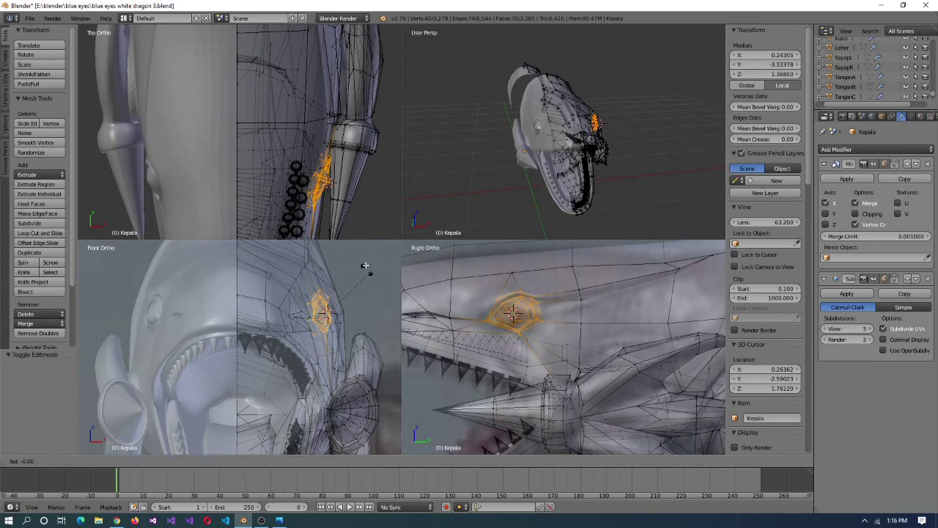
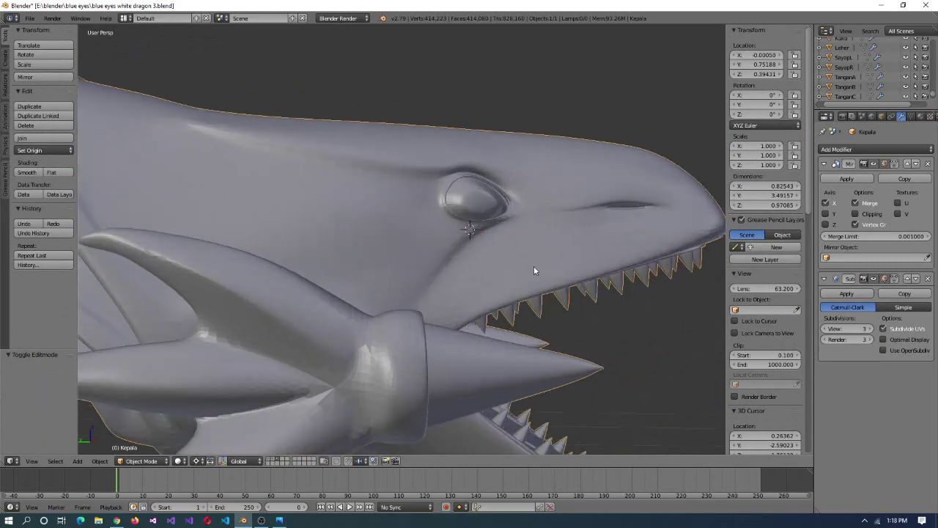
- Extrude a vertex from the back edge of the eye toward the inside of the head along X
{"action": "scroll", "coordinate": [395, 274], "scroll_direction": "up", "scroll_amount": 5}
{"action": "middle_click_drag", "start_coordinate": [394, 274], "coordinate": [233, 261]}
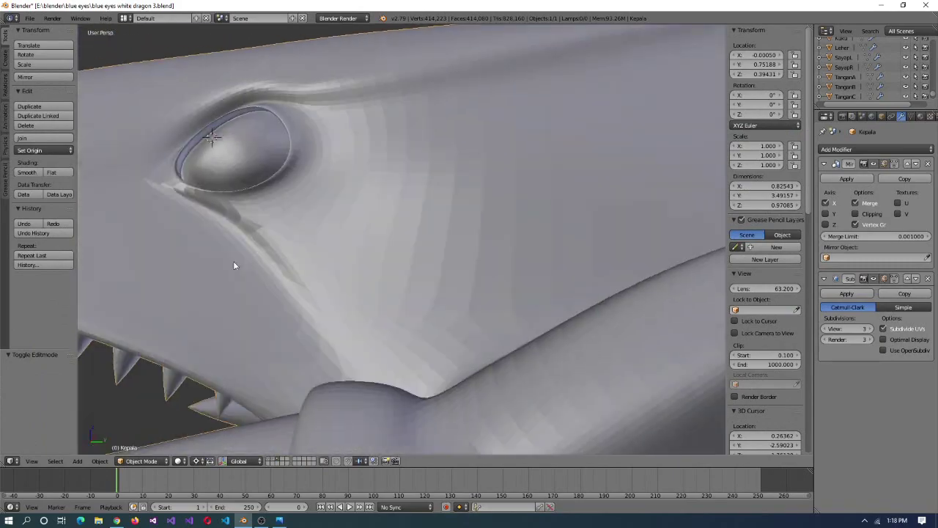
{"action": "scroll", "coordinate": [370, 255], "scroll_direction": "up", "scroll_amount": 3}
{"action": "key", "text": "Tab"}
{"action": "middle_click_drag", "start_coordinate": [367, 262], "coordinate": [342, 285]}
{"action": "right_click", "coordinate": [386, 229], "text": "alt"}
{"action": "middle_click_drag", "start_coordinate": [398, 272], "coordinate": [457, 291]}
{"action": "key", "text": "shift+v"}
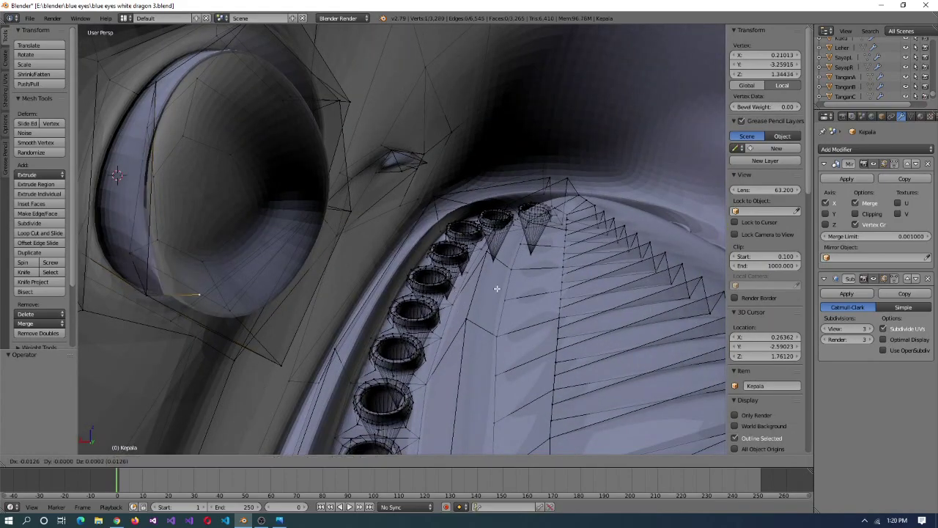
{"action": "key", "text": "x"}
{"action": "left_click", "coordinate": [326, 288]}
- Select the six-vertex edge loop at the back of the eye socket and move it along X
{"action": "middle_click_drag", "start_coordinate": [347, 208], "coordinate": [419, 253]}
{"action": "right_click", "coordinate": [671, 288], "text": "alt"}
{"action": "middle_click_drag", "start_coordinate": [671, 287], "coordinate": [440, 278]}
{"action": "scroll", "coordinate": [440, 278], "scroll_direction": "down", "scroll_amount": 3}
{"action": "right_click", "coordinate": [425, 264], "text": "alt"}
{"action": "scroll", "coordinate": [426, 264], "scroll_direction": "up", "scroll_amount": 3}
{"action": "key", "text": "x"}
{"action": "left_click", "coordinate": [374, 245]}
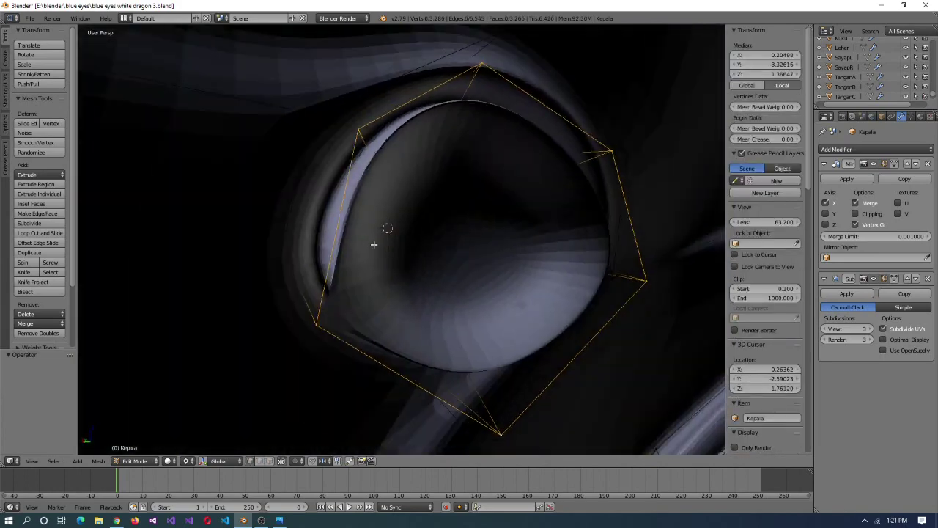
- Add an edge loop to the eye socket's inner wall and adjust its position along X
{"action": "key", "text": "ctrl+r"}
{"action": "middle_click_drag", "start_coordinate": [374, 244], "coordinate": [490, 243]}
{"action": "left_click", "coordinate": [387, 225]}
{"action": "middle_click_drag", "start_coordinate": [291, 185], "coordinate": [348, 293]}
{"action": "key", "text": "x"}
{"action": "left_click", "coordinate": [523, 340]}
- Select the geometry at the back of the eye and scale it to 0 on every axis except Z
{"action": "right_click", "coordinate": [312, 312]}
{"action": "middle_click_drag", "start_coordinate": [258, 315], "coordinate": [535, 189]}
{"action": "key", "text": "s"}
{"action": "key", "text": "shift+z"}
{"action": "key", "text": "0"}
{"action": "key", "text": "Return"}
- Rotate the selection at the back of the eye by 10° and fill the opening with a face
{"action": "middle_click_drag", "start_coordinate": [550, 290], "coordinate": [302, 228]}
{"action": "type", "text": "r10"}
{"action": "key", "text": "Return"}
{"action": "left_click", "coordinate": [451, 292]}
{"action": "key", "text": "f"}
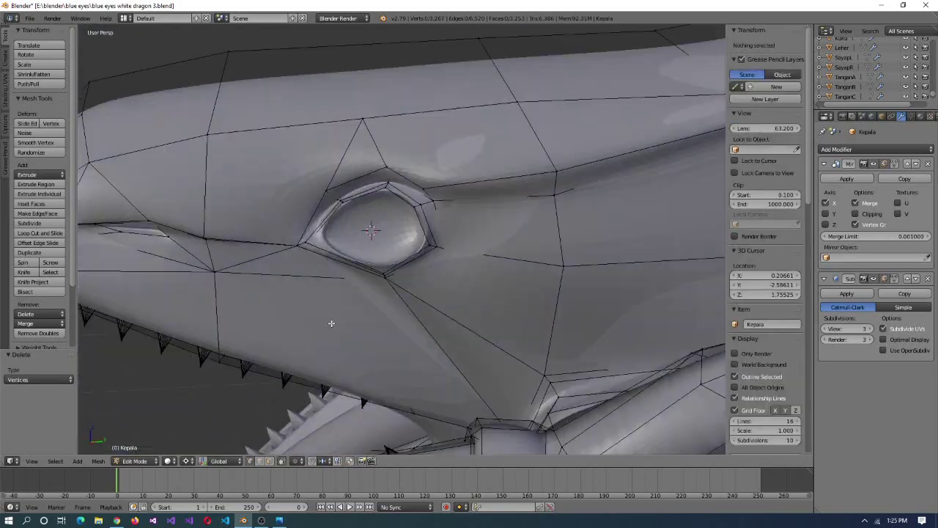
- Select the edge loop inside the eye socket, snap the 3D cursor to it and scale the loop by 0.9
{"action": "scroll", "coordinate": [308, 266], "scroll_direction": "up", "scroll_amount": 2}
{"action": "middle_click_drag", "start_coordinate": [308, 267], "coordinate": [421, 356]}
{"action": "right_click", "coordinate": [335, 319], "text": "alt"}
{"action": "key", "text": "shift+s"}
{"action": "left_click", "coordinate": [436, 314]}
{"action": "middle_click_drag", "start_coordinate": [435, 314], "coordinate": [484, 322]}
{"action": "type", "text": ".9"}
{"action": "key", "text": "Return"}
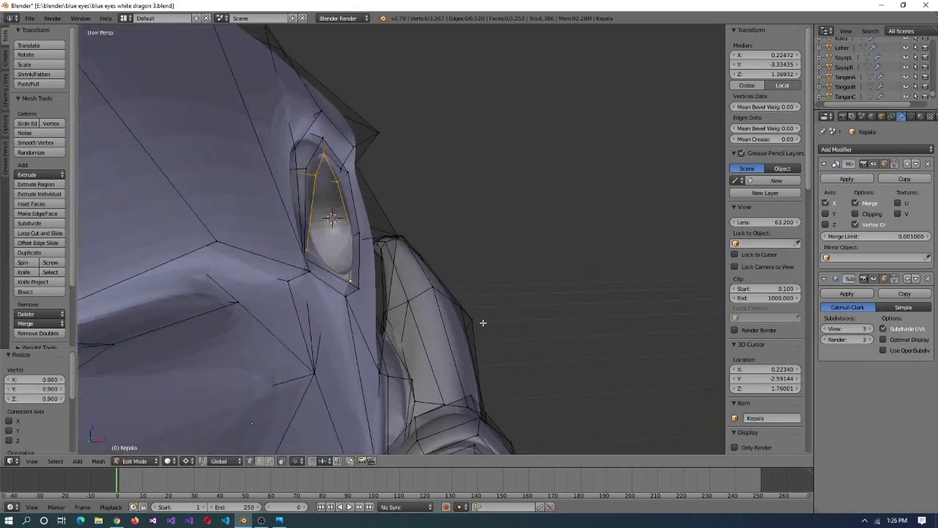
- Place the scaled loop inside the eye socket and snap the 3D cursor to the selection
{"action": "left_click", "coordinate": [488, 232]}
{"action": "middle_click_drag", "start_coordinate": [488, 232], "coordinate": [390, 315]}
{"action": "key", "text": "shift+s"}
{"action": "key", "text": "Return"}
{"action": "scroll", "coordinate": [337, 277], "scroll_direction": "up", "scroll_amount": 5}
{"action": "scroll", "coordinate": [373, 325], "scroll_direction": "up", "scroll_amount": 2}
{"action": "scroll", "coordinate": [390, 314], "scroll_direction": "down", "scroll_amount": 3}
- Select a vertex on the eye socket and slide it along its edge
{"action": "middle_click_drag", "start_coordinate": [513, 319], "coordinate": [349, 294]}
{"action": "scroll", "coordinate": [350, 294], "scroll_direction": "up", "scroll_amount": 2}
{"action": "scroll", "coordinate": [360, 352], "scroll_direction": "up", "scroll_amount": 3}
{"action": "middle_click_drag", "start_coordinate": [360, 351], "coordinate": [454, 321]}
{"action": "right_click", "coordinate": [374, 340]}
{"action": "key", "text": "shift+v"}
{"action": "left_click", "coordinate": [374, 340]}
- Add a UV sphere at the 3D cursor as part of the head mesh in Edit Mode
{"action": "scroll", "coordinate": [304, 314], "scroll_direction": "down", "scroll_amount": 3}
{"action": "key", "text": "Tab"}
{"action": "scroll", "coordinate": [479, 324], "scroll_direction": "down", "scroll_amount": 3}
{"action": "scroll", "coordinate": [455, 321], "scroll_direction": "up", "scroll_amount": 3}
{"action": "key", "text": "shift+s"}
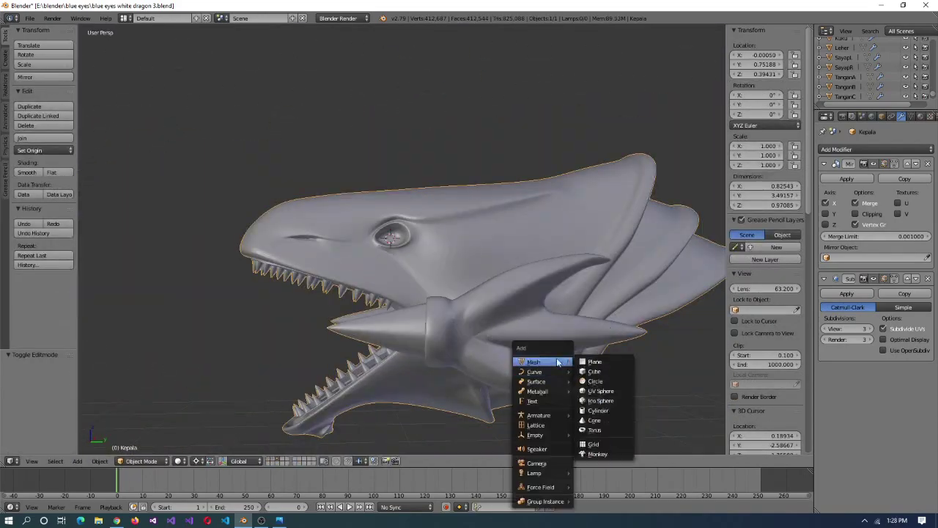
{"action": "key", "text": "Escape"}
{"action": "scroll", "coordinate": [562, 365], "scroll_direction": "up", "scroll_amount": 5}
{"action": "scroll", "coordinate": [469, 293], "scroll_direction": "down", "scroll_amount": 5}
{"action": "key", "text": "Tab"}
{"action": "key", "text": "shift+a"}
{"action": "left_click", "coordinate": [528, 357]}
{"action": "scroll", "coordinate": [447, 363], "scroll_direction": "up", "scroll_amount": 5}
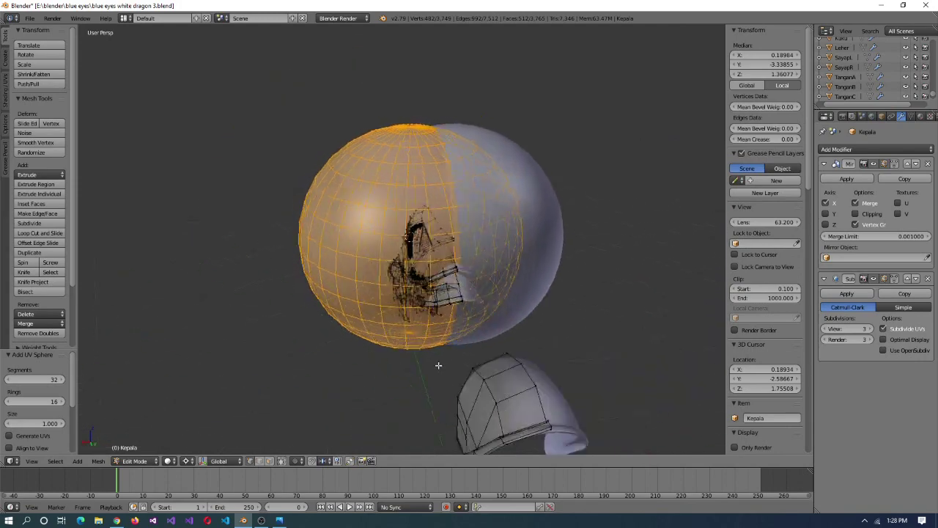
- In quad view, undo the sphere's scaling and rotation, then set its segments to 8 and lower its ring count
{"action": "key", "text": "ctrl+alt+q"}
{"action": "key", "text": "ctrl+z"}
{"action": "key", "text": "ctrl+z"}
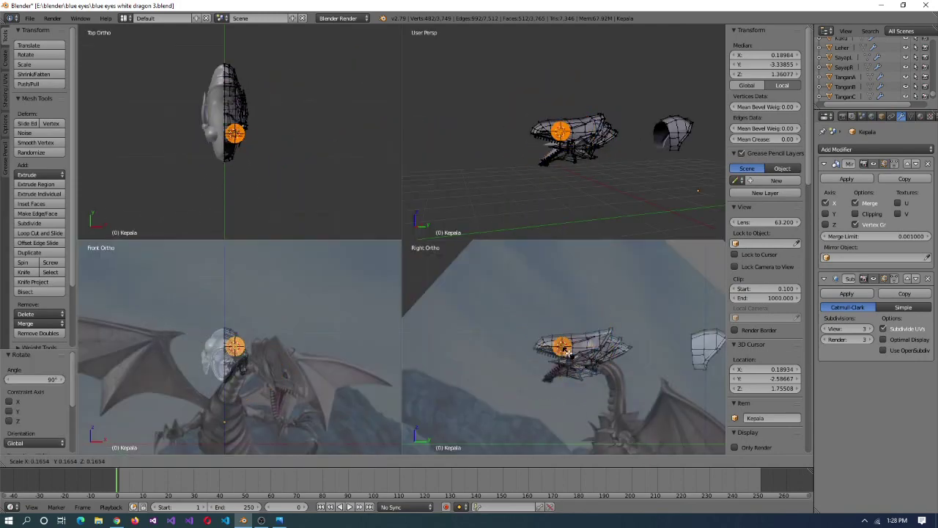
{"action": "key", "text": "ctrl+shift+z"}
{"action": "left_click", "coordinate": [53, 381]}
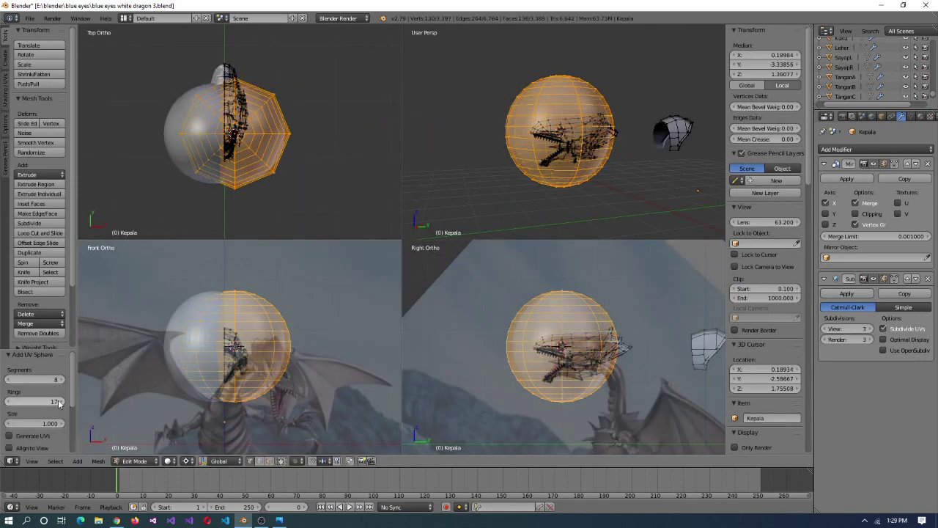
- Scale the new eyeball sphere by 0.7 and rotate it by 90°
{"action": "type", "text": "s.7"}
{"action": "key", "text": "Return"}
{"action": "scroll", "coordinate": [578, 192], "scroll_direction": "up", "scroll_amount": 5}
{"action": "key", "text": "KP_Decimal"}
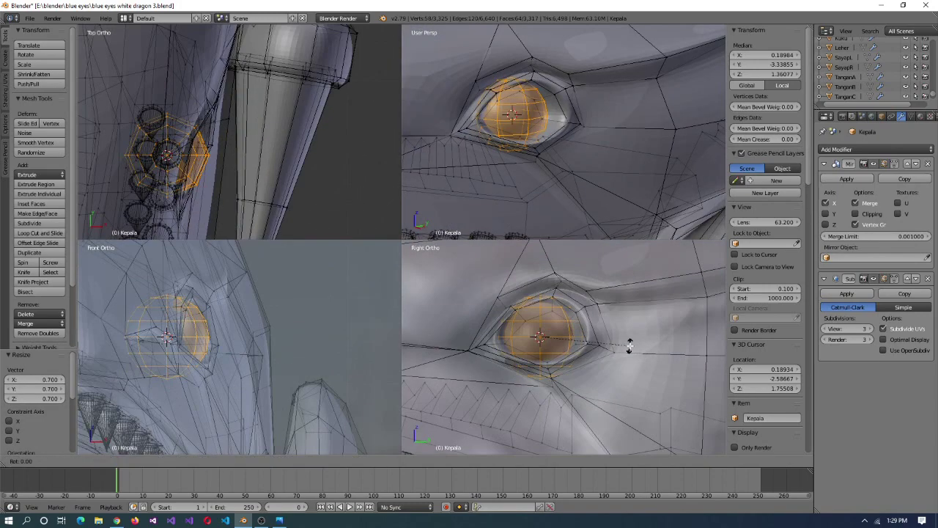
{"action": "type", "text": "r90"}
{"action": "key", "text": "Return"}
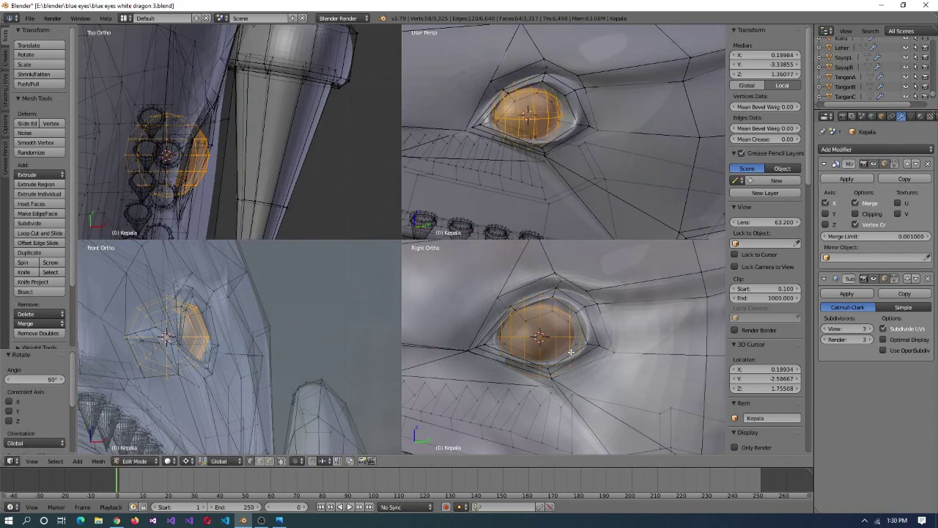
- Rotate the eyeball sphere by -45° and move it along X and Y to fit the eye socket
{"action": "key", "text": "g"}
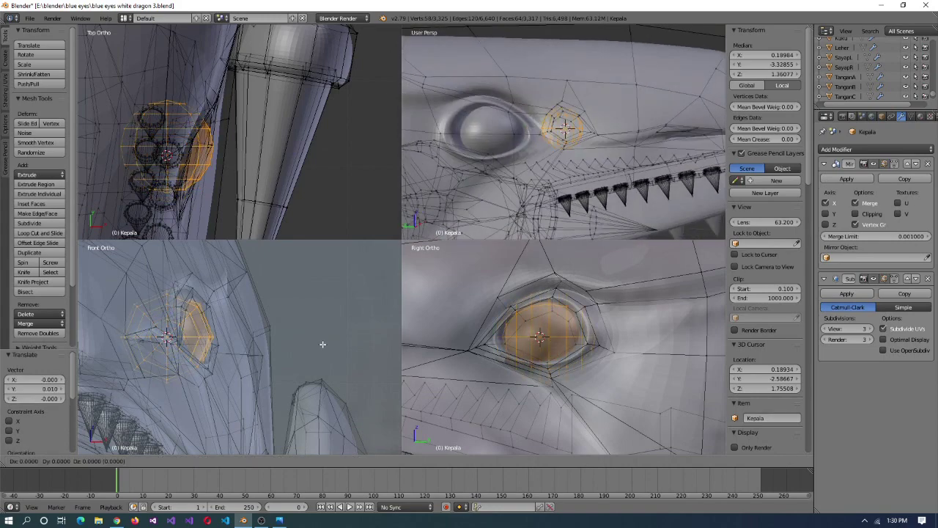
{"action": "left_click", "coordinate": [329, 341]}
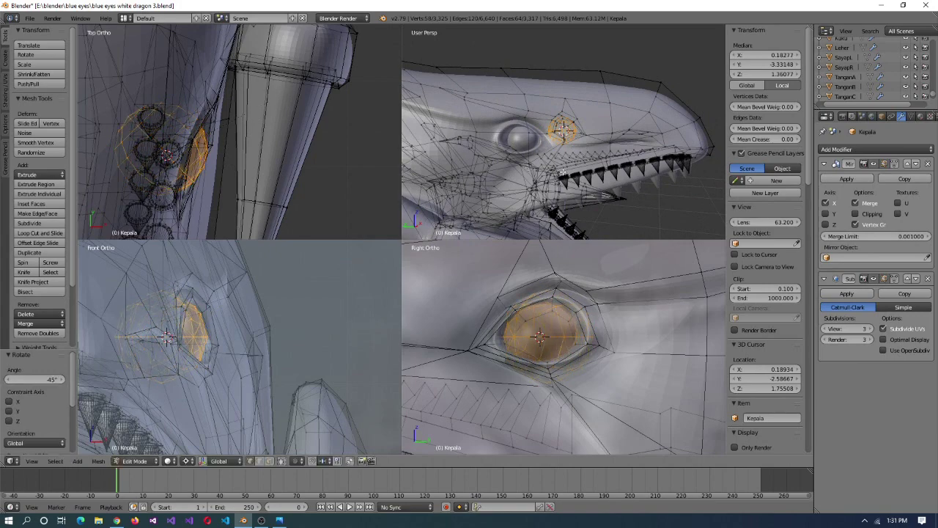
{"action": "scroll", "coordinate": [563, 173], "scroll_direction": "up", "scroll_amount": 5}
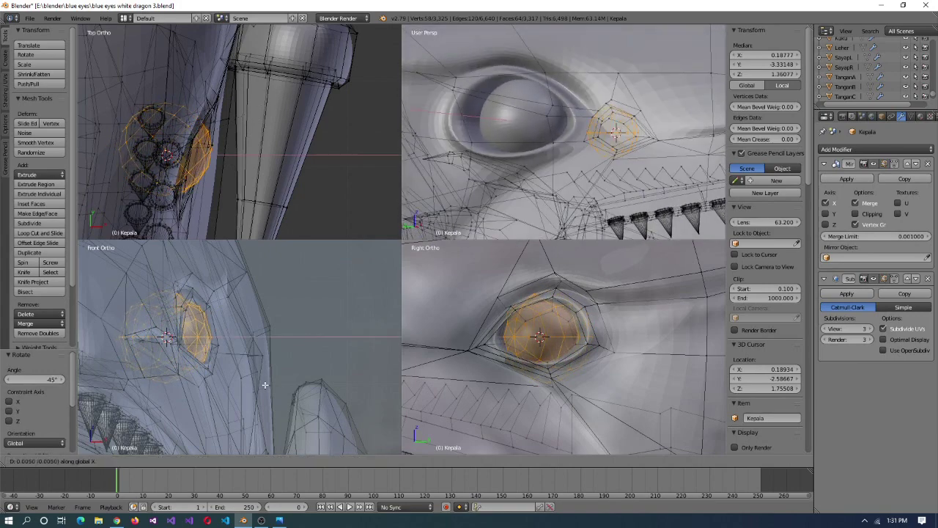
{"action": "key", "text": "y"}
{"action": "key", "text": "g"}
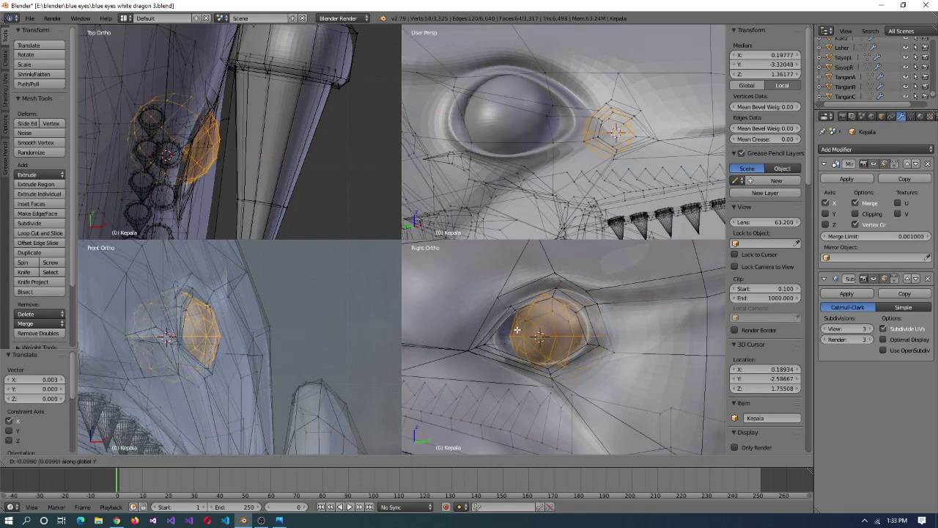
{"action": "left_click", "coordinate": [517, 331]}
- Return to a single view and move the six-vertex face at the back of the eye socket 0.075 along Y
{"action": "key", "text": "Tab"}
{"action": "middle_click_drag", "start_coordinate": [619, 162], "coordinate": [643, 184]}
{"action": "key", "text": "ctrl+alt+q"}
{"action": "middle_click_drag", "start_coordinate": [502, 232], "coordinate": [717, 184]}
{"action": "key", "text": "Tab"}
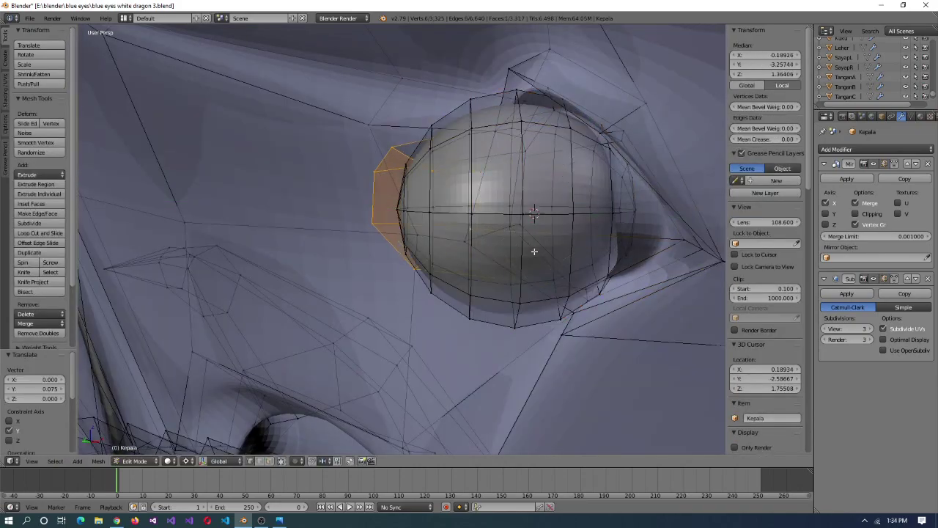
{"action": "left_click", "coordinate": [487, 243]}
- Move the selected edges at the back of the eye socket behind the eyeball
{"action": "scroll", "coordinate": [415, 306], "scroll_direction": "down", "scroll_amount": 4}
{"action": "middle_click_drag", "start_coordinate": [415, 306], "coordinate": [549, 78]}
{"action": "scroll", "coordinate": [448, 307], "scroll_direction": "up", "scroll_amount": 5}
{"action": "middle_click_drag", "start_coordinate": [543, 255], "coordinate": [377, 174]}
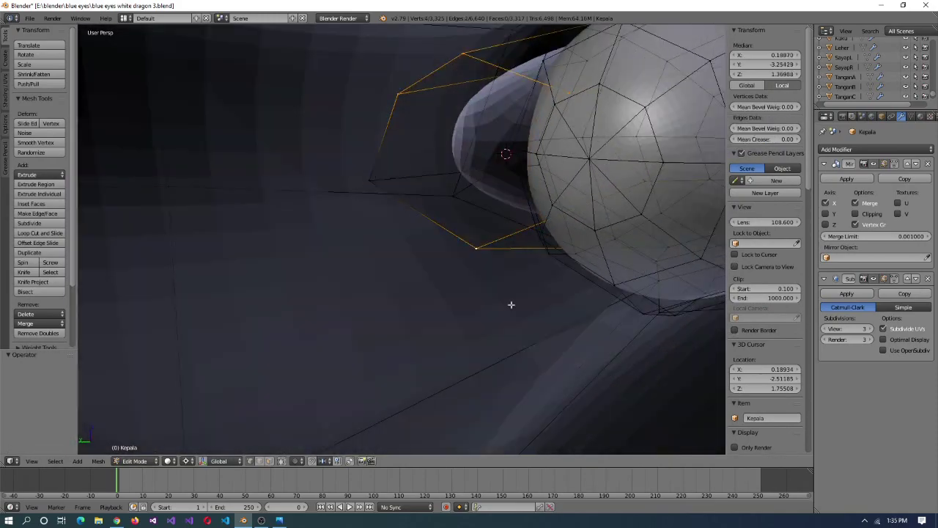
{"action": "middle_click_drag", "start_coordinate": [515, 286], "coordinate": [543, 154]}
{"action": "key", "text": "g"}
{"action": "left_click", "coordinate": [529, 153]}
- Select the short edge at the upper front of the eye socket and vertex-slide it by a factor of 0.3
{"action": "scroll", "coordinate": [348, 189], "scroll_direction": "down", "scroll_amount": 3}
{"action": "key", "text": "Tab"}
{"action": "middle_click_drag", "start_coordinate": [348, 189], "coordinate": [374, 211]}
{"action": "scroll", "coordinate": [528, 193], "scroll_direction": "up", "scroll_amount": 3}
{"action": "key", "text": "Tab"}
{"action": "right_click", "coordinate": [374, 210], "text": "alt"}
{"action": "key", "text": "shift+v"}
{"action": "left_click", "coordinate": [368, 196]}
{"action": "scroll", "coordinate": [435, 297], "scroll_direction": "up", "scroll_amount": 3}
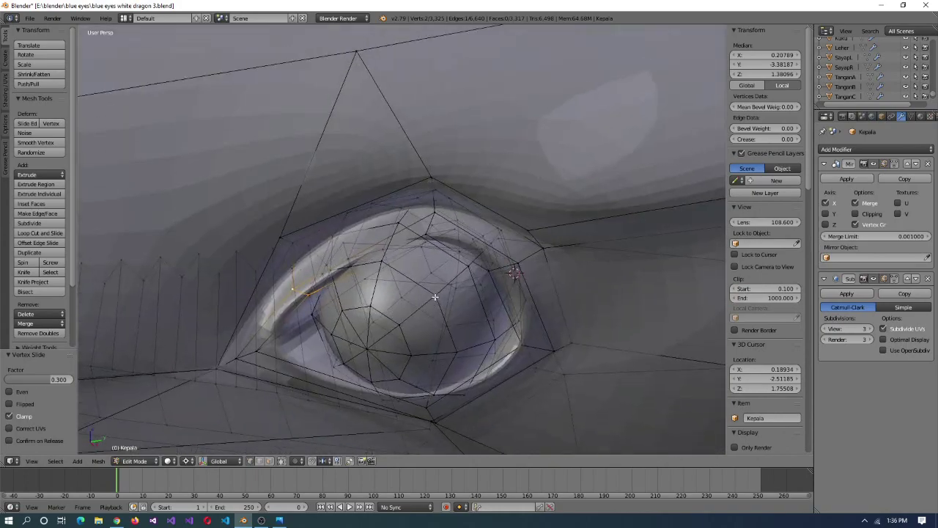
- Select the vertices on the upper rim of the eye and scale them to 0 along X
{"action": "left_click", "coordinate": [243, 362]}
{"action": "middle_click_drag", "start_coordinate": [243, 362], "coordinate": [394, 337]}
{"action": "scroll", "coordinate": [384, 268], "scroll_direction": "up", "scroll_amount": 3}
{"action": "right_click", "coordinate": [544, 187]}
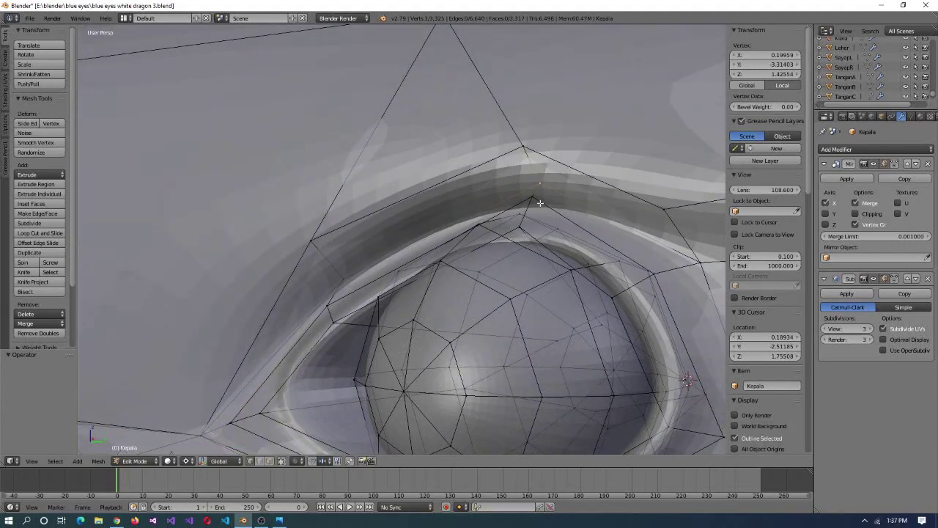
{"action": "scroll", "coordinate": [540, 203], "scroll_direction": "down", "scroll_amount": 3}
{"action": "right_click", "coordinate": [310, 249]}
{"action": "middle_click_drag", "start_coordinate": [445, 203], "coordinate": [550, 289]}
{"action": "key", "text": "s"}
{"action": "key", "text": "x"}
{"action": "key", "text": "0"}
{"action": "key", "text": "Return"}
- Rotate the selected rim vertices by -20° and check the eye's shape in Object Mode
{"action": "key", "text": "KP_5"}
{"action": "key", "text": "Return"}
{"action": "type", "text": "r-20"}
{"action": "key", "text": "Return"}
{"action": "scroll", "coordinate": [549, 289], "scroll_direction": "up", "scroll_amount": 5}
{"action": "middle_click_drag", "start_coordinate": [541, 327], "coordinate": [430, 265]}
{"action": "scroll", "coordinate": [503, 308], "scroll_direction": "down", "scroll_amount": 5}
{"action": "key", "text": "KP_5"}
{"action": "key", "text": "Tab"}
{"action": "scroll", "coordinate": [469, 294], "scroll_direction": "up", "scroll_amount": 5}
{"action": "key", "text": "Tab"}
- Select the whole linked eyeball in quad view and reposition it within the socket
{"action": "key", "text": "ctrl+alt+q"}
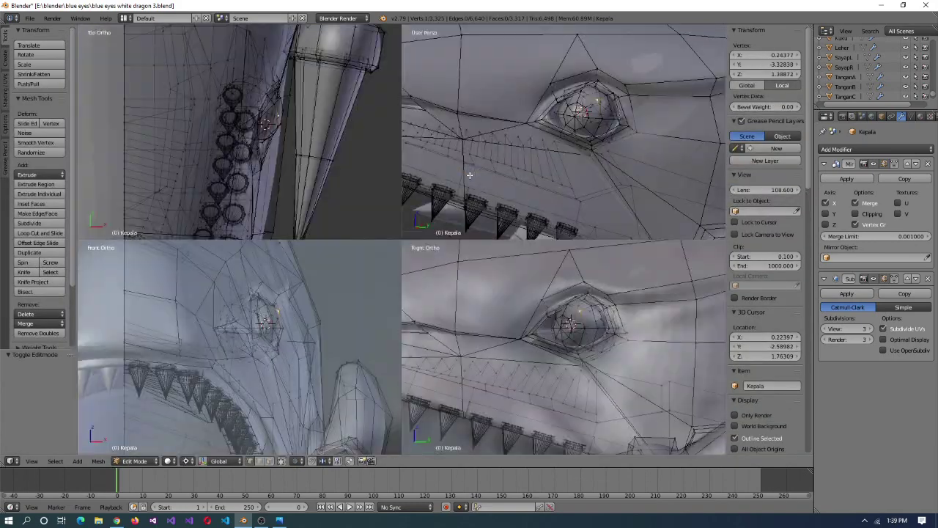
{"action": "scroll", "coordinate": [551, 143], "scroll_direction": "down", "scroll_amount": 2}
{"action": "key", "text": "ctrl+l"}
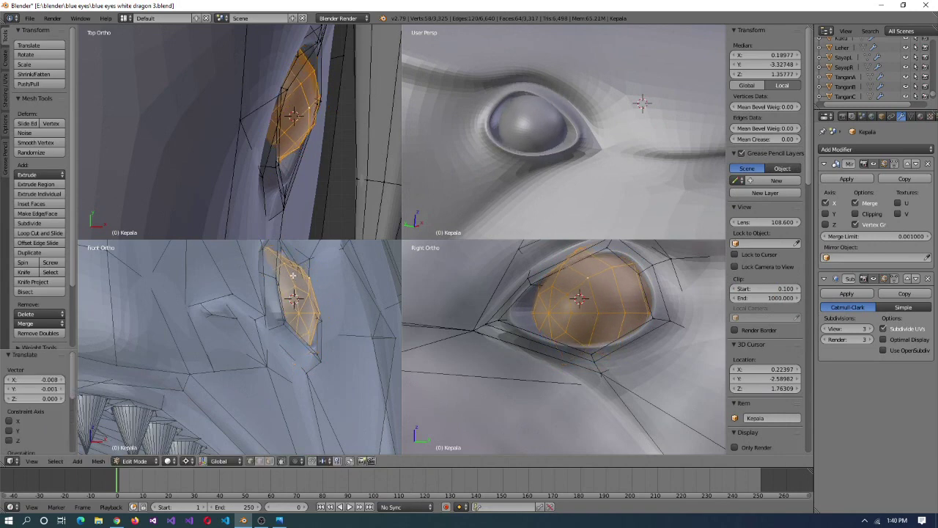
{"action": "middle_click_drag", "start_coordinate": [535, 183], "coordinate": [563, 187]}
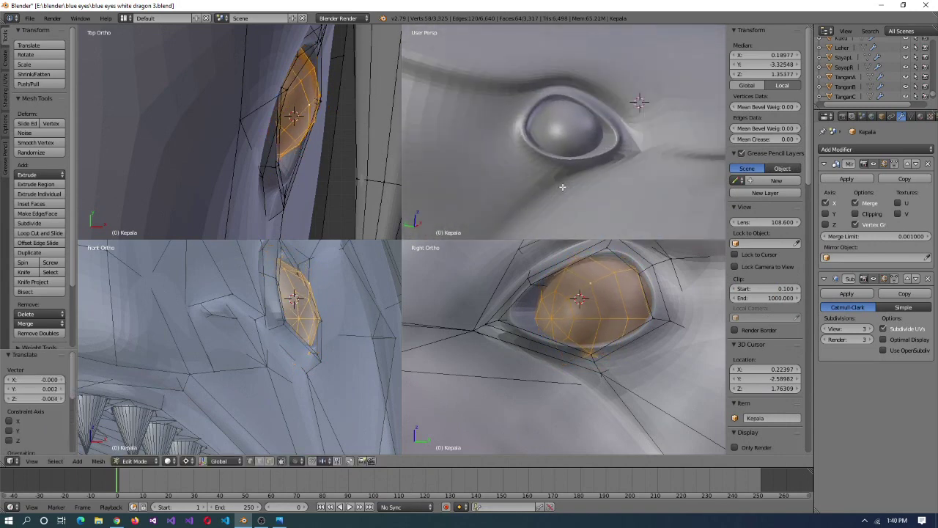
- Examine how the eyeball sits in the head from several angles in Object Mode
{"action": "scroll", "coordinate": [562, 186], "scroll_direction": "down", "scroll_amount": 3}
{"action": "middle_click_drag", "start_coordinate": [562, 187], "coordinate": [462, 155]}
{"action": "key", "text": "ctrl+alt+q"}
{"action": "key", "text": "Tab"}
{"action": "scroll", "coordinate": [290, 170], "scroll_direction": "up", "scroll_amount": 2}
{"action": "middle_click_drag", "start_coordinate": [290, 170], "coordinate": [492, 314]}
{"action": "key", "text": "ctrl+alt+q"}
{"action": "key", "text": "ctrl+alt+q"}
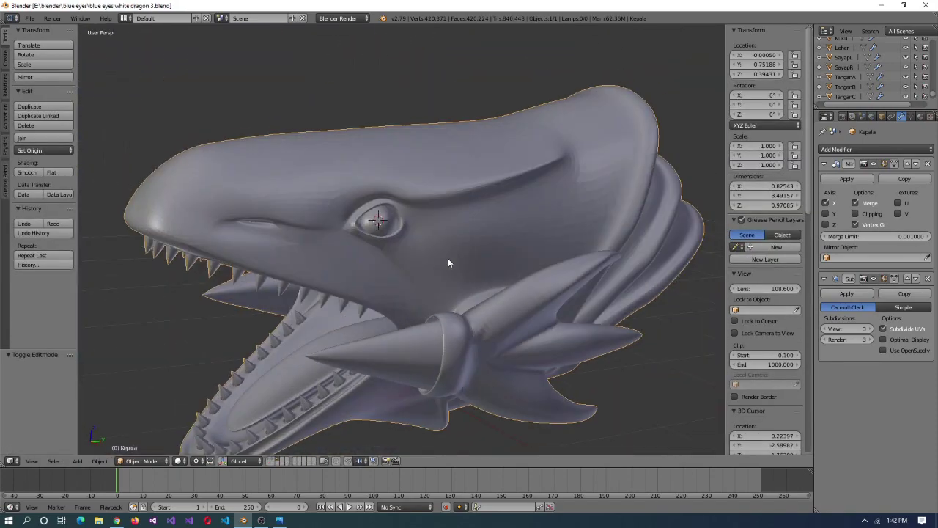
- Scale the face at the back of the eye socket by 7.09 in Edit Mode
{"action": "key", "text": "Tab"}
{"action": "scroll", "coordinate": [448, 263], "scroll_direction": "up", "scroll_amount": 6}
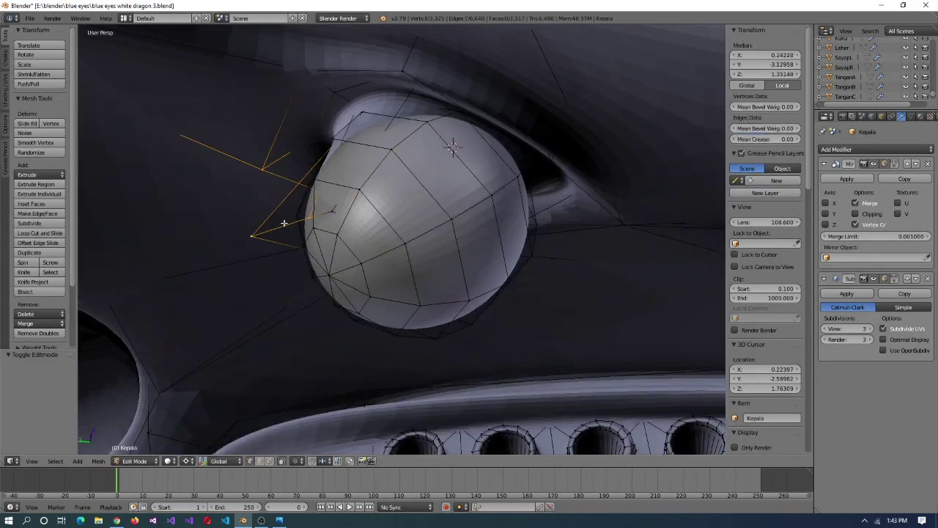
{"action": "key", "text": "s"}
{"action": "left_click", "coordinate": [425, 236]}
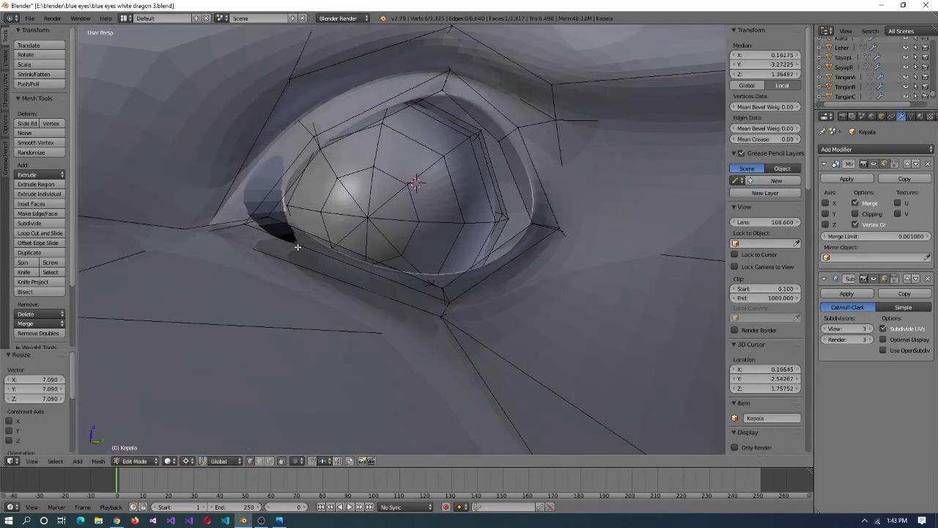
{"action": "left_click", "coordinate": [347, 228]}
- Snap the 3D cursor to the geometry at the eye socket's rear corner and switch to an orthographic view
{"action": "middle_click_drag", "start_coordinate": [346, 228], "coordinate": [435, 287]}
{"action": "key", "text": "shift+s"}
{"action": "left_click", "coordinate": [532, 162]}
{"action": "key", "text": "z"}
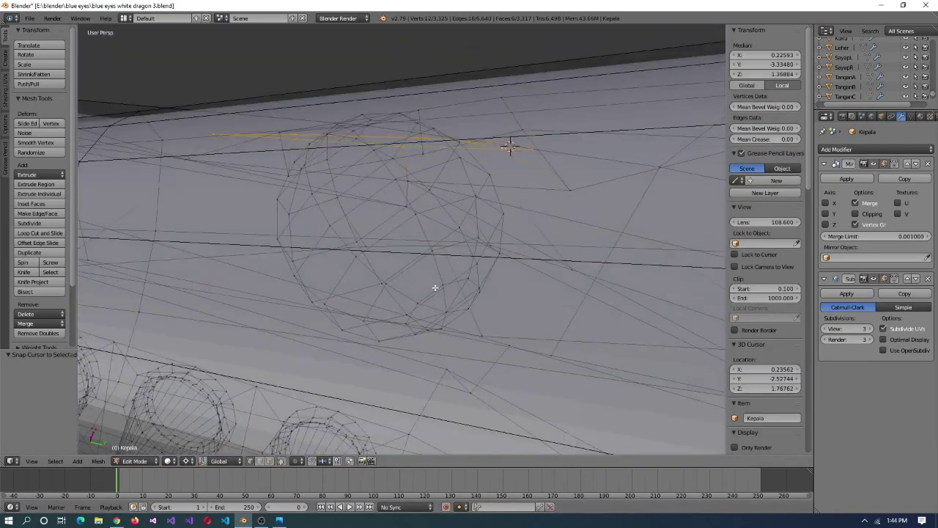
{"action": "key", "text": "z"}
{"action": "key", "text": "KP_5"}
- Rotate the faces along the front of the eye socket's rim around the 3D cursor by small angles such as -2°
{"action": "left_click", "coordinate": [524, 302]}
{"action": "middle_click_drag", "start_coordinate": [523, 302], "coordinate": [150, 212]}
{"action": "right_click", "coordinate": [150, 212]}
{"action": "middle_click_drag", "start_coordinate": [234, 181], "coordinate": [509, 308]}
{"action": "key", "text": "r"}
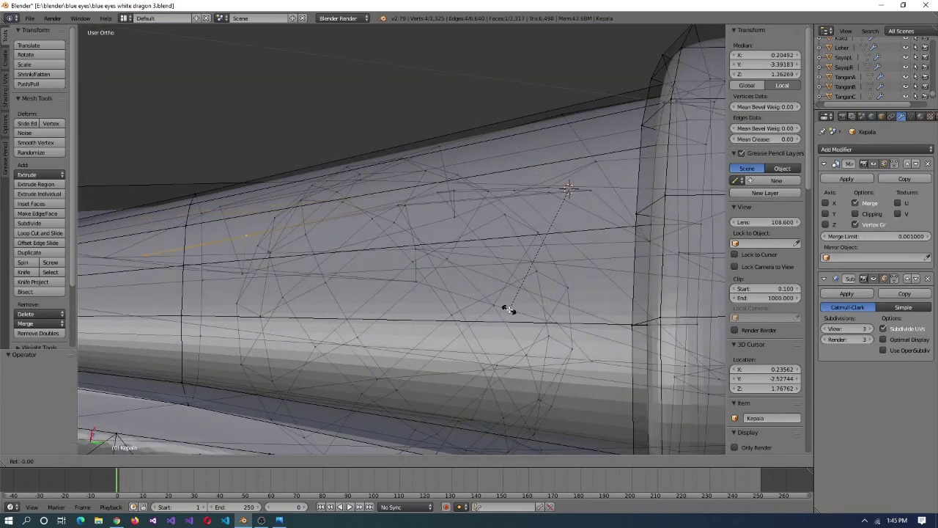
{"action": "middle_click_drag", "start_coordinate": [635, 310], "coordinate": [488, 283]}
{"action": "right_click", "coordinate": [398, 256], "text": "shift"}
{"action": "middle_click_drag", "start_coordinate": [398, 256], "coordinate": [488, 326]}
{"action": "key", "text": "r"}
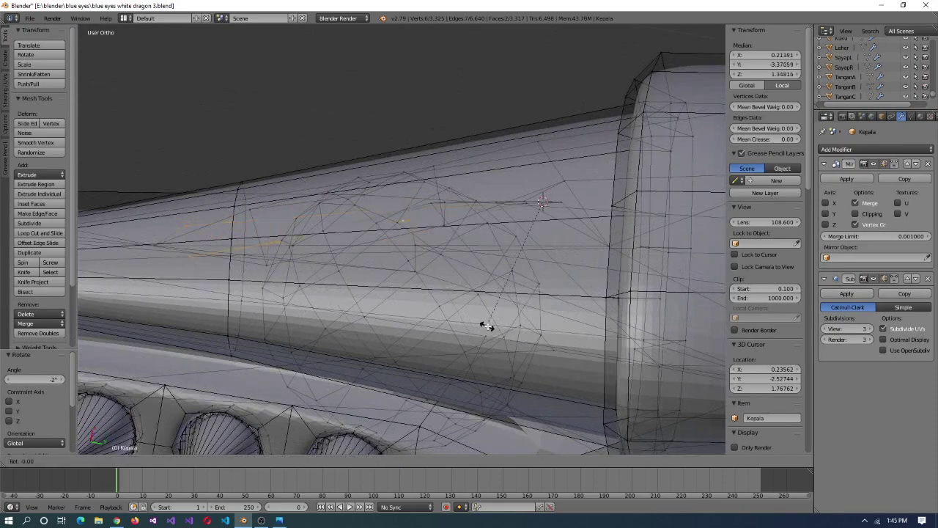
{"action": "middle_click_drag", "start_coordinate": [477, 277], "coordinate": [441, 314]}
- Select the whole linked eyeball, move it -0.008 along X and inspect it in Object Mode
{"action": "right_click", "coordinate": [365, 265]}
{"action": "key", "text": "ctrl+l"}
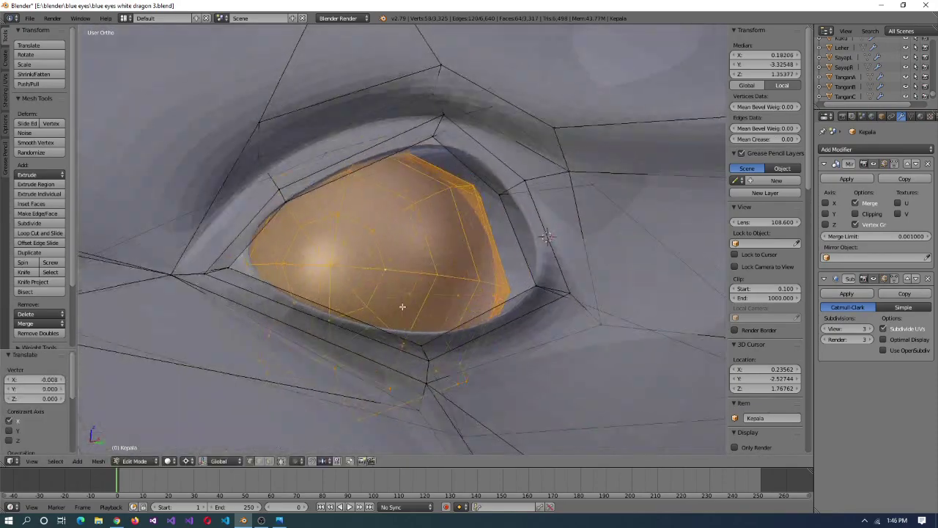
{"action": "left_click", "coordinate": [382, 309]}
{"action": "middle_click_drag", "start_coordinate": [394, 309], "coordinate": [455, 329]}
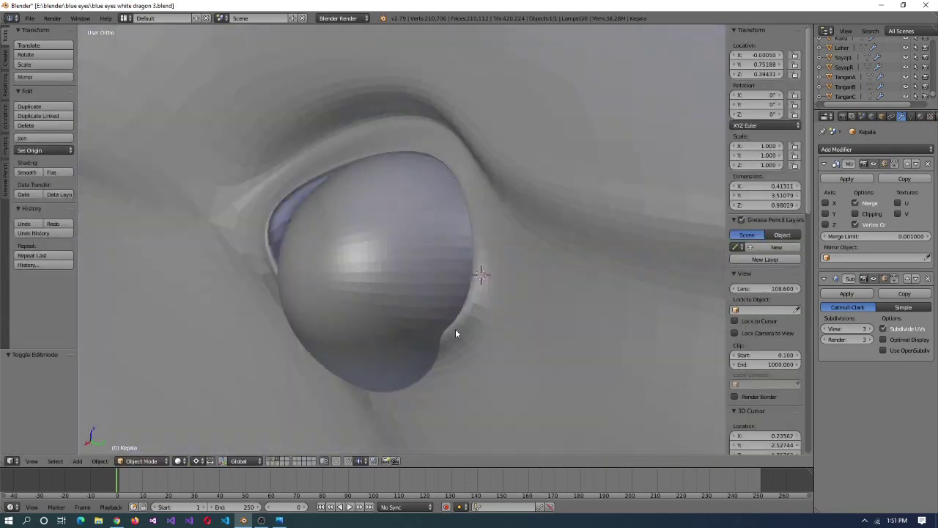
{"action": "middle_click_drag", "start_coordinate": [455, 334], "coordinate": [559, 299]}
- Snap the 3D cursor to the eyeball's centre, scale the eyeball by 1.2 and clear the selection
{"action": "key", "text": "Tab"}
{"action": "left_click", "coordinate": [503, 303]}
{"action": "middle_click_drag", "start_coordinate": [503, 302], "coordinate": [420, 367]}
{"action": "key", "text": "a"}
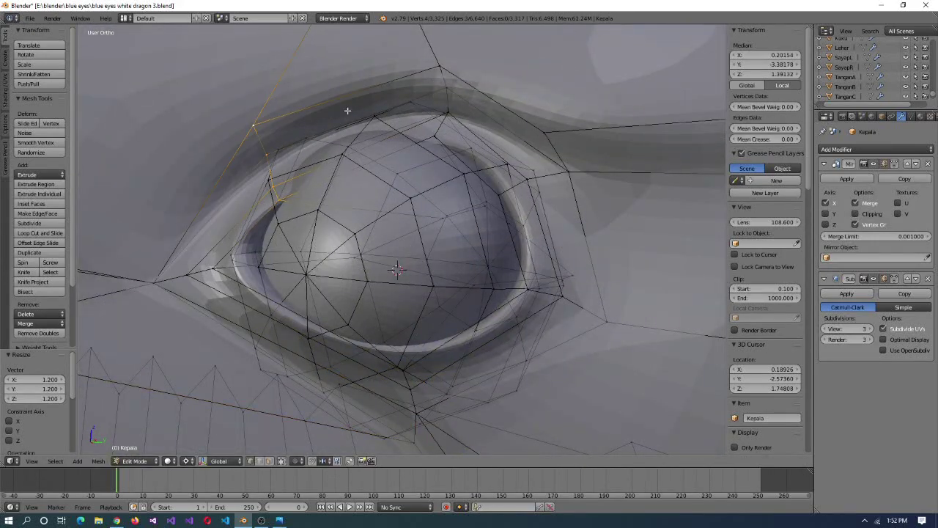
- Add an edge loop across the upper rim of the eye socket
{"action": "left_click", "coordinate": [348, 110], "text": "alt+shift"}
{"action": "scroll", "coordinate": [347, 110], "scroll_direction": "up", "scroll_amount": 3}
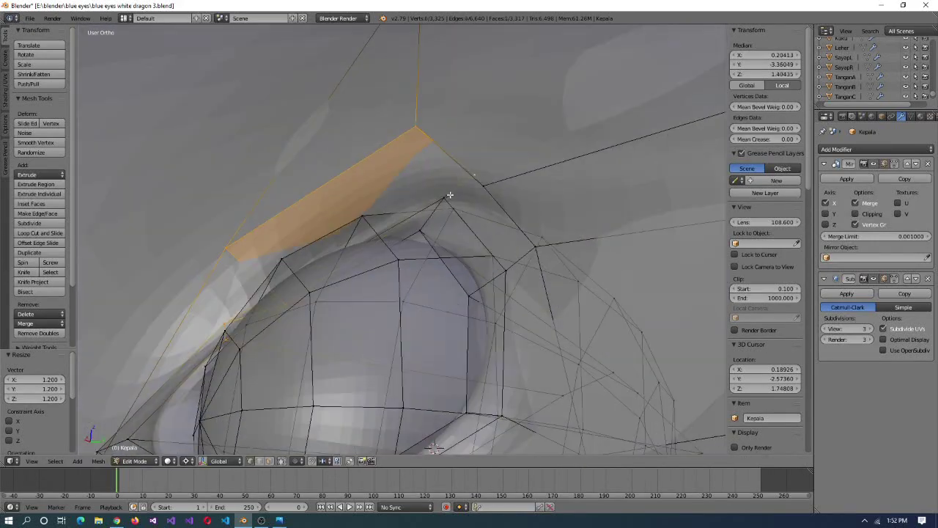
{"action": "left_click", "coordinate": [469, 349]}
{"action": "middle_click_drag", "start_coordinate": [469, 349], "coordinate": [367, 294]}
{"action": "left_click", "coordinate": [306, 280]}
{"action": "key", "text": "Escape"}
- Select the whole linked eyeball and move it -0.015 along X
{"action": "middle_click_drag", "start_coordinate": [359, 249], "coordinate": [406, 314]}
{"action": "key", "text": "ctrl+l"}
{"action": "left_click", "coordinate": [399, 313]}
{"action": "key", "text": "Return"}
{"action": "key", "text": "Return"}
{"action": "left_click", "coordinate": [350, 332]}
{"action": "left_click", "coordinate": [380, 300]}
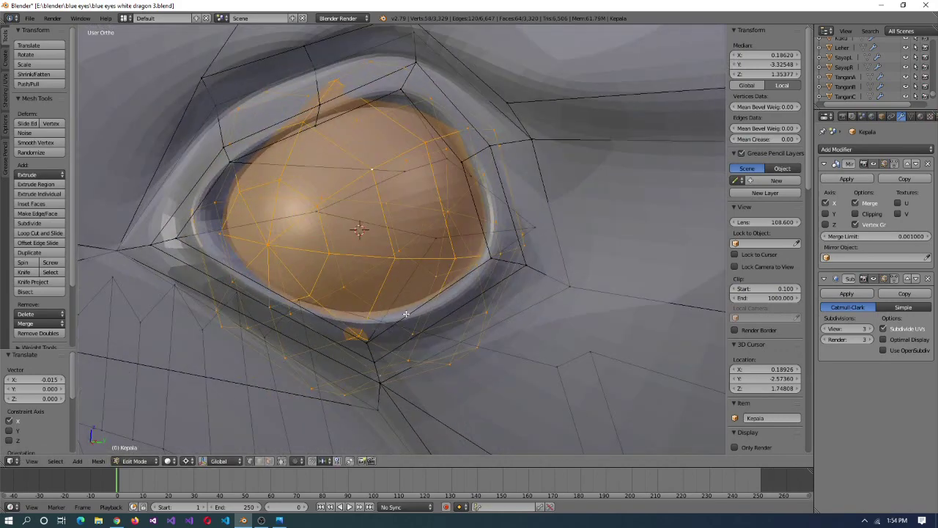
- Undo the last eyeball change and reposition the whole linked eyeball along the X and Y axes within the socket
{"action": "right_click", "coordinate": [354, 280]}
{"action": "middle_click_drag", "start_coordinate": [354, 280], "coordinate": [427, 290]}
{"action": "key", "text": "ctrl+z"}
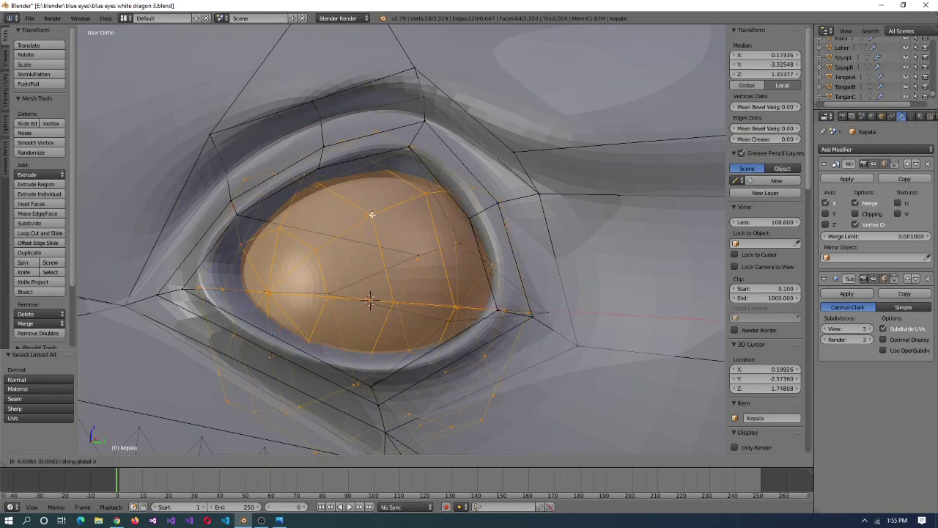
{"action": "left_click", "coordinate": [382, 216]}
{"action": "middle_click_drag", "start_coordinate": [382, 216], "coordinate": [475, 214]}
{"action": "key", "text": "g"}
{"action": "key", "text": "y"}
{"action": "left_click", "coordinate": [341, 276]}
{"action": "key", "text": "g"}
{"action": "key", "text": "x"}
{"action": "left_click", "coordinate": [421, 297]}
- Select single vertices on the eye socket rim and scale them by 1.1 about the 3D cursor
{"action": "right_click", "coordinate": [476, 215]}
{"action": "right_click", "coordinate": [510, 300]}
{"action": "middle_click_drag", "start_coordinate": [509, 300], "coordinate": [532, 277]}
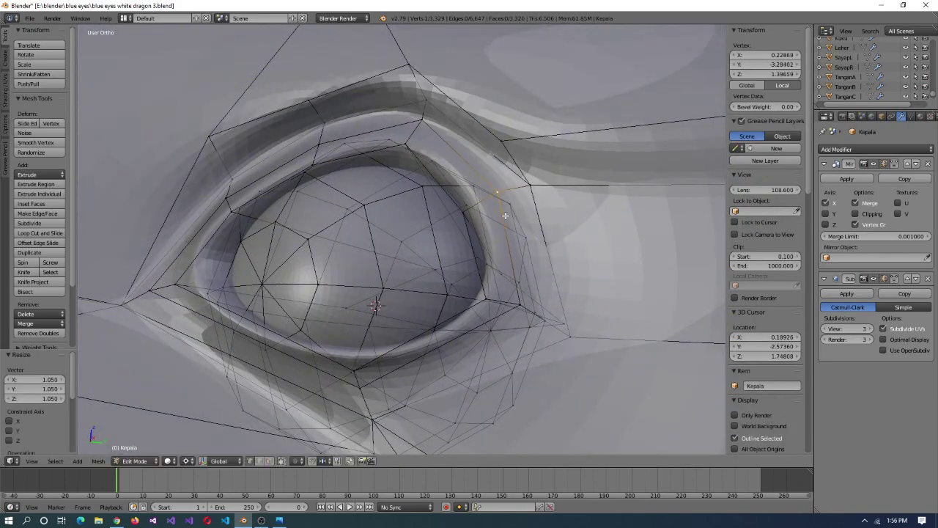
{"action": "type", "text": "s1.1"}
{"action": "key", "text": "Return"}
{"action": "middle_click_drag", "start_coordinate": [503, 283], "coordinate": [404, 248]}
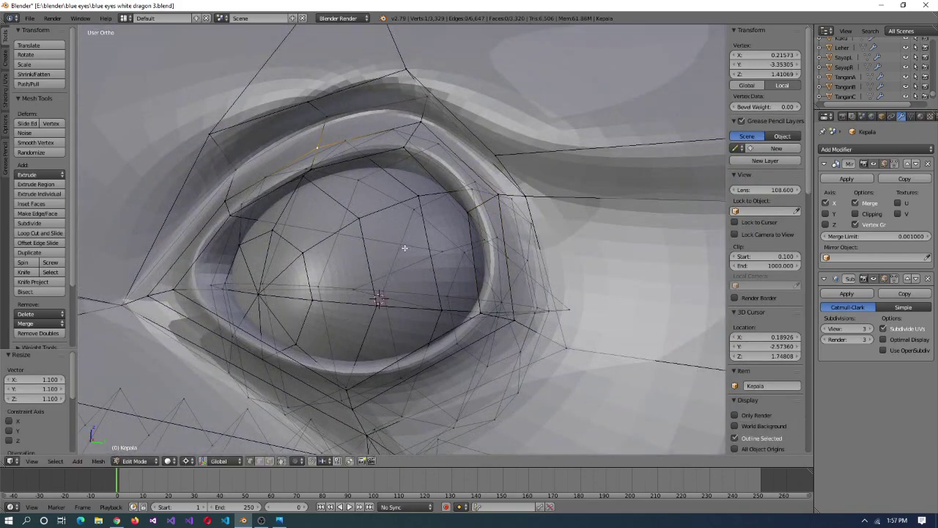
- Scale the front rim vertex of the eye socket by 1.05 about the 3D cursor
{"action": "right_click", "coordinate": [221, 185]}
{"action": "middle_click_drag", "start_coordinate": [221, 184], "coordinate": [336, 151]}
{"action": "type", "text": "s1.05"}
{"action": "key", "text": "Return"}
{"action": "left_click", "coordinate": [536, 307]}
- Scale the upper front rim vertex of the socket by 0.98 and slide it along its edge by 0.1
{"action": "right_click", "coordinate": [336, 152]}
{"action": "type", "text": "s.98"}
{"action": "key", "text": "Return"}
{"action": "middle_click_drag", "start_coordinate": [303, 265], "coordinate": [346, 208]}
{"action": "left_click", "coordinate": [371, 225]}
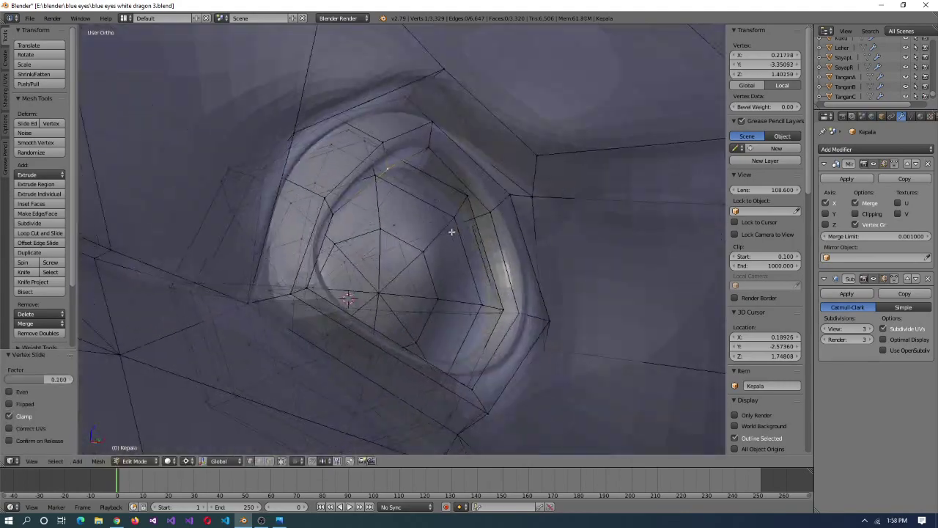
- Select the whole linked eyeball and move it 0.01 along X
{"action": "key", "text": "ctrl+l"}
{"action": "left_click", "coordinate": [435, 224]}
{"action": "middle_click_drag", "start_coordinate": [435, 225], "coordinate": [453, 239]}
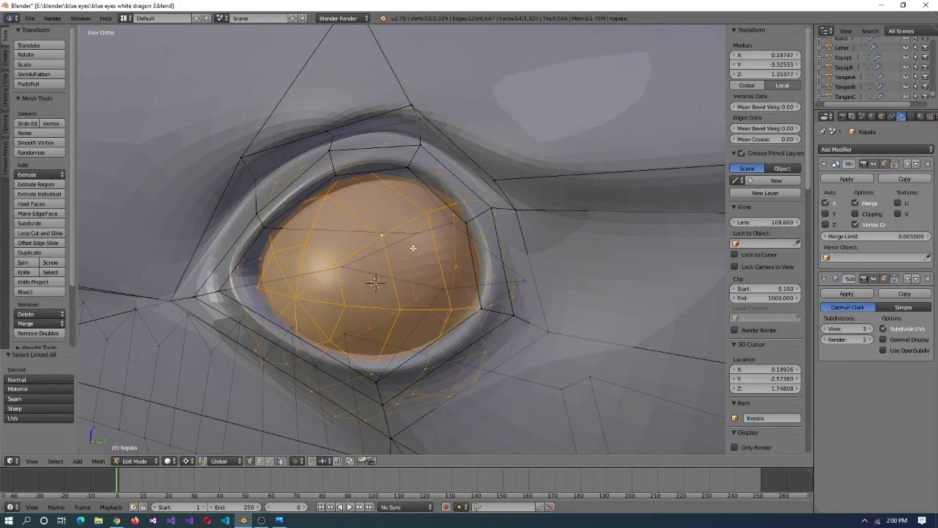
{"action": "key", "text": "g"}
{"action": "key", "text": "x"}
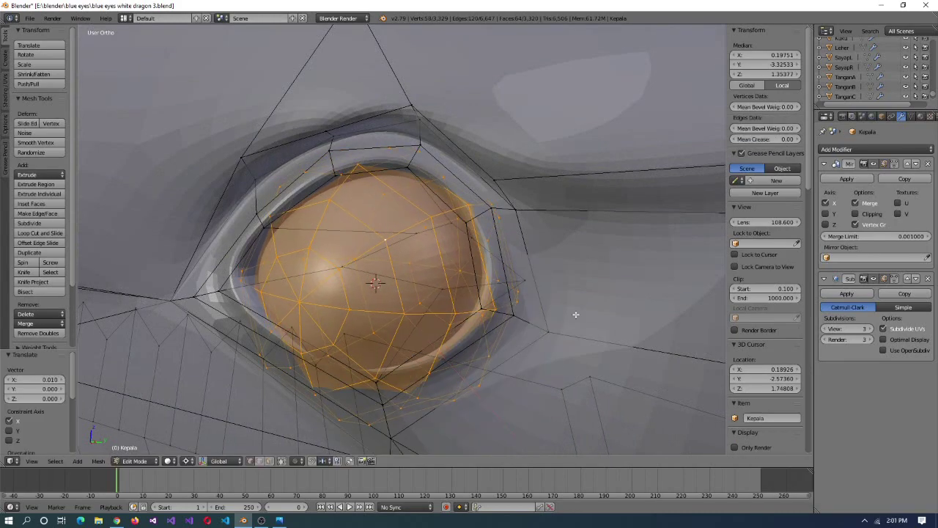
{"action": "left_click", "coordinate": [470, 371]}
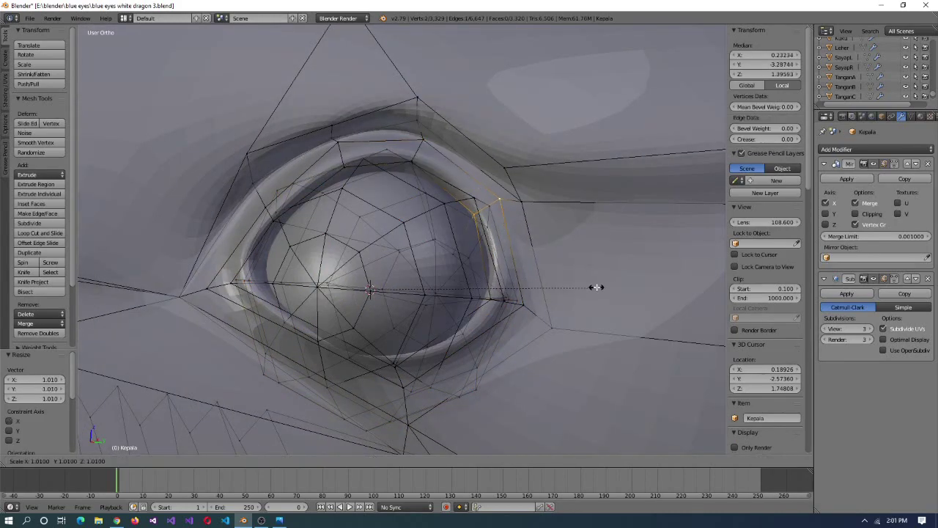
- Scale the rear rim edge of the eye socket by 1.01 and the lower rim edge by 1.05
{"action": "key", "text": "s"}
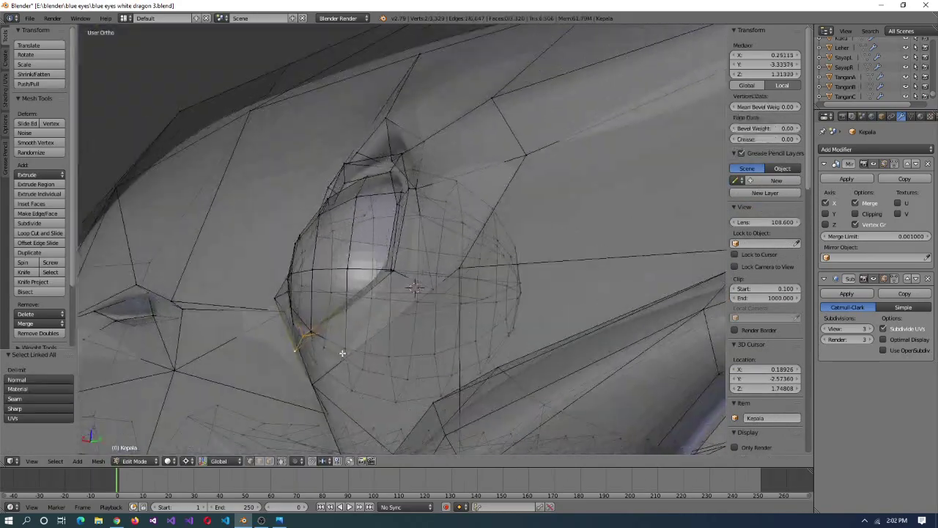
{"action": "key", "text": "shift+v"}
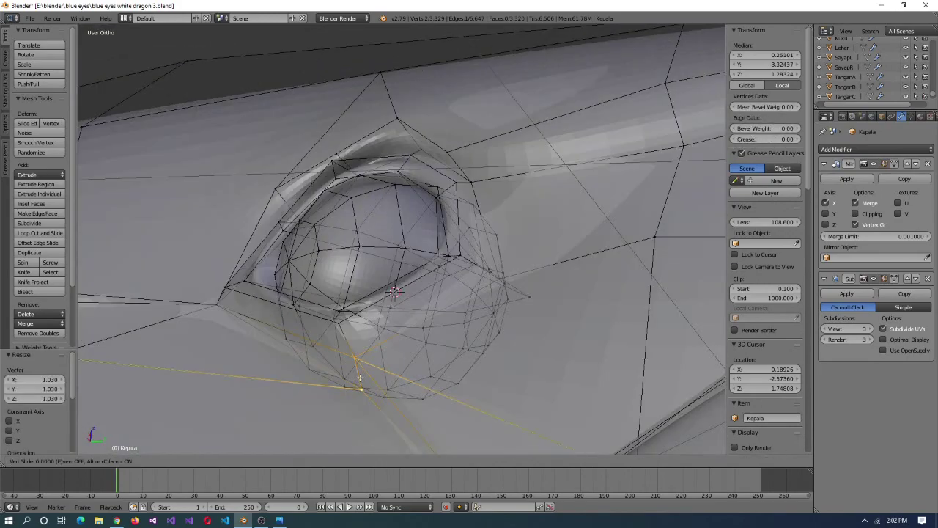
{"action": "key", "text": "s"}
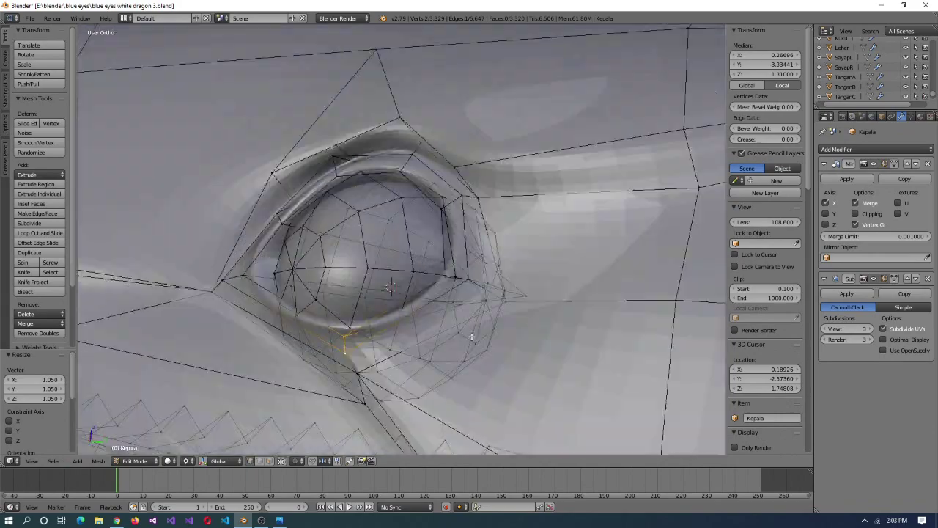
- Select the linked eyeball, move it 0.007 along Z, rotate it by -15° and check the head in Object Mode
{"action": "key", "text": "ctrl+l"}
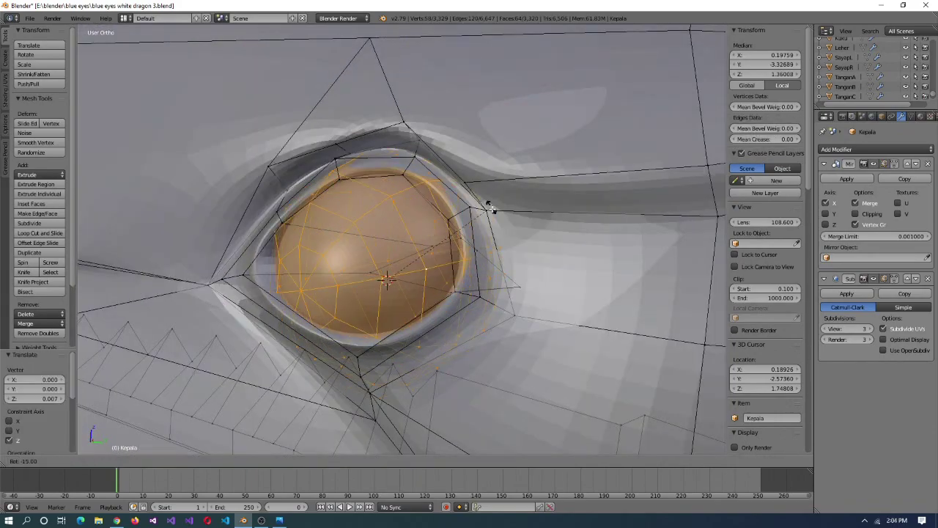
{"action": "scroll", "coordinate": [532, 331], "scroll_direction": "down", "scroll_amount": 5}
{"action": "scroll", "coordinate": [480, 334], "scroll_direction": "up", "scroll_amount": 4}
{"action": "key", "text": "Tab"}
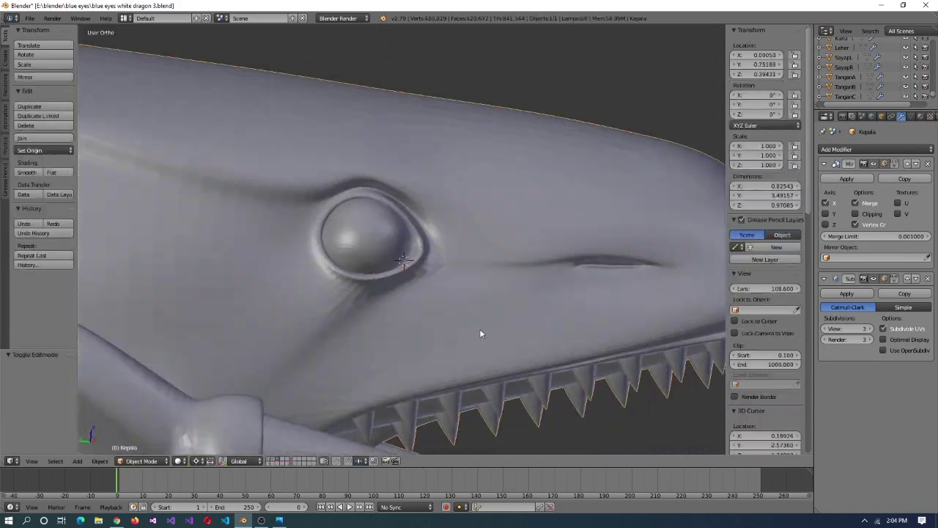
{"action": "scroll", "coordinate": [480, 328], "scroll_direction": "down", "scroll_amount": 5}
{"action": "scroll", "coordinate": [379, 383], "scroll_direction": "up", "scroll_amount": 4}
{"action": "scroll", "coordinate": [437, 339], "scroll_direction": "up", "scroll_amount": 2}
{"action": "key", "text": "Tab"}
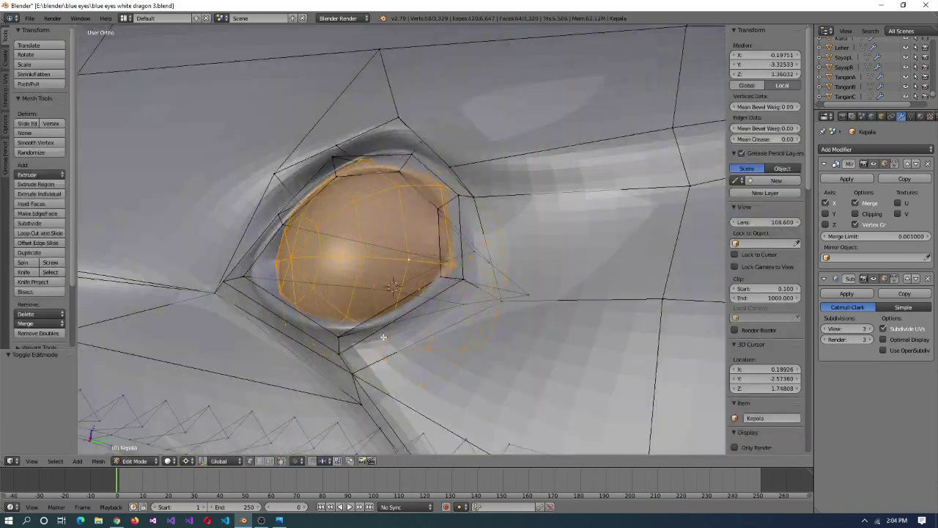
- Knife new edges across the lower front rim of the eye socket and scale a lower rim vertex by 1.1
{"action": "middle_click_drag", "start_coordinate": [384, 337], "coordinate": [282, 469]}
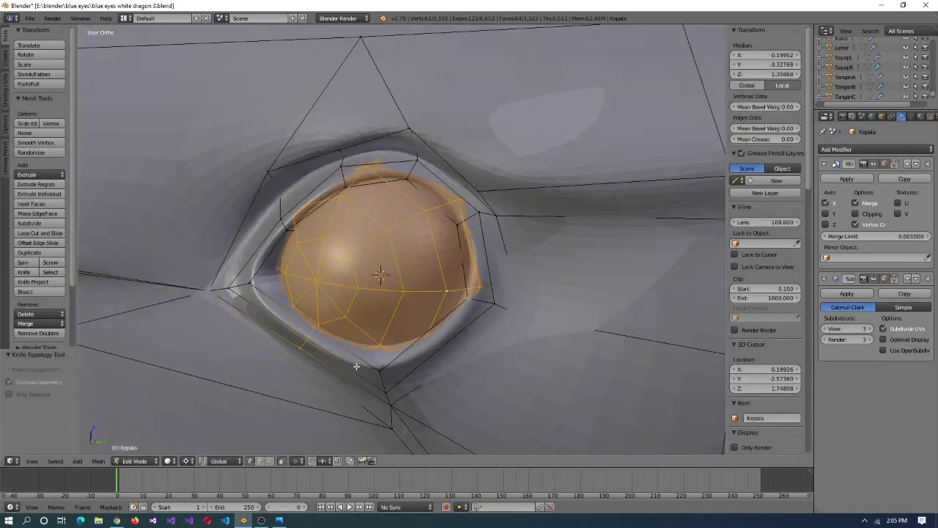
{"action": "left_click", "coordinate": [600, 374]}
{"action": "right_click", "coordinate": [362, 353]}
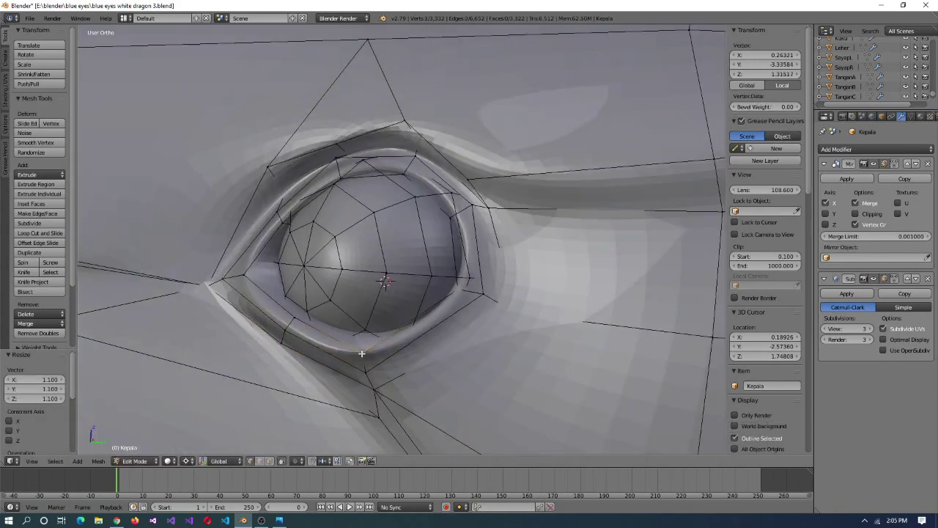
- Slide the lower rim edge's vertices by a factor of 0.2
{"action": "left_click", "coordinate": [448, 328]}
{"action": "middle_click_drag", "start_coordinate": [448, 328], "coordinate": [420, 378]}
{"action": "middle_click_drag", "start_coordinate": [511, 367], "coordinate": [523, 371]}
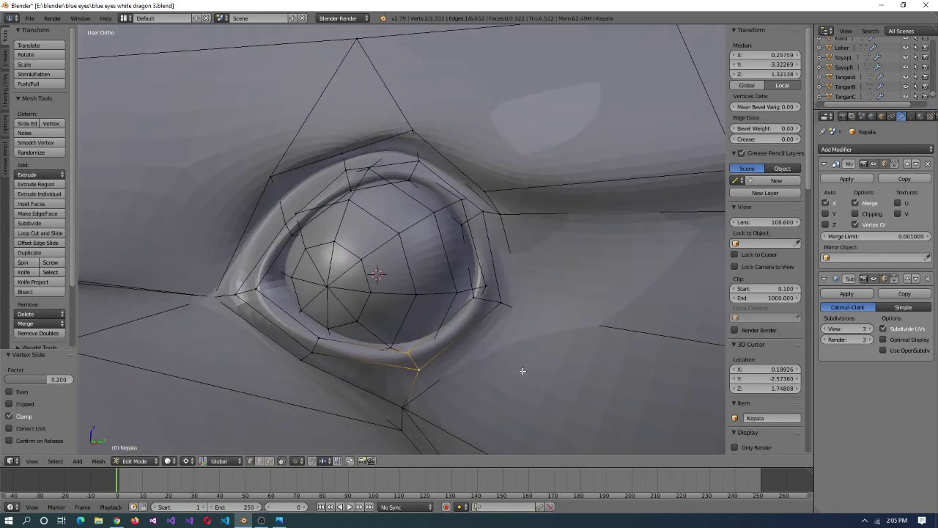
- Check the eye in Object Mode and scale the socket's lower rim edge by 1.08
{"action": "middle_click_drag", "start_coordinate": [460, 384], "coordinate": [498, 379]}
{"action": "key", "text": "Tab"}
{"action": "key", "text": "Tab"}
{"action": "key", "text": "s"}
{"action": "left_click", "coordinate": [449, 373]}
{"action": "left_click", "coordinate": [455, 350]}
{"action": "right_click", "coordinate": [436, 289]}
{"action": "key", "text": "ctrl+l"}
{"action": "middle_click_drag", "start_coordinate": [435, 289], "coordinate": [470, 330]}
{"action": "right_click", "coordinate": [402, 372]}
{"action": "left_click", "coordinate": [580, 396]}
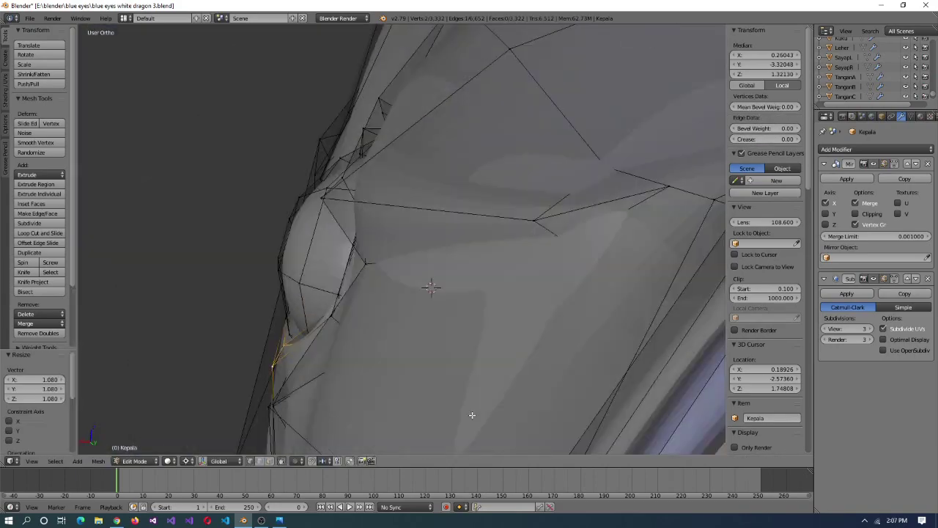
- Scale the upper rim edge of the eye socket by 1.1 about the 3D cursor
{"action": "middle_click_drag", "start_coordinate": [502, 264], "coordinate": [483, 320]}
{"action": "right_click", "coordinate": [483, 320]}
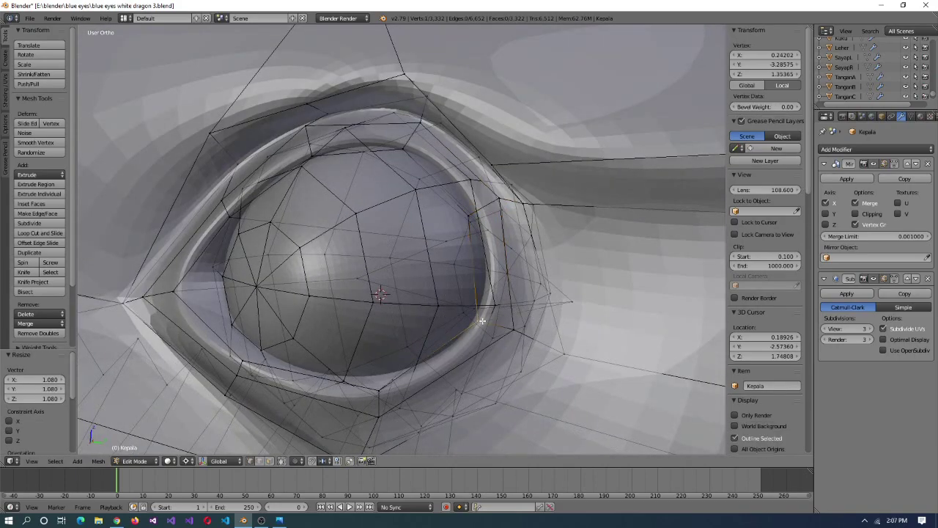
{"action": "middle_click_drag", "start_coordinate": [339, 191], "coordinate": [373, 243]}
{"action": "key", "text": "ctrl+l"}
{"action": "key", "text": "ctrl+z"}
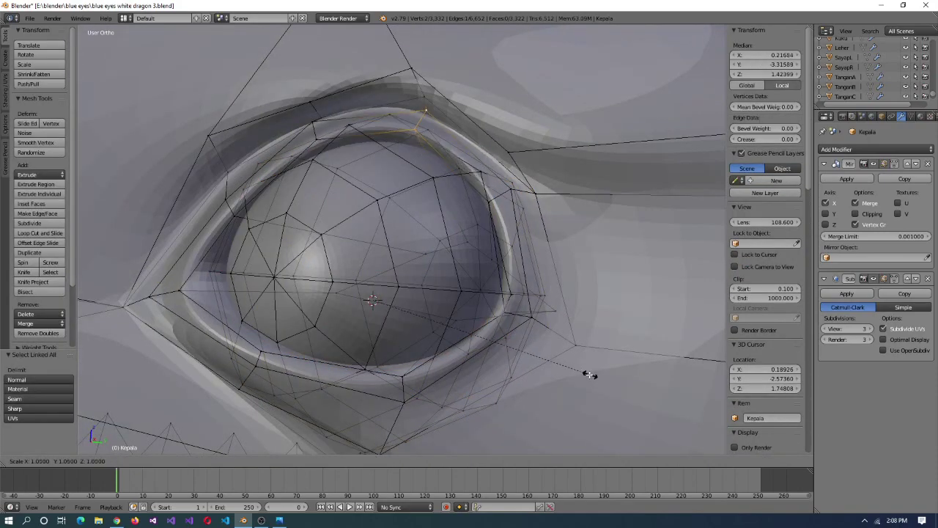
{"action": "key", "text": "KP_Decimal"}
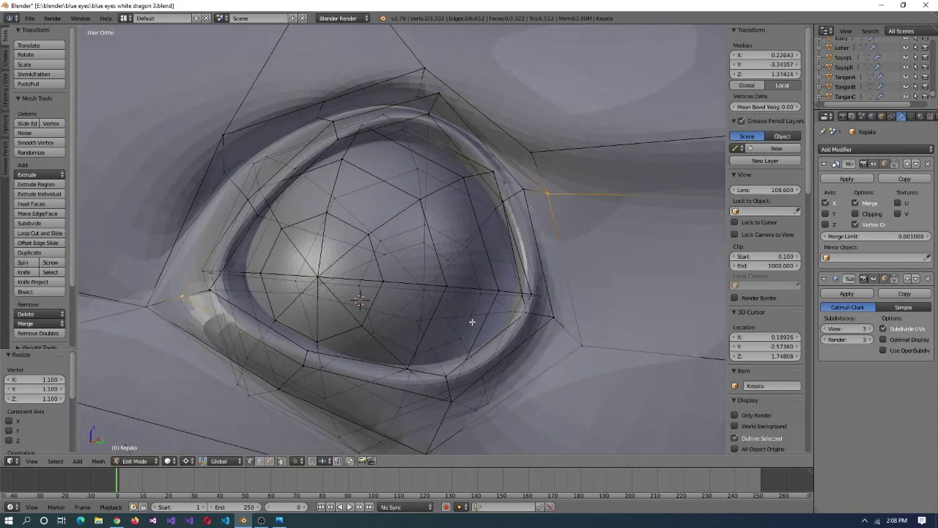
- Snap the 3D cursor inside the socket opening, scale the upper front rim edge by 1.03 and clear the selection
{"action": "key", "text": "ctrl+z"}
{"action": "middle_click_drag", "start_coordinate": [472, 322], "coordinate": [360, 243]}
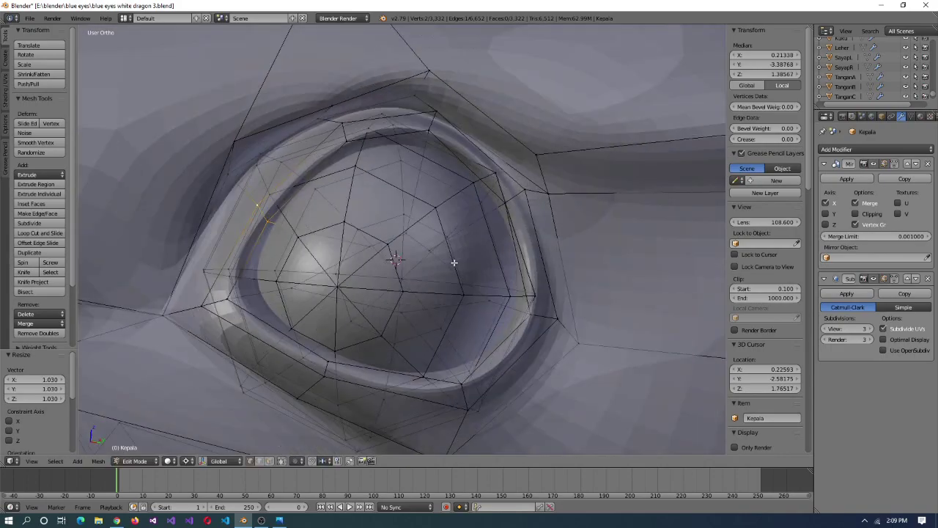
{"action": "key", "text": "Tab"}
{"action": "middle_click_drag", "start_coordinate": [425, 278], "coordinate": [331, 266]}
{"action": "key", "text": "Tab"}
{"action": "key", "text": "ctrl+l"}
{"action": "key", "text": "a"}
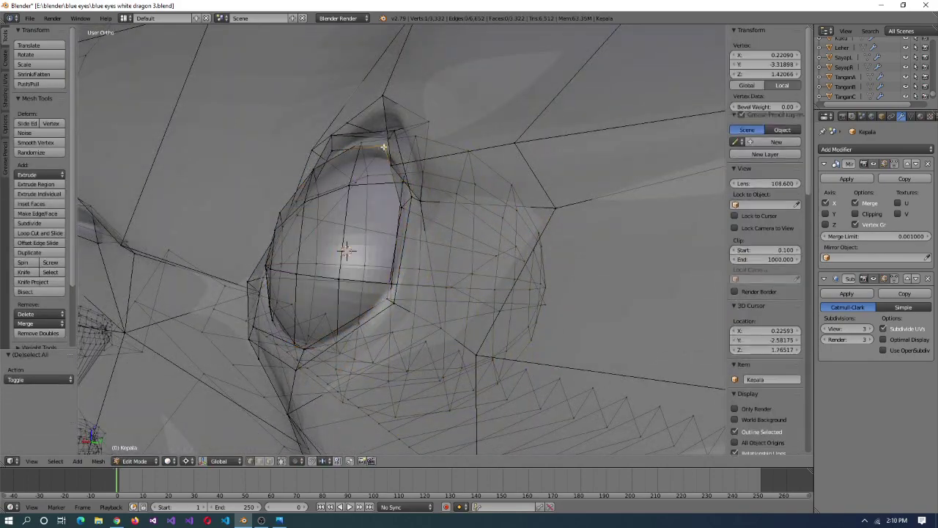
- Reselect the upper front rim edge of the eye socket and rotate it by 6.37°
{"action": "right_click", "coordinate": [632, 377]}
{"action": "middle_click_drag", "start_coordinate": [632, 377], "coordinate": [416, 250]}
{"action": "left_click", "coordinate": [351, 194]}
{"action": "right_click", "coordinate": [373, 202], "text": "alt"}
{"action": "middle_click_drag", "start_coordinate": [373, 201], "coordinate": [478, 291]}
{"action": "right_click", "coordinate": [383, 213]}
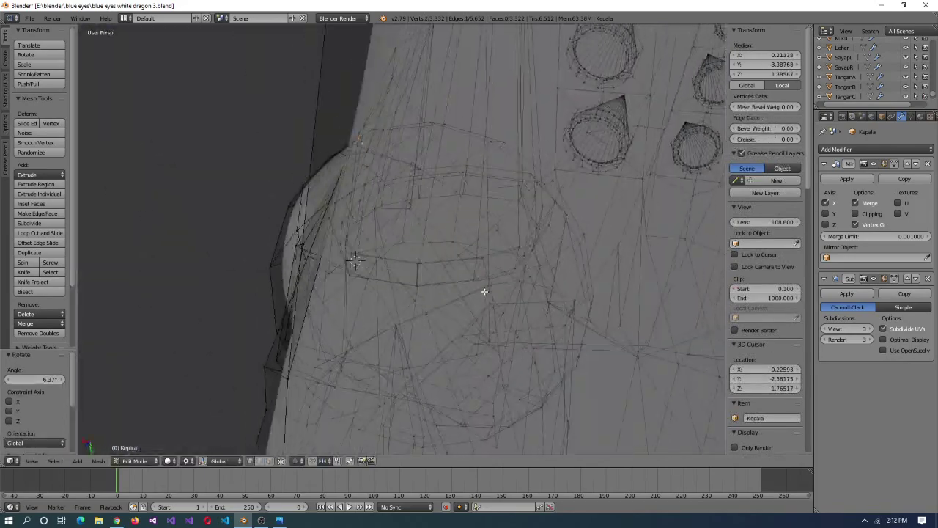
- Scale the upper rear rim edge of the eye socket by 0.97 about the 3D cursor
{"action": "middle_click_drag", "start_coordinate": [542, 281], "coordinate": [370, 154]}
{"action": "left_click", "coordinate": [314, 132]}
{"action": "middle_click_drag", "start_coordinate": [315, 132], "coordinate": [446, 224]}
{"action": "scroll", "coordinate": [533, 287], "scroll_direction": "down", "scroll_amount": 8}
{"action": "scroll", "coordinate": [503, 266], "scroll_direction": "up", "scroll_amount": 10}
{"action": "scroll", "coordinate": [559, 236], "scroll_direction": "down", "scroll_amount": 3}
{"action": "key", "text": "ctrl+l"}
{"action": "middle_click_drag", "start_coordinate": [559, 236], "coordinate": [550, 359]}
{"action": "key", "text": "ctrl+z"}
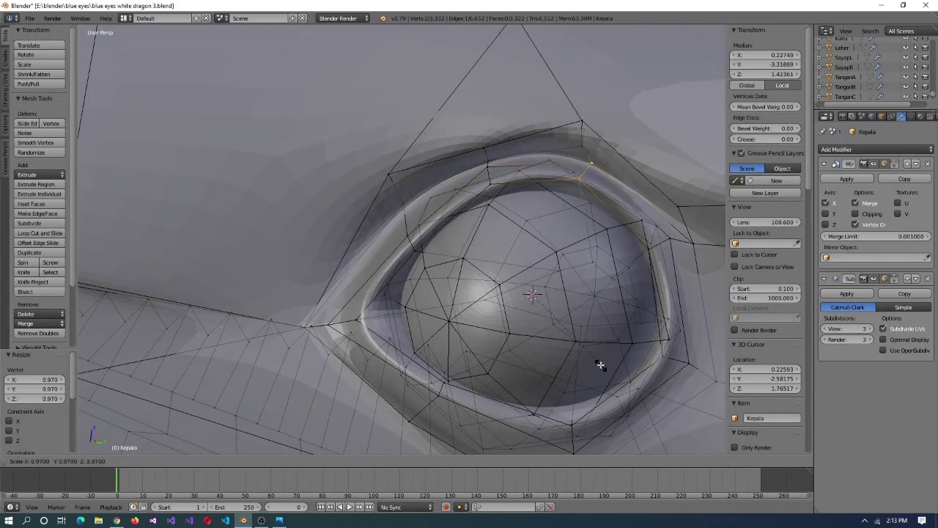
- Preview the eye in Object Mode, select the linked eyeball and snap the 3D cursor to its centre
{"action": "middle_click_drag", "start_coordinate": [604, 345], "coordinate": [538, 335]}
{"action": "key", "text": "Tab"}
{"action": "key", "text": "Tab"}
{"action": "scroll", "coordinate": [538, 335], "scroll_direction": "up", "scroll_amount": 3}
{"action": "key", "text": "ctrl+l"}
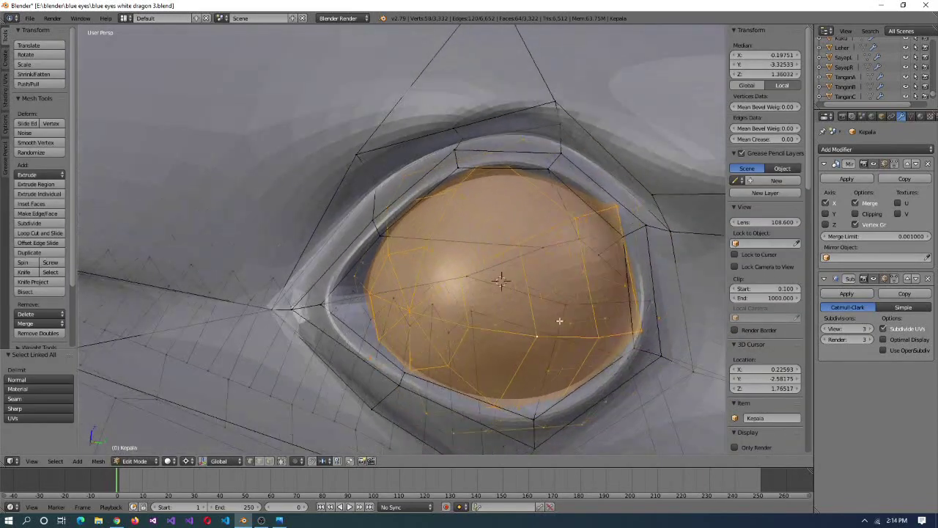
{"action": "key", "text": "ctrl+z"}
- Scale the outer upper rim edge of the socket by 1.1 and the upper front rim face by 1.03
{"action": "key", "text": "s"}
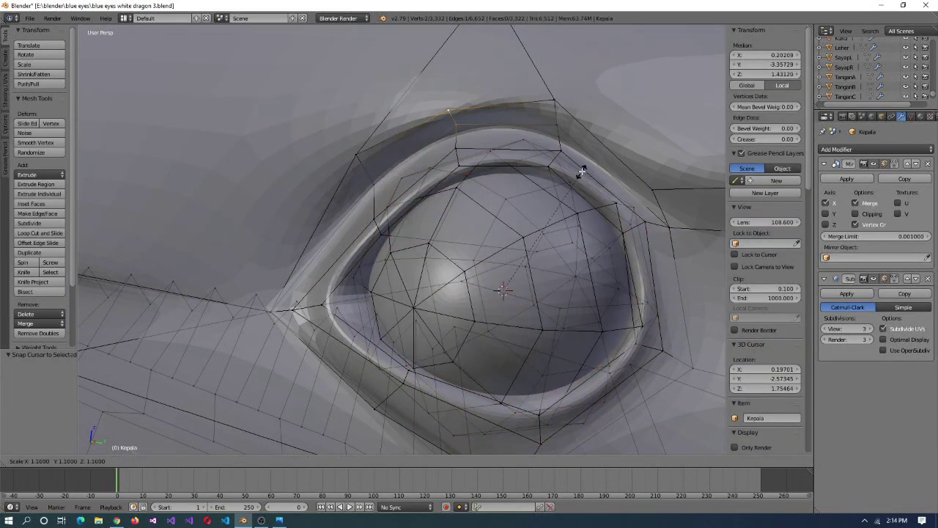
{"action": "left_click", "coordinate": [630, 154]}
{"action": "middle_click_drag", "start_coordinate": [630, 154], "coordinate": [549, 307]}
{"action": "key", "text": "ctrl+KP_Add"}
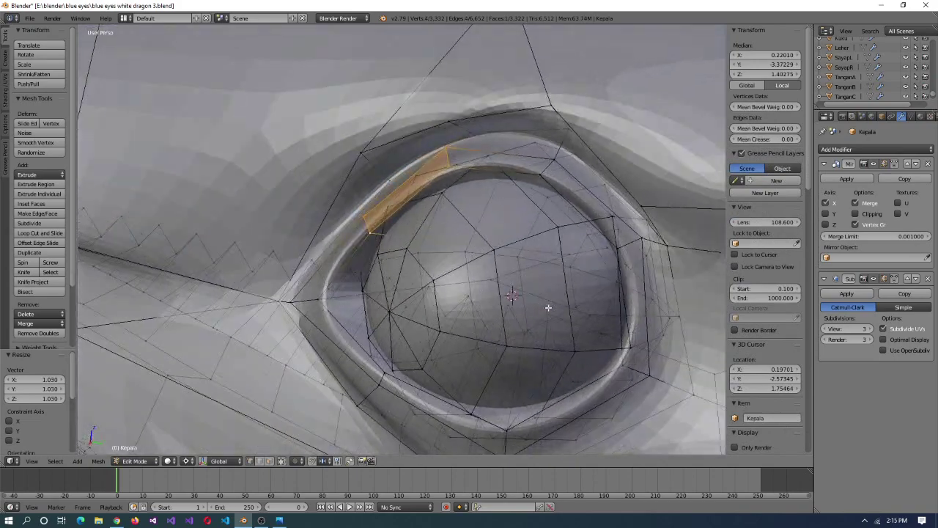
- Slide the upper rear vertex of the inner eye socket rim along its edge by 0.1
{"action": "left_click", "coordinate": [627, 224]}
{"action": "middle_click_drag", "start_coordinate": [627, 224], "coordinate": [571, 183]}
{"action": "left_click", "coordinate": [633, 312]}
{"action": "middle_click_drag", "start_coordinate": [633, 312], "coordinate": [565, 196]}
{"action": "key", "text": "ctrl+l"}
{"action": "middle_click_drag", "start_coordinate": [555, 272], "coordinate": [590, 147]}
{"action": "right_click", "coordinate": [583, 106]}
{"action": "key", "text": "shift+v"}
{"action": "left_click", "coordinate": [590, 146]}
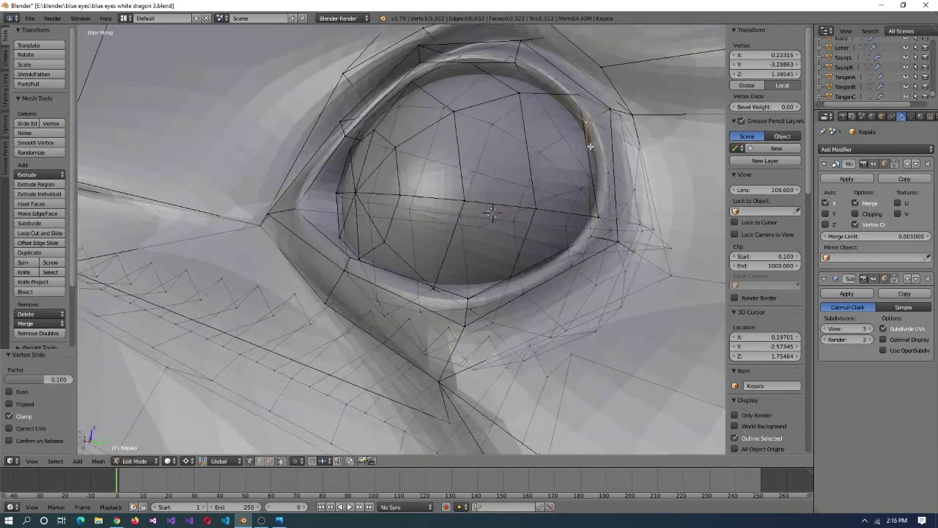
- Scale the upper rear rim edge of the eye socket by 1.02 about the 3D cursor
{"action": "left_click", "coordinate": [525, 73]}
{"action": "middle_click_drag", "start_coordinate": [525, 73], "coordinate": [531, 109]}
{"action": "left_click", "coordinate": [438, 64]}
{"action": "middle_click_drag", "start_coordinate": [439, 65], "coordinate": [625, 162]}
{"action": "key", "text": "ctrl+l"}
{"action": "right_click", "coordinate": [625, 162]}
{"action": "left_click", "coordinate": [660, 212]}
- Reposition the rear rim vertex of the eye socket freely in an orthographic view
{"action": "key", "text": "KP_3"}
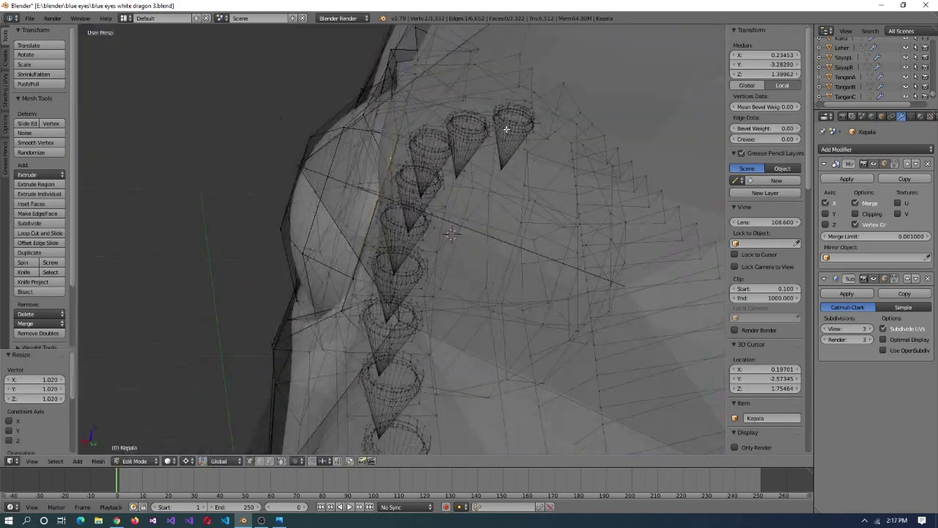
{"action": "key", "text": "g"}
{"action": "key", "text": "Escape"}
{"action": "middle_click_drag", "start_coordinate": [310, 180], "coordinate": [430, 178]}
{"action": "key", "text": "ctrl+l"}
{"action": "right_click", "coordinate": [469, 189]}
{"action": "key", "text": "KP_5"}
{"action": "key", "text": "g"}
{"action": "left_click", "coordinate": [258, 297]}
{"action": "key", "text": "KP_5"}
- Add a neighbouring rim vertex to the selection and rescale the socket rim edges to fit the eyeball
{"action": "right_click", "coordinate": [460, 254], "text": "shift"}
{"action": "key", "text": "s"}
{"action": "left_click", "coordinate": [514, 267]}
{"action": "middle_click_drag", "start_coordinate": [514, 266], "coordinate": [428, 236]}
{"action": "key", "text": "s"}
{"action": "left_click", "coordinate": [518, 234]}
{"action": "left_click", "coordinate": [526, 257]}
- Return to Object Mode, leave local view and examine the head together with the full dragon model
{"action": "right_click", "coordinate": [430, 241]}
{"action": "key", "text": "ctrl+l"}
{"action": "key", "text": "Tab"}
{"action": "scroll", "coordinate": [429, 236], "scroll_direction": "down", "scroll_amount": 6}
{"action": "middle_click_drag", "start_coordinate": [513, 271], "coordinate": [444, 283]}
{"action": "key", "text": "KP_Divide"}
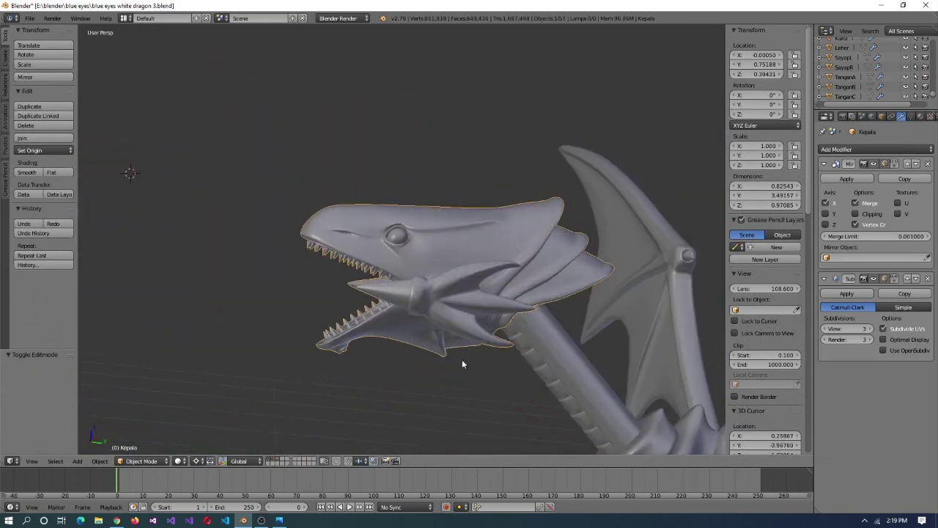
{"action": "scroll", "coordinate": [524, 384], "scroll_direction": "down", "scroll_amount": 5}
{"action": "middle_click_drag", "start_coordinate": [524, 384], "coordinate": [485, 335]}
{"action": "scroll", "coordinate": [435, 330], "scroll_direction": "up", "scroll_amount": 6}
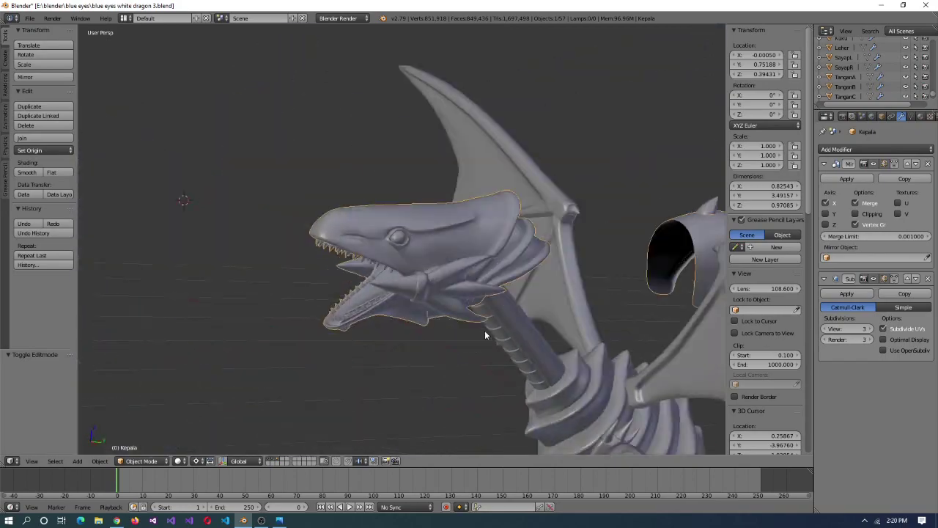
{"action": "scroll", "coordinate": [425, 288], "scroll_direction": "up", "scroll_amount": 5}
{"action": "mouse_move", "coordinate": [425, 289]}
{"action": "middle_mouse_down"}
{"action": "mouse_move", "coordinate": [467, 305]}
{"action": "mouse_move", "coordinate": [549, 279]}
{"action": "mouse_move", "coordinate": [434, 299]}
{"action": "mouse_move", "coordinate": [513, 300]}
{"action": "mouse_move", "coordinate": [440, 345]}
{"action": "mouse_move", "coordinate": [384, 395]}
{"action": "mouse_move", "coordinate": [308, 352]}
{"action": "mouse_move", "coordinate": [257, 377]}
{"action": "middle_mouse_up"}
{"action": "scroll", "coordinate": [475, 393], "scroll_direction": "down", "scroll_amount": 5}
- Enter Edit Mode on the head and snap the 3D cursor to a centreline vertex at the back of the mouth
{"action": "key", "text": "Tab"}
{"action": "left_click", "coordinate": [29, 18]}
{"action": "scroll", "coordinate": [440, 293], "scroll_direction": "up", "scroll_amount": 5}
{"action": "right_click", "coordinate": [433, 299]}
{"action": "key", "text": "shift+s"}
- Circle-select the rear underside of the lower jaw and scale it by 0.9 about the 3D cursor
{"action": "key", "text": "c"}
{"action": "left_click_drag", "start_coordinate": [257, 377], "coordinate": [293, 341]}
{"action": "mouse_move", "coordinate": [293, 342]}
{"action": "middle_mouse_down"}
{"action": "mouse_move", "coordinate": [326, 289]}
{"action": "mouse_move", "coordinate": [448, 356]}
{"action": "mouse_move", "coordinate": [455, 433]}
{"action": "middle_mouse_up"}
{"action": "type", "text": "s0.9"}
{"action": "key", "text": "Return"}
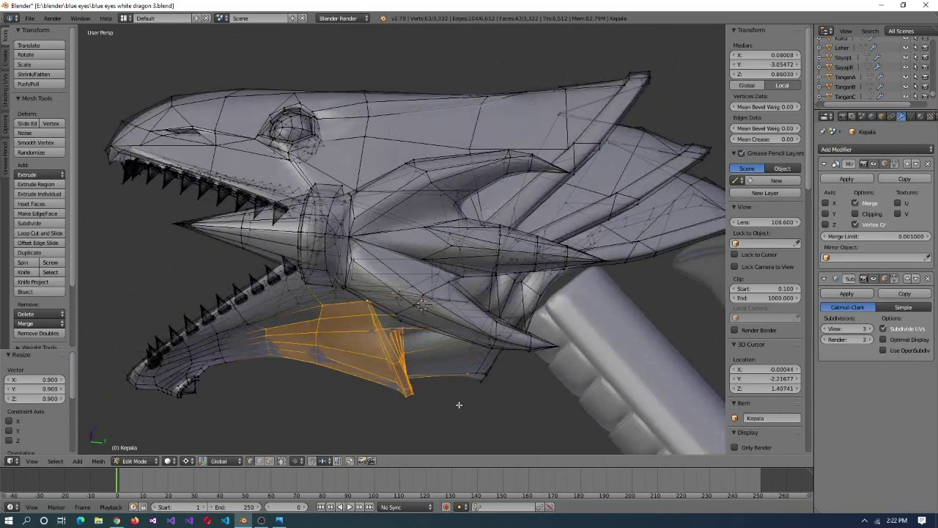
- Trim the lower jaw selection to its rearmost flap and scale that part by 0.9
{"action": "scroll", "coordinate": [455, 433], "scroll_direction": "down", "scroll_amount": 3}
{"action": "scroll", "coordinate": [432, 360], "scroll_direction": "up", "scroll_amount": 2}
{"action": "key", "text": "s"}
{"action": "middle_click_drag", "start_coordinate": [412, 353], "coordinate": [372, 365]}
{"action": "middle_click_drag", "start_coordinate": [344, 327], "coordinate": [387, 243]}
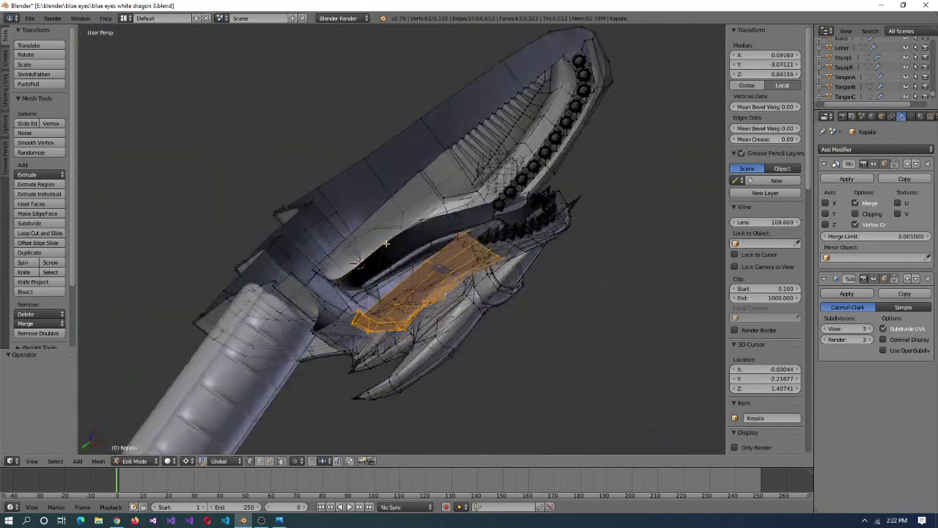
{"action": "middle_click_drag", "start_coordinate": [533, 396], "coordinate": [360, 394]}
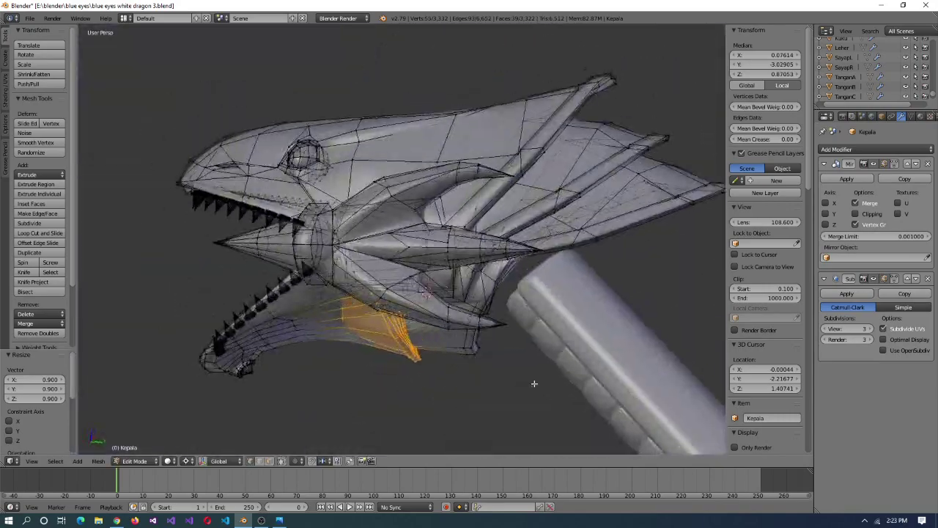
- Snap the 3D cursor to a centreline vertex on the upper rear of the head
{"action": "middle_click_drag", "start_coordinate": [534, 383], "coordinate": [473, 373]}
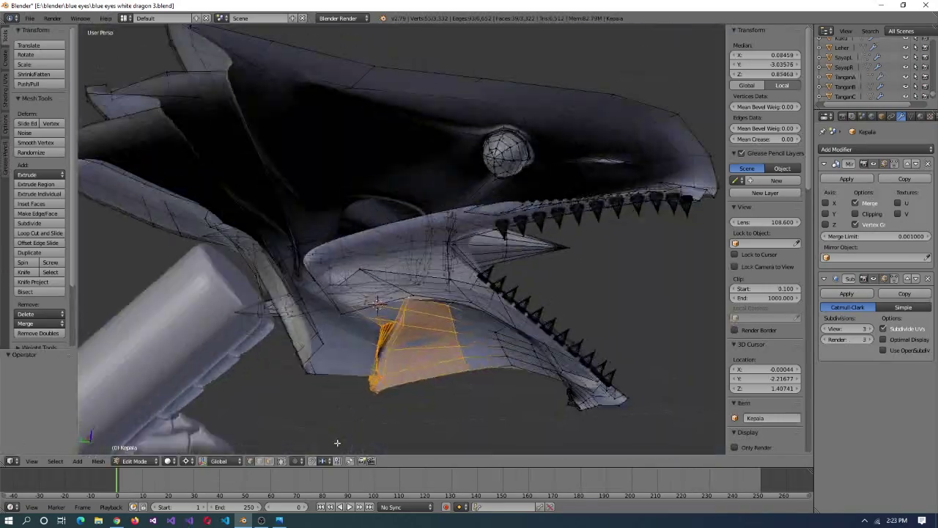
{"action": "middle_click_drag", "start_coordinate": [338, 443], "coordinate": [279, 349]}
{"action": "right_click", "coordinate": [304, 348]}
{"action": "key", "text": "shift+s"}
{"action": "left_click", "coordinate": [304, 347]}
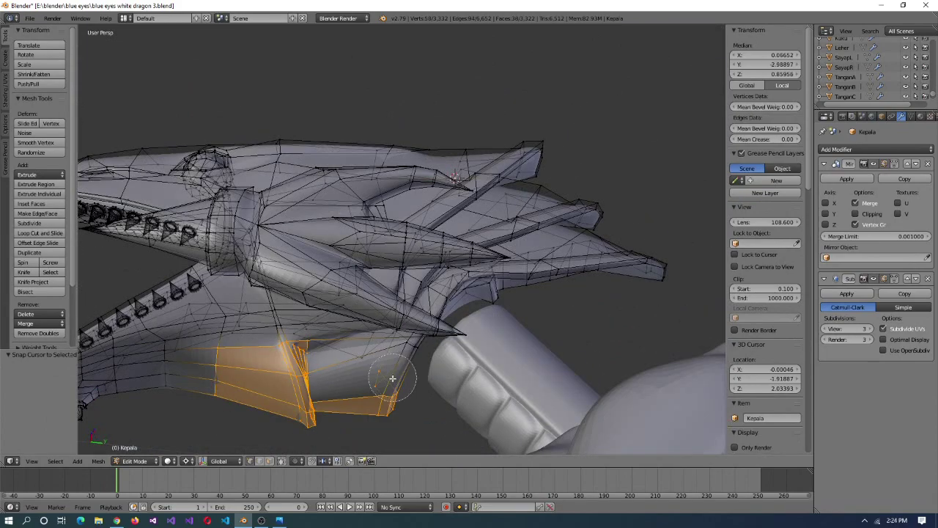
- Select the rear lower jaw underside with the throat edge behind it, and return to Object Mode to view the whole dragon
{"action": "middle_click_drag", "start_coordinate": [390, 396], "coordinate": [524, 360]}
{"action": "right_click", "coordinate": [528, 360], "text": "shift"}
{"action": "mouse_move", "coordinate": [351, 400]}
{"action": "middle_mouse_down"}
{"action": "mouse_move", "coordinate": [308, 352]}
{"action": "mouse_move", "coordinate": [367, 308]}
{"action": "mouse_move", "coordinate": [389, 274]}
{"action": "mouse_move", "coordinate": [352, 352]}
{"action": "mouse_move", "coordinate": [360, 377]}
{"action": "mouse_move", "coordinate": [537, 378]}
{"action": "mouse_move", "coordinate": [447, 373]}
{"action": "mouse_move", "coordinate": [538, 393]}
{"action": "mouse_move", "coordinate": [407, 316]}
{"action": "middle_mouse_up"}
{"action": "right_click", "coordinate": [388, 274], "text": "shift"}
{"action": "right_click", "coordinate": [357, 374], "text": "shift"}
{"action": "right_click", "coordinate": [360, 376], "text": "shift"}
{"action": "key", "text": "z"}
{"action": "key", "text": "Tab"}
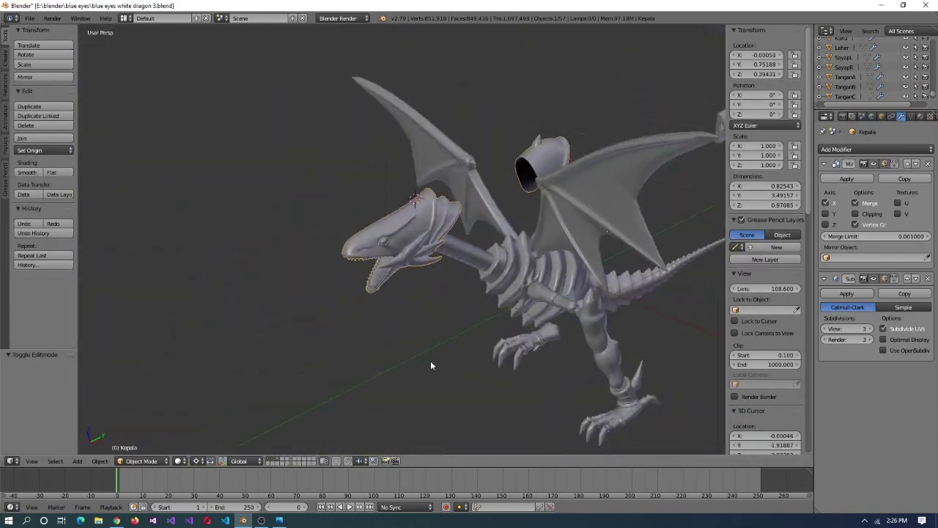
- Enter Edit Mode and scale the rear lower jaw underside and throat edge by 0.9 about the 3D cursor
{"action": "key", "text": "Tab"}
{"action": "middle_click_drag", "start_coordinate": [441, 330], "coordinate": [320, 254]}
{"action": "scroll", "coordinate": [381, 249], "scroll_direction": "up", "scroll_amount": 4}
{"action": "scroll", "coordinate": [374, 232], "scroll_direction": "down", "scroll_amount": 4}
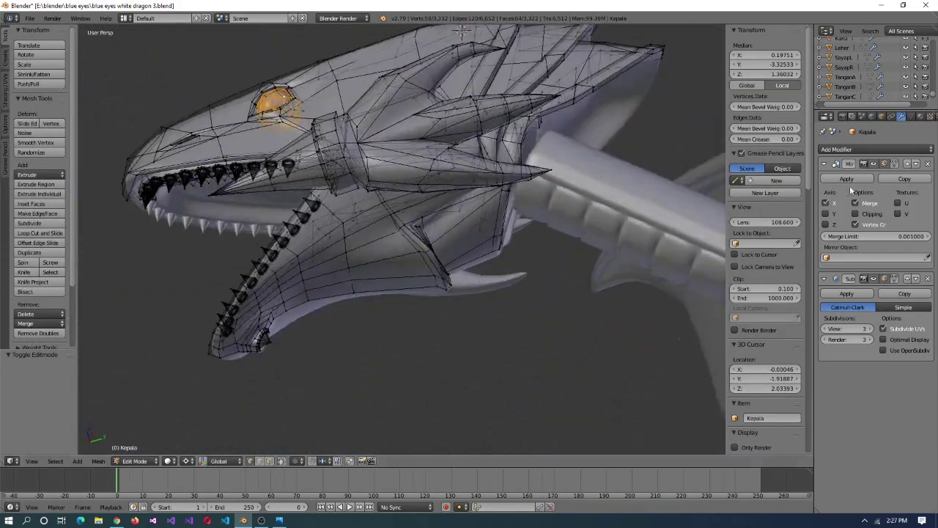
{"action": "middle_click_drag", "start_coordinate": [412, 234], "coordinate": [511, 323]}
{"action": "scroll", "coordinate": [524, 266], "scroll_direction": "up", "scroll_amount": 3}
{"action": "key", "text": "z"}
{"action": "scroll", "coordinate": [472, 168], "scroll_direction": "down", "scroll_amount": 5}
{"action": "type", "text": "s.9"}
{"action": "key", "text": "Return"}
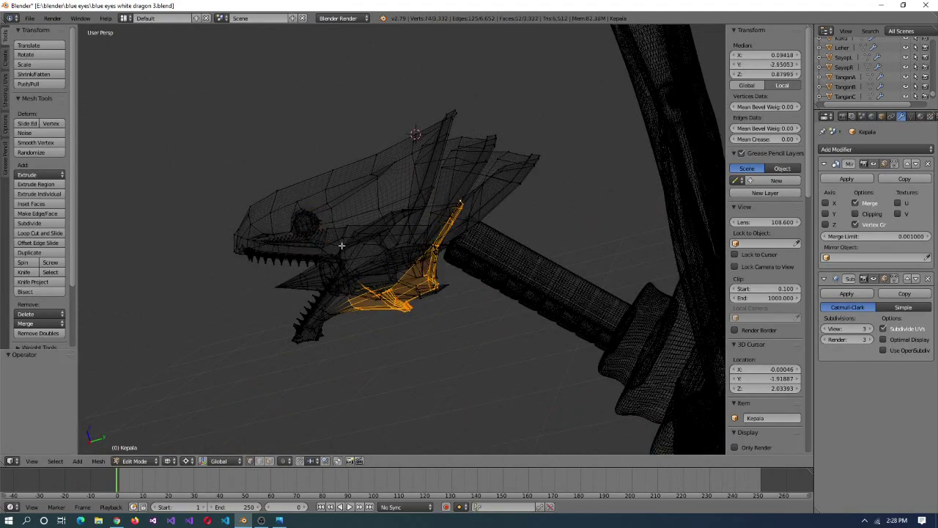
- Scale the rear jaw and throat by 0.97 and extend the selection forward along the lower jaw's underside
{"action": "middle_click_drag", "start_coordinate": [472, 328], "coordinate": [532, 291]}
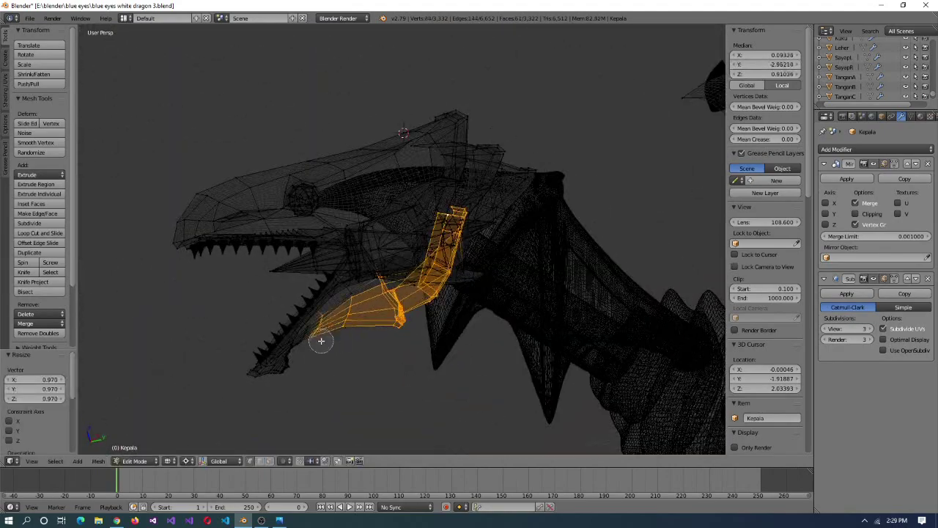
{"action": "left_click", "coordinate": [420, 347]}
{"action": "mouse_move", "coordinate": [421, 347]}
{"action": "middle_mouse_down"}
{"action": "mouse_move", "coordinate": [623, 334]}
{"action": "mouse_move", "coordinate": [342, 308]}
{"action": "middle_mouse_up"}
{"action": "key", "text": "z"}
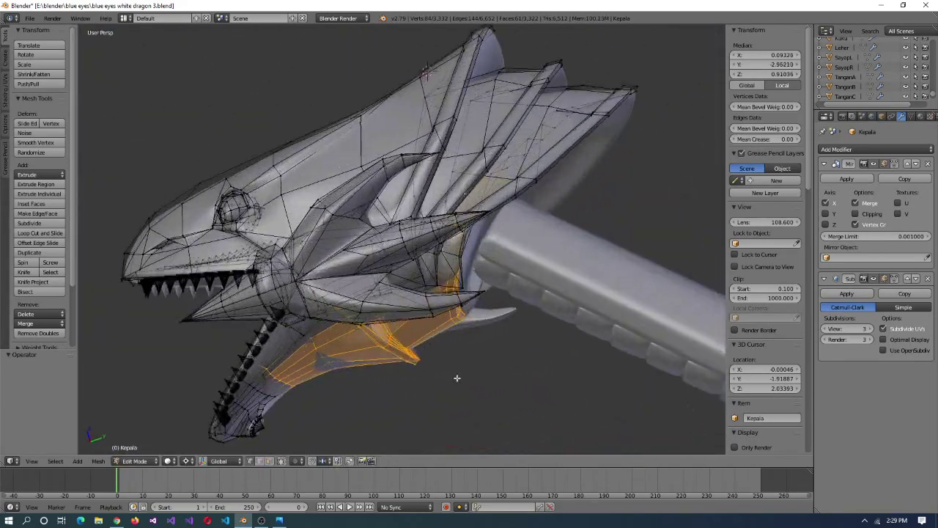
- Reduce the selection to the middle jaw underside and the throat section behind the flap, and scale it by 0.99
{"action": "middle_click_drag", "start_coordinate": [464, 375], "coordinate": [331, 294]}
{"action": "middle_click_drag", "start_coordinate": [399, 346], "coordinate": [415, 347]}
{"action": "middle_click_drag", "start_coordinate": [367, 281], "coordinate": [551, 309]}
{"action": "key", "text": "z"}
{"action": "key", "text": "s"}
{"action": "left_click", "coordinate": [497, 378]}
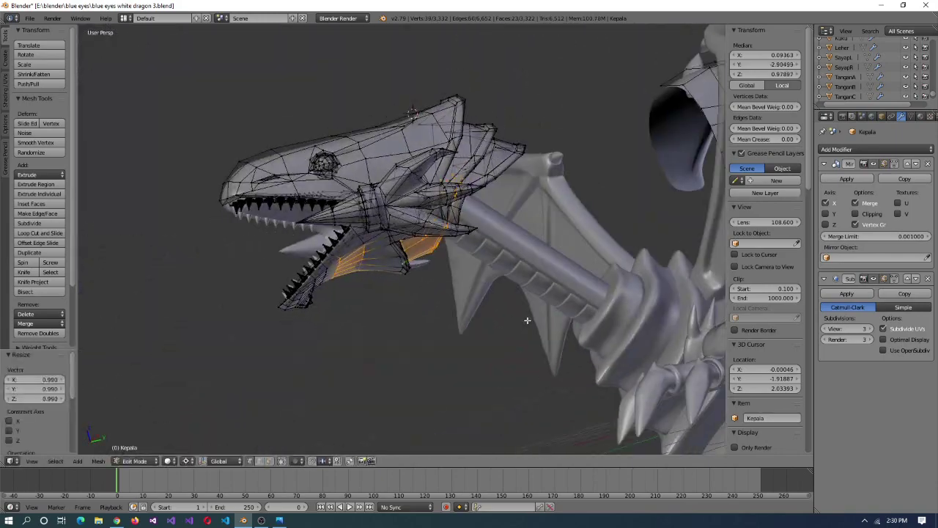
{"action": "mouse_move", "coordinate": [485, 337]}
{"action": "middle_mouse_down"}
{"action": "mouse_move", "coordinate": [410, 367]}
{"action": "mouse_move", "coordinate": [473, 343]}
{"action": "middle_mouse_up"}
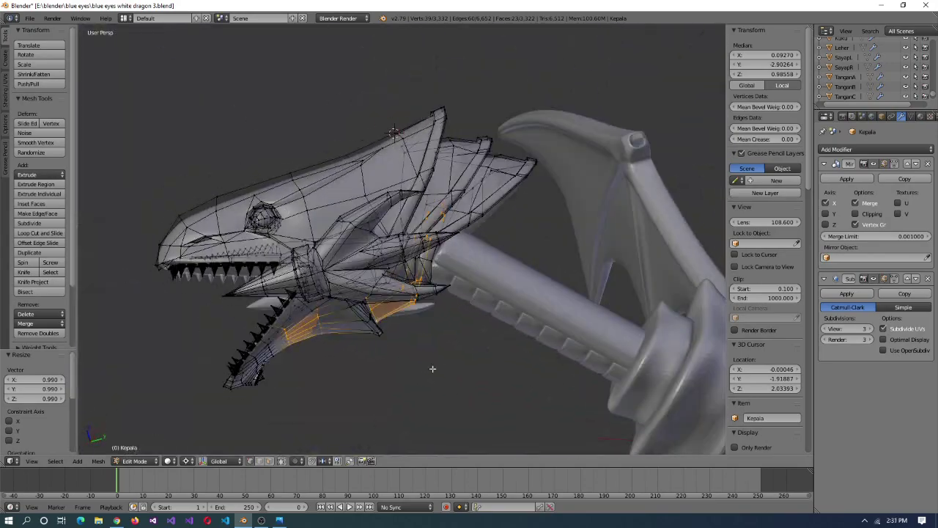
- Return to Object Mode, check the slimmed jaw and save the project as blue eyes white dragon.blend
{"action": "middle_click_drag", "start_coordinate": [491, 388], "coordinate": [569, 340]}
{"action": "middle_click_drag", "start_coordinate": [493, 330], "coordinate": [211, 288]}
{"action": "scroll", "coordinate": [528, 323], "scroll_direction": "down", "scroll_amount": 5}
{"action": "key", "text": "Tab"}
{"action": "scroll", "coordinate": [210, 287], "scroll_direction": "up", "scroll_amount": 2}
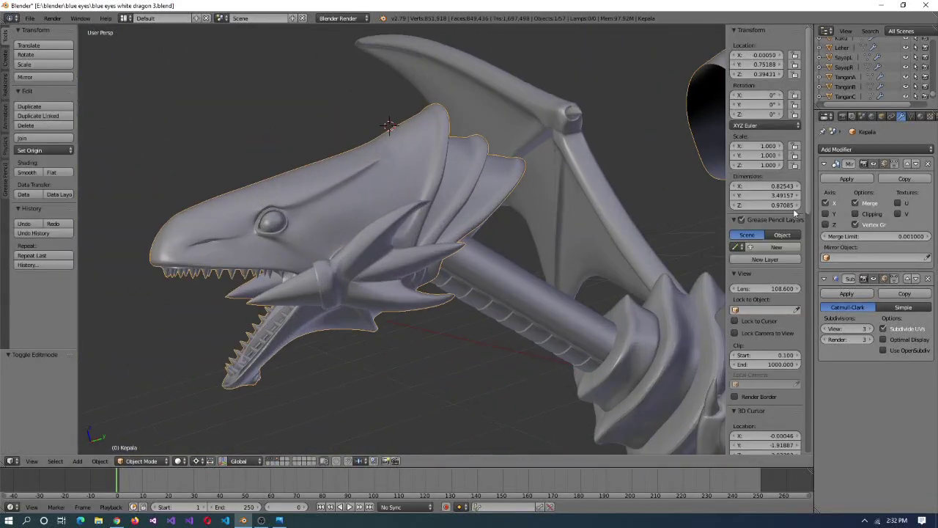
{"action": "left_click", "coordinate": [29, 17]}
{"action": "left_click", "coordinate": [51, 112]}
{"action": "left_click", "coordinate": [199, 74]}
{"action": "key", "text": "Return"}
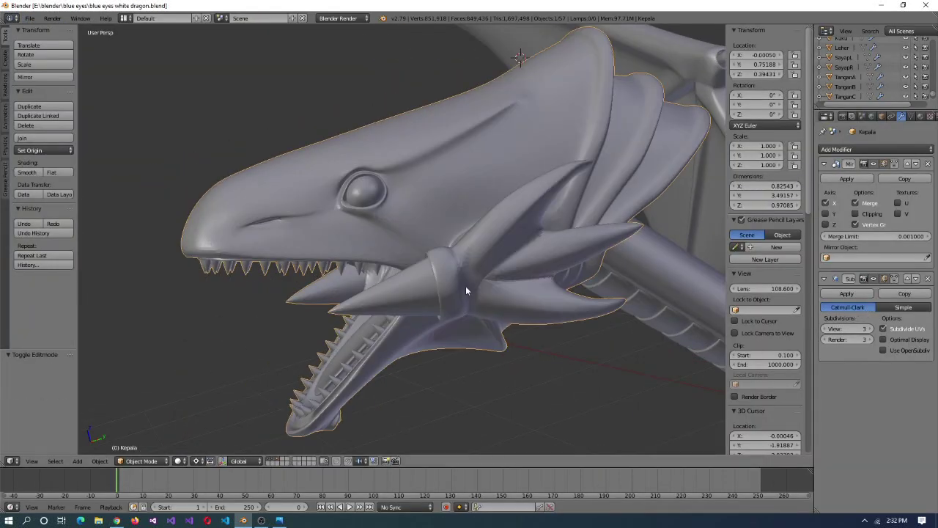
- Circle-select the eyeball with its socket rim in Edit Mode and move it slightly back and up in the side view
{"action": "key", "text": "Tab"}
{"action": "middle_click_drag", "start_coordinate": [467, 291], "coordinate": [338, 174]}
{"action": "key", "text": "c"}
{"action": "key", "text": "a"}
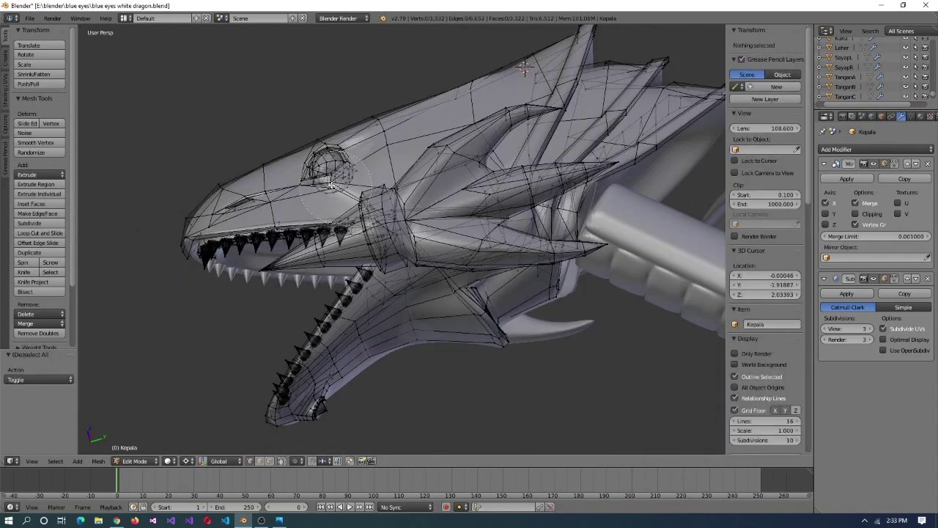
{"action": "right_click", "coordinate": [338, 175]}
{"action": "key", "text": "ctrl+alt+q"}
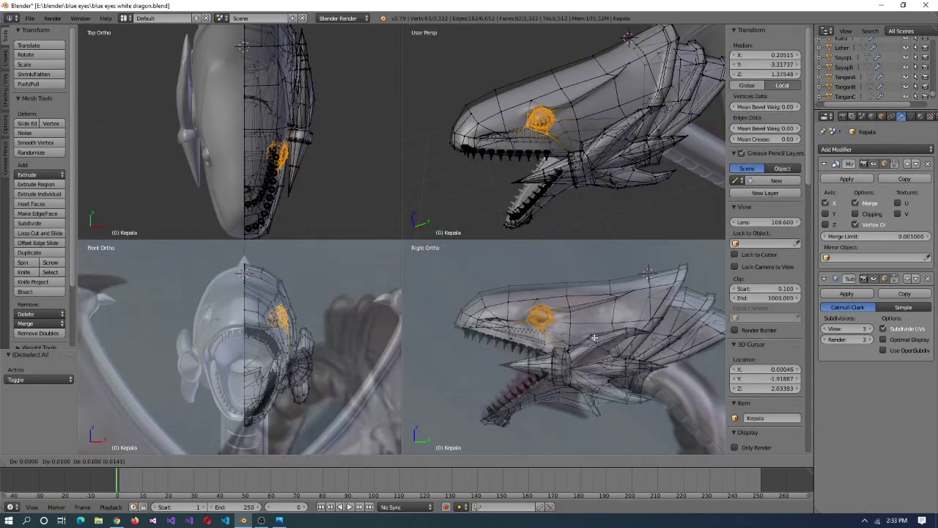
{"action": "scroll", "coordinate": [592, 165], "scroll_direction": "up", "scroll_amount": 3}
- Slide the brow vertex above the eye along its edge by a factor of 0.1 and check the isolated head
{"action": "right_click", "coordinate": [524, 135]}
{"action": "key", "text": "shift+v"}
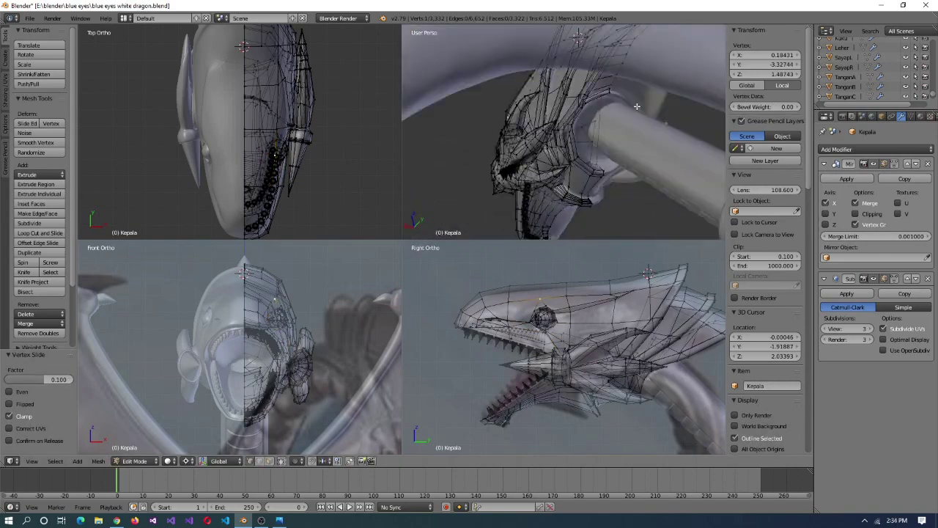
{"action": "key", "text": "ctrl+alt+q"}
{"action": "key", "text": "Tab"}
{"action": "scroll", "coordinate": [429, 345], "scroll_direction": "down", "scroll_amount": 3}
{"action": "scroll", "coordinate": [443, 345], "scroll_direction": "up", "scroll_amount": 5}
{"action": "middle_click_drag", "start_coordinate": [443, 344], "coordinate": [383, 314]}
{"action": "key", "text": "Tab"}
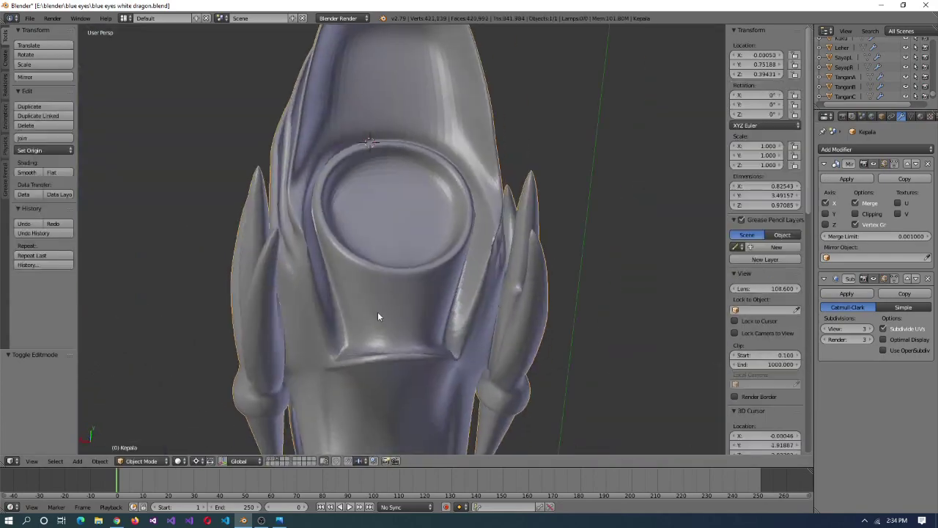
- Circle-select the whole rear crest of the head, including its ridges and the back edge down to the throat
{"action": "key", "text": "c"}
{"action": "middle_click_drag", "start_coordinate": [451, 84], "coordinate": [411, 220]}
{"action": "mouse_move", "coordinate": [411, 220]}
{"action": "left_mouse_down"}
{"action": "mouse_move", "coordinate": [420, 193]}
{"action": "mouse_move", "coordinate": [398, 232]}
{"action": "left_mouse_up"}
{"action": "key", "text": "Escape"}
{"action": "mouse_move", "coordinate": [397, 232]}
{"action": "middle_mouse_down"}
{"action": "mouse_move", "coordinate": [481, 303]}
{"action": "mouse_move", "coordinate": [543, 254]}
{"action": "mouse_move", "coordinate": [594, 274]}
{"action": "mouse_move", "coordinate": [372, 217]}
{"action": "mouse_move", "coordinate": [388, 234]}
{"action": "mouse_move", "coordinate": [419, 220]}
{"action": "mouse_move", "coordinate": [443, 321]}
{"action": "mouse_move", "coordinate": [513, 367]}
{"action": "mouse_move", "coordinate": [497, 293]}
{"action": "mouse_move", "coordinate": [476, 330]}
{"action": "mouse_move", "coordinate": [493, 355]}
{"action": "mouse_move", "coordinate": [398, 225]}
{"action": "mouse_move", "coordinate": [411, 272]}
{"action": "mouse_move", "coordinate": [377, 266]}
{"action": "mouse_move", "coordinate": [399, 289]}
{"action": "mouse_move", "coordinate": [440, 300]}
{"action": "mouse_move", "coordinate": [480, 289]}
{"action": "mouse_move", "coordinate": [382, 252]}
{"action": "mouse_move", "coordinate": [446, 296]}
{"action": "mouse_move", "coordinate": [584, 264]}
{"action": "mouse_move", "coordinate": [618, 355]}
{"action": "middle_mouse_up"}
{"action": "scroll", "coordinate": [398, 225], "scroll_direction": "down", "scroll_amount": 5}
{"action": "key", "text": "z"}
{"action": "scroll", "coordinate": [413, 270], "scroll_direction": "up", "scroll_amount": 6}
{"action": "key", "text": "z"}
{"action": "key", "text": "c"}
{"action": "key", "text": "Escape"}
{"action": "scroll", "coordinate": [480, 289], "scroll_direction": "down", "scroll_amount": 4}
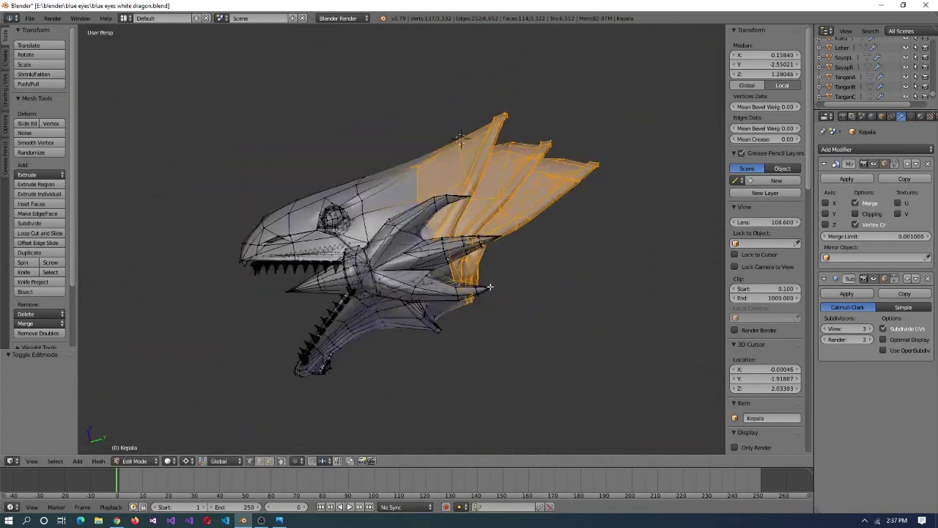
- Move the selected rear crest 0.1 back along Y and rotate it in the side view, checking the smoothed head
{"action": "key", "text": "ctrl+alt+q"}
{"action": "key", "text": "Escape"}
{"action": "middle_click_drag", "start_coordinate": [557, 176], "coordinate": [662, 172]}
{"action": "key", "text": "Tab"}
{"action": "key", "text": "Tab"}
{"action": "key", "text": "r"}
{"action": "left_click", "coordinate": [668, 362]}
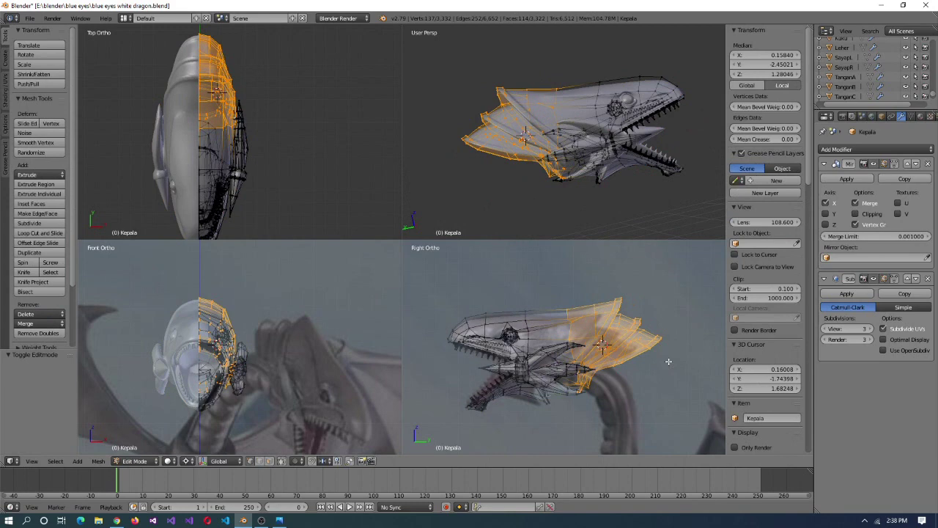
{"action": "key", "text": "Tab"}
{"action": "middle_click_drag", "start_coordinate": [608, 160], "coordinate": [620, 197]}
{"action": "key", "text": "Tab"}
{"action": "key", "text": "ctrl+alt+q"}
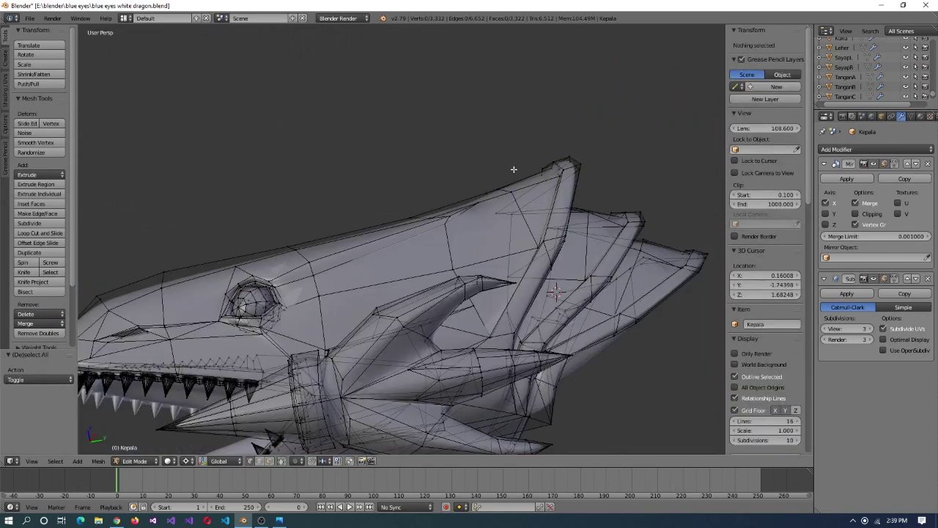
- Clear the selection and select the eyeball, its socket rim and the surrounding brow vertices
{"action": "key", "text": "a"}
{"action": "key", "text": "w"}
{"action": "left_click", "coordinate": [638, 291]}
{"action": "key", "text": "a"}
{"action": "left_click", "coordinate": [342, 308]}
{"action": "key", "text": "z"}
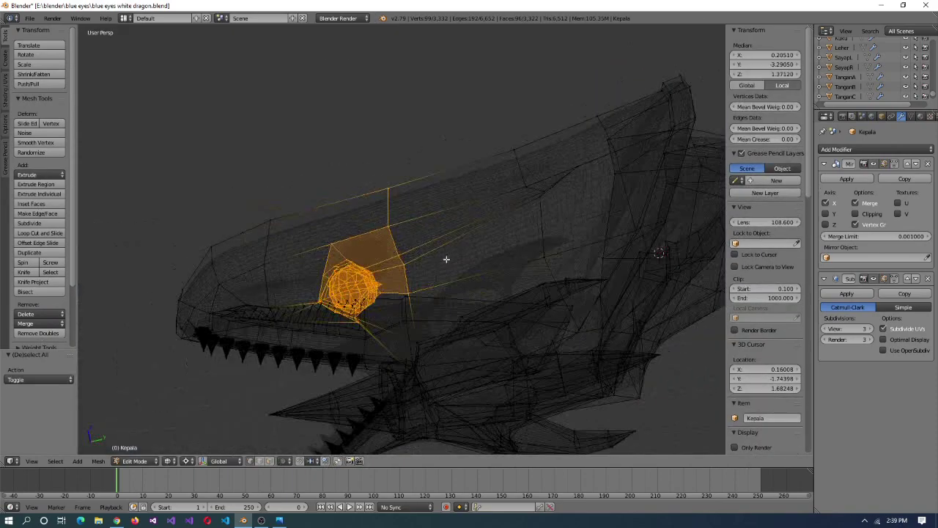
{"action": "key", "text": "z"}
- Move the eye area 0.02 back along Y and 0.01 up along Z in quad view, and compare the head in both modes
{"action": "key", "text": "ctrl+alt+q"}
{"action": "left_click", "coordinate": [630, 337]}
{"action": "mouse_move", "coordinate": [615, 168]}
{"action": "middle_mouse_down"}
{"action": "mouse_move", "coordinate": [607, 189]}
{"action": "mouse_move", "coordinate": [720, 167]}
{"action": "mouse_move", "coordinate": [407, 157]}
{"action": "mouse_move", "coordinate": [440, 205]}
{"action": "middle_mouse_up"}
{"action": "key", "text": "Tab"}
{"action": "key", "text": "z"}
{"action": "key", "text": "Tab"}
{"action": "key", "text": "z"}
{"action": "key", "text": "Tab"}
{"action": "key", "text": "z"}
{"action": "key", "text": "Tab"}
{"action": "key", "text": "z"}
- Snap the 3D cursor to the selection and try rotating the eye area by -5° in the side view
{"action": "key", "text": "shift+s"}
{"action": "left_click", "coordinate": [565, 387]}
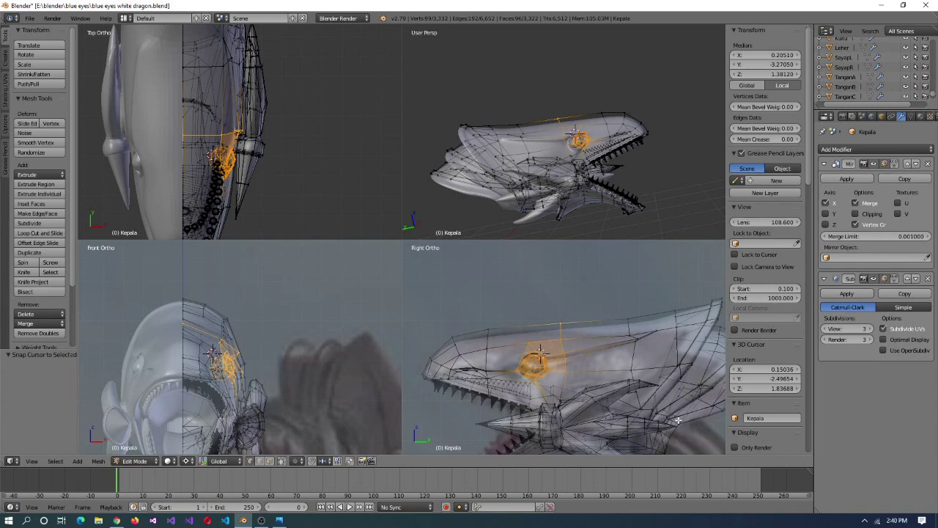
{"action": "left_click", "coordinate": [680, 377]}
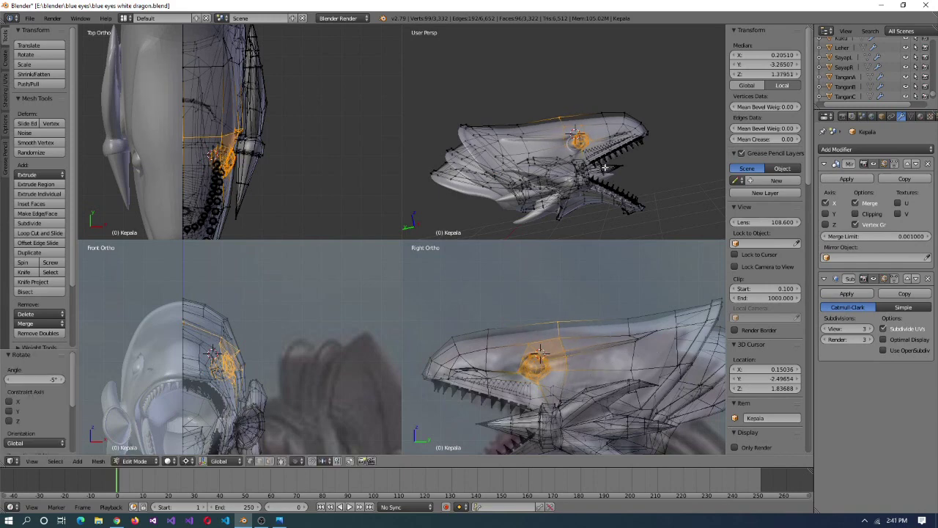
{"action": "key", "text": "Tab"}
{"action": "key", "text": "Tab"}
{"action": "key", "text": "Tab"}
{"action": "middle_click_drag", "start_coordinate": [605, 167], "coordinate": [315, 381]}
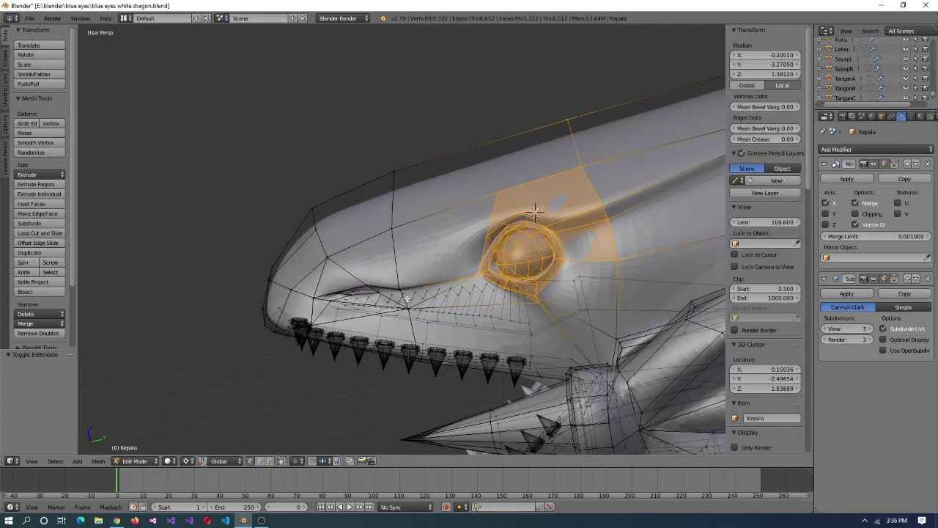
- Select the nostril edge loop and move it 0.02 inward along X and 0.03 up along Z
{"action": "mouse_move", "coordinate": [407, 299]}
{"action": "middle_mouse_down"}
{"action": "mouse_move", "coordinate": [454, 293]}
{"action": "mouse_move", "coordinate": [410, 308]}
{"action": "middle_mouse_up"}
{"action": "key", "text": "a"}
{"action": "right_click", "coordinate": [396, 305], "text": "alt"}
{"action": "key", "text": "ctrl+alt+q"}
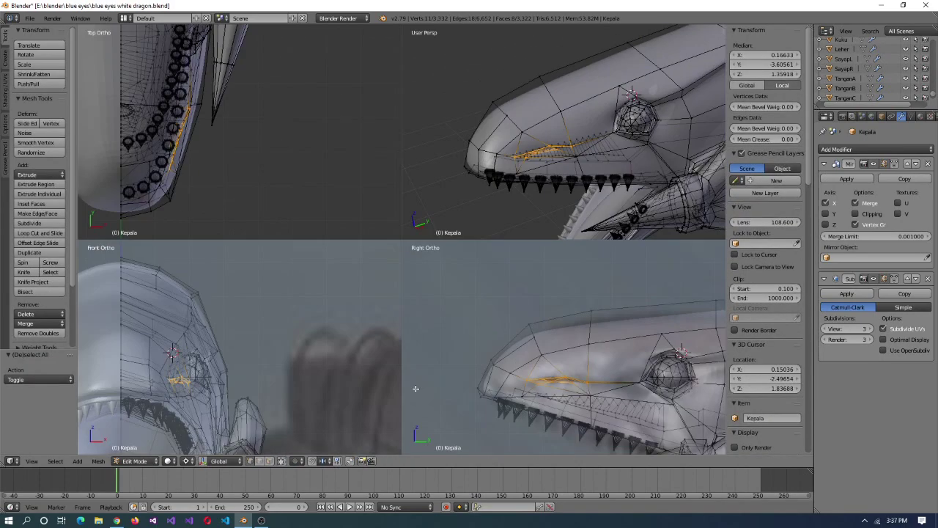
{"action": "key", "text": "g"}
{"action": "left_click", "coordinate": [217, 387]}
{"action": "middle_click_drag", "start_coordinate": [557, 168], "coordinate": [327, 333]}
{"action": "key", "text": "Tab"}
{"action": "scroll", "coordinate": [559, 178], "scroll_direction": "down", "scroll_amount": 3}
{"action": "key", "text": "Tab"}
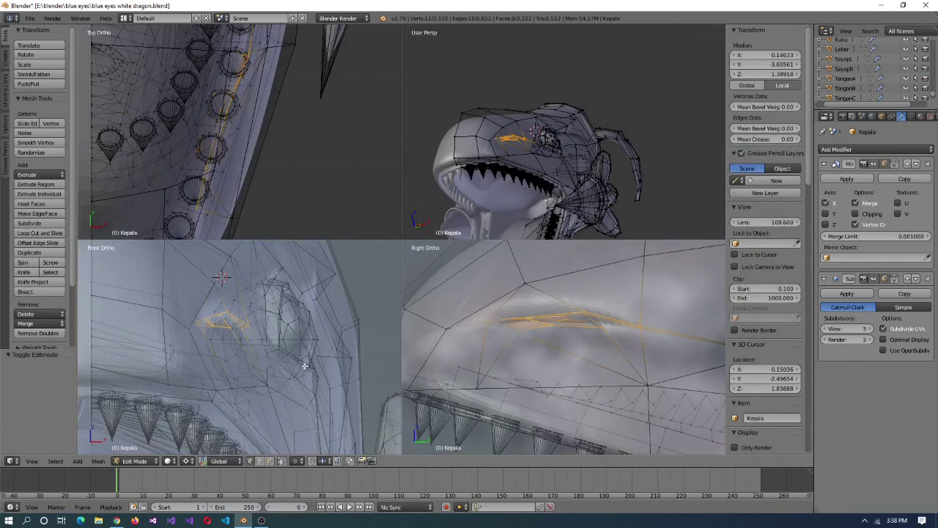
- Add the vertices above the nostril to the selection and rotate it by -3° about the 3D cursor in the front view
{"action": "right_click", "coordinate": [537, 118], "text": "shift"}
{"action": "middle_click_drag", "start_coordinate": [537, 118], "coordinate": [290, 312]}
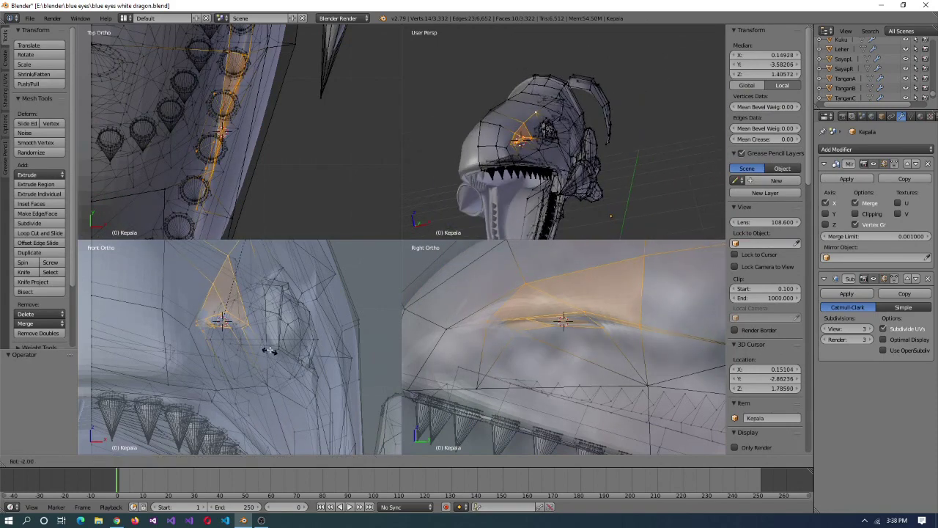
{"action": "left_click", "coordinate": [269, 351]}
{"action": "scroll", "coordinate": [528, 168], "scroll_direction": "up", "scroll_amount": 3}
{"action": "middle_click_drag", "start_coordinate": [528, 168], "coordinate": [553, 194]}
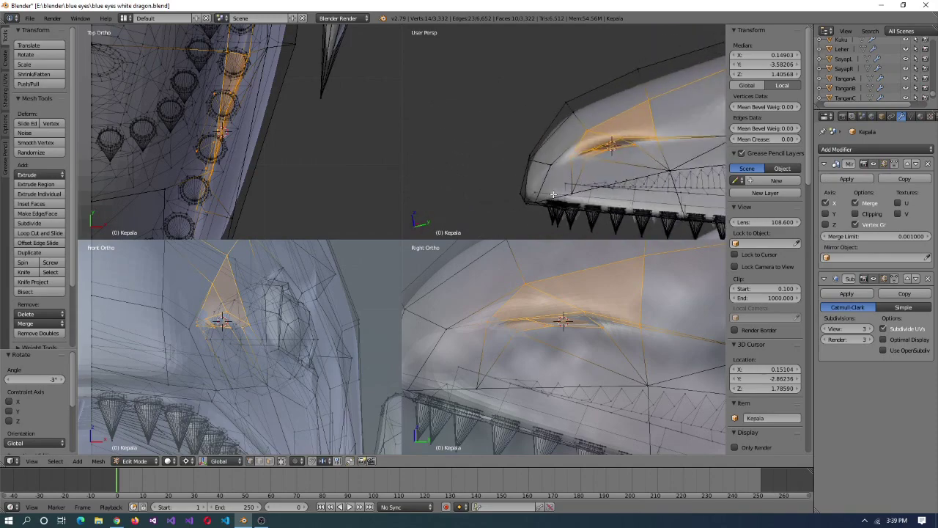
- Leave quad view and merge two neighbouring nostril vertices, checking the smoothed snout
{"action": "key", "text": "ctrl+alt+q"}
{"action": "right_click", "coordinate": [457, 312]}
{"action": "middle_click_drag", "start_coordinate": [421, 315], "coordinate": [404, 303]}
{"action": "right_click", "coordinate": [404, 303], "text": "shift"}
{"action": "key", "text": "alt+m"}
{"action": "left_click", "coordinate": [323, 329]}
{"action": "middle_click_drag", "start_coordinate": [322, 329], "coordinate": [523, 351]}
{"action": "scroll", "coordinate": [456, 348], "scroll_direction": "down", "scroll_amount": 5}
{"action": "key", "text": "Tab"}
{"action": "key", "text": "Tab"}
- Slide a nostril vertex along its edge and inspect the snout in Object Mode
{"action": "scroll", "coordinate": [321, 352], "scroll_direction": "up", "scroll_amount": 5}
{"action": "key", "text": "shift+v"}
{"action": "left_click", "coordinate": [423, 298]}
{"action": "scroll", "coordinate": [522, 350], "scroll_direction": "up", "scroll_amount": 5}
{"action": "middle_click_drag", "start_coordinate": [471, 325], "coordinate": [400, 335]}
{"action": "scroll", "coordinate": [612, 312], "scroll_direction": "down", "scroll_amount": 8}
{"action": "key", "text": "Tab"}
{"action": "scroll", "coordinate": [399, 335], "scroll_direction": "up", "scroll_amount": 6}
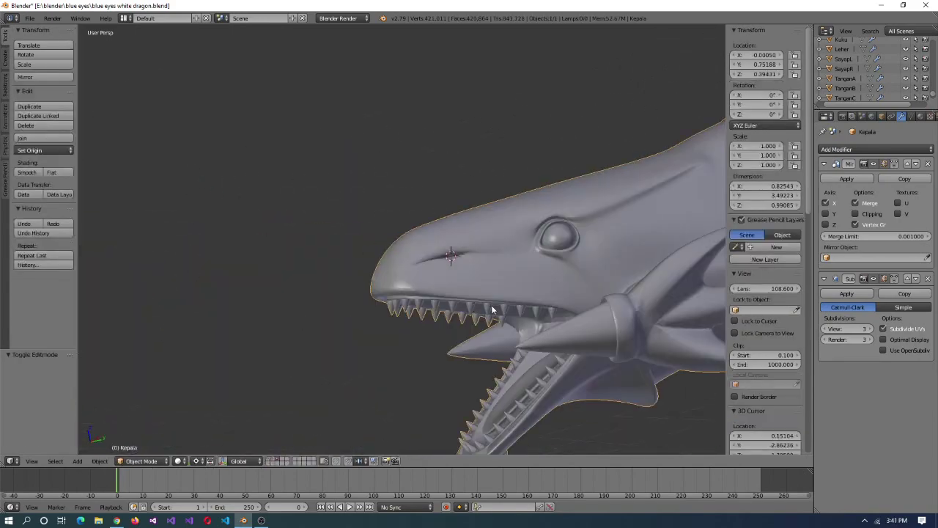
- Snap the 3D cursor to the selected nostril vertices and rotate them about it by -15° and further in the side view
{"action": "key", "text": "Tab"}
{"action": "key", "text": "a"}
{"action": "key", "text": "shift+s"}
{"action": "left_click", "coordinate": [557, 275]}
{"action": "key", "text": "ctrl+alt+q"}
{"action": "key", "text": "r"}
{"action": "middle_click_drag", "start_coordinate": [587, 184], "coordinate": [484, 189]}
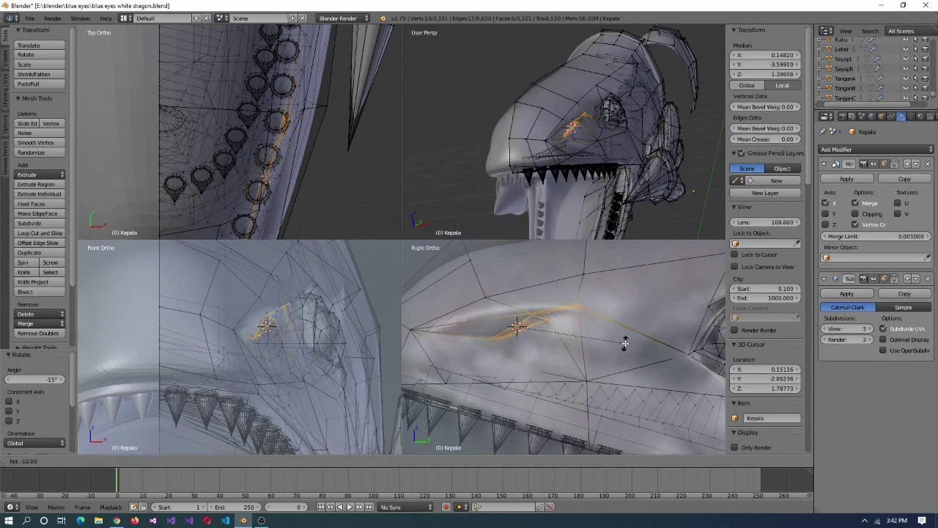
- Knife-cut a new edge on the snout around the nostril and dissolve the surplus edges beside it
{"action": "key", "text": "KP_Decimal"}
{"action": "key", "text": "k"}
{"action": "key", "text": "x"}
{"action": "left_click", "coordinate": [546, 183]}
{"action": "scroll", "coordinate": [528, 189], "scroll_direction": "down", "scroll_amount": 3}
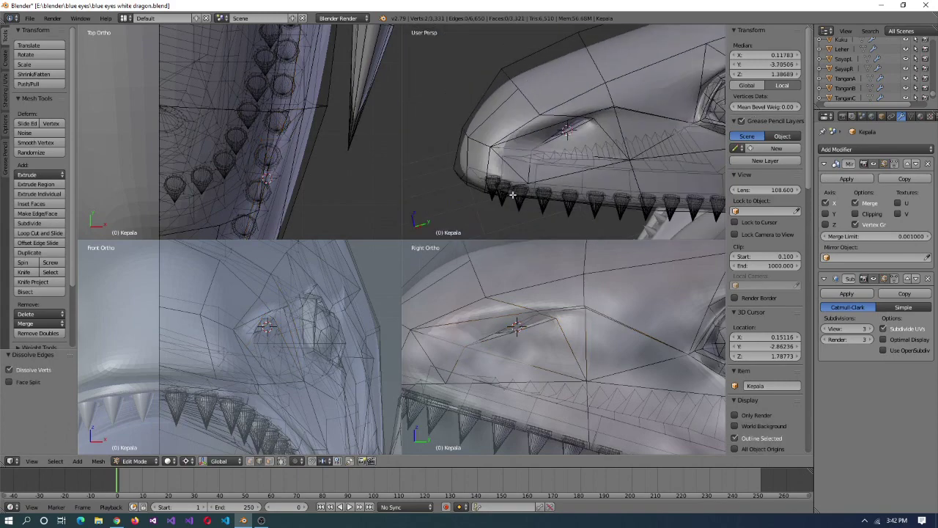
{"action": "key", "text": "x"}
{"action": "left_click", "coordinate": [473, 142]}
{"action": "middle_click_drag", "start_coordinate": [473, 143], "coordinate": [553, 181]}
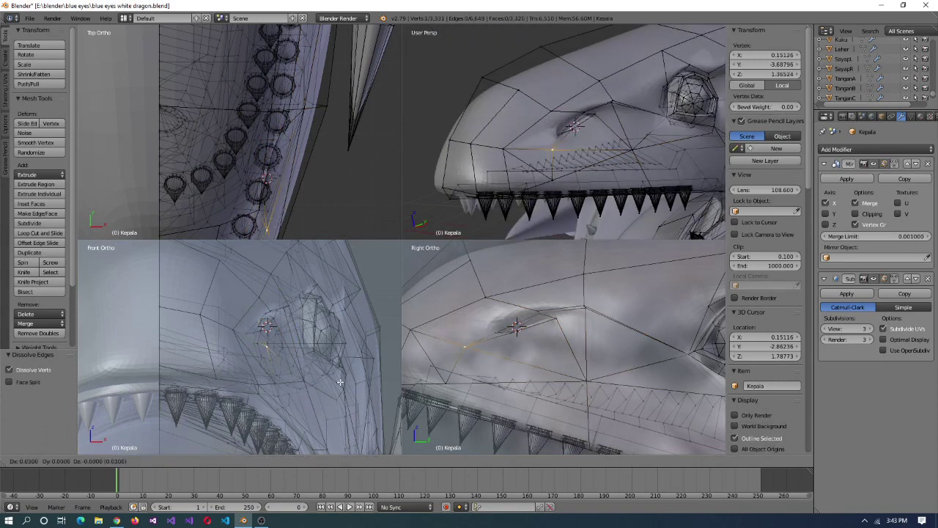
- Place the moved nostril vertex, knife-cut an edge across the snout beside it and slide the neighbouring vertex by 0.5
{"action": "left_click", "coordinate": [338, 382]}
{"action": "middle_click_drag", "start_coordinate": [543, 139], "coordinate": [577, 128]}
{"action": "key", "text": "k"}
{"action": "middle_click_drag", "start_coordinate": [514, 164], "coordinate": [473, 152]}
{"action": "left_click", "coordinate": [534, 151]}
{"action": "left_click", "coordinate": [602, 160]}
{"action": "key", "text": "Return"}
{"action": "right_click", "coordinate": [473, 151]}
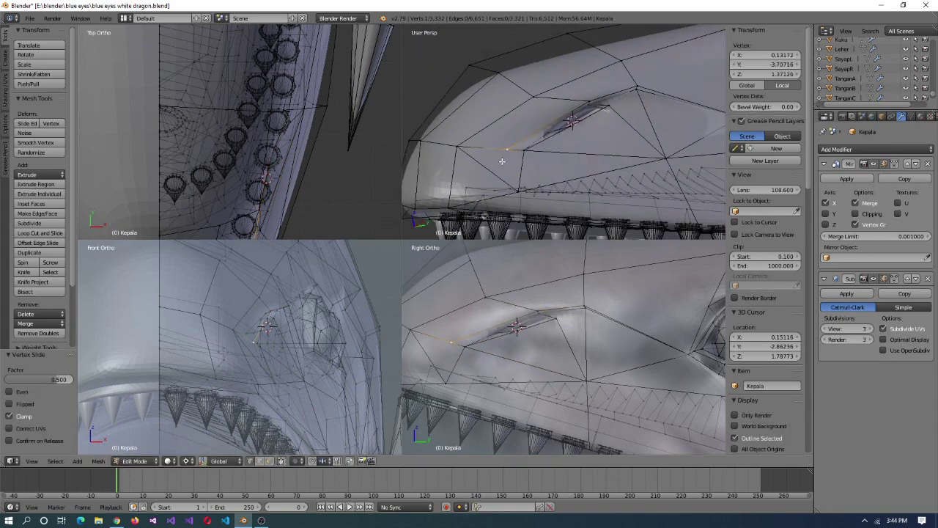
- Knife-cut another edge from the nostril's front corner down toward the upper lip
{"action": "left_click", "coordinate": [451, 205]}
{"action": "key", "text": "Return"}
{"action": "middle_click_drag", "start_coordinate": [450, 204], "coordinate": [498, 176]}
- Slide a vertex of the newly cut area below the nostril along its edge and reposition it in the side view
{"action": "key", "text": "g"}
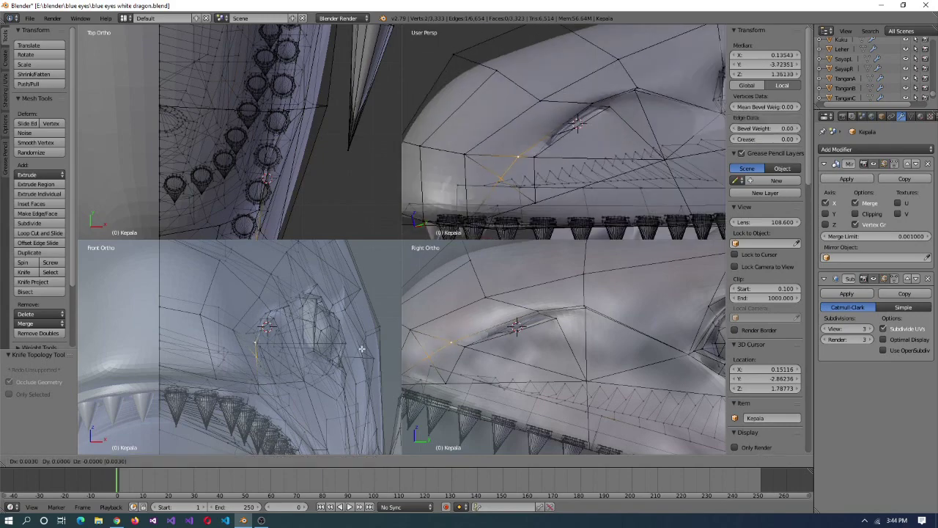
{"action": "middle_click_drag", "start_coordinate": [524, 177], "coordinate": [631, 168]}
{"action": "right_click", "coordinate": [521, 183]}
{"action": "key", "text": "shift+v"}
{"action": "left_click", "coordinate": [506, 189]}
{"action": "key", "text": "g"}
{"action": "left_click", "coordinate": [506, 335]}
- Merge two neighbouring vertices at the nostril's front corner into the last selected one
{"action": "mouse_move", "coordinate": [454, 173]}
{"action": "middle_mouse_down"}
{"action": "mouse_move", "coordinate": [430, 176]}
{"action": "mouse_move", "coordinate": [470, 183]}
{"action": "middle_mouse_up"}
{"action": "mouse_move", "coordinate": [514, 157]}
{"action": "middle_mouse_down"}
{"action": "mouse_move", "coordinate": [549, 147]}
{"action": "mouse_move", "coordinate": [524, 147]}
{"action": "mouse_move", "coordinate": [666, 130]}
{"action": "middle_mouse_up"}
{"action": "right_click", "coordinate": [689, 136], "text": "shift"}
{"action": "key", "text": "alt+m"}
{"action": "left_click", "coordinate": [717, 159]}
{"action": "middle_click_drag", "start_coordinate": [717, 159], "coordinate": [417, 168]}
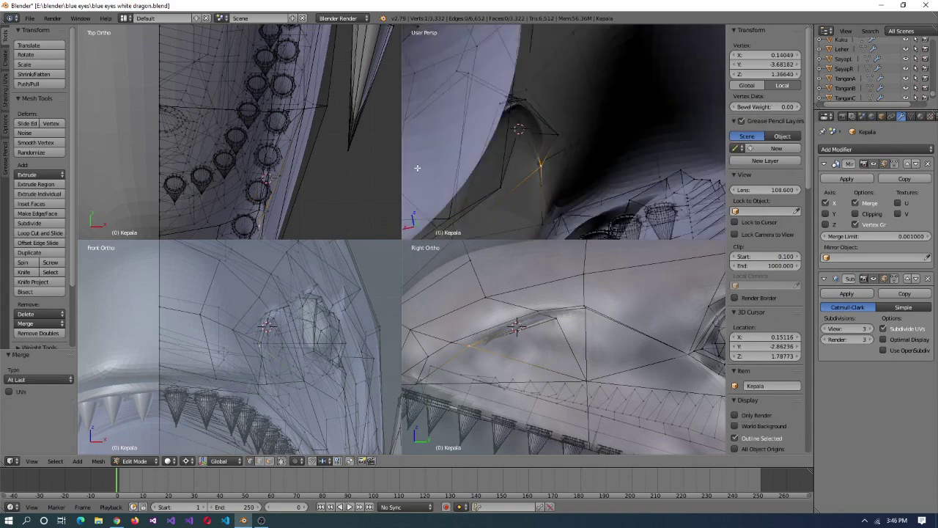
{"action": "left_click", "coordinate": [417, 168], "text": "ctrl"}
- Check the smoothed snout in Object Mode, leave quad view and set the viewport lens to 35.9 in Edit Mode
{"action": "middle_click_drag", "start_coordinate": [548, 130], "coordinate": [558, 170]}
{"action": "right_click", "coordinate": [567, 158]}
{"action": "scroll", "coordinate": [651, 187], "scroll_direction": "down", "scroll_amount": 5}
{"action": "key", "text": "Tab"}
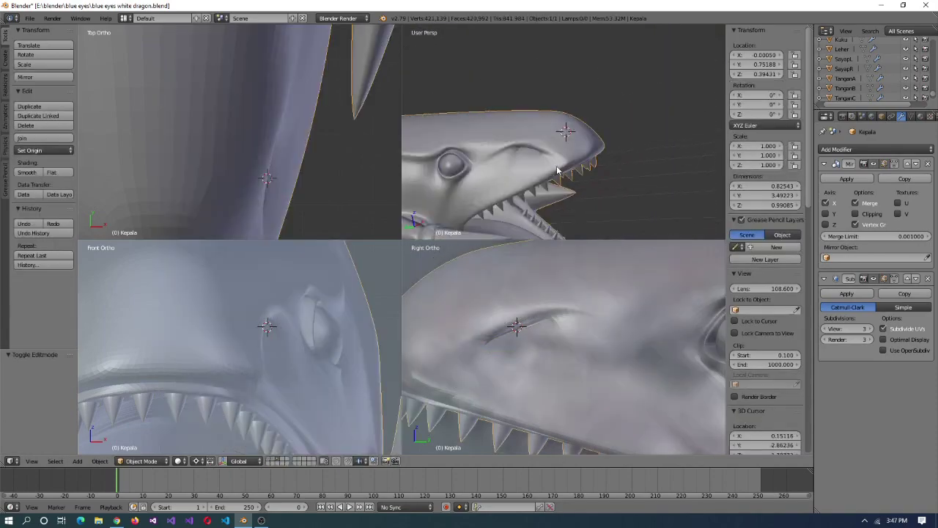
{"action": "key", "text": "ctrl+alt+q"}
{"action": "middle_click_drag", "start_coordinate": [524, 220], "coordinate": [461, 258]}
{"action": "key", "text": "Tab"}
{"action": "scroll", "coordinate": [461, 258], "scroll_direction": "up", "scroll_amount": 6}
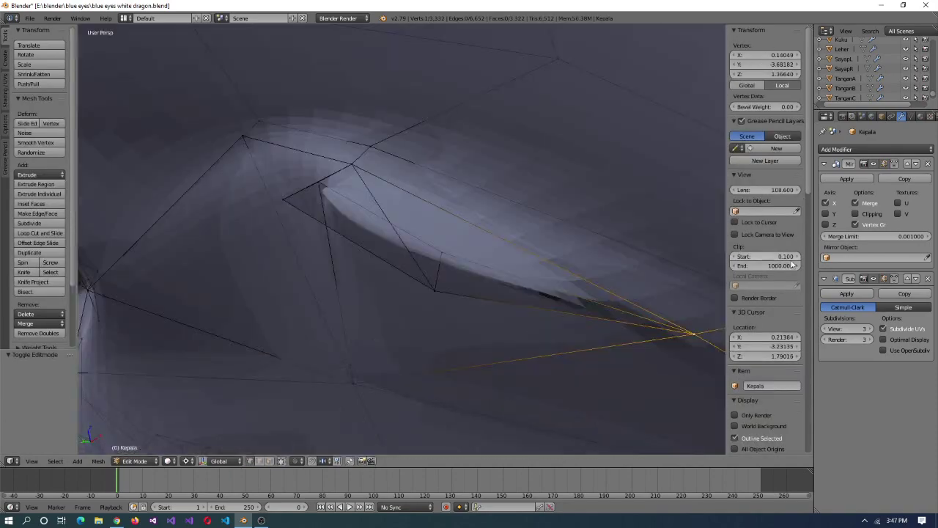
{"action": "left_click_drag", "start_coordinate": [777, 189], "coordinate": [734, 189]}
- Merge the surplus vertex inside the nostril slit into its neighbour using At Last
{"action": "middle_click_drag", "start_coordinate": [455, 278], "coordinate": [223, 233]}
{"action": "right_click", "coordinate": [223, 233]}
{"action": "left_click", "coordinate": [296, 250]}
{"action": "middle_click_drag", "start_coordinate": [296, 249], "coordinate": [411, 230]}
{"action": "key", "text": "alt+m"}
{"action": "left_click", "coordinate": [377, 176]}
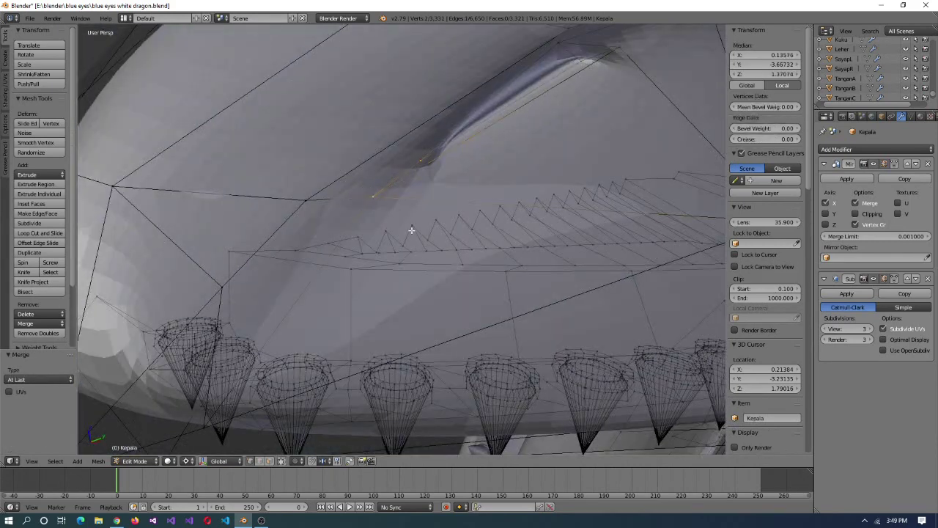
- Return to quad view and move the nostril's front edge by -0.017 in Y and 0.003 in Z
{"action": "key", "text": "ctrl+alt+q"}
{"action": "middle_click_drag", "start_coordinate": [241, 188], "coordinate": [286, 208], "text": "shift"}
{"action": "key", "text": "g"}
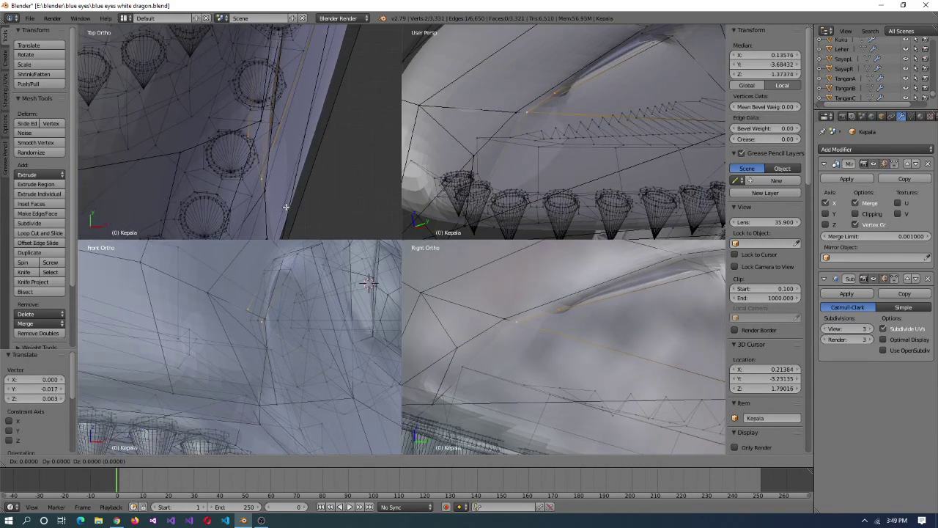
- Merge two vertices at the front end of the nostril into the last selected one
{"action": "scroll", "coordinate": [557, 170], "scroll_direction": "down", "scroll_amount": 4}
{"action": "middle_click_drag", "start_coordinate": [557, 171], "coordinate": [482, 176]}
{"action": "scroll", "coordinate": [566, 158], "scroll_direction": "up", "scroll_amount": 4}
{"action": "scroll", "coordinate": [570, 150], "scroll_direction": "down", "scroll_amount": 3}
{"action": "scroll", "coordinate": [557, 124], "scroll_direction": "up", "scroll_amount": 3}
{"action": "key", "text": "alt+m"}
{"action": "left_click", "coordinate": [572, 121]}
- Slide the vertex above the front teeth by 0.06 and nudge it inward in X, checking the lip in Object Mode
{"action": "key", "text": "shift+v"}
{"action": "left_click", "coordinate": [513, 161]}
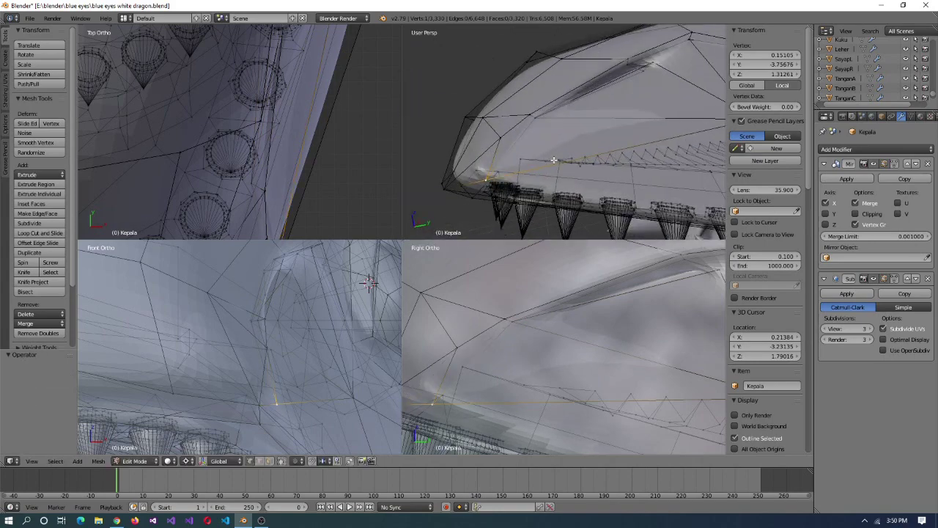
{"action": "left_click", "coordinate": [525, 171]}
{"action": "middle_click_drag", "start_coordinate": [525, 172], "coordinate": [586, 176]}
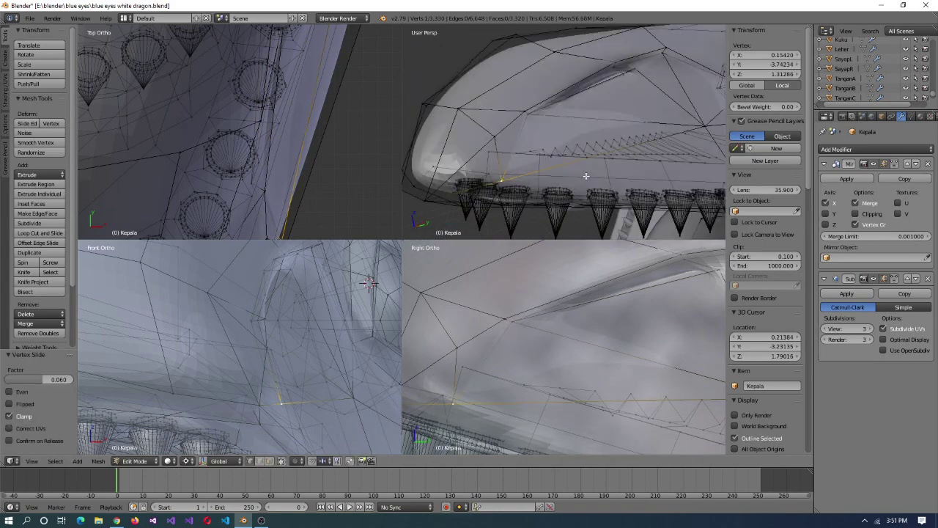
{"action": "key", "text": "KP_Decimal"}
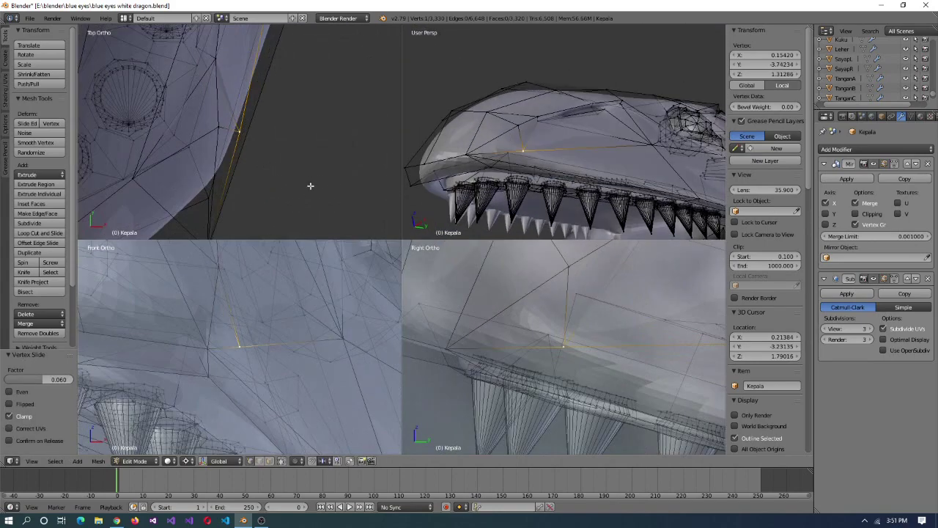
{"action": "key", "text": "Tab"}
{"action": "middle_click_drag", "start_coordinate": [561, 205], "coordinate": [635, 146]}
{"action": "key", "text": "Tab"}
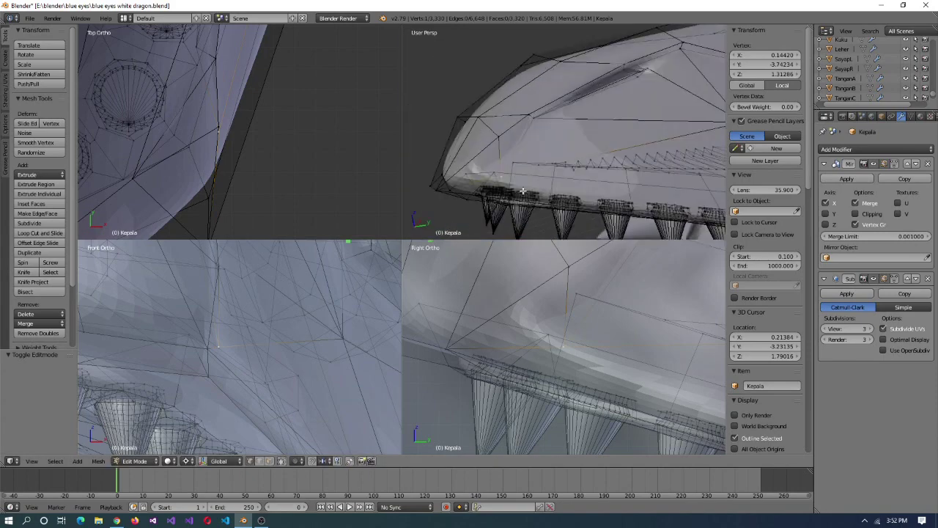
- Slide the lip vertex halfway up its edge and knife-cut a new edge from it down to the lip line
{"action": "left_click", "coordinate": [495, 146]}
{"action": "middle_click_drag", "start_coordinate": [494, 147], "coordinate": [574, 150]}
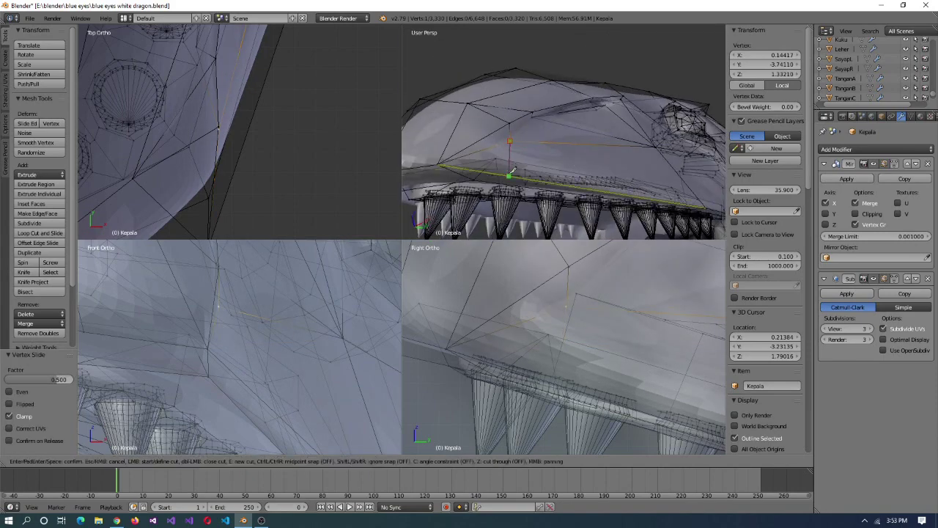
{"action": "left_click", "coordinate": [514, 173]}
{"action": "middle_click_drag", "start_coordinate": [513, 173], "coordinate": [593, 174]}
{"action": "key", "text": "Return"}
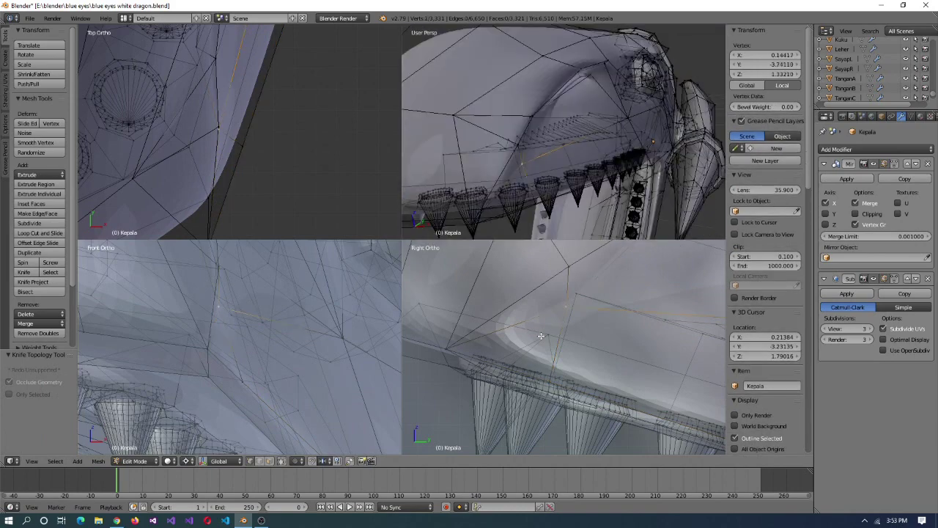
- Move the vertex below the nostril by -0.01 in X and knife-cut an edge across the faces above the lip
{"action": "left_click", "coordinate": [233, 304]}
{"action": "middle_click_drag", "start_coordinate": [499, 183], "coordinate": [528, 188]}
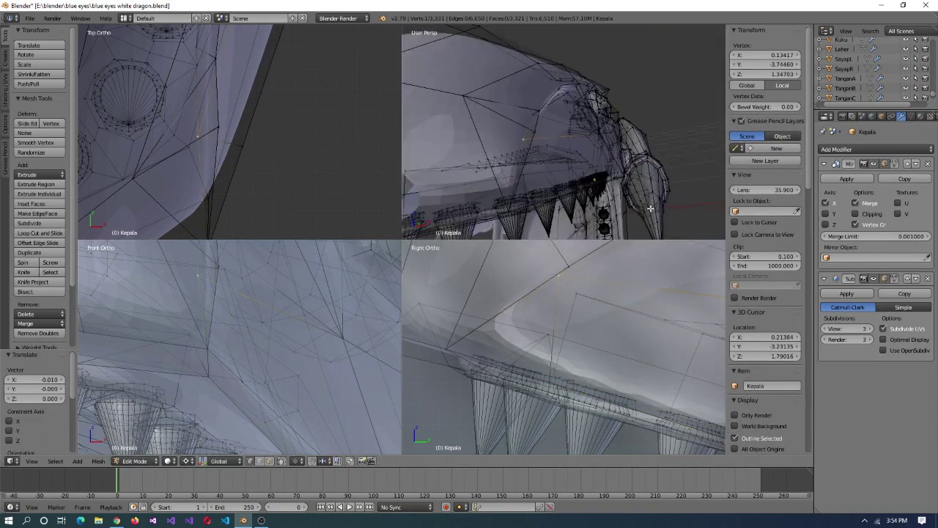
{"action": "middle_click_drag", "start_coordinate": [650, 208], "coordinate": [610, 209]}
{"action": "key", "text": "Return"}
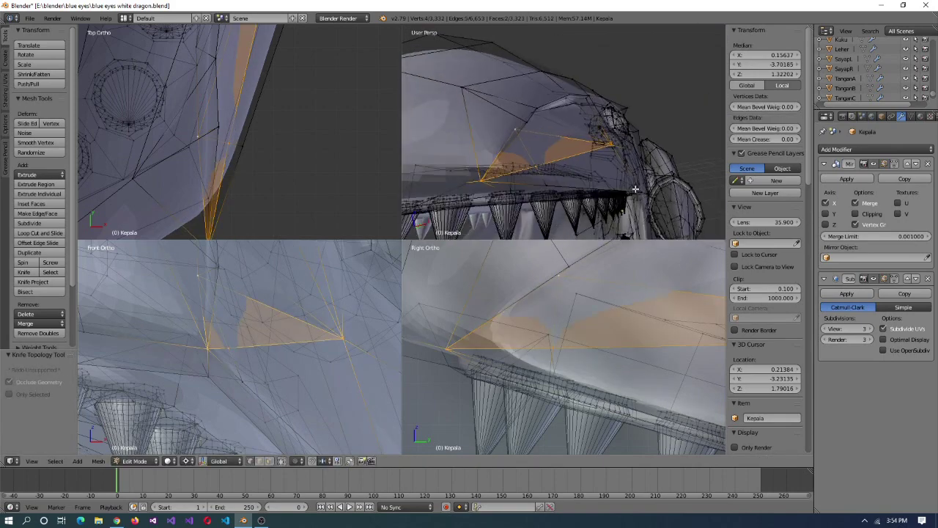
- Slide the newly cut vertex above the lip along its edge and move it outward by 0.01 in X
{"action": "middle_click_drag", "start_coordinate": [455, 193], "coordinate": [543, 174]}
{"action": "key", "text": "shift+v"}
{"action": "left_click", "coordinate": [543, 174]}
{"action": "key", "text": "g"}
{"action": "left_click", "coordinate": [259, 212]}
- Reposition the front lip vertex near the snout tip and check the shape in Object Mode
{"action": "middle_click_drag", "start_coordinate": [440, 191], "coordinate": [503, 200]}
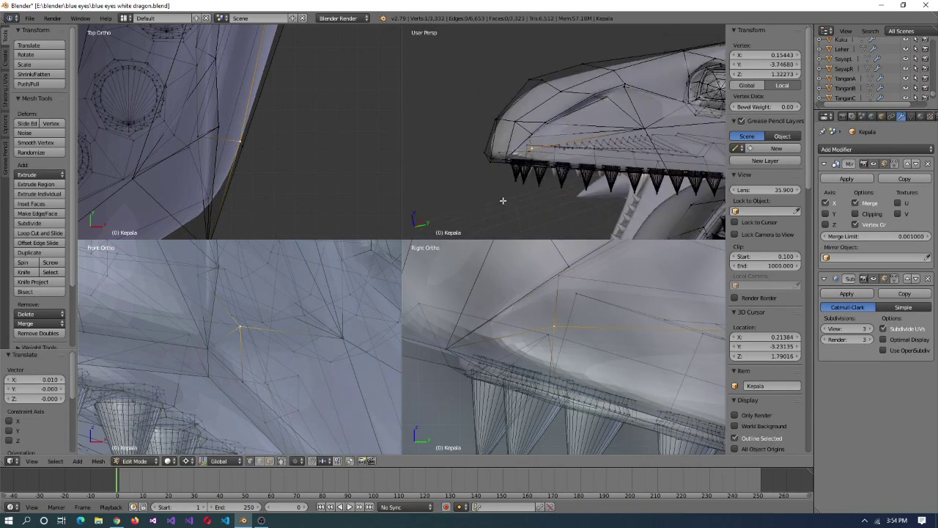
{"action": "left_click", "coordinate": [505, 139]}
{"action": "middle_click_drag", "start_coordinate": [506, 140], "coordinate": [586, 185]}
{"action": "key", "text": "Tab"}
{"action": "key", "text": "Tab"}
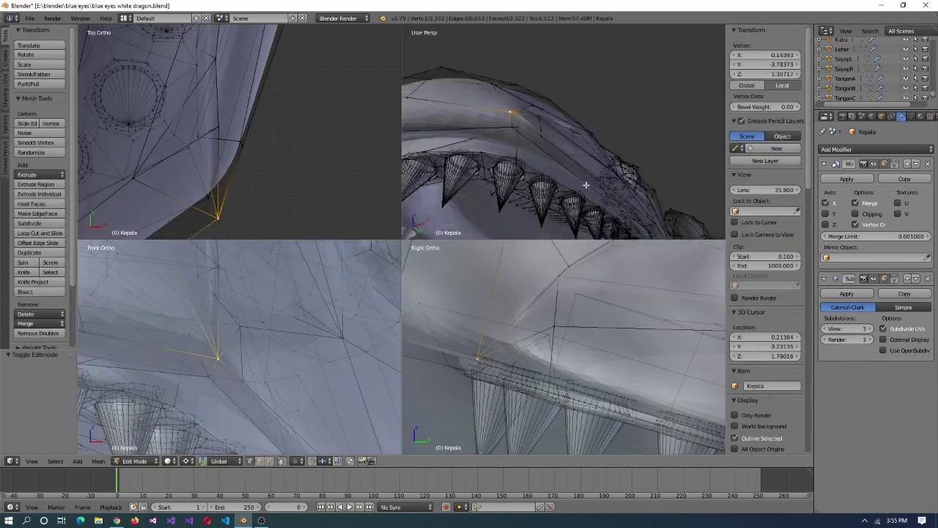
- Merge the extra vertex below the nostril into the last selected one and slide a neighbouring vertex by 0.2
{"action": "key", "text": "alt+m"}
{"action": "left_click", "coordinate": [576, 148]}
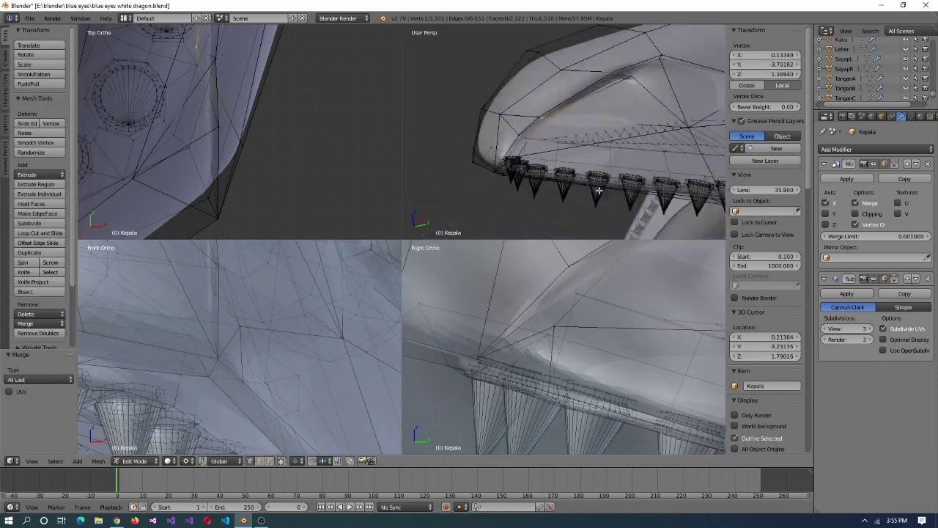
{"action": "middle_click_drag", "start_coordinate": [599, 191], "coordinate": [611, 159]}
{"action": "middle_click_drag", "start_coordinate": [523, 145], "coordinate": [557, 169]}
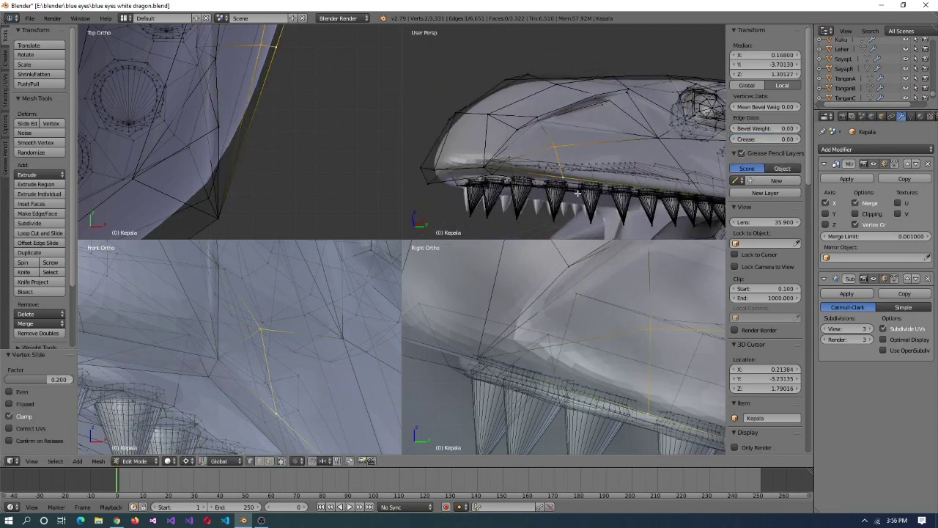
- Dissolve the surplus edge between the nostril and the upper lip
{"action": "key", "text": "Tab"}
{"action": "key", "text": "Tab"}
{"action": "right_click", "coordinate": [569, 180], "text": "shift"}
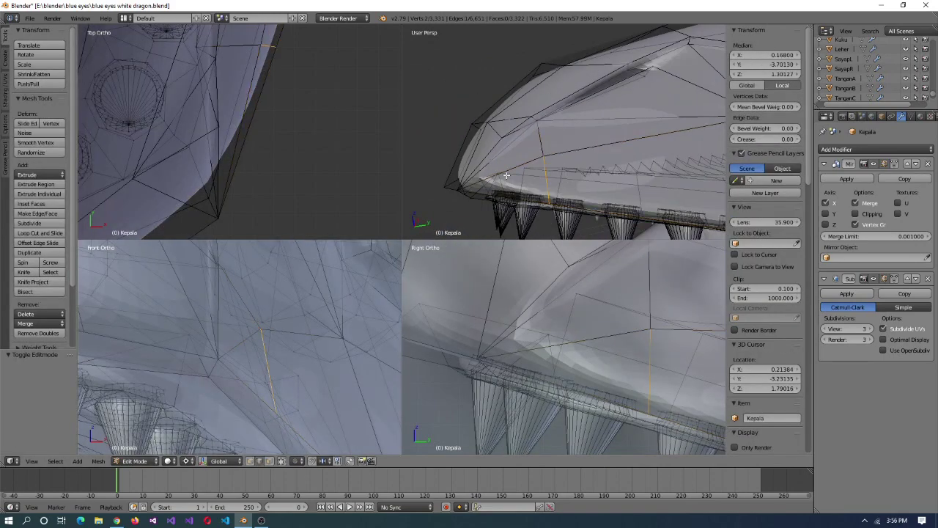
{"action": "key", "text": "x"}
{"action": "left_click", "coordinate": [589, 173]}
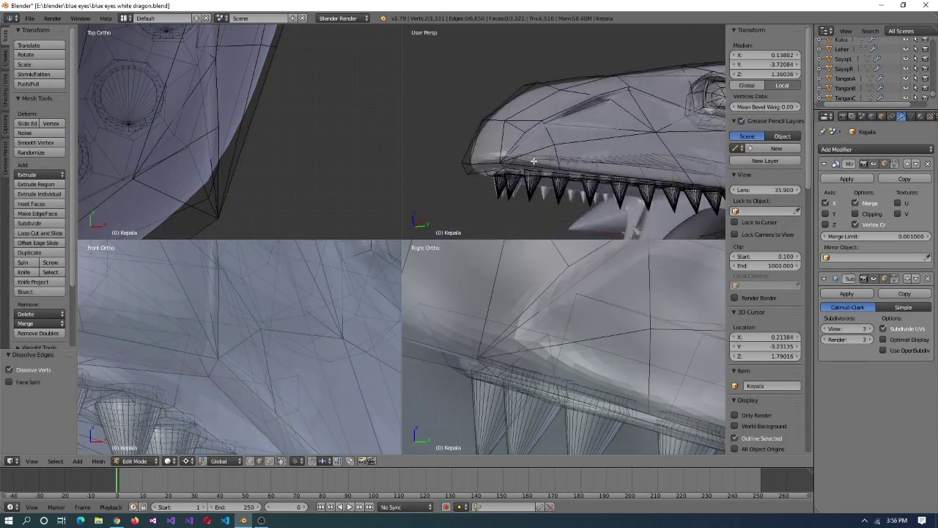
- Slide the front lip vertex by 0.3 along its edge toward the snout tip
{"action": "middle_click_drag", "start_coordinate": [533, 160], "coordinate": [557, 169]}
{"action": "right_click", "coordinate": [484, 157]}
{"action": "middle_click_drag", "start_coordinate": [484, 158], "coordinate": [557, 172]}
{"action": "key", "text": "shift+v"}
{"action": "left_click", "coordinate": [582, 178]}
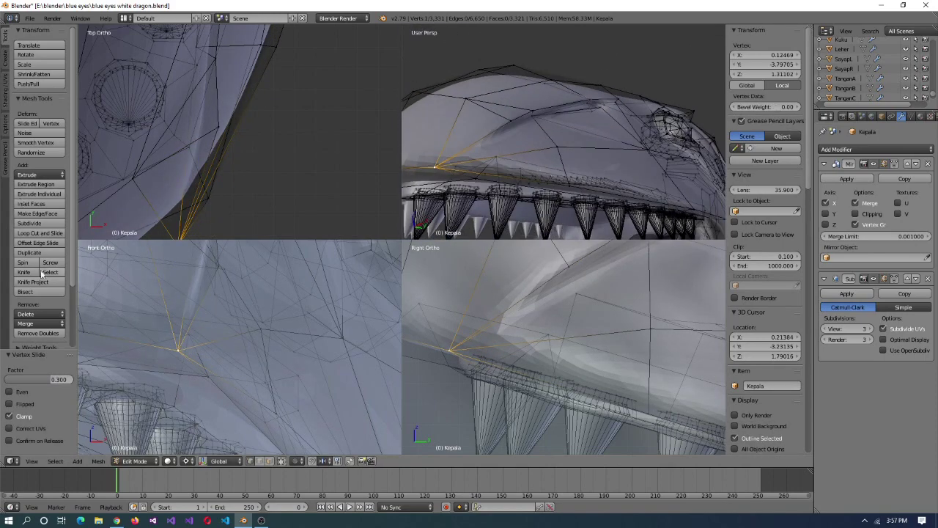
- Knife-cut new edges between the nostril's front corner and the lip, and dissolve the redundant edge there
{"action": "key", "text": "Return"}
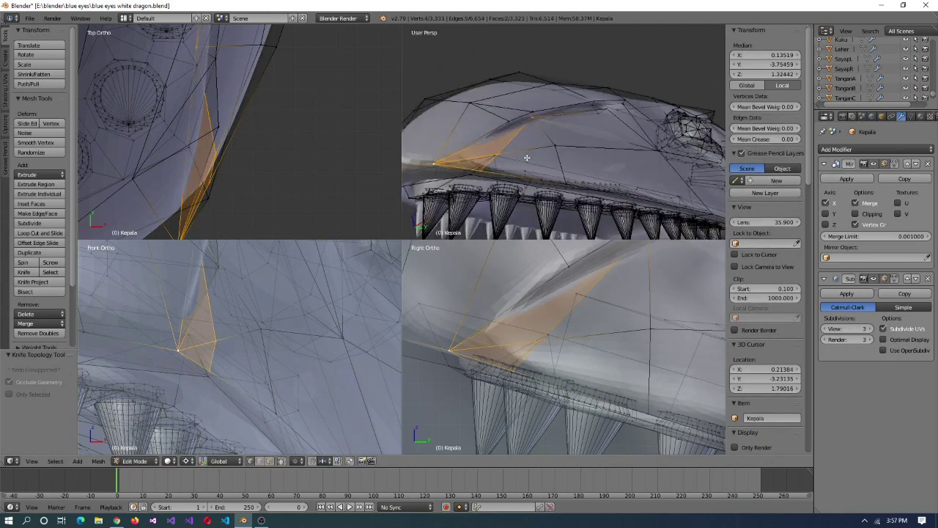
{"action": "middle_click_drag", "start_coordinate": [526, 117], "coordinate": [481, 159]}
{"action": "key", "text": "Return"}
{"action": "key", "text": "x"}
{"action": "left_click", "coordinate": [447, 128]}
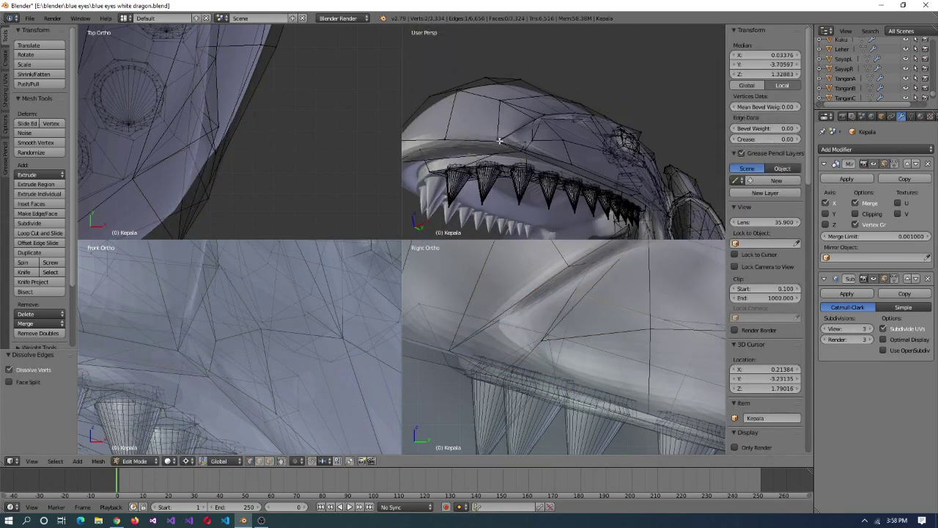
- Slide the lip vertex above the front teeth and merge the surplus vertices near the nostril into their neighbours
{"action": "right_click", "coordinate": [477, 158]}
{"action": "key", "text": "shift+v"}
{"action": "left_click", "coordinate": [529, 162]}
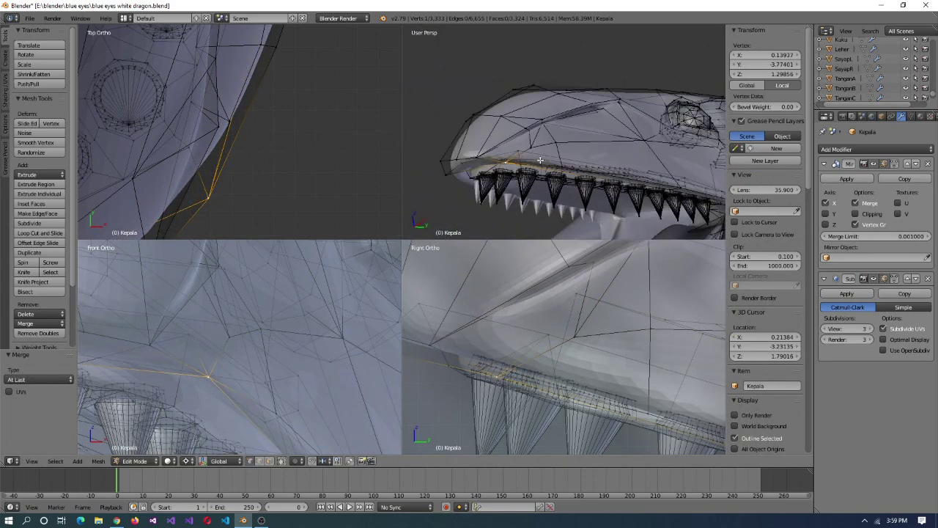
{"action": "middle_click_drag", "start_coordinate": [526, 125], "coordinate": [499, 170]}
{"action": "key", "text": "Return"}
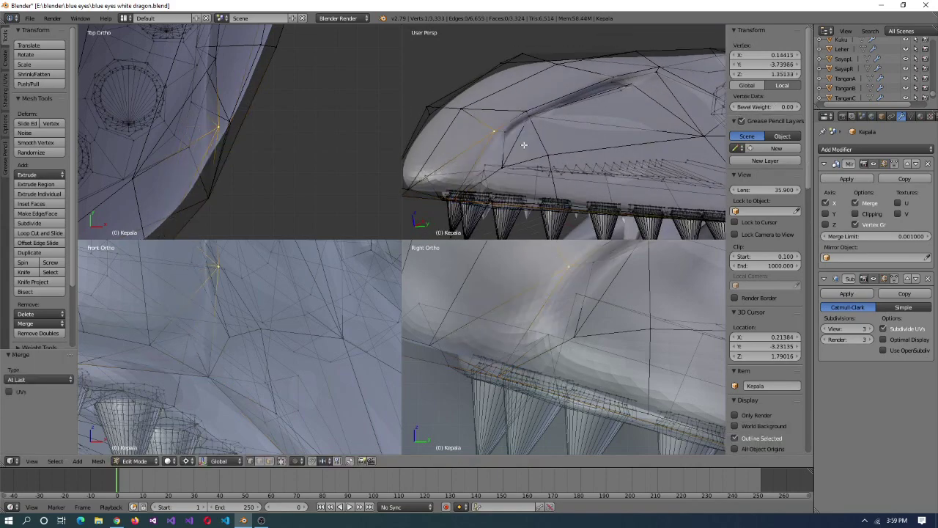
{"action": "scroll", "coordinate": [527, 135], "scroll_direction": "down", "scroll_amount": 3}
{"action": "scroll", "coordinate": [574, 147], "scroll_direction": "up", "scroll_amount": 3}
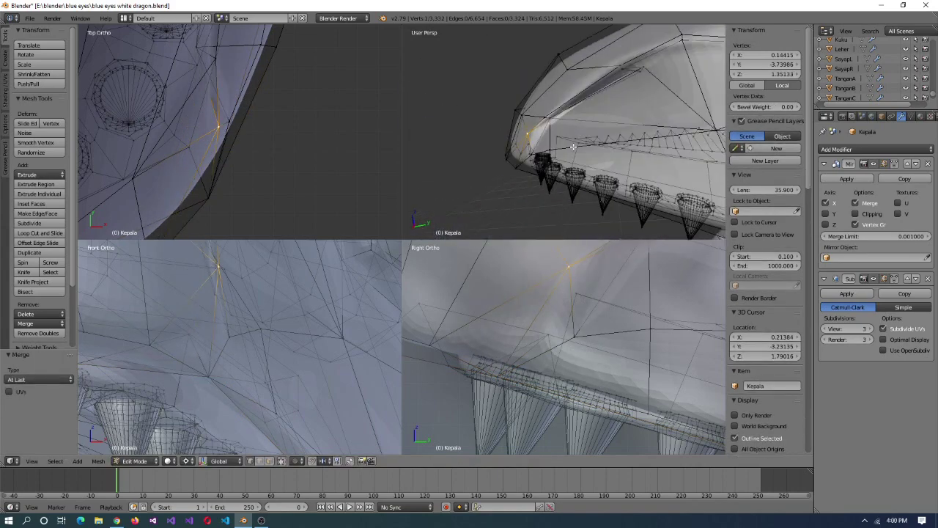
- Slide the nostril's front vertex by 0.1 and dissolve the unneeded edge beneath it
{"action": "middle_click_drag", "start_coordinate": [539, 118], "coordinate": [580, 135]}
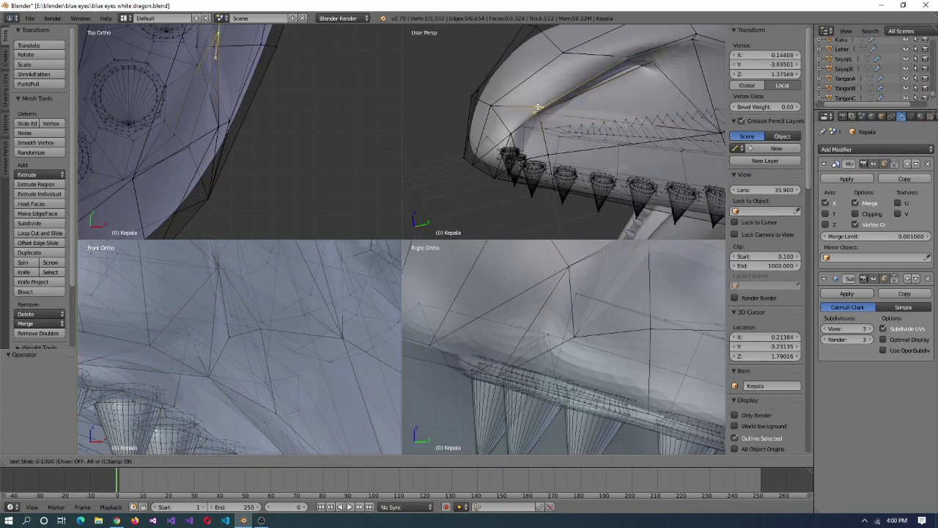
{"action": "middle_click_drag", "start_coordinate": [498, 142], "coordinate": [645, 179]}
{"action": "right_click", "coordinate": [534, 203], "text": "shift"}
{"action": "key", "text": "x"}
{"action": "left_click", "coordinate": [624, 170]}
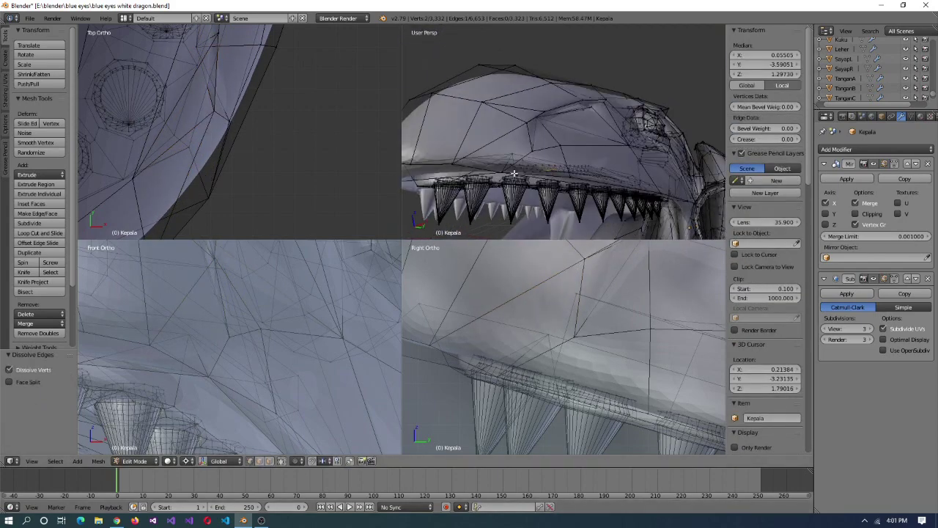
- Snap the 3D cursor to the selection at the front of the snout and check the mesh in Object Mode
{"action": "key", "text": "shift+s"}
{"action": "left_click", "coordinate": [657, 186]}
{"action": "left_click", "coordinate": [702, 206]}
{"action": "middle_click_drag", "start_coordinate": [703, 206], "coordinate": [522, 207]}
{"action": "key", "text": "Tab"}
{"action": "key", "text": "Tab"}
{"action": "middle_click_drag", "start_coordinate": [668, 141], "coordinate": [653, 176]}
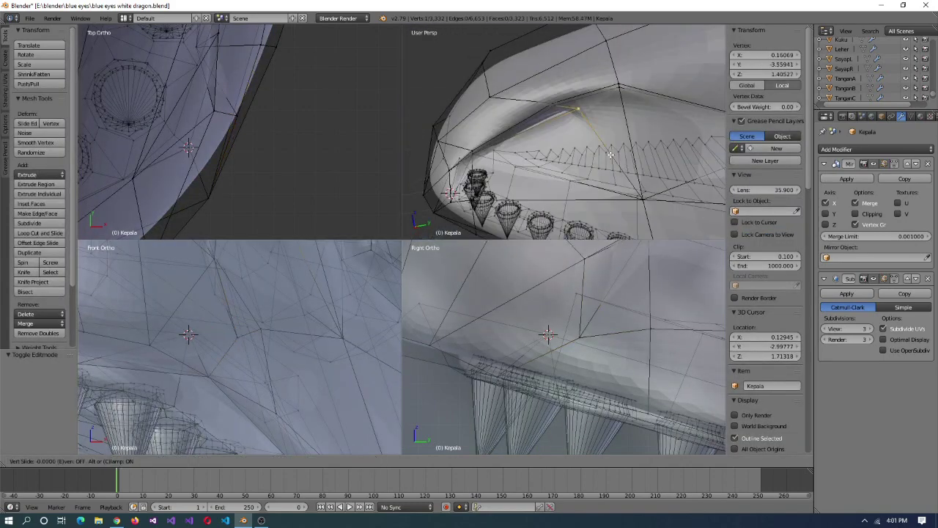
- Slide the rear vertex of the nostril slit along its edge
{"action": "key", "text": "shift+v"}
{"action": "left_click", "coordinate": [648, 189]}
{"action": "left_click", "coordinate": [568, 135]}
{"action": "middle_click_drag", "start_coordinate": [568, 134], "coordinate": [617, 196]}
- Slide the inner front vertex of the nostril along its edge and check the opening in Object Mode
{"action": "right_click", "coordinate": [618, 142]}
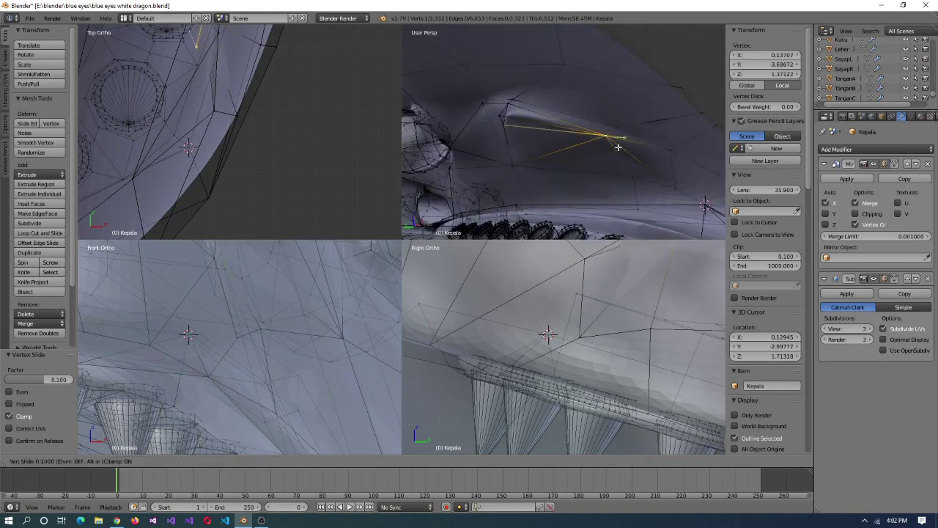
{"action": "middle_click_drag", "start_coordinate": [618, 143], "coordinate": [505, 165]}
{"action": "middle_click_drag", "start_coordinate": [569, 162], "coordinate": [597, 132]}
{"action": "key", "text": "shift+v"}
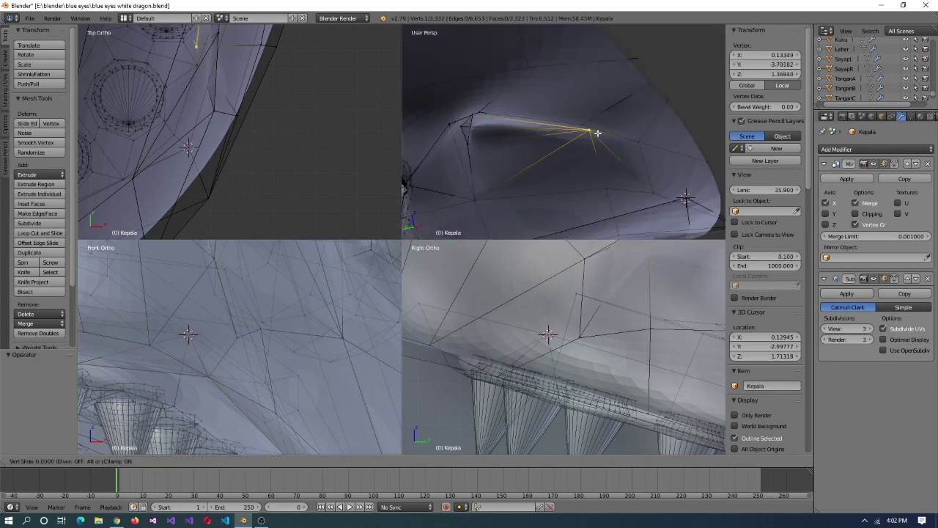
{"action": "left_click", "coordinate": [514, 132]}
{"action": "middle_click_drag", "start_coordinate": [514, 132], "coordinate": [576, 182]}
{"action": "middle_click_drag", "start_coordinate": [513, 147], "coordinate": [630, 123]}
{"action": "key", "text": "Tab"}
{"action": "key", "text": "Tab"}
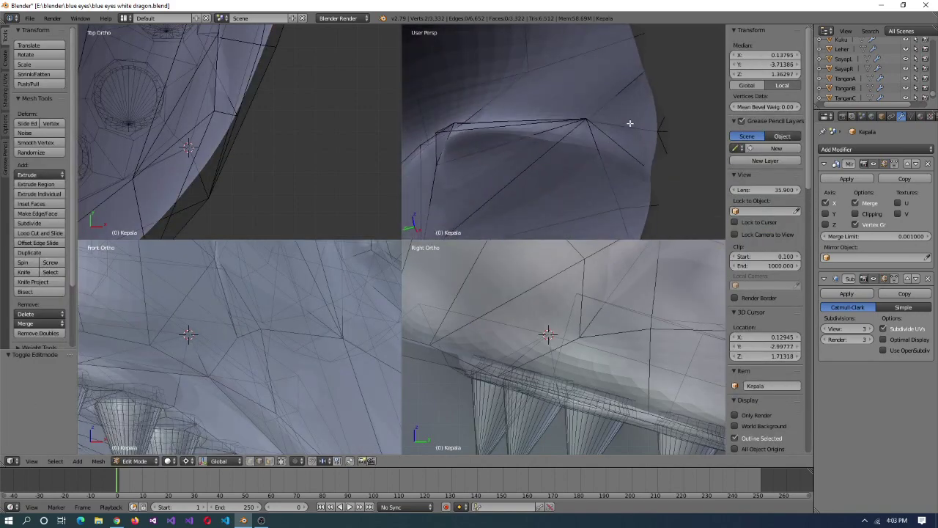
- Knife-cut an additional edge on the snout below the nostril slit
{"action": "middle_click_drag", "start_coordinate": [493, 147], "coordinate": [631, 147]}
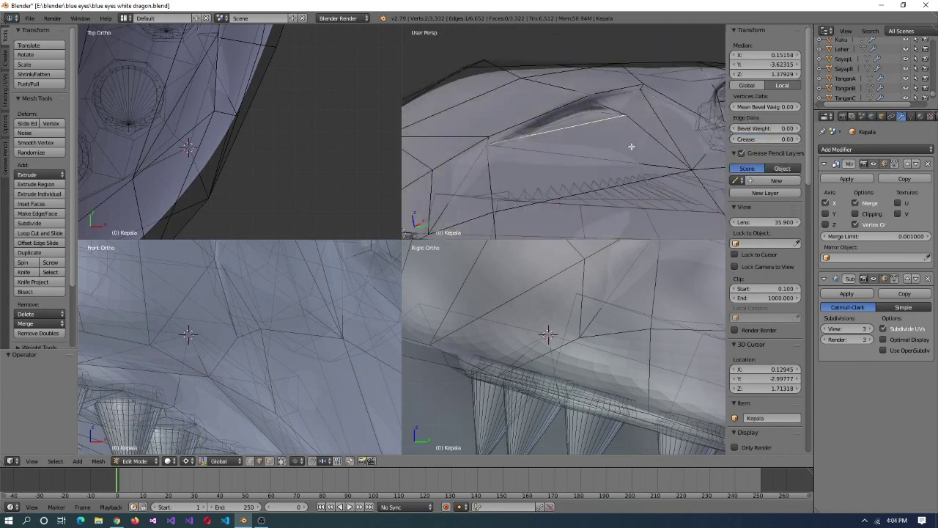
{"action": "middle_click_drag", "start_coordinate": [513, 175], "coordinate": [545, 182]}
{"action": "right_click", "coordinate": [545, 182]}
{"action": "key", "text": "Return"}
- Scale the selected nostril geometry by 1.3
{"action": "middle_click_drag", "start_coordinate": [618, 145], "coordinate": [505, 178]}
{"action": "type", "text": "1.3"}
{"action": "key", "text": "Return"}
{"action": "left_click", "coordinate": [578, 162]}
- Dissolve the surplus edge between two vertices below the nostril
{"action": "middle_click_drag", "start_coordinate": [578, 162], "coordinate": [543, 140]}
{"action": "right_click", "coordinate": [543, 140]}
{"action": "right_click", "coordinate": [624, 177], "text": "shift"}
{"action": "key", "text": "x"}
{"action": "left_click", "coordinate": [621, 136]}
{"action": "middle_click_drag", "start_coordinate": [622, 135], "coordinate": [630, 155]}
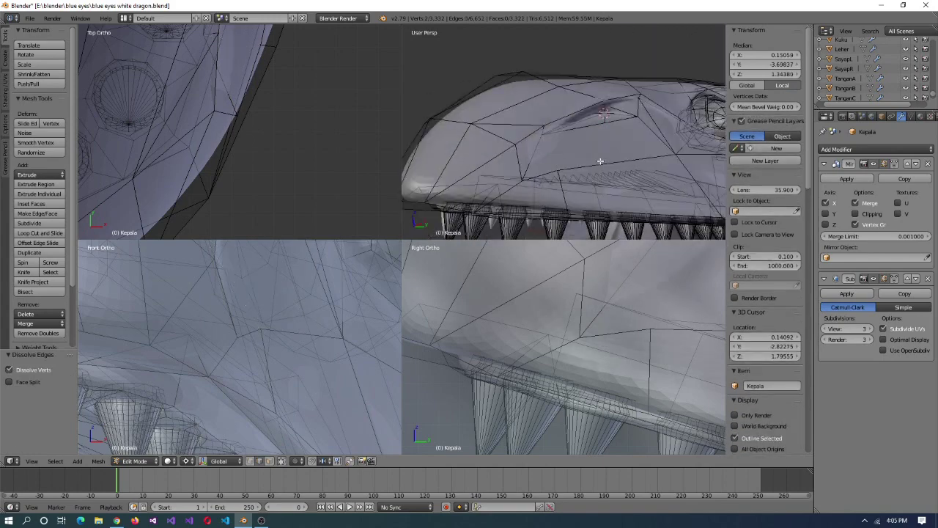
- Merge the selected vertices near the front of the nostril and check the smoothed snout in Object Mode
{"action": "right_click", "coordinate": [529, 121]}
{"action": "key", "text": "alt+m"}
{"action": "key", "text": "Tab"}
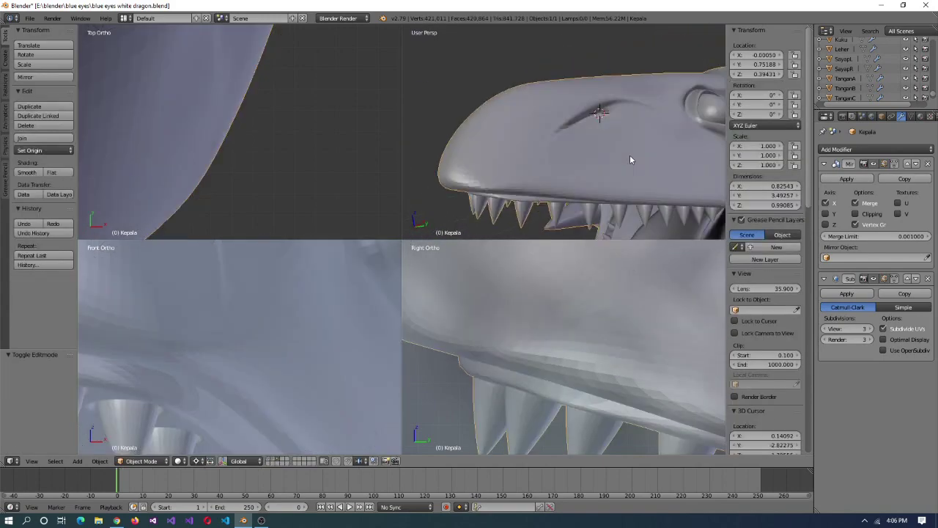
{"action": "key", "text": "Tab"}
- Fill the open gap beside the nostril with a face and scale the front nostril vertex by 1.3 about the 3D cursor
{"action": "middle_click_drag", "start_coordinate": [627, 121], "coordinate": [544, 137]}
{"action": "key", "text": "f"}
{"action": "key", "text": "Tab"}
{"action": "key", "text": "Tab"}
{"action": "right_click", "coordinate": [545, 137]}
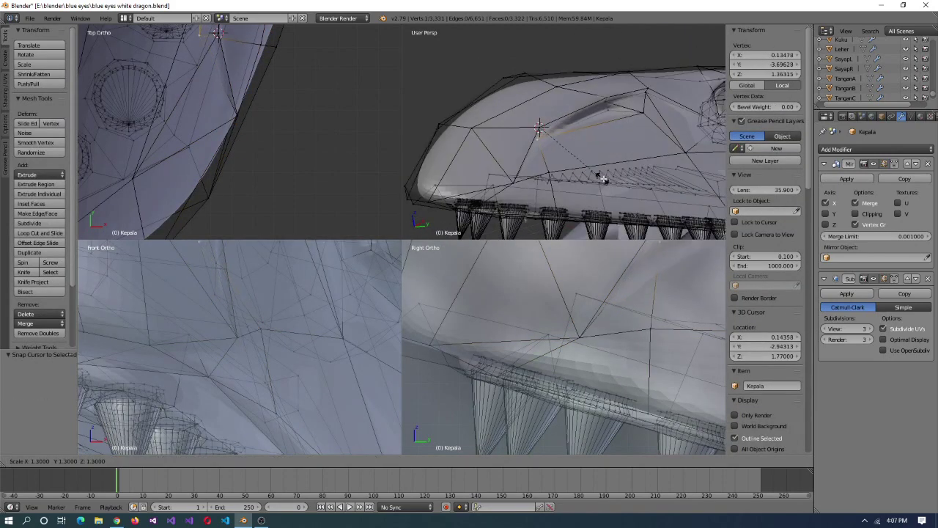
{"action": "key", "text": "Tab"}
- Select the front eyelid edge and snap the 3D cursor to it
{"action": "middle_click_drag", "start_coordinate": [590, 202], "coordinate": [616, 176]}
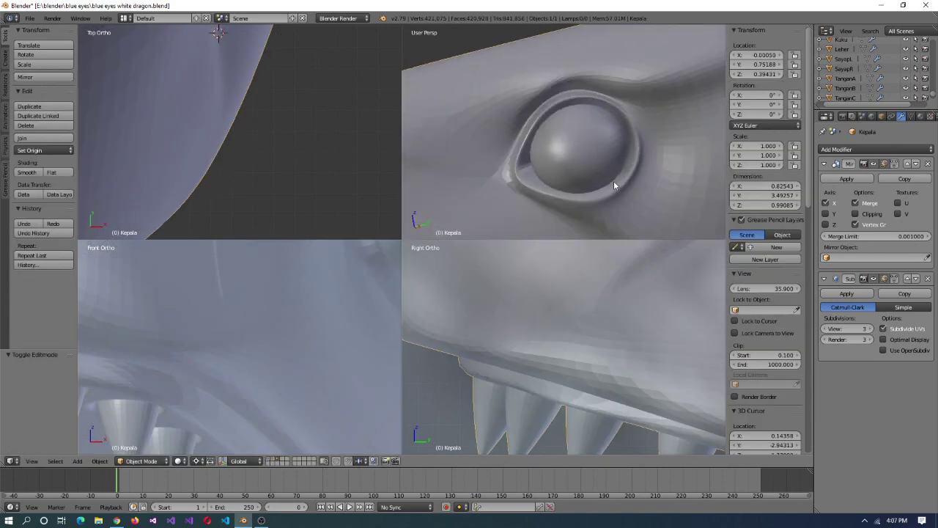
{"action": "key", "text": "Tab"}
{"action": "middle_click_drag", "start_coordinate": [593, 157], "coordinate": [618, 137]}
{"action": "right_click", "coordinate": [577, 196], "text": "alt"}
{"action": "left_click", "coordinate": [578, 198]}
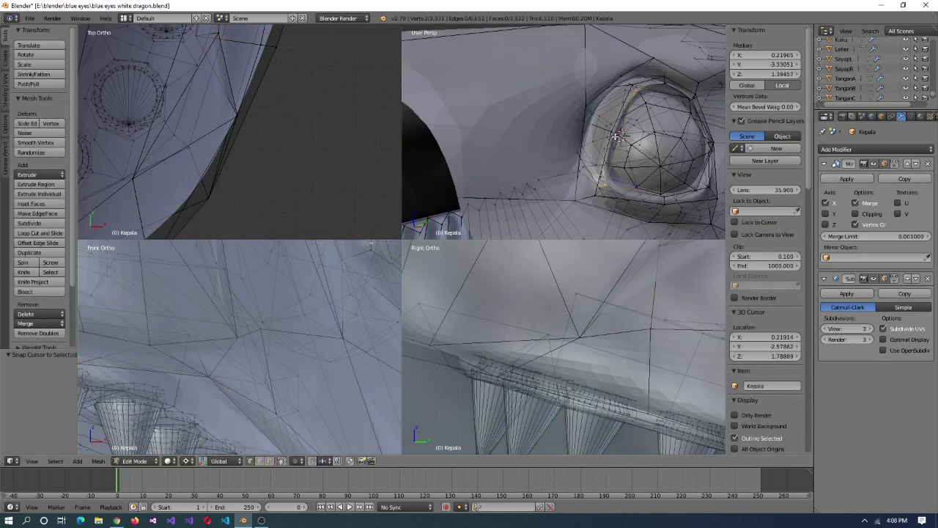
{"action": "left_click", "coordinate": [618, 110]}
{"action": "key", "text": "Tab"}
{"action": "key", "text": "Tab"}
- Expand the perspective view to full size and scale the front eyelid edge about the 3D cursor
{"action": "middle_click_drag", "start_coordinate": [621, 153], "coordinate": [584, 145]}
{"action": "key", "text": "ctrl+alt+q"}
{"action": "key", "text": "s"}
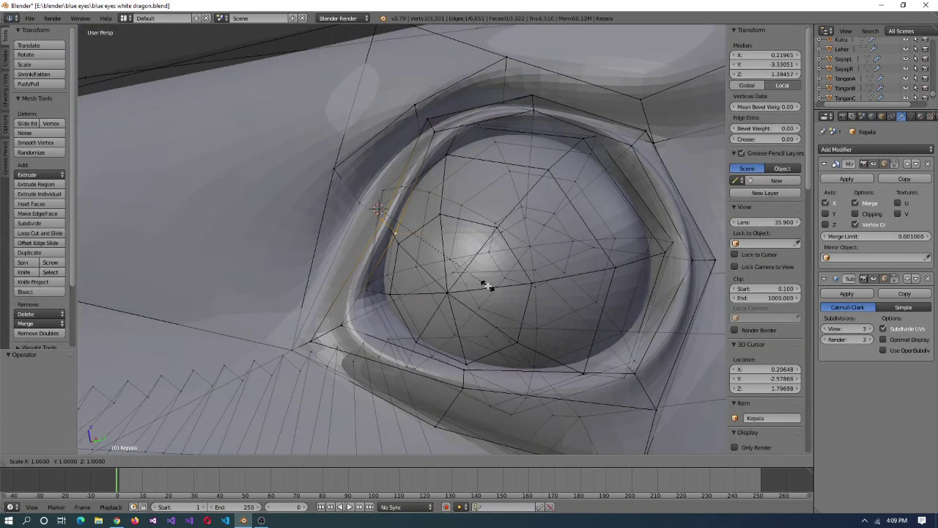
{"action": "left_click", "coordinate": [511, 295]}
{"action": "key", "text": "shift+s"}
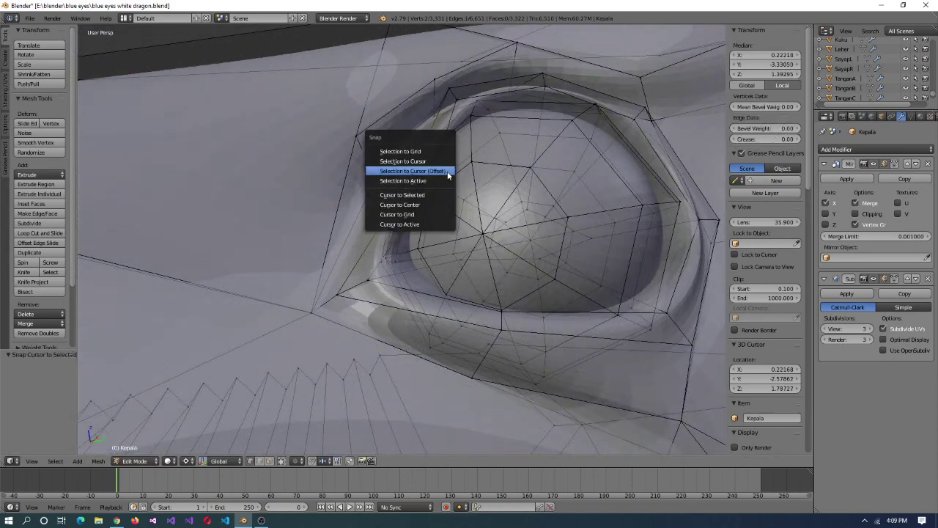
{"action": "left_click", "coordinate": [469, 219]}
- Slide the upper front eyelid vertex along its edge by a factor of 0.2
{"action": "middle_click_drag", "start_coordinate": [468, 219], "coordinate": [361, 304]}
{"action": "key", "text": "shift+v"}
{"action": "left_click", "coordinate": [454, 213]}
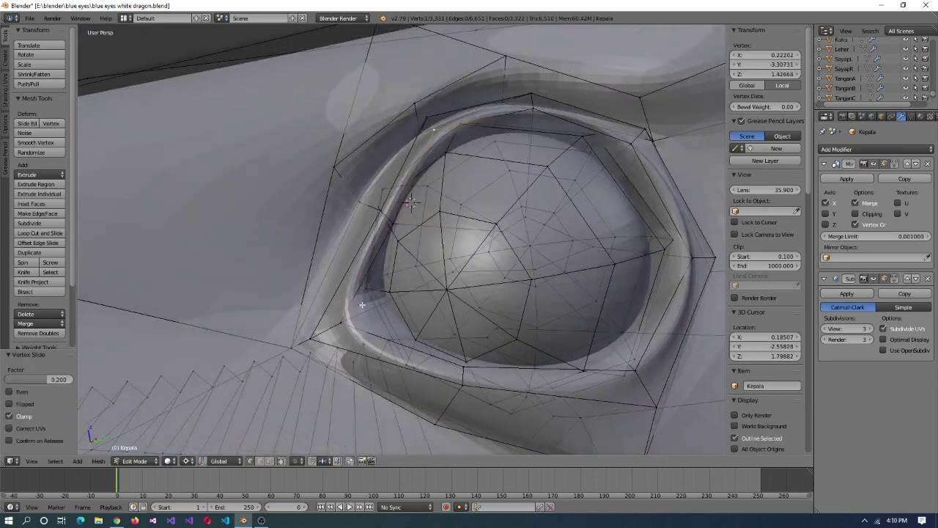
- Snap the 3D cursor near the front of the eyelid and scale the edge at the top of the eyelid by 1.2
{"action": "key", "text": "shift+s"}
{"action": "left_click", "coordinate": [506, 180]}
{"action": "middle_click_drag", "start_coordinate": [393, 221], "coordinate": [455, 149]}
{"action": "key", "text": "shift+s"}
{"action": "left_click", "coordinate": [514, 209]}
{"action": "key", "text": "ctrl+l"}
{"action": "middle_click_drag", "start_coordinate": [473, 200], "coordinate": [368, 261]}
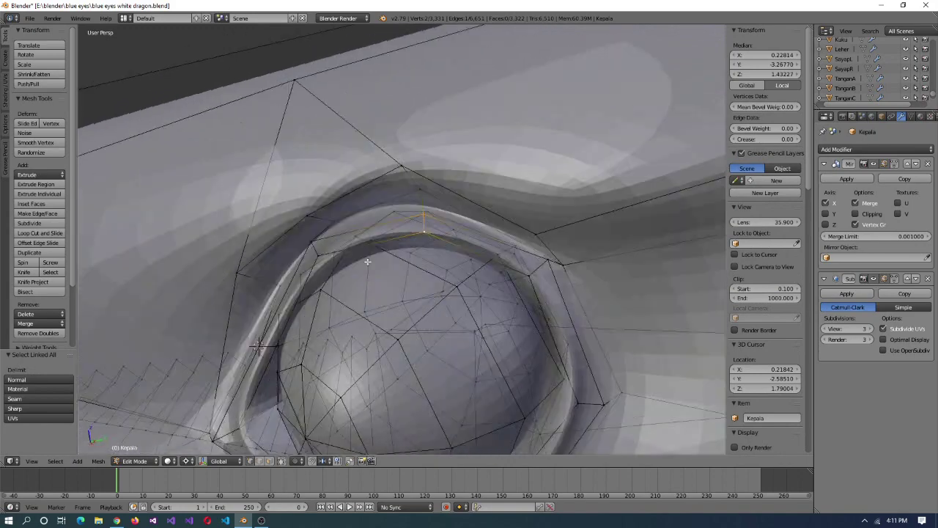
{"action": "type", "text": "1.2"}
{"action": "key", "text": "Return"}
- Examine the eyelid rim and the cheek in front of the eye from several angles, in Edit Mode and Object Mode
{"action": "mouse_move", "coordinate": [470, 293]}
{"action": "middle_mouse_down"}
{"action": "mouse_move", "coordinate": [503, 275]}
{"action": "mouse_move", "coordinate": [460, 303]}
{"action": "middle_mouse_up"}
{"action": "right_click", "coordinate": [312, 329]}
{"action": "middle_click_drag", "start_coordinate": [312, 329], "coordinate": [511, 356]}
{"action": "middle_click_drag", "start_coordinate": [184, 351], "coordinate": [425, 360]}
{"action": "right_click", "coordinate": [419, 276]}
{"action": "key", "text": "ctrl+l"}
{"action": "middle_click_drag", "start_coordinate": [425, 261], "coordinate": [385, 269]}
{"action": "right_click", "coordinate": [366, 283]}
{"action": "right_click", "coordinate": [381, 272], "text": "shift"}
{"action": "scroll", "coordinate": [384, 269], "scroll_direction": "down", "scroll_amount": 3}
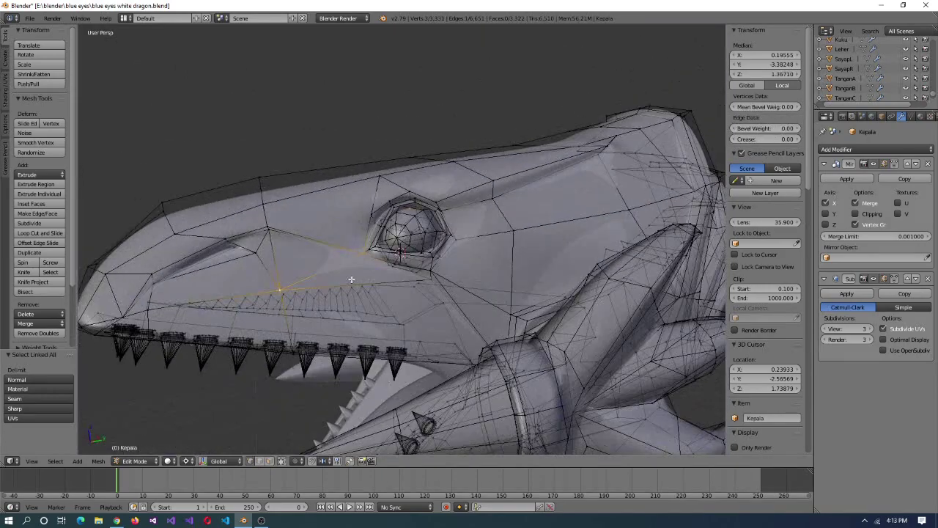
{"action": "scroll", "coordinate": [340, 303], "scroll_direction": "up", "scroll_amount": 1}
{"action": "key", "text": "Tab"}
{"action": "key", "text": "Tab"}
- Snap the 3D cursor to the selected brow vertices and slide the brow vertex along its edge by a factor of 0.2
{"action": "scroll", "coordinate": [513, 271], "scroll_direction": "up", "scroll_amount": 4}
{"action": "scroll", "coordinate": [498, 262], "scroll_direction": "up", "scroll_amount": 5}
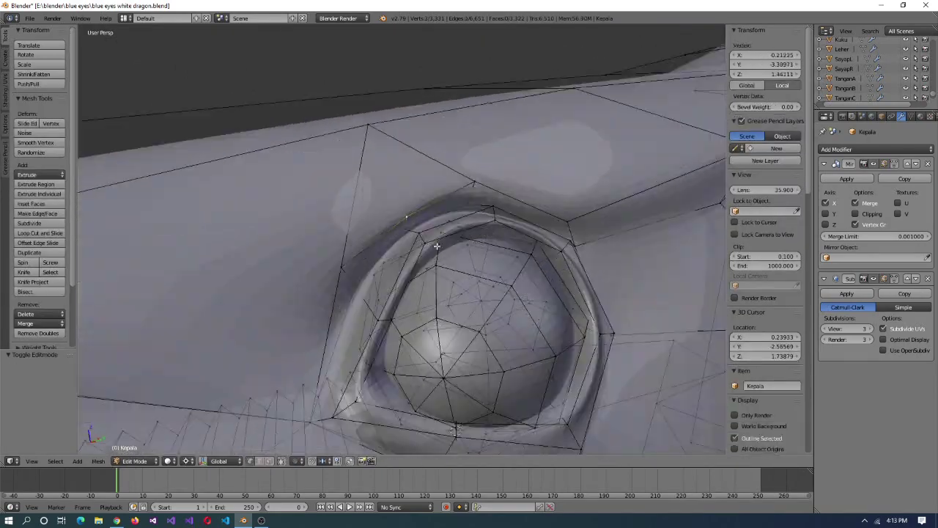
{"action": "right_click", "coordinate": [487, 236]}
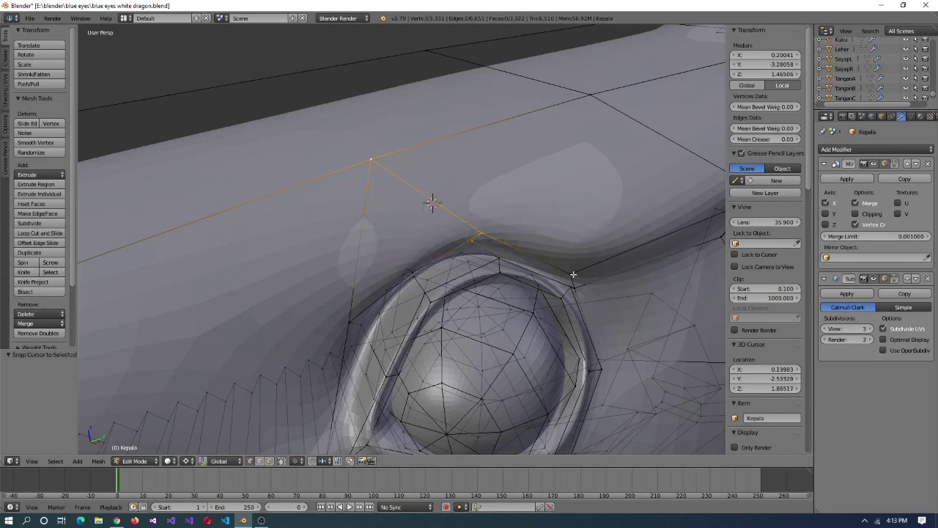
{"action": "middle_click_drag", "start_coordinate": [520, 245], "coordinate": [550, 264]}
{"action": "right_click", "coordinate": [459, 203]}
{"action": "scroll", "coordinate": [415, 216], "scroll_direction": "down", "scroll_amount": 2}
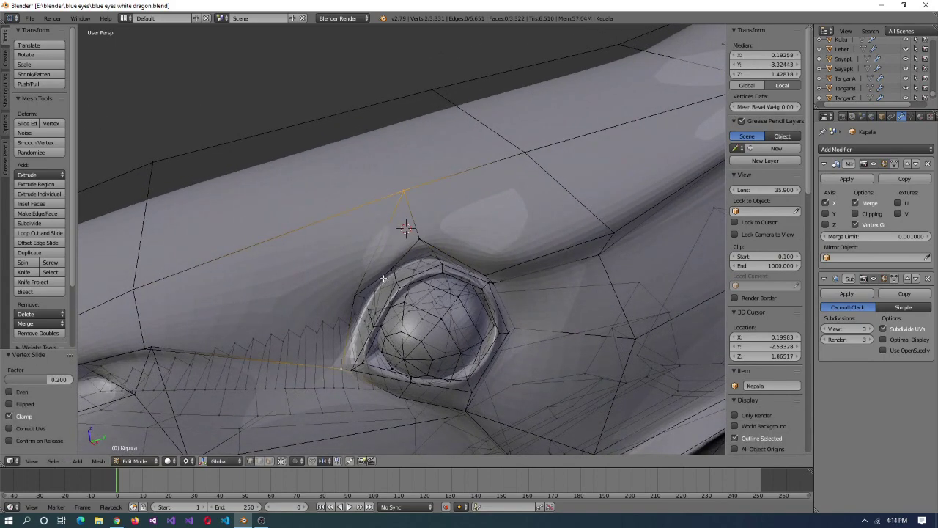
- Raise the brow vertex above the front of the eye by 0.005 along Z
{"action": "right_click", "coordinate": [437, 246]}
{"action": "middle_click_drag", "start_coordinate": [437, 246], "coordinate": [595, 167]}
{"action": "key", "text": "shift+s"}
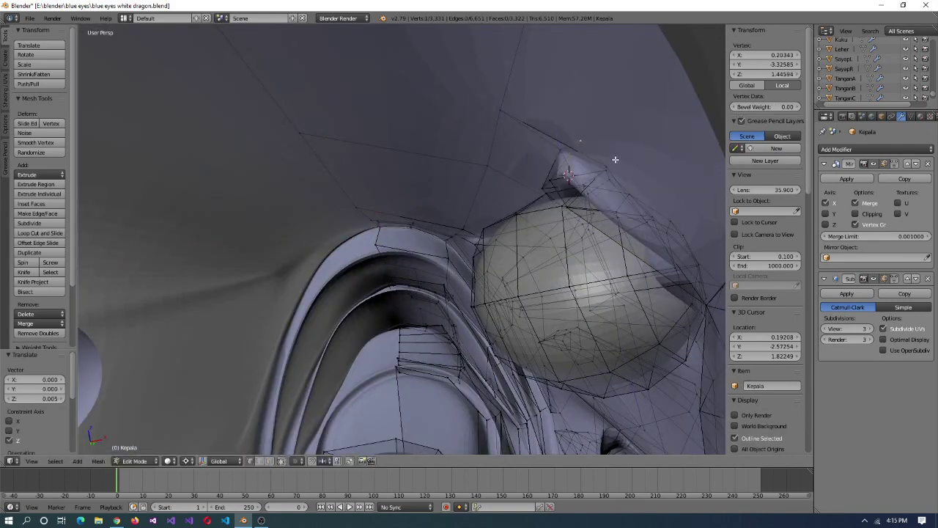
{"action": "left_click", "coordinate": [598, 184]}
- Scale the selected brow edge above the eye by 1.8 about the 3D cursor
{"action": "middle_click_drag", "start_coordinate": [598, 184], "coordinate": [579, 204]}
{"action": "right_click", "coordinate": [555, 209], "text": "shift"}
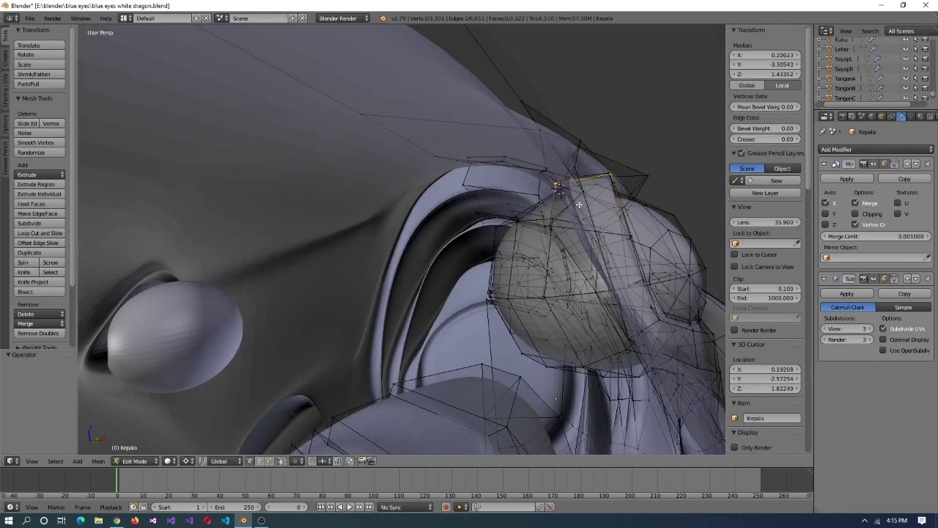
{"action": "left_click", "coordinate": [645, 235]}
{"action": "middle_click_drag", "start_coordinate": [645, 235], "coordinate": [571, 254]}
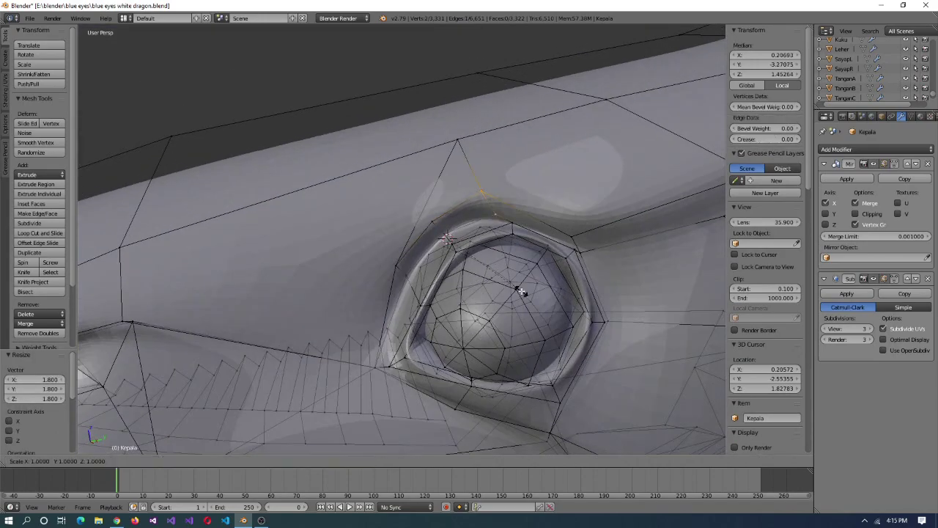
- Snap the 3D cursor between the neighbouring brow vertices and snap the middle brow vertex onto it
{"action": "middle_click_drag", "start_coordinate": [555, 320], "coordinate": [579, 234]}
{"action": "right_click", "coordinate": [392, 269], "text": "shift"}
{"action": "key", "text": "shift+s"}
{"action": "key", "text": "shift+s"}
{"action": "left_click", "coordinate": [411, 242]}
{"action": "key", "text": "shift+s"}
{"action": "left_click", "coordinate": [562, 123]}
{"action": "middle_click_drag", "start_coordinate": [562, 124], "coordinate": [395, 223]}
{"action": "middle_click_drag", "start_coordinate": [475, 162], "coordinate": [424, 190]}
{"action": "key", "text": "Tab"}
{"action": "key", "text": "Tab"}
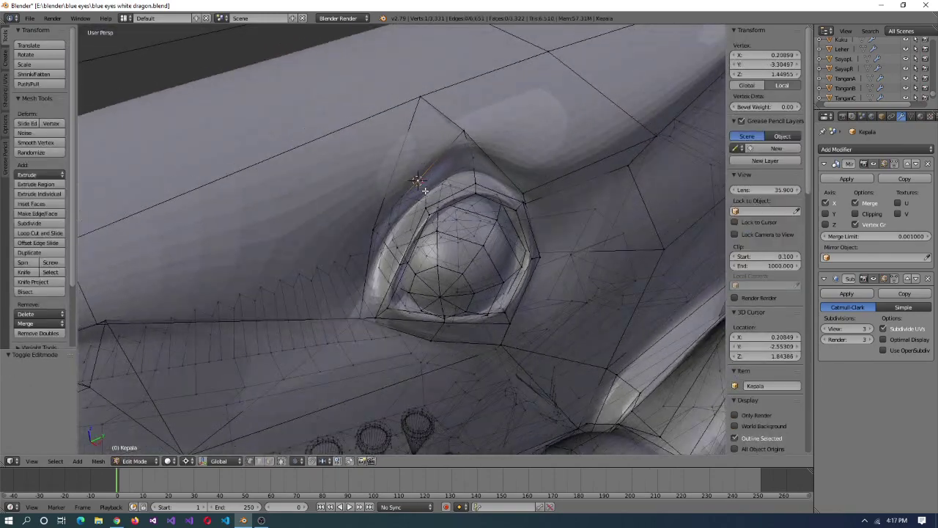
- Select the two brow faces above the front of the eye and rotate them by -15° in an orthographic view
{"action": "right_click", "coordinate": [465, 133], "text": "ctrl"}
{"action": "middle_click_drag", "start_coordinate": [464, 133], "coordinate": [517, 266]}
{"action": "key", "text": "KP_5"}
{"action": "left_click", "coordinate": [557, 201]}
{"action": "scroll", "coordinate": [513, 247], "scroll_direction": "down", "scroll_amount": 2}
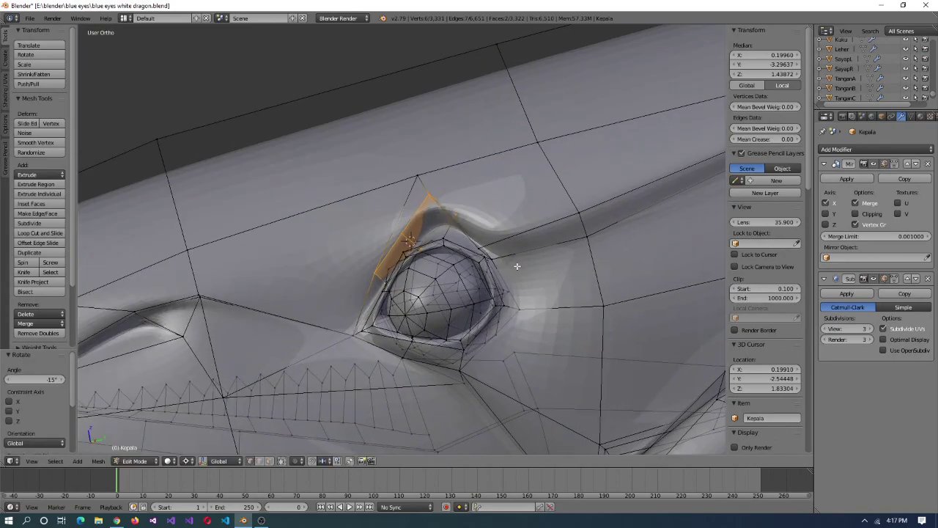
- Rotate the selected brow faces by a further 3° and fine-tune their tilt from the front
{"action": "left_click", "coordinate": [486, 336]}
{"action": "middle_click_drag", "start_coordinate": [486, 336], "coordinate": [589, 342]}
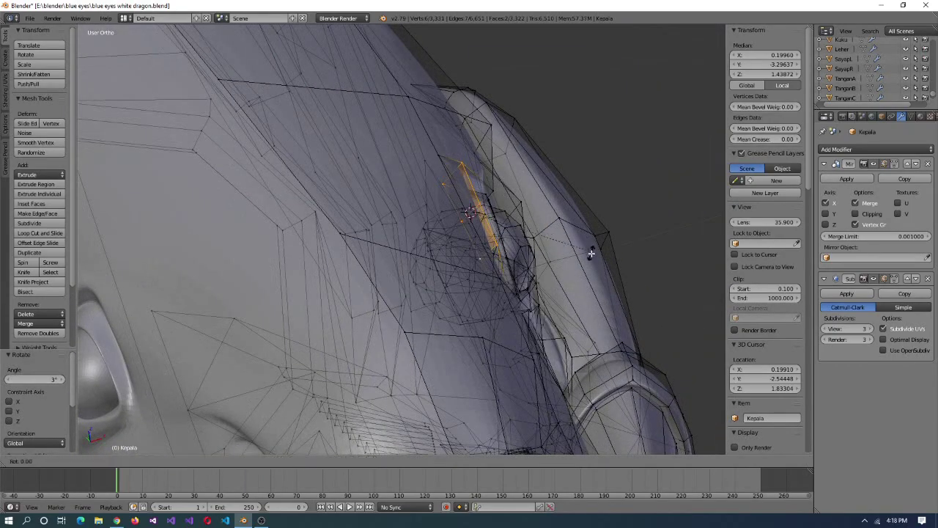
{"action": "left_click", "coordinate": [595, 176]}
{"action": "middle_click_drag", "start_coordinate": [595, 177], "coordinate": [562, 263]}
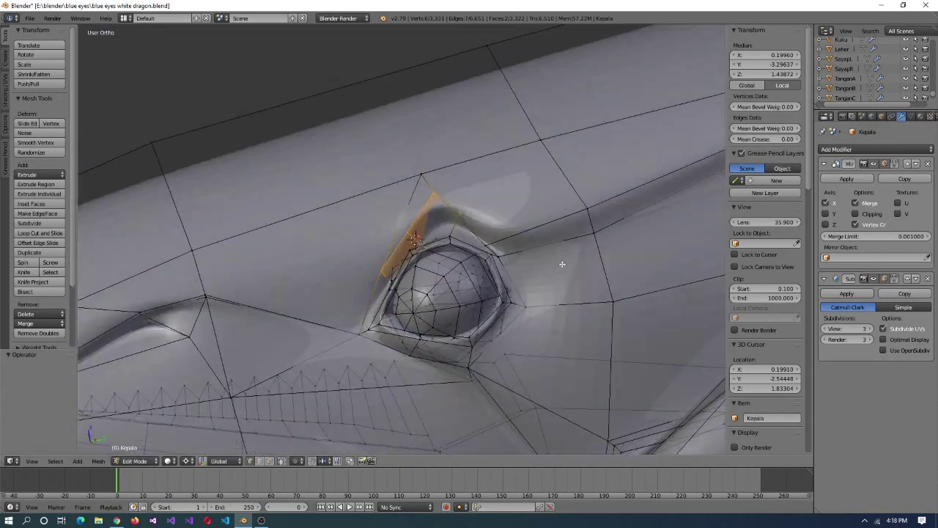
- Snap the 3D cursor to the lower front end of the brow faces as their pivot
{"action": "left_click", "coordinate": [506, 401]}
{"action": "middle_click_drag", "start_coordinate": [506, 400], "coordinate": [491, 266]}
{"action": "middle_click_drag", "start_coordinate": [398, 267], "coordinate": [596, 273]}
{"action": "right_click", "coordinate": [413, 244], "text": "shift"}
{"action": "key", "text": "shift+s"}
{"action": "left_click", "coordinate": [400, 307]}
- Rotate the brow faces by 5° about the 3D cursor and move them 0.008 along Z
{"action": "middle_click_drag", "start_coordinate": [679, 233], "coordinate": [666, 200]}
{"action": "type", "text": "r5"}
{"action": "key", "text": "Return"}
{"action": "key", "text": "Return"}
{"action": "middle_click_drag", "start_coordinate": [704, 270], "coordinate": [627, 254]}
{"action": "type", "text": "0"}
{"action": "key", "text": "Return"}
{"action": "middle_click_drag", "start_coordinate": [658, 359], "coordinate": [533, 304]}
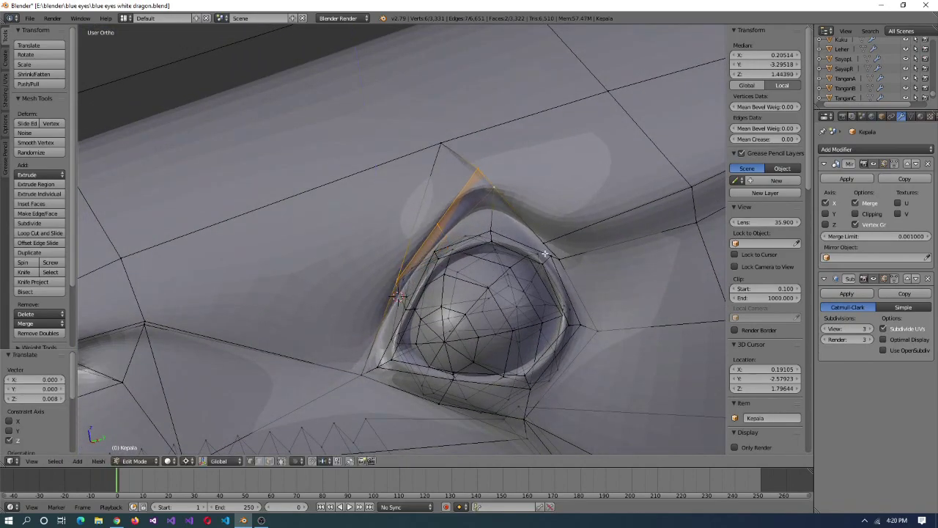
- Check the smoothed eye in Object Mode and scale the selected brow geometry by 0.8
{"action": "key", "text": "Tab"}
{"action": "scroll", "coordinate": [552, 270], "scroll_direction": "down", "scroll_amount": 4}
{"action": "middle_click_drag", "start_coordinate": [551, 269], "coordinate": [553, 232]}
{"action": "scroll", "coordinate": [529, 274], "scroll_direction": "up", "scroll_amount": 4}
{"action": "key", "text": "Tab"}
{"action": "type", "text": ".8"}
{"action": "key", "text": "Return"}
{"action": "middle_click_drag", "start_coordinate": [637, 281], "coordinate": [566, 262]}
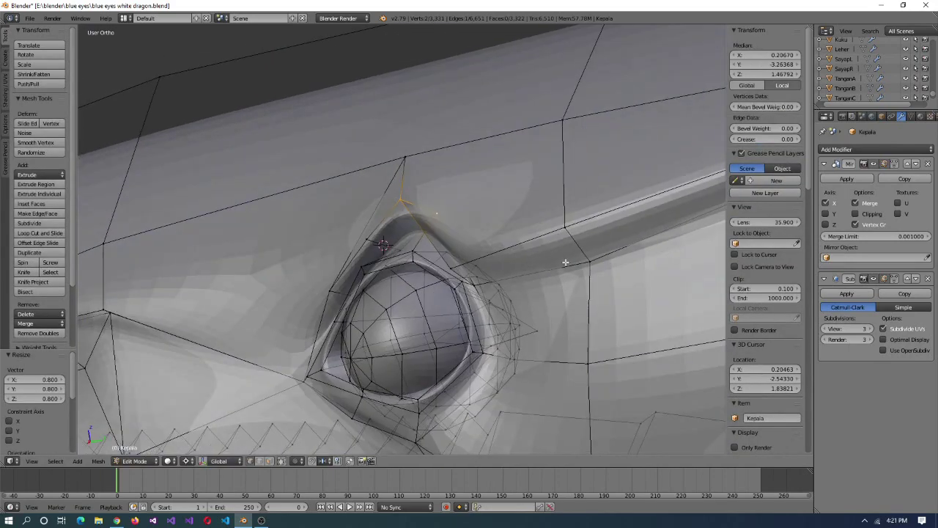
- Snap the 3D cursor to the top of the eyelid and scale the brow face above the eye by 0.8 about it
{"action": "middle_click_drag", "start_coordinate": [458, 261], "coordinate": [438, 220]}
{"action": "key", "text": "shift+s"}
{"action": "left_click", "coordinate": [439, 220]}
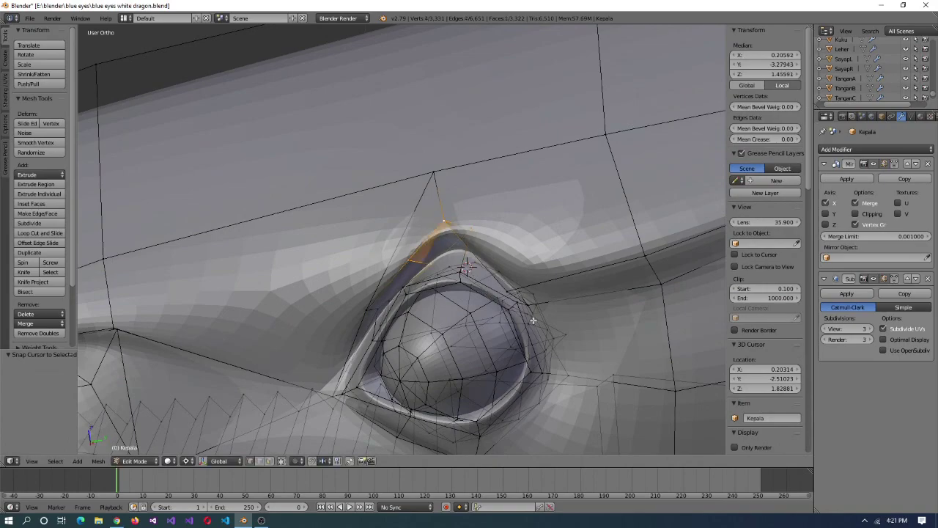
{"action": "key", "text": "Return"}
- Snap the 3D cursor beside the lower front brow edge and scale that edge about it
{"action": "middle_click_drag", "start_coordinate": [517, 314], "coordinate": [496, 192]}
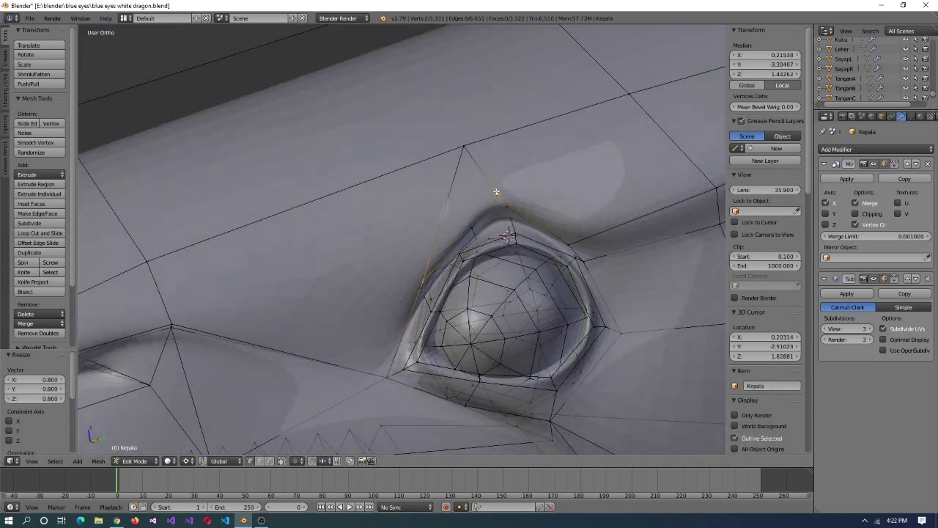
{"action": "middle_click_drag", "start_coordinate": [537, 263], "coordinate": [506, 172]}
{"action": "right_click", "coordinate": [503, 167], "text": "shift"}
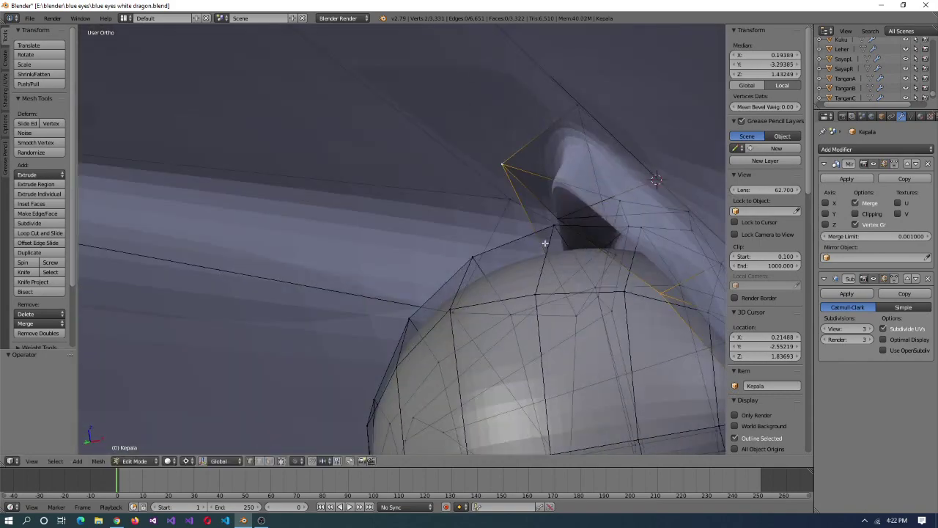
{"action": "middle_click_drag", "start_coordinate": [621, 295], "coordinate": [472, 151]}
{"action": "left_click", "coordinate": [537, 214]}
{"action": "middle_click_drag", "start_coordinate": [536, 214], "coordinate": [370, 280]}
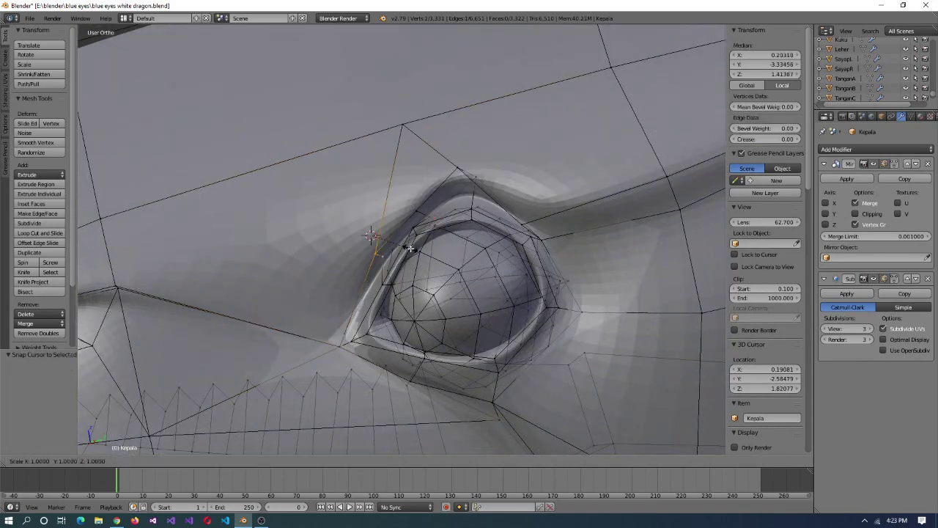
{"action": "right_click", "coordinate": [410, 249]}
- Snap the middle brow vertex above the front of the eye to the 3D cursor
{"action": "scroll", "coordinate": [411, 249], "scroll_direction": "down", "scroll_amount": 4}
{"action": "scroll", "coordinate": [411, 249], "scroll_direction": "up", "scroll_amount": 6}
{"action": "key", "text": "shift+s"}
{"action": "left_click", "coordinate": [421, 223]}
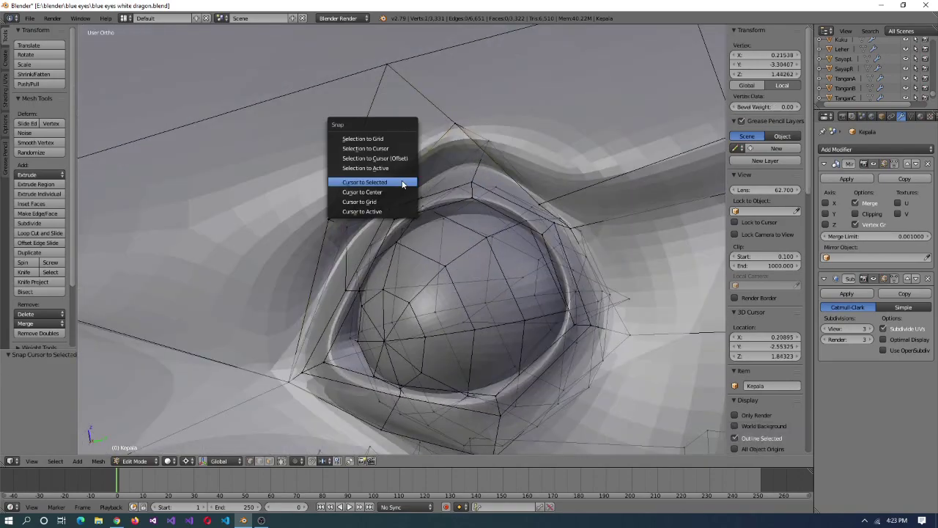
{"action": "scroll", "coordinate": [486, 198], "scroll_direction": "down", "scroll_amount": 4}
{"action": "scroll", "coordinate": [421, 244], "scroll_direction": "up", "scroll_amount": 5}
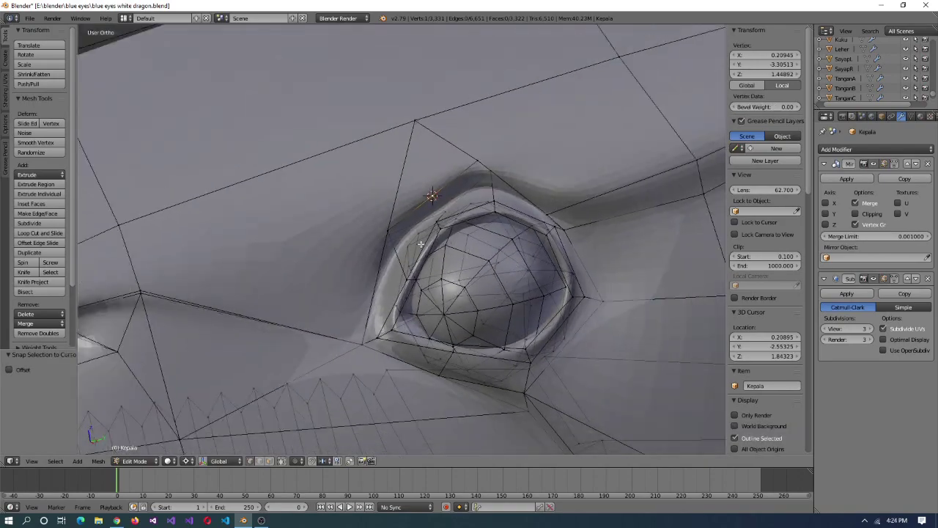
- Snap the 3D cursor between the brow and the eye's front corner, and offset the lower brow vertex onto it
{"action": "middle_click_drag", "start_coordinate": [421, 238], "coordinate": [410, 320]}
{"action": "right_click", "coordinate": [410, 320], "text": "shift"}
{"action": "scroll", "coordinate": [412, 286], "scroll_direction": "down", "scroll_amount": 4}
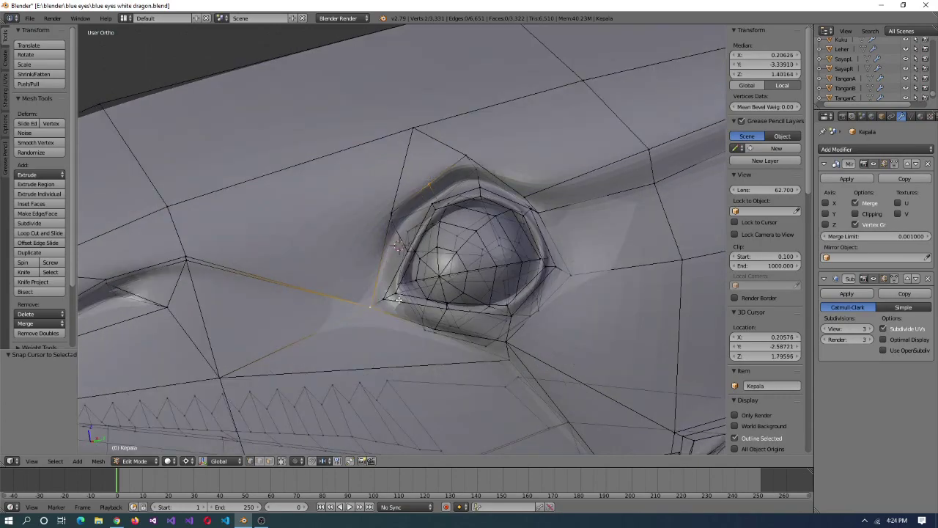
{"action": "key", "text": "shift+s"}
{"action": "left_click", "coordinate": [395, 213]}
{"action": "scroll", "coordinate": [440, 235], "scroll_direction": "up", "scroll_amount": 5}
- Move the selected vertex above the front of the eye and check the smoothed eye in Object Mode
{"action": "right_click", "coordinate": [508, 244]}
{"action": "middle_click_drag", "start_coordinate": [508, 244], "coordinate": [444, 251]}
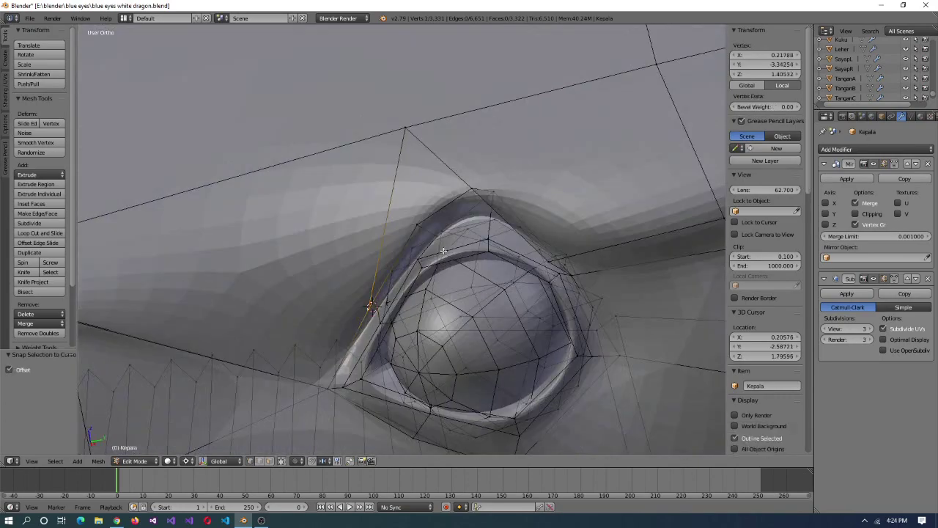
{"action": "left_click", "coordinate": [460, 211]}
{"action": "middle_click_drag", "start_coordinate": [461, 211], "coordinate": [436, 193]}
{"action": "right_click", "coordinate": [436, 194]}
{"action": "key", "text": "g"}
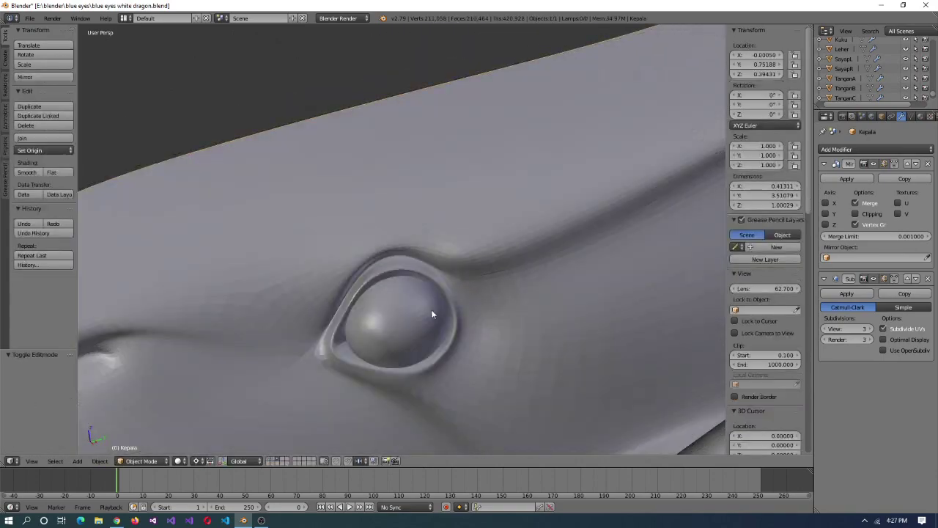
{"action": "scroll", "coordinate": [431, 309], "scroll_direction": "down", "scroll_amount": 3}
{"action": "scroll", "coordinate": [452, 288], "scroll_direction": "up", "scroll_amount": 3}
- Place the 3D cursor on the upper front edge of the eyelid and check the head in Object Mode
{"action": "key", "text": "Tab"}
{"action": "middle_click_drag", "start_coordinate": [385, 293], "coordinate": [411, 275]}
{"action": "scroll", "coordinate": [393, 288], "scroll_direction": "up", "scroll_amount": 2}
{"action": "scroll", "coordinate": [399, 279], "scroll_direction": "up", "scroll_amount": 2}
{"action": "left_click", "coordinate": [413, 246]}
{"action": "scroll", "coordinate": [440, 282], "scroll_direction": "down", "scroll_amount": 2}
{"action": "key", "text": "Tab"}
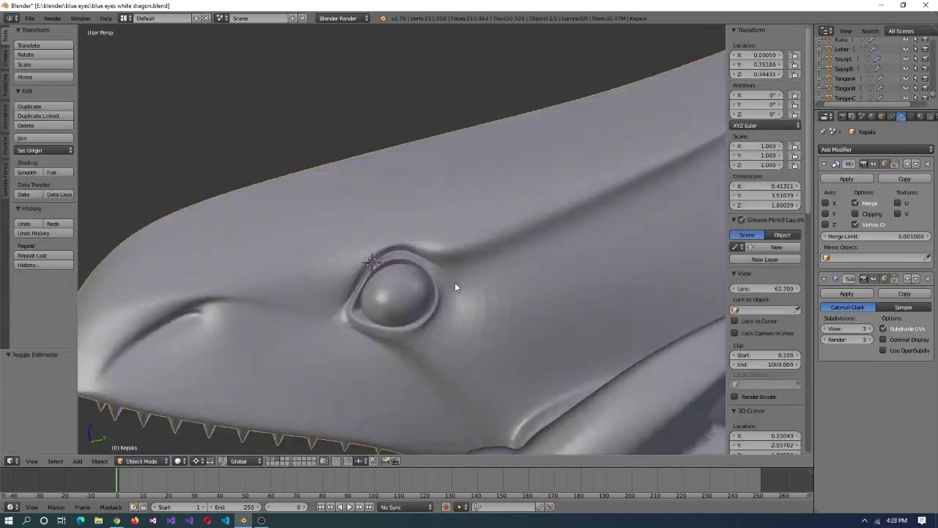
- Slide the vertex at the rear of the upper eyelid by a factor of 0.1 and check the head in Object Mode
{"action": "scroll", "coordinate": [477, 282], "scroll_direction": "down", "scroll_amount": 3}
{"action": "key", "text": "Tab"}
{"action": "scroll", "coordinate": [479, 285], "scroll_direction": "up", "scroll_amount": 4}
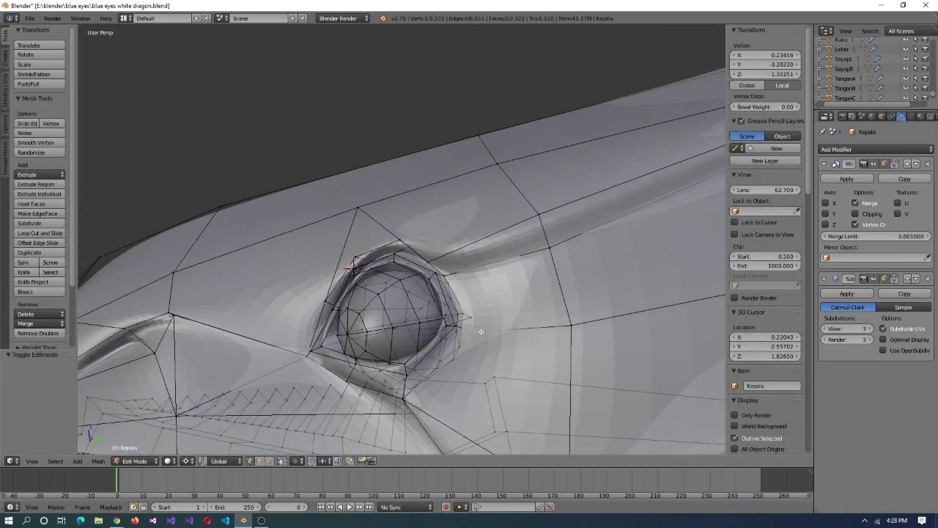
{"action": "middle_click_drag", "start_coordinate": [578, 322], "coordinate": [459, 270]}
{"action": "right_click", "coordinate": [459, 270]}
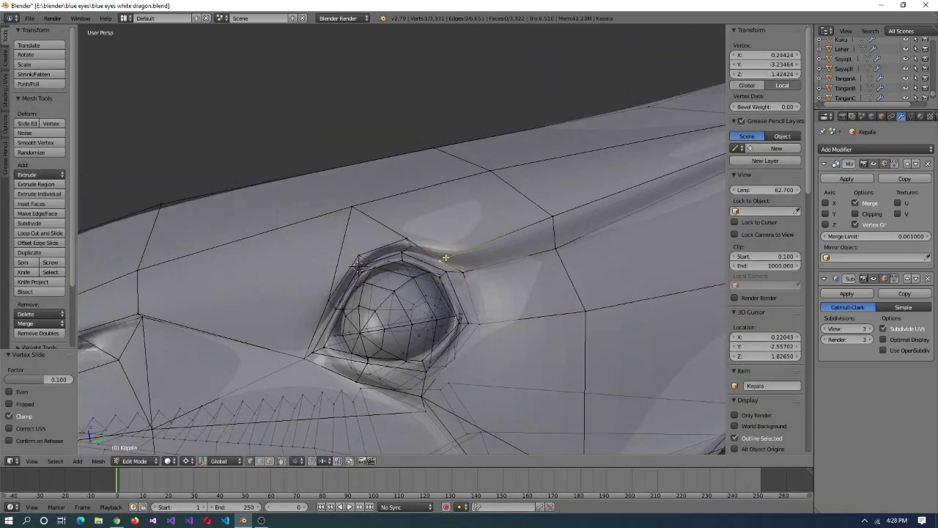
{"action": "scroll", "coordinate": [513, 297], "scroll_direction": "down", "scroll_amount": 2}
{"action": "key", "text": "Tab"}
{"action": "scroll", "coordinate": [513, 284], "scroll_direction": "down", "scroll_amount": 3}
{"action": "mouse_move", "coordinate": [514, 283]}
{"action": "middle_mouse_down"}
{"action": "mouse_move", "coordinate": [524, 283]}
{"action": "mouse_move", "coordinate": [503, 267]}
{"action": "middle_mouse_up"}
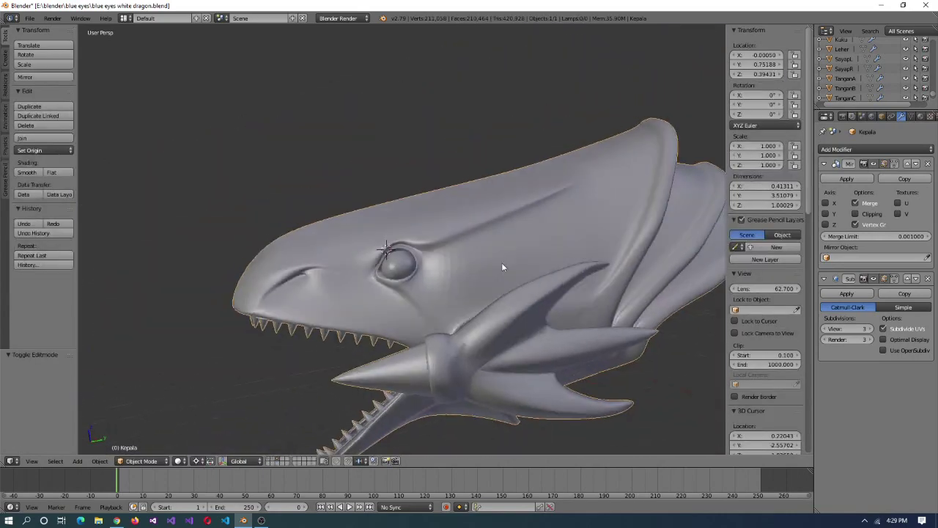
- Adjust two inner eyelid vertices around the eyeball and check the smoothed eye and head in Object Mode
{"action": "scroll", "coordinate": [502, 260], "scroll_direction": "up", "scroll_amount": 5}
{"action": "key", "text": "Tab"}
{"action": "scroll", "coordinate": [506, 294], "scroll_direction": "up", "scroll_amount": 1}
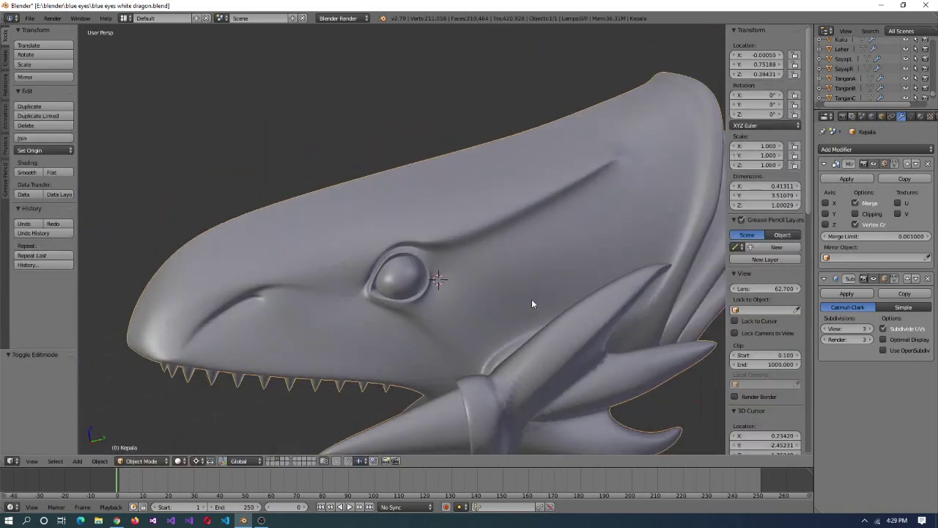
{"action": "scroll", "coordinate": [532, 303], "scroll_direction": "up", "scroll_amount": 5}
{"action": "key", "text": "Tab"}
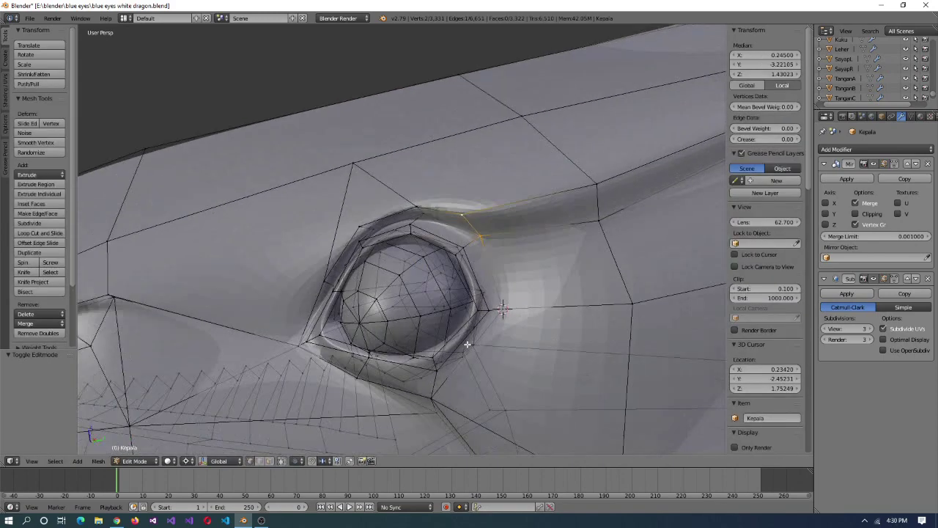
{"action": "middle_click_drag", "start_coordinate": [482, 277], "coordinate": [500, 214]}
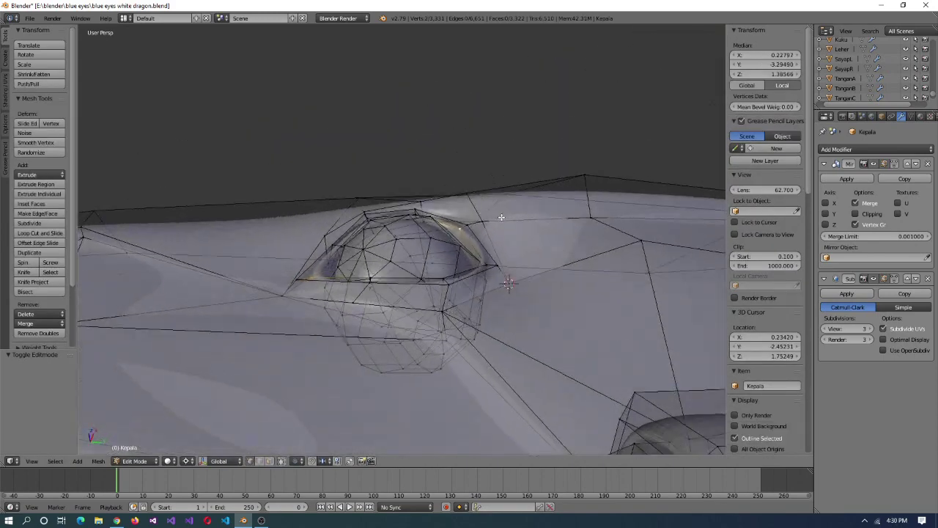
{"action": "left_click", "coordinate": [527, 274]}
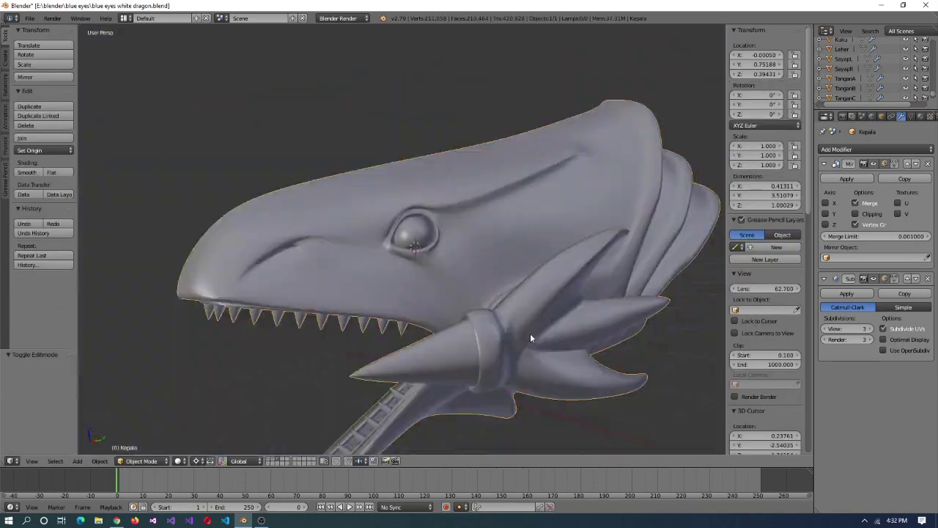
{"action": "scroll", "coordinate": [531, 333], "scroll_direction": "up", "scroll_amount": 3}
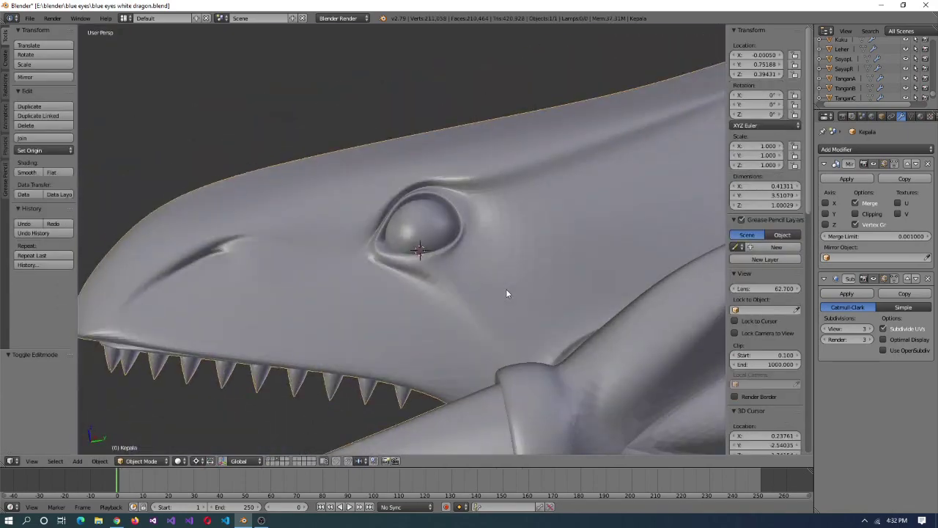
{"action": "middle_click_drag", "start_coordinate": [509, 290], "coordinate": [453, 293]}
{"action": "key", "text": "Tab"}
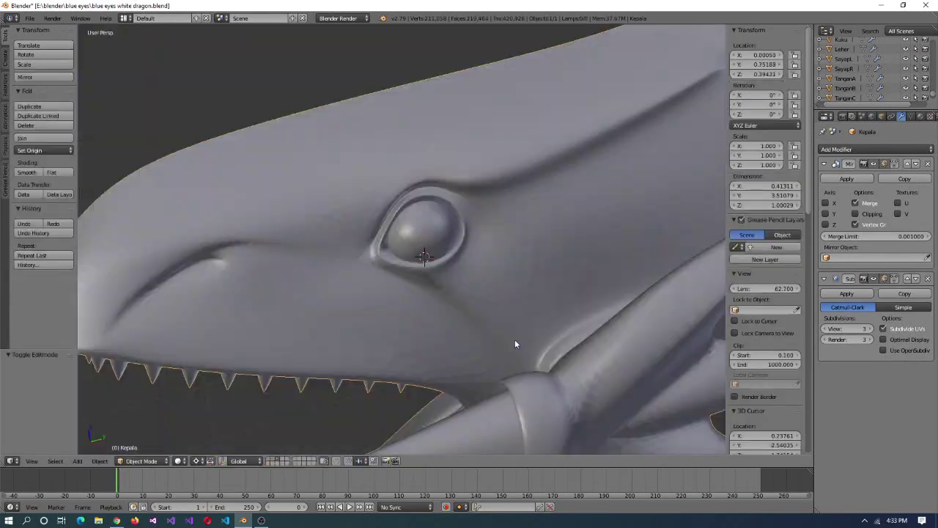
{"action": "scroll", "coordinate": [515, 344], "scroll_direction": "down", "scroll_amount": 5}
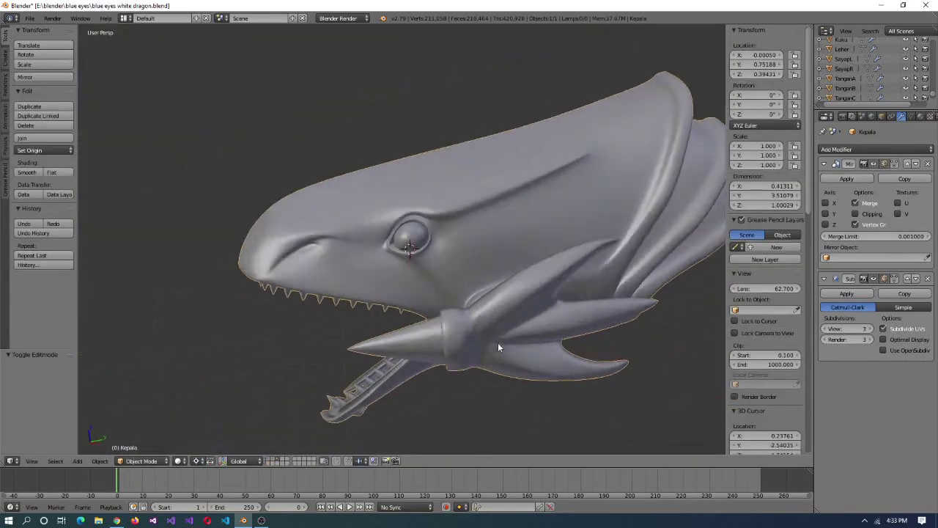
{"action": "scroll", "coordinate": [534, 280], "scroll_direction": "up", "scroll_amount": 6}
- Scale the selected eyelid vertex by 1.2 and check the smoothed eye in Object Mode
{"action": "key", "text": "Tab"}
{"action": "scroll", "coordinate": [479, 321], "scroll_direction": "up", "scroll_amount": 4}
{"action": "key", "text": "ctrl+l"}
{"action": "middle_click_drag", "start_coordinate": [511, 332], "coordinate": [465, 328]}
{"action": "right_click", "coordinate": [556, 314]}
{"action": "type", "text": "1.2"}
{"action": "key", "text": "Return"}
{"action": "middle_click_drag", "start_coordinate": [426, 298], "coordinate": [389, 315]}
{"action": "key", "text": "Tab"}
{"action": "scroll", "coordinate": [511, 293], "scroll_direction": "down", "scroll_amount": 4}
{"action": "scroll", "coordinate": [498, 283], "scroll_direction": "up", "scroll_amount": 4}
- Adjust the lower front of the eyelid around the eyeball and check the smoothed eye in Object Mode
{"action": "key", "text": "Tab"}
{"action": "key", "text": "ctrl+l"}
{"action": "middle_click_drag", "start_coordinate": [498, 284], "coordinate": [506, 347]}
{"action": "right_click", "coordinate": [541, 347]}
{"action": "left_click", "coordinate": [490, 338]}
{"action": "left_click", "coordinate": [424, 301]}
{"action": "middle_click_drag", "start_coordinate": [424, 301], "coordinate": [444, 296]}
{"action": "key", "text": "Tab"}
{"action": "scroll", "coordinate": [453, 327], "scroll_direction": "down", "scroll_amount": 2}
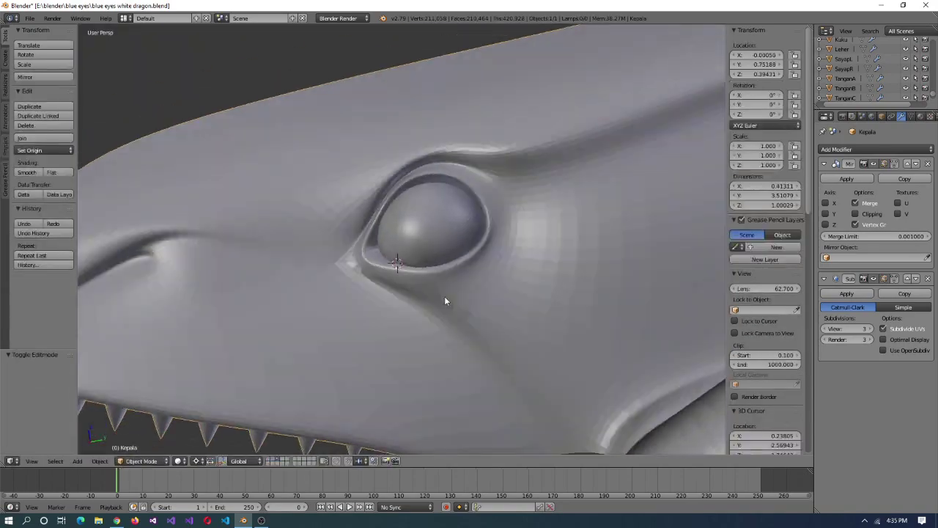
- Snap the 3D cursor to the lower eyelid below the eyeball and select the whole linked eyeball
{"action": "scroll", "coordinate": [445, 301], "scroll_direction": "up", "scroll_amount": 1}
{"action": "key", "text": "Tab"}
{"action": "key", "text": "ctrl+l"}
{"action": "scroll", "coordinate": [447, 308], "scroll_direction": "up", "scroll_amount": 4}
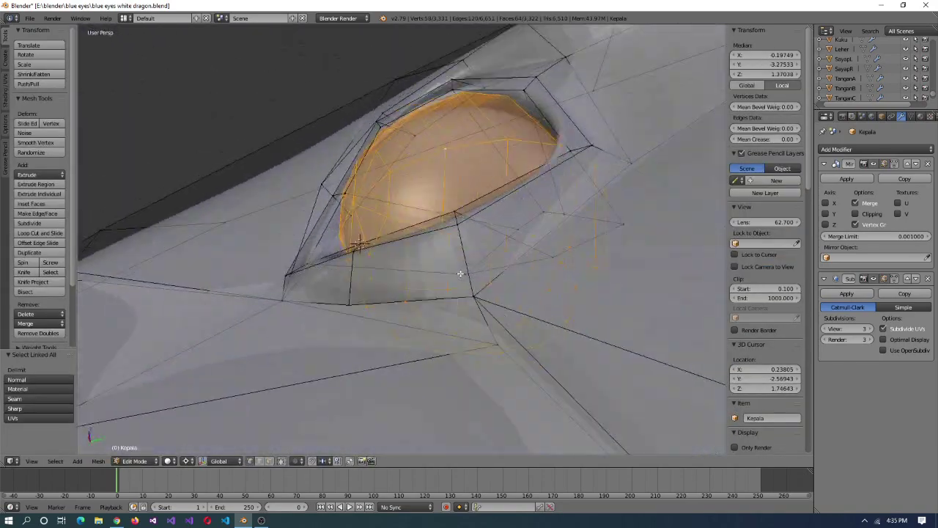
{"action": "key", "text": "shift+s"}
{"action": "left_click", "coordinate": [454, 247]}
{"action": "middle_click_drag", "start_coordinate": [454, 247], "coordinate": [457, 289]}
{"action": "right_click", "coordinate": [451, 270]}
{"action": "scroll", "coordinate": [461, 293], "scroll_direction": "down", "scroll_amount": 3}
{"action": "scroll", "coordinate": [460, 293], "scroll_direction": "up", "scroll_amount": 3}
{"action": "key", "text": "ctrl+l"}
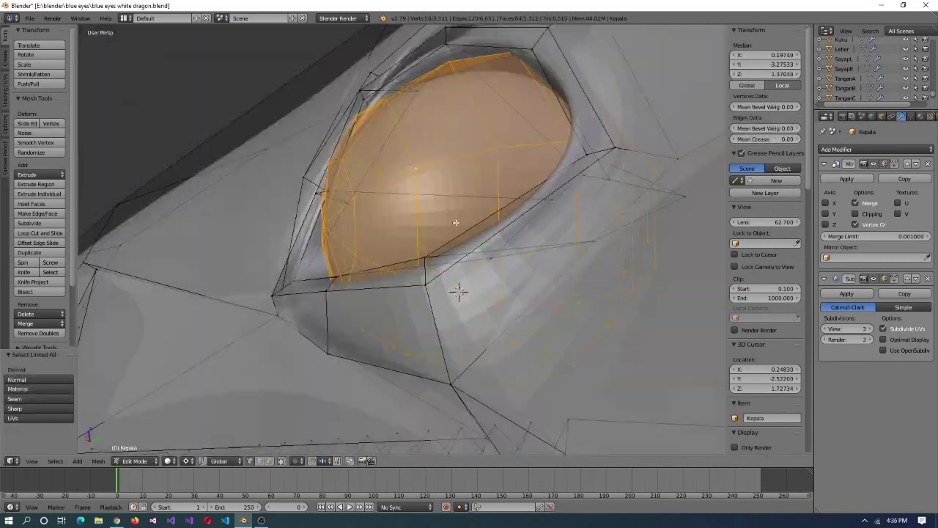
- Snap the 3D cursor to the eyeball's centre and slide the eye socket vertex by a factor of 0.3
{"action": "right_click", "coordinate": [390, 224]}
{"action": "middle_click_drag", "start_coordinate": [389, 224], "coordinate": [363, 231]}
{"action": "right_click", "coordinate": [363, 231]}
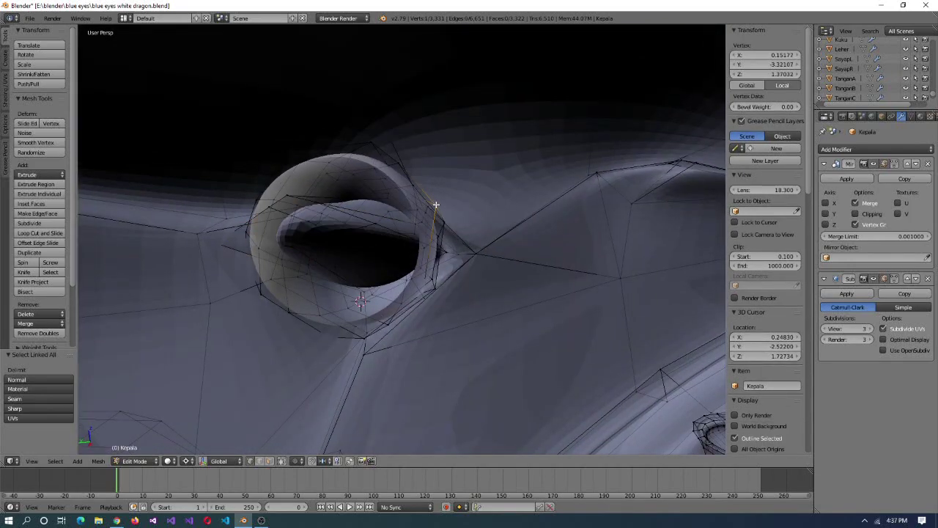
{"action": "middle_click_drag", "start_coordinate": [373, 224], "coordinate": [423, 267]}
{"action": "middle_click_drag", "start_coordinate": [593, 295], "coordinate": [459, 291]}
{"action": "key", "text": "s"}
{"action": "left_click", "coordinate": [579, 330]}
{"action": "middle_click_drag", "start_coordinate": [578, 330], "coordinate": [584, 298]}
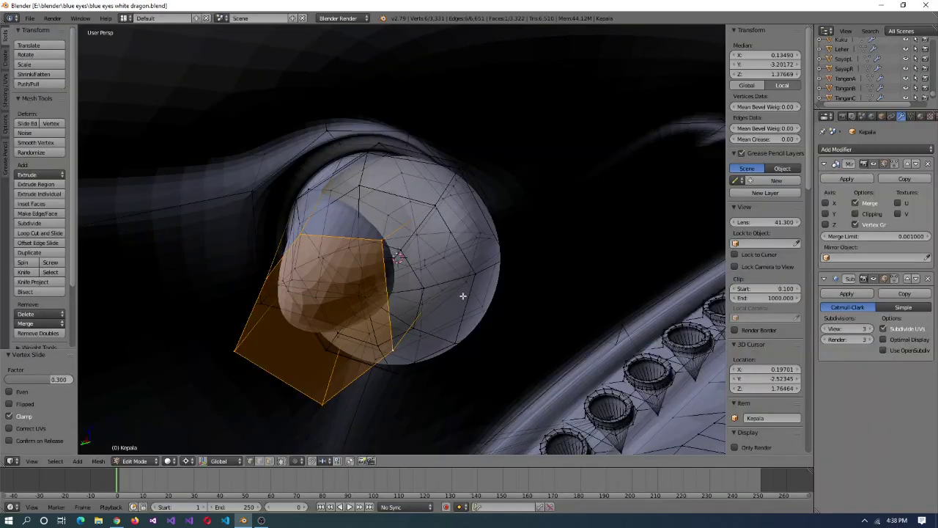
- Move the selected socket vertices behind the eye and check the eye and head in Object Mode
{"action": "middle_click_drag", "start_coordinate": [465, 295], "coordinate": [515, 316]}
{"action": "key", "text": "g"}
{"action": "left_click", "coordinate": [452, 319]}
{"action": "left_click", "coordinate": [463, 312]}
{"action": "key", "text": "Tab"}
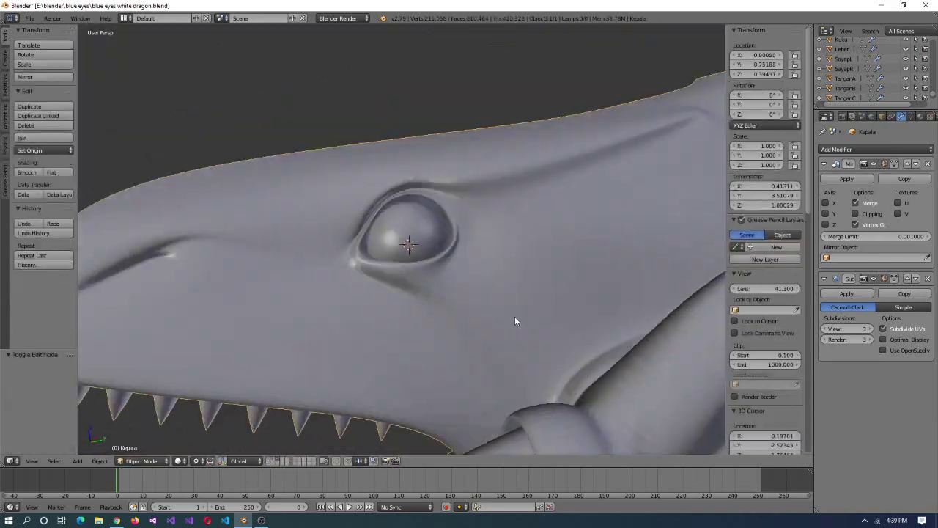
{"action": "scroll", "coordinate": [515, 316], "scroll_direction": "up", "scroll_amount": 5}
{"action": "scroll", "coordinate": [525, 333], "scroll_direction": "down", "scroll_amount": 6}
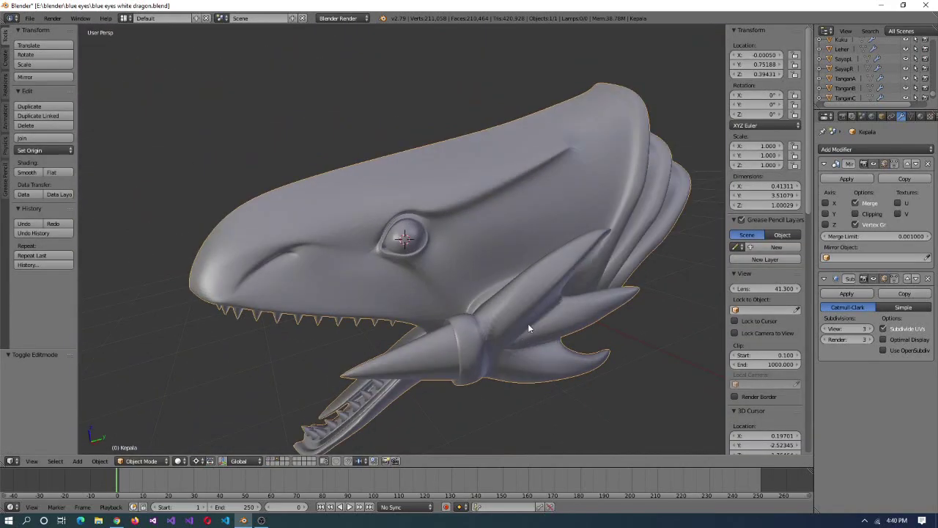
- Select the whole linked eyeball and reposition it in its socket along the global axes
{"action": "key", "text": "Tab"}
{"action": "scroll", "coordinate": [476, 323], "scroll_direction": "up", "scroll_amount": 3}
{"action": "middle_click_drag", "start_coordinate": [406, 247], "coordinate": [426, 317]}
{"action": "middle_click_drag", "start_coordinate": [325, 358], "coordinate": [461, 332]}
{"action": "key", "text": "ctrl+l"}
{"action": "scroll", "coordinate": [446, 299], "scroll_direction": "up", "scroll_amount": 4}
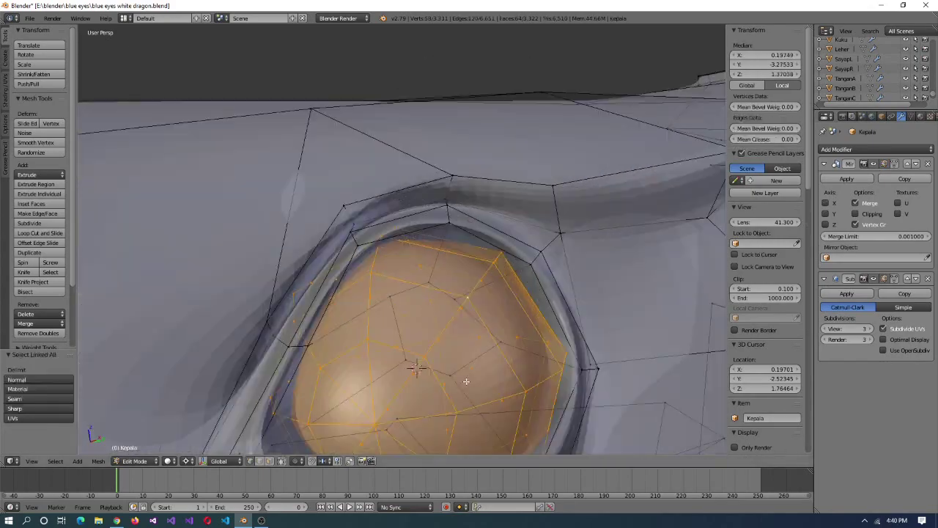
{"action": "scroll", "coordinate": [447, 299], "scroll_direction": "down", "scroll_amount": 2}
{"action": "left_click", "coordinate": [466, 393]}
{"action": "middle_click_drag", "start_coordinate": [465, 393], "coordinate": [521, 325]}
{"action": "key", "text": "g"}
{"action": "key", "text": "z"}
{"action": "left_click", "coordinate": [440, 336]}
{"action": "scroll", "coordinate": [440, 335], "scroll_direction": "up", "scroll_amount": 3}
{"action": "key", "text": "g"}
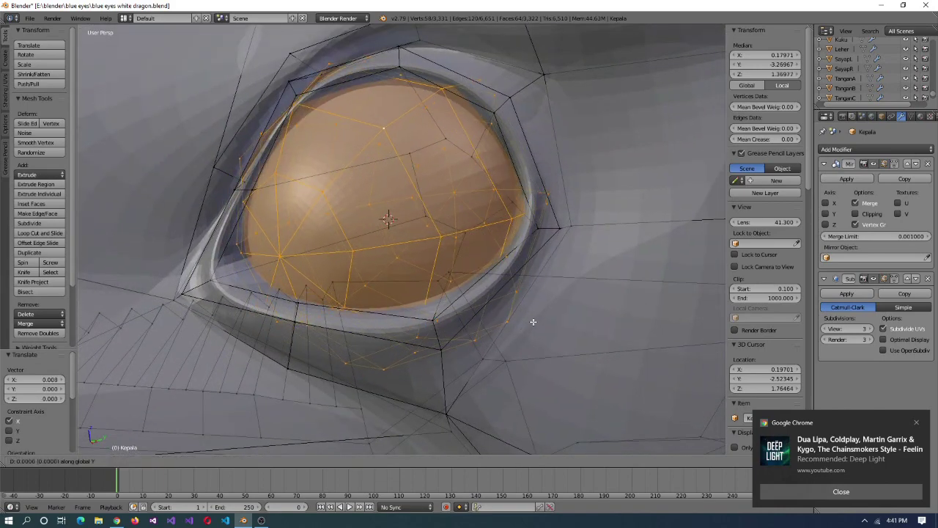
{"action": "left_click", "coordinate": [523, 328]}
- Scale the front eyelid face by 1.02 about the 3D cursor at the eyeball's centre
{"action": "right_click", "coordinate": [501, 274]}
{"action": "key", "text": "shift+v"}
{"action": "middle_click_drag", "start_coordinate": [500, 274], "coordinate": [604, 256]}
{"action": "left_click", "coordinate": [537, 210]}
{"action": "key", "text": "ctrl+z"}
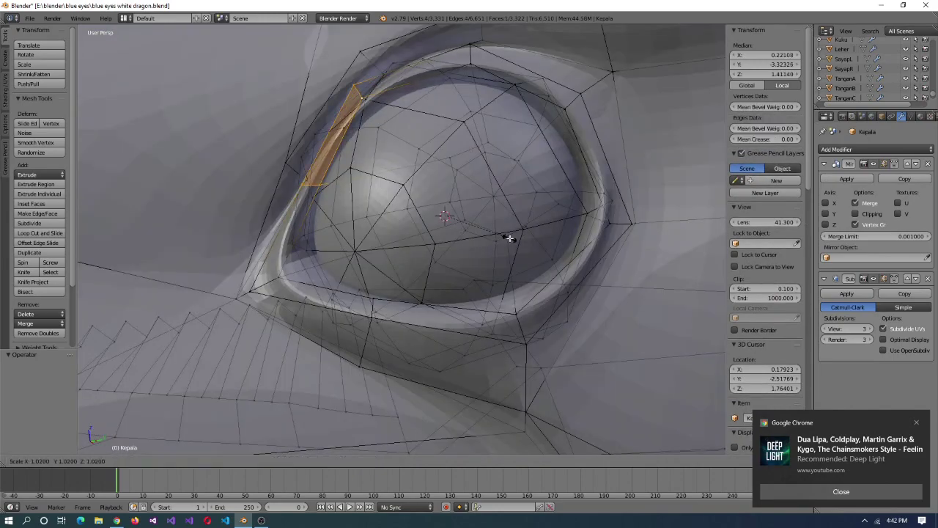
{"action": "left_click", "coordinate": [510, 238]}
- Scale the upper front eyelid edge by 1.2 from the 3D cursor at the brow's front corner
{"action": "key", "text": "ctrl+l"}
{"action": "right_click", "coordinate": [469, 220]}
{"action": "key", "text": "ctrl+l"}
{"action": "middle_click_drag", "start_coordinate": [469, 220], "coordinate": [440, 308]}
{"action": "scroll", "coordinate": [440, 308], "scroll_direction": "down", "scroll_amount": 3}
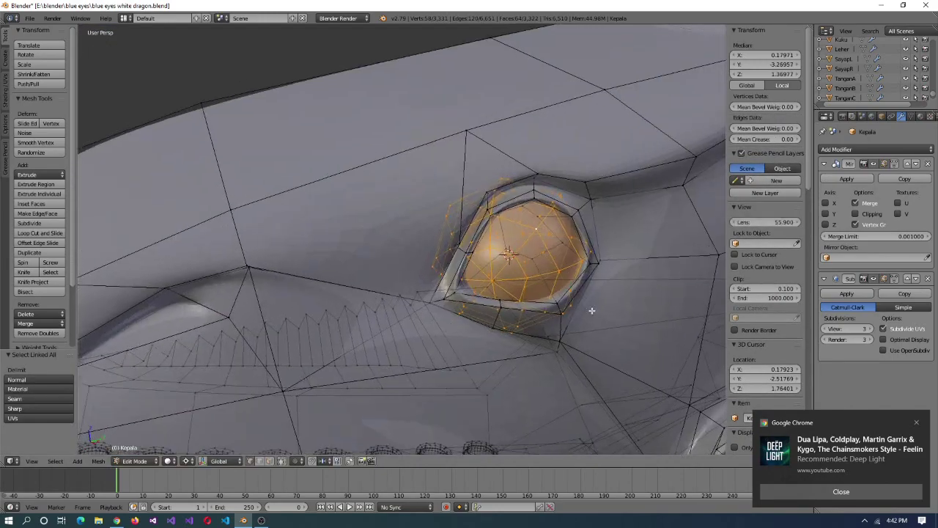
{"action": "scroll", "coordinate": [506, 253], "scroll_direction": "up", "scroll_amount": 4}
{"action": "middle_click_drag", "start_coordinate": [506, 253], "coordinate": [459, 310]}
{"action": "right_click", "coordinate": [423, 173]}
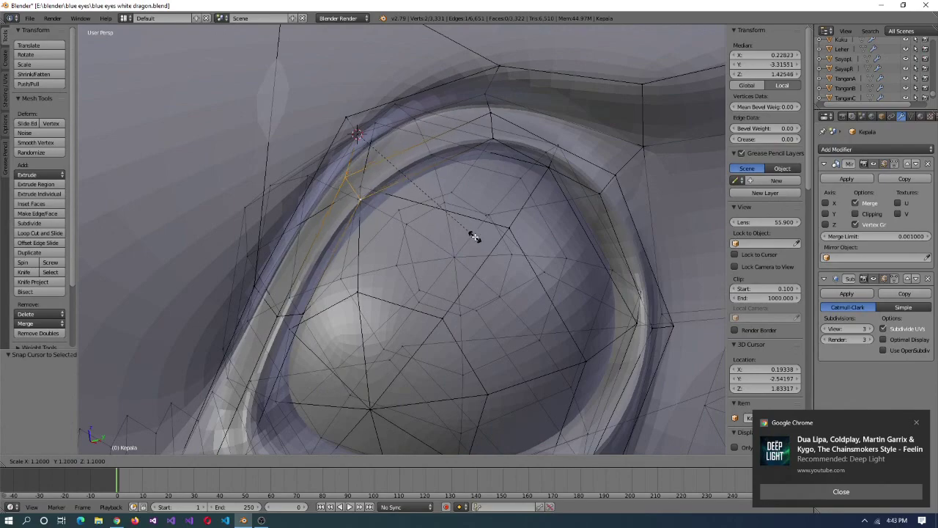
{"action": "left_click", "coordinate": [473, 233]}
- Scale the front eyelid edge by 1.1 from the 3D cursor on the outer socket vertex beside it
{"action": "middle_click_drag", "start_coordinate": [473, 234], "coordinate": [382, 212]}
{"action": "scroll", "coordinate": [381, 212], "scroll_direction": "down", "scroll_amount": 2}
{"action": "scroll", "coordinate": [474, 270], "scroll_direction": "up", "scroll_amount": 3}
{"action": "right_click", "coordinate": [228, 174]}
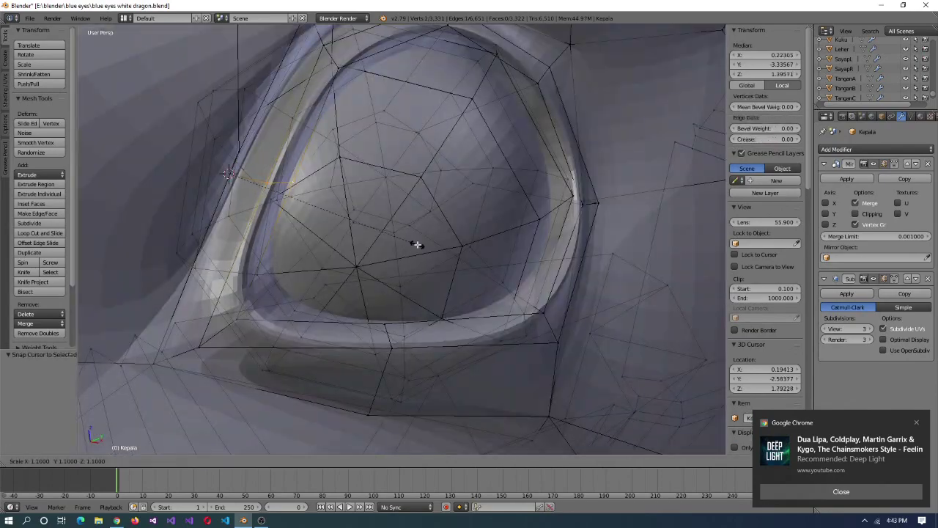
{"action": "left_click", "coordinate": [417, 244]}
- Snap the 3D cursor to the eyeball's centre and select the brow face above the front of the eye
{"action": "key", "text": "ctrl+l"}
{"action": "scroll", "coordinate": [404, 237], "scroll_direction": "down", "scroll_amount": 4}
{"action": "scroll", "coordinate": [432, 263], "scroll_direction": "up", "scroll_amount": 4}
{"action": "middle_click_drag", "start_coordinate": [433, 263], "coordinate": [454, 211]}
{"action": "right_click", "coordinate": [454, 212]}
{"action": "left_click", "coordinate": [464, 233]}
{"action": "right_click", "coordinate": [377, 157]}
{"action": "scroll", "coordinate": [450, 195], "scroll_direction": "up", "scroll_amount": 4}
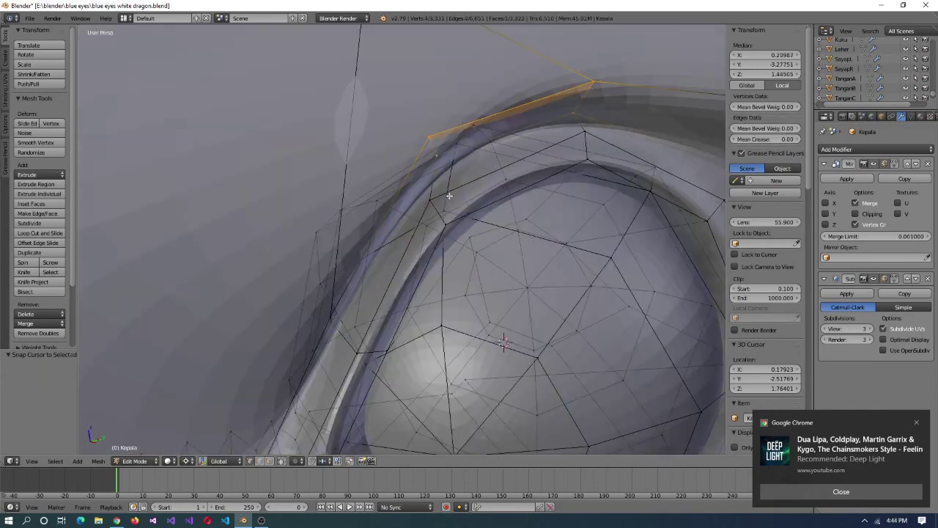
{"action": "middle_click_drag", "start_coordinate": [357, 316], "coordinate": [614, 283]}
{"action": "scroll", "coordinate": [653, 285], "scroll_direction": "down", "scroll_amount": 10}
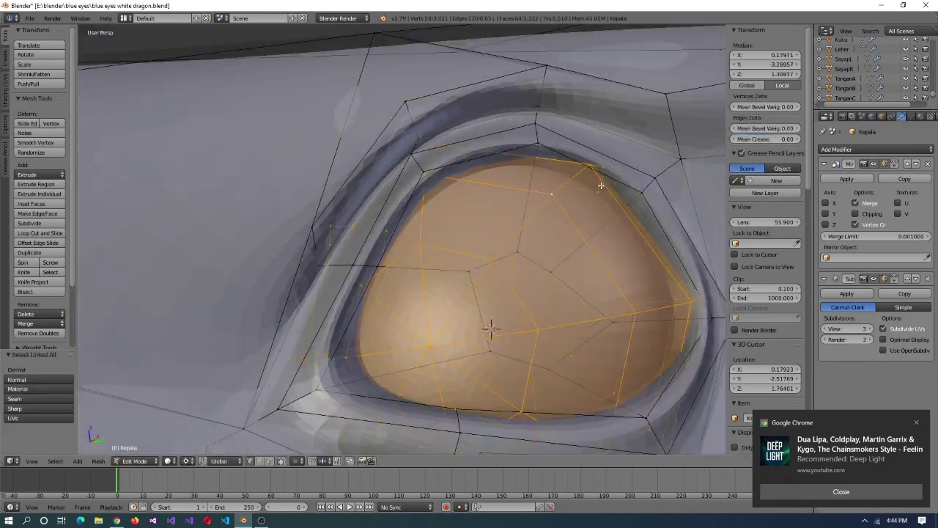
- Check the eyeball's fit in its socket and scale the selected front eyelid vertices
{"action": "key", "text": "Tab"}
{"action": "key", "text": "Tab"}
{"action": "scroll", "coordinate": [573, 302], "scroll_direction": "up", "scroll_amount": 6}
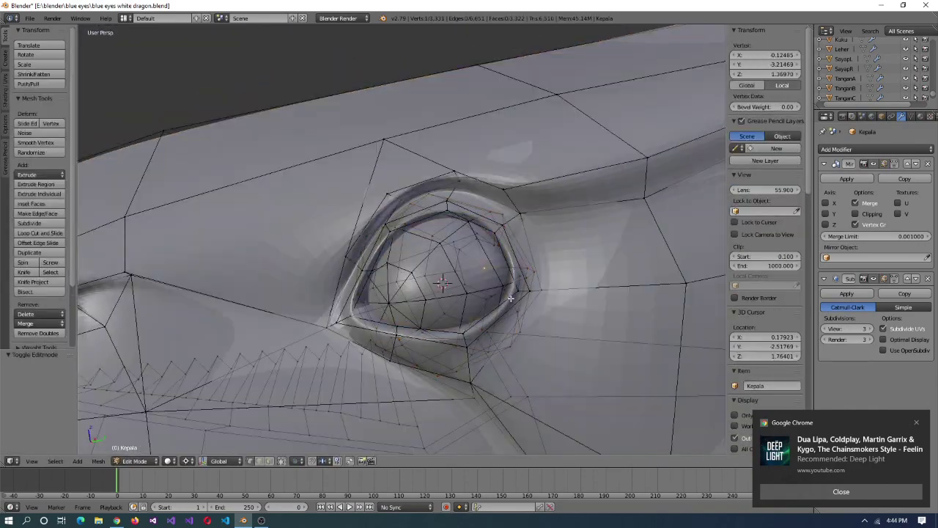
{"action": "key", "text": "ctrl+l"}
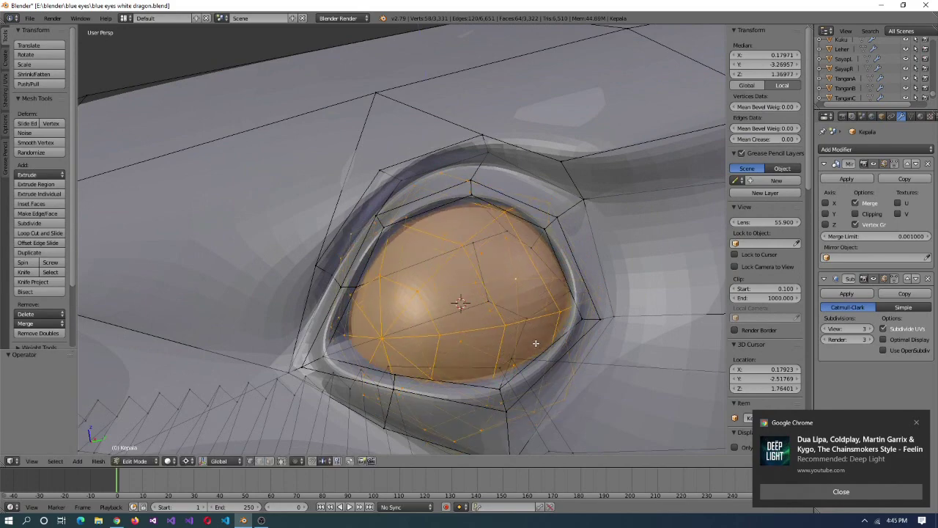
{"action": "middle_click_drag", "start_coordinate": [574, 357], "coordinate": [385, 324]}
{"action": "right_click", "coordinate": [385, 325]}
{"action": "mouse_move", "coordinate": [443, 353]}
{"action": "middle_mouse_down"}
{"action": "mouse_move", "coordinate": [396, 367]}
{"action": "mouse_move", "coordinate": [433, 381]}
{"action": "mouse_move", "coordinate": [507, 383]}
{"action": "mouse_move", "coordinate": [438, 356]}
{"action": "middle_mouse_up"}
{"action": "key", "text": "s"}
{"action": "left_click", "coordinate": [476, 385]}
- Scale the upper front eyelid selection and snap the 3D cursor to the brow vertex above it
{"action": "left_click", "coordinate": [379, 253]}
{"action": "middle_click_drag", "start_coordinate": [379, 253], "coordinate": [509, 319]}
{"action": "key", "text": "s"}
{"action": "left_click", "coordinate": [568, 242]}
{"action": "middle_click_drag", "start_coordinate": [568, 242], "coordinate": [509, 308]}
{"action": "key", "text": "shift+s"}
{"action": "left_click", "coordinate": [508, 193]}
{"action": "middle_click_drag", "start_coordinate": [508, 193], "coordinate": [484, 193]}
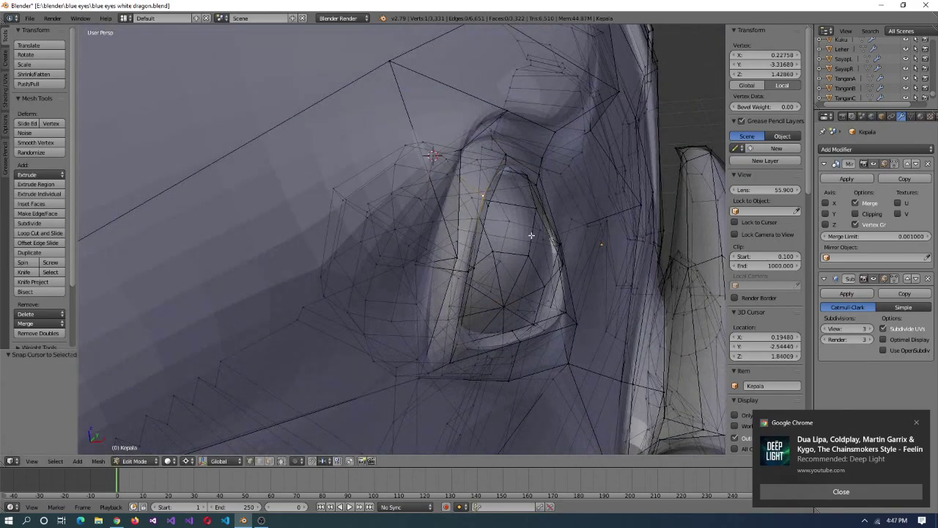
- Scale the eyelid selection by 1.03 and snap the 3D cursor to the vertex at the rear of the upper eyelid
{"action": "right_click", "coordinate": [614, 231]}
{"action": "middle_click_drag", "start_coordinate": [615, 230], "coordinate": [478, 215]}
{"action": "middle_click_drag", "start_coordinate": [559, 248], "coordinate": [347, 221]}
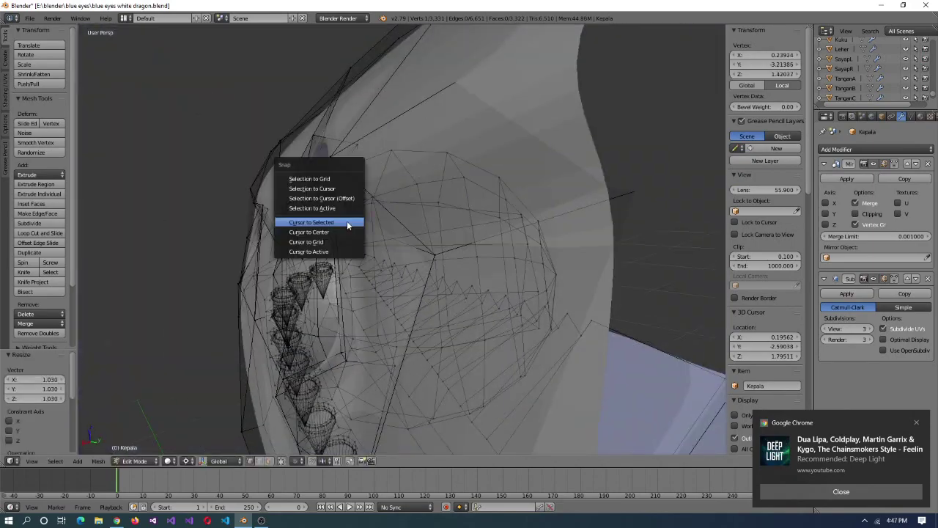
{"action": "right_click", "coordinate": [589, 281]}
{"action": "middle_click_drag", "start_coordinate": [589, 282], "coordinate": [592, 230]}
{"action": "right_click", "coordinate": [492, 213], "text": "shift"}
{"action": "key", "text": "shift+s"}
{"action": "left_click", "coordinate": [455, 218]}
- Snap the 3D cursor to another vertex around the rear of the eye and check the head in Object Mode
{"action": "right_click", "coordinate": [592, 230]}
{"action": "key", "text": "shift+s"}
{"action": "left_click", "coordinate": [547, 295]}
{"action": "middle_click_drag", "start_coordinate": [548, 296], "coordinate": [427, 345]}
{"action": "scroll", "coordinate": [429, 425], "scroll_direction": "down", "scroll_amount": 5}
{"action": "key", "text": "Tab"}
{"action": "scroll", "coordinate": [516, 374], "scroll_direction": "down", "scroll_amount": 3}
{"action": "mouse_move", "coordinate": [491, 372]}
{"action": "middle_mouse_down"}
{"action": "mouse_move", "coordinate": [421, 329]}
{"action": "mouse_move", "coordinate": [362, 372]}
{"action": "mouse_move", "coordinate": [398, 393]}
{"action": "mouse_move", "coordinate": [443, 299]}
{"action": "mouse_move", "coordinate": [423, 314]}
{"action": "mouse_move", "coordinate": [528, 334]}
{"action": "mouse_move", "coordinate": [529, 302]}
{"action": "middle_mouse_up"}
- Scale the selected head vertices with the mesh shown in wireframe
{"action": "key", "text": "Tab"}
{"action": "scroll", "coordinate": [412, 382], "scroll_direction": "up", "scroll_amount": 6}
{"action": "scroll", "coordinate": [538, 336], "scroll_direction": "down", "scroll_amount": 3}
{"action": "key", "text": "z"}
{"action": "key", "text": "s"}
{"action": "key", "text": "Return"}
{"action": "mouse_move", "coordinate": [611, 347]}
{"action": "middle_mouse_down"}
{"action": "mouse_move", "coordinate": [458, 353]}
{"action": "mouse_move", "coordinate": [513, 356]}
{"action": "mouse_move", "coordinate": [614, 251]}
{"action": "mouse_move", "coordinate": [520, 348]}
{"action": "mouse_move", "coordinate": [411, 293]}
{"action": "middle_mouse_up"}
- Mirror the head across the X axis with the Mirror modifier and check the complete head in Object Mode
{"action": "key", "text": "z"}
{"action": "scroll", "coordinate": [458, 353], "scroll_direction": "down", "scroll_amount": 2}
{"action": "key", "text": "s"}
{"action": "key", "text": "Tab"}
{"action": "scroll", "coordinate": [391, 278], "scroll_direction": "up", "scroll_amount": 2}
{"action": "scroll", "coordinate": [392, 286], "scroll_direction": "up", "scroll_amount": 3}
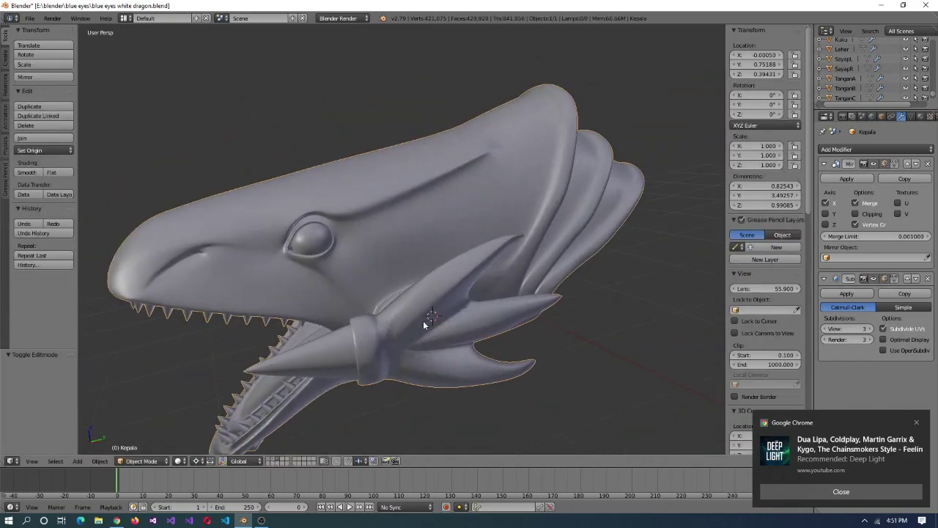
- Move the eyeball and eyelid vertices about 0.02 units downward to match the side reference, and check the head in Object Mode
{"action": "key", "text": "Tab"}
{"action": "middle_click_drag", "start_coordinate": [423, 320], "coordinate": [300, 177]}
{"action": "key", "text": "a"}
{"action": "scroll", "coordinate": [300, 177], "scroll_direction": "up", "scroll_amount": 3}
{"action": "scroll", "coordinate": [300, 178], "scroll_direction": "down", "scroll_amount": 2}
{"action": "key", "text": "ctrl+alt+q"}
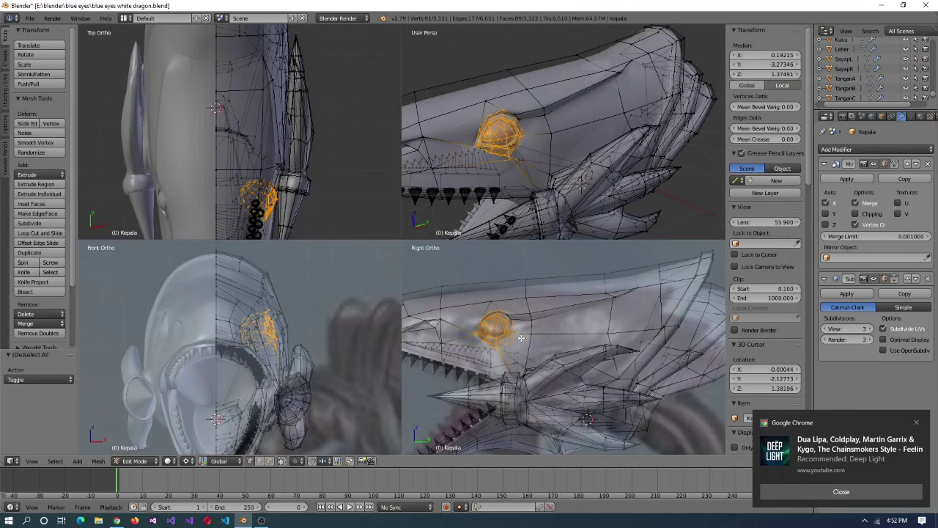
{"action": "key", "text": "Escape"}
{"action": "key", "text": "KP_Decimal"}
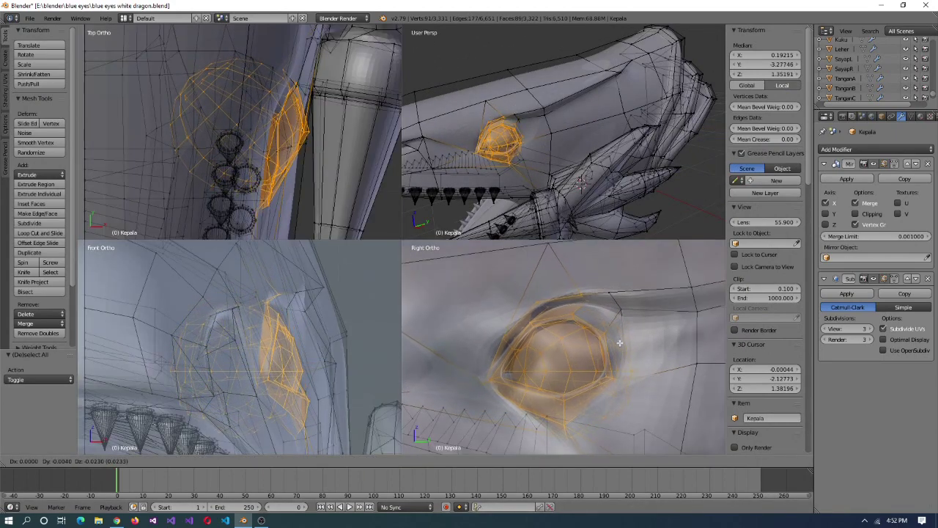
{"action": "scroll", "coordinate": [572, 176], "scroll_direction": "down", "scroll_amount": 5}
{"action": "mouse_move", "coordinate": [571, 176]}
{"action": "middle_mouse_down"}
{"action": "mouse_move", "coordinate": [557, 183]}
{"action": "mouse_move", "coordinate": [566, 187]}
{"action": "middle_mouse_up"}
{"action": "key", "text": "Tab"}
{"action": "scroll", "coordinate": [567, 187], "scroll_direction": "up", "scroll_amount": 2}
{"action": "key", "text": "ctrl+alt+q"}
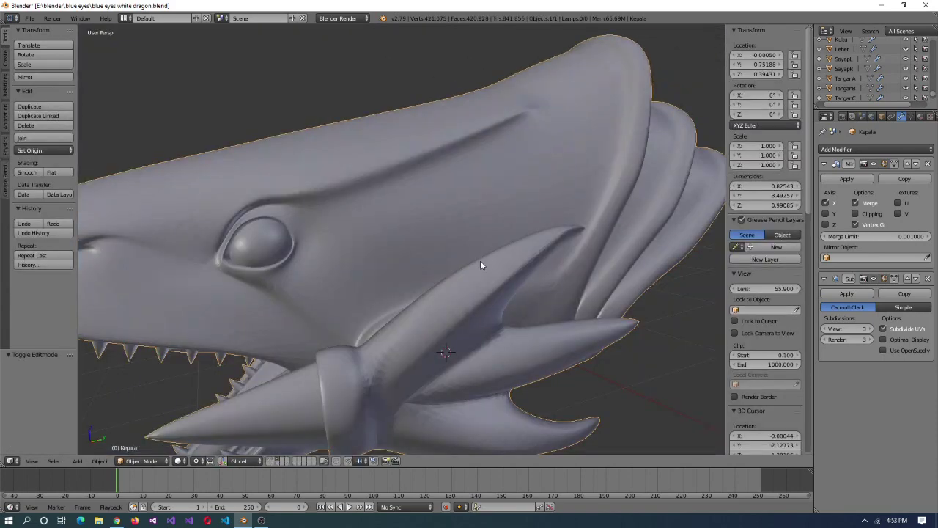
- Snap the 3D cursor to the eyeball's front vertex and scale four brow-edge vertices above the eye by about 1.1 around it
{"action": "scroll", "coordinate": [477, 272], "scroll_direction": "up", "scroll_amount": 2}
{"action": "key", "text": "Tab"}
{"action": "key", "text": "KP_Decimal"}
{"action": "key", "text": "a"}
{"action": "right_click", "coordinate": [457, 164]}
{"action": "middle_click_drag", "start_coordinate": [466, 299], "coordinate": [460, 274]}
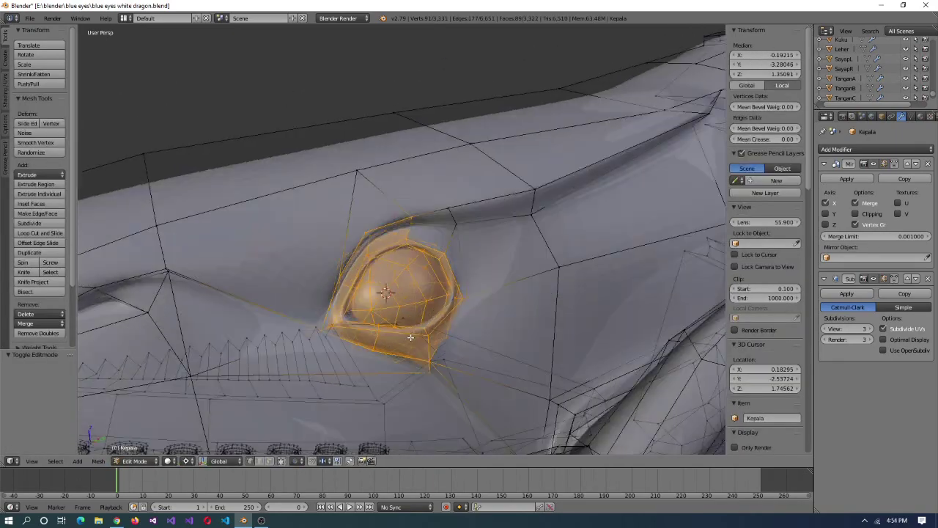
{"action": "middle_click_drag", "start_coordinate": [410, 337], "coordinate": [349, 199]}
{"action": "right_click", "coordinate": [349, 199]}
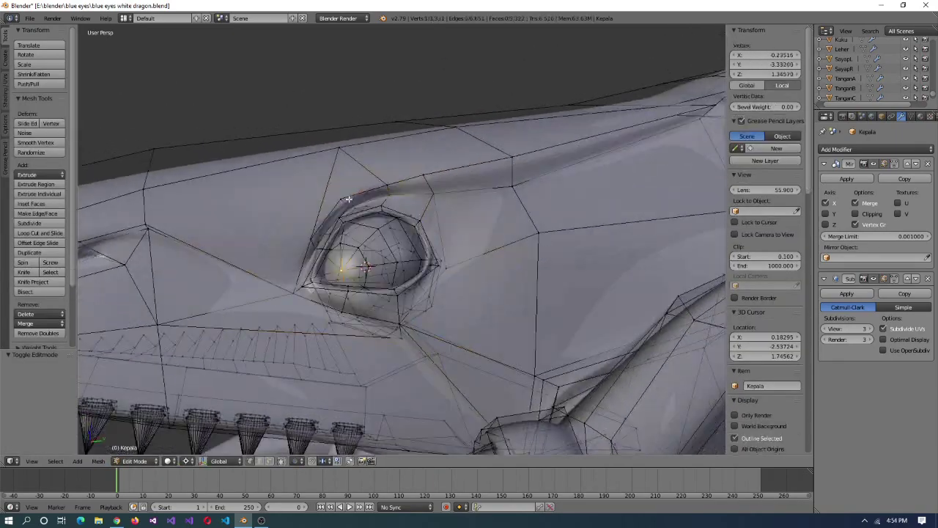
{"action": "left_click", "coordinate": [502, 297]}
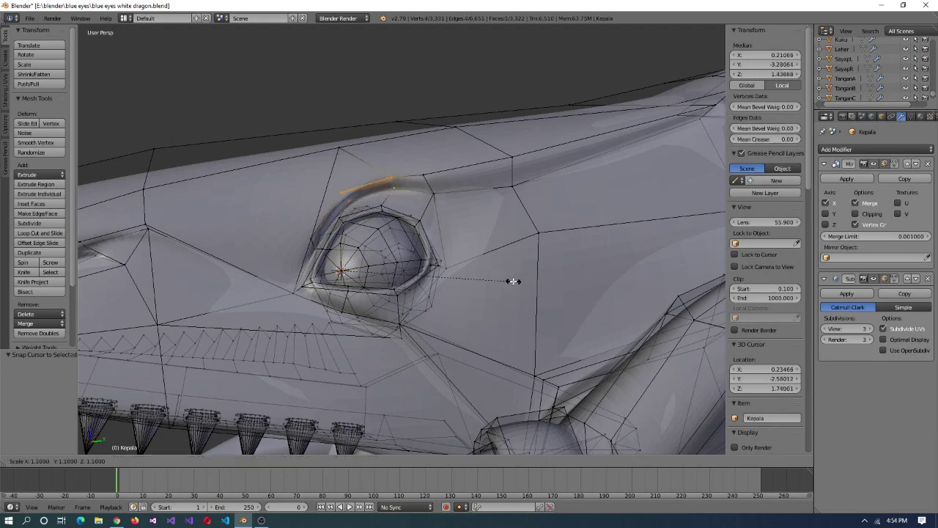
{"action": "right_click", "coordinate": [468, 321]}
- Scale the front brow-edge vertex to 0 along X around the 3D cursor, and snap the cursor to the next brow vertex
{"action": "middle_click_drag", "start_coordinate": [468, 321], "coordinate": [455, 149]}
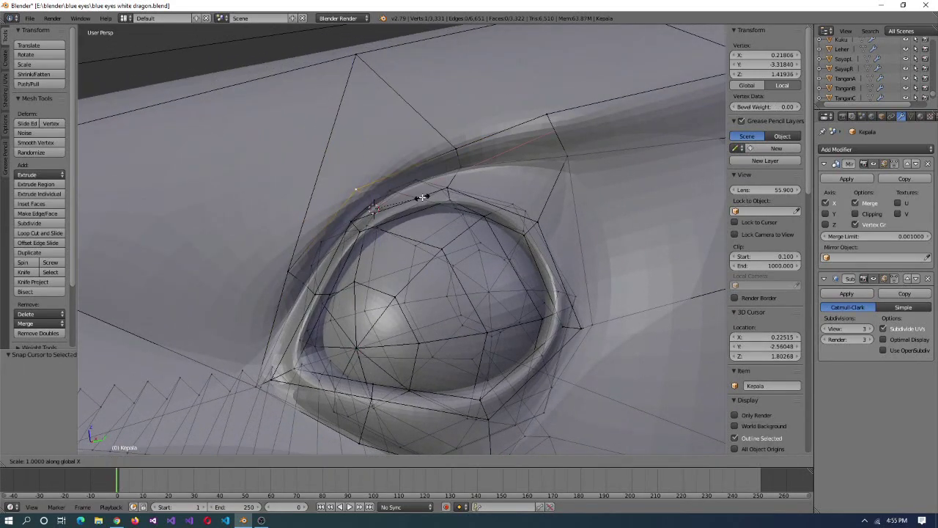
{"action": "key", "text": "x"}
{"action": "key", "text": "0"}
{"action": "key", "text": "Return"}
{"action": "mouse_move", "coordinate": [423, 198]}
{"action": "middle_mouse_down"}
{"action": "mouse_move", "coordinate": [427, 250]}
{"action": "mouse_move", "coordinate": [313, 311]}
{"action": "mouse_move", "coordinate": [433, 306]}
{"action": "mouse_move", "coordinate": [512, 174]}
{"action": "mouse_move", "coordinate": [430, 195]}
{"action": "middle_mouse_up"}
{"action": "key", "text": "shift+s"}
{"action": "right_click", "coordinate": [477, 195]}
{"action": "scroll", "coordinate": [430, 195], "scroll_direction": "down", "scroll_amount": 1}
{"action": "key", "text": "Tab"}
{"action": "scroll", "coordinate": [430, 220], "scroll_direction": "down", "scroll_amount": 4}
{"action": "scroll", "coordinate": [402, 259], "scroll_direction": "up", "scroll_amount": 4}
- Select the linked eyeball, snap the 3D cursor to its centre, and show the eye and eyelid selection in quad view
{"action": "key", "text": "Tab"}
{"action": "middle_click_drag", "start_coordinate": [402, 259], "coordinate": [338, 226]}
{"action": "key", "text": "shift+s"}
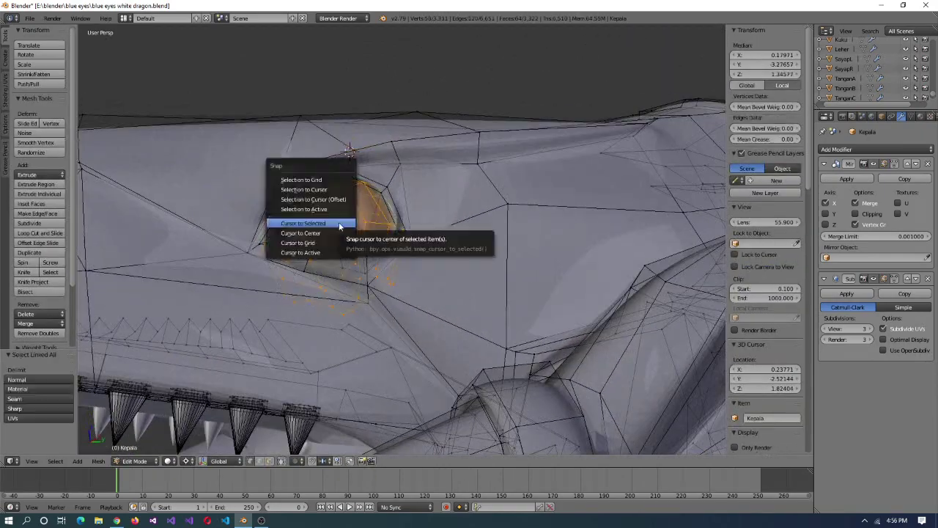
{"action": "middle_click_drag", "start_coordinate": [277, 220], "coordinate": [352, 287]}
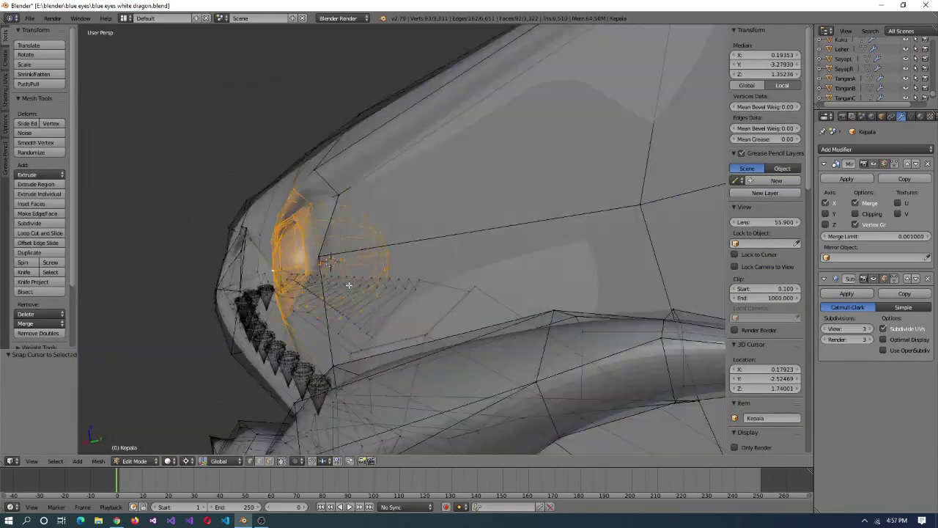
{"action": "scroll", "coordinate": [398, 308], "scroll_direction": "down", "scroll_amount": 3}
{"action": "key", "text": "ctrl+alt+q"}
{"action": "mouse_move", "coordinate": [631, 161]}
{"action": "middle_mouse_down"}
{"action": "mouse_move", "coordinate": [648, 154]}
{"action": "mouse_move", "coordinate": [638, 150]}
{"action": "middle_mouse_up"}
- Rotate the eyeball and eyelid selection around the 3D cursor, applying -5° in the side view
{"action": "key", "text": "r"}
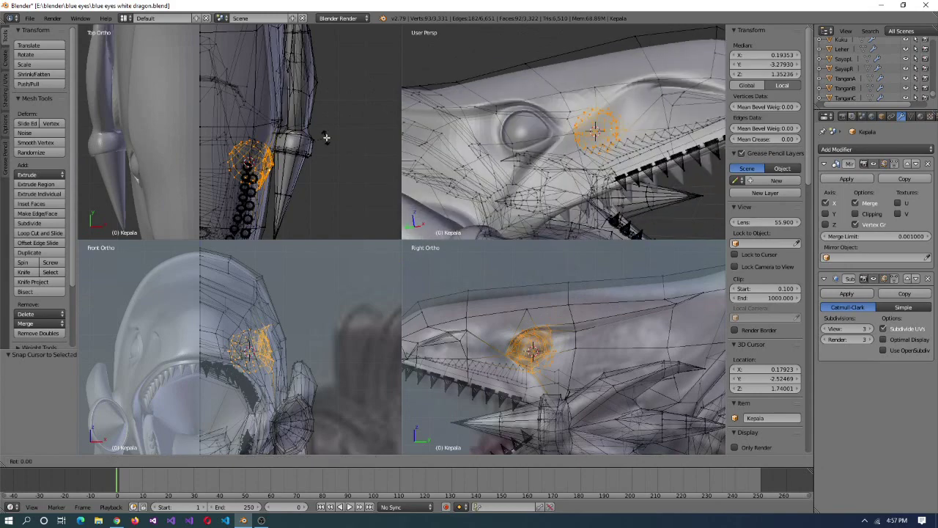
{"action": "key", "text": "Escape"}
{"action": "middle_click_drag", "start_coordinate": [469, 110], "coordinate": [630, 158]}
{"action": "key", "text": "Tab"}
{"action": "scroll", "coordinate": [569, 168], "scroll_direction": "up", "scroll_amount": 3}
{"action": "scroll", "coordinate": [553, 167], "scroll_direction": "down", "scroll_amount": 3}
{"action": "key", "text": "Tab"}
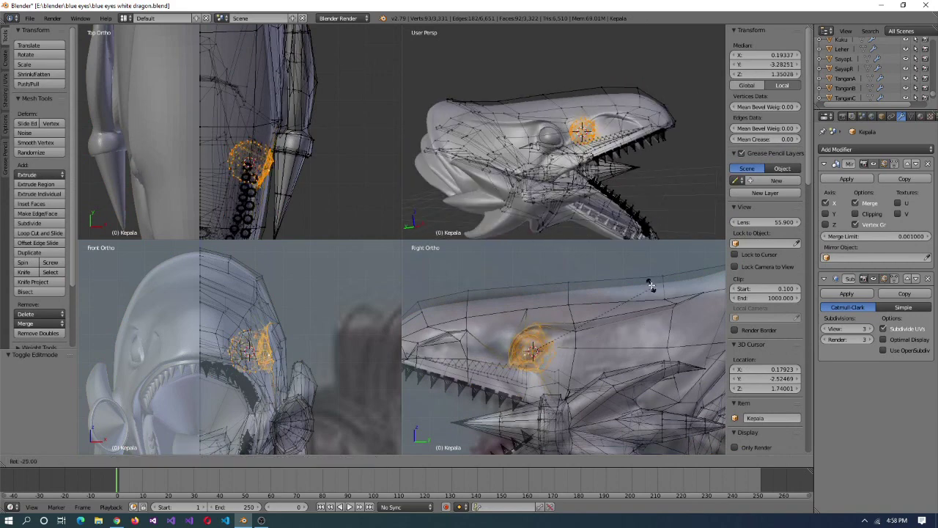
{"action": "left_click", "coordinate": [282, 462]}
{"action": "key", "text": "r"}
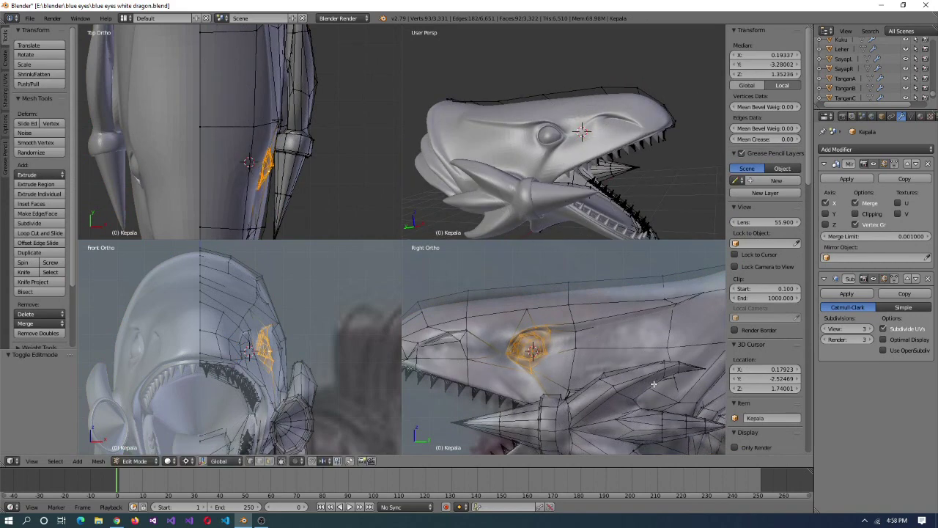
{"action": "left_click", "coordinate": [659, 372]}
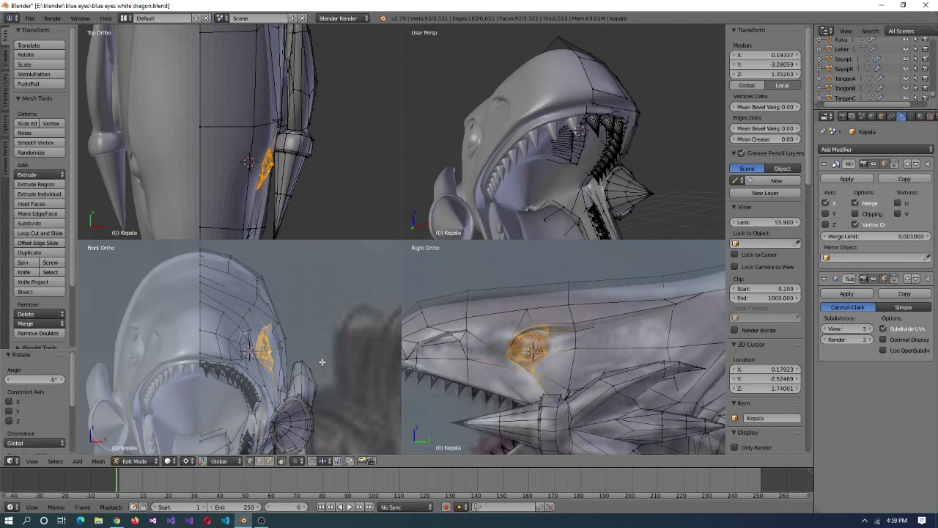
- Move the eyeball and eyelid 0.01 units along X, and rotate only the linked eyeball by 5°
{"action": "left_click", "coordinate": [344, 362]}
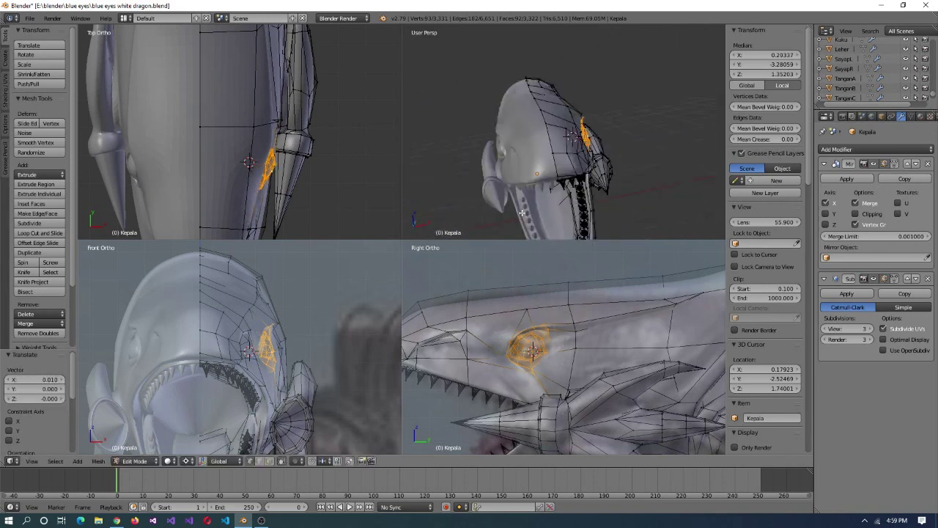
{"action": "scroll", "coordinate": [429, 243], "scroll_direction": "down", "scroll_amount": 4}
{"action": "key", "text": "ctrl+l"}
{"action": "key", "text": "KP_Decimal"}
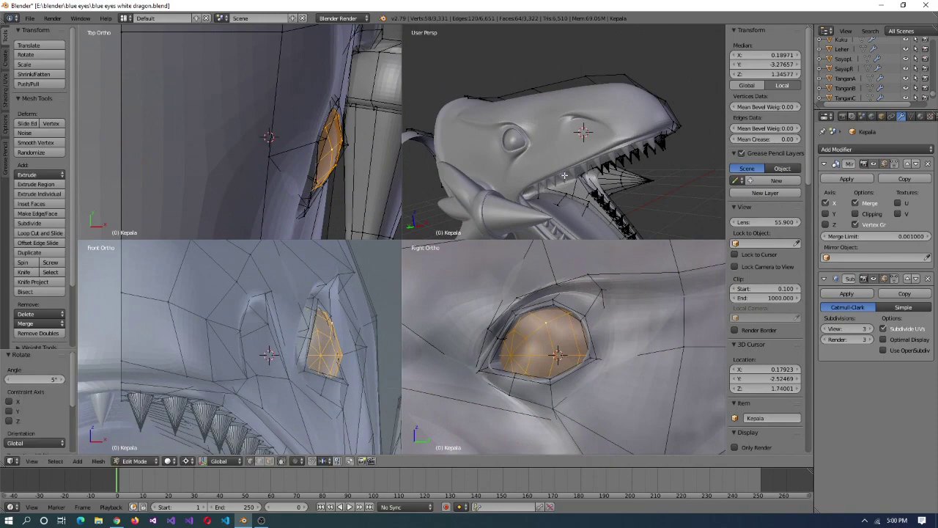
{"action": "key", "text": "KP_Decimal"}
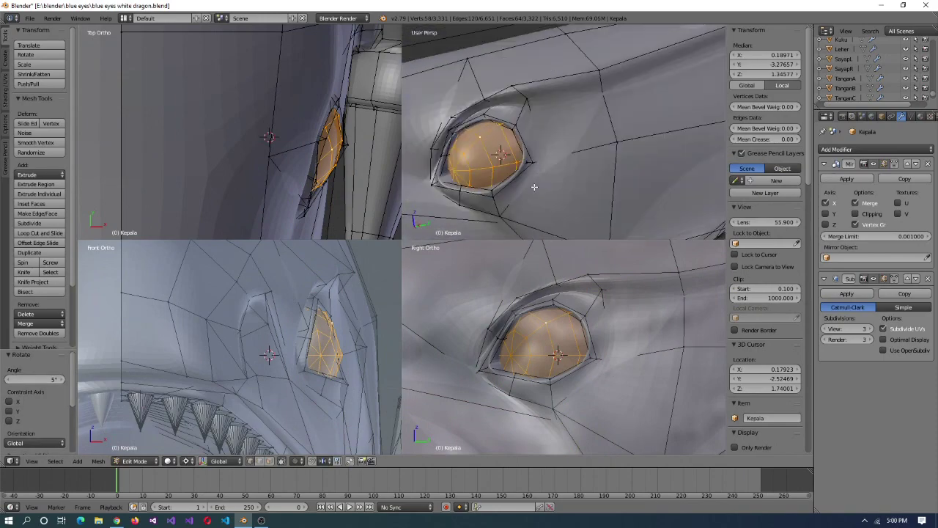
- Snap the 3D cursor to a vertex above the rear of the eye and flatten five brow-edge vertices to scale 0 along X
{"action": "key", "text": "ctrl+alt+q"}
{"action": "right_click", "coordinate": [524, 211]}
{"action": "middle_click_drag", "start_coordinate": [524, 212], "coordinate": [552, 240]}
{"action": "key", "text": "shift+s"}
{"action": "left_click", "coordinate": [552, 241]}
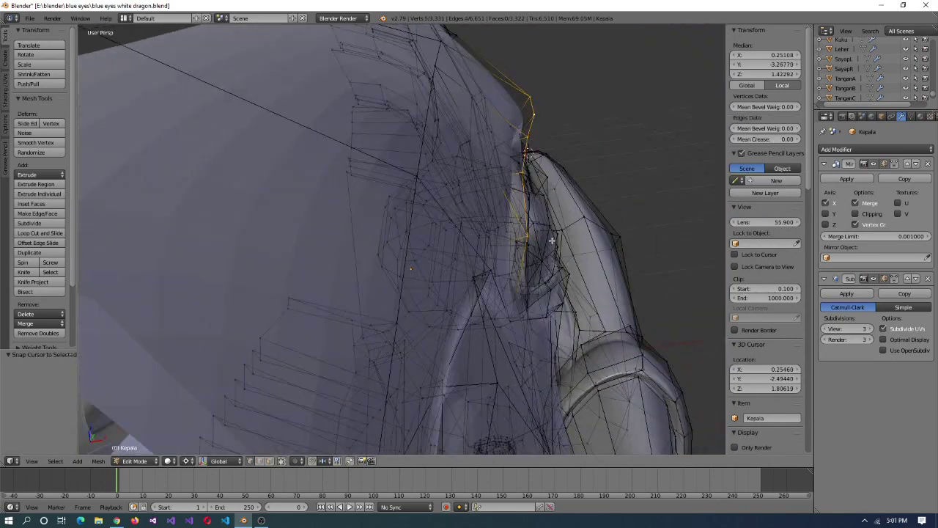
{"action": "key", "text": "Return"}
- Rotate the five brow-edge vertices by 10° around the 3D cursor and fine-tune their angle with a second small rotation
{"action": "key", "text": "ctrl+alt+q"}
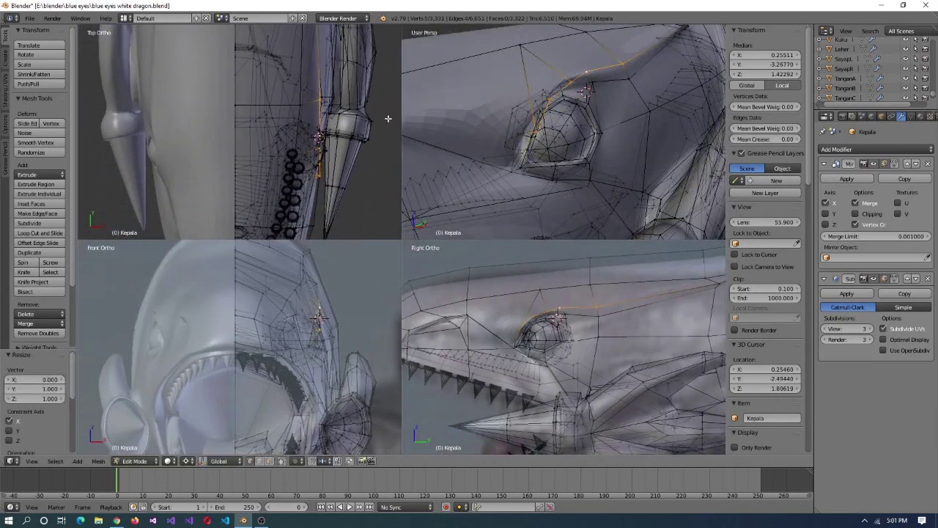
{"action": "key", "text": "Return"}
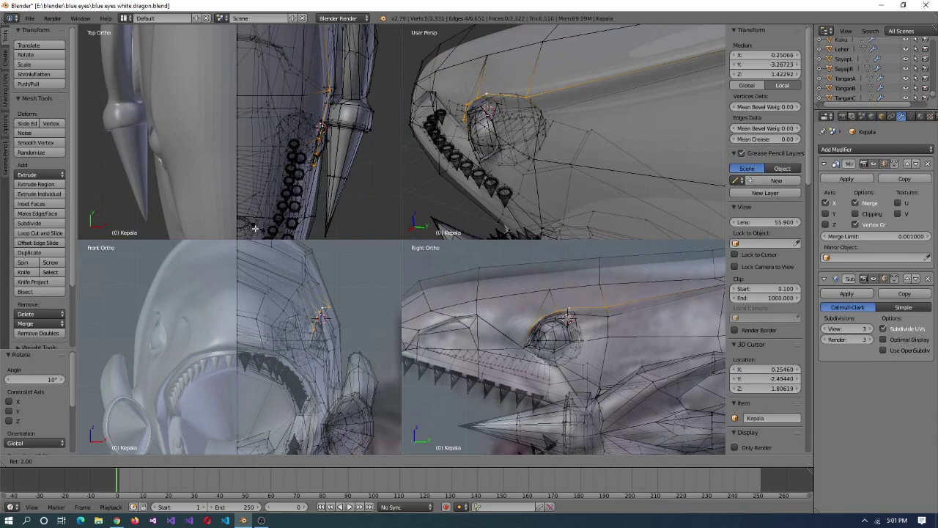
{"action": "left_click", "coordinate": [374, 200]}
{"action": "middle_click_drag", "start_coordinate": [614, 145], "coordinate": [546, 161]}
{"action": "key", "text": "r"}
{"action": "key", "text": "Escape"}
- Slide a brow-edge vertex above the eye along its edge by a factor of 0.2
{"action": "scroll", "coordinate": [437, 152], "scroll_direction": "up", "scroll_amount": 4}
{"action": "middle_click_drag", "start_coordinate": [469, 132], "coordinate": [511, 112]}
{"action": "right_click", "coordinate": [494, 92]}
{"action": "left_click", "coordinate": [529, 90]}
{"action": "middle_click_drag", "start_coordinate": [629, 99], "coordinate": [697, 101]}
- Move the brow vertex behind the eye slightly in the side view and check the head in Object Mode
{"action": "right_click", "coordinate": [613, 308]}
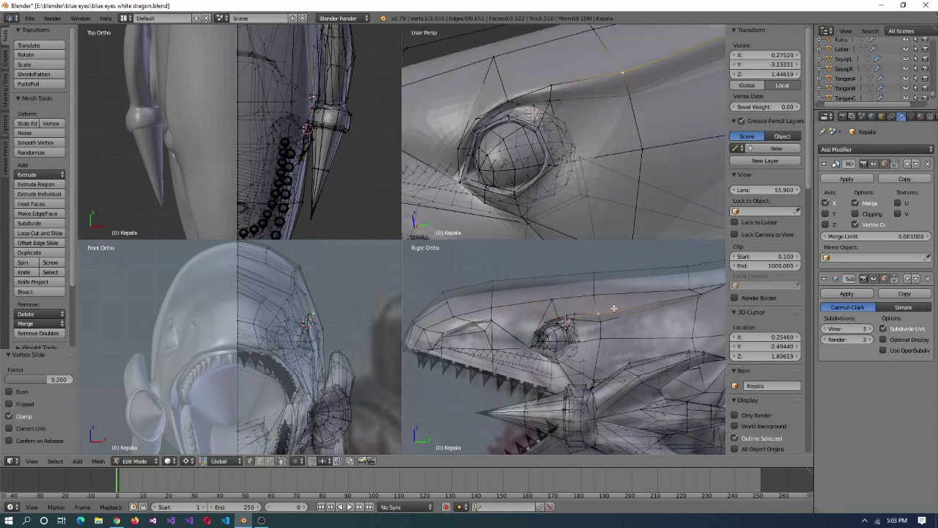
{"action": "left_click", "coordinate": [615, 311]}
{"action": "key", "text": "KP_Decimal"}
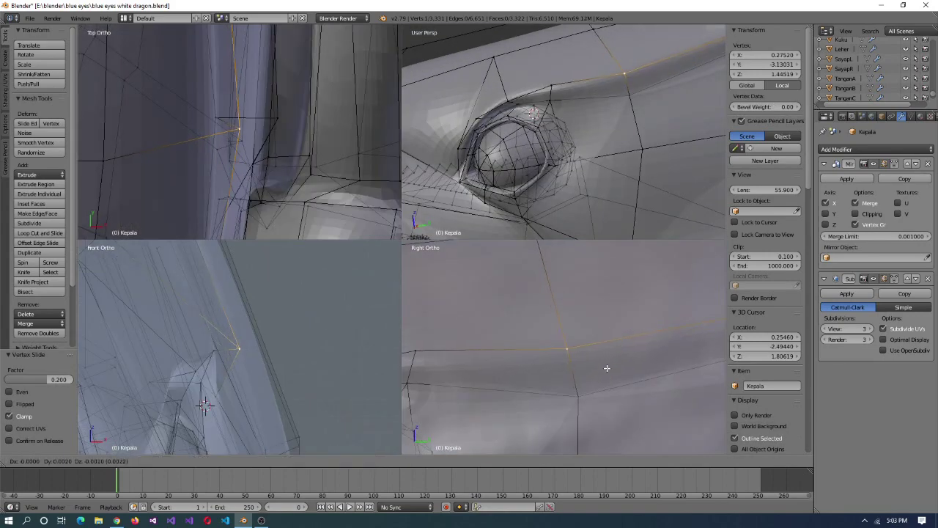
{"action": "left_click", "coordinate": [614, 274]}
{"action": "scroll", "coordinate": [586, 147], "scroll_direction": "down", "scroll_amount": 5}
{"action": "key", "text": "Tab"}
{"action": "middle_click_drag", "start_coordinate": [586, 147], "coordinate": [575, 167]}
{"action": "scroll", "coordinate": [575, 167], "scroll_direction": "up", "scroll_amount": 3}
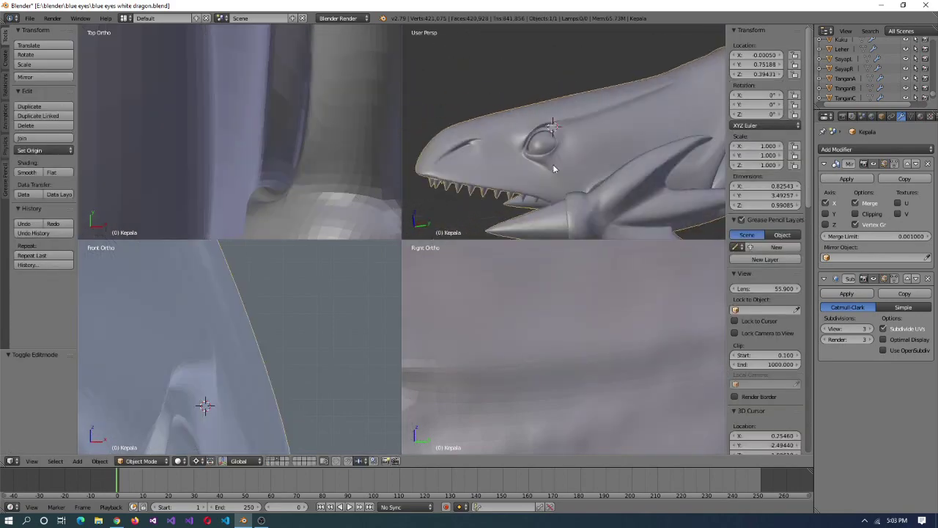
- Move the five brow-edge vertices above the front of the eye by -0.02 along Y
{"action": "key", "text": "Tab"}
{"action": "right_click", "coordinate": [613, 89]}
{"action": "key", "text": "KP_Decimal"}
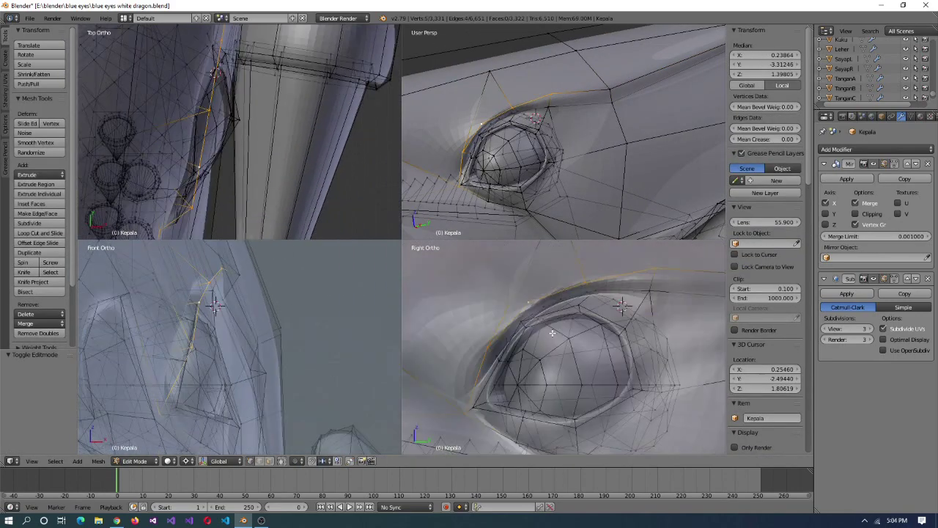
{"action": "scroll", "coordinate": [572, 147], "scroll_direction": "down", "scroll_amount": 4}
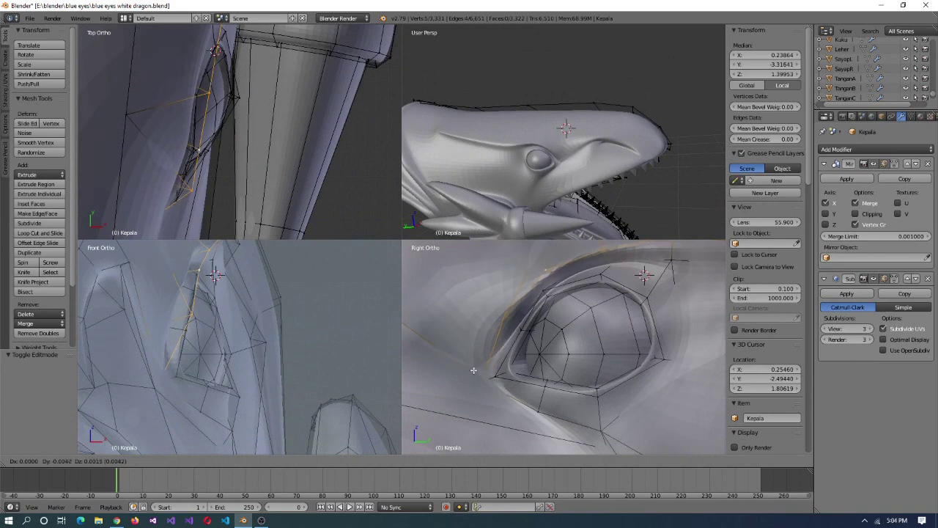
{"action": "left_click", "coordinate": [436, 365]}
{"action": "scroll", "coordinate": [565, 146], "scroll_direction": "up", "scroll_amount": 6}
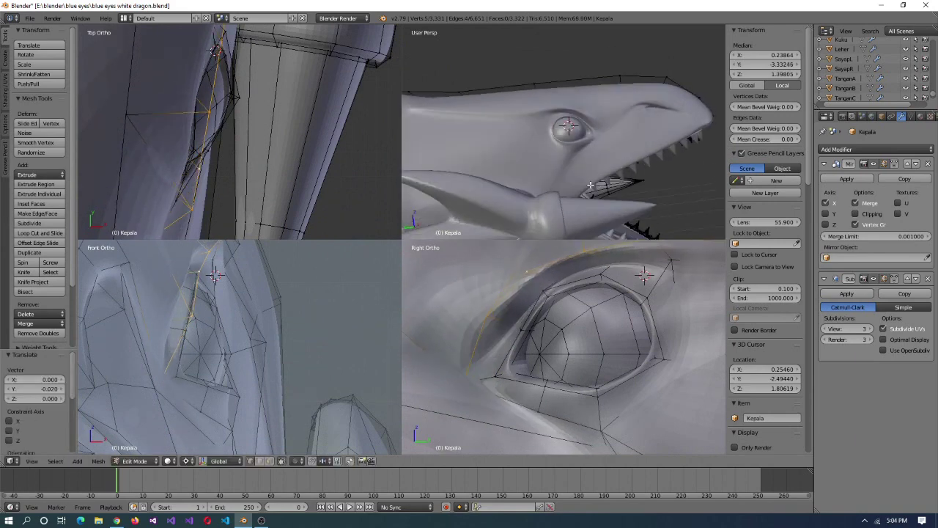
- Move the four inner brow-fold vertices by -0.01 along Y, and scale the nine brow-fold vertices by 0.9
{"action": "left_click", "coordinate": [282, 461]}
{"action": "right_click", "coordinate": [607, 267], "text": "shift"}
{"action": "left_click", "coordinate": [282, 460]}
{"action": "scroll", "coordinate": [572, 161], "scroll_direction": "down", "scroll_amount": 5}
{"action": "middle_click_drag", "start_coordinate": [572, 175], "coordinate": [599, 187]}
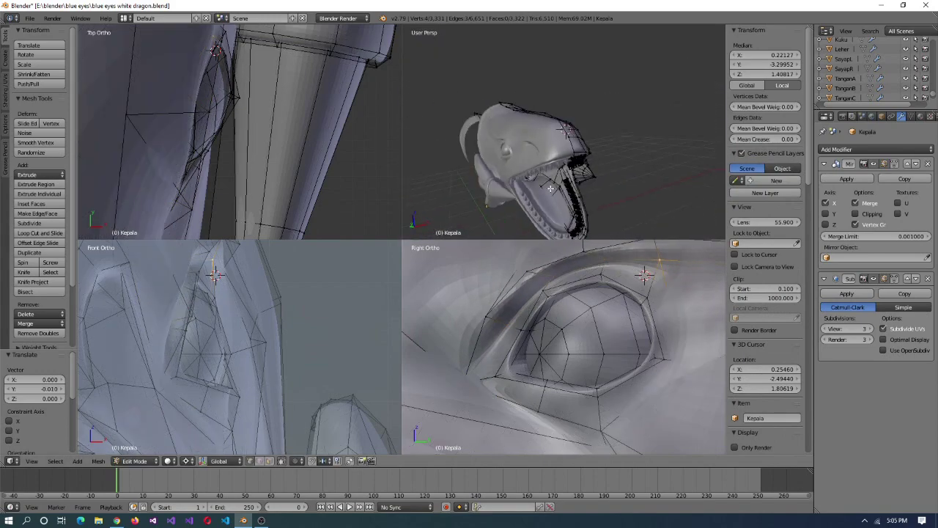
{"action": "scroll", "coordinate": [590, 111], "scroll_direction": "up", "scroll_amount": 3}
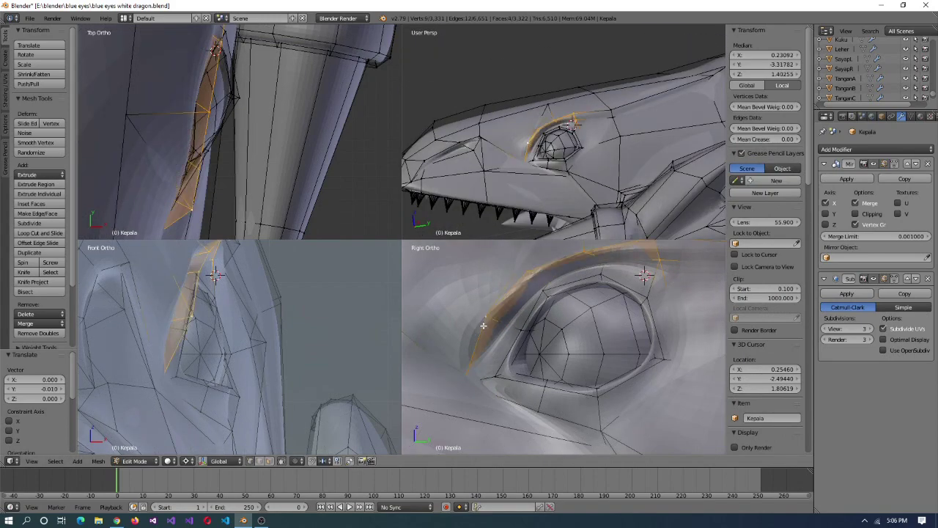
{"action": "scroll", "coordinate": [618, 219], "scroll_direction": "up", "scroll_amount": 8}
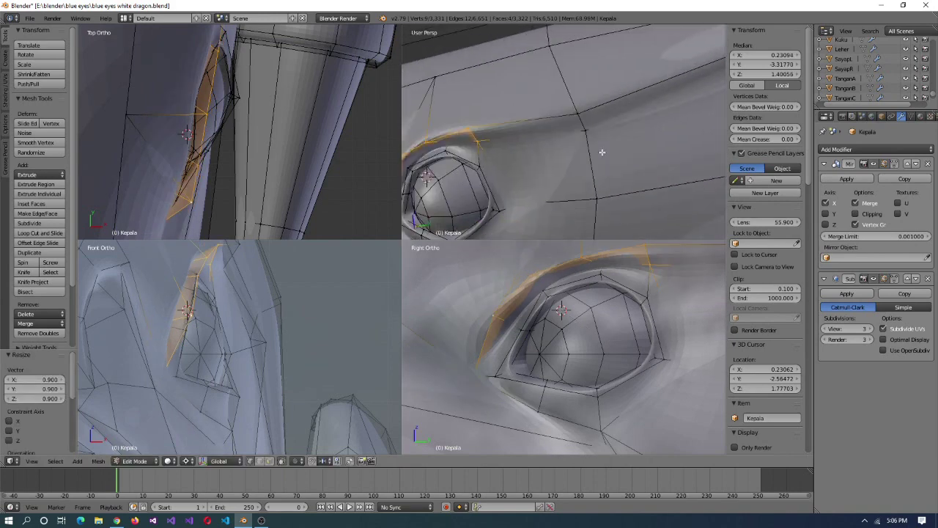
- Shift the lower brow-crease vertex behind the eye slightly outward and upward in the front view
{"action": "right_click", "coordinate": [296, 337]}
{"action": "key", "text": "g"}
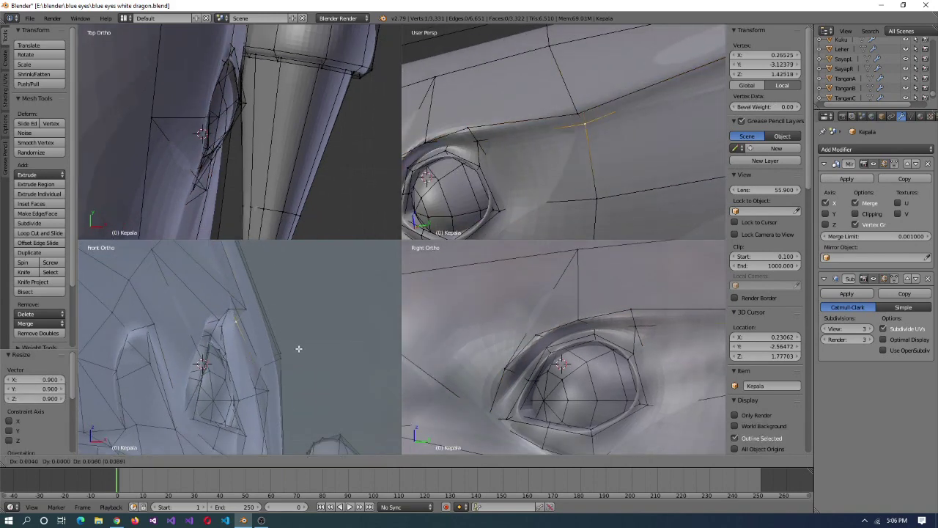
{"action": "left_click", "coordinate": [294, 342]}
- Adjust the crease vertices above the rear of the eye with moves of 0.026 and 0.005 along Y, and check the head in Object Mode
{"action": "middle_click_drag", "start_coordinate": [579, 139], "coordinate": [597, 121]}
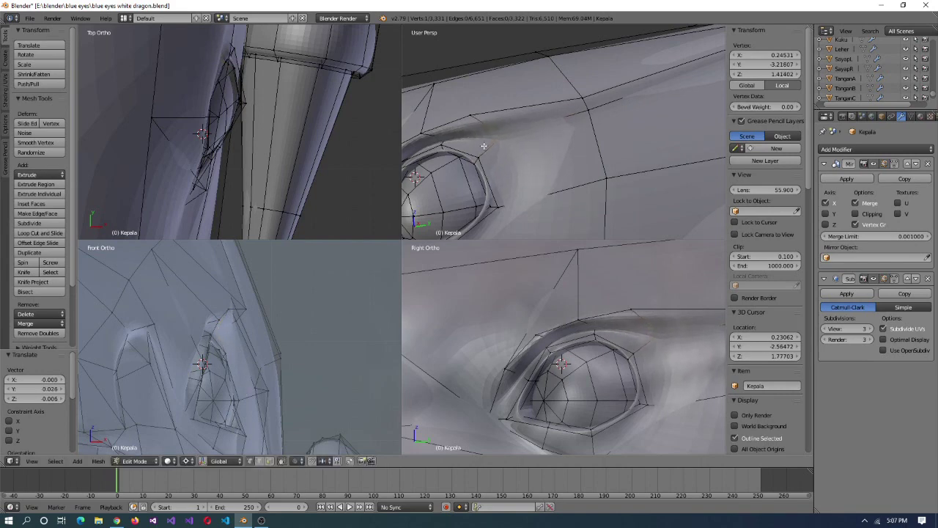
{"action": "middle_click_drag", "start_coordinate": [687, 383], "coordinate": [619, 313], "text": "shift"}
{"action": "left_click", "coordinate": [280, 461]}
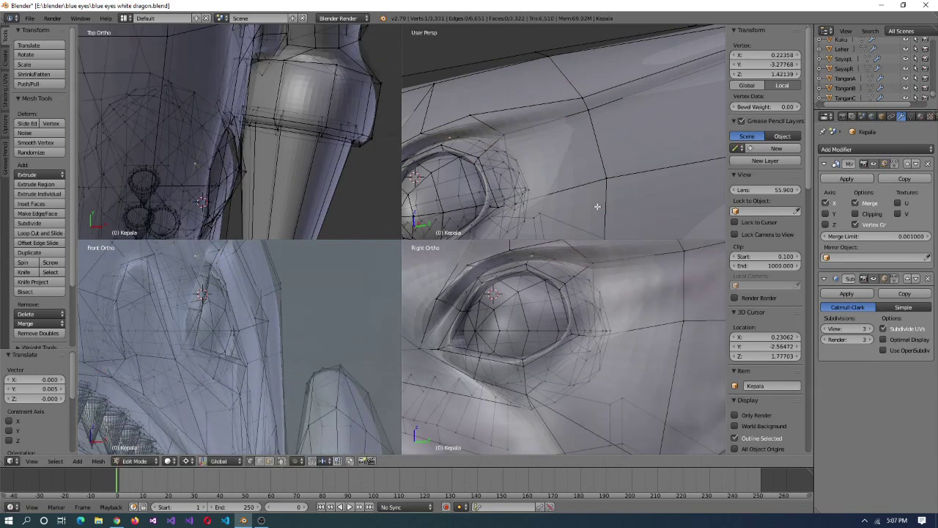
{"action": "scroll", "coordinate": [598, 207], "scroll_direction": "down", "scroll_amount": 2}
{"action": "key", "text": "ctrl+alt+q"}
{"action": "key", "text": "Tab"}
{"action": "scroll", "coordinate": [503, 322], "scroll_direction": "down", "scroll_amount": 5}
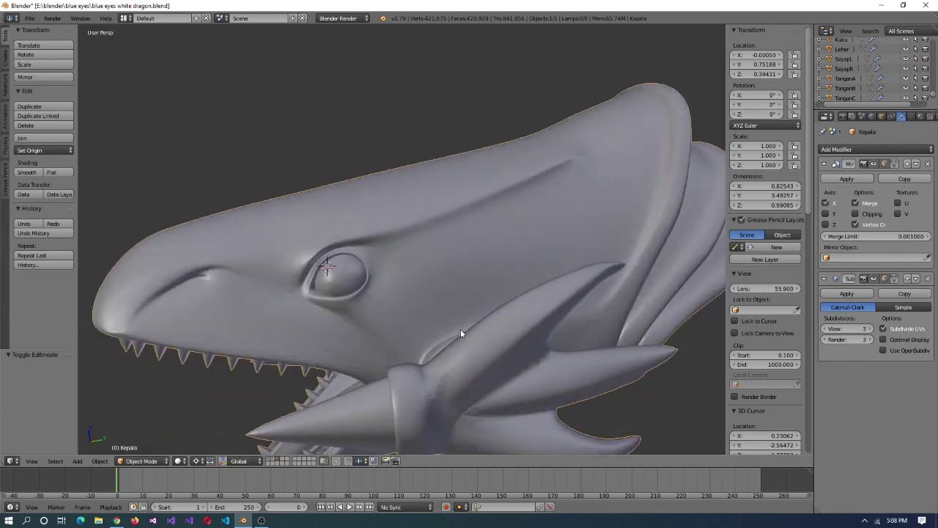
{"action": "scroll", "coordinate": [461, 330], "scroll_direction": "down", "scroll_amount": 5}
{"action": "middle_click_drag", "start_coordinate": [503, 314], "coordinate": [558, 311]}
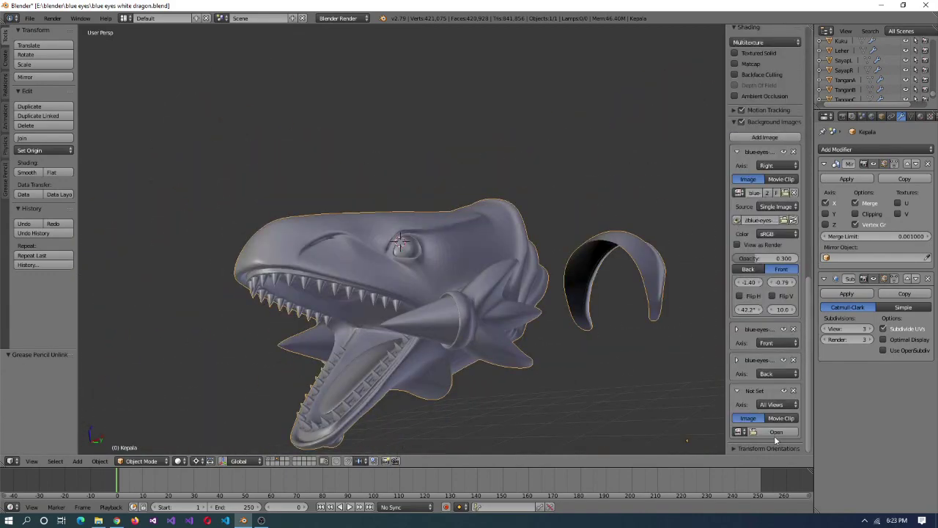
- Load the blue eyes image as the background reference for all views and display the quad view
{"action": "left_click", "coordinate": [776, 431]}
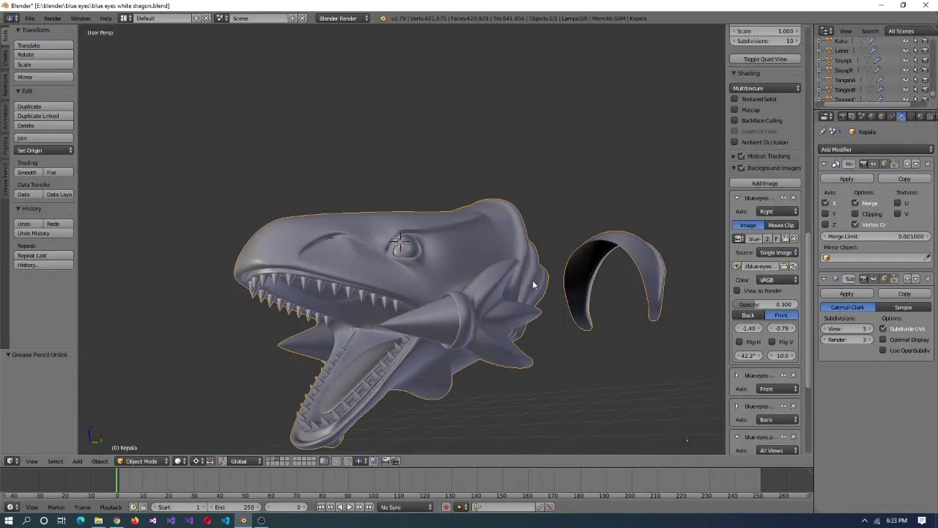
{"action": "key", "text": "ctrl+alt+q"}
{"action": "scroll", "coordinate": [777, 379], "scroll_direction": "down", "scroll_amount": 5}
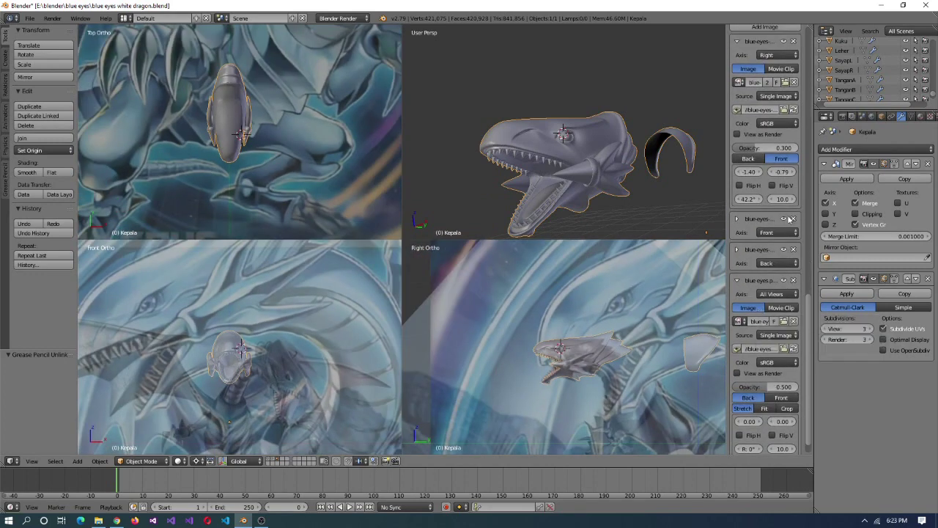
- Fit the new reference image to the head in the Right view, in front at 0.300 opacity, size 3.00, rotation 23.1°, offset -2.43 and 0.85
{"action": "left_click", "coordinate": [738, 281]}
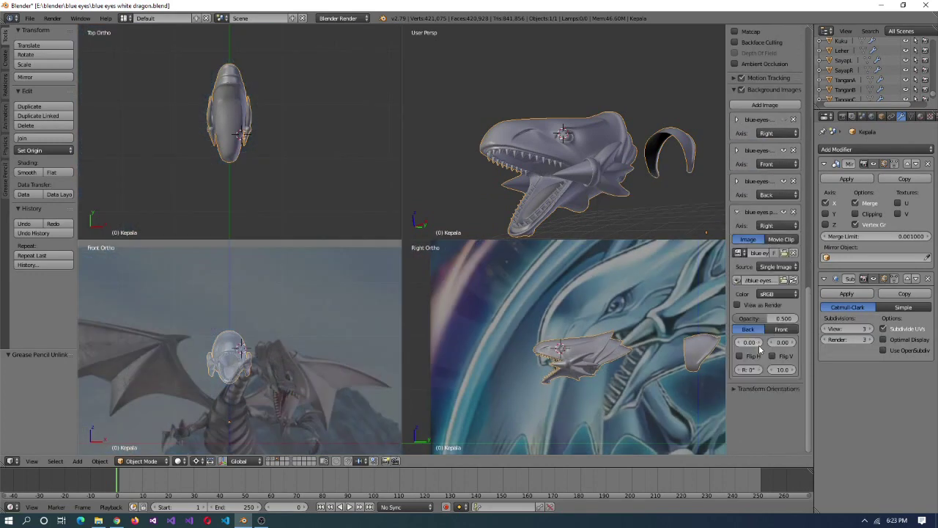
{"action": "left_click_drag", "start_coordinate": [783, 369], "coordinate": [762, 370]}
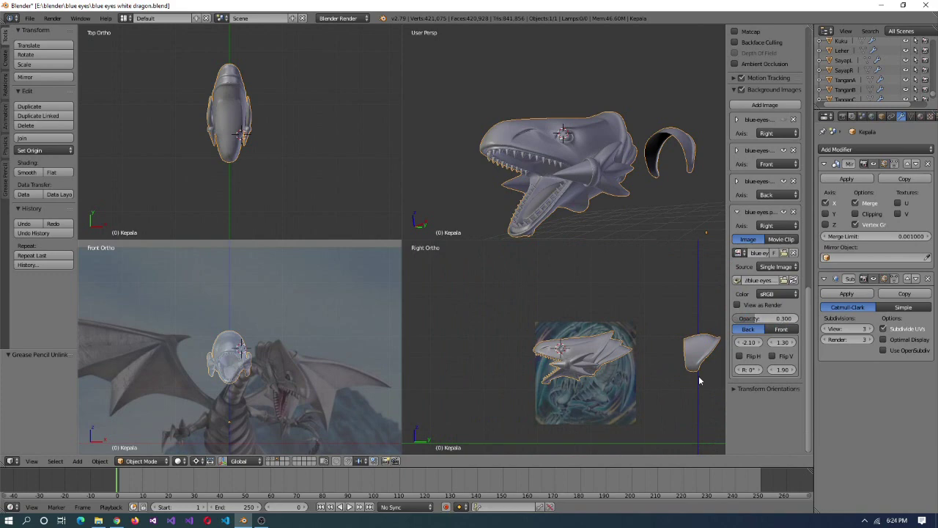
{"action": "key", "text": "KP_Decimal"}
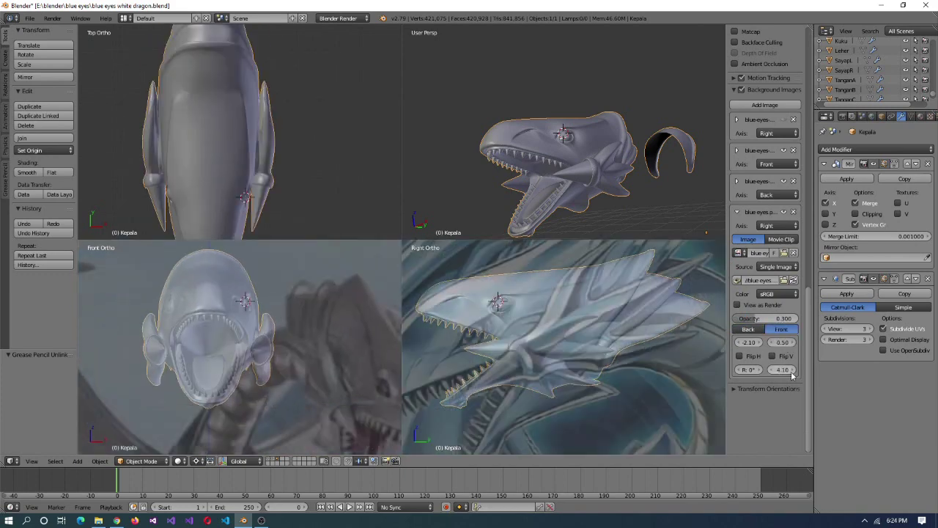
{"action": "left_click_drag", "start_coordinate": [783, 342], "coordinate": [803, 343]}
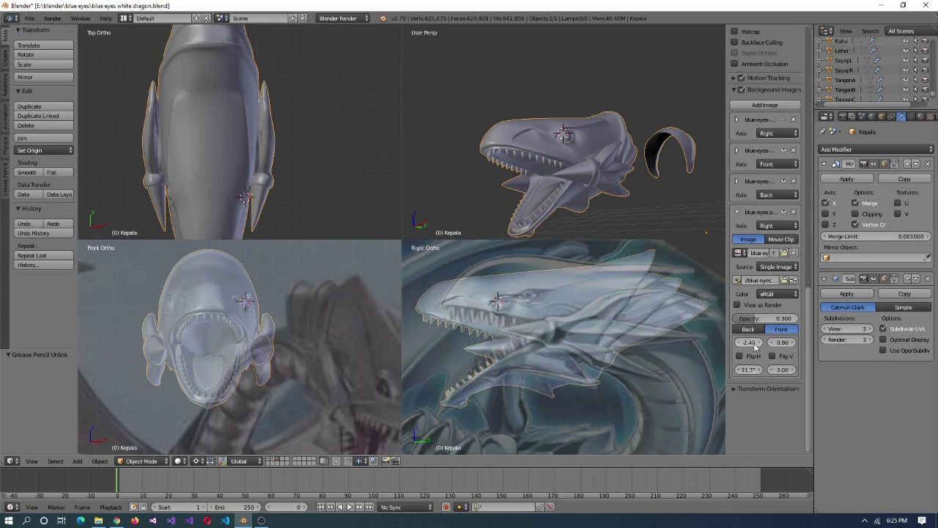
{"action": "left_click_drag", "start_coordinate": [748, 370], "coordinate": [753, 343]}
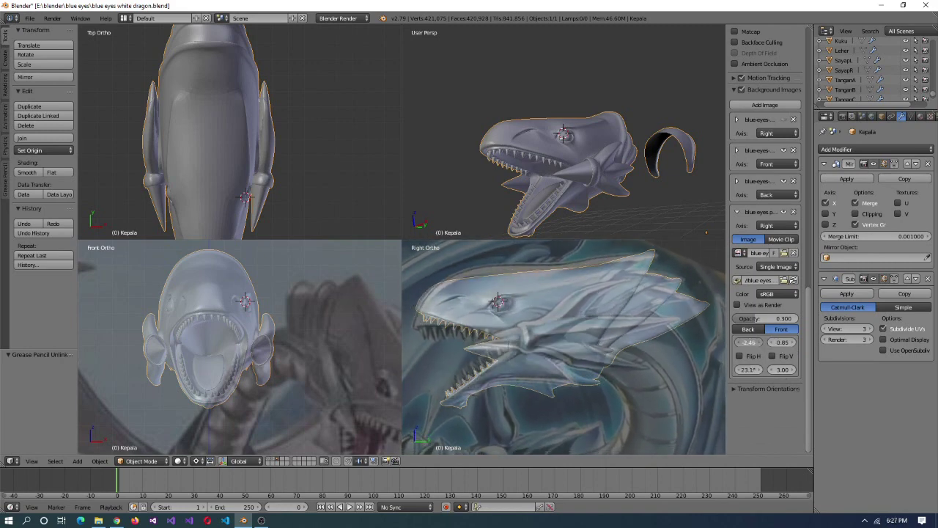
{"action": "scroll", "coordinate": [602, 366], "scroll_direction": "up", "scroll_amount": 6}
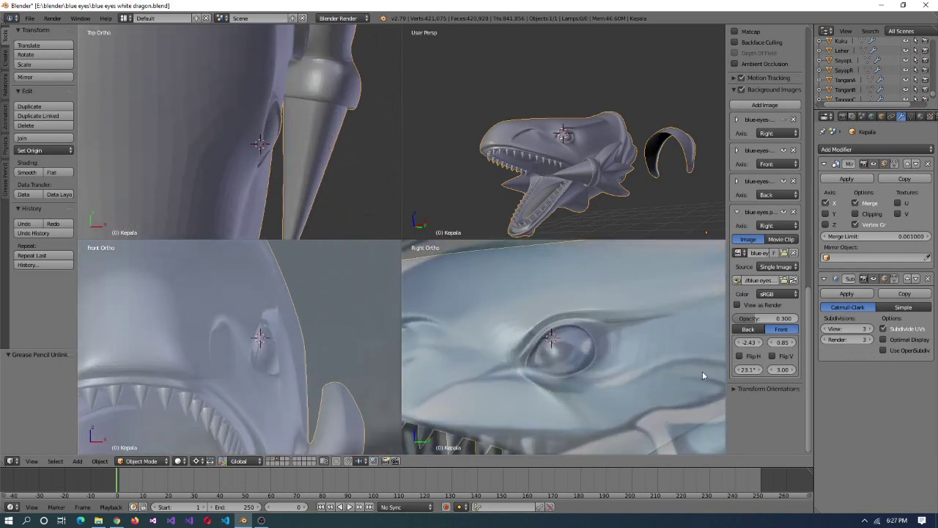
{"action": "scroll", "coordinate": [592, 195], "scroll_direction": "up", "scroll_amount": 5}
{"action": "mouse_move", "coordinate": [763, 318]}
{"action": "left_mouse_down"}
{"action": "mouse_move", "coordinate": [843, 318]}
{"action": "mouse_move", "coordinate": [755, 318]}
{"action": "left_mouse_up"}
- In Edit Mode, cut and join the mesh between the snout crease and the front corner of the eye
{"action": "key", "text": "Tab"}
{"action": "mouse_move", "coordinate": [564, 196]}
{"action": "middle_mouse_down"}
{"action": "mouse_move", "coordinate": [643, 167]}
{"action": "mouse_move", "coordinate": [557, 197]}
{"action": "middle_mouse_up"}
{"action": "key", "text": "Return"}
{"action": "middle_click_drag", "start_coordinate": [504, 172], "coordinate": [557, 209]}
{"action": "key", "text": "f"}
{"action": "right_click", "coordinate": [551, 206]}
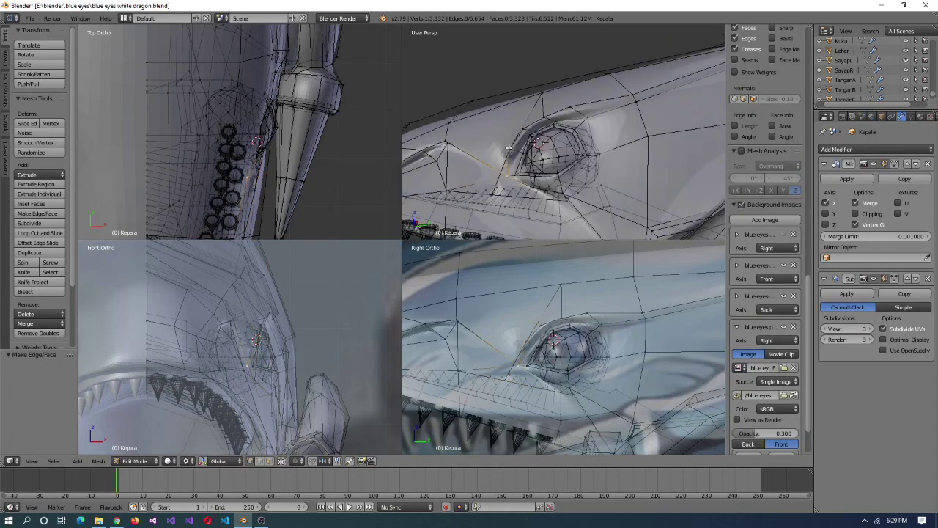
- Switch to a single perspective view and subdivide the edge between the two selected vertices in front of the eye
{"action": "right_click", "coordinate": [557, 209], "text": "shift"}
{"action": "key", "text": "ctrl+alt+q"}
{"action": "key", "text": "w"}
{"action": "key", "text": "Return"}
{"action": "middle_click_drag", "start_coordinate": [375, 340], "coordinate": [379, 308]}
{"action": "left_click", "coordinate": [277, 321]}
- Make new edges between the snout crease vertices and the vertices below the eye's front corner
{"action": "right_click", "coordinate": [195, 267]}
{"action": "key", "text": "f"}
{"action": "right_click", "coordinate": [258, 270], "text": "shift"}
{"action": "right_click", "coordinate": [362, 232]}
{"action": "key", "text": "Escape"}
{"action": "key", "text": "f"}
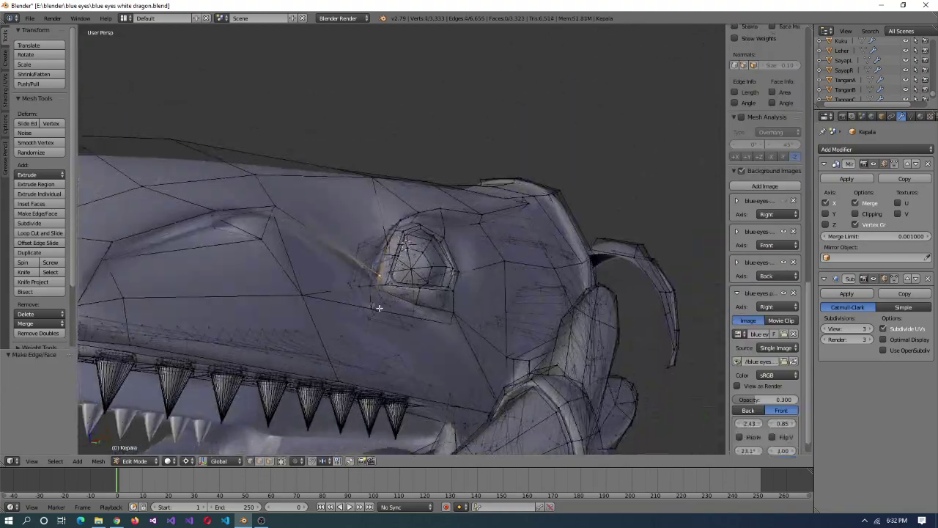
- Dissolve the surplus edges in front of the eye and slide the crease vertex by a factor of 0.751
{"action": "scroll", "coordinate": [379, 308], "scroll_direction": "up", "scroll_amount": 5}
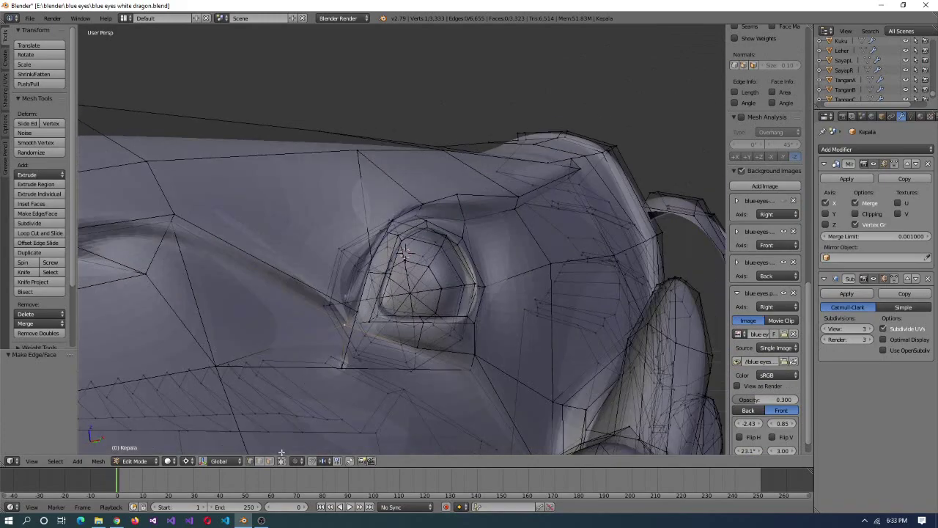
{"action": "middle_click_drag", "start_coordinate": [280, 452], "coordinate": [429, 356]}
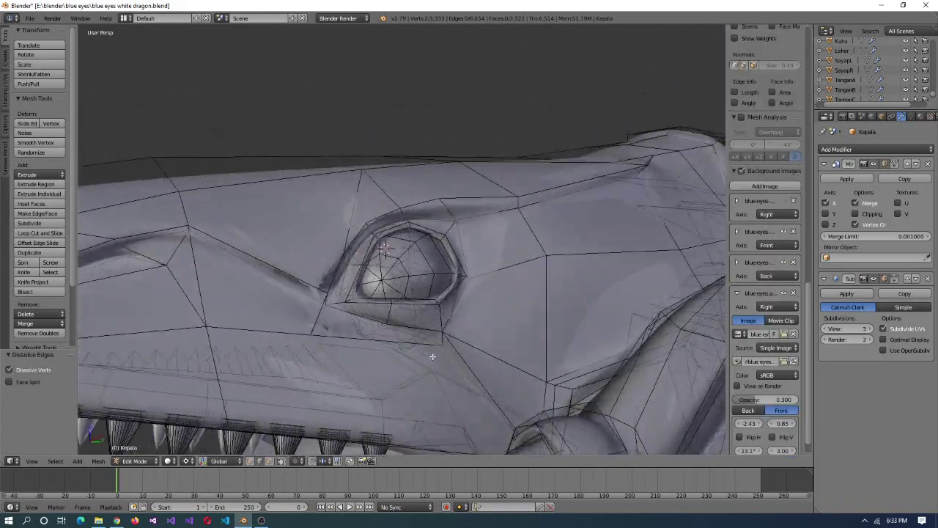
{"action": "key", "text": "x"}
{"action": "left_click", "coordinate": [272, 281]}
{"action": "middle_click_drag", "start_coordinate": [272, 281], "coordinate": [273, 461]}
{"action": "key", "text": "shift+v"}
{"action": "left_click", "coordinate": [273, 461]}
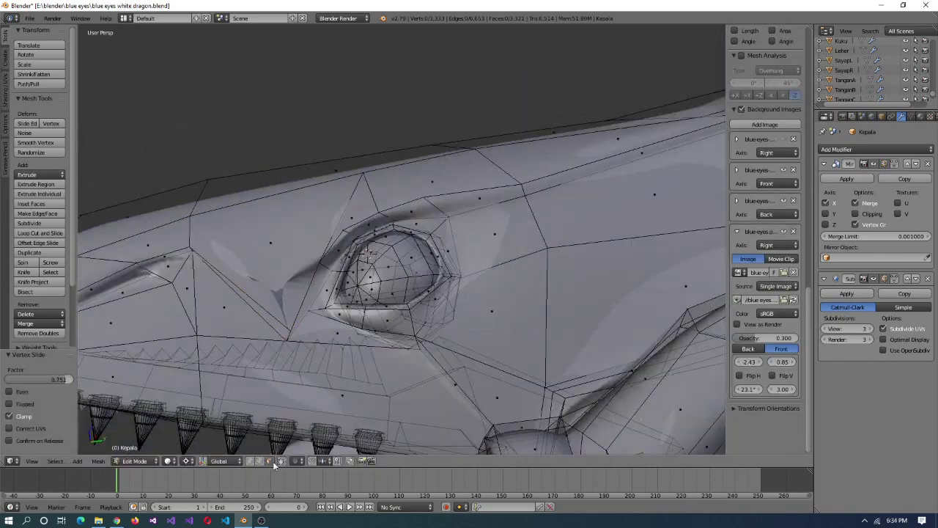
- Clean up the faces before the eye and move the front-corner vertices by -0.002, -0.008 and 0.005 in X, Y and Z
{"action": "key", "text": "ctrl+z"}
{"action": "middle_click_drag", "start_coordinate": [289, 333], "coordinate": [328, 397]}
{"action": "left_click", "coordinate": [270, 461]}
{"action": "key", "text": "x"}
{"action": "left_click", "coordinate": [345, 308]}
{"action": "scroll", "coordinate": [370, 292], "scroll_direction": "up", "scroll_amount": 4}
{"action": "key", "text": "g"}
{"action": "left_click", "coordinate": [252, 377]}
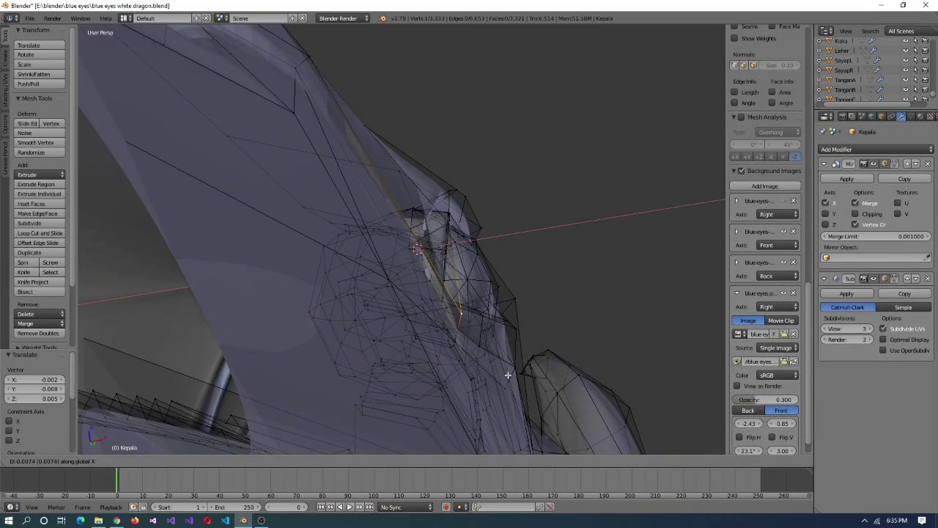
- Try recalculating the normals of the whole head mesh, and undo it
{"action": "middle_click_drag", "start_coordinate": [502, 379], "coordinate": [330, 276]}
{"action": "mouse_move", "coordinate": [424, 335]}
{"action": "middle_mouse_down"}
{"action": "mouse_move", "coordinate": [366, 293]}
{"action": "mouse_move", "coordinate": [366, 272]}
{"action": "mouse_move", "coordinate": [394, 349]}
{"action": "mouse_move", "coordinate": [226, 340]}
{"action": "middle_mouse_up"}
{"action": "key", "text": "a"}
{"action": "left_click", "coordinate": [5, 94]}
{"action": "left_click", "coordinate": [44, 116]}
{"action": "key", "text": "ctrl+z"}
{"action": "key", "text": "ctrl+z"}
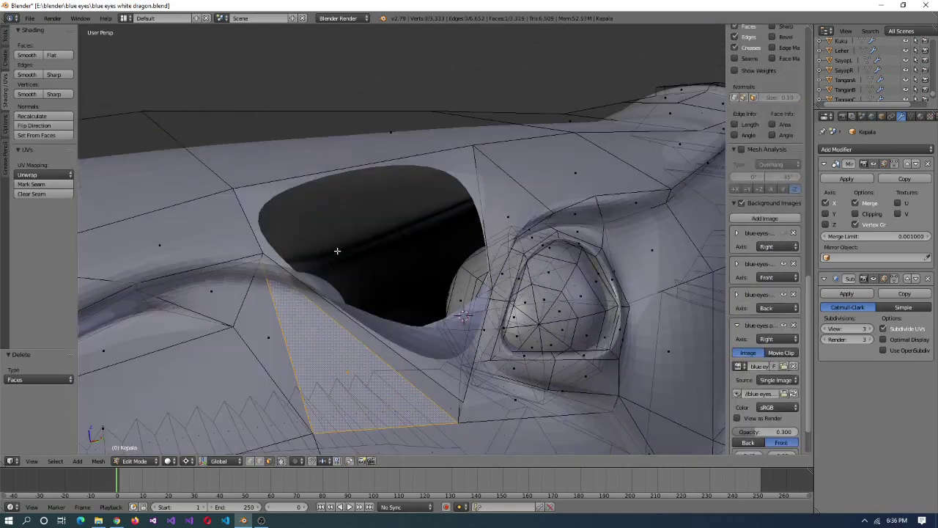
- Fill the hole between the snout and the eye, and cut new knife edges through the area
{"action": "key", "text": "f"}
{"action": "middle_click_drag", "start_coordinate": [232, 247], "coordinate": [206, 313]}
{"action": "middle_click_drag", "start_coordinate": [438, 216], "coordinate": [423, 293]}
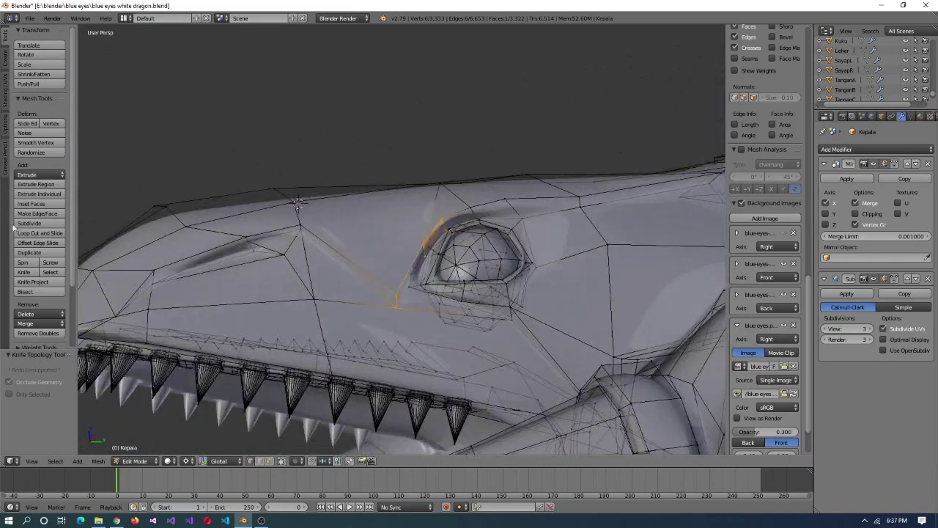
- Bevel the edge running below the eye with a 0.010 offset and one segment
{"action": "right_click", "coordinate": [449, 342]}
{"action": "middle_click_drag", "start_coordinate": [450, 342], "coordinate": [495, 365]}
{"action": "left_click", "coordinate": [515, 364]}
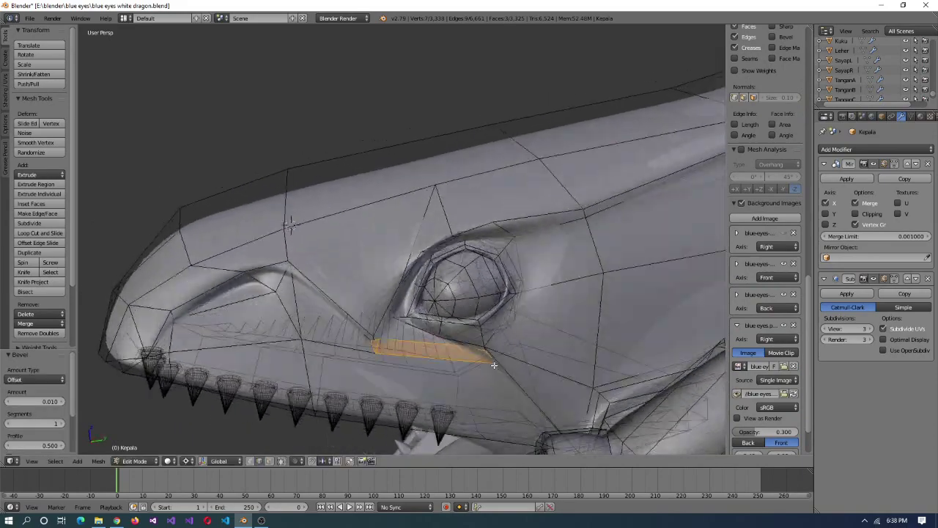
{"action": "scroll", "coordinate": [474, 351], "scroll_direction": "up", "scroll_amount": 5}
{"action": "key", "text": "alt+m"}
{"action": "left_click", "coordinate": [532, 333]}
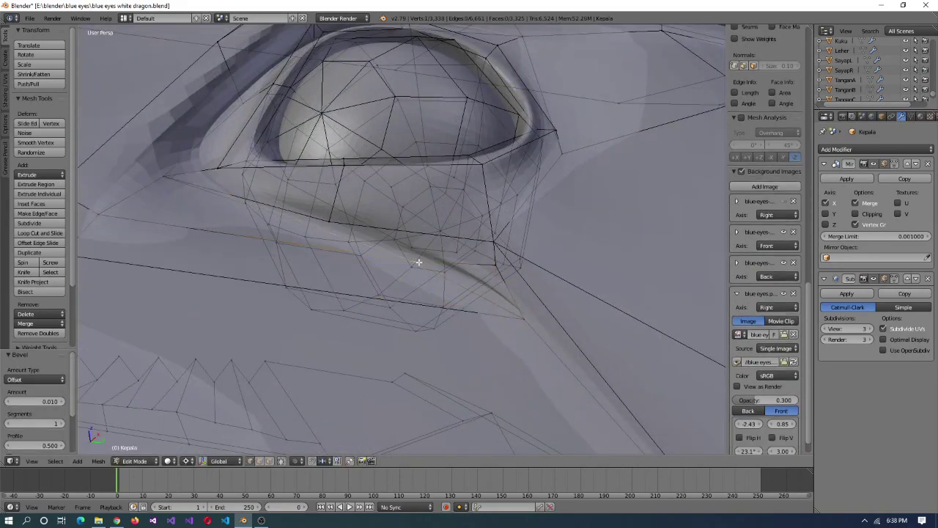
- Extrude geometry at the front end of the lower-eyelid crease and merge the crease vertices at their center
{"action": "middle_click_drag", "start_coordinate": [538, 278], "coordinate": [286, 302]}
{"action": "key", "text": "alt+m"}
{"action": "key", "text": "Escape"}
{"action": "key", "text": "e"}
{"action": "left_click", "coordinate": [360, 288]}
{"action": "right_click", "coordinate": [312, 320]}
{"action": "left_click", "coordinate": [287, 272]}
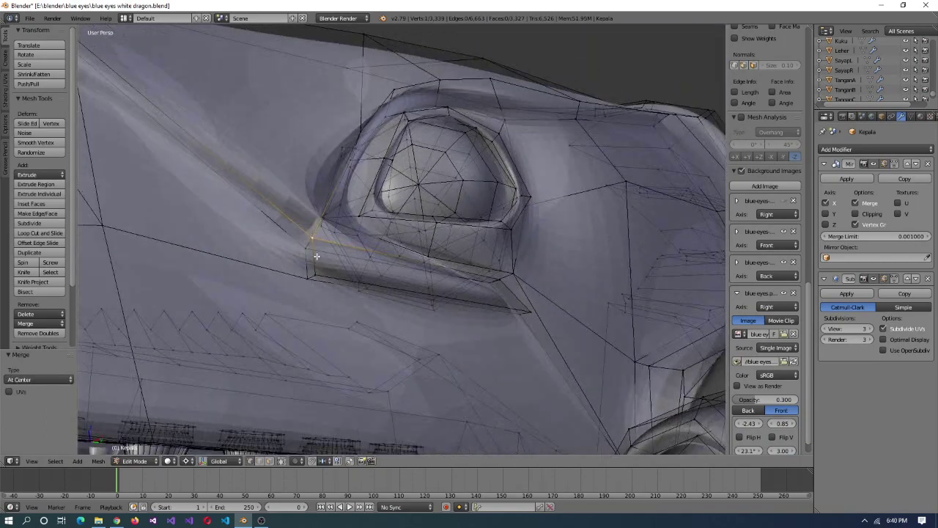
- Dissolve one surplus edge and delete another at the front end of the lower-eyelid crease
{"action": "left_click", "coordinate": [330, 248]}
{"action": "middle_click_drag", "start_coordinate": [330, 248], "coordinate": [277, 280]}
{"action": "middle_click_drag", "start_coordinate": [228, 221], "coordinate": [262, 245]}
{"action": "key", "text": "x"}
{"action": "left_click", "coordinate": [372, 314]}
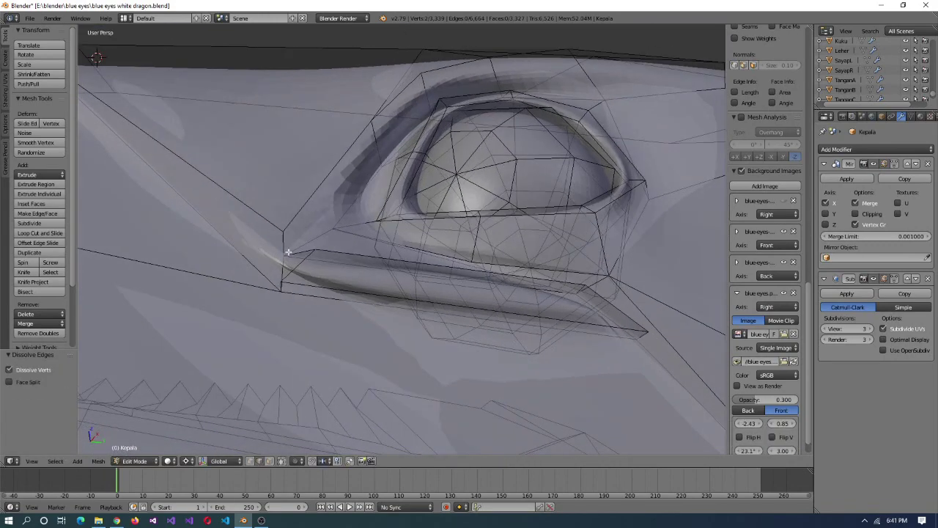
{"action": "key", "text": "x"}
{"action": "left_click", "coordinate": [283, 257]}
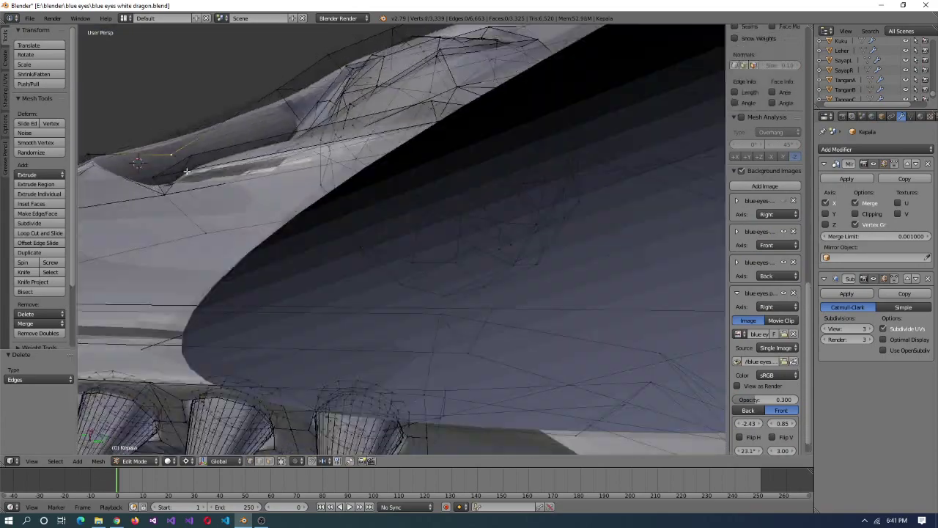
- Slide the vertex at the front end of the lower-eyelid crease along its edge
{"action": "scroll", "coordinate": [262, 245], "scroll_direction": "up", "scroll_amount": 2}
{"action": "key", "text": "shift+v"}
{"action": "left_click", "coordinate": [252, 346]}
{"action": "middle_click_drag", "start_coordinate": [252, 345], "coordinate": [137, 242]}
{"action": "middle_click_drag", "start_coordinate": [229, 238], "coordinate": [241, 269]}
{"action": "key", "text": "Escape"}
- Remove the leftover crease element and fill a new face between the eye's front corner and the lower-eyelid crease
{"action": "key", "text": "x"}
{"action": "left_click", "coordinate": [287, 294]}
{"action": "key", "text": "ctrl+v"}
{"action": "left_click", "coordinate": [242, 268]}
{"action": "left_click", "coordinate": [255, 300]}
{"action": "key", "text": "f"}
{"action": "middle_click_drag", "start_coordinate": [256, 301], "coordinate": [394, 230]}
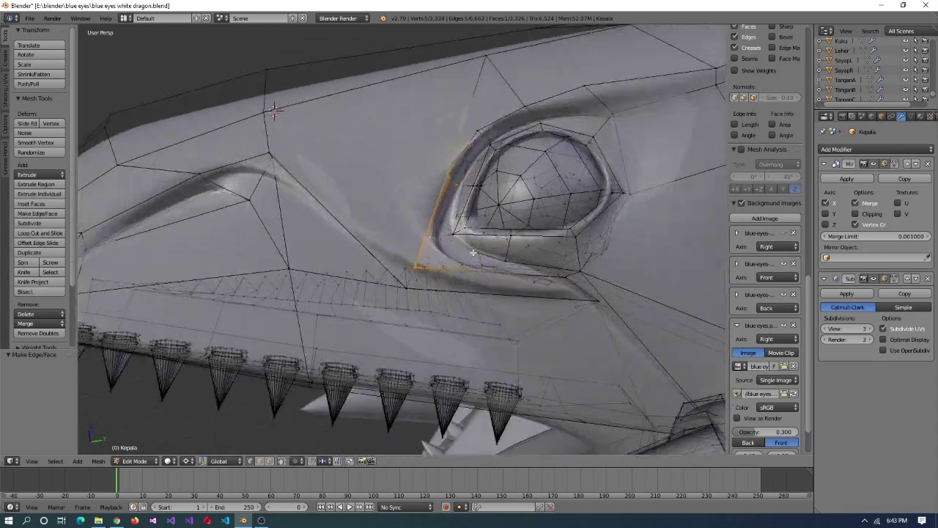
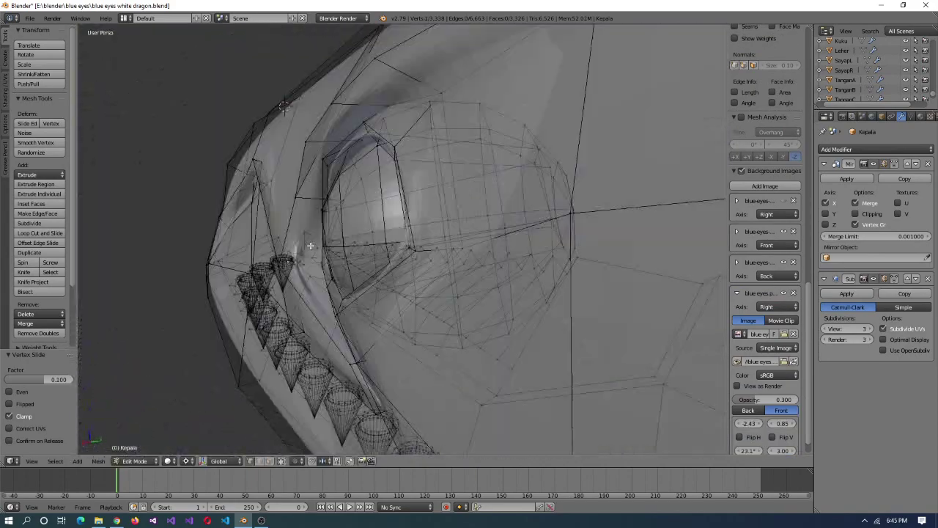
- Dissolve the surplus edge where the snout crease meets the lower-eyelid crease and slide the vertex by 0.100
{"action": "middle_click_drag", "start_coordinate": [310, 245], "coordinate": [221, 318]}
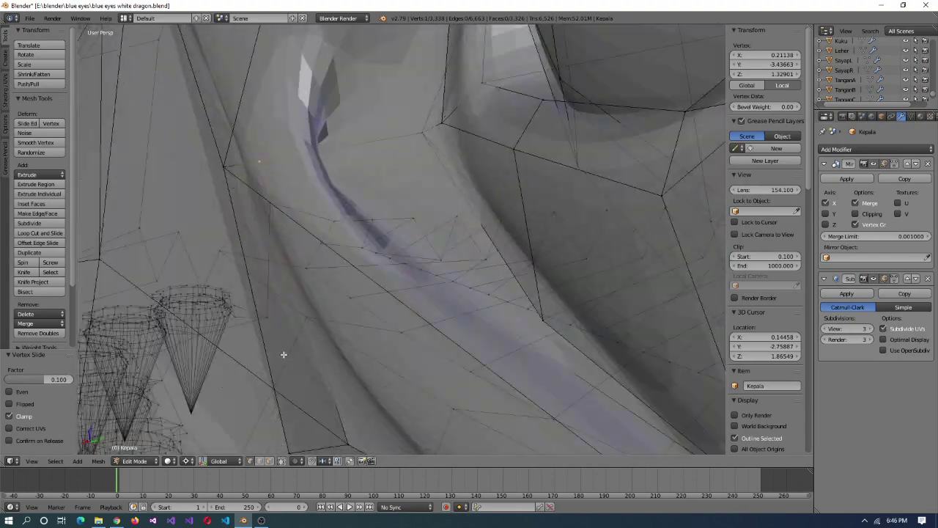
{"action": "middle_click_drag", "start_coordinate": [284, 354], "coordinate": [139, 227]}
{"action": "key", "text": "a"}
{"action": "left_click", "coordinate": [130, 273]}
{"action": "middle_click_drag", "start_coordinate": [130, 272], "coordinate": [250, 219]}
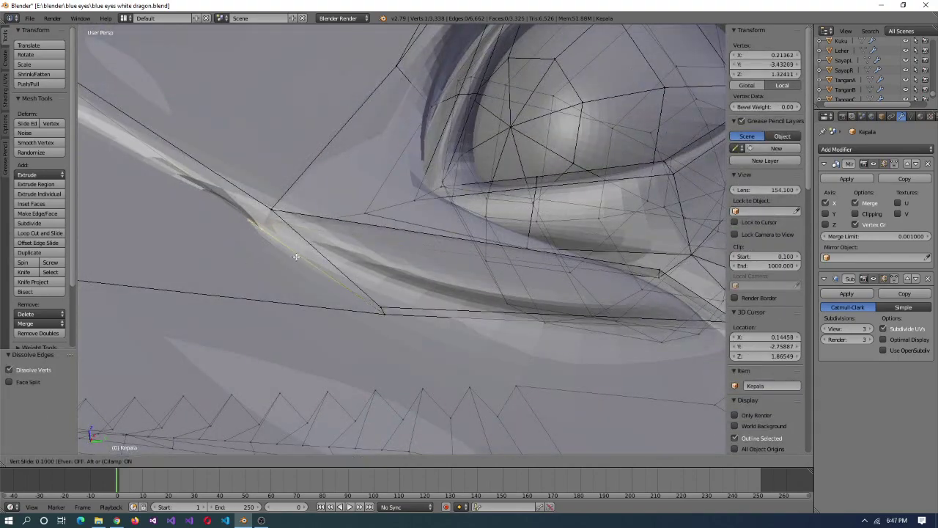
{"action": "left_click", "coordinate": [296, 255]}
- Dissolve the remaining extra edge just in front of the lower-eyelid crease
{"action": "middle_click_drag", "start_coordinate": [296, 255], "coordinate": [523, 214]}
{"action": "right_click", "coordinate": [453, 266], "text": "shift"}
{"action": "key", "text": "x"}
{"action": "left_click", "coordinate": [400, 206]}
{"action": "scroll", "coordinate": [419, 234], "scroll_direction": "down", "scroll_amount": 3}
{"action": "mouse_move", "coordinate": [418, 235]}
{"action": "middle_mouse_down"}
{"action": "mouse_move", "coordinate": [419, 215]}
{"action": "mouse_move", "coordinate": [429, 219]}
{"action": "mouse_move", "coordinate": [411, 242]}
{"action": "middle_mouse_up"}
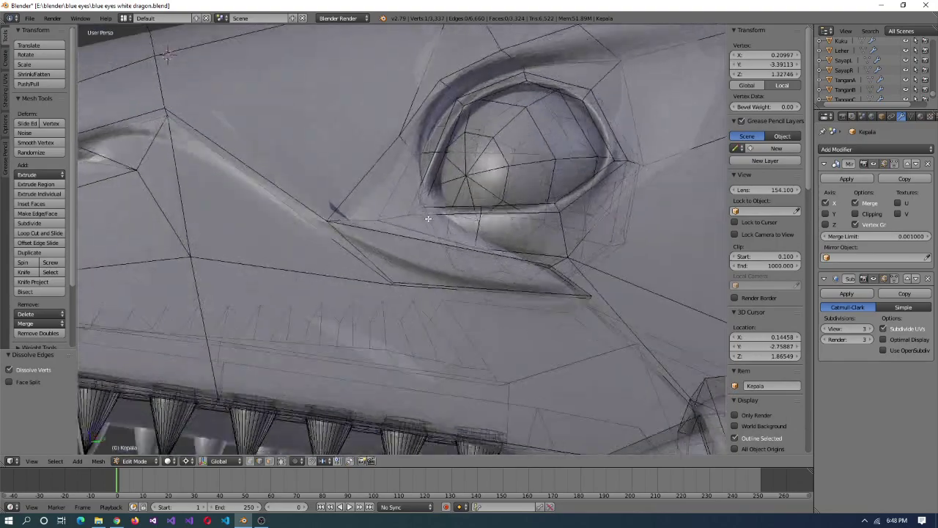
- Try cutting new edges across the faces in front of the eye and joining their vertices
{"action": "scroll", "coordinate": [339, 282], "scroll_direction": "up", "scroll_amount": 3}
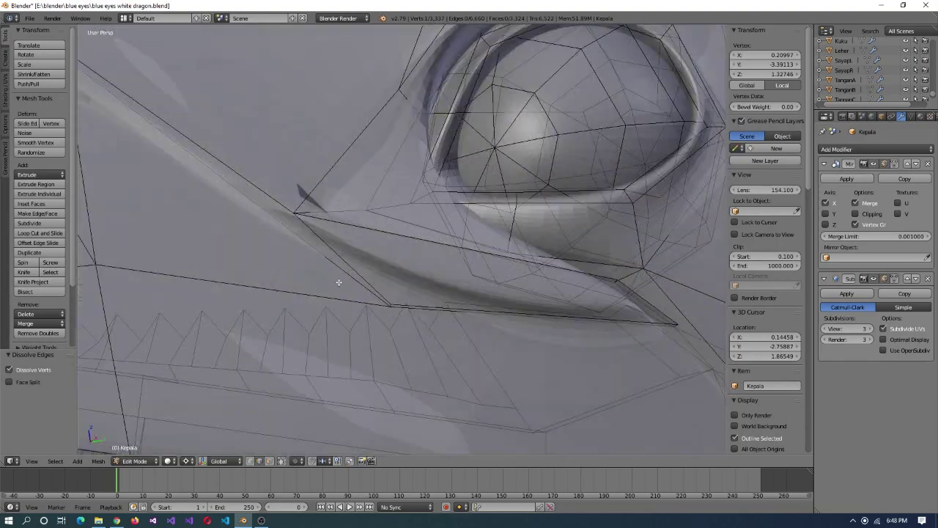
{"action": "middle_click_drag", "start_coordinate": [333, 168], "coordinate": [351, 276]}
{"action": "key", "text": "Return"}
{"action": "middle_click_drag", "start_coordinate": [372, 225], "coordinate": [430, 247]}
{"action": "key", "text": "f"}
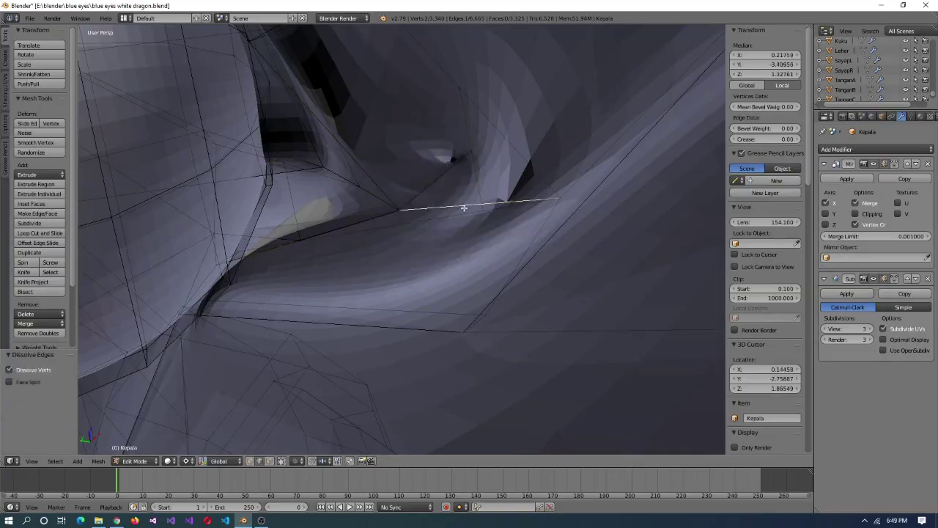
- Delete the newly made edge crossing the inner side of the crease
{"action": "key", "text": "x"}
{"action": "left_click", "coordinate": [379, 241]}
{"action": "scroll", "coordinate": [450, 218], "scroll_direction": "down", "scroll_amount": 3}
{"action": "middle_click_drag", "start_coordinate": [450, 218], "coordinate": [384, 262]}
{"action": "scroll", "coordinate": [348, 269], "scroll_direction": "up", "scroll_amount": 5}
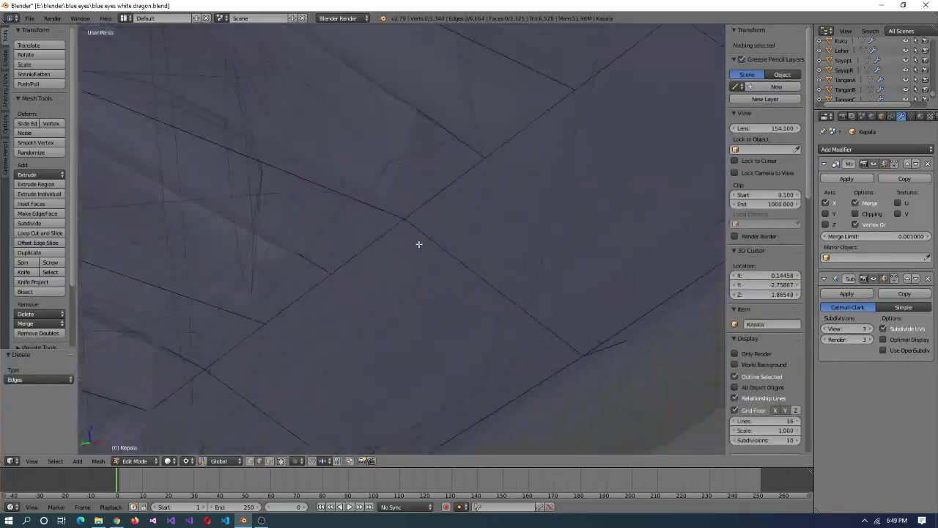
- Delete and dissolve the other cut edges left between the eye's front corner and the crease
{"action": "right_click", "coordinate": [419, 243]}
{"action": "scroll", "coordinate": [454, 271], "scroll_direction": "down", "scroll_amount": 4}
{"action": "right_click", "coordinate": [453, 241]}
{"action": "key", "text": "x"}
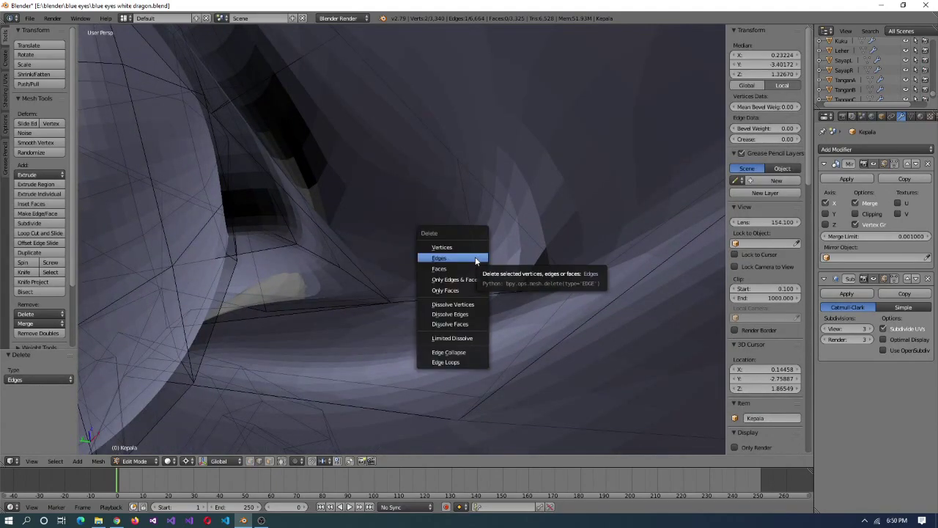
{"action": "left_click", "coordinate": [475, 256]}
{"action": "right_click", "coordinate": [469, 264]}
{"action": "key", "text": "x"}
{"action": "left_click", "coordinate": [475, 278]}
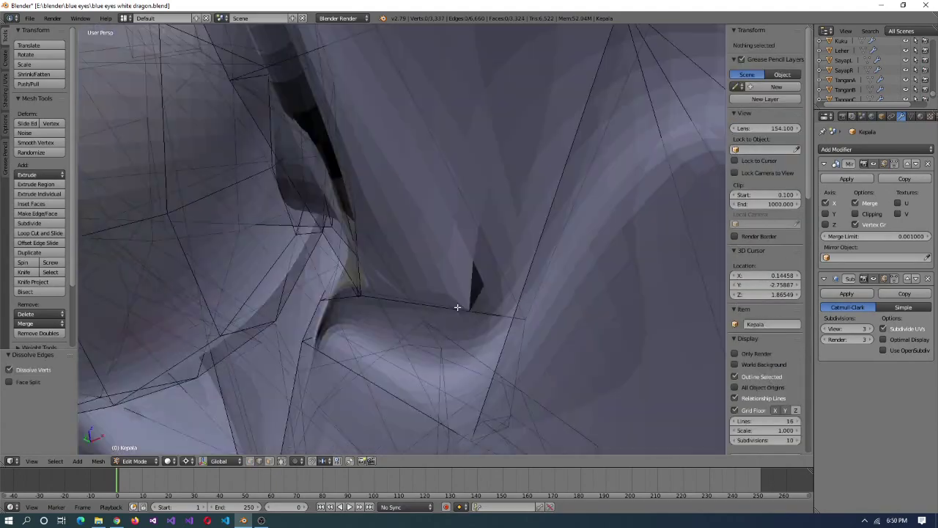
- Delete the stray edge inside the crease near the eye's front corner
{"action": "scroll", "coordinate": [457, 307], "scroll_direction": "down", "scroll_amount": 5}
{"action": "scroll", "coordinate": [440, 301], "scroll_direction": "up", "scroll_amount": 8}
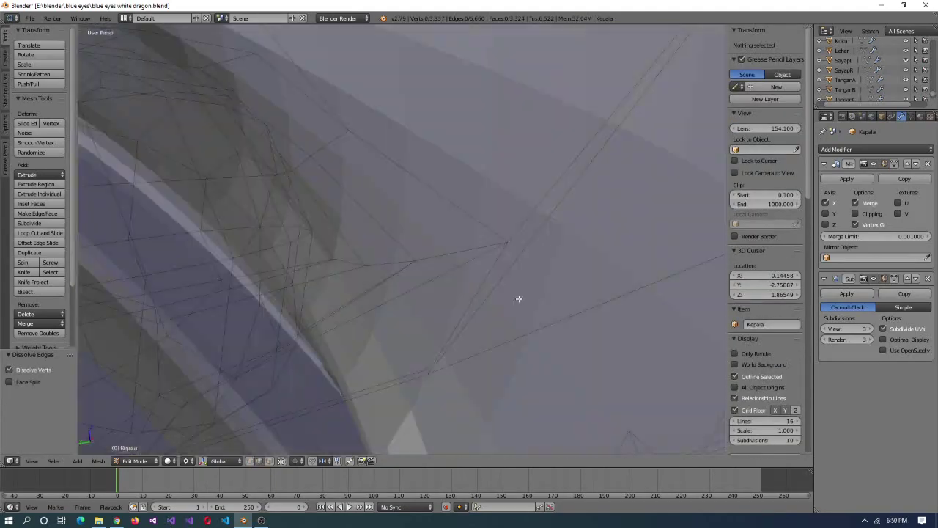
{"action": "scroll", "coordinate": [520, 298], "scroll_direction": "up", "scroll_amount": 3}
{"action": "right_click", "coordinate": [499, 219]}
{"action": "key", "text": "w"}
{"action": "middle_click_drag", "start_coordinate": [321, 202], "coordinate": [403, 184]}
{"action": "key", "text": "x"}
{"action": "left_click", "coordinate": [408, 203]}
- Slide the selected vertex of the lower-eyelid crease along its edge by a factor of 0.500
{"action": "scroll", "coordinate": [410, 247], "scroll_direction": "down", "scroll_amount": 4}
{"action": "mouse_move", "coordinate": [411, 247]}
{"action": "middle_mouse_down"}
{"action": "mouse_move", "coordinate": [426, 190]}
{"action": "mouse_move", "coordinate": [398, 241]}
{"action": "middle_mouse_up"}
{"action": "scroll", "coordinate": [441, 294], "scroll_direction": "down", "scroll_amount": 2}
{"action": "middle_click_drag", "start_coordinate": [441, 294], "coordinate": [486, 293]}
{"action": "scroll", "coordinate": [486, 294], "scroll_direction": "up", "scroll_amount": 2}
{"action": "scroll", "coordinate": [503, 242], "scroll_direction": "up", "scroll_amount": 2}
{"action": "right_click", "coordinate": [503, 242]}
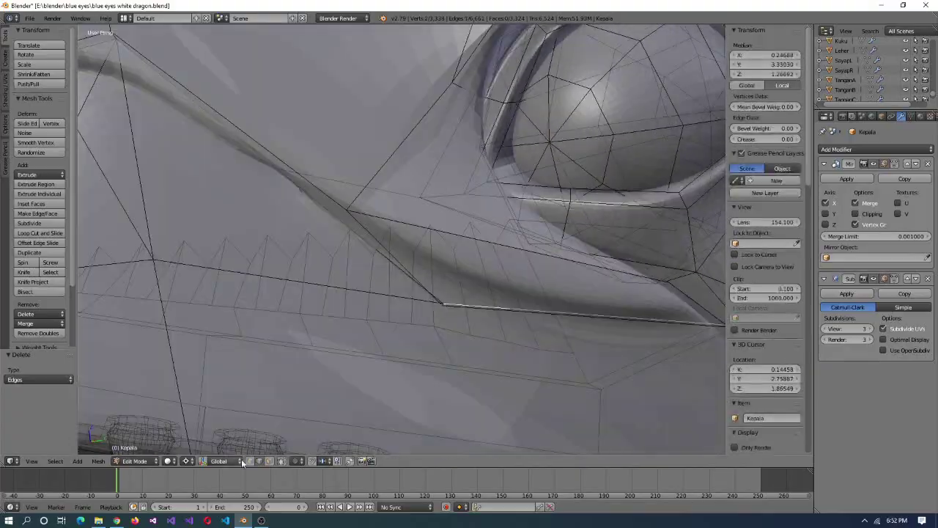
{"action": "left_click", "coordinate": [409, 310]}
{"action": "middle_click_drag", "start_coordinate": [409, 310], "coordinate": [279, 168]}
{"action": "key", "text": "g"}
{"action": "key", "text": "g"}
{"action": "left_click", "coordinate": [278, 269]}
{"action": "middle_click_drag", "start_coordinate": [279, 269], "coordinate": [544, 285]}
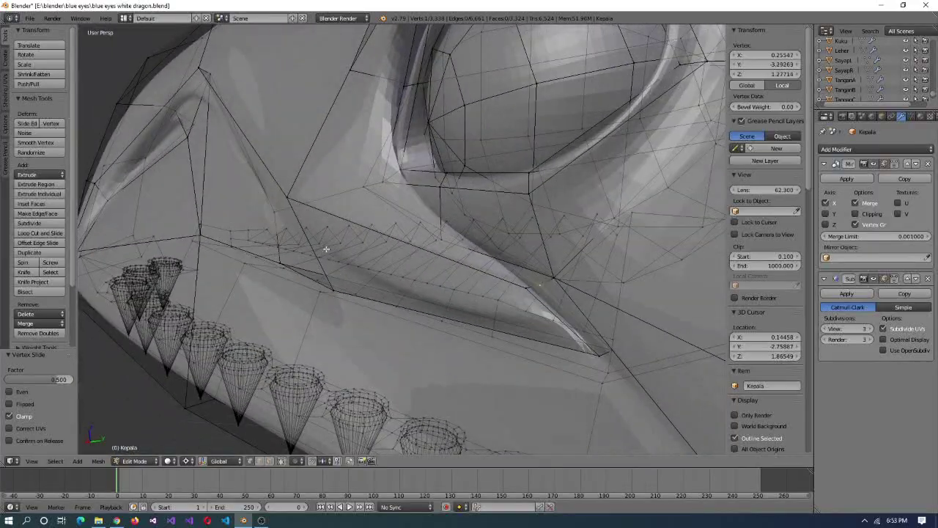
- Remove the surplus edge at the rear end of the lower-eyelid crease, undoing one deletion attempt
{"action": "middle_click_drag", "start_coordinate": [401, 342], "coordinate": [446, 308]}
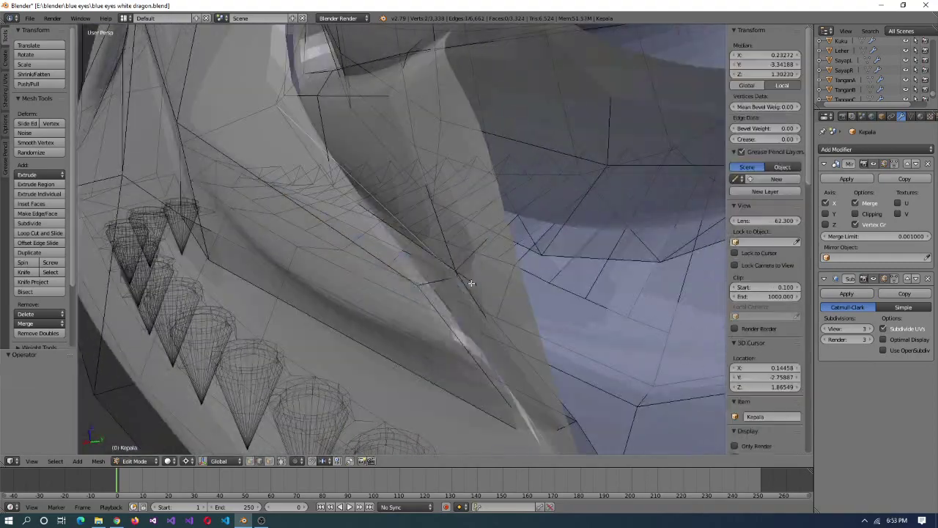
{"action": "middle_click_drag", "start_coordinate": [471, 283], "coordinate": [485, 245]}
{"action": "key", "text": "x"}
{"action": "left_click", "coordinate": [487, 288]}
{"action": "key", "text": "ctrl+z"}
{"action": "key", "text": "x"}
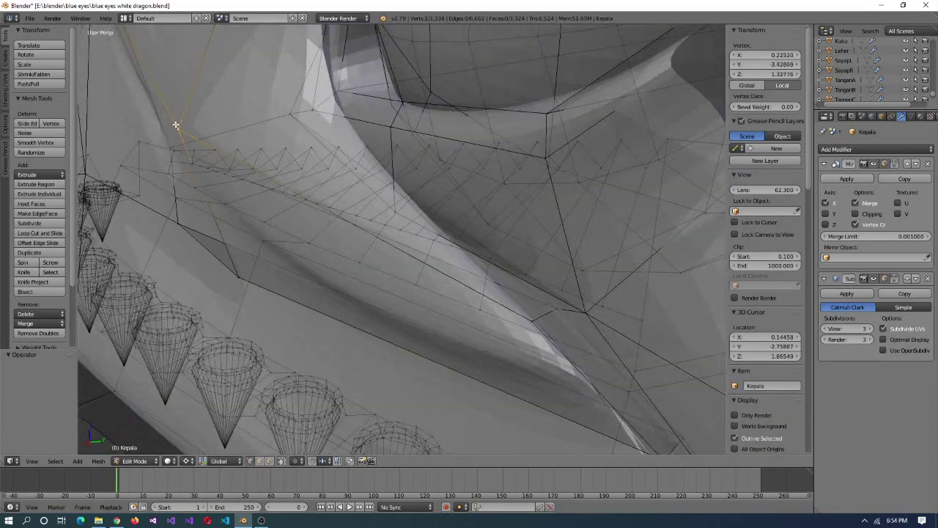
- Delete the selected edge at the crease's front end and cut a new edge with the Knife between crease and eye
{"action": "key", "text": "x"}
{"action": "key", "text": "e"}
{"action": "mouse_move", "coordinate": [175, 126]}
{"action": "middle_mouse_down"}
{"action": "mouse_move", "coordinate": [465, 205]}
{"action": "mouse_move", "coordinate": [362, 151]}
{"action": "mouse_move", "coordinate": [369, 168]}
{"action": "mouse_move", "coordinate": [327, 195]}
{"action": "mouse_move", "coordinate": [304, 182]}
{"action": "mouse_move", "coordinate": [345, 151]}
{"action": "mouse_move", "coordinate": [344, 213]}
{"action": "mouse_move", "coordinate": [411, 191]}
{"action": "mouse_move", "coordinate": [458, 140]}
{"action": "mouse_move", "coordinate": [250, 463]}
{"action": "middle_mouse_up"}
{"action": "key", "text": "k"}
{"action": "left_click", "coordinate": [335, 157]}
{"action": "key", "text": "Return"}
{"action": "right_click", "coordinate": [433, 168]}
- Join the vertices between the brow fold and the eye's front corner with Make Edge/Face
{"action": "left_click", "coordinate": [287, 213]}
{"action": "middle_click_drag", "start_coordinate": [287, 213], "coordinate": [272, 232]}
{"action": "left_click", "coordinate": [325, 256]}
{"action": "middle_click_drag", "start_coordinate": [325, 256], "coordinate": [478, 116]}
{"action": "right_click", "coordinate": [430, 119]}
{"action": "right_click", "coordinate": [478, 116]}
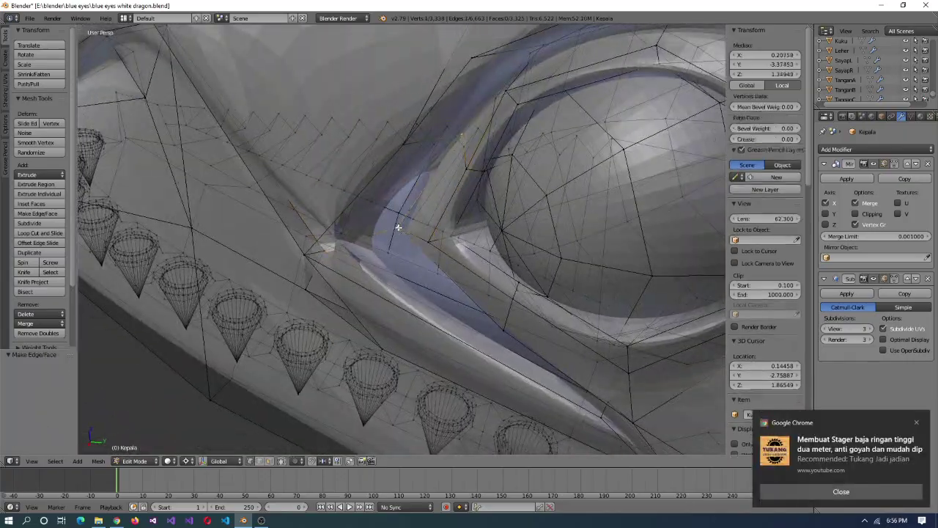
- Fill the opening between the brow fold and the eye's front corner, and merge the neighbouring vertices of the lower-eyelid crease
{"action": "right_click", "coordinate": [399, 228], "text": "shift"}
{"action": "middle_click_drag", "start_coordinate": [398, 228], "coordinate": [404, 241]}
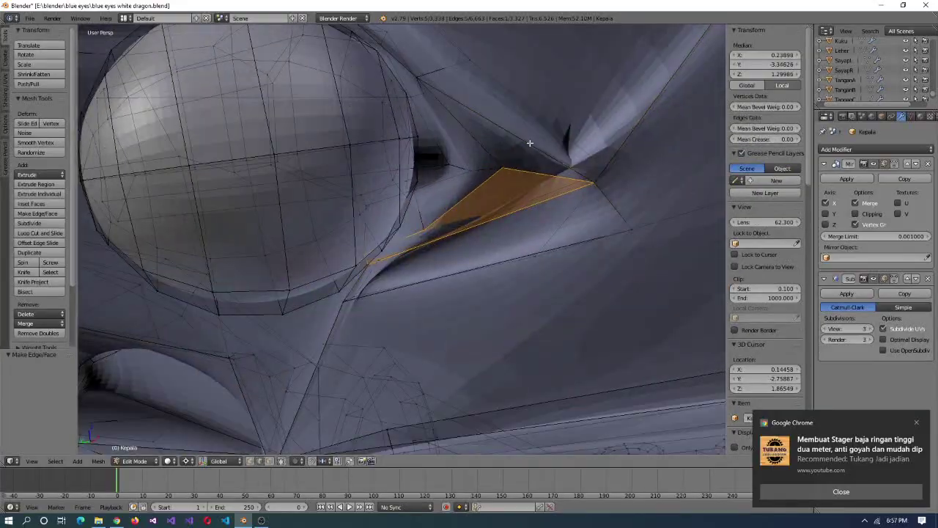
{"action": "key", "text": "alt+m"}
{"action": "left_click", "coordinate": [686, 320]}
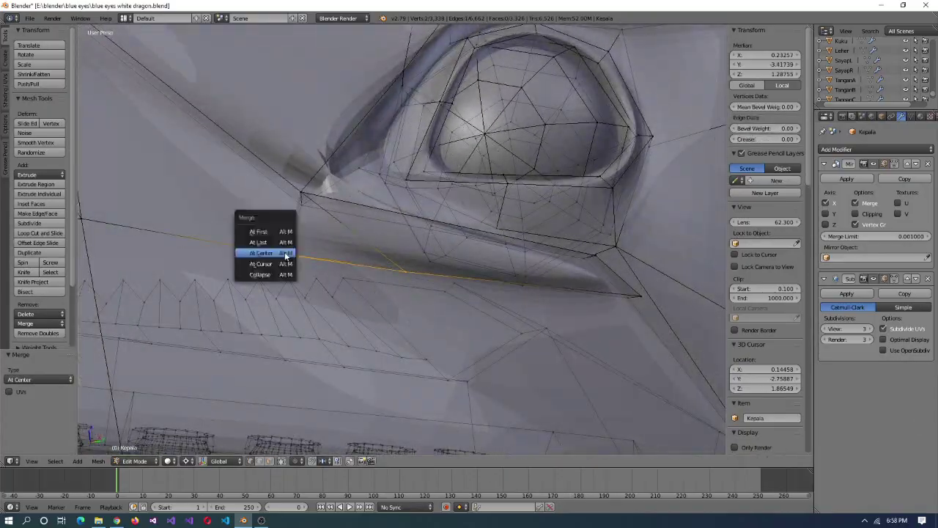
{"action": "left_click", "coordinate": [271, 242]}
- Remove the surplus edge at the front end of the lower-eyelid crease
{"action": "middle_click_drag", "start_coordinate": [272, 242], "coordinate": [432, 329]}
{"action": "scroll", "coordinate": [403, 270], "scroll_direction": "up", "scroll_amount": 3}
{"action": "key", "text": "x"}
{"action": "left_click", "coordinate": [275, 260]}
- Reposition the vertex at the crease's front end along the Z axis and the Y axis
{"action": "middle_click_drag", "start_coordinate": [275, 260], "coordinate": [446, 256]}
{"action": "right_click", "coordinate": [446, 255]}
{"action": "key", "text": "g"}
{"action": "key", "text": "z"}
{"action": "left_click", "coordinate": [555, 310]}
{"action": "middle_click_drag", "start_coordinate": [555, 310], "coordinate": [371, 369]}
{"action": "key", "text": "g"}
{"action": "key", "text": "y"}
{"action": "left_click", "coordinate": [497, 321]}
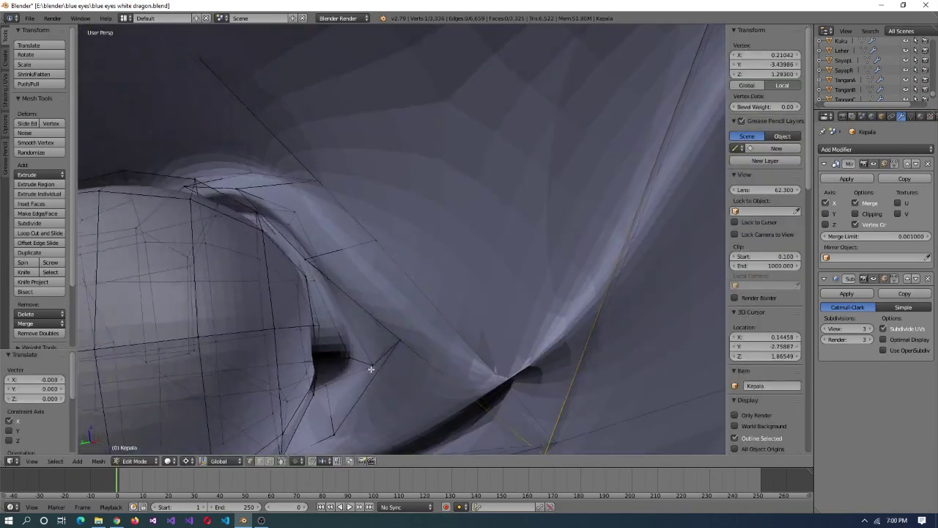
- Try to merge two vertices at the crease's front end, and undo the merge
{"action": "right_click", "coordinate": [530, 379], "text": "shift"}
{"action": "key", "text": "alt+m"}
{"action": "left_click", "coordinate": [514, 364]}
{"action": "middle_click_drag", "start_coordinate": [514, 364], "coordinate": [257, 468]}
{"action": "key", "text": "ctrl+z"}
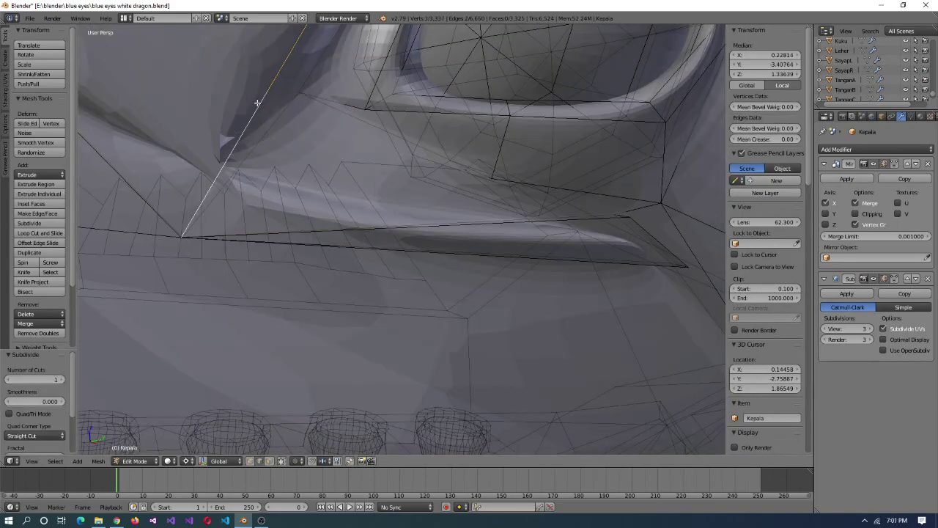
- Select the edges between the brow fold and the lower-eyelid crease and delete them
{"action": "right_click", "coordinate": [269, 94]}
{"action": "right_click", "coordinate": [530, 222], "text": "shift"}
{"action": "middle_click_drag", "start_coordinate": [267, 221], "coordinate": [658, 240]}
{"action": "key", "text": "x"}
{"action": "key", "text": "e"}
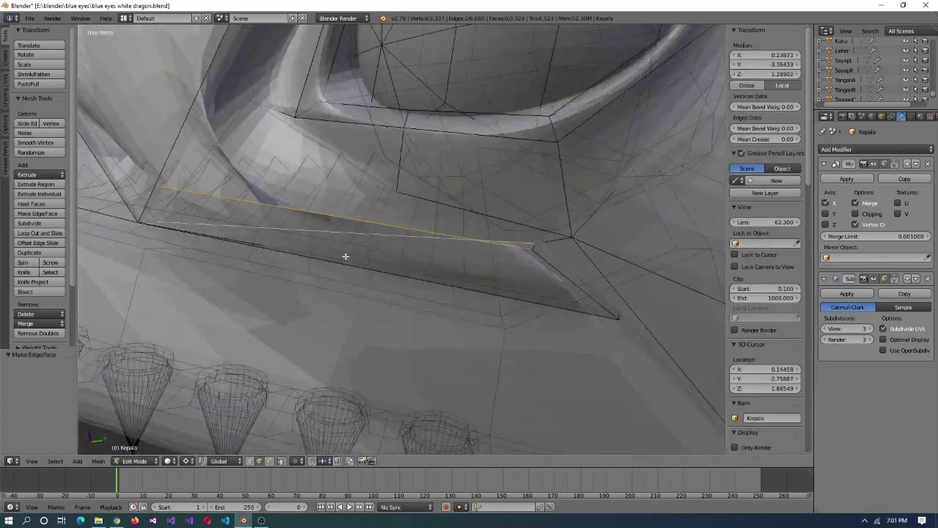
{"action": "middle_click_drag", "start_coordinate": [346, 256], "coordinate": [532, 329]}
{"action": "right_click", "coordinate": [554, 266]}
{"action": "key", "text": "Escape"}
{"action": "middle_click_drag", "start_coordinate": [368, 305], "coordinate": [596, 345]}
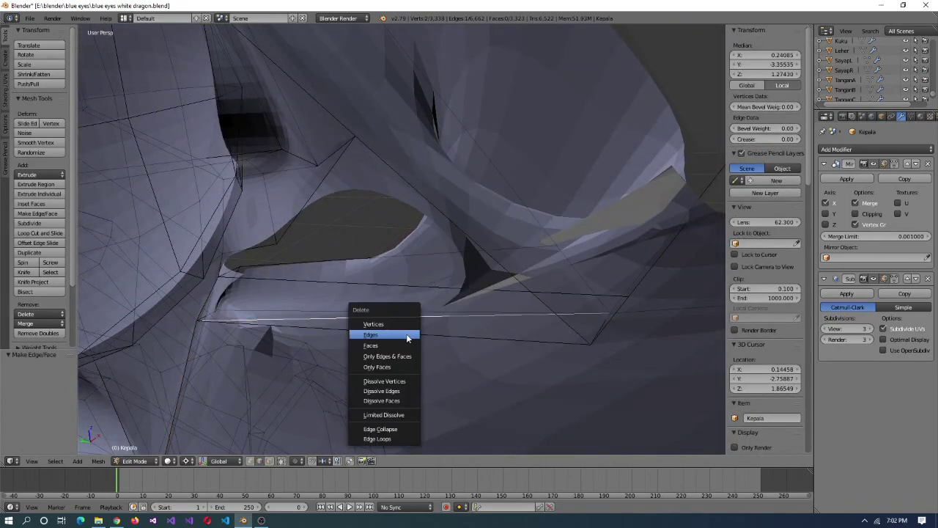
{"action": "key", "text": "Escape"}
{"action": "middle_click_drag", "start_coordinate": [383, 321], "coordinate": [290, 284]}
{"action": "key", "text": "Escape"}
- Fill the selected edge loop below the eye with Make Edge/Face and dissolve the surplus edge at the crease's rear end
{"action": "right_click", "coordinate": [353, 269], "text": "alt"}
{"action": "key", "text": "f"}
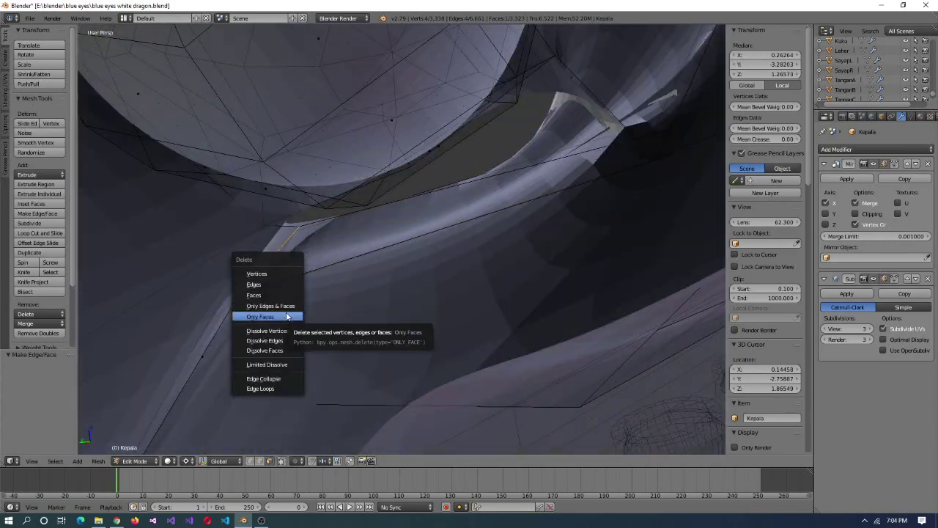
{"action": "left_click", "coordinate": [287, 340]}
{"action": "middle_click_drag", "start_coordinate": [287, 340], "coordinate": [283, 261]}
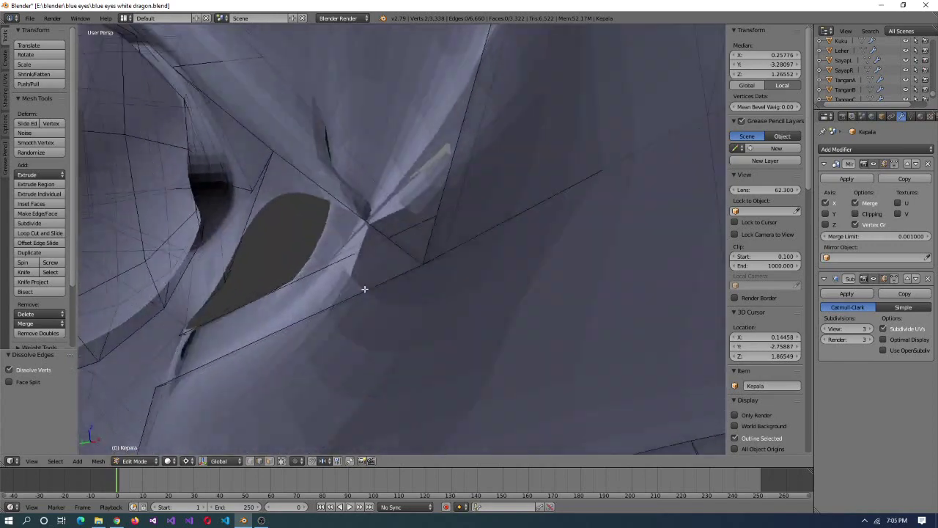
- Subdivide the edge along the opening below the eye's front corner, and join two vertices with a new subdivided edge
{"action": "right_click", "coordinate": [283, 262]}
{"action": "key", "text": "w"}
{"action": "left_click", "coordinate": [283, 262]}
{"action": "right_click", "coordinate": [286, 218]}
{"action": "middle_click_drag", "start_coordinate": [286, 219], "coordinate": [381, 321]}
{"action": "right_click", "coordinate": [376, 328], "text": "shift"}
{"action": "key", "text": "f"}
{"action": "key", "text": "w"}
{"action": "left_click", "coordinate": [327, 283]}
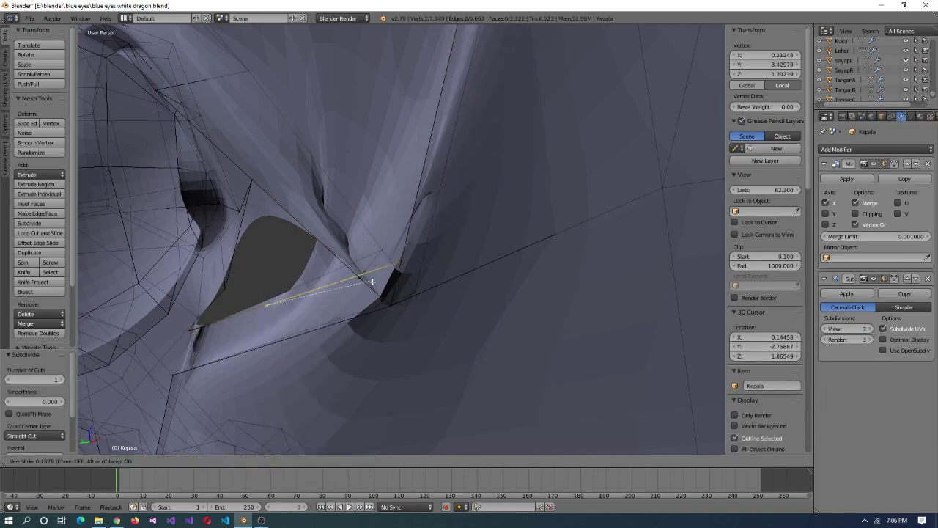
- Remove the surplus edge at the opening's front end and slide the neighbouring vertex along its edge
{"action": "key", "text": "x"}
{"action": "left_click", "coordinate": [372, 216]}
{"action": "middle_click_drag", "start_coordinate": [373, 216], "coordinate": [303, 241]}
{"action": "right_click", "coordinate": [315, 212]}
{"action": "key", "text": "shift+v"}
{"action": "left_click", "coordinate": [525, 302]}
- Try to fill the openings at the eye's front corner with Make Edge/Face, and undo the last two operations
{"action": "key", "text": "f"}
{"action": "right_click", "coordinate": [660, 162], "text": "shift"}
{"action": "key", "text": "f"}
{"action": "middle_click_drag", "start_coordinate": [660, 161], "coordinate": [268, 464]}
{"action": "key", "text": "ctrl+z"}
{"action": "key", "text": "ctrl+z"}
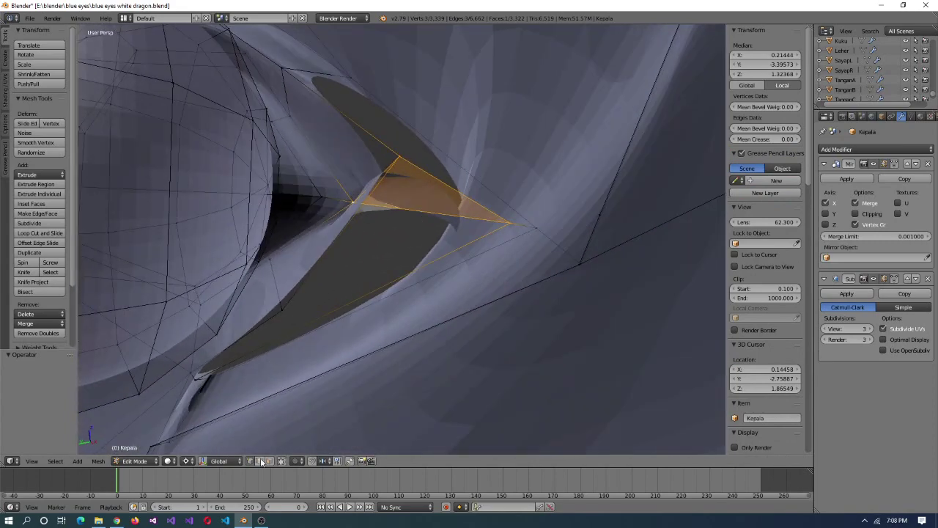
- Delete the selected triangle's edges in front of the eye and slide the vertex on the opening's lower edge
{"action": "key", "text": "x"}
{"action": "key", "text": "e"}
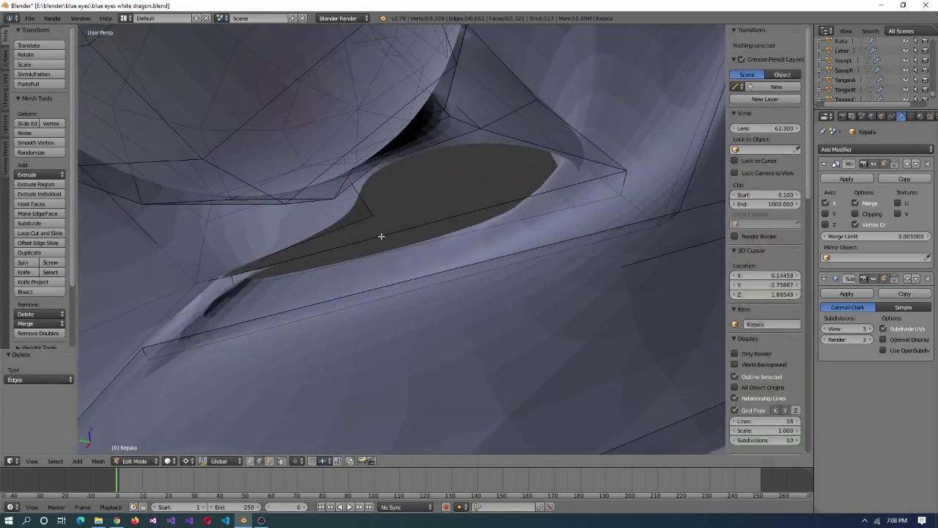
{"action": "right_click", "coordinate": [380, 236]}
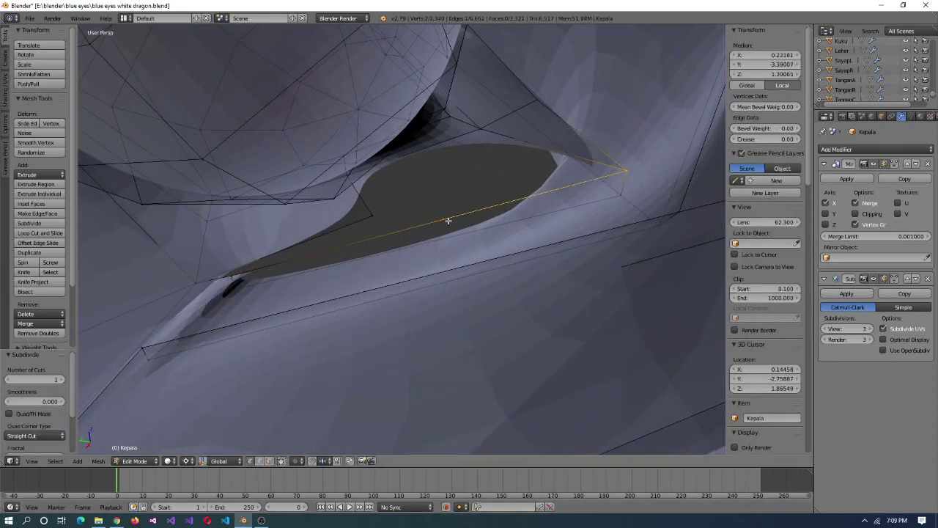
{"action": "key", "text": "shift+v"}
{"action": "left_click", "coordinate": [387, 234]}
- Fill the opening in front of the eye with Make Edge/Face and dissolve the short surplus edge beside the brow fold
{"action": "key", "text": "f"}
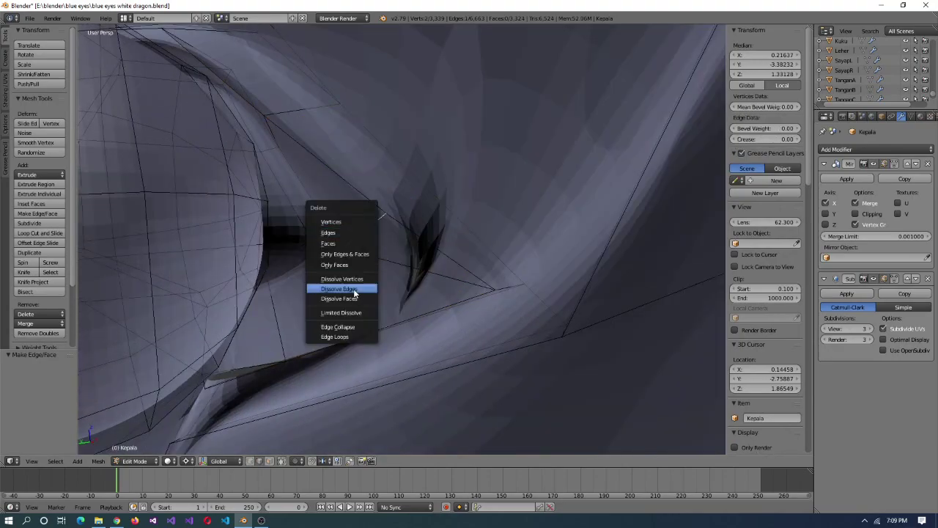
{"action": "left_click", "coordinate": [355, 291]}
{"action": "middle_click_drag", "start_coordinate": [355, 292], "coordinate": [412, 234], "text": "shift"}
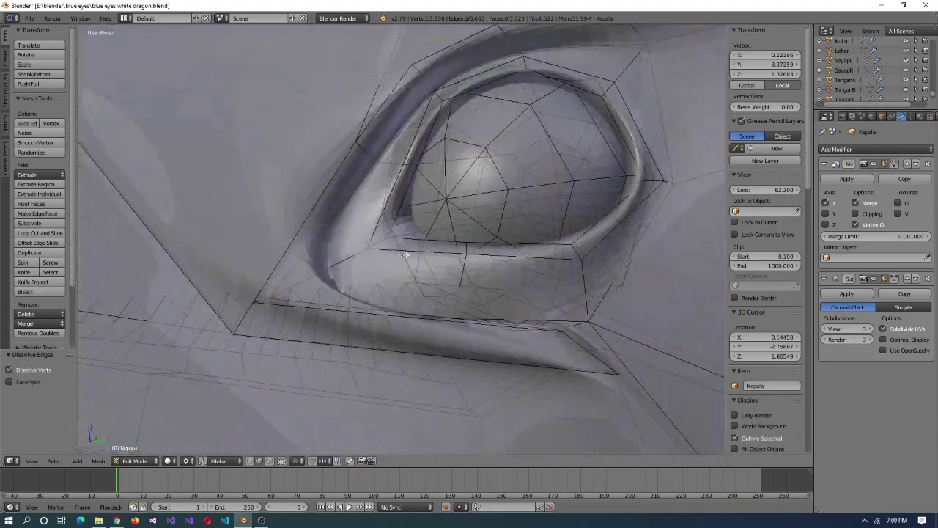
- Slide the midpoint vertex on the edge running from the eye's lower rear corner toward the jaw
{"action": "scroll", "coordinate": [387, 250], "scroll_direction": "up", "scroll_amount": 3}
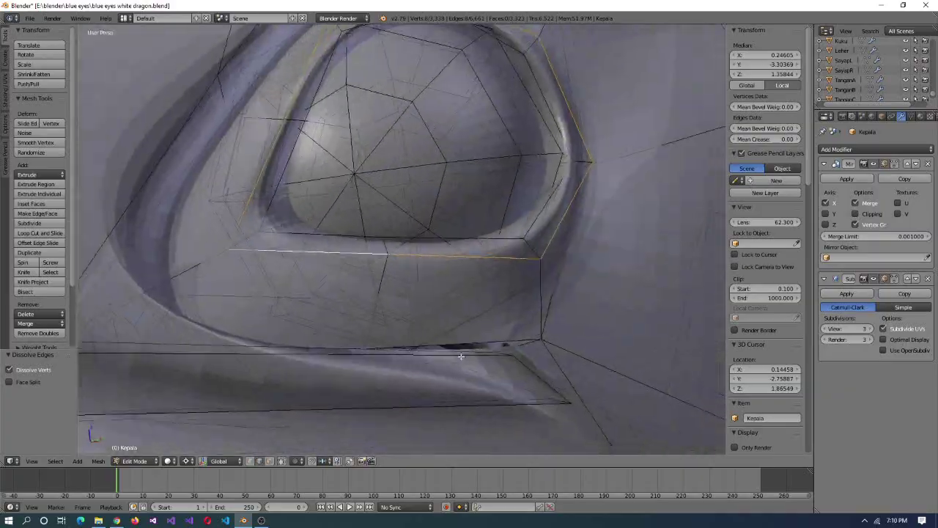
{"action": "middle_click_drag", "start_coordinate": [461, 356], "coordinate": [484, 258]}
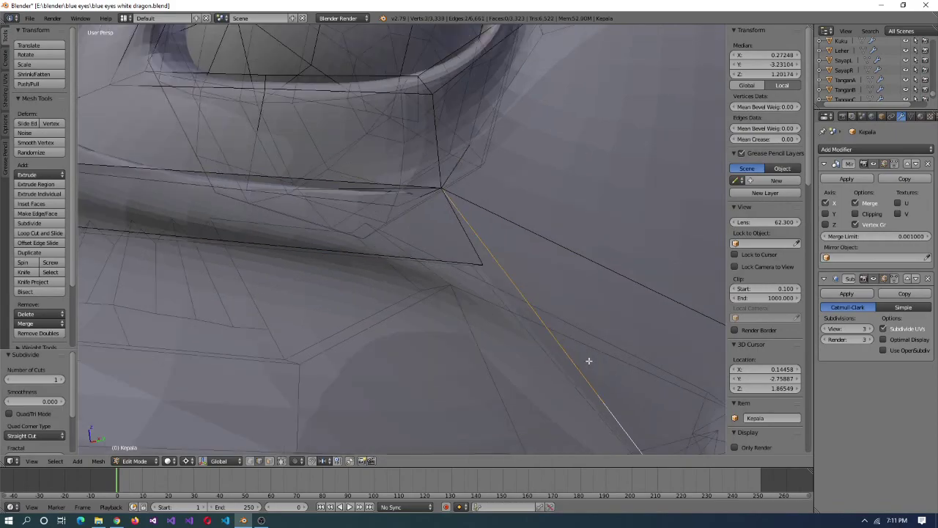
{"action": "right_click", "coordinate": [589, 361]}
{"action": "key", "text": "shift+v"}
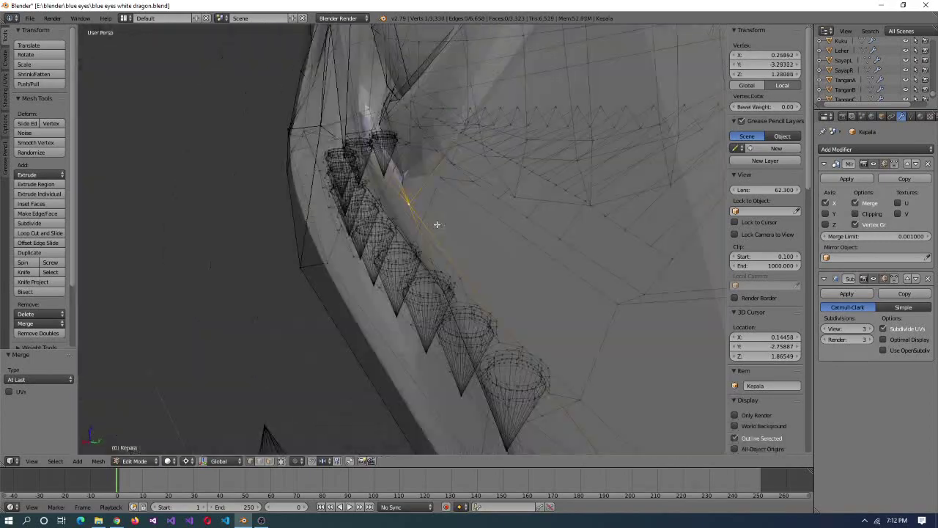
{"action": "middle_click_drag", "start_coordinate": [437, 224], "coordinate": [415, 227]}
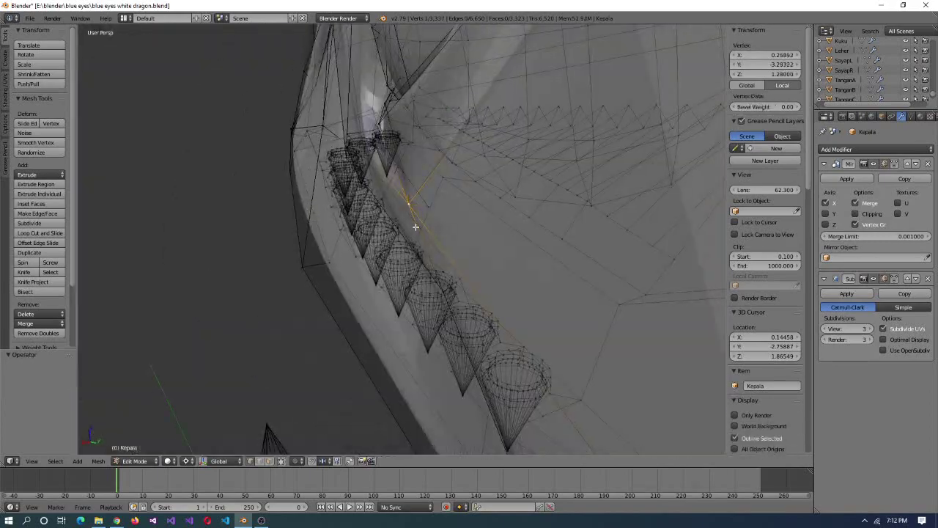
- Subdivide the two selected edges at the rear end of the lower-eyelid crease
{"action": "right_click", "coordinate": [444, 183], "text": "shift"}
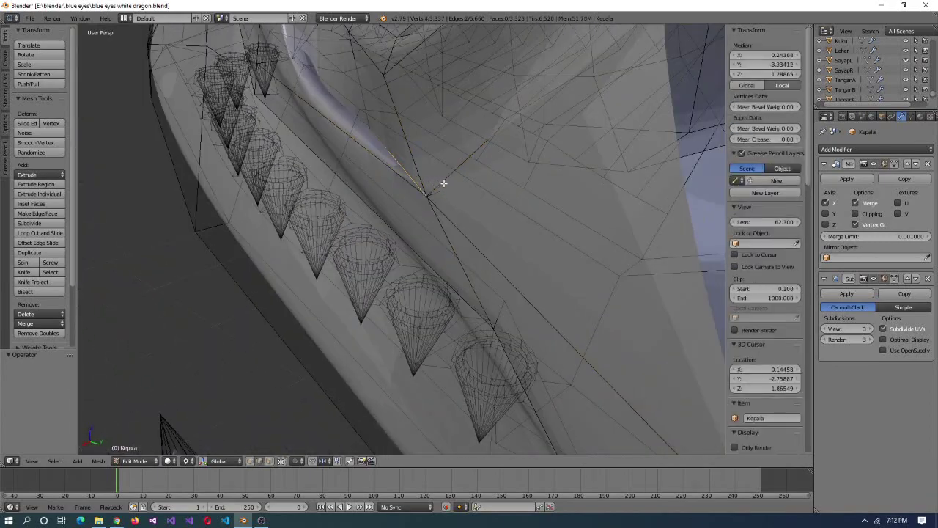
{"action": "key", "text": "w"}
{"action": "left_click", "coordinate": [405, 159]}
- Adjust the position of the vertex at the crease's rear end and merge the selected vertices at the last one
{"action": "middle_click_drag", "start_coordinate": [403, 157], "coordinate": [513, 220]}
{"action": "right_click_drag", "start_coordinate": [477, 168], "coordinate": [520, 224]}
{"action": "middle_click_drag", "start_coordinate": [521, 224], "coordinate": [487, 178]}
{"action": "key", "text": "ctrl+z"}
{"action": "right_click", "coordinate": [486, 178], "text": "shift"}
{"action": "middle_click_drag", "start_coordinate": [589, 191], "coordinate": [316, 214]}
{"action": "key", "text": "alt+m"}
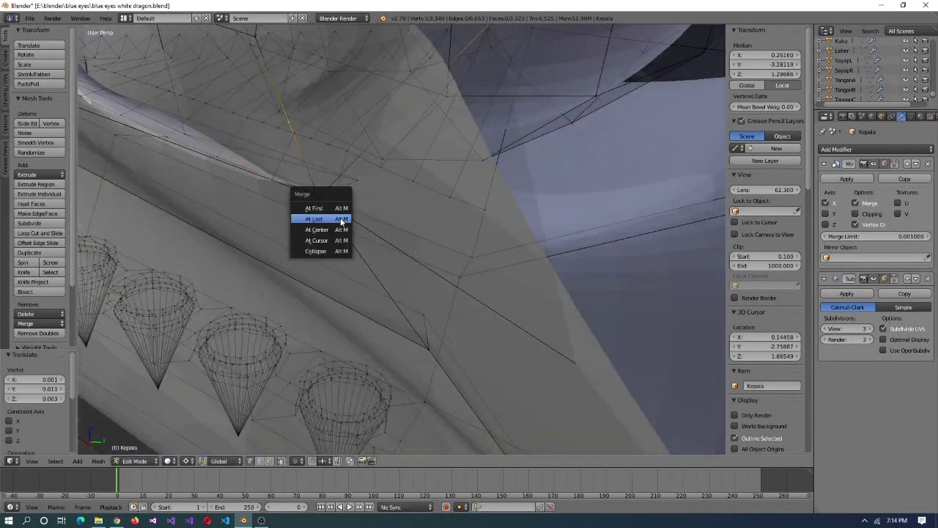
{"action": "left_click", "coordinate": [315, 215]}
- Join the vertices at the crease's rear end with Make Edge/Face and check the smoothed head in Object Mode
{"action": "mouse_move", "coordinate": [385, 212]}
{"action": "middle_mouse_down"}
{"action": "mouse_move", "coordinate": [288, 199]}
{"action": "mouse_move", "coordinate": [324, 122]}
{"action": "mouse_move", "coordinate": [490, 195]}
{"action": "mouse_move", "coordinate": [407, 129]}
{"action": "mouse_move", "coordinate": [430, 172]}
{"action": "mouse_move", "coordinate": [402, 207]}
{"action": "middle_mouse_up"}
{"action": "right_click", "coordinate": [324, 122], "text": "shift"}
{"action": "key", "text": "f"}
{"action": "key", "text": "f"}
{"action": "scroll", "coordinate": [407, 129], "scroll_direction": "down", "scroll_amount": 3}
{"action": "key", "text": "Tab"}
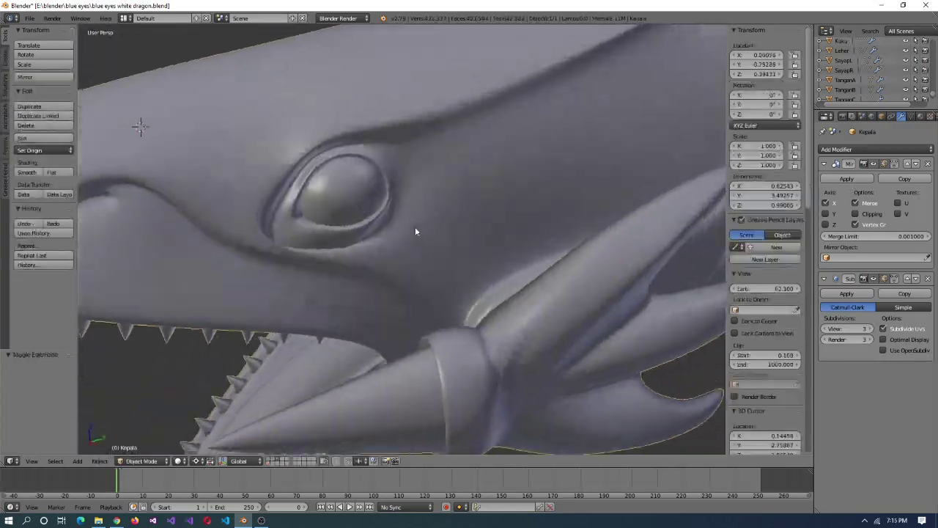
{"action": "scroll", "coordinate": [418, 226], "scroll_direction": "down", "scroll_amount": 4}
{"action": "scroll", "coordinate": [387, 195], "scroll_direction": "up", "scroll_amount": 4}
- Return to Edit Mode and slide a vertex of the crease below the eye along its edge
{"action": "key", "text": "Tab"}
{"action": "scroll", "coordinate": [401, 237], "scroll_direction": "up", "scroll_amount": 3}
{"action": "middle_click_drag", "start_coordinate": [402, 237], "coordinate": [377, 238]}
{"action": "right_click", "coordinate": [396, 221]}
{"action": "key", "text": "shift+v"}
- Reposition the vertex below the eye's front corner freely in orthographic view
{"action": "middle_click_drag", "start_coordinate": [465, 266], "coordinate": [345, 139]}
{"action": "key", "text": "KP_5"}
{"action": "key", "text": "g"}
{"action": "left_click", "coordinate": [367, 253]}
{"action": "key", "text": "g"}
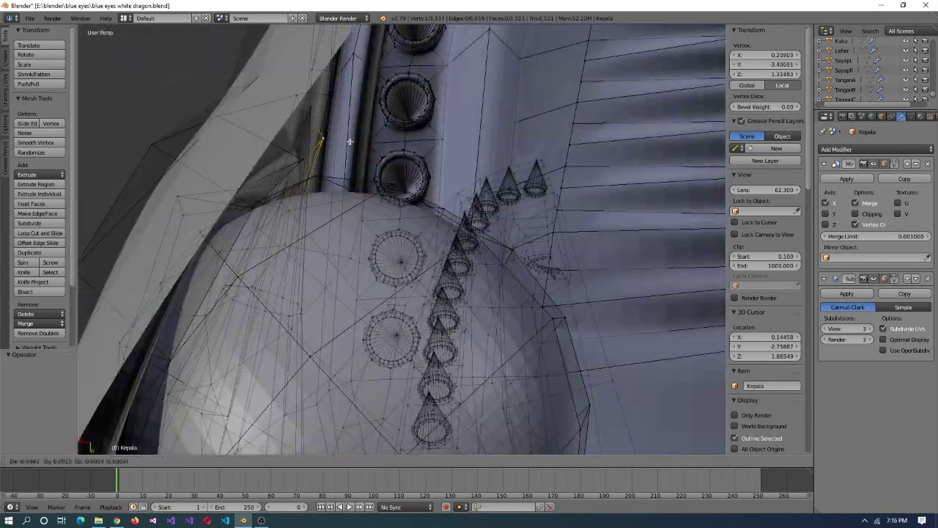
{"action": "scroll", "coordinate": [327, 184], "scroll_direction": "up", "scroll_amount": 5}
{"action": "left_click", "coordinate": [314, 261]}
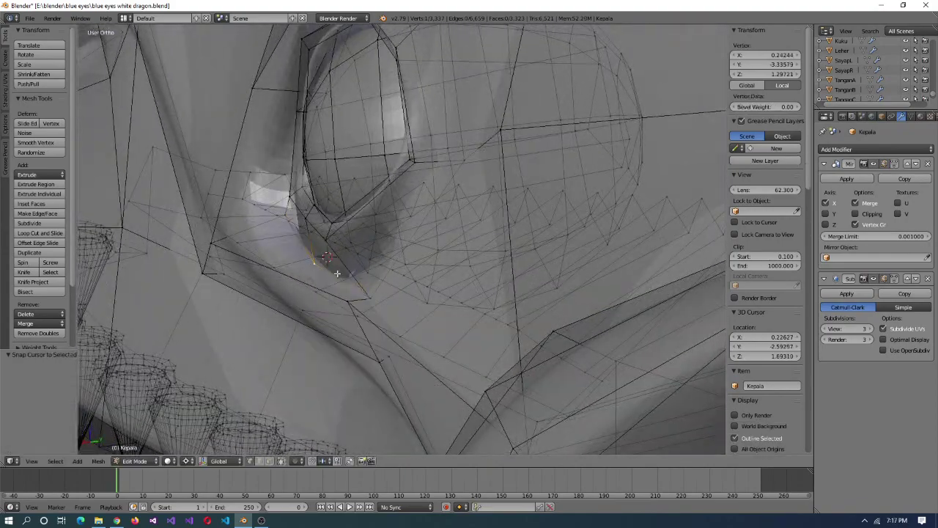
- Snap the selected lower-eyelid vertex to the 3D cursor
{"action": "key", "text": "shift+s"}
{"action": "left_click", "coordinate": [420, 299]}
{"action": "middle_click_drag", "start_coordinate": [420, 298], "coordinate": [548, 296]}
{"action": "middle_click_drag", "start_coordinate": [587, 136], "coordinate": [455, 331]}
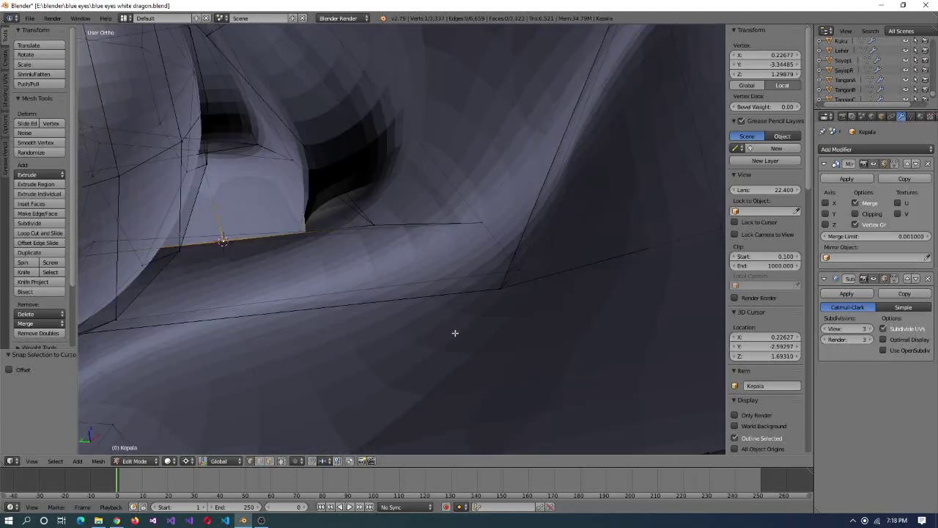
- Delete the surplus face inside the eye's front corner
{"action": "key", "text": "x"}
{"action": "left_click", "coordinate": [286, 216]}
{"action": "scroll", "coordinate": [293, 225], "scroll_direction": "down", "scroll_amount": 2}
{"action": "scroll", "coordinate": [293, 225], "scroll_direction": "up", "scroll_amount": 3}
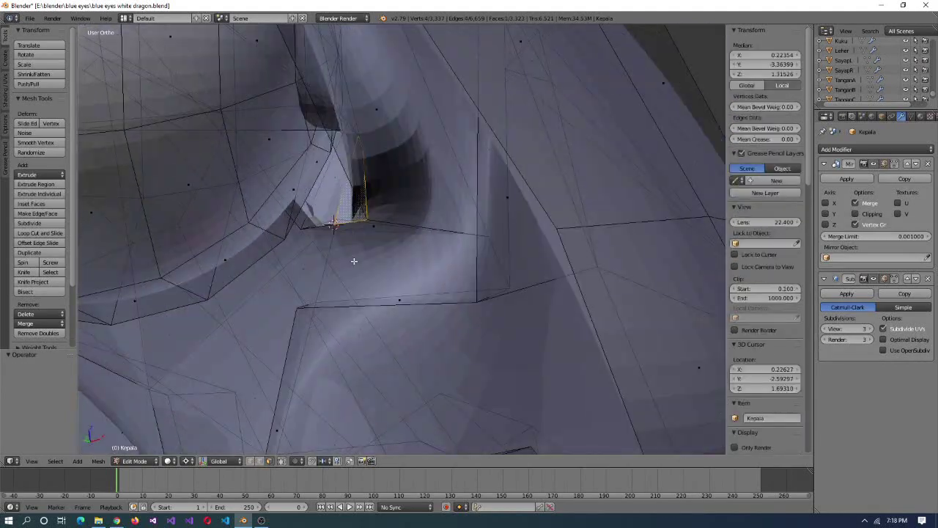
- Select the whole head mesh, recalculate its normals and clear the selection
{"action": "key", "text": "a"}
{"action": "left_click", "coordinate": [7, 62]}
{"action": "key", "text": "ctrl+n"}
{"action": "key", "text": "a"}
- Slide the vertex at the front corner of the eye's crease along its edge
{"action": "middle_click_drag", "start_coordinate": [381, 240], "coordinate": [587, 337]}
{"action": "right_click", "coordinate": [356, 253]}
{"action": "key", "text": "shift+v"}
{"action": "left_click", "coordinate": [425, 244]}
{"action": "left_click", "coordinate": [520, 229]}
- Dissolve the surplus edge behind the lower-eyelid crease
{"action": "key", "text": "k"}
{"action": "key", "text": "Escape"}
{"action": "key", "text": "x"}
{"action": "left_click", "coordinate": [583, 332]}
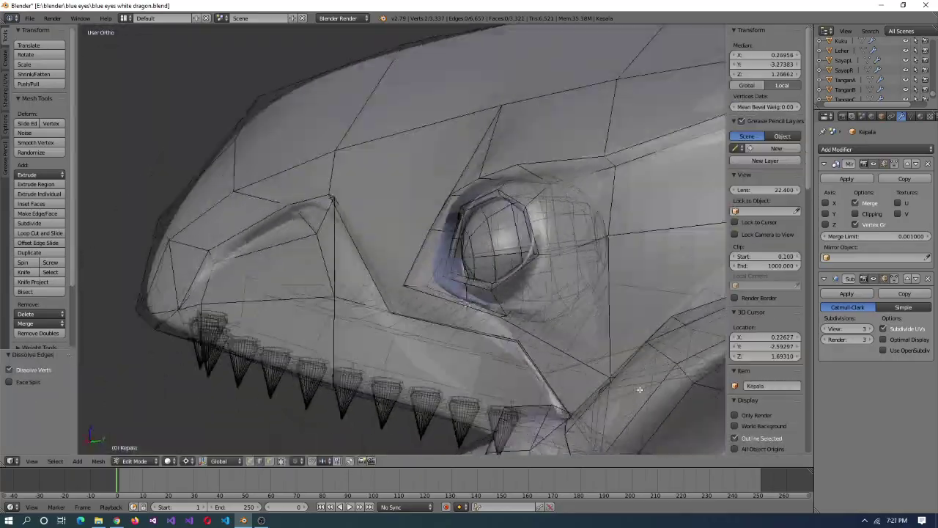
- Cut new edges with the Knife across the snout between the nostril fold and the eye's front corner
{"action": "middle_click_drag", "start_coordinate": [639, 389], "coordinate": [513, 330]}
{"action": "key", "text": "k"}
{"action": "left_click", "coordinate": [456, 215]}
{"action": "left_click", "coordinate": [366, 216]}
{"action": "key", "text": "Return"}
{"action": "middle_click_drag", "start_coordinate": [367, 216], "coordinate": [414, 275]}
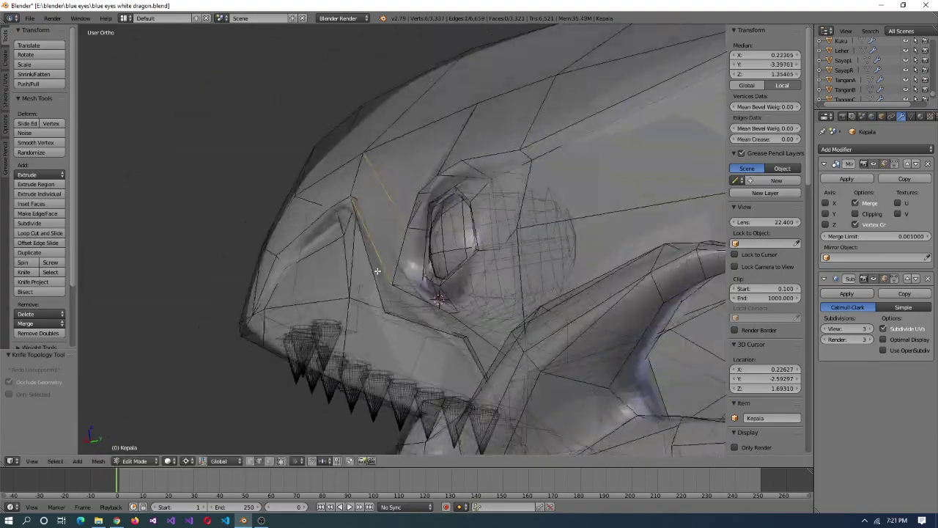
- Cut another edge with the Knife in front of the eye and dissolve the edge it replaces
{"action": "mouse_move", "coordinate": [362, 255]}
{"action": "middle_mouse_down"}
{"action": "mouse_move", "coordinate": [396, 293]}
{"action": "mouse_move", "coordinate": [509, 310]}
{"action": "mouse_move", "coordinate": [293, 251]}
{"action": "mouse_move", "coordinate": [356, 262]}
{"action": "mouse_move", "coordinate": [434, 254]}
{"action": "mouse_move", "coordinate": [360, 289]}
{"action": "mouse_move", "coordinate": [370, 256]}
{"action": "mouse_move", "coordinate": [404, 241]}
{"action": "mouse_move", "coordinate": [288, 286]}
{"action": "mouse_move", "coordinate": [392, 391]}
{"action": "mouse_move", "coordinate": [474, 331]}
{"action": "mouse_move", "coordinate": [513, 373]}
{"action": "mouse_move", "coordinate": [276, 361]}
{"action": "mouse_move", "coordinate": [430, 278]}
{"action": "mouse_move", "coordinate": [357, 252]}
{"action": "mouse_move", "coordinate": [366, 260]}
{"action": "middle_mouse_up"}
{"action": "key", "text": "f"}
{"action": "key", "text": "k"}
{"action": "left_click", "coordinate": [335, 273]}
{"action": "key", "text": "Return"}
{"action": "key", "text": "x"}
{"action": "left_click", "coordinate": [308, 283]}
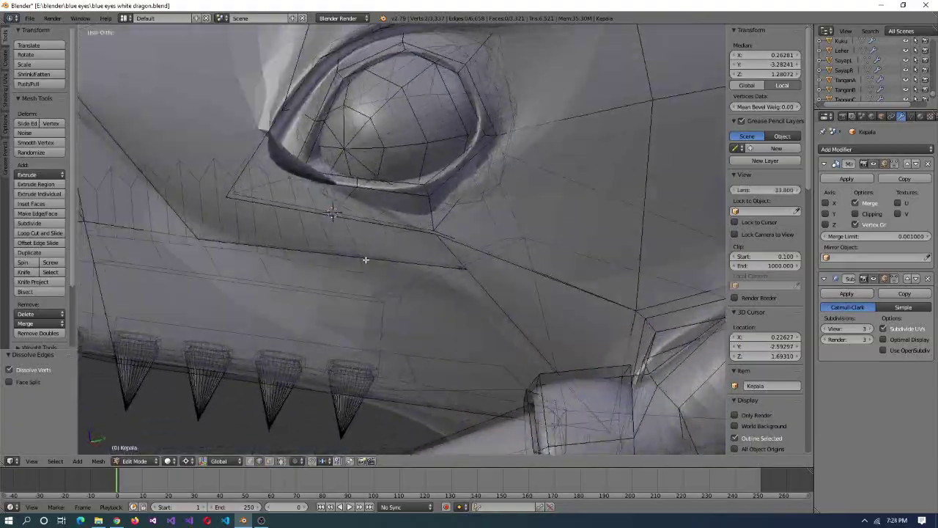
- Dissolve the long edge running from the forehead down to the eye's front corner
{"action": "right_click", "coordinate": [337, 220]}
{"action": "key", "text": "KP_Decimal"}
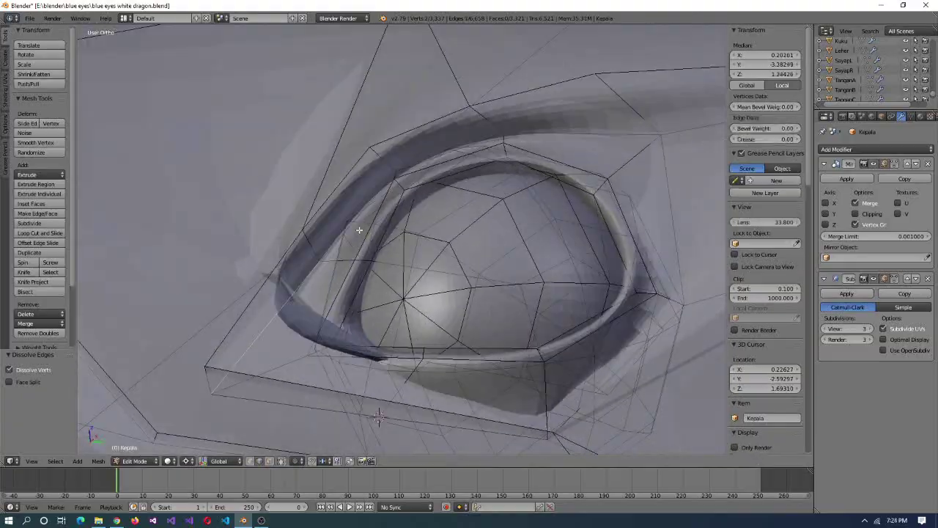
{"action": "middle_click_drag", "start_coordinate": [321, 279], "coordinate": [363, 367]}
{"action": "scroll", "coordinate": [368, 384], "scroll_direction": "down", "scroll_amount": 3}
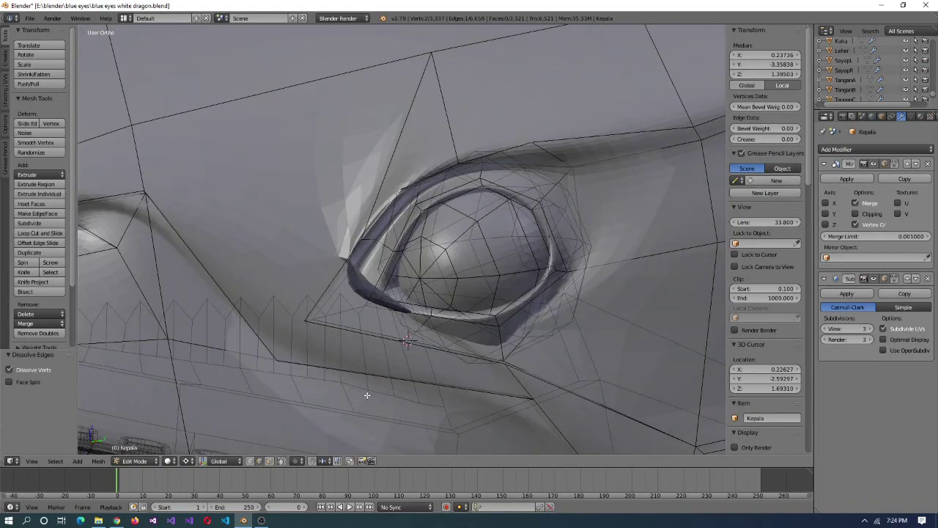
{"action": "left_click", "coordinate": [401, 125]}
- Cut three edges with the Knife from the nostril fold, snout and forehead to the outer fold in front of the eye
{"action": "middle_click_drag", "start_coordinate": [401, 129], "coordinate": [431, 227]}
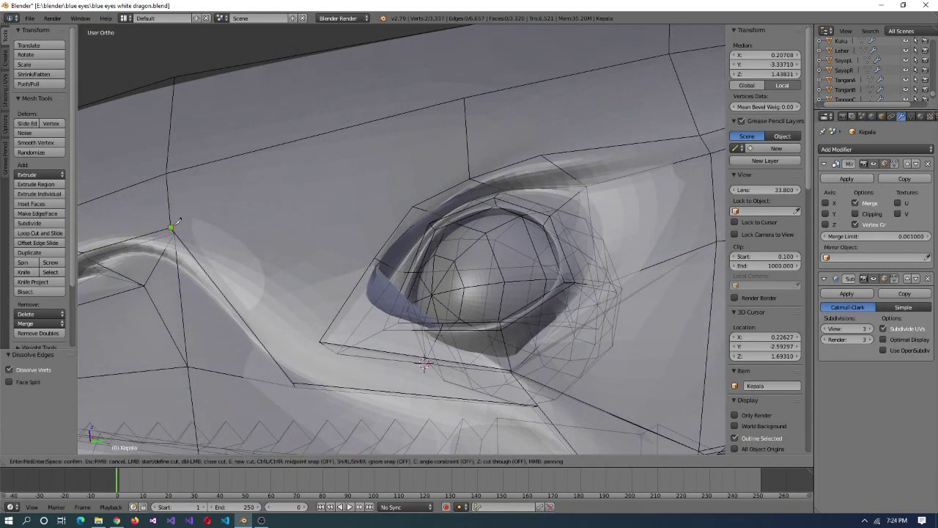
{"action": "middle_click_drag", "start_coordinate": [173, 228], "coordinate": [326, 328]}
{"action": "key", "text": "Return"}
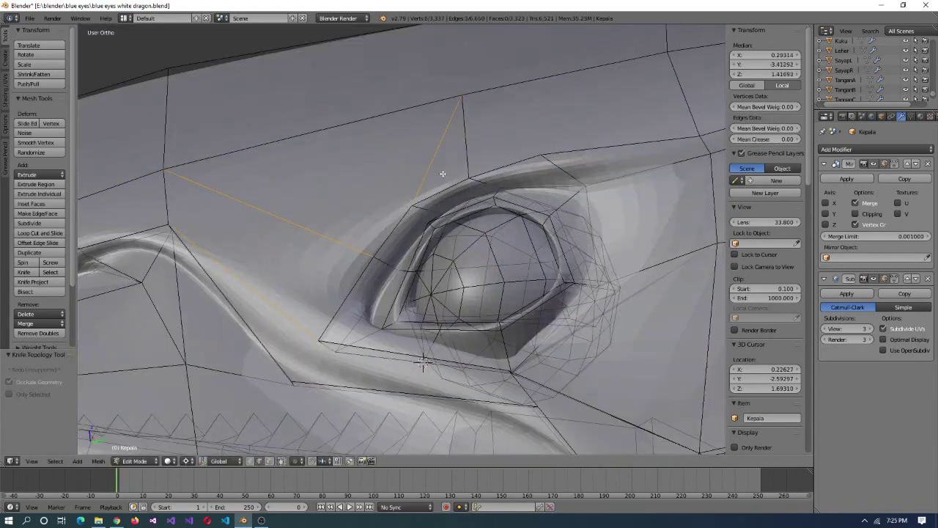
{"action": "left_click", "coordinate": [334, 126]}
{"action": "key", "text": "Return"}
- Cut new edges with the Knife between the eye's front corner and the lower-eyelid crease
{"action": "scroll", "coordinate": [334, 126], "scroll_direction": "down", "scroll_amount": 2}
{"action": "middle_click_drag", "start_coordinate": [334, 126], "coordinate": [511, 345]}
{"action": "key", "text": "k"}
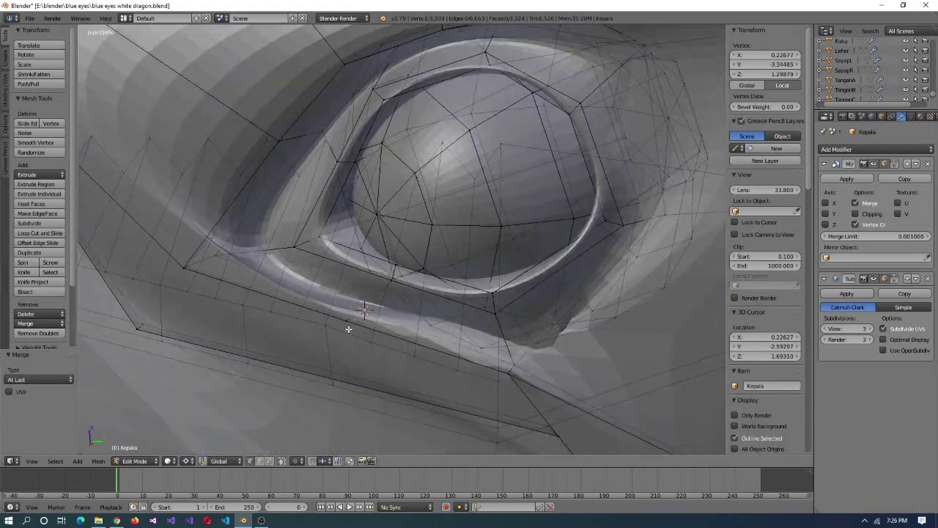
{"action": "key", "text": "Return"}
- Scale the selected vertices of the lower-eyelid crease by 1.1
{"action": "middle_click_drag", "start_coordinate": [276, 290], "coordinate": [309, 316]}
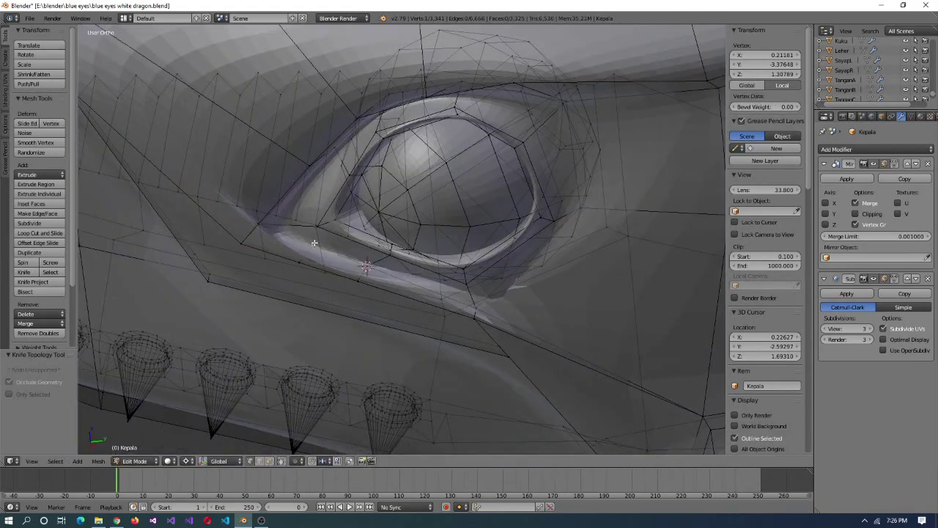
{"action": "middle_click_drag", "start_coordinate": [428, 294], "coordinate": [402, 362]}
{"action": "type", "text": "s1.1"}
{"action": "key", "text": "Return"}
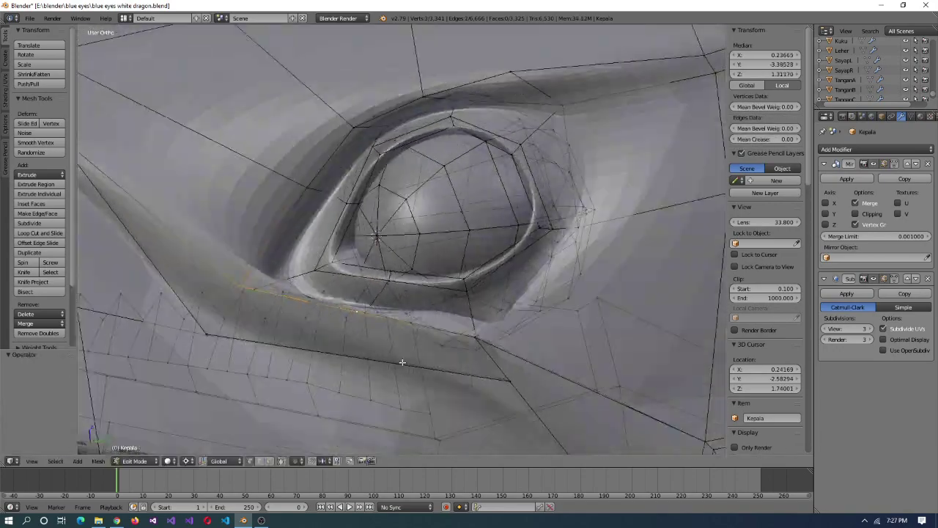
- Cut further edges across the lower-eyelid fold below the eye with the Knife
{"action": "middle_click_drag", "start_coordinate": [319, 356], "coordinate": [372, 297]}
{"action": "key", "text": "k"}
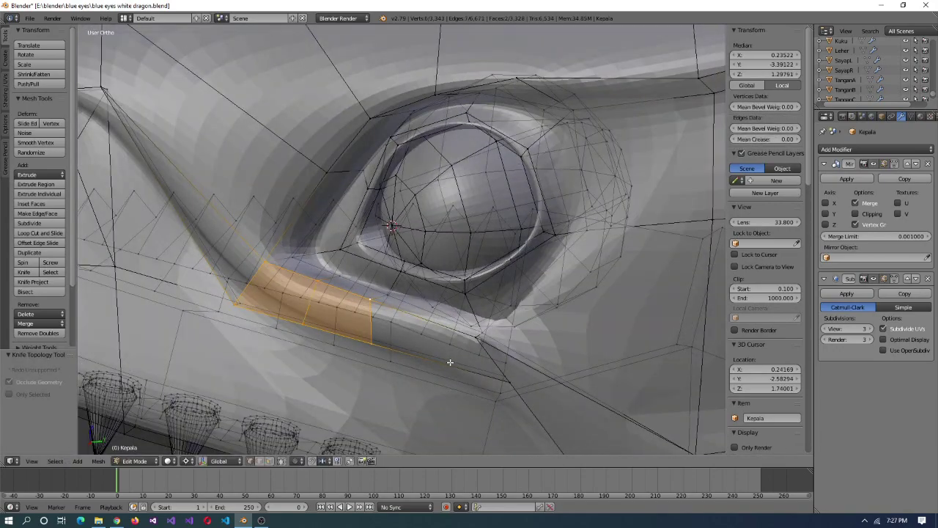
{"action": "key", "text": "Return"}
{"action": "scroll", "coordinate": [429, 352], "scroll_direction": "down", "scroll_amount": 5}
{"action": "scroll", "coordinate": [440, 330], "scroll_direction": "up", "scroll_amount": 8}
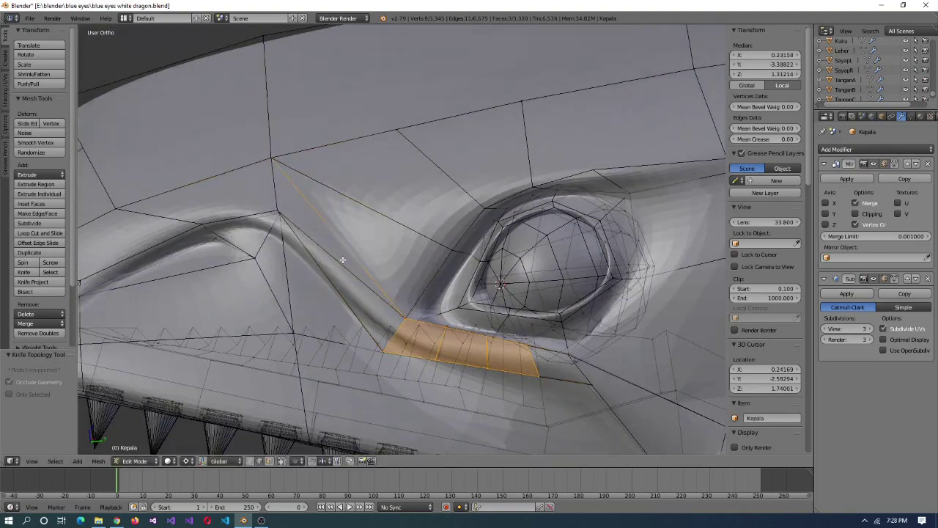
- Replace the diagonal edge from the forehead corner with a Knife cut running from the forehead edge to the fold in front of the eye
{"action": "right_click", "coordinate": [396, 129]}
{"action": "right_click", "coordinate": [484, 208], "text": "shift"}
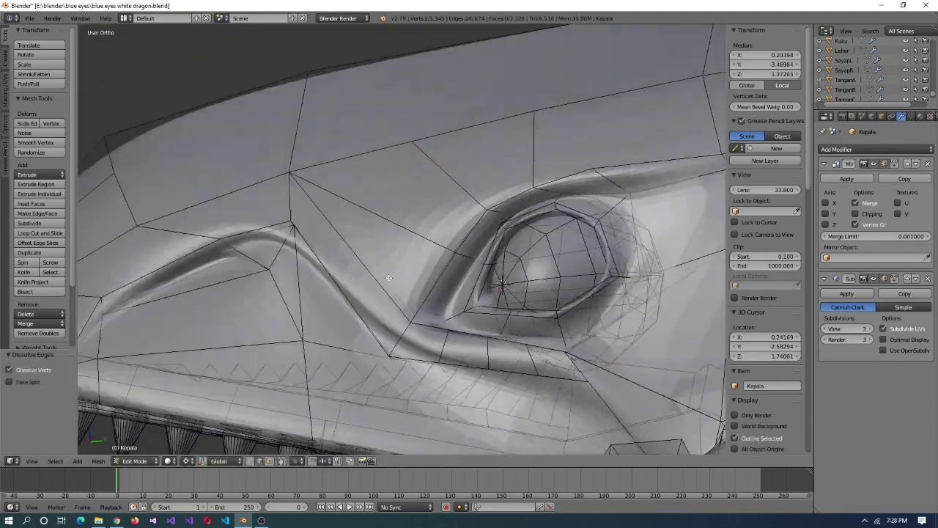
{"action": "key", "text": "ctrl+v"}
{"action": "left_click", "coordinate": [367, 226]}
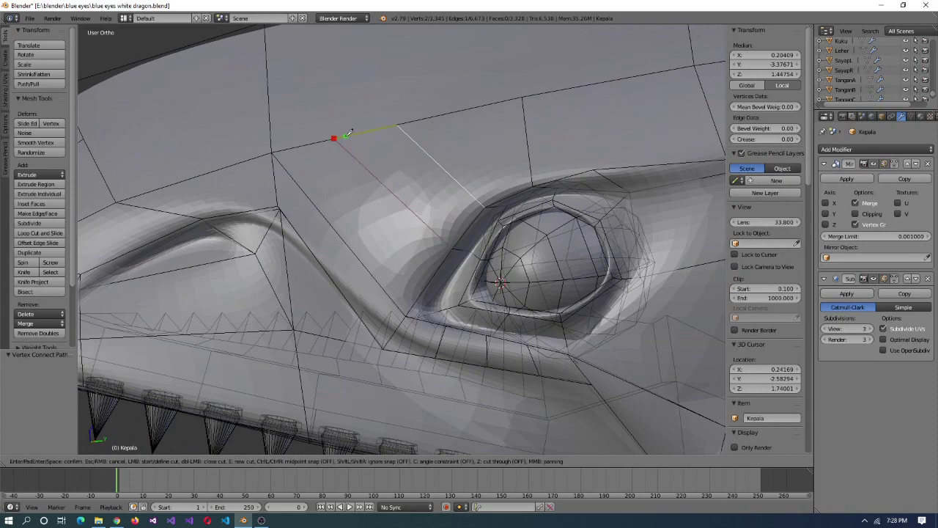
{"action": "key", "text": "Escape"}
{"action": "scroll", "coordinate": [440, 256], "scroll_direction": "down", "scroll_amount": 4}
{"action": "key", "text": "Tab"}
{"action": "scroll", "coordinate": [506, 291], "scroll_direction": "up", "scroll_amount": 2}
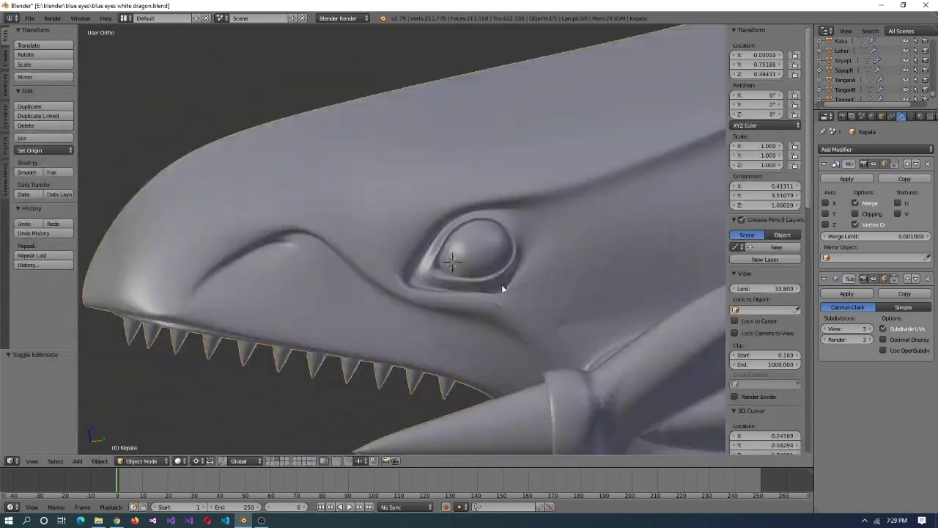
- Move the vertex at the rear end of the lower-eyelid fold by about -0.011 in X
{"action": "key", "text": "Tab"}
{"action": "scroll", "coordinate": [503, 289], "scroll_direction": "up", "scroll_amount": 8}
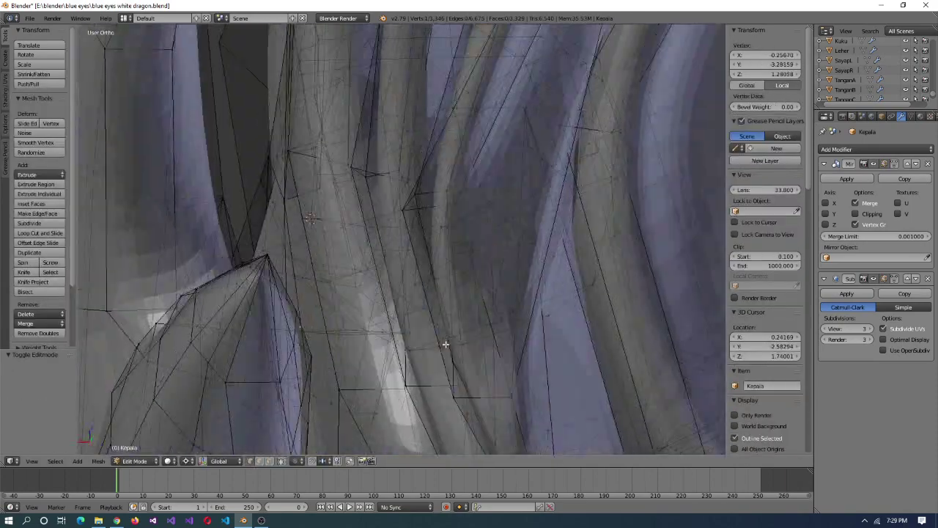
{"action": "middle_click_drag", "start_coordinate": [445, 344], "coordinate": [308, 379]}
{"action": "key", "text": "g"}
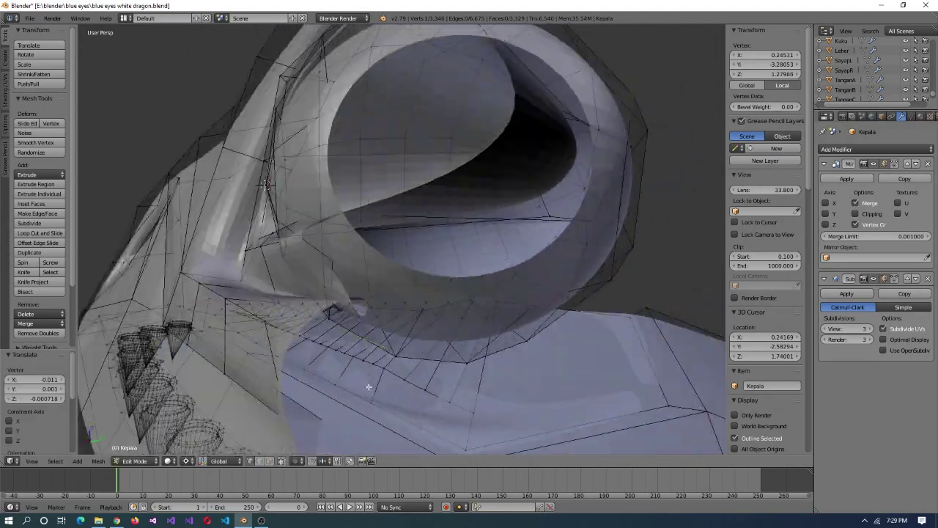
{"action": "middle_click_drag", "start_coordinate": [369, 387], "coordinate": [443, 399]}
- Dissolve an edge near the rear end of the lower-eyelid fold and cut a new edge across the fold with the Knife
{"action": "key", "text": "a"}
{"action": "key", "text": "a"}
{"action": "right_click", "coordinate": [267, 357]}
{"action": "left_click", "coordinate": [377, 346]}
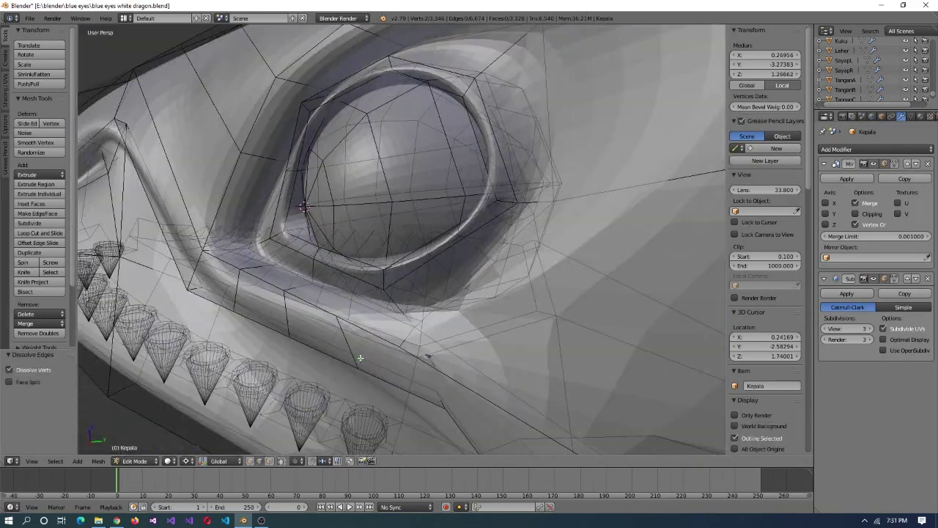
{"action": "key", "text": "k"}
{"action": "left_click", "coordinate": [360, 358]}
{"action": "key", "text": "Return"}
{"action": "key", "text": "Return"}
{"action": "key", "text": "Return"}
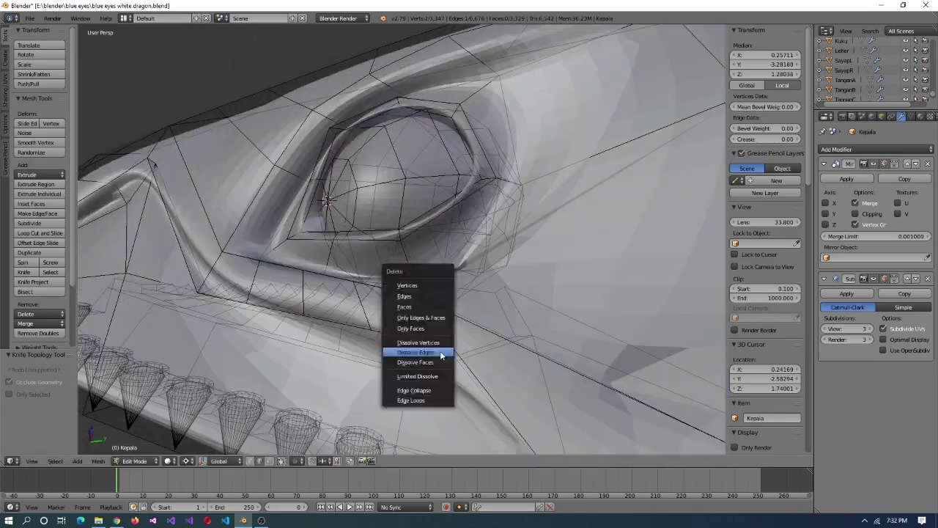
- Remove the selected edge below the eye's rear corner and recut the surrounding mesh with the Knife
{"action": "left_click", "coordinate": [404, 295]}
{"action": "middle_click_drag", "start_coordinate": [404, 296], "coordinate": [381, 335]}
{"action": "key", "text": "k"}
{"action": "left_click", "coordinate": [382, 335]}
- Slide the vertex beneath the eyeball along its edge by a factor of 0.032
{"action": "middle_click_drag", "start_coordinate": [456, 336], "coordinate": [597, 278]}
{"action": "scroll", "coordinate": [597, 279], "scroll_direction": "down", "scroll_amount": 3}
{"action": "scroll", "coordinate": [468, 354], "scroll_direction": "up", "scroll_amount": 4}
{"action": "middle_click_drag", "start_coordinate": [469, 354], "coordinate": [425, 335]}
{"action": "scroll", "coordinate": [368, 329], "scroll_direction": "up", "scroll_amount": 3}
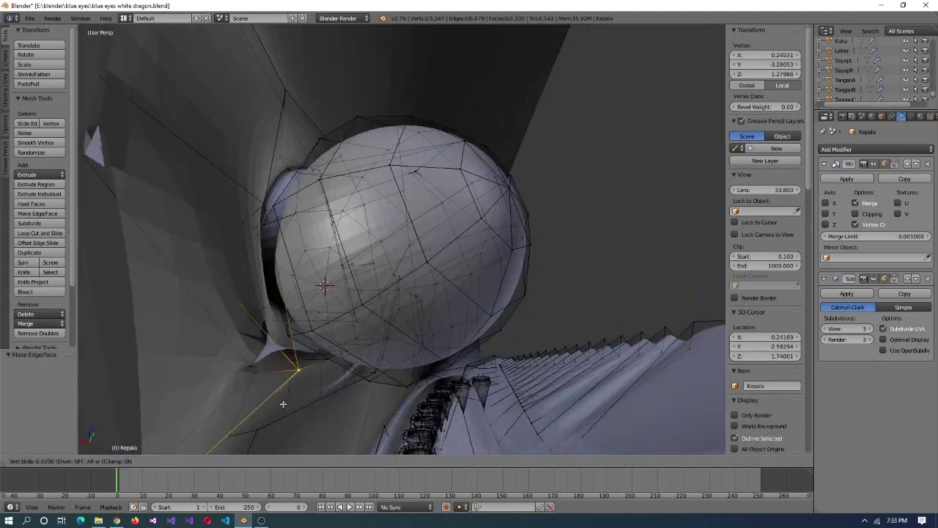
{"action": "left_click", "coordinate": [283, 403]}
{"action": "scroll", "coordinate": [283, 403], "scroll_direction": "down", "scroll_amount": 2}
{"action": "middle_click_drag", "start_coordinate": [283, 403], "coordinate": [447, 380]}
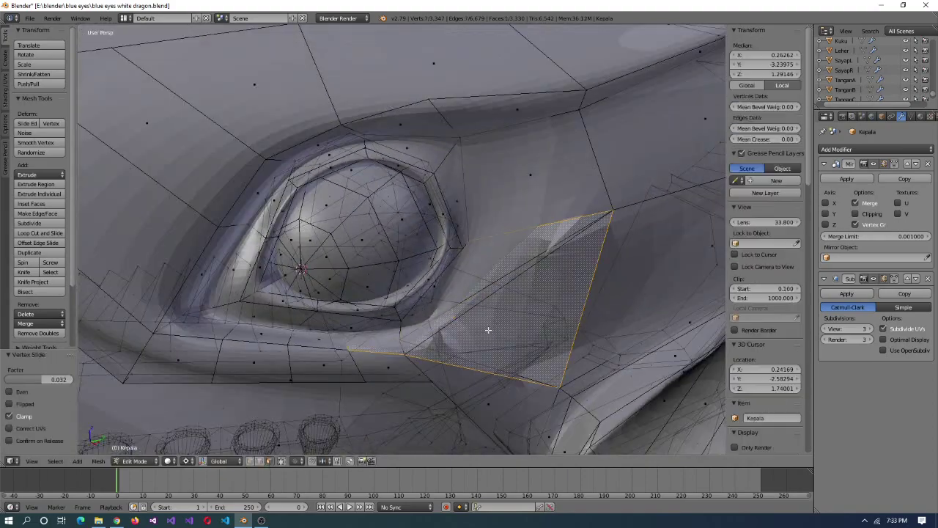
- Delete the large cheek face behind the eye's rear corner and fill the gap with new faces
{"action": "key", "text": "x"}
{"action": "left_click", "coordinate": [483, 330]}
{"action": "middle_click_drag", "start_coordinate": [472, 313], "coordinate": [511, 360]}
{"action": "key", "text": "f"}
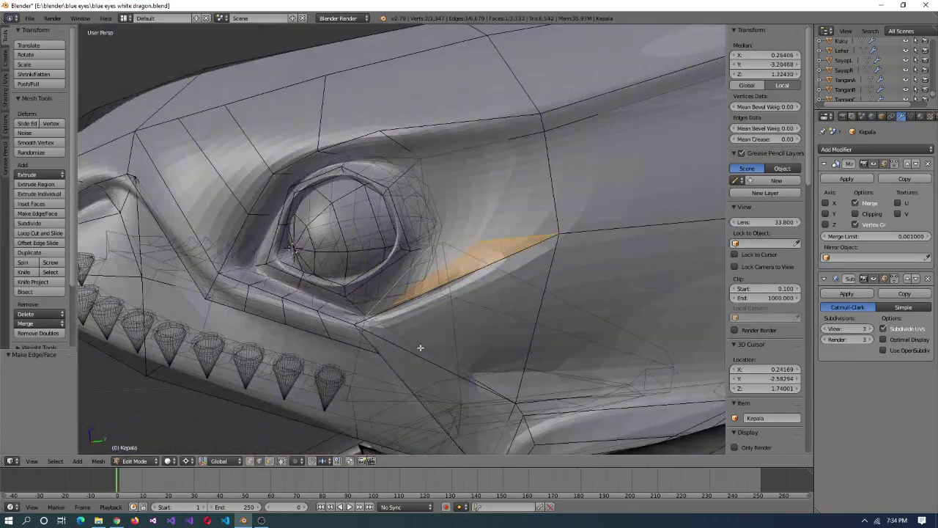
- Cut a new edge near the lower-eyelid fold with the Knife and slide a fold vertex along its edge
{"action": "left_click", "coordinate": [412, 324]}
{"action": "scroll", "coordinate": [412, 323], "scroll_direction": "down", "scroll_amount": 5}
{"action": "mouse_move", "coordinate": [412, 323]}
{"action": "middle_mouse_down"}
{"action": "mouse_move", "coordinate": [330, 324]}
{"action": "mouse_move", "coordinate": [372, 234]}
{"action": "mouse_move", "coordinate": [404, 318]}
{"action": "mouse_move", "coordinate": [475, 320]}
{"action": "mouse_move", "coordinate": [419, 315]}
{"action": "middle_mouse_up"}
{"action": "scroll", "coordinate": [294, 323], "scroll_direction": "up", "scroll_amount": 6}
{"action": "key", "text": "Return"}
{"action": "key", "text": "shift+v"}
{"action": "left_click", "coordinate": [341, 297]}
- Make another Knife cut at the front end of the lower-eyelid fold and merge the selected vertices at the last one
{"action": "key", "text": "k"}
{"action": "key", "text": "Return"}
{"action": "key", "text": "alt+m"}
{"action": "left_click", "coordinate": [404, 316]}
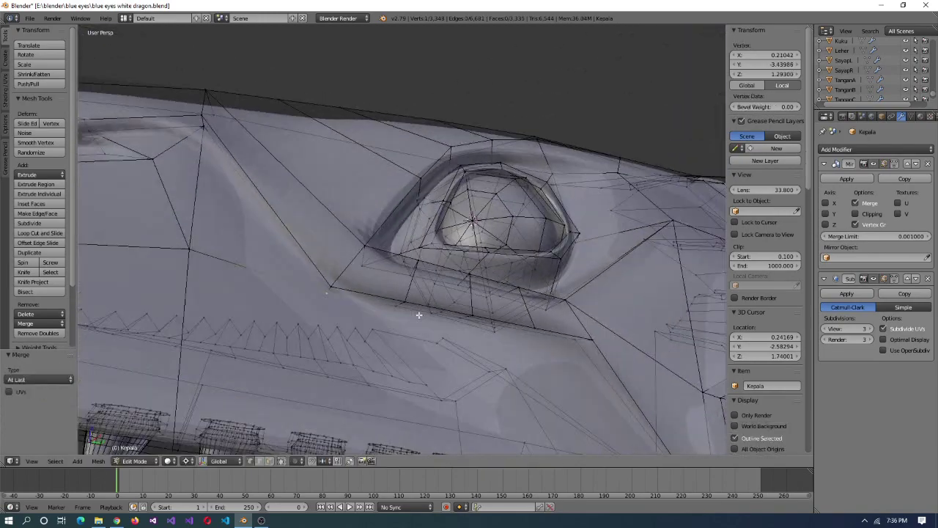
- Continue the Knife cuts along the crease below the eye
{"action": "left_click", "coordinate": [419, 260]}
{"action": "key", "text": "Return"}
{"action": "middle_click_drag", "start_coordinate": [419, 260], "coordinate": [390, 310]}
{"action": "middle_click_drag", "start_coordinate": [331, 350], "coordinate": [531, 305]}
{"action": "key", "text": "Return"}
- Enable the X axis of the Mirror modifier and check the head in Object Mode
{"action": "right_click", "coordinate": [311, 286]}
{"action": "right_click", "coordinate": [373, 317]}
{"action": "scroll", "coordinate": [438, 304], "scroll_direction": "down", "scroll_amount": 5}
{"action": "key", "text": "Tab"}
{"action": "scroll", "coordinate": [532, 305], "scroll_direction": "up", "scroll_amount": 4}
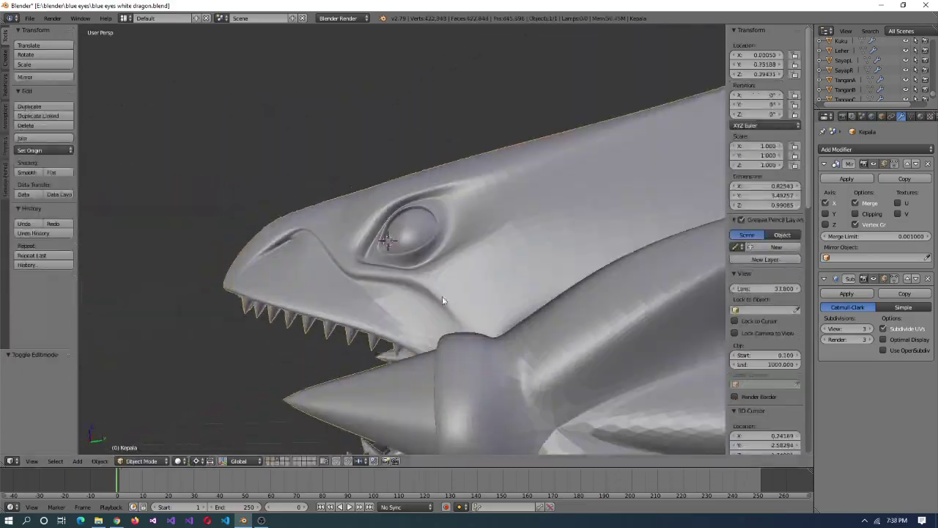
- Cut an edge with the Knife at the rear corner of the lower-eyelid fold
{"action": "key", "text": "Tab"}
{"action": "scroll", "coordinate": [496, 367], "scroll_direction": "up", "scroll_amount": 3}
{"action": "middle_click_drag", "start_coordinate": [471, 331], "coordinate": [495, 278]}
{"action": "key", "text": "k"}
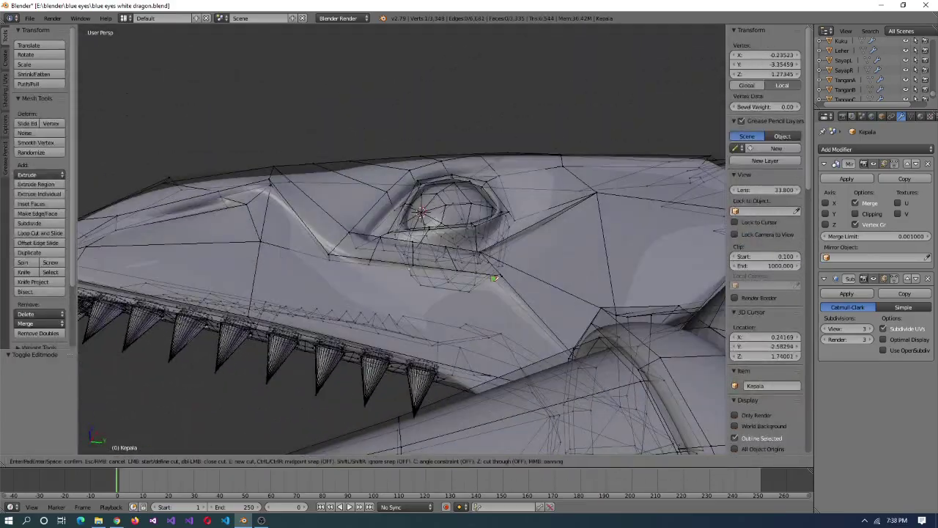
{"action": "middle_click_drag", "start_coordinate": [498, 355], "coordinate": [387, 387]}
{"action": "key", "text": "Return"}
- Recut the lower-eyelid fold with the Knife and remove its surplus edges
{"action": "scroll", "coordinate": [476, 385], "scroll_direction": "up", "scroll_amount": 3}
{"action": "key", "text": "k"}
{"action": "left_click", "coordinate": [414, 263]}
{"action": "key", "text": "Return"}
{"action": "key", "text": "x"}
{"action": "left_click", "coordinate": [432, 301]}
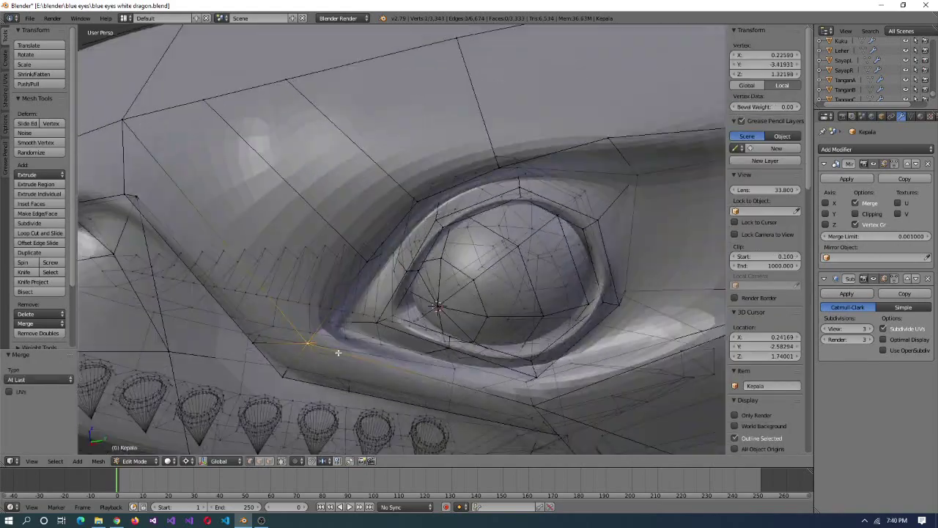
- Merge the fold's front vertices at the last one and slide a lower-crease vertex by a factor of 0.300
{"action": "key", "text": "alt+m"}
{"action": "left_click", "coordinate": [372, 372]}
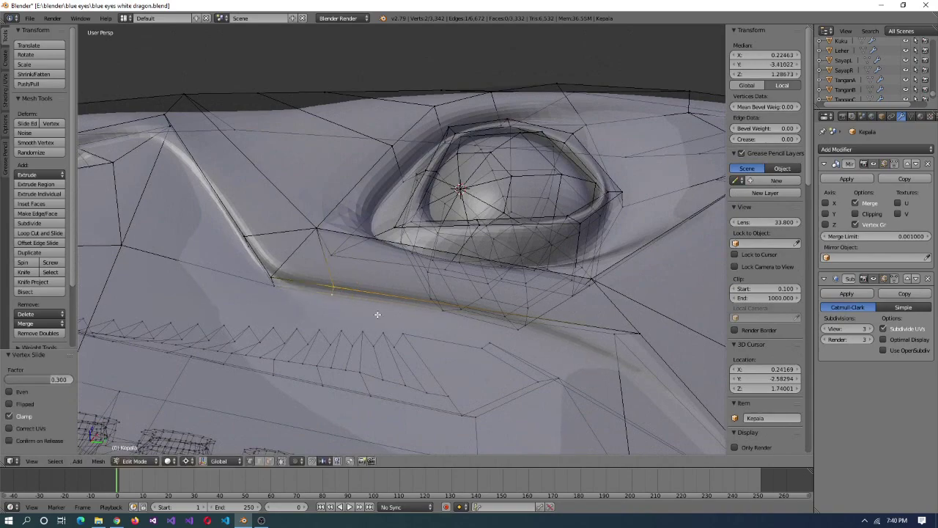
{"action": "key", "text": "shift+v"}
{"action": "left_click", "coordinate": [313, 372]}
- Cut a wavy line across the cheek behind the eye with the Knife in the right view, following the reference image
{"action": "key", "text": "Tab"}
{"action": "scroll", "coordinate": [422, 357], "scroll_direction": "down", "scroll_amount": 3}
{"action": "middle_click_drag", "start_coordinate": [421, 358], "coordinate": [562, 289]}
{"action": "scroll", "coordinate": [416, 380], "scroll_direction": "down", "scroll_amount": 2}
{"action": "scroll", "coordinate": [471, 353], "scroll_direction": "down", "scroll_amount": 3}
{"action": "scroll", "coordinate": [562, 289], "scroll_direction": "up", "scroll_amount": 5}
{"action": "key", "text": "ctrl+alt+q"}
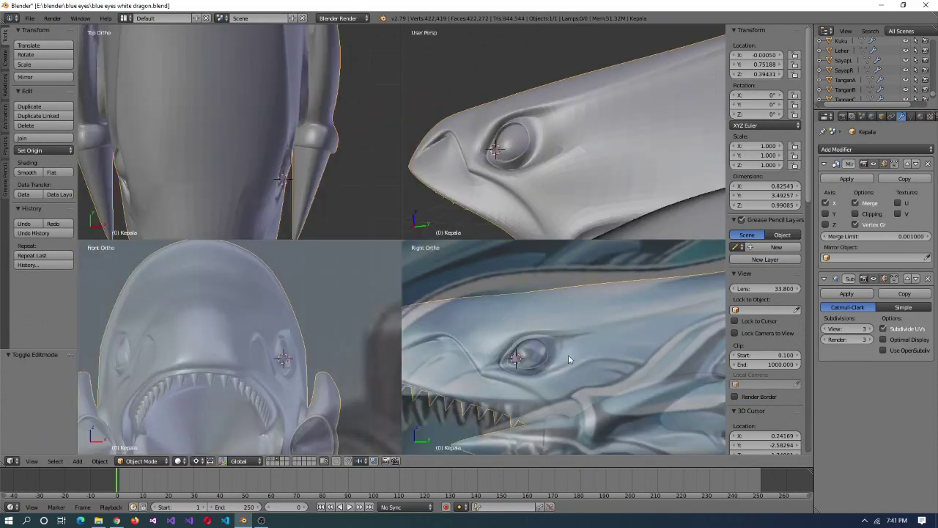
{"action": "key", "text": "Tab"}
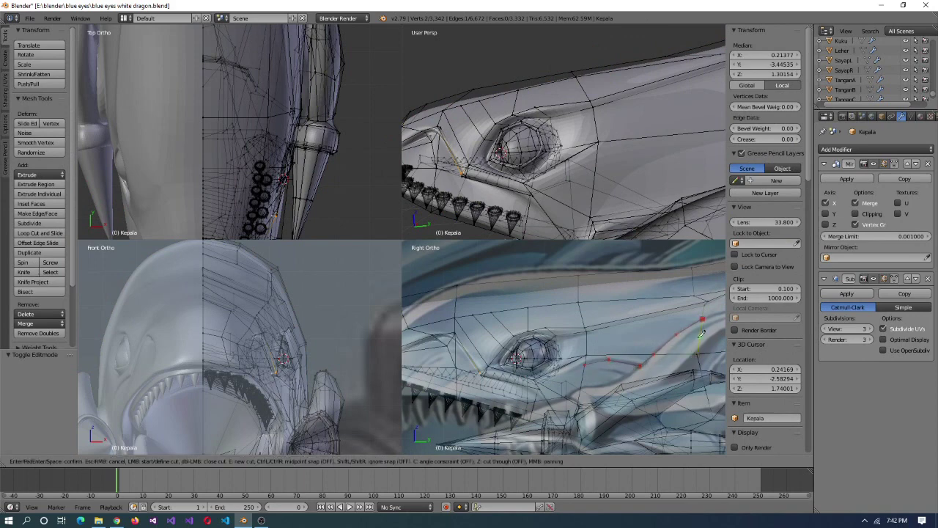
{"action": "middle_click_drag", "start_coordinate": [645, 220], "coordinate": [624, 210]}
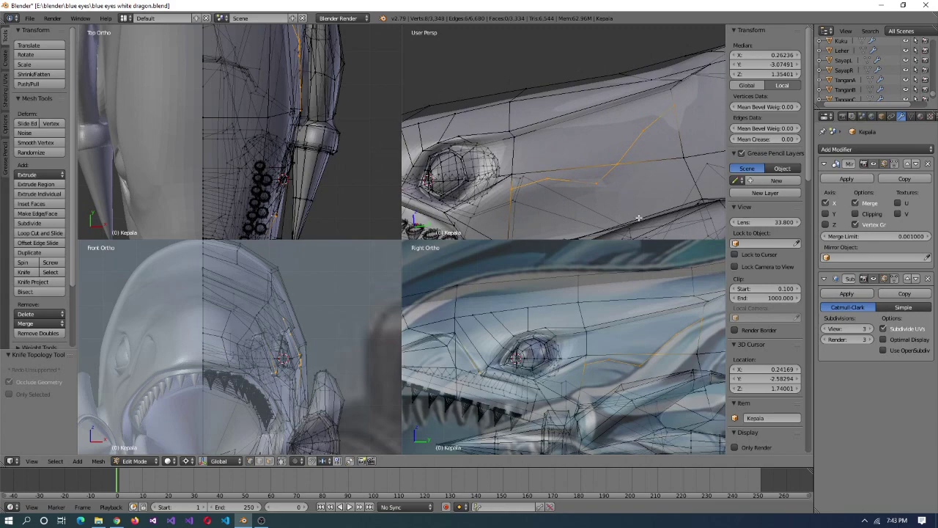
- Bevel the new cheek line with an amount of 0.005 and one segment
{"action": "key", "text": "ctrl+alt+q"}
{"action": "key", "text": "ctrl+b"}
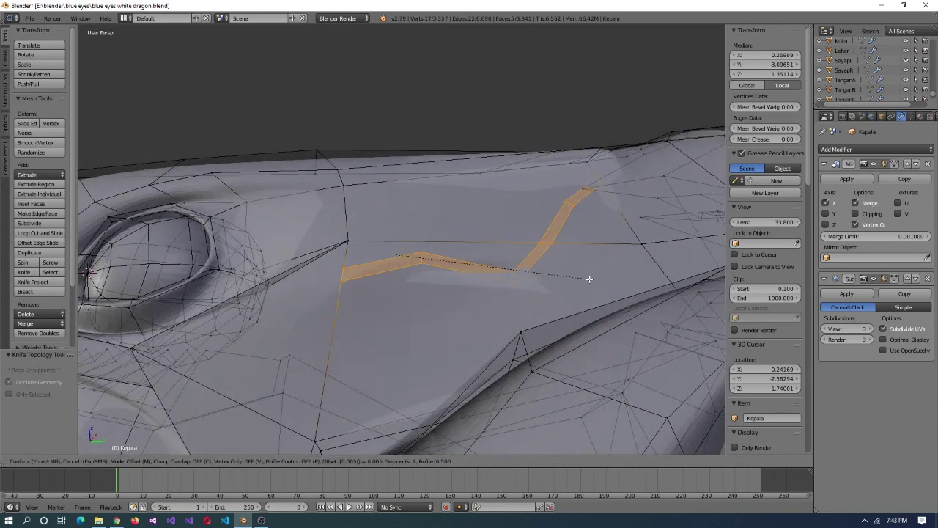
{"action": "left_click", "coordinate": [620, 289]}
{"action": "middle_click_drag", "start_coordinate": [620, 289], "coordinate": [645, 284]}
{"action": "scroll", "coordinate": [645, 284], "scroll_direction": "up", "scroll_amount": 4}
{"action": "middle_click_drag", "start_coordinate": [509, 315], "coordinate": [374, 309]}
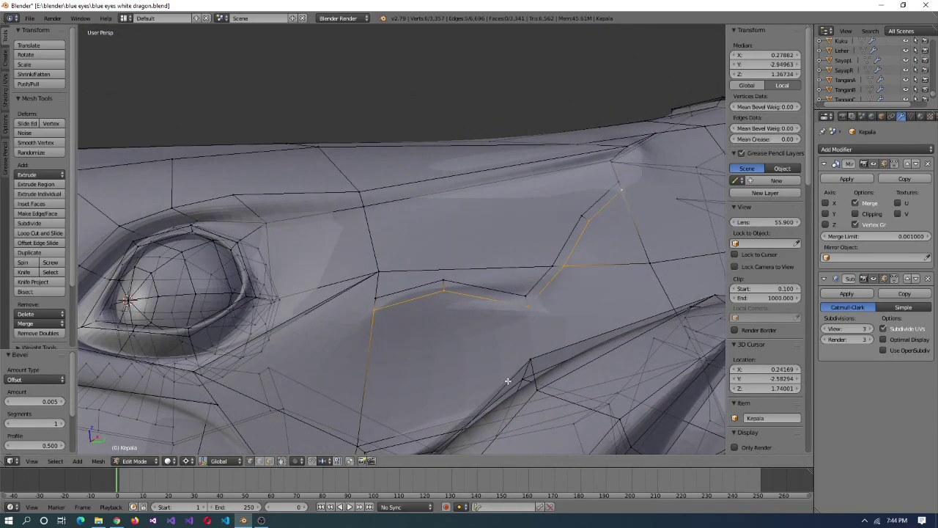
- Move the lower edge of the beveled cheek strip along X to form a crease
{"action": "key", "text": "g"}
{"action": "key", "text": "x"}
{"action": "left_click", "coordinate": [453, 335]}
{"action": "middle_click_drag", "start_coordinate": [452, 335], "coordinate": [393, 277]}
{"action": "key", "text": "g"}
{"action": "key", "text": "x"}
{"action": "left_click", "coordinate": [409, 379]}
- Move the vertex at the cheek crease's front end by -0.004 along Z
{"action": "key", "text": "g"}
{"action": "key", "text": "z"}
{"action": "left_click", "coordinate": [439, 400]}
- Try to cut an edge with the Knife from the cheek crease's front vertex towards the eye's rear corner
{"action": "scroll", "coordinate": [413, 377], "scroll_direction": "up", "scroll_amount": 3}
{"action": "key", "text": "k"}
{"action": "left_click", "coordinate": [392, 277]}
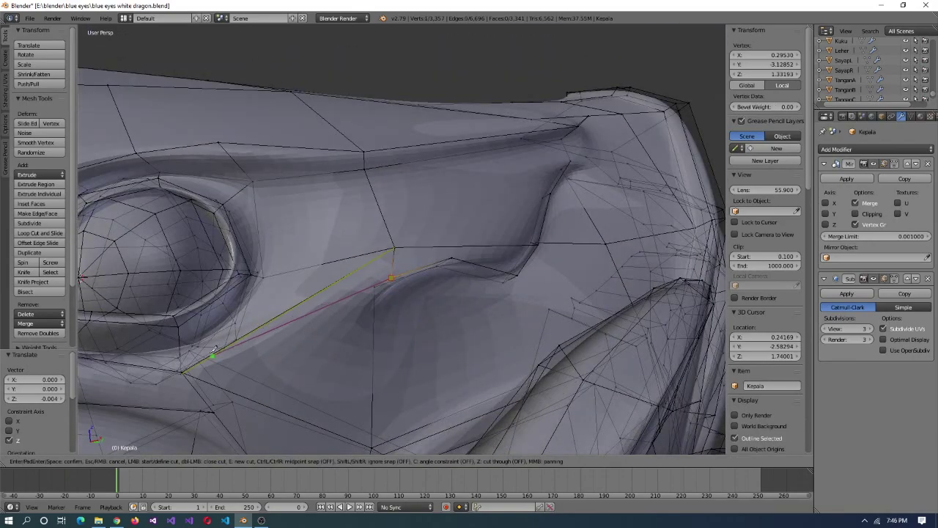
{"action": "key", "text": "Return"}
- Subdivide the edge between the eye's rear corner and the cheek crease once, and join its new vertex to the crease's front vertex
{"action": "middle_click_drag", "start_coordinate": [327, 284], "coordinate": [473, 289]}
{"action": "middle_click_drag", "start_coordinate": [460, 328], "coordinate": [301, 382]}
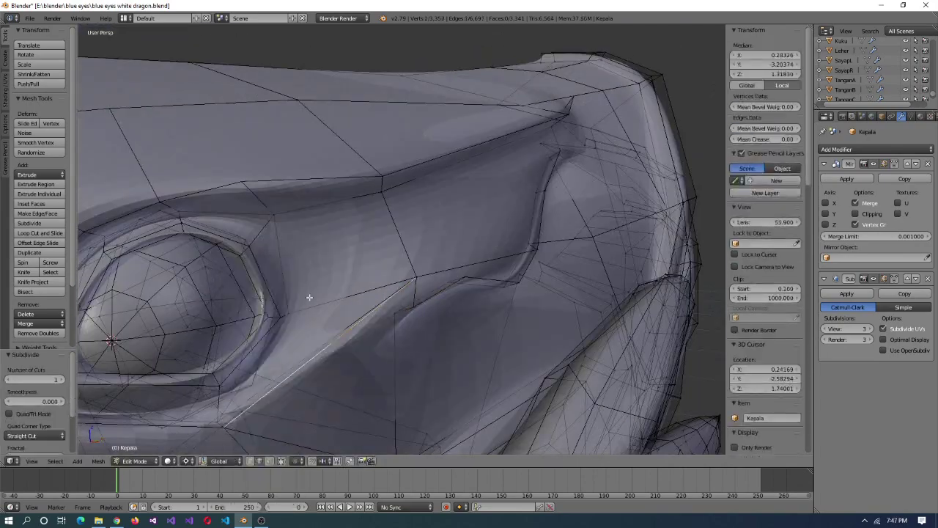
{"action": "left_click", "coordinate": [276, 282]}
{"action": "scroll", "coordinate": [326, 365], "scroll_direction": "up", "scroll_amount": 2}
{"action": "middle_click_drag", "start_coordinate": [353, 342], "coordinate": [395, 335]}
{"action": "key", "text": "f"}
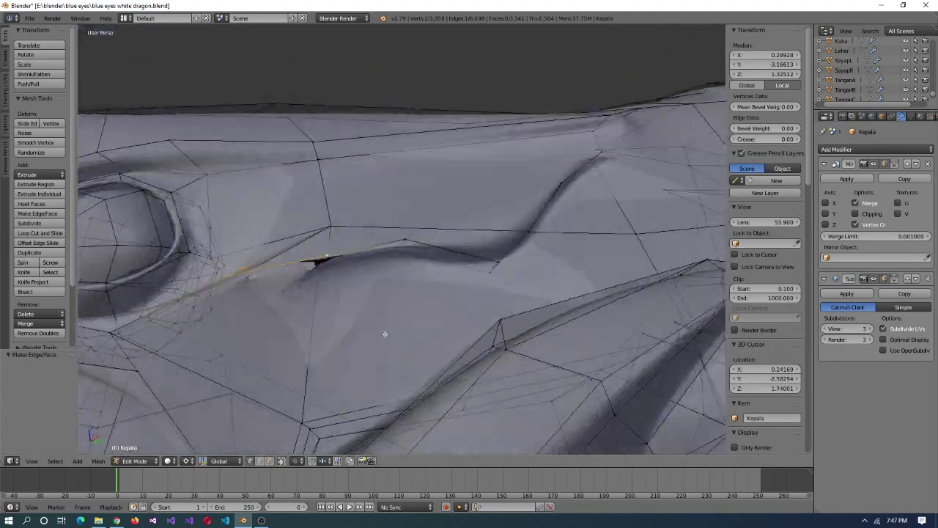
- Merge the vertices at the front end of the cheek crease behind the eye at the last selected one
{"action": "scroll", "coordinate": [326, 292], "scroll_direction": "down", "scroll_amount": 4}
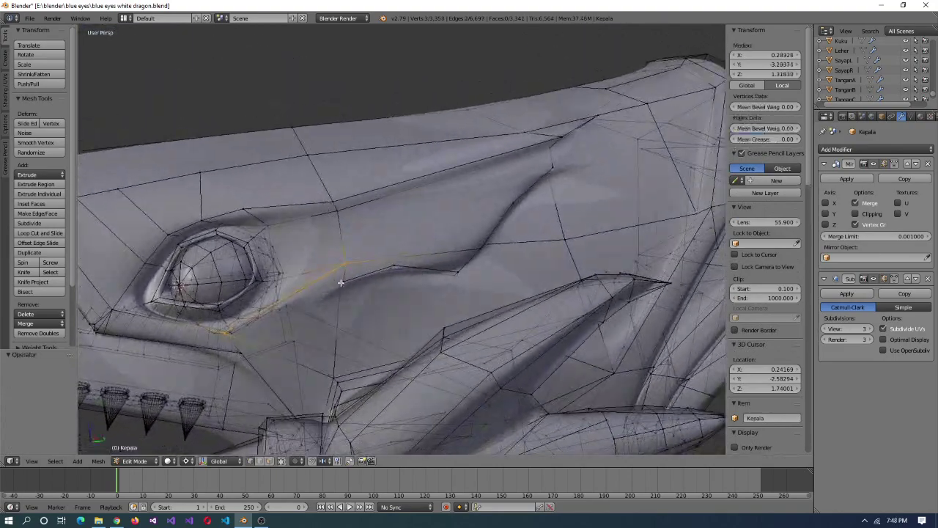
{"action": "scroll", "coordinate": [341, 282], "scroll_direction": "down", "scroll_amount": 2}
{"action": "middle_click_drag", "start_coordinate": [331, 294], "coordinate": [345, 327]}
{"action": "scroll", "coordinate": [346, 327], "scroll_direction": "down", "scroll_amount": 3}
{"action": "key", "text": "Tab"}
{"action": "key", "text": "Tab"}
{"action": "scroll", "coordinate": [403, 321], "scroll_direction": "up", "scroll_amount": 5}
{"action": "middle_click_drag", "start_coordinate": [404, 320], "coordinate": [446, 272]}
{"action": "scroll", "coordinate": [352, 281], "scroll_direction": "up", "scroll_amount": 3}
{"action": "key", "text": "alt+m"}
{"action": "left_click", "coordinate": [383, 307]}
- Move the crease vertex behind the eye along Z and cut along the underside of the crease with the Knife
{"action": "right_click", "coordinate": [389, 252]}
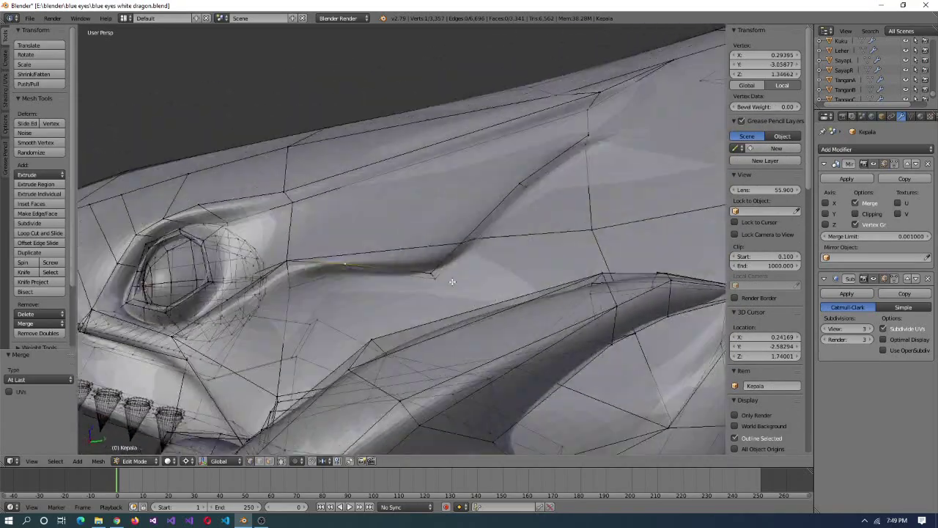
{"action": "key", "text": "g"}
{"action": "key", "text": "z"}
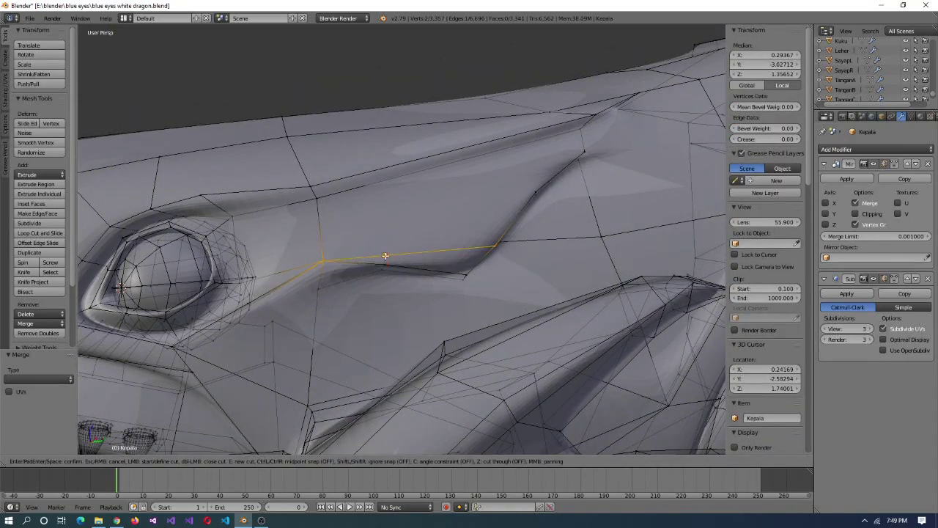
{"action": "left_click", "coordinate": [422, 269]}
{"action": "middle_click_drag", "start_coordinate": [422, 268], "coordinate": [549, 166]}
{"action": "right_click", "coordinate": [549, 165], "text": "shift"}
- Cut edges with the Knife from the rear end of the cheek crease to the tip of the fold above it
{"action": "middle_click_drag", "start_coordinate": [533, 248], "coordinate": [503, 170]}
{"action": "key", "text": "Tab"}
{"action": "scroll", "coordinate": [544, 255], "scroll_direction": "down", "scroll_amount": 4}
{"action": "key", "text": "Tab"}
{"action": "scroll", "coordinate": [546, 265], "scroll_direction": "up", "scroll_amount": 5}
{"action": "right_click", "coordinate": [503, 171]}
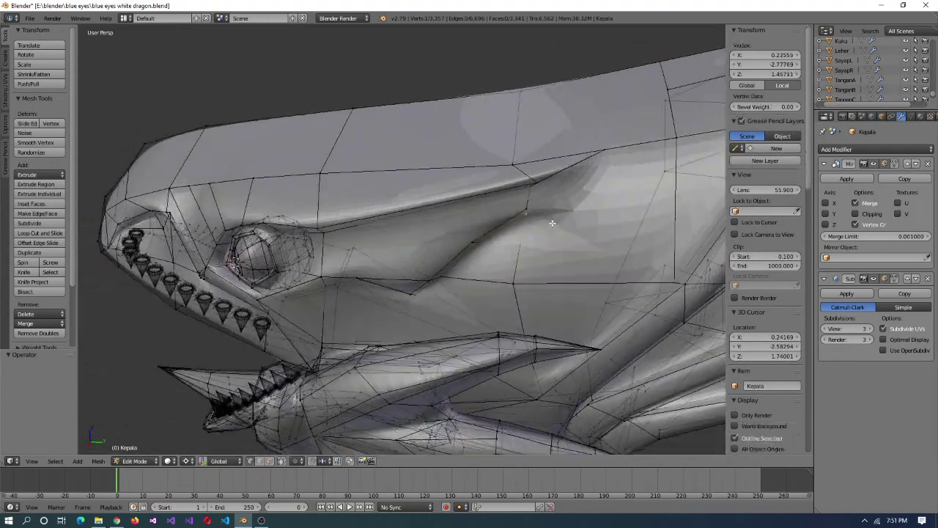
{"action": "scroll", "coordinate": [503, 170], "scroll_direction": "up", "scroll_amount": 2}
{"action": "scroll", "coordinate": [503, 170], "scroll_direction": "down", "scroll_amount": 2}
{"action": "scroll", "coordinate": [558, 202], "scroll_direction": "down", "scroll_amount": 3}
{"action": "middle_click_drag", "start_coordinate": [559, 201], "coordinate": [555, 209]}
{"action": "scroll", "coordinate": [556, 209], "scroll_direction": "up", "scroll_amount": 4}
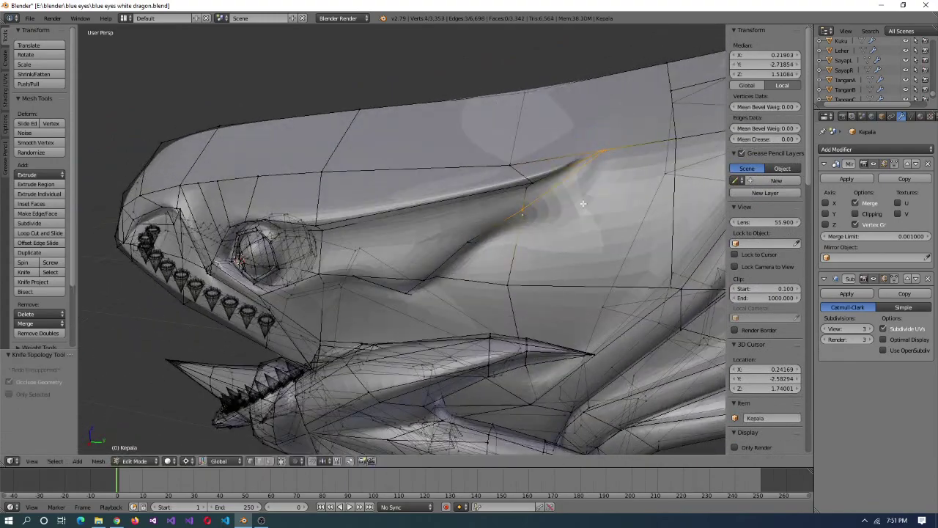
{"action": "scroll", "coordinate": [611, 159], "scroll_direction": "down", "scroll_amount": 3}
{"action": "middle_click_drag", "start_coordinate": [611, 159], "coordinate": [594, 146]}
{"action": "scroll", "coordinate": [613, 161], "scroll_direction": "up", "scroll_amount": 3}
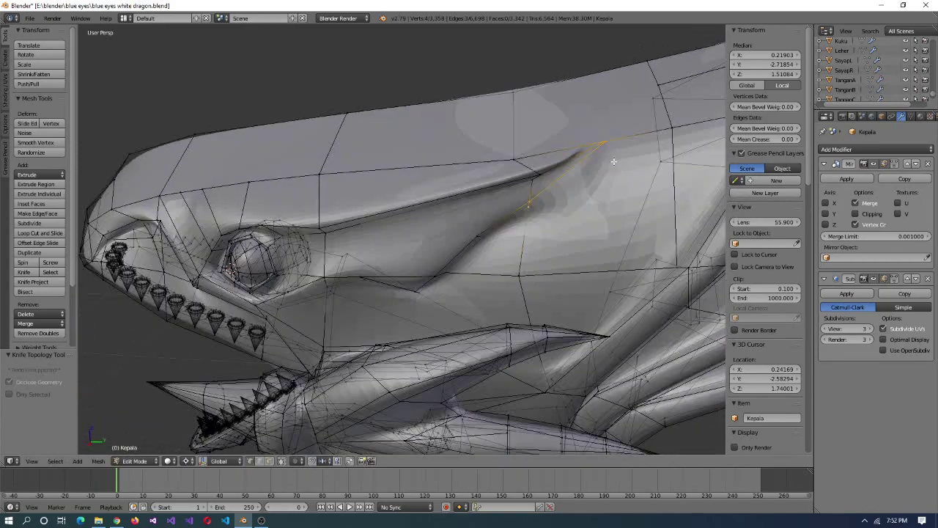
- Merge the selected vertices at the rear tip of the upper fold and preview the smoothed head in Object Mode
{"action": "key", "text": "alt+m"}
{"action": "left_click", "coordinate": [612, 183]}
{"action": "middle_click_drag", "start_coordinate": [612, 183], "coordinate": [595, 208]}
{"action": "key", "text": "Tab"}
{"action": "scroll", "coordinate": [463, 249], "scroll_direction": "down", "scroll_amount": 3}
- In quad view, cut a second, shorter crease line below the first one with the Knife, tracing the side reference
{"action": "key", "text": "ctrl+alt+q"}
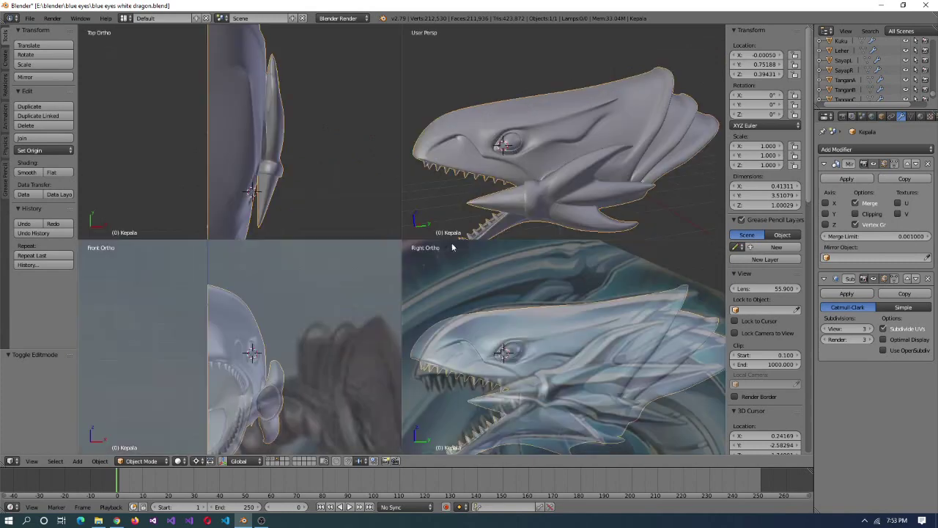
{"action": "scroll", "coordinate": [564, 324], "scroll_direction": "up", "scroll_amount": 4}
{"action": "key", "text": "KP_4"}
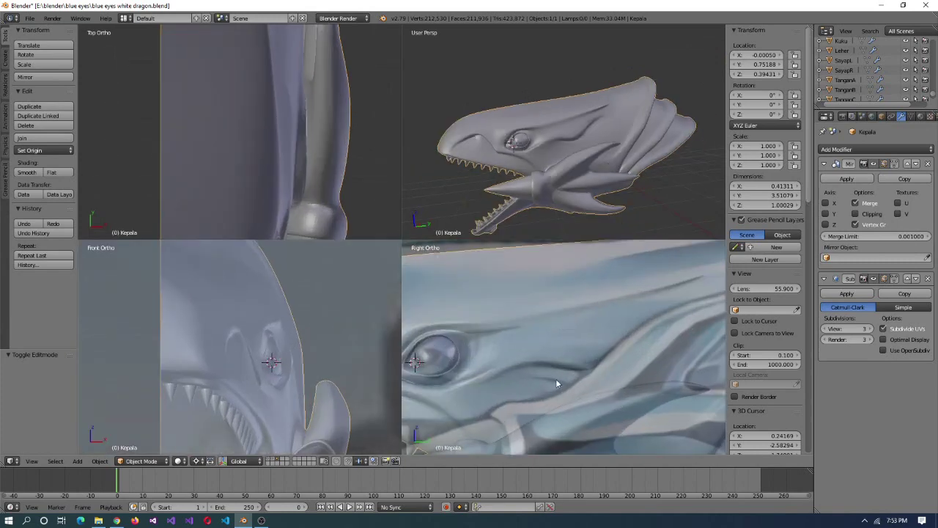
{"action": "key", "text": "Tab"}
{"action": "key", "text": "k"}
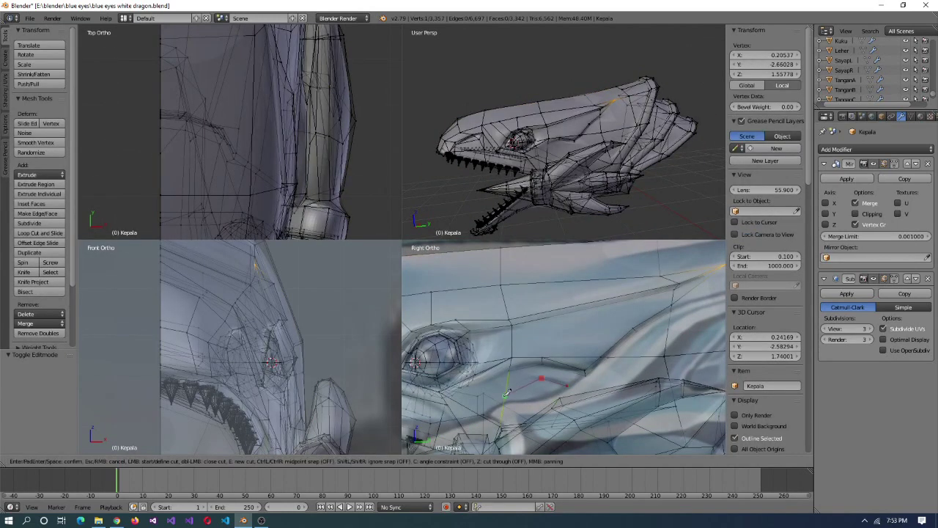
{"action": "middle_click_drag", "start_coordinate": [624, 186], "coordinate": [527, 141]}
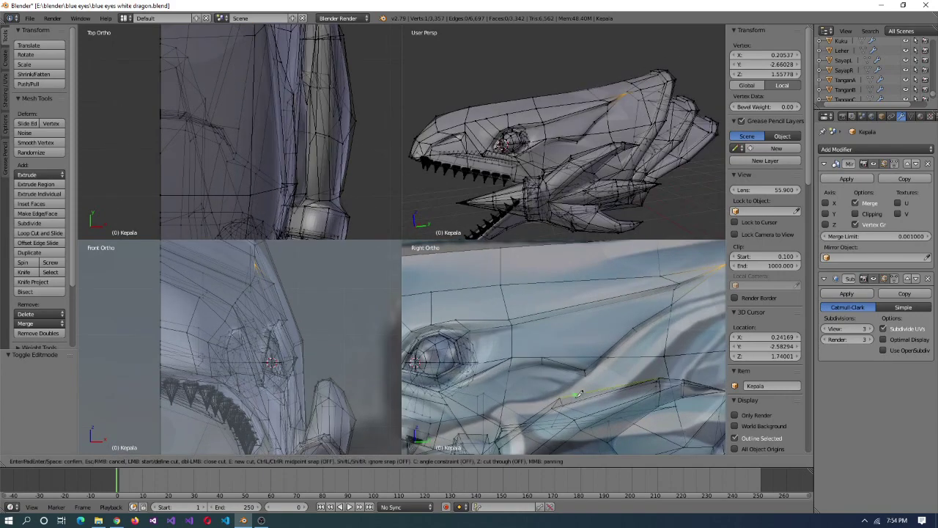
{"action": "key", "text": "Return"}
{"action": "key", "text": "a"}
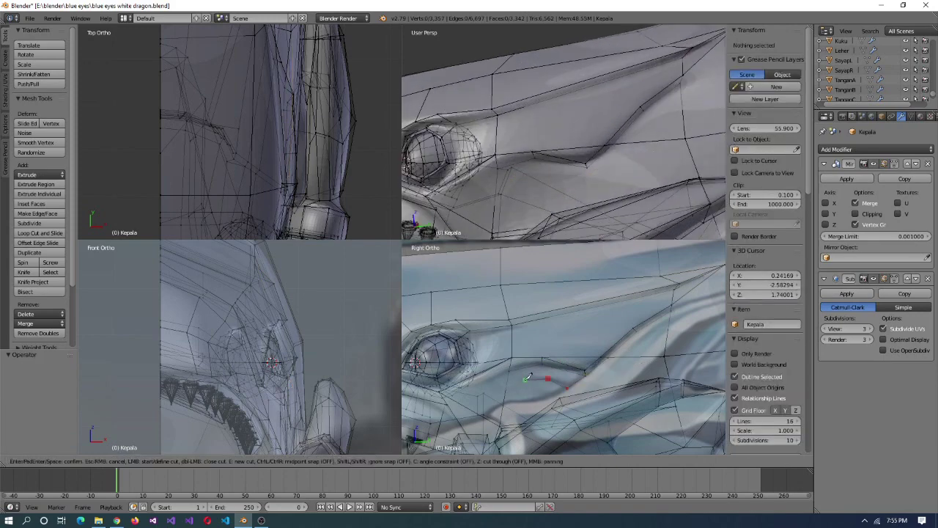
{"action": "key", "text": "Return"}
- Back in single view, select the vertices along the underside of the upper crease and adjust them with Vertex Slide
{"action": "scroll", "coordinate": [619, 209], "scroll_direction": "up", "scroll_amount": 3}
{"action": "key", "text": "ctrl+alt+q"}
{"action": "scroll", "coordinate": [608, 210], "scroll_direction": "up", "scroll_amount": 2}
{"action": "middle_click_drag", "start_coordinate": [608, 210], "coordinate": [644, 186]}
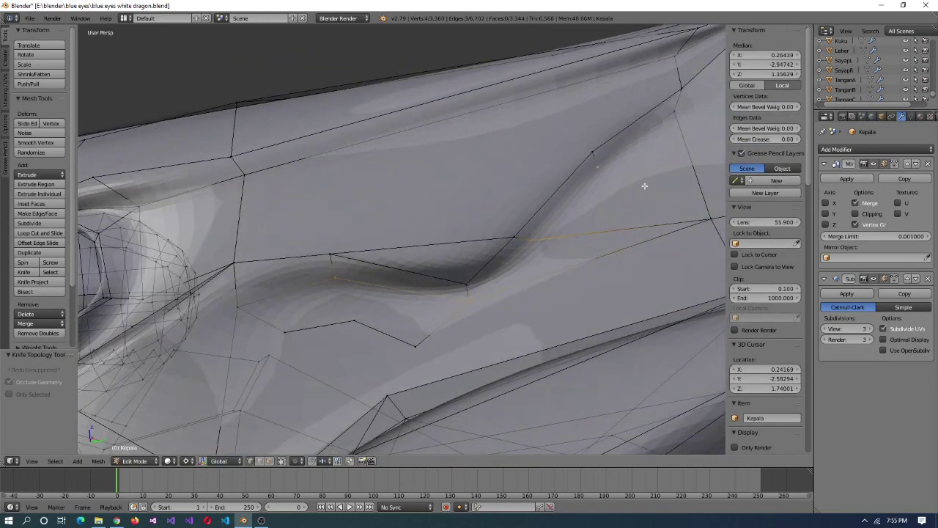
{"action": "left_click", "coordinate": [341, 264]}
{"action": "middle_click_drag", "start_coordinate": [341, 265], "coordinate": [638, 311]}
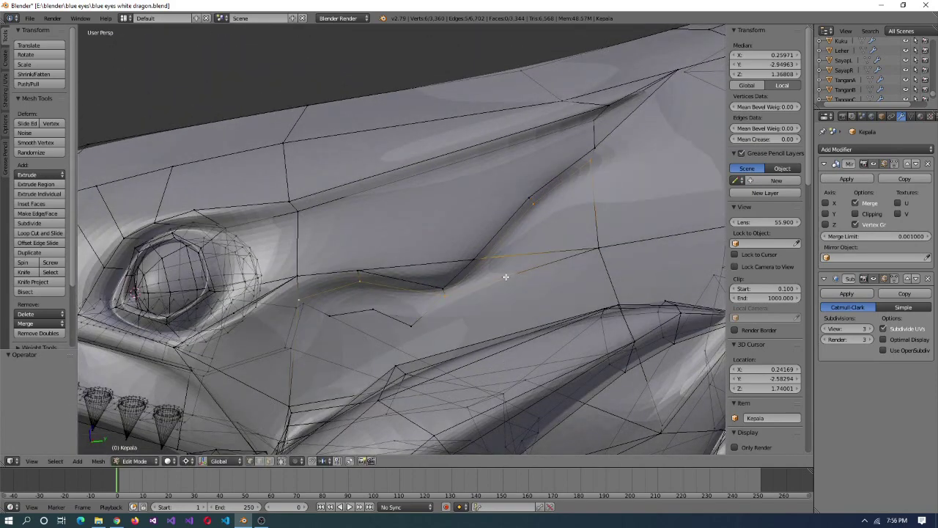
{"action": "scroll", "coordinate": [452, 300], "scroll_direction": "up", "scroll_amount": 3}
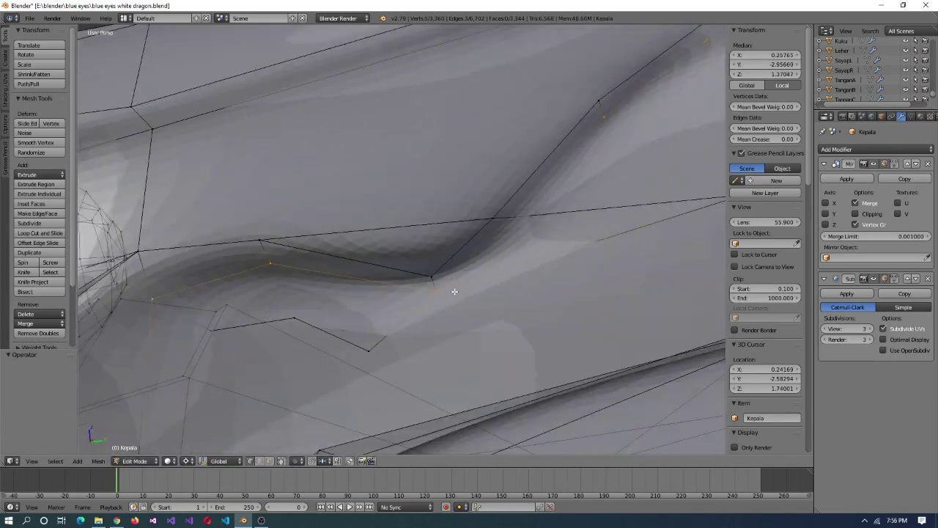
{"action": "left_click", "coordinate": [454, 284]}
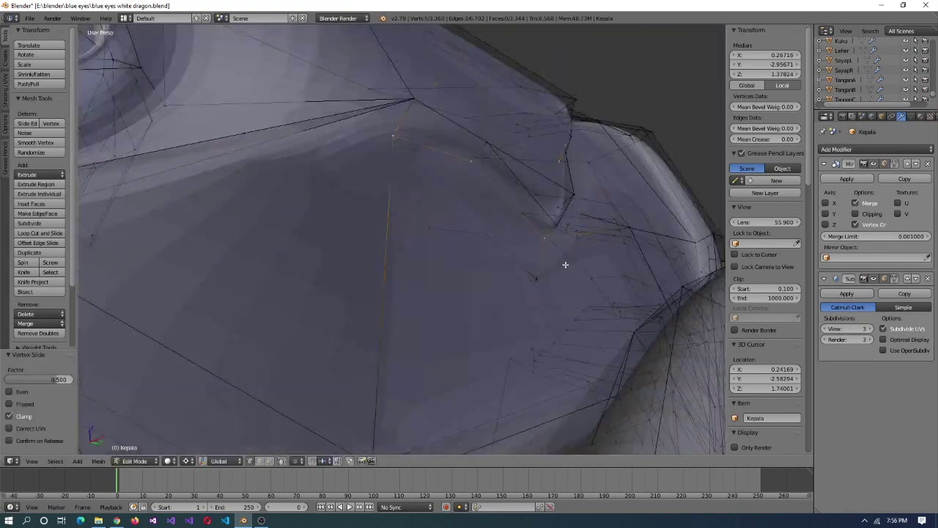
- Dissolve the surplus edge running back from the upper crease across the cheek
{"action": "middle_click_drag", "start_coordinate": [566, 264], "coordinate": [524, 278]}
{"action": "scroll", "coordinate": [524, 278], "scroll_direction": "down", "scroll_amount": 3}
{"action": "key", "text": "x"}
{"action": "left_click", "coordinate": [475, 234]}
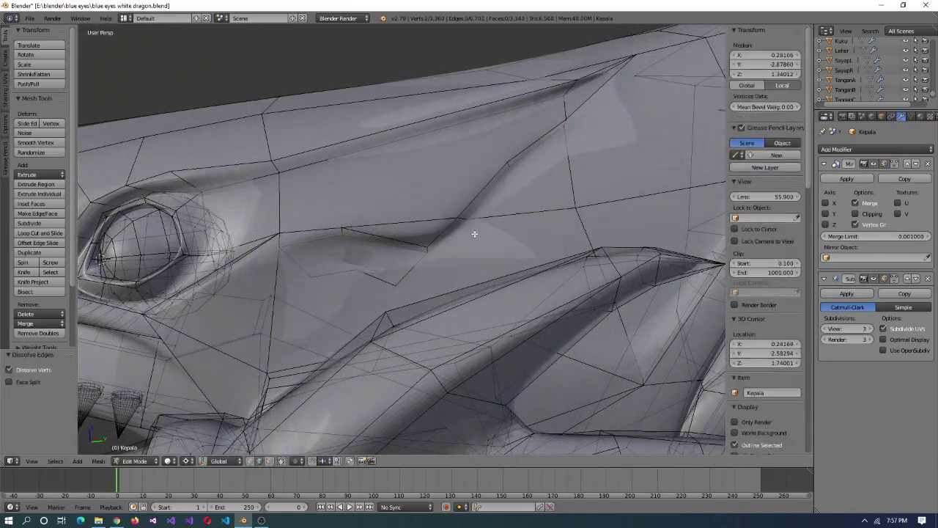
- Bevel the second crease line by 0.008 with one segment and move its beveled edge along X
{"action": "middle_click_drag", "start_coordinate": [475, 234], "coordinate": [389, 261]}
{"action": "left_click", "coordinate": [389, 261]}
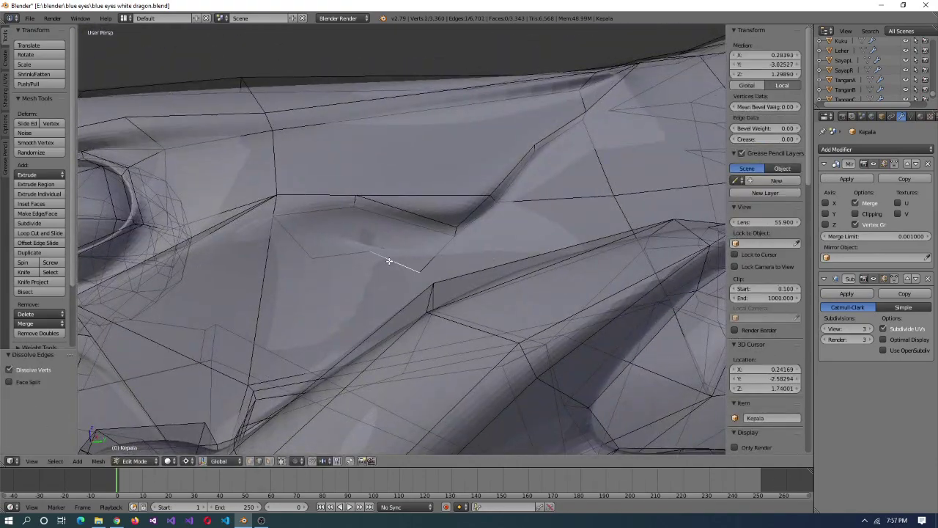
{"action": "left_click", "coordinate": [438, 232]}
{"action": "middle_click_drag", "start_coordinate": [438, 231], "coordinate": [332, 306]}
{"action": "right_click", "coordinate": [332, 306]}
{"action": "key", "text": "g"}
{"action": "key", "text": "x"}
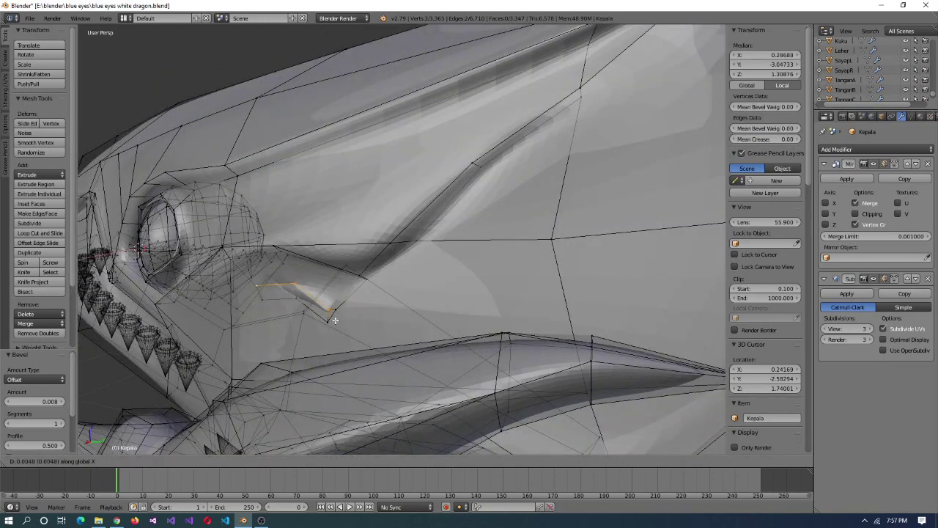
{"action": "left_click", "coordinate": [314, 335]}
- Merge the vertices at the front tip of the second crease at the last selected one
{"action": "middle_click_drag", "start_coordinate": [314, 336], "coordinate": [296, 254]}
{"action": "key", "text": "alt+m"}
{"action": "left_click", "coordinate": [293, 227]}
- Cut an edge with the Knife between the upper and second creases, and merge the extra vertices at the last selected one
{"action": "key", "text": "k"}
{"action": "left_click", "coordinate": [259, 252]}
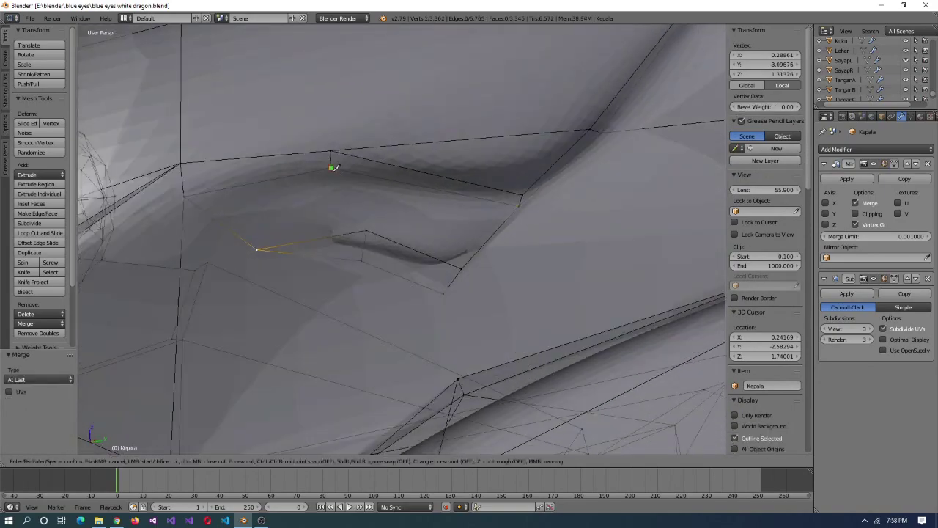
{"action": "left_click", "coordinate": [396, 255]}
{"action": "key", "text": "Return"}
{"action": "key", "text": "alt+m"}
{"action": "left_click", "coordinate": [291, 200]}
- Reshape the second crease by lowering its selected edge along Z and shifting it along X
{"action": "middle_click_drag", "start_coordinate": [291, 201], "coordinate": [365, 232]}
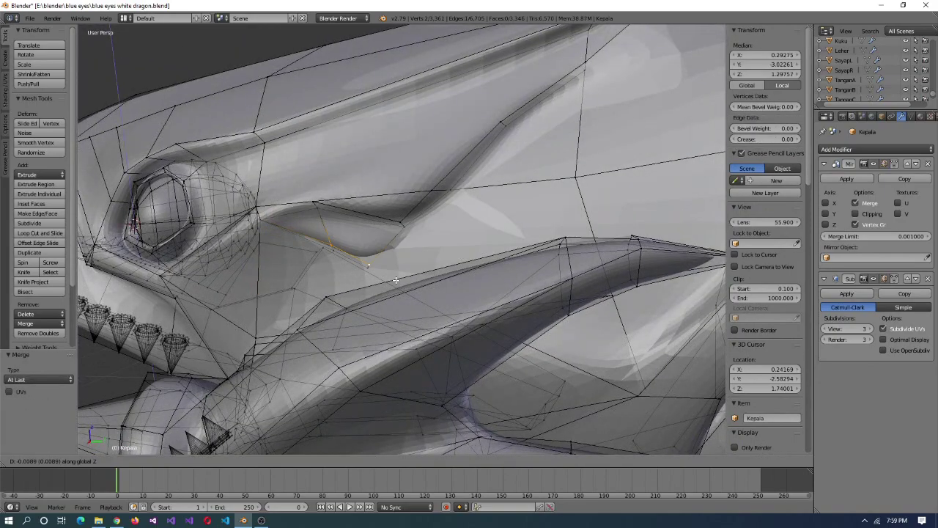
{"action": "left_click", "coordinate": [274, 248]}
{"action": "scroll", "coordinate": [391, 242], "scroll_direction": "up", "scroll_amount": 2}
{"action": "scroll", "coordinate": [391, 241], "scroll_direction": "down", "scroll_amount": 3}
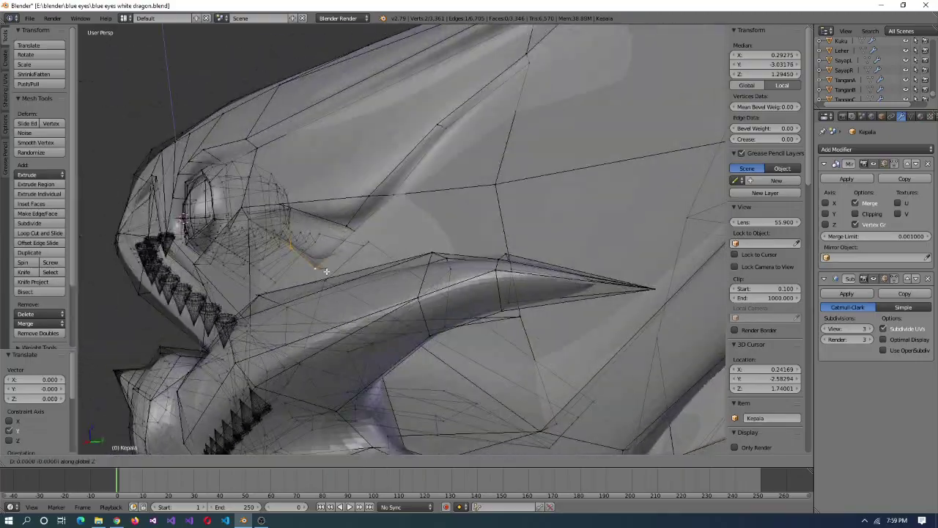
{"action": "scroll", "coordinate": [388, 241], "scroll_direction": "up", "scroll_amount": 3}
{"action": "middle_click_drag", "start_coordinate": [388, 241], "coordinate": [463, 283]}
{"action": "key", "text": "g"}
{"action": "key", "text": "x"}
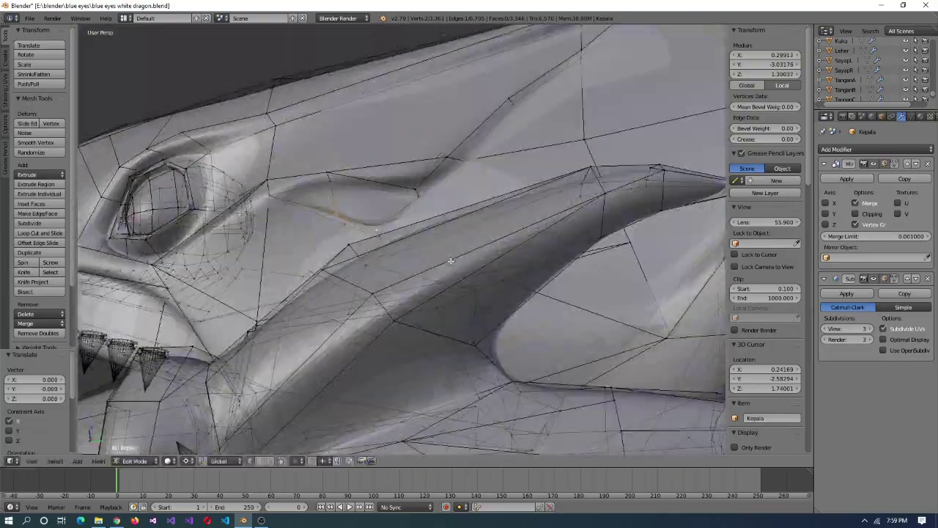
{"action": "middle_click_drag", "start_coordinate": [433, 264], "coordinate": [507, 268]}
- Cut connecting edges with the Knife from the second crease into the surrounding cheek and preview the smoothed surface
{"action": "key", "text": "k"}
{"action": "left_click", "coordinate": [465, 254]}
{"action": "key", "text": "Return"}
{"action": "key", "text": "Tab"}
{"action": "key", "text": "Tab"}
- In quad view, cut a third crease line below the second one with the Knife, using the side reference
{"action": "key", "text": "ctrl+alt+q"}
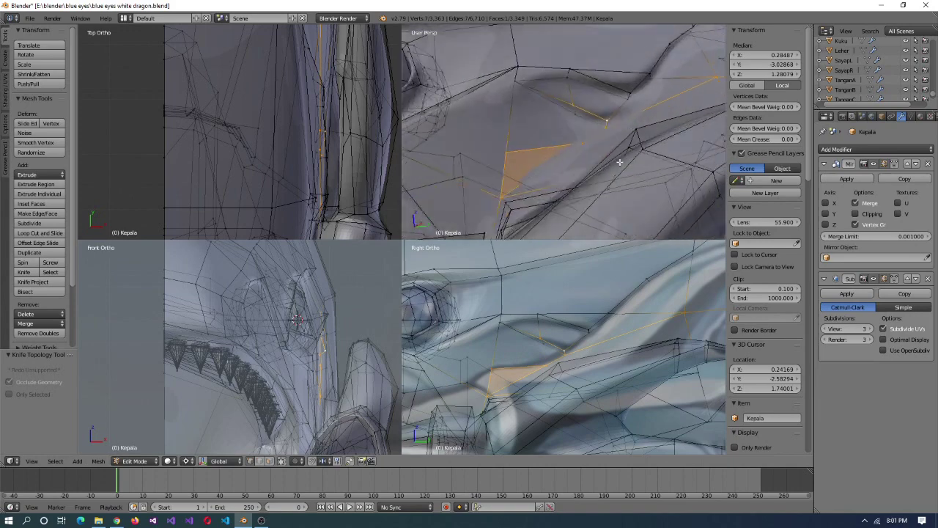
{"action": "key", "text": "a"}
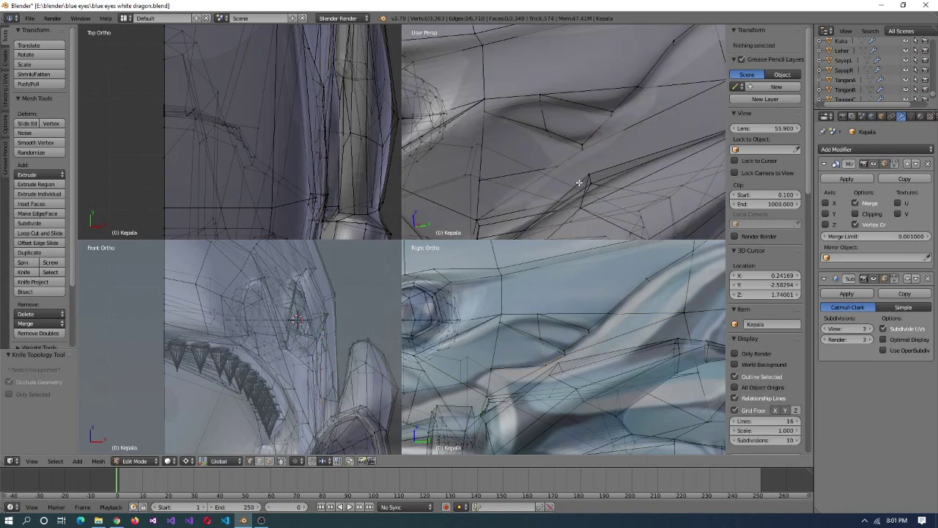
{"action": "key", "text": "Return"}
{"action": "left_click", "coordinate": [561, 192]}
- Back in single view, move the third crease's vertex by about -0.011 in X and 0.012 in Z
{"action": "key", "text": "ctrl+alt+q"}
{"action": "middle_click_drag", "start_coordinate": [534, 220], "coordinate": [430, 293]}
{"action": "key", "text": "KP_5"}
{"action": "key", "text": "g"}
{"action": "left_click", "coordinate": [455, 252]}
{"action": "key", "text": "KP_5"}
{"action": "middle_click_drag", "start_coordinate": [455, 252], "coordinate": [575, 178]}
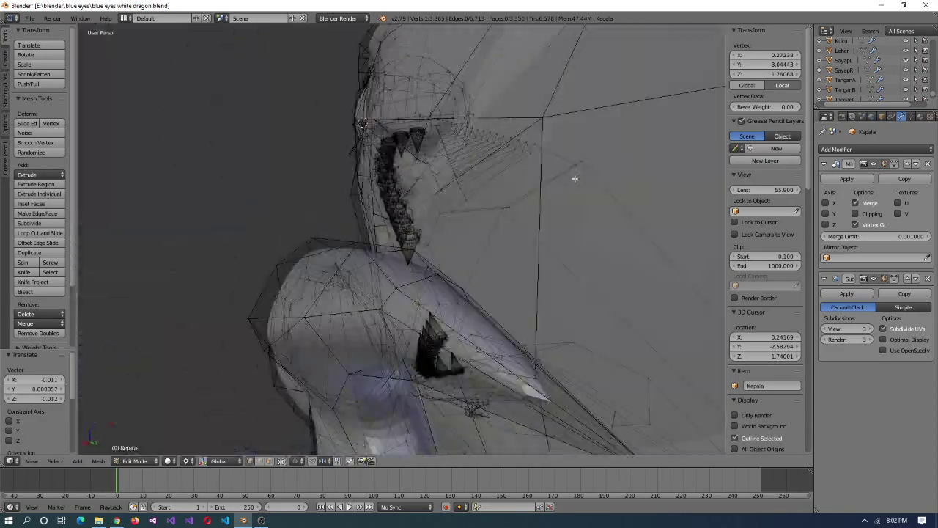
- Connect the third crease's end to the cheek vertex behind it with an edge, and move a crease vertex about -0.007 in X
{"action": "key", "text": "f"}
{"action": "scroll", "coordinate": [656, 136], "scroll_direction": "up", "scroll_amount": 5}
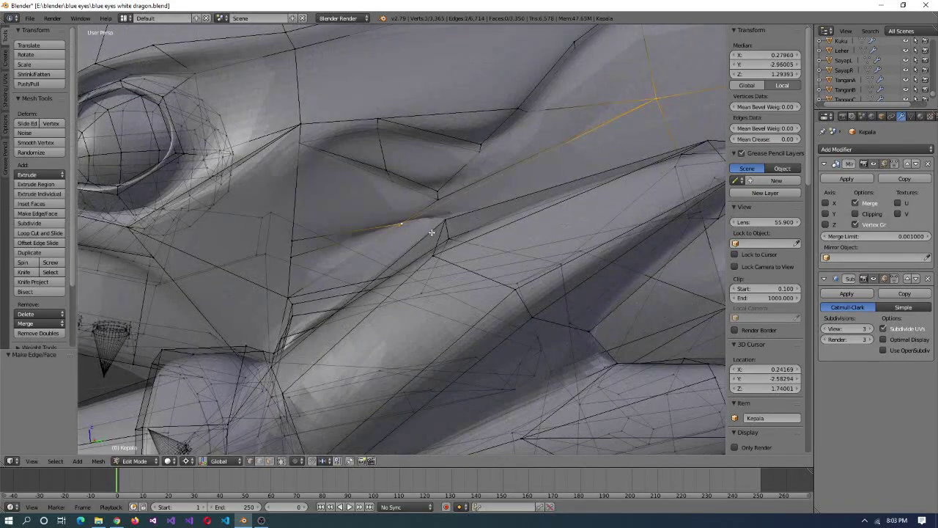
{"action": "left_click", "coordinate": [428, 232]}
{"action": "key", "text": "KP_5"}
{"action": "middle_click_drag", "start_coordinate": [429, 232], "coordinate": [417, 258]}
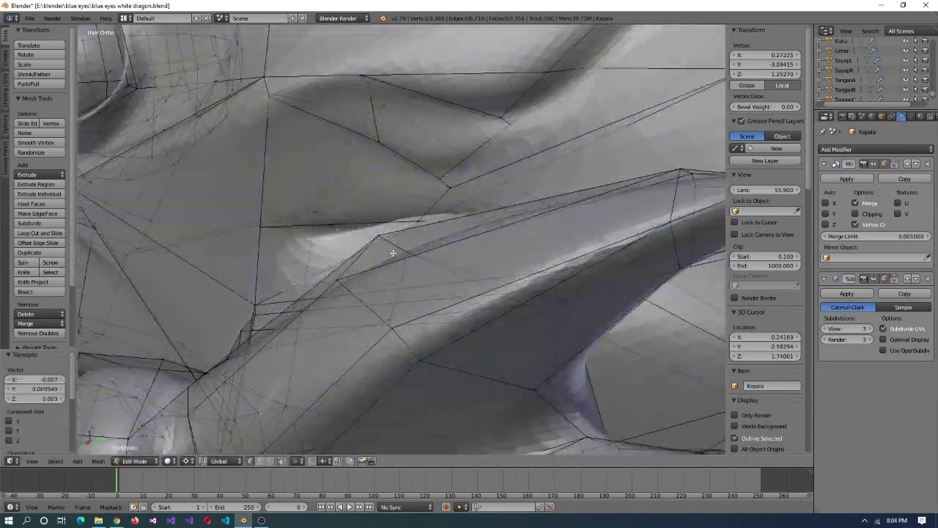
- Select the narrow face along the third crease and remove it
{"action": "right_click", "coordinate": [384, 258], "text": "shift"}
{"action": "middle_click_drag", "start_coordinate": [384, 258], "coordinate": [408, 202]}
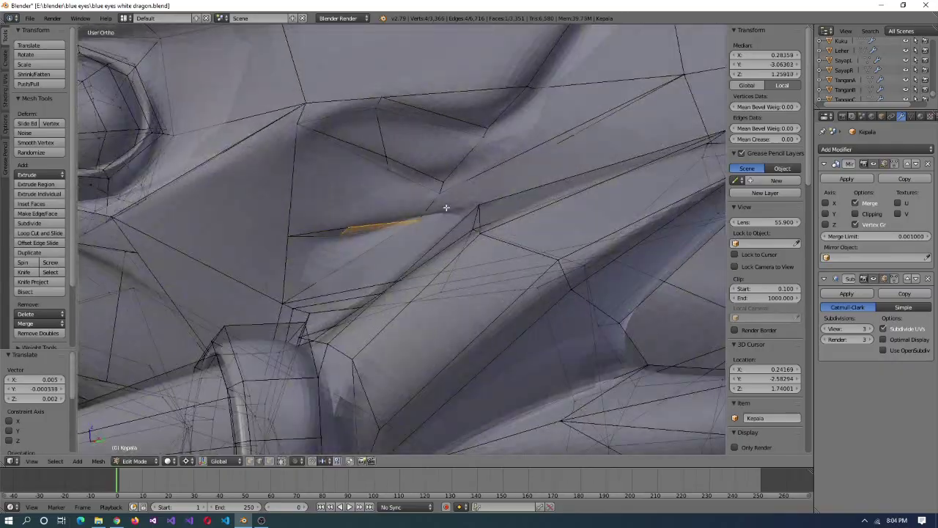
{"action": "key", "text": "x"}
{"action": "left_click", "coordinate": [435, 153]}
- Cut new edges around the third crease with the Knife and merge the extra vertices at the last selected one
{"action": "middle_click_drag", "start_coordinate": [435, 154], "coordinate": [357, 252]}
{"action": "middle_click_drag", "start_coordinate": [411, 282], "coordinate": [329, 211]}
{"action": "left_click", "coordinate": [374, 278]}
{"action": "key", "text": "Return"}
{"action": "middle_click_drag", "start_coordinate": [373, 277], "coordinate": [498, 385]}
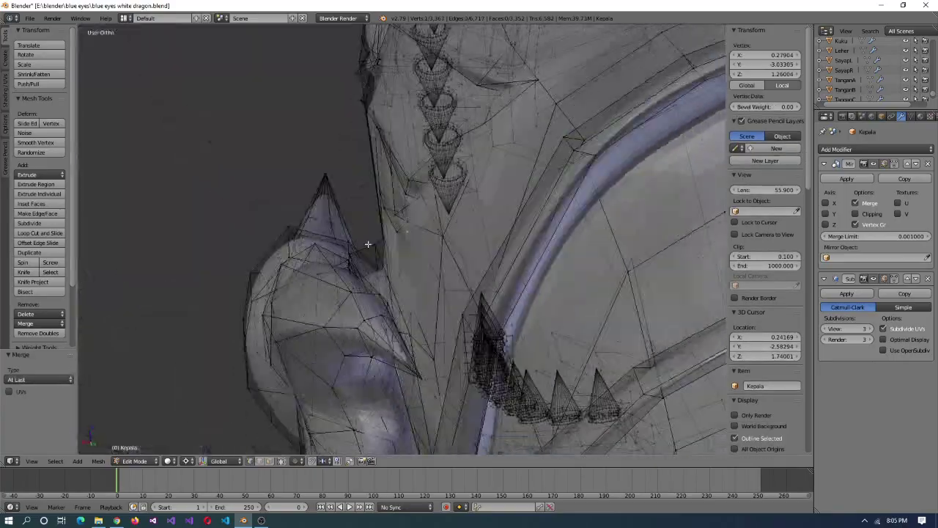
- Reposition the third crease's rear vertex, raising it about 0.004 in Z, and cut supporting edges around it with the Knife
{"action": "middle_click_drag", "start_coordinate": [369, 243], "coordinate": [335, 208]}
{"action": "key", "text": "g"}
{"action": "left_click", "coordinate": [413, 240]}
{"action": "key", "text": "k"}
{"action": "left_click", "coordinate": [384, 272]}
{"action": "key", "text": "Return"}
{"action": "middle_click_drag", "start_coordinate": [383, 272], "coordinate": [440, 251]}
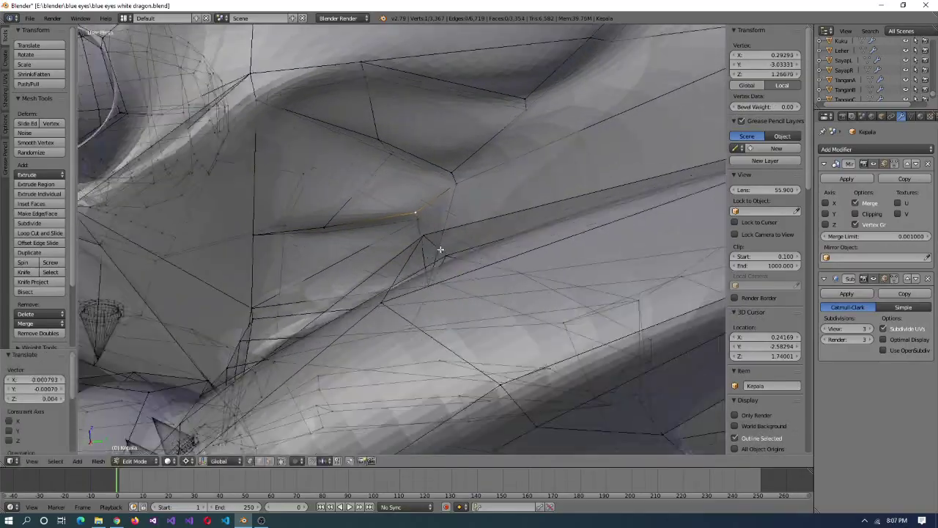
- Cut additional edges at the third crease's rear end with the Knife and lower the end vertices by about 0.006 in Z
{"action": "key", "text": "Tab"}
{"action": "scroll", "coordinate": [497, 263], "scroll_direction": "down", "scroll_amount": 5}
{"action": "scroll", "coordinate": [508, 268], "scroll_direction": "down", "scroll_amount": 3}
{"action": "key", "text": "Tab"}
{"action": "scroll", "coordinate": [509, 268], "scroll_direction": "up", "scroll_amount": 10}
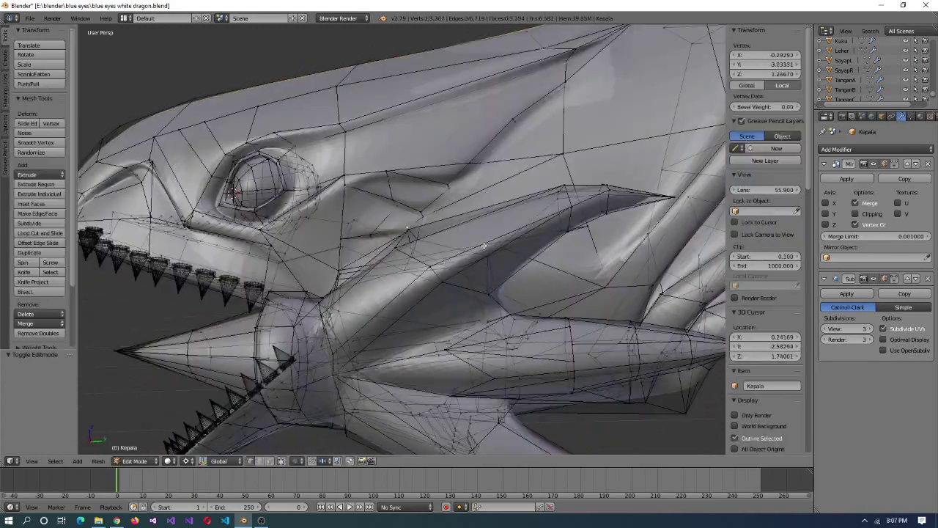
{"action": "key", "text": "k"}
{"action": "middle_click_drag", "start_coordinate": [429, 208], "coordinate": [398, 275]}
{"action": "key", "text": "shift+v"}
{"action": "key", "text": "Escape"}
{"action": "key", "text": "g"}
{"action": "middle_click_drag", "start_coordinate": [408, 314], "coordinate": [470, 262]}
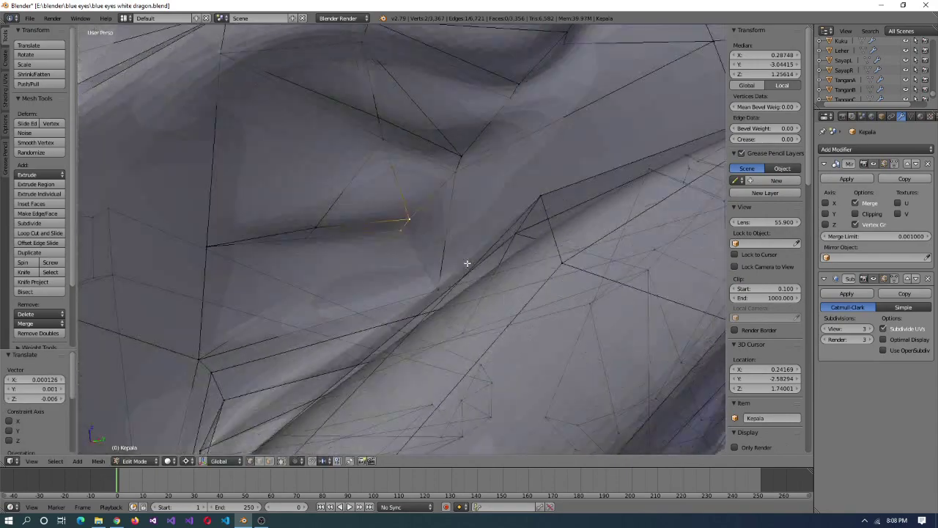
- Enable the head's Mirror modifier on the X axis and compare the cheek creases with the side reference in quad view
{"action": "key", "text": "Tab"}
{"action": "scroll", "coordinate": [360, 274], "scroll_direction": "down", "scroll_amount": 6}
{"action": "middle_click_drag", "start_coordinate": [618, 279], "coordinate": [420, 263]}
{"action": "key", "text": "ctrl+alt+q"}
{"action": "scroll", "coordinate": [421, 265], "scroll_direction": "up", "scroll_amount": 5}
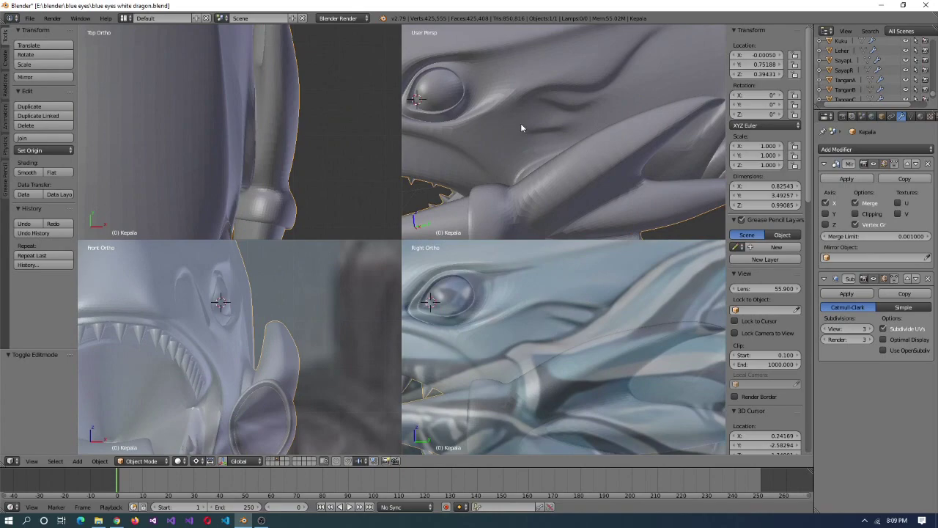
{"action": "middle_click_drag", "start_coordinate": [550, 146], "coordinate": [566, 245]}
{"action": "middle_click_drag", "start_coordinate": [685, 202], "coordinate": [651, 170]}
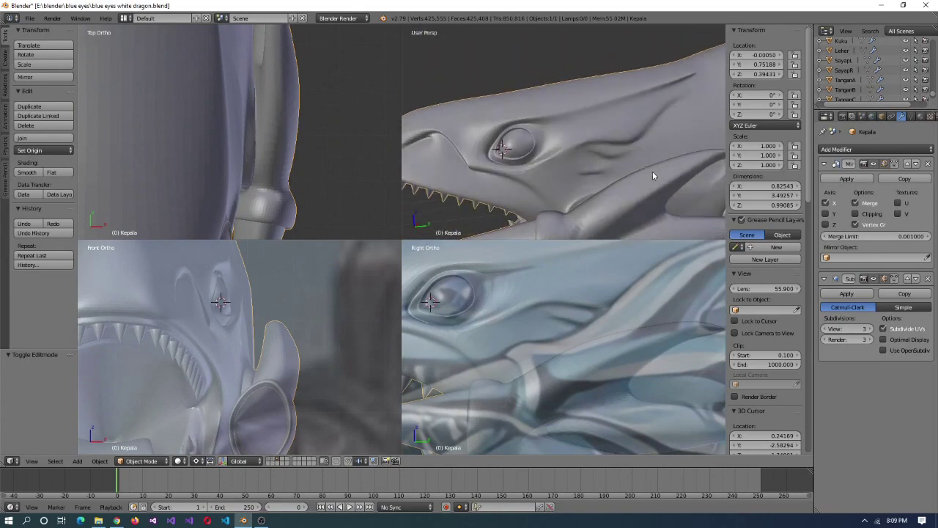
- Merge the subdivided vertices at the lower end of the crease in front of the eye at their center
{"action": "key", "text": "ctrl+KP_Decimal"}
{"action": "key", "text": "ctrl+alt+q"}
{"action": "key", "text": "Tab"}
{"action": "middle_click_drag", "start_coordinate": [538, 220], "coordinate": [421, 388]}
{"action": "right_click", "coordinate": [415, 371]}
{"action": "right_click", "coordinate": [413, 332]}
{"action": "right_click", "coordinate": [440, 367]}
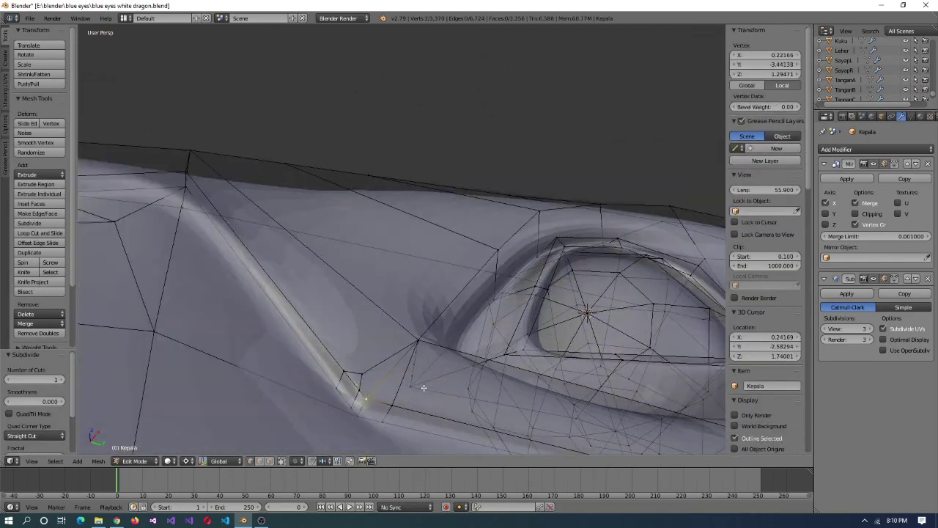
{"action": "key", "text": "alt+m"}
{"action": "key", "text": "alt+m"}
{"action": "left_click", "coordinate": [362, 385]}
{"action": "middle_click_drag", "start_coordinate": [362, 384], "coordinate": [388, 384]}
- Connect two vertices on the crease below the eye's front corner and dissolve the extra edge beside it
{"action": "scroll", "coordinate": [388, 383], "scroll_direction": "up", "scroll_amount": 6}
{"action": "right_click", "coordinate": [413, 346]}
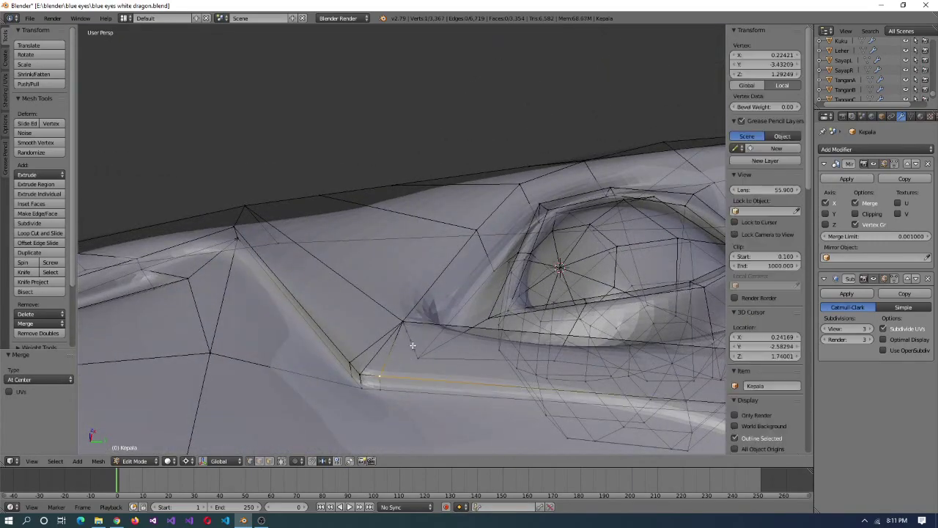
{"action": "right_click", "coordinate": [382, 377], "text": "shift"}
{"action": "key", "text": "f"}
{"action": "middle_click_drag", "start_coordinate": [382, 377], "coordinate": [427, 454]}
{"action": "left_click", "coordinate": [369, 416]}
{"action": "middle_click_drag", "start_coordinate": [369, 415], "coordinate": [421, 404]}
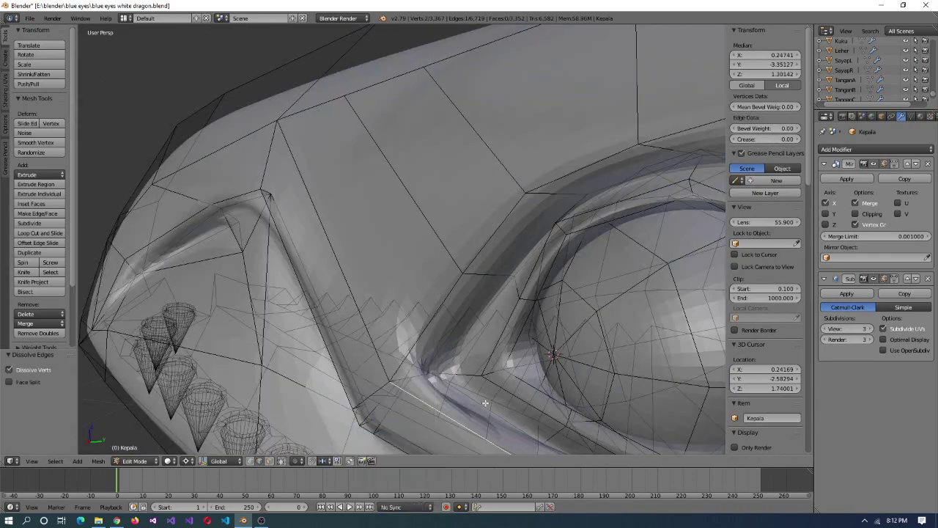
- Subdivide the edge below the eye's front corner and merge its vertices at center, undoing the last merge
{"action": "key", "text": "w"}
{"action": "middle_click_drag", "start_coordinate": [485, 403], "coordinate": [429, 321]}
{"action": "left_click", "coordinate": [511, 268]}
{"action": "key", "text": "alt+m"}
{"action": "left_click", "coordinate": [306, 394]}
{"action": "key", "text": "ctrl+z"}
- Dissolve the surplus vertices in front of the eye's corner
{"action": "scroll", "coordinate": [427, 337], "scroll_direction": "up", "scroll_amount": 4}
{"action": "right_click", "coordinate": [320, 331]}
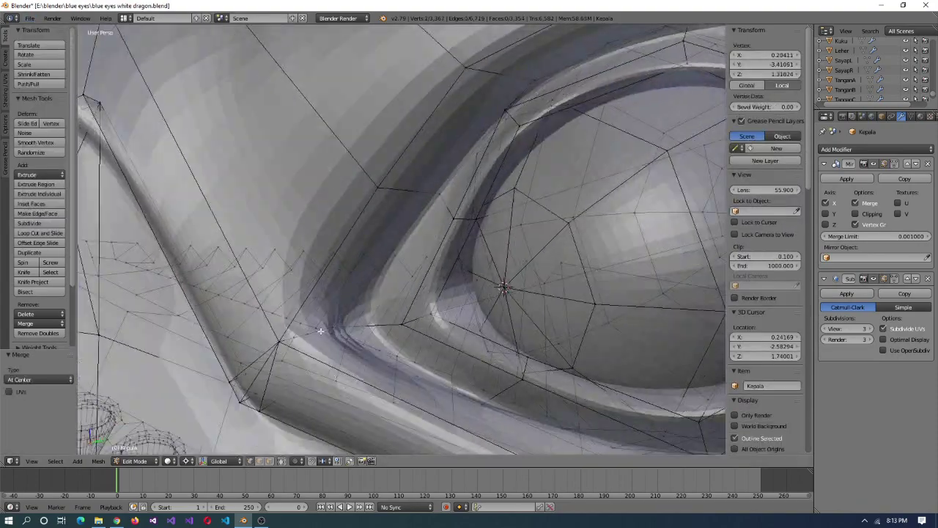
{"action": "left_click", "coordinate": [289, 421]}
{"action": "scroll", "coordinate": [330, 367], "scroll_direction": "down", "scroll_amount": 3}
{"action": "middle_click_drag", "start_coordinate": [344, 367], "coordinate": [377, 355]}
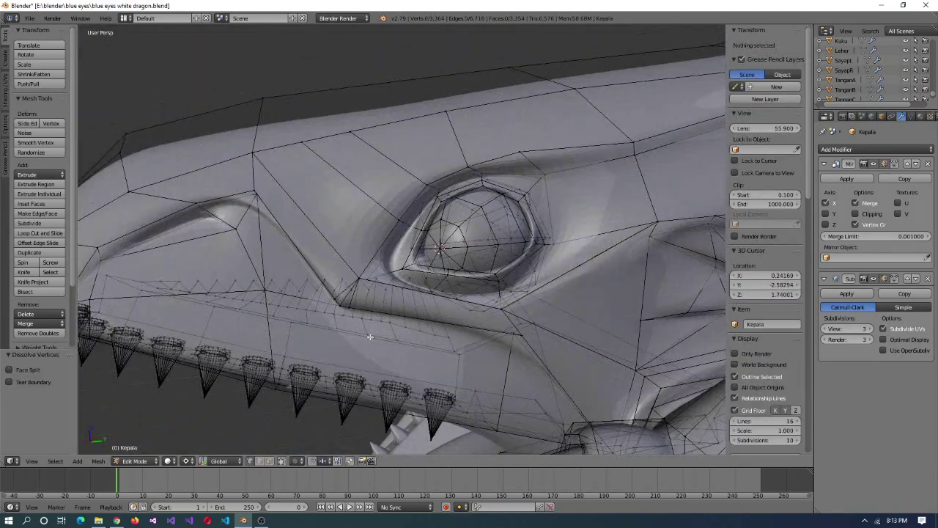
- Slide the two vertices between the eye's front corner and the snout crease along their edges
{"action": "scroll", "coordinate": [369, 336], "scroll_direction": "up", "scroll_amount": 3}
{"action": "right_click", "coordinate": [358, 305]}
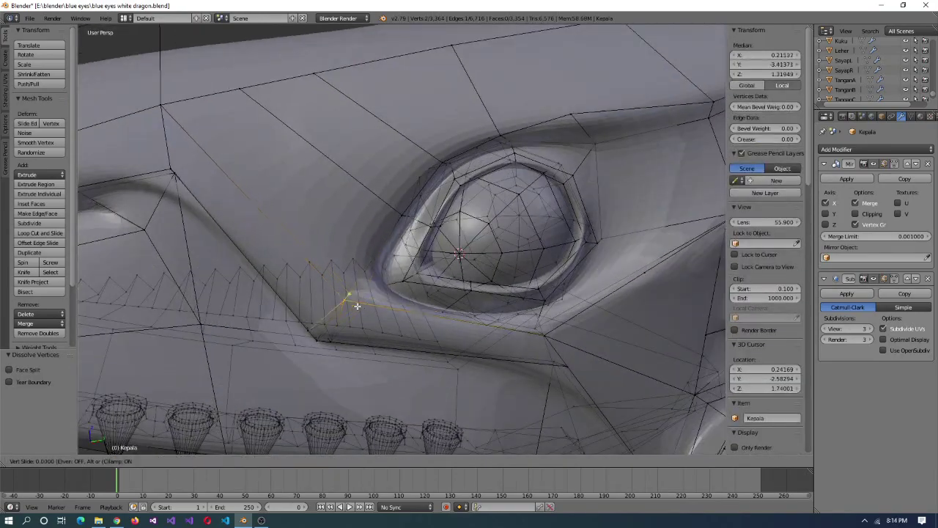
{"action": "left_click", "coordinate": [402, 313]}
{"action": "middle_click_drag", "start_coordinate": [402, 313], "coordinate": [428, 303]}
- Vertex-slide the remaining vertices beside the eye's front corner to even out the crease surface
{"action": "right_click", "coordinate": [357, 288]}
{"action": "key", "text": "shift+v"}
{"action": "left_click", "coordinate": [381, 284]}
{"action": "scroll", "coordinate": [380, 285], "scroll_direction": "down", "scroll_amount": 3}
{"action": "scroll", "coordinate": [388, 306], "scroll_direction": "up", "scroll_amount": 2}
{"action": "scroll", "coordinate": [335, 324], "scroll_direction": "up", "scroll_amount": 2}
{"action": "key", "text": "shift+v"}
{"action": "left_click", "coordinate": [337, 330]}
- Merge the doubled vertices in front of the eye at the last selected one
{"action": "scroll", "coordinate": [337, 330], "scroll_direction": "down", "scroll_amount": 3}
{"action": "key", "text": "alt+m"}
{"action": "left_click", "coordinate": [395, 308]}
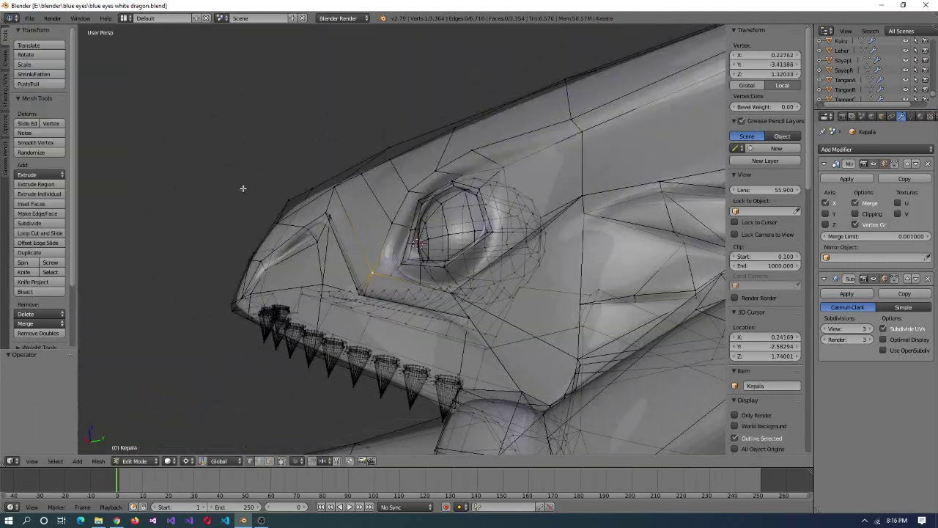
{"action": "key", "text": "alt+m"}
{"action": "left_click", "coordinate": [388, 295]}
{"action": "scroll", "coordinate": [389, 296], "scroll_direction": "up", "scroll_amount": 3}
{"action": "scroll", "coordinate": [412, 315], "scroll_direction": "down", "scroll_amount": 2}
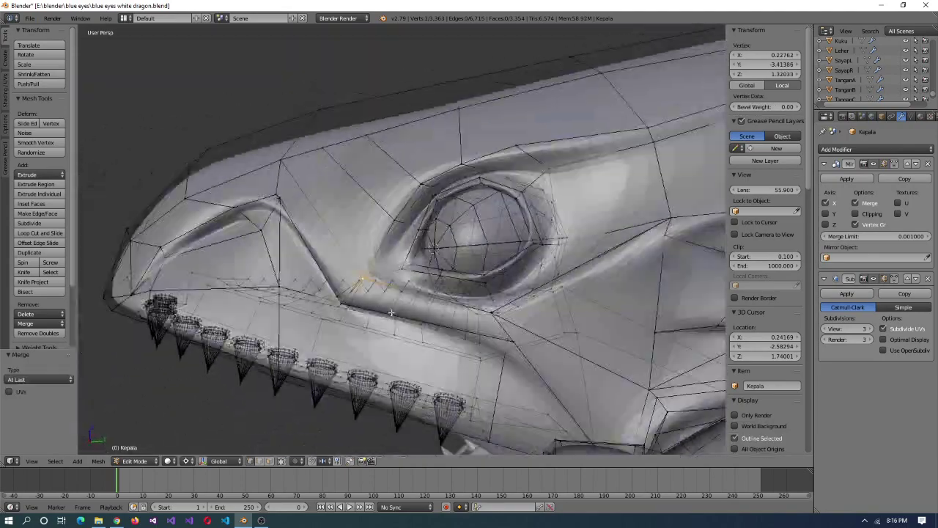
- Check the smoothed head in Object Mode, subdivide the edges at the eye's front corner once and merge the extra vertices
{"action": "scroll", "coordinate": [412, 315], "scroll_direction": "up", "scroll_amount": 3}
{"action": "scroll", "coordinate": [536, 336], "scroll_direction": "down", "scroll_amount": 4}
{"action": "key", "text": "Tab"}
{"action": "middle_click_drag", "start_coordinate": [536, 335], "coordinate": [385, 319]}
{"action": "key", "text": "Tab"}
{"action": "scroll", "coordinate": [408, 321], "scroll_direction": "up", "scroll_amount": 3}
{"action": "scroll", "coordinate": [384, 319], "scroll_direction": "up", "scroll_amount": 2}
{"action": "key", "text": "w"}
{"action": "left_click", "coordinate": [386, 304]}
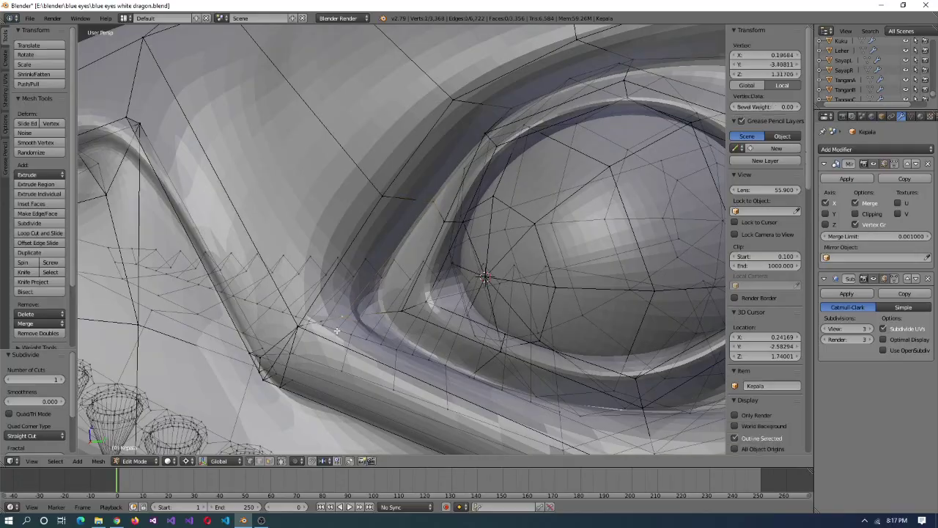
{"action": "scroll", "coordinate": [337, 330], "scroll_direction": "down", "scroll_amount": 2}
{"action": "key", "text": "alt+m"}
{"action": "left_click", "coordinate": [325, 362]}
- Snap the 3D cursor to the midpoint of the selected eyelid vertices and move the upper eyelid vertex onto it
{"action": "scroll", "coordinate": [325, 362], "scroll_direction": "down", "scroll_amount": 2}
{"action": "mouse_move", "coordinate": [438, 296]}
{"action": "middle_mouse_down"}
{"action": "mouse_move", "coordinate": [410, 295]}
{"action": "mouse_move", "coordinate": [435, 292]}
{"action": "middle_mouse_up"}
{"action": "key", "text": "k"}
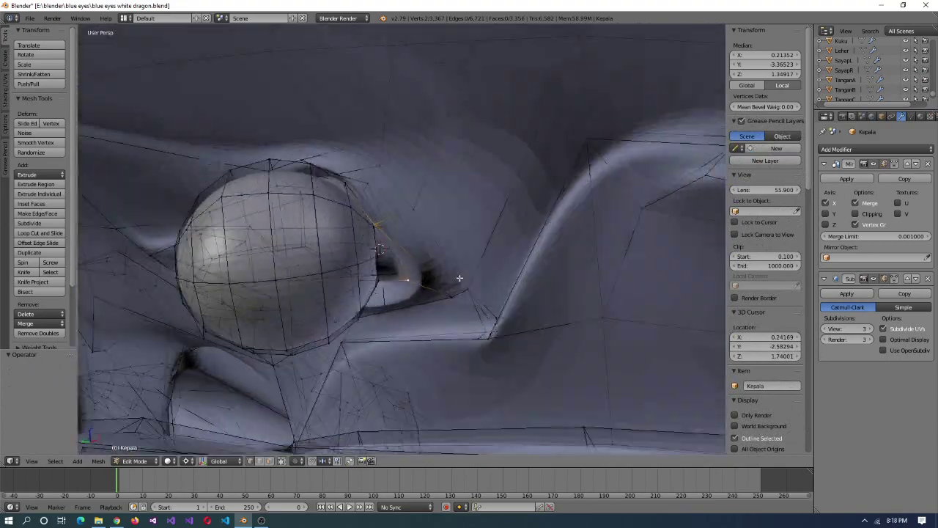
{"action": "key", "text": "shift+s"}
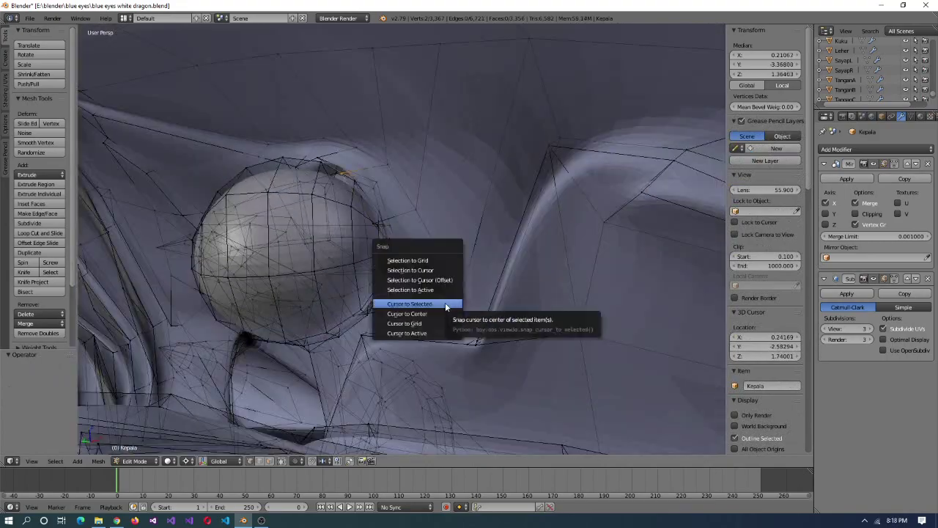
{"action": "left_click", "coordinate": [445, 302]}
{"action": "key", "text": "shift+s"}
{"action": "left_click", "coordinate": [433, 207]}
- Reposition another vertex at the eye's front corner by snapping it to the 3D cursor
{"action": "middle_click_drag", "start_coordinate": [432, 208], "coordinate": [274, 255]}
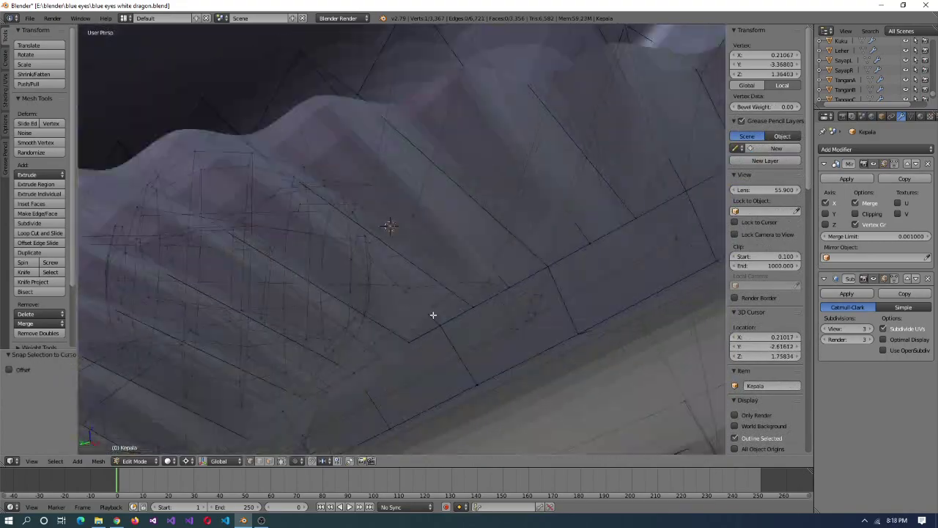
{"action": "middle_click_drag", "start_coordinate": [433, 315], "coordinate": [530, 257]}
{"action": "key", "text": "shift+s"}
{"action": "left_click", "coordinate": [347, 301]}
{"action": "left_click", "coordinate": [408, 316]}
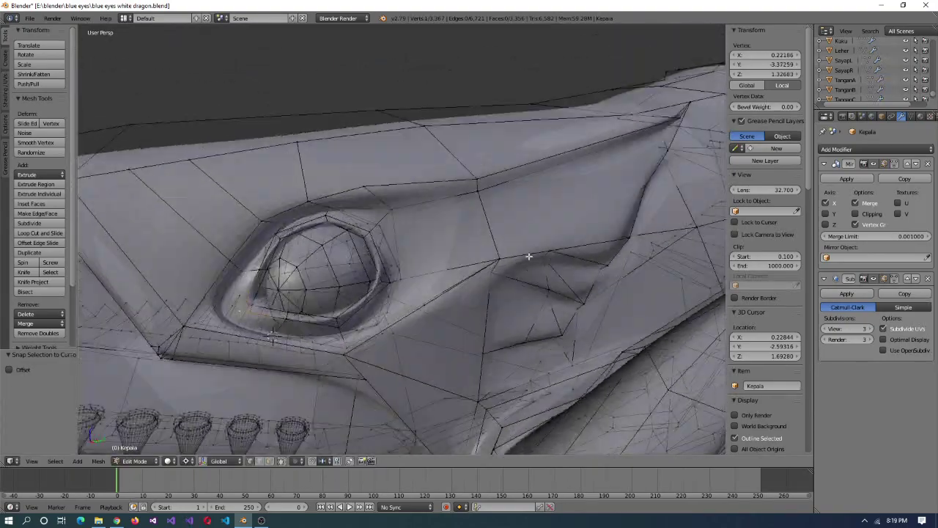
- Slide the middle vertex of the upper crease behind the eye along its edge by a factor of 0.03
{"action": "scroll", "coordinate": [530, 257], "scroll_direction": "down", "scroll_amount": 2}
{"action": "scroll", "coordinate": [513, 234], "scroll_direction": "up", "scroll_amount": 4}
{"action": "key", "text": "shift+v"}
{"action": "left_click", "coordinate": [503, 239]}
{"action": "scroll", "coordinate": [490, 291], "scroll_direction": "down", "scroll_amount": 3}
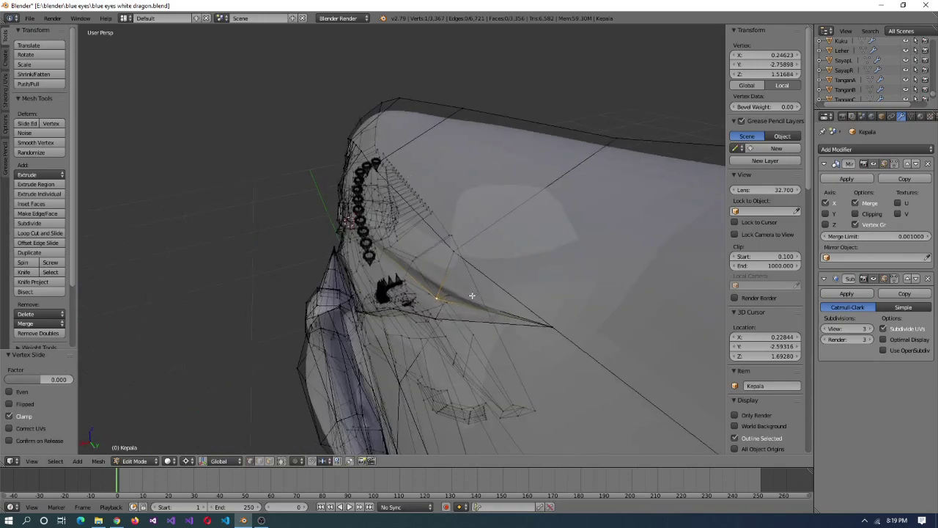
{"action": "left_click", "coordinate": [410, 236]}
{"action": "scroll", "coordinate": [410, 237], "scroll_direction": "up", "scroll_amount": 3}
{"action": "middle_click_drag", "start_coordinate": [410, 236], "coordinate": [490, 240]}
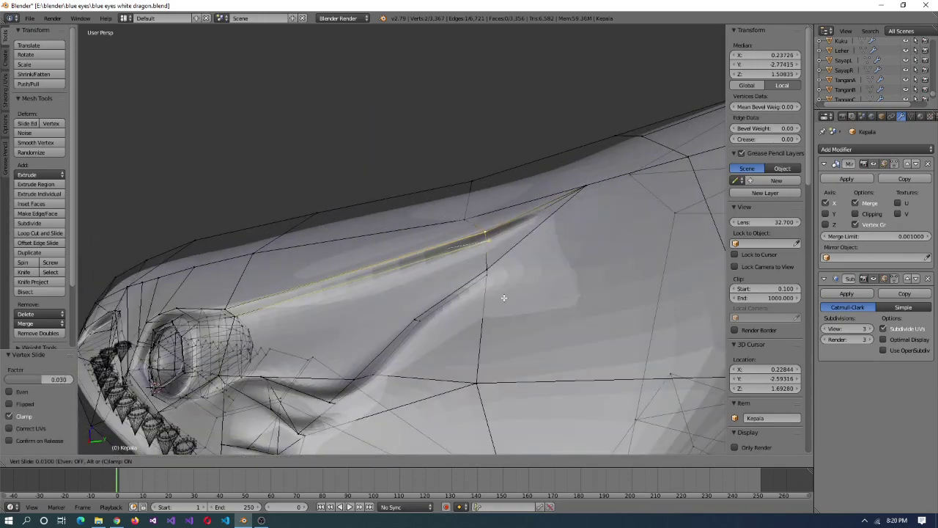
- Slide the pair of vertices at the middle of the upper crease by a factor of 0.05
{"action": "left_click", "coordinate": [513, 297]}
{"action": "scroll", "coordinate": [528, 310], "scroll_direction": "down", "scroll_amount": 2}
{"action": "middle_click_drag", "start_coordinate": [528, 310], "coordinate": [546, 343]}
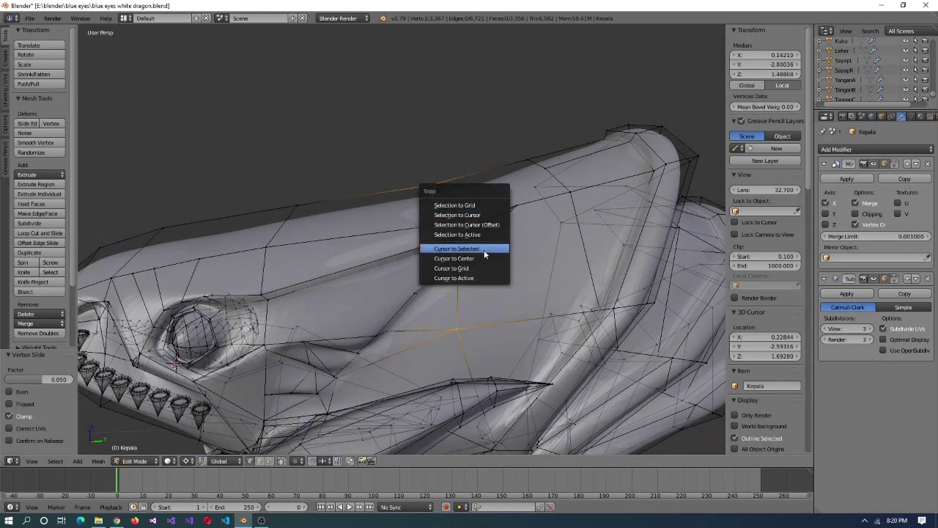
- Snap the 3D cursor to the selected head vertices' midpoint and align the cheek vertex to it with a Y scale of 0
{"action": "middle_click_drag", "start_coordinate": [479, 266], "coordinate": [586, 308]}
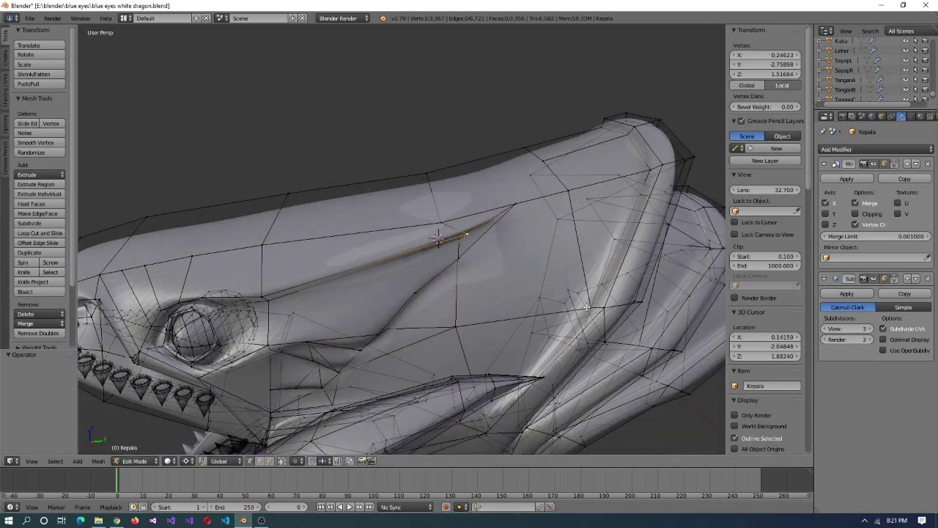
{"action": "right_click", "coordinate": [456, 324]}
{"action": "key", "text": "s"}
{"action": "key", "text": "y"}
{"action": "key", "text": "0"}
{"action": "key", "text": "Return"}
- Scale the selected cheek vertices by 1.1 and show the smoothed head in quad view against the references
{"action": "middle_click_drag", "start_coordinate": [486, 269], "coordinate": [479, 320]}
{"action": "key", "text": "s"}
{"action": "key", "text": "1"}
{"action": "key", "text": "period"}
{"action": "key", "text": "1"}
{"action": "key", "text": "Return"}
{"action": "key", "text": "Tab"}
{"action": "scroll", "coordinate": [462, 298], "scroll_direction": "down", "scroll_amount": 4}
{"action": "key", "text": "ctrl+alt+q"}
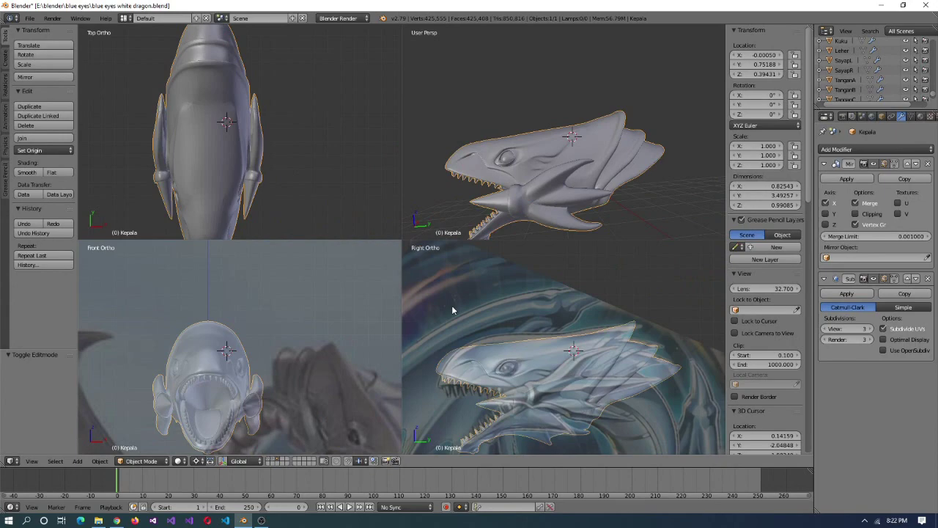
- Leave local view and show the whole dragon in a single perspective view
{"action": "scroll", "coordinate": [766, 293], "scroll_direction": "down", "scroll_amount": 10}
{"action": "left_click_drag", "start_coordinate": [763, 378], "coordinate": [781, 378]}
{"action": "key", "text": "KP_Divide"}
{"action": "key", "text": "ctrl+alt+q"}
{"action": "middle_click_drag", "start_coordinate": [393, 206], "coordinate": [470, 235]}
{"action": "scroll", "coordinate": [403, 314], "scroll_direction": "down", "scroll_amount": 3}
{"action": "left_click", "coordinate": [141, 460]}
{"action": "left_click", "coordinate": [141, 441]}
{"action": "scroll", "coordinate": [481, 220], "scroll_direction": "up", "scroll_amount": 3}
{"action": "key", "text": "x"}
{"action": "key", "text": "Escape"}
{"action": "key", "text": "Tab"}
- Delete the Kuku claw object and save the file as "blue eyes white dragon lengkap.blend"
{"action": "right_click", "coordinate": [842, 42]}
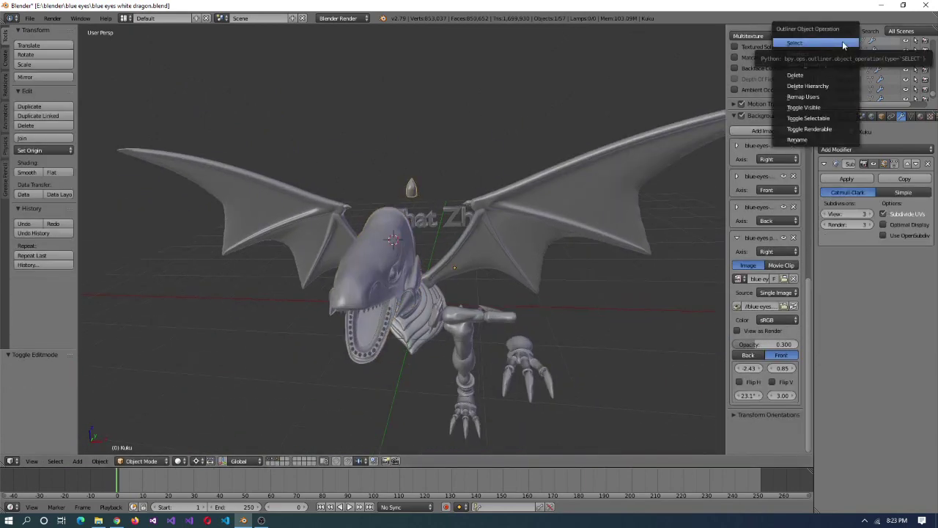
{"action": "left_click", "coordinate": [824, 77]}
{"action": "key", "text": "KP_1"}
{"action": "key", "text": "ctrl+shift+s"}
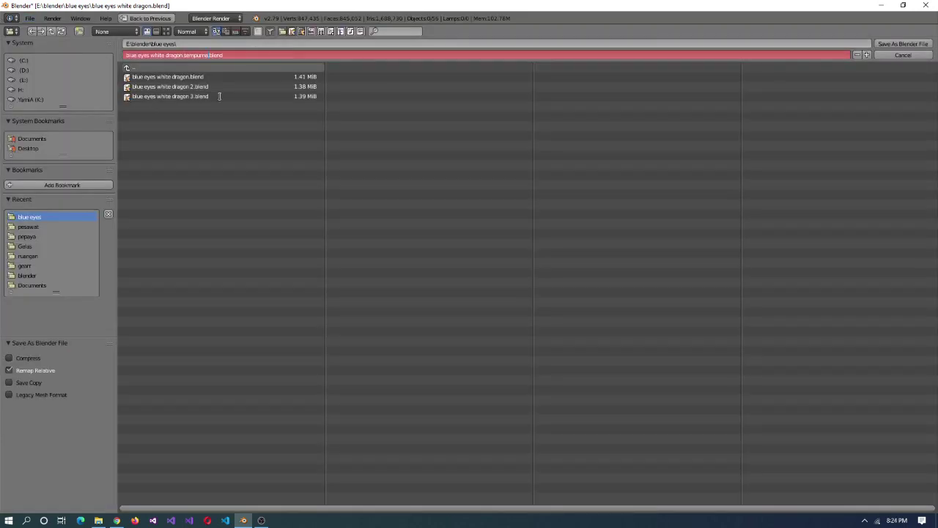
{"action": "key", "text": "Return"}
- Open the head mesh for editing and snap the 3D cursor to a selected vertex on top of the head
{"action": "middle_click_drag", "start_coordinate": [465, 217], "coordinate": [553, 317]}
{"action": "scroll", "coordinate": [399, 318], "scroll_direction": "up", "scroll_amount": 3}
{"action": "key", "text": "s"}
{"action": "right_click", "coordinate": [400, 308]}
{"action": "key", "text": "Tab"}
{"action": "key", "text": "KP_Decimal"}
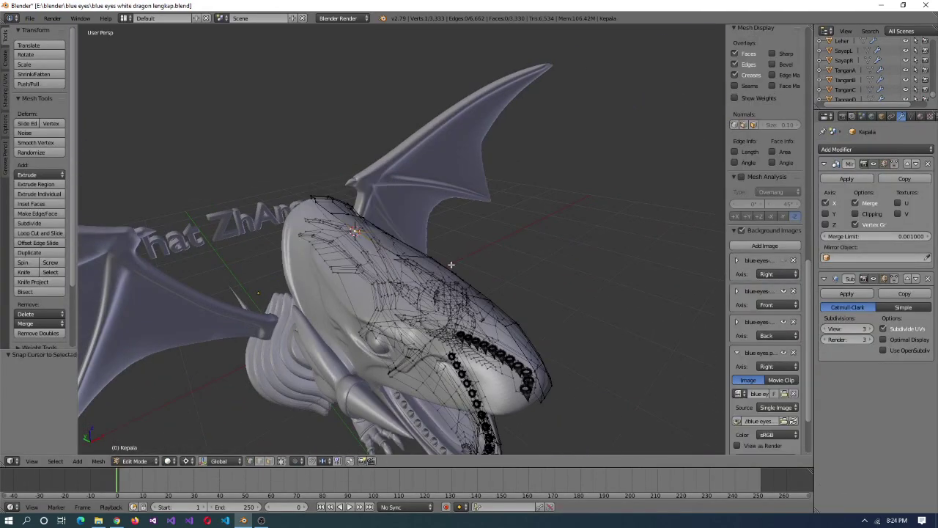
- Scale the entire head mesh by 0.9 and return to Object Mode
{"action": "scroll", "coordinate": [403, 344], "scroll_direction": "down", "scroll_amount": 2}
{"action": "key", "text": "a"}
{"action": "scroll", "coordinate": [403, 344], "scroll_direction": "down", "scroll_amount": 2}
{"action": "middle_click_drag", "start_coordinate": [403, 344], "coordinate": [476, 339]}
{"action": "right_click", "coordinate": [435, 304]}
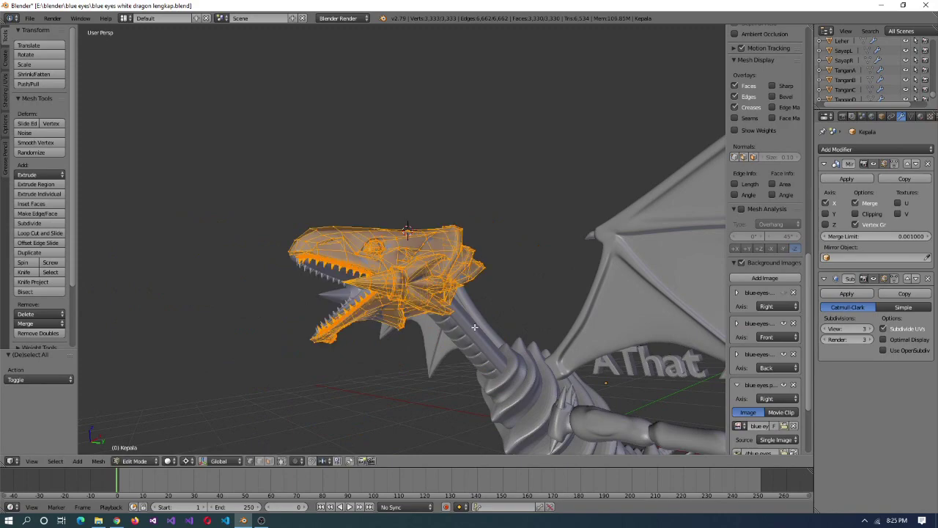
{"action": "middle_click_drag", "start_coordinate": [435, 303], "coordinate": [436, 348]}
{"action": "key", "text": "s"}
{"action": "left_click", "coordinate": [426, 315]}
{"action": "middle_click_drag", "start_coordinate": [426, 315], "coordinate": [440, 323]}
{"action": "scroll", "coordinate": [436, 320], "scroll_direction": "up", "scroll_amount": 3}
{"action": "scroll", "coordinate": [443, 325], "scroll_direction": "down", "scroll_amount": 3}
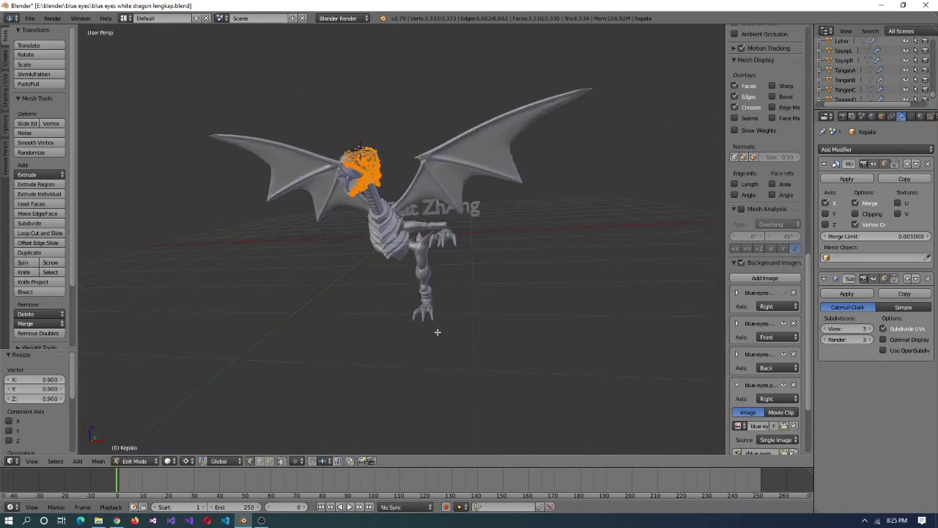
{"action": "scroll", "coordinate": [443, 325], "scroll_direction": "up", "scroll_amount": 3}
{"action": "key", "text": "Tab"}
- Try to mirror the duplicated arm and leg parts on the other side of the body
{"action": "middle_click_drag", "start_coordinate": [486, 216], "coordinate": [412, 272]}
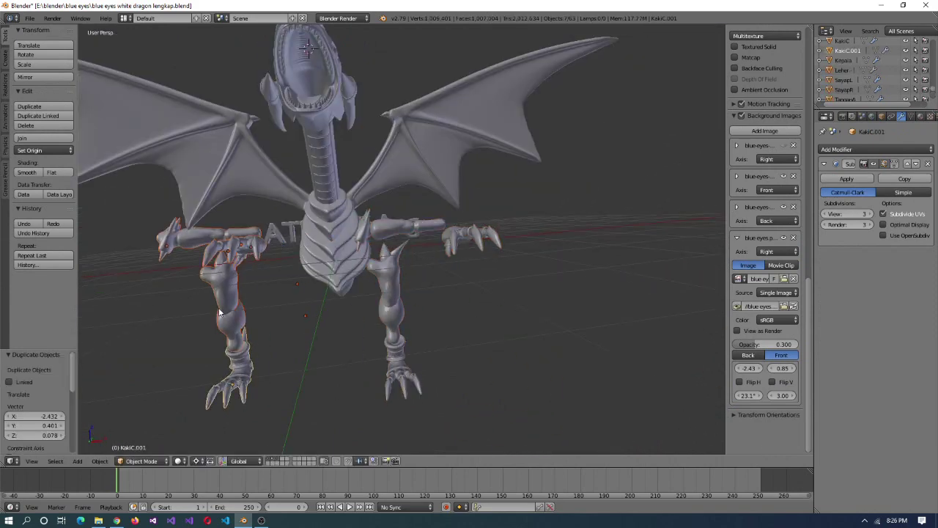
{"action": "left_click", "coordinate": [100, 460]}
{"action": "mouse_move", "coordinate": [147, 411]}
{"action": "left_click", "coordinate": [264, 422]}
{"action": "left_click", "coordinate": [443, 258]}
{"action": "left_click", "coordinate": [99, 461]}
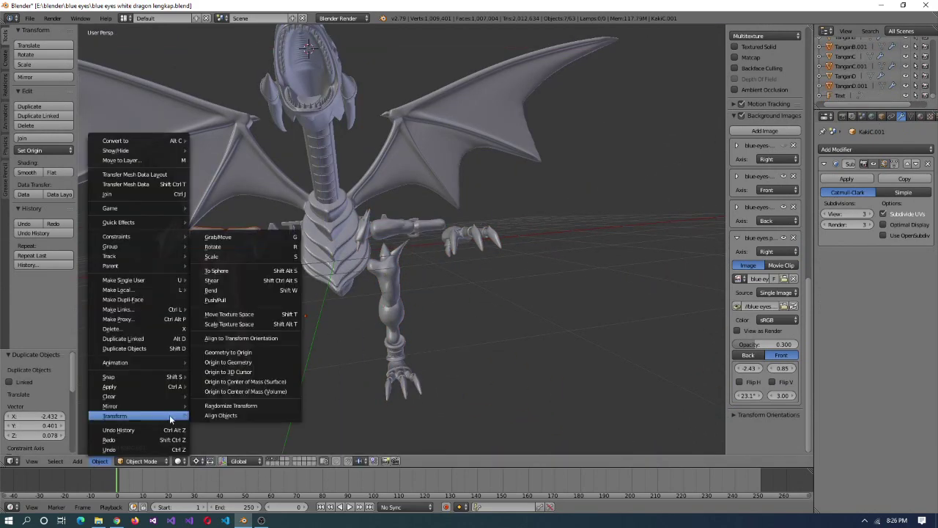
{"action": "left_click", "coordinate": [168, 415]}
{"action": "scroll", "coordinate": [323, 341], "scroll_direction": "down", "scroll_amount": 3}
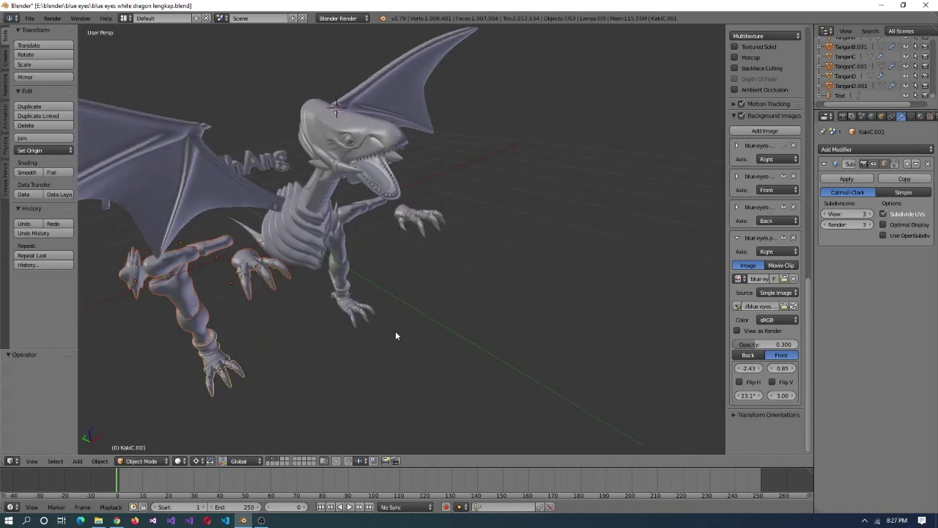
- Duplicate the arm and leg parts and place the mirrored copies on the opposite side, moved about -1.925 in X
{"action": "key", "text": "shift+d"}
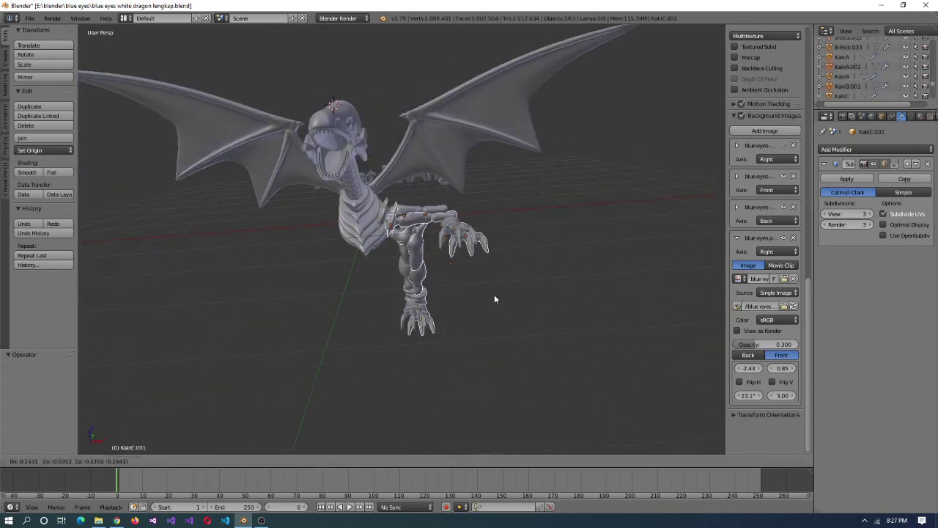
{"action": "right_click", "coordinate": [506, 311]}
{"action": "left_click", "coordinate": [100, 461]}
{"action": "key", "text": "Escape"}
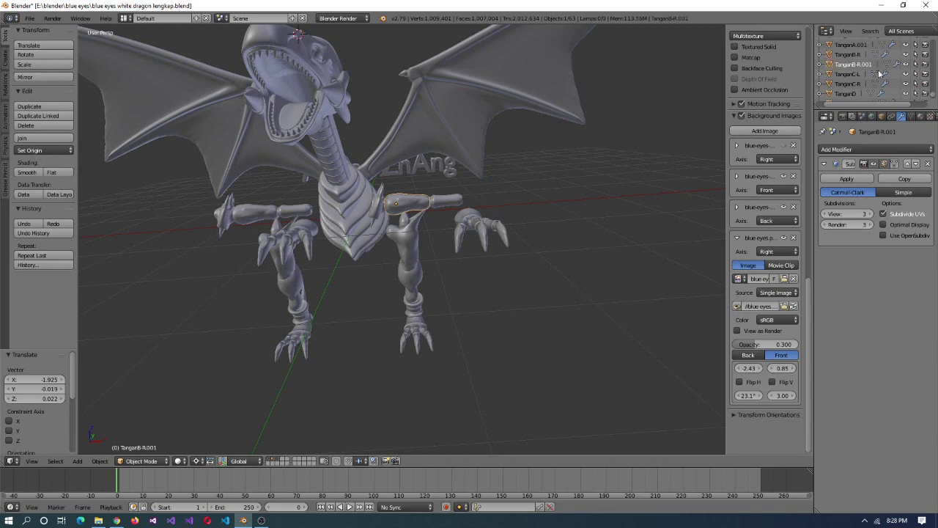
- Snap the 3D cursor to the scene center
{"action": "right_click", "coordinate": [230, 218]}
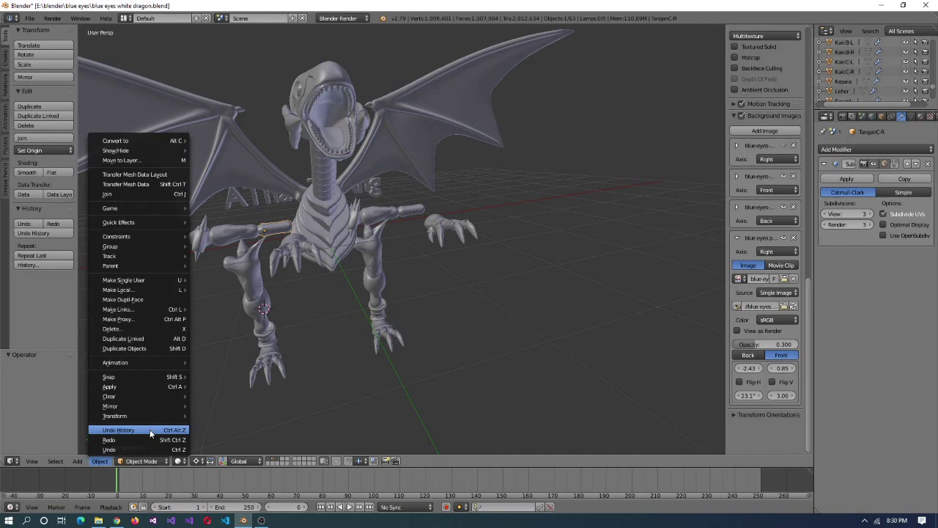
{"action": "key", "text": "shift+a"}
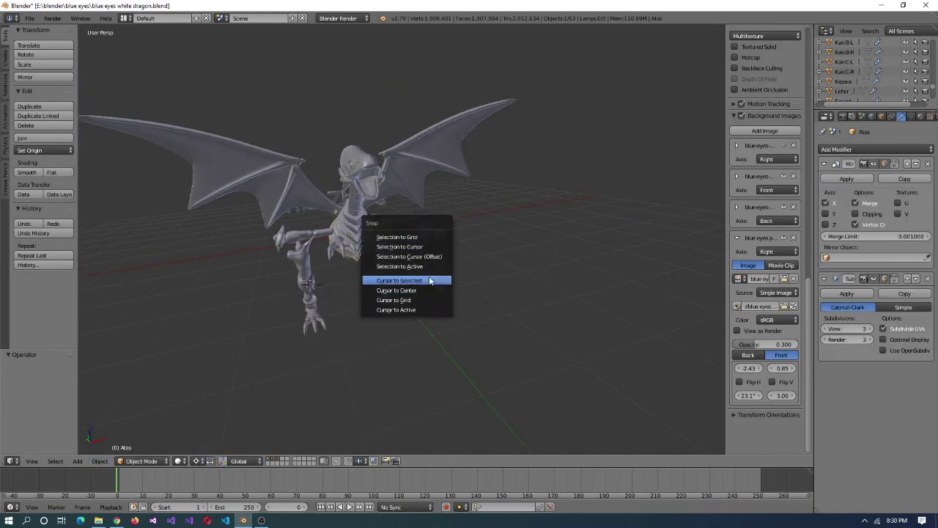
{"action": "left_click", "coordinate": [396, 291]}
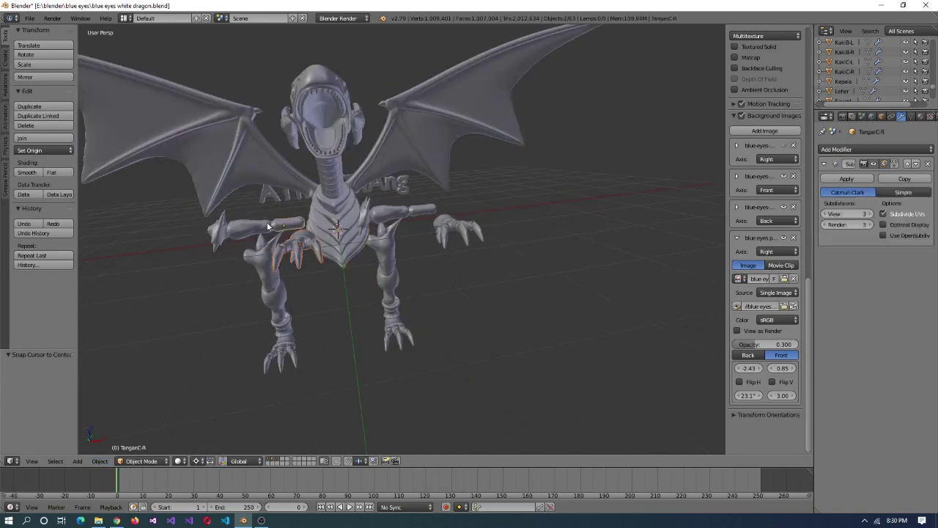
- Mirror the selected arm parts along the global X axis
{"action": "left_click", "coordinate": [100, 460]}
{"action": "mouse_move", "coordinate": [146, 404]}
{"action": "left_click", "coordinate": [215, 423]}
{"action": "left_click", "coordinate": [100, 460]}
{"action": "left_click", "coordinate": [231, 419]}
- Select the dragon's separate body parts and join them into one mesh
{"action": "middle_click_drag", "start_coordinate": [237, 373], "coordinate": [327, 110]}
{"action": "right_click", "coordinate": [496, 256]}
{"action": "key", "text": "b"}
{"action": "left_click_drag", "start_coordinate": [327, 110], "coordinate": [389, 185]}
{"action": "scroll", "coordinate": [618, 260], "scroll_direction": "up", "scroll_amount": 6}
{"action": "middle_click_drag", "start_coordinate": [618, 261], "coordinate": [510, 151]}
{"action": "key", "text": "ctrl+j"}
- Try to select and move linked body pieces of the joined mesh in Edit Mode
{"action": "key", "text": "Tab"}
{"action": "key", "text": "ctrl+l"}
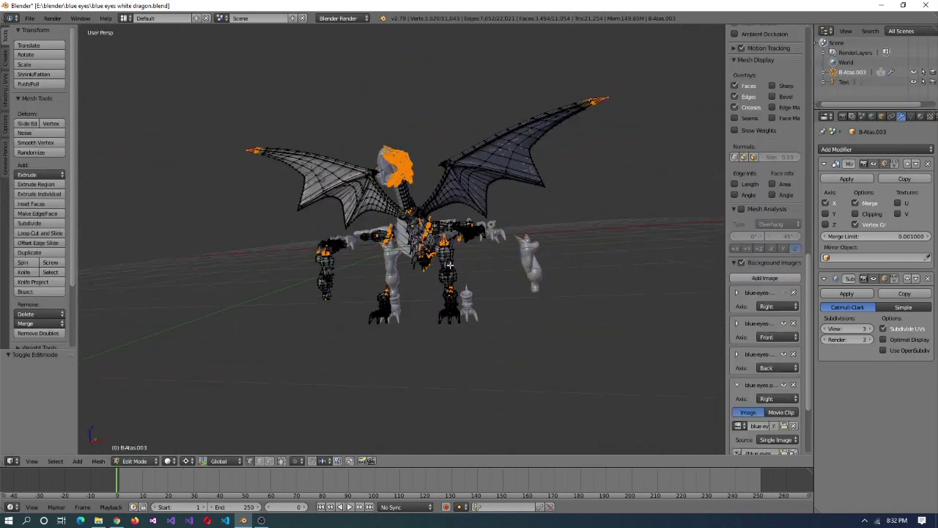
{"action": "key", "text": "g"}
{"action": "left_click", "coordinate": [654, 240]}
{"action": "middle_click_drag", "start_coordinate": [655, 241], "coordinate": [356, 293]}
{"action": "scroll", "coordinate": [496, 294], "scroll_direction": "up", "scroll_amount": 3}
{"action": "key", "text": "Tab"}
{"action": "scroll", "coordinate": [353, 309], "scroll_direction": "up", "scroll_amount": 2}
{"action": "left_click", "coordinate": [142, 460]}
{"action": "left_click", "coordinate": [145, 437]}
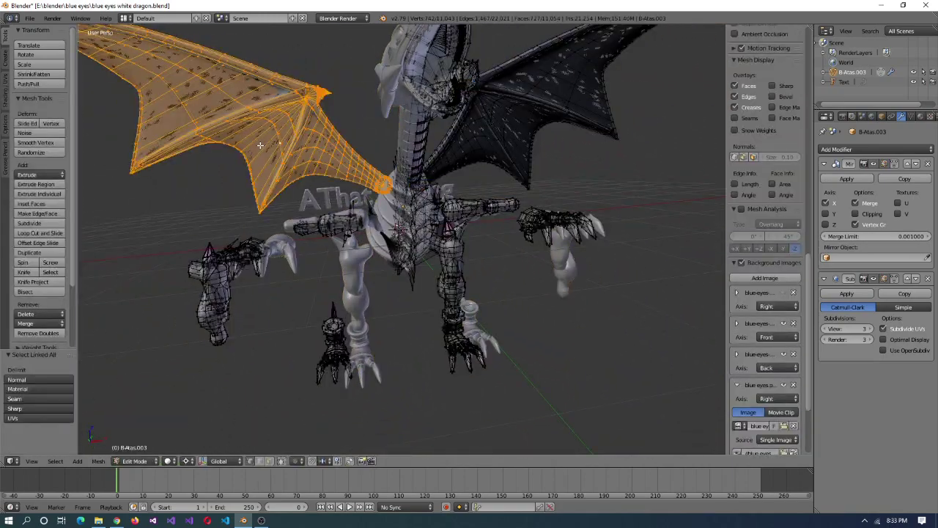
{"action": "key", "text": "a"}
{"action": "middle_click_drag", "start_coordinate": [352, 293], "coordinate": [377, 264]}
{"action": "middle_click_drag", "start_coordinate": [442, 260], "coordinate": [470, 249]}
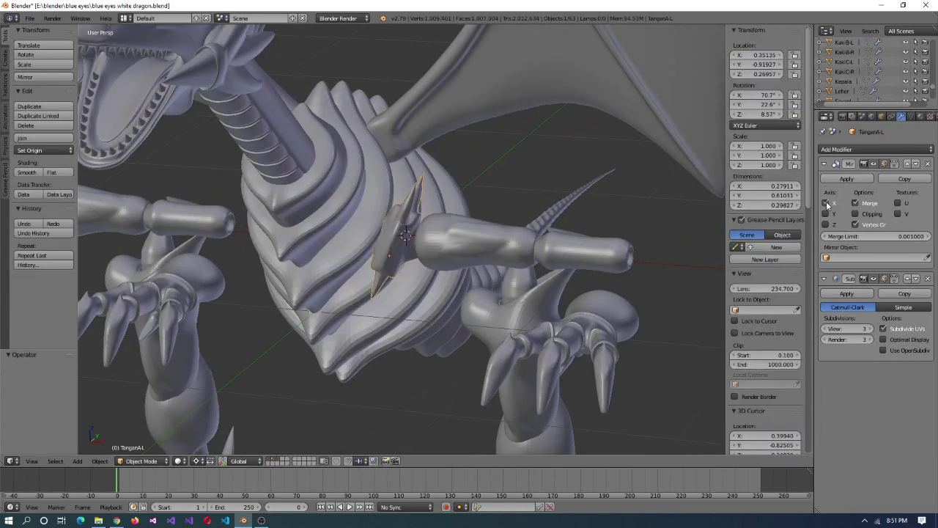
- Isolate the TanganA-L spiked piece on layer 2 and select its whole mesh in Edit Mode
{"action": "key", "text": "m"}
{"action": "key", "text": "2"}
{"action": "key", "text": "2"}
{"action": "key", "text": "Tab"}
{"action": "middle_click_drag", "start_coordinate": [469, 279], "coordinate": [501, 307]}
{"action": "key", "text": "a"}
{"action": "middle_click_drag", "start_coordinate": [456, 285], "coordinate": [575, 272]}
{"action": "key", "text": "a"}
{"action": "key", "text": "a"}
{"action": "key", "text": "a"}
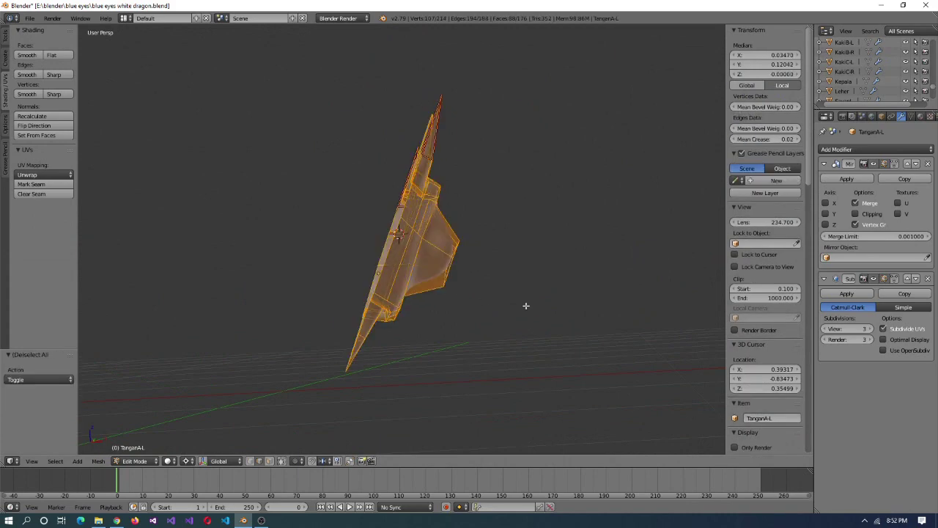
- Duplicate the spiked piece's mesh and mirror the copy along its local X axis
{"action": "left_click", "coordinate": [98, 460]}
{"action": "left_click", "coordinate": [216, 440]}
{"action": "right_click", "coordinate": [387, 364]}
{"action": "left_click", "coordinate": [98, 460]}
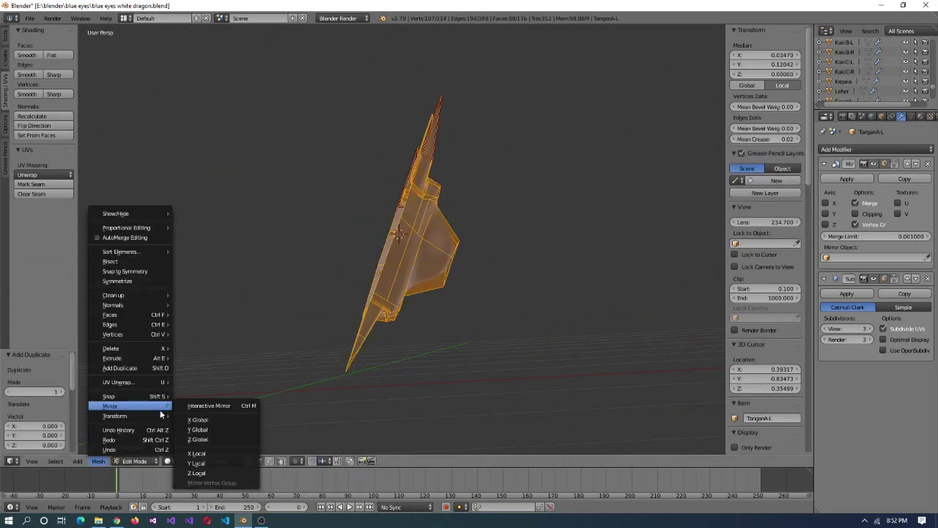
{"action": "left_click", "coordinate": [216, 440]}
{"action": "middle_click_drag", "start_coordinate": [267, 364], "coordinate": [235, 418]}
{"action": "key", "text": "ctrl+m"}
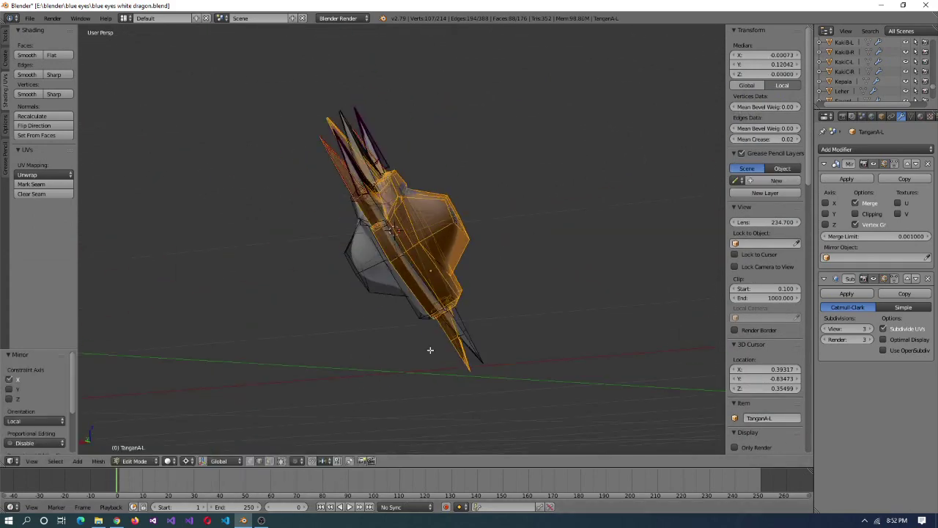
- Move the mirrored half about -0.031 in X, -0.005 in Y and 0.014 in Z against the original half
{"action": "middle_click_drag", "start_coordinate": [236, 360], "coordinate": [355, 340]}
{"action": "key", "text": "g"}
{"action": "left_click", "coordinate": [345, 330]}
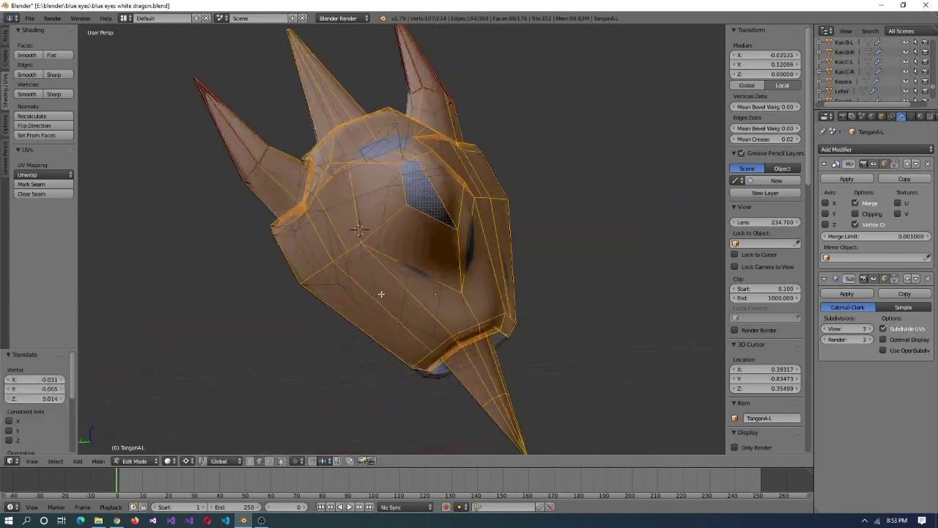
{"action": "scroll", "coordinate": [388, 266], "scroll_direction": "up", "scroll_amount": 6}
{"action": "mouse_move", "coordinate": [388, 265]}
{"action": "middle_mouse_down"}
{"action": "mouse_move", "coordinate": [312, 303]}
{"action": "mouse_move", "coordinate": [383, 320]}
{"action": "mouse_move", "coordinate": [381, 305]}
{"action": "mouse_move", "coordinate": [303, 341]}
{"action": "mouse_move", "coordinate": [436, 318]}
{"action": "mouse_move", "coordinate": [432, 335]}
{"action": "mouse_move", "coordinate": [400, 253]}
{"action": "middle_mouse_up"}
{"action": "left_click", "coordinate": [320, 307]}
- Fine-tune the mirrored half's position against the original in orthographic quad view
{"action": "key", "text": "KP_5"}
{"action": "key", "text": "g"}
{"action": "left_click", "coordinate": [383, 217]}
{"action": "key", "text": "ctrl+alt+q"}
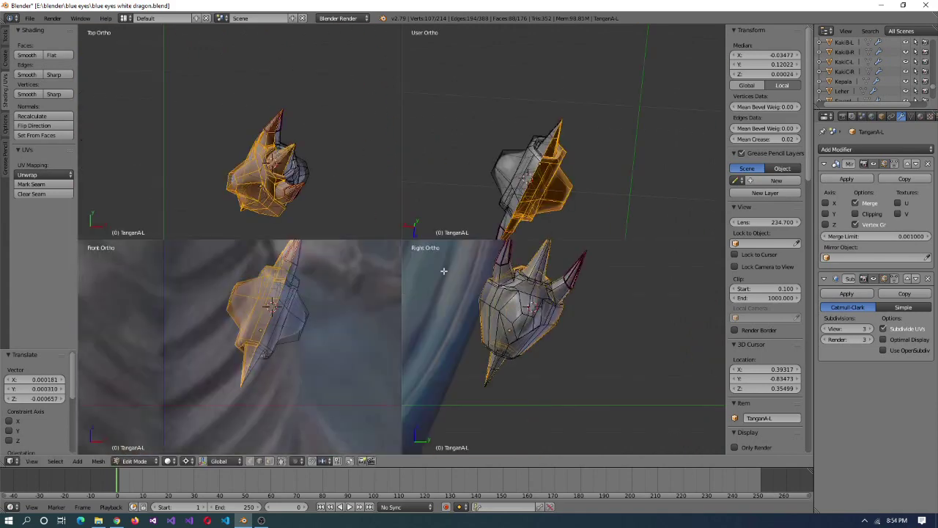
{"action": "middle_click_drag", "start_coordinate": [360, 333], "coordinate": [291, 309], "text": "shift"}
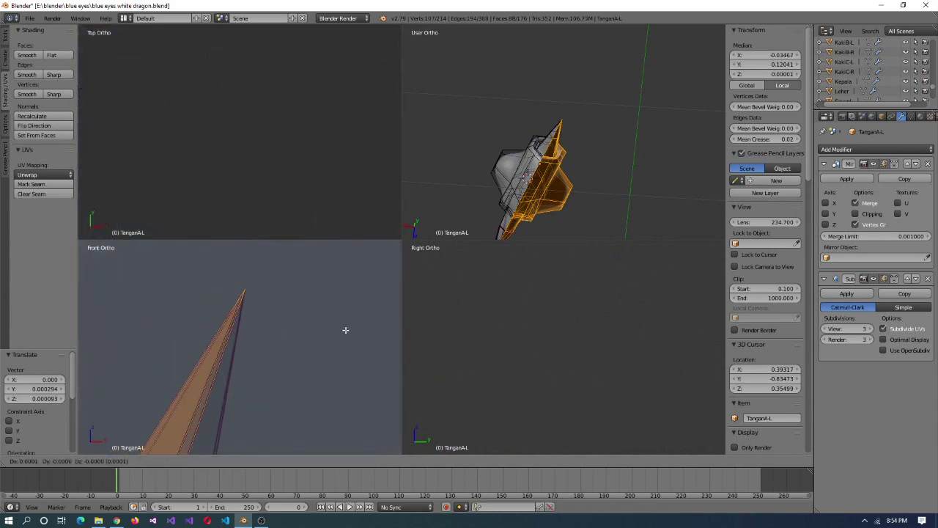
{"action": "scroll", "coordinate": [323, 249], "scroll_direction": "down", "scroll_amount": 4}
{"action": "scroll", "coordinate": [304, 178], "scroll_direction": "up", "scroll_amount": 8}
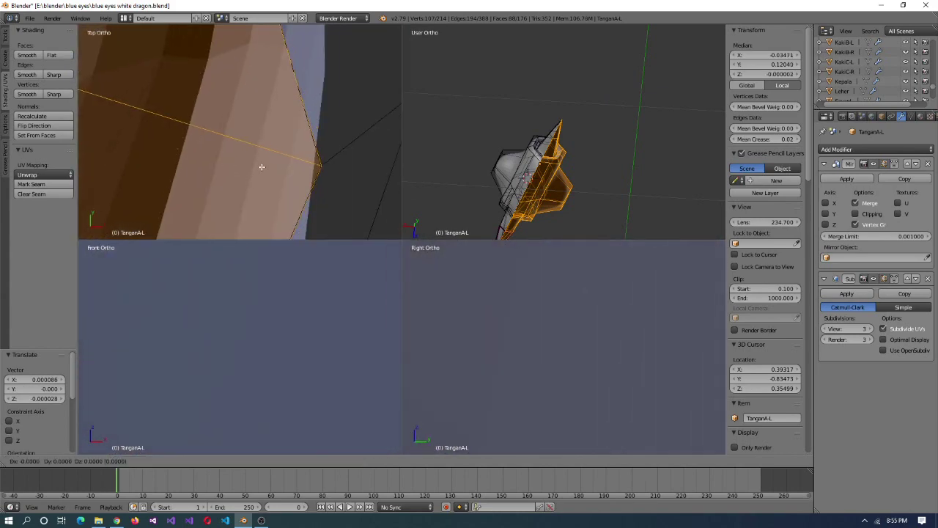
{"action": "scroll", "coordinate": [592, 310], "scroll_direction": "down", "scroll_amount": 3}
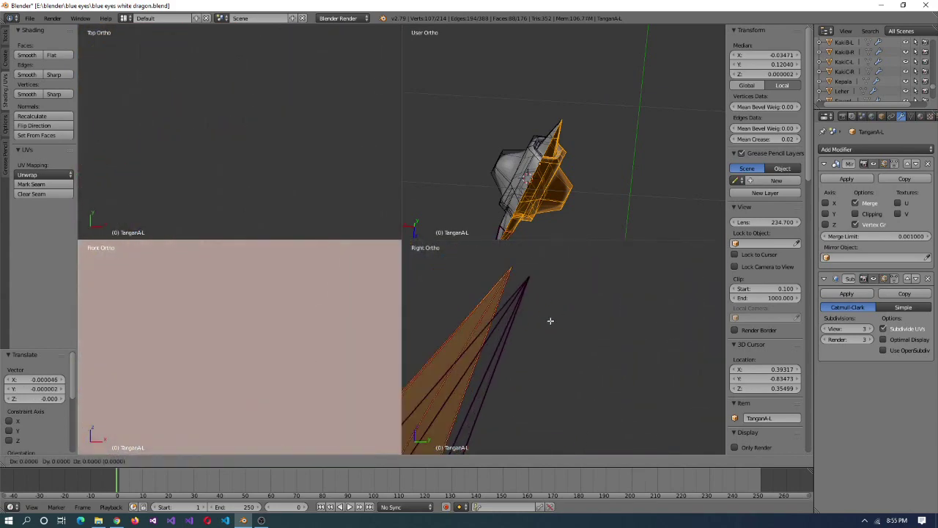
{"action": "left_click", "coordinate": [595, 343]}
{"action": "scroll", "coordinate": [318, 322], "scroll_direction": "down", "scroll_amount": 3}
{"action": "scroll", "coordinate": [318, 322], "scroll_direction": "up", "scroll_amount": 6}
{"action": "middle_click_drag", "start_coordinate": [586, 169], "coordinate": [537, 129], "text": "shift"}
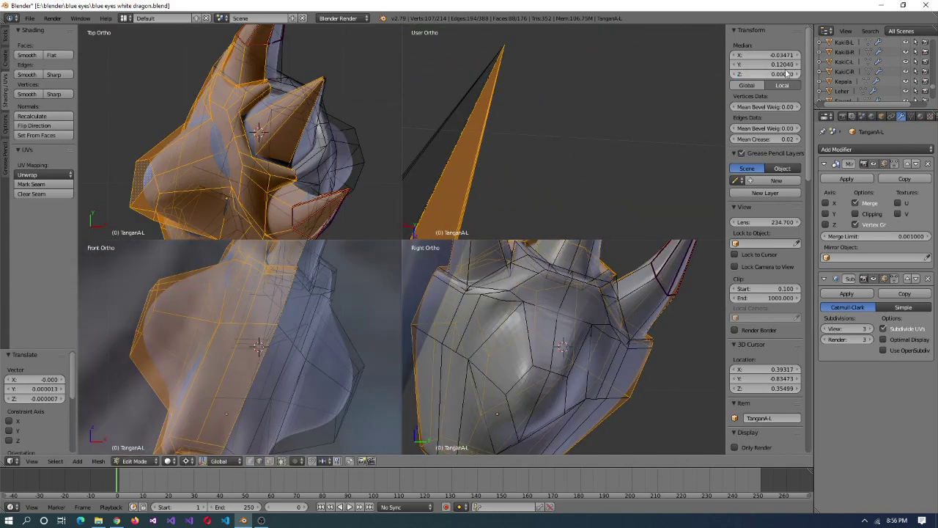
- Undo the last nudge and realign the mirrored half with the original at the spike tips and seam
{"action": "key", "text": "ctrl+z"}
{"action": "key", "text": "KP_Decimal"}
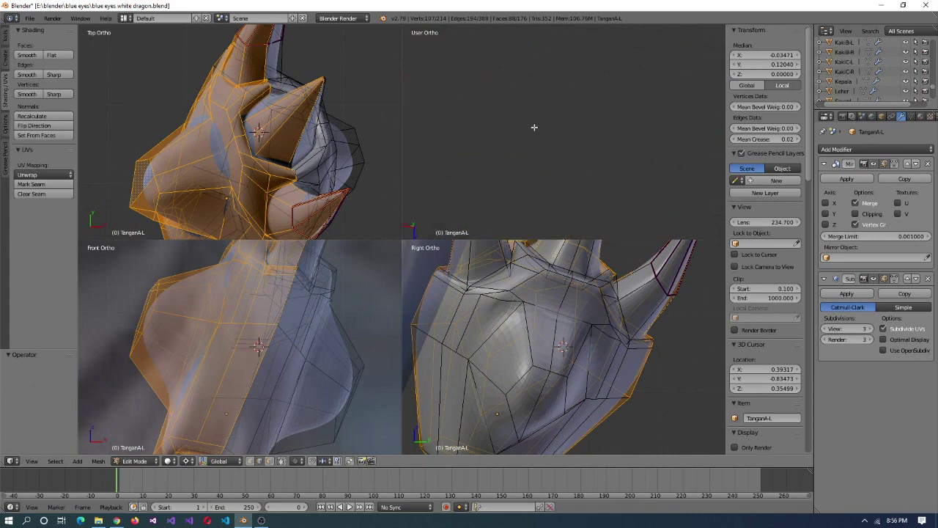
{"action": "key", "text": "g"}
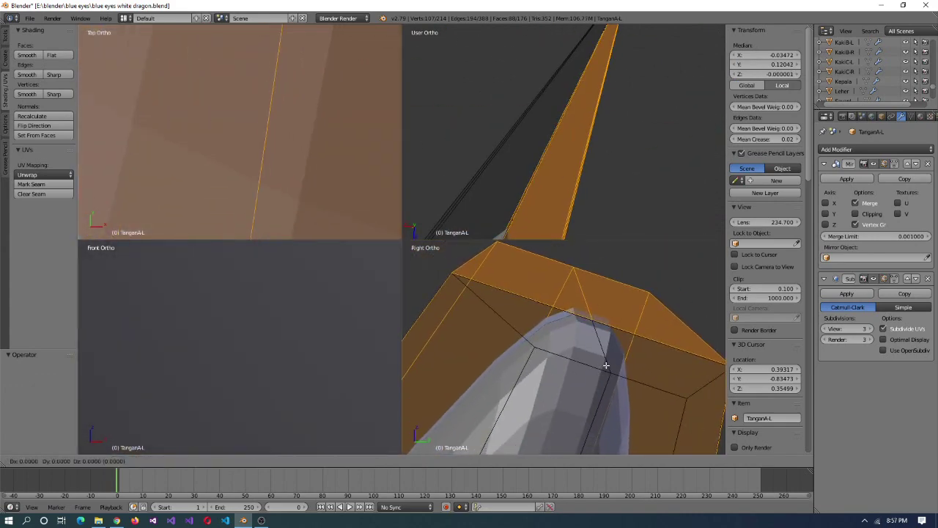
{"action": "scroll", "coordinate": [349, 171], "scroll_direction": "down", "scroll_amount": 3}
{"action": "middle_click_drag", "start_coordinate": [535, 196], "coordinate": [556, 158]}
{"action": "scroll", "coordinate": [558, 142], "scroll_direction": "up", "scroll_amount": 5}
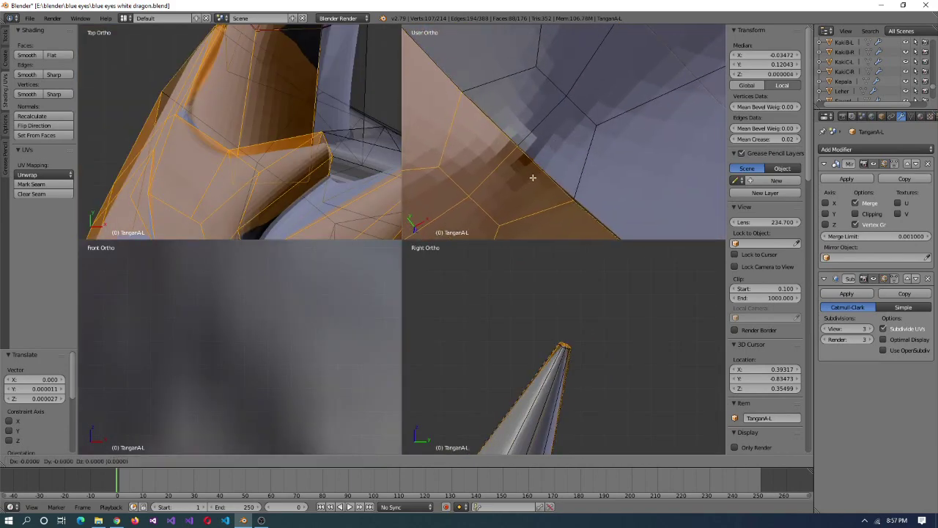
{"action": "middle_click_drag", "start_coordinate": [527, 188], "coordinate": [597, 132]}
- Return to a single view and finish nudging the mirrored half onto the original's seam
{"action": "key", "text": "ctrl+alt+q"}
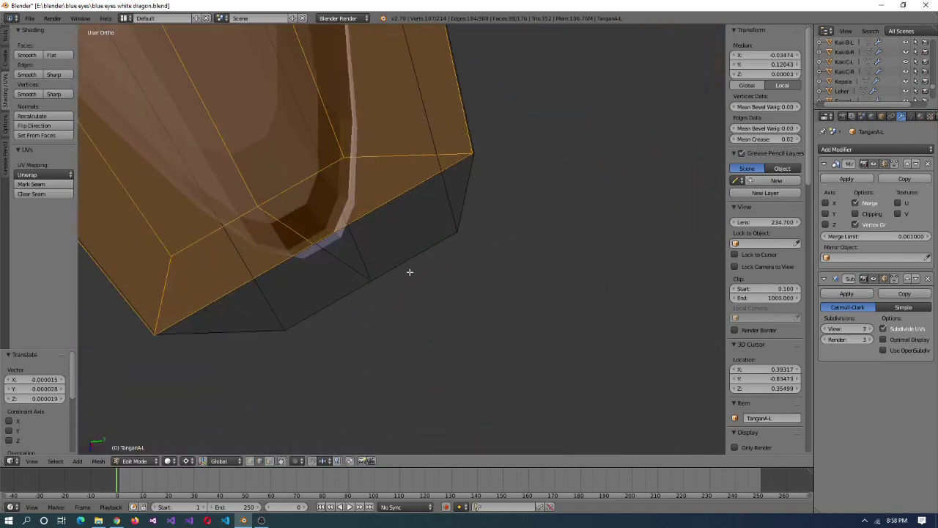
{"action": "left_click", "coordinate": [399, 256]}
{"action": "scroll", "coordinate": [399, 256], "scroll_direction": "down", "scroll_amount": 4}
{"action": "middle_click_drag", "start_coordinate": [398, 278], "coordinate": [351, 223]}
{"action": "scroll", "coordinate": [374, 272], "scroll_direction": "up", "scroll_amount": 5}
{"action": "scroll", "coordinate": [438, 152], "scroll_direction": "down", "scroll_amount": 8}
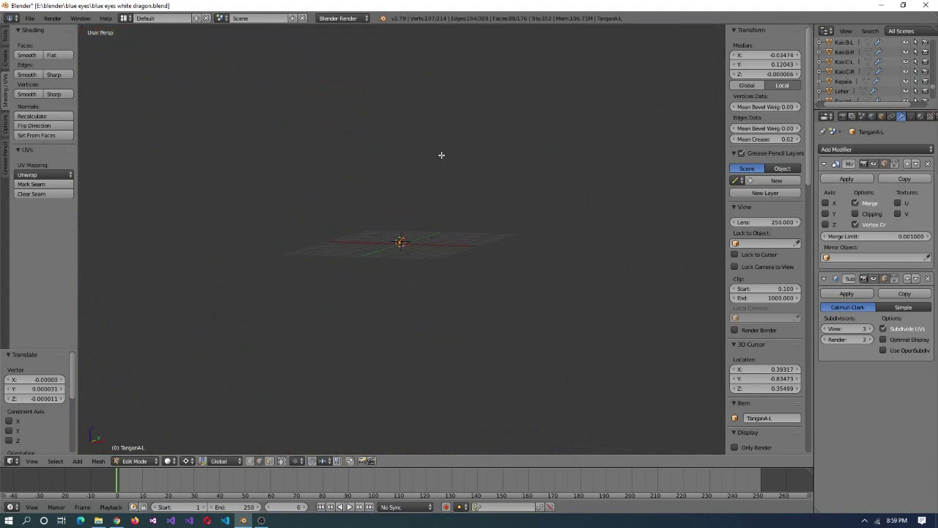
- Select all vertices of the spiked piece and remove the doubles
{"action": "key", "text": "a"}
{"action": "left_click", "coordinate": [6, 37]}
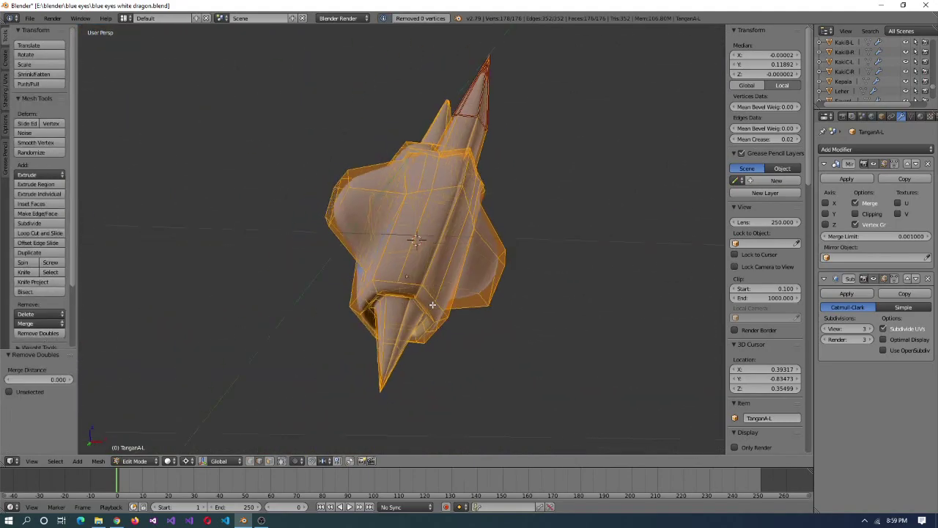
{"action": "key", "text": "a"}
- Select and grow a face region along the spiked piece's middle, and remove the piece's Mirror modifier
{"action": "middle_click_drag", "start_coordinate": [457, 224], "coordinate": [447, 250]}
{"action": "right_click", "coordinate": [381, 293]}
{"action": "right_click", "coordinate": [479, 214]}
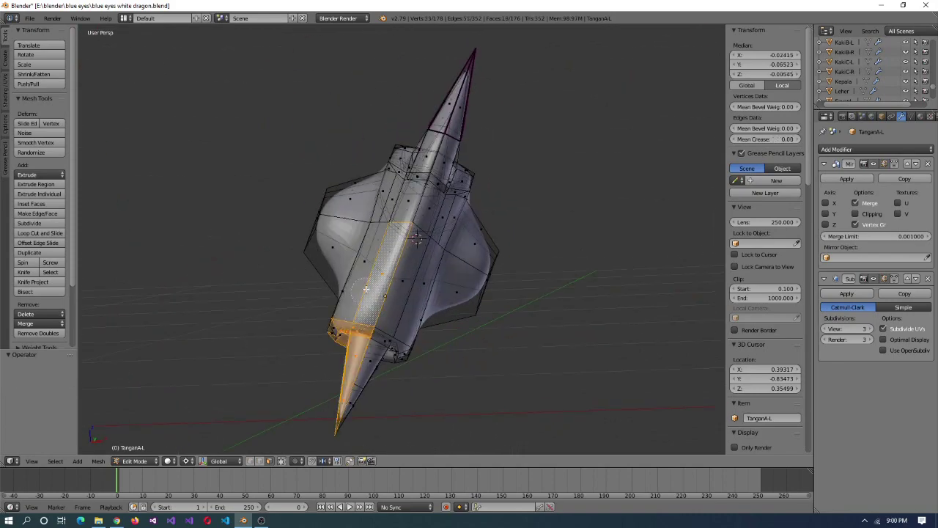
{"action": "key", "text": "ctrl+KP_Add"}
{"action": "scroll", "coordinate": [576, 199], "scroll_direction": "down", "scroll_amount": 5}
{"action": "scroll", "coordinate": [514, 194], "scroll_direction": "up", "scroll_amount": 5}
{"action": "key", "text": "g"}
{"action": "middle_click_drag", "start_coordinate": [567, 228], "coordinate": [548, 315]}
{"action": "left_click", "coordinate": [928, 163]}
{"action": "scroll", "coordinate": [546, 330], "scroll_direction": "down", "scroll_amount": 5}
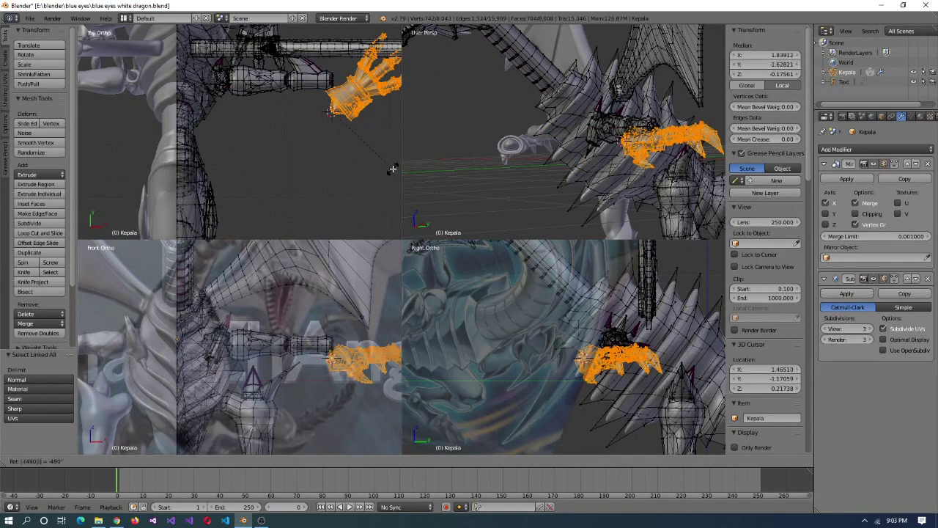
- Correct the clawed hand's rotation angle to -90°
{"action": "key", "text": "BackSpace"}
{"action": "key", "text": "BackSpace"}
{"action": "key", "text": "BackSpace"}
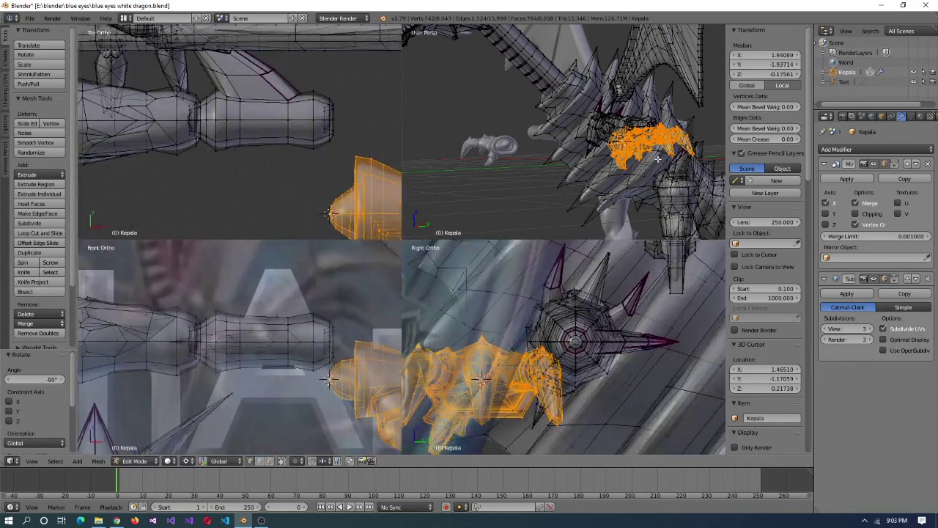
{"action": "scroll", "coordinate": [677, 202], "scroll_direction": "up", "scroll_amount": 3}
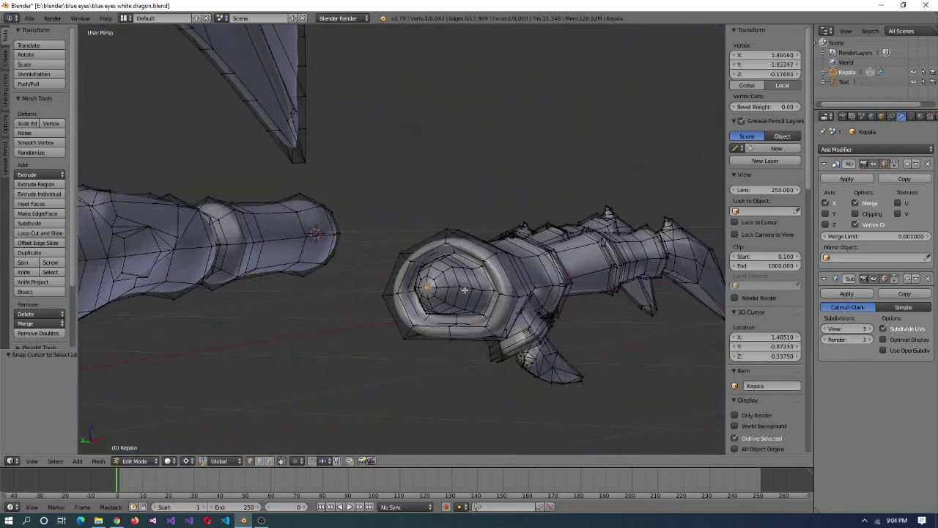
- Set the pivot to Active Element and snap the whole linked hand to the 3D cursor at the forearm's end
{"action": "key", "text": "ctrl+l"}
{"action": "left_click", "coordinate": [464, 276]}
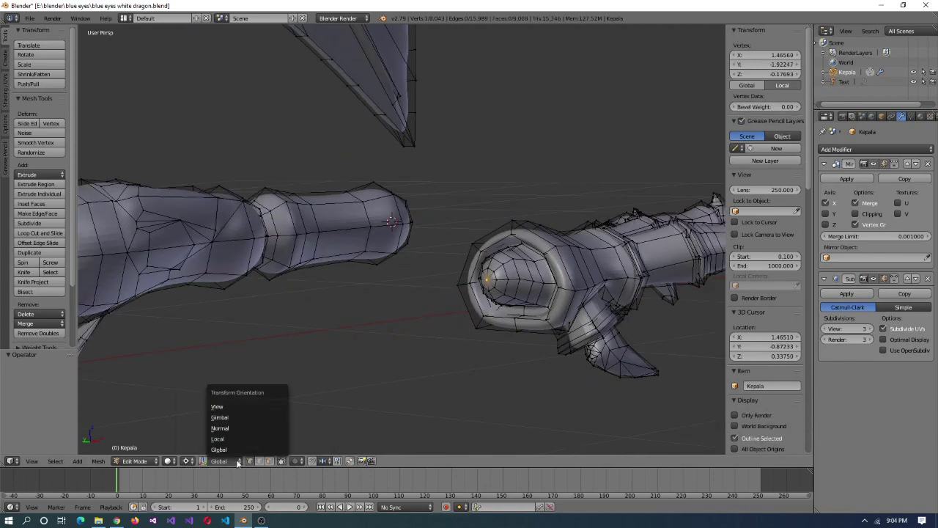
{"action": "left_click", "coordinate": [237, 407]}
{"action": "key", "text": "ctrl+l"}
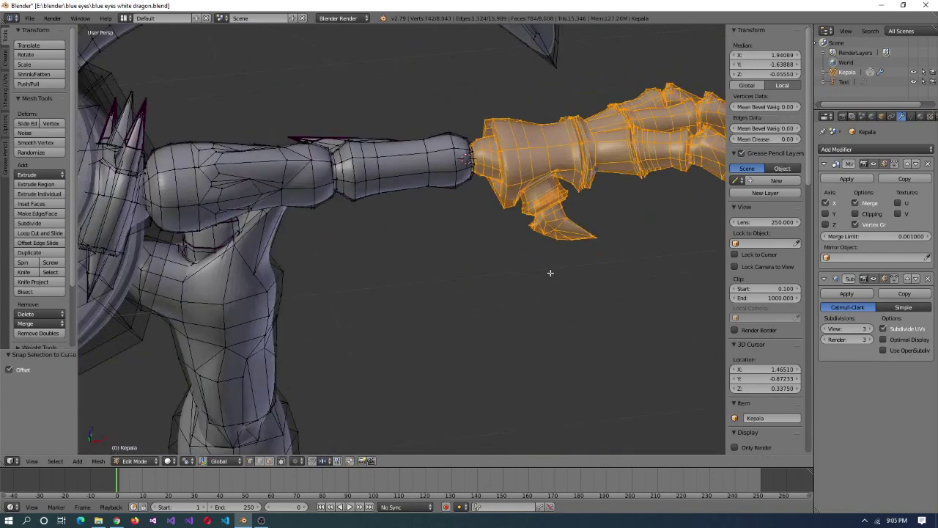
- Move the hand 0.09 along X away from the forearm
{"action": "middle_click_drag", "start_coordinate": [672, 206], "coordinate": [557, 398]}
{"action": "middle_click_drag", "start_coordinate": [456, 342], "coordinate": [422, 342]}
{"action": "scroll", "coordinate": [432, 342], "scroll_direction": "up", "scroll_amount": 4}
{"action": "scroll", "coordinate": [422, 341], "scroll_direction": "down", "scroll_amount": 5}
{"action": "middle_click_drag", "start_coordinate": [357, 345], "coordinate": [324, 179]}
{"action": "type", "text": "gx.09"}
{"action": "key", "text": "Return"}
- Select the vertices at the forearm's wrist end and try scaling them
{"action": "key", "text": "b"}
{"action": "left_click_drag", "start_coordinate": [324, 179], "coordinate": [372, 288]}
{"action": "key", "text": "a"}
{"action": "key", "text": "b"}
{"action": "left_click_drag", "start_coordinate": [325, 188], "coordinate": [377, 301]}
{"action": "key", "text": "s"}
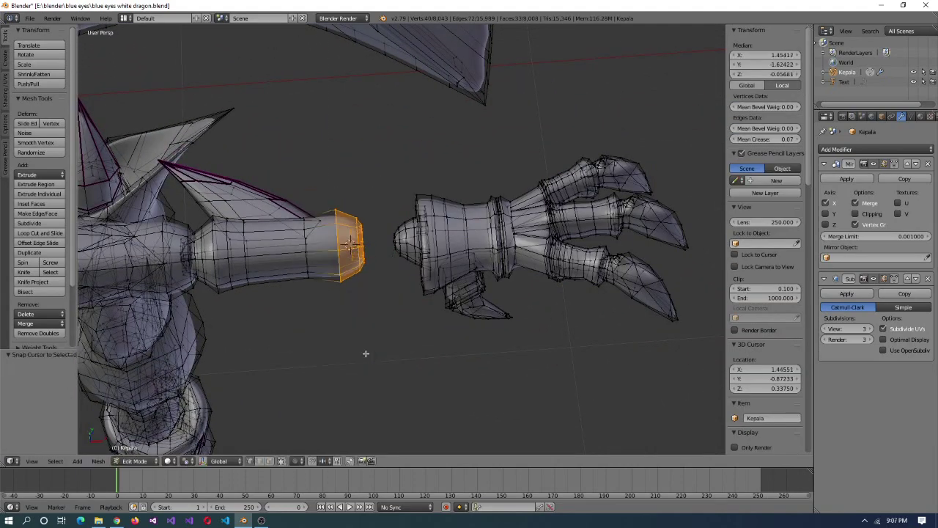
{"action": "left_click", "coordinate": [371, 338]}
- Snap the 3D cursor to the forearm's wrist ring and scale the wrist-end vertices by 1.5 around it
{"action": "scroll", "coordinate": [372, 339], "scroll_direction": "down", "scroll_amount": 3}
{"action": "mouse_move", "coordinate": [372, 339]}
{"action": "middle_mouse_down"}
{"action": "mouse_move", "coordinate": [398, 315]}
{"action": "mouse_move", "coordinate": [298, 308]}
{"action": "mouse_move", "coordinate": [384, 352]}
{"action": "middle_mouse_up"}
{"action": "scroll", "coordinate": [320, 320], "scroll_direction": "up", "scroll_amount": 3}
{"action": "right_click", "coordinate": [321, 320]}
{"action": "key", "text": "a"}
{"action": "right_click", "coordinate": [320, 320], "text": "alt"}
{"action": "middle_click_drag", "start_coordinate": [321, 320], "coordinate": [335, 178]}
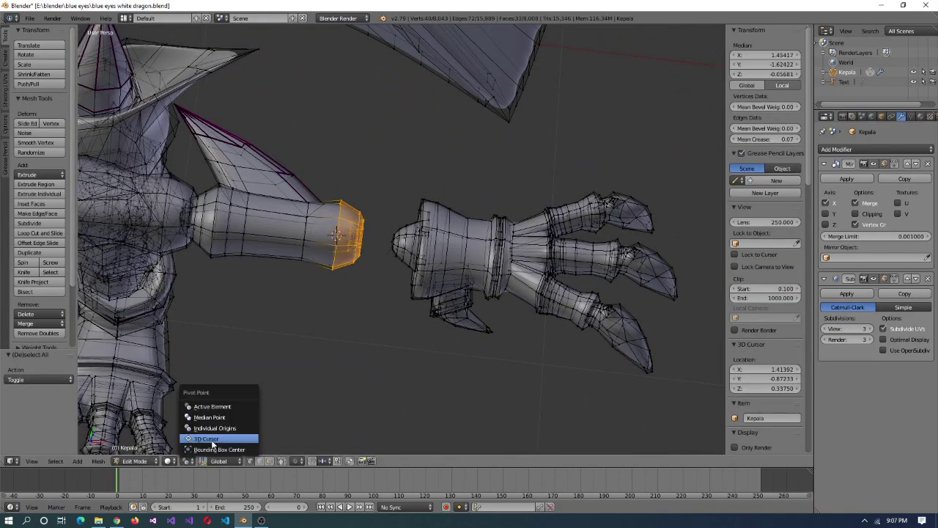
{"action": "scroll", "coordinate": [360, 343], "scroll_direction": "down", "scroll_amount": 3}
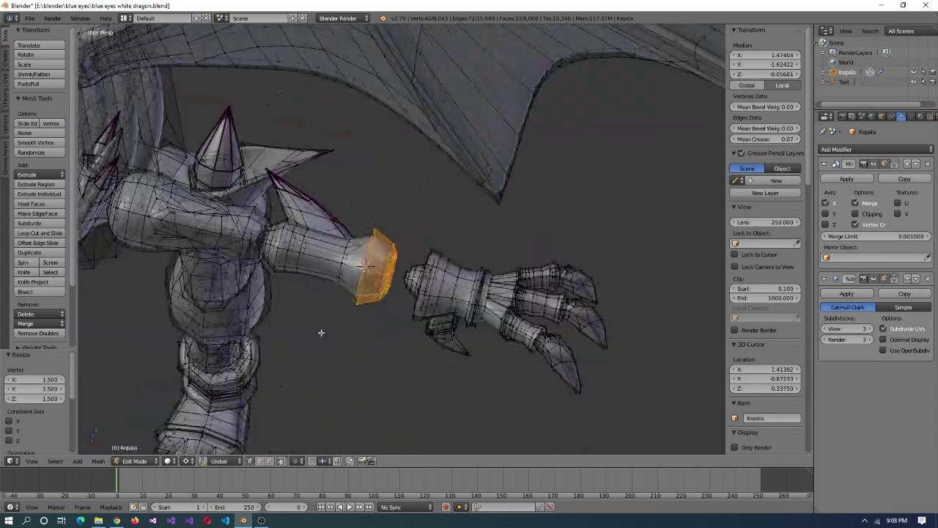
- Select the whole linked hand and move it -0.1 along X toward the forearm
{"action": "scroll", "coordinate": [321, 331], "scroll_direction": "up", "scroll_amount": 4}
{"action": "right_click", "coordinate": [405, 311]}
{"action": "key", "text": "ctrl+l"}
{"action": "left_click", "coordinate": [374, 309]}
{"action": "scroll", "coordinate": [352, 322], "scroll_direction": "down", "scroll_amount": 5}
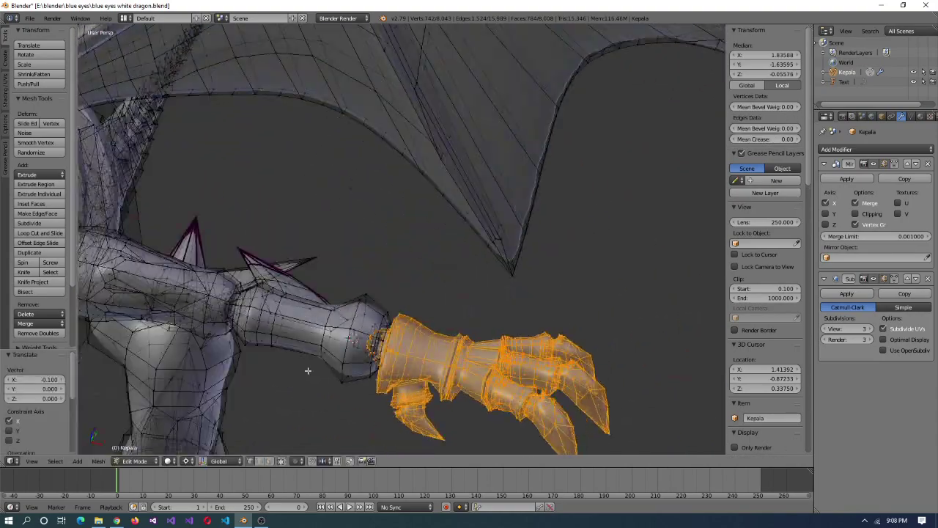
- Nudge the hand slightly closer along X against the enlarged wrist and check the fit in Object Mode
{"action": "middle_click_drag", "start_coordinate": [311, 374], "coordinate": [258, 318]}
{"action": "scroll", "coordinate": [259, 318], "scroll_direction": "up", "scroll_amount": 2}
{"action": "key", "text": "Tab"}
{"action": "scroll", "coordinate": [259, 318], "scroll_direction": "up", "scroll_amount": 8}
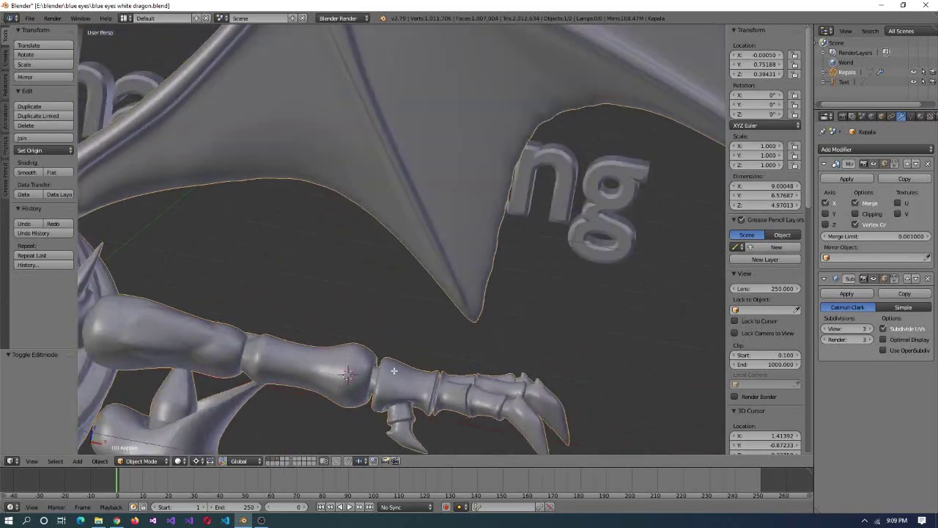
{"action": "key", "text": "Tab"}
{"action": "key", "text": "g"}
{"action": "left_click", "coordinate": [416, 410]}
{"action": "key", "text": "Tab"}
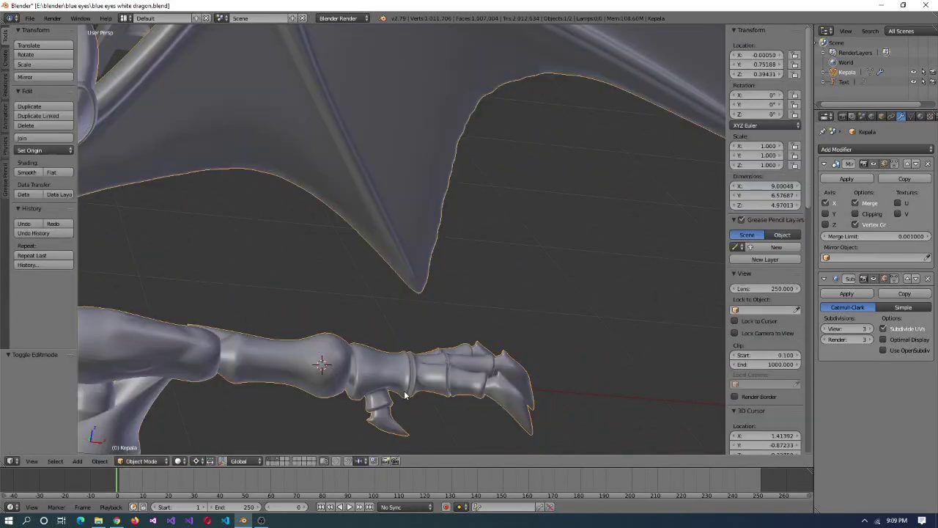
{"action": "scroll", "coordinate": [367, 352], "scroll_direction": "down", "scroll_amount": 4}
{"action": "scroll", "coordinate": [373, 368], "scroll_direction": "up", "scroll_amount": 4}
{"action": "middle_click_drag", "start_coordinate": [373, 368], "coordinate": [345, 341]}
- Snap the 3D cursor to the forearm's elbow-end ring and scale the elbow joint vertices around it
{"action": "key", "text": "Tab"}
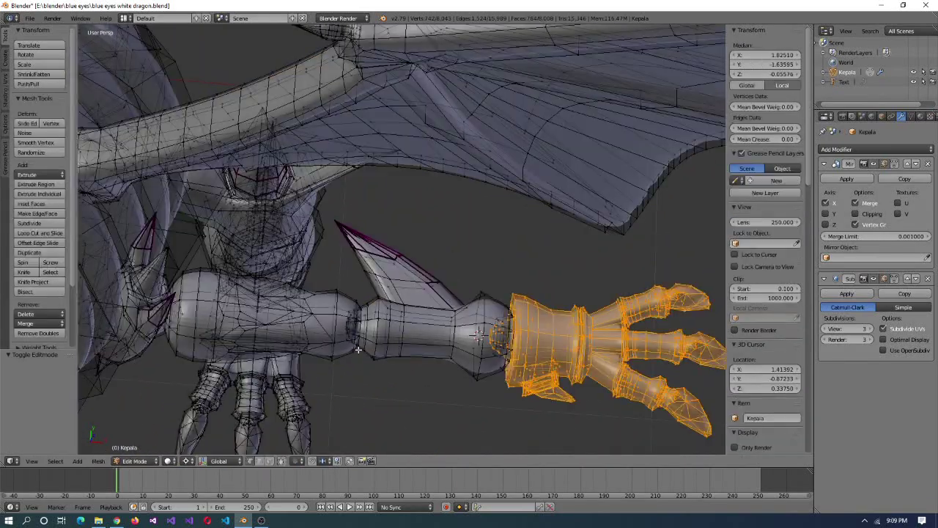
{"action": "key", "text": "a"}
{"action": "scroll", "coordinate": [380, 387], "scroll_direction": "up", "scroll_amount": 3}
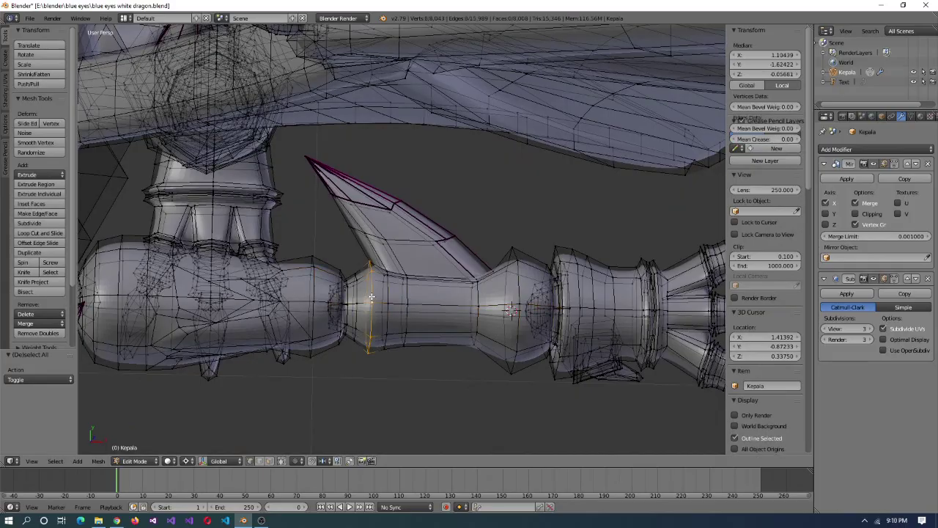
{"action": "key", "text": "shift+s"}
{"action": "scroll", "coordinate": [360, 372], "scroll_direction": "down", "scroll_amount": 3}
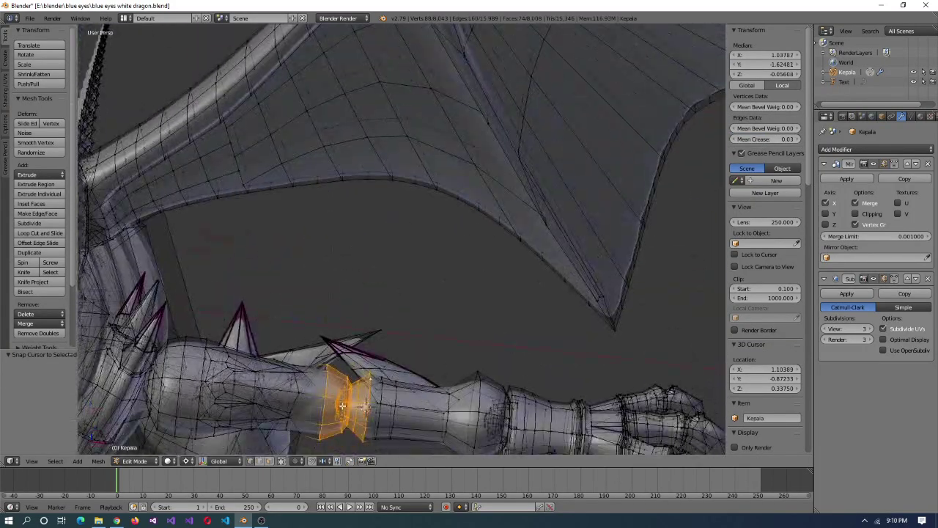
{"action": "middle_click_drag", "start_coordinate": [356, 411], "coordinate": [357, 413]}
{"action": "scroll", "coordinate": [389, 286], "scroll_direction": "up", "scroll_amount": 3}
{"action": "left_click", "coordinate": [401, 299]}
- Select the whole linked hand and return to Object Mode to check the arm's joints
{"action": "middle_click_drag", "start_coordinate": [401, 298], "coordinate": [558, 322]}
{"action": "scroll", "coordinate": [566, 309], "scroll_direction": "up", "scroll_amount": 2}
{"action": "key", "text": "ctrl+l"}
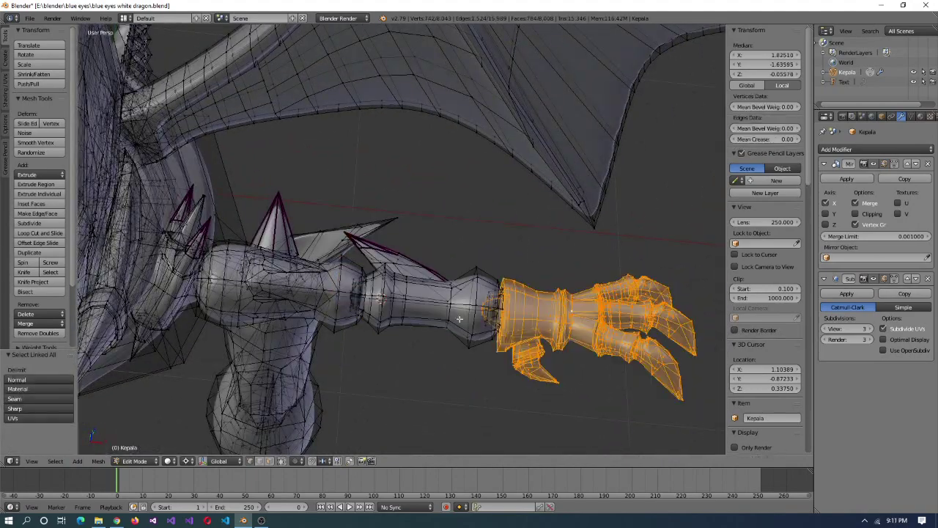
{"action": "left_click", "coordinate": [389, 348]}
{"action": "key", "text": "Tab"}
{"action": "mouse_move", "coordinate": [388, 347]}
{"action": "middle_mouse_down"}
{"action": "mouse_move", "coordinate": [424, 378]}
{"action": "mouse_move", "coordinate": [450, 362]}
{"action": "mouse_move", "coordinate": [392, 335]}
{"action": "middle_mouse_up"}
{"action": "key", "text": "Tab"}
{"action": "key", "text": "Tab"}
- Check the assembled arm in Object Mode and save the project as a new file, blue eyes white dragon 2.blend
{"action": "scroll", "coordinate": [470, 383], "scroll_direction": "down", "scroll_amount": 3}
{"action": "middle_click_drag", "start_coordinate": [469, 384], "coordinate": [393, 358]}
{"action": "scroll", "coordinate": [370, 372], "scroll_direction": "up", "scroll_amount": 3}
{"action": "left_click", "coordinate": [142, 460]}
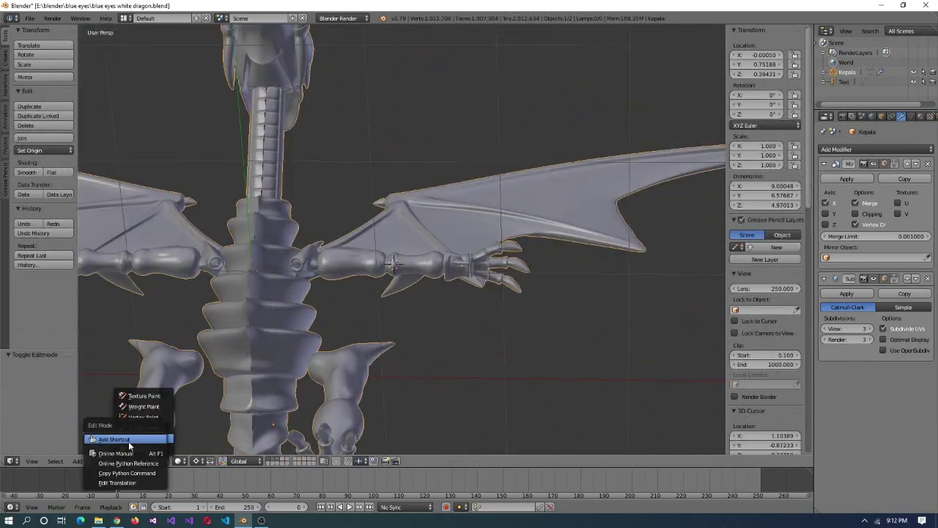
{"action": "left_click", "coordinate": [146, 437]}
{"action": "left_click", "coordinate": [30, 17]}
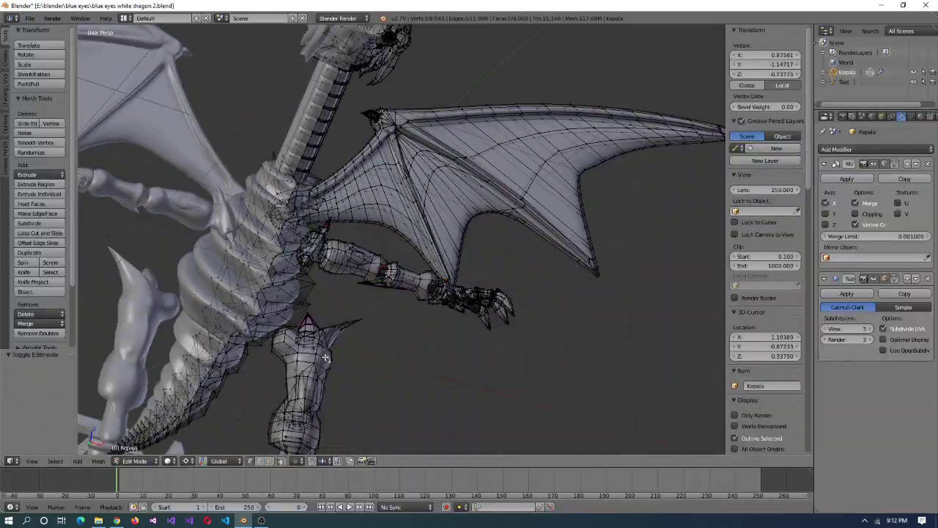
- Select the whole linked thigh, move it -0.2 along X toward the body and raise it along Z to the hip
{"action": "key", "text": "ctrl+l"}
{"action": "middle_click_drag", "start_coordinate": [325, 357], "coordinate": [434, 348]}
{"action": "scroll", "coordinate": [434, 348], "scroll_direction": "up", "scroll_amount": 4}
{"action": "middle_click_drag", "start_coordinate": [349, 336], "coordinate": [503, 345]}
{"action": "key", "text": "g"}
{"action": "key", "text": "z"}
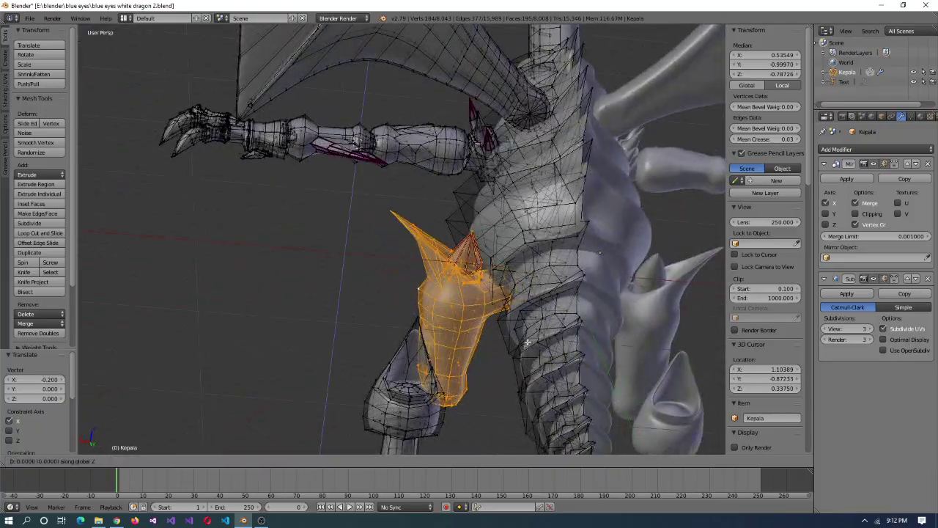
{"action": "left_click", "coordinate": [565, 325]}
- Snap the 3D cursor to the thigh, switch to quad view and rotate the thigh to tilt it, using -25° for the last rotation
{"action": "middle_click_drag", "start_coordinate": [565, 325], "coordinate": [430, 293]}
{"action": "left_click", "coordinate": [447, 269]}
{"action": "key", "text": "shift+s"}
{"action": "key", "text": "ctrl+alt+q"}
{"action": "key", "text": "s"}
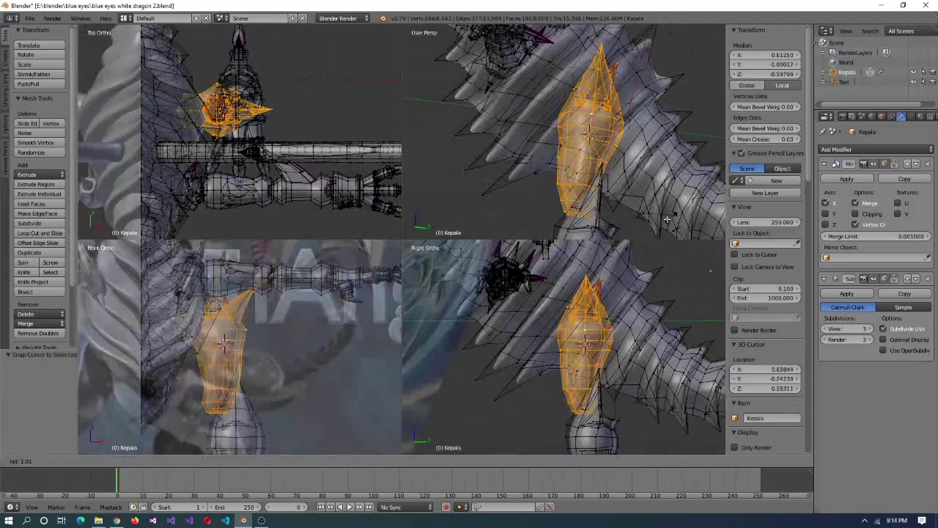
{"action": "middle_click_drag", "start_coordinate": [645, 108], "coordinate": [478, 170]}
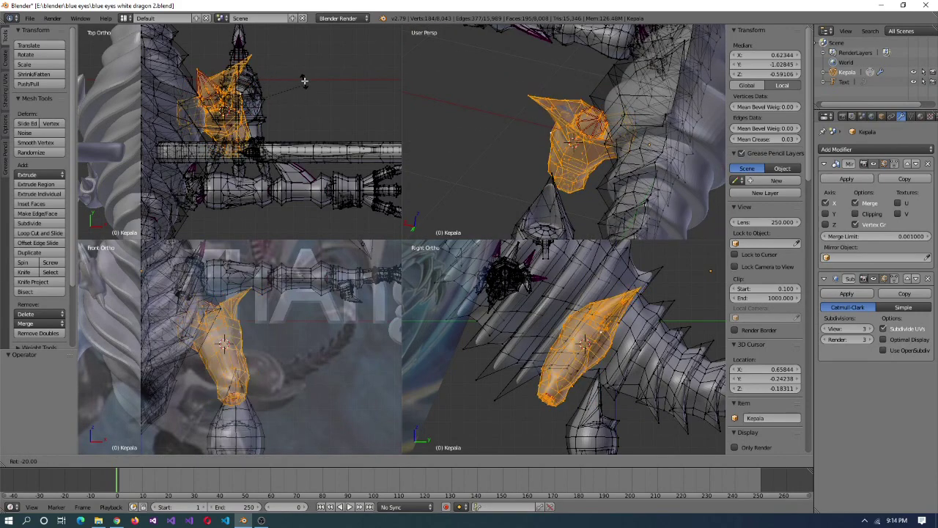
{"action": "middle_click_drag", "start_coordinate": [609, 155], "coordinate": [602, 135]}
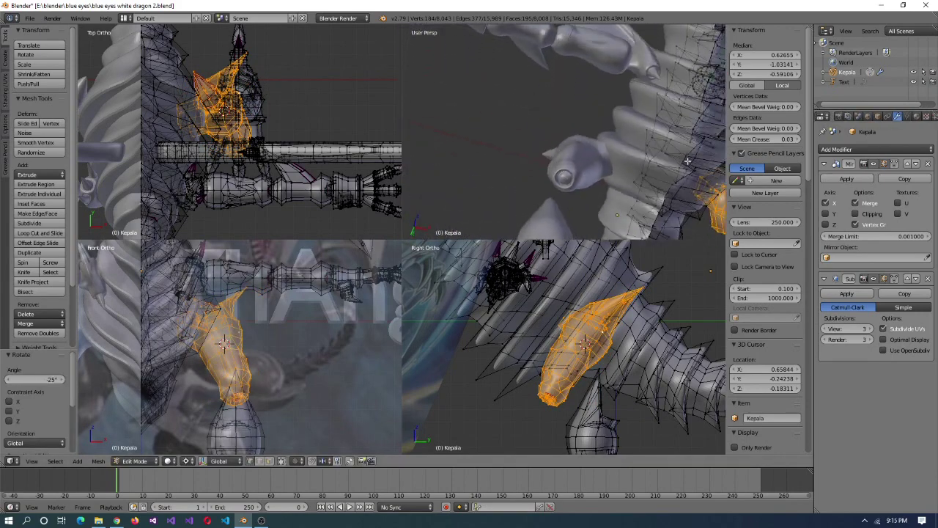
- Move the thigh 0.063 along Y and -0.059 along Z, and refine its tilt with rotations of 20°, -10° and 15° across the views
{"action": "middle_click_drag", "start_coordinate": [688, 160], "coordinate": [599, 354]}
{"action": "key", "text": "g"}
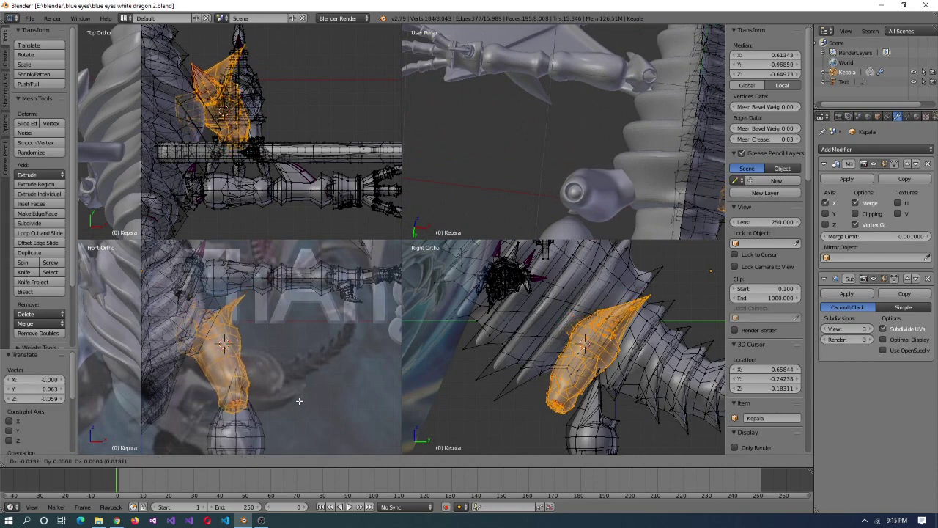
{"action": "middle_click_drag", "start_coordinate": [527, 381], "coordinate": [321, 272]}
{"action": "middle_click_drag", "start_coordinate": [519, 109], "coordinate": [263, 91]}
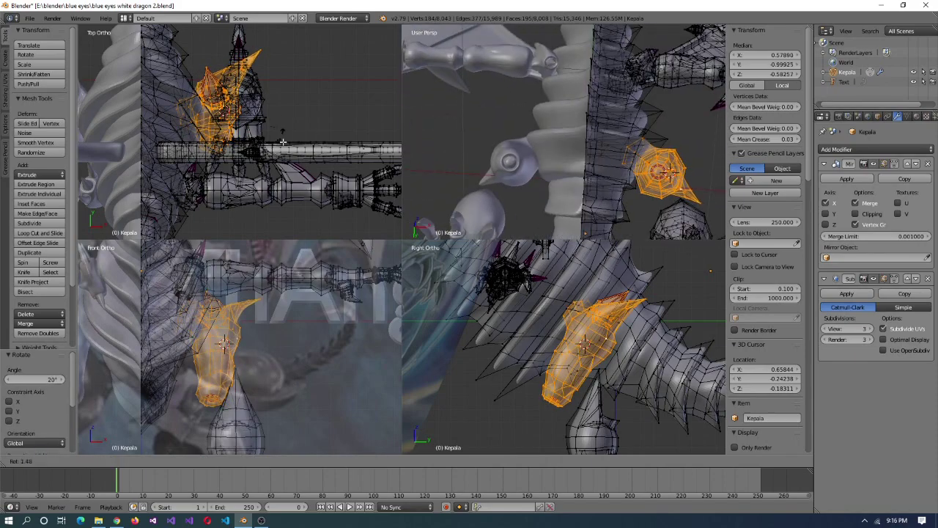
{"action": "middle_click_drag", "start_coordinate": [269, 43], "coordinate": [246, 380]}
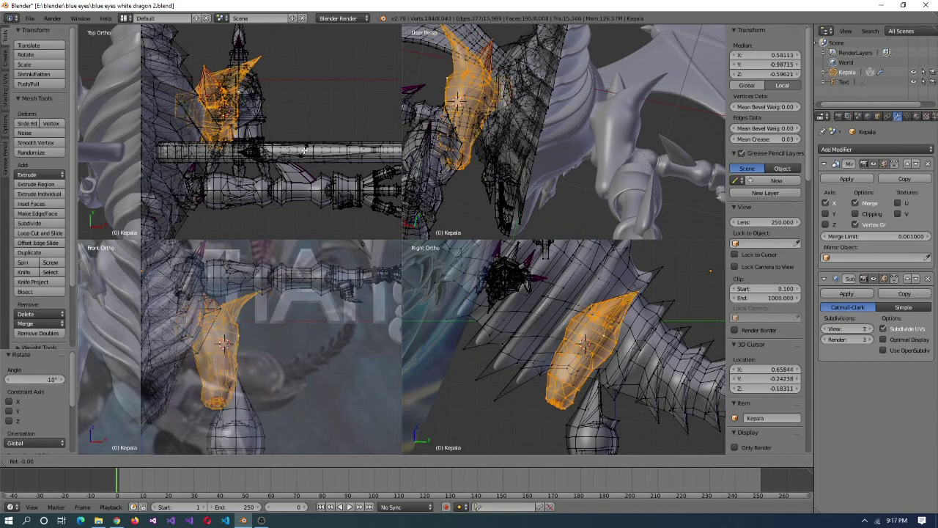
{"action": "middle_click_drag", "start_coordinate": [562, 143], "coordinate": [643, 345]}
{"action": "key", "text": "r"}
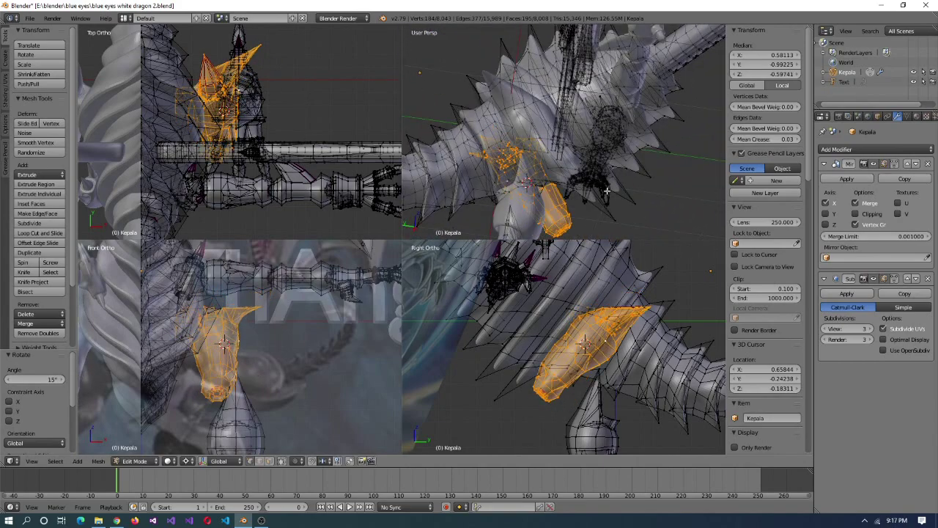
- Show the right-view reference image in front of the model with its opacity set to 1.000 to compare the leg pose
{"action": "scroll", "coordinate": [587, 146], "scroll_direction": "down", "scroll_amount": 3}
{"action": "scroll", "coordinate": [587, 330], "scroll_direction": "down", "scroll_amount": 3}
{"action": "scroll", "coordinate": [766, 220], "scroll_direction": "down", "scroll_amount": 6}
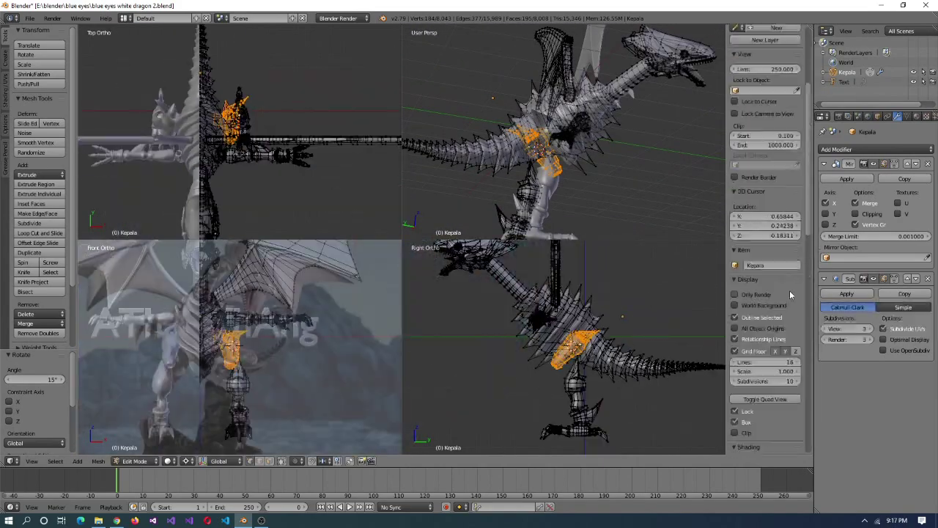
{"action": "scroll", "coordinate": [763, 308], "scroll_direction": "down", "scroll_amount": 10}
{"action": "key", "text": "BackSpace"}
{"action": "scroll", "coordinate": [765, 391], "scroll_direction": "down", "scroll_amount": 1}
{"action": "left_click_drag", "start_coordinate": [749, 349], "coordinate": [791, 361]}
{"action": "scroll", "coordinate": [564, 344], "scroll_direction": "up", "scroll_amount": 2}
{"action": "left_click_drag", "start_coordinate": [765, 325], "coordinate": [799, 325]}
{"action": "scroll", "coordinate": [613, 385], "scroll_direction": "up", "scroll_amount": 2}
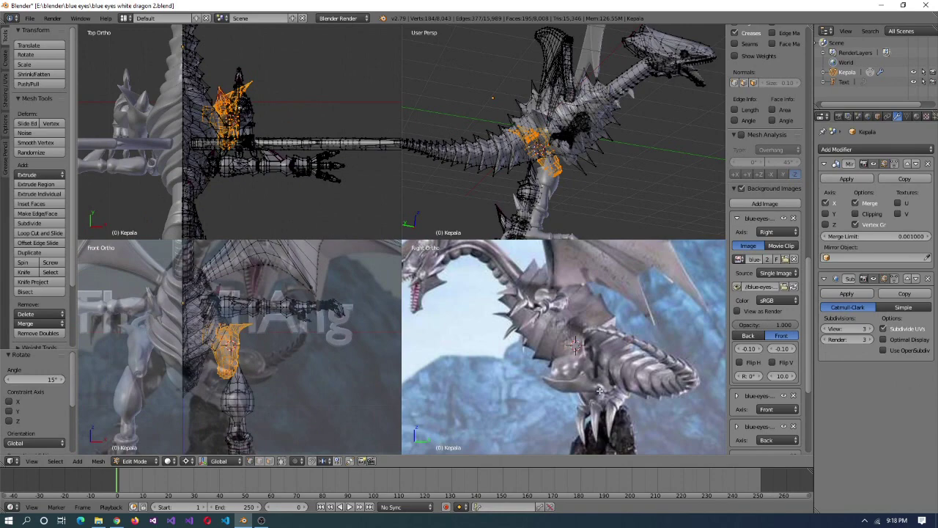
- Compare the thigh with the reference and set the right-view image's opacity to 0.300
{"action": "scroll", "coordinate": [565, 146], "scroll_direction": "up", "scroll_amount": 3}
{"action": "middle_click_drag", "start_coordinate": [565, 147], "coordinate": [594, 157]}
{"action": "scroll", "coordinate": [797, 354], "scroll_direction": "down", "scroll_amount": 2}
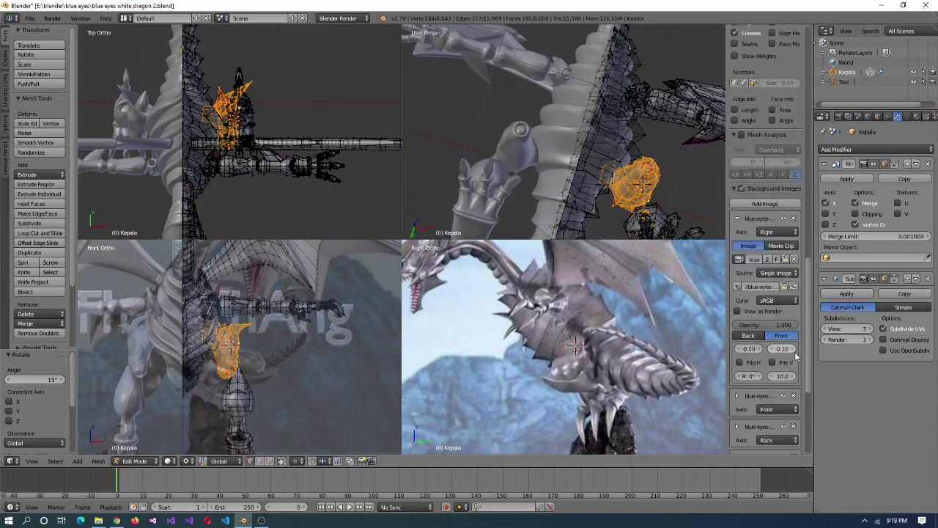
{"action": "scroll", "coordinate": [796, 355], "scroll_direction": "up", "scroll_amount": 2}
{"action": "left_click_drag", "start_coordinate": [765, 325], "coordinate": [737, 325]}
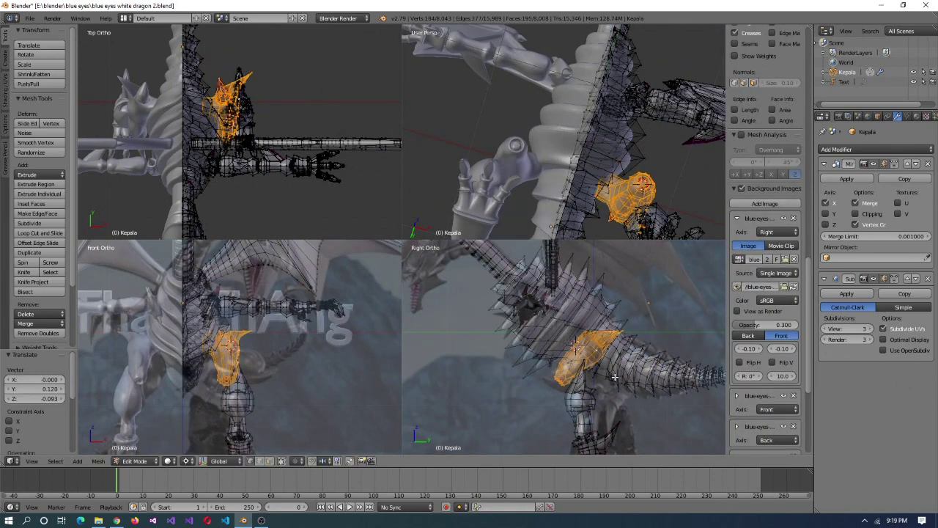
- Pose the thigh on the hip by rotating it and moving it -0.1 on X and -0.053 on Z, then 0.1 on Y and 0.22 on Z
{"action": "right_click", "coordinate": [296, 417]}
{"action": "middle_click_drag", "start_coordinate": [469, 169], "coordinate": [438, 137]}
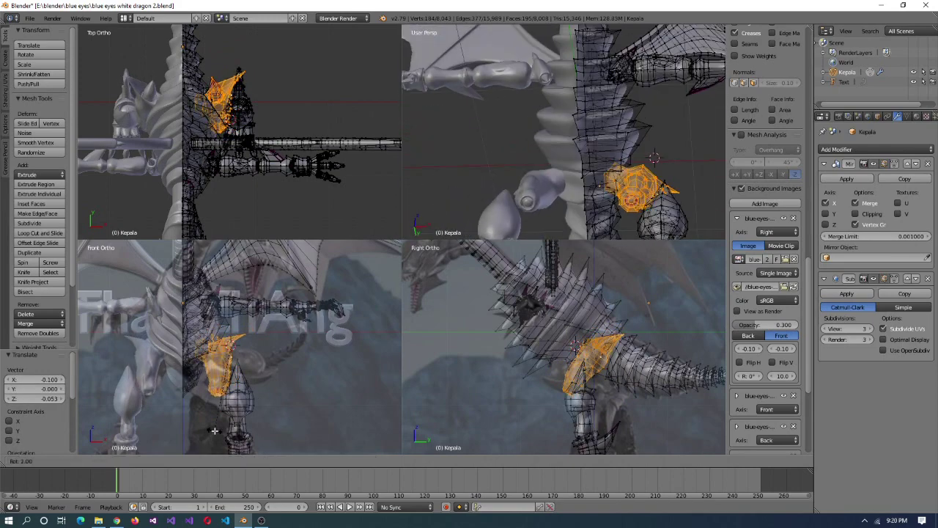
{"action": "middle_click_drag", "start_coordinate": [572, 183], "coordinate": [614, 238]}
{"action": "middle_click_drag", "start_coordinate": [614, 346], "coordinate": [308, 191]}
{"action": "key", "text": "g"}
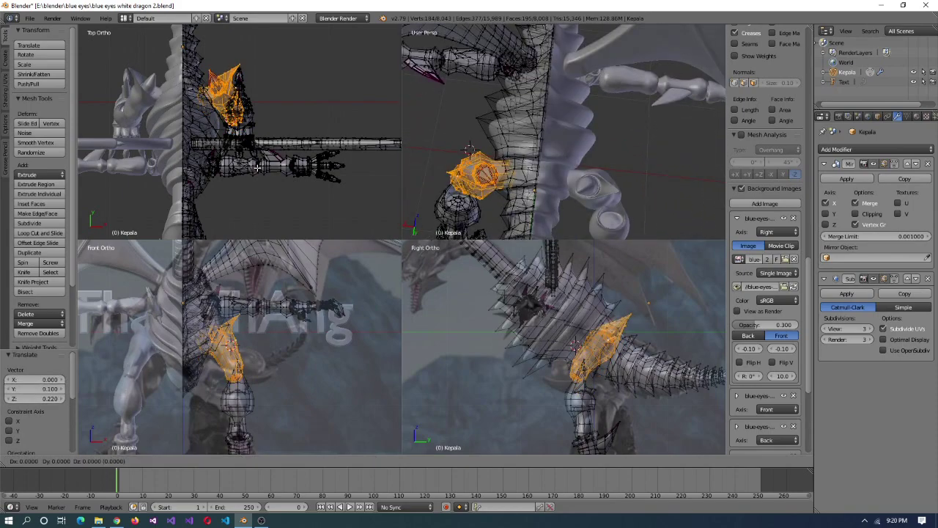
{"action": "left_click", "coordinate": [238, 167]}
{"action": "middle_click_drag", "start_coordinate": [542, 169], "coordinate": [569, 391]}
- Select the whole linked lower leg and rotate it about -30° in the right view around the 3D cursor
{"action": "key", "text": "ctrl+alt+q"}
{"action": "key", "text": "ctrl+alt+q"}
{"action": "key", "text": "a"}
{"action": "key", "text": "ctrl+z"}
{"action": "key", "text": "KP_Decimal"}
{"action": "key", "text": "r"}
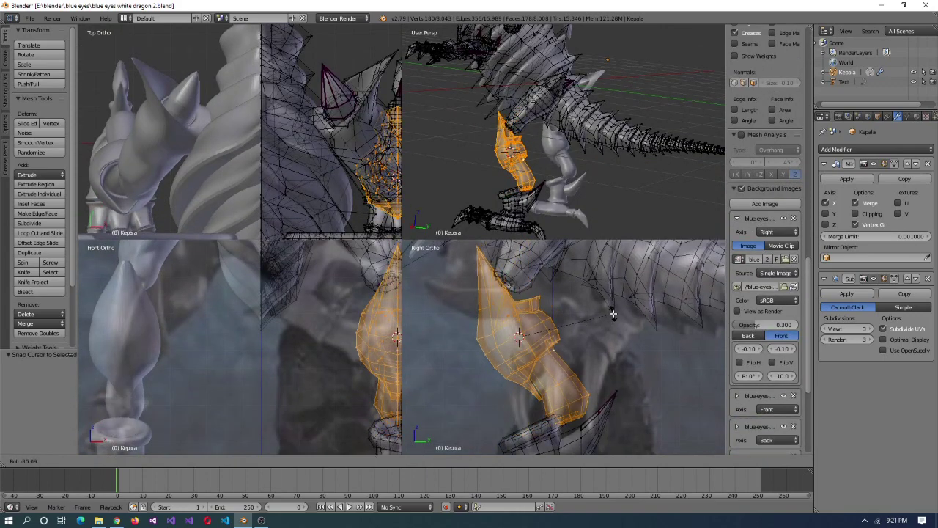
- Move the lower leg -0.016 along Y and 0.121 along Z toward the thigh and adjust its placement in the front view
{"action": "key", "text": "g"}
{"action": "left_click", "coordinate": [583, 345]}
{"action": "key", "text": "KP_Decimal"}
{"action": "key", "text": "KP_Decimal"}
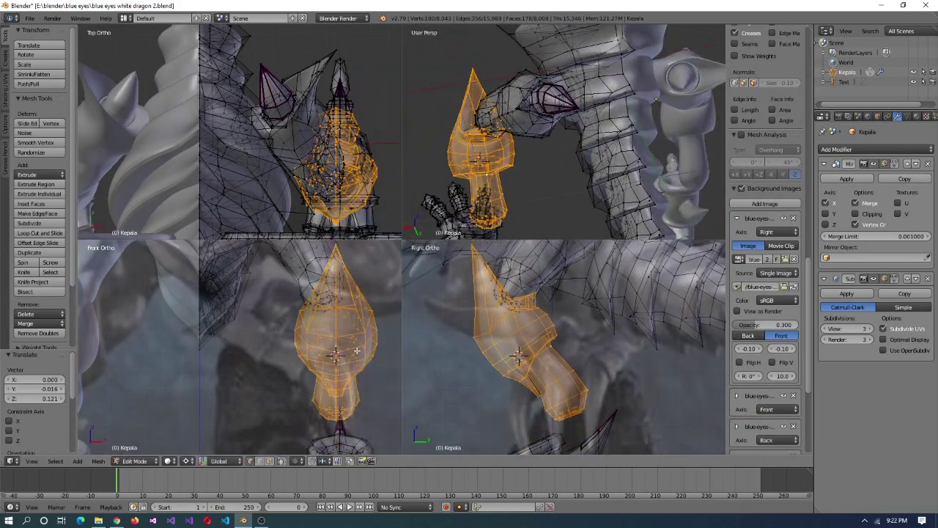
{"action": "left_click", "coordinate": [244, 383]}
- Snap the 3D cursor to the thigh's lower end, and snap the whole linked lower leg to it with Offset enabled
{"action": "middle_click_drag", "start_coordinate": [557, 132], "coordinate": [491, 203]}
{"action": "right_click", "coordinate": [587, 129]}
{"action": "key", "text": "shift+s"}
{"action": "left_click", "coordinate": [587, 129]}
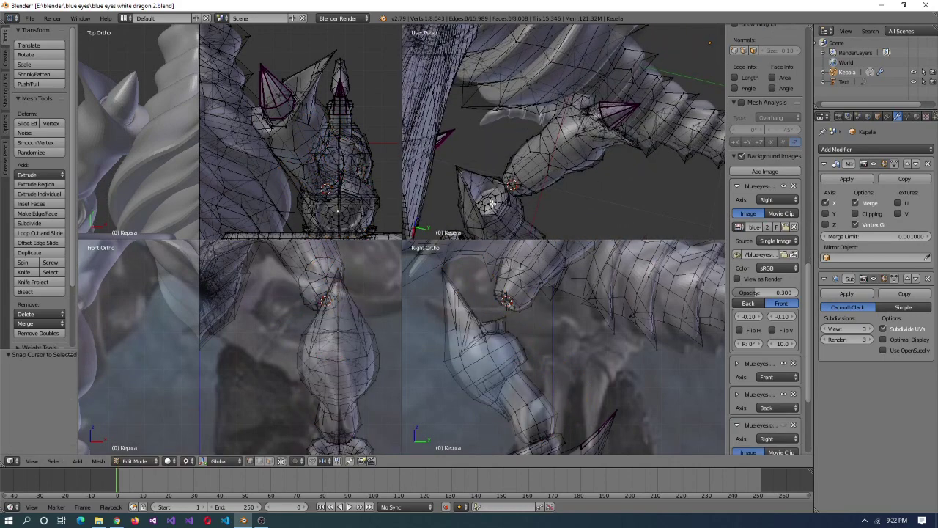
{"action": "key", "text": "ctrl+l"}
{"action": "left_click", "coordinate": [202, 461]}
{"action": "left_click", "coordinate": [539, 204]}
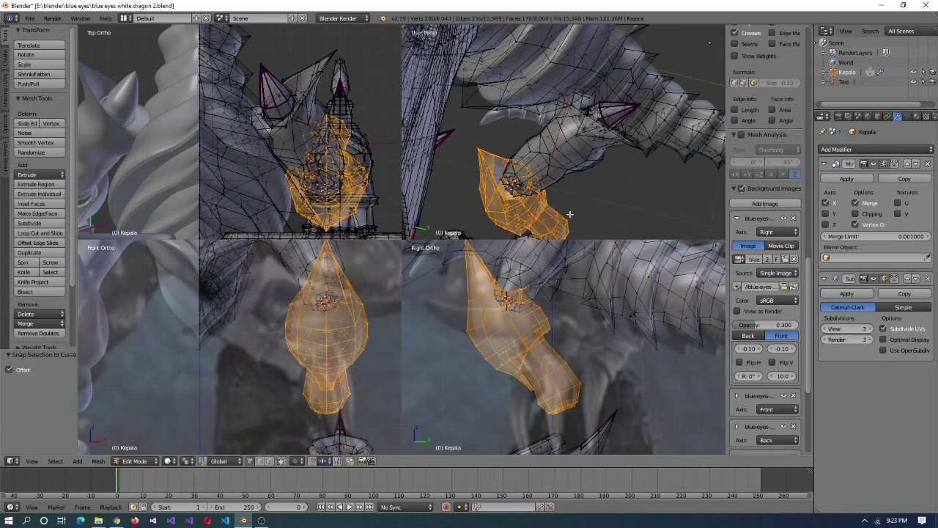
- Move the lower leg 0.095 along Y and -0.01 along Z, and rotate it -6.47° in the right view
{"action": "left_click", "coordinate": [715, 347]}
{"action": "middle_click_drag", "start_coordinate": [715, 346], "coordinate": [536, 156]}
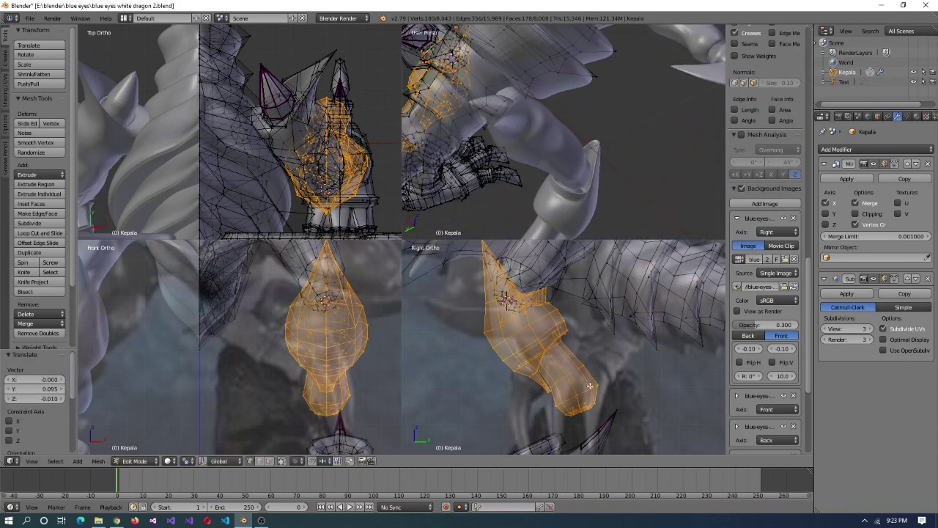
{"action": "middle_click_drag", "start_coordinate": [591, 385], "coordinate": [577, 392]}
{"action": "left_click", "coordinate": [623, 354]}
{"action": "middle_click_drag", "start_coordinate": [497, 214], "coordinate": [565, 300]}
- Select the inner edge rings of the knee joint and scale them by 1.2 around the 3D cursor
{"action": "scroll", "coordinate": [550, 322], "scroll_direction": "up", "scroll_amount": 4}
{"action": "right_click", "coordinate": [361, 359]}
{"action": "right_click", "coordinate": [323, 341], "text": "alt"}
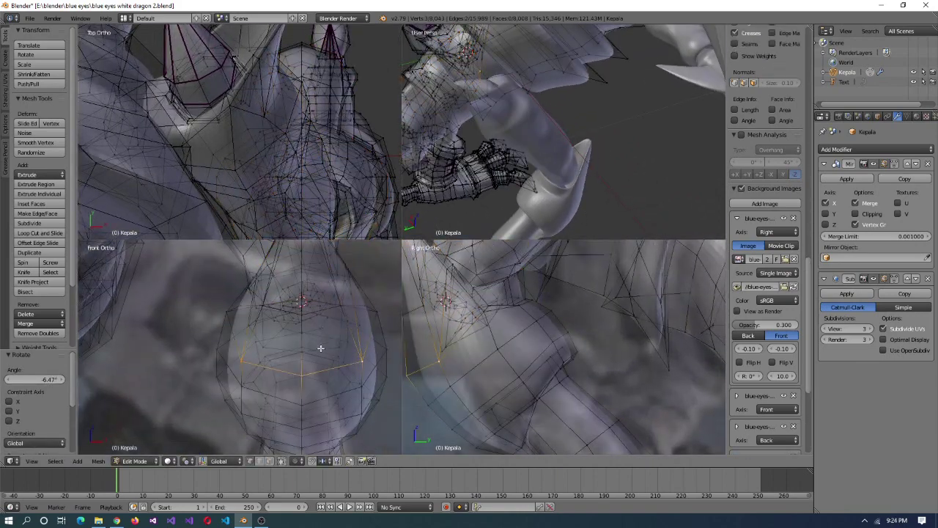
{"action": "scroll", "coordinate": [317, 328], "scroll_direction": "up", "scroll_amount": 6}
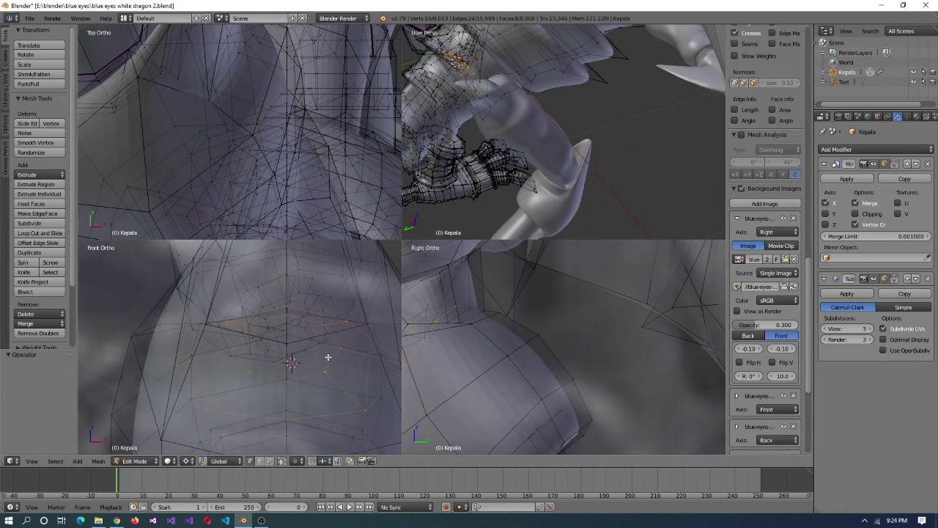
{"action": "scroll", "coordinate": [506, 324], "scroll_direction": "up", "scroll_amount": 3}
{"action": "scroll", "coordinate": [576, 366], "scroll_direction": "down", "scroll_amount": 2}
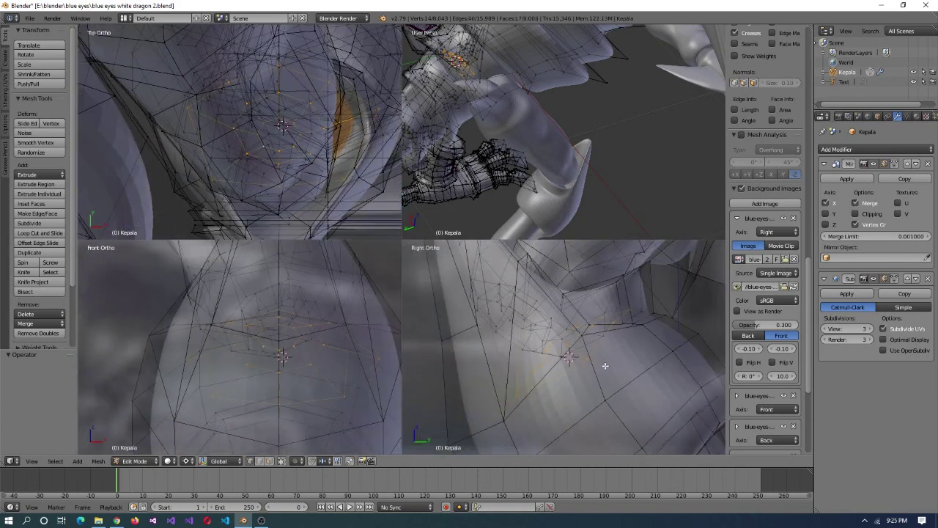
{"action": "key", "text": "s"}
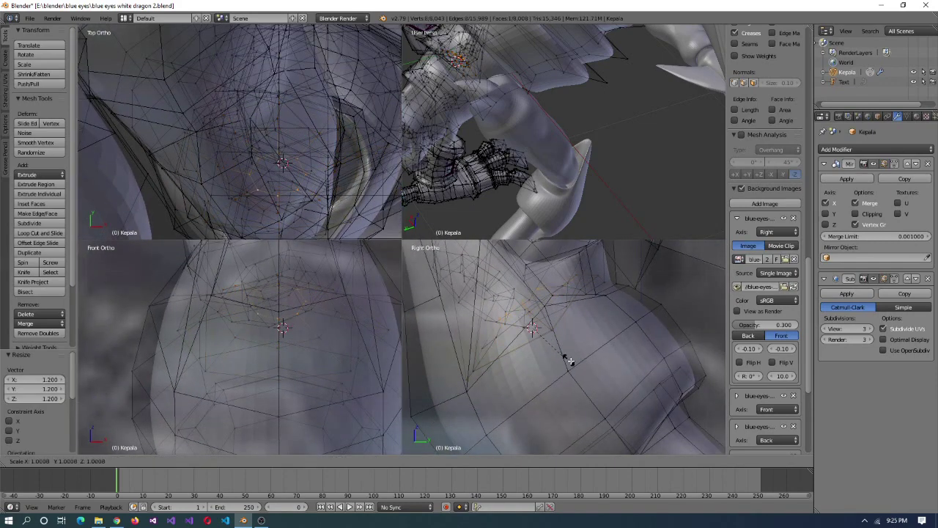
- Enlarge further knee joint rings around the 3D cursor, scaling by 1.5 and by 1.1
{"action": "middle_click_drag", "start_coordinate": [580, 249], "coordinate": [622, 221]}
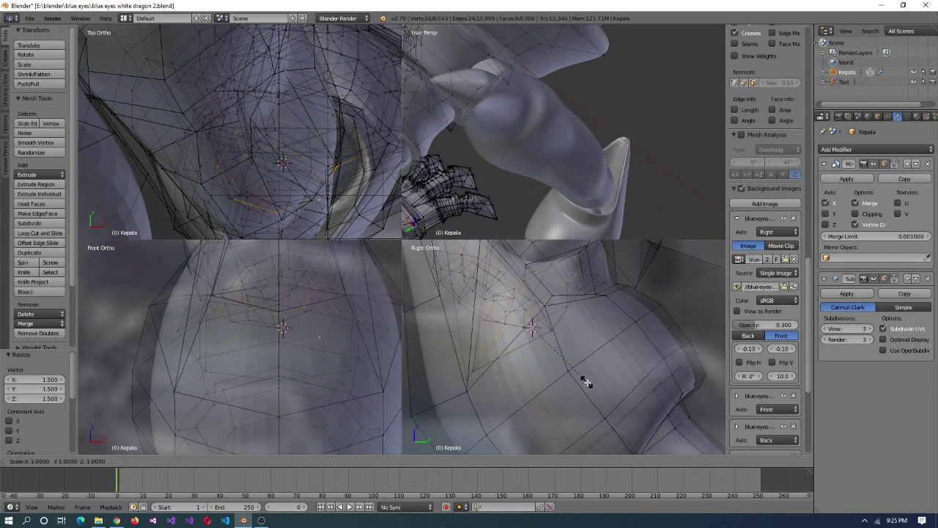
{"action": "middle_click_drag", "start_coordinate": [630, 168], "coordinate": [657, 166]}
{"action": "scroll", "coordinate": [555, 253], "scroll_direction": "up", "scroll_amount": 2}
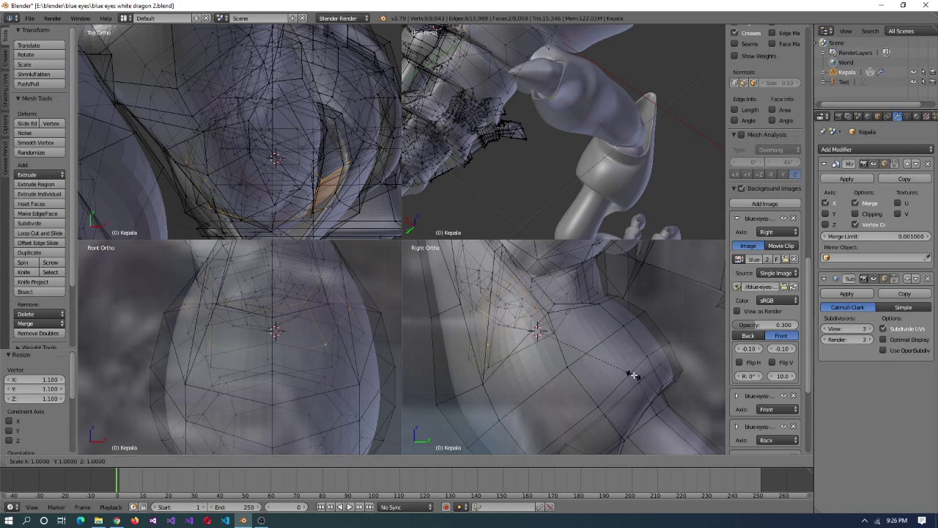
{"action": "left_click", "coordinate": [582, 384]}
{"action": "middle_click_drag", "start_coordinate": [572, 147], "coordinate": [528, 125]}
{"action": "scroll", "coordinate": [310, 212], "scroll_direction": "down", "scroll_amount": 3}
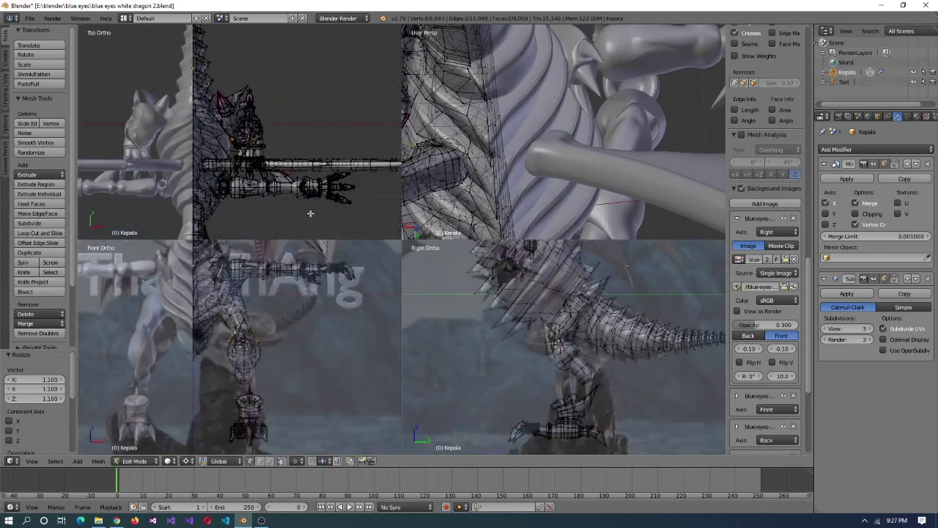
- Select the whole linked lower leg, move it -0.03 along X and rotate it in the top view to align with the thigh
{"action": "scroll", "coordinate": [311, 213], "scroll_direction": "up", "scroll_amount": 8}
{"action": "key", "text": "g"}
{"action": "key", "text": "ctrl+l"}
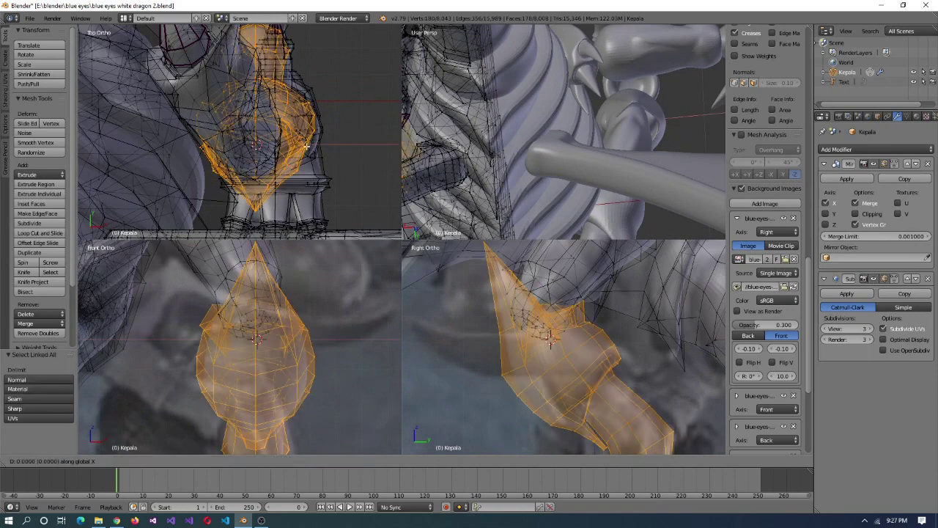
{"action": "key", "text": "g"}
{"action": "key", "text": "x"}
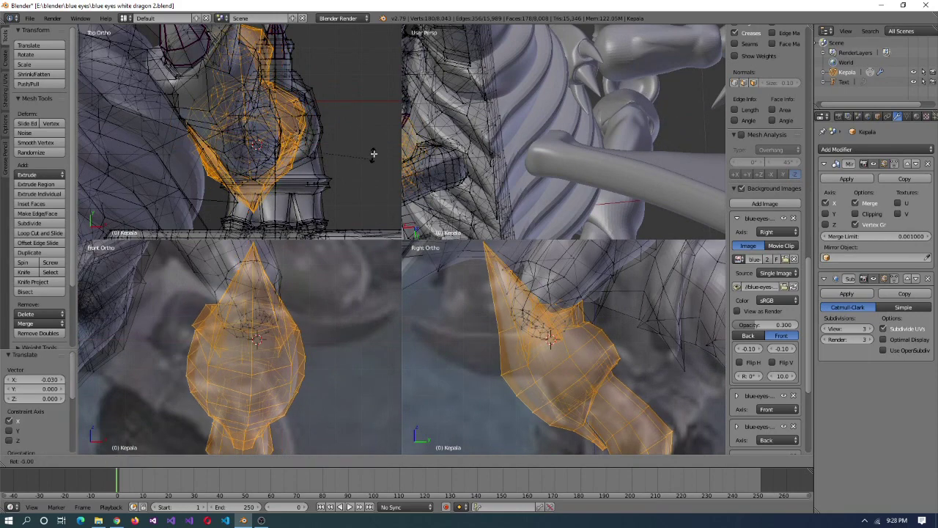
{"action": "left_click", "coordinate": [394, 100]}
{"action": "middle_click_drag", "start_coordinate": [440, 103], "coordinate": [570, 331]}
{"action": "middle_click_drag", "start_coordinate": [557, 238], "coordinate": [572, 220]}
- Scale the selected knee joint geometry by 0.8 in an orthographic view and check the joint in Object Mode
{"action": "key", "text": "ctrl+alt+q"}
{"action": "middle_click_drag", "start_coordinate": [545, 257], "coordinate": [607, 307]}
{"action": "key", "text": "s"}
{"action": "left_click", "coordinate": [564, 246]}
{"action": "left_click", "coordinate": [446, 166]}
{"action": "middle_click_drag", "start_coordinate": [446, 166], "coordinate": [512, 187]}
{"action": "key", "text": "KP_5"}
{"action": "key", "text": "g"}
{"action": "type", "text": "s0.8"}
{"action": "key", "text": "Return"}
{"action": "mouse_move", "coordinate": [430, 240]}
{"action": "middle_mouse_down"}
{"action": "mouse_move", "coordinate": [367, 266]}
{"action": "mouse_move", "coordinate": [345, 256]}
{"action": "mouse_move", "coordinate": [369, 210]}
{"action": "mouse_move", "coordinate": [312, 216]}
{"action": "mouse_move", "coordinate": [419, 236]}
{"action": "middle_mouse_up"}
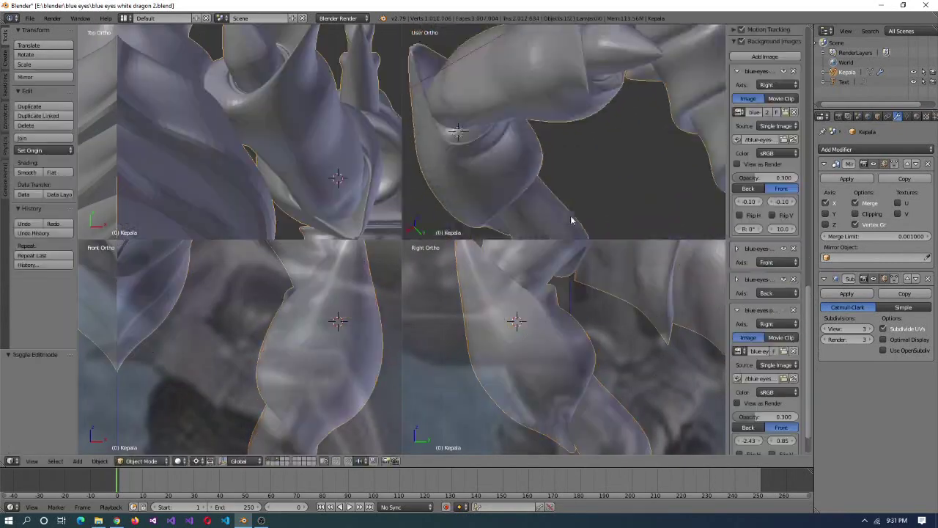
- Nudge the lower leg -0.02 along Y and 0.007 along X to center the knee joint on the thigh
{"action": "mouse_move", "coordinate": [572, 220]}
{"action": "middle_mouse_down"}
{"action": "mouse_move", "coordinate": [597, 151]}
{"action": "mouse_move", "coordinate": [397, 317]}
{"action": "middle_mouse_up"}
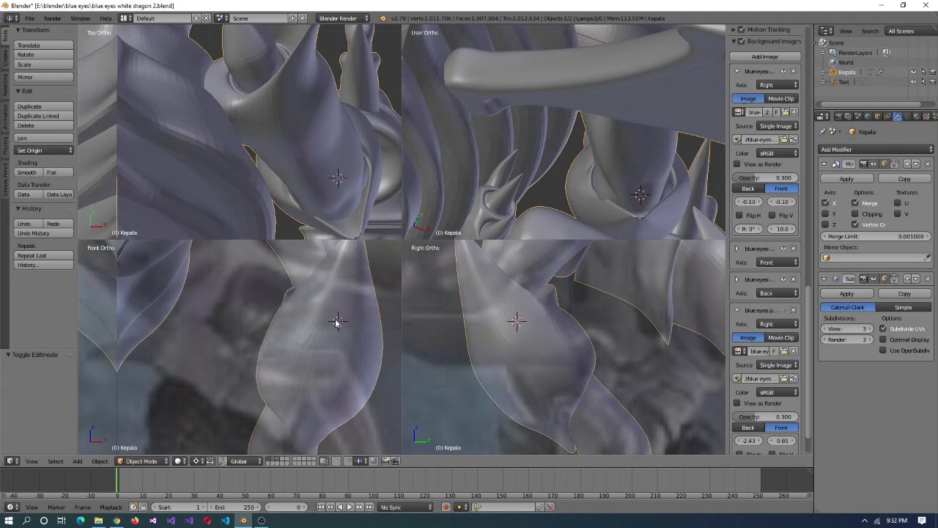
{"action": "key", "text": "Tab"}
{"action": "left_click", "coordinate": [317, 341]}
{"action": "scroll", "coordinate": [340, 357], "scroll_direction": "down", "scroll_amount": 4}
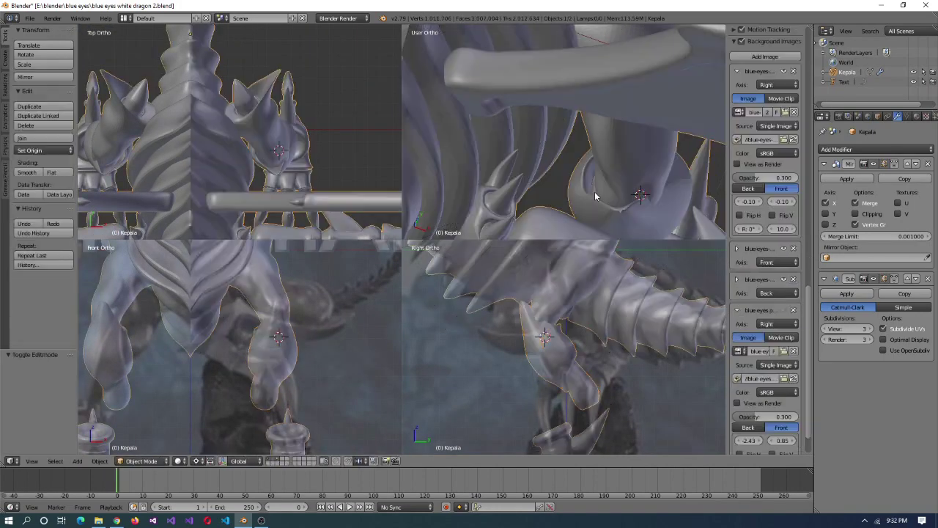
{"action": "mouse_move", "coordinate": [593, 193]}
{"action": "middle_mouse_down"}
{"action": "mouse_move", "coordinate": [599, 162]}
{"action": "mouse_move", "coordinate": [519, 164]}
{"action": "mouse_move", "coordinate": [281, 306]}
{"action": "middle_mouse_up"}
{"action": "key", "text": "Tab"}
{"action": "key", "text": "g"}
{"action": "left_click", "coordinate": [315, 308]}
{"action": "middle_click_drag", "start_coordinate": [569, 176], "coordinate": [572, 340]}
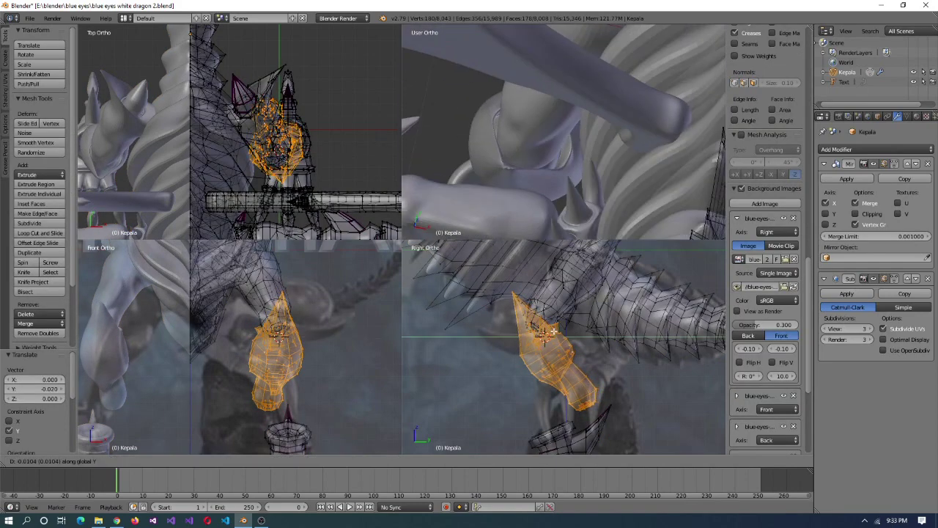
{"action": "key", "text": "x"}
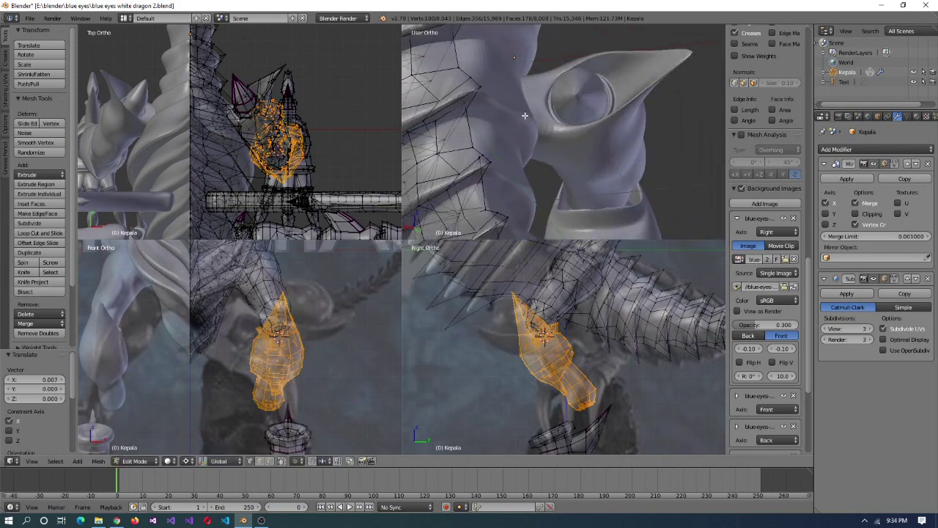
- Nudge the lower leg 0.011 along Y, and shift it another -0.002 along X and 0.003 along Y at the knee
{"action": "left_click", "coordinate": [573, 382]}
{"action": "key", "text": "g"}
{"action": "left_click", "coordinate": [587, 382]}
{"action": "middle_click_drag", "start_coordinate": [587, 220], "coordinate": [641, 50]}
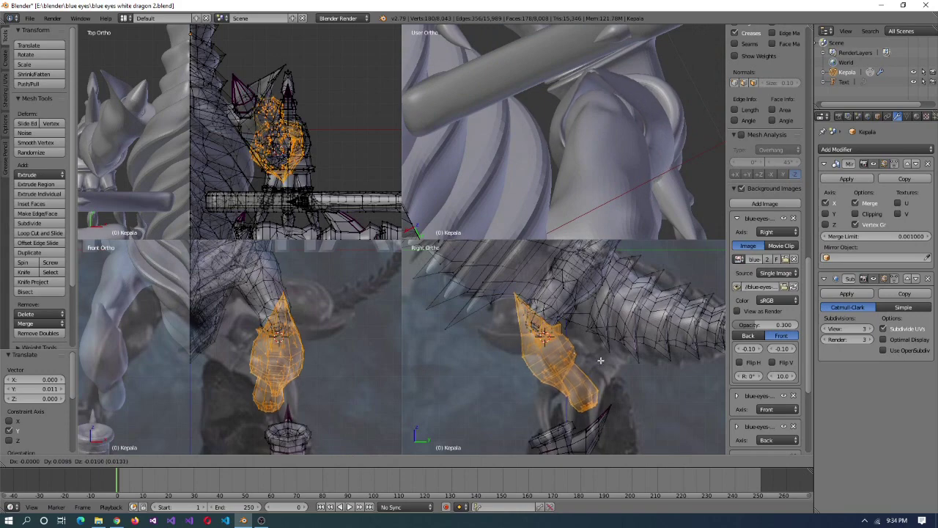
{"action": "left_click", "coordinate": [323, 146]}
{"action": "middle_click_drag", "start_coordinate": [579, 146], "coordinate": [596, 146]}
{"action": "scroll", "coordinate": [596, 146], "scroll_direction": "down", "scroll_amount": 4}
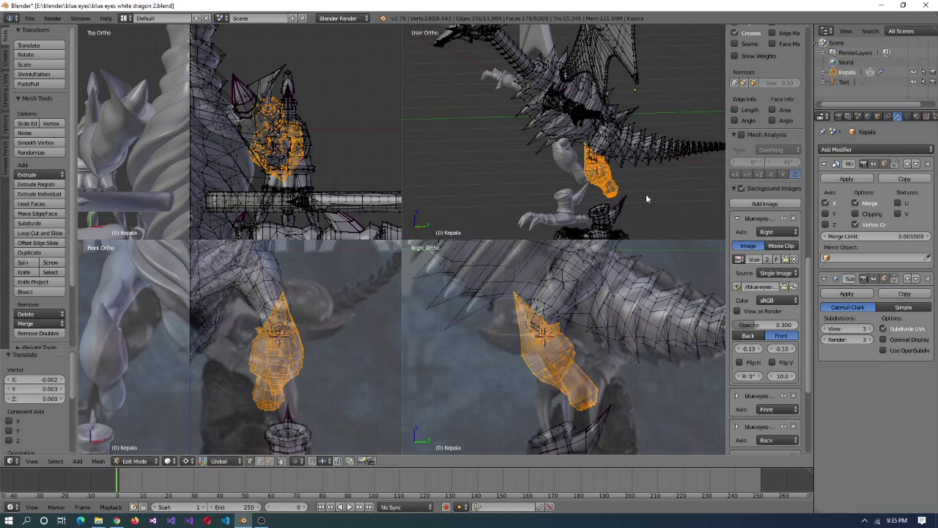
- Select the whole linked foot and move it 0.271 along Y and 0.258 along Z up to the end of the lower leg
{"action": "key", "text": "ctrl+alt+q"}
{"action": "scroll", "coordinate": [521, 264], "scroll_direction": "up", "scroll_amount": 6}
{"action": "right_click", "coordinate": [541, 295]}
{"action": "key", "text": "ctrl+l"}
{"action": "key", "text": "g"}
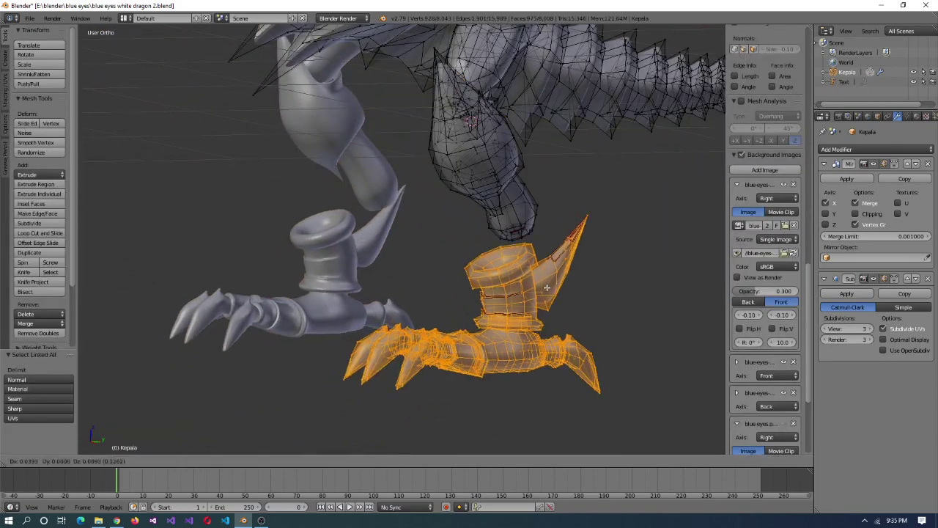
{"action": "key", "text": "ctrl+alt+q"}
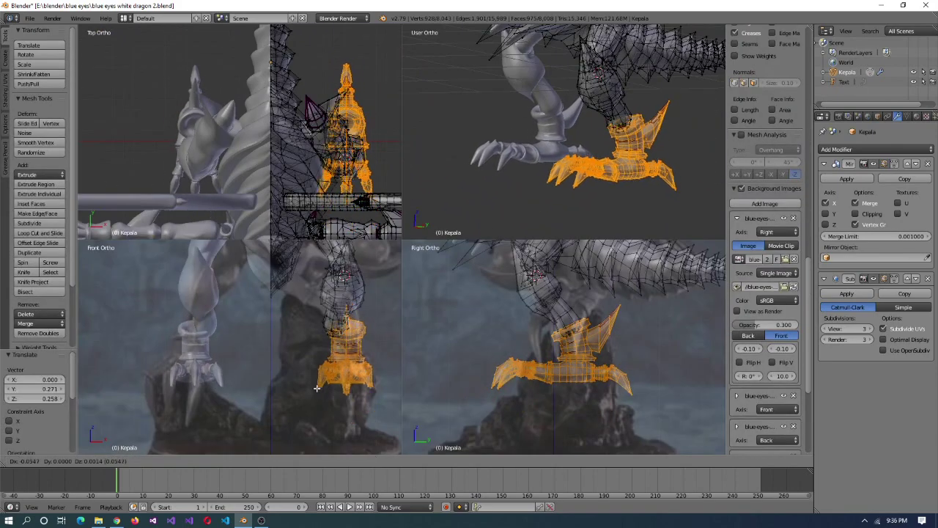
- Fit the whole linked foot onto the ankle joint by snapping it to the 3D cursor with offset
{"action": "middle_click_drag", "start_coordinate": [583, 171], "coordinate": [535, 198]}
{"action": "key", "text": "ctrl+alt+q"}
{"action": "key", "text": "g"}
{"action": "right_click", "coordinate": [500, 301]}
{"action": "middle_click_drag", "start_coordinate": [501, 301], "coordinate": [590, 299]}
{"action": "middle_click_drag", "start_coordinate": [535, 376], "coordinate": [603, 308]}
{"action": "right_click", "coordinate": [603, 308]}
{"action": "key", "text": "ctrl+l"}
{"action": "key", "text": "shift+s"}
{"action": "left_click", "coordinate": [590, 353]}
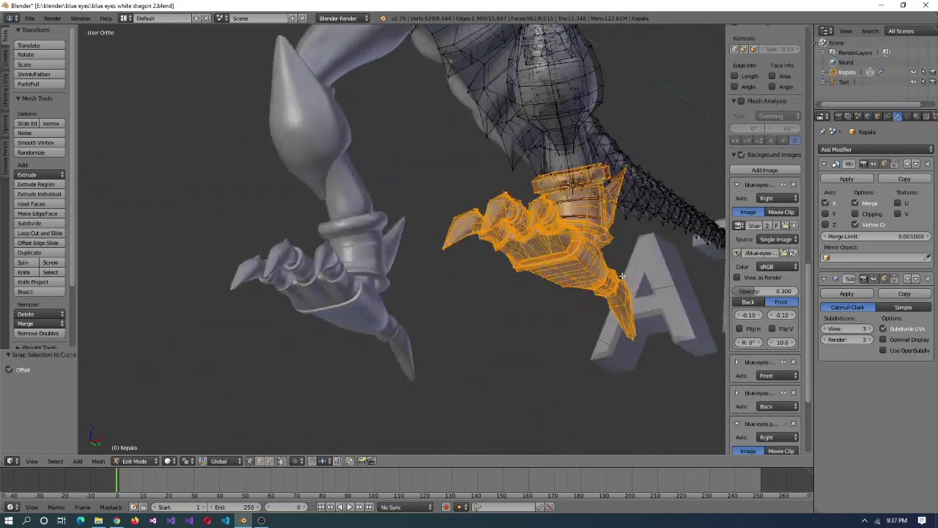
- Inspect the assembled dragon in Object Mode, checking how the feet and legs fit the body
{"action": "key", "text": "Tab"}
{"action": "key", "text": "Home"}
{"action": "scroll", "coordinate": [431, 224], "scroll_direction": "up", "scroll_amount": 5}
{"action": "scroll", "coordinate": [431, 224], "scroll_direction": "up", "scroll_amount": 2}
{"action": "scroll", "coordinate": [581, 286], "scroll_direction": "down", "scroll_amount": 2}
{"action": "key", "text": "g"}
{"action": "left_click", "coordinate": [377, 392]}
{"action": "key", "text": "Home"}
{"action": "middle_click_drag", "start_coordinate": [377, 392], "coordinate": [293, 411]}
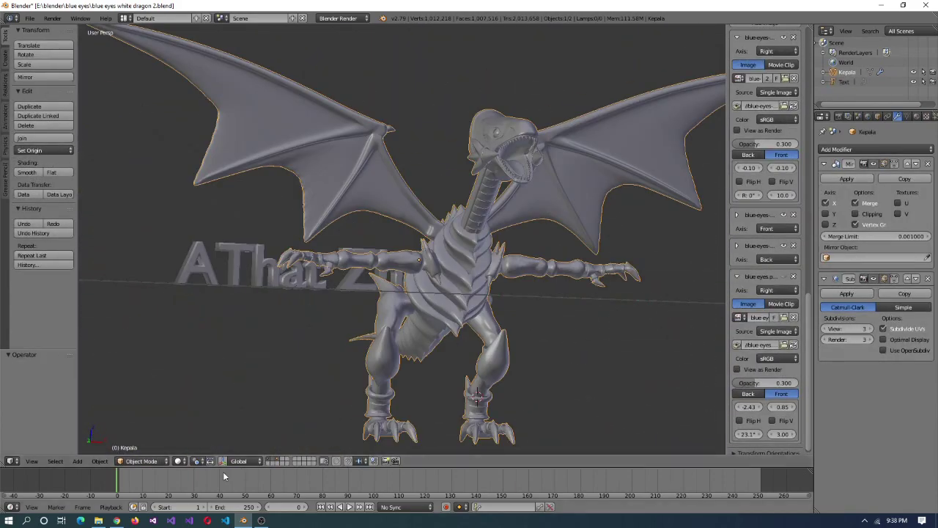
{"action": "scroll", "coordinate": [294, 411], "scroll_direction": "up", "scroll_amount": 4}
{"action": "left_click", "coordinate": [100, 460]}
{"action": "key", "text": "Escape"}
- Select the edge loop down the front centre of the neck in Edit Mode and snap the 3D cursor to it
{"action": "key", "text": "Tab"}
{"action": "scroll", "coordinate": [479, 274], "scroll_direction": "up", "scroll_amount": 3}
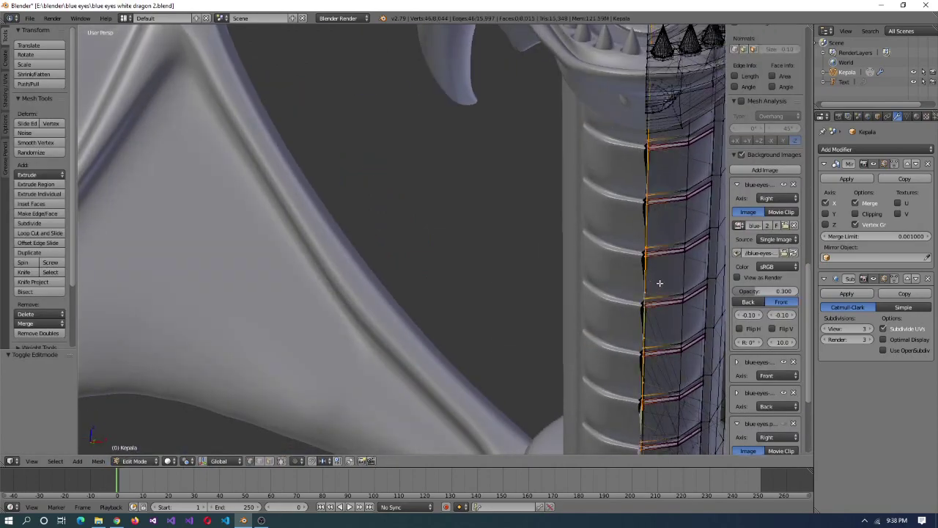
{"action": "scroll", "coordinate": [454, 390], "scroll_direction": "down", "scroll_amount": 2}
{"action": "middle_click_drag", "start_coordinate": [442, 281], "coordinate": [459, 294]}
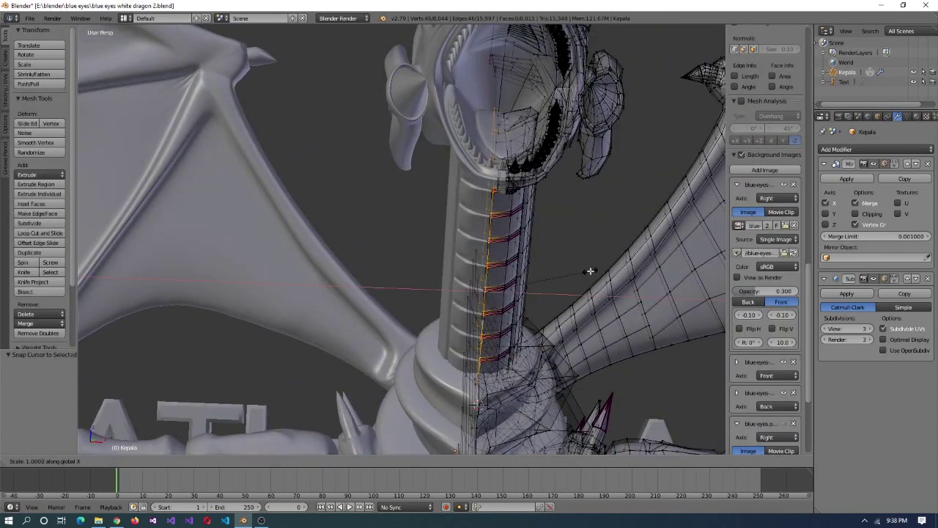
{"action": "middle_click_drag", "start_coordinate": [550, 297], "coordinate": [383, 268]}
{"action": "scroll", "coordinate": [425, 272], "scroll_direction": "up", "scroll_amount": 4}
{"action": "scroll", "coordinate": [483, 268], "scroll_direction": "up", "scroll_amount": 2}
{"action": "key", "text": "shift+s"}
- Flatten the neck's centre edge loop by scaling it to 0 along X
{"action": "scroll", "coordinate": [422, 317], "scroll_direction": "down", "scroll_amount": 2}
{"action": "scroll", "coordinate": [422, 317], "scroll_direction": "up", "scroll_amount": 4}
{"action": "key", "text": "KP_5"}
{"action": "scroll", "coordinate": [477, 203], "scroll_direction": "down", "scroll_amount": 2}
{"action": "scroll", "coordinate": [469, 247], "scroll_direction": "up", "scroll_amount": 2}
{"action": "key", "text": "g"}
{"action": "left_click", "coordinate": [504, 247]}
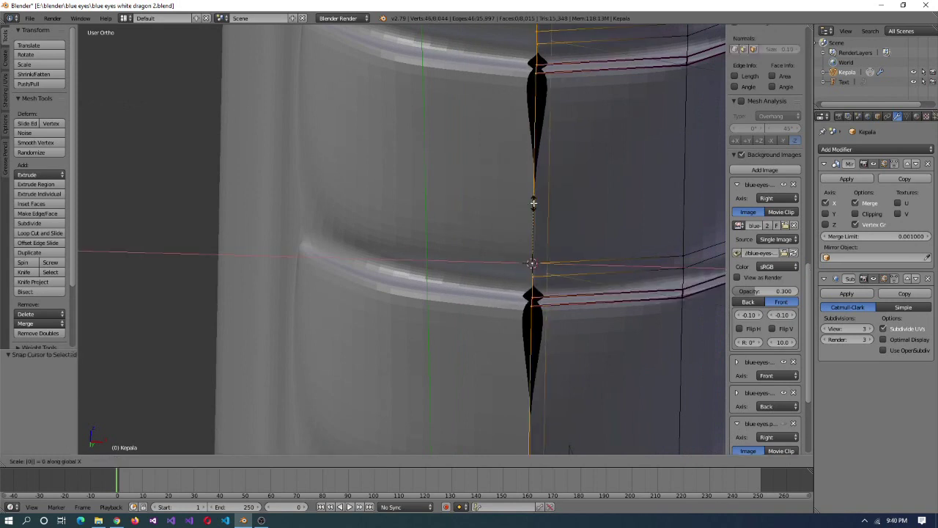
{"action": "key", "text": "s"}
{"action": "key", "text": "x"}
{"action": "key", "text": "0"}
{"action": "key", "text": "Return"}
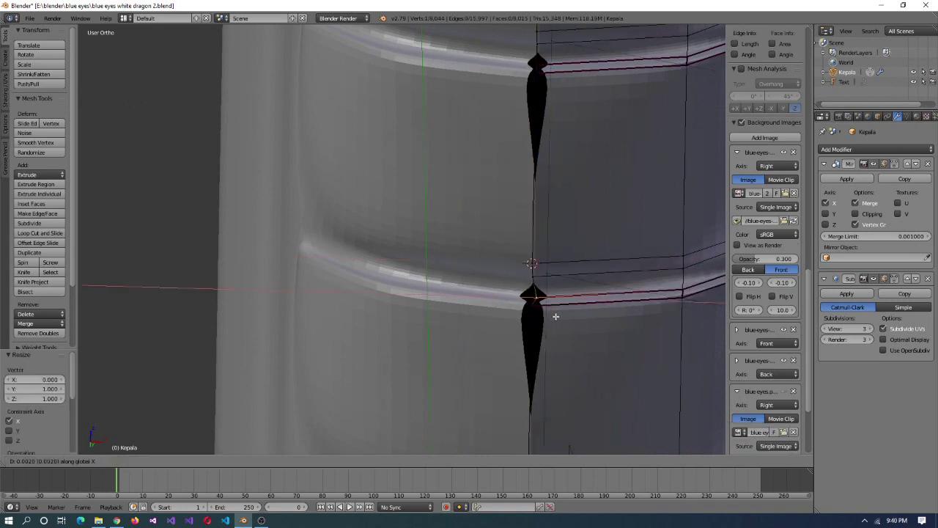
- Try to shift a single centreline vertex at a neck ridge along X to close the mirror gap
{"action": "key", "text": "Return"}
{"action": "middle_click_drag", "start_coordinate": [578, 293], "coordinate": [572, 315]}
{"action": "scroll", "coordinate": [551, 320], "scroll_direction": "up", "scroll_amount": 5}
{"action": "mouse_move", "coordinate": [305, 264]}
{"action": "middle_mouse_down"}
{"action": "mouse_move", "coordinate": [345, 275]}
{"action": "mouse_move", "coordinate": [390, 269]}
{"action": "mouse_move", "coordinate": [308, 267]}
{"action": "middle_mouse_up"}
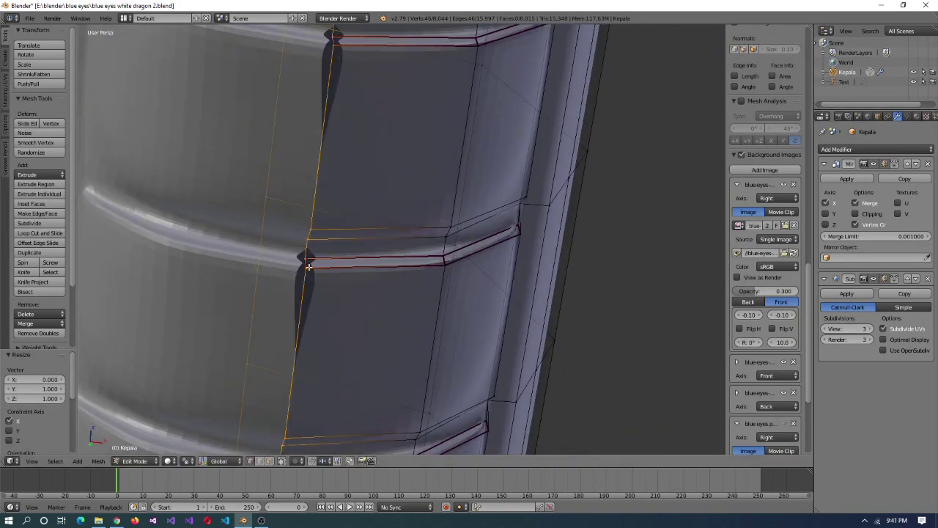
- Scale the neck's centre edge loop to 0 along X around the 3D cursor and set its median X to 0
{"action": "left_click", "coordinate": [328, 313]}
{"action": "key", "text": "s"}
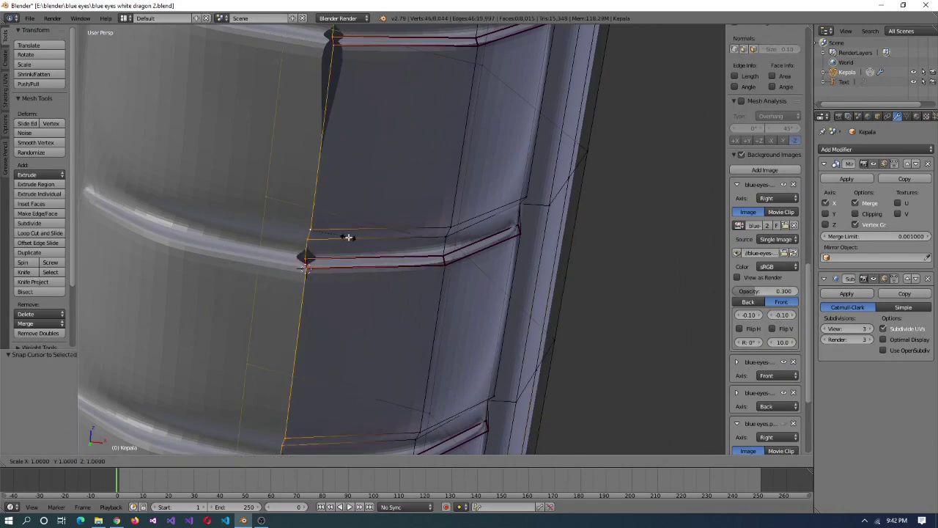
{"action": "key", "text": "Return"}
{"action": "scroll", "coordinate": [388, 264], "scroll_direction": "up", "scroll_amount": 4}
{"action": "scroll", "coordinate": [388, 264], "scroll_direction": "down", "scroll_amount": 5}
{"action": "scroll", "coordinate": [759, 131], "scroll_direction": "up", "scroll_amount": 6}
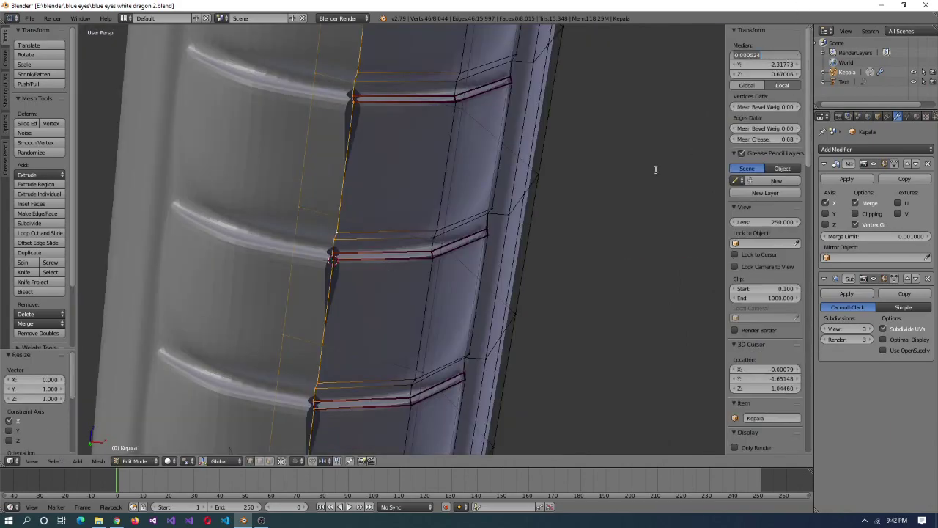
{"action": "scroll", "coordinate": [517, 248], "scroll_direction": "down", "scroll_amount": 5}
- Select the whole linked head and lower it onto the neck, moving it -0.080 and then -0.013 along Z
{"action": "middle_click_drag", "start_coordinate": [518, 247], "coordinate": [410, 249]}
{"action": "scroll", "coordinate": [387, 247], "scroll_direction": "up", "scroll_amount": 4}
{"action": "scroll", "coordinate": [411, 327], "scroll_direction": "up", "scroll_amount": 3}
{"action": "key", "text": "ctrl+l"}
{"action": "key", "text": "g"}
{"action": "key", "text": "z"}
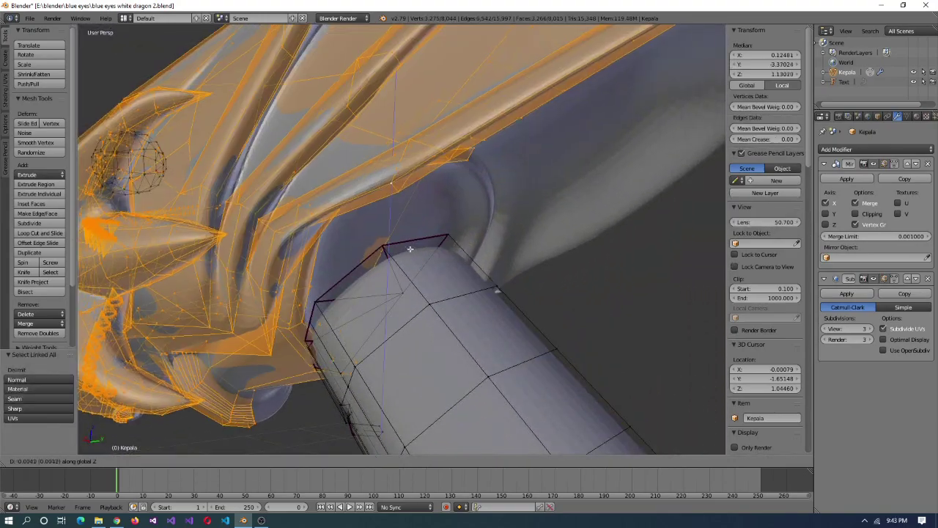
{"action": "left_click", "coordinate": [408, 339]}
{"action": "middle_click_drag", "start_coordinate": [408, 340], "coordinate": [486, 252]}
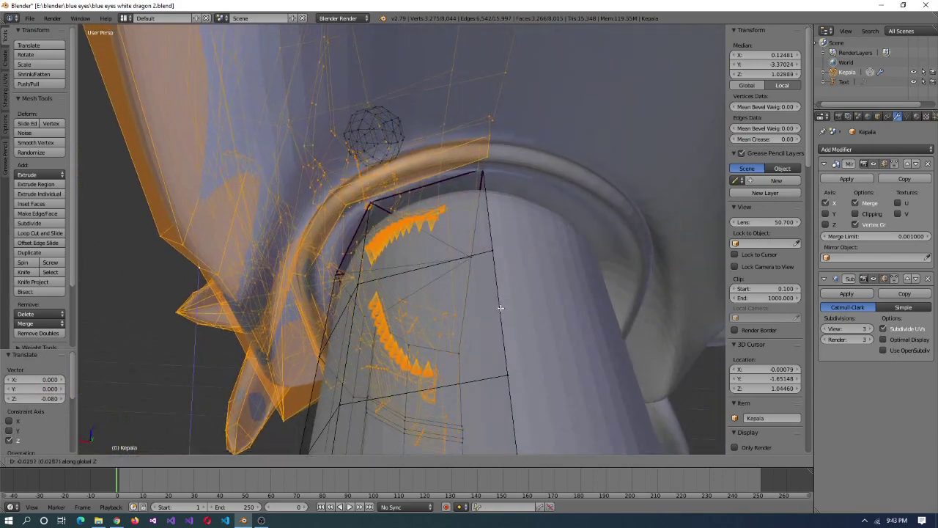
{"action": "key", "text": "ctrl+alt+q"}
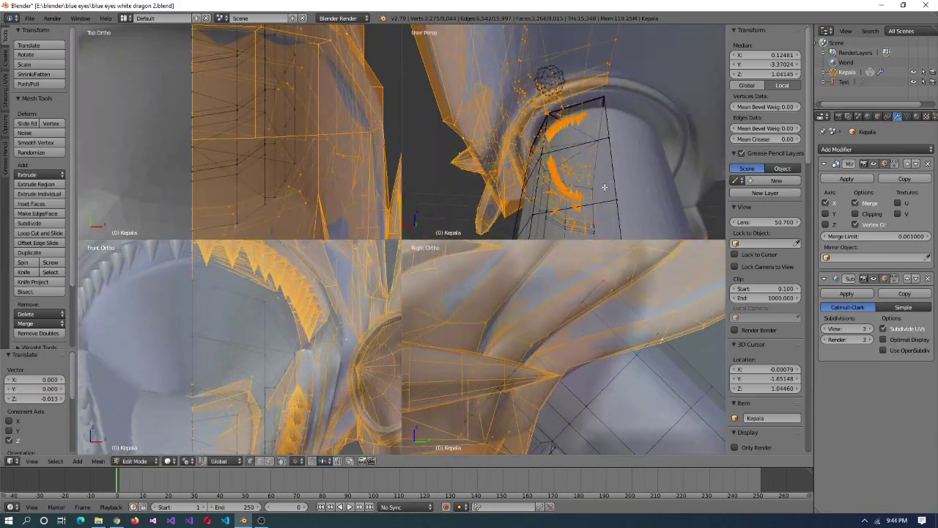
{"action": "scroll", "coordinate": [686, 159], "scroll_direction": "up", "scroll_amount": 2}
{"action": "key", "text": "ctrl+alt+q"}
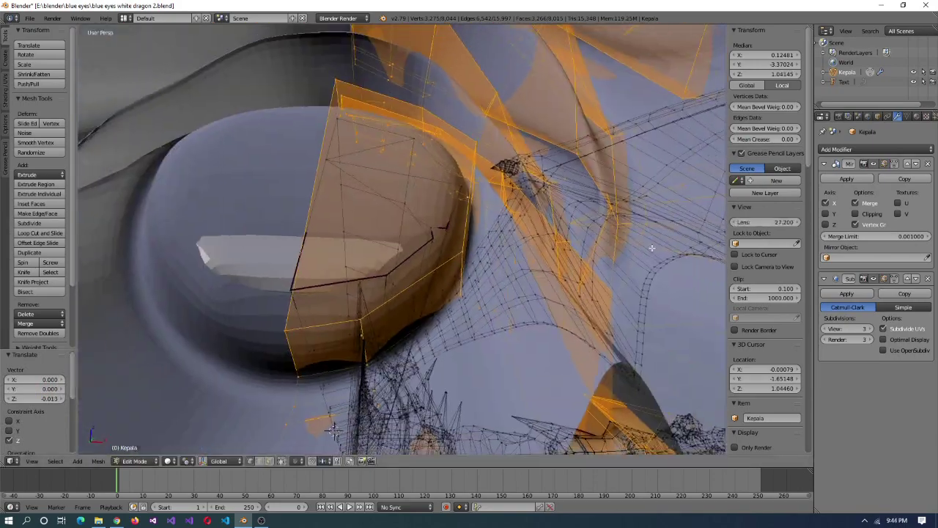
- Try to rotate the linked head -10° around a 3D cursor at the neck joint and shift it 0.052 along Y and -0.034 along Z
{"action": "middle_click_drag", "start_coordinate": [685, 159], "coordinate": [476, 266]}
{"action": "right_click", "coordinate": [333, 394]}
{"action": "key", "text": "shift+s"}
{"action": "left_click", "coordinate": [450, 252]}
{"action": "key", "text": "ctrl+l"}
{"action": "key", "text": "ctrl+alt+q"}
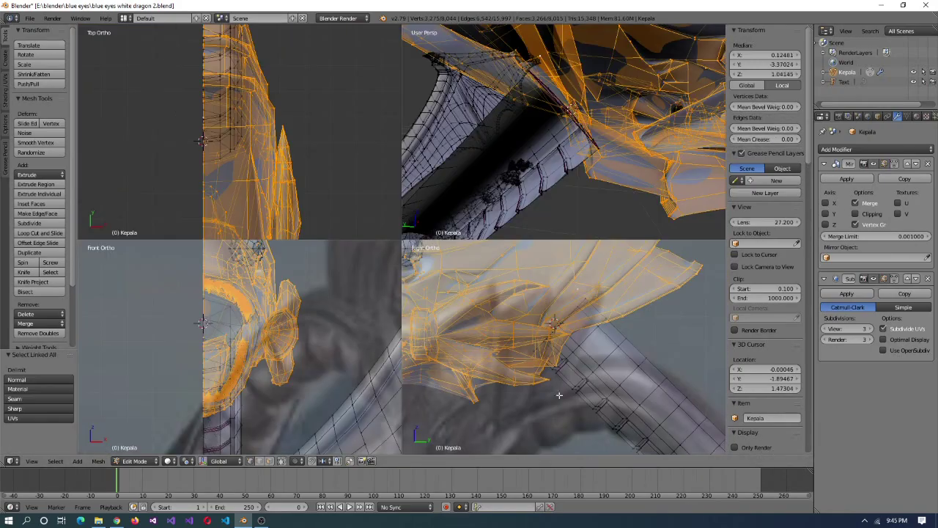
{"action": "middle_click_drag", "start_coordinate": [602, 194], "coordinate": [594, 331]}
{"action": "scroll", "coordinate": [596, 338], "scroll_direction": "up", "scroll_amount": 3}
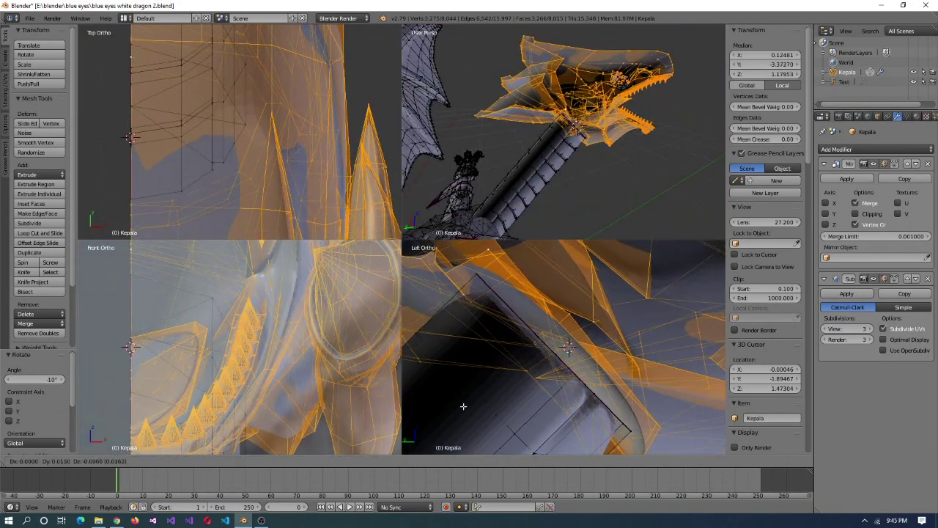
{"action": "left_click", "coordinate": [521, 390]}
{"action": "scroll", "coordinate": [520, 390], "scroll_direction": "down", "scroll_amount": 5}
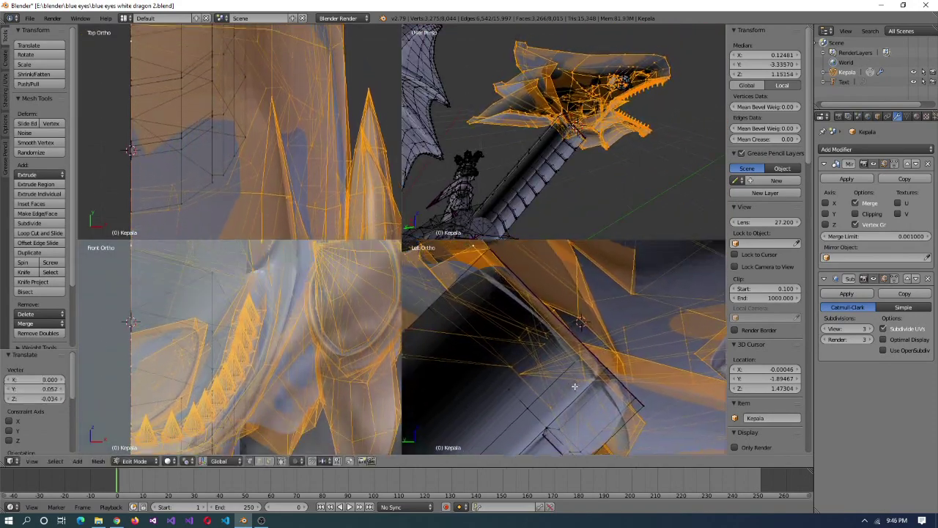
- Check the head against the whole dragon in Object Mode and undo its rotation
{"action": "middle_click_drag", "start_coordinate": [601, 162], "coordinate": [651, 192]}
{"action": "key", "text": "Tab"}
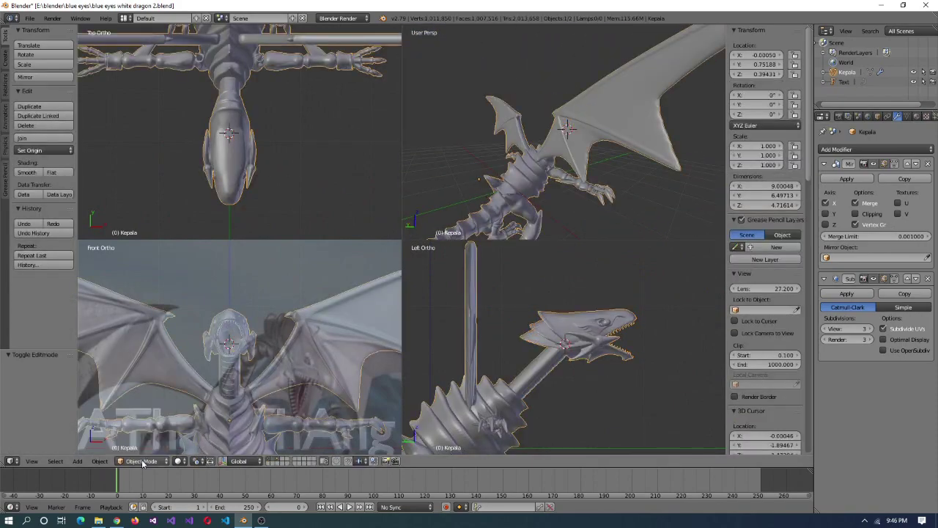
{"action": "key", "text": "ctrl+alt+q"}
{"action": "middle_click_drag", "start_coordinate": [314, 289], "coordinate": [389, 398]}
{"action": "scroll", "coordinate": [515, 329], "scroll_direction": "up", "scroll_amount": 4}
{"action": "left_click", "coordinate": [140, 438]}
{"action": "scroll", "coordinate": [346, 363], "scroll_direction": "up", "scroll_amount": 5}
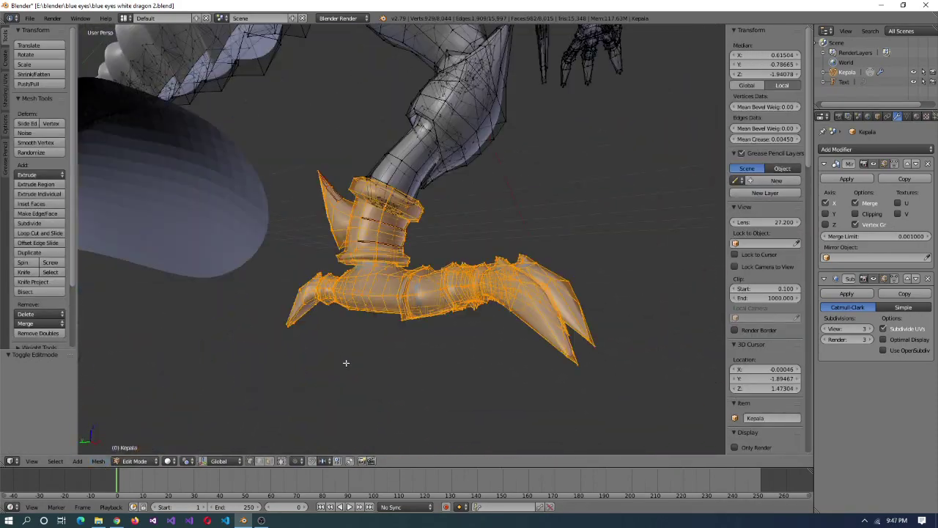
{"action": "key", "text": "ctrl+z"}
- Select the whole linked head including the eye, rotate it -10° in the side view and move it against the neck opening
{"action": "key", "text": "KP_Decimal"}
{"action": "middle_click_drag", "start_coordinate": [558, 315], "coordinate": [360, 353]}
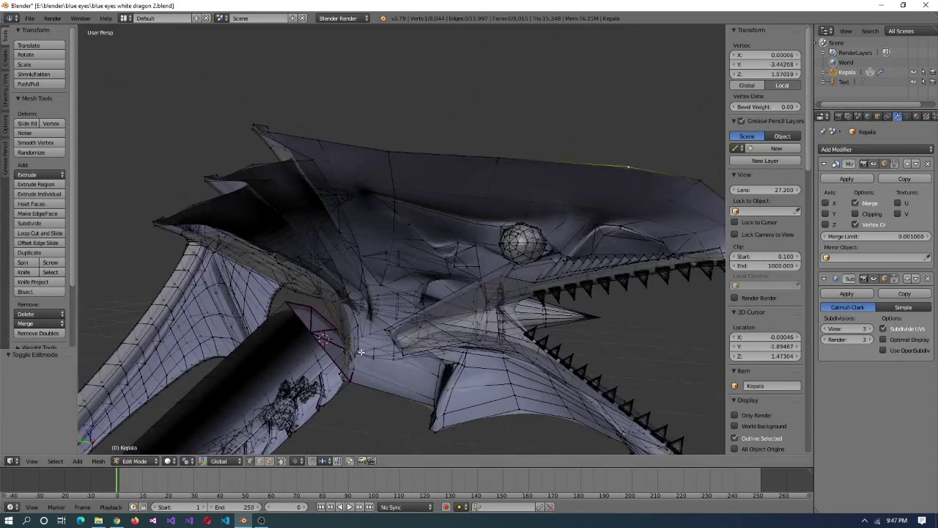
{"action": "key", "text": "ctrl+l"}
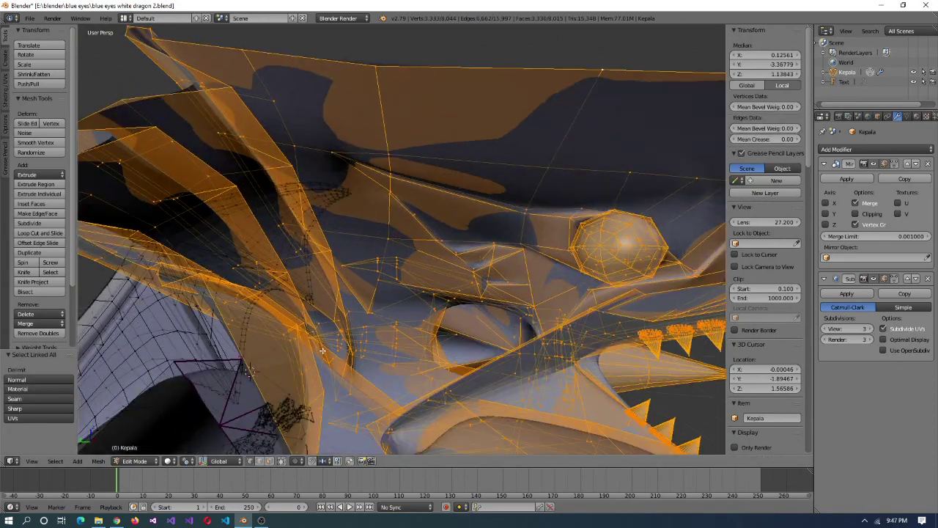
{"action": "key", "text": "ctrl+alt+q"}
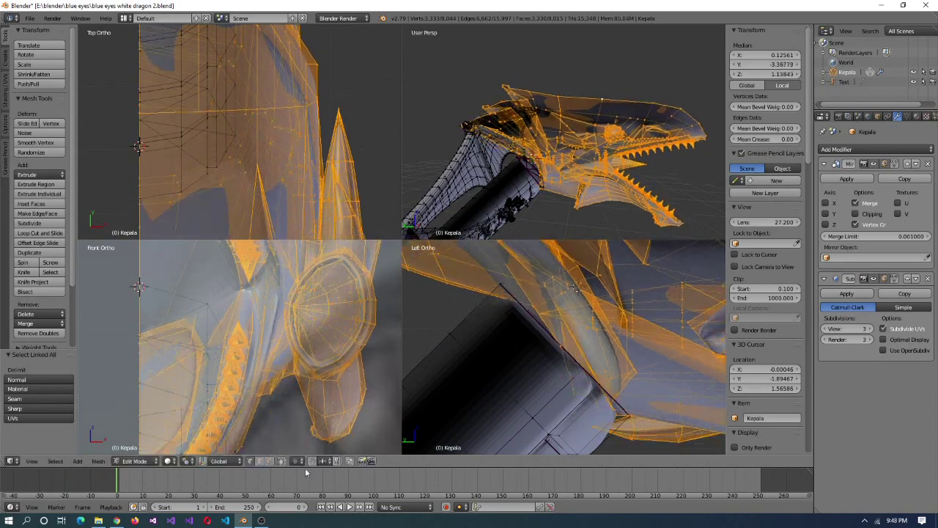
{"action": "type", "text": "r-10"}
{"action": "key", "text": "Return"}
{"action": "key", "text": "g"}
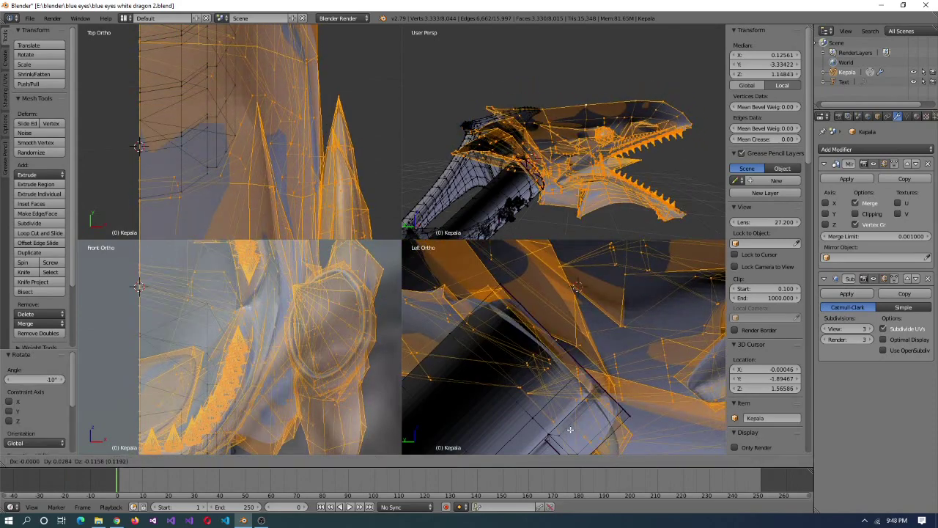
- Review the full dragon in Object Mode and select the neck's centre edge loop to check its position
{"action": "key", "text": "Tab"}
{"action": "key", "text": "ctrl+alt+q"}
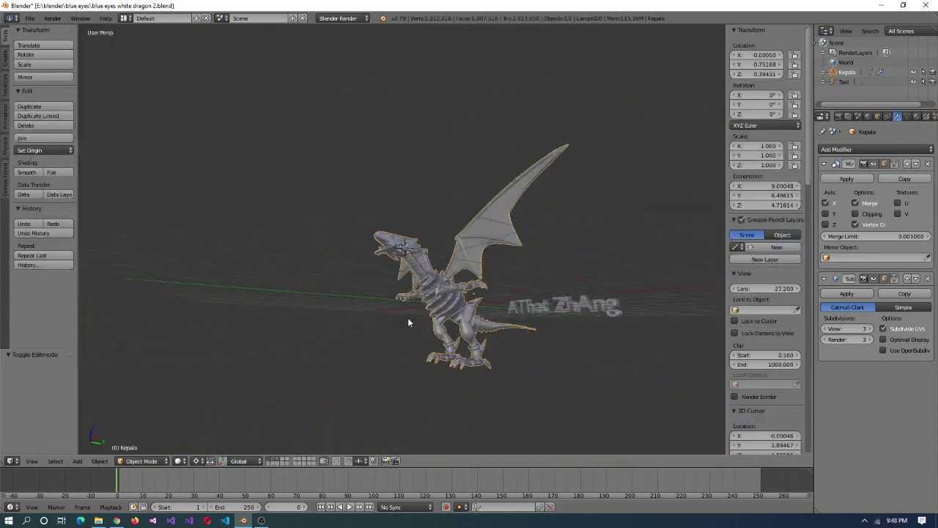
{"action": "middle_click_drag", "start_coordinate": [351, 249], "coordinate": [402, 377]}
{"action": "key", "text": "Tab"}
{"action": "right_click", "coordinate": [401, 377], "text": "alt"}
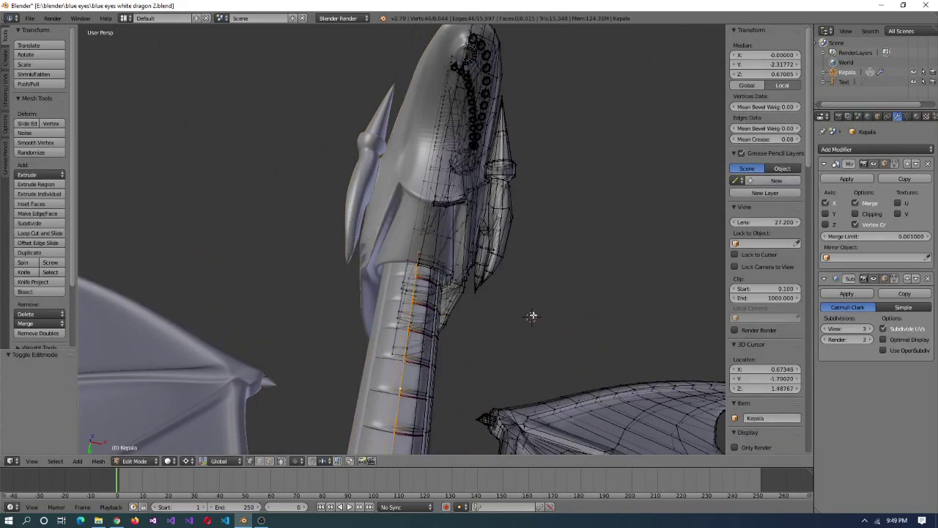
- Snap the 3D cursor to a centre vertex in the ankle joint and select the whole linked foot
{"action": "key", "text": "Home"}
{"action": "right_click", "coordinate": [398, 261]}
{"action": "key", "text": "KP_Decimal"}
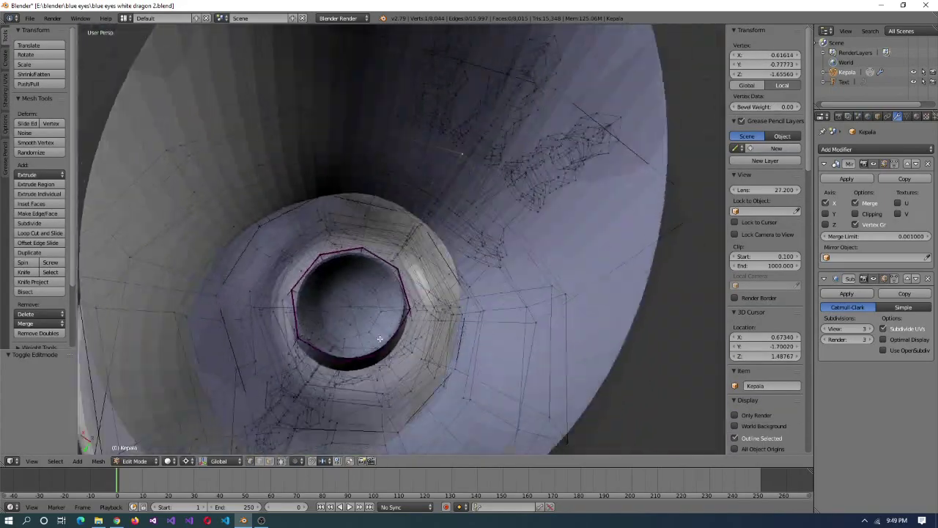
{"action": "middle_click_drag", "start_coordinate": [380, 338], "coordinate": [435, 282]}
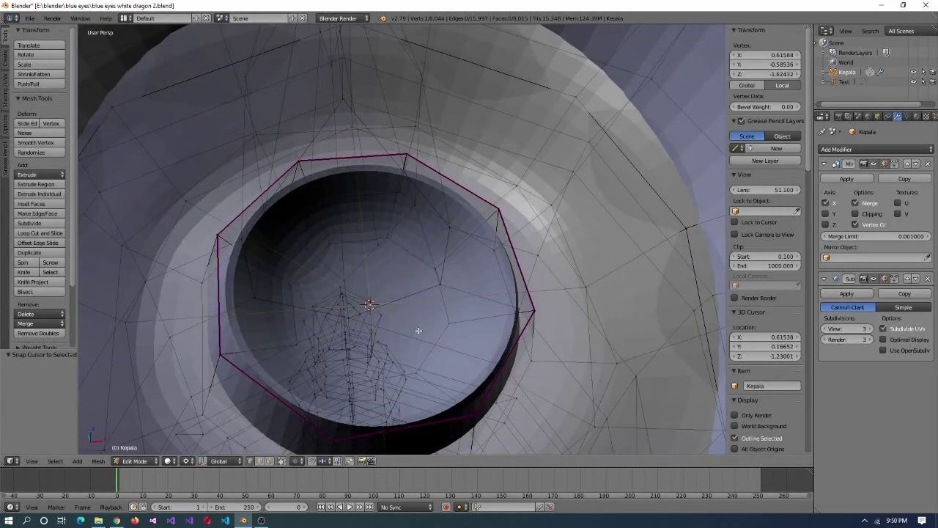
{"action": "middle_click_drag", "start_coordinate": [436, 340], "coordinate": [421, 360]}
{"action": "key", "text": "ctrl+l"}
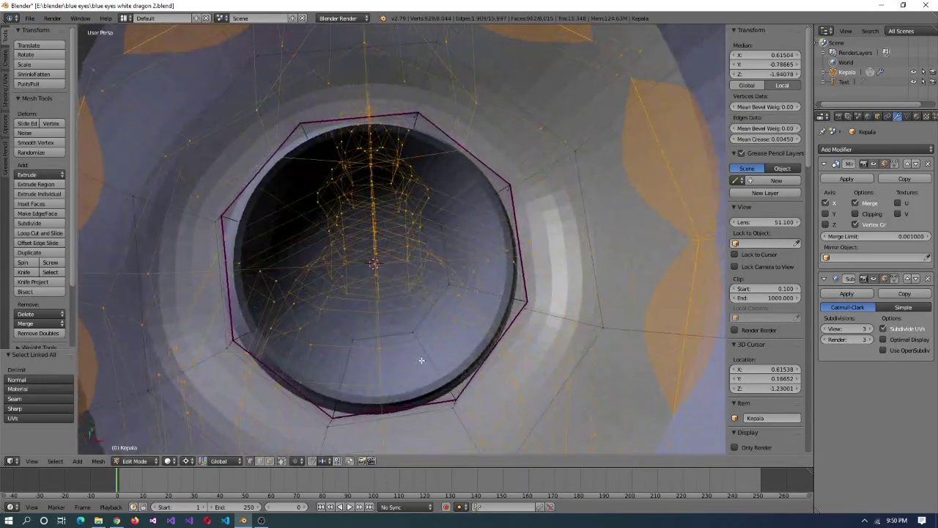
{"action": "key", "text": "ctrl+alt+q"}
- Rotate the foot -35° around the ankle in the top view and adjust its turn with a further rotation
{"action": "scroll", "coordinate": [309, 165], "scroll_direction": "up", "scroll_amount": 3}
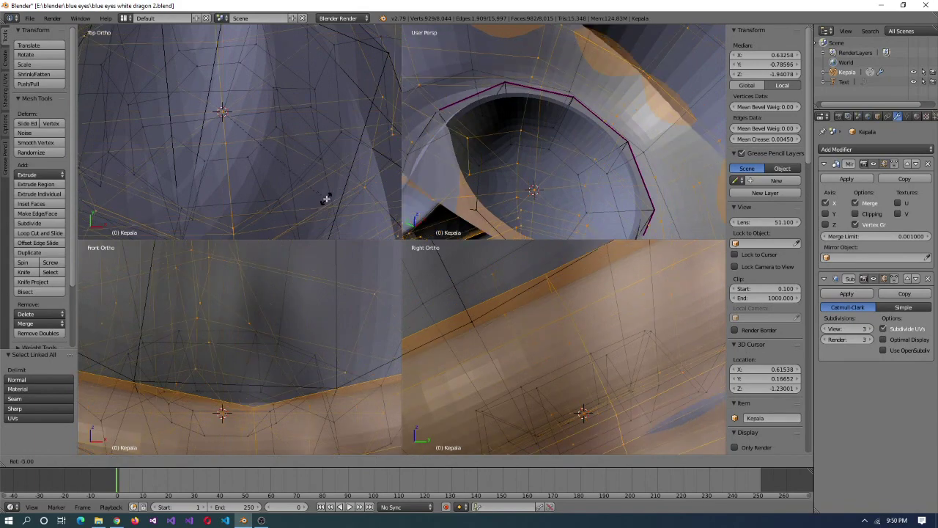
{"action": "left_click", "coordinate": [388, 146]}
{"action": "scroll", "coordinate": [514, 147], "scroll_direction": "down", "scroll_amount": 5}
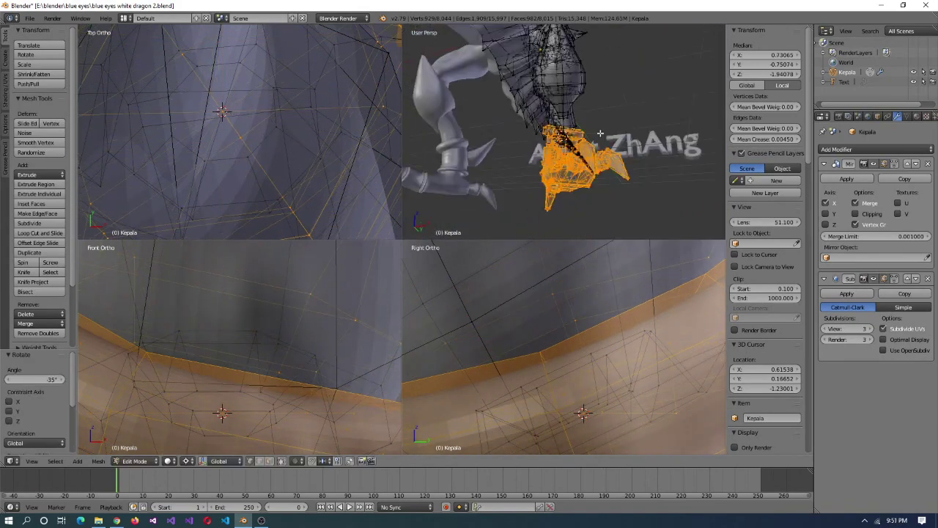
{"action": "key", "text": "r"}
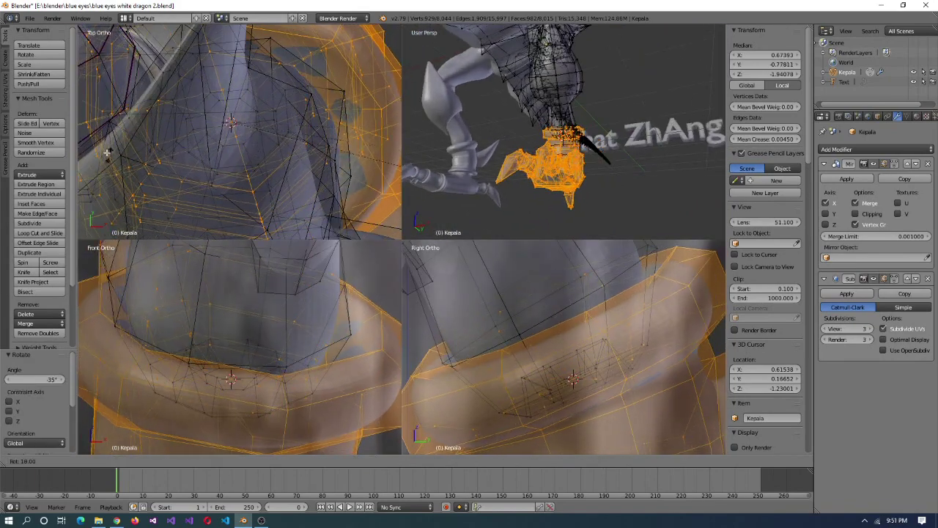
- Select the whole linked leg with its foot and shift it by 0.004 along X and 0.007 along Z into the hip
{"action": "middle_click_drag", "start_coordinate": [569, 158], "coordinate": [578, 184]}
{"action": "scroll", "coordinate": [530, 138], "scroll_direction": "up", "scroll_amount": 4}
{"action": "key", "text": "ctrl+l"}
{"action": "scroll", "coordinate": [557, 132], "scroll_direction": "down", "scroll_amount": 4}
{"action": "key", "text": "KP_Decimal"}
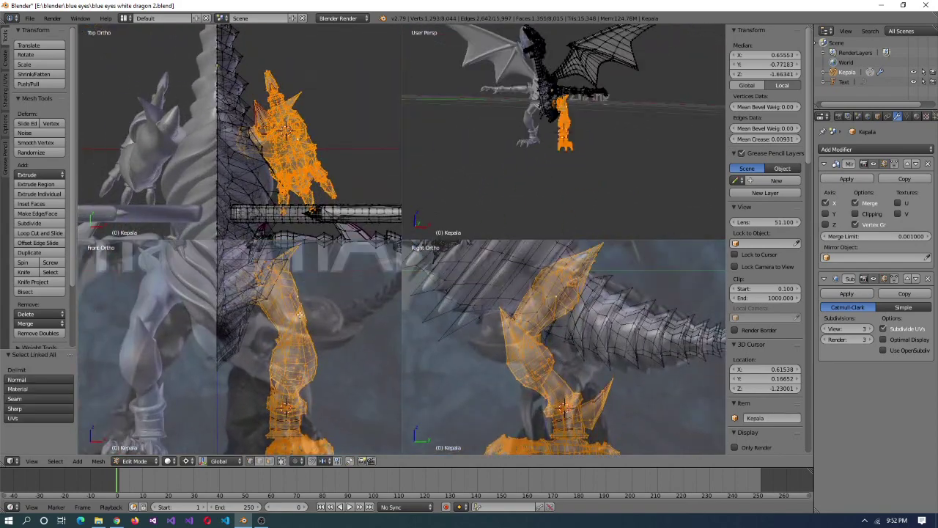
{"action": "middle_click_drag", "start_coordinate": [689, 143], "coordinate": [533, 239]}
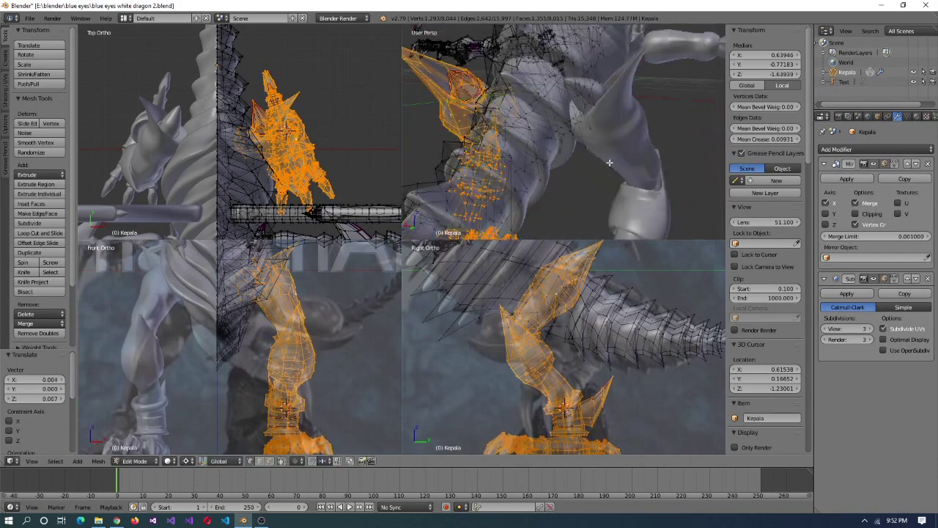
{"action": "key", "text": "a"}
- Grow a selection of the centre-line vertices along the body and tail and open their median X value for editing
{"action": "scroll", "coordinate": [575, 155], "scroll_direction": "down", "scroll_amount": 5}
{"action": "key", "text": "ctrl+alt+q"}
{"action": "middle_click_drag", "start_coordinate": [608, 163], "coordinate": [459, 333]}
{"action": "key", "text": "Tab"}
{"action": "key", "text": "Tab"}
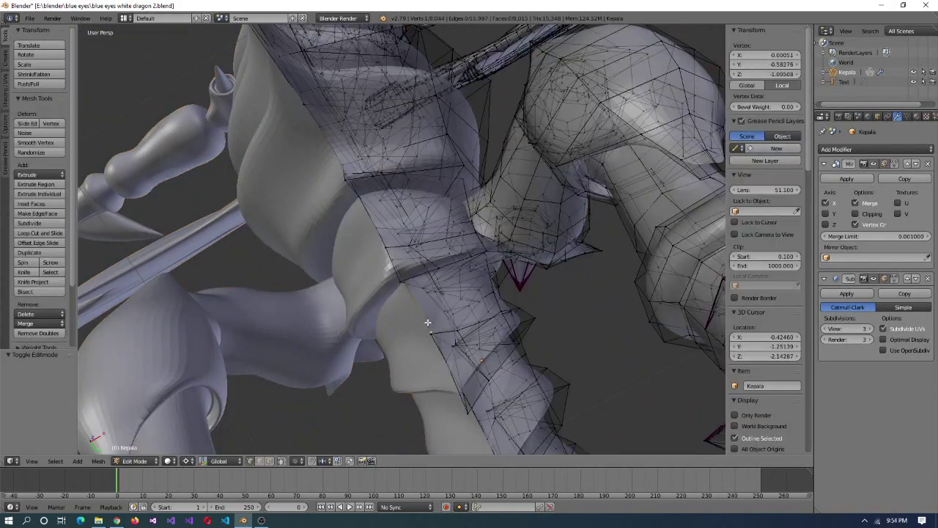
{"action": "middle_click_drag", "start_coordinate": [504, 180], "coordinate": [549, 282]}
{"action": "key", "text": "ctrl+KP_Add"}
{"action": "key", "text": "ctrl+KP_Add"}
{"action": "middle_click_drag", "start_coordinate": [492, 298], "coordinate": [557, 317]}
{"action": "key", "text": "ctrl+KP_Add"}
{"action": "mouse_move", "coordinate": [419, 326]}
{"action": "middle_mouse_down"}
{"action": "mouse_move", "coordinate": [536, 331]}
{"action": "mouse_move", "coordinate": [222, 360]}
{"action": "mouse_move", "coordinate": [353, 233]}
{"action": "mouse_move", "coordinate": [465, 295]}
{"action": "middle_mouse_up"}
{"action": "key", "text": "ctrl+KP_Add"}
{"action": "key", "text": "ctrl+KP_Add"}
{"action": "key", "text": "ctrl+KP_Add"}
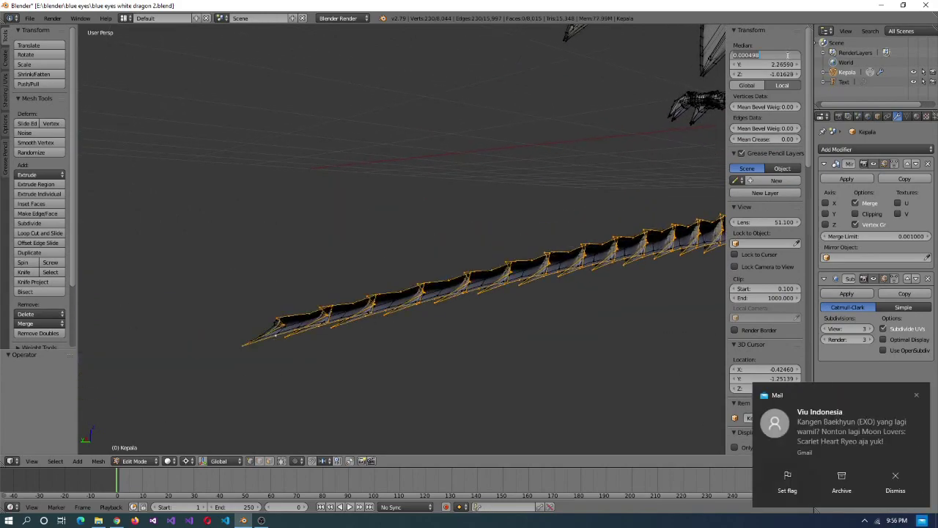
- In Object Mode, snap the 3D cursor to the scene centre and move the whole dragon 2 units up along Z
{"action": "key", "text": "Tab"}
{"action": "middle_click_drag", "start_coordinate": [604, 264], "coordinate": [402, 292]}
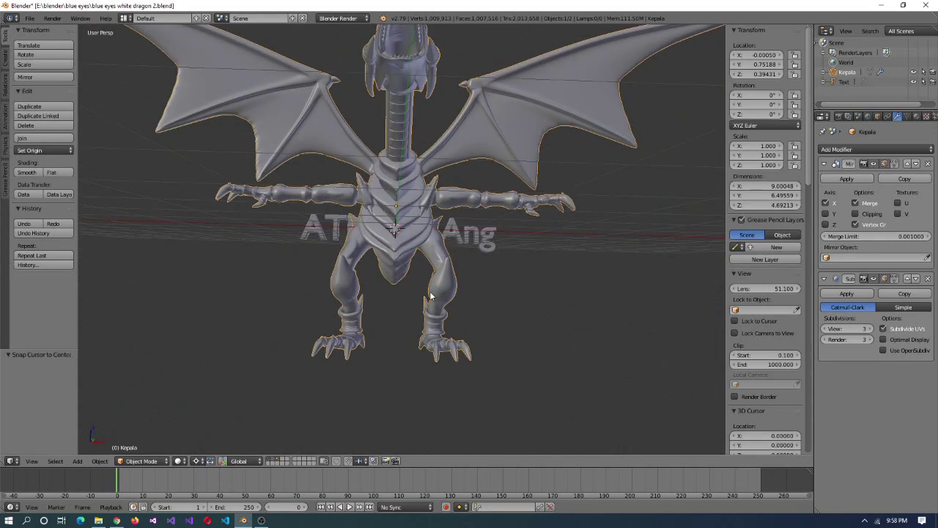
{"action": "middle_click_drag", "start_coordinate": [411, 381], "coordinate": [455, 250]}
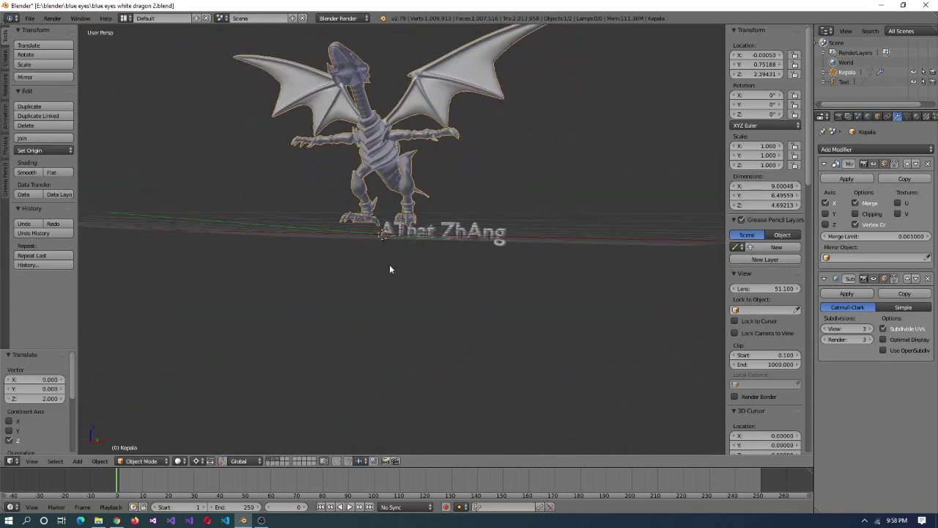
{"action": "middle_click_drag", "start_coordinate": [389, 269], "coordinate": [435, 166]}
{"action": "middle_click_drag", "start_coordinate": [491, 141], "coordinate": [514, 187]}
{"action": "scroll", "coordinate": [514, 186], "scroll_direction": "up", "scroll_amount": 3}
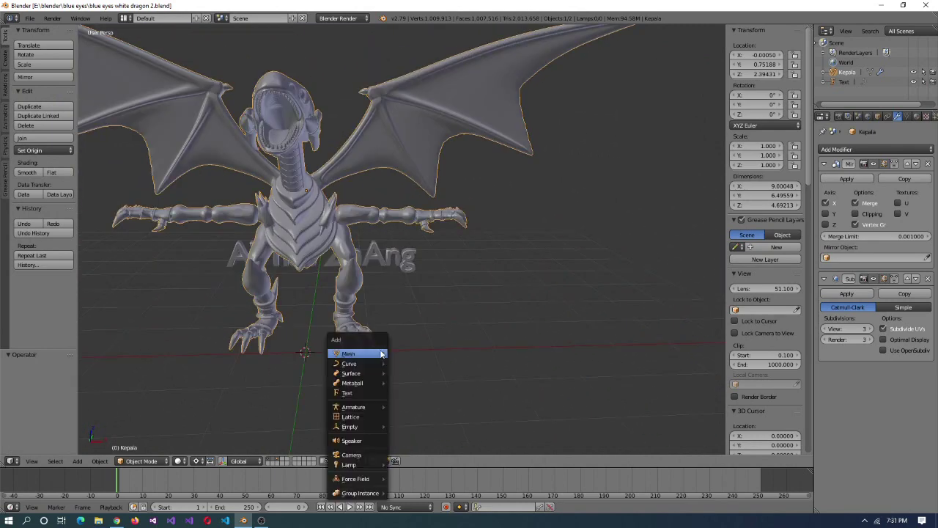
- Add a single-bone armature at the scene centre and rotate its bone -90° in the side view
{"action": "mouse_move", "coordinate": [354, 407]}
{"action": "left_click", "coordinate": [421, 407]}
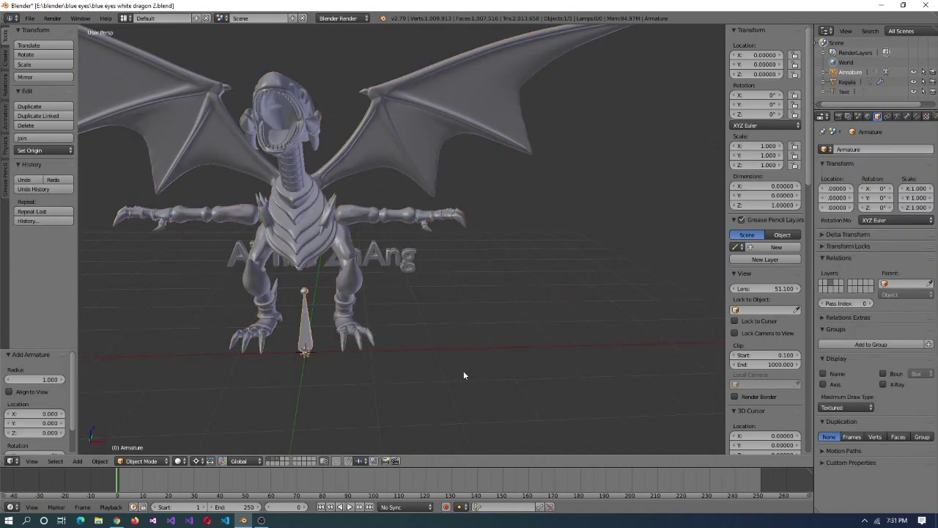
{"action": "middle_click_drag", "start_coordinate": [464, 370], "coordinate": [456, 326]}
{"action": "key", "text": "ctrl+alt+q"}
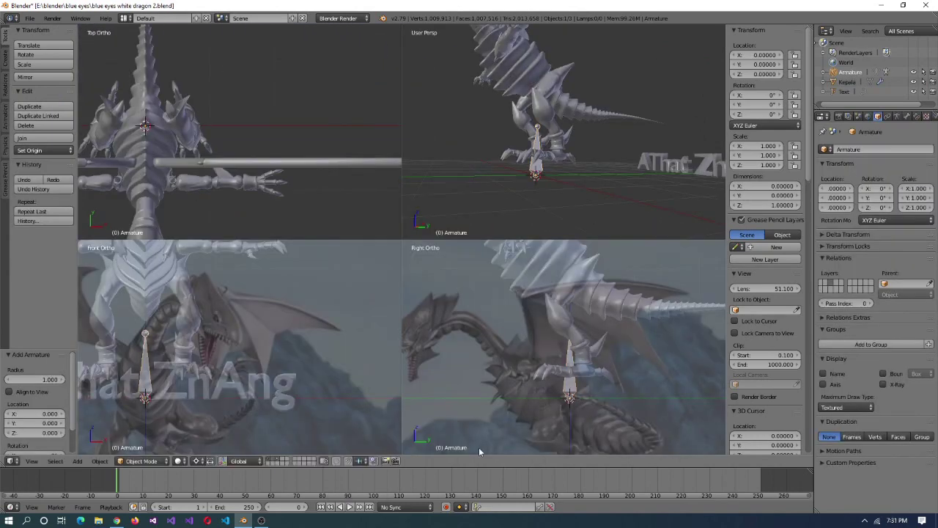
{"action": "key", "text": "Tab"}
{"action": "key", "text": "r"}
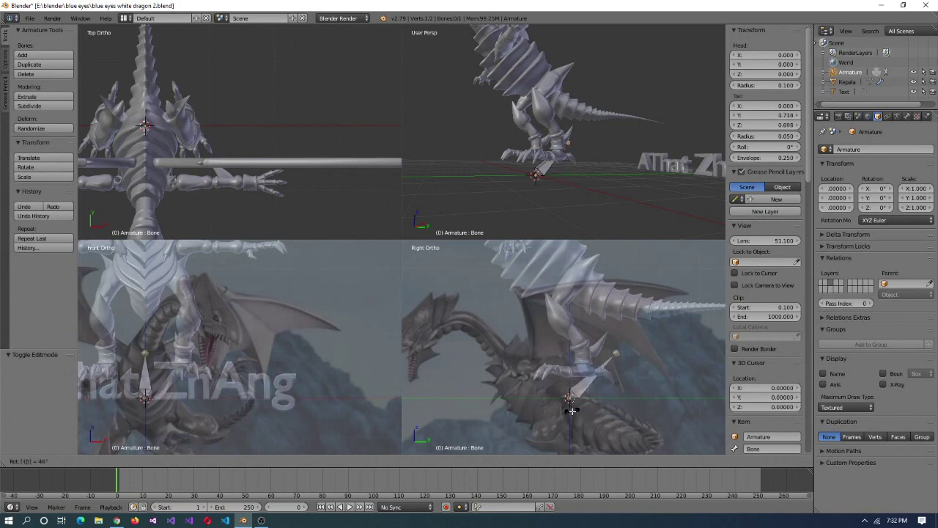
{"action": "scroll", "coordinate": [588, 413], "scroll_direction": "up", "scroll_amount": 3}
{"action": "scroll", "coordinate": [766, 293], "scroll_direction": "down", "scroll_amount": 8}
- Hide the side-view reference images and extrude a second bone 0.127 along Y and 0.771 along Z from the root bone
{"action": "left_click", "coordinate": [745, 149]}
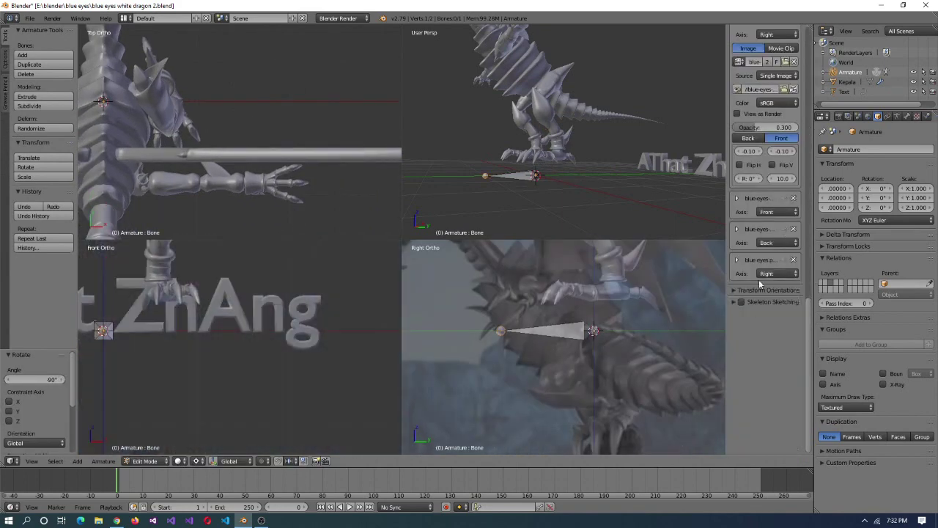
{"action": "left_click", "coordinate": [745, 118]}
{"action": "scroll", "coordinate": [645, 375], "scroll_direction": "down", "scroll_amount": 3}
{"action": "scroll", "coordinate": [452, 357], "scroll_direction": "up", "scroll_amount": 3}
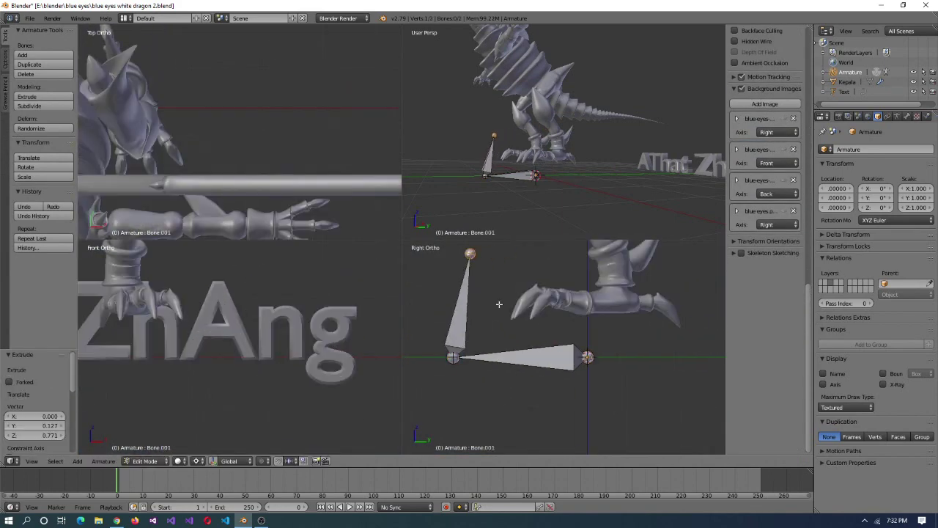
- Disconnect the second bone from its parent, move it 0.619 along Y and 1.464 along Z, and enable X-Ray for the armature
{"action": "key", "text": "Home"}
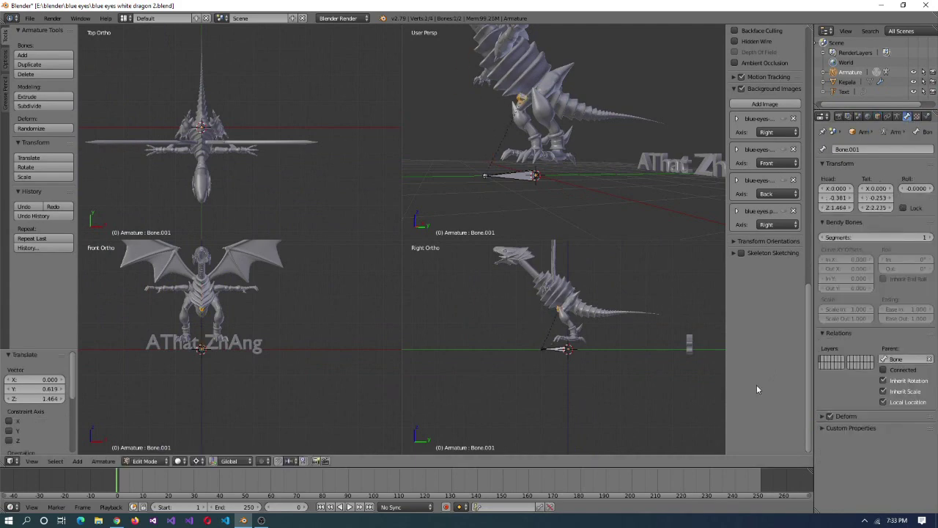
{"action": "left_click", "coordinate": [918, 117]}
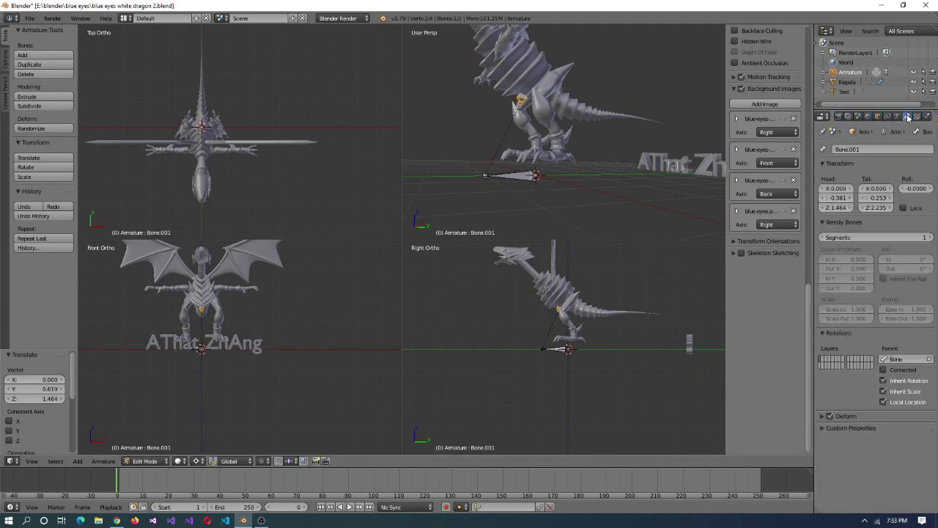
{"action": "left_click", "coordinate": [897, 117]}
- Rotate the disconnected bone and reposition it so it slopes upward through the dragon's lower torso
{"action": "key", "text": "ctrl+KP_Decimal"}
{"action": "key", "text": "ctrl+z"}
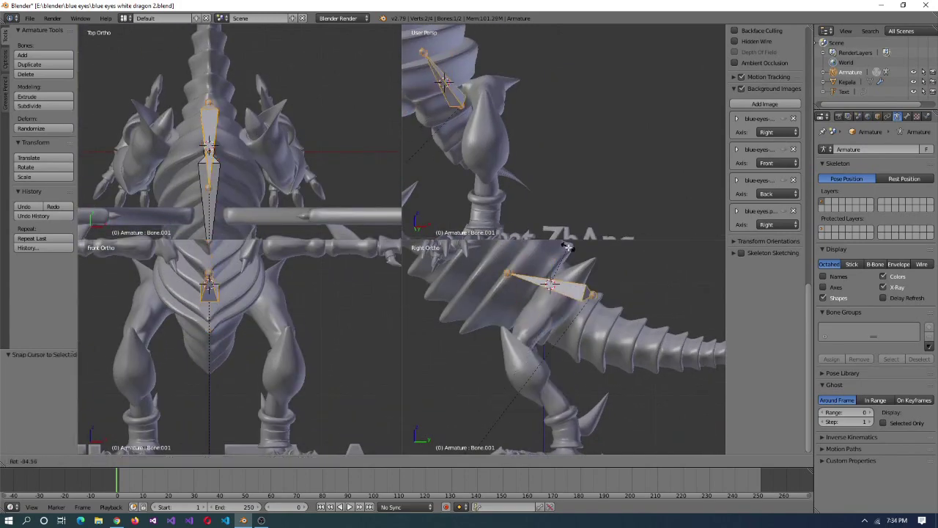
{"action": "key", "text": "a"}
{"action": "scroll", "coordinate": [480, 177], "scroll_direction": "down", "scroll_amount": 4}
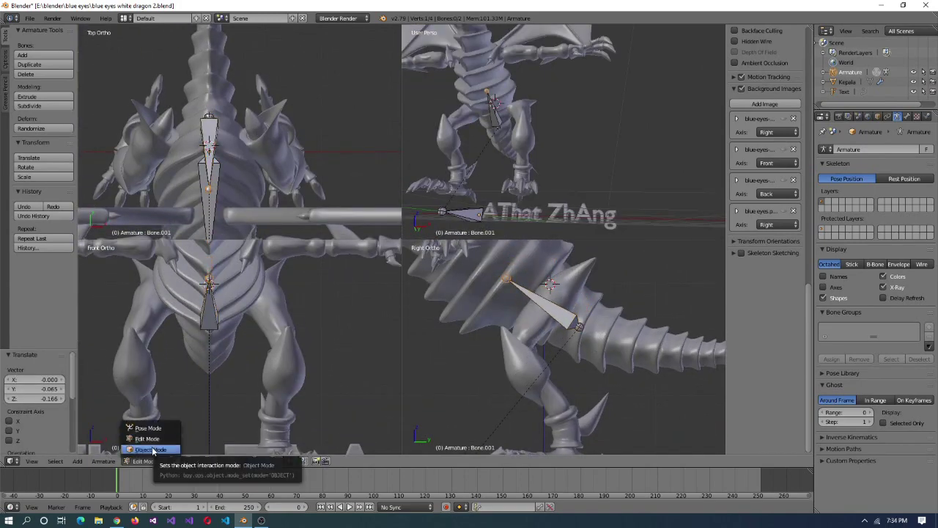
- Turn off the Mirror modifier's X axis on the dragon and snap the spine bone's root to the pelvis centre with the 3D cursor
{"action": "left_click", "coordinate": [153, 450]}
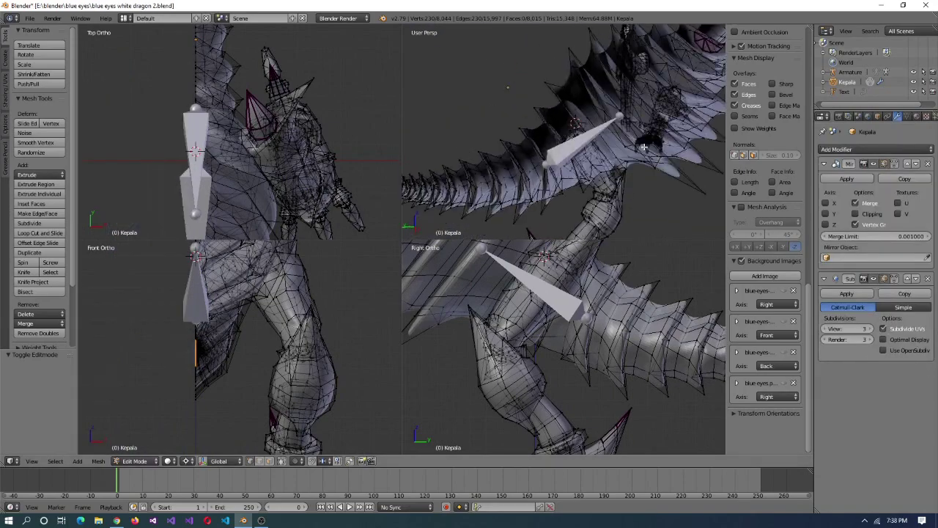
{"action": "scroll", "coordinate": [644, 146], "scroll_direction": "down", "scroll_amount": 3}
{"action": "middle_click_drag", "start_coordinate": [598, 159], "coordinate": [510, 200]}
{"action": "left_click", "coordinate": [140, 462]}
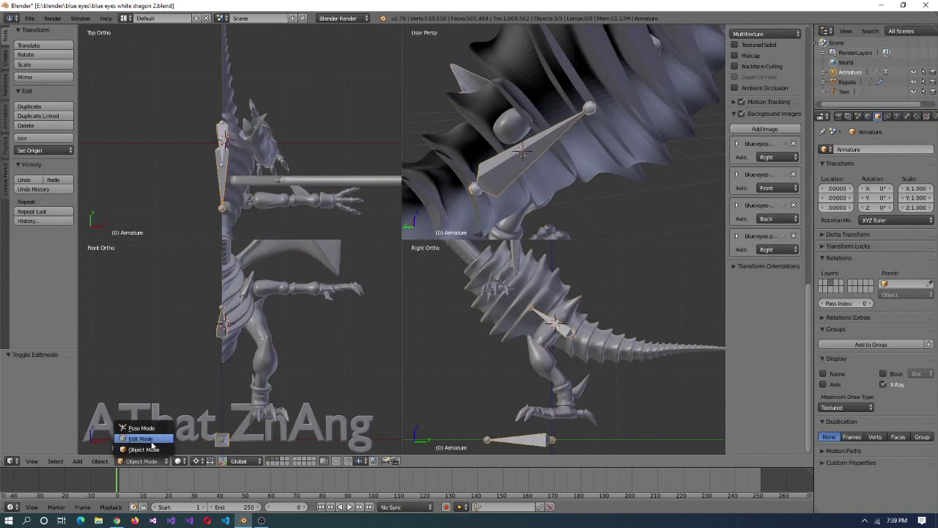
{"action": "left_click", "coordinate": [139, 440]}
{"action": "right_click", "coordinate": [598, 349]}
{"action": "key", "text": "Tab"}
{"action": "key", "text": "shift+s"}
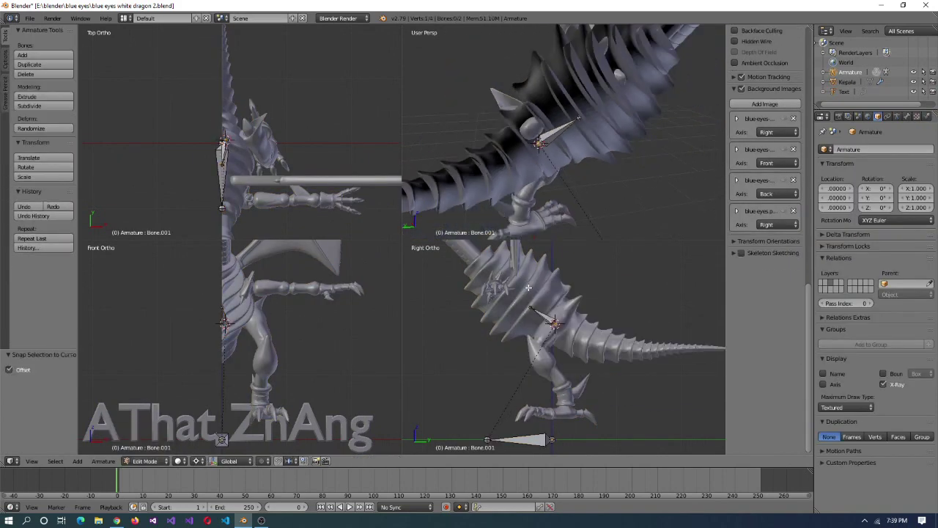
- Snap the 3D cursor to the middle of the torso mesh and snap the first spine bone's tip to it
{"action": "key", "text": "Tab"}
{"action": "right_click", "coordinate": [528, 288]}
{"action": "key", "text": "Tab"}
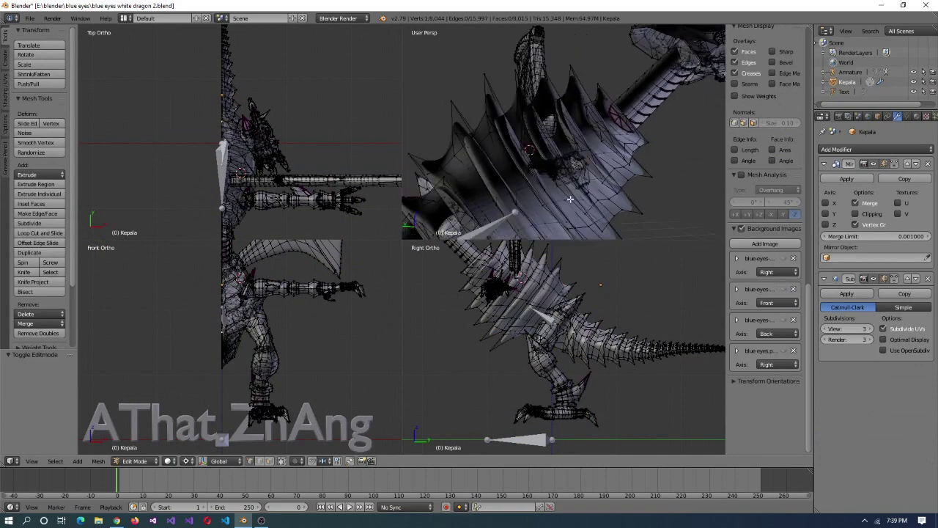
{"action": "key", "text": "Tab"}
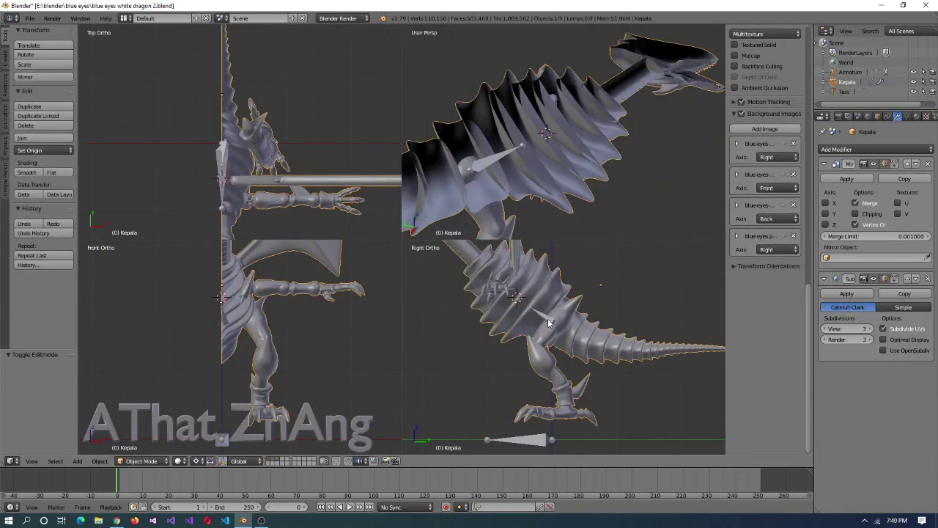
{"action": "right_click", "coordinate": [546, 321]}
{"action": "key", "text": "Tab"}
{"action": "key", "text": "shift+s"}
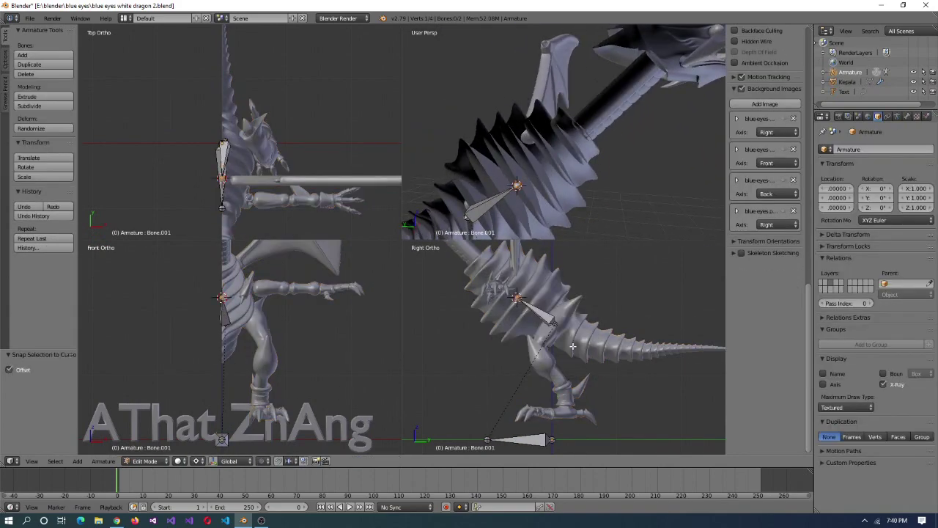
- Extrude a second spine bone toward the neck and snap its tip to the centre of the neck's base
{"action": "key", "text": "Tab"}
{"action": "right_click", "coordinate": [584, 191]}
{"action": "key", "text": "Tab"}
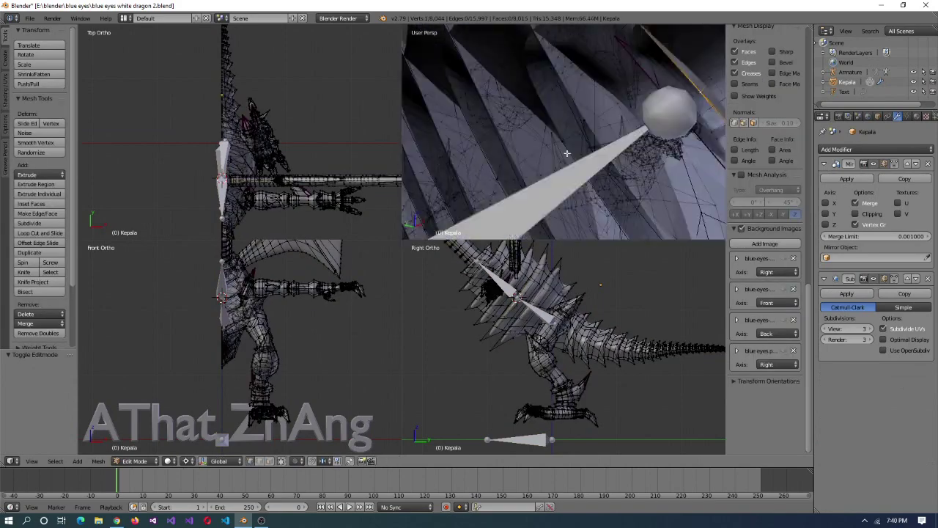
{"action": "key", "text": "Escape"}
{"action": "key", "text": "Tab"}
{"action": "right_click", "coordinate": [575, 206]}
{"action": "key", "text": "Tab"}
{"action": "key", "text": "shift+s"}
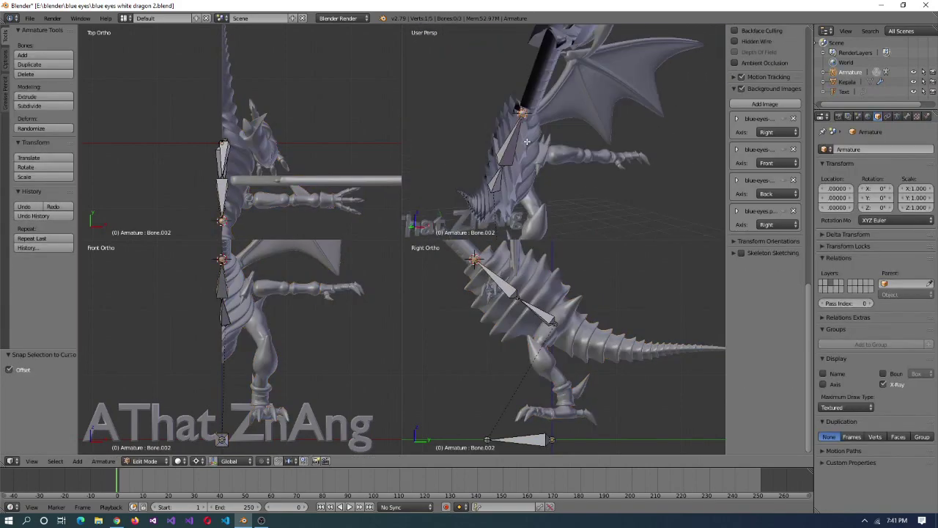
- Extrude a chain of bones from the neck's base toward the head, ending with one moved -0.2 along Y and 0.2 along Z
{"action": "scroll", "coordinate": [554, 371], "scroll_direction": "up", "scroll_amount": 3}
{"action": "key", "text": "e"}
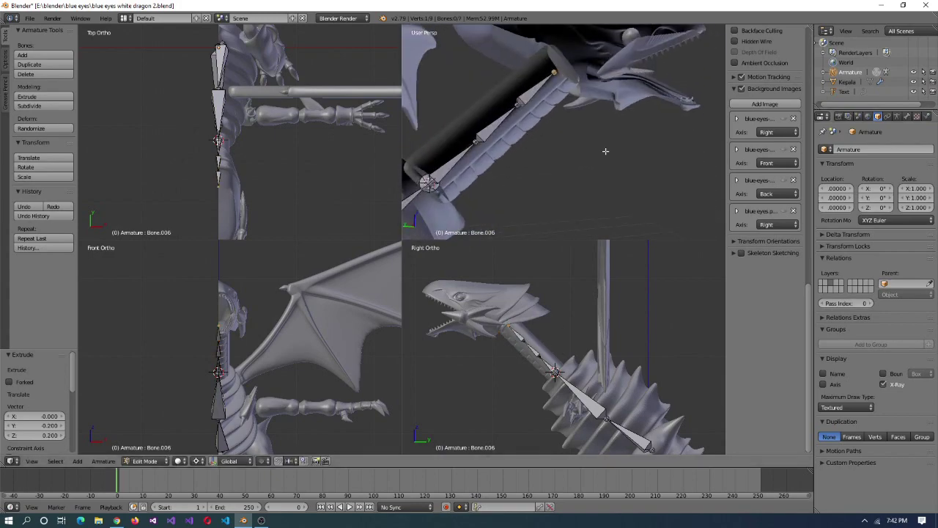
- Select opposite centre vertices on the lower neck mesh and snap the 3D cursor between them
{"action": "key", "text": "Tab"}
{"action": "right_click", "coordinate": [527, 191]}
{"action": "key", "text": "Tab"}
{"action": "key", "text": "ctrl+alt+q"}
{"action": "scroll", "coordinate": [480, 220], "scroll_direction": "up", "scroll_amount": 5}
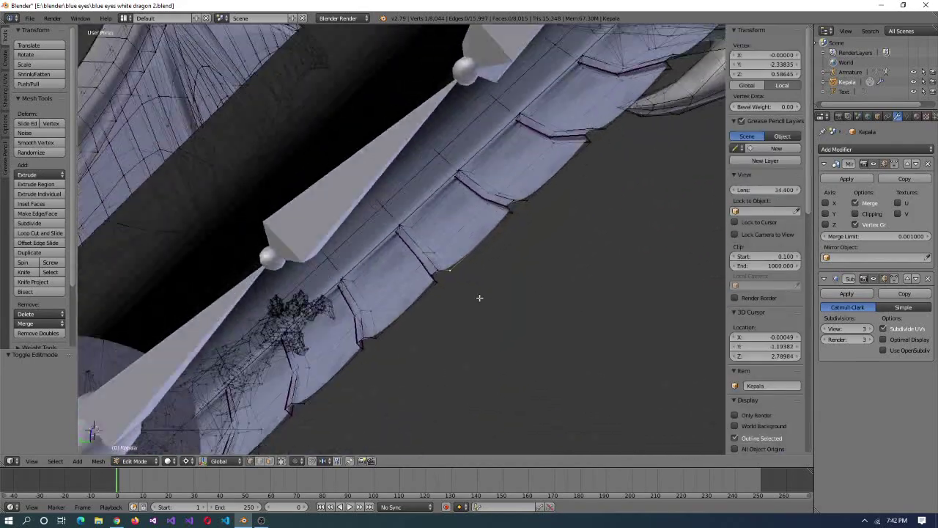
{"action": "middle_click_drag", "start_coordinate": [480, 297], "coordinate": [448, 235]}
{"action": "key", "text": "shift+s"}
{"action": "left_click", "coordinate": [413, 255]}
- Snap the tip of the first neck bone to the 3D cursor
{"action": "key", "text": "Tab"}
{"action": "right_click", "coordinate": [345, 330]}
{"action": "key", "text": "Tab"}
{"action": "key", "text": "shift+s"}
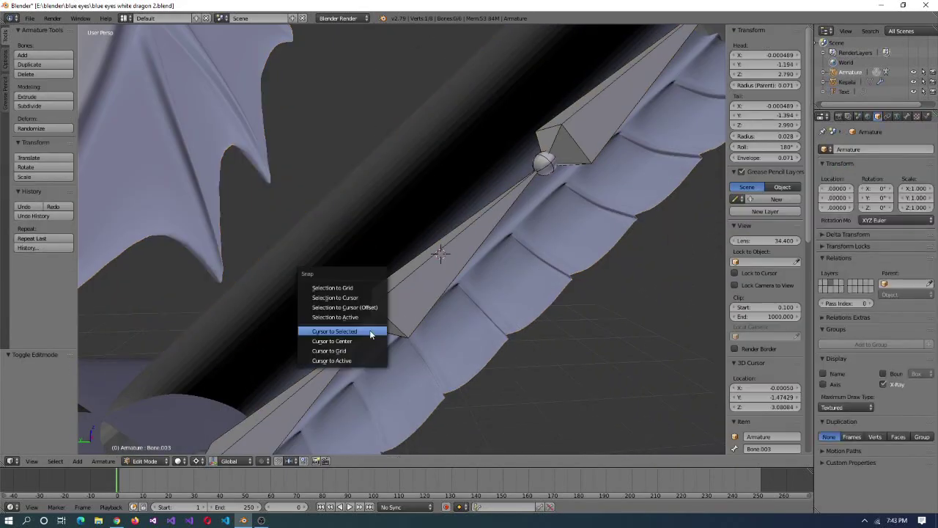
{"action": "left_click", "coordinate": [334, 302]}
- Snap the 3D cursor between two centre vertices on the upper neck and align the second neck joint to it
{"action": "scroll", "coordinate": [333, 302], "scroll_direction": "down", "scroll_amount": 3}
{"action": "middle_click_drag", "start_coordinate": [594, 283], "coordinate": [439, 286]}
{"action": "key", "text": "Tab"}
{"action": "right_click", "coordinate": [509, 257]}
{"action": "key", "text": "Tab"}
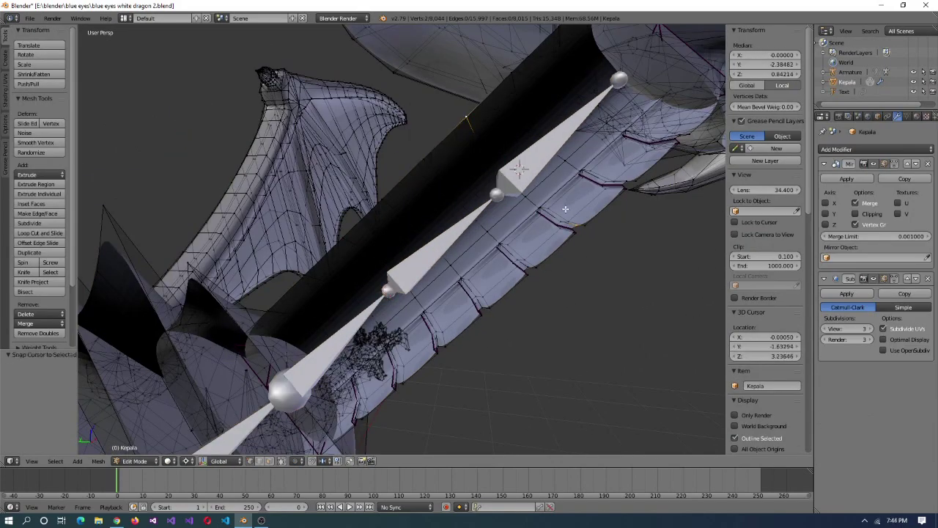
{"action": "key", "text": "Tab"}
{"action": "right_click", "coordinate": [496, 198]}
- Snap the last neck bone's tip to the 3D cursor placed where the neck meets the head
{"action": "middle_click_drag", "start_coordinate": [497, 198], "coordinate": [495, 137]}
{"action": "right_click", "coordinate": [511, 226]}
{"action": "key", "text": "Tab"}
{"action": "key", "text": "Escape"}
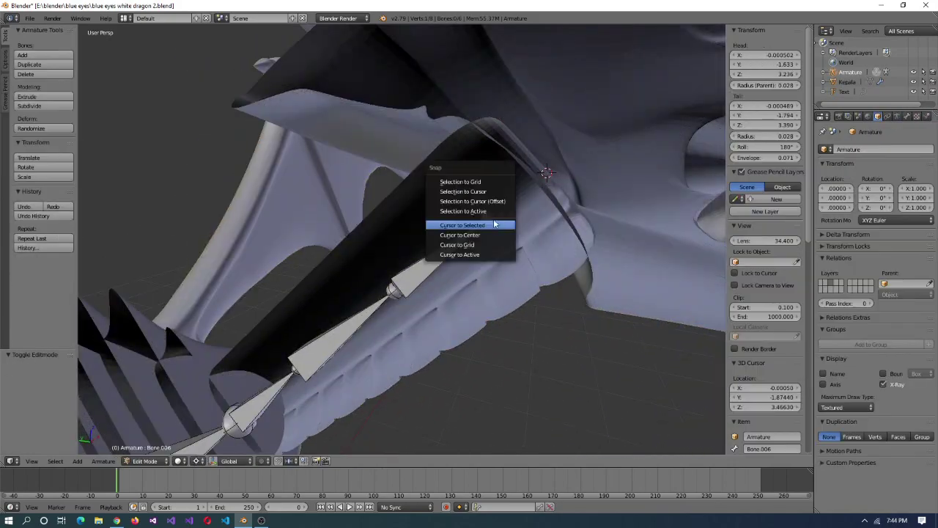
{"action": "left_click", "coordinate": [497, 216]}
- Extrude a head bone from the top of the neck and snap its tip to the centre of the snout
{"action": "middle_click_drag", "start_coordinate": [365, 324], "coordinate": [425, 337]}
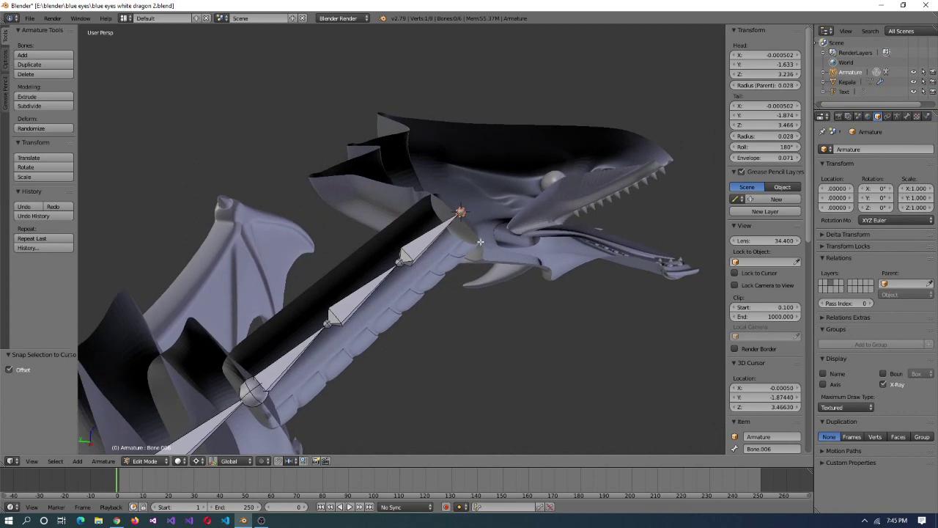
{"action": "key", "text": "ctrl+alt+q"}
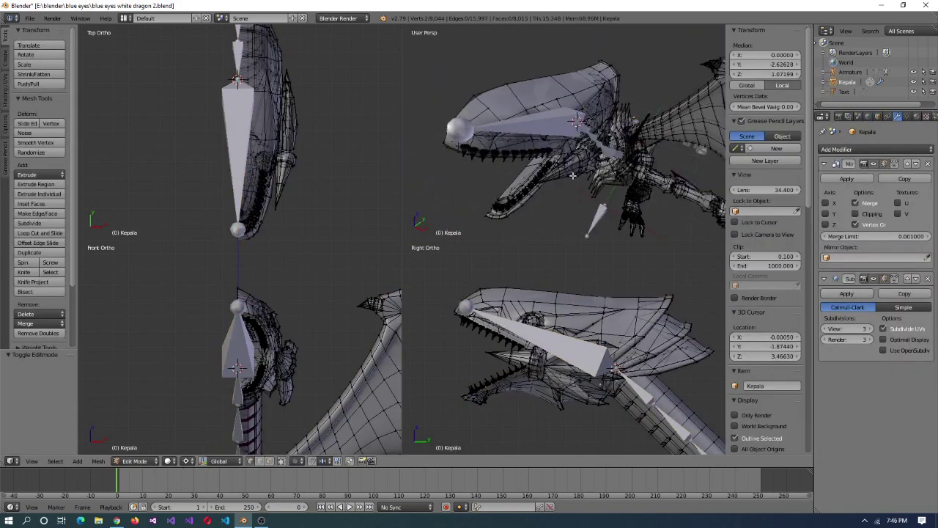
{"action": "key", "text": "shift+s"}
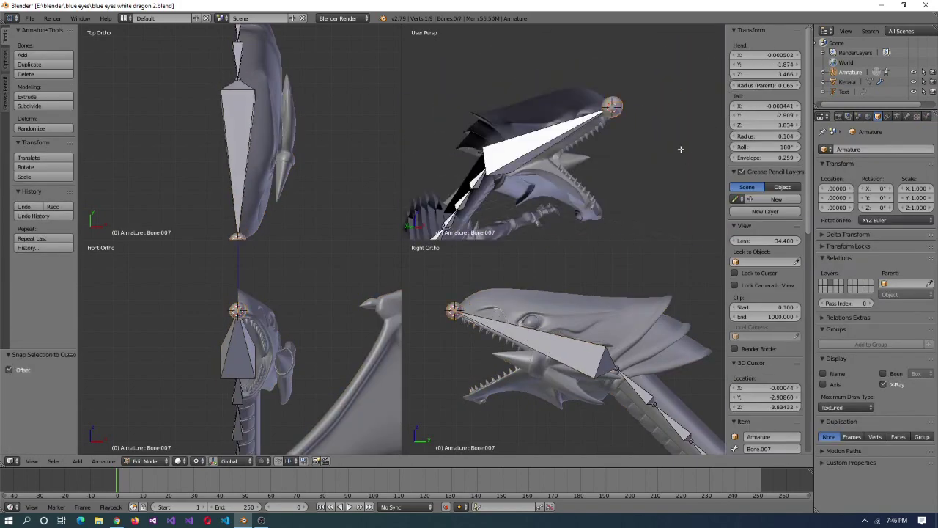
- Fit a bone disconnected from its parent into the lower jaw and display the armature as Stick
{"action": "left_click", "coordinate": [908, 116]}
{"action": "left_click", "coordinate": [883, 370]}
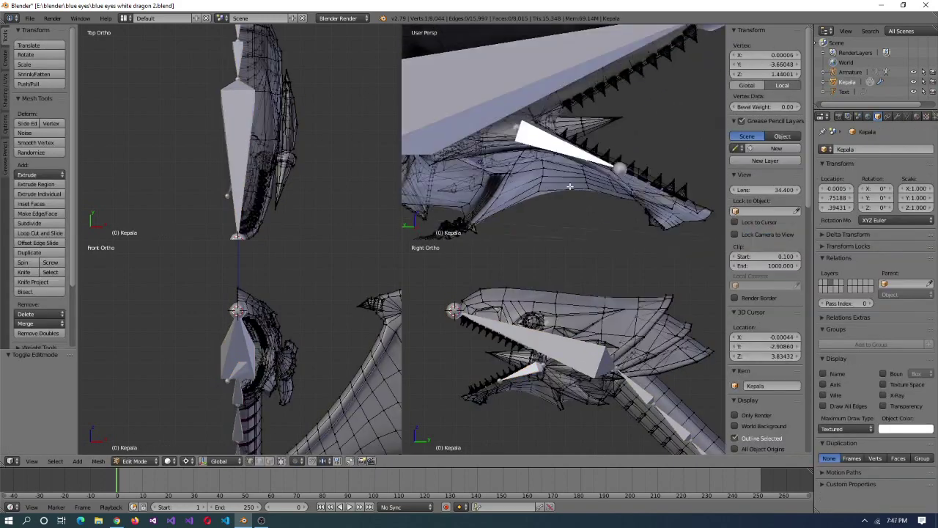
{"action": "middle_click_drag", "start_coordinate": [570, 187], "coordinate": [601, 198]}
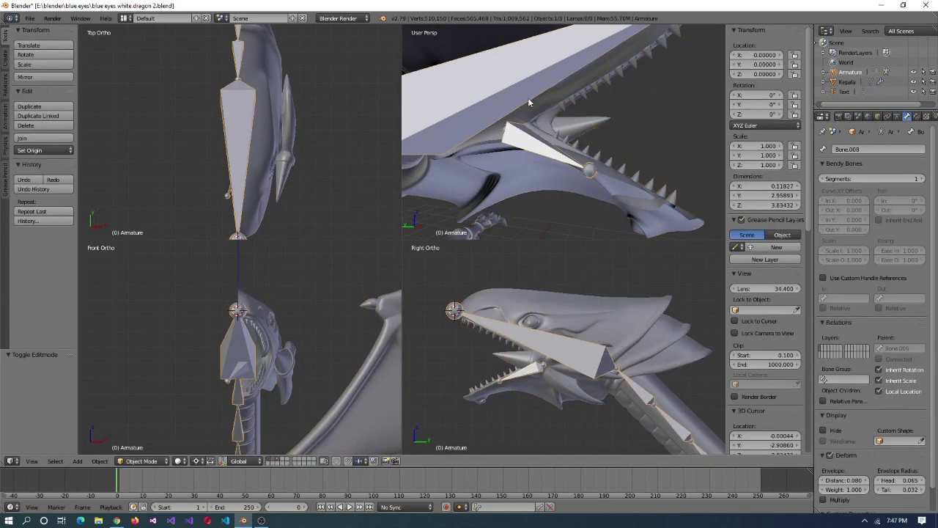
{"action": "scroll", "coordinate": [878, 406], "scroll_direction": "down", "scroll_amount": 3}
{"action": "left_click", "coordinate": [879, 373]}
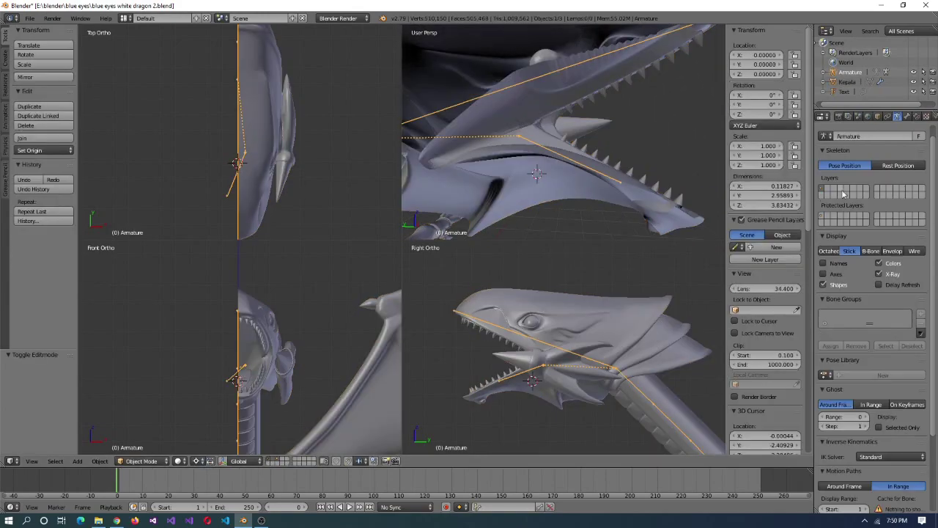
- Snap the jaw bone's tip to the 3D cursor at the front of the lower jaw
{"action": "key", "text": "shift+s"}
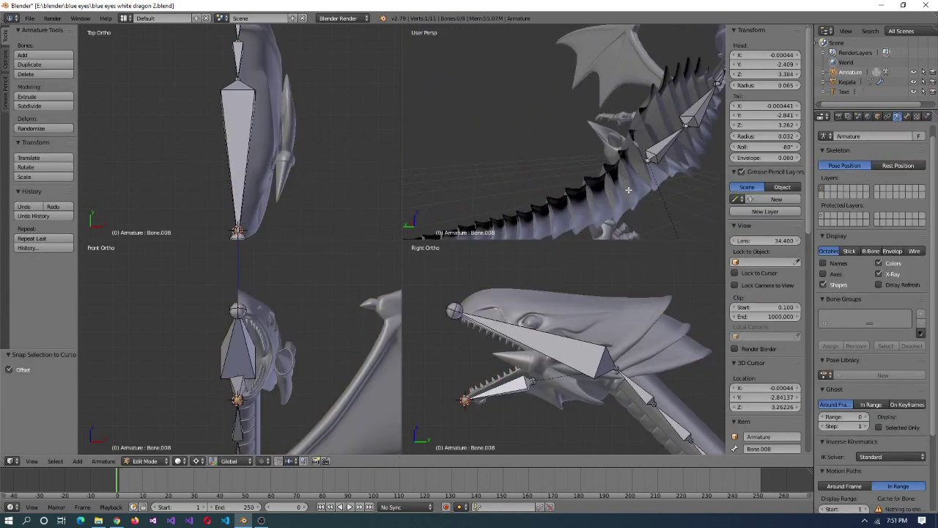
{"action": "middle_click_drag", "start_coordinate": [629, 190], "coordinate": [587, 186]}
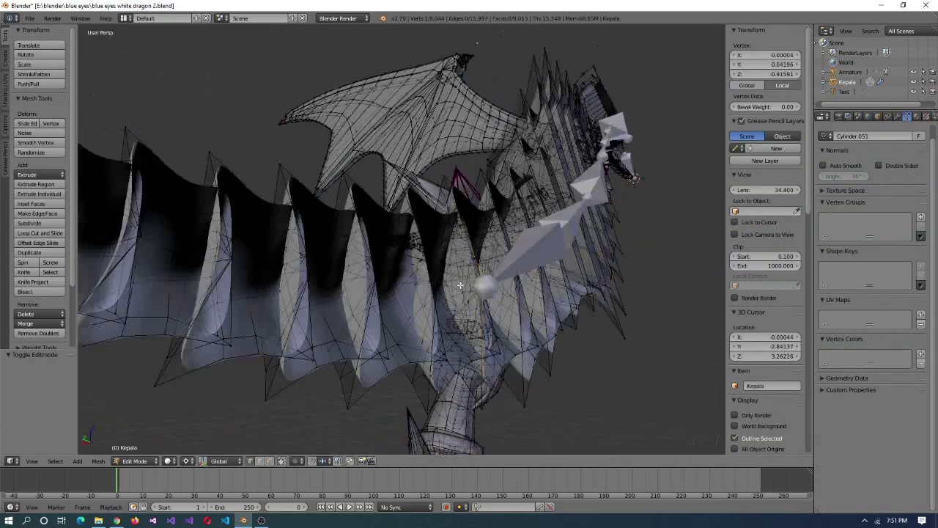
{"action": "left_click", "coordinate": [880, 117]}
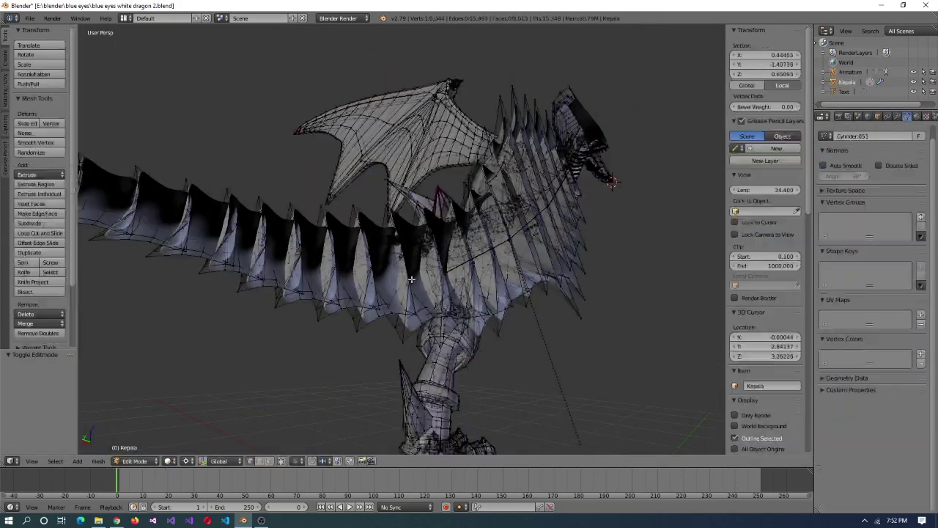
- Snap the 3D cursor between the upper and lower centre vertices at the tail's base and align the first tail joint to it
{"action": "mouse_move", "coordinate": [411, 279]}
{"action": "middle_mouse_down"}
{"action": "mouse_move", "coordinate": [354, 355]}
{"action": "mouse_move", "coordinate": [386, 302]}
{"action": "mouse_move", "coordinate": [418, 275]}
{"action": "mouse_move", "coordinate": [293, 143]}
{"action": "mouse_move", "coordinate": [330, 379]}
{"action": "mouse_move", "coordinate": [339, 316]}
{"action": "middle_mouse_up"}
{"action": "right_click", "coordinate": [354, 355], "text": "shift"}
{"action": "key", "text": "Tab"}
{"action": "key", "text": "shift+s"}
{"action": "left_click", "coordinate": [387, 302]}
- Snap the 3D cursor between the centre vertices of a ring farther down the tail and snap the second tail joint to it
{"action": "key", "text": "Tab"}
{"action": "key", "text": "shift+s"}
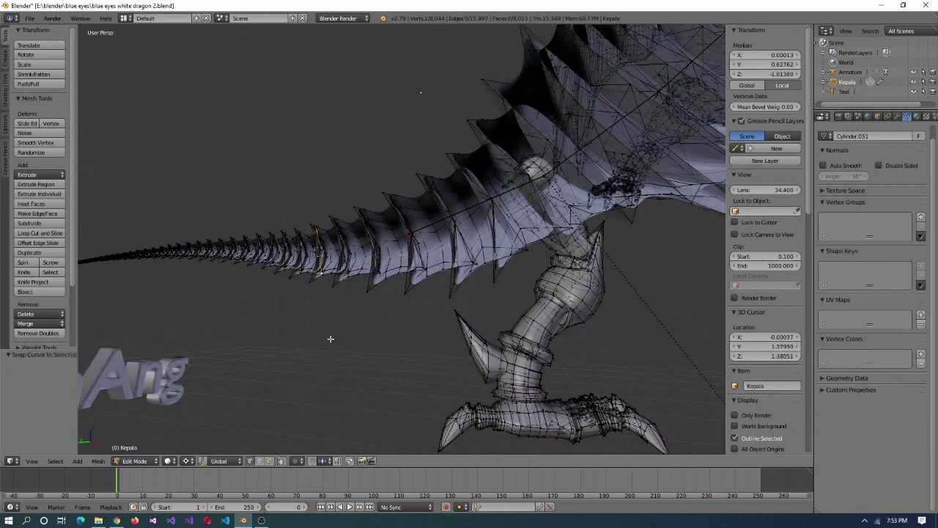
{"action": "key", "text": "Tab"}
{"action": "key", "text": "Tab"}
{"action": "key", "text": "shift+s"}
{"action": "left_click", "coordinate": [382, 339]}
- Snap the 3D cursor to the centre of a mid-tail ring and extend the third tail bone to it
{"action": "middle_click_drag", "start_coordinate": [382, 338], "coordinate": [422, 218]}
{"action": "key", "text": "Tab"}
{"action": "right_click", "coordinate": [423, 218]}
{"action": "key", "text": "Tab"}
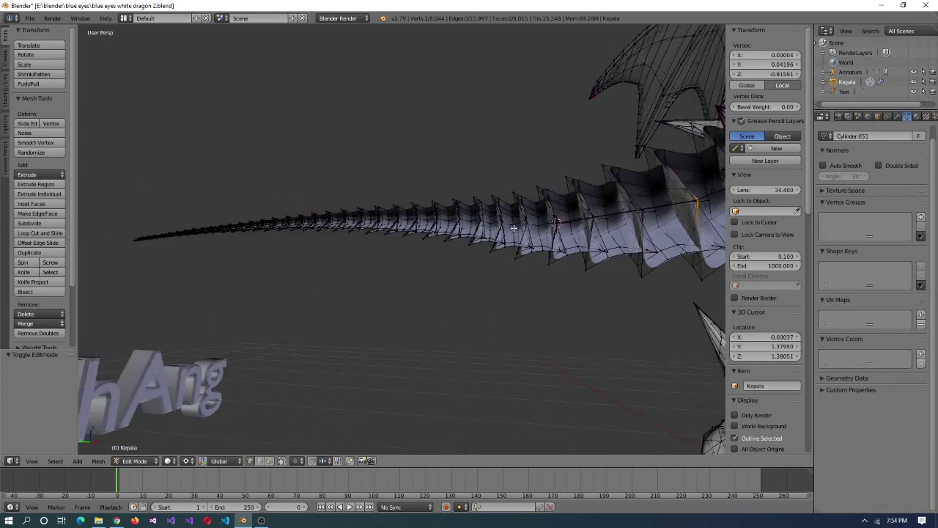
{"action": "right_click", "coordinate": [514, 228]}
{"action": "scroll", "coordinate": [514, 228], "scroll_direction": "up", "scroll_amount": 8}
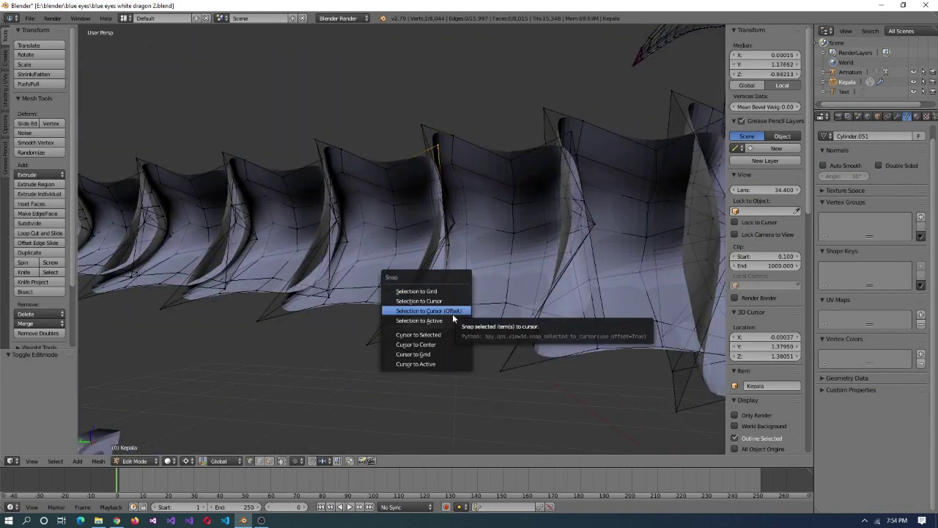
{"action": "left_click", "coordinate": [418, 334]}
{"action": "scroll", "coordinate": [611, 241], "scroll_direction": "down", "scroll_amount": 6}
{"action": "key", "text": "Tab"}
{"action": "right_click", "coordinate": [601, 245]}
{"action": "key", "text": "Tab"}
- Centre the 3D cursor in a thinner tail ring, then extrude the fourth tail bone and snap its tip there
{"action": "key", "text": "Tab"}
{"action": "right_click", "coordinate": [509, 352]}
{"action": "key", "text": "Tab"}
{"action": "scroll", "coordinate": [373, 276], "scroll_direction": "up", "scroll_amount": 6}
{"action": "scroll", "coordinate": [373, 276], "scroll_direction": "down", "scroll_amount": 6}
{"action": "key", "text": "Tab"}
{"action": "right_click", "coordinate": [560, 238]}
{"action": "key", "text": "Tab"}
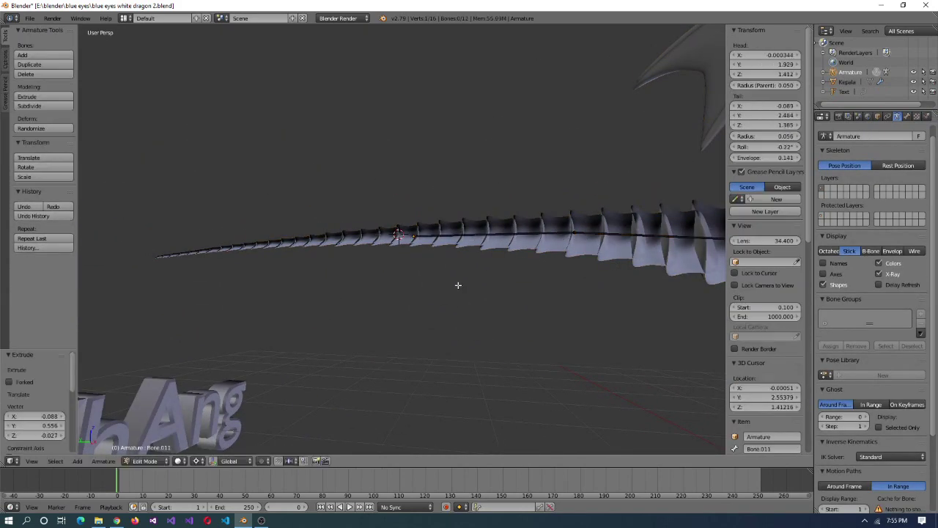
{"action": "key", "text": "e"}
{"action": "left_click", "coordinate": [404, 261]}
- Snap the 3D cursor to the vertices at the very tip of the tail
{"action": "middle_click_drag", "start_coordinate": [404, 262], "coordinate": [294, 304]}
{"action": "key", "text": "Tab"}
{"action": "right_click", "coordinate": [372, 318]}
{"action": "key", "text": "Tab"}
{"action": "middle_click_drag", "start_coordinate": [372, 318], "coordinate": [445, 222]}
{"action": "left_click", "coordinate": [412, 282]}
- Extrude another tail bone and snap its end to the 3D cursor at the tail's tip
{"action": "scroll", "coordinate": [569, 278], "scroll_direction": "down", "scroll_amount": 5}
{"action": "scroll", "coordinate": [562, 279], "scroll_direction": "up", "scroll_amount": 5}
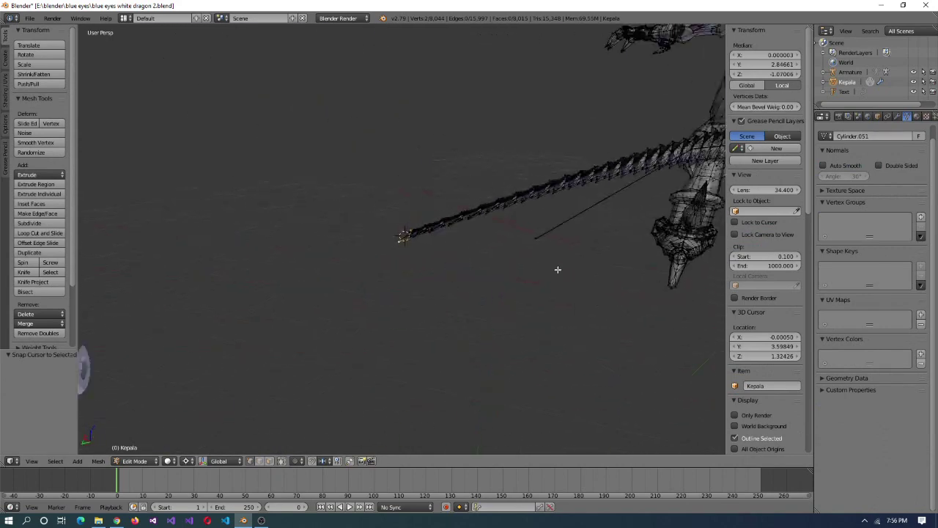
{"action": "key", "text": "Tab"}
{"action": "right_click", "coordinate": [537, 242]}
{"action": "key", "text": "Tab"}
{"action": "middle_click_drag", "start_coordinate": [547, 243], "coordinate": [426, 252]}
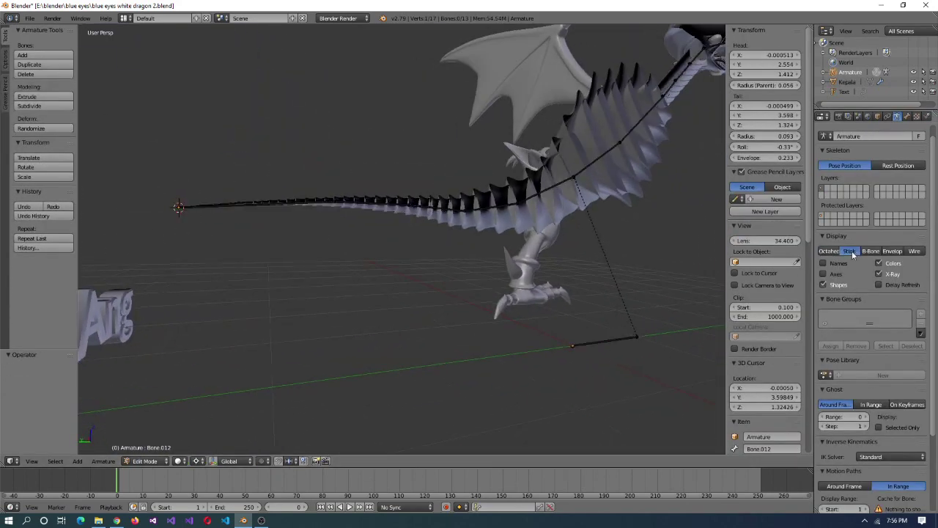
{"action": "scroll", "coordinate": [395, 243], "scroll_direction": "up", "scroll_amount": 3}
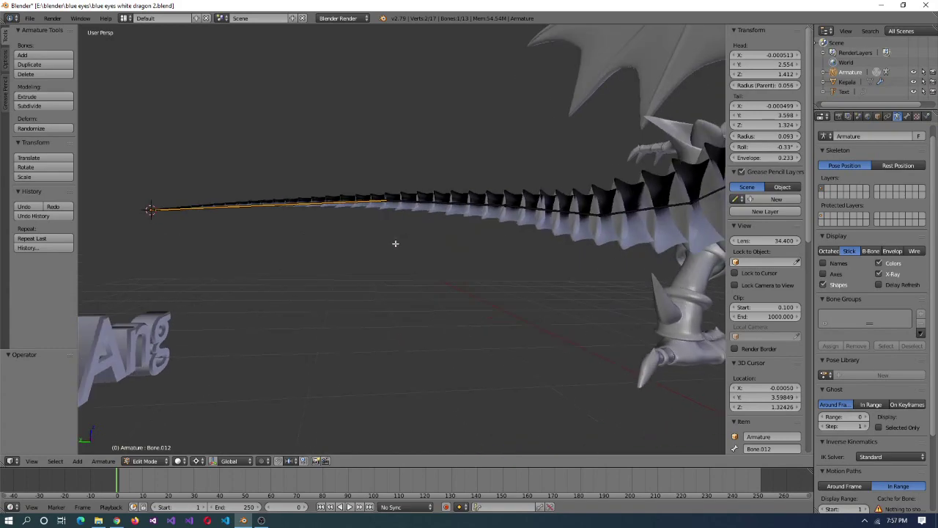
- Snap the 3D cursor between the centre vertices of a tail ring about halfway along the last tail bone
{"action": "middle_click_drag", "start_coordinate": [380, 245], "coordinate": [513, 279]}
{"action": "key", "text": "Tab"}
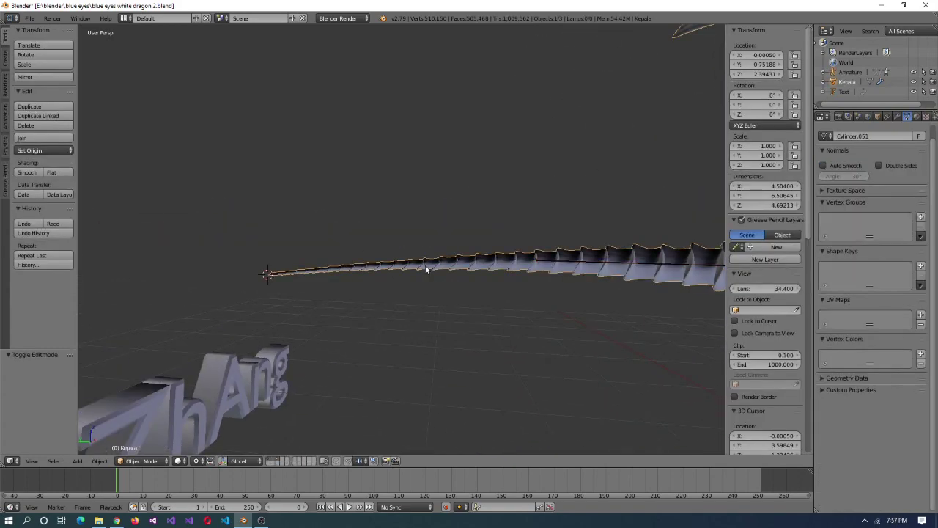
{"action": "middle_click_drag", "start_coordinate": [538, 314], "coordinate": [461, 293]}
{"action": "left_click", "coordinate": [828, 250]}
{"action": "left_click", "coordinate": [848, 82]}
{"action": "key", "text": "Tab"}
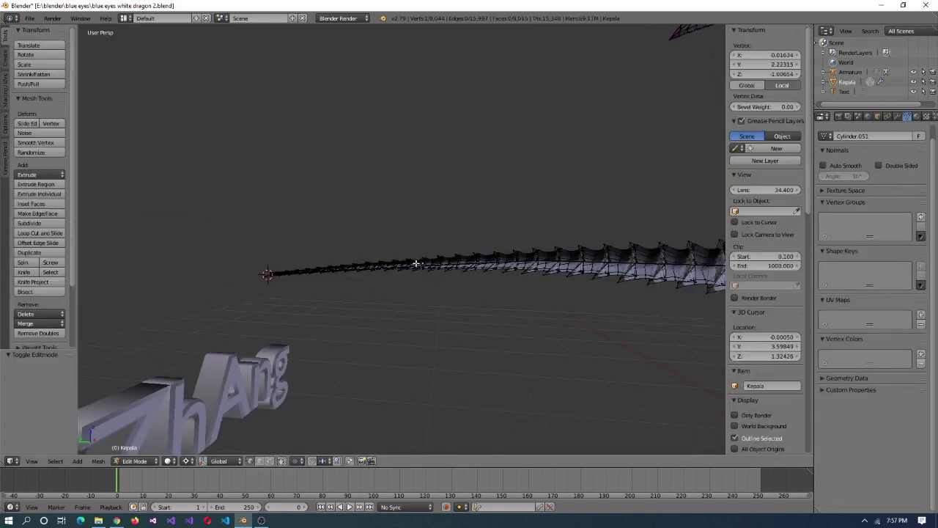
{"action": "scroll", "coordinate": [403, 220], "scroll_direction": "up", "scroll_amount": 5}
{"action": "scroll", "coordinate": [325, 265], "scroll_direction": "down", "scroll_amount": 3}
{"action": "scroll", "coordinate": [325, 265], "scroll_direction": "up", "scroll_amount": 3}
{"action": "middle_click_drag", "start_coordinate": [324, 265], "coordinate": [352, 294]}
{"action": "key", "text": "shift+s"}
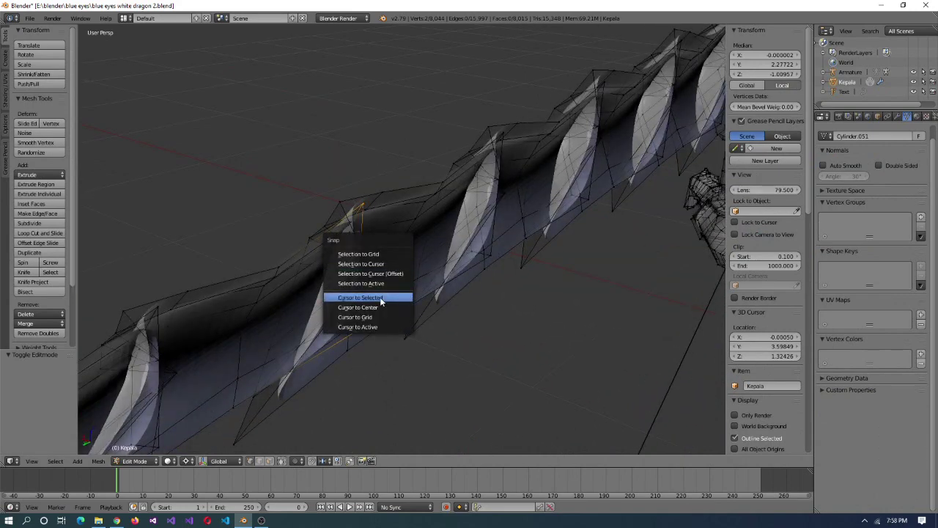
{"action": "left_click", "coordinate": [366, 298]}
- Shorten the last tail bone by snapping its tip to the 3D cursor and extrude a further bone from it
{"action": "key", "text": "Tab"}
{"action": "scroll", "coordinate": [313, 352], "scroll_direction": "down", "scroll_amount": 5}
{"action": "key", "text": "Tab"}
{"action": "key", "text": "shift+s"}
{"action": "left_click", "coordinate": [314, 342]}
{"action": "middle_click_drag", "start_coordinate": [314, 341], "coordinate": [279, 319]}
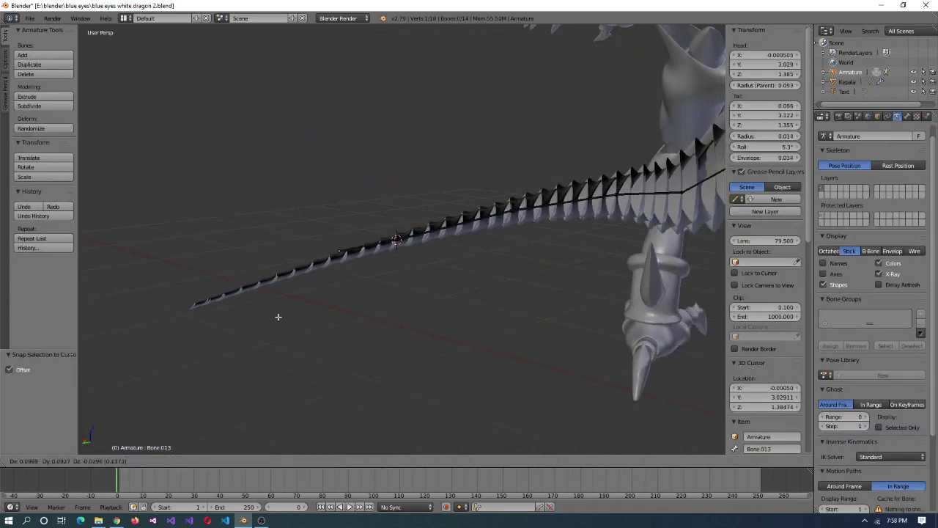
- Return the 3D cursor to the tail's end by snapping it to the tip vertices
{"action": "key", "text": "Tab"}
{"action": "key", "text": "Tab"}
{"action": "scroll", "coordinate": [331, 224], "scroll_direction": "up", "scroll_amount": 5}
{"action": "middle_click_drag", "start_coordinate": [331, 224], "coordinate": [484, 292]}
{"action": "key", "text": "shift+s"}
{"action": "left_click", "coordinate": [484, 292]}
- Snap the newly extruded tail bone's end to the 3D cursor at the tail's tip
{"action": "scroll", "coordinate": [624, 277], "scroll_direction": "down", "scroll_amount": 3}
{"action": "key", "text": "Tab"}
{"action": "right_click", "coordinate": [592, 298]}
{"action": "key", "text": "Tab"}
{"action": "right_click", "coordinate": [620, 272]}
{"action": "key", "text": "shift+s"}
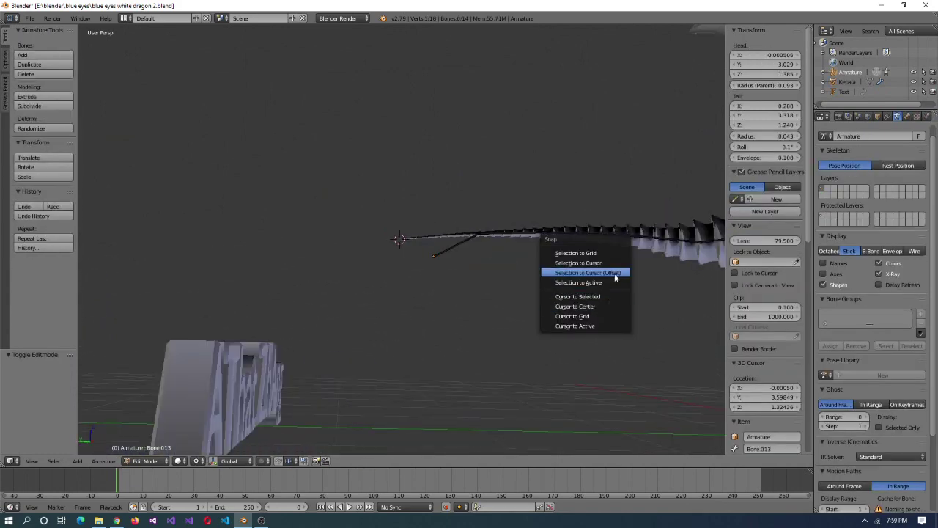
{"action": "left_click", "coordinate": [620, 272]}
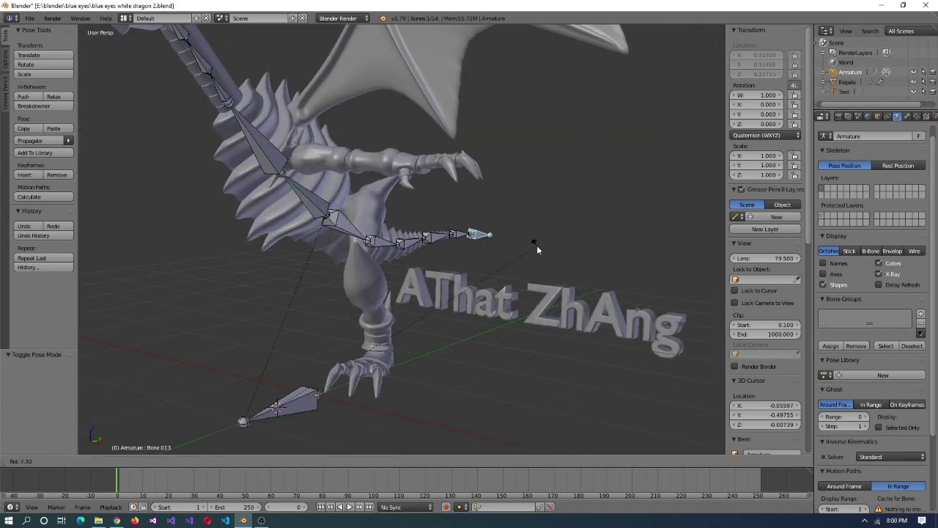
- Try extruding a disconnected leg bone from the lower spine's pelvis joint, with the bone properties open
{"action": "right_click", "coordinate": [330, 220]}
{"action": "key", "text": "Tab"}
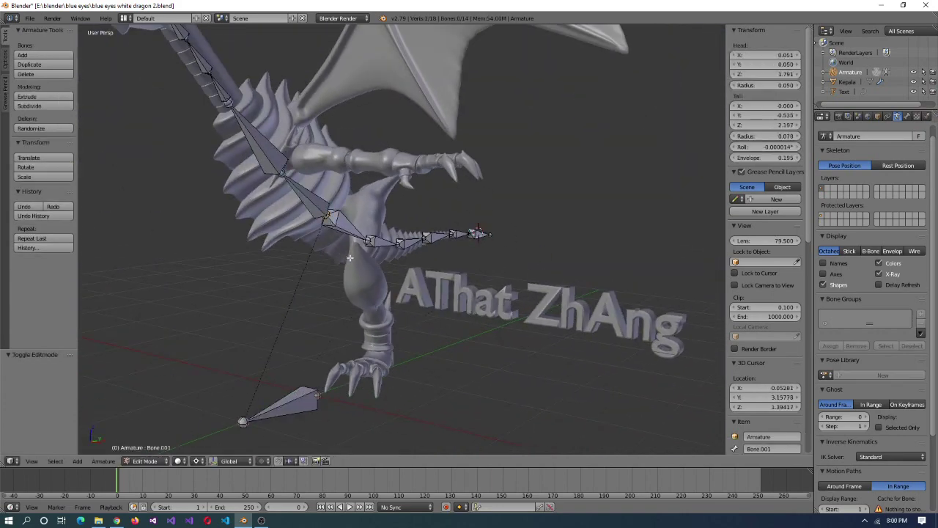
{"action": "left_click", "coordinate": [907, 116]}
{"action": "right_click", "coordinate": [357, 242]}
{"action": "middle_click_drag", "start_coordinate": [358, 246], "coordinate": [341, 215]}
{"action": "right_click", "coordinate": [360, 220]}
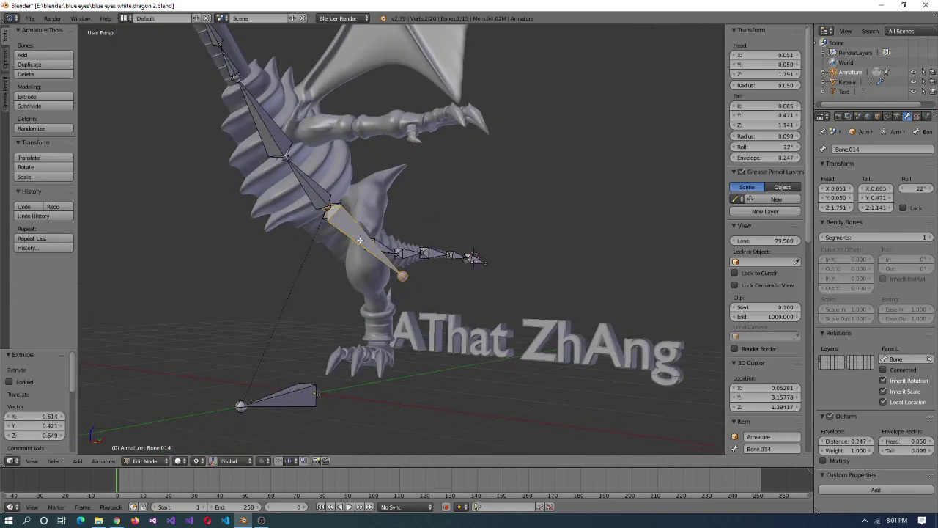
- Extrude a leg bone from the pelvis joint and move it, detached from the spine, into the upper leg
{"action": "scroll", "coordinate": [371, 270], "scroll_direction": "up", "scroll_amount": 5}
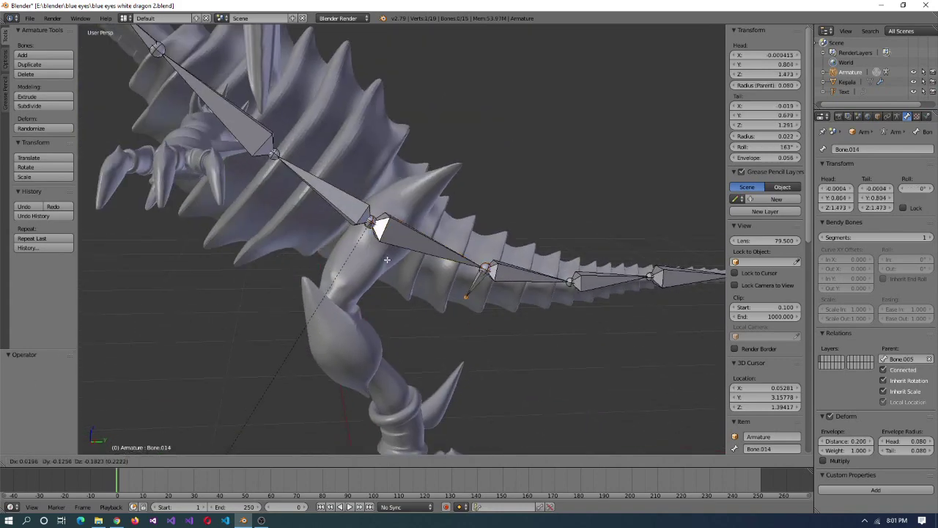
{"action": "middle_click_drag", "start_coordinate": [415, 293], "coordinate": [388, 217]}
{"action": "right_click", "coordinate": [389, 217]}
{"action": "key", "text": "g"}
{"action": "middle_click_drag", "start_coordinate": [326, 232], "coordinate": [373, 260]}
{"action": "key", "text": "Tab"}
{"action": "right_click", "coordinate": [373, 260]}
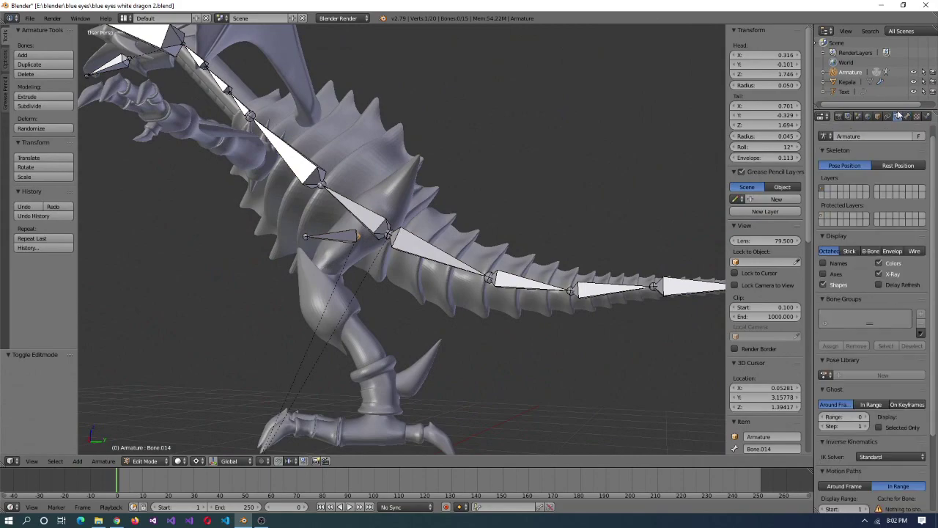
- Place the 3D cursor inside the hip from selected mesh vertices and snap the thigh bone's base to it
{"action": "key", "text": "Tab"}
{"action": "key", "text": "KP_Decimal"}
{"action": "key", "text": "Tab"}
{"action": "middle_click_drag", "start_coordinate": [401, 242], "coordinate": [384, 311]}
{"action": "right_click", "coordinate": [385, 311]}
{"action": "middle_click_drag", "start_coordinate": [469, 257], "coordinate": [598, 240]}
{"action": "key", "text": "Tab"}
{"action": "right_click", "coordinate": [408, 237]}
{"action": "key", "text": "shift+s"}
{"action": "left_click", "coordinate": [445, 257]}
- Place the 3D cursor inside the knee from selected mesh vertices and snap the thigh bone's tip to it
{"action": "key", "text": "Tab"}
{"action": "right_click", "coordinate": [361, 317]}
{"action": "scroll", "coordinate": [360, 317], "scroll_direction": "up", "scroll_amount": 4}
{"action": "key", "text": "Tab"}
{"action": "scroll", "coordinate": [360, 317], "scroll_direction": "up", "scroll_amount": 5}
{"action": "key", "text": "shift+s"}
{"action": "left_click", "coordinate": [598, 241]}
{"action": "key", "text": "Tab"}
{"action": "right_click", "coordinate": [591, 118]}
{"action": "key", "text": "Tab"}
{"action": "key", "text": "shift+s"}
{"action": "left_click", "coordinate": [591, 88]}
{"action": "scroll", "coordinate": [419, 276], "scroll_direction": "down", "scroll_amount": 6}
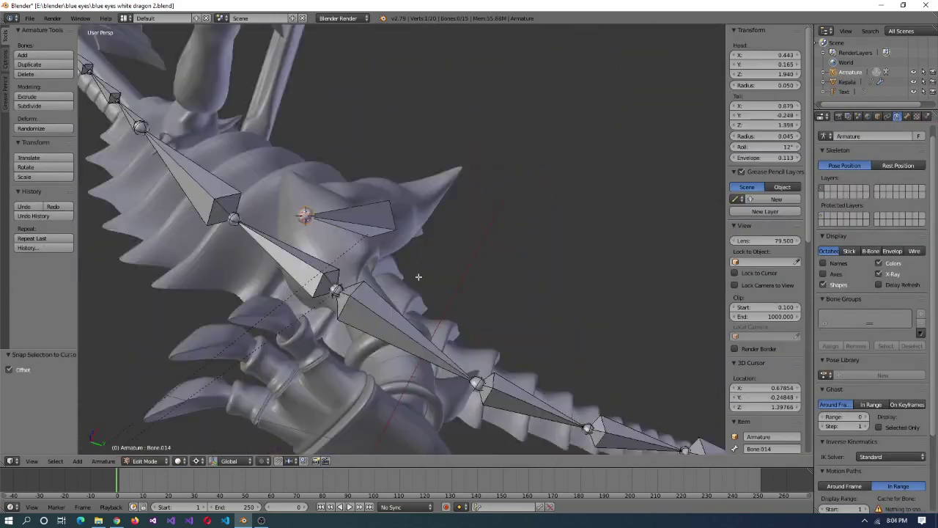
- Extrude a shin bone from the knee and centre the 3D cursor on the ankle's edge loop
{"action": "key", "text": "Tab"}
{"action": "right_click", "coordinate": [393, 378]}
{"action": "scroll", "coordinate": [393, 377], "scroll_direction": "up", "scroll_amount": 5}
{"action": "key", "text": "Tab"}
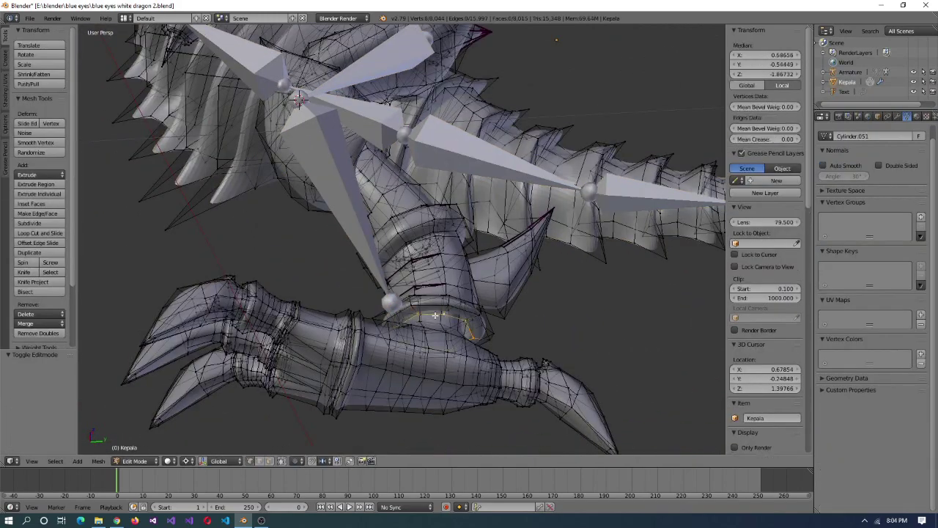
{"action": "scroll", "coordinate": [433, 359], "scroll_direction": "up", "scroll_amount": 2}
- Snap the shin bone's tip to the 3D cursor at the ankle
{"action": "key", "text": "Tab"}
{"action": "scroll", "coordinate": [415, 386], "scroll_direction": "down", "scroll_amount": 3}
{"action": "right_click", "coordinate": [352, 308]}
{"action": "key", "text": "Tab"}
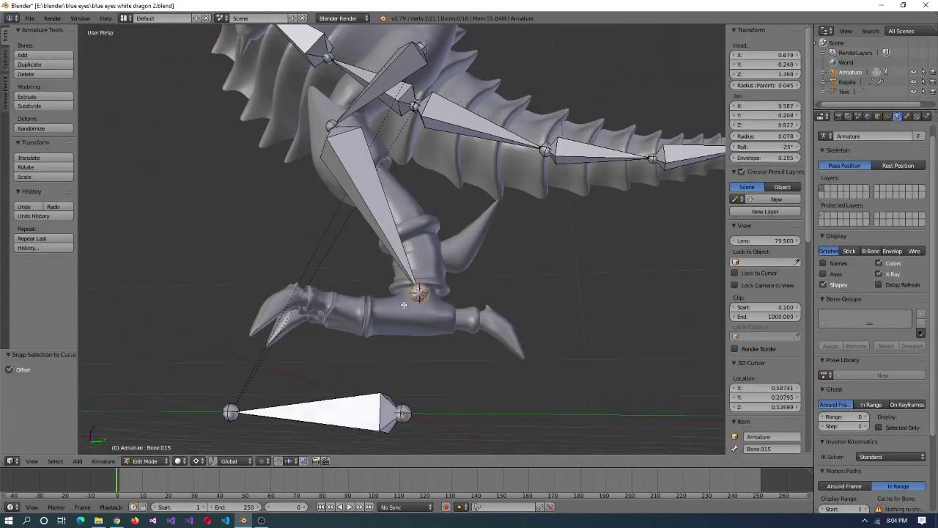
{"action": "scroll", "coordinate": [393, 325], "scroll_direction": "up", "scroll_amount": 3}
{"action": "right_click", "coordinate": [392, 325]}
{"action": "key", "text": "shift+s"}
{"action": "left_click", "coordinate": [392, 325]}
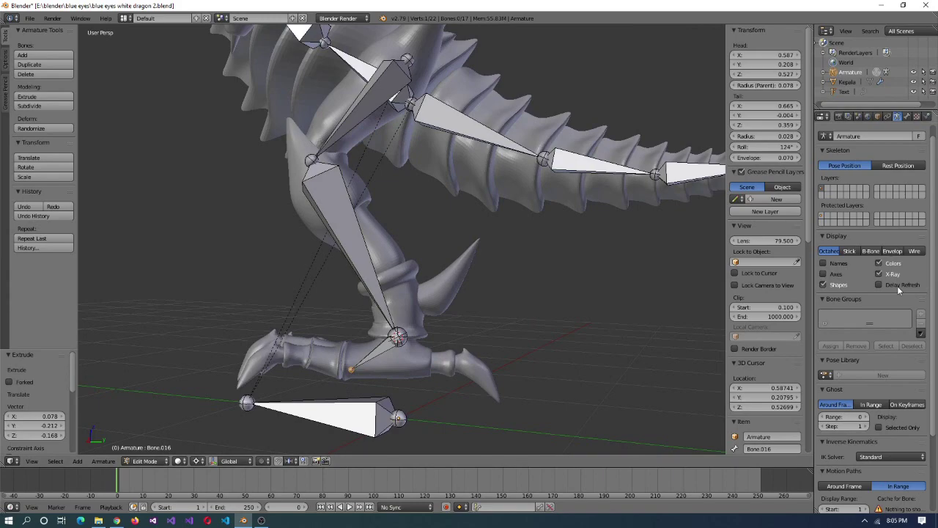
- Extrude a foot bone from the ankle, disconnect it from its parent, and snap its base to the 3D cursor centred at the heel
{"action": "key", "text": "e"}
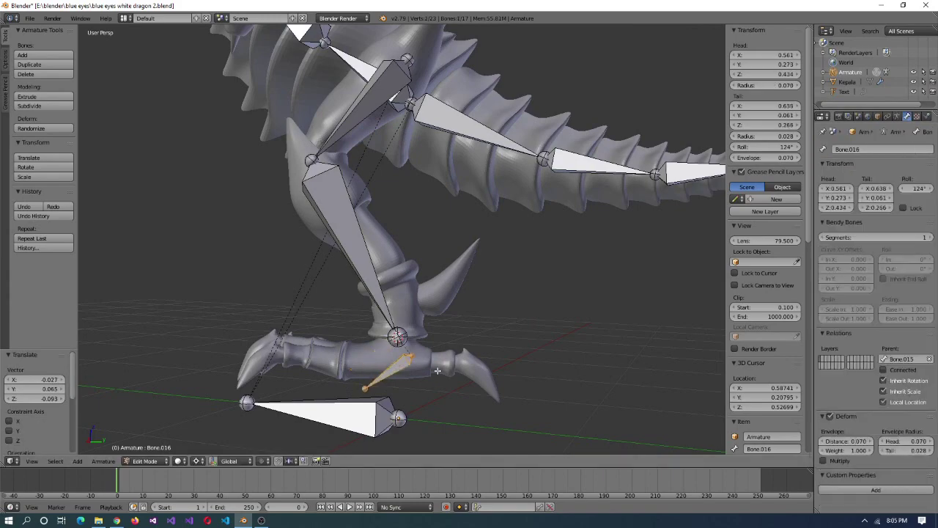
{"action": "scroll", "coordinate": [433, 359], "scroll_direction": "up", "scroll_amount": 2}
{"action": "key", "text": "Tab"}
{"action": "right_click", "coordinate": [425, 348]}
{"action": "key", "text": "Tab"}
{"action": "scroll", "coordinate": [418, 338], "scroll_direction": "up", "scroll_amount": 4}
{"action": "key", "text": "shift+s"}
{"action": "left_click", "coordinate": [413, 329]}
{"action": "key", "text": "Tab"}
{"action": "right_click", "coordinate": [316, 352]}
{"action": "middle_click_drag", "start_coordinate": [93, 316], "coordinate": [352, 277], "text": "shift"}
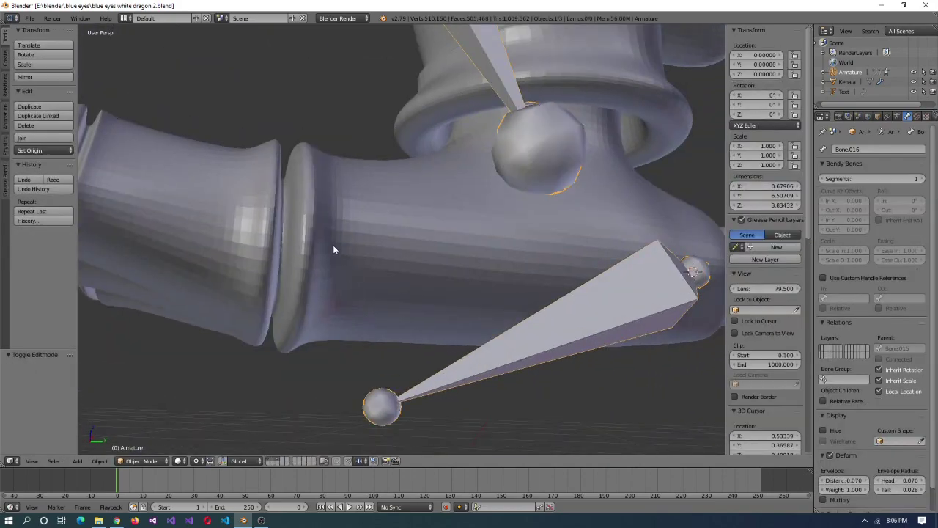
- Snap the 3D cursor to the centre of the edge loop at the front joint of the foot
{"action": "right_click", "coordinate": [351, 277]}
{"action": "key", "text": "Tab"}
{"action": "right_click", "coordinate": [286, 228], "text": "alt"}
{"action": "key", "text": "shift+s"}
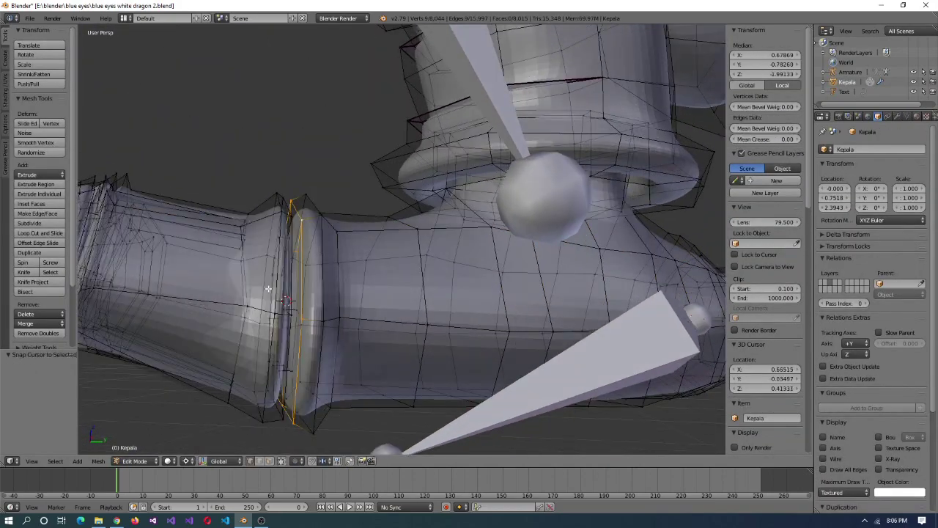
{"action": "left_click", "coordinate": [310, 332]}
- Snap the foot bone's tip to the 3D cursor at the foot's front joint
{"action": "key", "text": "Tab"}
{"action": "right_click", "coordinate": [369, 351]}
{"action": "key", "text": "Tab"}
{"action": "scroll", "coordinate": [369, 351], "scroll_direction": "down", "scroll_amount": 2}
{"action": "key", "text": "shift+s"}
{"action": "left_click", "coordinate": [368, 324]}
- Select the edge loop at the rear toe's claw joint and centre the 3D cursor on it
{"action": "middle_click_drag", "start_coordinate": [369, 324], "coordinate": [436, 283]}
{"action": "scroll", "coordinate": [439, 278], "scroll_direction": "up", "scroll_amount": 3}
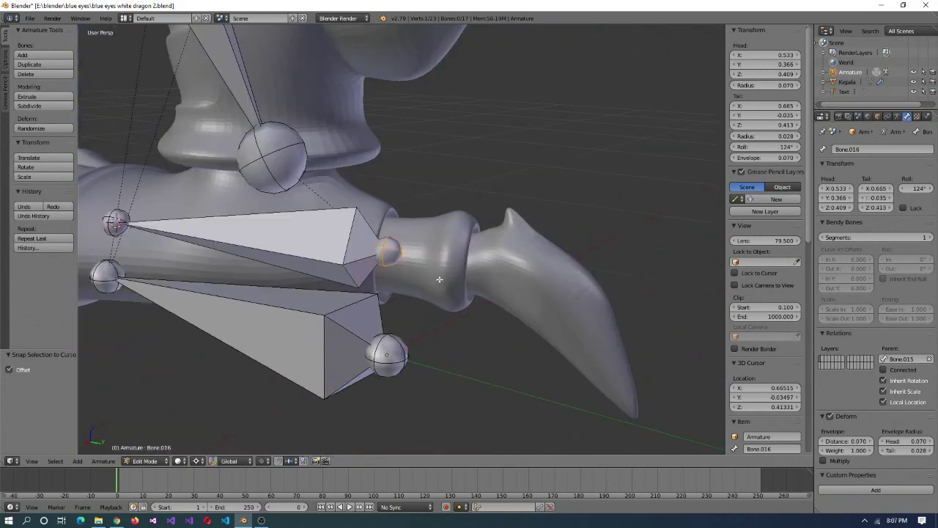
{"action": "key", "text": "Tab"}
{"action": "right_click", "coordinate": [502, 267]}
{"action": "key", "text": "Tab"}
{"action": "right_click", "coordinate": [496, 335], "text": "alt"}
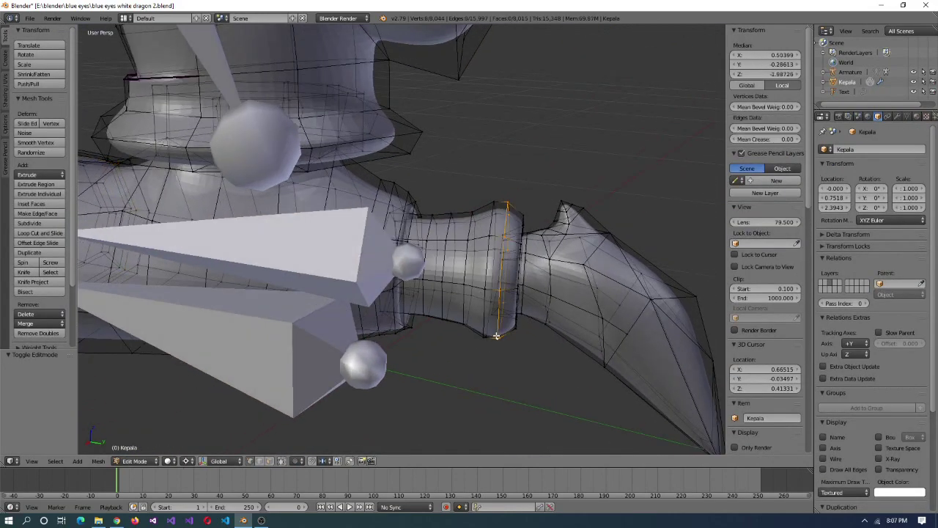
- Extrude a rear toe bone from the foot bone's heel end and snap its tip to the 3D cursor
{"action": "key", "text": "Tab"}
{"action": "right_click", "coordinate": [406, 277]}
{"action": "key", "text": "Tab"}
{"action": "right_click", "coordinate": [411, 265]}
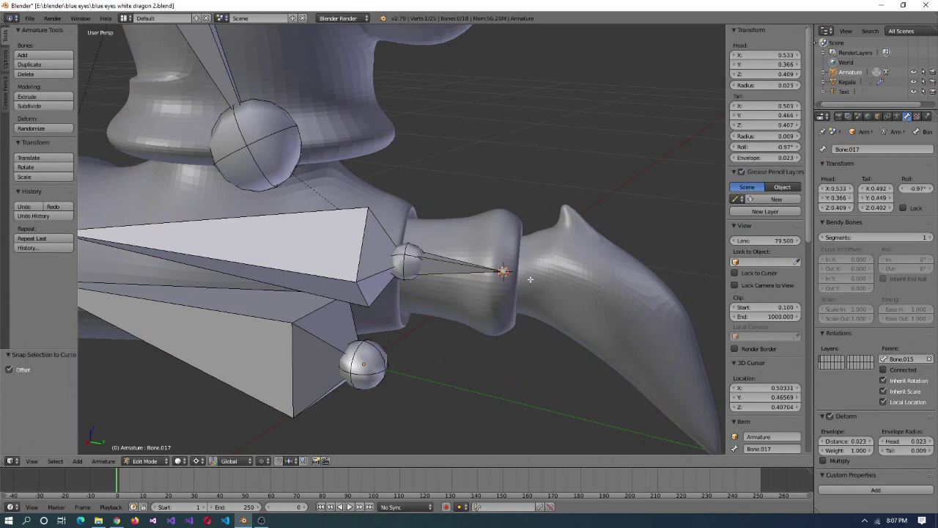
- Extrude a claw bone from the rear toe bone and snap its tip to the 3D cursor centred inside the rear claw
{"action": "left_click", "coordinate": [689, 335]}
{"action": "scroll", "coordinate": [481, 331], "scroll_direction": "down", "scroll_amount": 2}
{"action": "key", "text": "Tab"}
{"action": "right_click", "coordinate": [482, 331]}
{"action": "key", "text": "Tab"}
{"action": "middle_click_drag", "start_coordinate": [482, 331], "coordinate": [393, 278]}
{"action": "key", "text": "shift+s"}
{"action": "left_click", "coordinate": [393, 280]}
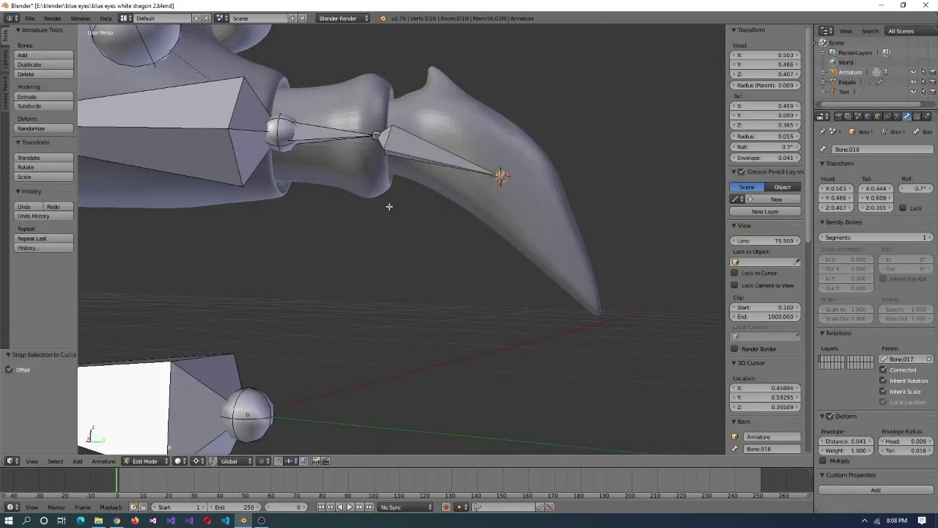
- Centre the 3D cursor on the base joints of the front toes and place the front toe bones there
{"action": "scroll", "coordinate": [517, 334], "scroll_direction": "up", "scroll_amount": 3}
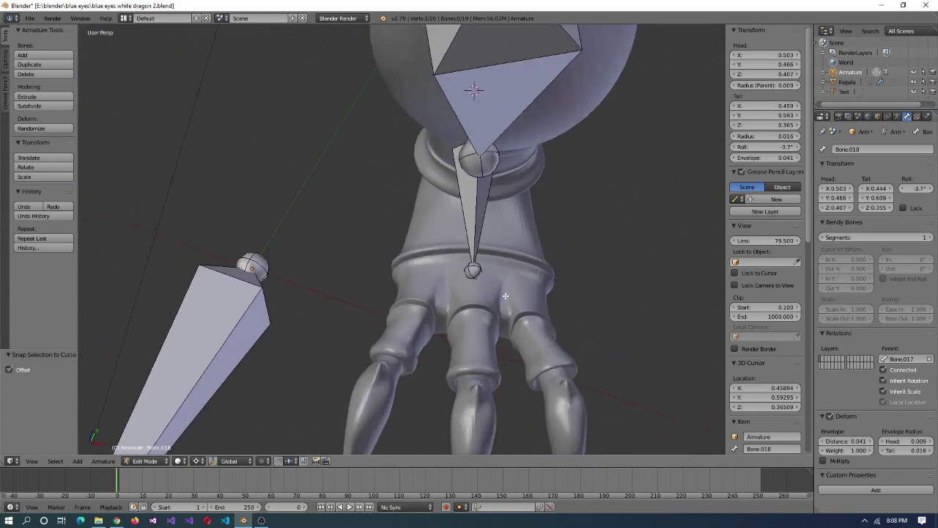
{"action": "key", "text": "Tab"}
{"action": "right_click", "coordinate": [499, 262]}
{"action": "middle_click_drag", "start_coordinate": [515, 308], "coordinate": [310, 250]}
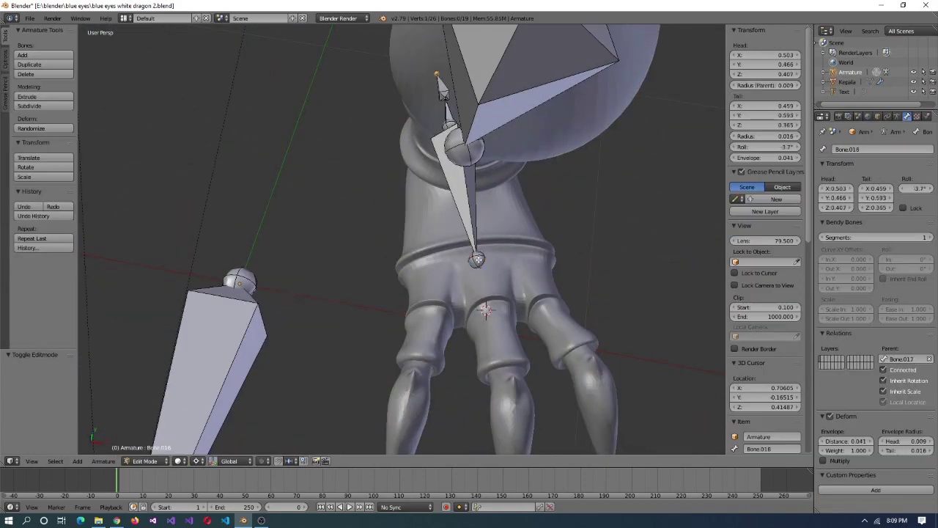
{"action": "middle_click_drag", "start_coordinate": [502, 315], "coordinate": [480, 302]}
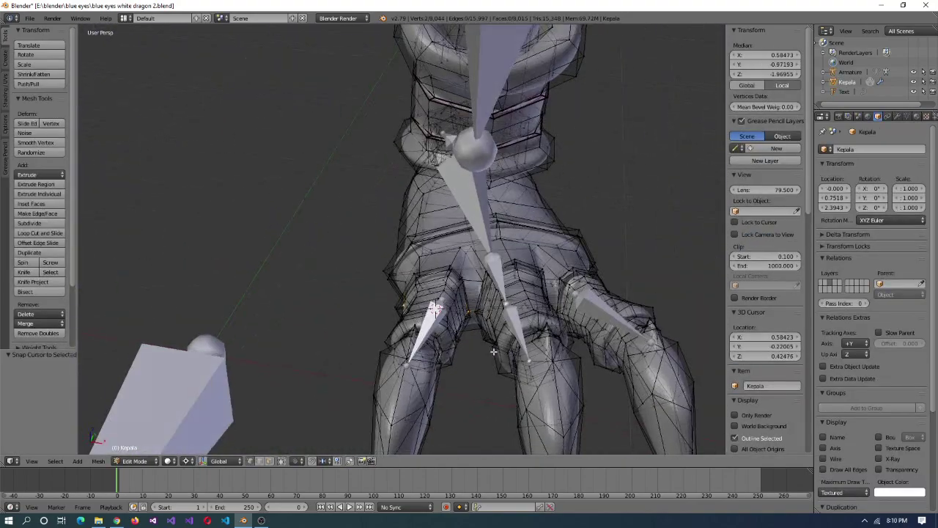
{"action": "key", "text": "Tab"}
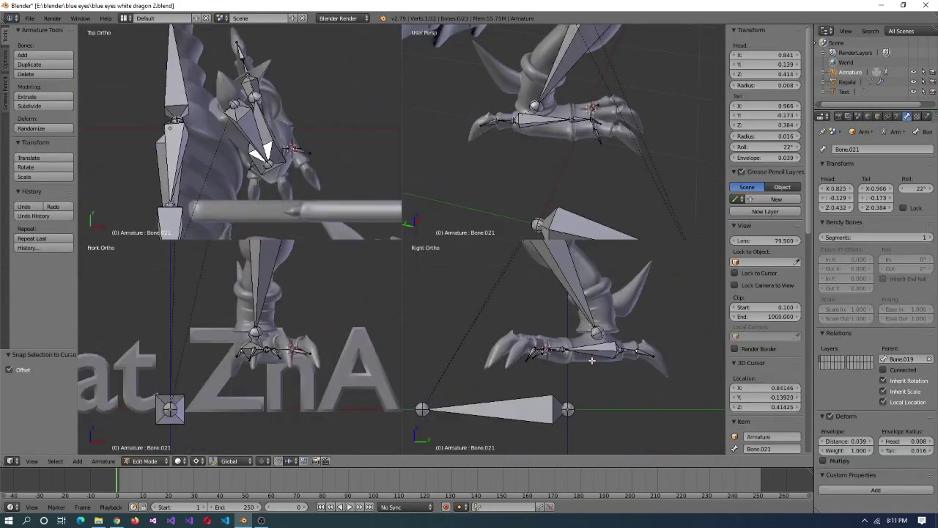
- Reposition the tips of the front toe bones along their toes and centre the 3D cursor on the inner toe's front joint
{"action": "scroll", "coordinate": [591, 360], "scroll_direction": "up", "scroll_amount": 5}
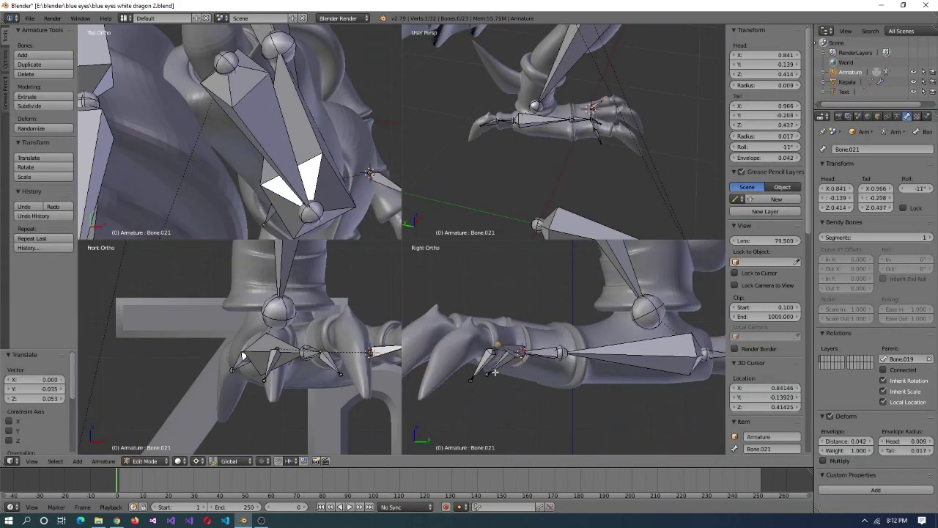
{"action": "right_click", "coordinate": [233, 363]}
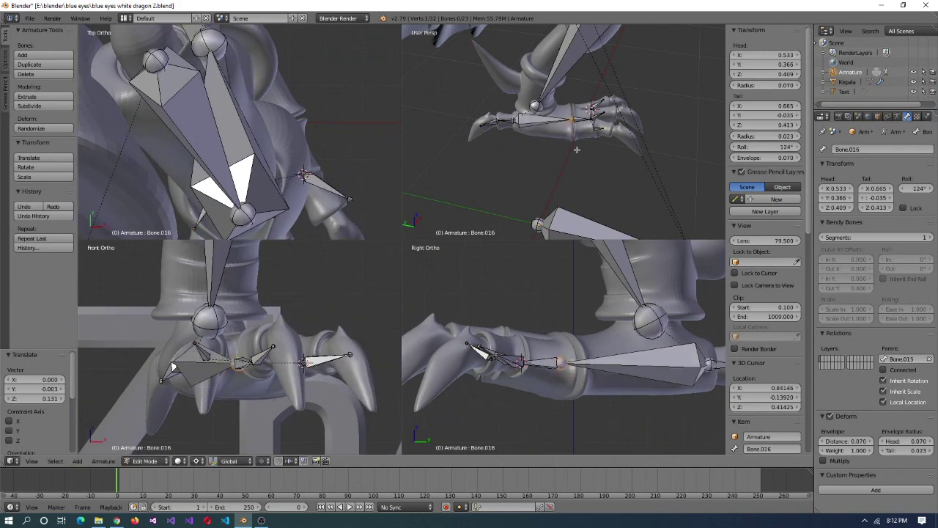
{"action": "middle_click_drag", "start_coordinate": [579, 236], "coordinate": [633, 206]}
{"action": "key", "text": "g"}
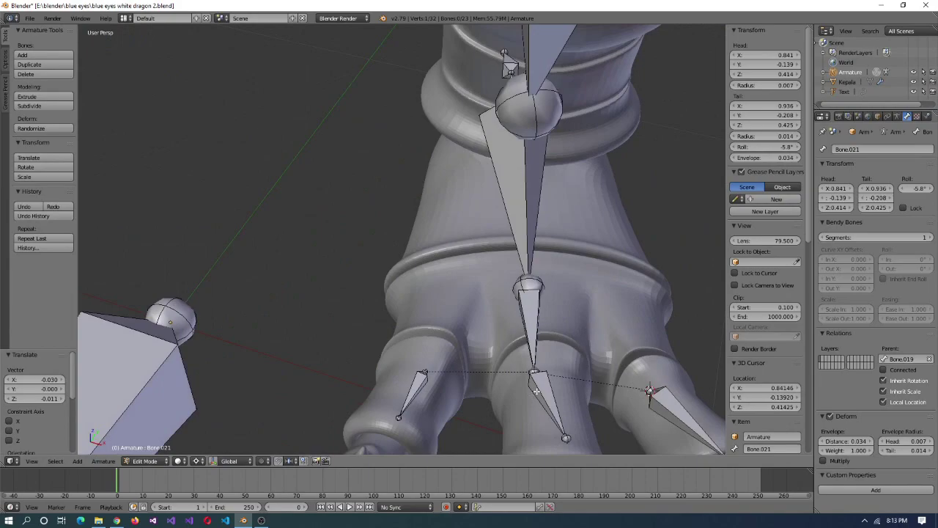
{"action": "key", "text": "shift+s"}
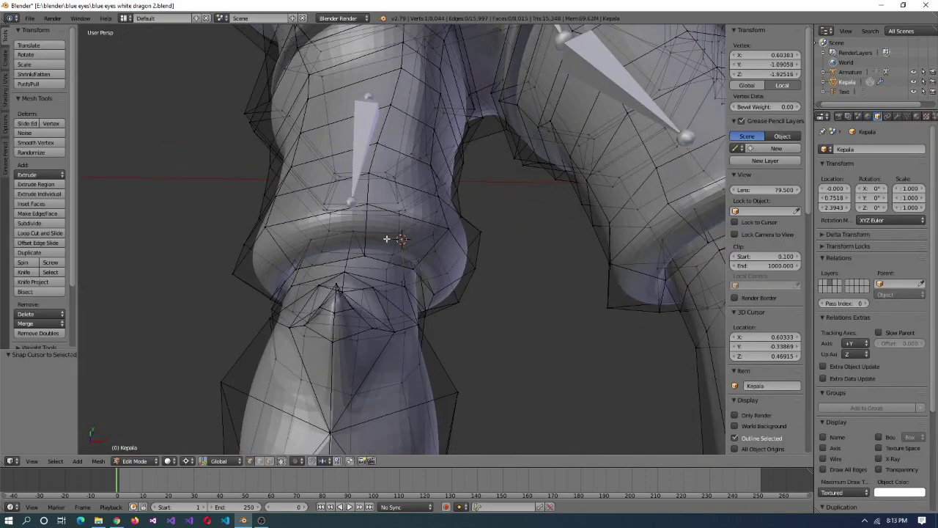
{"action": "scroll", "coordinate": [380, 237], "scroll_direction": "up", "scroll_amount": 2}
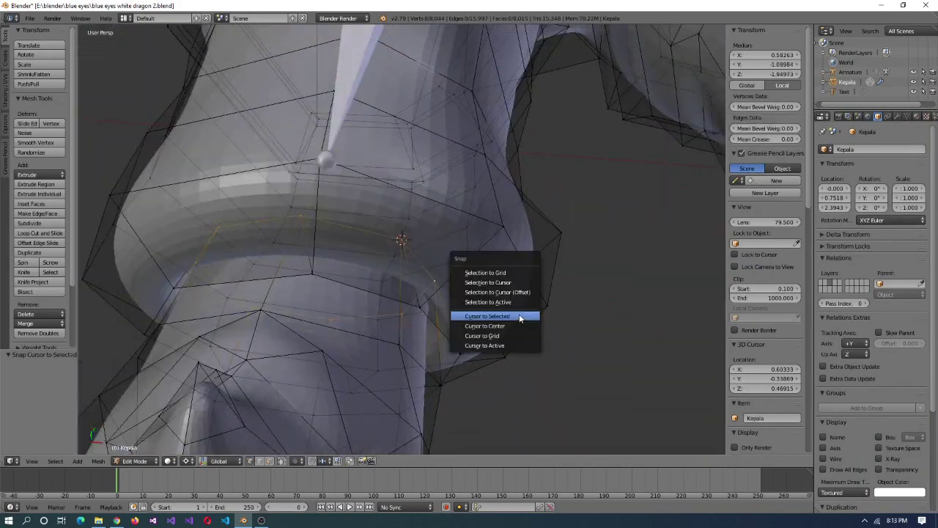
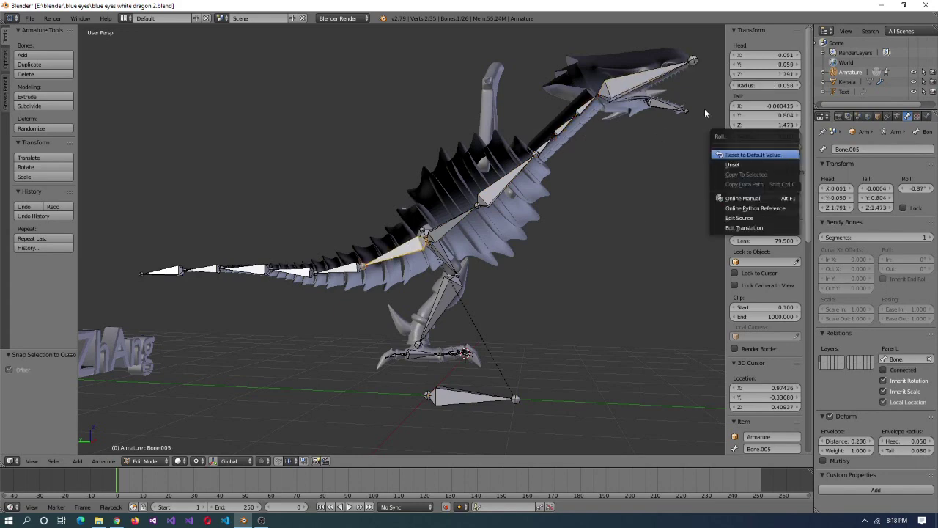
- Reset the roll of the first tail bone to its default value
{"action": "left_click", "coordinate": [786, 154]}
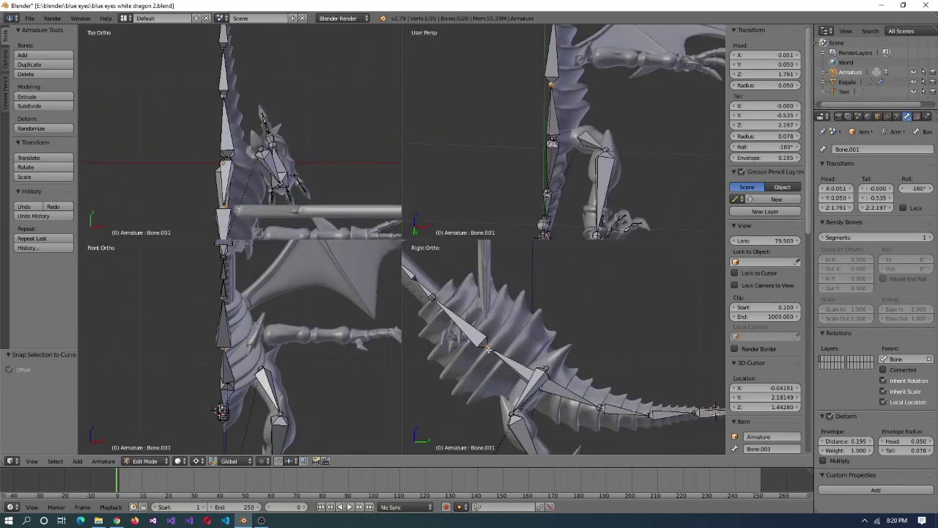
- Extrude a bone 0.6 along negative Y from the torso bone's chest end and move its tip 1.1 along X
{"action": "scroll", "coordinate": [273, 218], "scroll_direction": "down", "scroll_amount": 1}
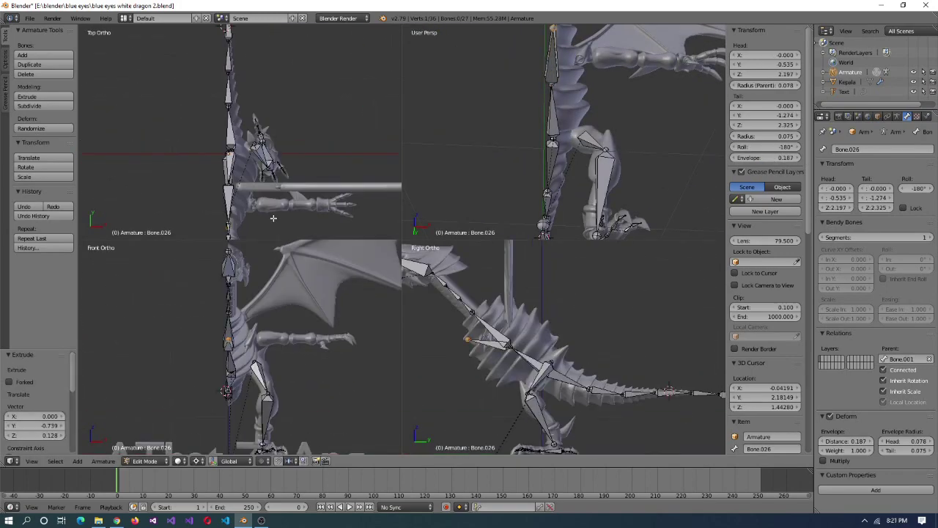
{"action": "right_click", "coordinate": [309, 94]}
{"action": "scroll", "coordinate": [293, 359], "scroll_direction": "up", "scroll_amount": 3}
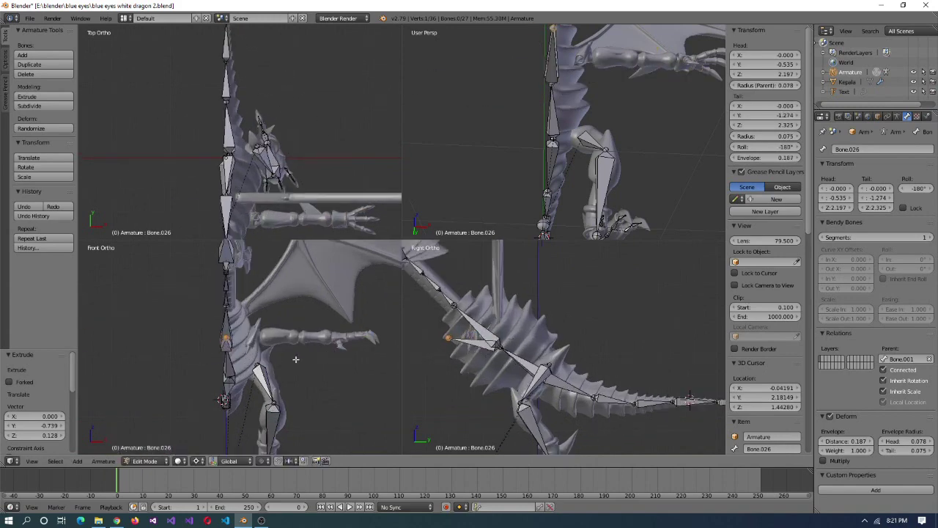
{"action": "left_click", "coordinate": [485, 369]}
{"action": "scroll", "coordinate": [244, 219], "scroll_direction": "down", "scroll_amount": 1}
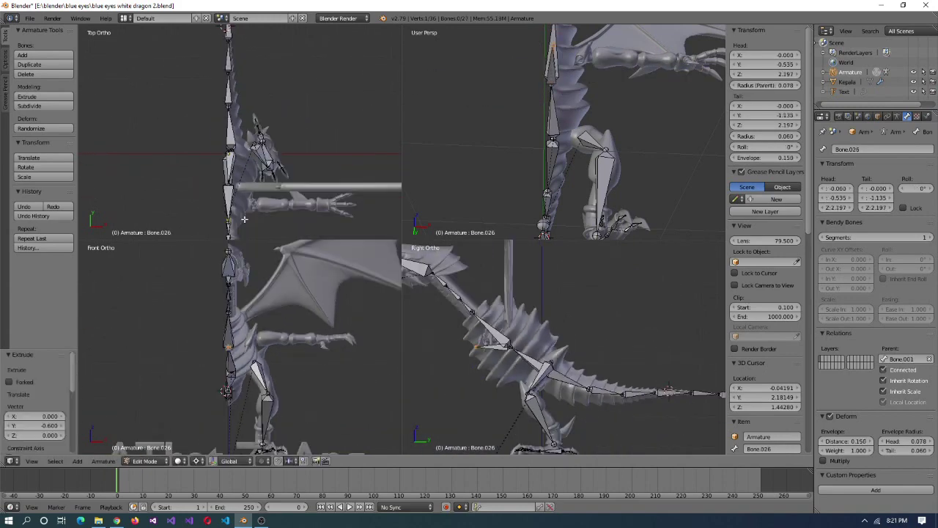
{"action": "key", "text": "4"}
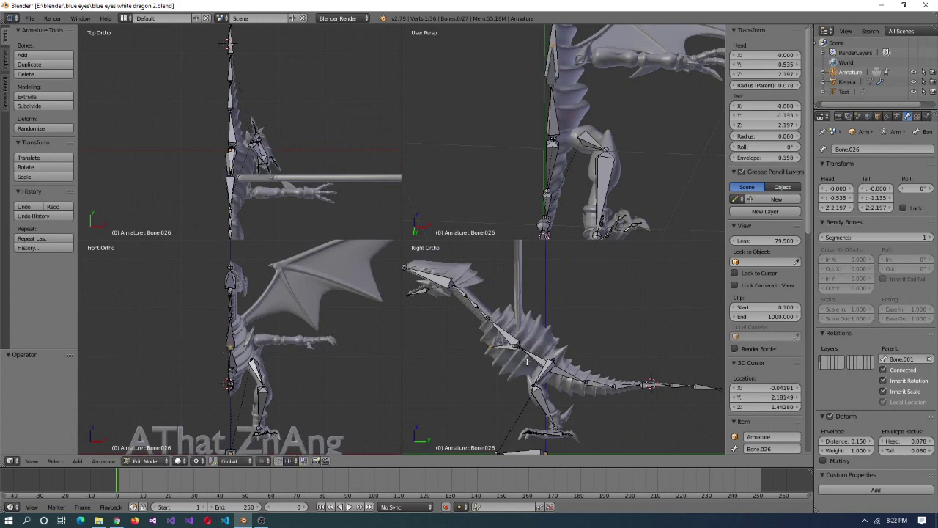
{"action": "scroll", "coordinate": [526, 359], "scroll_direction": "up", "scroll_amount": 1}
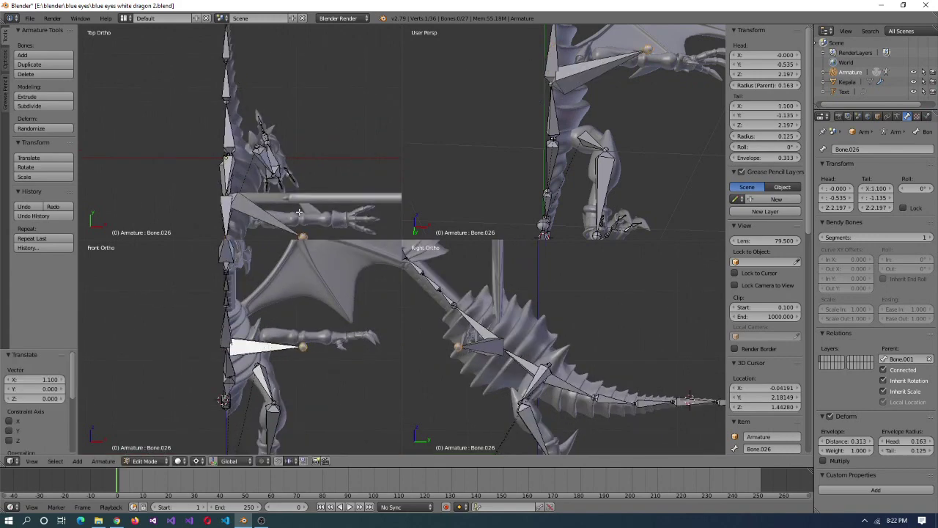
- Disconnect the new arm bone from its parent and move it 0.398 in X and -0.356 in Y to the shoulder
{"action": "right_click", "coordinate": [265, 198]}
{"action": "left_click", "coordinate": [887, 370]}
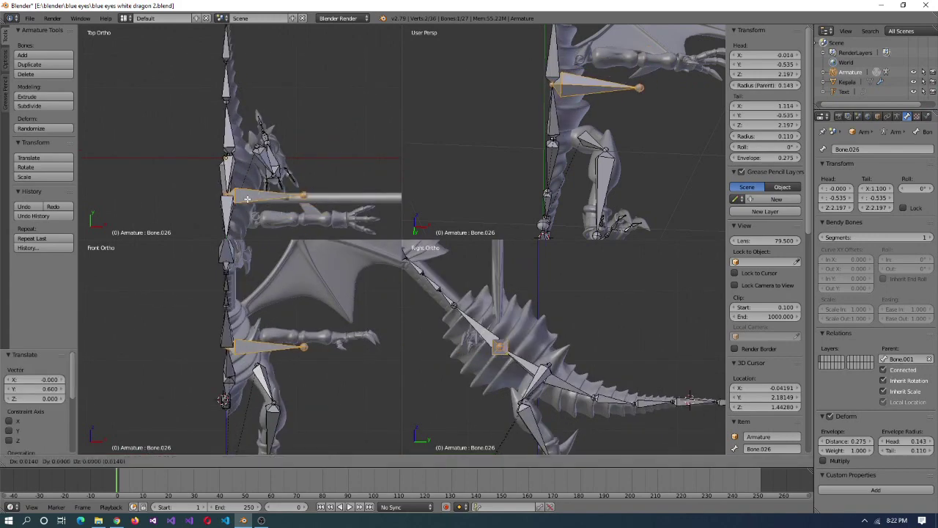
{"action": "key", "text": "KP_Decimal"}
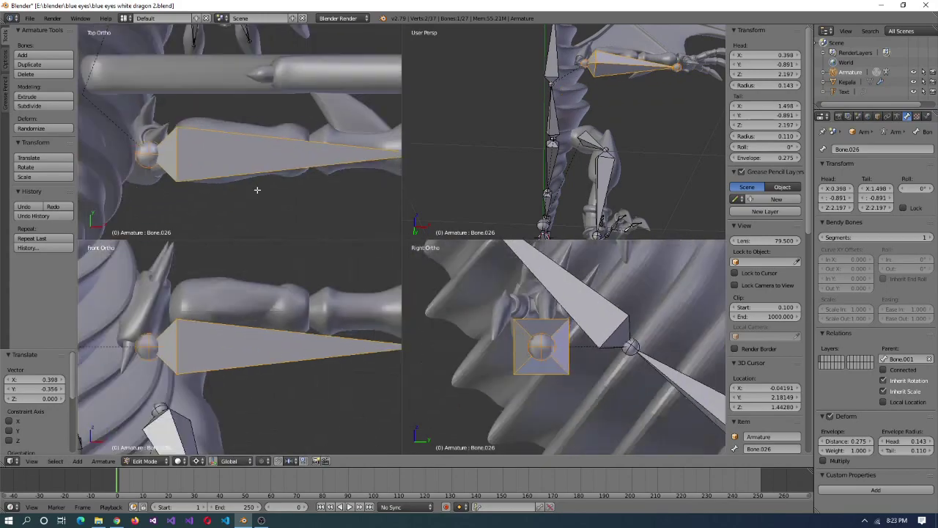
- Select the edge loop at the arm's shoulder end in the dragon mesh and centre the 3D cursor on it
{"action": "key", "text": "Tab"}
{"action": "key", "text": "ctrl+alt+q"}
{"action": "middle_click_drag", "start_coordinate": [457, 371], "coordinate": [370, 262]}
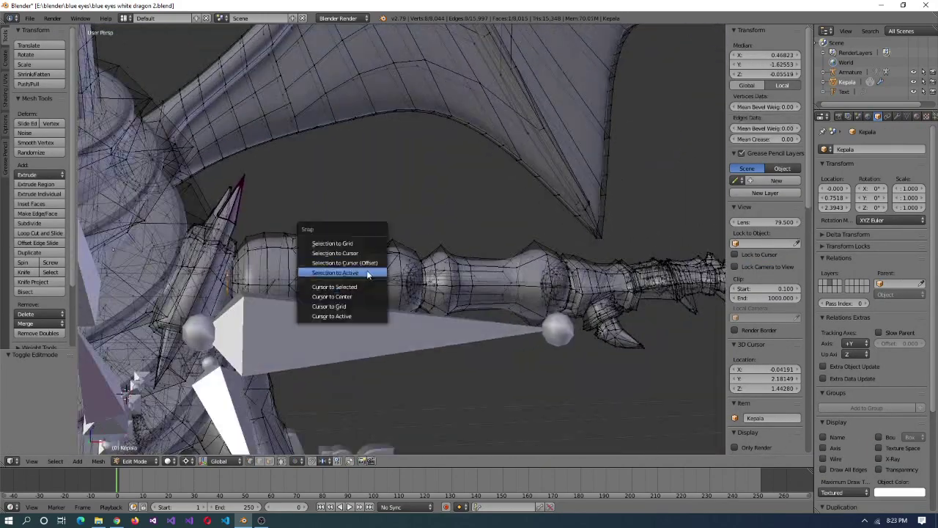
{"action": "key", "text": "shift+s"}
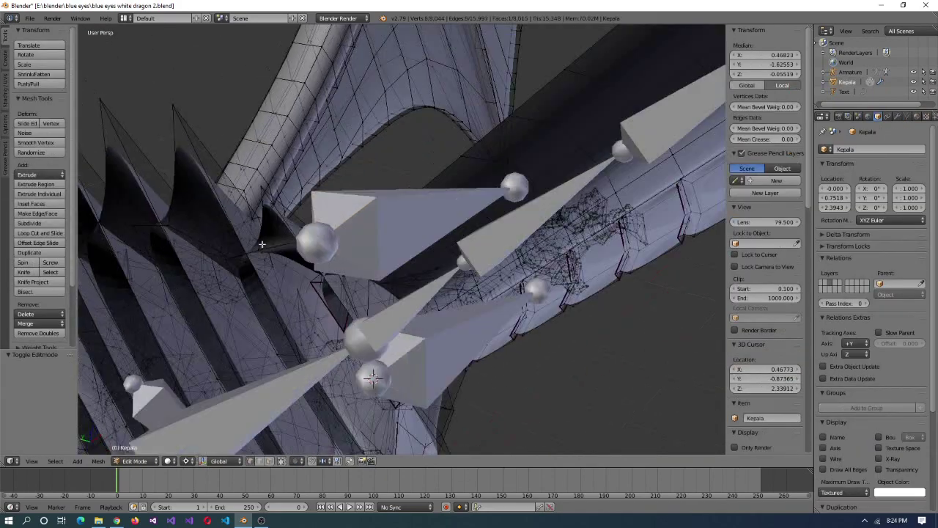
- Select the mesh vertices at the wing's root and centre the 3D cursor between them
{"action": "middle_click_drag", "start_coordinate": [513, 220], "coordinate": [619, 241]}
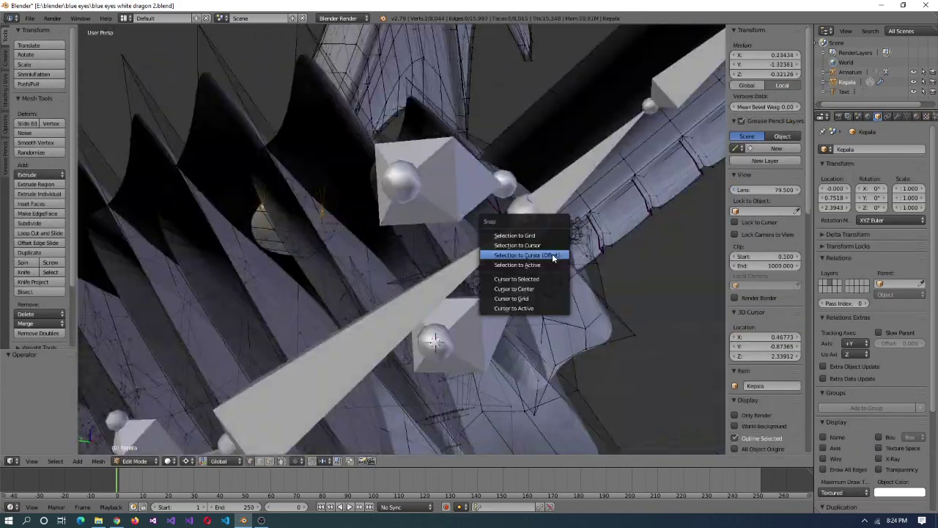
{"action": "left_click", "coordinate": [552, 254]}
{"action": "middle_click_drag", "start_coordinate": [552, 254], "coordinate": [401, 291]}
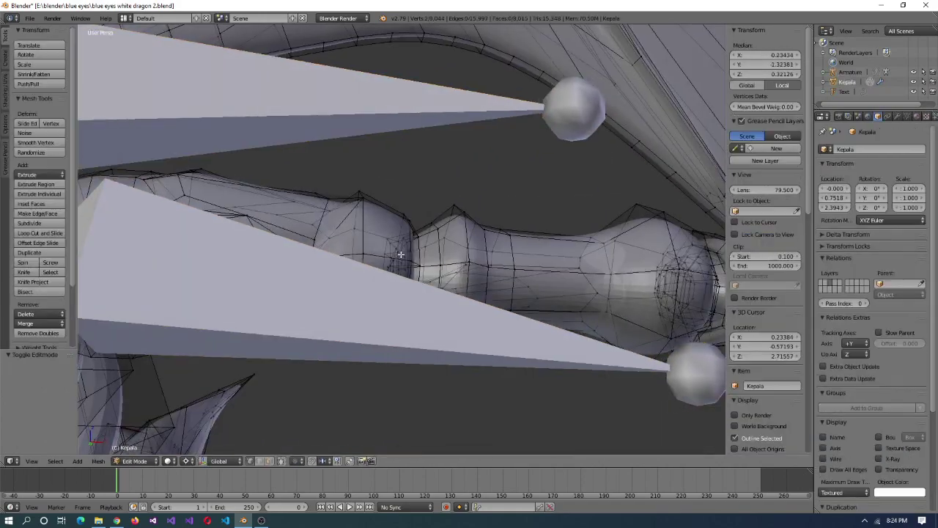
- Centre the 3D cursor in the elbow joint and snap the upper arm bone's tip to it
{"action": "scroll", "coordinate": [384, 268], "scroll_direction": "up", "scroll_amount": 5}
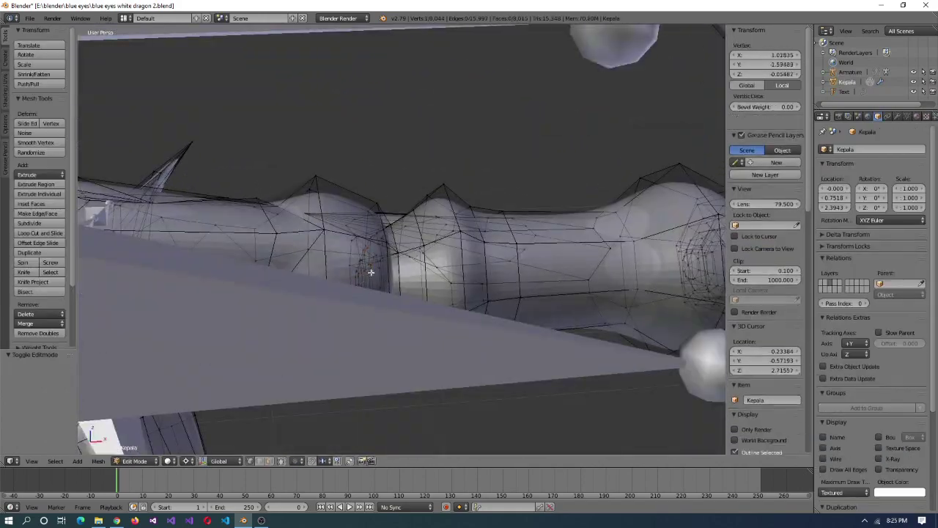
{"action": "key", "text": "z"}
{"action": "scroll", "coordinate": [383, 267], "scroll_direction": "down", "scroll_amount": 2}
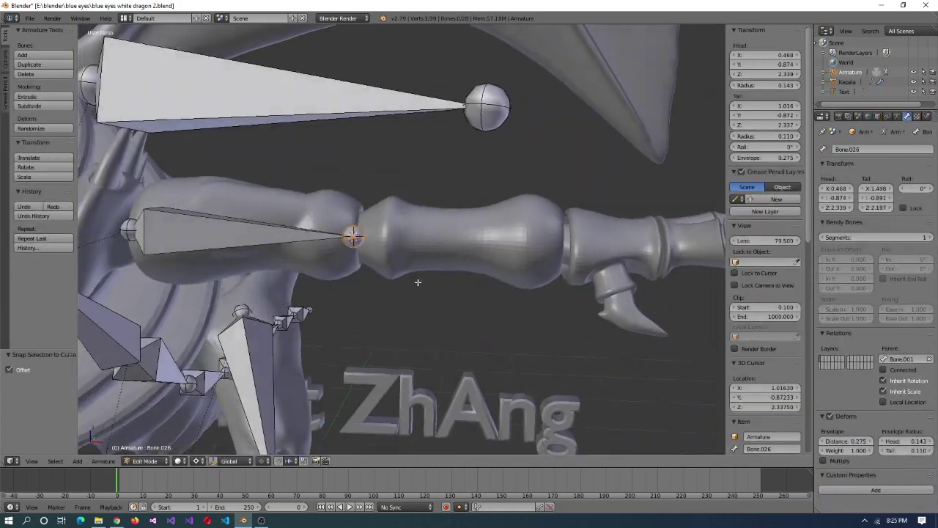
- Extrude a forearm bone 0.4 along X from the elbow and fit its tip to the edge loop at the wrist
{"action": "key", "text": "e"}
{"action": "left_click", "coordinate": [519, 257]}
{"action": "middle_click_drag", "start_coordinate": [519, 258], "coordinate": [547, 261]}
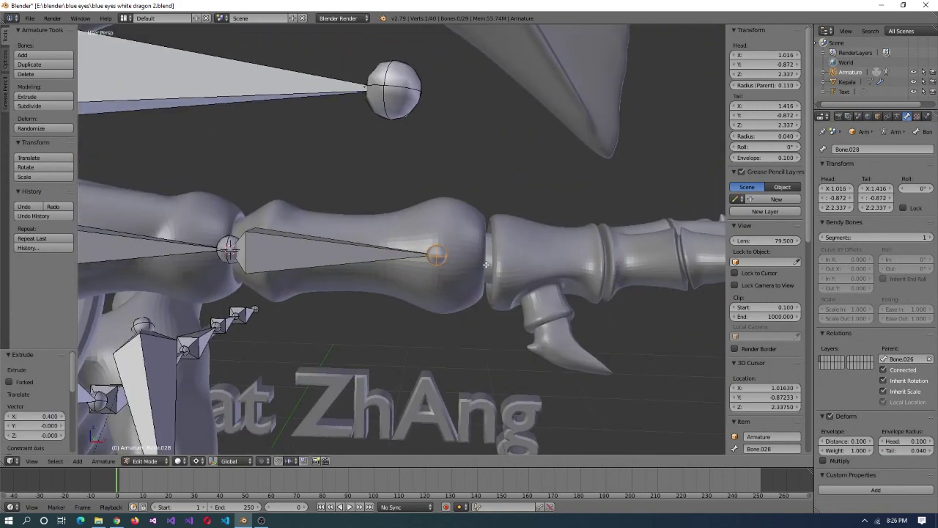
{"action": "scroll", "coordinate": [483, 263], "scroll_direction": "up", "scroll_amount": 3}
{"action": "middle_click_drag", "start_coordinate": [483, 263], "coordinate": [474, 253]}
{"action": "right_click", "coordinate": [478, 276], "text": "alt"}
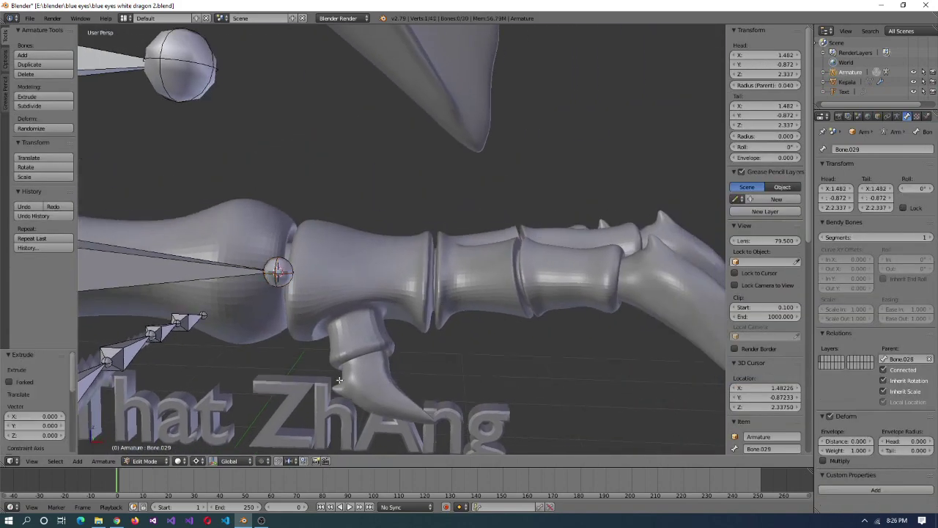
- Extrude a hand bone 0.2 along X from the wrist and select the edge loop at the palm's front joint
{"action": "key", "text": "ctrl+alt+q"}
{"action": "key", "text": "e"}
{"action": "scroll", "coordinate": [260, 362], "scroll_direction": "up", "scroll_amount": 5}
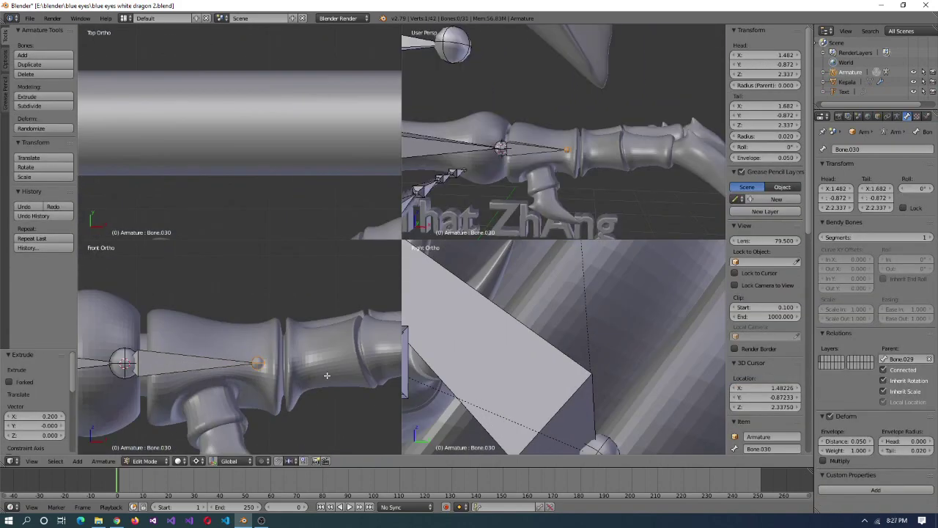
{"action": "scroll", "coordinate": [327, 375], "scroll_direction": "up", "scroll_amount": 3}
{"action": "scroll", "coordinate": [565, 161], "scroll_direction": "up", "scroll_amount": 2}
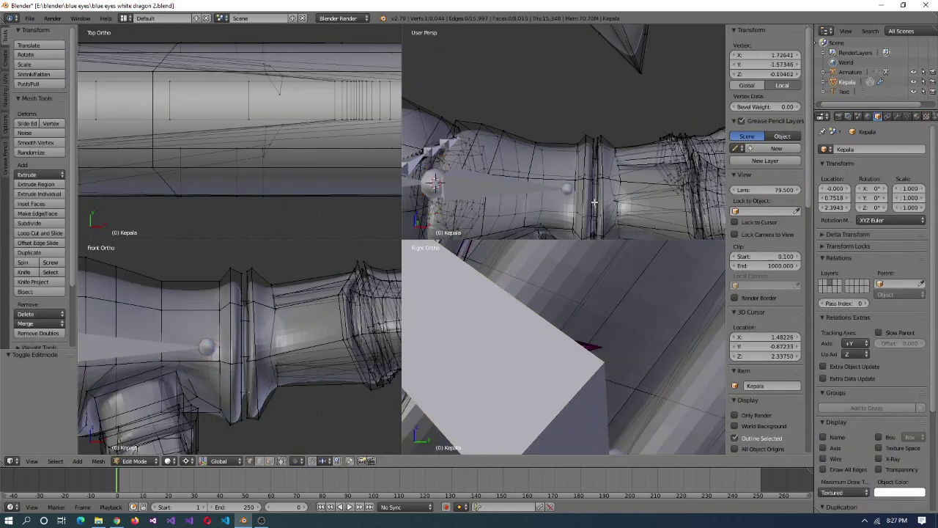
{"action": "right_click", "coordinate": [594, 202], "text": "alt"}
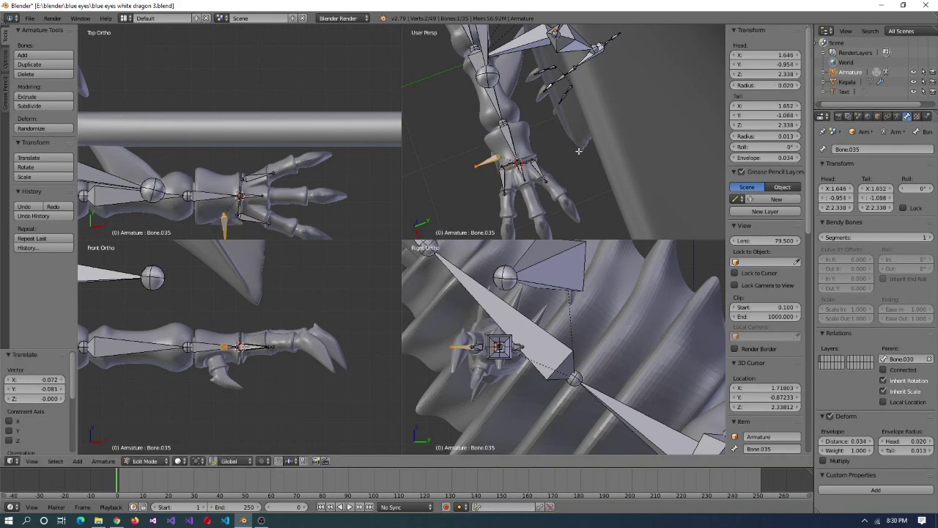
- Select the edge loop at the middle finger's base in the dragon mesh and centre the 3D cursor on it
{"action": "key", "text": "ctrl+space"}
{"action": "key", "text": "Tab"}
{"action": "right_click", "coordinate": [321, 349]}
{"action": "key", "text": "Tab"}
{"action": "middle_click_drag", "start_coordinate": [327, 326], "coordinate": [344, 348]}
{"action": "key", "text": "shift+s"}
{"action": "left_click", "coordinate": [347, 354]}
- Return to editing the armature, snap the palm bone's tip to the 3D cursor and delete the surplus finger bones
{"action": "key", "text": "Tab"}
{"action": "right_click", "coordinate": [309, 295]}
{"action": "key", "text": "Tab"}
{"action": "right_click", "coordinate": [369, 271]}
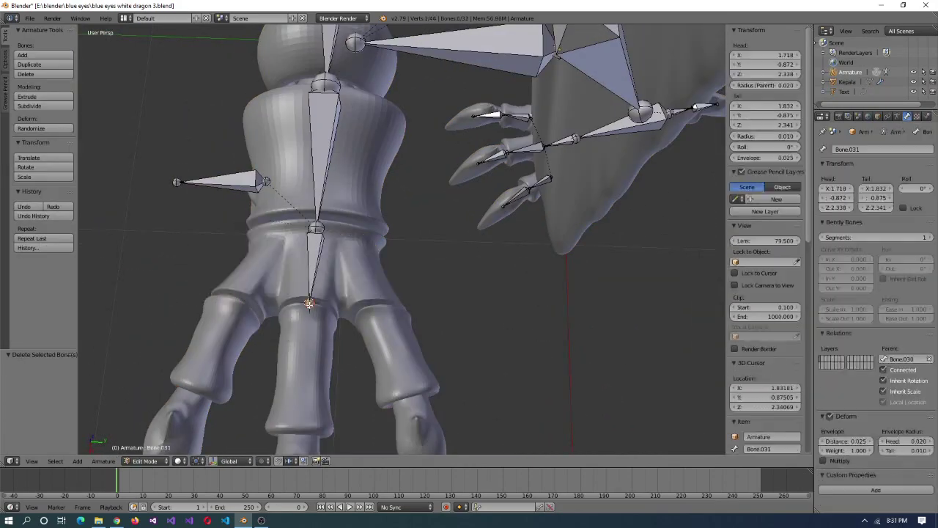
- Extrude a finger bone from the middle finger's base joint and undo its misplaced move
{"action": "key", "text": "e"}
{"action": "key", "text": "Escape"}
{"action": "key", "text": "ctrl+space"}
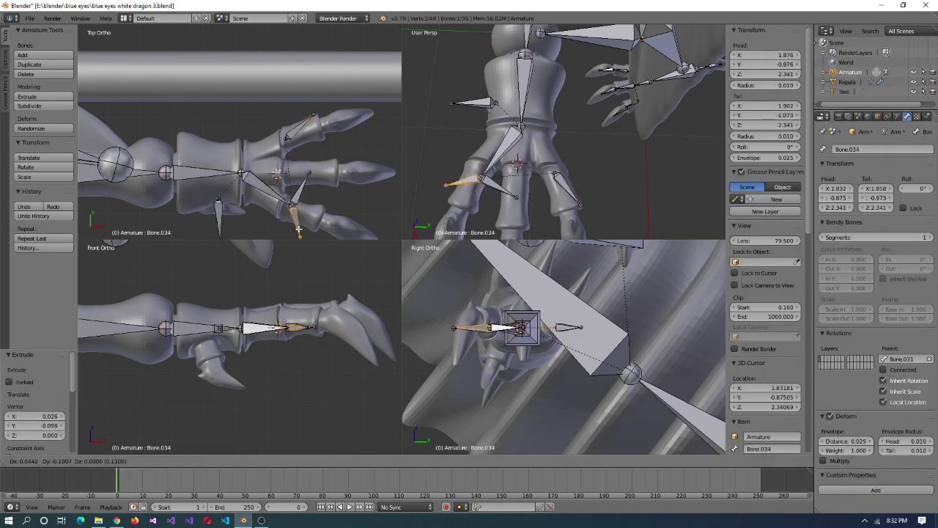
{"action": "key", "text": "ctrl+z"}
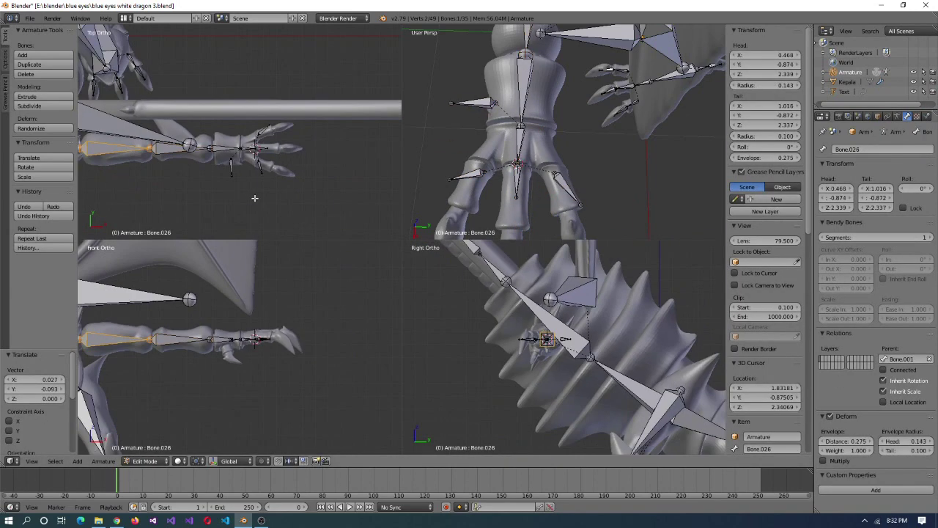
- Try moving the upper arm and torso bones to check which connected bones follow
{"action": "key", "text": "KP_Decimal"}
{"action": "key", "text": "Escape"}
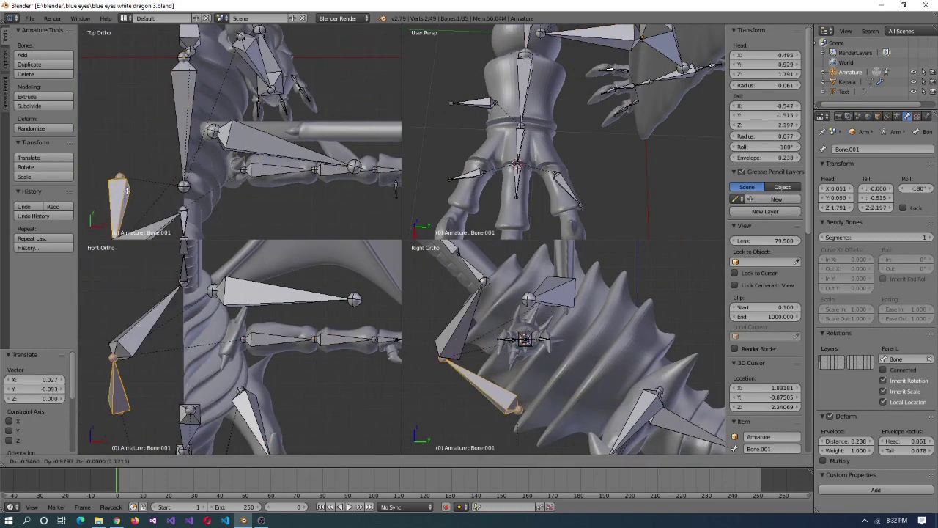
{"action": "key", "text": "Home"}
{"action": "key", "text": "ctrl+z"}
{"action": "key", "text": "KP_Decimal"}
{"action": "key", "text": "KP_Decimal"}
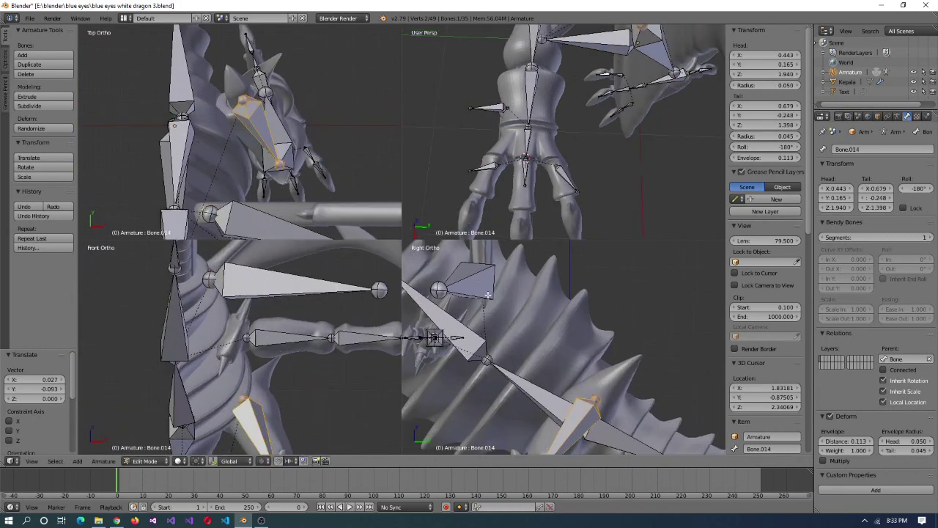
- Extrude a second bone from the tip of the thumb bone and of each finger bone
{"action": "key", "text": "Home"}
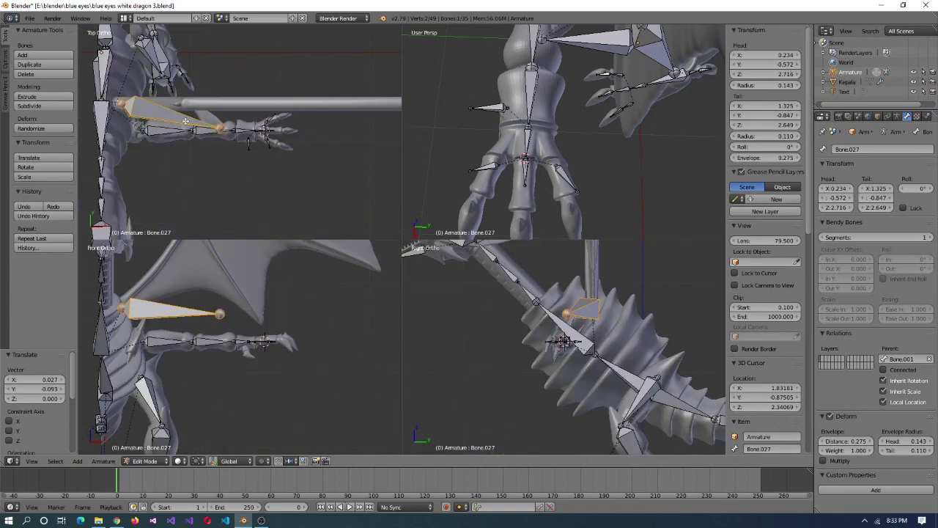
{"action": "key", "text": "KP_Decimal"}
{"action": "key", "text": "Escape"}
{"action": "key", "text": "ctrl+z"}
{"action": "key", "text": "KP_Decimal"}
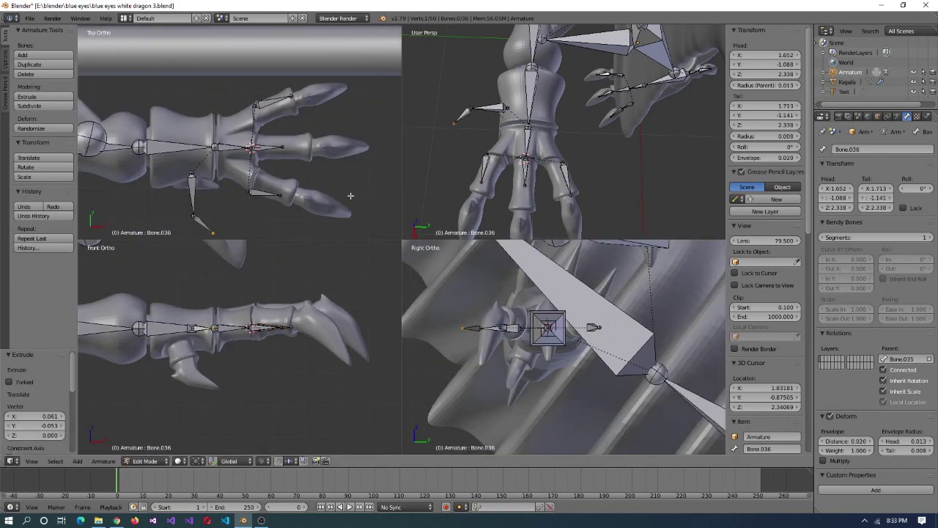
{"action": "key", "text": "ctrl+alt+q"}
{"action": "key", "text": "ctrl+alt+q"}
{"action": "right_click", "coordinate": [284, 54]}
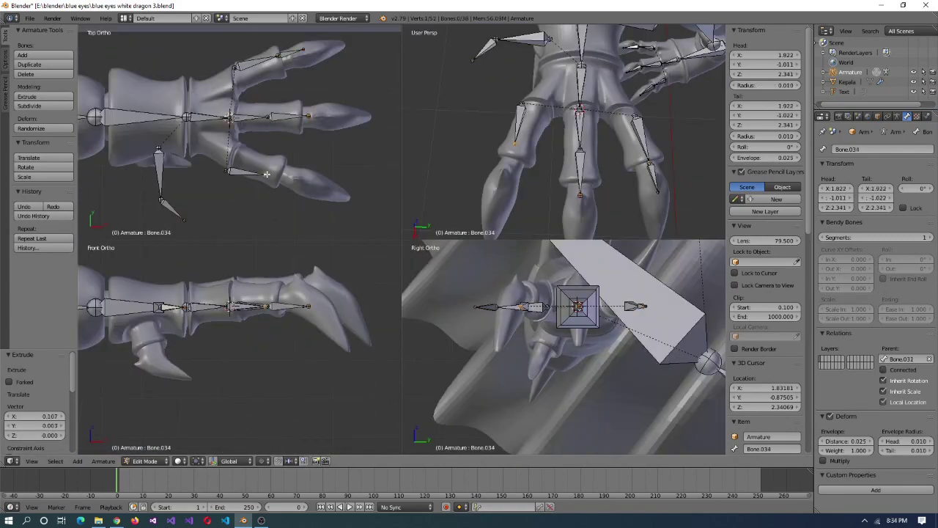
- Centre the 3D cursor on the middle finger's knuckle loop in the dragon mesh and snap the finger's bone joint to it
{"action": "key", "text": "ctrl+alt+q"}
{"action": "middle_click_drag", "start_coordinate": [477, 269], "coordinate": [492, 344]}
{"action": "key", "text": "Tab"}
{"action": "right_click", "coordinate": [470, 247]}
{"action": "key", "text": "Tab"}
{"action": "right_click", "coordinate": [492, 344], "text": "alt"}
{"action": "key", "text": "shift+s"}
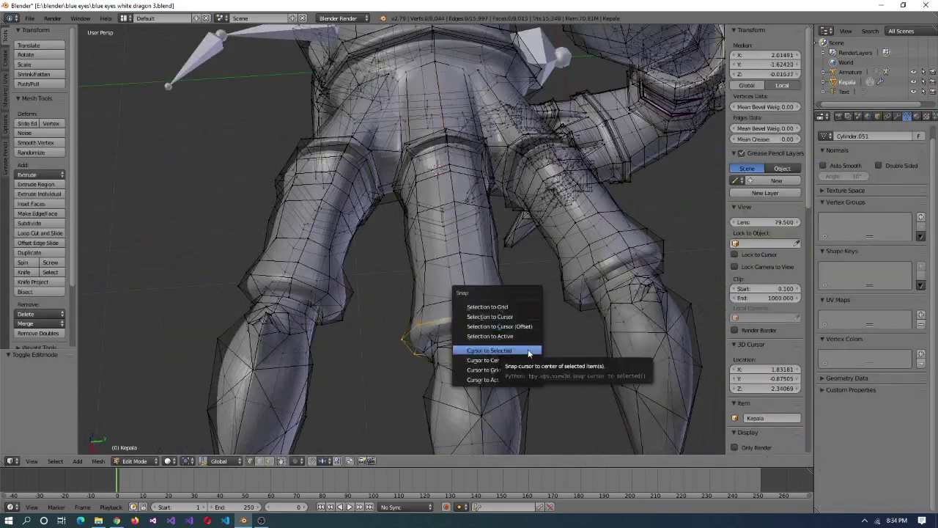
{"action": "left_click", "coordinate": [492, 350]}
{"action": "key", "text": "Tab"}
{"action": "right_click", "coordinate": [527, 250]}
{"action": "key", "text": "Tab"}
{"action": "key", "text": "shift+s"}
{"action": "left_click", "coordinate": [422, 225]}
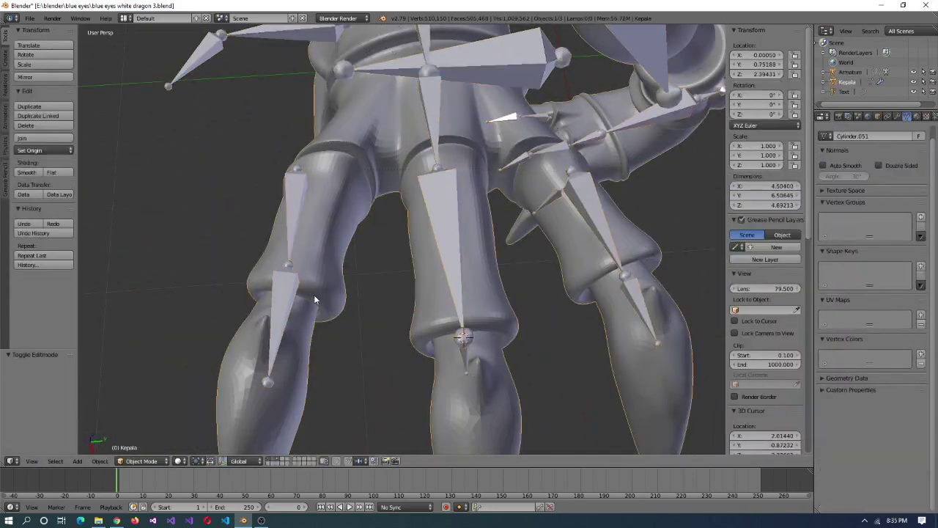
- Centre the 3D cursor on the knuckle of the outer finger nearest the thumb and snap that finger's bone joint to it
{"action": "key", "text": "Tab"}
{"action": "right_click", "coordinate": [322, 296]}
{"action": "key", "text": "Tab"}
{"action": "middle_click_drag", "start_coordinate": [333, 296], "coordinate": [291, 244]}
{"action": "key", "text": "Tab"}
{"action": "right_click", "coordinate": [291, 244]}
{"action": "key", "text": "Tab"}
{"action": "right_click", "coordinate": [291, 244]}
{"action": "key", "text": "shift+s"}
{"action": "left_click", "coordinate": [291, 244]}
- Centre the 3D cursor on the knuckle loop of the finger farthest from the thumb and snap its bone joint there
{"action": "key", "text": "Tab"}
{"action": "right_click", "coordinate": [623, 256], "text": "alt"}
{"action": "key", "text": "shift+s"}
{"action": "left_click", "coordinate": [623, 264]}
{"action": "key", "text": "Tab"}
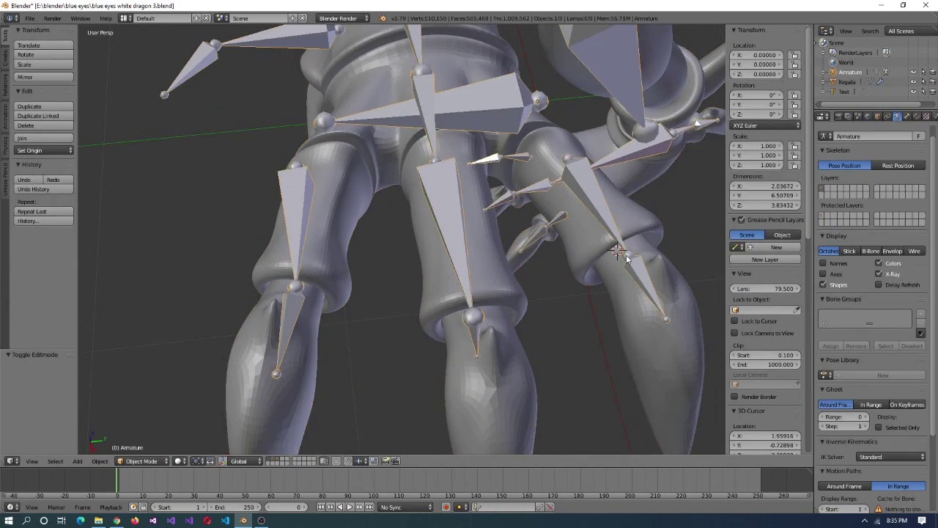
{"action": "right_click", "coordinate": [624, 253]}
{"action": "key", "text": "Tab"}
{"action": "middle_click_drag", "start_coordinate": [624, 253], "coordinate": [356, 310]}
- Select claw vertices on the finger nearest the thumb, centre the 3D cursor on them and snap the bone tip to it
{"action": "key", "text": "Tab"}
{"action": "right_click", "coordinate": [333, 372]}
{"action": "key", "text": "Tab"}
{"action": "key", "text": "z"}
{"action": "key", "text": "z"}
{"action": "key", "text": "shift+s"}
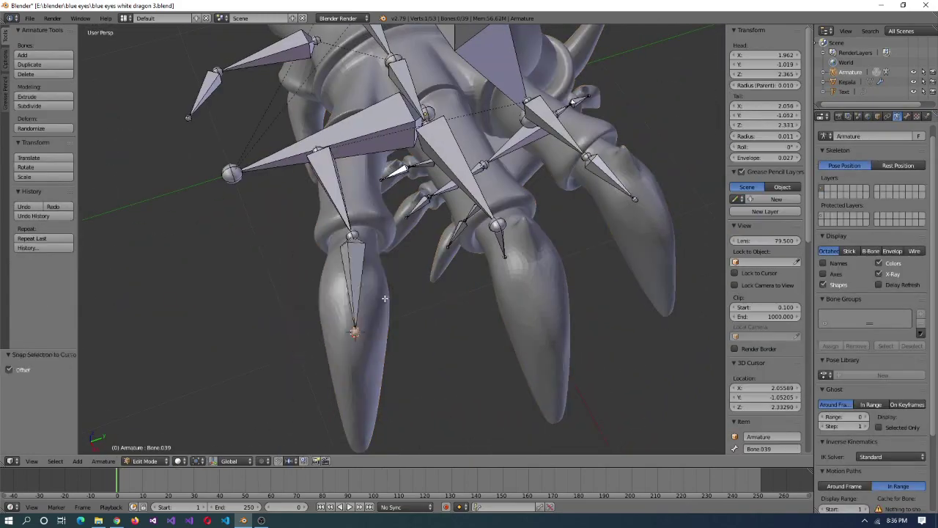
{"action": "left_click", "coordinate": [381, 319]}
- Centre the 3D cursor inside the middle finger's claw and snap that finger's end bone tip to it
{"action": "right_click", "coordinate": [477, 328]}
{"action": "middle_click_drag", "start_coordinate": [477, 327], "coordinate": [513, 377]}
{"action": "key", "text": "shift+s"}
{"action": "left_click", "coordinate": [515, 380]}
{"action": "key", "text": "Tab"}
{"action": "right_click", "coordinate": [478, 344]}
{"action": "key", "text": "Tab"}
{"action": "key", "text": "shift+s"}
{"action": "left_click", "coordinate": [560, 357]}
- Centre the 3D cursor inside the claw of the finger farthest from the thumb and snap its end bone tip there
{"action": "middle_click_drag", "start_coordinate": [560, 358], "coordinate": [484, 335]}
{"action": "key", "text": "Tab"}
{"action": "right_click", "coordinate": [484, 335]}
{"action": "key", "text": "Tab"}
{"action": "key", "text": "shift+s"}
{"action": "left_click", "coordinate": [484, 354]}
{"action": "key", "text": "Tab"}
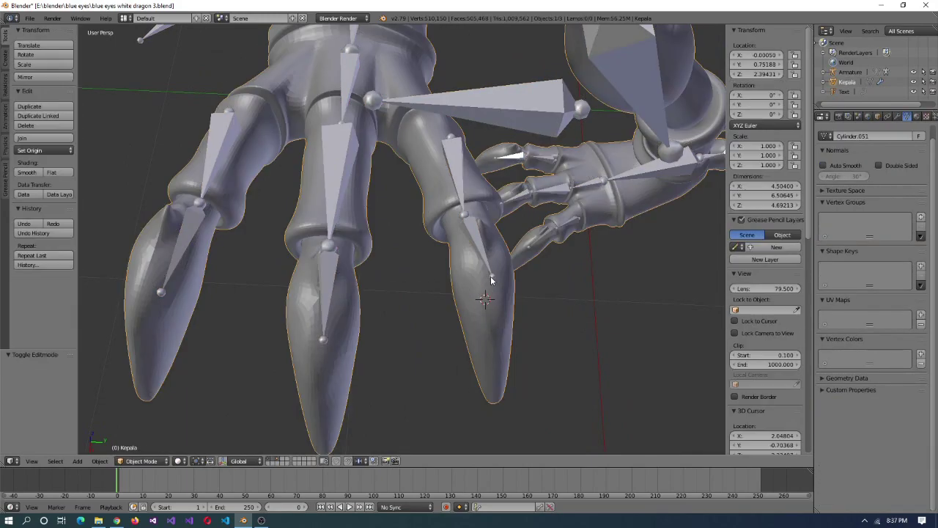
{"action": "key", "text": "shift+s"}
{"action": "left_click", "coordinate": [490, 264]}
- Select the mesh vertices around the thumb's base and centre the 3D cursor on them
{"action": "mouse_move", "coordinate": [491, 265]}
{"action": "middle_mouse_down"}
{"action": "mouse_move", "coordinate": [440, 330]}
{"action": "mouse_move", "coordinate": [377, 385]}
{"action": "mouse_move", "coordinate": [344, 325]}
{"action": "mouse_move", "coordinate": [376, 351]}
{"action": "mouse_move", "coordinate": [360, 291]}
{"action": "mouse_move", "coordinate": [401, 362]}
{"action": "mouse_move", "coordinate": [304, 359]}
{"action": "mouse_move", "coordinate": [300, 330]}
{"action": "mouse_move", "coordinate": [310, 310]}
{"action": "mouse_move", "coordinate": [377, 373]}
{"action": "mouse_move", "coordinate": [325, 318]}
{"action": "mouse_move", "coordinate": [336, 353]}
{"action": "mouse_move", "coordinate": [360, 266]}
{"action": "mouse_move", "coordinate": [379, 394]}
{"action": "mouse_move", "coordinate": [350, 384]}
{"action": "mouse_move", "coordinate": [360, 403]}
{"action": "middle_mouse_up"}
{"action": "key", "text": "Tab"}
{"action": "right_click", "coordinate": [377, 385]}
{"action": "key", "text": "Tab"}
{"action": "scroll", "coordinate": [355, 388], "scroll_direction": "up", "scroll_amount": 3}
{"action": "scroll", "coordinate": [355, 388], "scroll_direction": "down", "scroll_amount": 3}
{"action": "right_click", "coordinate": [344, 325], "text": "shift"}
{"action": "key", "text": "z"}
{"action": "key", "text": "alt+m"}
{"action": "key", "text": "shift+s"}
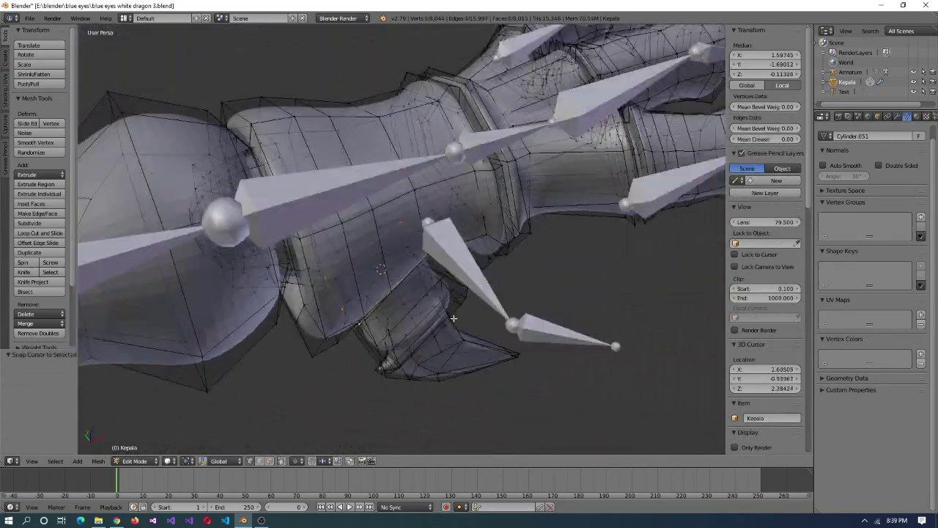
- Snap the thumb bone's base to the 3D cursor and centre the cursor on the thumb's middle section in the mesh
{"action": "middle_click_drag", "start_coordinate": [382, 323], "coordinate": [503, 341]}
{"action": "scroll", "coordinate": [402, 304], "scroll_direction": "up", "scroll_amount": 4}
{"action": "right_click", "coordinate": [403, 303]}
{"action": "key", "text": "Tab"}
{"action": "key", "text": "shift+s"}
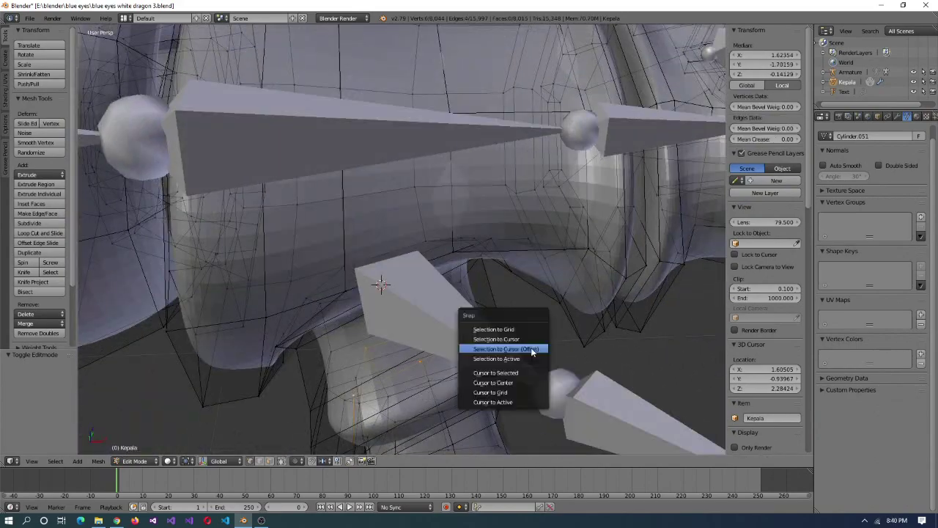
{"action": "left_click", "coordinate": [535, 351]}
- Snap the thumb's middle joint to the 3D cursor and its end bone tip to the centre of the claw
{"action": "key", "text": "shift+s"}
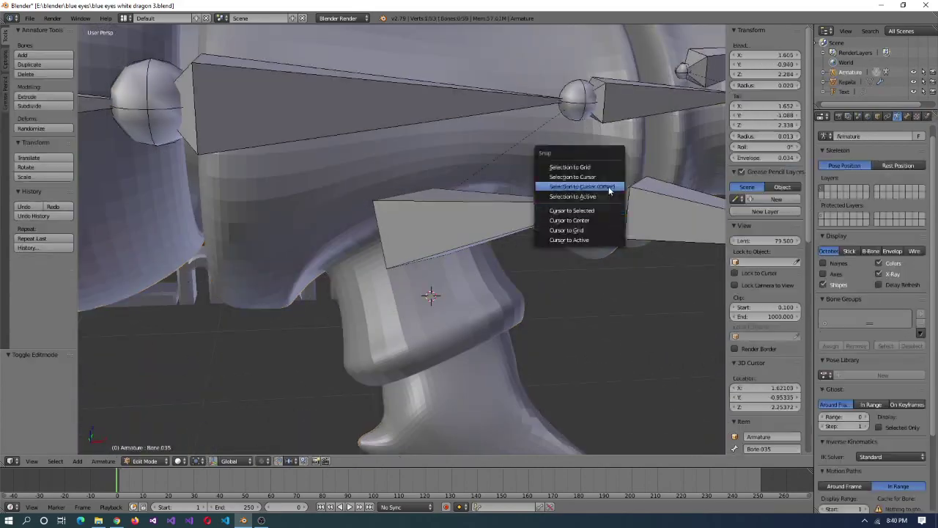
{"action": "left_click", "coordinate": [608, 209]}
{"action": "key", "text": "shift+s"}
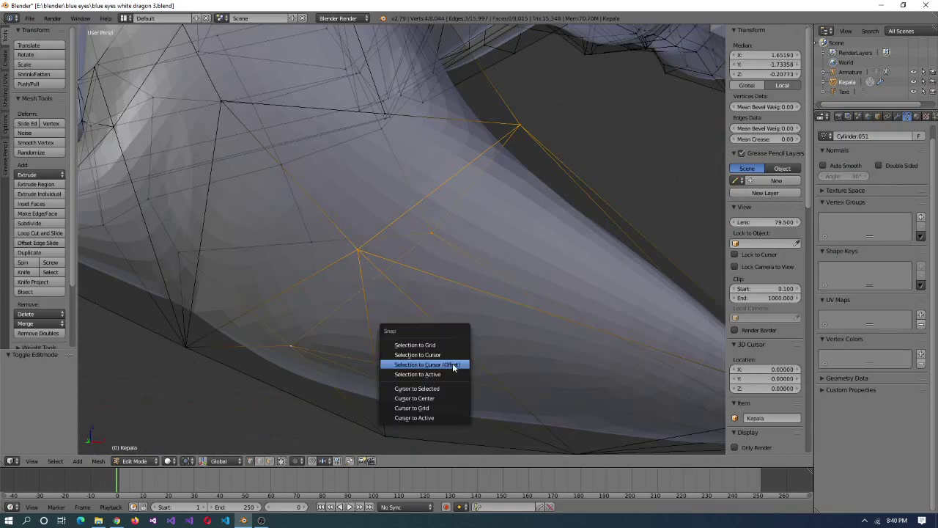
{"action": "left_click", "coordinate": [452, 365]}
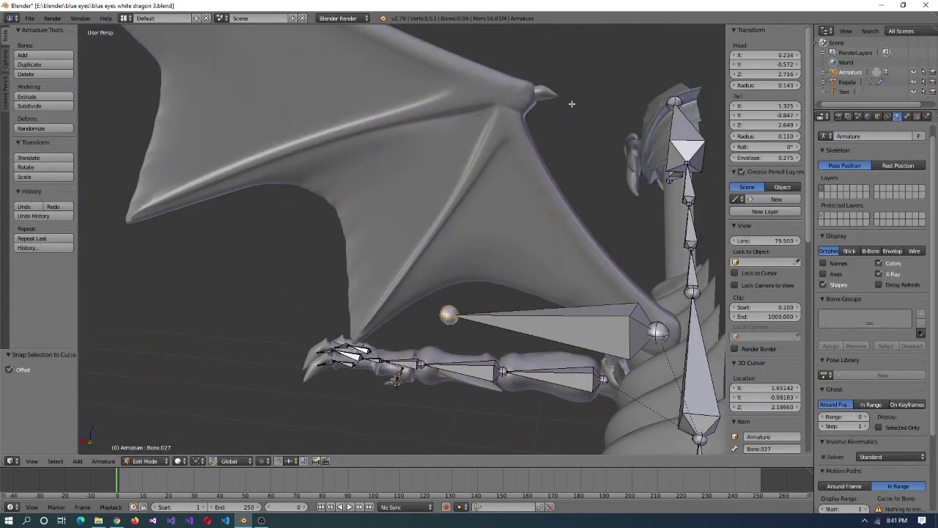
- Snap the first wing bone's tip to the wing joint and extrude a bone along the wing's leading edge
{"action": "key", "text": "shift+s"}
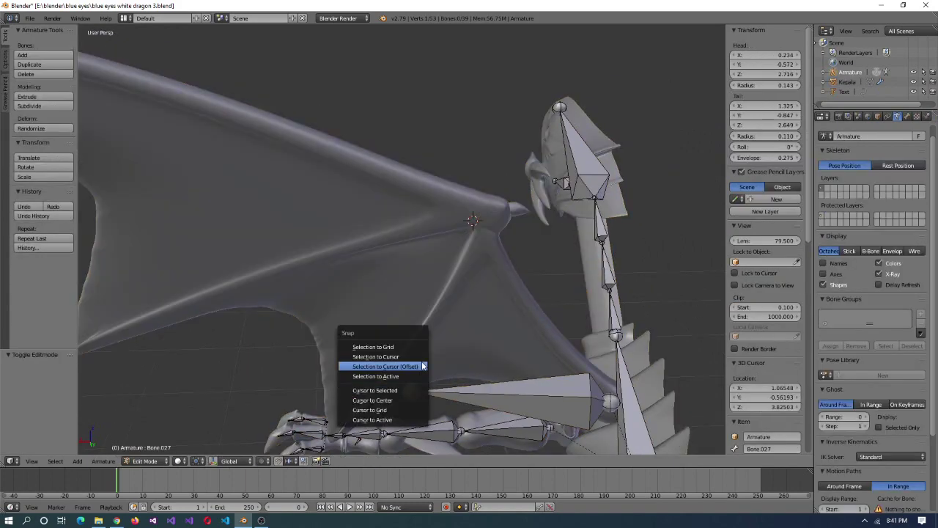
{"action": "left_click", "coordinate": [375, 356]}
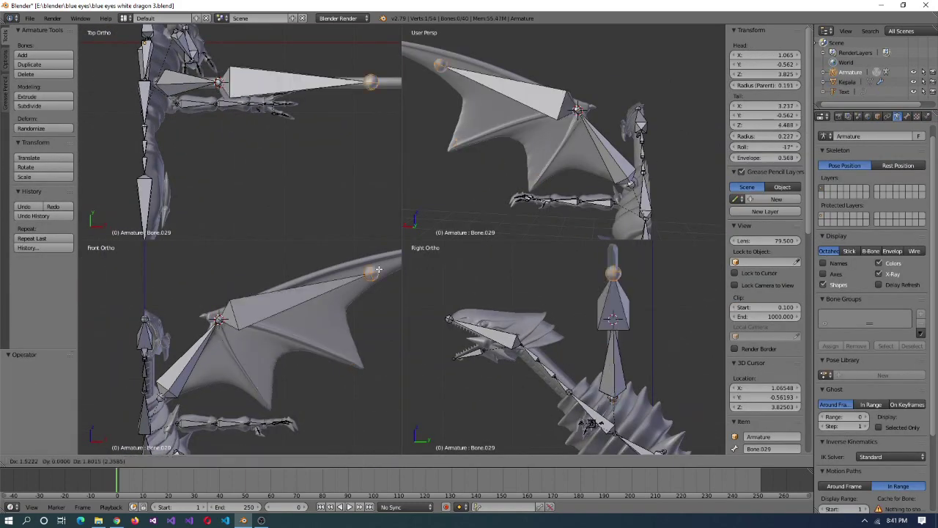
{"action": "left_click", "coordinate": [315, 273]}
{"action": "scroll", "coordinate": [360, 310], "scroll_direction": "down", "scroll_amount": 2}
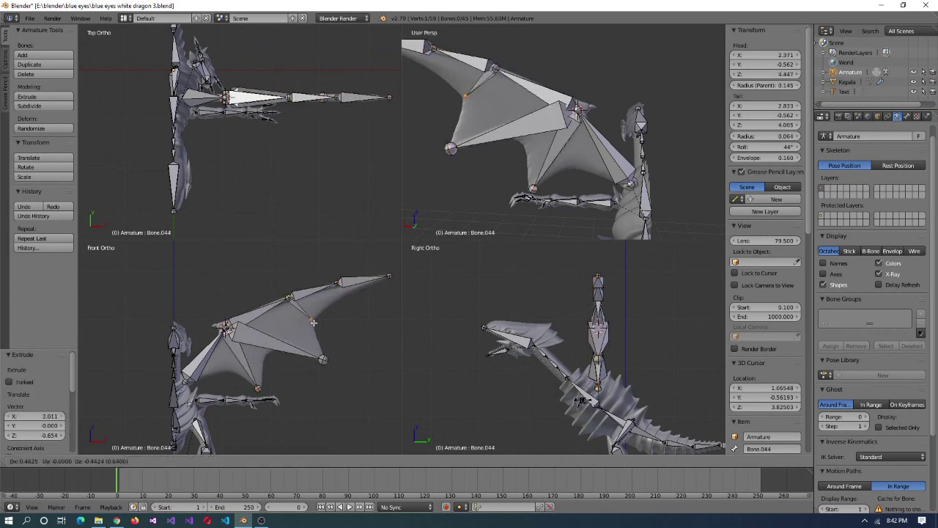
- Try extruding further wing bones and undo them back to the first leading-edge bone
{"action": "left_click", "coordinate": [225, 370]}
{"action": "key", "text": "e"}
{"action": "key", "text": "ctrl+z"}
{"action": "key", "text": "ctrl+z"}
{"action": "key", "text": "ctrl+z"}
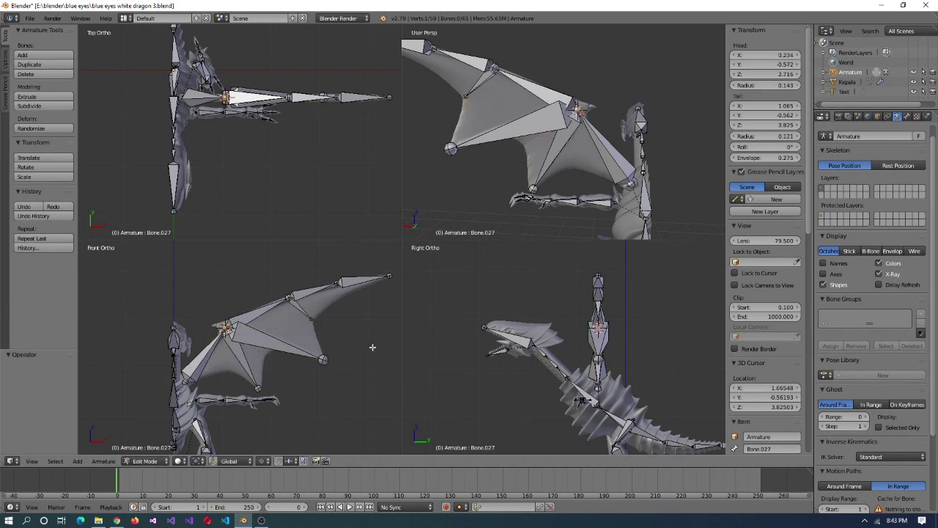
{"action": "key", "text": "ctrl+z"}
{"action": "key", "text": "ctrl+z"}
{"action": "key", "text": "ctrl+z"}
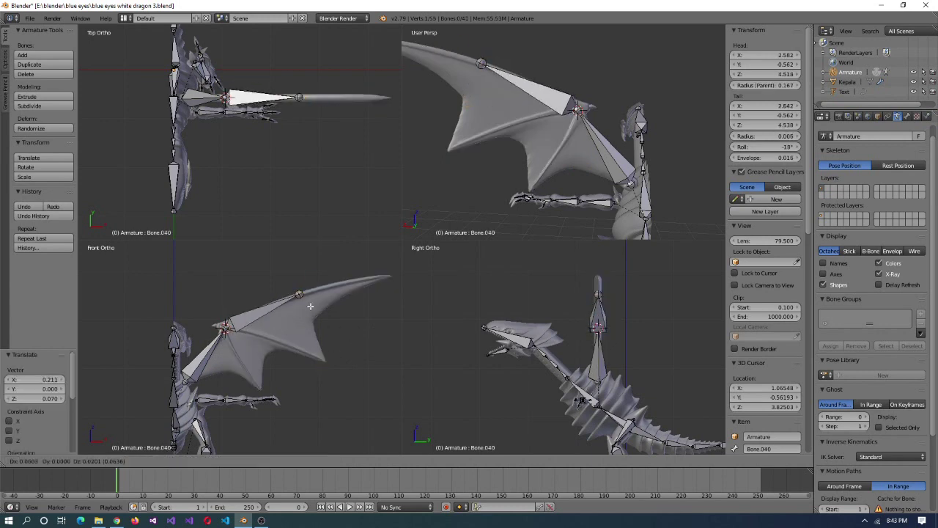
- Extrude the outer leading-edge bone and two membrane bones from the wing joints, and set the wing bones' roll to 0°
{"action": "key", "text": "ctrl+shift+z"}
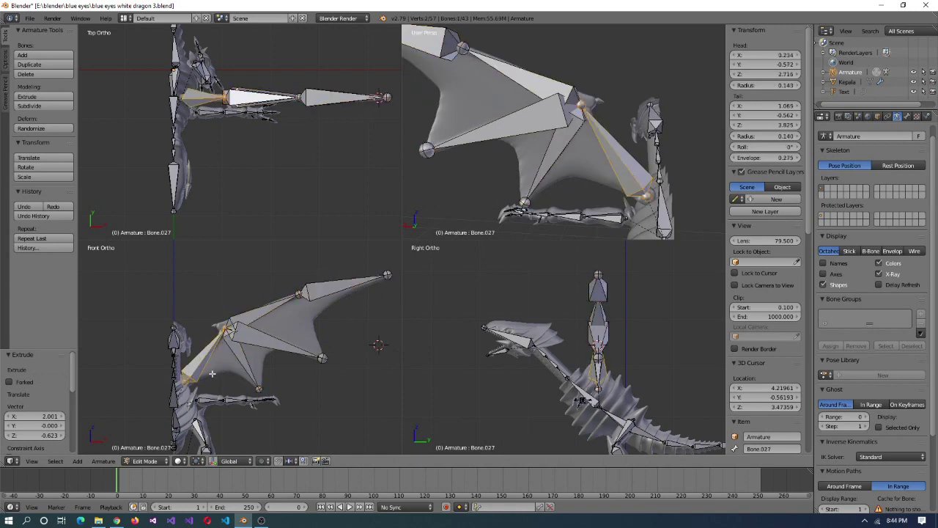
{"action": "right_click", "coordinate": [233, 334]}
{"action": "scroll", "coordinate": [242, 345], "scroll_direction": "up", "scroll_amount": 5}
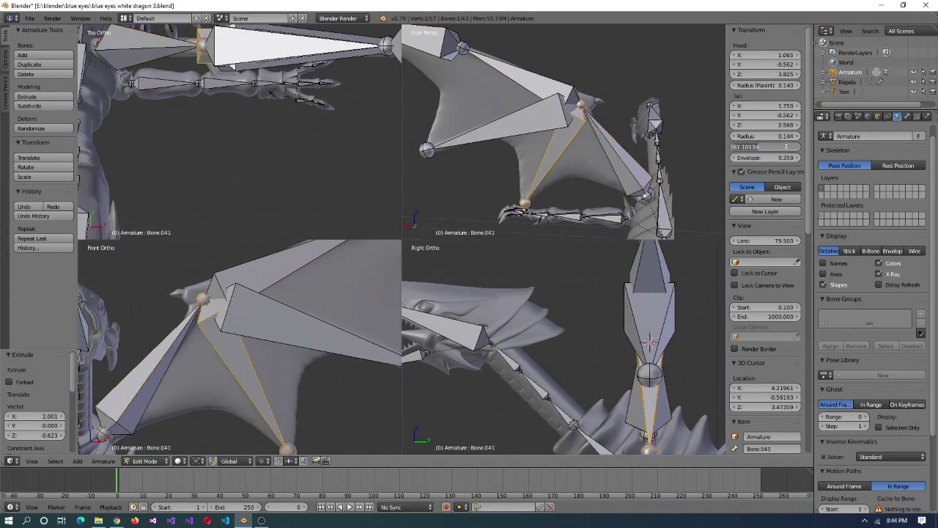
{"action": "right_click", "coordinate": [307, 318]}
{"action": "scroll", "coordinate": [297, 316], "scroll_direction": "down", "scroll_amount": 5}
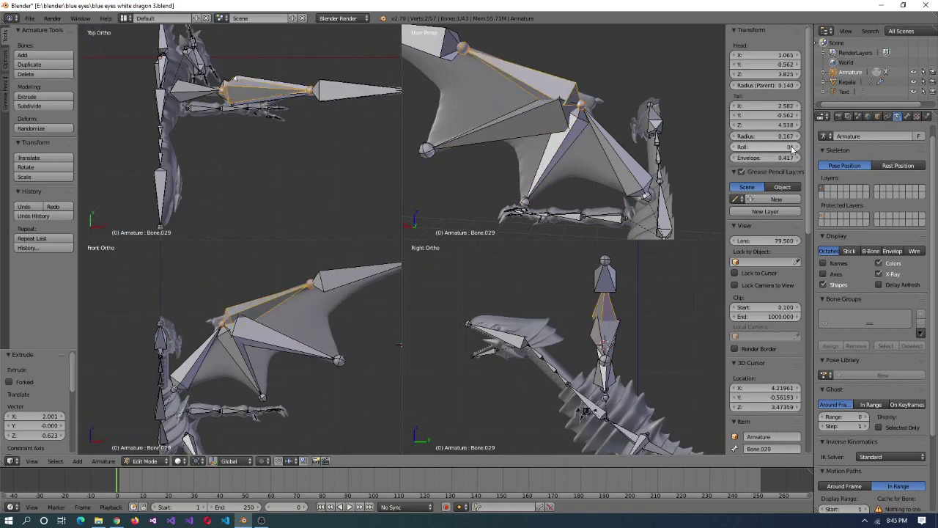
{"action": "scroll", "coordinate": [308, 359], "scroll_direction": "up", "scroll_amount": 3}
{"action": "key", "text": "ctrl+alt+q"}
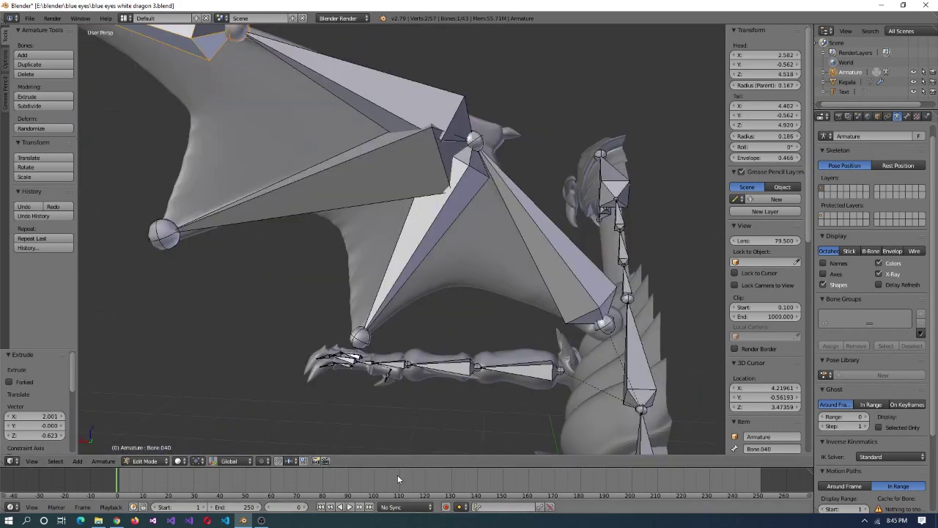
- Place the 3D cursor on the inner wing membrane's corner vertex and snap the inner membrane bone's tip to it
{"action": "scroll", "coordinate": [380, 329], "scroll_direction": "up", "scroll_amount": 4}
{"action": "key", "text": "Tab"}
{"action": "right_click", "coordinate": [381, 329]}
{"action": "key", "text": "Tab"}
{"action": "middle_click_drag", "start_coordinate": [381, 330], "coordinate": [477, 222]}
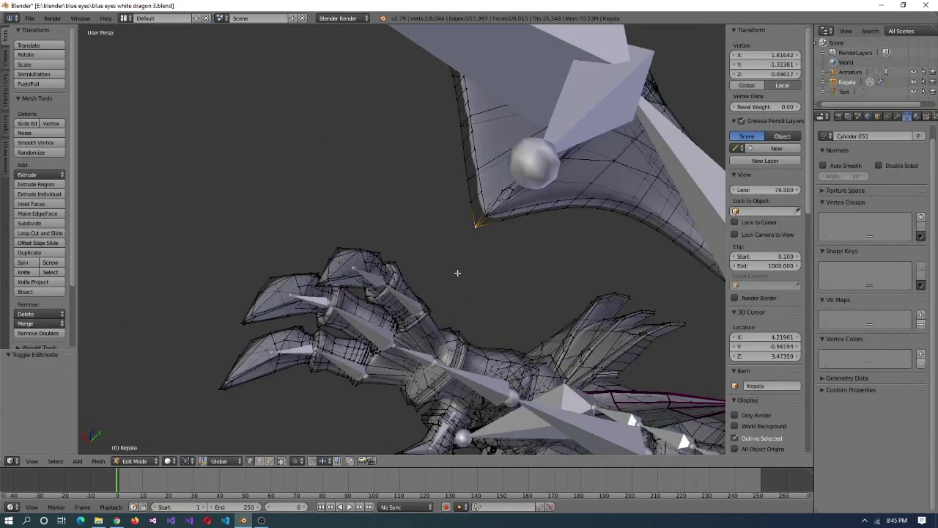
{"action": "key", "text": "shift+s"}
{"action": "key", "text": "shift+s"}
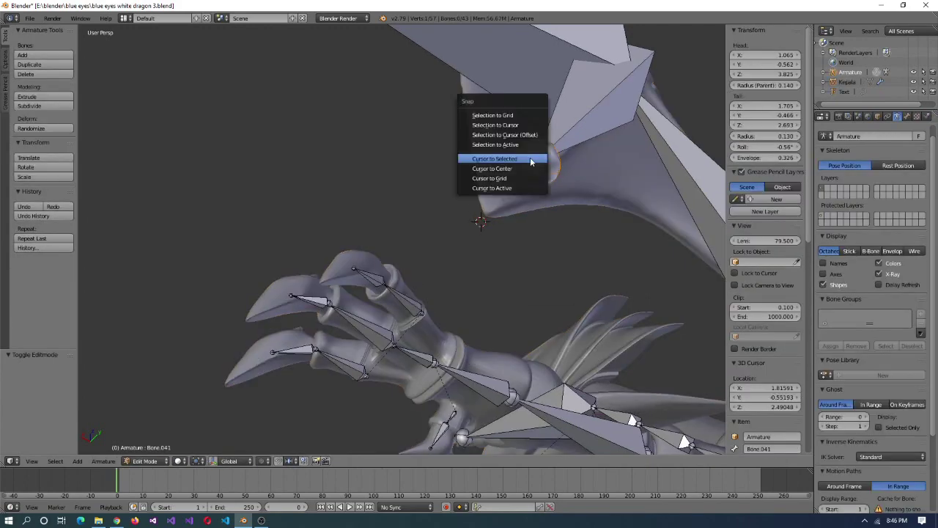
{"action": "left_click", "coordinate": [530, 159]}
- Refit the outer wing bones to the mesh, snapping the joint midway along the leading edge to the 3D cursor
{"action": "middle_click_drag", "start_coordinate": [531, 159], "coordinate": [330, 205]}
{"action": "key", "text": "Tab"}
{"action": "key", "text": "Tab"}
{"action": "key", "text": "g"}
{"action": "left_click", "coordinate": [197, 126]}
{"action": "key", "text": "Tab"}
{"action": "right_click", "coordinate": [367, 262]}
{"action": "key", "text": "Tab"}
{"action": "middle_click_drag", "start_coordinate": [366, 262], "coordinate": [285, 272]}
{"action": "key", "text": "shift+s"}
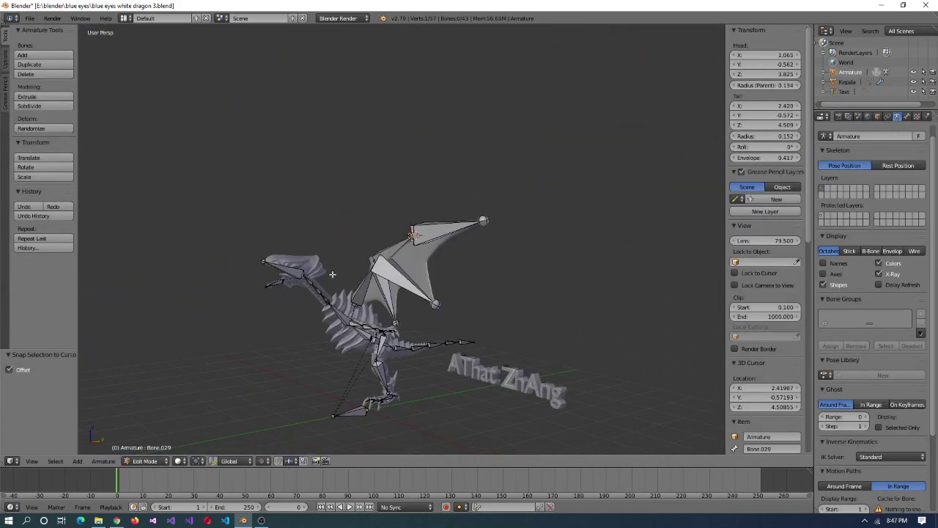
- Rename the arm bones with the L_Tangan prefix, using L_Tangan3 for the wrist bone and L_TanganA for the palm bone
{"action": "key", "text": "Tab"}
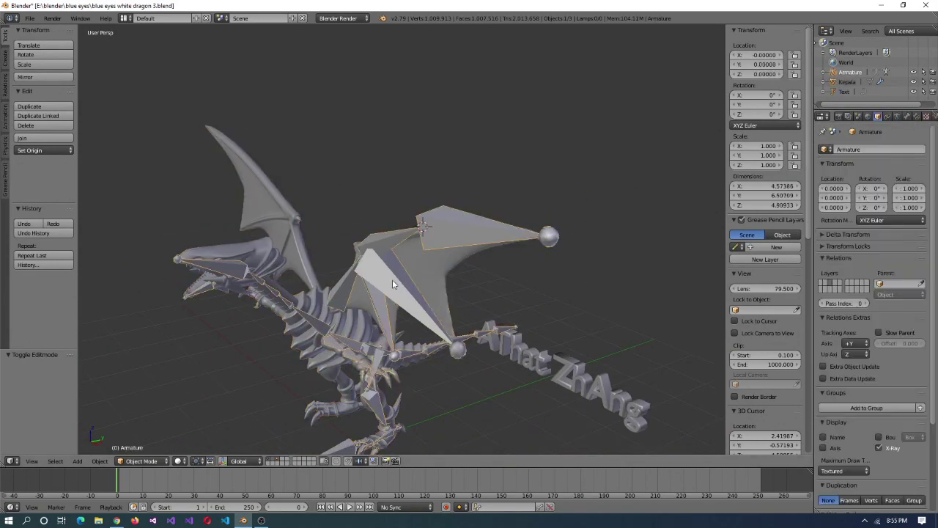
{"action": "middle_click_drag", "start_coordinate": [392, 285], "coordinate": [357, 365]}
{"action": "scroll", "coordinate": [359, 374], "scroll_direction": "down", "scroll_amount": 2}
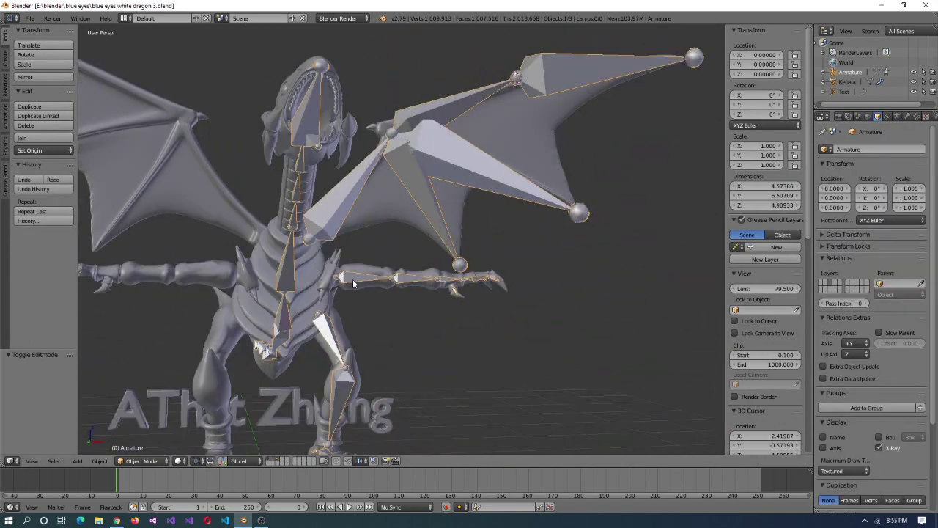
{"action": "key", "text": "Tab"}
{"action": "left_click", "coordinate": [908, 116]}
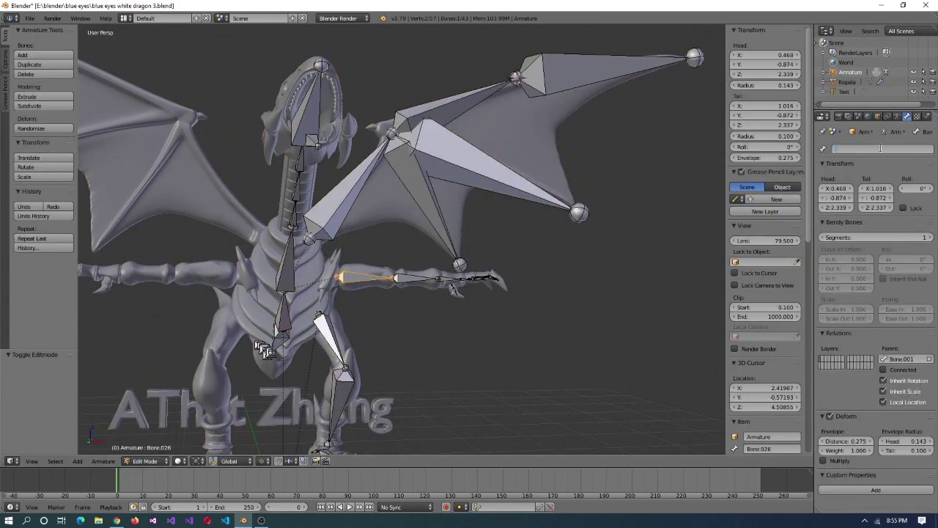
{"action": "key", "text": "Return"}
{"action": "right_click", "coordinate": [481, 278]}
{"action": "key", "text": "KP_Decimal"}
{"action": "left_click", "coordinate": [873, 149]}
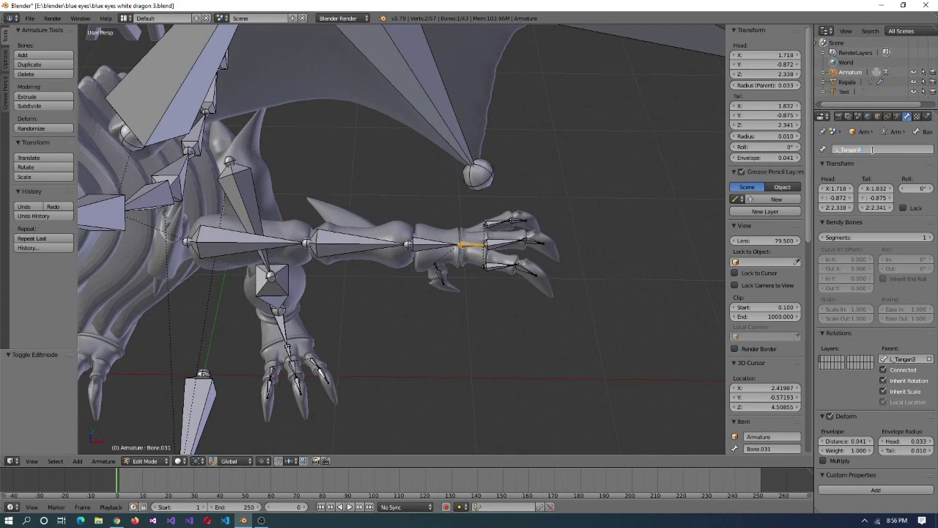
{"action": "key", "text": "Return"}
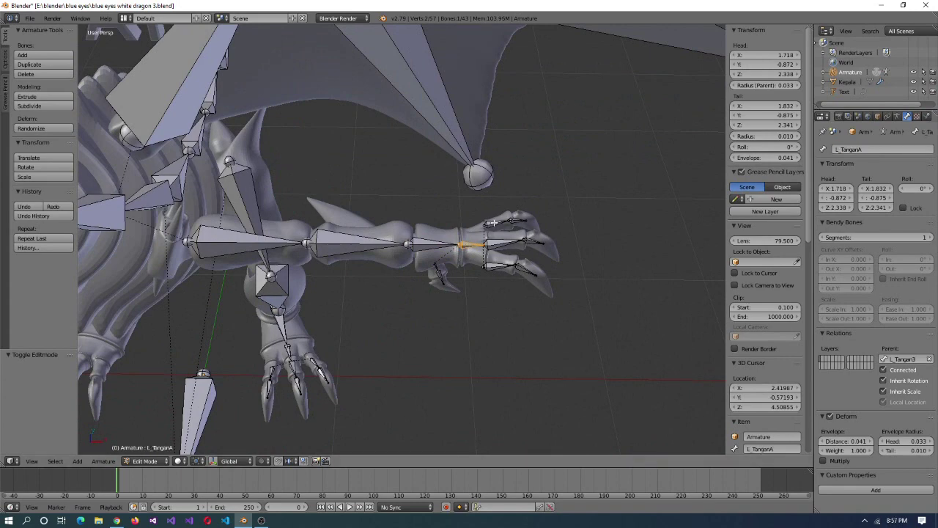
- Rename the finger bones of the hand with the L_TanganJari prefix plus a letter and number
{"action": "right_click", "coordinate": [501, 266]}
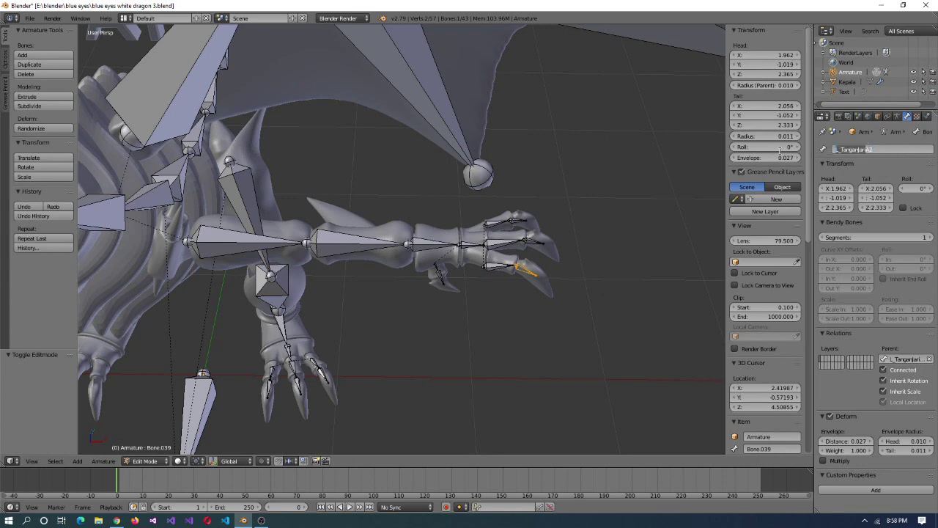
{"action": "right_click", "coordinate": [501, 222]}
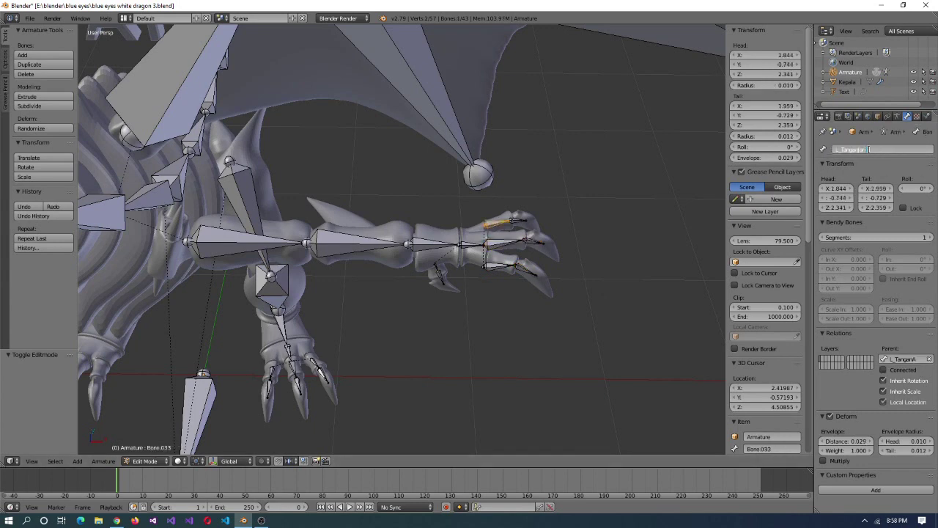
{"action": "right_click", "coordinate": [438, 270]}
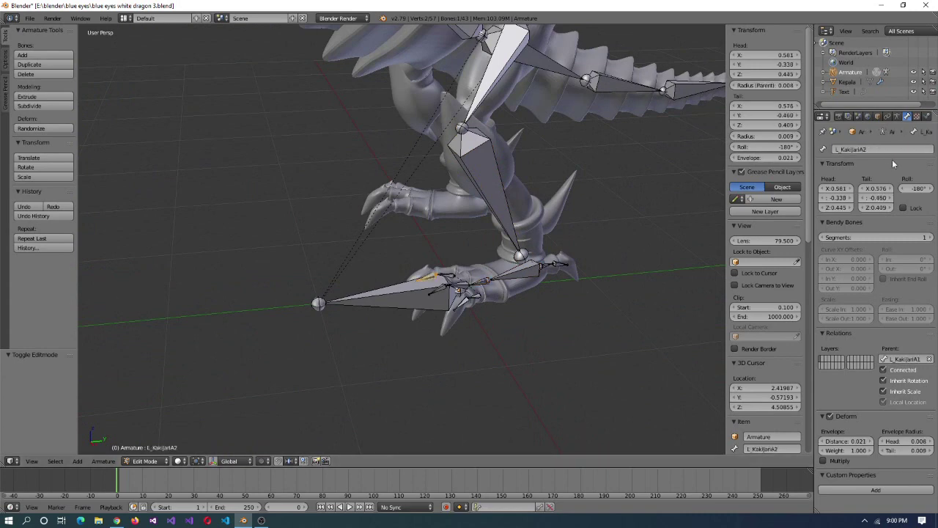
- Rename the toe bones of the foot with the L_KakiJari prefix plus a letter and number, such as L_KakiJariC1
{"action": "double_click", "coordinate": [882, 149]}
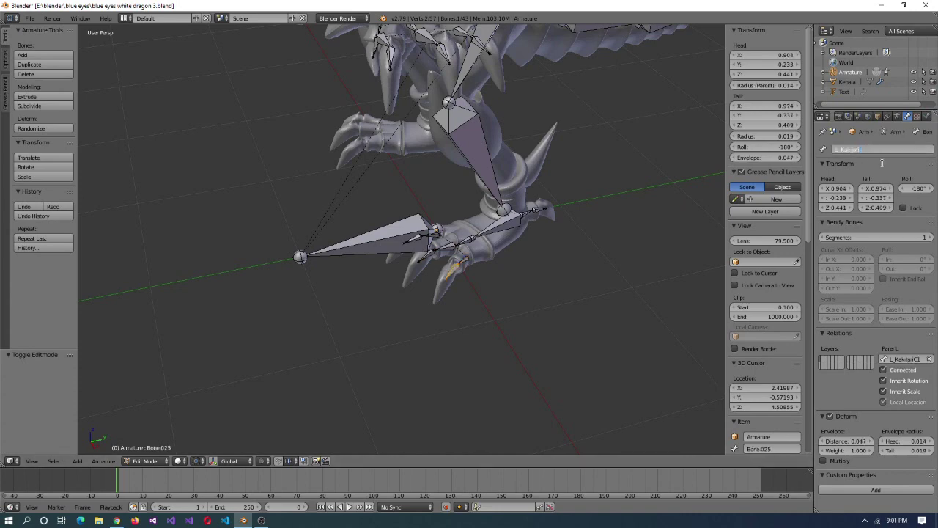
{"action": "right_click", "coordinate": [453, 251]}
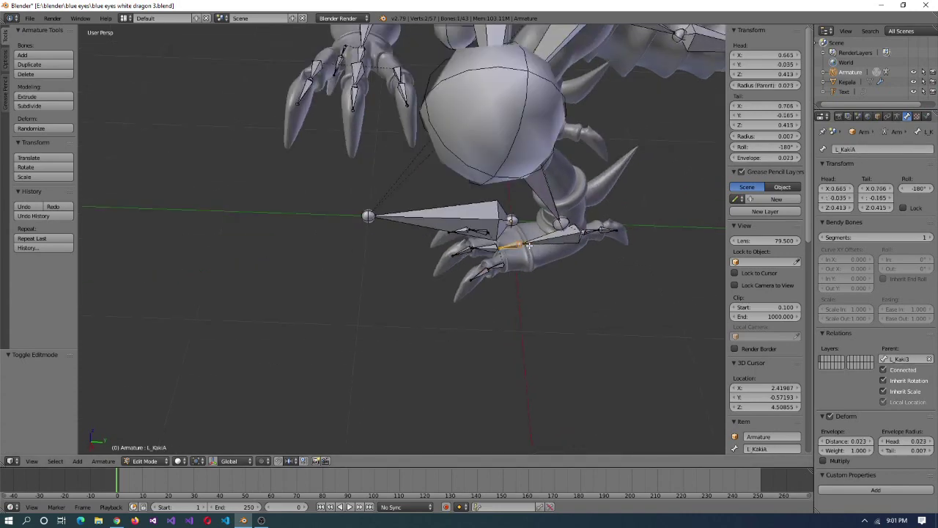
- Rename the root bone RootBone, the wing bones with the L_Sayap prefix plus a number, and the head bone Kepala
{"action": "double_click", "coordinate": [893, 152]}
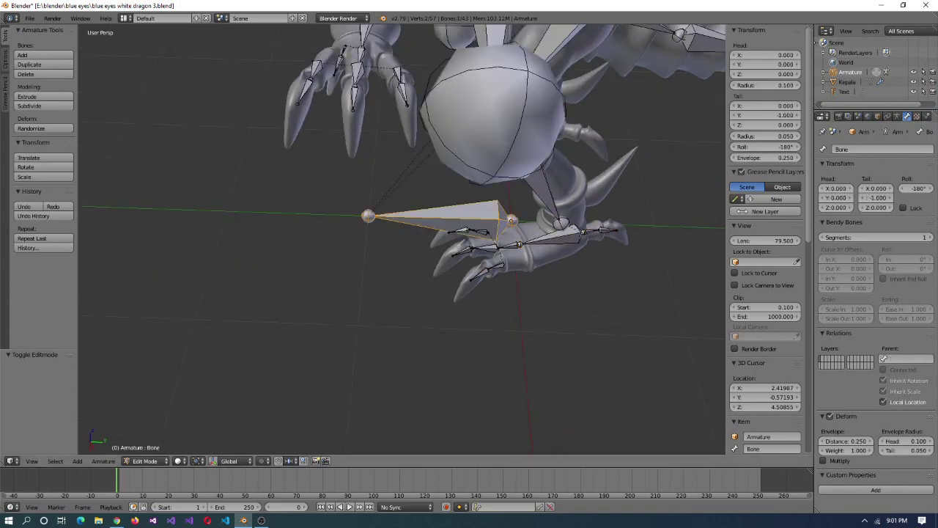
{"action": "double_click", "coordinate": [869, 150]}
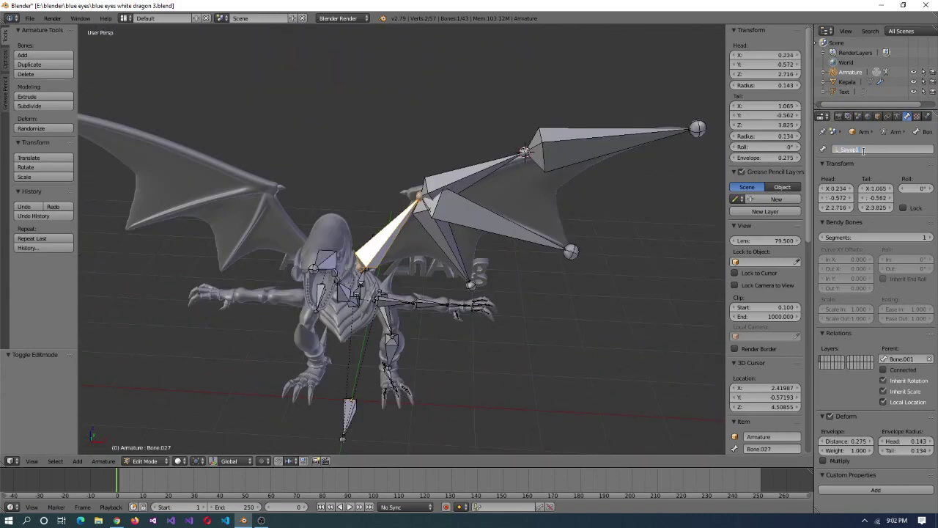
{"action": "right_click", "coordinate": [526, 214]}
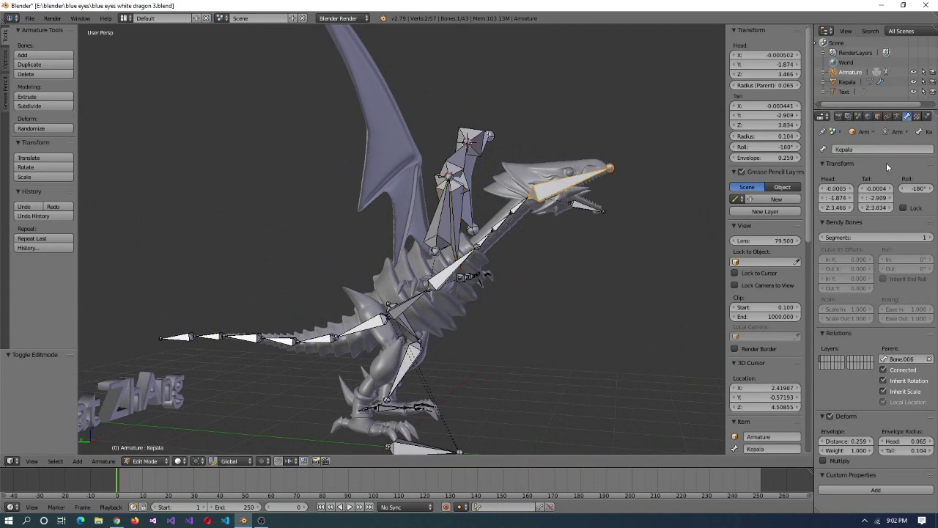
- Rename the neck, body and tail bones with numbered Leher, Badan and Ekor names, ending at Ekor6, and display the bone names
{"action": "right_click", "coordinate": [486, 233]}
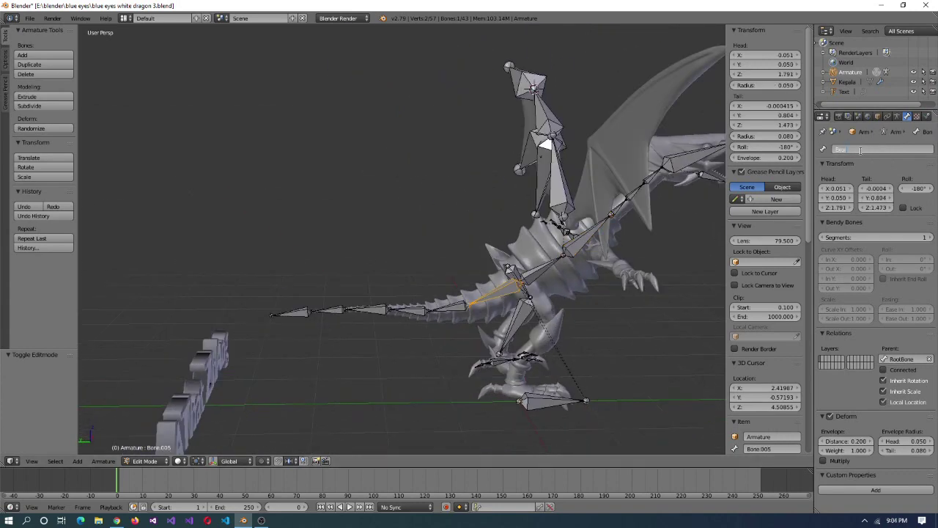
{"action": "key", "text": "bracketright"}
{"action": "key", "text": "bracketright"}
{"action": "key", "text": "bracketright"}
{"action": "key", "text": "bracketright"}
{"action": "key", "text": "bracketright"}
{"action": "key", "text": "bracketright"}
{"action": "key", "text": "bracketright"}
{"action": "key", "text": "bracketright"}
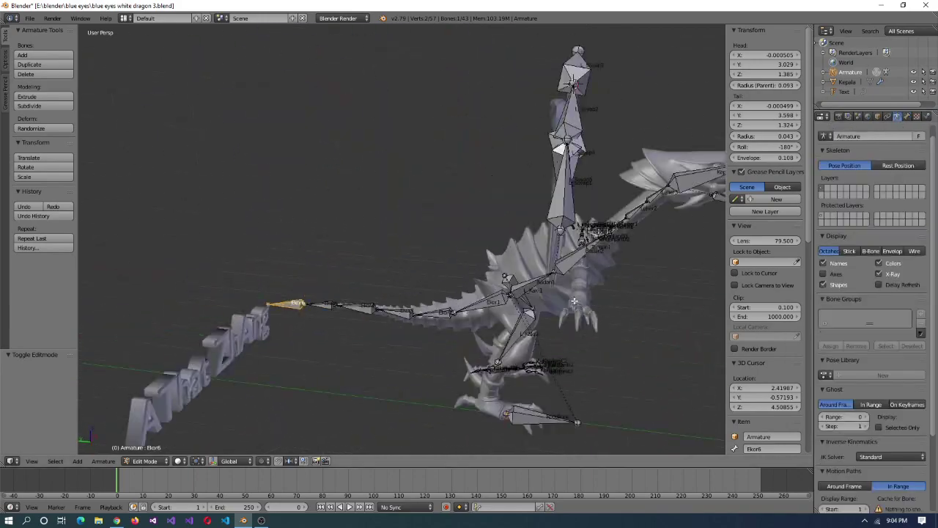
- Symmetrize all the L_ bones of the wing, arm and leg to create the matching bones on the other side
{"action": "middle_click_drag", "start_coordinate": [575, 301], "coordinate": [476, 227]}
{"action": "right_click", "coordinate": [476, 227]}
{"action": "scroll", "coordinate": [476, 227], "scroll_direction": "down", "scroll_amount": 3}
{"action": "key", "text": "b"}
{"action": "left_click_drag", "start_coordinate": [386, 111], "coordinate": [608, 329]}
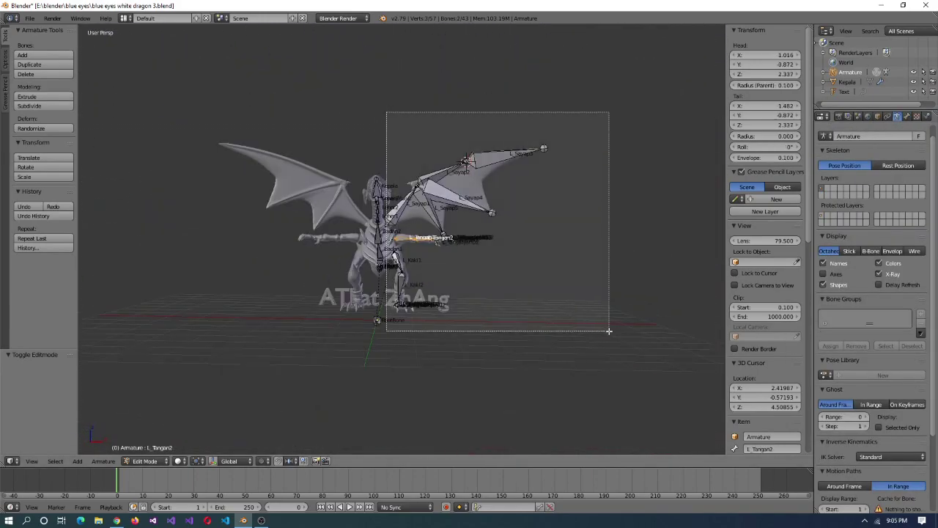
{"action": "scroll", "coordinate": [608, 329], "scroll_direction": "up", "scroll_amount": 3}
{"action": "left_click", "coordinate": [104, 461]}
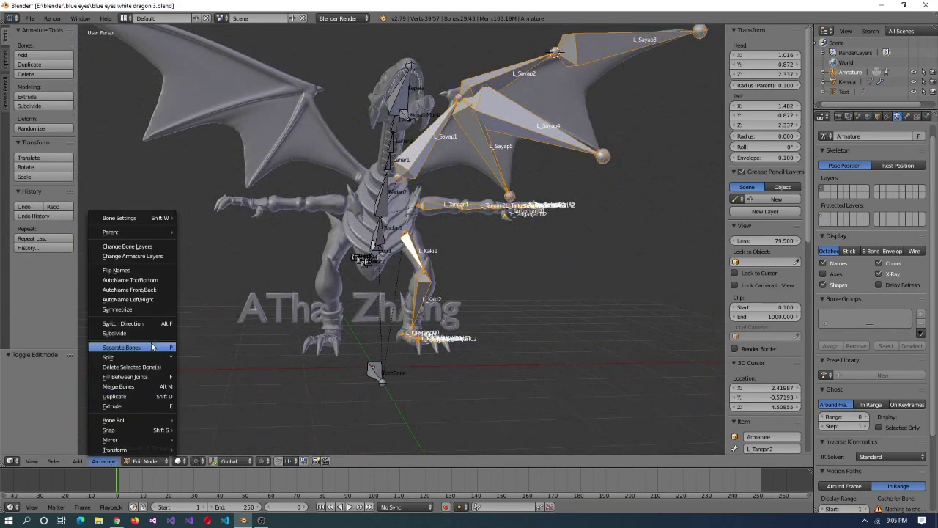
{"action": "left_click", "coordinate": [117, 309]}
- Parent the dragon mesh to the armature with empty groups
{"action": "middle_click_drag", "start_coordinate": [308, 293], "coordinate": [415, 279]}
{"action": "key", "text": "Tab"}
{"action": "key", "text": "KP_1"}
{"action": "right_click", "coordinate": [512, 143], "text": "shift"}
{"action": "key", "text": "ctrl+p"}
{"action": "left_click", "coordinate": [543, 227]}
{"action": "middle_click_drag", "start_coordinate": [543, 227], "coordinate": [435, 252]}
{"action": "key", "text": "KP_3"}
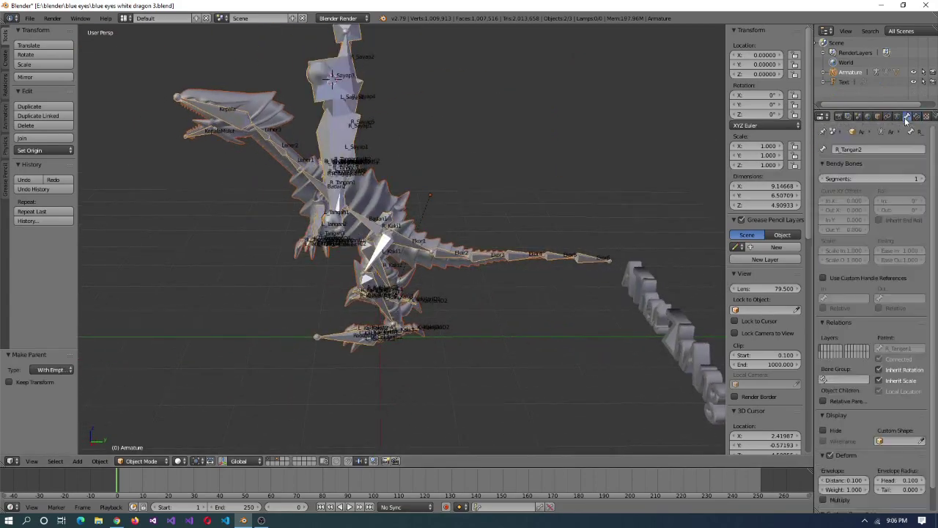
{"action": "key", "text": "Tab"}
{"action": "middle_click_drag", "start_coordinate": [241, 410], "coordinate": [367, 293]}
{"action": "key", "text": "Tab"}
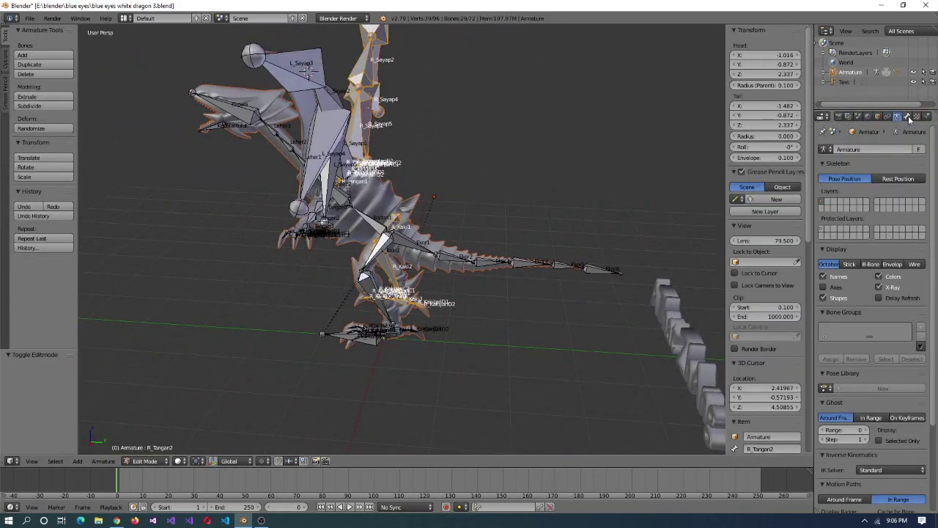
{"action": "scroll", "coordinate": [559, 308], "scroll_direction": "up", "scroll_amount": 5}
{"action": "scroll", "coordinate": [511, 280], "scroll_direction": "down", "scroll_amount": 5}
- Open the dragon mesh for editing and enlarge its vertex group list to show more of the bone groups
{"action": "right_click", "coordinate": [511, 279]}
{"action": "middle_click_drag", "start_coordinate": [511, 279], "coordinate": [461, 300]}
{"action": "key", "text": "Tab"}
{"action": "scroll", "coordinate": [499, 255], "scroll_direction": "up", "scroll_amount": 3}
{"action": "left_click_drag", "start_coordinate": [870, 171], "coordinate": [869, 306]}
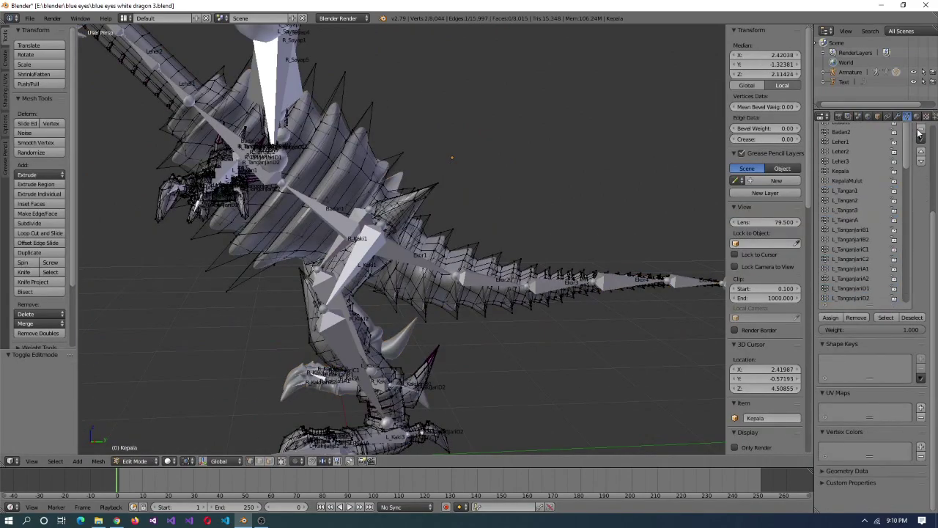
{"action": "middle_click_drag", "start_coordinate": [440, 293], "coordinate": [477, 293]}
{"action": "left_click", "coordinate": [899, 117]}
{"action": "left_click", "coordinate": [907, 117]}
{"action": "key", "text": "Tab"}
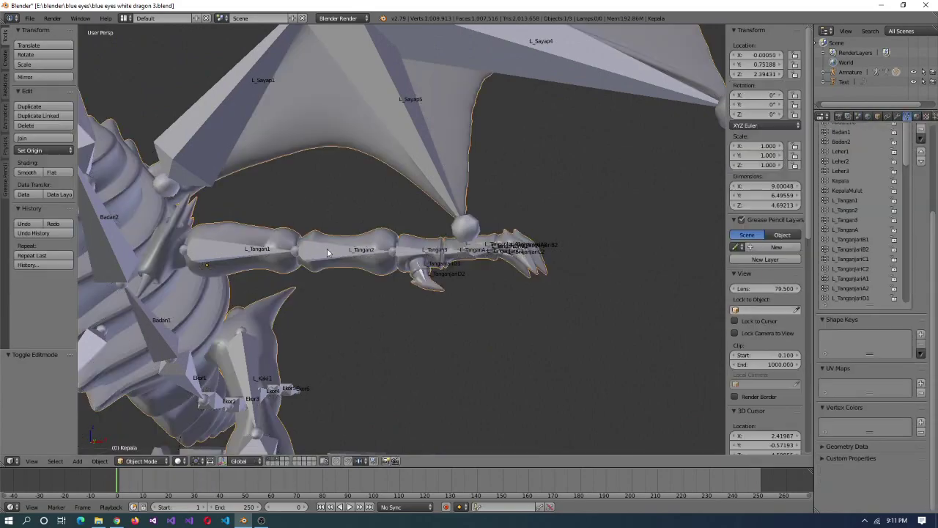
- Set the armature's bone display to Stick
{"action": "right_click", "coordinate": [327, 248]}
{"action": "key", "text": "Tab"}
{"action": "middle_click_drag", "start_coordinate": [531, 317], "coordinate": [876, 267]}
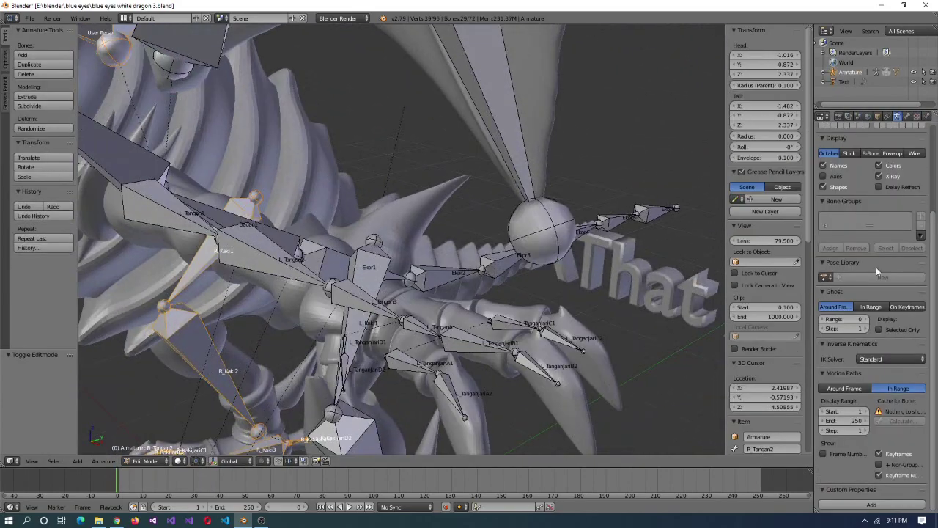
{"action": "scroll", "coordinate": [876, 267], "scroll_direction": "up", "scroll_amount": 5}
{"action": "left_click", "coordinate": [849, 264]}
{"action": "scroll", "coordinate": [460, 298], "scroll_direction": "up", "scroll_amount": 2}
{"action": "middle_click_drag", "start_coordinate": [460, 298], "coordinate": [514, 352]}
{"action": "key", "text": "Tab"}
- Assign the claw-tip vertices of the hand's outer finger to the L_TanganJariA2 vertex group
{"action": "right_click", "coordinate": [514, 360]}
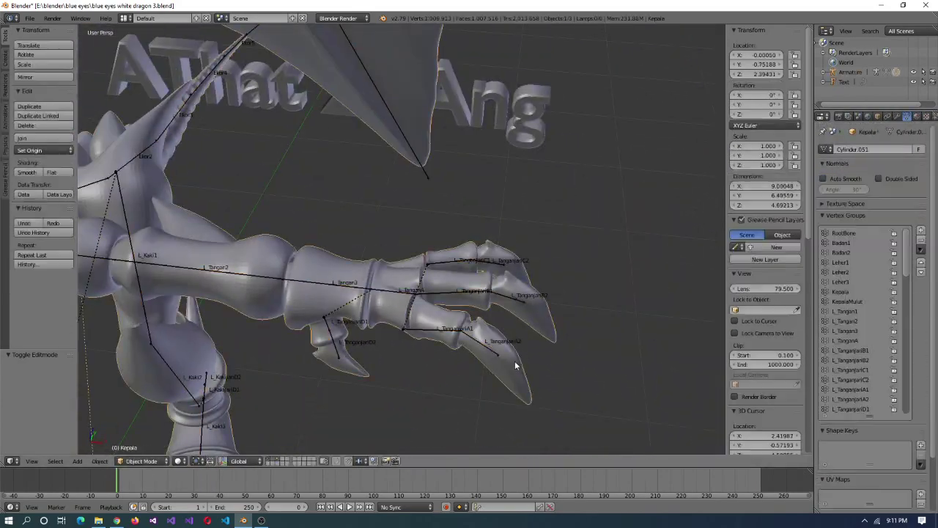
{"action": "key", "text": "Tab"}
{"action": "key", "text": "ctrl+l"}
{"action": "key", "text": "Tab"}
{"action": "key", "text": "Tab"}
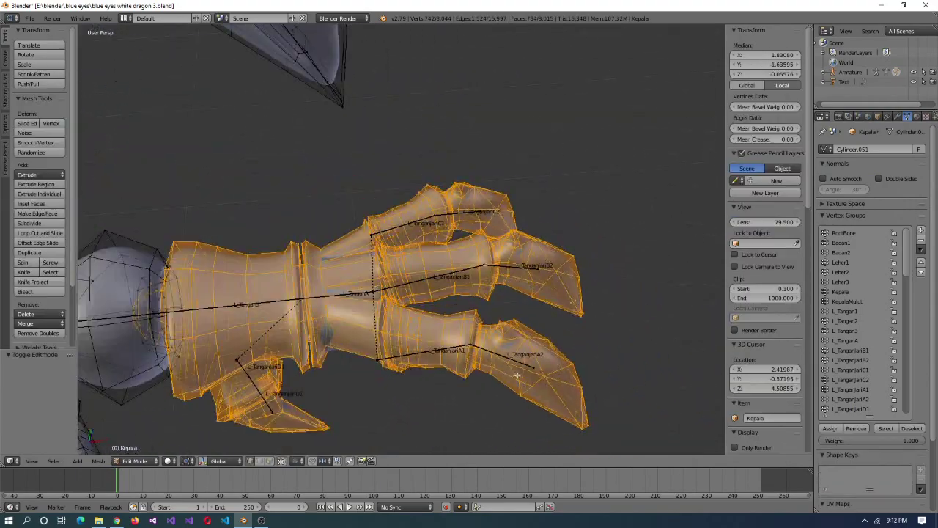
{"action": "key", "text": "alt+a"}
{"action": "key", "text": "c"}
{"action": "scroll", "coordinate": [539, 391], "scroll_direction": "up", "scroll_amount": 5}
{"action": "scroll", "coordinate": [538, 391], "scroll_direction": "down", "scroll_amount": 5}
{"action": "middle_click_drag", "start_coordinate": [498, 241], "coordinate": [631, 308]}
{"action": "left_click", "coordinate": [831, 428]}
{"action": "middle_click_drag", "start_coordinate": [433, 411], "coordinate": [476, 292]}
{"action": "key", "text": "Tab"}
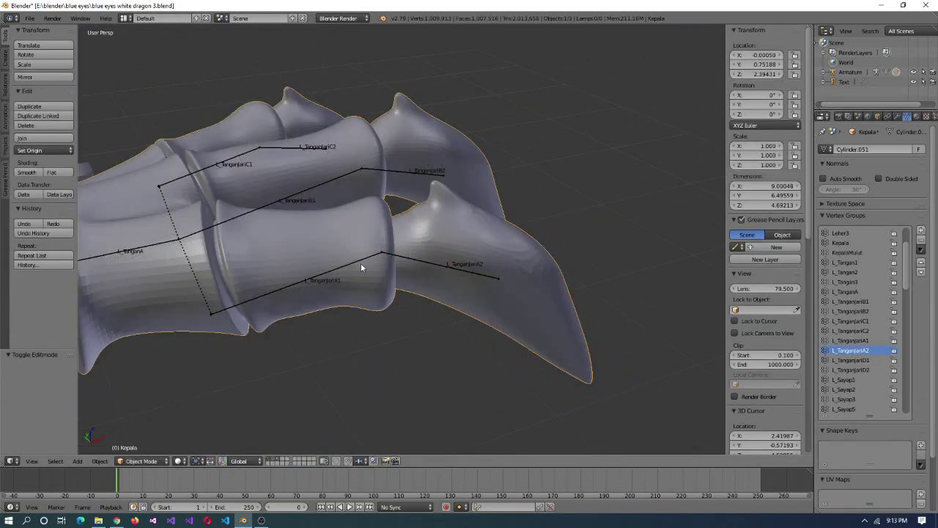
- Test the tail deformation by rotating a bone in Pose Mode, and clear the rotation
{"action": "right_click", "coordinate": [496, 280]}
{"action": "key", "text": "ctrl+Tab"}
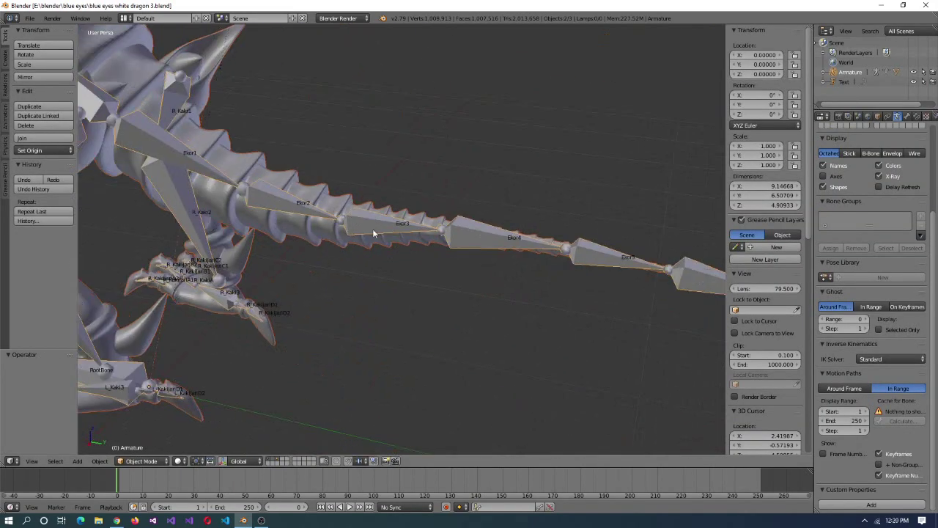
{"action": "key", "text": "Escape"}
{"action": "key", "text": "r"}
{"action": "left_click", "coordinate": [542, 296]}
{"action": "key", "text": "r"}
{"action": "key", "text": "Escape"}
{"action": "key", "text": "alt+r"}
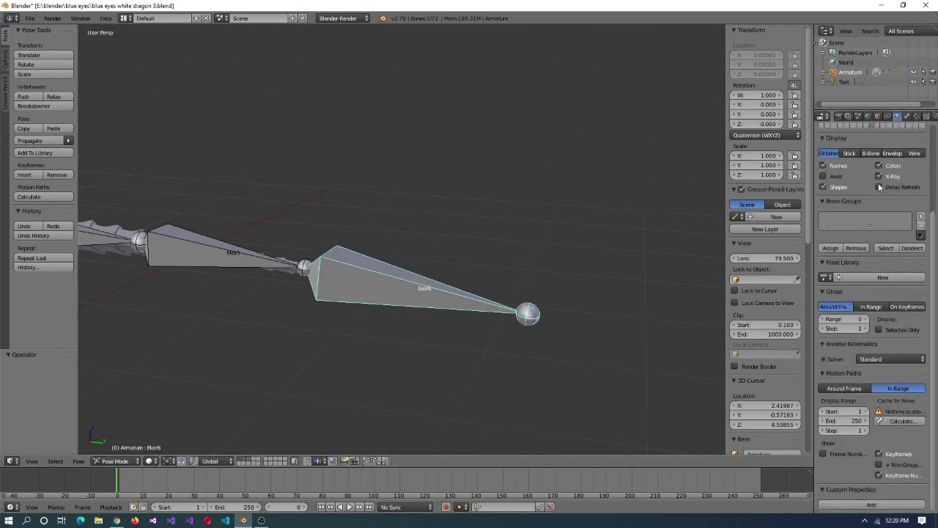
{"action": "key", "text": "ctrl+Tab"}
- Select the linked tail segments along the last tail bone and assign them to the Ekor6 vertex group at full weight
{"action": "right_click", "coordinate": [329, 273]}
{"action": "key", "text": "Tab"}
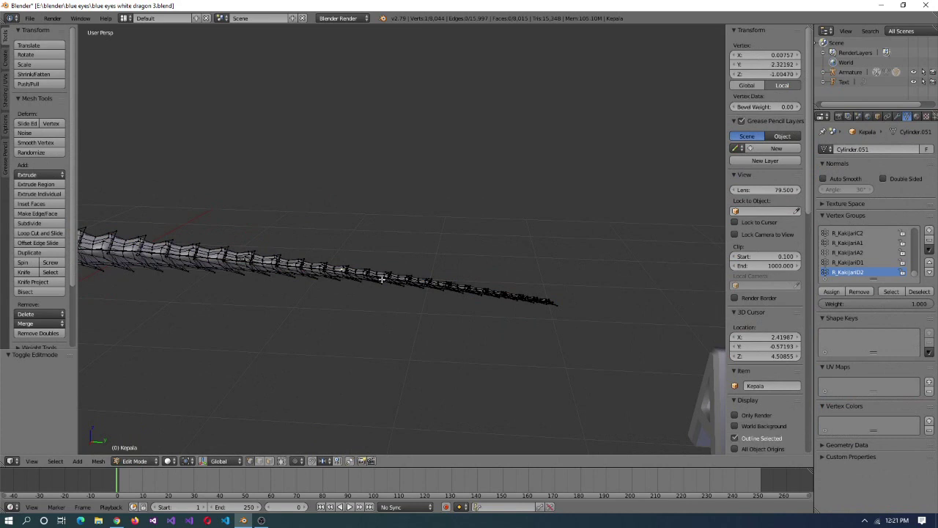
{"action": "key", "text": "ctrl+l"}
{"action": "key", "text": "b"}
{"action": "left_click_drag", "start_coordinate": [362, 235], "coordinate": [639, 341]}
{"action": "key", "text": "ctrl+l"}
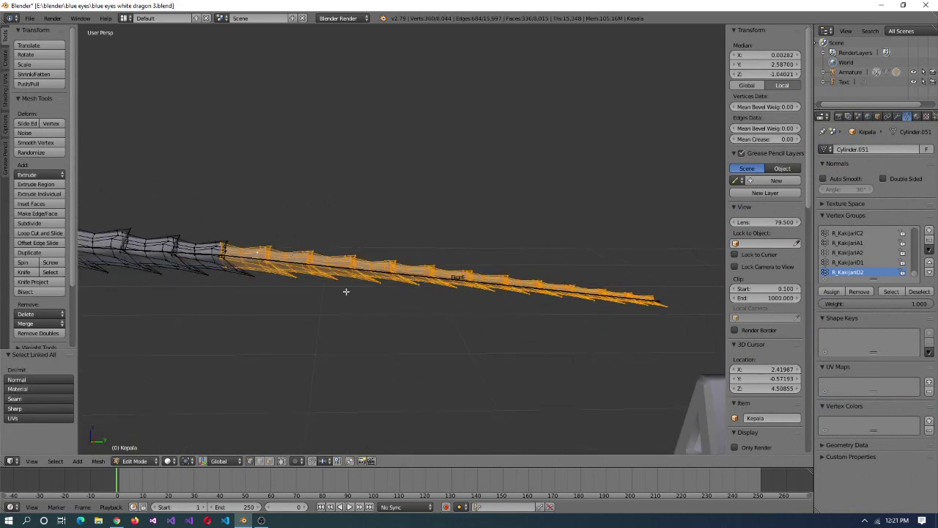
{"action": "scroll", "coordinate": [861, 253], "scroll_direction": "down", "scroll_amount": 5}
{"action": "left_click", "coordinate": [850, 272]}
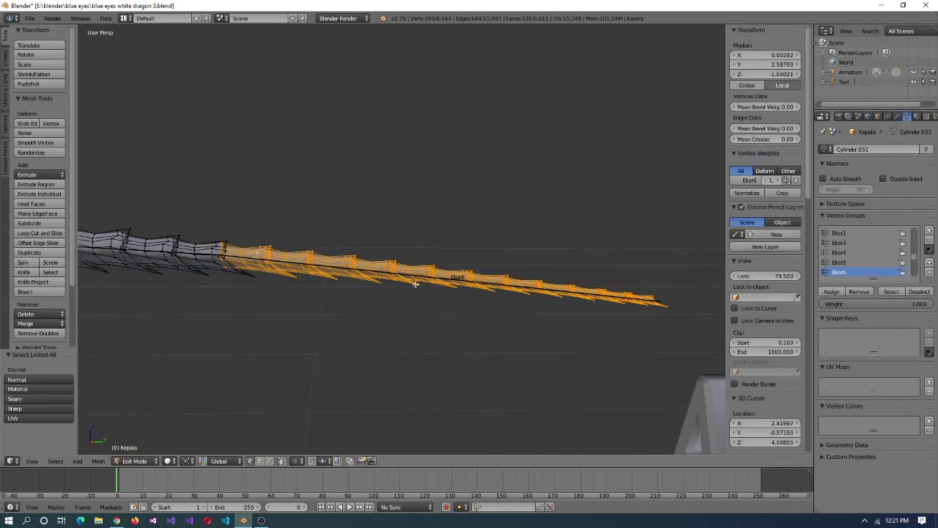
- Give the first segments of the Ekor6 section partial weights, using 0.1 in Ekor5 and 0.9 in Ekor6 on the third
{"action": "key", "text": "a"}
{"action": "left_click", "coordinate": [892, 291]}
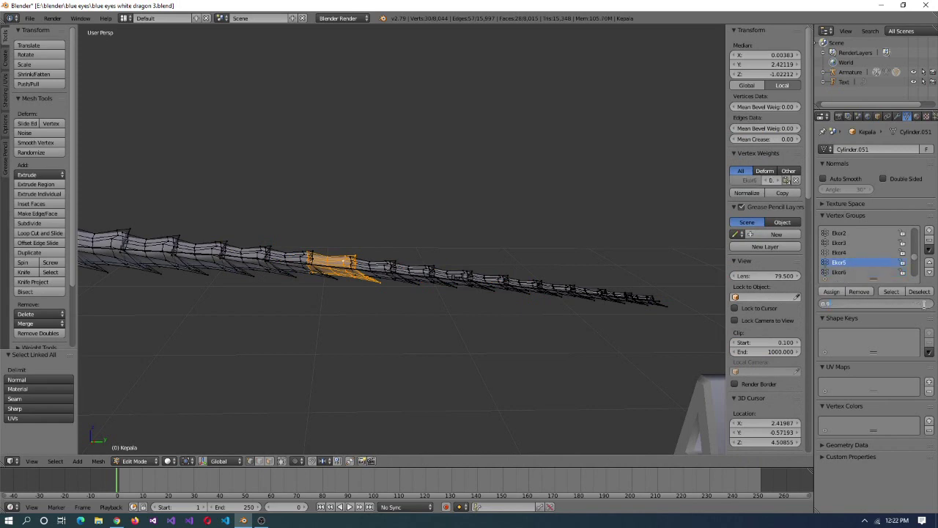
{"action": "left_click", "coordinate": [892, 291]}
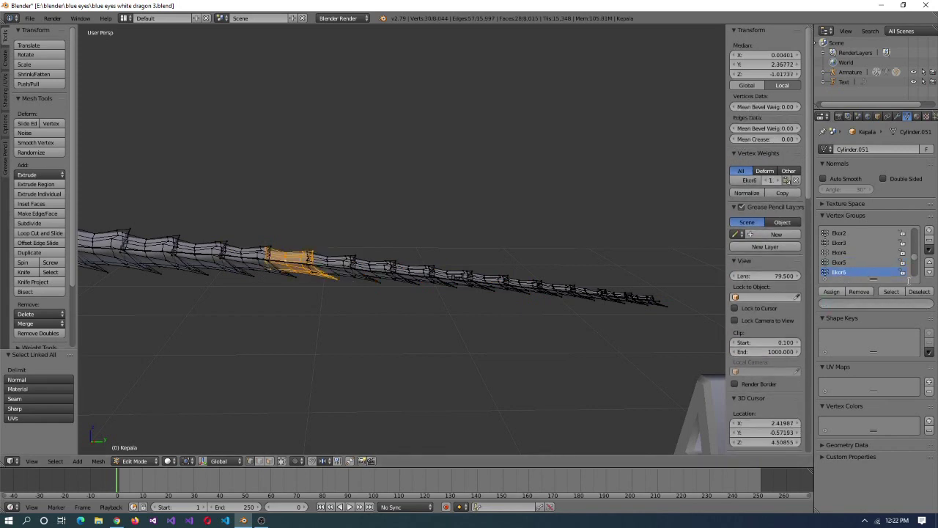
{"action": "left_click", "coordinate": [850, 272]}
{"action": "key", "text": "a"}
{"action": "left_click", "coordinate": [892, 292]}
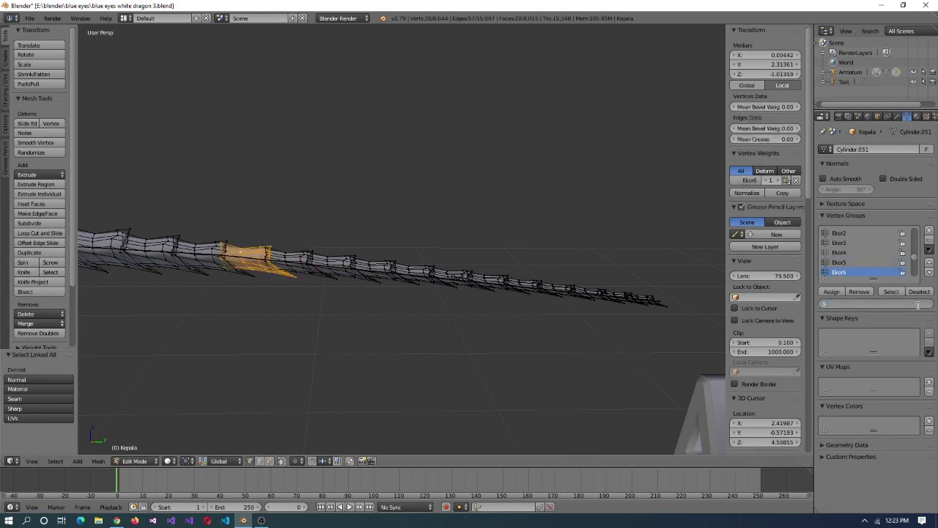
- Widen the properties region and set the Ekor6 weight of the section's second tail segment to 0.7
{"action": "left_click_drag", "start_coordinate": [730, 210], "coordinate": [692, 209]}
{"action": "right_click", "coordinate": [280, 258]}
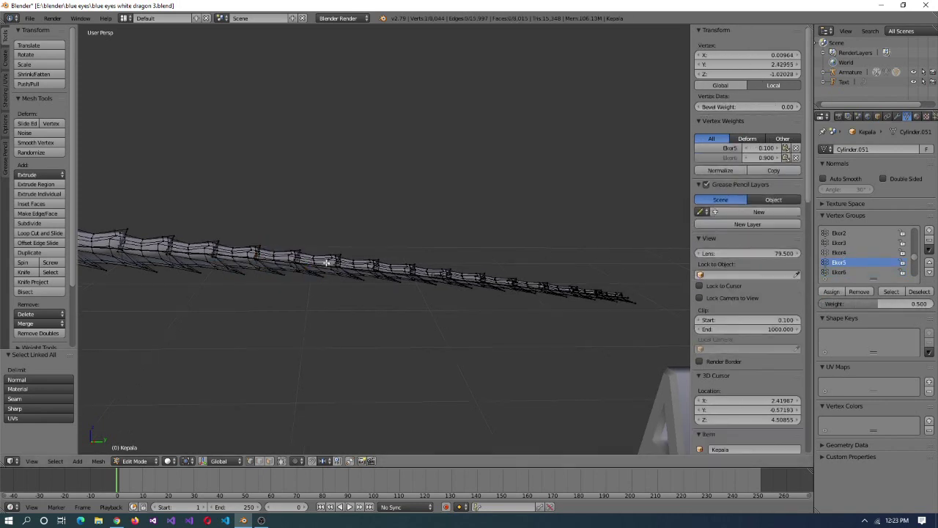
{"action": "left_click", "coordinate": [843, 273]}
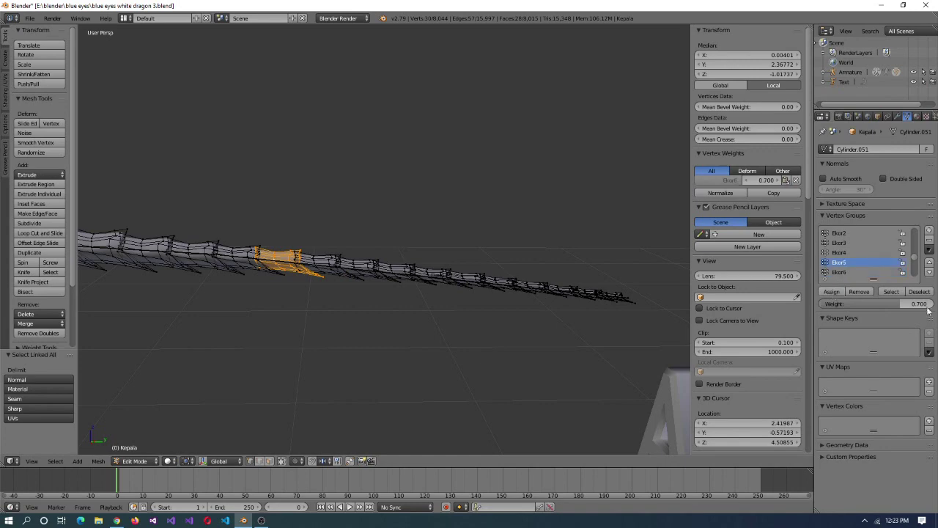
- Test the weighted tail tip by rotating the Ekor6 bone in Pose Mode, and cancel the rotation
{"action": "key", "text": "Tab"}
{"action": "right_click", "coordinate": [320, 265]}
{"action": "key", "text": "ctrl+Tab"}
{"action": "key", "text": "r"}
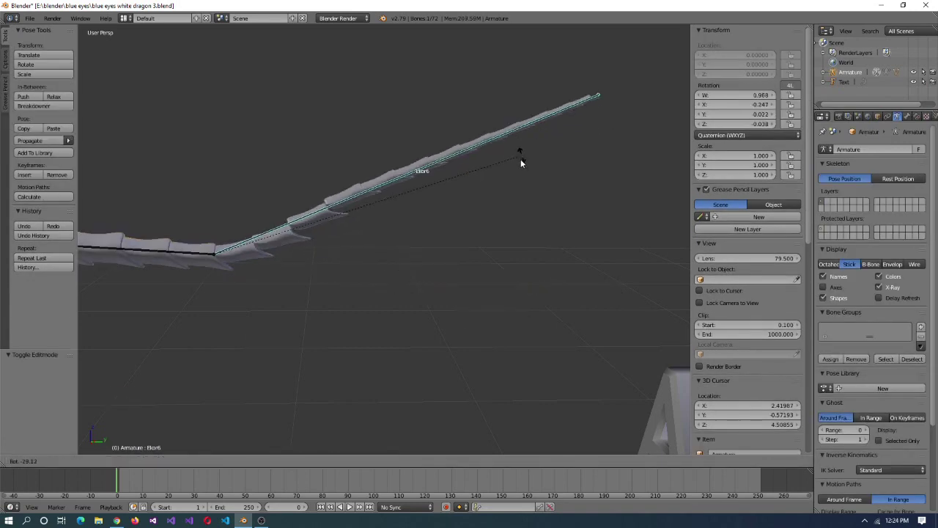
{"action": "key", "text": "Escape"}
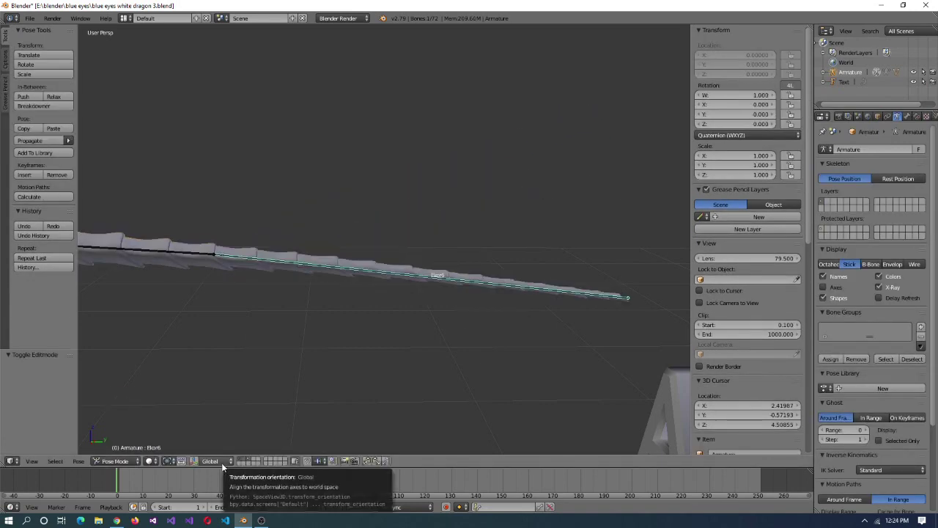
- Spread the weight falloff over more tail segments, using 0.3 in Ekor5 and 0.7 in Ekor6 on the third and 0.9 in Ekor6 on the fifth
{"action": "left_click", "coordinate": [115, 461]}
{"action": "left_click", "coordinate": [132, 438]}
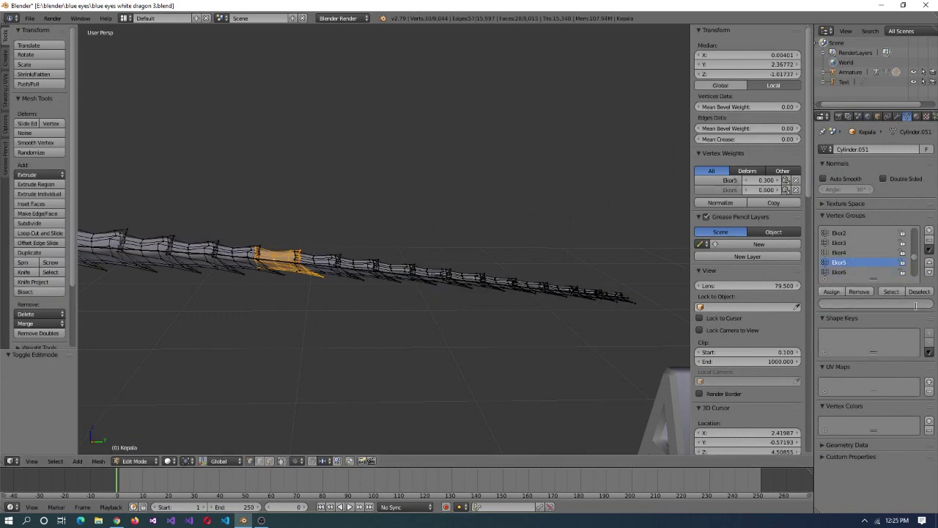
{"action": "key", "text": "ctrl+l"}
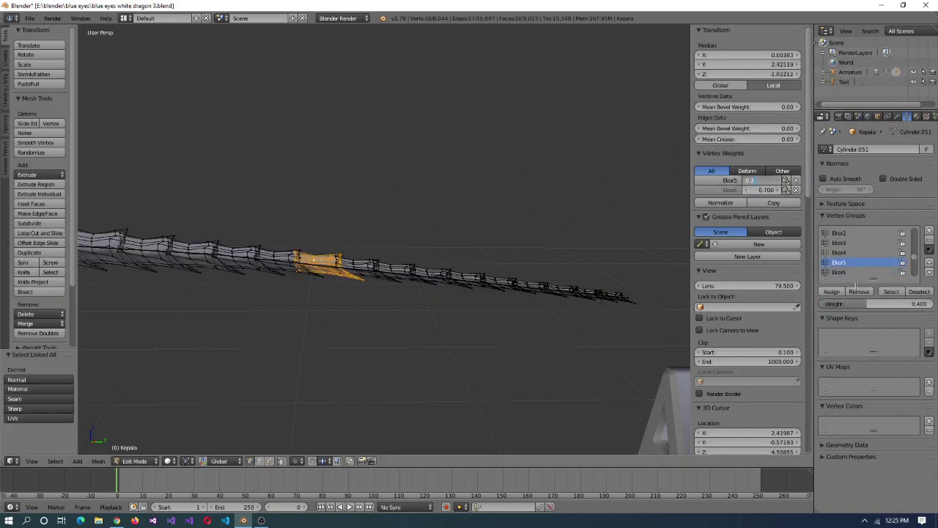
{"action": "key", "text": "ctrl+z"}
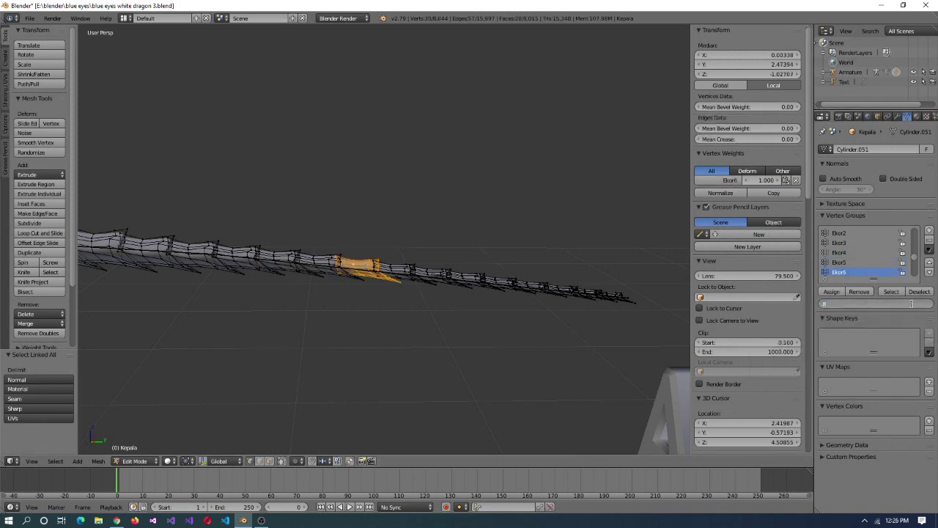
{"action": "key", "text": "Escape"}
{"action": "key", "text": "ctrl+z"}
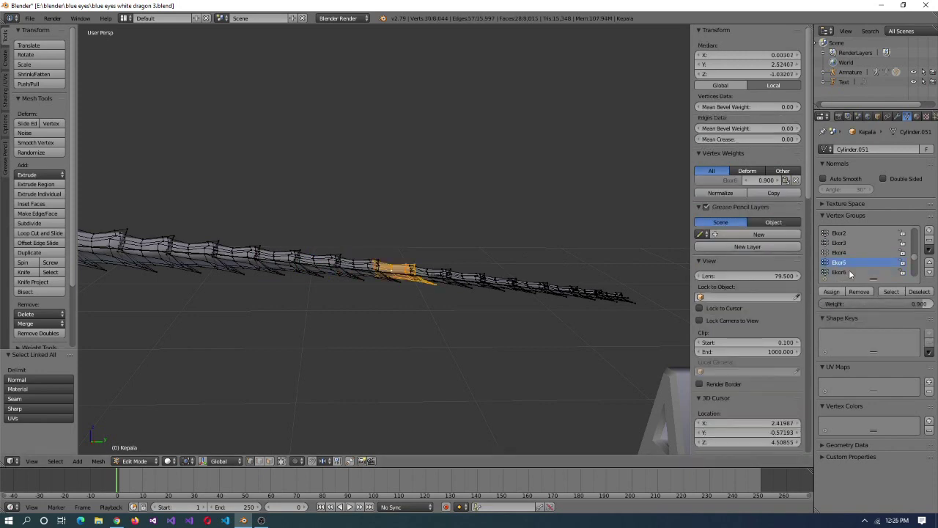
- Test the smoother tail falloff by rotating the Ekor6 bone in Pose Mode, and cancel the rotation
{"action": "key", "text": "Tab"}
{"action": "right_click", "coordinate": [508, 289]}
{"action": "key", "text": "ctrl+Tab"}
{"action": "key", "text": "r"}
{"action": "right_click", "coordinate": [283, 266]}
- Reweight the third segment of the Ekor6 section to 0.1 in Ekor5 and 0.9 in Ekor6
{"action": "left_click", "coordinate": [141, 461]}
{"action": "left_click", "coordinate": [146, 444]}
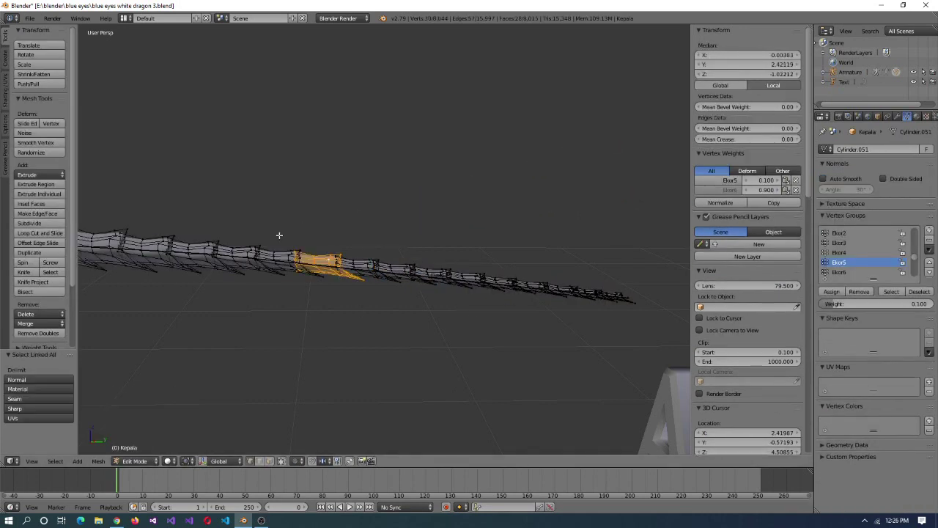
{"action": "key", "text": "Return"}
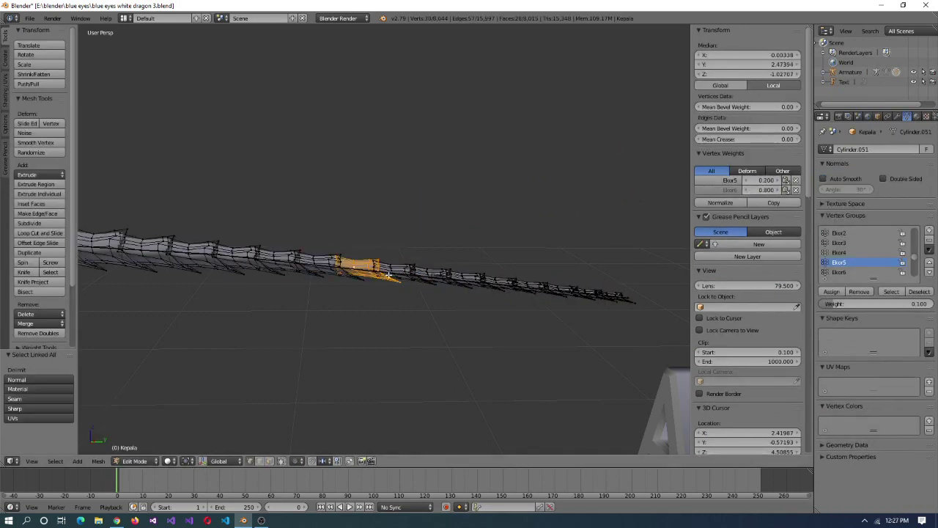
- Try moving the Ekor6 bone to check the tail tip, and undo the last changes
{"action": "key", "text": "Tab"}
{"action": "right_click", "coordinate": [447, 283]}
{"action": "key", "text": "g"}
{"action": "right_click", "coordinate": [391, 241]}
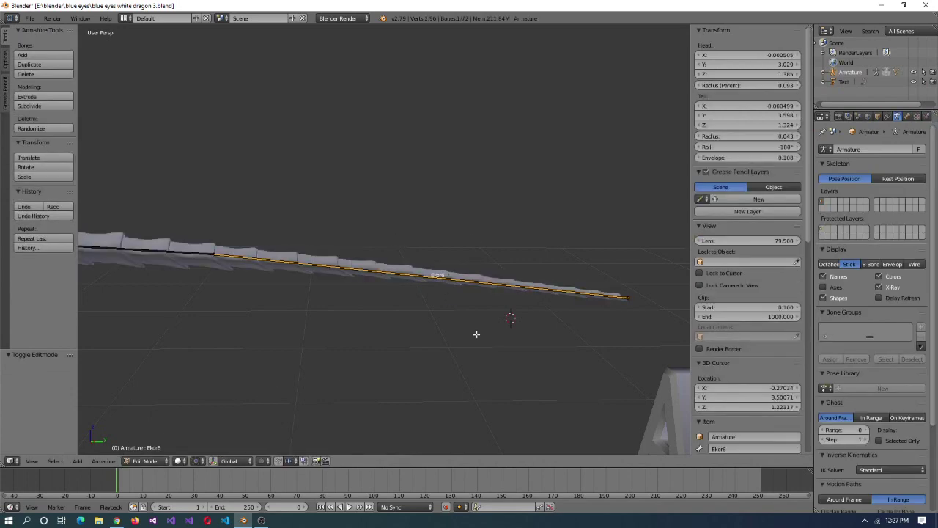
{"action": "key", "text": "ctrl+z"}
{"action": "key", "text": "ctrl+z"}
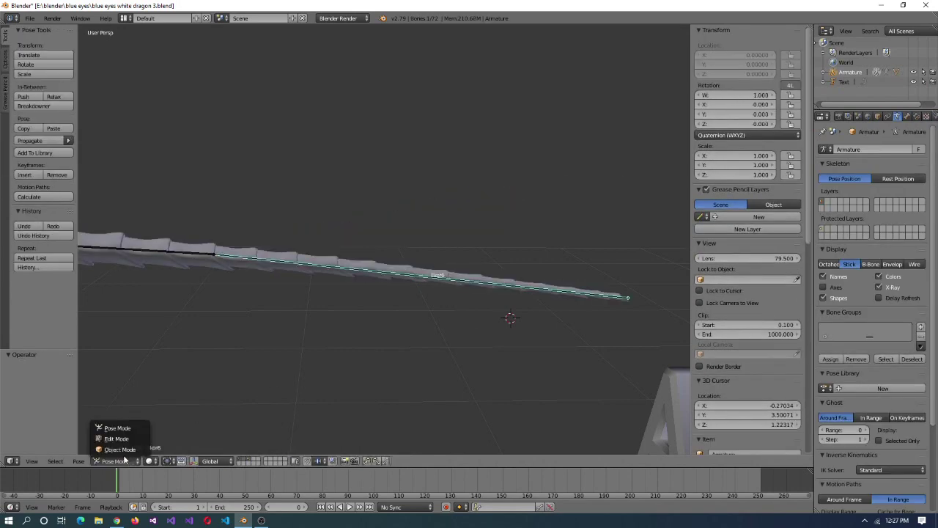
- Test the tail tip's current weighting by rotating the Ekor6 bone upward in Pose Mode
{"action": "key", "text": "Tab"}
{"action": "right_click", "coordinate": [488, 269]}
{"action": "key", "text": "Tab"}
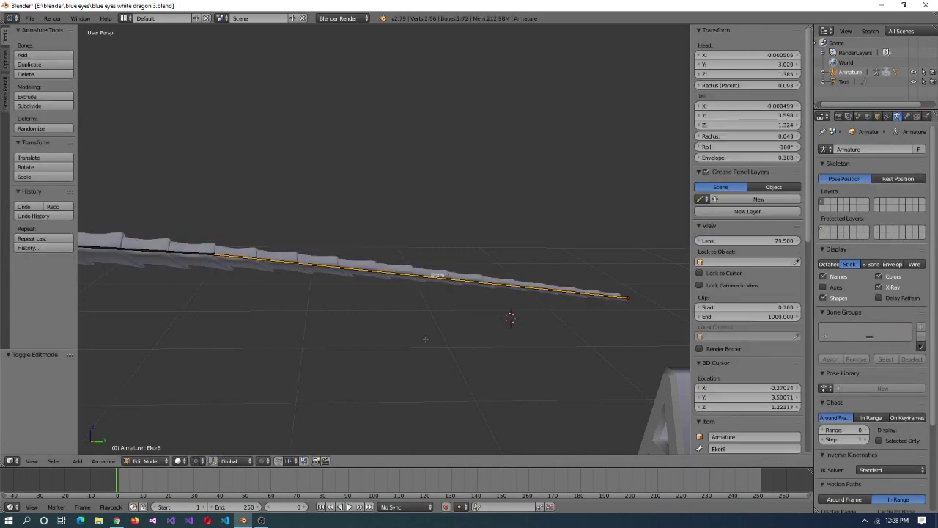
{"action": "key", "text": "ctrl+Tab"}
{"action": "key", "text": "r"}
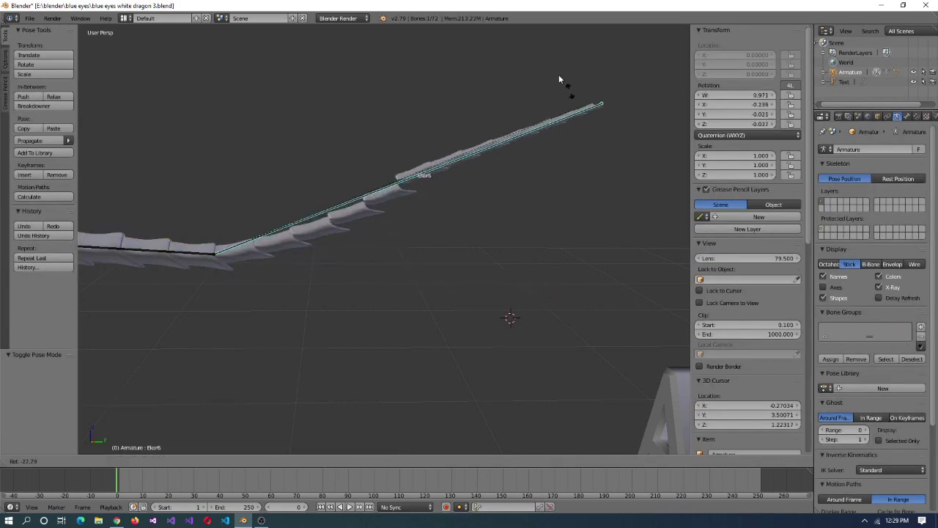
{"action": "left_click", "coordinate": [555, 73]}
- Reweight the Ekor6 section's second segment to 0.45 in Ekor5 and 0.55 in Ekor6, and the third to 0.6 in Ekor6
{"action": "key", "text": "Tab"}
{"action": "right_click", "coordinate": [246, 250]}
{"action": "key", "text": "Tab"}
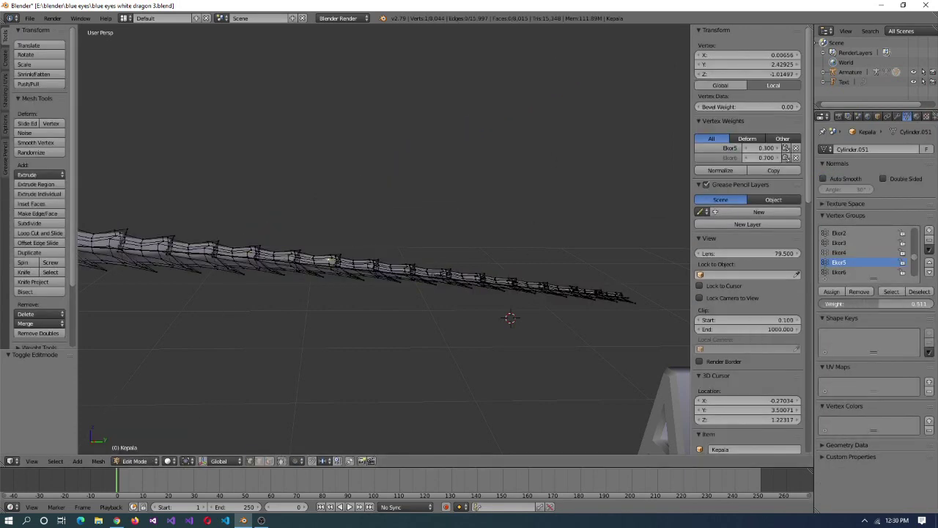
{"action": "left_click_drag", "start_coordinate": [920, 304], "coordinate": [916, 303]}
{"action": "key", "text": "ctrl+l"}
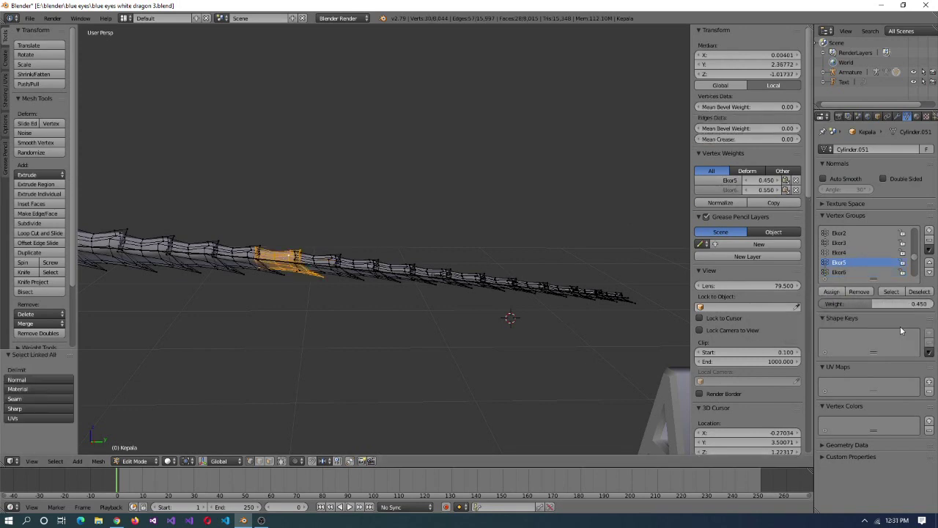
{"action": "key", "text": "ctrl+z"}
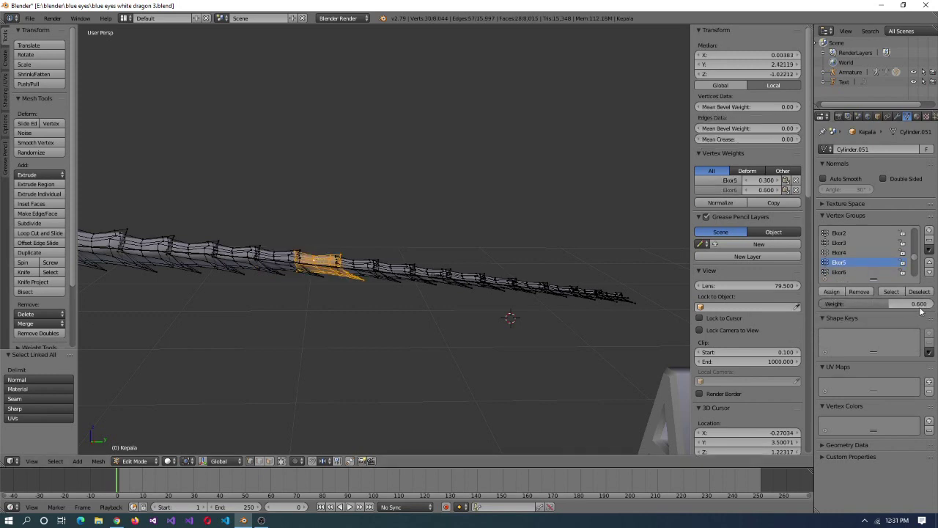
{"action": "key", "text": "ctrl+z"}
- Reweight the fourth segment of the Ekor6 section to 0.35 in Ekor5 and 0.65 in Ekor6
{"action": "left_click", "coordinate": [890, 303]}
{"action": "type", "text": "0.3"}
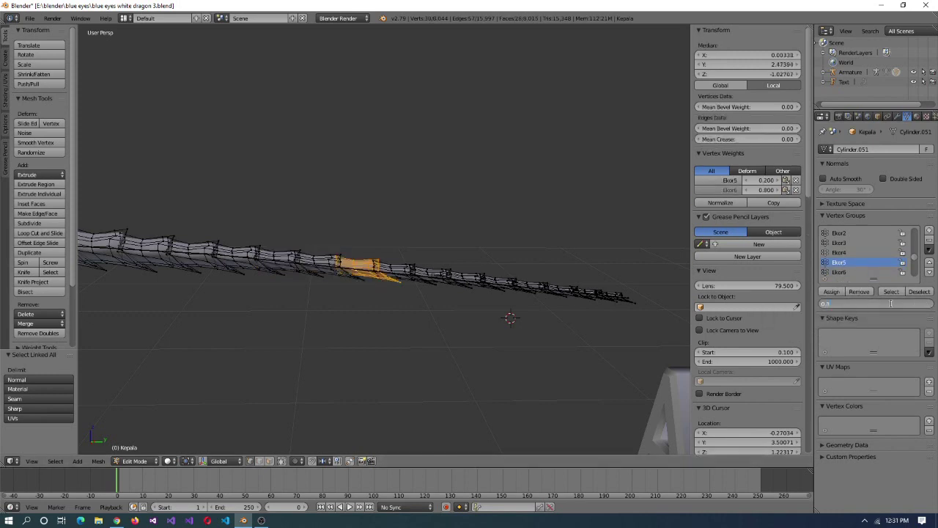
{"action": "key", "text": "ctrl+z"}
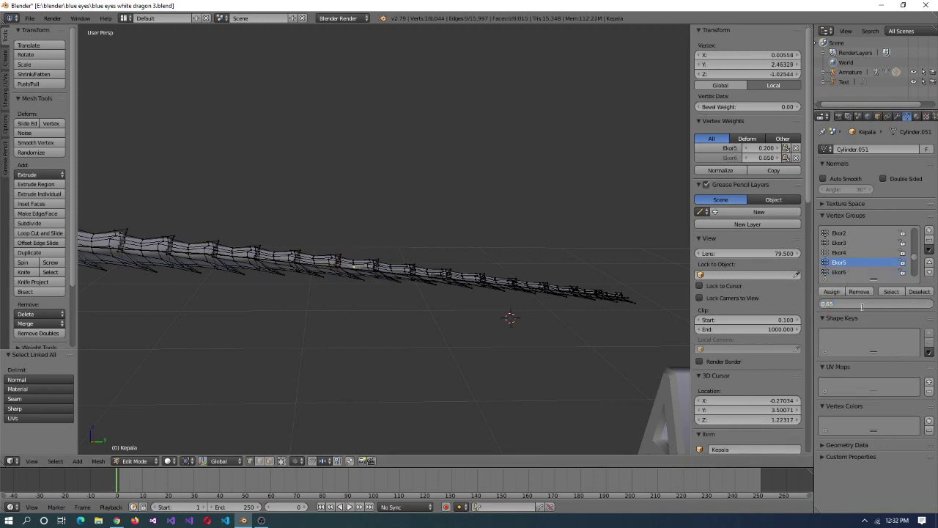
{"action": "key", "text": "ctrl+l"}
{"action": "left_click", "coordinate": [839, 272]}
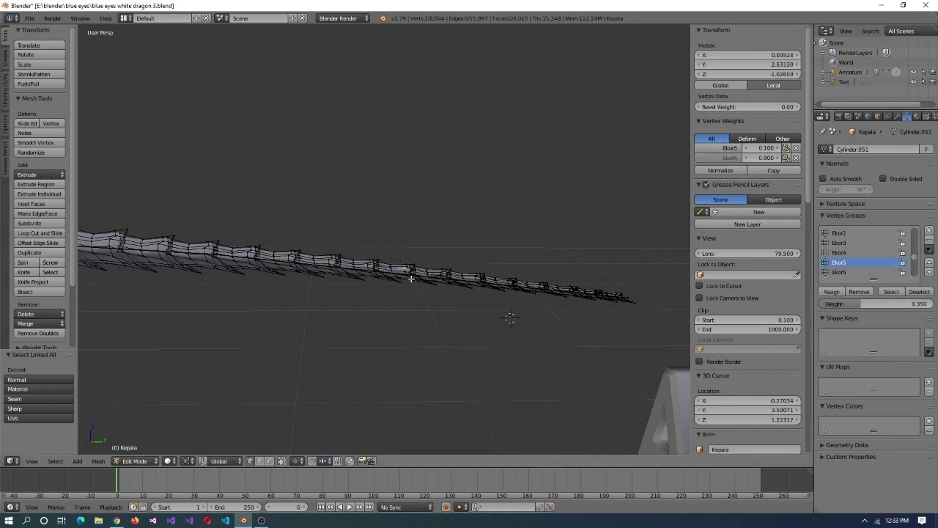
{"action": "type", "text": "0.35"}
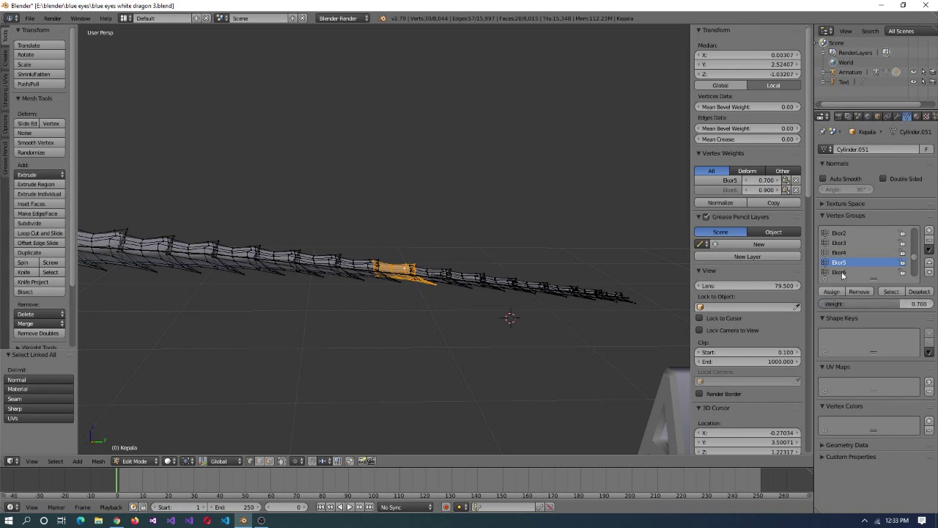
- Select the whole sixth segment of the Ekor6 section and assign it to Ekor6 with weight 0.75
{"action": "right_click", "coordinate": [430, 276]}
{"action": "key", "text": "ctrl+l"}
{"action": "left_click", "coordinate": [840, 272]}
{"action": "left_click", "coordinate": [833, 292]}
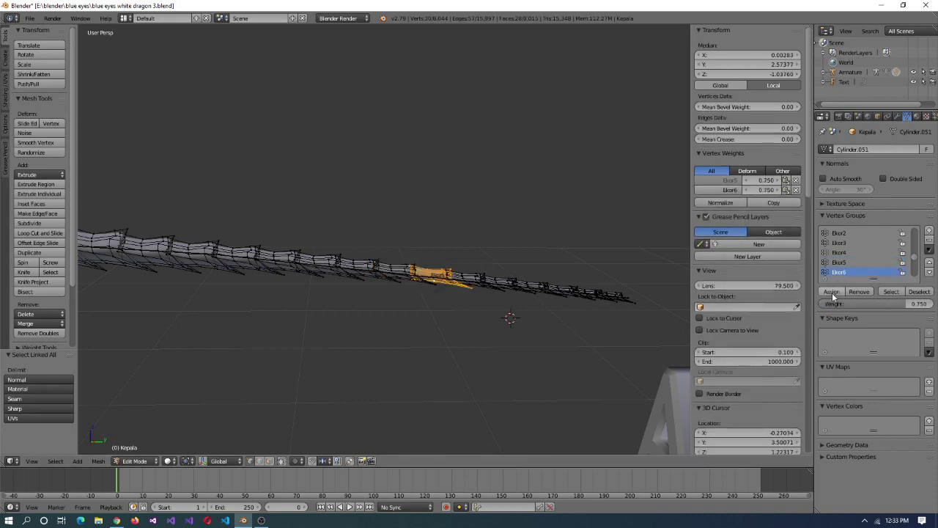
- Assign the seventh segment to Ekor5 with weight 0.2, and reweight the linked eighth segment in the same group
{"action": "right_click", "coordinate": [471, 275]}
{"action": "key", "text": "ctrl+l"}
{"action": "left_click", "coordinate": [911, 303]}
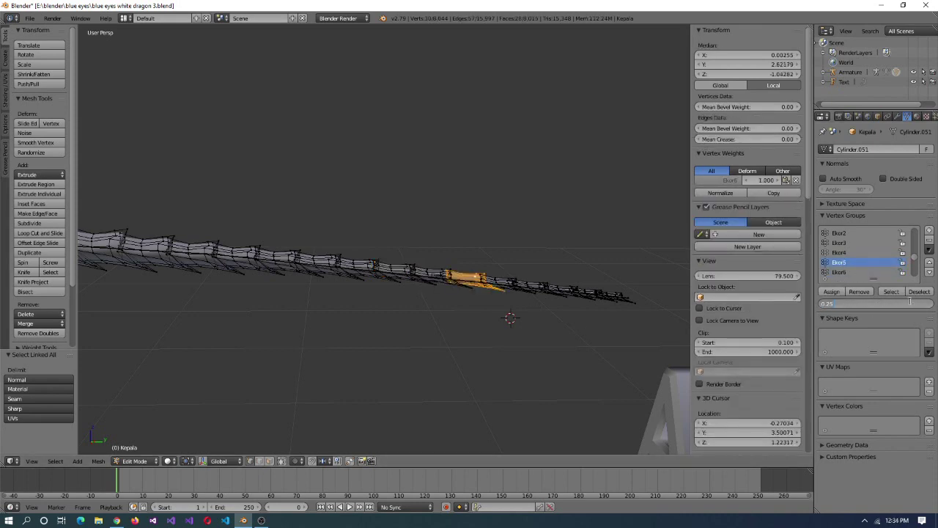
{"action": "left_click", "coordinate": [833, 292]}
{"action": "right_click", "coordinate": [506, 283]}
{"action": "key", "text": "ctrl+l"}
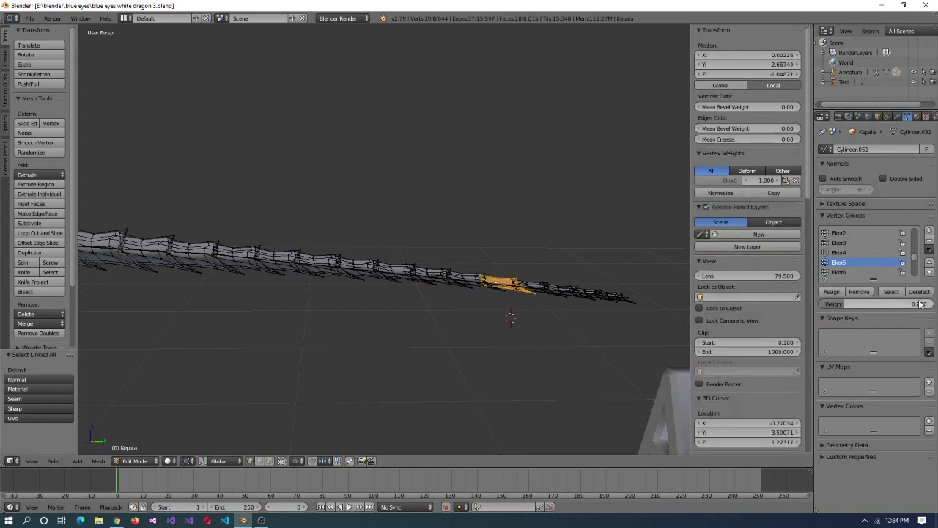
{"action": "left_click", "coordinate": [833, 292]}
- Assign the ninth segment to Ekor6 with weight 0.9 and the tenth with weight 0.95
{"action": "right_click", "coordinate": [539, 288]}
{"action": "key", "text": "ctrl+l"}
{"action": "left_click", "coordinate": [841, 272]}
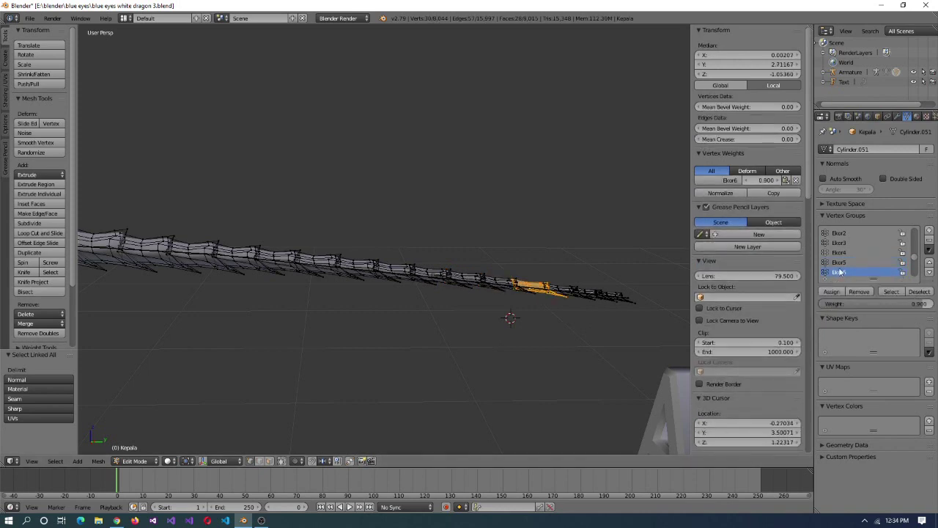
{"action": "left_click", "coordinate": [833, 291]}
{"action": "right_click", "coordinate": [466, 278]}
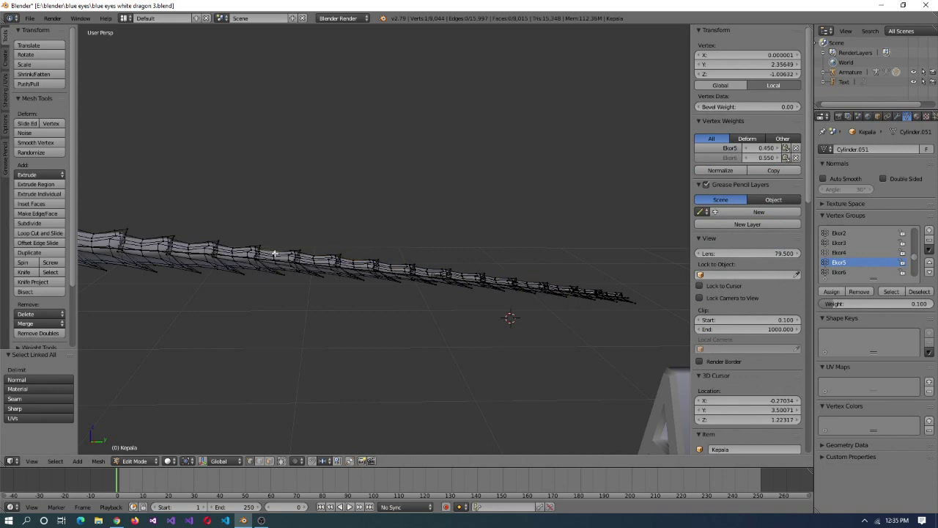
{"action": "key", "text": "ctrl+l"}
{"action": "left_click", "coordinate": [851, 272]}
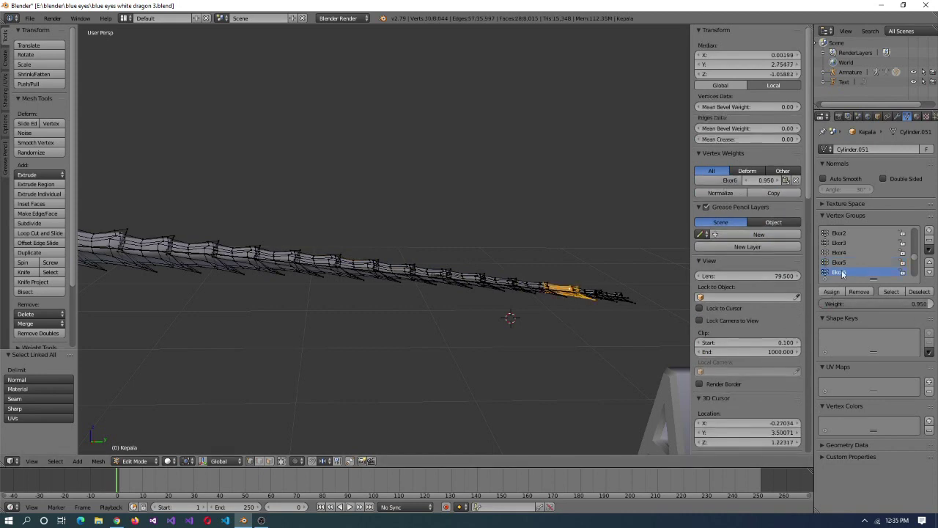
{"action": "left_click", "coordinate": [836, 297]}
- Check the gradual weight falloff along the tail by rotating the Ekor6 bone in Pose Mode
{"action": "key", "text": "Tab"}
{"action": "right_click", "coordinate": [413, 280]}
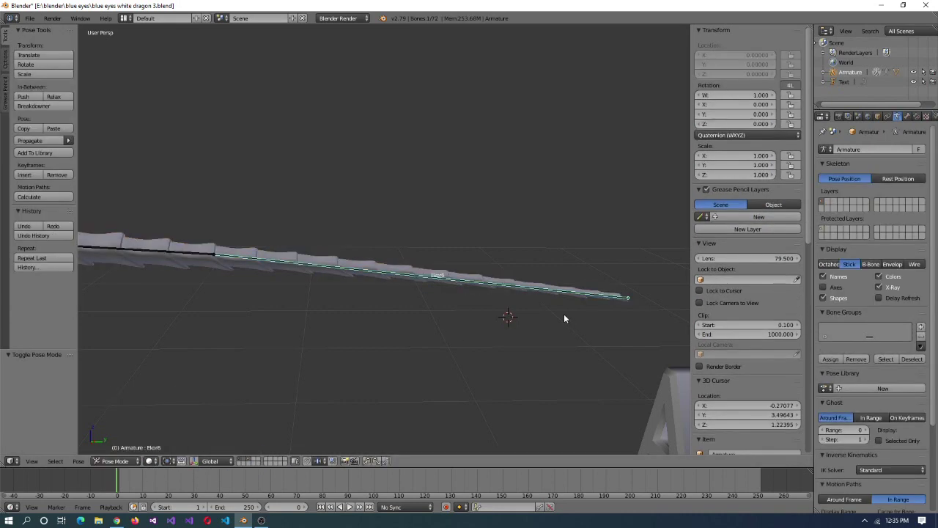
{"action": "key", "text": "r"}
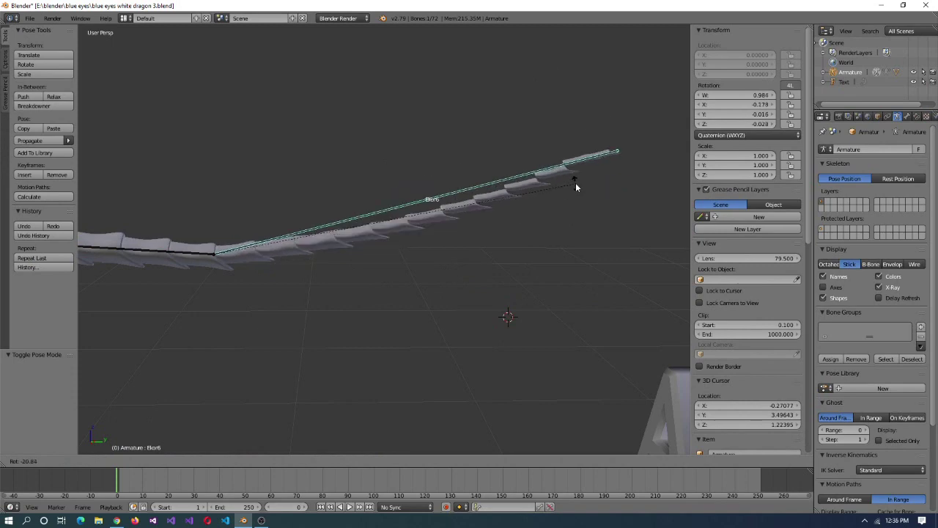
{"action": "left_click", "coordinate": [582, 159]}
{"action": "key", "text": "Tab"}
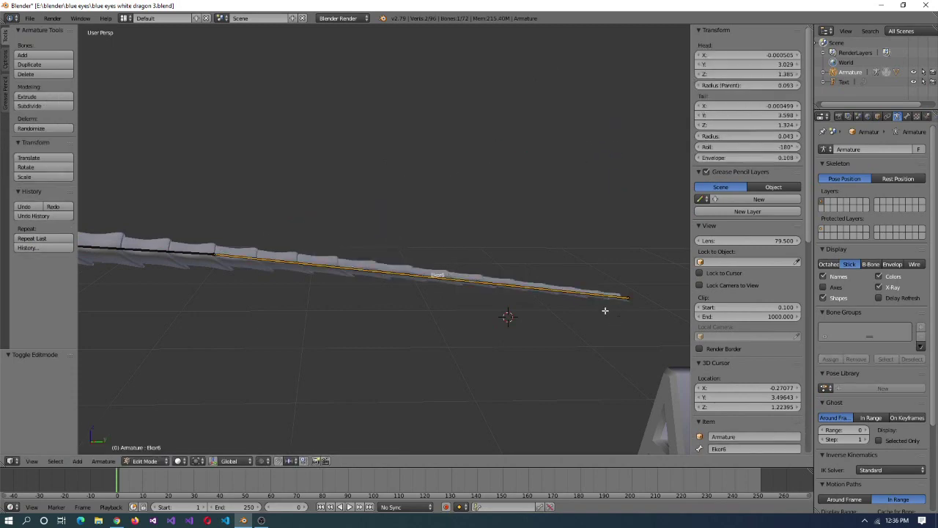
- Examine the vertex weights of the mesh segments near the tail tip
{"action": "middle_click_drag", "start_coordinate": [618, 319], "coordinate": [526, 265]}
{"action": "key", "text": "Tab"}
{"action": "right_click", "coordinate": [525, 266]}
{"action": "key", "text": "Tab"}
{"action": "scroll", "coordinate": [748, 220], "scroll_direction": "down", "scroll_amount": 3}
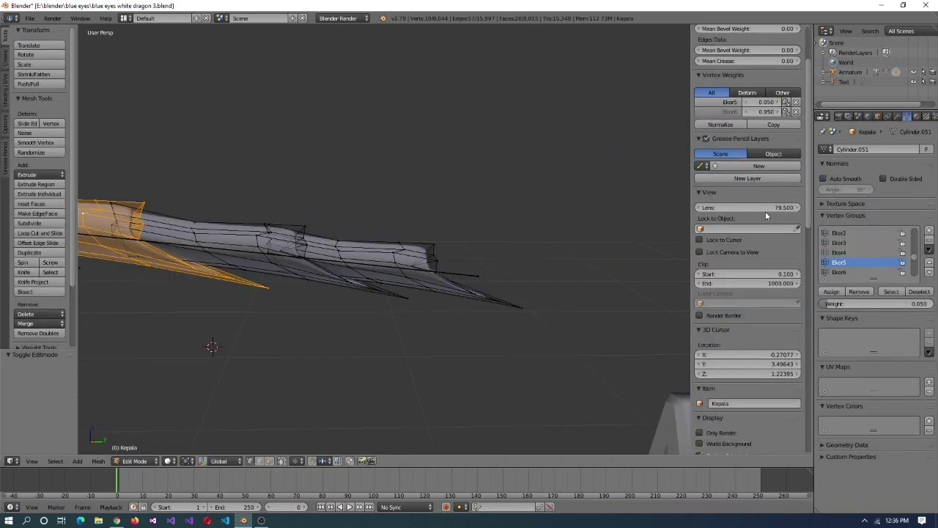
{"action": "scroll", "coordinate": [462, 280], "scroll_direction": "up", "scroll_amount": 5}
{"action": "scroll", "coordinate": [462, 280], "scroll_direction": "down", "scroll_amount": 3}
{"action": "middle_click_drag", "start_coordinate": [462, 280], "coordinate": [145, 439]}
- In right side view, snap the 3D cursor to the centre of a tail ring along the Ekor3 bone, at about Y 1.76
{"action": "key", "text": "Tab"}
{"action": "key", "text": "KP_3"}
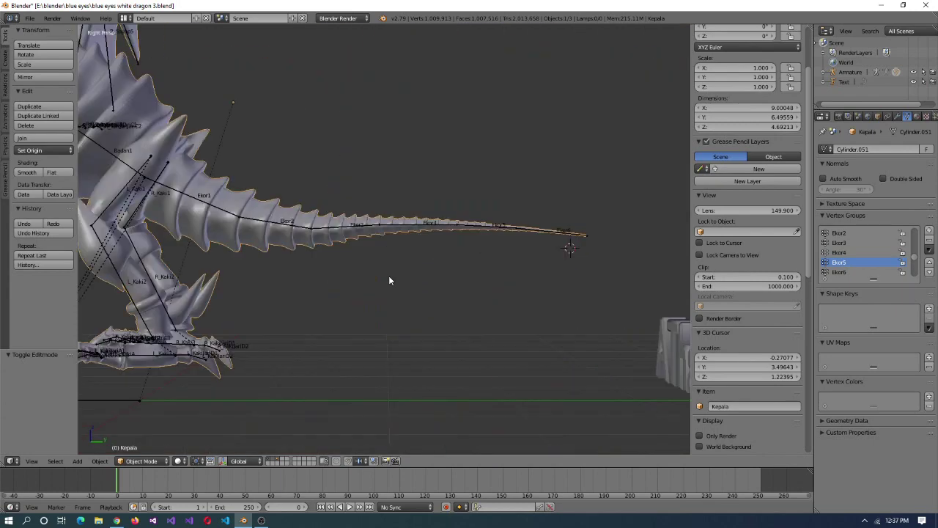
{"action": "scroll", "coordinate": [366, 309], "scroll_direction": "up", "scroll_amount": 4}
{"action": "scroll", "coordinate": [365, 309], "scroll_direction": "down", "scroll_amount": 3}
{"action": "scroll", "coordinate": [409, 273], "scroll_direction": "up", "scroll_amount": 5}
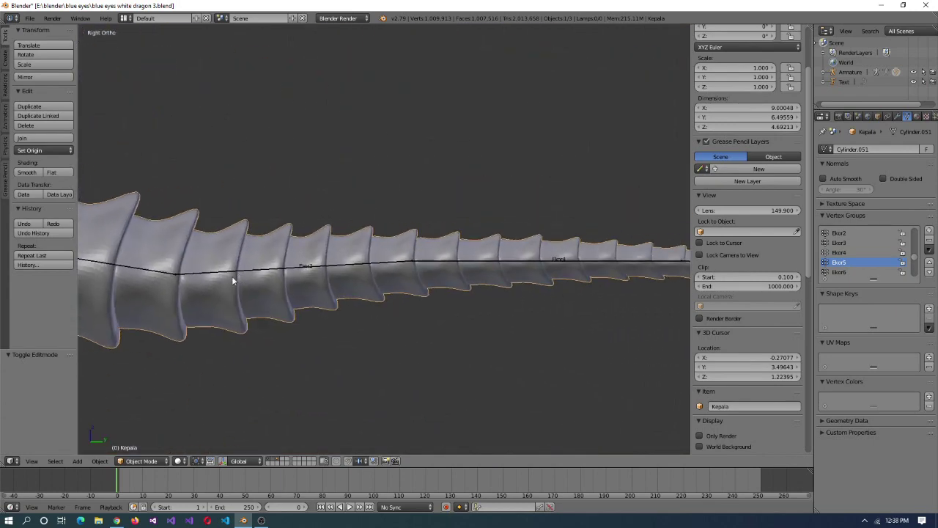
{"action": "key", "text": "Tab"}
{"action": "key", "text": "shift+s"}
{"action": "left_click", "coordinate": [439, 416]}
{"action": "key", "text": "Tab"}
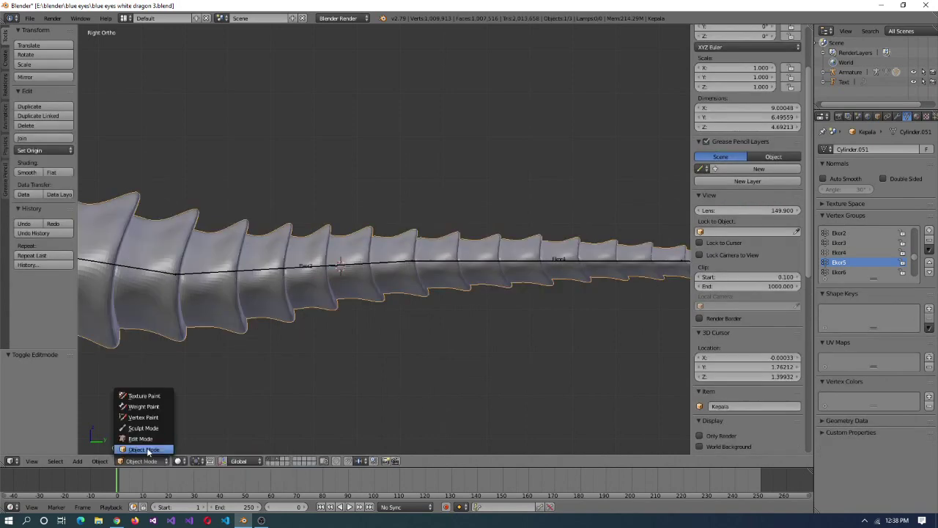
- Snap the joint between Ekor3 and Ekor4 to the 3D cursor, and return to the mesh to pick the next ring
{"action": "left_click", "coordinate": [147, 449]}
{"action": "key", "text": "Tab"}
{"action": "key", "text": "Tab"}
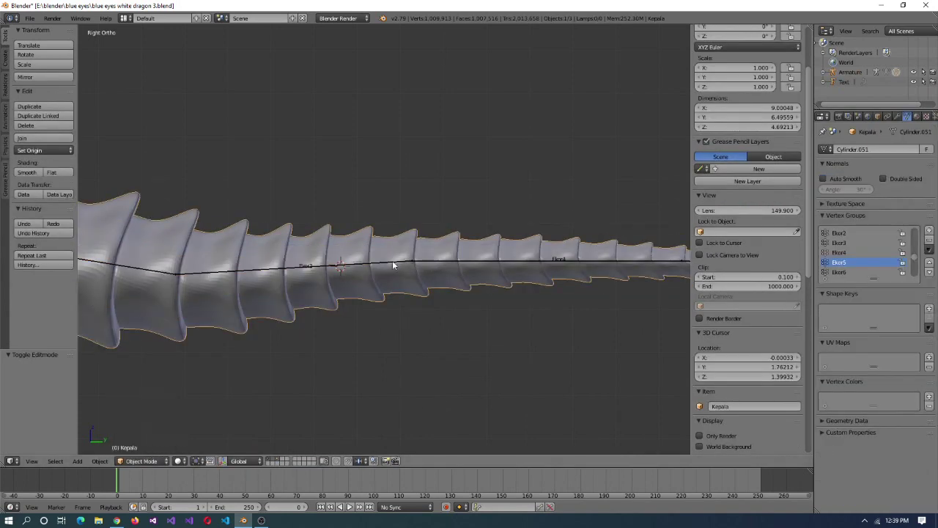
{"action": "key", "text": "Tab"}
{"action": "key", "text": "Tab"}
{"action": "key", "text": "Tab"}
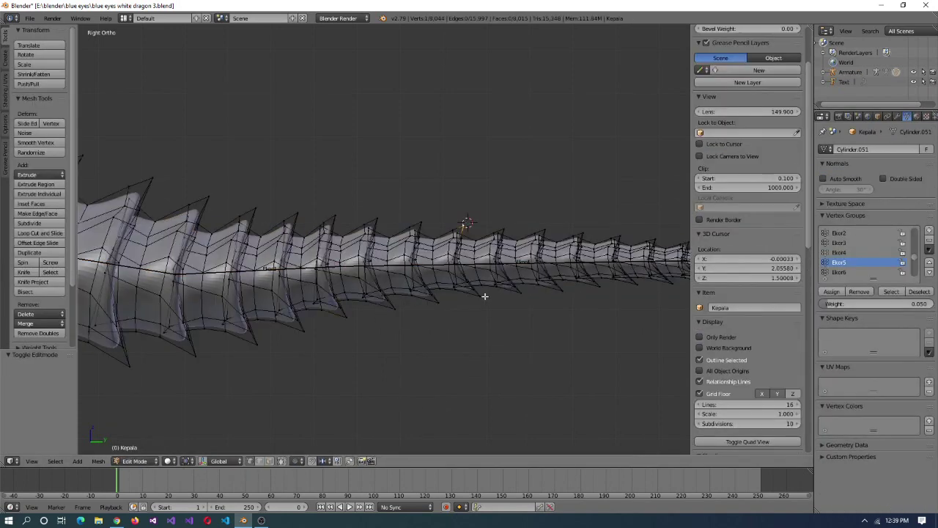
- Snap Ekor4's end joint to the 3D cursor at the next chosen ring's centre, at about Y 2.07
{"action": "key", "text": "Tab"}
{"action": "right_click", "coordinate": [526, 320]}
{"action": "left_click", "coordinate": [145, 460]}
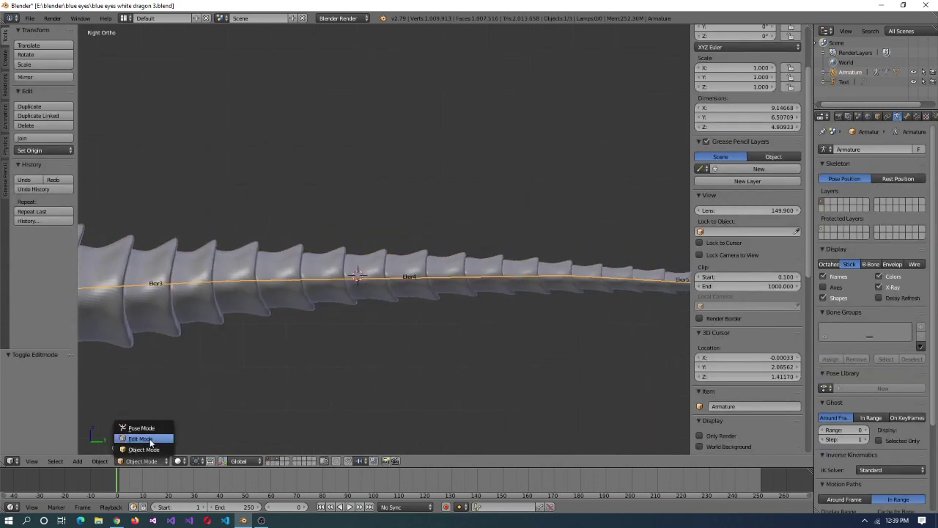
{"action": "left_click", "coordinate": [147, 437]}
{"action": "key", "text": "shift+s"}
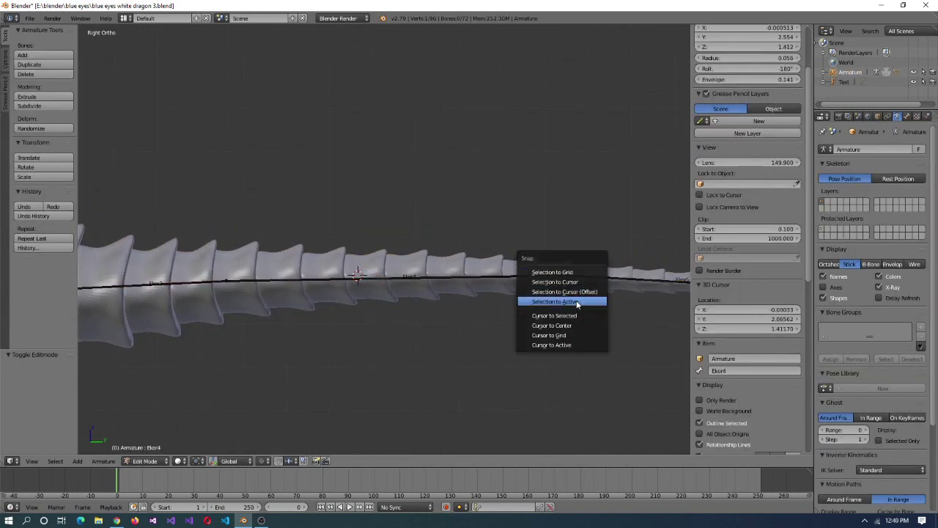
{"action": "left_click", "coordinate": [585, 292]}
- Move Ekor5's end joint to the centre of the following chosen tail ring, at about Y 2.34
{"action": "key", "text": "Tab"}
{"action": "right_click", "coordinate": [392, 262]}
{"action": "key", "text": "Tab"}
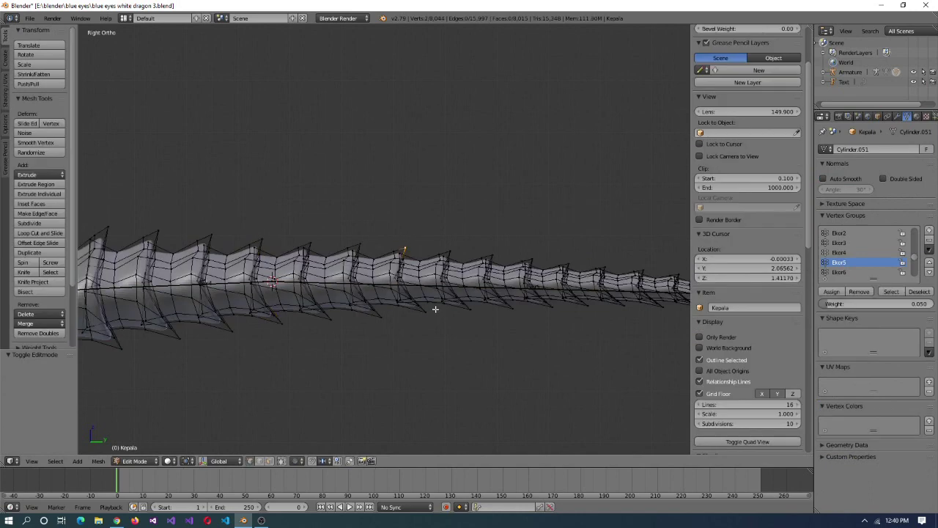
{"action": "key", "text": "Tab"}
{"action": "key", "text": "ctrl+z"}
{"action": "key", "text": "ctrl+z"}
{"action": "key", "text": "ctrl+z"}
{"action": "key", "text": "ctrl+z"}
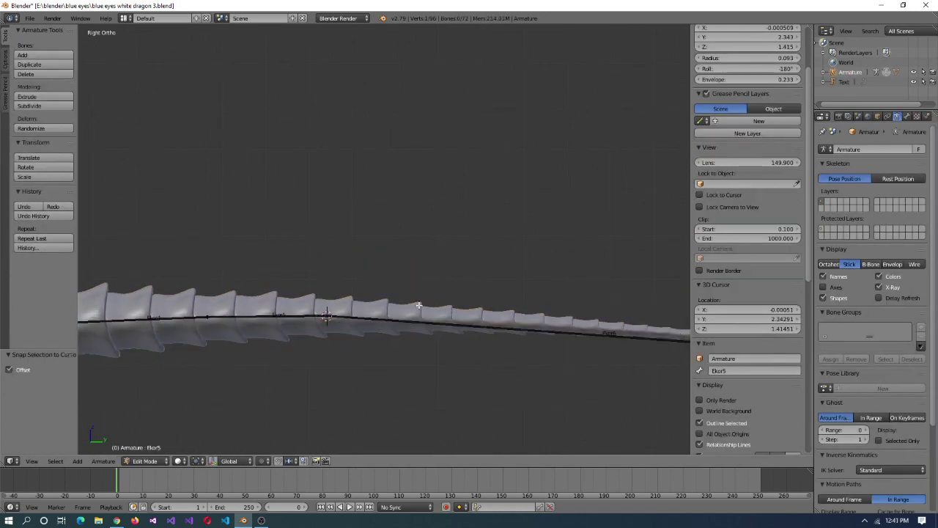
- Snap Ekor6's end joint to the 3D cursor at a tail ring's centre, at about Y 2.59
{"action": "key", "text": "ctrl+shift+z"}
{"action": "key", "text": "ctrl+shift+z"}
{"action": "key", "text": "ctrl+shift+z"}
{"action": "key", "text": "ctrl+z"}
{"action": "key", "text": "ctrl+z"}
{"action": "key", "text": "ctrl+z"}
{"action": "right_click", "coordinate": [670, 346]}
{"action": "key", "text": "shift+s"}
{"action": "left_click", "coordinate": [628, 352]}
{"action": "scroll", "coordinate": [416, 370], "scroll_direction": "up", "scroll_amount": 2, "text": "ctrl"}
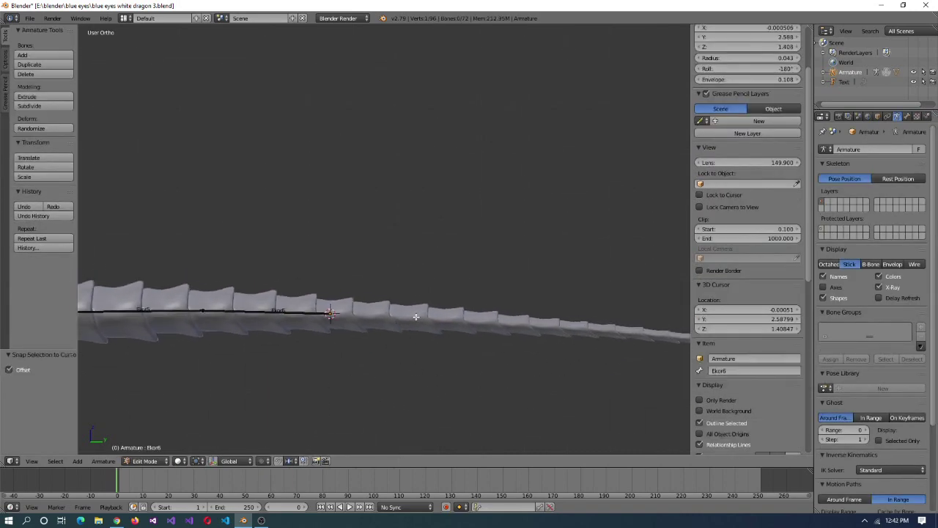
- Extrude a new bone from the end of Ekor6, snap its tip to the cursor at about Y 2.80, and open its bone properties
{"action": "key", "text": "ctrl+z"}
{"action": "key", "text": "ctrl+shift+z"}
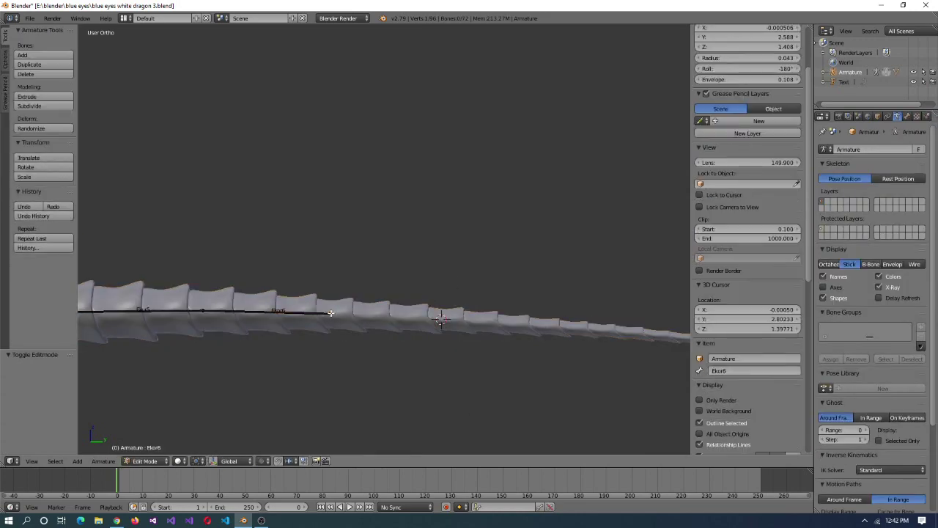
{"action": "key", "text": "e"}
{"action": "left_click", "coordinate": [332, 314]}
{"action": "key", "text": "shift+s"}
{"action": "left_click", "coordinate": [391, 329]}
{"action": "left_click", "coordinate": [908, 116]}
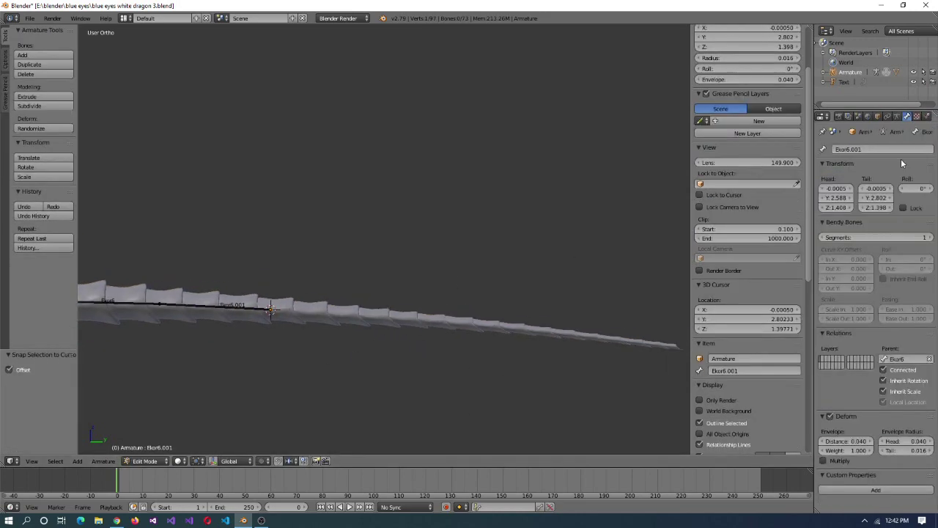
- Extend the tail chain to a ring centre at about Y 2.99, and name the two new bones Ekor7 and Ekor8
{"action": "key", "text": "Tab"}
{"action": "right_click", "coordinate": [378, 315]}
{"action": "key", "text": "Tab"}
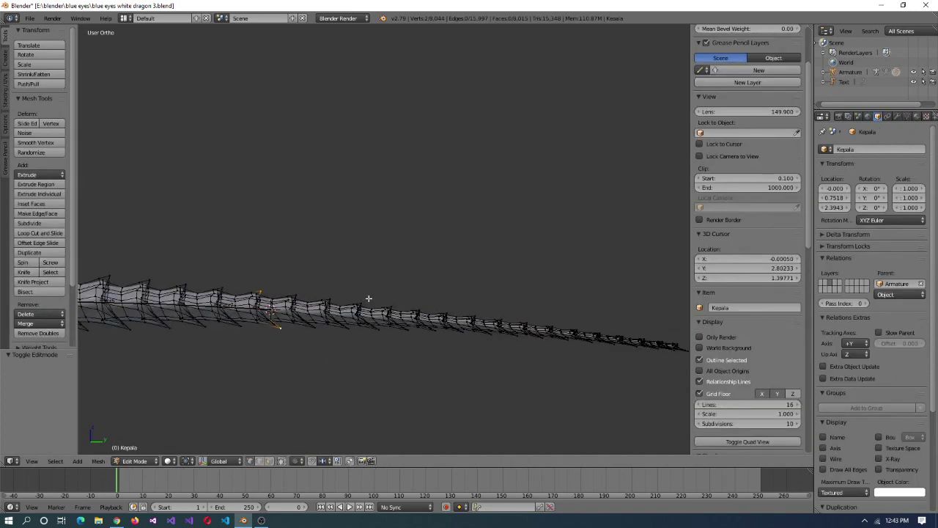
{"action": "key", "text": "Tab"}
{"action": "right_click", "coordinate": [325, 315]}
{"action": "key", "text": "Tab"}
{"action": "key", "text": "shift+s"}
{"action": "left_click", "coordinate": [307, 291]}
{"action": "left_click", "coordinate": [896, 150]}
{"action": "key", "text": "Return"}
- Extrude a bone from the end of Ekor8 and snap its tip to the next chosen ring's centre, at about Y 3.16
{"action": "key", "text": "Tab"}
{"action": "right_click", "coordinate": [327, 303]}
{"action": "key", "text": "Tab"}
{"action": "key", "text": "shift+s"}
{"action": "left_click", "coordinate": [392, 339]}
{"action": "key", "text": "Tab"}
{"action": "right_click", "coordinate": [294, 303]}
{"action": "key", "text": "Tab"}
{"action": "key", "text": "e"}
{"action": "left_click", "coordinate": [399, 349]}
- Add another bone to the tail chain, ending at the centre of the next chosen mesh ring
{"action": "key", "text": "Tab"}
{"action": "right_click", "coordinate": [451, 301]}
{"action": "key", "text": "Tab"}
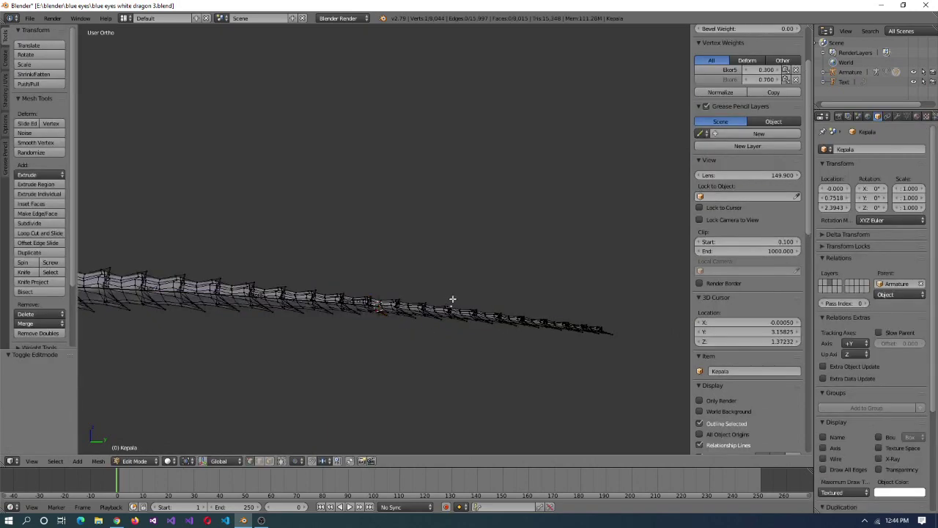
{"action": "key", "text": "shift+s"}
{"action": "left_click", "coordinate": [399, 329]}
{"action": "key", "text": "Tab"}
- Snap the 3D cursor to the ring centre at about Y 3.45 and extend the tail chain with a bone ending there
{"action": "key", "text": "Tab"}
{"action": "key", "text": "shift+s"}
{"action": "left_click", "coordinate": [350, 253]}
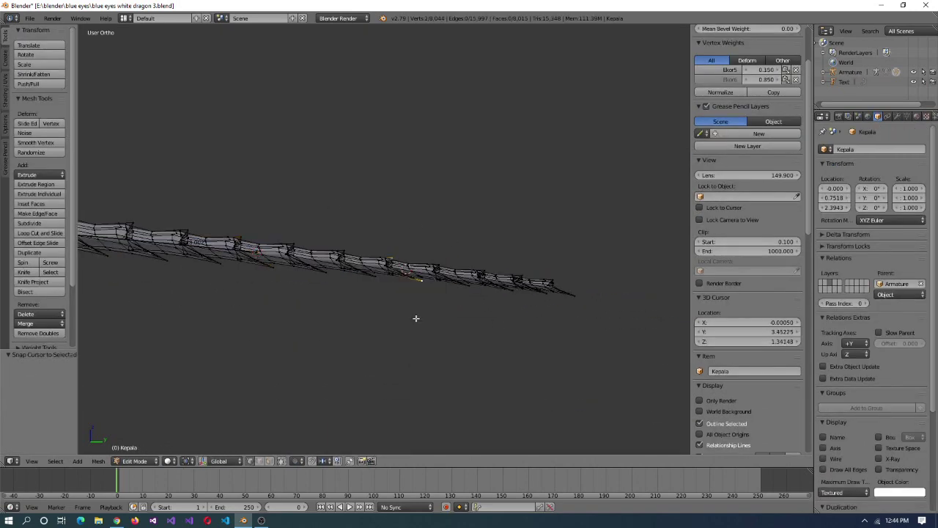
{"action": "key", "text": "Tab"}
{"action": "right_click", "coordinate": [345, 268]}
{"action": "key", "text": "Tab"}
{"action": "key", "text": "shift+s"}
{"action": "left_click", "coordinate": [444, 291]}
- Extrude the last tail bone and snap its end to the 3D cursor at the mesh's tail tip, at about Y 3.60
{"action": "key", "text": "Tab"}
{"action": "right_click", "coordinate": [445, 292]}
{"action": "key", "text": "Tab"}
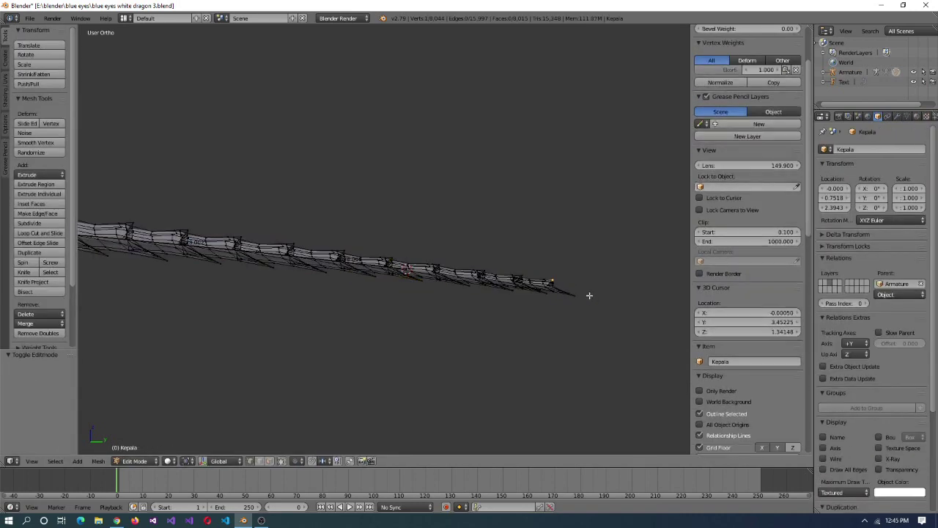
{"action": "key", "text": "shift+s"}
{"action": "left_click", "coordinate": [561, 308]}
{"action": "key", "text": "Tab"}
{"action": "right_click", "coordinate": [550, 287]}
{"action": "key", "text": "Tab"}
{"action": "key", "text": "shift+s"}
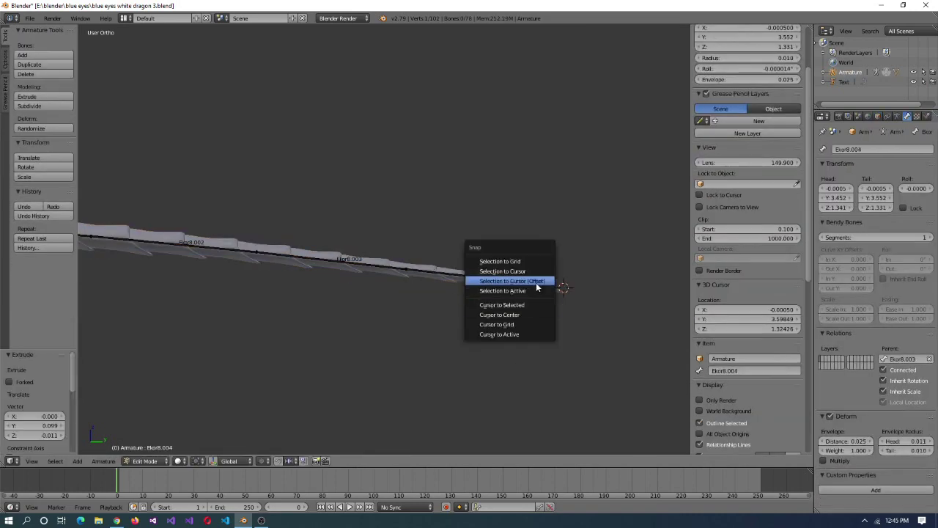
{"action": "left_click", "coordinate": [536, 281]}
- Rename the extruded bones beyond Ekor8 in sequence, ending with Ekor12 at the tail tip
{"action": "right_click", "coordinate": [399, 313]}
{"action": "double_click", "coordinate": [848, 149]}
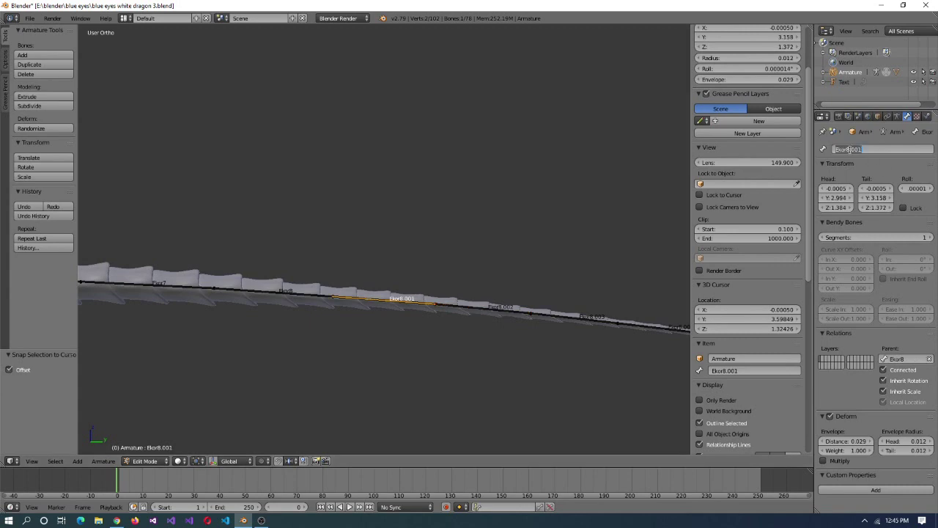
{"action": "scroll", "coordinate": [572, 378], "scroll_direction": "down", "scroll_amount": 2}
{"action": "key", "text": "bracketright"}
{"action": "type", "text": "Ekor12"}
{"action": "key", "text": "Return"}
{"action": "scroll", "coordinate": [550, 327], "scroll_direction": "down", "scroll_amount": 4}
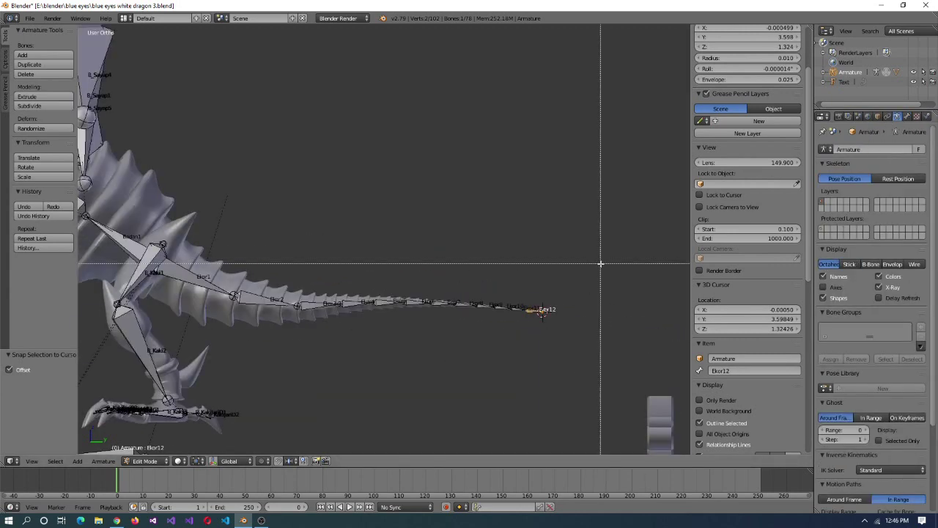
- Examine the left hand bones L_Tangan3 and L_TanganjariB1 in the quad view
{"action": "key", "text": "a"}
{"action": "scroll", "coordinate": [736, 220], "scroll_direction": "up", "scroll_amount": 4}
{"action": "key", "text": "Home"}
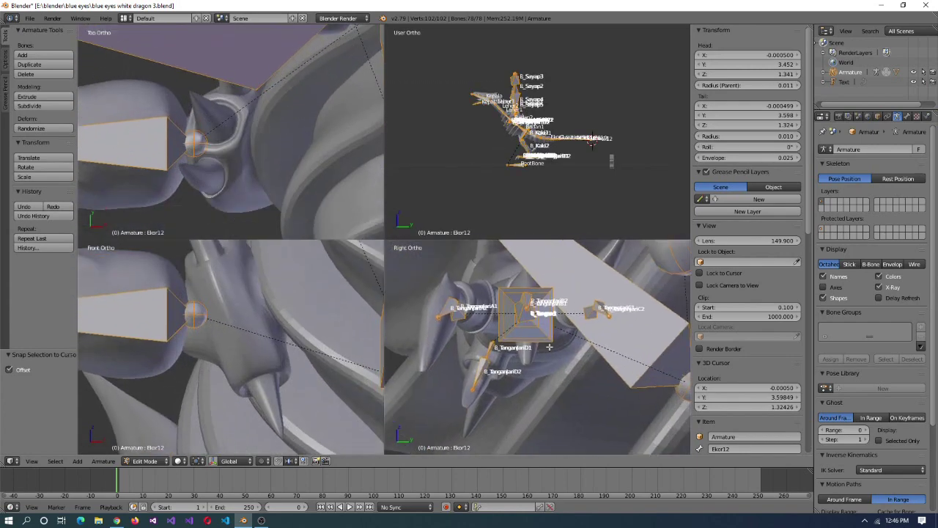
{"action": "right_click", "coordinate": [530, 303]}
{"action": "right_click", "coordinate": [530, 303]}
{"action": "key", "text": "KP_Decimal"}
{"action": "left_click", "coordinate": [780, 147]}
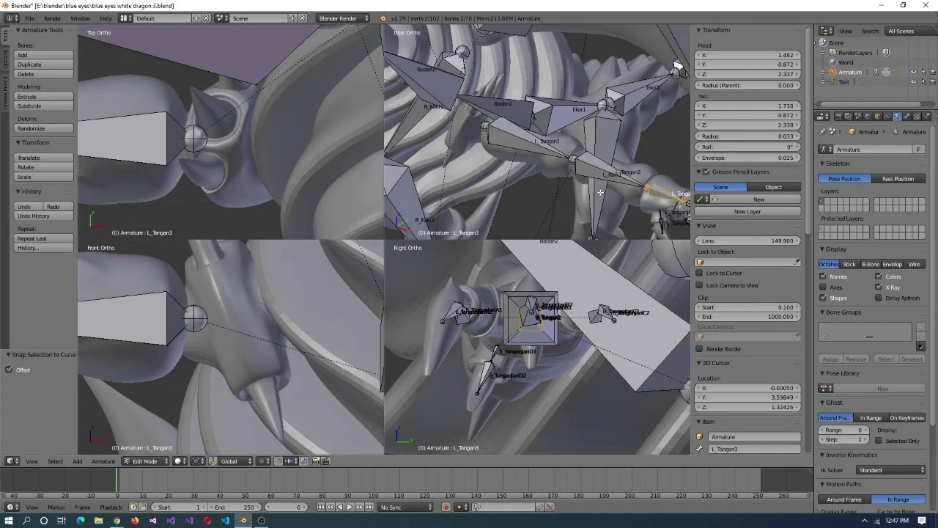
{"action": "right_click", "coordinate": [767, 146]}
{"action": "key", "text": "Escape"}
{"action": "key", "text": "KP_Decimal"}
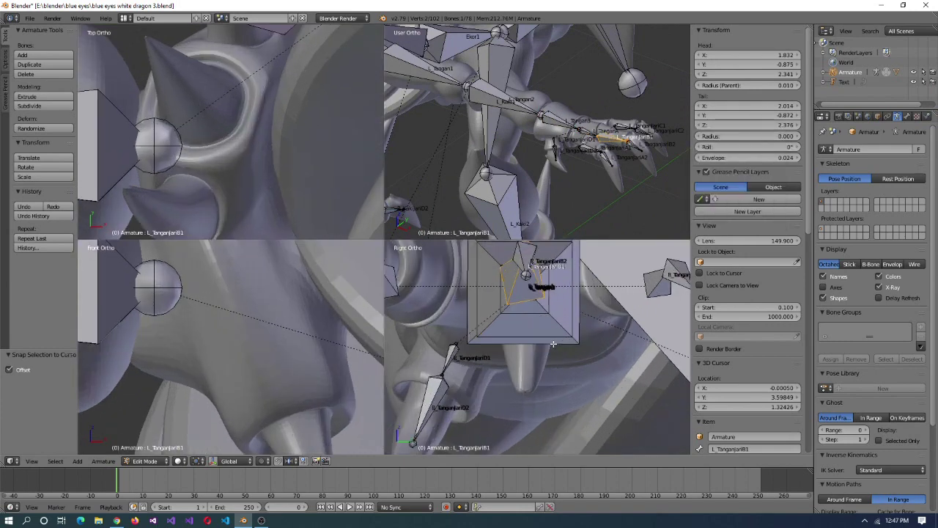
- Undo the recent bone selection changes and save the file as blue eyes white dragon.blend
{"action": "key", "text": "ctrl+z"}
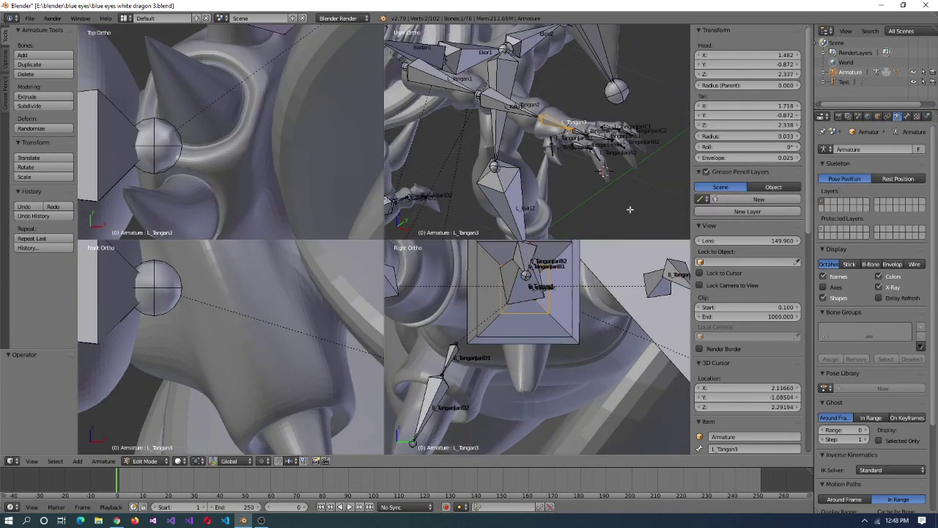
{"action": "key", "text": "ctrl+z"}
{"action": "key", "text": "KP_Divide"}
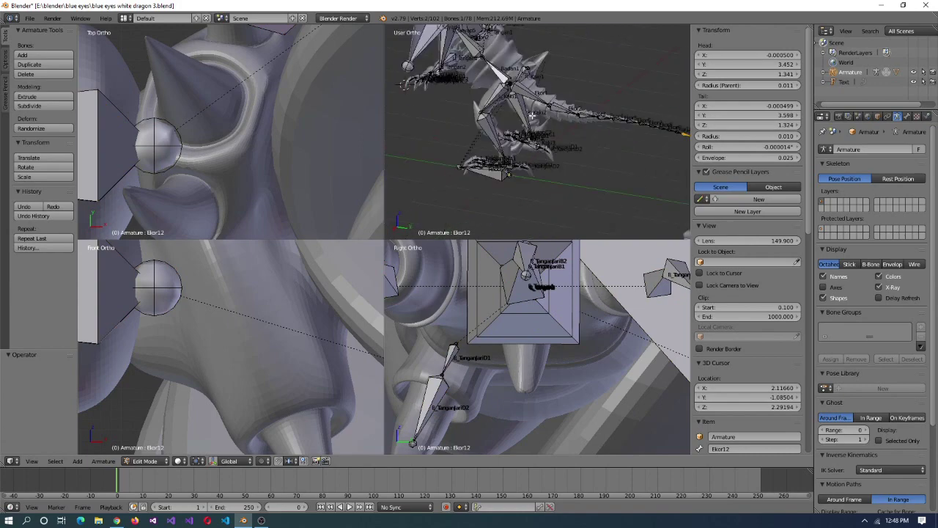
{"action": "key", "text": "ctrl+z"}
{"action": "key", "text": "ctrl+s"}
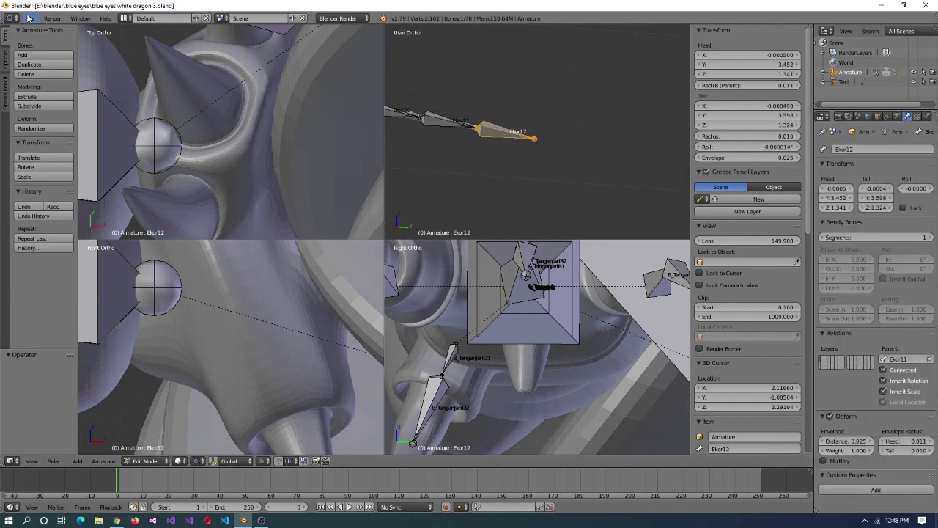
- Try a roll of -12° on the L_TanganjariB1 bone, and reset the roll to its default value
{"action": "right_click", "coordinate": [517, 288]}
{"action": "key", "text": "KP_Divide"}
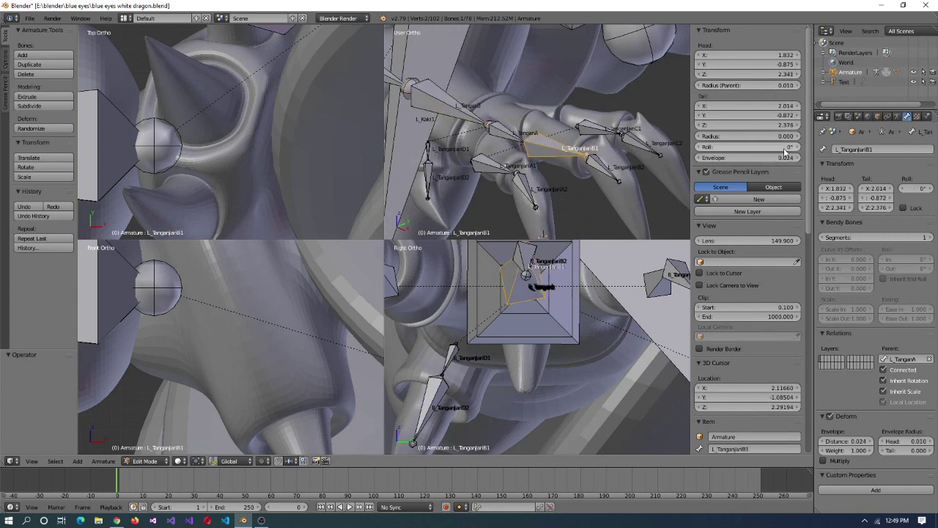
{"action": "left_click_drag", "start_coordinate": [775, 147], "coordinate": [799, 150]}
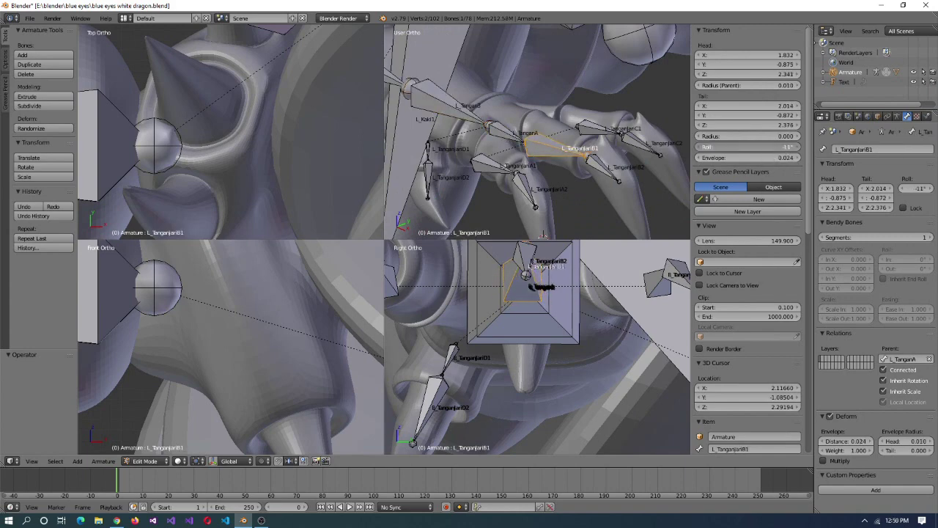
{"action": "left_click_drag", "start_coordinate": [726, 147], "coordinate": [698, 149]}
{"action": "right_click", "coordinate": [752, 148]}
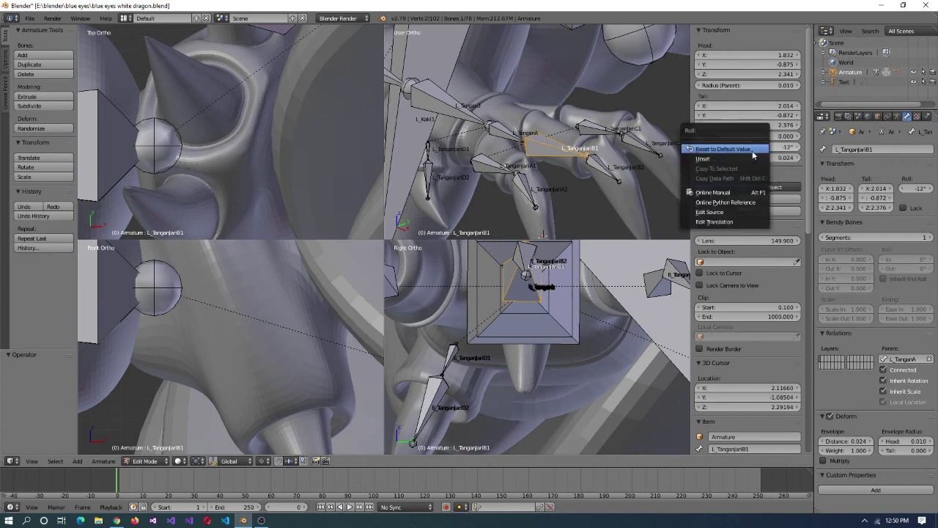
{"action": "left_click", "coordinate": [752, 151]}
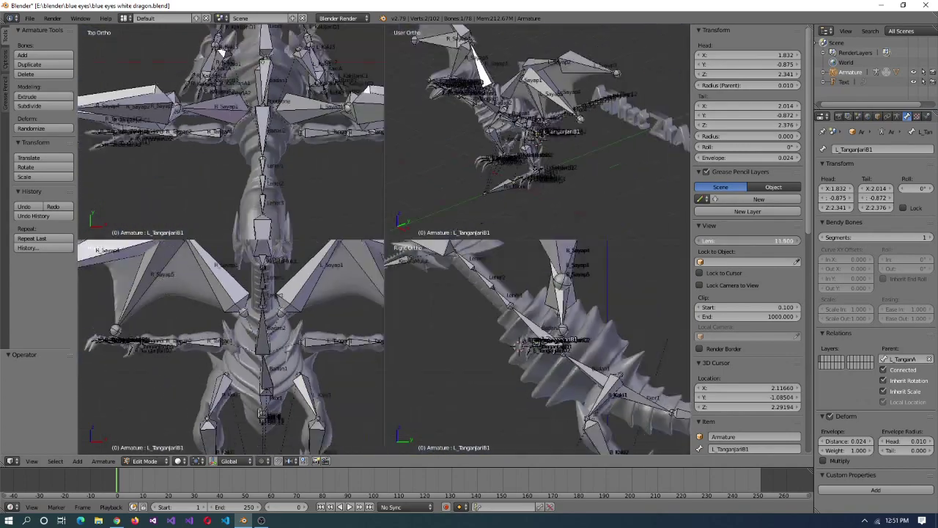
- Examine how L_TanganjariB1 sits inside the finger mesh in the top, front and side views
{"action": "key", "text": "KP_Decimal"}
{"action": "key", "text": "KP_Decimal"}
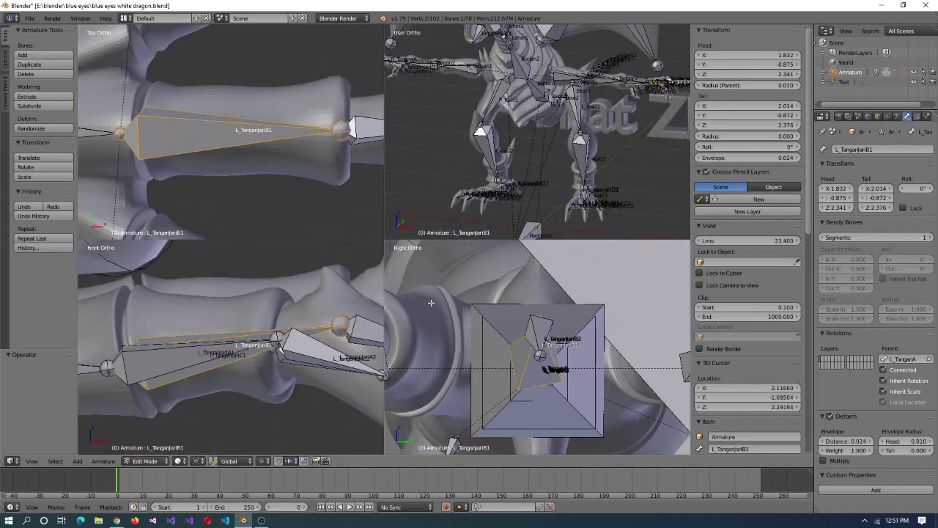
{"action": "right_click", "coordinate": [752, 147]}
{"action": "key", "text": "Escape"}
{"action": "scroll", "coordinate": [748, 183], "scroll_direction": "down", "scroll_amount": 2}
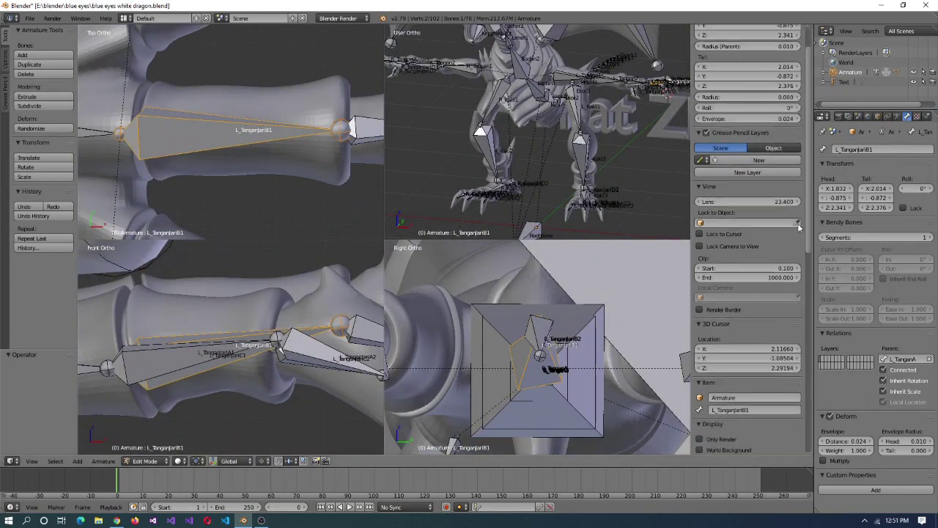
{"action": "scroll", "coordinate": [748, 183], "scroll_direction": "up", "scroll_amount": 2}
{"action": "key", "text": "KP_Decimal"}
{"action": "key", "text": "KP_Decimal"}
{"action": "scroll", "coordinate": [628, 168], "scroll_direction": "up", "scroll_amount": 5}
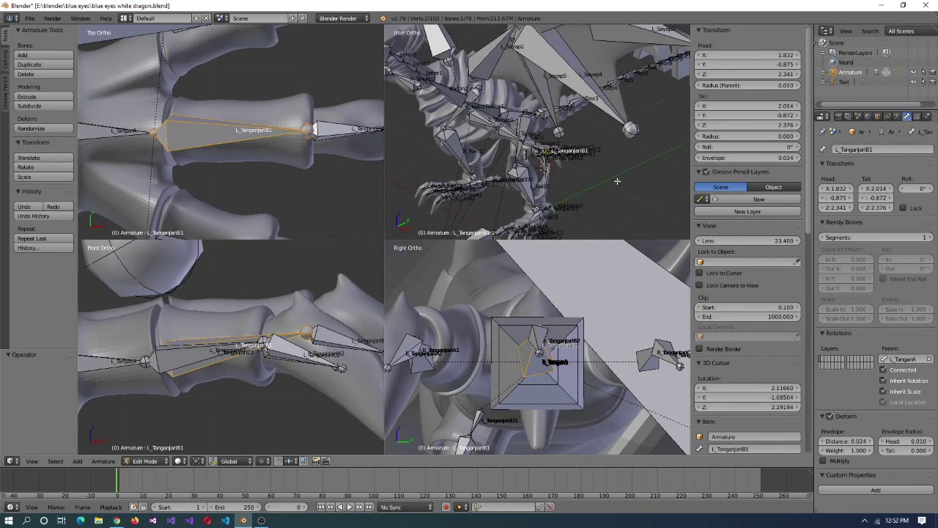
- Snap the 3D cursor to the tip of the L_TanganjariB1 bone and delete that bone
{"action": "right_click", "coordinate": [308, 335]}
{"action": "key", "text": "shift+s"}
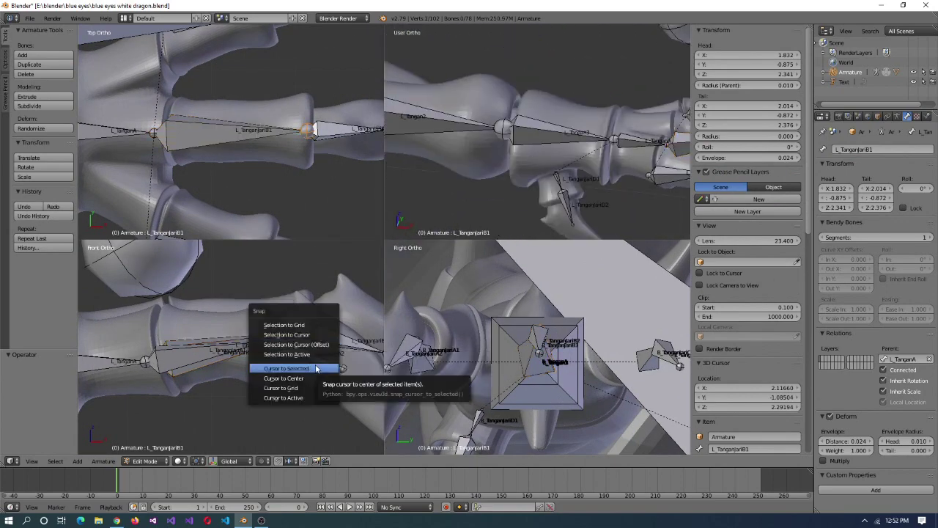
{"action": "left_click", "coordinate": [286, 368]}
{"action": "left_click", "coordinate": [292, 349]}
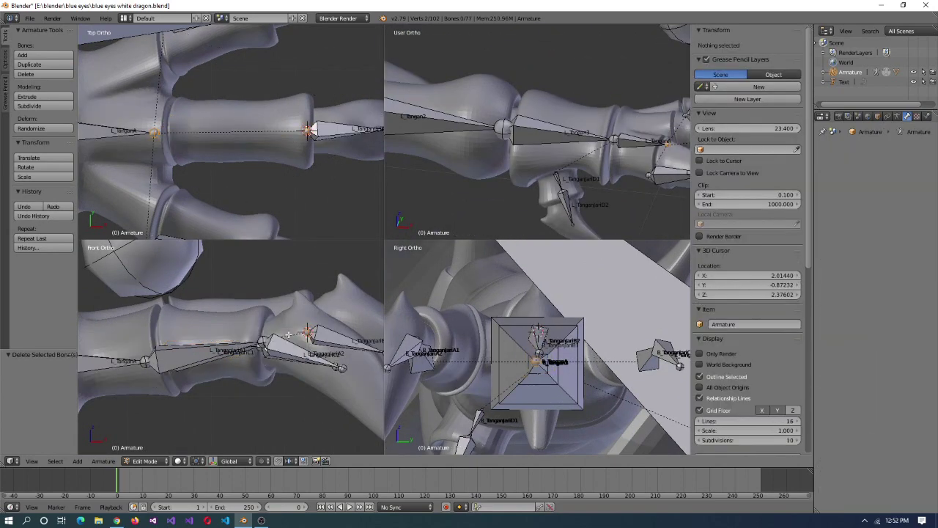
- Undo the bone deletion, extrude a replacement finger bone from the tip of L_TanganA, and snap its end to the 3D cursor
{"action": "key", "text": "ctrl+z"}
{"action": "scroll", "coordinate": [536, 132], "scroll_direction": "down", "scroll_amount": 3}
{"action": "key", "text": "e"}
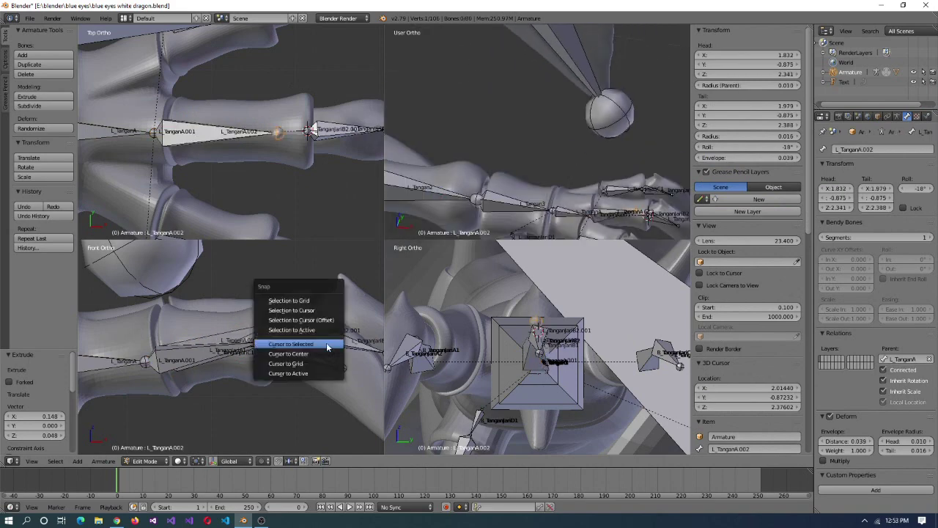
{"action": "key", "text": "shift+s"}
{"action": "left_click", "coordinate": [326, 327]}
- Expand the Kepala mesh's vertex group list to show more groups and make Ekor7 the active group
{"action": "scroll", "coordinate": [598, 166], "scroll_direction": "up", "scroll_amount": 5}
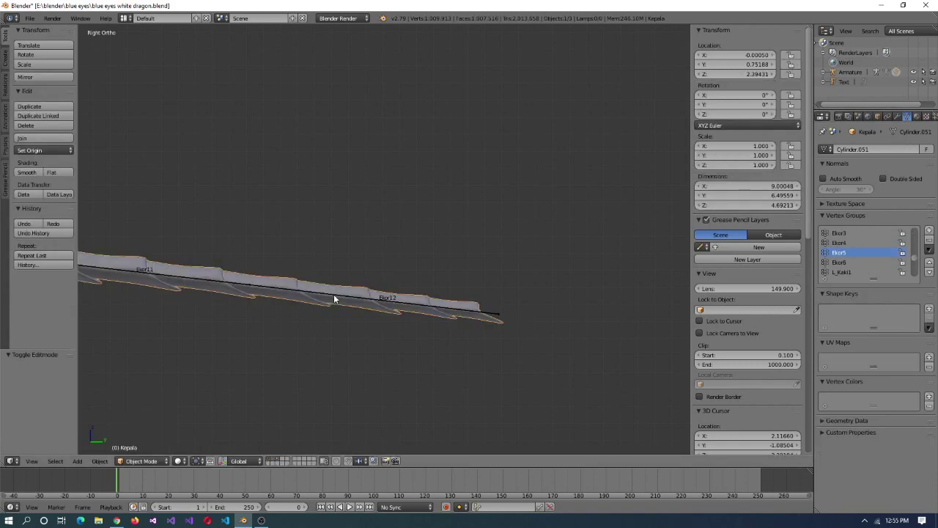
{"action": "key", "text": "ctrl+g"}
{"action": "left_click", "coordinate": [315, 316]}
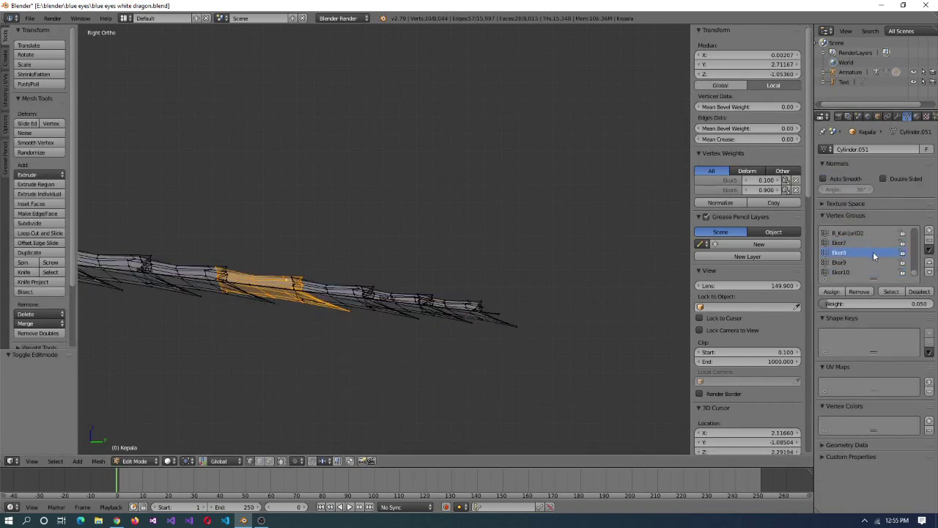
{"action": "left_click_drag", "start_coordinate": [873, 279], "coordinate": [871, 387]}
{"action": "left_click", "coordinate": [864, 338]}
{"action": "left_click", "coordinate": [840, 330]}
{"action": "key", "text": "Tab"}
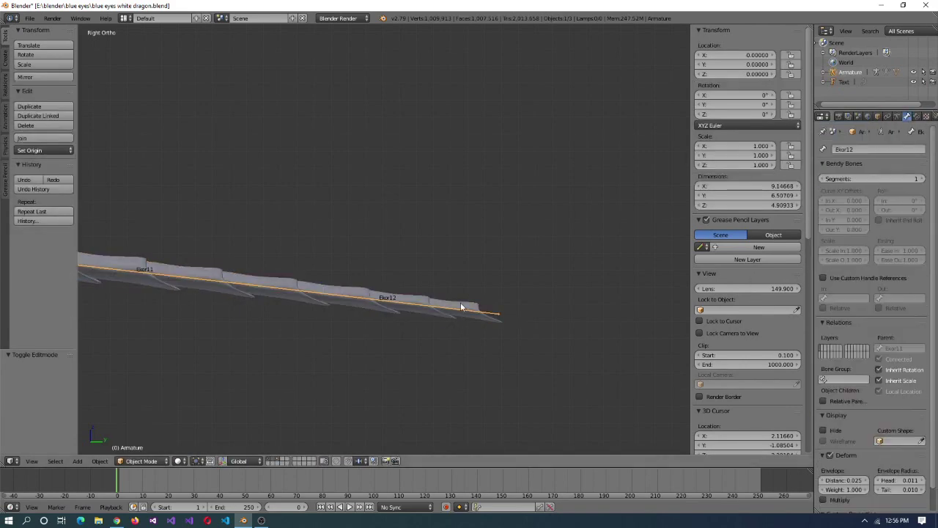
- Move the Ekor7 vertex group up the list to just above Ekor6
{"action": "left_click", "coordinate": [921, 262]}
{"action": "left_click", "coordinate": [921, 263]}
{"action": "left_click", "coordinate": [922, 263]}
{"action": "left_click", "coordinate": [922, 262]}
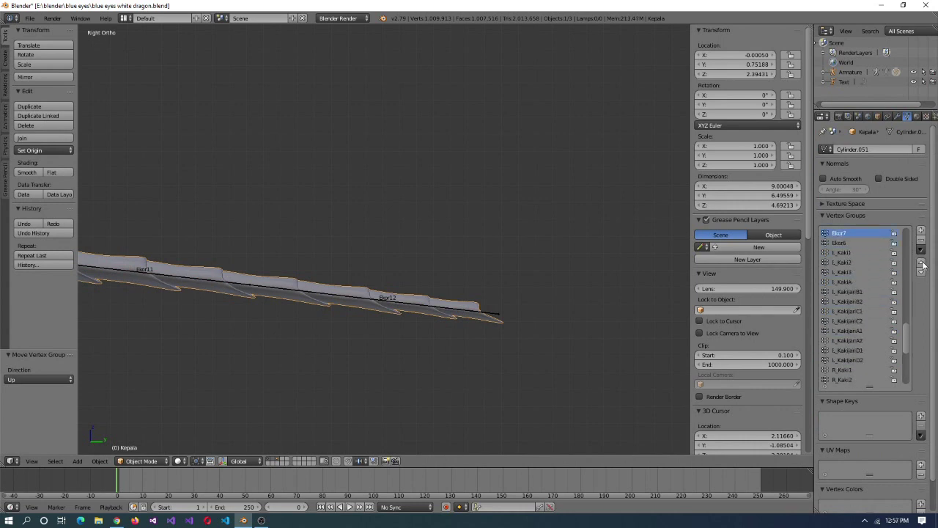
- Collapse the Shape Keys, UV Maps and Vertex Colors sections, and sort the vertex groups by name
{"action": "scroll", "coordinate": [849, 251], "scroll_direction": "down", "scroll_amount": 3}
{"action": "left_click_drag", "start_coordinate": [825, 335], "coordinate": [823, 346]}
{"action": "left_click", "coordinate": [874, 276]}
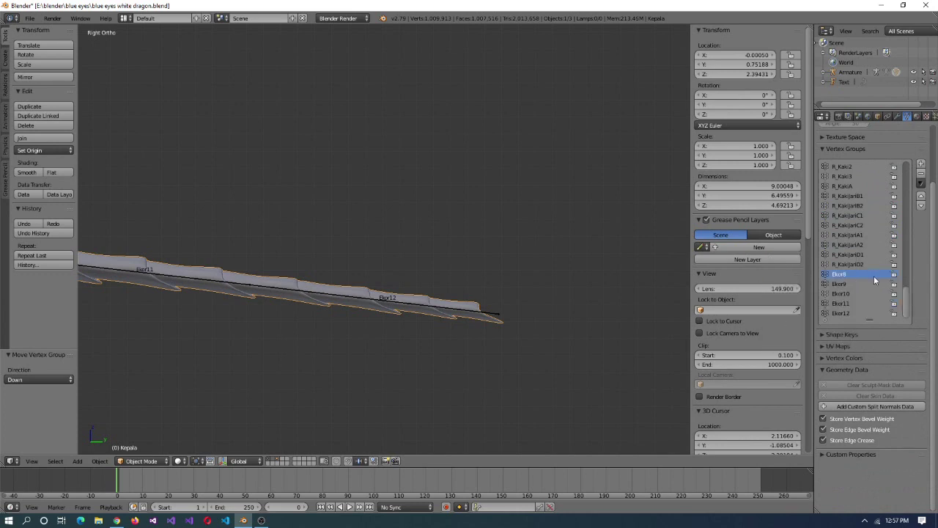
{"action": "left_click", "coordinate": [922, 182]}
{"action": "left_click", "coordinate": [900, 210]}
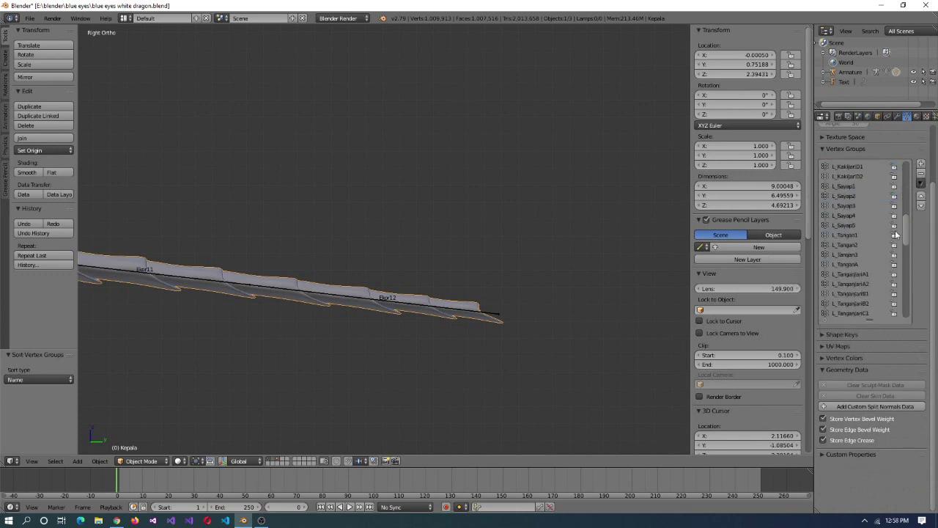
- Select the whole third tail segment from the tip in Edit Mode and assign it to Ekor12 at weight 0.050
{"action": "key", "text": "Tab"}
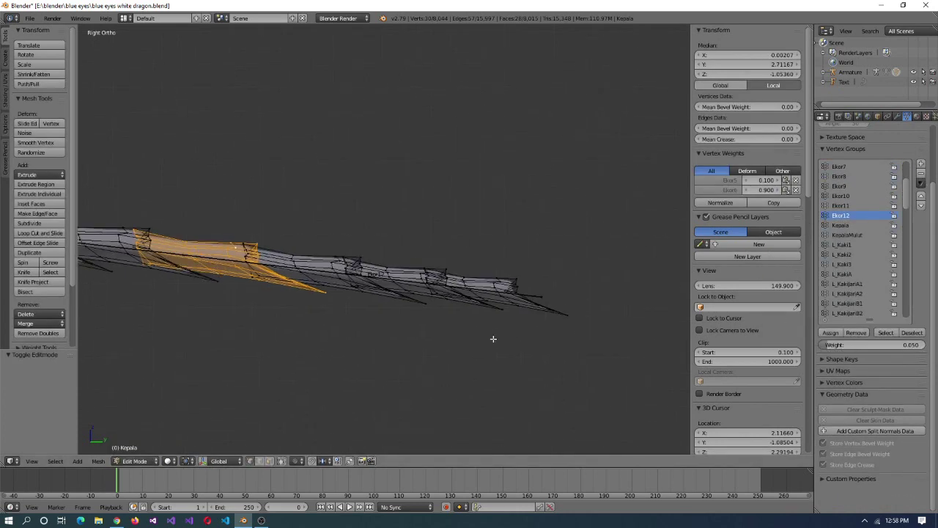
{"action": "right_click", "coordinate": [487, 301]}
{"action": "key", "text": "ctrl+l"}
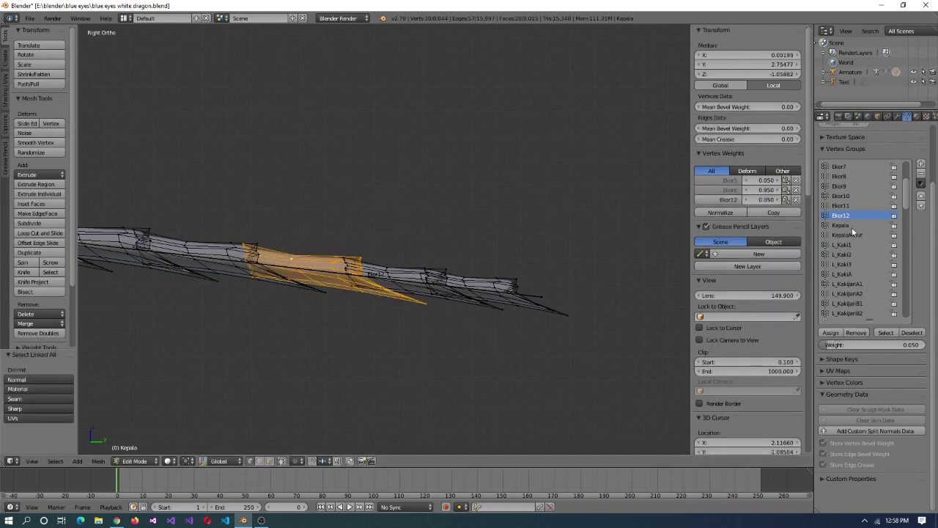
{"action": "left_click", "coordinate": [912, 332]}
- Replace the old weights of the fourth tail segment from the tip with 0.050 in both Ekor11 and Ekor12
{"action": "left_click", "coordinate": [841, 205]}
{"action": "left_click", "coordinate": [886, 332]}
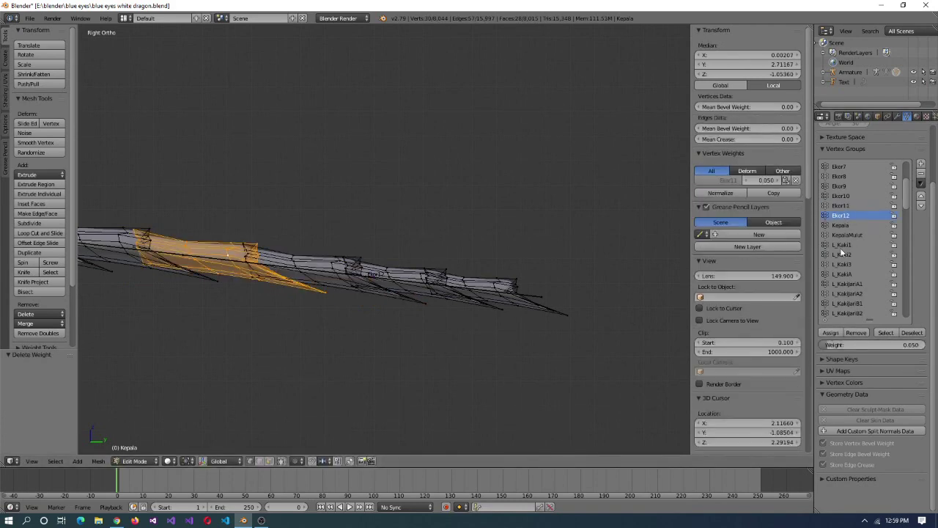
{"action": "left_click", "coordinate": [830, 332]}
{"action": "left_click", "coordinate": [841, 215]}
- Clear the second-last tail segment's old weights and assign it 0.800 in Ekor12 and 0.200 in Ekor11
{"action": "left_click", "coordinate": [797, 180]}
{"action": "left_click", "coordinate": [912, 332]}
{"action": "left_click", "coordinate": [886, 332]}
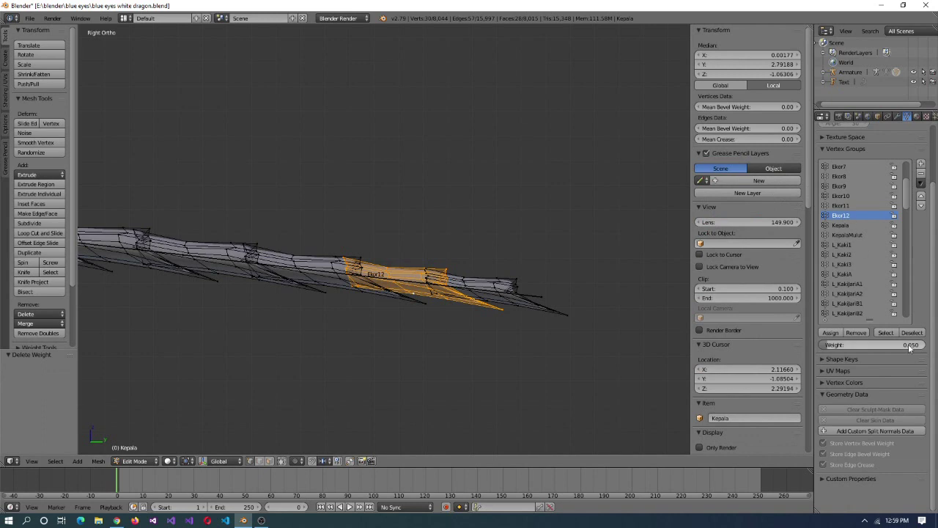
{"action": "left_click", "coordinate": [844, 206]}
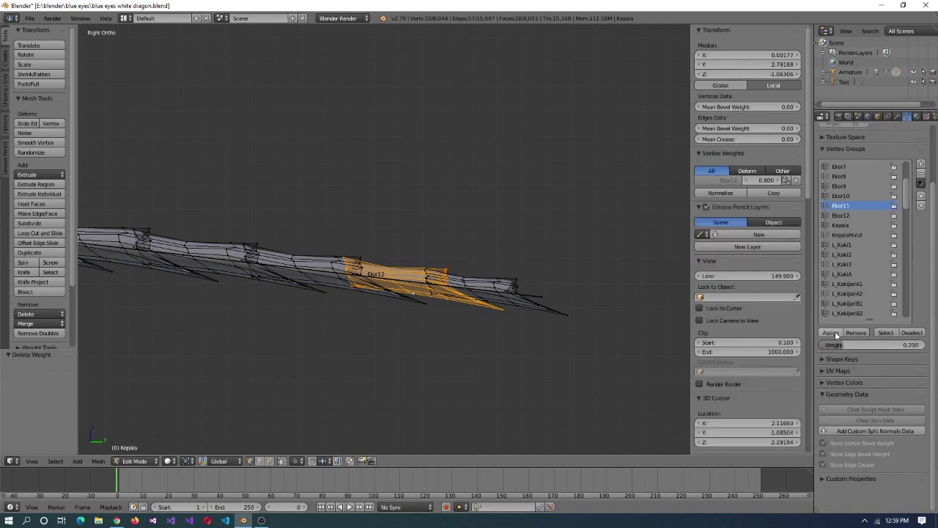
- Undo the latest weight and selection changes on the tail segments
{"action": "key", "text": "ctrl+z"}
{"action": "key", "text": "a"}
{"action": "right_click", "coordinate": [334, 272]}
{"action": "key", "text": "ctrl+z"}
{"action": "key", "text": "ctrl+z"}
{"action": "key", "text": "ctrl+z"}
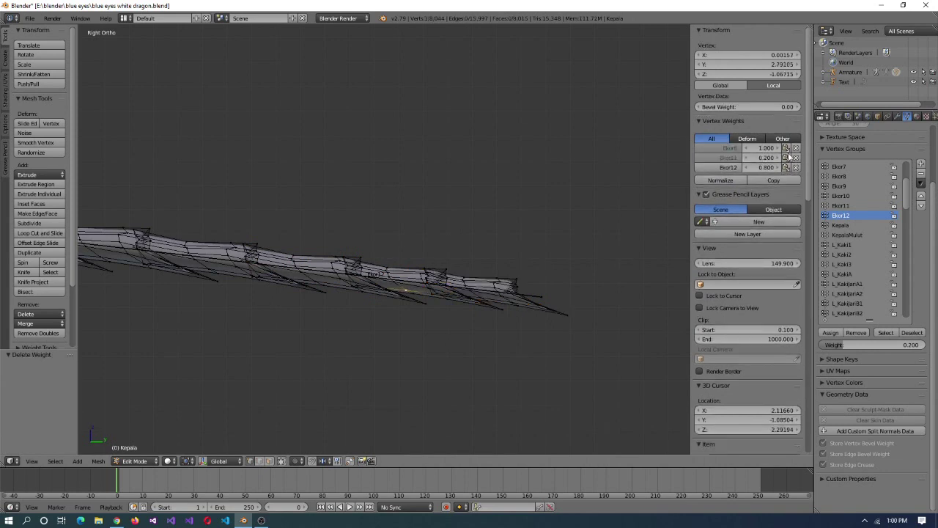
- Try to remove the Ekor6 weight from the whole second-last tail segment, and undo the attempt
{"action": "key", "text": "ctrl+l"}
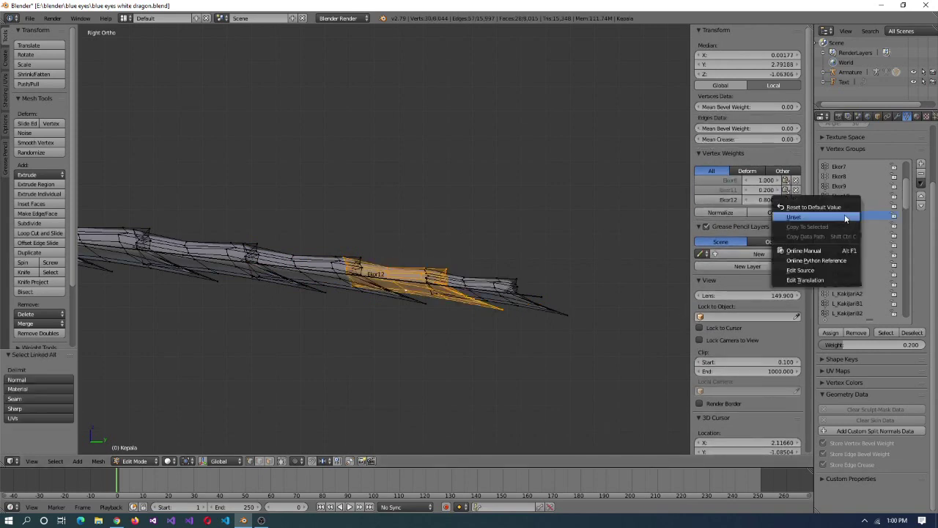
{"action": "left_click", "coordinate": [797, 180]}
{"action": "key", "text": "ctrl+z"}
{"action": "key", "text": "ctrl+z"}
{"action": "key", "text": "ctrl+z"}
{"action": "key", "text": "ctrl+z"}
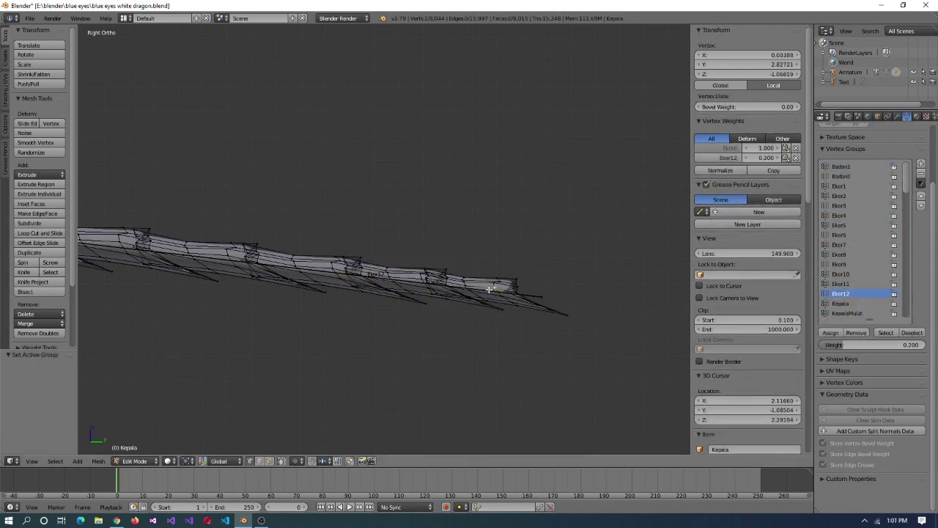
- Assign the last tail segment to Ekor12 at weight 1.000 and select all of its linked vertices
{"action": "left_click", "coordinate": [915, 345]}
{"action": "left_click", "coordinate": [831, 333]}
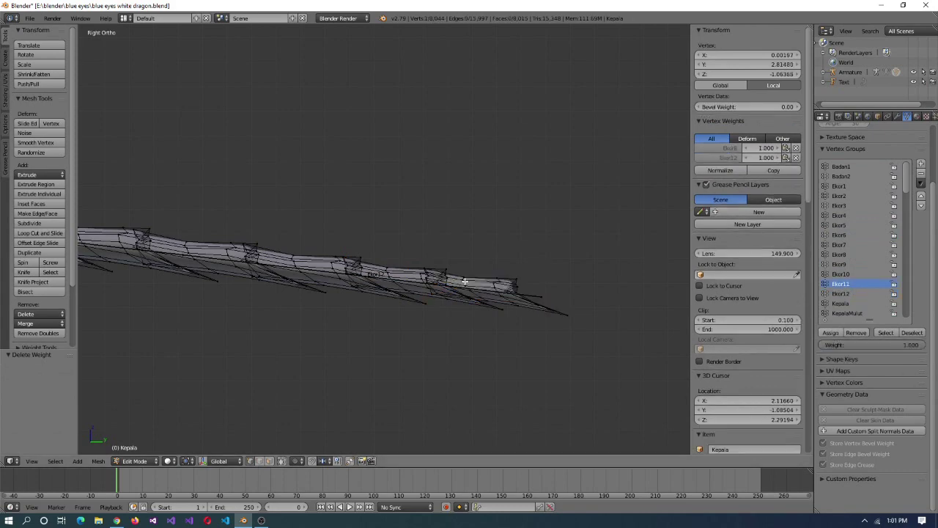
{"action": "key", "text": "ctrl+l"}
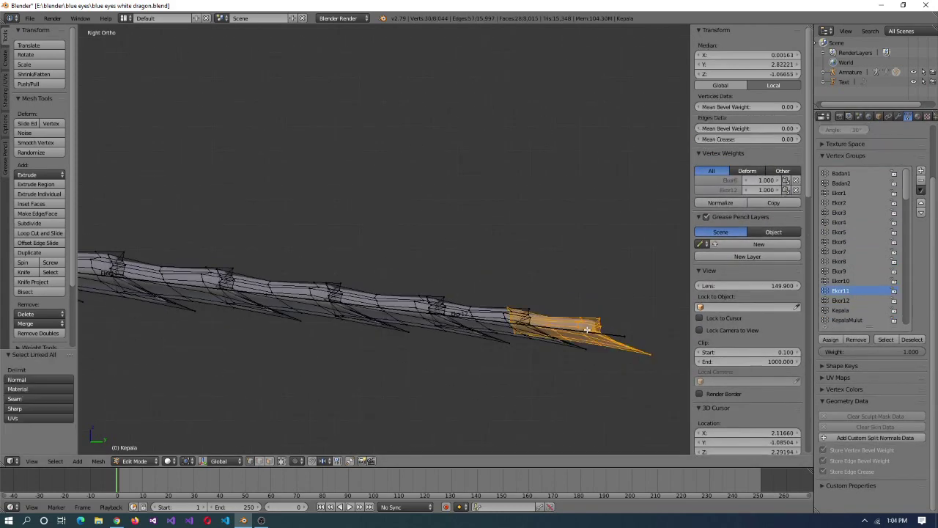
- Select the tail segments near the tip one after another to check their vertex weights
{"action": "right_click", "coordinate": [564, 324]}
{"action": "right_click", "coordinate": [513, 317]}
{"action": "right_click", "coordinate": [440, 310]}
{"action": "right_click", "coordinate": [382, 302]}
{"action": "key", "text": "l"}
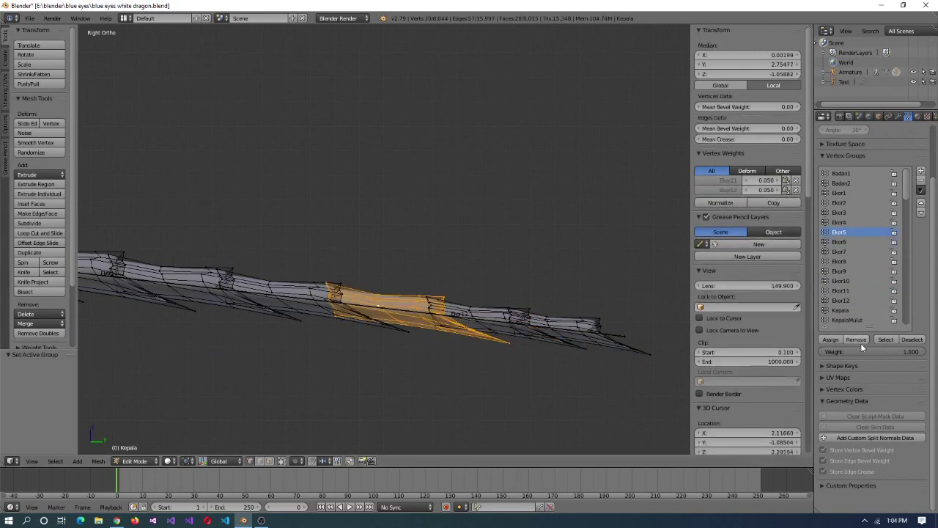
- Remove the Ekor5 weight from the tail segments near the tip
{"action": "left_click", "coordinate": [730, 148]}
{"action": "right_click", "coordinate": [487, 334]}
{"action": "key", "text": "l"}
{"action": "left_click", "coordinate": [857, 340]}
{"action": "right_click", "coordinate": [311, 290]}
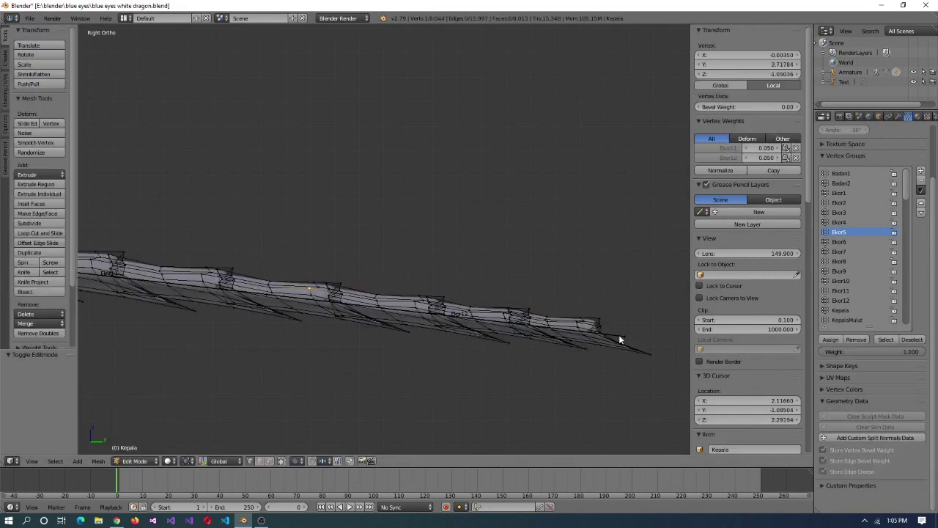
- Test-rotate the Ekor12 bone in Pose Mode to check how the tail tip deforms, and cancel the rotation
{"action": "key", "text": "Tab"}
{"action": "key", "text": "ctrl+Tab"}
{"action": "key", "text": "r"}
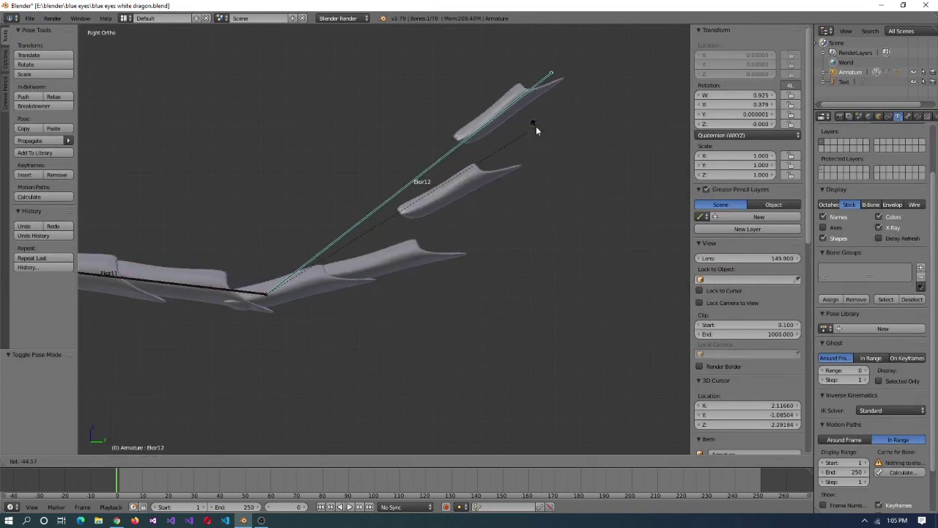
{"action": "right_click", "coordinate": [536, 135]}
{"action": "key", "text": "ctrl+z"}
- Weight the second-last tail segment 0.200 to Ekor11 and 0.800 to Ekor12, and set the assignment weight to 0.8 for Ekor12
{"action": "left_click", "coordinate": [149, 439]}
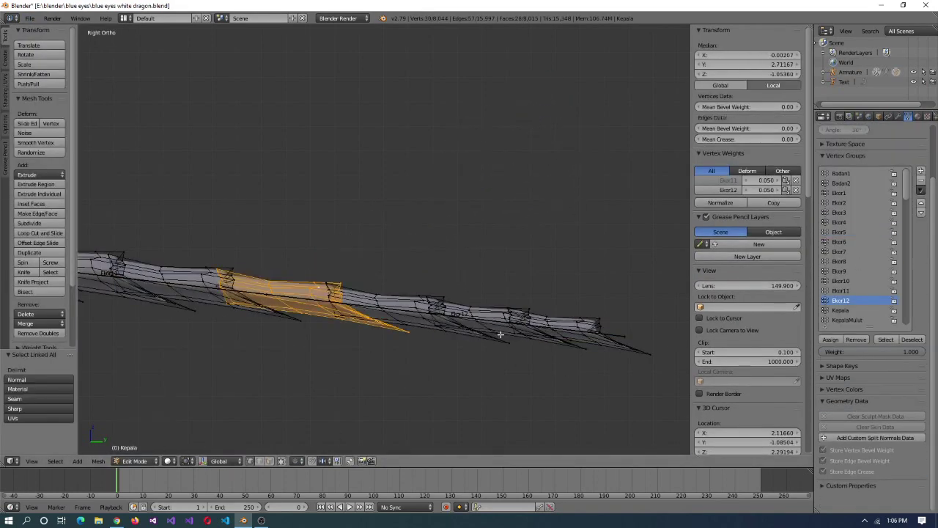
{"action": "right_click", "coordinate": [440, 306]}
{"action": "right_click", "coordinate": [500, 316]}
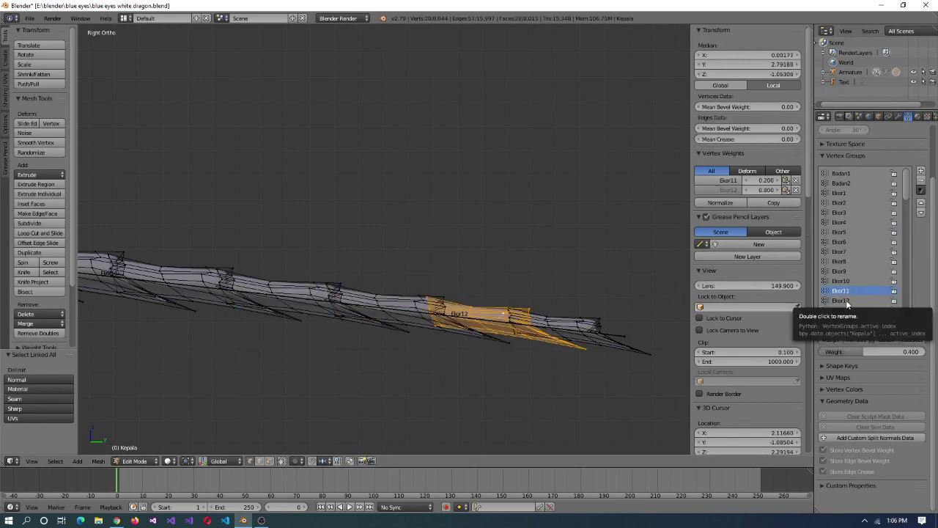
{"action": "key", "text": "Return"}
{"action": "right_click", "coordinate": [597, 324]}
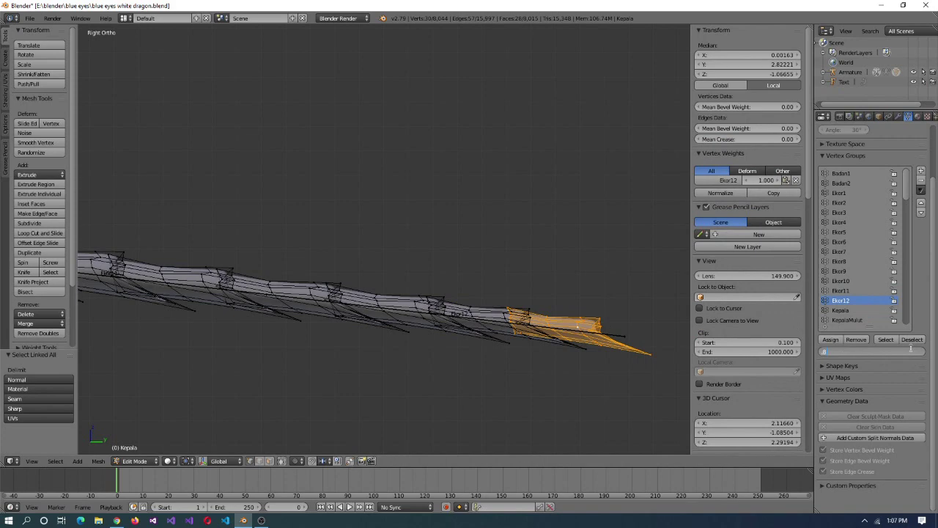
- Leave mesh editing, bring the dragon's layer back into view, and test-rotate a bone near the tail tip in Pose Mode
{"action": "key", "text": "Tab"}
{"action": "key", "text": "2"}
{"action": "key", "text": "KP_5"}
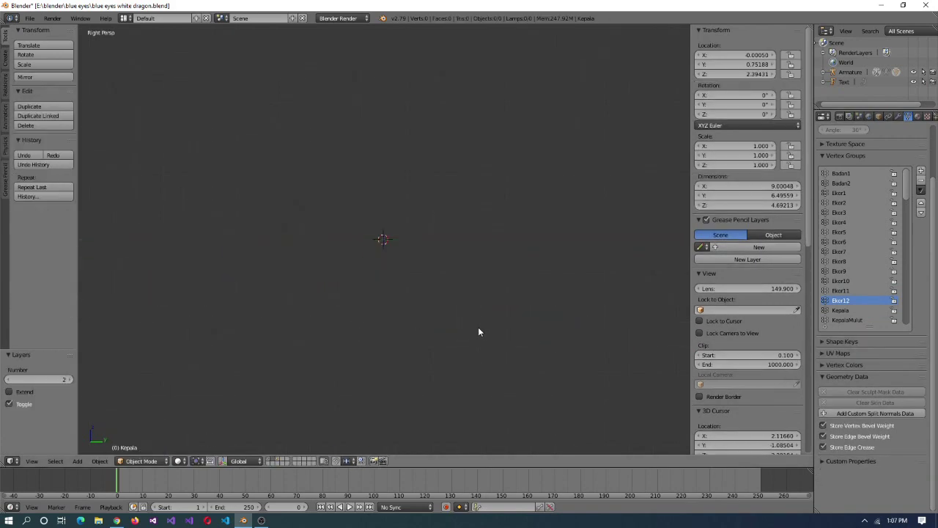
{"action": "key", "text": "1"}
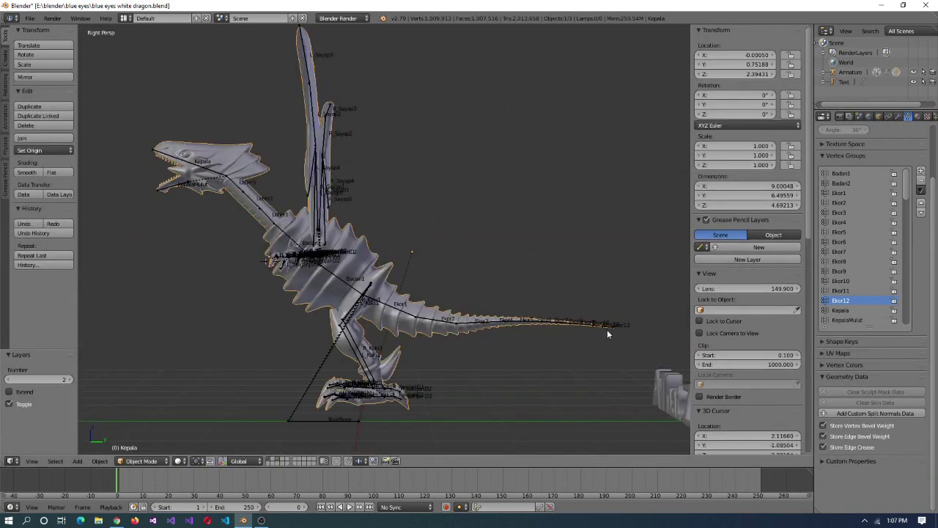
{"action": "right_click", "coordinate": [583, 348]}
{"action": "key", "text": "ctrl+Tab"}
{"action": "key", "text": "KP_Decimal"}
{"action": "key", "text": "Escape"}
{"action": "key", "text": "bracketleft"}
{"action": "key", "text": "r"}
{"action": "key", "text": "Escape"}
- Test-rotate the tail from the Ekor5 bone to check how the mesh follows, and cancel the rotation
{"action": "middle_click_drag", "start_coordinate": [206, 176], "coordinate": [374, 319]}
{"action": "right_click", "coordinate": [387, 298]}
{"action": "scroll", "coordinate": [386, 298], "scroll_direction": "down", "scroll_amount": 5}
{"action": "middle_click_drag", "start_coordinate": [386, 299], "coordinate": [336, 262]}
{"action": "right_click", "coordinate": [336, 261]}
{"action": "key", "text": "r"}
{"action": "scroll", "coordinate": [396, 235], "scroll_direction": "down", "scroll_amount": 5}
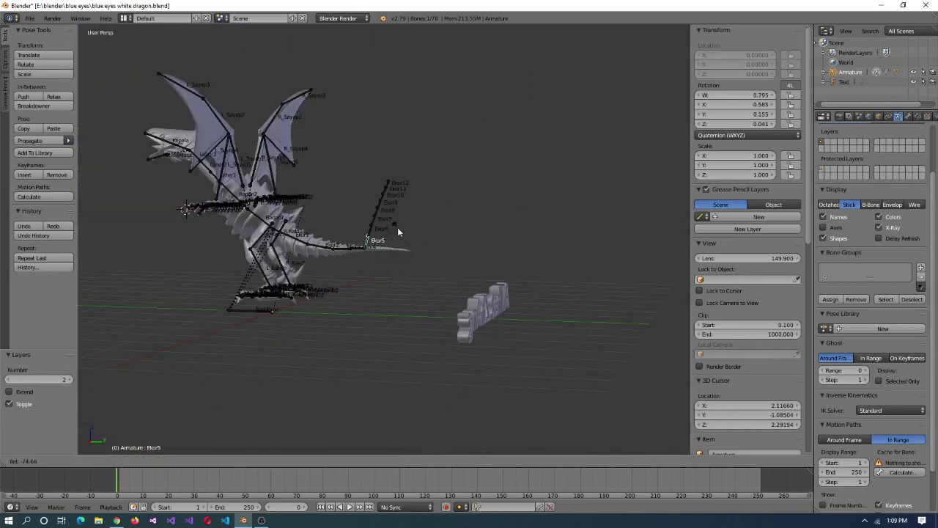
{"action": "right_click", "coordinate": [397, 232]}
- Snap the 3D cursor to the midpoint between the upper and lower spike tips of the tail ring just before Ekor1's end
{"action": "middle_click_drag", "start_coordinate": [398, 231], "coordinate": [365, 271]}
{"action": "scroll", "coordinate": [365, 270], "scroll_direction": "up", "scroll_amount": 5}
{"action": "middle_click_drag", "start_coordinate": [440, 284], "coordinate": [329, 255]}
{"action": "right_click", "coordinate": [330, 256]}
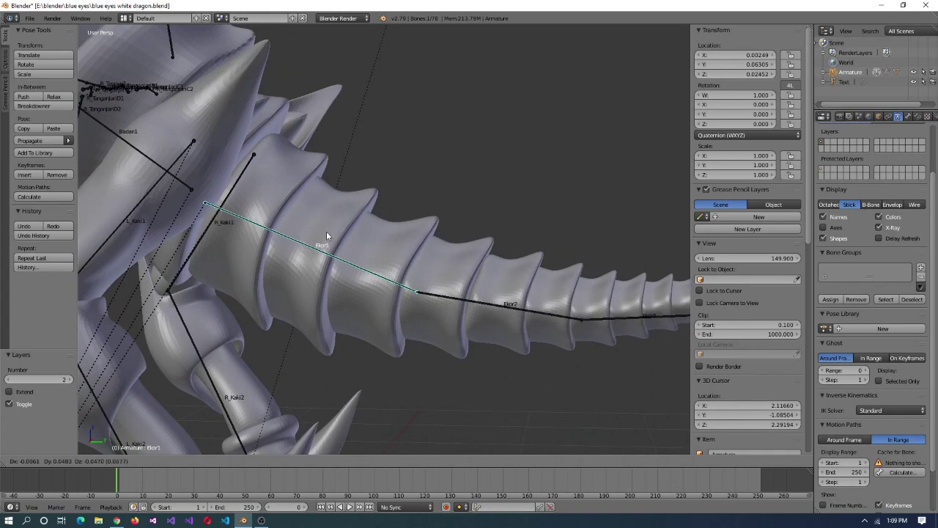
{"action": "right_click", "coordinate": [327, 232]}
{"action": "key", "text": "KP_3"}
{"action": "scroll", "coordinate": [386, 318], "scroll_direction": "up", "scroll_amount": 2}
{"action": "key", "text": "Tab"}
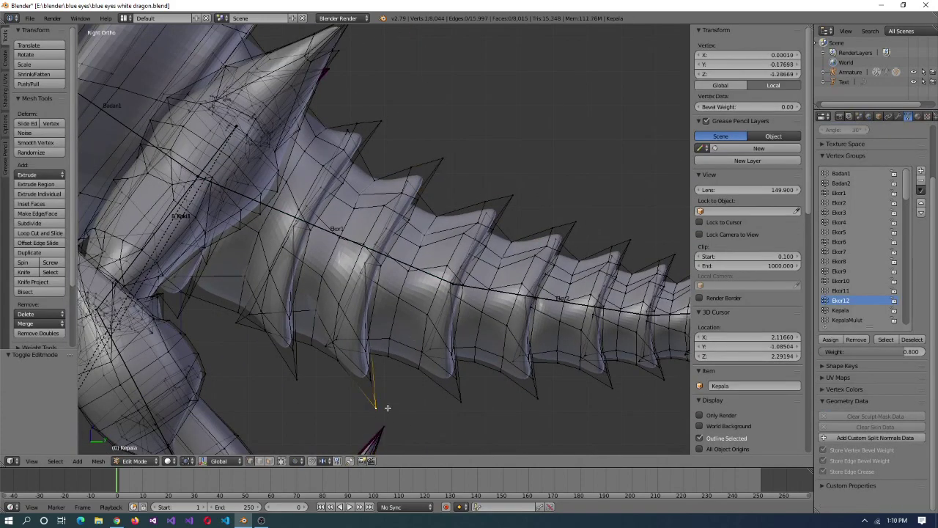
{"action": "key", "text": "Tab"}
{"action": "scroll", "coordinate": [408, 283], "scroll_direction": "down", "scroll_amount": 1}
{"action": "left_click", "coordinate": [408, 283]}
{"action": "key", "text": "Tab"}
{"action": "key", "text": "shift+s"}
{"action": "left_click", "coordinate": [471, 309]}
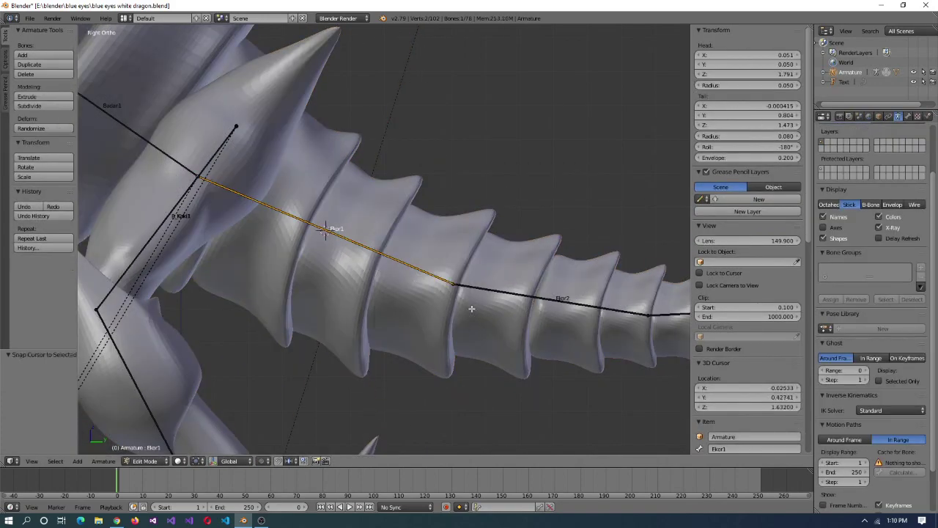
{"action": "key", "text": "ctrl+z"}
{"action": "key", "text": "ctrl+z"}
{"action": "key", "text": "ctrl+z"}
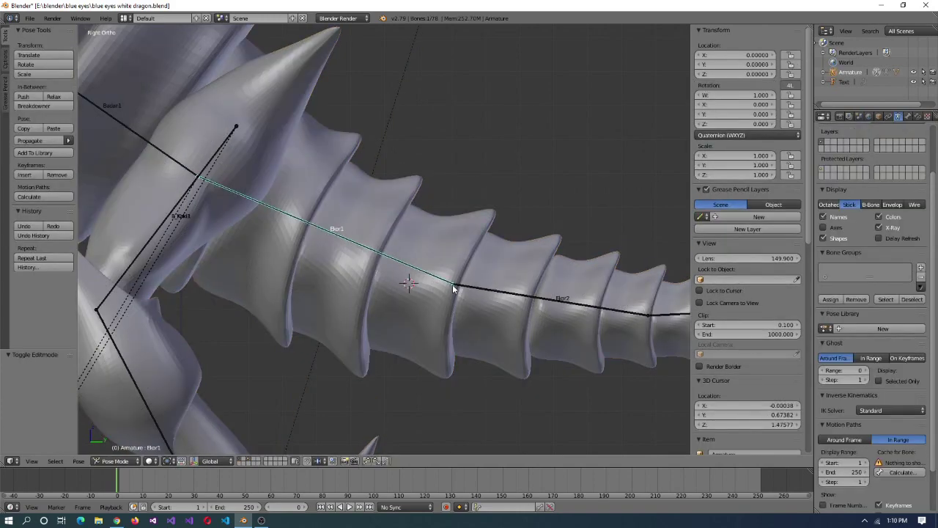
{"action": "key", "text": "ctrl+z"}
{"action": "key", "text": "ctrl+z"}
{"action": "key", "text": "ctrl+z"}
- Snap the end joints of Ekor1 and Ekor2 to the centres of their tail rings using the 3D cursor
{"action": "key", "text": "shift+s"}
{"action": "left_click", "coordinate": [461, 426]}
{"action": "key", "text": "Tab"}
{"action": "key", "text": "shift+s"}
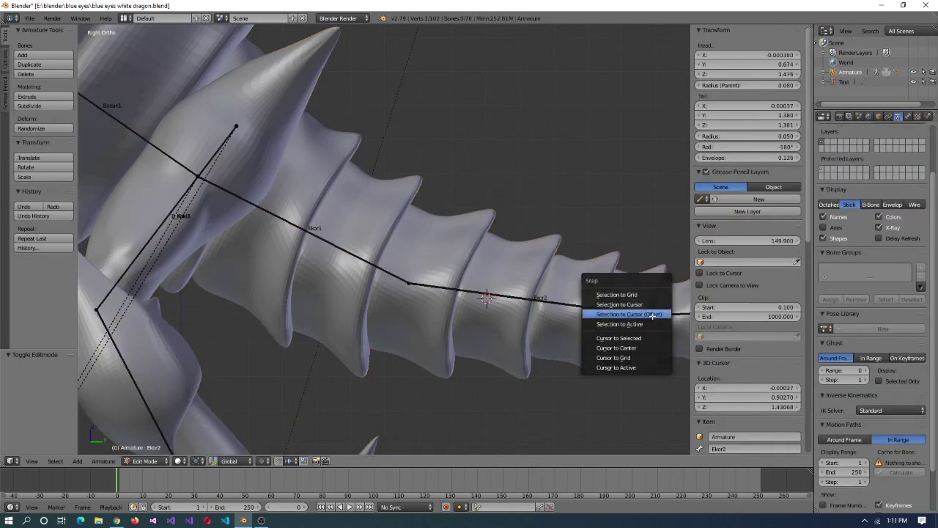
- Snap the end joints of Ekor3 and Ekor4 to the midpoints between the spike tips of the following two tail rings
{"action": "key", "text": "Tab"}
{"action": "key", "text": "shift+s"}
{"action": "left_click", "coordinate": [586, 380]}
{"action": "key", "text": "Tab"}
{"action": "scroll", "coordinate": [467, 398], "scroll_direction": "down", "scroll_amount": 4}
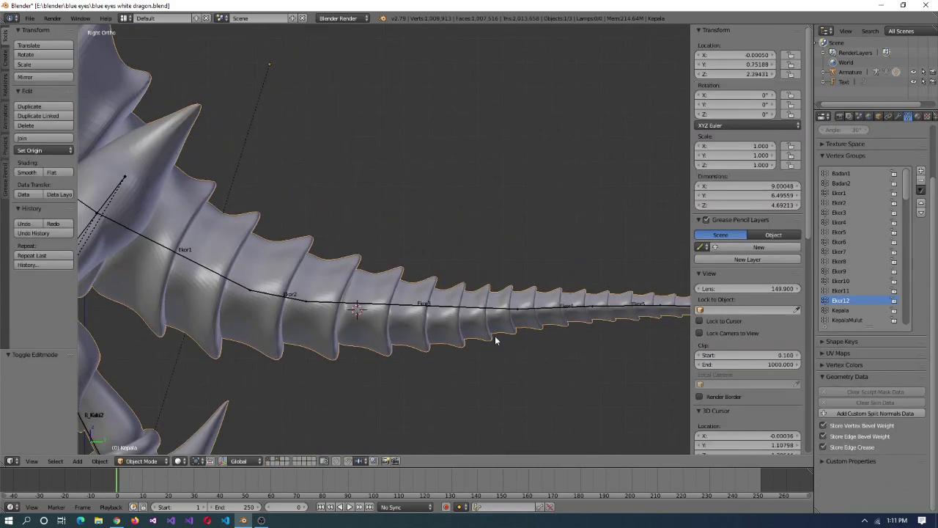
{"action": "key", "text": "Tab"}
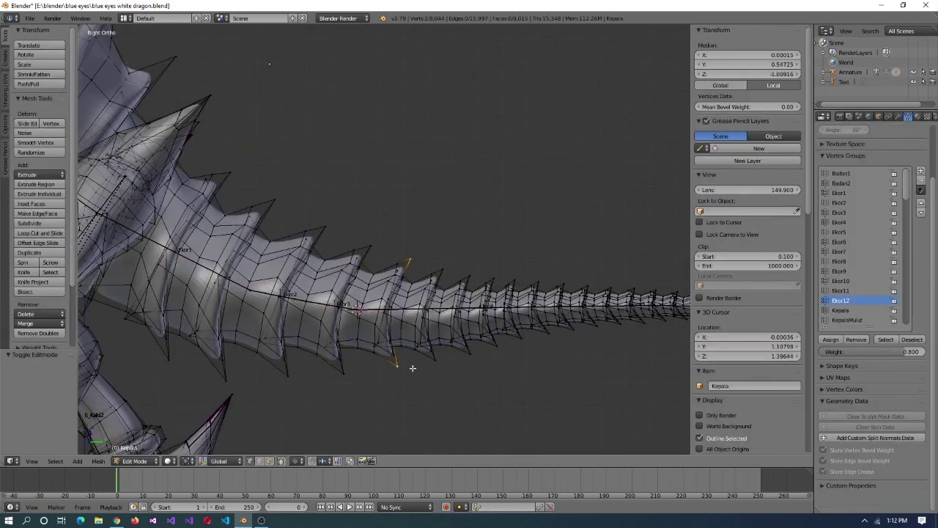
{"action": "key", "text": "Tab"}
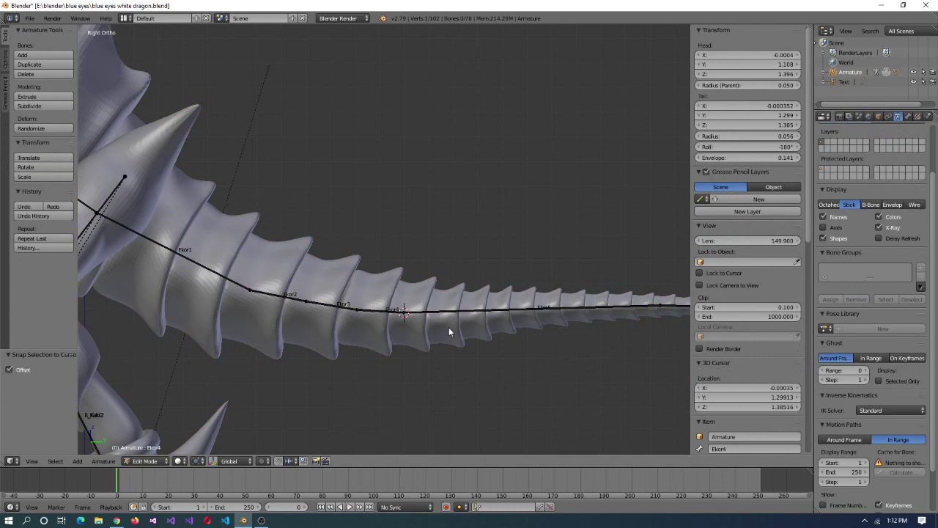
- Centre the 3D cursor between the next tail ring's spike tips and snap Ekor5's end joint to it
{"action": "key", "text": "Tab"}
{"action": "key", "text": "ctrl+g"}
{"action": "left_click", "coordinate": [411, 389]}
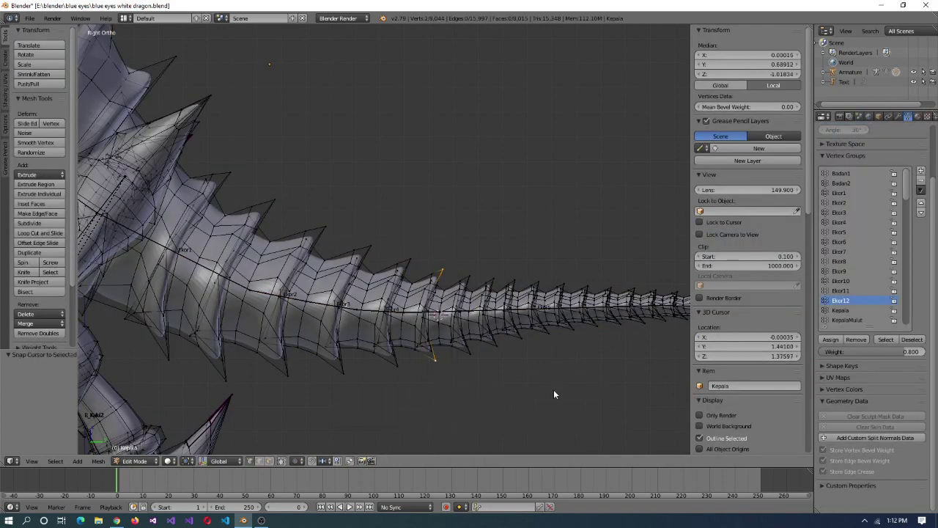
{"action": "key", "text": "Tab"}
{"action": "right_click", "coordinate": [607, 314]}
{"action": "key", "text": "ctrl+p"}
{"action": "left_click", "coordinate": [607, 312]}
- Centre the 3D cursor on the ring after Ekor5's end and snap Ekor6's end joint to it
{"action": "right_click", "coordinate": [427, 317]}
{"action": "key", "text": "Tab"}
{"action": "key", "text": "Tab"}
{"action": "right_click", "coordinate": [672, 337]}
{"action": "key", "text": "Tab"}
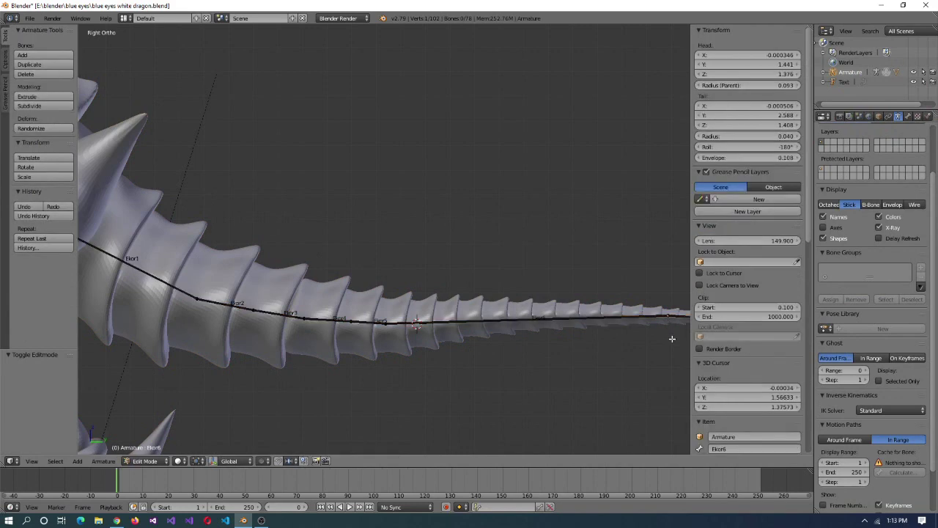
{"action": "middle_click_drag", "start_coordinate": [460, 300], "coordinate": [434, 352], "text": "shift"}
- Centre the 3D cursor on the ring after Ekor6's end and snap Ekor7's end joint to it
{"action": "key", "text": "Tab"}
{"action": "right_click", "coordinate": [335, 210]}
{"action": "key", "text": "Tab"}
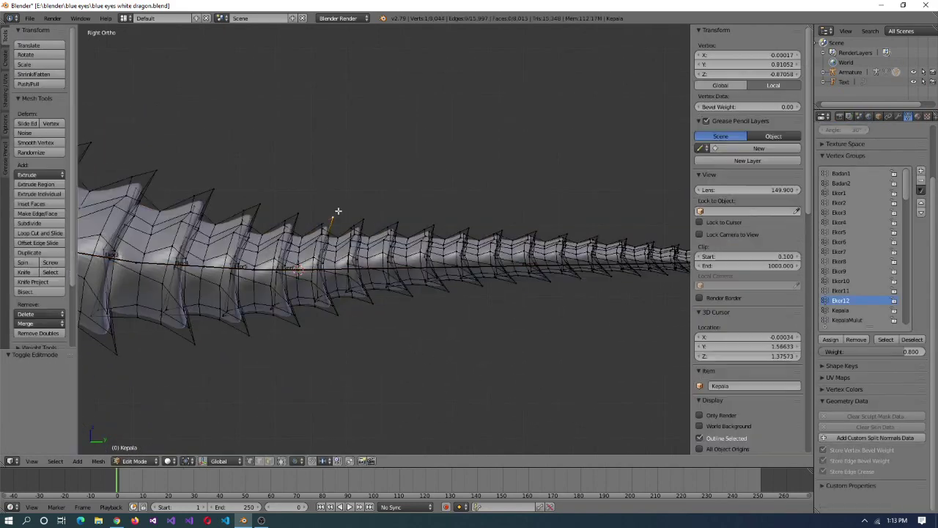
{"action": "key", "text": "Tab"}
{"action": "right_click", "coordinate": [679, 258]}
{"action": "key", "text": "shift+s"}
- Centre the 3D cursor on the ring after Ekor7's end and snap Ekor8's end joint to it
{"action": "right_click", "coordinate": [370, 221]}
{"action": "key", "text": "Tab"}
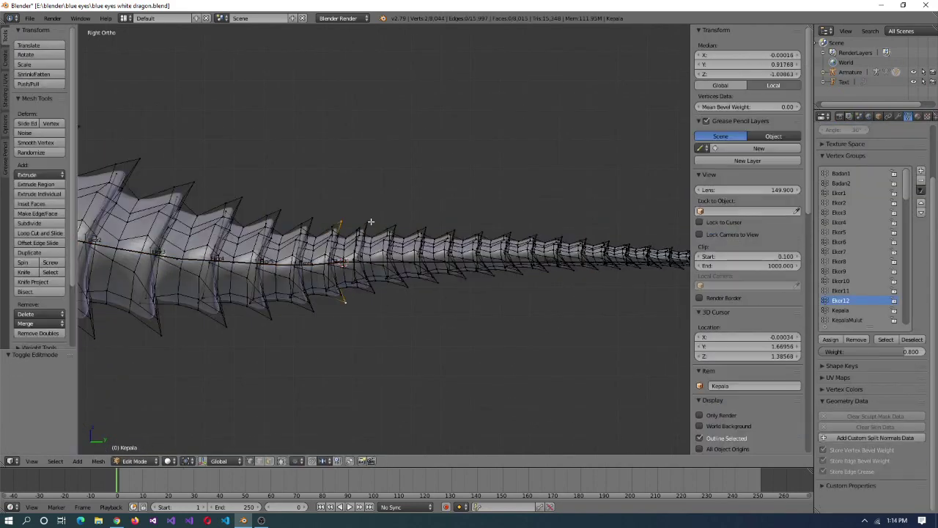
{"action": "left_click", "coordinate": [370, 325]}
{"action": "key", "text": "Tab"}
{"action": "right_click", "coordinate": [566, 255]}
{"action": "key", "text": "Tab"}
{"action": "key", "text": "shift+s"}
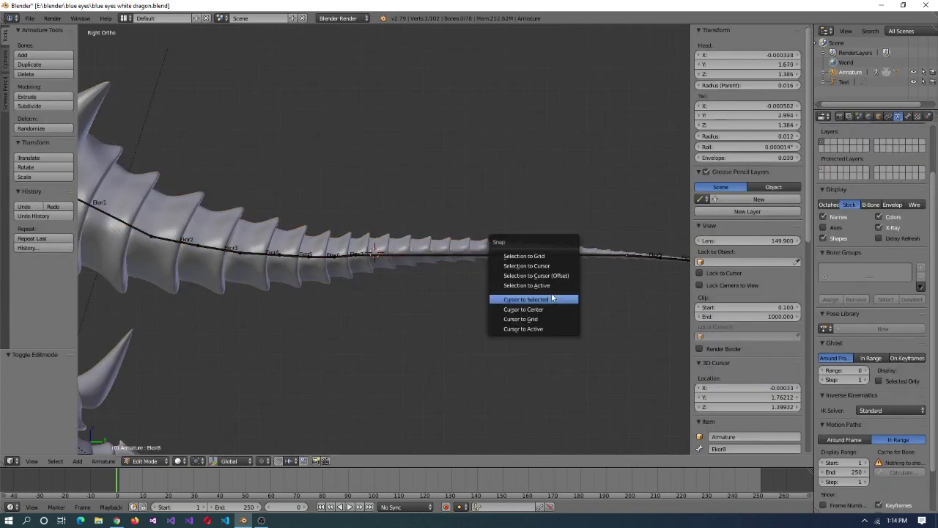
{"action": "left_click", "coordinate": [535, 276]}
- Centre the 3D cursor on the ring after Ekor8's end and snap Ekor9's end joint to it
{"action": "key", "text": "Tab"}
{"action": "right_click", "coordinate": [441, 290]}
{"action": "key", "text": "Tab"}
{"action": "scroll", "coordinate": [440, 290], "scroll_direction": "down", "scroll_amount": 2}
{"action": "key", "text": "Tab"}
{"action": "right_click", "coordinate": [555, 303]}
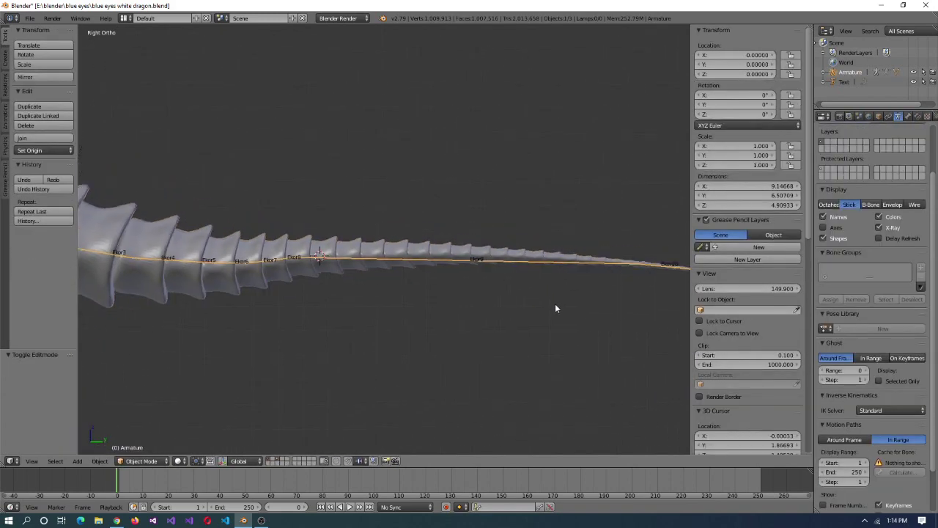
{"action": "key", "text": "Tab"}
{"action": "key", "text": "shift+s"}
{"action": "left_click", "coordinate": [603, 310]}
{"action": "key", "text": "shift+s"}
{"action": "left_click", "coordinate": [597, 318]}
{"action": "scroll", "coordinate": [379, 371], "scroll_direction": "up", "scroll_amount": 2}
{"action": "scroll", "coordinate": [465, 379], "scroll_direction": "down", "scroll_amount": 3}
{"action": "scroll", "coordinate": [324, 295], "scroll_direction": "up", "scroll_amount": 3}
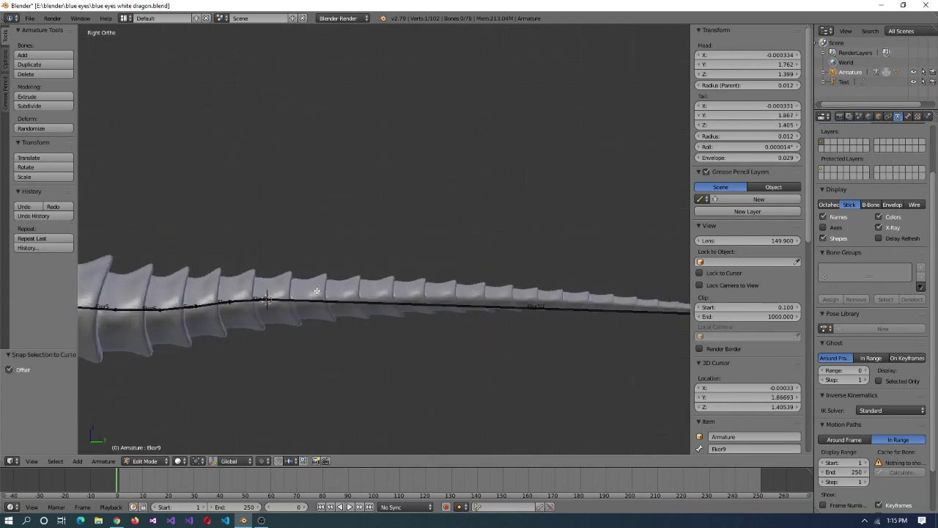
- Centre the 3D cursor on the ring after Ekor9's end and snap Ekor10's end joint to it
{"action": "key", "text": "Tab"}
{"action": "right_click", "coordinate": [316, 291]}
{"action": "key", "text": "Tab"}
{"action": "key", "text": "Tab"}
{"action": "scroll", "coordinate": [517, 308], "scroll_direction": "down", "scroll_amount": 2}
{"action": "right_click", "coordinate": [574, 276]}
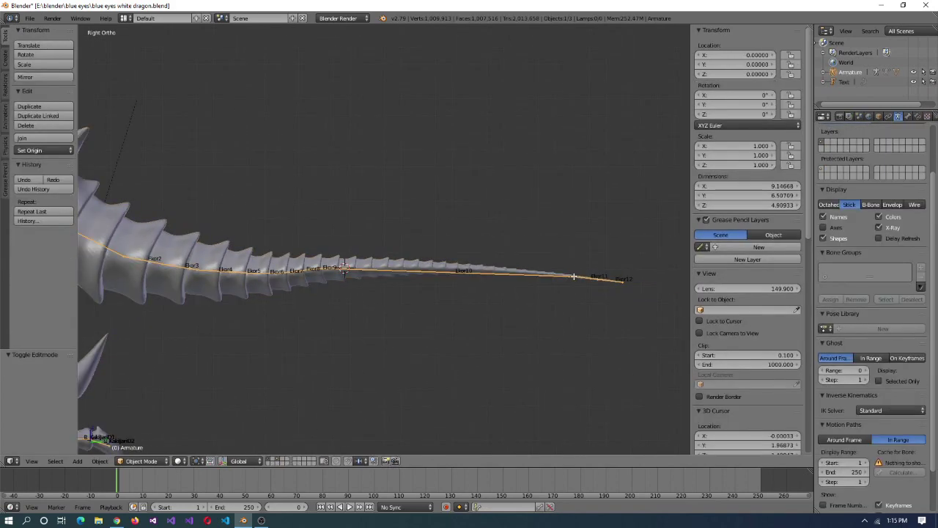
{"action": "key", "text": "shift+s"}
{"action": "left_click", "coordinate": [576, 335]}
- Centre the 3D cursor on the ring after Ekor10's end and snap Ekor11's end joint to it
{"action": "right_click", "coordinate": [345, 271]}
{"action": "key", "text": "Tab"}
{"action": "key", "text": "shift+s"}
{"action": "left_click", "coordinate": [293, 359]}
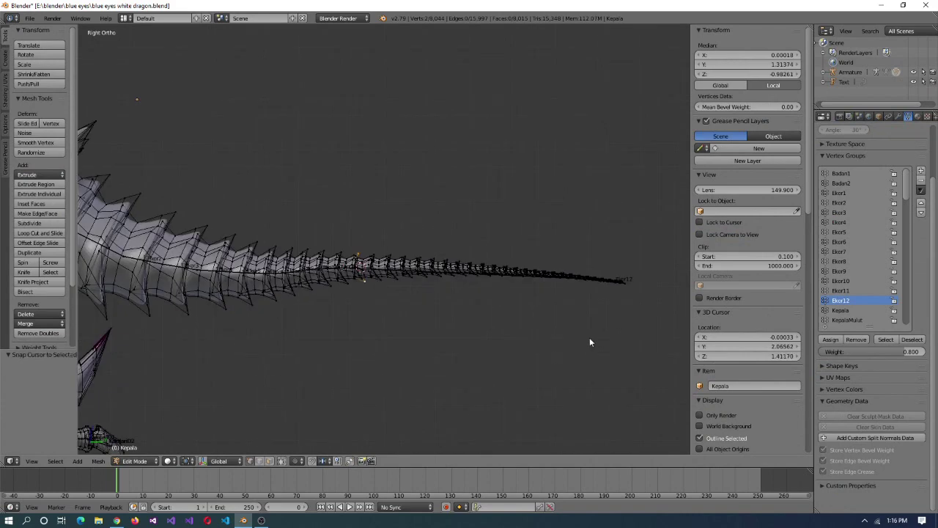
{"action": "key", "text": "Tab"}
{"action": "key", "text": "shift+s"}
{"action": "left_click", "coordinate": [602, 296]}
- Centre the 3D cursor on the ring after Ekor11's end and snap Ekor12's tip to it
{"action": "scroll", "coordinate": [382, 344], "scroll_direction": "up", "scroll_amount": 3}
{"action": "key", "text": "Tab"}
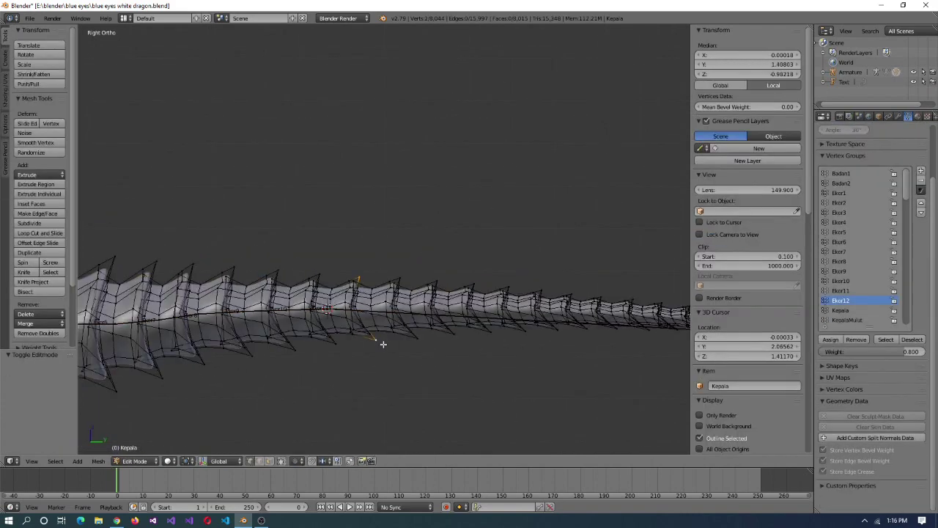
{"action": "left_click", "coordinate": [378, 369]}
{"action": "key", "text": "Tab"}
{"action": "right_click", "coordinate": [618, 279]}
{"action": "key", "text": "Tab"}
{"action": "key", "text": "shift+s"}
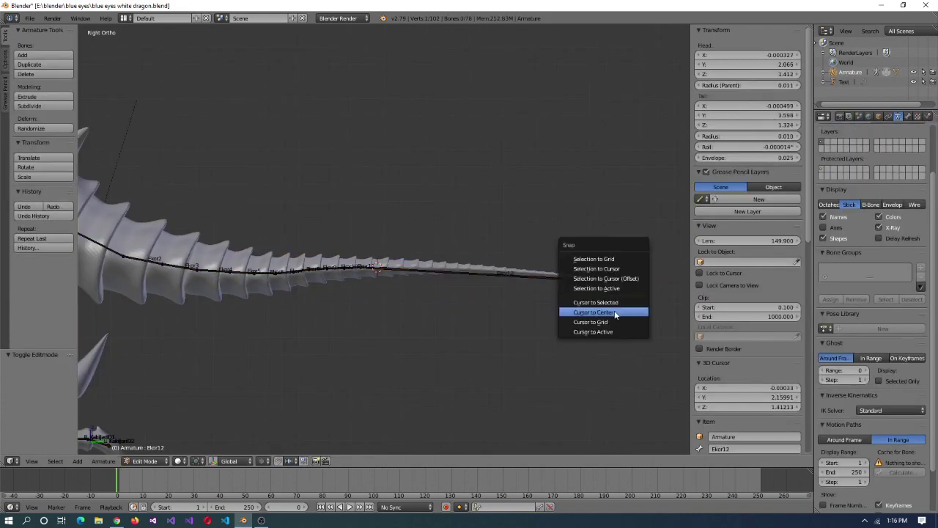
{"action": "left_click", "coordinate": [660, 269]}
- Extrude a new tail bone from Ekor12's tip and snap its end to the centre of the next tail ring
{"action": "scroll", "coordinate": [420, 310], "scroll_direction": "up", "scroll_amount": 3}
{"action": "scroll", "coordinate": [420, 310], "scroll_direction": "up", "scroll_amount": 2}
{"action": "key", "text": "Tab"}
{"action": "right_click", "coordinate": [458, 181]}
{"action": "key", "text": "Tab"}
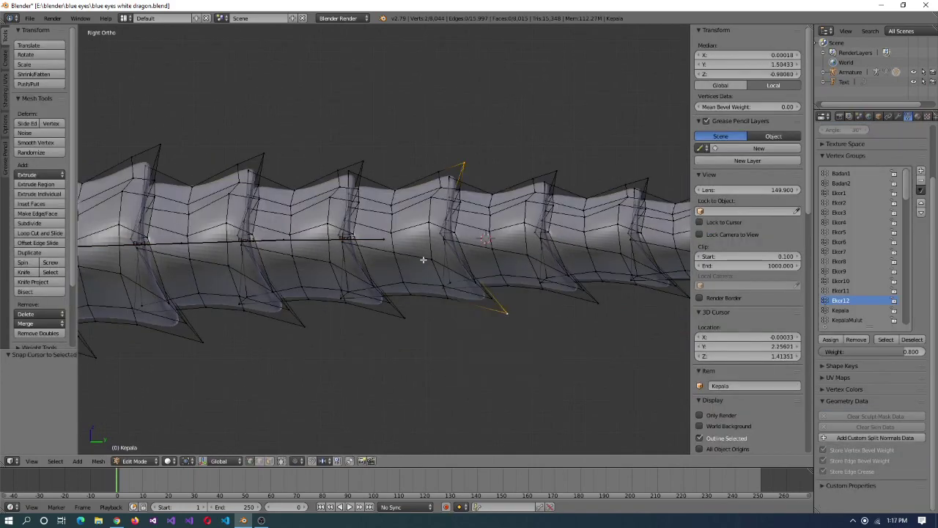
{"action": "key", "text": "Tab"}
{"action": "right_click", "coordinate": [388, 240]}
{"action": "key", "text": "Tab"}
{"action": "key", "text": "e"}
{"action": "key", "text": "shift+s"}
{"action": "left_click", "coordinate": [477, 235]}
- Extrude another bone from Ekor13's tip and snap its end to the centre of the following tail ring
{"action": "key", "text": "Tab"}
{"action": "right_click", "coordinate": [469, 279]}
{"action": "key", "text": "Tab"}
{"action": "key", "text": "shift+s"}
{"action": "left_click", "coordinate": [411, 338]}
{"action": "key", "text": "Tab"}
{"action": "right_click", "coordinate": [308, 249]}
{"action": "key", "text": "Tab"}
{"action": "key", "text": "e"}
{"action": "key", "text": "shift+s"}
{"action": "left_click", "coordinate": [422, 255]}
- Extrude another bone from Ekor14's tip and snap its end to the next ring's centre along the tail
{"action": "key", "text": "Tab"}
{"action": "right_click", "coordinate": [460, 225]}
{"action": "key", "text": "Tab"}
{"action": "key", "text": "shift+s"}
{"action": "left_click", "coordinate": [495, 330]}
{"action": "key", "text": "Tab"}
{"action": "right_click", "coordinate": [407, 250]}
{"action": "key", "text": "Tab"}
{"action": "key", "text": "e"}
{"action": "left_click", "coordinate": [470, 258]}
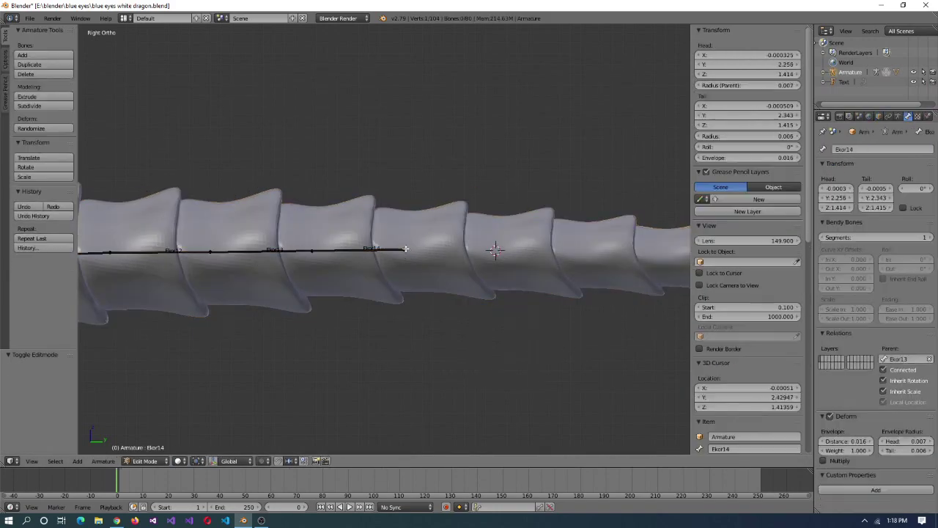
- Centre the 3D cursor on the tail ring just past Ekor15's tip using the dragon mesh's ring vertices
{"action": "key", "text": "Tab"}
{"action": "right_click", "coordinate": [379, 211]}
{"action": "key", "text": "Tab"}
{"action": "key", "text": "shift+s"}
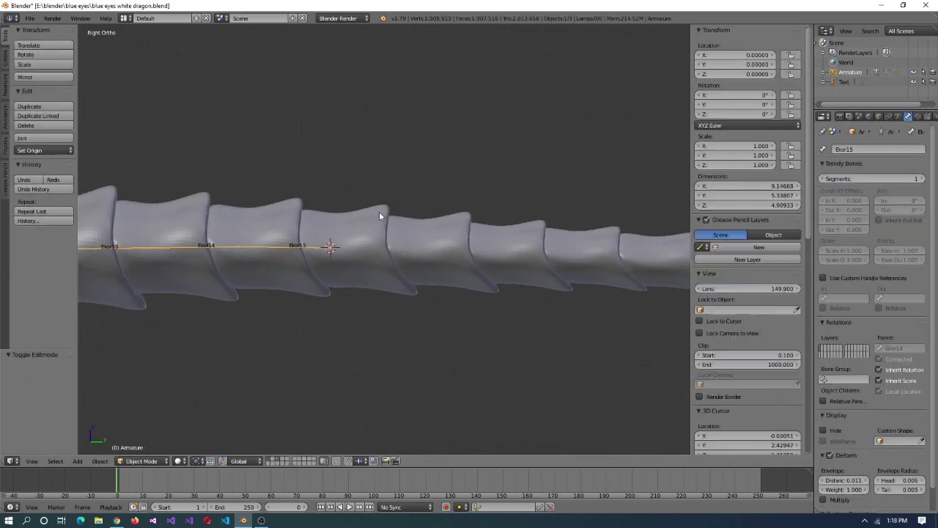
{"action": "left_click", "coordinate": [419, 330]}
- Extrude a bone from Ekor15's tip to the 3D cursor at the ring centre and name it Ekor16
{"action": "key", "text": "Tab"}
{"action": "right_click", "coordinate": [411, 249]}
{"action": "key", "text": "Tab"}
{"action": "key", "text": "e"}
{"action": "left_click", "coordinate": [380, 252]}
{"action": "key", "text": "Tab"}
{"action": "key", "text": "Tab"}
{"action": "left_click", "coordinate": [903, 149]}
- Centre the 3D cursor on the next tail ring beyond Ekor16's tip
{"action": "key", "text": "Tab"}
{"action": "right_click", "coordinate": [519, 304]}
{"action": "key", "text": "Tab"}
{"action": "key", "text": "shift+s"}
{"action": "left_click", "coordinate": [455, 278]}
- Extrude a bone from Ekor16's tip to the 3D cursor and name it Ekor17
{"action": "key", "text": "Tab"}
{"action": "right_click", "coordinate": [413, 254]}
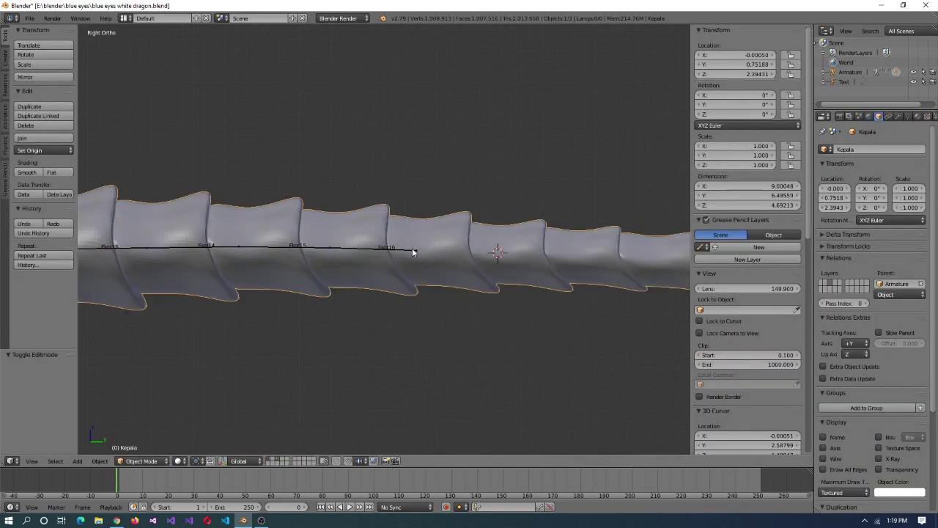
{"action": "key", "text": "Tab"}
{"action": "key", "text": "e"}
{"action": "left_click", "coordinate": [461, 232]}
{"action": "left_click", "coordinate": [903, 149]}
{"action": "type", "text": "Ekor17"}
{"action": "key", "text": "Return"}
- Centre the 3D cursor on the tail ring following Ekor17's tip
{"action": "key", "text": "Tab"}
{"action": "right_click", "coordinate": [533, 246]}
{"action": "key", "text": "Tab"}
{"action": "key", "text": "shift+s"}
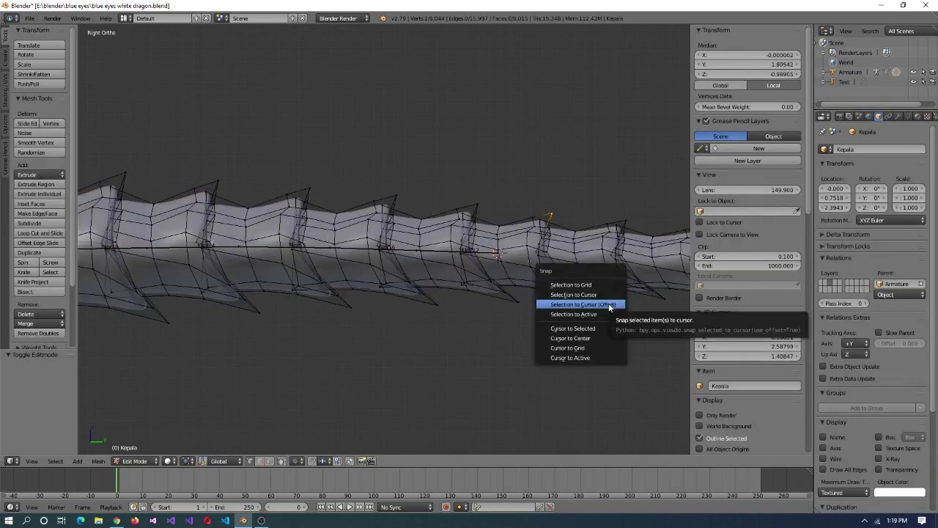
{"action": "left_click", "coordinate": [608, 300]}
- Extrude a bone from Ekor17's tip and snap its end to the 3D cursor
{"action": "key", "text": "Tab"}
{"action": "right_click", "coordinate": [394, 244]}
{"action": "key", "text": "Tab"}
{"action": "key", "text": "e"}
{"action": "key", "text": "shift+s"}
{"action": "left_click", "coordinate": [440, 246]}
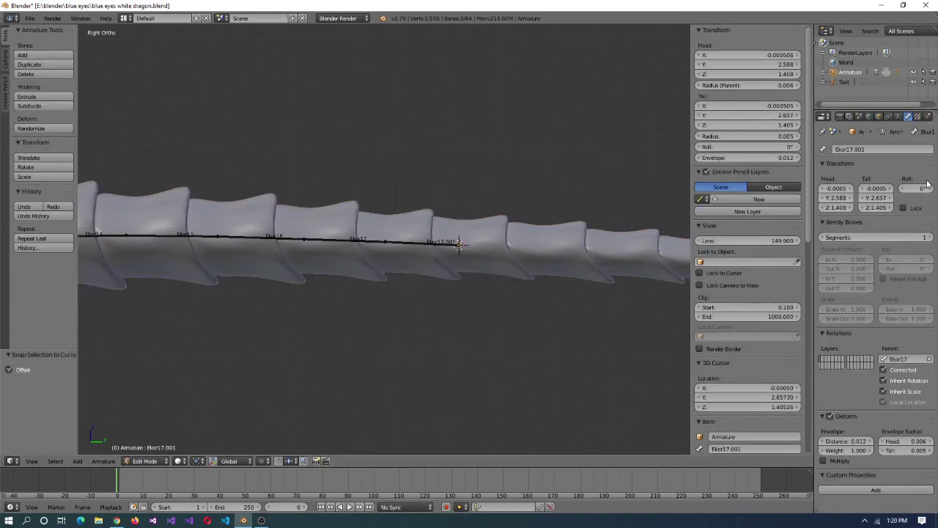
- Centre the 3D cursor on the ring after Ekor18's tip and extrude a new bone from that tip toward it
{"action": "key", "text": "Tab"}
{"action": "right_click", "coordinate": [504, 217]}
{"action": "key", "text": "Tab"}
{"action": "key", "text": "shift+s"}
{"action": "key", "text": "Tab"}
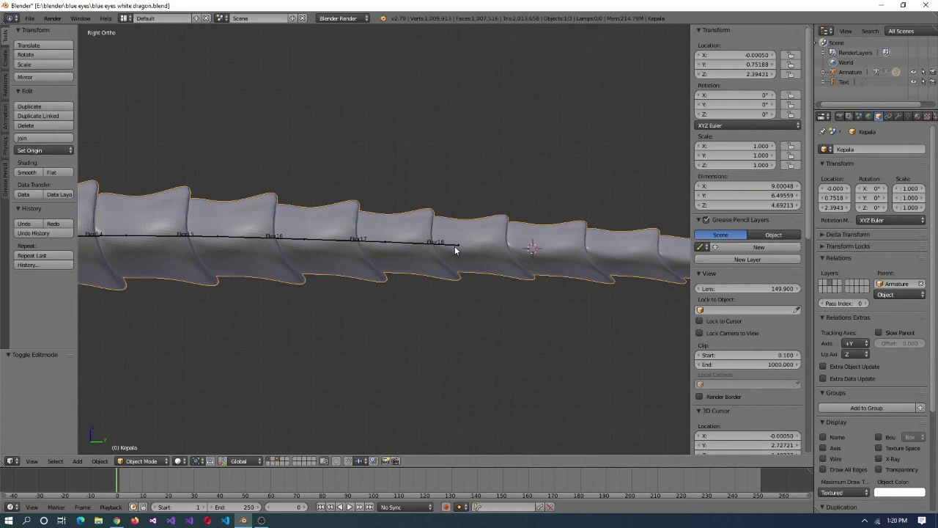
{"action": "right_click", "coordinate": [456, 247]}
{"action": "key", "text": "Tab"}
{"action": "key", "text": "e"}
- Centre the 3D cursor on the ring after Ekor19's tip, then extend the chain with a bone snapped to it
{"action": "key", "text": "Tab"}
{"action": "right_click", "coordinate": [604, 220]}
{"action": "key", "text": "Tab"}
{"action": "key", "text": "shift+s"}
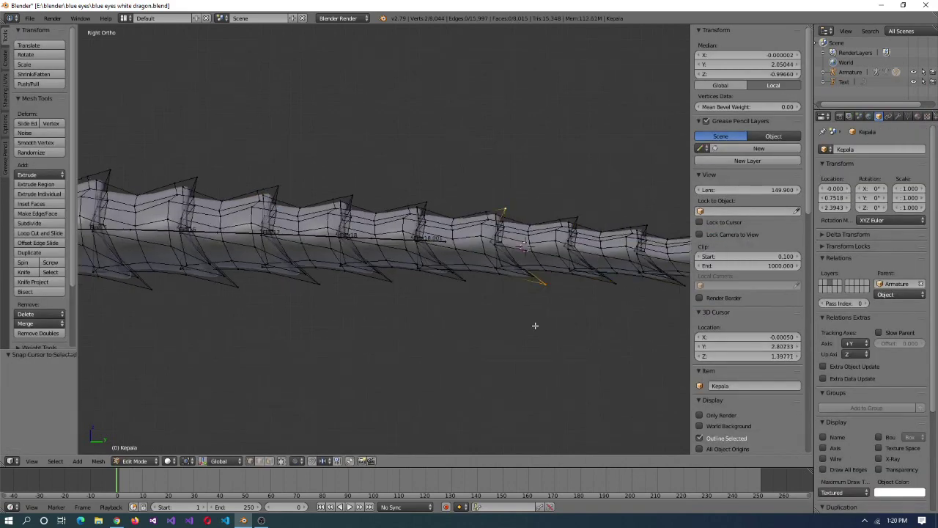
{"action": "key", "text": "Tab"}
{"action": "middle_click_drag", "start_coordinate": [535, 325], "coordinate": [237, 258], "text": "shift"}
{"action": "right_click", "coordinate": [237, 257]}
{"action": "key", "text": "Tab"}
{"action": "key", "text": "shift+s"}
{"action": "left_click", "coordinate": [311, 262]}
- Centre the 3D cursor on the tail ring past Ekor20's tip
{"action": "middle_click_drag", "start_coordinate": [305, 318], "coordinate": [408, 257], "text": "shift"}
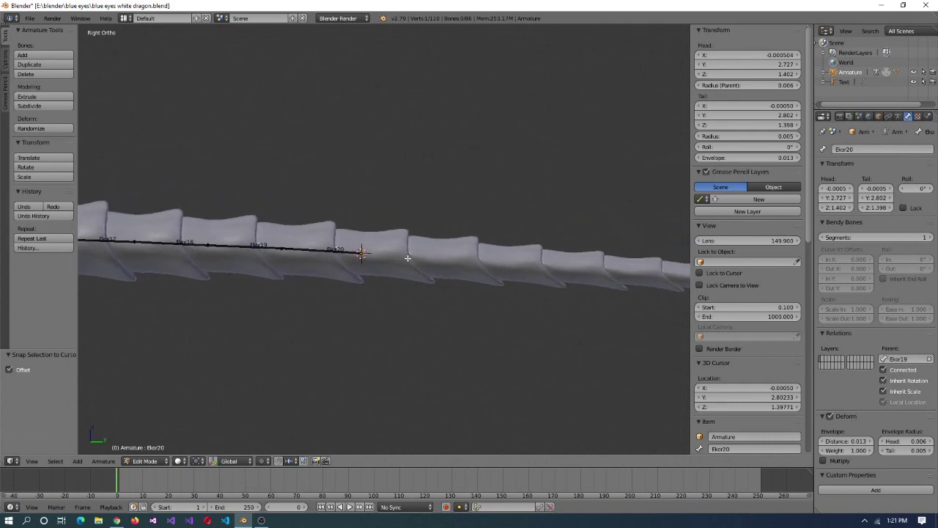
{"action": "key", "text": "Tab"}
{"action": "right_click", "coordinate": [408, 258]}
{"action": "key", "text": "Tab"}
{"action": "right_click", "coordinate": [453, 292]}
{"action": "key", "text": "Tab"}
- Extrude a bone from Ekor20's tip and snap its end to the 3D cursor at the ring centre
{"action": "right_click", "coordinate": [356, 252]}
{"action": "key", "text": "Tab"}
{"action": "key", "text": "e"}
{"action": "left_click", "coordinate": [404, 262]}
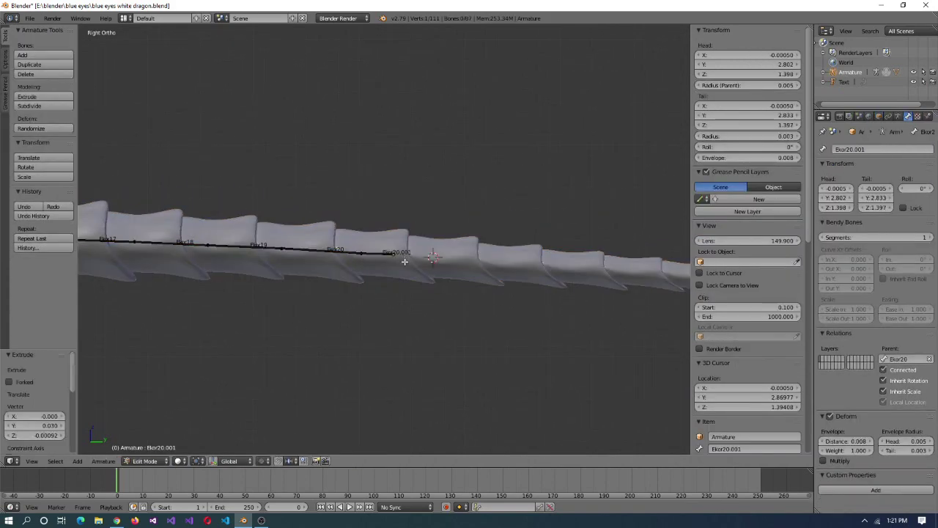
{"action": "left_click", "coordinate": [426, 242]}
- Centre the 3D cursor on the next tail ring beyond Ekor21's tip
{"action": "key", "text": "Tab"}
{"action": "right_click", "coordinate": [406, 291]}
{"action": "key", "text": "Tab"}
{"action": "right_click", "coordinate": [396, 239]}
{"action": "key", "text": "shift+s"}
{"action": "left_click", "coordinate": [442, 324]}
- Extrude a bone from Ekor21's tip and snap its end to the centred 3D cursor
{"action": "key", "text": "Tab"}
{"action": "right_click", "coordinate": [396, 262]}
{"action": "key", "text": "Tab"}
{"action": "key", "text": "shift+s"}
{"action": "left_click", "coordinate": [644, 243]}
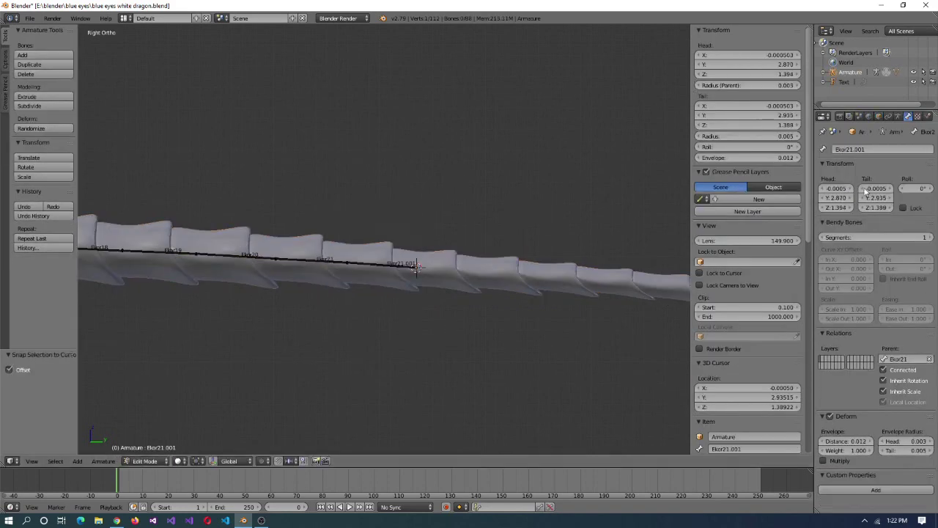
- Centre the 3D cursor on the ring after Ekor22's tip and extrude a bone from that tip, snapping its end there
{"action": "key", "text": "shift+s"}
{"action": "left_click", "coordinate": [381, 311]}
{"action": "key", "text": "Tab"}
{"action": "right_click", "coordinate": [396, 253]}
{"action": "key", "text": "Tab"}
{"action": "key", "text": "e"}
{"action": "left_click", "coordinate": [376, 242]}
{"action": "key", "text": "shift+s"}
{"action": "left_click", "coordinate": [377, 240]}
- Extrude a bone from Ekor23's tip to the centre of the following tail ring and name it Ekor24
{"action": "key", "text": "Tab"}
{"action": "right_click", "coordinate": [432, 235]}
{"action": "key", "text": "Tab"}
{"action": "key", "text": "Tab"}
{"action": "right_click", "coordinate": [380, 264]}
{"action": "key", "text": "Tab"}
{"action": "key", "text": "e"}
{"action": "left_click", "coordinate": [440, 272]}
{"action": "key", "text": "Return"}
- Centre the 3D cursor on the tail ring just beyond Ekor24's tip
{"action": "key", "text": "Tab"}
{"action": "right_click", "coordinate": [312, 250]}
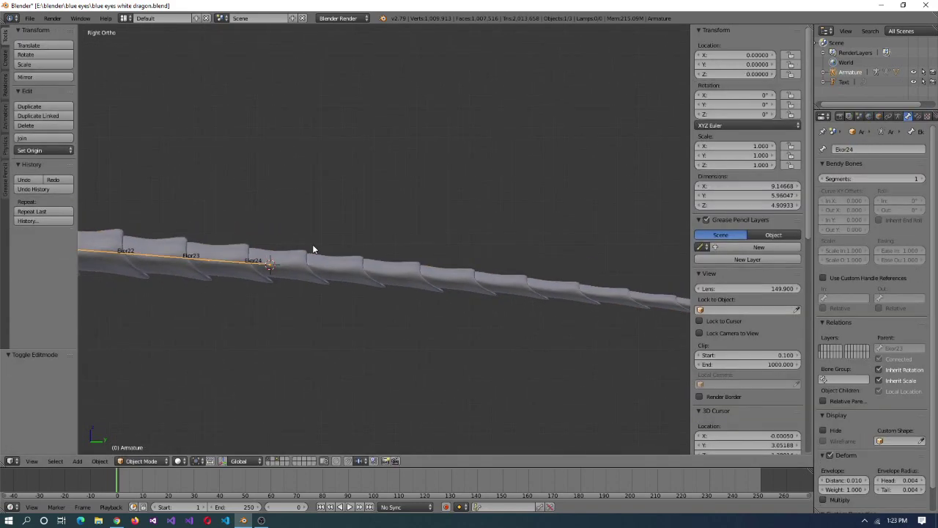
{"action": "key", "text": "Tab"}
{"action": "key", "text": "shift+s"}
{"action": "left_click", "coordinate": [357, 293]}
- Extrude a bone from Ekor24's tip and snap its end to the 3D cursor
{"action": "key", "text": "Tab"}
{"action": "right_click", "coordinate": [312, 279]}
{"action": "key", "text": "Tab"}
{"action": "key", "text": "e"}
{"action": "left_click", "coordinate": [340, 284]}
{"action": "key", "text": "shift+s"}
{"action": "left_click", "coordinate": [360, 297]}
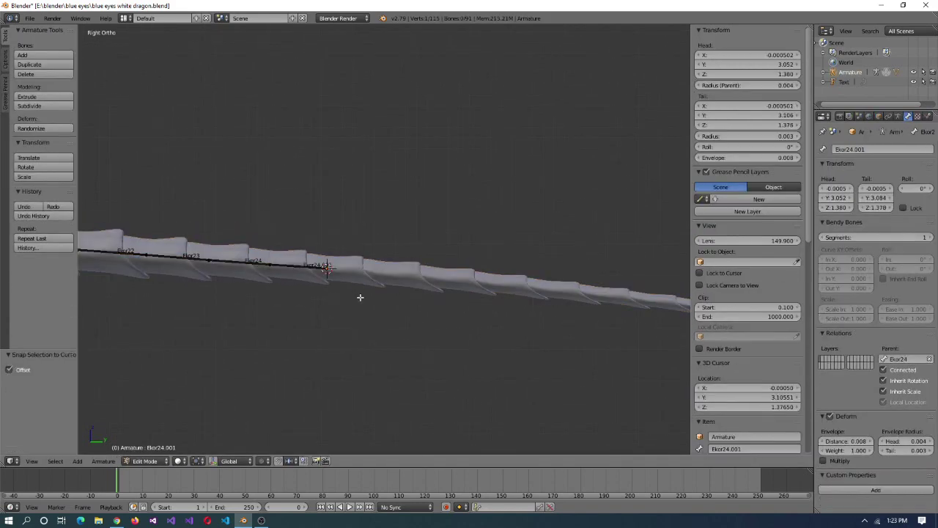
- Centre the 3D cursor on the ring after Ekor25's tip and extrude a bone from that tip to the ring
{"action": "key", "text": "Tab"}
{"action": "right_click", "coordinate": [356, 272]}
{"action": "key", "text": "Tab"}
{"action": "key", "text": "shift+s"}
{"action": "left_click", "coordinate": [325, 271]}
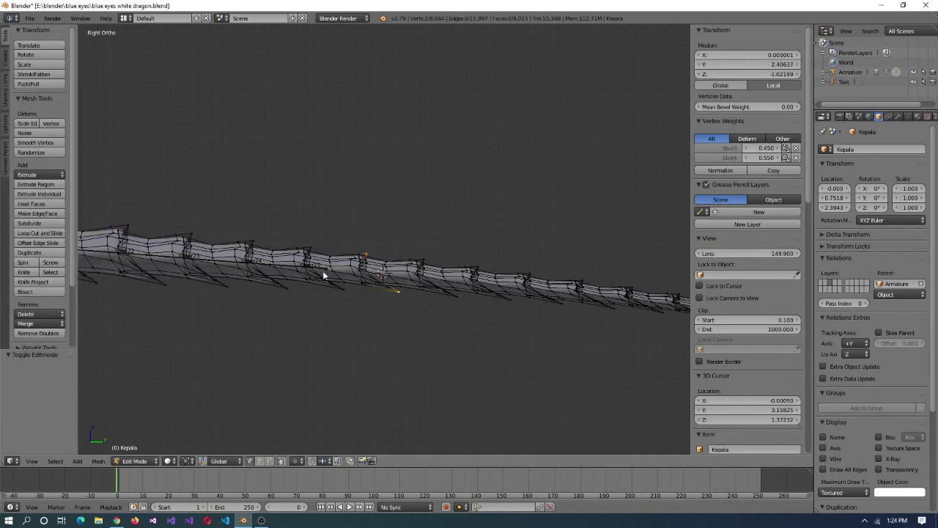
{"action": "key", "text": "Tab"}
{"action": "right_click", "coordinate": [342, 269]}
{"action": "key", "text": "Tab"}
{"action": "key", "text": "e"}
{"action": "left_click", "coordinate": [384, 286]}
- Centre the 3D cursor on the ring after Ekor26's tip and extrude a bone from that tip toward it
{"action": "key", "text": "Tab"}
{"action": "right_click", "coordinate": [469, 301]}
{"action": "key", "text": "Tab"}
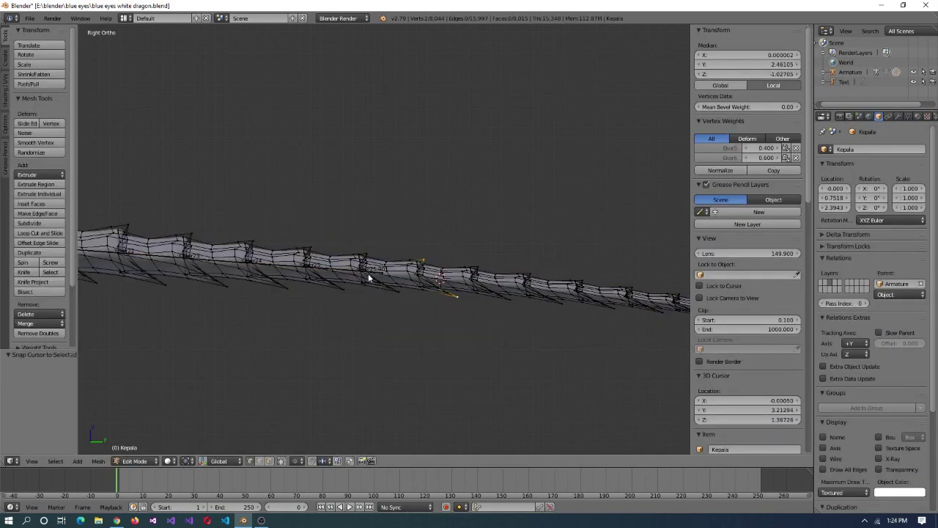
{"action": "key", "text": "Tab"}
{"action": "right_click", "coordinate": [367, 271]}
{"action": "key", "text": "Tab"}
{"action": "key", "text": "e"}
{"action": "left_click", "coordinate": [414, 277]}
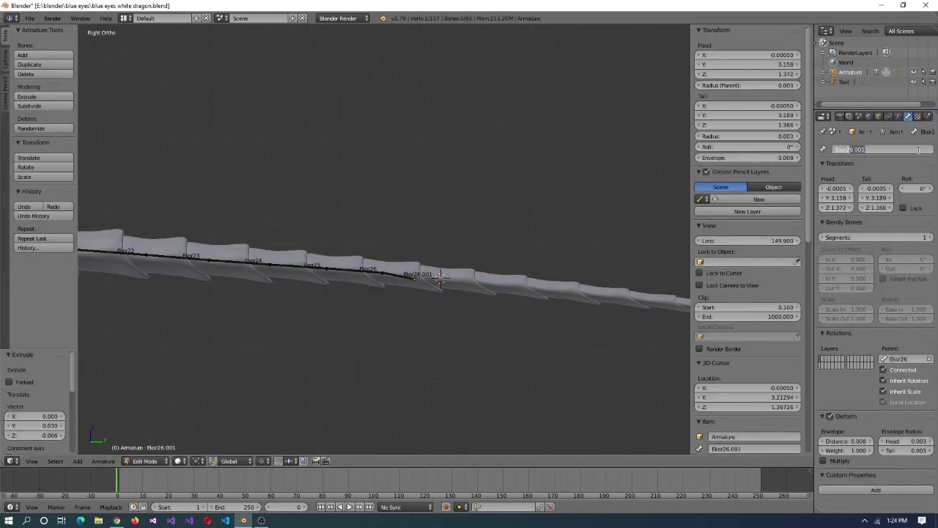
- Centre the 3D cursor on the ring after Ekor27's tip and snap the end of a new bone, Ekor28, to it
{"action": "key", "text": "Tab"}
{"action": "right_click", "coordinate": [433, 323]}
{"action": "key", "text": "Tab"}
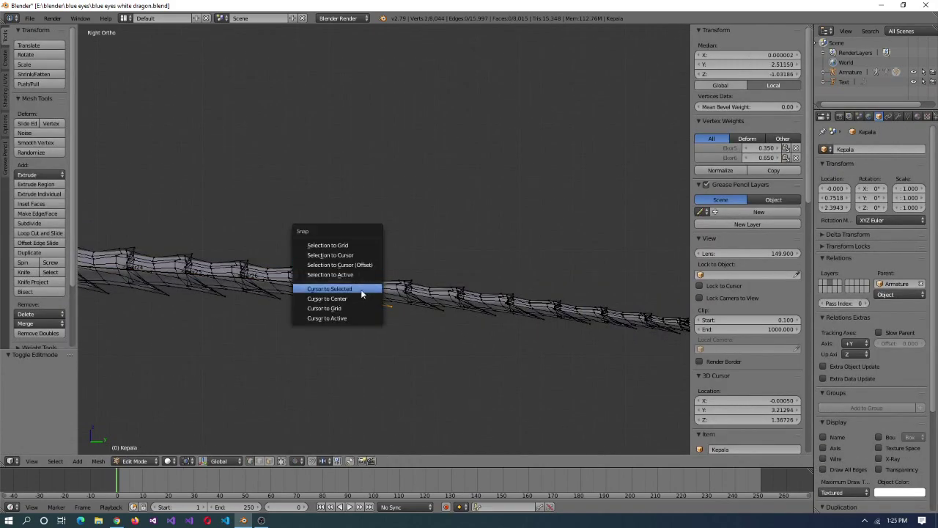
{"action": "left_click", "coordinate": [329, 289]}
{"action": "key", "text": "Tab"}
{"action": "right_click", "coordinate": [377, 310]}
{"action": "key", "text": "Tab"}
{"action": "key", "text": "shift+s"}
{"action": "left_click", "coordinate": [374, 290]}
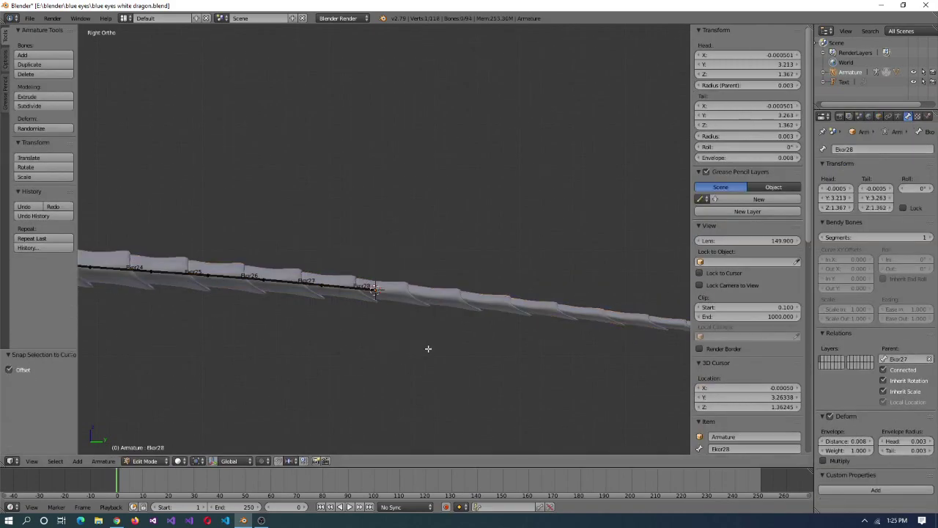
- Extrude bone Ekor29 from Ekor28's tip toward the next tail ring
{"action": "key", "text": "Tab"}
{"action": "right_click", "coordinate": [440, 314]}
{"action": "key", "text": "Tab"}
{"action": "key", "text": "shift+s"}
{"action": "key", "text": "Tab"}
{"action": "right_click", "coordinate": [371, 294]}
{"action": "key", "text": "Tab"}
{"action": "key", "text": "e"}
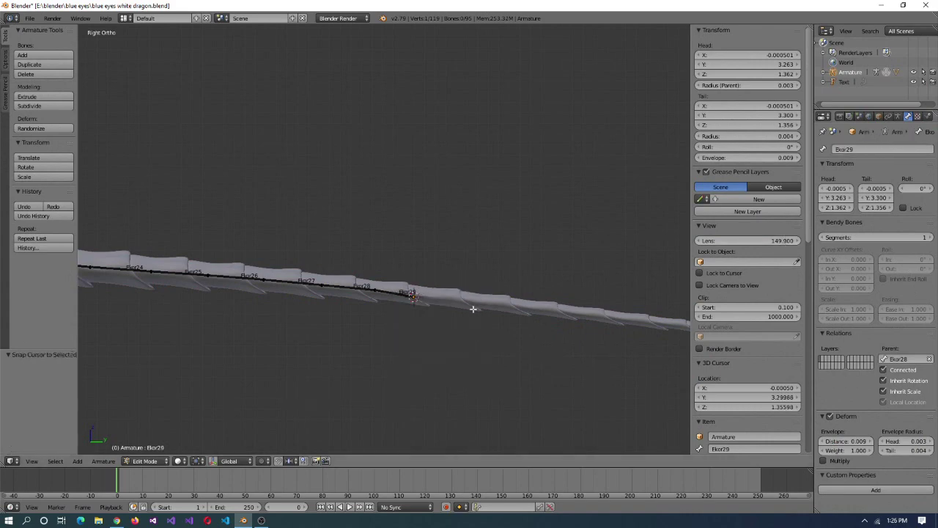
- Centre the 3D cursor on the second ring past Ekor28 and snap the end of a bone extruded from Ekor29's tip to it
{"action": "key", "text": "Tab"}
{"action": "right_click", "coordinate": [472, 309]}
{"action": "key", "text": "Tab"}
{"action": "left_click", "coordinate": [471, 355]}
{"action": "key", "text": "Tab"}
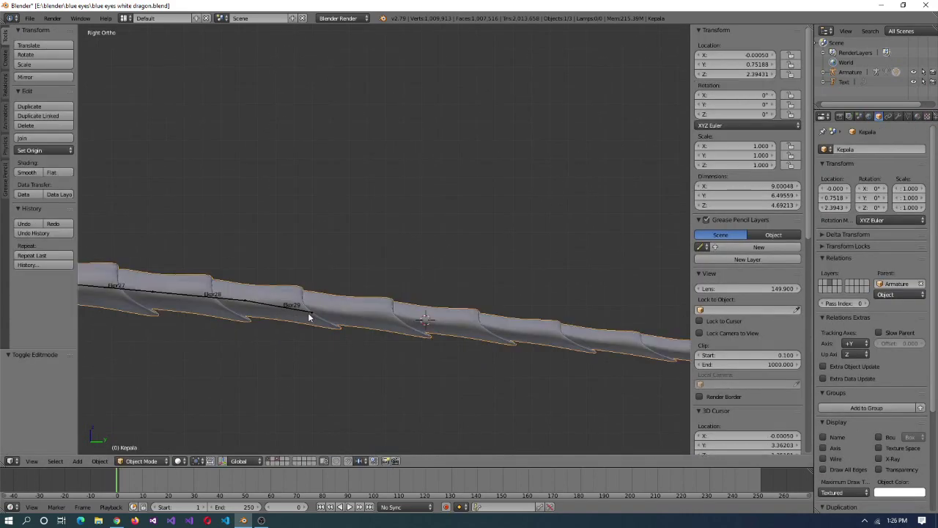
{"action": "right_click", "coordinate": [308, 310]}
{"action": "key", "text": "Tab"}
{"action": "right_click", "coordinate": [375, 320]}
{"action": "key", "text": "shift+s"}
{"action": "left_click", "coordinate": [374, 288]}
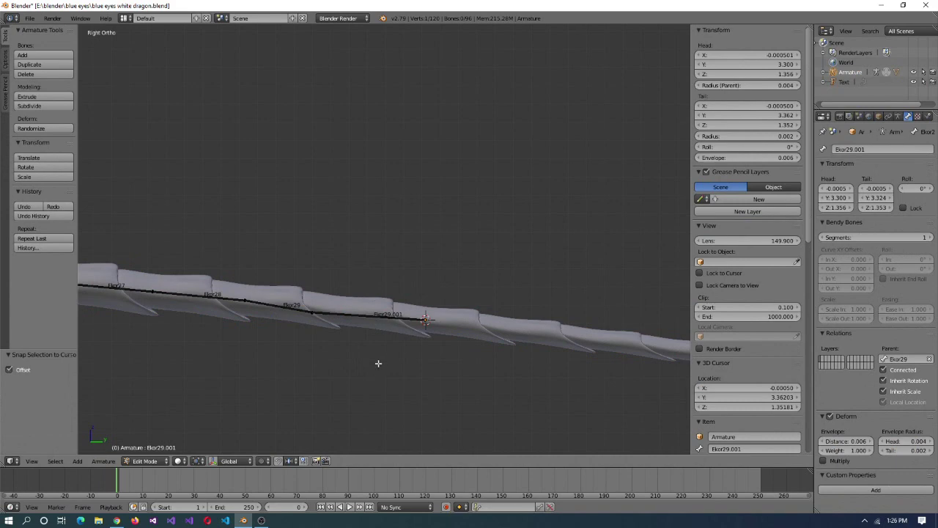
- Centre the 3D cursor on the tail ring at the joint where Ekor29 ends
{"action": "key", "text": "Tab"}
{"action": "right_click", "coordinate": [361, 306]}
{"action": "key", "text": "Tab"}
{"action": "key", "text": "shift+s"}
{"action": "left_click", "coordinate": [335, 347]}
- Snap the joint at Ekor29's tip to its ring centre, and set the end of a bone extruded from Ekor30 on the next ring
{"action": "key", "text": "Tab"}
{"action": "right_click", "coordinate": [479, 320]}
{"action": "key", "text": "Tab"}
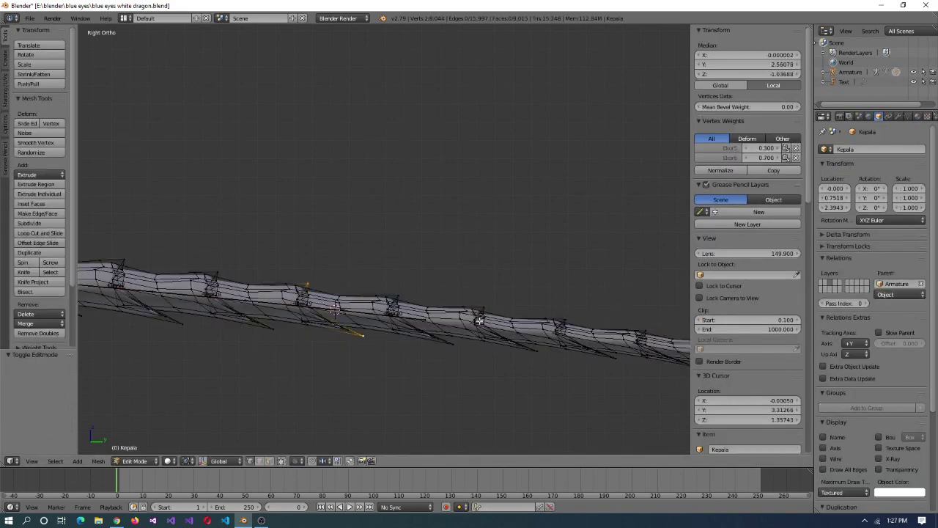
{"action": "key", "text": "Tab"}
{"action": "right_click", "coordinate": [486, 364]}
{"action": "key", "text": "Tab"}
{"action": "key", "text": "shift+s"}
{"action": "left_click", "coordinate": [504, 343]}
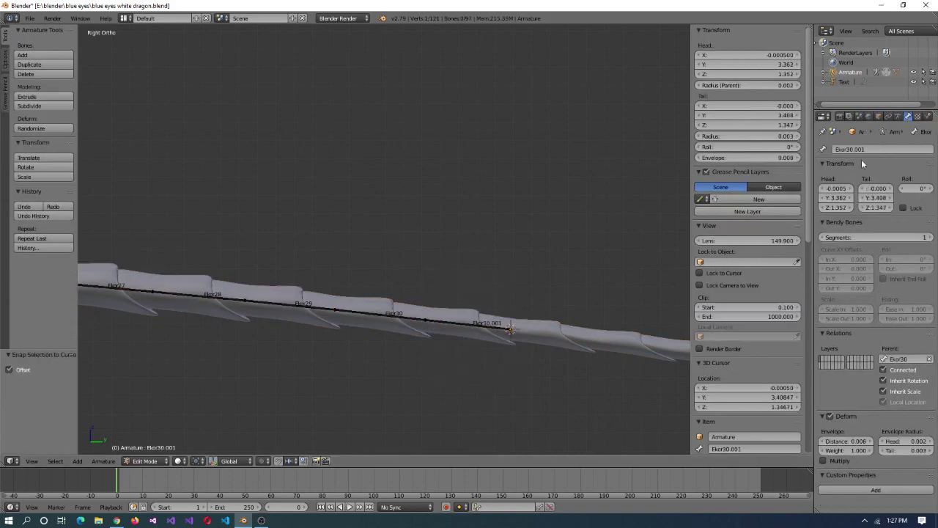
- Centre the 3D cursor on the ring after Ekor31's tip and snap the end of Ekor32 to it
{"action": "key", "text": "Tab"}
{"action": "right_click", "coordinate": [396, 318]}
{"action": "key", "text": "Tab"}
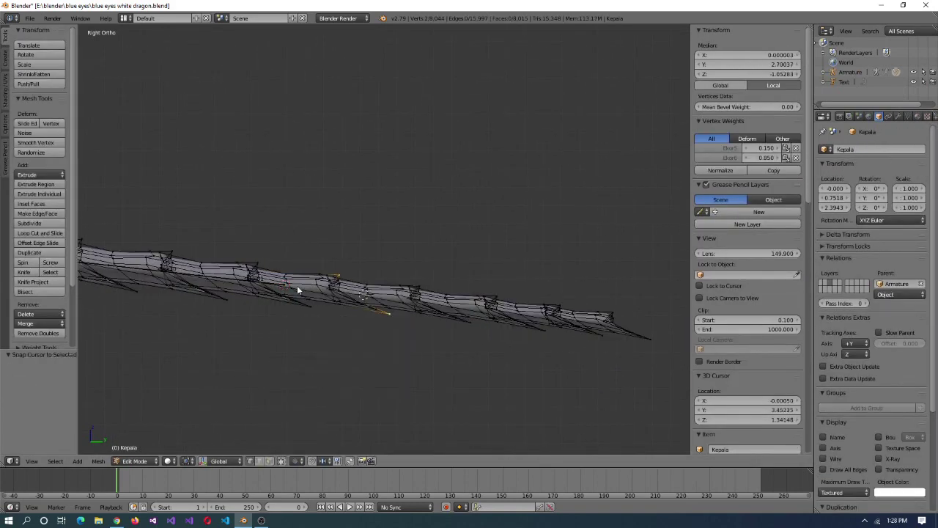
{"action": "key", "text": "Tab"}
{"action": "right_click", "coordinate": [299, 293]}
{"action": "key", "text": "Tab"}
{"action": "key", "text": "shift+s"}
{"action": "left_click", "coordinate": [324, 274]}
- Centre the 3D cursor on the tail ring after Ekor32's tip
{"action": "key", "text": "Tab"}
{"action": "right_click", "coordinate": [479, 326]}
{"action": "key", "text": "Tab"}
{"action": "key", "text": "shift+s"}
{"action": "left_click", "coordinate": [453, 348]}
- Snap Ekor33's end to the 3D cursor and extrude two further bones toward the tail tip
{"action": "key", "text": "Tab"}
{"action": "right_click", "coordinate": [384, 325]}
{"action": "key", "text": "Tab"}
{"action": "key", "text": "shift+s"}
{"action": "key", "text": "shift+s"}
{"action": "left_click", "coordinate": [542, 354]}
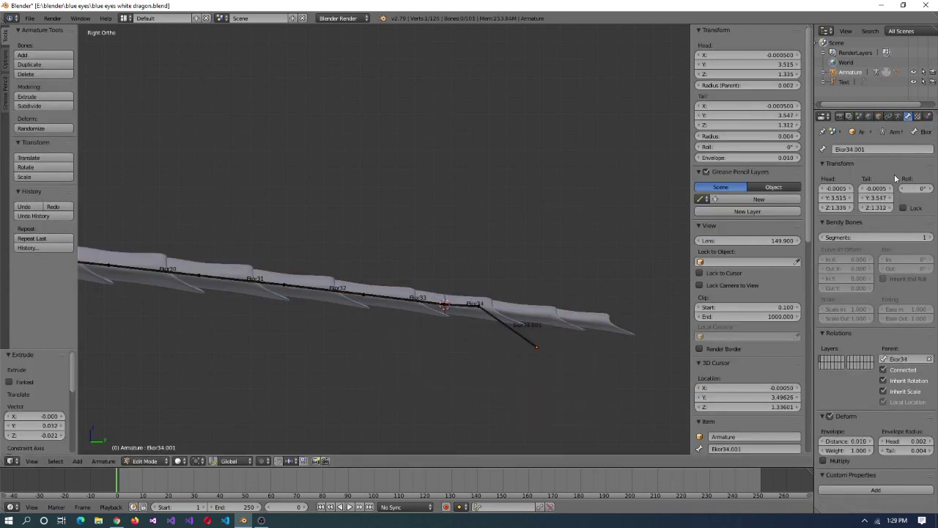
- Centre the 3D cursor on the ring after Ekor33's tip and snap the joint at Ekor34's end to it
{"action": "key", "text": "Tab"}
{"action": "key", "text": "Tab"}
{"action": "right_click", "coordinate": [522, 315]}
{"action": "key", "text": "shift+s"}
{"action": "left_click", "coordinate": [524, 330]}
{"action": "key", "text": "Tab"}
{"action": "right_click", "coordinate": [535, 346]}
{"action": "key", "text": "Tab"}
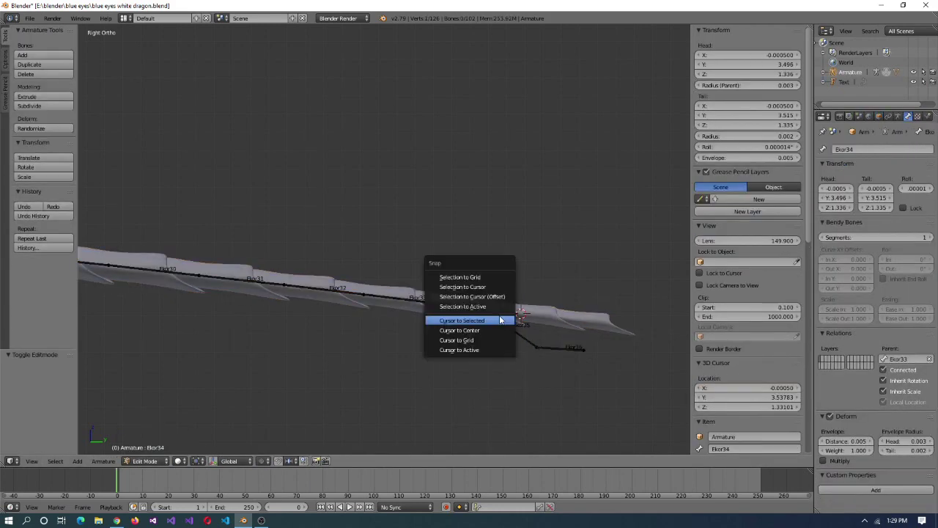
- Centre the 3D cursor on the second-last tail ring and snap the joint between Ekor35 and Ekor36 to it
{"action": "key", "text": "Tab"}
{"action": "right_click", "coordinate": [605, 330]}
{"action": "key", "text": "Tab"}
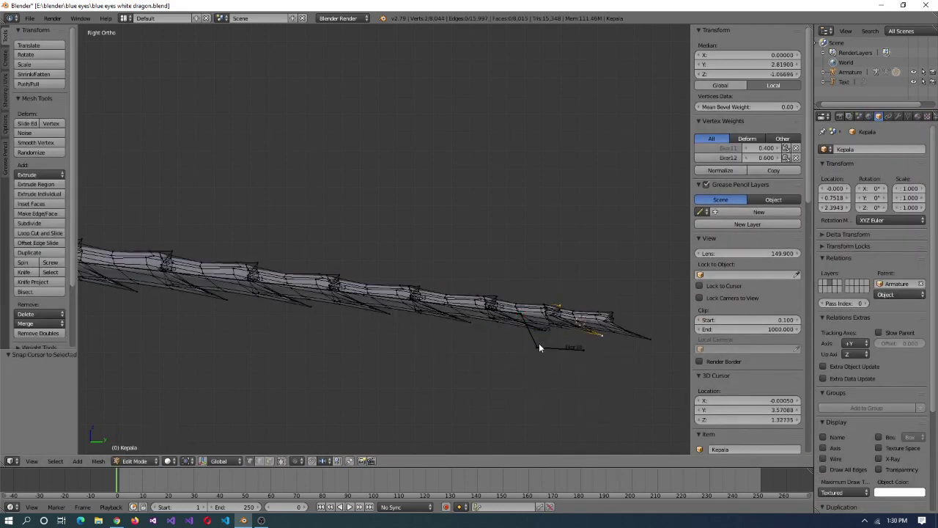
{"action": "key", "text": "Tab"}
{"action": "right_click", "coordinate": [566, 350]}
- Centre the 3D cursor on the ring at the very tip of the tail and snap Ekor36's end to it
{"action": "right_click", "coordinate": [620, 334]}
{"action": "key", "text": "Tab"}
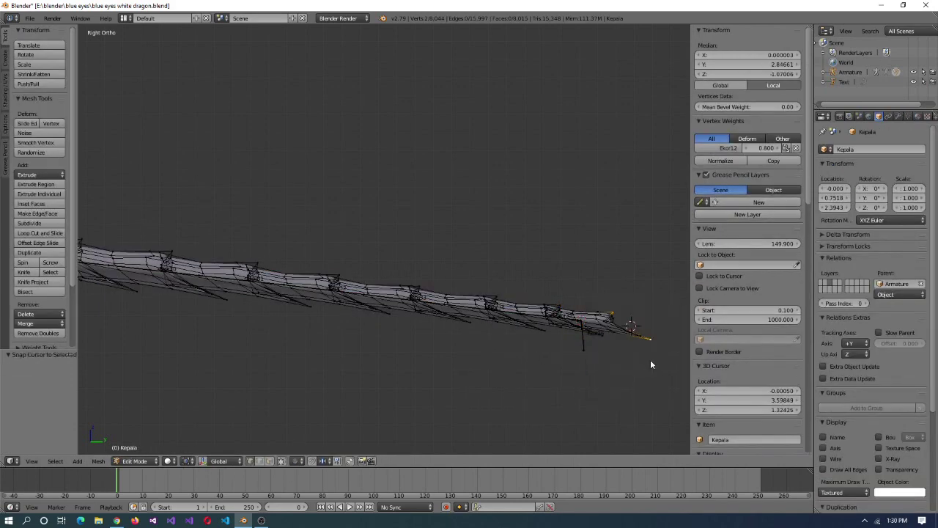
{"action": "key", "text": "Tab"}
{"action": "right_click", "coordinate": [587, 349]}
{"action": "key", "text": "Tab"}
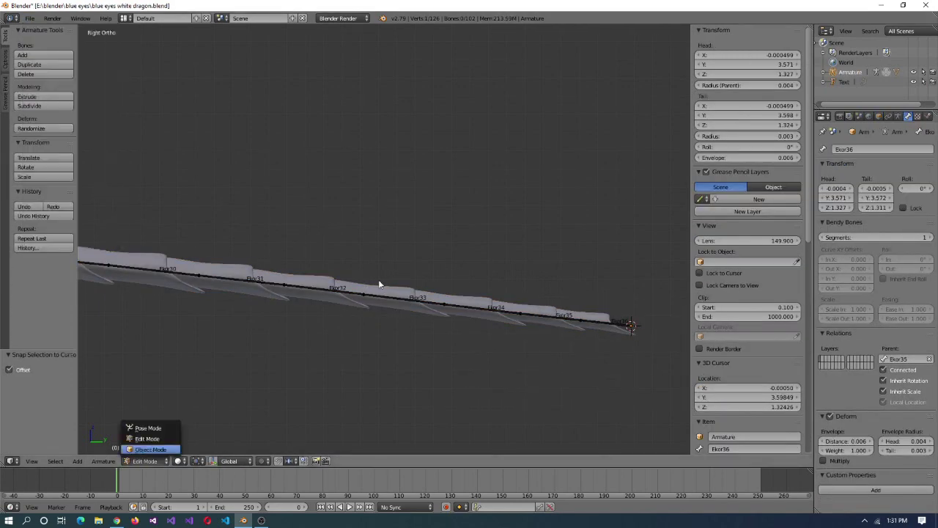
- Parent the Kepala mesh to the armature again so it gets vertex groups for the new tail bones
{"action": "key", "text": "Tab"}
{"action": "right_click", "coordinate": [378, 284]}
{"action": "key", "text": "ctrl+p"}
{"action": "right_click", "coordinate": [405, 288], "text": "shift"}
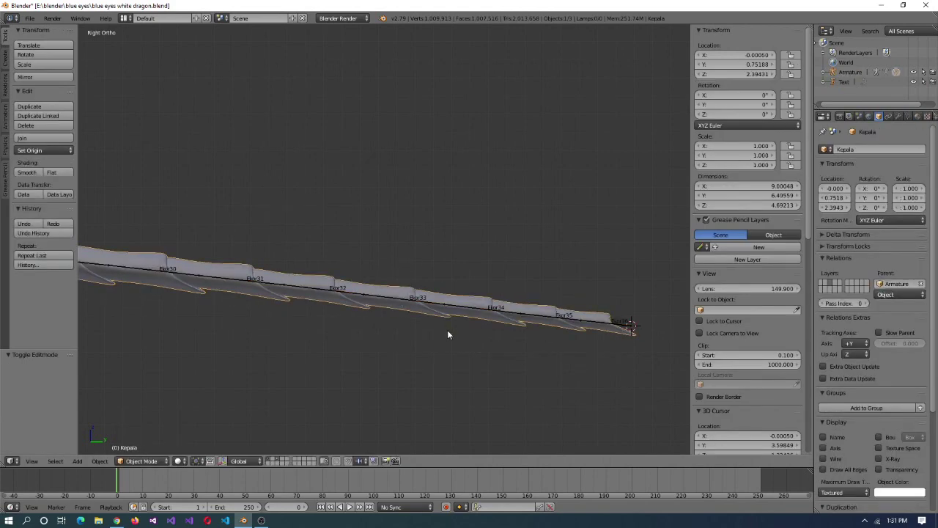
{"action": "key", "text": "ctrl+p"}
{"action": "left_click", "coordinate": [432, 381]}
- Select the whole last tail segment of the Kepala mesh and sort the vertex groups by name
{"action": "right_click", "coordinate": [570, 314]}
{"action": "key", "text": "Tab"}
{"action": "key", "text": "ctrl+l"}
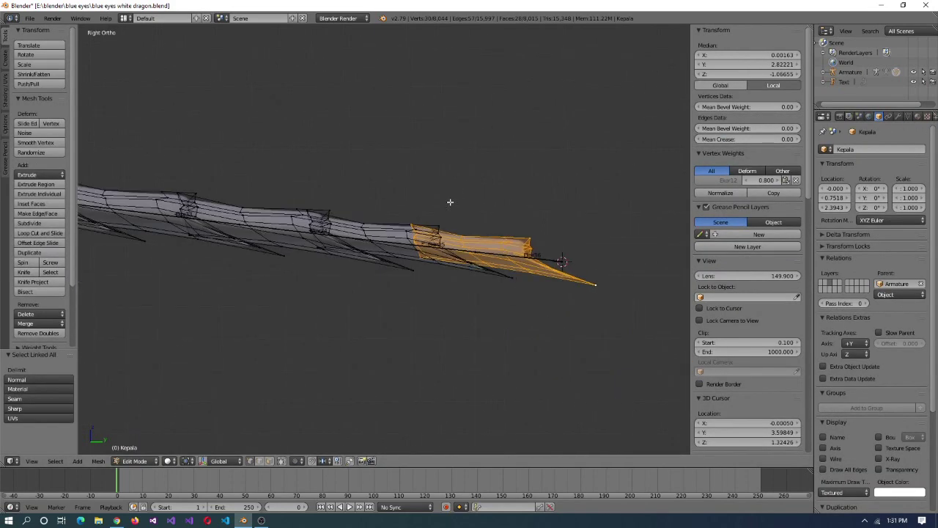
{"action": "left_click", "coordinate": [908, 116]}
{"action": "left_click", "coordinate": [921, 189]}
{"action": "left_click", "coordinate": [885, 206]}
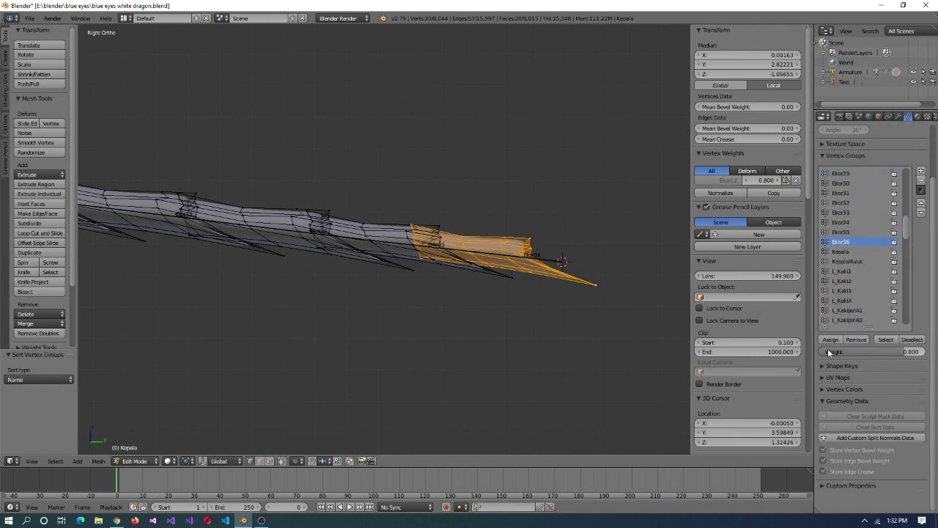
- Assign the segments near the tail tip to their Ekor vertex groups at weight 1.000, including the third-last segment to Ekor34
{"action": "key", "text": "a"}
{"action": "key", "text": "l"}
{"action": "scroll", "coordinate": [858, 312], "scroll_direction": "down", "scroll_amount": 3}
{"action": "left_click", "coordinate": [841, 271]}
{"action": "left_click", "coordinate": [837, 339]}
{"action": "key", "text": "ctrl+z"}
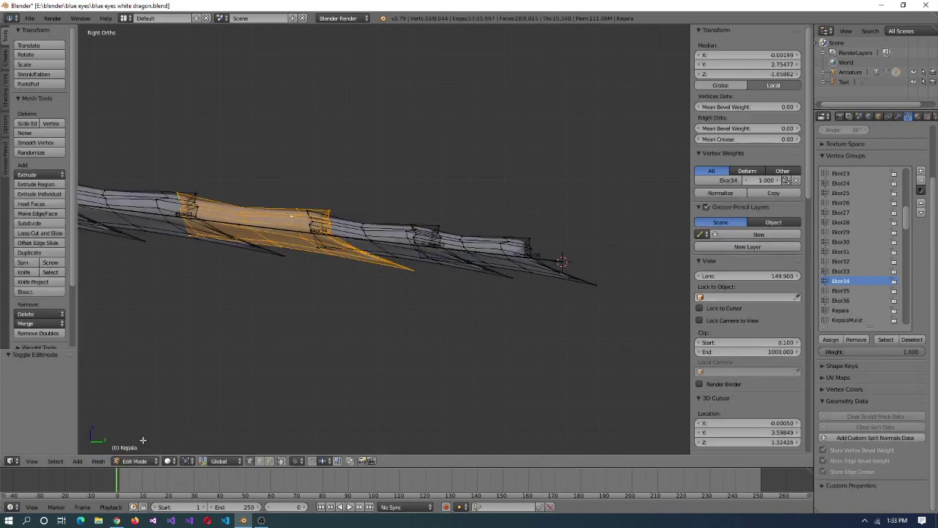
- Test-rotate the tail-tip bones in Pose Mode, cancel each rotation, and return to editing the Kepala mesh
{"action": "key", "text": "Tab"}
{"action": "right_click", "coordinate": [386, 253]}
{"action": "key", "text": "ctrl+Tab"}
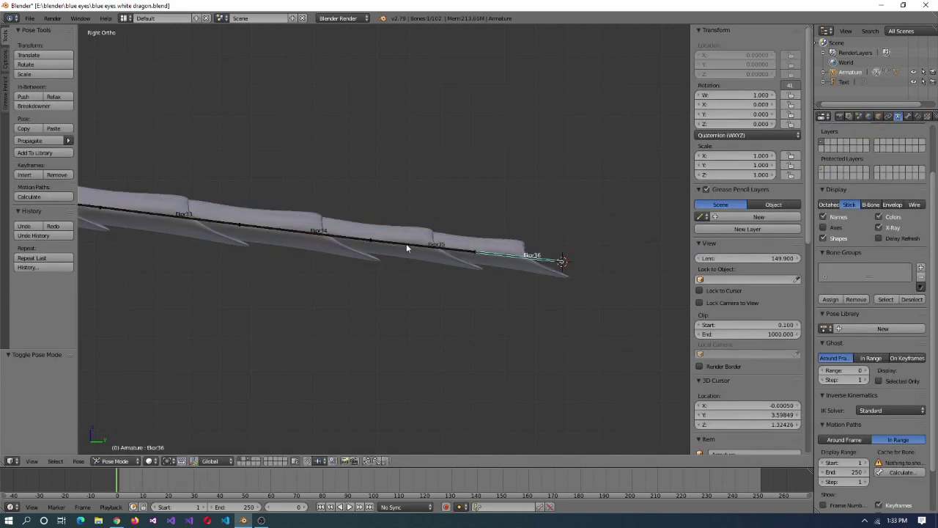
{"action": "key", "text": "r"}
{"action": "key", "text": "Escape"}
{"action": "right_click", "coordinate": [289, 230]}
{"action": "key", "text": "r"}
{"action": "key", "text": "Escape"}
{"action": "left_click", "coordinate": [135, 460]}
{"action": "left_click", "coordinate": [103, 456]}
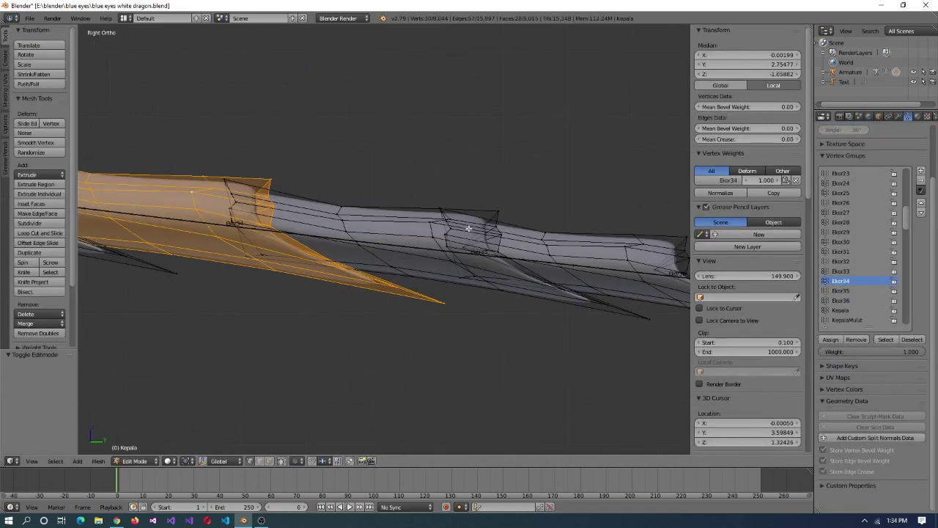
- Centre the 3D cursor on the edges where the last tail segment starts and snap the joint between Ekor35 and Ekor36 to it
{"action": "right_click", "coordinate": [439, 205]}
{"action": "middle_click_drag", "start_coordinate": [477, 249], "coordinate": [516, 303]}
{"action": "key", "text": "shift+s"}
{"action": "left_click", "coordinate": [484, 315]}
{"action": "key", "text": "KP_3"}
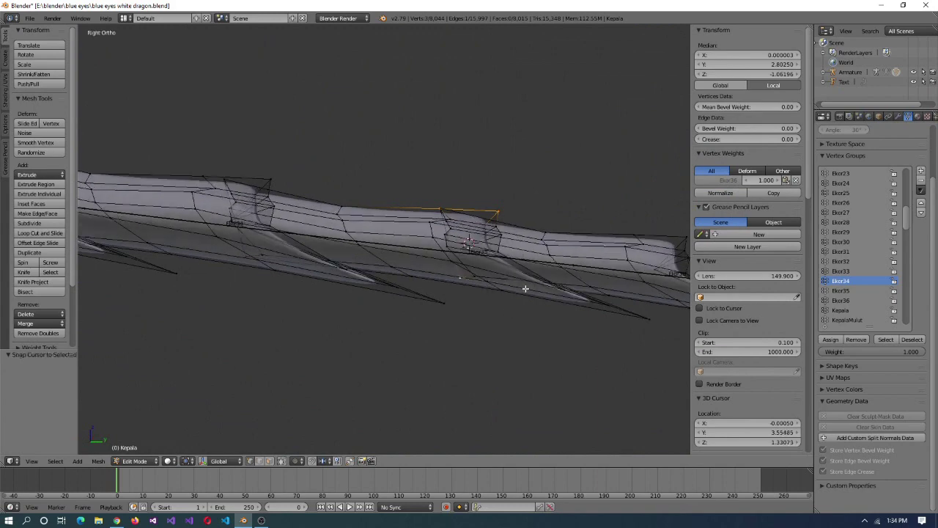
{"action": "key", "text": "Tab"}
{"action": "right_click", "coordinate": [553, 257]}
{"action": "key", "text": "Tab"}
{"action": "key", "text": "shift+s"}
{"action": "left_click", "coordinate": [558, 245]}
- Test-rotate Ekor36 in Pose Mode and cancel the rotation
{"action": "key", "text": "ctrl+Tab"}
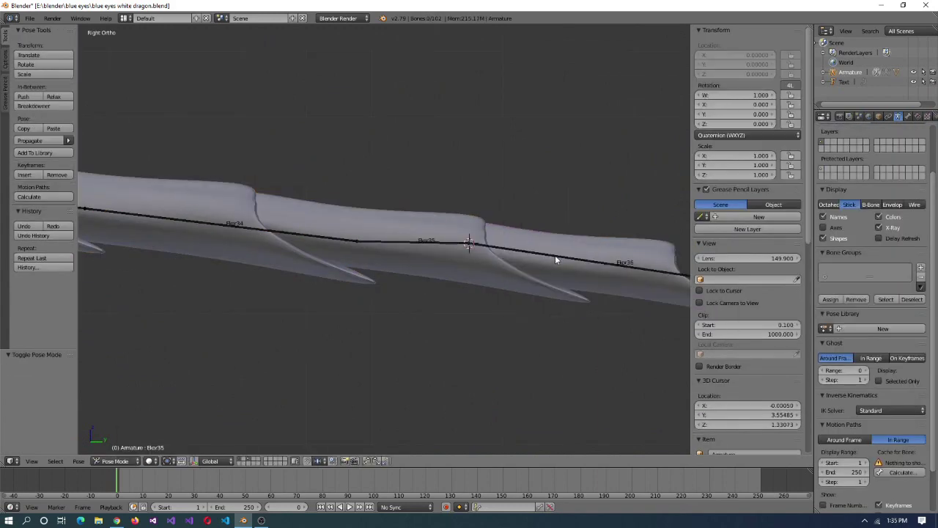
{"action": "key", "text": "r"}
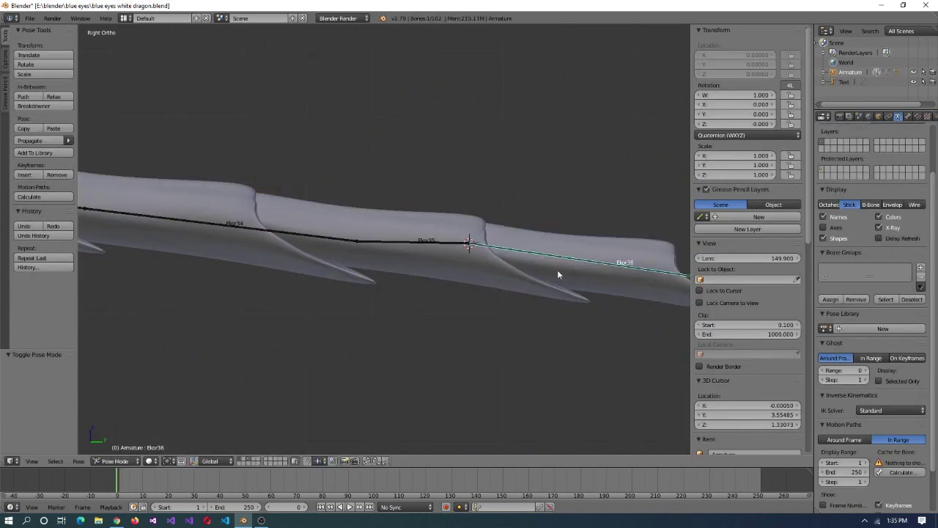
{"action": "key", "text": "Escape"}
- Recentre the 3D cursor on the seam of the last tail segment and snap the Ekor35–Ekor36 joint onto it
{"action": "key", "text": "Tab"}
{"action": "key", "text": "Tab"}
{"action": "right_click", "coordinate": [466, 222]}
{"action": "key", "text": "Tab"}
{"action": "right_click", "coordinate": [439, 210]}
{"action": "key", "text": "shift+s"}
{"action": "left_click", "coordinate": [509, 333]}
{"action": "key", "text": "Tab"}
{"action": "right_click", "coordinate": [485, 275]}
{"action": "key", "text": "Tab"}
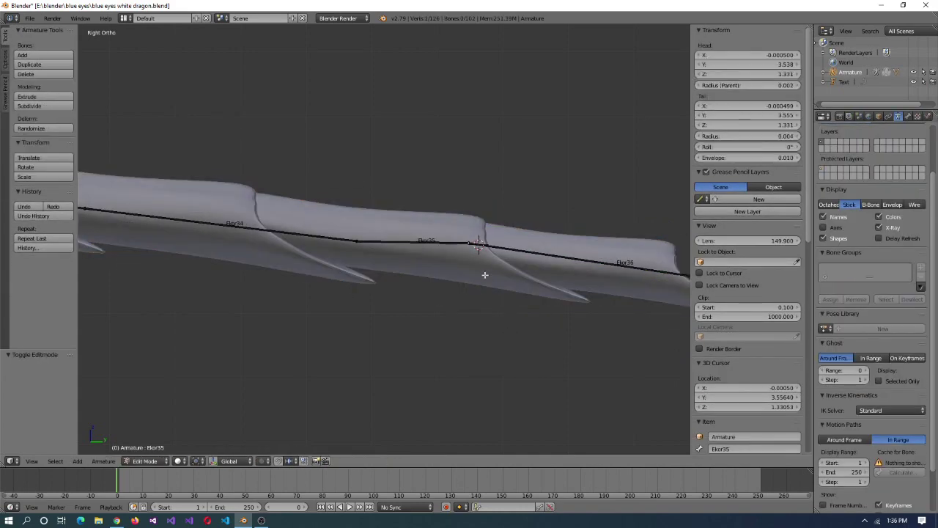
- Rotate Ekor36 in Pose Mode to check how the last segment bends at its seam, and cancel the rotation
{"action": "left_click", "coordinate": [148, 427]}
{"action": "right_click", "coordinate": [550, 242]}
{"action": "key", "text": "r"}
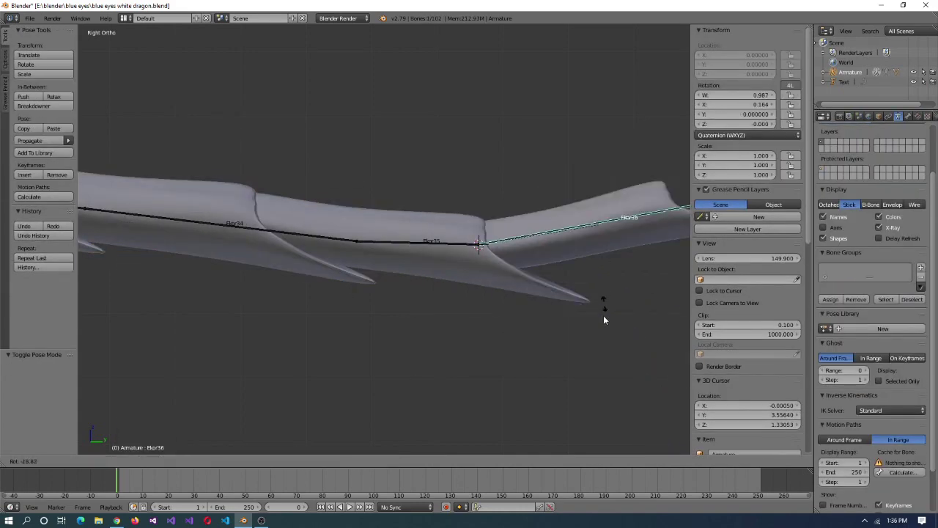
{"action": "right_click", "coordinate": [486, 357]}
{"action": "right_click", "coordinate": [378, 329]}
- Centre the 3D cursor on the seam between the Ekor34 and Ekor35 segments and snap their joint to it
{"action": "key", "text": "Tab"}
{"action": "key", "text": "Tab"}
{"action": "right_click", "coordinate": [442, 251]}
{"action": "key", "text": "Tab"}
{"action": "key", "text": "shift+s"}
{"action": "left_click", "coordinate": [451, 237]}
- Move the end joints of Ekor33 back through Ekor28 onto the seams between their tail segments
{"action": "right_click", "coordinate": [388, 265]}
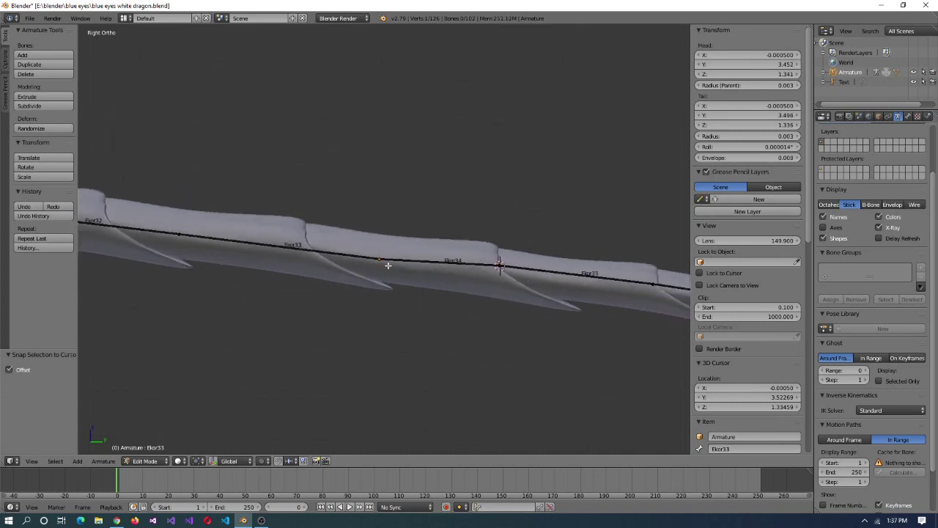
{"action": "left_click", "coordinate": [655, 285]}
{"action": "middle_click_drag", "start_coordinate": [185, 244], "coordinate": [405, 320], "text": "shift"}
{"action": "left_click", "coordinate": [192, 245]}
{"action": "middle_click_drag", "start_coordinate": [219, 309], "coordinate": [395, 381], "text": "shift"}
{"action": "left_click", "coordinate": [308, 431]}
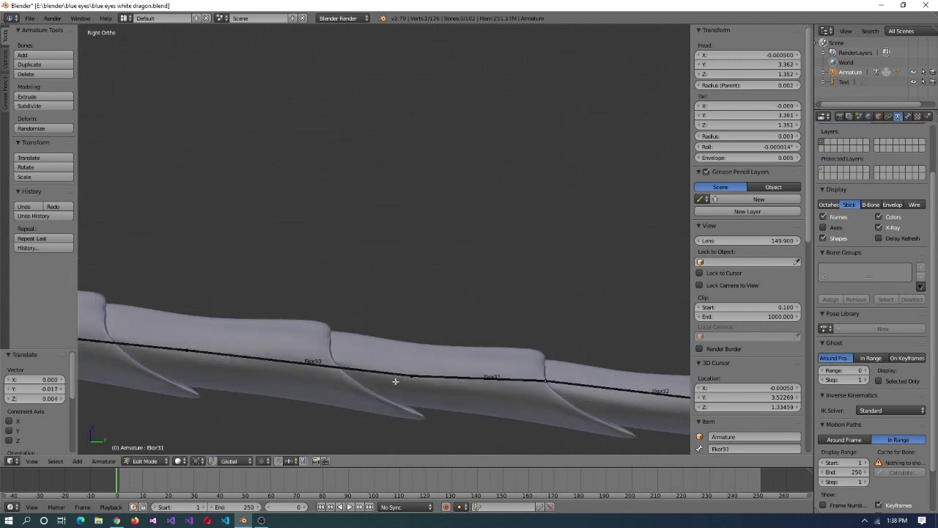
{"action": "left_click", "coordinate": [315, 448]}
{"action": "middle_click_drag", "start_coordinate": [188, 350], "coordinate": [458, 383], "text": "shift"}
{"action": "right_click", "coordinate": [458, 383]}
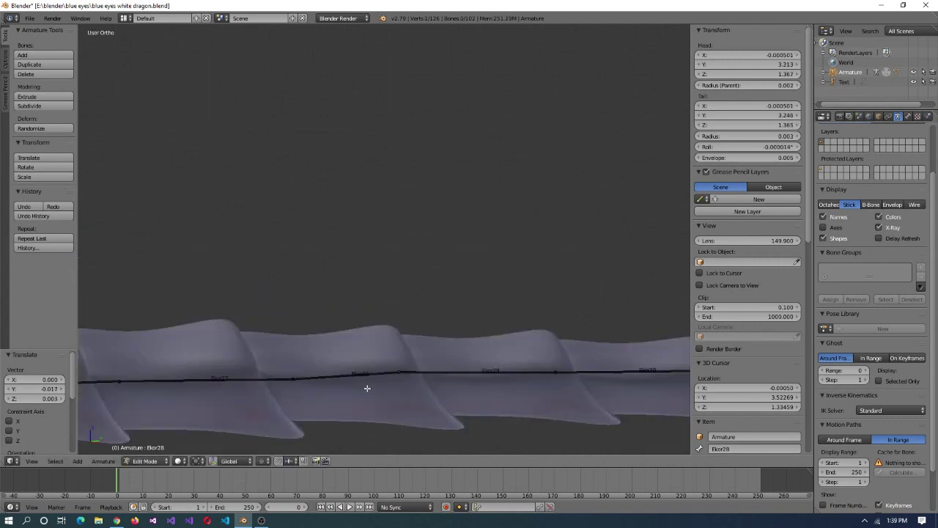
- Move the end joints of Ekor27 back through Ekor23 onto the seams of their tail segments
{"action": "left_click", "coordinate": [366, 387]}
{"action": "middle_click_drag", "start_coordinate": [366, 387], "coordinate": [500, 307], "text": "shift"}
{"action": "right_click", "coordinate": [500, 306]}
{"action": "left_click", "coordinate": [405, 312]}
{"action": "middle_click_drag", "start_coordinate": [405, 312], "coordinate": [431, 321], "text": "shift"}
{"action": "right_click", "coordinate": [508, 322]}
{"action": "middle_click_drag", "start_coordinate": [279, 333], "coordinate": [576, 366], "text": "shift"}
{"action": "right_click", "coordinate": [352, 323]}
{"action": "key", "text": "g"}
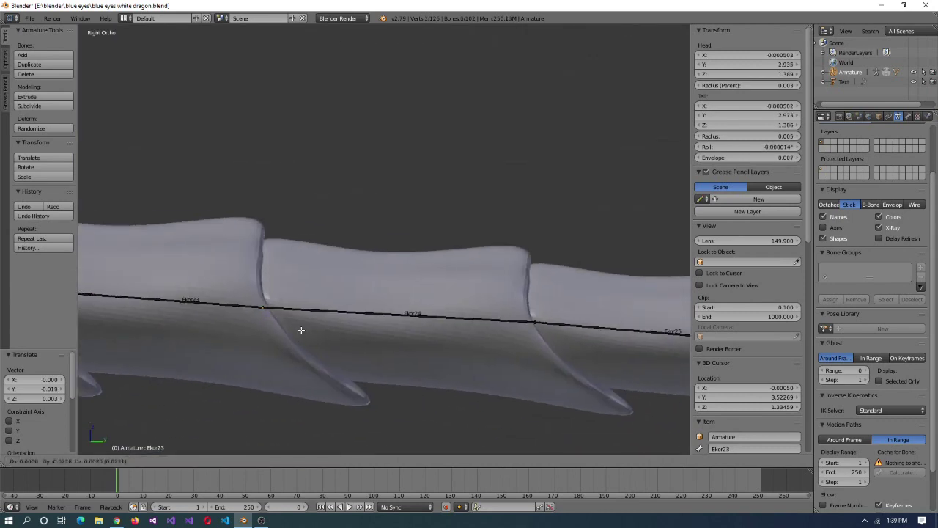
- Move the end joints of Ekor22 back through Ekor19 onto their segment seams
{"action": "middle_click_drag", "start_coordinate": [233, 348], "coordinate": [461, 344], "text": "shift"}
{"action": "right_click", "coordinate": [462, 344]}
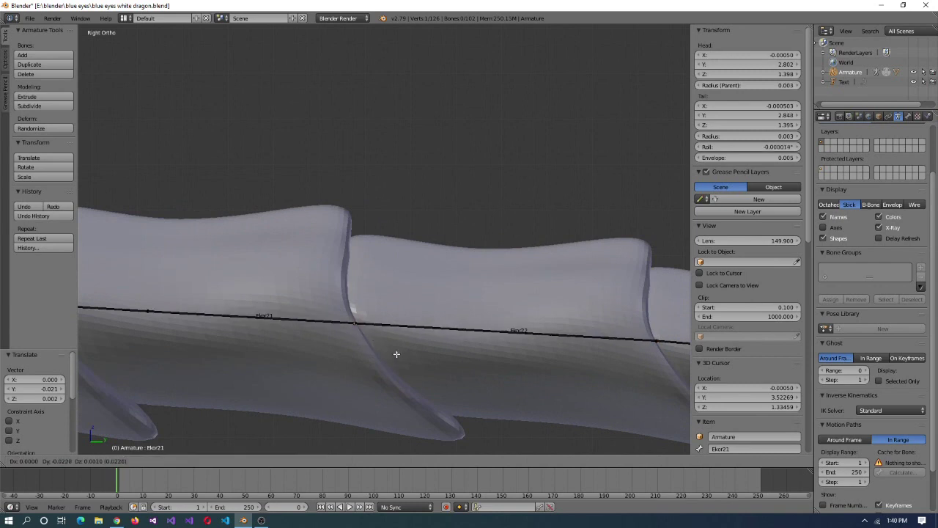
{"action": "left_click", "coordinate": [387, 354]}
{"action": "middle_click_drag", "start_coordinate": [387, 354], "coordinate": [484, 349], "text": "shift"}
{"action": "left_click", "coordinate": [374, 371]}
{"action": "middle_click_drag", "start_coordinate": [374, 371], "coordinate": [470, 387], "text": "shift"}
{"action": "right_click", "coordinate": [470, 387]}
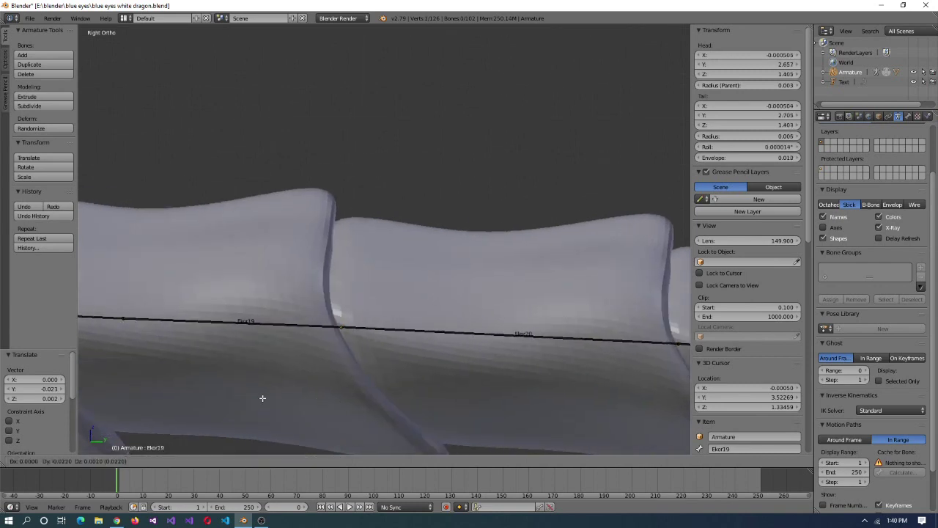
{"action": "left_click", "coordinate": [260, 392]}
- Move the end joints of Ekor18 back through Ekor15 onto their segment seams
{"action": "middle_click_drag", "start_coordinate": [260, 392], "coordinate": [486, 315], "text": "shift"}
{"action": "left_click", "coordinate": [363, 344]}
{"action": "middle_click_drag", "start_coordinate": [362, 344], "coordinate": [499, 330], "text": "shift"}
{"action": "right_click", "coordinate": [500, 330]}
{"action": "middle_click_drag", "start_coordinate": [244, 308], "coordinate": [481, 278], "text": "shift"}
- Move the end joints of Ekor14 back through Ekor6 onto the seams of the thicker tail segments
{"action": "right_click", "coordinate": [480, 278]}
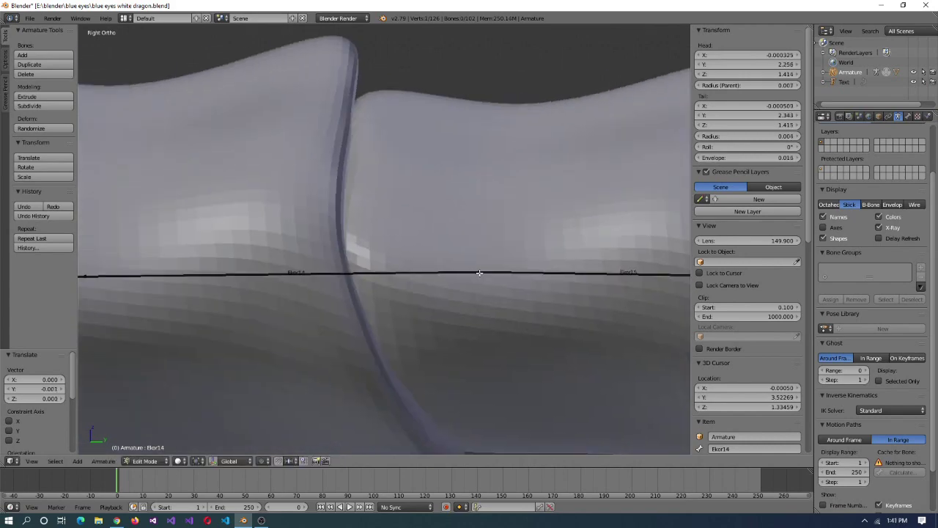
{"action": "left_click", "coordinate": [361, 274]}
{"action": "middle_click_drag", "start_coordinate": [361, 273], "coordinate": [522, 309], "text": "shift"}
{"action": "right_click", "coordinate": [434, 297]}
{"action": "key", "text": "g"}
{"action": "left_click", "coordinate": [434, 297]}
{"action": "right_click", "coordinate": [523, 309]}
{"action": "scroll", "coordinate": [237, 300], "scroll_direction": "down", "scroll_amount": 4}
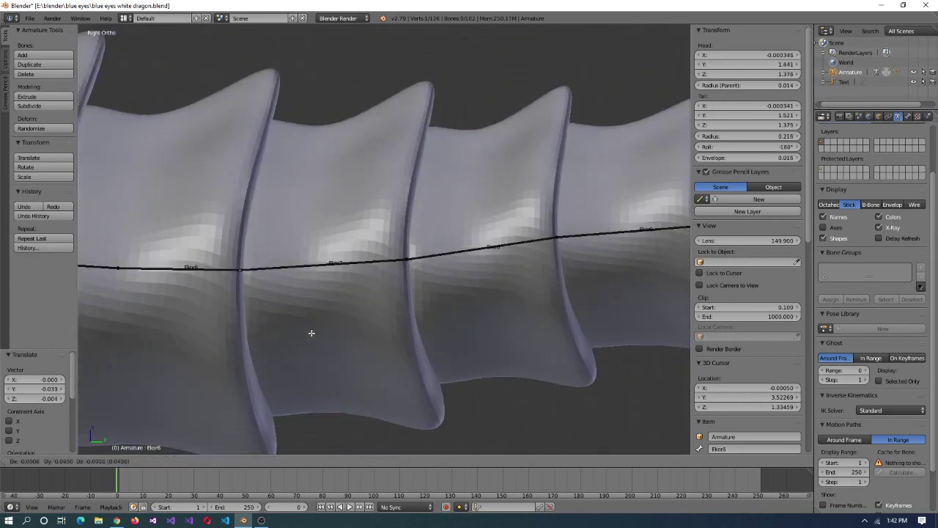
{"action": "left_click", "coordinate": [312, 333]}
- Move the end joints of Ekor5 back through Ekor1 onto the seams at the base of the tail
{"action": "scroll", "coordinate": [398, 340], "scroll_direction": "up", "scroll_amount": 3}
{"action": "middle_click_drag", "start_coordinate": [398, 339], "coordinate": [456, 352], "text": "shift"}
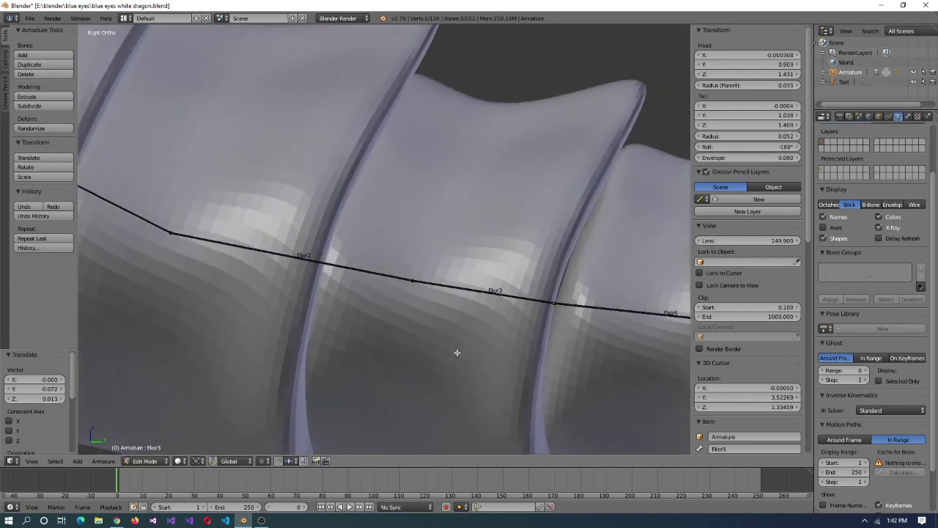
{"action": "middle_click_drag", "start_coordinate": [248, 328], "coordinate": [467, 356], "text": "shift"}
{"action": "key", "text": "bracketleft"}
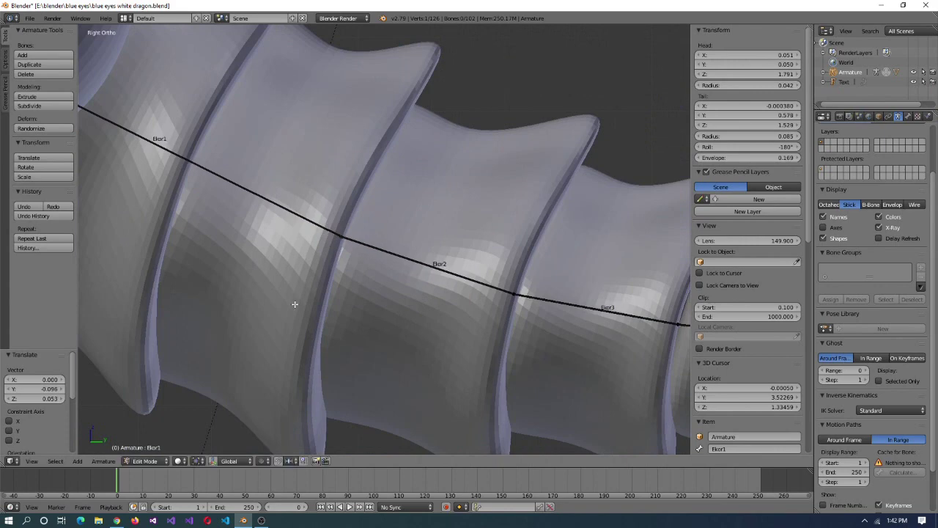
- Move the end joint of Ekor36 onto the end seam of the last tail segment and leave armature editing
{"action": "scroll", "coordinate": [295, 304], "scroll_direction": "down", "scroll_amount": 8}
{"action": "scroll", "coordinate": [440, 398], "scroll_direction": "up", "scroll_amount": 6}
{"action": "right_click", "coordinate": [447, 303]}
{"action": "key", "text": "g"}
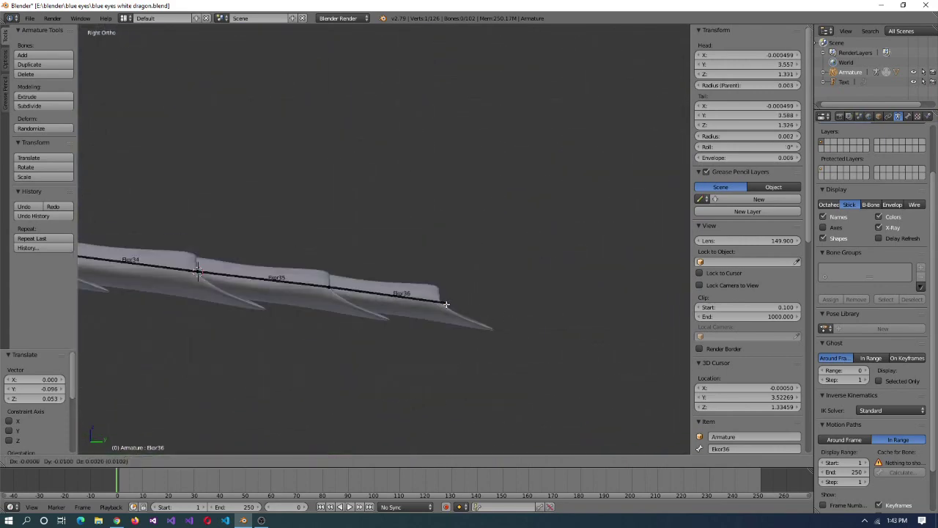
{"action": "left_click", "coordinate": [154, 428]}
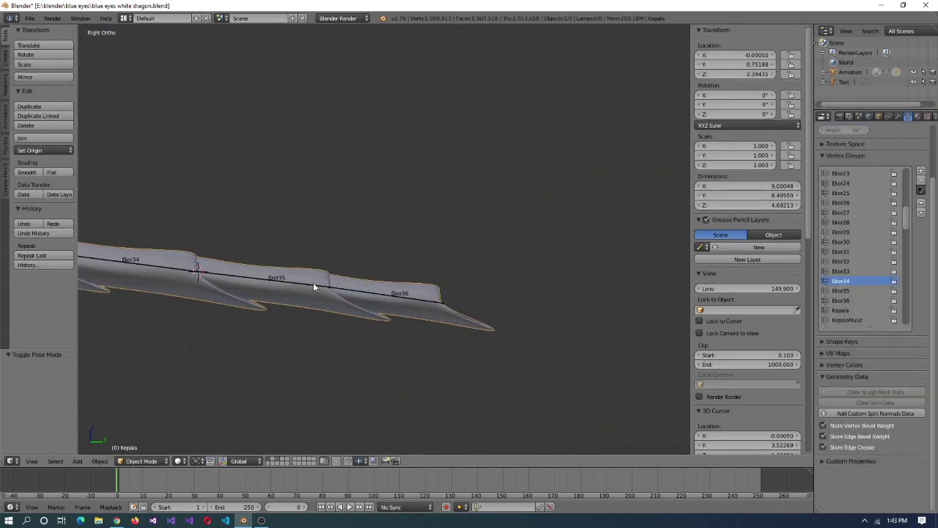
- Edit the dragon mesh and assign the tail segments at Ekor34 back through Ekor32 to their matching vertex groups at weight 1.000
{"action": "key", "text": "Tab"}
{"action": "key", "text": "ctrl+l"}
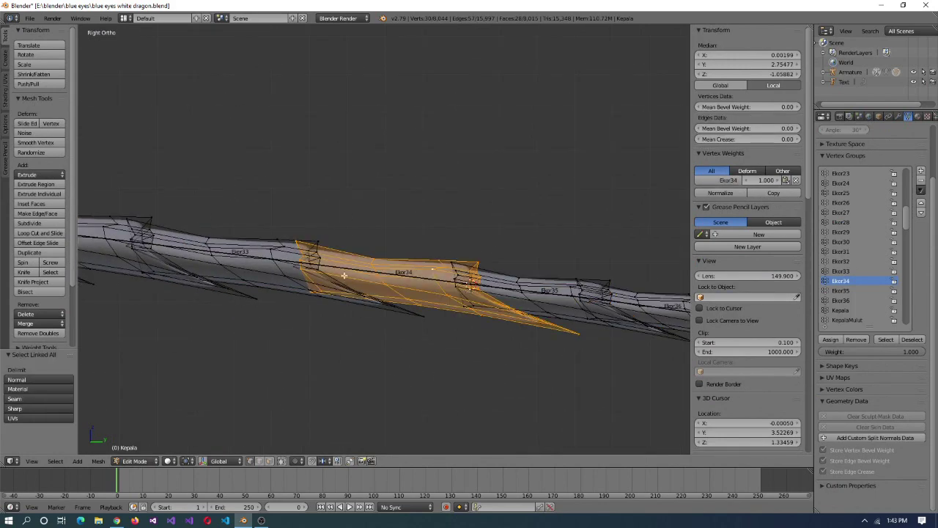
{"action": "key", "text": "a"}
{"action": "scroll", "coordinate": [344, 275], "scroll_direction": "down", "scroll_amount": 1}
{"action": "key", "text": "l"}
{"action": "left_click", "coordinate": [874, 268]}
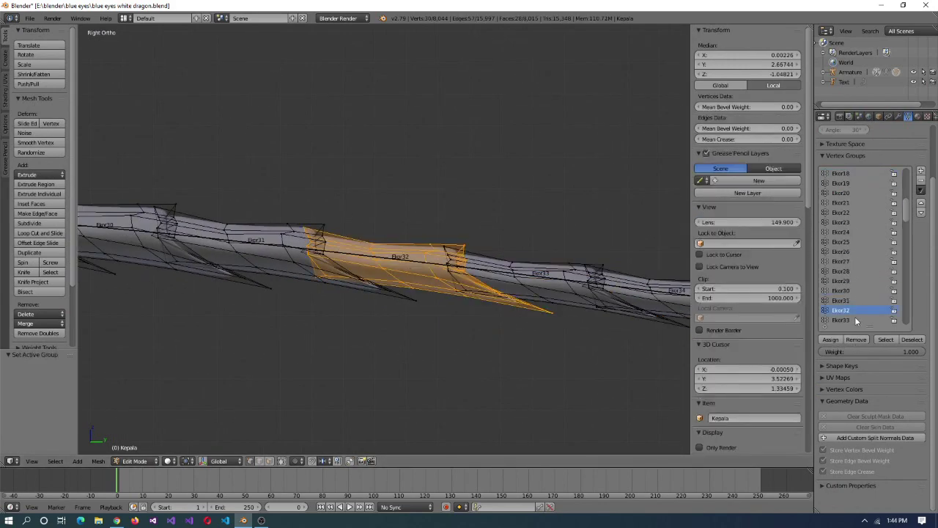
- Assign the tail segments at Ekor31 back through Ekor28 to their own vertex groups, removing their stray Ekor5 and Ekor6 weights
{"action": "key", "text": "a"}
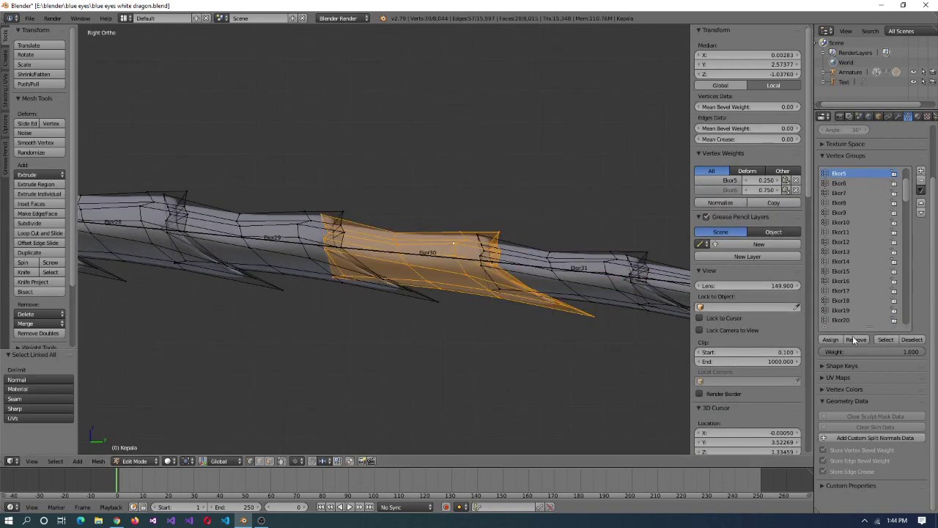
{"action": "scroll", "coordinate": [845, 282], "scroll_direction": "down", "scroll_amount": 1}
{"action": "left_click", "coordinate": [845, 283]}
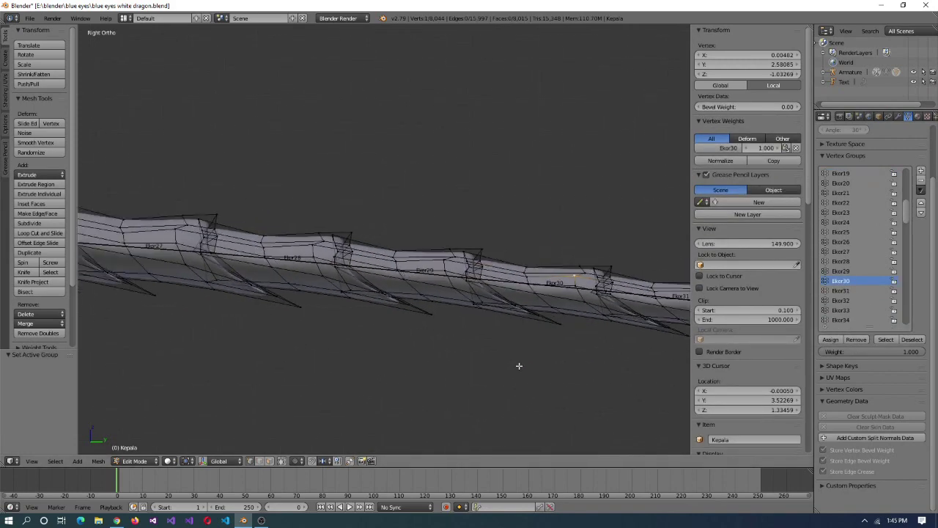
{"action": "key", "text": "ctrl+l"}
{"action": "right_click", "coordinate": [312, 247]}
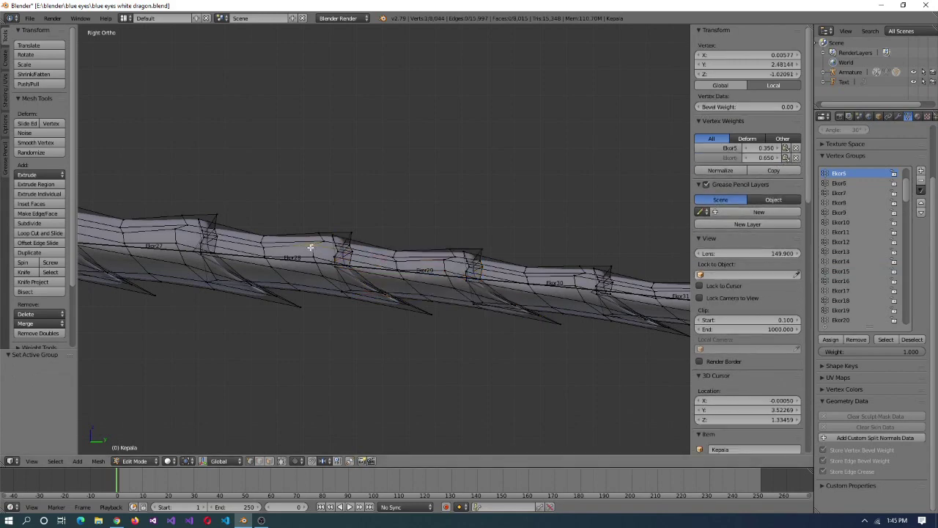
{"action": "key", "text": "ctrl+l"}
- Assign the tail segments at Ekor27 back through Ekor25 to their own vertex groups at weight 1.000, clearing stray Ekor5 and Ekor6 weights
{"action": "right_click", "coordinate": [326, 246]}
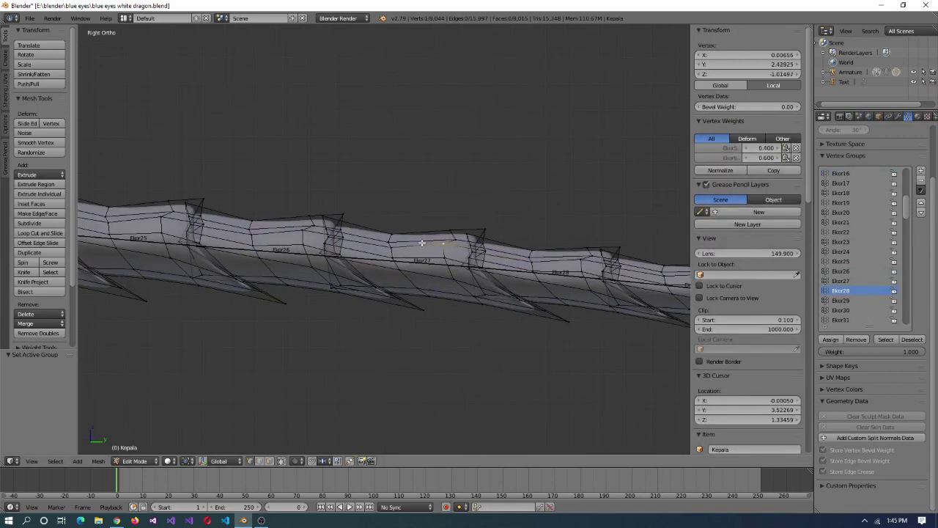
{"action": "key", "text": "ctrl+l"}
{"action": "scroll", "coordinate": [488, 277], "scroll_direction": "up", "scroll_amount": 1}
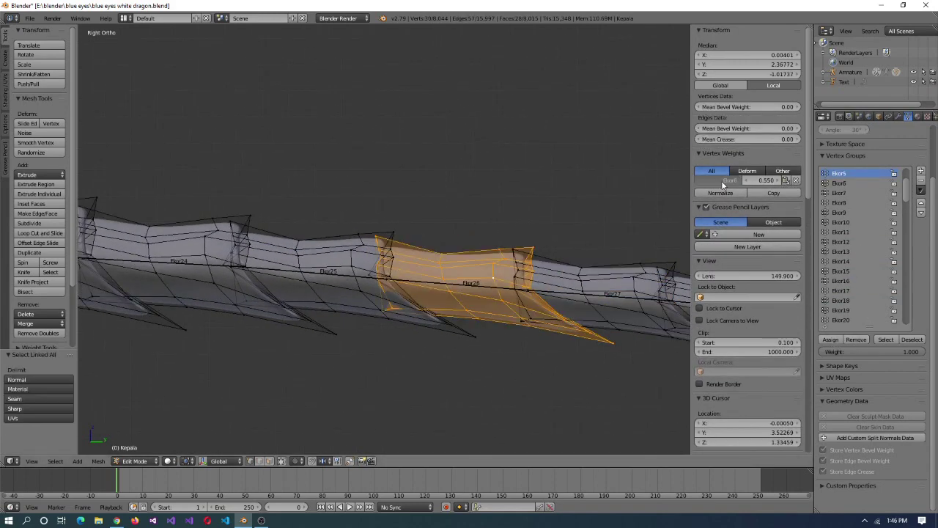
{"action": "right_click", "coordinate": [511, 247]}
{"action": "key", "text": "ctrl+l"}
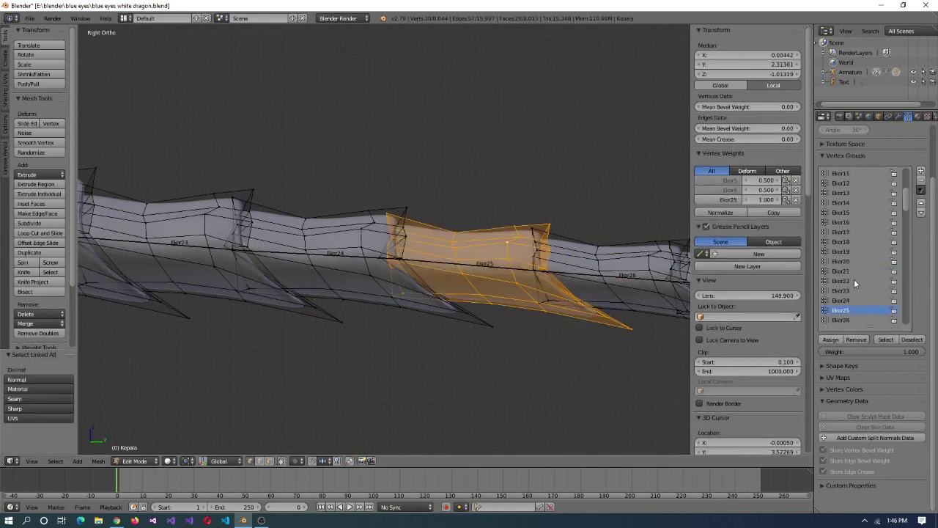
- Assign the tail segments at Ekor24 back through Ekor21 to their matching vertex groups at weight 1.000
{"action": "right_click", "coordinate": [377, 249]}
{"action": "key", "text": "ctrl+l"}
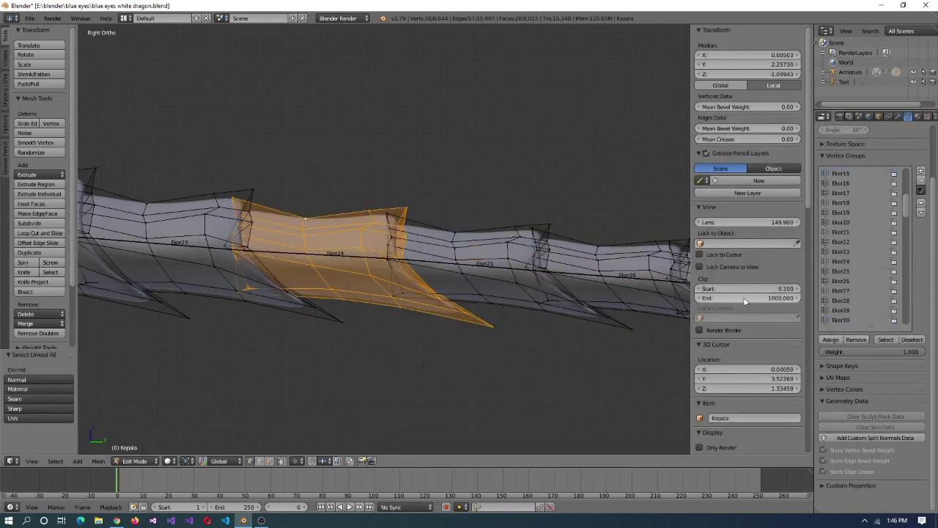
{"action": "right_click", "coordinate": [364, 272]}
{"action": "key", "text": "ctrl+l"}
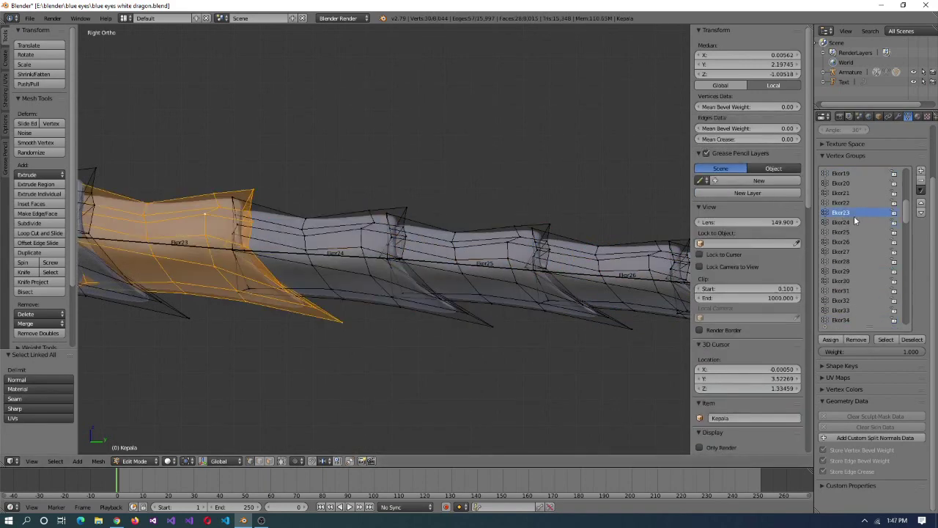
{"action": "key", "text": "KP_Decimal"}
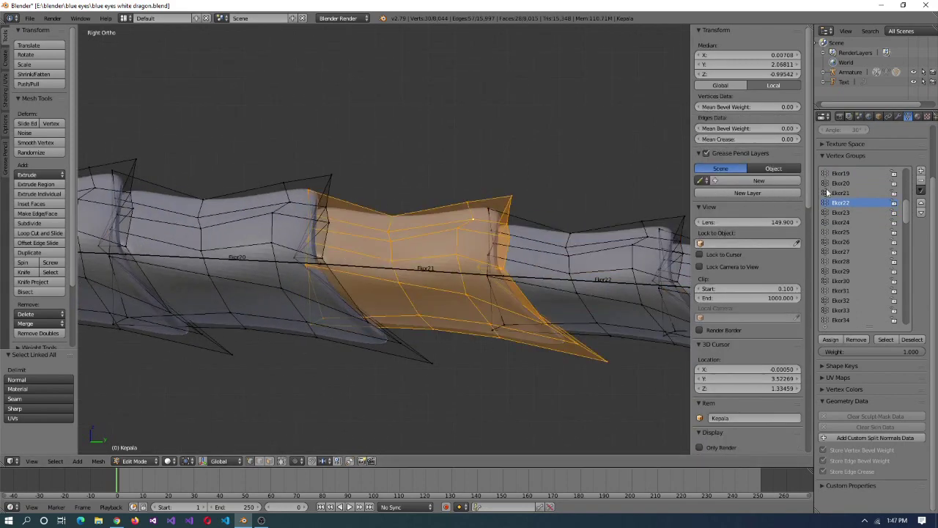
- Assign the tail segments at Ekor20 back through Ekor16 to their matching vertex groups at weight 1.000
{"action": "right_click", "coordinate": [272, 242]}
{"action": "key", "text": "ctrl+l"}
{"action": "key", "text": "KP_Decimal"}
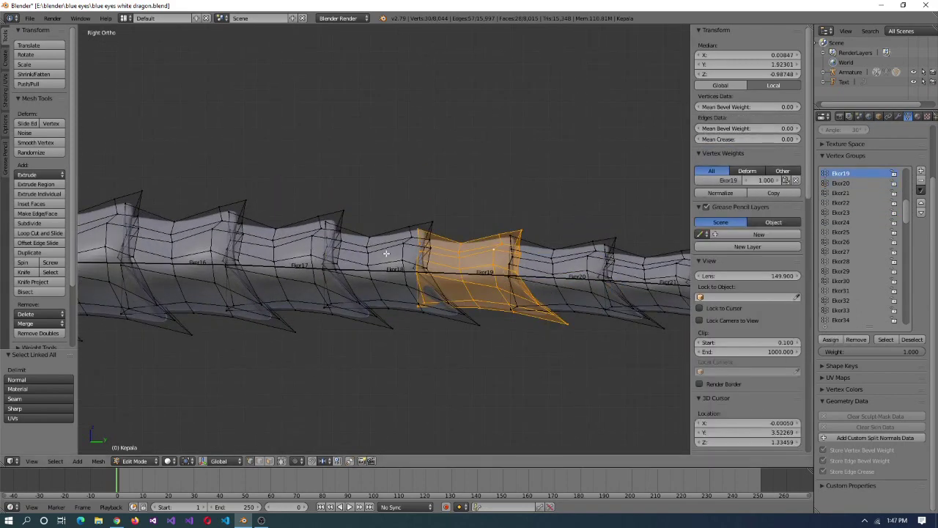
{"action": "right_click", "coordinate": [386, 253]}
{"action": "key", "text": "ctrl+l"}
{"action": "right_click", "coordinate": [293, 245]}
{"action": "key", "text": "ctrl+l"}
{"action": "right_click", "coordinate": [183, 242]}
{"action": "key", "text": "ctrl+l"}
- Assign the tail segments at Ekor15 back through Ekor12 to their matching vertex groups at weight 1.000
{"action": "key", "text": "KP_Decimal"}
{"action": "right_click", "coordinate": [504, 212]}
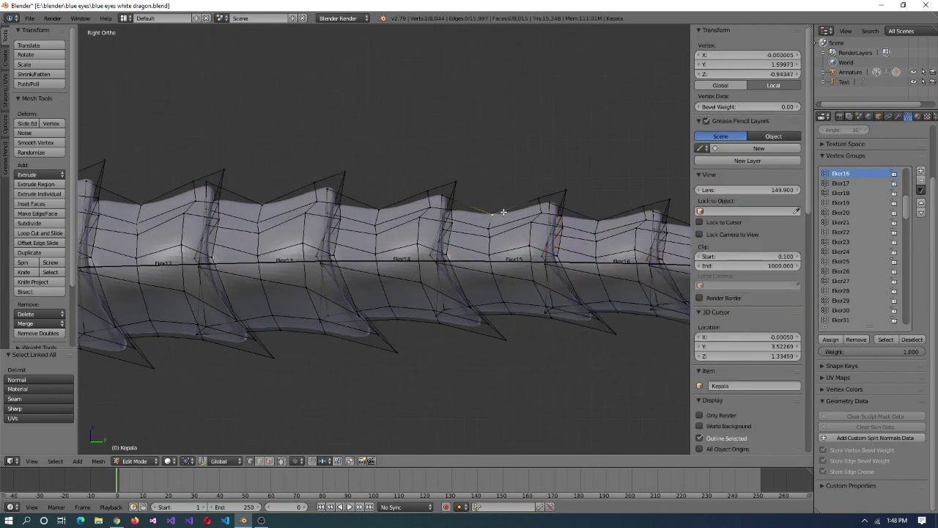
{"action": "key", "text": "ctrl+l"}
{"action": "right_click", "coordinate": [418, 216]}
{"action": "key", "text": "ctrl+l"}
{"action": "right_click", "coordinate": [300, 216]}
{"action": "key", "text": "ctrl+l"}
{"action": "right_click", "coordinate": [183, 213]}
{"action": "key", "text": "ctrl+l"}
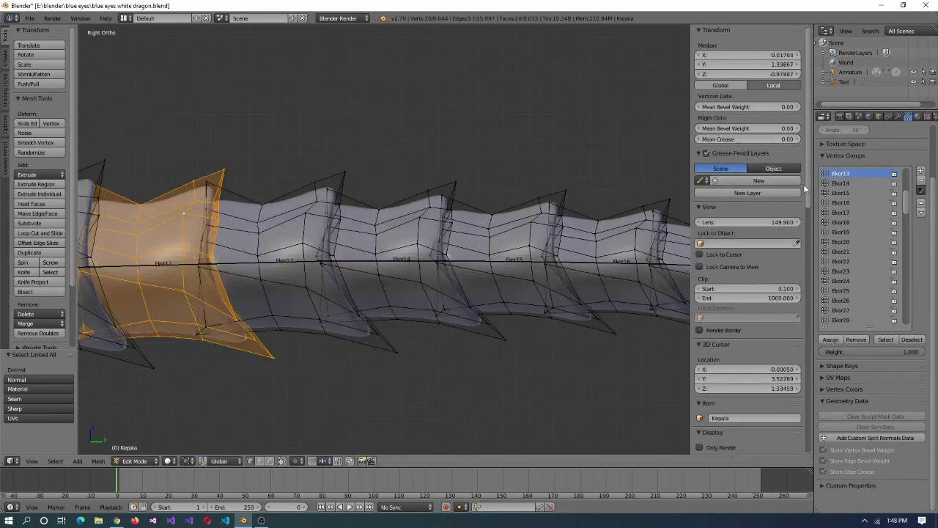
- Assign the tail segments at Ekor11 back through Ekor9 to their matching vertex groups at weight 1.000
{"action": "key", "text": "KP_Decimal"}
{"action": "right_click", "coordinate": [316, 250]}
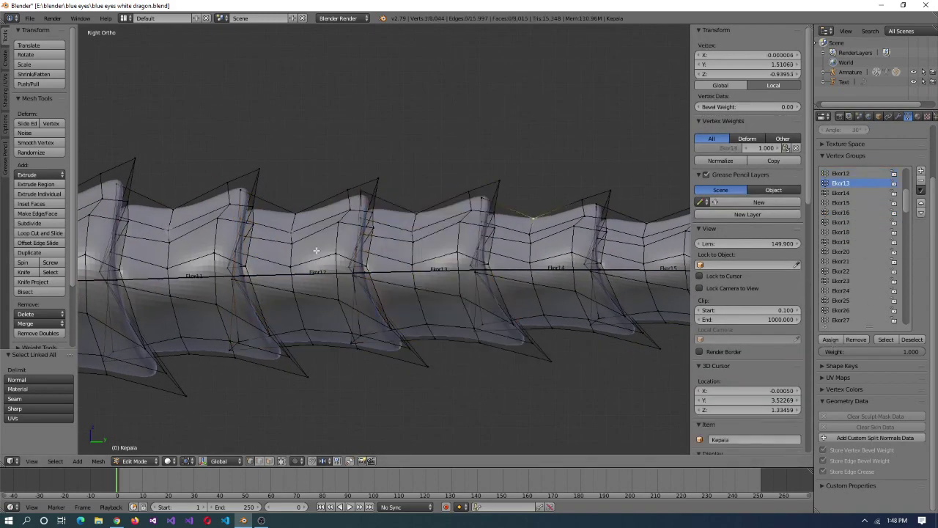
{"action": "key", "text": "KP_Decimal"}
{"action": "key", "text": "ctrl+l"}
{"action": "right_click", "coordinate": [158, 246]}
{"action": "key", "text": "KP_Decimal"}
{"action": "key", "text": "ctrl+l"}
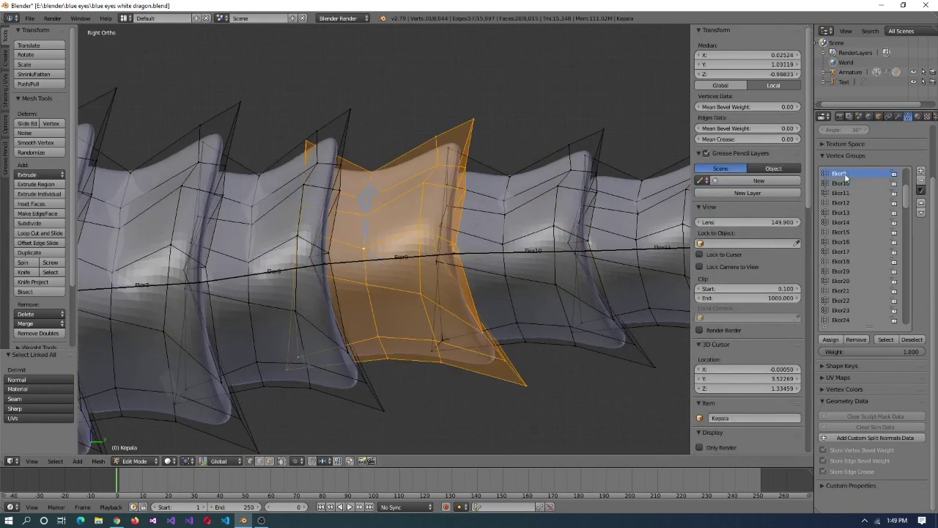
- Assign the tail segments at Ekor8 back through Ekor6 to their matching vertex groups at weight 1.000
{"action": "right_click", "coordinate": [306, 358]}
{"action": "key", "text": "KP_Decimal"}
{"action": "key", "text": "ctrl+l"}
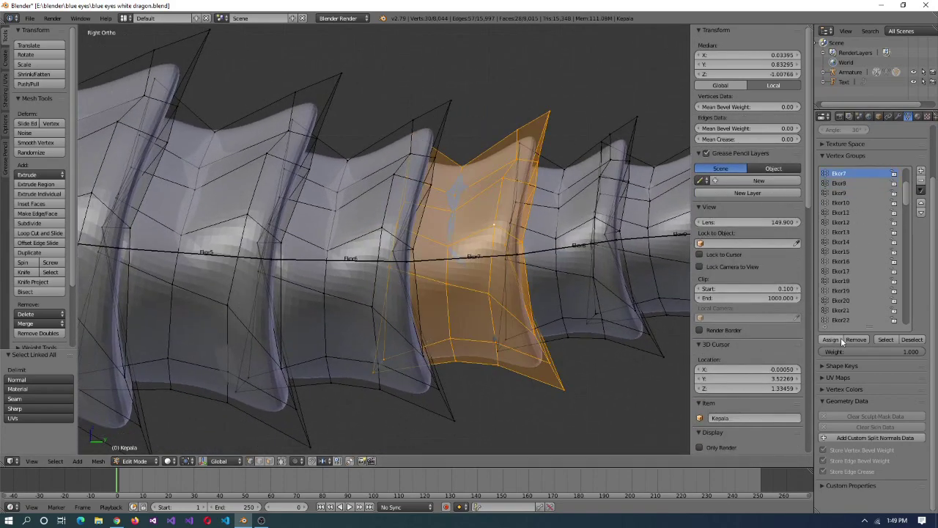
{"action": "right_click", "coordinate": [330, 344]}
{"action": "key", "text": "ctrl+l"}
- Assign the tail segments at Ekor5 back through Ekor3 to their matching vertex groups at weight 1.000
{"action": "right_click", "coordinate": [230, 191]}
{"action": "key", "text": "KP_Decimal"}
{"action": "key", "text": "ctrl+l"}
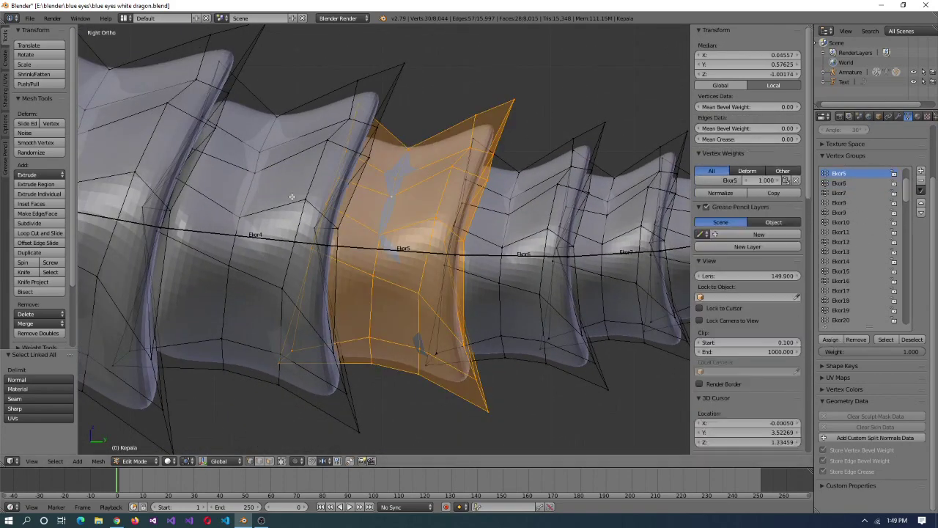
{"action": "key", "text": "KP_Decimal"}
{"action": "key", "text": "ctrl+l"}
{"action": "left_click", "coordinate": [860, 183]}
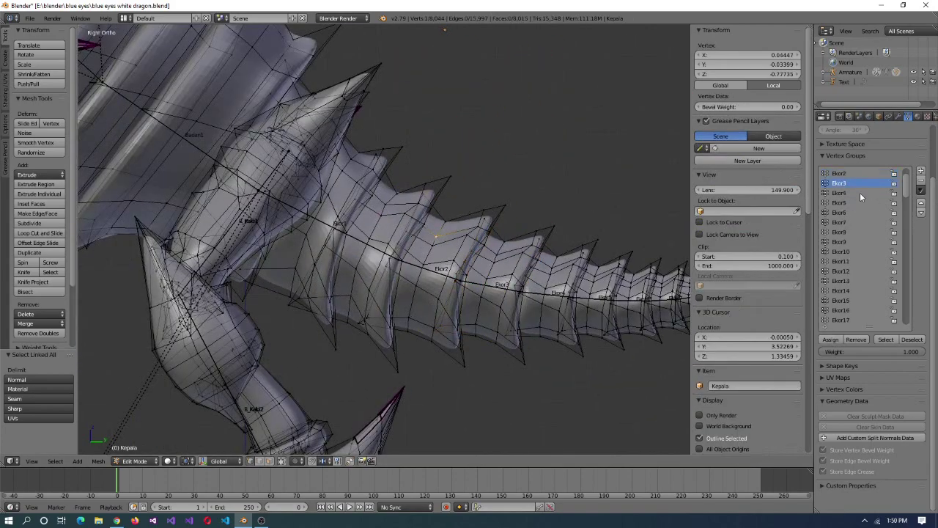
- Assign the two tail segments nearest the body to the Ekor2 and Ekor1 vertex groups at weight 1.000
{"action": "left_click", "coordinate": [843, 173]}
{"action": "key", "text": "ctrl+l"}
{"action": "key", "text": "a"}
{"action": "key", "text": "l"}
{"action": "scroll", "coordinate": [492, 259], "scroll_direction": "down", "scroll_amount": 5}
- Pose the armature's tail, bending the chain upward at Ekor4, to check how the segments follow their bones
{"action": "left_click", "coordinate": [132, 460]}
{"action": "left_click", "coordinate": [151, 448]}
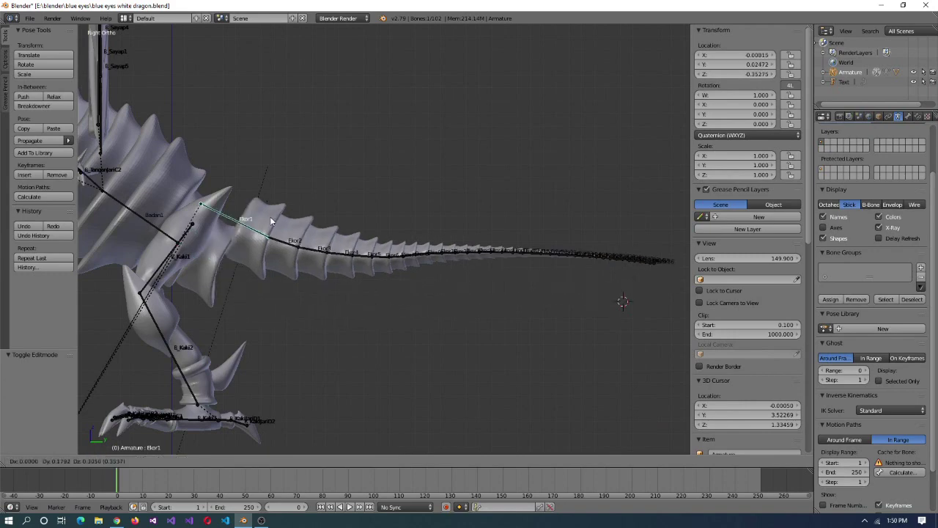
{"action": "key", "text": "Escape"}
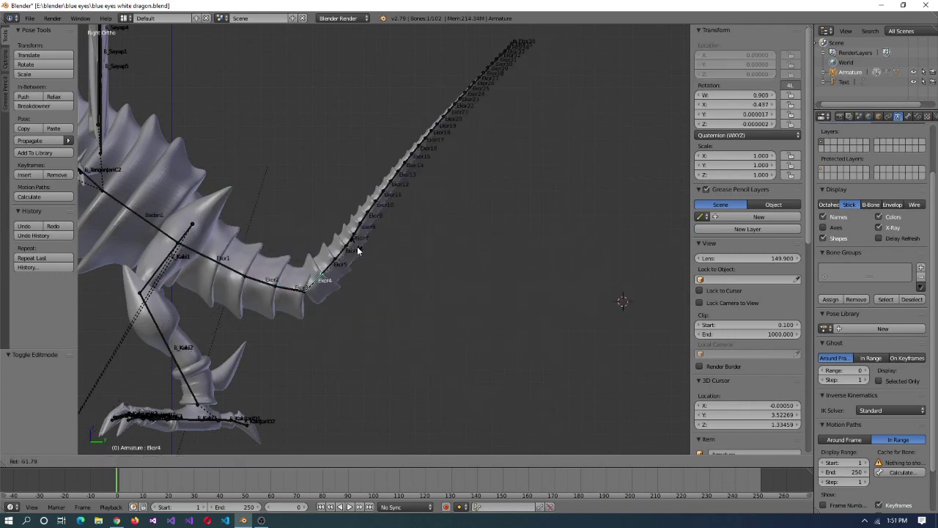
{"action": "left_click", "coordinate": [30, 17]}
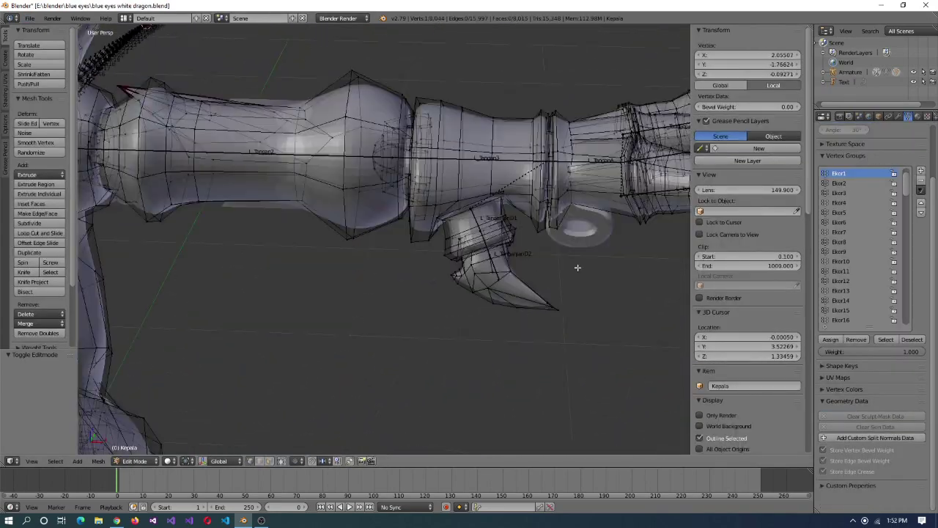
- Select the claw mesh around bone L_TanganjariA2 on the left hand for weighting
{"action": "key", "text": "c"}
{"action": "left_click", "coordinate": [424, 217]}
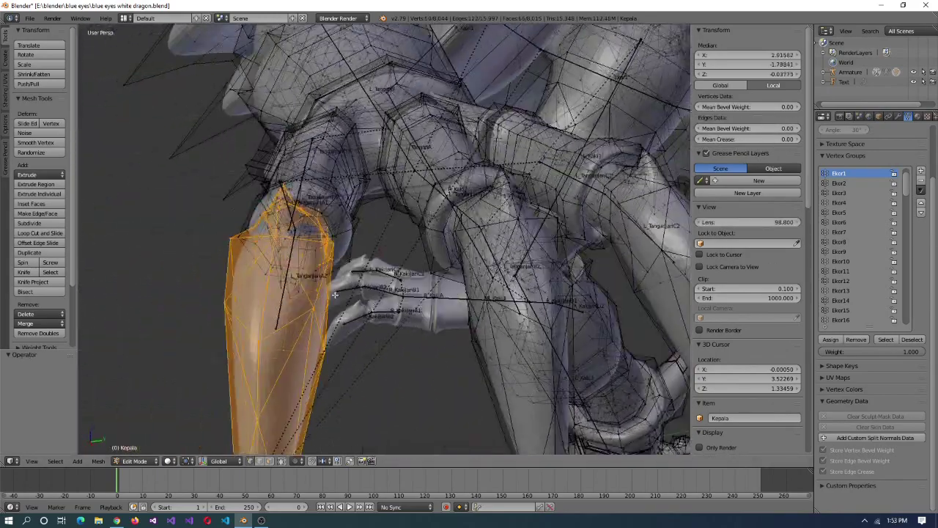
{"action": "key", "text": "KP_Decimal"}
{"action": "middle_click_drag", "start_coordinate": [299, 318], "coordinate": [316, 305]}
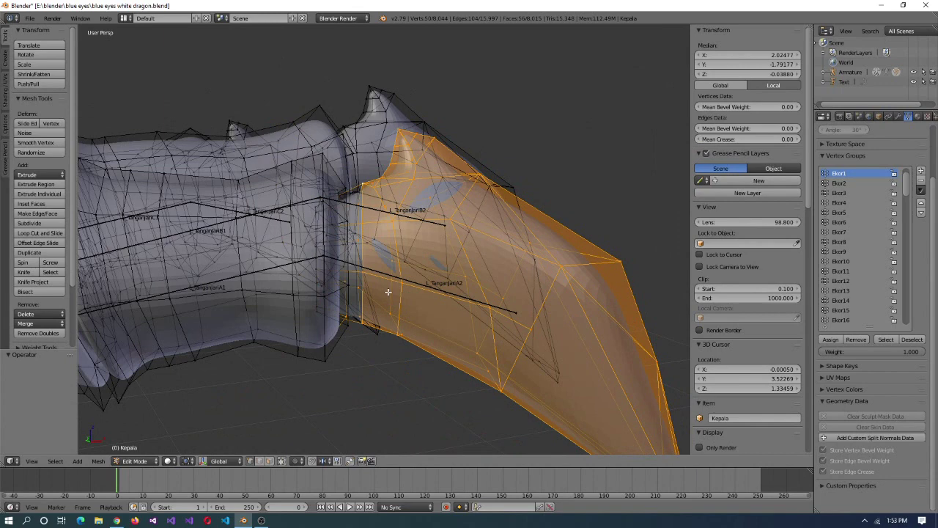
{"action": "scroll", "coordinate": [871, 255], "scroll_direction": "down", "scroll_amount": 5}
- Select the edge loops at the base of the L_TanganjariA2 claw and blend them between L_TanganjariA1 and L_TanganjariA2, using weight 0.500
{"action": "right_click", "coordinate": [315, 305], "text": "alt"}
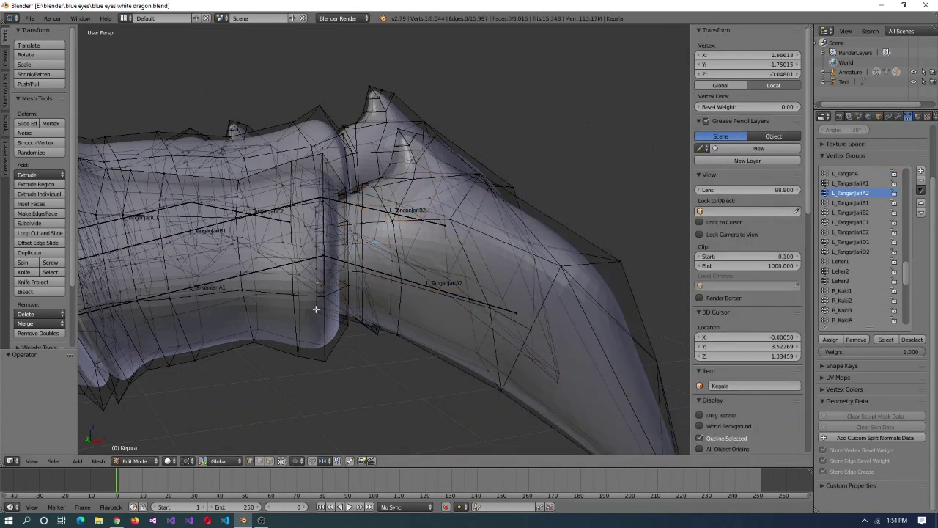
{"action": "left_click", "coordinate": [864, 184]}
{"action": "right_click", "coordinate": [349, 322], "text": "alt"}
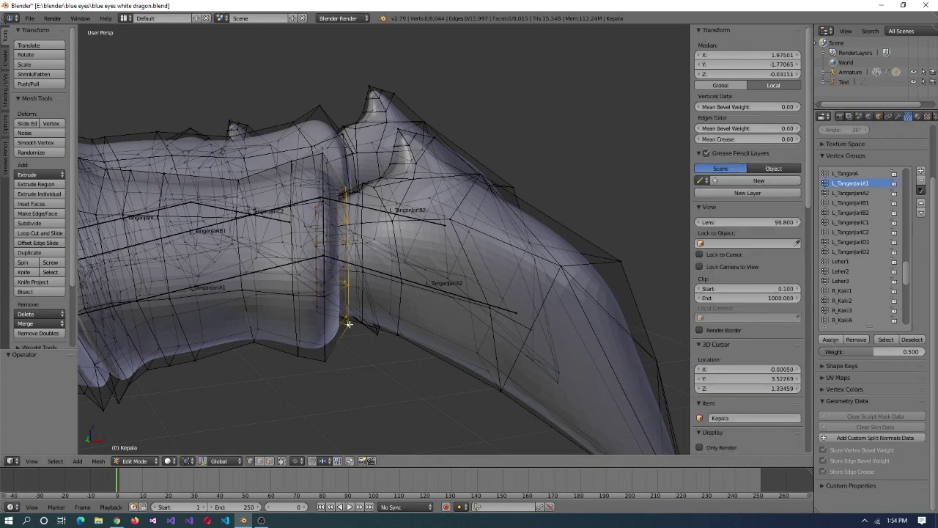
{"action": "key", "text": "z"}
{"action": "left_click", "coordinate": [854, 193]}
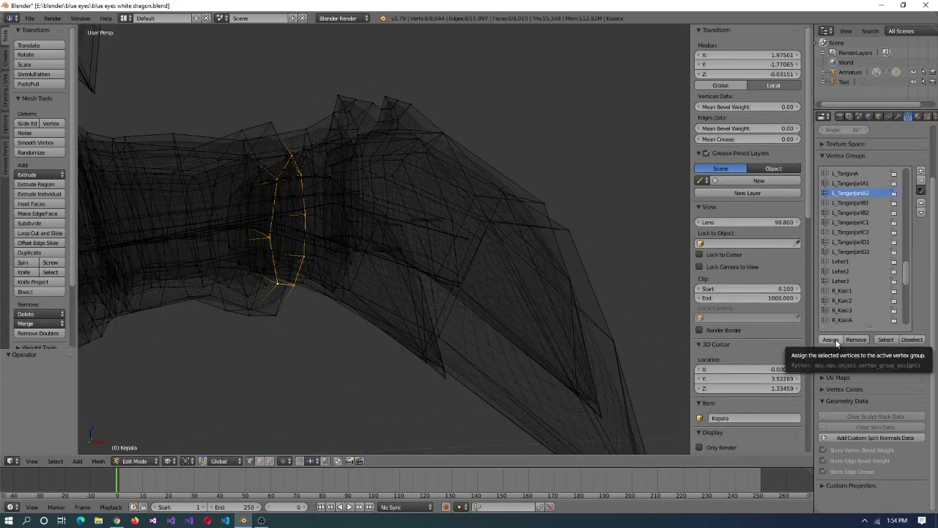
- Weight the adjoining edge loop at the finger joint 0.200 to L_TanganjariA2 and 0.800 to L_TanganjariA1
{"action": "left_click", "coordinate": [851, 183]}
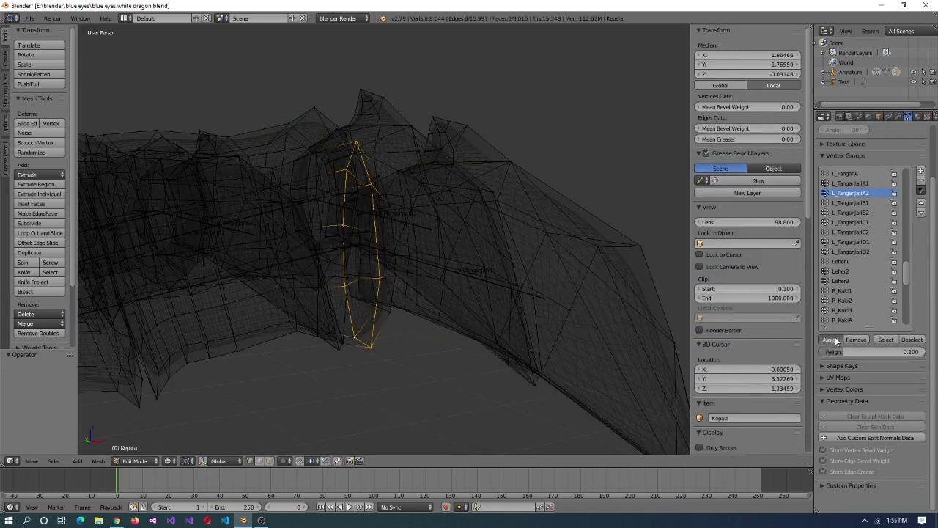
{"action": "left_click", "coordinate": [831, 340]}
{"action": "middle_click_drag", "start_coordinate": [454, 264], "coordinate": [377, 231]}
{"action": "right_click", "coordinate": [341, 219]}
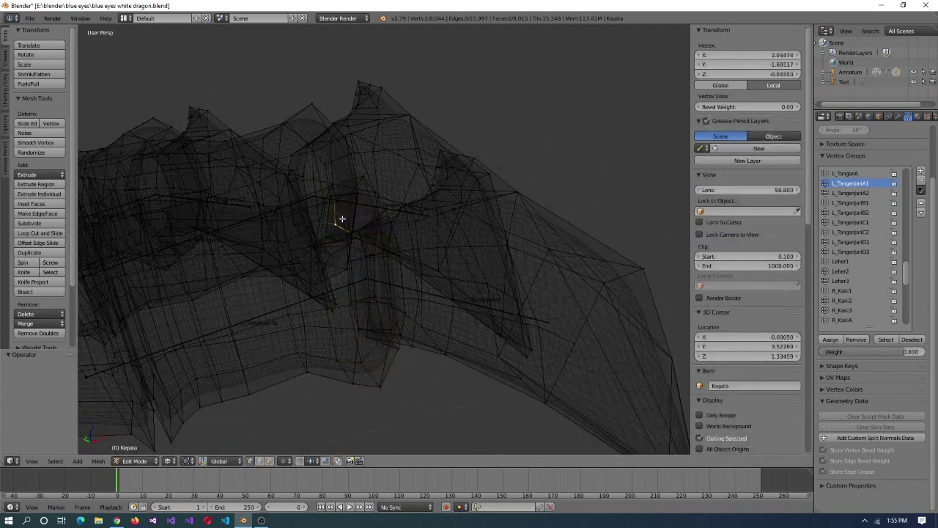
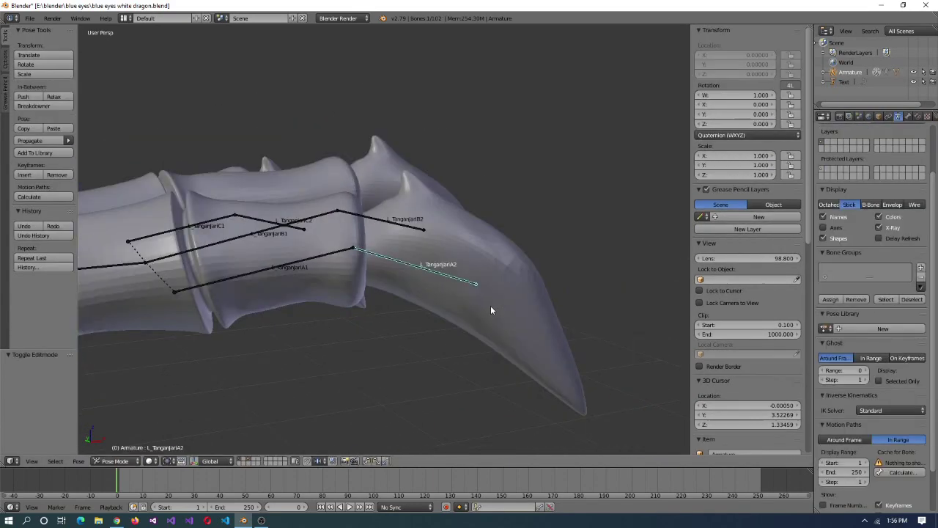
- Test-rotate the L_TanganjariA2 bone to check how the claw deforms, then cancel the rotation
{"action": "key", "text": "r"}
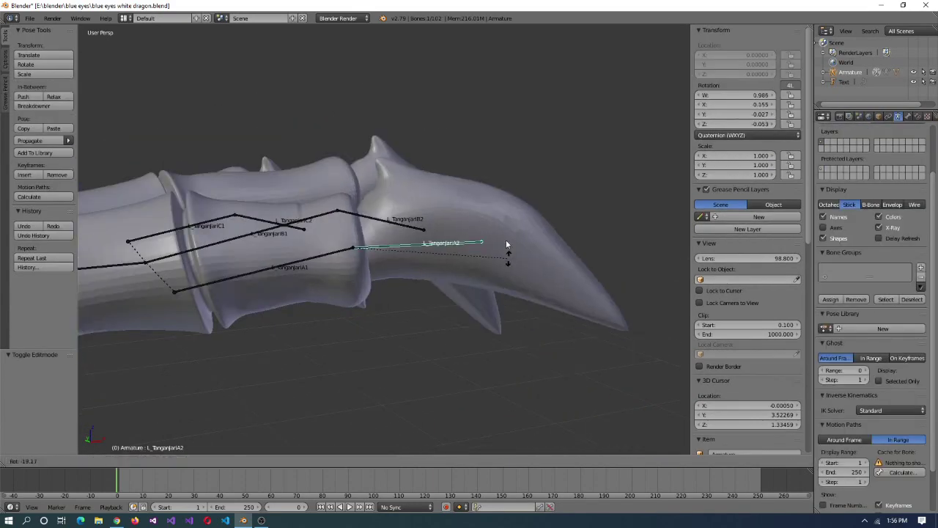
{"action": "right_click", "coordinate": [525, 320]}
- Weight the edge loop behind the L_TanganjariA2 joint fully to L_TanganjariA1, taking it out of the L_TanganjariA2 group
{"action": "key", "text": "Tab"}
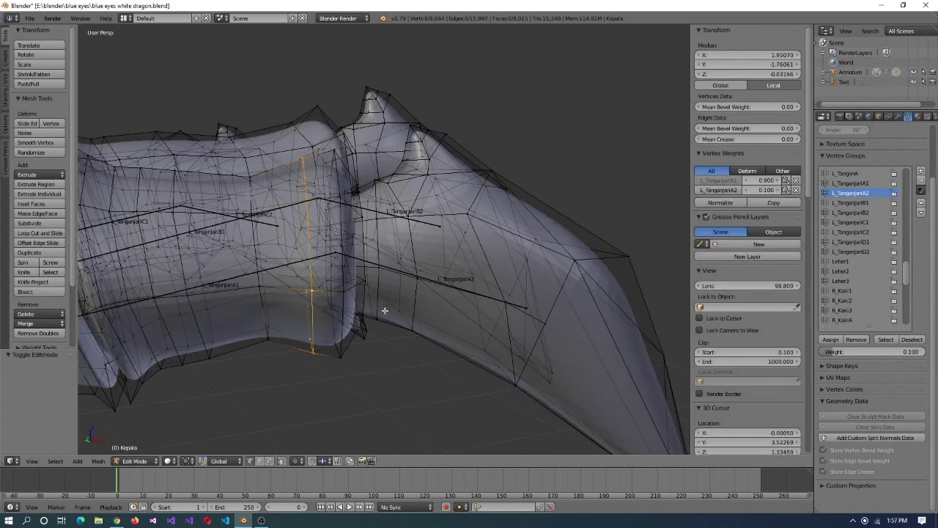
{"action": "left_click", "coordinate": [856, 184]}
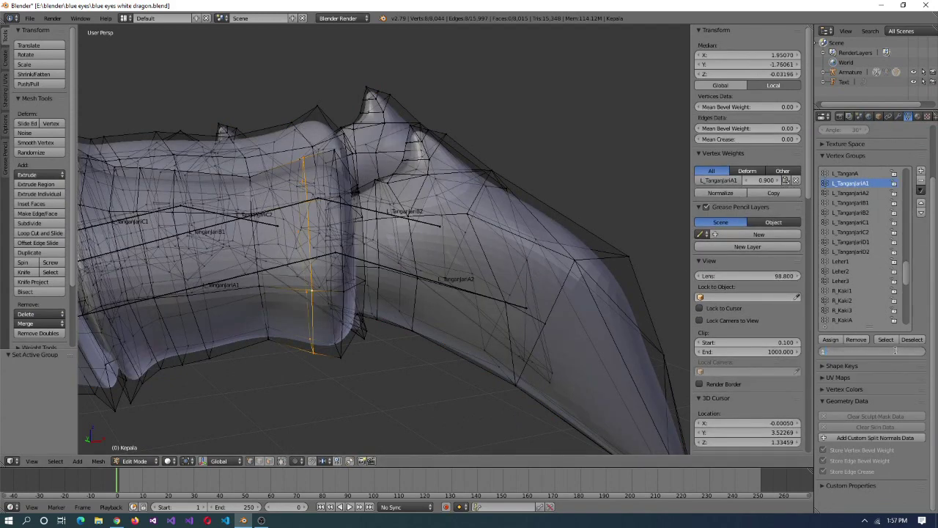
{"action": "key", "text": "Tab"}
- Test-rotate the L_TanganjariA2 bone and inspect how the claw joint deforms
{"action": "right_click", "coordinate": [474, 297]}
{"action": "key", "text": "r"}
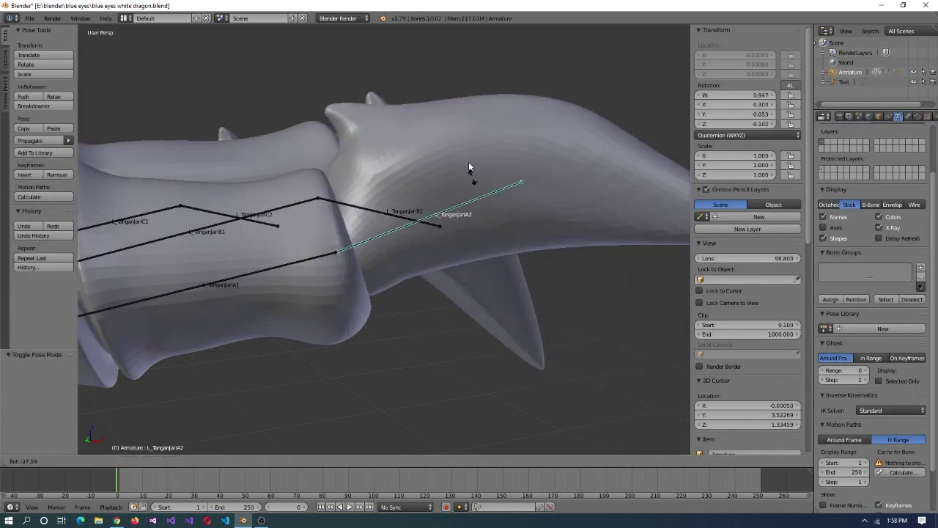
{"action": "left_click", "coordinate": [404, 368]}
{"action": "middle_click_drag", "start_coordinate": [404, 369], "coordinate": [393, 217]}
{"action": "left_click", "coordinate": [349, 284]}
{"action": "middle_click_drag", "start_coordinate": [349, 285], "coordinate": [403, 252]}
{"action": "scroll", "coordinate": [418, 231], "scroll_direction": "up", "scroll_amount": 5}
- Select the dragon mesh Kepala and save the file
{"action": "right_click", "coordinate": [493, 176]}
{"action": "left_click", "coordinate": [29, 18]}
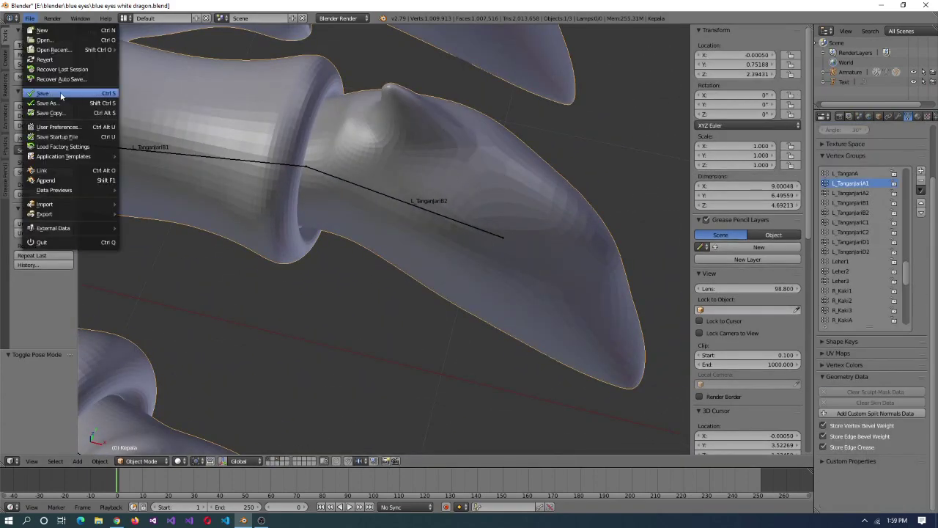
{"action": "left_click", "coordinate": [61, 96]}
- Select the claw mesh around bone L_TanganjariB2 on the left hand and assign it to the L_TanganjariB2 group
{"action": "key", "text": "Tab"}
{"action": "key", "text": "c"}
{"action": "left_click_drag", "start_coordinate": [398, 156], "coordinate": [440, 242]}
{"action": "scroll", "coordinate": [427, 236], "scroll_direction": "up", "scroll_amount": 3}
{"action": "middle_click_drag", "start_coordinate": [428, 236], "coordinate": [367, 316]}
{"action": "left_click", "coordinate": [850, 212]}
{"action": "left_click", "coordinate": [831, 340]}
- Weight the edge loop at the joint rim beside the L_TanganjariB2 claw 0.200 to L_TanganjariB2 and 0.800 to L_TanganjariB1
{"action": "middle_click_drag", "start_coordinate": [469, 337], "coordinate": [489, 328]}
{"action": "key", "text": "a"}
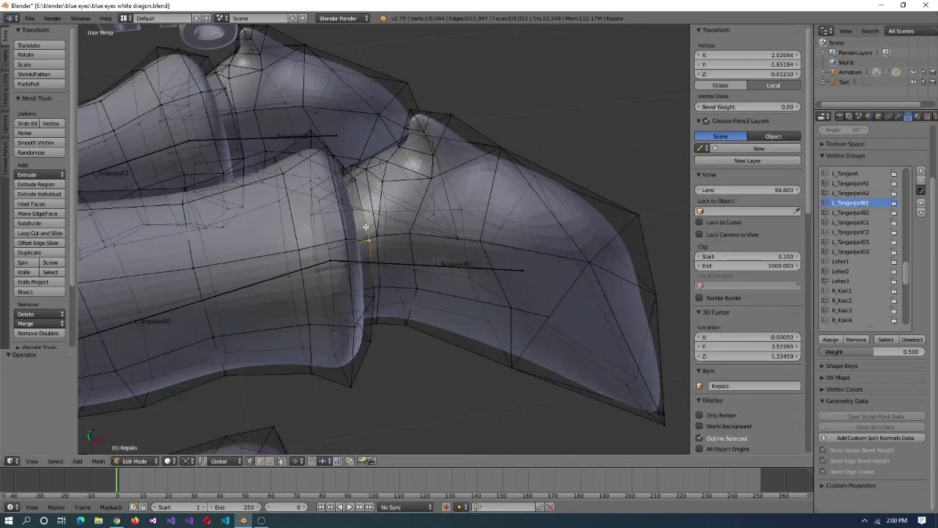
{"action": "left_click", "coordinate": [365, 227], "text": "alt"}
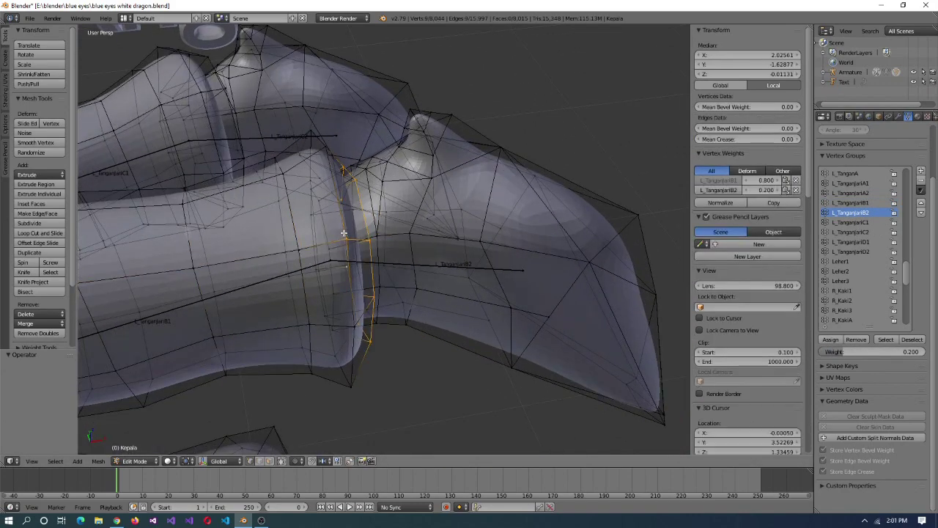
- Select the edge loop at the base of the L_TanganjariB2 claw and weight it 0.500 each to L_TanganjariB1 and L_TanganjariB2
{"action": "right_click", "coordinate": [331, 369]}
{"action": "right_click", "coordinate": [330, 369], "text": "alt"}
{"action": "right_click", "coordinate": [356, 295], "text": "alt"}
{"action": "left_click", "coordinate": [830, 340]}
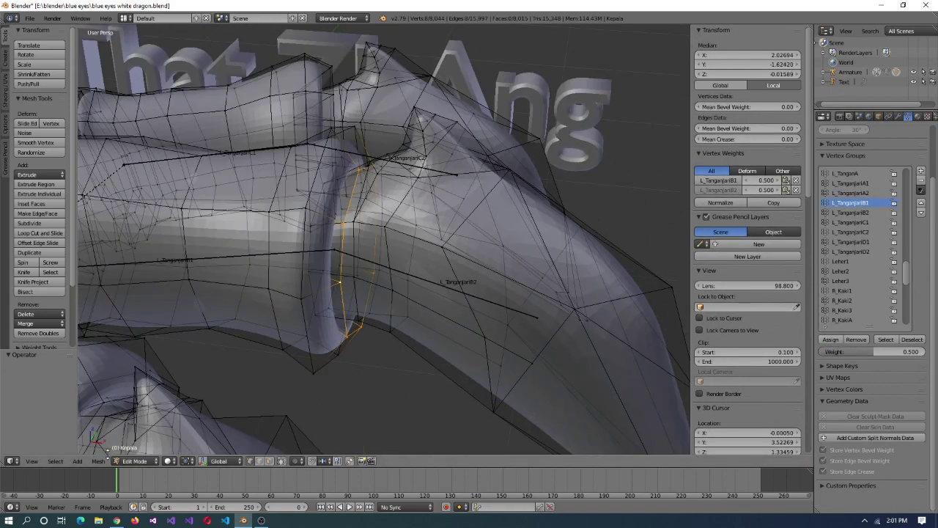
- Test-rotate the L_TanganjariB2 bone to check how its claw deforms
{"action": "right_click", "coordinate": [482, 301]}
{"action": "scroll", "coordinate": [533, 244], "scroll_direction": "down", "scroll_amount": 5}
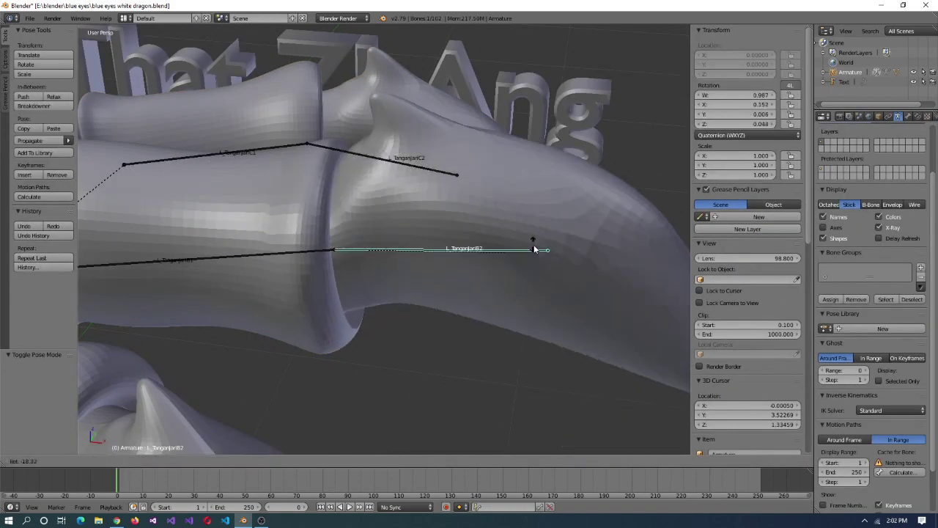
{"action": "middle_click_drag", "start_coordinate": [533, 243], "coordinate": [246, 179]}
- Test-rotate the R_TanganjariA2 and L_TanganjariA2 claw bones for comparison and cancel the rotation
{"action": "right_click", "coordinate": [246, 179]}
{"action": "key", "text": "r"}
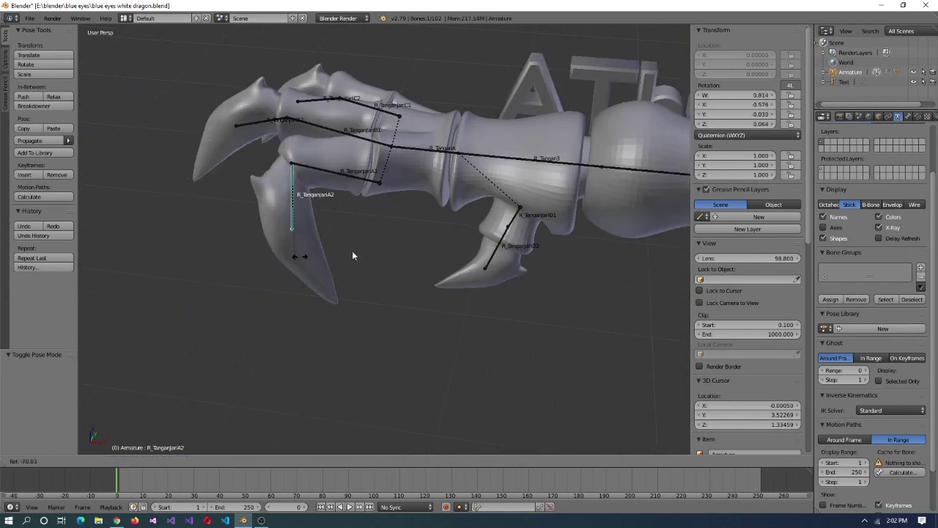
{"action": "key", "text": "r"}
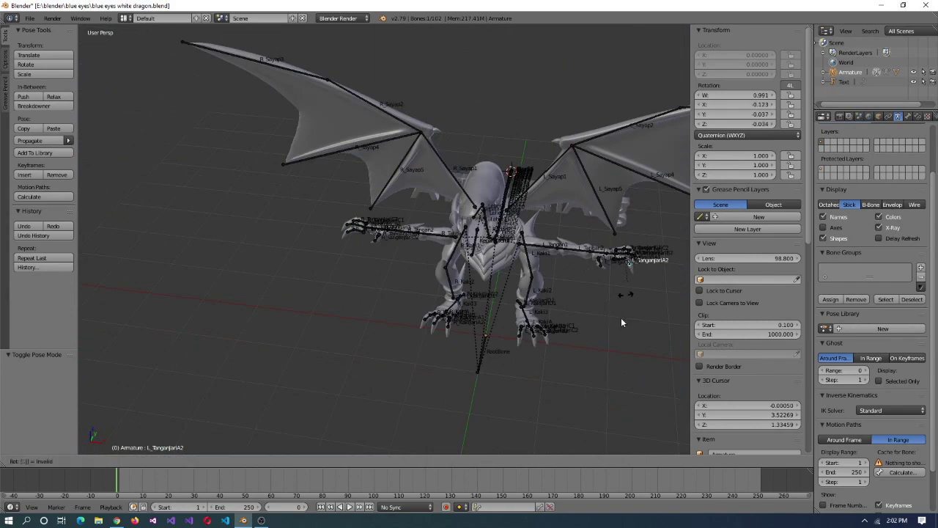
{"action": "key", "text": "Escape"}
- Select the claw mesh around bone L_TanganjariC2 on the left hand for weighting
{"action": "key", "text": "Tab"}
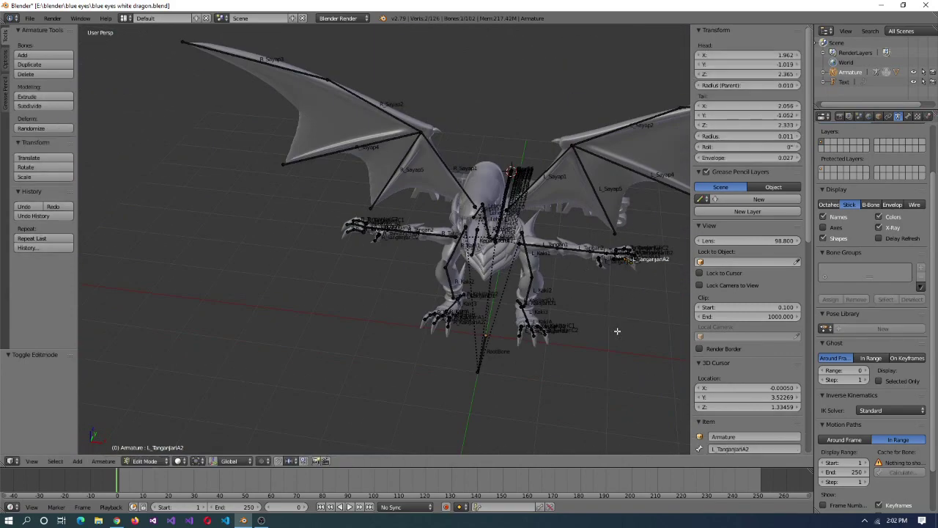
{"action": "key", "text": "KP_Decimal"}
{"action": "middle_click_drag", "start_coordinate": [459, 124], "coordinate": [521, 171]}
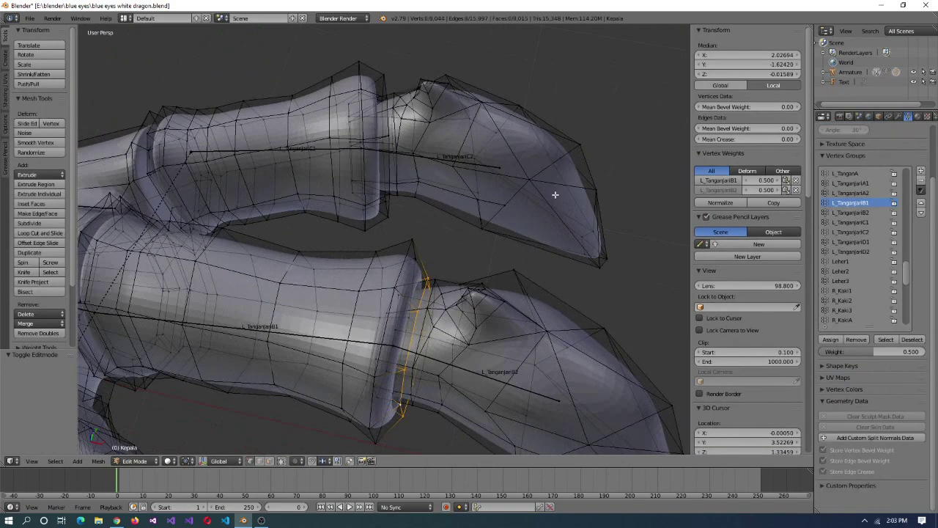
{"action": "middle_click_drag", "start_coordinate": [523, 203], "coordinate": [608, 210]}
{"action": "key", "text": "a"}
{"action": "left_click_drag", "start_coordinate": [608, 210], "coordinate": [503, 63]}
{"action": "key", "text": "KP_Decimal"}
{"action": "middle_click_drag", "start_coordinate": [450, 227], "coordinate": [411, 271]}
{"action": "scroll", "coordinate": [411, 271], "scroll_direction": "up", "scroll_amount": 3}
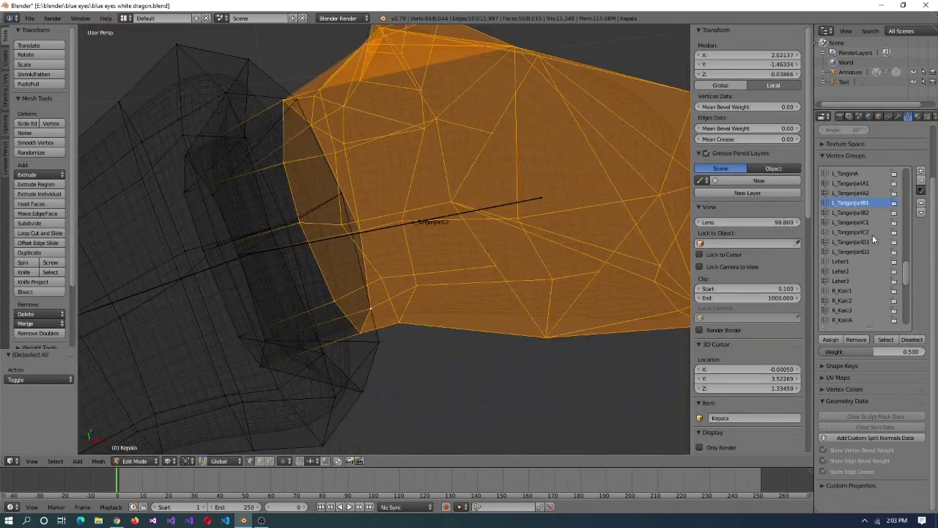
- Try to blend the inner edge ring at the base of the L_TanganjariC2 claw between L_TanganjariC1 and L_TanganjariC2, using weight 0.500
{"action": "key", "text": "Escape"}
{"action": "key", "text": "a"}
{"action": "left_click_drag", "start_coordinate": [314, 340], "coordinate": [437, 334]}
{"action": "middle_click_drag", "start_coordinate": [437, 334], "coordinate": [446, 333]}
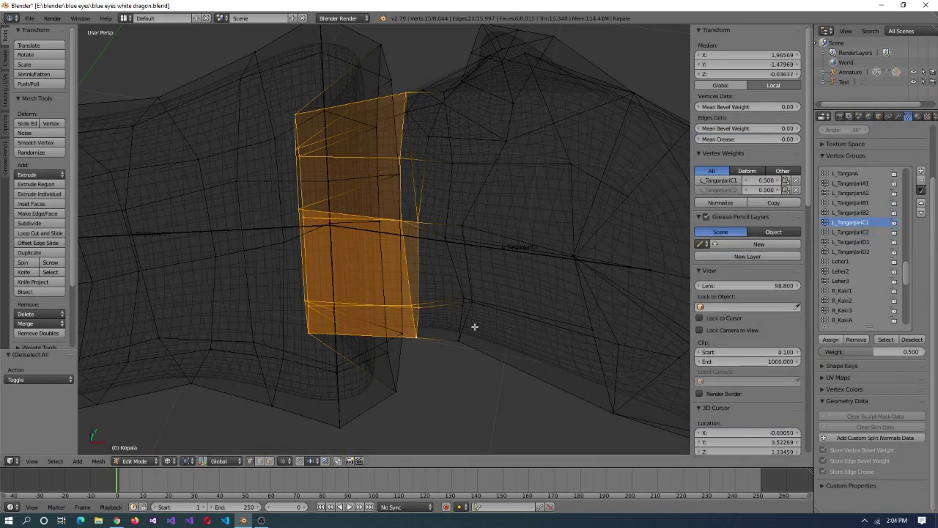
- Undo the inner ring's blend and weight the outer ring at the claw joint 0.500 each to L_TanganjariC1 and L_TanganjariC2
{"action": "right_click", "coordinate": [327, 239]}
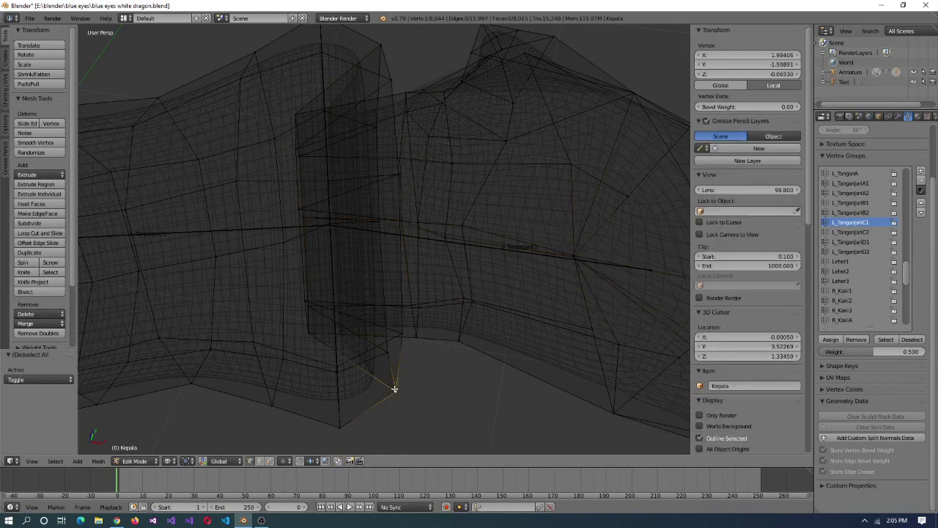
{"action": "right_click", "coordinate": [416, 334], "text": "ctrl+alt"}
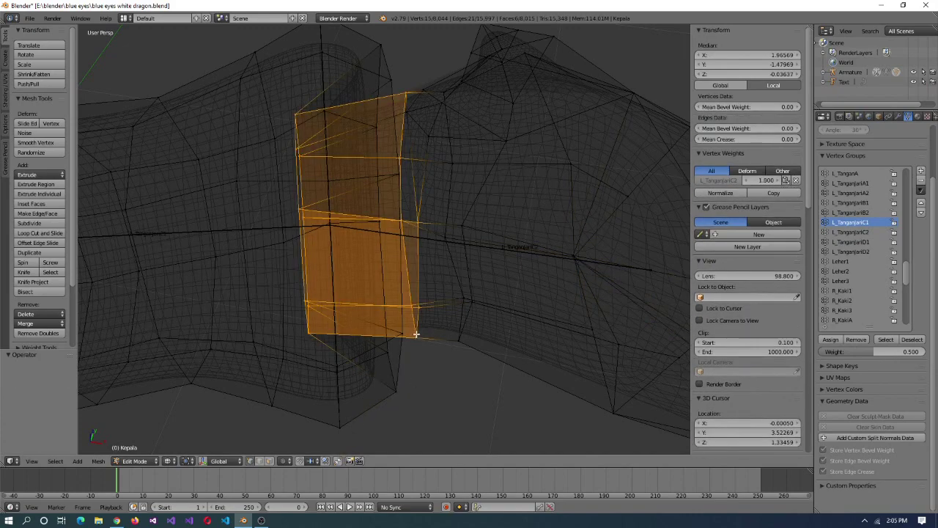
{"action": "key", "text": "ctrl+z"}
{"action": "right_click", "coordinate": [401, 371], "text": "ctrl+alt"}
{"action": "middle_click_drag", "start_coordinate": [401, 371], "coordinate": [351, 394]}
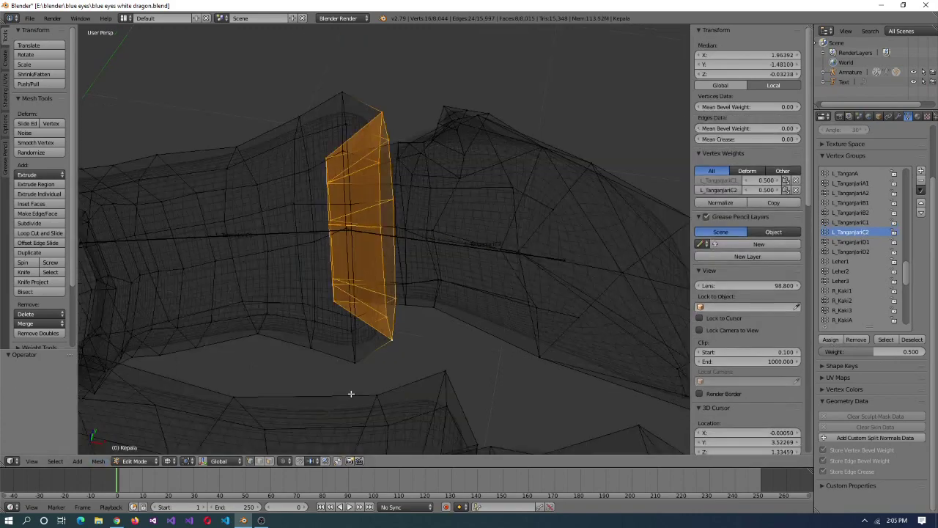
{"action": "left_click", "coordinate": [912, 340]}
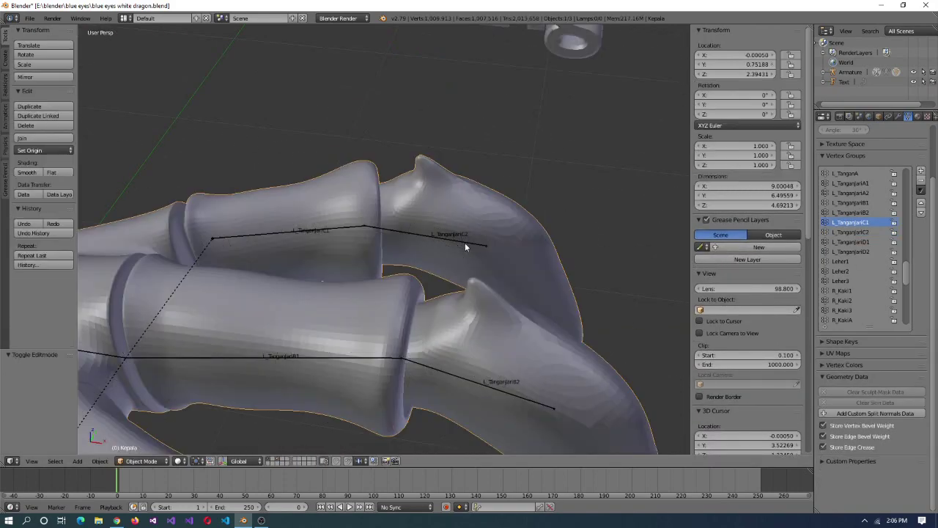
- Test-rotate the L_TanganjariC2 bone to check how the claw joint bends
{"action": "right_click", "coordinate": [469, 242]}
{"action": "key", "text": "r"}
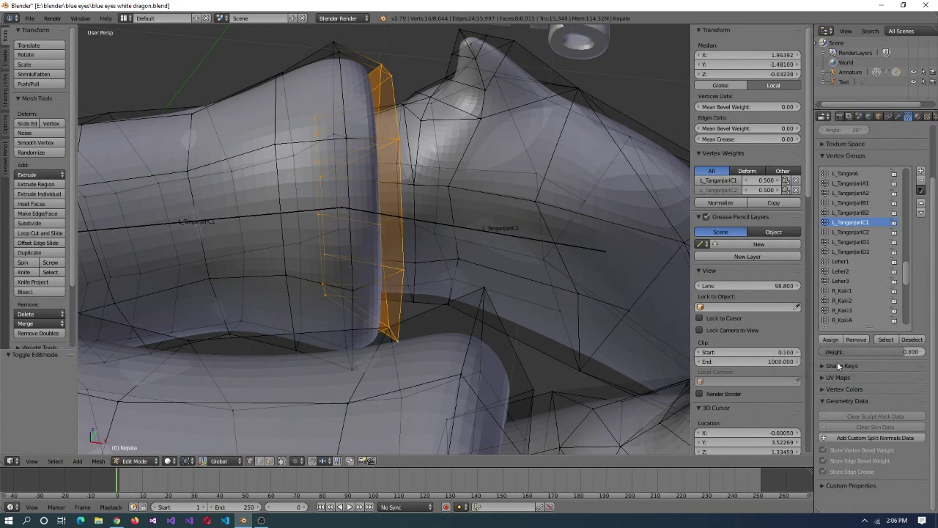
- Weight the rim loop at the L_TanganjariC2 joint 0.200 to L_TanganjariC2 and 0.800 to L_TanganjariC1
{"action": "left_click", "coordinate": [851, 231]}
{"action": "left_click", "coordinate": [885, 339]}
{"action": "left_click", "coordinate": [850, 222]}
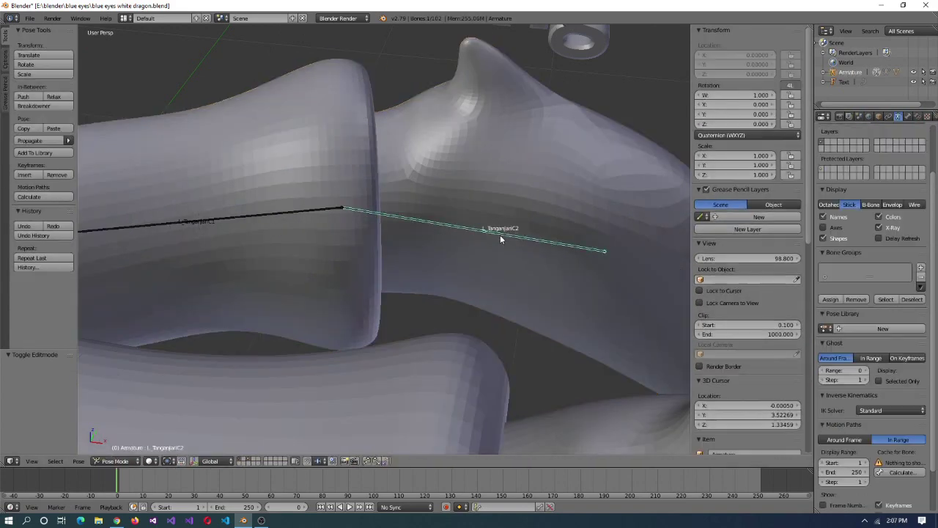
- Test-rotate the L_TanganjariC2 bone again with the adjusted rim weights and undo the rotation
{"action": "key", "text": "r"}
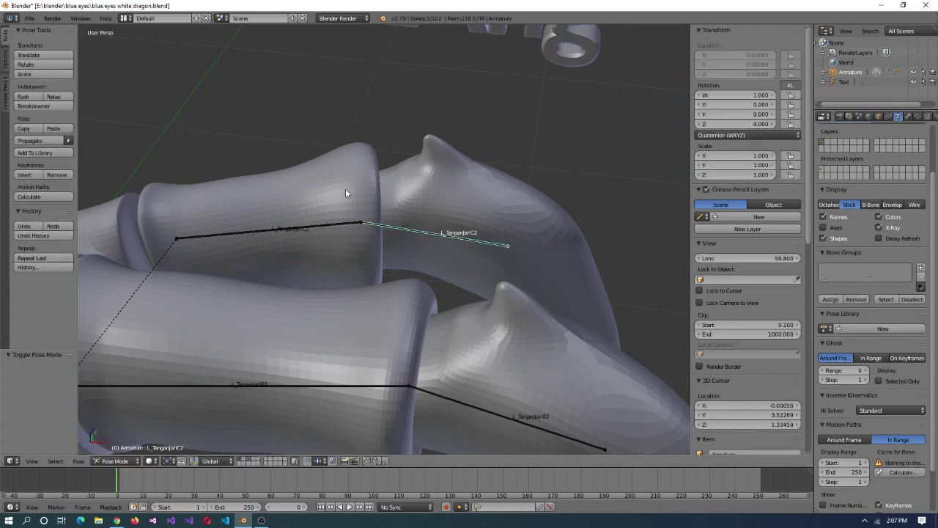
{"action": "key", "text": "ctrl+z"}
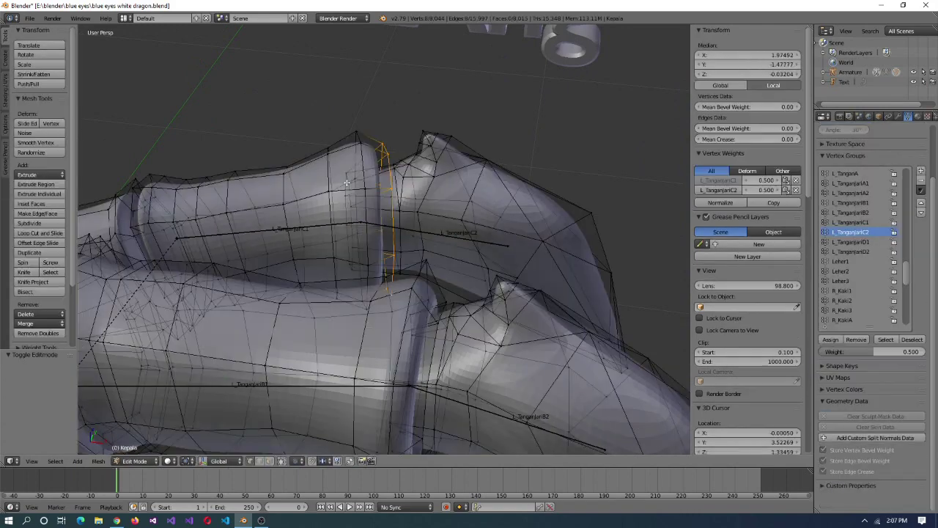
{"action": "scroll", "coordinate": [404, 424], "scroll_direction": "down", "scroll_amount": 3}
{"action": "scroll", "coordinate": [400, 247], "scroll_direction": "up", "scroll_amount": 2}
- Select the L_TanganjariB2 bone and inspect the deformation at its finger joint
{"action": "right_click", "coordinate": [375, 318]}
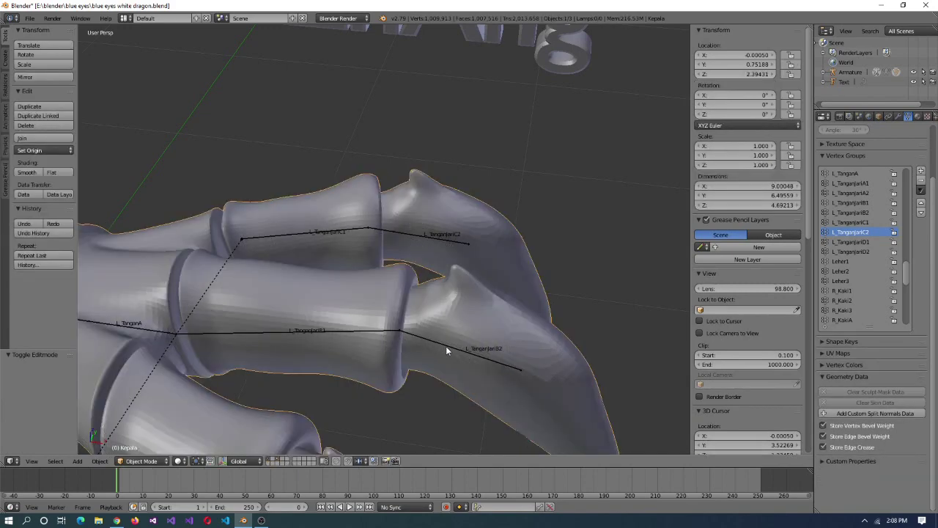
{"action": "right_click", "coordinate": [517, 377]}
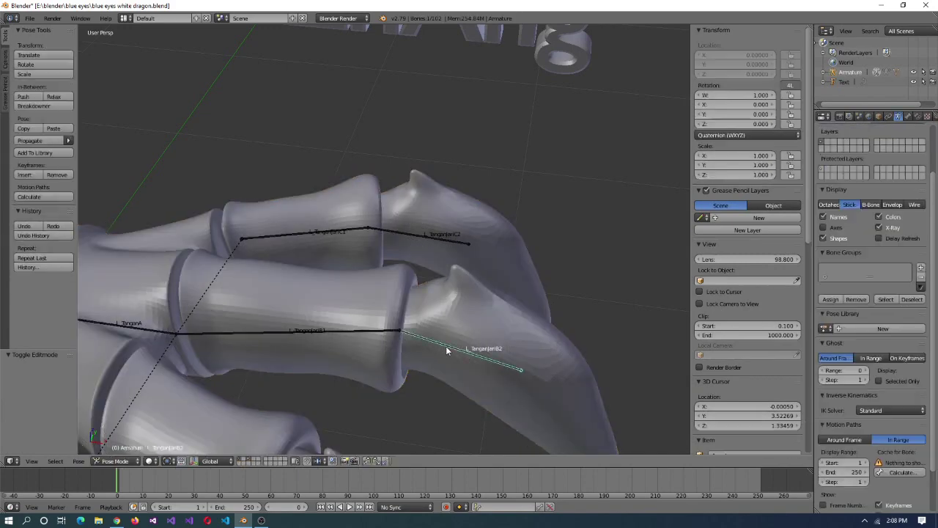
{"action": "scroll", "coordinate": [517, 271], "scroll_direction": "down", "scroll_amount": 2}
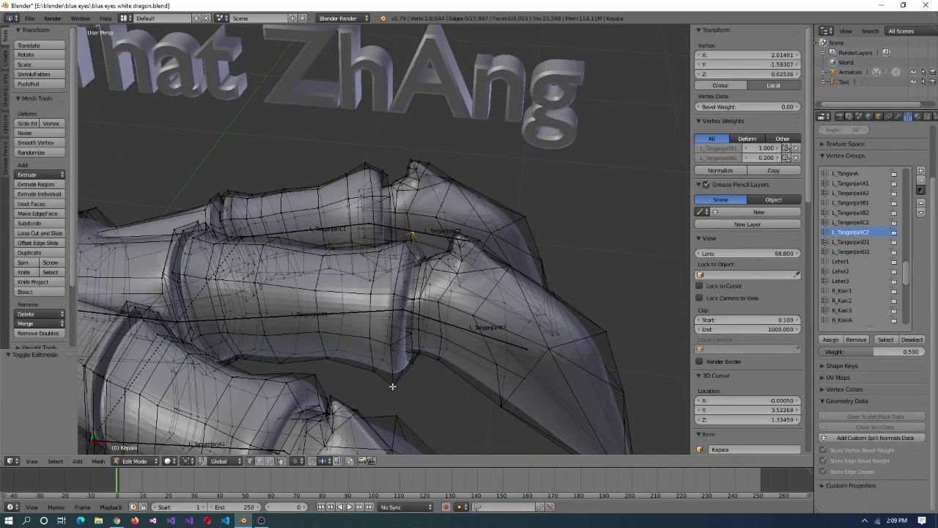
- Select the rim edge loop at the L_TanganjariB2 finger joint and weight it 0.800 to L_TanganjariB1
{"action": "right_click", "coordinate": [392, 386], "text": "ctrl"}
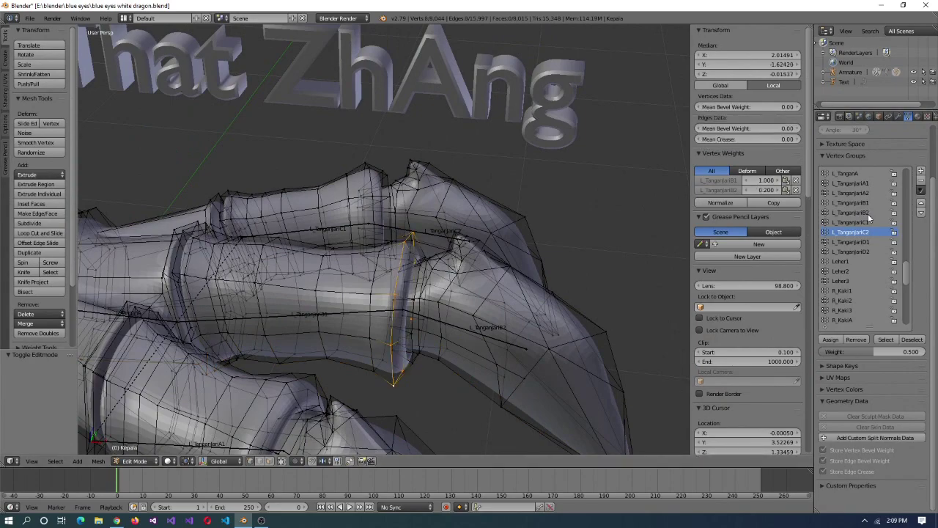
{"action": "key", "text": "Return"}
{"action": "scroll", "coordinate": [367, 163], "scroll_direction": "up", "scroll_amount": 6}
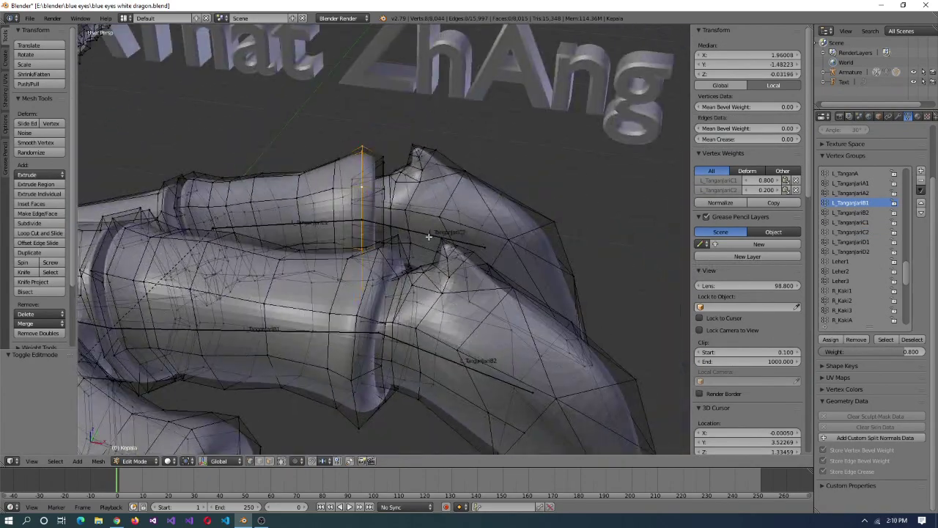
- Weight the edge loop behind the L_TanganjariC2 finger joint 1.000 to L_TanganjariC1
{"action": "key", "text": "r"}
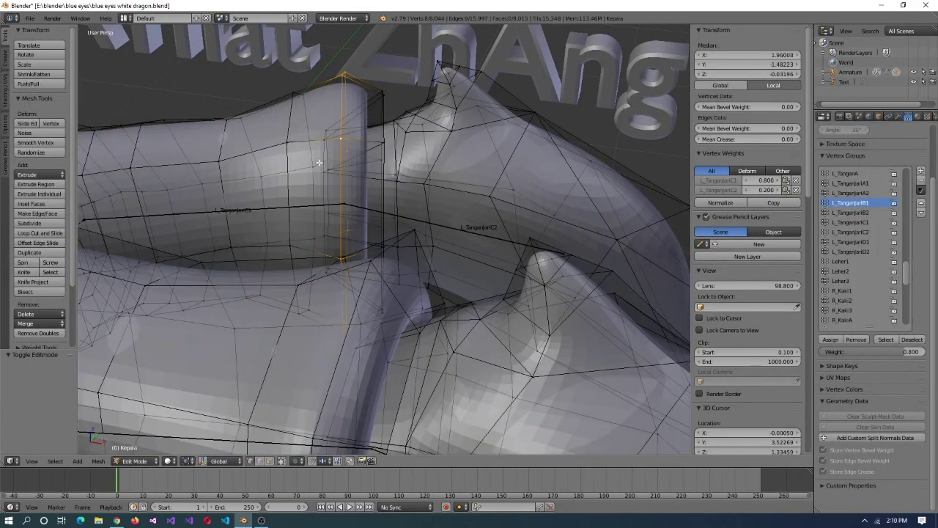
{"action": "right_click", "coordinate": [319, 163]}
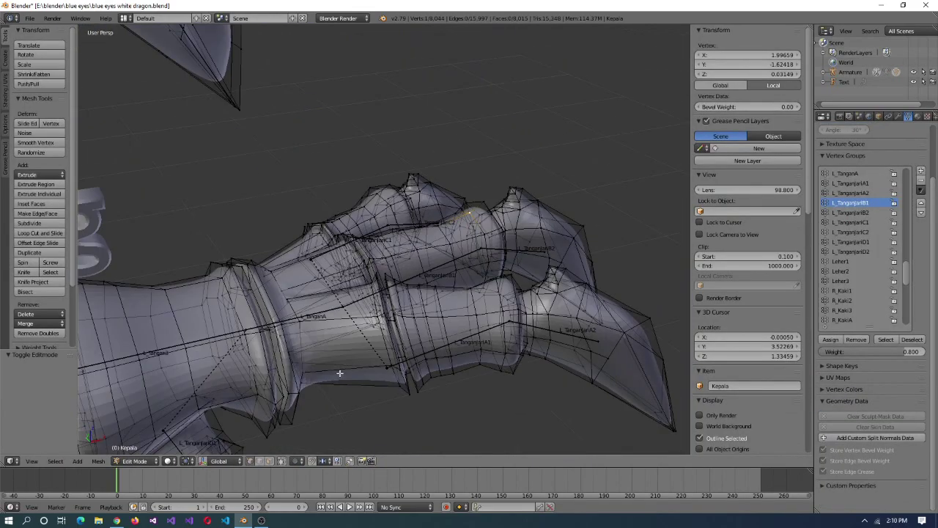
{"action": "middle_click_drag", "start_coordinate": [411, 249], "coordinate": [401, 280]}
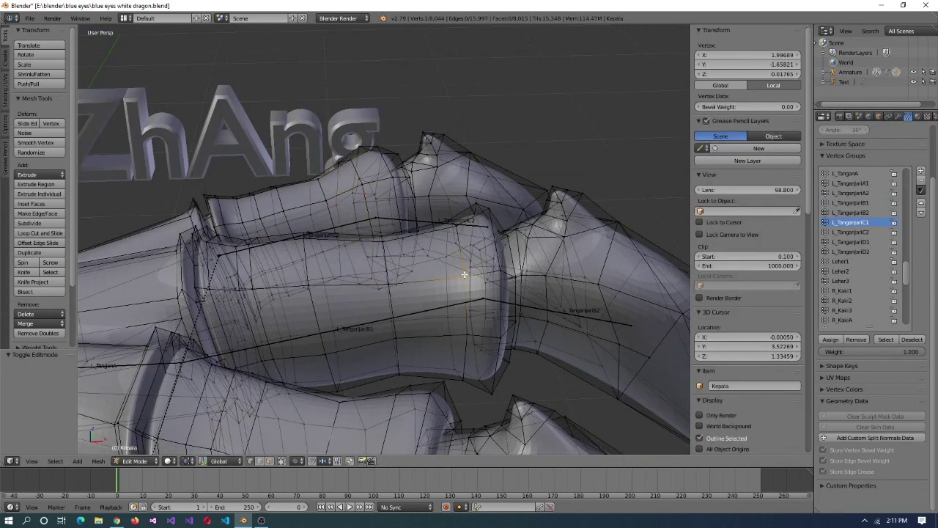
- Select the edge loop behind the L_TanganjariB2 finger joint and weight it 1.000 to L_TanganjariB1
{"action": "right_click", "coordinate": [458, 308], "text": "alt"}
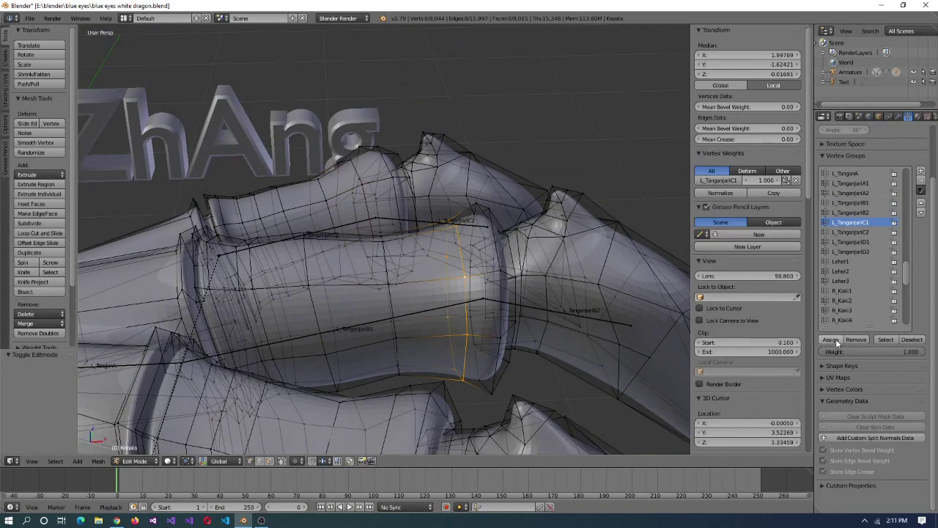
{"action": "scroll", "coordinate": [569, 342], "scroll_direction": "down", "scroll_amount": 3}
- Test-rotate the L_TanganjariB2 and L_TanganjariC2 bones to check both claw joints
{"action": "key", "text": "Tab"}
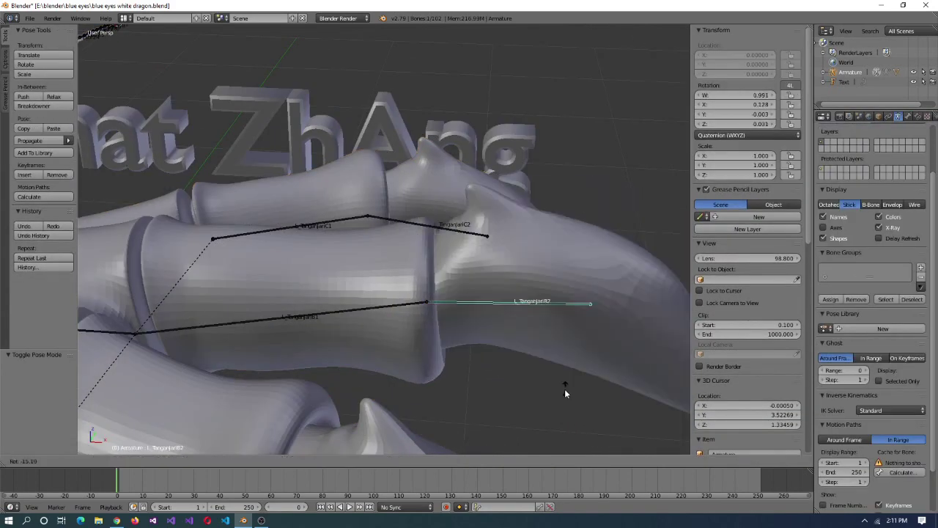
{"action": "right_click", "coordinate": [457, 234]}
{"action": "key", "text": "r"}
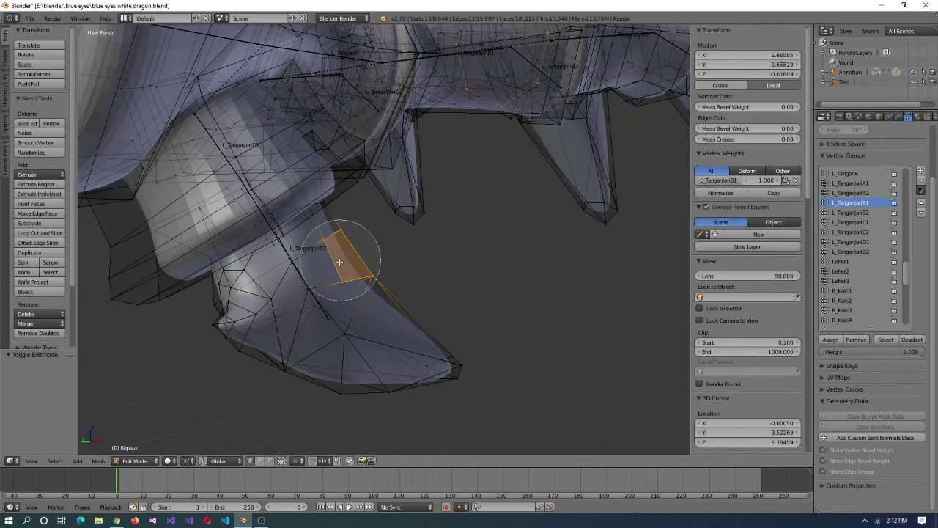
- Select the thumb claw mesh around bone L_TanganjariD2 for weighting
{"action": "left_click_drag", "start_coordinate": [339, 262], "coordinate": [335, 283]}
{"action": "mouse_move", "coordinate": [335, 283]}
{"action": "middle_mouse_down"}
{"action": "mouse_move", "coordinate": [325, 293]}
{"action": "mouse_move", "coordinate": [345, 225]}
{"action": "mouse_move", "coordinate": [482, 351]}
{"action": "mouse_move", "coordinate": [398, 267]}
{"action": "mouse_move", "coordinate": [347, 286]}
{"action": "mouse_move", "coordinate": [352, 272]}
{"action": "mouse_move", "coordinate": [495, 293]}
{"action": "mouse_move", "coordinate": [486, 280]}
{"action": "mouse_move", "coordinate": [457, 345]}
{"action": "mouse_move", "coordinate": [484, 336]}
{"action": "mouse_move", "coordinate": [561, 352]}
{"action": "middle_mouse_up"}
{"action": "key", "text": "z"}
{"action": "key", "text": "z"}
{"action": "key", "text": "z"}
{"action": "key", "text": "z"}
{"action": "scroll", "coordinate": [483, 336], "scroll_direction": "up", "scroll_amount": 5}
- Select the edge loop behind the L_TanganjariD2 thumb joint and weight it 1.0 to L_TanganjariD1
{"action": "middle_click_drag", "start_coordinate": [406, 279], "coordinate": [294, 337]}
{"action": "key", "text": "a"}
{"action": "right_click", "coordinate": [291, 342]}
{"action": "left_click", "coordinate": [886, 339]}
{"action": "left_click", "coordinate": [915, 351]}
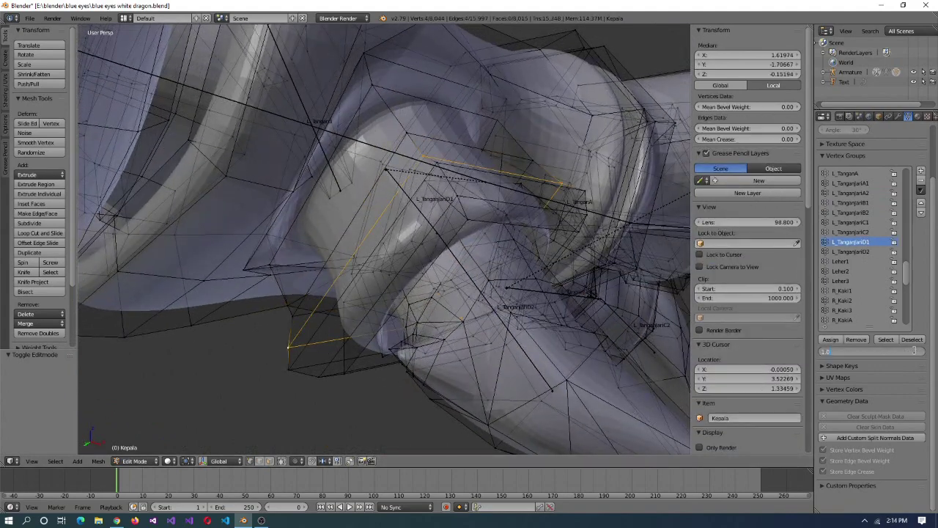
- Weight the edge loops at the thumb claw joint 0.500 each to L_TanganjariD1 and L_TanganjariD2
{"action": "right_click", "coordinate": [293, 360], "text": "shift"}
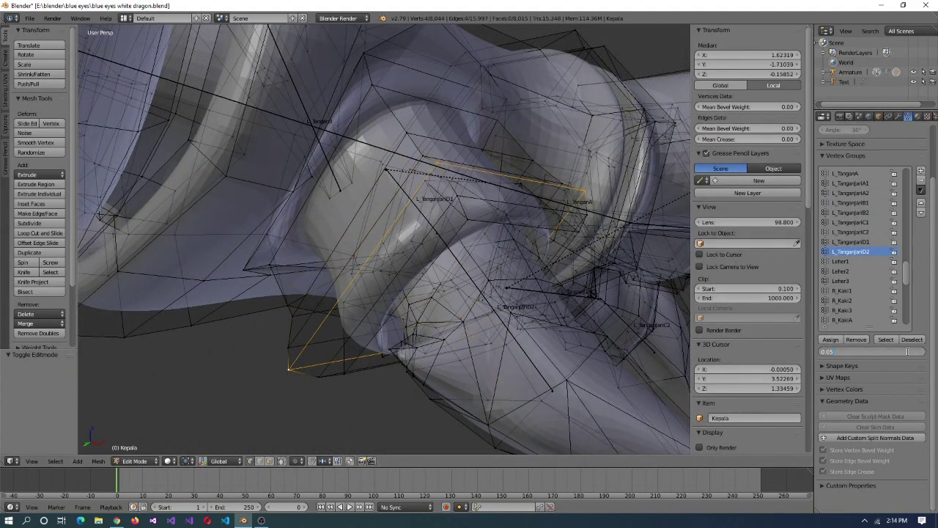
{"action": "mouse_move", "coordinate": [351, 379]}
{"action": "middle_mouse_down"}
{"action": "mouse_move", "coordinate": [293, 356]}
{"action": "mouse_move", "coordinate": [344, 365]}
{"action": "middle_mouse_up"}
{"action": "right_click", "coordinate": [293, 356]}
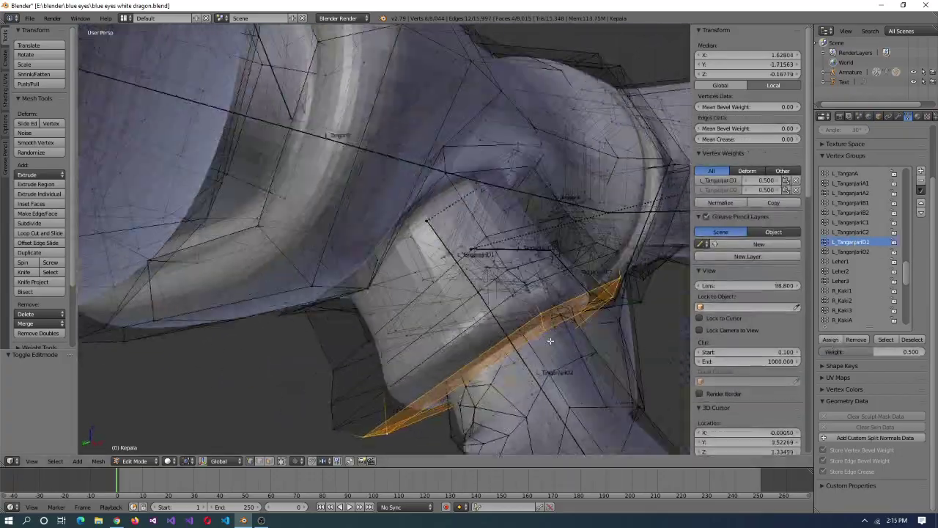
{"action": "middle_click_drag", "start_coordinate": [550, 341], "coordinate": [799, 288]}
{"action": "left_click", "coordinate": [832, 339]}
- Test-rotate the L_TanganjariD2 bone to check how the thumb claw bends
{"action": "middle_click_drag", "start_coordinate": [645, 307], "coordinate": [465, 267]}
{"action": "middle_click_drag", "start_coordinate": [264, 273], "coordinate": [429, 261]}
{"action": "key", "text": "Tab"}
{"action": "key", "text": "r"}
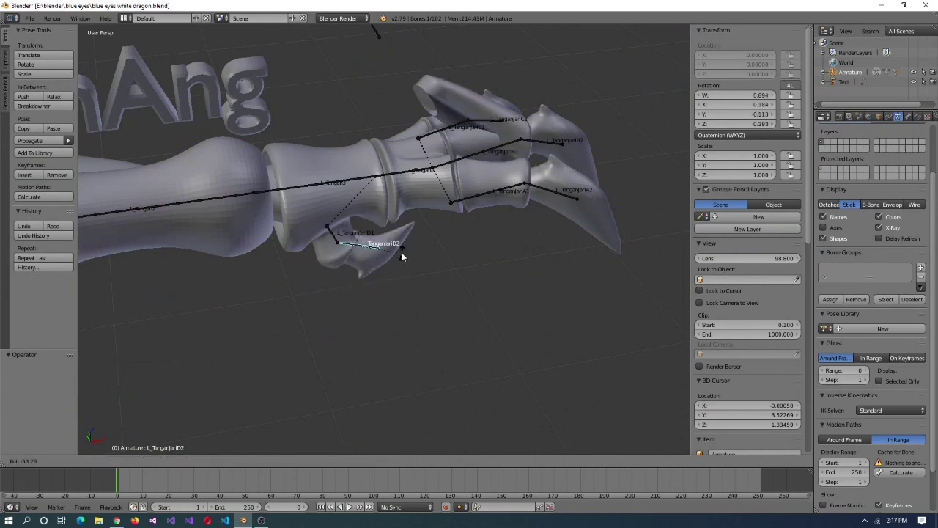
{"action": "key", "text": "Escape"}
{"action": "scroll", "coordinate": [558, 133], "scroll_direction": "up", "scroll_amount": 5}
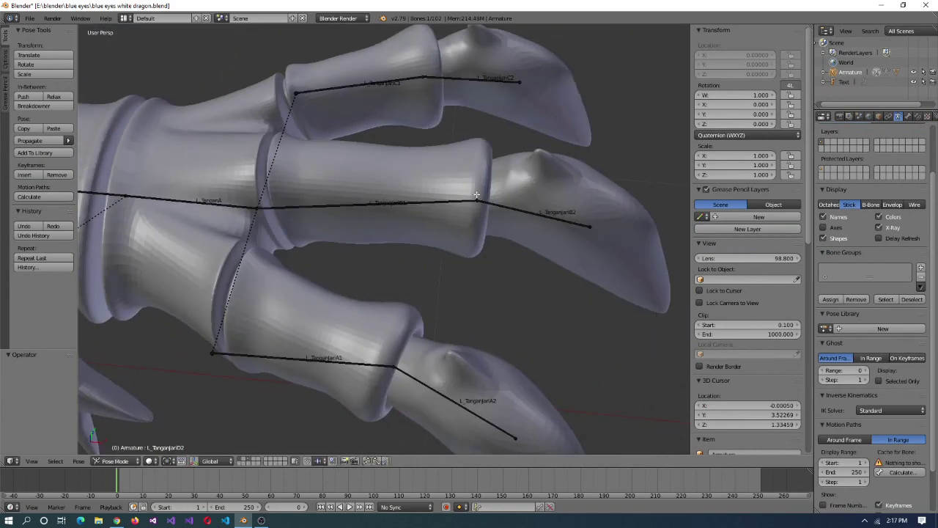
- Restore the pose and test-rotate L_TanganjariD2 again, examining the thumb joint close up from the palm side
{"action": "key", "text": "ctrl+z"}
{"action": "key", "text": "z"}
{"action": "mouse_move", "coordinate": [557, 308]}
{"action": "middle_mouse_down"}
{"action": "mouse_move", "coordinate": [476, 268]}
{"action": "mouse_move", "coordinate": [465, 291]}
{"action": "mouse_move", "coordinate": [507, 318]}
{"action": "middle_mouse_up"}
{"action": "key", "text": "Tab"}
{"action": "key", "text": "z"}
{"action": "right_click", "coordinate": [419, 285]}
{"action": "key", "text": "ctrl+Tab"}
{"action": "right_click", "coordinate": [396, 327]}
{"action": "scroll", "coordinate": [422, 239], "scroll_direction": "up", "scroll_amount": 5}
{"action": "middle_click_drag", "start_coordinate": [422, 239], "coordinate": [410, 337]}
{"action": "key", "text": "r"}
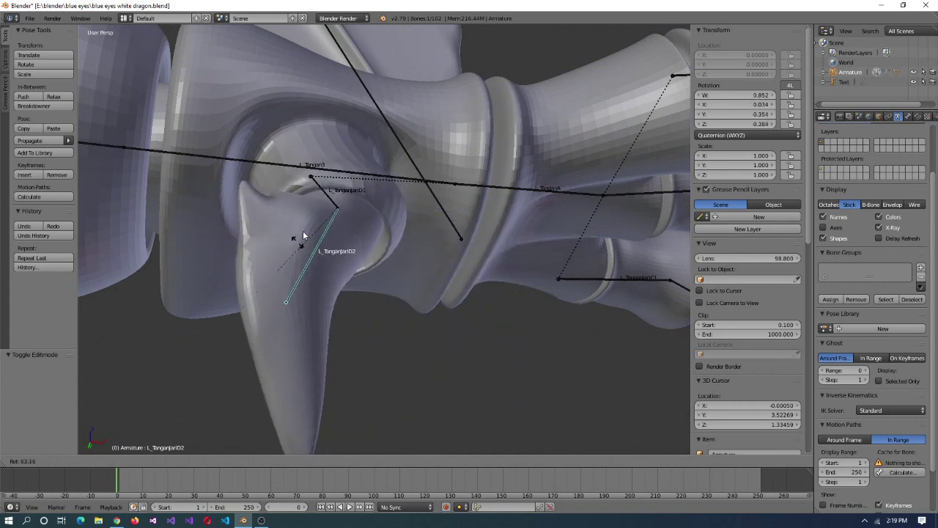
{"action": "right_click", "coordinate": [450, 352]}
- Open the dragon mesh for editing at the left foot's L_KakijariC toe
{"action": "scroll", "coordinate": [451, 352], "scroll_direction": "down", "scroll_amount": 4}
{"action": "middle_click_drag", "start_coordinate": [450, 352], "coordinate": [379, 292]}
{"action": "scroll", "coordinate": [360, 311], "scroll_direction": "up", "scroll_amount": 4}
{"action": "right_click", "coordinate": [360, 311]}
{"action": "key", "text": "Tab"}
{"action": "scroll", "coordinate": [359, 311], "scroll_direction": "up", "scroll_amount": 4}
{"action": "scroll", "coordinate": [359, 311], "scroll_direction": "down", "scroll_amount": 4}
{"action": "scroll", "coordinate": [404, 312], "scroll_direction": "up", "scroll_amount": 4}
{"action": "scroll", "coordinate": [405, 312], "scroll_direction": "down", "scroll_amount": 4}
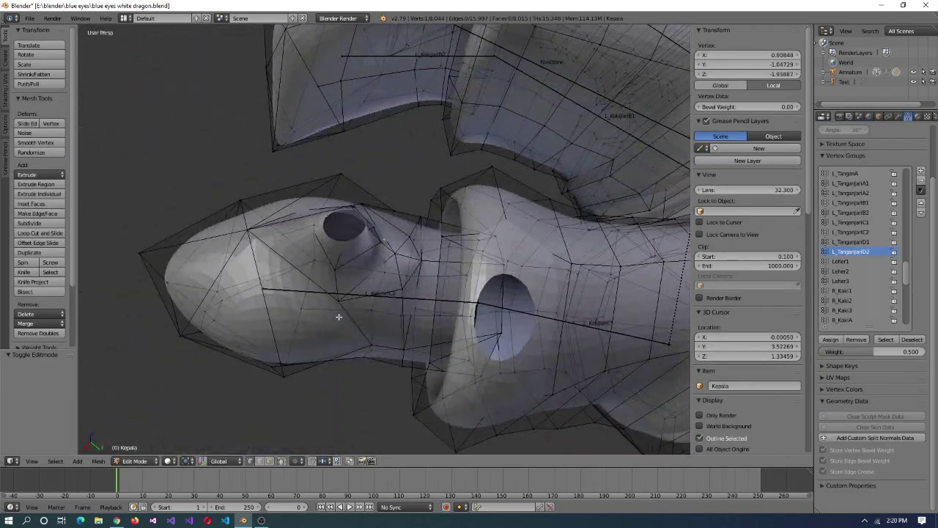
- Weight the L_KakijariC2 claw mesh 1.000 to its bone and the edge loop behind its joint 1.000 to L_KakijariC1
{"action": "key", "text": "a"}
{"action": "key", "text": "c"}
{"action": "left_click", "coordinate": [279, 281]}
{"action": "scroll", "coordinate": [402, 289], "scroll_direction": "up", "scroll_amount": 4}
{"action": "middle_click_drag", "start_coordinate": [402, 289], "coordinate": [405, 253]}
{"action": "scroll", "coordinate": [405, 249], "scroll_direction": "down", "scroll_amount": 4}
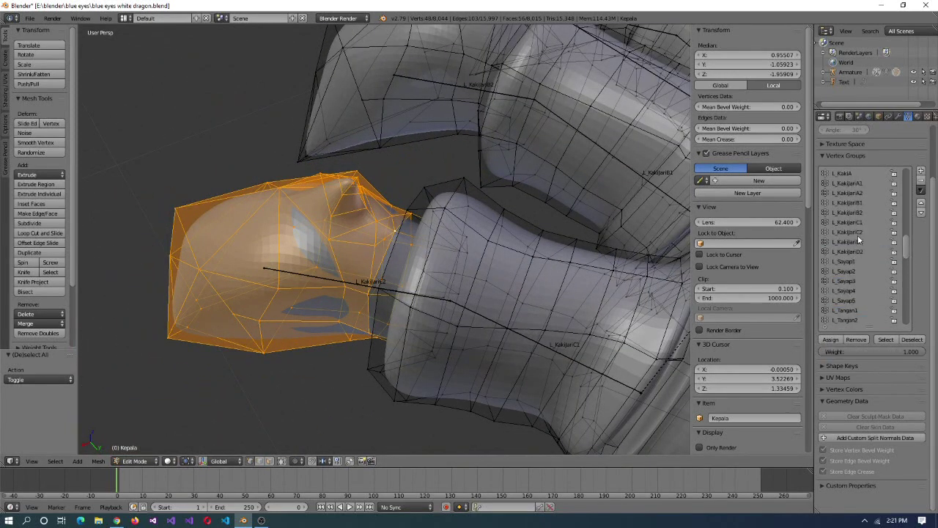
{"action": "left_click", "coordinate": [860, 232]}
{"action": "middle_click_drag", "start_coordinate": [557, 242], "coordinate": [511, 217]}
{"action": "right_click", "coordinate": [511, 216], "text": "alt"}
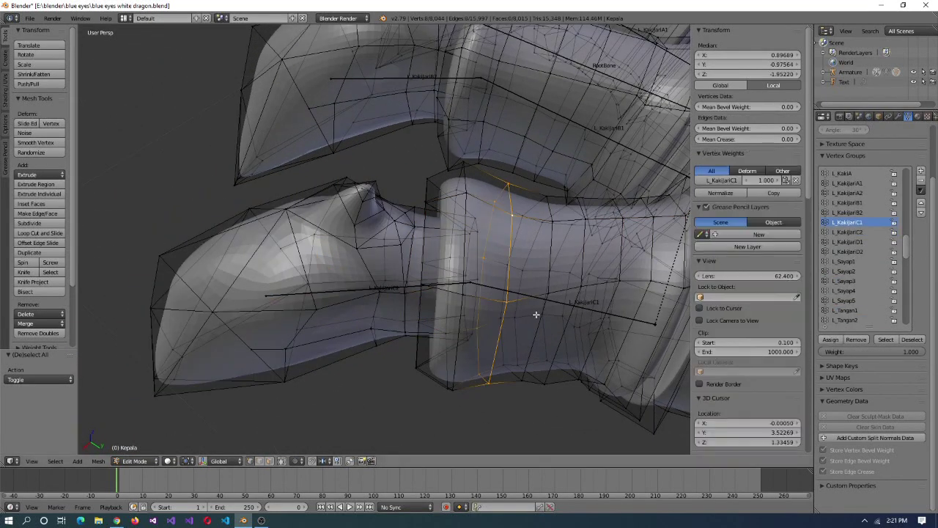
- Box-select the claw mesh of the left foot's B toe and weight it 1.000 to L_KakijariB2
{"action": "middle_click_drag", "start_coordinate": [579, 278], "coordinate": [220, 132]}
{"action": "key", "text": "b"}
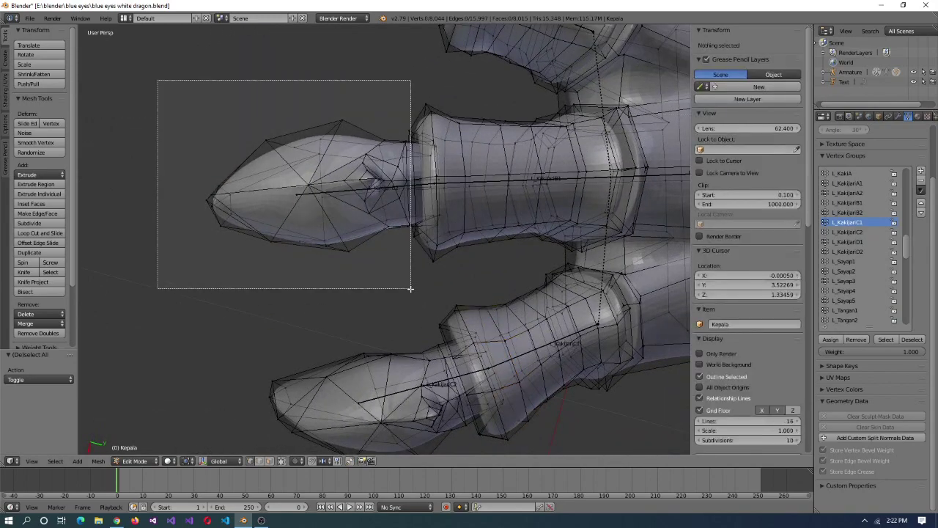
{"action": "left_click_drag", "start_coordinate": [410, 289], "coordinate": [410, 289]}
{"action": "scroll", "coordinate": [430, 231], "scroll_direction": "up", "scroll_amount": 3}
{"action": "mouse_move", "coordinate": [429, 231]}
{"action": "middle_mouse_down"}
{"action": "mouse_move", "coordinate": [446, 153]}
{"action": "mouse_move", "coordinate": [426, 299]}
{"action": "mouse_move", "coordinate": [461, 205]}
{"action": "mouse_move", "coordinate": [425, 220]}
{"action": "middle_mouse_up"}
{"action": "left_click", "coordinate": [862, 214]}
{"action": "middle_click_drag", "start_coordinate": [540, 228], "coordinate": [845, 261]}
{"action": "key", "text": "ctrl+z"}
- Box-select the claw mesh of the left foot's A toe and weight it to L_KakijariA2
{"action": "middle_click_drag", "start_coordinate": [554, 251], "coordinate": [176, 96]}
{"action": "key", "text": "a"}
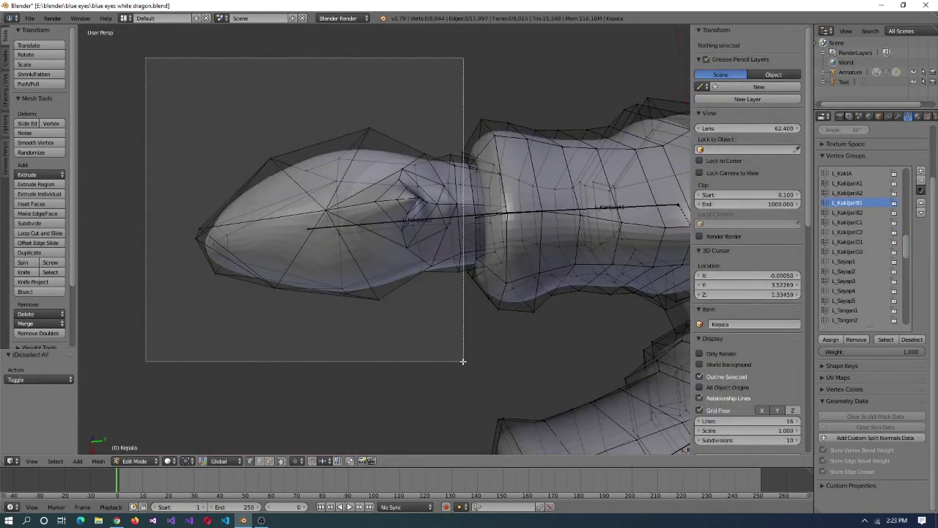
{"action": "left_click_drag", "start_coordinate": [462, 361], "coordinate": [463, 361]}
{"action": "middle_click_drag", "start_coordinate": [464, 362], "coordinate": [521, 325]}
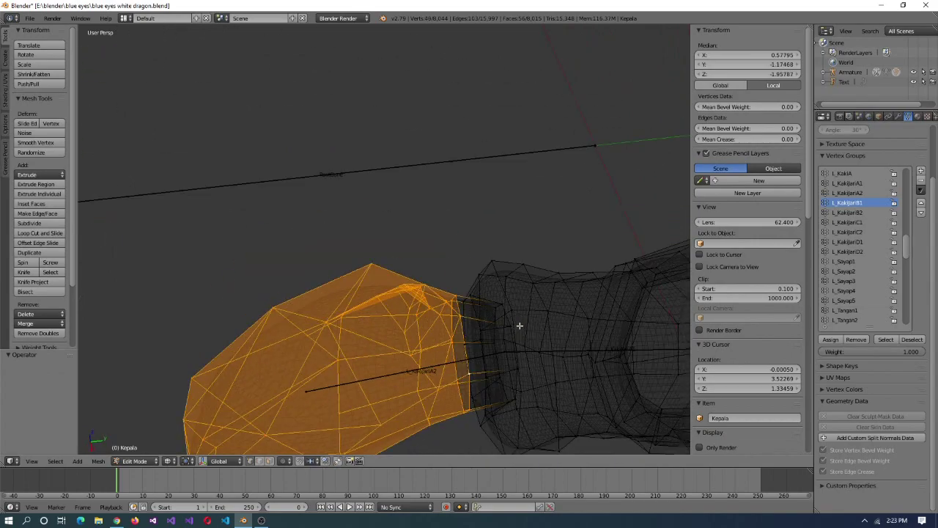
{"action": "left_click", "coordinate": [837, 341]}
{"action": "left_click", "coordinate": [851, 182]}
- Select the edge loop behind the L_KakijariD2 toe joint and weight it 1.000 to L_KakijariD1
{"action": "key", "text": "Tab"}
{"action": "key", "text": "Tab"}
{"action": "middle_click_drag", "start_coordinate": [514, 257], "coordinate": [471, 365]}
{"action": "key", "text": "a"}
{"action": "key", "text": "z"}
{"action": "middle_click_drag", "start_coordinate": [536, 376], "coordinate": [440, 329]}
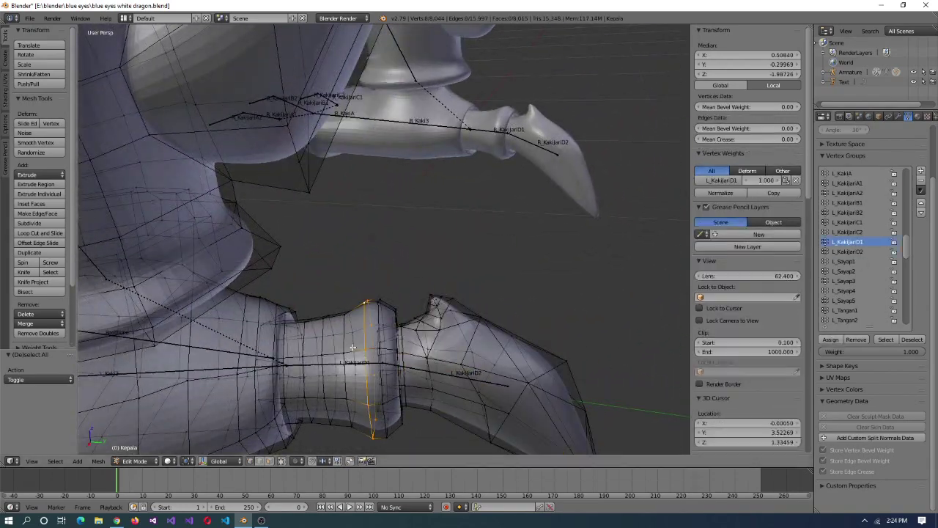
- Select the edge loops at the rear toe's claw joint and weight them 0.500 to L_KakijariD1
{"action": "middle_click_drag", "start_coordinate": [353, 347], "coordinate": [520, 239]}
{"action": "right_click", "coordinate": [519, 239], "text": "alt"}
{"action": "key", "text": "KP_Decimal"}
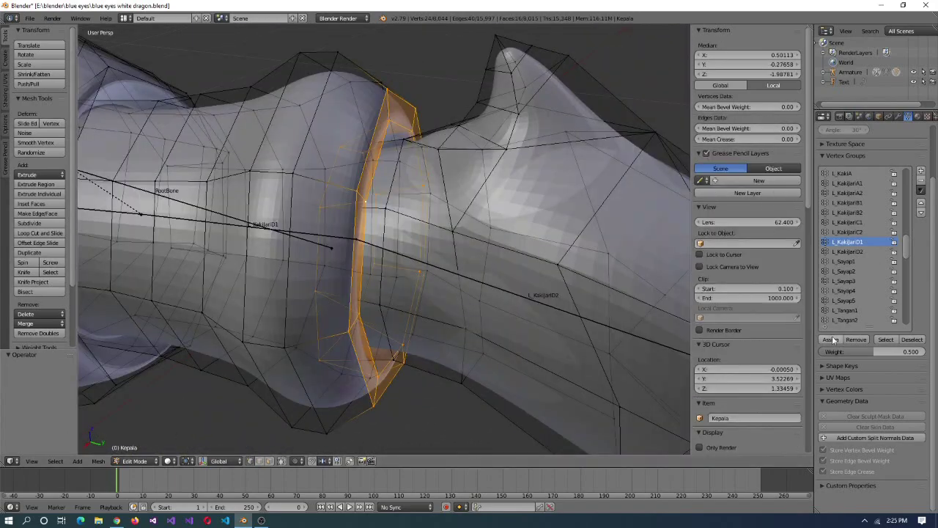
- Weight the edge loops at the C toe's claw joint 0.500 each to L_KakijariC1 and L_KakijariC2
{"action": "scroll", "coordinate": [440, 300], "scroll_direction": "down", "scroll_amount": 5}
{"action": "right_click", "coordinate": [418, 243]}
{"action": "key", "text": "KP_Decimal"}
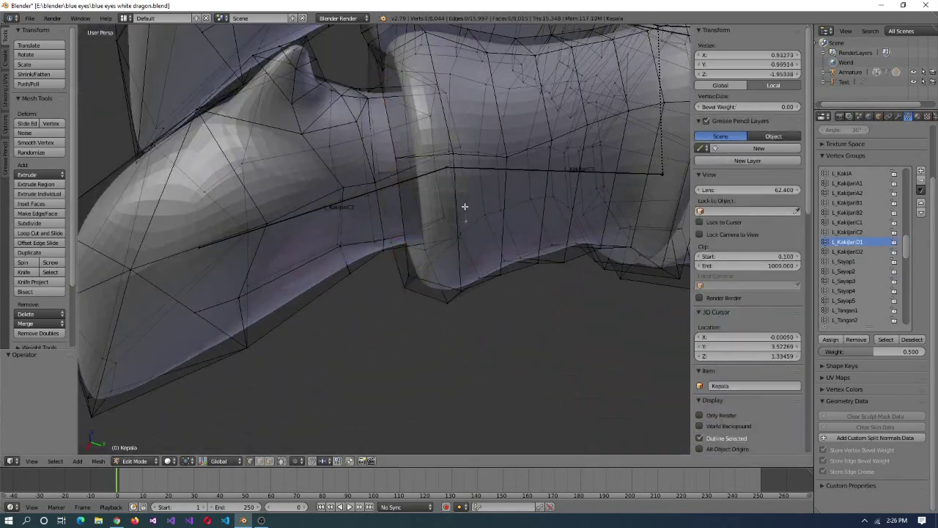
{"action": "right_click", "coordinate": [465, 207], "text": "alt+shift"}
{"action": "key", "text": "KP_Decimal"}
{"action": "scroll", "coordinate": [579, 279], "scroll_direction": "down", "scroll_amount": 4}
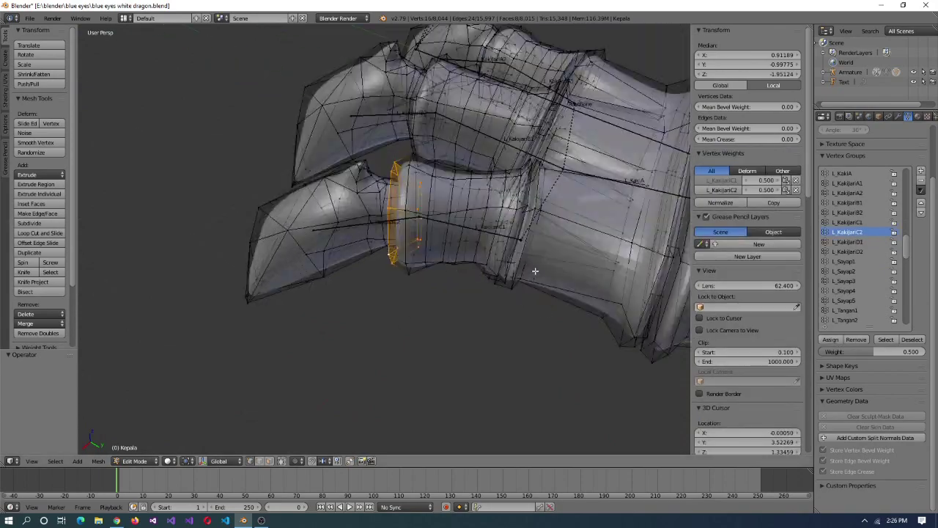
- Weight the edge loops at the B toe's claw joint 0.500 each to L_KakijariB1 and L_KakijariB2
{"action": "right_click", "coordinate": [579, 280], "text": "ctrl+alt"}
{"action": "key", "text": "KP_Decimal"}
{"action": "left_click", "coordinate": [855, 203]}
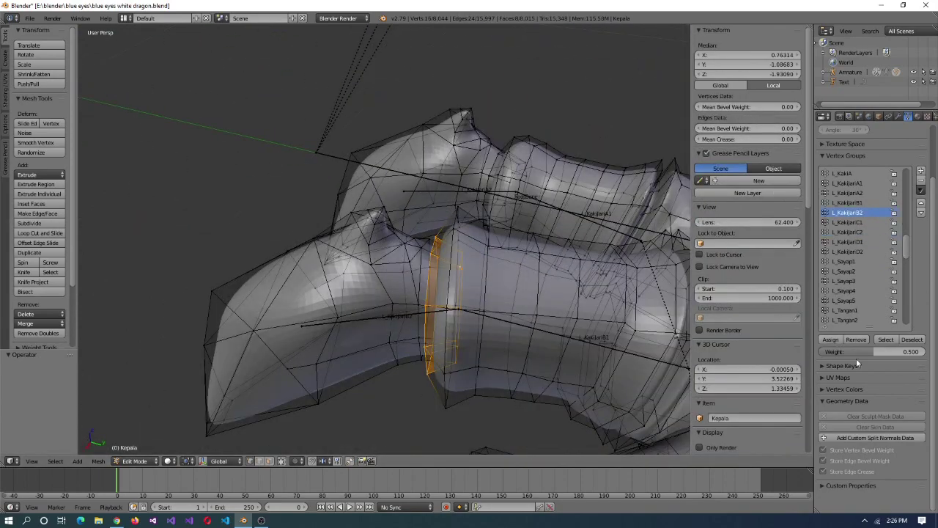
- Select the edge loops at the A toe's claw joint and weight them 0.500 to L_KakijariA1
{"action": "scroll", "coordinate": [555, 264], "scroll_direction": "down", "scroll_amount": 4}
{"action": "right_click", "coordinate": [555, 264]}
{"action": "key", "text": "KP_Decimal"}
{"action": "right_click", "coordinate": [320, 323]}
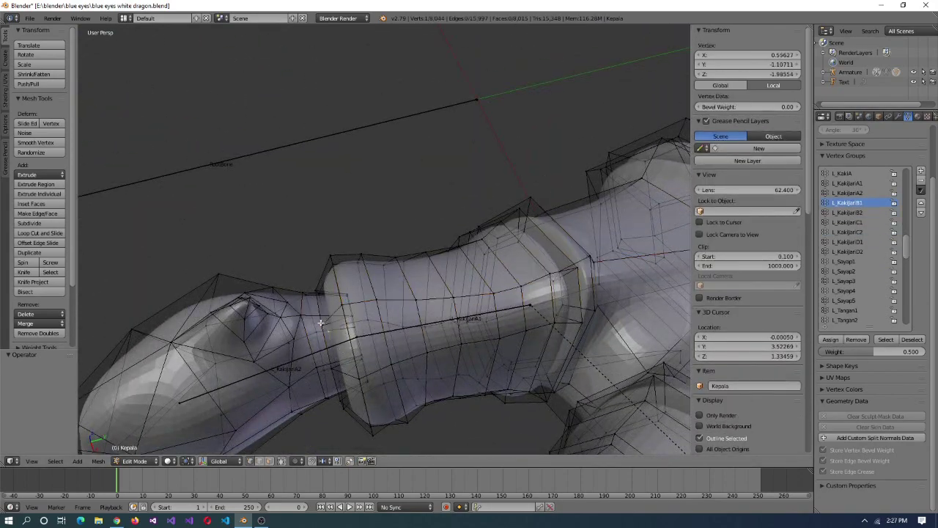
{"action": "right_click", "coordinate": [398, 310], "text": "alt"}
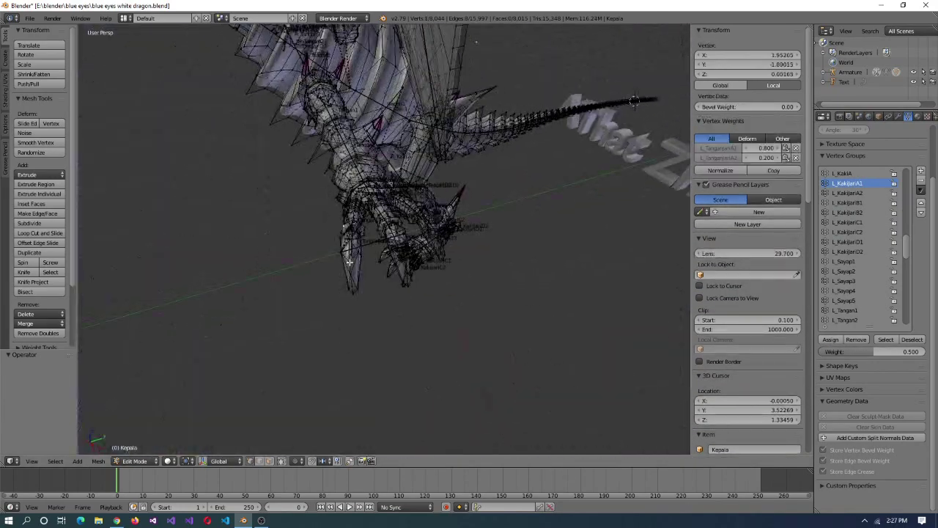
- Weight the rim edge loops behind the B and C toe joints 0.200 to L_KakijariB2 and L_KakijariC2
{"action": "key", "text": "KP_Decimal"}
{"action": "mouse_move", "coordinate": [407, 232]}
{"action": "middle_mouse_down"}
{"action": "mouse_move", "coordinate": [476, 238]}
{"action": "mouse_move", "coordinate": [424, 226]}
{"action": "middle_mouse_up"}
{"action": "right_click", "coordinate": [423, 226]}
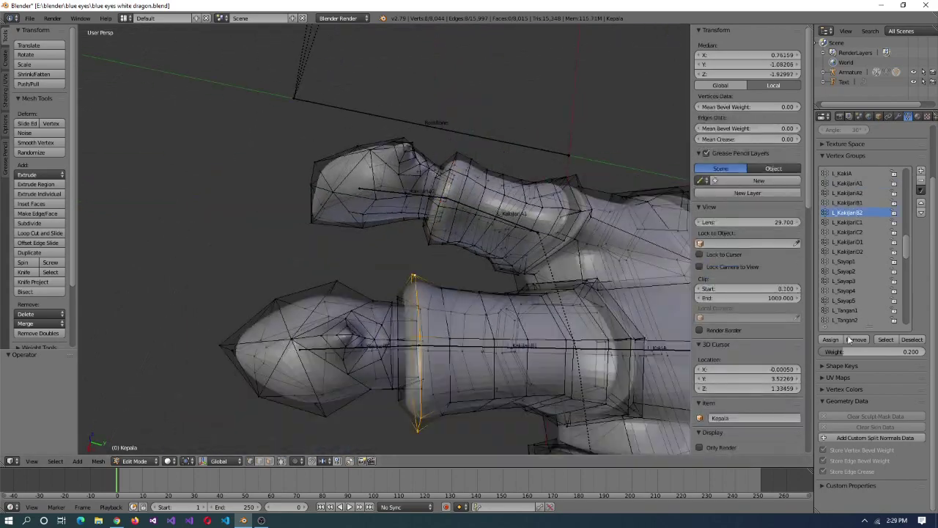
{"action": "key", "text": "Return"}
{"action": "middle_click_drag", "start_coordinate": [513, 264], "coordinate": [654, 291]}
{"action": "right_click", "coordinate": [479, 244], "text": "alt"}
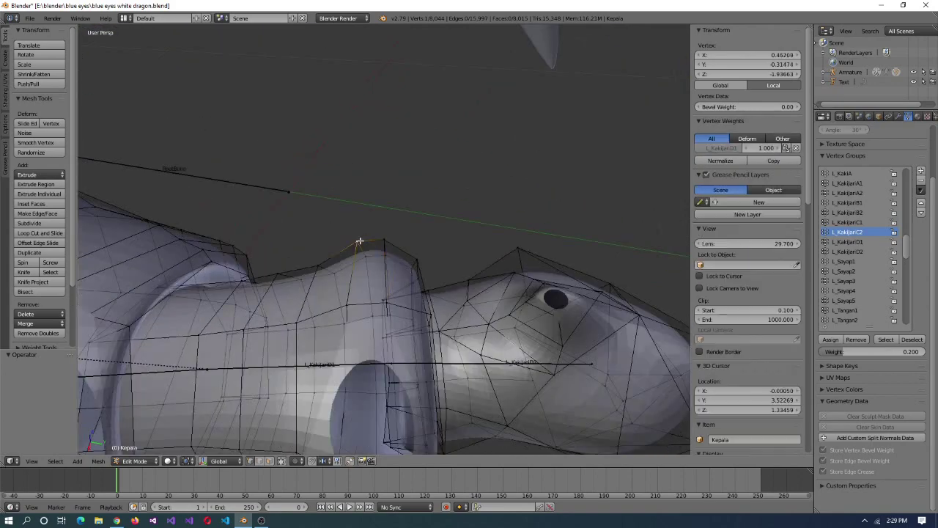
- Select the rim edge loop behind the rear toe's claw joint and weight it 0.200 to L_KakijariD2
{"action": "middle_click_drag", "start_coordinate": [360, 241], "coordinate": [420, 272]}
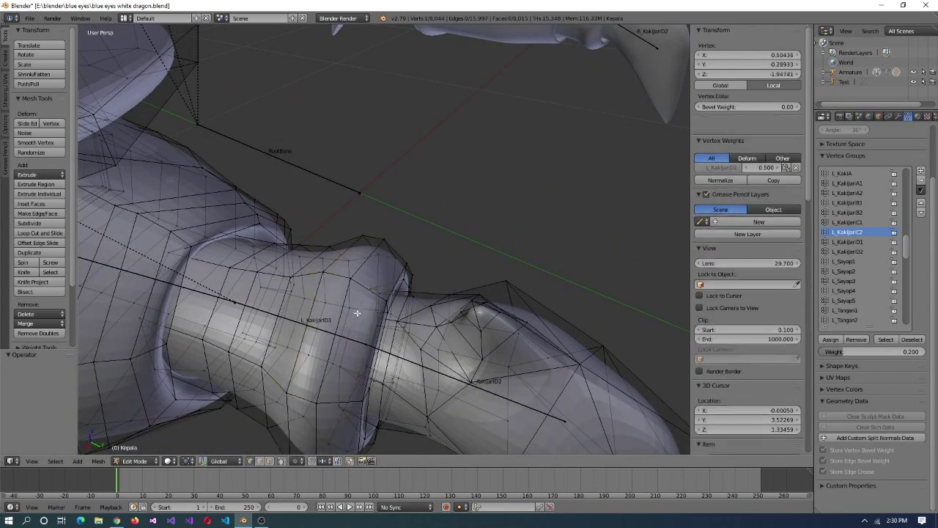
{"action": "right_click", "coordinate": [404, 273], "text": "alt"}
{"action": "middle_click_drag", "start_coordinate": [374, 261], "coordinate": [355, 291]}
{"action": "right_click", "coordinate": [355, 291]}
{"action": "right_click", "coordinate": [363, 261], "text": "alt"}
- Test-rotate a left toe bone in the armature to check the blended joint
{"action": "key", "text": "Tab"}
{"action": "middle_click_drag", "start_coordinate": [514, 348], "coordinate": [362, 355]}
{"action": "right_click", "coordinate": [362, 355]}
{"action": "key", "text": "r"}
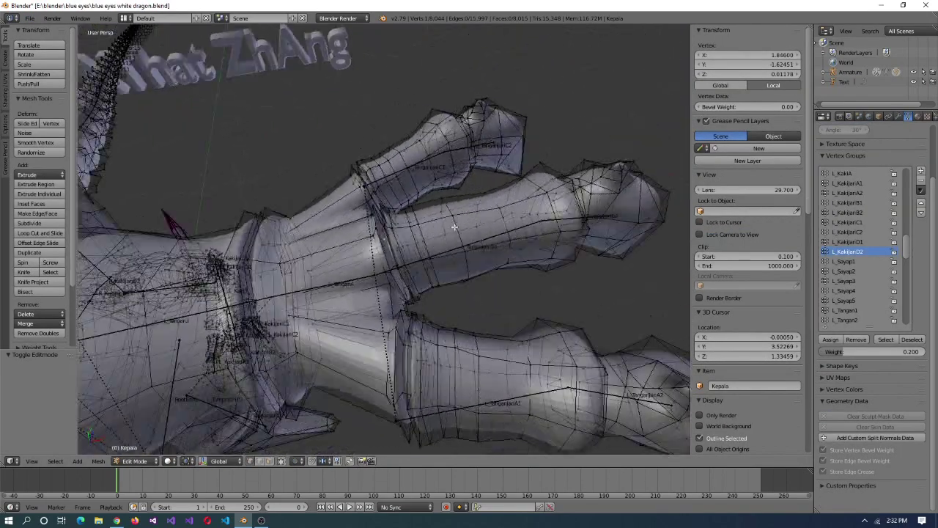
- Select the middle section of the left hand's A finger and weight it to L_TanganjariA1
{"action": "middle_click_drag", "start_coordinate": [454, 227], "coordinate": [485, 287]}
{"action": "key", "text": "l"}
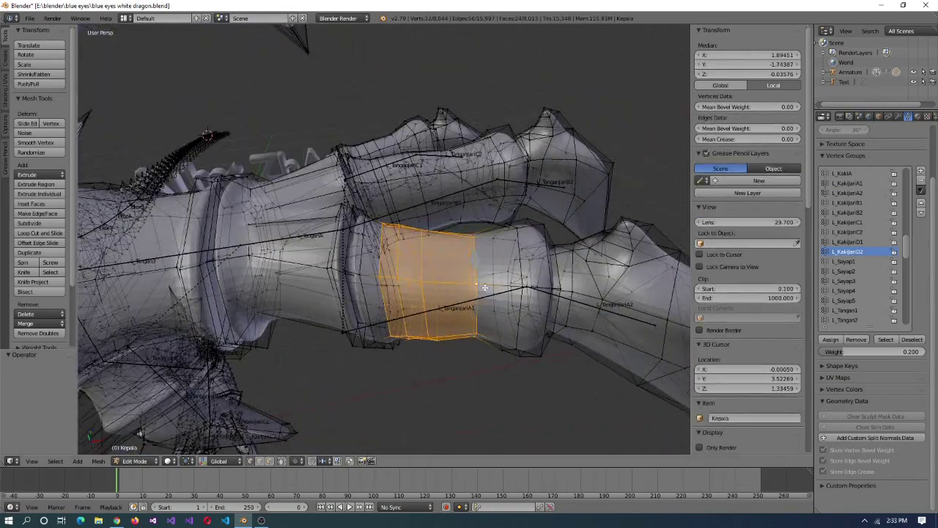
{"action": "scroll", "coordinate": [873, 267], "scroll_direction": "down", "scroll_amount": 3}
{"action": "left_click", "coordinate": [830, 339]}
- Weight the middle sections of the B and C fingers 1.000 to L_TanganjariB1 and L_TanganjariC1
{"action": "middle_click_drag", "start_coordinate": [608, 235], "coordinate": [645, 220]}
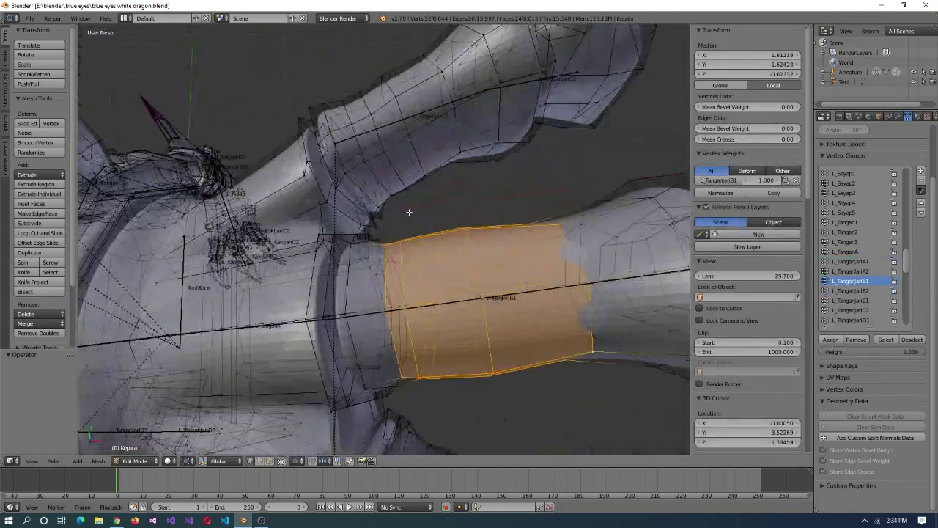
{"action": "middle_click_drag", "start_coordinate": [410, 212], "coordinate": [362, 159]}
{"action": "middle_click_drag", "start_coordinate": [630, 242], "coordinate": [498, 264]}
- Weight the middle sections of the left foot's toes to their first Kakijari bones, including the rear toe's L_KakijariD1
{"action": "scroll", "coordinate": [488, 266], "scroll_direction": "down", "scroll_amount": 5}
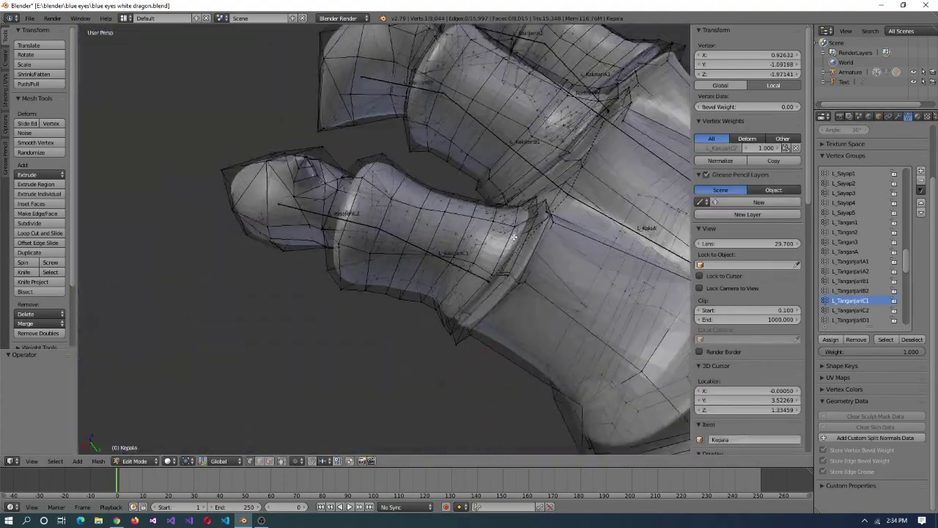
{"action": "middle_click_drag", "start_coordinate": [455, 234], "coordinate": [398, 202]}
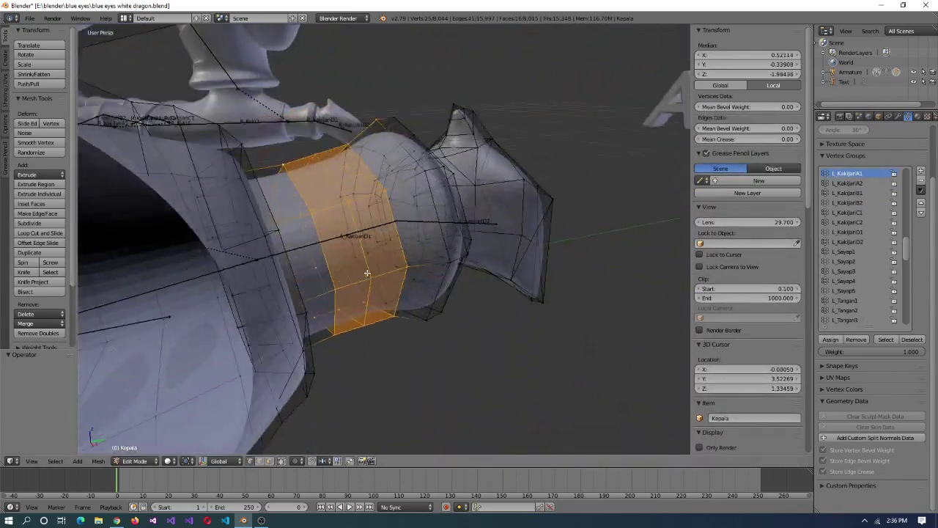
{"action": "middle_click_drag", "start_coordinate": [368, 273], "coordinate": [346, 281]}
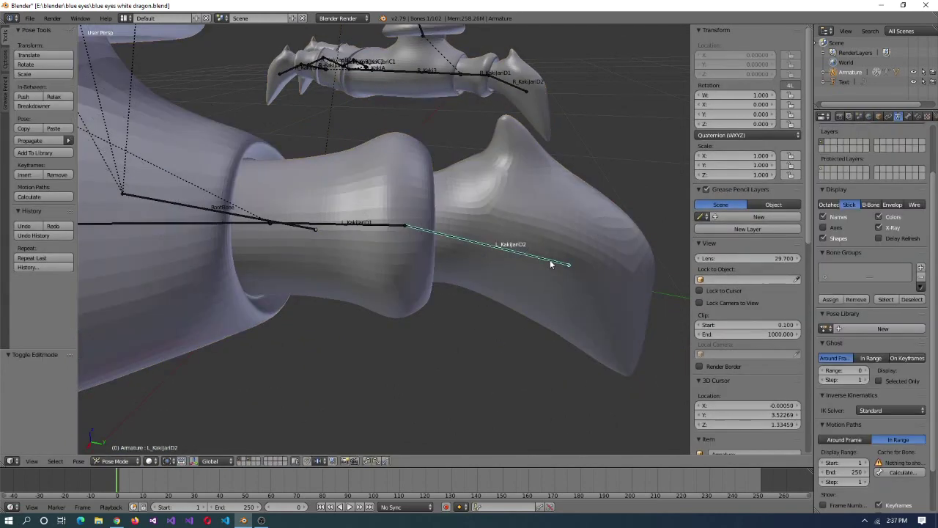
- Test-rotate the L_KakijariD2 bone to check the rear toe's claw joint
{"action": "key", "text": "r"}
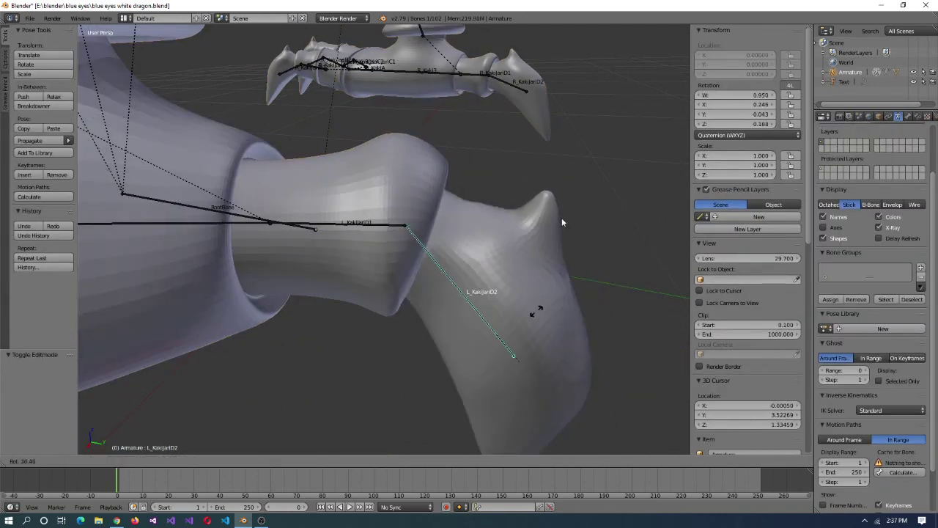
{"action": "key", "text": "Escape"}
{"action": "right_click", "coordinate": [372, 216]}
{"action": "middle_click_drag", "start_coordinate": [371, 217], "coordinate": [343, 306]}
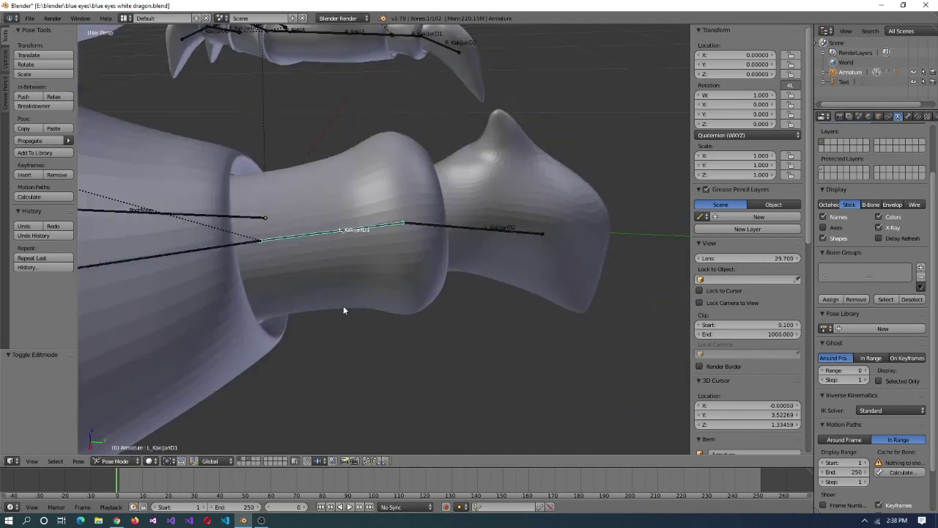
- Select the edge loop where the rear toe meets the left foot and weight it to L_Kaki3
{"action": "key", "text": "ctrl+Tab"}
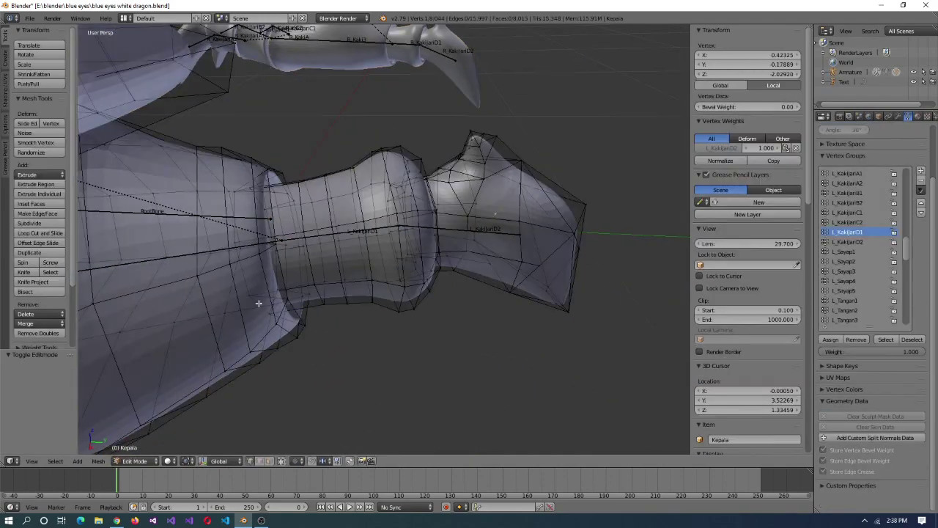
{"action": "scroll", "coordinate": [258, 303], "scroll_direction": "up", "scroll_amount": 3}
{"action": "right_click", "coordinate": [334, 316], "text": "alt"}
{"action": "middle_click_drag", "start_coordinate": [333, 315], "coordinate": [551, 355]}
{"action": "key", "text": "KP_Decimal"}
{"action": "left_click", "coordinate": [844, 202]}
- Test-rotate the L_KakijariD1 bone to check the rear toe's base
{"action": "key", "text": "Tab"}
{"action": "right_click", "coordinate": [551, 356]}
{"action": "key", "text": "ctrl+Tab"}
{"action": "key", "text": "r"}
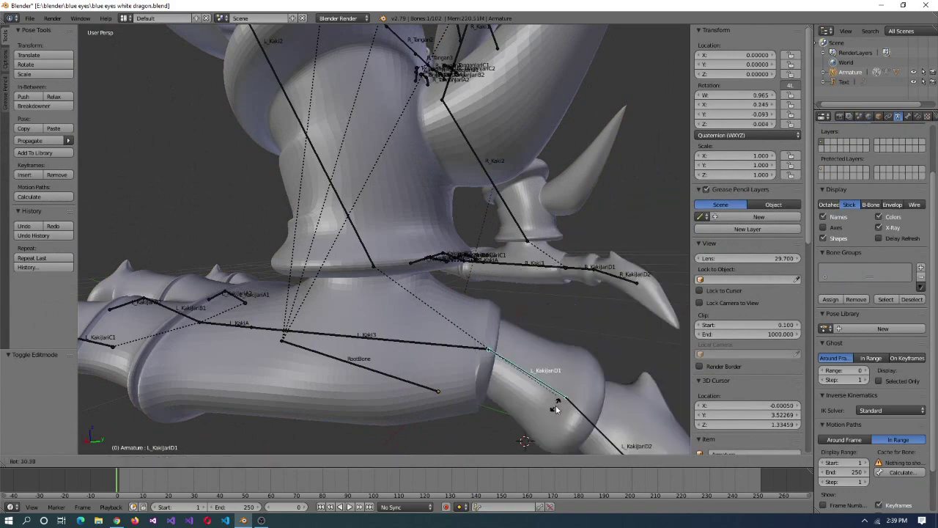
{"action": "right_click", "coordinate": [574, 374]}
- Select the foot edge loop in front of the rear toe's base and weight it 0.5 to L_Kaki3
{"action": "scroll", "coordinate": [514, 330], "scroll_direction": "up", "scroll_amount": 3}
{"action": "key", "text": "ctrl+Tab"}
{"action": "right_click", "coordinate": [477, 322]}
{"action": "key", "text": "Tab"}
{"action": "middle_click_drag", "start_coordinate": [477, 322], "coordinate": [484, 326]}
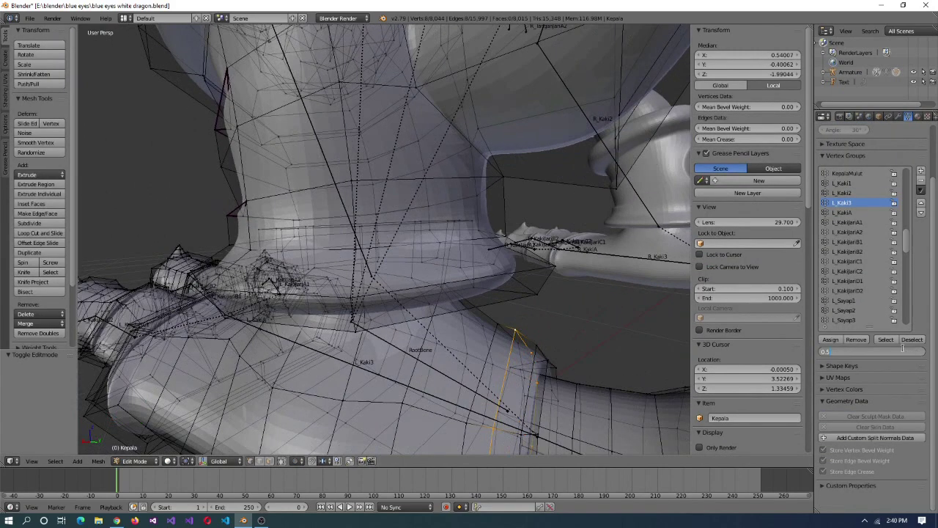
- Rotate the rear toe bone once more to check the blend between the toe and the foot
{"action": "key", "text": "Tab"}
{"action": "scroll", "coordinate": [478, 323], "scroll_direction": "down", "scroll_amount": 3}
{"action": "right_click", "coordinate": [479, 323]}
{"action": "key", "text": "ctrl+Tab"}
{"action": "key", "text": "r"}
{"action": "right_click", "coordinate": [483, 320]}
- Select the edge loop around the left thumb's base and adjust its weight for L_Tangan3
{"action": "key", "text": "Tab"}
{"action": "scroll", "coordinate": [499, 330], "scroll_direction": "up", "scroll_amount": 3}
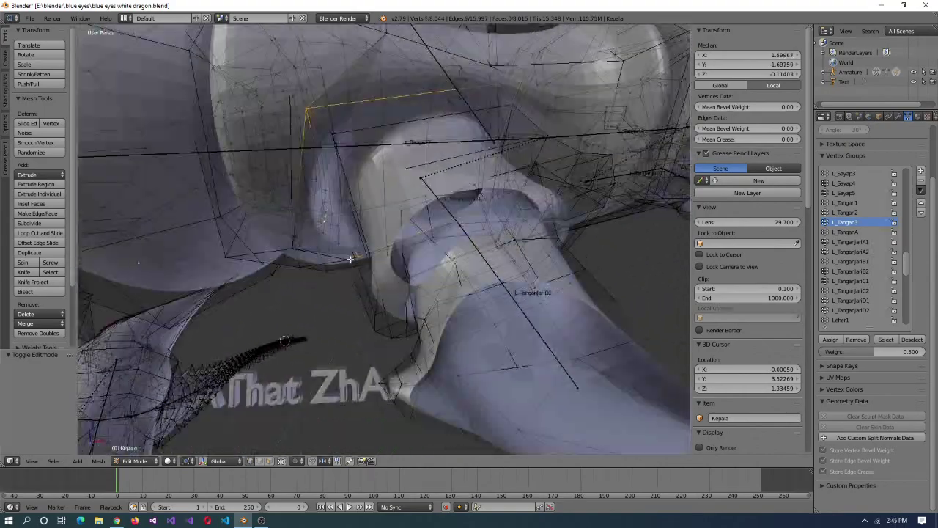
{"action": "left_click", "coordinate": [910, 351]}
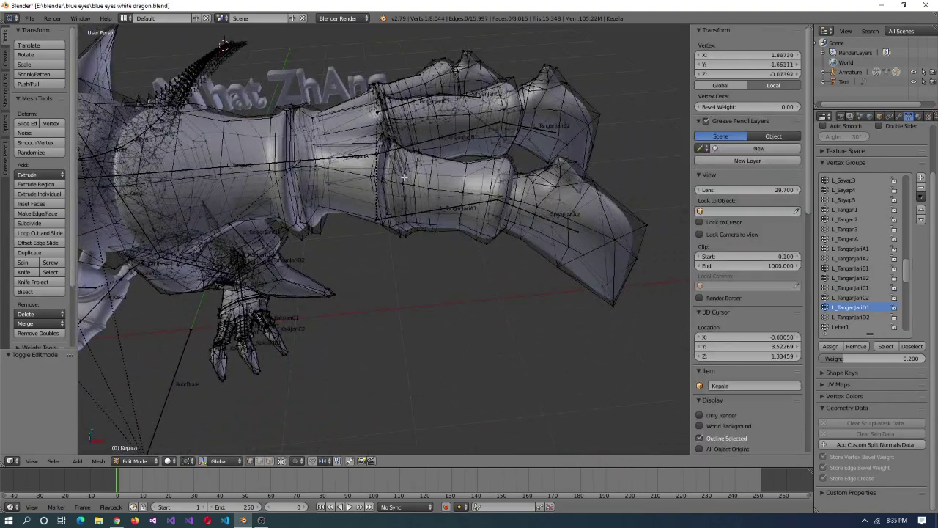
- Select the ring at the base of the L_TanganjariA1 finger and weight it 0.8 to L_TanganjariA1
{"action": "middle_click_drag", "start_coordinate": [404, 178], "coordinate": [413, 232]}
{"action": "right_click", "coordinate": [409, 216], "text": "alt"}
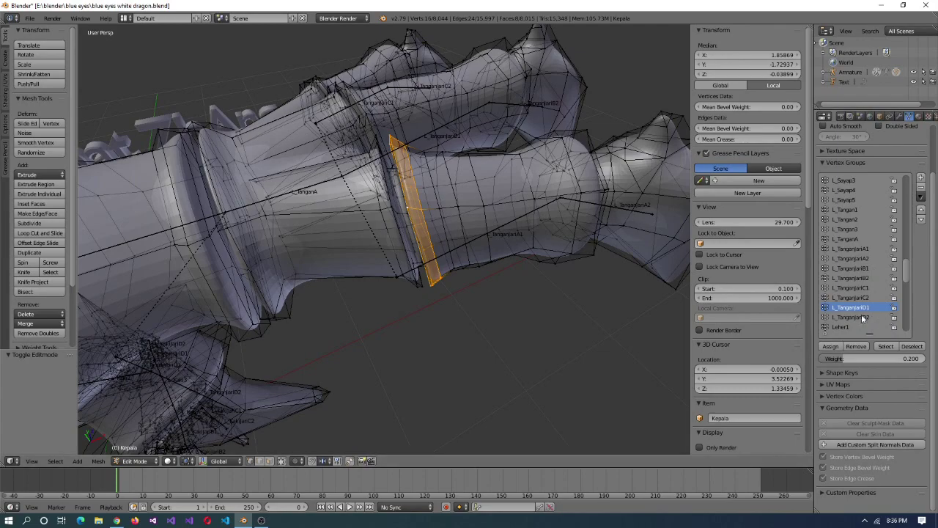
{"action": "left_click", "coordinate": [836, 348]}
{"action": "middle_click_drag", "start_coordinate": [396, 191], "coordinate": [376, 151]}
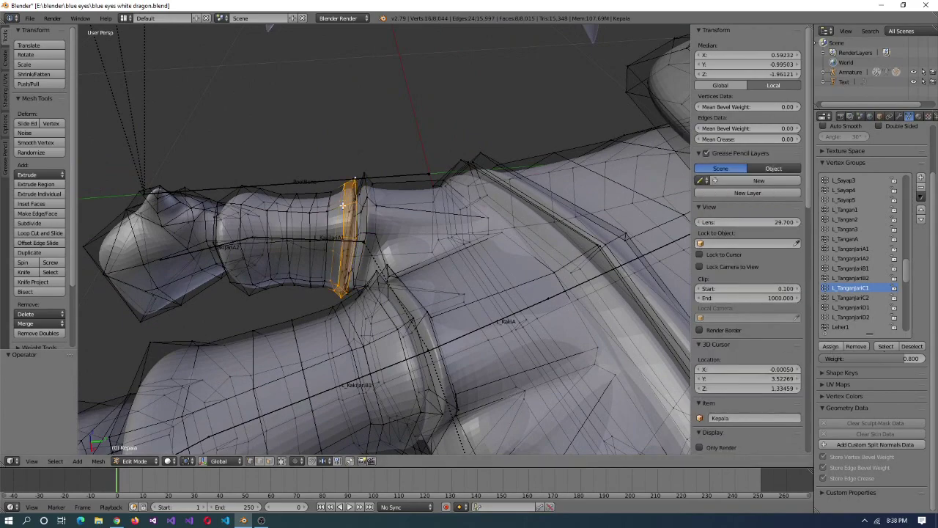
- Reselect the ring at the L_TanganjariA1 finger's base and weight the L_TanganjariC1 finger's base ring 0.2 to L_TanganA
{"action": "middle_click_drag", "start_coordinate": [395, 155], "coordinate": [427, 275]}
{"action": "left_click", "coordinate": [413, 297], "text": "alt"}
{"action": "left_click", "coordinate": [427, 275], "text": "alt+shift"}
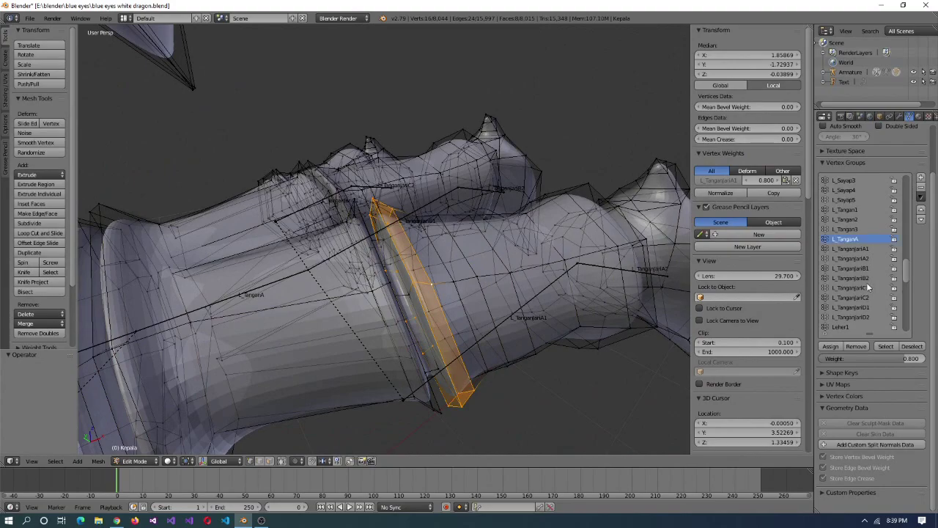
{"action": "middle_click_drag", "start_coordinate": [446, 229], "coordinate": [344, 183]}
{"action": "left_click", "coordinate": [356, 179], "text": "alt"}
{"action": "left_click", "coordinate": [345, 183], "text": "alt"}
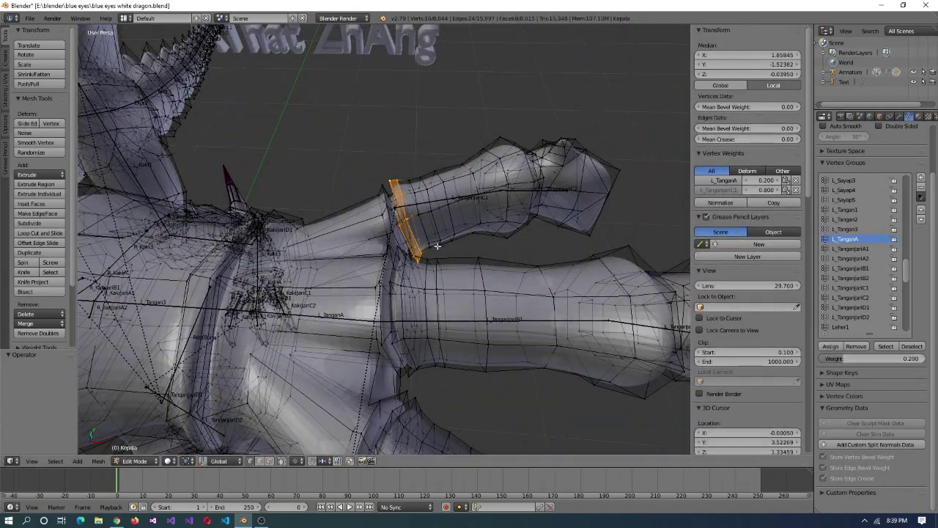
- Select the hand-side edge loops behind the L_TanganjariC1 and L_TanganjariB1 fingers and weight them 0.8 to L_TanganA
{"action": "middle_click_drag", "start_coordinate": [437, 247], "coordinate": [390, 230]}
{"action": "left_click", "coordinate": [390, 231], "text": "alt"}
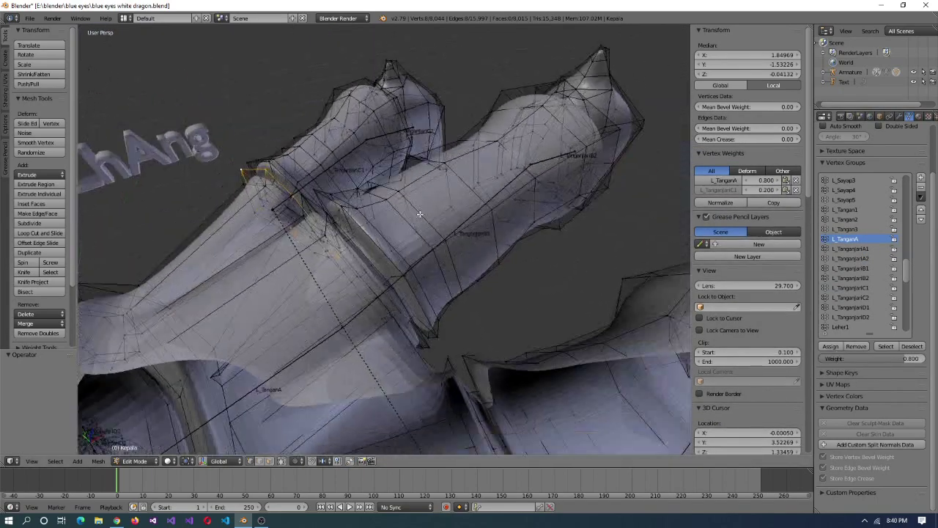
{"action": "left_click", "coordinate": [367, 234], "text": "alt"}
{"action": "middle_click_drag", "start_coordinate": [419, 213], "coordinate": [411, 264]}
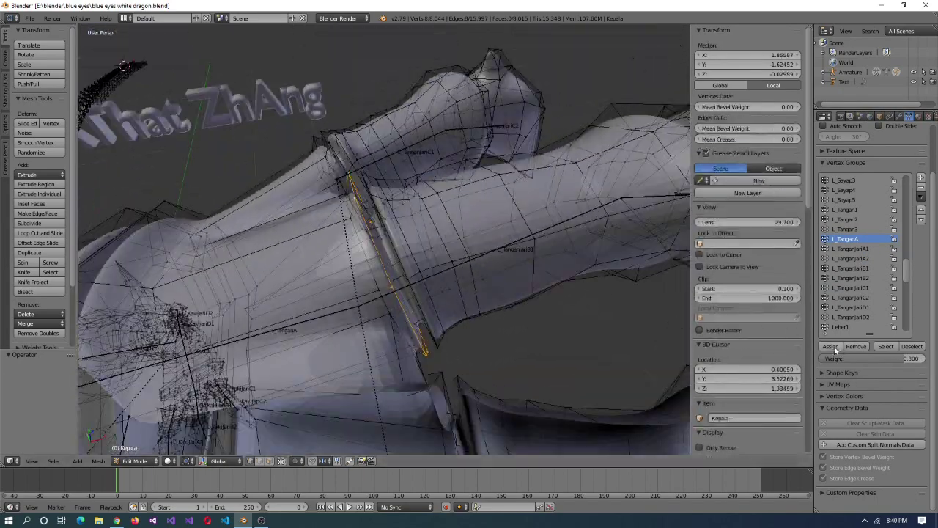
- Select the inner rings in the finger-base gaps, including the L_TanganjariA1 finger's, and weight them 0.5 to L_TanganA
{"action": "middle_click_drag", "start_coordinate": [485, 286], "coordinate": [610, 355]}
{"action": "left_click", "coordinate": [394, 247], "text": "alt"}
{"action": "key", "text": "Return"}
{"action": "middle_click_drag", "start_coordinate": [454, 278], "coordinate": [822, 271]}
{"action": "left_click", "coordinate": [411, 250]}
{"action": "scroll", "coordinate": [394, 209], "scroll_direction": "up", "scroll_amount": 3}
{"action": "left_click", "coordinate": [393, 205], "text": "alt"}
{"action": "left_click", "coordinate": [394, 204], "text": "alt+shift"}
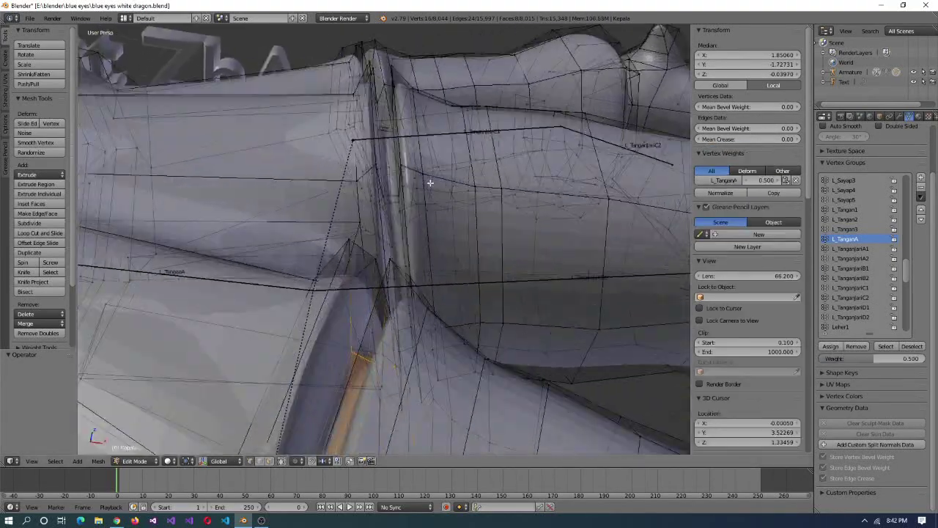
{"action": "middle_click_drag", "start_coordinate": [429, 184], "coordinate": [586, 220]}
{"action": "left_click", "coordinate": [828, 346]}
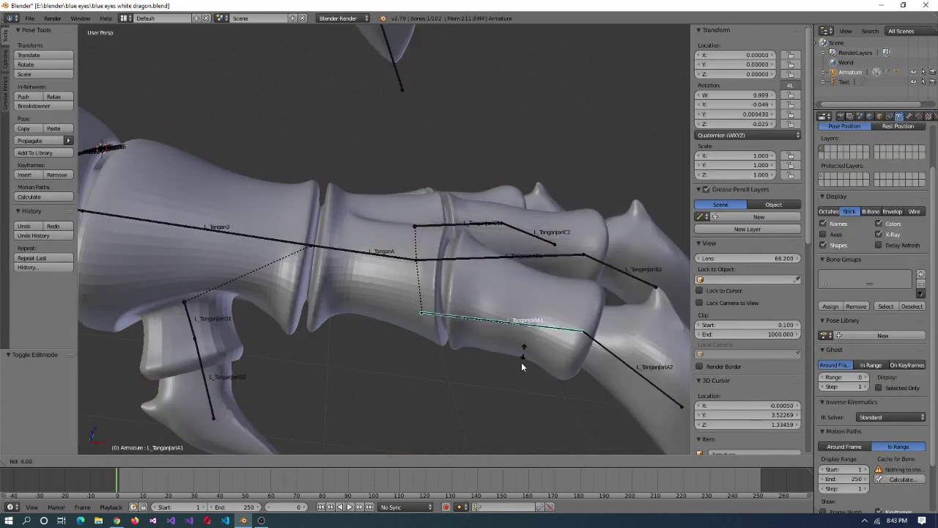
- Test-rotate the L_TanganjariA1 and L_TanganjariC1 bones to check the finger joints
{"action": "right_click", "coordinate": [565, 274]}
{"action": "middle_click_drag", "start_coordinate": [565, 274], "coordinate": [518, 244]}
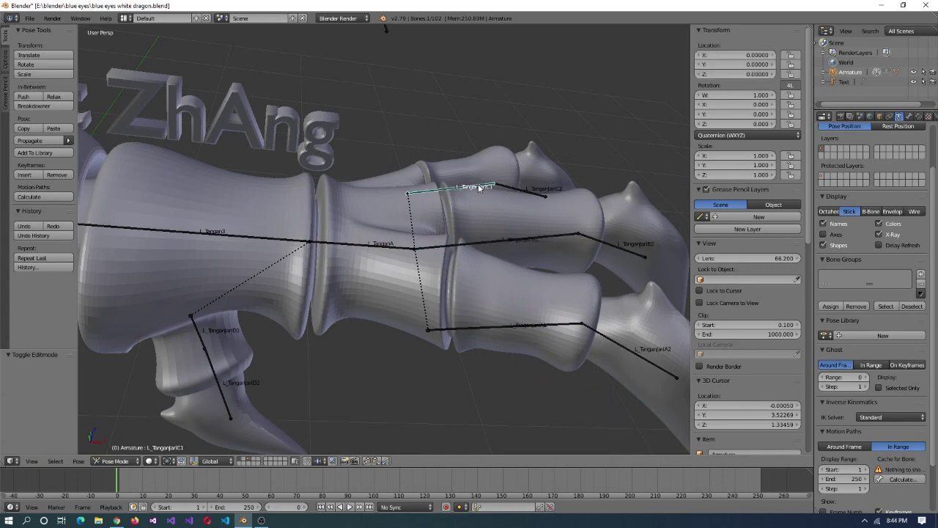
{"action": "right_click", "coordinate": [466, 114]}
{"action": "right_click", "coordinate": [509, 328]}
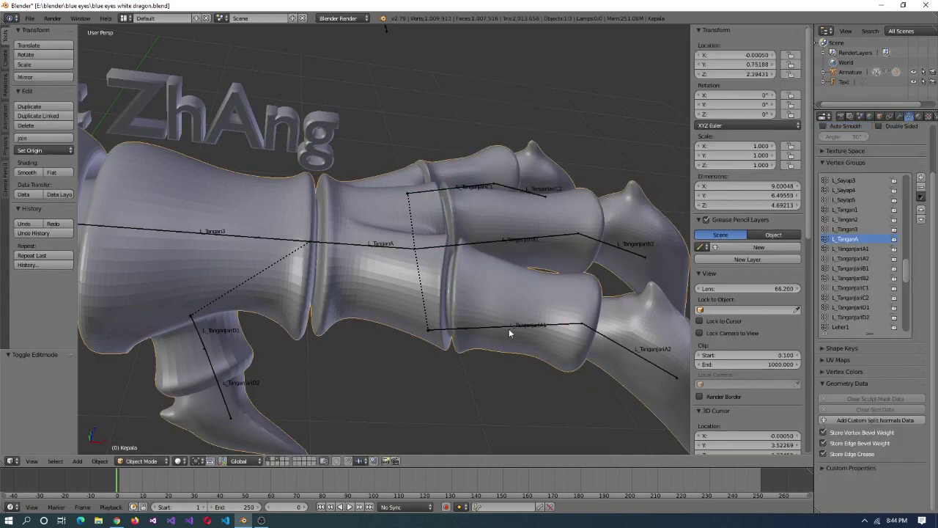
{"action": "key", "text": "r"}
{"action": "right_click", "coordinate": [512, 285]}
- Snap the 3D cursor to the selected inner ring at the L_TanganjariA1 finger's base
{"action": "middle_click_drag", "start_coordinate": [512, 285], "coordinate": [466, 298]}
{"action": "scroll", "coordinate": [466, 299], "scroll_direction": "up", "scroll_amount": 3}
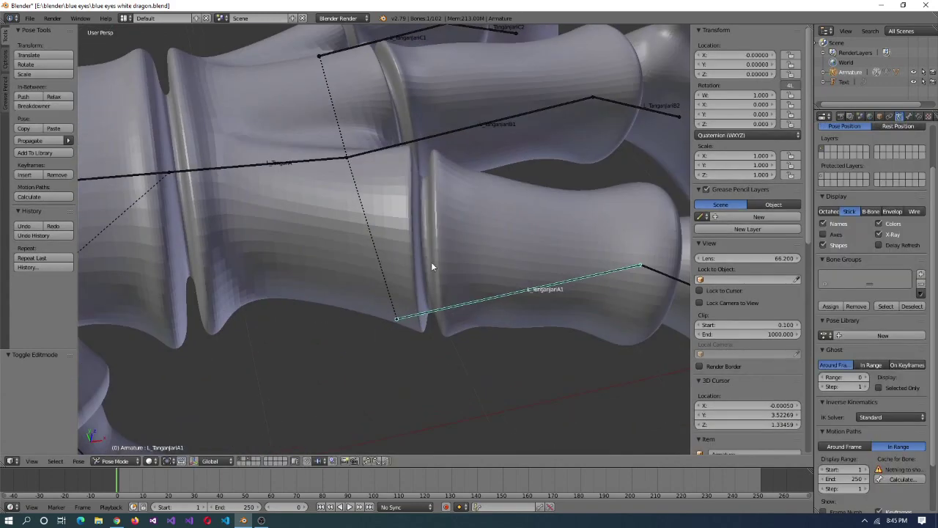
{"action": "right_click", "coordinate": [431, 262]}
{"action": "key", "text": "Tab"}
{"action": "key", "text": "Tab"}
{"action": "scroll", "coordinate": [431, 269], "scroll_direction": "down", "scroll_amount": 3}
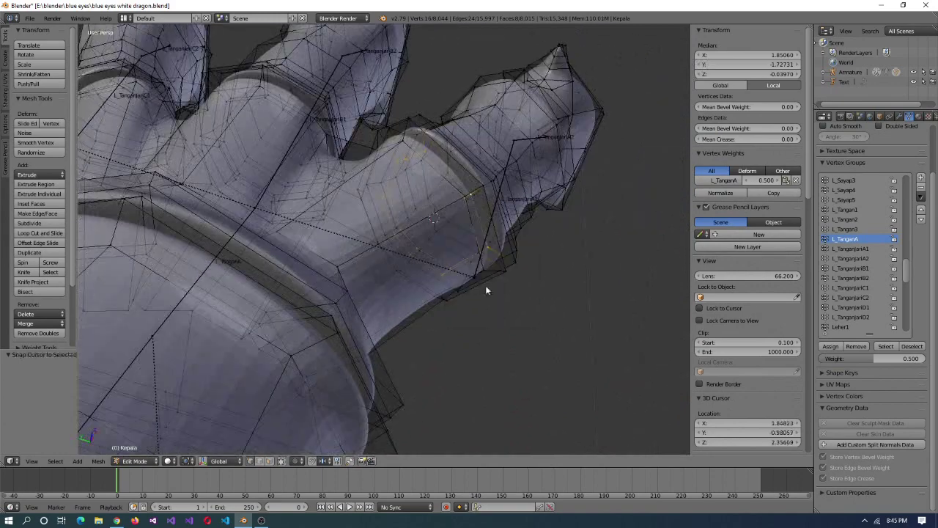
- Move the head of the L_TanganjariA1 bone to the 3D cursor and return the armature to Pose Mode
{"action": "scroll", "coordinate": [485, 285], "scroll_direction": "up", "scroll_amount": 2}
{"action": "right_click", "coordinate": [475, 278]}
{"action": "key", "text": "Tab"}
{"action": "middle_click_drag", "start_coordinate": [497, 269], "coordinate": [476, 285]}
{"action": "left_click", "coordinate": [144, 460]}
{"action": "left_click", "coordinate": [157, 418]}
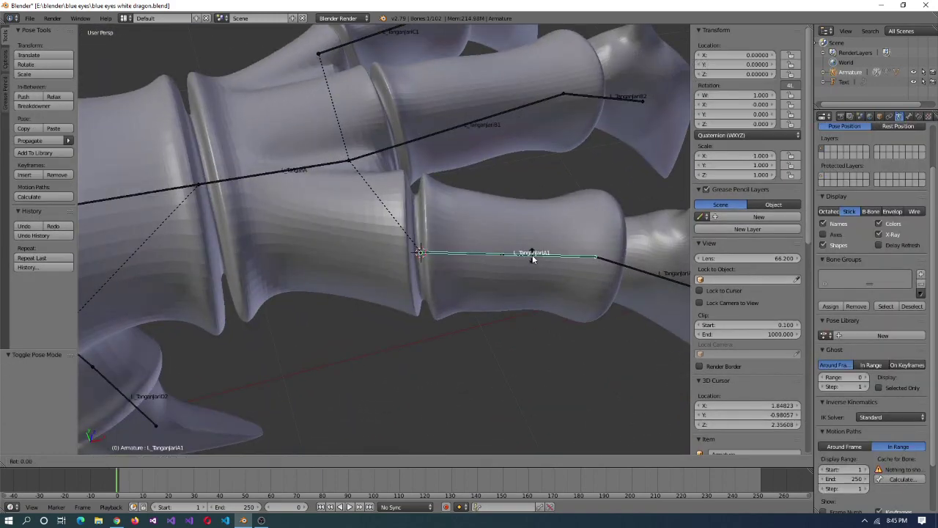
- Test-rotate the L_TanganjariA1 bone, and weight the hand-side loop behind that finger's base 1.0 to L_TanganA
{"action": "key", "text": "r"}
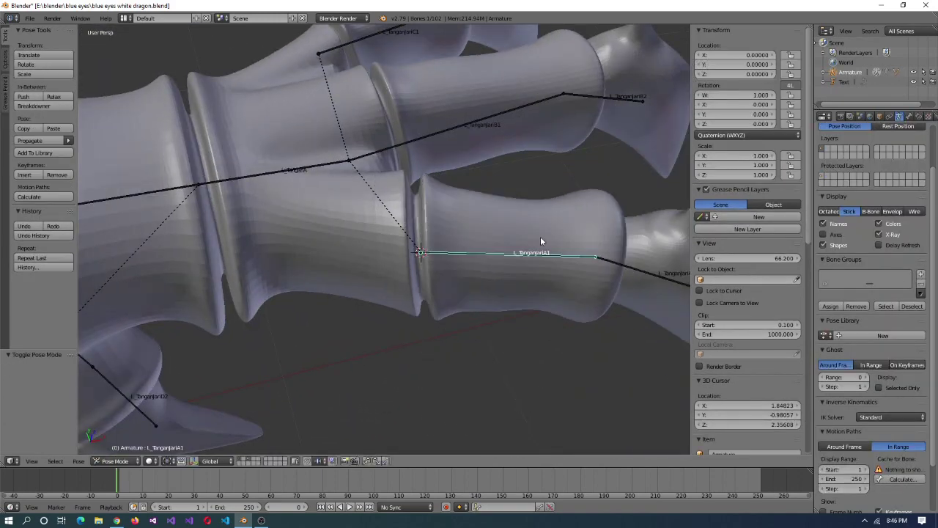
{"action": "left_click", "coordinate": [540, 236]}
{"action": "right_click", "coordinate": [397, 244]}
{"action": "key", "text": "Tab"}
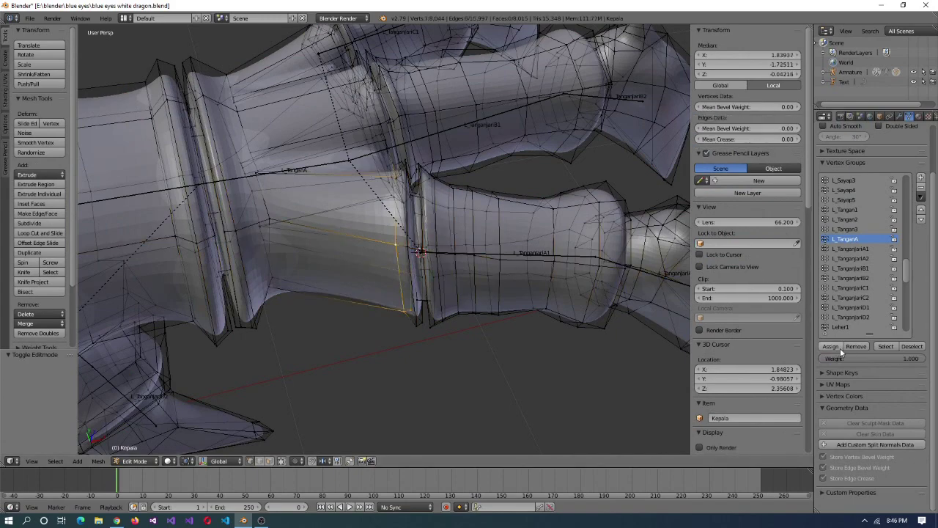
{"action": "key", "text": "Tab"}
- Rotate the L_TanganjariA1 bone again to check how the finger bends at its new pivot
{"action": "right_click", "coordinate": [517, 253]}
{"action": "key", "text": "r"}
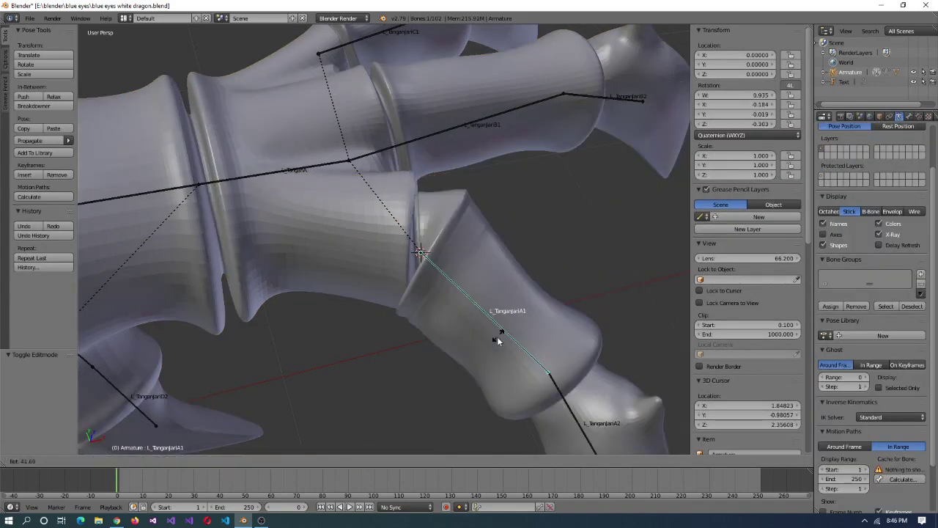
{"action": "left_click", "coordinate": [543, 293]}
{"action": "middle_click_drag", "start_coordinate": [543, 294], "coordinate": [467, 327]}
- Snap the 3D cursor to the middle finger's base ring and move the L_TanganjariB1 bone's head to it
{"action": "right_click", "coordinate": [467, 327]}
{"action": "key", "text": "Tab"}
{"action": "scroll", "coordinate": [440, 294], "scroll_direction": "up", "scroll_amount": 3}
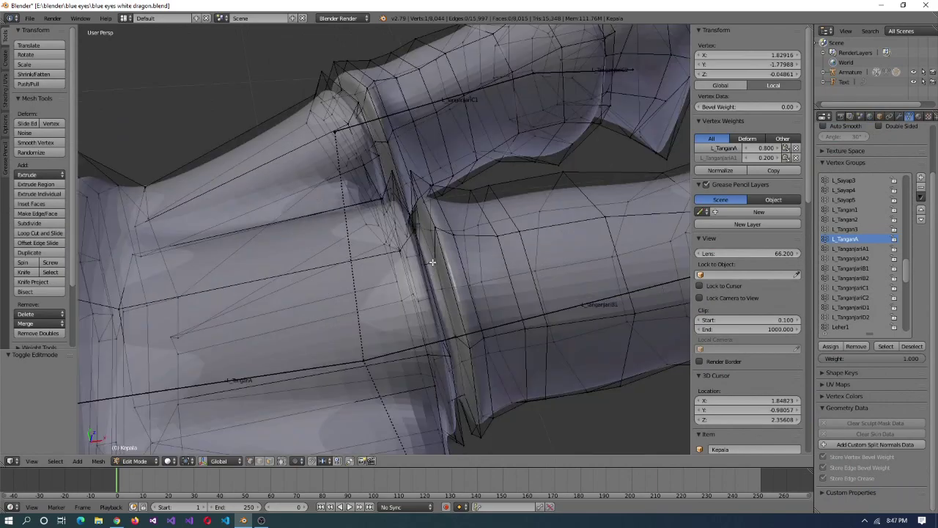
{"action": "key", "text": "Tab"}
{"action": "right_click", "coordinate": [373, 368]}
{"action": "key", "text": "Tab"}
{"action": "scroll", "coordinate": [505, 278], "scroll_direction": "down", "scroll_amount": 5}
{"action": "middle_click_drag", "start_coordinate": [515, 224], "coordinate": [372, 315]}
{"action": "scroll", "coordinate": [373, 315], "scroll_direction": "up", "scroll_amount": 5}
{"action": "key", "text": "Tab"}
{"action": "right_click", "coordinate": [373, 314]}
{"action": "key", "text": "Tab"}
{"action": "right_click", "coordinate": [382, 288]}
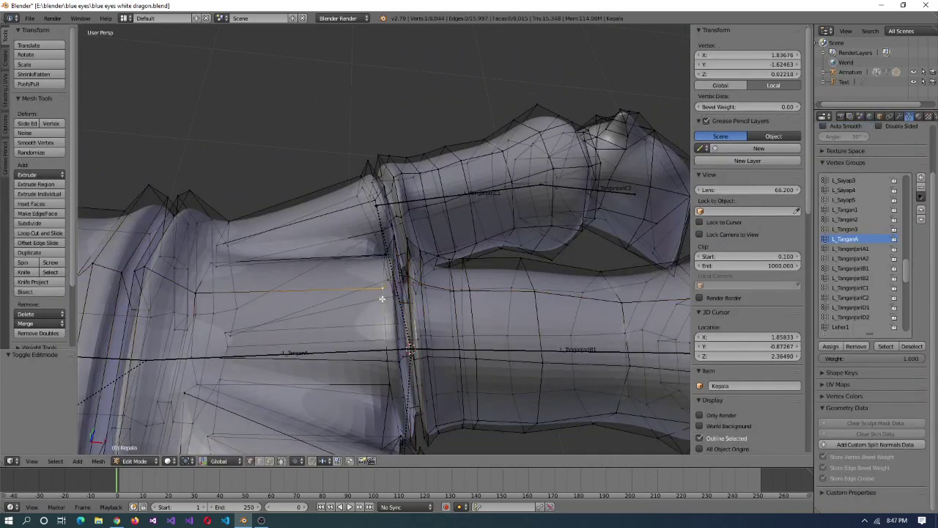
- Snap the 3D cursor to the L_TanganjariC1 finger's base ring and move that bone's head to it
{"action": "scroll", "coordinate": [402, 302], "scroll_direction": "down", "scroll_amount": 4}
{"action": "scroll", "coordinate": [377, 272], "scroll_direction": "up", "scroll_amount": 5}
{"action": "right_click", "coordinate": [377, 272], "text": "alt"}
{"action": "mouse_move", "coordinate": [377, 272]}
{"action": "middle_mouse_down"}
{"action": "mouse_move", "coordinate": [360, 203]}
{"action": "mouse_move", "coordinate": [415, 245]}
{"action": "mouse_move", "coordinate": [329, 308]}
{"action": "mouse_move", "coordinate": [389, 291]}
{"action": "middle_mouse_up"}
{"action": "key", "text": "z"}
{"action": "key", "text": "z"}
{"action": "key", "text": "Tab"}
{"action": "right_click", "coordinate": [258, 312]}
{"action": "key", "text": "ctrl+Tab"}
{"action": "key", "text": "ctrl+Tab"}
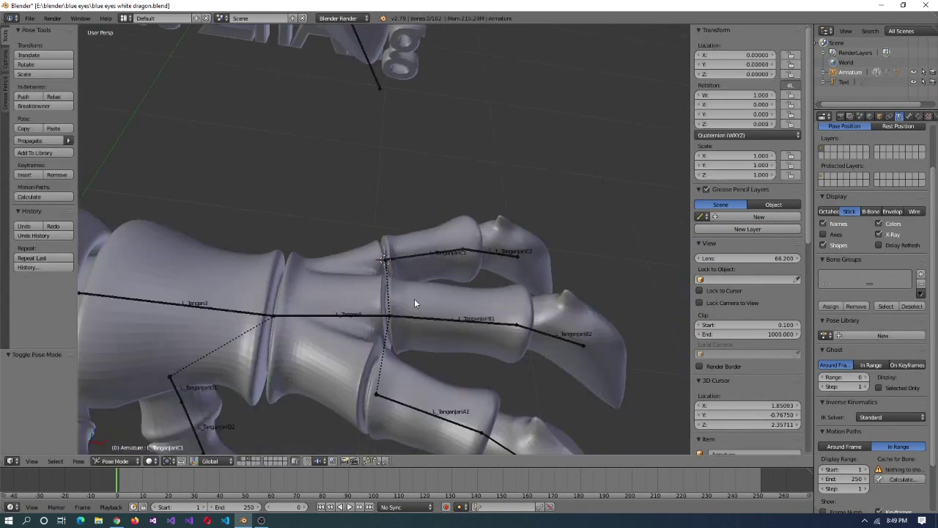
- Blend the ring loops at the wrist joint between L_Tangan3 and L_TanganA, and test-rotate the L_TanganA bone
{"action": "middle_click_drag", "start_coordinate": [415, 296], "coordinate": [367, 291]}
{"action": "right_click", "coordinate": [366, 291]}
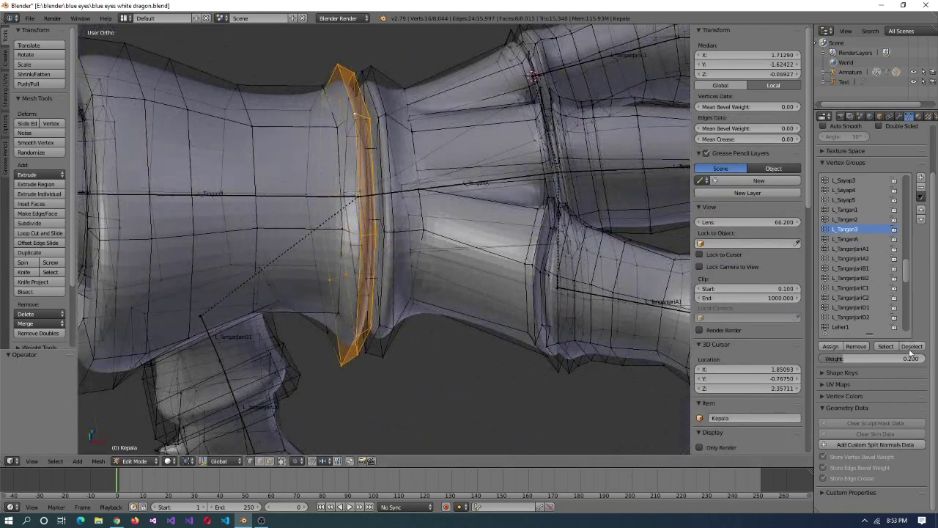
{"action": "left_click", "coordinate": [850, 239]}
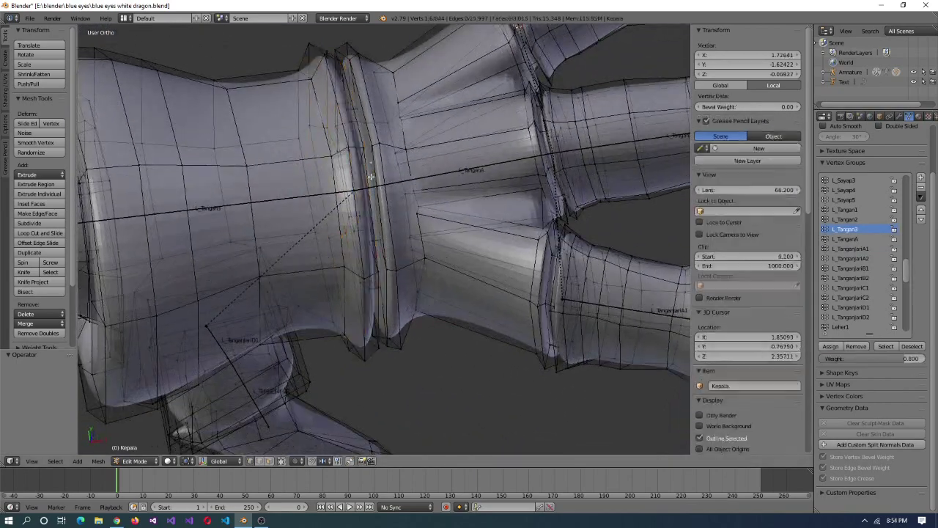
{"action": "middle_click_drag", "start_coordinate": [440, 220], "coordinate": [473, 220]}
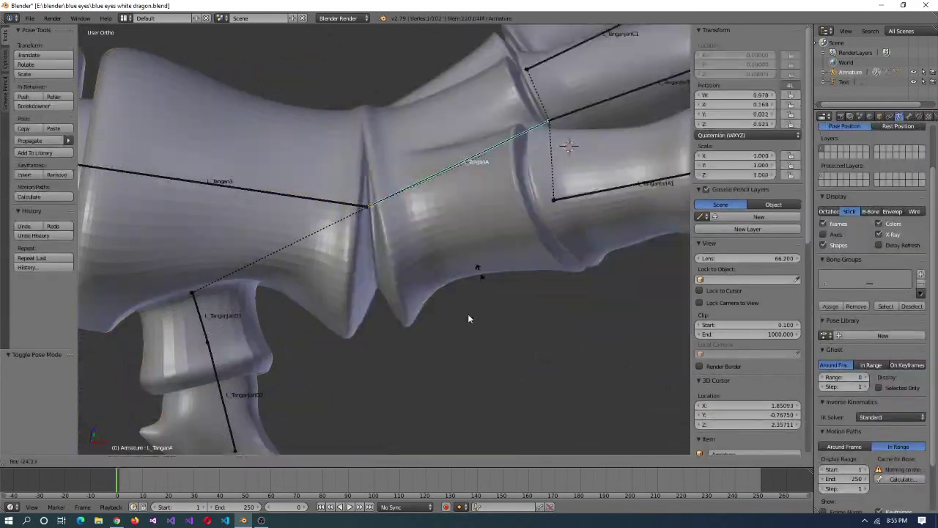
{"action": "key", "text": "Escape"}
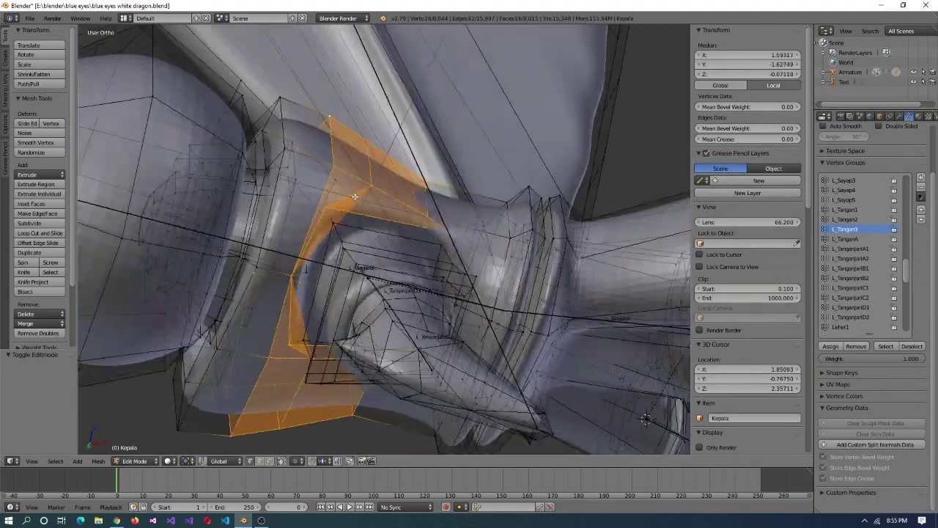
- Select the whole linked left-hand mesh starting from the faces around the thumb's base
{"action": "middle_click_drag", "start_coordinate": [331, 326], "coordinate": [478, 228]}
{"action": "scroll", "coordinate": [527, 281], "scroll_direction": "down", "scroll_amount": 3}
{"action": "key", "text": "ctrl+l"}
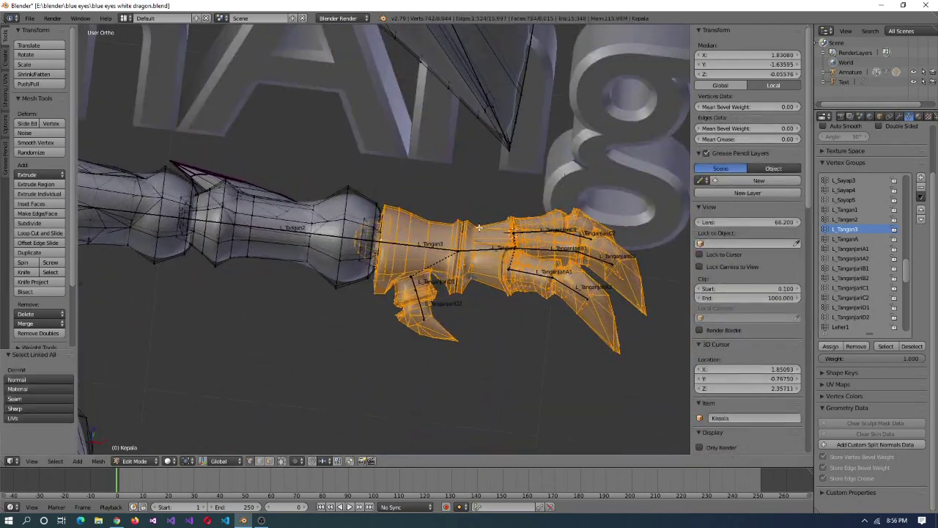
{"action": "left_click", "coordinate": [475, 302]}
{"action": "key", "text": "Escape"}
- Inspect the left hand from several sides and select the L_Tangan3 bone in Pose Mode
{"action": "middle_click_drag", "start_coordinate": [475, 303], "coordinate": [546, 311]}
{"action": "mouse_move", "coordinate": [590, 272]}
{"action": "middle_mouse_down"}
{"action": "mouse_move", "coordinate": [555, 220]}
{"action": "mouse_move", "coordinate": [469, 264]}
{"action": "mouse_move", "coordinate": [431, 271]}
{"action": "middle_mouse_up"}
{"action": "middle_click_drag", "start_coordinate": [517, 208], "coordinate": [574, 186]}
{"action": "middle_click_drag", "start_coordinate": [591, 93], "coordinate": [599, 137]}
{"action": "middle_click_drag", "start_coordinate": [683, 69], "coordinate": [482, 281]}
{"action": "key", "text": "Tab"}
{"action": "right_click", "coordinate": [397, 147]}
{"action": "middle_click_drag", "start_coordinate": [397, 147], "coordinate": [447, 222]}
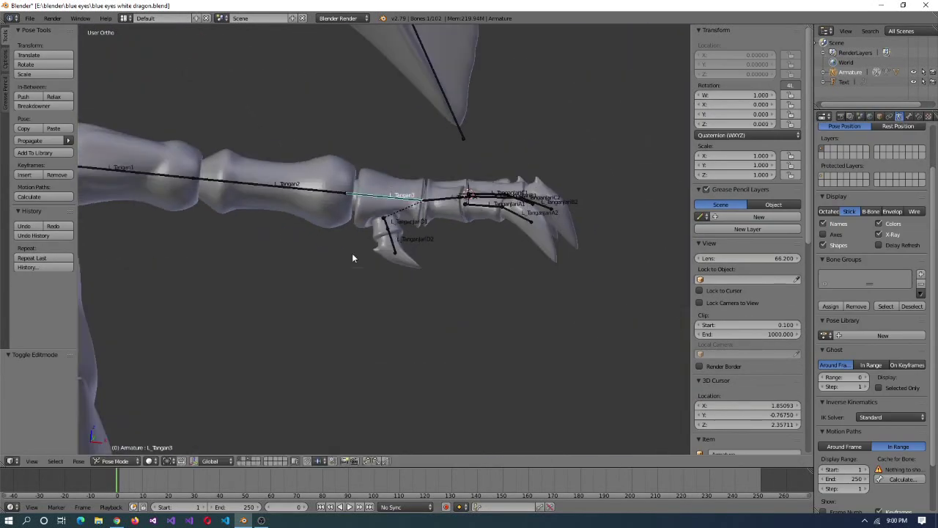
- Select the whole linked forearm mesh around the L_Tangan2 bone and assign it to its vertex group at weight 1.0
{"action": "middle_click_drag", "start_coordinate": [352, 258], "coordinate": [275, 223]}
{"action": "scroll", "coordinate": [275, 223], "scroll_direction": "up", "scroll_amount": 4}
{"action": "right_click", "coordinate": [309, 308]}
{"action": "key", "text": "Tab"}
{"action": "key", "text": "ctrl+l"}
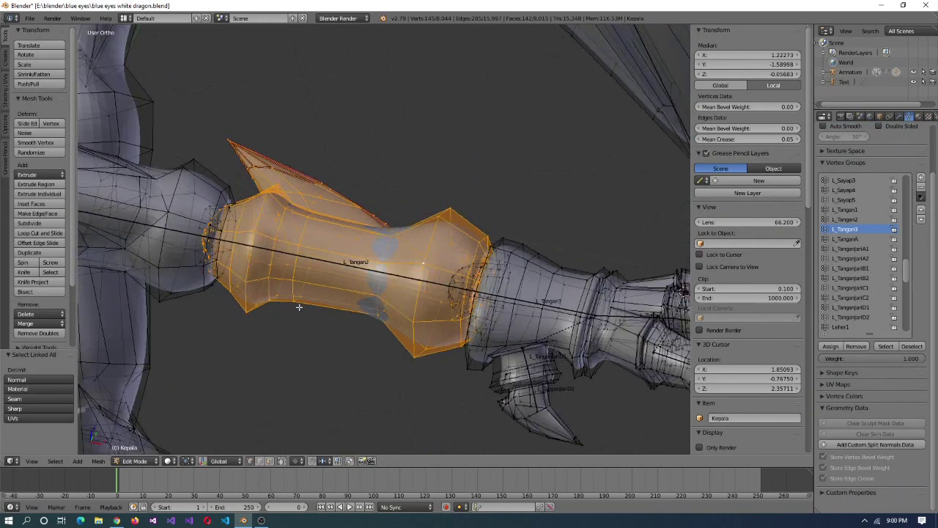
{"action": "left_click", "coordinate": [832, 346]}
- Select the whole linked left upper-arm mesh and weight it 1.0 to L_Tangan1
{"action": "key", "text": "Tab"}
{"action": "middle_click_drag", "start_coordinate": [383, 272], "coordinate": [454, 267]}
{"action": "key", "text": "Tab"}
{"action": "right_click", "coordinate": [454, 268]}
{"action": "key", "text": "ctrl+l"}
{"action": "key", "text": "Tab"}
{"action": "key", "text": "Tab"}
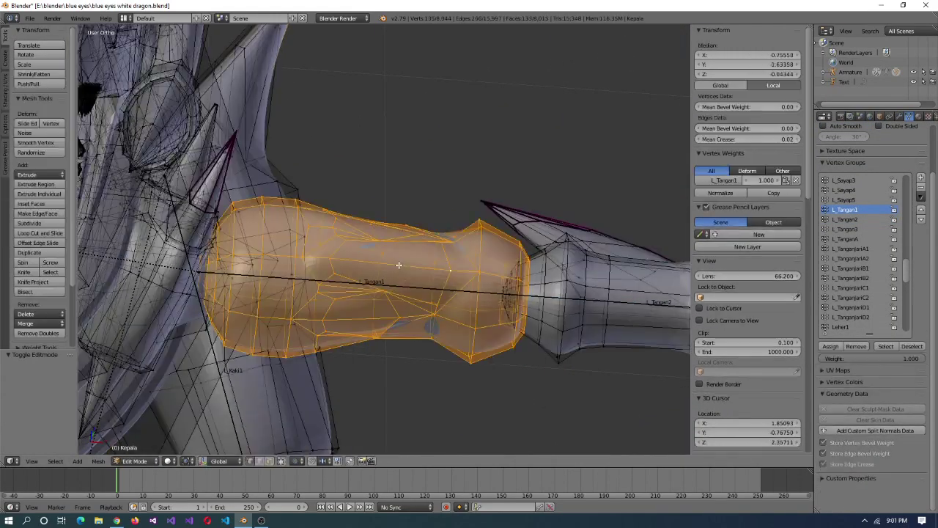
{"action": "key", "text": "Tab"}
{"action": "right_click", "coordinate": [389, 283]}
{"action": "middle_click_drag", "start_coordinate": [416, 224], "coordinate": [440, 352]}
{"action": "scroll", "coordinate": [385, 335], "scroll_direction": "down", "scroll_amount": 4}
{"action": "key", "text": "Tab"}
- Select the ring at the base of the L_KakijariC1 toe and weight it 0.8 to L_KakijariC1
{"action": "scroll", "coordinate": [500, 304], "scroll_direction": "down", "scroll_amount": 10}
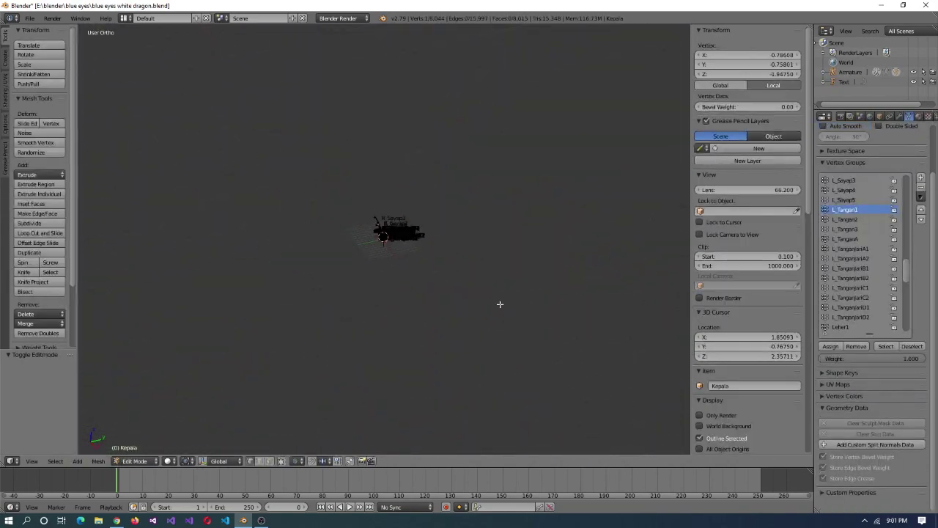
{"action": "scroll", "coordinate": [412, 257], "scroll_direction": "up", "scroll_amount": 10}
{"action": "scroll", "coordinate": [366, 253], "scroll_direction": "down", "scroll_amount": 4}
{"action": "scroll", "coordinate": [330, 251], "scroll_direction": "up", "scroll_amount": 4}
{"action": "middle_click_drag", "start_coordinate": [308, 250], "coordinate": [310, 293]}
{"action": "middle_click_drag", "start_coordinate": [260, 274], "coordinate": [404, 239]}
{"action": "right_click", "coordinate": [404, 239], "text": "alt"}
{"action": "scroll", "coordinate": [419, 272], "scroll_direction": "down", "scroll_amount": 2}
{"action": "middle_click_drag", "start_coordinate": [418, 272], "coordinate": [513, 286]}
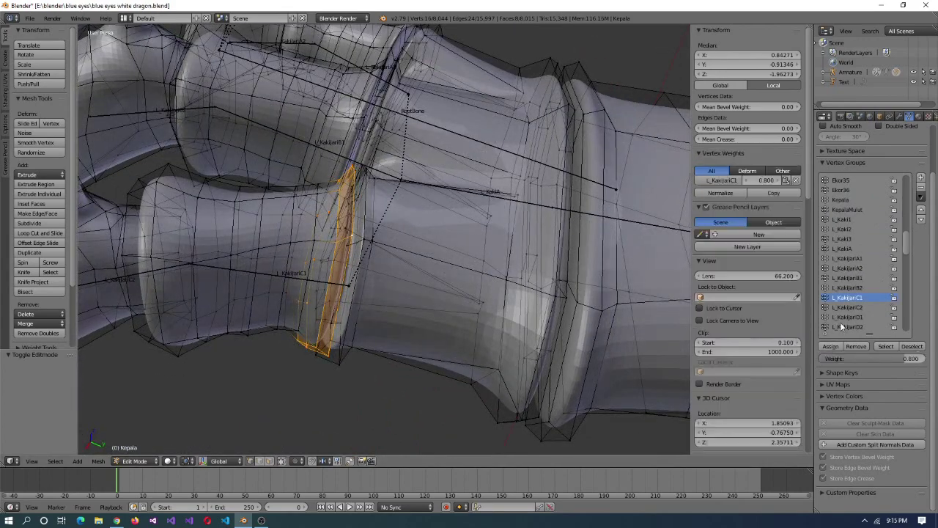
- Weight the inner ring at that toe's base 0.5 to L_KakijariC1, and weight the neighbouring foot-side loop to the same bone
{"action": "middle_click_drag", "start_coordinate": [469, 242], "coordinate": [488, 249]}
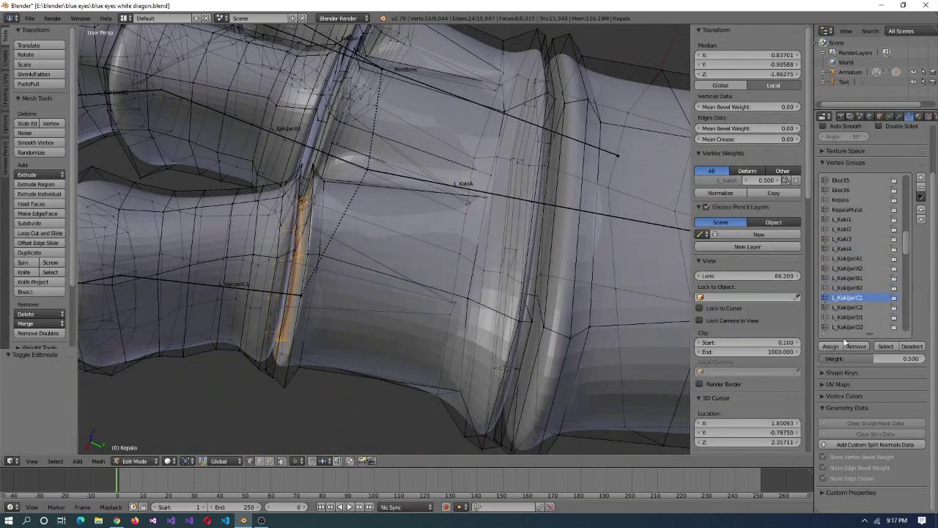
{"action": "left_click", "coordinate": [832, 346]}
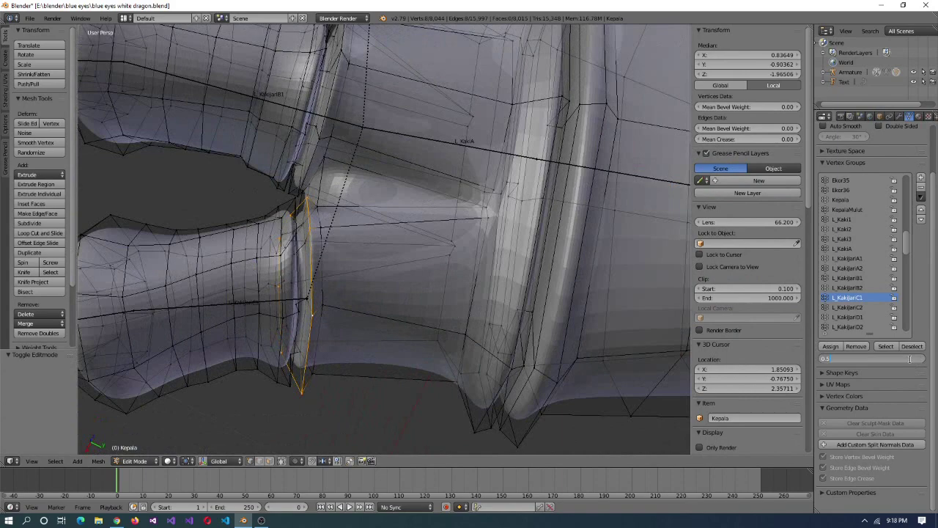
{"action": "left_click", "coordinate": [839, 347]}
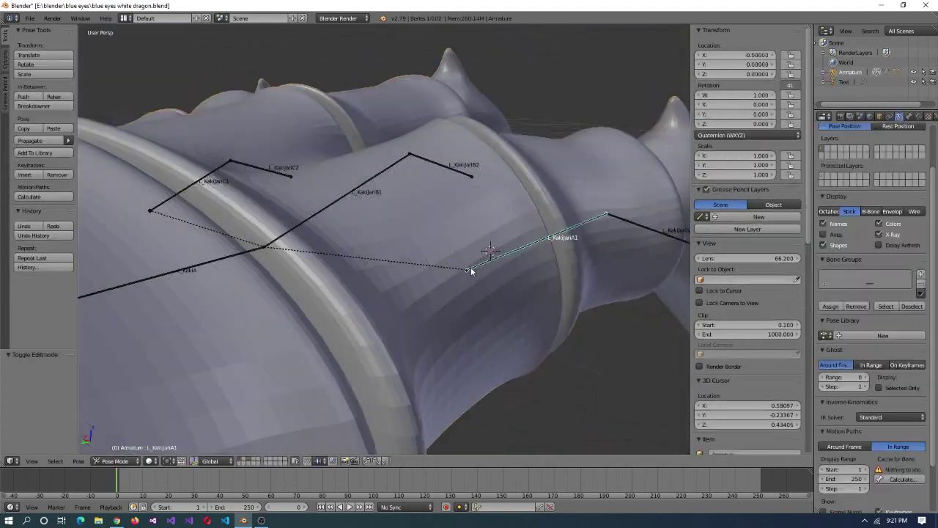
- Snap the head of the L_KakijariA1 bone to the 3D cursor at its toe's base
{"action": "key", "text": "shift+s"}
{"action": "left_click", "coordinate": [475, 289]}
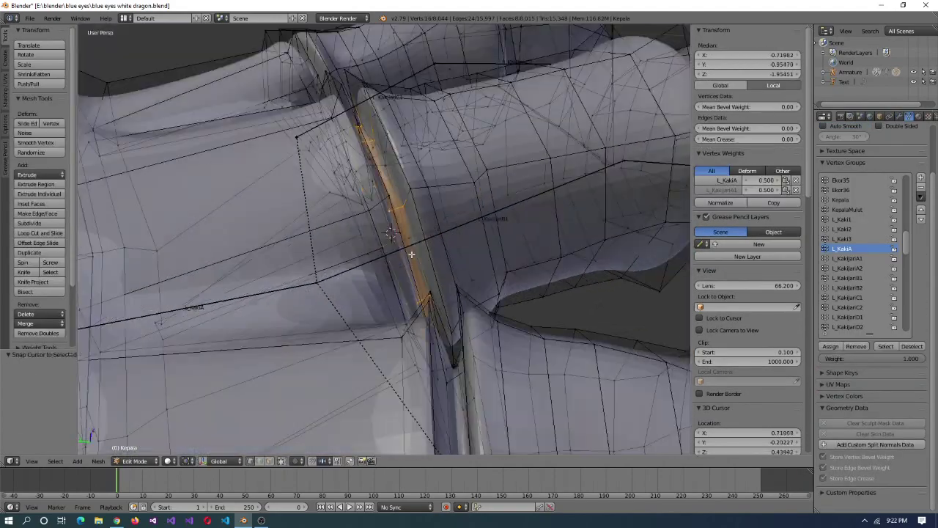
{"action": "key", "text": "Tab"}
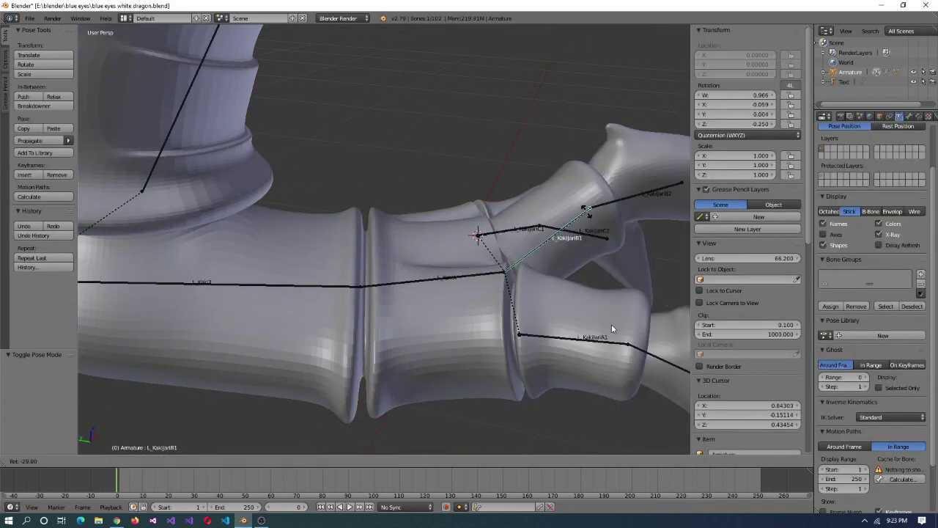
- Select the ring at the joint between L_Kaki3 and L_KakiA and snap the 3D cursor to it
{"action": "middle_click_drag", "start_coordinate": [382, 287], "coordinate": [452, 310]}
{"action": "right_click", "coordinate": [364, 313]}
{"action": "key", "text": "Tab"}
{"action": "right_click", "coordinate": [365, 313], "text": "alt"}
{"action": "middle_click_drag", "start_coordinate": [364, 314], "coordinate": [590, 307]}
{"action": "scroll", "coordinate": [370, 327], "scroll_direction": "up", "scroll_amount": 3}
{"action": "key", "text": "shift+s"}
{"action": "left_click", "coordinate": [383, 358]}
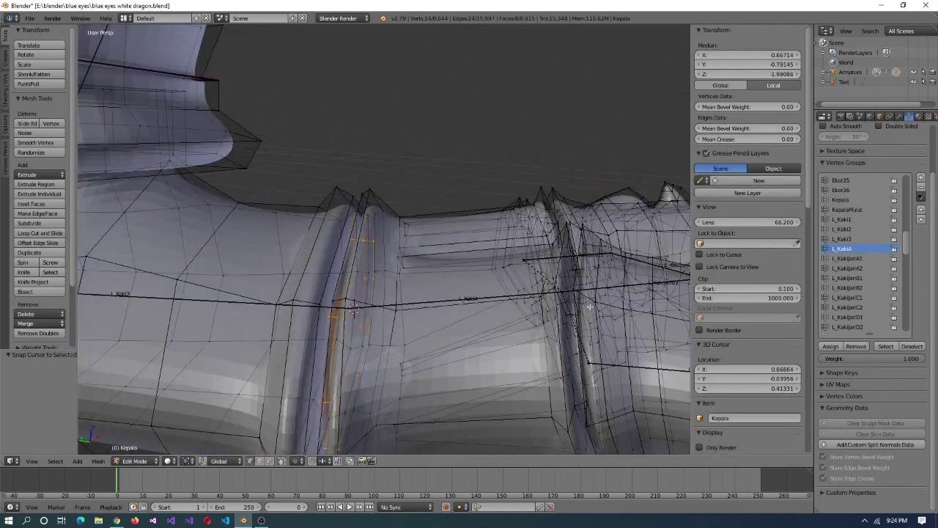
- Weight the ring loops at the joint between L_Kaki3 and L_KakiA, giving the next loop 0.7 to L_KakiA
{"action": "left_click", "coordinate": [830, 347]}
{"action": "key", "text": "Tab"}
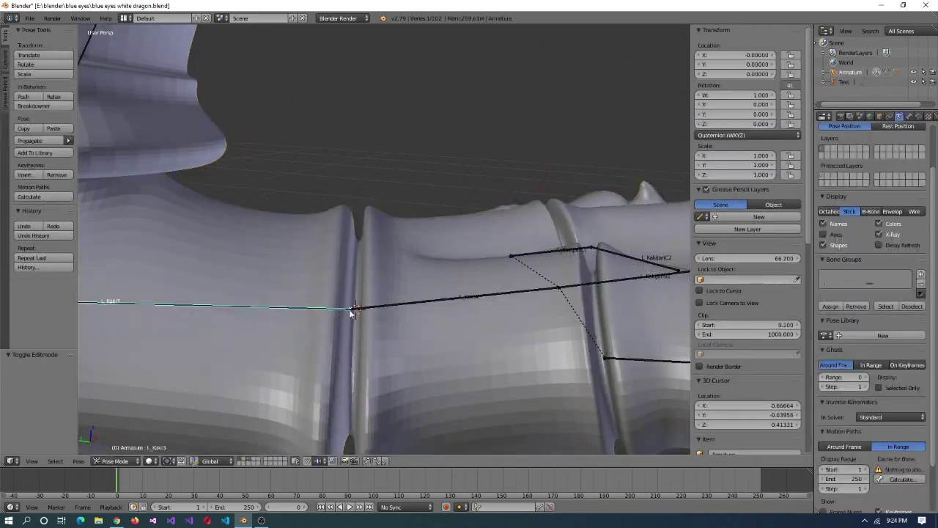
{"action": "key", "text": "Tab"}
{"action": "right_click", "coordinate": [400, 315], "text": "alt"}
{"action": "middle_click_drag", "start_coordinate": [400, 315], "coordinate": [422, 313]}
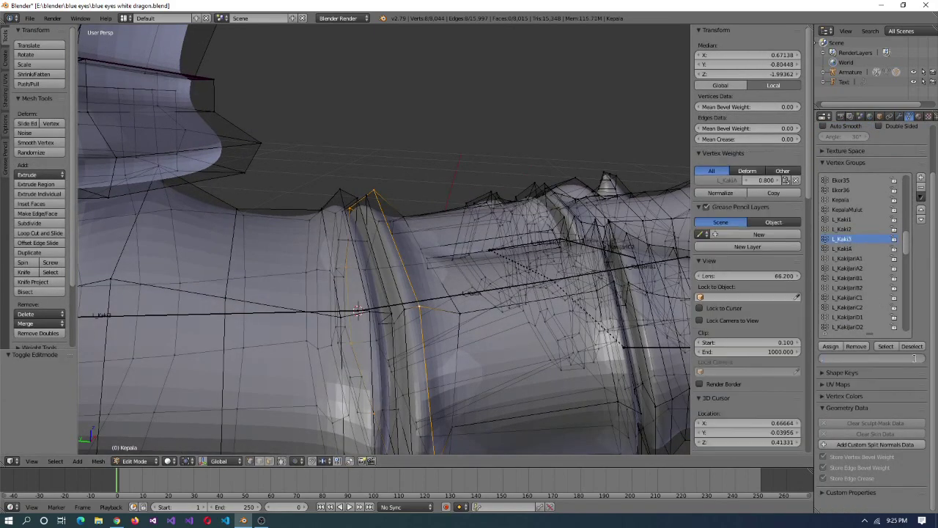
{"action": "right_click", "coordinate": [402, 312], "text": "alt"}
{"action": "type", "text": "0.7"}
{"action": "key", "text": "Return"}
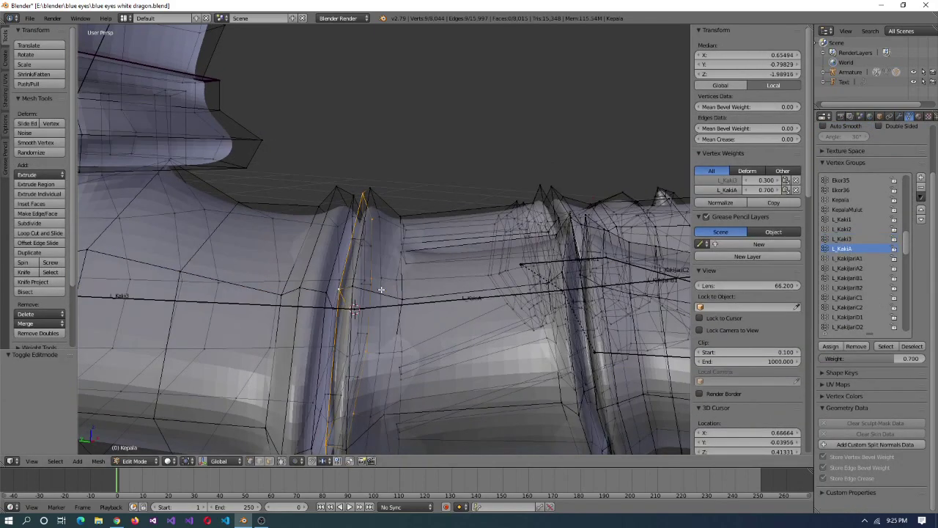
- Weight the L_Kaki3-side loop of that joint ring 0.2 to L_KakiA
{"action": "right_click", "coordinate": [342, 216], "text": "alt"}
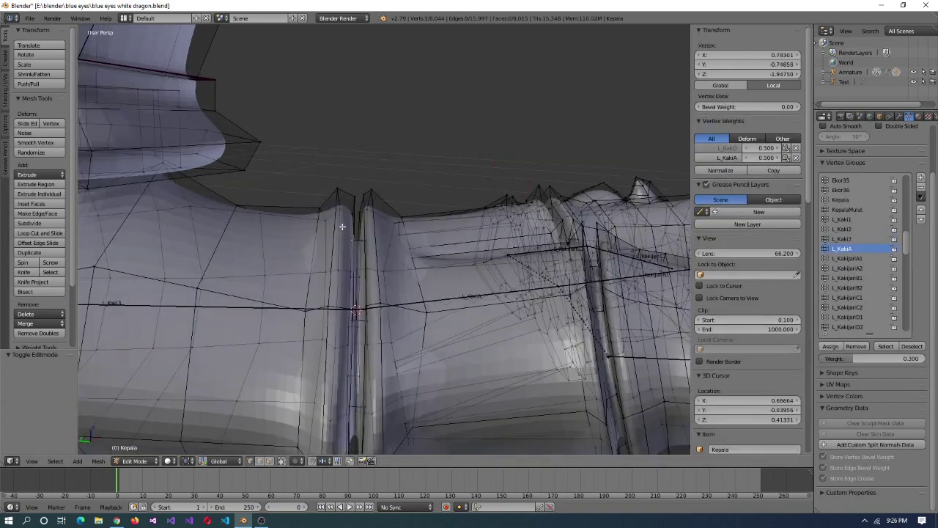
{"action": "left_click", "coordinate": [903, 357]}
{"action": "type", "text": "0.2"}
{"action": "key", "text": "Return"}
{"action": "left_click", "coordinate": [830, 347]}
- Isolate the foot section around the L_Kaki3 bone from the linked leg mesh and assign it to L_Kaki3 with weight 1.0
{"action": "mouse_move", "coordinate": [439, 294]}
{"action": "middle_mouse_down"}
{"action": "mouse_move", "coordinate": [218, 305]}
{"action": "mouse_move", "coordinate": [339, 308]}
{"action": "mouse_move", "coordinate": [377, 247]}
{"action": "middle_mouse_up"}
{"action": "key", "text": "ctrl+l"}
{"action": "key", "text": "c"}
{"action": "mouse_move", "coordinate": [351, 286]}
{"action": "middle_mouse_down"}
{"action": "mouse_move", "coordinate": [167, 319]}
{"action": "mouse_move", "coordinate": [220, 315]}
{"action": "middle_mouse_up"}
{"action": "right_click", "coordinate": [220, 315]}
{"action": "middle_click_drag", "start_coordinate": [220, 315], "coordinate": [451, 295]}
{"action": "scroll", "coordinate": [518, 239], "scroll_direction": "down", "scroll_amount": 3}
{"action": "key", "text": "c"}
{"action": "middle_click_drag", "start_coordinate": [541, 272], "coordinate": [491, 244]}
{"action": "right_click", "coordinate": [491, 244]}
{"action": "scroll", "coordinate": [491, 245], "scroll_direction": "up", "scroll_amount": 3}
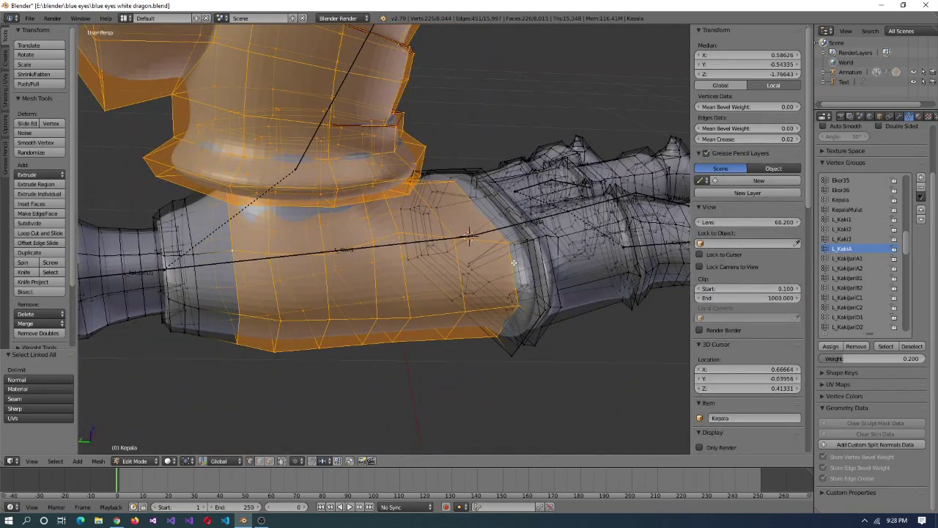
{"action": "middle_click_drag", "start_coordinate": [416, 105], "coordinate": [416, 279]}
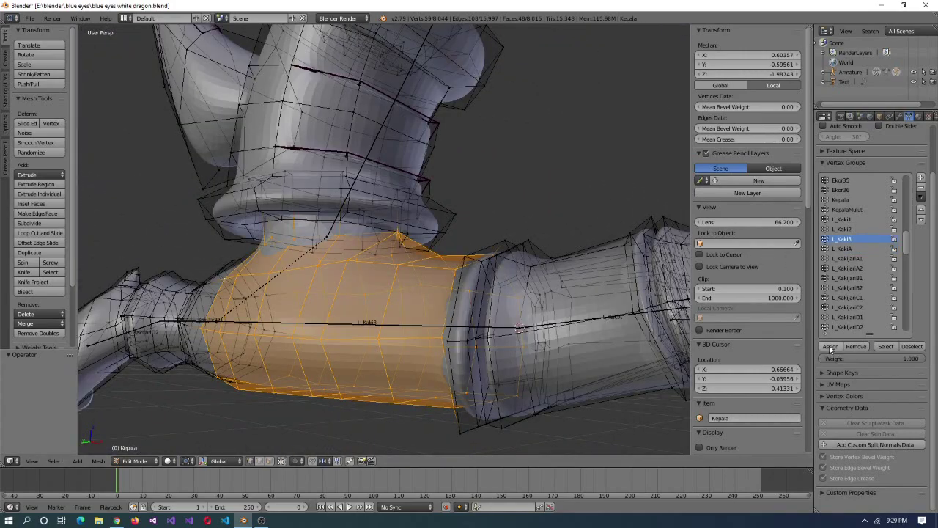
- Select the inner loop of the ankle ring and weight it 0.5 to L_Kaki3
{"action": "scroll", "coordinate": [551, 256], "scroll_direction": "up", "scroll_amount": 6}
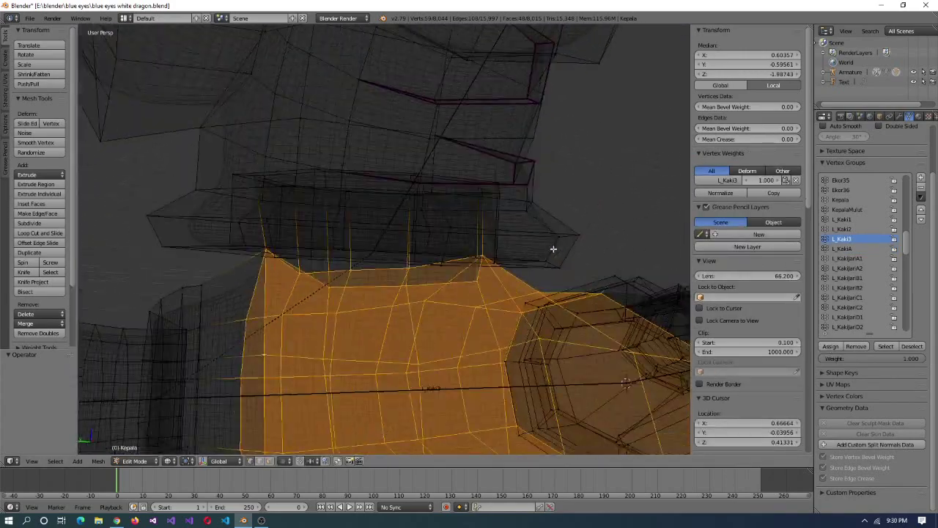
{"action": "middle_click_drag", "start_coordinate": [553, 250], "coordinate": [241, 247]}
{"action": "right_click", "coordinate": [242, 248]}
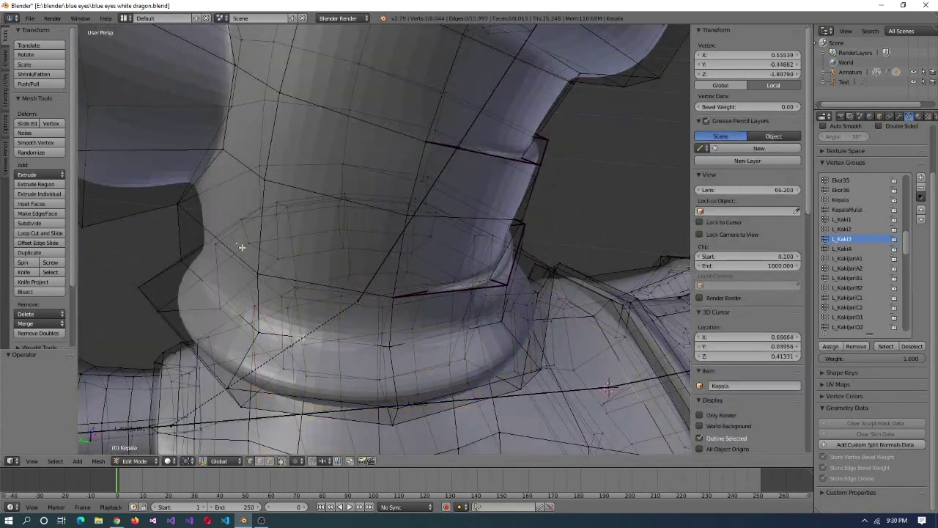
{"action": "right_click", "coordinate": [241, 247], "text": "alt"}
{"action": "scroll", "coordinate": [534, 187], "scroll_direction": "down", "scroll_amount": 4}
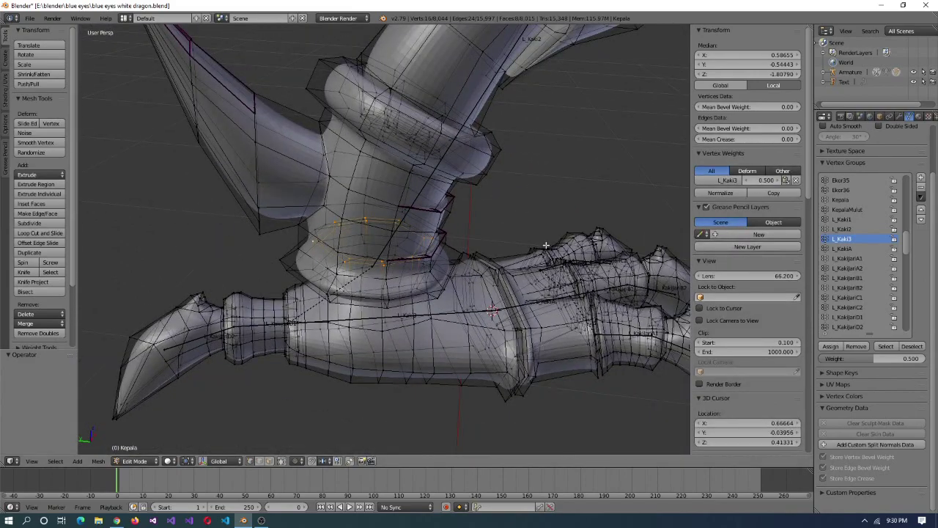
{"action": "middle_click_drag", "start_coordinate": [546, 245], "coordinate": [488, 266]}
{"action": "scroll", "coordinate": [491, 266], "scroll_direction": "down", "scroll_amount": 3}
{"action": "scroll", "coordinate": [484, 273], "scroll_direction": "up", "scroll_amount": 5}
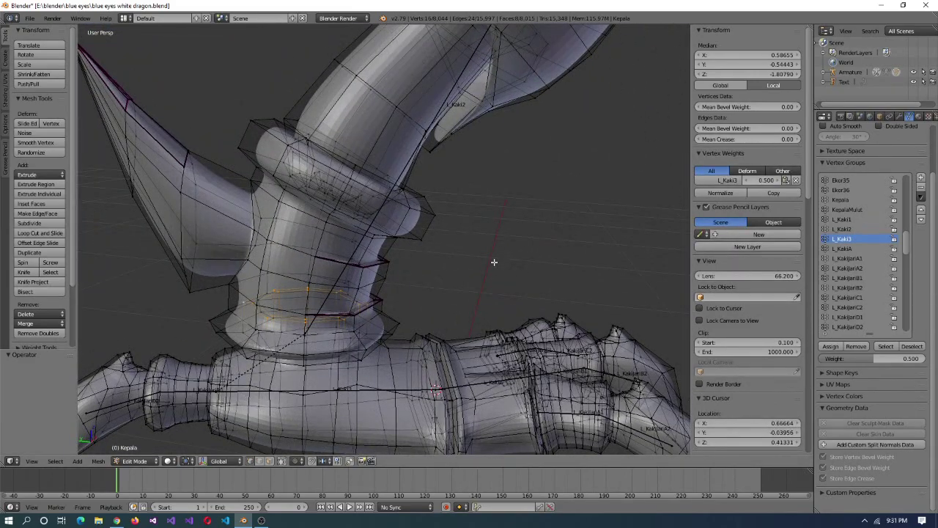
- Select the remaining loops around the ankle ring and weight them to L_Kaki2 and L_Kaki3
{"action": "scroll", "coordinate": [457, 268], "scroll_direction": "up", "scroll_amount": 5}
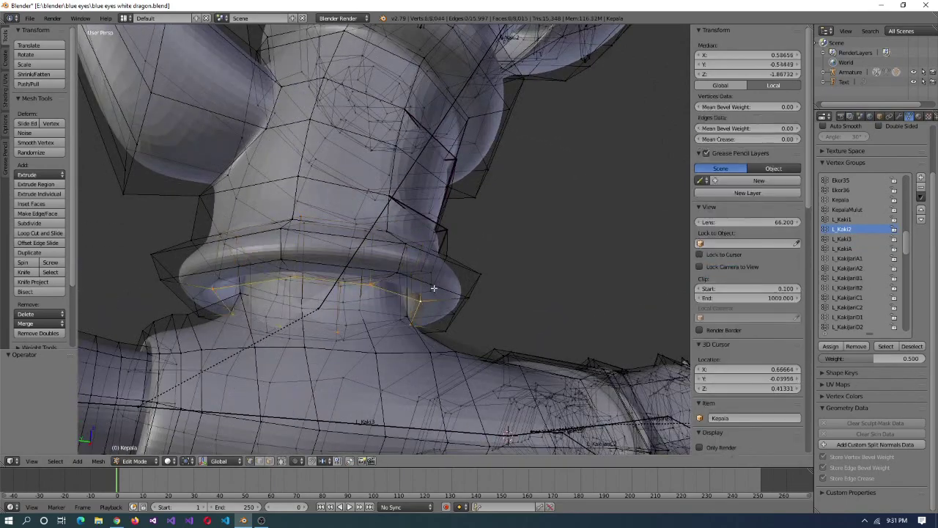
{"action": "key", "text": "ctrl+KP_Add"}
{"action": "middle_click_drag", "start_coordinate": [434, 288], "coordinate": [806, 382]}
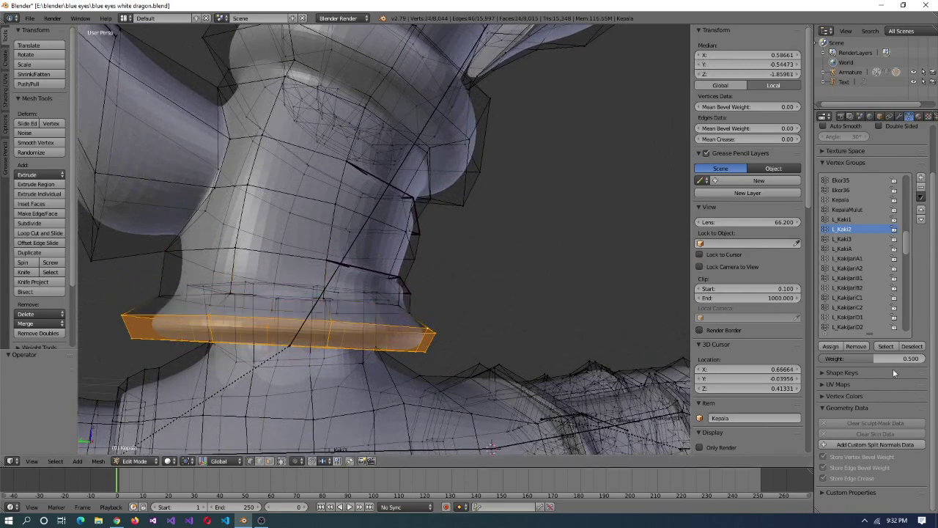
{"action": "middle_click_drag", "start_coordinate": [440, 330], "coordinate": [293, 297]}
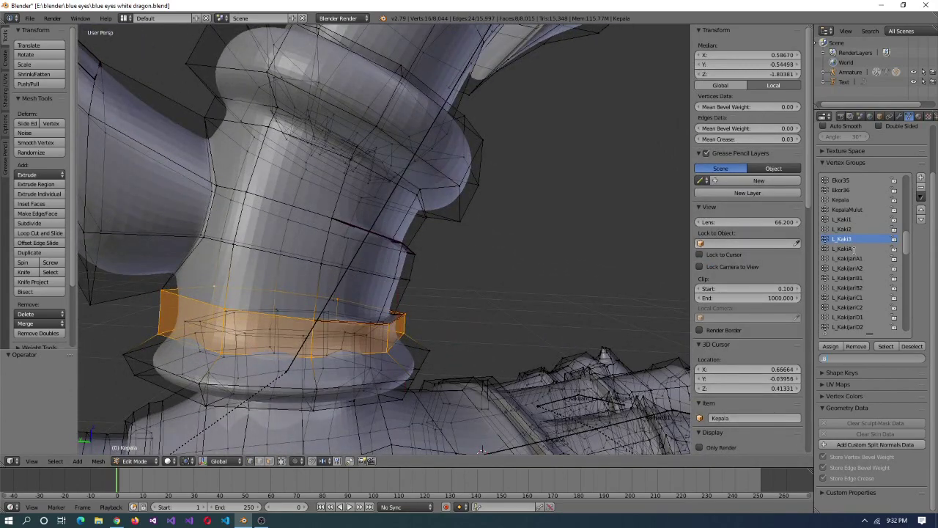
{"action": "middle_click_drag", "start_coordinate": [804, 361], "coordinate": [396, 231]}
{"action": "right_click", "coordinate": [397, 231], "text": "alt"}
{"action": "middle_click_drag", "start_coordinate": [336, 247], "coordinate": [523, 358]}
{"action": "key", "text": "ctrl+z"}
- Test-rotate the L_Kaki3 bone to check how the ankle deforms
{"action": "key", "text": "Tab"}
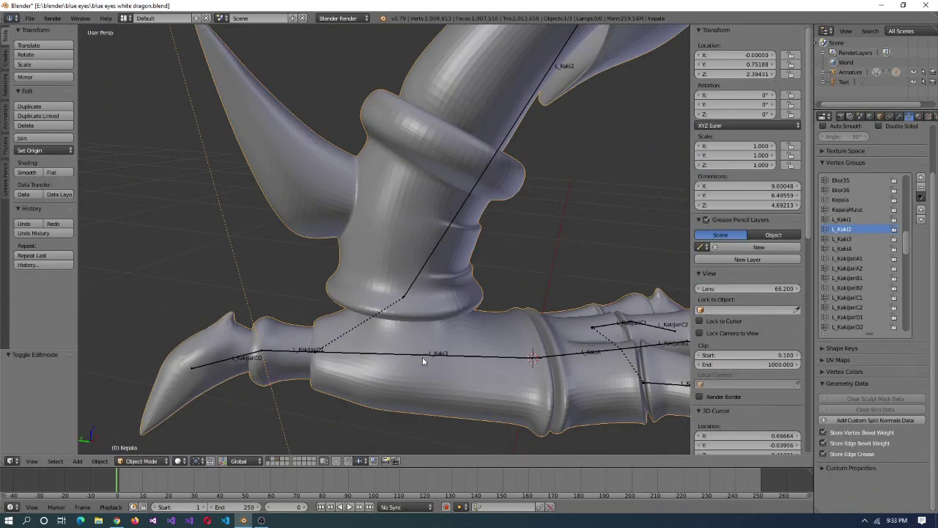
{"action": "right_click", "coordinate": [422, 357]}
{"action": "key", "text": "r"}
{"action": "right_click", "coordinate": [481, 443]}
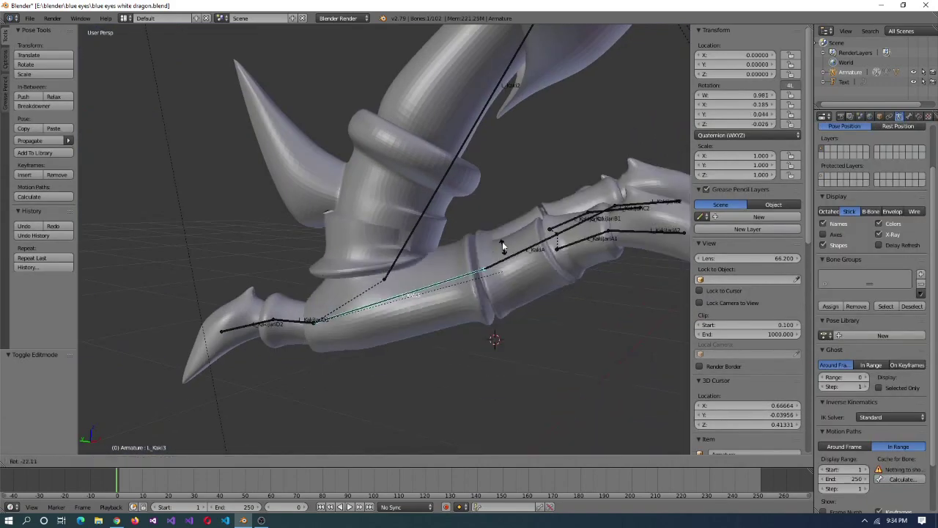
{"action": "key", "text": "ctrl+Tab"}
- Assign the loop above the ankle that runs through the heel spike to L_Kaki2 with weight 1.0
{"action": "right_click", "coordinate": [411, 243]}
{"action": "key", "text": "Tab"}
{"action": "left_click", "coordinate": [885, 347]}
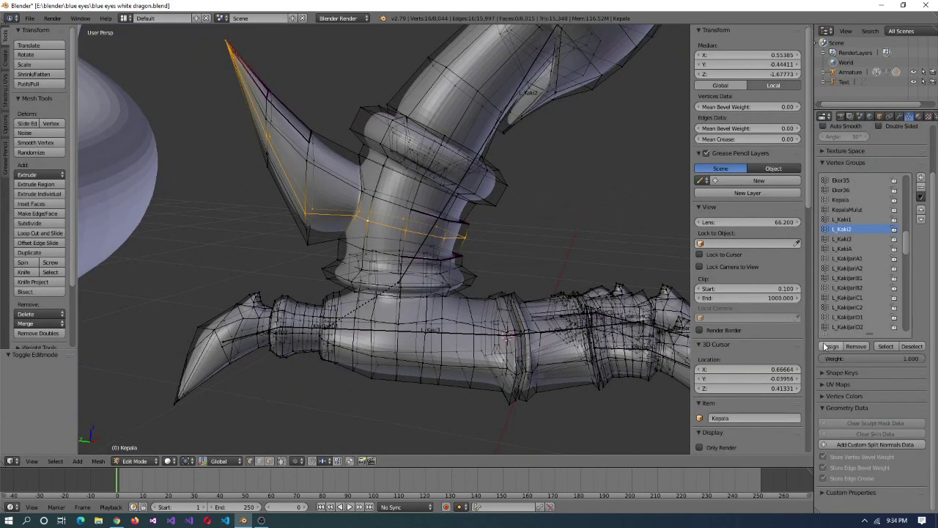
{"action": "right_click", "coordinate": [372, 220]}
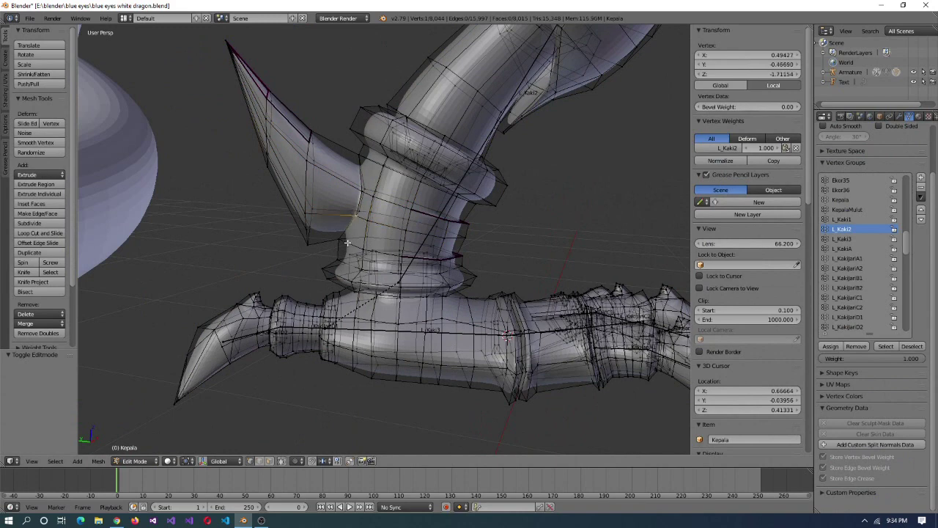
- Test-rotate the L_Kaki3 bone again to examine the area above the ankle ring
{"action": "key", "text": "Tab"}
{"action": "right_click", "coordinate": [440, 331]}
{"action": "key", "text": "ctrl+Tab"}
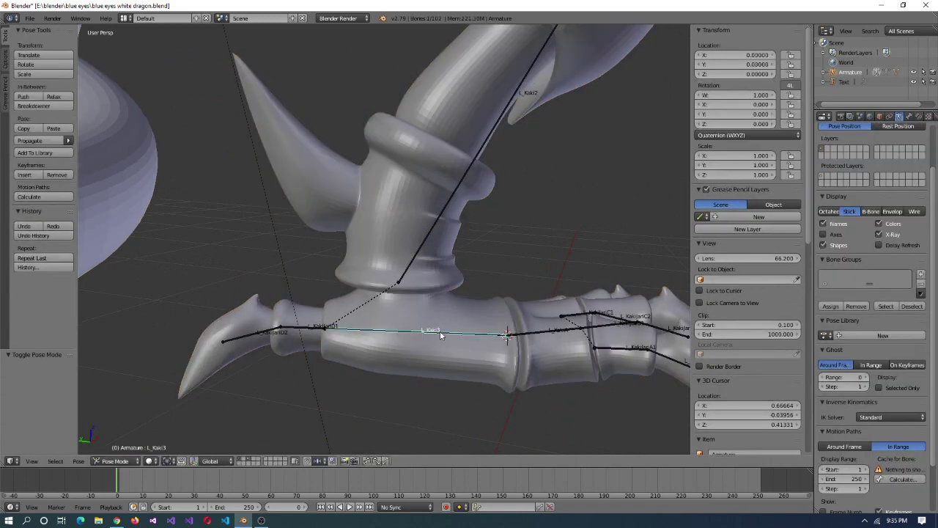
{"action": "key", "text": "r"}
{"action": "key", "text": "Escape"}
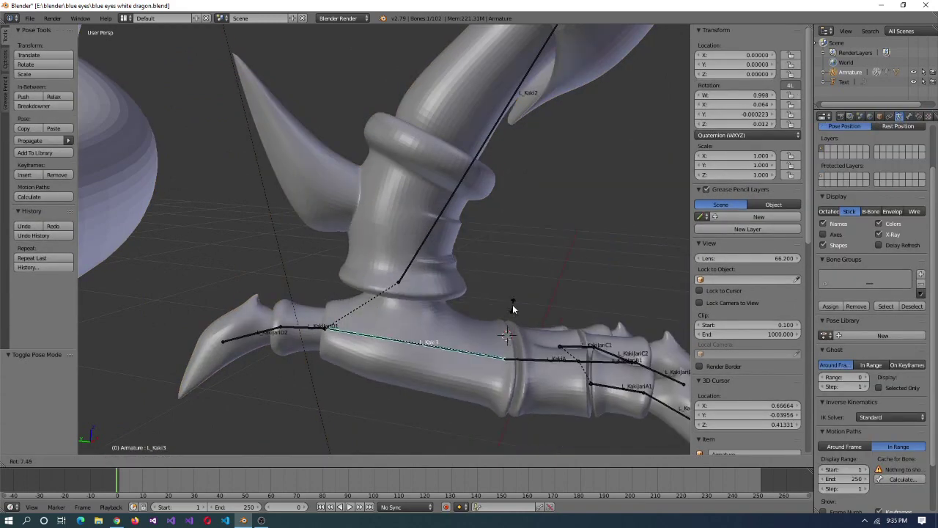
- Undo the last changes and weight the front vertices above the ankle ring 0.8 to L_Kaki2 and 0.2 to L_Kaki3
{"action": "key", "text": "ctrl+z"}
{"action": "key", "text": "ctrl+z"}
{"action": "key", "text": "ctrl+z"}
{"action": "scroll", "coordinate": [469, 264], "scroll_direction": "up", "scroll_amount": 4}
{"action": "middle_click_drag", "start_coordinate": [501, 266], "coordinate": [843, 245]}
{"action": "right_click", "coordinate": [572, 274], "text": "alt"}
{"action": "middle_click_drag", "start_coordinate": [528, 271], "coordinate": [546, 272]}
{"action": "left_click", "coordinate": [831, 347]}
{"action": "middle_click_drag", "start_coordinate": [410, 227], "coordinate": [403, 218]}
{"action": "right_click", "coordinate": [403, 218], "text": "alt"}
{"action": "right_click", "coordinate": [478, 227]}
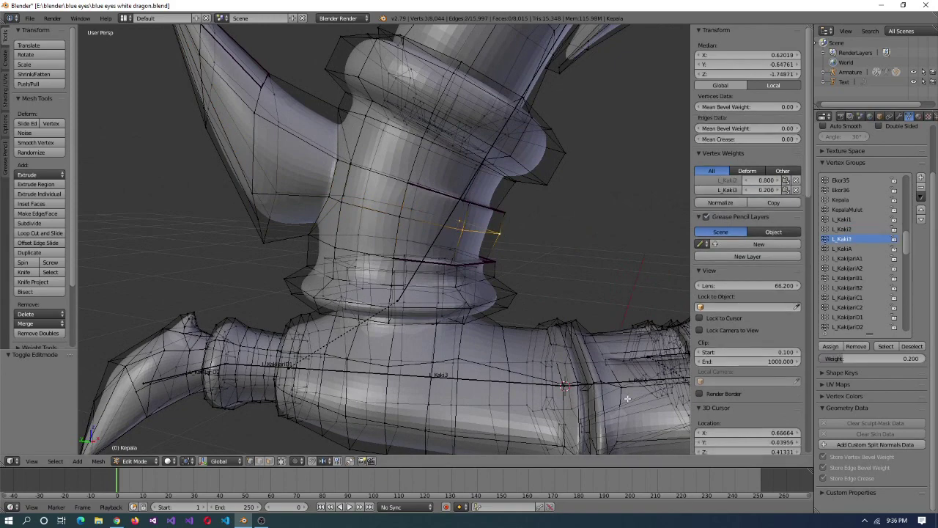
- Test-rotate the L_Kaki3 bone to check the front vertices above the ankle
{"action": "key", "text": "Tab"}
{"action": "right_click", "coordinate": [503, 377]}
{"action": "key", "text": "r"}
{"action": "key", "text": "Escape"}
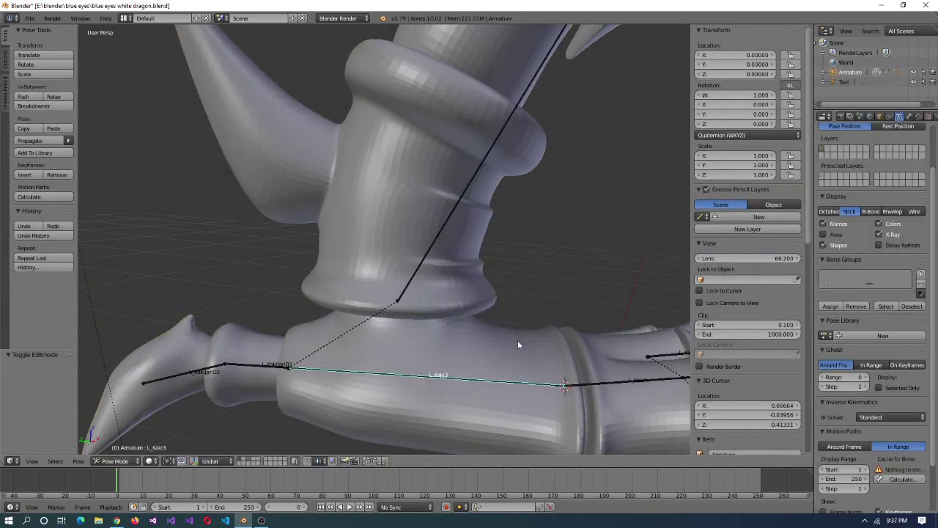
{"action": "key", "text": "ctrl+Tab"}
- Remove the front vertices above the ankle from the L_Kaki3 group and select the neighbouring front-edge vertices
{"action": "right_click", "coordinate": [518, 345]}
{"action": "key", "text": "Tab"}
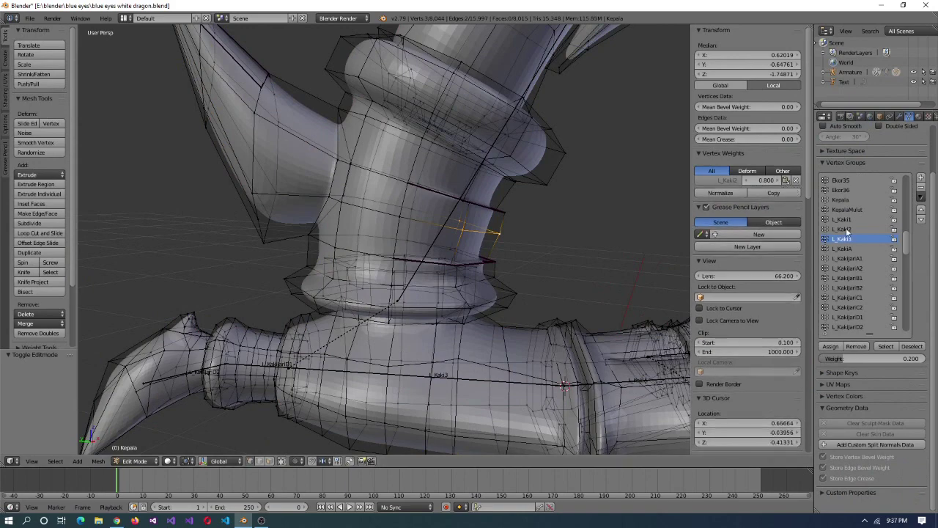
{"action": "right_click", "coordinate": [490, 261]}
{"action": "middle_click_drag", "start_coordinate": [506, 273], "coordinate": [494, 268]}
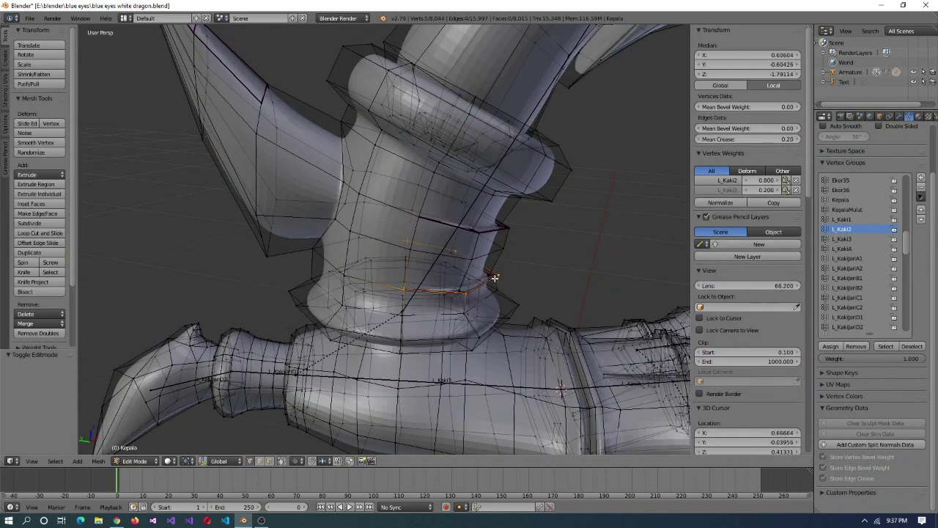
{"action": "right_click", "coordinate": [342, 274]}
{"action": "middle_click_drag", "start_coordinate": [342, 274], "coordinate": [487, 264]}
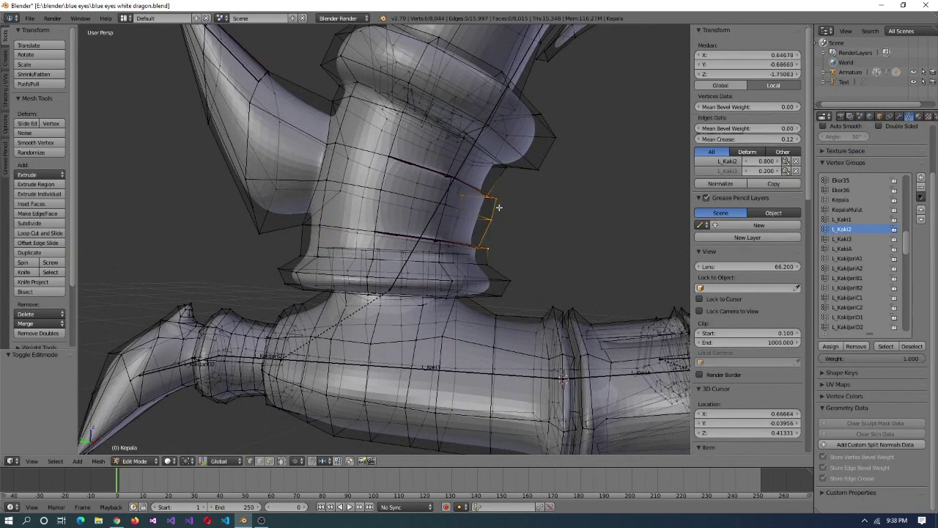
{"action": "middle_click_drag", "start_coordinate": [455, 186], "coordinate": [482, 210]}
- Select the lower leg from its upper ring to above the ankle, including the heel spike, and assign it to L_Kaki2 with weight 1.0
{"action": "key", "text": "a"}
{"action": "key", "text": "c"}
{"action": "left_click_drag", "start_coordinate": [541, 168], "coordinate": [474, 190]}
{"action": "mouse_move", "coordinate": [256, 236]}
{"action": "middle_mouse_down"}
{"action": "mouse_move", "coordinate": [419, 266]}
{"action": "mouse_move", "coordinate": [398, 210]}
{"action": "middle_mouse_up"}
{"action": "key", "text": "b"}
{"action": "left_click_drag", "start_coordinate": [146, 52], "coordinate": [419, 262]}
{"action": "middle_click_drag", "start_coordinate": [418, 262], "coordinate": [474, 149]}
{"action": "key", "text": "c"}
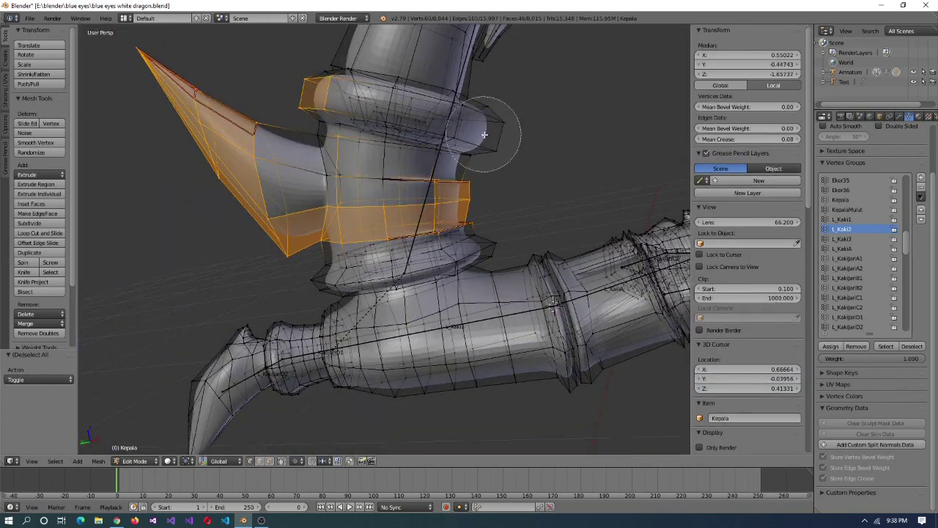
{"action": "left_click_drag", "start_coordinate": [312, 111], "coordinate": [450, 190]}
{"action": "right_click", "coordinate": [450, 190]}
{"action": "middle_click_drag", "start_coordinate": [450, 189], "coordinate": [470, 208]}
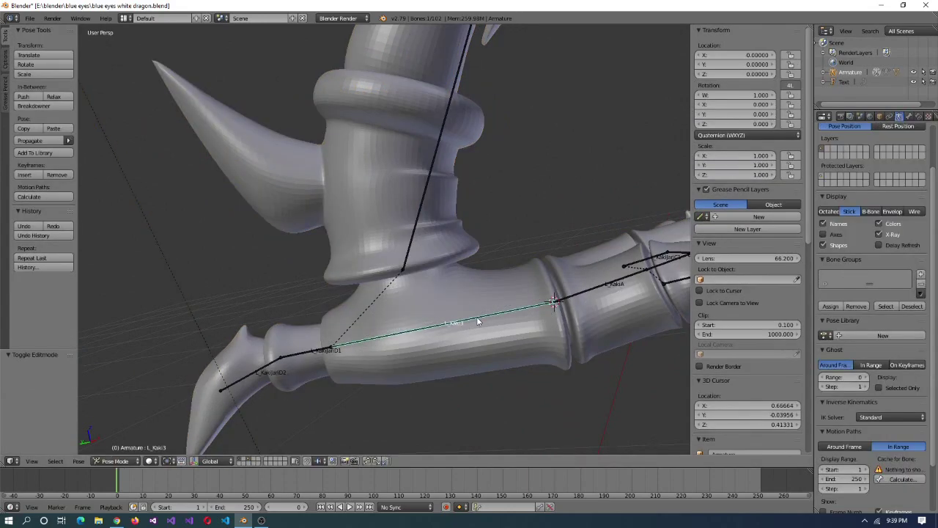
- Test-rotate the L_Kaki3 bone and examine the weights of individual vertices around the ankle
{"action": "key", "text": "r"}
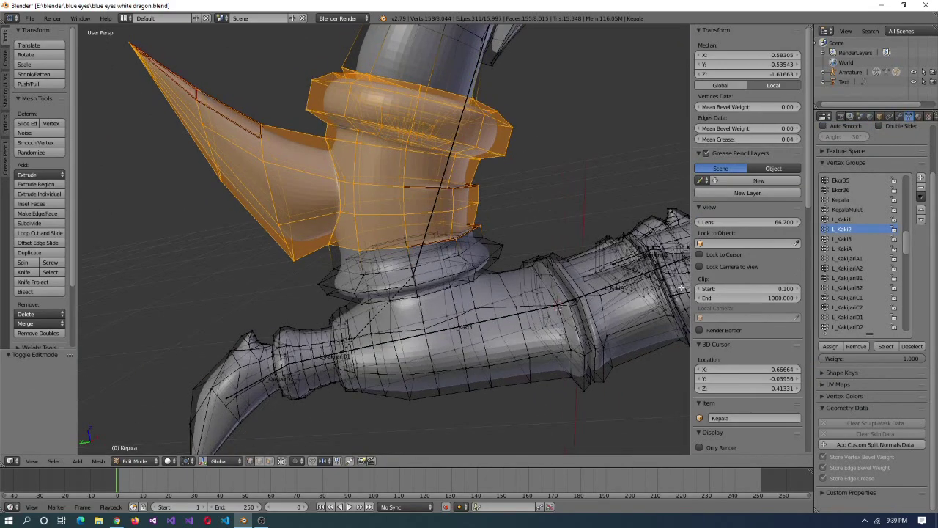
{"action": "right_click", "coordinate": [481, 228]}
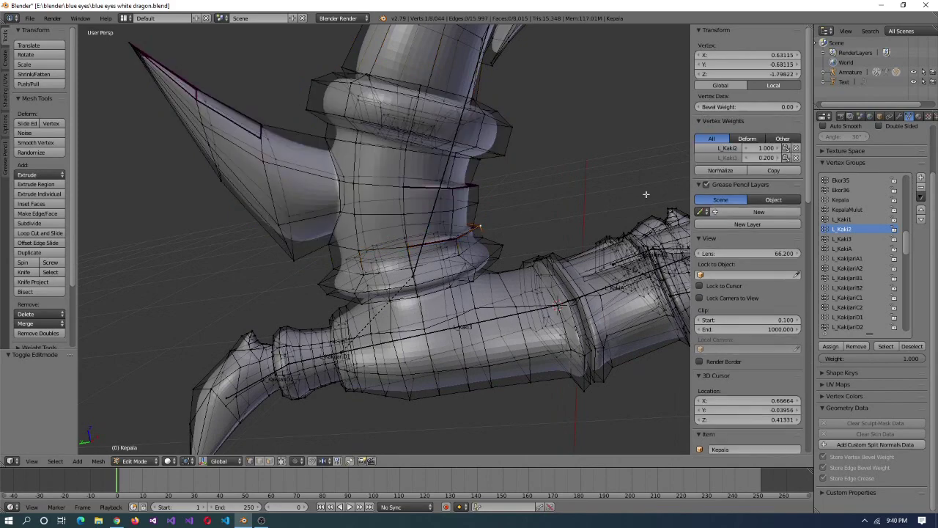
{"action": "scroll", "coordinate": [534, 237], "scroll_direction": "up", "scroll_amount": 3}
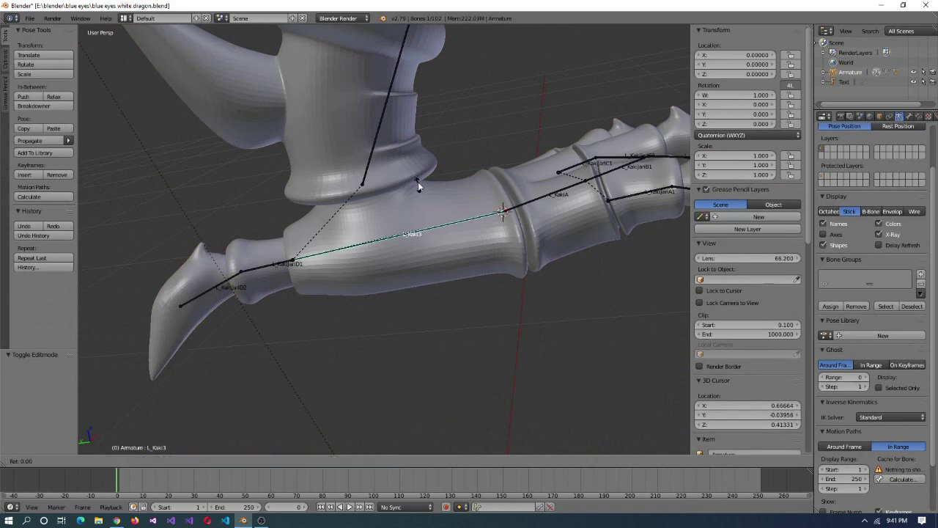
{"action": "key", "text": "r"}
{"action": "key", "text": "Escape"}
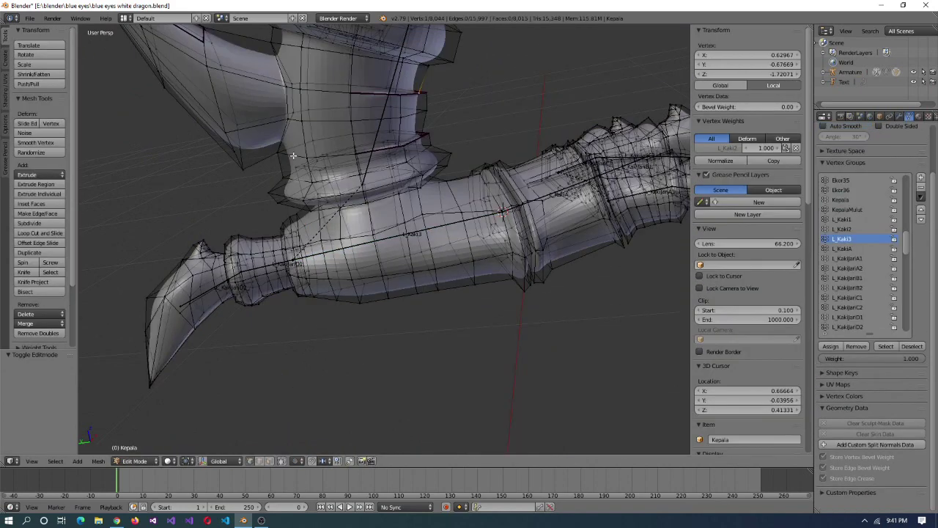
{"action": "right_click", "coordinate": [296, 145]}
{"action": "left_click", "coordinate": [729, 190]}
{"action": "right_click", "coordinate": [282, 178]}
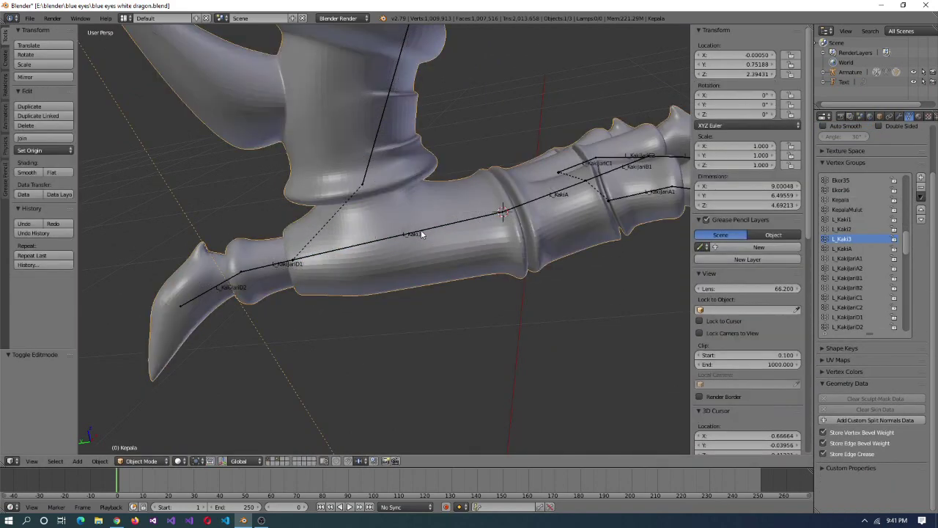
{"action": "right_click", "coordinate": [421, 232]}
{"action": "key", "text": "r"}
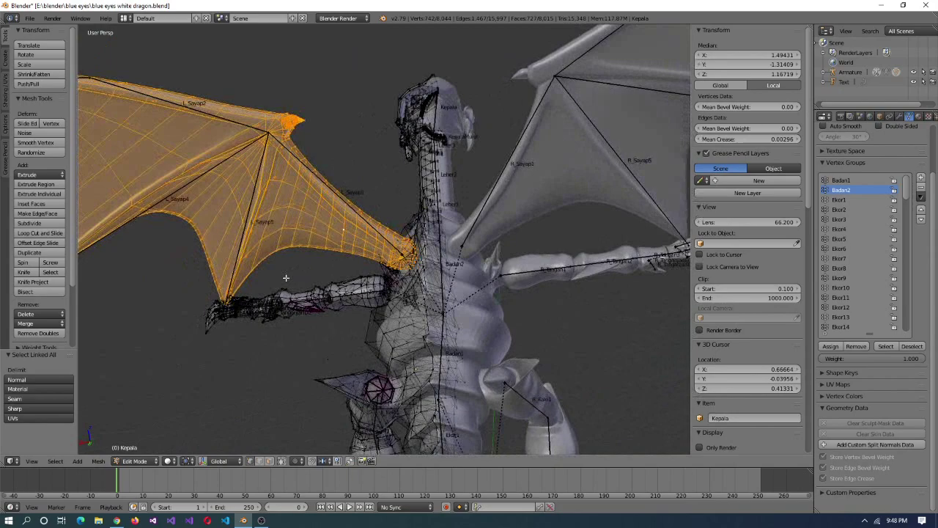
- Narrow the left wing selection to the inner arm section between the shoulder and the wing knuckle, deselecting the membrane and outer wing
{"action": "middle_click_drag", "start_coordinate": [286, 278], "coordinate": [293, 246]}
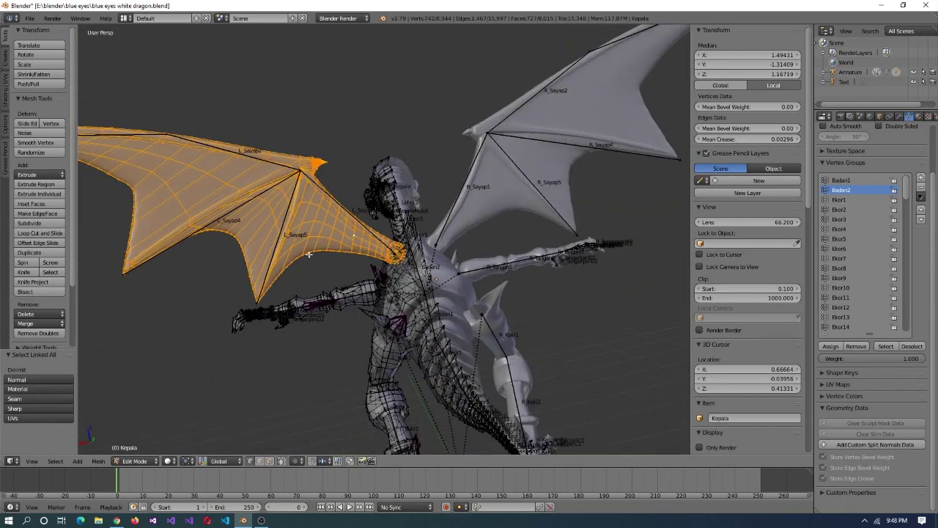
{"action": "scroll", "coordinate": [293, 246], "scroll_direction": "up", "scroll_amount": 3}
{"action": "right_click", "coordinate": [268, 235], "text": "shift"}
{"action": "right_click", "coordinate": [224, 231], "text": "shift"}
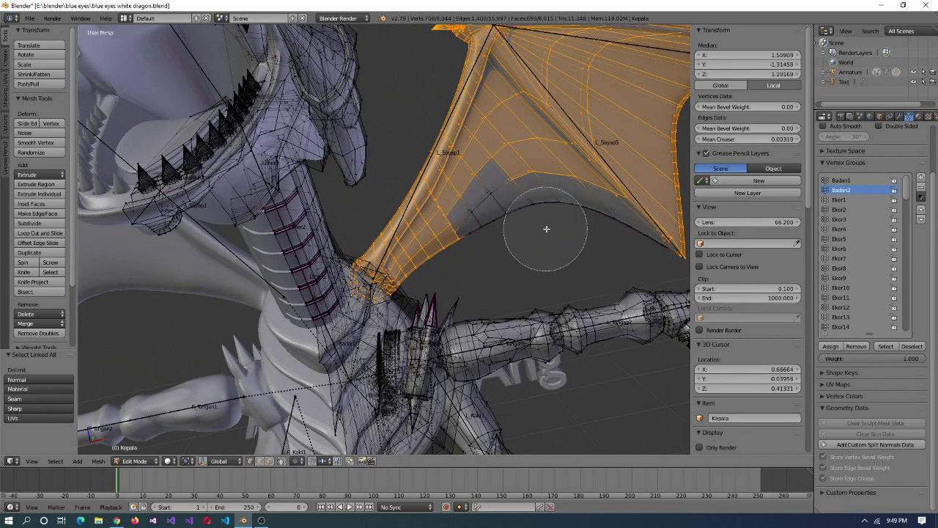
{"action": "key", "text": "Escape"}
{"action": "middle_click_drag", "start_coordinate": [635, 224], "coordinate": [489, 248]}
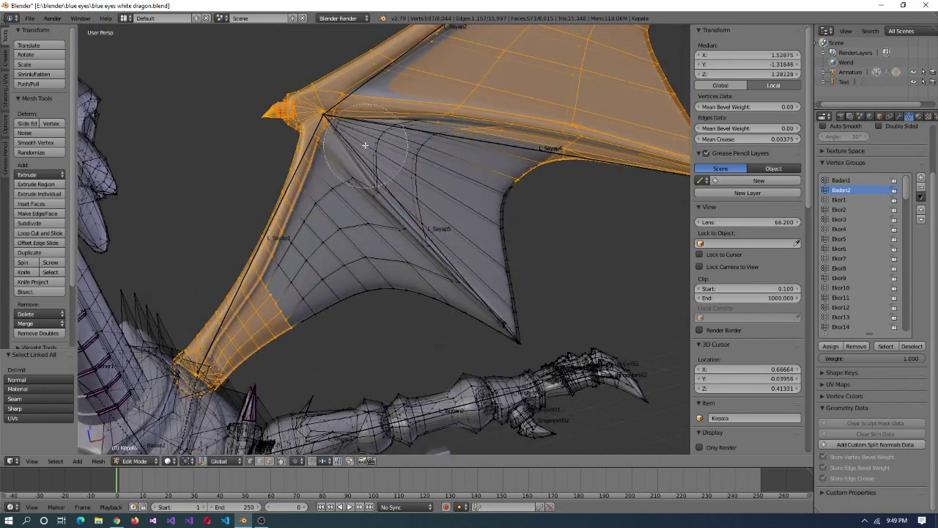
{"action": "mouse_move", "coordinate": [339, 105]}
{"action": "middle_mouse_down"}
{"action": "mouse_move", "coordinate": [335, 130]}
{"action": "mouse_move", "coordinate": [418, 94]}
{"action": "mouse_move", "coordinate": [472, 209]}
{"action": "middle_mouse_up"}
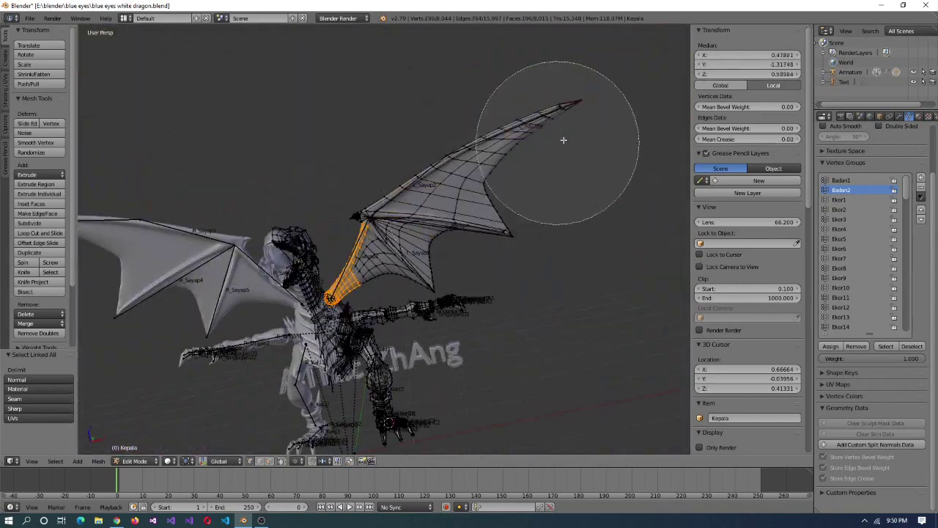
- Test-rotate the L_Sayap1 bone to check how the inner wing arm deforms
{"action": "key", "text": "KP_Decimal"}
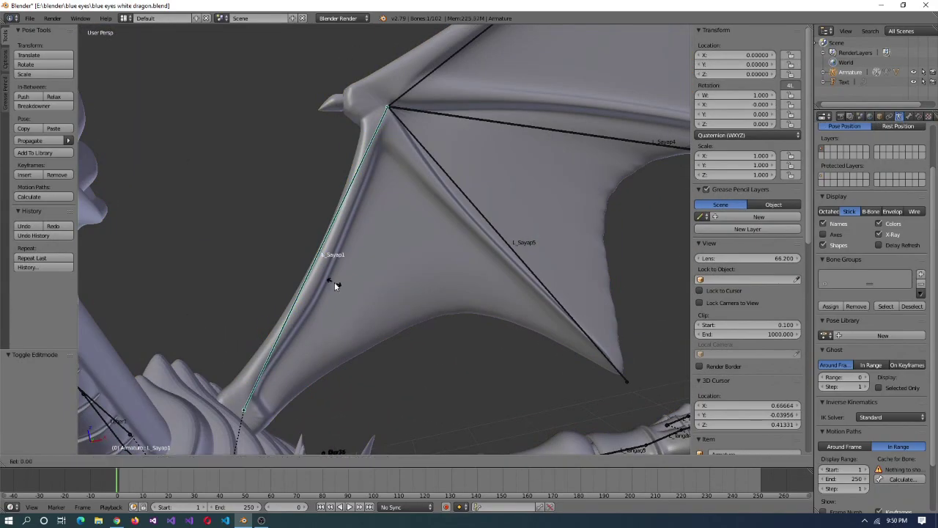
{"action": "key", "text": "r"}
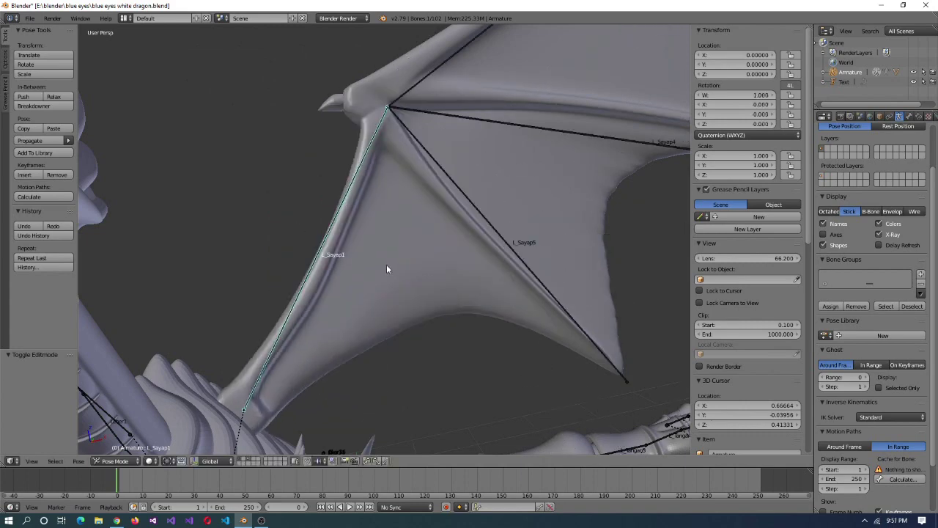
{"action": "left_click", "coordinate": [387, 265]}
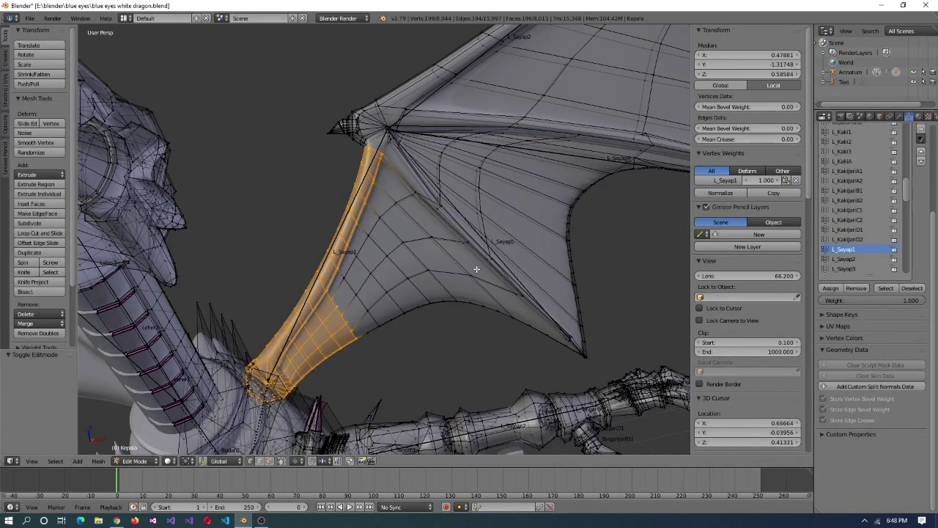
- Clear the inner arm selection and select the wing knuckle with its spike and the leading edge along the L_Sayap2 bone
{"action": "middle_click_drag", "start_coordinate": [477, 269], "coordinate": [434, 300]}
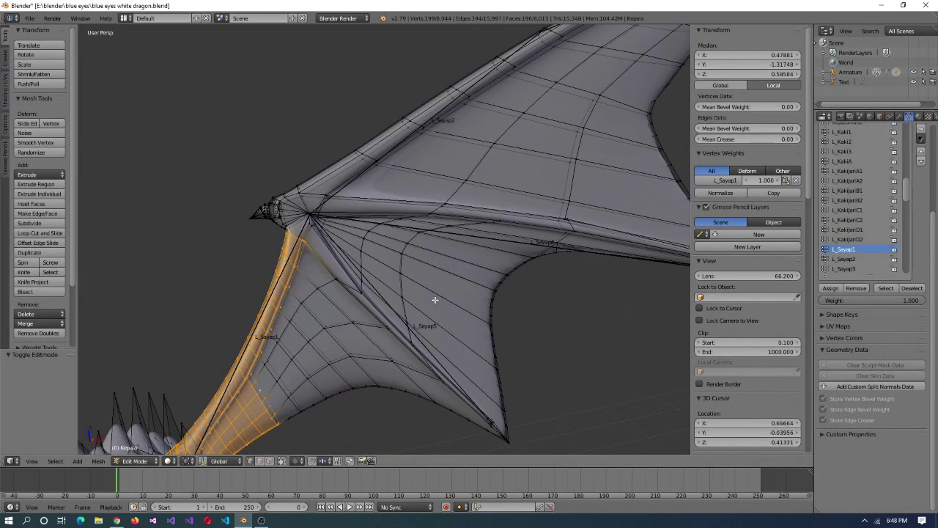
{"action": "key", "text": "a"}
{"action": "right_click", "coordinate": [288, 204]}
{"action": "left_click", "coordinate": [388, 130]}
{"action": "key", "text": "Escape"}
{"action": "middle_click_drag", "start_coordinate": [388, 130], "coordinate": [306, 291], "text": "shift"}
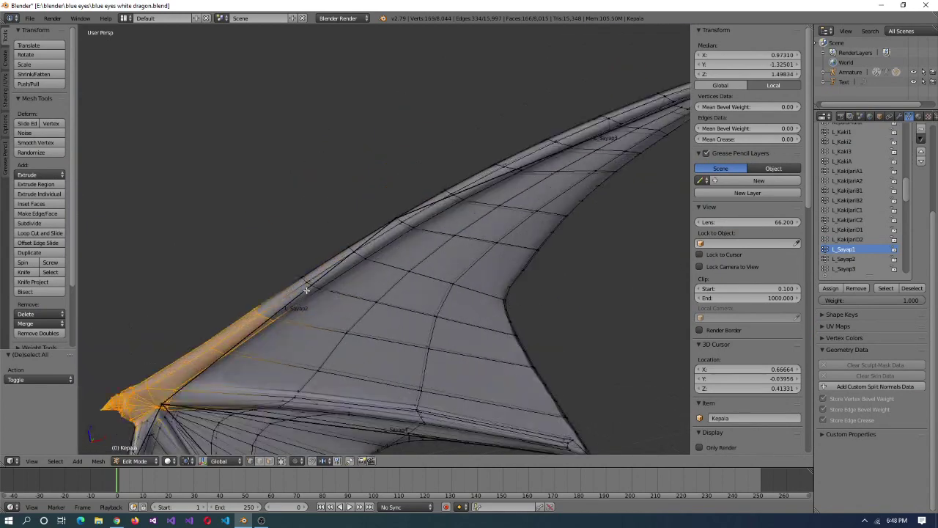
{"action": "key", "text": "ctrl+z"}
{"action": "key", "text": "KP_Decimal"}
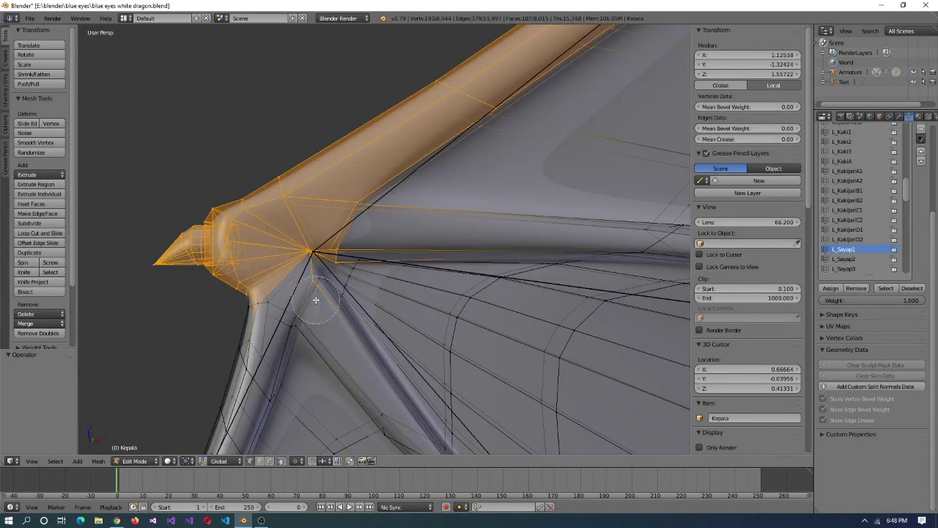
- Refine the knuckle and leading-edge selection, including hidden vertices, and assign it to L_Sayap2 with weight 1.0
{"action": "left_click", "coordinate": [343, 282]}
{"action": "mouse_move", "coordinate": [343, 282]}
{"action": "middle_mouse_down"}
{"action": "mouse_move", "coordinate": [428, 314]}
{"action": "mouse_move", "coordinate": [433, 291]}
{"action": "middle_mouse_up"}
{"action": "key", "text": "z"}
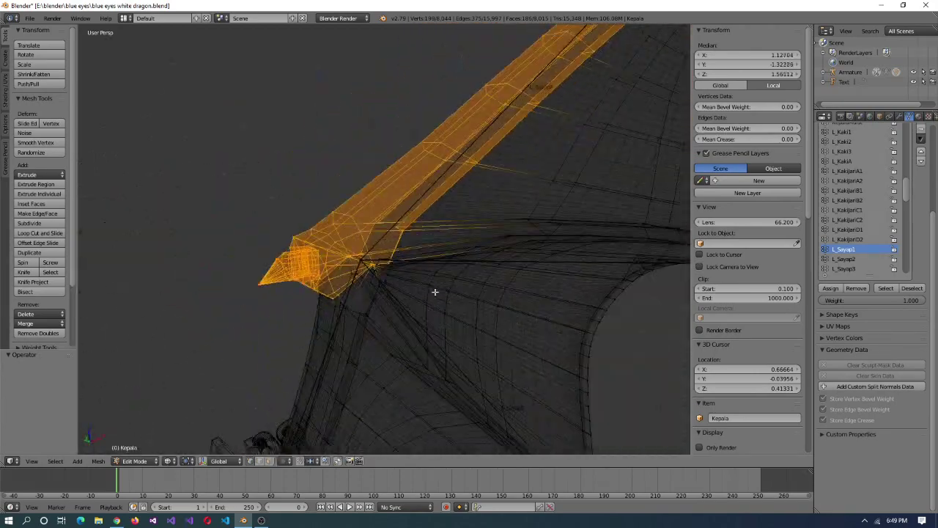
{"action": "scroll", "coordinate": [409, 276], "scroll_direction": "up", "scroll_amount": 3}
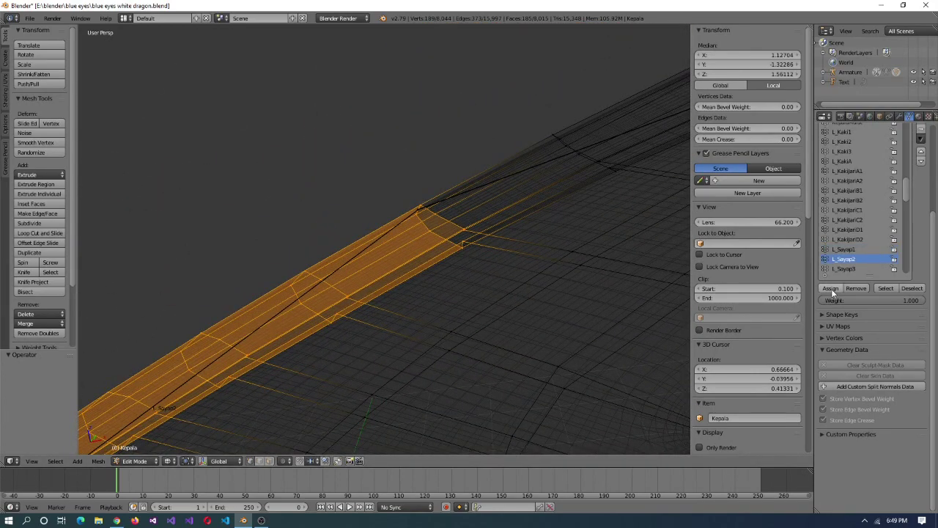
{"action": "key", "text": "z"}
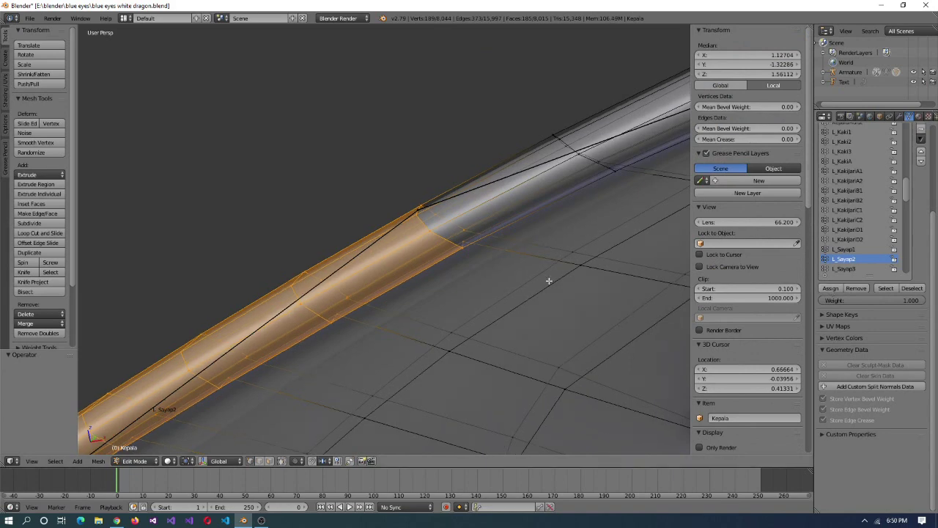
{"action": "middle_click_drag", "start_coordinate": [549, 281], "coordinate": [387, 358]}
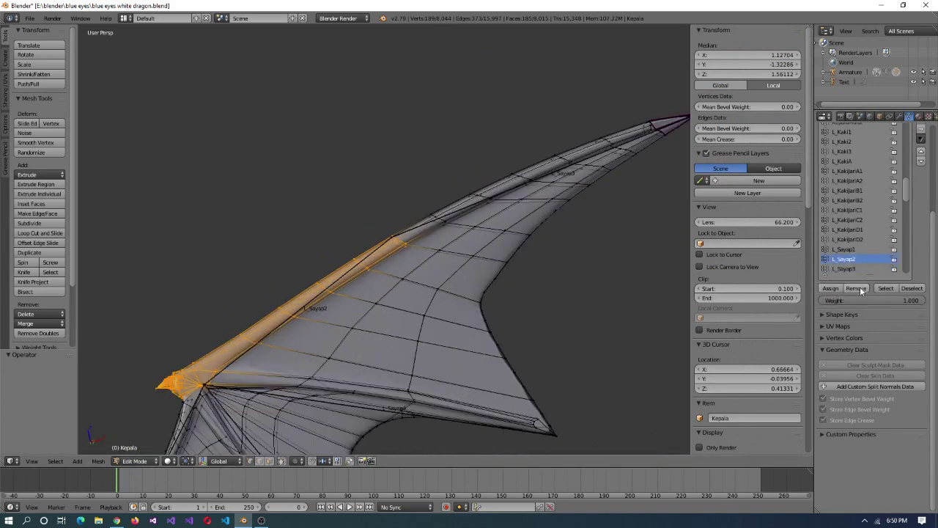
{"action": "right_click", "coordinate": [183, 416]}
{"action": "middle_click_drag", "start_coordinate": [438, 217], "coordinate": [419, 310]}
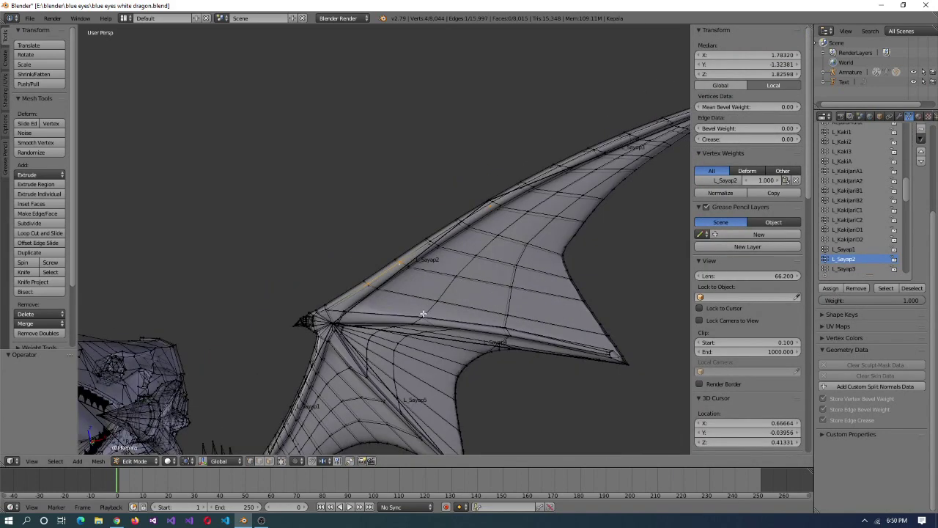
- Test-rotate the L_Sayap2 bone to check how the wing's leading edge deforms
{"action": "key", "text": "Tab"}
{"action": "scroll", "coordinate": [440, 258], "scroll_direction": "up", "scroll_amount": 2}
{"action": "right_click", "coordinate": [437, 262]}
{"action": "key", "text": "r"}
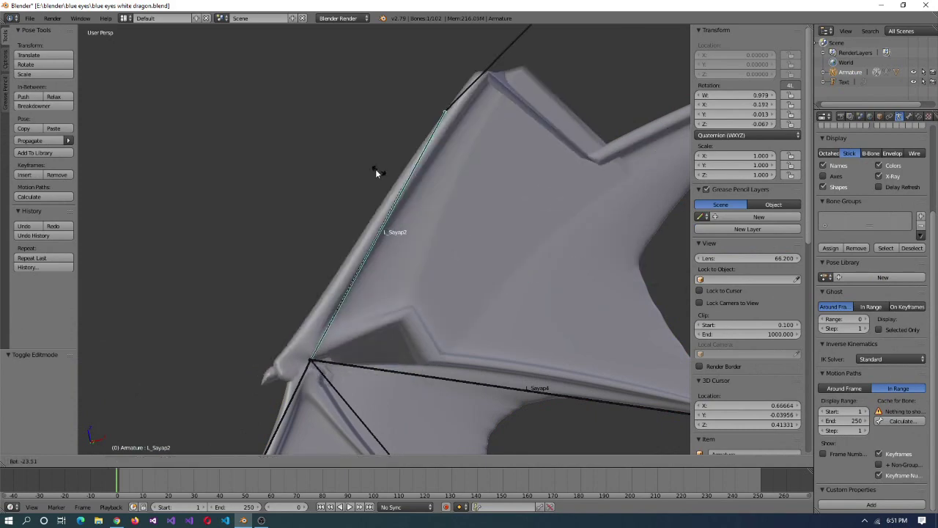
{"action": "right_click", "coordinate": [428, 251]}
{"action": "right_click", "coordinate": [554, 257]}
- Select the outer leading edge and wing tip along the L_Sayap3 bone and assign them to L_Sayap3 with weight 1.0
{"action": "middle_click_drag", "start_coordinate": [565, 248], "coordinate": [410, 373]}
{"action": "key", "text": "Tab"}
{"action": "middle_click_drag", "start_coordinate": [353, 381], "coordinate": [320, 369]}
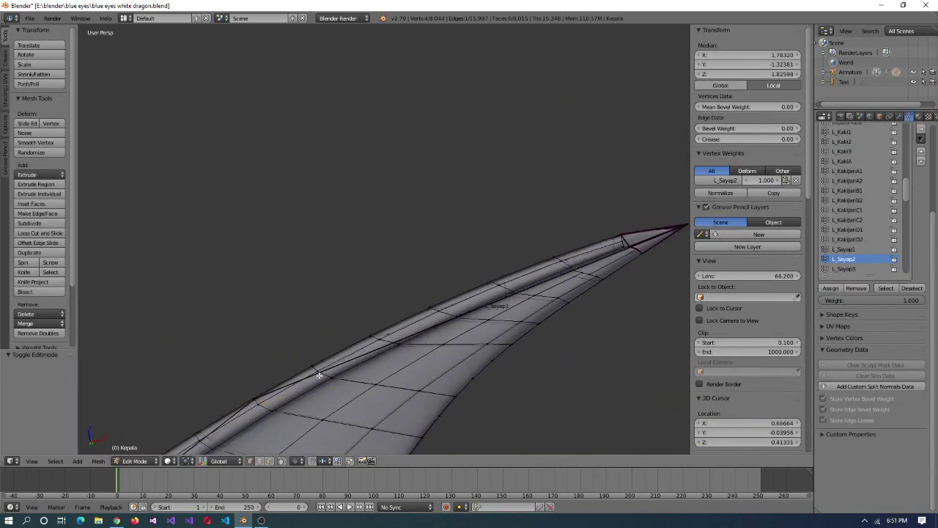
{"action": "right_click", "coordinate": [320, 368]}
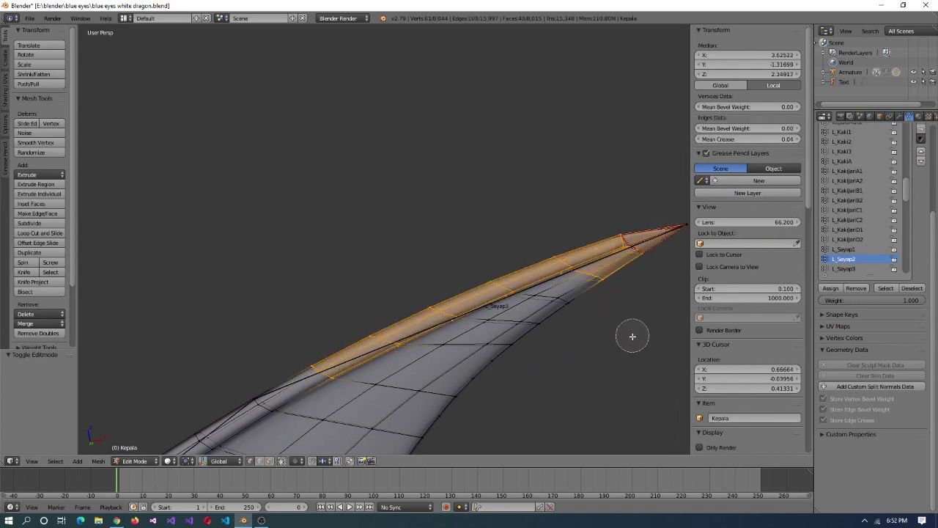
{"action": "scroll", "coordinate": [631, 334], "scroll_direction": "down", "scroll_amount": 3}
{"action": "middle_click_drag", "start_coordinate": [595, 280], "coordinate": [374, 277]}
{"action": "key", "text": "Tab"}
{"action": "key", "text": "Tab"}
- Assign the vertices around the joint between the L_Sayap2 and L_Sayap3 bones to both groups with weight 0.5
{"action": "key", "text": "a"}
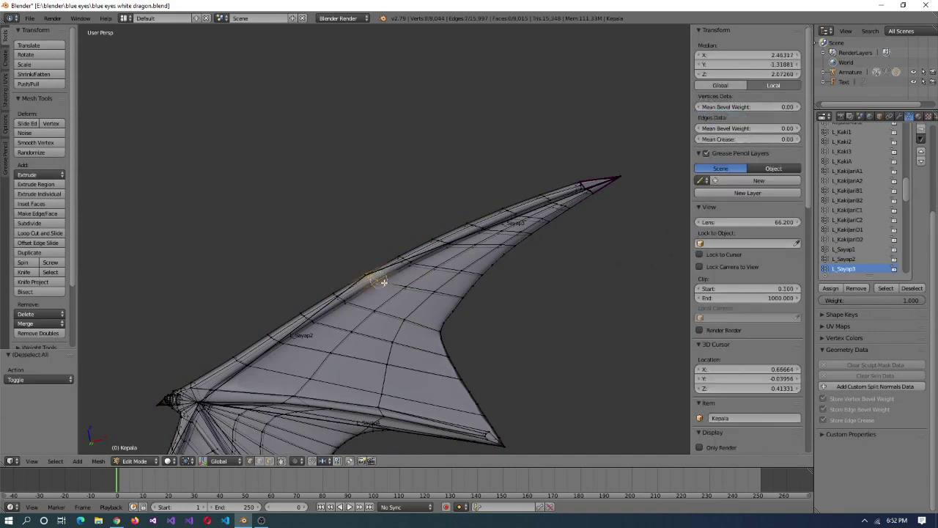
{"action": "left_click", "coordinate": [832, 289]}
{"action": "right_click", "coordinate": [501, 299]}
{"action": "middle_click_drag", "start_coordinate": [501, 319], "coordinate": [293, 249]}
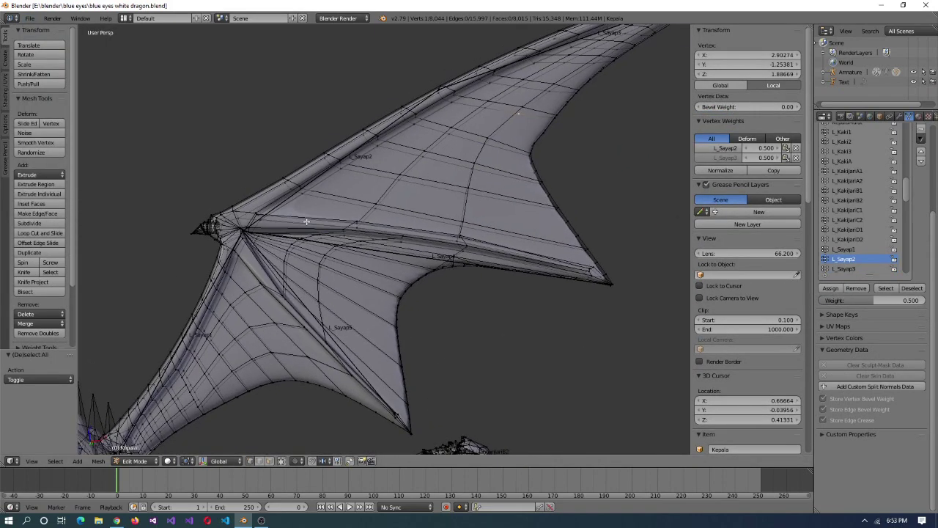
- Select the membrane vertices just outside the wing knuckle, above the L_Sayap4 bone, and assign them to L_Sayap2 and L_Sayap3 with weight 0.5
{"action": "right_click", "coordinate": [259, 232], "text": "shift"}
{"action": "right_click", "coordinate": [290, 255]}
{"action": "scroll", "coordinate": [289, 268], "scroll_direction": "up", "scroll_amount": 3}
{"action": "middle_click_drag", "start_coordinate": [289, 278], "coordinate": [212, 272]}
{"action": "right_click", "coordinate": [325, 269], "text": "shift"}
{"action": "right_click", "coordinate": [364, 281], "text": "shift"}
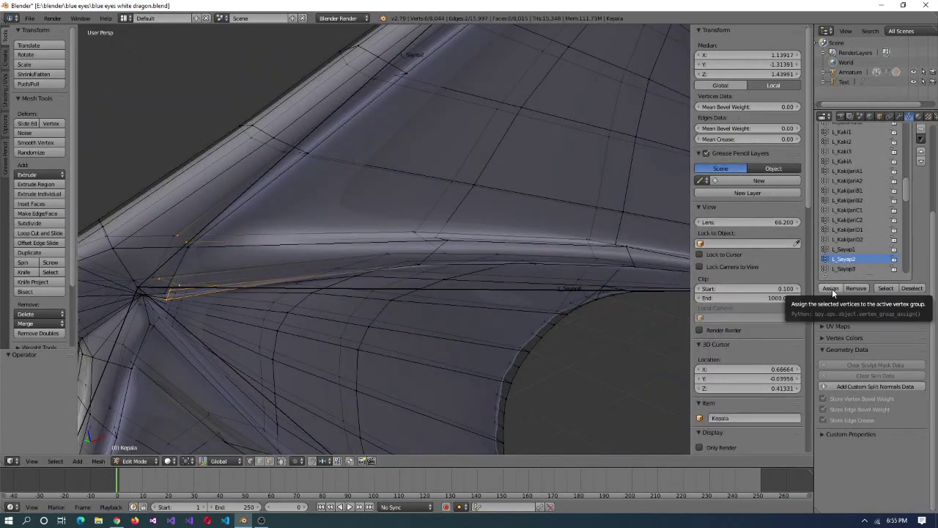
{"action": "left_click", "coordinate": [833, 288]}
{"action": "left_click", "coordinate": [845, 269]}
- Select the row of membrane vertices beside the knuckle between the L_Sayap4 and L_Sayap5 bones
{"action": "middle_click_drag", "start_coordinate": [352, 279], "coordinate": [272, 314]}
{"action": "key", "text": "a"}
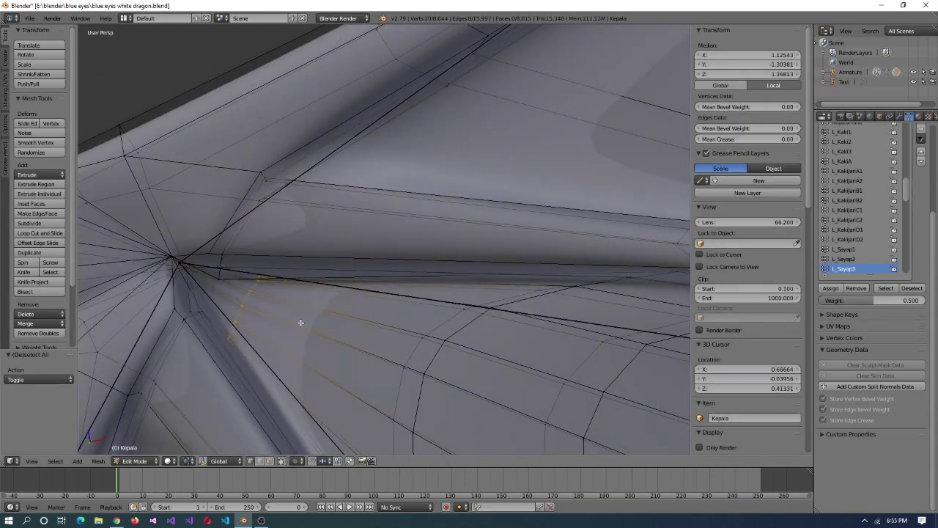
{"action": "scroll", "coordinate": [301, 323], "scroll_direction": "down", "scroll_amount": 4}
{"action": "scroll", "coordinate": [853, 262], "scroll_direction": "down", "scroll_amount": 3}
{"action": "left_click", "coordinate": [852, 260]}
- Select the wing finger along the L_Sayap4 bone out to its pointed end and assign it to L_Sayap4 with weight 1.0
{"action": "scroll", "coordinate": [447, 286], "scroll_direction": "up", "scroll_amount": 3}
{"action": "middle_click_drag", "start_coordinate": [418, 310], "coordinate": [555, 335]}
{"action": "scroll", "coordinate": [555, 335], "scroll_direction": "down", "scroll_amount": 4}
{"action": "right_click", "coordinate": [673, 306], "text": "ctrl"}
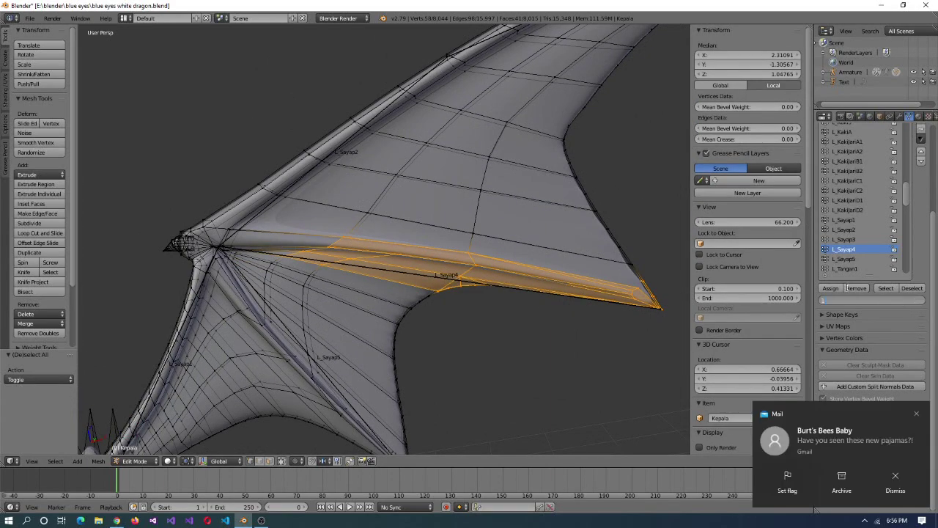
{"action": "right_click", "coordinate": [476, 273]}
- Select the wing finger along the L_Sayap5 bone out to its tip and assign it to L_Sayap5 with weight 1.0
{"action": "middle_click_drag", "start_coordinate": [476, 273], "coordinate": [440, 293]}
{"action": "right_click", "coordinate": [397, 316], "text": "ctrl"}
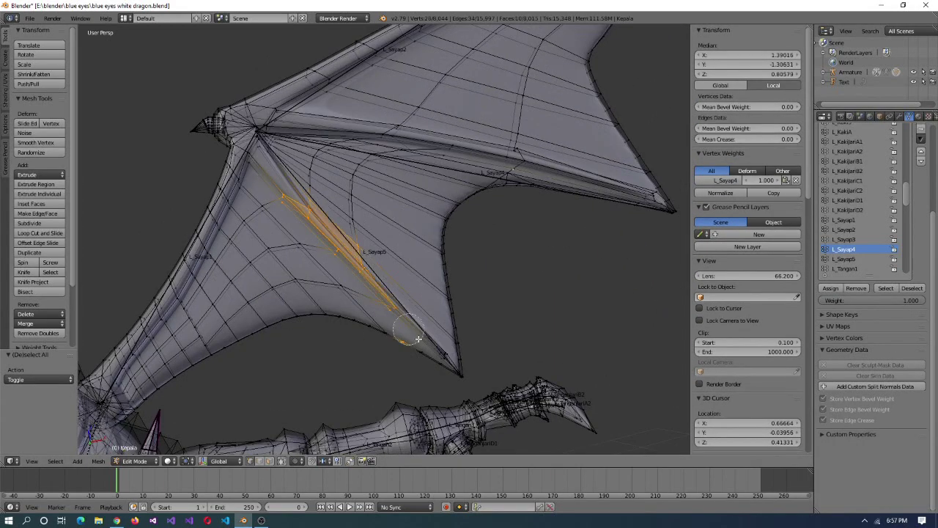
{"action": "left_click", "coordinate": [844, 259]}
{"action": "left_click", "coordinate": [831, 288]}
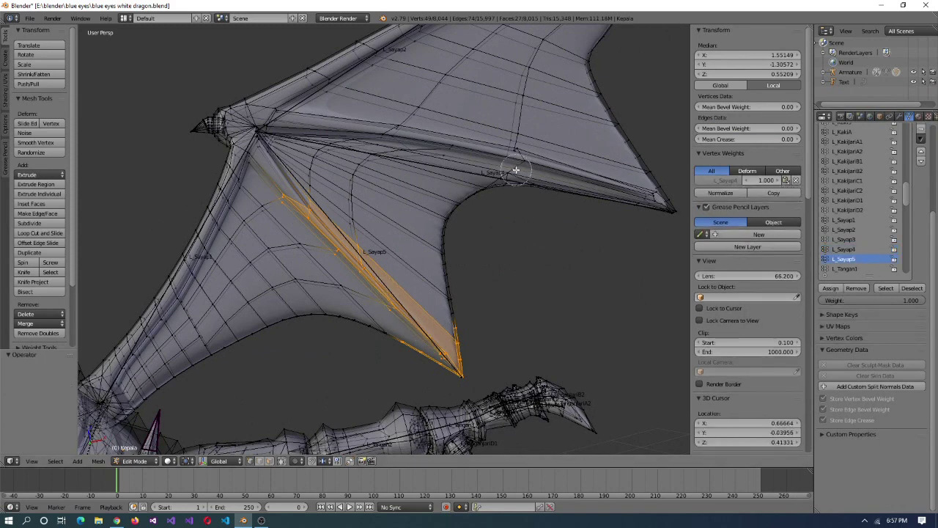
{"action": "key", "text": "a"}
- Switch to Weight Paint mode and compare the L_Sayap3 and L_Sayap2 weights on the left wing
{"action": "middle_click_drag", "start_coordinate": [440, 323], "coordinate": [465, 357]}
{"action": "left_click", "coordinate": [134, 460]}
{"action": "left_click", "coordinate": [139, 422]}
{"action": "left_click", "coordinate": [850, 237]}
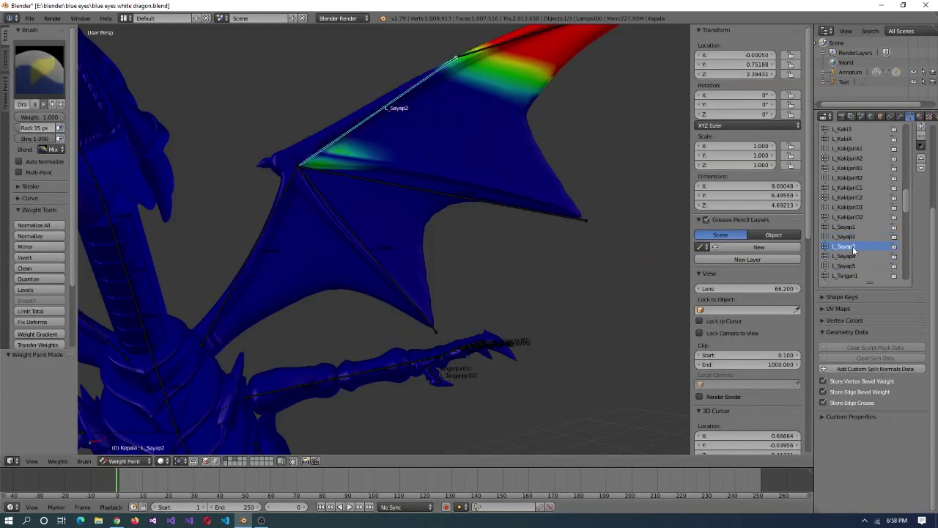
{"action": "left_click", "coordinate": [855, 237]}
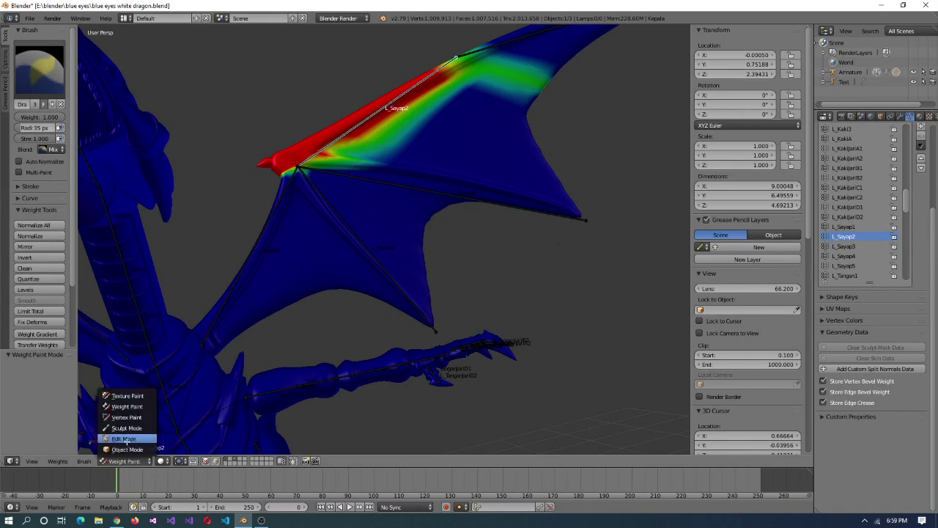
- Return to Edit Mode and remove the vertices beside the wing knuckle from the L_Sayap3 group
{"action": "left_click", "coordinate": [126, 438]}
{"action": "key", "text": "c"}
{"action": "left_click_drag", "start_coordinate": [335, 230], "coordinate": [360, 247]}
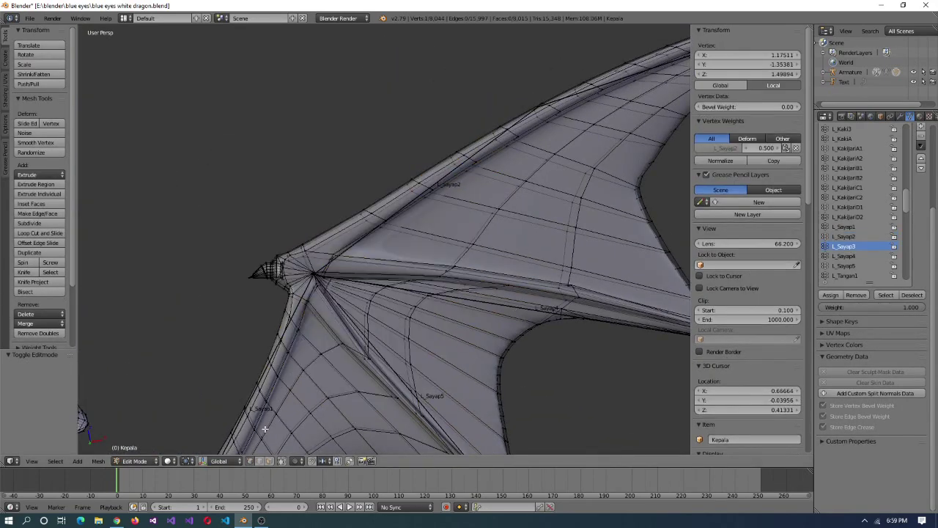
- Examine the weight distribution of the L_Sayap2 to L_Sayap5 groups in Weight Paint mode
{"action": "key", "text": "ctrl+Tab"}
{"action": "left_click", "coordinate": [852, 237]}
{"action": "left_click", "coordinate": [851, 246]}
{"action": "left_click", "coordinate": [851, 257]}
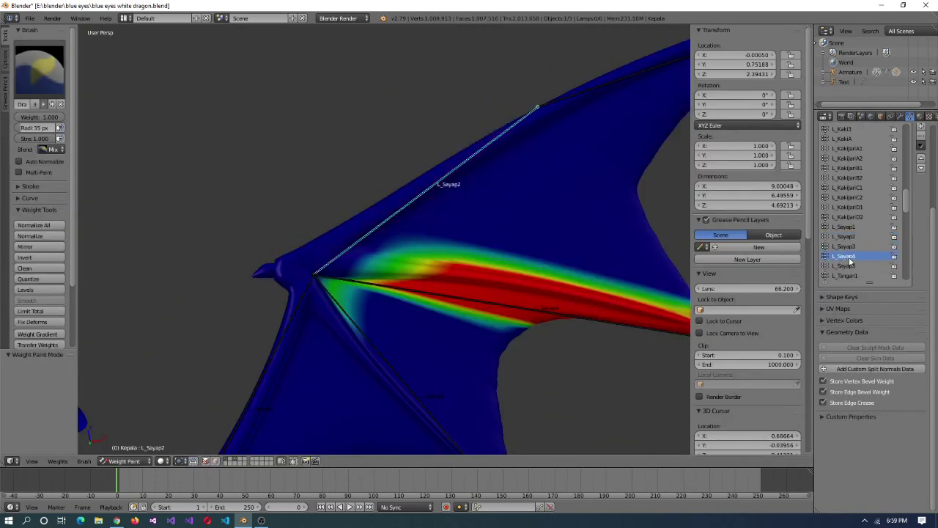
{"action": "left_click", "coordinate": [853, 266]}
{"action": "left_click", "coordinate": [853, 275]}
{"action": "left_click", "coordinate": [853, 267]}
- In Edit Mode, weight the vertices at the L_Sayap5 finger's root 1.0 to L_Sayap5 and remove them from L_Sayap2
{"action": "left_click", "coordinate": [125, 461]}
{"action": "left_click", "coordinate": [135, 439]}
{"action": "right_click", "coordinate": [356, 285]}
{"action": "mouse_move", "coordinate": [355, 285]}
{"action": "middle_mouse_down"}
{"action": "mouse_move", "coordinate": [515, 352]}
{"action": "mouse_move", "coordinate": [521, 318]}
{"action": "mouse_move", "coordinate": [674, 266]}
{"action": "mouse_move", "coordinate": [496, 318]}
{"action": "mouse_move", "coordinate": [392, 323]}
{"action": "mouse_move", "coordinate": [390, 340]}
{"action": "mouse_move", "coordinate": [415, 345]}
{"action": "middle_mouse_up"}
{"action": "key", "text": "z"}
{"action": "key", "text": "z"}
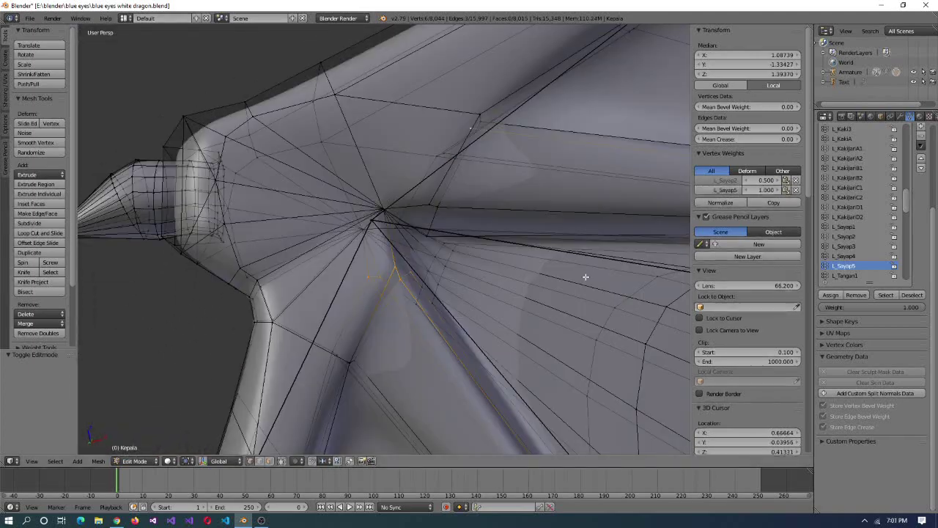
{"action": "middle_click_drag", "start_coordinate": [587, 277], "coordinate": [801, 207]}
{"action": "scroll", "coordinate": [499, 289], "scroll_direction": "down", "scroll_amount": 5}
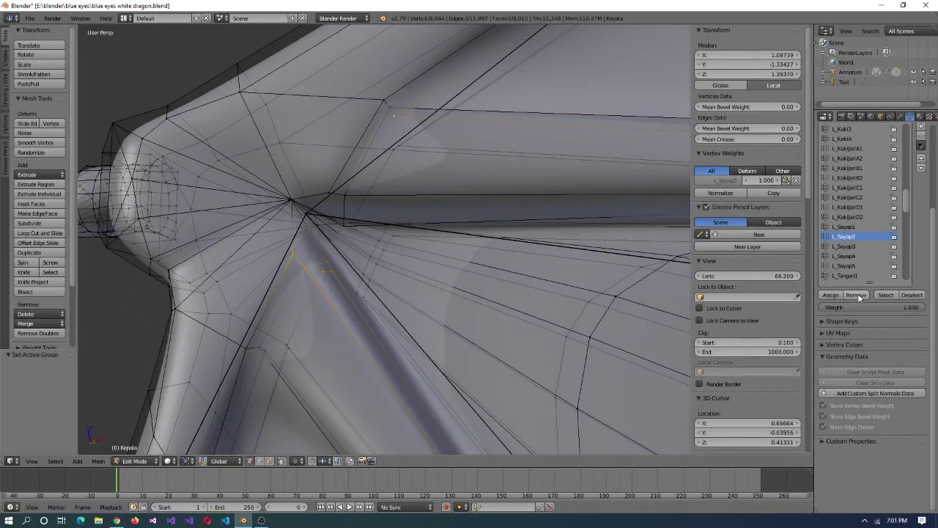
- Test-rotate the L_Sayap5 bone to check the deformation around the wing knuckle
{"action": "key", "text": "Tab"}
{"action": "right_click", "coordinate": [474, 263]}
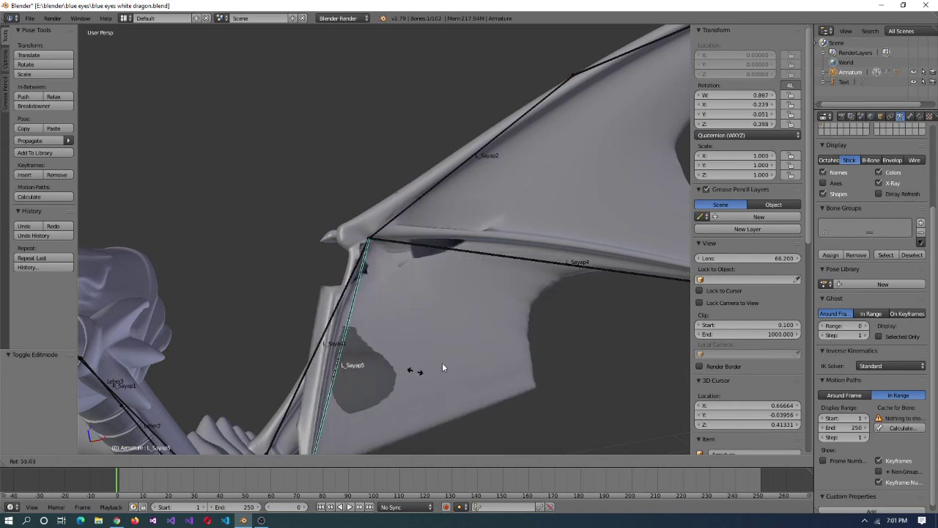
{"action": "right_click", "coordinate": [430, 306]}
{"action": "key", "text": "Tab"}
- Assign the membrane vertices just below the knuckle, between the L_Sayap1 and L_Sayap5 bones, to L_Sayap5 and L_Sayap1 with weight 0.5
{"action": "scroll", "coordinate": [436, 293], "scroll_direction": "up", "scroll_amount": 4}
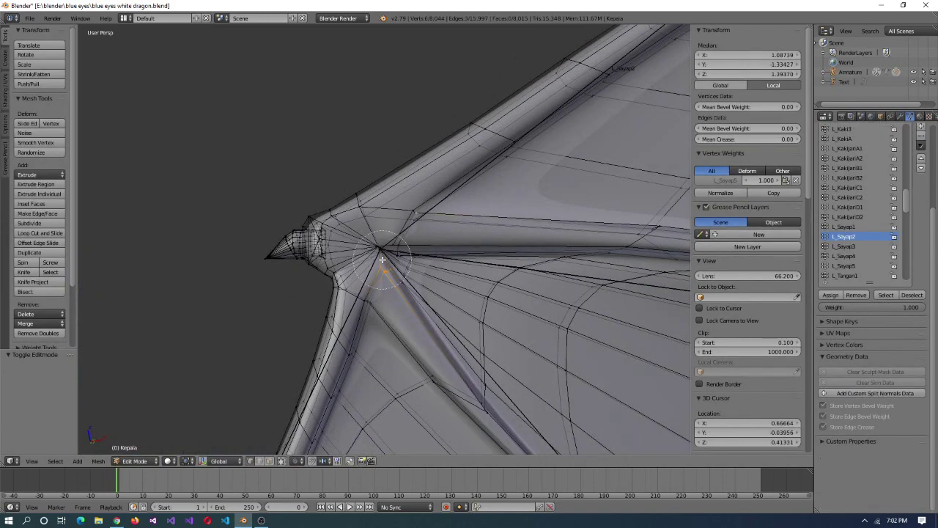
{"action": "key", "text": "KP_Subtract"}
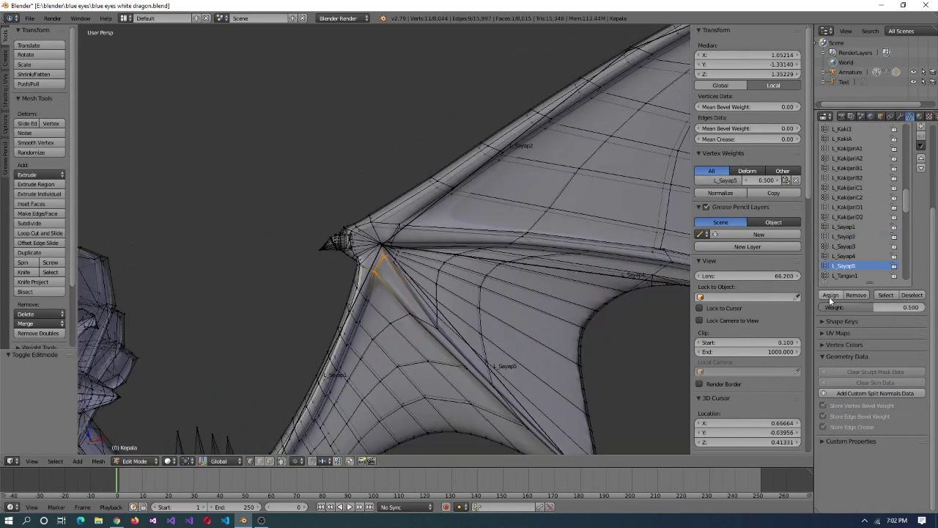
{"action": "left_click", "coordinate": [844, 227]}
- Assign the vertices at the root of the L_Sayap4 finger, beside the knuckle, to L_Sayap4 with weight 0.5
{"action": "scroll", "coordinate": [419, 274], "scroll_direction": "up", "scroll_amount": 3}
{"action": "right_click", "coordinate": [421, 273]}
{"action": "scroll", "coordinate": [427, 271], "scroll_direction": "down", "scroll_amount": 1}
{"action": "scroll", "coordinate": [448, 266], "scroll_direction": "up", "scroll_amount": 2}
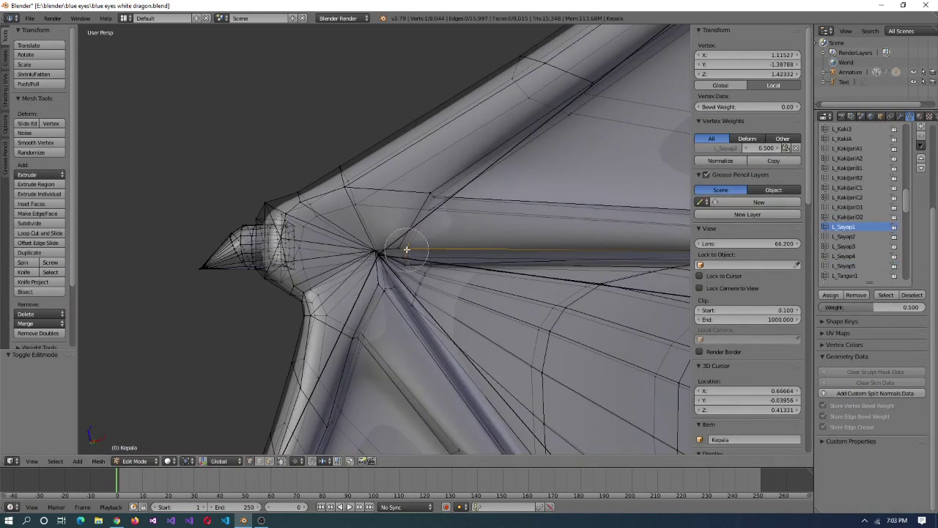
{"action": "right_click", "coordinate": [407, 252], "text": "shift"}
{"action": "left_click", "coordinate": [843, 256]}
{"action": "left_click", "coordinate": [831, 294]}
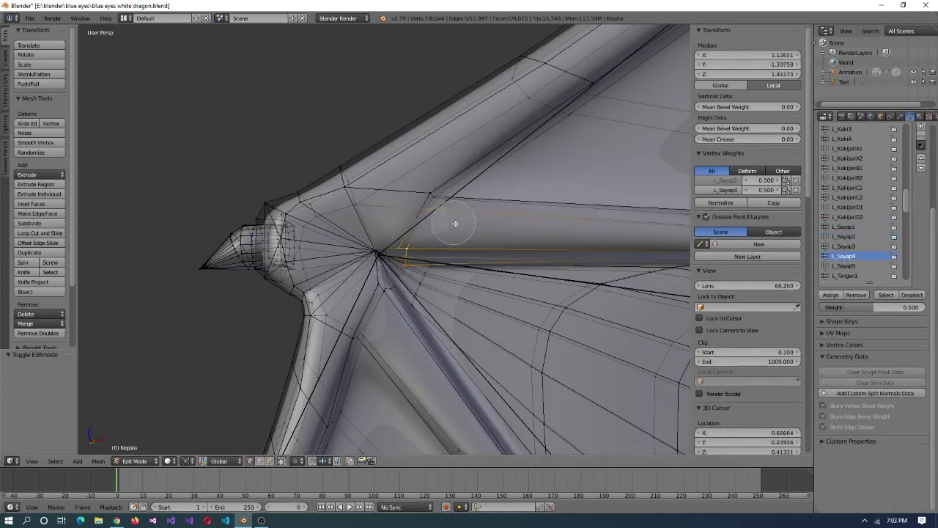
- Weight the membrane root vertices between the L_Sayap2 and L_Sayap4 bones 0.5 to each of those groups
{"action": "middle_click_drag", "start_coordinate": [448, 216], "coordinate": [430, 251]}
{"action": "key", "text": "a"}
{"action": "left_click", "coordinate": [843, 236]}
{"action": "scroll", "coordinate": [565, 234], "scroll_direction": "down", "scroll_amount": 2}
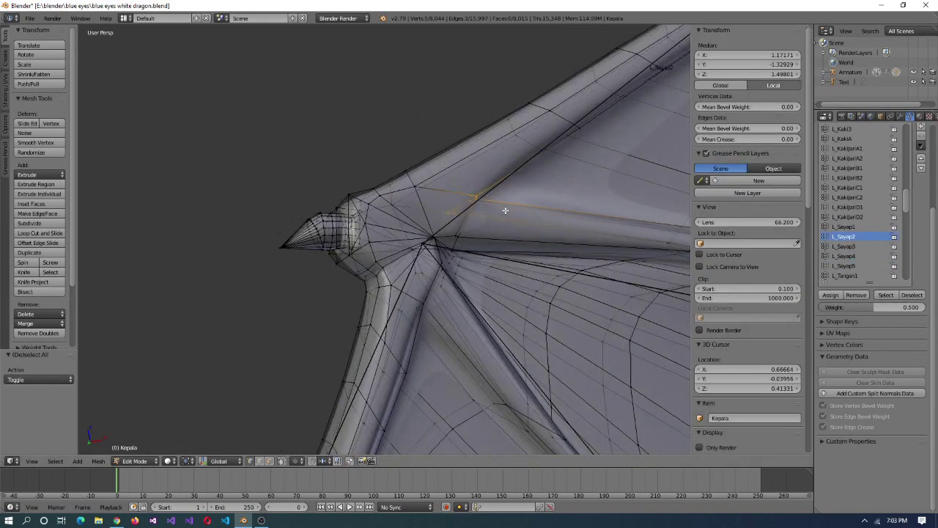
- Test-rotate the L_Sayap4, L_Sayap5 and L_Sayap2 bones in turn to check the deformation around the knuckle
{"action": "middle_click_drag", "start_coordinate": [565, 234], "coordinate": [471, 257]}
{"action": "key", "text": "Tab"}
{"action": "right_click", "coordinate": [504, 270]}
{"action": "key", "text": "r"}
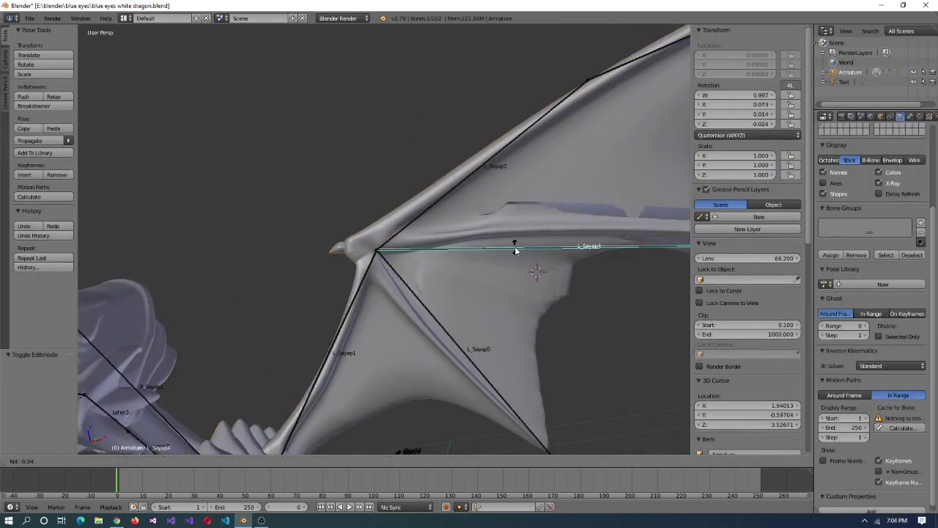
{"action": "key", "text": "Escape"}
{"action": "right_click", "coordinate": [455, 341]}
{"action": "key", "text": "r"}
{"action": "key", "text": "Escape"}
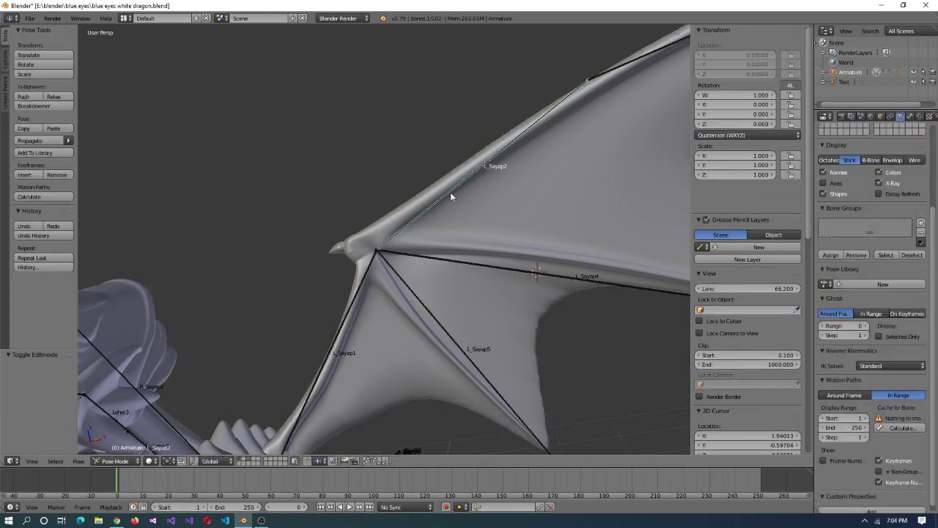
{"action": "right_click", "coordinate": [451, 192]}
{"action": "key", "text": "r"}
{"action": "key", "text": "Escape"}
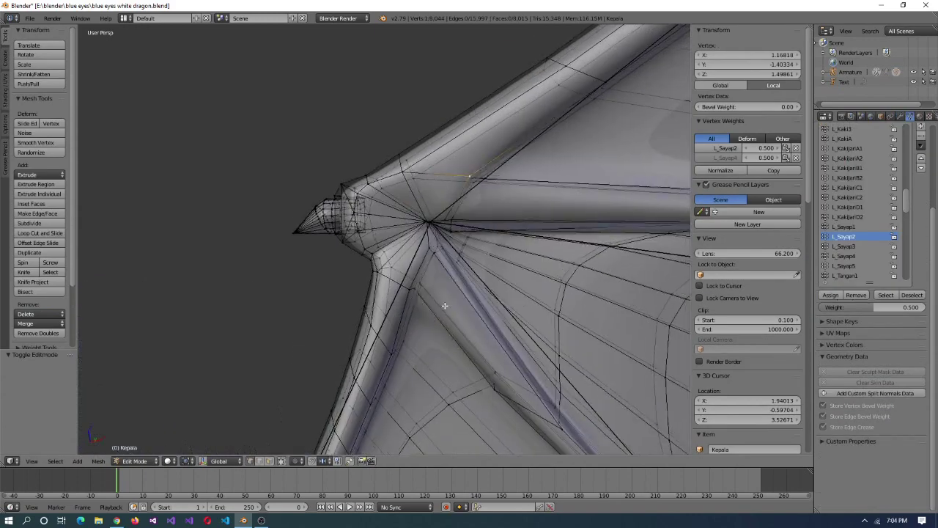
- Weight the membrane corner vertices below the knuckle 0.5 to L_Sayap1 and L_Sayap5, and the adjoining ones 0.8 to L_Sayap1 and 0.2 to L_Sayap5
{"action": "middle_click_drag", "start_coordinate": [440, 242], "coordinate": [469, 220]}
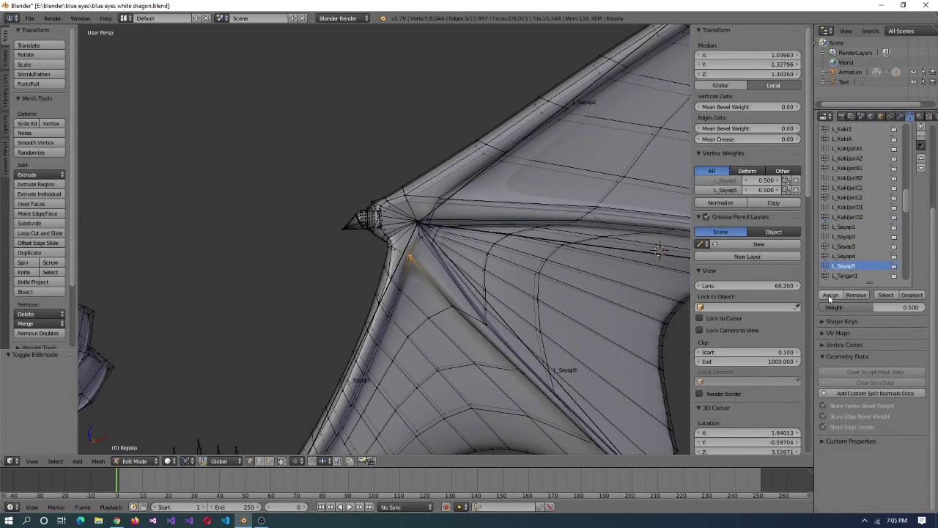
{"action": "key", "text": "a"}
{"action": "key", "text": "a"}
{"action": "left_click", "coordinate": [920, 307]}
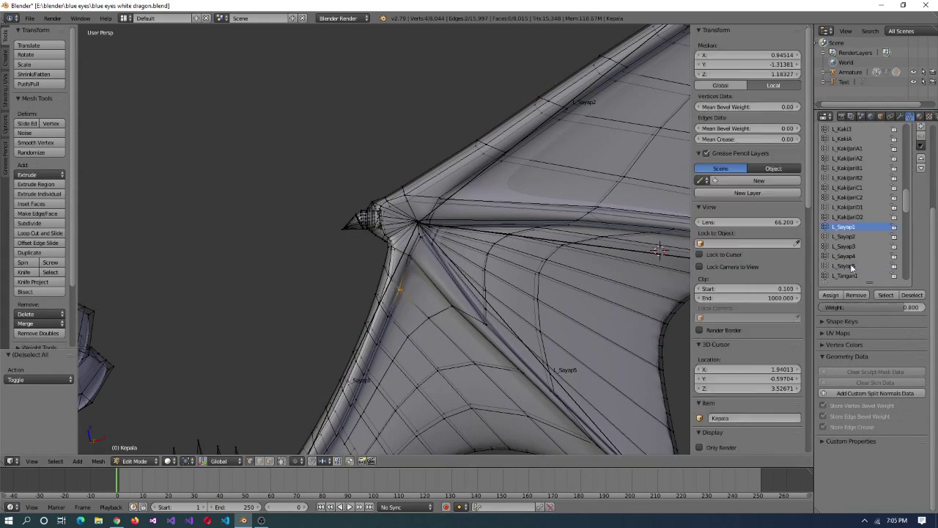
{"action": "middle_click_drag", "start_coordinate": [557, 198], "coordinate": [531, 187]}
{"action": "scroll", "coordinate": [531, 187], "scroll_direction": "down", "scroll_amount": 5}
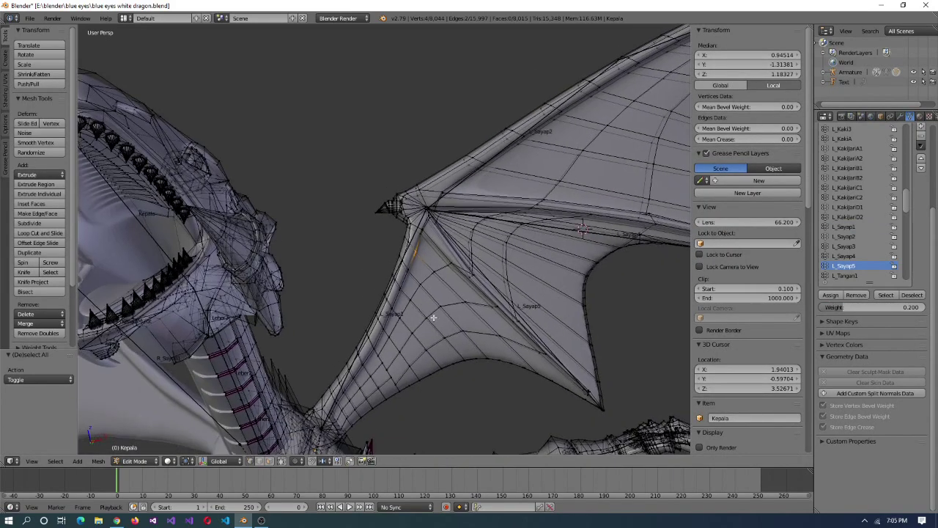
- Assign the vertices at the outer bend where the L_Sayap1 arm meets the knuckle to L_Sayap2 with weight 0.5
{"action": "scroll", "coordinate": [465, 247], "scroll_direction": "up", "scroll_amount": 6}
{"action": "key", "text": "c"}
{"action": "middle_click_drag", "start_coordinate": [446, 235], "coordinate": [432, 234]}
{"action": "left_click_drag", "start_coordinate": [433, 235], "coordinate": [436, 212]}
{"action": "middle_click_drag", "start_coordinate": [437, 213], "coordinate": [422, 323]}
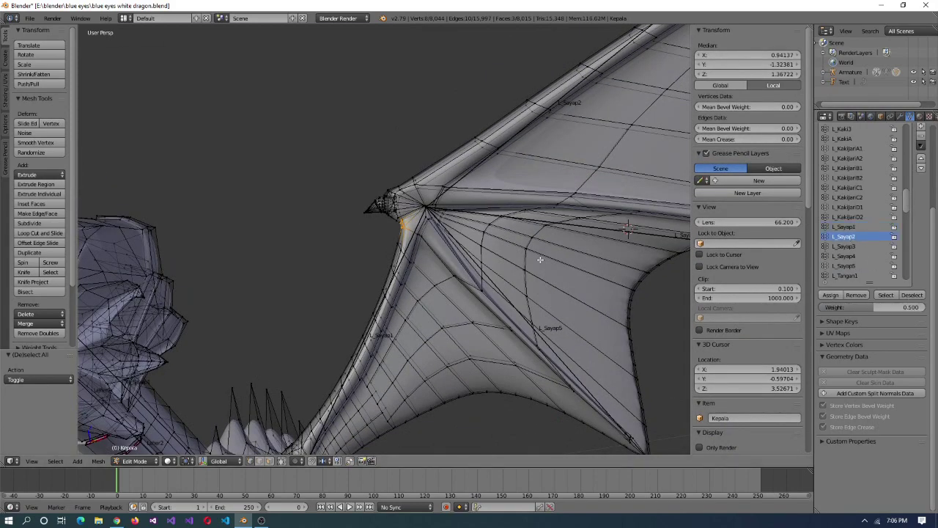
- Test-rotate the L_Sayap2 and L_Sayap4 bones to check the bend where the arm meets the knuckle
{"action": "key", "text": "Tab"}
{"action": "right_click", "coordinate": [466, 168]}
{"action": "key", "text": "ctrl+Tab"}
{"action": "key", "text": "r"}
{"action": "left_click", "coordinate": [504, 116]}
{"action": "right_click", "coordinate": [520, 213]}
{"action": "key", "text": "r"}
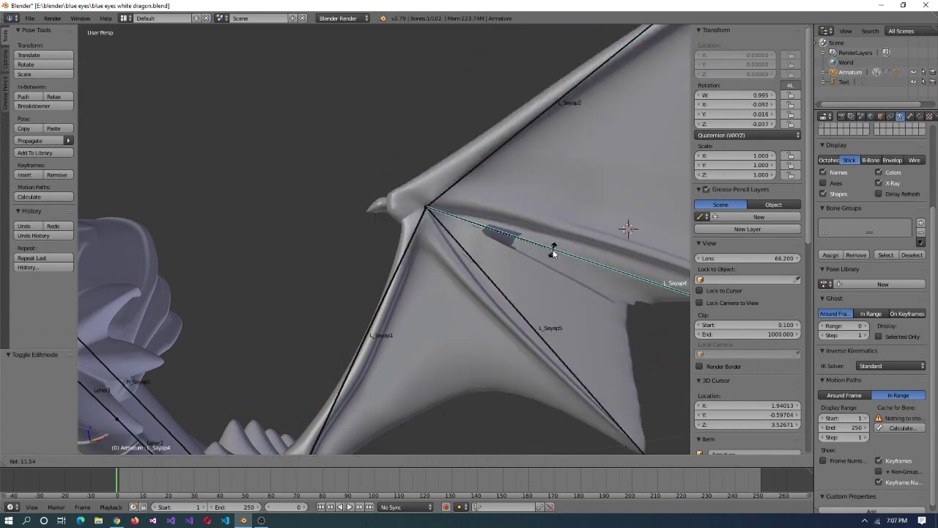
{"action": "left_click", "coordinate": [553, 253]}
- Weight the arm bend's lower vertices 1.0 to L_Sayap1 and the ones nearer the knuckle 0.8 to L_Sayap1 and 0.2 to L_Sayap2
{"action": "scroll", "coordinate": [478, 243], "scroll_direction": "up", "scroll_amount": 3}
{"action": "right_click", "coordinate": [478, 243]}
{"action": "key", "text": "Tab"}
{"action": "key", "text": "c"}
{"action": "left_click", "coordinate": [475, 228]}
{"action": "right_click", "coordinate": [467, 219]}
{"action": "left_click", "coordinate": [726, 180]}
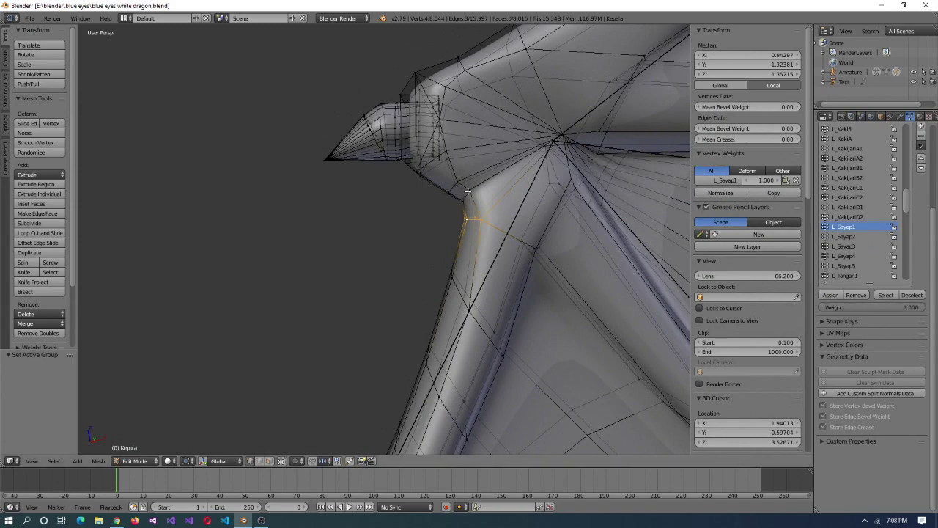
{"action": "middle_click_drag", "start_coordinate": [455, 278], "coordinate": [469, 242]}
{"action": "key", "text": "a"}
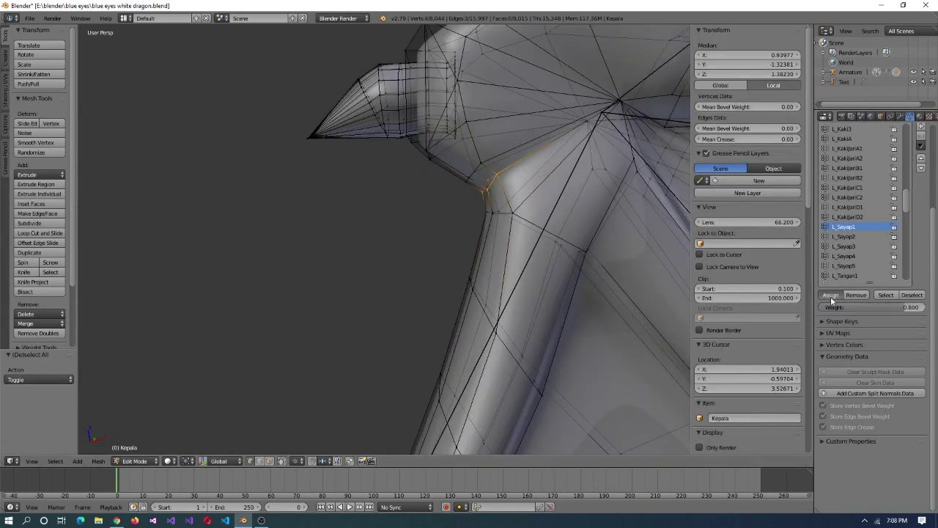
{"action": "left_click", "coordinate": [885, 295]}
{"action": "key", "text": "KP_Decimal"}
{"action": "scroll", "coordinate": [313, 186], "scroll_direction": "up", "scroll_amount": 3}
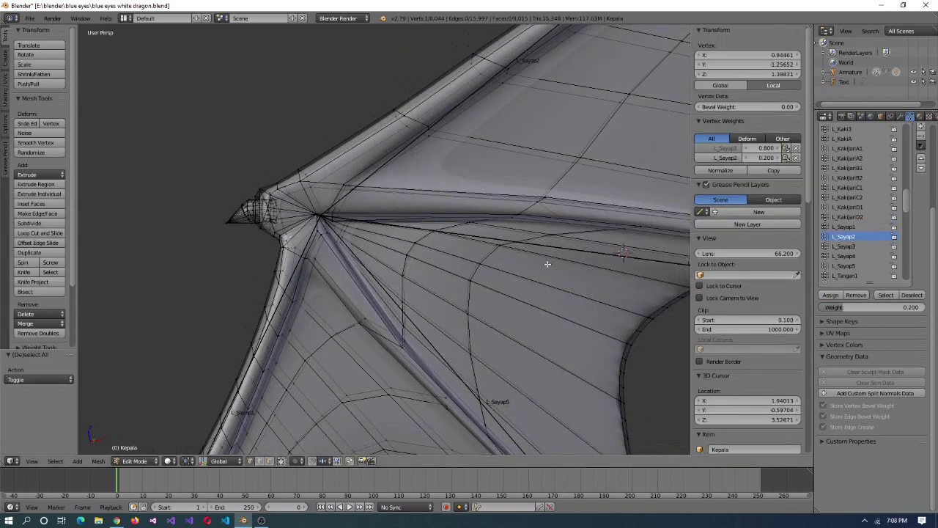
{"action": "mouse_move", "coordinate": [313, 186]}
{"action": "left_mouse_down"}
{"action": "mouse_move", "coordinate": [535, 262]}
{"action": "mouse_move", "coordinate": [563, 227]}
{"action": "mouse_move", "coordinate": [633, 268]}
{"action": "left_mouse_up"}
{"action": "scroll", "coordinate": [476, 242], "scroll_direction": "down", "scroll_amount": 3}
{"action": "scroll", "coordinate": [515, 283], "scroll_direction": "up", "scroll_amount": 3}
{"action": "scroll", "coordinate": [562, 256], "scroll_direction": "down", "scroll_amount": 3}
{"action": "scroll", "coordinate": [563, 280], "scroll_direction": "up", "scroll_amount": 3}
{"action": "right_click", "coordinate": [563, 279]}
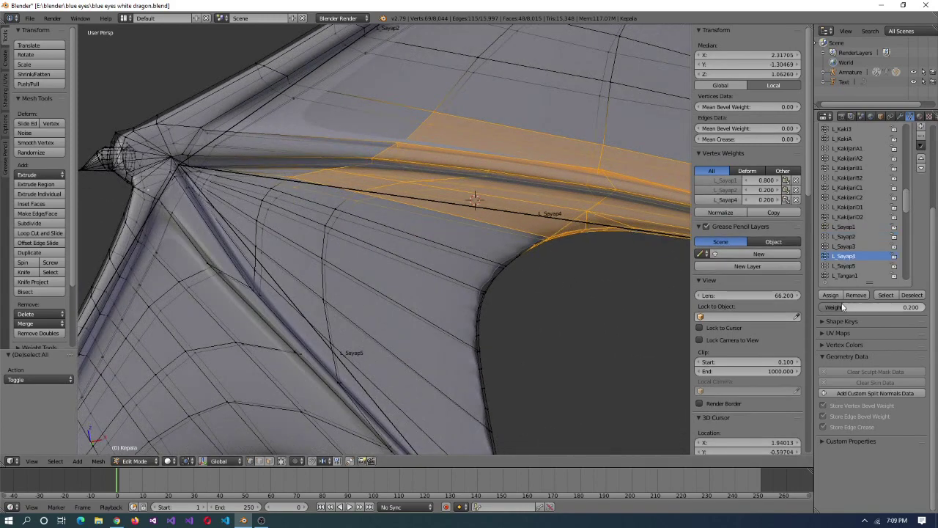
{"action": "left_click", "coordinate": [844, 256]}
{"action": "scroll", "coordinate": [588, 285], "scroll_direction": "down", "scroll_amount": 5}
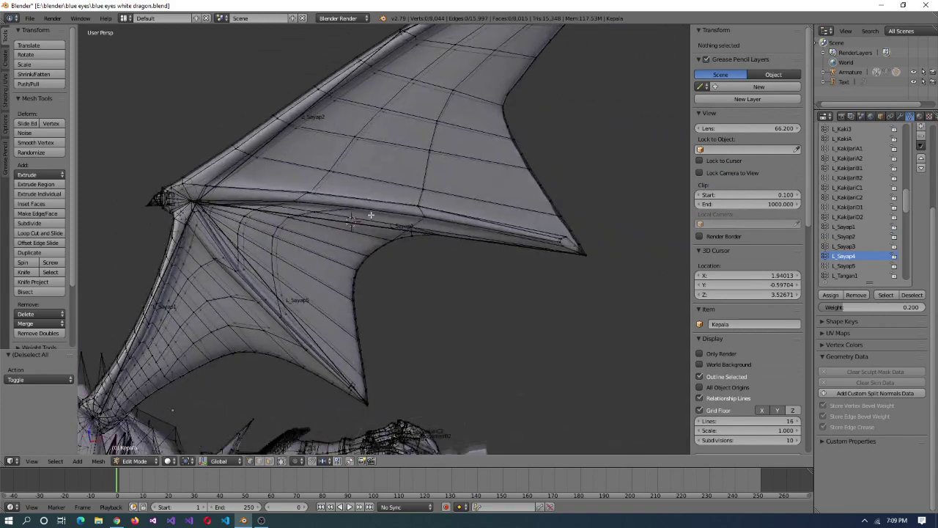
- Select the whole L_Sayap4 finger with its adjoining membrane strips and assign it to L_Sayap4 with weight 1.0
{"action": "key", "text": "a"}
{"action": "key", "text": "c"}
{"action": "mouse_move", "coordinate": [315, 198]}
{"action": "left_mouse_down"}
{"action": "mouse_move", "coordinate": [566, 256]}
{"action": "mouse_move", "coordinate": [320, 191]}
{"action": "left_mouse_up"}
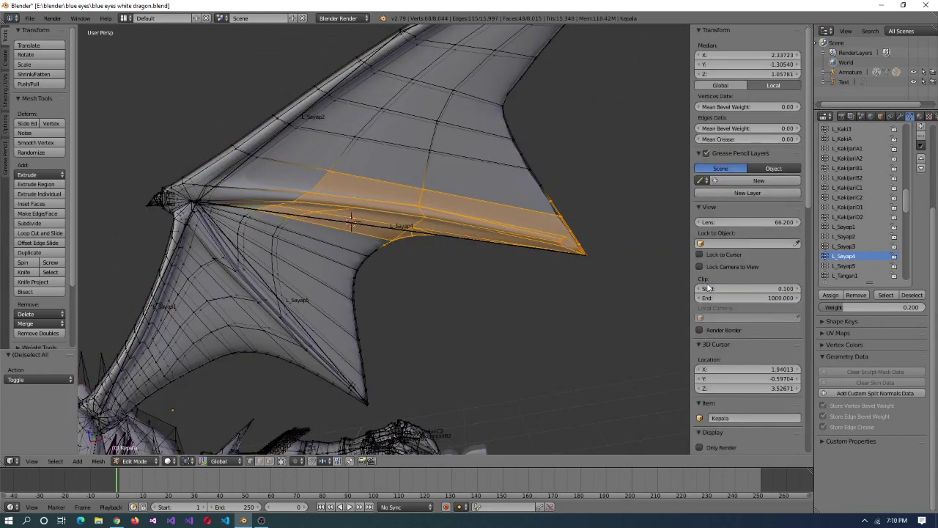
{"action": "left_click", "coordinate": [832, 295]}
{"action": "scroll", "coordinate": [539, 352], "scroll_direction": "up", "scroll_amount": 4}
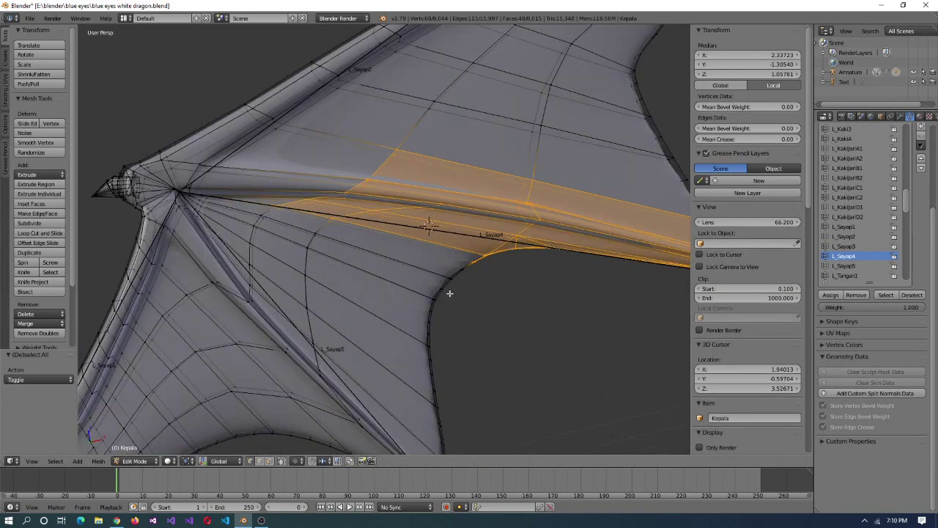
- Assign the first membrane row below the L_Sayap4 finger to L_Sayap4 and, with weight 0.2, to L_Sayap5
{"action": "key", "text": "a"}
{"action": "right_click", "coordinate": [261, 216]}
{"action": "right_click", "coordinate": [453, 277], "text": "ctrl"}
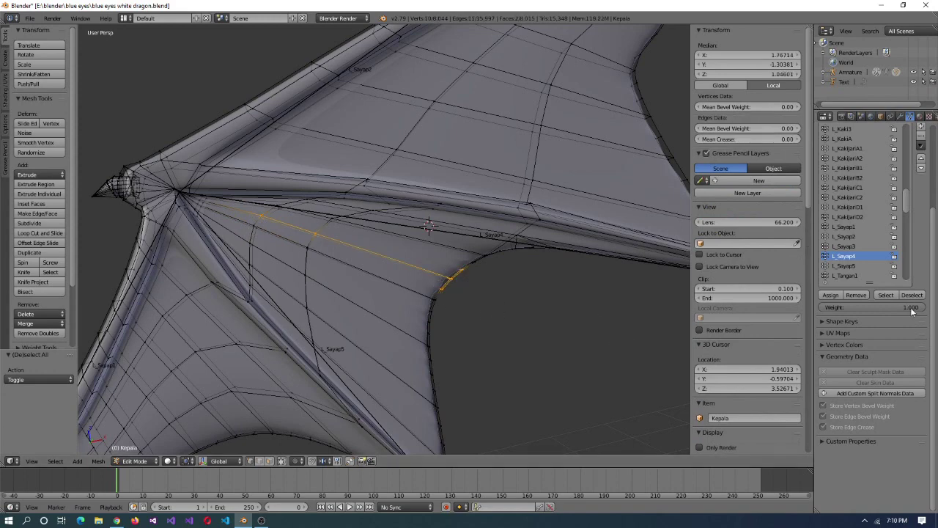
{"action": "left_click", "coordinate": [831, 295]}
{"action": "left_click", "coordinate": [854, 266]}
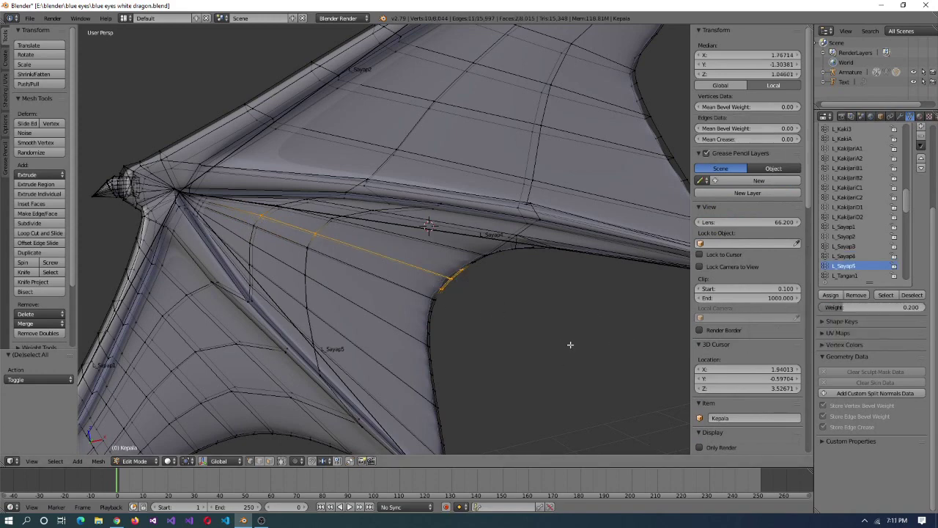
- Blend the remaining membrane rows between L_Sayap4 and L_Sayap5, weighting the second row 0.4 to L_Sayap5 and the third 0.5 to L_Sayap4
{"action": "right_click", "coordinate": [429, 308], "text": "alt"}
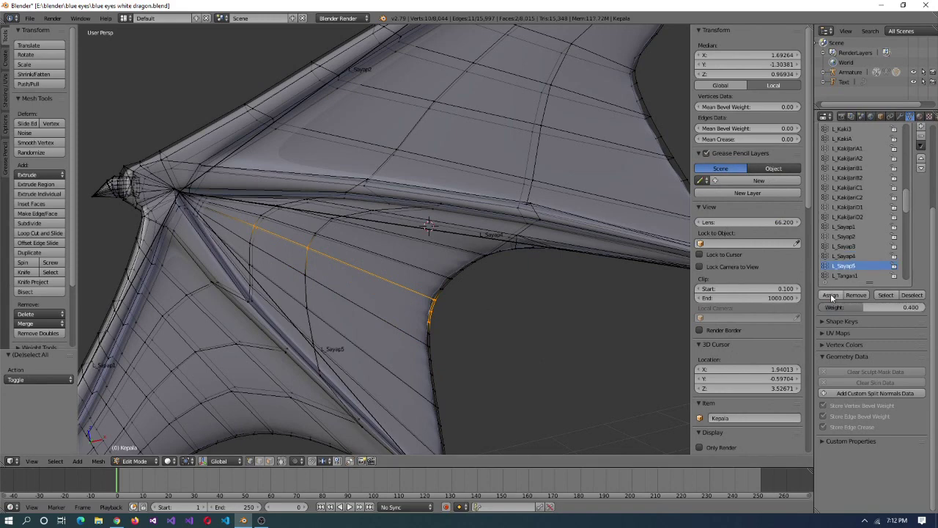
{"action": "right_click", "coordinate": [427, 345], "text": "alt"}
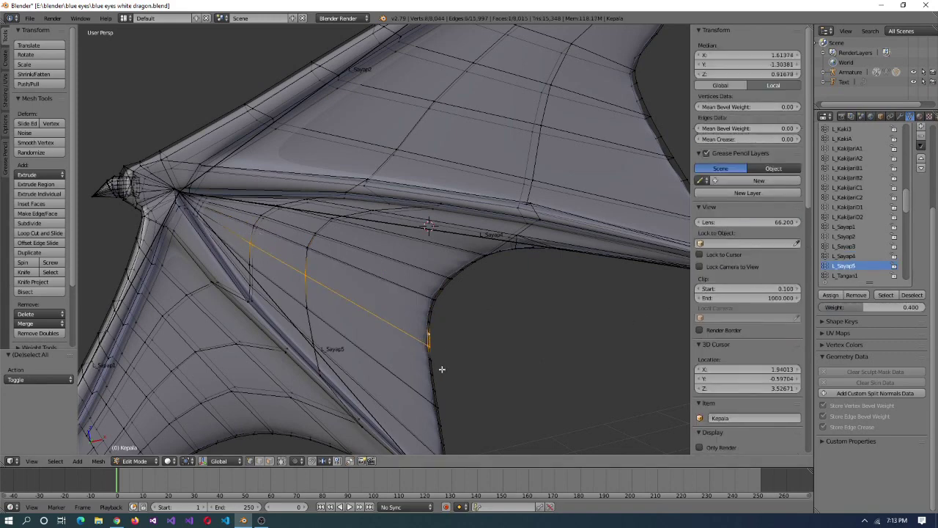
{"action": "right_click", "coordinate": [341, 327]}
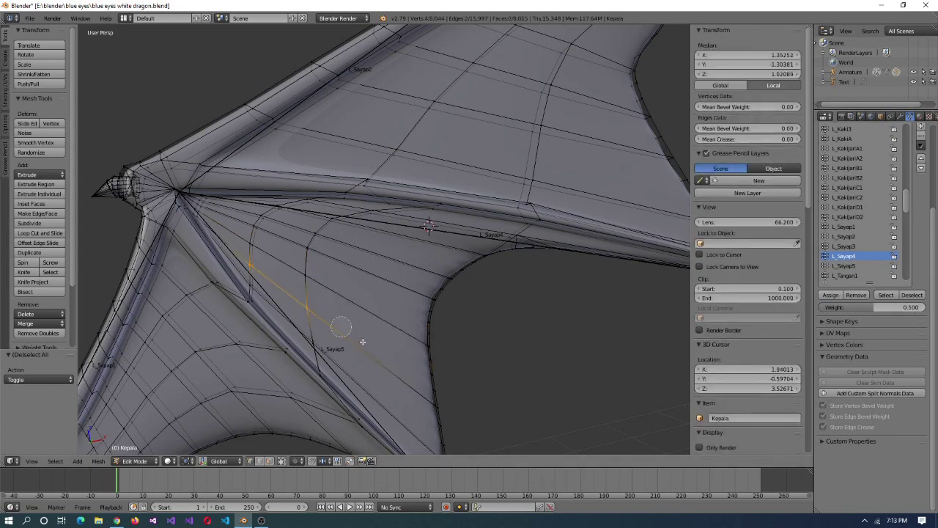
{"action": "middle_click_drag", "start_coordinate": [396, 315], "coordinate": [518, 379]}
{"action": "mouse_move", "coordinate": [491, 349]}
{"action": "left_mouse_down"}
{"action": "mouse_move", "coordinate": [497, 410]}
{"action": "mouse_move", "coordinate": [322, 232]}
{"action": "left_mouse_up"}
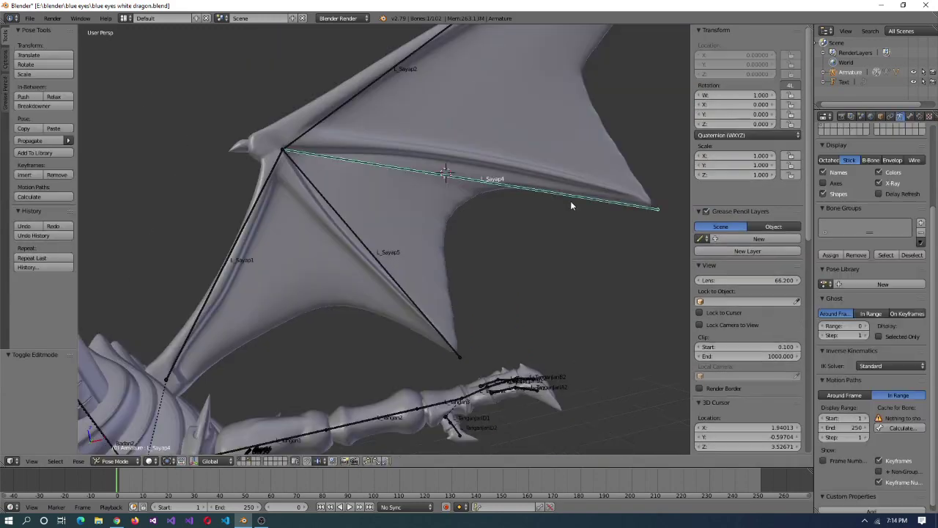
- Test-rotate the L_Sayap4 and L_Sayap5 bones to check how the membrane between them deforms
{"action": "key", "text": "r"}
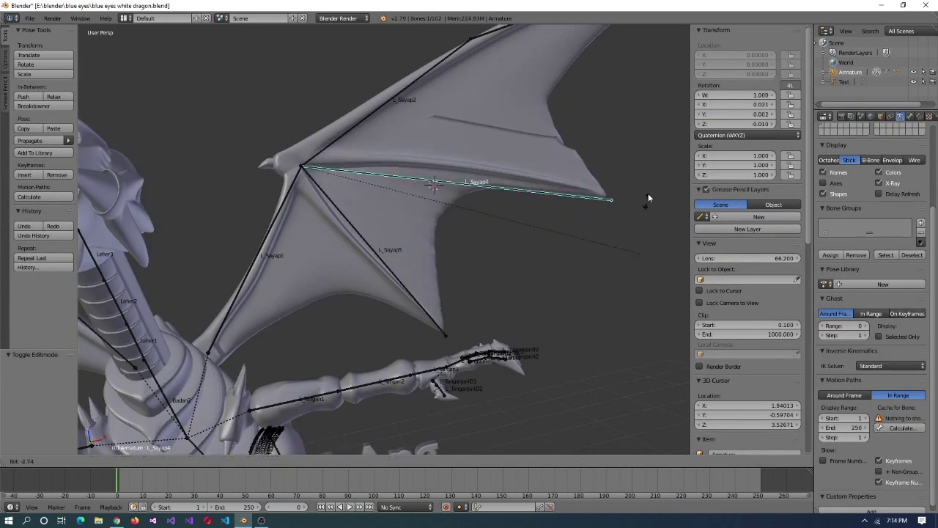
{"action": "key", "text": "Escape"}
{"action": "right_click", "coordinate": [433, 325]}
{"action": "key", "text": "r"}
{"action": "scroll", "coordinate": [469, 293], "scroll_direction": "up", "scroll_amount": 4}
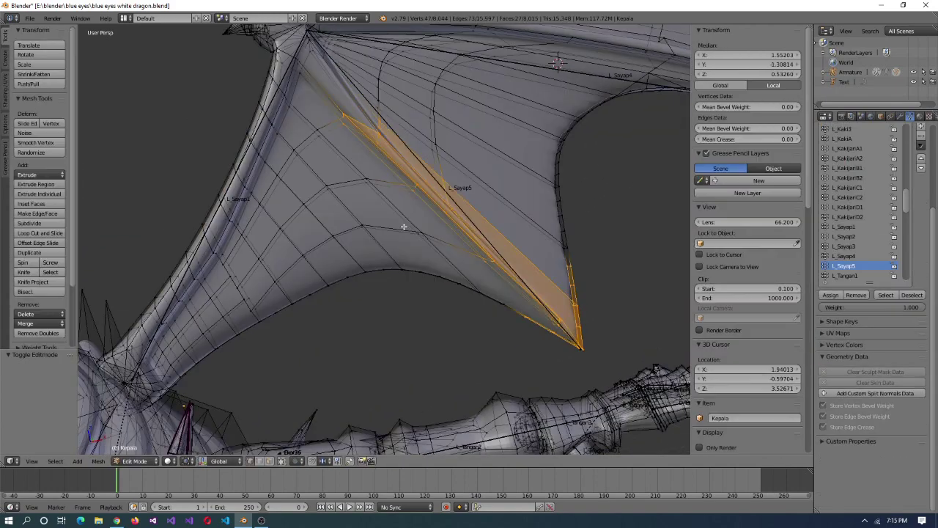
- Weight the middle column of membrane vertices between the L_Sayap1 and L_Sayap5 bones 0.5 to both groups
{"action": "middle_click_drag", "start_coordinate": [404, 227], "coordinate": [425, 245]}
{"action": "right_click", "coordinate": [315, 136]}
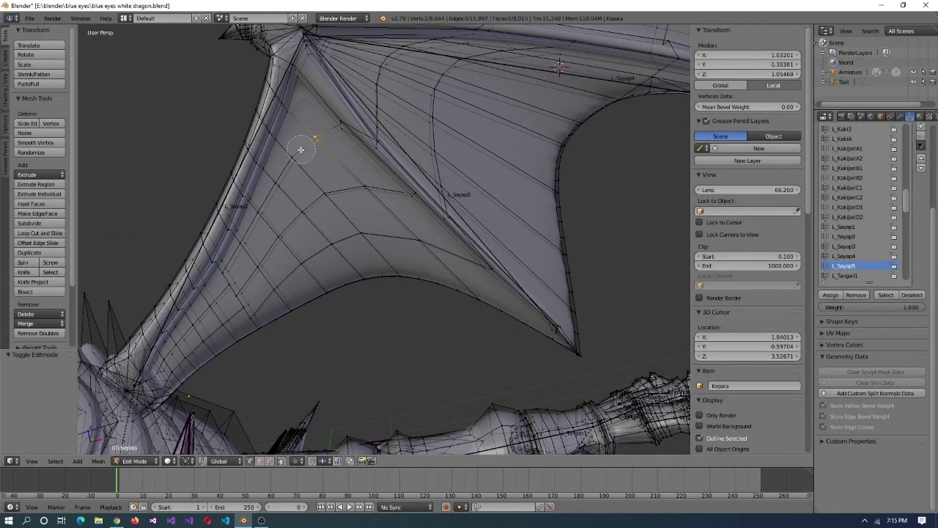
{"action": "right_click", "coordinate": [317, 143], "text": "shift"}
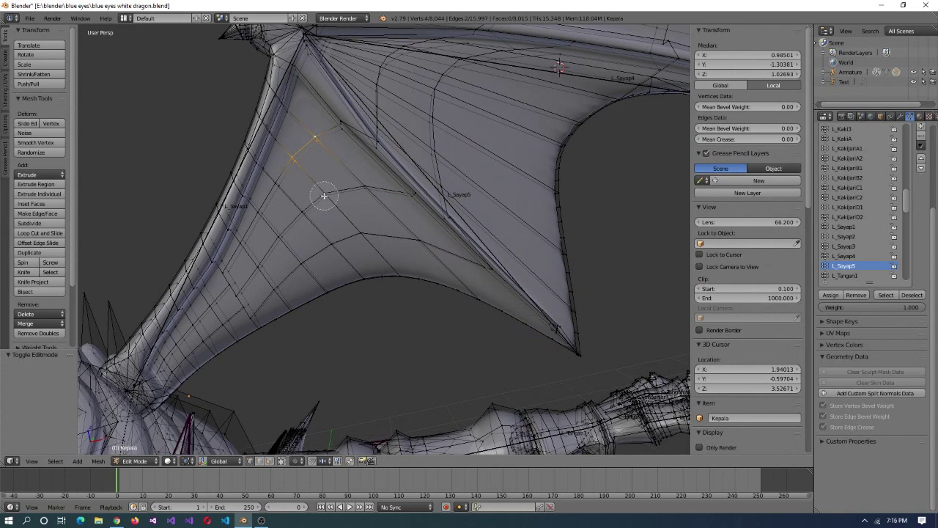
{"action": "right_click", "coordinate": [333, 291], "text": "shift"}
{"action": "middle_click_drag", "start_coordinate": [333, 291], "coordinate": [389, 313]}
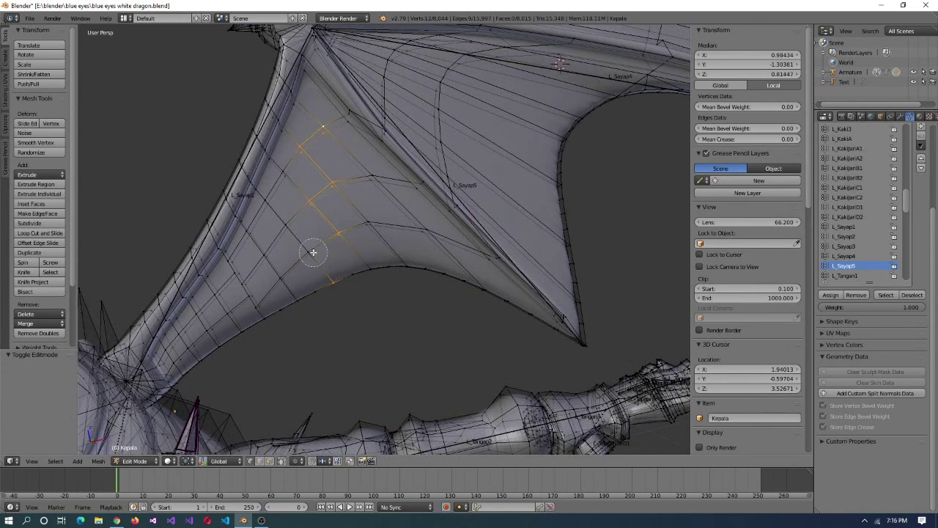
{"action": "left_click", "coordinate": [845, 227]}
{"action": "left_click_drag", "start_coordinate": [909, 307], "coordinate": [873, 307]}
{"action": "left_click", "coordinate": [831, 295]}
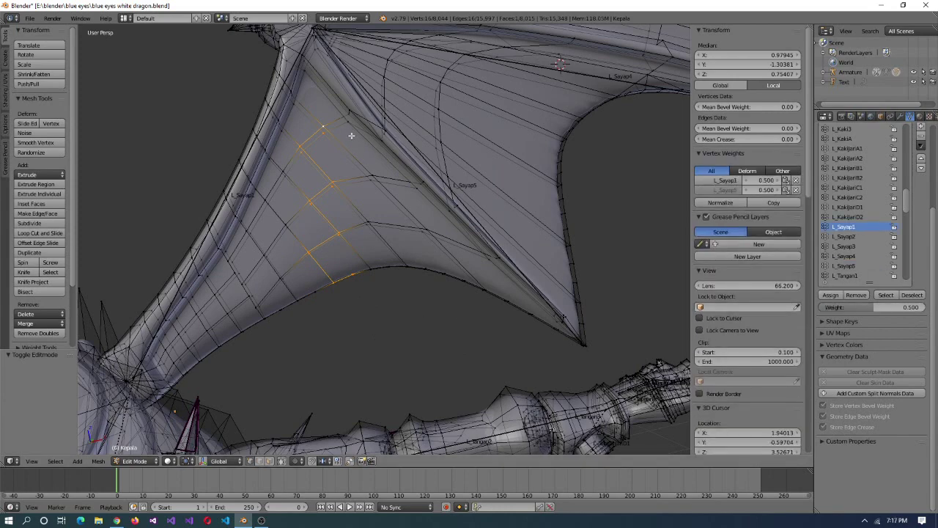
- Assign weights to the membrane vertex column one step nearer the L_Sayap5 finger, down to the trailing edge
{"action": "key", "text": "a"}
{"action": "key", "text": "c"}
{"action": "mouse_move", "coordinate": [374, 176]}
{"action": "left_mouse_down"}
{"action": "mouse_move", "coordinate": [383, 249]}
{"action": "mouse_move", "coordinate": [438, 277]}
{"action": "left_mouse_up"}
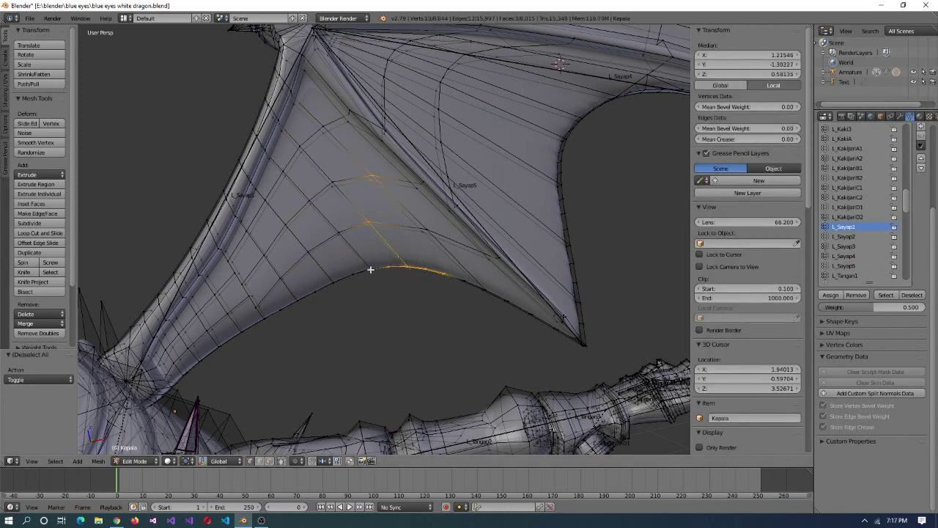
{"action": "key", "text": "c"}
{"action": "left_click_drag", "start_coordinate": [398, 269], "coordinate": [360, 269]}
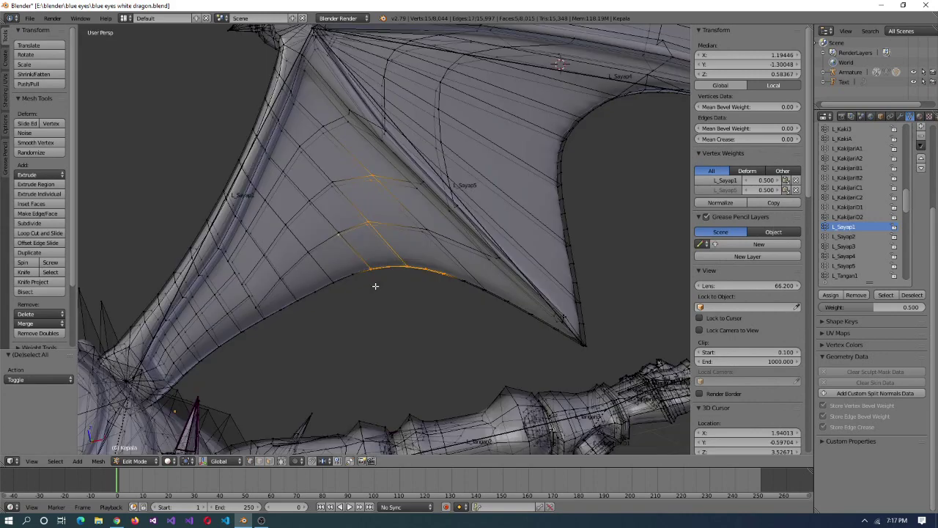
{"action": "right_click", "coordinate": [375, 286], "text": "shift"}
{"action": "left_click", "coordinate": [833, 296]}
- Select the membrane vertices alongside the L_Sayap5 finger down to its tip and set their L_Sayap5 weight to 0.9
{"action": "key", "text": "a"}
{"action": "key", "text": "c"}
{"action": "left_click_drag", "start_coordinate": [418, 225], "coordinate": [581, 333]}
{"action": "right_click", "coordinate": [581, 332]}
{"action": "left_click", "coordinate": [907, 308]}
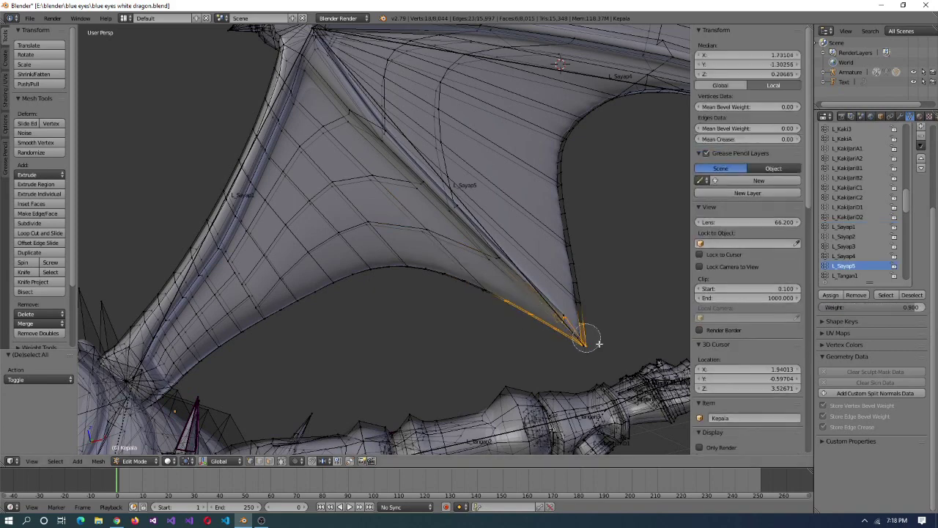
- Examine the L_Sayap5 and L_Sayap1 weight distribution in Weight Paint mode, and return to Edit Mode
{"action": "left_click", "coordinate": [140, 406]}
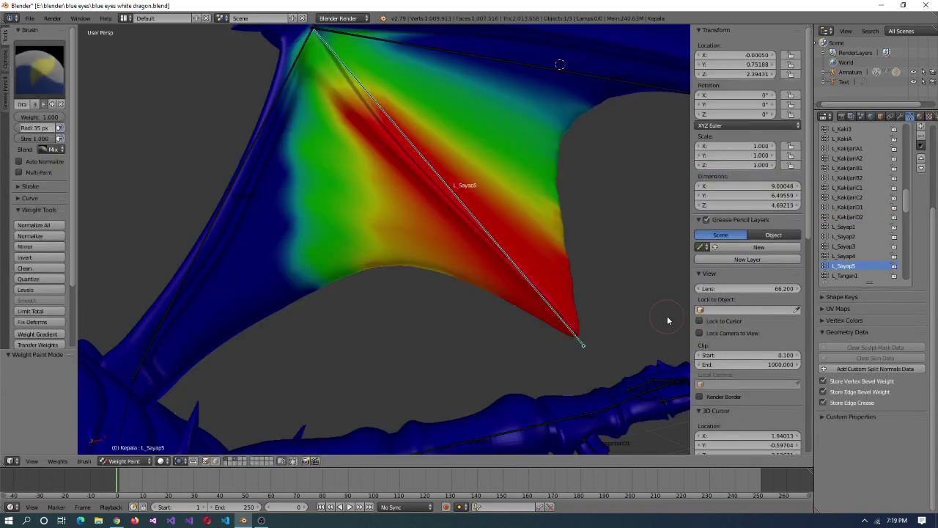
{"action": "left_click", "coordinate": [850, 228]}
{"action": "key", "text": "Tab"}
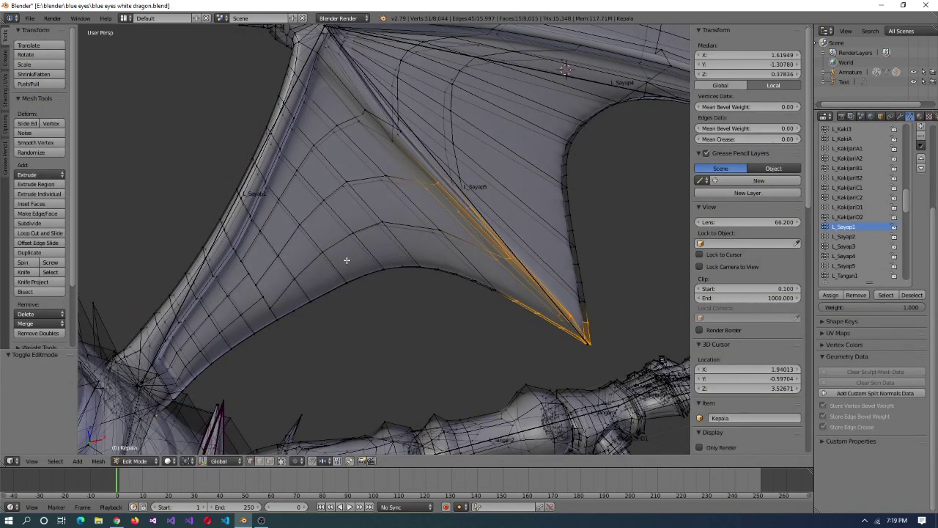
- Select the lower membrane vertices close to the L_Sayap1 arm and set their L_Sayap1 weight to 0.9
{"action": "key", "text": "a"}
{"action": "right_click", "coordinate": [296, 176]}
{"action": "mouse_move", "coordinate": [295, 228]}
{"action": "left_mouse_down"}
{"action": "mouse_move", "coordinate": [322, 252]}
{"action": "mouse_move", "coordinate": [318, 285]}
{"action": "mouse_move", "coordinate": [295, 279]}
{"action": "mouse_move", "coordinate": [324, 286]}
{"action": "left_mouse_up"}
{"action": "key", "text": "Escape"}
{"action": "key", "text": "KP_Decimal"}
{"action": "middle_click_drag", "start_coordinate": [447, 370], "coordinate": [453, 331]}
{"action": "right_click", "coordinate": [453, 331], "text": "shift"}
{"action": "left_click_drag", "start_coordinate": [902, 310], "coordinate": [843, 308]}
{"action": "left_click", "coordinate": [845, 266]}
- Give the short membrane vertex column near the arm, down to the trailing edge, an L_Sayap5 weight of 0.1 and test-rotate the L_Sayap5 bone
{"action": "key", "text": "a"}
{"action": "key", "text": "c"}
{"action": "left_click", "coordinate": [354, 192]}
{"action": "mouse_move", "coordinate": [353, 191]}
{"action": "left_mouse_down"}
{"action": "mouse_move", "coordinate": [335, 236]}
{"action": "mouse_move", "coordinate": [348, 325]}
{"action": "mouse_move", "coordinate": [373, 298]}
{"action": "left_mouse_up"}
{"action": "key", "text": "Escape"}
{"action": "mouse_move", "coordinate": [374, 298]}
{"action": "middle_mouse_down"}
{"action": "mouse_move", "coordinate": [401, 297]}
{"action": "mouse_move", "coordinate": [423, 360]}
{"action": "middle_mouse_up"}
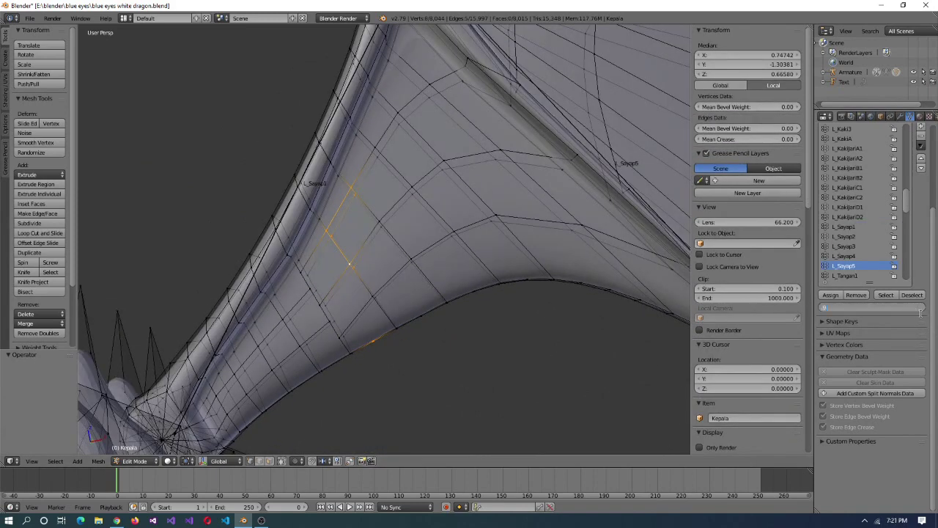
{"action": "left_click_drag", "start_coordinate": [833, 307], "coordinate": [823, 308]}
{"action": "left_click", "coordinate": [831, 295]}
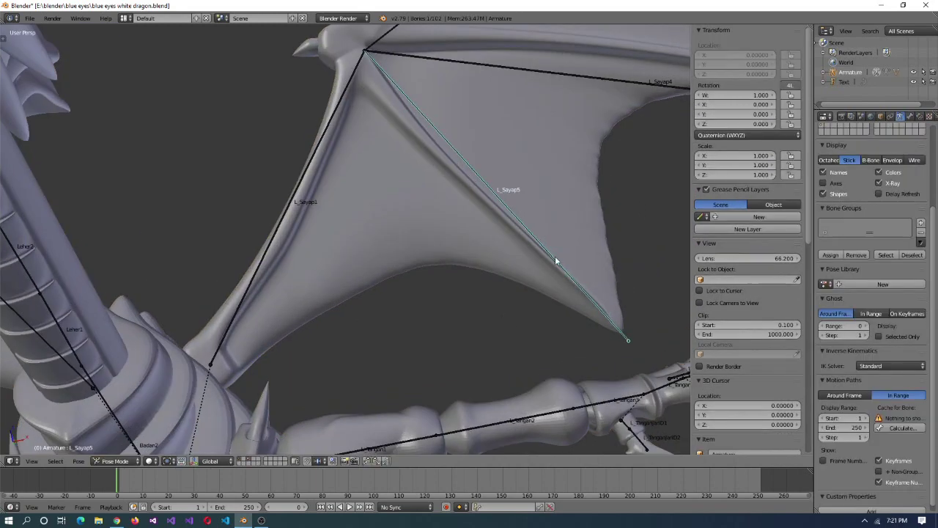
{"action": "key", "text": "r"}
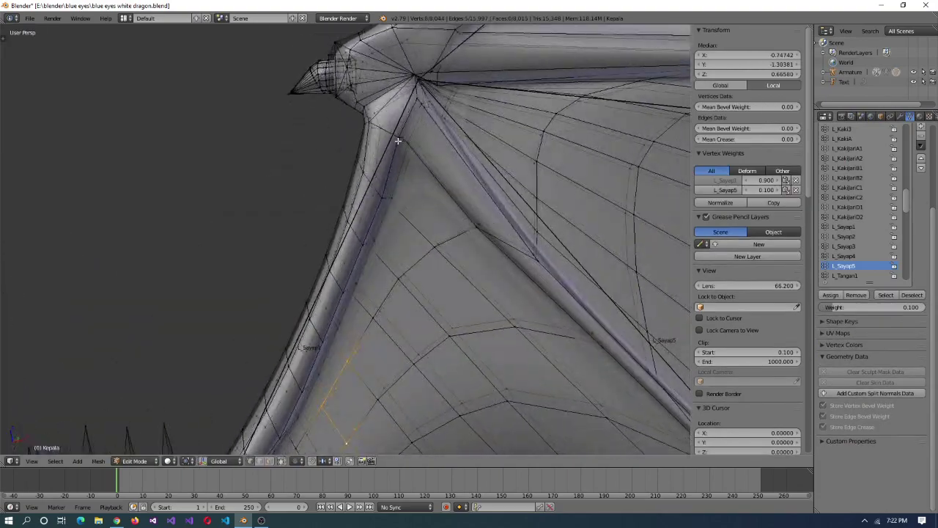
- Select the vertex loop bordering the arm on the membrane, set its L_Sayap1 weight to 1.0, and test the deformation by rotating the bone
{"action": "right_click", "coordinate": [398, 140], "text": "alt"}
{"action": "middle_click_drag", "start_coordinate": [408, 164], "coordinate": [307, 269]}
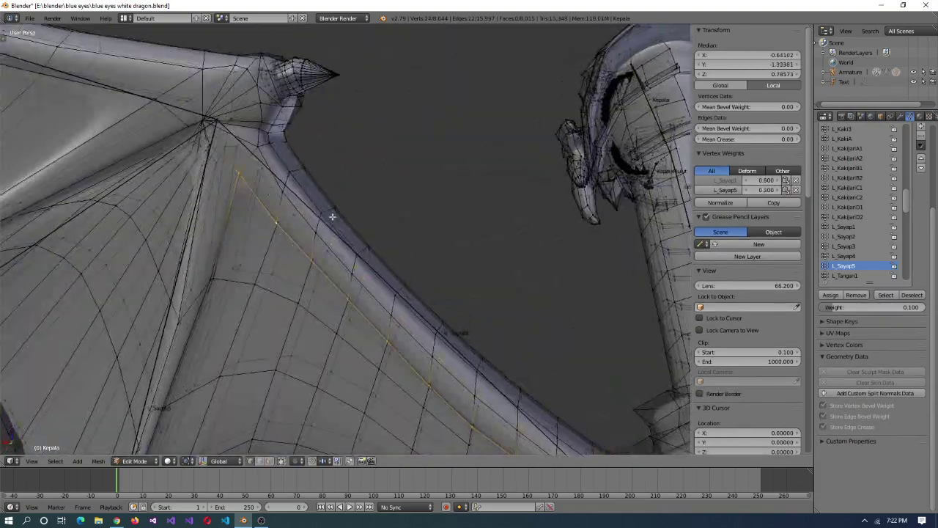
{"action": "middle_click_drag", "start_coordinate": [330, 212], "coordinate": [469, 220]}
{"action": "left_click", "coordinate": [843, 226]}
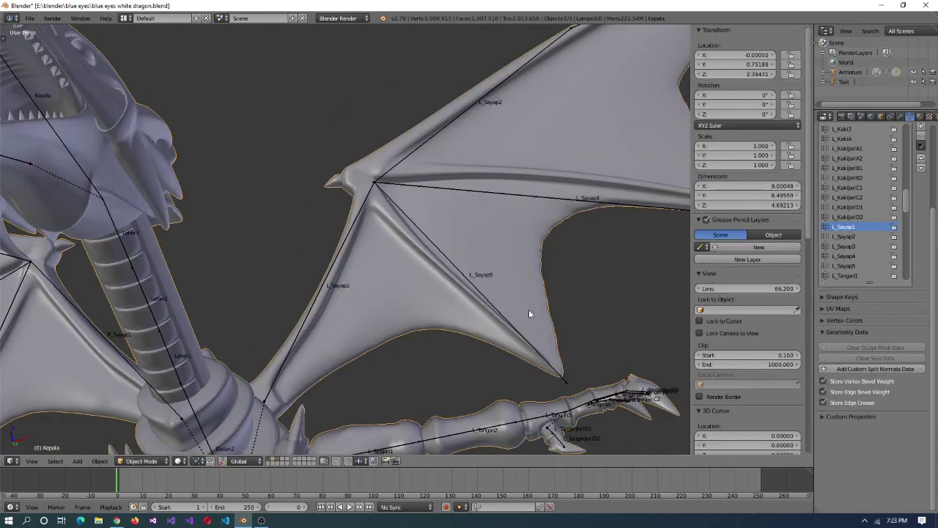
{"action": "key", "text": "r"}
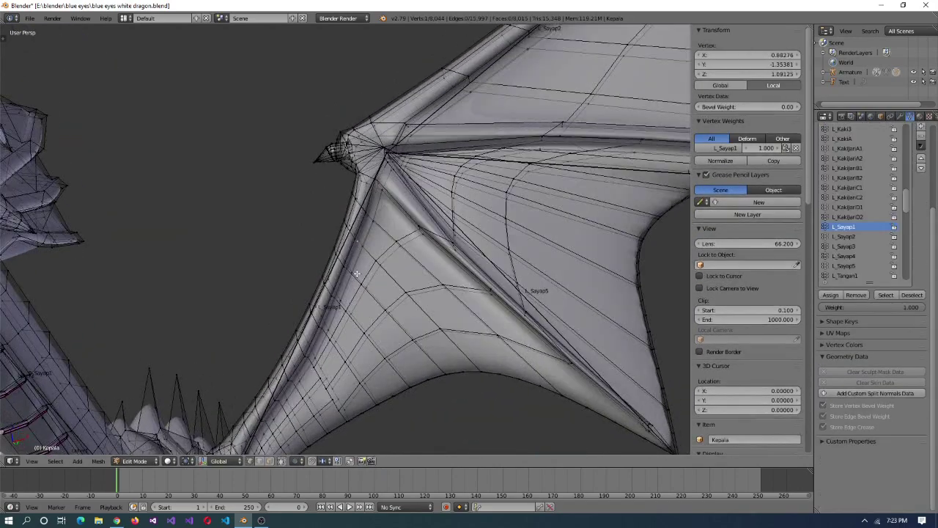
- Weight the upper membrane vertices beside the arm 0.8 to L_Sayap1 and 0.2 to L_Sayap5
{"action": "middle_click_drag", "start_coordinate": [405, 249], "coordinate": [530, 258]}
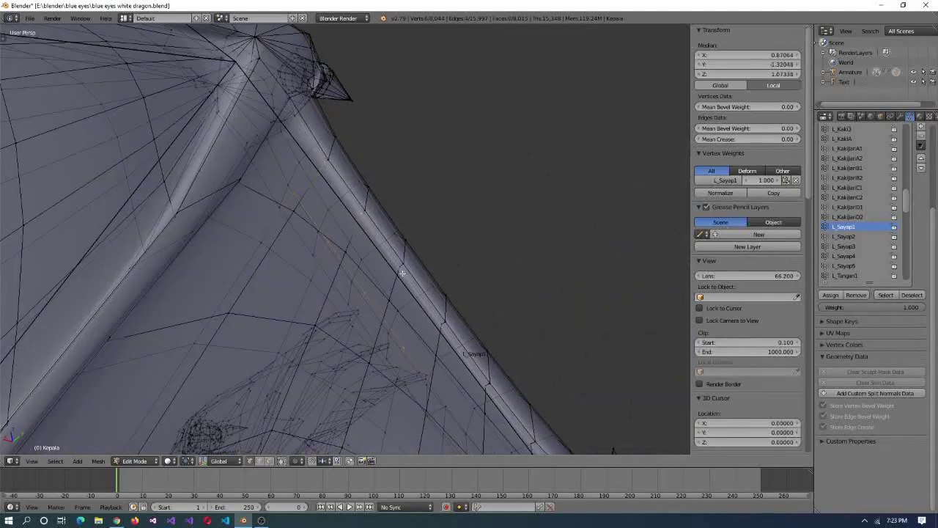
{"action": "middle_click_drag", "start_coordinate": [411, 308], "coordinate": [367, 372]}
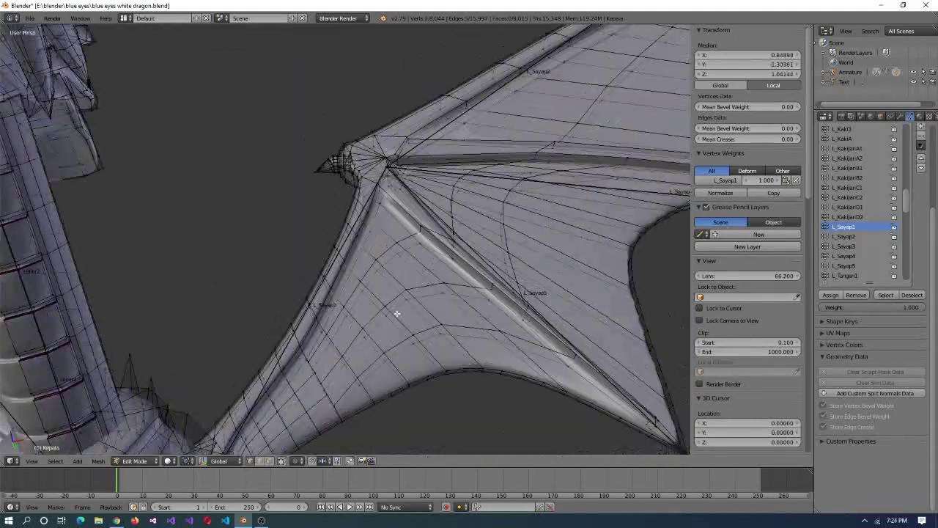
{"action": "scroll", "coordinate": [366, 373], "scroll_direction": "up", "scroll_amount": 2}
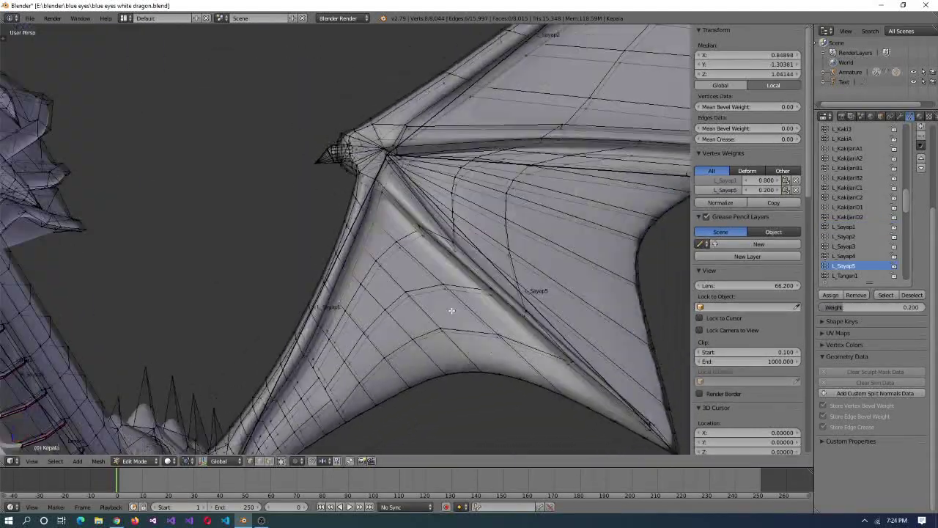
- Select the next vertices down along the arm on both membrane sides and weight them 0.9 to L_Sayap1 and 0.1 to L_Sayap5
{"action": "middle_click_drag", "start_coordinate": [345, 279], "coordinate": [347, 308]}
{"action": "right_click", "coordinate": [346, 310]}
{"action": "scroll", "coordinate": [347, 308], "scroll_direction": "up", "scroll_amount": 3}
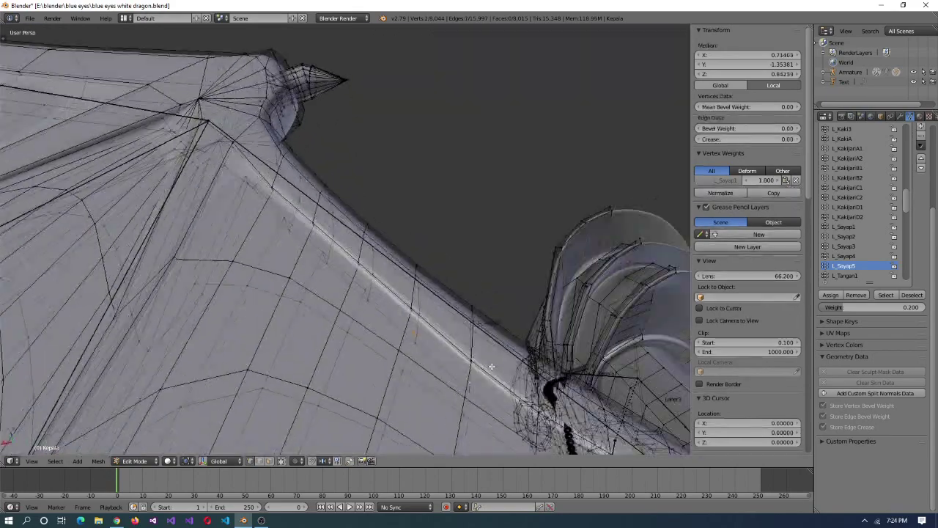
{"action": "scroll", "coordinate": [491, 365], "scroll_direction": "down", "scroll_amount": 2}
{"action": "middle_click_drag", "start_coordinate": [404, 353], "coordinate": [315, 264]}
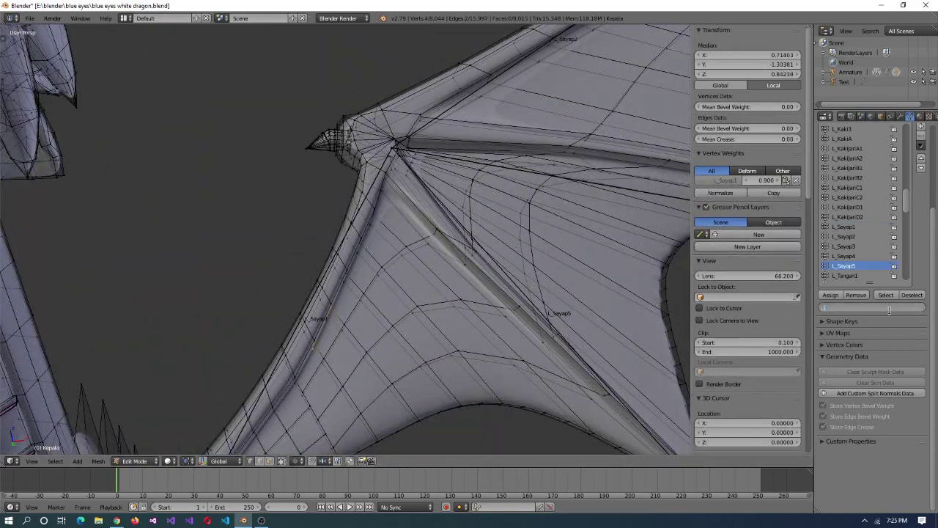
{"action": "key", "text": "ctrl+z"}
- Check the vertex weights near the membrane's trailing edge, test-rotate the L_Sayap5 bone, cancel the rotation and return to mesh editing
{"action": "middle_click_drag", "start_coordinate": [359, 345], "coordinate": [374, 360]}
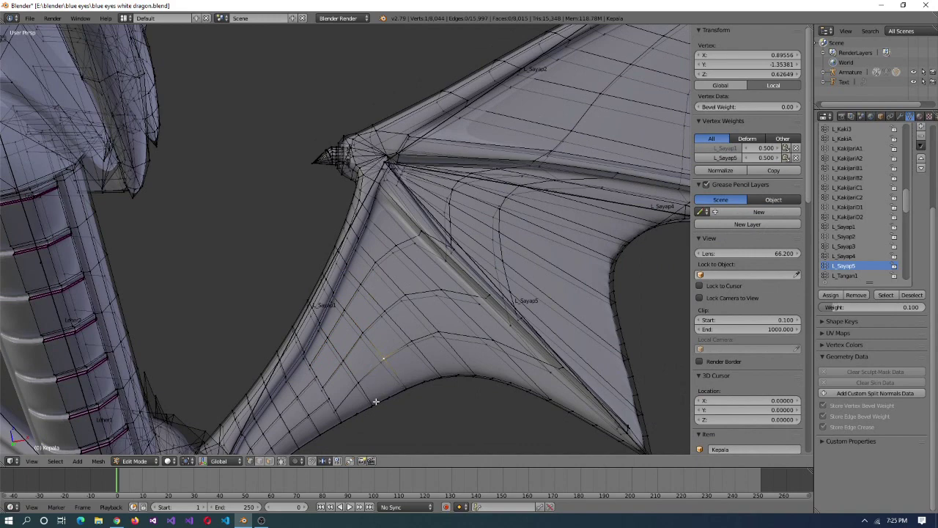
{"action": "middle_click_drag", "start_coordinate": [394, 397], "coordinate": [384, 362]}
{"action": "right_click", "coordinate": [384, 362]}
{"action": "key", "text": "Tab"}
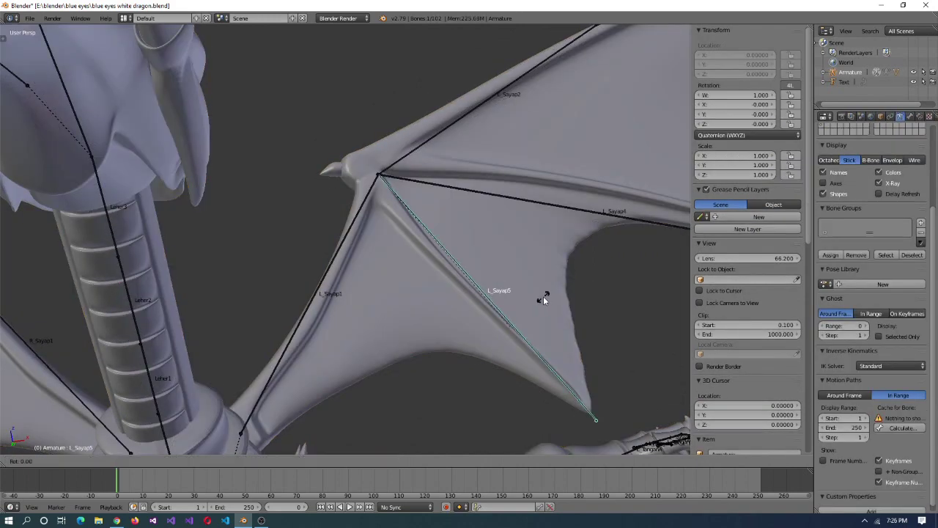
{"action": "key", "text": "r"}
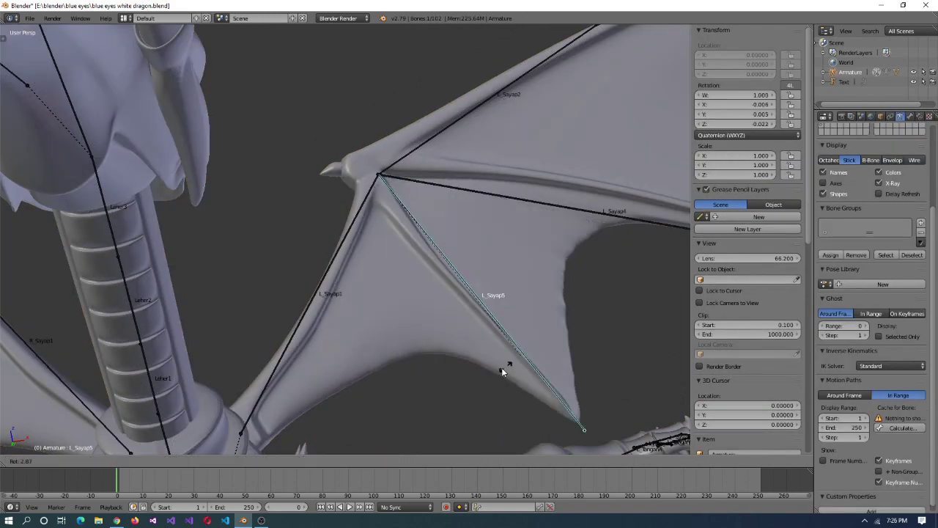
{"action": "key", "text": "Escape"}
{"action": "key", "text": "Tab"}
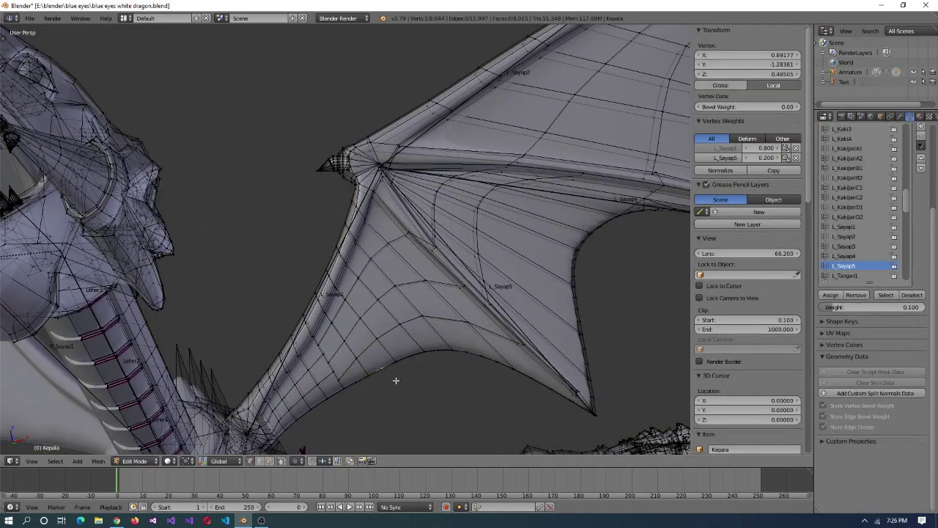
- Select the vertex pair on the trailing edge of the membrane's middle column and set its L_Sayap1 and L_Sayap5 weights to 0.5
{"action": "right_click", "coordinate": [382, 363]}
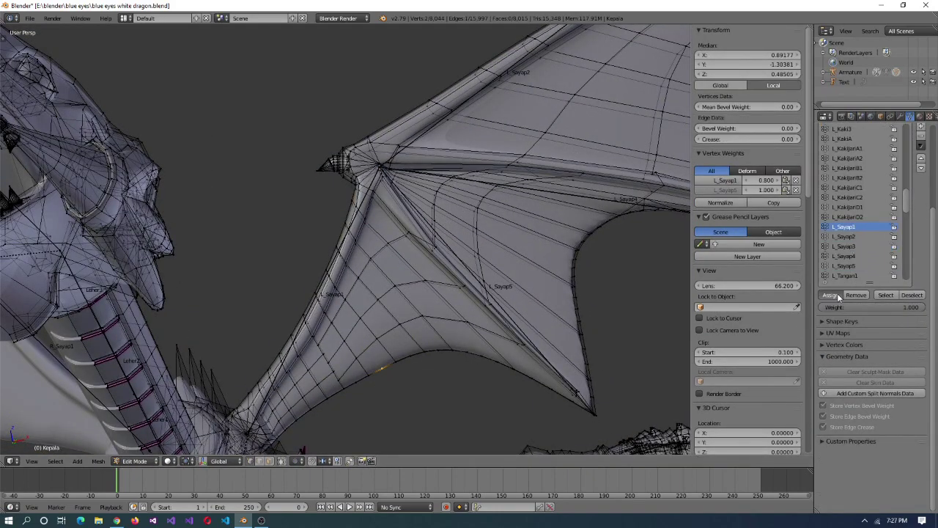
{"action": "left_click", "coordinate": [140, 406]}
{"action": "key", "text": "Return"}
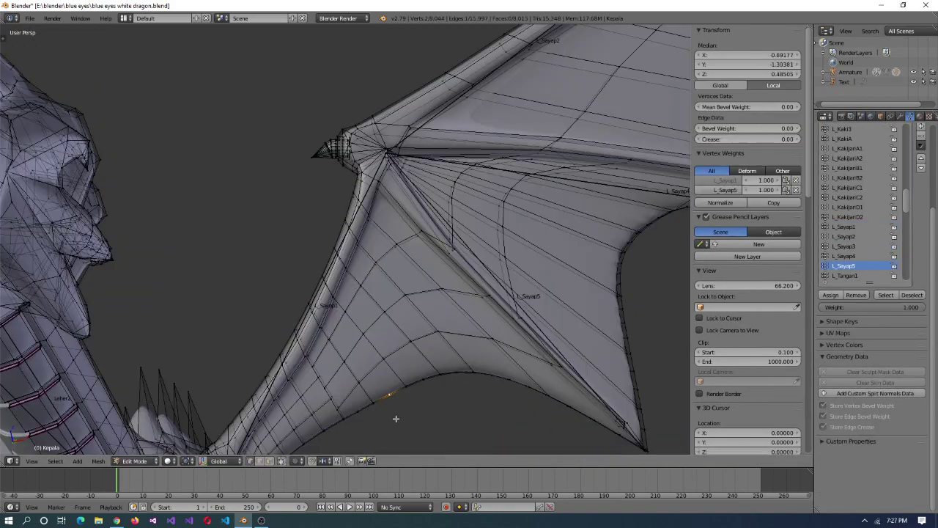
- Compare the L_Sayap5 and L_Sayap1 weight distribution across the membrane in Weight Paint mode, and return to Edit Mode
{"action": "left_click", "coordinate": [146, 408]}
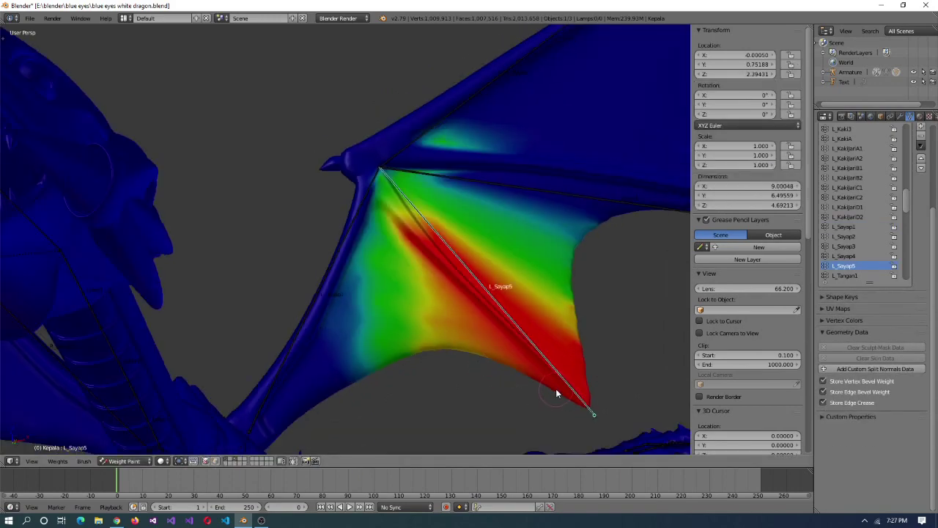
{"action": "left_click", "coordinate": [851, 227]}
{"action": "left_click", "coordinate": [124, 461]}
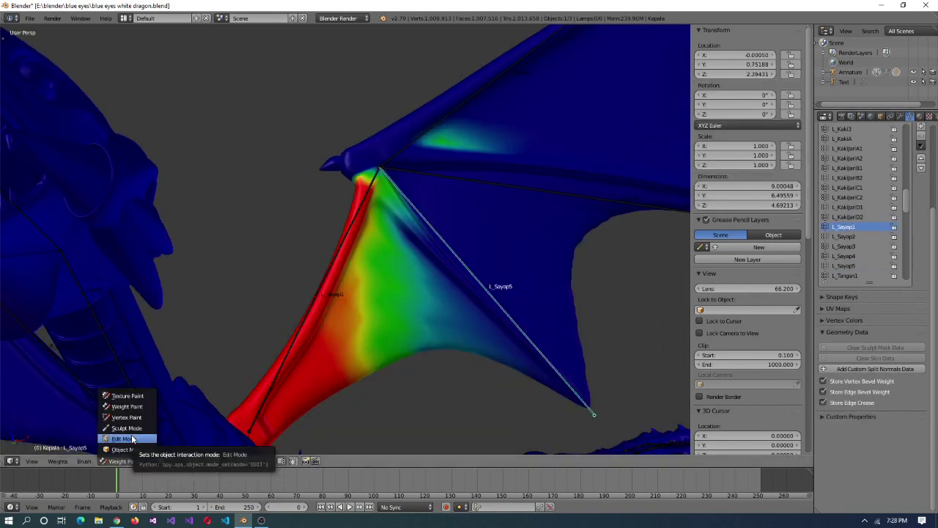
{"action": "left_click", "coordinate": [126, 438]}
- Select only the upper part of the membrane vertex loop beside the arm and set its L_Sayap5 weight to 0.1
{"action": "scroll", "coordinate": [359, 248], "scroll_direction": "up", "scroll_amount": 5}
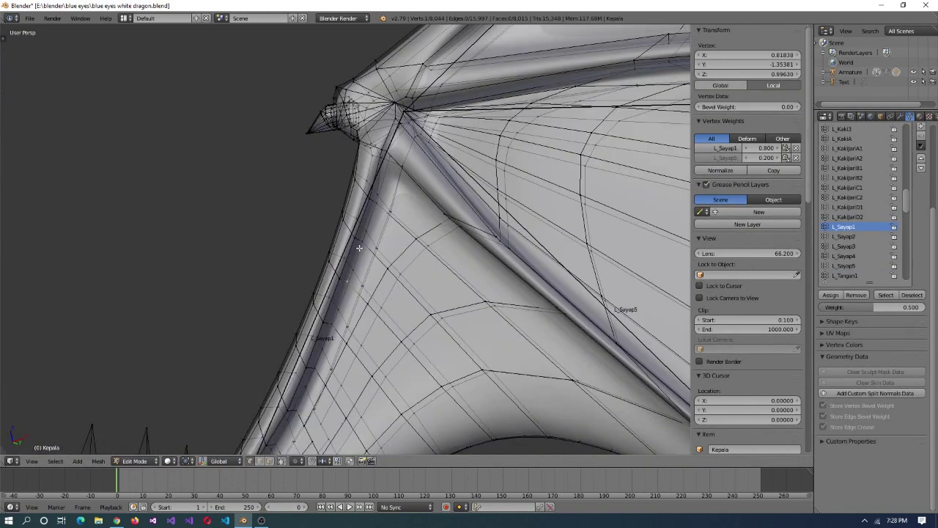
{"action": "right_click", "coordinate": [359, 247], "text": "alt"}
{"action": "middle_click_drag", "start_coordinate": [359, 248], "coordinate": [393, 155]}
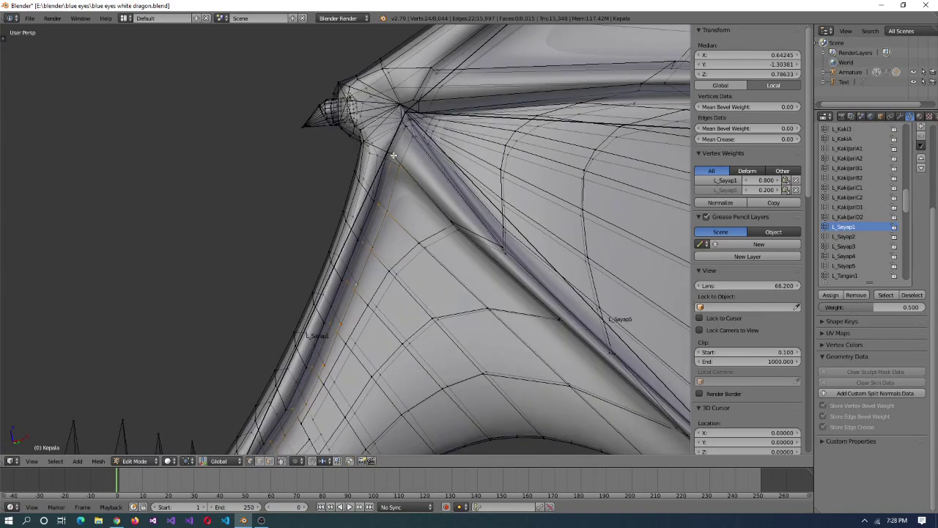
{"action": "scroll", "coordinate": [397, 167], "scroll_direction": "down", "scroll_amount": 4}
{"action": "key", "text": "c"}
{"action": "left_click_drag", "start_coordinate": [253, 414], "coordinate": [269, 398]}
{"action": "mouse_move", "coordinate": [269, 398]}
{"action": "middle_mouse_down"}
{"action": "mouse_move", "coordinate": [272, 408]}
{"action": "mouse_move", "coordinate": [440, 330]}
{"action": "mouse_move", "coordinate": [702, 341]}
{"action": "middle_mouse_up"}
{"action": "right_click", "coordinate": [273, 408]}
{"action": "scroll", "coordinate": [272, 392], "scroll_direction": "up", "scroll_amount": 4}
{"action": "right_click", "coordinate": [286, 399], "text": "shift"}
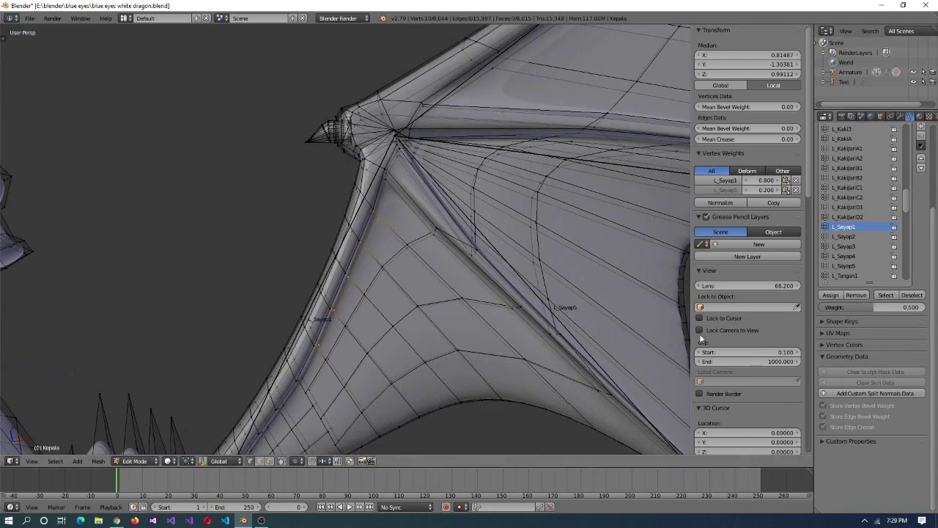
- Select the membrane vertices one column inward from the arm's upper end and set their L_Sayap5 weight to 0.2
{"action": "right_click", "coordinate": [382, 265]}
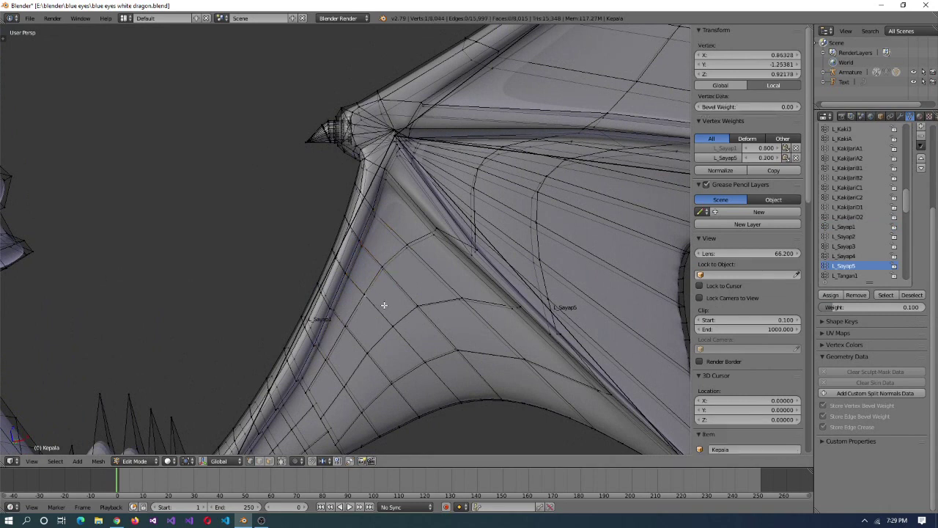
{"action": "key", "text": "c"}
{"action": "left_click_drag", "start_coordinate": [366, 296], "coordinate": [381, 271]}
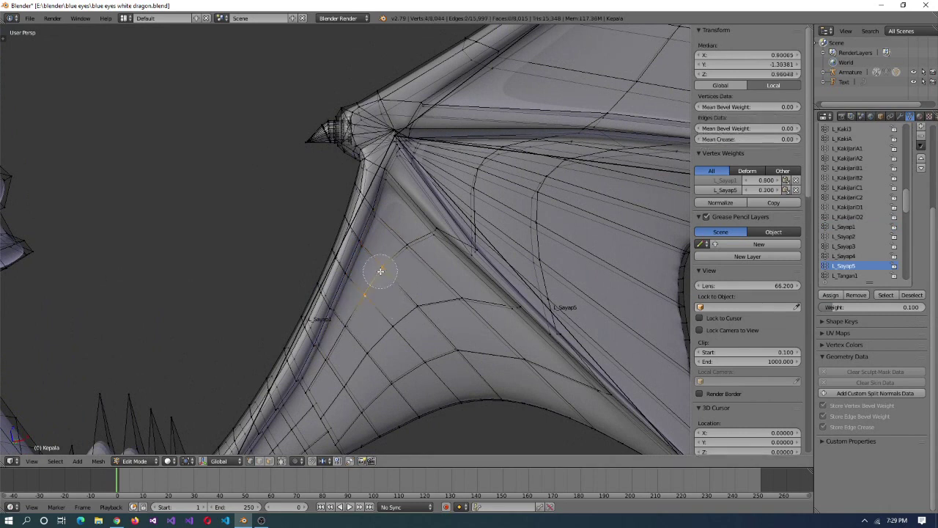
{"action": "key", "text": "Escape"}
{"action": "right_click", "coordinate": [408, 246]}
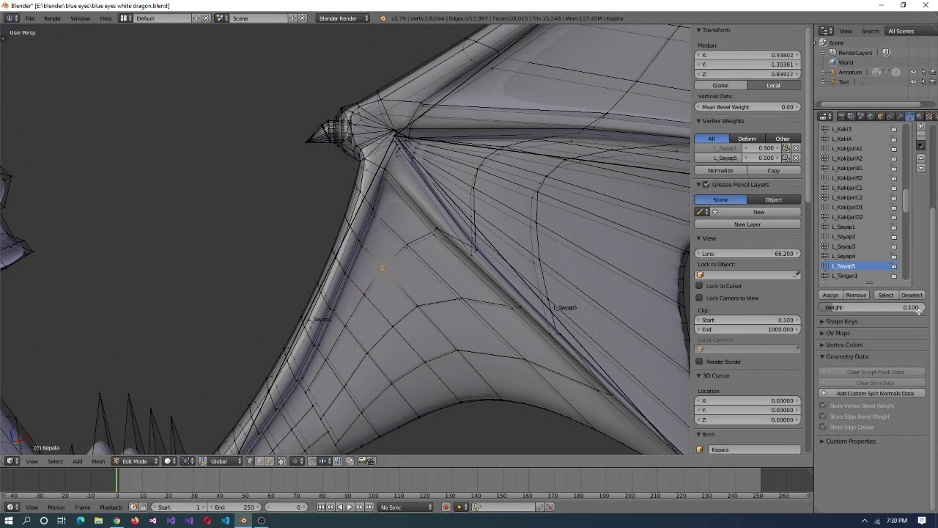
- Select the vertex pair in the middle of the membrane and set its L_Sayap5 weight to 0.6
{"action": "right_click", "coordinate": [417, 305]}
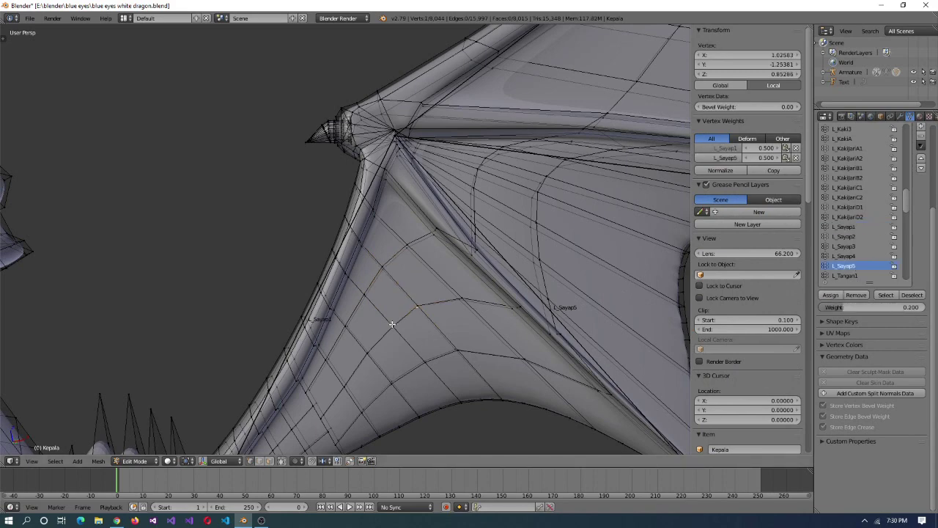
{"action": "left_click", "coordinate": [395, 328]}
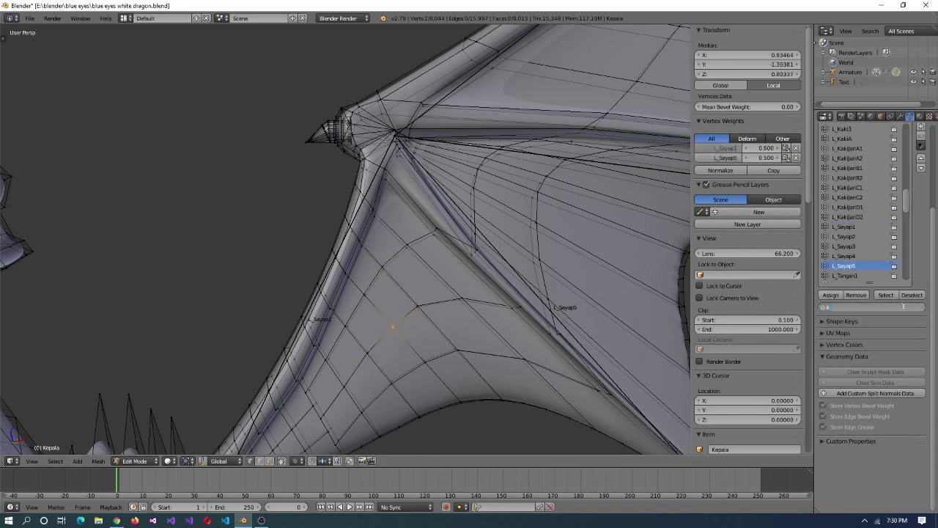
{"action": "left_click", "coordinate": [831, 294]}
- Examine the updated L_Sayap5 weight distribution on the wing in Weight Paint mode
{"action": "right_click", "coordinate": [397, 428]}
{"action": "key", "text": "ctrl+Tab"}
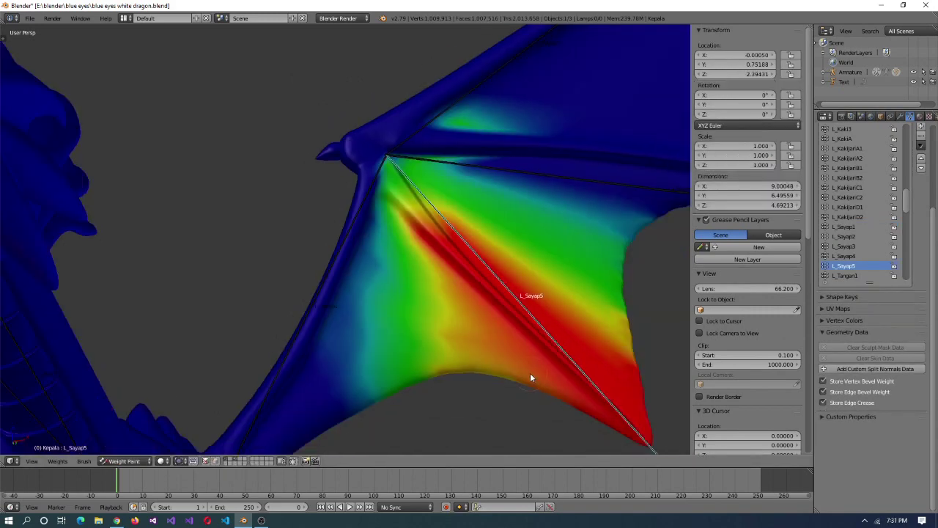
{"action": "left_click", "coordinate": [846, 266]}
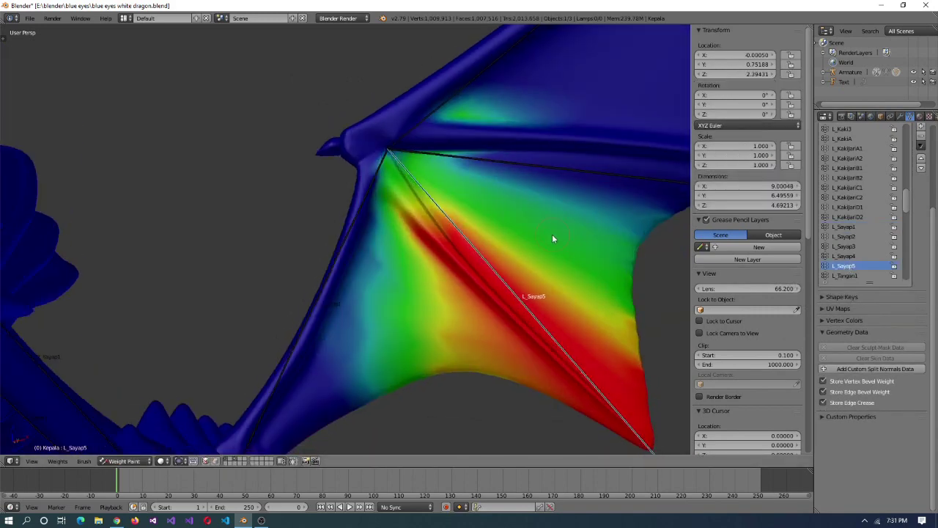
- Select the vertices of the stray L_Sayap5-weighted area on the upper wing membrane beside the joint in Edit Mode
{"action": "left_click", "coordinate": [124, 460]}
{"action": "left_click", "coordinate": [125, 407]}
{"action": "left_click_drag", "start_coordinate": [421, 121], "coordinate": [515, 119]}
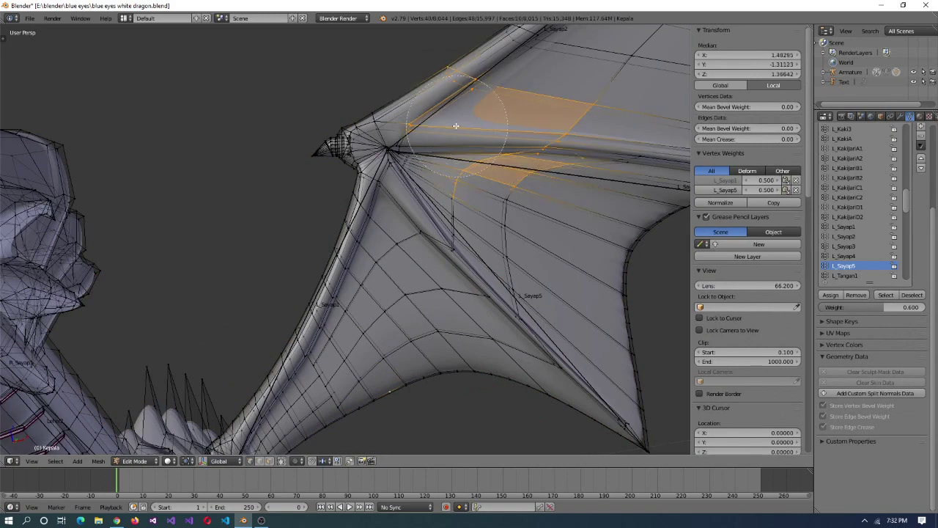
- Remove the selected vertices around the upper wing joint from the L_Sayap1 vertex group
{"action": "scroll", "coordinate": [504, 111], "scroll_direction": "up", "scroll_amount": 2}
{"action": "left_click", "coordinate": [856, 295]}
{"action": "middle_click_drag", "start_coordinate": [507, 197], "coordinate": [561, 191]}
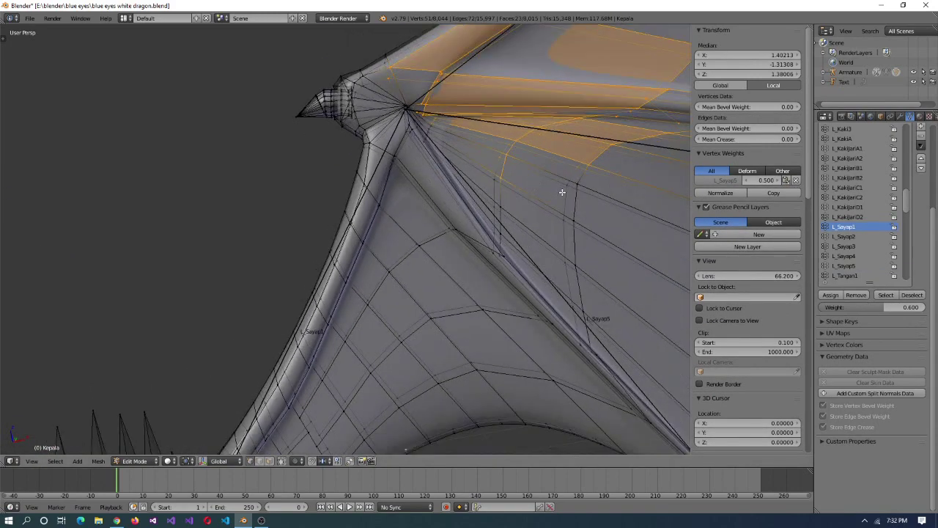
- Preview the weights in Weight Paint mode, and remove the selected wing-arm vertices from the L_Sayap5 group in Edit Mode
{"action": "left_click", "coordinate": [124, 460]}
{"action": "left_click", "coordinate": [150, 413]}
{"action": "left_click", "coordinate": [125, 460]}
{"action": "left_click", "coordinate": [125, 406]}
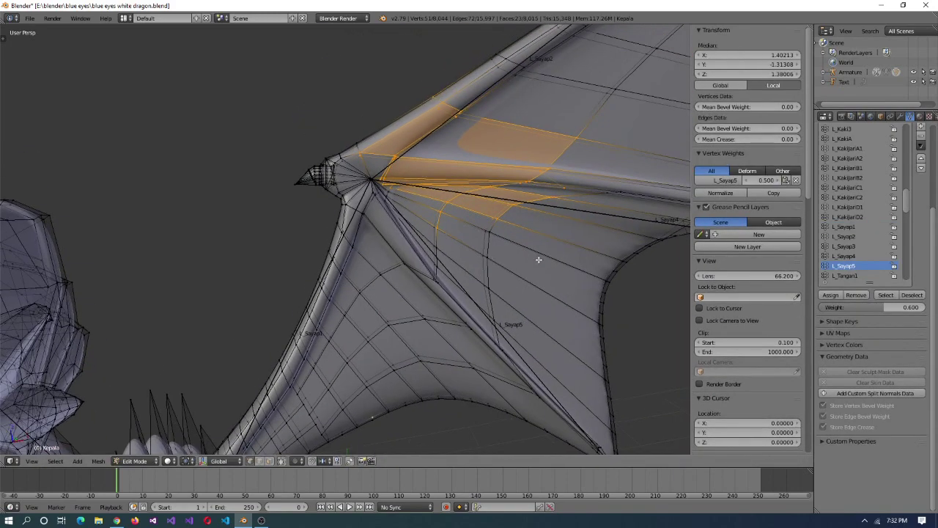
{"action": "left_click_drag", "start_coordinate": [399, 150], "coordinate": [549, 134]}
{"action": "left_click", "coordinate": [856, 295]}
- Inspect the L_Sayap5 weights around the wing joint, switching between Weight Paint and Edit Mode
{"action": "left_click", "coordinate": [125, 460]}
{"action": "left_click", "coordinate": [150, 413]}
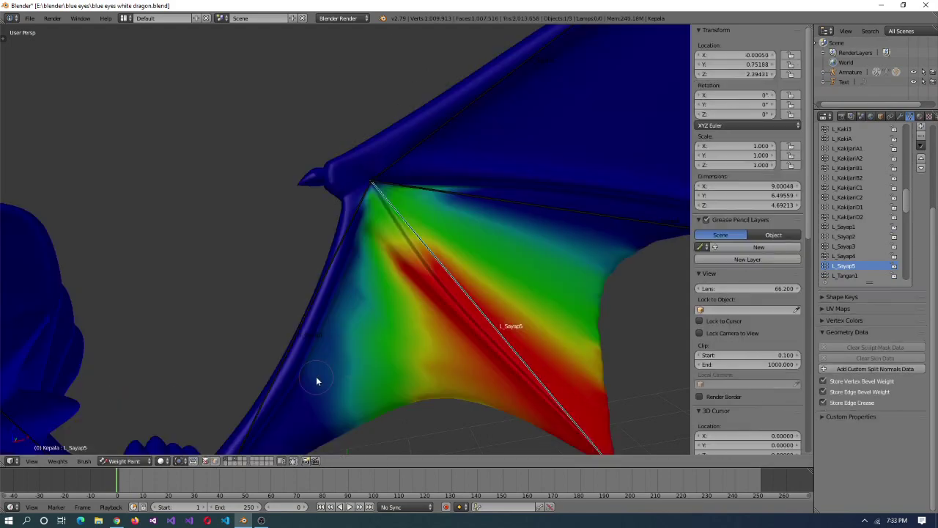
{"action": "key", "text": "ctrl+z"}
{"action": "key", "text": "Tab"}
{"action": "scroll", "coordinate": [483, 149], "scroll_direction": "up", "scroll_amount": 3}
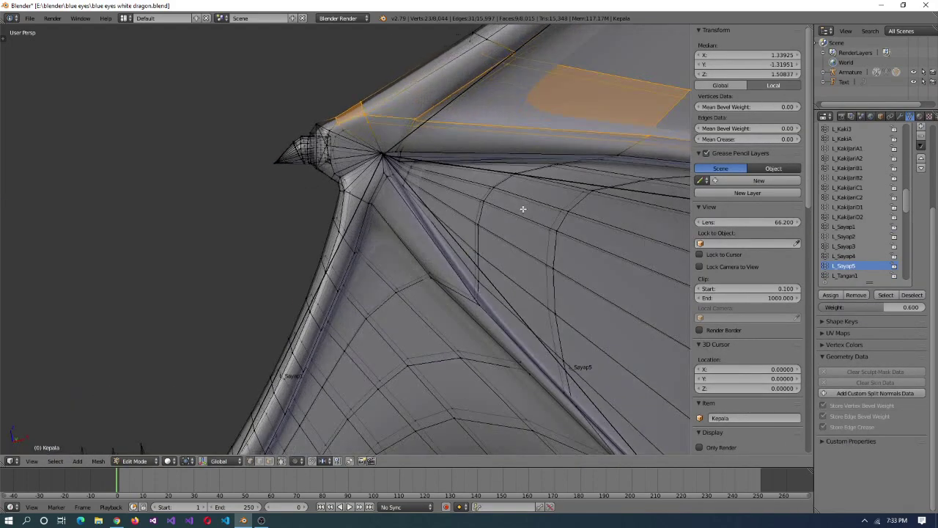
{"action": "mouse_move", "coordinate": [509, 146]}
{"action": "middle_mouse_down"}
{"action": "mouse_move", "coordinate": [469, 142]}
{"action": "mouse_move", "coordinate": [445, 262]}
{"action": "middle_mouse_up"}
{"action": "left_click", "coordinate": [135, 460]}
{"action": "left_click", "coordinate": [142, 411]}
{"action": "left_click", "coordinate": [134, 460]}
{"action": "left_click", "coordinate": [139, 440]}
{"action": "scroll", "coordinate": [479, 129], "scroll_direction": "up", "scroll_amount": 2}
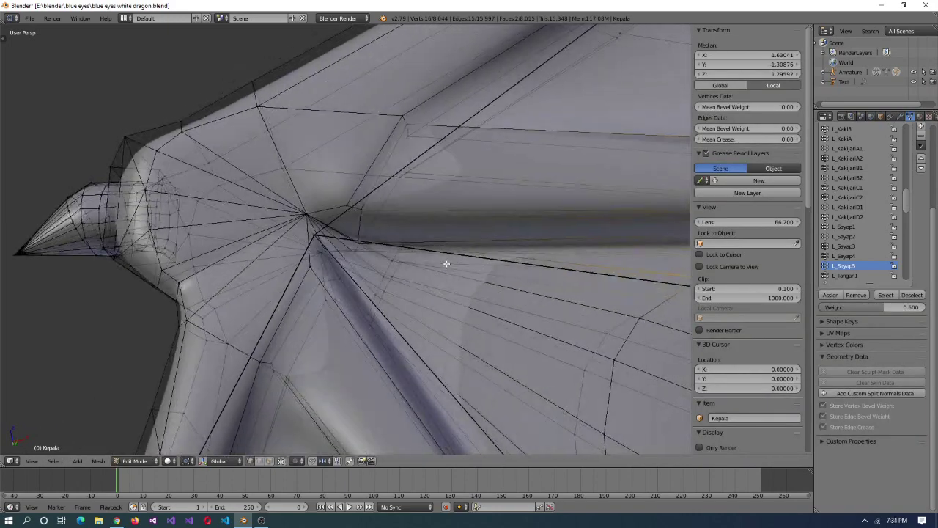
- Assign the two vertices beside the wing joint, just below the L_Sayap4 ridge, a weight of 0.2 in L_Sayap5
{"action": "right_click", "coordinate": [404, 239]}
{"action": "key", "text": "Escape"}
{"action": "left_click", "coordinate": [843, 307]}
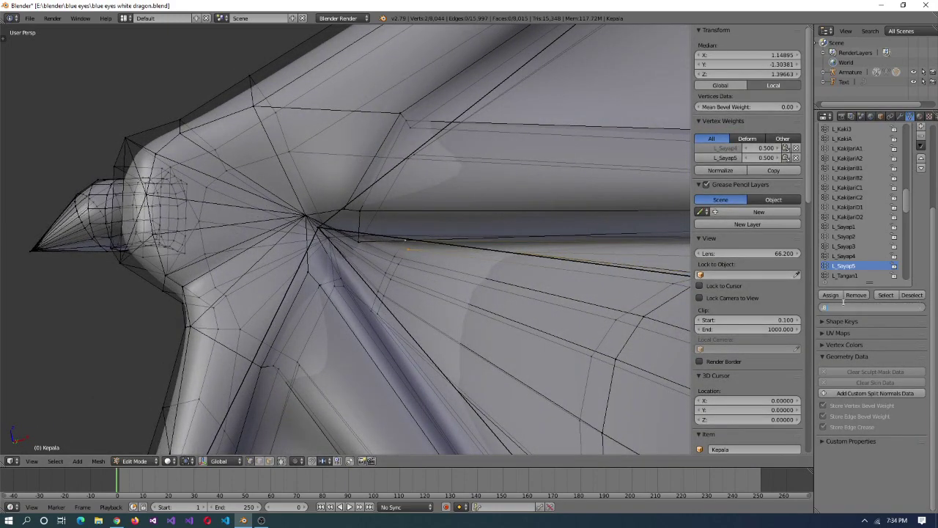
{"action": "type", "text": "0.2"}
{"action": "key", "text": "Return"}
{"action": "left_click", "coordinate": [831, 295]}
- Compare the L_Sayap4 and L_Sayap5 weight distributions on the wing in Weight Paint mode
{"action": "right_click", "coordinate": [382, 328]}
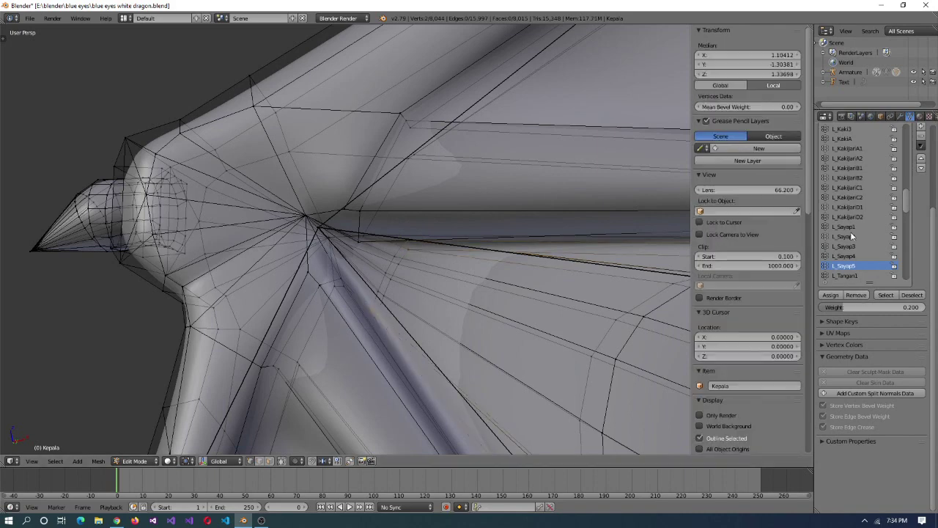
{"action": "scroll", "coordinate": [505, 353], "scroll_direction": "down", "scroll_amount": 5}
{"action": "key", "text": "Tab"}
{"action": "key", "text": "ctrl+Tab"}
{"action": "left_click", "coordinate": [850, 256]}
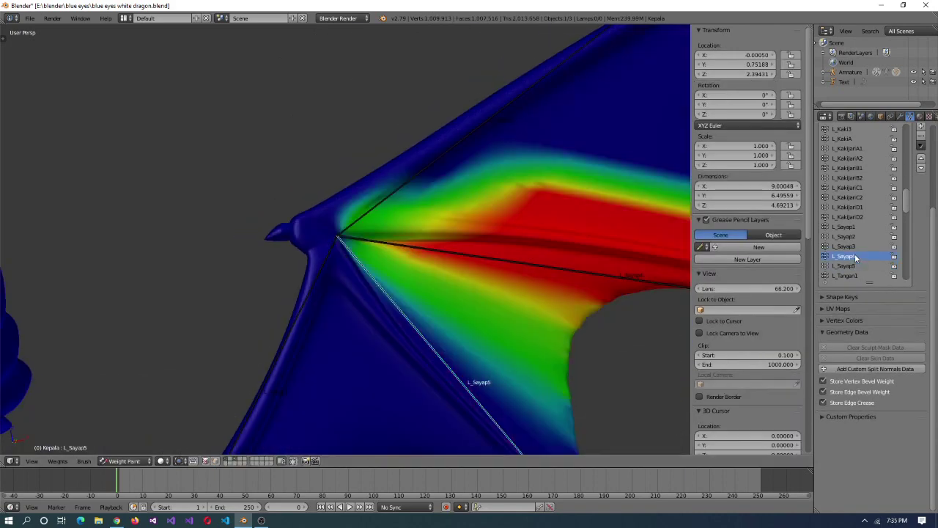
{"action": "left_click", "coordinate": [852, 265]}
- Test the wing deformation in Pose Mode by rotating the L_Sayap5 bone about -20 degrees, and undo the pose
{"action": "left_click", "coordinate": [125, 461]}
{"action": "left_click", "coordinate": [117, 396]}
{"action": "right_click", "coordinate": [478, 380]}
{"action": "key", "text": "ctrl+Tab"}
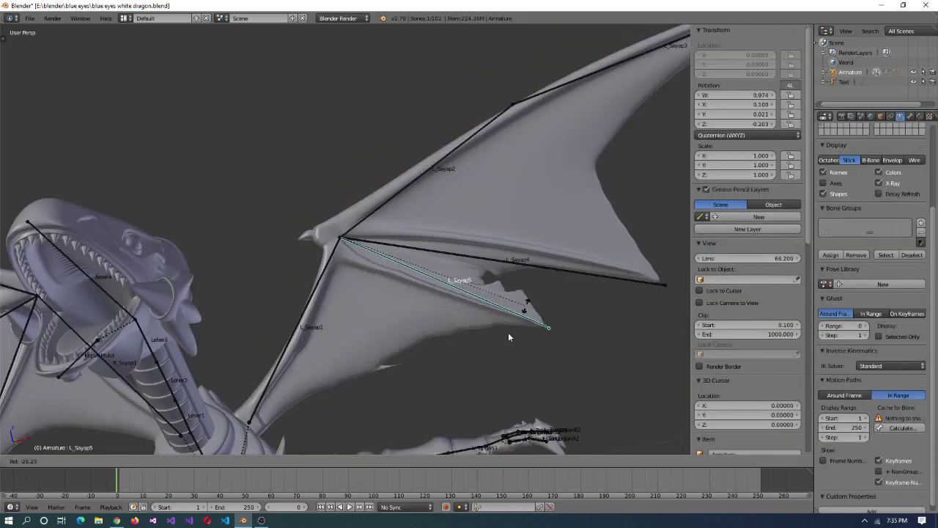
{"action": "key", "text": "r"}
{"action": "left_click", "coordinate": [417, 372]}
{"action": "scroll", "coordinate": [440, 344], "scroll_direction": "up", "scroll_amount": 4}
{"action": "key", "text": "ctrl+z"}
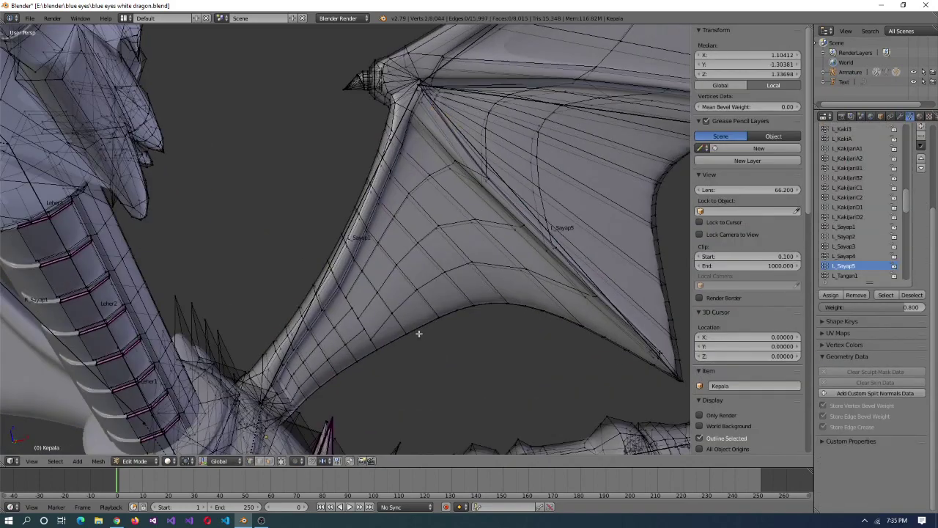
- Weight the pair of membrane vertices beside the L_Sayap1 bone 1.0 to L_Sayap1 and remove them from L_Sayap5
{"action": "scroll", "coordinate": [441, 343], "scroll_direction": "up", "scroll_amount": 2}
{"action": "right_click", "coordinate": [440, 347]}
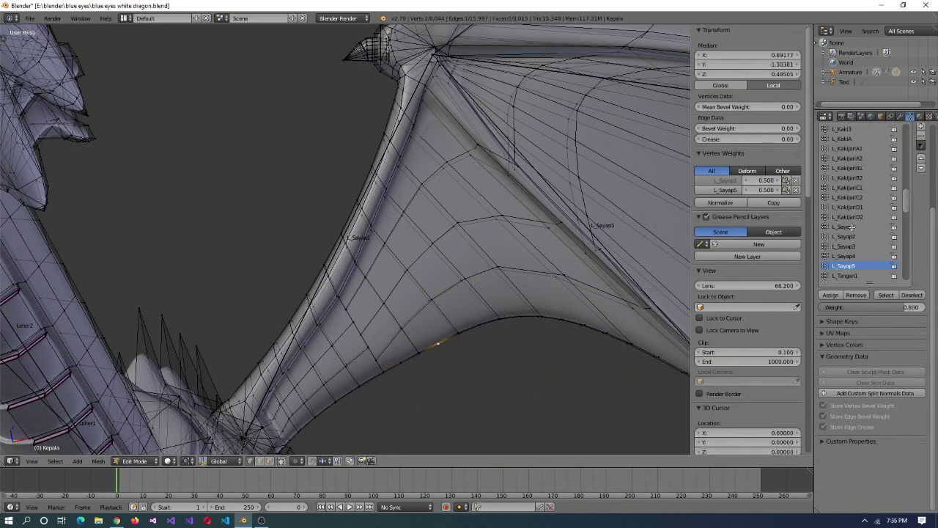
{"action": "scroll", "coordinate": [353, 272], "scroll_direction": "up", "scroll_amount": 2}
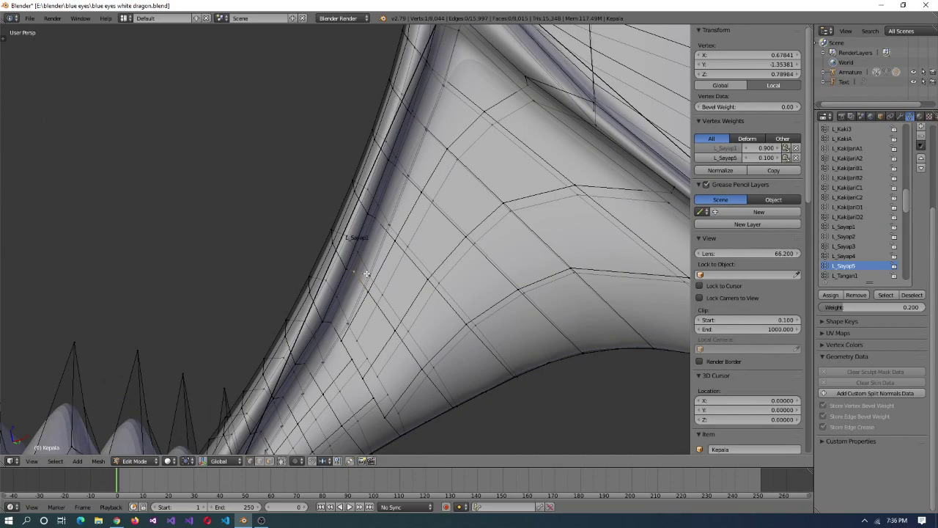
{"action": "key", "text": "ctrl+z"}
{"action": "key", "text": "ctrl+z"}
{"action": "key", "text": "ctrl+z"}
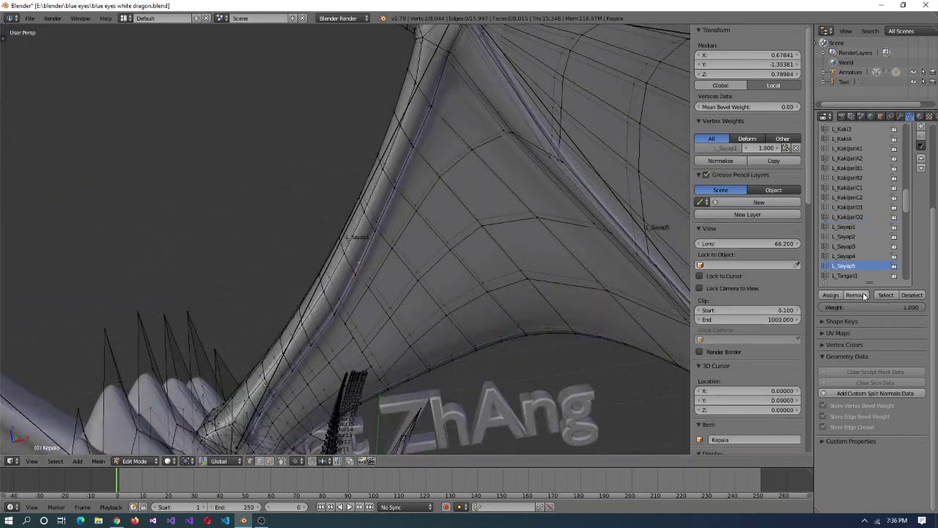
- Test-rotate the L_Sayap5 bone by about 28 degrees to examine the lower membrane, and cancel the rotation
{"action": "key", "text": "ctrl+z"}
{"action": "key", "text": "ctrl+z"}
{"action": "key", "text": "r"}
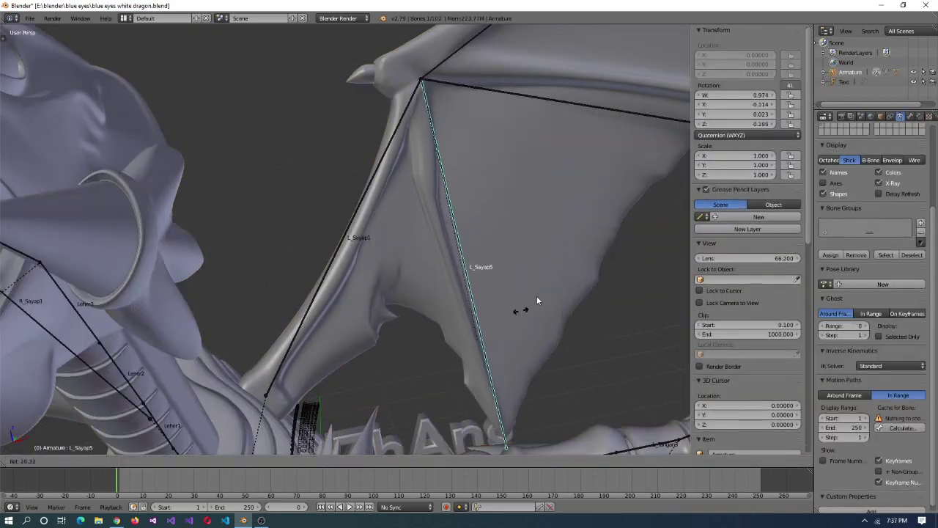
{"action": "key", "text": "Escape"}
- Weight the membrane vertices along the L_Sayap1 bone 0.9 to L_Sayap1 and 0.1 to L_Sayap5, and test-rotate L_Sayap5
{"action": "key", "text": "ctrl+shift+z"}
{"action": "key", "text": "ctrl+shift+z"}
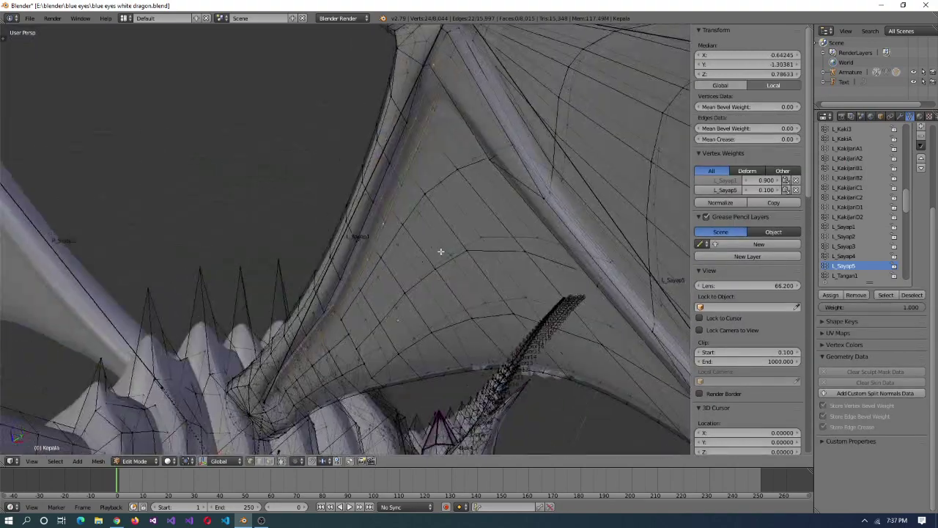
{"action": "key", "text": "ctrl+z"}
{"action": "key", "text": "ctrl+z"}
{"action": "key", "text": "r"}
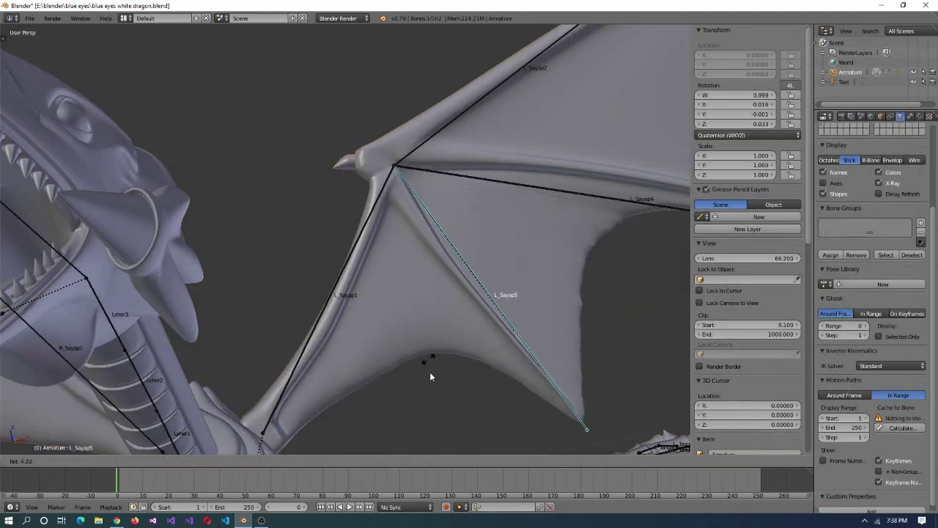
{"action": "key", "text": "Escape"}
- Examine the L_Sayap1 and L_Sayap5 weights of the individual vertices just below the wing joint
{"action": "key", "text": "ctrl+z"}
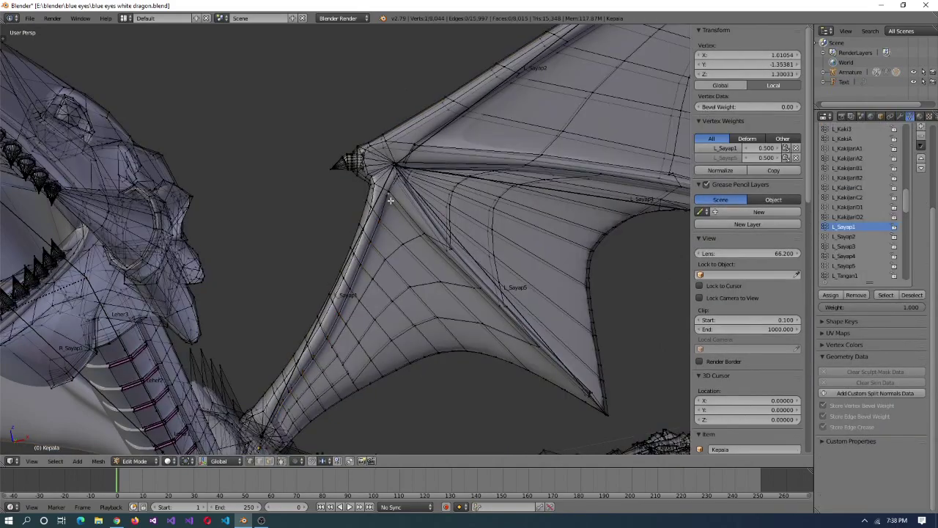
{"action": "key", "text": "ctrl+z"}
{"action": "key", "text": "ctrl+z"}
{"action": "key", "text": "ctrl+z"}
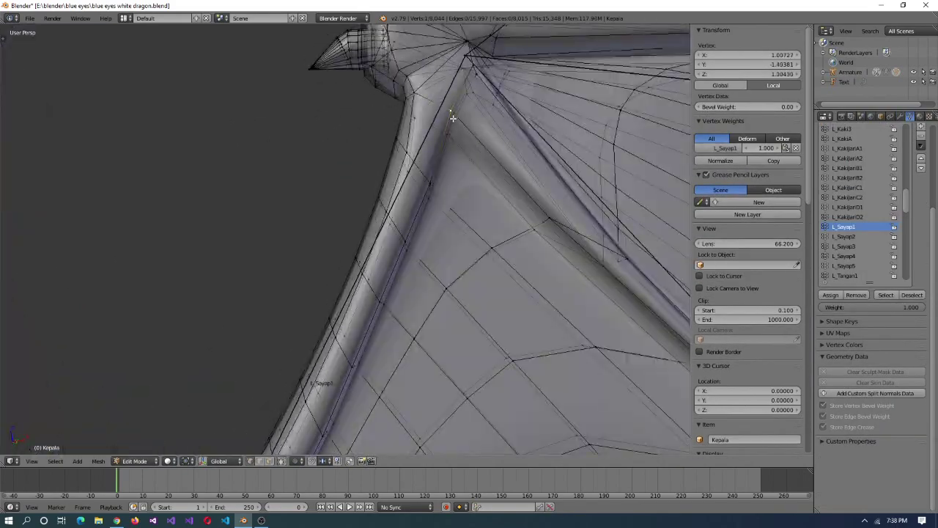
{"action": "key", "text": "ctrl+shift+z"}
{"action": "key", "text": "ctrl+shift+z"}
{"action": "key", "text": "ctrl+shift+z"}
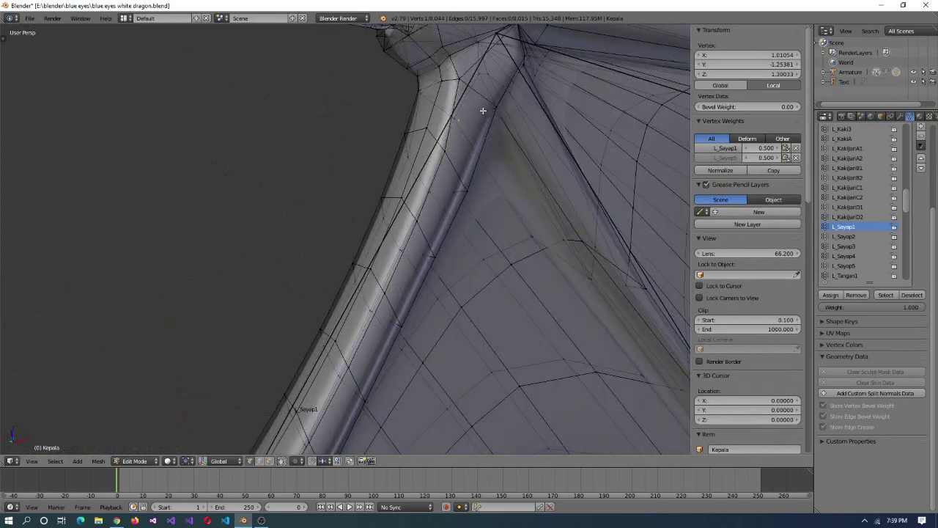
- Reweight the vertex pair below the wing joint to 0.8 in L_Sayap1 and 0.2 in L_Sayap5
{"action": "left_click", "coordinate": [886, 295]}
{"action": "left_click", "coordinate": [908, 308]}
{"action": "key", "text": "ctrl+shift+z"}
{"action": "key", "text": "ctrl+shift+z"}
{"action": "key", "text": "ctrl+shift+z"}
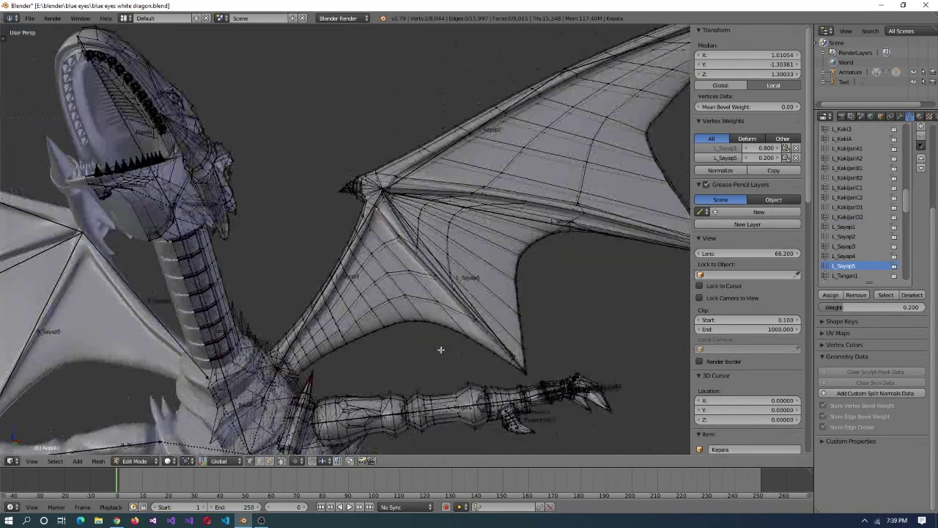
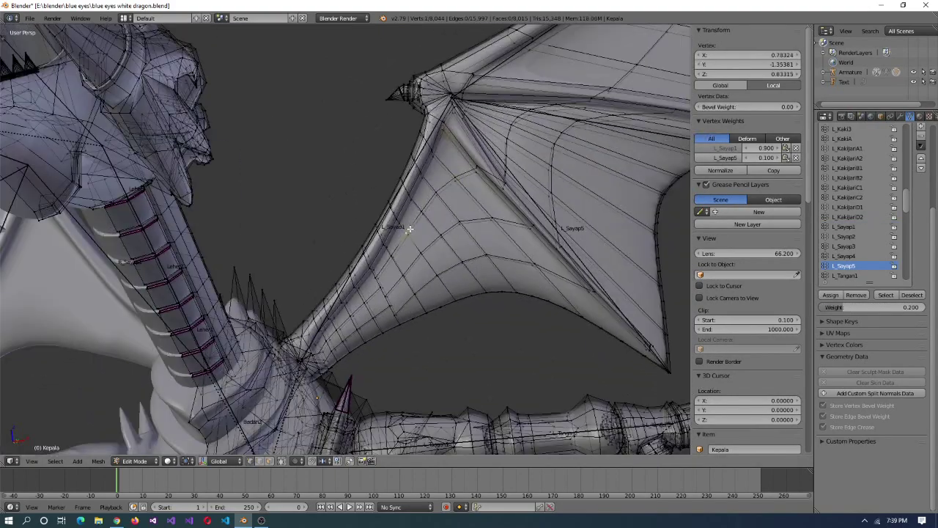
- Check the L_Sayap1 and L_Sayap5 weights of vertices across the membrane and along its lower edge
{"action": "middle_click_drag", "start_coordinate": [423, 212], "coordinate": [446, 220]}
{"action": "key", "text": "ctrl+shift+z"}
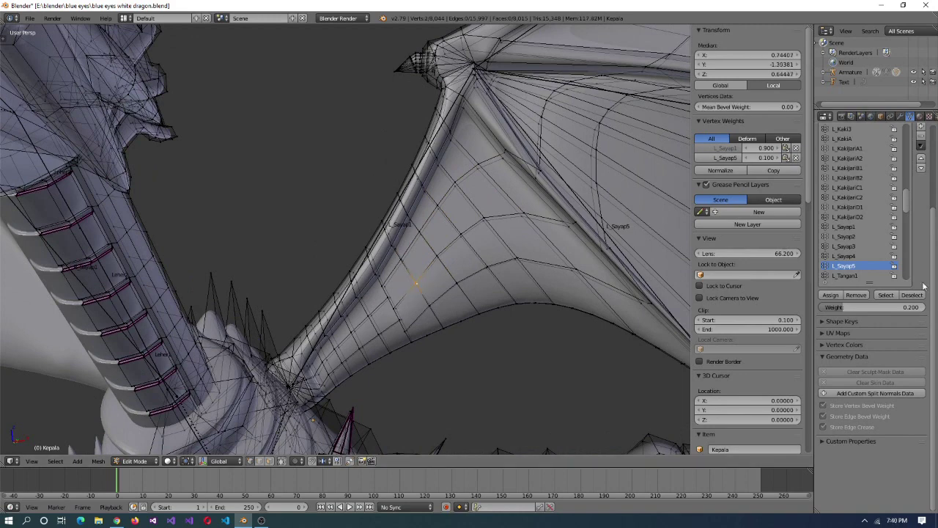
{"action": "key", "text": "ctrl+shift+z"}
{"action": "middle_click_drag", "start_coordinate": [426, 335], "coordinate": [450, 329]}
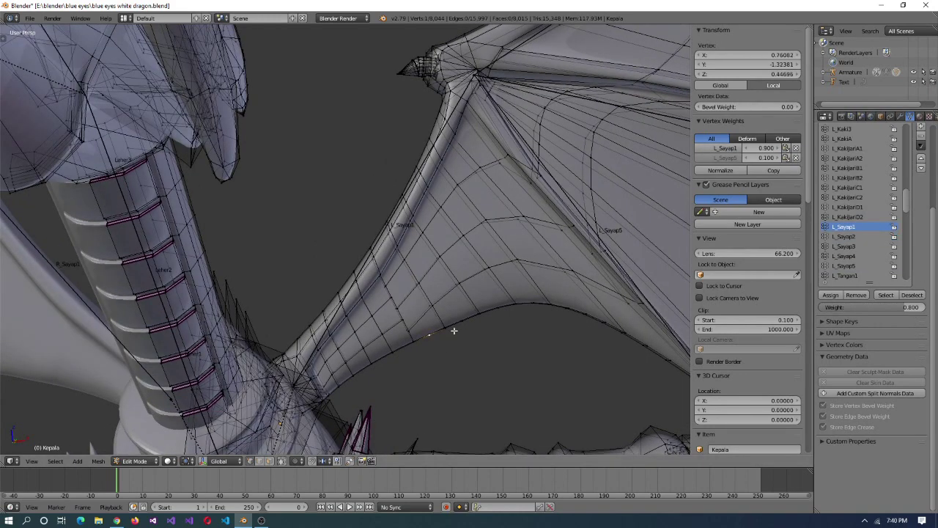
{"action": "right_click", "coordinate": [451, 327], "text": "shift"}
{"action": "right_click", "coordinate": [516, 304]}
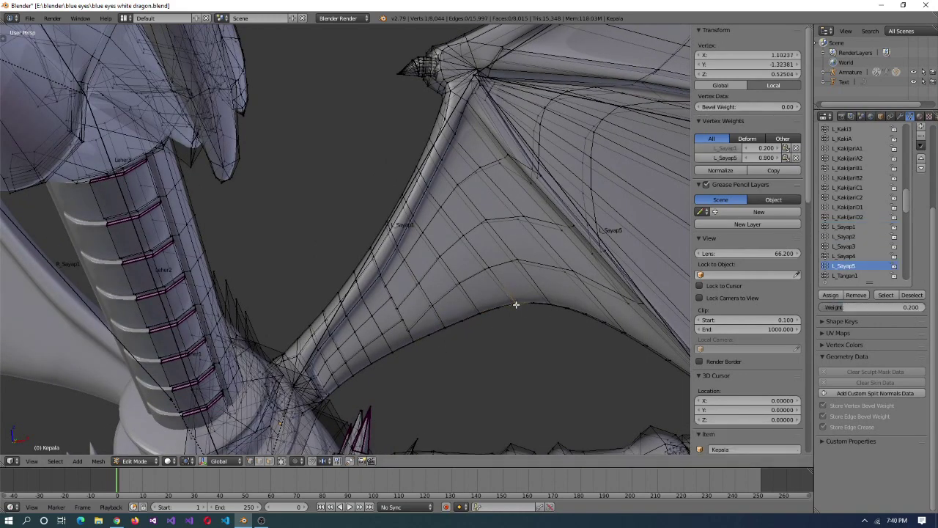
- Set a weight of 0.1 for L_Sayap5 with the inner membrane vertices selected, and test-rotate the L_Sayap5 bone
{"action": "right_click", "coordinate": [396, 315], "text": "alt"}
{"action": "left_click", "coordinate": [914, 308]}
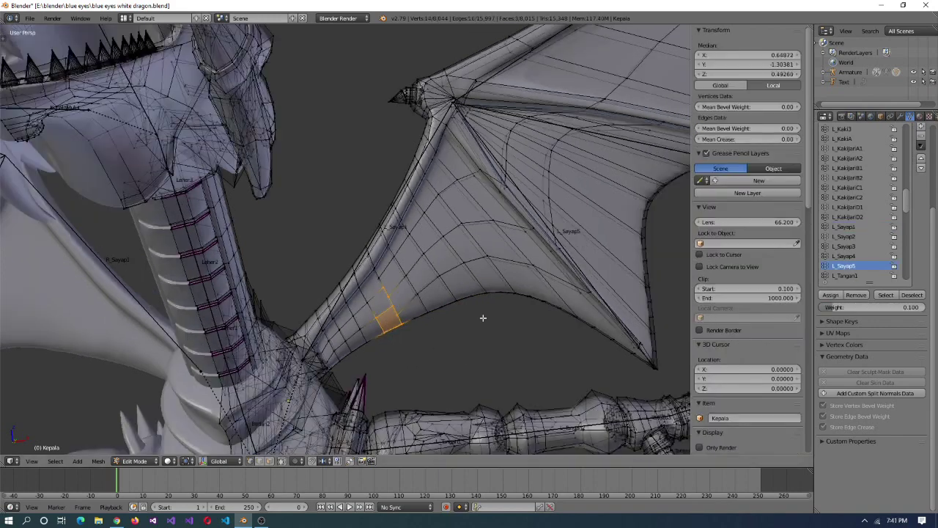
{"action": "key", "text": "Tab"}
{"action": "right_click", "coordinate": [597, 254]}
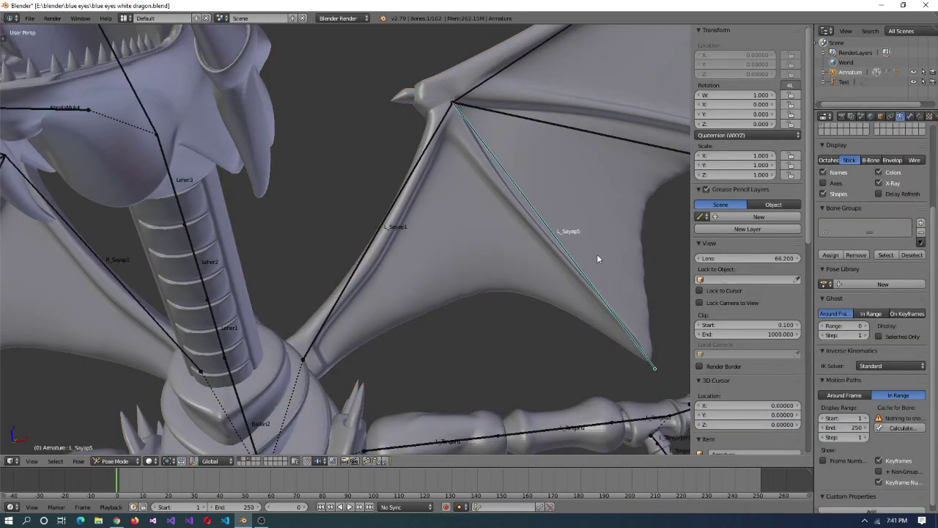
{"action": "key", "text": "r"}
{"action": "left_click", "coordinate": [604, 277]}
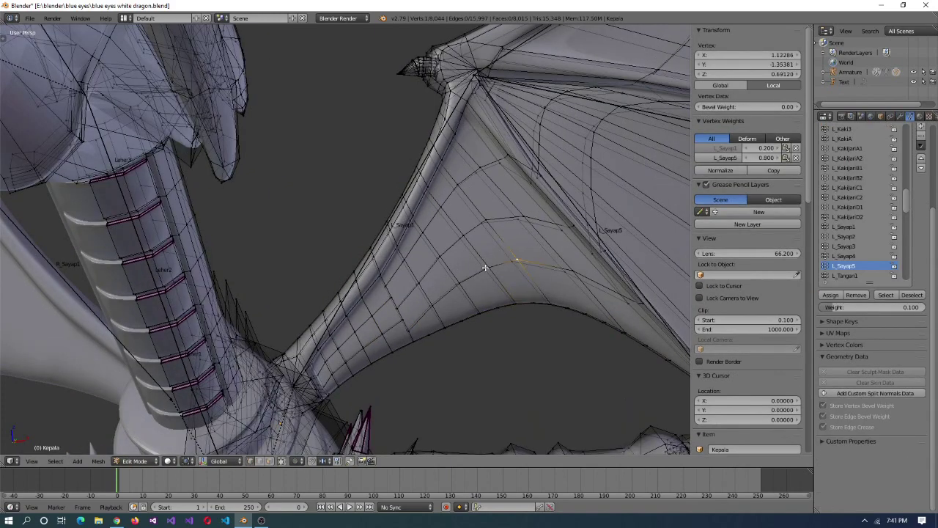
- Examine the mid-membrane vertex weights and test the deformation by rotating the L_Sayap5 bone
{"action": "middle_click_drag", "start_coordinate": [485, 268], "coordinate": [514, 269]}
{"action": "key", "text": "c"}
{"action": "left_click", "coordinate": [514, 270]}
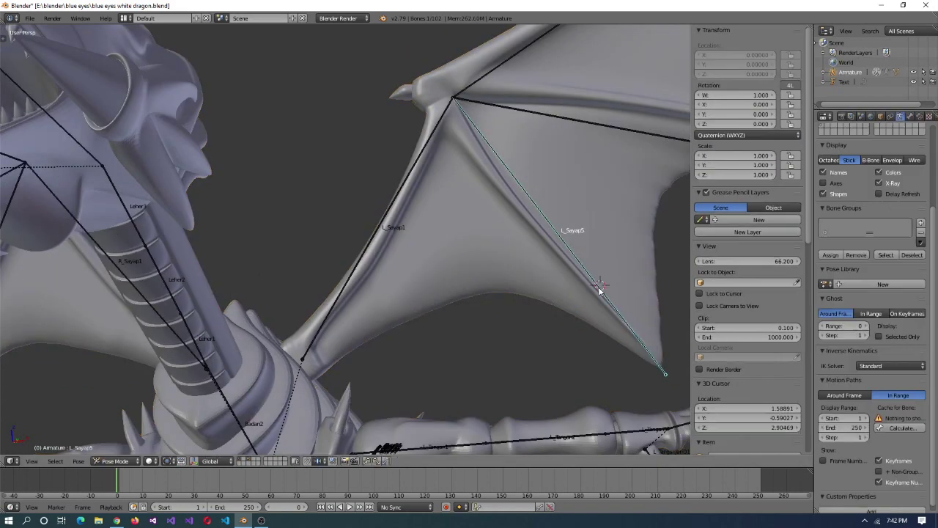
{"action": "key", "text": "r"}
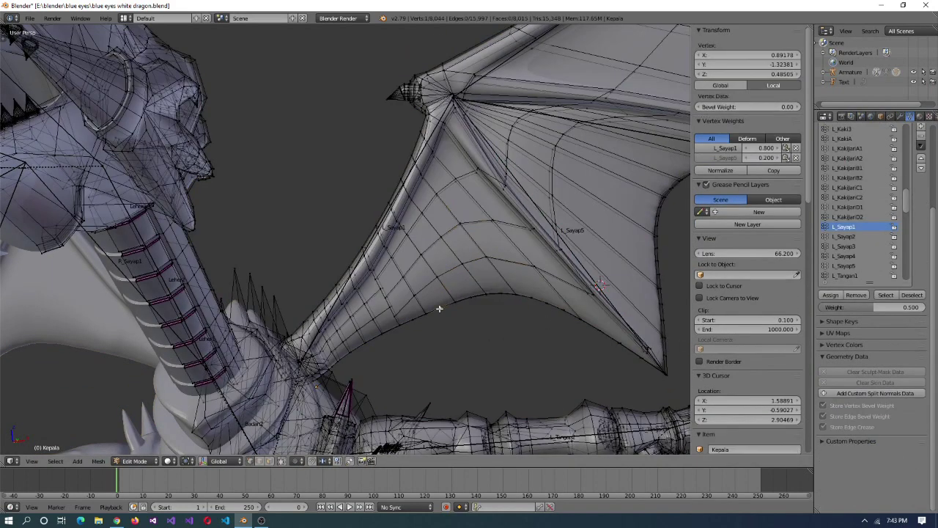
- Select vertices along the lower edge of the membrane and set the vertex group weight to 0.6
{"action": "right_click", "coordinate": [486, 320]}
{"action": "right_click", "coordinate": [446, 303]}
{"action": "right_click", "coordinate": [562, 318], "text": "shift"}
{"action": "right_click", "coordinate": [581, 324], "text": "shift"}
{"action": "right_click", "coordinate": [614, 334], "text": "shift"}
{"action": "left_click", "coordinate": [872, 308]}
{"action": "right_click", "coordinate": [541, 282], "text": "shift"}
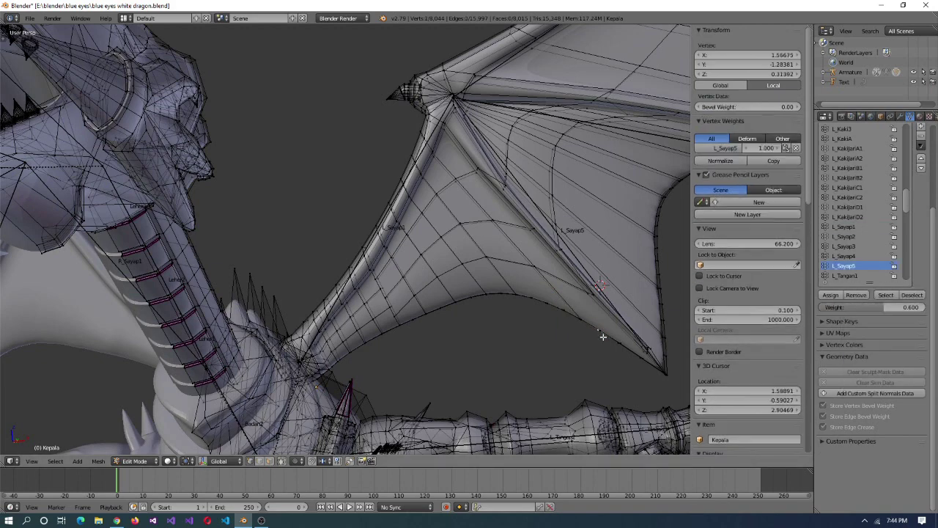
- Assign the lower membrane edge vertices toward the L_Sayap5 tip a weight of 0.2 in L_Sayap1
{"action": "key", "text": "Tab"}
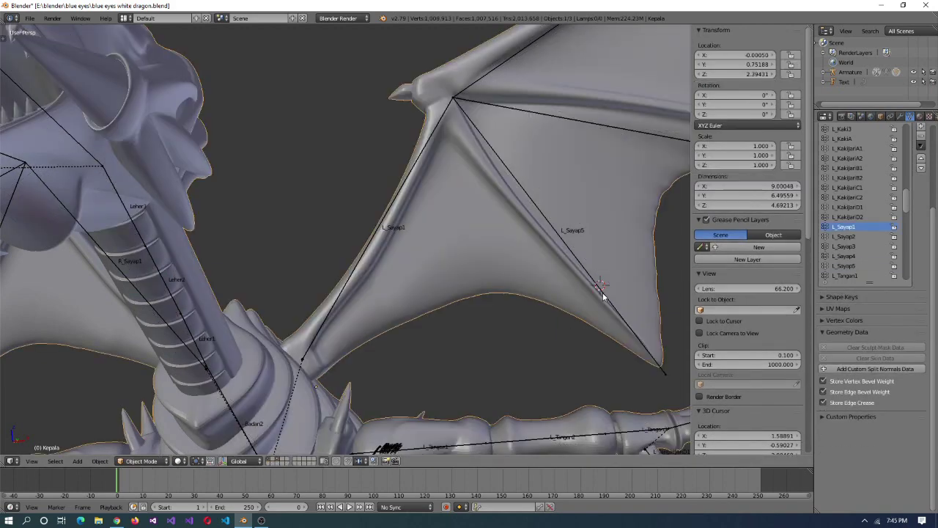
{"action": "right_click", "coordinate": [621, 280]}
{"action": "key", "text": "Tab"}
{"action": "right_click", "coordinate": [579, 307]}
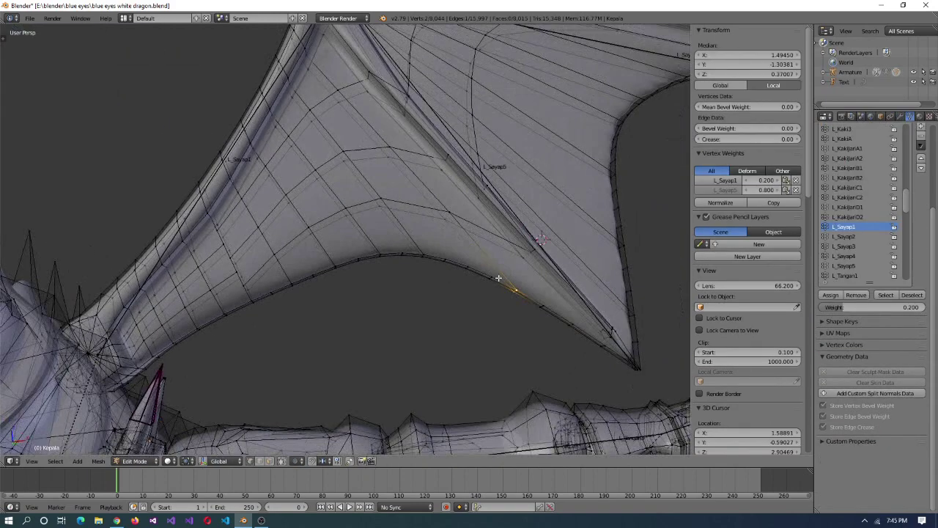
{"action": "right_click", "coordinate": [490, 280]}
{"action": "right_click", "coordinate": [467, 272], "text": "shift"}
{"action": "mouse_move", "coordinate": [467, 272]}
{"action": "middle_mouse_down"}
{"action": "mouse_move", "coordinate": [471, 292]}
{"action": "mouse_move", "coordinate": [461, 268]}
{"action": "middle_mouse_up"}
{"action": "right_click", "coordinate": [461, 268], "text": "shift"}
{"action": "left_click", "coordinate": [831, 295]}
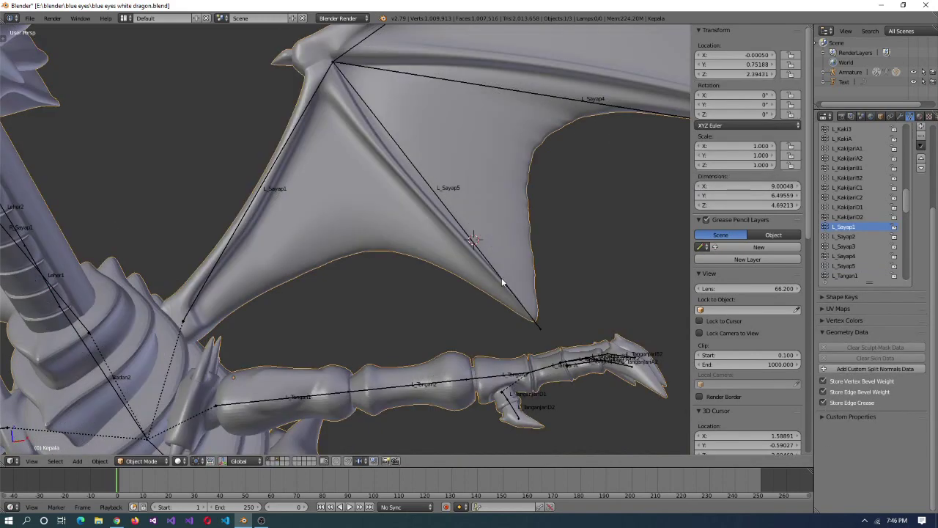
- Test the membrane deformation by rotating the L_Sayap4 bone
{"action": "right_click", "coordinate": [578, 213]}
{"action": "key", "text": "r"}
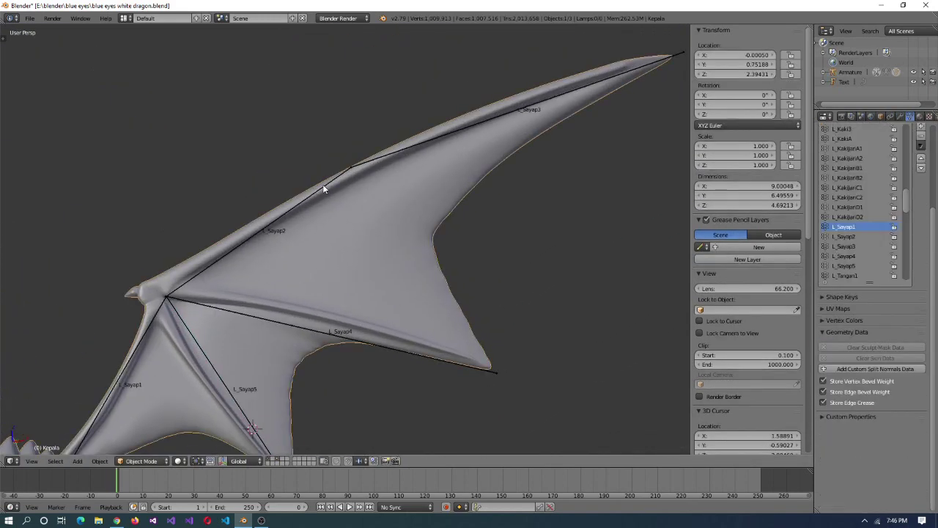
{"action": "key", "text": "ctrl+Tab"}
{"action": "right_click", "coordinate": [379, 268]}
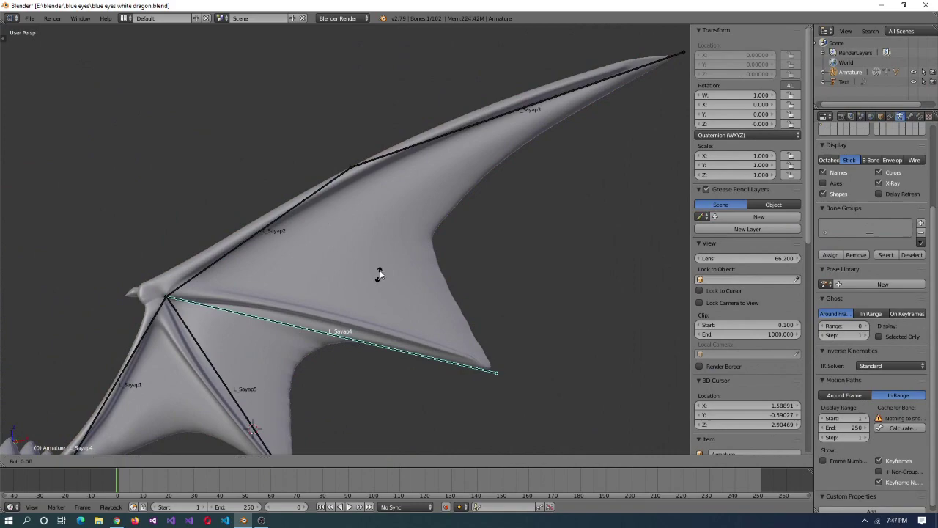
{"action": "key", "text": "r"}
{"action": "right_click", "coordinate": [340, 302]}
{"action": "key", "text": "ctrl+Tab"}
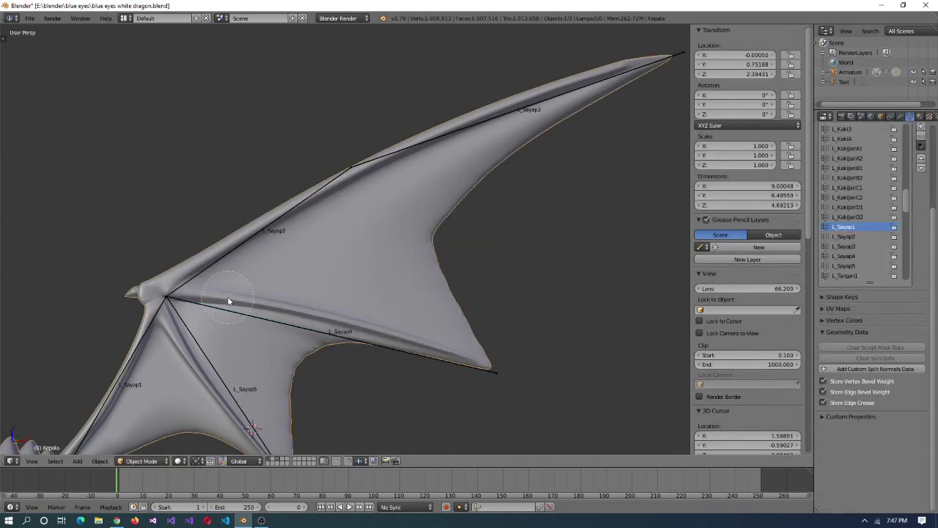
- Select the two overlapping membrane vertices just below the base of L_Sayap4 and set the weight to 0.1 with L_Sayap5 active
{"action": "scroll", "coordinate": [229, 301], "scroll_direction": "up", "scroll_amount": 3}
{"action": "key", "text": "Tab"}
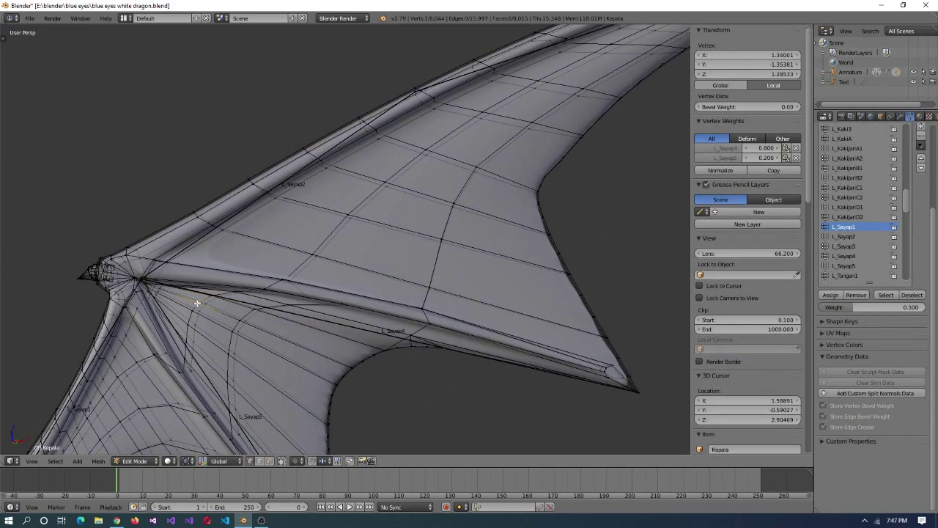
{"action": "scroll", "coordinate": [196, 303], "scroll_direction": "up", "scroll_amount": 3}
{"action": "right_click", "coordinate": [255, 295]}
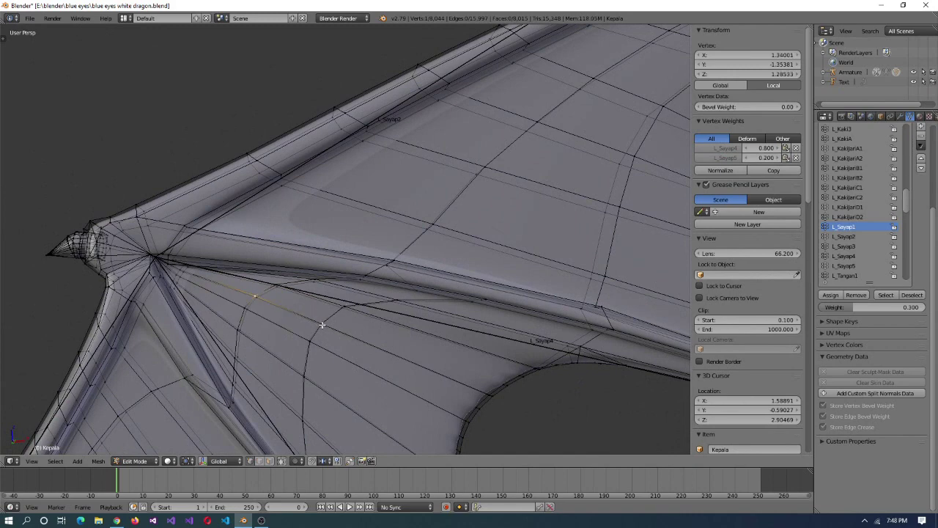
{"action": "right_click", "coordinate": [258, 299], "text": "shift"}
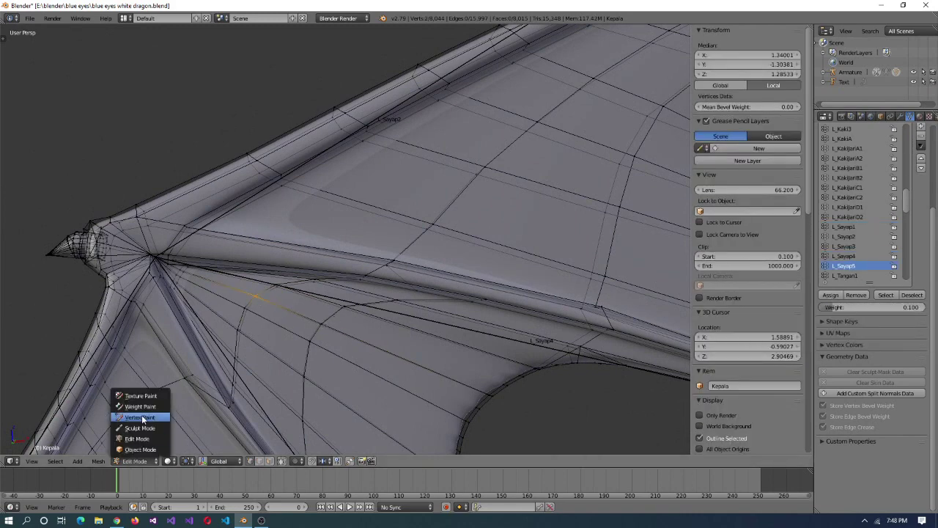
- Compare the painted L_Sayap weights, and give the vertices in the inner corner above L_Sayap4 a weight of 0.8 in L_Sayap4
{"action": "left_click", "coordinate": [143, 406]}
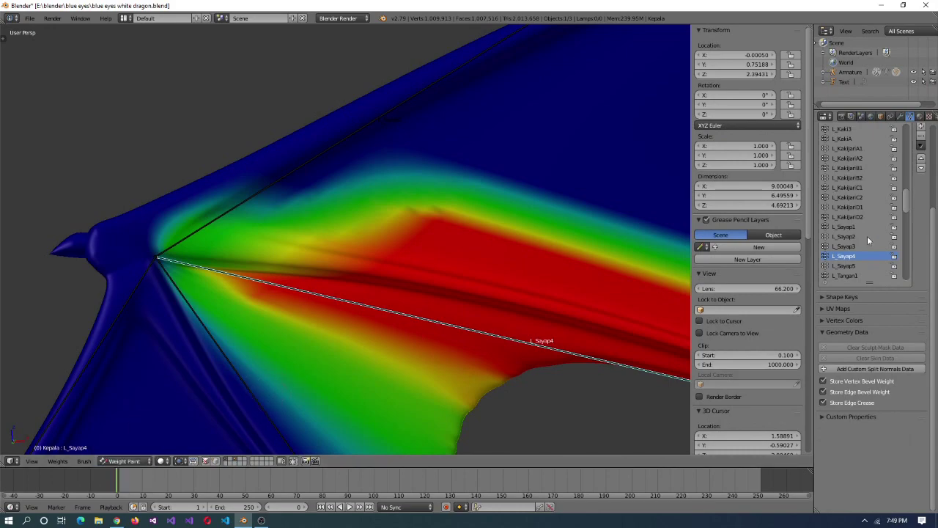
{"action": "left_click", "coordinate": [859, 266]}
{"action": "left_click", "coordinate": [858, 246]}
{"action": "left_click", "coordinate": [858, 236]}
{"action": "left_click", "coordinate": [855, 257]}
{"action": "key", "text": "Tab"}
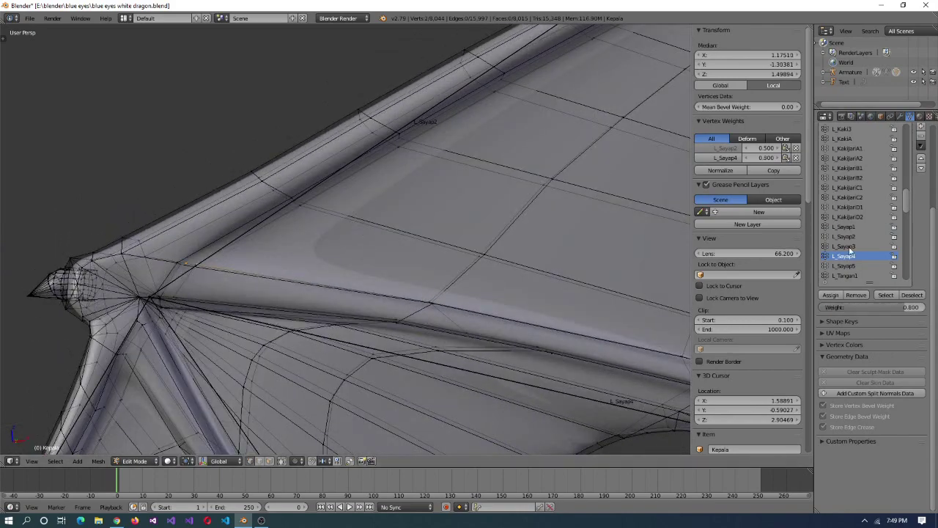
- Try a weight of 0.2 in L_Sayap3 for the selected inner corner vertices, and remove them from that group
{"action": "left_click", "coordinate": [849, 247]}
{"action": "left_click_drag", "start_coordinate": [887, 308], "coordinate": [843, 307]}
{"action": "left_click", "coordinate": [831, 294]}
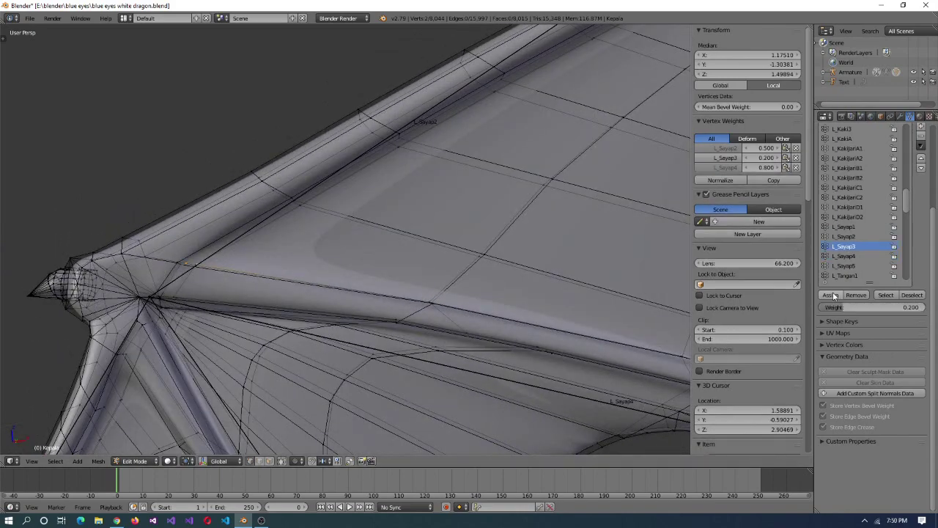
{"action": "left_click", "coordinate": [845, 246]}
{"action": "left_click", "coordinate": [857, 294]}
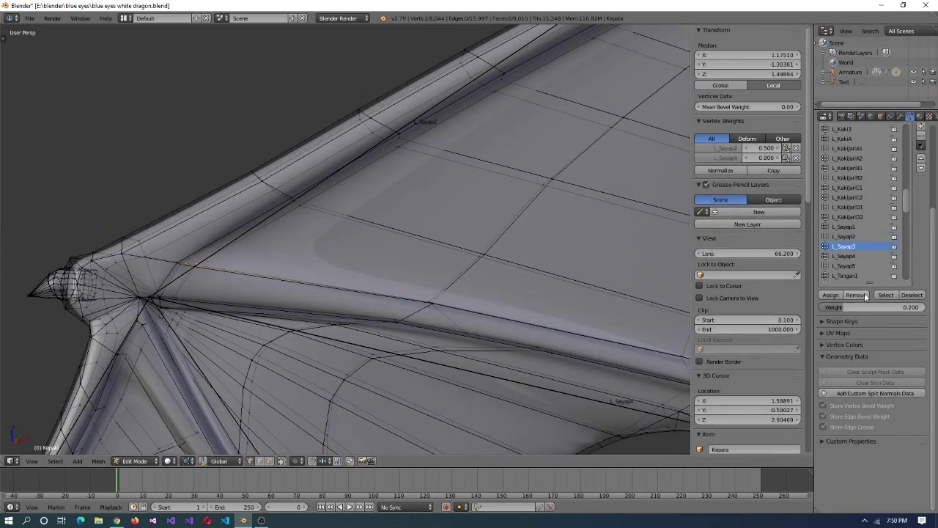
- Assign the membrane vertices beside the inner part of L_Sayap2 a weight of 0.5 in both L_Sayap2 and L_Sayap4
{"action": "left_click", "coordinate": [134, 460]}
{"action": "left_click", "coordinate": [136, 440]}
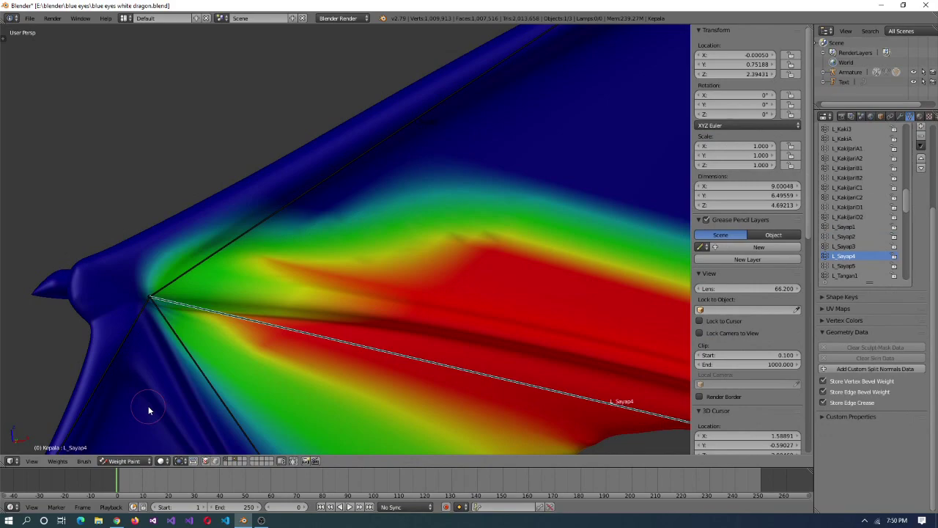
{"action": "key", "text": "Tab"}
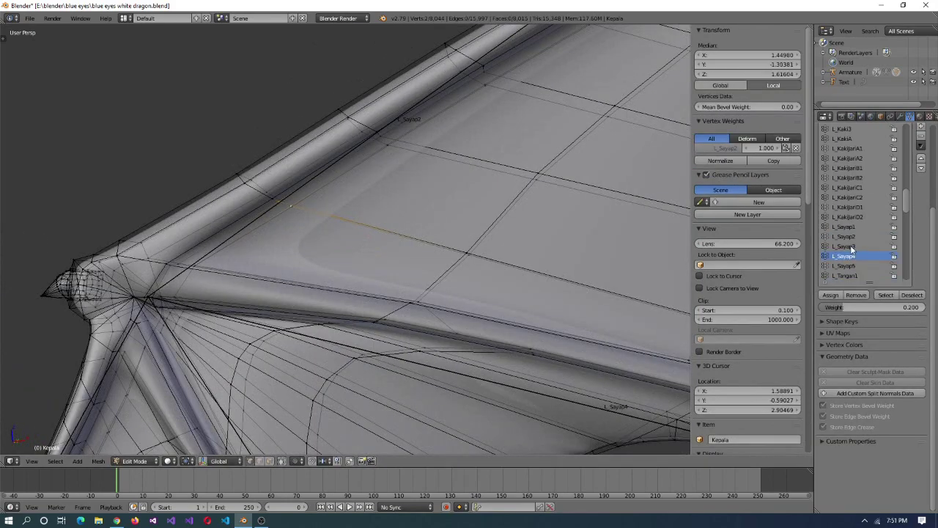
{"action": "left_click", "coordinate": [844, 236]}
{"action": "left_click", "coordinate": [907, 309]}
{"action": "scroll", "coordinate": [469, 322], "scroll_direction": "down", "scroll_amount": 3}
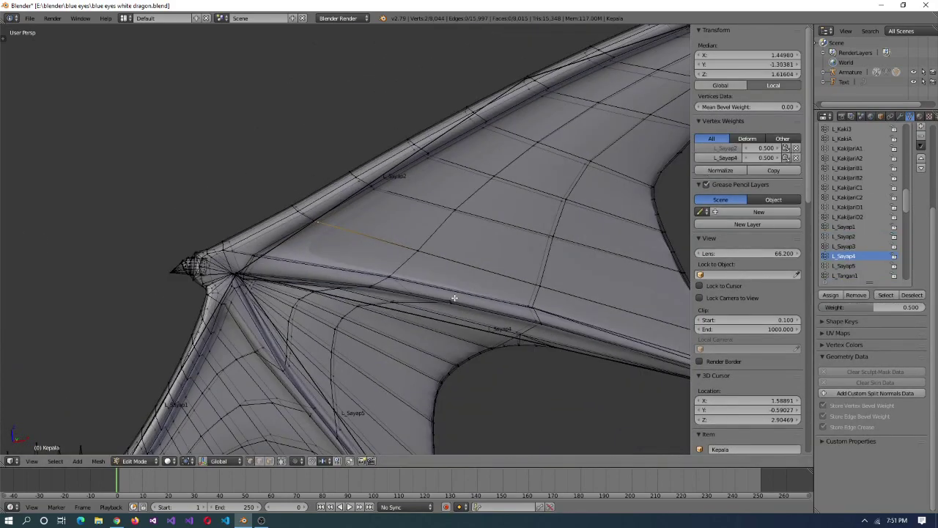
- Test the adjusted weights by rotating the L_Sayap4 bone, and return to the unrotated pose
{"action": "key", "text": "Tab"}
{"action": "right_click", "coordinate": [477, 337]}
{"action": "key", "text": "r"}
{"action": "key", "text": "Escape"}
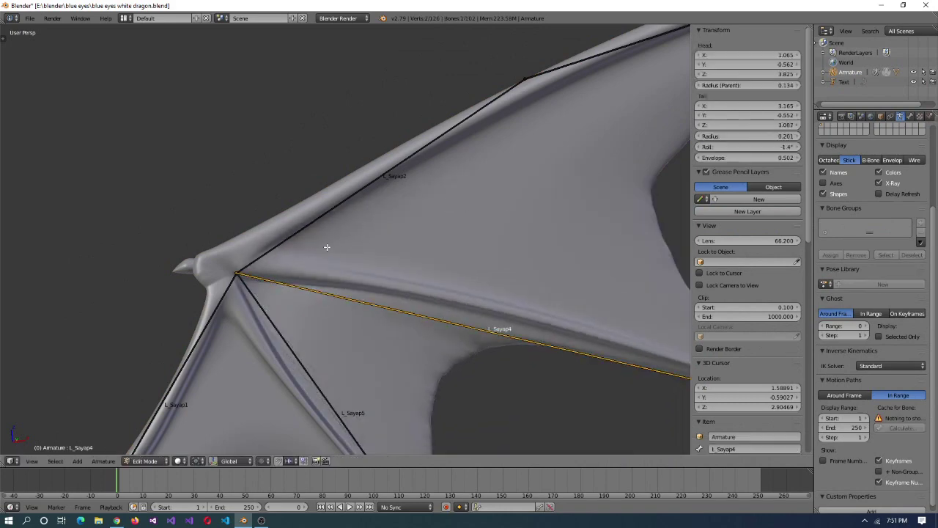
{"action": "key", "text": "ctrl+z"}
- Check the L_Sayap2 weight paint, and set a weight of 1.0 for L_Sayap4 with the membrane row above that bone selected
{"action": "left_click", "coordinate": [134, 461]}
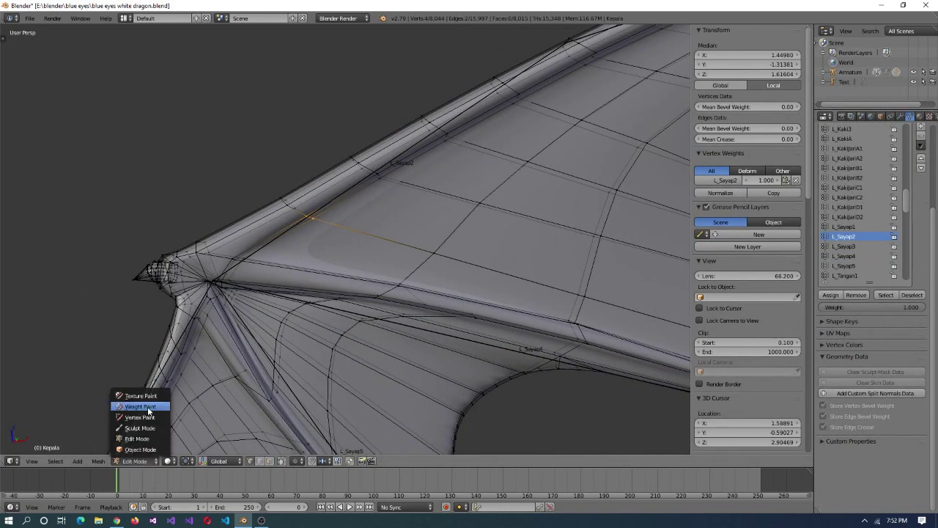
{"action": "left_click", "coordinate": [147, 406]}
{"action": "left_click", "coordinate": [124, 438]}
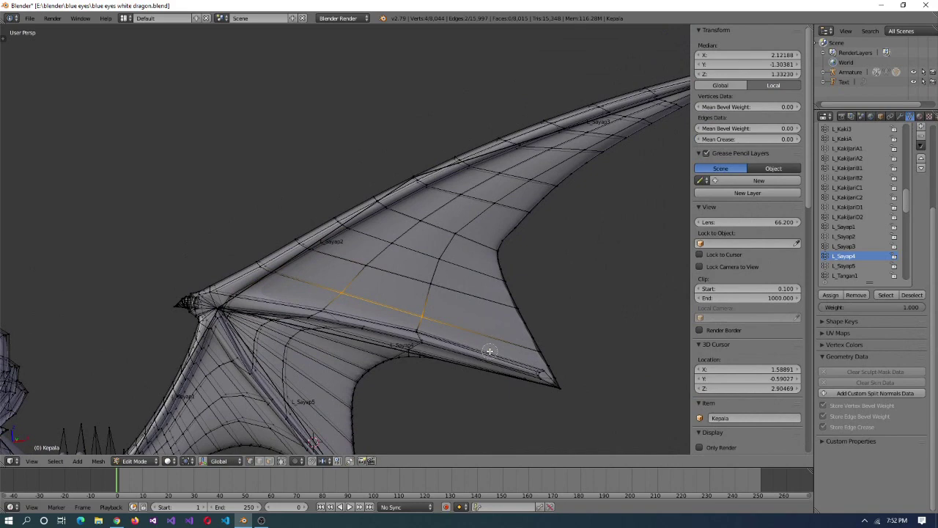
- Select the middle membrane vertices out to the trailing edge and assign them a weight of 0.5 in L_Sayap2
{"action": "right_click", "coordinate": [364, 262]}
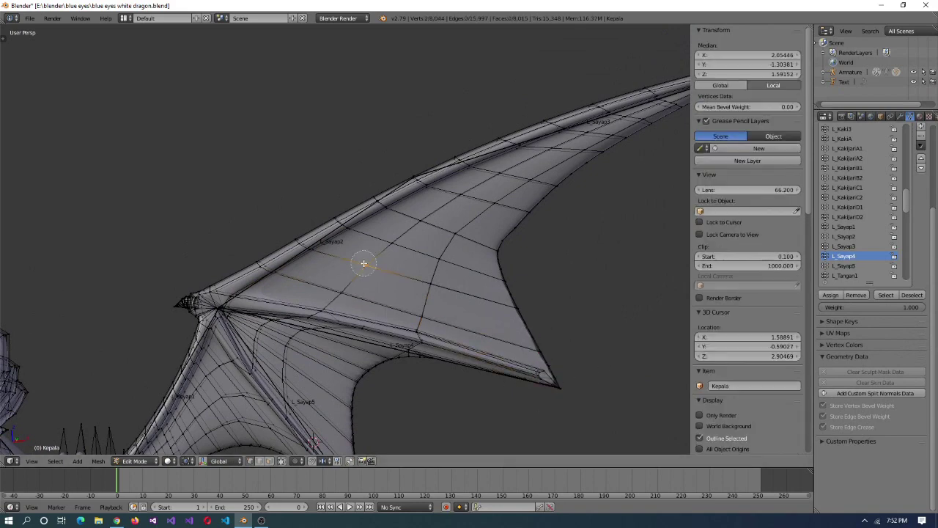
{"action": "right_click", "coordinate": [433, 262], "text": "alt"}
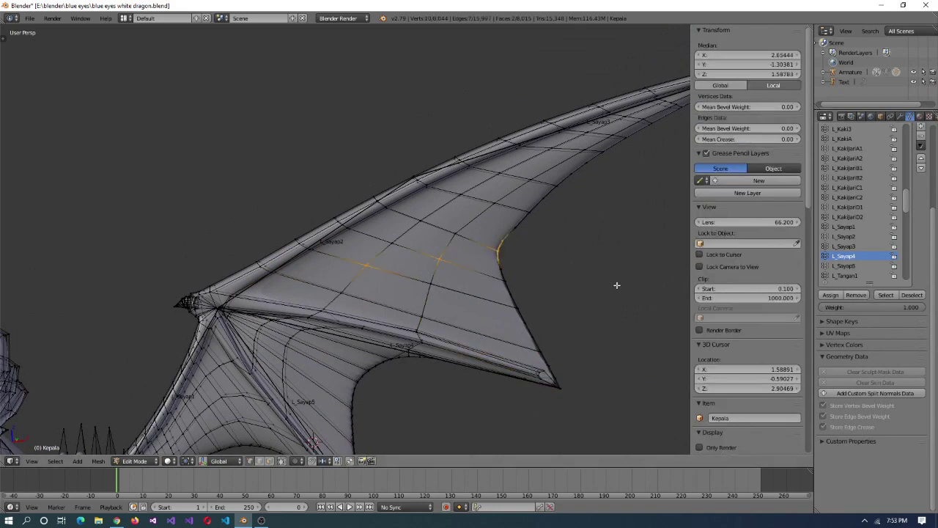
{"action": "scroll", "coordinate": [344, 242], "scroll_direction": "up", "scroll_amount": 2}
{"action": "left_click_drag", "start_coordinate": [880, 307], "coordinate": [836, 302]}
{"action": "right_click", "coordinate": [522, 365], "text": "alt"}
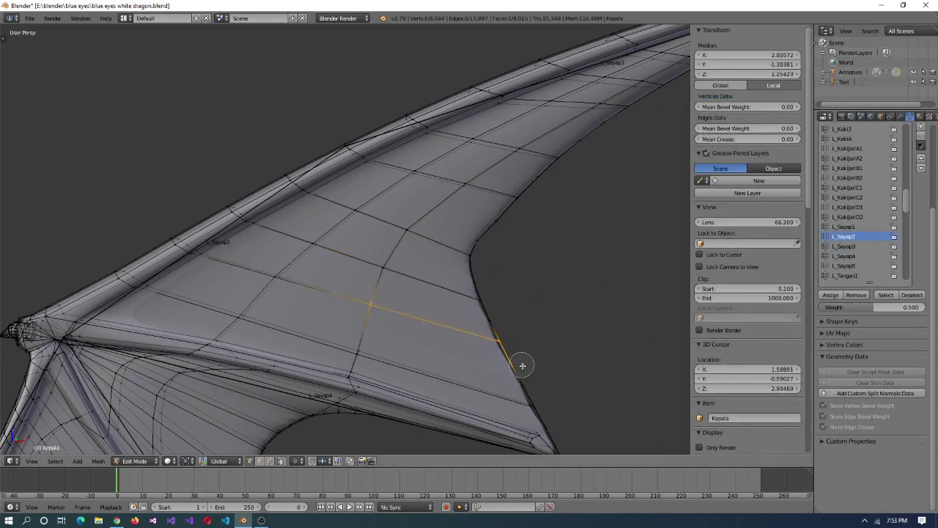
{"action": "left_click", "coordinate": [831, 295]}
- Set the weight to 0.2 for L_Sayap2 and select the membrane vertices in the rows around the trailing-edge notch
{"action": "right_click", "coordinate": [477, 236]}
{"action": "scroll", "coordinate": [539, 248], "scroll_direction": "down", "scroll_amount": 3}
{"action": "scroll", "coordinate": [517, 283], "scroll_direction": "up", "scroll_amount": 3}
{"action": "right_click", "coordinate": [325, 293], "text": "shift"}
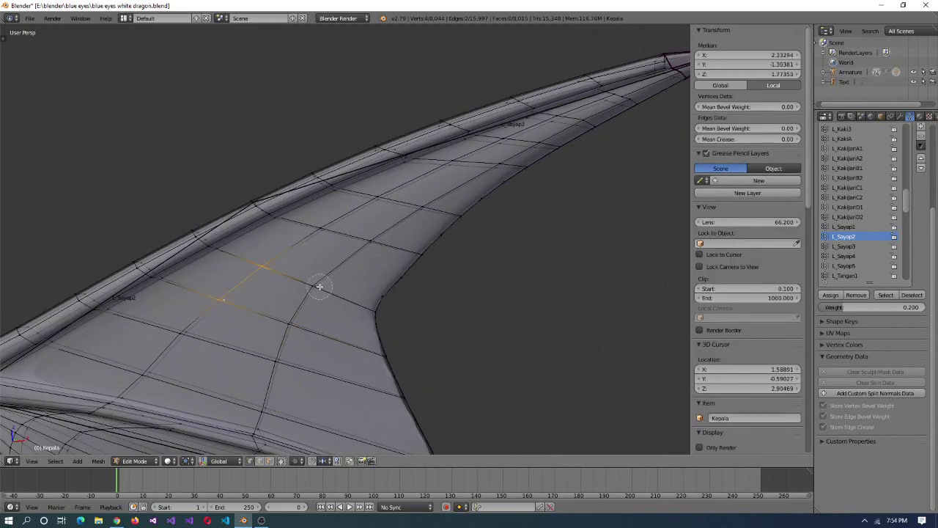
{"action": "right_click", "coordinate": [377, 309], "text": "shift"}
{"action": "middle_click_drag", "start_coordinate": [381, 304], "coordinate": [440, 237]}
{"action": "right_click", "coordinate": [446, 221], "text": "shift"}
{"action": "scroll", "coordinate": [484, 239], "scroll_direction": "down", "scroll_amount": 3}
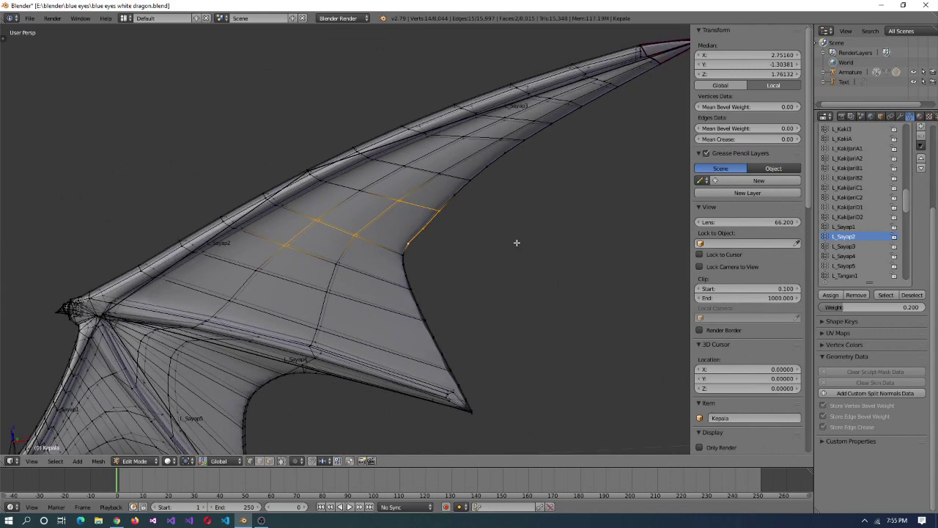
- Reduce the selection around the trailing-edge notch and set the L_Sayap2 weight to 0.8
{"action": "middle_click_drag", "start_coordinate": [511, 264], "coordinate": [505, 274]}
{"action": "scroll", "coordinate": [455, 273], "scroll_direction": "up", "scroll_amount": 2}
{"action": "right_click", "coordinate": [412, 267], "text": "shift"}
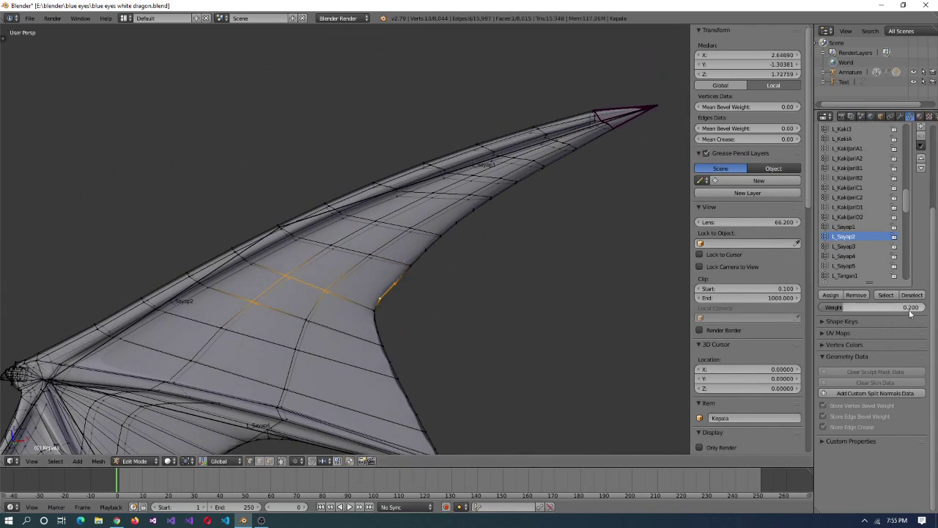
{"action": "key", "text": "ctrl+z"}
- Select the next membrane row toward the wing tip and assign its vertices a weight of 0.4 in L_Sayap3
{"action": "right_click", "coordinate": [415, 261]}
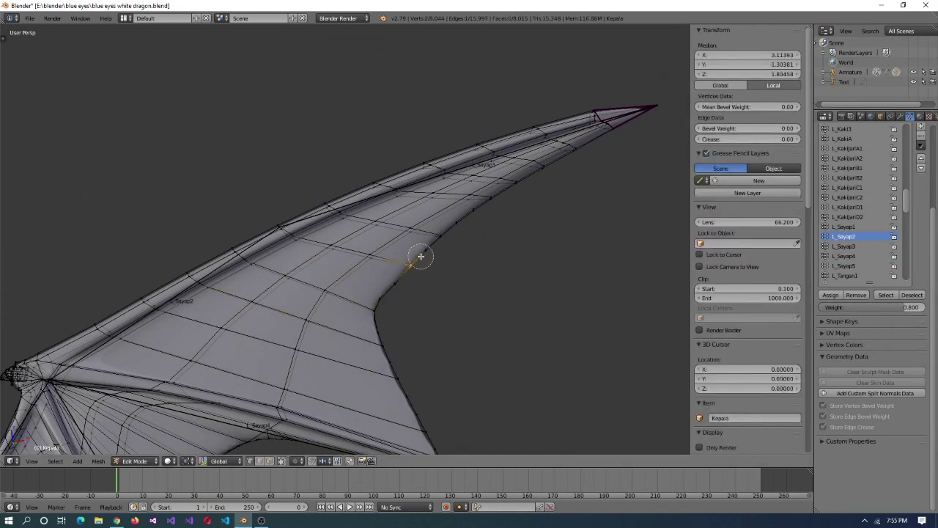
{"action": "middle_click_drag", "start_coordinate": [541, 256], "coordinate": [549, 258]}
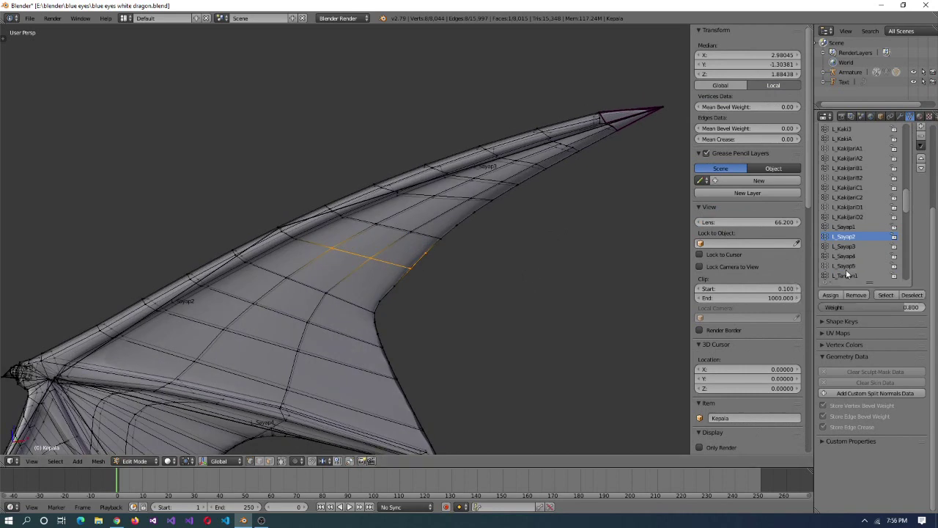
{"action": "left_click_drag", "start_coordinate": [872, 307], "coordinate": [799, 307]}
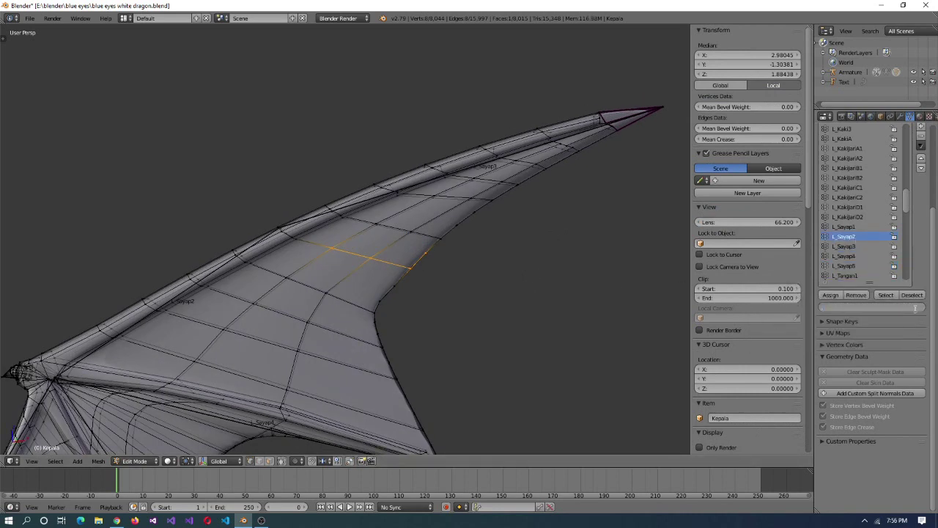
{"action": "scroll", "coordinate": [501, 263], "scroll_direction": "up", "scroll_amount": 1}
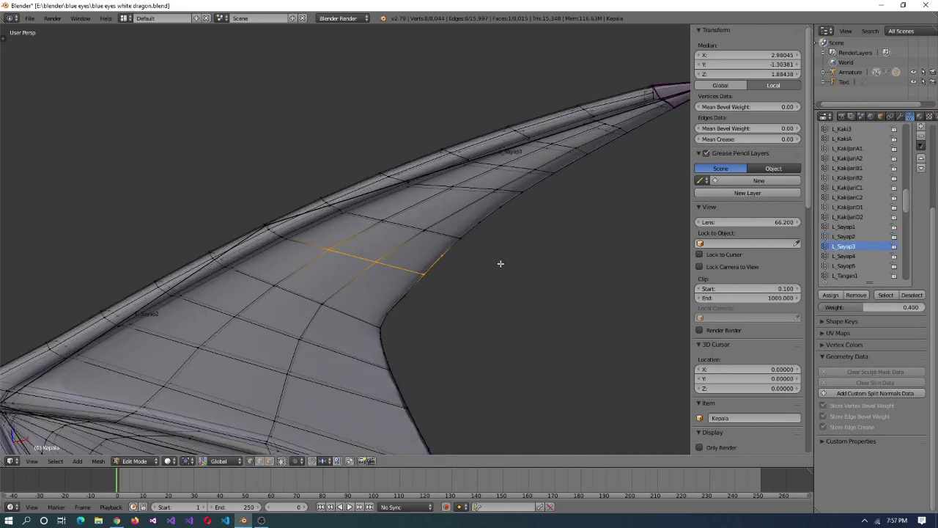
{"action": "left_click", "coordinate": [831, 296]}
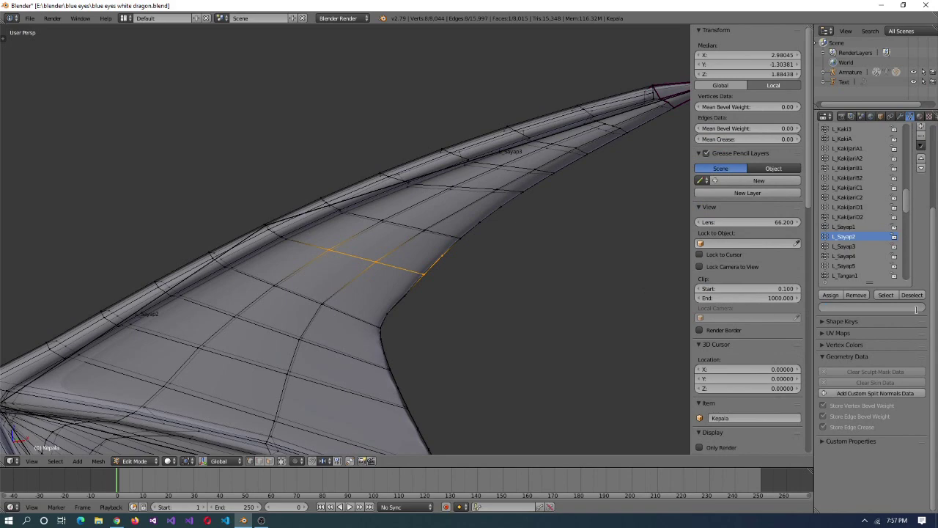
- Test the outer membrane's deformation by rotating the L_Sayap4, L_Sayap2 and L_Sayap3 bones in turn
{"action": "scroll", "coordinate": [376, 388], "scroll_direction": "down", "scroll_amount": 2}
{"action": "key", "text": "Tab"}
{"action": "right_click", "coordinate": [375, 388]}
{"action": "key", "text": "r"}
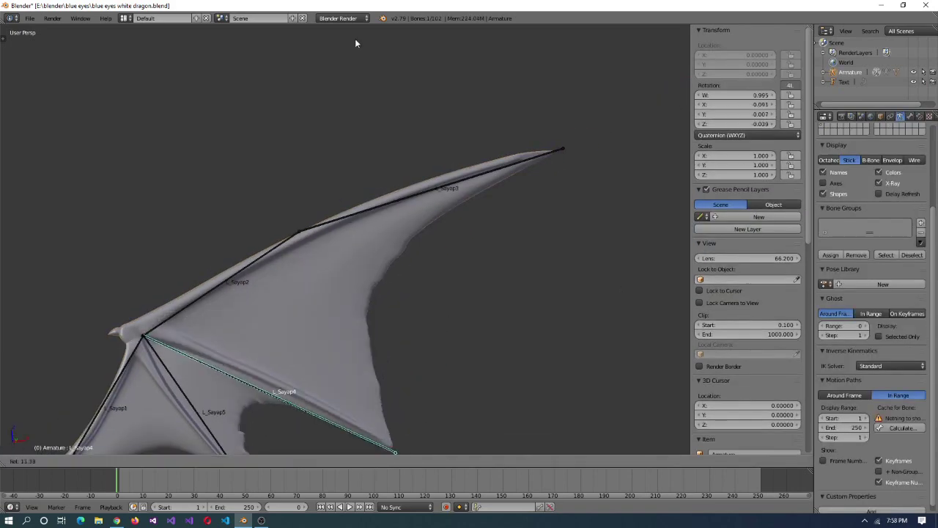
{"action": "left_click", "coordinate": [419, 367]}
{"action": "right_click", "coordinate": [285, 239]}
{"action": "key", "text": "r"}
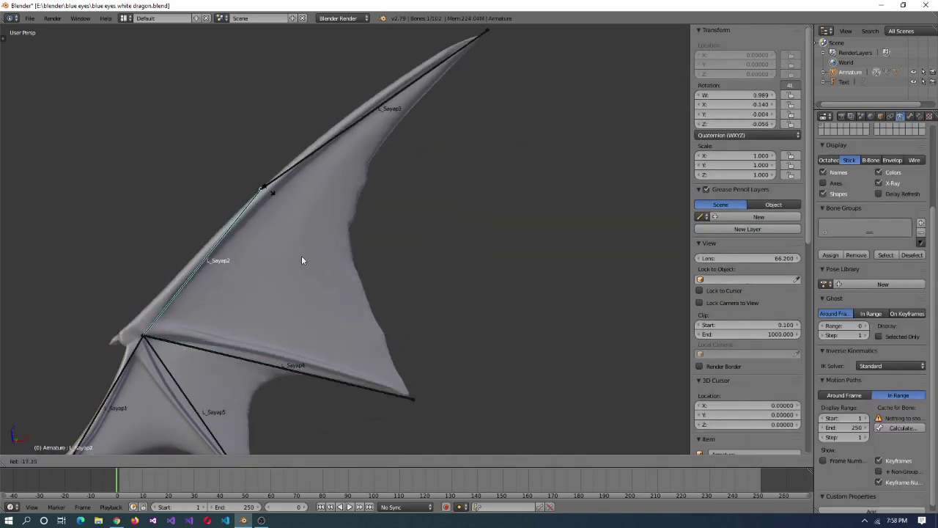
{"action": "left_click", "coordinate": [335, 256]}
{"action": "right_click", "coordinate": [385, 215]}
{"action": "key", "text": "r"}
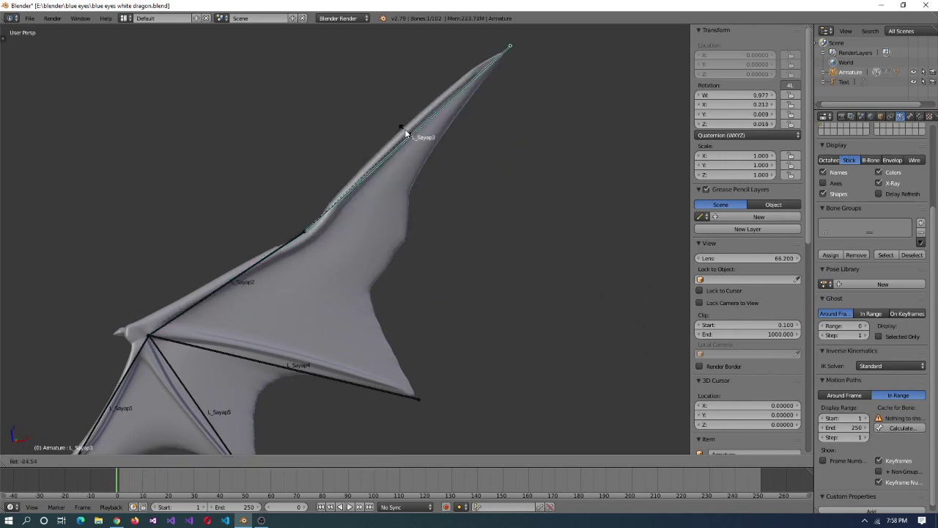
{"action": "left_click", "coordinate": [461, 181]}
- Select the mesh vertices around the base of L_Sayap4 near the wing joint
{"action": "scroll", "coordinate": [319, 251], "scroll_direction": "up", "scroll_amount": 4}
{"action": "key", "text": "ctrl+Tab"}
{"action": "right_click", "coordinate": [305, 266]}
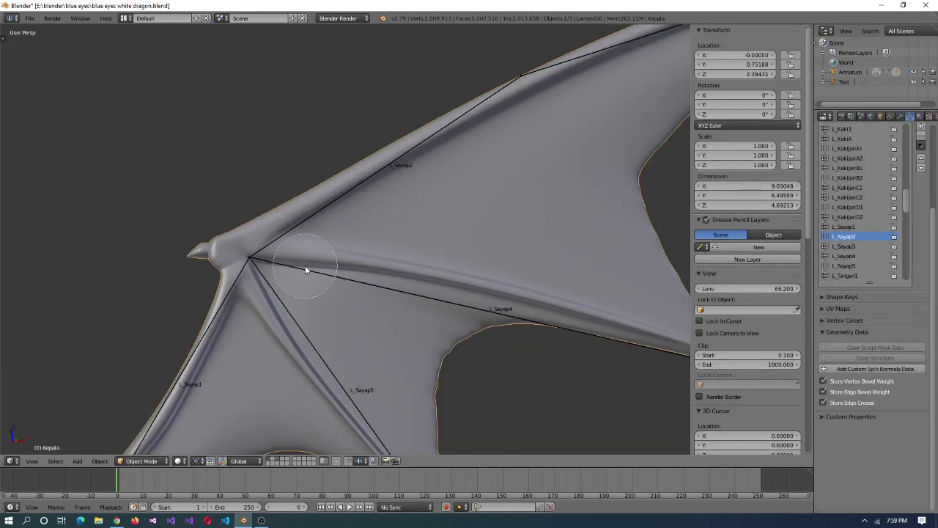
{"action": "key", "text": "Tab"}
{"action": "left_click_drag", "start_coordinate": [304, 272], "coordinate": [366, 272]}
{"action": "scroll", "coordinate": [366, 272], "scroll_direction": "up", "scroll_amount": 4}
{"action": "key", "text": "Escape"}
{"action": "middle_click_drag", "start_coordinate": [270, 262], "coordinate": [424, 213]}
{"action": "right_click", "coordinate": [423, 213], "text": "shift"}
- Test the deformation near the wing joint by rotating the L_Sayap2 bone
{"action": "key", "text": "Tab"}
{"action": "right_click", "coordinate": [494, 106]}
{"action": "key", "text": "ctrl+Tab"}
{"action": "key", "text": "r"}
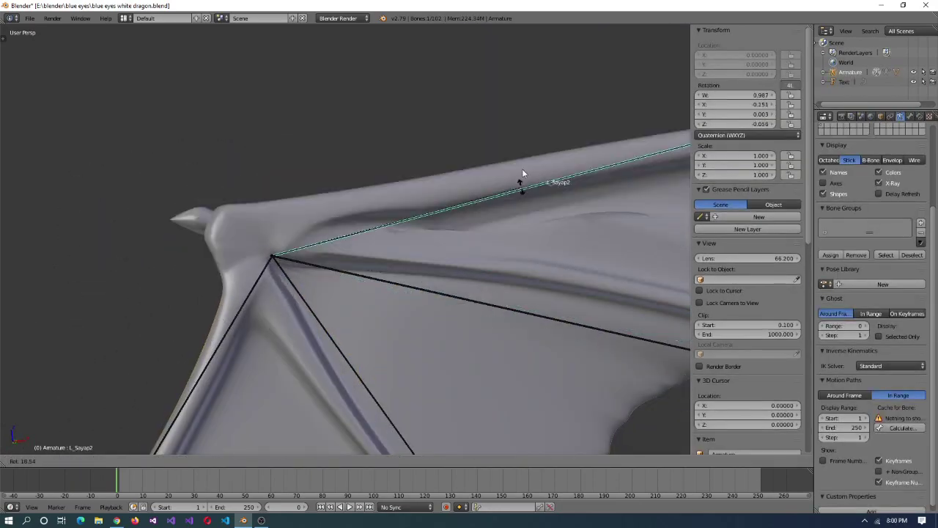
{"action": "left_click", "coordinate": [538, 157]}
- Assign the leading-edge vertices just before the L_Sayap3 joint weights of 0.8 in L_Sayap2 and 0.2 in L_Sayap3
{"action": "scroll", "coordinate": [596, 156], "scroll_direction": "down", "scroll_amount": 5}
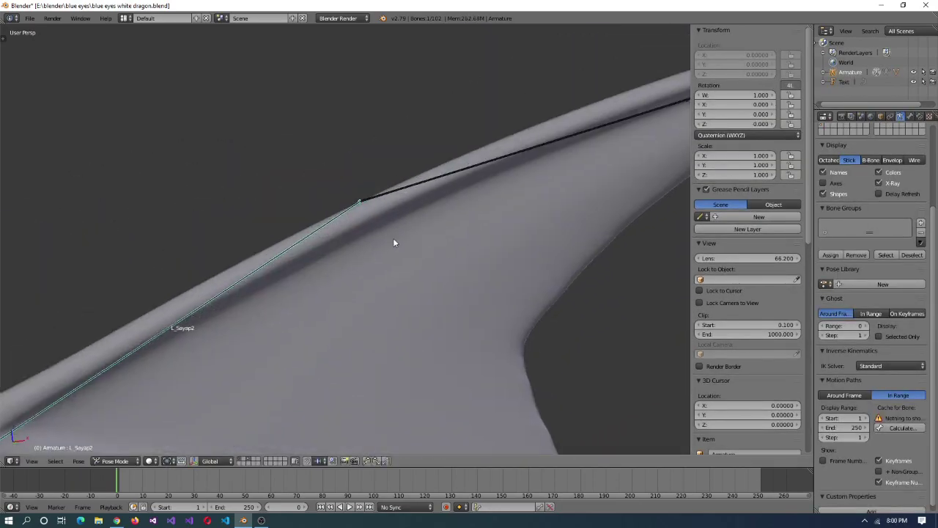
{"action": "right_click", "coordinate": [386, 215]}
{"action": "right_click", "coordinate": [303, 259], "text": "shift"}
{"action": "key", "text": "c"}
{"action": "key", "text": "Escape"}
{"action": "left_click", "coordinate": [920, 309]}
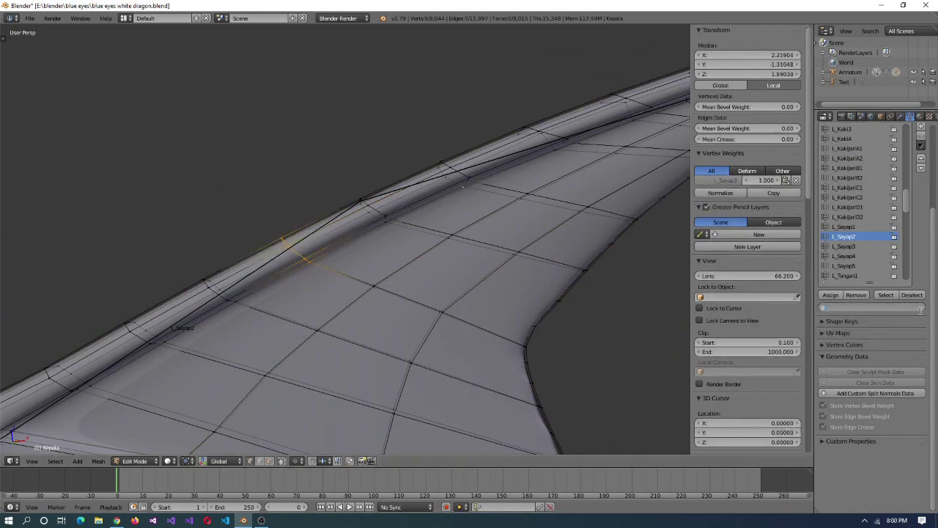
{"action": "left_click", "coordinate": [917, 308]}
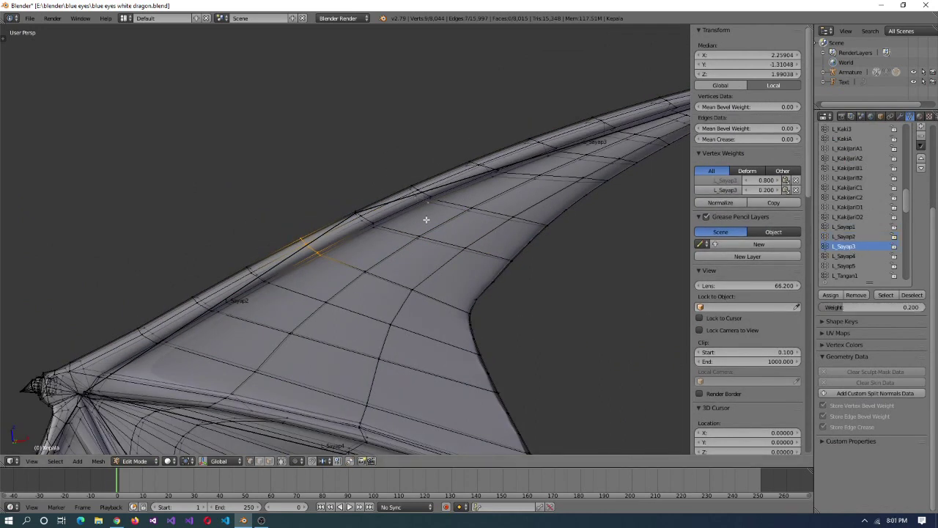
- Select the leading-edge vertices just beyond the L_Sayap3 joint and make L_Sayap2 the active vertex group
{"action": "right_click", "coordinate": [361, 267]}
{"action": "key", "text": "a"}
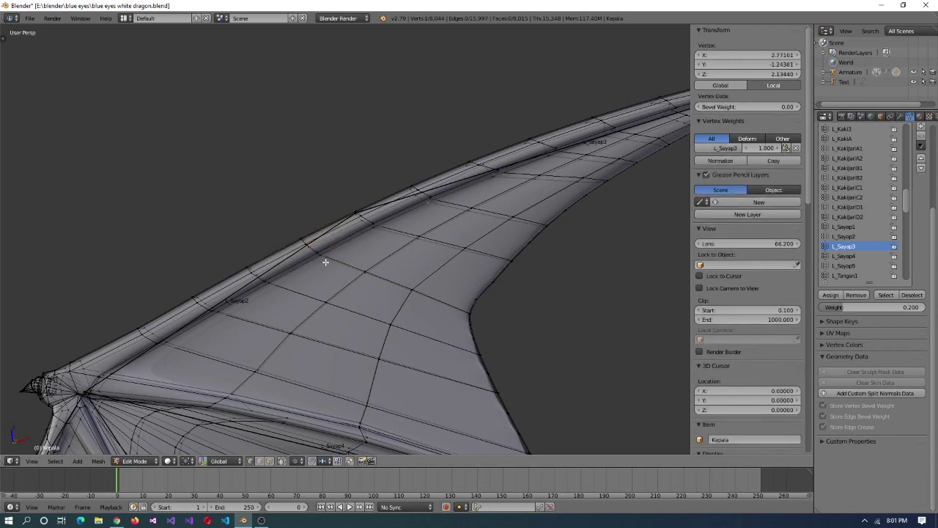
{"action": "key", "text": "c"}
{"action": "left_click_drag", "start_coordinate": [324, 261], "coordinate": [304, 230]}
{"action": "key", "text": "Escape"}
{"action": "left_click", "coordinate": [844, 237]}
{"action": "right_click", "coordinate": [406, 192]}
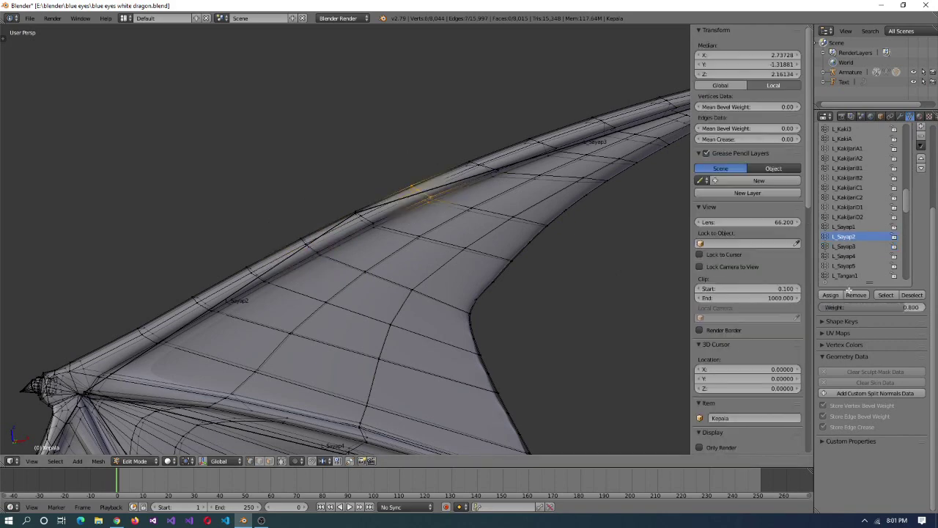
- Test the leading edge's deformation at the joint by rotating the L_Sayap3 bone
{"action": "key", "text": "Tab"}
{"action": "right_click", "coordinate": [512, 162]}
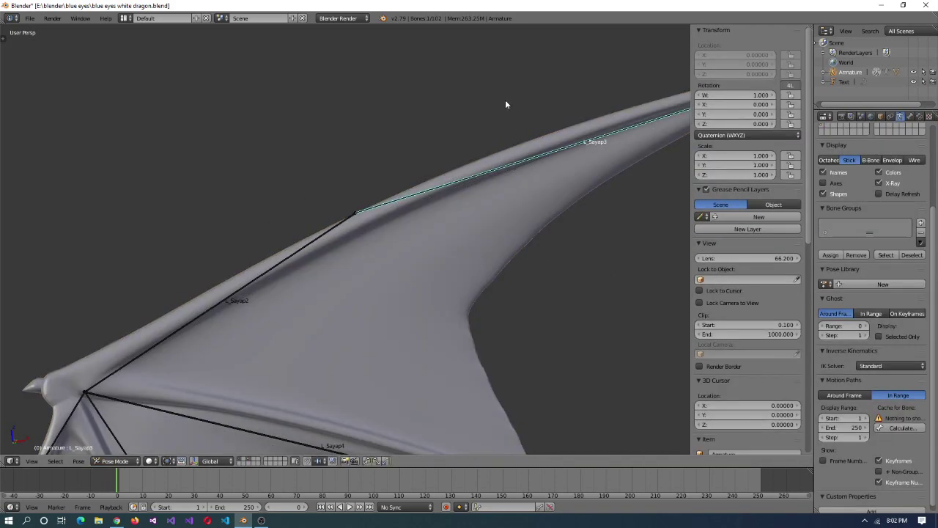
{"action": "key", "text": "r"}
{"action": "left_click", "coordinate": [587, 83]}
- Assign the row of membrane vertices below the L_Sayap3 joint a weight of 0.7 in the L_Sayap2 group
{"action": "right_click", "coordinate": [507, 253]}
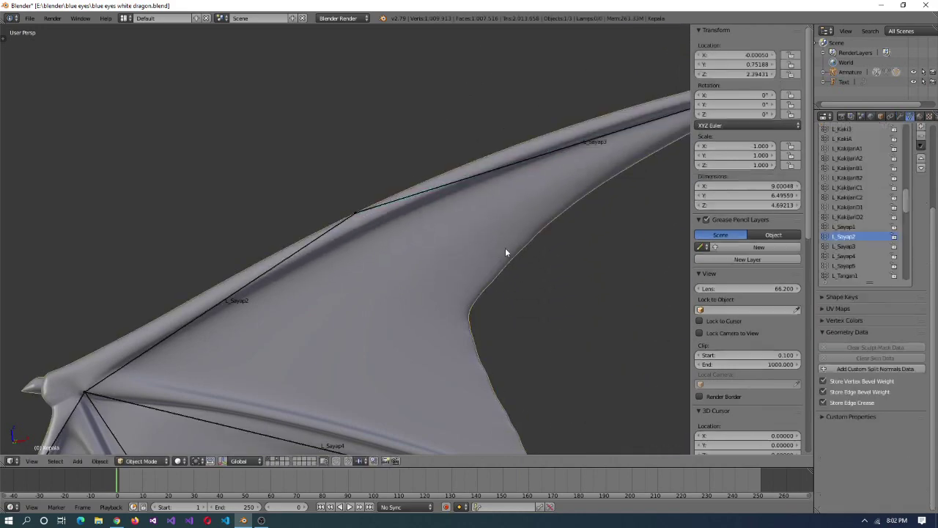
{"action": "key", "text": "Tab"}
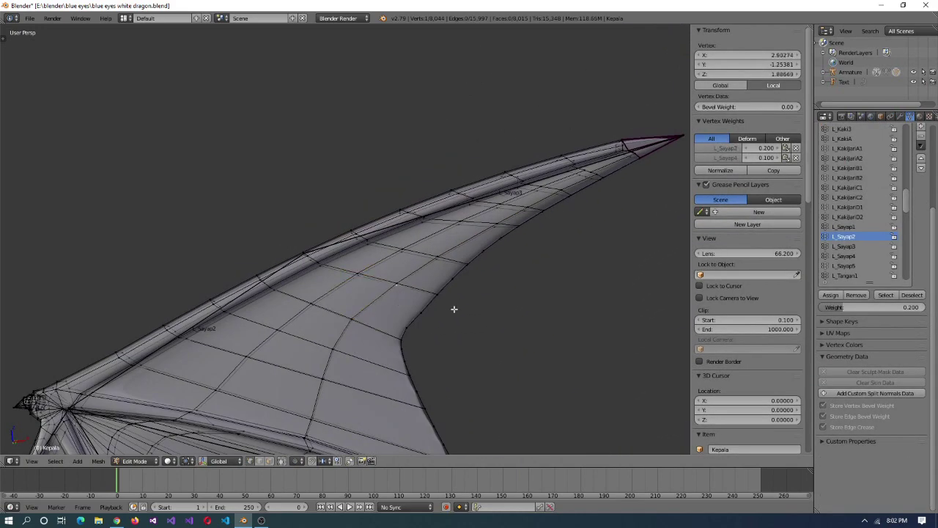
{"action": "right_click", "coordinate": [359, 273]}
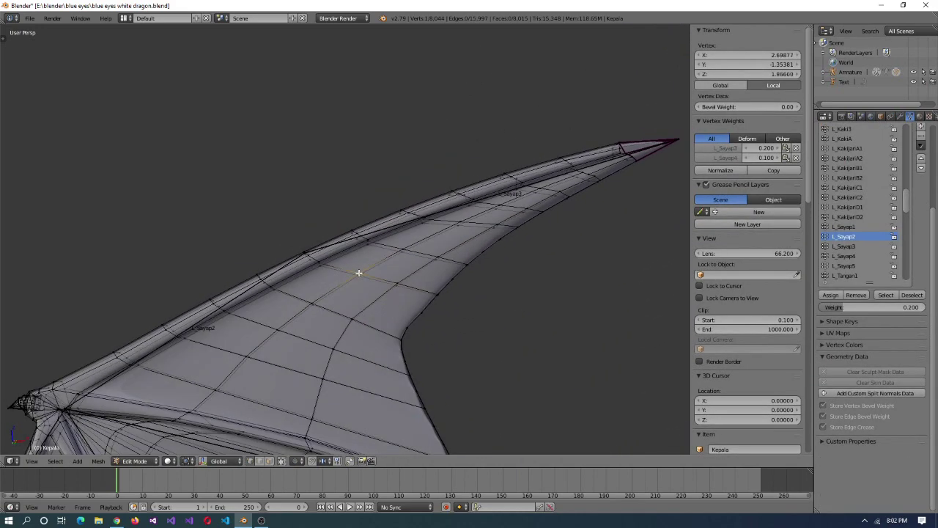
{"action": "right_click", "coordinate": [446, 283]}
{"action": "left_click", "coordinate": [848, 308]}
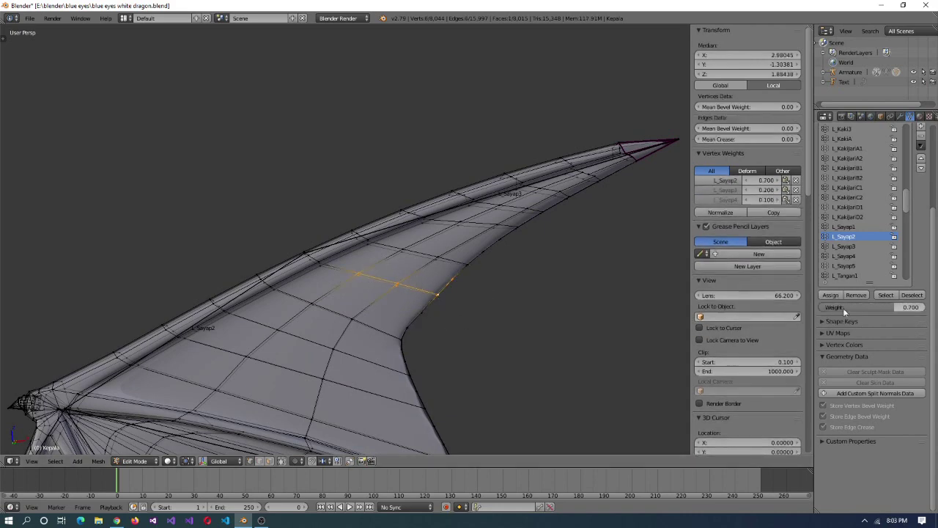
- Rotate the L_Sayap3 bone to check the membrane row below the joint, then cancel the rotation
{"action": "key", "text": "Tab"}
{"action": "right_click", "coordinate": [497, 192]}
{"action": "key", "text": "r"}
{"action": "right_click", "coordinate": [474, 244]}
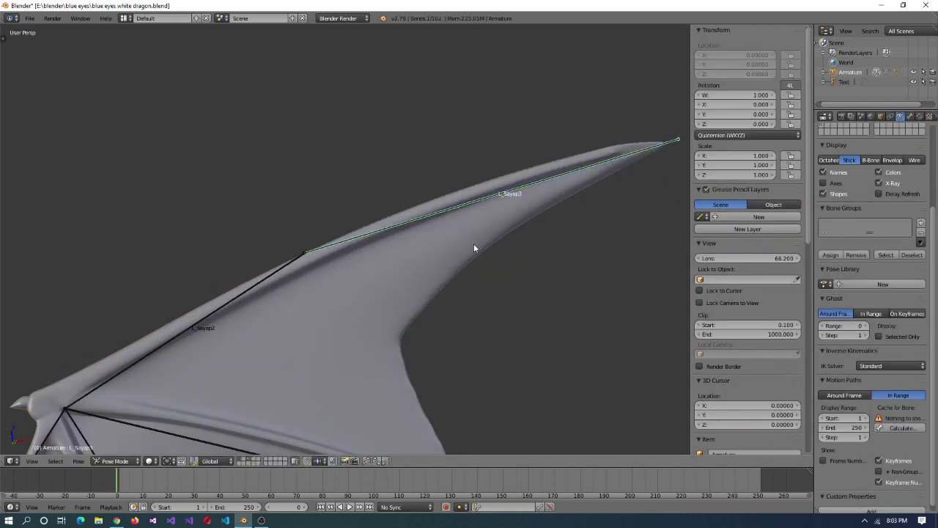
- Select the rear membrane vertices just beyond the L_Sayap3 joint and adjust their weight in the L_Sayap3 group
{"action": "right_click", "coordinate": [401, 247]}
{"action": "key", "text": "Tab"}
{"action": "right_click", "coordinate": [439, 258]}
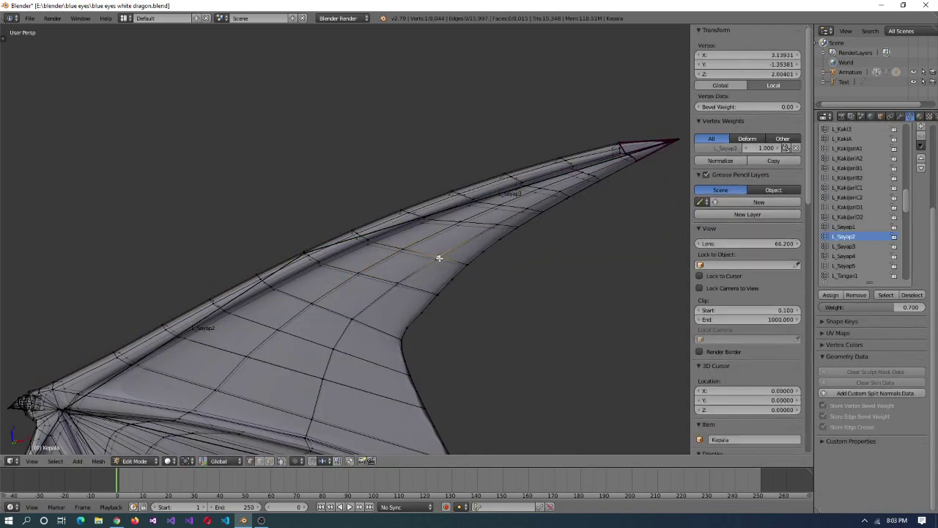
{"action": "key", "text": "c"}
{"action": "left_click", "coordinate": [489, 239]}
{"action": "right_click", "coordinate": [517, 255]}
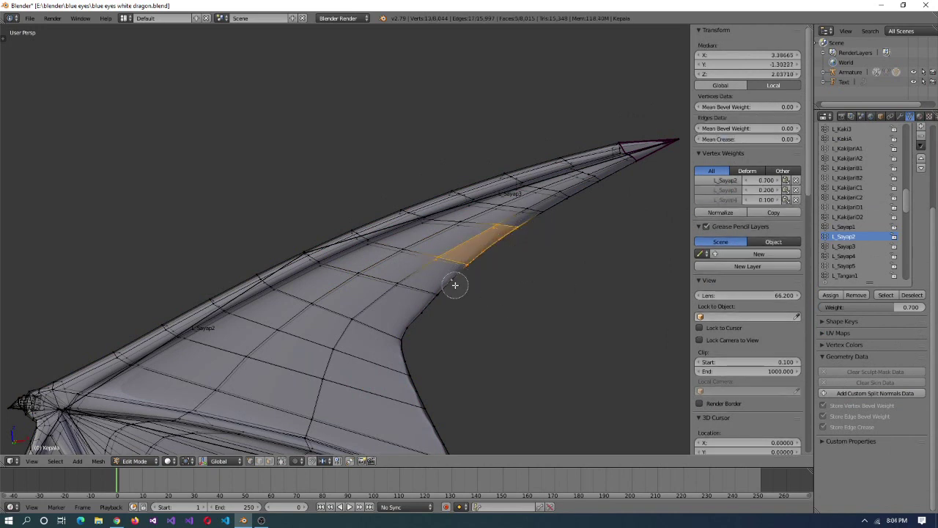
{"action": "left_click", "coordinate": [844, 246]}
{"action": "left_click", "coordinate": [921, 306]}
{"action": "type", "text": "0.2"}
- Test the reweighted rear membrane edge with a trial rotation of the L_Sayap3 bone
{"action": "key", "text": "Tab"}
{"action": "right_click", "coordinate": [479, 198]}
{"action": "key", "text": "r"}
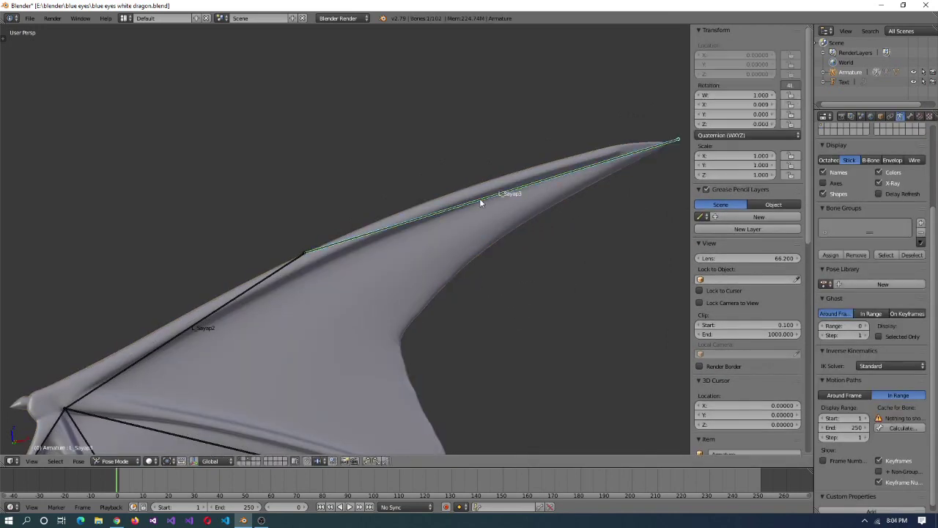
{"action": "key", "text": "Escape"}
- Assign the trailing-edge membrane vertices below the L_Sayap3 joint a weight of 0.4 in the L_Sayap2 group
{"action": "right_click", "coordinate": [415, 288]}
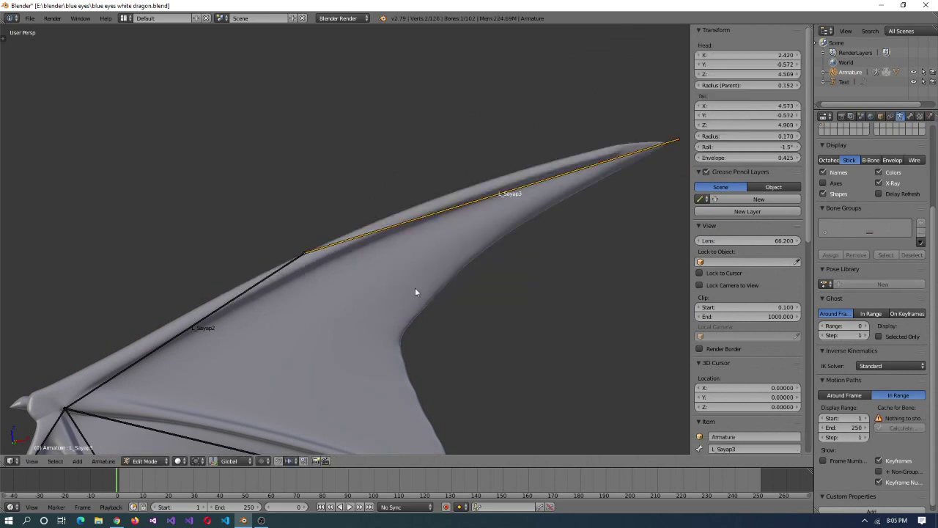
{"action": "key", "text": "Tab"}
{"action": "right_click", "coordinate": [405, 324]}
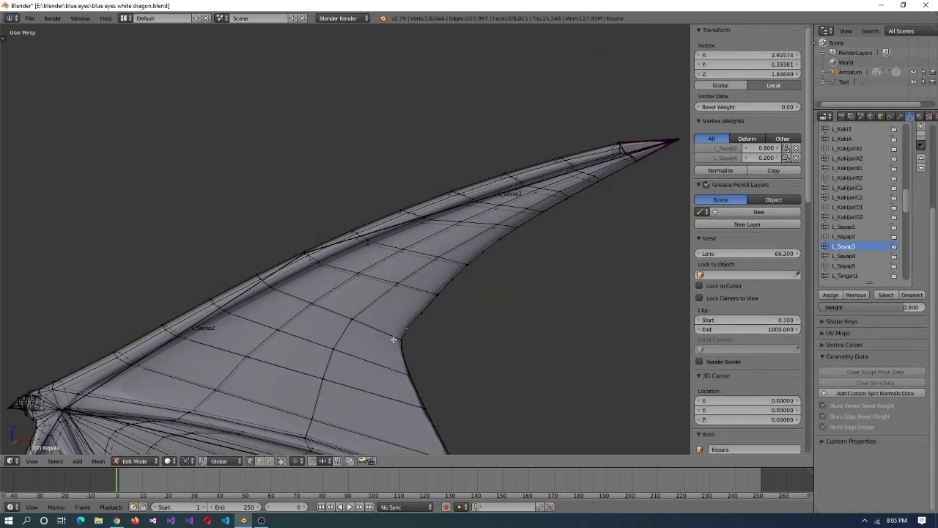
{"action": "right_click", "coordinate": [395, 284]}
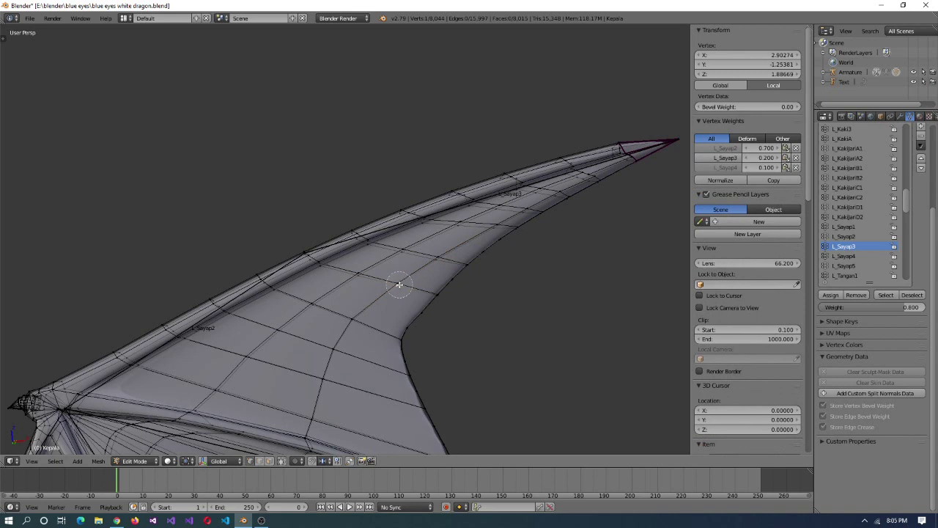
{"action": "right_click", "coordinate": [438, 294], "text": "shift"}
{"action": "left_click", "coordinate": [913, 309]}
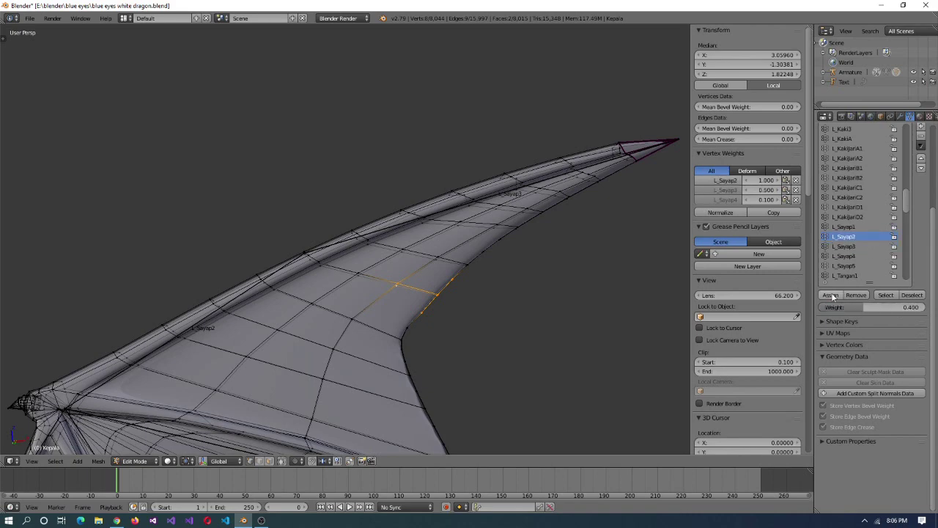
- Check the trailing edge's bend by rotating the L_Sayap3 bone in Pose Mode
{"action": "key", "text": "Tab"}
{"action": "right_click", "coordinate": [456, 208]}
{"action": "key", "text": "ctrl+Tab"}
{"action": "key", "text": "r"}
- Test the whole left wing's deformation by rotating the L_Sayap2, L_Sayap3 and L_Sayap5 bones in turn
{"action": "right_click", "coordinate": [276, 235]}
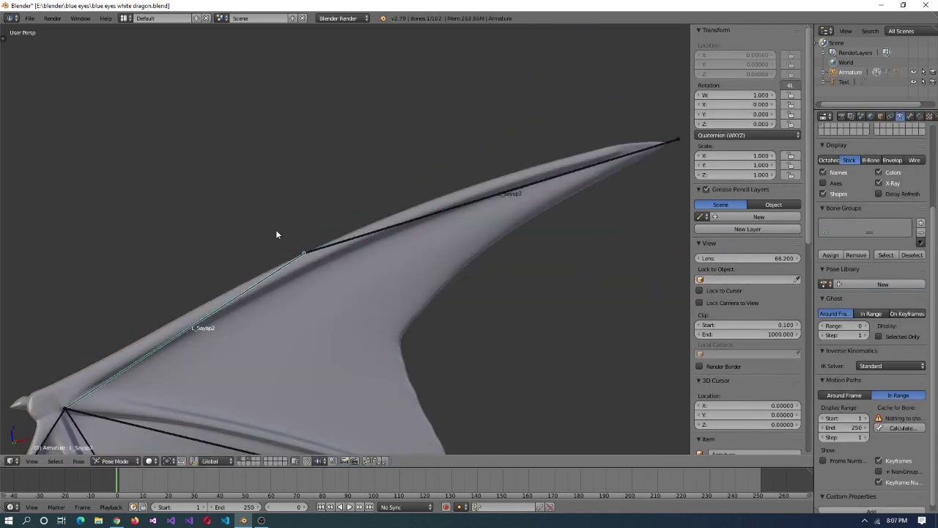
{"action": "scroll", "coordinate": [325, 329], "scroll_direction": "down", "scroll_amount": 4}
{"action": "key", "text": "r"}
{"action": "right_click", "coordinate": [377, 269]}
{"action": "right_click", "coordinate": [385, 224]}
{"action": "key", "text": "r"}
{"action": "key", "text": "Escape"}
{"action": "right_click", "coordinate": [357, 317]}
{"action": "key", "text": "r"}
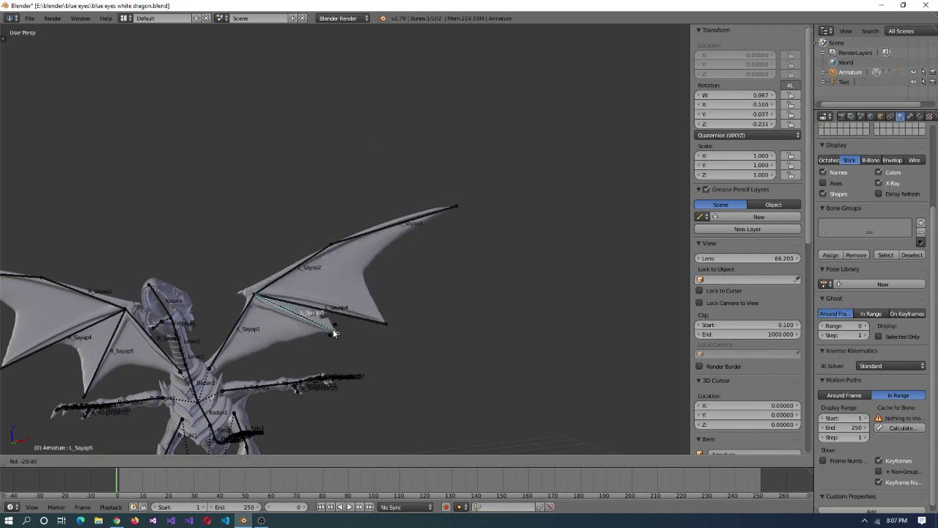
{"action": "key", "text": "Escape"}
- Set the parent of the jaw bone KepalaMulut to the Kepala bone
{"action": "scroll", "coordinate": [205, 269], "scroll_direction": "up", "scroll_amount": 5}
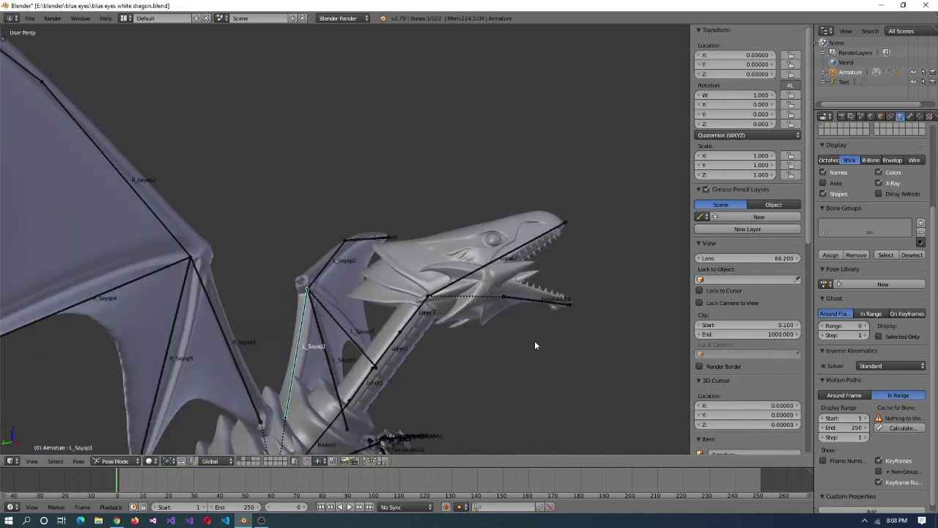
{"action": "right_click", "coordinate": [426, 234]}
{"action": "key", "text": "Tab"}
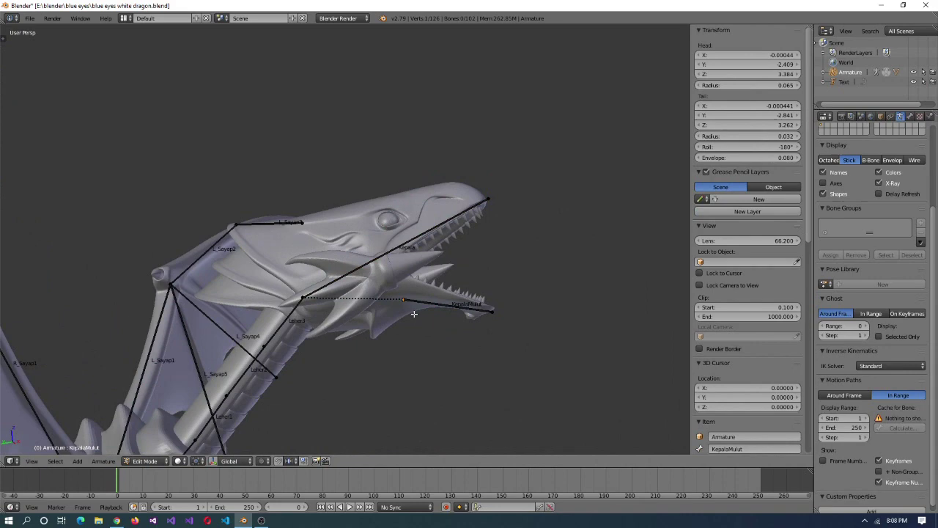
{"action": "left_click", "coordinate": [910, 116]}
{"action": "left_click", "coordinate": [909, 358]}
{"action": "left_click", "coordinate": [836, 461]}
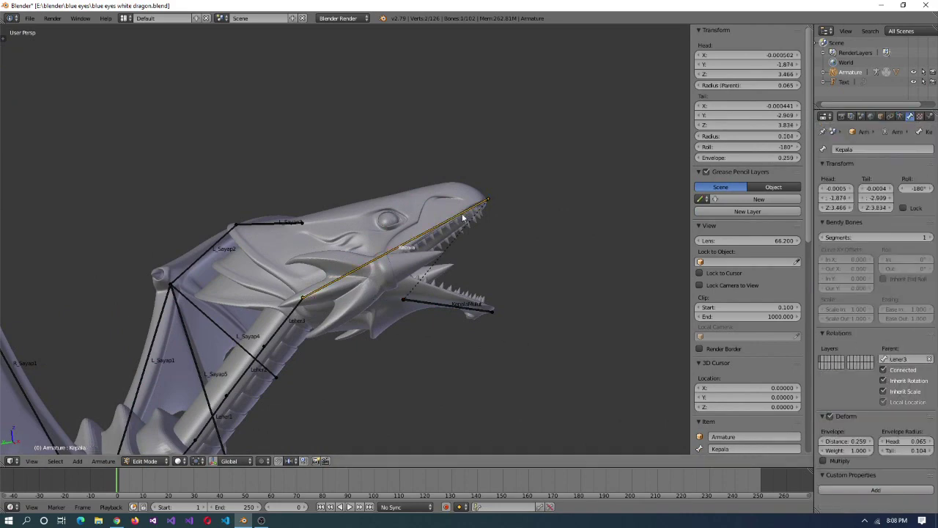
- Rotate the Badan2 bone in Pose Mode to check how the neck and head follow
{"action": "key", "text": "Tab"}
{"action": "middle_click_drag", "start_coordinate": [479, 233], "coordinate": [407, 295]}
{"action": "right_click", "coordinate": [406, 296]}
{"action": "scroll", "coordinate": [407, 295], "scroll_direction": "up", "scroll_amount": 2}
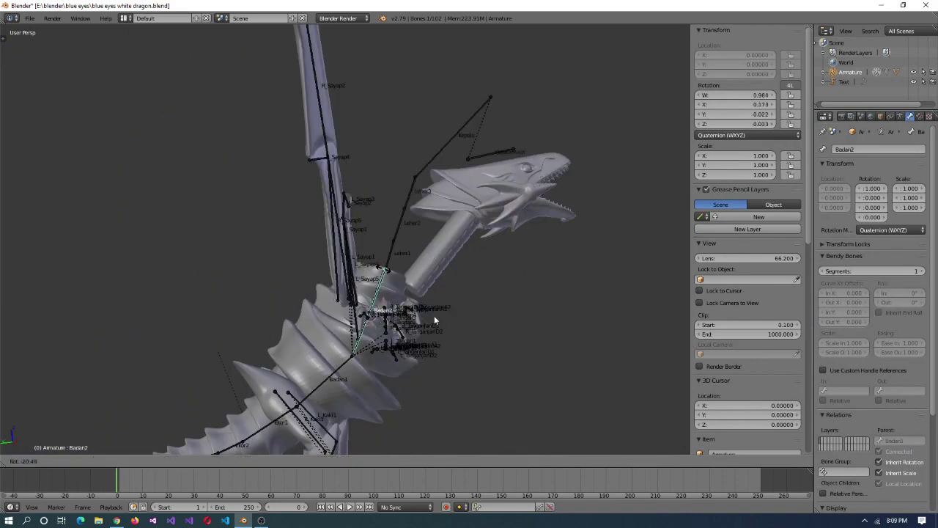
{"action": "key", "text": "ctrl+Tab"}
- Select the lower neck vertices around the Leher1 bone in the Kepala mesh
{"action": "right_click", "coordinate": [365, 323]}
{"action": "scroll", "coordinate": [413, 364], "scroll_direction": "up", "scroll_amount": 4}
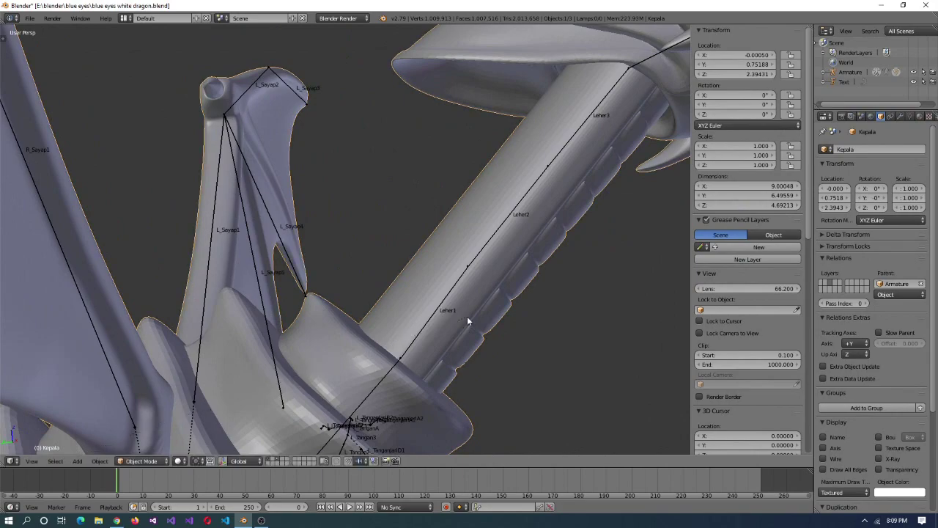
{"action": "key", "text": "Tab"}
{"action": "key", "text": "b"}
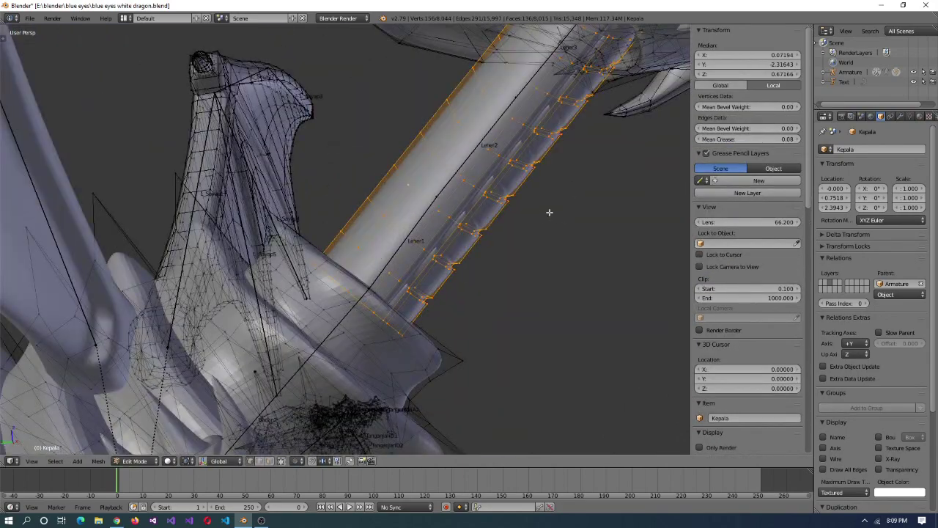
{"action": "key", "text": "c"}
{"action": "mouse_move", "coordinate": [550, 212]}
{"action": "middle_mouse_down"}
{"action": "mouse_move", "coordinate": [350, 252]}
{"action": "mouse_move", "coordinate": [589, 331]}
{"action": "middle_mouse_up"}
{"action": "key", "text": "Escape"}
{"action": "scroll", "coordinate": [411, 314], "scroll_direction": "up", "scroll_amount": 3}
{"action": "scroll", "coordinate": [384, 332], "scroll_direction": "down", "scroll_amount": 3}
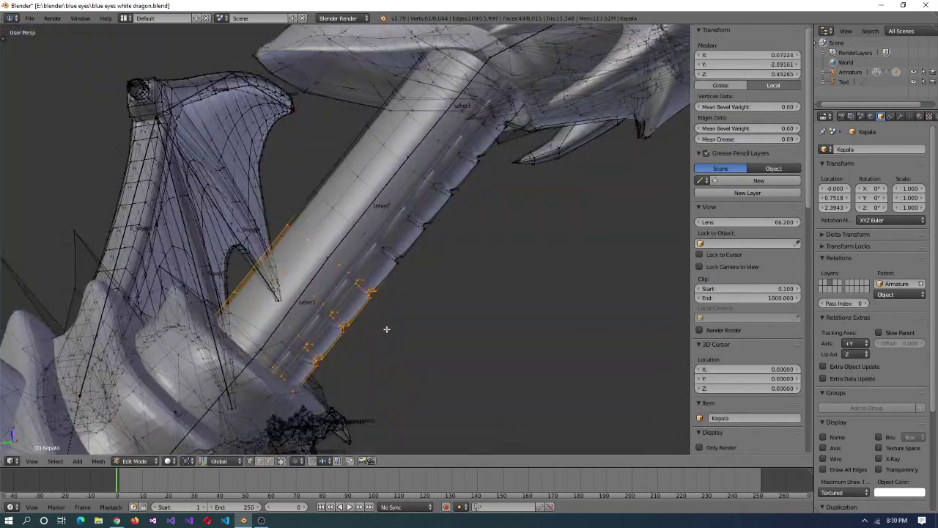
- Set the selected lower neck vertices' weight to 0.1 in the Leher1 vertex group
{"action": "scroll", "coordinate": [396, 341], "scroll_direction": "up", "scroll_amount": 2}
{"action": "left_click", "coordinate": [910, 115]}
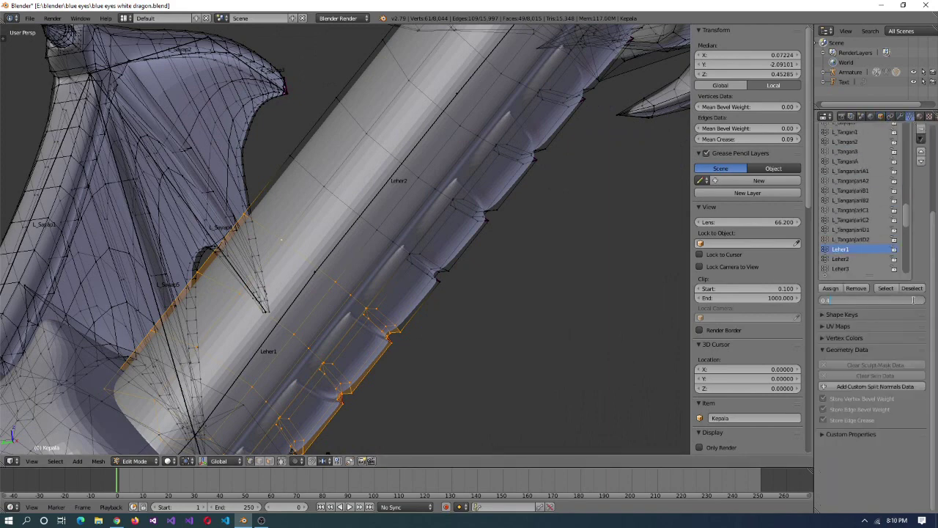
{"action": "left_click_drag", "start_coordinate": [909, 300], "coordinate": [880, 301]}
- Select the neck vertex ring at the joint between Leher1 and Leher2 and set its Leher2 weight to 0.5
{"action": "middle_click_drag", "start_coordinate": [440, 331], "coordinate": [335, 255]}
{"action": "key", "text": "c"}
{"action": "middle_click_drag", "start_coordinate": [316, 242], "coordinate": [335, 256]}
{"action": "key", "text": "Escape"}
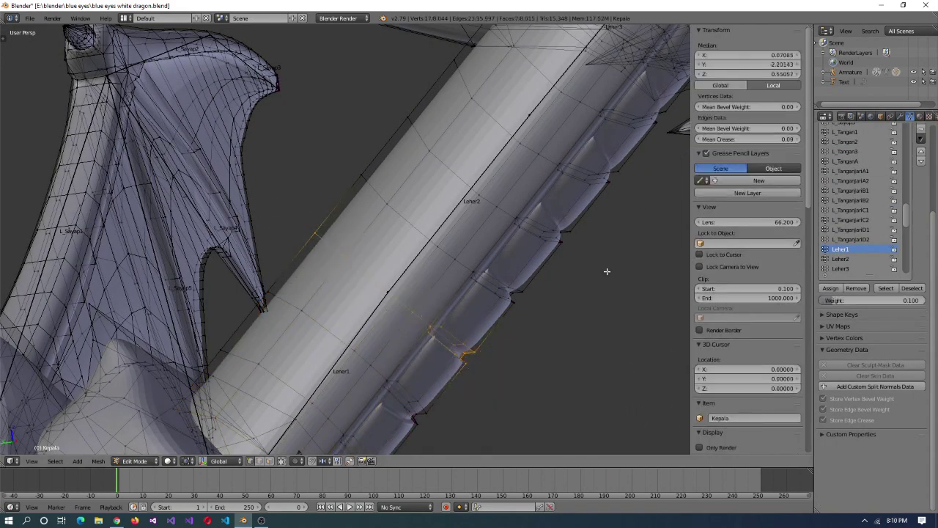
{"action": "left_click_drag", "start_coordinate": [880, 301], "coordinate": [921, 301]}
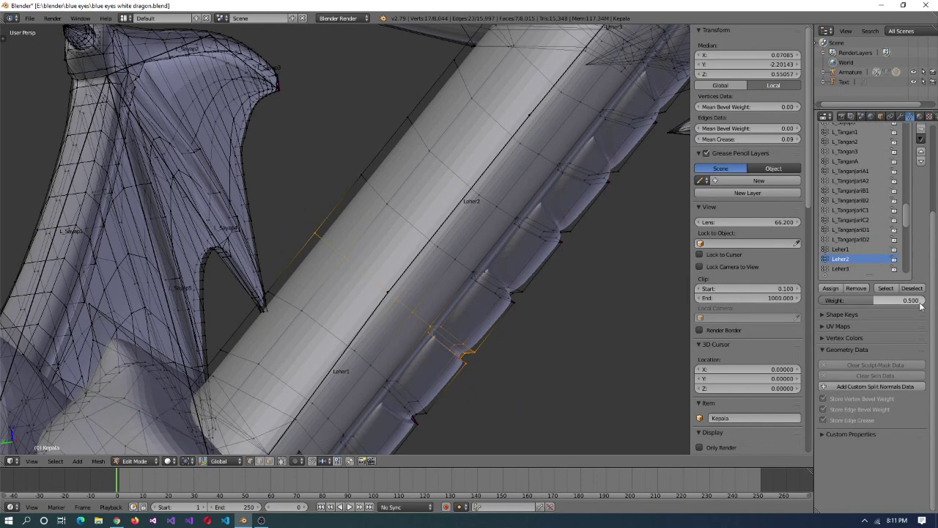
- Assign the neck vertices along the Leher2 bone a weight of 1.0 in the Leher2 group
{"action": "middle_click_drag", "start_coordinate": [502, 227], "coordinate": [450, 345]}
{"action": "key", "text": "c"}
{"action": "left_click", "coordinate": [450, 345]}
{"action": "key", "text": "Escape"}
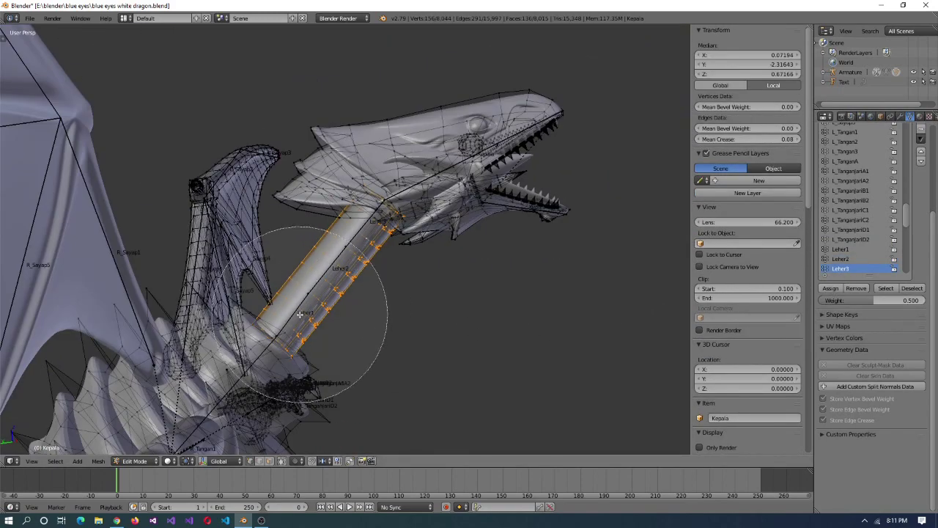
{"action": "left_click_drag", "start_coordinate": [873, 301], "coordinate": [921, 300]}
{"action": "left_click", "coordinate": [831, 288]}
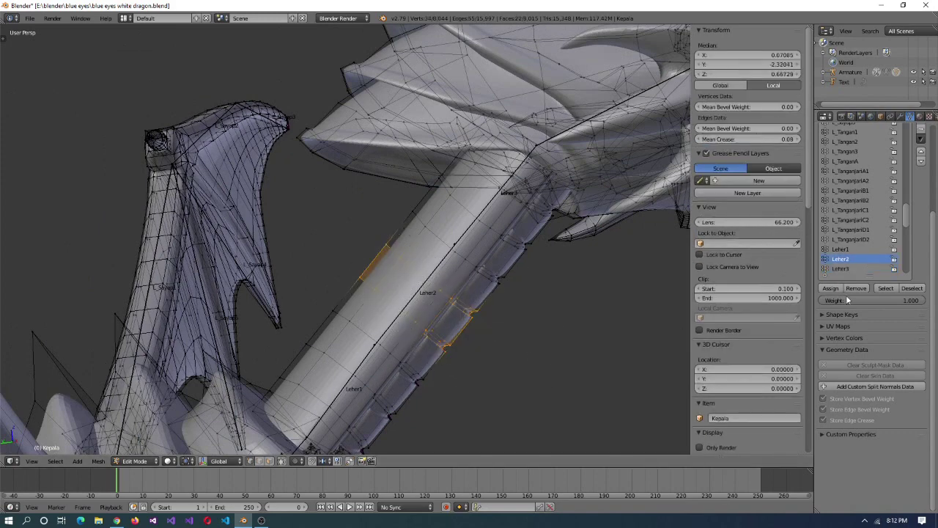
- Test the neck deformation by rotating the Leher2 bone
{"action": "key", "text": "Tab"}
{"action": "right_click", "coordinate": [436, 221]}
{"action": "key", "text": "ctrl+Tab"}
{"action": "key", "text": "r"}
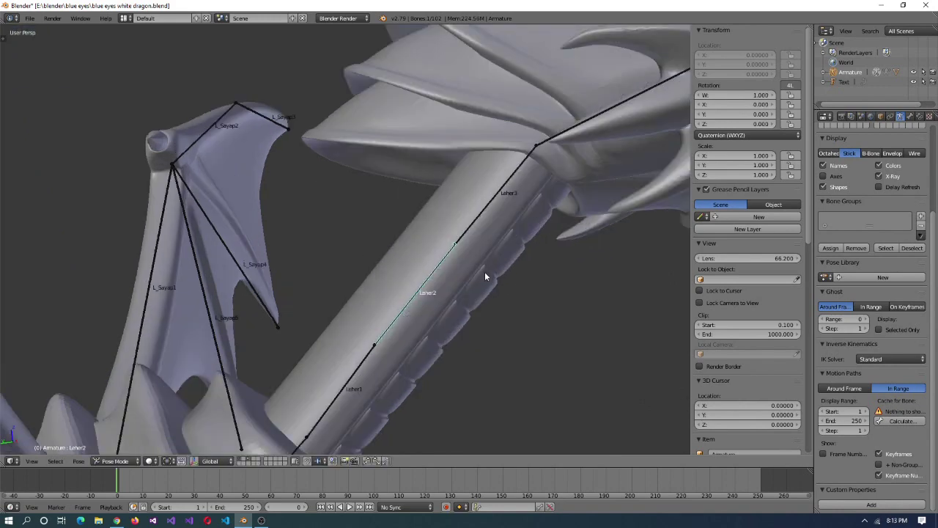
{"action": "middle_click_drag", "start_coordinate": [485, 277], "coordinate": [530, 279]}
{"action": "scroll", "coordinate": [435, 336], "scroll_direction": "down", "scroll_amount": 6}
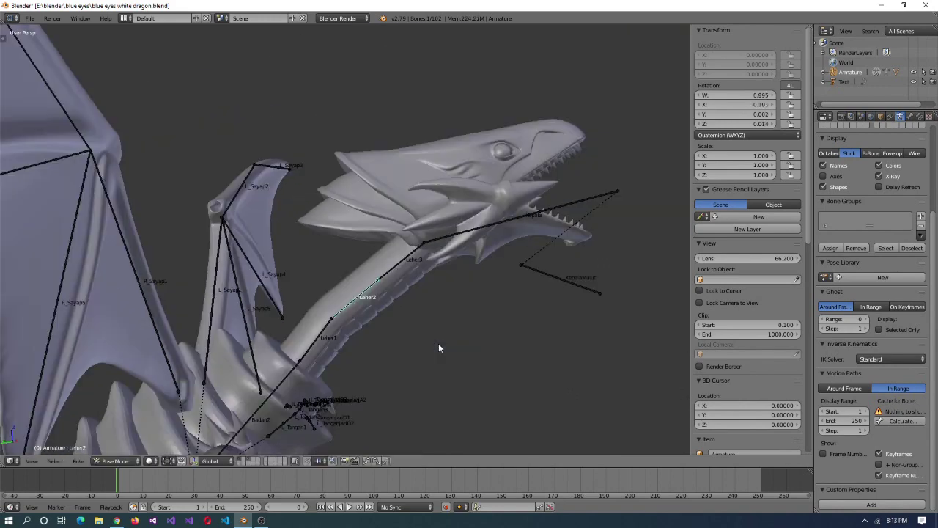
{"action": "scroll", "coordinate": [438, 343], "scroll_direction": "up", "scroll_amount": 1}
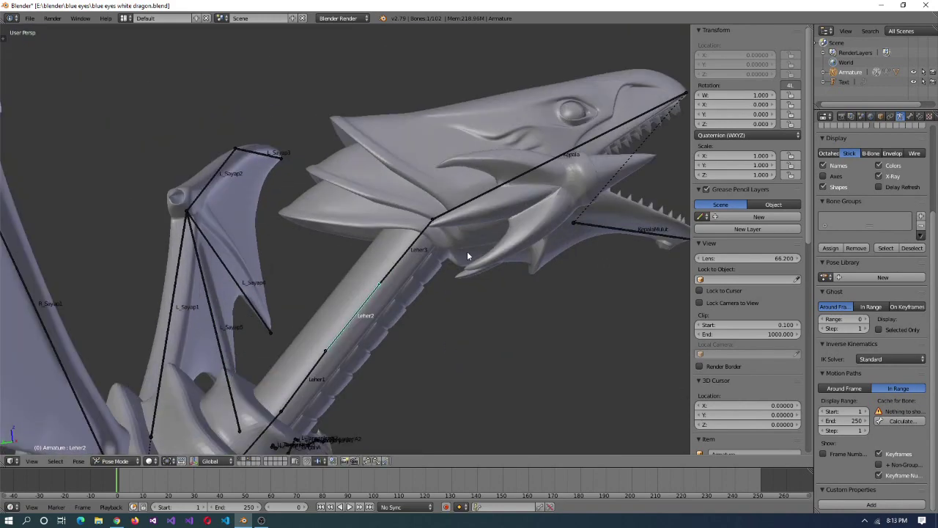
- Extrude a short bone upward from the tip of Leher3 and snap the 3D cursor to the joint at its base
{"action": "key", "text": "Tab"}
{"action": "right_click", "coordinate": [499, 185]}
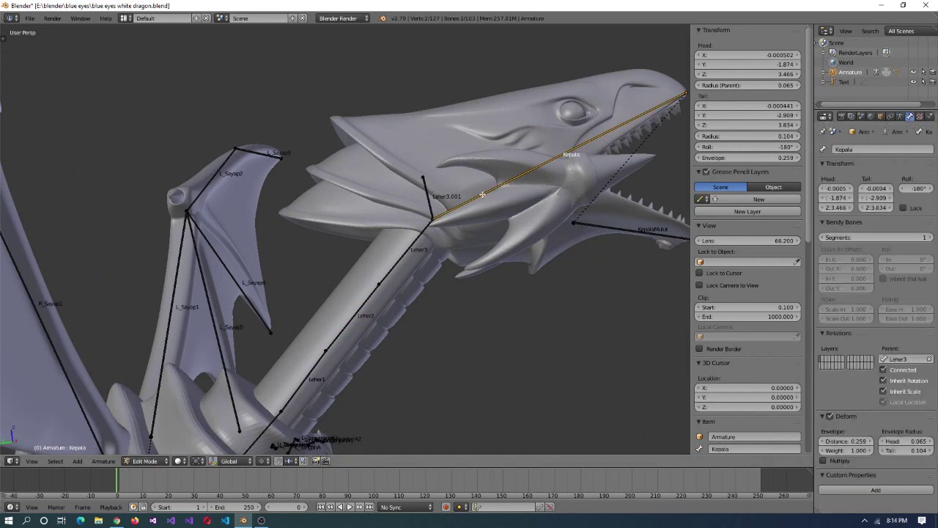
{"action": "left_click", "coordinate": [905, 359]}
{"action": "right_click", "coordinate": [429, 198]}
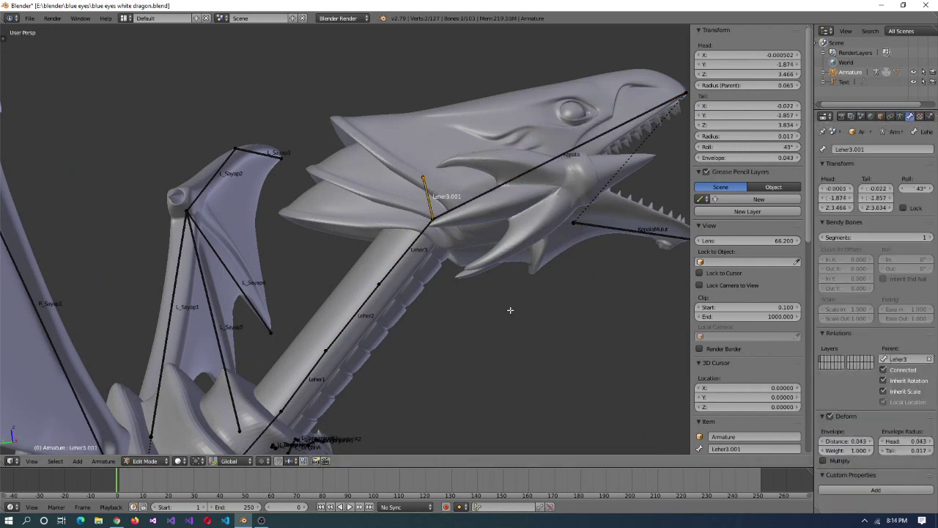
{"action": "key", "text": "shift+s"}
{"action": "left_click", "coordinate": [408, 272]}
- Parent the Kepala bone to Leher3.001 and reposition the joint between Leher3 and Leher3.001
{"action": "left_click", "coordinate": [905, 359]}
{"action": "key", "text": "ctrl+z"}
{"action": "left_click", "coordinate": [906, 358]}
{"action": "right_click", "coordinate": [446, 234]}
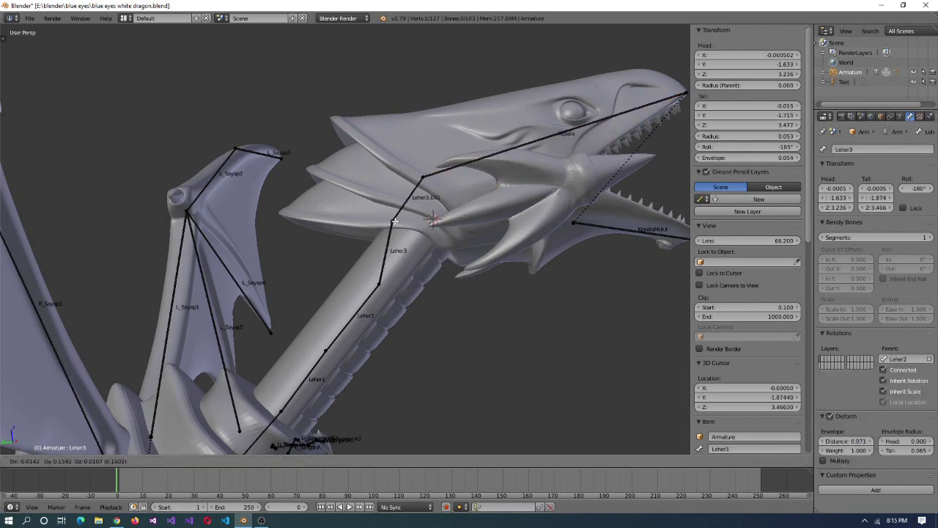
- Detach the base of Leher1 from the Badan2 tip and shift the lower neck joints toward the throat
{"action": "scroll", "coordinate": [448, 179], "scroll_direction": "up", "scroll_amount": 2}
{"action": "right_click", "coordinate": [315, 371]}
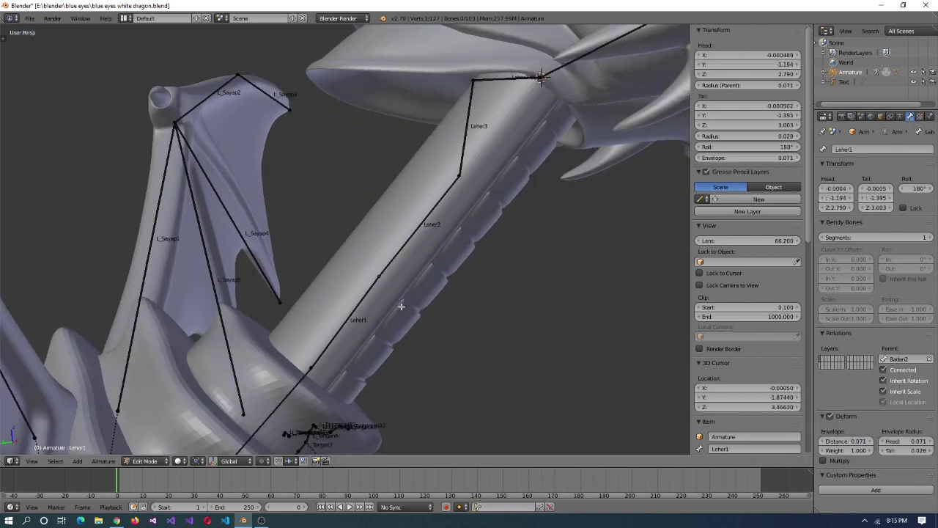
{"action": "right_click", "coordinate": [313, 367]}
{"action": "middle_click_drag", "start_coordinate": [313, 367], "coordinate": [464, 298]}
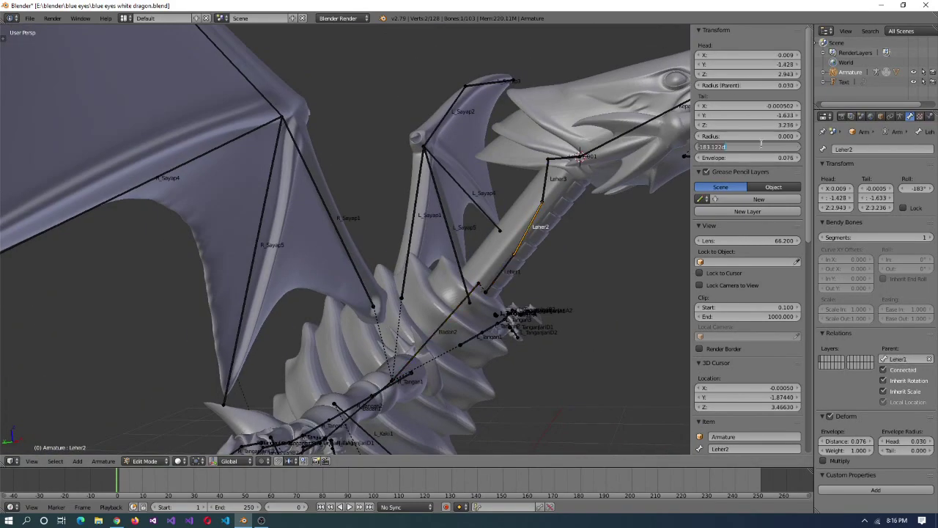
- Adjust the roll values of the Leher2, Kepala and KepalaMulut bones
{"action": "middle_click_drag", "start_coordinate": [462, 277], "coordinate": [423, 181]}
{"action": "right_click", "coordinate": [423, 181]}
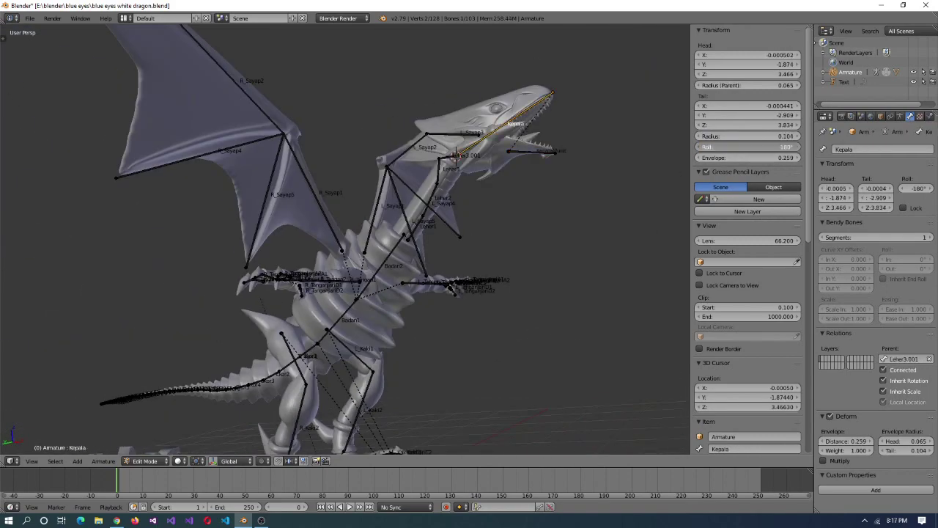
{"action": "middle_click_drag", "start_coordinate": [634, 237], "coordinate": [377, 235]}
{"action": "scroll", "coordinate": [444, 287], "scroll_direction": "up", "scroll_amount": 3}
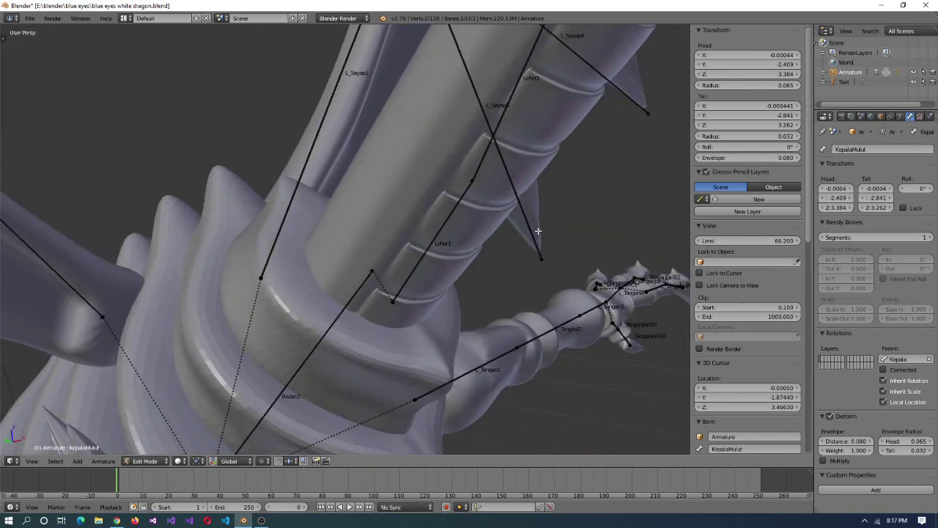
- Extrude additional neck bones upward from the end of the neck chain and rename the new bone Leher6
{"action": "scroll", "coordinate": [512, 256], "scroll_direction": "down", "scroll_amount": 3}
{"action": "right_click", "coordinate": [464, 246]}
{"action": "right_click", "coordinate": [469, 228]}
{"action": "middle_click_drag", "start_coordinate": [469, 229], "coordinate": [646, 213]}
{"action": "left_click", "coordinate": [877, 149]}
{"action": "type", "text": "Leher6"}
{"action": "key", "text": "Return"}
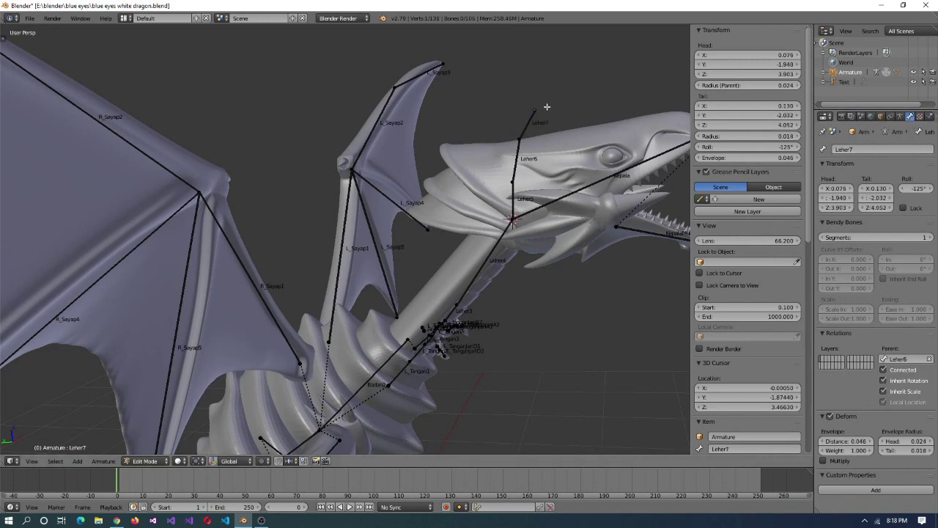
- Add Leher8 after Leher7, snap its tip to the 3D cursor at the head base, and parent Kepala to Leher8
{"action": "middle_click_drag", "start_coordinate": [580, 106], "coordinate": [524, 344]}
{"action": "key", "text": "shift+s"}
{"action": "left_click", "coordinate": [524, 345]}
{"action": "key", "text": "shift+s"}
{"action": "left_click", "coordinate": [524, 75]}
{"action": "right_click", "coordinate": [580, 192]}
{"action": "left_click", "coordinate": [905, 358]}
{"action": "left_click", "coordinate": [844, 374]}
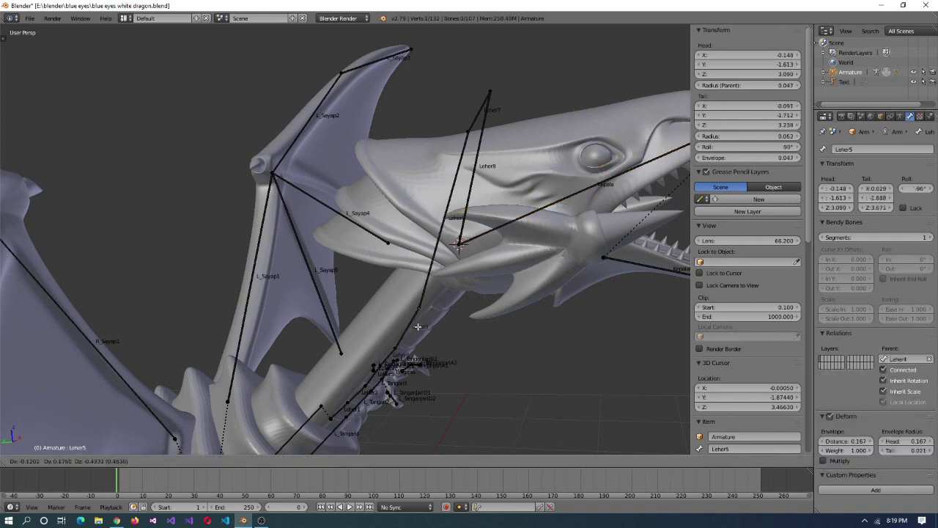
- Redistribute the joints of Leher5 to Leher8 down along the throat and set the roll of Leher6 to 0
{"action": "left_click", "coordinate": [442, 295]}
{"action": "middle_click_drag", "start_coordinate": [442, 295], "coordinate": [513, 249]}
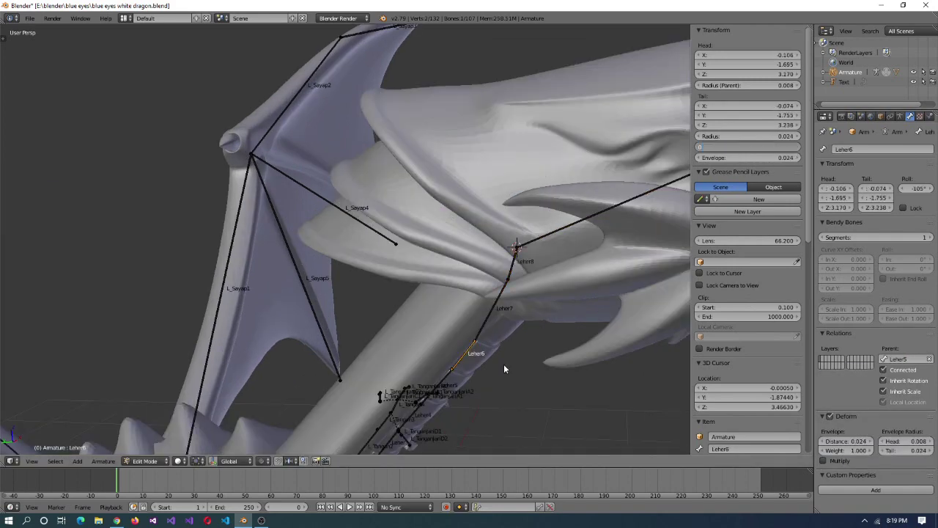
{"action": "right_click", "coordinate": [438, 387]}
{"action": "scroll", "coordinate": [438, 387], "scroll_direction": "down", "scroll_amount": 3}
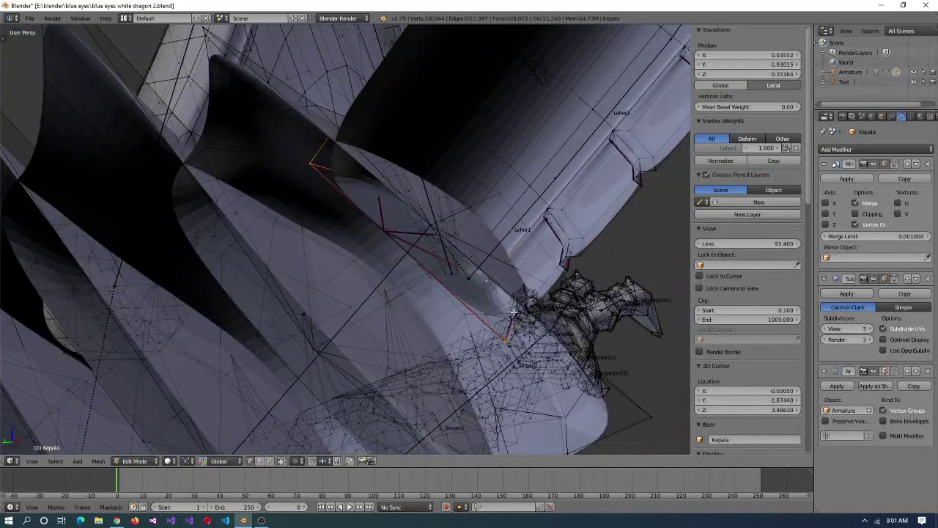
- Select the centre-line vertices at the neck base of the mesh and snap the 3D cursor to their midpoint
{"action": "key", "text": "shift+s"}
{"action": "left_click", "coordinate": [502, 357]}
{"action": "middle_click_drag", "start_coordinate": [502, 357], "coordinate": [405, 194]}
{"action": "right_click", "coordinate": [406, 195]}
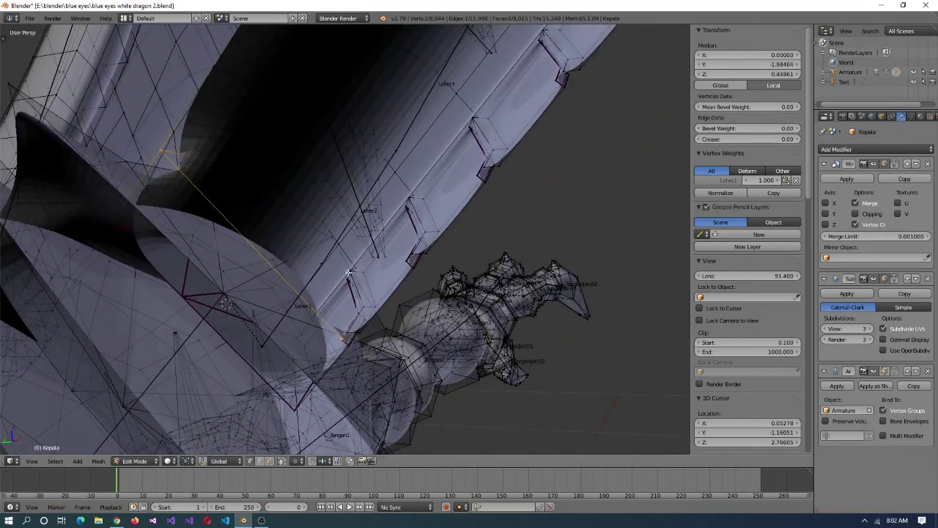
{"action": "right_click", "coordinate": [349, 273]}
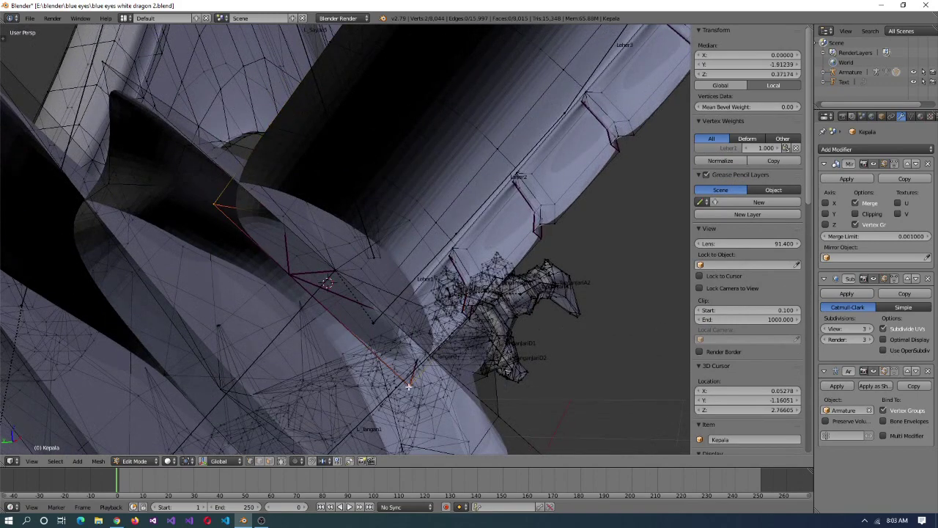
{"action": "key", "text": "shift+s"}
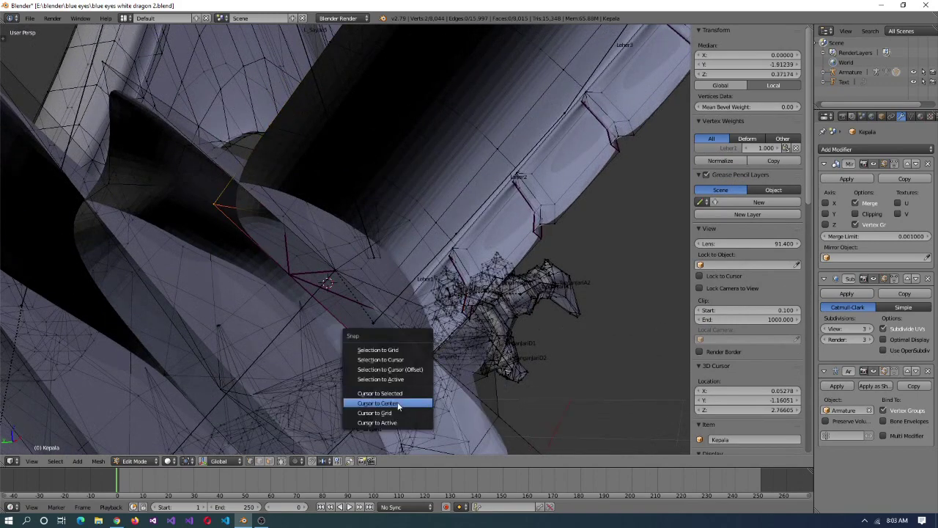
{"action": "left_click", "coordinate": [389, 403]}
- Switch to the quad view, snap the head of Leher1 to the 3D cursor and move it to the throat base
{"action": "key", "text": "ctrl+alt+q"}
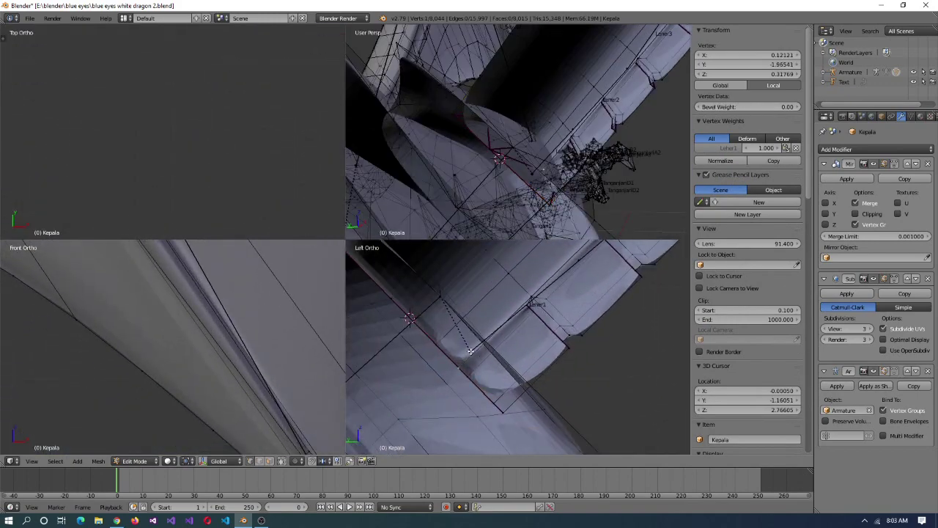
{"action": "key", "text": "Tab"}
{"action": "right_click", "coordinate": [472, 354]}
{"action": "key", "text": "Tab"}
{"action": "key", "text": "shift+s"}
{"action": "key", "text": "shift+s"}
{"action": "left_click", "coordinate": [474, 357]}
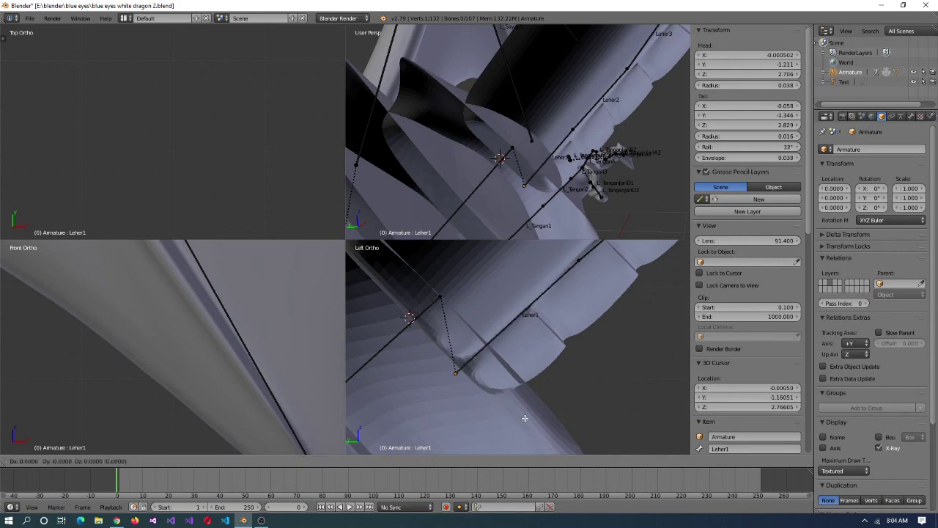
- Snap the 3D cursor to the neck mesh and centre the Leher1–Leher2 joint at the first throat plate crease
{"action": "key", "text": "Tab"}
{"action": "scroll", "coordinate": [608, 339], "scroll_direction": "up", "scroll_amount": 3}
{"action": "right_click", "coordinate": [540, 391]}
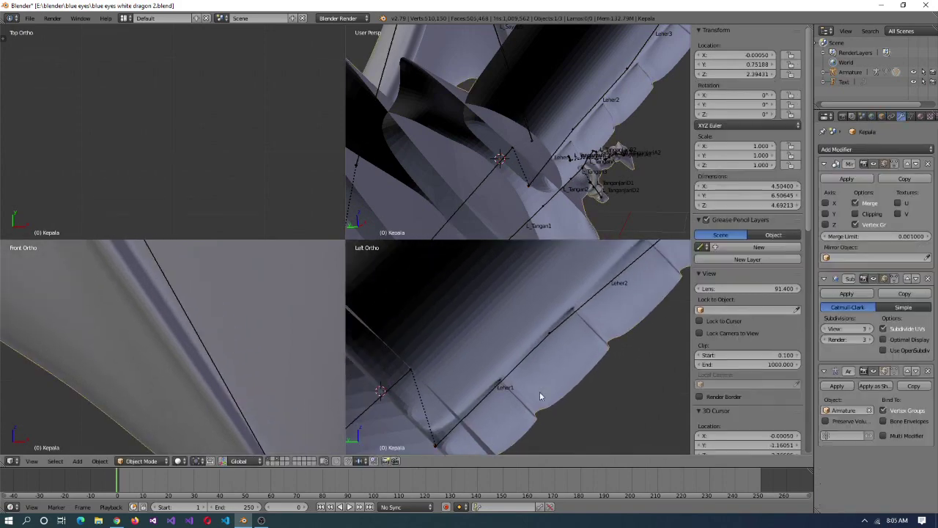
{"action": "key", "text": "Tab"}
{"action": "right_click", "coordinate": [622, 198], "text": "shift"}
{"action": "middle_click_drag", "start_coordinate": [623, 198], "coordinate": [573, 163]}
{"action": "key", "text": "shift+s"}
{"action": "left_click", "coordinate": [604, 246]}
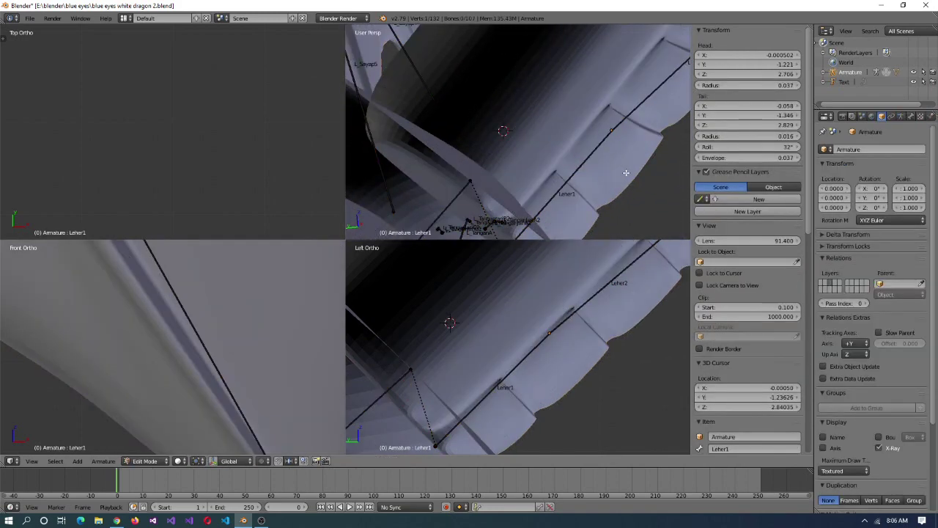
{"action": "key", "text": "g"}
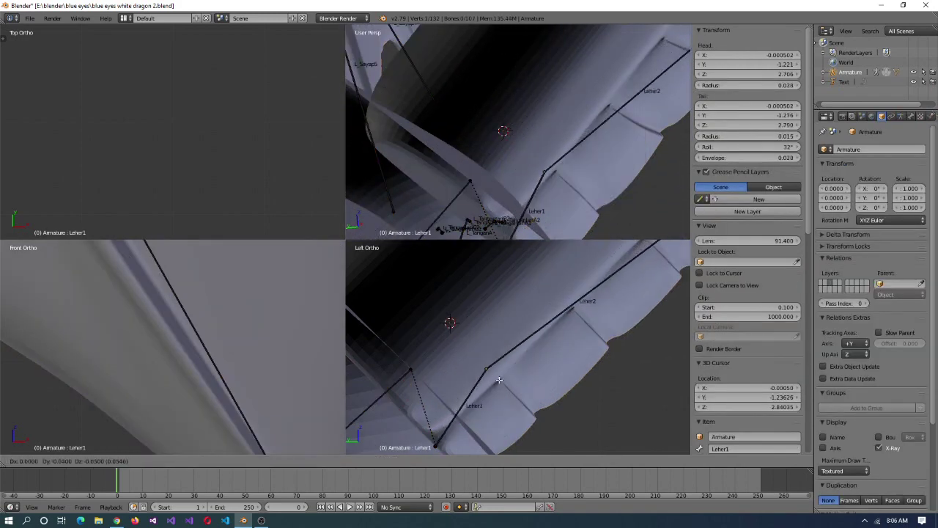
{"action": "middle_click_drag", "start_coordinate": [574, 384], "coordinate": [548, 371], "text": "shift"}
- Snap the Leher2–Leher3 joint to the centred 3D cursor and move it to the next throat plate crease
{"action": "right_click", "coordinate": [598, 279]}
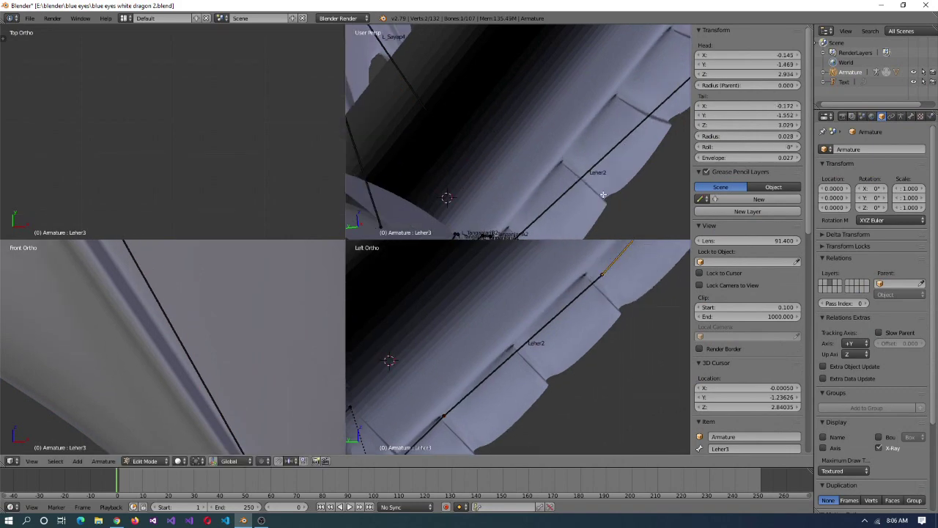
{"action": "key", "text": "shift+s"}
{"action": "left_click", "coordinate": [586, 241]}
{"action": "key", "text": "shift+s"}
{"action": "left_click", "coordinate": [617, 286]}
{"action": "key", "text": "g"}
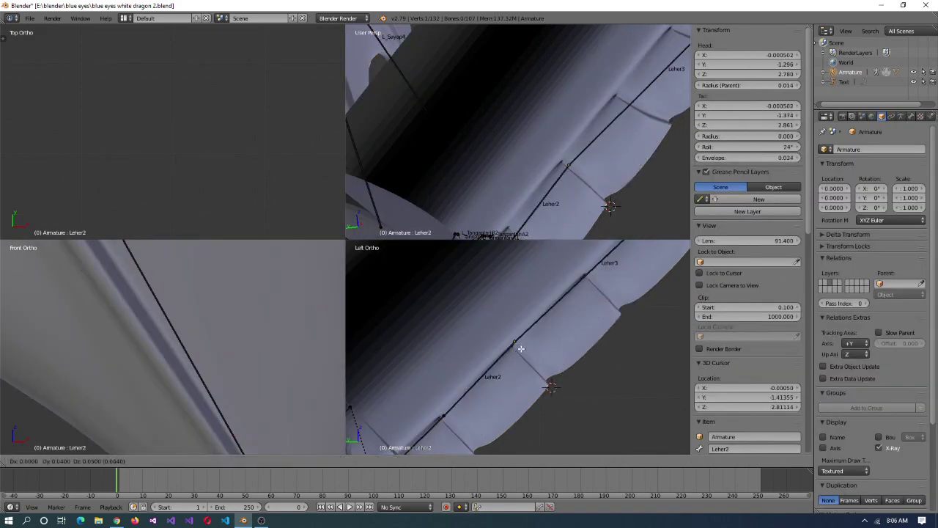
- Snap the Leher3–Leher4 joint to the centre line and place it at the following throat plate crease
{"action": "middle_click_drag", "start_coordinate": [612, 337], "coordinate": [557, 315], "text": "shift"}
{"action": "middle_click_drag", "start_coordinate": [629, 184], "coordinate": [580, 146]}
{"action": "right_click", "coordinate": [580, 147]}
{"action": "key", "text": "shift+s"}
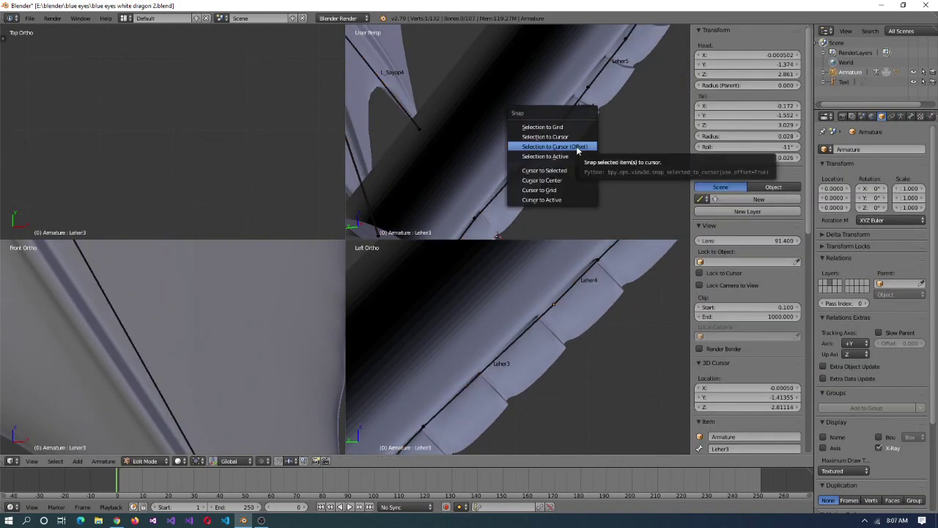
{"action": "left_click", "coordinate": [580, 145]}
- Snap the 3D cursor to a throat plate vertex and use it to place the Leher4–Leher5 joint at its plate crease
{"action": "middle_click_drag", "start_coordinate": [473, 429], "coordinate": [557, 351], "text": "shift"}
{"action": "middle_click_drag", "start_coordinate": [592, 226], "coordinate": [636, 111]}
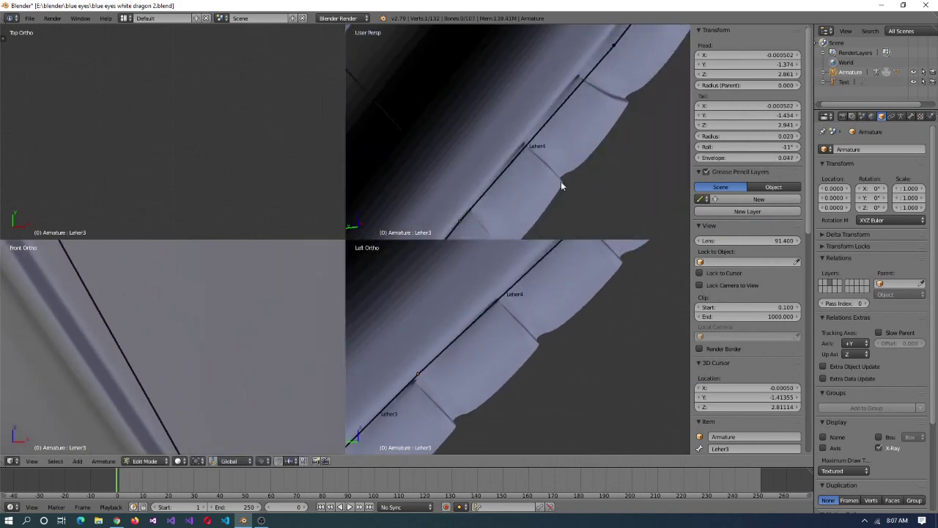
{"action": "key", "text": "Tab"}
{"action": "right_click", "coordinate": [636, 111]}
{"action": "key", "text": "Tab"}
{"action": "key", "text": "Tab"}
{"action": "right_click", "coordinate": [619, 45]}
{"action": "key", "text": "g"}
{"action": "key", "text": "Escape"}
{"action": "key", "text": "Tab"}
{"action": "right_click", "coordinate": [626, 265]}
{"action": "key", "text": "g"}
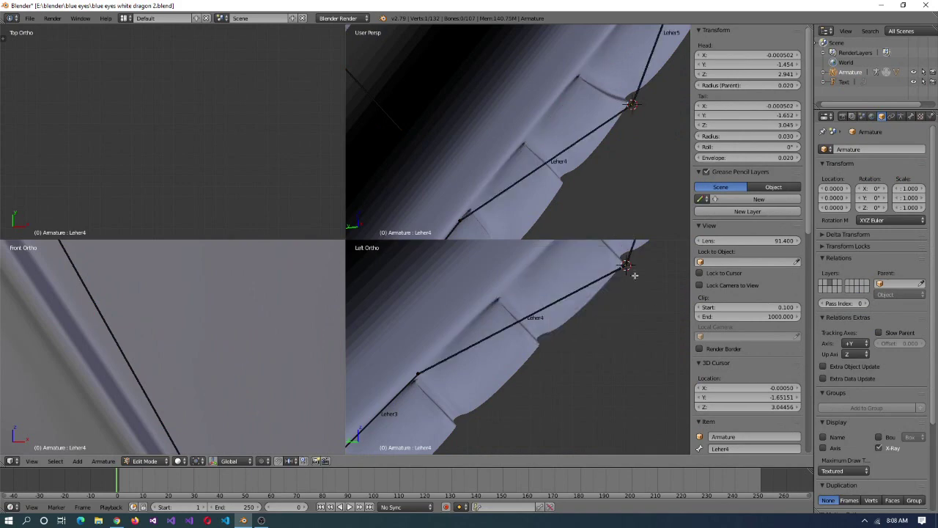
{"action": "left_click", "coordinate": [529, 340]}
- Align the Leher5–Leher6 joint with the next crease up the throat
{"action": "middle_click_drag", "start_coordinate": [635, 143], "coordinate": [593, 110]}
{"action": "right_click", "coordinate": [635, 295]}
{"action": "middle_click_drag", "start_coordinate": [635, 296], "coordinate": [514, 393], "text": "shift"}
- Snap the 3D cursor to a higher throat vertex and place the ends of Leher6 and Leher7 at their plate creases
{"action": "key", "text": "Tab"}
{"action": "right_click", "coordinate": [587, 146]}
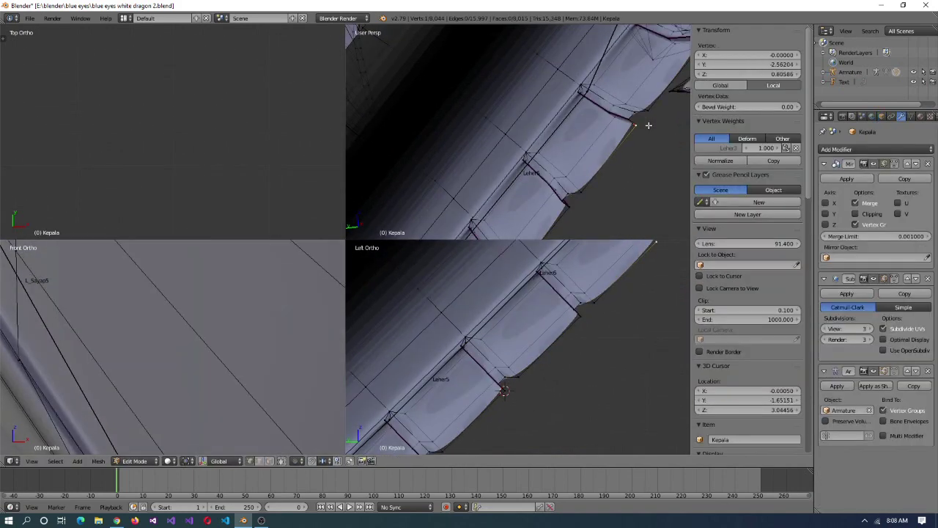
{"action": "right_click", "coordinate": [551, 266]}
{"action": "key", "text": "Tab"}
{"action": "right_click", "coordinate": [548, 330]}
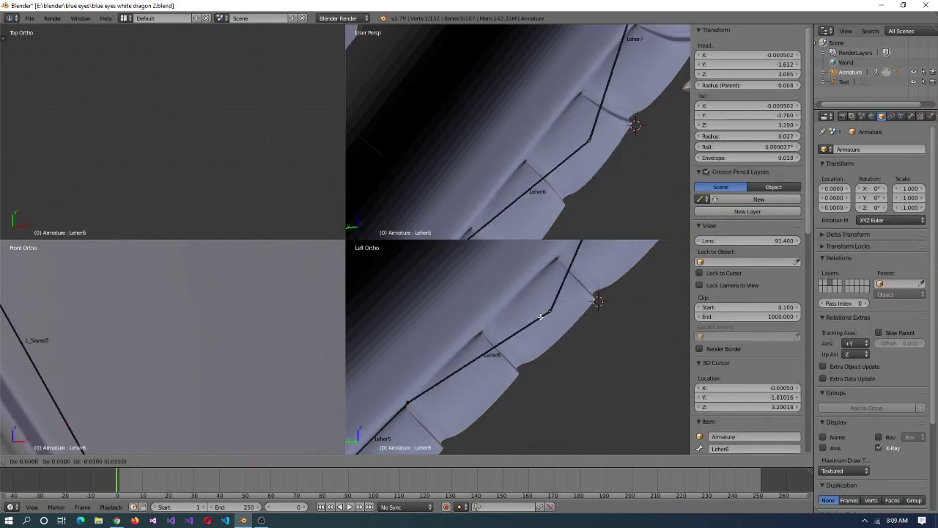
{"action": "key", "text": "shift+s"}
{"action": "left_click", "coordinate": [546, 373]}
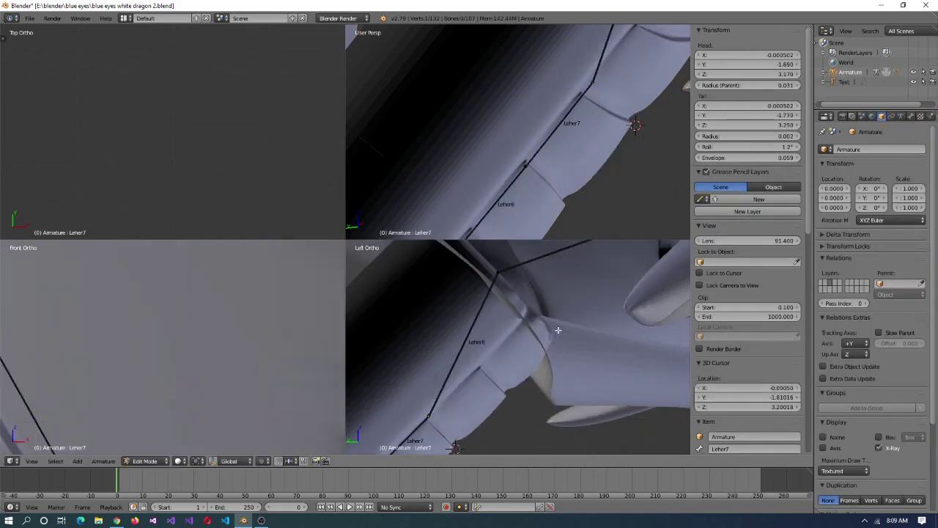
- Disconnect Kepala from Leher8, shorten Leher8 to its plate crease and extrude one more neck bone to the jaw
{"action": "right_click", "coordinate": [526, 344]}
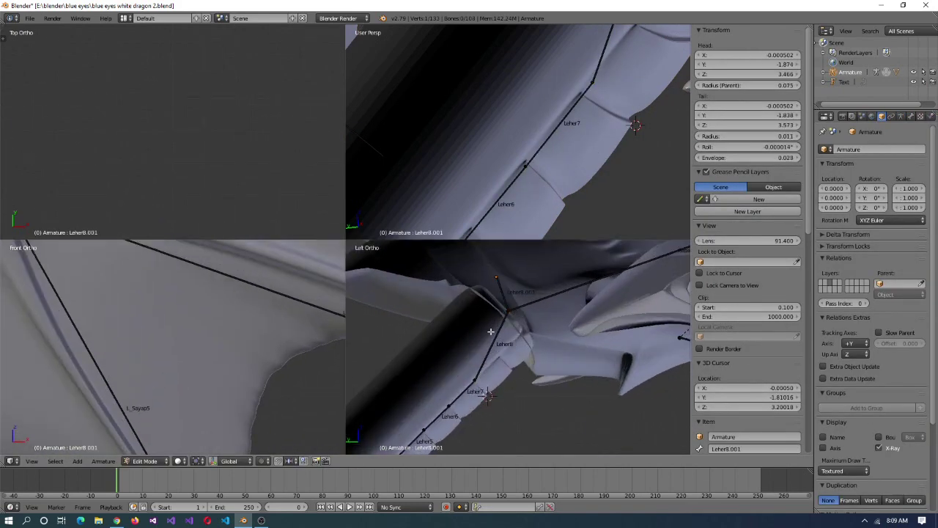
{"action": "right_click", "coordinate": [506, 318]}
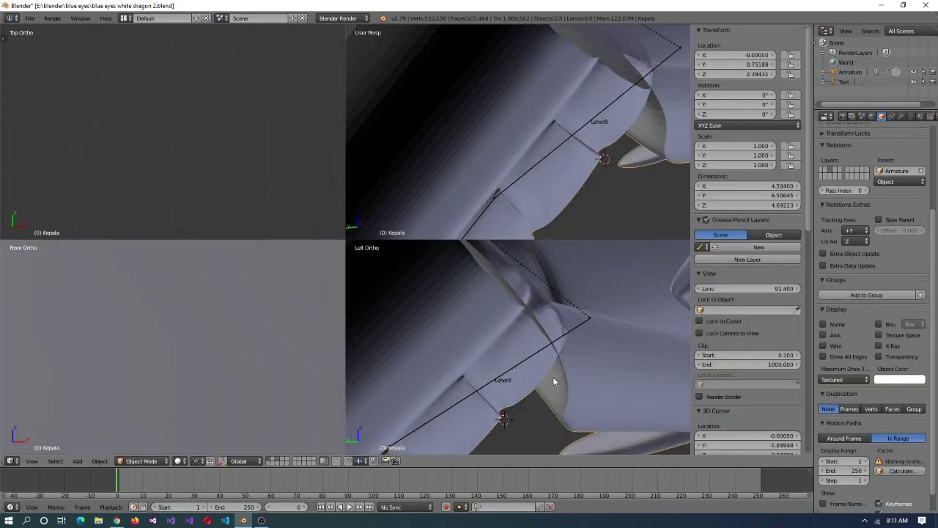
{"action": "right_click", "coordinate": [522, 423]}
{"action": "key", "text": "Tab"}
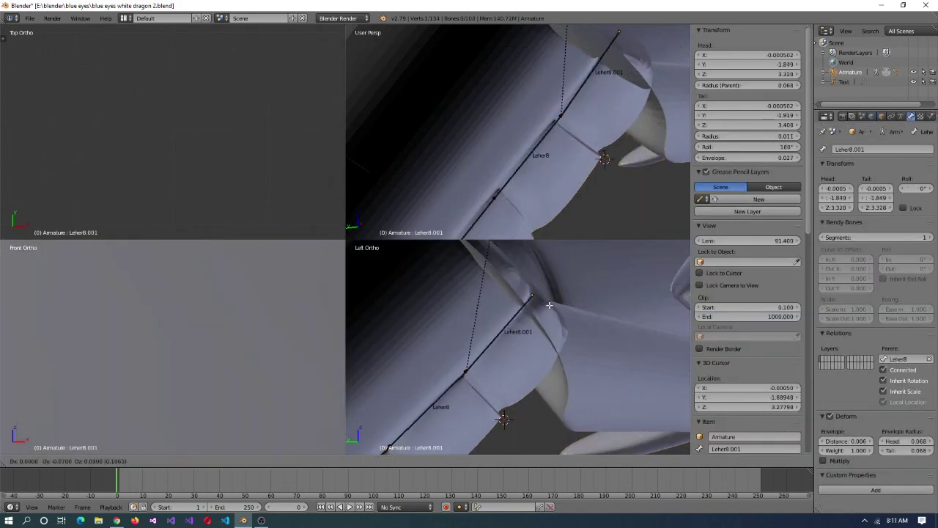
- Parent Kepala to the newly extruded neck bone and rename that bone Leher9
{"action": "left_click", "coordinate": [907, 359]}
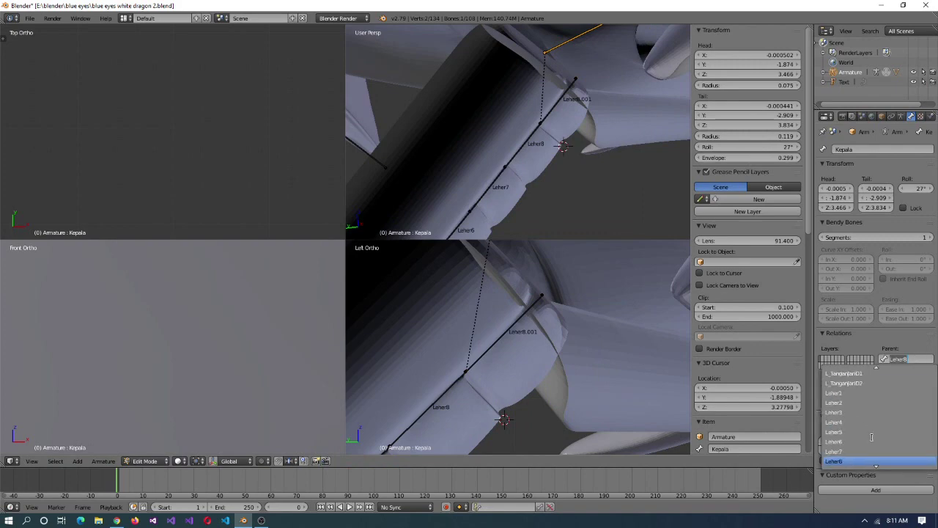
{"action": "right_click", "coordinate": [506, 331]}
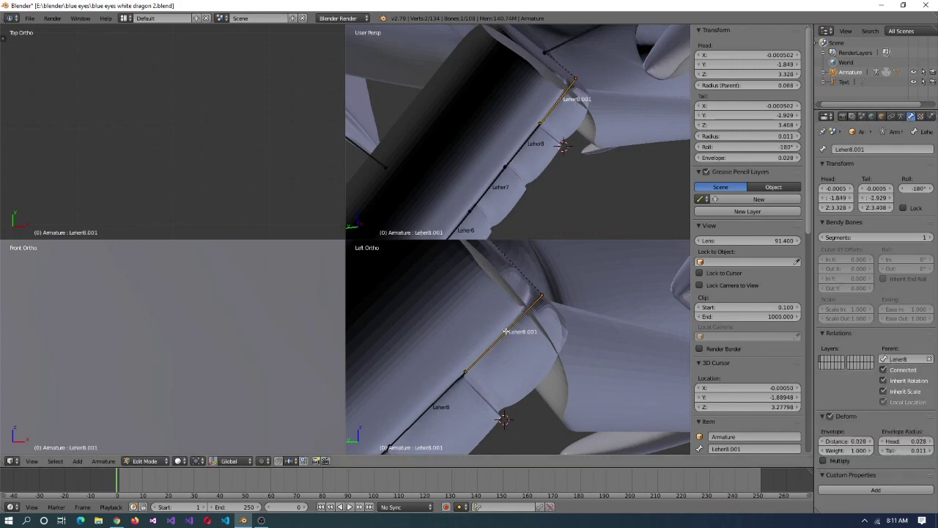
{"action": "type", "text": "Leher9"}
{"action": "key", "text": "Return"}
- Reset the roll of the neck bones to 0°, starting from Leher1 and continuing up the chain
{"action": "scroll", "coordinate": [578, 335], "scroll_direction": "down", "scroll_amount": 6}
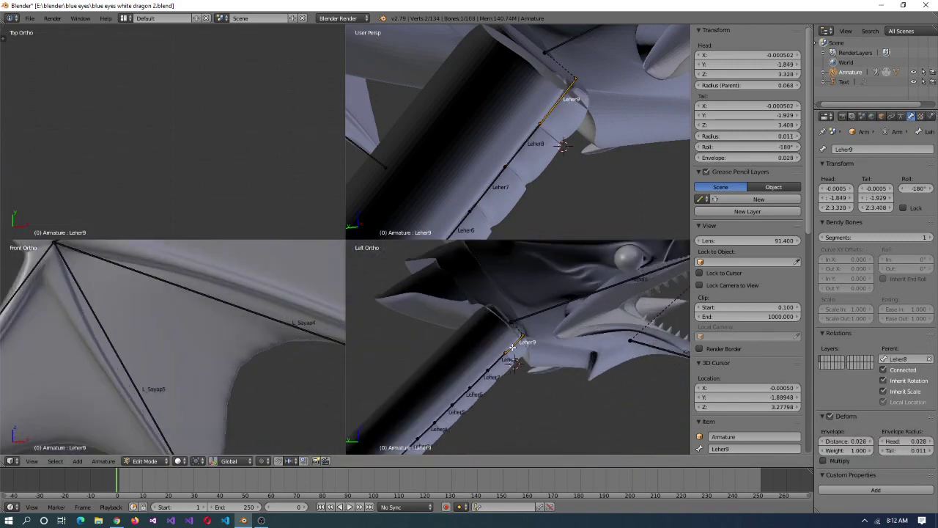
{"action": "scroll", "coordinate": [511, 359], "scroll_direction": "down", "scroll_amount": 2}
{"action": "right_click", "coordinate": [427, 434]}
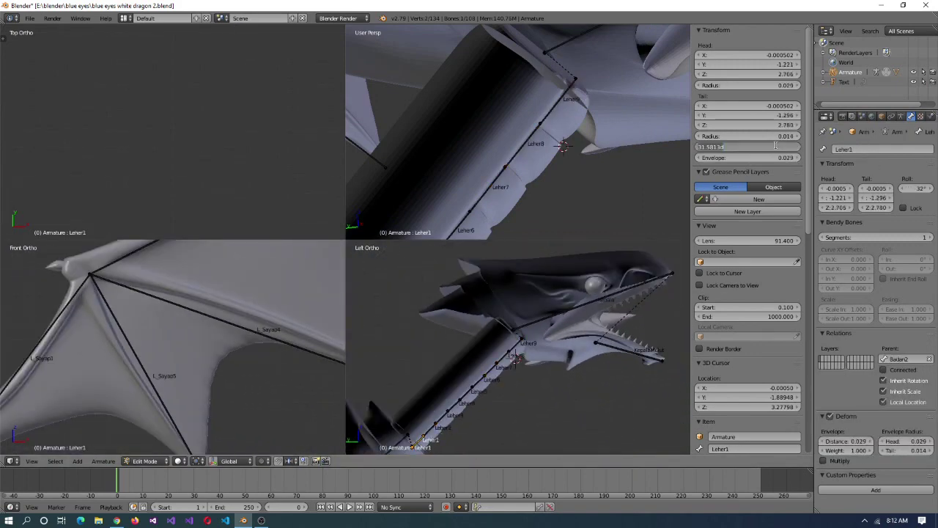
{"action": "key", "text": "bracketright"}
{"action": "key", "text": "bracketright"}
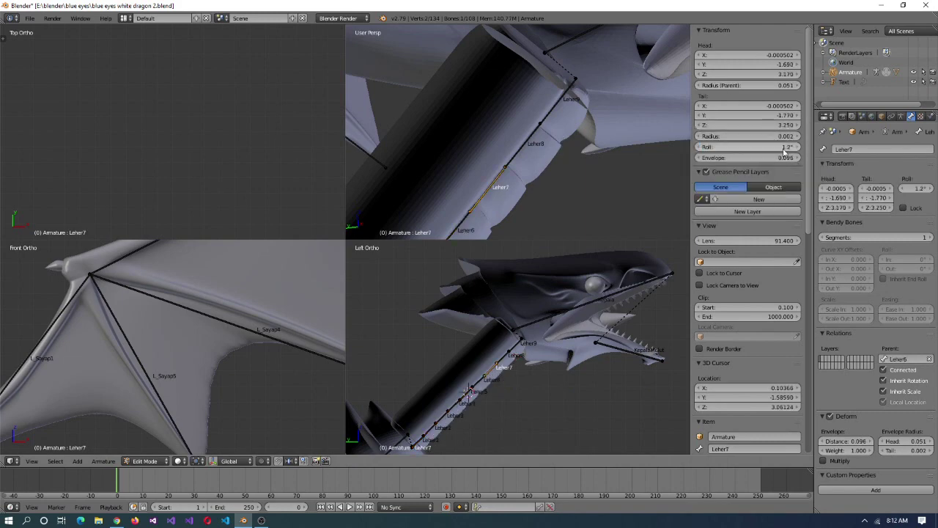
- Step down the bone chain to Badan2 and back up to Leher5, checking each bone's roll and framing Leher5
{"action": "scroll", "coordinate": [127, 123], "scroll_direction": "down", "scroll_amount": 4}
{"action": "key", "text": "bracketleft"}
{"action": "key", "text": "bracketleft"}
{"action": "key", "text": "bracketleft"}
{"action": "key", "text": "bracketleft"}
{"action": "key", "text": "bracketleft"}
{"action": "key", "text": "bracketleft"}
{"action": "key", "text": "bracketleft"}
{"action": "key", "text": "bracketleft"}
{"action": "key", "text": "bracketleft"}
{"action": "key", "text": "bracketleft"}
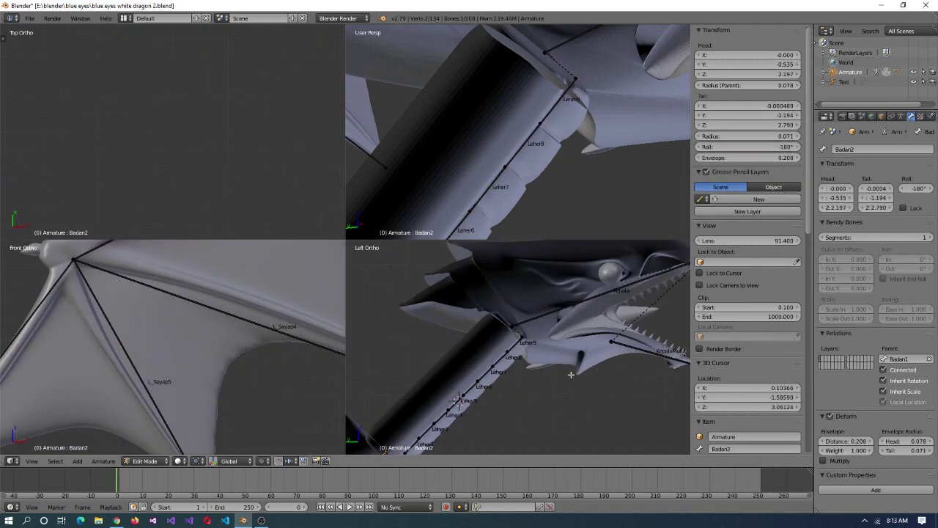
{"action": "key", "text": "bracketright"}
{"action": "key", "text": "bracketright"}
{"action": "key", "text": "bracketright"}
{"action": "key", "text": "bracketright"}
{"action": "key", "text": "bracketright"}
{"action": "key", "text": "KP_Decimal"}
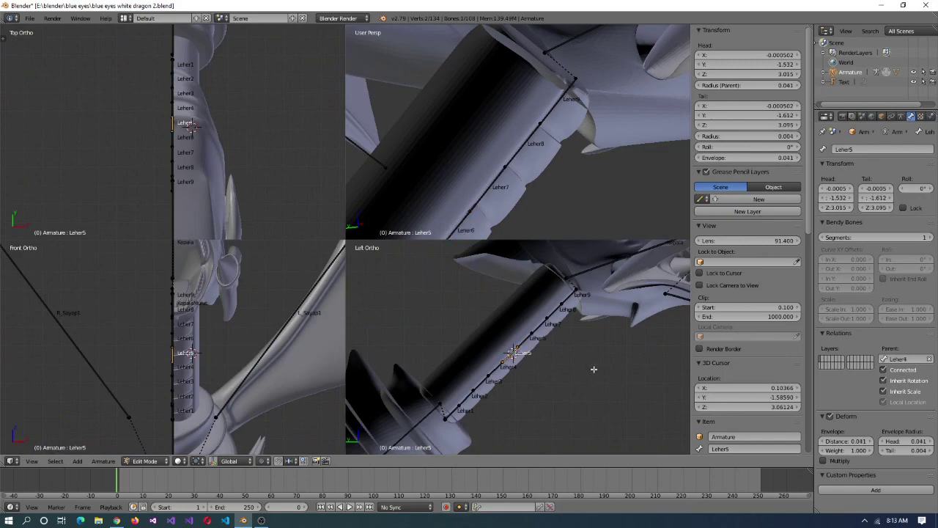
- Leave armature editing and parent the Kepala mesh to the armature with its rebuilt neck bones
{"action": "key", "text": "ctrl+alt+q"}
{"action": "key", "text": "Tab"}
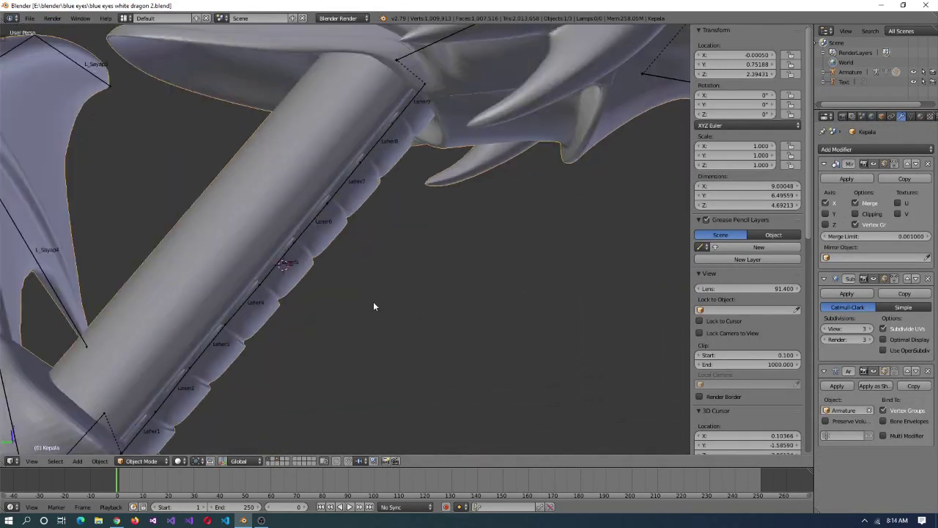
{"action": "key", "text": "ctrl+alt+q"}
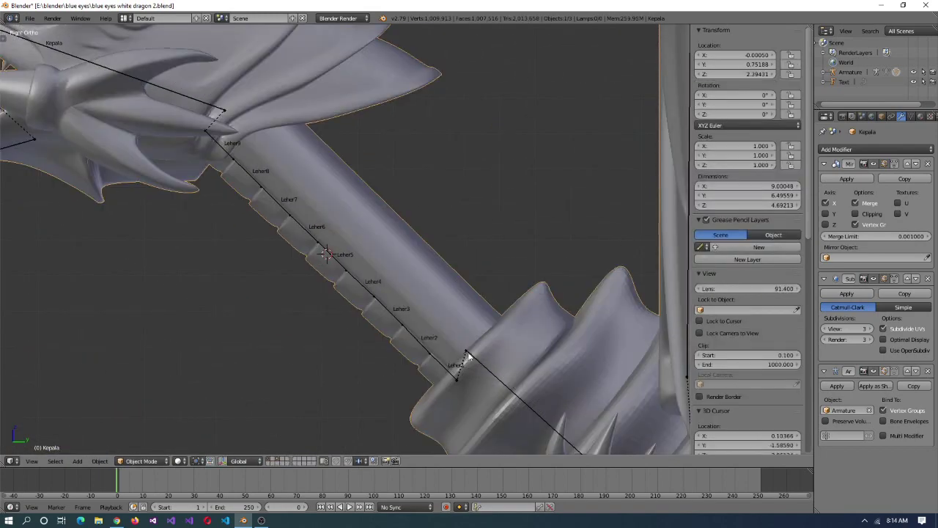
{"action": "right_click", "coordinate": [469, 357], "text": "shift"}
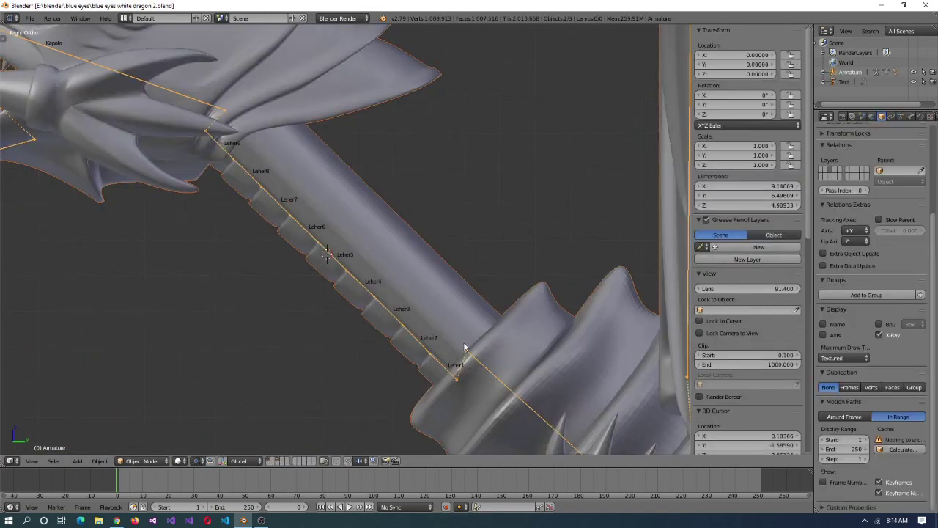
{"action": "key", "text": "ctrl+p"}
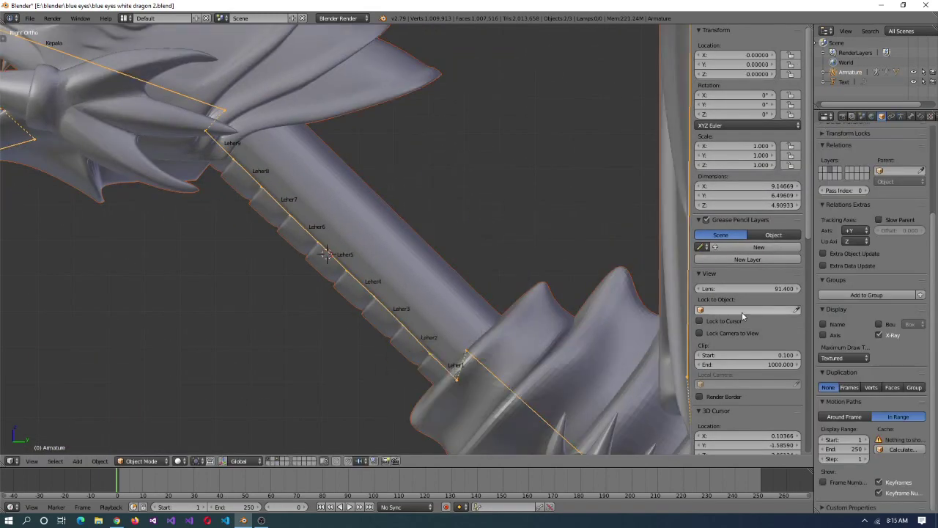
- Open the Kepala mesh for editing, try selecting the whole linked neck, and undo that selection
{"action": "scroll", "coordinate": [469, 307], "scroll_direction": "down", "scroll_amount": 3}
{"action": "right_click", "coordinate": [531, 341]}
{"action": "key", "text": "Tab"}
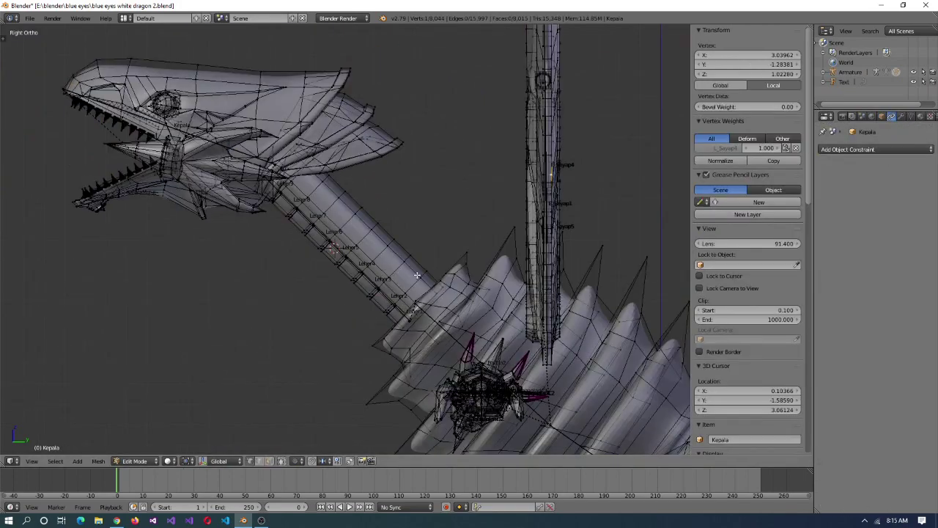
{"action": "scroll", "coordinate": [560, 281], "scroll_direction": "up", "scroll_amount": 5}
{"action": "key", "text": "l"}
{"action": "scroll", "coordinate": [305, 206], "scroll_direction": "down", "scroll_amount": 3}
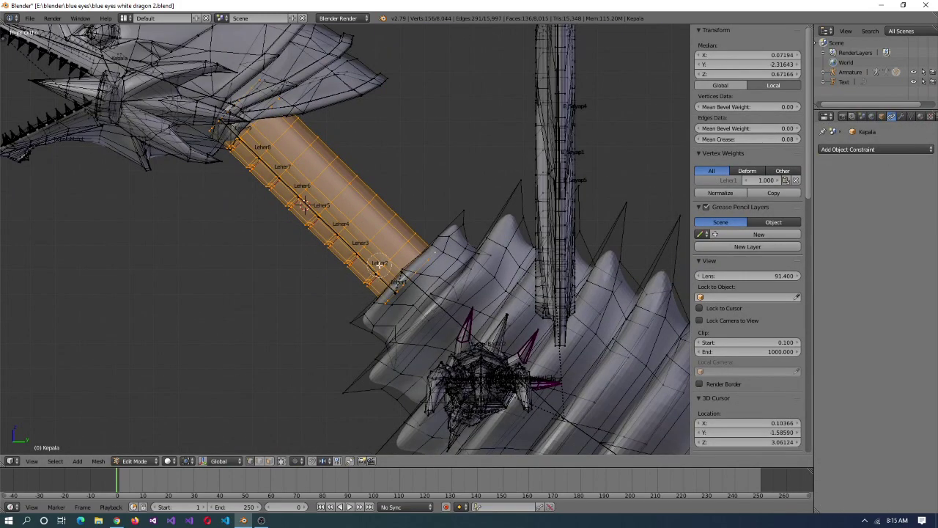
{"action": "key", "text": "ctrl+z"}
- Select the neck ring at the Leher1–Leher2 joint, including its plate crease, and assign it to the Leher1 vertex group
{"action": "scroll", "coordinate": [378, 256], "scroll_direction": "up", "scroll_amount": 6}
{"action": "scroll", "coordinate": [880, 250], "scroll_direction": "down", "scroll_amount": 5}
{"action": "right_click", "coordinate": [432, 269]}
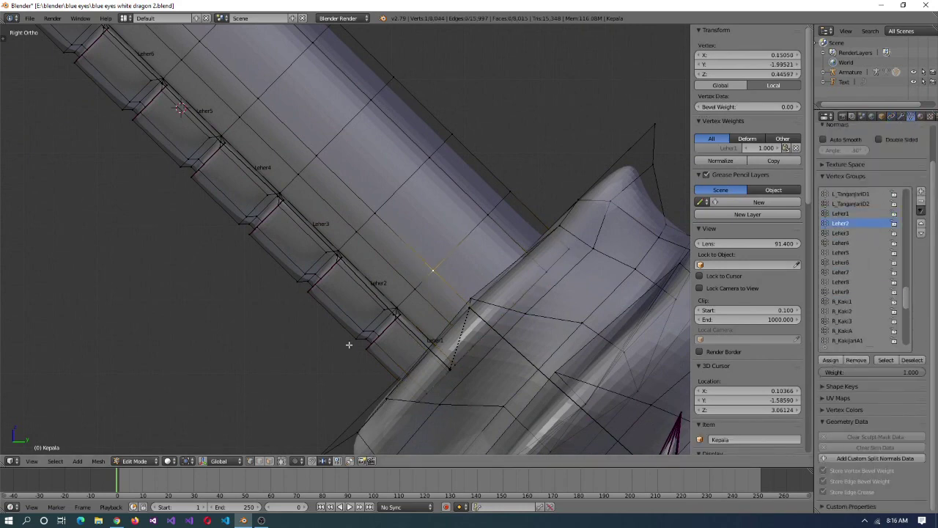
{"action": "key", "text": "c"}
{"action": "left_click_drag", "start_coordinate": [356, 333], "coordinate": [507, 201]}
{"action": "right_click", "coordinate": [508, 200]}
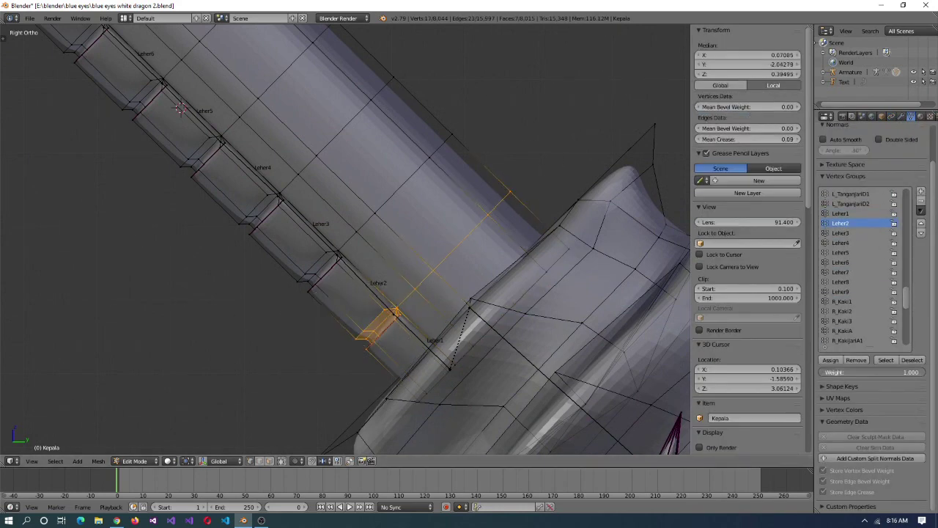
{"action": "left_click", "coordinate": [841, 213]}
{"action": "left_click", "coordinate": [830, 362]}
- Weight the neck rings at the Leher2–Leher3 and Leher3–Leher4 joints 0.5 to each adjoining bone's vertex group
{"action": "left_click", "coordinate": [841, 233]}
{"action": "key", "text": "c"}
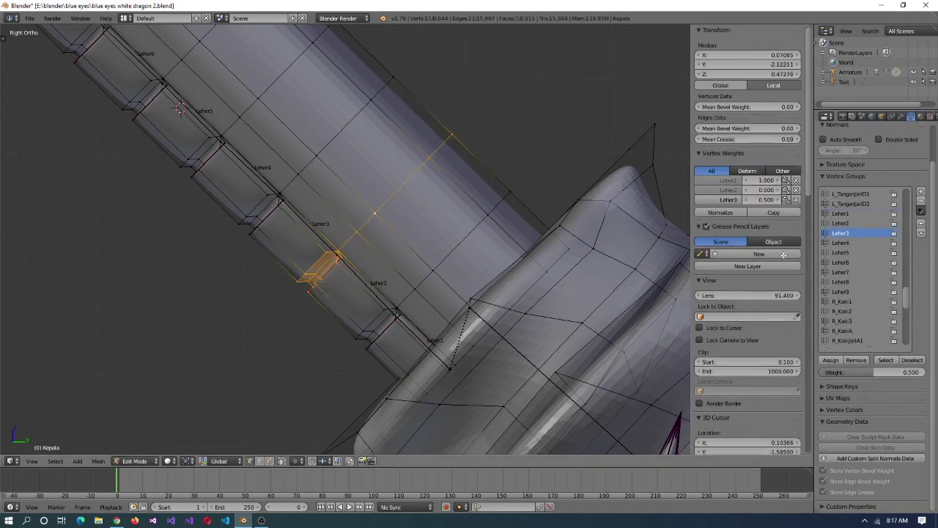
{"action": "middle_click_drag", "start_coordinate": [323, 229], "coordinate": [387, 293], "text": "shift"}
{"action": "key", "text": "a"}
{"action": "key", "text": "c"}
{"action": "left_click", "coordinate": [323, 275]}
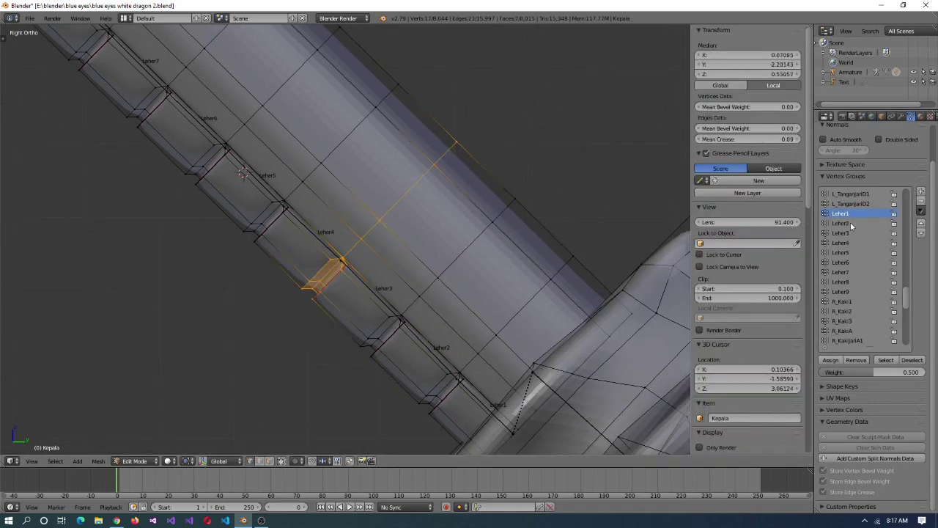
{"action": "left_click", "coordinate": [831, 360]}
- Weight the neck rings from the Leher4–Leher5 joint up to the Leher6–Leher7 joint 0.5 to their adjoining bone groups
{"action": "middle_click_drag", "start_coordinate": [427, 64], "coordinate": [491, 132], "text": "shift"}
{"action": "key", "text": "c"}
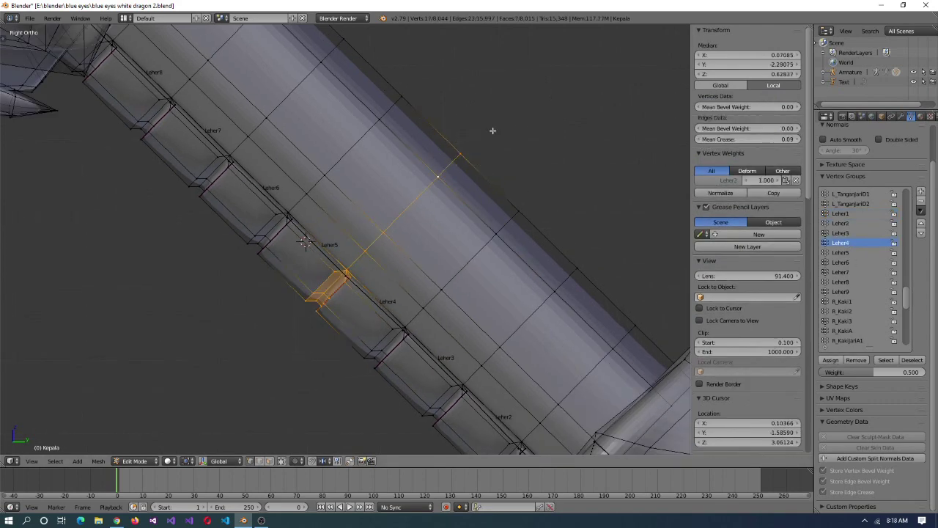
{"action": "left_click", "coordinate": [843, 252]}
{"action": "middle_click_drag", "start_coordinate": [530, 86], "coordinate": [580, 156], "text": "shift"}
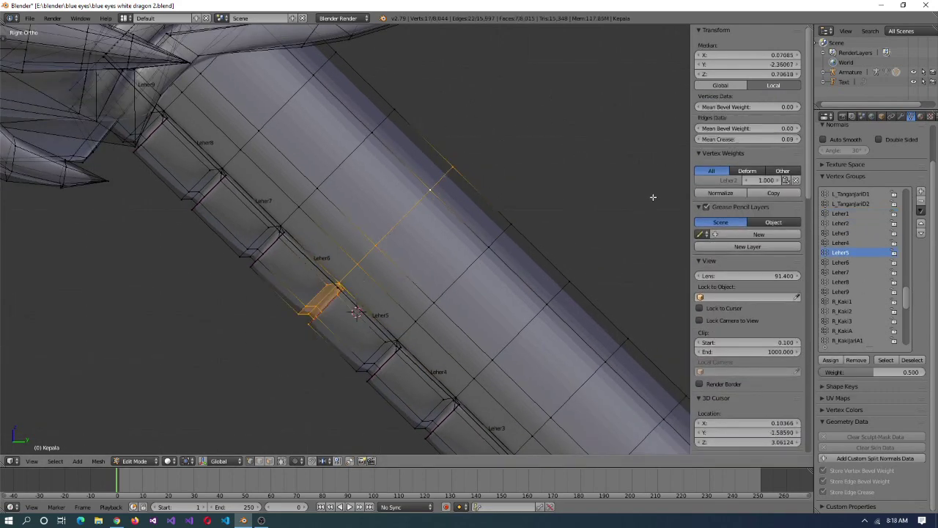
{"action": "key", "text": "a"}
{"action": "key", "text": "c"}
{"action": "left_click", "coordinate": [268, 242]}
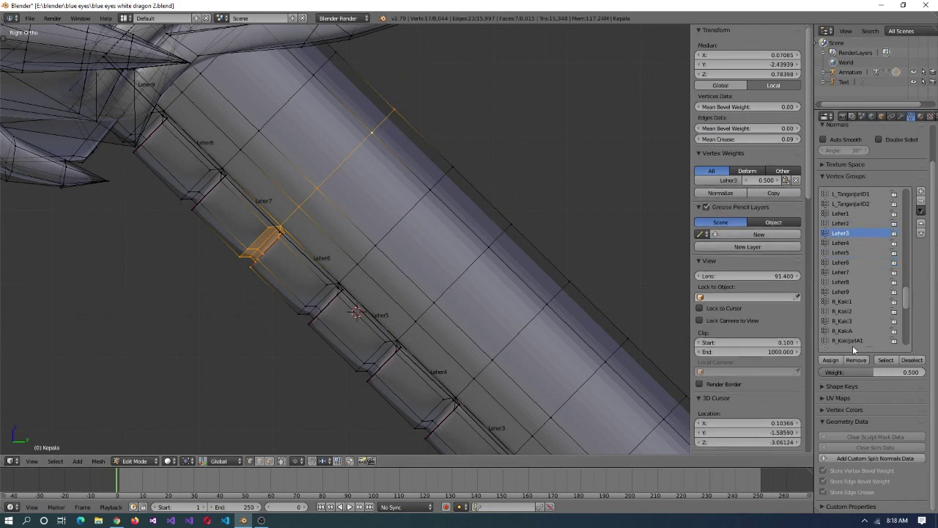
- Select the neck ring at the Leher7–Leher8 joint and weight it 0.5 to both Leher7 and Leher8
{"action": "middle_click_drag", "start_coordinate": [243, 143], "coordinate": [324, 230], "text": "shift"}
{"action": "right_click", "coordinate": [324, 230]}
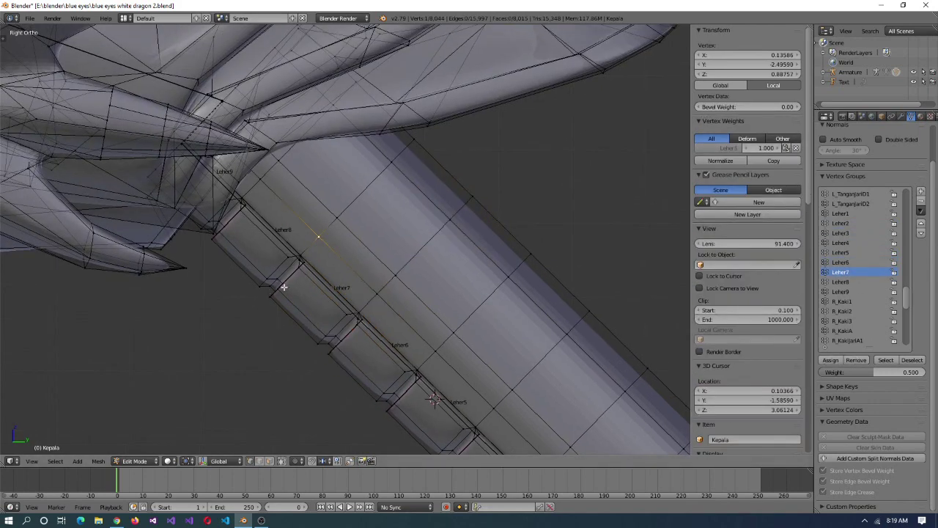
{"action": "key", "text": "c"}
{"action": "left_click_drag", "start_coordinate": [284, 287], "coordinate": [404, 170]}
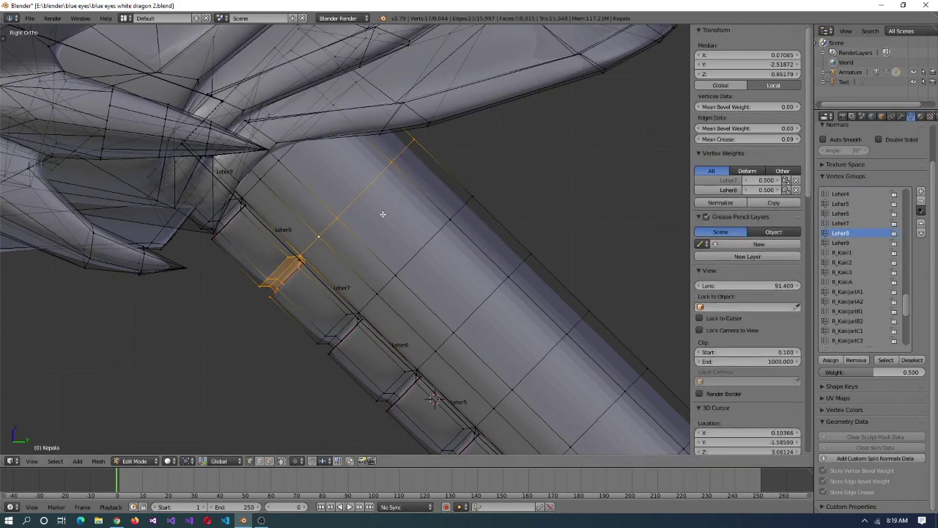
- Weight the ring at the Leher8–Leher9 joint 0.5 to both groups and assign the neck's upper end to Leher9
{"action": "scroll", "coordinate": [382, 213], "scroll_direction": "down", "scroll_amount": 3}
{"action": "key", "text": "ctrl+l"}
{"action": "right_click", "coordinate": [303, 215]}
{"action": "scroll", "coordinate": [316, 212], "scroll_direction": "up", "scroll_amount": 3}
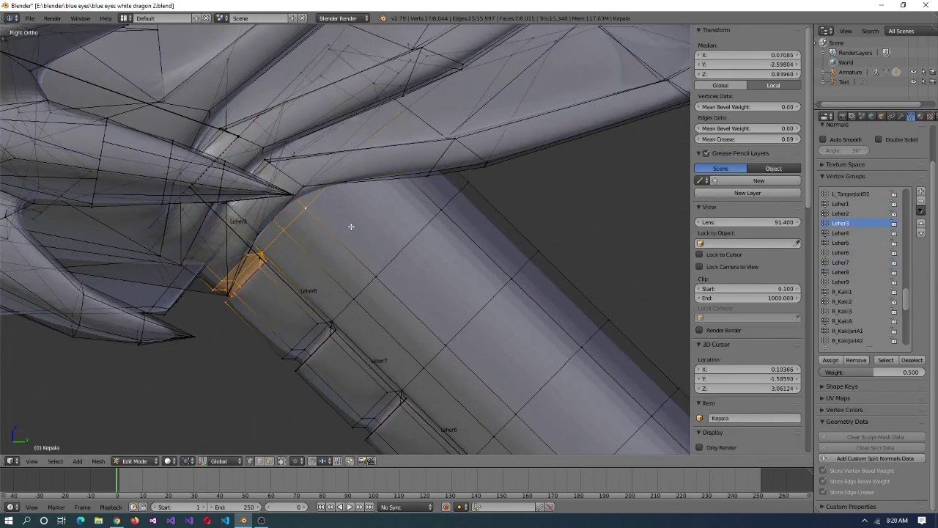
{"action": "left_click", "coordinate": [841, 282]}
{"action": "left_click", "coordinate": [886, 360]}
{"action": "scroll", "coordinate": [450, 350], "scroll_direction": "down", "scroll_amount": 3}
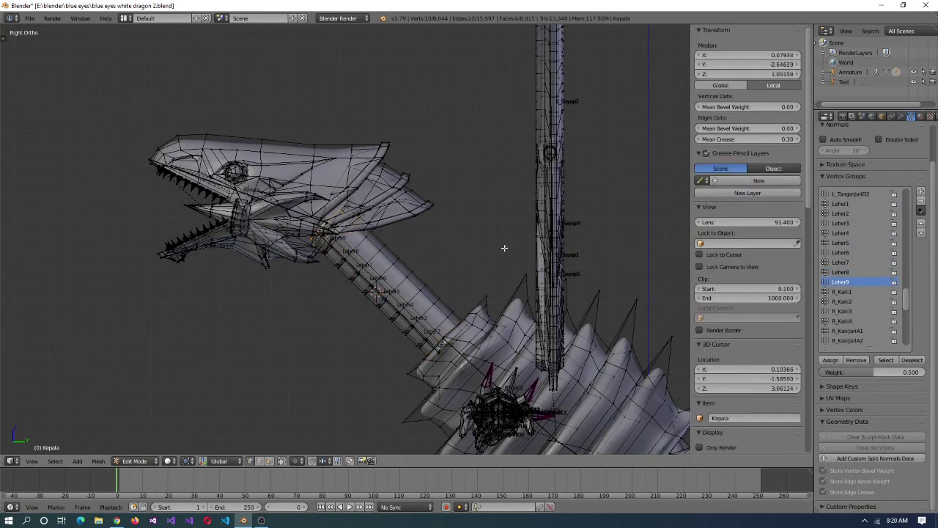
- Check a vertex's weights on the back of the neck, and test-rotate the neck bones in Pose Mode to examine the bending
{"action": "scroll", "coordinate": [597, 412], "scroll_direction": "up", "scroll_amount": 3}
{"action": "right_click", "coordinate": [598, 412]}
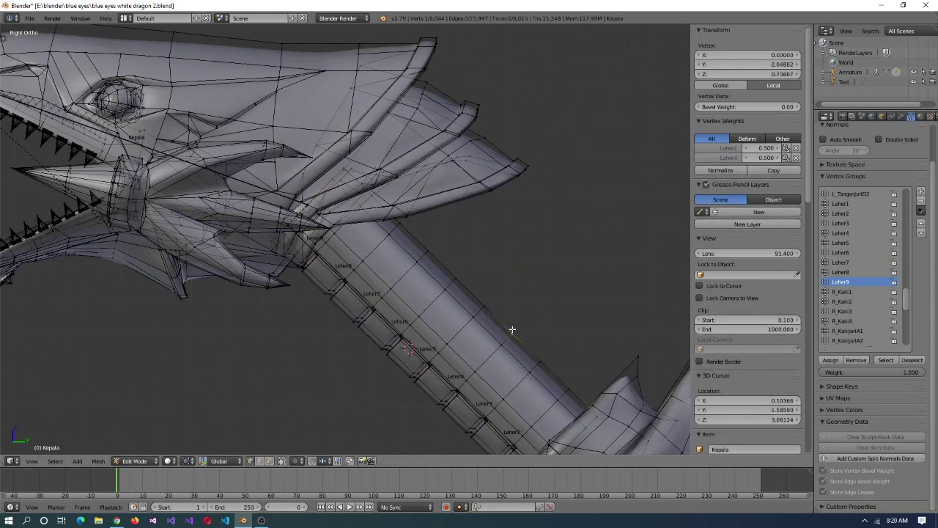
{"action": "scroll", "coordinate": [344, 170], "scroll_direction": "down", "scroll_amount": 3}
{"action": "key", "text": "Tab"}
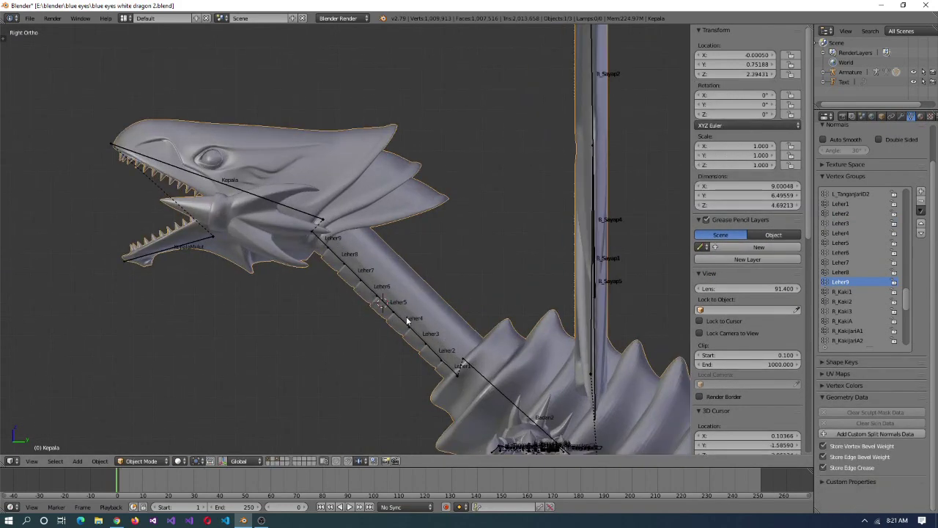
{"action": "right_click", "coordinate": [191, 242]}
{"action": "key", "text": "ctrl+Tab"}
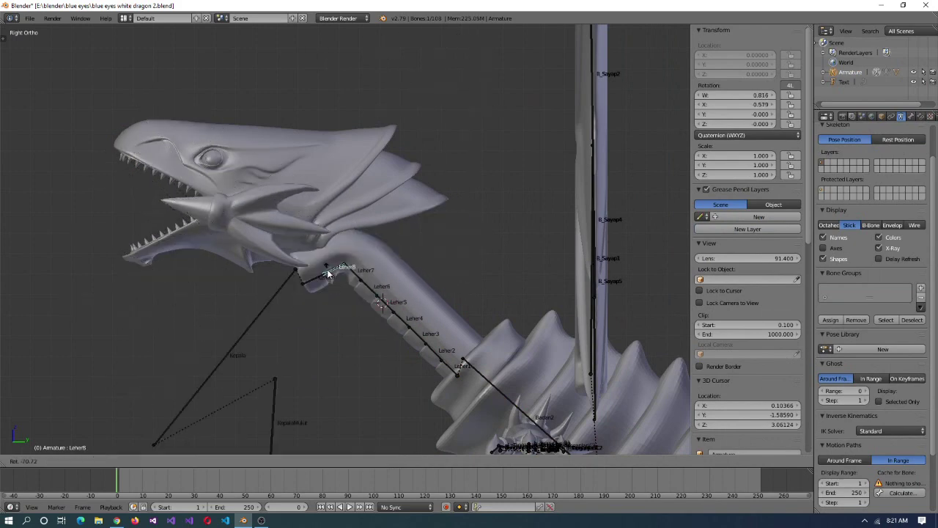
{"action": "right_click", "coordinate": [462, 335]}
{"action": "right_click", "coordinate": [431, 353]}
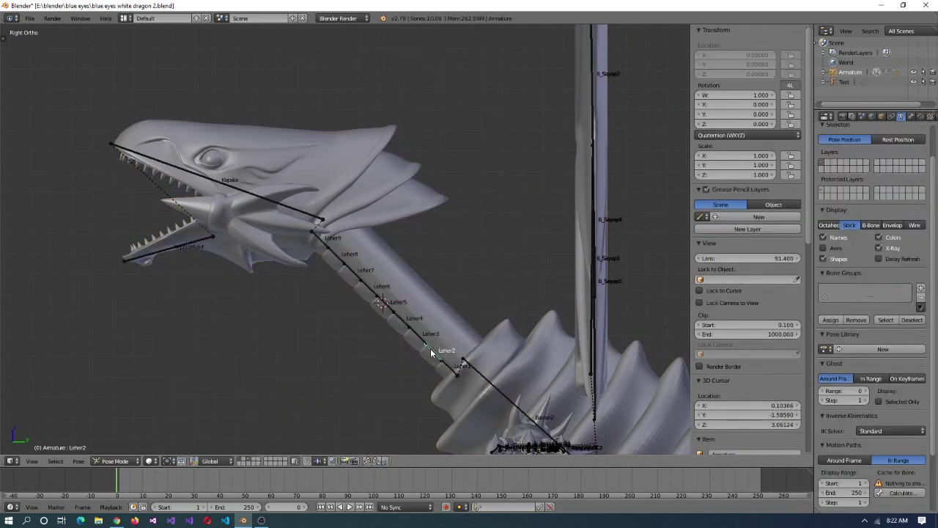
{"action": "right_click", "coordinate": [410, 350]}
- Reopen the Kepala mesh for editing and select all linked geometry of the head and jaw
{"action": "scroll", "coordinate": [421, 180], "scroll_direction": "up", "scroll_amount": 2}
{"action": "right_click", "coordinate": [421, 179]}
{"action": "key", "text": "Tab"}
{"action": "middle_click_drag", "start_coordinate": [231, 268], "coordinate": [406, 252]}
{"action": "scroll", "coordinate": [406, 252], "scroll_direction": "up", "scroll_amount": 2}
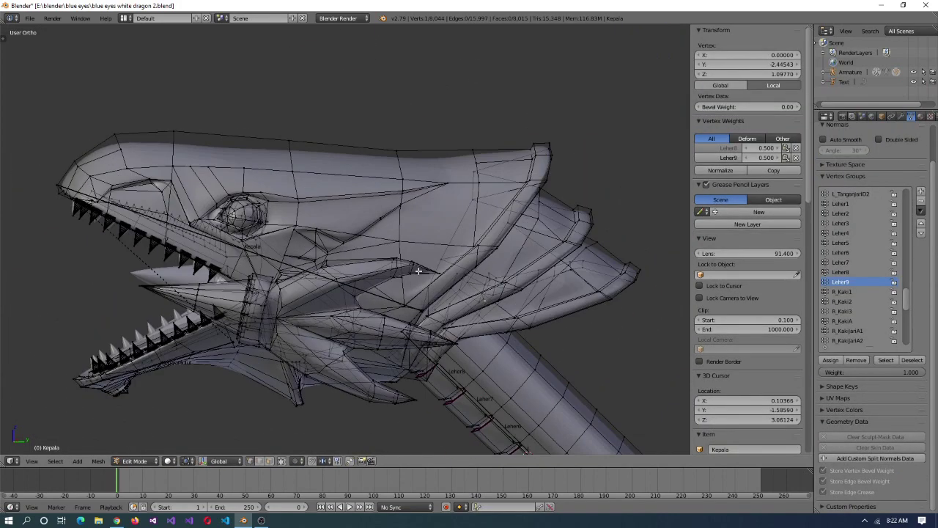
{"action": "key", "text": "l"}
{"action": "key", "text": "a"}
{"action": "key", "text": "l"}
{"action": "left_click", "coordinate": [901, 115]}
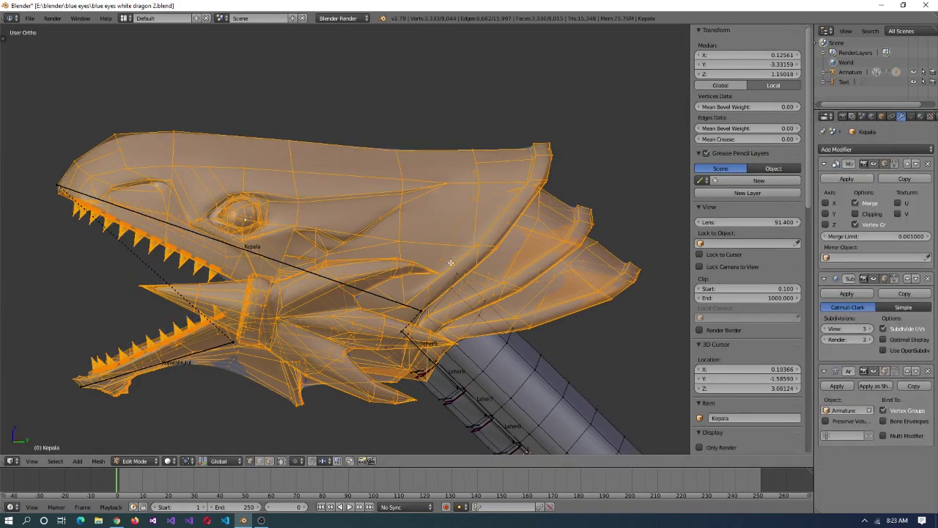
- Reduce the selection to the upper head without the lower jaw and assign it to the Kepala vertex group at weight 1
{"action": "middle_click_drag", "start_coordinate": [410, 293], "coordinate": [324, 323]}
{"action": "scroll", "coordinate": [271, 314], "scroll_direction": "up", "scroll_amount": 4}
{"action": "middle_click_drag", "start_coordinate": [345, 377], "coordinate": [297, 284]}
{"action": "middle_click_drag", "start_coordinate": [345, 254], "coordinate": [317, 226]}
{"action": "middle_click_drag", "start_coordinate": [261, 253], "coordinate": [223, 271]}
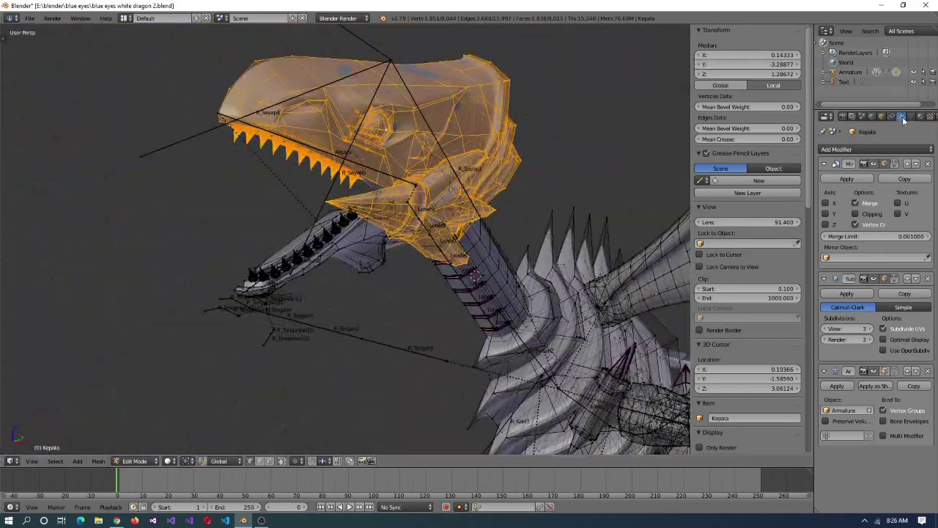
{"action": "left_click", "coordinate": [893, 118]}
{"action": "scroll", "coordinate": [868, 290], "scroll_direction": "up", "scroll_amount": 10}
{"action": "left_click", "coordinate": [850, 214]}
{"action": "left_click", "coordinate": [830, 360]}
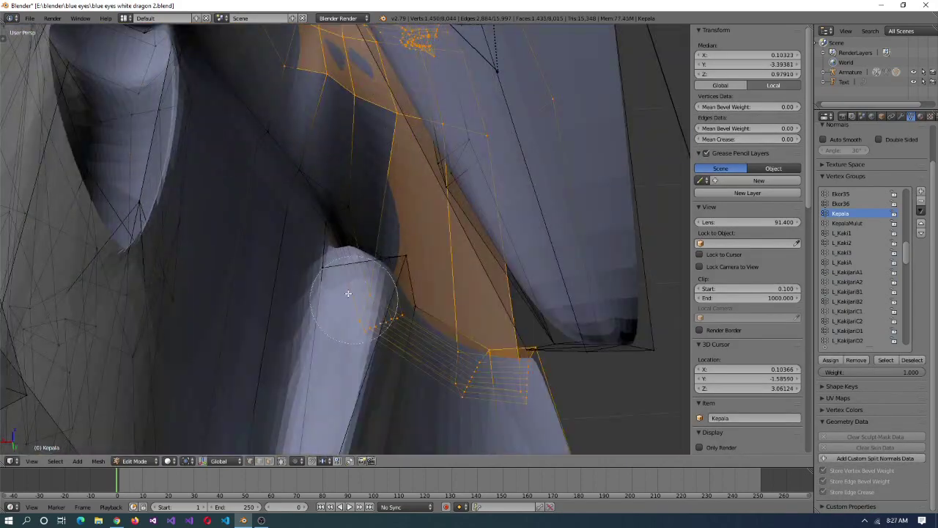
- Refine the selection around the mouth and make KepalaMulut the active vertex group for the lower jaw
{"action": "middle_click_drag", "start_coordinate": [525, 342], "coordinate": [228, 278]}
{"action": "middle_click_drag", "start_coordinate": [311, 342], "coordinate": [234, 286]}
{"action": "left_click", "coordinate": [847, 223]}
{"action": "key", "text": "KP_Decimal"}
{"action": "left_click", "coordinate": [882, 116]}
- Test-rotate the KepalaMulut bone in Pose Mode to examine how the lower jaw closes, and cancel the rotation
{"action": "key", "text": "Tab"}
{"action": "right_click", "coordinate": [401, 209]}
{"action": "key", "text": "ctrl+Tab"}
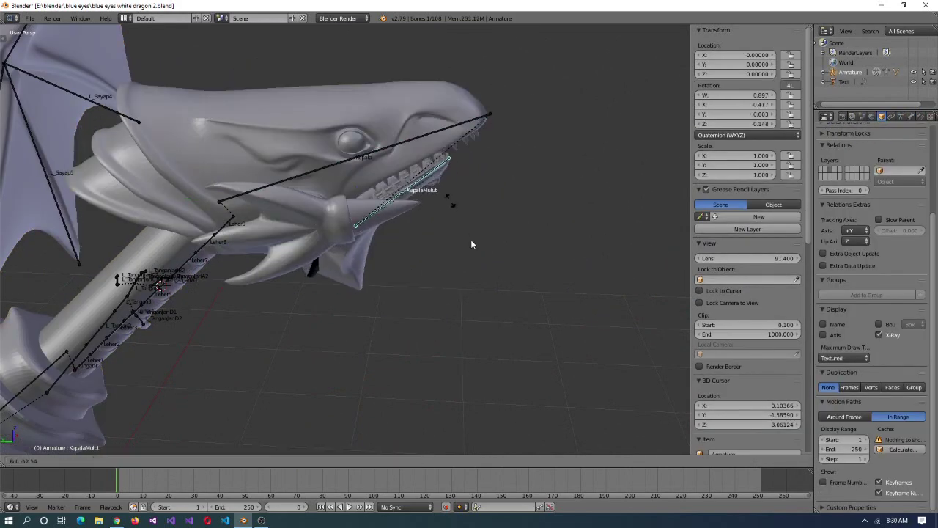
{"action": "right_click", "coordinate": [497, 120]}
{"action": "middle_click_drag", "start_coordinate": [498, 120], "coordinate": [436, 301]}
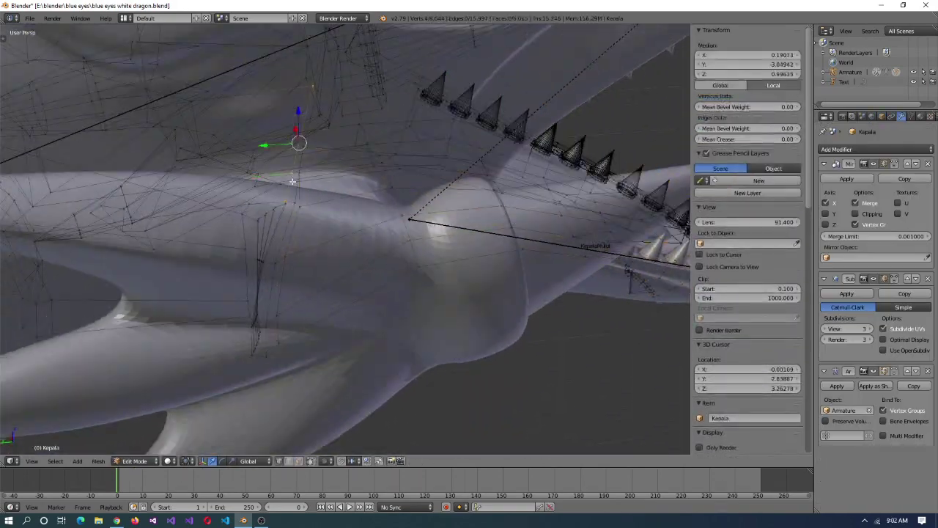
- Circle-select the jaw-hinge and mouth-corner vertices and weight them 0.5 to both KepalaMulut and Kepala
{"action": "middle_click_drag", "start_coordinate": [293, 181], "coordinate": [253, 352]}
{"action": "key", "text": "c"}
{"action": "left_click_drag", "start_coordinate": [264, 242], "coordinate": [251, 371]}
{"action": "right_click", "coordinate": [316, 283]}
{"action": "mouse_move", "coordinate": [316, 283]}
{"action": "middle_mouse_down"}
{"action": "mouse_move", "coordinate": [239, 287]}
{"action": "mouse_move", "coordinate": [429, 136]}
{"action": "mouse_move", "coordinate": [577, 212]}
{"action": "mouse_move", "coordinate": [374, 210]}
{"action": "mouse_move", "coordinate": [450, 330]}
{"action": "middle_mouse_up"}
{"action": "key", "text": "c"}
{"action": "left_click", "coordinate": [451, 329]}
{"action": "right_click", "coordinate": [330, 253]}
{"action": "mouse_move", "coordinate": [329, 254]}
{"action": "middle_mouse_down"}
{"action": "mouse_move", "coordinate": [398, 281]}
{"action": "mouse_move", "coordinate": [364, 236]}
{"action": "mouse_move", "coordinate": [446, 256]}
{"action": "middle_mouse_up"}
{"action": "middle_click_drag", "start_coordinate": [313, 289], "coordinate": [557, 264]}
{"action": "left_click", "coordinate": [912, 116]}
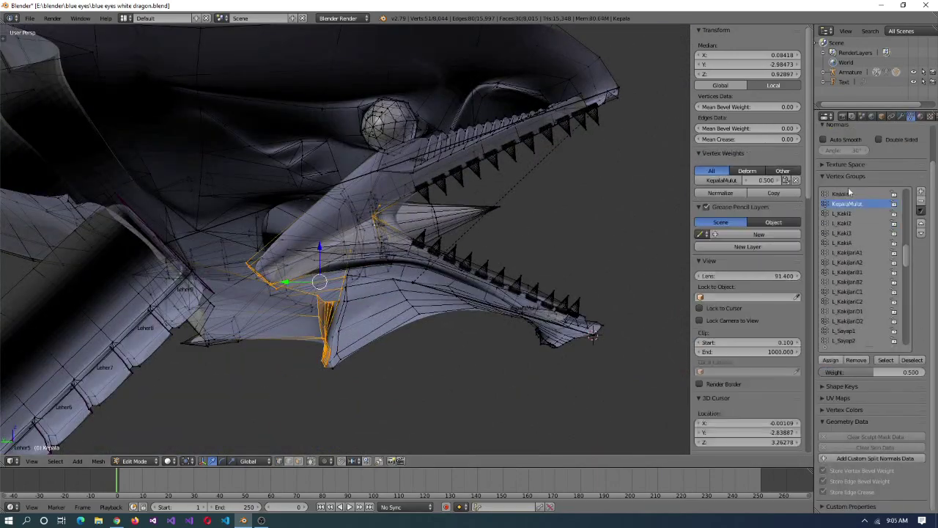
- Test-rotate the bones in Pose Mode and examine the deformation around the jaw hinge and throat from below
{"action": "key", "text": "Tab"}
{"action": "right_click", "coordinate": [230, 297]}
{"action": "key", "text": "r"}
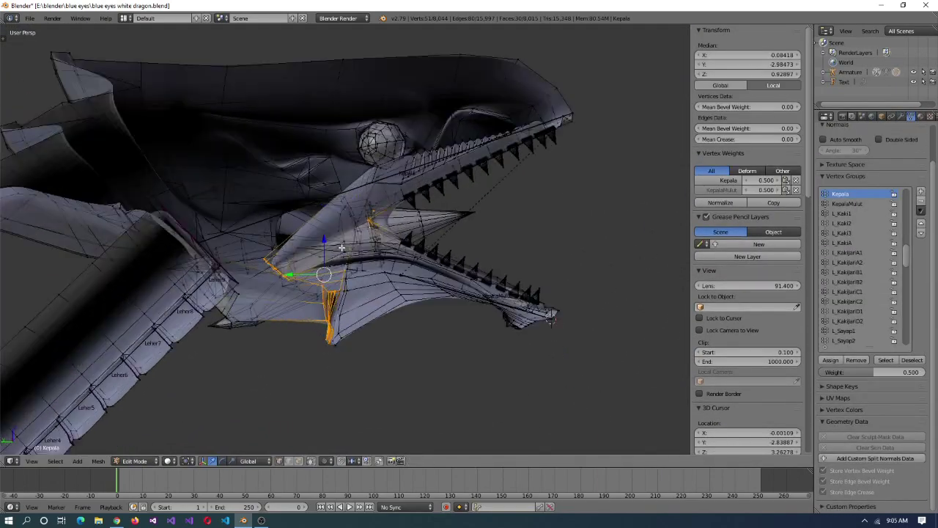
{"action": "middle_click_drag", "start_coordinate": [323, 293], "coordinate": [352, 317]}
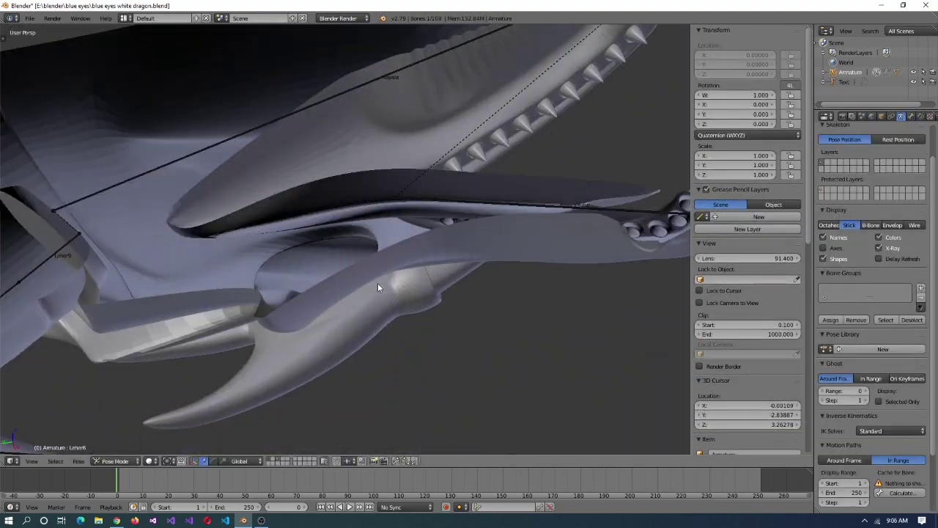
{"action": "middle_click_drag", "start_coordinate": [378, 283], "coordinate": [313, 264]}
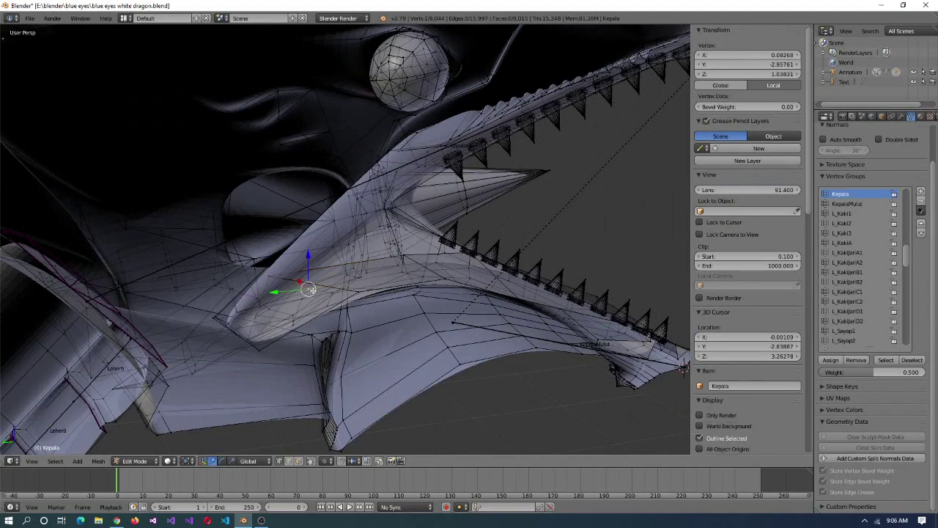
- Select the faces at the inner mouth corner and weight them 0.5 to both Kepala and KepalaMulut
{"action": "mouse_move", "coordinate": [311, 290]}
{"action": "middle_mouse_down"}
{"action": "mouse_move", "coordinate": [242, 261]}
{"action": "mouse_move", "coordinate": [520, 274]}
{"action": "mouse_move", "coordinate": [440, 220]}
{"action": "mouse_move", "coordinate": [408, 214]}
{"action": "mouse_move", "coordinate": [272, 272]}
{"action": "middle_mouse_up"}
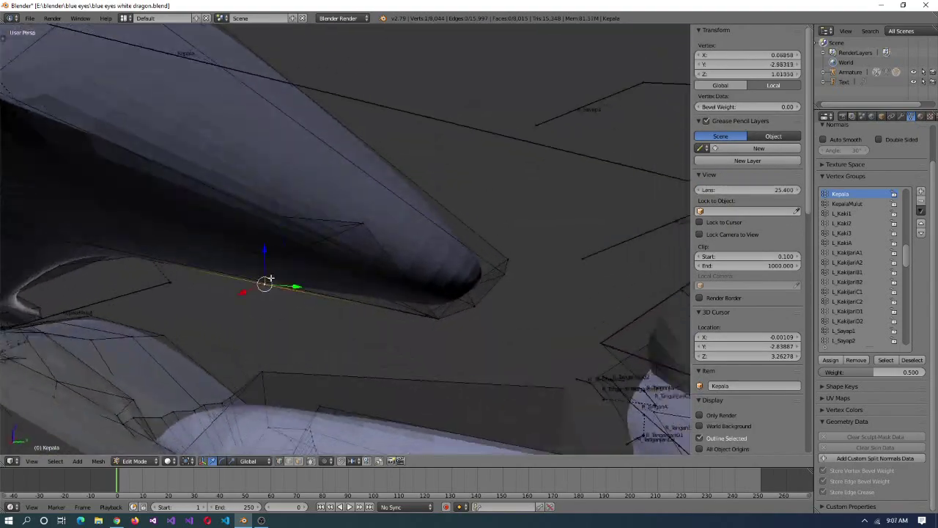
{"action": "key", "text": "l"}
{"action": "key", "text": "z"}
{"action": "scroll", "coordinate": [477, 256], "scroll_direction": "down", "scroll_amount": 5}
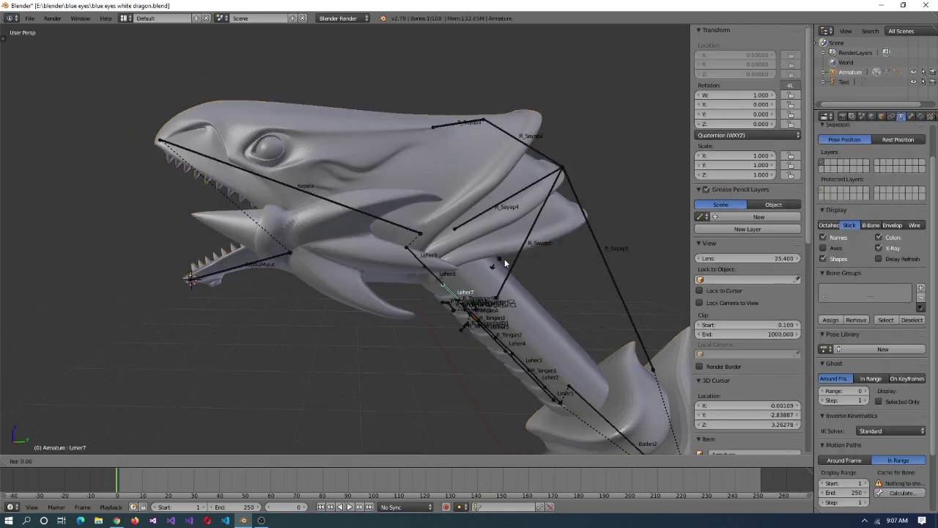
{"action": "mouse_move", "coordinate": [482, 283]}
{"action": "middle_mouse_down"}
{"action": "mouse_move", "coordinate": [331, 299]}
{"action": "mouse_move", "coordinate": [448, 330]}
{"action": "mouse_move", "coordinate": [391, 330]}
{"action": "mouse_move", "coordinate": [430, 276]}
{"action": "mouse_move", "coordinate": [393, 285]}
{"action": "middle_mouse_up"}
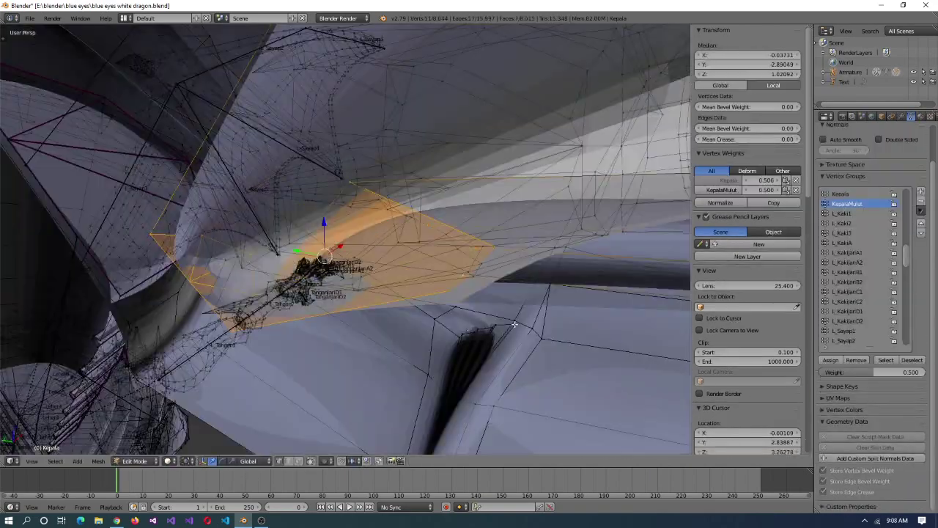
{"action": "right_click", "coordinate": [512, 323]}
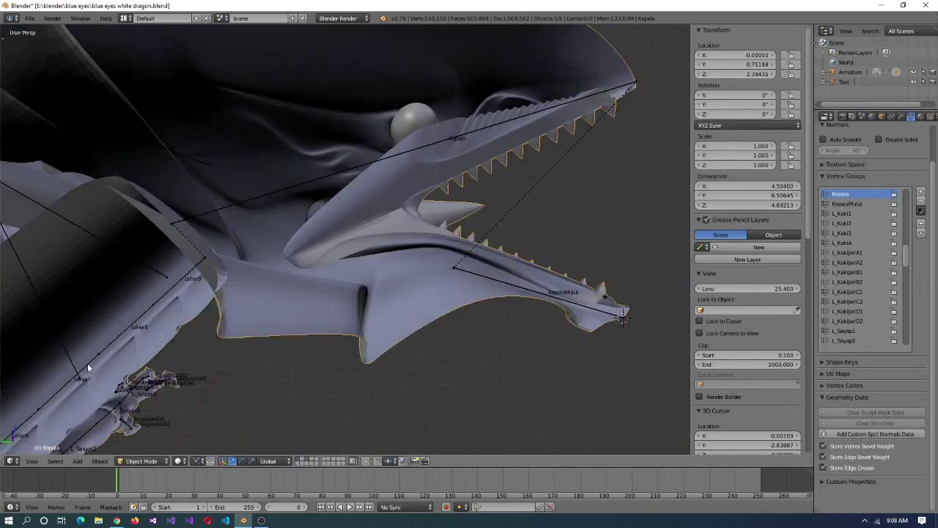
- Examine the dragon's hip, leg and tail-base mesh in Edit Mode
{"action": "middle_click_drag", "start_coordinate": [88, 363], "coordinate": [58, 254]}
{"action": "scroll", "coordinate": [245, 411], "scroll_direction": "down", "scroll_amount": 8}
{"action": "scroll", "coordinate": [247, 419], "scroll_direction": "up", "scroll_amount": 3}
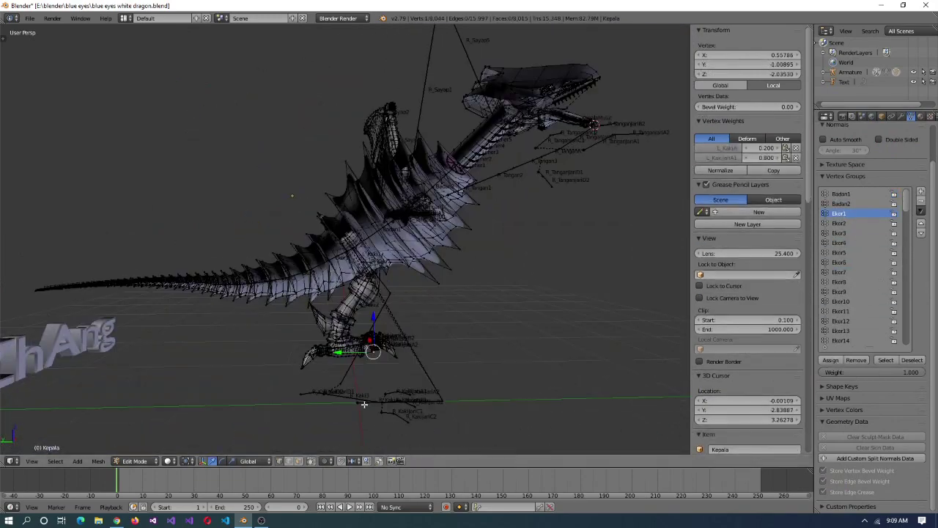
{"action": "middle_click_drag", "start_coordinate": [411, 396], "coordinate": [328, 219]}
{"action": "scroll", "coordinate": [328, 219], "scroll_direction": "up", "scroll_amount": 10}
{"action": "middle_click_drag", "start_coordinate": [464, 283], "coordinate": [403, 290]}
{"action": "key", "text": "Tab"}
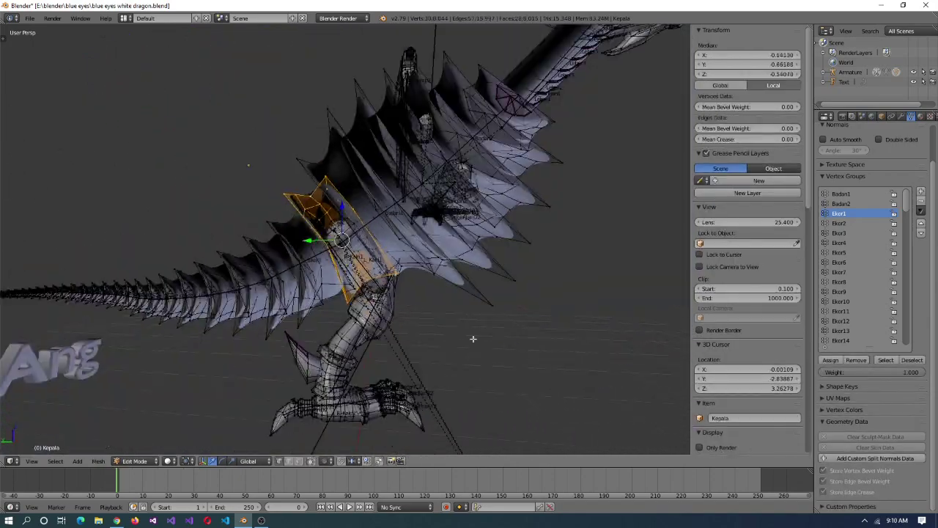
- Test-move RootBone and test-rotate the tail bone Ekor11 in Pose Mode to examine how the tail follows
{"action": "scroll", "coordinate": [433, 250], "scroll_direction": "up", "scroll_amount": 8}
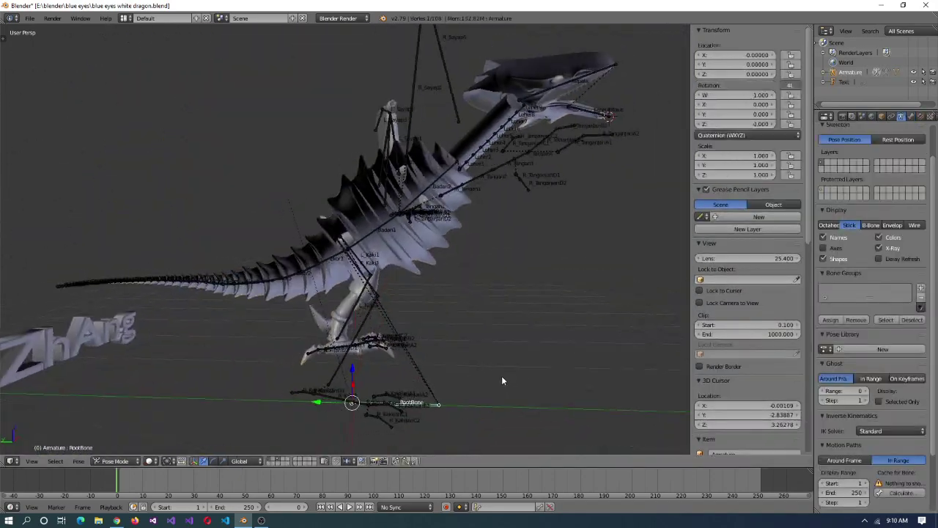
{"action": "scroll", "coordinate": [501, 375], "scroll_direction": "up", "scroll_amount": 5}
{"action": "key", "text": "g"}
{"action": "key", "text": "Escape"}
{"action": "right_click", "coordinate": [192, 277]}
{"action": "key", "text": "r"}
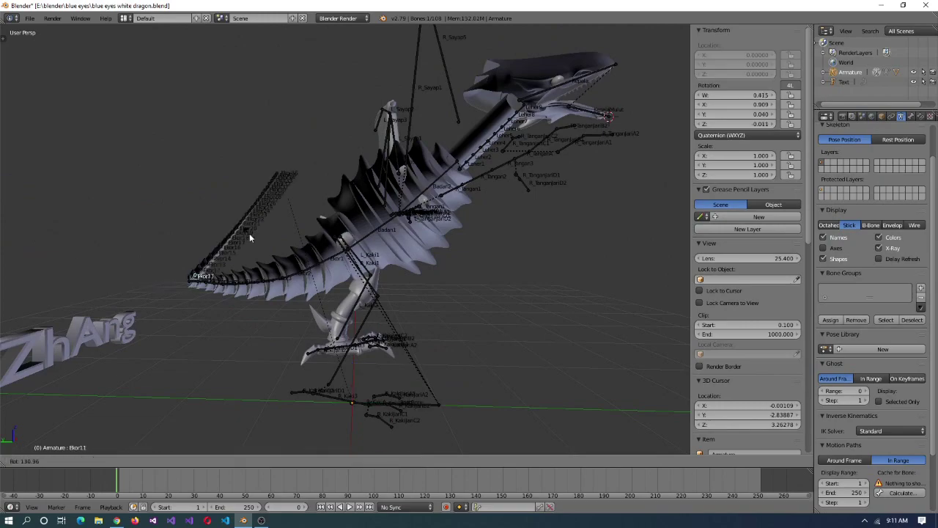
- Test-rotate the Badan1 body bone to examine the torso deformation, and cancel the rotation
{"action": "scroll", "coordinate": [360, 284], "scroll_direction": "up", "scroll_amount": 5}
{"action": "middle_click_drag", "start_coordinate": [338, 275], "coordinate": [438, 240]}
{"action": "right_click", "coordinate": [438, 240]}
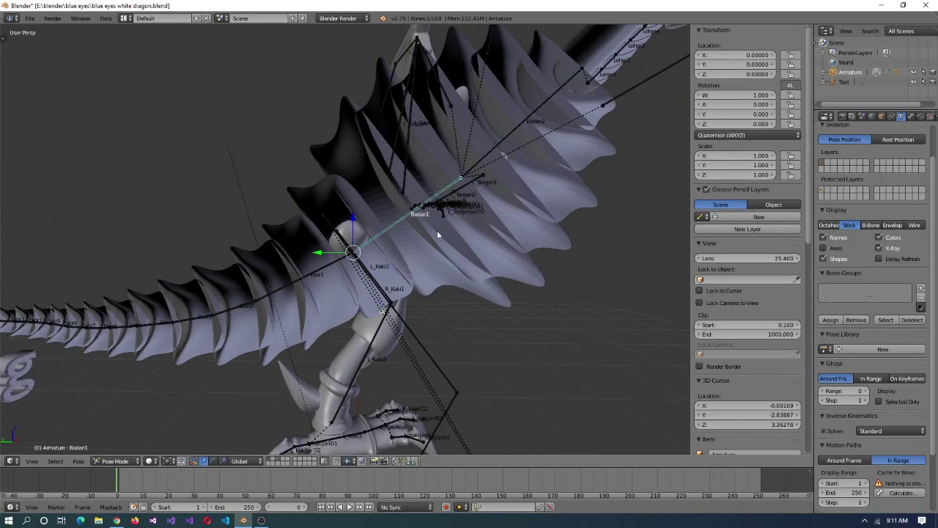
{"action": "key", "text": "r"}
{"action": "key", "text": "Escape"}
- Display the bone properties of the armature and return to Pose Mode
{"action": "middle_click_drag", "start_coordinate": [447, 178], "coordinate": [277, 228]}
{"action": "key", "text": "Tab"}
{"action": "left_click", "coordinate": [912, 116]}
{"action": "key", "text": "Tab"}
- Test-rotate another bone in Pose Mode, cancel the rotation and inspect the rig from a different angle
{"action": "middle_click_drag", "start_coordinate": [488, 321], "coordinate": [242, 308]}
{"action": "right_click", "coordinate": [242, 196]}
{"action": "key", "text": "r"}
{"action": "key", "text": "Escape"}
{"action": "middle_click_drag", "start_coordinate": [324, 229], "coordinate": [484, 294]}
{"action": "right_click", "coordinate": [326, 273]}
- Test-rotate RootBone to examine how the whole rig follows it, and cancel the rotation
{"action": "key", "text": "Tab"}
{"action": "middle_click_drag", "start_coordinate": [411, 343], "coordinate": [289, 381]}
{"action": "key", "text": "Tab"}
{"action": "right_click", "coordinate": [429, 242]}
{"action": "right_click", "coordinate": [289, 381]}
{"action": "key", "text": "r"}
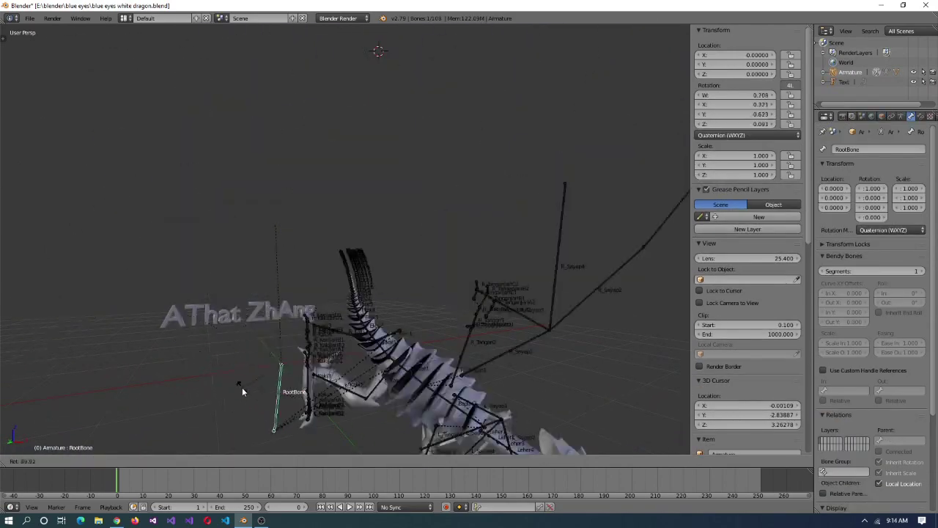
{"action": "right_click", "coordinate": [242, 390]}
- Try Ekor1 as the parent of the L_Kaki1 upper leg bone in Edit Mode
{"action": "scroll", "coordinate": [362, 371], "scroll_direction": "up", "scroll_amount": 5}
{"action": "middle_click_drag", "start_coordinate": [363, 371], "coordinate": [278, 253]}
{"action": "right_click", "coordinate": [279, 253]}
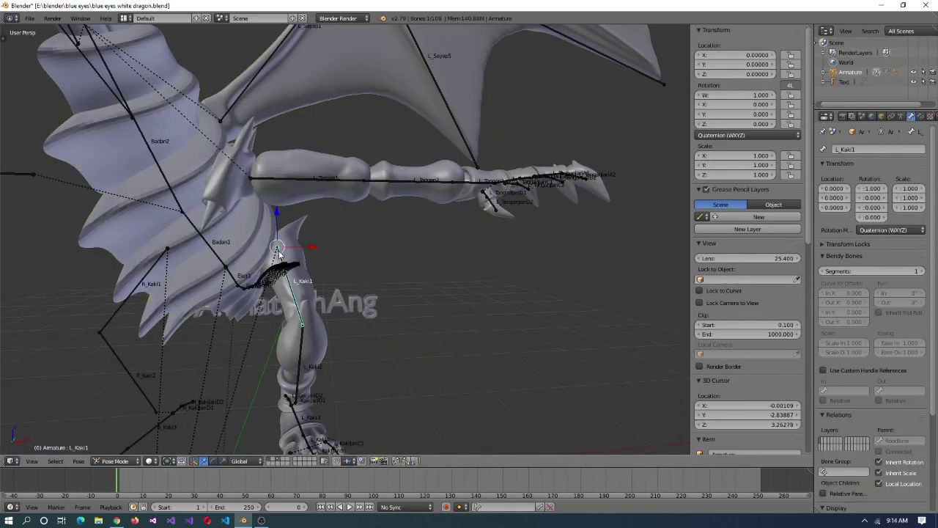
{"action": "key", "text": "Tab"}
{"action": "left_click", "coordinate": [905, 358]}
{"action": "left_click", "coordinate": [902, 389]}
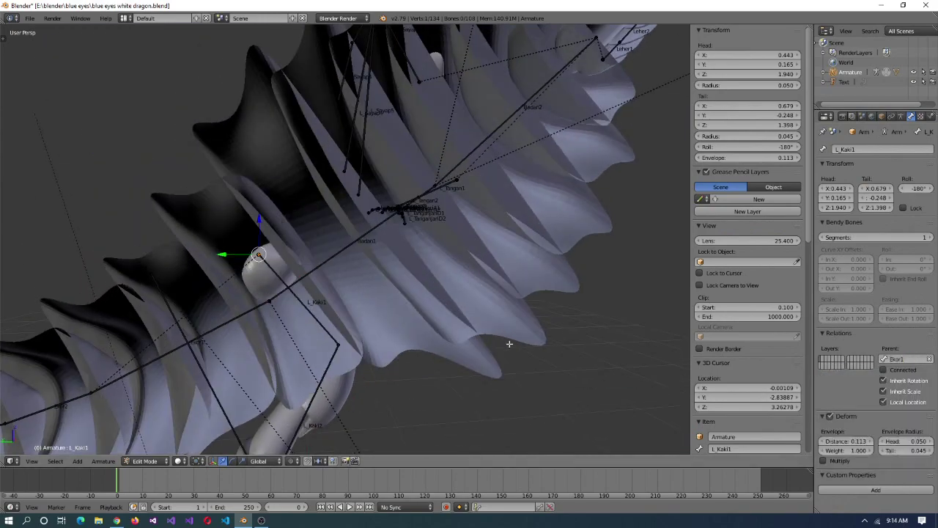
{"action": "scroll", "coordinate": [425, 325], "scroll_direction": "down", "scroll_amount": 5}
{"action": "middle_click_drag", "start_coordinate": [425, 325], "coordinate": [469, 323]}
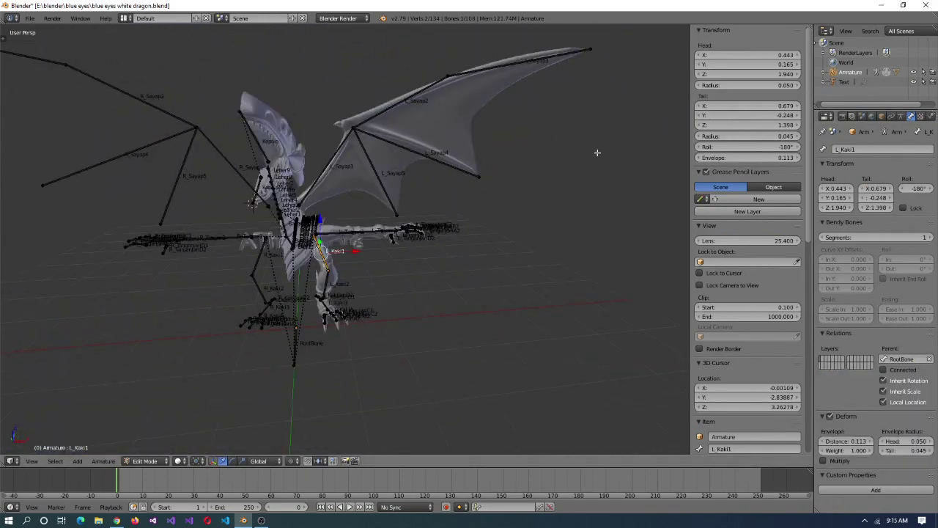
{"action": "key", "text": "Tab"}
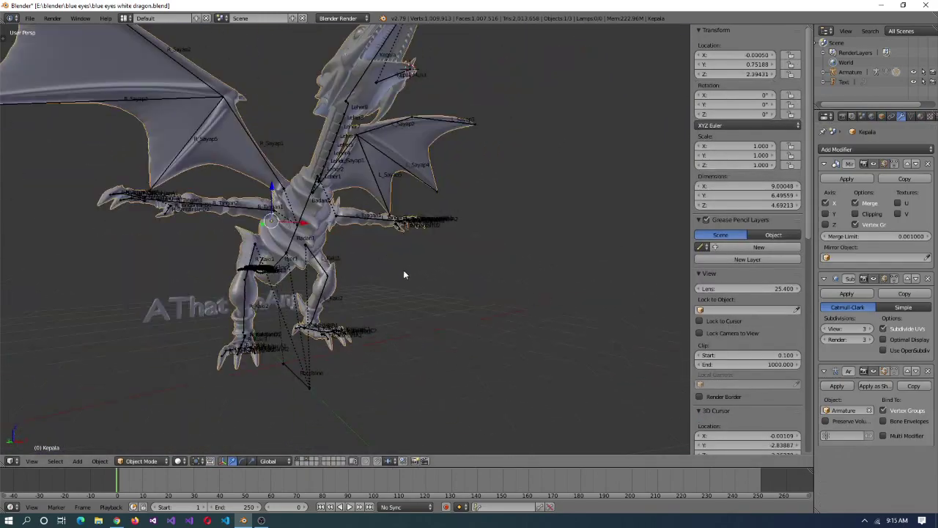
- Save the scene as a new file named blue eyes white dragon lengkap BONE.blend
{"action": "left_click", "coordinate": [29, 17]}
{"action": "left_click", "coordinate": [44, 97]}
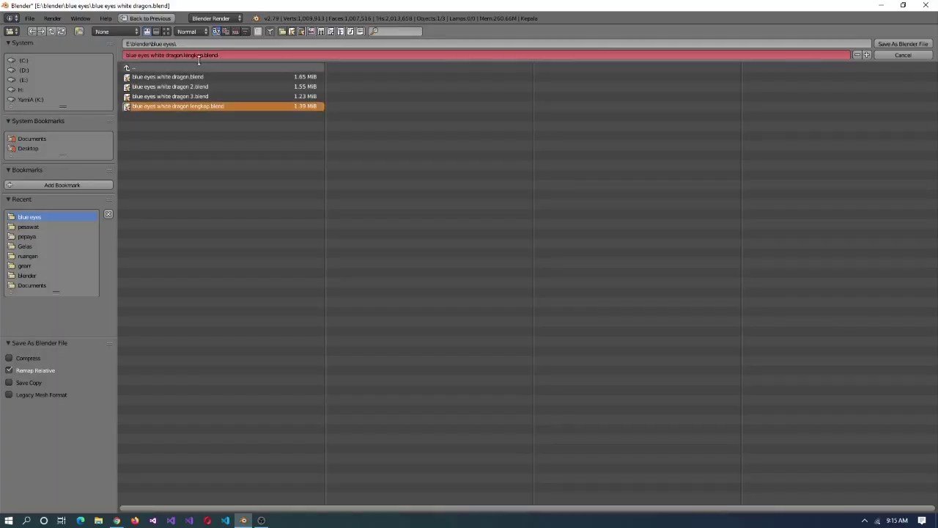
{"action": "left_click", "coordinate": [902, 44]}
{"action": "middle_click_drag", "start_coordinate": [493, 201], "coordinate": [510, 176]}
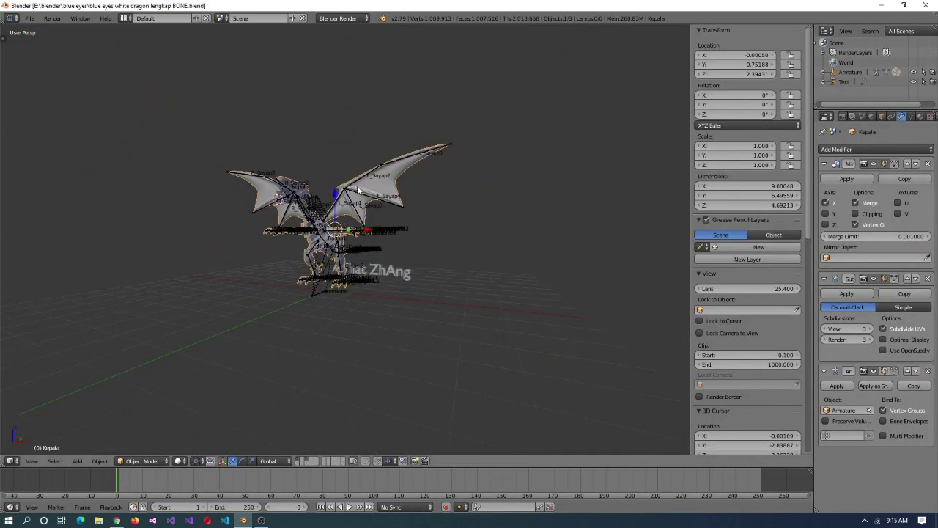
- Snap the 3D cursor to the KepalaMulut bone's head joint and move that joint up to the Kepala bone
{"action": "scroll", "coordinate": [514, 170], "scroll_direction": "up", "scroll_amount": 6}
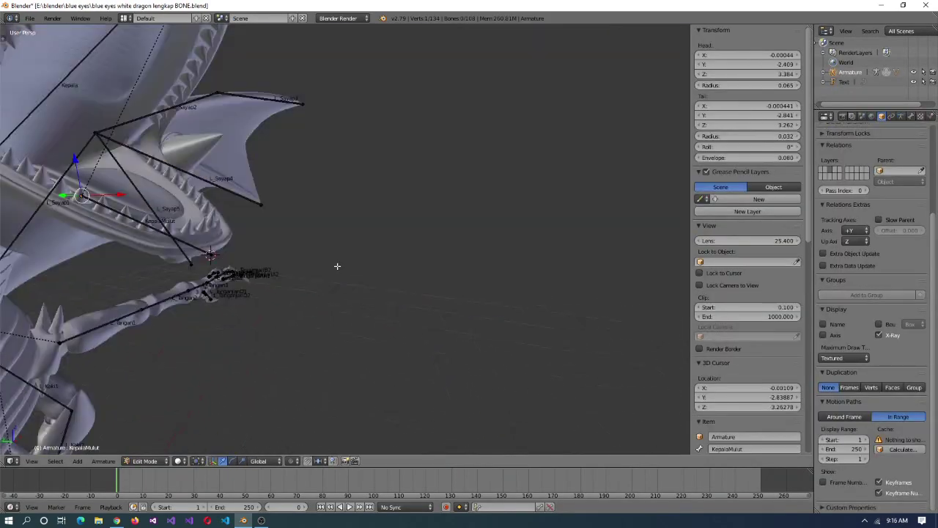
{"action": "key", "text": "shift+s"}
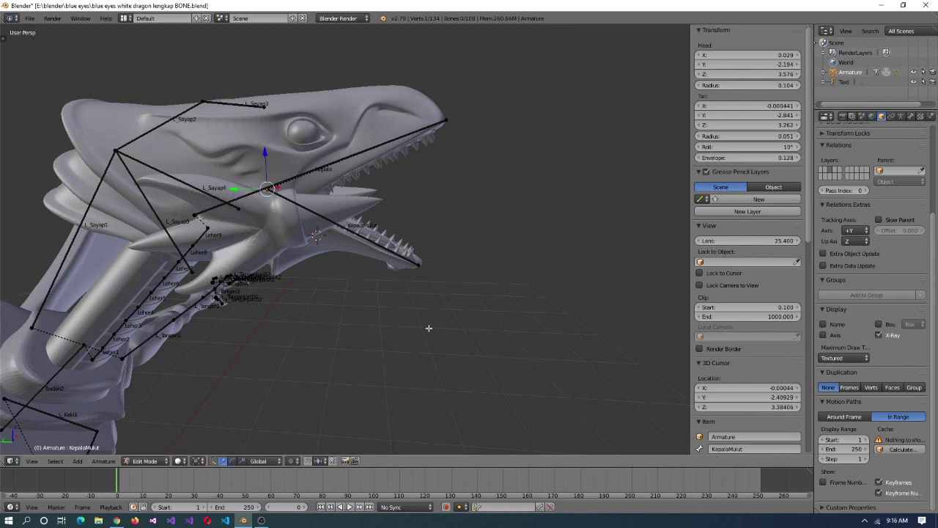
{"action": "key", "text": "Return"}
- Test-rotate KepalaMulut in Pose Mode, and undo the last move of its head joint in the right side view
{"action": "key", "text": "r"}
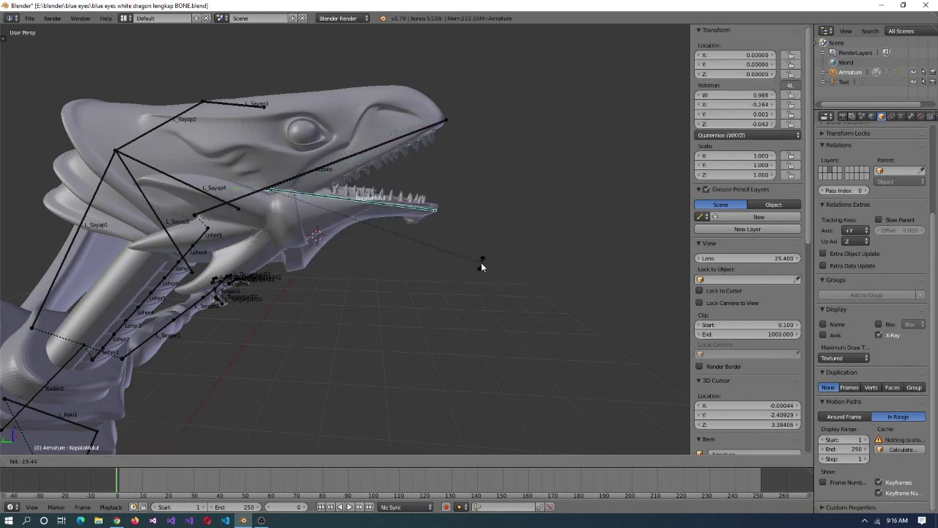
{"action": "key", "text": "Escape"}
{"action": "left_click", "coordinate": [144, 460]}
{"action": "left_click", "coordinate": [118, 411]}
{"action": "key", "text": "KP_3"}
{"action": "scroll", "coordinate": [389, 224], "scroll_direction": "up", "scroll_amount": 3}
{"action": "key", "text": "ctrl+z"}
- Try the KepalaMulut head joint at about Y -2.409, Z 3.649 and at Y -2.329, Z 3.514, test-rotating the jaw each time
{"action": "key", "text": "KP_Decimal"}
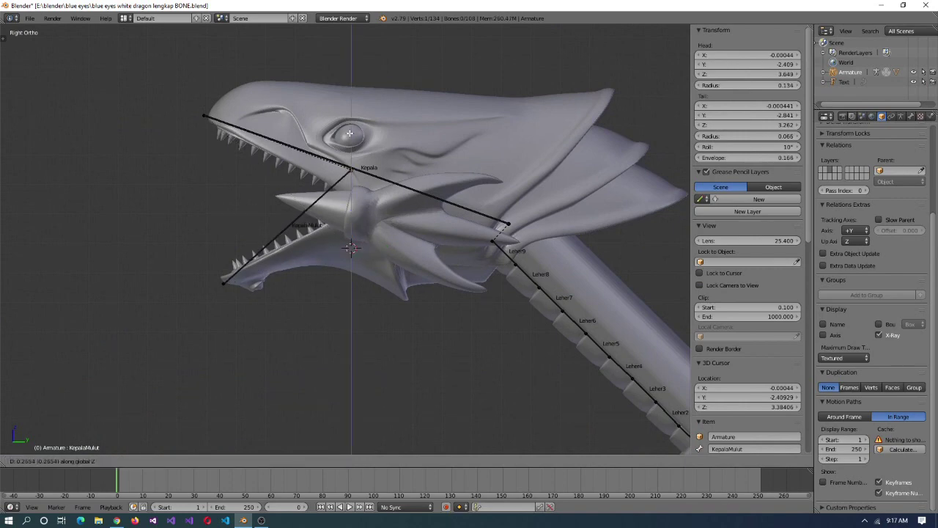
{"action": "key", "text": "ctrl+Tab"}
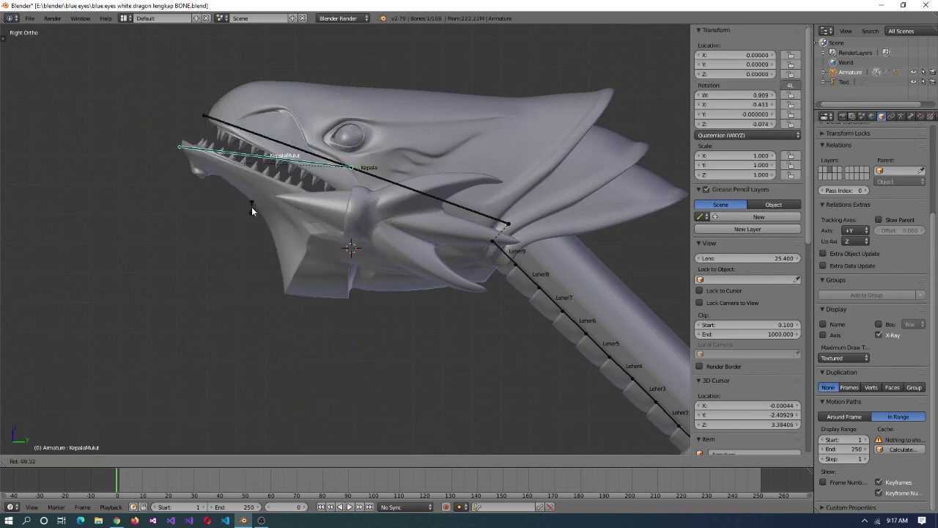
{"action": "key", "text": "Tab"}
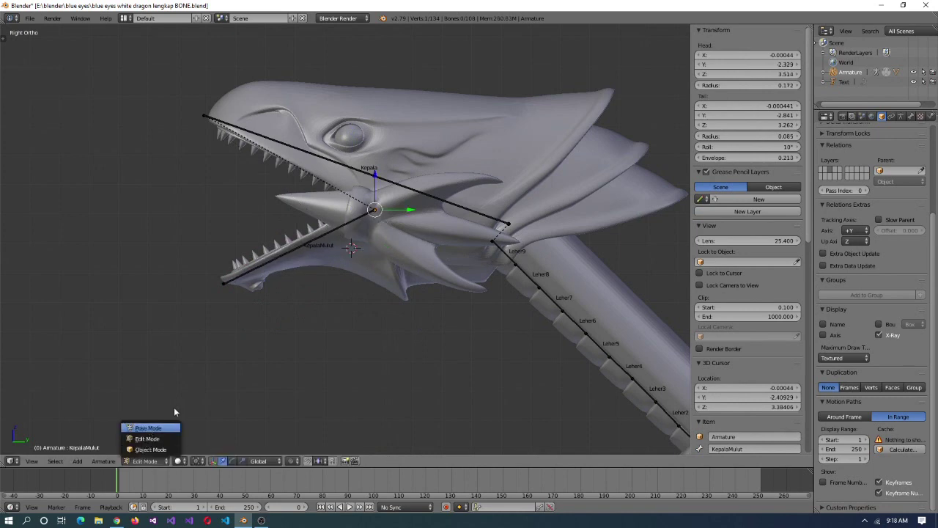
{"action": "left_click", "coordinate": [149, 428]}
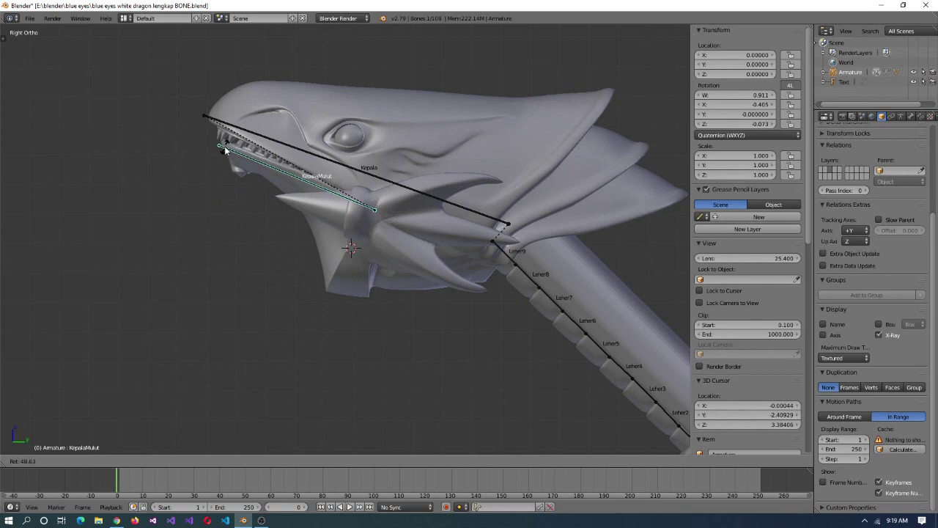
{"action": "key", "text": "Escape"}
{"action": "key", "text": "Escape"}
- Try the KepalaMulut head joint at about Y -2.309, Z 3.544 and test-rotate the jaw in Pose Mode
{"action": "key", "text": "Tab"}
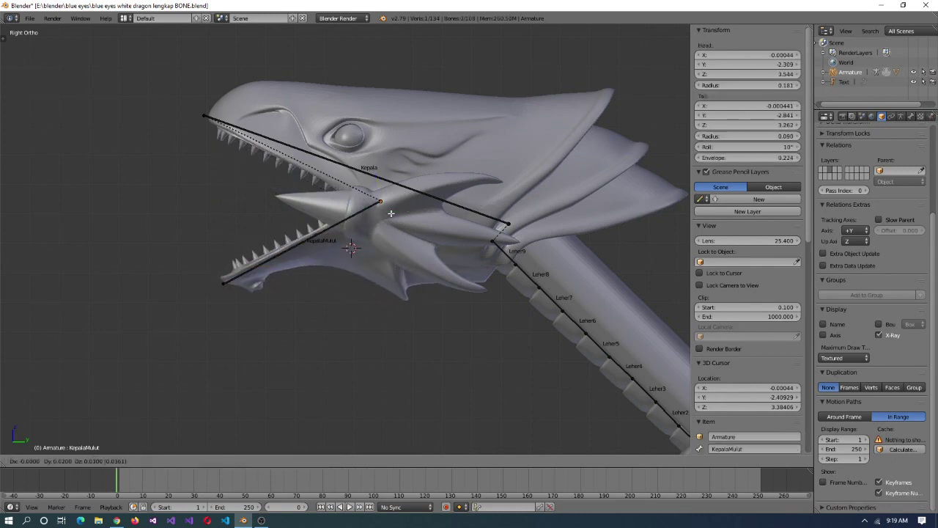
{"action": "key", "text": "Escape"}
{"action": "key", "text": "Tab"}
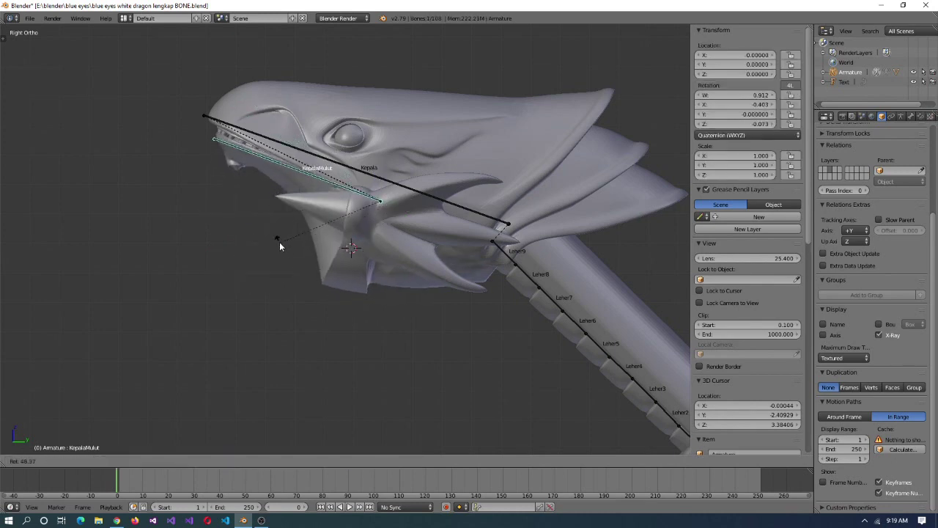
{"action": "key", "text": "Escape"}
{"action": "key", "text": "Escape"}
- Try the KepalaMulut head joint farther back on the Kepala bone at about Y -2.213, Z 3.584, and test-rotate the jaw
{"action": "key", "text": "Tab"}
{"action": "key", "text": "g"}
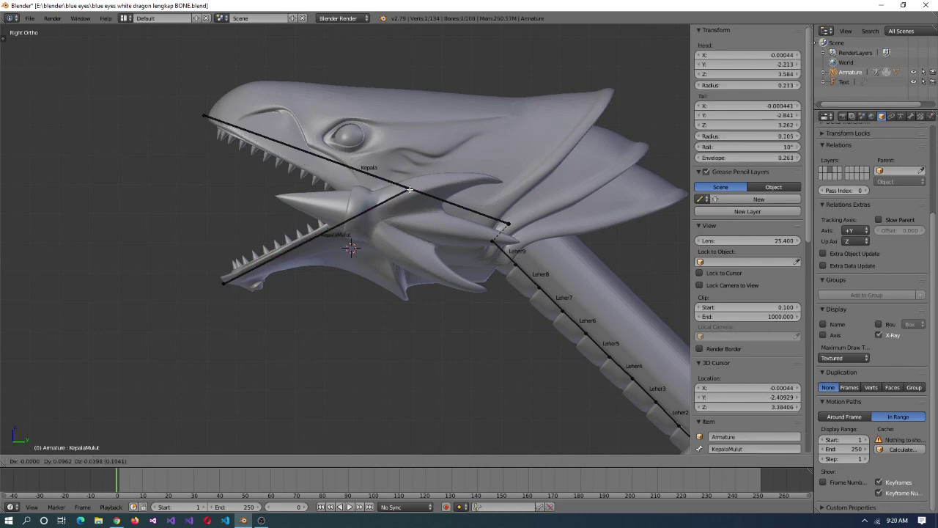
{"action": "key", "text": "Tab"}
{"action": "key", "text": "r"}
{"action": "key", "text": "Escape"}
{"action": "key", "text": "Tab"}
{"action": "key", "text": "Escape"}
{"action": "key", "text": "Tab"}
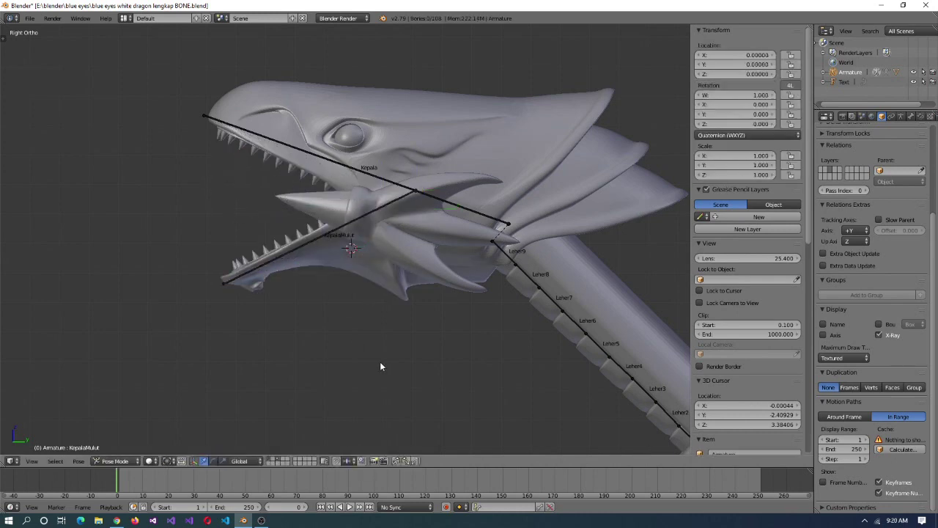
{"action": "key", "text": "Escape"}
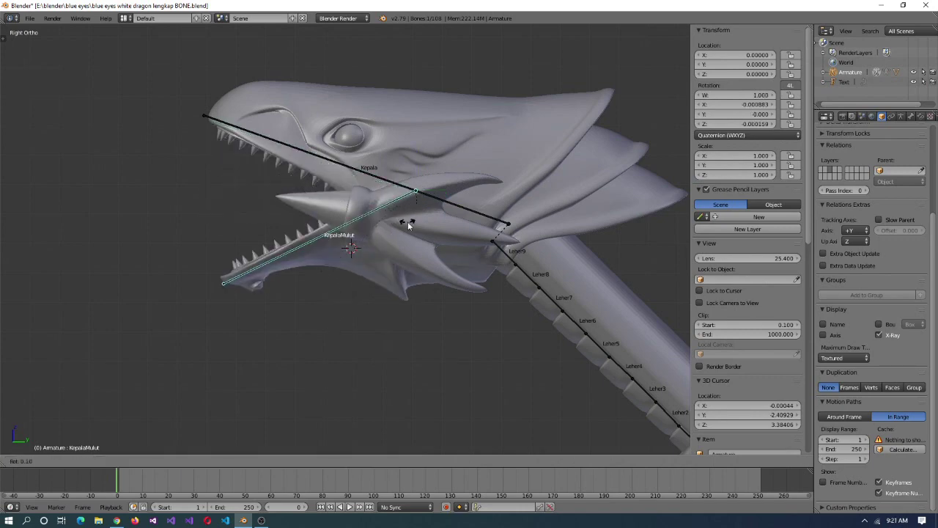
- In the left side view, snap KepalaMulut's head joint to the 3D cursor, move it to about Y -2.315, Z 3.538 and test-rotate the jaw
{"action": "key", "text": "ctrl+KP_3"}
{"action": "scroll", "coordinate": [414, 249], "scroll_direction": "up", "scroll_amount": 2}
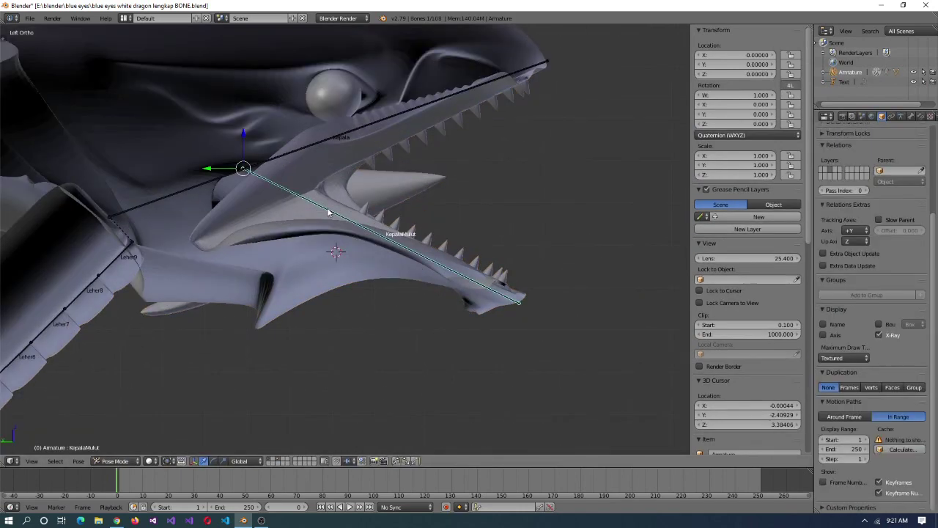
{"action": "key", "text": "Tab"}
{"action": "key", "text": "shift+s"}
{"action": "left_click", "coordinate": [300, 230]}
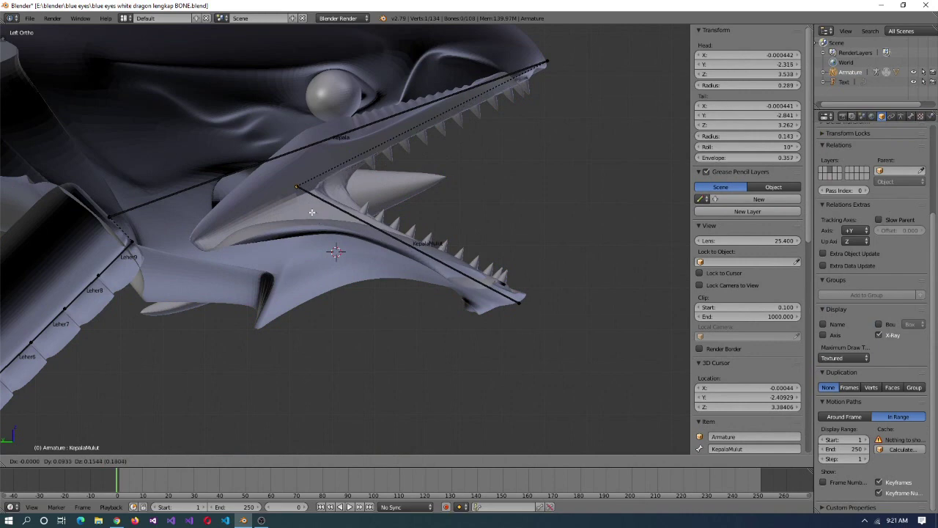
{"action": "key", "text": "Tab"}
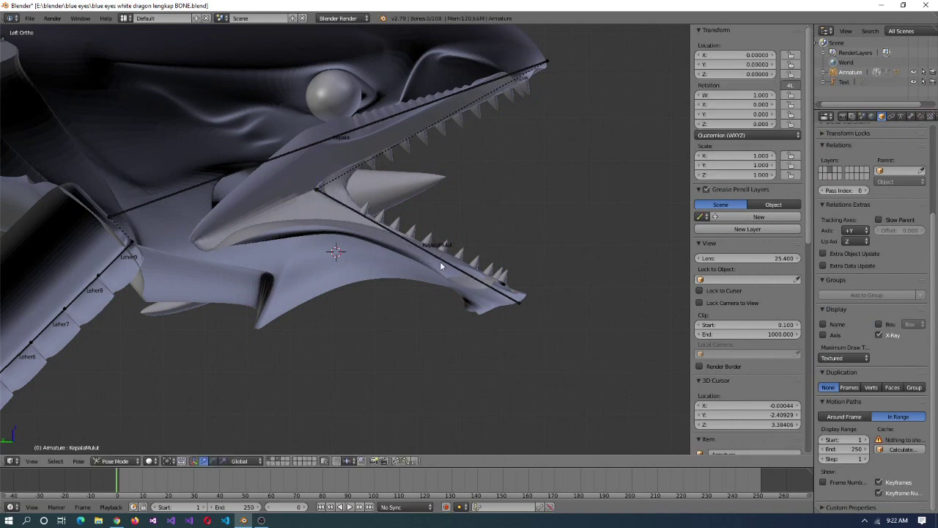
{"action": "key", "text": "r"}
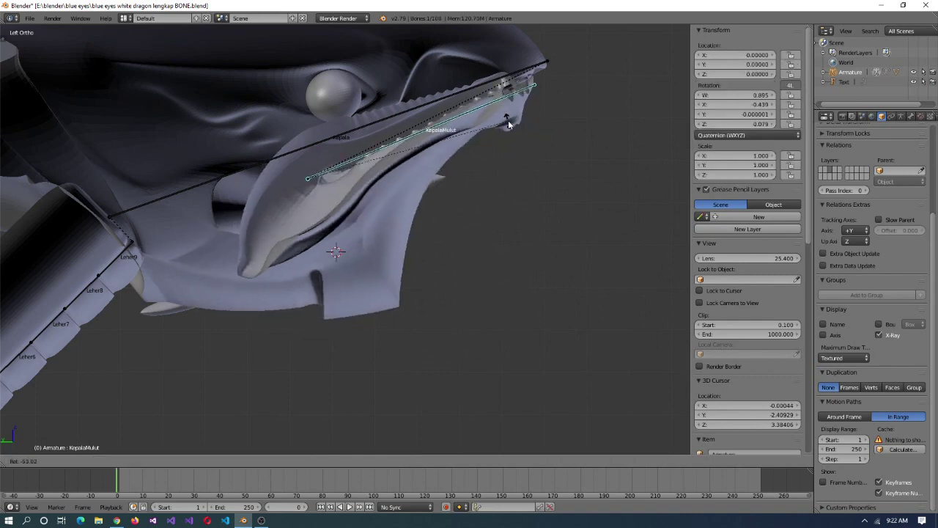
{"action": "key", "text": "Escape"}
- Shift the KepalaMulut head joint forward toward the teeth and test-rotate the jaw, cancelling the rotation
{"action": "key", "text": "Tab"}
{"action": "key", "text": "Tab"}
{"action": "key", "text": "r"}
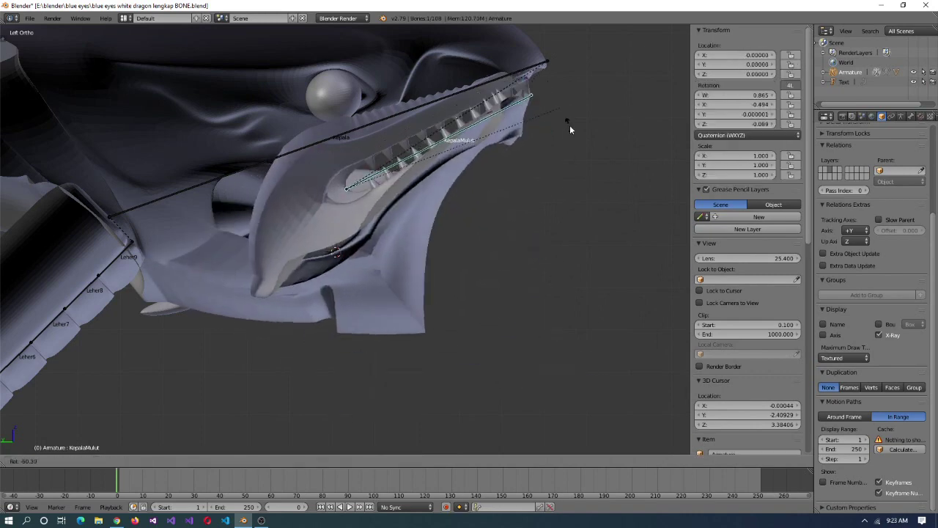
{"action": "key", "text": "Escape"}
- Move the KepalaMulut head joint back along Y to about -2.383, and rotate the jaw closed to check the fit
{"action": "key", "text": "Tab"}
{"action": "key", "text": "g"}
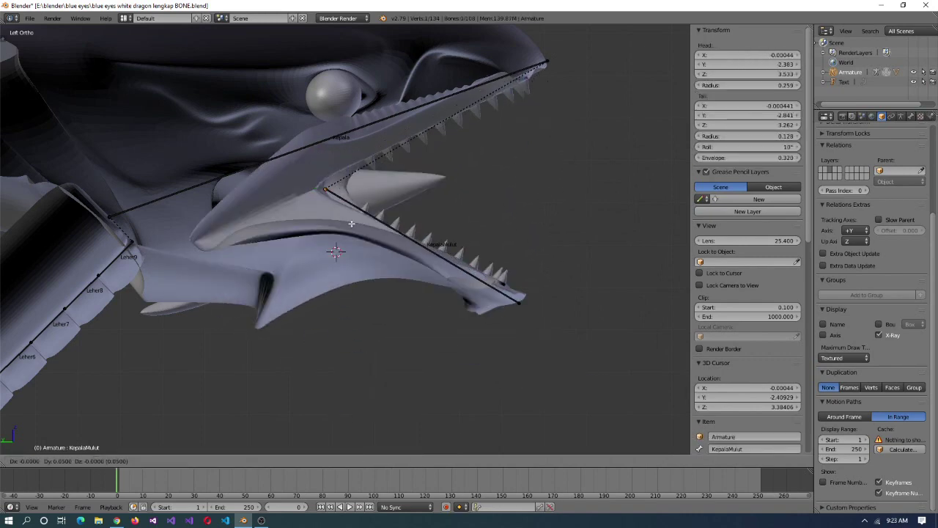
{"action": "key", "text": "Tab"}
{"action": "key", "text": "r"}
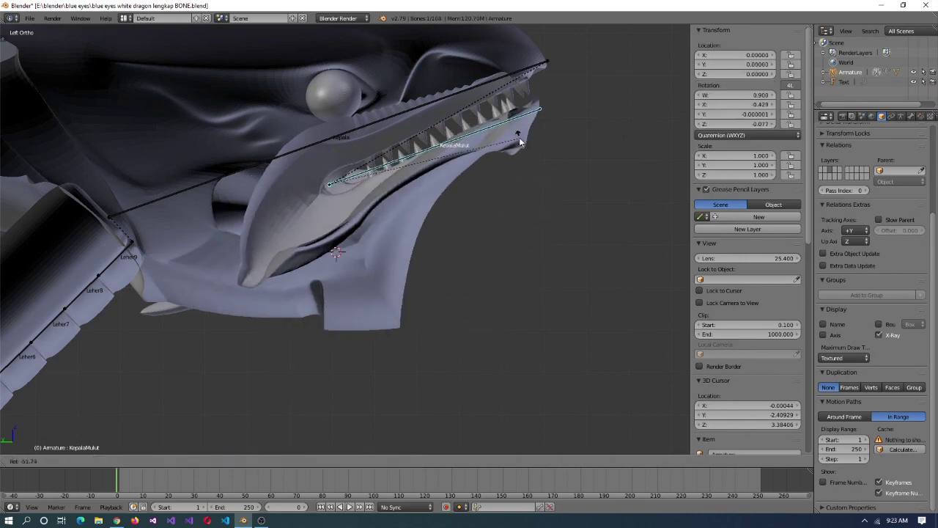
{"action": "middle_click_drag", "start_coordinate": [554, 216], "coordinate": [325, 264]}
{"action": "scroll", "coordinate": [325, 264], "scroll_direction": "up", "scroll_amount": 4}
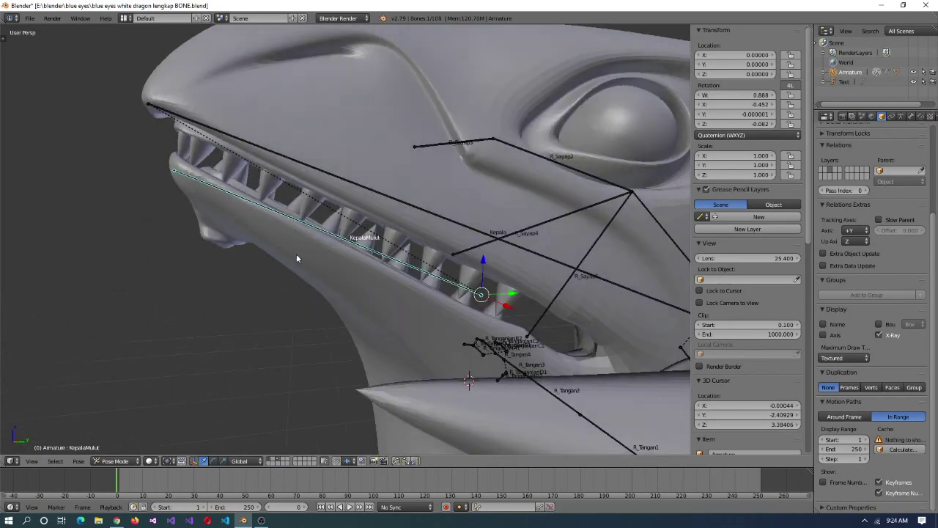
- Examine the closed jaw in Object Mode and return the jaw bone to its rest pose in the left side view
{"action": "key", "text": "ctrl+Tab"}
{"action": "scroll", "coordinate": [371, 326], "scroll_direction": "down", "scroll_amount": 5}
{"action": "middle_click_drag", "start_coordinate": [371, 326], "coordinate": [445, 302]}
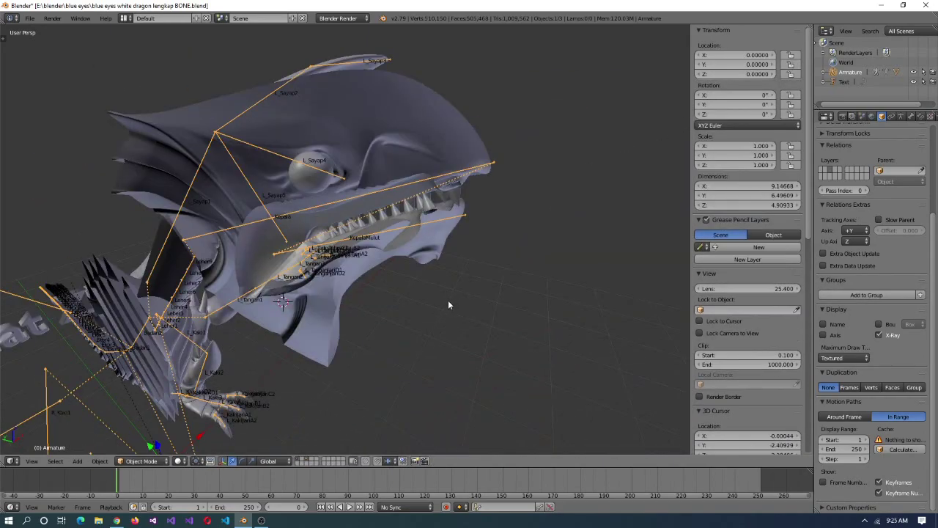
{"action": "key", "text": "ctrl+Tab"}
{"action": "scroll", "coordinate": [433, 308], "scroll_direction": "up", "scroll_amount": 2}
{"action": "key", "text": "ctrl+KP_3"}
{"action": "scroll", "coordinate": [326, 345], "scroll_direction": "up", "scroll_amount": 5}
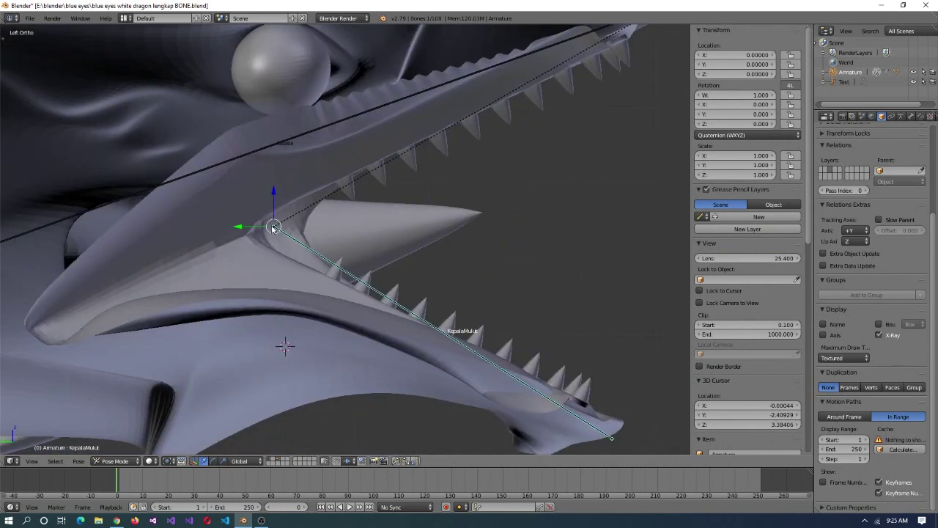
- Shift the KepalaMulut head joint farther back along Y in the left side view and test-rotate the jaw toward the upper teeth
{"action": "key", "text": "Tab"}
{"action": "right_click", "coordinate": [252, 234]}
{"action": "key", "text": "g"}
{"action": "key", "text": "Escape"}
{"action": "key", "text": "ctrl+Tab"}
{"action": "key", "text": "r"}
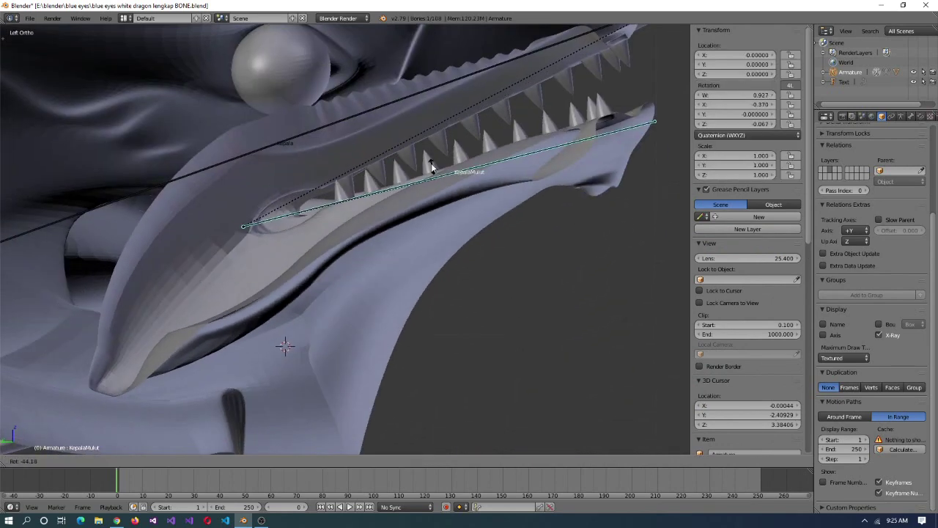
{"action": "key", "text": "KP_3"}
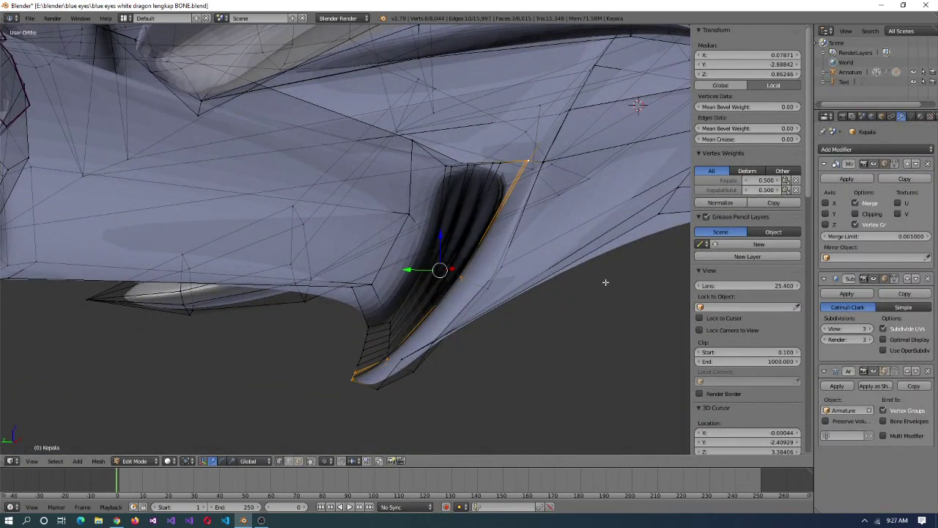
- Reposition the KepalaMulut head joint at about Y -2.353, Z 3.533 and test-rotate the jaw, cancelling the rotation
{"action": "middle_click_drag", "start_coordinate": [605, 281], "coordinate": [590, 264]}
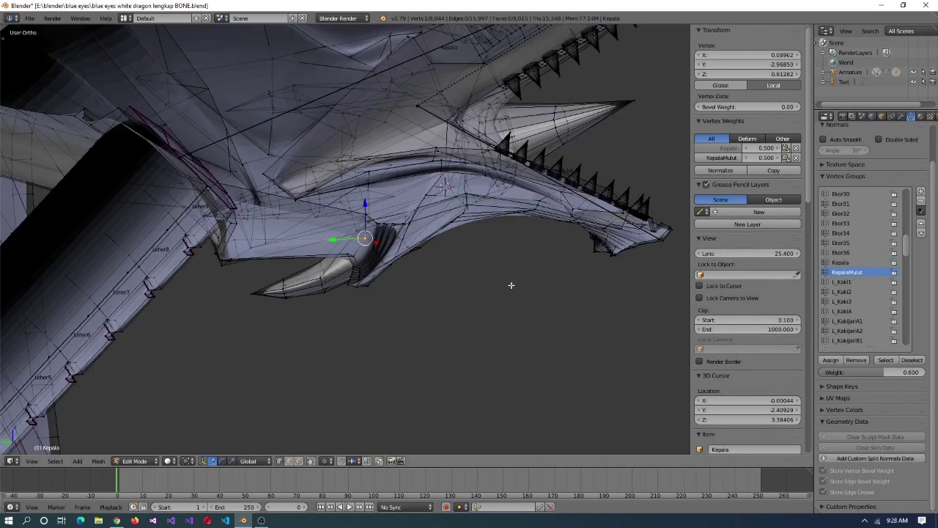
{"action": "key", "text": "r"}
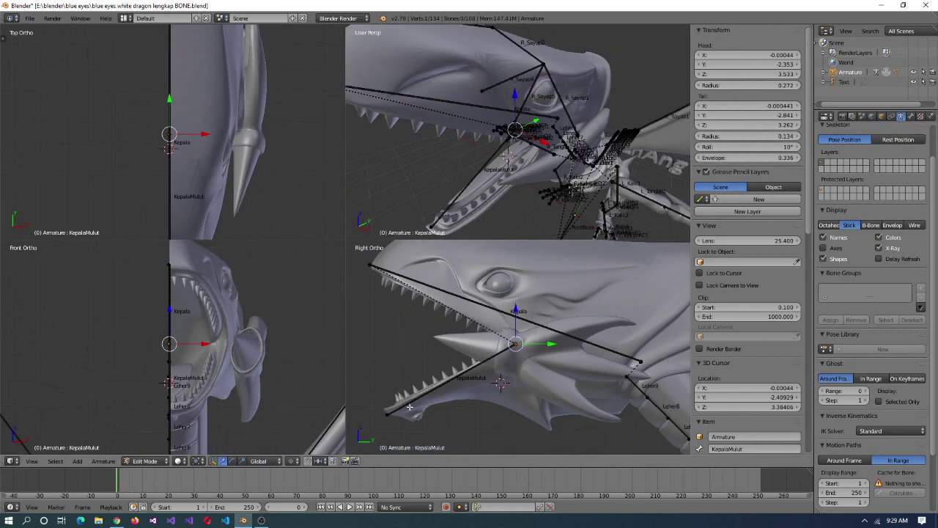
{"action": "key", "text": "r"}
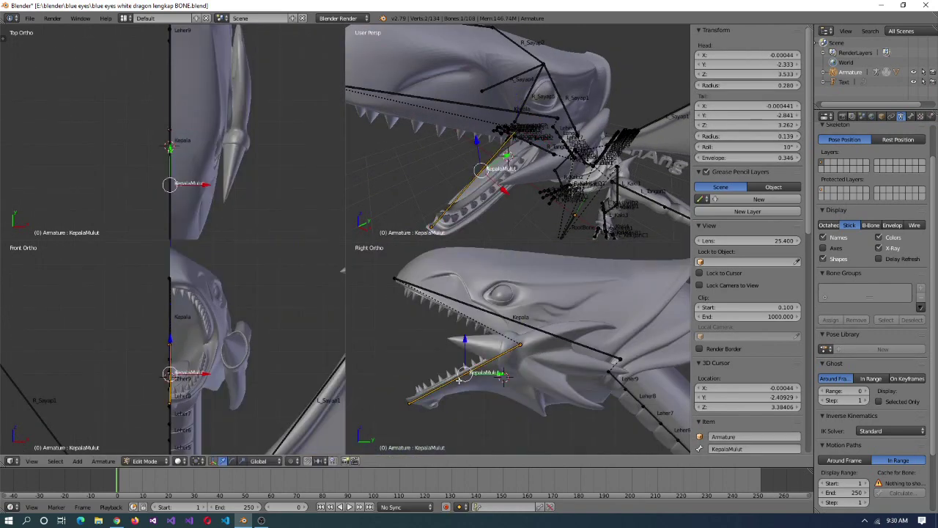
{"action": "key", "text": "r"}
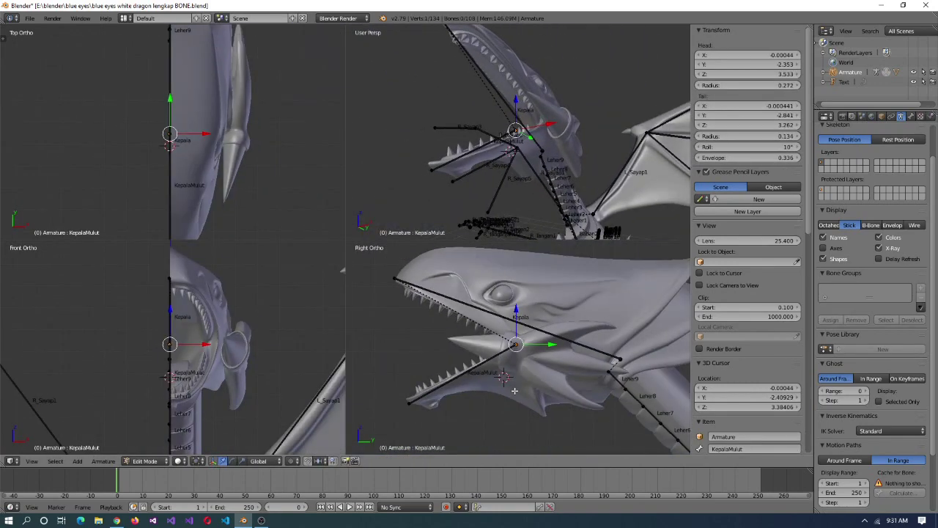
{"action": "key", "text": "ctrl+Tab"}
{"action": "key", "text": "r"}
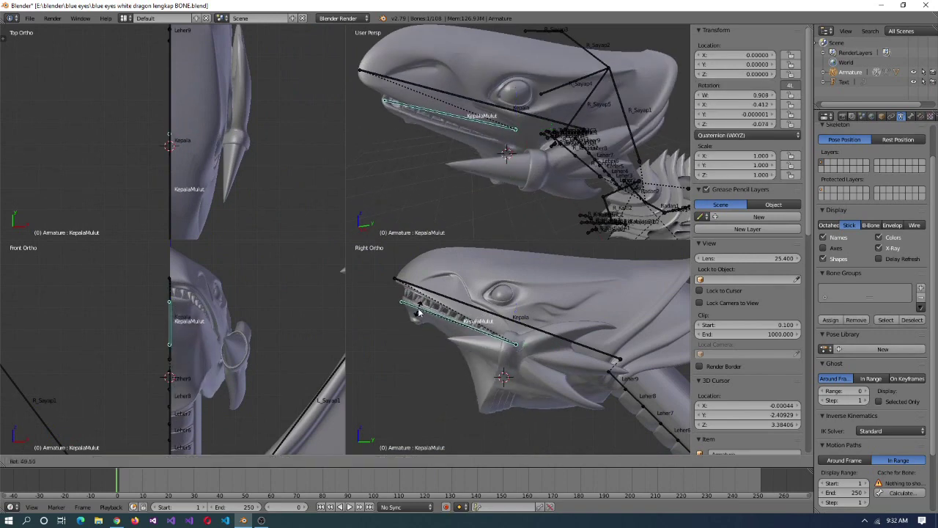
{"action": "key", "text": "Escape"}
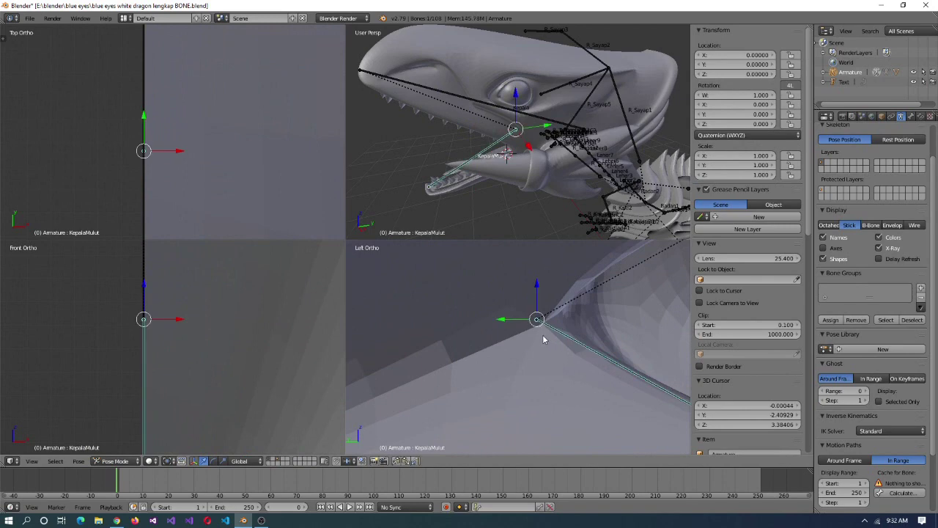
- Nudge the KepalaMulut head joint to about Y -2.358, Z 3.536 at the mouth corner and test-rotate the jaw
{"action": "key", "text": "KP_Decimal"}
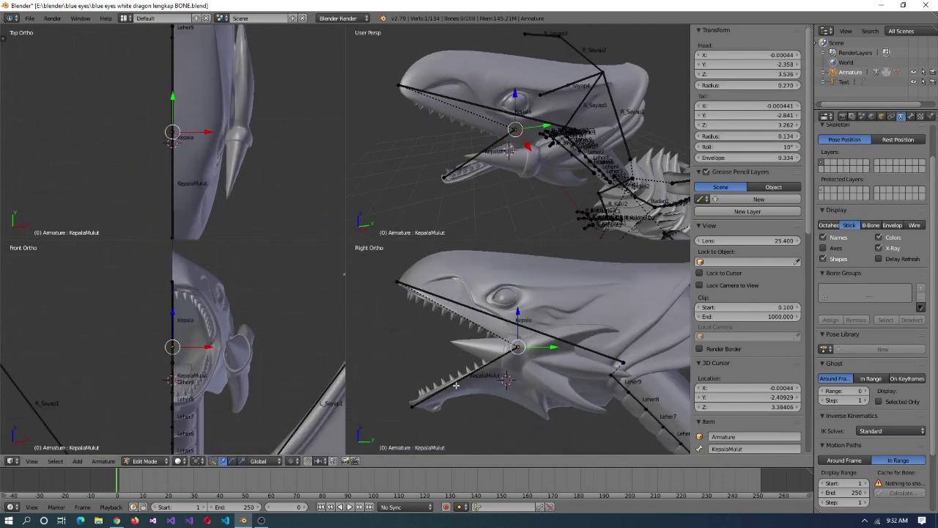
{"action": "key", "text": "ctrl+Tab"}
{"action": "key", "text": "r"}
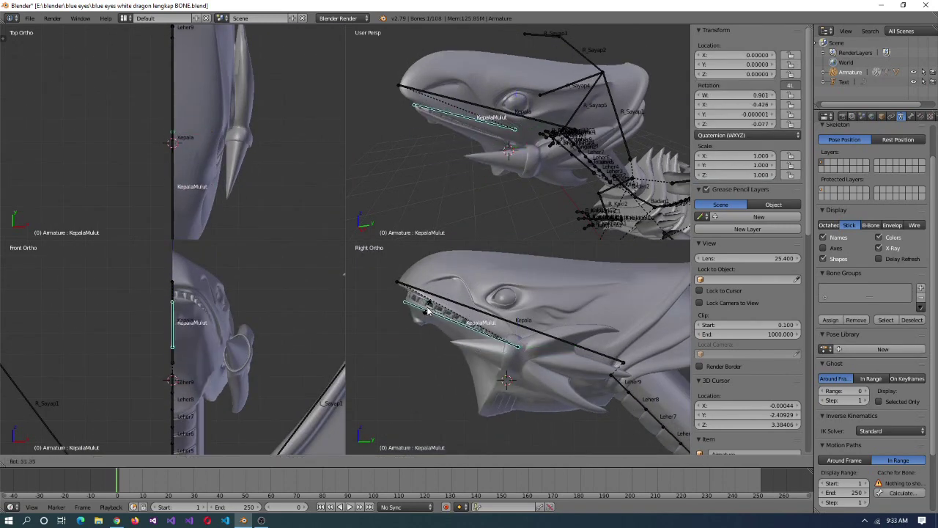
- Move the KepalaMulut tail joint at the lower jaw tip to about Y -2.871, Z 3.272
{"action": "left_click", "coordinate": [413, 421]}
{"action": "key", "text": "Tab"}
{"action": "key", "text": "KP_Decimal"}
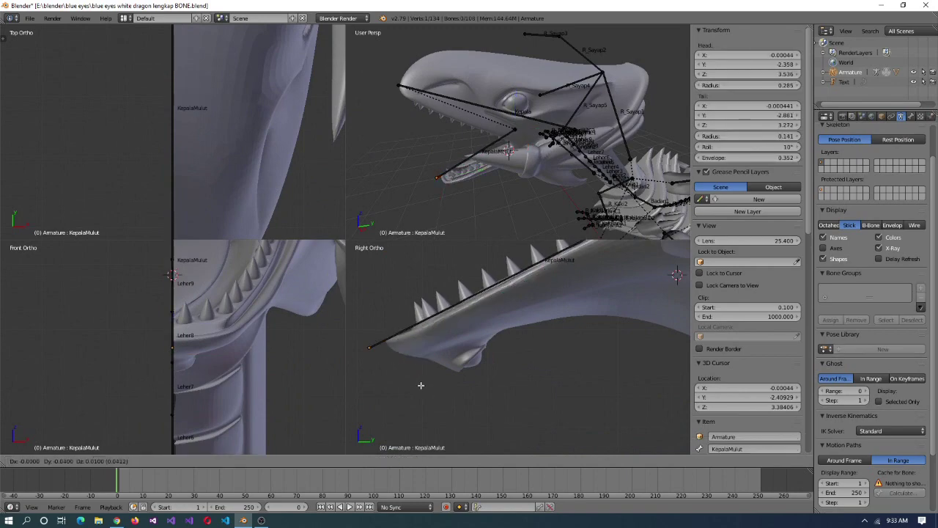
{"action": "left_click", "coordinate": [421, 385]}
{"action": "key", "text": "KP_Decimal"}
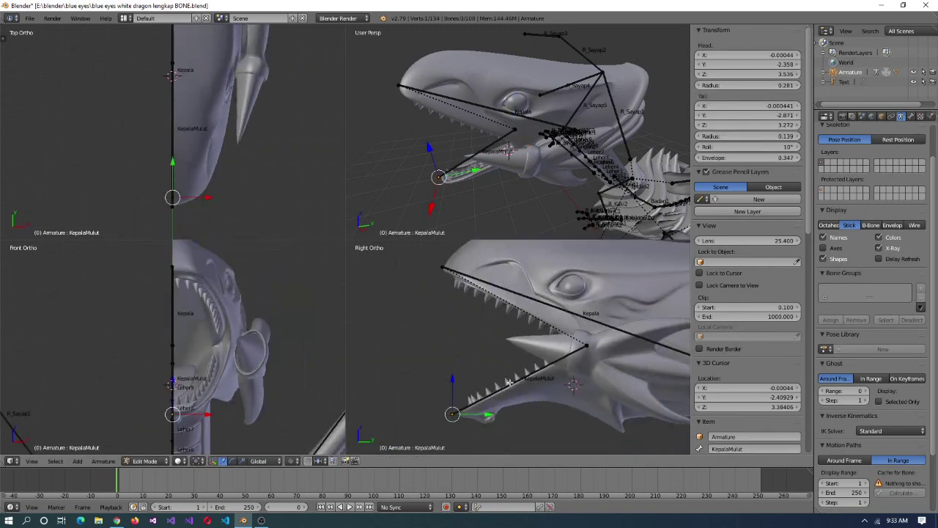
- Test-rotate the jaw bone in Pose Mode and clear its rotation
{"action": "key", "text": "ctrl+Tab"}
{"action": "key", "text": "r"}
{"action": "key", "text": "alt+r"}
{"action": "key", "text": "KP_Decimal"}
{"action": "key", "text": "ctrl+Tab"}
- Snap the 3D cursor to a vertex at the lower jaw tip and snap the KepalaMulut tail joint to it
{"action": "right_click", "coordinate": [460, 133]}
{"action": "key", "text": "Tab"}
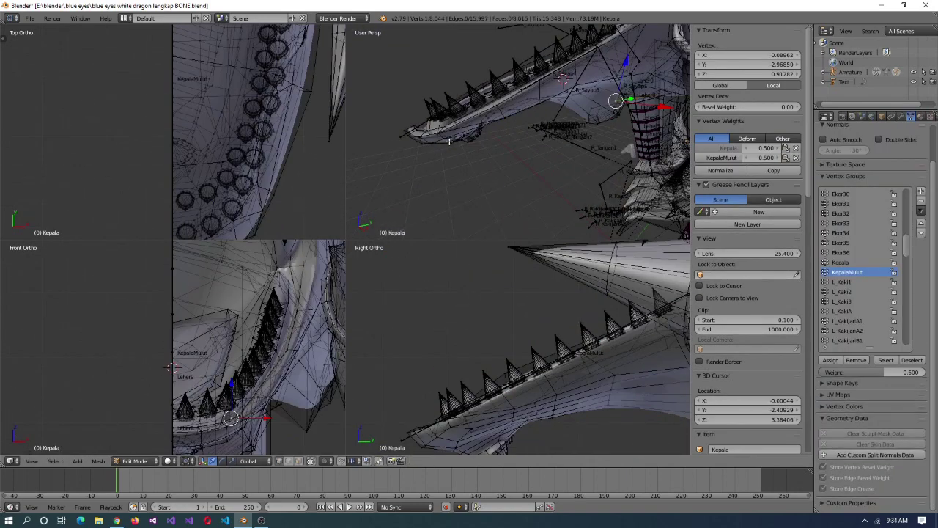
{"action": "key", "text": "shift+s"}
{"action": "left_click", "coordinate": [432, 193]}
{"action": "key", "text": "Tab"}
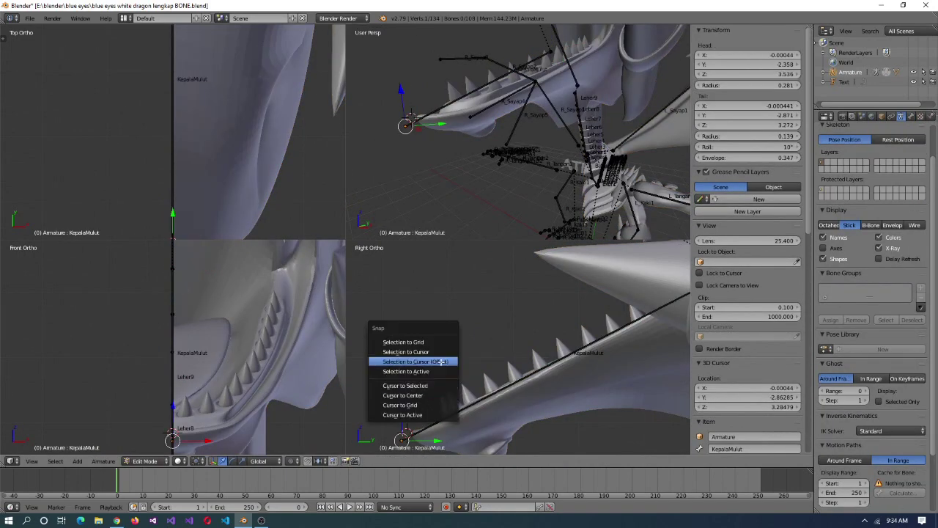
{"action": "left_click", "coordinate": [438, 361]}
{"action": "key", "text": "KP_Decimal"}
- Snap the 3D cursor to the snout-tip vertex and align the Kepala bone's tail joint with it at about Y -2.904, Z 3.810
{"action": "key", "text": "Tab"}
{"action": "right_click", "coordinate": [565, 132]}
{"action": "key", "text": "Tab"}
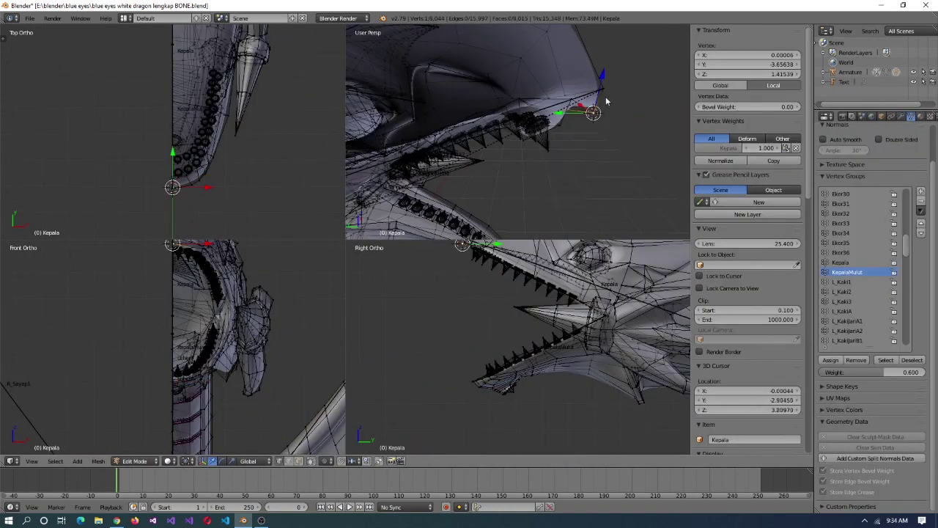
{"action": "key", "text": "Tab"}
{"action": "right_click", "coordinate": [609, 105]}
{"action": "key", "text": "Tab"}
{"action": "key", "text": "ctrl+KP_Decimal"}
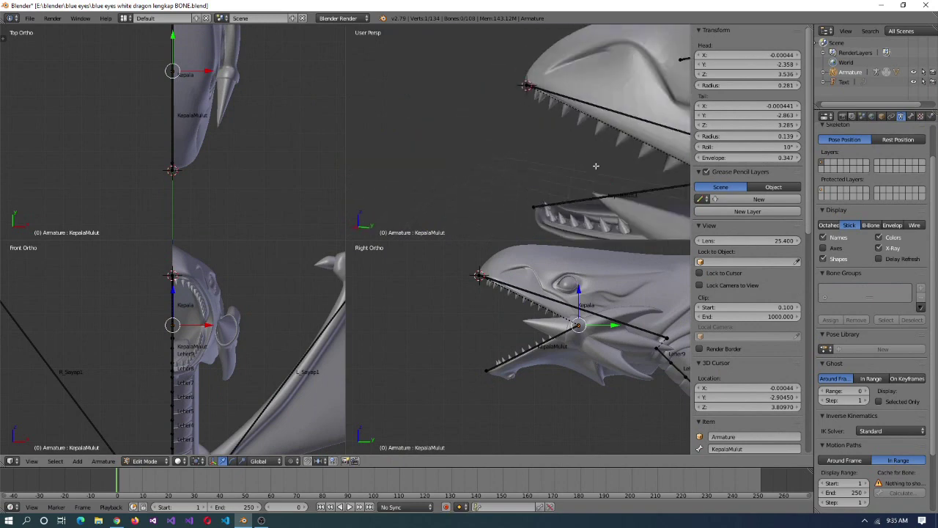
- Examine the head from several angles and test-rotate the KepalaMulut bone in Pose Mode
{"action": "middle_click_drag", "start_coordinate": [495, 198], "coordinate": [554, 189]}
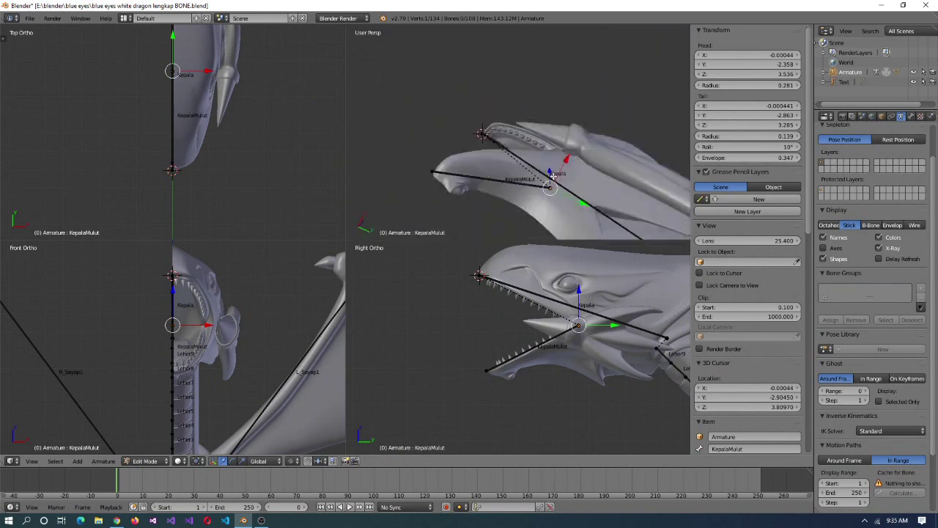
{"action": "middle_click_drag", "start_coordinate": [516, 34], "coordinate": [558, 146]}
{"action": "key", "text": "ctrl+Tab"}
{"action": "key", "text": "r"}
{"action": "left_click", "coordinate": [505, 349]}
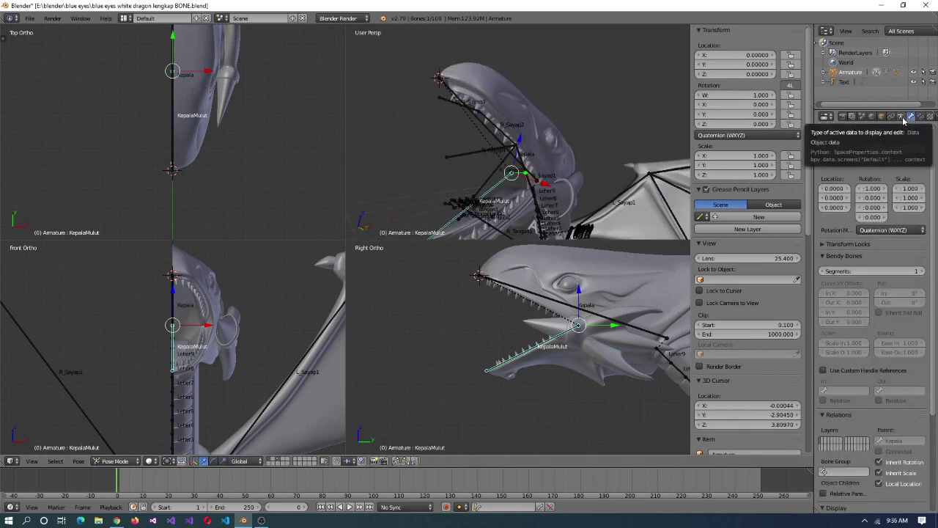
- Compare the armature's bone display styles, keep Stick, and turn off the bone names
{"action": "key", "text": "Tab"}
{"action": "left_click", "coordinate": [893, 225]}
{"action": "left_click", "coordinate": [849, 225]}
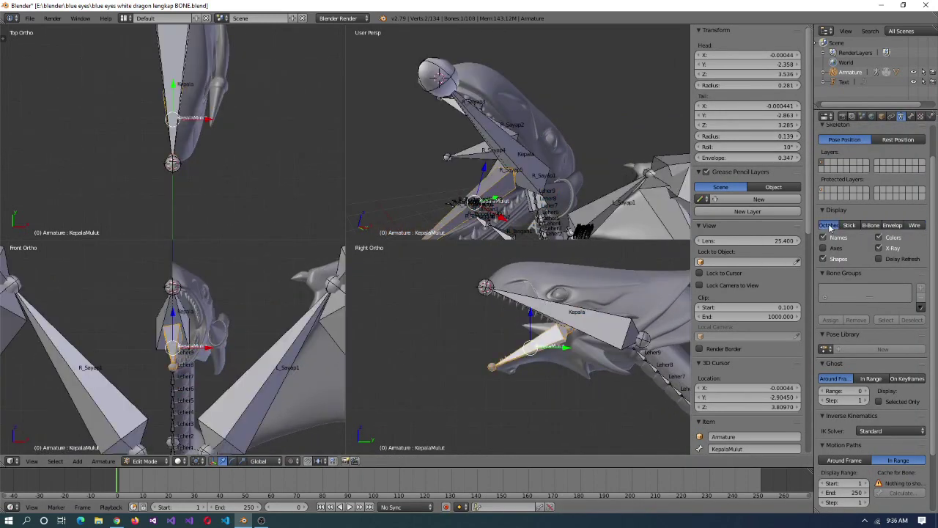
{"action": "left_click", "coordinate": [823, 237]}
- Test-rotate the jaw bone with the names hidden, cancelling the rotation
{"action": "key", "text": "ctrl+Tab"}
{"action": "key", "text": "r"}
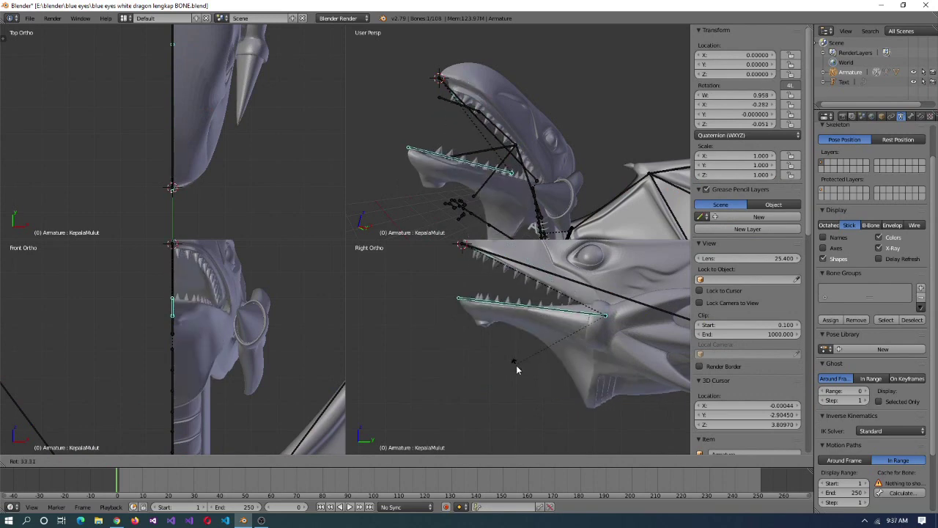
{"action": "key", "text": "Escape"}
{"action": "key", "text": "r"}
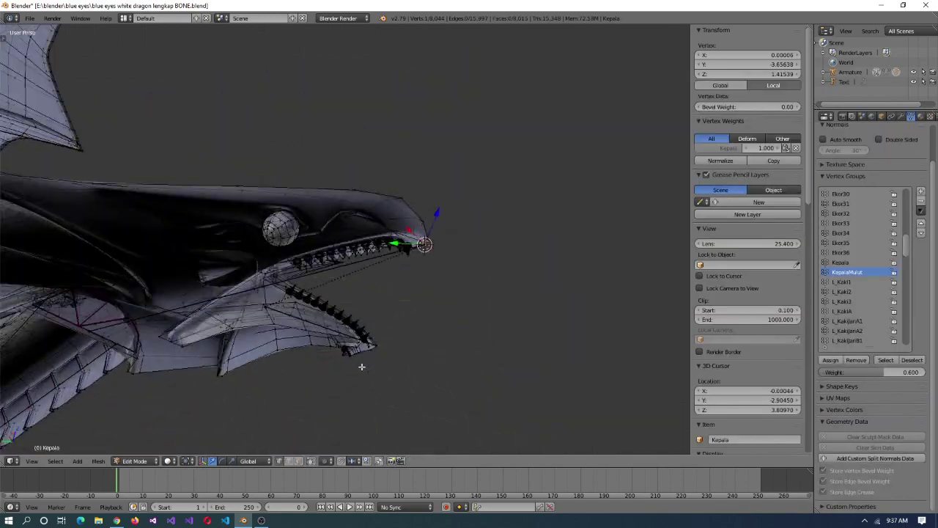
- Select the lower jaw and its linked teeth in the Kepala mesh and snap the 3D cursor to a vertex near the jaw hinge
{"action": "key", "text": "c"}
{"action": "key", "text": "l"}
{"action": "mouse_move", "coordinate": [320, 348]}
{"action": "middle_mouse_down"}
{"action": "mouse_move", "coordinate": [381, 352]}
{"action": "mouse_move", "coordinate": [258, 352]}
{"action": "mouse_move", "coordinate": [294, 346]}
{"action": "middle_mouse_up"}
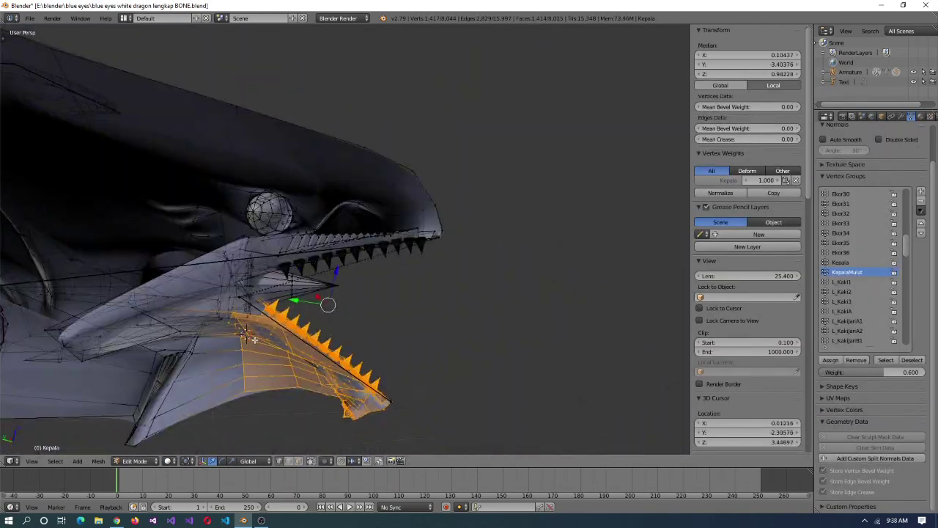
{"action": "right_click", "coordinate": [262, 345]}
{"action": "key", "text": "shift+s"}
{"action": "left_click", "coordinate": [367, 356]}
{"action": "key", "text": "l"}
{"action": "middle_click_drag", "start_coordinate": [382, 391], "coordinate": [467, 396]}
- Snap the 3D cursor to another vertex behind the jaw hinge and reselect the linked lower jaw parts
{"action": "right_click", "coordinate": [242, 371]}
{"action": "key", "text": "shift+s"}
{"action": "left_click", "coordinate": [242, 371]}
{"action": "key", "text": "l"}
{"action": "key", "text": "s"}
{"action": "left_click", "coordinate": [388, 394]}
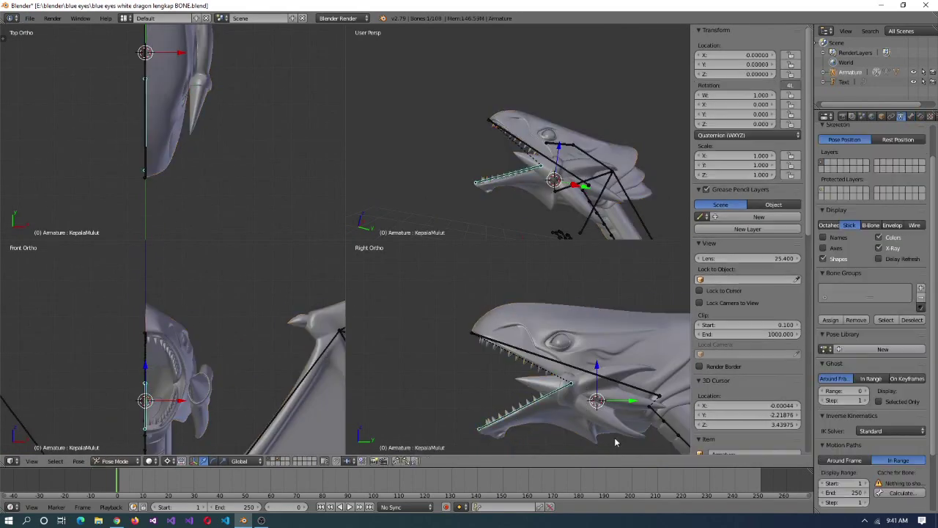
- Switch the pivot point away from the 3D cursor and test-rotate the KepalaMulut bone about its own head joint
{"action": "left_click", "coordinate": [184, 450]}
{"action": "key", "text": "r"}
{"action": "right_click", "coordinate": [548, 431]}
{"action": "middle_click_drag", "start_coordinate": [528, 220], "coordinate": [556, 386]}
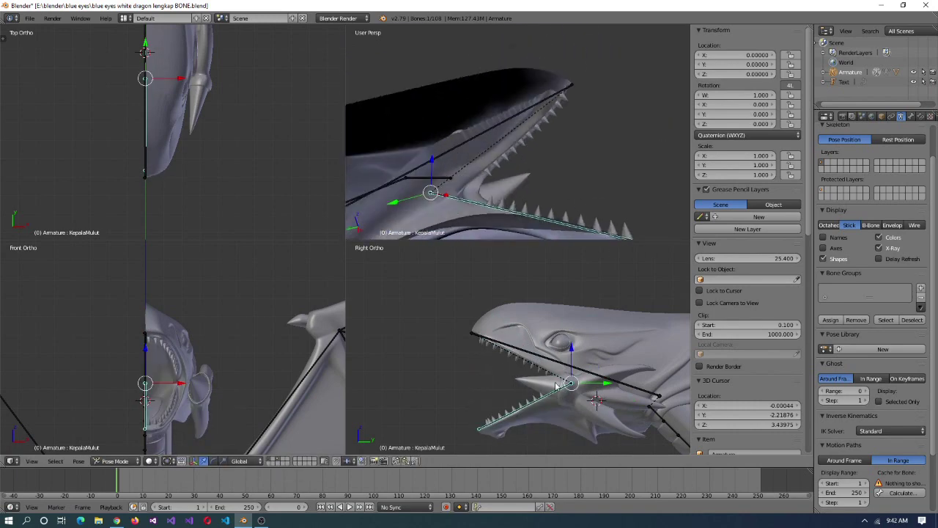
{"action": "key", "text": "r"}
{"action": "right_click", "coordinate": [515, 207]}
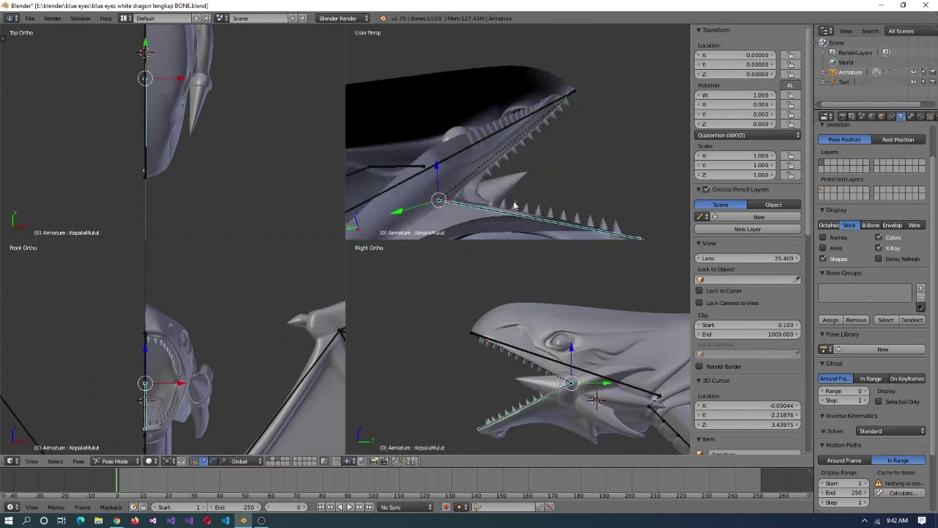
{"action": "key", "text": "r"}
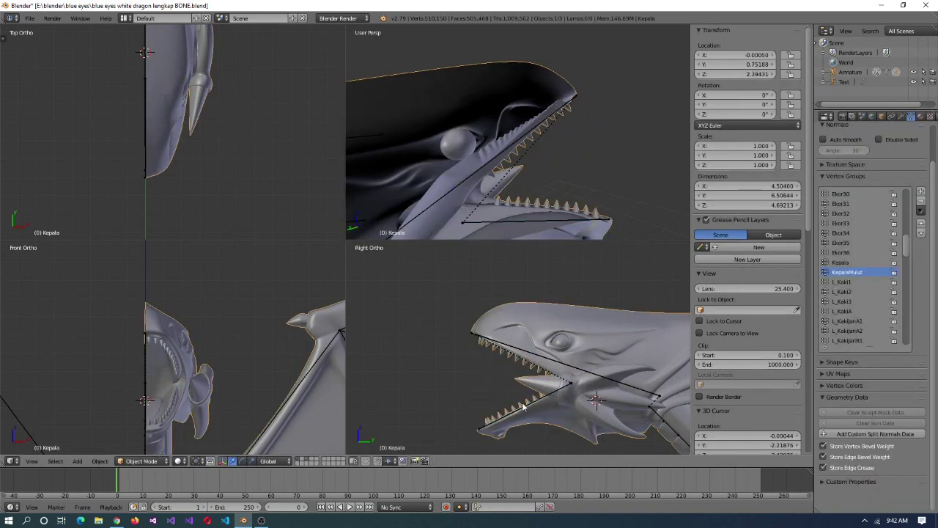
- Snap the KepalaMulut tail joint to the lower jaw tip vertex at Y -2.88217, Z 3.28014 and test-rotate the jaw in left view
{"action": "key", "text": "Tab"}
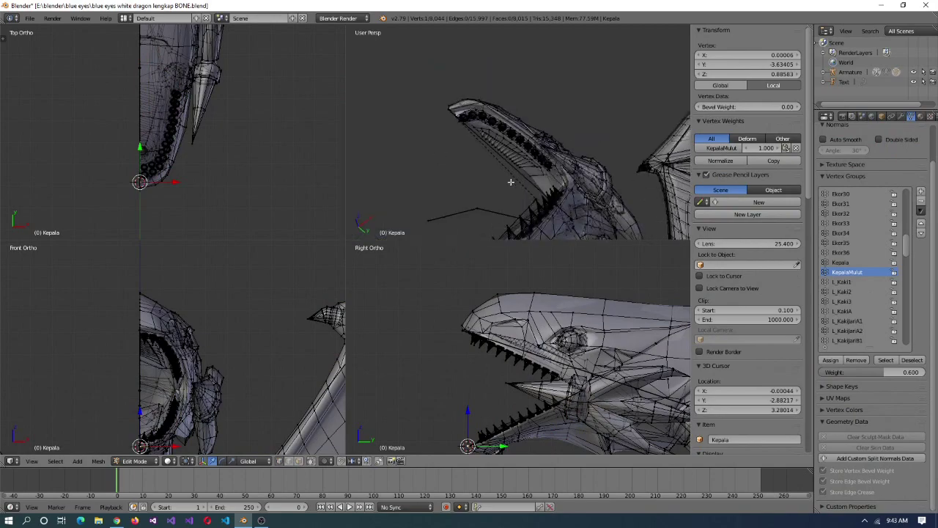
{"action": "key", "text": "ctrl+Up"}
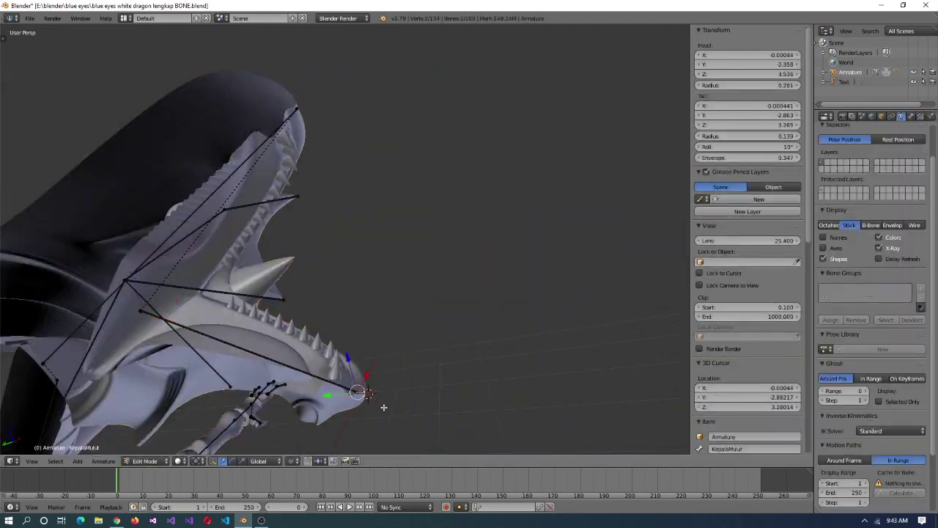
{"action": "key", "text": "ctrl+KP_3"}
{"action": "key", "text": "ctrl+Tab"}
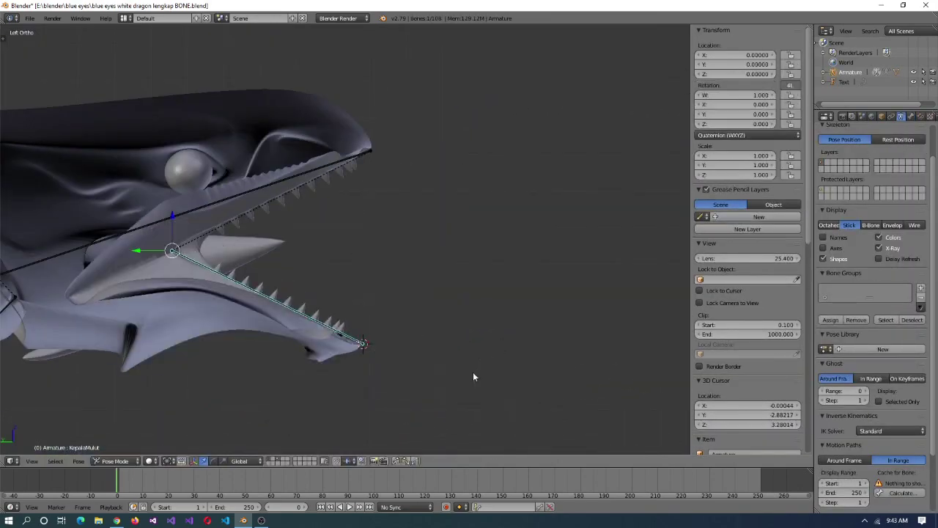
{"action": "key", "text": "r"}
{"action": "key", "text": "Escape"}
{"action": "key", "text": "ctrl+Tab"}
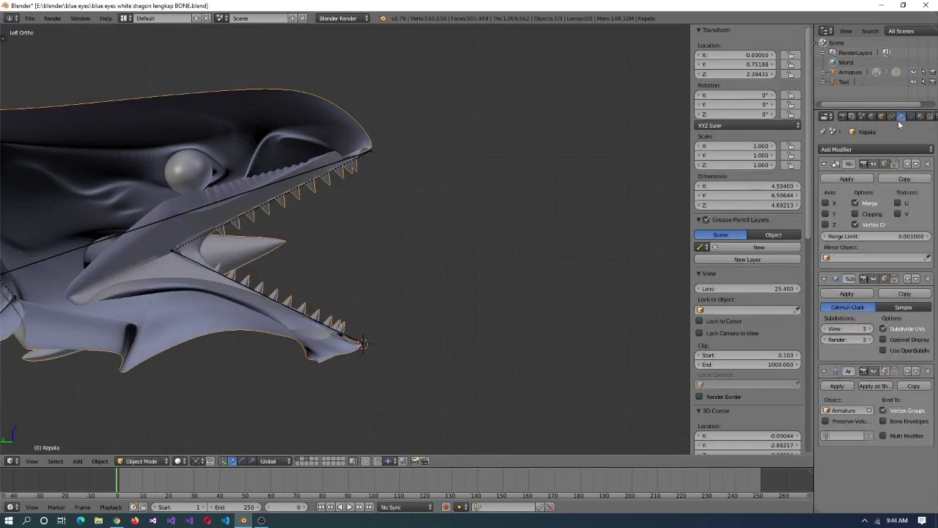
- Display the mirrored half of the Kepala mesh and open the armature's display settings in Edit Mode
{"action": "right_click", "coordinate": [330, 187]}
{"action": "right_click", "coordinate": [330, 187]}
{"action": "left_click", "coordinate": [912, 118]}
{"action": "left_click", "coordinate": [116, 439]}
{"action": "left_click", "coordinate": [901, 117]}
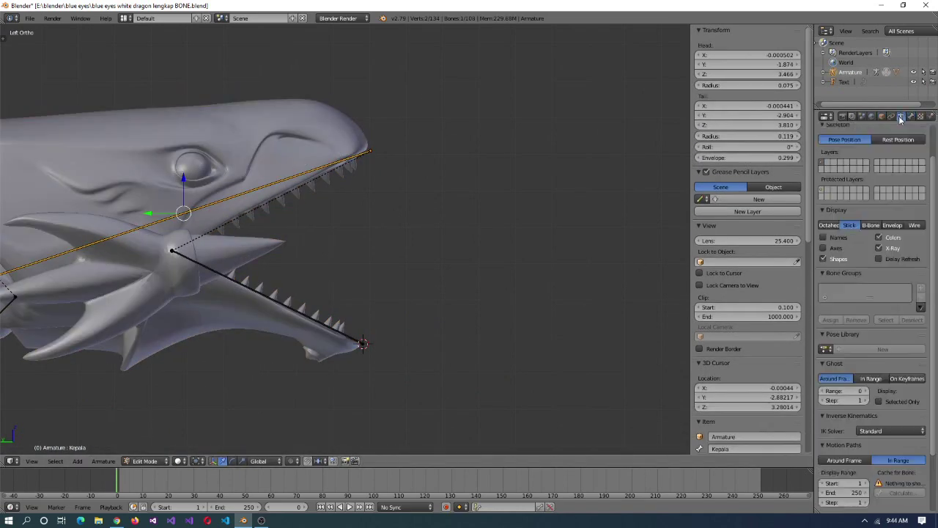
- Turn off the armature's X-Ray display and test-rotate the KepalaMulut jaw closed in Pose Mode, cancelling the rotation
{"action": "left_click", "coordinate": [147, 427]}
{"action": "right_click", "coordinate": [354, 339]}
{"action": "key", "text": "r"}
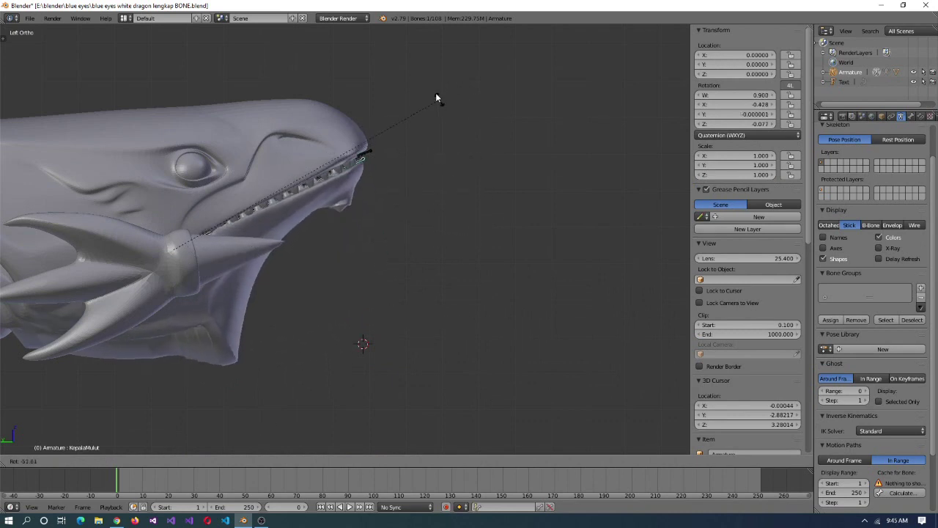
{"action": "key", "text": "Escape"}
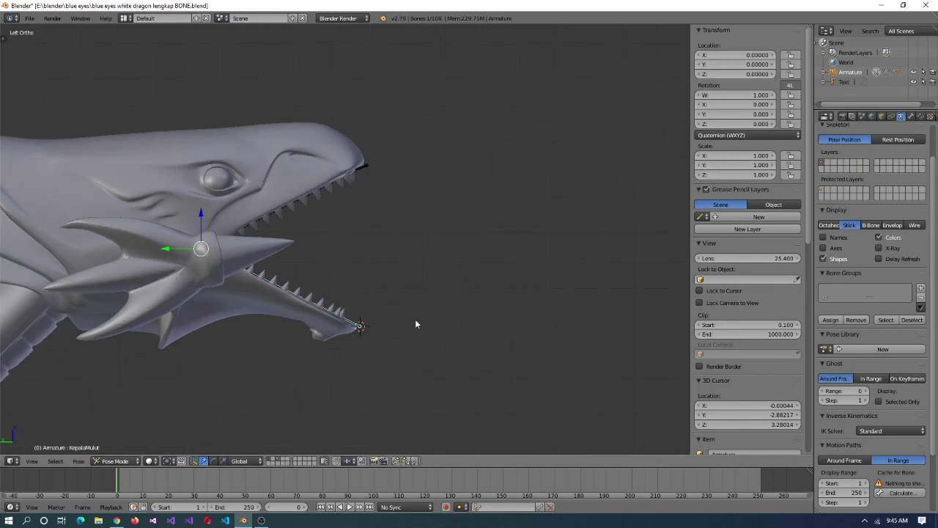
- Examine the throat spike vertices of the Kepala mesh and open the mesh data settings
{"action": "middle_click_drag", "start_coordinate": [471, 129], "coordinate": [557, 354]}
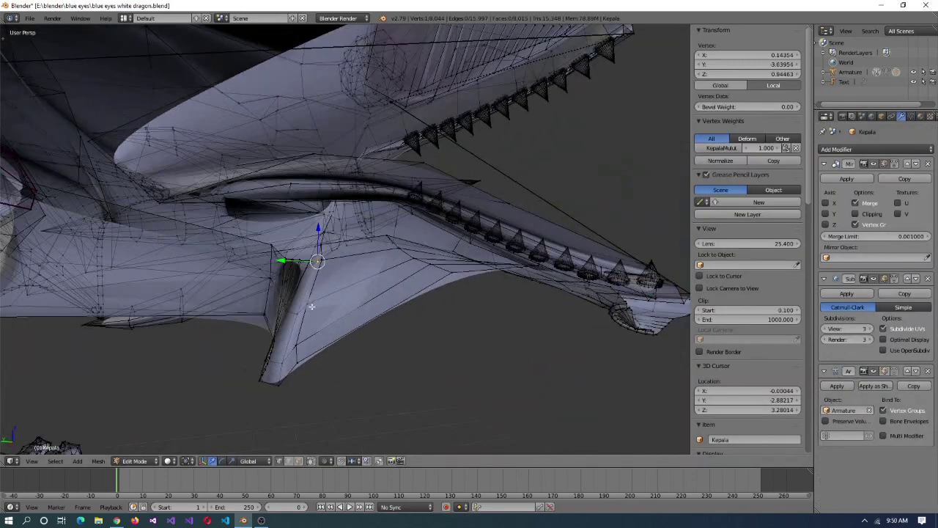
{"action": "middle_click_drag", "start_coordinate": [503, 331], "coordinate": [687, 198]}
{"action": "left_click", "coordinate": [912, 116]}
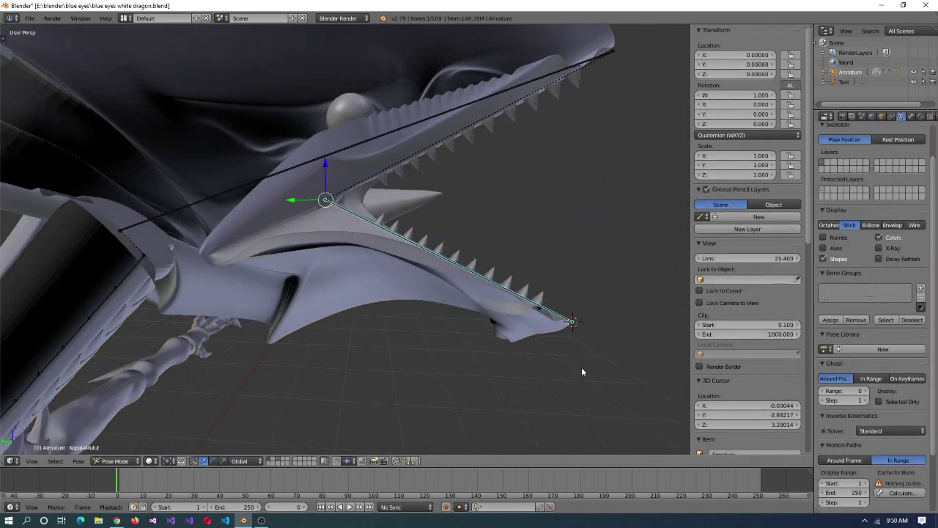
- Test-rotate the jaw and assign the throat spike's vertex loop weights of 0.2 for Kepala and 0.8 for KepalaMulut
{"action": "key", "text": "r"}
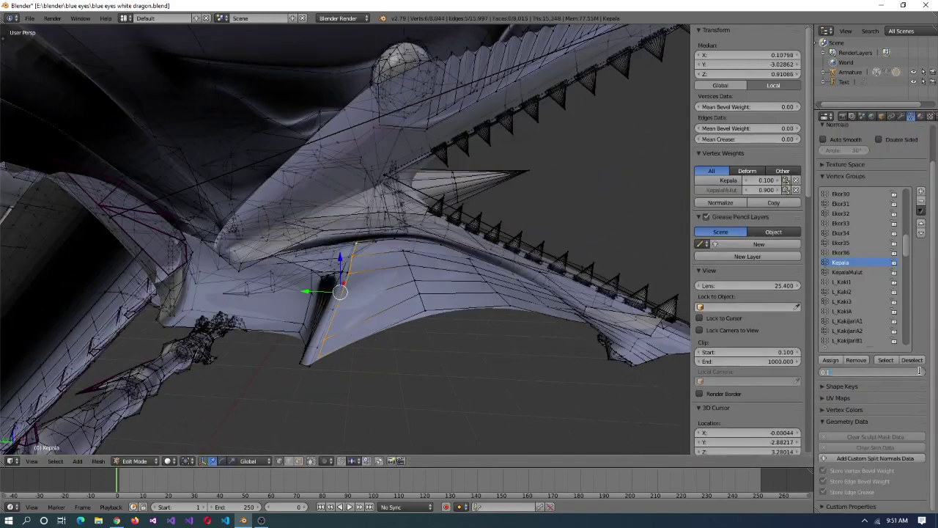
{"action": "middle_click_drag", "start_coordinate": [391, 374], "coordinate": [434, 286]}
{"action": "right_click", "coordinate": [435, 286]}
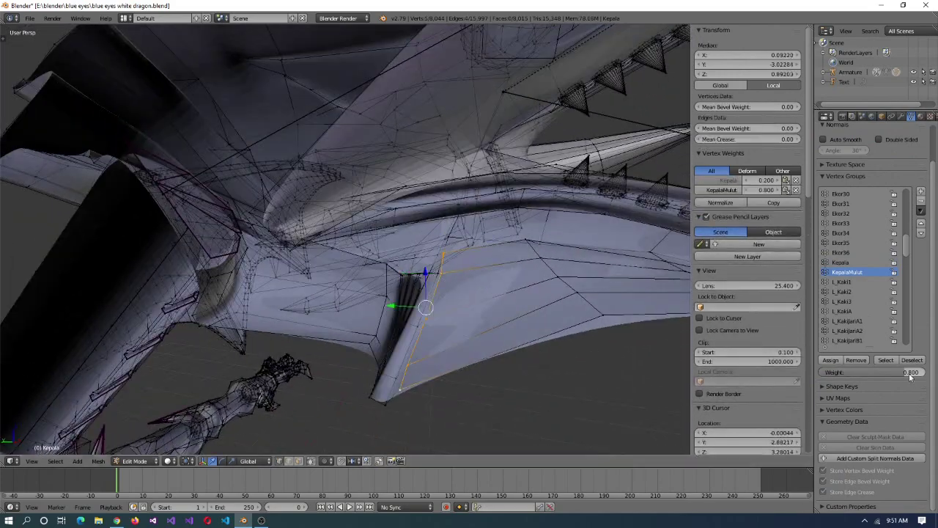
{"action": "left_click", "coordinate": [829, 361]}
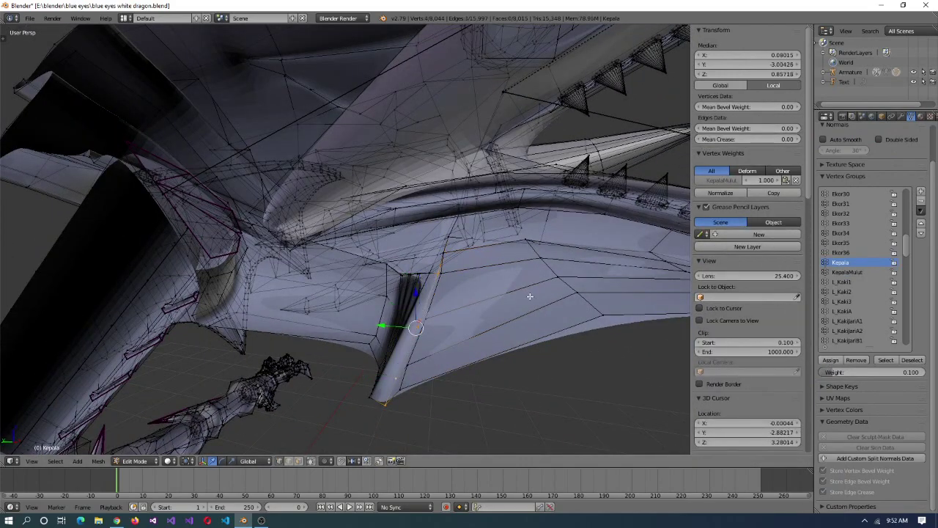
- Assign a Kepala weight of 0.1 and a KepalaMulut weight to the throat spike's next vertex row and test-rotate the jaw
{"action": "left_click", "coordinate": [831, 361]}
{"action": "left_click", "coordinate": [848, 272]}
{"action": "left_click", "coordinate": [916, 372]}
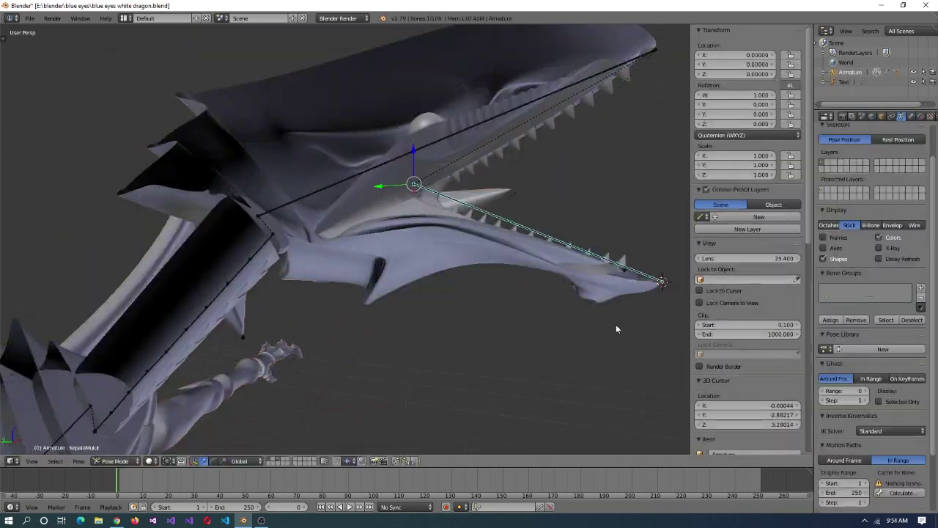
{"action": "key", "text": "r"}
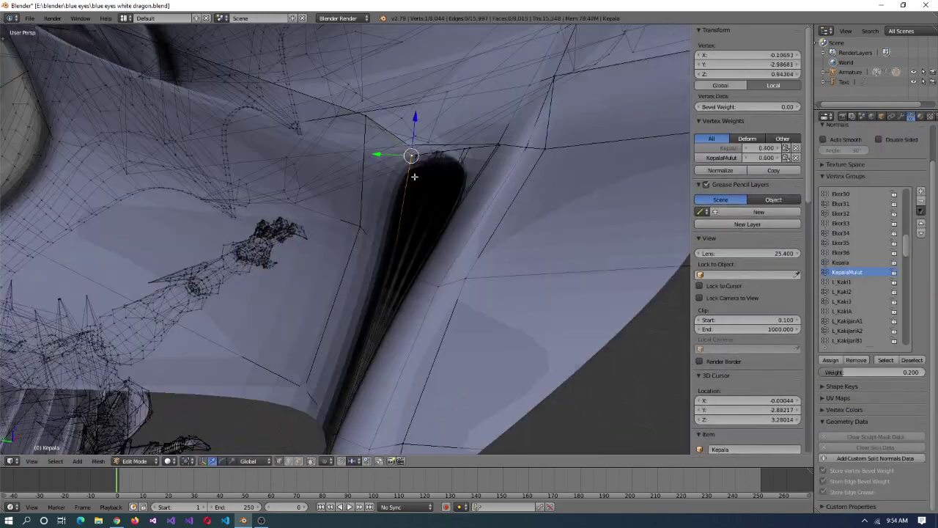
- Adjust the KepalaMulut weights of the vertices and edge loops inside the dark fold behind the throat spike
{"action": "right_click", "coordinate": [414, 176], "text": "alt"}
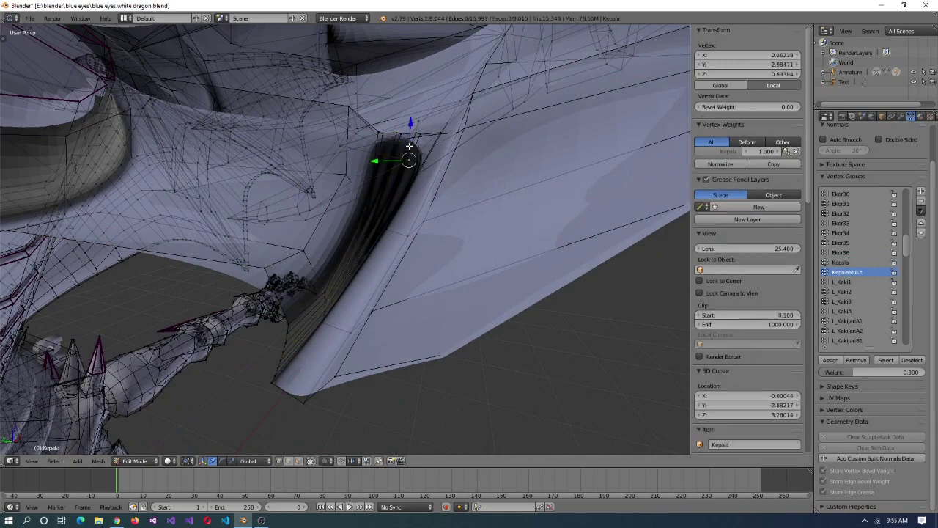
{"action": "right_click", "coordinate": [431, 149]}
{"action": "middle_click_drag", "start_coordinate": [431, 150], "coordinate": [484, 301]}
{"action": "left_click", "coordinate": [917, 375]}
{"action": "right_click", "coordinate": [440, 183]}
{"action": "middle_click_drag", "start_coordinate": [440, 184], "coordinate": [461, 170]}
{"action": "right_click", "coordinate": [440, 218], "text": "alt"}
{"action": "middle_click_drag", "start_coordinate": [441, 217], "coordinate": [477, 234]}
{"action": "left_click", "coordinate": [905, 373]}
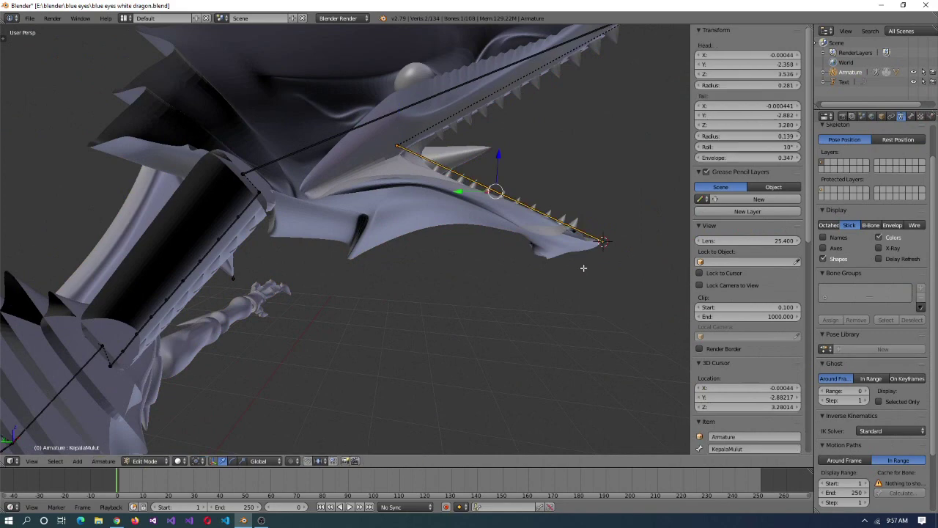
- Test-rotate the KepalaMulut jaw bone closed and check the deformation in the right view
{"action": "key", "text": "r"}
{"action": "key", "text": "KP_Decimal"}
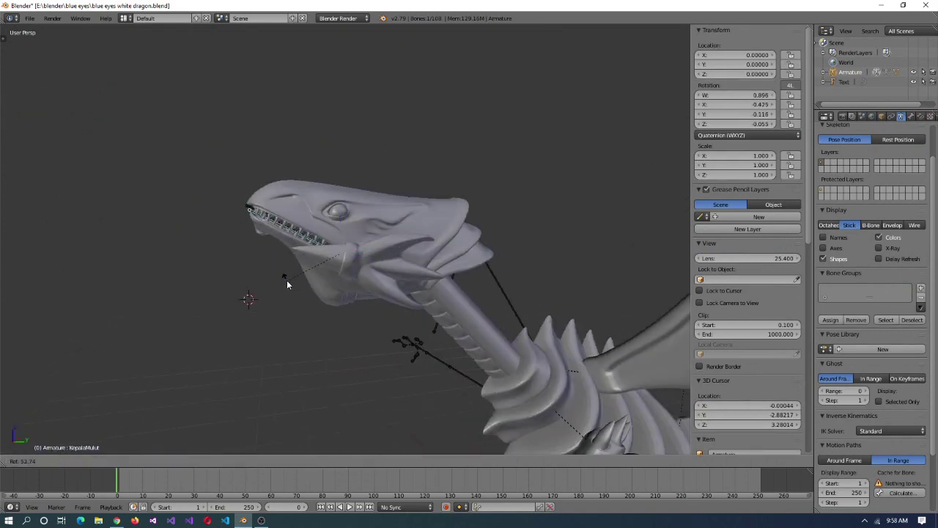
{"action": "key", "text": "KP_3"}
{"action": "key", "text": "r"}
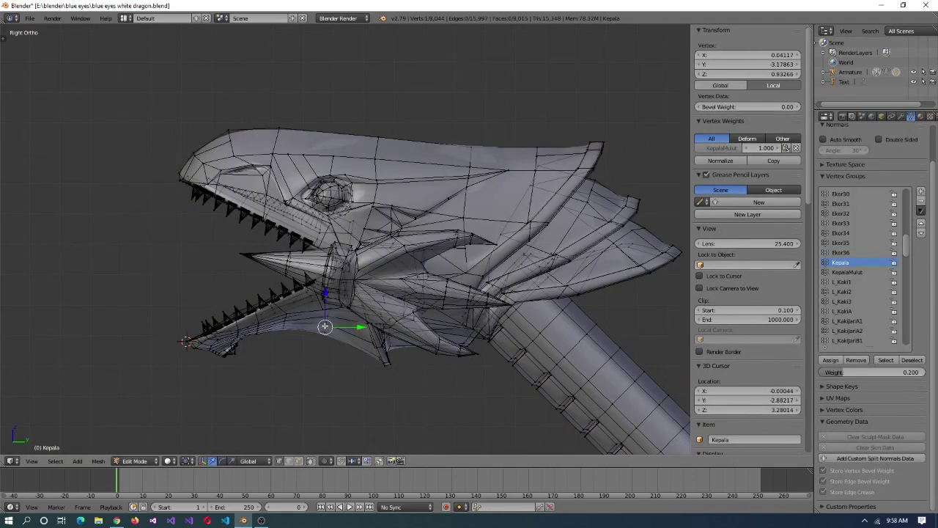
- Weight the lower jaw membrane vertices 0.2 to Kepala and 0.8 to KepalaMulut and test-rotate the jaw and head bones
{"action": "scroll", "coordinate": [345, 264], "scroll_direction": "up", "scroll_amount": 4}
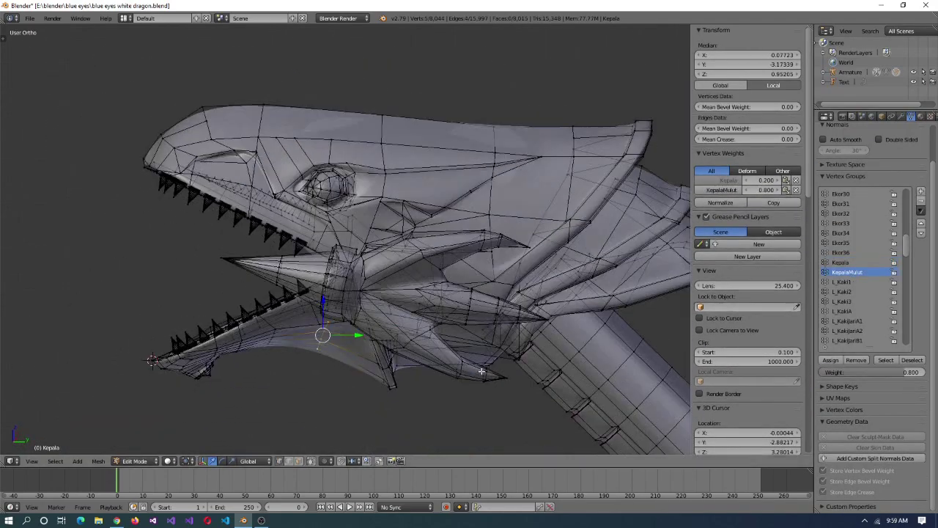
{"action": "key", "text": "Tab"}
{"action": "key", "text": "r"}
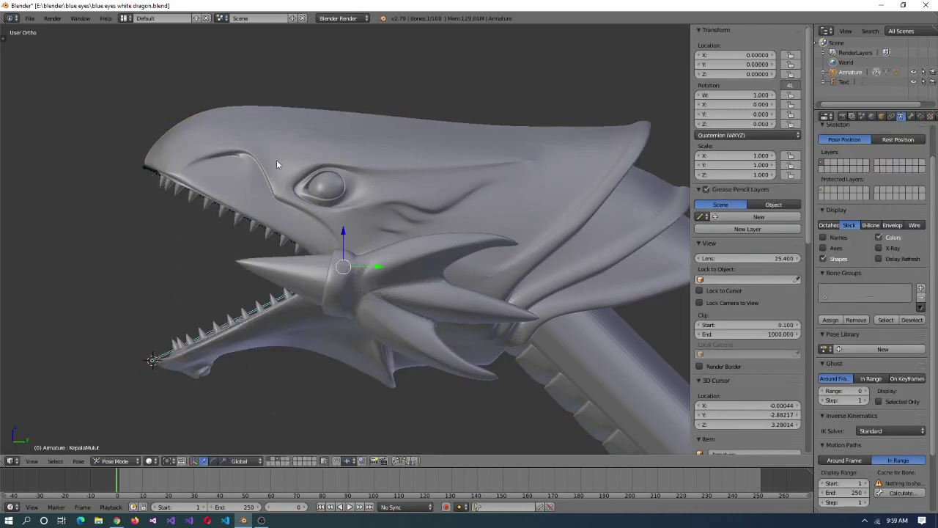
{"action": "key", "text": "r"}
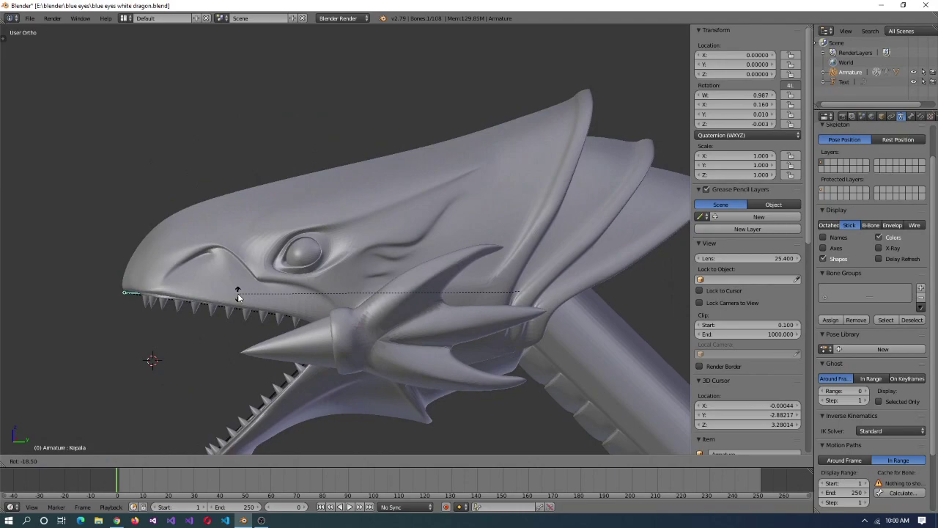
{"action": "key", "text": "Escape"}
- Make Kepala the active vertex group in the mesh's Edit Mode and return to the armature's Kepala bone in Pose Mode
{"action": "middle_click_drag", "start_coordinate": [211, 204], "coordinate": [330, 352]}
{"action": "key", "text": "ctrl+Tab"}
{"action": "right_click", "coordinate": [316, 352]}
{"action": "key", "text": "Tab"}
{"action": "left_click", "coordinate": [850, 264]}
{"action": "middle_click_drag", "start_coordinate": [469, 316], "coordinate": [275, 273]}
{"action": "key", "text": "Tab"}
{"action": "right_click", "coordinate": [276, 273]}
{"action": "key", "text": "ctrl+Tab"}
{"action": "scroll", "coordinate": [293, 352], "scroll_direction": "up", "scroll_amount": 2}
- Test-rotate the Kepala head bone in quad view
{"action": "key", "text": "ctrl+alt+q"}
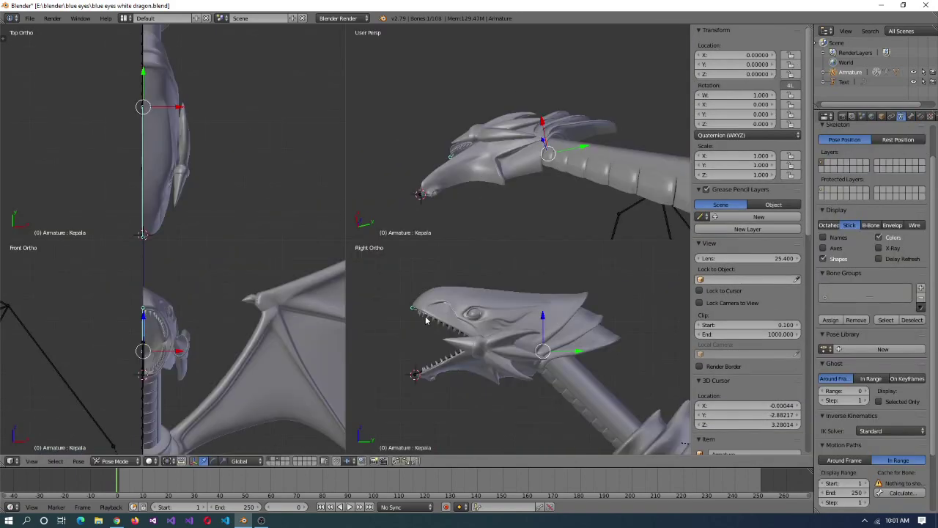
{"action": "key", "text": "r"}
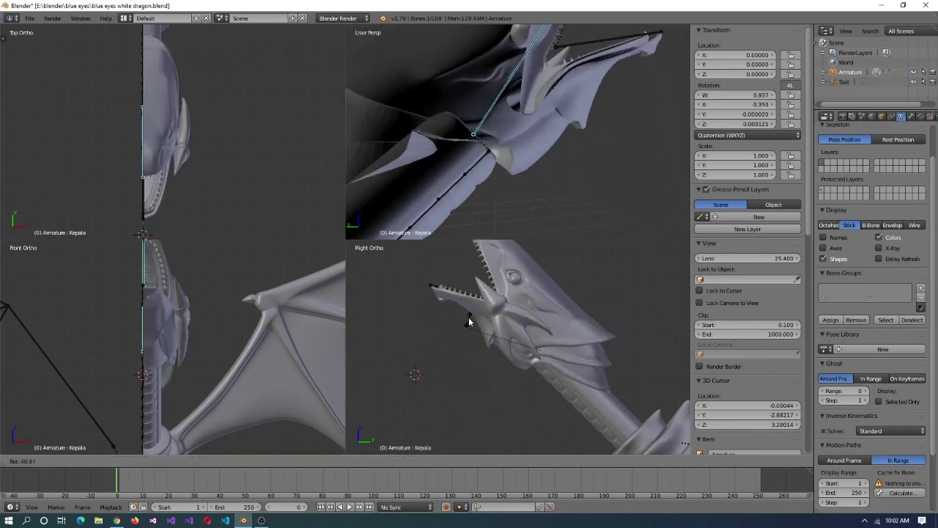
{"action": "key", "text": "Escape"}
- Save the dragon file and return to the single viewport with the armature's X-Ray display on
{"action": "left_click", "coordinate": [29, 18]}
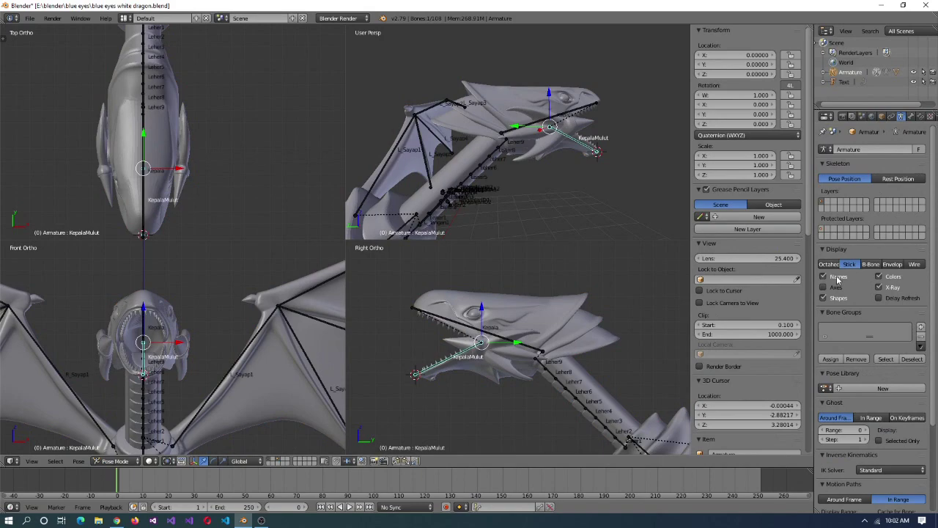
{"action": "key", "text": "ctrl+alt+q"}
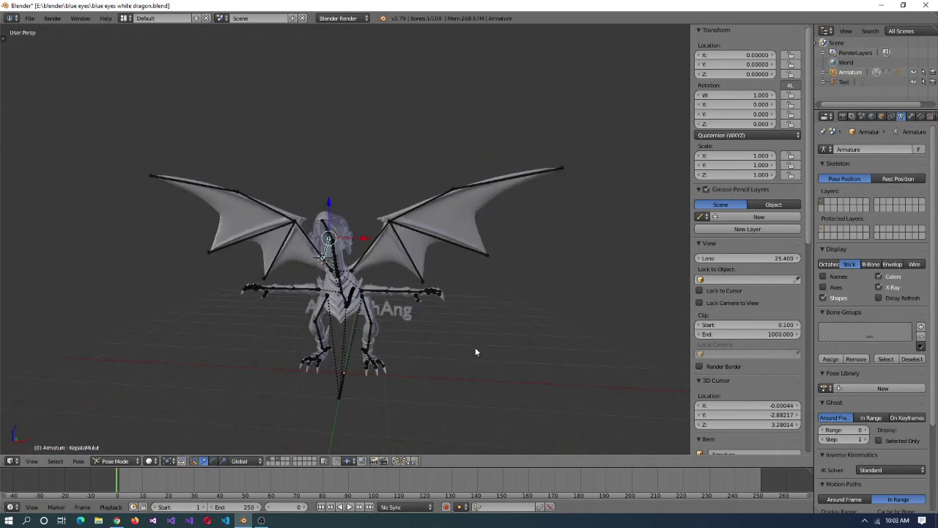
{"action": "left_click", "coordinate": [29, 18]}
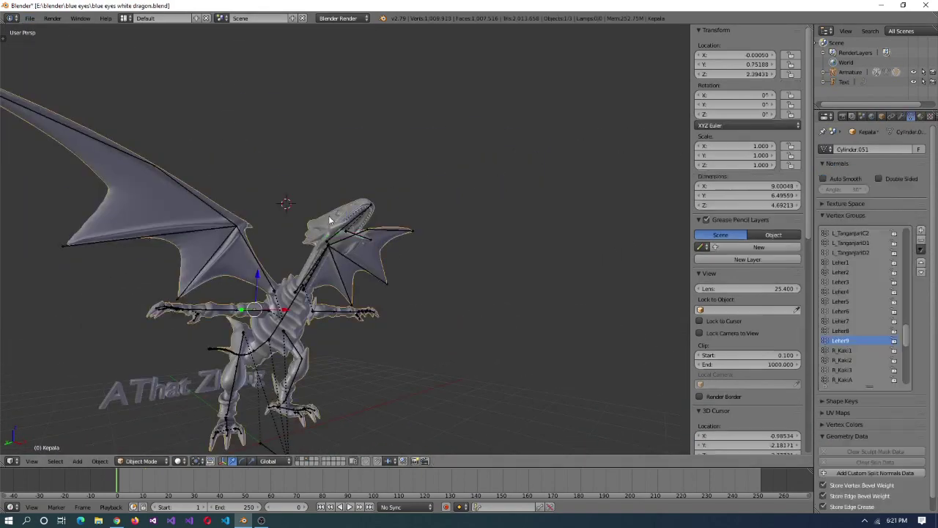
- Set the Kepala mesh's viewport subdivisions to 1 and test-rotate the R_Sayap2 wing and R_Kaki2 leg bones in the Animation layout
{"action": "left_click", "coordinate": [902, 116]}
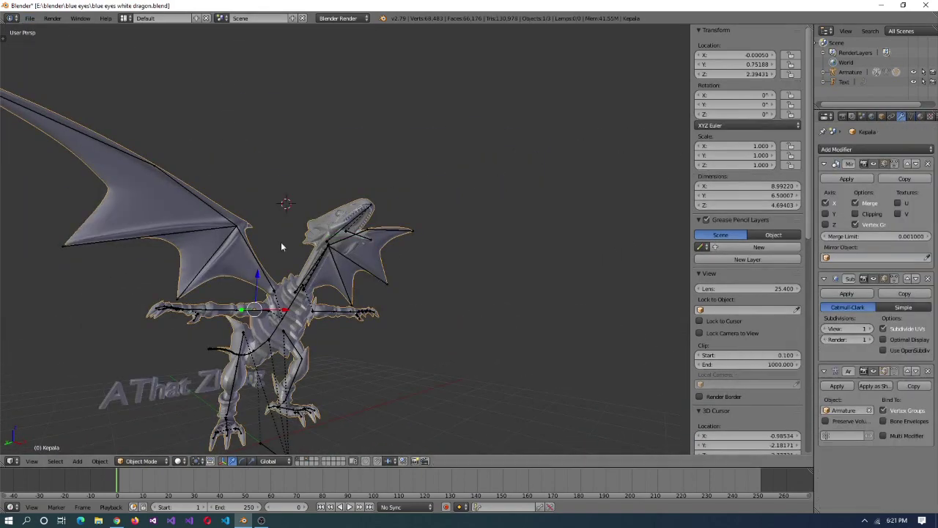
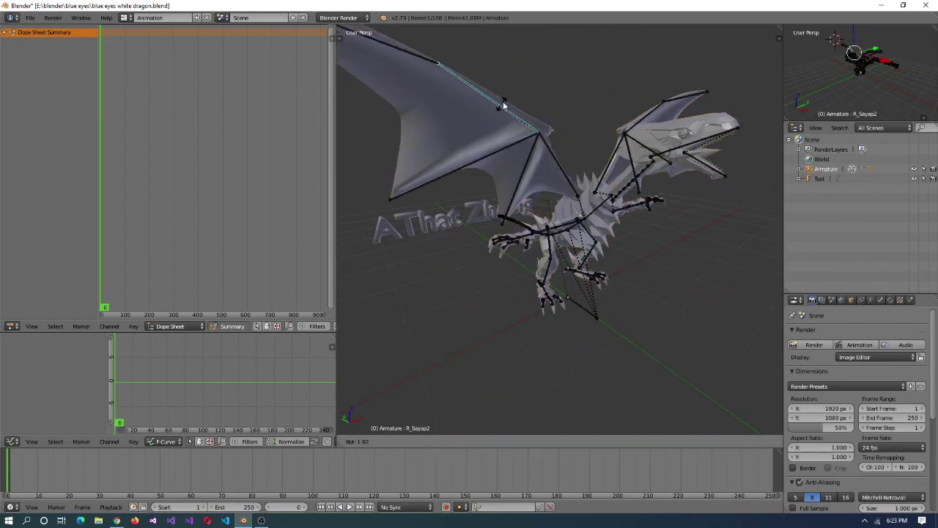
{"action": "key", "text": "r"}
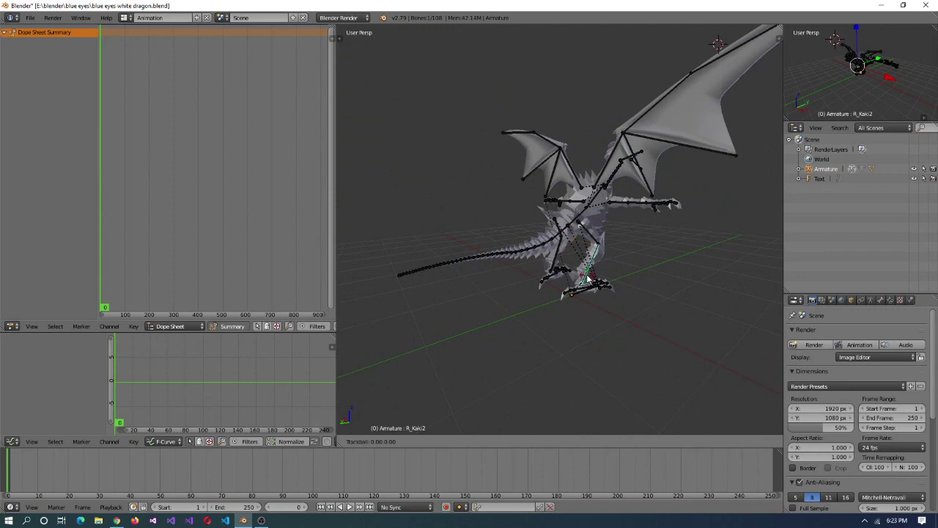
{"action": "right_click", "coordinate": [662, 271]}
{"action": "key", "text": "r"}
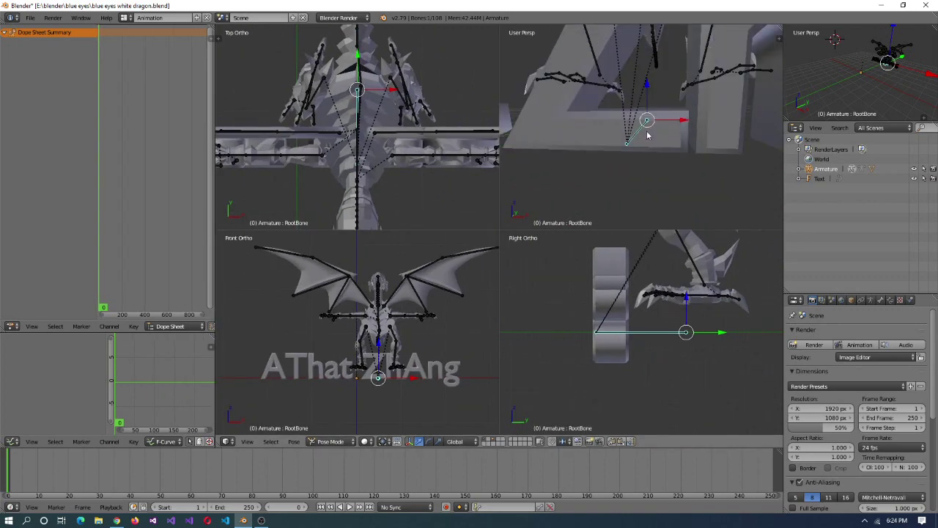
- Move the RootBone so the dragon stands on top of the text and turn it diagonally in the top view
{"action": "key", "text": "KP_1"}
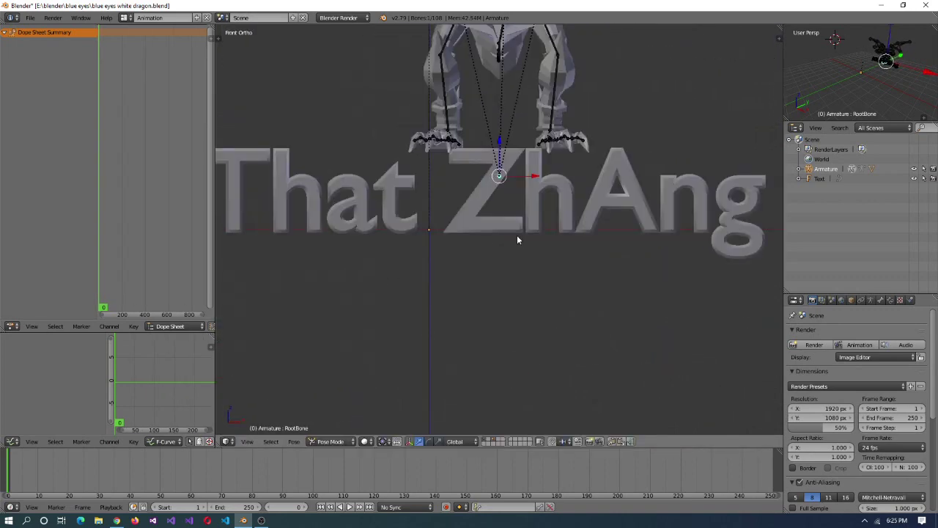
{"action": "scroll", "coordinate": [553, 195], "scroll_direction": "down", "scroll_amount": 3}
{"action": "key", "text": "ctrl+alt+q"}
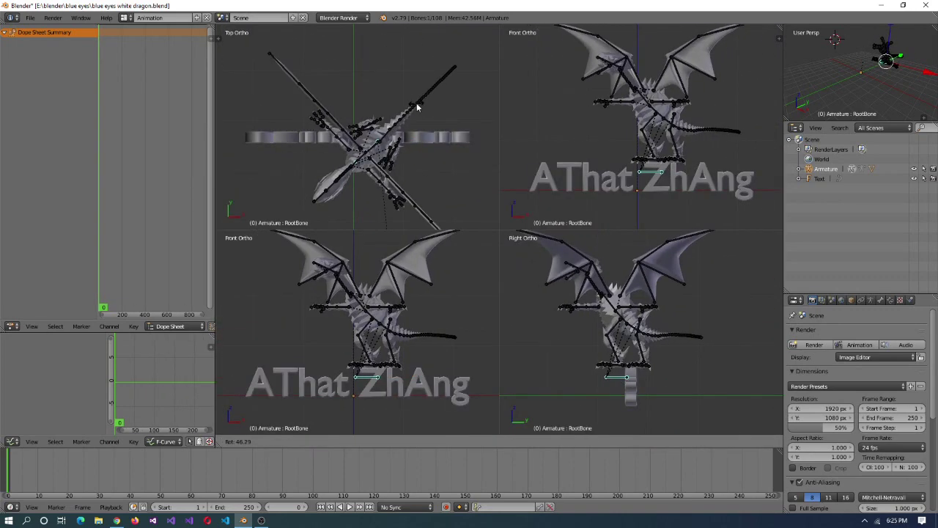
{"action": "scroll", "coordinate": [695, 194], "scroll_direction": "up", "scroll_amount": 3}
{"action": "key", "text": "ctrl+alt+q"}
{"action": "key", "text": "KP_1"}
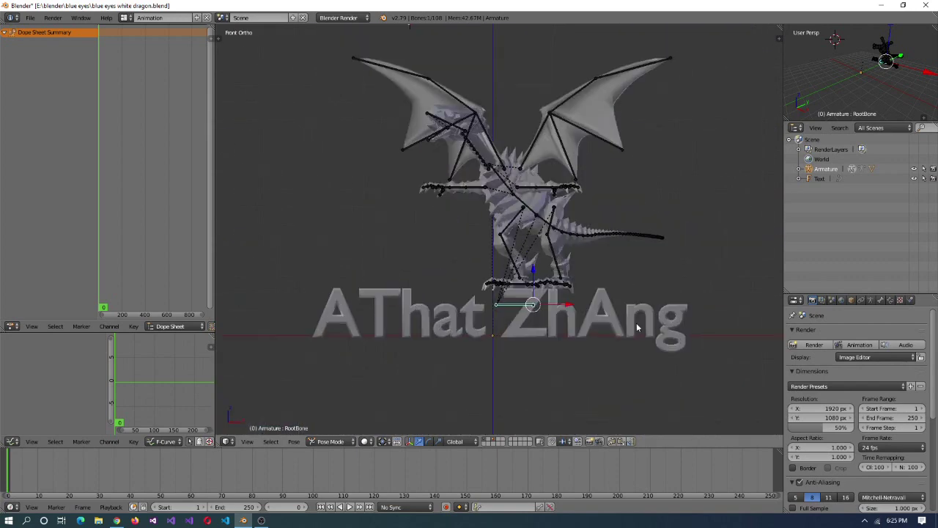
- Rotate the L_Kaki1 thigh bone to start placing the left leg on the text
{"action": "scroll", "coordinate": [551, 356], "scroll_direction": "up", "scroll_amount": 3}
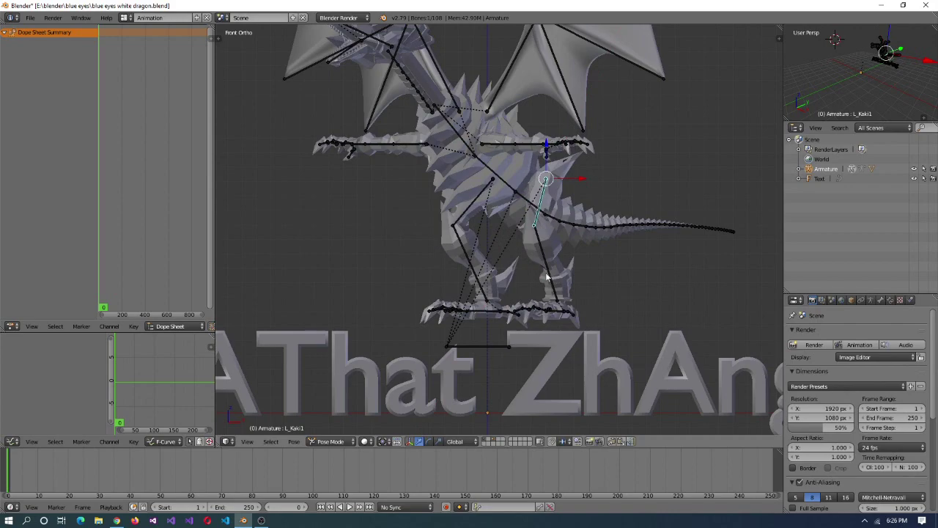
{"action": "left_click", "coordinate": [529, 279]}
{"action": "middle_click_drag", "start_coordinate": [529, 279], "coordinate": [560, 284]}
{"action": "left_click", "coordinate": [570, 293]}
{"action": "scroll", "coordinate": [564, 287], "scroll_direction": "up", "scroll_amount": 3}
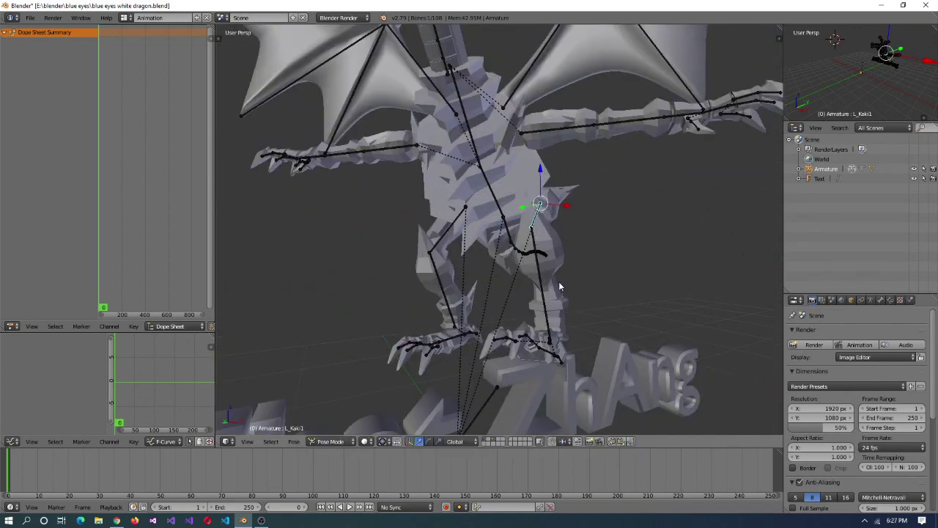
{"action": "left_click", "coordinate": [605, 297]}
{"action": "middle_click_drag", "start_coordinate": [604, 297], "coordinate": [514, 323]}
- Rotate the left leg's lower bones in the side view to set its stance above the text
{"action": "right_click", "coordinate": [440, 370]}
{"action": "middle_click_drag", "start_coordinate": [440, 371], "coordinate": [575, 364]}
{"action": "key", "text": "KP_3"}
{"action": "left_click", "coordinate": [531, 251]}
{"action": "middle_click_drag", "start_coordinate": [552, 293], "coordinate": [543, 330]}
- Move and rotate the left foot's bones to fit the foot on top of the text and select L_KakiJariD1
{"action": "right_click", "coordinate": [525, 371]}
{"action": "key", "text": "g"}
{"action": "left_click", "coordinate": [525, 370]}
{"action": "middle_click_drag", "start_coordinate": [525, 370], "coordinate": [573, 346]}
{"action": "right_click", "coordinate": [514, 320]}
{"action": "key", "text": "r"}
{"action": "left_click", "coordinate": [520, 336]}
{"action": "right_click", "coordinate": [572, 346]}
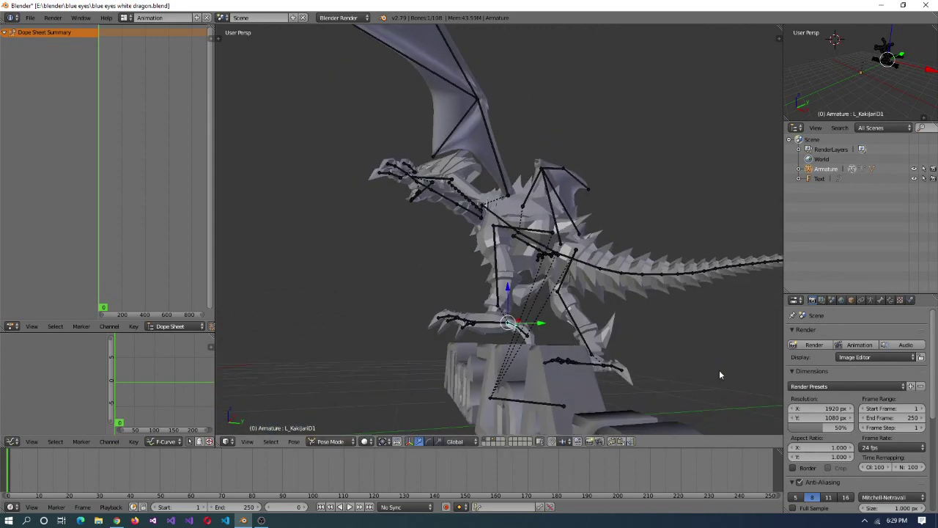
- Parent the L_KakiJariD1 rear toe bone to L_Kaki3 in the armature's Edit Mode and return to Pose Mode
{"action": "left_click", "coordinate": [881, 300]}
{"action": "scroll", "coordinate": [903, 454], "scroll_direction": "down", "scroll_amount": 5}
{"action": "key", "text": "KP_Decimal"}
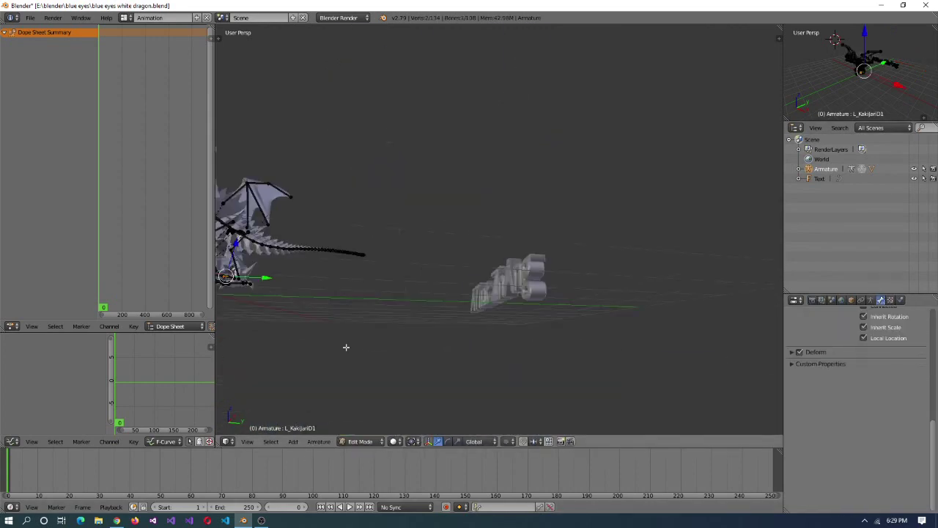
{"action": "key", "text": "Tab"}
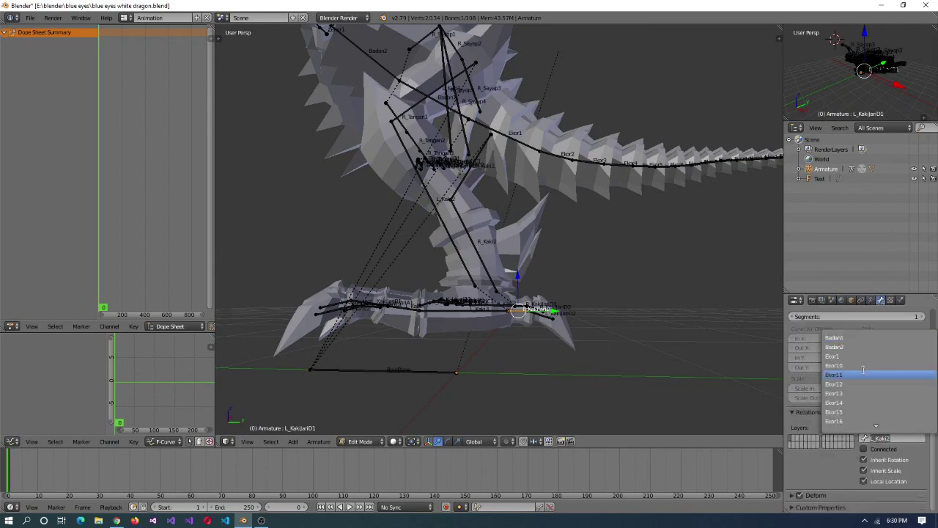
{"action": "middle_click_drag", "start_coordinate": [680, 382], "coordinate": [530, 334]}
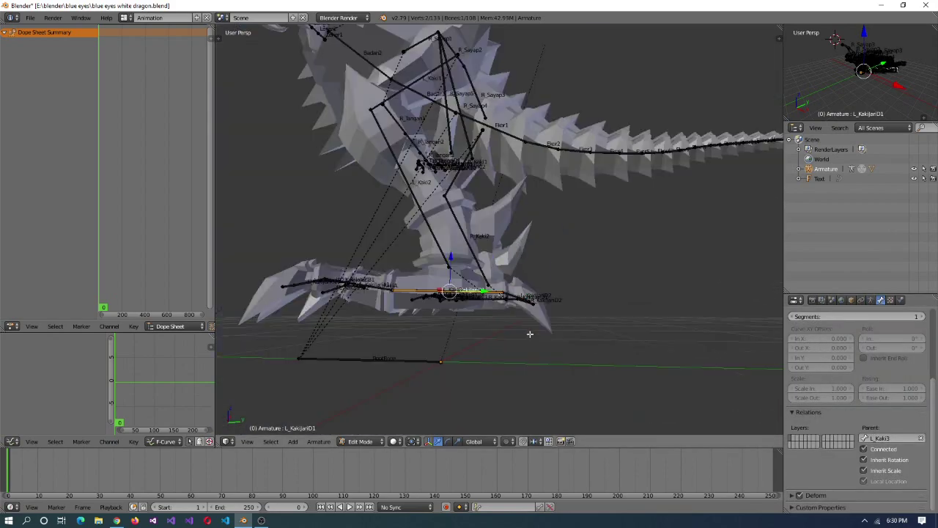
{"action": "key", "text": "Tab"}
- Rotate the L_Kaki3 foot bone in the right view to lay the left foot flat on the text
{"action": "key", "text": "KP_Decimal"}
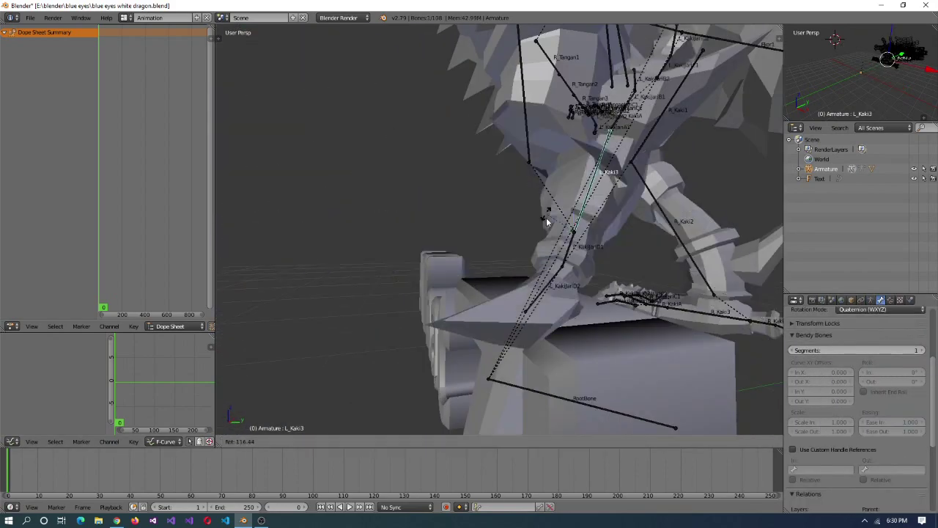
{"action": "mouse_move", "coordinate": [605, 265]}
{"action": "middle_mouse_down"}
{"action": "mouse_move", "coordinate": [665, 298]}
{"action": "mouse_move", "coordinate": [577, 365]}
{"action": "mouse_move", "coordinate": [462, 263]}
{"action": "mouse_move", "coordinate": [599, 261]}
{"action": "mouse_move", "coordinate": [573, 322]}
{"action": "mouse_move", "coordinate": [415, 293]}
{"action": "mouse_move", "coordinate": [512, 348]}
{"action": "mouse_move", "coordinate": [565, 312]}
{"action": "mouse_move", "coordinate": [665, 286]}
{"action": "mouse_move", "coordinate": [460, 273]}
{"action": "mouse_move", "coordinate": [608, 262]}
{"action": "middle_mouse_up"}
{"action": "key", "text": "KP_3"}
{"action": "right_click", "coordinate": [573, 322]}
{"action": "key", "text": "KP_3"}
{"action": "right_click", "coordinate": [415, 294], "text": "shift"}
{"action": "key", "text": "KP_3"}
- Rotate the left foot's toe bones so the claws curl over the edges of the text
{"action": "right_click", "coordinate": [460, 272]}
{"action": "key", "text": "r"}
{"action": "left_click", "coordinate": [459, 277]}
{"action": "right_click", "coordinate": [608, 262]}
{"action": "key", "text": "KP_3"}
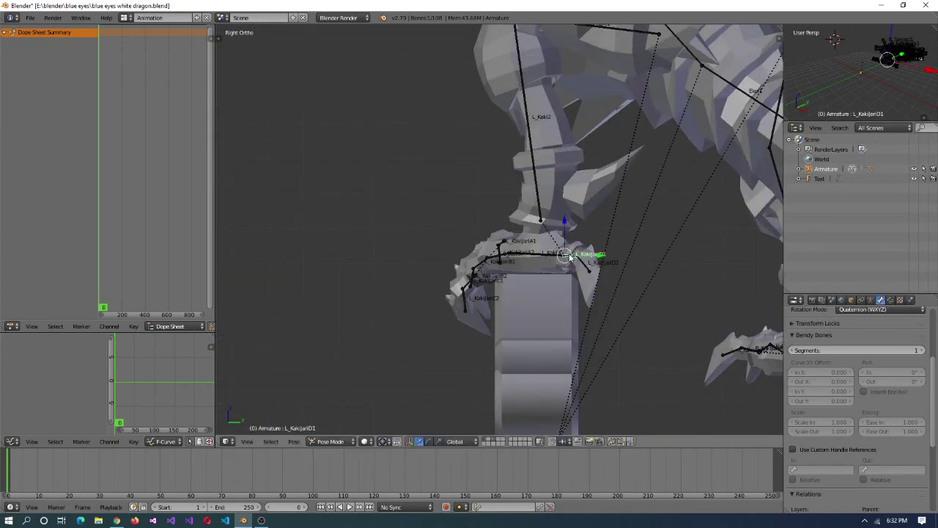
{"action": "scroll", "coordinate": [575, 323], "scroll_direction": "down", "scroll_amount": 3}
{"action": "scroll", "coordinate": [584, 352], "scroll_direction": "up", "scroll_amount": 2}
- Rotate the right leg's bones down to R_Kaki3 so the right foot steps forward in front of the text
{"action": "middle_click_drag", "start_coordinate": [585, 352], "coordinate": [455, 268]}
{"action": "right_click", "coordinate": [455, 269]}
{"action": "left_click", "coordinate": [574, 290]}
{"action": "mouse_move", "coordinate": [574, 290]}
{"action": "middle_mouse_down"}
{"action": "mouse_move", "coordinate": [447, 287]}
{"action": "mouse_move", "coordinate": [498, 308]}
{"action": "mouse_move", "coordinate": [555, 288]}
{"action": "middle_mouse_up"}
{"action": "right_click", "coordinate": [555, 288]}
{"action": "key", "text": "r"}
{"action": "left_click", "coordinate": [407, 293]}
{"action": "scroll", "coordinate": [407, 293], "scroll_direction": "down", "scroll_amount": 3}
{"action": "middle_click_drag", "start_coordinate": [406, 293], "coordinate": [460, 278]}
{"action": "right_click", "coordinate": [388, 247]}
{"action": "middle_click_drag", "start_coordinate": [357, 224], "coordinate": [390, 258]}
{"action": "right_click", "coordinate": [391, 258]}
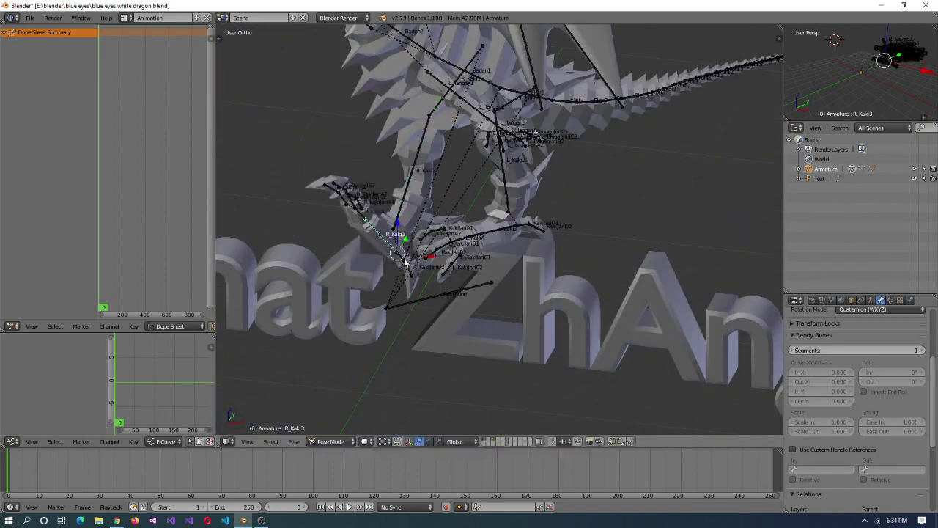
- Parent the R_KakiJariD1 rear toe bone to R_Kaki3 without connecting it and return to Pose Mode
{"action": "key", "text": "Tab"}
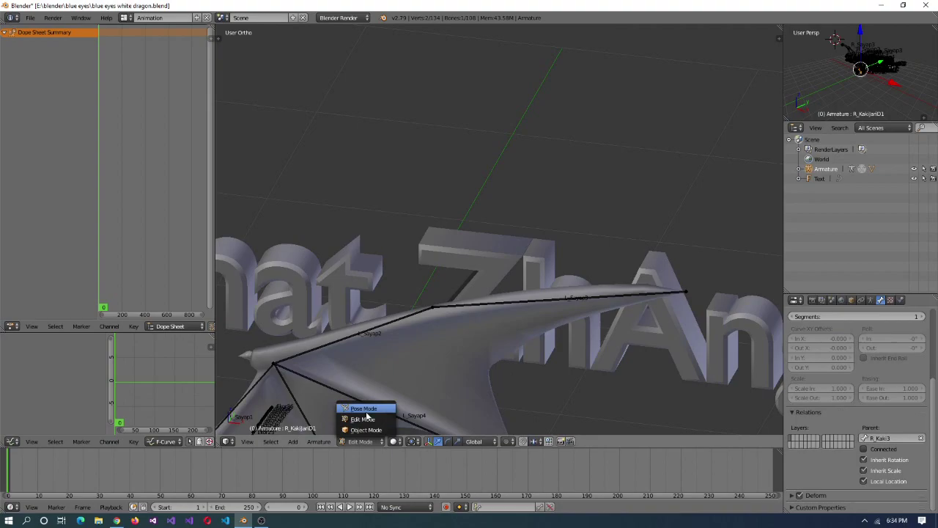
{"action": "left_click", "coordinate": [364, 409]}
{"action": "scroll", "coordinate": [374, 294], "scroll_direction": "down", "scroll_amount": 4}
- Check and adjust the right foot's bones in Pose Mode and select the Kepala mesh in Object Mode
{"action": "middle_click_drag", "start_coordinate": [374, 294], "coordinate": [344, 175]}
{"action": "right_click", "coordinate": [386, 352]}
{"action": "left_click", "coordinate": [420, 347]}
{"action": "right_click", "coordinate": [540, 134]}
{"action": "right_click", "coordinate": [560, 292]}
{"action": "right_click", "coordinate": [404, 296]}
{"action": "right_click", "coordinate": [477, 332]}
{"action": "right_click", "coordinate": [345, 176]}
{"action": "middle_click_drag", "start_coordinate": [319, 240], "coordinate": [504, 199]}
{"action": "right_click", "coordinate": [504, 198]}
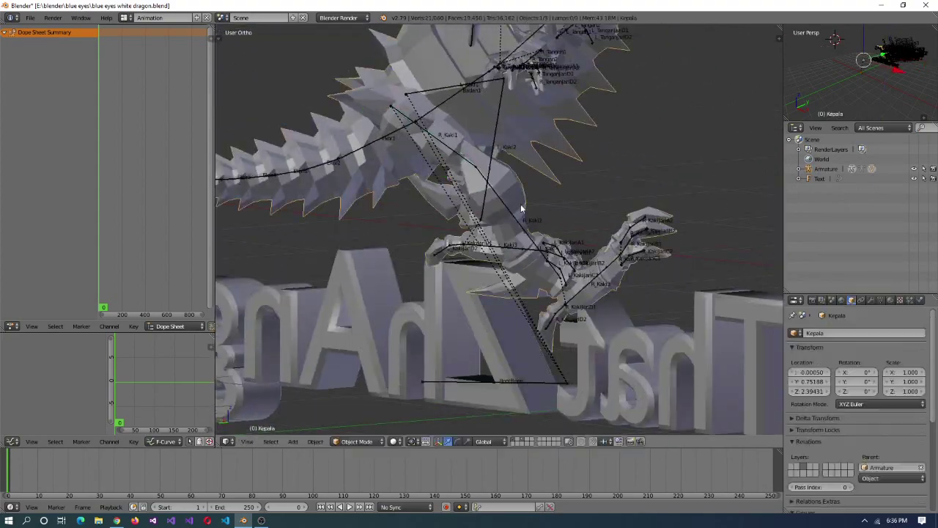
- Adjust the text's position along the X axis and return to Pose Mode with the R_Kaki2 leg bone selected
{"action": "middle_click_drag", "start_coordinate": [554, 301], "coordinate": [472, 389]}
{"action": "right_click", "coordinate": [443, 396]}
{"action": "key", "text": "g"}
{"action": "key", "text": "x"}
{"action": "right_click", "coordinate": [382, 384]}
{"action": "left_click", "coordinate": [395, 409]}
{"action": "middle_click_drag", "start_coordinate": [395, 409], "coordinate": [496, 384]}
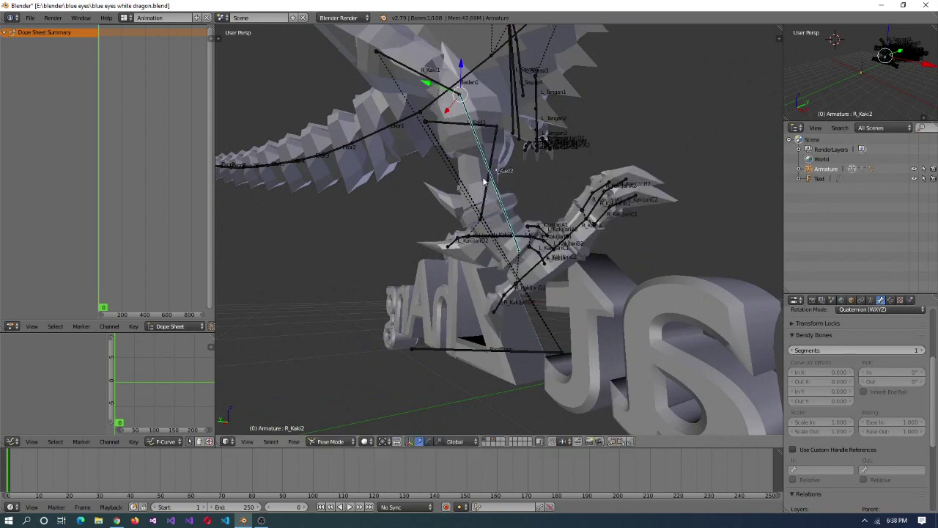
- Turn off the display of bone names for the armature
{"action": "middle_click_drag", "start_coordinate": [482, 108], "coordinate": [645, 241]}
{"action": "scroll", "coordinate": [893, 319], "scroll_direction": "up", "scroll_amount": 3}
{"action": "left_click", "coordinate": [871, 300]}
- Rotate the right leg's R_Kaki2 and R_Kaki3 bones so the right foot rests flat on the text
{"action": "middle_click_drag", "start_coordinate": [557, 308], "coordinate": [376, 241]}
{"action": "right_click", "coordinate": [376, 240]}
{"action": "middle_click_drag", "start_coordinate": [379, 154], "coordinate": [349, 151]}
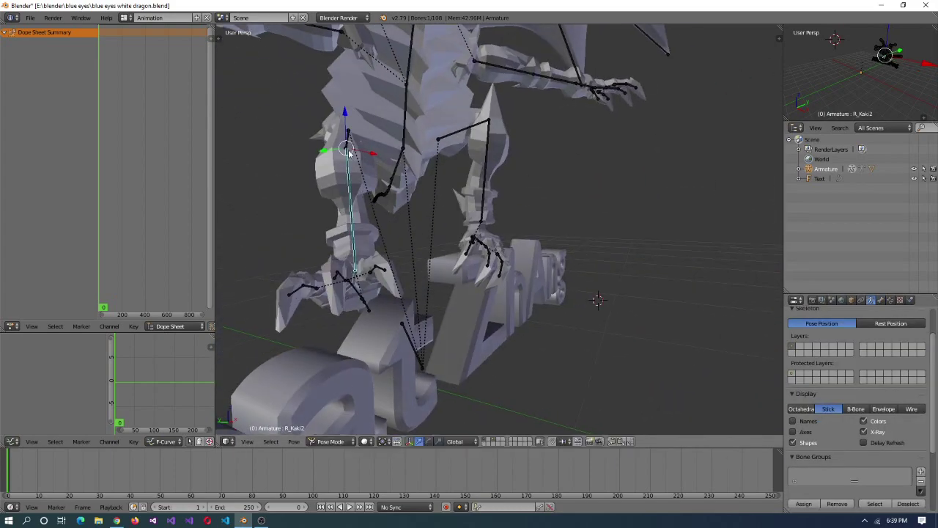
{"action": "left_click", "coordinate": [332, 281]}
{"action": "middle_click_drag", "start_coordinate": [332, 282], "coordinate": [503, 295]}
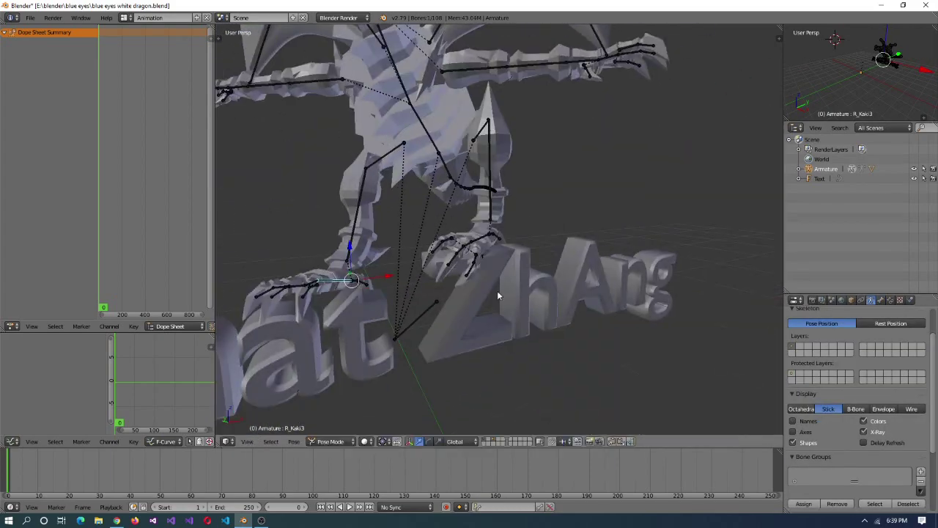
{"action": "right_click", "coordinate": [418, 325]}
{"action": "middle_click_drag", "start_coordinate": [418, 325], "coordinate": [580, 266]}
{"action": "right_click", "coordinate": [362, 302]}
{"action": "key", "text": "r"}
{"action": "left_click", "coordinate": [362, 302]}
- Rotate the RootBone as seen from below to turn the whole dragon diagonally to the text
{"action": "key", "text": "ctrl+KP_7"}
{"action": "right_click", "coordinate": [613, 208]}
{"action": "key", "text": "r"}
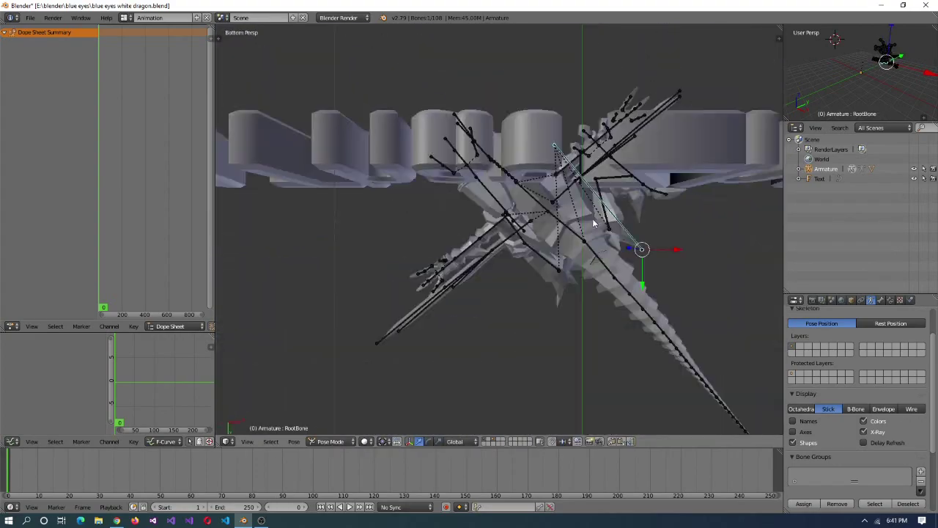
{"action": "left_click", "coordinate": [624, 203]}
- Rotate the arm bones, including L_Tangan2, so the dragon's arms bend down and forward
{"action": "middle_click_drag", "start_coordinate": [624, 203], "coordinate": [503, 230]}
{"action": "right_click", "coordinate": [418, 283]}
{"action": "right_click", "coordinate": [503, 230]}
{"action": "key", "text": "r"}
{"action": "left_click", "coordinate": [647, 240]}
{"action": "middle_click_drag", "start_coordinate": [647, 240], "coordinate": [506, 159]}
{"action": "right_click", "coordinate": [522, 164]}
{"action": "key", "text": "r"}
{"action": "left_click", "coordinate": [523, 164]}
{"action": "right_click", "coordinate": [505, 159]}
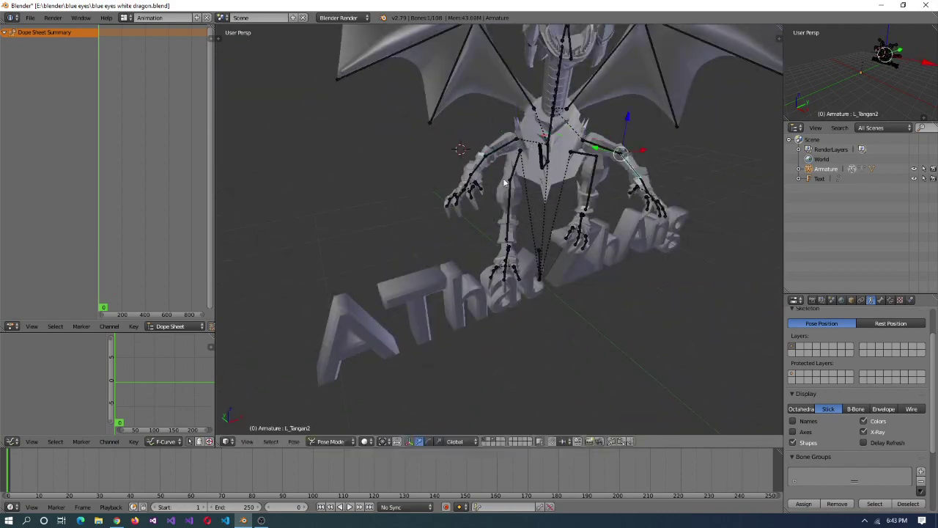
- Rotate the upper neck bones Leher9 and Leher8, bending the neck around its local X axis
{"action": "middle_click_drag", "start_coordinate": [624, 195], "coordinate": [456, 176]}
{"action": "right_click", "coordinate": [456, 176]}
{"action": "key", "text": "r"}
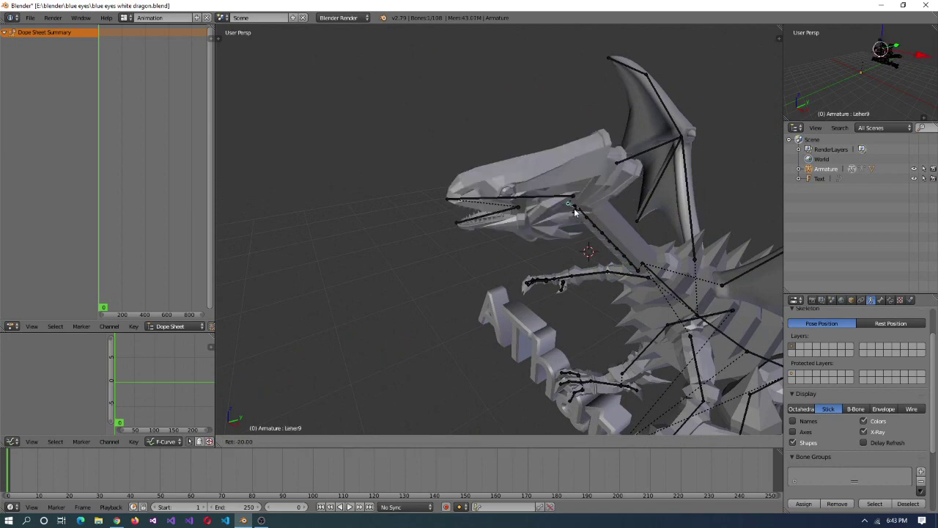
{"action": "left_click", "coordinate": [576, 211]}
{"action": "scroll", "coordinate": [649, 232], "scroll_direction": "up", "scroll_amount": 3}
{"action": "key", "text": "r"}
{"action": "key", "text": "x"}
{"action": "key", "text": "x"}
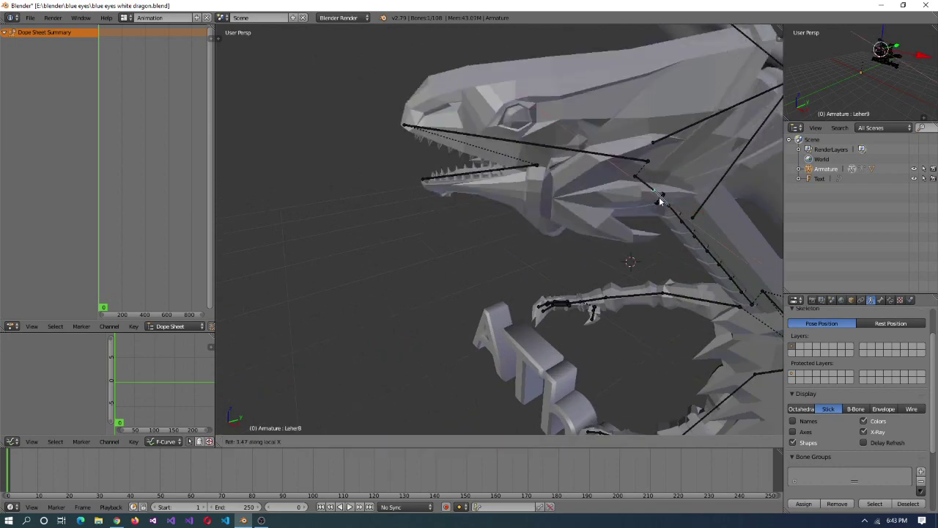
{"action": "left_click", "coordinate": [671, 210]}
{"action": "right_click", "coordinate": [628, 164]}
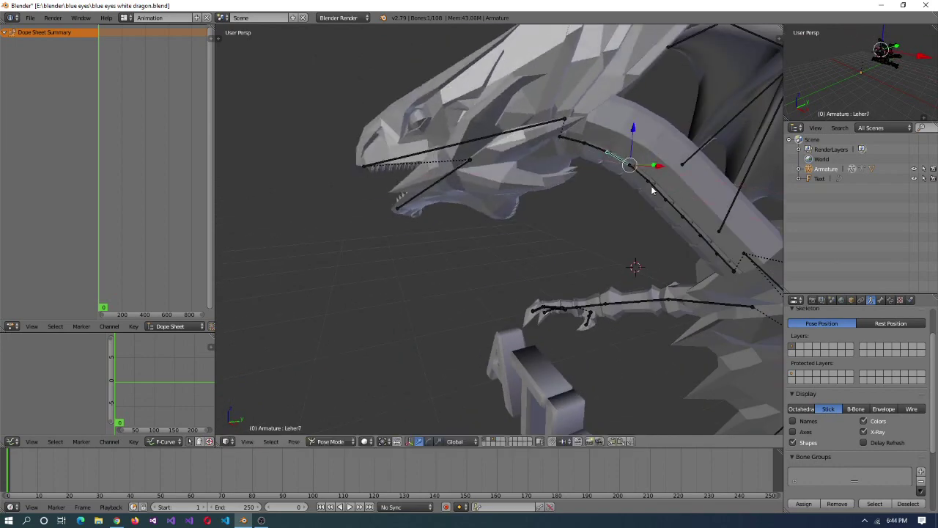
- Undo the last pose changes and adjust the KepalaMulut jaw bone's rotation
{"action": "key", "text": "ctrl+z"}
{"action": "key", "text": "ctrl+z"}
{"action": "key", "text": "ctrl+z"}
{"action": "scroll", "coordinate": [660, 211], "scroll_direction": "down", "scroll_amount": 3}
{"action": "middle_click_drag", "start_coordinate": [660, 211], "coordinate": [587, 156]}
{"action": "right_click", "coordinate": [587, 156]}
{"action": "left_click", "coordinate": [562, 197]}
{"action": "middle_click_drag", "start_coordinate": [562, 196], "coordinate": [602, 277]}
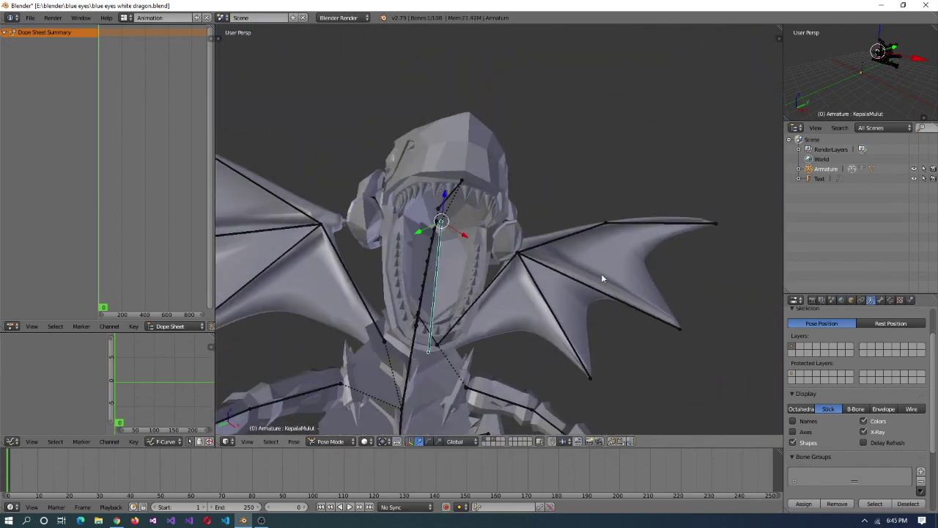
- Show the numeric transform properties for the KepalaMulut bone in Edit Mode and return to Pose Mode
{"action": "key", "text": "Tab"}
{"action": "key", "text": "n"}
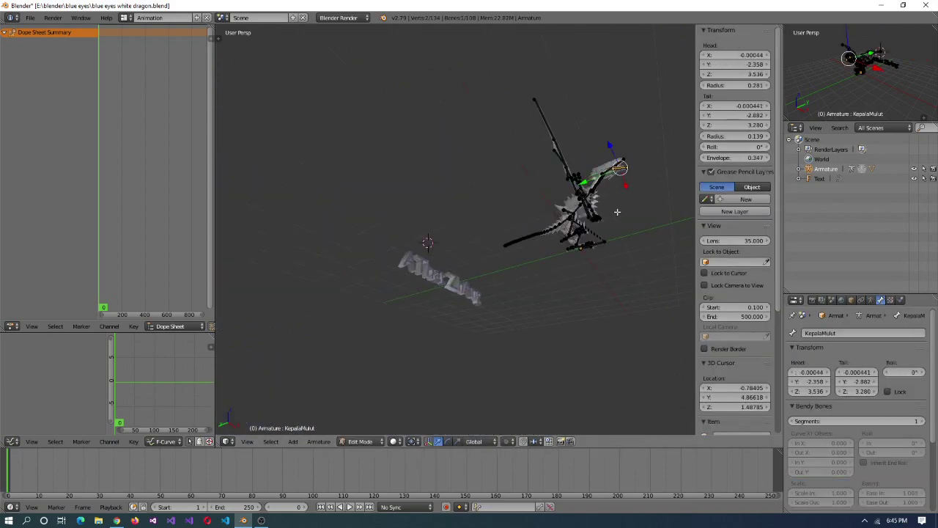
{"action": "key", "text": "Tab"}
- Compare the head and tail coordinates of the R_Sayap1 and L_Sayap1 wing bones in Edit Mode
{"action": "middle_click_drag", "start_coordinate": [617, 212], "coordinate": [540, 196]}
{"action": "right_click", "coordinate": [540, 196]}
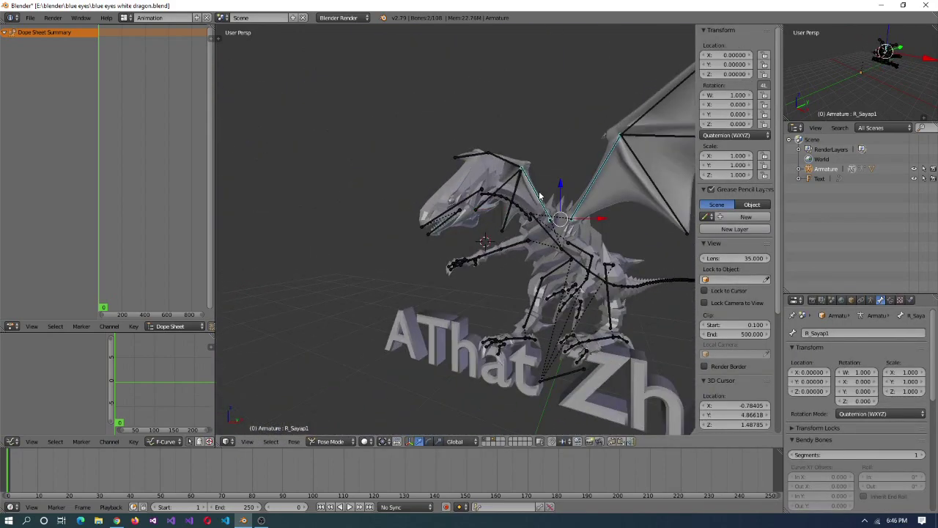
{"action": "left_click", "coordinate": [576, 189]}
{"action": "middle_click_drag", "start_coordinate": [577, 189], "coordinate": [410, 249]}
{"action": "left_click", "coordinate": [360, 441]}
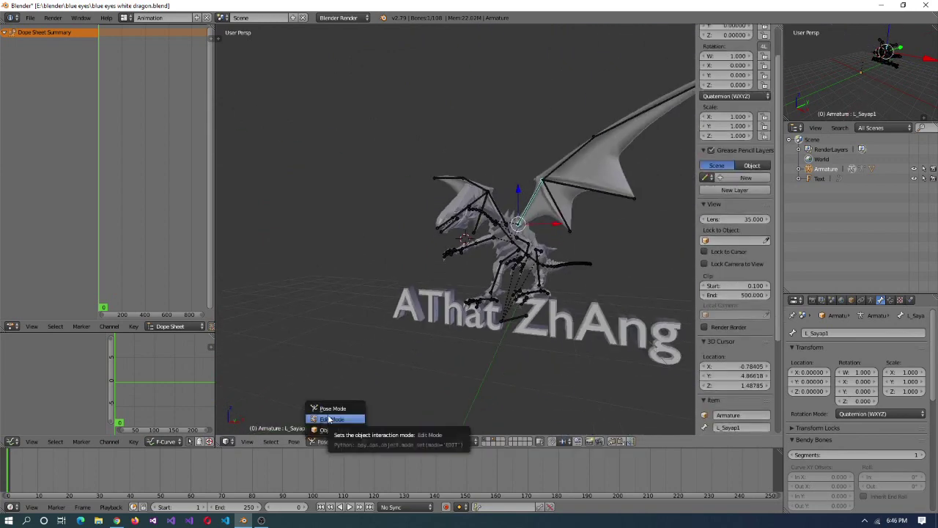
{"action": "left_click", "coordinate": [327, 419]}
{"action": "scroll", "coordinate": [560, 242], "scroll_direction": "up", "scroll_amount": 3}
{"action": "middle_click_drag", "start_coordinate": [560, 242], "coordinate": [492, 250]}
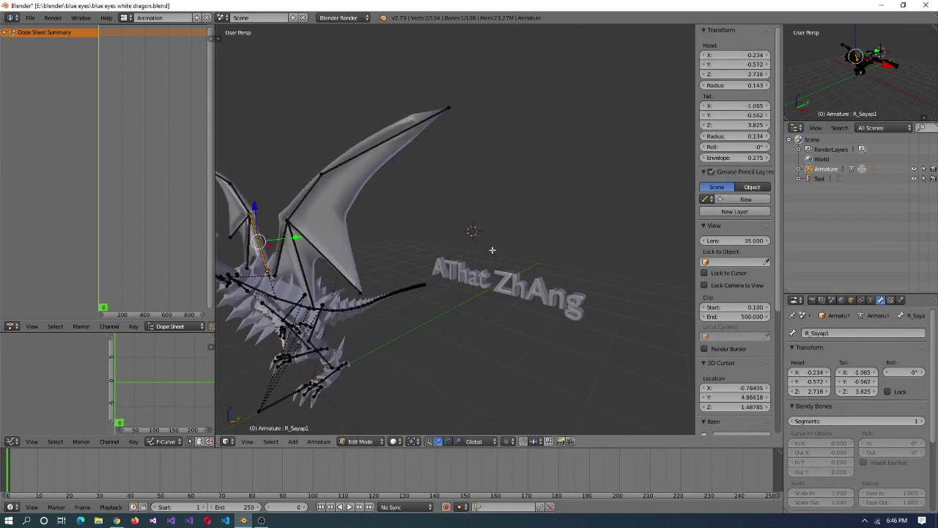
{"action": "right_click", "coordinate": [378, 283]}
{"action": "key", "text": "KP_5"}
{"action": "scroll", "coordinate": [372, 277], "scroll_direction": "down", "scroll_amount": 3}
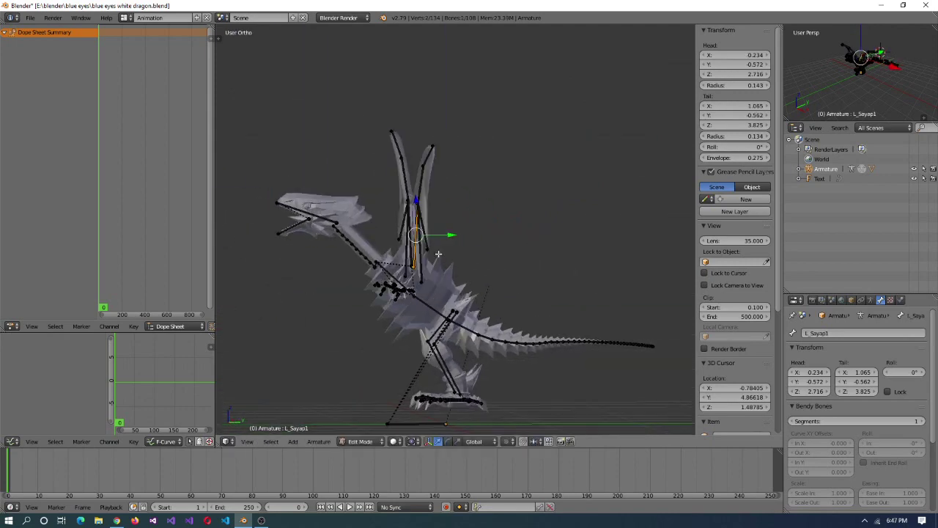
{"action": "middle_click_drag", "start_coordinate": [442, 255], "coordinate": [457, 201]}
{"action": "right_click", "coordinate": [458, 200]}
- Return to Pose Mode and rotate the R_Sayap1 bone to reposition the right wing
{"action": "left_click", "coordinate": [365, 408]}
{"action": "middle_click_drag", "start_coordinate": [365, 409], "coordinate": [442, 242]}
{"action": "key", "text": "KP_5"}
{"action": "key", "text": "r"}
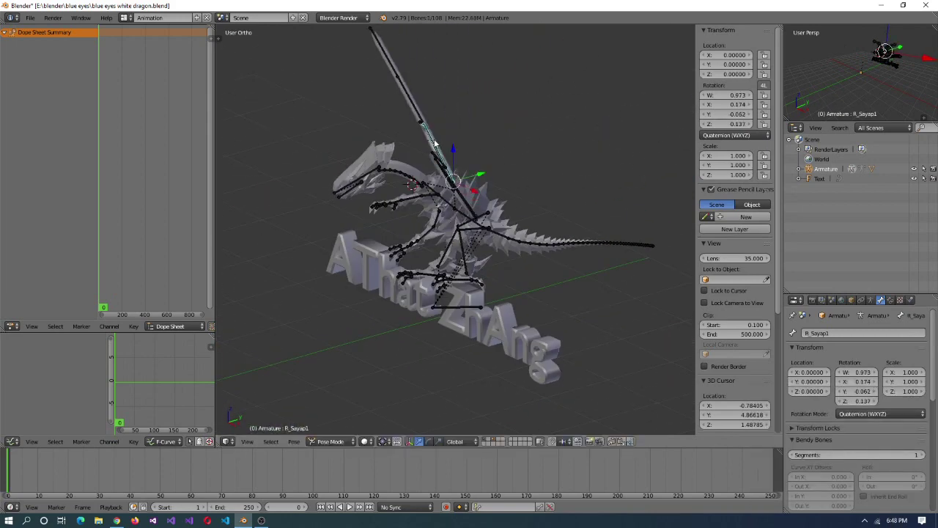
{"action": "middle_click_drag", "start_coordinate": [434, 143], "coordinate": [465, 160]}
- Rotate the L_Sayap2 bone to adjust the sweep of the left wing
{"action": "right_click", "coordinate": [570, 171]}
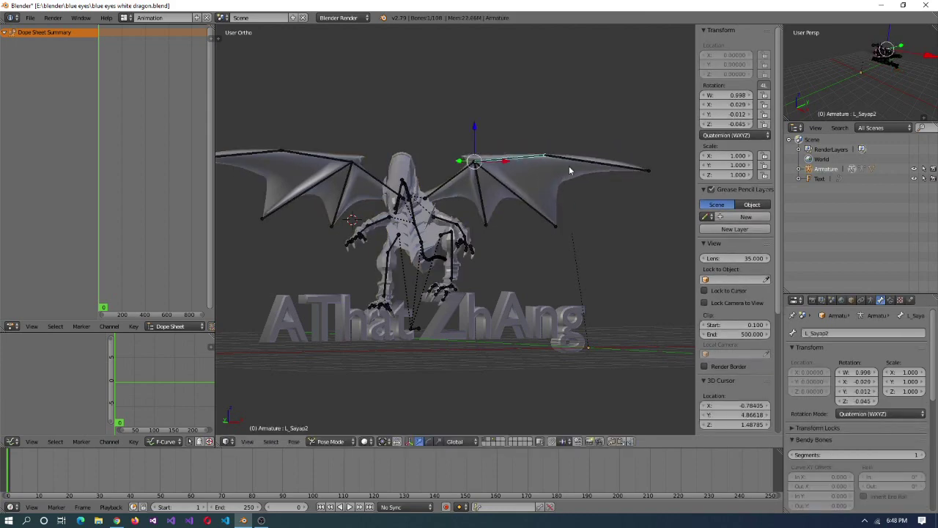
{"action": "middle_click_drag", "start_coordinate": [257, 173], "coordinate": [485, 285]}
{"action": "right_click", "coordinate": [517, 273]}
{"action": "key", "text": "r"}
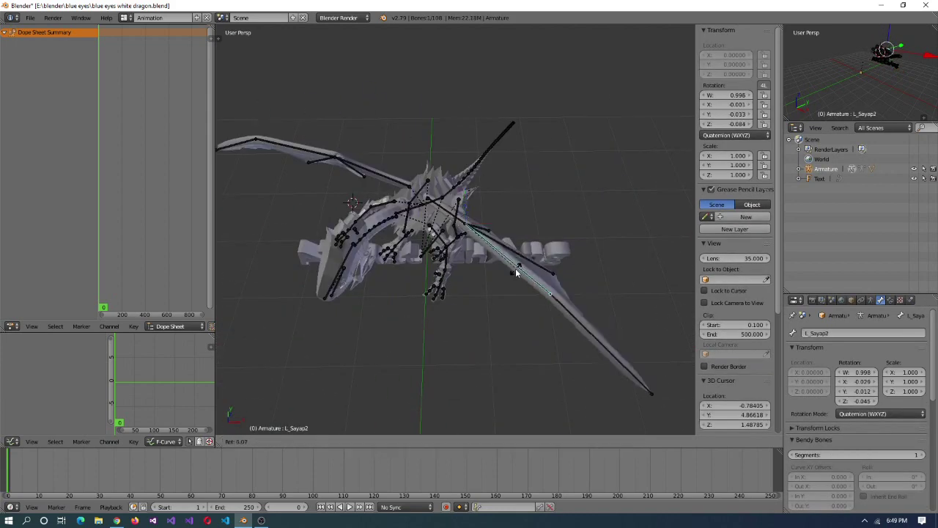
{"action": "right_click", "coordinate": [517, 261]}
{"action": "middle_click_drag", "start_coordinate": [509, 268], "coordinate": [454, 262]}
- Rotate the tail bones Ekor5, Ekor11 and Ekor17 so the tail curls upward along its length
{"action": "right_click", "coordinate": [370, 256]}
{"action": "key", "text": "r"}
{"action": "left_click", "coordinate": [393, 241]}
{"action": "scroll", "coordinate": [393, 240], "scroll_direction": "up", "scroll_amount": 4}
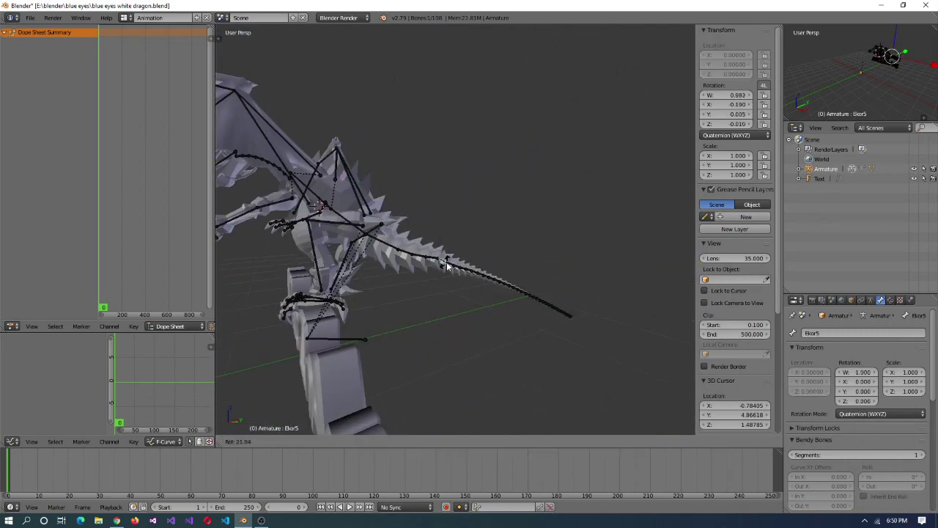
{"action": "left_click", "coordinate": [447, 266]}
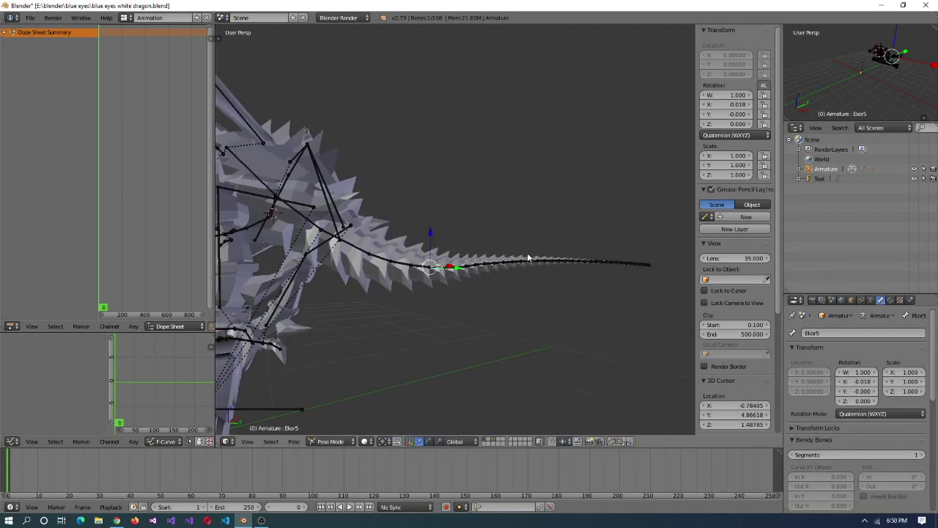
{"action": "right_click", "coordinate": [462, 270]}
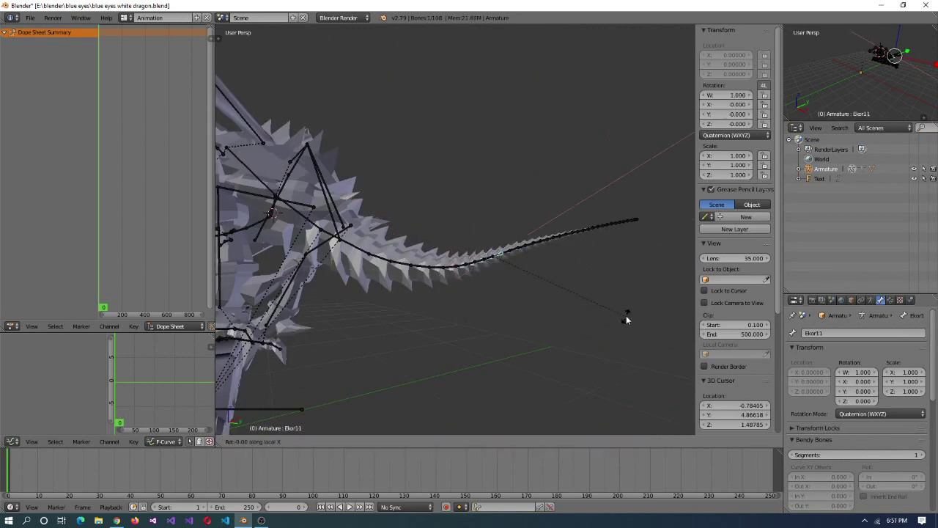
{"action": "left_click", "coordinate": [598, 289]}
{"action": "right_click", "coordinate": [536, 224]}
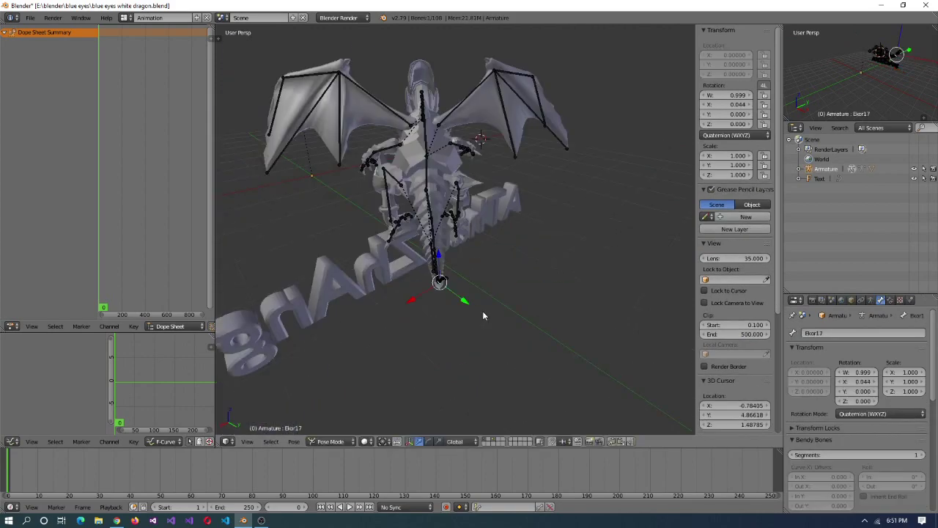
{"action": "middle_click_drag", "start_coordinate": [483, 311], "coordinate": [459, 300]}
{"action": "scroll", "coordinate": [459, 300], "scroll_direction": "down", "scroll_amount": 4}
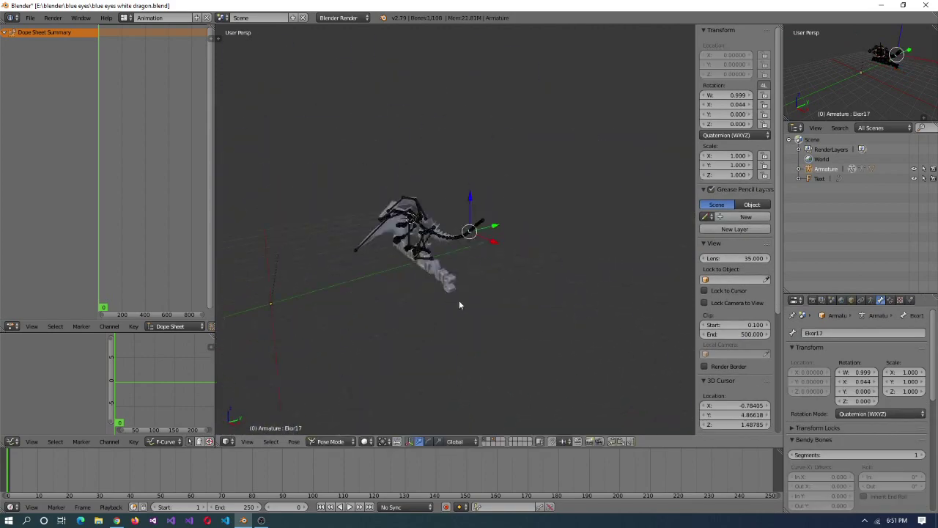
- Switch to Object Mode and snap the 3D cursor to the world centre
{"action": "key", "text": "ctrl+Tab"}
{"action": "key", "text": "shift+s"}
{"action": "left_click", "coordinate": [264, 352]}
{"action": "key", "text": "shift+s"}
{"action": "left_click", "coordinate": [403, 291]}
- Use the quad view to move the dragon, armature and text together along Y toward the world centre
{"action": "key", "text": "ctrl+alt+q"}
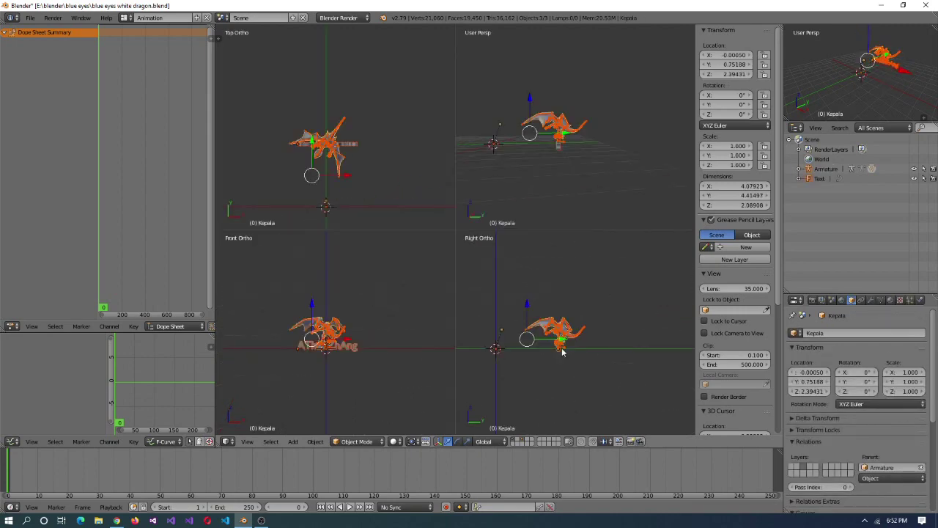
{"action": "left_click", "coordinate": [536, 349]}
{"action": "right_click", "coordinate": [470, 352]}
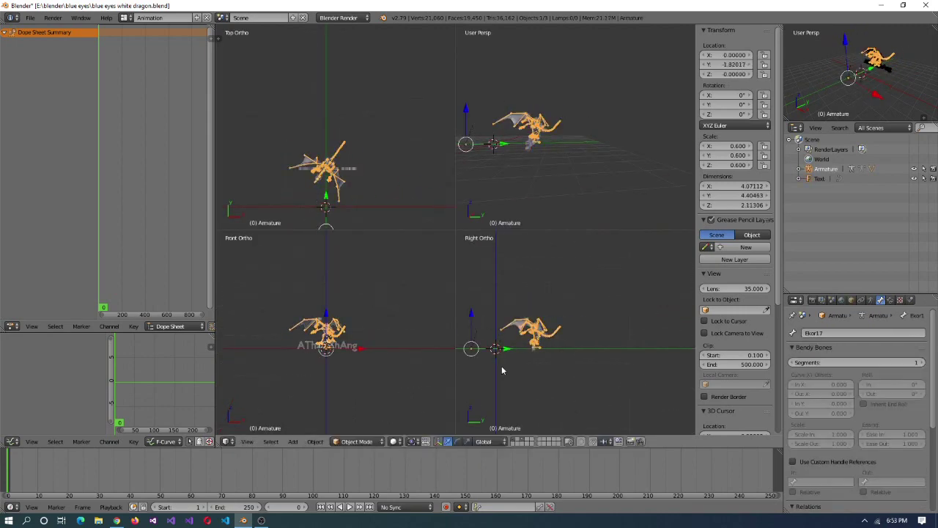
{"action": "right_click", "coordinate": [542, 195]}
{"action": "key", "text": "g"}
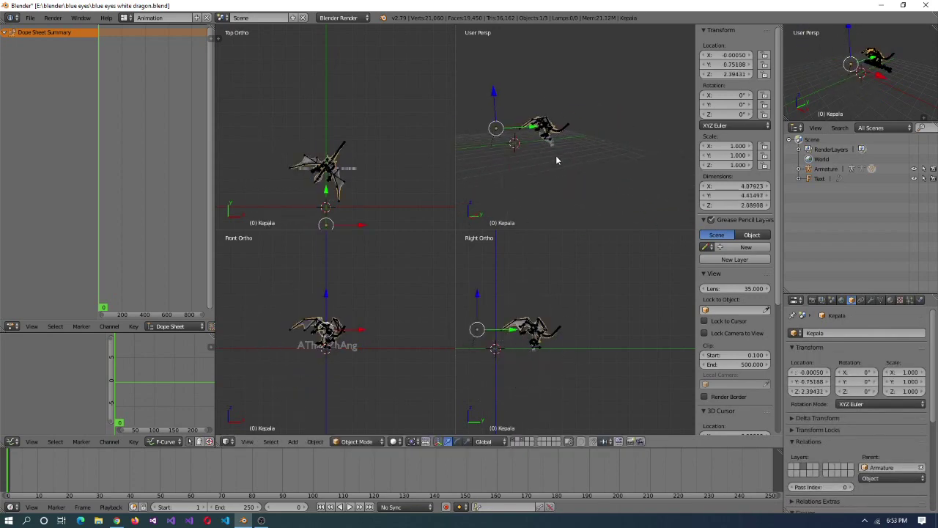
{"action": "scroll", "coordinate": [545, 155], "scroll_direction": "up", "scroll_amount": 3}
{"action": "right_click", "coordinate": [472, 352]}
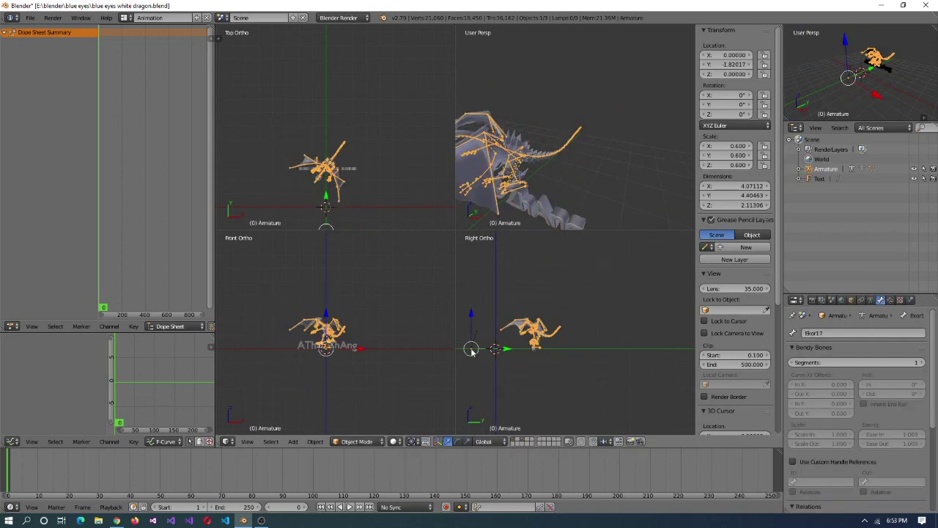
{"action": "key", "text": "ctrl+alt+q"}
- Return the armature to Pose Mode and select the Leher3 neck bone
{"action": "middle_click_drag", "start_coordinate": [385, 226], "coordinate": [356, 234]}
{"action": "scroll", "coordinate": [357, 234], "scroll_direction": "up", "scroll_amount": 4}
{"action": "scroll", "coordinate": [437, 284], "scroll_direction": "down", "scroll_amount": 4}
{"action": "middle_click_drag", "start_coordinate": [436, 285], "coordinate": [451, 256]}
{"action": "scroll", "coordinate": [418, 307], "scroll_direction": "up", "scroll_amount": 5}
{"action": "key", "text": "ctrl+Tab"}
{"action": "right_click", "coordinate": [453, 242]}
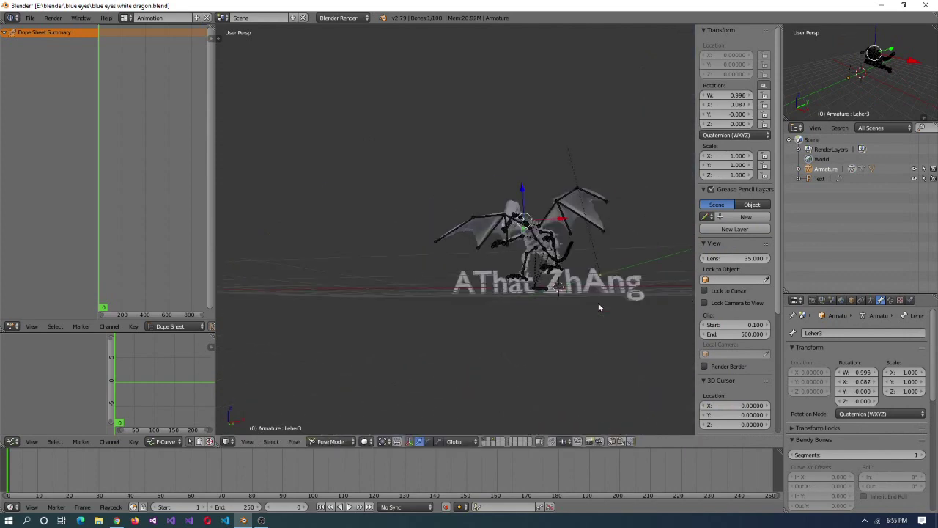
{"action": "middle_click_drag", "start_coordinate": [598, 303], "coordinate": [336, 420]}
{"action": "key", "text": "a"}
{"action": "key", "text": "space"}
{"action": "key", "text": "a"}
{"action": "key", "text": "a"}
{"action": "key", "text": "space"}
{"action": "key", "text": "Escape"}
- Save the project as a new file named blue eyes white dragon 2.blend
{"action": "scroll", "coordinate": [455, 235], "scroll_direction": "up", "scroll_amount": 3}
{"action": "middle_click_drag", "start_coordinate": [454, 235], "coordinate": [411, 220]}
{"action": "left_click", "coordinate": [30, 17]}
{"action": "left_click", "coordinate": [57, 102]}
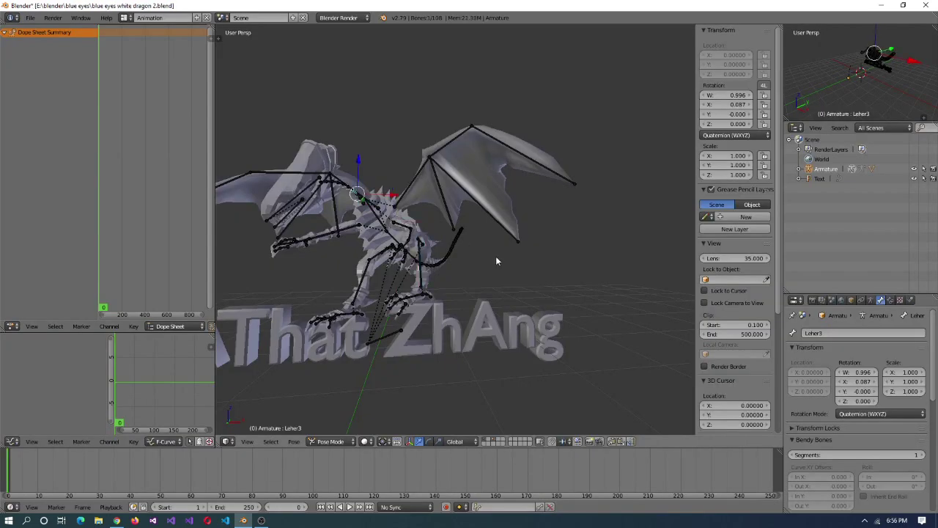
- Select all bones and keyframe their full pose, including rotation and scale, at frame 0
{"action": "key", "text": "a"}
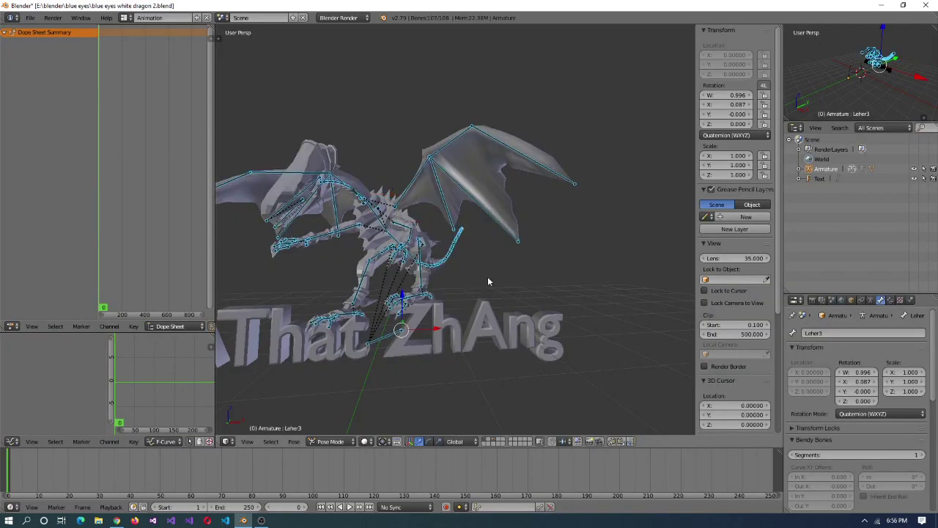
{"action": "key", "text": "a"}
{"action": "key", "text": "a"}
{"action": "key", "text": "i"}
{"action": "left_click", "coordinate": [450, 275]}
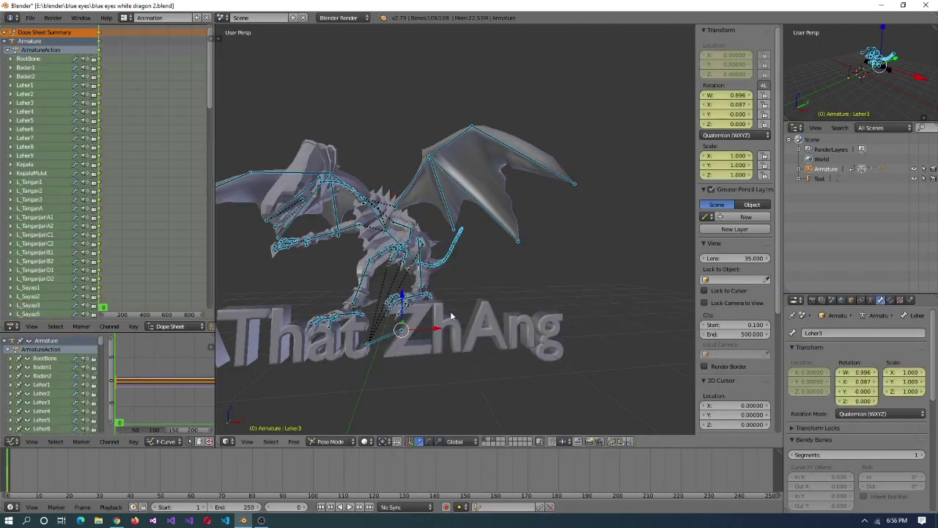
- Widen the Dope Sheet and copy the keyframes of all bones to around frame 100
{"action": "left_click_drag", "start_coordinate": [215, 220], "coordinate": [312, 220]}
{"action": "key", "text": "g"}
{"action": "left_click", "coordinate": [152, 147]}
{"action": "key", "text": "Home"}
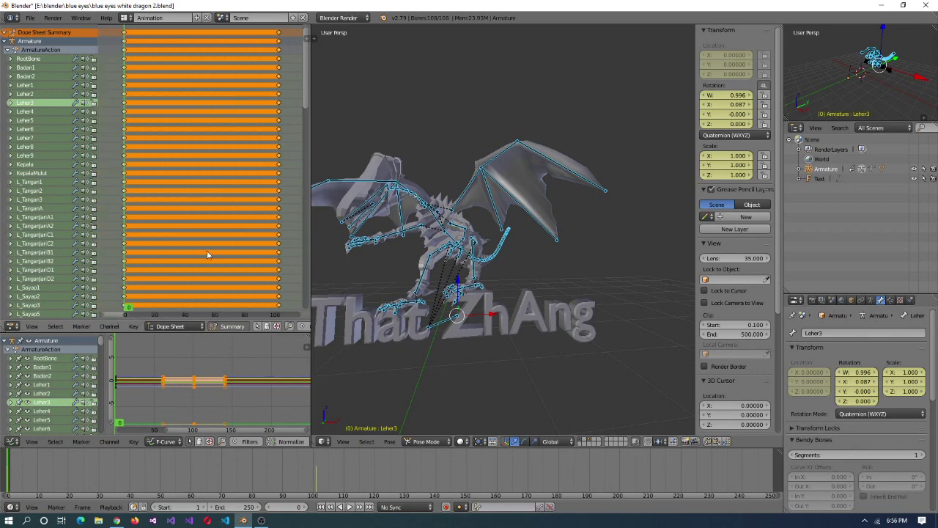
- Go to frame 50 and rotate the wing bones, including L_Sayap4, with automatic keyframing on
{"action": "left_click", "coordinate": [202, 256]}
{"action": "middle_click_drag", "start_coordinate": [538, 324], "coordinate": [550, 277]}
{"action": "right_click", "coordinate": [547, 277]}
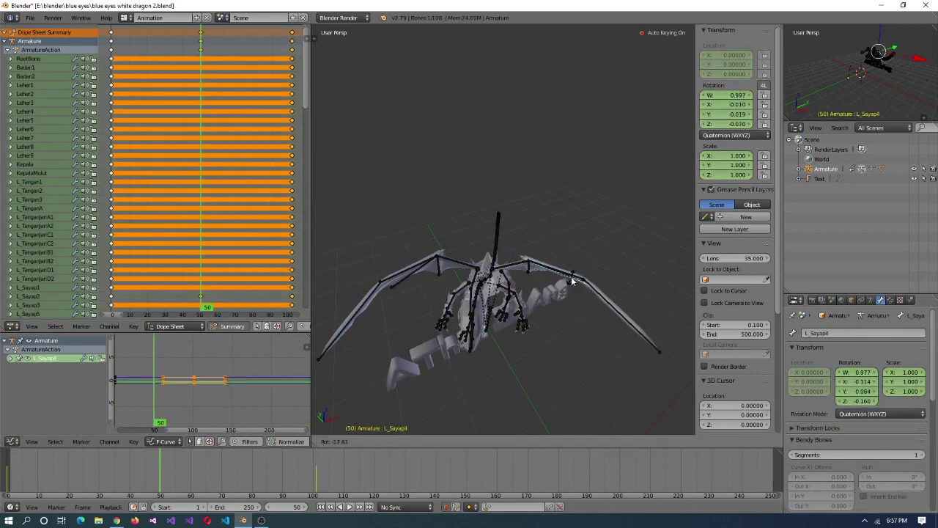
{"action": "right_click", "coordinate": [454, 255]}
- Rotate the head and arm bones, including R_Tangan2 and R_Tangan3, at frame 50 and play back the animation
{"action": "middle_click_drag", "start_coordinate": [454, 256], "coordinate": [532, 307]}
{"action": "right_click", "coordinate": [379, 242]}
{"action": "right_click", "coordinate": [375, 237]}
{"action": "right_click", "coordinate": [532, 306]}
{"action": "right_click", "coordinate": [533, 306]}
{"action": "key", "text": "r"}
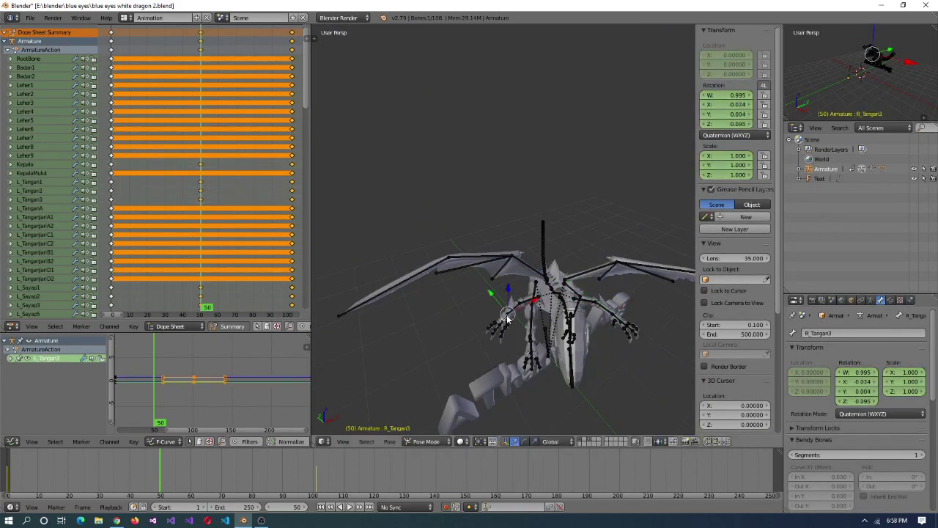
{"action": "right_click", "coordinate": [505, 316]}
{"action": "key", "text": "alt+a"}
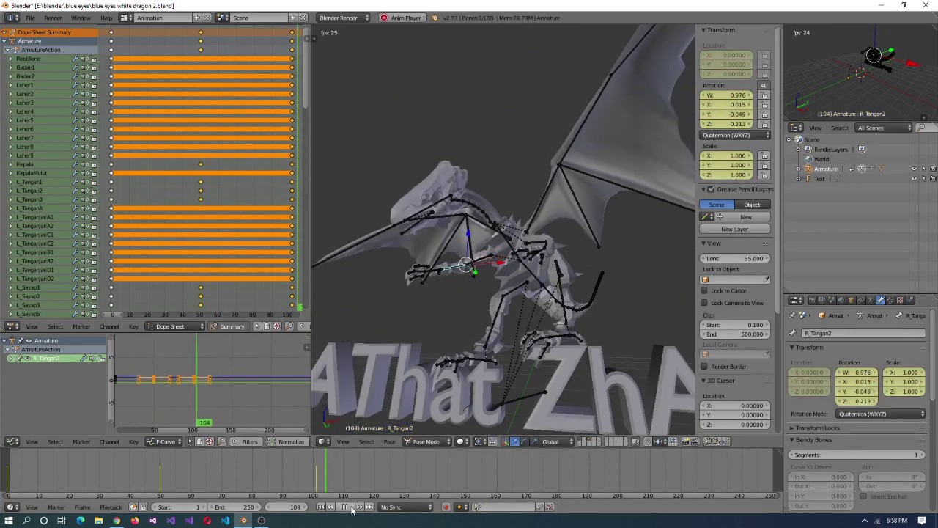
{"action": "left_click", "coordinate": [344, 506]}
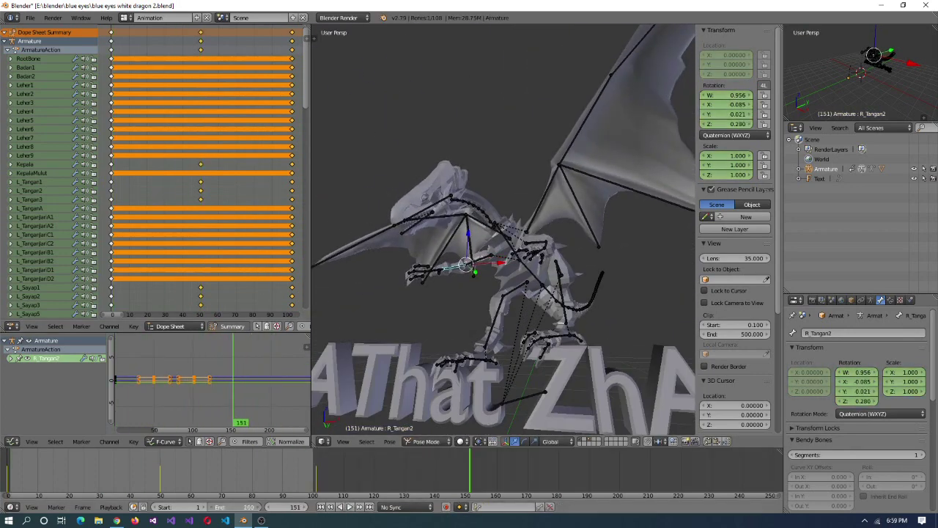
- Play back the animation and watch the dragon's wings, head and arms move
{"action": "key", "text": "alt+a"}
{"action": "middle_click_drag", "start_coordinate": [477, 316], "coordinate": [567, 367]}
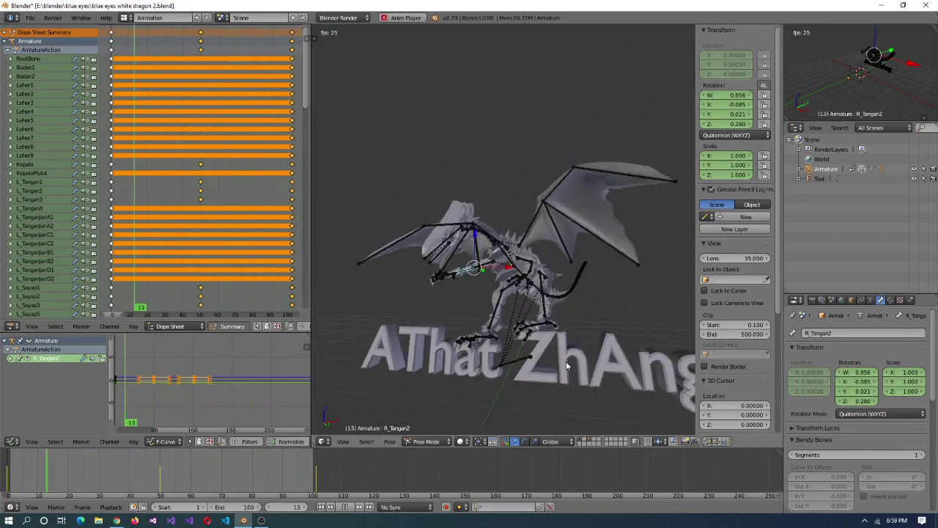
{"action": "scroll", "coordinate": [566, 366], "scroll_direction": "up", "scroll_amount": 6}
{"action": "key", "text": "alt+a"}
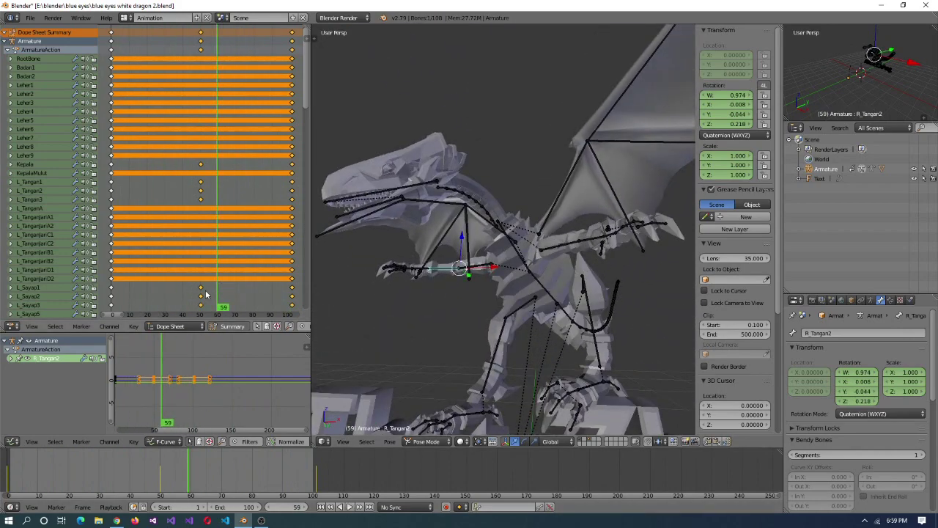
- Try to rotate RootBone at frame 50 in the right side view
{"action": "left_click", "coordinate": [28, 58]}
{"action": "key", "text": "KP_3"}
{"action": "key", "text": "Down"}
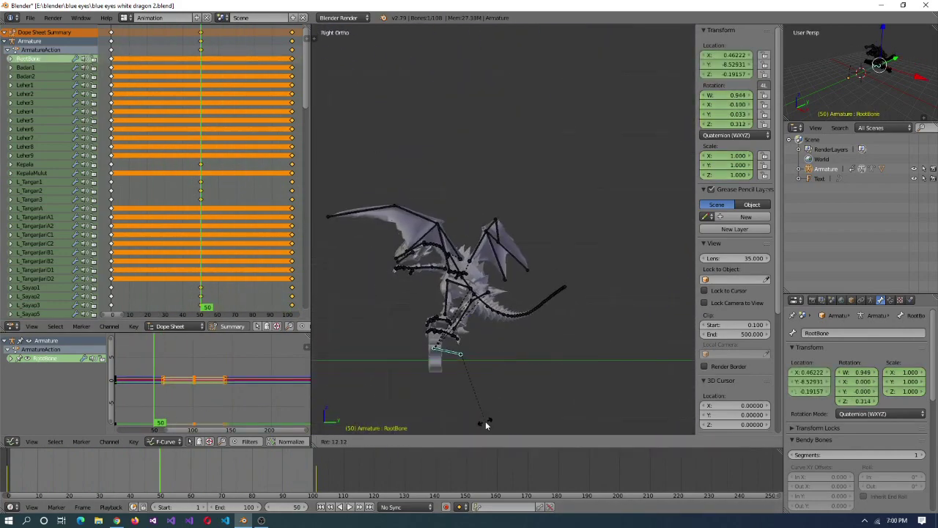
{"action": "left_click", "coordinate": [434, 386]}
{"action": "scroll", "coordinate": [454, 389], "scroll_direction": "up", "scroll_amount": 4}
{"action": "middle_click_drag", "start_coordinate": [433, 385], "coordinate": [462, 339]}
{"action": "right_click", "coordinate": [462, 339]}
{"action": "key", "text": "r"}
- Try to rotate the leg bones, including R_Kaki3 about its local X axis, at frame 50
{"action": "middle_click_drag", "start_coordinate": [443, 400], "coordinate": [581, 396]}
{"action": "right_click", "coordinate": [558, 304]}
{"action": "left_click", "coordinate": [559, 299]}
{"action": "middle_click_drag", "start_coordinate": [559, 299], "coordinate": [487, 376]}
{"action": "right_click", "coordinate": [412, 406]}
{"action": "key", "text": "r"}
{"action": "key", "text": "x"}
{"action": "key", "text": "x"}
{"action": "right_click", "coordinate": [412, 406]}
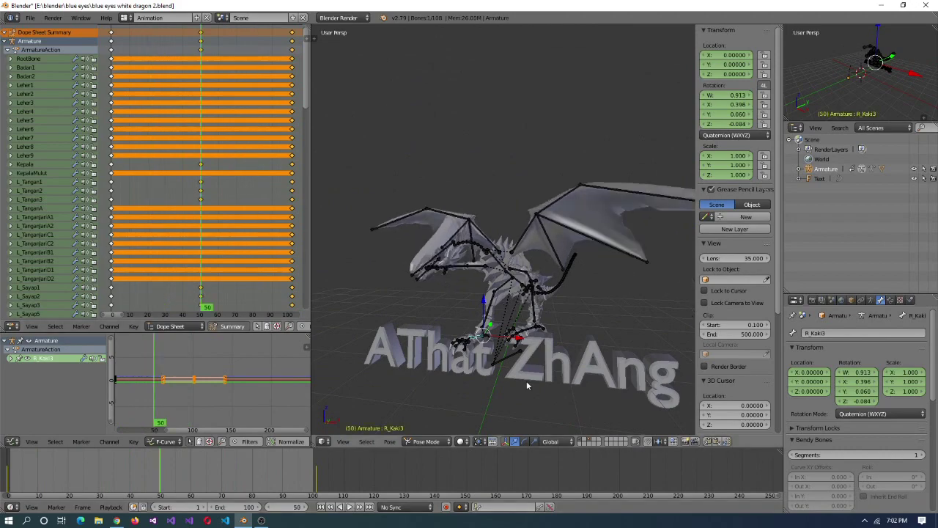
- Select all bones and keyframe their full pose at frame 50
{"action": "scroll", "coordinate": [487, 376], "scroll_direction": "up", "scroll_amount": 5}
{"action": "key", "text": "a"}
{"action": "key", "text": "i"}
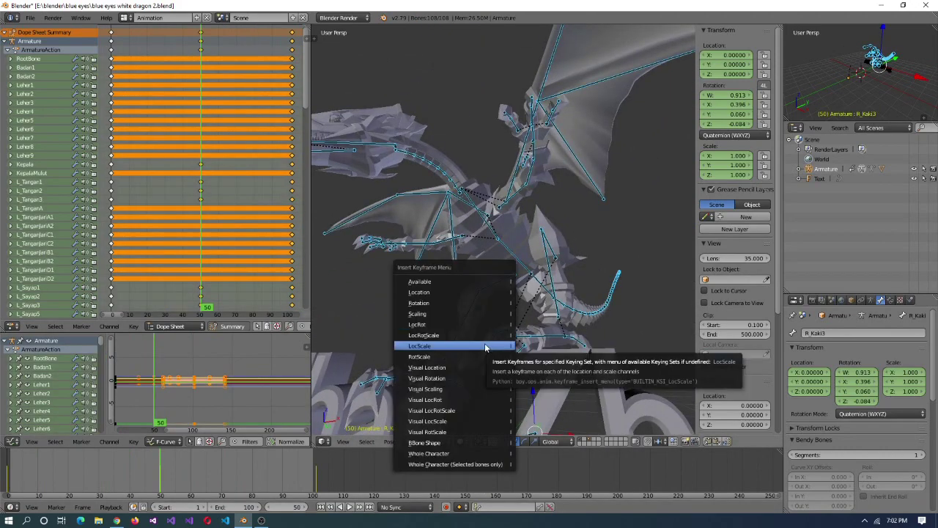
{"action": "left_click", "coordinate": [485, 347]}
- Play back the animation to check the motion between the three keyed poses
{"action": "key", "text": "alt+a"}
{"action": "key", "text": "KP_1"}
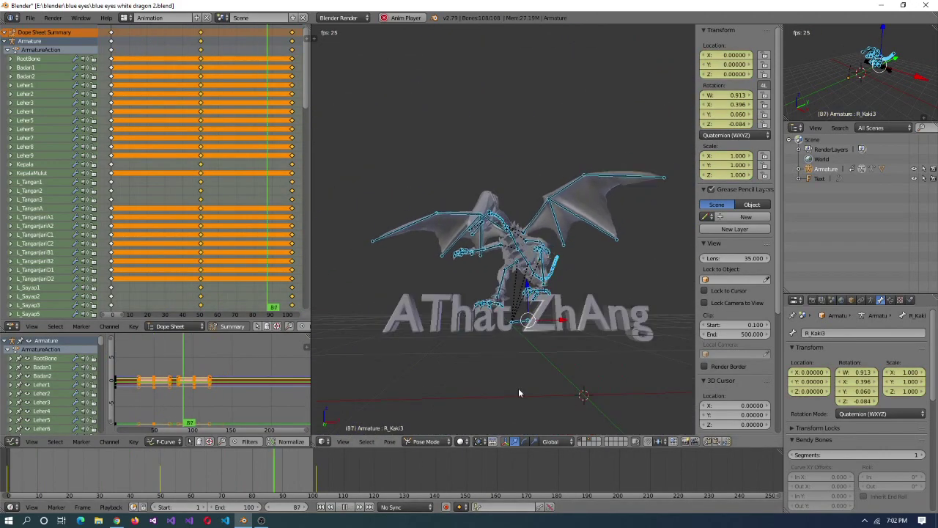
{"action": "middle_click_drag", "start_coordinate": [518, 388], "coordinate": [478, 356]}
{"action": "scroll", "coordinate": [478, 357], "scroll_direction": "up", "scroll_amount": 3}
{"action": "right_click", "coordinate": [201, 279]}
{"action": "key", "text": "alt+a"}
{"action": "key", "text": "a"}
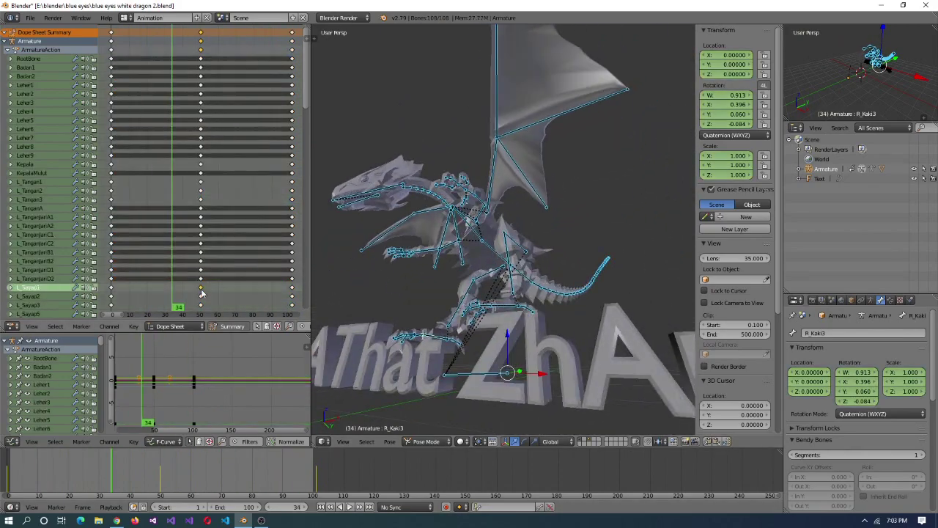
{"action": "key", "text": "a"}
- Raise RootBone at frame 50 and rotate the leg bones, including L_Kaki1 and R_Kaki3, to suit the lifted body
{"action": "key", "text": "Up"}
{"action": "scroll", "coordinate": [202, 294], "scroll_direction": "down", "scroll_amount": 10}
{"action": "middle_click_drag", "start_coordinate": [440, 330], "coordinate": [469, 341]}
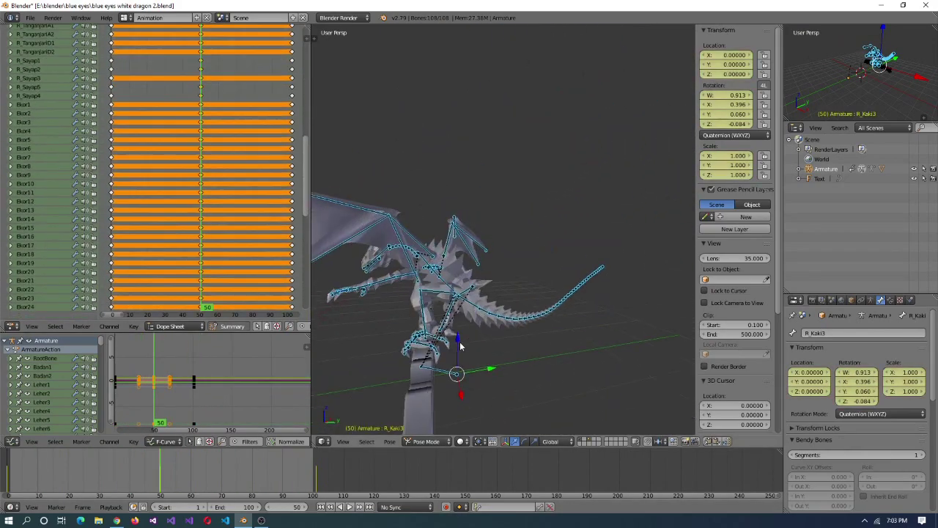
{"action": "right_click", "coordinate": [417, 382]}
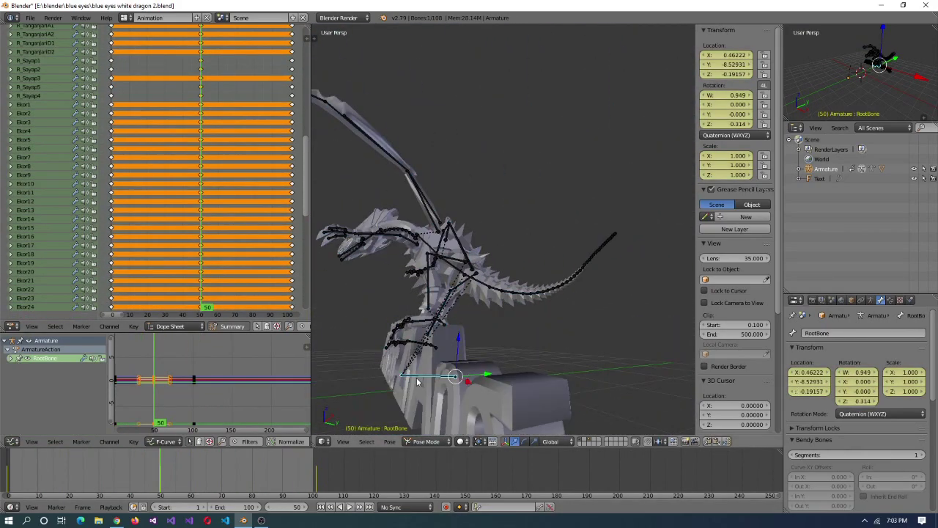
{"action": "key", "text": "z"}
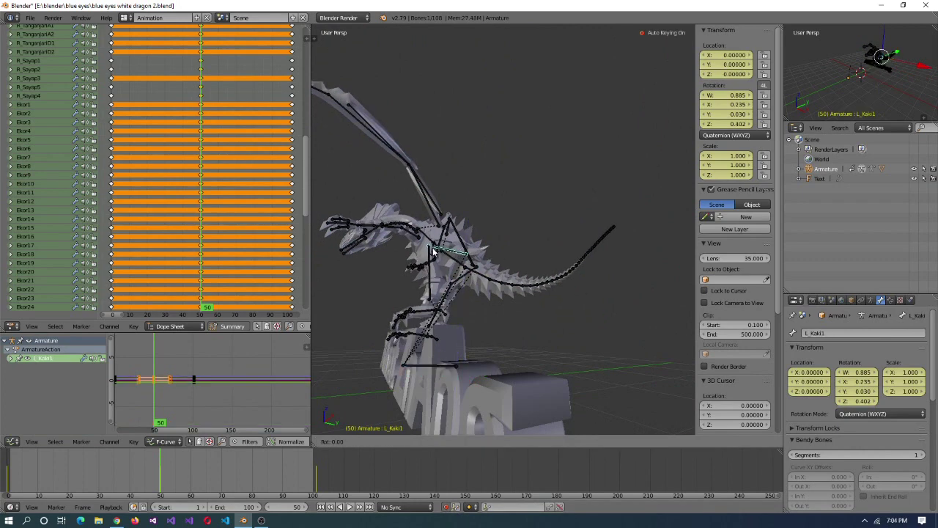
{"action": "left_click", "coordinate": [442, 312]}
{"action": "middle_click_drag", "start_coordinate": [442, 311], "coordinate": [528, 322]}
{"action": "right_click", "coordinate": [473, 365]}
{"action": "left_click", "coordinate": [503, 356]}
{"action": "right_click", "coordinate": [527, 323]}
{"action": "left_click", "coordinate": [349, 508]}
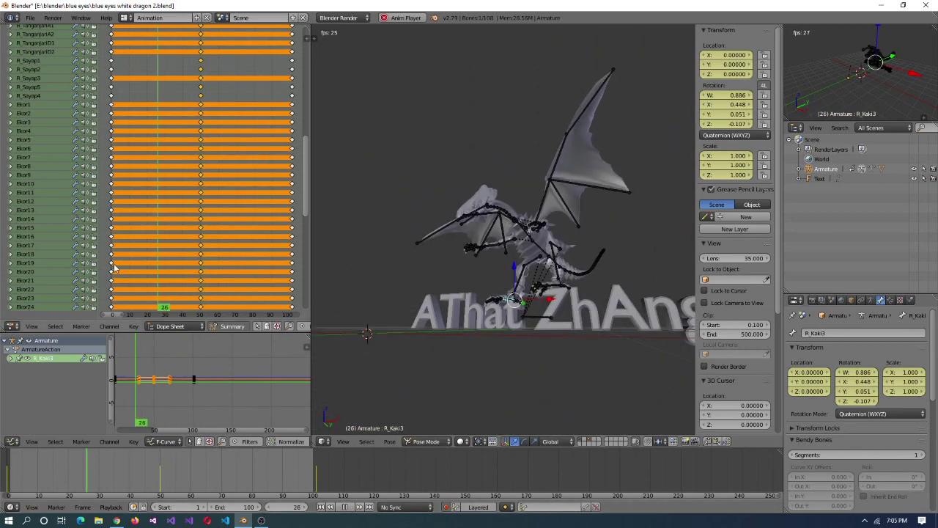
{"action": "left_click", "coordinate": [349, 507]}
- Go to frame 0 and bend the tail in the top view by rotating bones Ekor3 to Ekor9
{"action": "key", "text": "KP_7"}
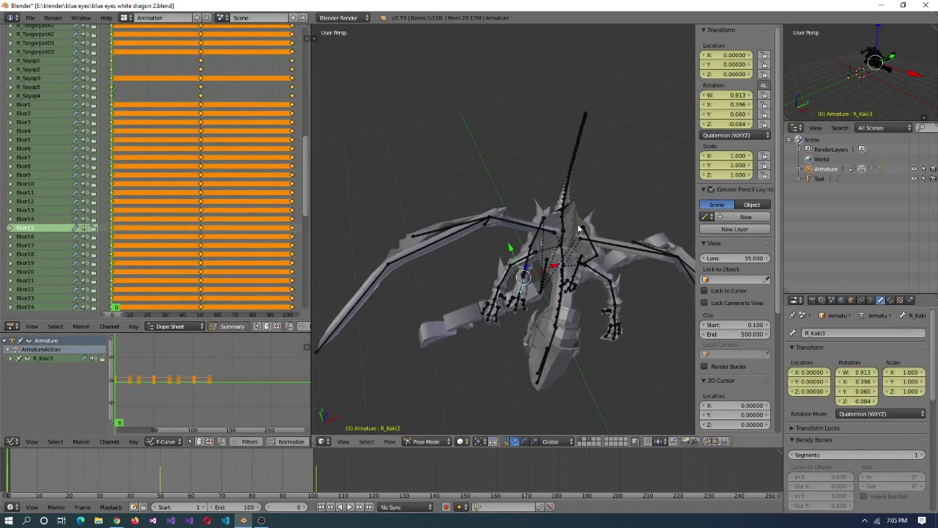
{"action": "scroll", "coordinate": [511, 417], "scroll_direction": "up", "scroll_amount": 5}
{"action": "right_click", "coordinate": [511, 417]}
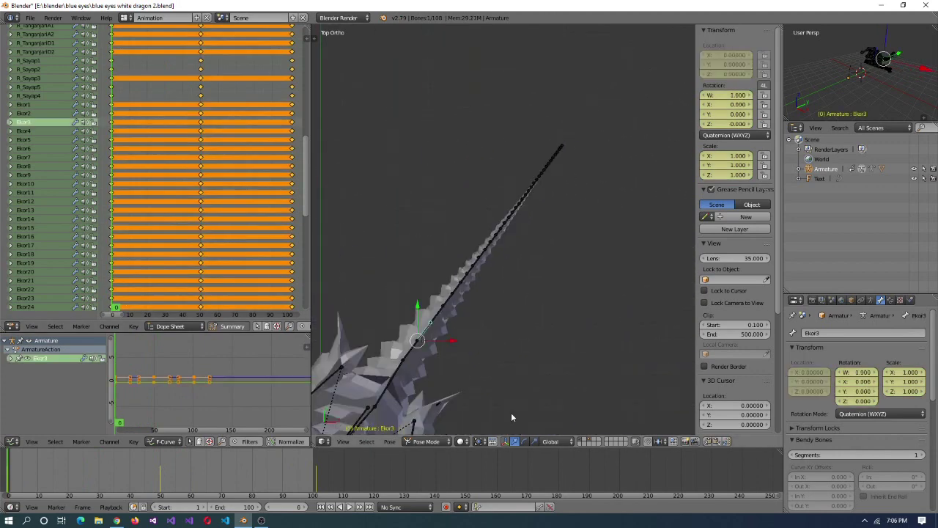
{"action": "right_click", "coordinate": [455, 300]}
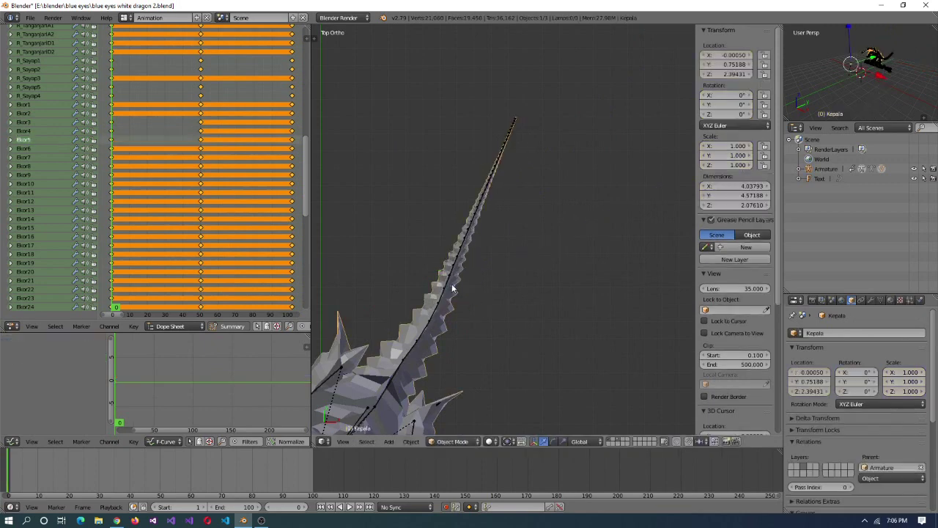
{"action": "right_click", "coordinate": [451, 273]}
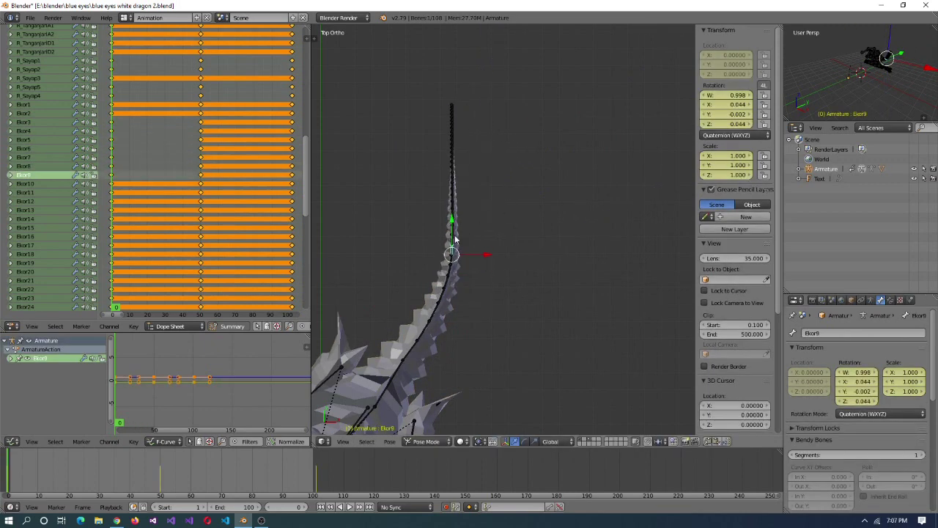
- Continue the tail bend at frame 0 by rotating successive bones up to Ekor15 about their local Z axis
{"action": "key", "text": "bracketright"}
{"action": "key", "text": "bracketright"}
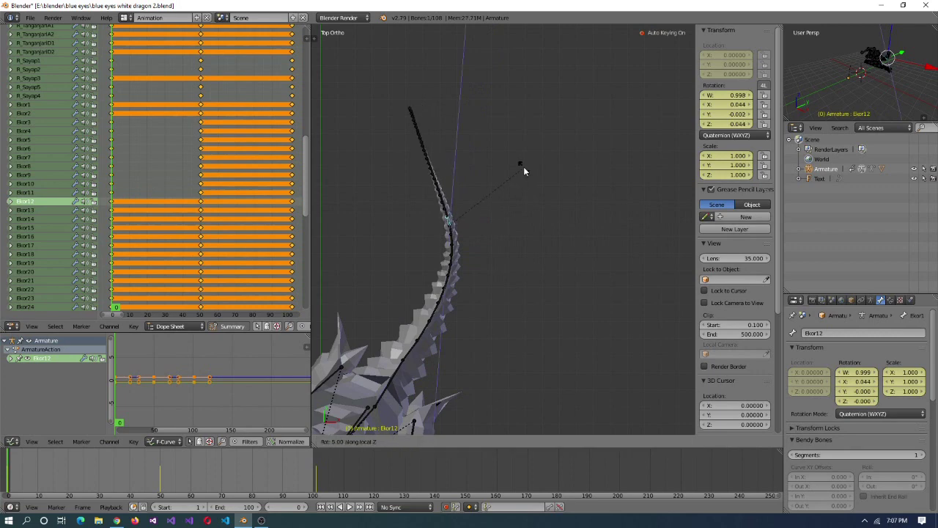
{"action": "left_click", "coordinate": [514, 159]}
{"action": "key", "text": "bracketright"}
{"action": "key", "text": "r"}
{"action": "key", "text": "z"}
{"action": "key", "text": "z"}
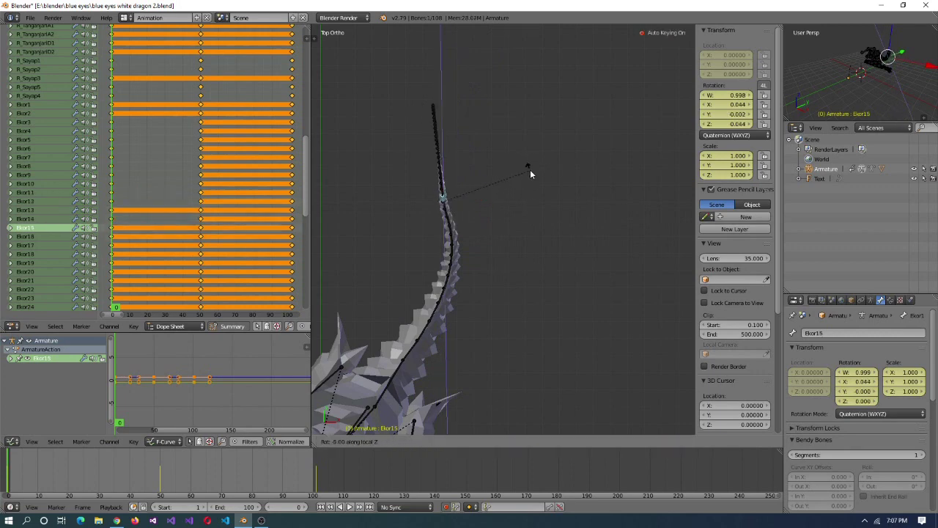
- Rotate tail bones Ekor15 to Ekor34 about local Z at frame 0, curving the tail end the opposite way into an S shape
{"action": "left_click", "coordinate": [536, 153]}
{"action": "key", "text": "bracketright"}
{"action": "key", "text": "r"}
{"action": "key", "text": "z"}
{"action": "key", "text": "z"}
{"action": "left_click", "coordinate": [563, 154]}
{"action": "key", "text": "bracketright"}
{"action": "key", "text": "r"}
{"action": "key", "text": "z"}
{"action": "key", "text": "z"}
{"action": "left_click", "coordinate": [513, 171]}
{"action": "key", "text": "bracketright"}
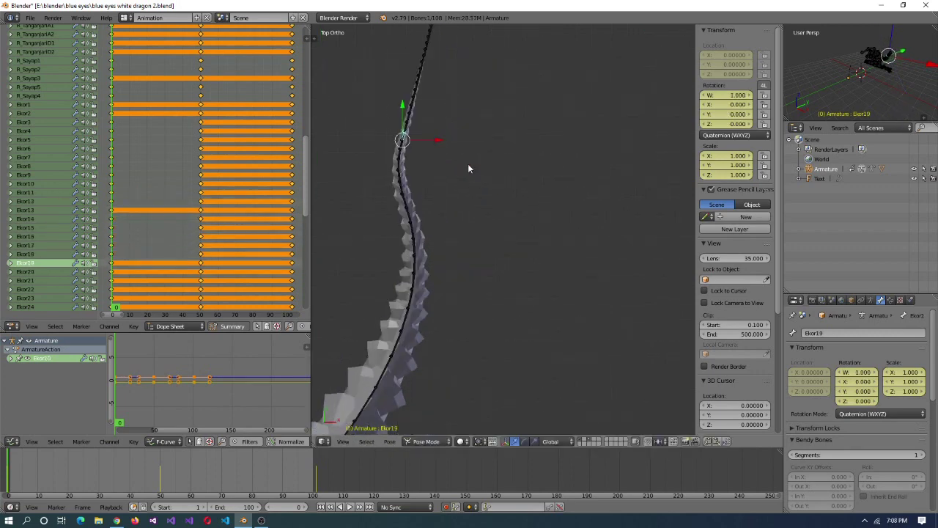
{"action": "key", "text": "r"}
{"action": "key", "text": "z"}
{"action": "key", "text": "z"}
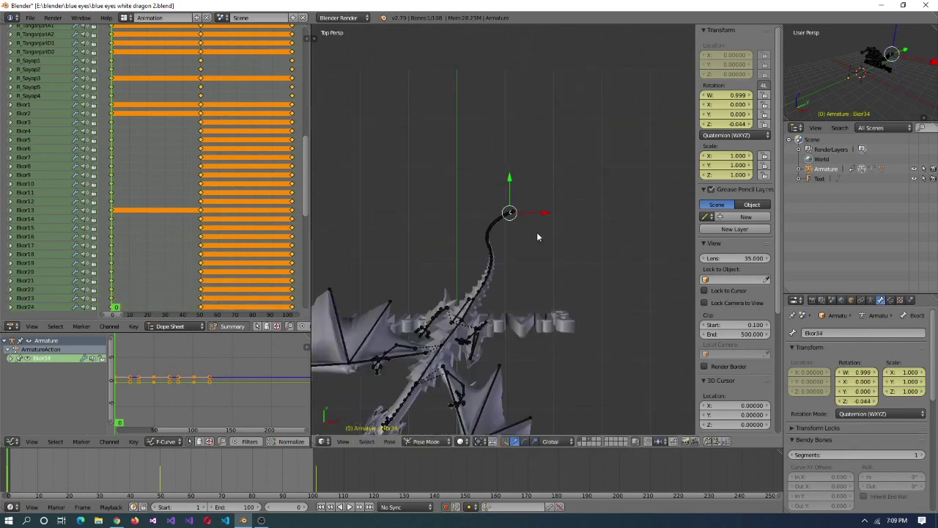
- Duplicate the keyframe column at frame 101 and place the copy at about frame 120
{"action": "middle_click_drag", "start_coordinate": [540, 235], "coordinate": [329, 255]}
{"action": "scroll", "coordinate": [293, 228], "scroll_direction": "down", "scroll_amount": 3}
{"action": "right_click", "coordinate": [263, 202], "text": "alt"}
{"action": "key", "text": "shift+d"}
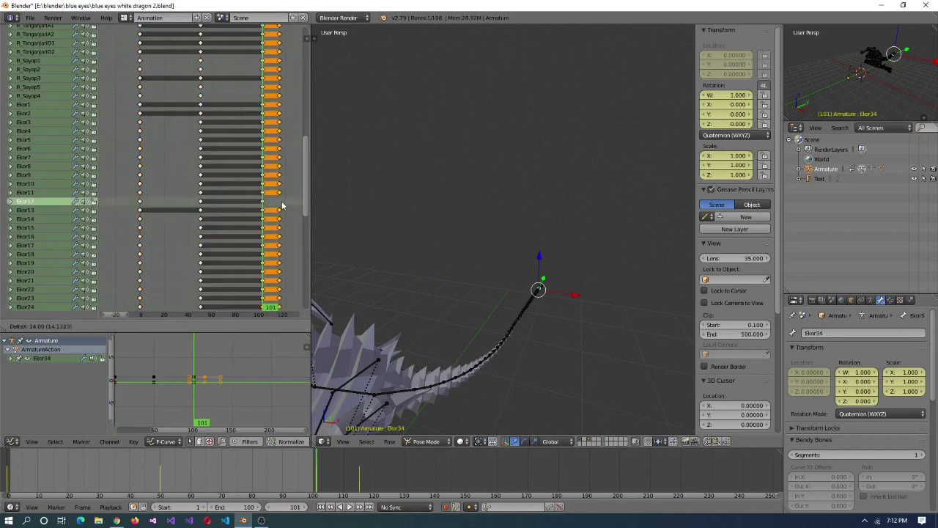
{"action": "left_click", "coordinate": [287, 206]}
- Bend the base of the tail at frame 101 in the top view by rotating bones Ekor3 to Ekor6
{"action": "key", "text": "KP_1"}
{"action": "key", "text": "KP_7"}
{"action": "right_click", "coordinate": [478, 339]}
{"action": "right_click", "coordinate": [481, 328]}
{"action": "left_click", "coordinate": [547, 308]}
{"action": "right_click", "coordinate": [508, 300]}
{"action": "right_click", "coordinate": [536, 283]}
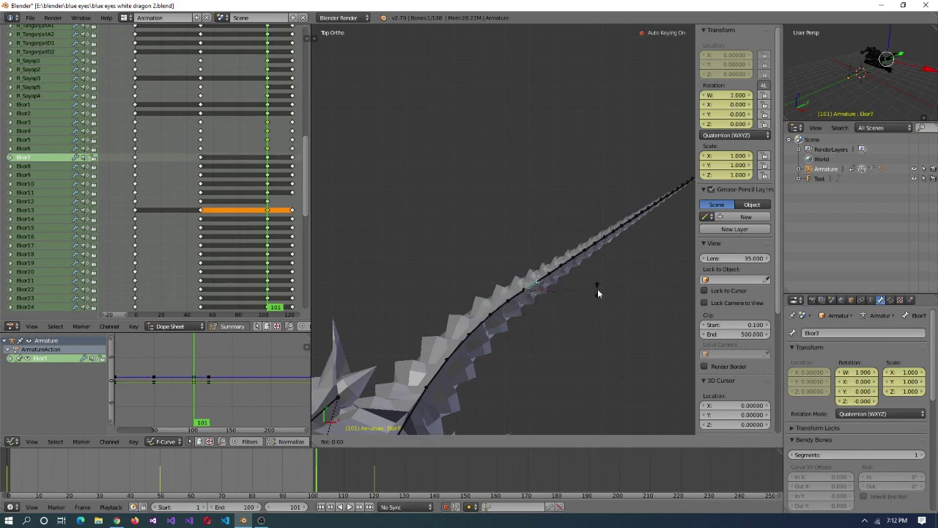
- Rotate tail bones Ekor7 to Ekor34 at frame 101, curving the end of the tail back the other way
{"action": "key", "text": "r"}
{"action": "left_click", "coordinate": [513, 317]}
{"action": "right_click", "coordinate": [497, 326]}
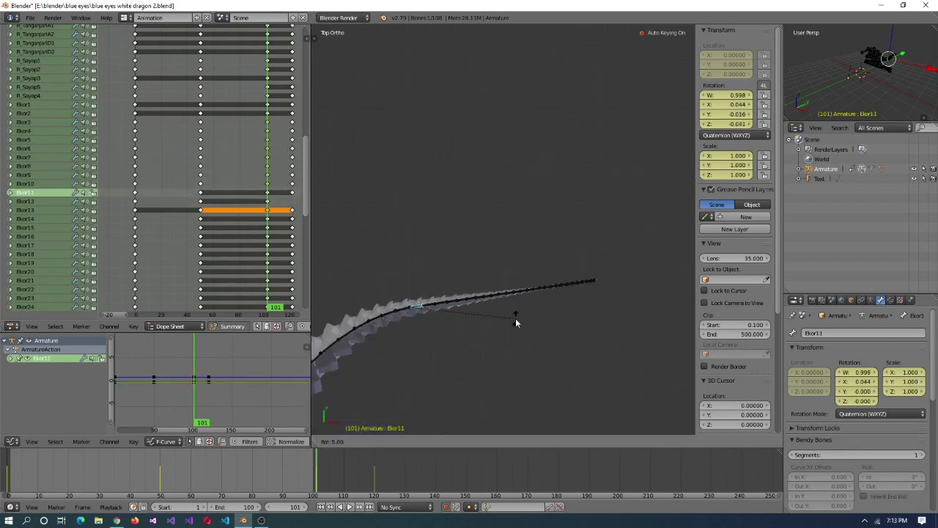
{"action": "left_click", "coordinate": [599, 353]}
{"action": "key", "text": "bracketright"}
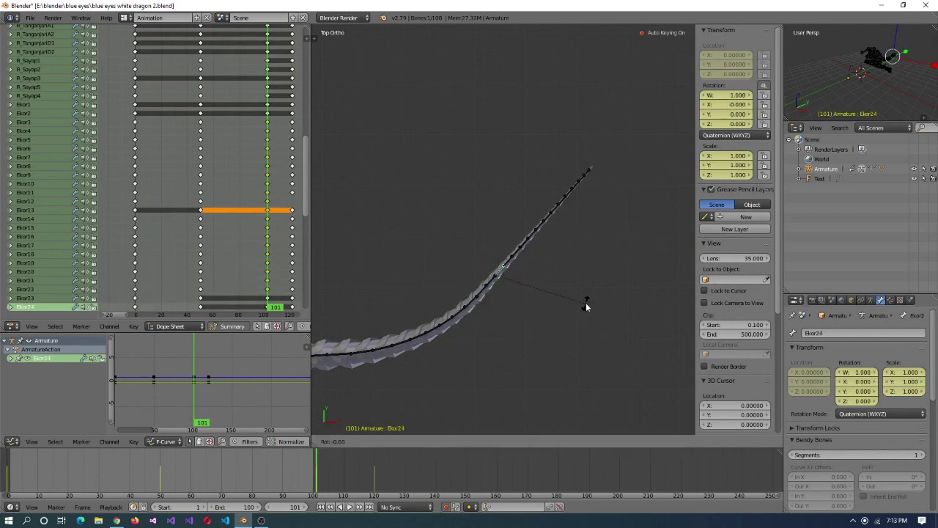
{"action": "left_click", "coordinate": [633, 252]}
- Play back the animation from a raised front angle to check the tail swing
{"action": "middle_click_drag", "start_coordinate": [633, 252], "coordinate": [541, 378]}
{"action": "key", "text": "alt+a"}
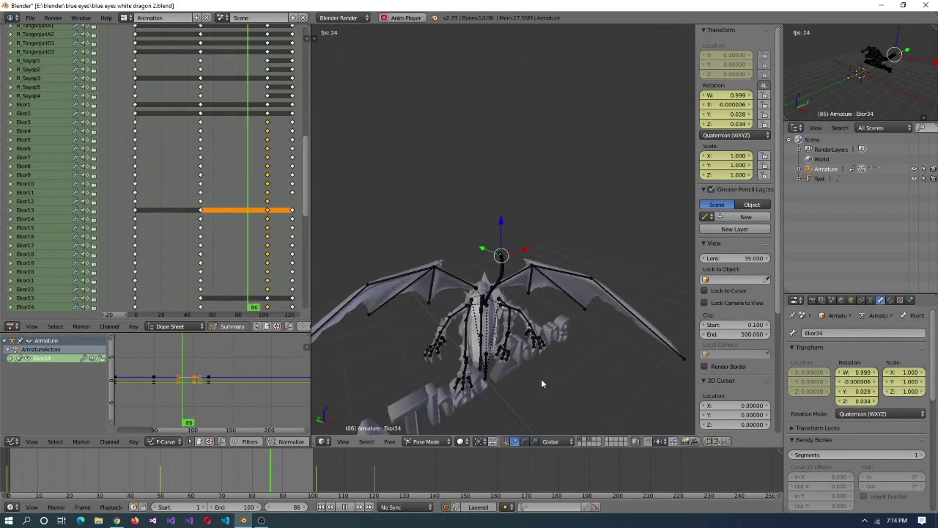
{"action": "key", "text": "alt+a"}
{"action": "scroll", "coordinate": [275, 292], "scroll_direction": "down", "scroll_amount": 2}
{"action": "scroll", "coordinate": [128, 317], "scroll_direction": "down", "scroll_amount": 1, "text": "ctrl"}
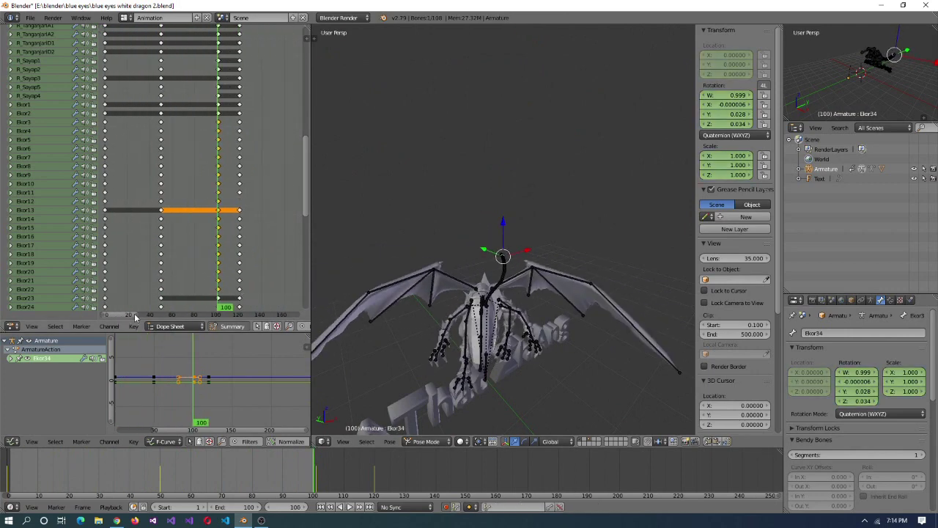
{"action": "scroll", "coordinate": [145, 303], "scroll_direction": "up", "scroll_amount": 1}
{"action": "scroll", "coordinate": [233, 263], "scroll_direction": "up", "scroll_amount": 1}
- Try to rework the tail bones' keyframes between frames 50 and 120 using box selection in the Dope Sheet
{"action": "scroll", "coordinate": [227, 266], "scroll_direction": "down", "scroll_amount": 5, "text": "shift"}
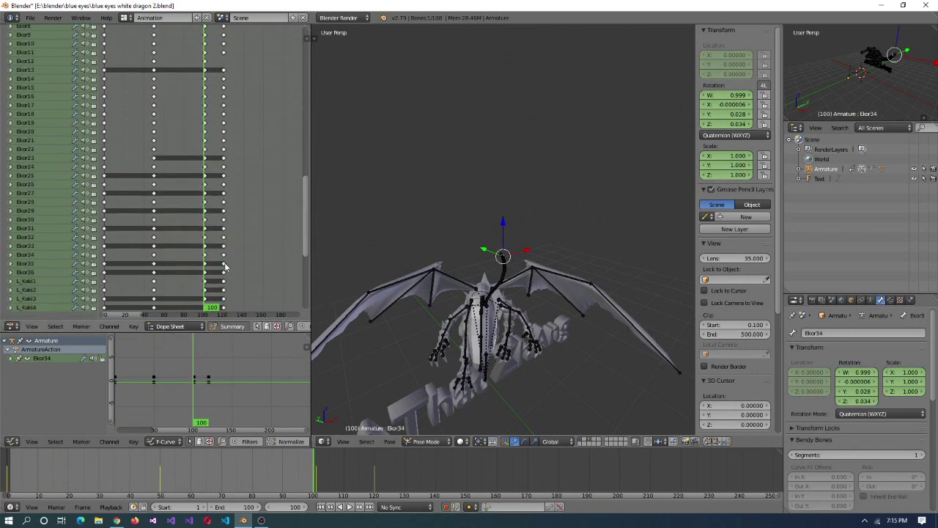
{"action": "scroll", "coordinate": [241, 147], "scroll_direction": "up", "scroll_amount": 5}
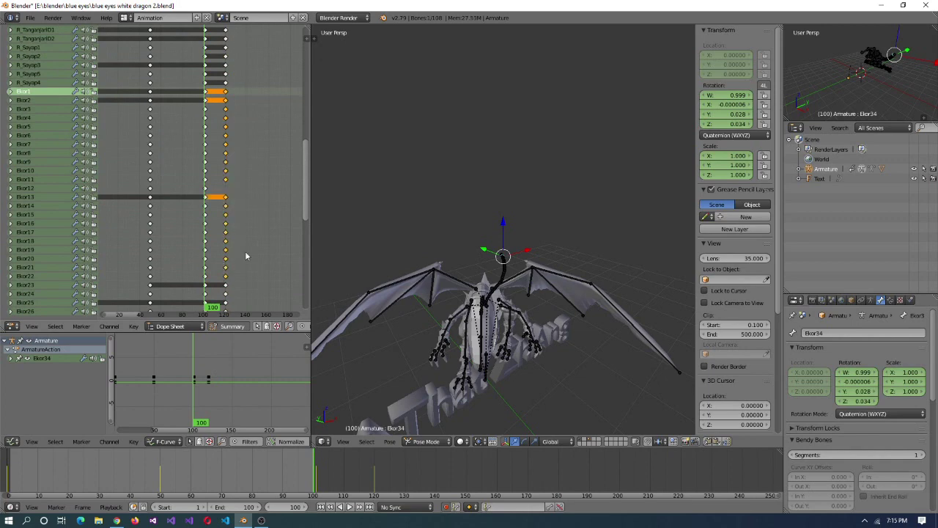
{"action": "scroll", "coordinate": [246, 256], "scroll_direction": "down", "scroll_amount": 1}
{"action": "scroll", "coordinate": [249, 254], "scroll_direction": "down", "scroll_amount": 5, "text": "shift"}
{"action": "key", "text": "b"}
{"action": "left_click_drag", "start_coordinate": [225, 151], "coordinate": [202, 150]}
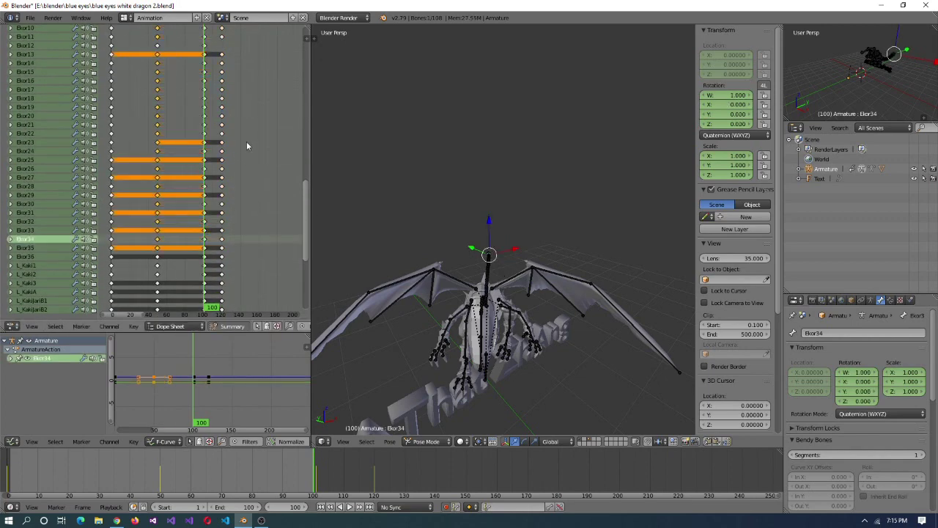
{"action": "scroll", "coordinate": [305, 175], "scroll_direction": "up", "scroll_amount": 4}
{"action": "scroll", "coordinate": [309, 156], "scroll_direction": "up", "scroll_amount": 2}
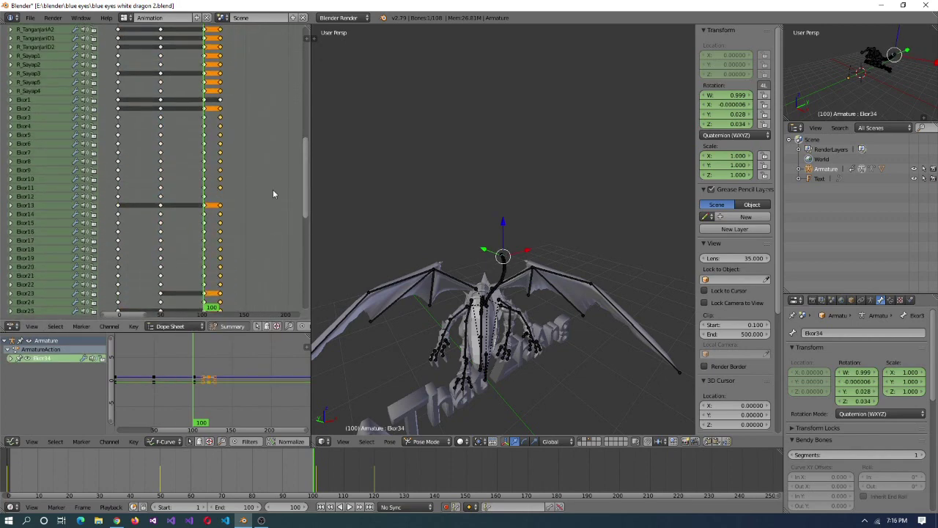
{"action": "right_click", "coordinate": [249, 198]}
{"action": "scroll", "coordinate": [235, 200], "scroll_direction": "down", "scroll_amount": 1, "text": "ctrl"}
{"action": "scroll", "coordinate": [233, 207], "scroll_direction": "up", "scroll_amount": 1, "text": "ctrl"}
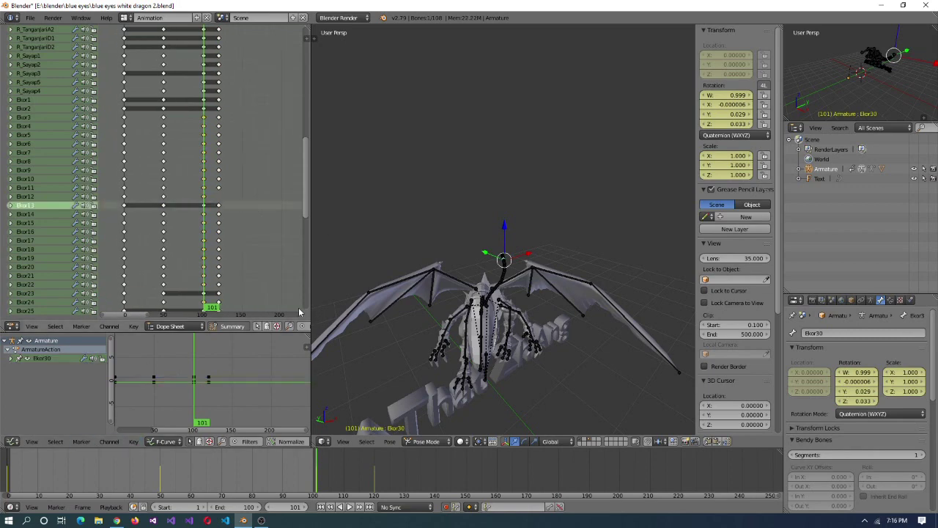
- Play back the animation from a lower front angle to review the dragon's motion
{"action": "middle_click_drag", "start_coordinate": [455, 315], "coordinate": [508, 328]}
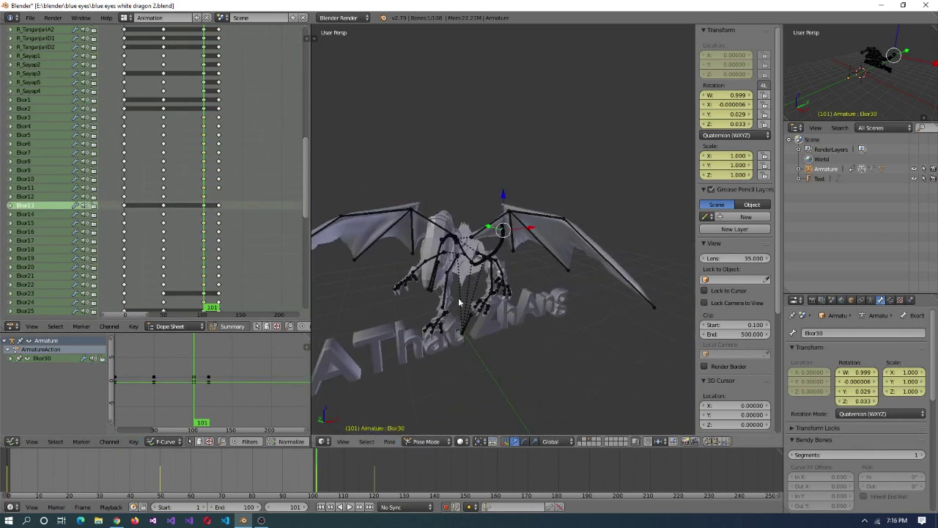
{"action": "left_click", "coordinate": [349, 507]}
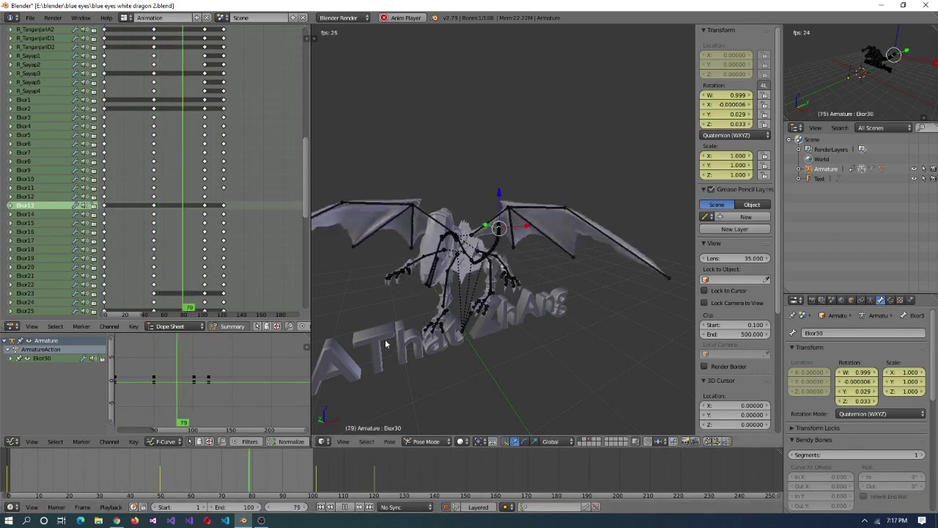
{"action": "key", "text": "Escape"}
- Try to move the last keyframe column from frame 120 to about frame 300
{"action": "key", "text": "g"}
{"action": "scroll", "coordinate": [146, 313], "scroll_direction": "down", "scroll_amount": 3}
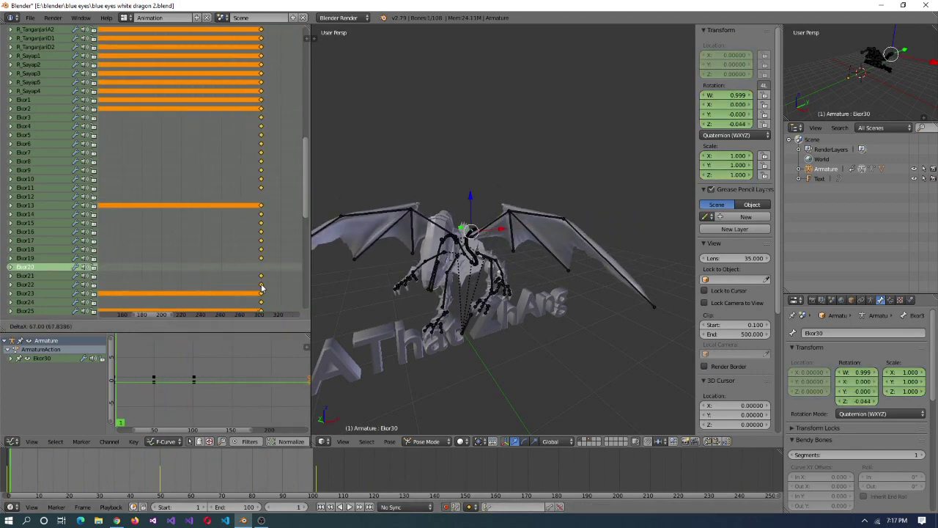
{"action": "scroll", "coordinate": [166, 253], "scroll_direction": "down", "scroll_amount": 2}
{"action": "left_click", "coordinate": [166, 249]}
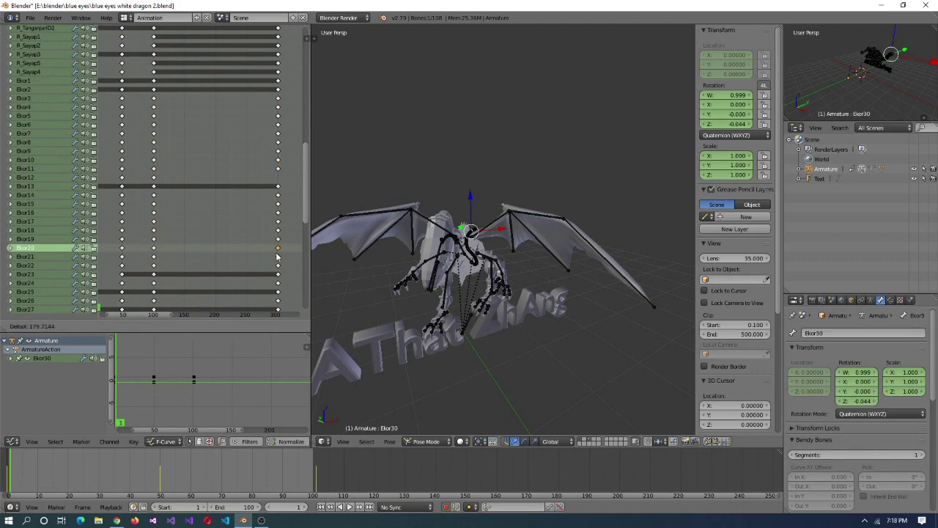
{"action": "key", "text": "Escape"}
- Move the last keyframe column of all bones to frame 300 in the Dope Sheet
{"action": "key", "text": "k"}
{"action": "key", "text": "g"}
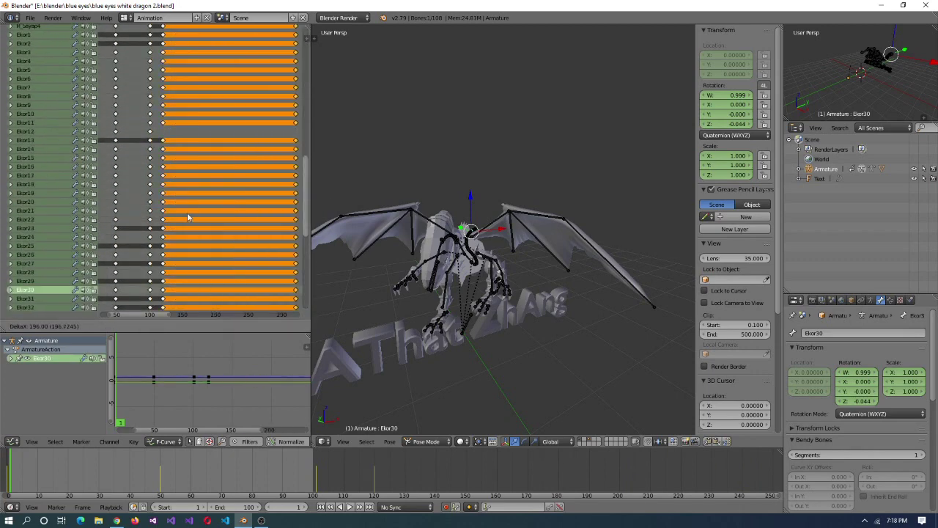
{"action": "key", "text": "Escape"}
{"action": "scroll", "coordinate": [135, 308], "scroll_direction": "up", "scroll_amount": 3}
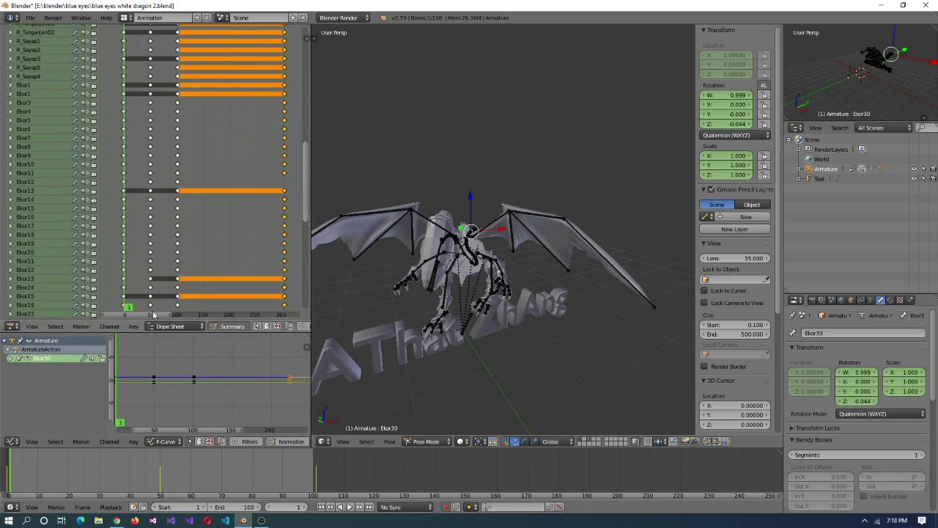
{"action": "key", "text": "a"}
- Duplicate the first keyframe column of all bones to frame 200 and the frame 50 column to frame 150
{"action": "scroll", "coordinate": [134, 309], "scroll_direction": "down", "scroll_amount": 10}
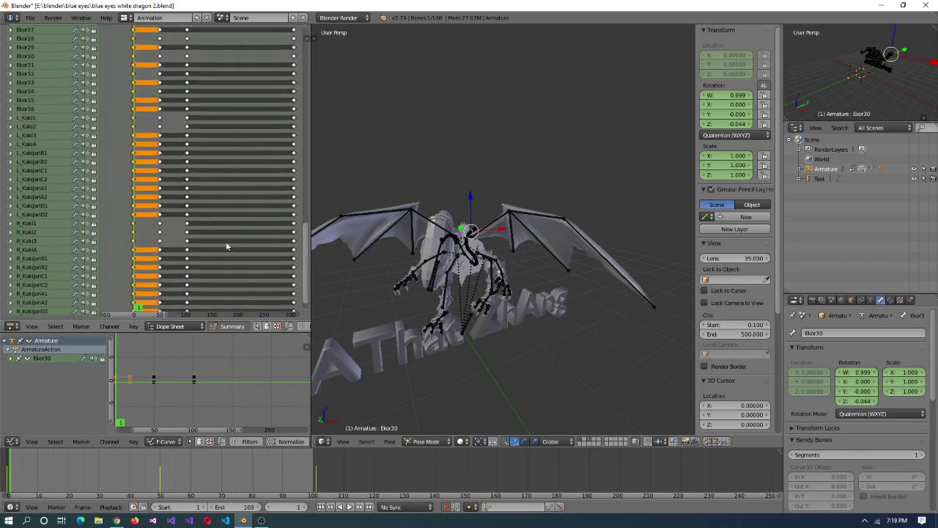
{"action": "key", "text": "shift+d"}
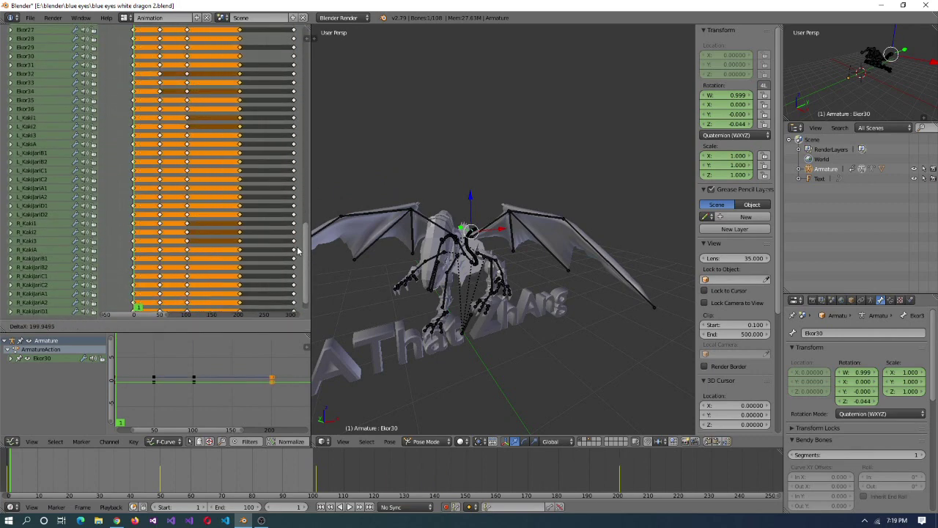
{"action": "scroll", "coordinate": [296, 252], "scroll_direction": "up", "scroll_amount": 5}
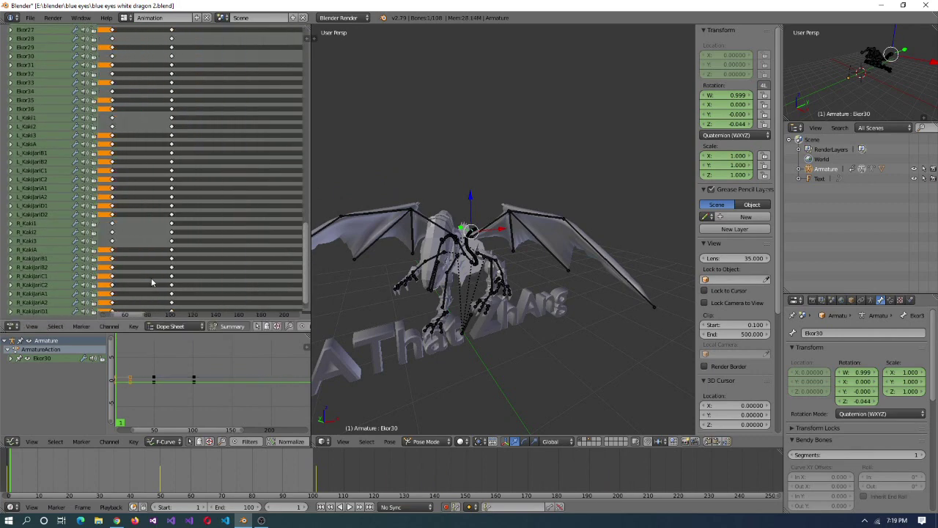
{"action": "scroll", "coordinate": [176, 268], "scroll_direction": "down", "scroll_amount": 3}
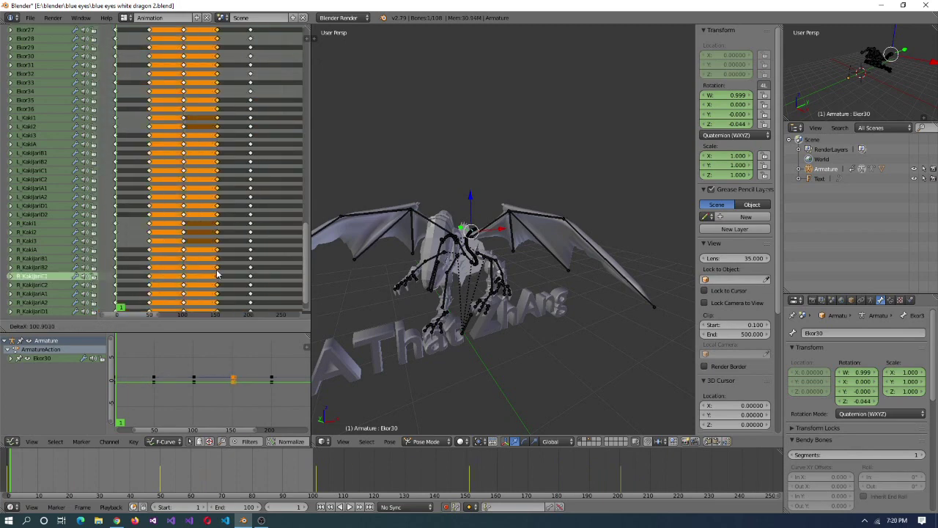
{"action": "left_click", "coordinate": [217, 275]}
- Play back the 200-frame animation to review the dragon's repeated motion
{"action": "key", "text": "alt+a"}
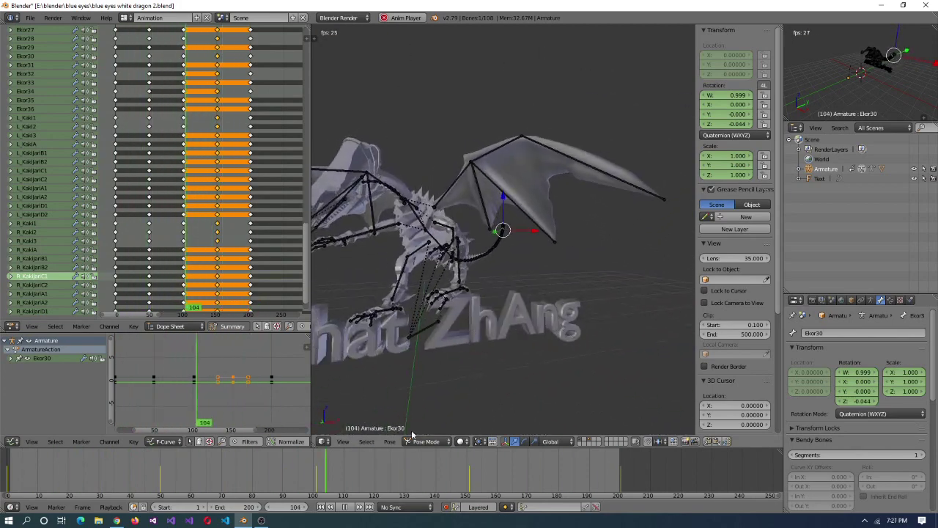
{"action": "left_click", "coordinate": [165, 440]}
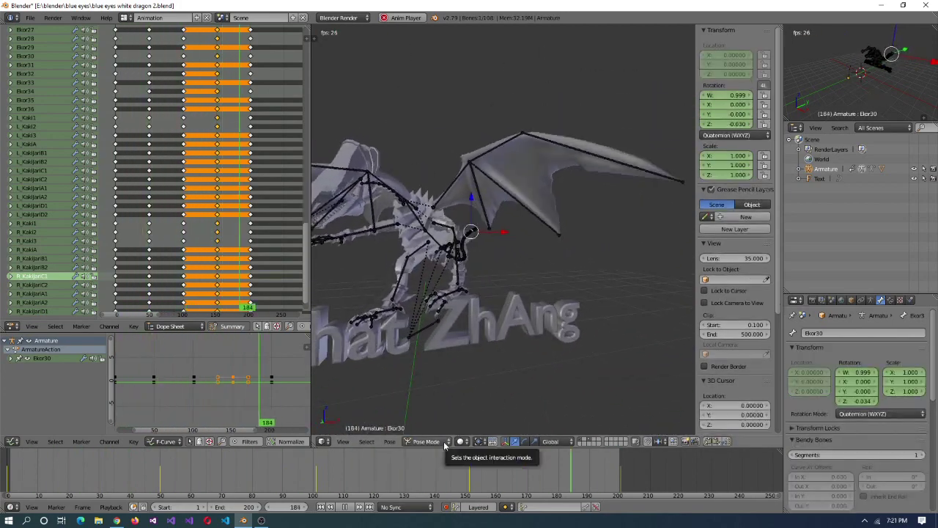
{"action": "key", "text": "alt+a"}
- Select all keyframes and scale their timing by 0.5 from frame 0
{"action": "scroll", "coordinate": [484, 368], "scroll_direction": "down", "scroll_amount": 3}
{"action": "key", "text": "a"}
{"action": "left_click", "coordinate": [121, 299]}
{"action": "key", "text": "s"}
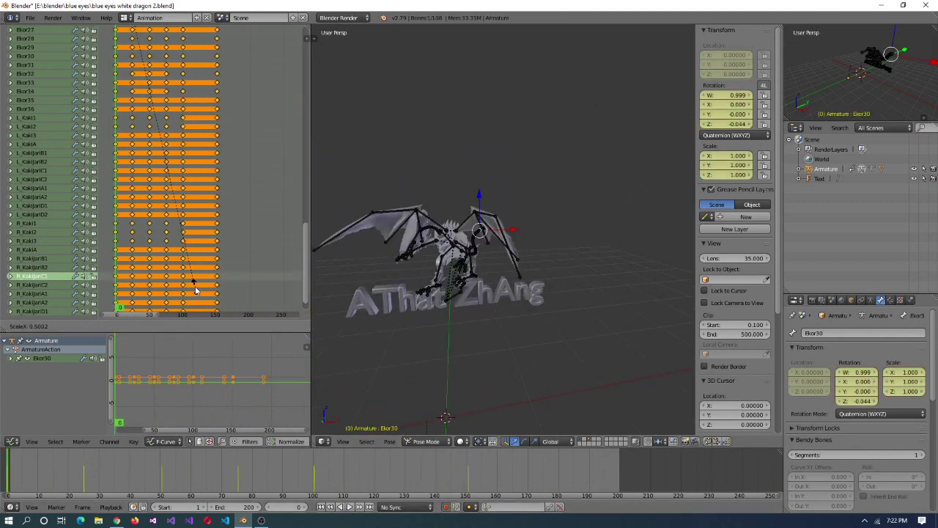
- Set the animation's end frame to 100 and review the faster playback
{"action": "scroll", "coordinate": [124, 220], "scroll_direction": "up", "scroll_amount": 4}
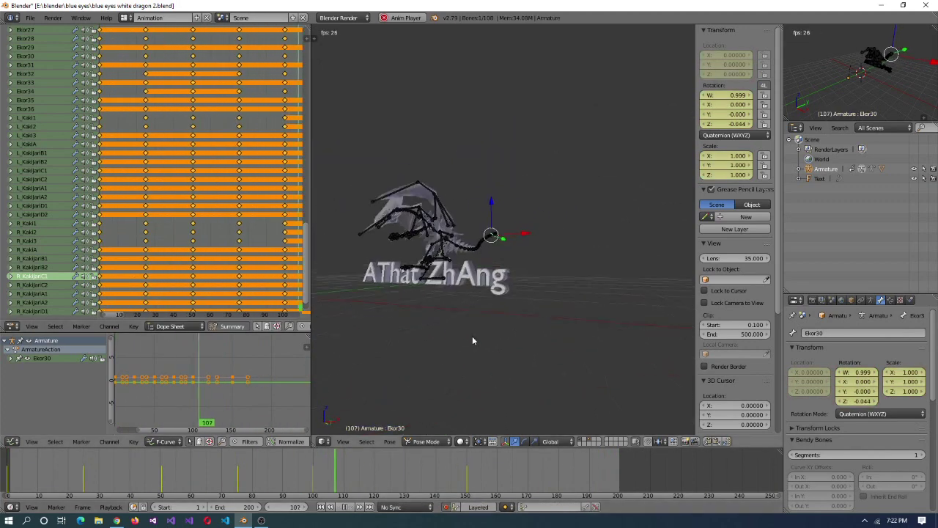
{"action": "left_click_drag", "start_coordinate": [270, 506], "coordinate": [219, 506]}
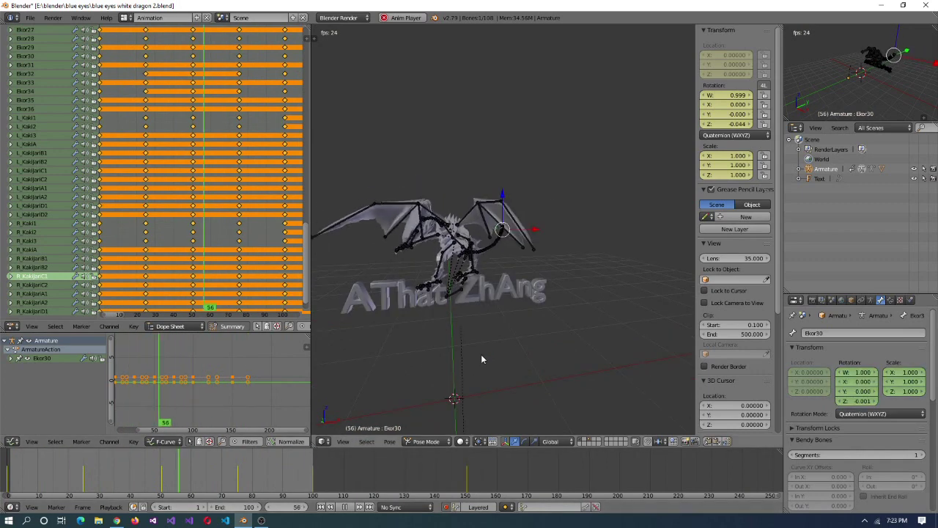
{"action": "key", "text": "alt+a"}
- Enlarge the Dope Sheet and circle-select the tail bones' keyframes at frame 50
{"action": "scroll", "coordinate": [293, 220], "scroll_direction": "up", "scroll_amount": 10}
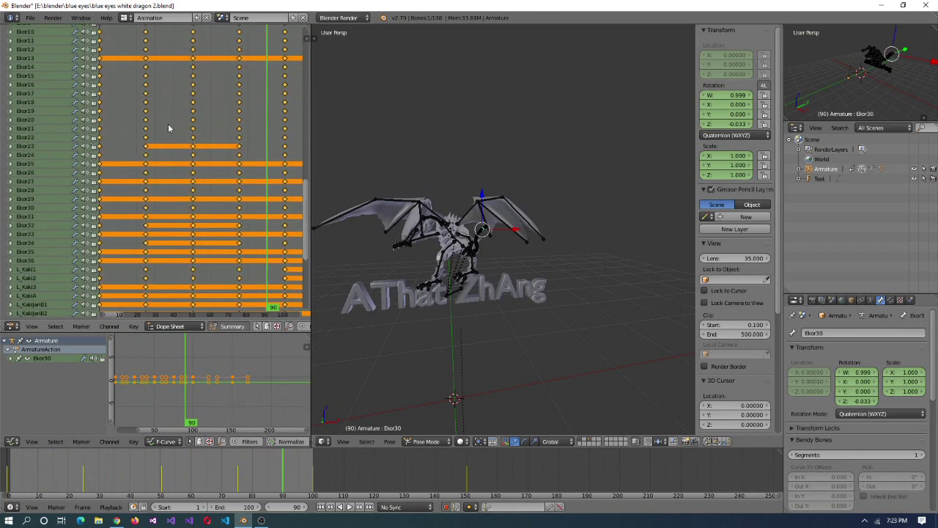
{"action": "left_click", "coordinate": [150, 308]}
{"action": "left_click_drag", "start_coordinate": [235, 333], "coordinate": [236, 365]}
{"action": "scroll", "coordinate": [298, 214], "scroll_direction": "up", "scroll_amount": 3}
{"action": "left_click", "coordinate": [147, 107]}
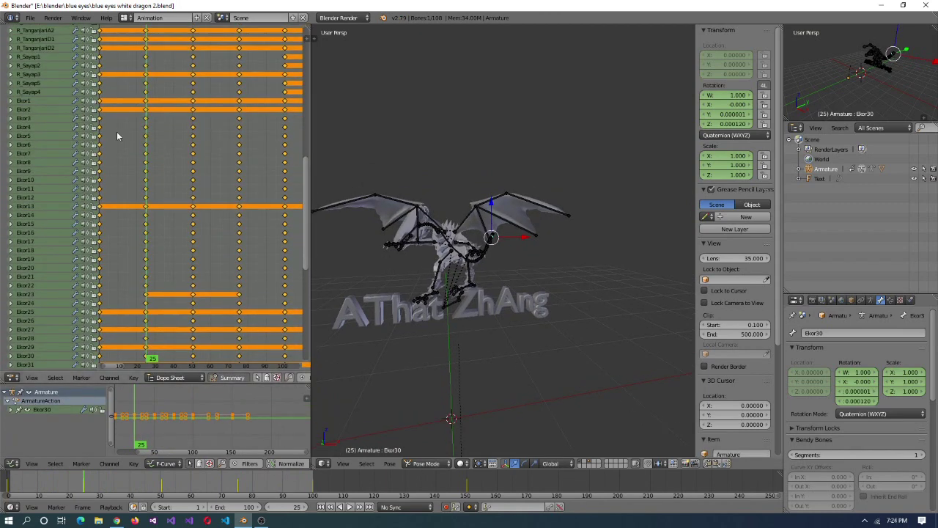
{"action": "left_click", "coordinate": [190, 118]}
{"action": "scroll", "coordinate": [213, 163], "scroll_direction": "down", "scroll_amount": 6}
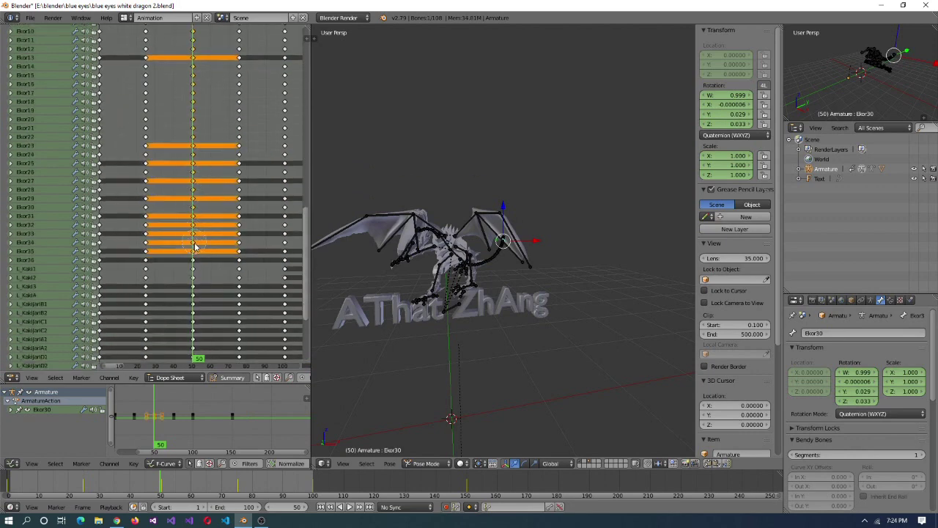
{"action": "scroll", "coordinate": [272, 212], "scroll_direction": "up", "scroll_amount": 4}
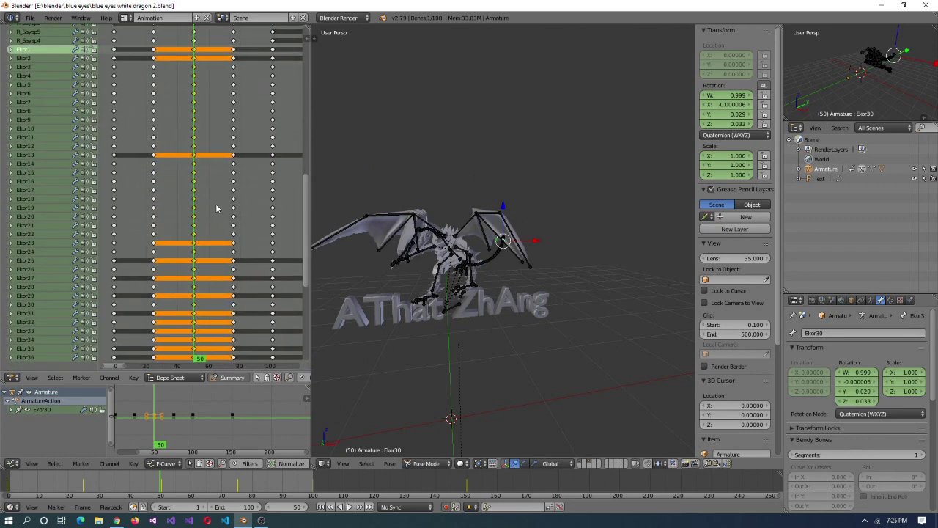
- Try to add faster tail swings by duplicating the tail bones' keyframes to frames 10, 30 and 70
{"action": "scroll", "coordinate": [189, 323], "scroll_direction": "up", "scroll_amount": 2}
{"action": "key", "text": "shift+d"}
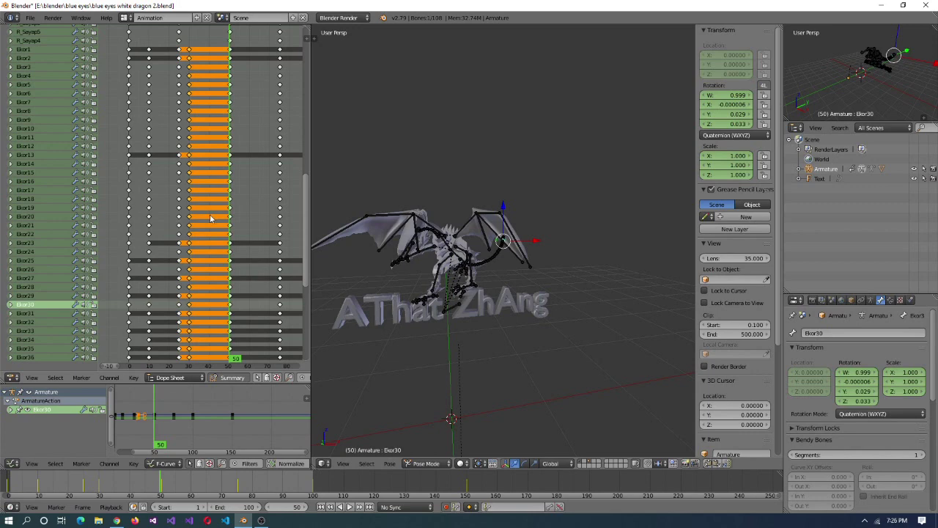
{"action": "scroll", "coordinate": [211, 218], "scroll_direction": "up", "scroll_amount": 2}
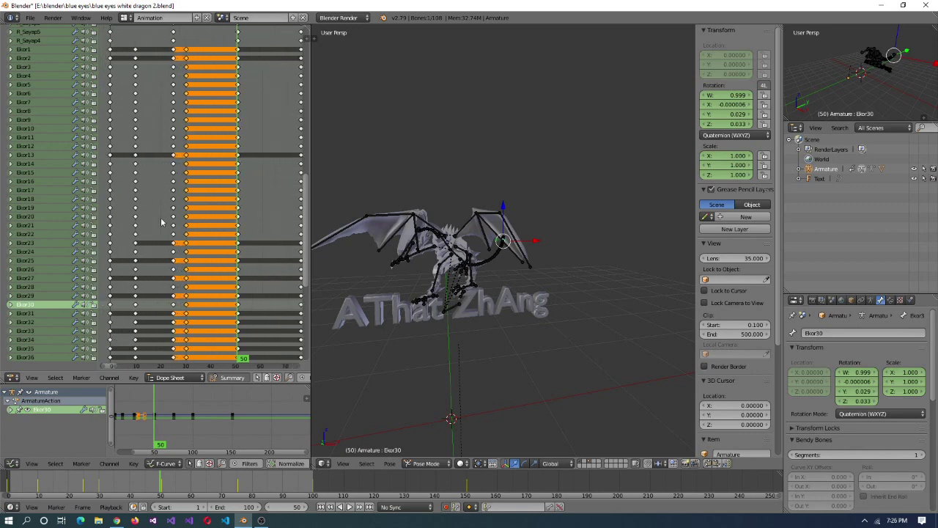
{"action": "left_click", "coordinate": [304, 224]}
{"action": "left_click_drag", "start_coordinate": [311, 220], "coordinate": [433, 220]}
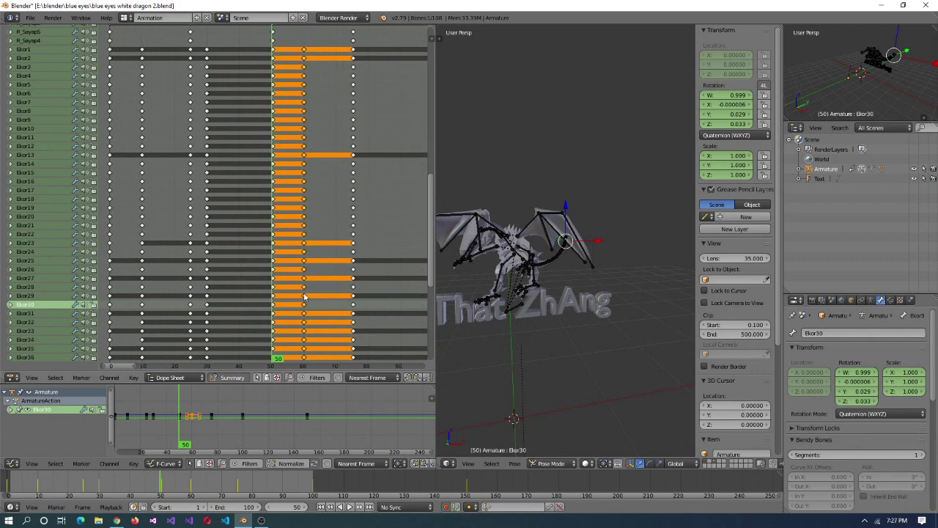
{"action": "scroll", "coordinate": [339, 296], "scroll_direction": "down", "scroll_amount": 1}
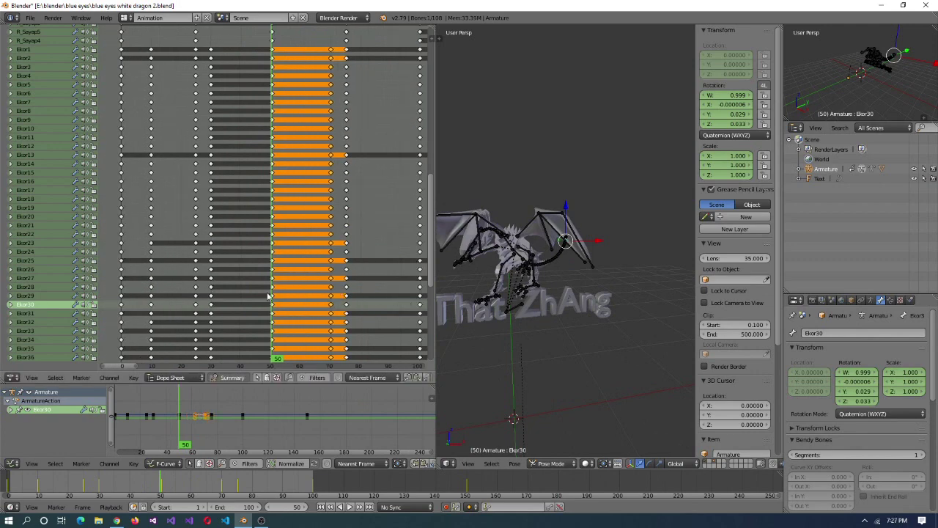
{"action": "scroll", "coordinate": [392, 300], "scroll_direction": "down", "scroll_amount": 5}
- Play back the animation briefly and widen the 3D view for posing the dragon at frame 75
{"action": "left_click", "coordinate": [339, 506]}
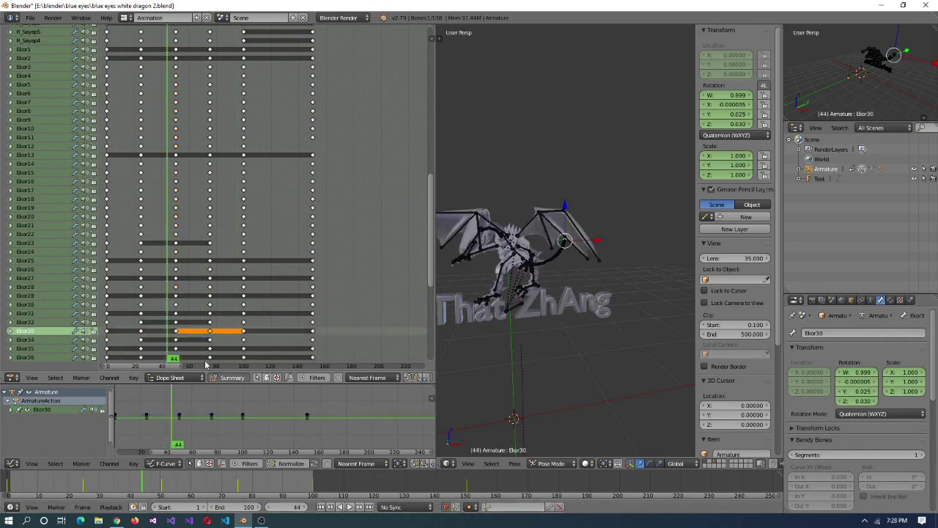
{"action": "key", "text": "alt+a"}
{"action": "scroll", "coordinate": [218, 335], "scroll_direction": "up", "scroll_amount": 10}
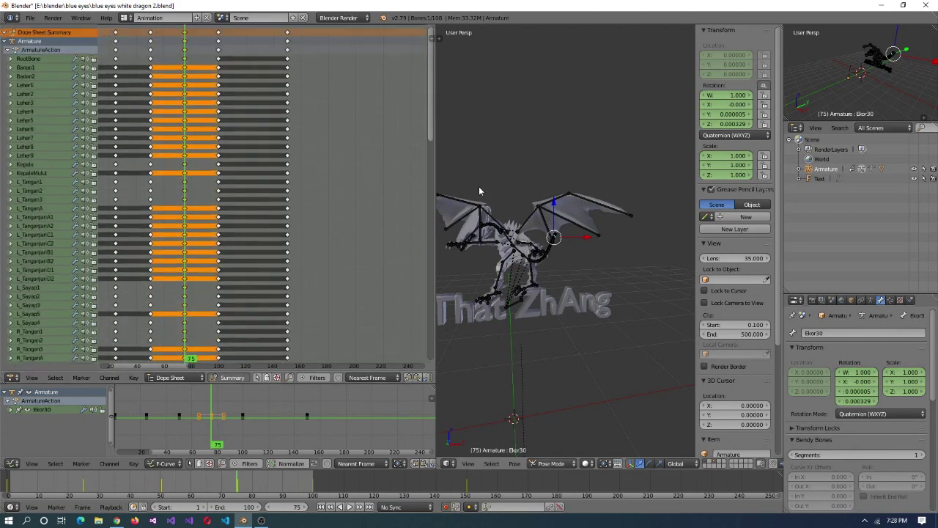
{"action": "left_click_drag", "start_coordinate": [433, 264], "coordinate": [209, 264]}
{"action": "scroll", "coordinate": [474, 268], "scroll_direction": "up", "scroll_amount": 3}
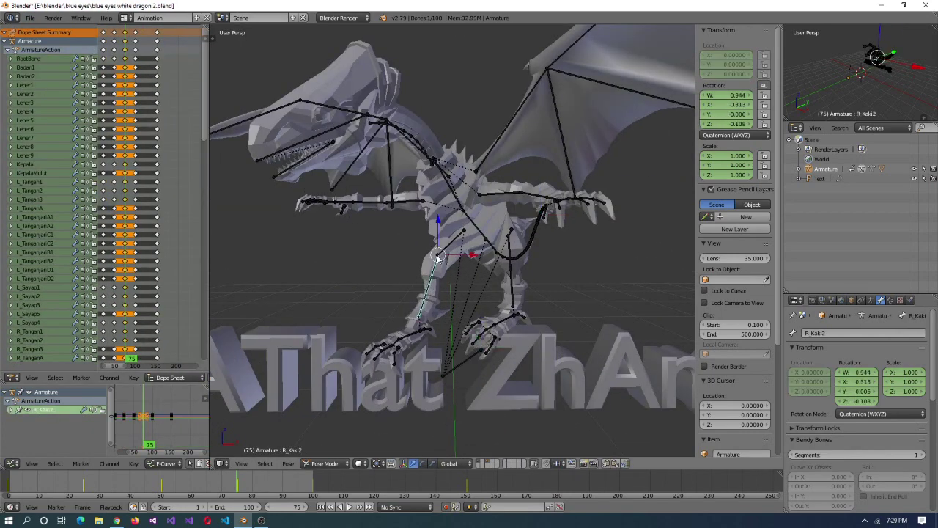
- Rotate a bone of the dragon's right foot at frame 75
{"action": "middle_click_drag", "start_coordinate": [437, 257], "coordinate": [462, 341]}
{"action": "right_click", "coordinate": [356, 363]}
{"action": "key", "text": "r"}
{"action": "scroll", "coordinate": [425, 315], "scroll_direction": "down", "scroll_amount": 4}
- Reposition the dragon over the text at frame 75 by moving the RootBone to an X location of about -0.121
{"action": "right_click", "coordinate": [429, 308]}
{"action": "right_click", "coordinate": [429, 308]}
{"action": "scroll", "coordinate": [480, 370], "scroll_direction": "up", "scroll_amount": 4}
{"action": "scroll", "coordinate": [468, 337], "scroll_direction": "down", "scroll_amount": 3}
{"action": "key", "text": "KP_7"}
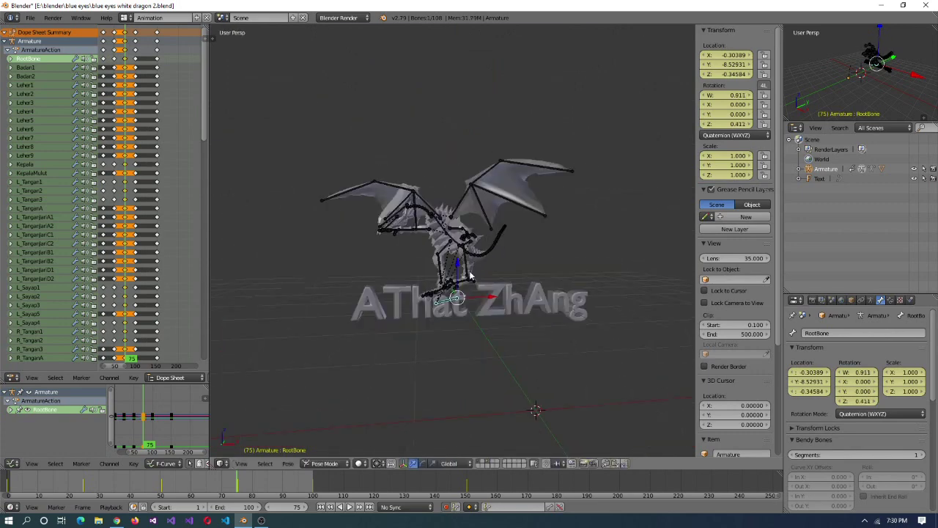
{"action": "scroll", "coordinate": [460, 345], "scroll_direction": "up", "scroll_amount": 4}
{"action": "key", "text": "y"}
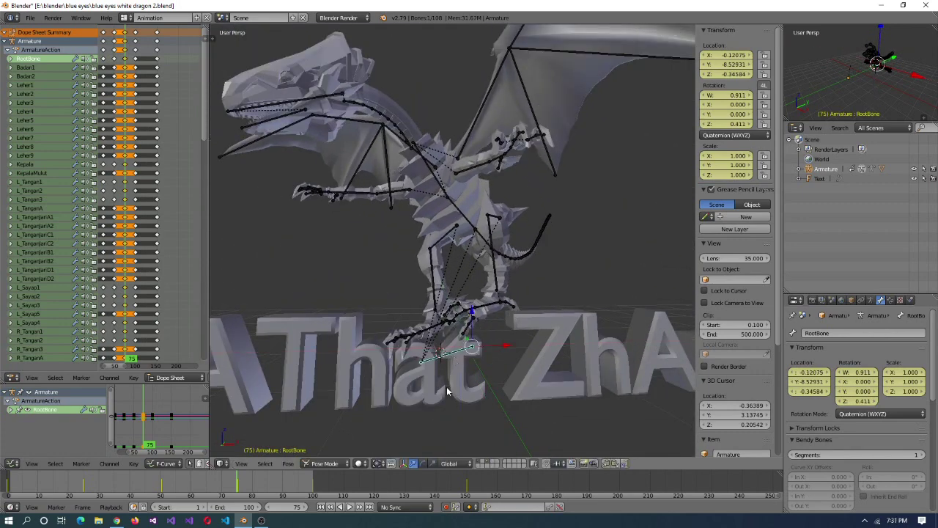
{"action": "left_click", "coordinate": [442, 396]}
- Rotate the right foot's toe bone R_KakiJariC1 about its local X axis at frame 75
{"action": "middle_click_drag", "start_coordinate": [443, 396], "coordinate": [404, 390]}
{"action": "right_click", "coordinate": [404, 390]}
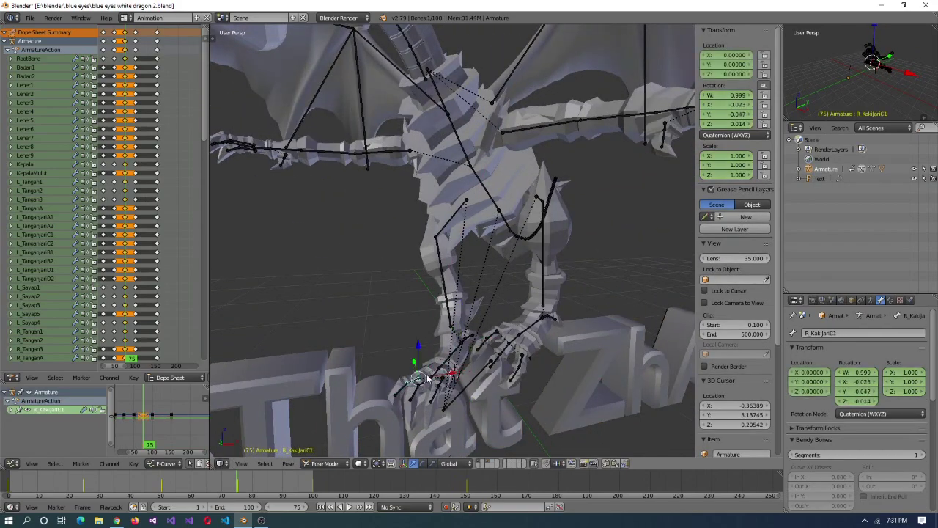
{"action": "right_click", "coordinate": [427, 378]}
{"action": "key", "text": "r"}
{"action": "key", "text": "x"}
{"action": "key", "text": "x"}
{"action": "left_click", "coordinate": [401, 391]}
- Rotate two more toe bones at frame 75 so the toes curl over the text
{"action": "middle_click_drag", "start_coordinate": [402, 391], "coordinate": [477, 366]}
{"action": "right_click", "coordinate": [549, 363]}
{"action": "key", "text": "r"}
{"action": "left_click", "coordinate": [586, 346]}
{"action": "right_click", "coordinate": [444, 310]}
{"action": "key", "text": "r"}
{"action": "left_click", "coordinate": [352, 267]}
- Rotate the remaining toe bones, including R_KakiJariC2, at frame 75 to finish the foot's grip
{"action": "right_click", "coordinate": [490, 296]}
{"action": "key", "text": "r"}
{"action": "key", "text": "x"}
{"action": "key", "text": "x"}
{"action": "left_click", "coordinate": [493, 297]}
{"action": "right_click", "coordinate": [548, 330]}
{"action": "right_click", "coordinate": [357, 317]}
{"action": "left_click", "coordinate": [352, 320]}
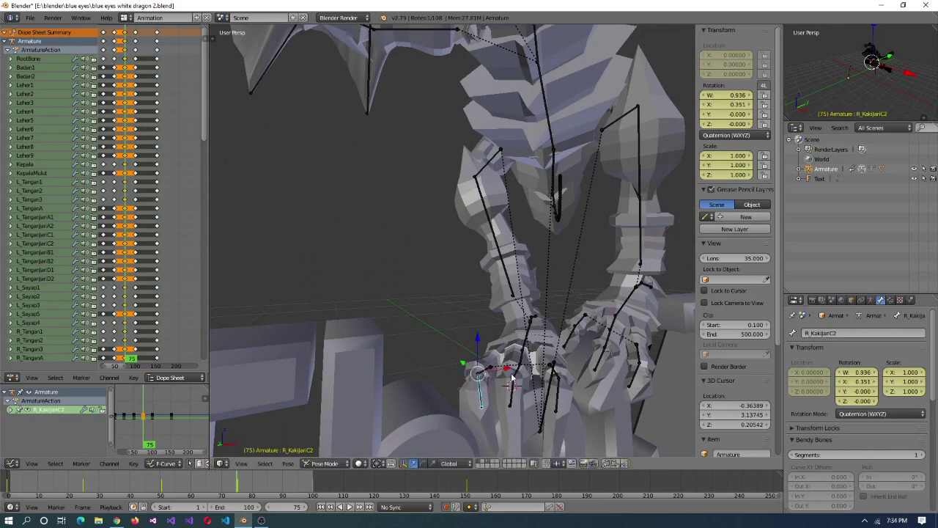
{"action": "left_click", "coordinate": [478, 393]}
- Play back the animation to check the reworked foot pose around frame 75
{"action": "key", "text": "Home"}
{"action": "left_click", "coordinate": [349, 507]}
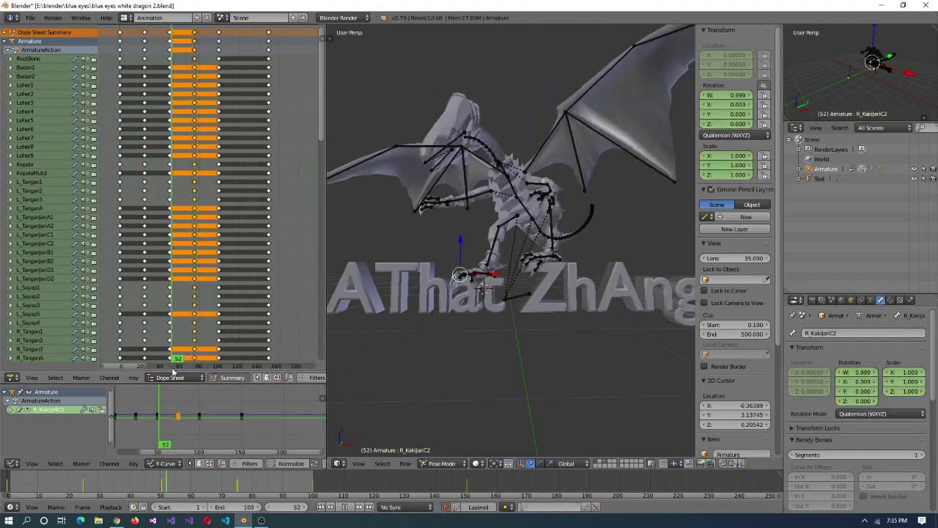
{"action": "left_click", "coordinate": [199, 34]}
{"action": "key", "text": "Escape"}
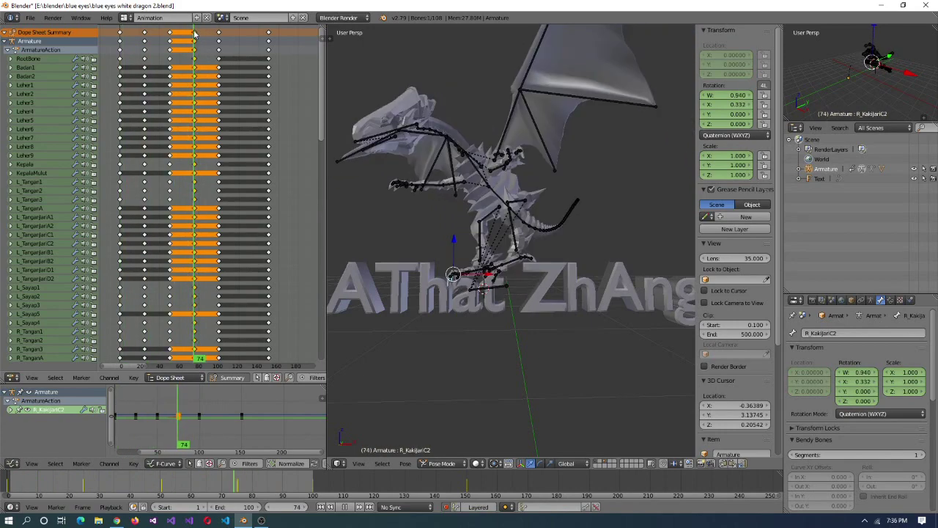
- Inspect the frame 75 pose from another angle and select the mouth bone KepalaMulut
{"action": "middle_click_drag", "start_coordinate": [513, 220], "coordinate": [560, 273]}
{"action": "right_click", "coordinate": [559, 274]}
{"action": "left_click", "coordinate": [551, 307]}
{"action": "middle_click_drag", "start_coordinate": [551, 306], "coordinate": [455, 293]}
{"action": "right_click", "coordinate": [349, 223]}
- Check the arm and wing bones' keyframes at frames 75 and 100 and view the motion just past frame 75
{"action": "left_click", "coordinate": [37, 225]}
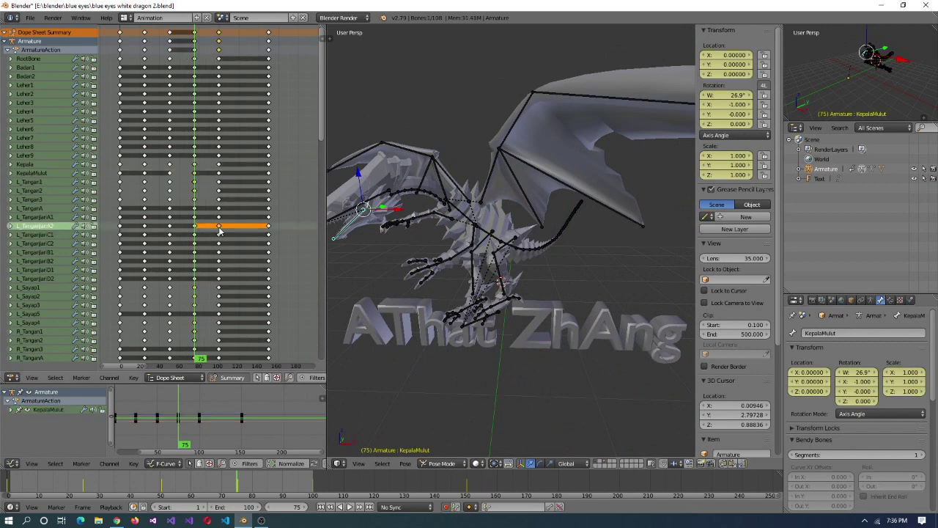
{"action": "left_click", "coordinate": [197, 365], "text": "ctrl"}
{"action": "right_click", "coordinate": [195, 340]}
{"action": "left_click", "coordinate": [196, 348]}
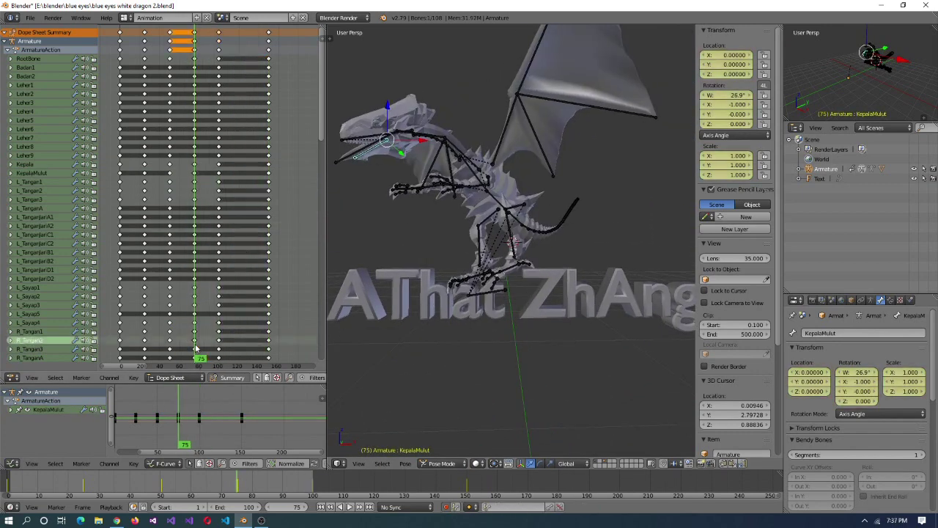
{"action": "left_click", "coordinate": [219, 317]}
{"action": "scroll", "coordinate": [220, 315], "scroll_direction": "up", "scroll_amount": 4}
{"action": "right_click", "coordinate": [236, 314]}
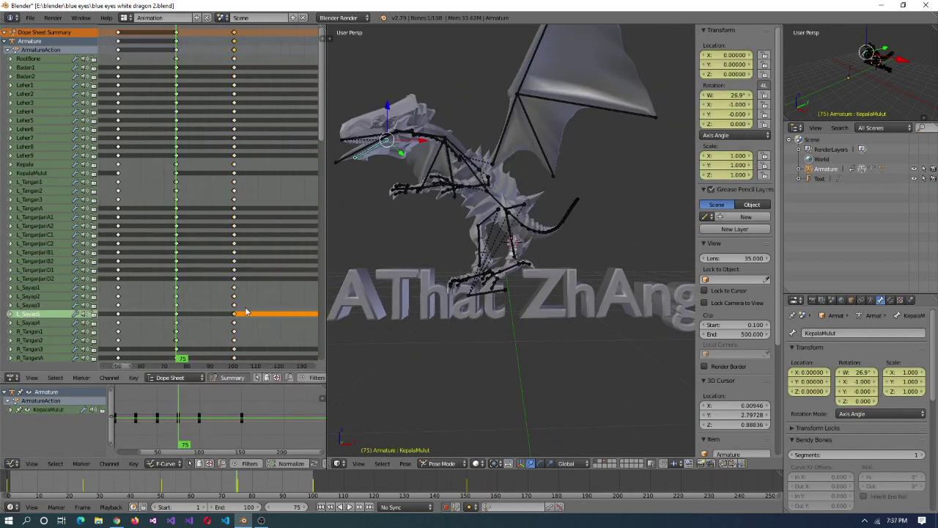
{"action": "scroll", "coordinate": [276, 324], "scroll_direction": "down", "scroll_amount": 5}
{"action": "key", "text": "Right"}
{"action": "key", "text": "Right"}
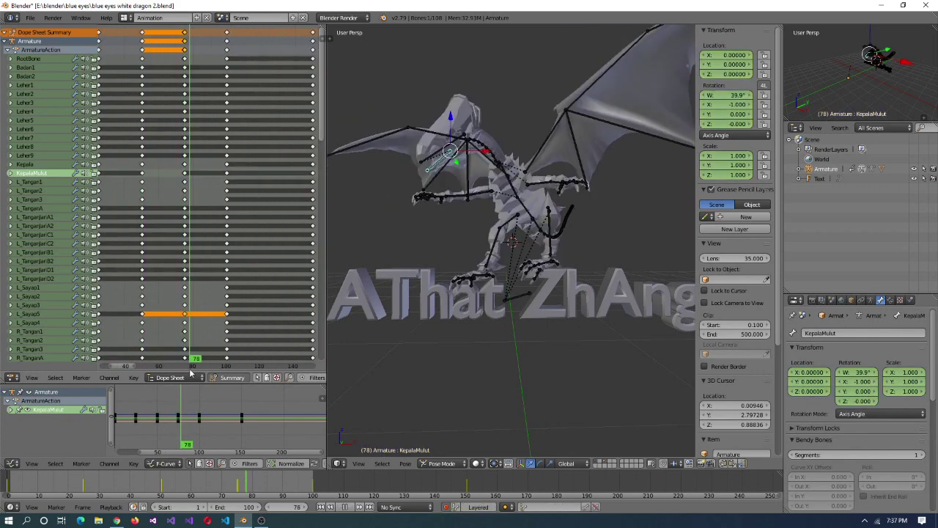
- Select the armature keyframes around frame 75 and try to line them up, removing the stray duplicates
{"action": "right_click", "coordinate": [227, 324]}
{"action": "left_click", "coordinate": [240, 340]}
{"action": "right_click", "coordinate": [228, 314]}
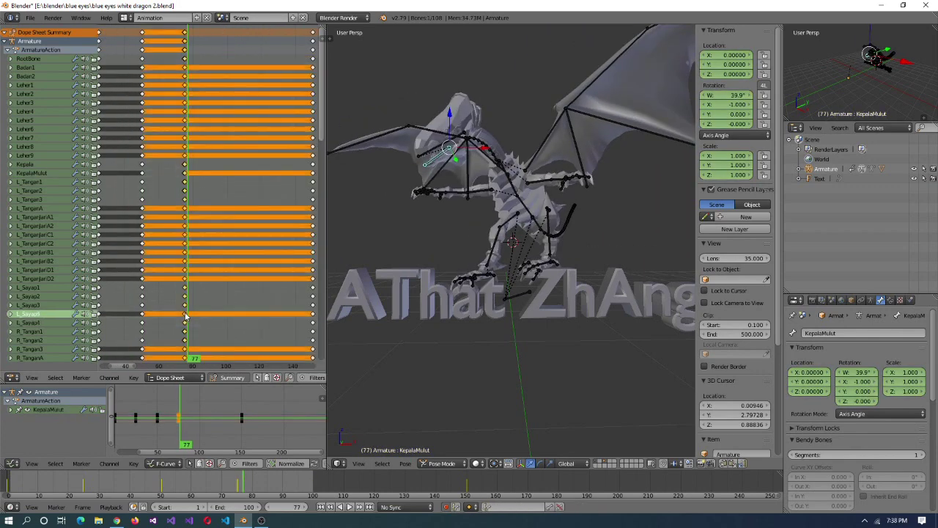
{"action": "key", "text": "g"}
{"action": "scroll", "coordinate": [260, 322], "scroll_direction": "up", "scroll_amount": 4}
{"action": "right_click", "coordinate": [210, 307]}
{"action": "key", "text": "x"}
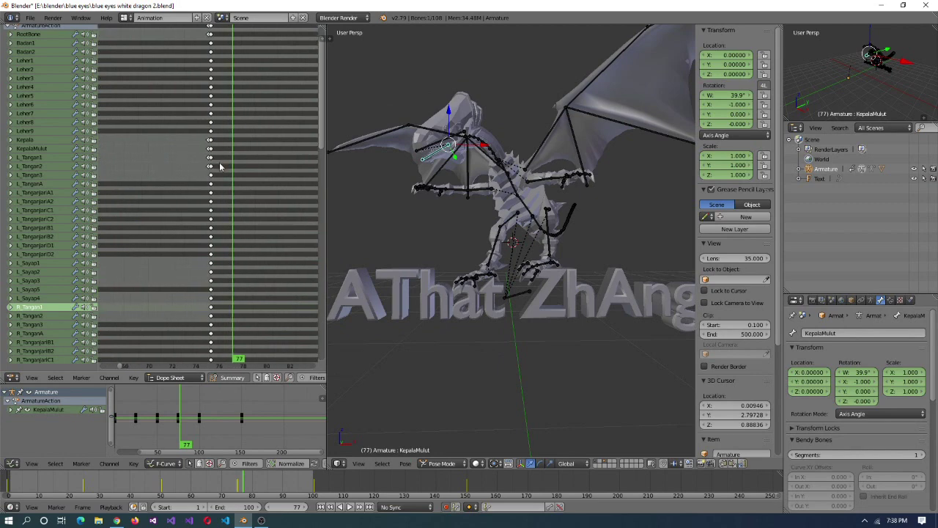
{"action": "key", "text": "Home"}
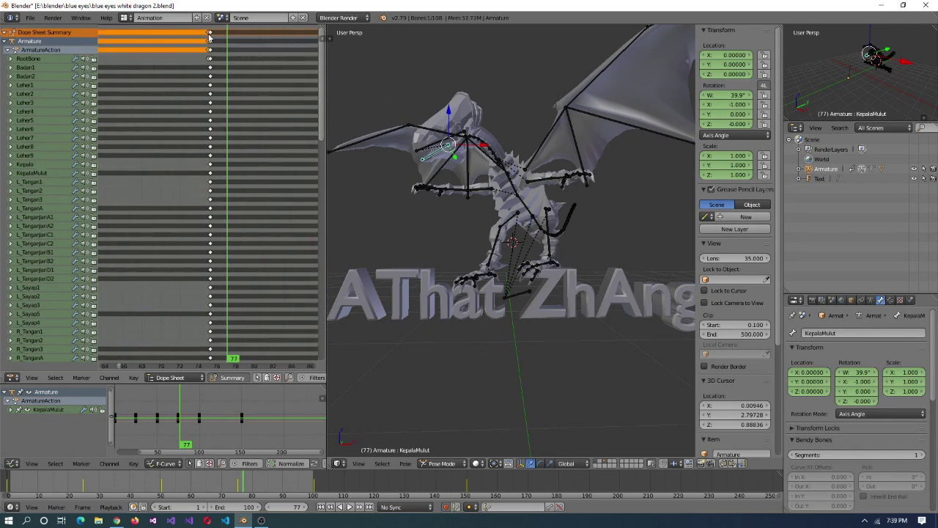
- Fit the whole keyframe range in the Dope Sheet and play the dragon animation
{"action": "key", "text": "Escape"}
{"action": "scroll", "coordinate": [191, 345], "scroll_direction": "down", "scroll_amount": 5}
{"action": "key", "text": "alt+a"}
{"action": "scroll", "coordinate": [188, 334], "scroll_direction": "down", "scroll_amount": 8}
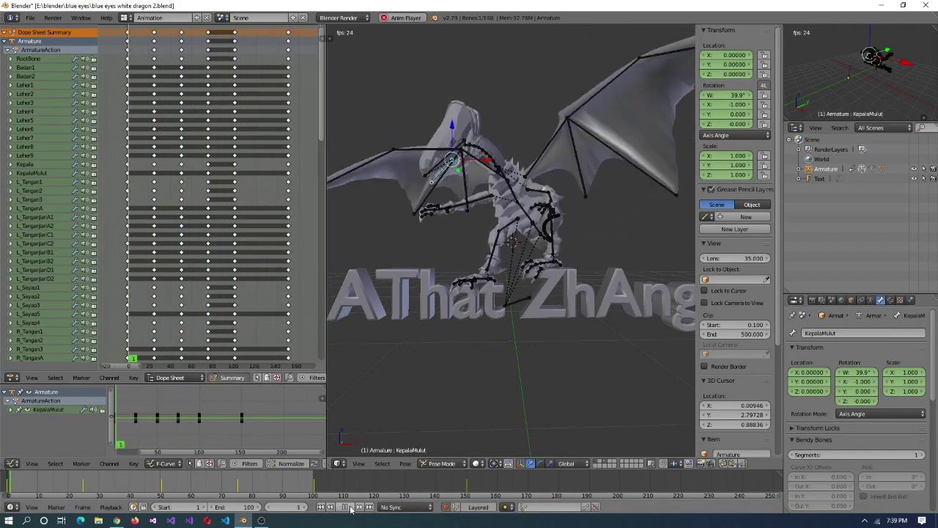
{"action": "right_click", "coordinate": [235, 345], "text": "ctrl"}
{"action": "key", "text": "alt+a"}
- Select the full column of bone keyframes at frame 75 and play the animation briefly
{"action": "scroll", "coordinate": [231, 330], "scroll_direction": "up", "scroll_amount": 3}
{"action": "left_click", "coordinate": [227, 314]}
{"action": "left_click", "coordinate": [222, 214]}
{"action": "right_click", "coordinate": [222, 215], "text": "alt"}
{"action": "scroll", "coordinate": [218, 231], "scroll_direction": "down", "scroll_amount": 3}
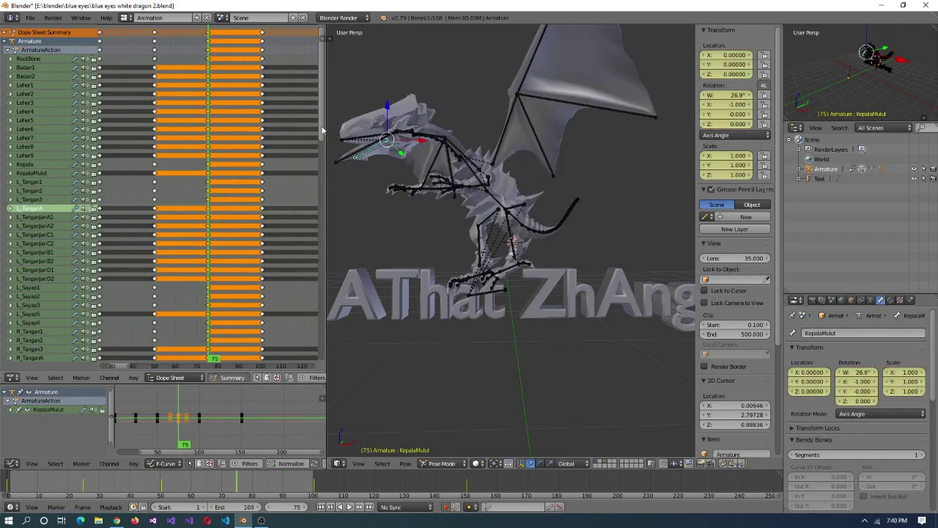
{"action": "right_click", "coordinate": [208, 182]}
{"action": "key", "text": "alt+a"}
{"action": "key", "text": "alt+a"}
- Select the bone keyframes lying just off frame 75, align them with that column and replay the animation
{"action": "scroll", "coordinate": [240, 263], "scroll_direction": "up", "scroll_amount": 3}
{"action": "key", "text": "ctrl+i"}
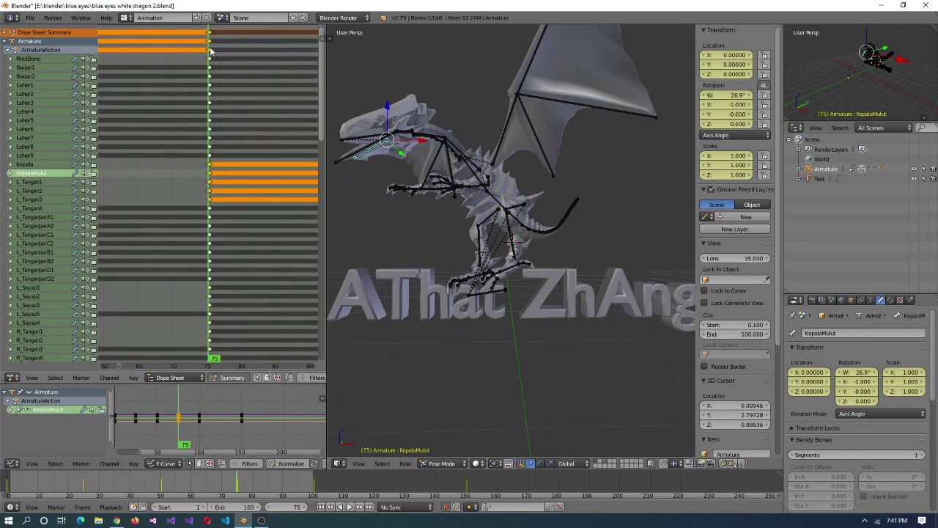
{"action": "scroll", "coordinate": [210, 184], "scroll_direction": "up", "scroll_amount": 5}
{"action": "right_click", "coordinate": [211, 182]}
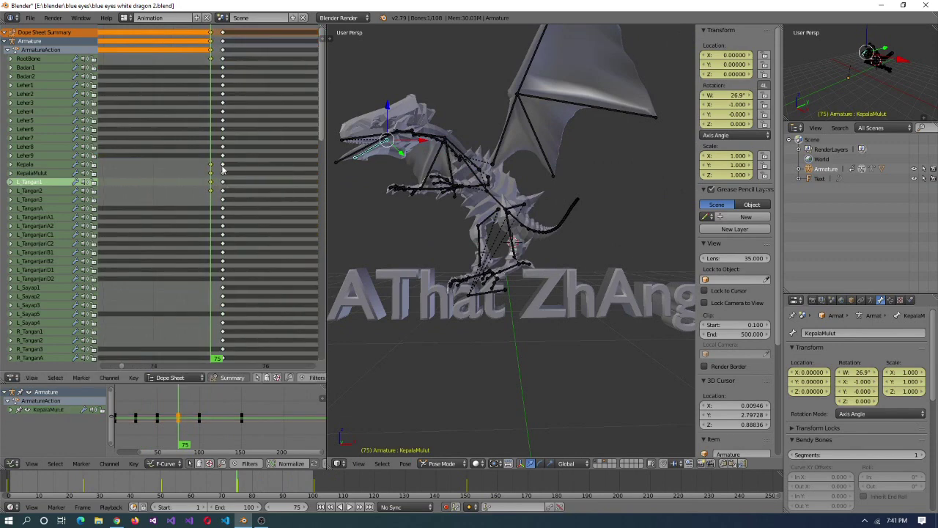
{"action": "key", "text": "ctrl+i"}
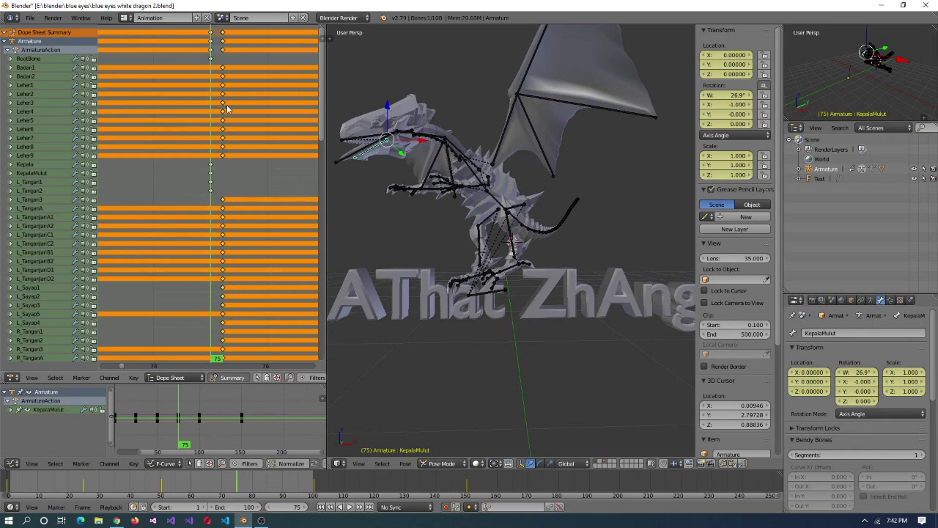
{"action": "key", "text": "Home"}
{"action": "key", "text": "alt+a"}
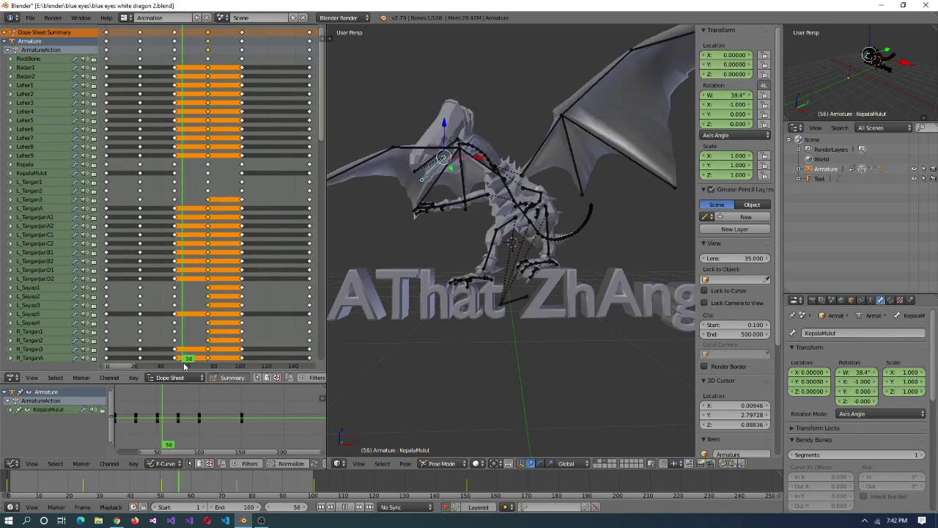
- Delete the armature's keyframes at frames 75 and 100 and play the animation from the start
{"action": "key", "text": "x"}
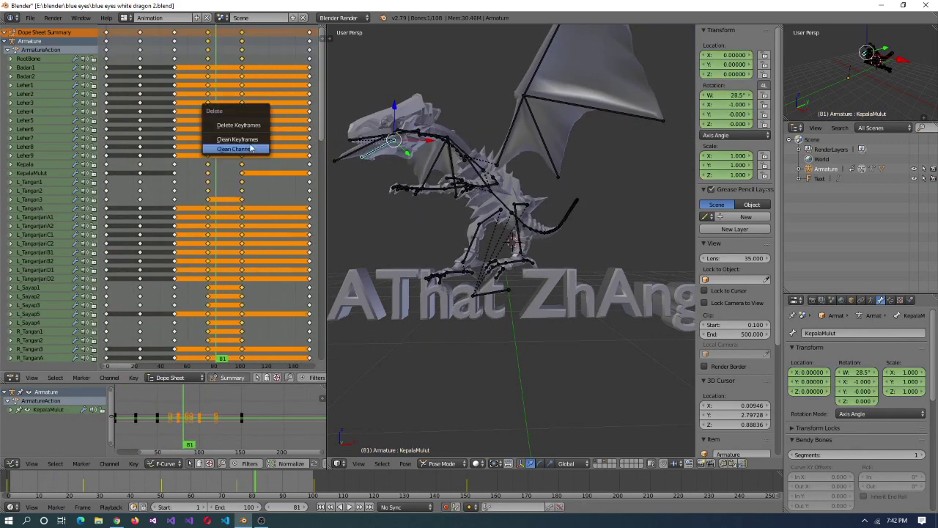
{"action": "left_click", "coordinate": [237, 150]}
{"action": "scroll", "coordinate": [264, 267], "scroll_direction": "down", "scroll_amount": 2}
{"action": "key", "text": "Home"}
{"action": "key", "text": "shift+Left"}
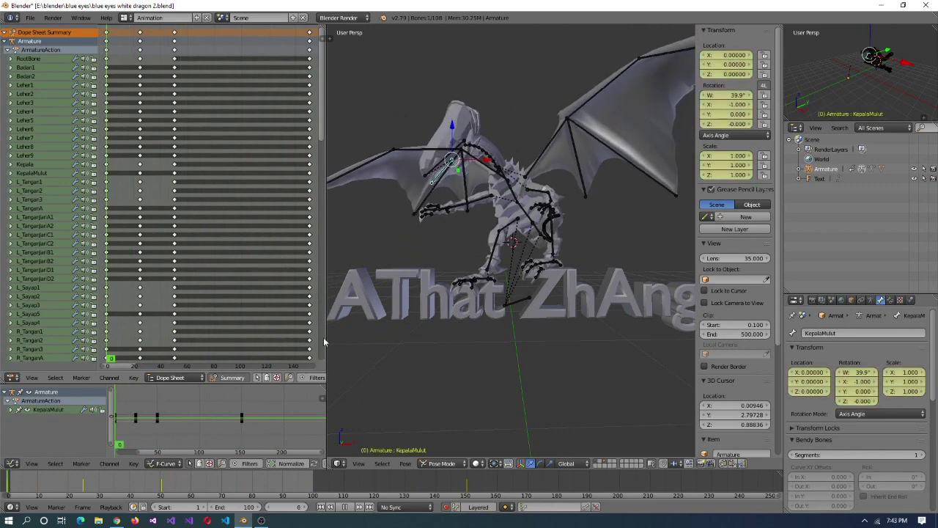
- Delete the Ekor tail bones' keyframes at frame 50
{"action": "left_click", "coordinate": [174, 152]}
{"action": "scroll", "coordinate": [173, 153], "scroll_direction": "down", "scroll_amount": 8}
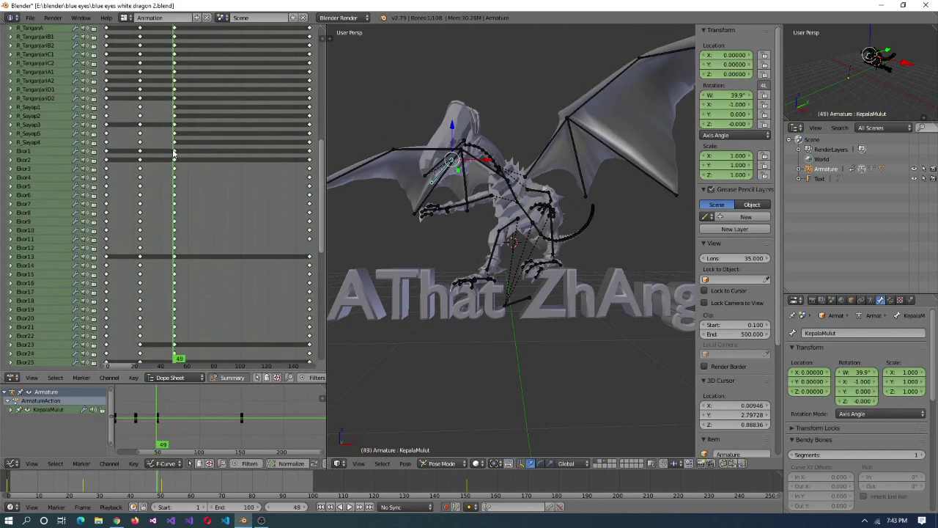
{"action": "left_click_drag", "start_coordinate": [174, 261], "coordinate": [173, 260]}
{"action": "scroll", "coordinate": [220, 220], "scroll_direction": "down", "scroll_amount": 5}
{"action": "key", "text": "x"}
{"action": "left_click", "coordinate": [277, 217]}
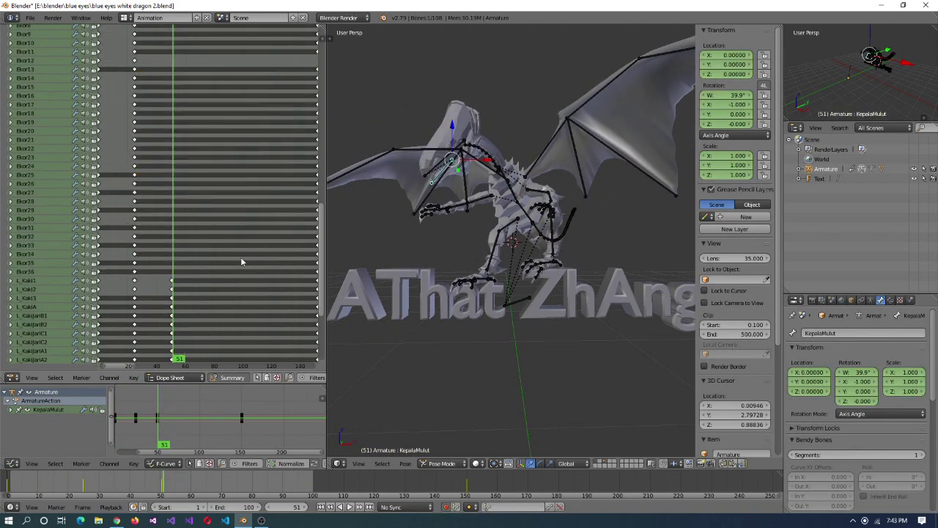
- Place copies of the Ekor tail bones' frame 150 keyframes at frame 52 and widen the Dope Sheet
{"action": "key", "text": "ctrl+z"}
{"action": "scroll", "coordinate": [300, 250], "scroll_direction": "up", "scroll_amount": 5}
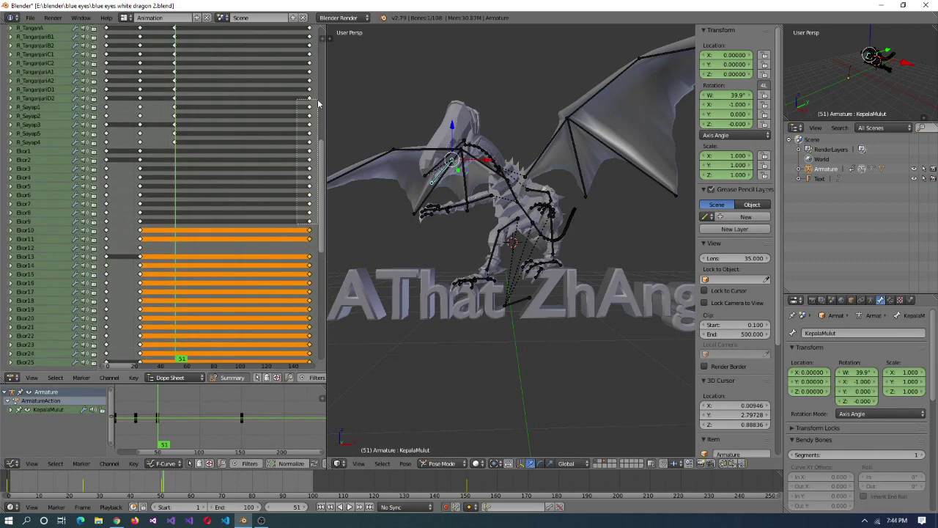
{"action": "left_click_drag", "start_coordinate": [319, 94], "coordinate": [319, 147]}
{"action": "key", "text": "g"}
{"action": "left_click", "coordinate": [209, 233]}
{"action": "scroll", "coordinate": [209, 233], "scroll_direction": "up", "scroll_amount": 4}
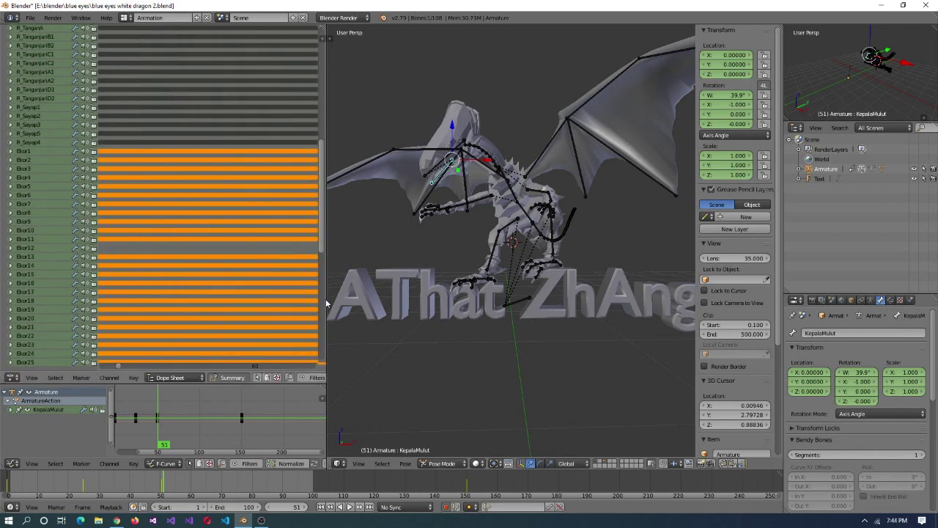
{"action": "left_click_drag", "start_coordinate": [322, 308], "coordinate": [561, 300]}
{"action": "left_click", "coordinate": [164, 205]}
{"action": "scroll", "coordinate": [123, 368], "scroll_direction": "up", "scroll_amount": 3}
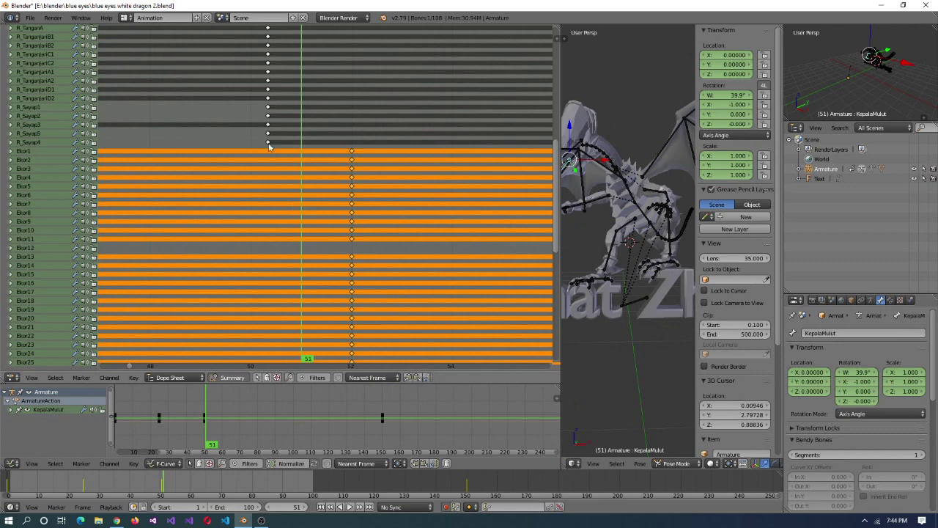
- Realign the Ekor tail keyframes with the other bones' keyframe column at frame 50
{"action": "key", "text": "ctrl+z"}
{"action": "key", "text": "ctrl+z"}
{"action": "scroll", "coordinate": [295, 240], "scroll_direction": "up", "scroll_amount": 5, "text": "shift"}
{"action": "scroll", "coordinate": [295, 241], "scroll_direction": "down", "scroll_amount": 3}
{"action": "key", "text": "a"}
{"action": "scroll", "coordinate": [296, 241], "scroll_direction": "down", "scroll_amount": 3}
{"action": "scroll", "coordinate": [382, 291], "scroll_direction": "down", "scroll_amount": 5}
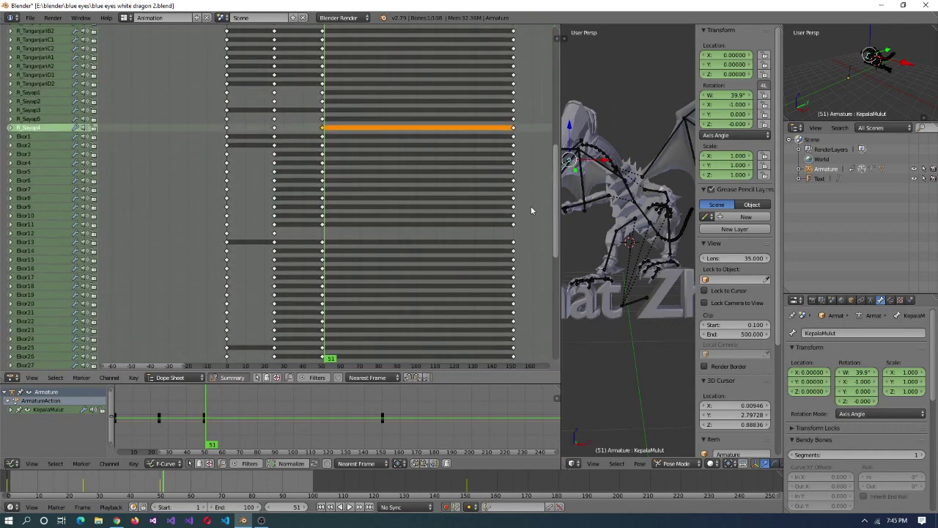
- Select the tail bone Ekor12 and add its missing keyframe at frame 50
{"action": "scroll", "coordinate": [531, 202], "scroll_direction": "down", "scroll_amount": 2}
{"action": "left_click", "coordinate": [24, 226]}
{"action": "left_click_drag", "start_coordinate": [559, 256], "coordinate": [283, 257]}
{"action": "key", "text": "KP_7"}
{"action": "key", "text": "KP_Decimal"}
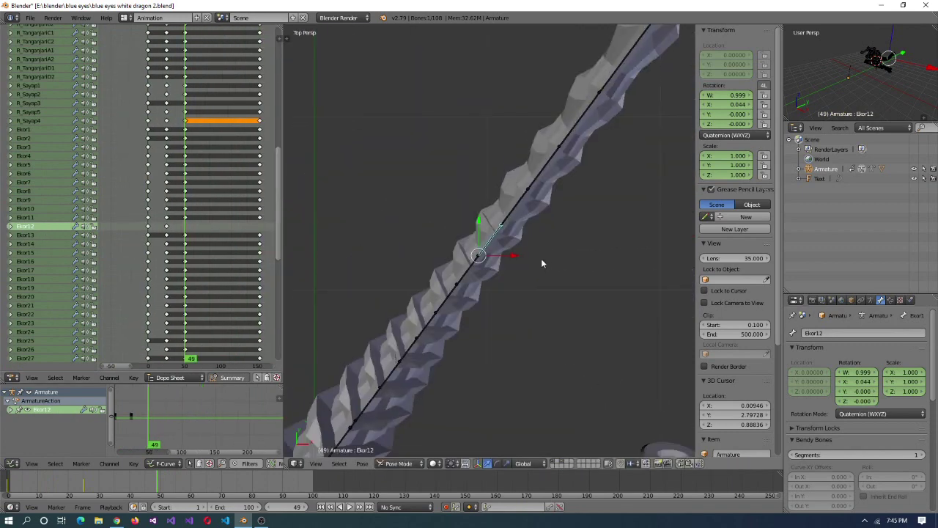
{"action": "key", "text": "KP_5"}
{"action": "scroll", "coordinate": [207, 236], "scroll_direction": "up", "scroll_amount": 5}
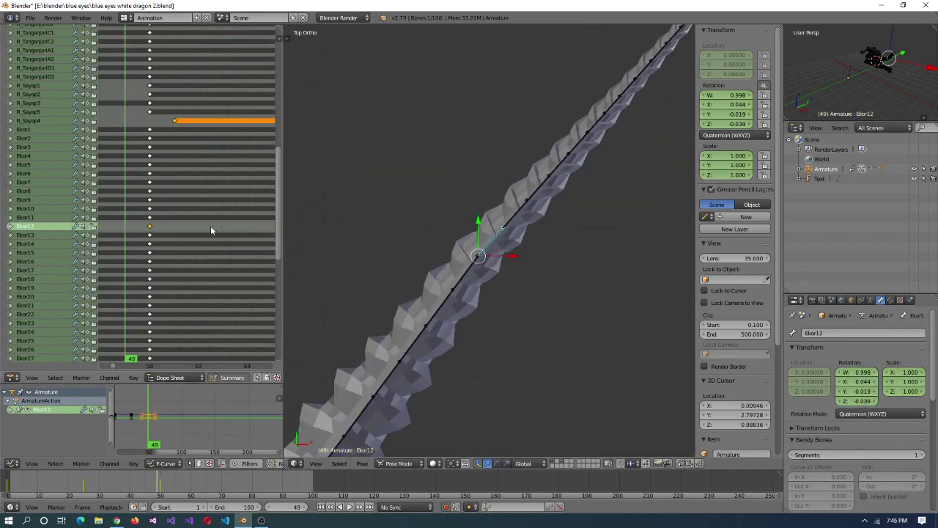
- Set the current frame to 50 and rotate the dragon's left wing bone into a new pose
{"action": "key", "text": "Home"}
{"action": "key", "text": "Home"}
{"action": "middle_click_drag", "start_coordinate": [330, 200], "coordinate": [439, 213]}
{"action": "mouse_move", "coordinate": [183, 71]}
{"action": "left_mouse_down"}
{"action": "mouse_move", "coordinate": [195, 70]}
{"action": "mouse_move", "coordinate": [151, 70]}
{"action": "mouse_move", "coordinate": [185, 70]}
{"action": "left_mouse_up"}
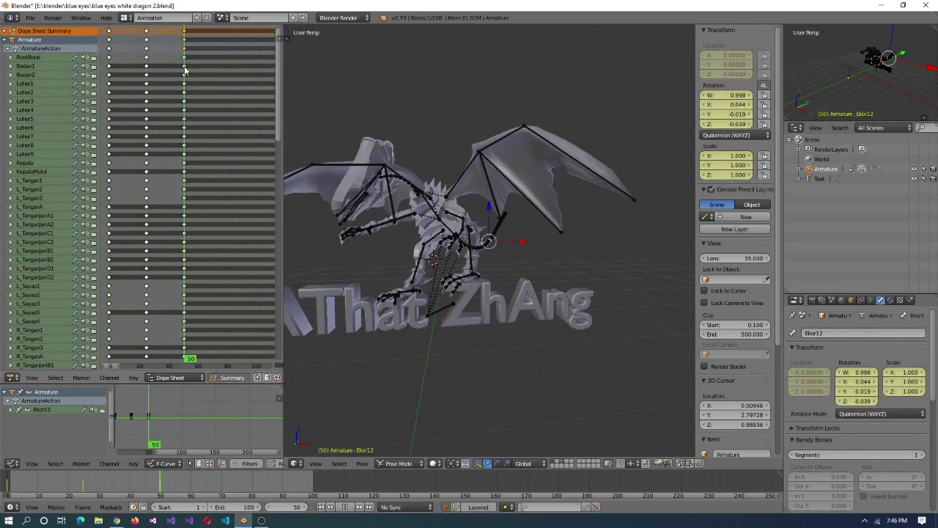
{"action": "scroll", "coordinate": [471, 336], "scroll_direction": "up", "scroll_amount": 3}
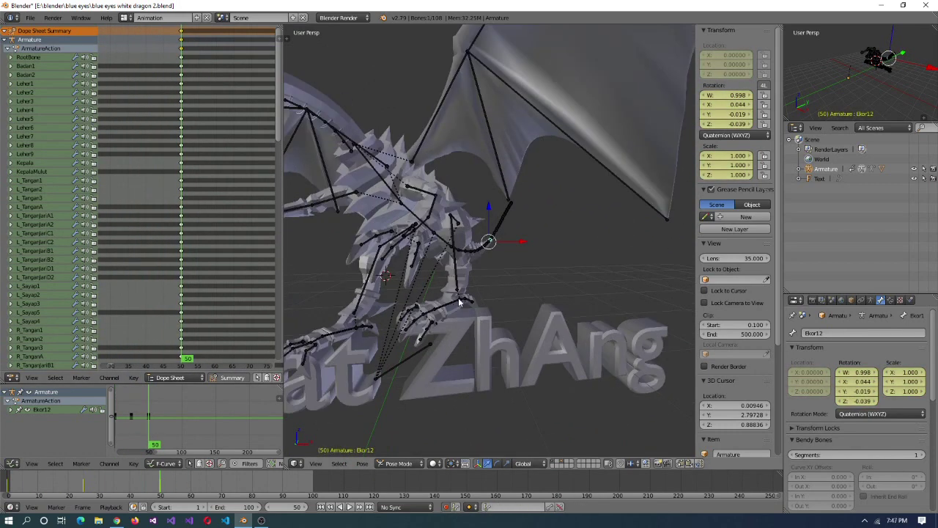
{"action": "scroll", "coordinate": [400, 351], "scroll_direction": "down", "scroll_amount": 4}
{"action": "right_click", "coordinate": [357, 213]}
{"action": "key", "text": "r"}
{"action": "middle_click_drag", "start_coordinate": [396, 212], "coordinate": [440, 207]}
{"action": "right_click", "coordinate": [524, 196]}
{"action": "left_click", "coordinate": [522, 204]}
- Rotate the right wing bone R_Sayap2 about its local Y axis
{"action": "right_click", "coordinate": [440, 206]}
{"action": "key", "text": "r"}
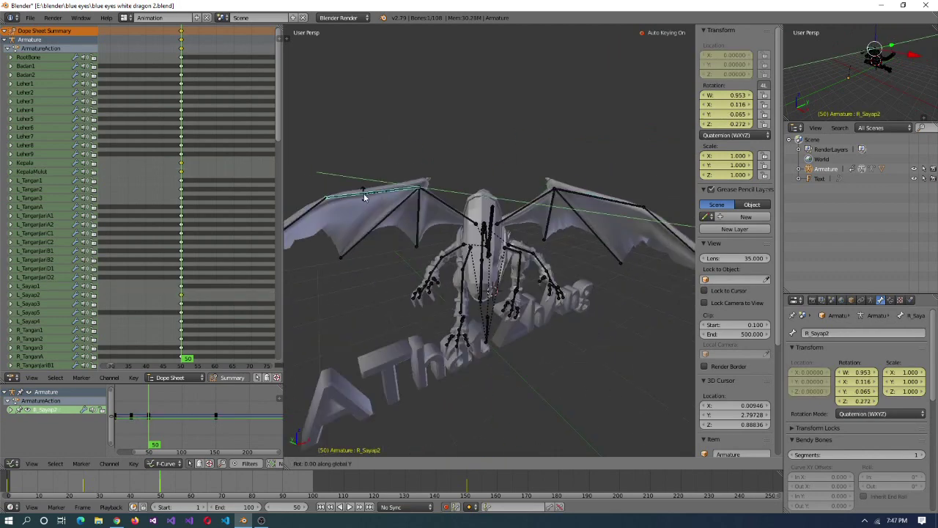
{"action": "key", "text": "y"}
{"action": "key", "text": "y"}
{"action": "left_click", "coordinate": [513, 213]}
- Rotate the dragon's leg bones one after another into a bent, lifted pose at frame 50
{"action": "middle_click_drag", "start_coordinate": [513, 212], "coordinate": [526, 359]}
{"action": "right_click", "coordinate": [546, 268]}
{"action": "right_click", "coordinate": [493, 277]}
{"action": "key", "text": "r"}
{"action": "left_click", "coordinate": [475, 283]}
{"action": "right_click", "coordinate": [489, 323]}
{"action": "key", "text": "r"}
{"action": "left_click", "coordinate": [490, 327]}
{"action": "right_click", "coordinate": [530, 251]}
{"action": "key", "text": "r"}
{"action": "left_click", "coordinate": [530, 252]}
- Reposition RootBone at frame 50 so the dragon's raised body shifts over the text
{"action": "right_click", "coordinate": [525, 360]}
{"action": "key", "text": "g"}
{"action": "left_click", "coordinate": [485, 350]}
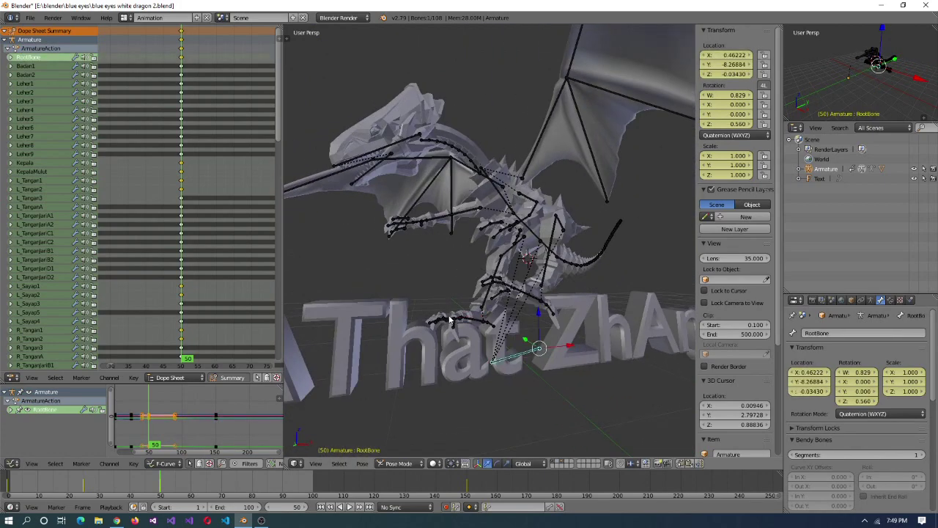
{"action": "key", "text": "g"}
{"action": "left_click", "coordinate": [484, 365]}
{"action": "scroll", "coordinate": [458, 369], "scroll_direction": "up", "scroll_amount": 2}
{"action": "middle_click_drag", "start_coordinate": [453, 381], "coordinate": [579, 368]}
- Refine the pose by rotating another leg bone and moving RootBone again
{"action": "mouse_move", "coordinate": [181, 359]}
{"action": "left_mouse_down"}
{"action": "mouse_move", "coordinate": [134, 358]}
{"action": "mouse_move", "coordinate": [197, 360]}
{"action": "left_mouse_up"}
{"action": "middle_click_drag", "start_coordinate": [514, 293], "coordinate": [491, 366]}
{"action": "right_click", "coordinate": [548, 292]}
{"action": "key", "text": "r"}
{"action": "left_click", "coordinate": [550, 293]}
{"action": "right_click", "coordinate": [511, 354]}
{"action": "key", "text": "g"}
{"action": "left_click", "coordinate": [471, 347]}
- Line up the off-column bone keyframes, including R_Sayap4, with frame 50 and play the animation
{"action": "scroll", "coordinate": [214, 107], "scroll_direction": "up", "scroll_amount": 8}
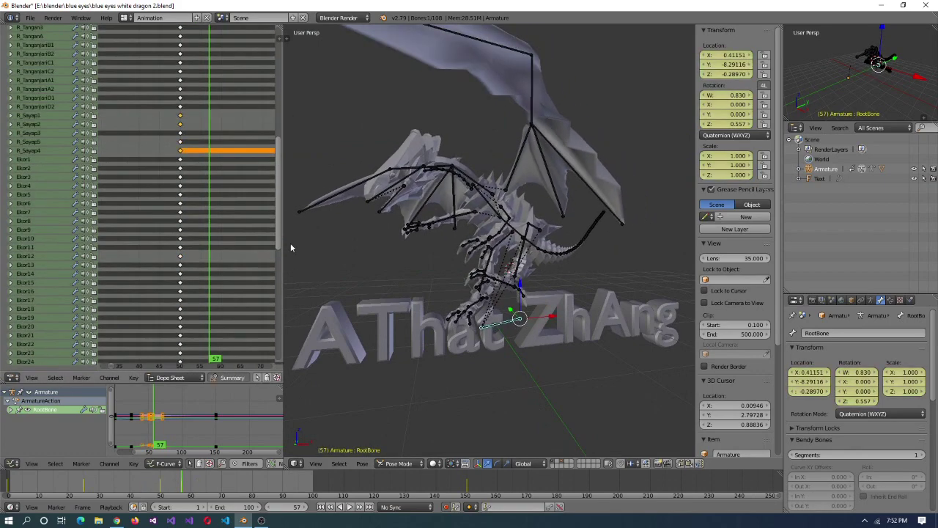
{"action": "key", "text": "g"}
{"action": "left_click", "coordinate": [167, 68]}
{"action": "scroll", "coordinate": [266, 314], "scroll_direction": "down", "scroll_amount": 10}
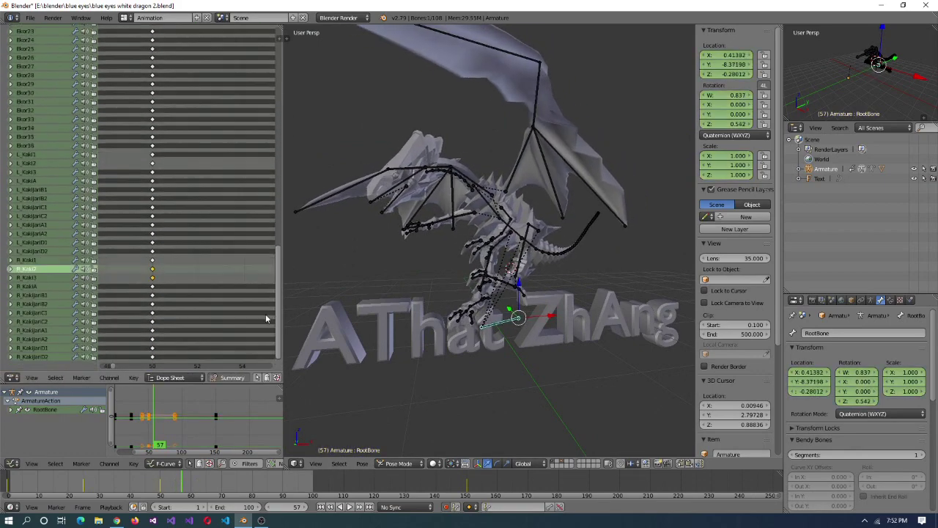
{"action": "key", "text": "alt+a"}
{"action": "scroll", "coordinate": [235, 340], "scroll_direction": "down", "scroll_amount": 5}
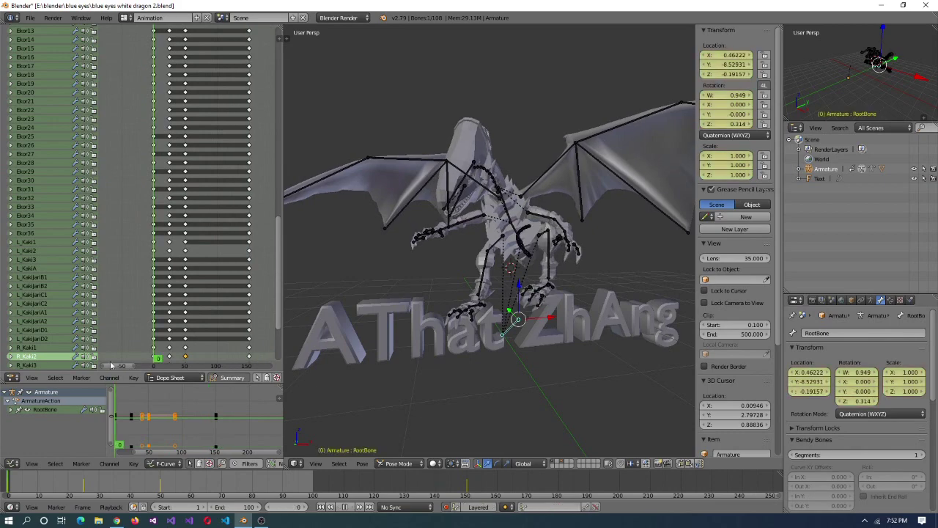
- Delete all of the armature's keyframes at frame 150 and stop the playback
{"action": "left_click", "coordinate": [207, 50], "text": "ctrl"}
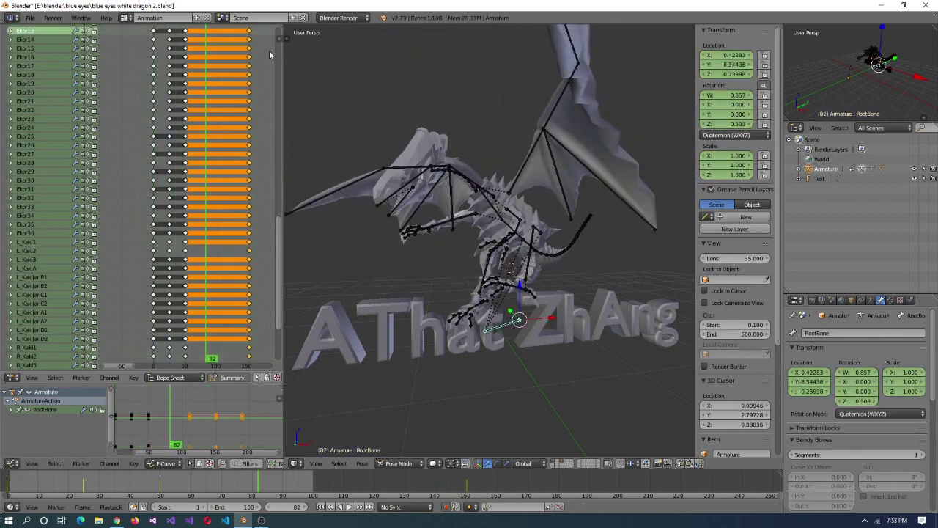
{"action": "key", "text": "Delete"}
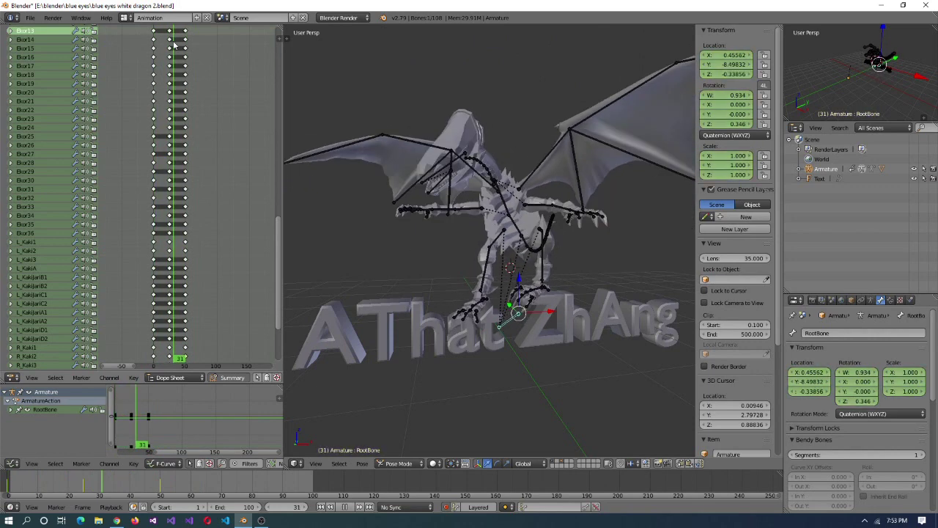
{"action": "key", "text": "Escape"}
- Move RootBone's stray keyframe to frame 25, in line with the other bones' keyframes
{"action": "left_click", "coordinate": [169, 64]}
{"action": "scroll", "coordinate": [224, 108], "scroll_direction": "up", "scroll_amount": 10}
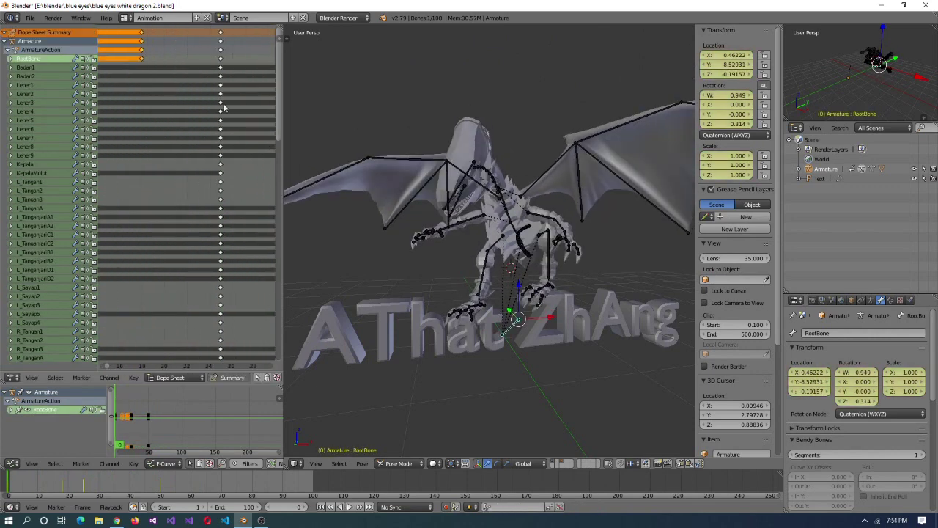
{"action": "left_click_drag", "start_coordinate": [283, 138], "coordinate": [487, 145]}
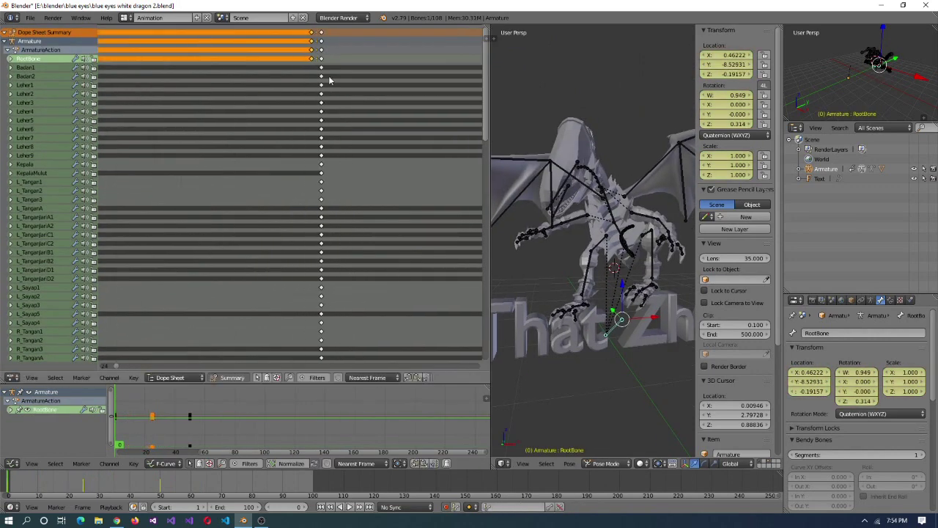
{"action": "middle_click_drag", "start_coordinate": [329, 81], "coordinate": [121, 373]}
{"action": "key", "text": "Home"}
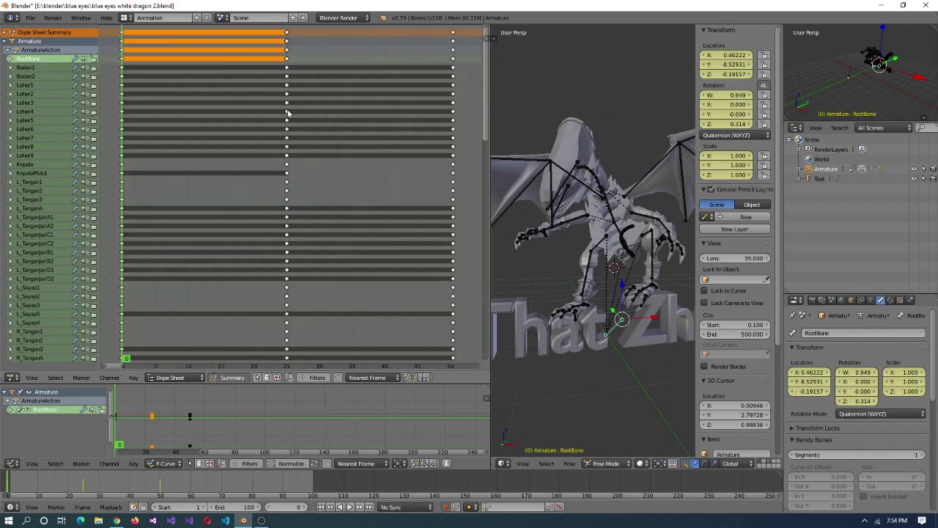
- Select the keyframe column at frame 25, narrow the Dope Sheet and play the animation up to frame 50
{"action": "left_click", "coordinate": [287, 67]}
{"action": "left_click_drag", "start_coordinate": [494, 369], "coordinate": [270, 183]}
{"action": "key", "text": "alt+a"}
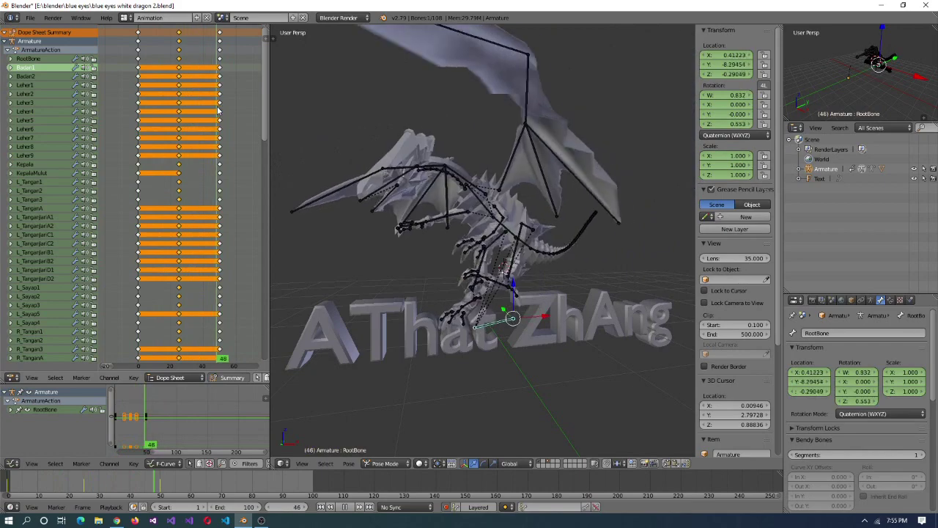
{"action": "key", "text": "alt+a"}
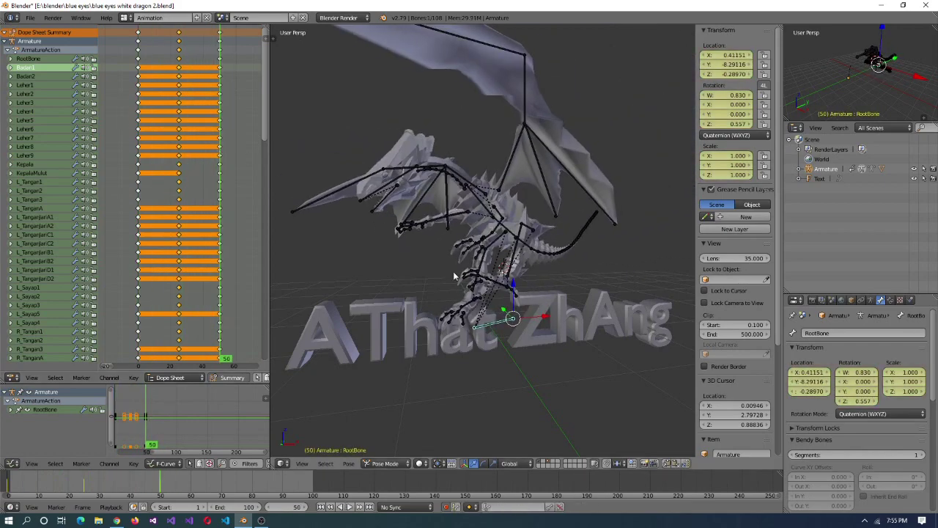
- Rotate the dragon's raised leg bone at frame 50
{"action": "left_click", "coordinate": [474, 320]}
{"action": "scroll", "coordinate": [513, 315], "scroll_direction": "up", "scroll_amount": 5}
{"action": "right_click", "coordinate": [475, 308]}
{"action": "middle_click_drag", "start_coordinate": [528, 313], "coordinate": [517, 259]}
{"action": "right_click", "coordinate": [587, 217]}
{"action": "key", "text": "r"}
{"action": "left_click", "coordinate": [590, 231]}
- Rotate the R_Kaki3 leg bone and reposition RootBone at frame 50 to plant the dragon's foot on the text
{"action": "scroll", "coordinate": [558, 241], "scroll_direction": "up", "scroll_amount": 3}
{"action": "right_click", "coordinate": [517, 259]}
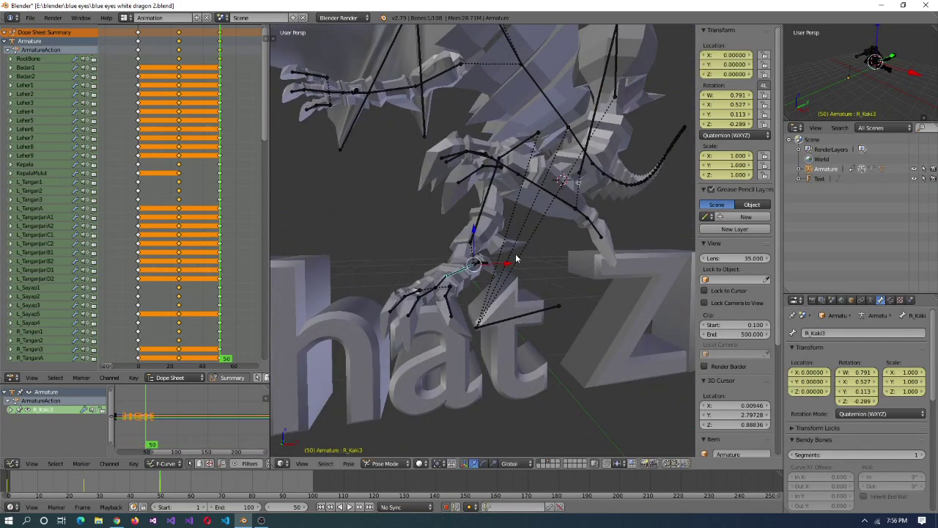
{"action": "left_click", "coordinate": [482, 229]}
{"action": "right_click", "coordinate": [485, 281]}
{"action": "key", "text": "r"}
{"action": "key", "text": "x"}
{"action": "key", "text": "x"}
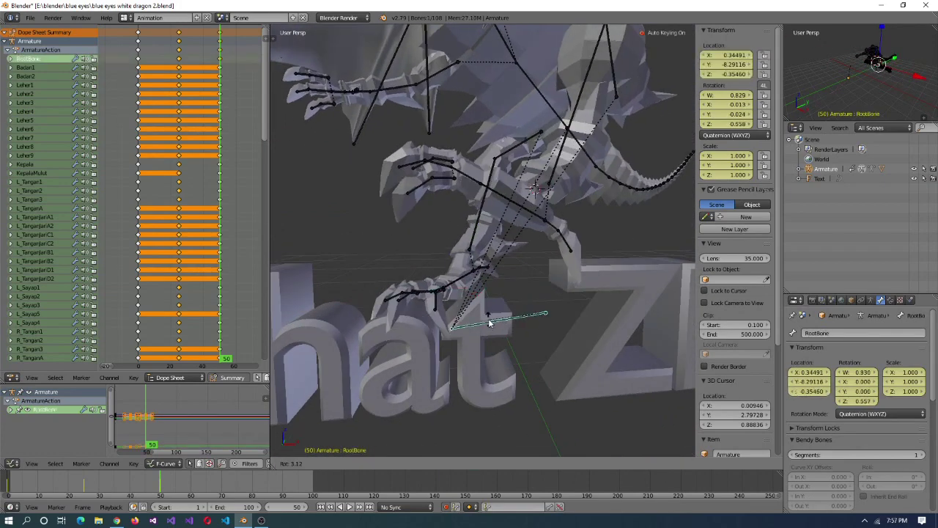
{"action": "left_click", "coordinate": [458, 287]}
- Select the right toe bone R_KakiJariC2, play the animation past frame 50 and scrub back to frame 25
{"action": "right_click", "coordinate": [440, 278]}
{"action": "middle_click_drag", "start_coordinate": [440, 279], "coordinate": [487, 341]}
{"action": "key", "text": "alt+a"}
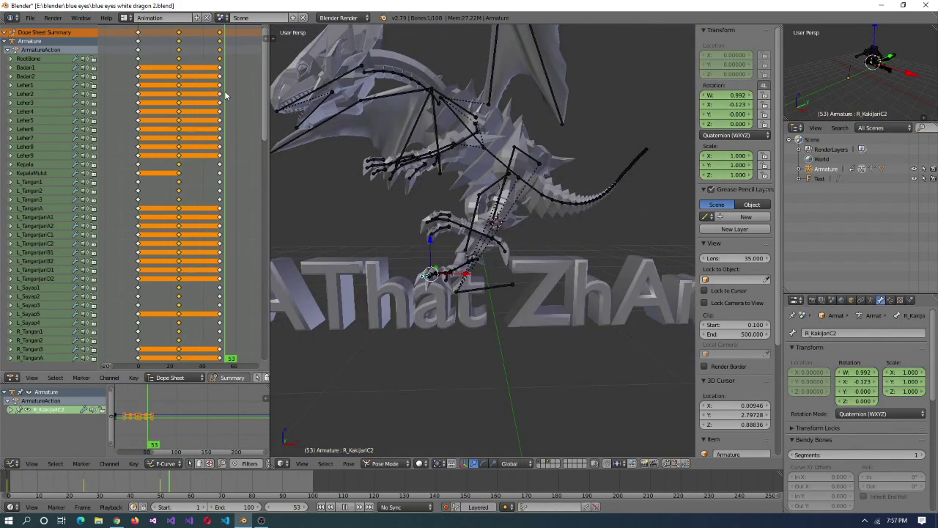
{"action": "left_click", "coordinate": [147, 364]}
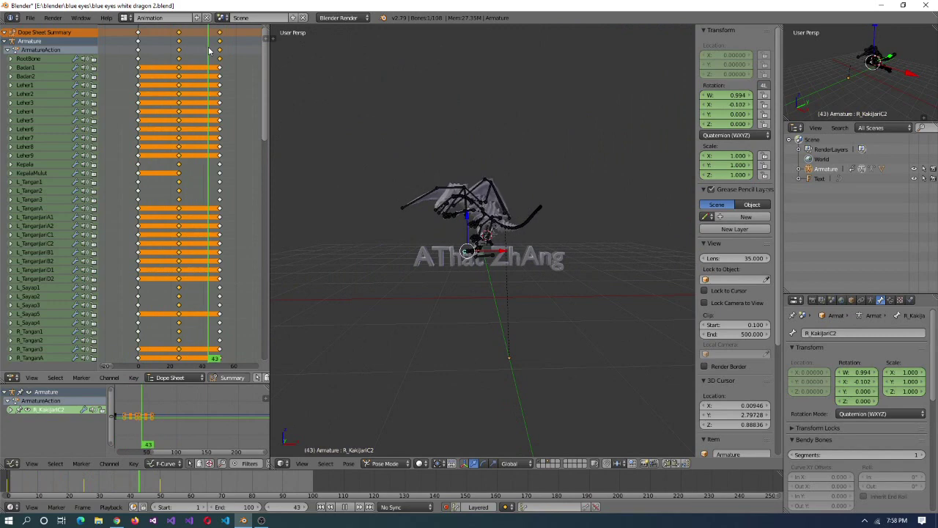
{"action": "left_click", "coordinate": [179, 64]}
{"action": "key", "text": "alt+a"}
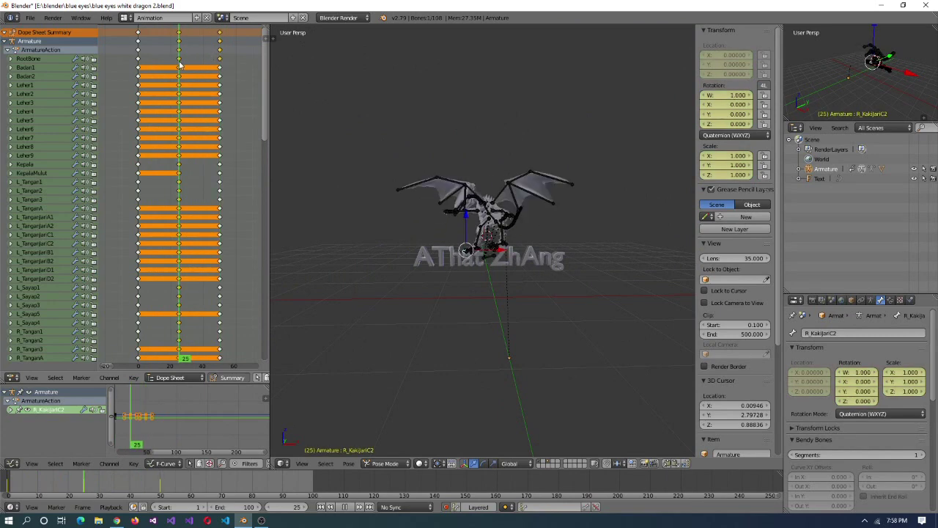
- Rotate the head bone Kepala about its local Z axis at frame 25
{"action": "scroll", "coordinate": [179, 65], "scroll_direction": "up", "scroll_amount": 5}
{"action": "scroll", "coordinate": [499, 202], "scroll_direction": "up", "scroll_amount": 6}
{"action": "right_click", "coordinate": [499, 202]}
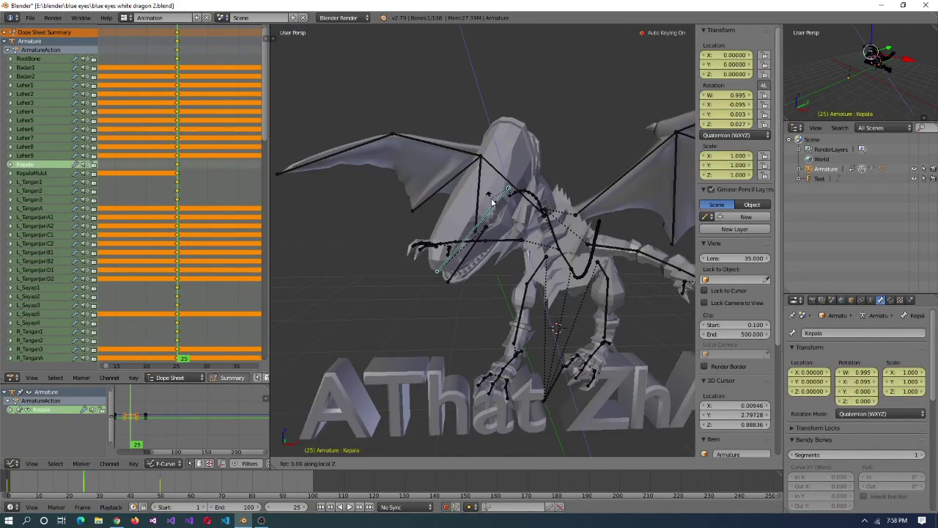
{"action": "left_click", "coordinate": [460, 198]}
{"action": "scroll", "coordinate": [210, 266], "scroll_direction": "down", "scroll_amount": 5}
- Adjust the jaw bone KepalaMulut at the frame 50 keyframe and play the animation
{"action": "key", "text": "Up"}
{"action": "middle_click_drag", "start_coordinate": [470, 249], "coordinate": [454, 234]}
{"action": "left_click", "coordinate": [529, 250]}
{"action": "right_click", "coordinate": [378, 226]}
{"action": "left_click", "coordinate": [382, 232]}
{"action": "key", "text": "alt+a"}
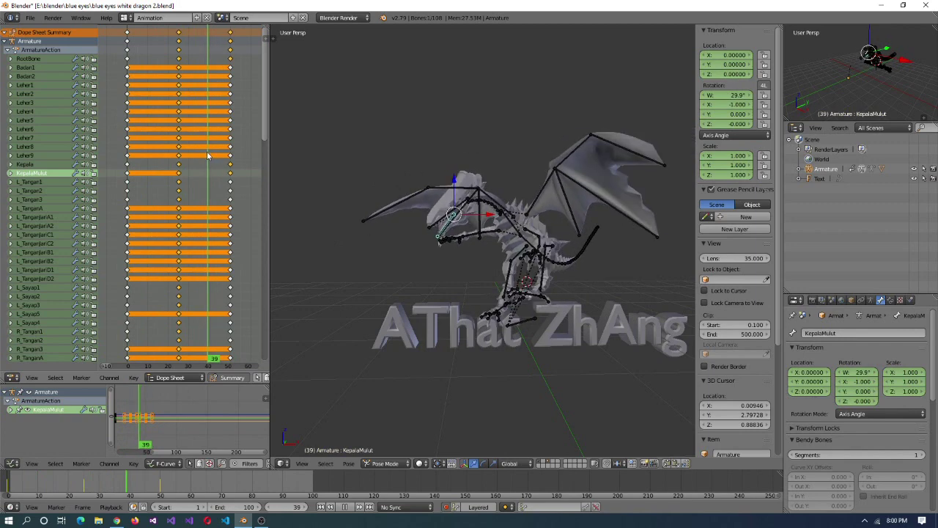
- Rotate the first two bones of each wing at frame 40, including L_Sayap1 and L_Sayap2
{"action": "key", "text": "alt+a"}
{"action": "middle_click_drag", "start_coordinate": [396, 198], "coordinate": [439, 207]}
{"action": "right_click", "coordinate": [580, 246]}
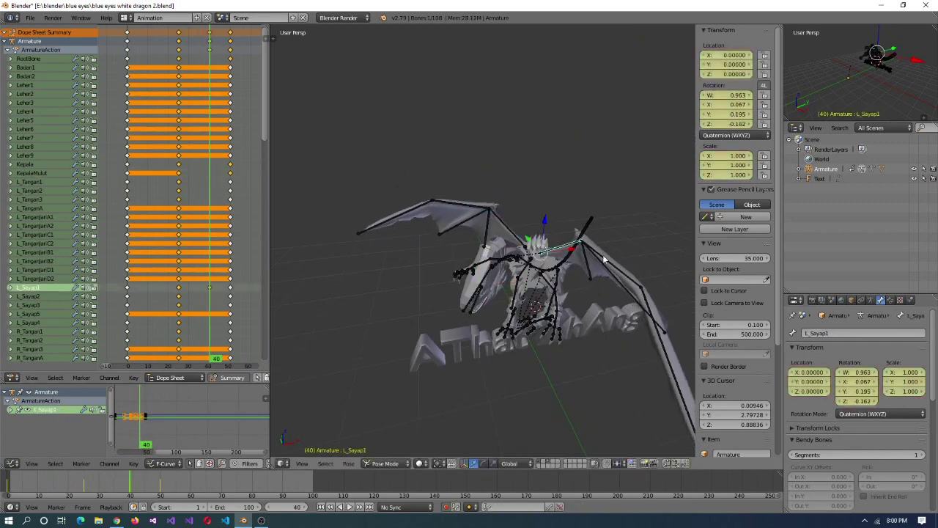
{"action": "scroll", "coordinate": [262, 132], "scroll_direction": "down", "scroll_amount": 4}
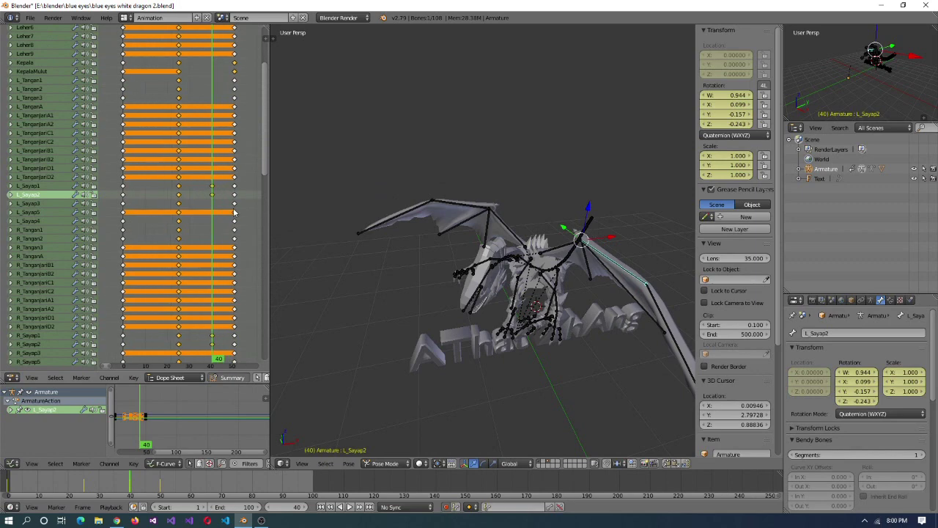
- Copy the frame 50 keyframes of the left and right Sayap wing bones to frame 40
{"action": "left_click", "coordinate": [241, 180]}
{"action": "left_click_drag", "start_coordinate": [242, 179], "coordinate": [229, 244]}
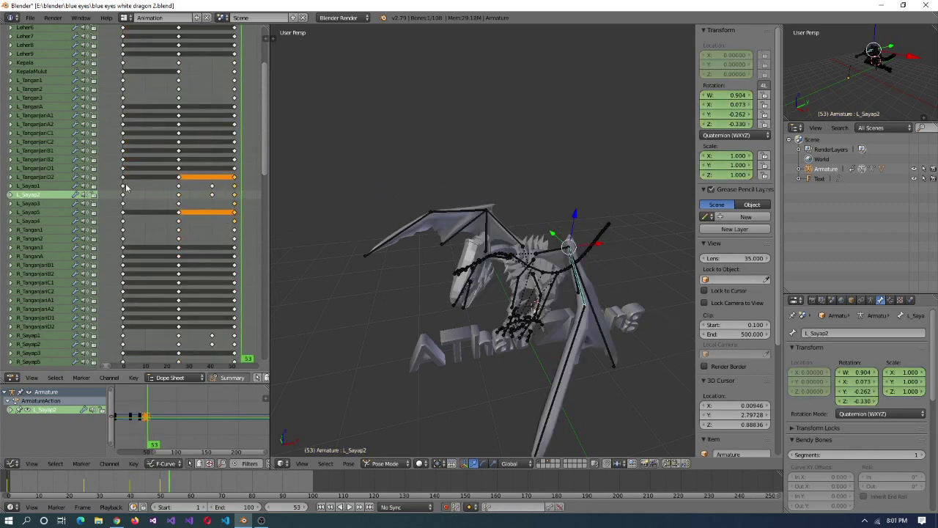
{"action": "left_click", "coordinate": [247, 203]}
{"action": "scroll", "coordinate": [246, 183], "scroll_direction": "down", "scroll_amount": 8}
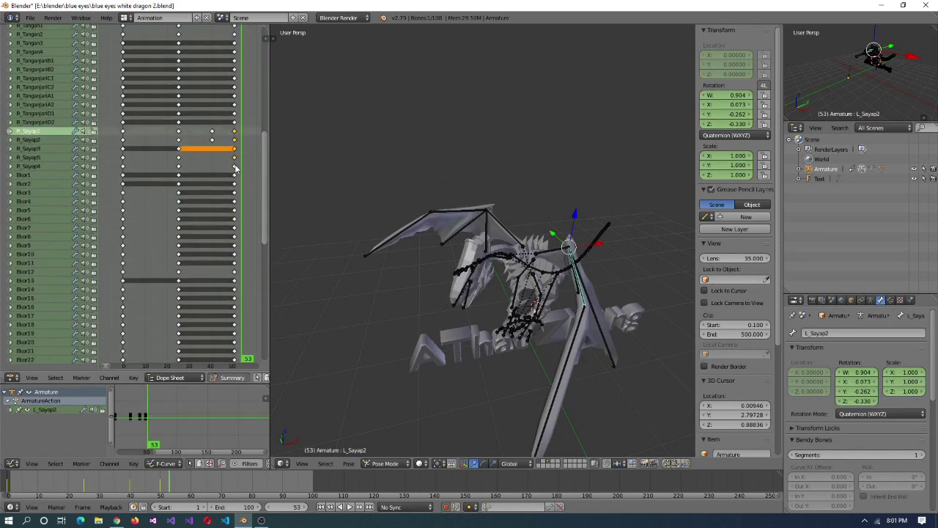
{"action": "left_click_drag", "start_coordinate": [234, 154], "coordinate": [214, 146]}
{"action": "right_click", "coordinate": [218, 159], "text": "alt"}
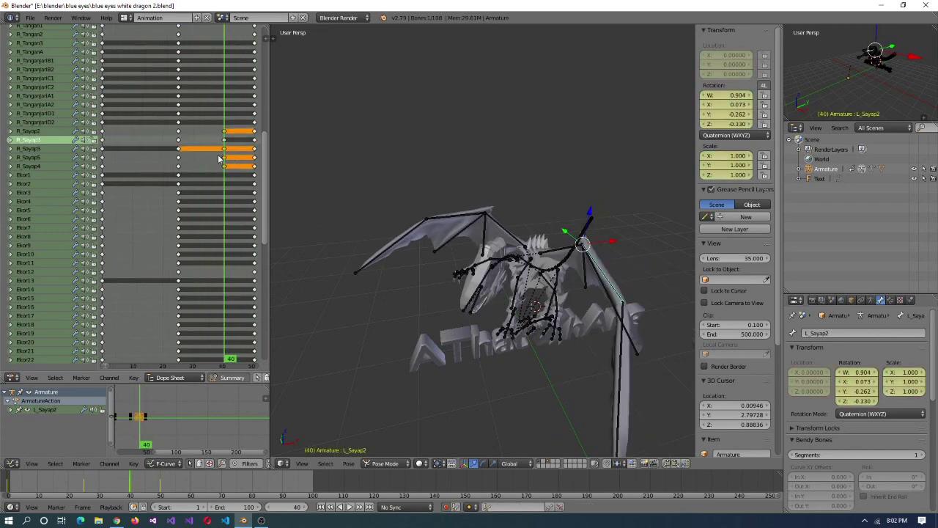
- Move the wing bones' keyframes at frame 40 to frame 35
{"action": "key", "text": "Home"}
{"action": "scroll", "coordinate": [242, 147], "scroll_direction": "up", "scroll_amount": 10}
{"action": "left_click_drag", "start_coordinate": [217, 44], "coordinate": [200, 35]}
- Rotate the torso bone Badan2 about its local Y axis at frame 35
{"action": "right_click", "coordinate": [495, 220]}
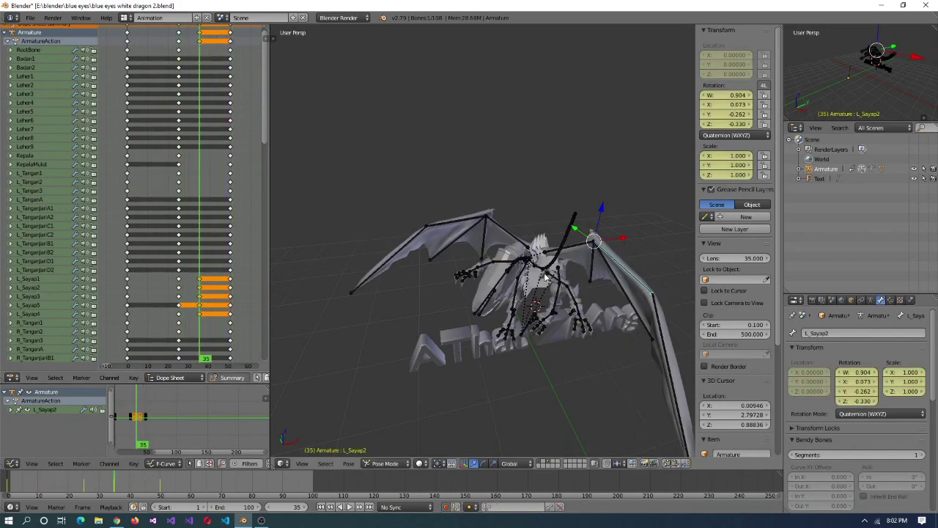
{"action": "key", "text": "KP_Decimal"}
{"action": "key", "text": "Escape"}
{"action": "scroll", "coordinate": [484, 242], "scroll_direction": "up", "scroll_amount": 2}
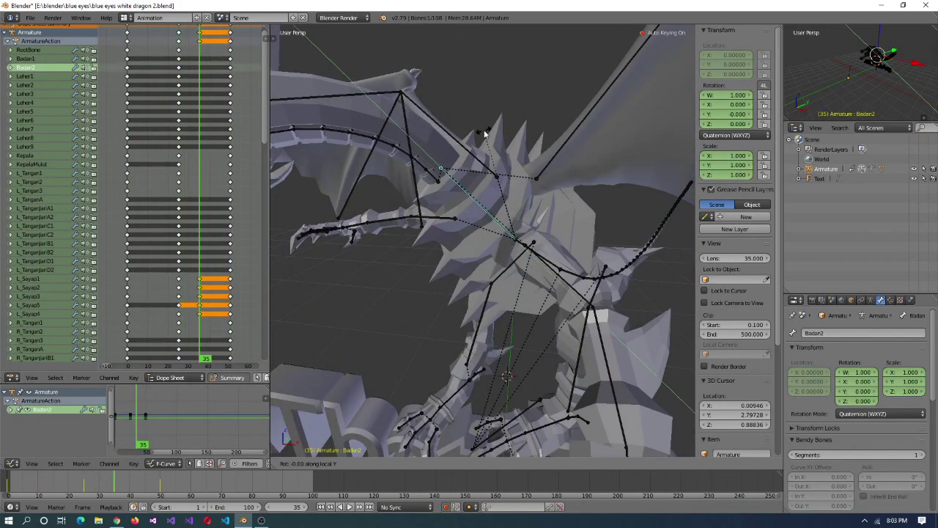
- Rotate the neck bone Leher1 about its local Y axis at frame 35 and play the animation back
{"action": "scroll", "coordinate": [484, 242], "scroll_direction": "down", "scroll_amount": 2}
{"action": "right_click", "coordinate": [434, 175]}
{"action": "key", "text": "r"}
{"action": "key", "text": "y"}
{"action": "key", "text": "y"}
{"action": "key", "text": "Escape"}
{"action": "key", "text": "alt+a"}
{"action": "scroll", "coordinate": [484, 242], "scroll_direction": "down", "scroll_amount": 5}
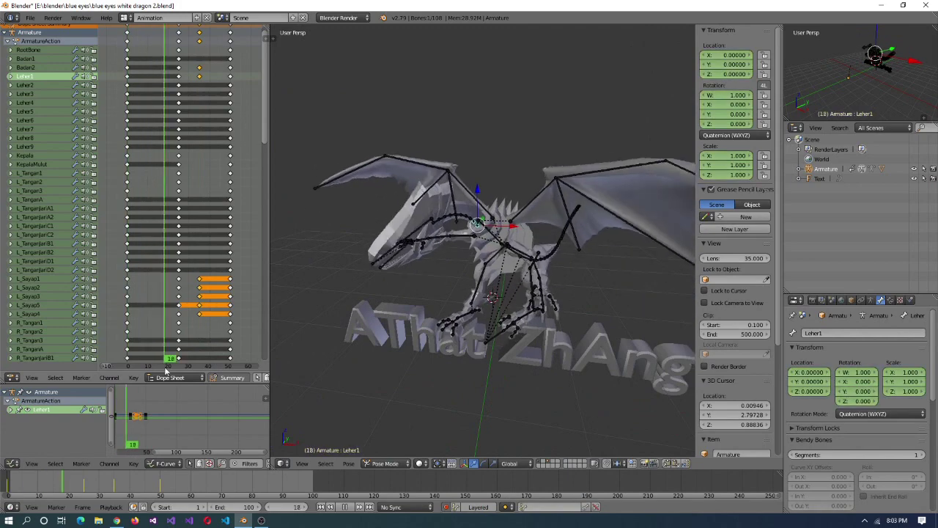
{"action": "key", "text": "alt+a"}
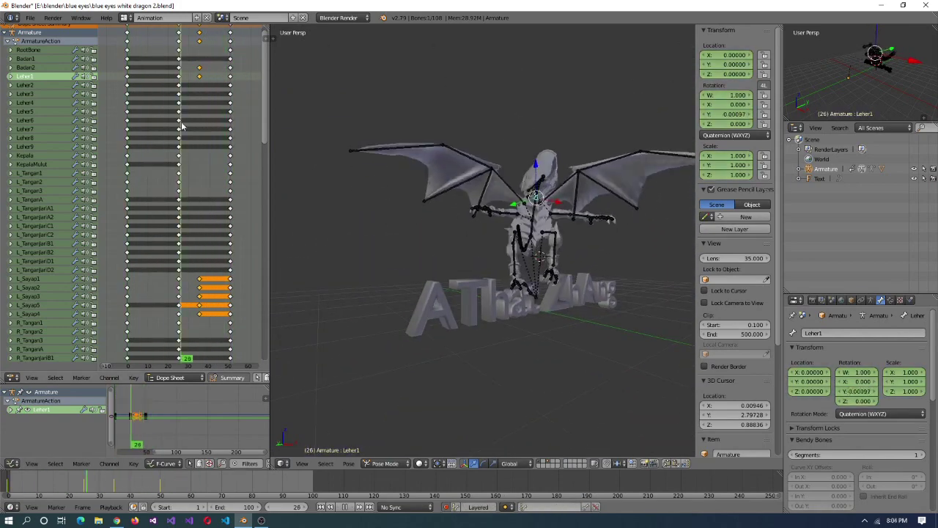
{"action": "key", "text": "alt+a"}
- Rotate the left wing's bones, including L_Sayap1, at frame 50
{"action": "middle_click_drag", "start_coordinate": [454, 183], "coordinate": [557, 235]}
{"action": "right_click", "coordinate": [568, 308]}
{"action": "key", "text": "r"}
{"action": "left_click", "coordinate": [574, 305]}
{"action": "right_click", "coordinate": [576, 242]}
{"action": "key", "text": "r"}
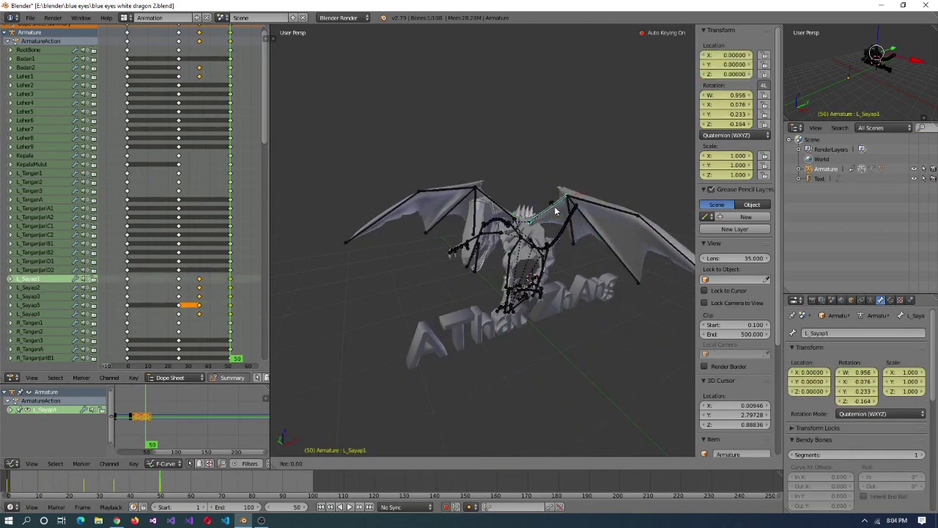
{"action": "left_click", "coordinate": [557, 215]}
- Rotate the right wing bones R_Sayap1, R_Sayap2 and R_Sayap3 at frame 50
{"action": "middle_click_drag", "start_coordinate": [557, 215], "coordinate": [483, 211]}
{"action": "right_click", "coordinate": [483, 211]}
{"action": "key", "text": "r"}
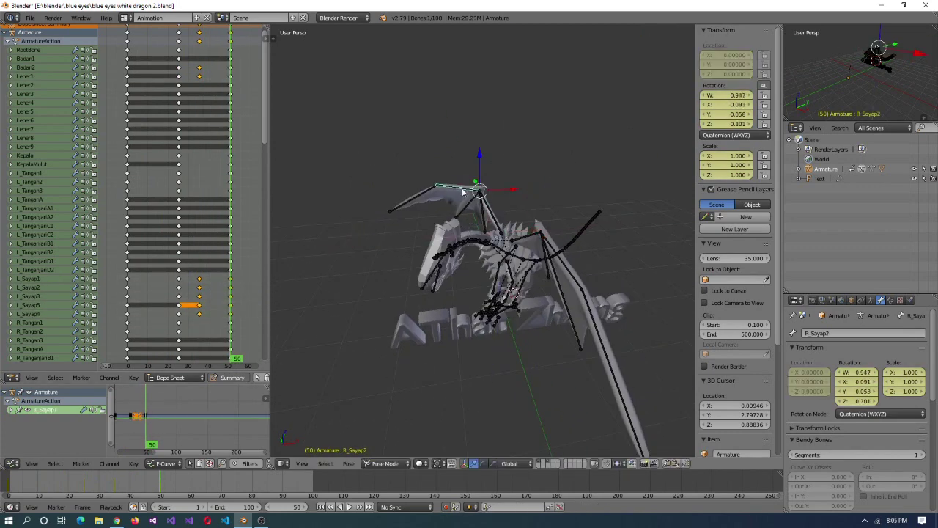
{"action": "left_click", "coordinate": [436, 245]}
{"action": "middle_click_drag", "start_coordinate": [436, 245], "coordinate": [427, 194]}
{"action": "right_click", "coordinate": [426, 194]}
{"action": "key", "text": "r"}
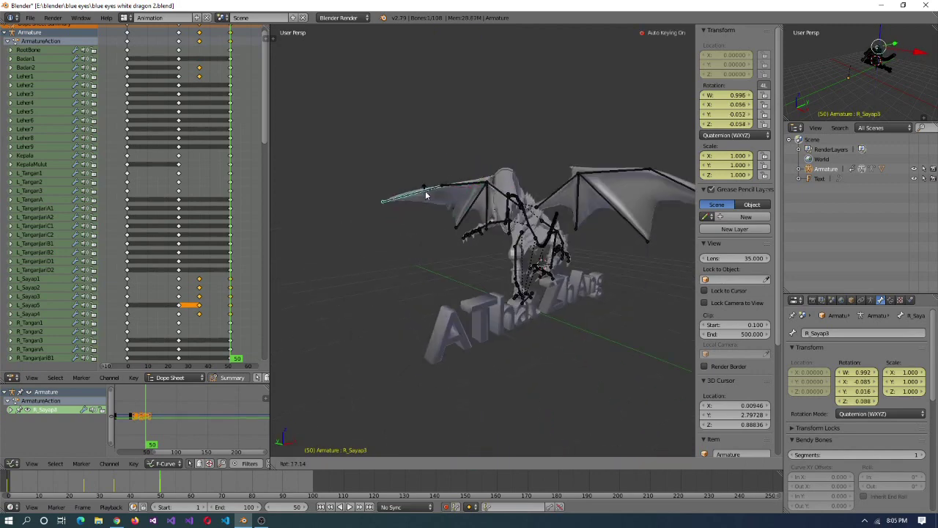
{"action": "mouse_move", "coordinate": [230, 50]}
{"action": "left_mouse_down"}
{"action": "mouse_move", "coordinate": [209, 49]}
{"action": "mouse_move", "coordinate": [237, 49]}
{"action": "left_mouse_up"}
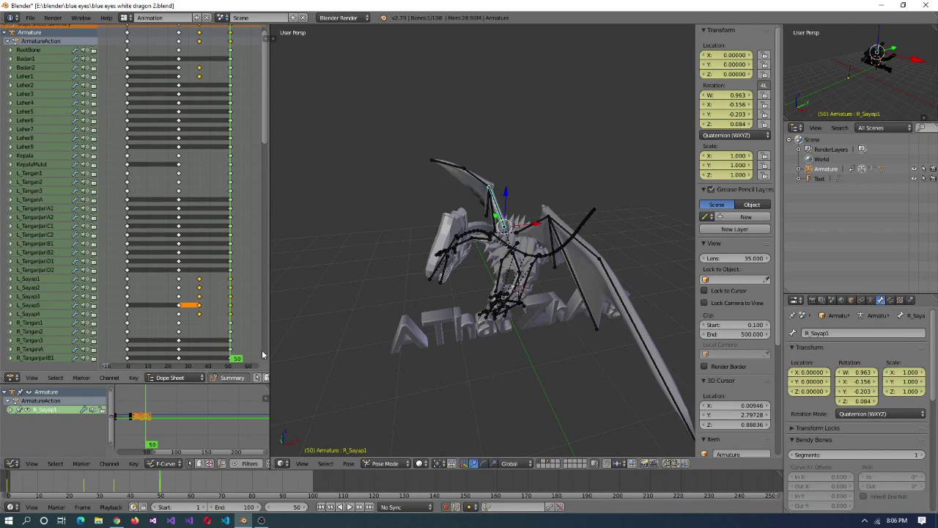
- Play the animation on to frame 60 and move RootBone there to reposition the dragon over the text
{"action": "key", "text": "alt+a"}
{"action": "key", "text": "alt+a"}
{"action": "scroll", "coordinate": [520, 302], "scroll_direction": "up", "scroll_amount": 8}
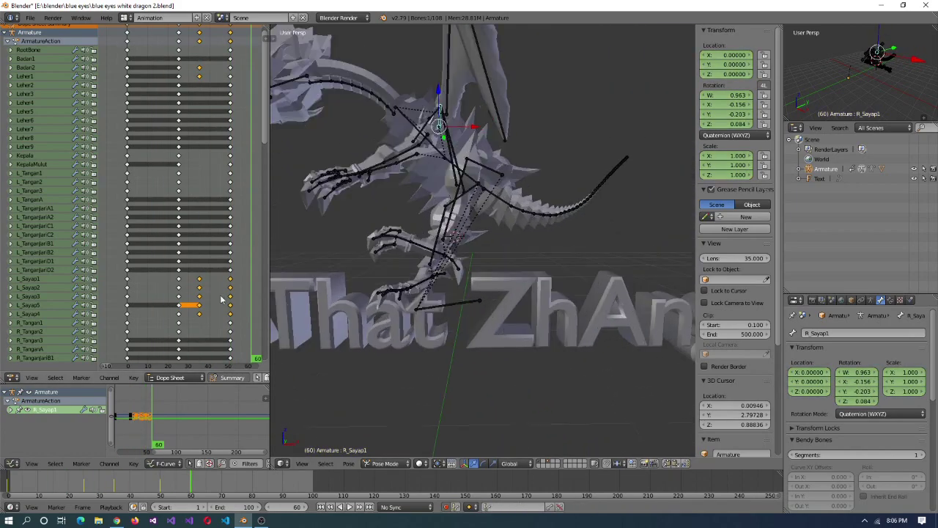
{"action": "left_click", "coordinate": [453, 190]}
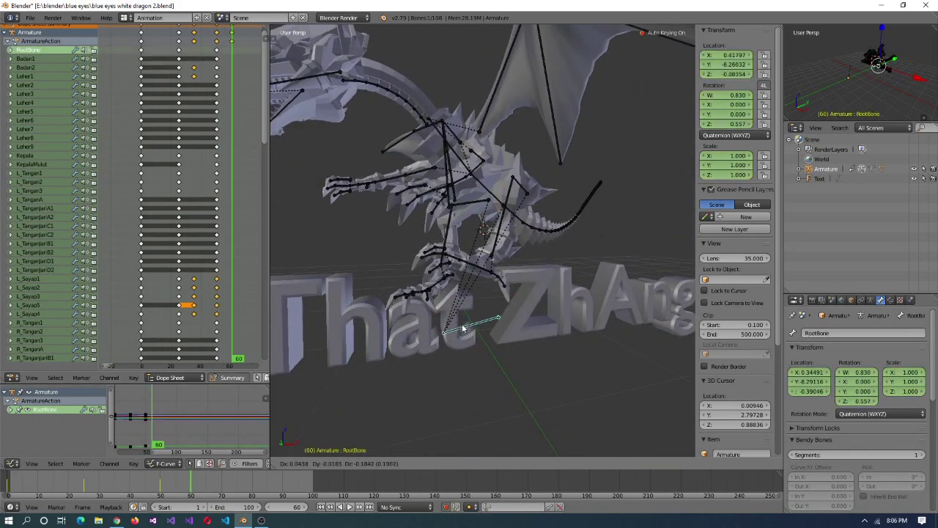
{"action": "right_click", "coordinate": [577, 275]}
{"action": "middle_click_drag", "start_coordinate": [513, 220], "coordinate": [503, 283]}
{"action": "right_click", "coordinate": [555, 324]}
- Rotate the wing bones, including L_Sayap1, at frame 60
{"action": "scroll", "coordinate": [515, 250], "scroll_direction": "down", "scroll_amount": 5}
{"action": "middle_click_drag", "start_coordinate": [515, 250], "coordinate": [518, 251]}
{"action": "right_click", "coordinate": [518, 251]}
{"action": "key", "text": "r"}
{"action": "left_click", "coordinate": [473, 212]}
{"action": "right_click", "coordinate": [473, 212]}
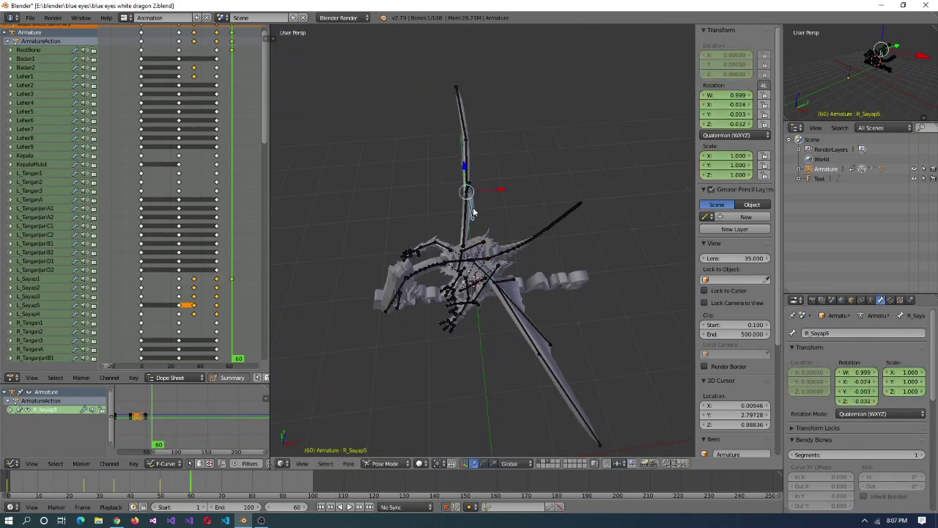
{"action": "left_click", "coordinate": [509, 292]}
- Move RootBone along global Z to about -0.276 at frame 60 and scrub through the preceding frames
{"action": "middle_click_drag", "start_coordinate": [510, 292], "coordinate": [470, 308]}
{"action": "left_click", "coordinate": [214, 365]}
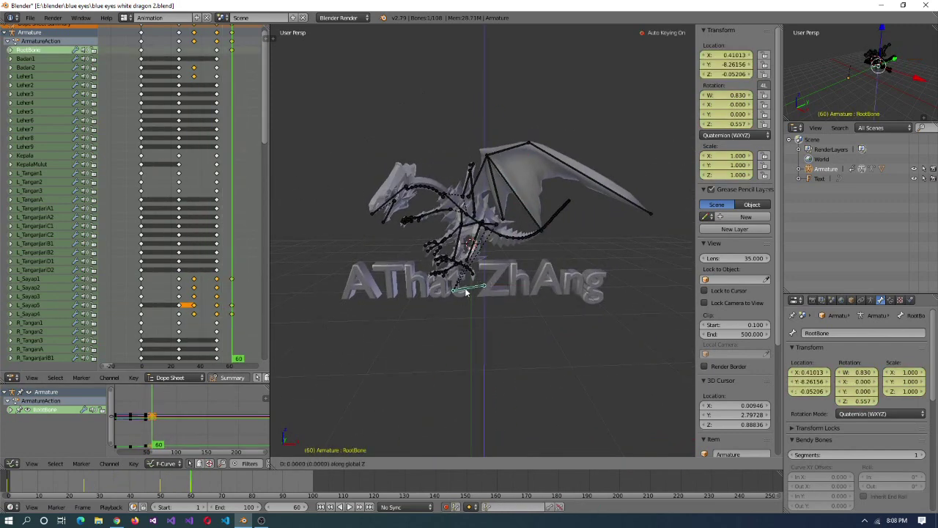
{"action": "left_click", "coordinate": [210, 358]}
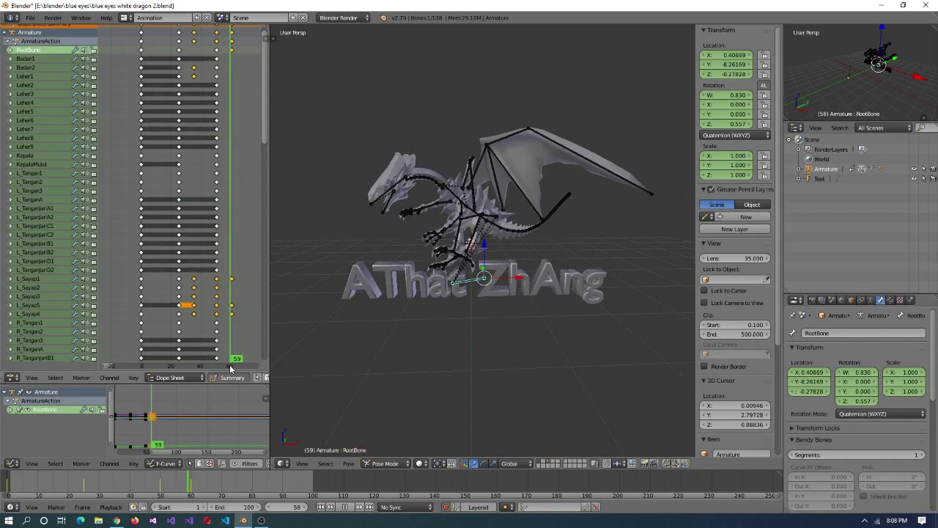
{"action": "left_click_drag", "start_coordinate": [230, 369], "coordinate": [233, 369]}
- Pose the bones of both legs at frame 60, including R_Kaki2
{"action": "scroll", "coordinate": [462, 312], "scroll_direction": "up", "scroll_amount": 3}
{"action": "right_click", "coordinate": [477, 208]}
{"action": "middle_click_drag", "start_coordinate": [477, 207], "coordinate": [525, 236]}
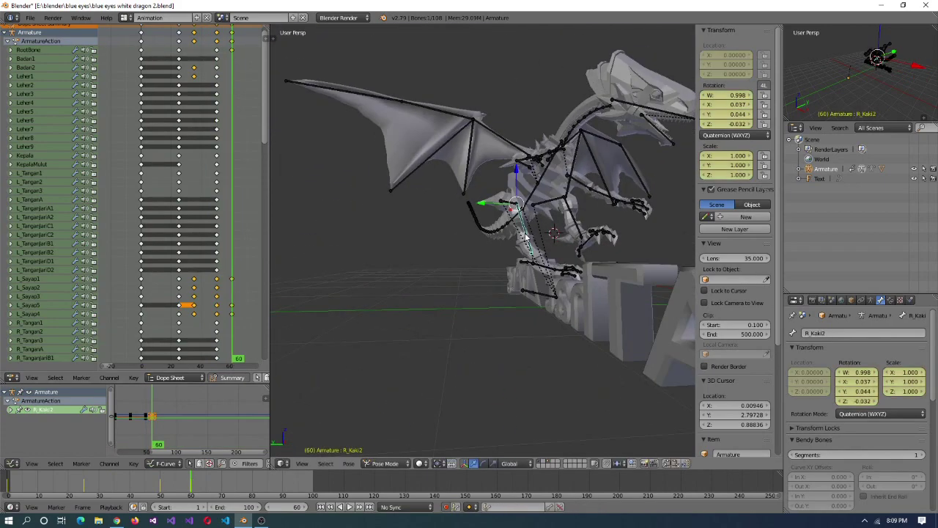
{"action": "right_click", "coordinate": [555, 268]}
{"action": "middle_click_drag", "start_coordinate": [555, 269], "coordinate": [515, 279]}
{"action": "middle_click_drag", "start_coordinate": [529, 310], "coordinate": [506, 315]}
- Turn on the display of bone names for the armature
{"action": "mouse_move", "coordinate": [233, 45]}
{"action": "left_mouse_down"}
{"action": "mouse_move", "coordinate": [216, 45]}
{"action": "mouse_move", "coordinate": [231, 46]}
{"action": "left_mouse_up"}
{"action": "scroll", "coordinate": [249, 242], "scroll_direction": "down", "scroll_amount": 10}
{"action": "left_click", "coordinate": [871, 300]}
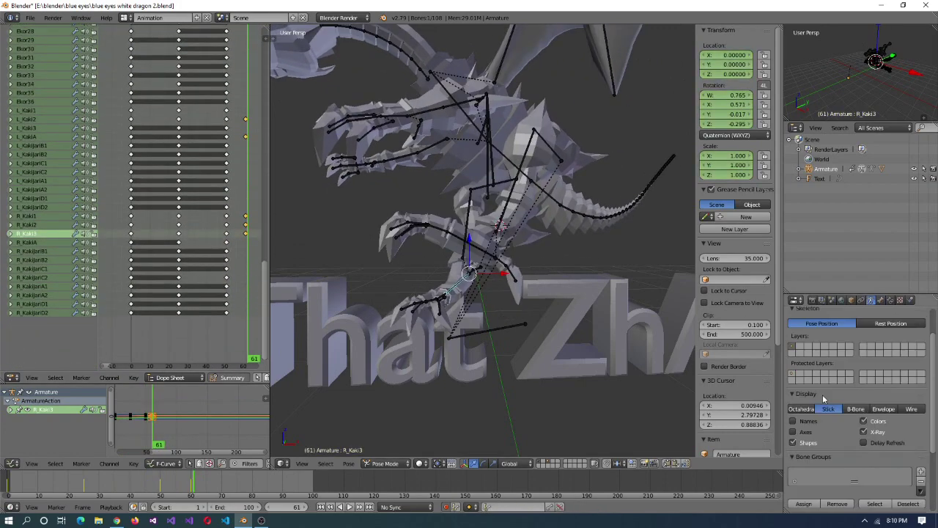
{"action": "left_click", "coordinate": [792, 420]}
- Play the leg motion and adjust the right foot bones R_Kaki3 and R_KakiA at frame 60
{"action": "left_click", "coordinate": [150, 251]}
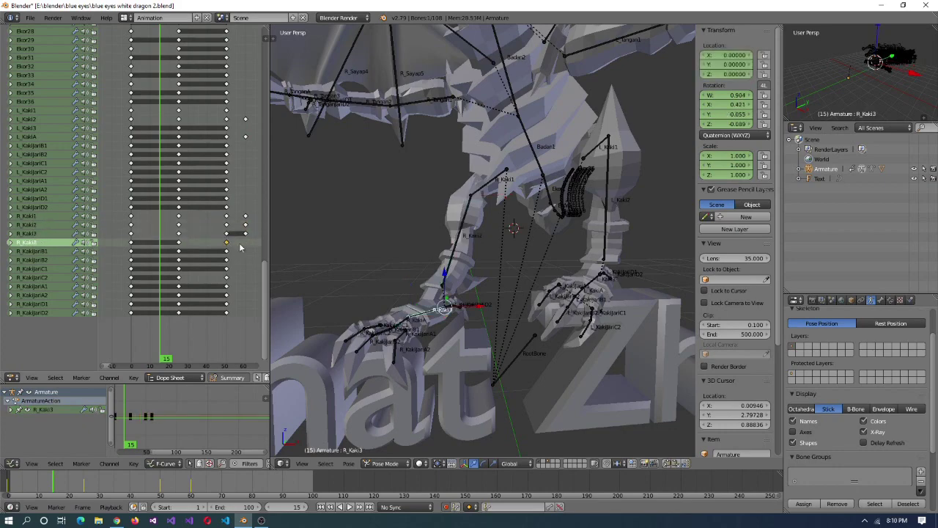
{"action": "key", "text": "alt+a"}
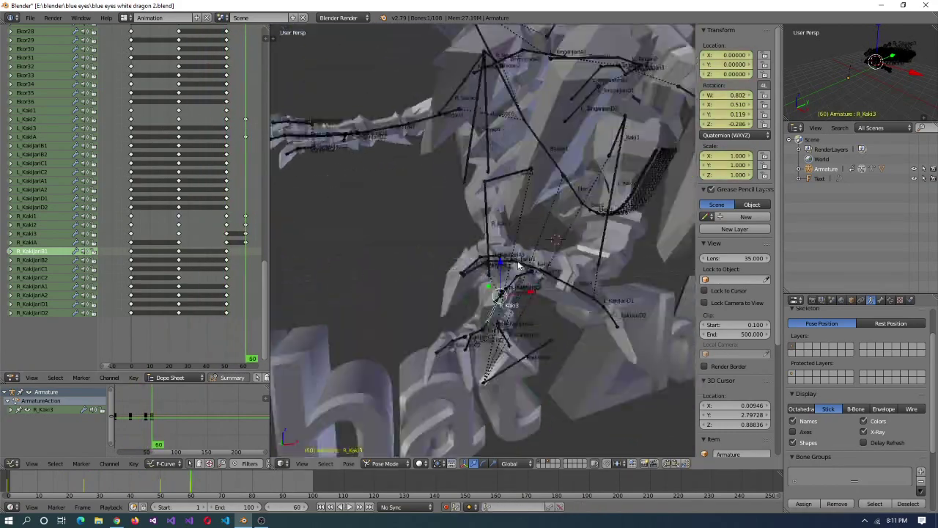
{"action": "key", "text": "alt+a"}
{"action": "right_click", "coordinate": [400, 316]}
{"action": "left_click_drag", "start_coordinate": [245, 59], "coordinate": [245, 52]}
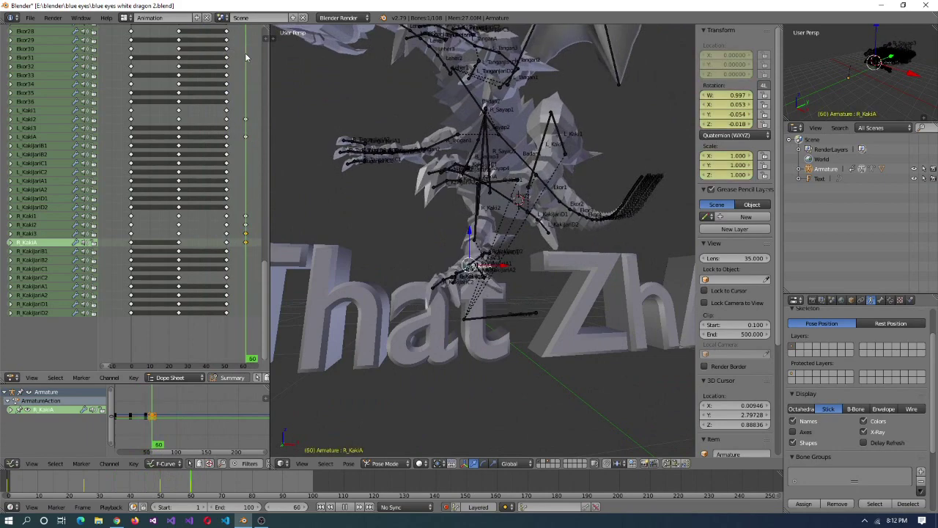
- Go to frame 70 and reposition RootBone there
{"action": "scroll", "coordinate": [183, 340], "scroll_direction": "down", "scroll_amount": 1, "text": "ctrl"}
{"action": "scroll", "coordinate": [475, 345], "scroll_direction": "up", "scroll_amount": 5}
{"action": "right_click", "coordinate": [484, 343]}
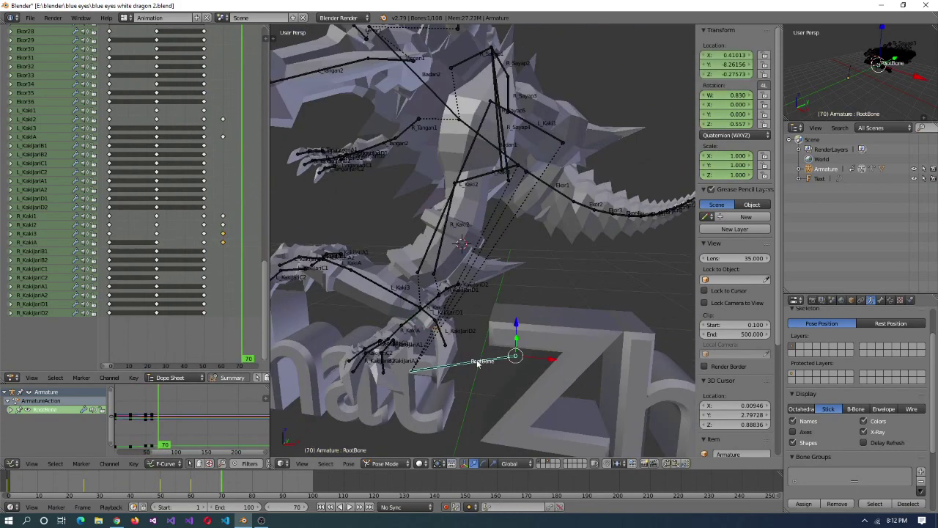
{"action": "left_click", "coordinate": [499, 361]}
{"action": "middle_click_drag", "start_coordinate": [499, 362], "coordinate": [504, 319]}
- Rotate the right leg bones from R_Kaki1 down to R_KakiA at frame 70
{"action": "right_click", "coordinate": [580, 270]}
{"action": "left_click", "coordinate": [440, 295]}
{"action": "right_click", "coordinate": [484, 220]}
{"action": "key", "text": "r"}
{"action": "left_click", "coordinate": [501, 180]}
- Rotate the right toe bones R_KakiJariC1 and R_KakiJariC2 at frame 70, turning R_KakiJariC1 about global X
{"action": "right_click", "coordinate": [504, 319]}
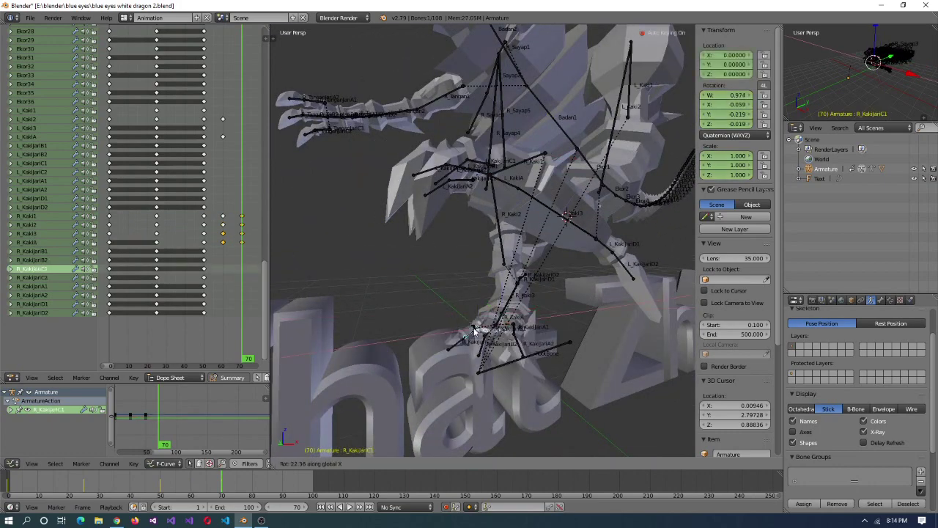
{"action": "left_click", "coordinate": [456, 341]}
{"action": "middle_click_drag", "start_coordinate": [456, 341], "coordinate": [521, 357]}
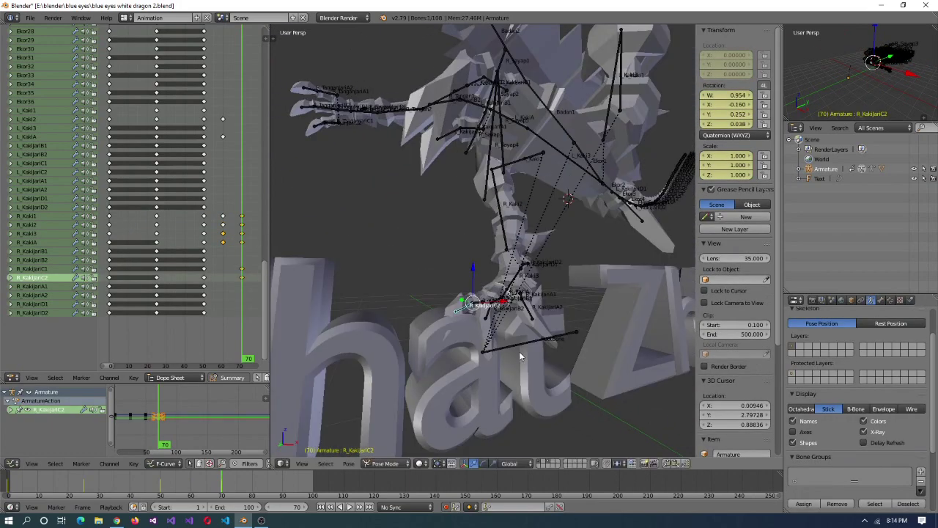
- Play back the right leg motion and move RootBone along global Y to -8.192 at frame 60
{"action": "left_click", "coordinate": [519, 273]}
{"action": "middle_click_drag", "start_coordinate": [519, 273], "coordinate": [281, 358]}
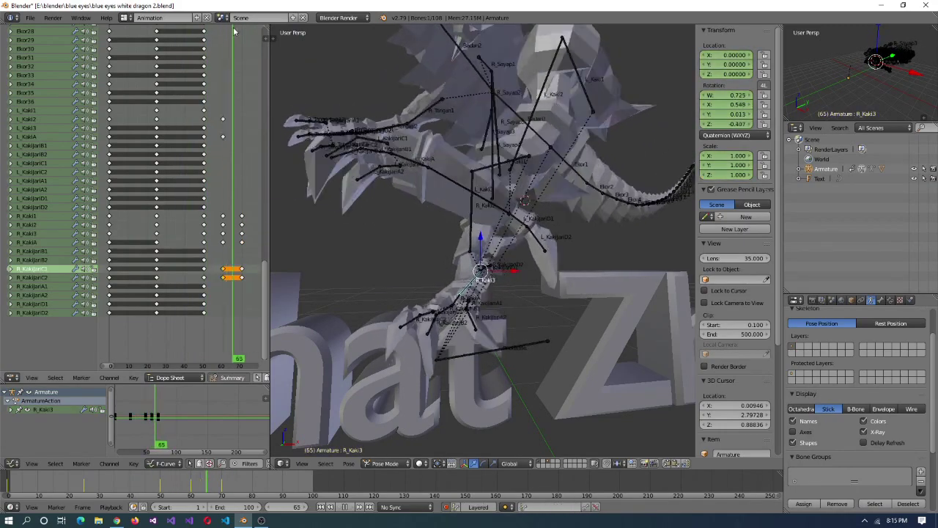
{"action": "key", "text": "alt+a"}
{"action": "middle_click_drag", "start_coordinate": [458, 304], "coordinate": [478, 320]}
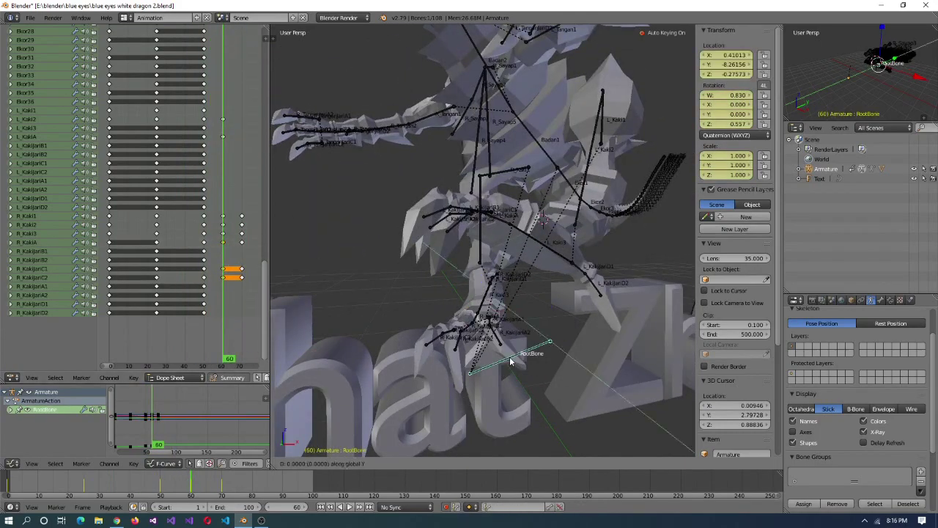
{"action": "left_click_drag", "start_coordinate": [229, 365], "coordinate": [218, 46]}
{"action": "middle_click_drag", "start_coordinate": [488, 352], "coordinate": [470, 300]}
{"action": "right_click", "coordinate": [455, 293]}
{"action": "left_click_drag", "start_coordinate": [220, 365], "coordinate": [223, 36]}
{"action": "mouse_move", "coordinate": [455, 308]}
{"action": "middle_mouse_down"}
{"action": "mouse_move", "coordinate": [528, 190]}
{"action": "mouse_move", "coordinate": [484, 235]}
{"action": "mouse_move", "coordinate": [452, 290]}
{"action": "middle_mouse_up"}
- Rotate the right leg and right toe bones at frame 60 to refine how the foot sits on the text
{"action": "right_click", "coordinate": [528, 179]}
{"action": "key", "text": "r"}
{"action": "left_click", "coordinate": [533, 190]}
{"action": "right_click", "coordinate": [453, 292]}
{"action": "left_click_drag", "start_coordinate": [223, 366], "coordinate": [229, 367]}
{"action": "right_click", "coordinate": [374, 313]}
{"action": "key", "text": "r"}
{"action": "left_click", "coordinate": [382, 332]}
- Curl the fingertip bones, including R_TanganJariA2 and R_TanganJariC2, about their local X axes at frame 60
{"action": "right_click", "coordinate": [384, 330]}
{"action": "middle_click_drag", "start_coordinate": [384, 330], "coordinate": [347, 250]}
{"action": "right_click", "coordinate": [347, 250]}
{"action": "key", "text": "r"}
{"action": "middle_click_drag", "start_coordinate": [389, 221], "coordinate": [380, 238]}
{"action": "right_click", "coordinate": [379, 238]}
{"action": "key", "text": "r"}
{"action": "key", "text": "x"}
{"action": "key", "text": "x"}
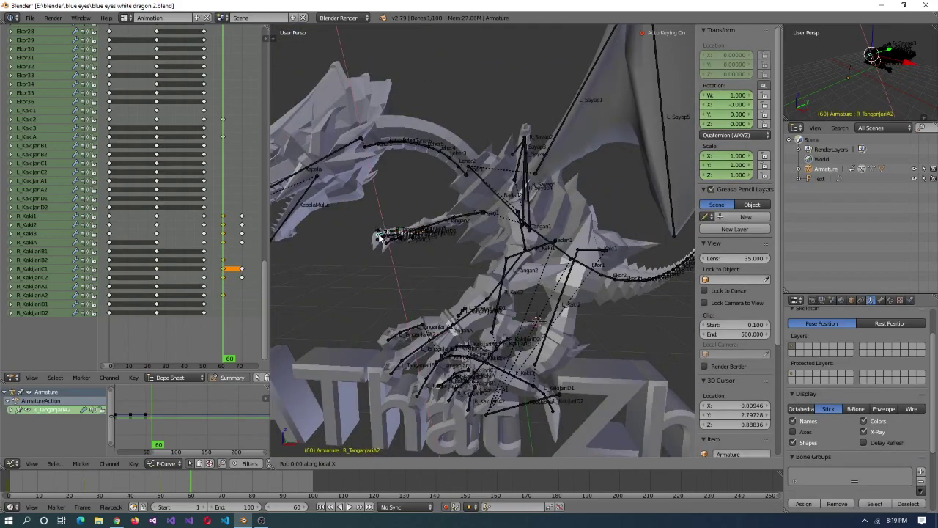
{"action": "middle_click_drag", "start_coordinate": [398, 307], "coordinate": [476, 290]}
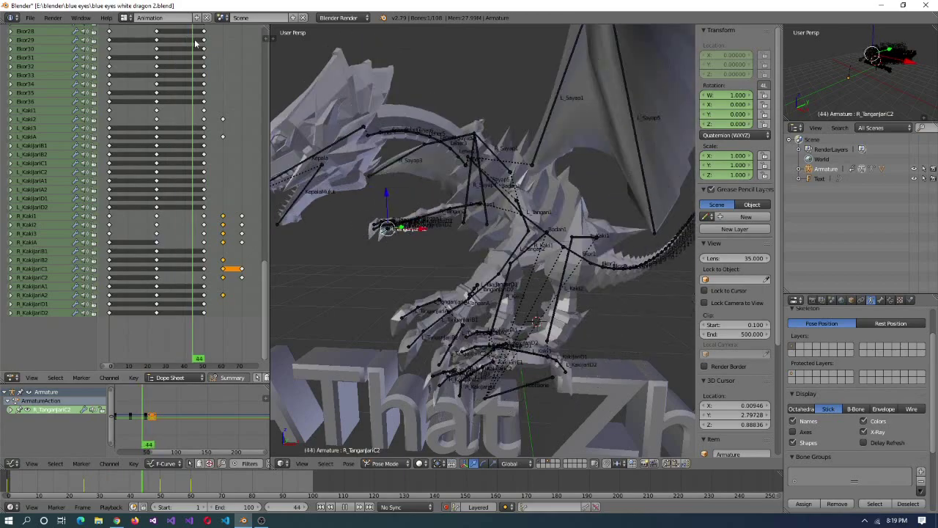
- Play the motion around frame 60 and copy the R_KakiJariB2 keyframe from frame 60 to frame 70
{"action": "scroll", "coordinate": [477, 289], "scroll_direction": "down", "scroll_amount": 5}
{"action": "scroll", "coordinate": [477, 290], "scroll_direction": "up", "scroll_amount": 5}
{"action": "left_click", "coordinate": [228, 366]}
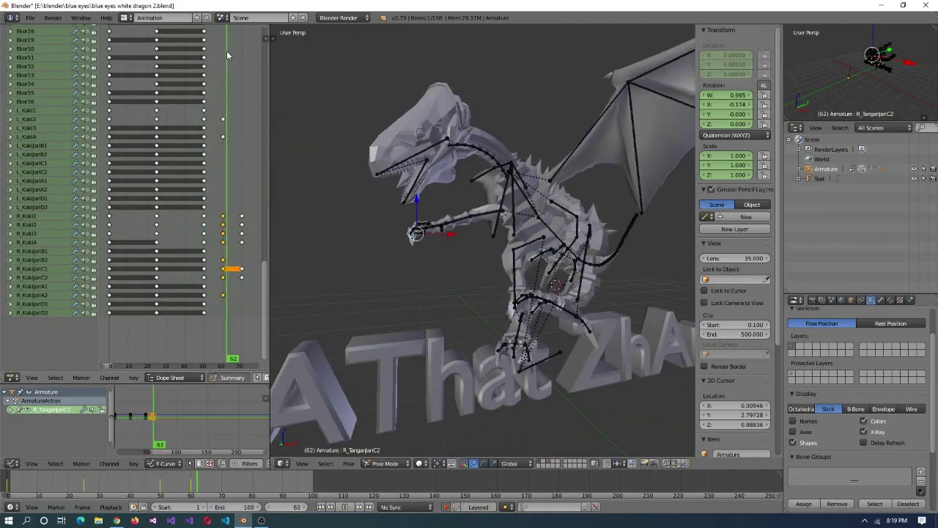
{"action": "left_click_drag", "start_coordinate": [245, 252], "coordinate": [218, 31]}
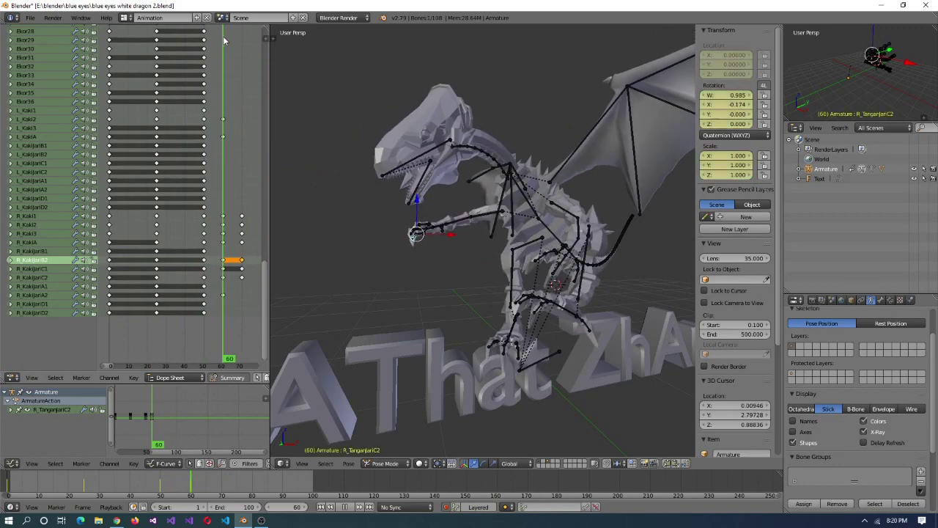
{"action": "key", "text": "Escape"}
{"action": "key", "text": "alt+a"}
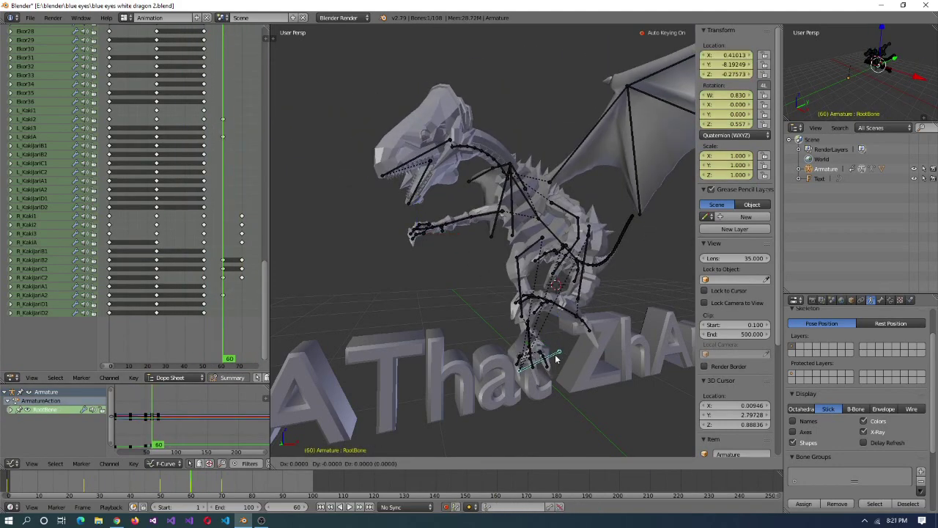
- Reposition RootBone at frame 60 to X 0.199, Y -8.138 and Z -0.436
{"action": "left_click", "coordinate": [557, 358]}
{"action": "scroll", "coordinate": [543, 381], "scroll_direction": "up", "scroll_amount": 5}
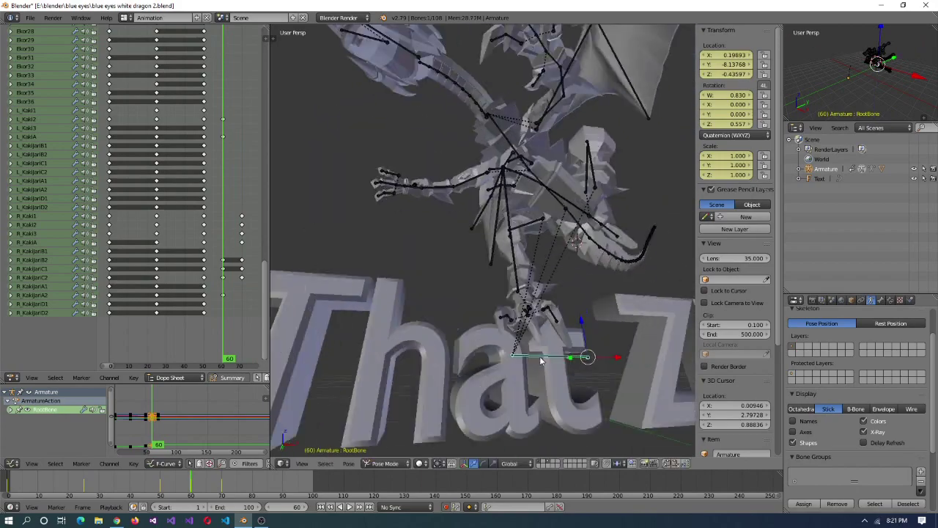
{"action": "scroll", "coordinate": [539, 397], "scroll_direction": "down", "scroll_amount": 5}
{"action": "middle_click_drag", "start_coordinate": [526, 409], "coordinate": [381, 293]}
- Play the motion around frame 70 and examine the keyframes in the wing bone channels
{"action": "left_click", "coordinate": [244, 45]}
{"action": "mouse_move", "coordinate": [243, 45]}
{"action": "left_mouse_down"}
{"action": "mouse_move", "coordinate": [224, 46]}
{"action": "mouse_move", "coordinate": [242, 51]}
{"action": "left_mouse_up"}
{"action": "key", "text": "alt+a"}
{"action": "scroll", "coordinate": [242, 110], "scroll_direction": "up", "scroll_amount": 8}
{"action": "key", "text": "Home"}
{"action": "scroll", "coordinate": [207, 330], "scroll_direction": "up", "scroll_amount": 2}
{"action": "scroll", "coordinate": [147, 220], "scroll_direction": "down", "scroll_amount": 10}
{"action": "left_click_drag", "start_coordinate": [120, 220], "coordinate": [163, 220]}
{"action": "scroll", "coordinate": [436, 296], "scroll_direction": "down", "scroll_amount": 3}
- Rotate the left and right wing bones at frame 70, including L_Sayap1
{"action": "middle_click_drag", "start_coordinate": [435, 291], "coordinate": [552, 299]}
{"action": "right_click", "coordinate": [566, 272]}
{"action": "right_click", "coordinate": [559, 288]}
{"action": "right_click", "coordinate": [552, 299]}
{"action": "middle_click_drag", "start_coordinate": [445, 185], "coordinate": [528, 229]}
{"action": "key", "text": "alt+a"}
{"action": "key", "text": "Escape"}
{"action": "middle_click_drag", "start_coordinate": [539, 287], "coordinate": [496, 220]}
{"action": "right_click", "coordinate": [495, 220]}
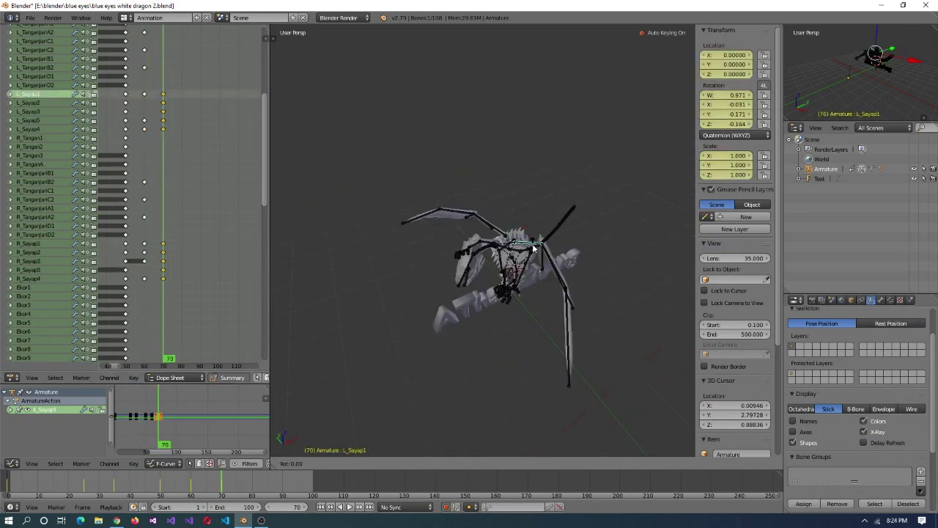
{"action": "middle_click_drag", "start_coordinate": [533, 249], "coordinate": [440, 223]}
- Rotate the head bone Kepala about X and adjust the right wing bone R_Sayap1 at frame 70
{"action": "right_click", "coordinate": [423, 228]}
{"action": "key", "text": "r"}
{"action": "key", "text": "x"}
{"action": "key", "text": "alt+a"}
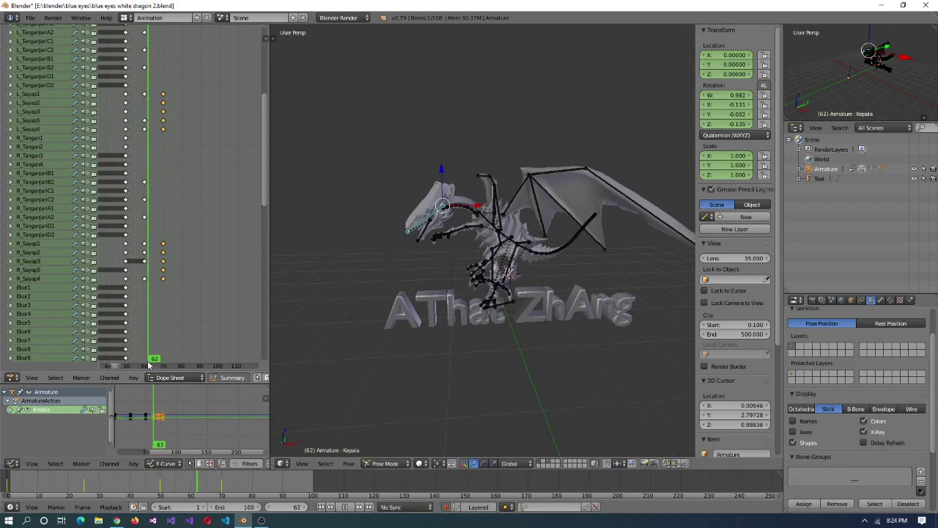
{"action": "right_click", "coordinate": [163, 244]}
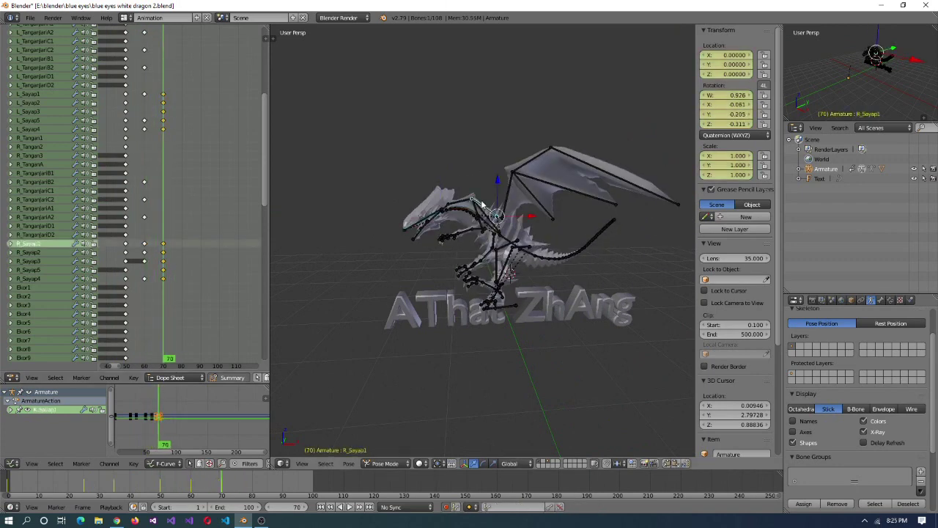
{"action": "scroll", "coordinate": [506, 311], "scroll_direction": "up", "scroll_amount": 3}
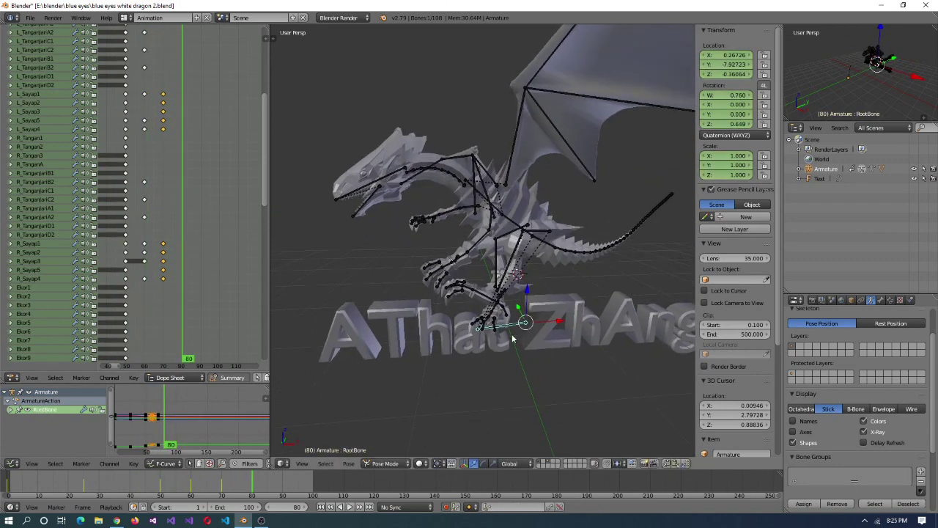
- Rotate the L_Sayap and R_Sayap wing bones at frame 80 to pose both wings
{"action": "right_click", "coordinate": [594, 159]}
{"action": "key", "text": "r"}
{"action": "middle_click_drag", "start_coordinate": [506, 294], "coordinate": [587, 202]}
{"action": "left_click", "coordinate": [593, 159]}
{"action": "right_click", "coordinate": [586, 201]}
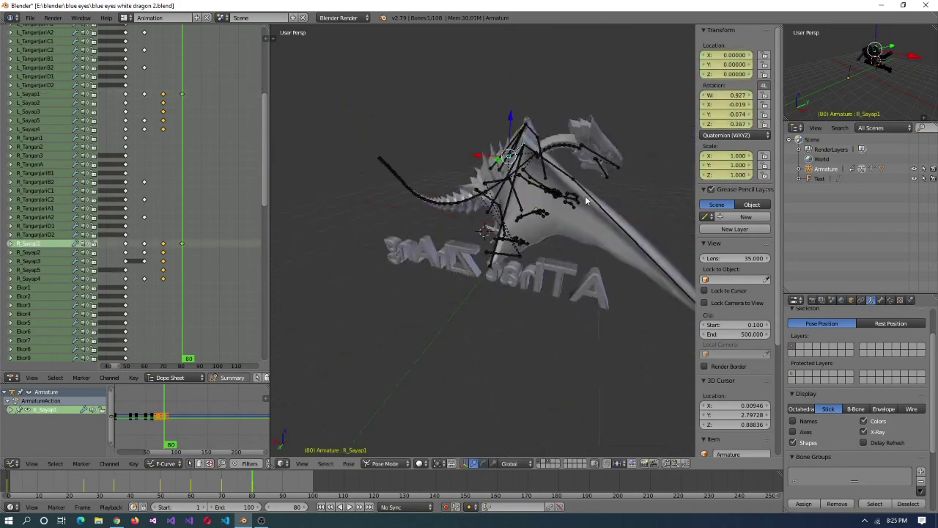
{"action": "middle_click_drag", "start_coordinate": [498, 199], "coordinate": [539, 212]}
{"action": "scroll", "coordinate": [513, 205], "scroll_direction": "up", "scroll_amount": 3}
{"action": "scroll", "coordinate": [528, 209], "scroll_direction": "down", "scroll_amount": 5}
{"action": "right_click", "coordinate": [540, 211]}
{"action": "scroll", "coordinate": [501, 262], "scroll_direction": "up", "scroll_amount": 3}
- Rotate the upper leg bones and move RootBone along Y at frame 80
{"action": "middle_click_drag", "start_coordinate": [501, 262], "coordinate": [433, 334]}
{"action": "right_click", "coordinate": [544, 291]}
{"action": "key", "text": "ctrl+r"}
{"action": "left_click", "coordinate": [543, 291]}
{"action": "right_click", "coordinate": [484, 268]}
{"action": "right_click", "coordinate": [528, 312]}
{"action": "key", "text": "g"}
{"action": "key", "text": "y"}
{"action": "right_click", "coordinate": [535, 316]}
- Rotate the left leg bone L_Kaki2 and the toe bones L_KakiJariA1 and L_KakiJariA2 at frame 80
{"action": "right_click", "coordinate": [428, 336]}
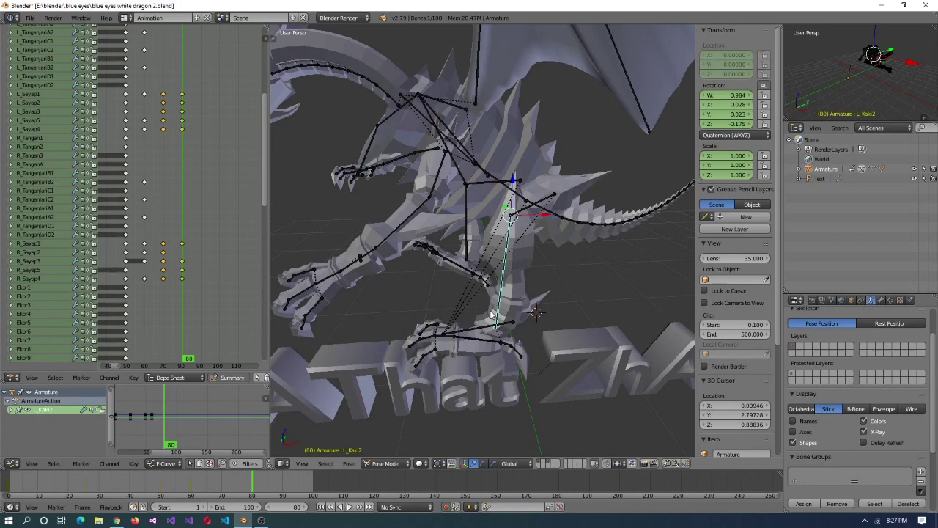
{"action": "key", "text": "r"}
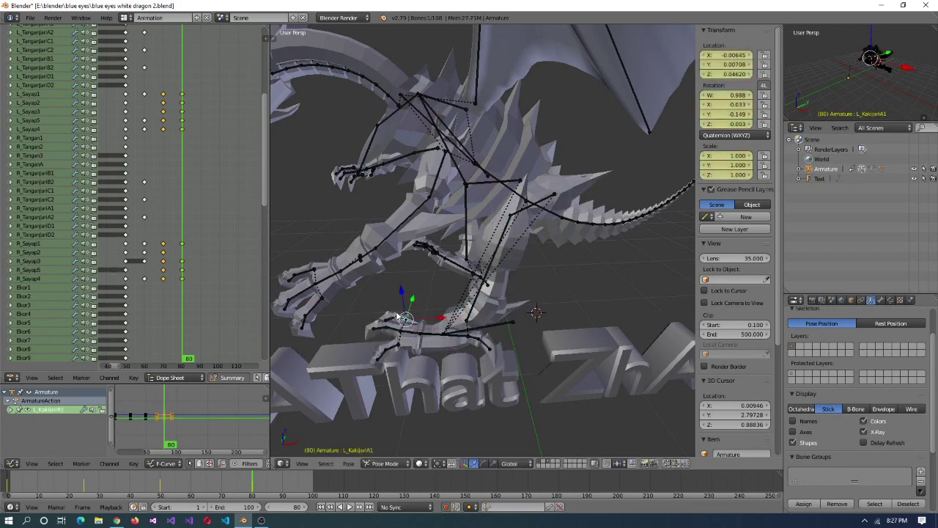
{"action": "right_click", "coordinate": [365, 321]}
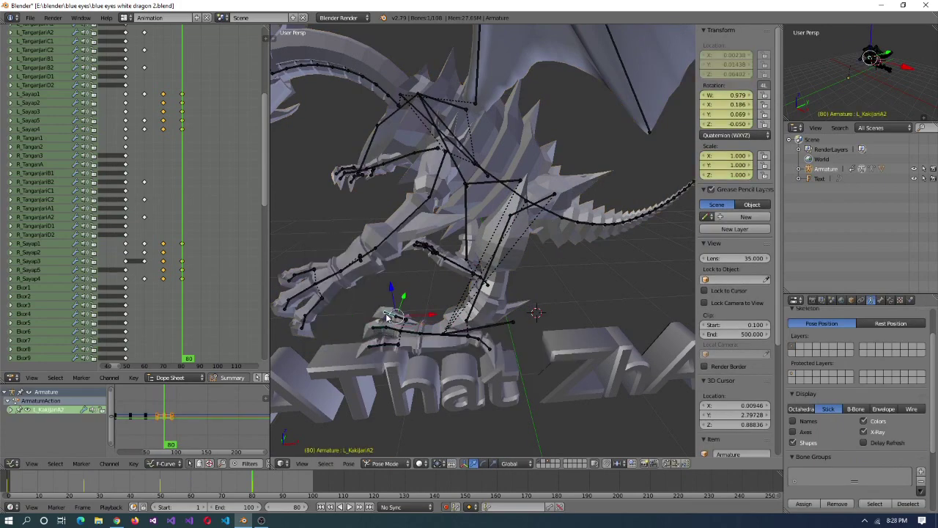
- Play the whole dragon animation from a wider view and examine the leg bone keyframes
{"action": "scroll", "coordinate": [366, 320], "scroll_direction": "down", "scroll_amount": 4}
{"action": "middle_click_drag", "start_coordinate": [365, 320], "coordinate": [341, 188]}
{"action": "middle_click_drag", "start_coordinate": [429, 274], "coordinate": [538, 274]}
{"action": "scroll", "coordinate": [538, 274], "scroll_direction": "down", "scroll_amount": 3}
{"action": "left_click", "coordinate": [110, 355]}
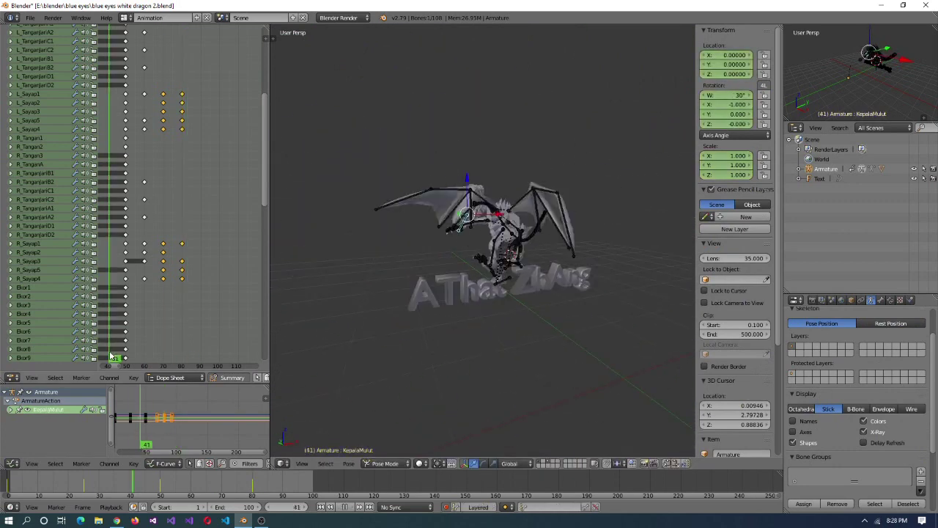
{"action": "key", "text": "Escape"}
{"action": "scroll", "coordinate": [198, 206], "scroll_direction": "down", "scroll_amount": 3}
{"action": "scroll", "coordinate": [117, 366], "scroll_direction": "up", "scroll_amount": 2}
{"action": "left_click", "coordinate": [173, 361]}
{"action": "scroll", "coordinate": [173, 361], "scroll_direction": "down", "scroll_amount": 10, "text": "shift"}
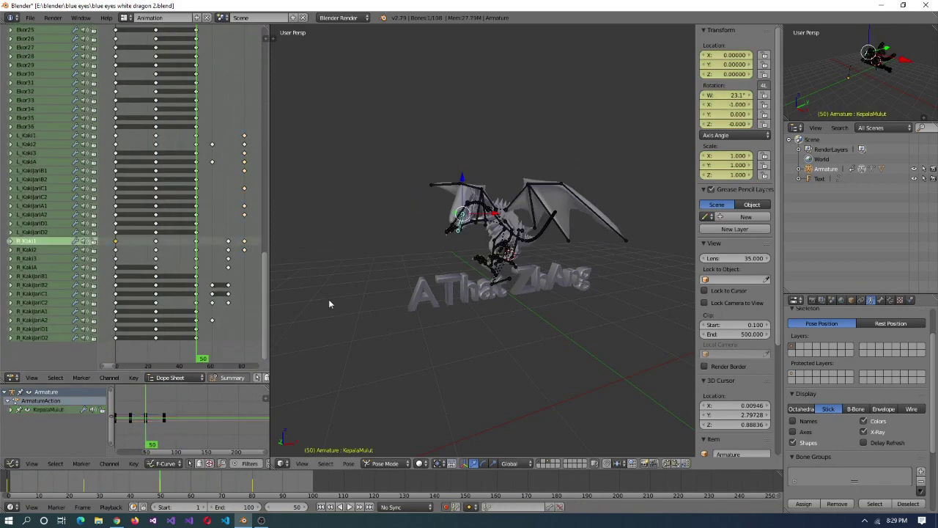
- Go to frame 70 and rotate the right foot bone R_Kaki3 using Axis Angle rotation
{"action": "left_click", "coordinate": [228, 282]}
{"action": "scroll", "coordinate": [514, 293], "scroll_direction": "up", "scroll_amount": 5}
{"action": "right_click", "coordinate": [546, 306]}
{"action": "middle_click_drag", "start_coordinate": [514, 293], "coordinate": [522, 331]}
{"action": "key", "text": "r"}
{"action": "left_click", "coordinate": [504, 328]}
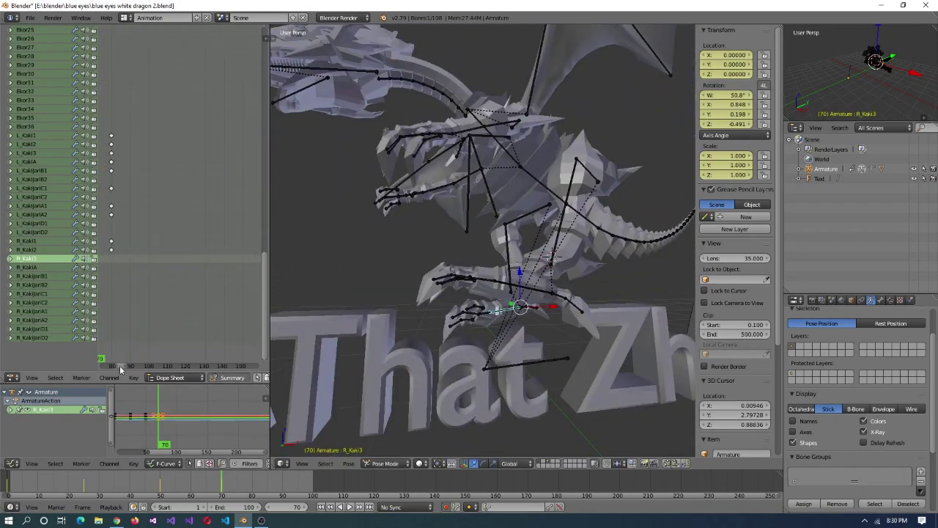
- Select the keyframes at frame 25 across all the armature's bone channels
{"action": "left_click", "coordinate": [110, 363]}
{"action": "left_click_drag", "start_coordinate": [110, 363], "coordinate": [105, 50]}
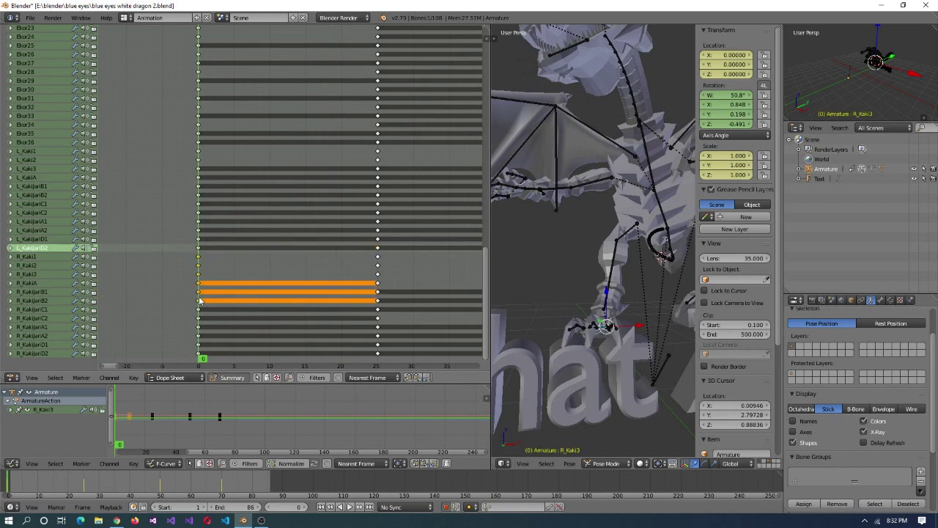
{"action": "left_click", "coordinate": [397, 334]}
{"action": "left_click_drag", "start_coordinate": [485, 308], "coordinate": [486, 81]}
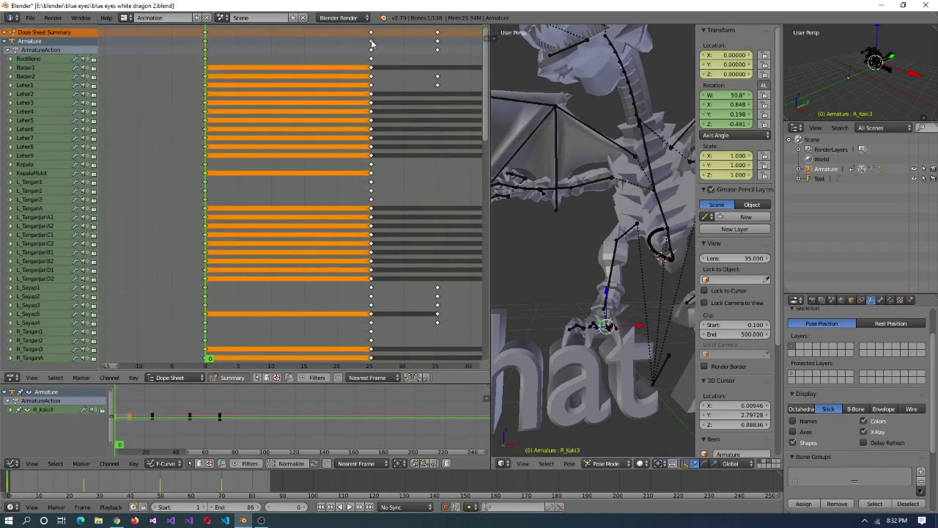
{"action": "left_click_drag", "start_coordinate": [398, 199], "coordinate": [407, 355]}
{"action": "scroll", "coordinate": [478, 347], "scroll_direction": "down", "scroll_amount": 10}
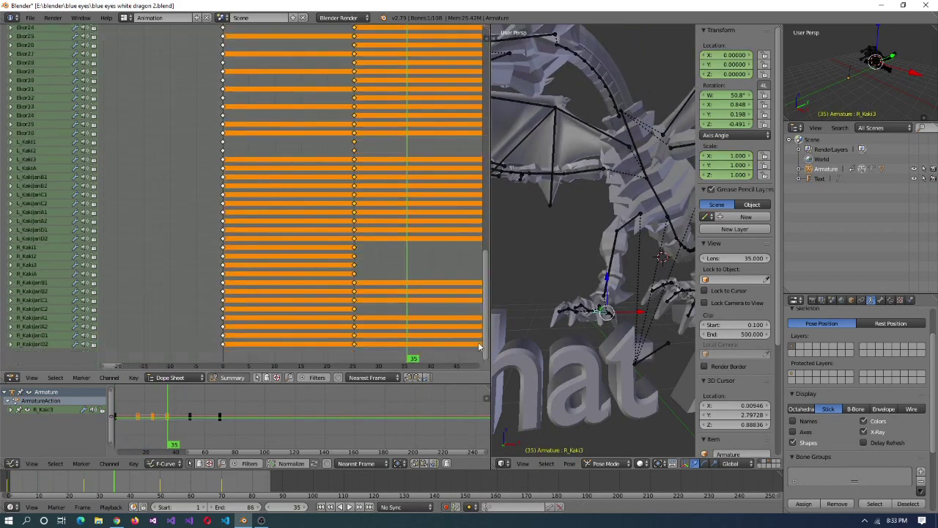
{"action": "scroll", "coordinate": [479, 347], "scroll_direction": "down", "scroll_amount": 1}
{"action": "left_click", "coordinate": [355, 363]}
- Select RootBone and scrub its motion from the early frames up to frame 50
{"action": "left_click", "coordinate": [672, 379]}
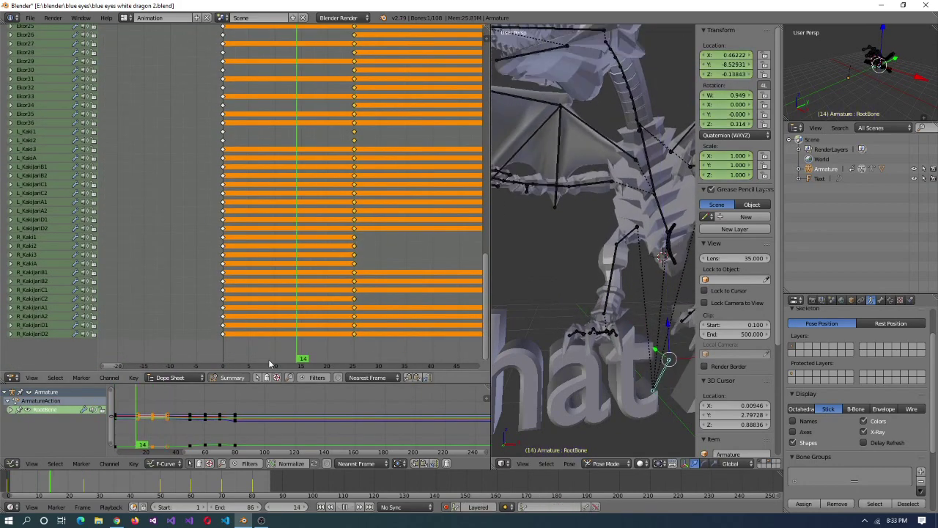
{"action": "left_click_drag", "start_coordinate": [329, 46], "coordinate": [334, 73]}
{"action": "key", "text": "Home"}
{"action": "left_click", "coordinate": [227, 35]}
{"action": "left_click_drag", "start_coordinate": [228, 35], "coordinate": [291, 29]}
- Rotate the right toe bone R_KakiJariC2 about its local X axis at frame 50
{"action": "middle_click_drag", "start_coordinate": [454, 220], "coordinate": [513, 249]}
{"action": "right_click", "coordinate": [542, 322]}
{"action": "scroll", "coordinate": [571, 352], "scroll_direction": "up", "scroll_amount": 2}
{"action": "middle_click_drag", "start_coordinate": [572, 352], "coordinate": [503, 355]}
{"action": "right_click", "coordinate": [503, 354]}
{"action": "key", "text": "r"}
{"action": "key", "text": "x"}
{"action": "key", "text": "x"}
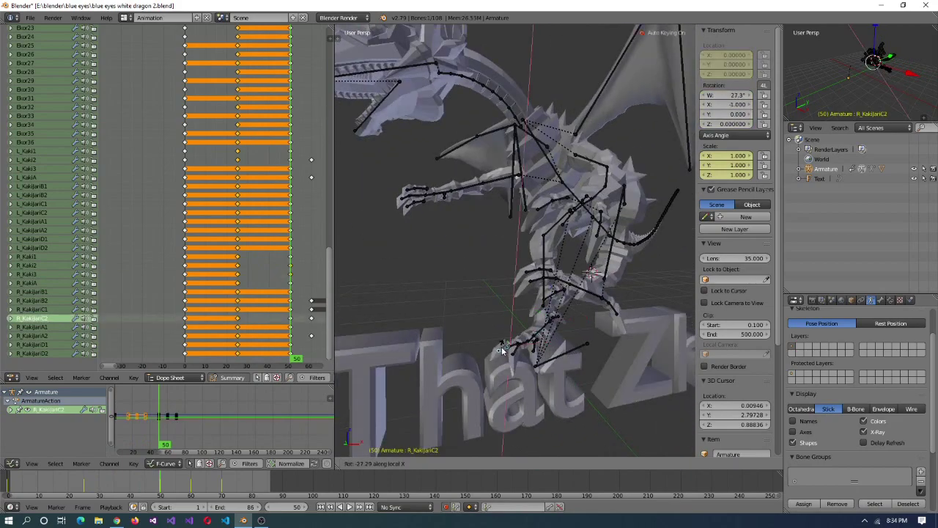
- Rotate another right foot bone at frame 50 and check the foot from the opposite side
{"action": "middle_click_drag", "start_coordinate": [555, 309], "coordinate": [575, 288]}
{"action": "right_click", "coordinate": [574, 288]}
{"action": "key", "text": "r"}
{"action": "middle_click_drag", "start_coordinate": [616, 343], "coordinate": [469, 349]}
{"action": "right_click", "coordinate": [469, 349]}
- Scrub between frames 50 and 60 and adjust the right leg bone R_Kaki2 at frame 60
{"action": "left_click_drag", "start_coordinate": [290, 33], "coordinate": [309, 45]}
{"action": "right_click", "coordinate": [542, 211]}
{"action": "middle_click_drag", "start_coordinate": [550, 210], "coordinate": [514, 220]}
{"action": "left_click", "coordinate": [270, 48]}
{"action": "left_click_drag", "start_coordinate": [270, 48], "coordinate": [312, 66]}
{"action": "middle_click_drag", "start_coordinate": [513, 308], "coordinate": [542, 315]}
{"action": "left_click", "coordinate": [291, 361]}
{"action": "left_click_drag", "start_coordinate": [291, 360], "coordinate": [312, 35]}
{"action": "left_click_drag", "start_coordinate": [310, 265], "coordinate": [311, 272]}
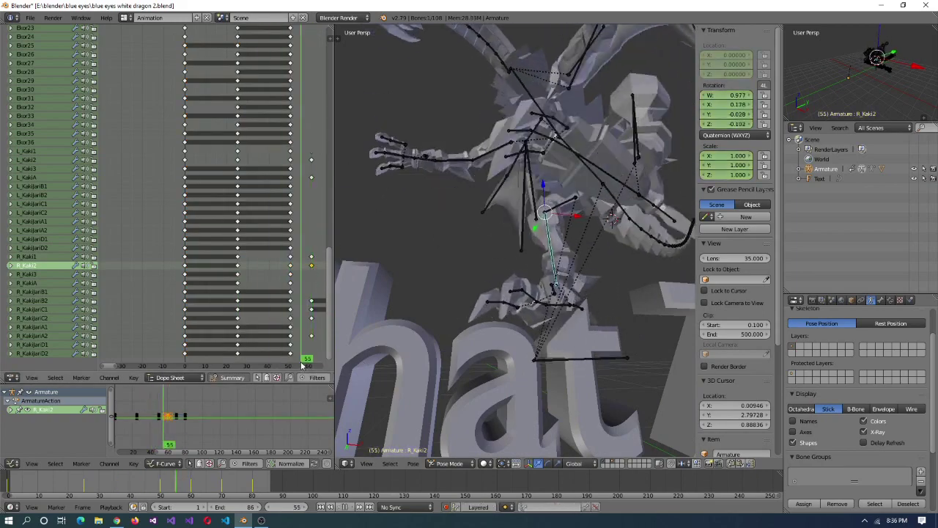
- Pose the right toe bones R_KakiJariB1, R_KakiJariA1 and R_KakiJariC1 at frame 60
{"action": "middle_click_drag", "start_coordinate": [345, 352], "coordinate": [459, 349]}
{"action": "right_click", "coordinate": [472, 349]}
{"action": "right_click", "coordinate": [381, 317]}
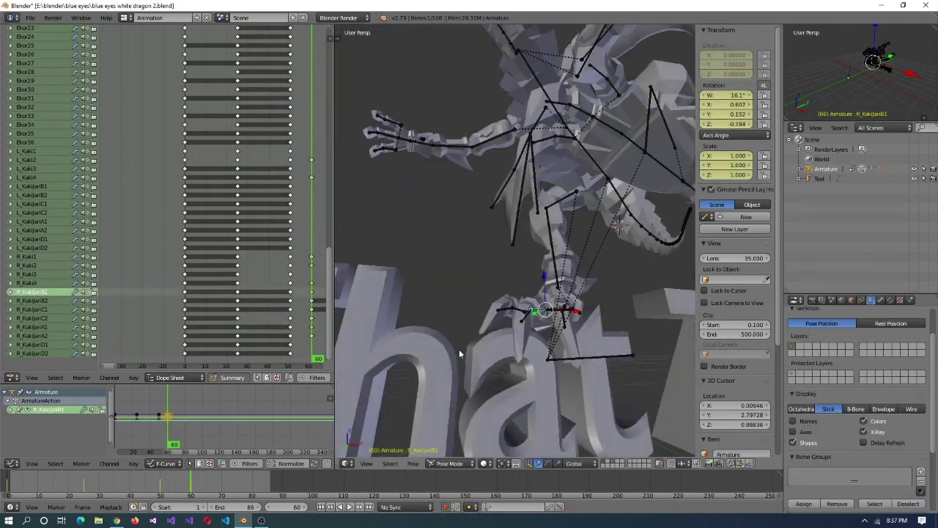
{"action": "right_click", "coordinate": [459, 349]}
{"action": "left_click", "coordinate": [305, 29]}
{"action": "middle_click_drag", "start_coordinate": [305, 30], "coordinate": [184, 29]}
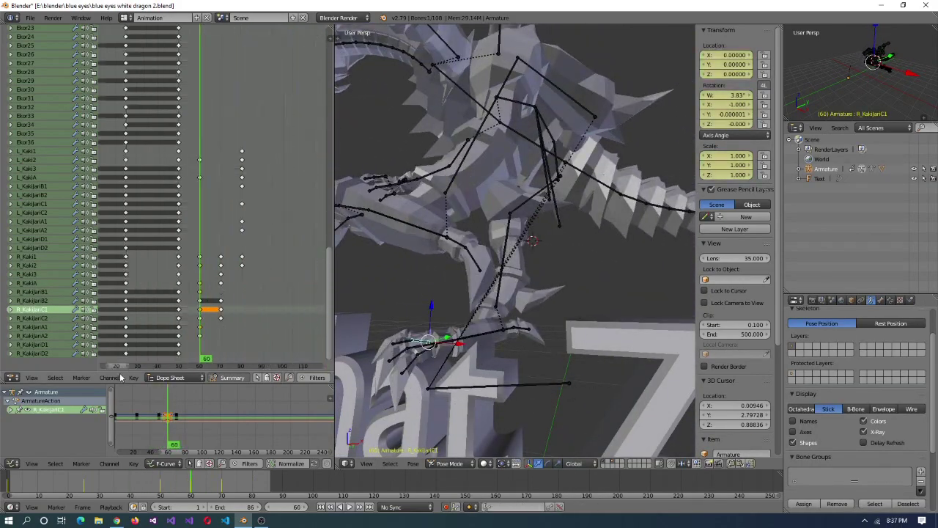
- Go to frame 70 and rotate a right foot bone there
{"action": "left_click", "coordinate": [208, 30]}
{"action": "middle_click_drag", "start_coordinate": [513, 293], "coordinate": [565, 293]}
{"action": "right_click", "coordinate": [568, 290]}
{"action": "key", "text": "r"}
{"action": "left_click", "coordinate": [575, 328]}
- Rotate the right toe bone R_KakiJariB1 at frame 70, entering a 15° rotation
{"action": "middle_click_drag", "start_coordinate": [575, 328], "coordinate": [585, 360]}
{"action": "right_click", "coordinate": [491, 343]}
{"action": "left_click", "coordinate": [477, 357]}
{"action": "right_click", "coordinate": [585, 359]}
{"action": "key", "text": "r"}
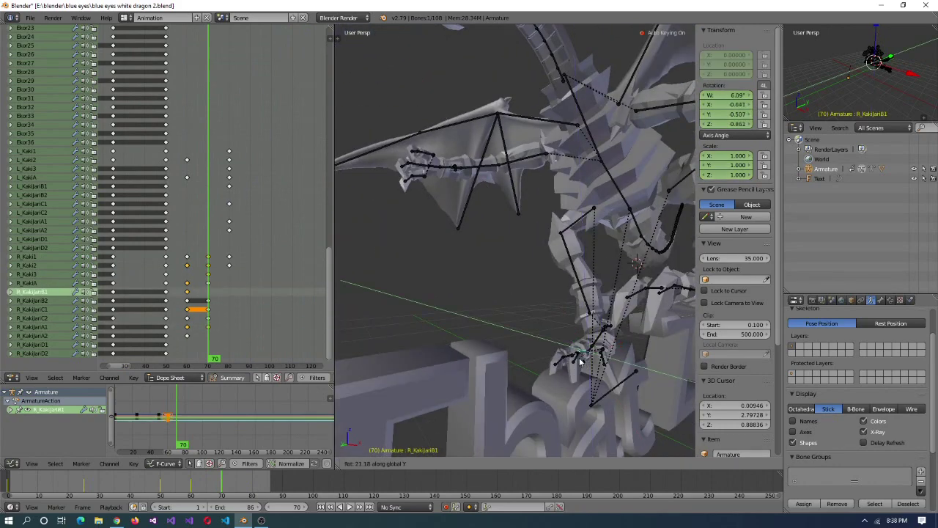
{"action": "type", "text": "r15"}
{"action": "key", "text": "Return"}
{"action": "key", "text": "t"}
- Go to frame 80, rotate the right leg bone R_Kaki1 by 13.5° and play the motion back
{"action": "middle_click_drag", "start_coordinate": [579, 356], "coordinate": [513, 337]}
{"action": "left_click", "coordinate": [212, 42]}
{"action": "left_click", "coordinate": [229, 42]}
{"action": "middle_click_drag", "start_coordinate": [557, 308], "coordinate": [513, 220]}
{"action": "left_click", "coordinate": [489, 271]}
{"action": "right_click", "coordinate": [577, 176]}
{"action": "key", "text": "r"}
{"action": "left_click", "coordinate": [447, 253]}
{"action": "key", "text": "alt+a"}
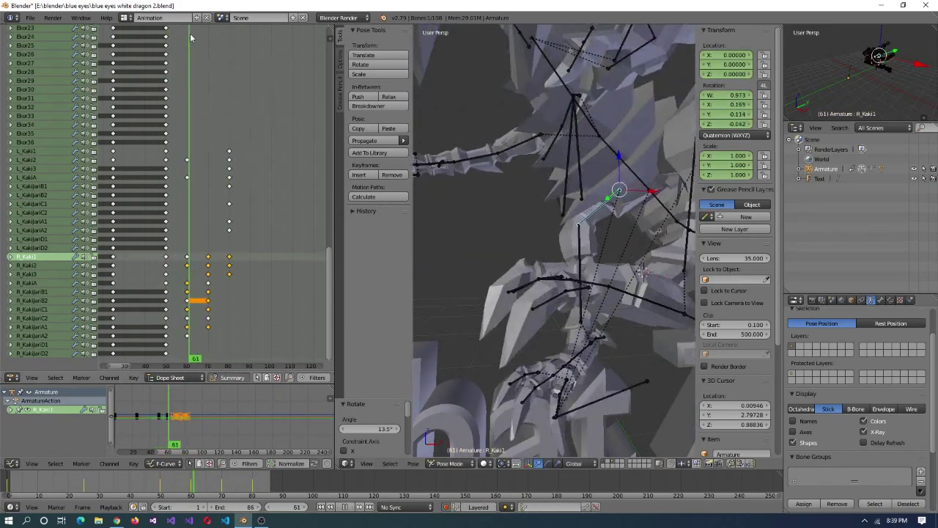
- Rotate the right leg bone R_Kaki3 by -4.39° at frame 80, check the motion and return to frame 70
{"action": "left_click", "coordinate": [228, 41]}
{"action": "left_click", "coordinate": [549, 319]}
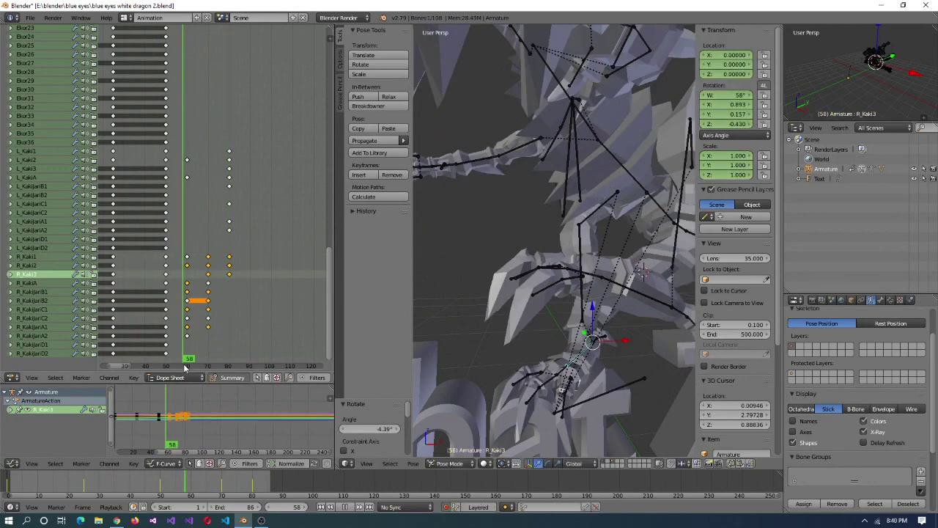
{"action": "scroll", "coordinate": [517, 135], "scroll_direction": "down", "scroll_amount": 5}
{"action": "left_click", "coordinate": [208, 30]}
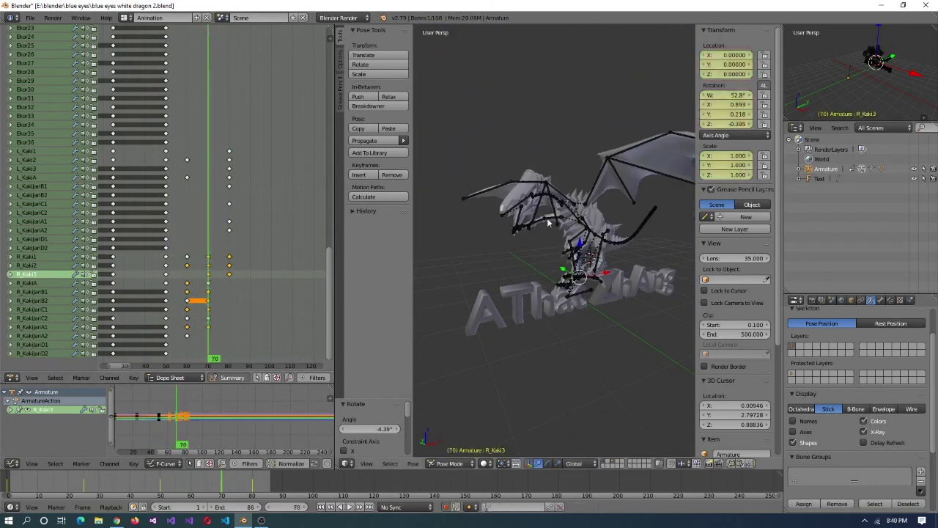
- Rotate the left arm bone L_Tangan1 by 27.1° at frame 70 and advance to frame 80
{"action": "middle_click_drag", "start_coordinate": [513, 220], "coordinate": [557, 191]}
{"action": "right_click", "coordinate": [555, 213]}
{"action": "key", "text": "r"}
{"action": "left_click", "coordinate": [528, 242]}
{"action": "left_click", "coordinate": [216, 363]}
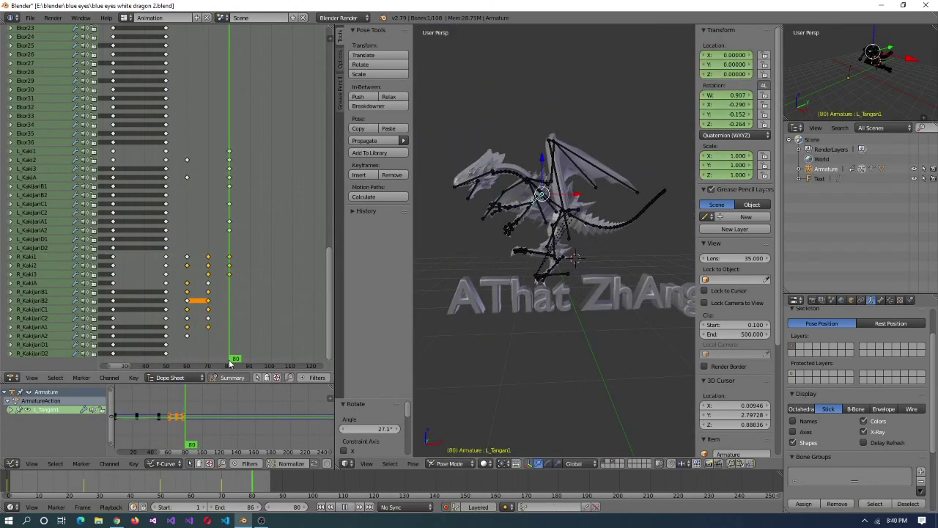
- Pose the left arm at frame 80 by rotating L_Tangan1 by -21.3° and L_Tangan2 by 28°
{"action": "right_click", "coordinate": [557, 212]}
{"action": "middle_click_drag", "start_coordinate": [557, 212], "coordinate": [567, 189]}
{"action": "scroll", "coordinate": [567, 189], "scroll_direction": "up", "scroll_amount": 3}
{"action": "key", "text": "r"}
{"action": "left_click", "coordinate": [567, 189]}
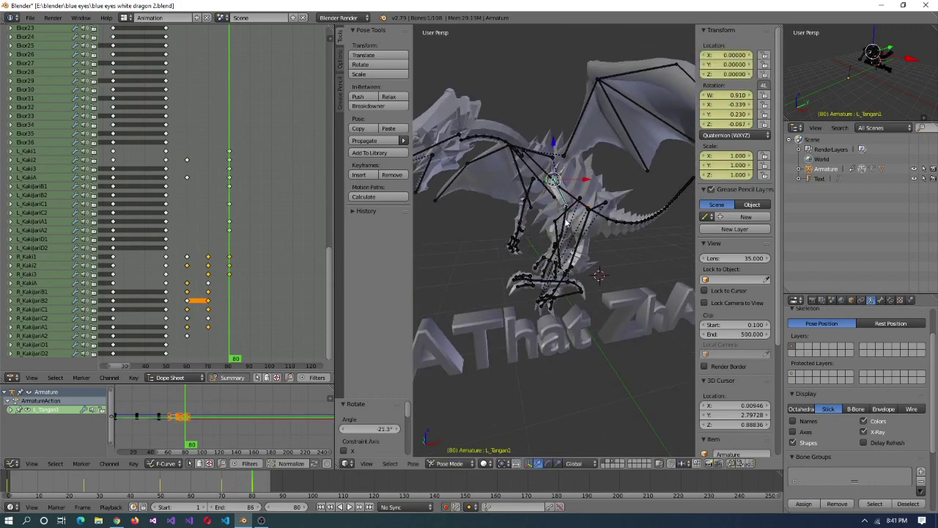
{"action": "right_click", "coordinate": [566, 224]}
{"action": "scroll", "coordinate": [566, 224], "scroll_direction": "up", "scroll_amount": 3}
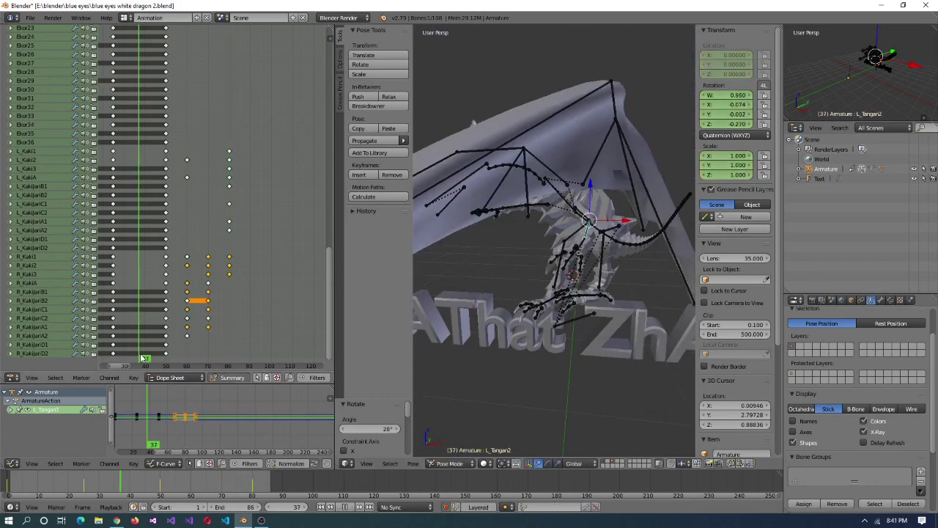
- Scrub the animation up to about frame 81 to review the arm, wing and root motion
{"action": "left_click", "coordinate": [167, 50]}
{"action": "scroll", "coordinate": [496, 79], "scroll_direction": "down", "scroll_amount": 5}
{"action": "left_click", "coordinate": [156, 358]}
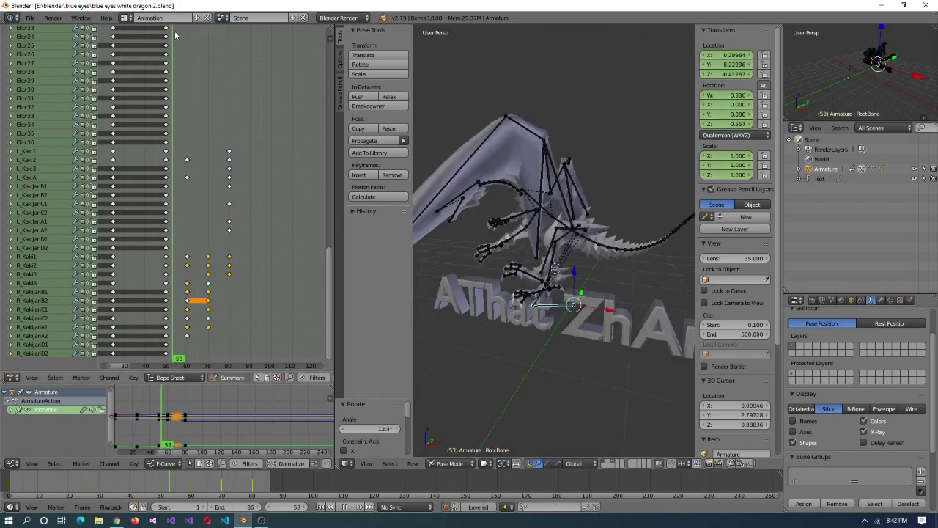
{"action": "left_click", "coordinate": [158, 63]}
{"action": "left_click_drag", "start_coordinate": [159, 63], "coordinate": [209, 81]}
{"action": "scroll", "coordinate": [555, 330], "scroll_direction": "down", "scroll_amount": 3}
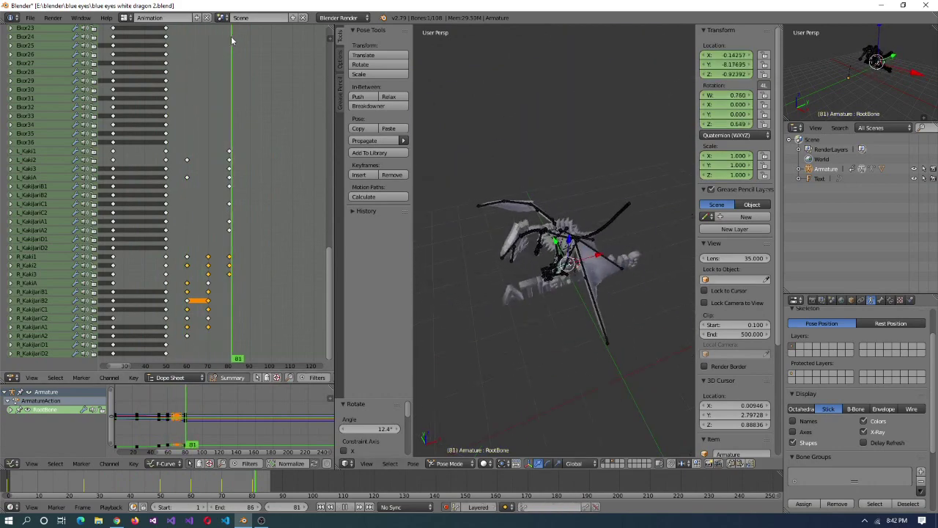
{"action": "scroll", "coordinate": [598, 279], "scroll_direction": "up", "scroll_amount": 5}
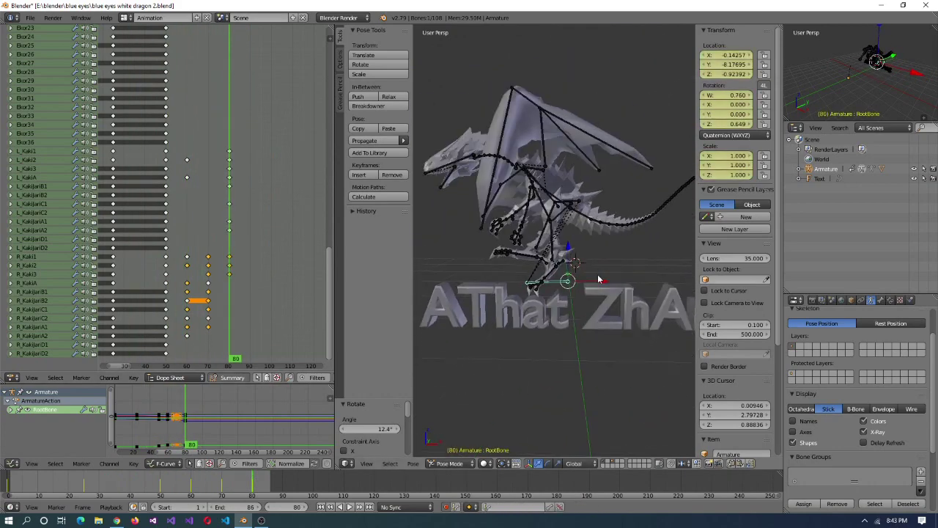
- Undo the last change and rotate the wing bones for the frame 90 pose
{"action": "key", "text": "ctrl+z"}
{"action": "middle_click_drag", "start_coordinate": [571, 268], "coordinate": [629, 209]}
{"action": "right_click", "coordinate": [629, 209]}
{"action": "key", "text": "r"}
{"action": "key", "text": "r"}
{"action": "middle_click_drag", "start_coordinate": [523, 244], "coordinate": [517, 184]}
{"action": "left_click", "coordinate": [493, 147]}
- Pose the leg bones L_Kaki1, L_Kaki2, R_Kaki2 and R_Kaki3 at frame 90
{"action": "right_click", "coordinate": [584, 266]}
{"action": "key", "text": "r"}
{"action": "right_click", "coordinate": [552, 211]}
{"action": "left_click", "coordinate": [583, 209]}
{"action": "right_click", "coordinate": [517, 184]}
{"action": "key", "text": "r"}
{"action": "left_click", "coordinate": [519, 194]}
- Go to frame 100, move the root bone and rotate the left foot bone L_KakiA
{"action": "left_click_drag", "start_coordinate": [253, 74], "coordinate": [272, 79]}
{"action": "middle_click_drag", "start_coordinate": [572, 328], "coordinate": [498, 338]}
{"action": "right_click", "coordinate": [564, 337]}
{"action": "key", "text": "g"}
{"action": "left_click", "coordinate": [561, 344]}
{"action": "right_click", "coordinate": [610, 335]}
{"action": "key", "text": "r"}
{"action": "left_click", "coordinate": [609, 335]}
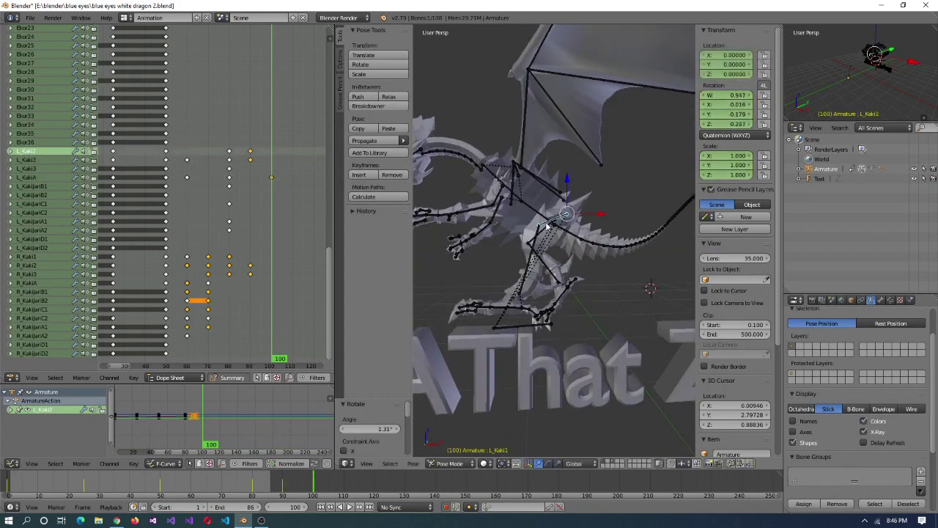
- Pose the left leg, toes L_KakiJariB2 and L_KakiJariC2, and right leg bones R_Kaki2 and R_Kaki3 at frame 100
{"action": "left_click", "coordinate": [528, 301]}
{"action": "middle_click_drag", "start_coordinate": [528, 300], "coordinate": [491, 286]}
{"action": "right_click", "coordinate": [464, 310]}
{"action": "right_click", "coordinate": [476, 297]}
{"action": "scroll", "coordinate": [498, 276], "scroll_direction": "down", "scroll_amount": 3}
{"action": "scroll", "coordinate": [497, 276], "scroll_direction": "up", "scroll_amount": 3}
{"action": "left_click_drag", "start_coordinate": [193, 361], "coordinate": [234, 36]}
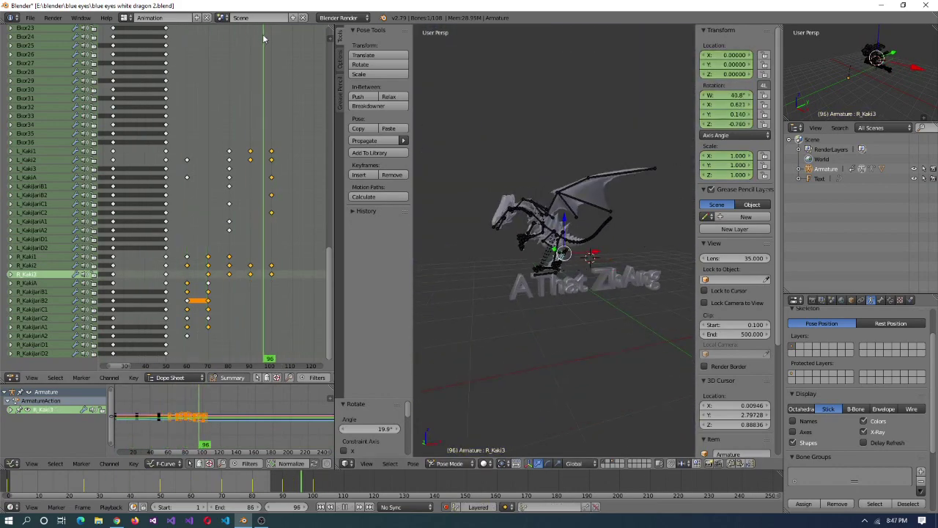
- Pose both wings at frame 100 by rotating R_Sayap3 and the left wing bones L_Sayap2 and L_Sayap4
{"action": "middle_click_drag", "start_coordinate": [511, 211], "coordinate": [571, 256]}
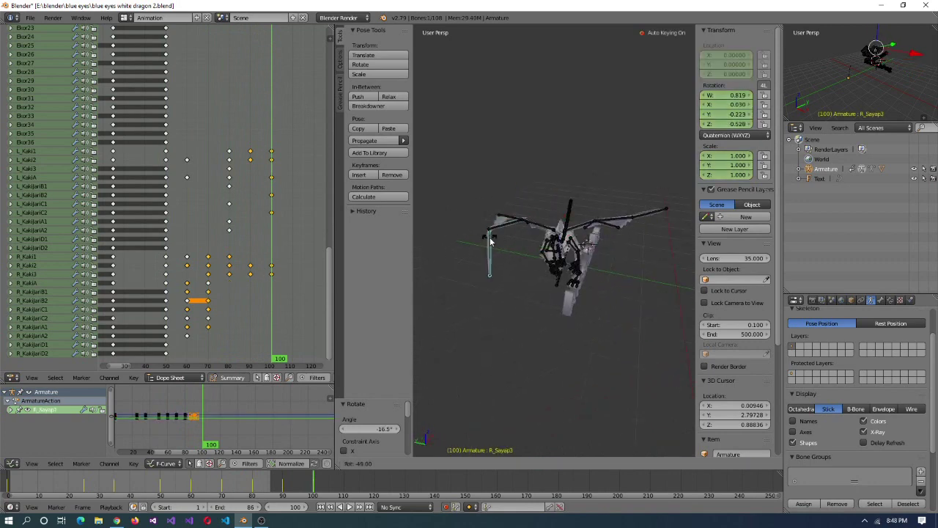
{"action": "middle_click_drag", "start_coordinate": [615, 234], "coordinate": [515, 247]}
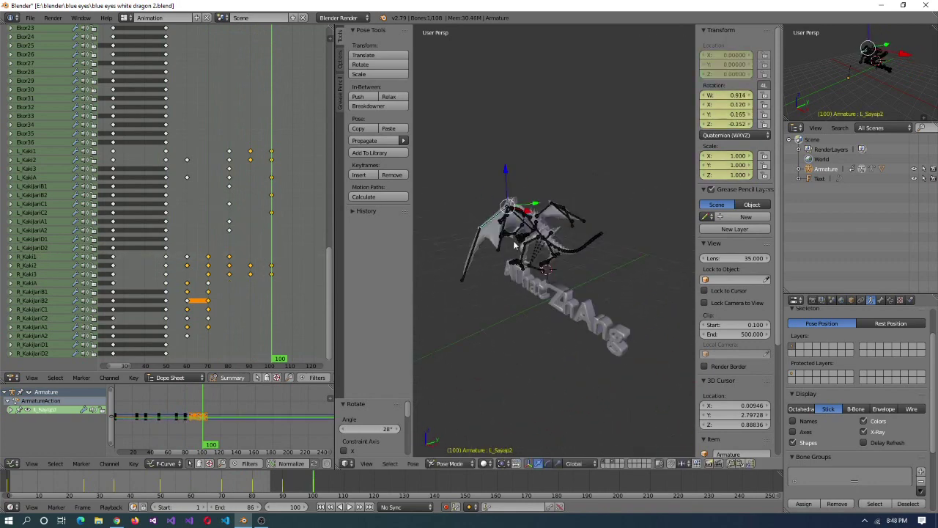
{"action": "left_click_drag", "start_coordinate": [278, 366], "coordinate": [269, 372]}
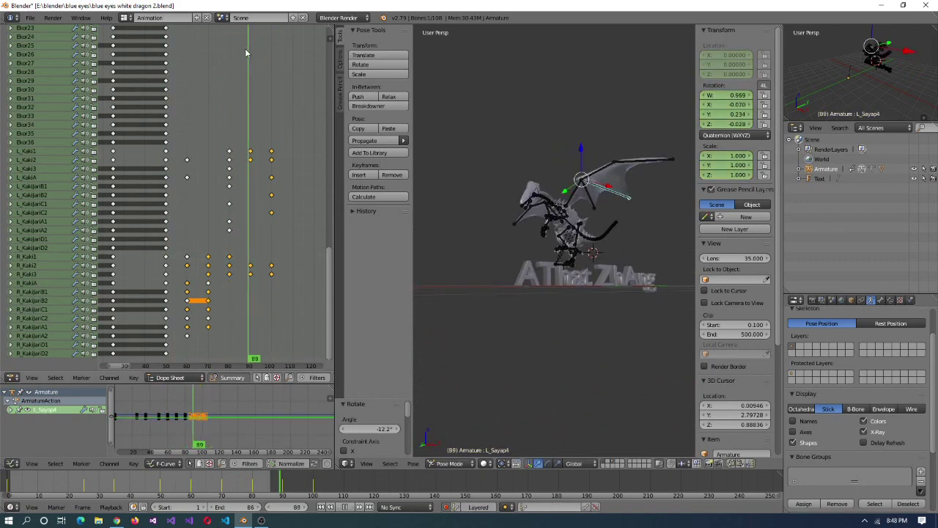
- Return to frame 90 and pose the left leg bones L_Kaki2 and L_Kaki3 and the left toes
{"action": "scroll", "coordinate": [537, 266], "scroll_direction": "up", "scroll_amount": 3}
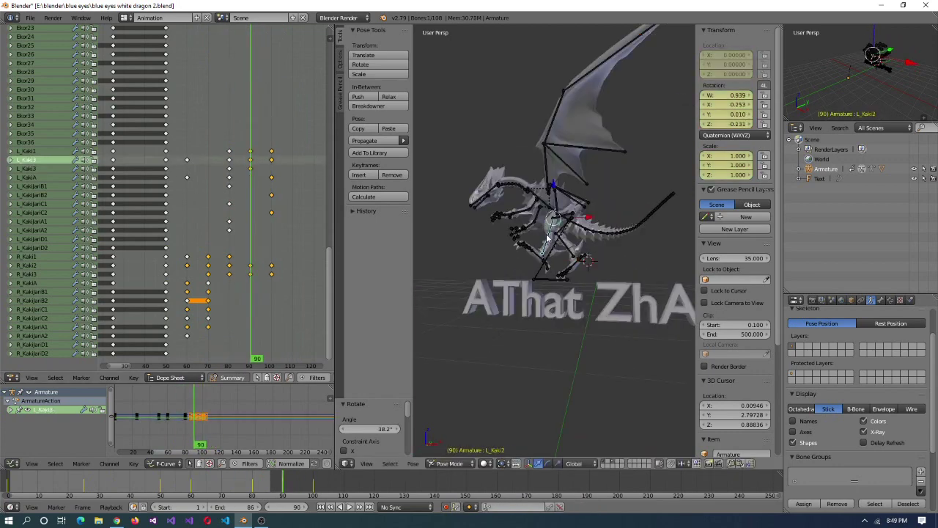
{"action": "left_click_drag", "start_coordinate": [318, 353], "coordinate": [272, 66]}
{"action": "scroll", "coordinate": [508, 315], "scroll_direction": "up", "scroll_amount": 5}
{"action": "right_click", "coordinate": [508, 316]}
{"action": "key", "text": "Down"}
{"action": "scroll", "coordinate": [542, 293], "scroll_direction": "down", "scroll_amount": 3}
{"action": "right_click", "coordinate": [587, 293]}
{"action": "middle_click_drag", "start_coordinate": [587, 294], "coordinate": [608, 242]}
- Rotate the upper arm bones L_Tangan1 and R_Tangan1 at frame 90
{"action": "right_click", "coordinate": [590, 183]}
{"action": "key", "text": "r"}
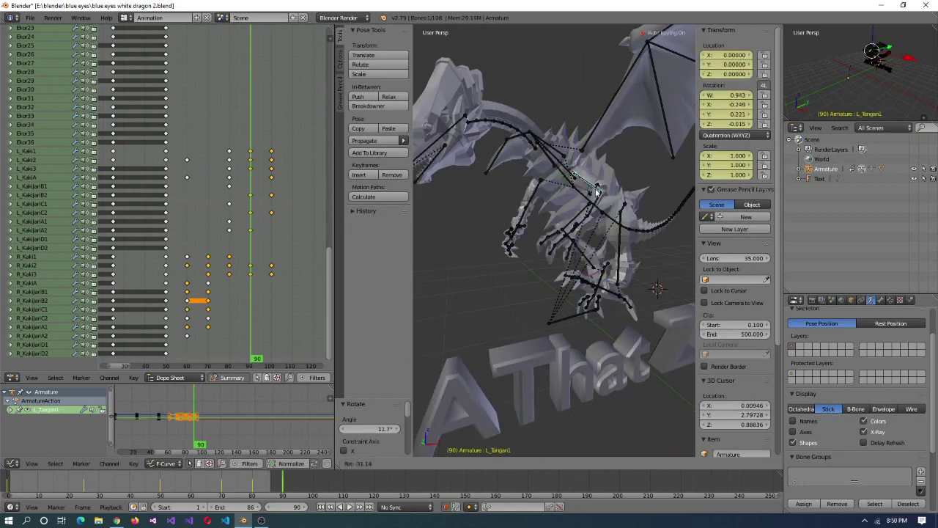
{"action": "middle_click_drag", "start_coordinate": [535, 198], "coordinate": [484, 220]}
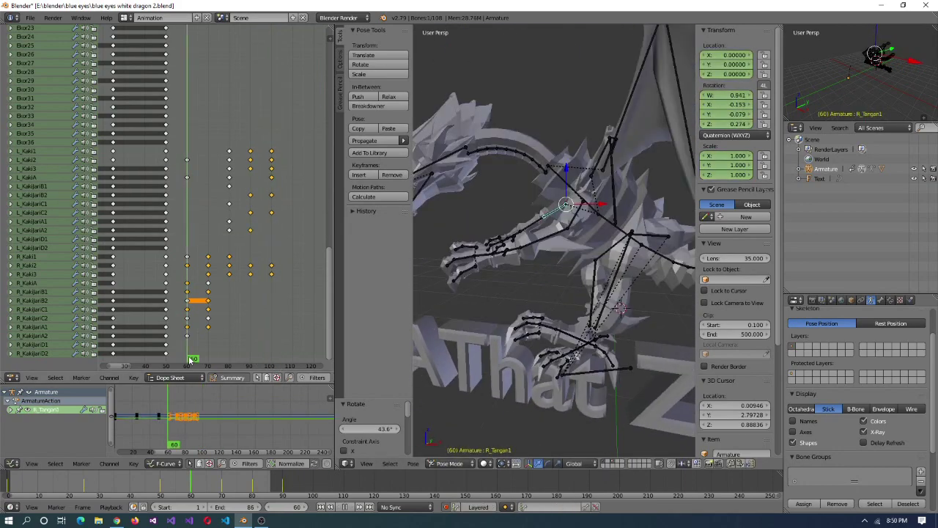
- Review the motion between frames 60 and 91 and bring the arm and wing channels into view in the Dope Sheet
{"action": "left_click_drag", "start_coordinate": [251, 44], "coordinate": [269, 37]}
{"action": "key", "text": "Escape"}
{"action": "scroll", "coordinate": [557, 235], "scroll_direction": "down", "scroll_amount": 3}
{"action": "middle_click_drag", "start_coordinate": [557, 234], "coordinate": [590, 253]}
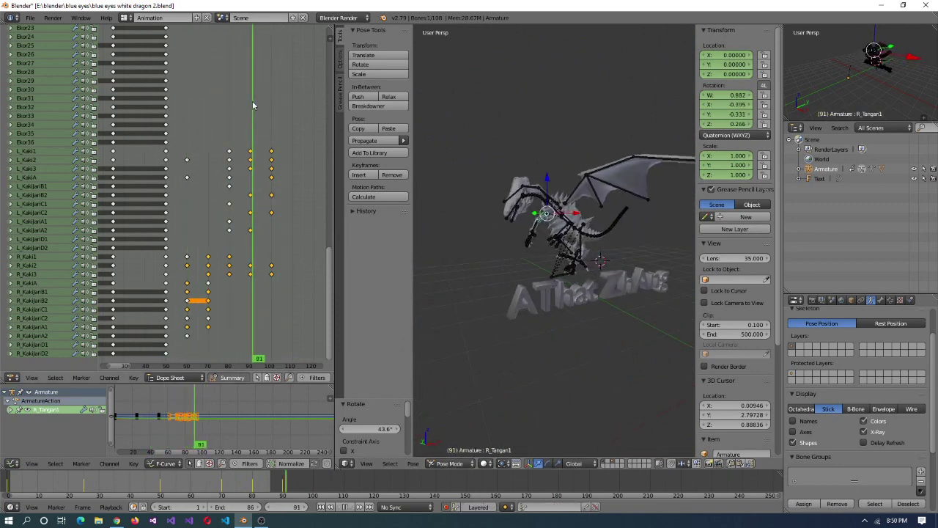
{"action": "left_click_drag", "start_coordinate": [229, 157], "coordinate": [225, 167]}
{"action": "left_click_drag", "start_coordinate": [328, 294], "coordinate": [326, 95]}
{"action": "left_click", "coordinate": [232, 362]}
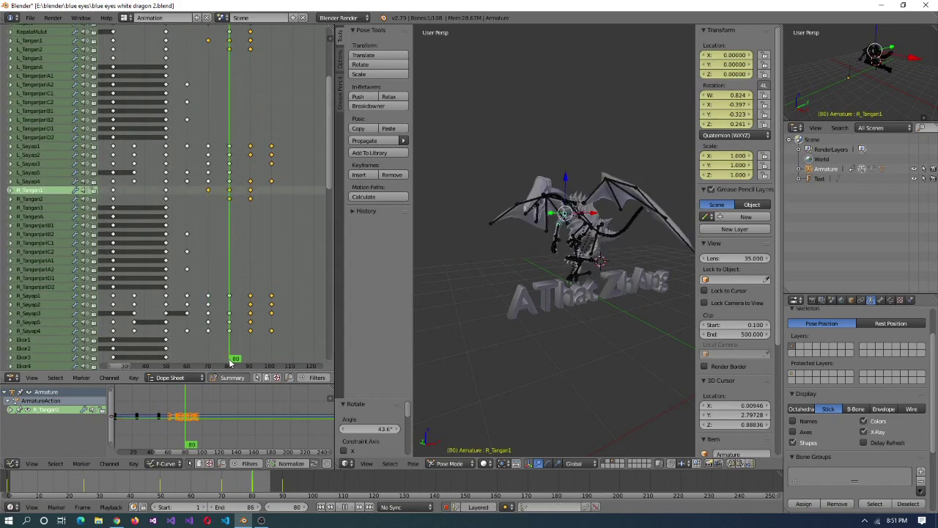
- Rotate the left wing bone L_Sayap3 at frame 90 and scrub through the surrounding frames to check it
{"action": "scroll", "coordinate": [521, 135], "scroll_direction": "up", "scroll_amount": 4}
{"action": "middle_click_drag", "start_coordinate": [520, 135], "coordinate": [615, 203]}
{"action": "right_click", "coordinate": [616, 204]}
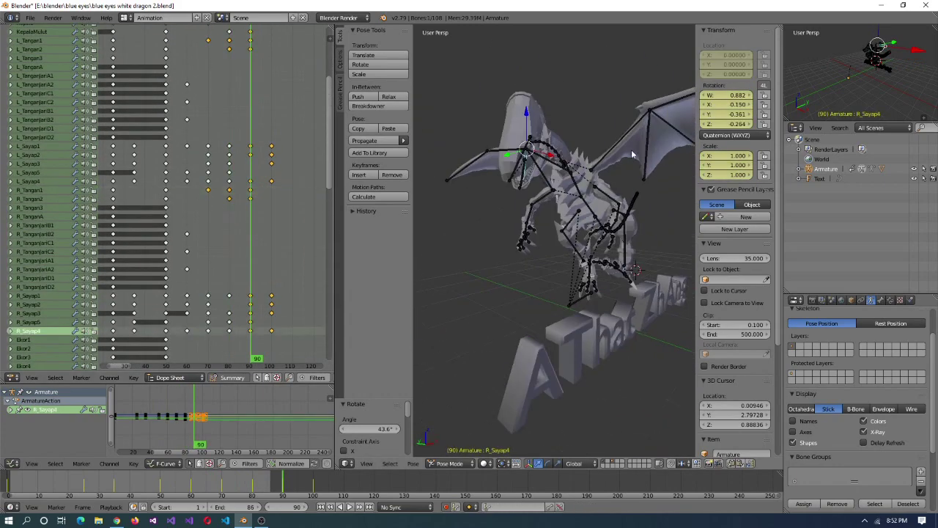
{"action": "scroll", "coordinate": [647, 152], "scroll_direction": "down", "scroll_amount": 2}
{"action": "right_click", "coordinate": [660, 170]}
{"action": "key", "text": "r"}
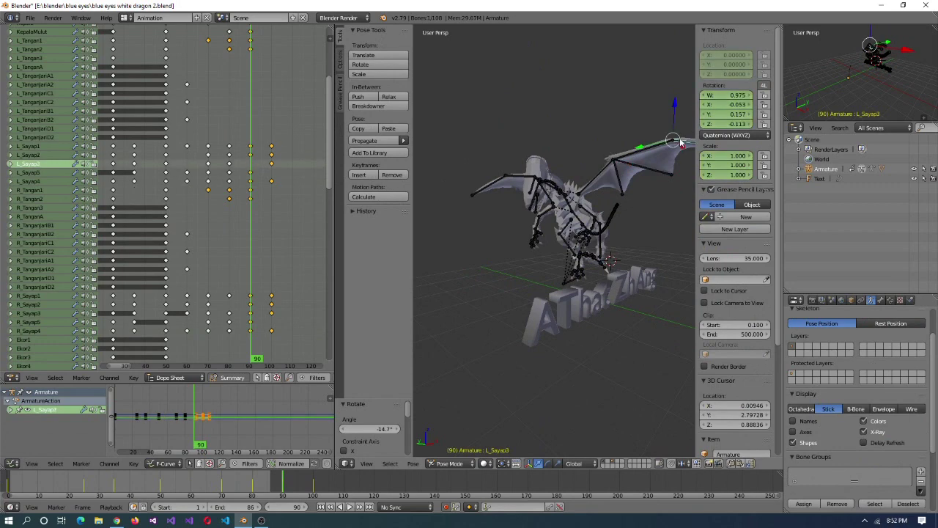
{"action": "scroll", "coordinate": [671, 165], "scroll_direction": "down", "scroll_amount": 20, "text": "alt"}
{"action": "middle_click_drag", "start_coordinate": [586, 272], "coordinate": [504, 376]}
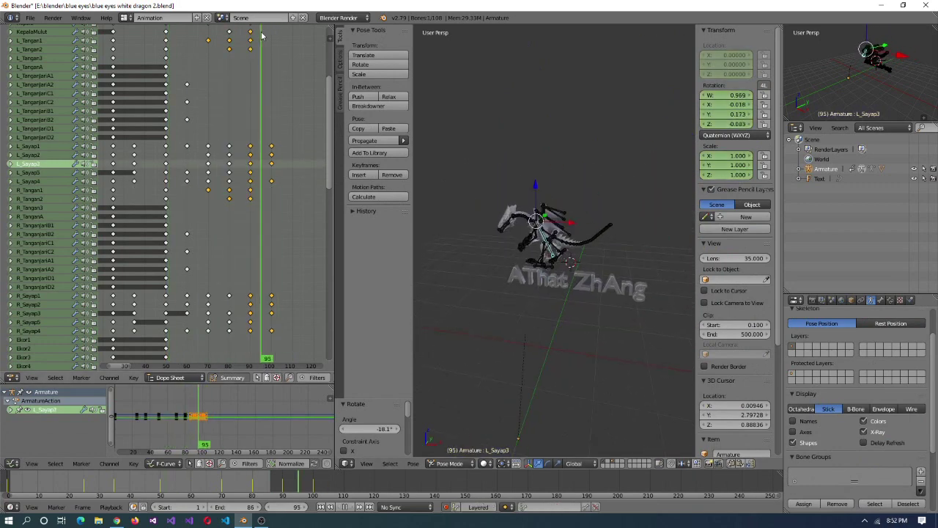
{"action": "scroll", "coordinate": [274, 59], "scroll_direction": "down", "scroll_amount": 11, "text": "alt"}
- Rotate the left arm bone L_Tangan2 at frame 90, refine the left arm at frame 100 and play the animation
{"action": "scroll", "coordinate": [532, 219], "scroll_direction": "up", "scroll_amount": 4}
{"action": "right_click", "coordinate": [532, 220]}
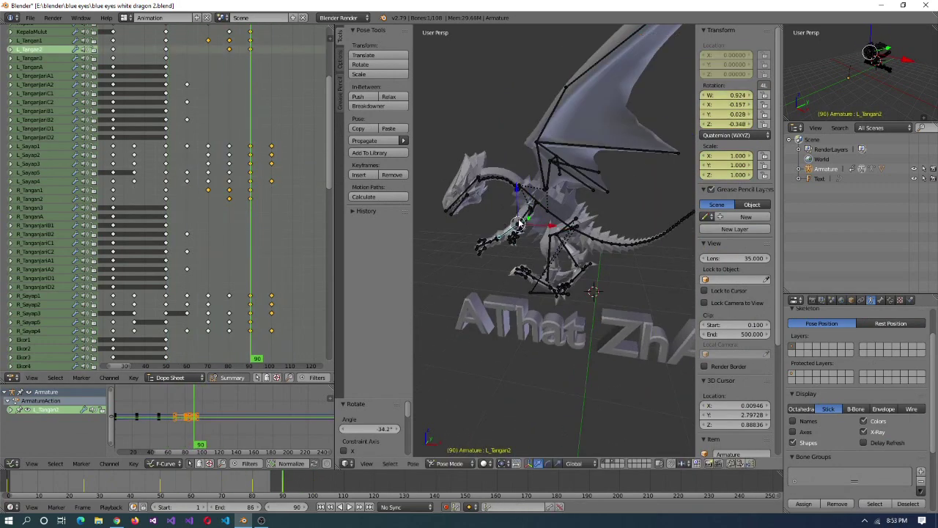
{"action": "right_click", "coordinate": [519, 224]}
{"action": "scroll", "coordinate": [520, 223], "scroll_direction": "up", "scroll_amount": 10, "text": "alt"}
{"action": "scroll", "coordinate": [539, 253], "scroll_direction": "up", "scroll_amount": 3}
{"action": "left_click_drag", "start_coordinate": [213, 264], "coordinate": [266, 263]}
{"action": "key", "text": "alt+a"}
{"action": "scroll", "coordinate": [270, 76], "scroll_direction": "down", "scroll_amount": 1}
{"action": "scroll", "coordinate": [270, 76], "scroll_direction": "up", "scroll_amount": 1}
- Go to frame 110 and move RootBone by -0.335 along X
{"action": "left_click", "coordinate": [282, 363]}
{"action": "right_click", "coordinate": [539, 330]}
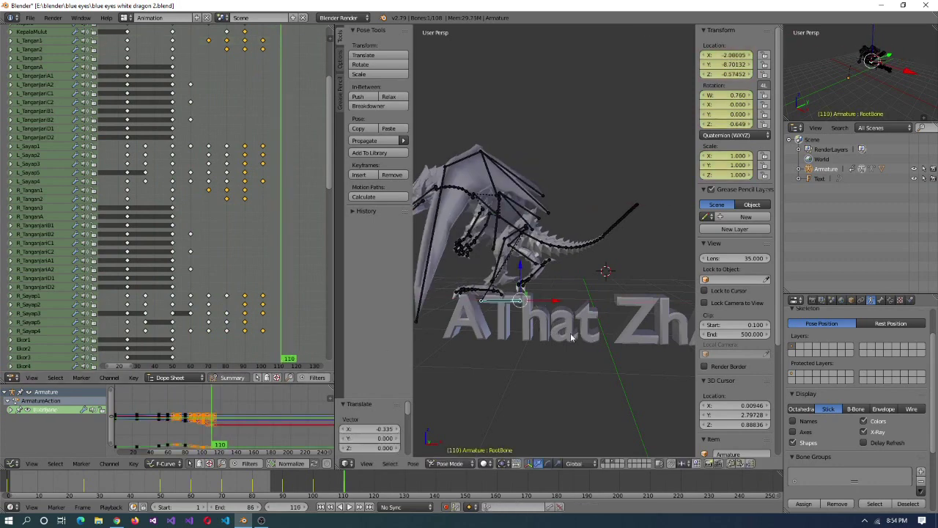
{"action": "scroll", "coordinate": [557, 326], "scroll_direction": "up", "scroll_amount": 3}
{"action": "right_click", "coordinate": [564, 322]}
{"action": "scroll", "coordinate": [592, 290], "scroll_direction": "down", "scroll_amount": 4}
- Pose the neck bones around Leher3 at frame 110
{"action": "middle_click_drag", "start_coordinate": [592, 290], "coordinate": [489, 189]}
{"action": "left_click", "coordinate": [442, 169]}
{"action": "scroll", "coordinate": [455, 176], "scroll_direction": "up", "scroll_amount": 2}
{"action": "right_click", "coordinate": [489, 189]}
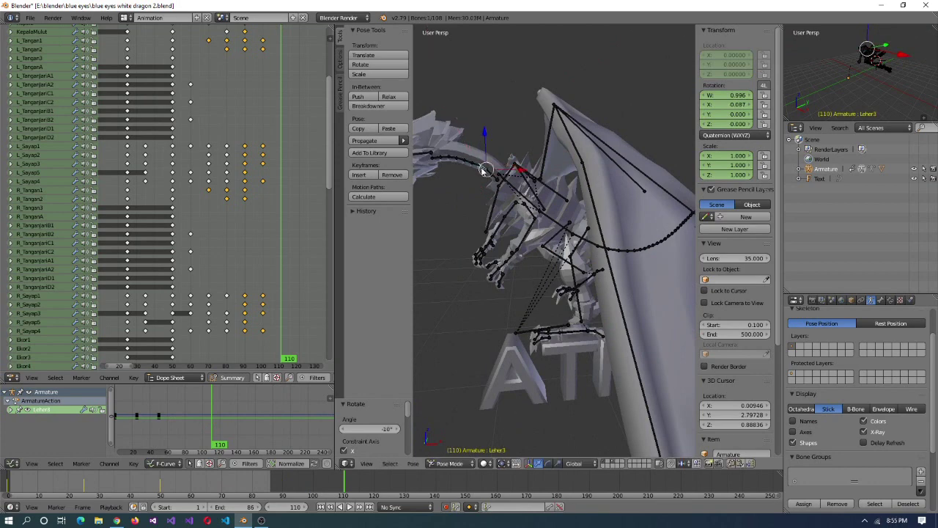
{"action": "scroll", "coordinate": [462, 157], "scroll_direction": "down", "scroll_amount": 3}
- Raise the wings at frame 110 by rotating the L_Sayap and R_Sayap bones
{"action": "middle_click_drag", "start_coordinate": [462, 157], "coordinate": [522, 192]}
{"action": "right_click", "coordinate": [642, 183]}
{"action": "right_click", "coordinate": [522, 192]}
{"action": "right_click", "coordinate": [512, 146]}
{"action": "middle_click_drag", "start_coordinate": [512, 147], "coordinate": [513, 235]}
{"action": "right_click", "coordinate": [562, 196]}
{"action": "left_click", "coordinate": [602, 176]}
{"action": "right_click", "coordinate": [627, 236]}
{"action": "right_click", "coordinate": [601, 176]}
{"action": "key", "text": "r"}
{"action": "left_click", "coordinate": [614, 170]}
- Refine the remaining wing bones and rotate the left arm bone L_Tangan1 at frame 110
{"action": "right_click", "coordinate": [467, 212]}
{"action": "key", "text": "r"}
{"action": "left_click", "coordinate": [466, 213]}
{"action": "right_click", "coordinate": [591, 158]}
{"action": "key", "text": "r"}
{"action": "left_click", "coordinate": [557, 242]}
{"action": "right_click", "coordinate": [466, 257]}
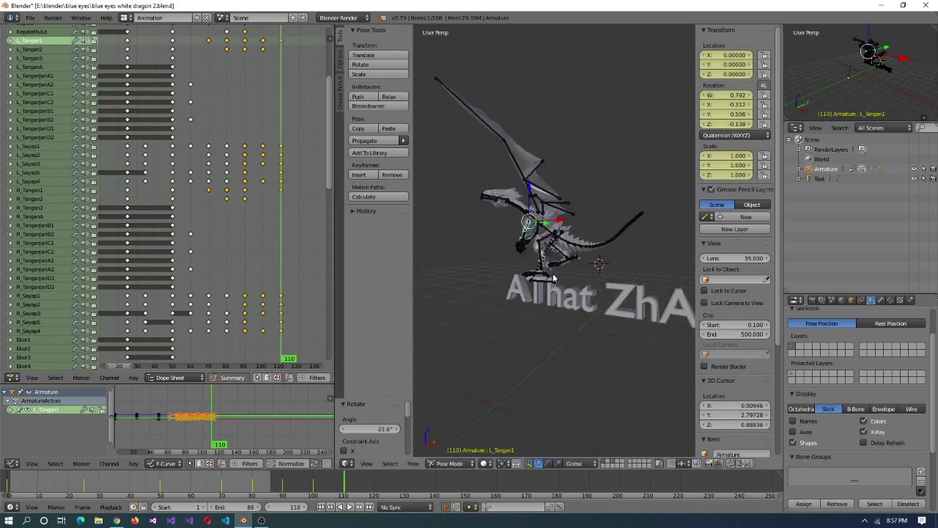
- Check the left foot against the text at frame 110 and adjust the left leg bone L_Kaki2 at frame 100
{"action": "left_click_drag", "start_coordinate": [260, 367], "coordinate": [280, 48]}
{"action": "middle_click_drag", "start_coordinate": [528, 279], "coordinate": [550, 323]}
{"action": "scroll", "coordinate": [550, 323], "scroll_direction": "up", "scroll_amount": 3}
{"action": "right_click", "coordinate": [545, 334]}
{"action": "left_click", "coordinate": [565, 308]}
{"action": "left_click_drag", "start_coordinate": [281, 33], "coordinate": [263, 30]}
{"action": "left_click", "coordinate": [560, 336]}
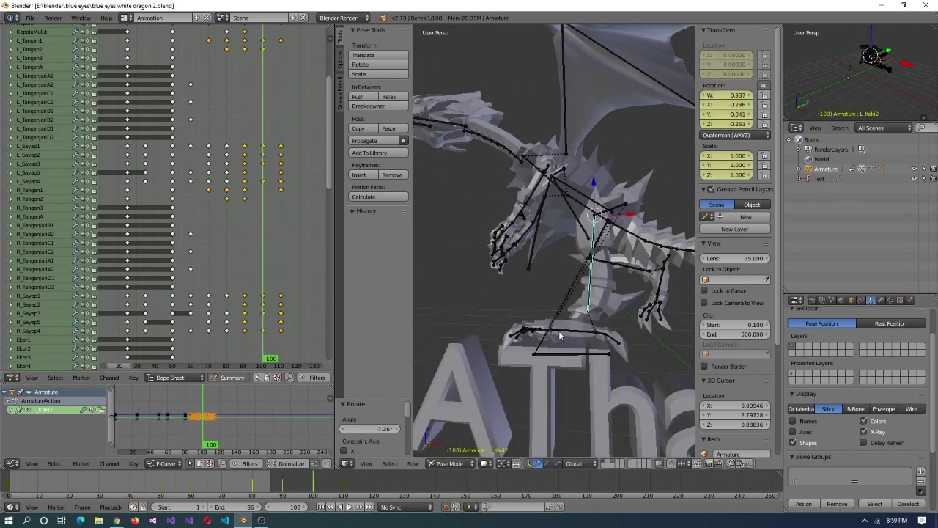
- Rotate the left toe bone L_KakiJariB2 by 37° at frame 100
{"action": "key", "text": "r"}
{"action": "left_click", "coordinate": [550, 345]}
{"action": "middle_click_drag", "start_coordinate": [550, 345], "coordinate": [596, 364]}
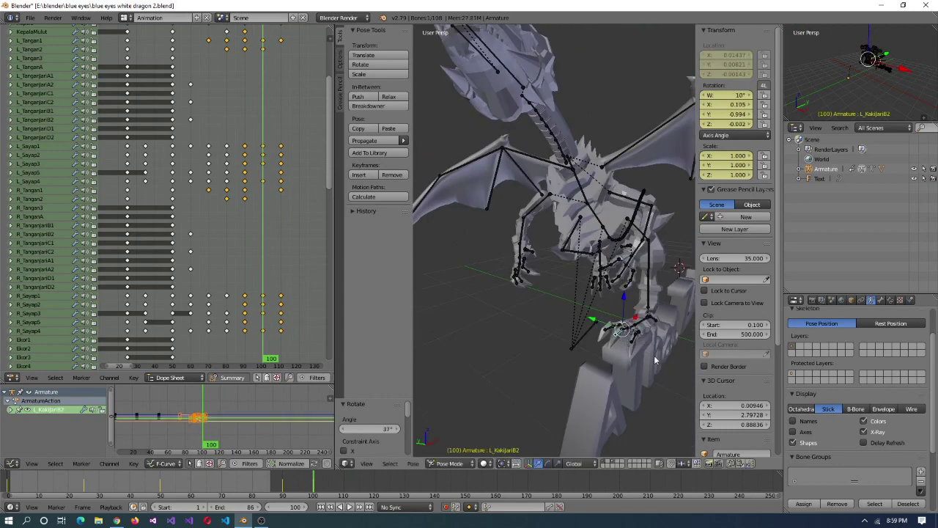
{"action": "middle_click_drag", "start_coordinate": [656, 360], "coordinate": [631, 344]}
- Rotate the left leg bone L_Kaki1 by 3.66° at frame 110 and compare it with the neighbouring keyframes
{"action": "left_click_drag", "start_coordinate": [264, 46], "coordinate": [263, 66]}
{"action": "left_click", "coordinate": [565, 244]}
{"action": "key", "text": "Up"}
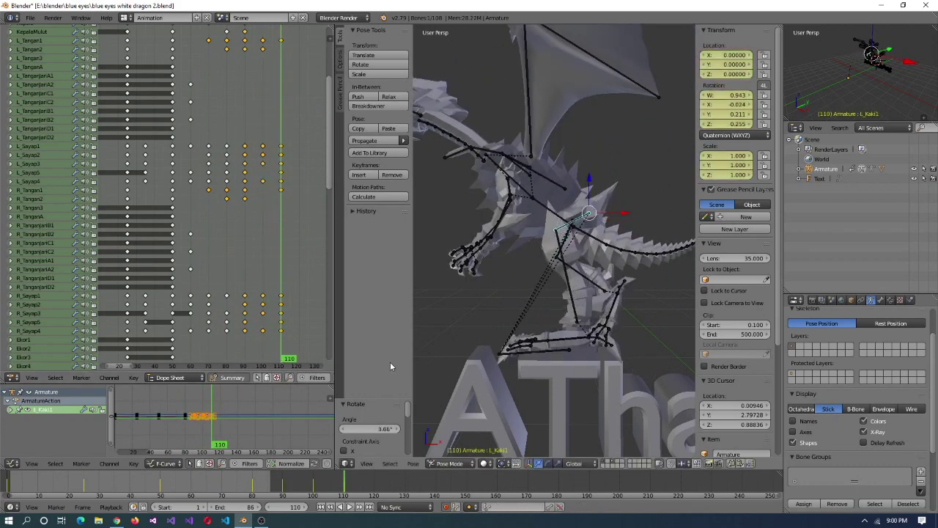
{"action": "key", "text": "Down"}
{"action": "scroll", "coordinate": [512, 183], "scroll_direction": "down", "scroll_amount": 4}
{"action": "key", "text": "Up"}
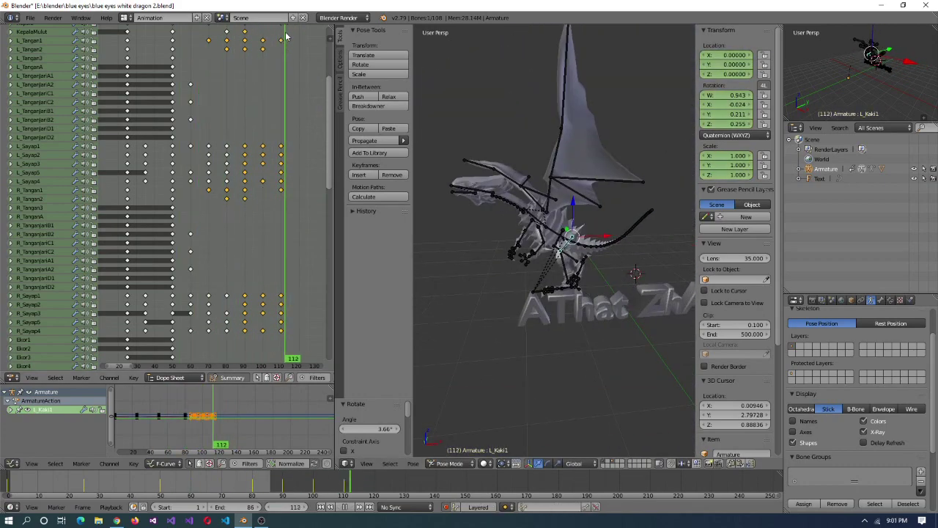
- Refine the left wing pose at frame 109, rotating the wing bone L_Sayap2 by 4.71°
{"action": "right_click", "coordinate": [646, 132]}
{"action": "middle_click_drag", "start_coordinate": [645, 132], "coordinate": [440, 191]}
{"action": "right_click", "coordinate": [462, 171]}
{"action": "key", "text": "r"}
{"action": "left_click", "coordinate": [294, 272]}
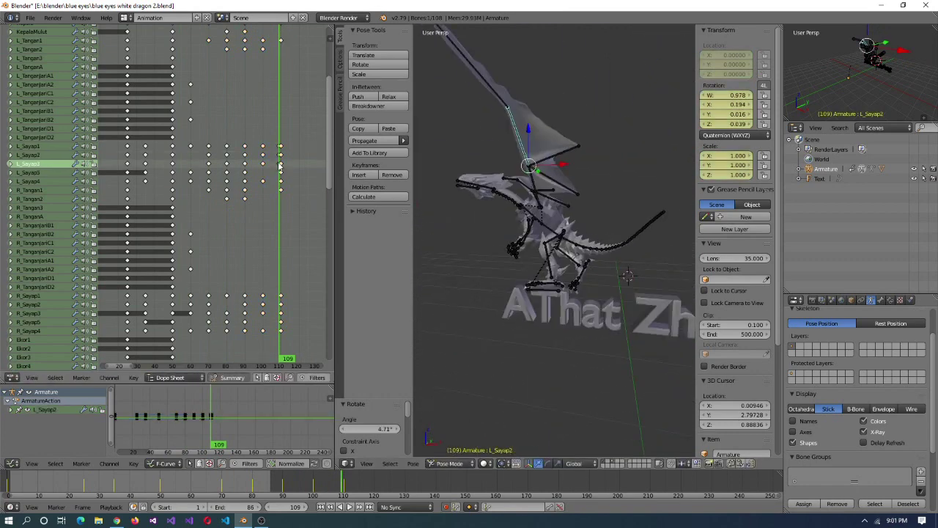
- Pose the left leg bones L_Kaki1, L_Kaki2 and L_Kaki3 at frame 105, with a final 7.63° rotation on L_Kaki3
{"action": "scroll", "coordinate": [277, 169], "scroll_direction": "down", "scroll_amount": 15}
{"action": "mouse_move", "coordinate": [288, 364]}
{"action": "left_mouse_down"}
{"action": "mouse_move", "coordinate": [306, 365]}
{"action": "mouse_move", "coordinate": [266, 364]}
{"action": "mouse_move", "coordinate": [280, 365]}
{"action": "left_mouse_up"}
{"action": "scroll", "coordinate": [558, 234], "scroll_direction": "up", "scroll_amount": 5}
{"action": "right_click", "coordinate": [576, 315]}
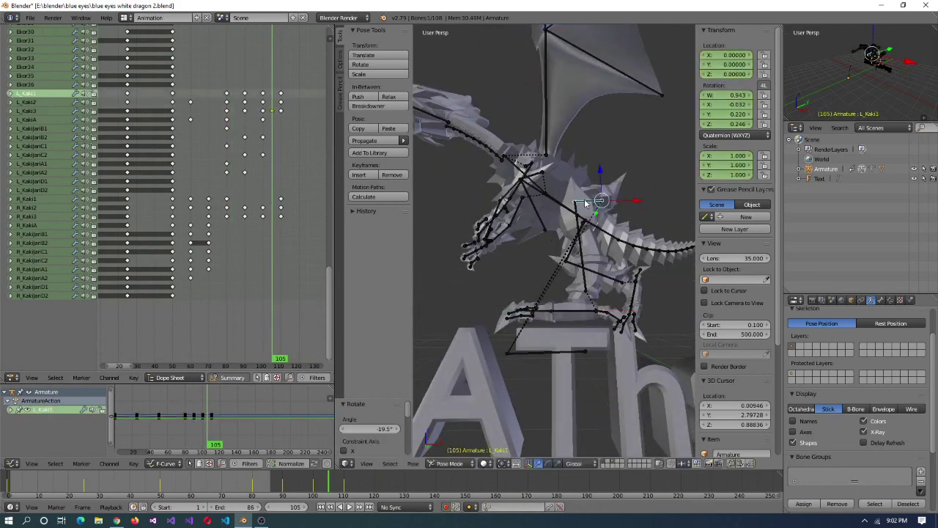
{"action": "key", "text": "alt+a"}
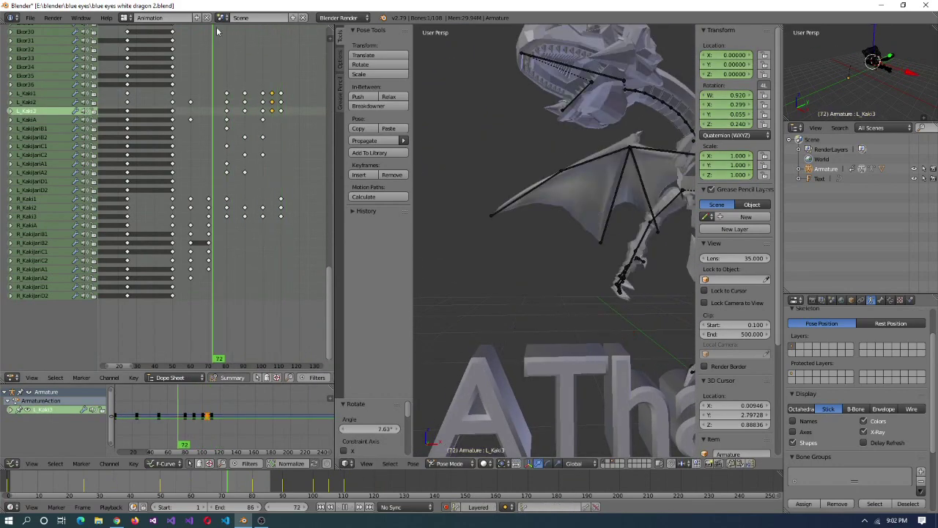
- Rotate the left leg bone L_Kaki2 at frame 110 and adjust L_Kaki3 by -5.47°, checking the motion from the front
{"action": "left_click_drag", "start_coordinate": [226, 41], "coordinate": [286, 53]}
{"action": "right_click", "coordinate": [561, 345]}
{"action": "middle_click_drag", "start_coordinate": [561, 344], "coordinate": [569, 335]}
{"action": "key", "text": "KP_1"}
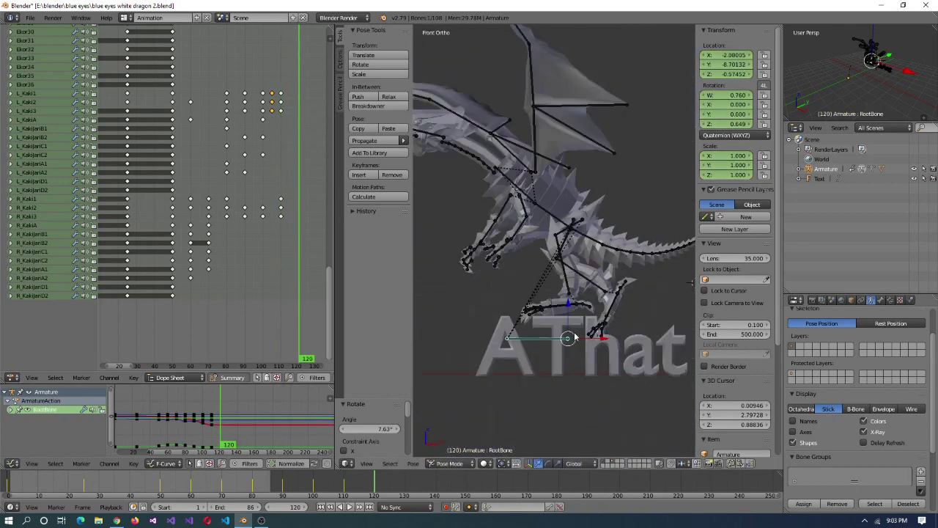
{"action": "left_click", "coordinate": [272, 355]}
{"action": "left_click", "coordinate": [564, 350]}
{"action": "key", "text": "Up"}
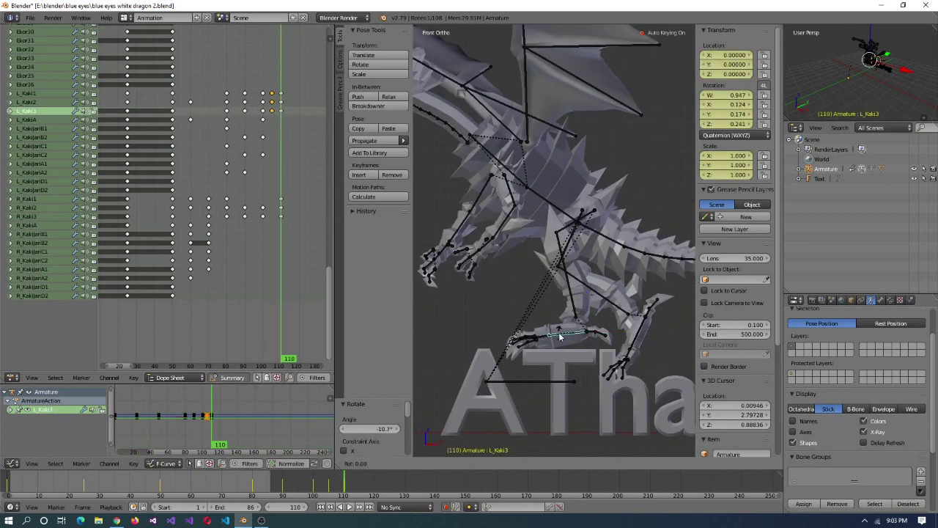
{"action": "key", "text": "r"}
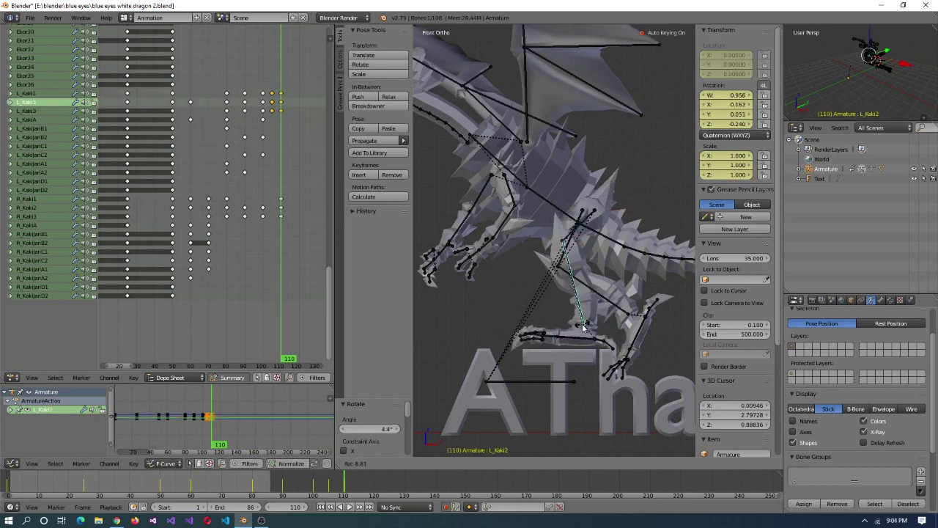
{"action": "key", "text": "alt+a"}
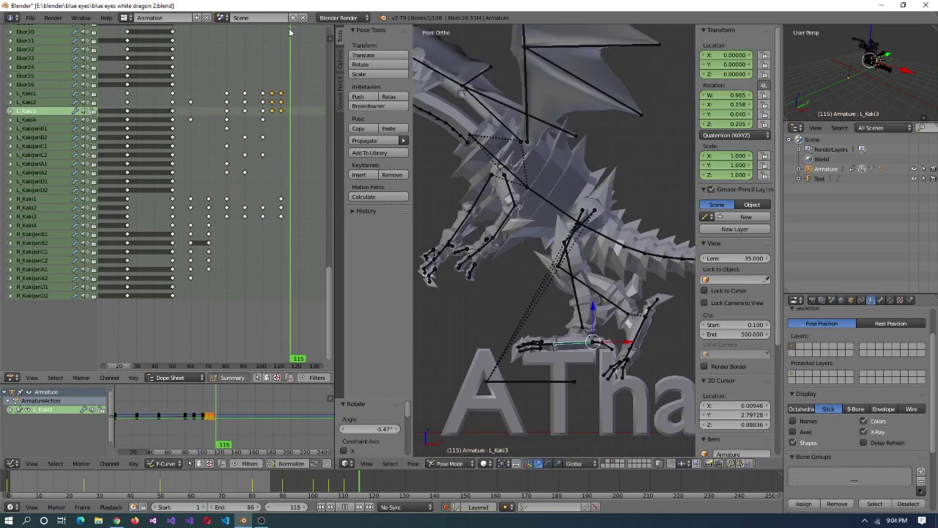
- Rotate the left leg bones L_Kaki1 and L_Kaki2 at frame 120 to plant the foot on the text
{"action": "right_click", "coordinate": [541, 305]}
{"action": "key", "text": "r"}
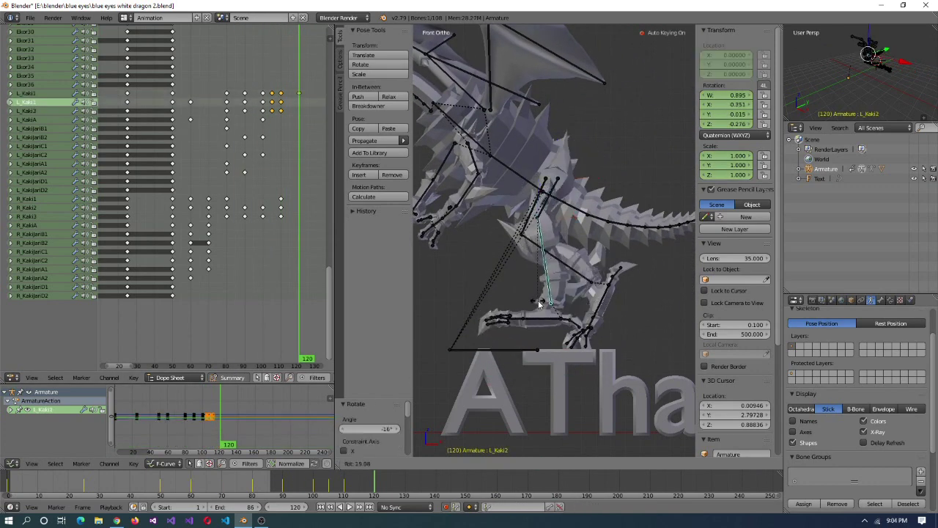
{"action": "left_click", "coordinate": [516, 357]}
- Rotate the wing bones on both sides at frame 120, including R_Sayap4 and L_Sayap1
{"action": "right_click", "coordinate": [458, 174]}
{"action": "key", "text": "r"}
{"action": "middle_click_drag", "start_coordinate": [475, 185], "coordinate": [602, 172]}
{"action": "right_click", "coordinate": [607, 169]}
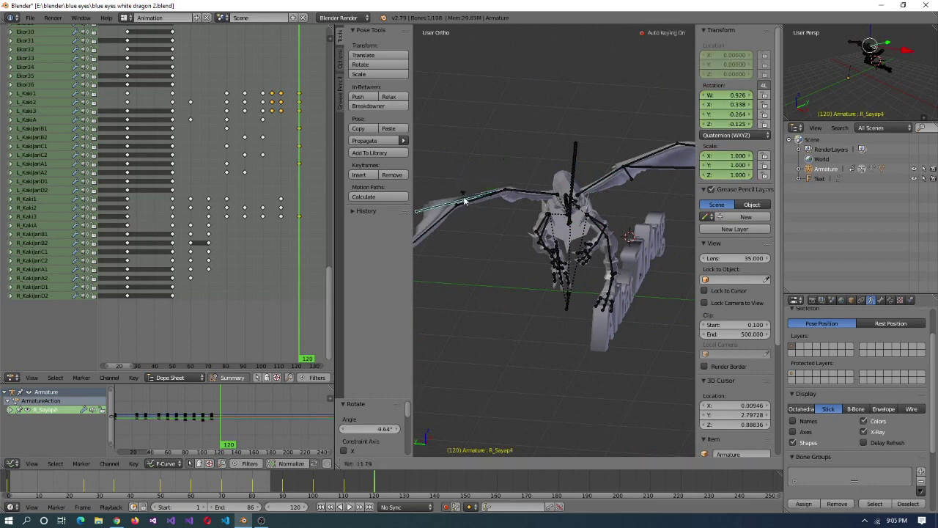
{"action": "left_click", "coordinate": [629, 183]}
{"action": "middle_click_drag", "start_coordinate": [630, 183], "coordinate": [454, 158]}
{"action": "right_click", "coordinate": [429, 150]}
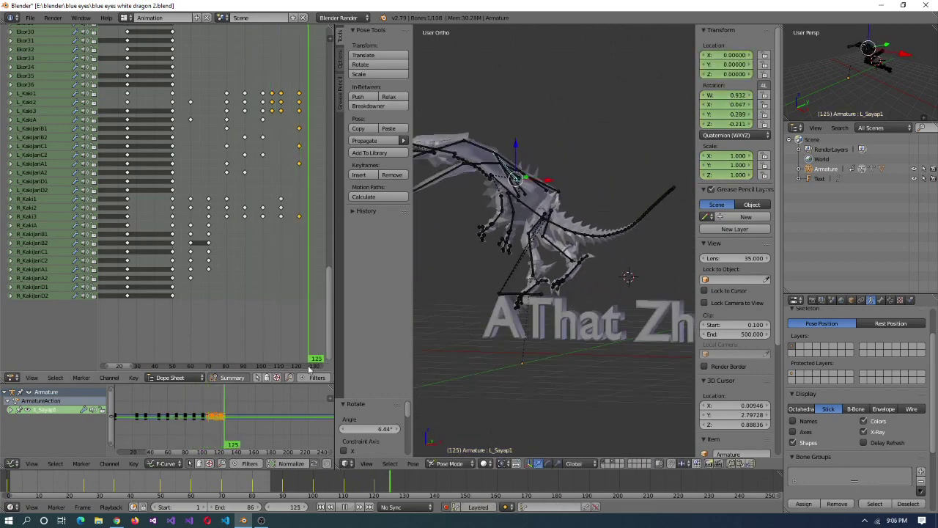
- Pose the mouth bone KepalaMulut and the right wing bone R_Sayap3 at frame 120
{"action": "key", "text": "t"}
{"action": "key", "text": "KP_5"}
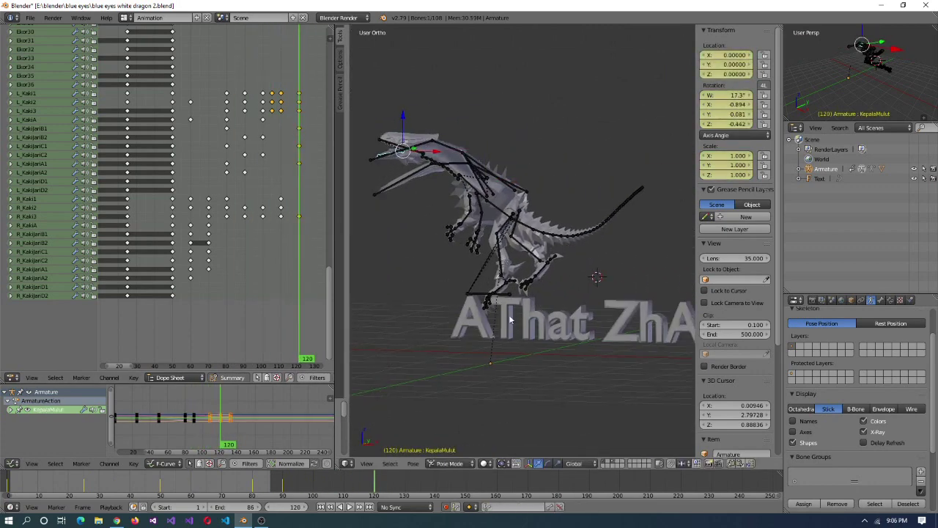
{"action": "middle_click_drag", "start_coordinate": [537, 259], "coordinate": [512, 338]}
{"action": "scroll", "coordinate": [220, 220], "scroll_direction": "up", "scroll_amount": 3}
{"action": "left_click_drag", "start_coordinate": [271, 351], "coordinate": [299, 352]}
{"action": "left_click", "coordinate": [627, 174]}
{"action": "middle_click_drag", "start_coordinate": [627, 174], "coordinate": [615, 354]}
{"action": "left_click", "coordinate": [546, 236]}
- Raise the root bone at frame 129 and rotate the left leg bones L_Kaki1 and L_Kaki2
{"action": "scroll", "coordinate": [513, 264], "scroll_direction": "down", "scroll_amount": 9, "text": "alt"}
{"action": "key", "text": "KP_1"}
{"action": "scroll", "coordinate": [536, 342], "scroll_direction": "up", "scroll_amount": 3}
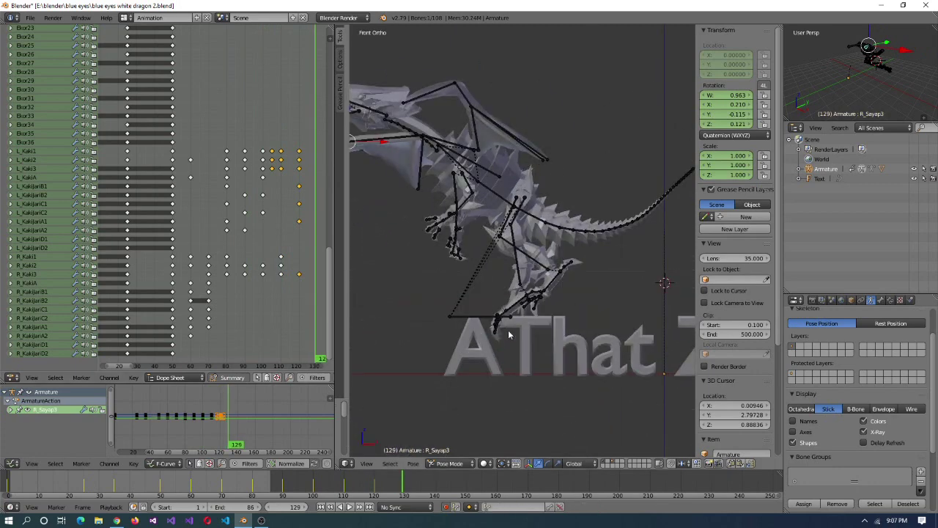
{"action": "right_click", "coordinate": [476, 238]}
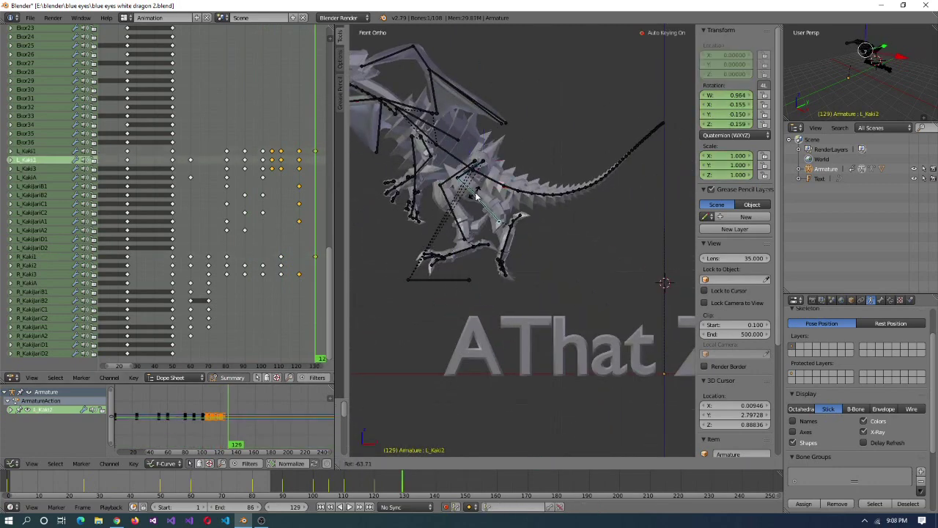
{"action": "middle_click_drag", "start_coordinate": [484, 247], "coordinate": [499, 183]}
{"action": "right_click", "coordinate": [498, 183]}
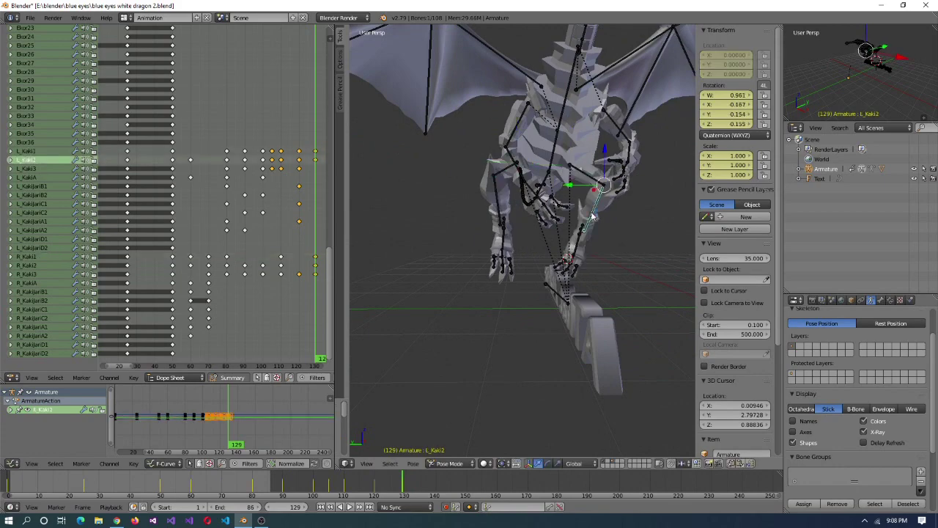
- Rotate the right toe bones at frame 129, turning R_KakiJariC2 around its local Y axis
{"action": "middle_click_drag", "start_coordinate": [601, 230], "coordinate": [509, 302]}
{"action": "right_click", "coordinate": [501, 244]}
{"action": "right_click", "coordinate": [487, 286]}
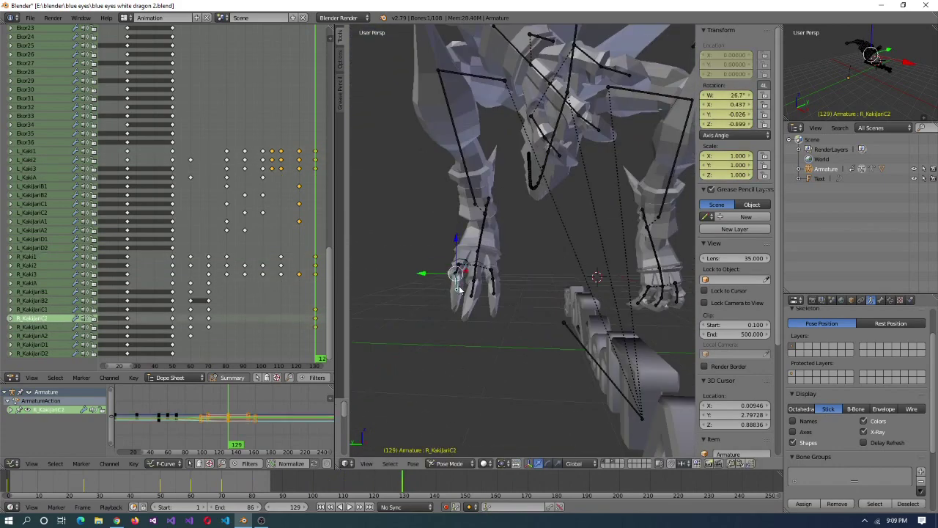
{"action": "right_click", "coordinate": [460, 289]}
{"action": "key", "text": "r"}
{"action": "key", "text": "y"}
{"action": "key", "text": "y"}
{"action": "left_click", "coordinate": [514, 292]}
- Rotate the left toe bones around their local Y axes at frame 129
{"action": "middle_click_drag", "start_coordinate": [513, 292], "coordinate": [538, 249]}
{"action": "right_click", "coordinate": [537, 249]}
{"action": "key", "text": "r"}
{"action": "key", "text": "y"}
{"action": "key", "text": "y"}
{"action": "left_click", "coordinate": [532, 320]}
{"action": "right_click", "coordinate": [554, 332]}
{"action": "key", "text": "r"}
{"action": "key", "text": "y"}
{"action": "key", "text": "y"}
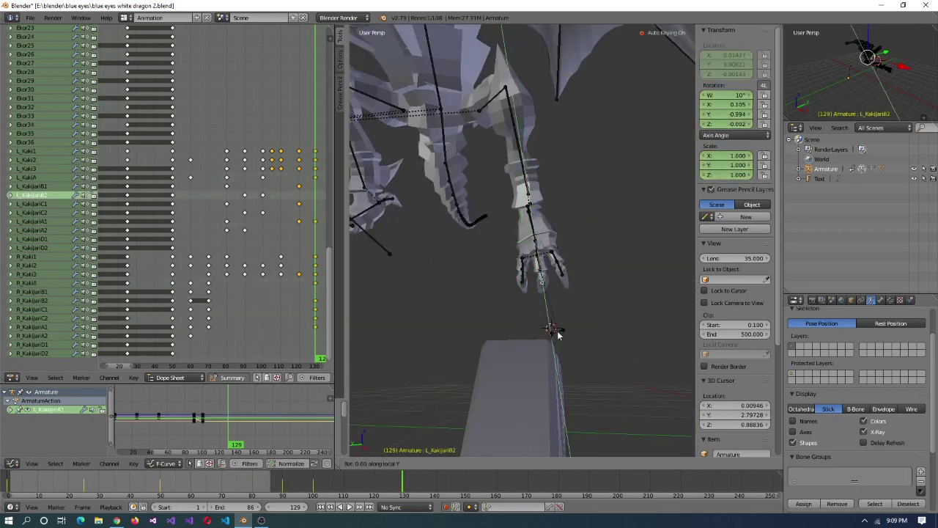
{"action": "right_click", "coordinate": [497, 273]}
{"action": "middle_click_drag", "start_coordinate": [579, 302], "coordinate": [513, 271]}
{"action": "left_click", "coordinate": [497, 295]}
{"action": "left_click", "coordinate": [522, 275]}
- Pose the wings starting from L_Sayap1 at frame 129 and undo the last changes
{"action": "right_click", "coordinate": [541, 366]}
{"action": "middle_click_drag", "start_coordinate": [540, 367], "coordinate": [551, 168]}
{"action": "left_click", "coordinate": [543, 152]}
{"action": "scroll", "coordinate": [543, 152], "scroll_direction": "down", "scroll_amount": 5}
{"action": "right_click", "coordinate": [552, 168]}
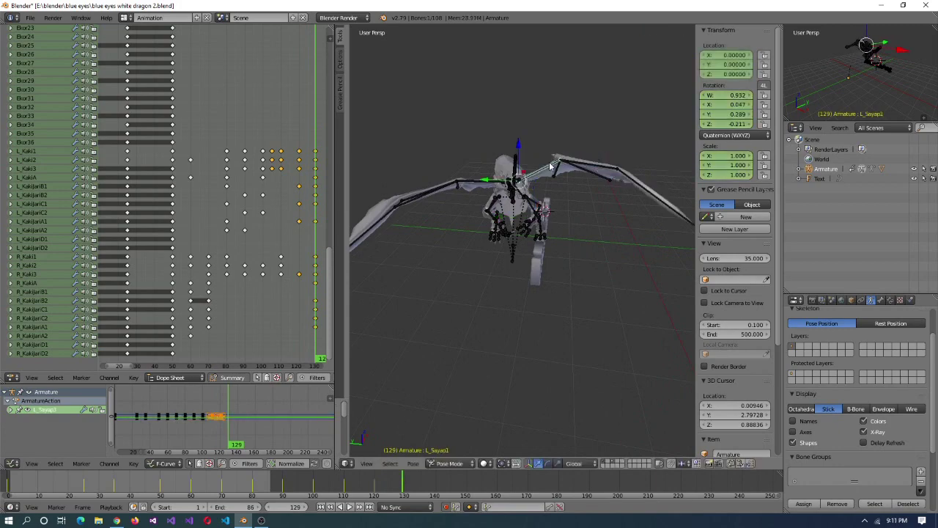
{"action": "key", "text": "ctrl+z"}
{"action": "right_click", "coordinate": [599, 211]}
{"action": "key", "text": "ctrl+z"}
{"action": "scroll", "coordinate": [599, 212], "scroll_direction": "up", "scroll_amount": 2}
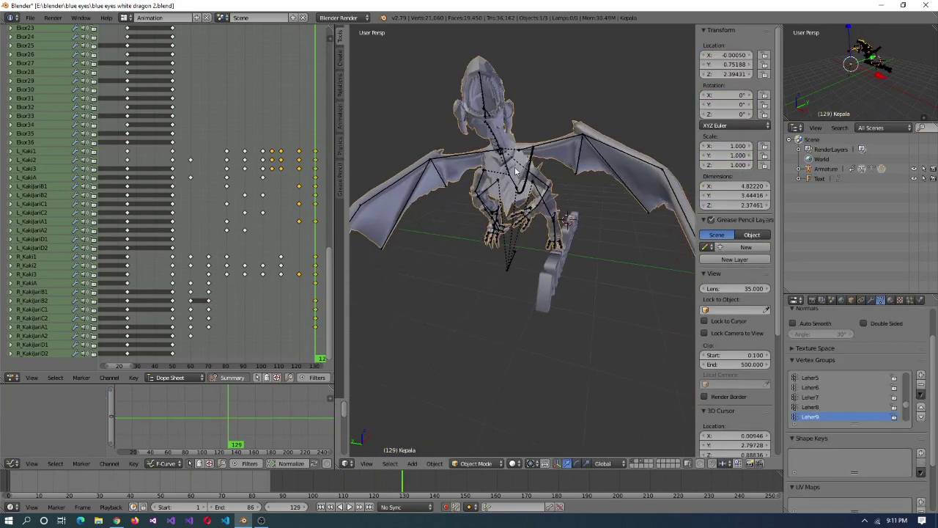
- Rotate the head bone Kepala at frame 129 and play back the motion past it
{"action": "right_click", "coordinate": [510, 104]}
{"action": "left_click", "coordinate": [506, 110]}
{"action": "middle_click_drag", "start_coordinate": [506, 110], "coordinate": [463, 172]}
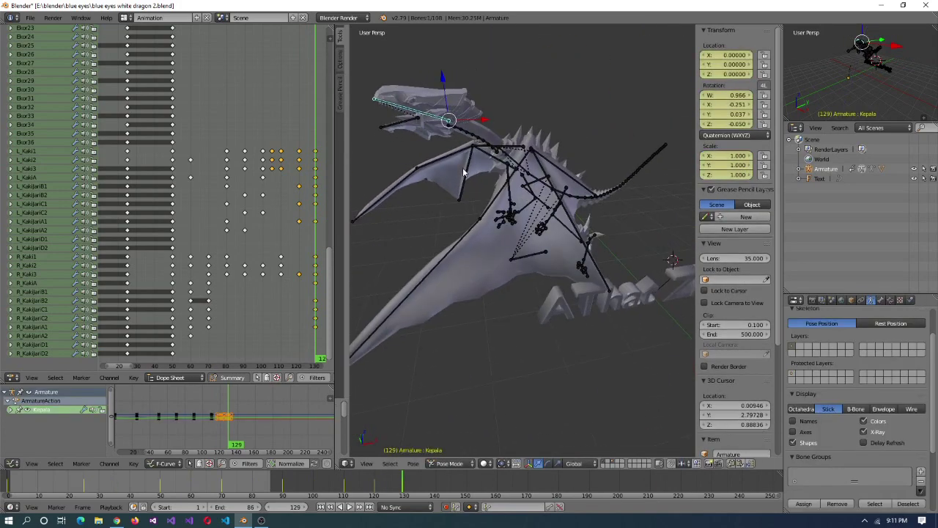
{"action": "middle_click_drag", "start_coordinate": [543, 191], "coordinate": [595, 168]}
{"action": "mouse_move", "coordinate": [315, 365]}
{"action": "left_mouse_down"}
{"action": "mouse_move", "coordinate": [247, 365]}
{"action": "mouse_move", "coordinate": [322, 365]}
{"action": "left_mouse_up"}
{"action": "key", "text": "alt+a"}
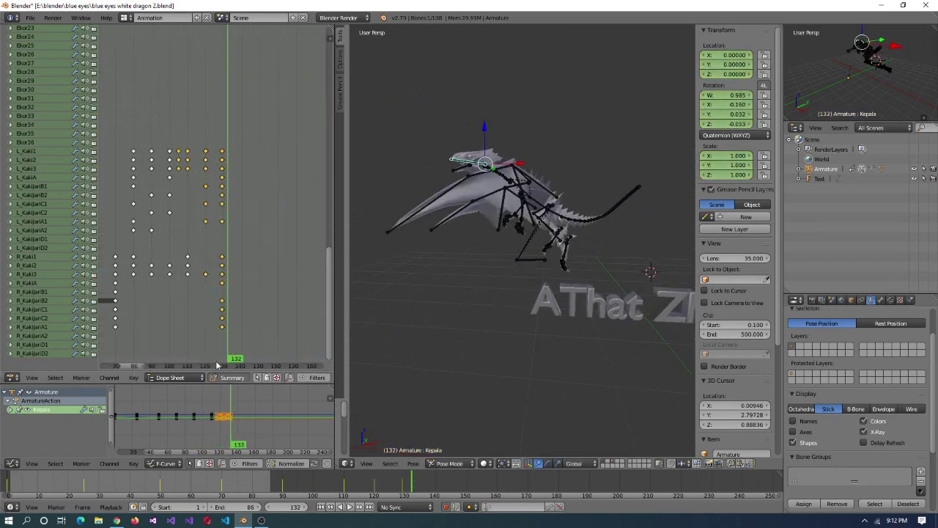
- Rotate the wing bones on both sides at frame 140, including R_Sayap3
{"action": "left_click", "coordinate": [531, 276]}
{"action": "middle_click_drag", "start_coordinate": [531, 275], "coordinate": [582, 291]}
{"action": "right_click", "coordinate": [451, 184]}
{"action": "key", "text": "r"}
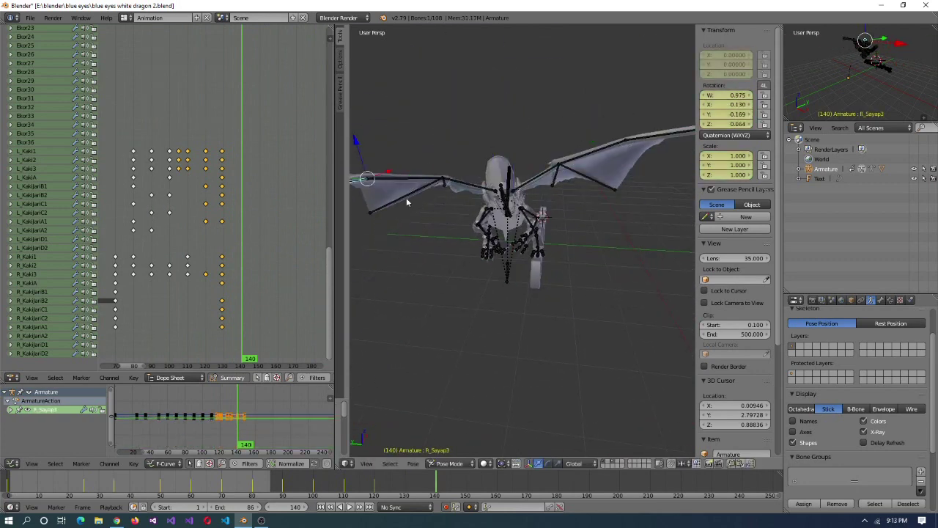
{"action": "left_click", "coordinate": [529, 187]}
{"action": "right_click", "coordinate": [530, 186]}
{"action": "left_click", "coordinate": [436, 167]}
- Rotate the head bone Kepala around its local X axis at frame 140
{"action": "middle_click_drag", "start_coordinate": [435, 167], "coordinate": [439, 143]}
{"action": "right_click", "coordinate": [440, 143]}
{"action": "key", "text": "r"}
{"action": "key", "text": "x"}
{"action": "key", "text": "x"}
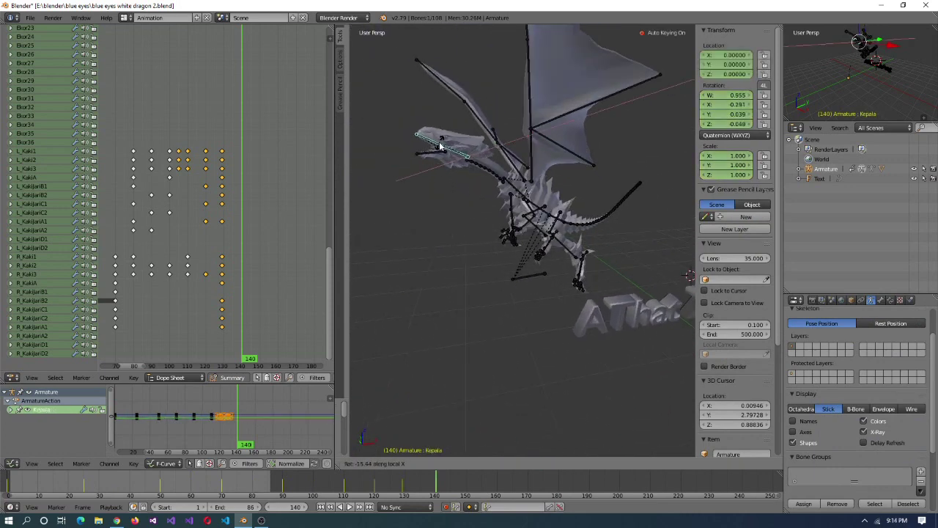
- Rotate the toe bones of both feet at frame 140, including L_KakiJariA1
{"action": "middle_click_drag", "start_coordinate": [544, 249], "coordinate": [588, 297]}
{"action": "right_click", "coordinate": [509, 279]}
{"action": "key", "text": "r"}
{"action": "left_click", "coordinate": [487, 288]}
{"action": "right_click", "coordinate": [589, 297]}
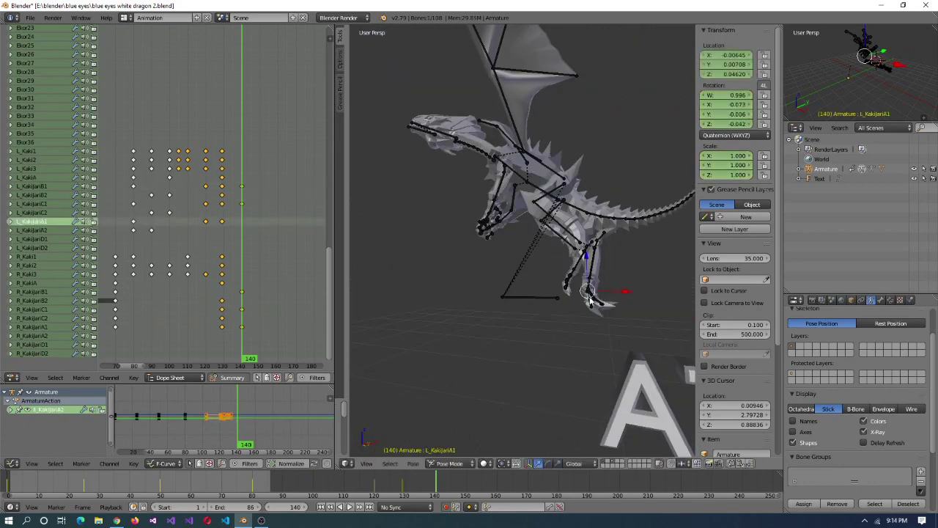
{"action": "left_click", "coordinate": [586, 260]}
- Rotate the lower leg bones L_Kaki3 and R_Kaki3 at frame 140
{"action": "middle_click_drag", "start_coordinate": [587, 261], "coordinate": [570, 192]}
{"action": "right_click", "coordinate": [594, 272]}
{"action": "key", "text": "r"}
{"action": "middle_click_drag", "start_coordinate": [500, 193], "coordinate": [534, 224]}
{"action": "right_click", "coordinate": [535, 224]}
- Rotate the leg bones L_Kaki1, L_Kaki2, R_Kaki1 and R_Kaki2 at frame 150
{"action": "left_click", "coordinate": [222, 363]}
{"action": "left_click_drag", "start_coordinate": [223, 362], "coordinate": [261, 33]}
{"action": "middle_click_drag", "start_coordinate": [513, 242], "coordinate": [584, 184]}
{"action": "right_click", "coordinate": [545, 272]}
{"action": "right_click", "coordinate": [539, 202]}
{"action": "key", "text": "r"}
{"action": "left_click", "coordinate": [539, 213]}
{"action": "right_click", "coordinate": [551, 242]}
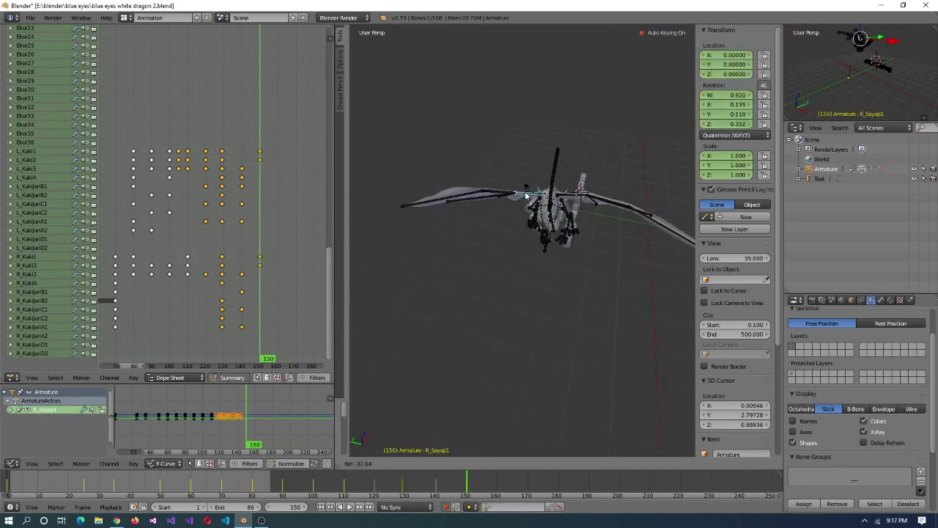
- Rotate the wing base bones R_Sayap1 and L_Sayap1 at frame 150
{"action": "right_click", "coordinate": [551, 167]}
{"action": "key", "text": "r"}
{"action": "mouse_move", "coordinate": [493, 232]}
{"action": "middle_mouse_down"}
{"action": "mouse_move", "coordinate": [552, 169]}
{"action": "mouse_move", "coordinate": [513, 190]}
{"action": "mouse_move", "coordinate": [498, 220]}
{"action": "middle_mouse_up"}
{"action": "left_click", "coordinate": [532, 160]}
- Reposition RootBone at frame 140 in the front view and scrub back to frame 127 to check the flight path
{"action": "left_click", "coordinate": [203, 350]}
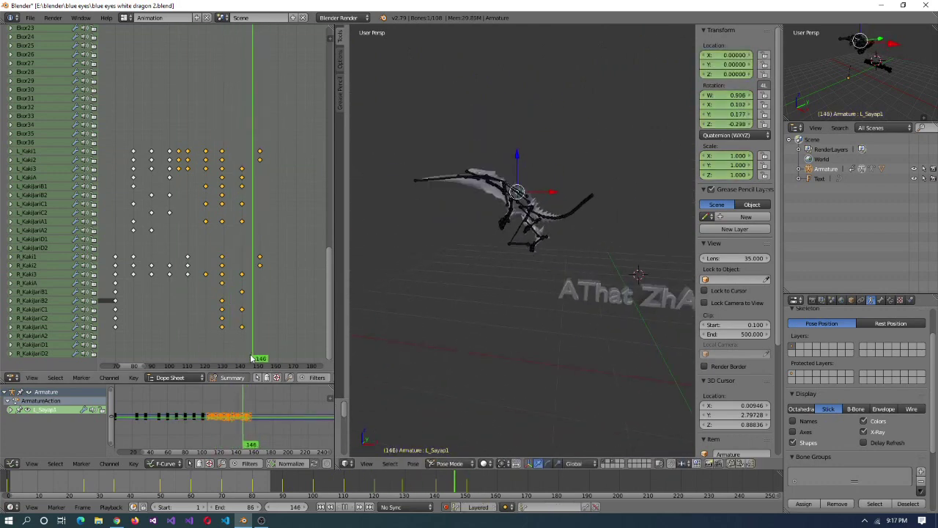
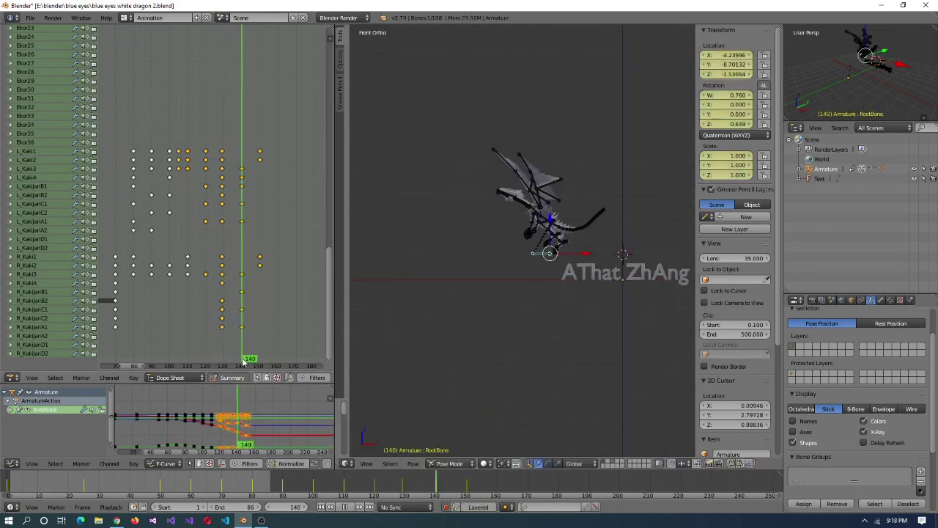
{"action": "left_click", "coordinate": [521, 271]}
{"action": "left_click", "coordinate": [211, 359]}
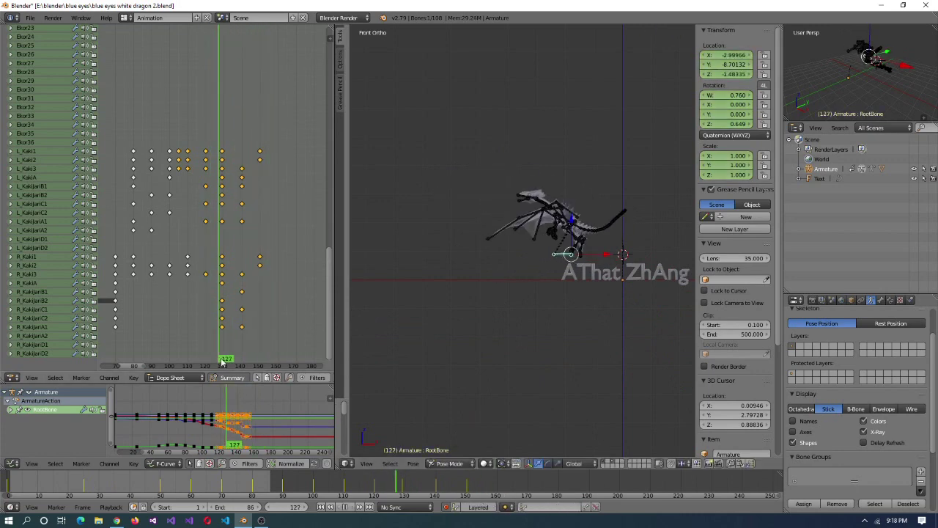
- Pose the arm bones, including L_Tangan2, at frame 150 and scrub through the neighbouring frames
{"action": "mouse_move", "coordinate": [261, 368]}
{"action": "left_mouse_down"}
{"action": "mouse_move", "coordinate": [237, 364]}
{"action": "mouse_move", "coordinate": [260, 363]}
{"action": "left_mouse_up"}
{"action": "middle_click_drag", "start_coordinate": [440, 344], "coordinate": [572, 242]}
{"action": "right_click", "coordinate": [489, 204]}
{"action": "middle_click_drag", "start_coordinate": [490, 204], "coordinate": [543, 198]}
{"action": "left_click", "coordinate": [488, 165]}
{"action": "right_click", "coordinate": [590, 220]}
{"action": "middle_click_drag", "start_coordinate": [590, 220], "coordinate": [608, 235]}
{"action": "mouse_move", "coordinate": [260, 364]}
{"action": "left_mouse_down"}
{"action": "mouse_move", "coordinate": [242, 365]}
{"action": "mouse_move", "coordinate": [268, 365]}
{"action": "mouse_move", "coordinate": [193, 365]}
{"action": "mouse_move", "coordinate": [260, 365]}
{"action": "mouse_move", "coordinate": [248, 370]}
{"action": "left_mouse_up"}
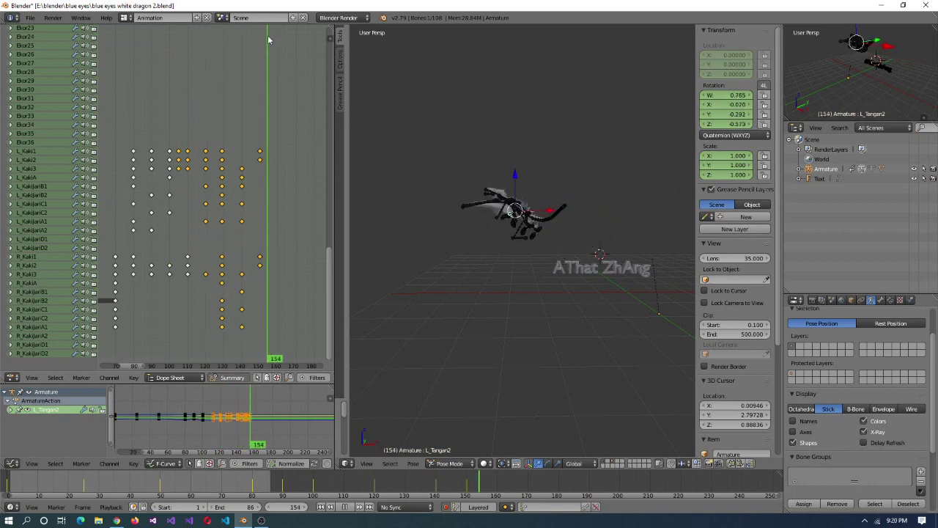
- Adjust the head bone Kepala at frame 150 and play the animation
{"action": "scroll", "coordinate": [471, 199], "scroll_direction": "up", "scroll_amount": 3}
{"action": "right_click", "coordinate": [484, 162]}
{"action": "left_click_drag", "start_coordinate": [184, 349], "coordinate": [278, 352]}
{"action": "scroll", "coordinate": [279, 345], "scroll_direction": "up", "scroll_amount": 5}
{"action": "key", "text": "alt+a"}
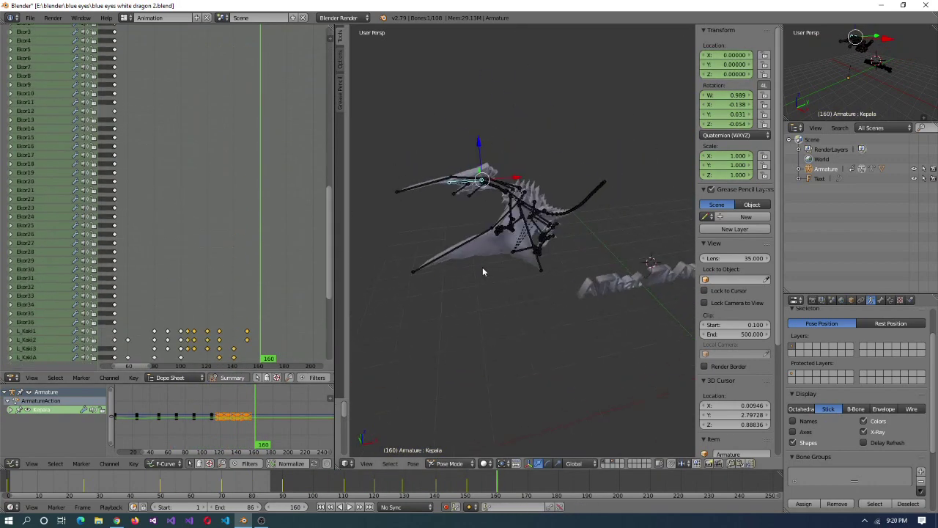
- Set the scene's end frame to 160 and play back the whole animation
{"action": "key", "text": "Escape"}
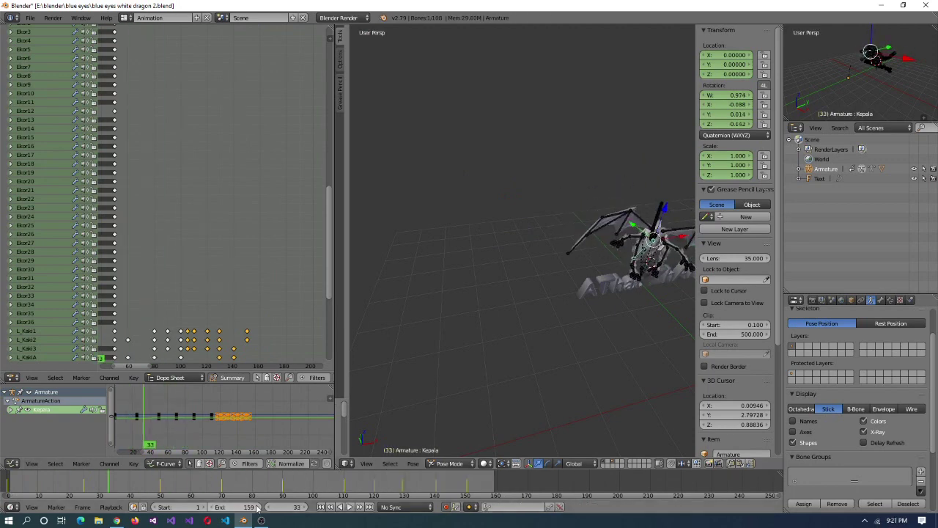
{"action": "left_click", "coordinate": [257, 507]}
{"action": "key", "text": "alt+a"}
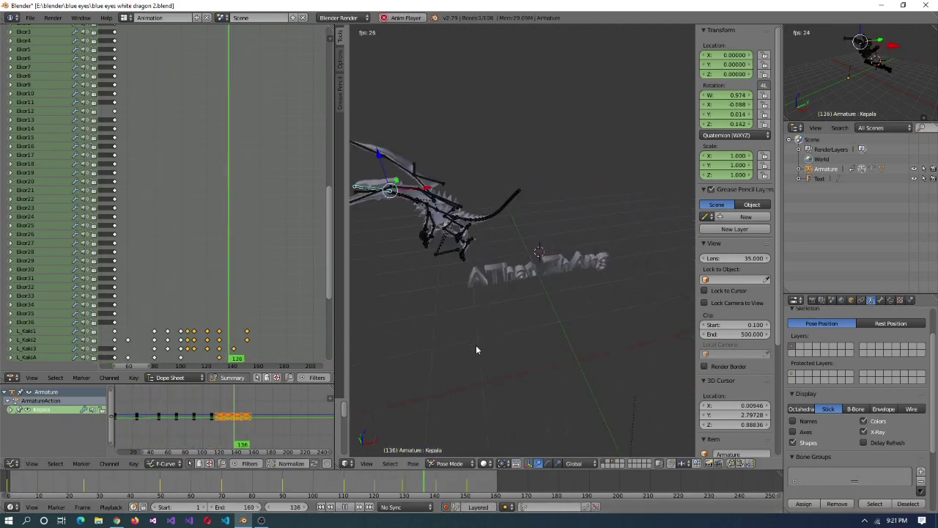
{"action": "scroll", "coordinate": [315, 308], "scroll_direction": "left", "scroll_amount": 5, "text": "ctrl"}
{"action": "left_click_drag", "start_coordinate": [330, 265], "coordinate": [333, 315]}
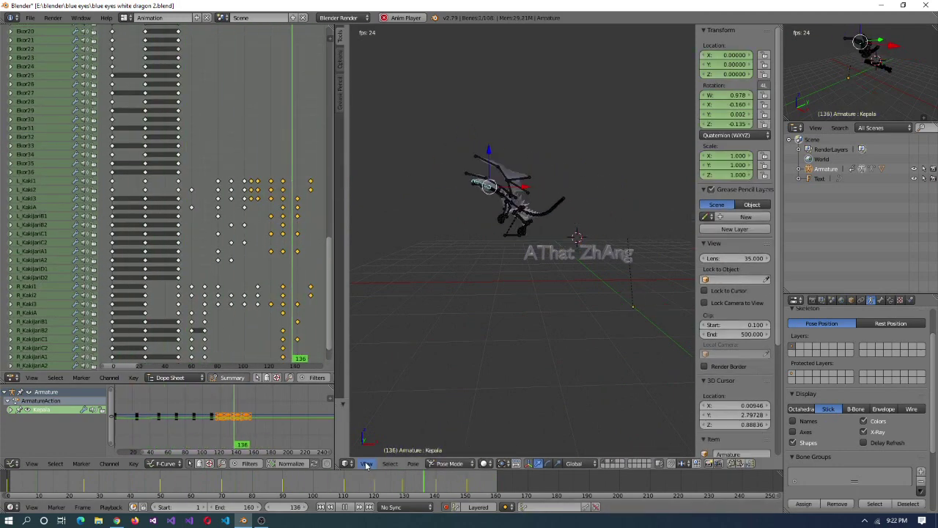
- Render a viewport preview of the animation and save the file
{"action": "left_click", "coordinate": [708, 463]}
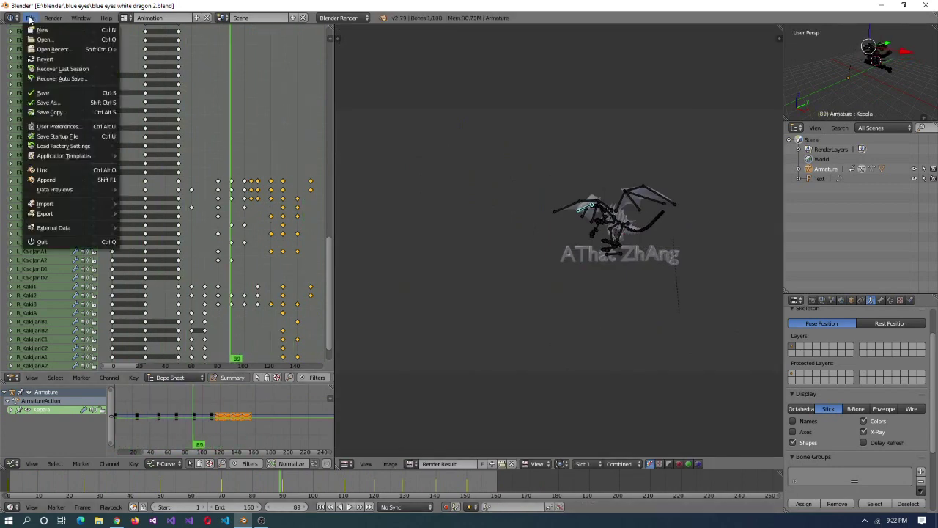
{"action": "key", "text": "Escape"}
{"action": "key", "text": "alt+a"}
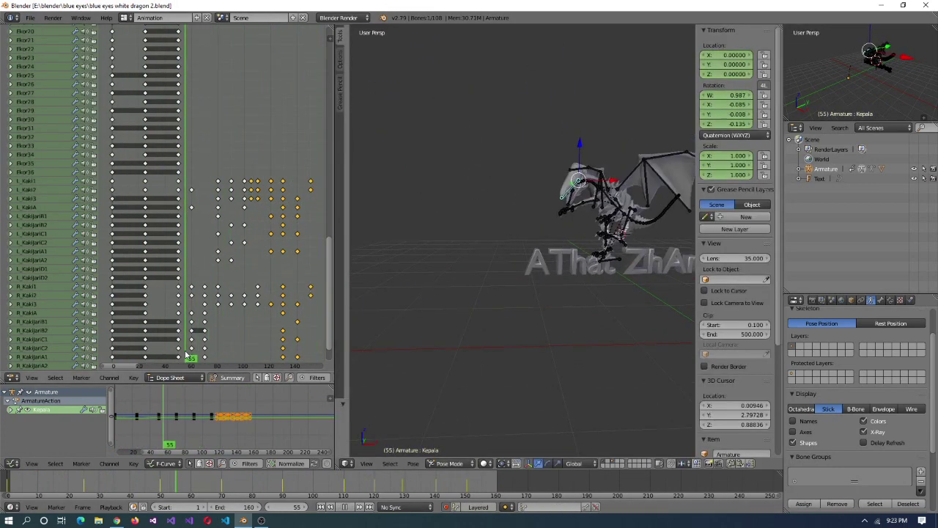
- Reposition RootBone at frame 70, between the poses after frame 50, and play the animation
{"action": "key", "text": "alt+a"}
{"action": "scroll", "coordinate": [182, 220], "scroll_direction": "up", "scroll_amount": 15}
{"action": "left_click", "coordinate": [178, 64]}
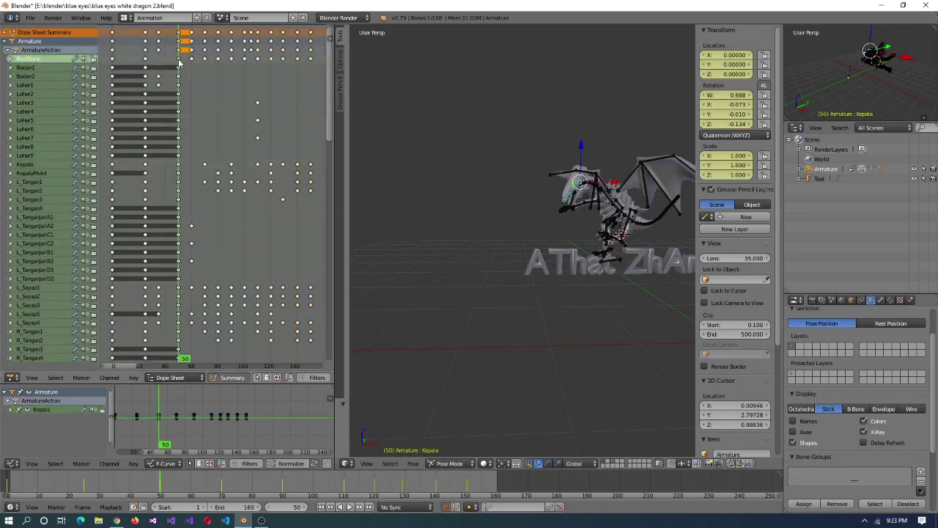
{"action": "left_click_drag", "start_coordinate": [183, 365], "coordinate": [205, 44]}
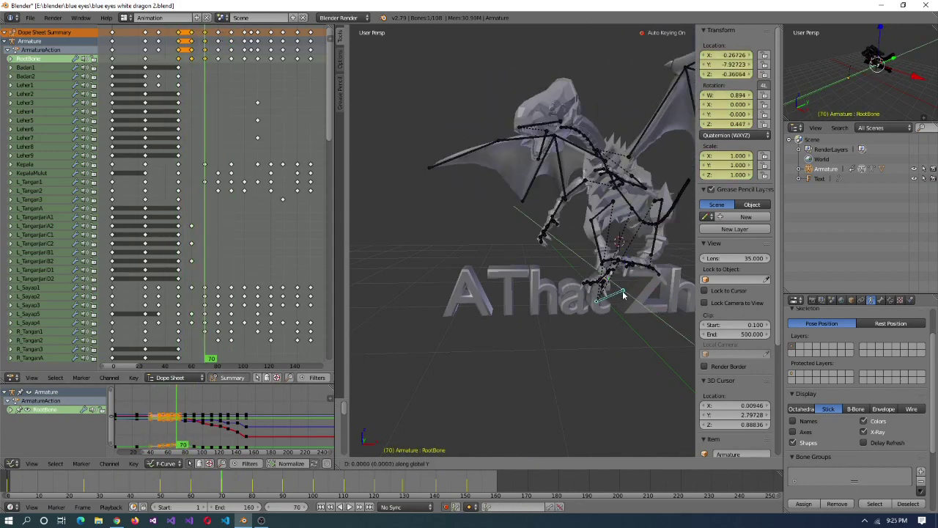
{"action": "key", "text": "alt+a"}
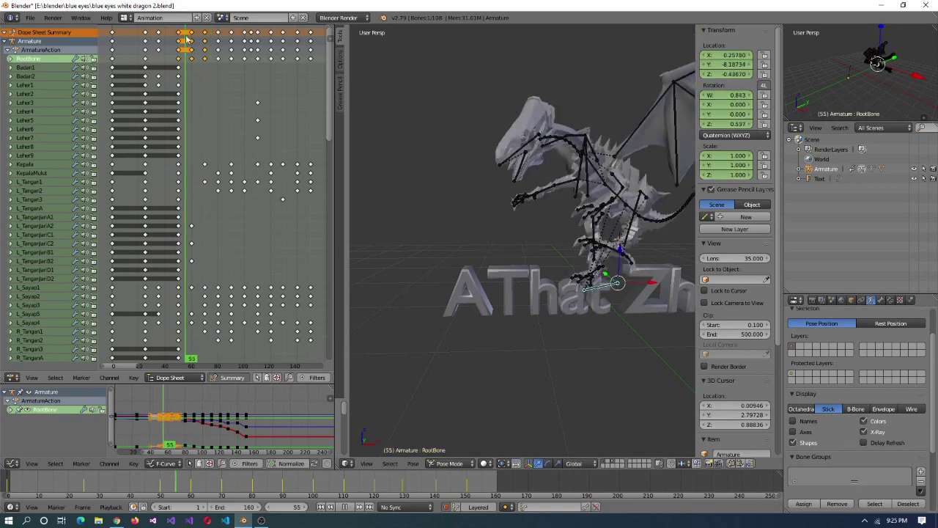
- Rotate the right leg bones, including R_Kaki1 and the toe bone R_KakiJariA2, at frame 80 and play back the motion
{"action": "left_click_drag", "start_coordinate": [218, 45], "coordinate": [218, 62]}
{"action": "right_click", "coordinate": [585, 197]}
{"action": "key", "text": "r"}
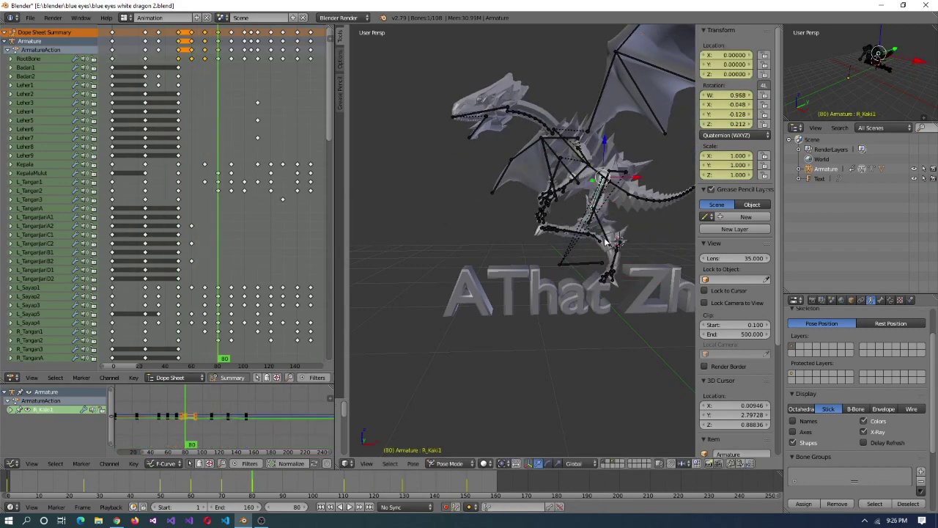
{"action": "key", "text": "alt+a"}
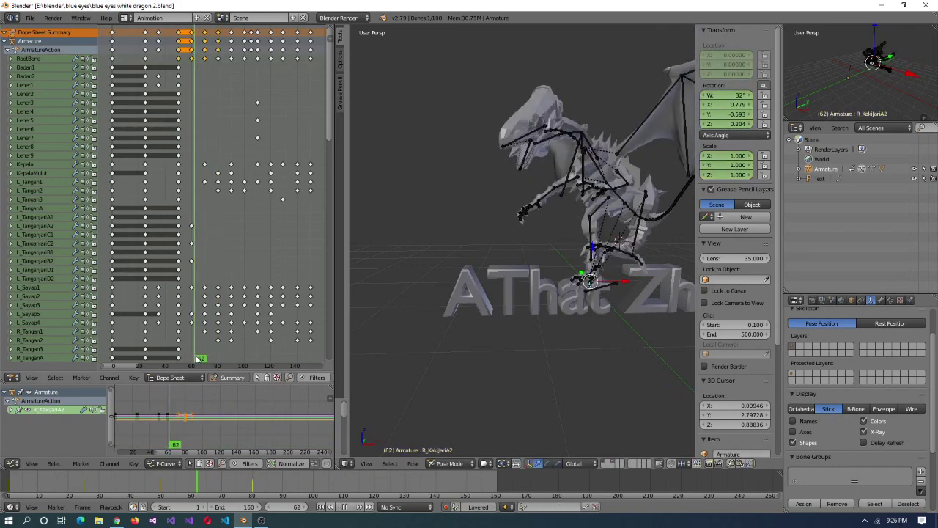
{"action": "scroll", "coordinate": [537, 342], "scroll_direction": "down", "scroll_amount": 5}
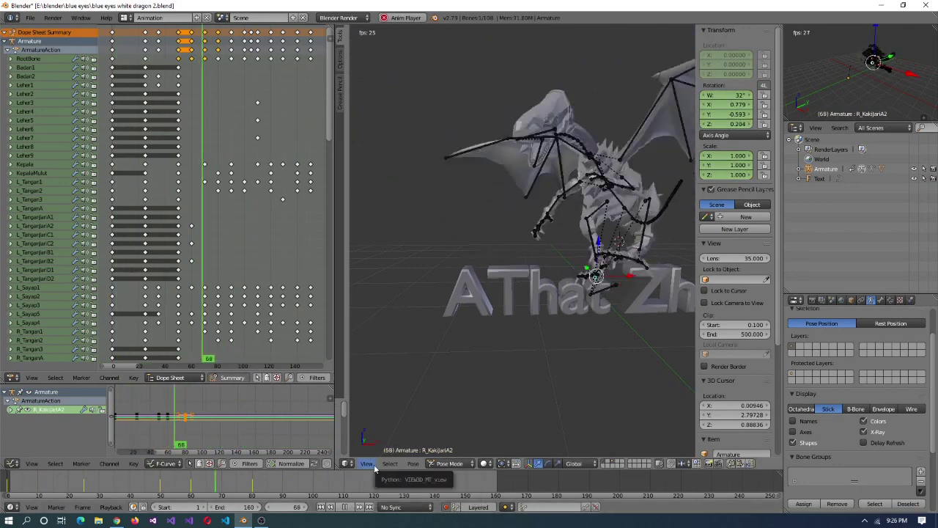
{"action": "key", "text": "alt+a"}
- Rotate the left wing bone L_Sayap3 about its local Y axis at frame 80
{"action": "left_click", "coordinate": [176, 366]}
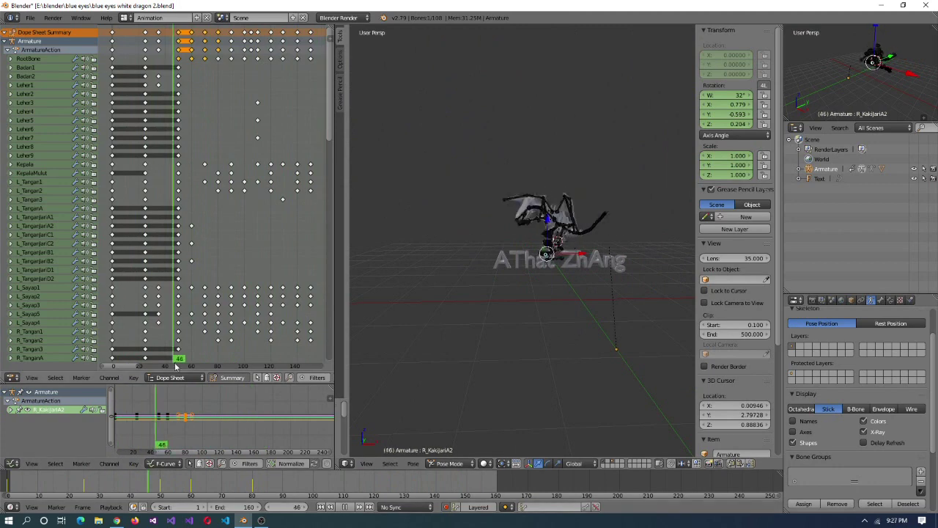
{"action": "left_click_drag", "start_coordinate": [220, 369], "coordinate": [218, 368]}
{"action": "scroll", "coordinate": [469, 242], "scroll_direction": "up", "scroll_amount": 4}
{"action": "middle_click_drag", "start_coordinate": [470, 242], "coordinate": [509, 183]}
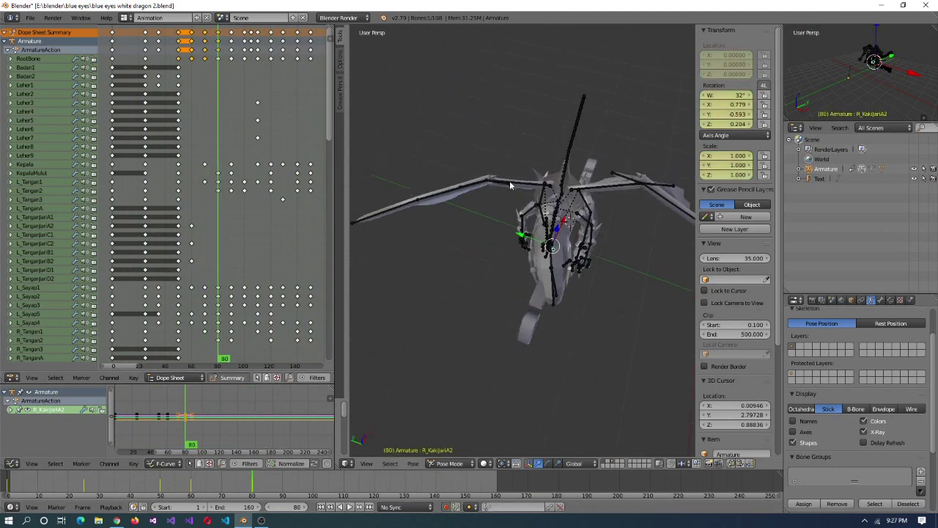
{"action": "right_click", "coordinate": [648, 238]}
{"action": "middle_click_drag", "start_coordinate": [648, 238], "coordinate": [524, 216]}
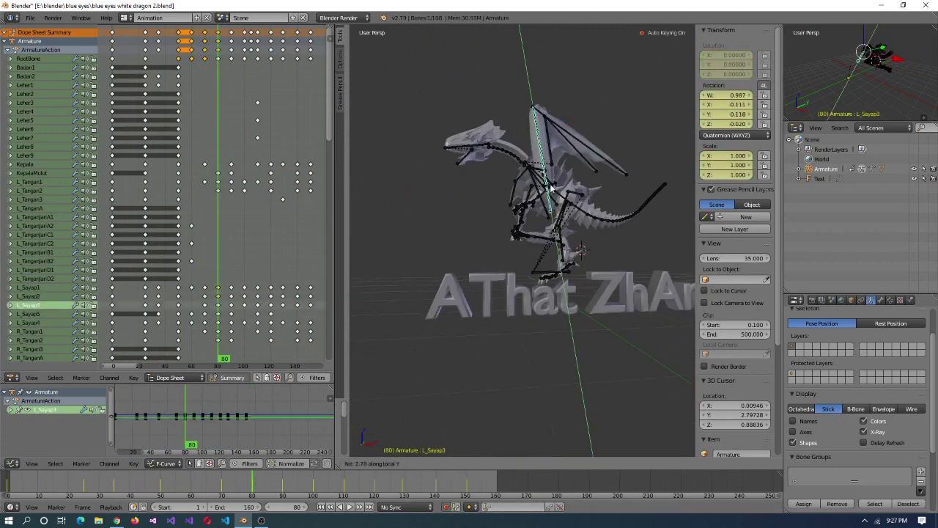
{"action": "key", "text": "r"}
{"action": "middle_click_drag", "start_coordinate": [544, 154], "coordinate": [538, 370]}
- Rotate the upper arm bones L_Tangan1 and R_Tangan1 at frame 80
{"action": "right_click", "coordinate": [506, 182]}
{"action": "key", "text": "r"}
{"action": "left_click", "coordinate": [500, 187]}
{"action": "right_click", "coordinate": [482, 216]}
- Step back frame by frame from frame 80 and play the animation to check the arm motion
{"action": "key", "text": "Left"}
{"action": "key", "text": "Left"}
{"action": "key", "text": "Left"}
{"action": "key", "text": "Left"}
{"action": "key", "text": "Left"}
{"action": "key", "text": "Left"}
{"action": "key", "text": "Left"}
{"action": "key", "text": "Left"}
{"action": "key", "text": "Left"}
{"action": "key", "text": "Left"}
{"action": "key", "text": "Left"}
{"action": "key", "text": "Left"}
{"action": "scroll", "coordinate": [538, 370], "scroll_direction": "down", "scroll_amount": 5}
{"action": "key", "text": "alt+a"}
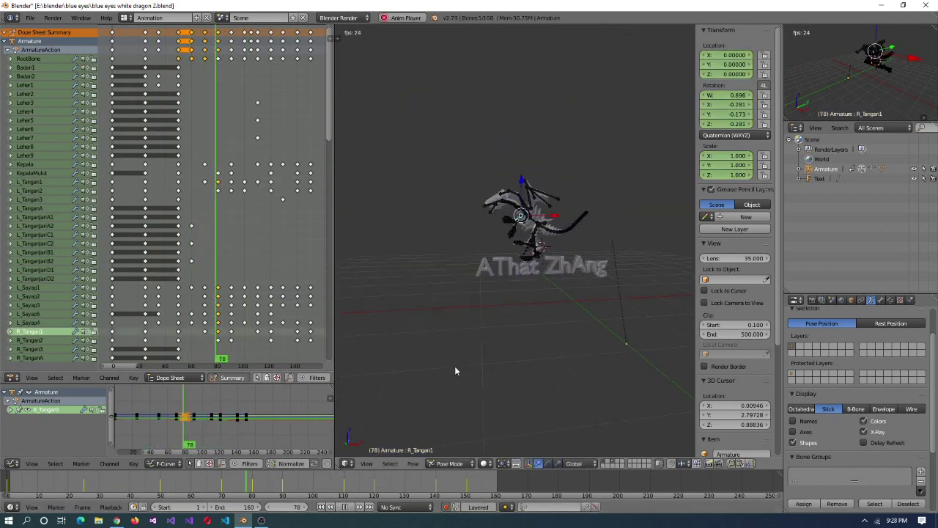
{"action": "scroll", "coordinate": [454, 370], "scroll_direction": "up", "scroll_amount": 4}
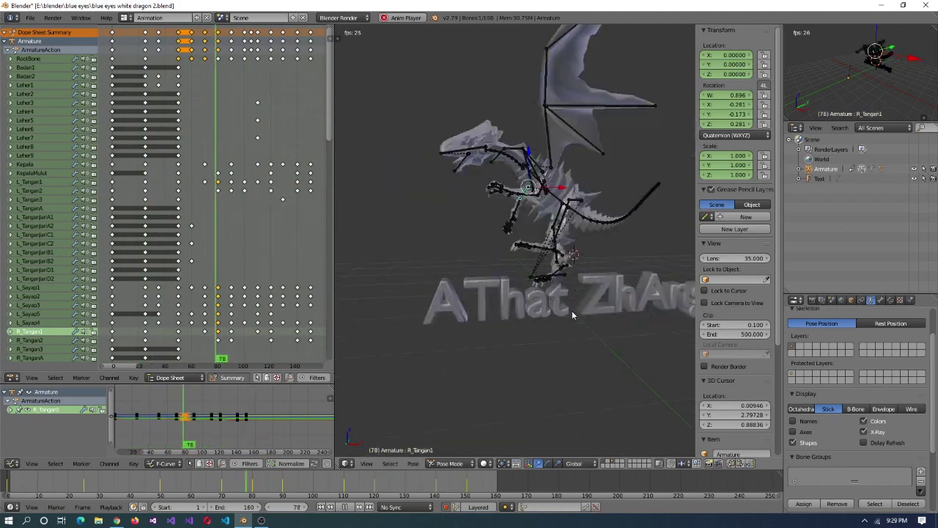
- Rotate the left leg bones, including L_Kaki2, on the keyframes between frames 40 and 70
{"action": "left_click_drag", "start_coordinate": [157, 358], "coordinate": [172, 358]}
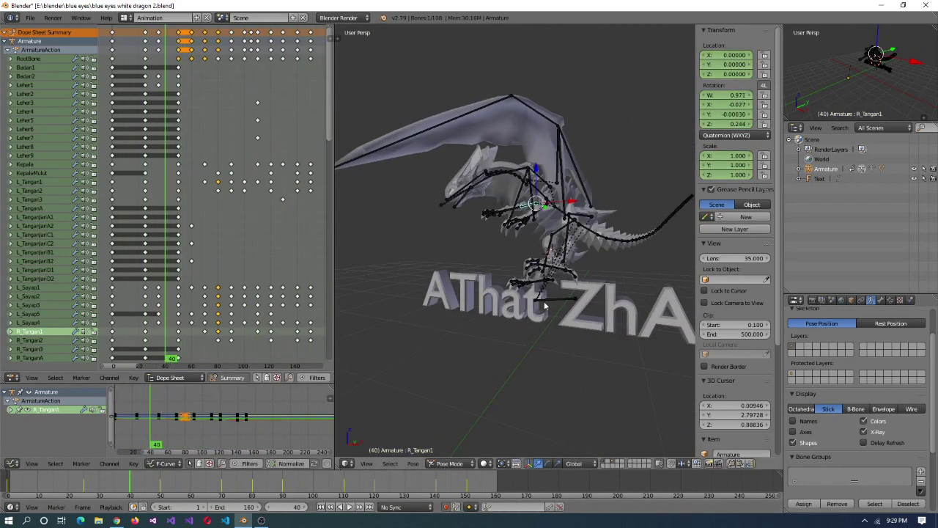
{"action": "left_click", "coordinate": [575, 230]}
{"action": "right_click", "coordinate": [569, 208]}
{"action": "key", "text": "r"}
{"action": "left_click_drag", "start_coordinate": [173, 46], "coordinate": [206, 46]}
{"action": "middle_click_drag", "start_coordinate": [513, 220], "coordinate": [557, 220]}
{"action": "right_click", "coordinate": [580, 219]}
{"action": "key", "text": "r"}
{"action": "left_click", "coordinate": [579, 218]}
- Scrub through the frames and play the whole animation to check the left leg motion from several angles
{"action": "left_click_drag", "start_coordinate": [204, 46], "coordinate": [179, 38]}
{"action": "scroll", "coordinate": [257, 146], "scroll_direction": "down", "scroll_amount": 10}
{"action": "middle_click_drag", "start_coordinate": [506, 308], "coordinate": [558, 242]}
{"action": "key", "text": "alt+shift+a"}
{"action": "left_click_drag", "start_coordinate": [224, 57], "coordinate": [189, 102]}
{"action": "middle_click_drag", "start_coordinate": [410, 315], "coordinate": [375, 309]}
{"action": "left_click_drag", "start_coordinate": [168, 80], "coordinate": [199, 51]}
{"action": "key", "text": "alt+a"}
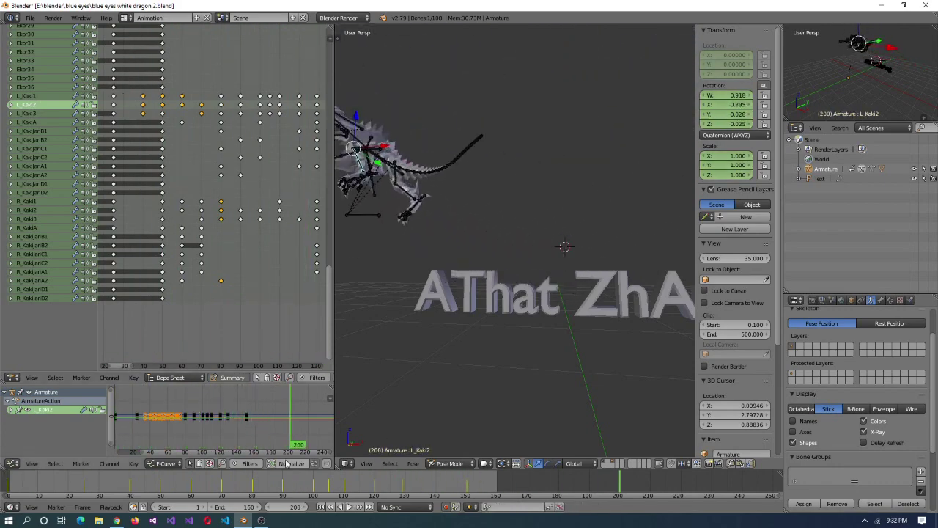
{"action": "scroll", "coordinate": [495, 367], "scroll_direction": "down", "scroll_amount": 2}
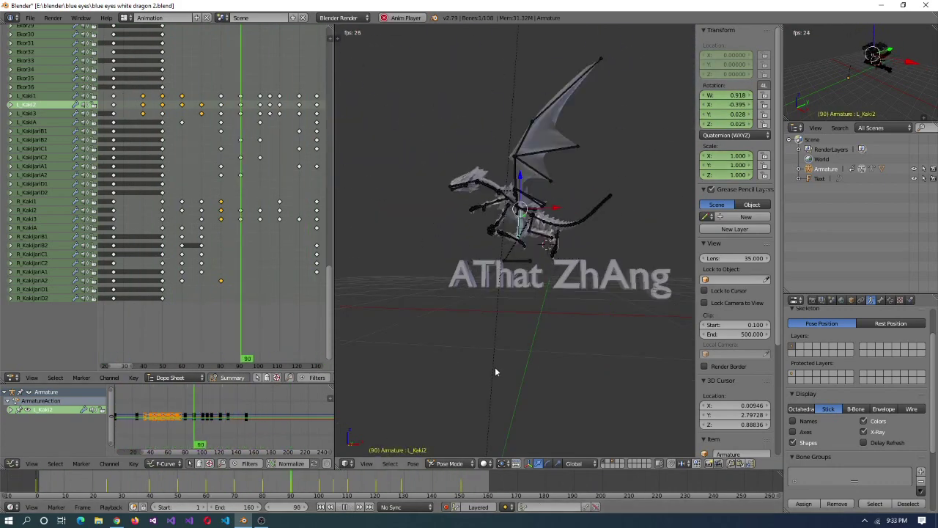
{"action": "middle_click_drag", "start_coordinate": [495, 366], "coordinate": [528, 319]}
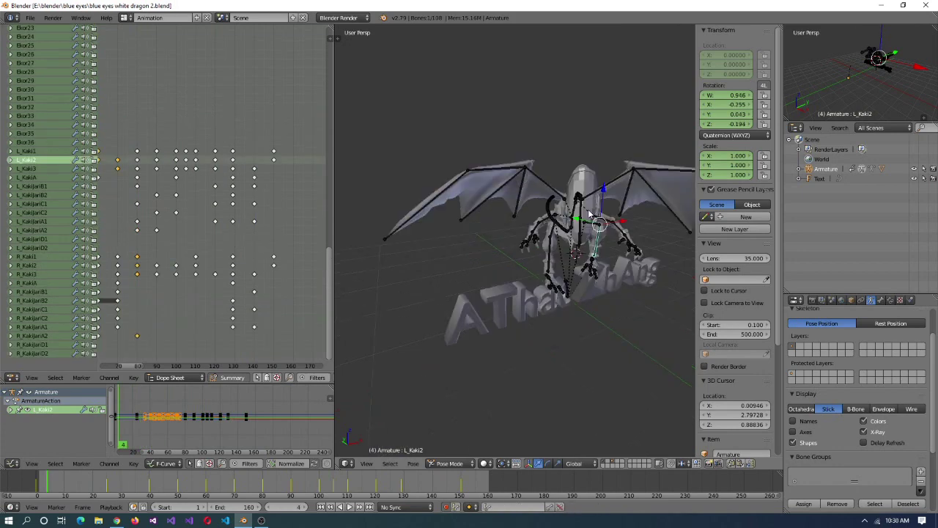
- Copy the frame 140 keyframes to frame 160 and move RootBone there in front view
{"action": "left_click_drag", "start_coordinate": [229, 365], "coordinate": [275, 365]}
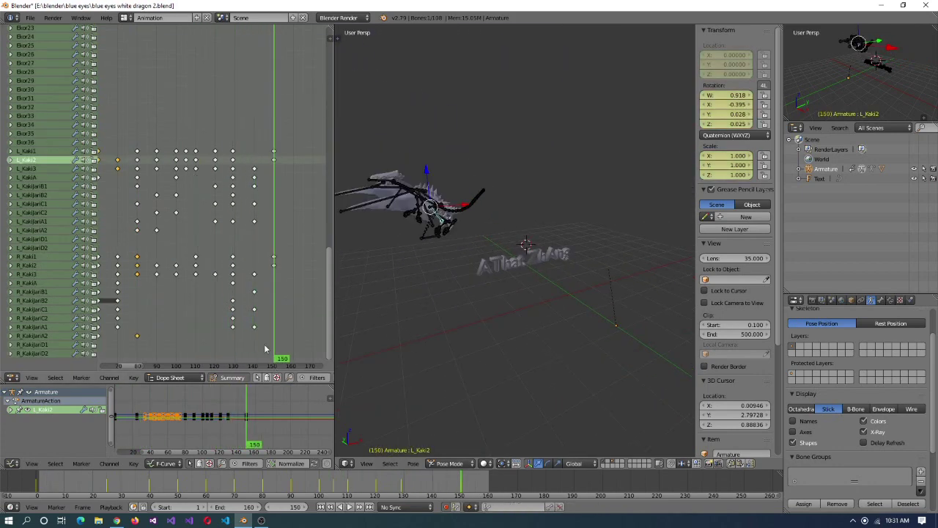
{"action": "scroll", "coordinate": [294, 351], "scroll_direction": "up", "scroll_amount": 3}
{"action": "left_click_drag", "start_coordinate": [199, 365], "coordinate": [199, 364]}
{"action": "key", "text": "KP_1"}
{"action": "key", "text": "Up"}
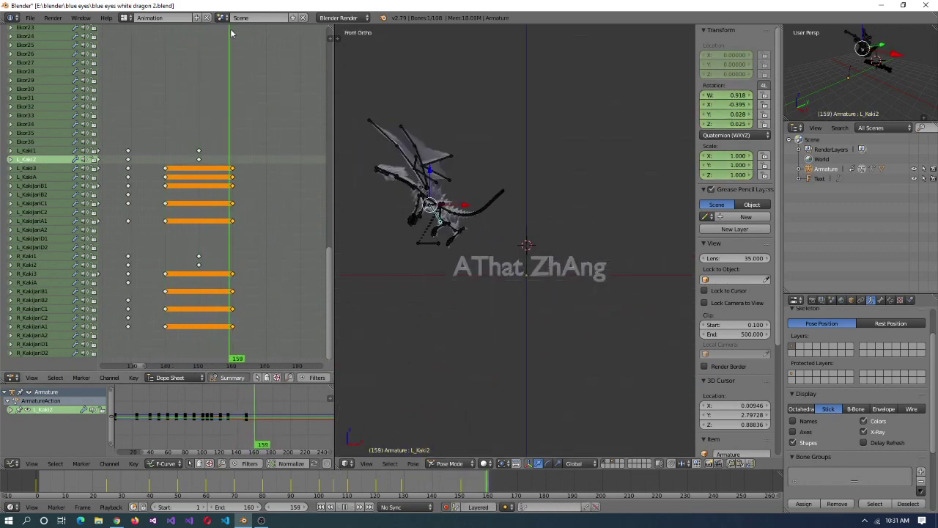
{"action": "right_click", "coordinate": [427, 243]}
{"action": "key", "text": "g"}
- Duplicate the wing-beat keyframes from frame 129 onward so the copies start at frame 170
{"action": "left_click_drag", "start_coordinate": [220, 349], "coordinate": [148, 349]}
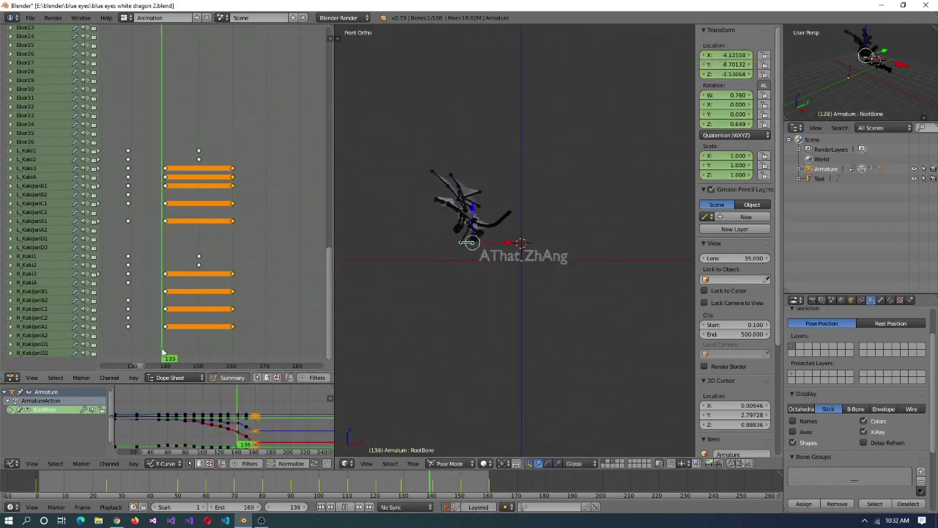
{"action": "left_click_drag", "start_coordinate": [205, 29], "coordinate": [129, 362]}
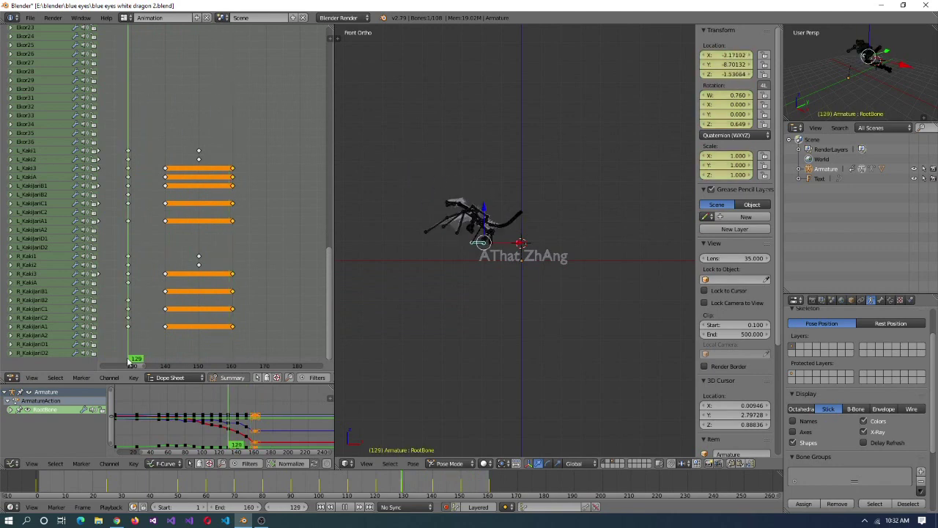
{"action": "key", "text": "shift+d"}
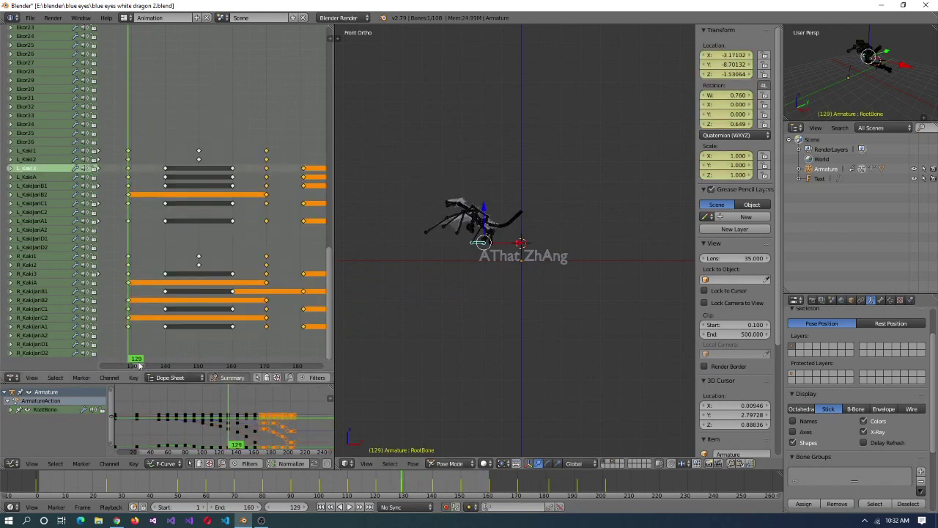
- Place the 3D cursor up ahead of the dragon and move RootBone to it at frame 170
{"action": "left_click_drag", "start_coordinate": [157, 372], "coordinate": [219, 34]}
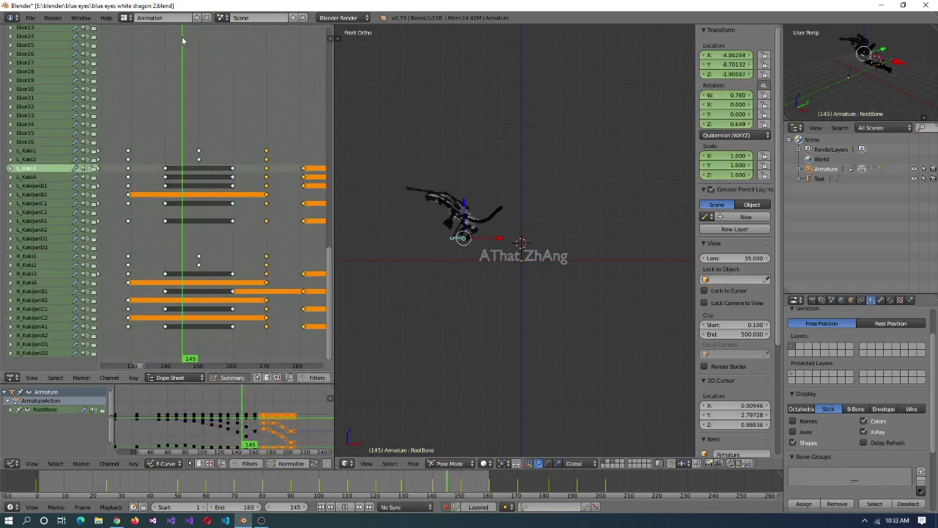
{"action": "left_click", "coordinate": [267, 365]}
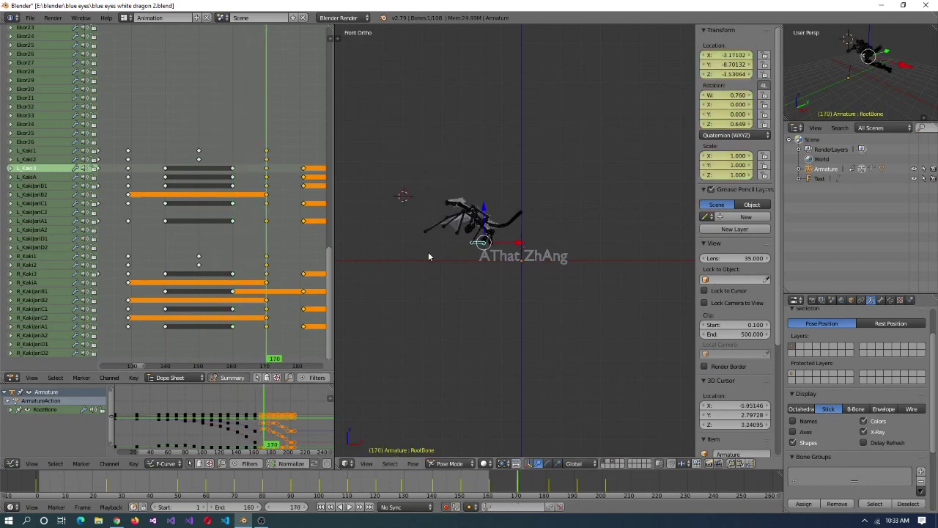
{"action": "left_click", "coordinate": [408, 199]}
{"action": "scroll", "coordinate": [265, 338], "scroll_direction": "up", "scroll_amount": 2}
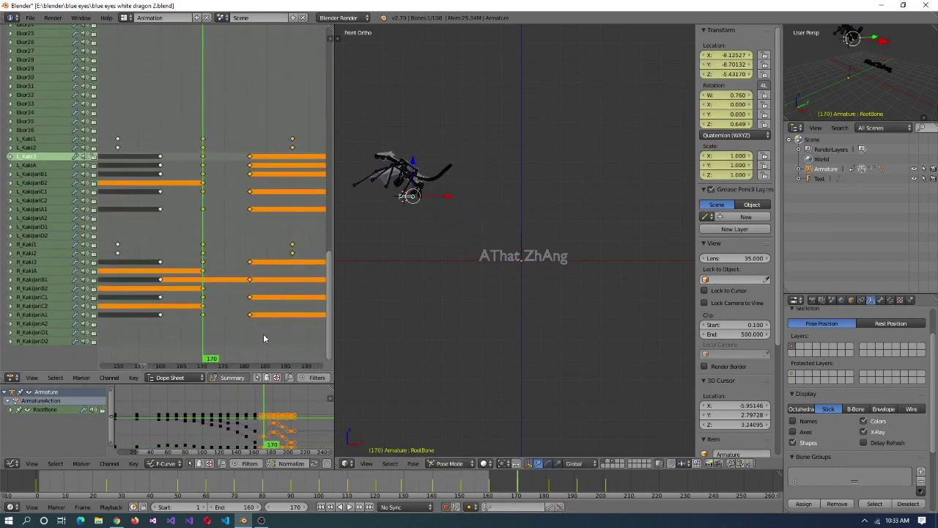
- Try to shift the duplicated keyframes so they start at frame 180, and undo the change
{"action": "key", "text": "g"}
{"action": "scroll", "coordinate": [242, 320], "scroll_direction": "down", "scroll_amount": 2}
{"action": "left_click_drag", "start_coordinate": [207, 362], "coordinate": [198, 365]}
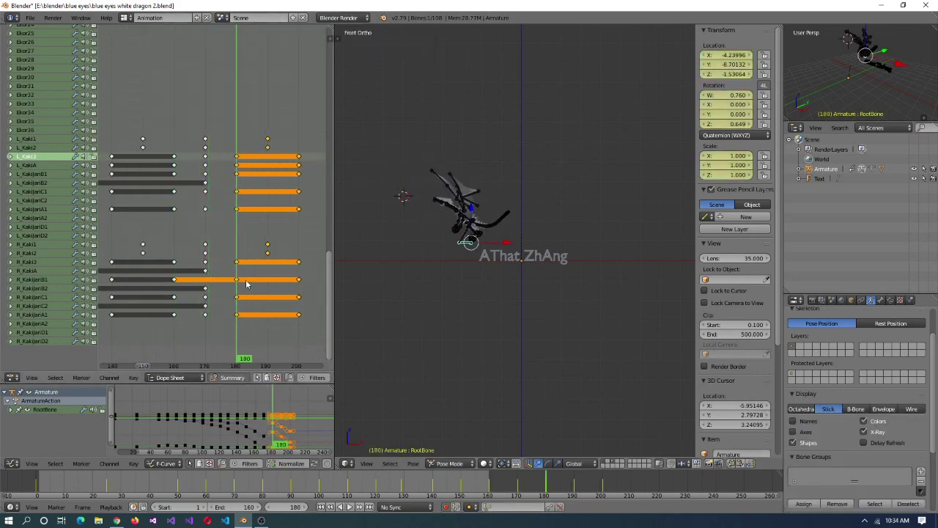
{"action": "key", "text": "ctrl+z"}
- Examine the flight poses between frames 140 and 160 in perspective view
{"action": "scroll", "coordinate": [271, 279], "scroll_direction": "down", "scroll_amount": 2}
{"action": "key", "text": "KP_5"}
{"action": "left_click", "coordinate": [180, 365]}
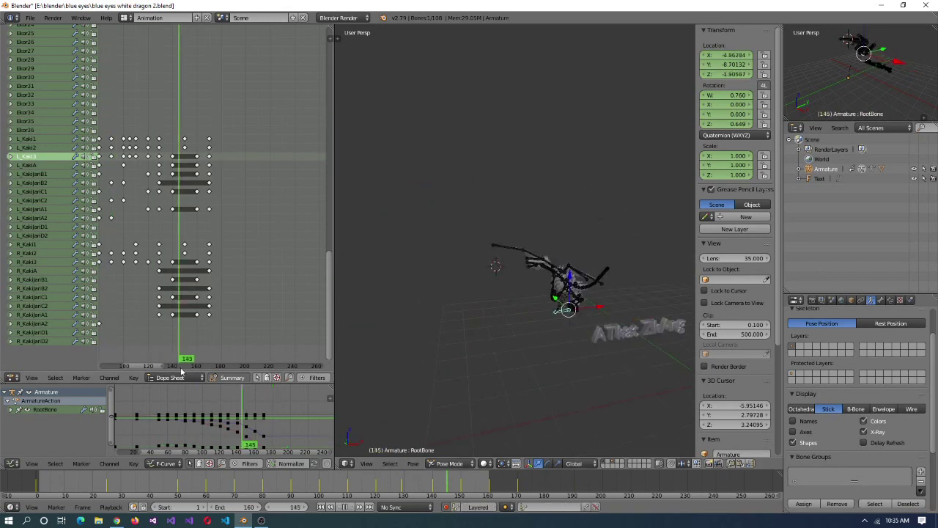
{"action": "left_click_drag", "start_coordinate": [202, 45], "coordinate": [175, 45]}
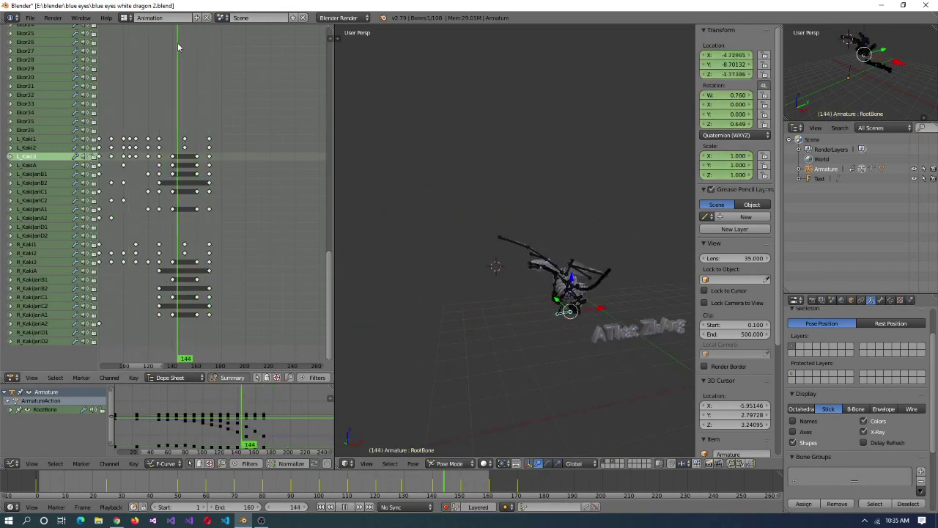
{"action": "key", "text": "Home"}
{"action": "left_click", "coordinate": [232, 359]}
{"action": "left_click_drag", "start_coordinate": [231, 359], "coordinate": [248, 359]}
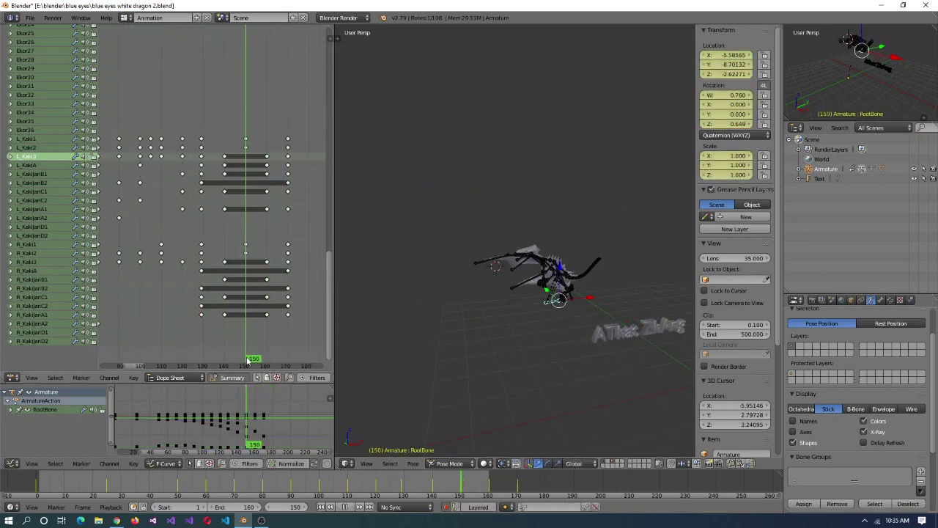
- Rotate the left leg bone L_Kaki1 and the arm bones at frame 140
{"action": "left_click", "coordinate": [225, 364]}
{"action": "right_click", "coordinate": [594, 312]}
{"action": "scroll", "coordinate": [594, 312], "scroll_direction": "up", "scroll_amount": 3}
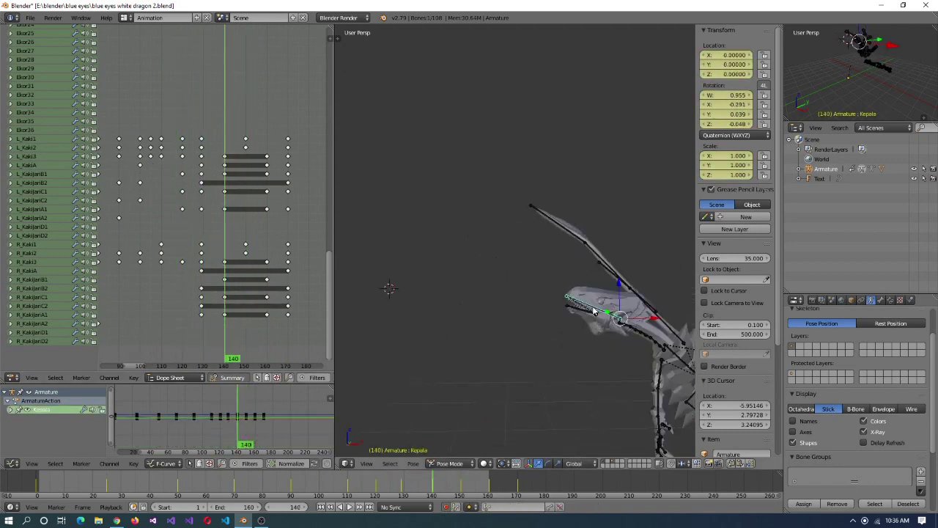
{"action": "key", "text": "Escape"}
{"action": "middle_click_drag", "start_coordinate": [594, 311], "coordinate": [572, 322]}
{"action": "scroll", "coordinate": [571, 323], "scroll_direction": "up", "scroll_amount": 3}
{"action": "right_click", "coordinate": [637, 329]}
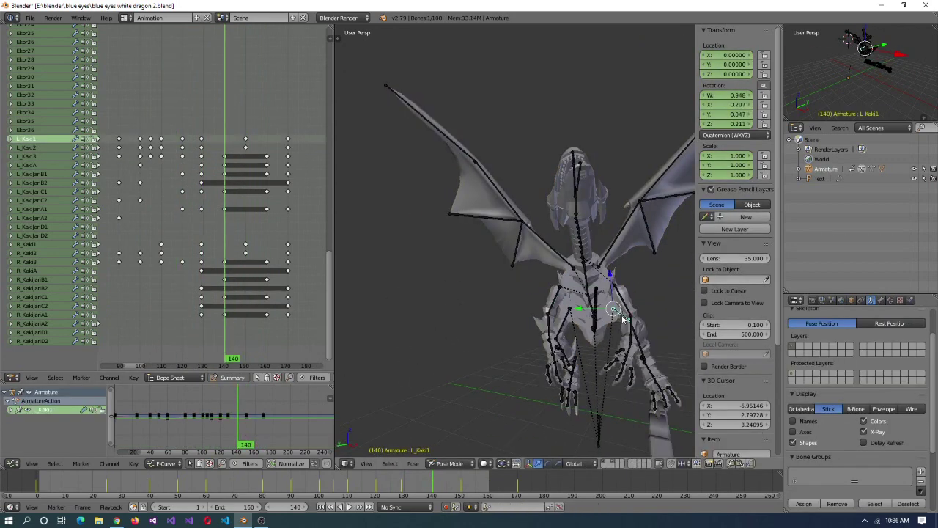
{"action": "middle_click_drag", "start_coordinate": [636, 328], "coordinate": [615, 253]}
{"action": "key", "text": "r"}
{"action": "left_click", "coordinate": [602, 322]}
{"action": "right_click", "coordinate": [558, 326]}
{"action": "key", "text": "r"}
{"action": "left_click", "coordinate": [561, 321]}
- Keyframe the jaw bone KepalaMulut around frame 140 and change its rotation mode to ZYX Euler
{"action": "left_click", "coordinate": [223, 365]}
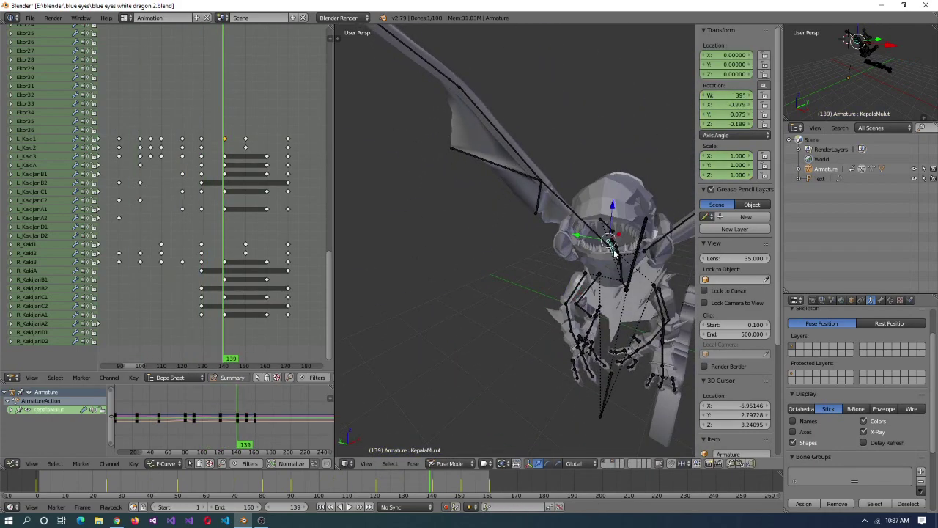
{"action": "middle_click_drag", "start_coordinate": [621, 300], "coordinate": [513, 308]}
{"action": "key", "text": "i"}
{"action": "left_click", "coordinate": [628, 357]}
{"action": "key", "text": "Escape"}
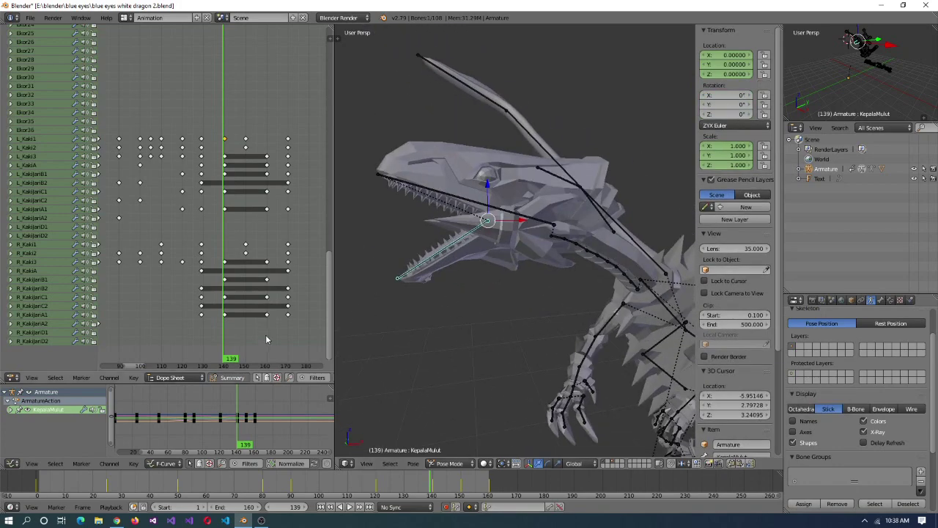
{"action": "scroll", "coordinate": [231, 294], "scroll_direction": "up", "scroll_amount": 10}
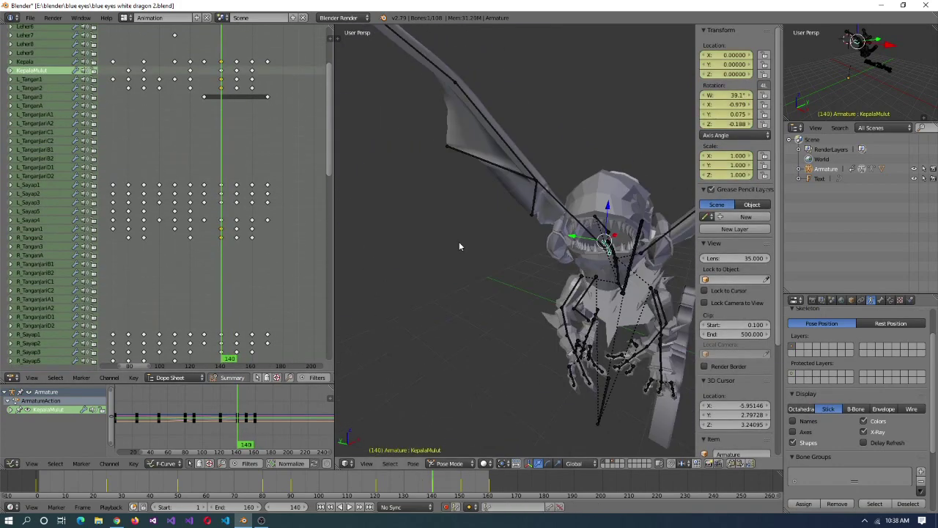
{"action": "key", "text": "ctrl+r"}
{"action": "left_click", "coordinate": [447, 242]}
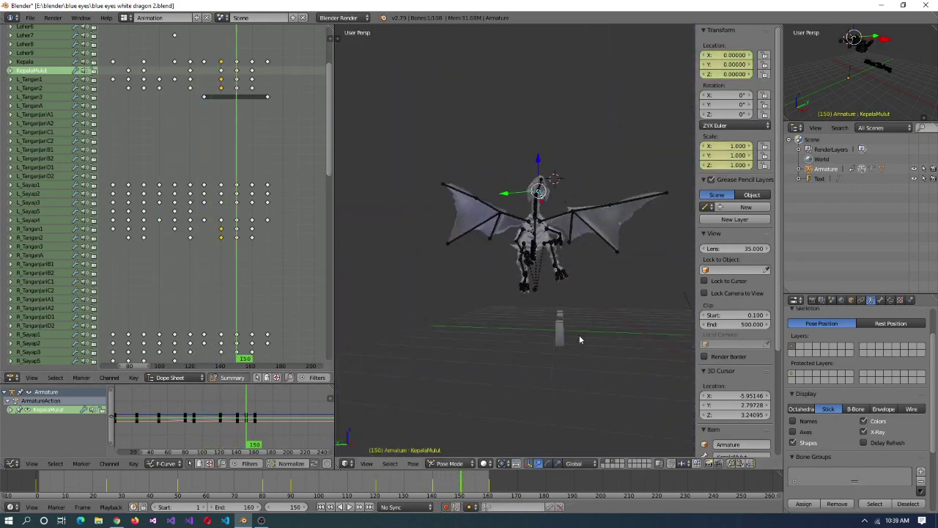
- Scrub between frames 150 and 160 while viewing the dragon from different angles
{"action": "left_click", "coordinate": [212, 349]}
{"action": "left_click_drag", "start_coordinate": [268, 350], "coordinate": [240, 352]}
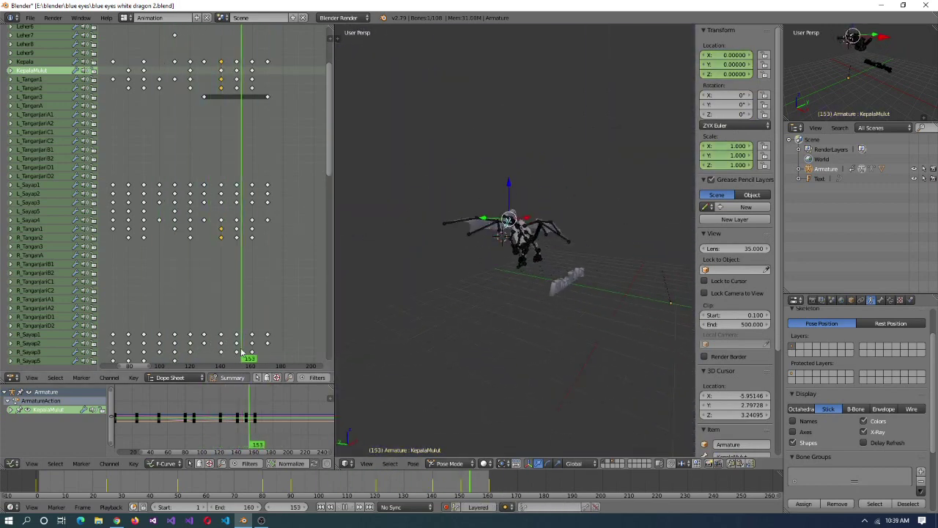
{"action": "middle_click_drag", "start_coordinate": [513, 308], "coordinate": [542, 345]}
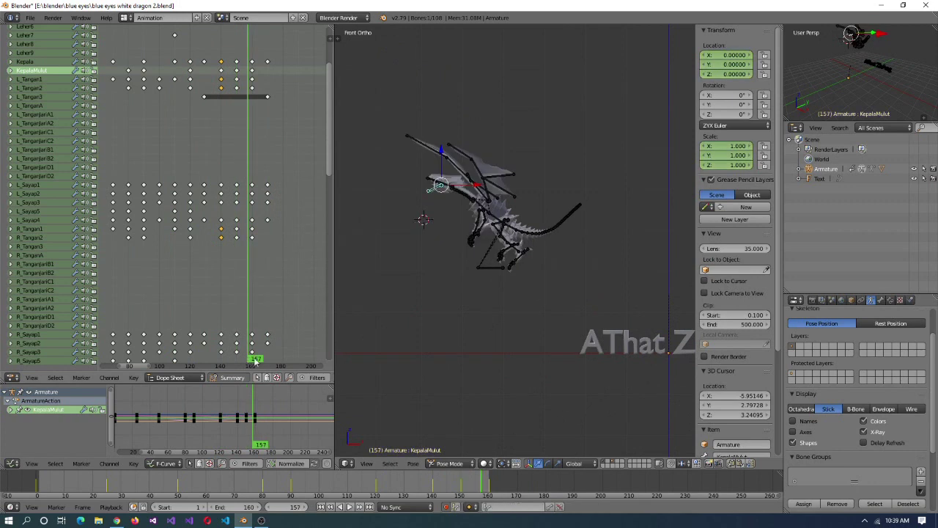
- Select RootBone in the front view and adjust its placement around frames 160 and 170
{"action": "key", "text": "KP_1"}
{"action": "mouse_move", "coordinate": [253, 366]}
{"action": "left_mouse_down"}
{"action": "mouse_move", "coordinate": [235, 366]}
{"action": "mouse_move", "coordinate": [253, 366]}
{"action": "left_mouse_up"}
{"action": "right_click", "coordinate": [486, 266]}
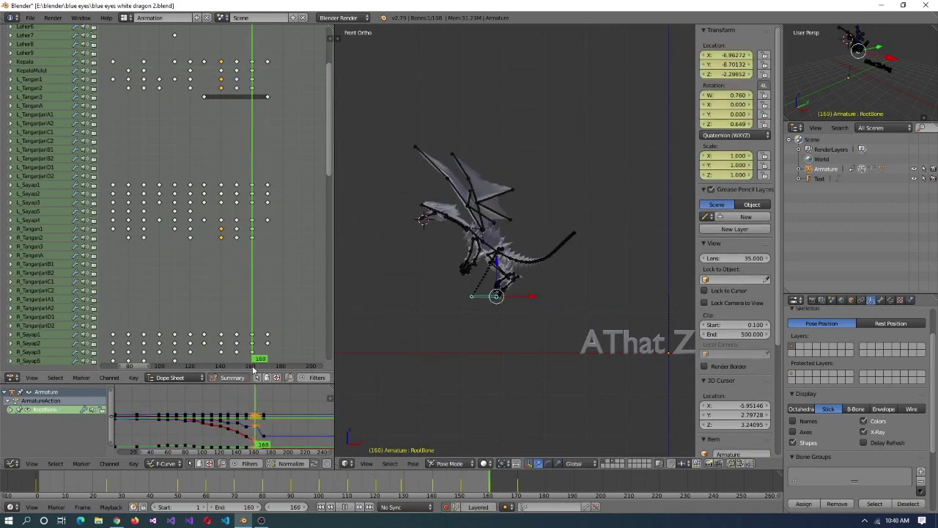
{"action": "key", "text": "Up"}
{"action": "left_click_drag", "start_coordinate": [272, 338], "coordinate": [110, 366]}
- Select the jaw bone KepalaMulut and rotate it at frame 80 to about -10.1° in X
{"action": "left_click", "coordinate": [33, 70]}
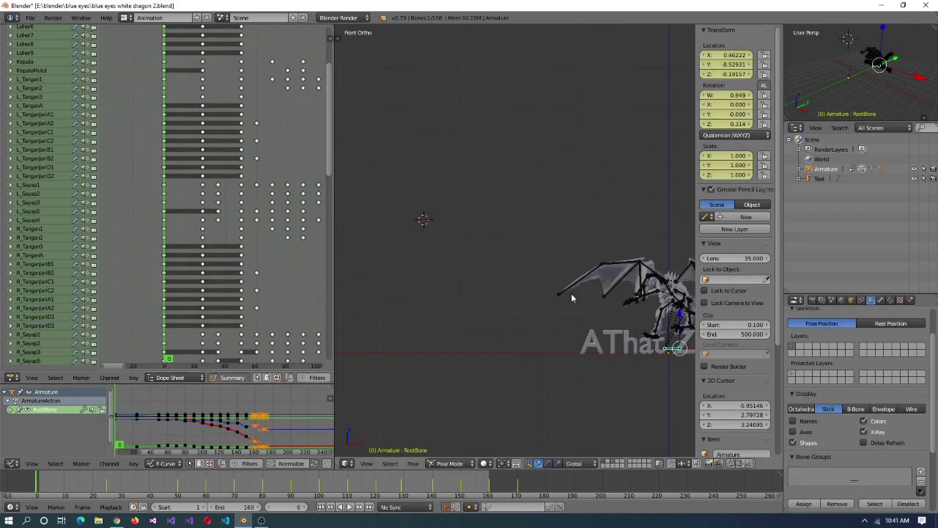
{"action": "middle_click_drag", "start_coordinate": [578, 299], "coordinate": [656, 340]}
{"action": "key", "text": "Up"}
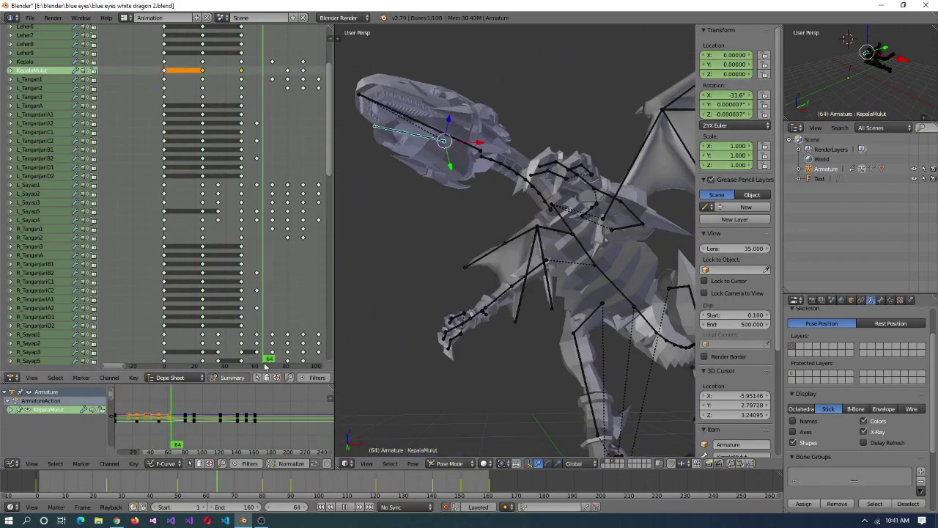
{"action": "key", "text": "r"}
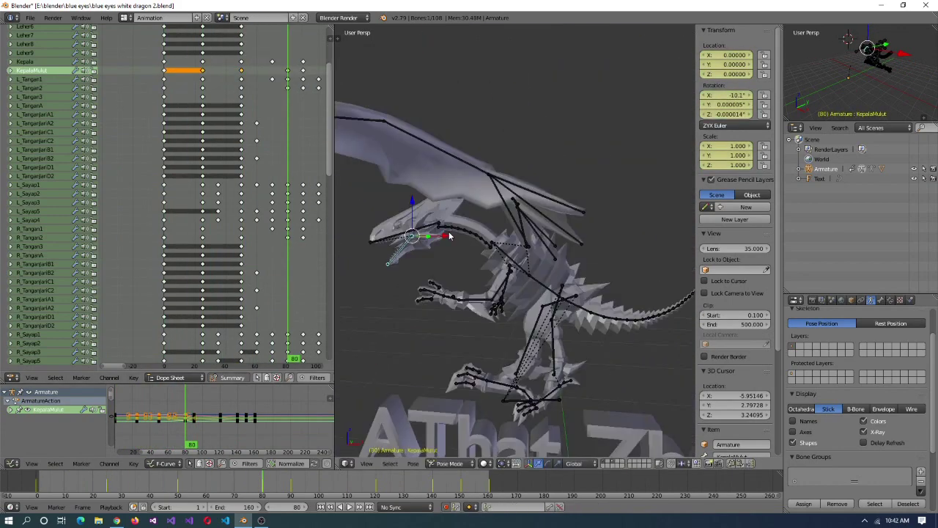
{"action": "scroll", "coordinate": [435, 293], "scroll_direction": "up", "scroll_amount": 3}
{"action": "scroll", "coordinate": [435, 293], "scroll_direction": "down", "scroll_amount": 6}
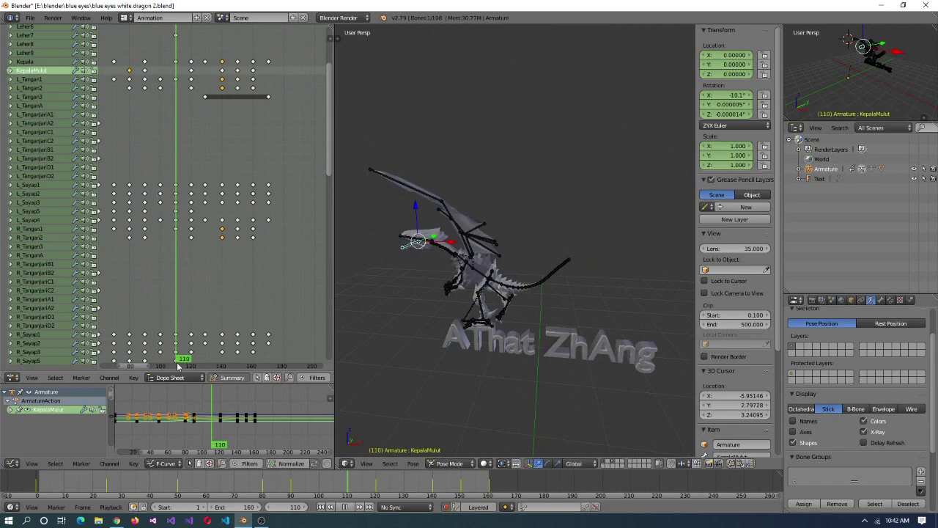
- Rotate and keyframe the jaw bone at frames 120 and 150, and play back the animation
{"action": "scroll", "coordinate": [435, 293], "scroll_direction": "up", "scroll_amount": 3}
{"action": "scroll", "coordinate": [435, 293], "scroll_direction": "down", "scroll_amount": 4}
{"action": "left_click_drag", "start_coordinate": [191, 363], "coordinate": [236, 362]}
{"action": "key", "text": "alt+a"}
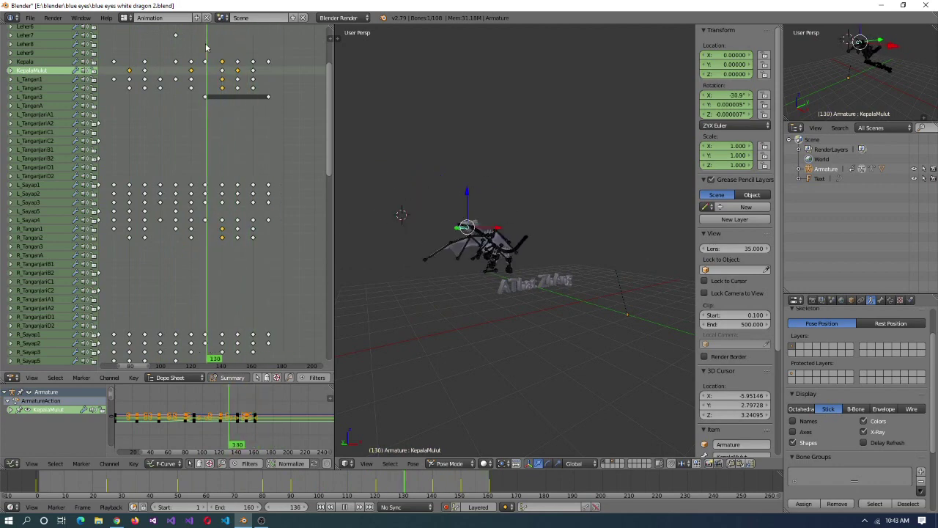
- Expand the armature's Animation, Pose and RootBone entries in the outliner at frame 140
{"action": "key", "text": "KP_1"}
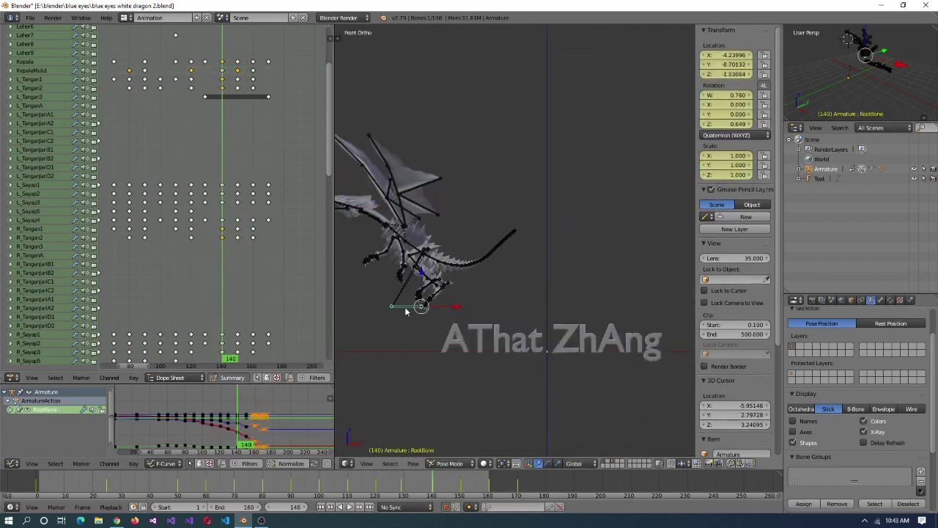
{"action": "right_click", "coordinate": [405, 317]}
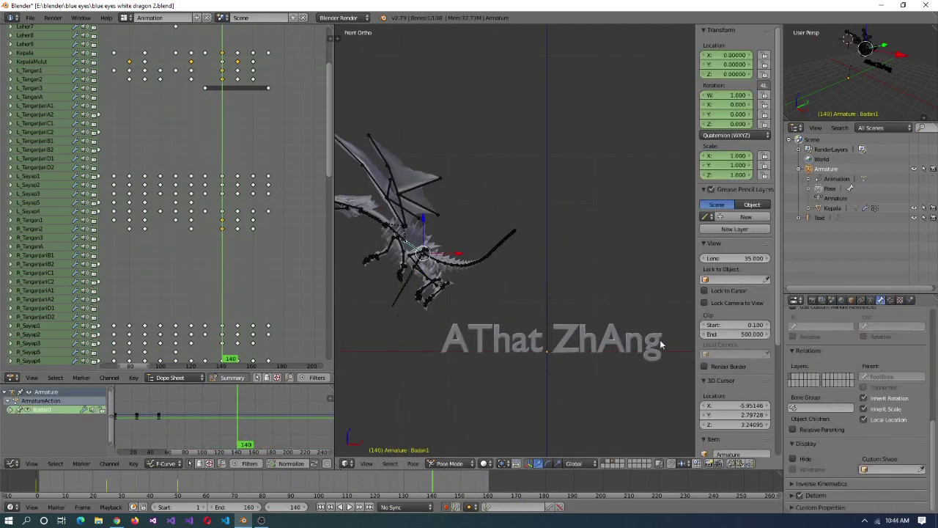
{"action": "scroll", "coordinate": [883, 397], "scroll_direction": "up", "scroll_amount": 2}
{"action": "scroll", "coordinate": [891, 383], "scroll_direction": "down", "scroll_amount": 5}
{"action": "left_click", "coordinate": [810, 188]}
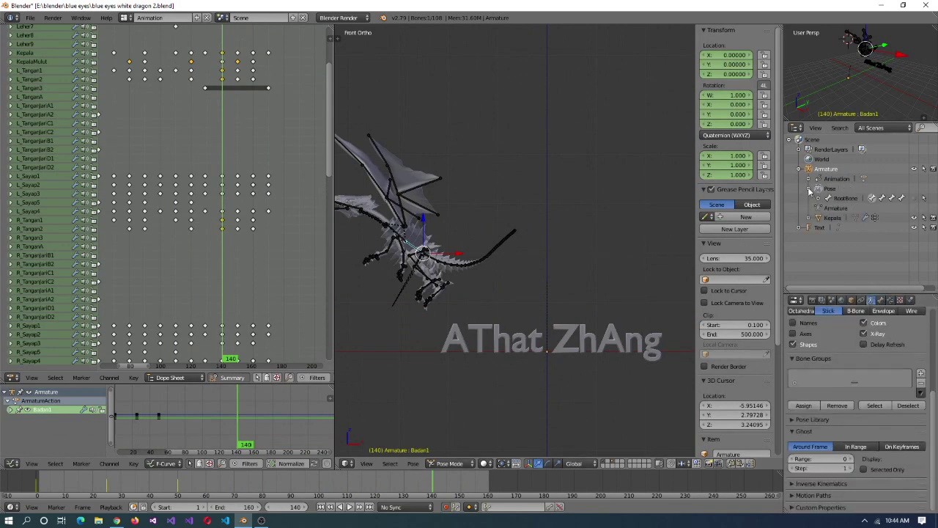
{"action": "left_click", "coordinate": [808, 179]}
{"action": "left_click", "coordinate": [826, 208]}
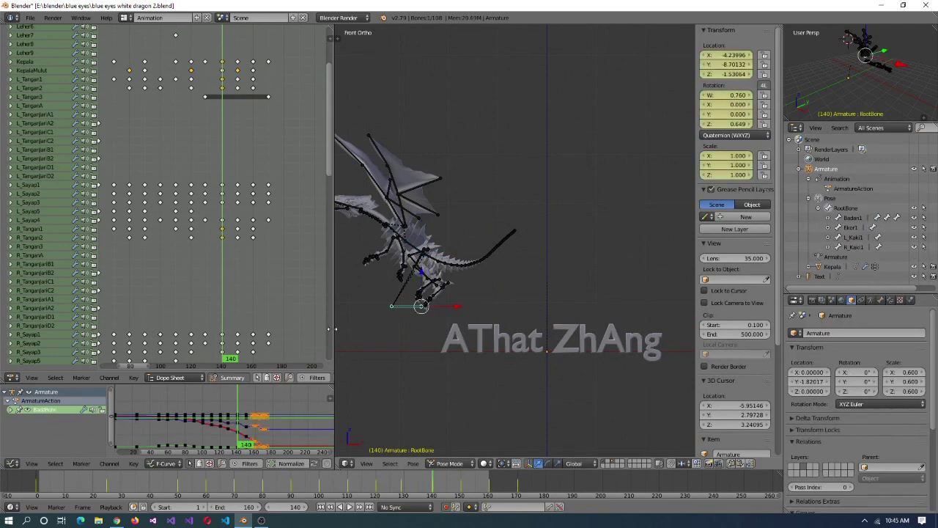
- Move RootBone at frame 140 to about X -4.90, Z -1.10 in the front view
{"action": "scroll", "coordinate": [412, 310], "scroll_direction": "down", "scroll_amount": 7, "text": "alt"}
{"action": "scroll", "coordinate": [238, 341], "scroll_direction": "up", "scroll_amount": 2}
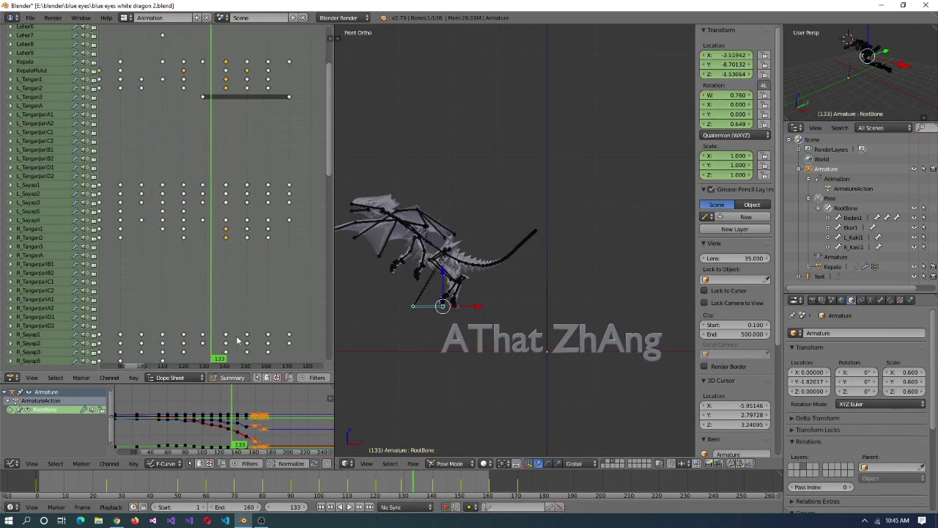
{"action": "key", "text": "Escape"}
{"action": "scroll", "coordinate": [198, 347], "scroll_direction": "down", "scroll_amount": 8, "text": "alt"}
{"action": "scroll", "coordinate": [416, 324], "scroll_direction": "up", "scroll_amount": 15, "text": "alt"}
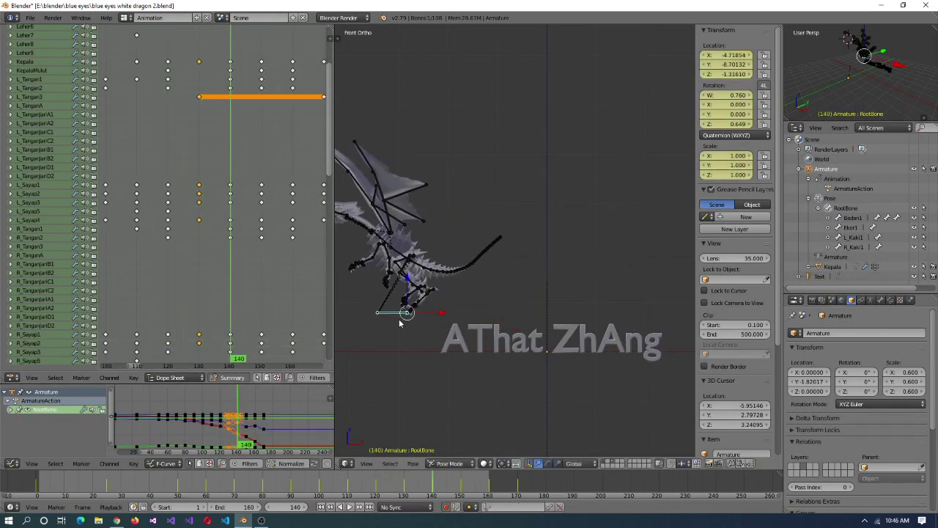
{"action": "scroll", "coordinate": [400, 324], "scroll_direction": "down", "scroll_amount": 20, "text": "alt"}
{"action": "scroll", "coordinate": [402, 352], "scroll_direction": "up", "scroll_amount": 20, "text": "alt"}
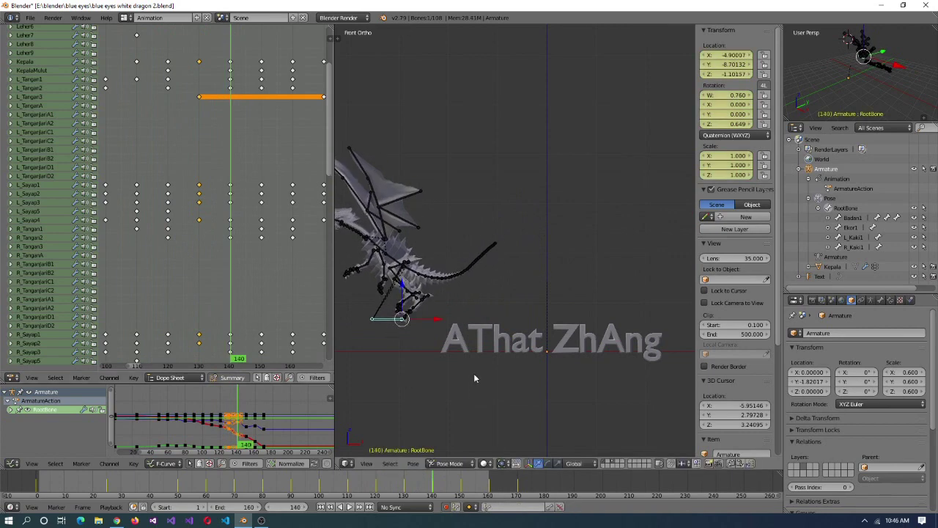
{"action": "left_click", "coordinate": [206, 36]}
{"action": "left_click_drag", "start_coordinate": [264, 42], "coordinate": [248, 374]}
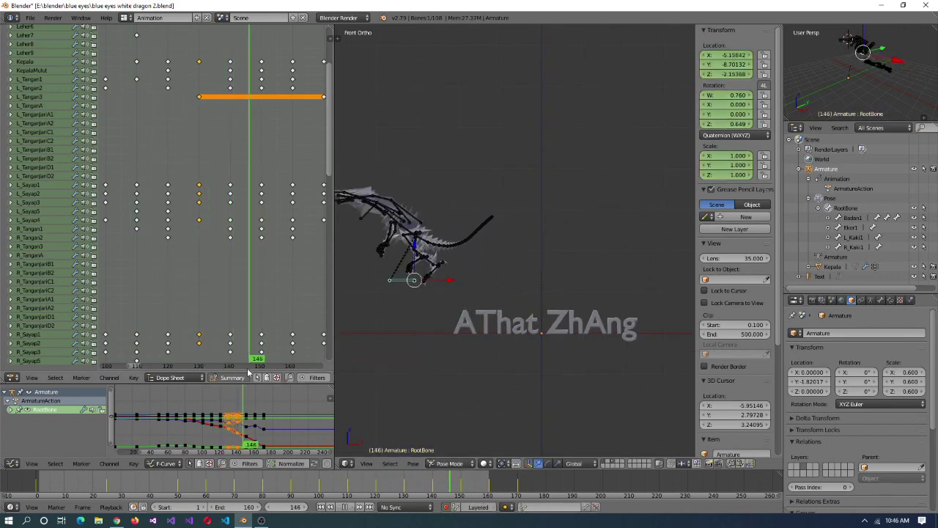
- Refine RootBone's flight path over the keyframes between frames 150 and 170
{"action": "scroll", "coordinate": [423, 190], "scroll_direction": "up", "scroll_amount": 12, "text": "alt"}
{"action": "scroll", "coordinate": [423, 190], "scroll_direction": "down", "scroll_amount": 14, "text": "alt"}
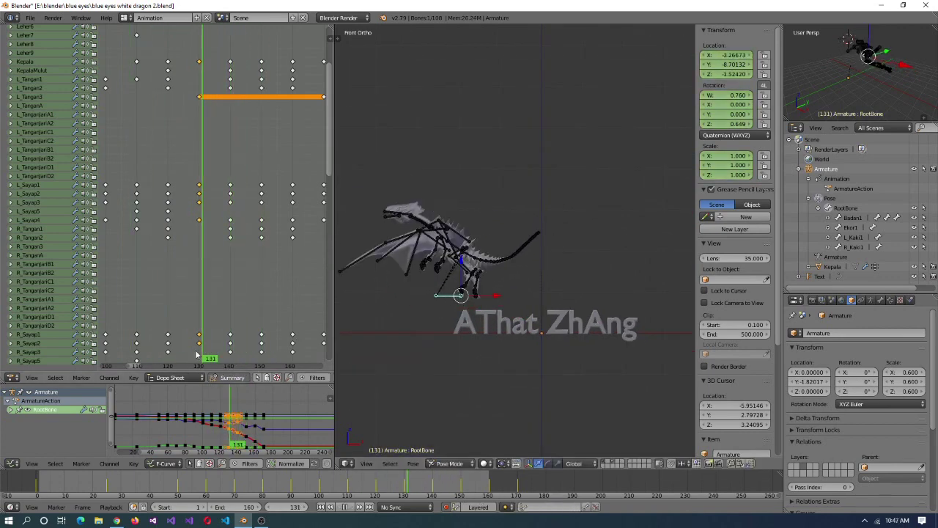
{"action": "scroll", "coordinate": [424, 190], "scroll_direction": "up", "scroll_amount": 20, "text": "alt"}
{"action": "scroll", "coordinate": [393, 298], "scroll_direction": "down", "scroll_amount": 6, "text": "alt"}
{"action": "scroll", "coordinate": [393, 298], "scroll_direction": "up", "scroll_amount": 4, "text": "alt"}
{"action": "scroll", "coordinate": [393, 298], "scroll_direction": "down", "scroll_amount": 5, "text": "alt"}
{"action": "left_click", "coordinate": [268, 359]}
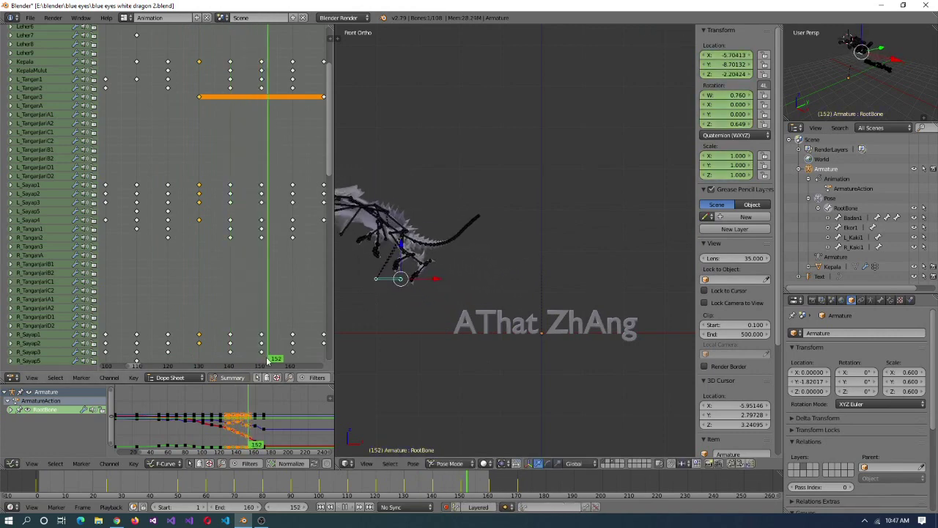
{"action": "left_click_drag", "start_coordinate": [278, 34], "coordinate": [266, 357]}
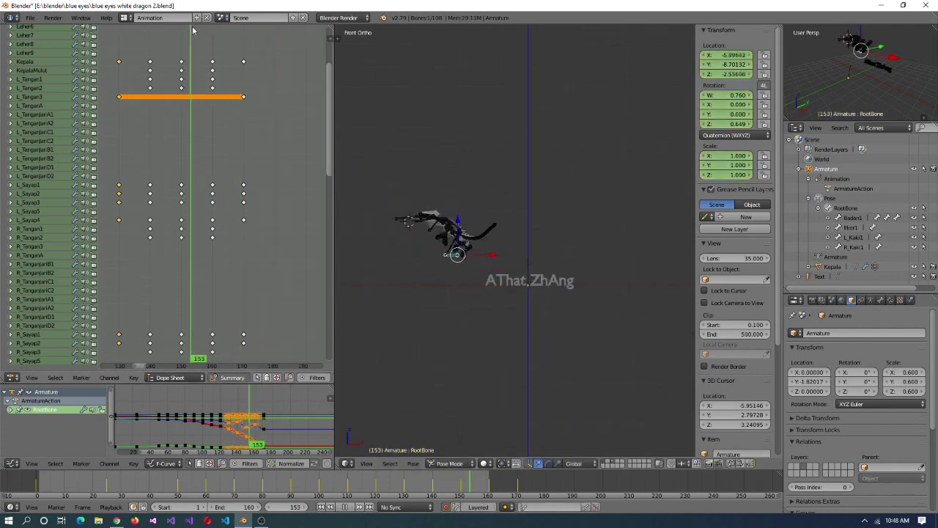
- Pose the left and right wing bones at frame 170, including L_Sayap3
{"action": "middle_click_drag", "start_coordinate": [506, 330], "coordinate": [526, 334]}
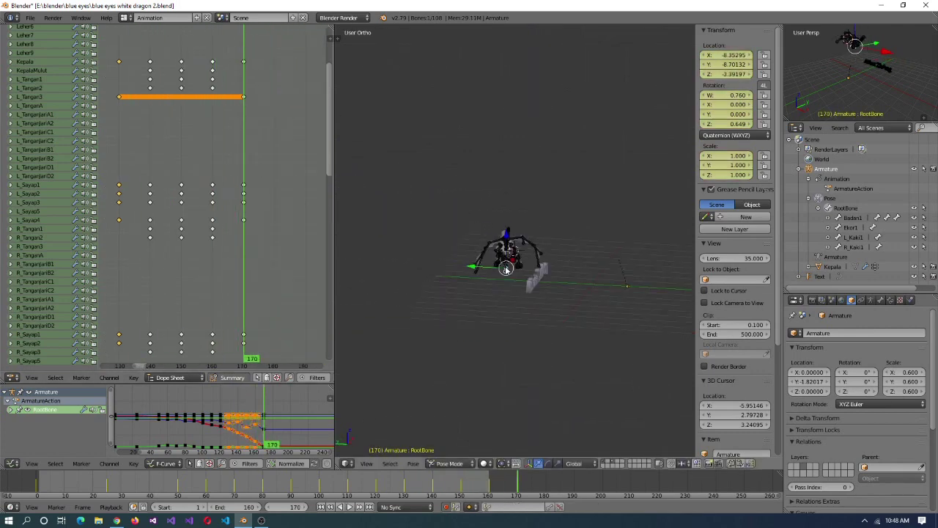
{"action": "scroll", "coordinate": [525, 334], "scroll_direction": "up", "scroll_amount": 4}
{"action": "right_click", "coordinate": [556, 283]}
{"action": "middle_click_drag", "start_coordinate": [556, 282], "coordinate": [454, 279]}
{"action": "right_click", "coordinate": [608, 244]}
{"action": "right_click", "coordinate": [605, 307]}
{"action": "right_click", "coordinate": [528, 124]}
{"action": "right_click", "coordinate": [541, 249]}
{"action": "left_click", "coordinate": [253, 364]}
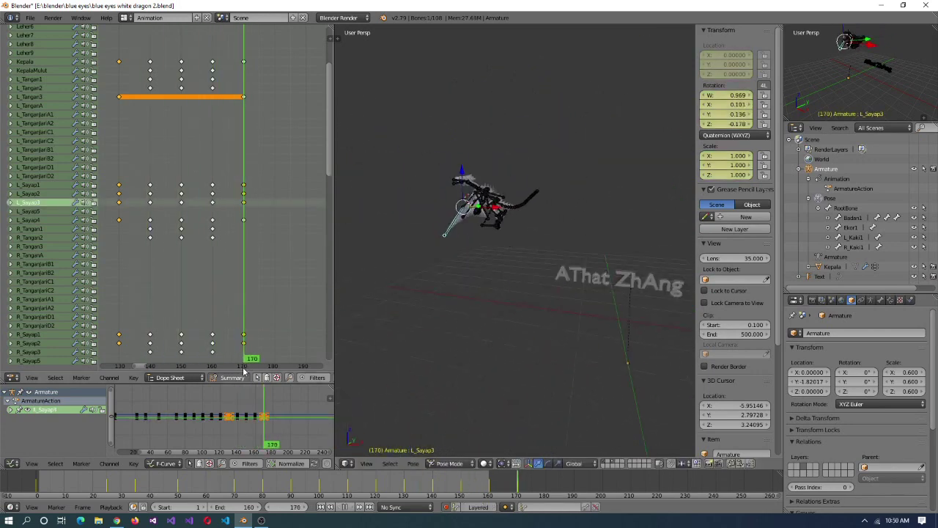
- Rotate the neck bones Leher3 to Leher9 at frame 170 to turn the dragon's head
{"action": "right_click", "coordinate": [428, 231]}
{"action": "middle_click_drag", "start_coordinate": [428, 231], "coordinate": [553, 274]}
{"action": "key", "text": "r"}
{"action": "key", "text": "z"}
{"action": "scroll", "coordinate": [554, 323], "scroll_direction": "up", "scroll_amount": 5}
{"action": "middle_click_drag", "start_coordinate": [555, 323], "coordinate": [579, 301]}
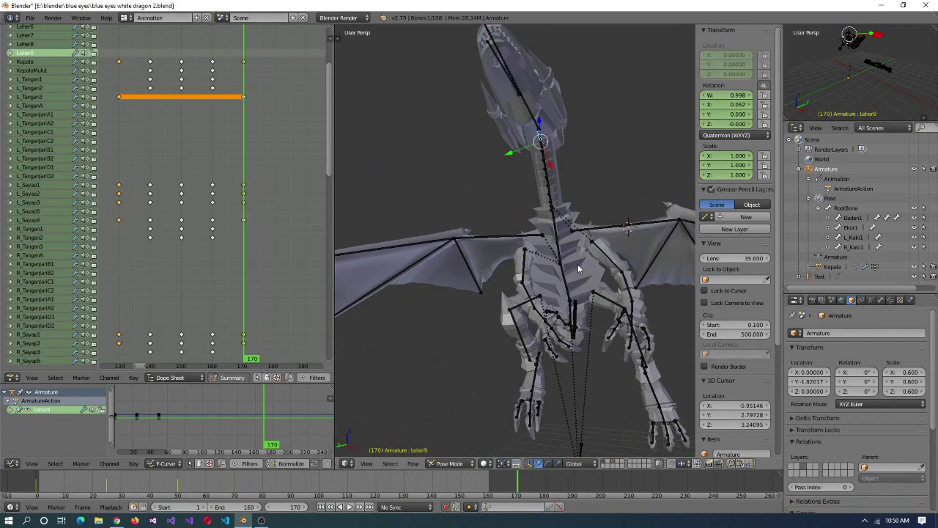
{"action": "right_click", "coordinate": [603, 294]}
{"action": "key", "text": "r"}
{"action": "key", "text": "z"}
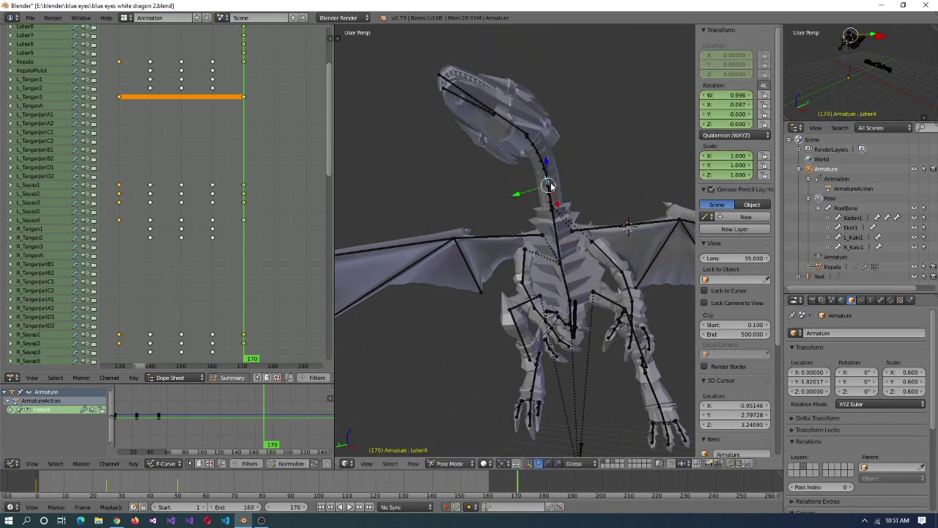
{"action": "left_click", "coordinate": [557, 279]}
- Rotate the jaw bone KepalaMulut about its local X axis to about -8.8° at frame 170
{"action": "right_click", "coordinate": [441, 281]}
{"action": "key", "text": "r"}
{"action": "key", "text": "x"}
{"action": "key", "text": "x"}
{"action": "middle_click_drag", "start_coordinate": [557, 278], "coordinate": [528, 293]}
{"action": "left_click", "coordinate": [442, 281]}
{"action": "scroll", "coordinate": [513, 293], "scroll_direction": "down", "scroll_amount": 4}
{"action": "left_click", "coordinate": [143, 356]}
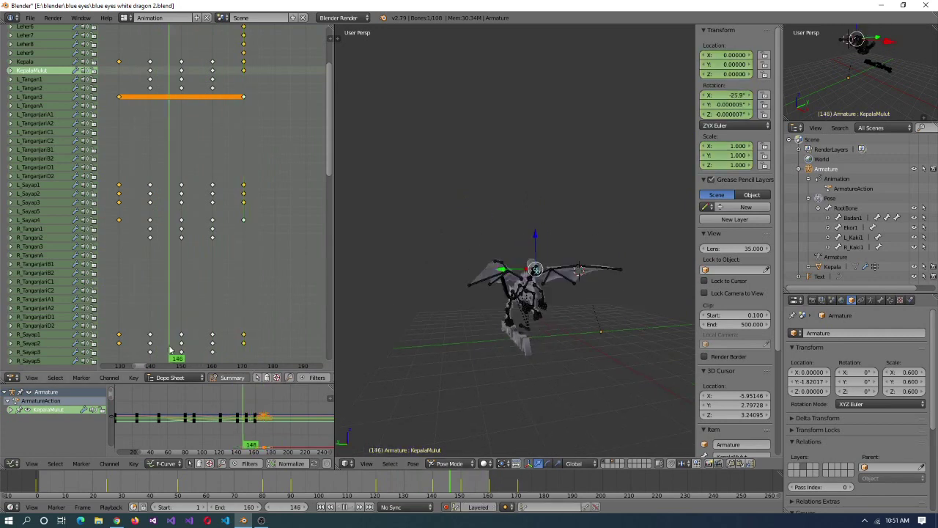
{"action": "left_click_drag", "start_coordinate": [170, 350], "coordinate": [243, 352]}
- Duplicate the frame 50 keyframes of neck bones Leher1, Leher2, Leher4, Leher6, Leher8 and Leher9 to frame 130
{"action": "scroll", "coordinate": [110, 294], "scroll_direction": "up", "scroll_amount": 5}
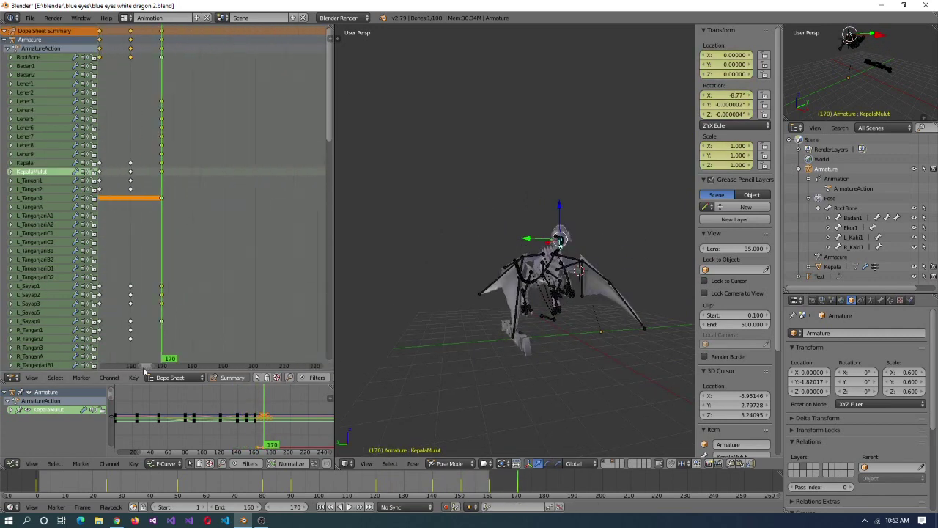
{"action": "left_click_drag", "start_coordinate": [144, 371], "coordinate": [121, 376]}
{"action": "left_click", "coordinate": [135, 146]}
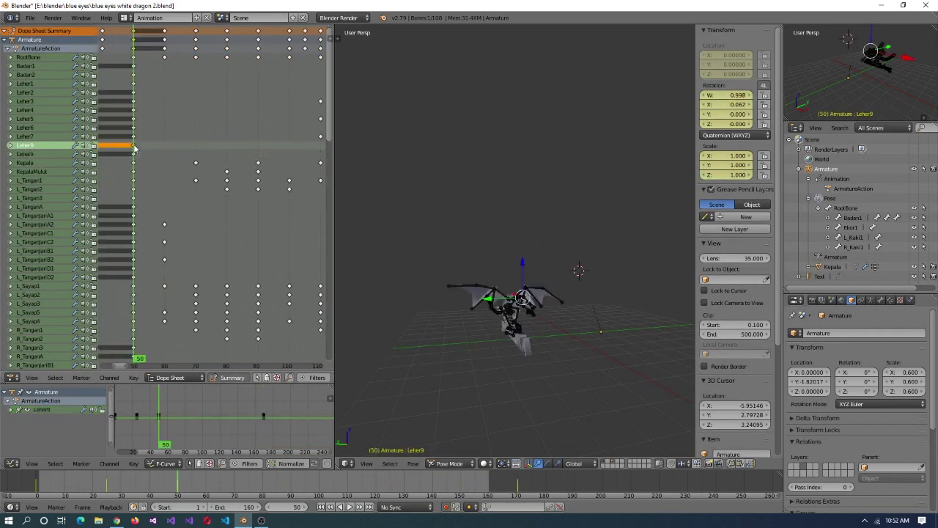
{"action": "scroll", "coordinate": [157, 349], "scroll_direction": "down", "scroll_amount": 4}
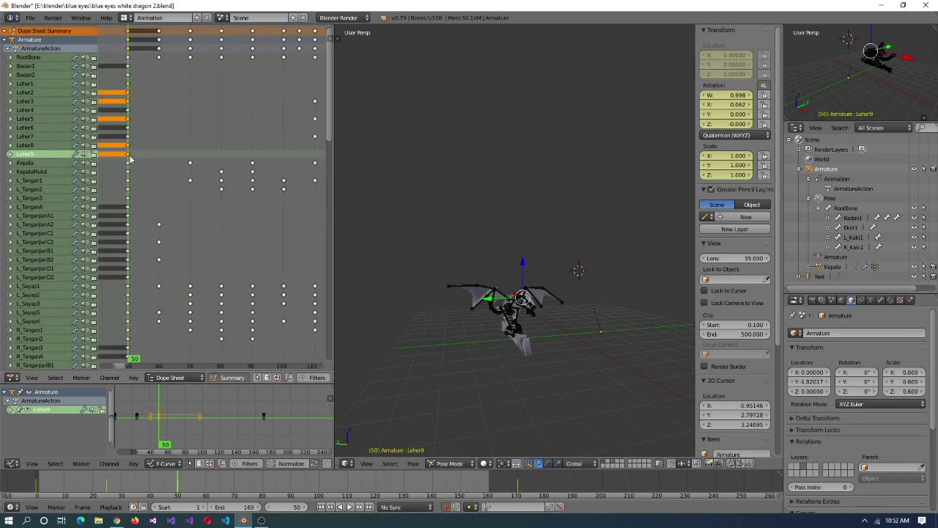
{"action": "scroll", "coordinate": [237, 176], "scroll_direction": "up", "scroll_amount": 1}
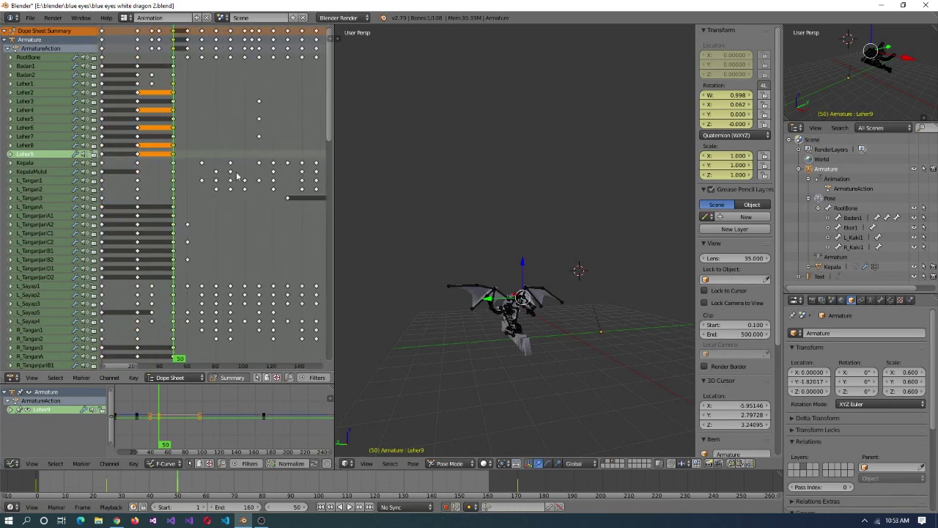
{"action": "left_click", "coordinate": [131, 173]}
{"action": "scroll", "coordinate": [125, 293], "scroll_direction": "up", "scroll_amount": 5}
{"action": "scroll", "coordinate": [120, 368], "scroll_direction": "up", "scroll_amount": 10, "text": "alt"}
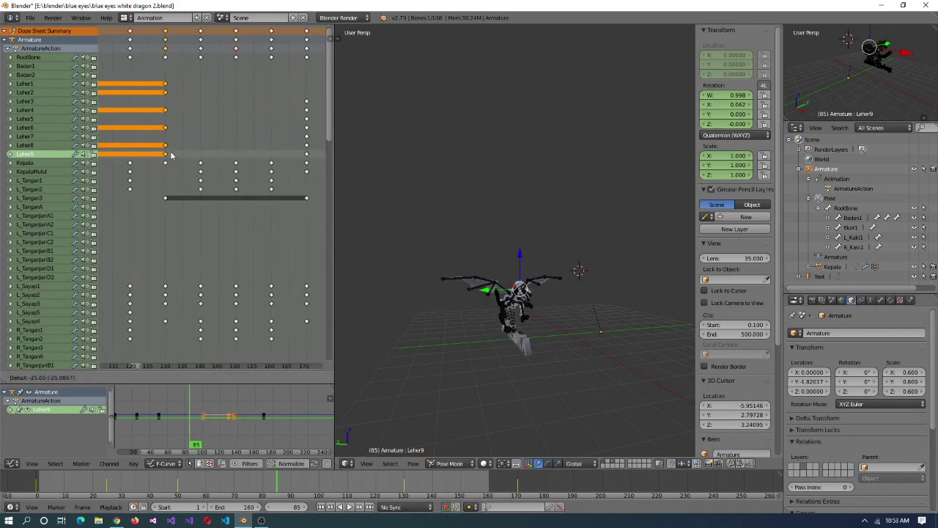
- Hide the transform manipulator and rotate the base wing bones R_Sayap1 and L_Sayap1 at frame 170
{"action": "middle_click_drag", "start_coordinate": [365, 377], "coordinate": [539, 425]}
{"action": "left_click", "coordinate": [528, 463]}
{"action": "key", "text": "alt+a"}
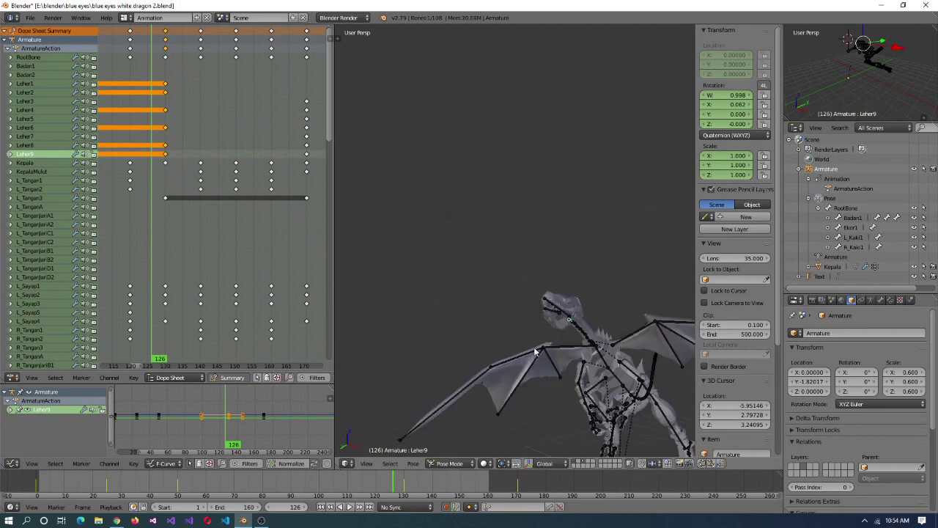
{"action": "scroll", "coordinate": [505, 348], "scroll_direction": "up", "scroll_amount": 5}
{"action": "scroll", "coordinate": [505, 348], "scroll_direction": "down", "scroll_amount": 5}
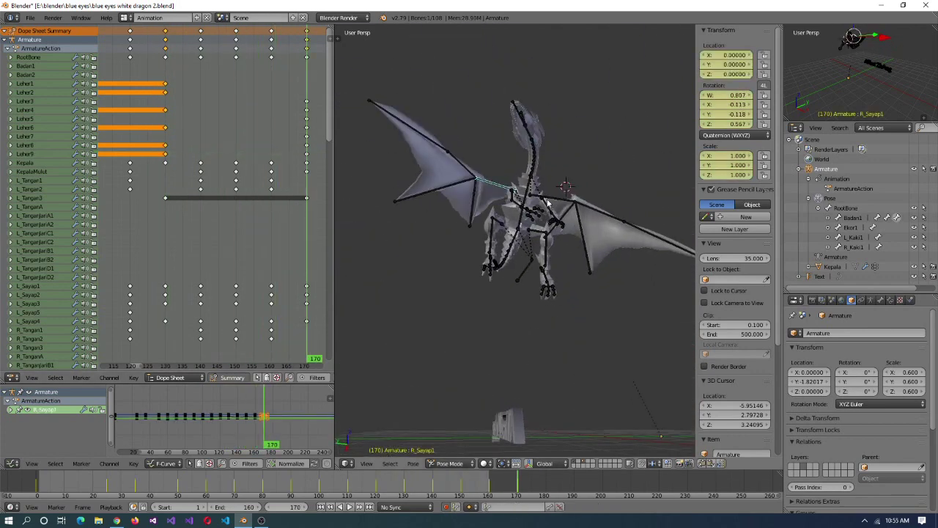
{"action": "right_click", "coordinate": [530, 198]}
{"action": "scroll", "coordinate": [529, 198], "scroll_direction": "down", "scroll_amount": 3}
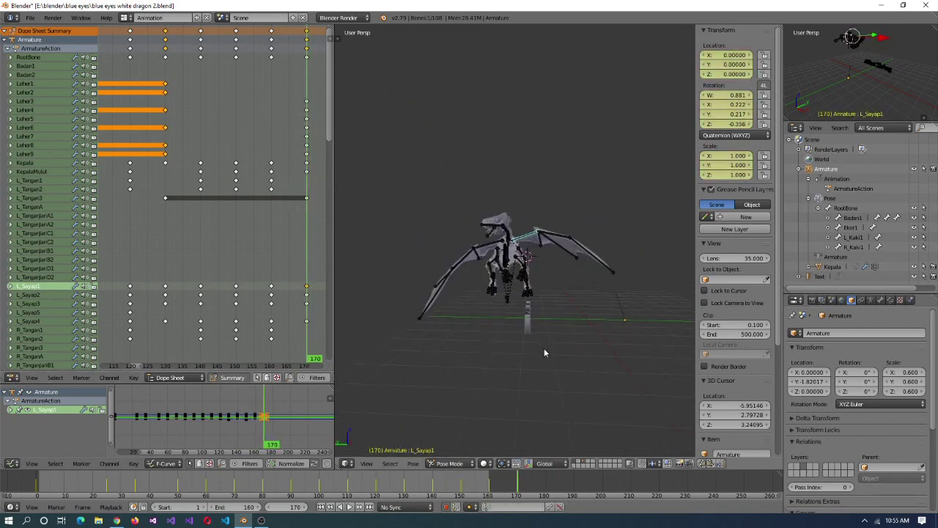
- Duplicate the frame 160 keyframes of the armature to frame 180
{"action": "left_click", "coordinate": [277, 359]}
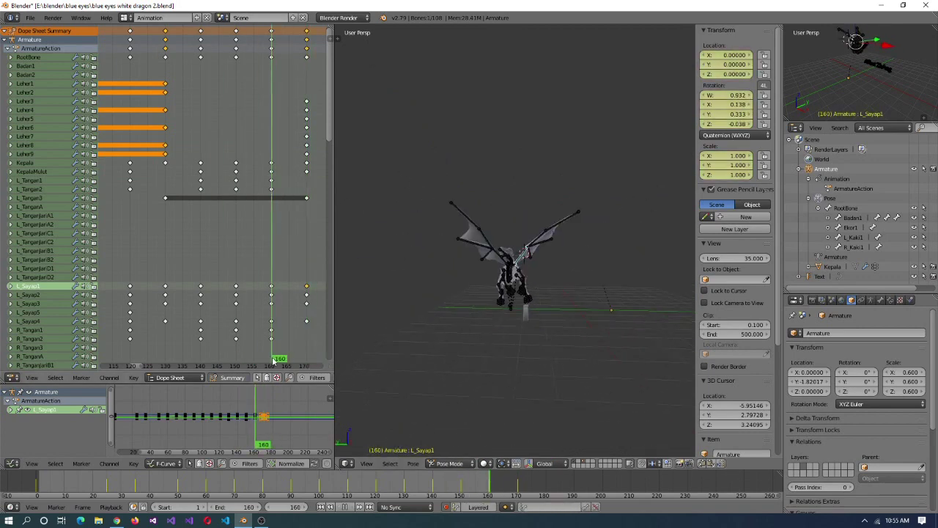
{"action": "left_click", "coordinate": [284, 365]}
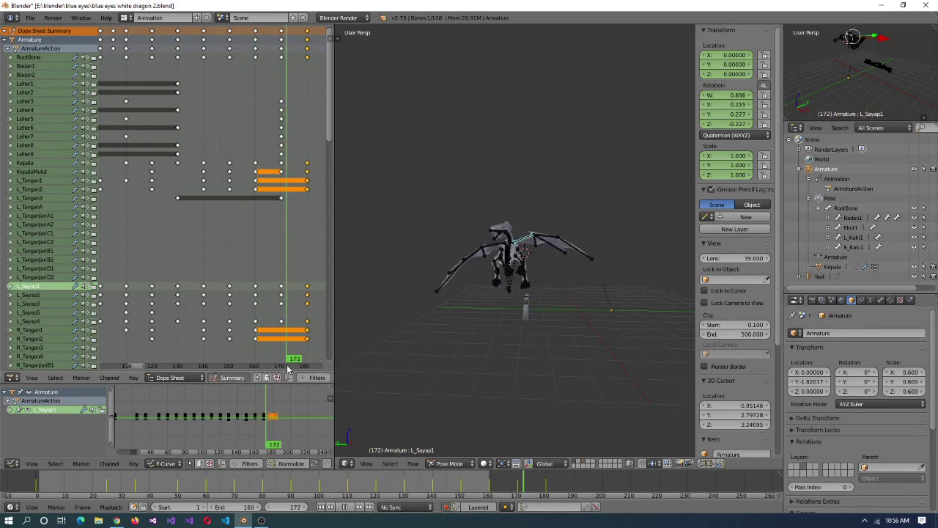
- Rotate RootBone about its local Z axis at frame 170
{"action": "right_click", "coordinate": [513, 304]}
{"action": "scroll", "coordinate": [531, 403], "scroll_direction": "up", "scroll_amount": 3}
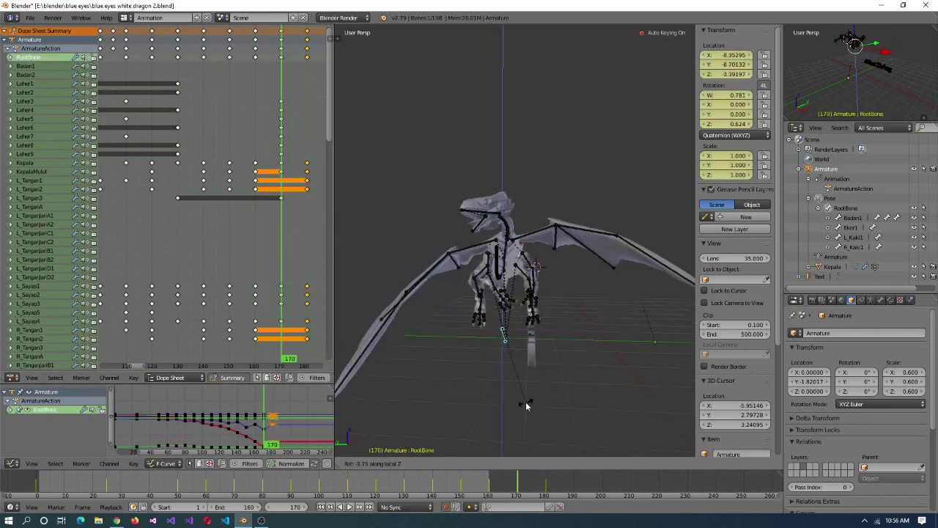
{"action": "left_click", "coordinate": [558, 404]}
{"action": "middle_click_drag", "start_coordinate": [379, 360], "coordinate": [511, 371]}
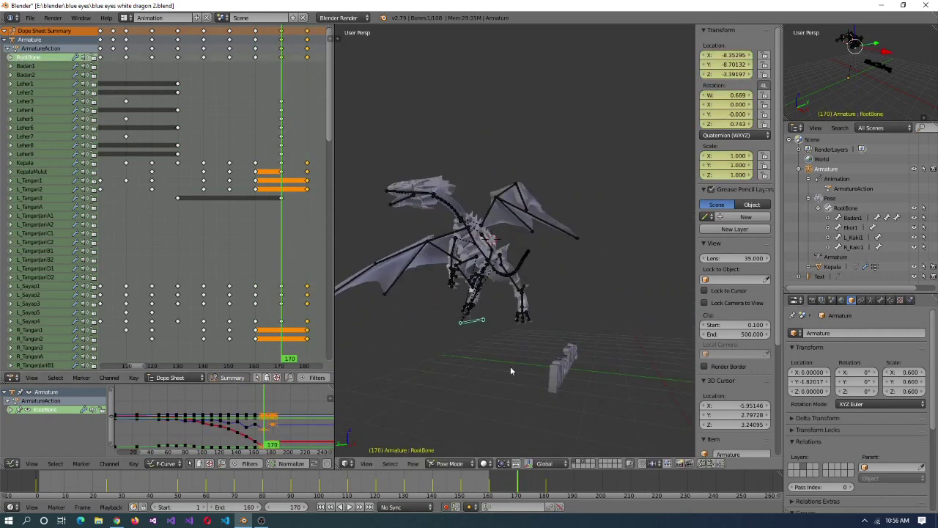
- Move RootBone at frame 180 to about X -8.94, Z -3.17 and check the pose from the side
{"action": "key", "text": "KP_1"}
{"action": "key", "text": "Right"}
{"action": "key", "text": "Right"}
{"action": "key", "text": "Right"}
{"action": "key", "text": "Right"}
{"action": "key", "text": "Right"}
{"action": "key", "text": "Right"}
{"action": "key", "text": "Right"}
{"action": "key", "text": "Right"}
{"action": "key", "text": "Right"}
{"action": "key", "text": "Right"}
{"action": "left_click", "coordinate": [439, 312]}
{"action": "key", "text": "g"}
{"action": "left_click", "coordinate": [457, 354]}
{"action": "key", "text": "KP_3"}
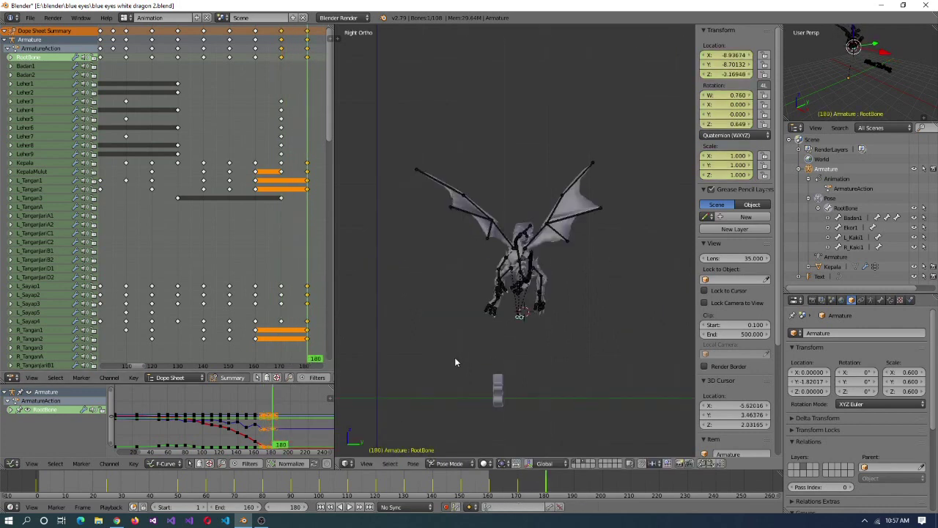
- Rotate RootBone in the top view at frame 180 and inspect the dragon's pose from behind
{"action": "key", "text": "KP_7"}
{"action": "key", "text": "r"}
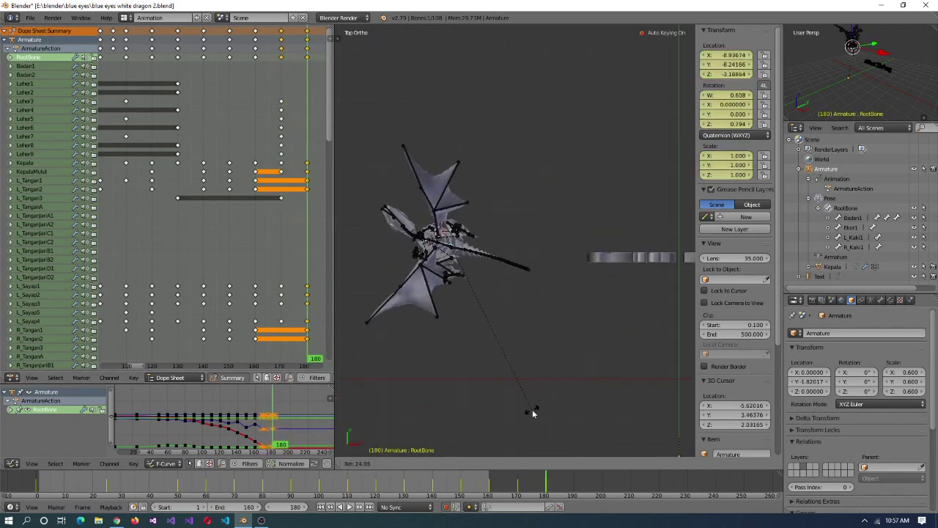
{"action": "left_click", "coordinate": [523, 380]}
{"action": "middle_click_drag", "start_coordinate": [524, 379], "coordinate": [525, 192]}
{"action": "right_click", "coordinate": [526, 192]}
{"action": "middle_click_drag", "start_coordinate": [586, 178], "coordinate": [503, 215]}
{"action": "right_click", "coordinate": [394, 245]}
{"action": "middle_click_drag", "start_coordinate": [394, 245], "coordinate": [497, 281]}
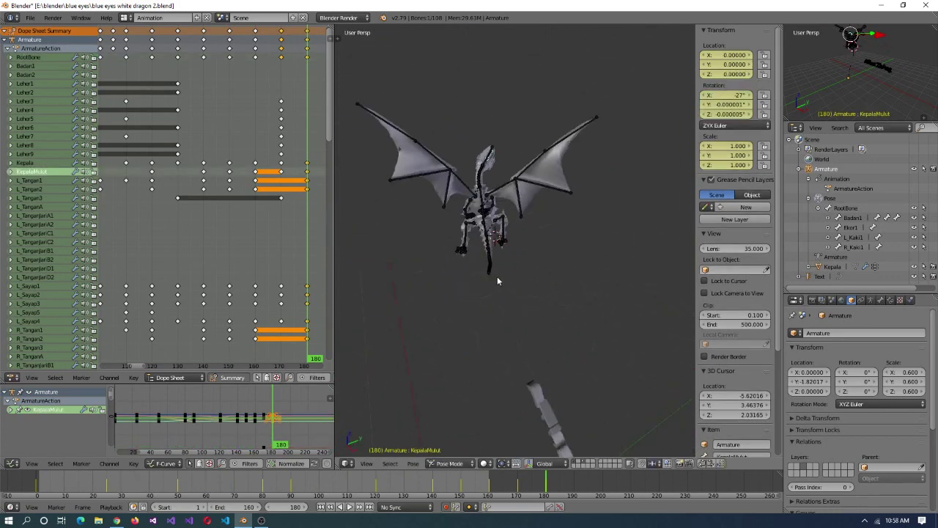
- Rotate the left leg bone L_Kaki3 about its local Y axis at frame 180
{"action": "key", "text": "KP_1"}
{"action": "right_click", "coordinate": [411, 308]}
{"action": "scroll", "coordinate": [411, 308], "scroll_direction": "down", "scroll_amount": 2}
{"action": "key", "text": "r"}
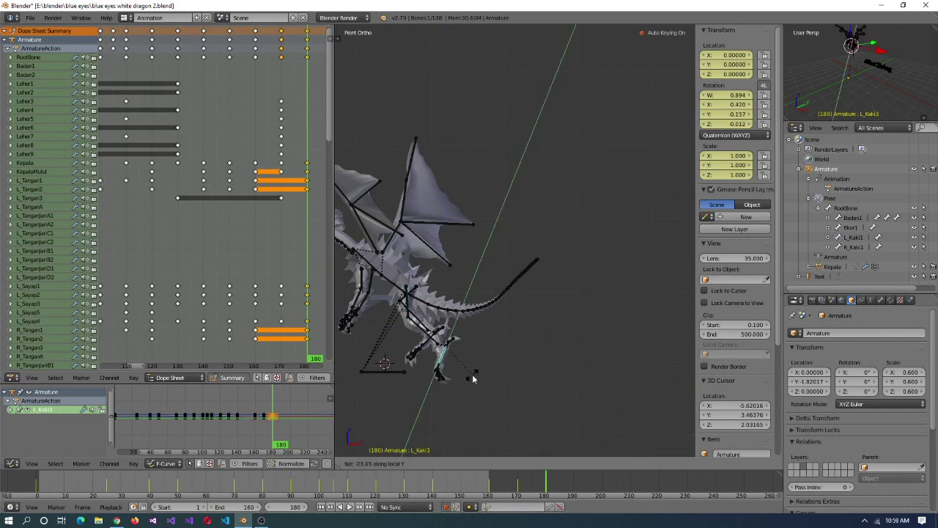
{"action": "left_click", "coordinate": [433, 350]}
{"action": "right_click", "coordinate": [424, 319]}
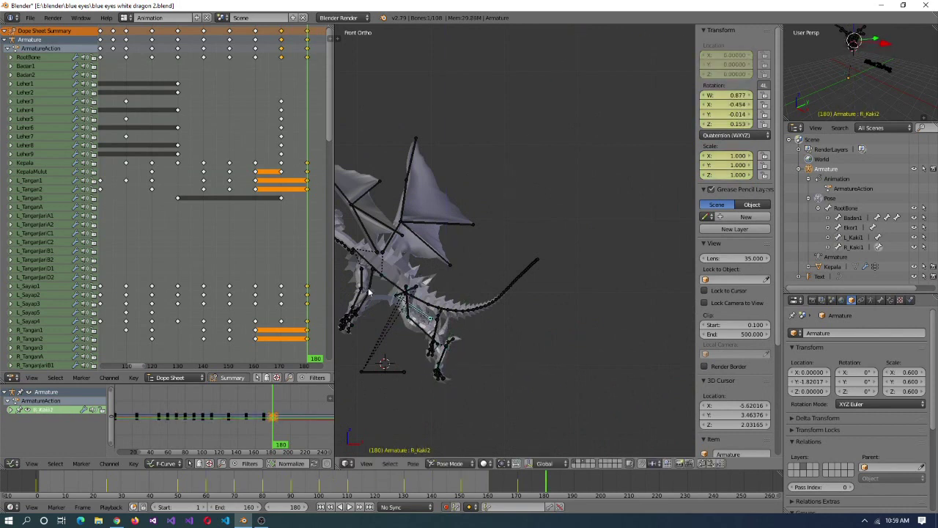
- Rotate the arm bones, including L_Tangan2 and R_Tangan2, at frame 180 and scrub the motion
{"action": "right_click", "coordinate": [455, 321]}
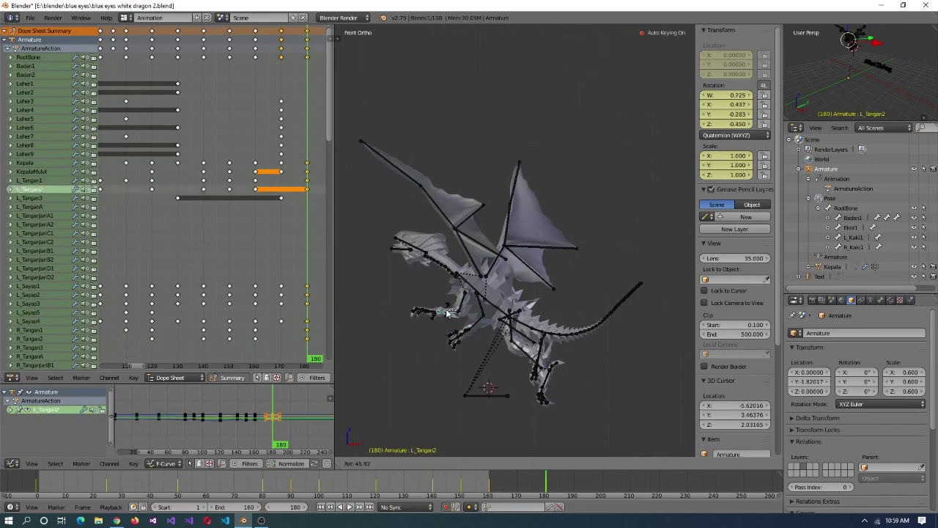
{"action": "left_click", "coordinate": [485, 333]}
{"action": "mouse_move", "coordinate": [220, 344]}
{"action": "left_mouse_down"}
{"action": "mouse_move", "coordinate": [209, 343]}
{"action": "mouse_move", "coordinate": [272, 344]}
{"action": "mouse_move", "coordinate": [310, 369]}
{"action": "left_mouse_up"}
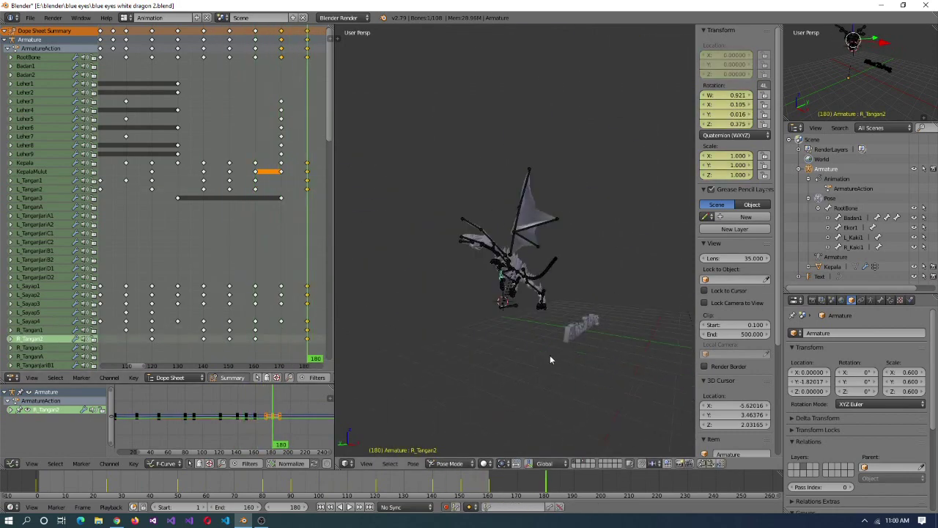
{"action": "scroll", "coordinate": [550, 355], "scroll_direction": "up", "scroll_amount": 5}
{"action": "mouse_move", "coordinate": [220, 363]}
{"action": "left_mouse_down"}
{"action": "mouse_move", "coordinate": [201, 363]}
{"action": "mouse_move", "coordinate": [311, 364]}
{"action": "left_mouse_up"}
- Rotate RootBone about the global Z axis at frame 180
{"action": "right_click", "coordinate": [517, 372]}
{"action": "key", "text": "r"}
{"action": "key", "text": "z"}
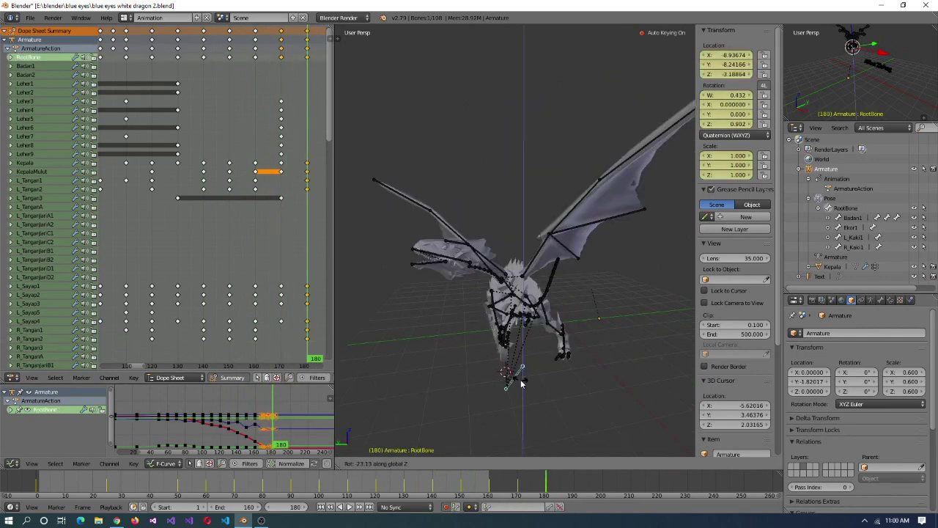
{"action": "scroll", "coordinate": [173, 365], "scroll_direction": "left", "scroll_amount": 6, "text": "ctrl"}
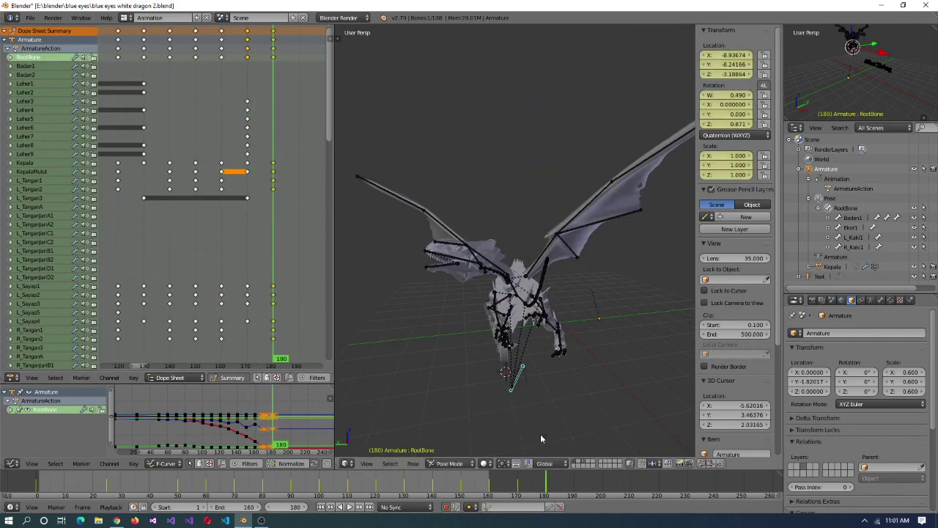
- Scrub and play the animation to review the dragon's turn up to frame 180
{"action": "left_click", "coordinate": [238, 359]}
{"action": "left_click_drag", "start_coordinate": [238, 359], "coordinate": [273, 35]}
{"action": "middle_click_drag", "start_coordinate": [499, 264], "coordinate": [523, 276]}
{"action": "key", "text": "alt+a"}
{"action": "middle_click_drag", "start_coordinate": [594, 312], "coordinate": [557, 286]}
{"action": "scroll", "coordinate": [536, 365], "scroll_direction": "up", "scroll_amount": 3}
- Rotate the left forearm bone L_Tangan2 at frame 150 in the front view and play the result
{"action": "left_click_drag", "start_coordinate": [273, 359], "coordinate": [196, 359]}
{"action": "key", "text": "KP_1"}
{"action": "right_click", "coordinate": [524, 316]}
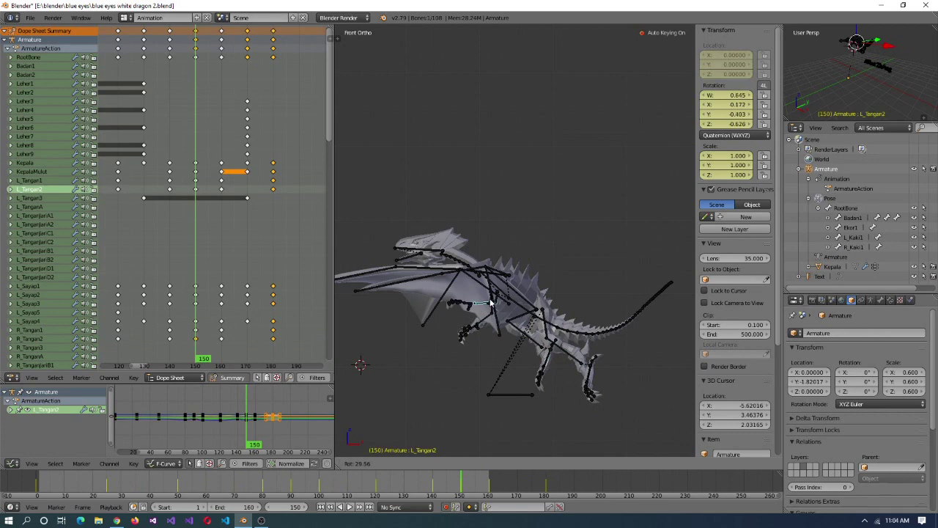
{"action": "left_click", "coordinate": [478, 306]}
{"action": "key", "text": "alt+a"}
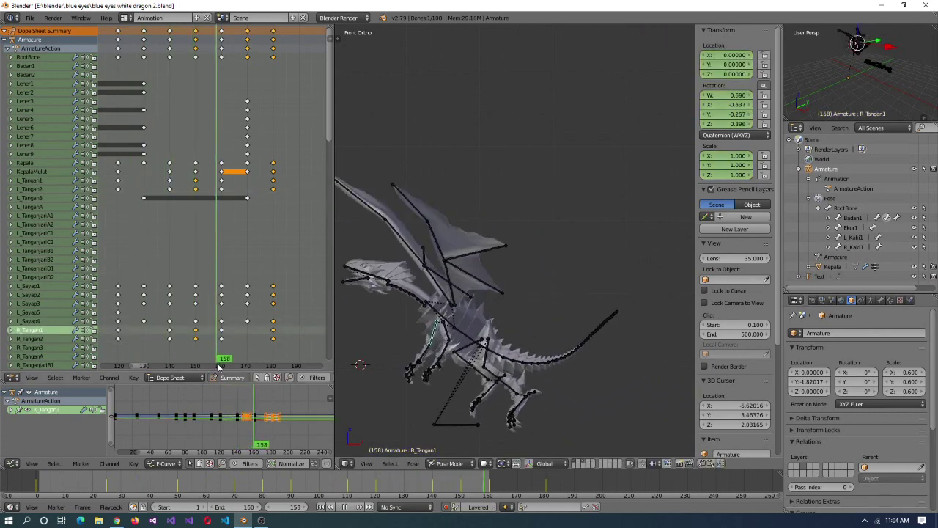
{"action": "key", "text": "Escape"}
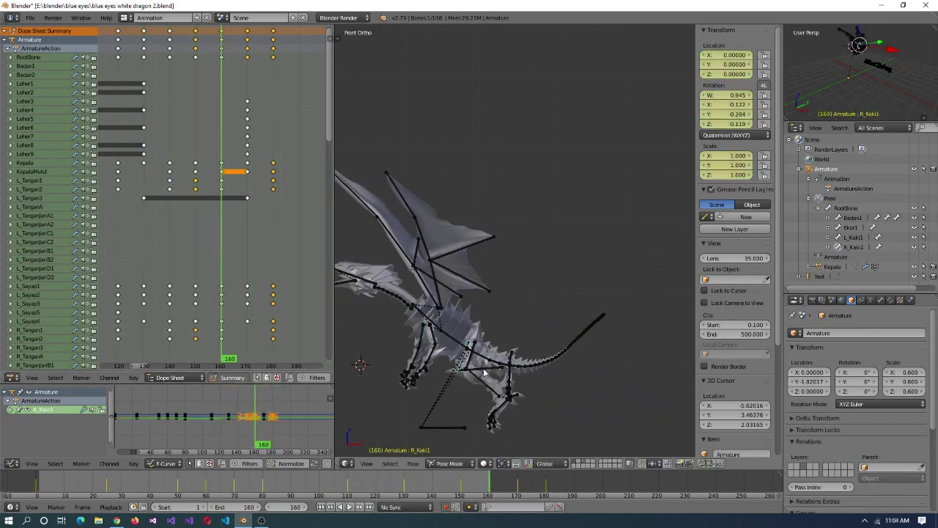
- Rotate the left leg bone L_Kaki3 at frame 170 and scrub back to frame 140
{"action": "key", "text": "alt+a"}
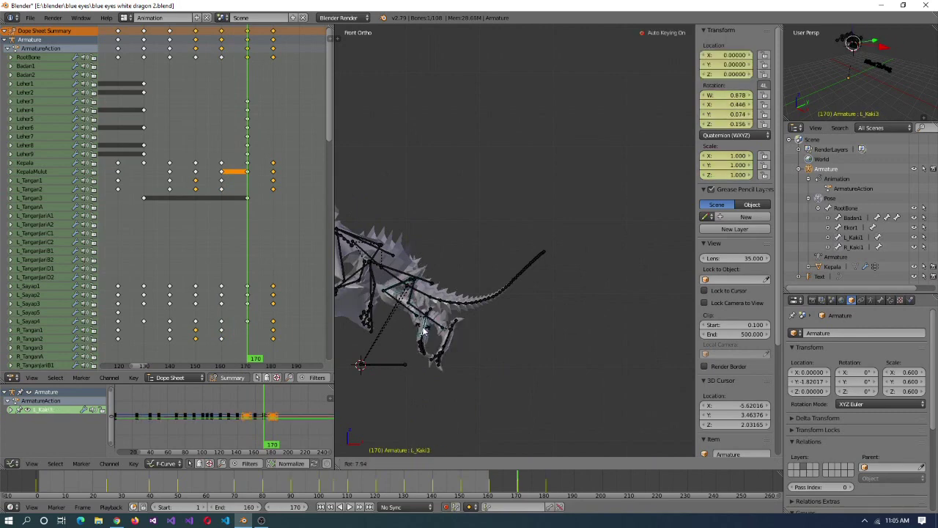
{"action": "left_click_drag", "start_coordinate": [272, 357], "coordinate": [173, 357]}
{"action": "middle_click_drag", "start_coordinate": [513, 330], "coordinate": [601, 345]}
- Select the Kepala mesh in Object Mode and play the flight over the text
{"action": "right_click", "coordinate": [557, 315]}
{"action": "middle_click_drag", "start_coordinate": [557, 316], "coordinate": [592, 370]}
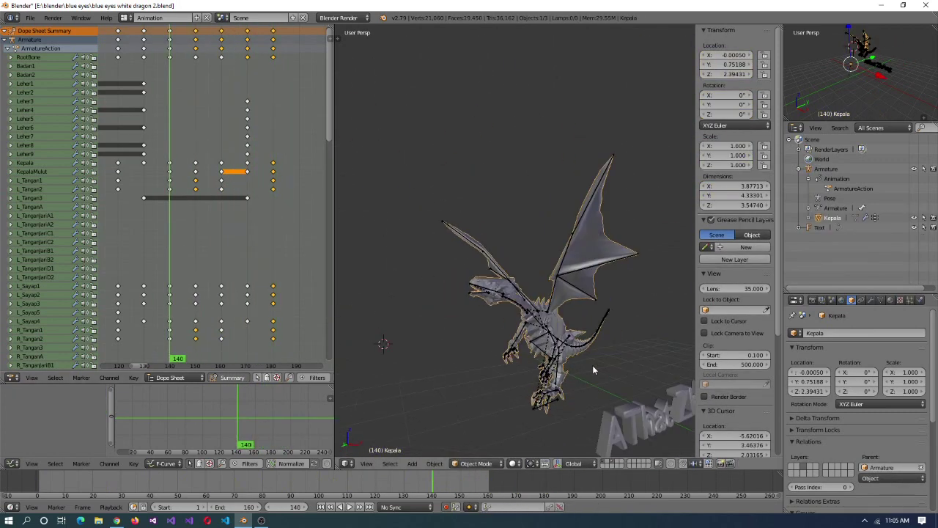
{"action": "key", "text": "alt+a"}
{"action": "middle_click_drag", "start_coordinate": [663, 329], "coordinate": [575, 400]}
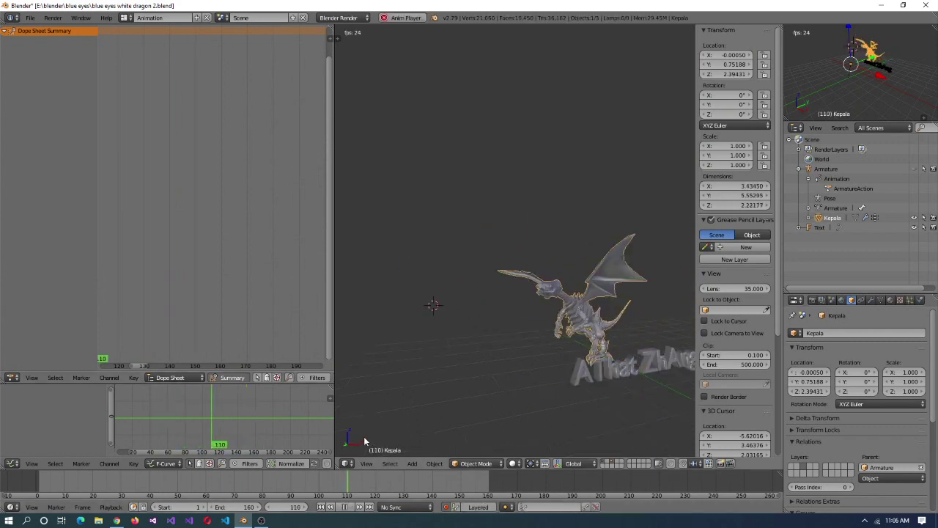
{"action": "key", "text": "alt+a"}
{"action": "left_click", "coordinate": [136, 446]}
{"action": "left_click_drag", "start_coordinate": [209, 466], "coordinate": [263, 472]}
- Reselect the armature in Pose Mode and go to frame 140
{"action": "right_click", "coordinate": [500, 295]}
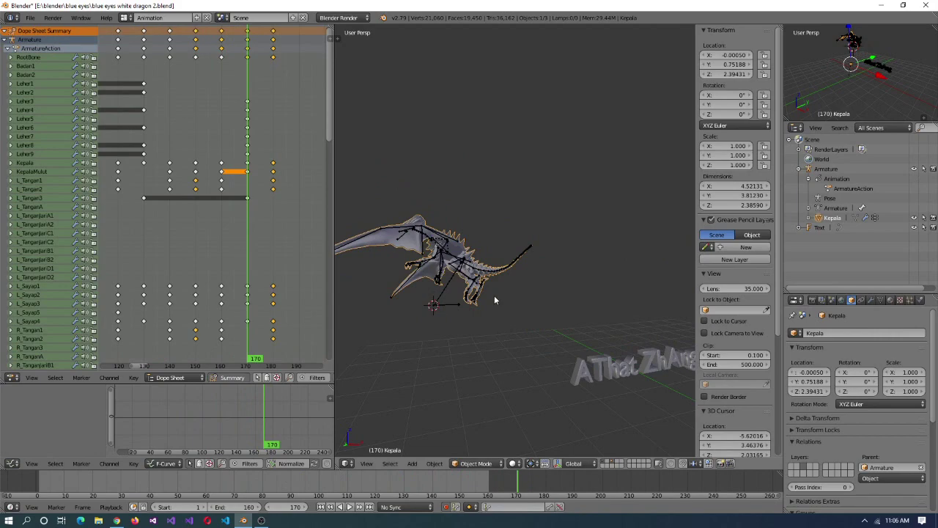
{"action": "scroll", "coordinate": [499, 295], "scroll_direction": "up", "scroll_amount": 4}
{"action": "key", "text": "ctrl+Tab"}
{"action": "right_click", "coordinate": [541, 309]}
{"action": "right_click", "coordinate": [541, 310]}
{"action": "middle_click_drag", "start_coordinate": [542, 310], "coordinate": [595, 332]}
{"action": "left_click_drag", "start_coordinate": [220, 344], "coordinate": [170, 315]}
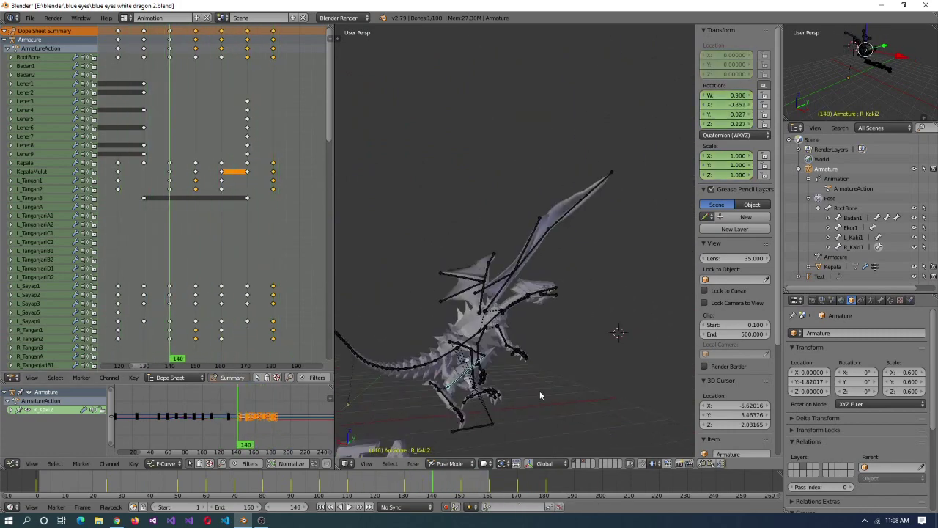
- Zoom to the right leg bone R_Kaki2 and rotate it at frame 140
{"action": "middle_click_drag", "start_coordinate": [440, 376], "coordinate": [454, 398]}
{"action": "right_click", "coordinate": [504, 385]}
{"action": "key", "text": "KP_Decimal"}
{"action": "middle_click_drag", "start_coordinate": [606, 366], "coordinate": [507, 329]}
{"action": "key", "text": "r"}
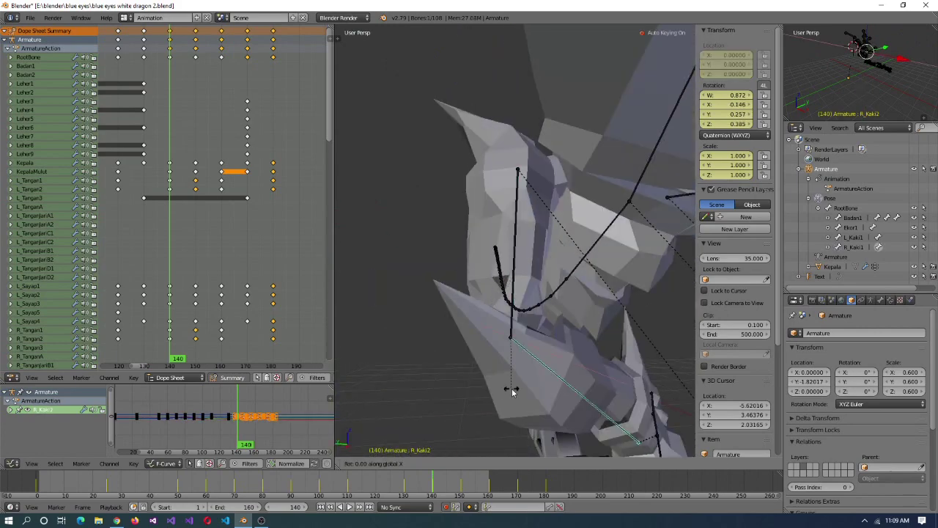
{"action": "left_click", "coordinate": [470, 391]}
{"action": "left_click", "coordinate": [482, 393]}
{"action": "middle_click_drag", "start_coordinate": [482, 392], "coordinate": [477, 345]}
- Scrub the animation past frame 160 to examine the right leg's motion
{"action": "right_click", "coordinate": [563, 400]}
{"action": "scroll", "coordinate": [566, 417], "scroll_direction": "up", "scroll_amount": 3}
{"action": "scroll", "coordinate": [476, 344], "scroll_direction": "down", "scroll_amount": 3}
{"action": "left_click", "coordinate": [126, 358]}
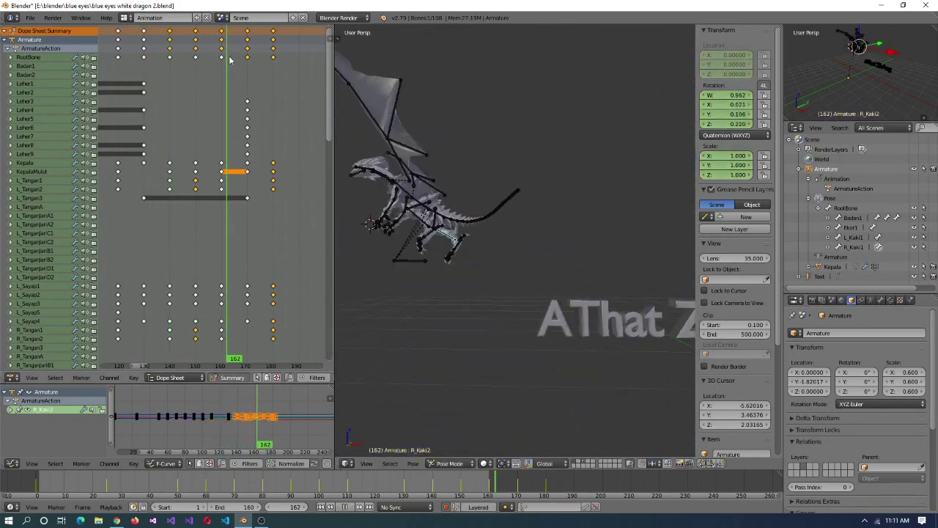
{"action": "middle_click_drag", "start_coordinate": [411, 219], "coordinate": [253, 33]}
{"action": "left_click_drag", "start_coordinate": [253, 33], "coordinate": [218, 40]}
{"action": "scroll", "coordinate": [126, 51], "scroll_direction": "down", "scroll_amount": 3}
{"action": "middle_click_drag", "start_coordinate": [345, 345], "coordinate": [416, 314]}
- Rotate the right upper leg bone R_Kaki1 at frame 170
{"action": "key", "text": "Up"}
{"action": "mouse_move", "coordinate": [233, 359]}
{"action": "left_mouse_down"}
{"action": "mouse_move", "coordinate": [215, 366]}
{"action": "mouse_move", "coordinate": [248, 368]}
{"action": "left_mouse_up"}
{"action": "key", "text": "Down"}
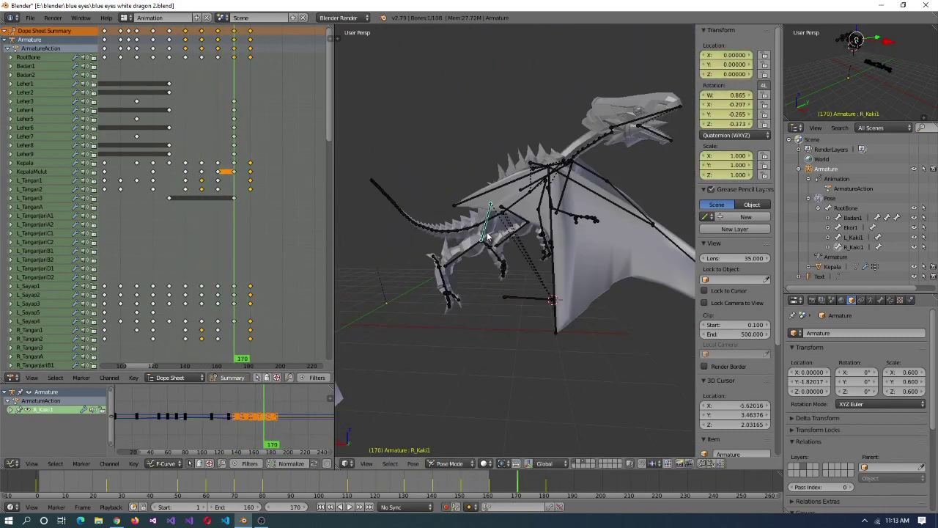
{"action": "left_click", "coordinate": [464, 276]}
- Return to frame 140 and adjust the rotation of the right leg bone R_Kaki2
{"action": "left_click", "coordinate": [218, 366]}
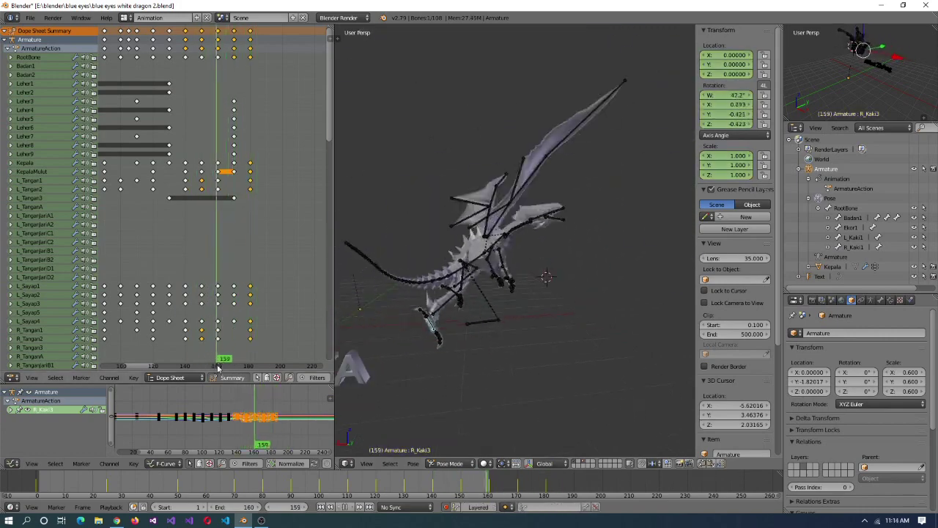
{"action": "left_click_drag", "start_coordinate": [232, 373], "coordinate": [185, 363]}
{"action": "middle_click_drag", "start_coordinate": [410, 344], "coordinate": [393, 286]}
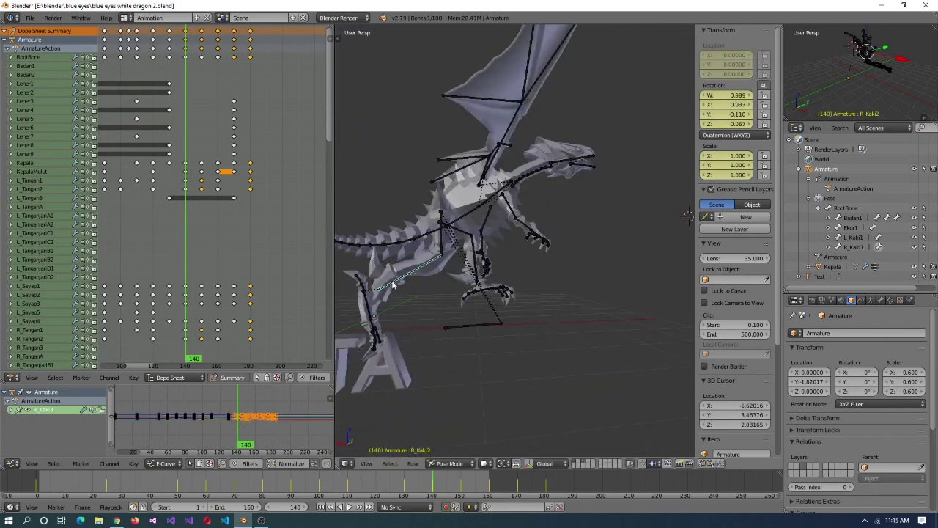
- Scrub from about frame 130 to frame 180 to review the leg poses
{"action": "scroll", "coordinate": [514, 220], "scroll_direction": "down", "scroll_amount": 4}
{"action": "left_click_drag", "start_coordinate": [190, 363], "coordinate": [169, 363]}
{"action": "mouse_move", "coordinate": [440, 308]}
{"action": "middle_mouse_down"}
{"action": "mouse_move", "coordinate": [393, 321]}
{"action": "mouse_move", "coordinate": [440, 308]}
{"action": "middle_mouse_up"}
{"action": "scroll", "coordinate": [393, 321], "scroll_direction": "up", "scroll_amount": 5}
{"action": "left_click_drag", "start_coordinate": [177, 363], "coordinate": [250, 364]}
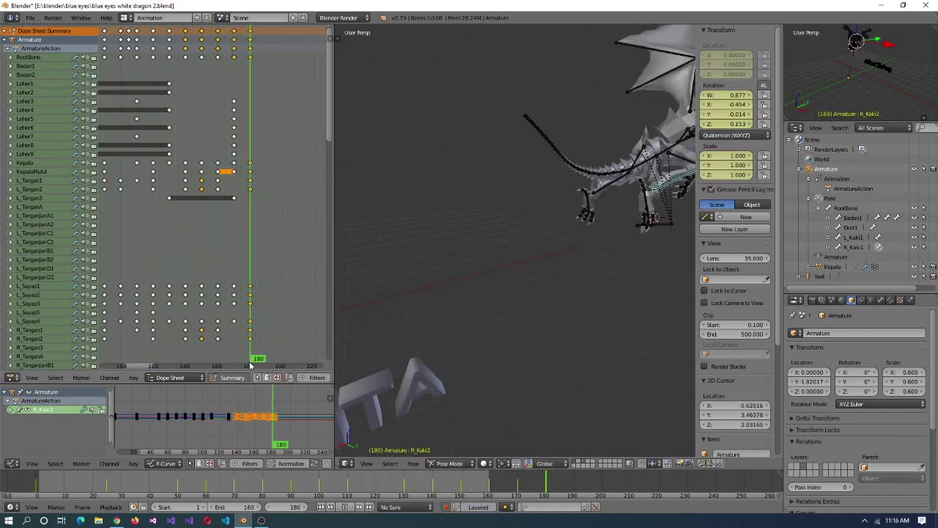
{"action": "middle_click_drag", "start_coordinate": [440, 308], "coordinate": [470, 320]}
- Duplicate the armature's frame 170 keyframes to frame 190
{"action": "left_click", "coordinate": [234, 322]}
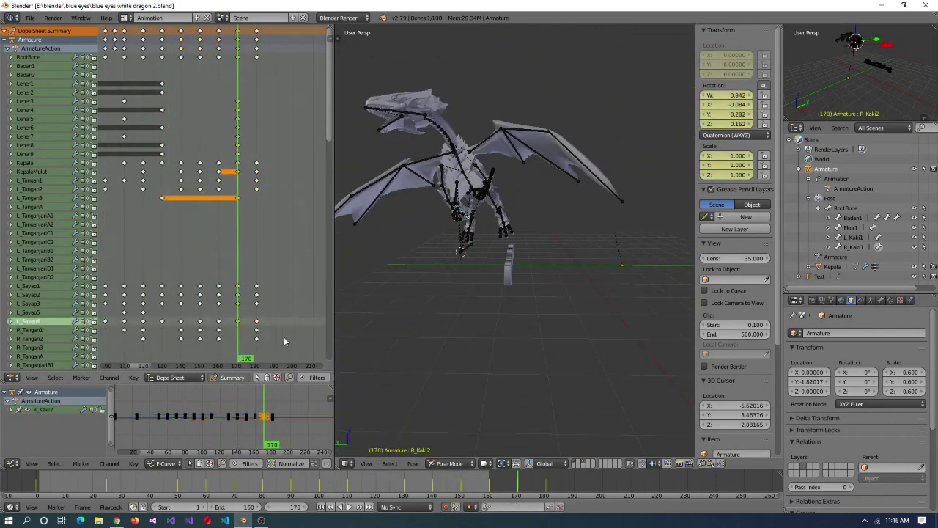
{"action": "left_click", "coordinate": [250, 339]}
{"action": "mouse_move", "coordinate": [440, 315]}
{"action": "middle_mouse_down"}
{"action": "mouse_move", "coordinate": [508, 321]}
{"action": "mouse_move", "coordinate": [456, 312]}
{"action": "middle_mouse_up"}
{"action": "key", "text": "Up"}
- Move RootBone at frame 190 to about X -9.47, Z -4.02 in the front view
{"action": "key", "text": "KP_1"}
{"action": "key", "text": "Up"}
{"action": "key", "text": "g"}
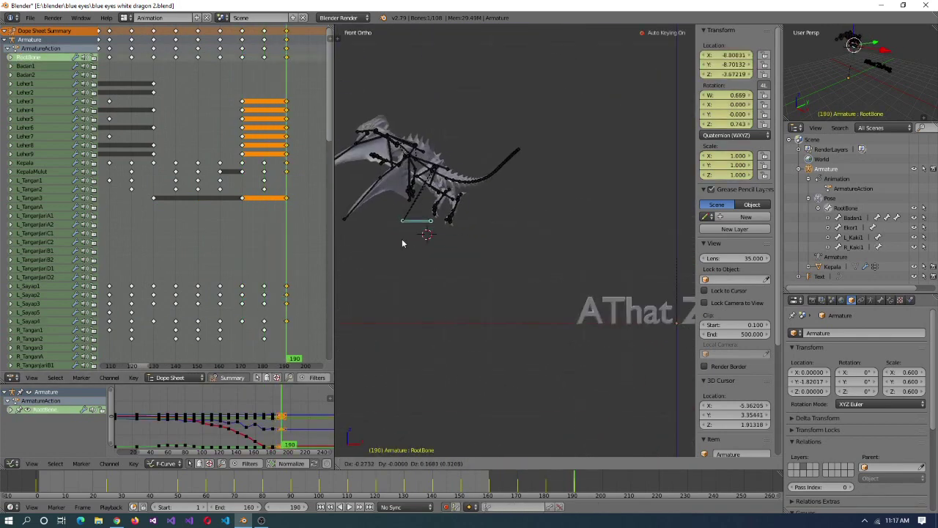
{"action": "left_click", "coordinate": [392, 267]}
{"action": "key", "text": "ctrl+KP_3"}
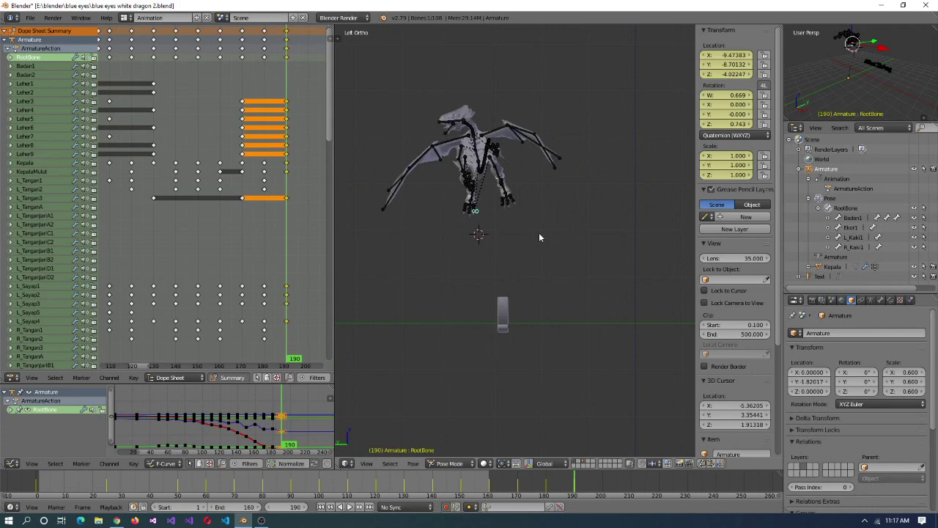
- Rotate RootBone and the right leg bone R_Kaki3 at frame 190
{"action": "key", "text": "r"}
{"action": "scroll", "coordinate": [479, 225], "scroll_direction": "up", "scroll_amount": 5}
{"action": "middle_click_drag", "start_coordinate": [478, 226], "coordinate": [527, 299]}
{"action": "right_click", "coordinate": [506, 205]}
{"action": "key", "text": "r"}
- Play the animation and compare the leg poses at frames 180 and 190
{"action": "key", "text": "alt+a"}
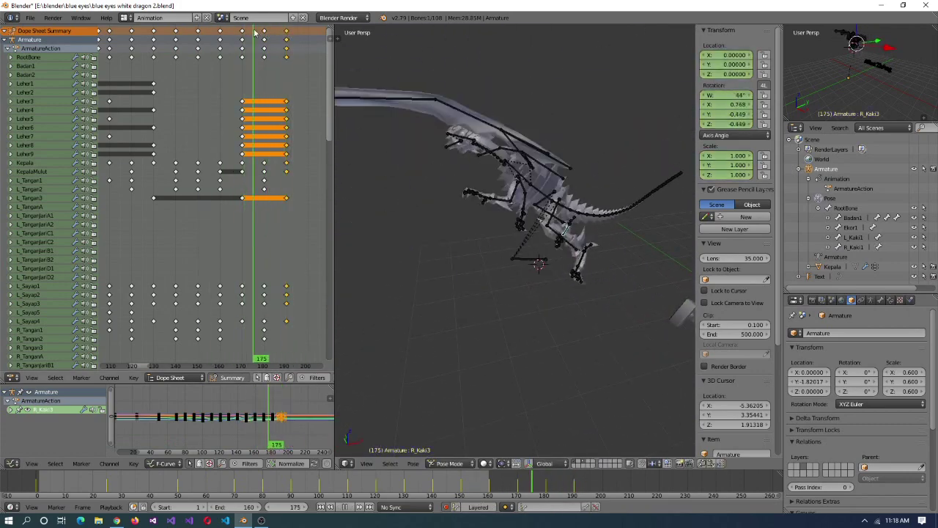
{"action": "key", "text": "alt+a"}
{"action": "middle_click_drag", "start_coordinate": [557, 206], "coordinate": [557, 249]}
{"action": "left_click", "coordinate": [267, 359]}
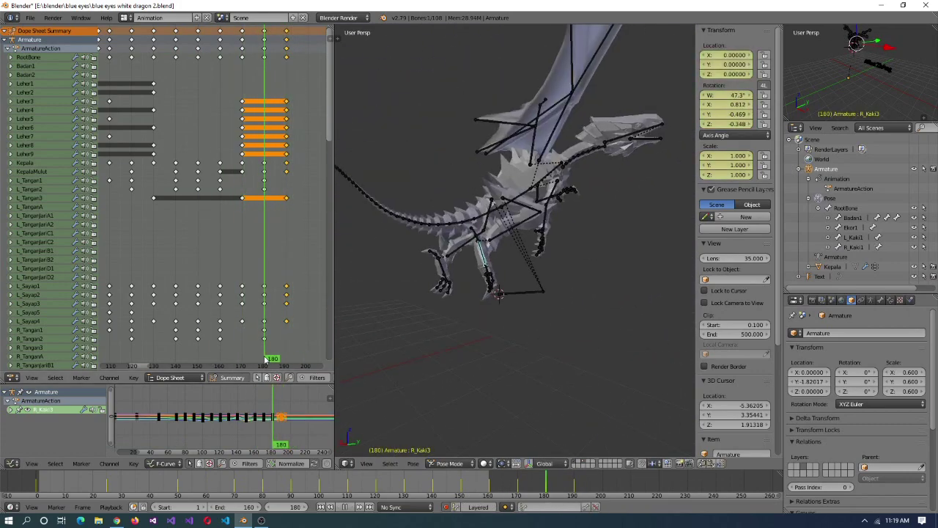
{"action": "mouse_move", "coordinate": [282, 359]}
{"action": "left_mouse_down"}
{"action": "mouse_move", "coordinate": [296, 359]}
{"action": "mouse_move", "coordinate": [286, 359]}
{"action": "left_mouse_up"}
- Pose the dragon's arm bones at frame 190, starting with L_Tangan2
{"action": "middle_click_drag", "start_coordinate": [499, 249], "coordinate": [386, 132]}
{"action": "right_click", "coordinate": [386, 132]}
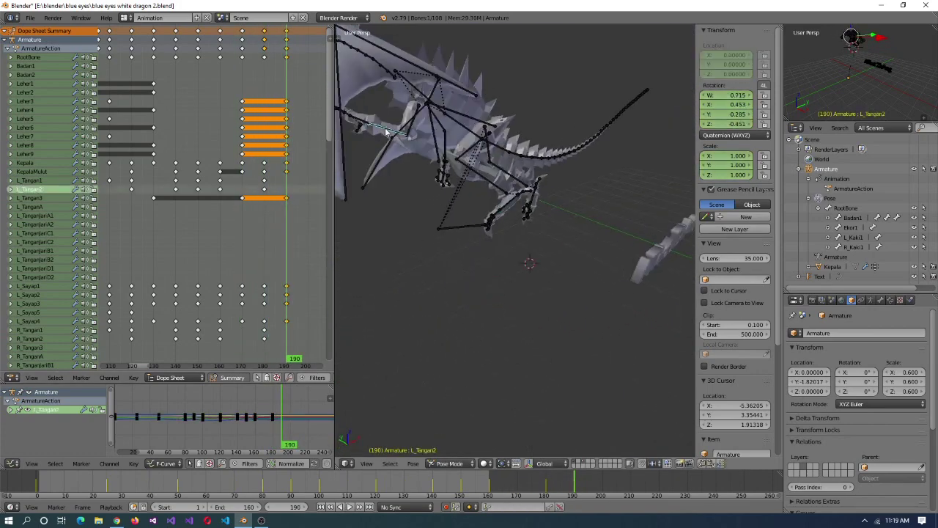
{"action": "scroll", "coordinate": [427, 167], "scroll_direction": "up", "scroll_amount": 5}
{"action": "middle_click_drag", "start_coordinate": [427, 168], "coordinate": [477, 220]}
{"action": "right_click", "coordinate": [627, 123]}
{"action": "right_click", "coordinate": [395, 275]}
{"action": "left_click", "coordinate": [387, 278]}
{"action": "right_click", "coordinate": [429, 149]}
- Scrub the motion and rotate the neck bones Leher9 and Leher4 at frame 190
{"action": "left_click_drag", "start_coordinate": [286, 358], "coordinate": [228, 358]}
{"action": "key", "text": "Up"}
{"action": "middle_click_drag", "start_coordinate": [440, 220], "coordinate": [477, 242]}
{"action": "key", "text": "Up"}
{"action": "key", "text": "Up"}
{"action": "scroll", "coordinate": [454, 184], "scroll_direction": "up", "scroll_amount": 3}
{"action": "right_click", "coordinate": [420, 134]}
{"action": "key", "text": "r"}
{"action": "key", "text": "z"}
{"action": "key", "text": "z"}
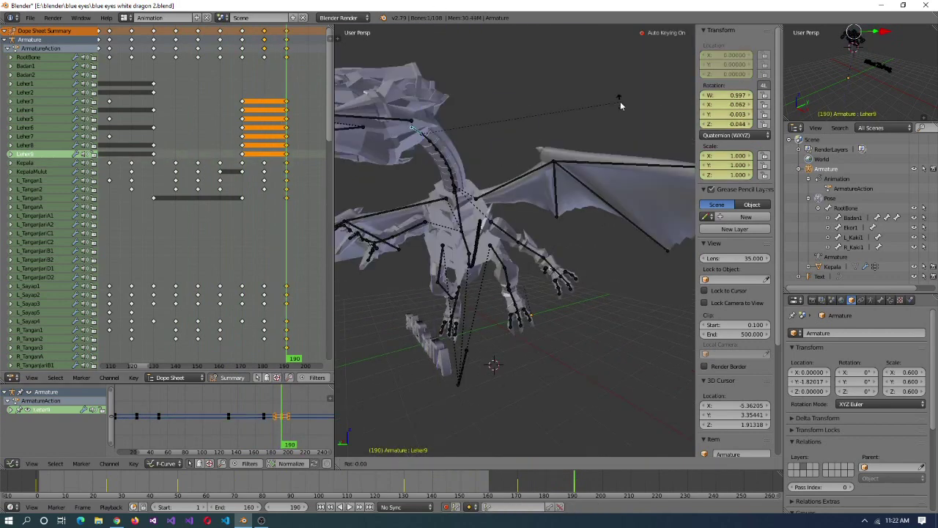
{"action": "right_click", "coordinate": [442, 156]}
{"action": "key", "text": "r"}
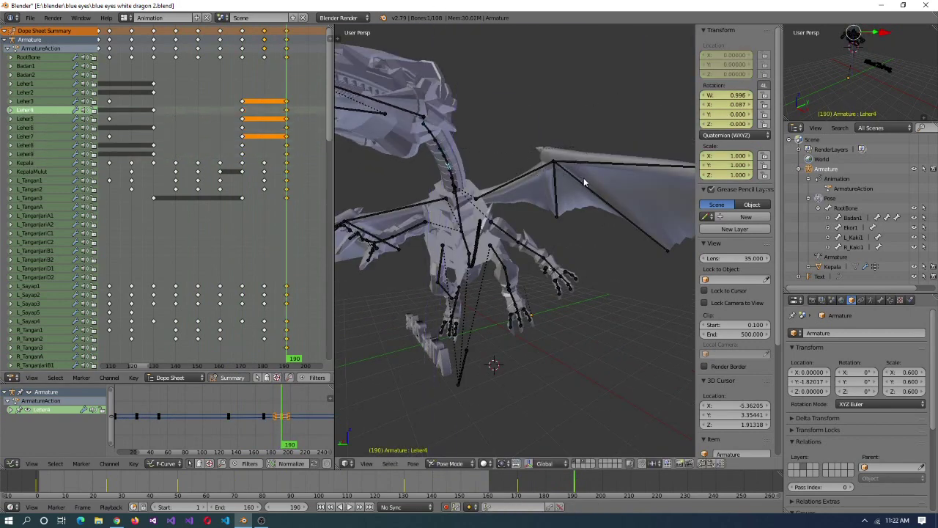
{"action": "left_click", "coordinate": [585, 182]}
- Play the animation to check the neck and arm poses leading to frame 190
{"action": "scroll", "coordinate": [513, 256], "scroll_direction": "down", "scroll_amount": 4}
{"action": "key", "text": "alt+a"}
{"action": "scroll", "coordinate": [499, 330], "scroll_direction": "up", "scroll_amount": 3}
{"action": "key", "text": "Escape"}
{"action": "scroll", "coordinate": [496, 363], "scroll_direction": "down", "scroll_amount": 2}
{"action": "middle_click_drag", "start_coordinate": [496, 364], "coordinate": [473, 260]}
- Rotate the right wing bone R_Sayap2 at frame 190, playing the animation between adjustments
{"action": "left_click", "coordinate": [529, 228]}
{"action": "middle_click_drag", "start_coordinate": [530, 228], "coordinate": [470, 267]}
{"action": "right_click", "coordinate": [470, 267]}
{"action": "left_click", "coordinate": [502, 250]}
{"action": "key", "text": "alt+a"}
{"action": "key", "text": "Escape"}
{"action": "key", "text": "r"}
{"action": "left_click", "coordinate": [552, 231]}
{"action": "left_click", "coordinate": [559, 279]}
{"action": "middle_click_drag", "start_coordinate": [559, 279], "coordinate": [557, 253]}
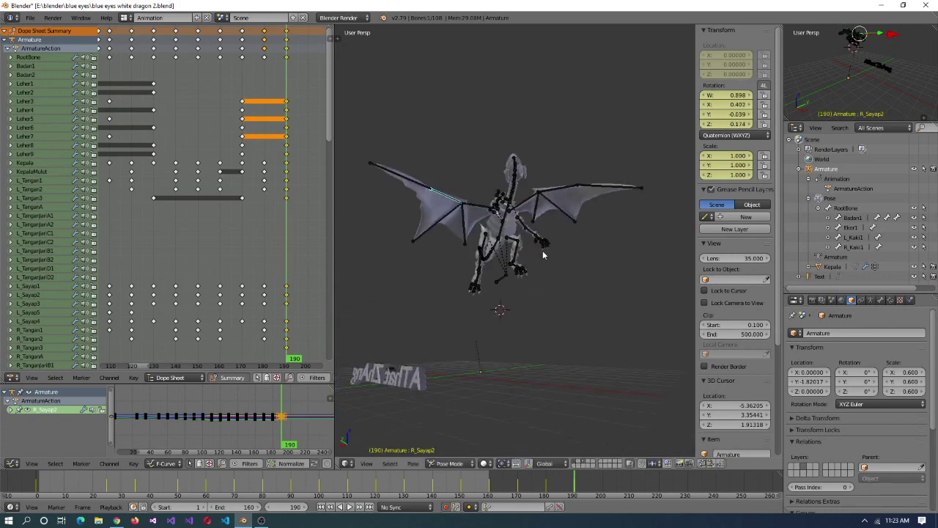
- Adjust a further bone's rotation at frame 190 and scrub back to check the motion
{"action": "middle_click_drag", "start_coordinate": [565, 286], "coordinate": [576, 304]}
{"action": "left_click", "coordinate": [298, 358]}
{"action": "right_click", "coordinate": [431, 264]}
{"action": "key", "text": "r"}
{"action": "left_click_drag", "start_coordinate": [271, 359], "coordinate": [225, 359]}
{"action": "key", "text": "Left"}
{"action": "middle_click_drag", "start_coordinate": [440, 293], "coordinate": [513, 242]}
- Rotate the base bone of the left wing, L_Sayap1, at frame 190
{"action": "right_click", "coordinate": [533, 228]}
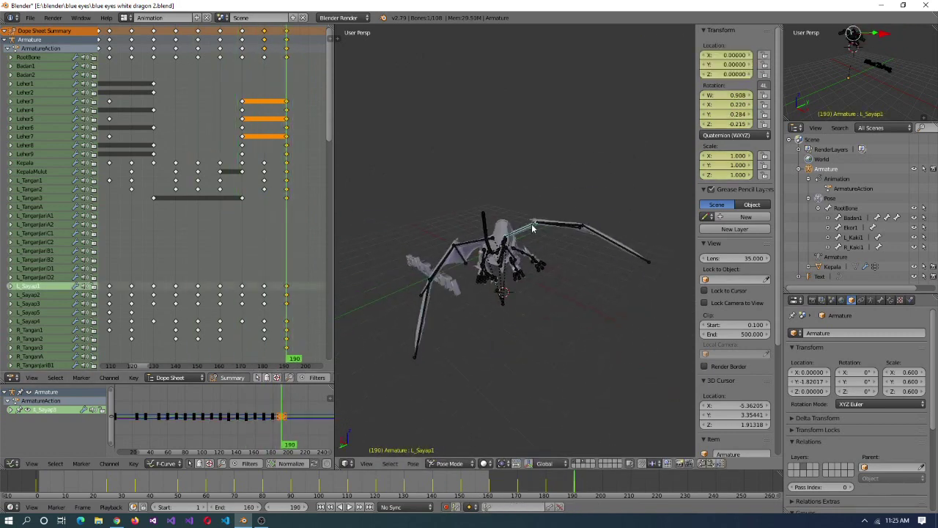
{"action": "middle_click_drag", "start_coordinate": [493, 290], "coordinate": [412, 314]}
{"action": "scroll", "coordinate": [478, 275], "scroll_direction": "up", "scroll_amount": 3}
{"action": "middle_click_drag", "start_coordinate": [478, 275], "coordinate": [591, 281]}
{"action": "right_click", "coordinate": [523, 218]}
{"action": "left_click", "coordinate": [534, 200]}
- Select RootBone and scrub between about frames 150 and 190 in the front view to examine the flight
{"action": "key", "text": "Down"}
{"action": "right_click", "coordinate": [600, 271]}
{"action": "right_click", "coordinate": [591, 281]}
{"action": "left_click_drag", "start_coordinate": [220, 345], "coordinate": [243, 345]}
{"action": "right_click", "coordinate": [555, 309]}
{"action": "left_click", "coordinate": [167, 355]}
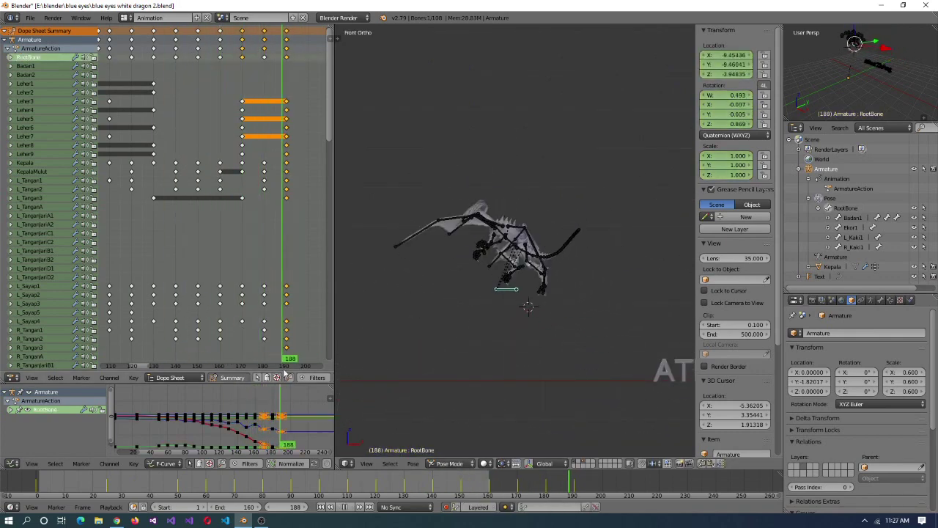
{"action": "left_click_drag", "start_coordinate": [284, 371], "coordinate": [194, 357]}
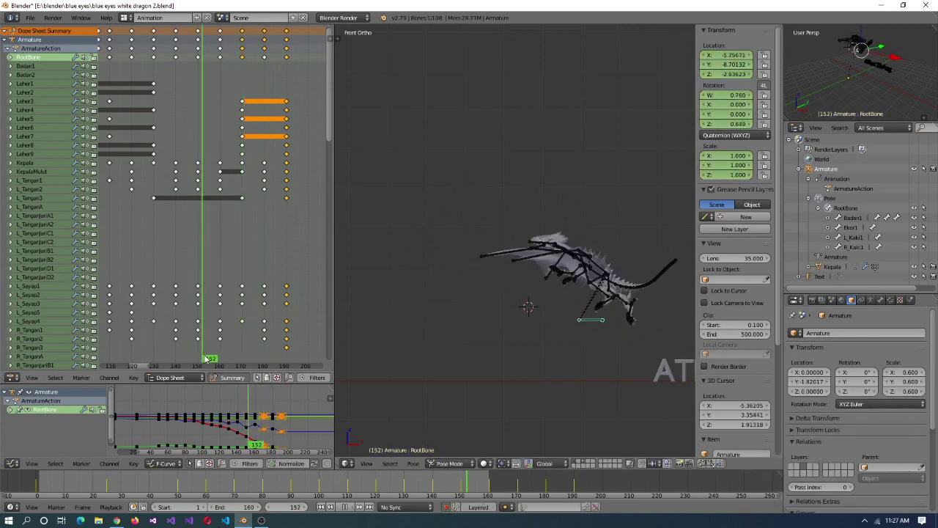
{"action": "left_click_drag", "start_coordinate": [293, 354], "coordinate": [215, 341]}
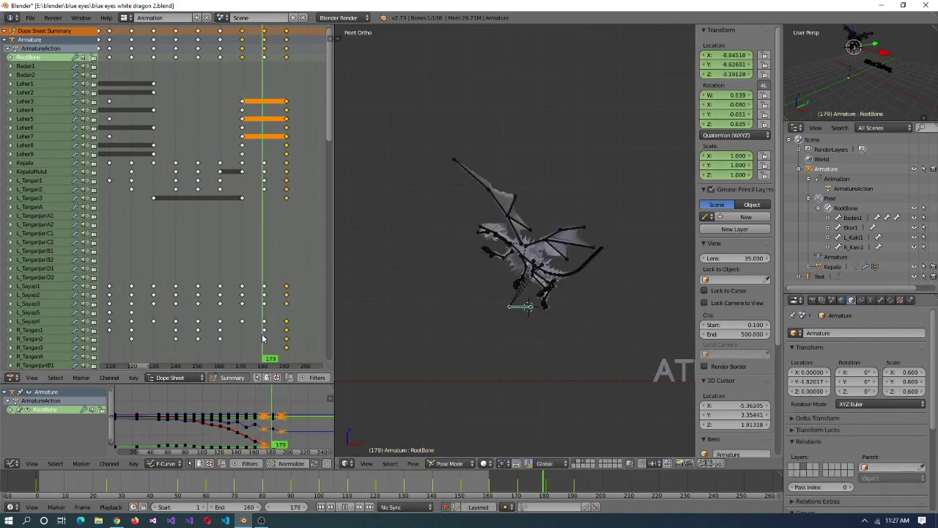
- Rotate RootBone about the Z axis at frame 200 and play the animation to check the turn
{"action": "left_click", "coordinate": [256, 366]}
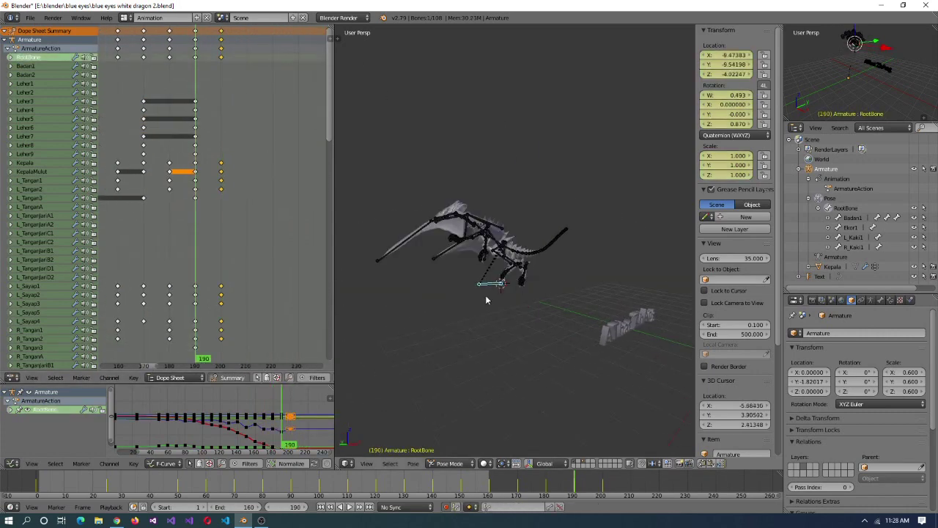
{"action": "key", "text": "KP_3"}
{"action": "key", "text": "Up"}
{"action": "key", "text": "ctrl+KP_3"}
{"action": "key", "text": "r"}
{"action": "key", "text": "z"}
{"action": "left_click", "coordinate": [472, 345]}
{"action": "middle_click_drag", "start_coordinate": [472, 346], "coordinate": [425, 374]}
{"action": "key", "text": "alt+a"}
{"action": "left_click_drag", "start_coordinate": [235, 31], "coordinate": [197, 42]}
- Adjust the pose of the left leg at frame 200, ending on bone L_Kaki3
{"action": "middle_click_drag", "start_coordinate": [475, 73], "coordinate": [519, 306]}
{"action": "right_click", "coordinate": [480, 196]}
{"action": "left_click", "coordinate": [479, 197]}
{"action": "right_click", "coordinate": [534, 261]}
{"action": "right_click", "coordinate": [519, 307]}
{"action": "left_click", "coordinate": [615, 297]}
{"action": "middle_click_drag", "start_coordinate": [615, 297], "coordinate": [517, 296]}
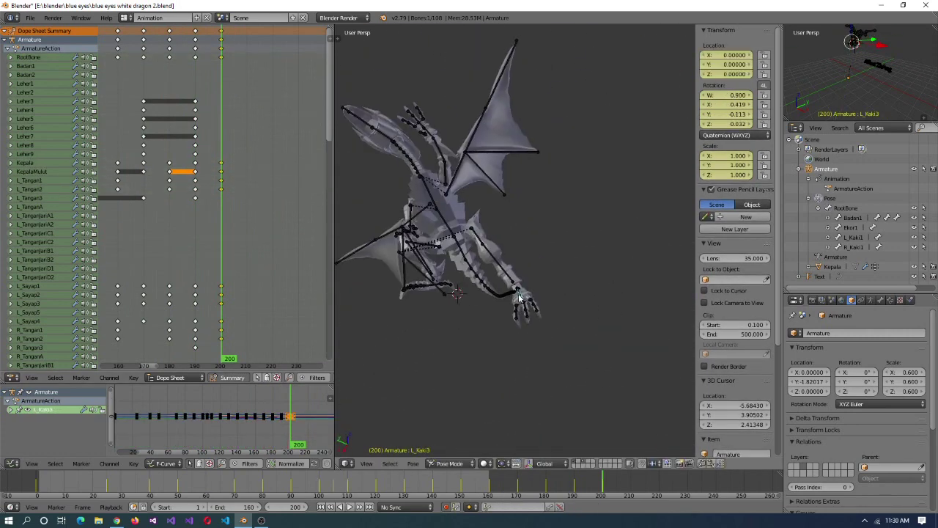
- Rotate two further bones about the Y axis at frame 200
{"action": "left_click", "coordinate": [595, 315]}
{"action": "middle_click_drag", "start_coordinate": [595, 316], "coordinate": [425, 339]}
{"action": "right_click", "coordinate": [614, 334]}
{"action": "key", "text": "r"}
{"action": "key", "text": "y"}
{"action": "left_click", "coordinate": [617, 345]}
{"action": "right_click", "coordinate": [595, 339]}
{"action": "key", "text": "r"}
{"action": "key", "text": "y"}
{"action": "key", "text": "y"}
{"action": "left_click", "coordinate": [618, 328]}
{"action": "right_click", "coordinate": [425, 339]}
{"action": "left_click", "coordinate": [616, 369]}
- Select R_Tangan1 and RootBone in turn and scrub between about frames 177 and 200 to examine the motion
{"action": "middle_click_drag", "start_coordinate": [616, 369], "coordinate": [537, 206]}
{"action": "right_click", "coordinate": [576, 248]}
{"action": "scroll", "coordinate": [536, 207], "scroll_direction": "down", "scroll_amount": 3}
{"action": "left_click", "coordinate": [206, 42]}
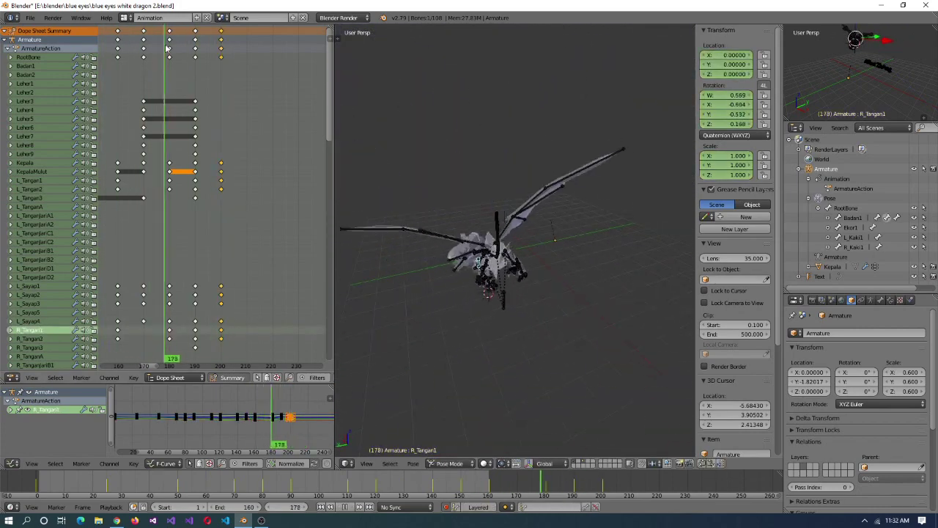
{"action": "left_click_drag", "start_coordinate": [168, 48], "coordinate": [182, 55]}
{"action": "left_click", "coordinate": [521, 356]}
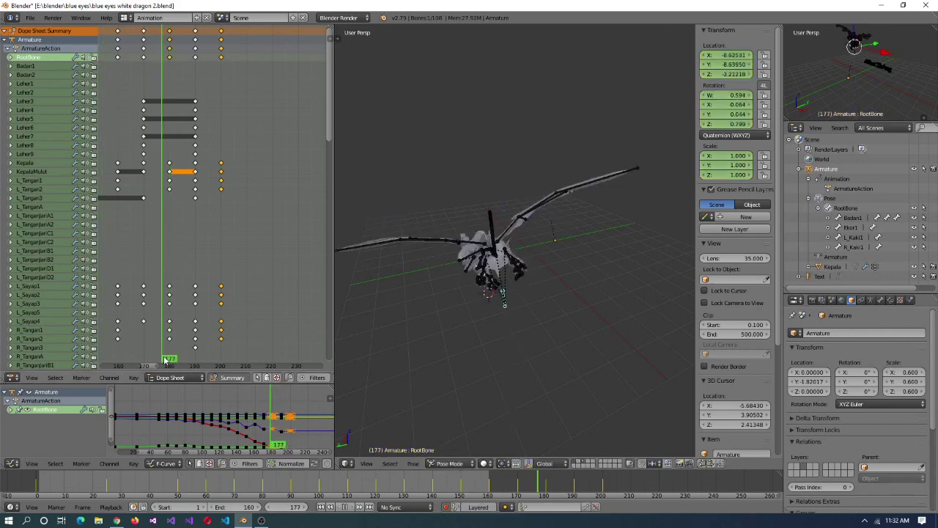
{"action": "left_click", "coordinate": [195, 40]}
{"action": "left_click_drag", "start_coordinate": [195, 40], "coordinate": [221, 42]}
{"action": "middle_click_drag", "start_coordinate": [543, 264], "coordinate": [515, 242]}
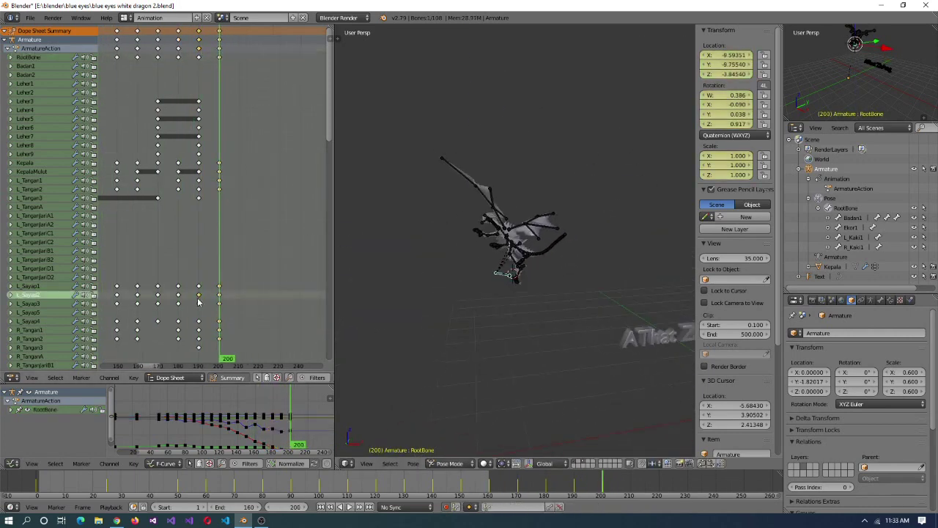
- Rotate RootBone about the Z axis at frame 210
{"action": "middle_click_drag", "start_coordinate": [525, 305], "coordinate": [598, 316]}
{"action": "key", "text": "shift+s"}
{"action": "left_click", "coordinate": [583, 295]}
{"action": "left_click", "coordinate": [238, 364]}
{"action": "key", "text": "Up"}
{"action": "right_click", "coordinate": [507, 325]}
{"action": "key", "text": "KP_3"}
{"action": "middle_click_drag", "start_coordinate": [548, 340], "coordinate": [591, 333]}
{"action": "key", "text": "r"}
{"action": "key", "text": "z"}
{"action": "left_click", "coordinate": [517, 336]}
- Play the animation and scrub between about frames 185 and 220 to examine the flight
{"action": "key", "text": "ctrl+KP_3"}
{"action": "middle_click_drag", "start_coordinate": [472, 357], "coordinate": [504, 349]}
{"action": "key", "text": "KP_1"}
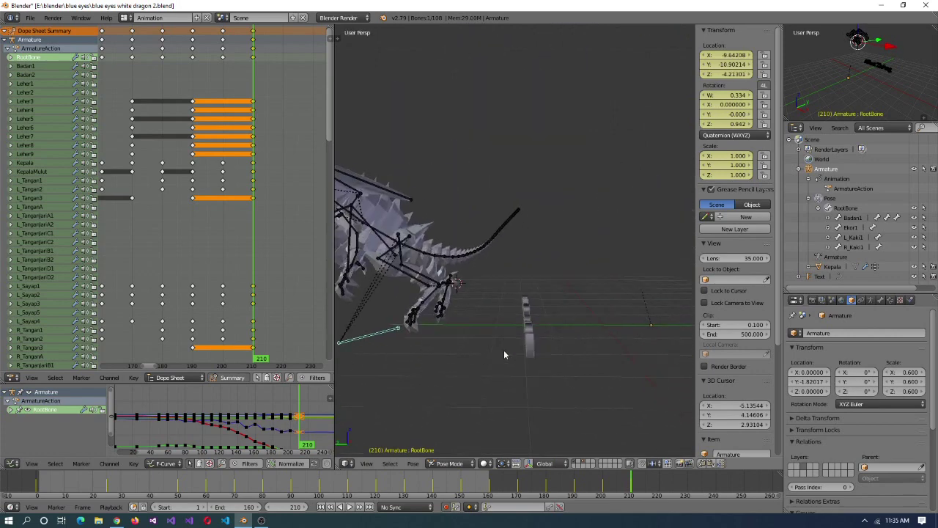
{"action": "key", "text": "alt+a"}
{"action": "left_click", "coordinate": [177, 355]}
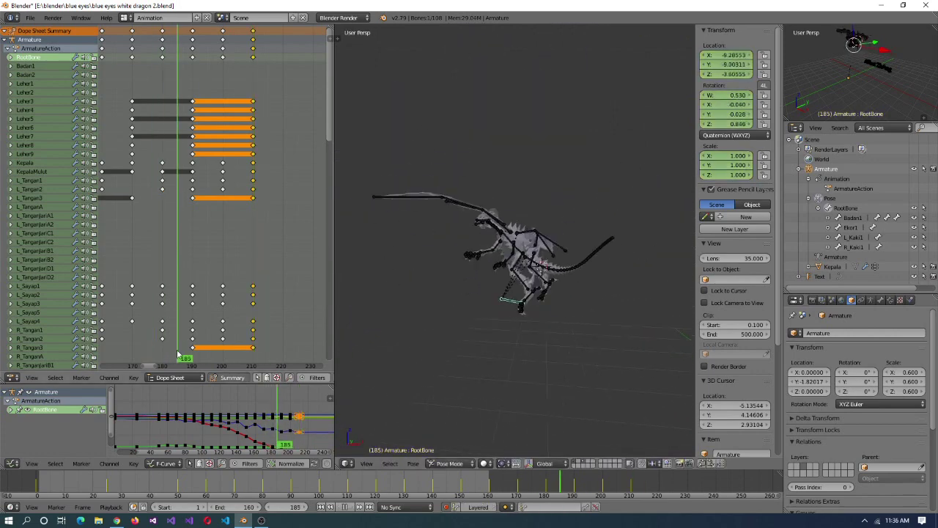
{"action": "left_click", "coordinate": [226, 36]}
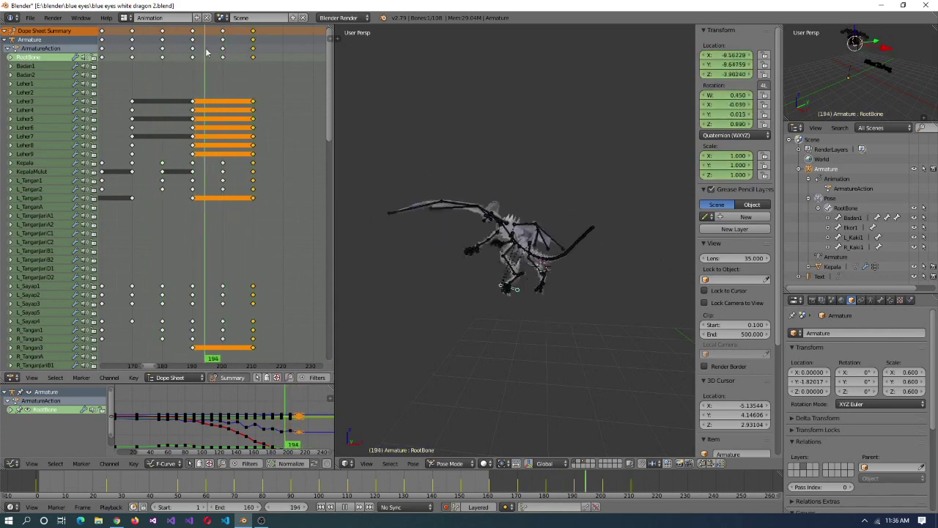
{"action": "left_click", "coordinate": [579, 308]}
{"action": "left_click", "coordinate": [224, 350]}
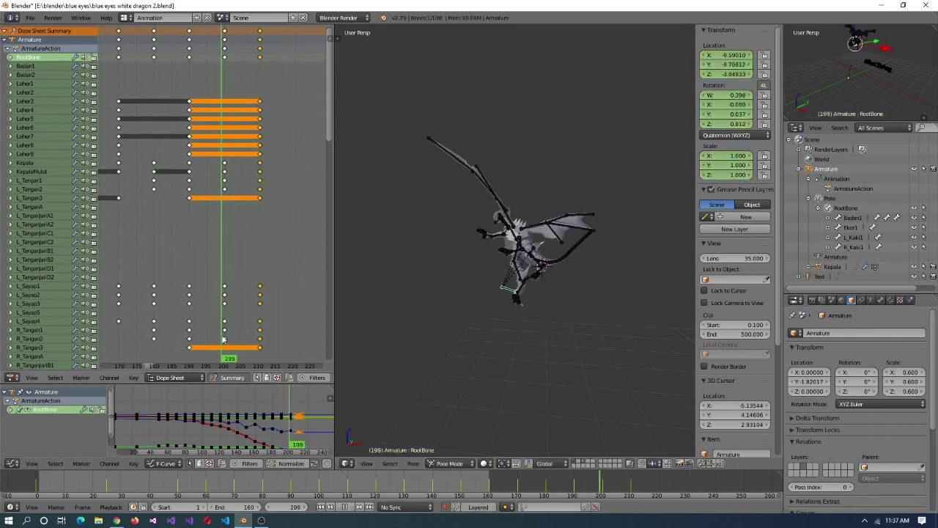
{"action": "left_click", "coordinate": [537, 341]}
{"action": "left_click", "coordinate": [278, 31]}
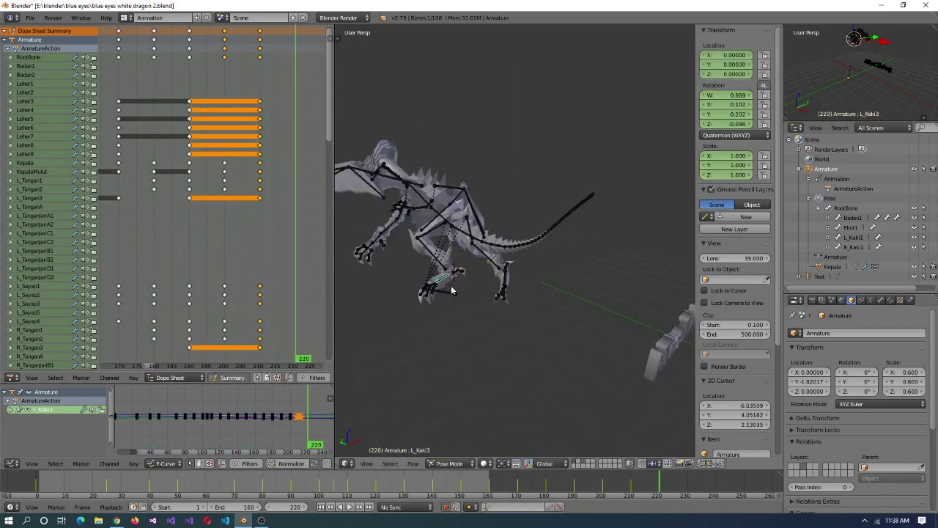
- Move RootBone about 0.99 units in the left view at frame 220
{"action": "middle_click_drag", "start_coordinate": [440, 359], "coordinate": [486, 355]}
{"action": "key", "text": "KP_5"}
{"action": "right_click", "coordinate": [464, 343]}
{"action": "key", "text": "g"}
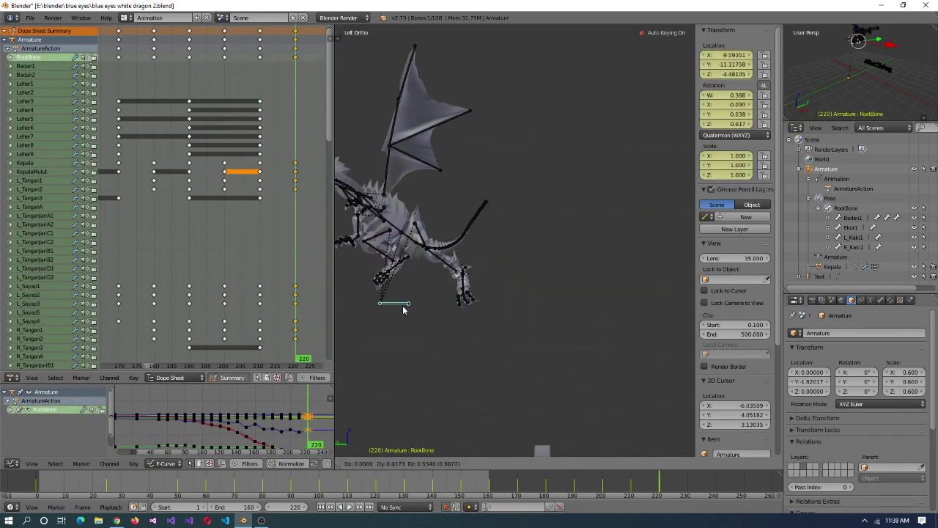
{"action": "left_click", "coordinate": [402, 310]}
{"action": "middle_click_drag", "start_coordinate": [409, 333], "coordinate": [377, 335]}
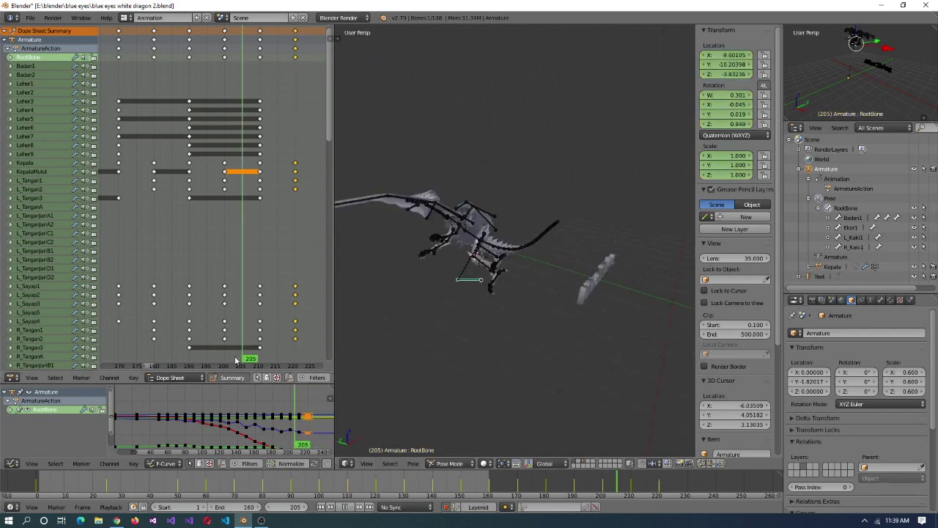
- Scrub between about frames 205 and 220 and select the left wing base L_Sayap1 to examine its motion
{"action": "left_click_drag", "start_coordinate": [268, 37], "coordinate": [295, 40]}
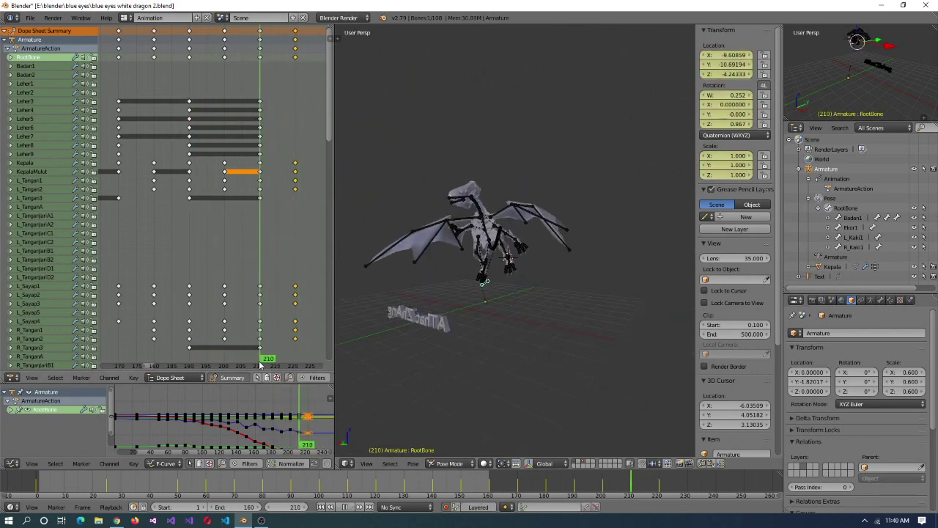
{"action": "middle_click_drag", "start_coordinate": [552, 312], "coordinate": [429, 242]}
{"action": "right_click", "coordinate": [425, 233]}
{"action": "left_click_drag", "start_coordinate": [260, 352], "coordinate": [283, 372]}
{"action": "key", "text": "Up"}
{"action": "middle_click_drag", "start_coordinate": [455, 279], "coordinate": [509, 248]}
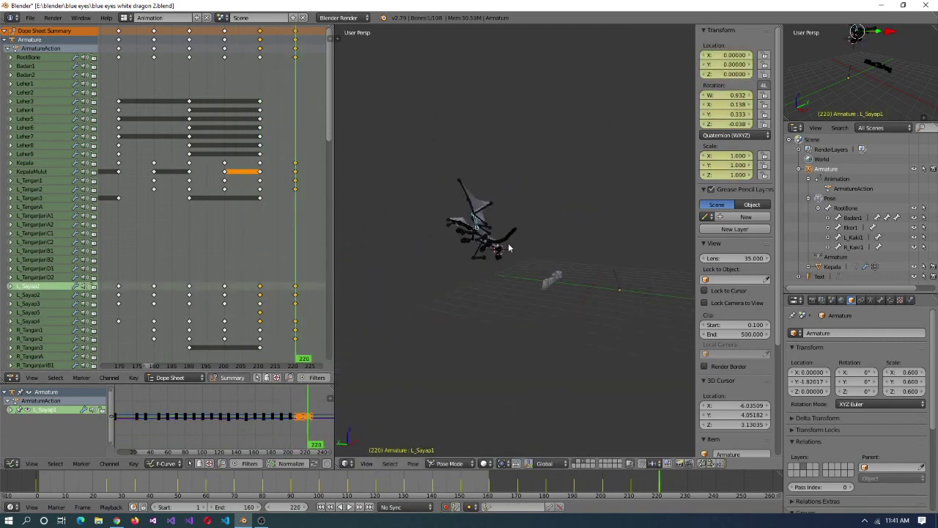
- Select left-wing keyframes around frames 170 and 220 and extend the dragon's animation with keys at frames 225 and 230
{"action": "right_click", "coordinate": [189, 321]}
{"action": "left_click", "coordinate": [118, 353]}
{"action": "scroll", "coordinate": [117, 354], "scroll_direction": "up", "scroll_amount": 1}
{"action": "key", "text": "a"}
{"action": "right_click", "coordinate": [112, 295]}
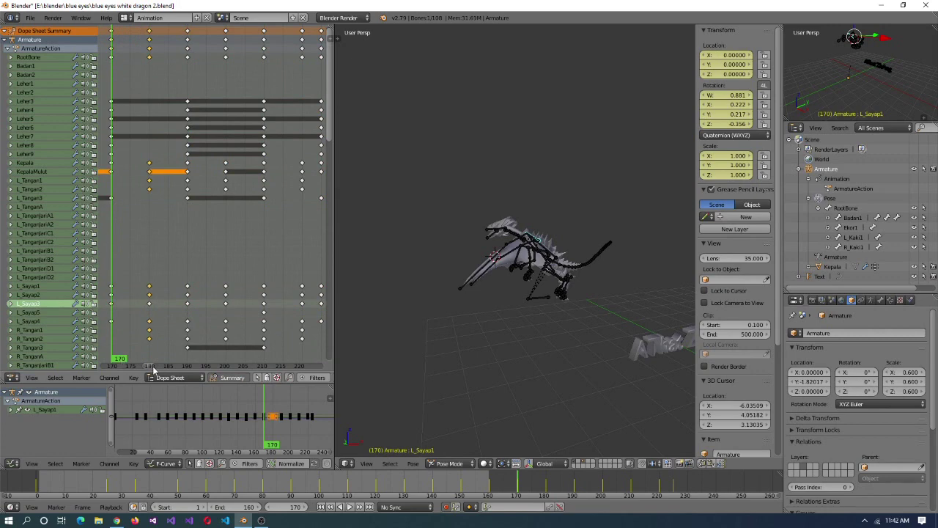
{"action": "scroll", "coordinate": [153, 367], "scroll_direction": "down", "scroll_amount": 2}
{"action": "key", "text": "a"}
{"action": "right_click", "coordinate": [206, 303]}
{"action": "left_click", "coordinate": [207, 357]}
{"action": "scroll", "coordinate": [207, 357], "scroll_direction": "up", "scroll_amount": 1}
{"action": "left_click_drag", "start_coordinate": [208, 357], "coordinate": [245, 363]}
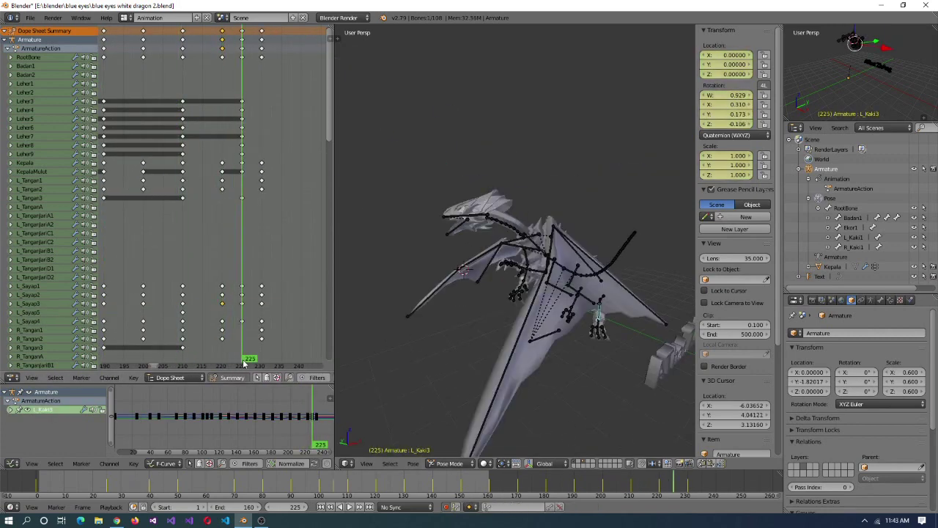
- Move RootBone about 1.18 units in the left view at frame 225
{"action": "key", "text": "ctrl+KP_3"}
{"action": "right_click", "coordinate": [606, 399]}
{"action": "key", "text": "g"}
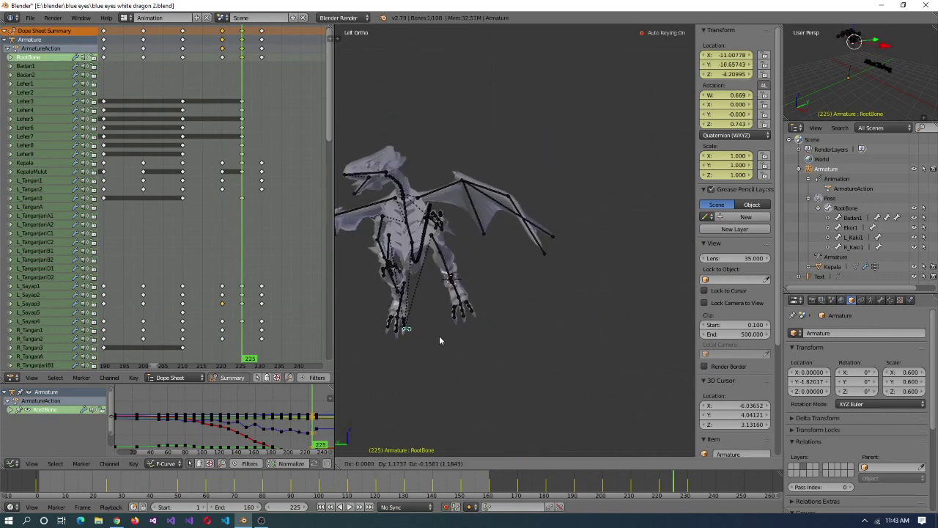
{"action": "left_click", "coordinate": [439, 340]}
- Move RootBone in the front view at frame 230
{"action": "key", "text": "Up"}
{"action": "key", "text": "KP_1"}
{"action": "key", "text": "g"}
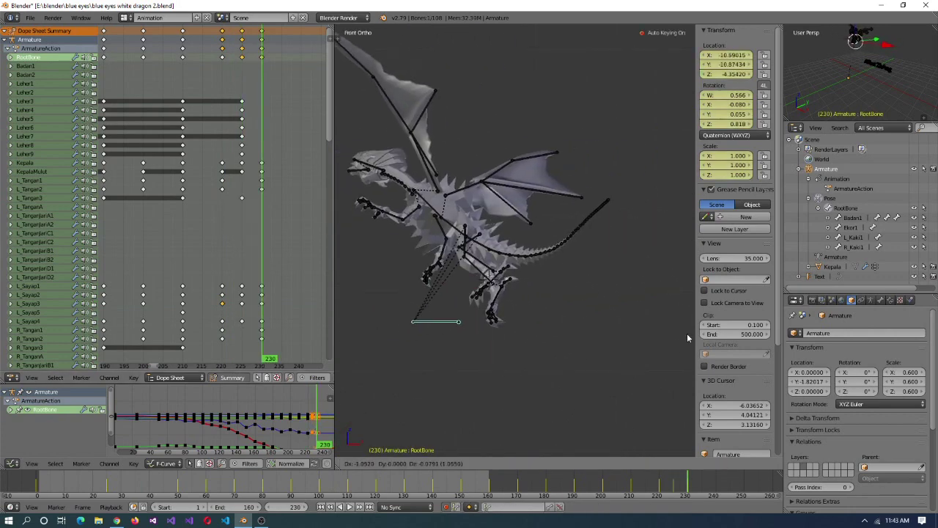
{"action": "left_click", "coordinate": [645, 344]}
{"action": "middle_click_drag", "start_coordinate": [646, 344], "coordinate": [557, 307]}
- Scrub between about frames 210 and 225 in the top view to examine the dragon's heading
{"action": "left_click", "coordinate": [236, 357]}
{"action": "left_click_drag", "start_coordinate": [236, 353], "coordinate": [223, 350]}
{"action": "key", "text": "KP_7"}
{"action": "key", "text": "Up"}
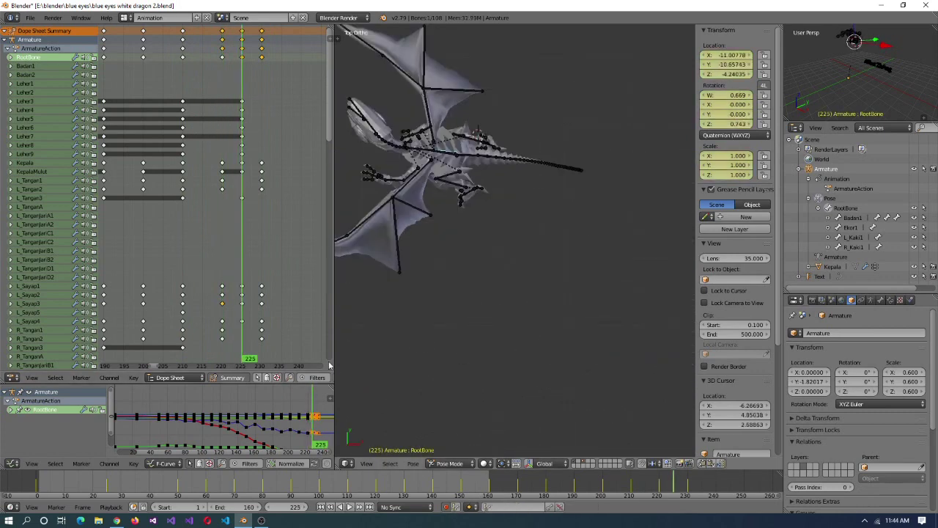
{"action": "key", "text": "Down"}
{"action": "left_click", "coordinate": [192, 359]}
{"action": "left_click_drag", "start_coordinate": [193, 358], "coordinate": [222, 71]}
{"action": "left_click", "coordinate": [466, 217]}
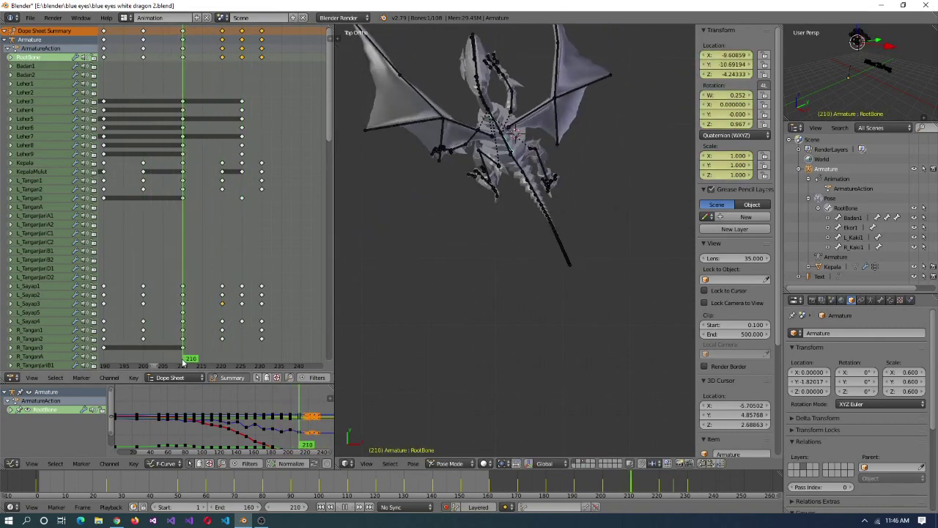
- Rotate RootBone in the top view at frame 225 to turn the dragon further around
{"action": "key", "text": "Up"}
{"action": "key", "text": "r"}
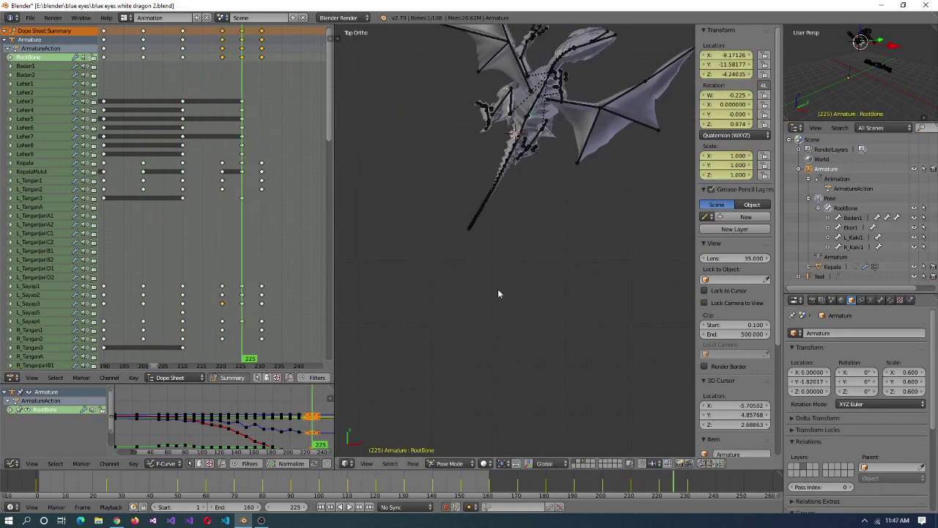
{"action": "key", "text": "alt+a"}
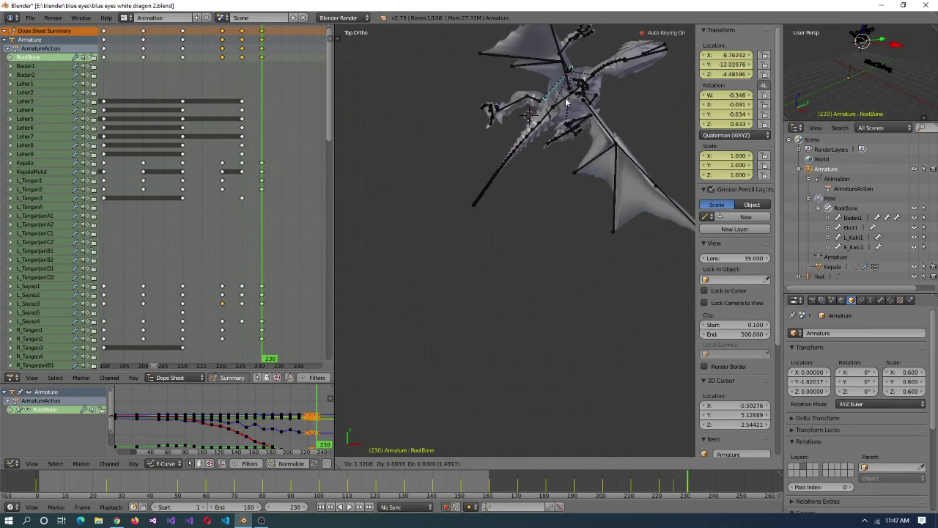
- Move RootBone in the top view at frame 230 to follow the turn
{"action": "left_click", "coordinate": [145, 31]}
{"action": "left_click_drag", "start_coordinate": [146, 30], "coordinate": [242, 363]}
{"action": "key", "text": "g"}
{"action": "left_click", "coordinate": [542, 312]}
- Scrub between about frames 203 and 231 in the top view to examine the turning path
{"action": "left_click", "coordinate": [252, 359]}
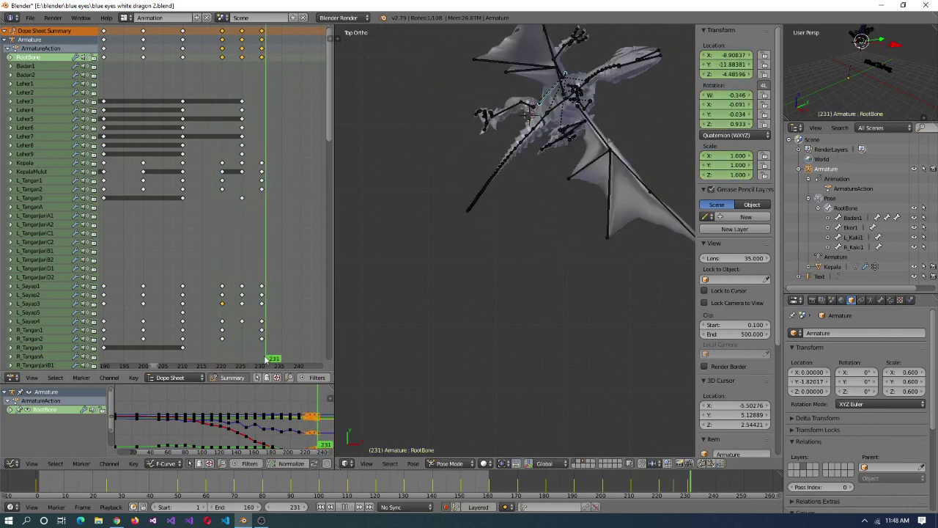
{"action": "left_click_drag", "start_coordinate": [251, 359], "coordinate": [135, 95]}
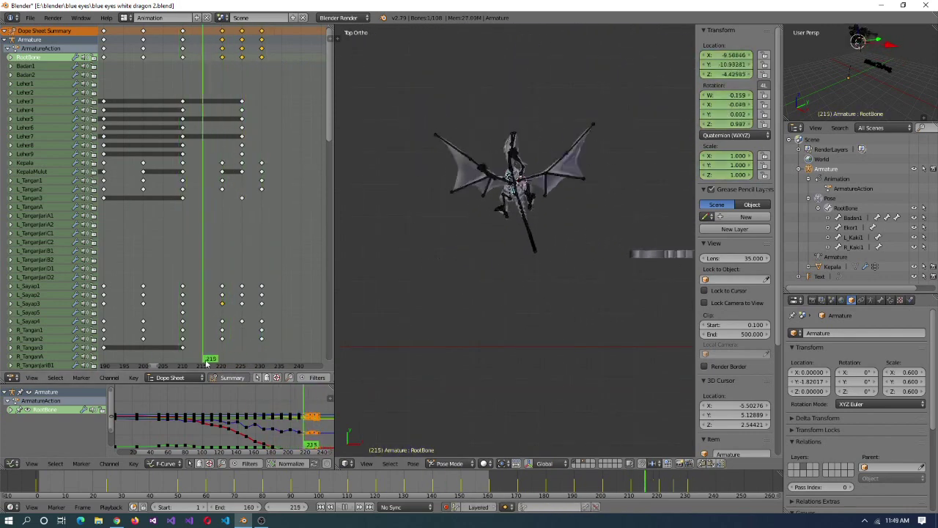
{"action": "key", "text": "Escape"}
{"action": "key", "text": "r"}
{"action": "key", "text": "Escape"}
{"action": "left_click", "coordinate": [161, 366]}
{"action": "left_click_drag", "start_coordinate": [248, 36], "coordinate": [211, 363]}
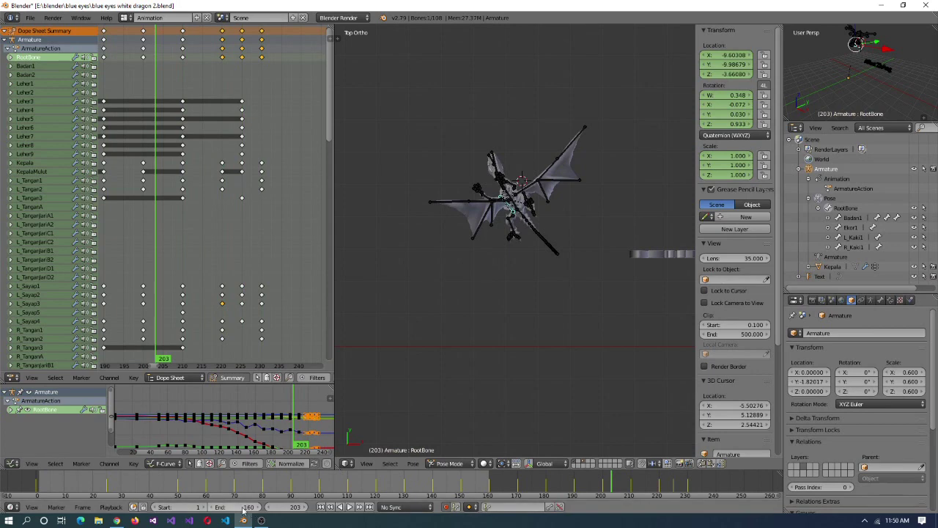
- Set the animation's end frame to 230 and play it back
{"action": "left_click", "coordinate": [350, 507]}
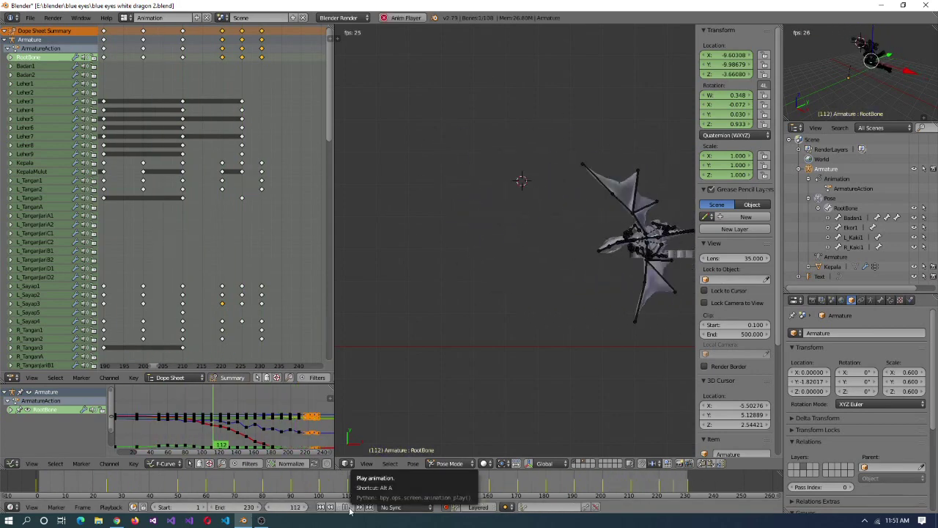
{"action": "key", "text": "alt+a"}
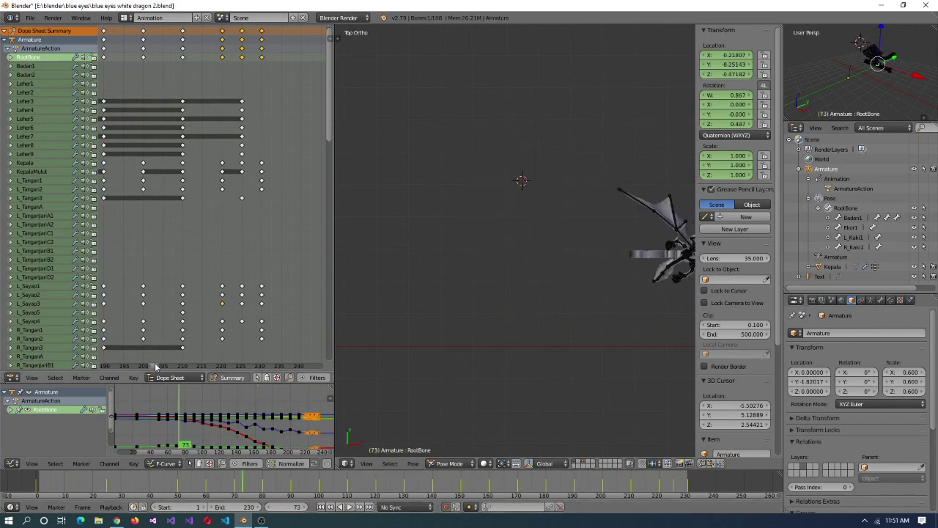
{"action": "key", "text": "shift+Left"}
- Step forward through the earlier keyframes in the top view to examine the flight path
{"action": "scroll", "coordinate": [223, 352], "scroll_direction": "left", "scroll_amount": 10, "text": "ctrl"}
{"action": "key", "text": "Up"}
{"action": "key", "text": "Up"}
{"action": "key", "text": "Up"}
{"action": "key", "text": "Up"}
{"action": "key", "text": "Up"}
{"action": "key", "text": "Up"}
{"action": "key", "text": "Up"}
{"action": "key", "text": "Up"}
{"action": "key", "text": "Up"}
{"action": "key", "text": "Up"}
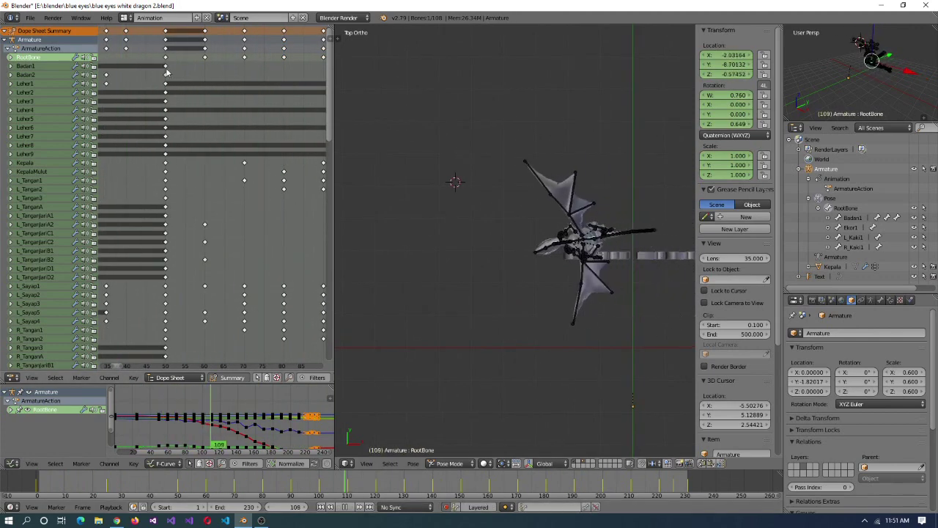
- Try rotating the left-wing bones L_Sayap4 and L_Sayap5 at frame 135
{"action": "scroll", "coordinate": [236, 104], "scroll_direction": "right", "scroll_amount": 6, "text": "ctrl"}
{"action": "left_click_drag", "start_coordinate": [128, 363], "coordinate": [150, 362]}
{"action": "right_click", "coordinate": [547, 267]}
{"action": "key", "text": "r"}
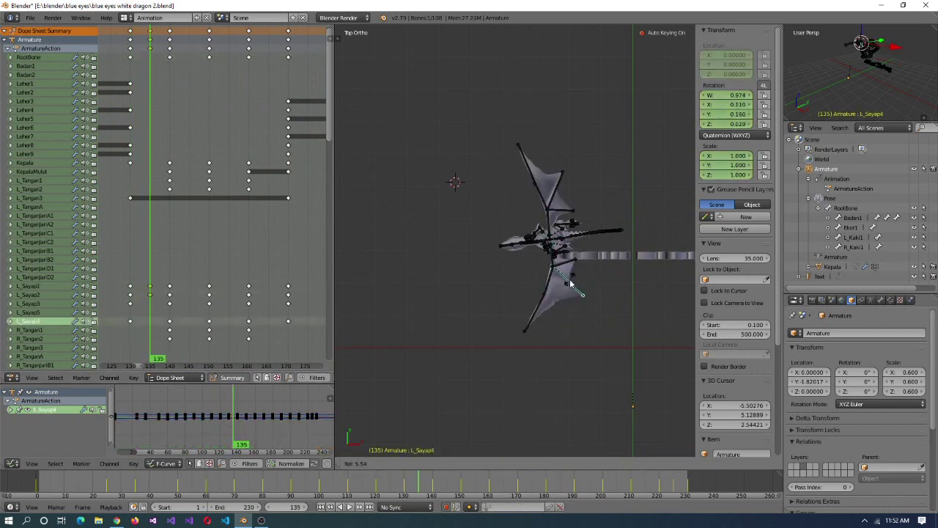
{"action": "key", "text": "Return"}
{"action": "left_click", "coordinate": [176, 365]}
{"action": "left_click_drag", "start_coordinate": [217, 38], "coordinate": [170, 59]}
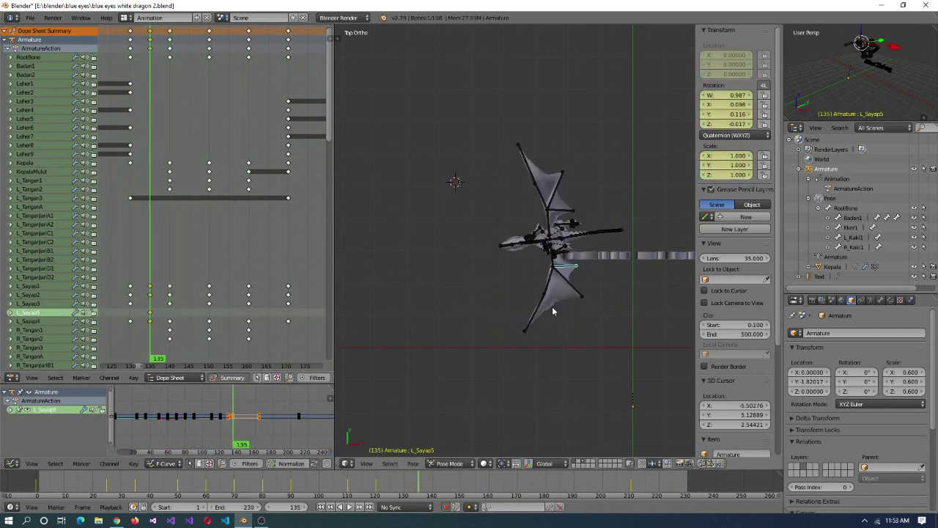
- Select RootBone and scrub between about frames 143 and 159 to examine the dragon's path
{"action": "right_click", "coordinate": [485, 306]}
{"action": "left_click_drag", "start_coordinate": [173, 364], "coordinate": [209, 33]}
{"action": "left_click_drag", "start_coordinate": [183, 358], "coordinate": [215, 30]}
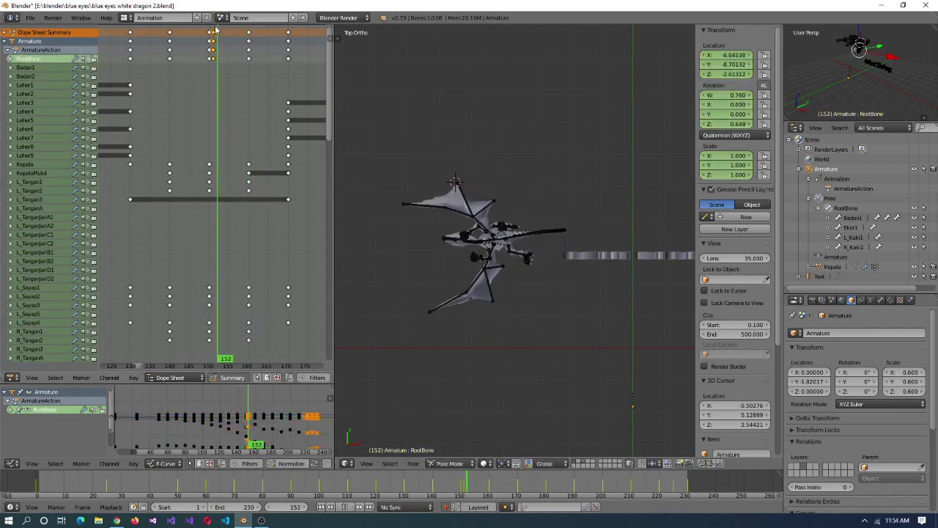
{"action": "left_click", "coordinate": [182, 364]}
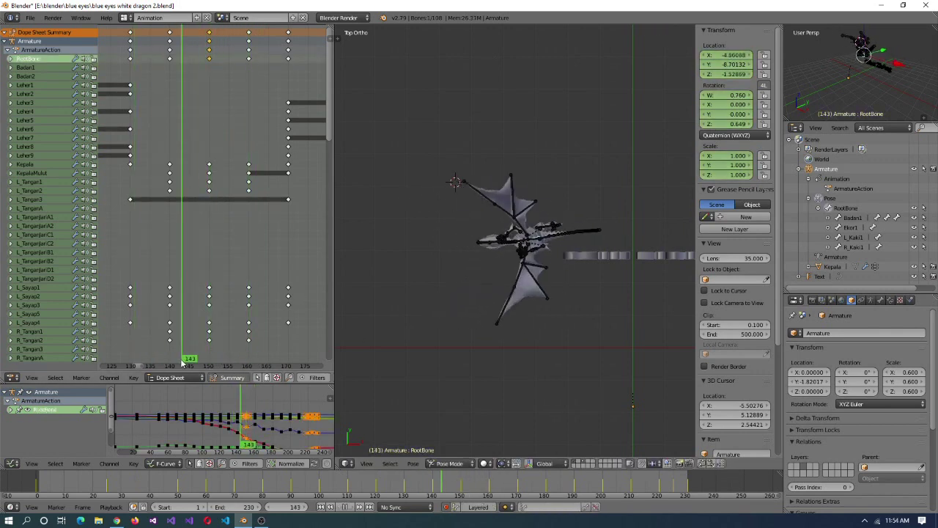
{"action": "left_click_drag", "start_coordinate": [208, 96], "coordinate": [249, 42]}
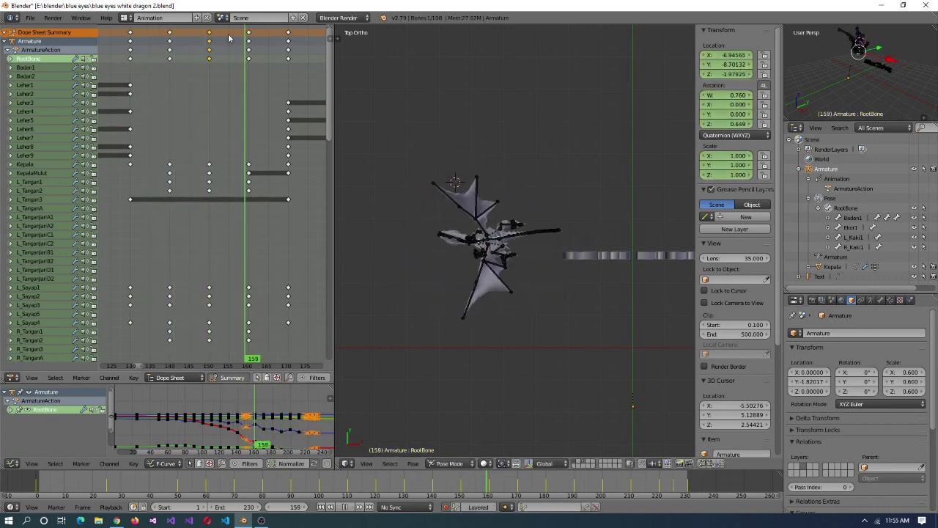
- Rotate RootBone in the top view at frame 170 and scrub around it to check the turn
{"action": "left_click_drag", "start_coordinate": [247, 62], "coordinate": [232, 357]}
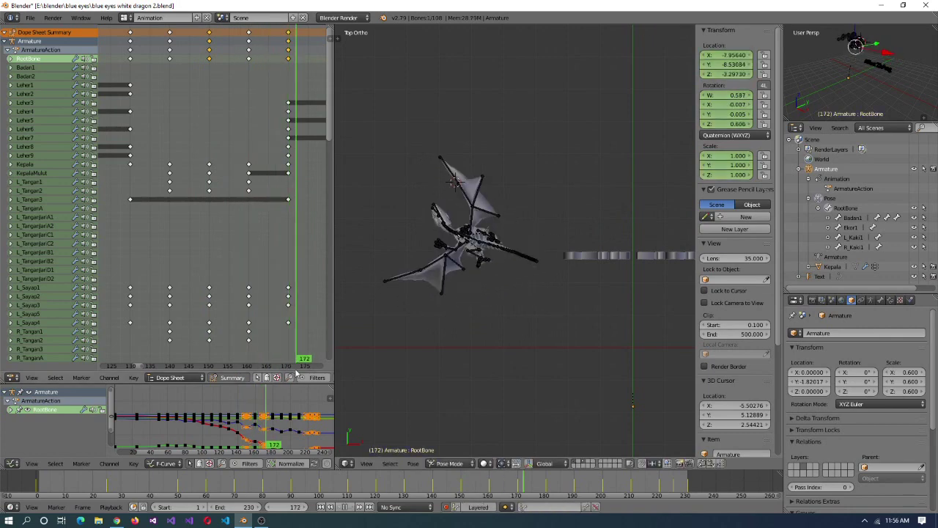
{"action": "key", "text": "r"}
{"action": "left_click_drag", "start_coordinate": [285, 361], "coordinate": [296, 359]}
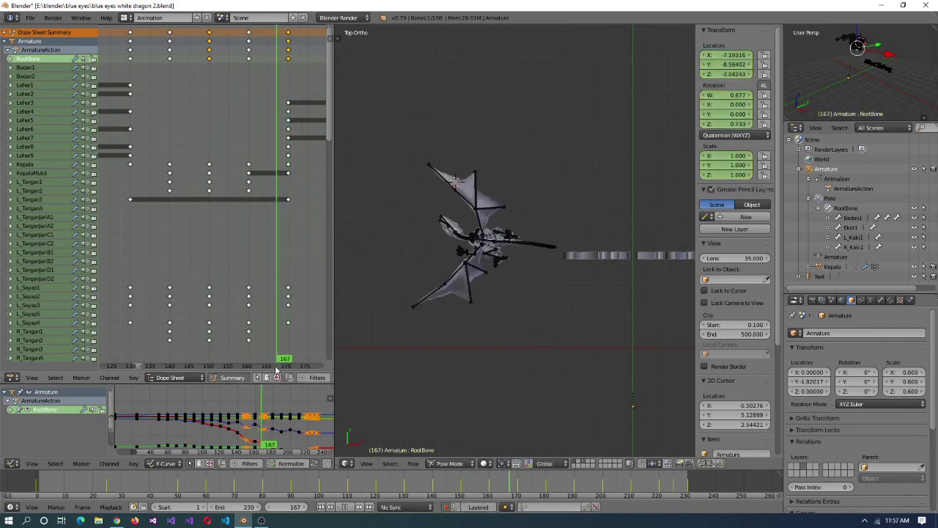
- Rotate the left-wing bone L_Sayap5 at frame 170 in the top view and scrub onward to check the turn
{"action": "right_click", "coordinate": [473, 290]}
{"action": "right_click", "coordinate": [484, 275]}
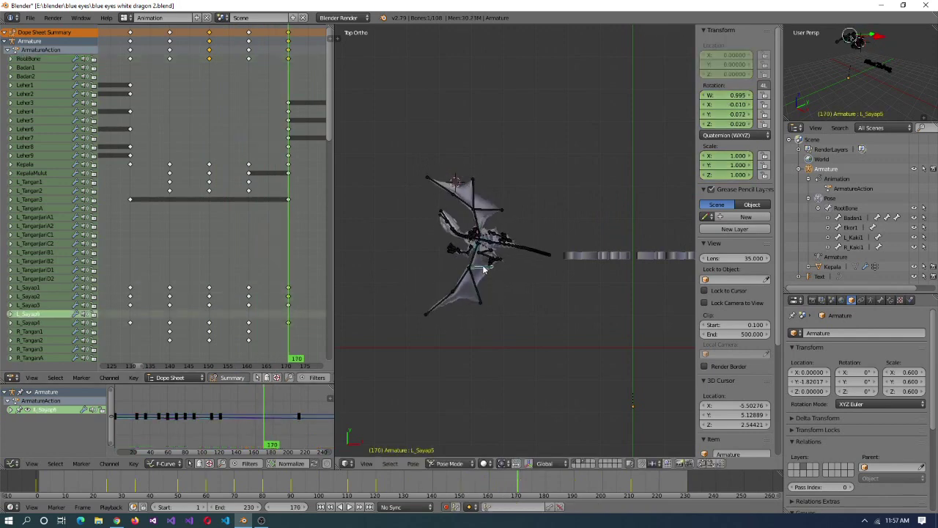
{"action": "left_click", "coordinate": [473, 213]}
{"action": "left_click", "coordinate": [257, 354]}
{"action": "scroll", "coordinate": [102, 345], "scroll_direction": "down", "scroll_amount": 5, "text": "ctrl"}
{"action": "left_click", "coordinate": [169, 354]}
{"action": "left_click_drag", "start_coordinate": [147, 363], "coordinate": [215, 32]}
{"action": "left_click_drag", "start_coordinate": [196, 367], "coordinate": [202, 365]}
- Select RootBone and move it along the turning path in the top view around frame 200
{"action": "right_click", "coordinate": [440, 289]}
{"action": "left_click", "coordinate": [433, 275]}
{"action": "left_click_drag", "start_coordinate": [198, 220], "coordinate": [211, 42]}
{"action": "key", "text": "Up"}
{"action": "key", "text": "g"}
{"action": "left_click", "coordinate": [462, 232]}
- Rotate RootBone at frame 210 in the top view and scrub between frames 190 and 210 to check the turn
{"action": "mouse_move", "coordinate": [253, 367]}
{"action": "left_mouse_down"}
{"action": "mouse_move", "coordinate": [202, 367]}
{"action": "mouse_move", "coordinate": [267, 366]}
{"action": "left_mouse_up"}
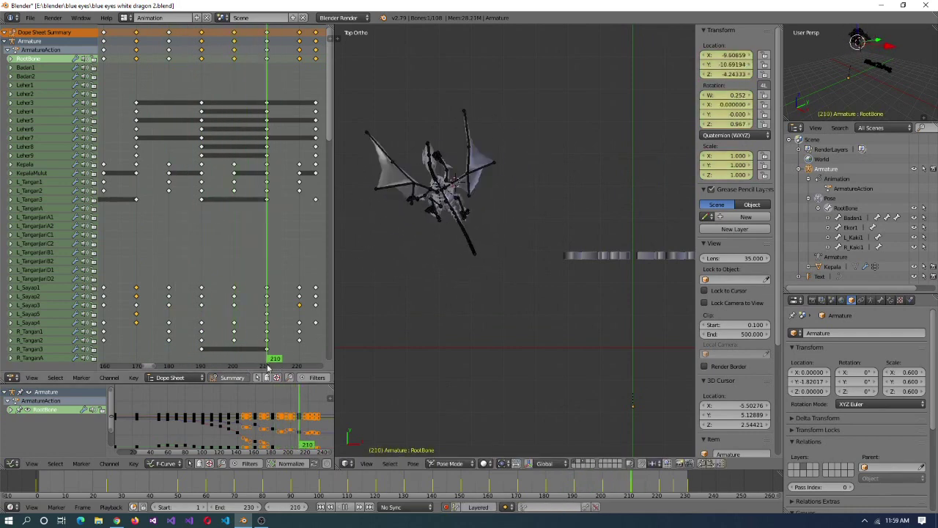
{"action": "key", "text": "r"}
{"action": "left_click", "coordinate": [452, 350]}
{"action": "left_click", "coordinate": [299, 48]}
{"action": "left_click_drag", "start_coordinate": [299, 48], "coordinate": [236, 62]}
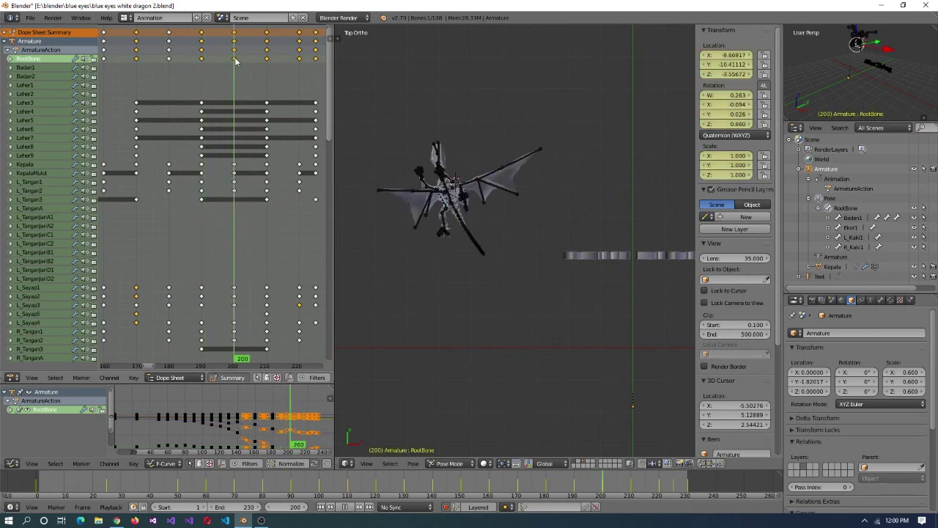
{"action": "left_click_drag", "start_coordinate": [173, 367], "coordinate": [267, 371]}
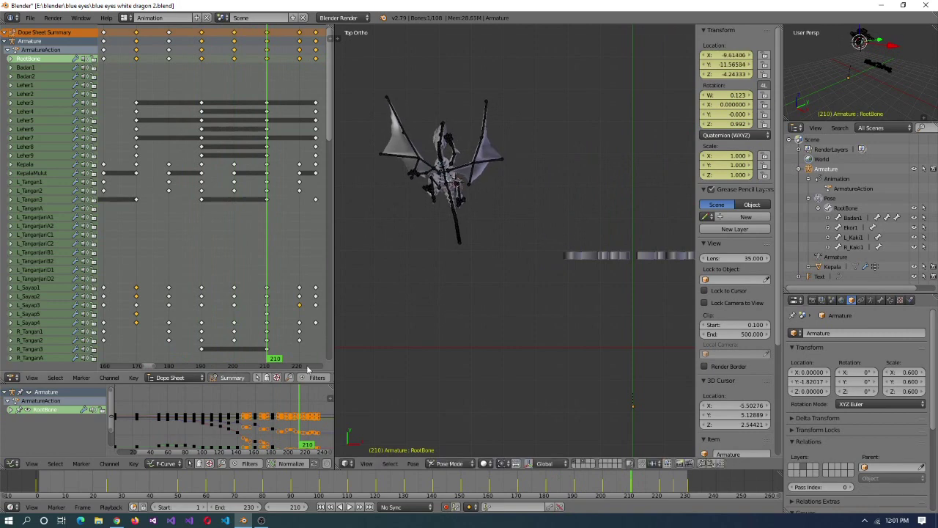
- Rotate the right-wing bone R_Sayap2 at frame 210 and scrub back towards frame 190
{"action": "right_click", "coordinate": [482, 149]}
{"action": "key", "text": "r"}
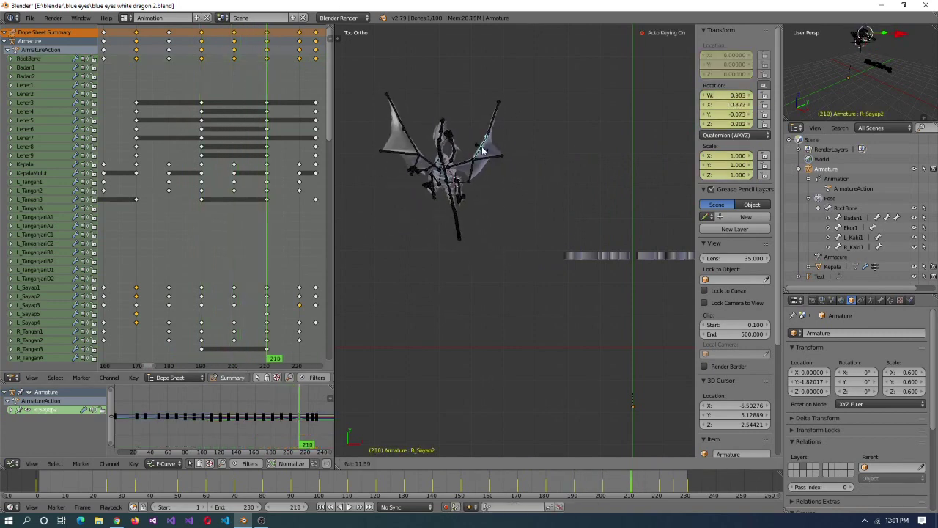
{"action": "left_click_drag", "start_coordinate": [267, 367], "coordinate": [204, 370]}
- Select RootBone again and turn the dragon further around its curve at frame 210
{"action": "right_click", "coordinate": [514, 335]}
{"action": "key", "text": "alt+a"}
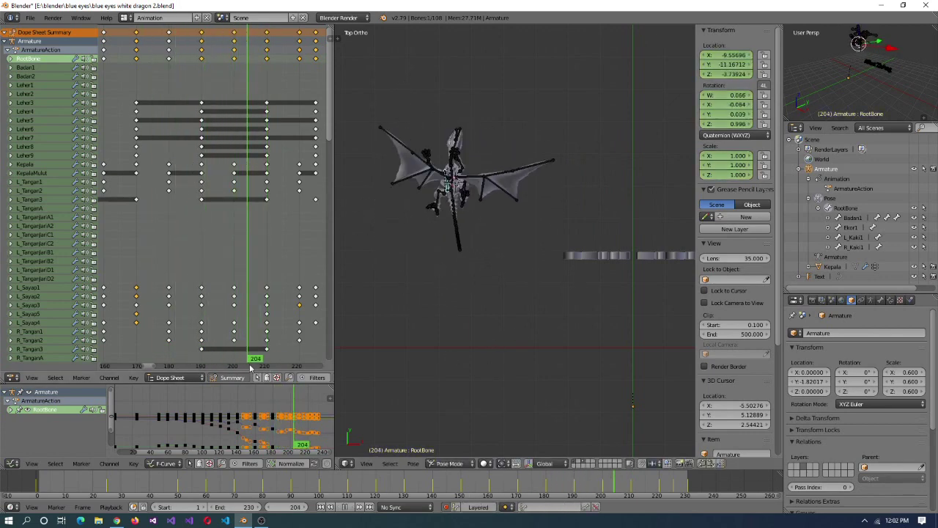
{"action": "key", "text": "r"}
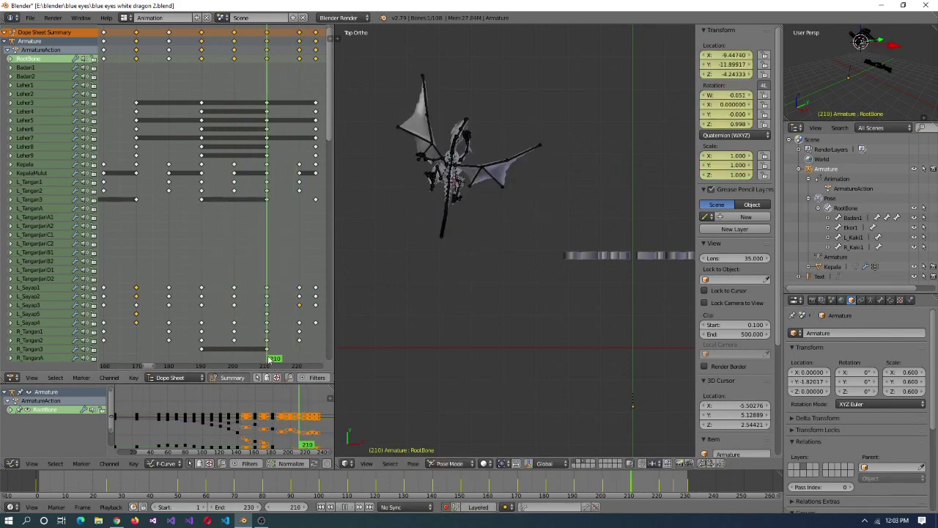
{"action": "left_click", "coordinate": [448, 341]}
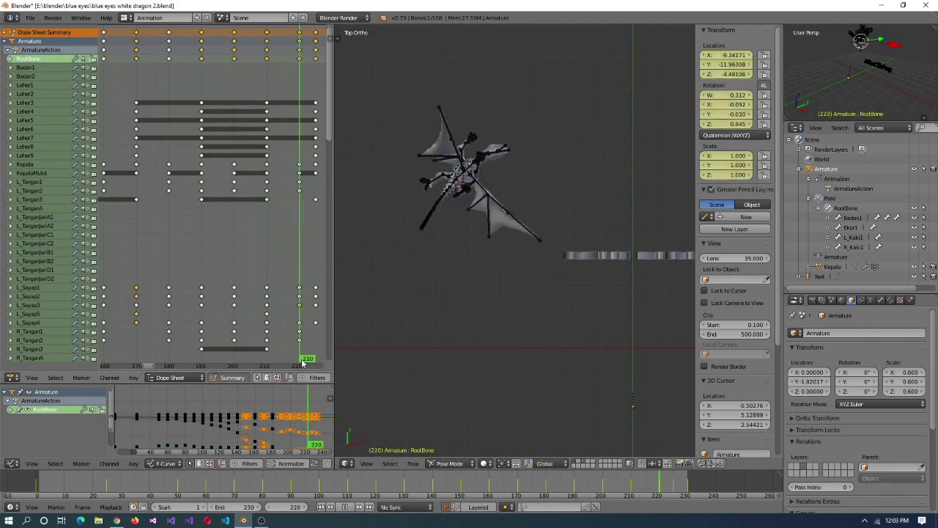
- Play the whole animation in perspective and front views to check the flight, and stop playback
{"action": "scroll", "coordinate": [226, 366], "scroll_direction": "right", "scroll_amount": 5, "text": "ctrl"}
{"action": "key", "text": "alt+a"}
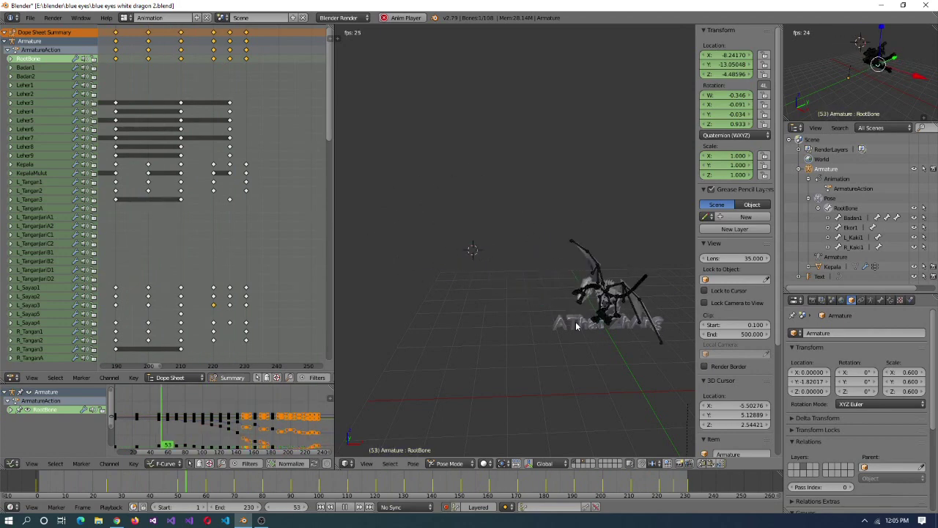
{"action": "key", "text": "KP_1"}
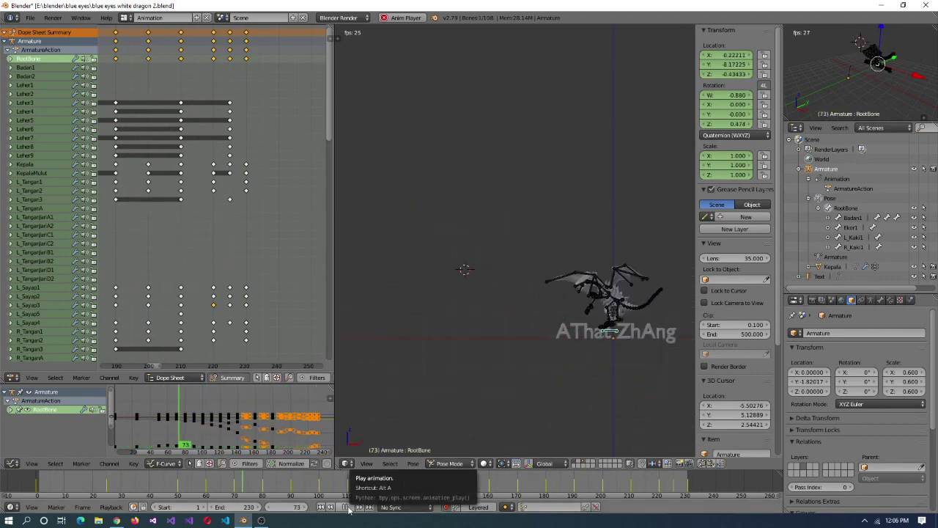
{"action": "left_click", "coordinate": [348, 511]}
- Scrub between about frames 135 and 202 in the front view to examine the dragon's height and turn
{"action": "scroll", "coordinate": [201, 364], "scroll_direction": "left", "scroll_amount": 5, "text": "ctrl"}
{"action": "left_click", "coordinate": [201, 364]}
{"action": "scroll", "coordinate": [176, 220], "scroll_direction": "down", "scroll_amount": 3}
{"action": "left_click", "coordinate": [228, 34]}
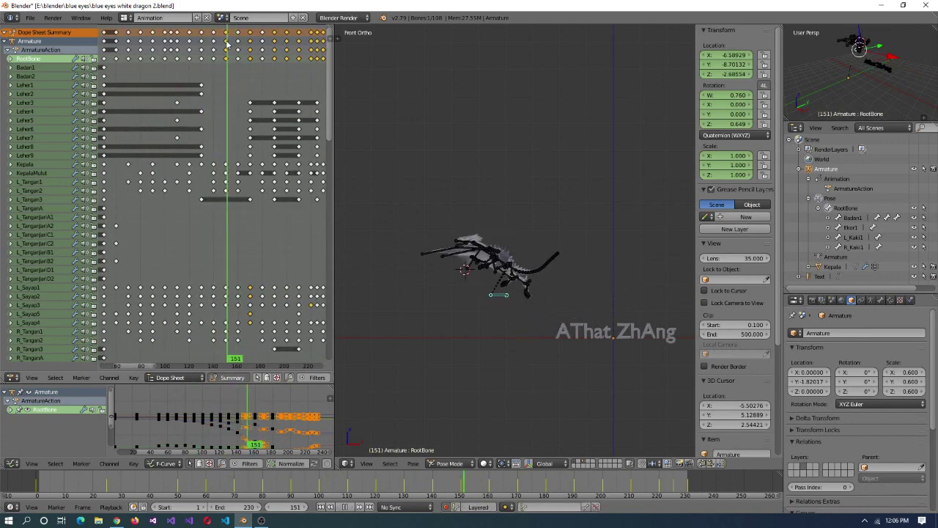
{"action": "left_click", "coordinate": [212, 364]}
{"action": "left_click_drag", "start_coordinate": [238, 34], "coordinate": [228, 37]}
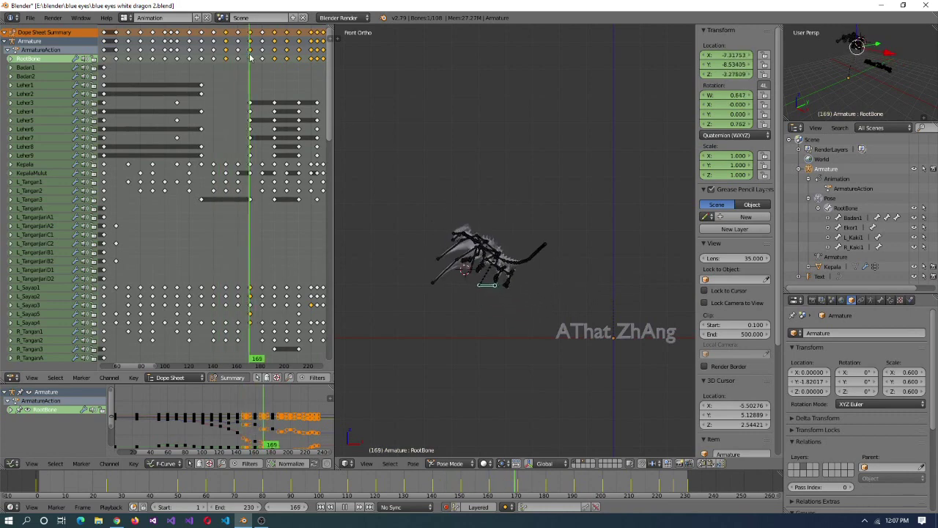
{"action": "left_click", "coordinate": [238, 32]}
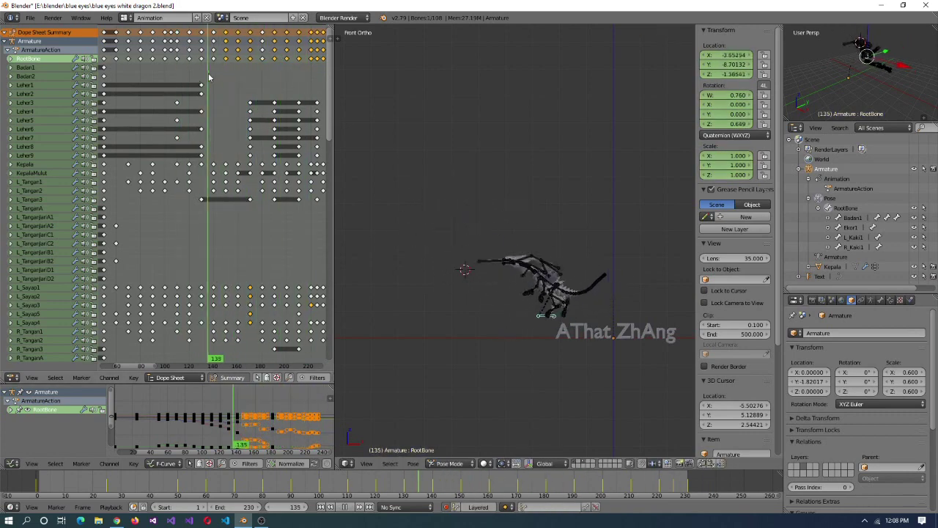
{"action": "left_click_drag", "start_coordinate": [215, 83], "coordinate": [249, 36]}
{"action": "scroll", "coordinate": [220, 220], "scroll_direction": "up", "scroll_amount": 2}
{"action": "left_click", "coordinate": [223, 365]}
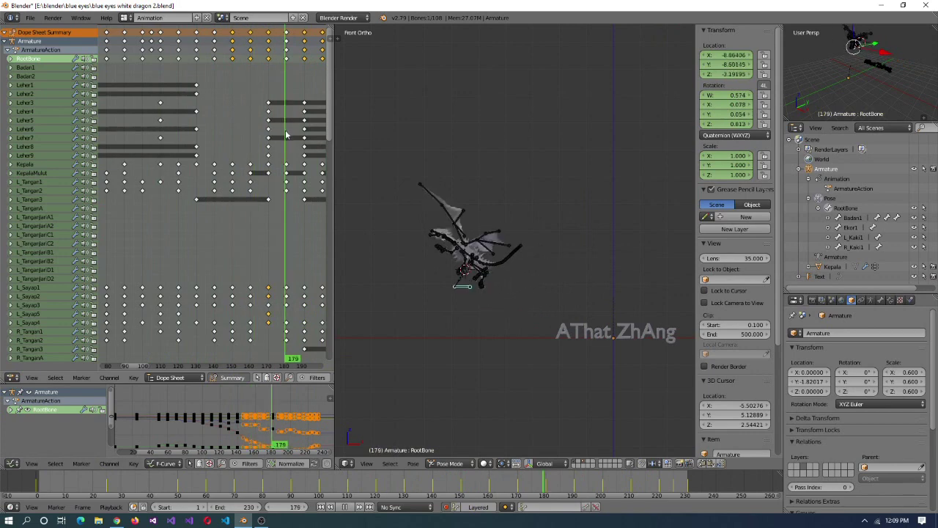
{"action": "left_click", "coordinate": [242, 366]}
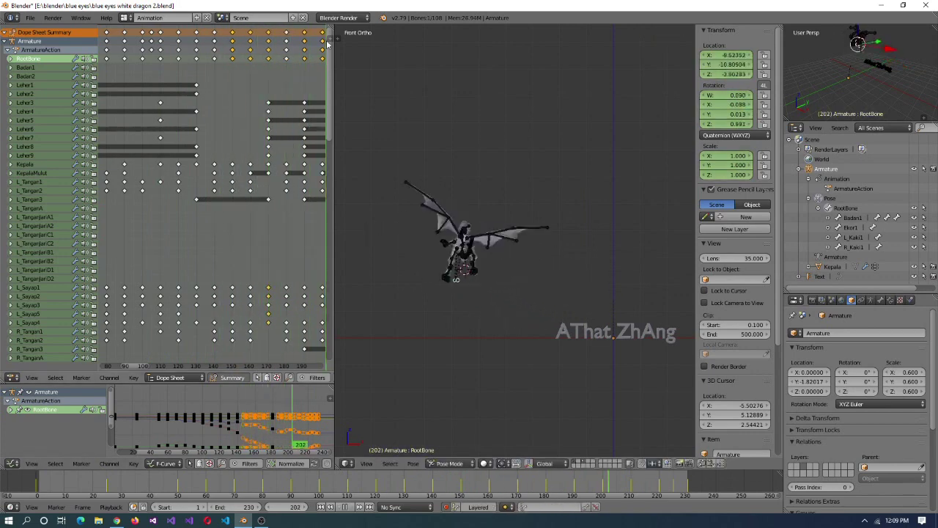
- Raise RootBone in the front view around frames 225 to 230, to about X -7.82 and Z -5.36 at frame 230
{"action": "scroll", "coordinate": [176, 352], "scroll_direction": "down", "scroll_amount": 5, "text": "ctrl"}
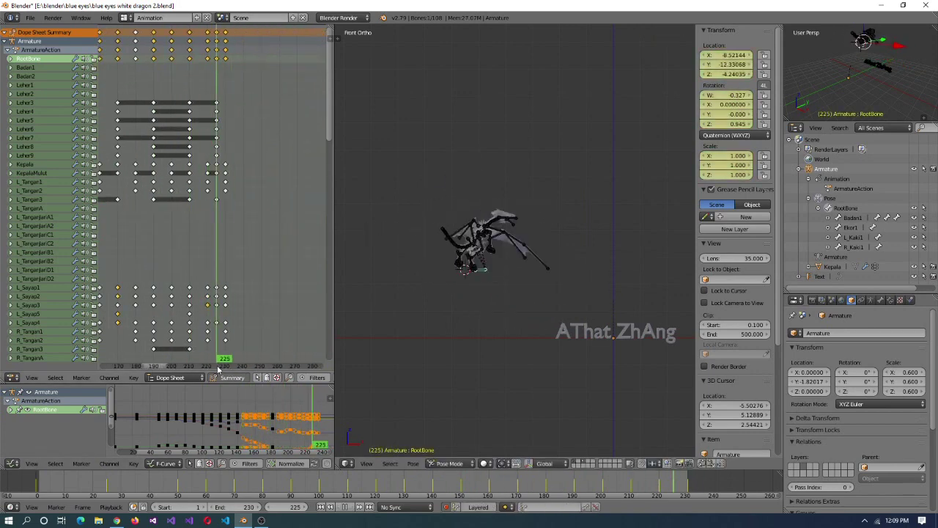
{"action": "left_click_drag", "start_coordinate": [208, 367], "coordinate": [144, 360]}
{"action": "mouse_move", "coordinate": [214, 34]}
{"action": "left_mouse_down"}
{"action": "mouse_move", "coordinate": [202, 34]}
{"action": "mouse_move", "coordinate": [212, 33]}
{"action": "left_mouse_up"}
{"action": "left_click", "coordinate": [227, 364]}
{"action": "left_click", "coordinate": [227, 31]}
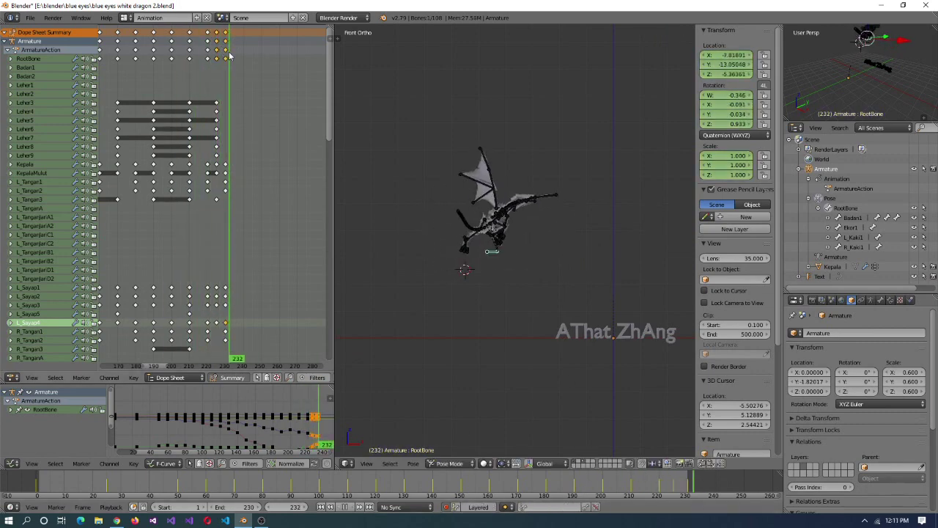
- Duplicate the frame 230 pose keys to frame 240 and select RootBone
{"action": "left_click_drag", "start_coordinate": [228, 56], "coordinate": [228, 54]}
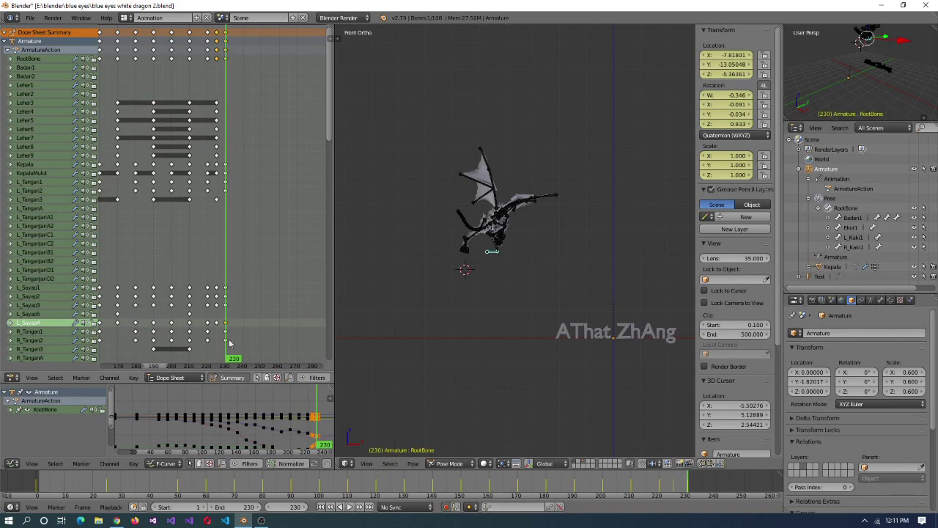
{"action": "scroll", "coordinate": [264, 330], "scroll_direction": "up", "scroll_amount": 2}
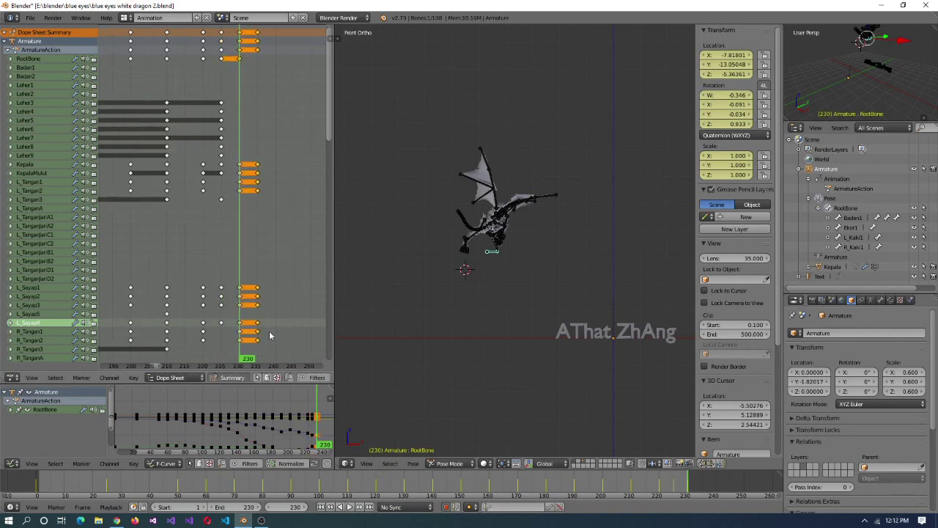
{"action": "scroll", "coordinate": [486, 312], "scroll_direction": "up", "scroll_amount": 3}
{"action": "right_click", "coordinate": [213, 173]}
{"action": "left_click_drag", "start_coordinate": [220, 358], "coordinate": [126, 358]}
{"action": "scroll", "coordinate": [126, 358], "scroll_direction": "down", "scroll_amount": 3}
{"action": "left_click", "coordinate": [125, 335]}
{"action": "scroll", "coordinate": [266, 346], "scroll_direction": "up", "scroll_amount": 4}
{"action": "key", "text": "shift+Right"}
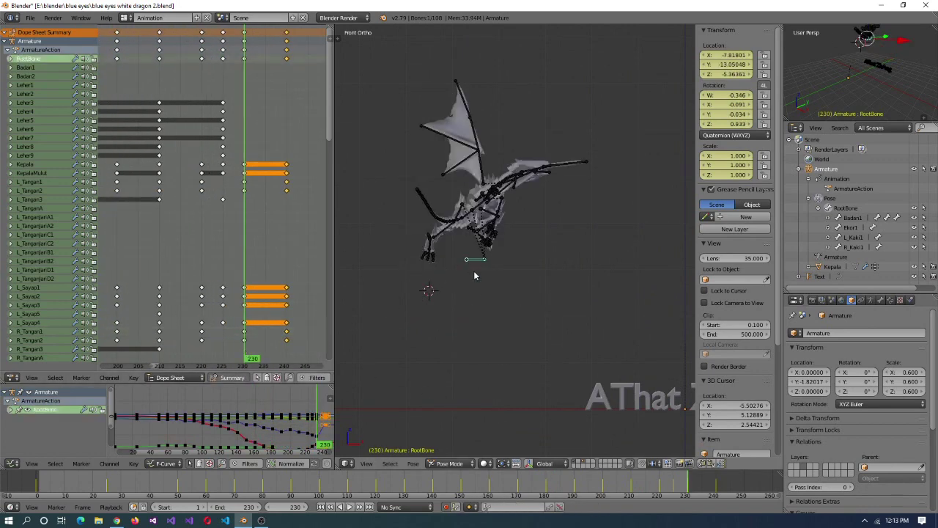
- Rotate RootBone about the Z axis at frame 240
{"action": "key", "text": "Up"}
{"action": "key", "text": "r"}
{"action": "key", "text": "z"}
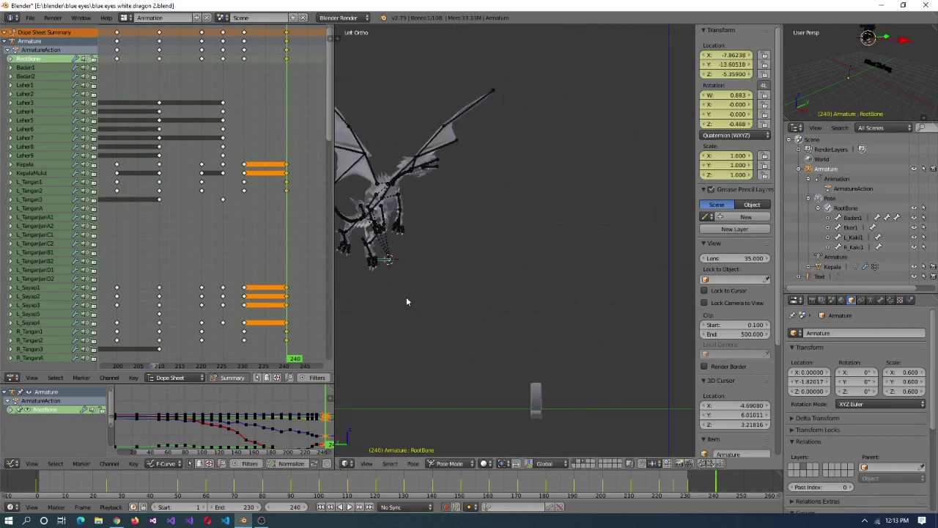
{"action": "left_click", "coordinate": [406, 297]}
- Scrub between about frames 220 and 240 in a perspective view to check the dragon's turn
{"action": "left_click", "coordinate": [264, 362]}
{"action": "left_click", "coordinate": [269, 359]}
{"action": "middle_click_drag", "start_coordinate": [476, 293], "coordinate": [486, 162]}
{"action": "left_click", "coordinate": [218, 364]}
{"action": "key", "text": "alt+a"}
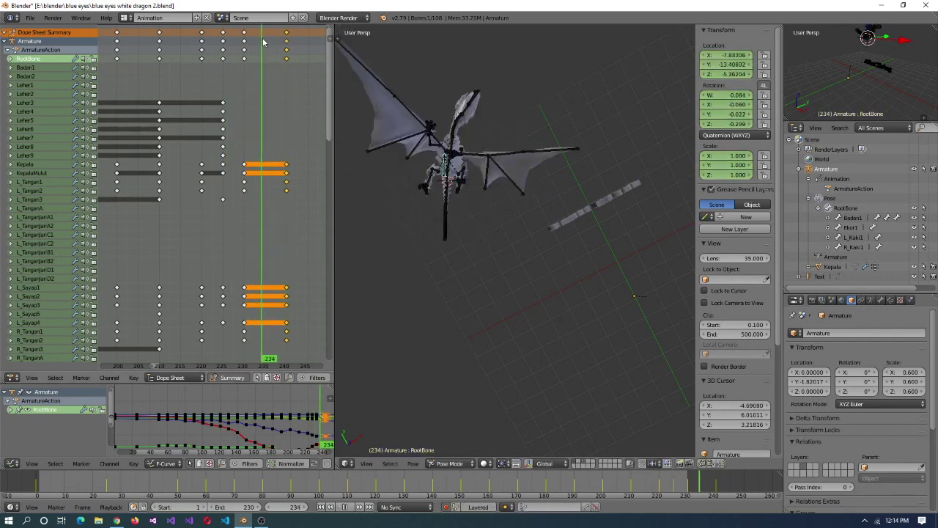
{"action": "scroll", "coordinate": [316, 328], "scroll_direction": "down", "scroll_amount": 5}
{"action": "scroll", "coordinate": [279, 344], "scroll_direction": "up", "scroll_amount": 5}
{"action": "left_click", "coordinate": [231, 360]}
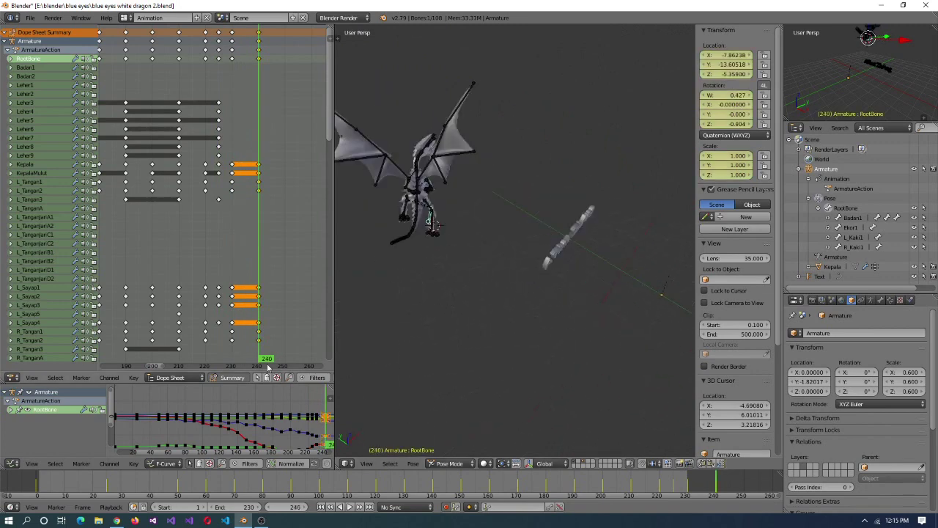
- Rotate RootBone about the global Z axis at frame 240 in the right side view
{"action": "left_click", "coordinate": [248, 364]}
{"action": "key", "text": "KP_3"}
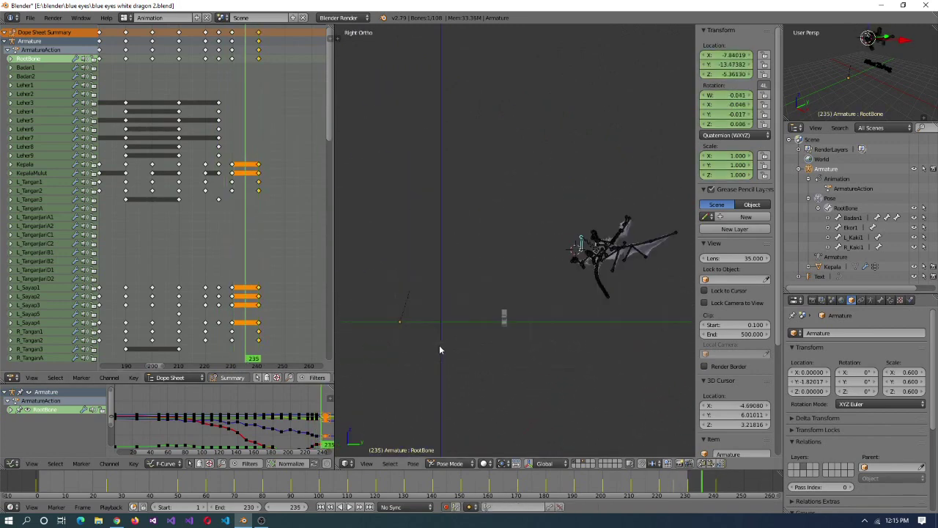
{"action": "left_click", "coordinate": [256, 364]}
{"action": "key", "text": "alt+a"}
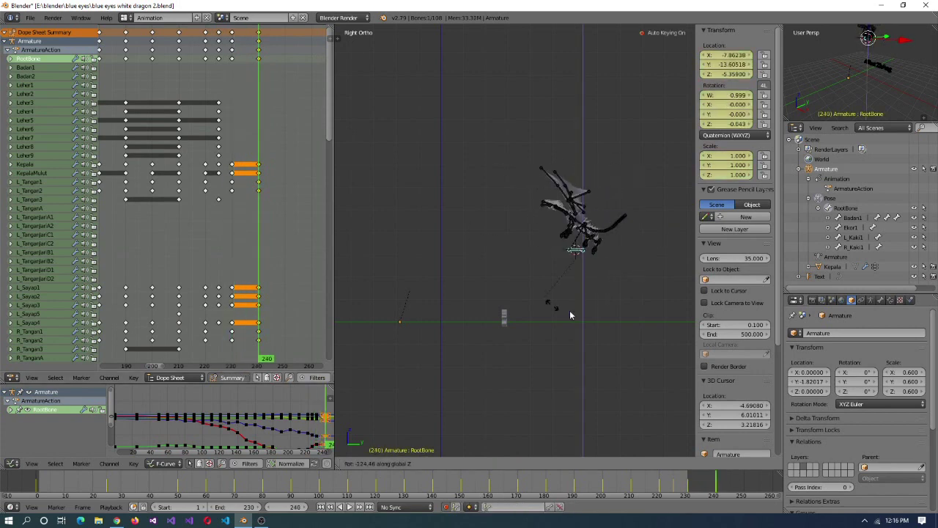
{"action": "left_click", "coordinate": [570, 316]}
- Check the turn from the top view and rotate RootBone about its local Z axis at frame 240
{"action": "left_click", "coordinate": [244, 359]}
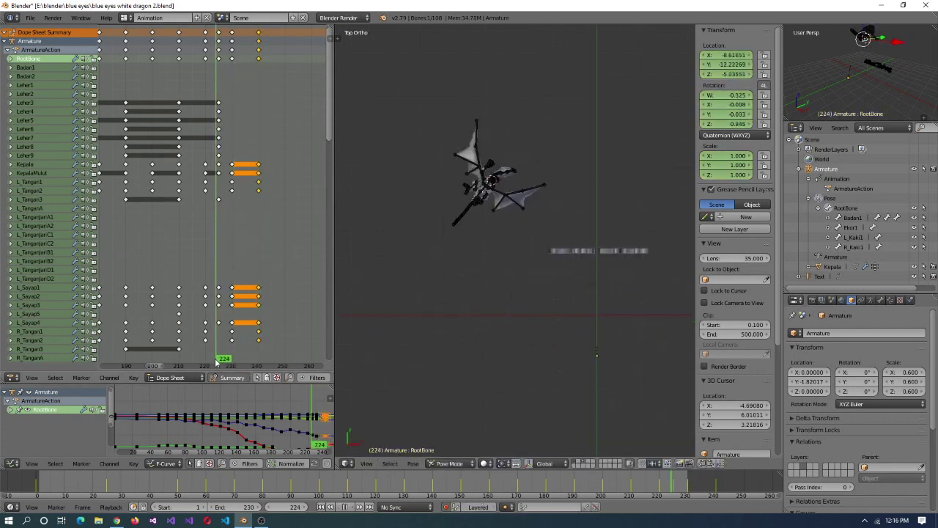
{"action": "left_click", "coordinate": [243, 365]}
{"action": "key", "text": "Up"}
{"action": "middle_click_drag", "start_coordinate": [518, 332], "coordinate": [521, 352]}
{"action": "key", "text": "r"}
{"action": "key", "text": "z"}
{"action": "key", "text": "z"}
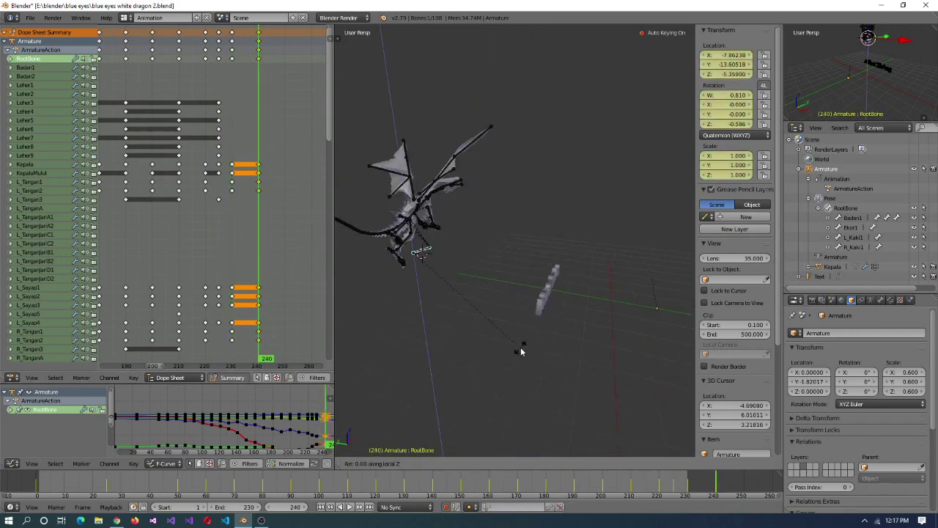
{"action": "left_click", "coordinate": [454, 148]}
- Move RootBone at frame 240 in the front view to about X -6.48 and Z -5.81, and scrub back to check
{"action": "key", "text": "alt+a"}
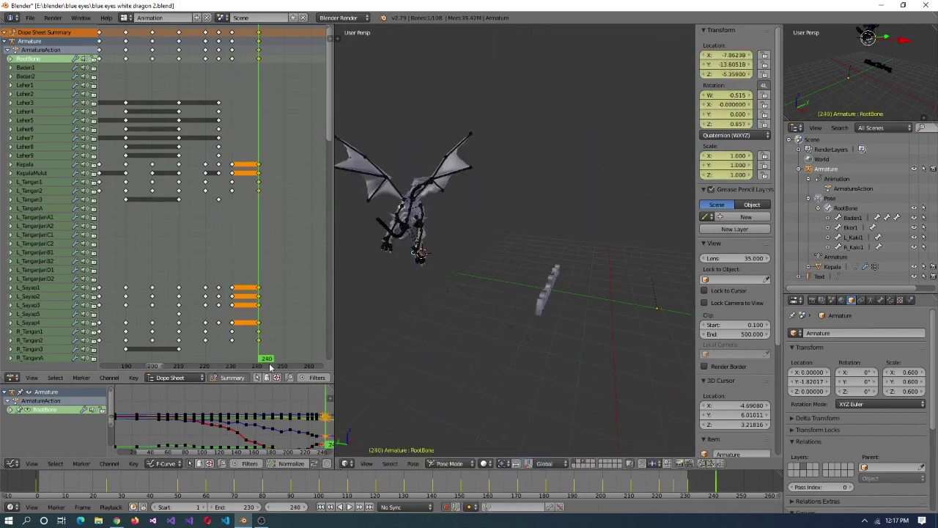
{"action": "key", "text": "KP_1"}
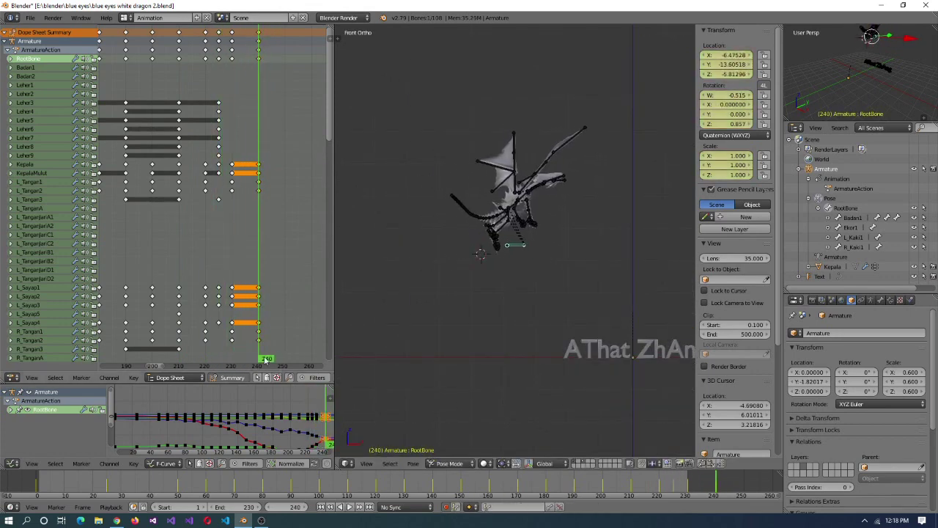
{"action": "left_click", "coordinate": [169, 359]}
- Rotate the dragon's arm bones into a new pose at frame 240, turning one about its local Y axis
{"action": "middle_click_drag", "start_coordinate": [609, 268], "coordinate": [432, 220]}
{"action": "right_click", "coordinate": [412, 200]}
{"action": "right_click", "coordinate": [469, 220]}
{"action": "key", "text": "r"}
{"action": "left_click", "coordinate": [539, 229]}
{"action": "right_click", "coordinate": [426, 220]}
{"action": "key", "text": "r"}
{"action": "key", "text": "y"}
{"action": "key", "text": "y"}
{"action": "left_click", "coordinate": [569, 228]}
- Select the left-arm bone L_Tangan2 and scrub from about frame 226 to 240 to check the arm pose
{"action": "middle_click_drag", "start_coordinate": [569, 228], "coordinate": [378, 318]}
{"action": "right_click", "coordinate": [574, 305]}
{"action": "right_click", "coordinate": [511, 240]}
{"action": "left_click", "coordinate": [222, 358]}
{"action": "left_click_drag", "start_coordinate": [221, 358], "coordinate": [260, 359]}
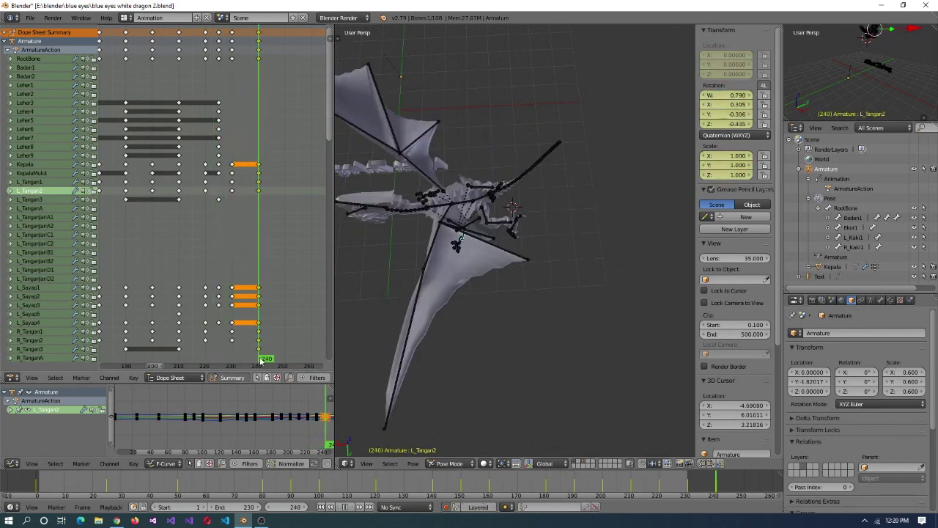
- Duplicate the frame 240 pose keys to frame 250 and move RootBone at frame 240 to about X -4.88 in the front view
{"action": "left_click", "coordinate": [288, 335]}
{"action": "key", "text": "KP_1"}
{"action": "right_click", "coordinate": [507, 330]}
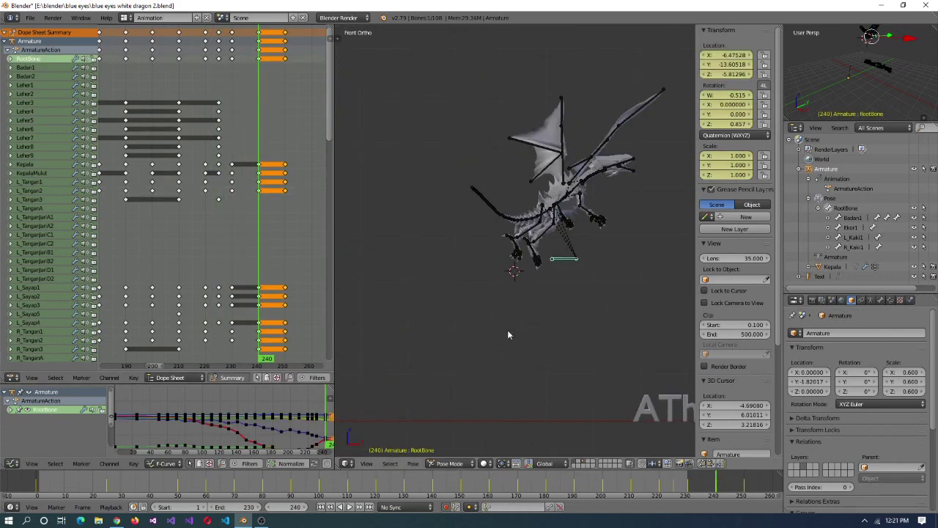
{"action": "key", "text": "g"}
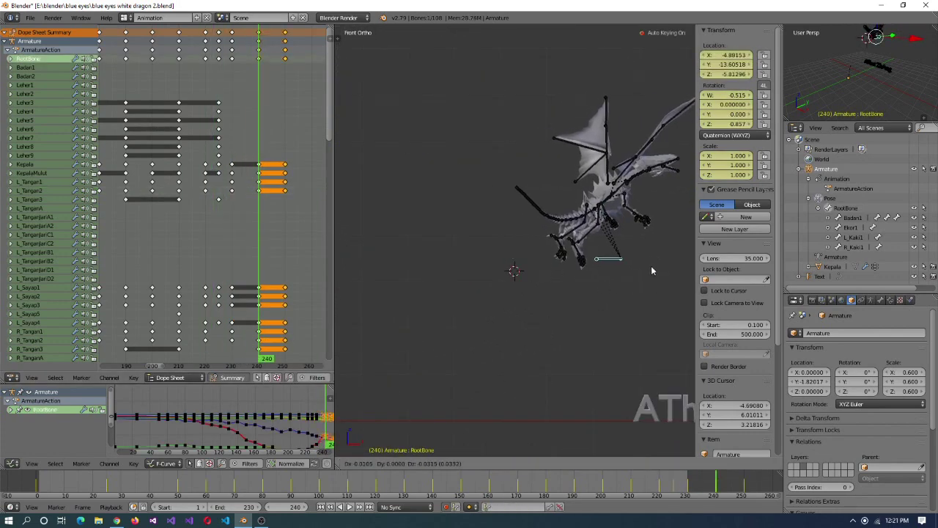
{"action": "left_click", "coordinate": [487, 312]}
- Rotate the head bone Kepala at frame 240
{"action": "middle_click_drag", "start_coordinate": [488, 312], "coordinate": [503, 279]}
{"action": "right_click", "coordinate": [503, 123]}
{"action": "key", "text": "r"}
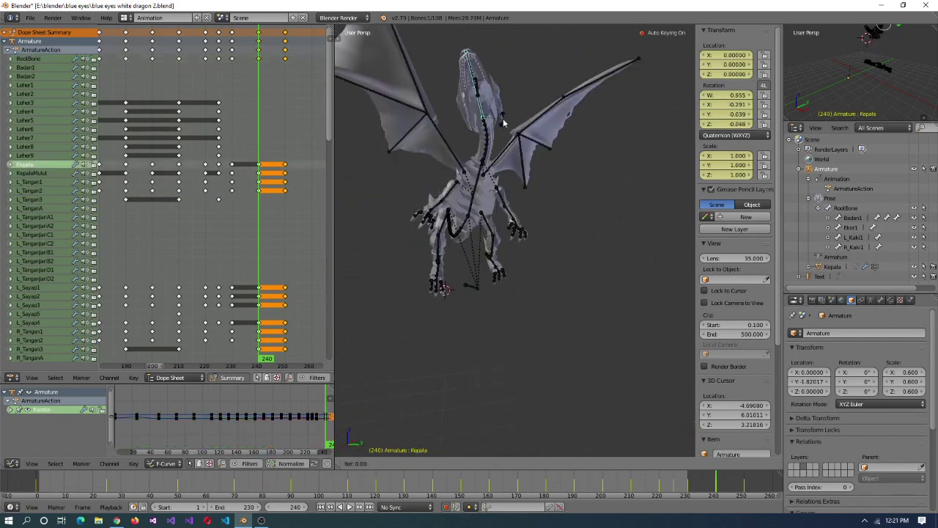
{"action": "left_click", "coordinate": [557, 204]}
- Rotate the neck bones from Leher9 down to Leher5 at frame 240, turning Leher7 about its local Z axis
{"action": "key", "text": "bracketleft"}
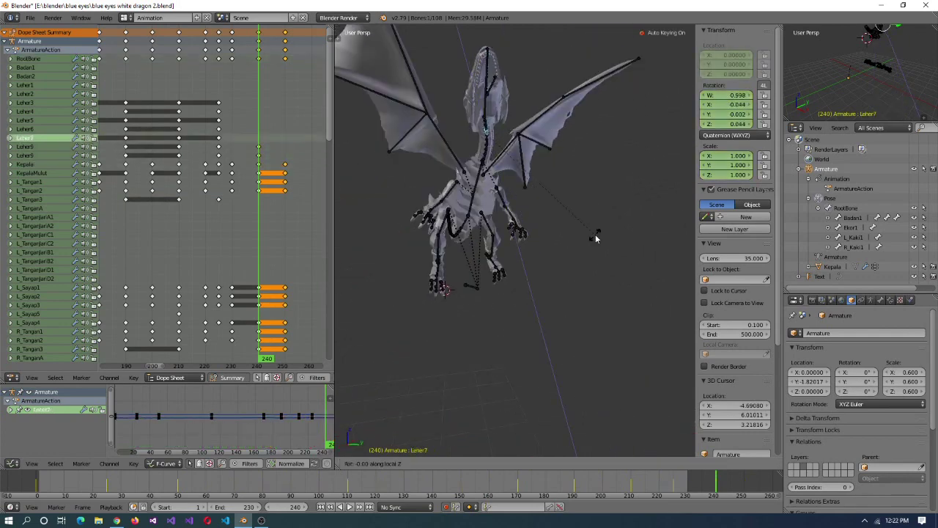
{"action": "left_click", "coordinate": [603, 255]}
{"action": "middle_click_drag", "start_coordinate": [603, 255], "coordinate": [570, 170]}
{"action": "key", "text": "bracketleft"}
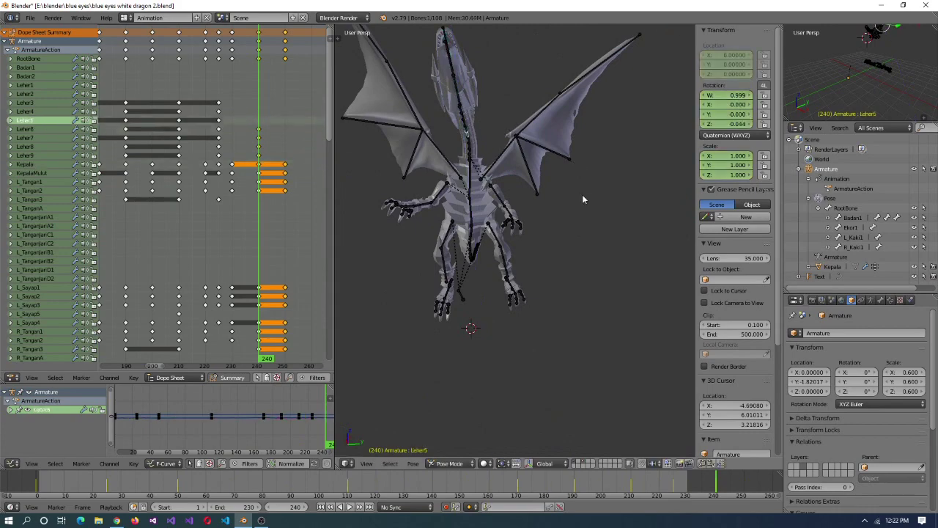
{"action": "left_click", "coordinate": [604, 214]}
{"action": "middle_click_drag", "start_coordinate": [603, 213], "coordinate": [462, 248]}
{"action": "right_click", "coordinate": [515, 213]}
{"action": "right_click", "coordinate": [498, 194]}
{"action": "key", "text": "bracketleft"}
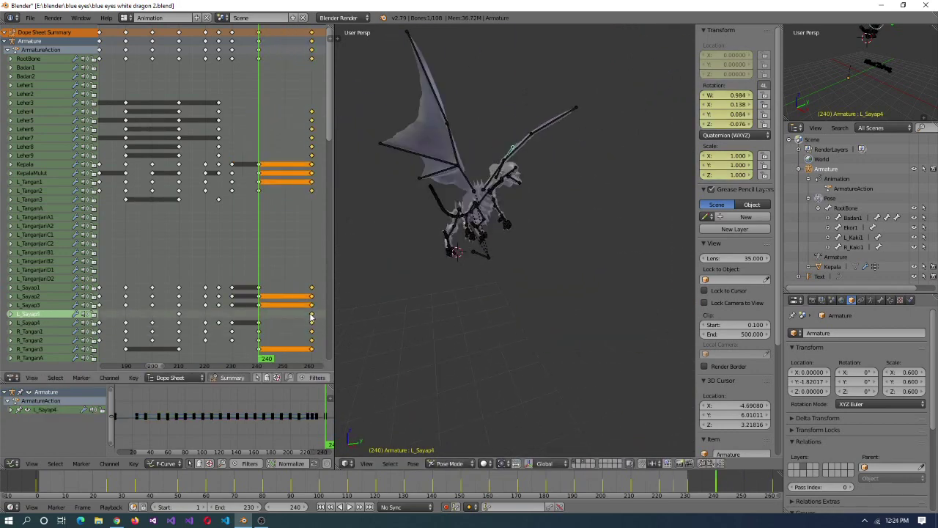
- Move the selected pose keys from frame 260 to frame 250 and scrub from 240 to 250
{"action": "right_click", "coordinate": [310, 317]}
{"action": "middle_click_drag", "start_coordinate": [479, 339], "coordinate": [499, 308]}
{"action": "left_click_drag", "start_coordinate": [260, 44], "coordinate": [287, 38]}
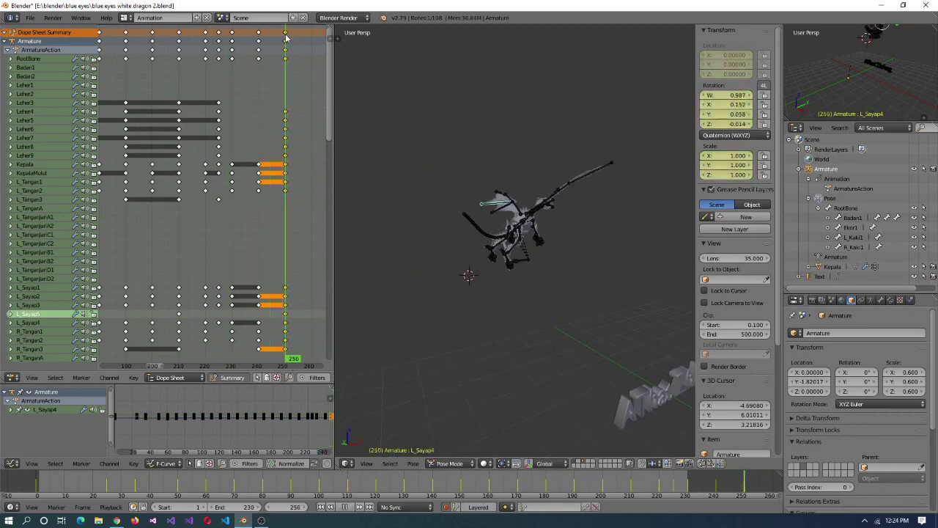
- Rotate the head bone Kepala about its local X axis at frame 250 and scrub up to that frame
{"action": "left_click", "coordinate": [25, 165]}
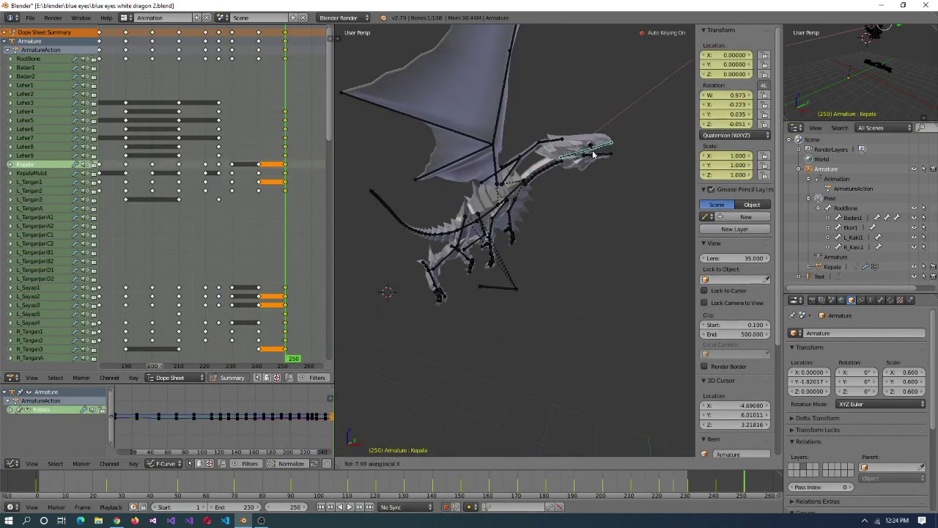
{"action": "left_click", "coordinate": [233, 359]}
{"action": "left_click_drag", "start_coordinate": [232, 358], "coordinate": [287, 361]}
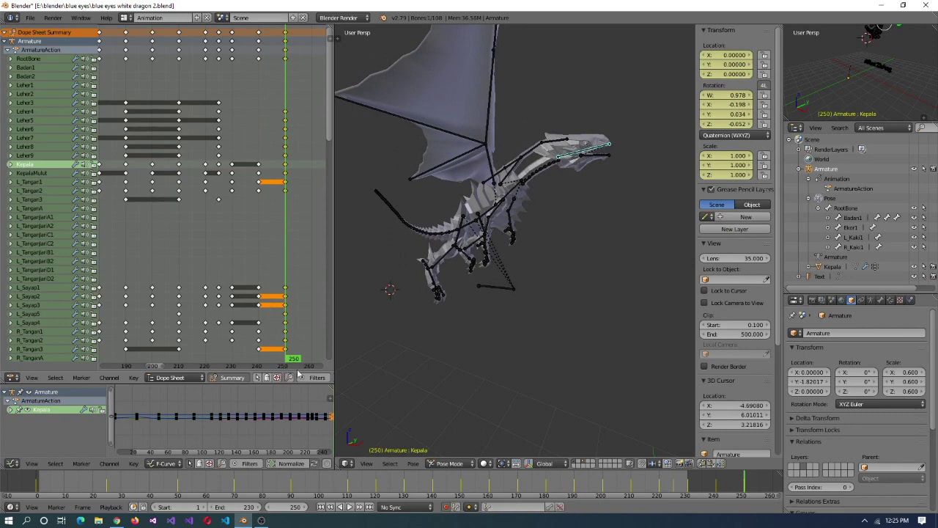
- Duplicate the frame 250 pose keys to 260, then move RootBone to about X -3.25, Z -6.32 and rotate it
{"action": "key", "text": "KP_1"}
{"action": "right_click", "coordinate": [577, 280]}
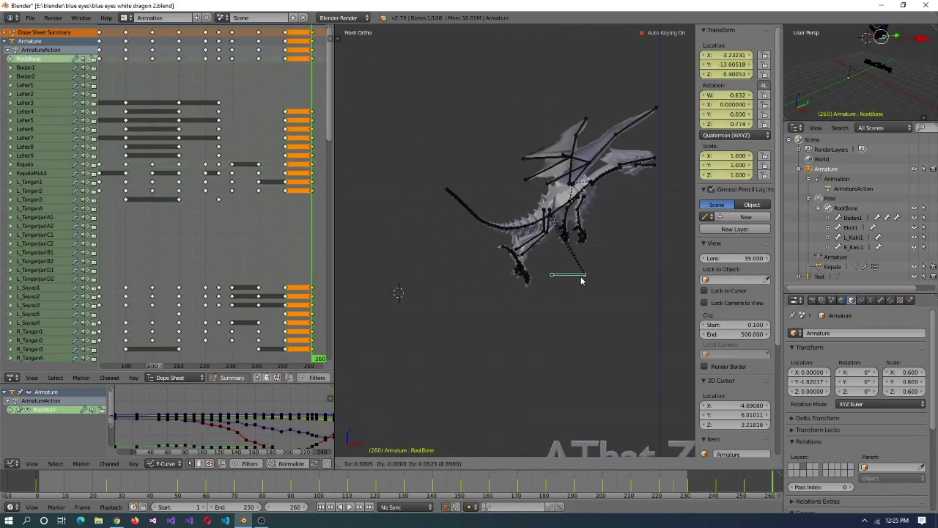
{"action": "key", "text": "alt+a"}
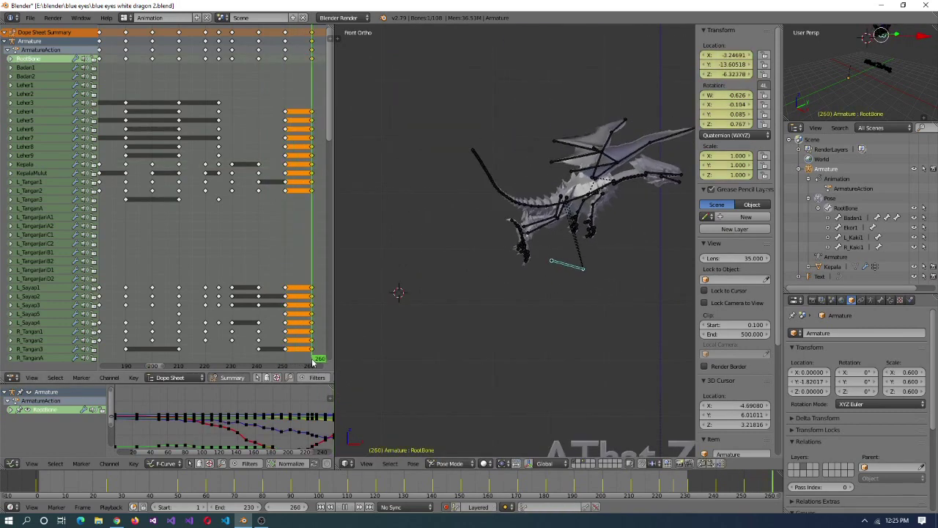
{"action": "key", "text": "Escape"}
{"action": "middle_click_drag", "start_coordinate": [558, 372], "coordinate": [494, 317]}
{"action": "key", "text": "alt+a"}
{"action": "key", "text": "KP_5"}
{"action": "mouse_move", "coordinate": [447, 225]}
{"action": "middle_mouse_down"}
{"action": "mouse_move", "coordinate": [516, 291]}
{"action": "mouse_move", "coordinate": [450, 210]}
{"action": "middle_mouse_up"}
{"action": "key", "text": "r"}
{"action": "key", "text": "y"}
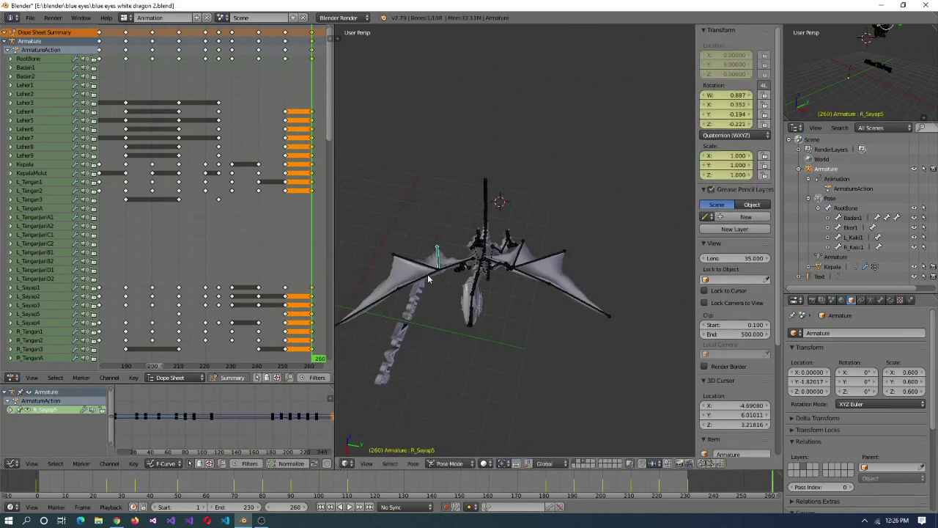
- Rotate the right and left wing bones, including R_Sayap5 and L_Sayap4, at frame 260
{"action": "middle_click_drag", "start_coordinate": [428, 279], "coordinate": [505, 255]}
{"action": "key", "text": "r"}
{"action": "right_click", "coordinate": [540, 178]}
{"action": "middle_click_drag", "start_coordinate": [541, 178], "coordinate": [555, 268]}
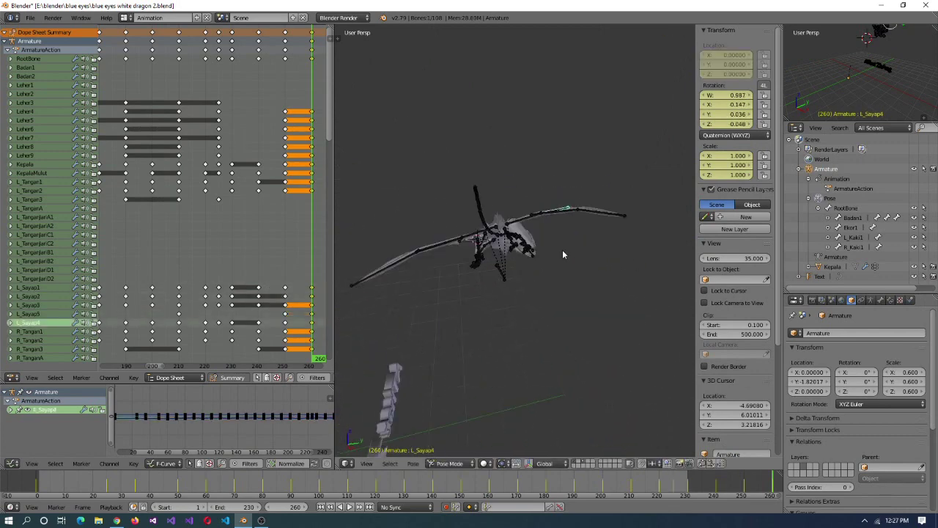
{"action": "middle_click_drag", "start_coordinate": [562, 255], "coordinate": [594, 201]}
{"action": "right_click", "coordinate": [594, 202]}
{"action": "key", "text": "r"}
{"action": "left_click", "coordinate": [614, 265]}
- Rotate the hind-leg bones, including R_Kaki3, at frame 260 and scrub up to that frame to check the pose
{"action": "right_click", "coordinate": [518, 242]}
{"action": "scroll", "coordinate": [518, 242], "scroll_direction": "up", "scroll_amount": 2}
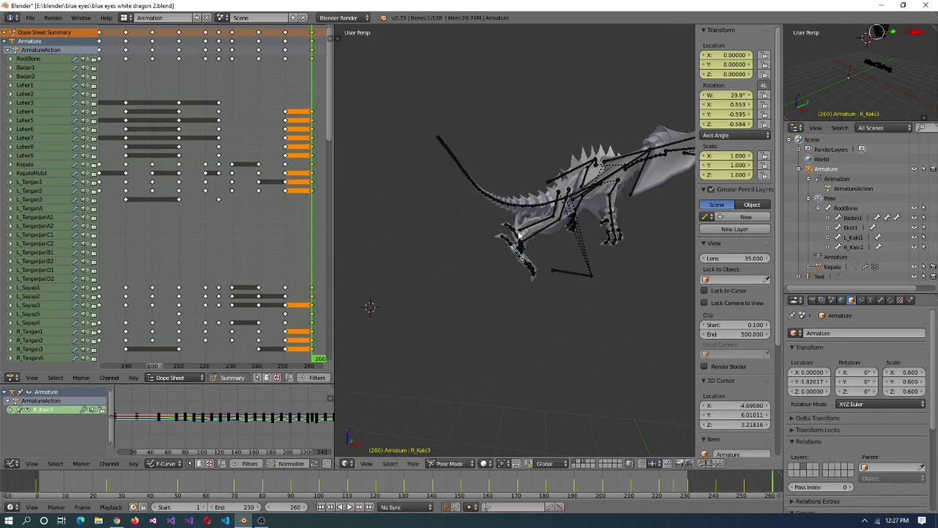
{"action": "right_click", "coordinate": [555, 212]}
{"action": "middle_click_drag", "start_coordinate": [554, 213], "coordinate": [599, 269]}
{"action": "left_click", "coordinate": [587, 198]}
{"action": "scroll", "coordinate": [503, 247], "scroll_direction": "down", "scroll_amount": 3}
{"action": "middle_click_drag", "start_coordinate": [503, 247], "coordinate": [557, 242]}
{"action": "left_click_drag", "start_coordinate": [268, 33], "coordinate": [315, 53]}
- Select RootBone and duplicate the frame 260 pose keys to frame 270
{"action": "key", "text": "KP_1"}
{"action": "right_click", "coordinate": [566, 269]}
{"action": "middle_click_drag", "start_coordinate": [382, 359], "coordinate": [440, 340]}
{"action": "scroll", "coordinate": [256, 336], "scroll_direction": "down", "scroll_amount": 2}
{"action": "scroll", "coordinate": [255, 335], "scroll_direction": "down", "scroll_amount": 2}
{"action": "left_click", "coordinate": [204, 319]}
{"action": "right_click", "coordinate": [206, 317]}
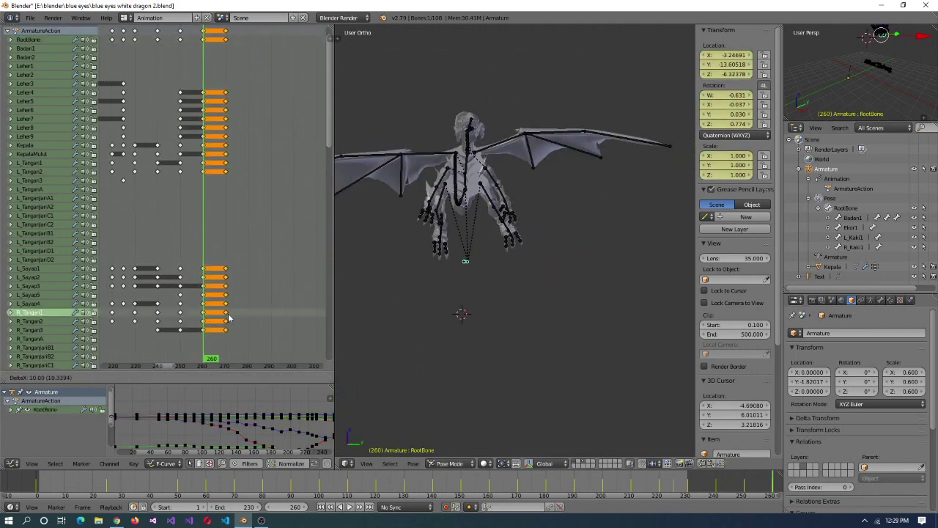
- Move RootBone at frame 270 to about X -1.60, Z -6.34 in the front view and rotate it in the right view
{"action": "key", "text": "KP_1"}
{"action": "key", "text": "Up"}
{"action": "key", "text": "g"}
{"action": "left_click", "coordinate": [640, 290]}
{"action": "key", "text": "KP_3"}
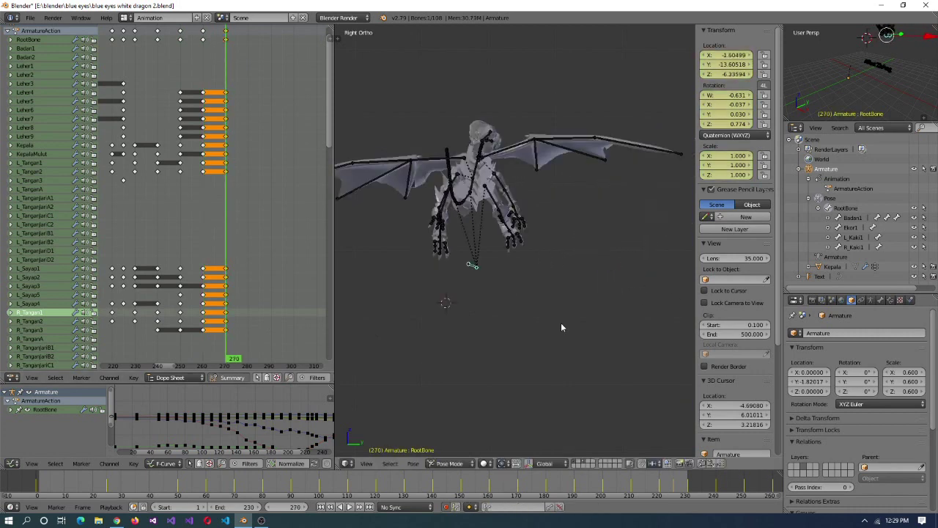
{"action": "key", "text": "r"}
{"action": "left_click", "coordinate": [508, 223]}
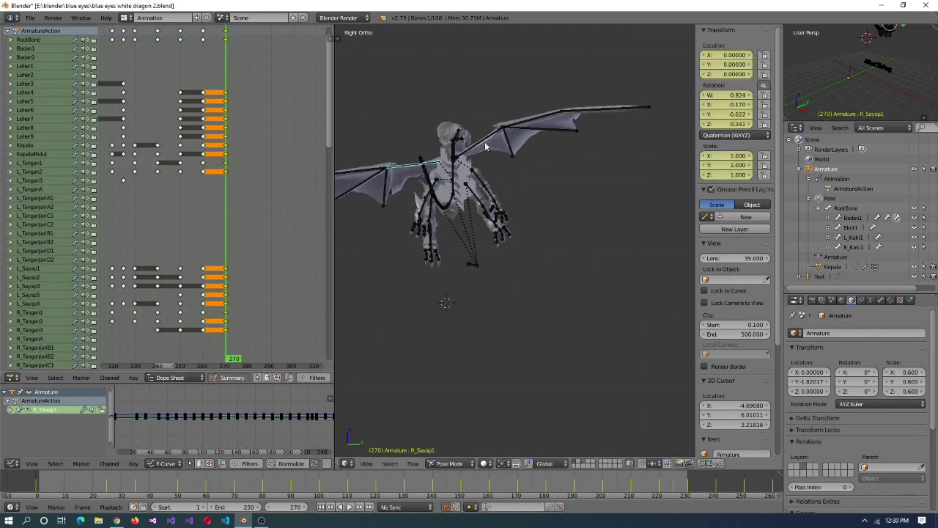
- Rotate the wing bones, including R_Sayap1, at frame 270 and scrub from about 258 to 270
{"action": "key", "text": "r"}
{"action": "middle_click_drag", "start_coordinate": [533, 182], "coordinate": [598, 209]}
{"action": "right_click", "coordinate": [586, 169]}
{"action": "left_click", "coordinate": [211, 366]}
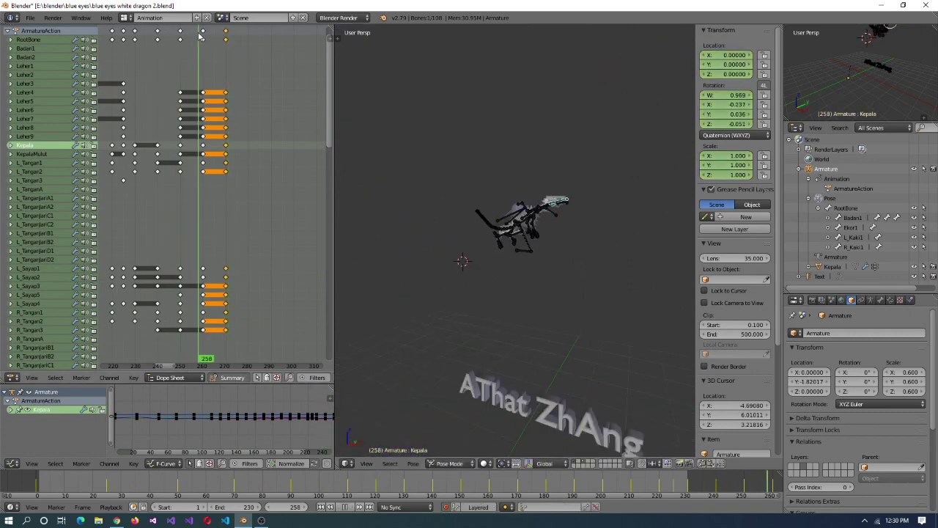
{"action": "left_click_drag", "start_coordinate": [196, 35], "coordinate": [226, 44]}
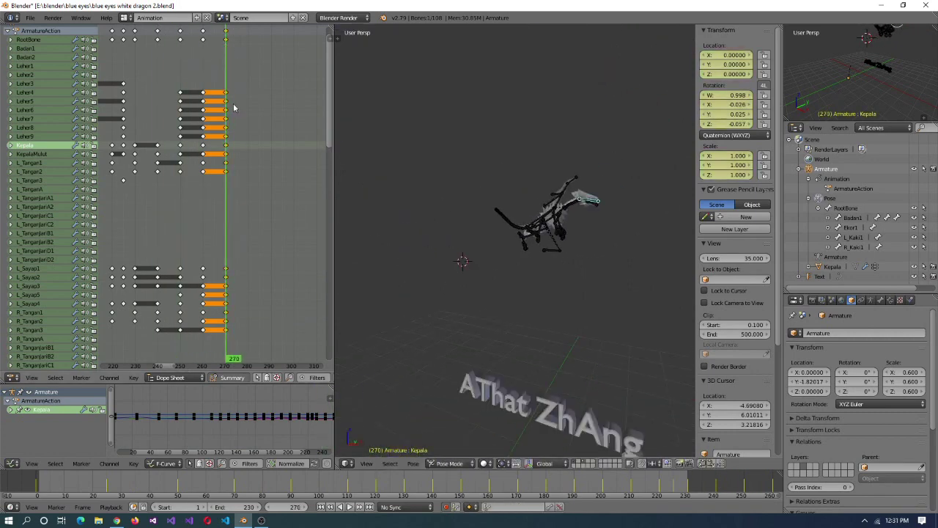
- Duplicate the frame 270 pose keys to frame 280 and move RootBone to about X 0.06 in the front view
{"action": "left_click", "coordinate": [249, 330]}
{"action": "key", "text": "i"}
{"action": "key", "text": "KP_1"}
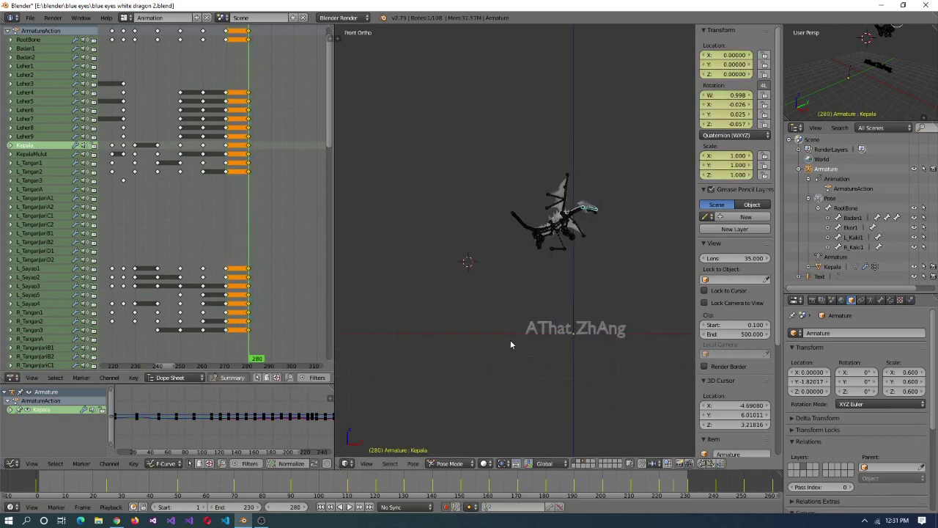
- Rotate the wing bones on both sides, including L_Sayap2, at frame 280, turning one about its local Z axis
{"action": "middle_click_drag", "start_coordinate": [579, 258], "coordinate": [548, 319]}
{"action": "right_click", "coordinate": [548, 319]}
{"action": "key", "text": "r"}
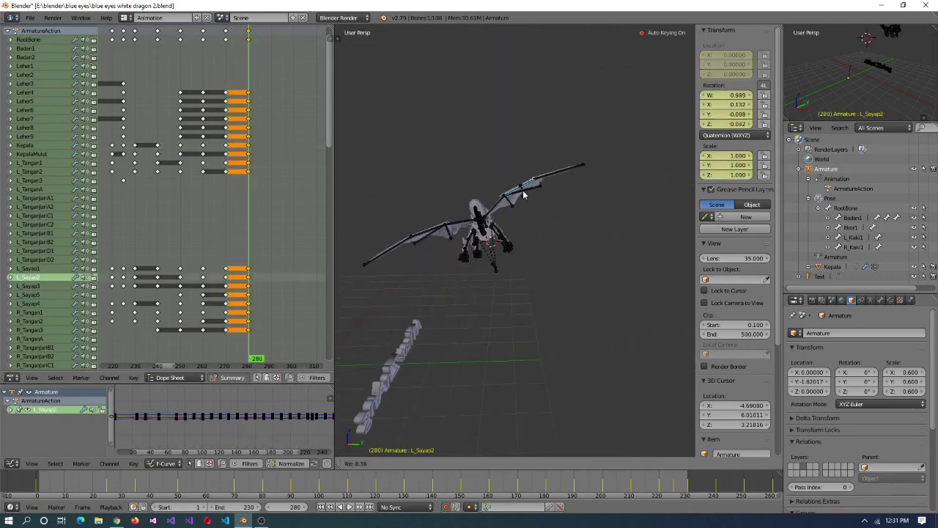
{"action": "right_click", "coordinate": [397, 245]}
{"action": "middle_click_drag", "start_coordinate": [438, 245], "coordinate": [440, 167]}
{"action": "right_click", "coordinate": [504, 255]}
{"action": "right_click", "coordinate": [642, 249]}
{"action": "right_click", "coordinate": [440, 167]}
{"action": "key", "text": "r"}
{"action": "key", "text": "z"}
{"action": "key", "text": "z"}
{"action": "key", "text": "Return"}
- Refine the remaining pose bones at frame 280, including the jaw bone KepalaMulut
{"action": "middle_click_drag", "start_coordinate": [566, 297], "coordinate": [532, 290]}
{"action": "right_click", "coordinate": [543, 278]}
{"action": "scroll", "coordinate": [531, 290], "scroll_direction": "up", "scroll_amount": 3}
{"action": "right_click", "coordinate": [566, 262]}
{"action": "middle_click_drag", "start_coordinate": [566, 261], "coordinate": [439, 147]}
{"action": "scroll", "coordinate": [503, 179], "scroll_direction": "down", "scroll_amount": 2}
{"action": "right_click", "coordinate": [504, 180]}
- Duplicate the frame 240 pose keys to frame 290 and reposition RootBone there in the front view
{"action": "left_click_drag", "start_coordinate": [192, 35], "coordinate": [159, 303]}
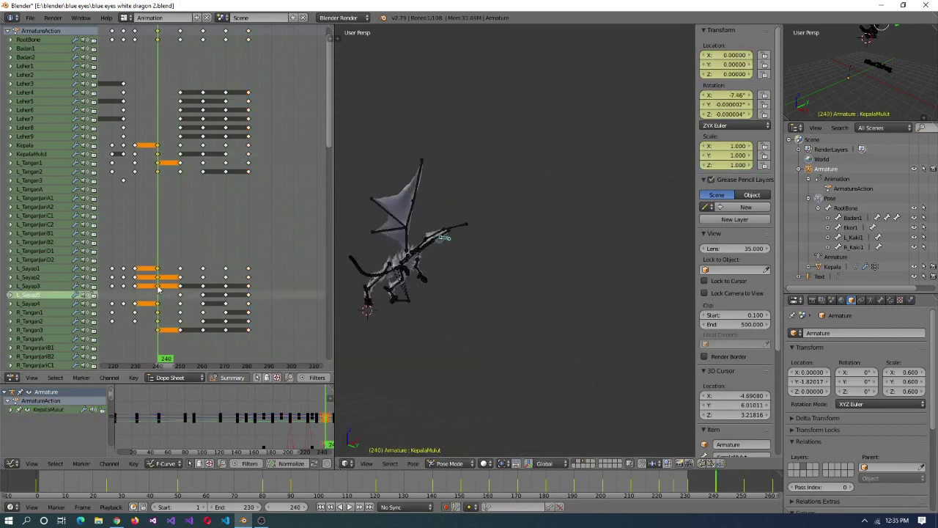
{"action": "key", "text": "Up"}
{"action": "right_click", "coordinate": [508, 303]}
{"action": "key", "text": "KP_1"}
{"action": "key", "text": "Up"}
{"action": "key", "text": "g"}
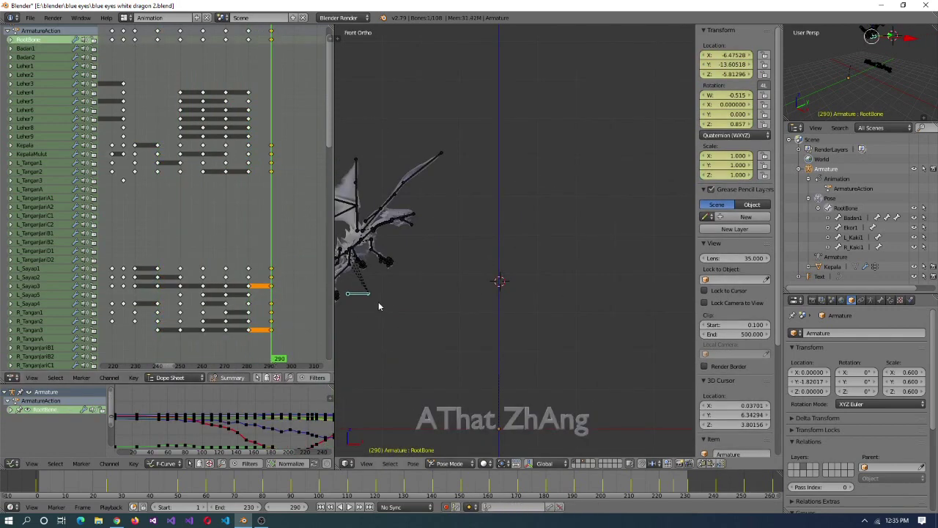
{"action": "key", "text": "Escape"}
- Rotate RootBone at frame 290 in the right view and scrub between about 270 and 290 to check the motion
{"action": "key", "text": "KP_3"}
{"action": "left_click_drag", "start_coordinate": [272, 352], "coordinate": [226, 367]}
{"action": "key", "text": "r"}
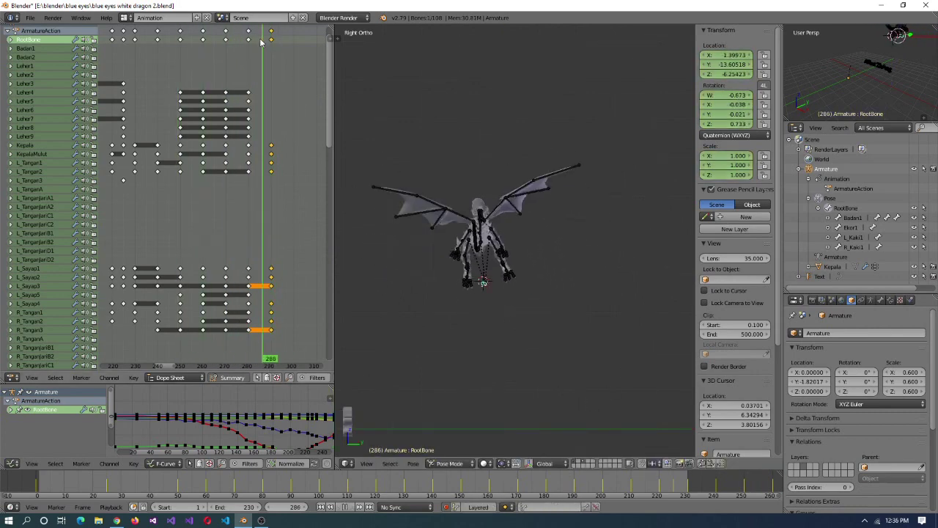
{"action": "middle_click_drag", "start_coordinate": [557, 220], "coordinate": [601, 264]}
{"action": "left_click_drag", "start_coordinate": [242, 352], "coordinate": [271, 351]}
- Refine the dragon's pose at frame 290, including the head bone Kepala
{"action": "scroll", "coordinate": [513, 235], "scroll_direction": "up", "scroll_amount": 3}
{"action": "middle_click_drag", "start_coordinate": [514, 234], "coordinate": [589, 324]}
{"action": "right_click", "coordinate": [583, 256]}
{"action": "middle_click_drag", "start_coordinate": [560, 261], "coordinate": [484, 279]}
{"action": "right_click", "coordinate": [362, 185]}
- Undo the last three edits and duplicate the frame 225 pose keys to frame 300
{"action": "left_click", "coordinate": [125, 350]}
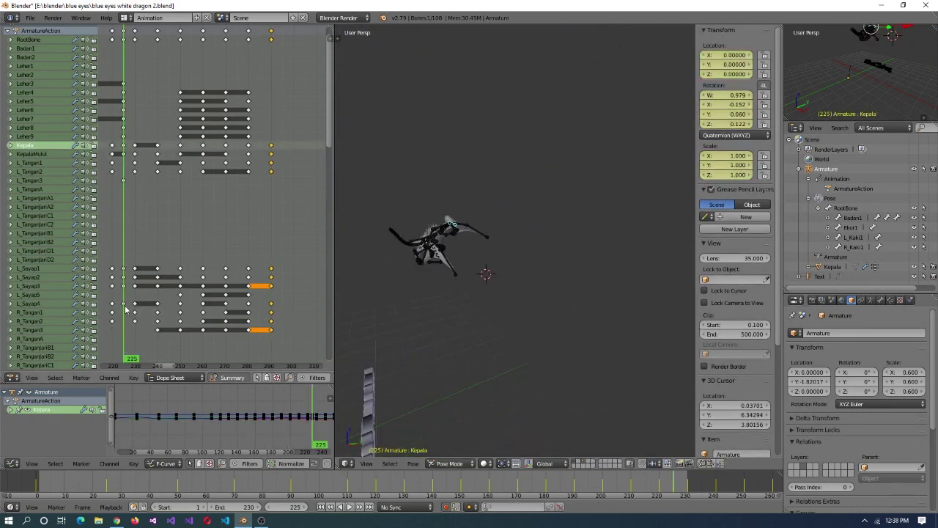
{"action": "key", "text": "ctrl+z"}
{"action": "key", "text": "ctrl+z"}
{"action": "key", "text": "ctrl+z"}
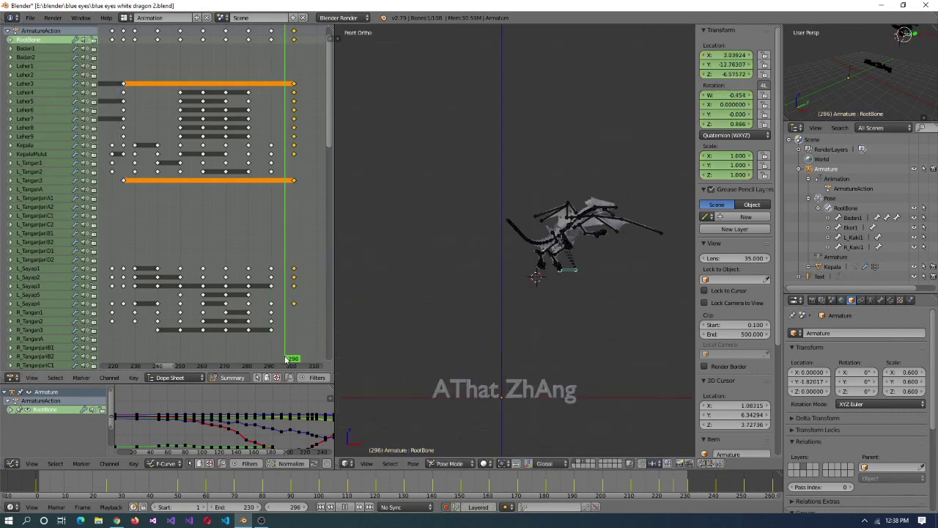
- Move RootBone at frame 300 to about X 3.40, Y -13.64, Z -6.28 and rotate it in the right view
{"action": "left_click", "coordinate": [416, 384]}
{"action": "key", "text": "KP_3"}
{"action": "key", "text": "KP_5"}
{"action": "key", "text": "KP_5"}
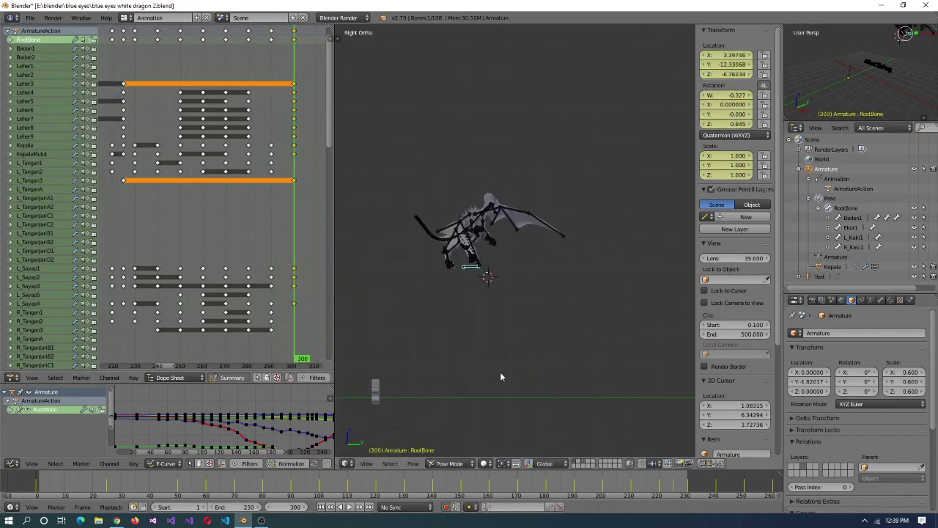
{"action": "left_click", "coordinate": [286, 365]}
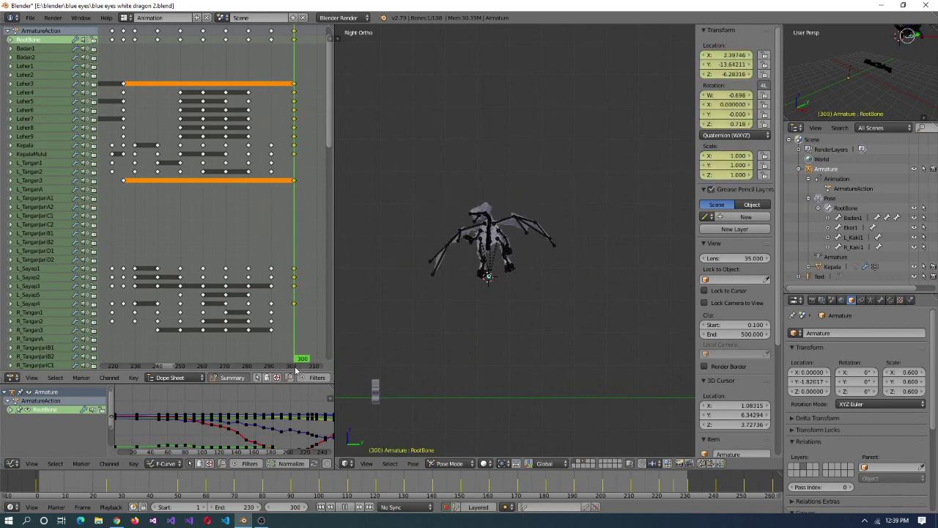
{"action": "left_click_drag", "start_coordinate": [273, 360], "coordinate": [293, 365]}
- Rotate the right hind-leg bones, including R_Kaki2, at frame 300
{"action": "scroll", "coordinate": [610, 304], "scroll_direction": "up", "scroll_amount": 2}
{"action": "middle_click_drag", "start_coordinate": [610, 304], "coordinate": [604, 267]}
{"action": "right_click", "coordinate": [586, 286]}
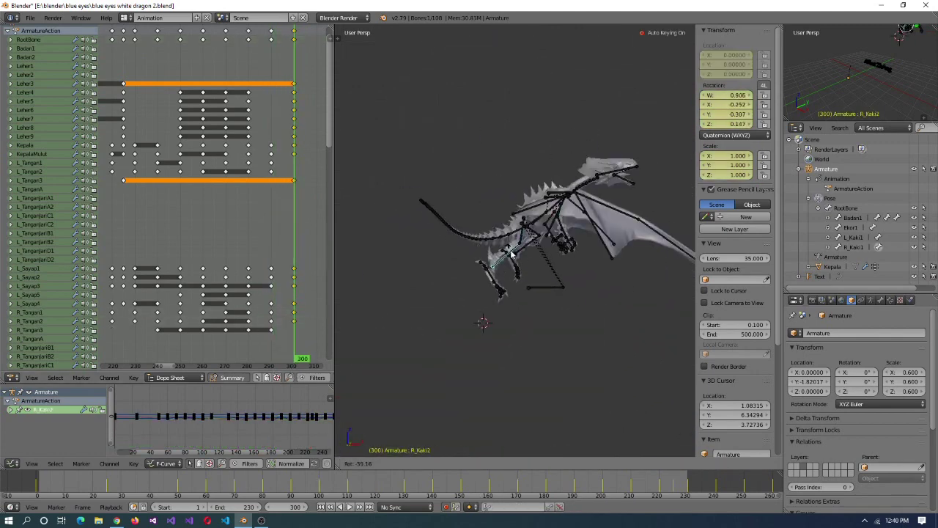
{"action": "right_click", "coordinate": [513, 266]}
{"action": "left_click", "coordinate": [293, 365]}
{"action": "left_click", "coordinate": [296, 365]}
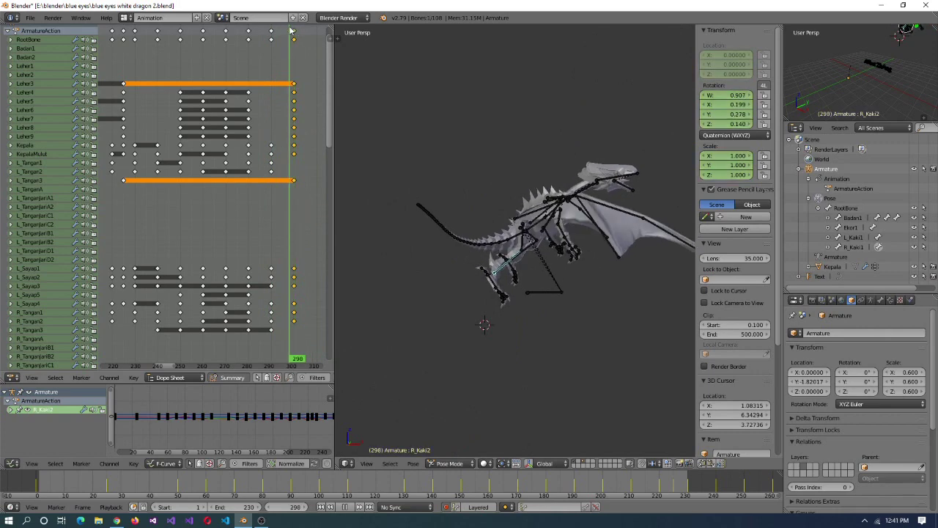
- Select the head bone Kepala and the jaw bone KepalaMulut to examine their pose around frame 298
{"action": "middle_click_drag", "start_coordinate": [549, 52], "coordinate": [511, 169]}
{"action": "right_click", "coordinate": [511, 170]}
{"action": "scroll", "coordinate": [511, 170], "scroll_direction": "up", "scroll_amount": 2}
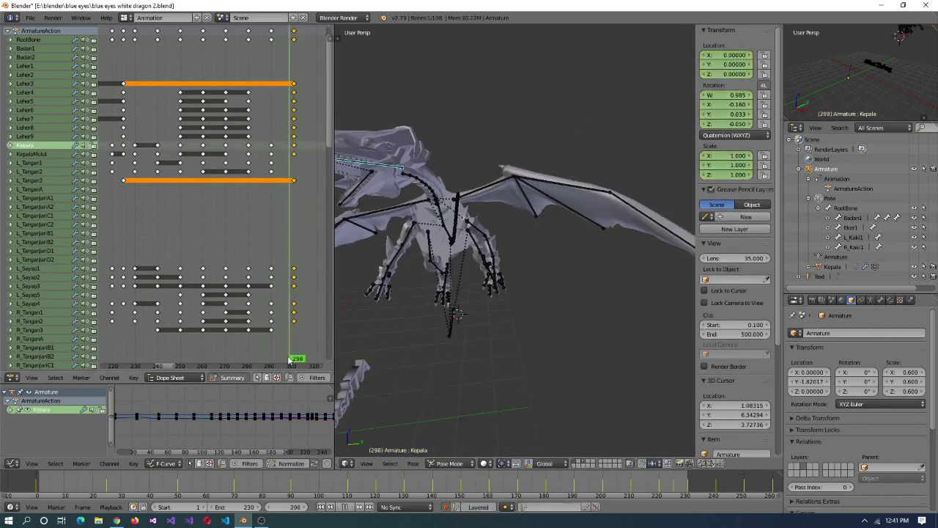
{"action": "right_click", "coordinate": [396, 183]}
{"action": "scroll", "coordinate": [413, 278], "scroll_direction": "down", "scroll_amount": 2}
{"action": "left_click", "coordinate": [290, 359]}
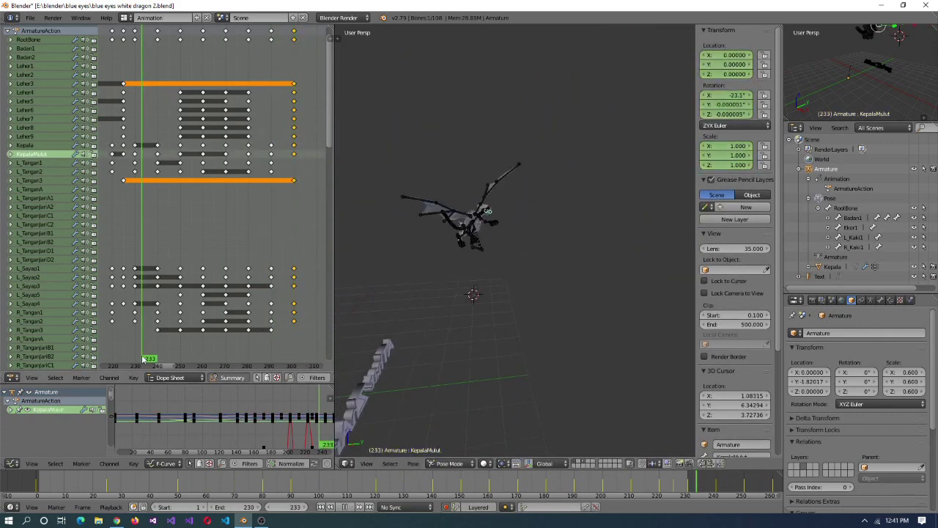
- Set the timeline's end frame to 310 and play back the whole flight
{"action": "middle_click_drag", "start_coordinate": [513, 220], "coordinate": [578, 257]}
{"action": "key", "text": "alt+a"}
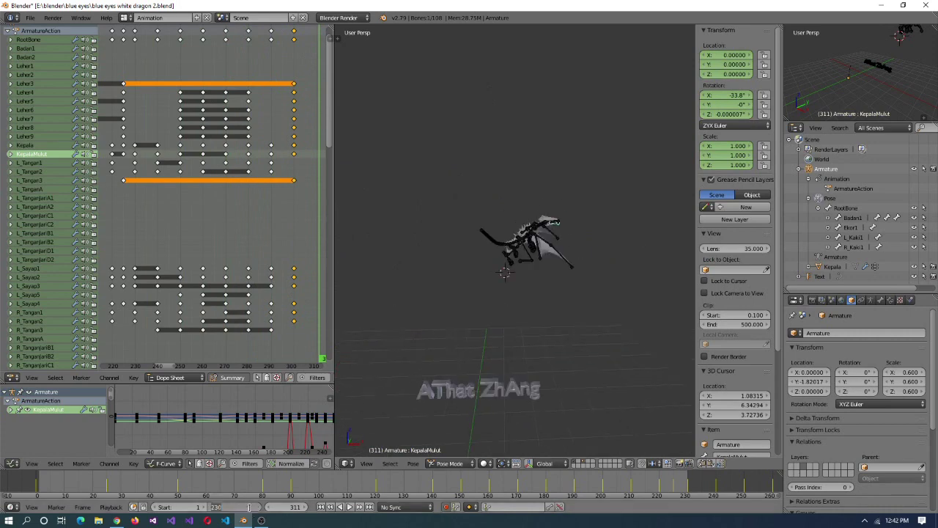
{"action": "key", "text": "alt+a"}
{"action": "middle_click_drag", "start_coordinate": [528, 411], "coordinate": [541, 375]}
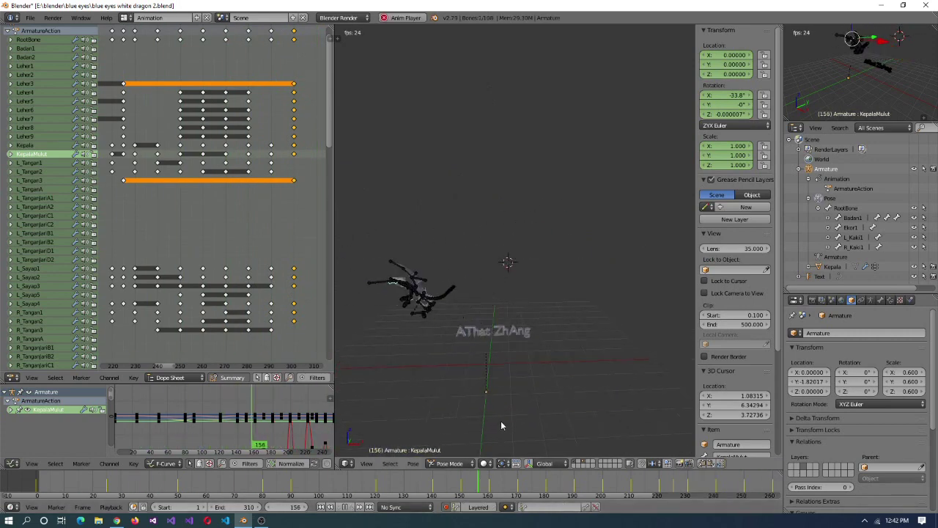
{"action": "key", "text": "alt+a"}
- Duplicate the frame 290 pose keys to frame 310 and go to that frame
{"action": "scroll", "coordinate": [304, 365], "scroll_direction": "left", "scroll_amount": 1, "text": "ctrl"}
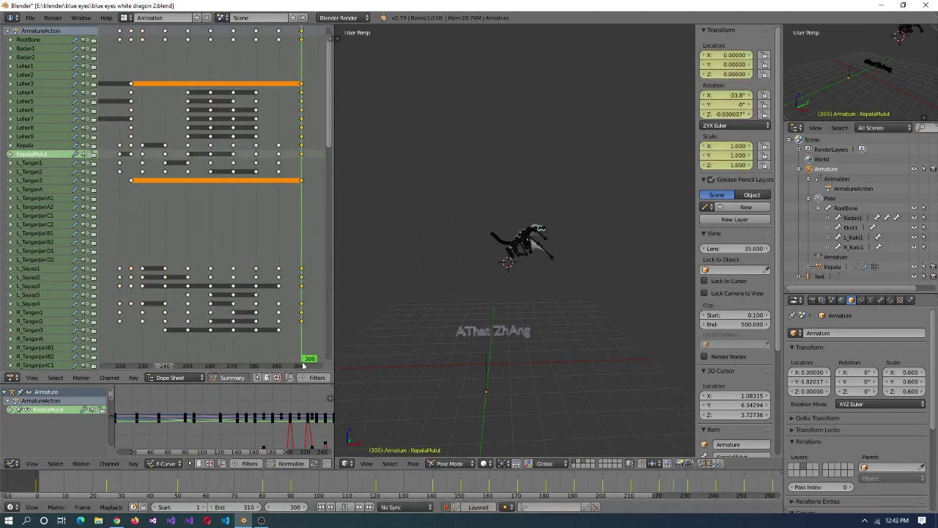
{"action": "scroll", "coordinate": [165, 367], "scroll_direction": "right", "scroll_amount": 5, "text": "ctrl"}
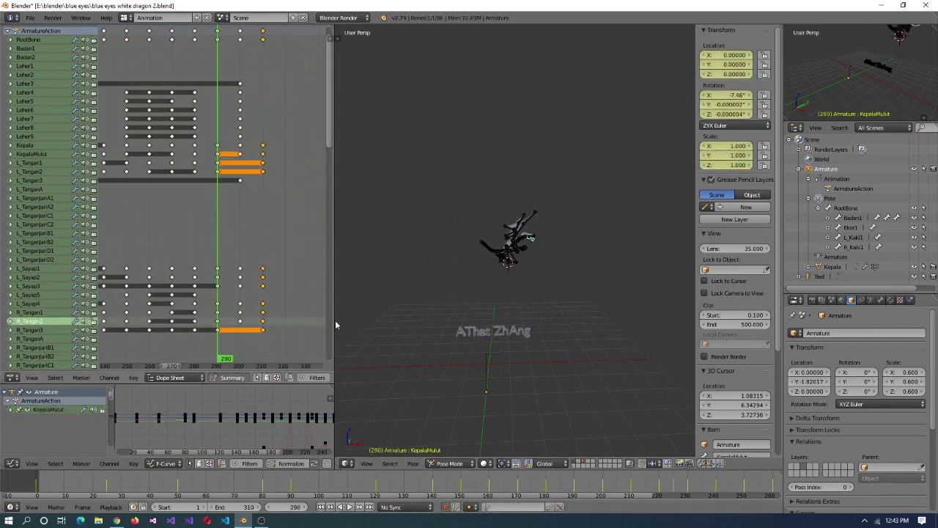
{"action": "key", "text": "Up"}
- Snap the 3D cursor to RootBone in the new pose and scrub towards frame 310 to check the motion
{"action": "right_click", "coordinate": [541, 282]}
{"action": "key", "text": "shift+s"}
{"action": "left_click", "coordinate": [541, 288]}
{"action": "key", "text": "KP_1"}
{"action": "key", "text": "Right"}
{"action": "key", "text": "Right"}
{"action": "key", "text": "Right"}
{"action": "mouse_move", "coordinate": [246, 355]}
{"action": "left_mouse_down"}
{"action": "mouse_move", "coordinate": [264, 357]}
{"action": "mouse_move", "coordinate": [260, 373]}
{"action": "mouse_move", "coordinate": [256, 358]}
{"action": "mouse_move", "coordinate": [272, 358]}
{"action": "mouse_move", "coordinate": [251, 357]}
{"action": "mouse_move", "coordinate": [260, 359]}
{"action": "left_mouse_up"}
{"action": "middle_click_drag", "start_coordinate": [557, 337], "coordinate": [454, 316]}
- Duplicate the Leher4 to Leher9 neck keys from frame 280 to frame 310 and scrub from 270 to 310
{"action": "left_click", "coordinate": [242, 363]}
{"action": "left_click_drag", "start_coordinate": [242, 363], "coordinate": [206, 121]}
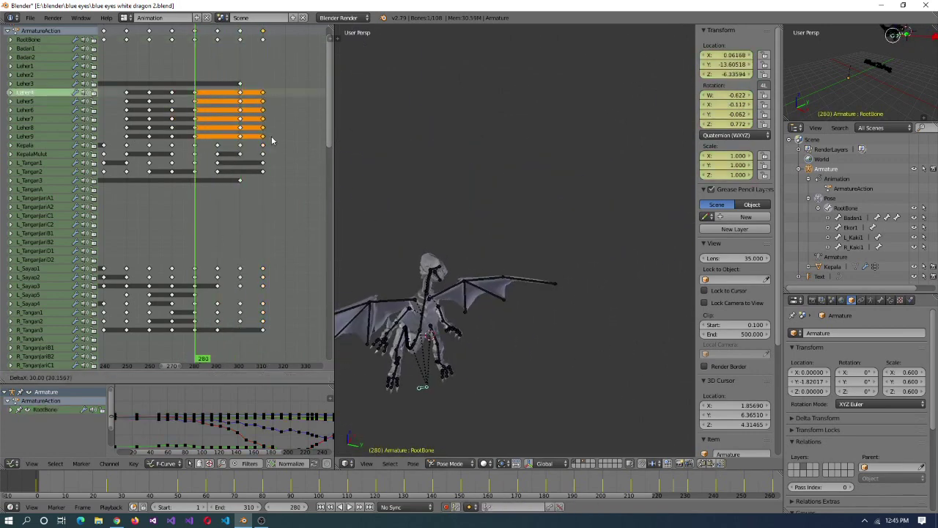
{"action": "key", "text": "Escape"}
{"action": "left_click", "coordinate": [173, 42]}
{"action": "left_click_drag", "start_coordinate": [174, 42], "coordinate": [263, 364]}
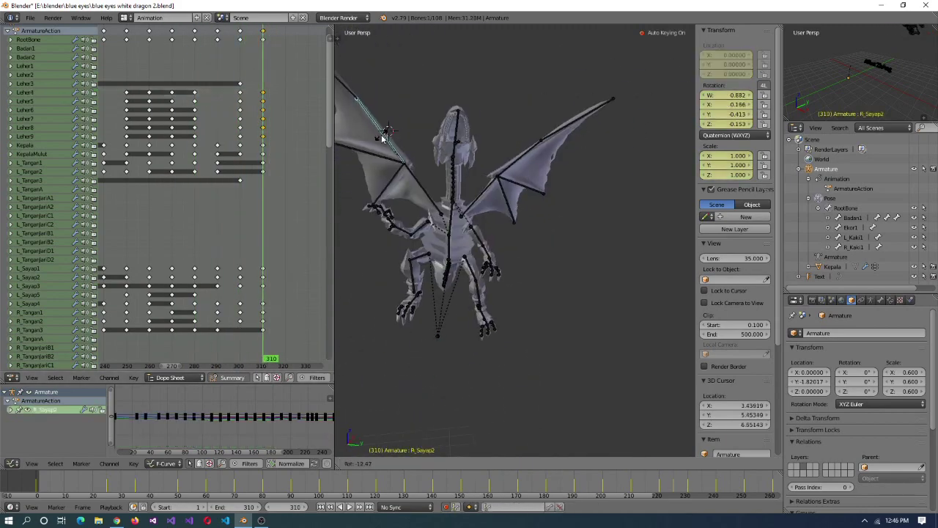
- Rotate the R_Sayap2 and R_Sayap4 wing bones at frame 310, then play back the flight to review the motion
{"action": "left_click", "coordinate": [574, 194]}
{"action": "left_click", "coordinate": [248, 358]}
{"action": "left_click_drag", "start_coordinate": [248, 357], "coordinate": [261, 363]}
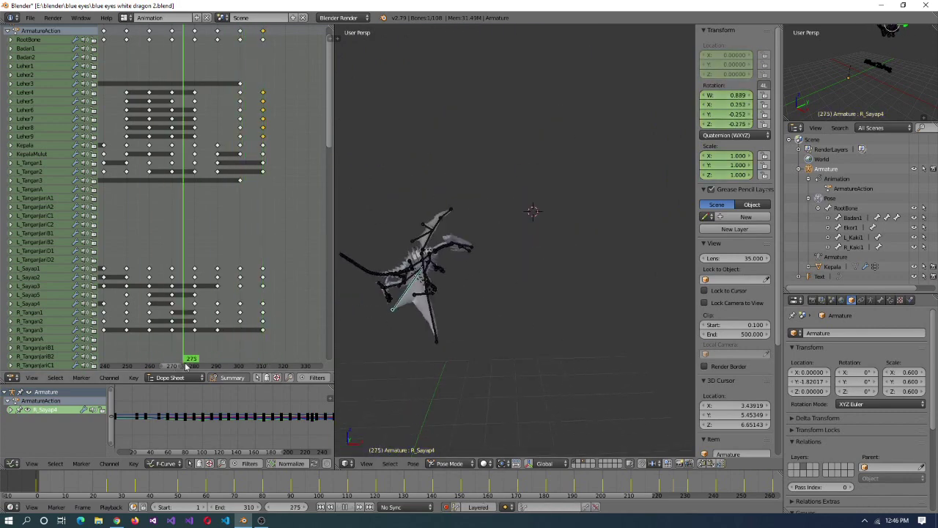
{"action": "scroll", "coordinate": [596, 365], "scroll_direction": "down", "scroll_amount": 3}
{"action": "key", "text": "alt+a"}
- Duplicate the frame 300 pose keys to frame 320
{"action": "mouse_move", "coordinate": [245, 361]}
{"action": "left_mouse_down"}
{"action": "mouse_move", "coordinate": [257, 362]}
{"action": "mouse_move", "coordinate": [240, 361]}
{"action": "left_mouse_up"}
{"action": "right_click", "coordinate": [239, 320], "text": "alt"}
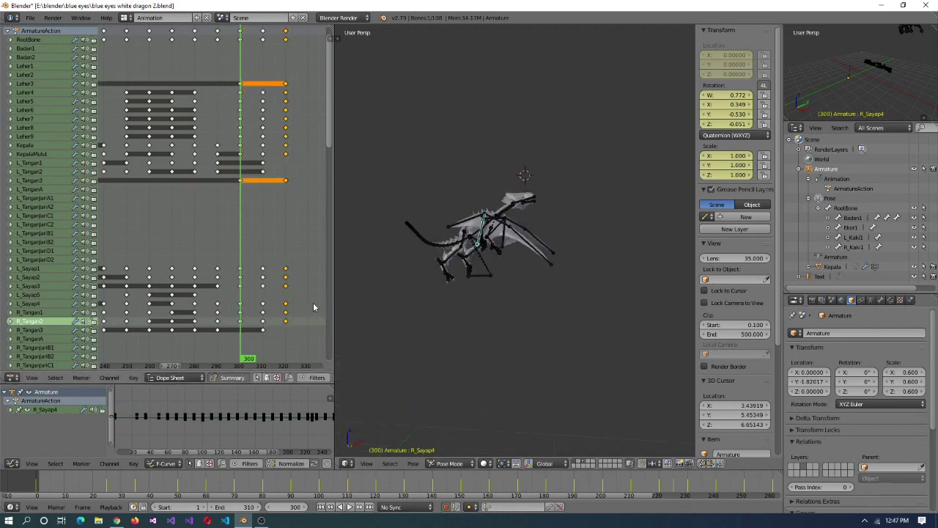
- Snap the 3D cursor as a position reference, move RootBone in the frame 320 pose, and scrub around frame 310 to compare
{"action": "key", "text": "shift+s"}
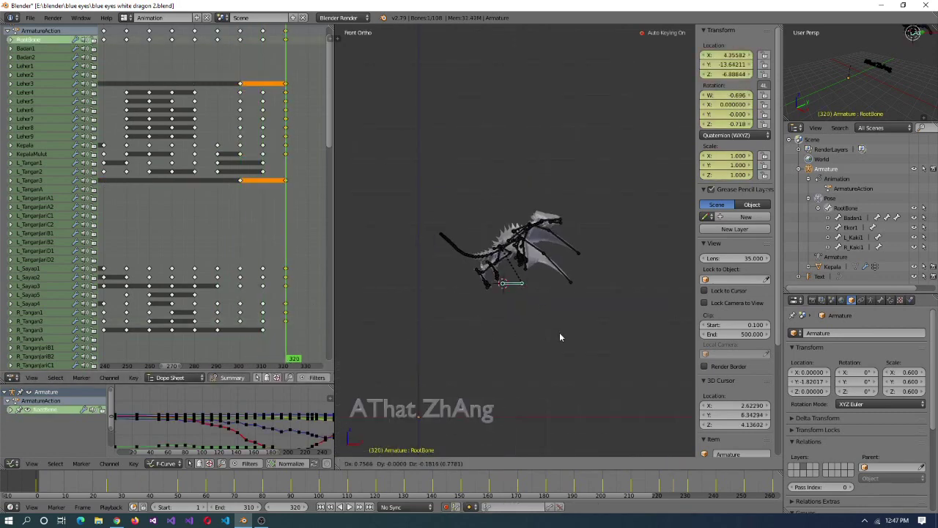
{"action": "left_click", "coordinate": [559, 338]}
{"action": "left_click", "coordinate": [264, 362]}
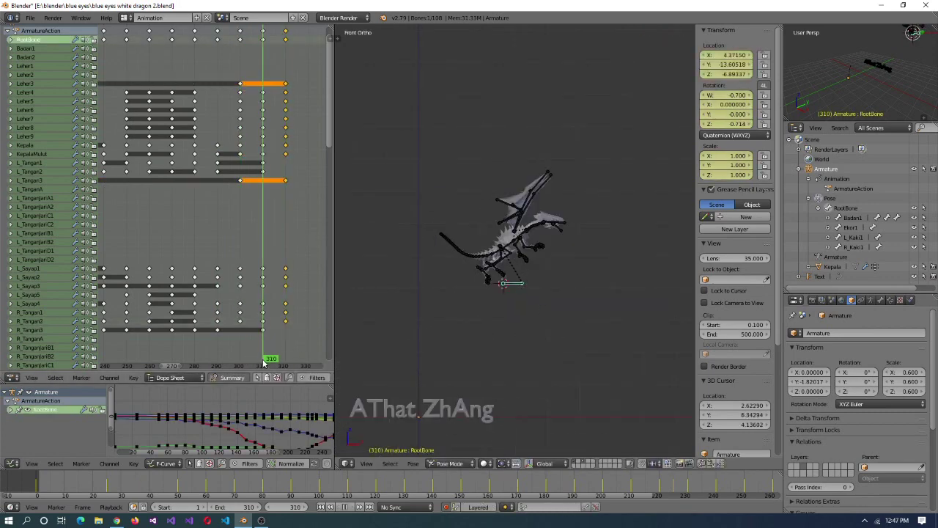
{"action": "left_click_drag", "start_coordinate": [266, 365], "coordinate": [261, 367]}
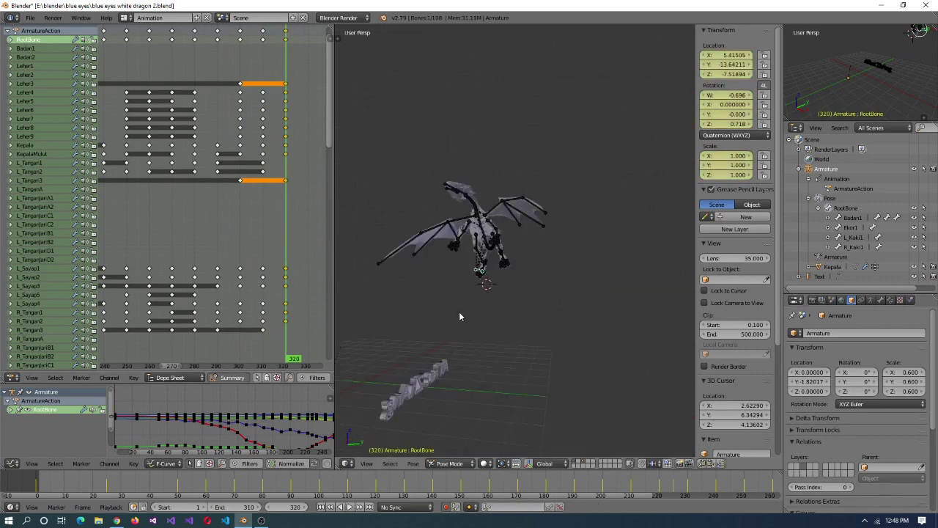
- Rotate the R_Sayap4 wing bone and adjust a further bone's rotation in the frame 320 pose
{"action": "scroll", "coordinate": [459, 312], "scroll_direction": "up", "scroll_amount": 3}
{"action": "right_click", "coordinate": [422, 134]}
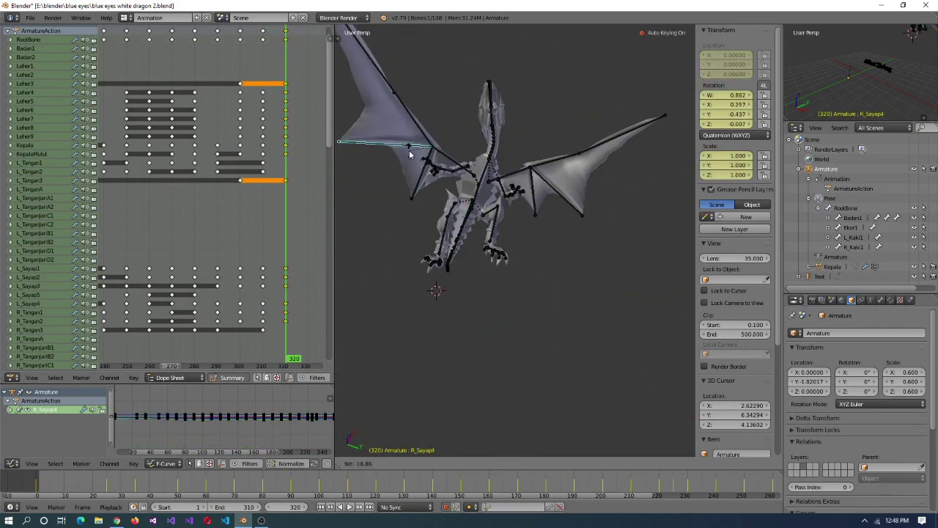
{"action": "middle_click_drag", "start_coordinate": [585, 143], "coordinate": [505, 225]}
{"action": "right_click", "coordinate": [493, 267]}
{"action": "middle_click_drag", "start_coordinate": [492, 268], "coordinate": [484, 220]}
{"action": "key", "text": "r"}
{"action": "left_click", "coordinate": [458, 231]}
- Rotate the KepalaMulut jaw bone to about -1.3° on X at frame 320 and review the motion from frame 300
{"action": "scroll", "coordinate": [513, 205], "scroll_direction": "up", "scroll_amount": 5}
{"action": "right_click", "coordinate": [662, 182]}
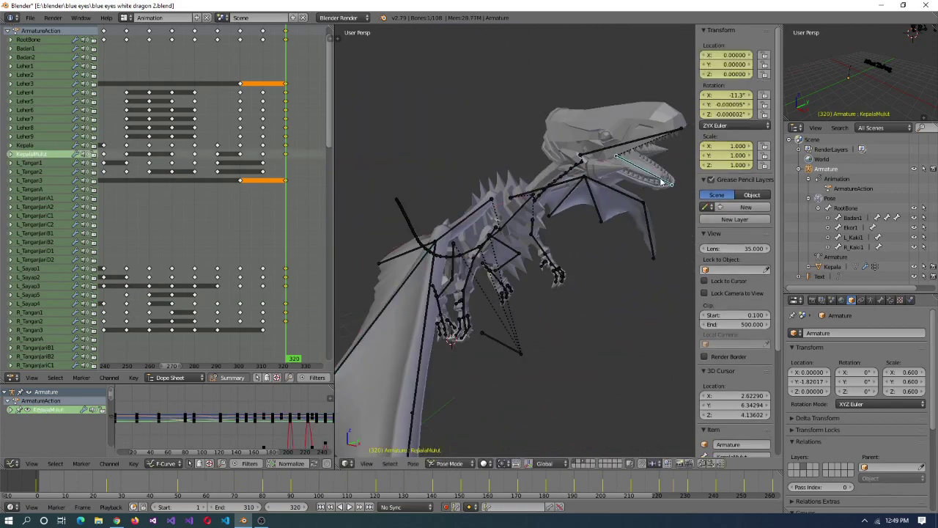
{"action": "middle_click_drag", "start_coordinate": [663, 182], "coordinate": [572, 220]}
{"action": "scroll", "coordinate": [513, 234], "scroll_direction": "down", "scroll_amount": 5}
{"action": "left_click", "coordinate": [236, 366]}
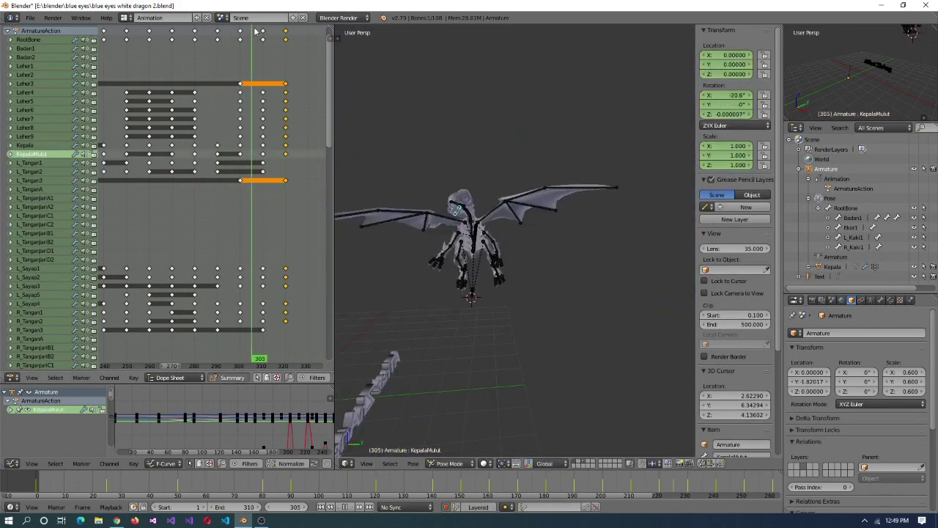
- Duplicate the Leher4 to Leher9 neck keys from frame 310 to frame 320 and check the motion up to frame 320
{"action": "mouse_move", "coordinate": [294, 359]}
{"action": "left_mouse_down"}
{"action": "mouse_move", "coordinate": [212, 359]}
{"action": "mouse_move", "coordinate": [288, 364]}
{"action": "left_mouse_up"}
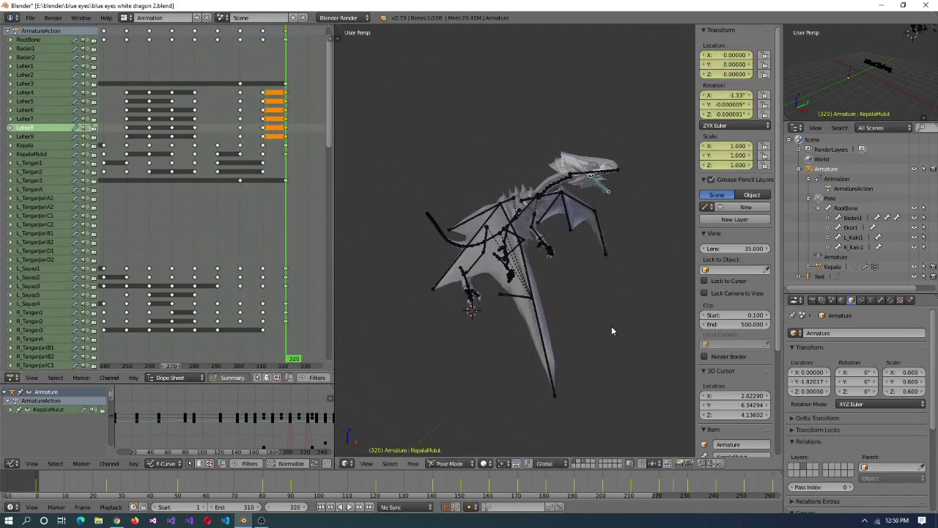
{"action": "key", "text": "Down"}
{"action": "key", "text": "Down"}
{"action": "left_click", "coordinate": [290, 359]}
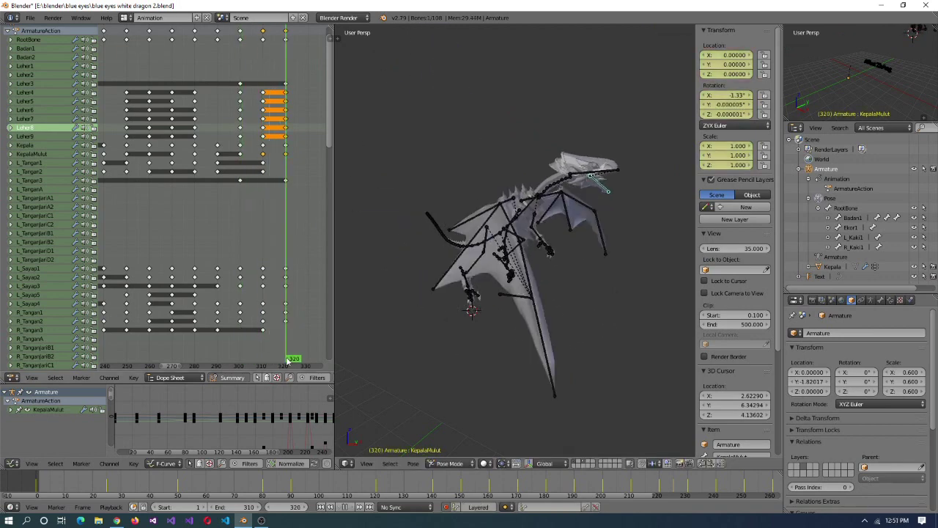
- Copy the armature's frame 320 pose keyframes 10 frames forward to frame 330
{"action": "left_click_drag", "start_coordinate": [289, 359], "coordinate": [202, 359]}
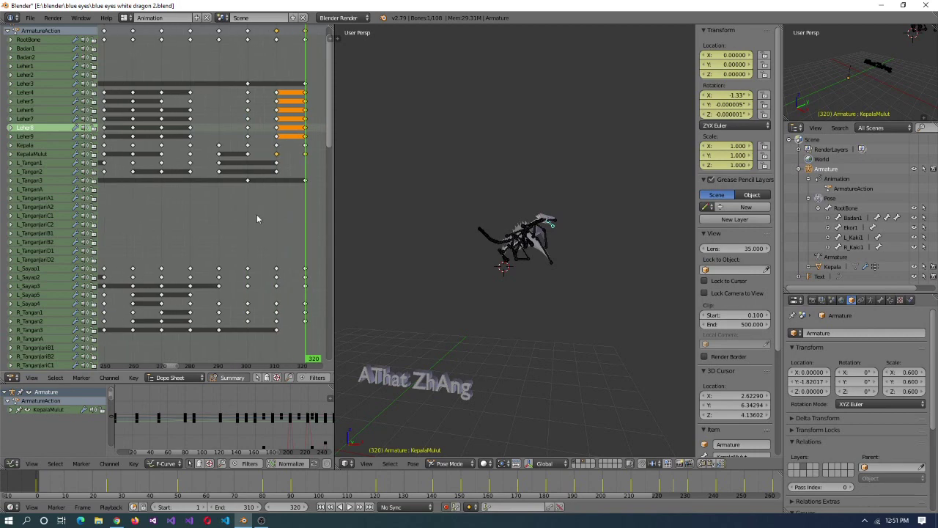
{"action": "scroll", "coordinate": [257, 278], "scroll_direction": "down", "scroll_amount": 3, "text": "ctrl"}
{"action": "scroll", "coordinate": [260, 317], "scroll_direction": "up", "scroll_amount": 1}
{"action": "key", "text": "Up"}
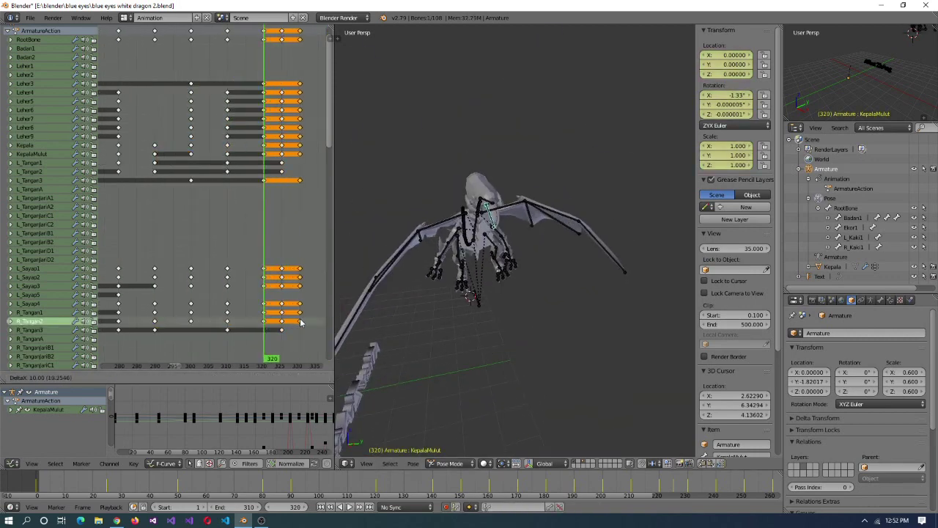
{"action": "left_click", "coordinate": [300, 322]}
- Adjust the hind foot toe bones at frame 325, using rotation about the local X axis
{"action": "right_click", "coordinate": [475, 300]}
{"action": "left_click_drag", "start_coordinate": [291, 359], "coordinate": [282, 364]}
{"action": "scroll", "coordinate": [540, 314], "scroll_direction": "up", "scroll_amount": 3}
{"action": "right_click", "coordinate": [540, 314]}
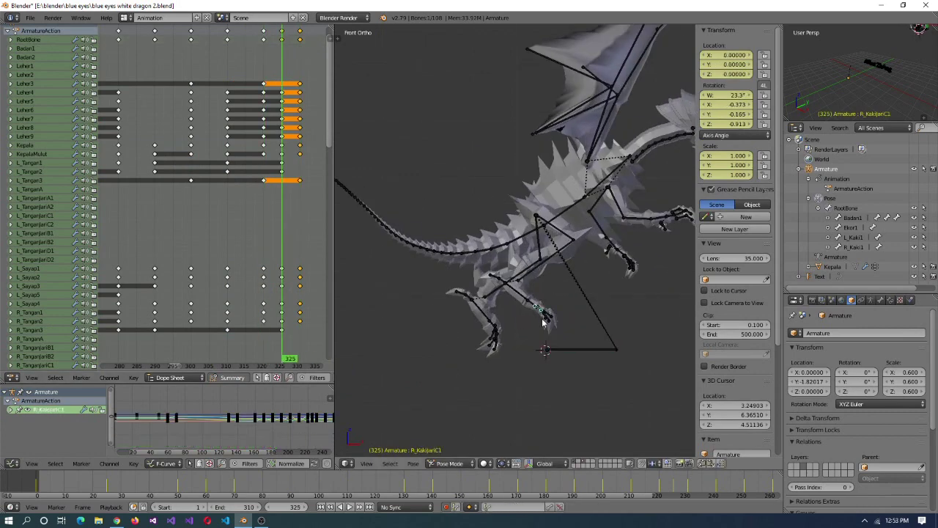
{"action": "right_click", "coordinate": [534, 301]}
{"action": "key", "text": "r"}
{"action": "key", "text": "x"}
{"action": "key", "text": "x"}
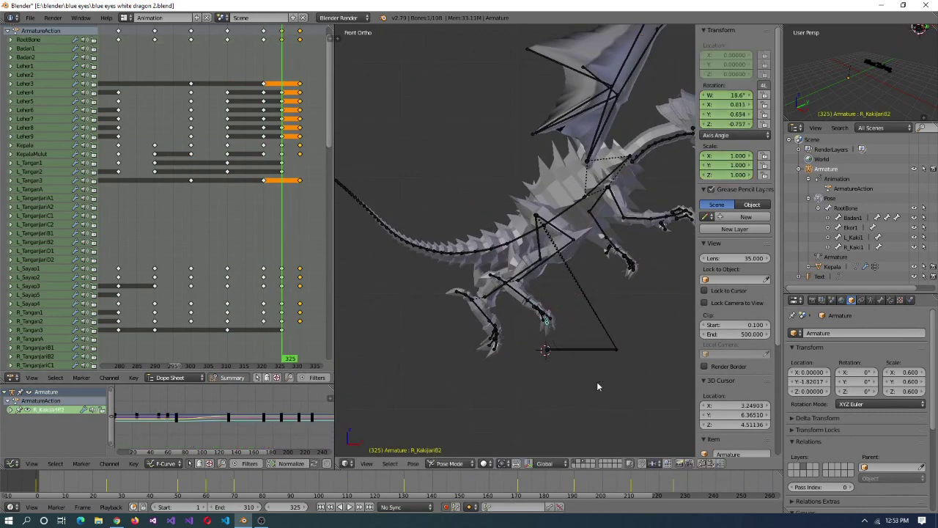
{"action": "right_click", "coordinate": [544, 320]}
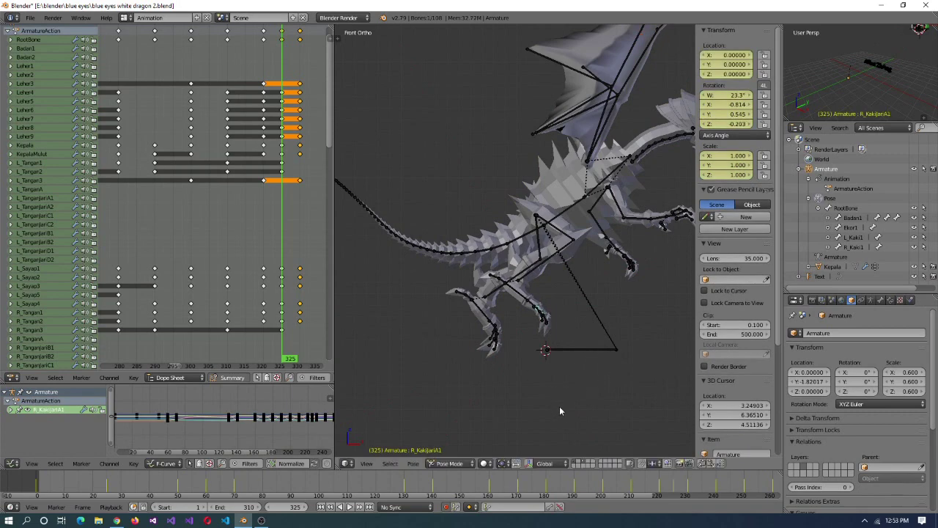
{"action": "right_click", "coordinate": [492, 334]}
{"action": "scroll", "coordinate": [484, 406], "scroll_direction": "up", "scroll_amount": 2}
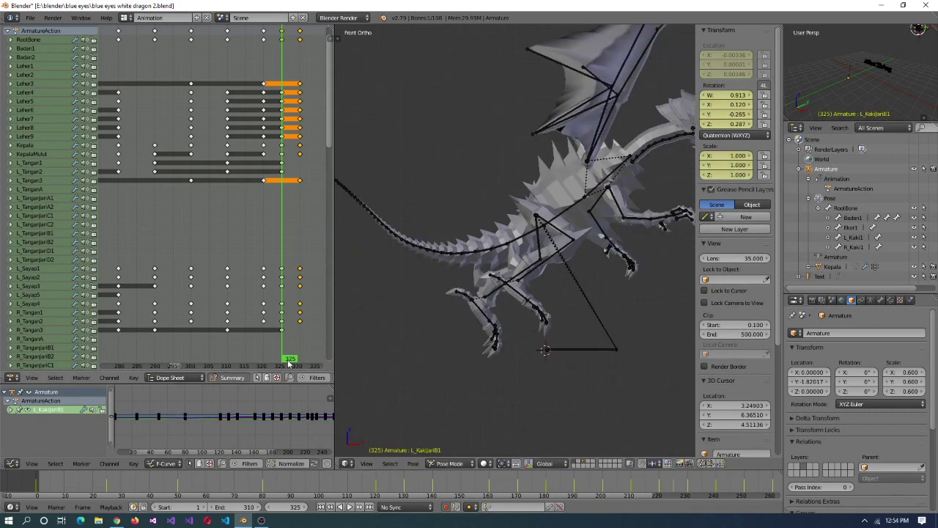
- Move the RootBone in the front view to reposition the whole dragon at frame 325
{"action": "left_click", "coordinate": [271, 364]}
{"action": "left_click_drag", "start_coordinate": [272, 364], "coordinate": [283, 364]}
{"action": "scroll", "coordinate": [513, 330], "scroll_direction": "down", "scroll_amount": 3}
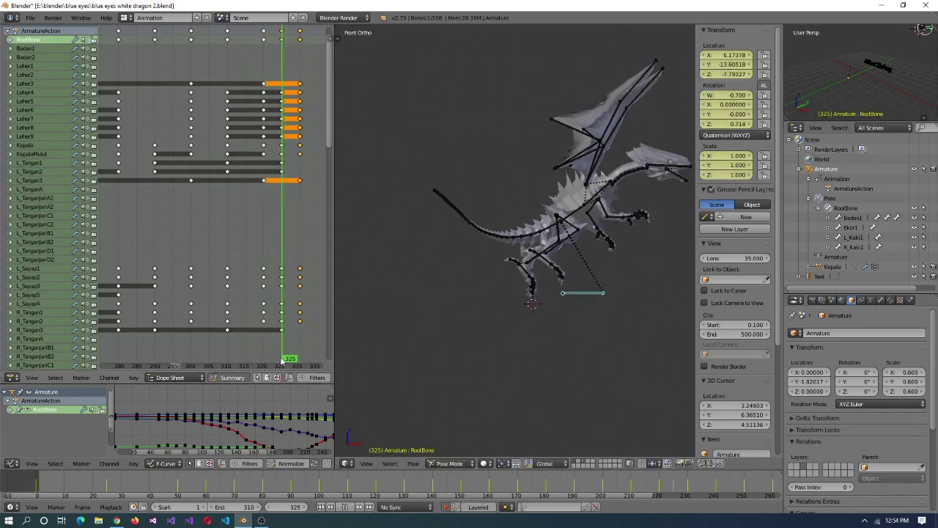
{"action": "key", "text": "g"}
{"action": "left_click", "coordinate": [536, 356]}
- Play back the dragon's flight animation and set the end frame to 330
{"action": "left_click_drag", "start_coordinate": [282, 357], "coordinate": [310, 365]}
{"action": "key", "text": "shift+alt+a"}
{"action": "scroll", "coordinate": [514, 242], "scroll_direction": "down", "scroll_amount": 5}
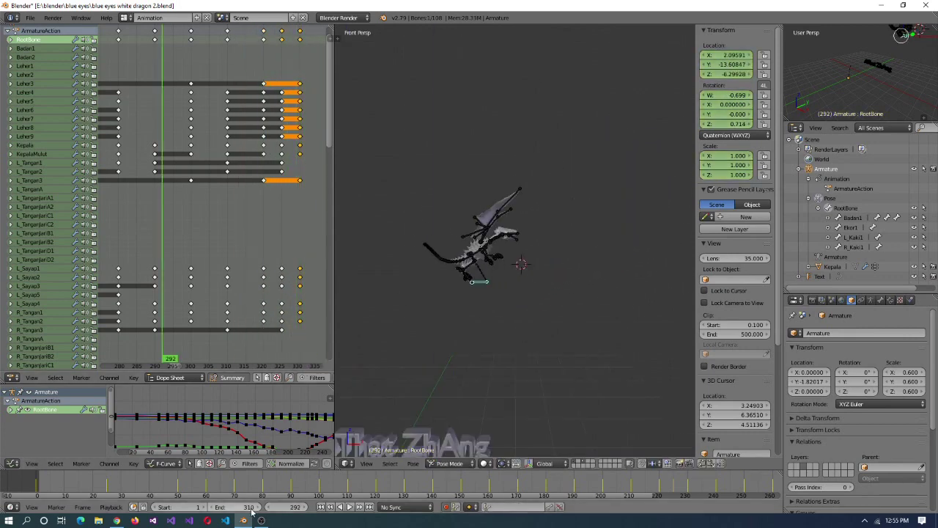
{"action": "key", "text": "alt+a"}
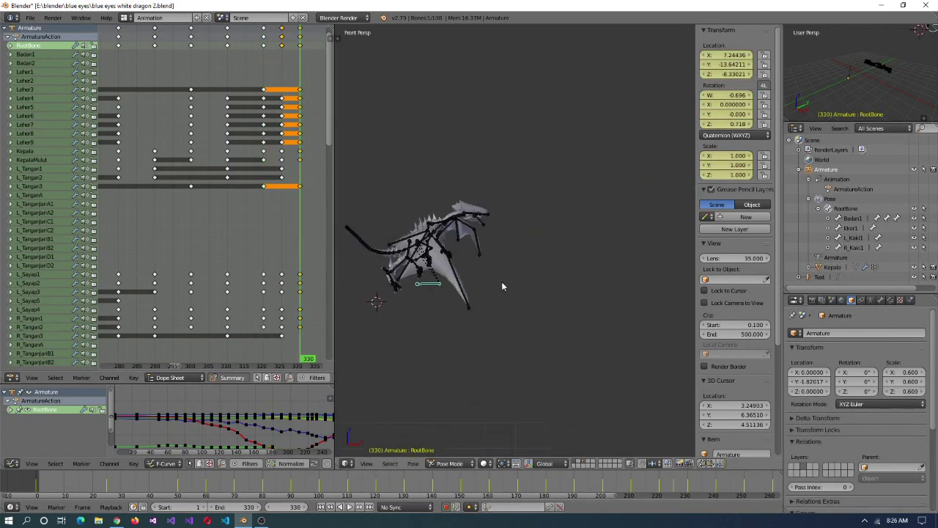
- Copy the frame 325 pose keyframes to frame 335 and snap the 3D cursor to the RootBone
{"action": "left_click_drag", "start_coordinate": [283, 363], "coordinate": [156, 338]}
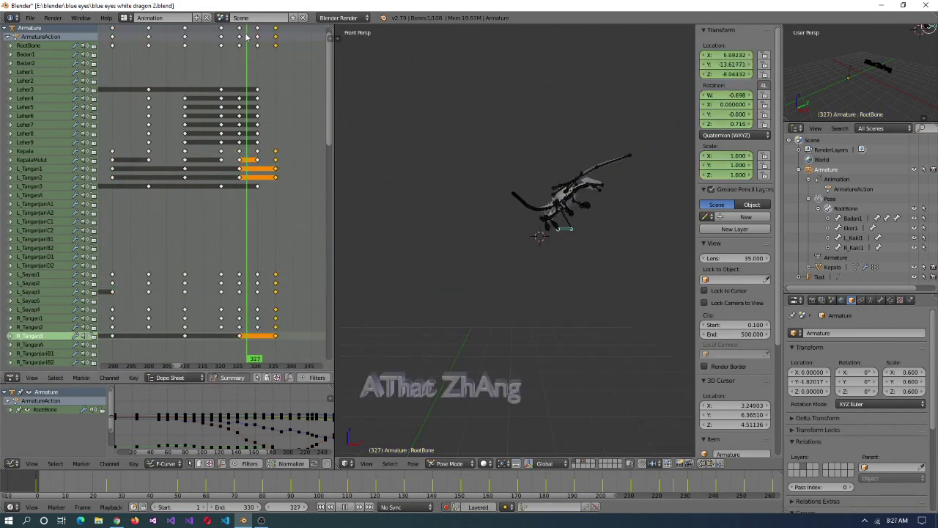
{"action": "key", "text": "shift+s"}
{"action": "left_click", "coordinate": [572, 274]}
- Move the RootBone in the front view to about X 8.36, Z -8.83 at frame 335
{"action": "scroll", "coordinate": [484, 280], "scroll_direction": "up", "scroll_amount": 3}
{"action": "key", "text": "Up"}
{"action": "key", "text": "g"}
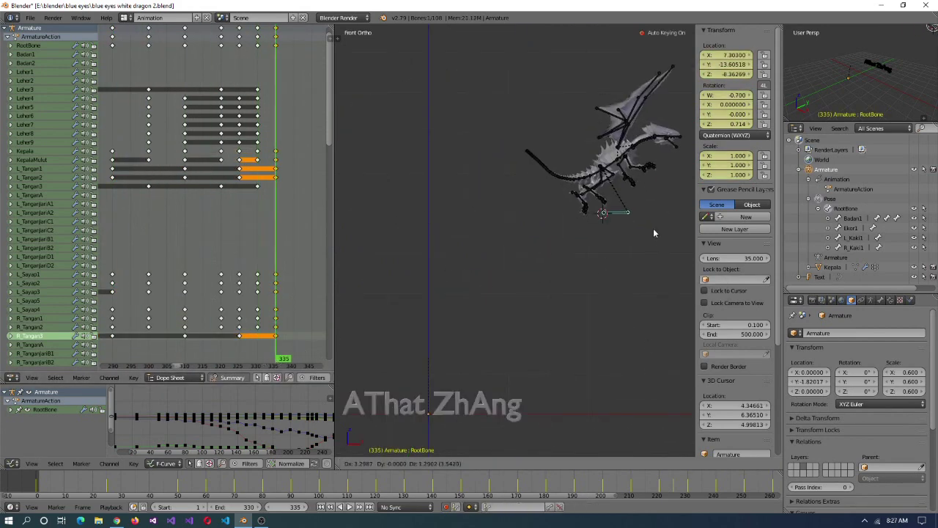
{"action": "key", "text": "KP_3"}
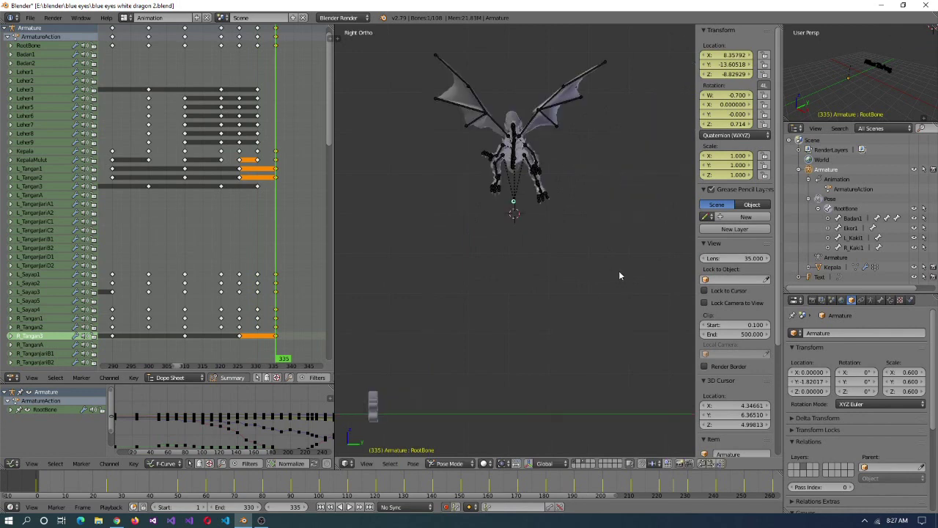
- Rotate the RootBone at frame 335 so the dragon's body banks and turns
{"action": "key", "text": "KP_1"}
{"action": "key", "text": "KP_3"}
{"action": "key", "text": "KP_7"}
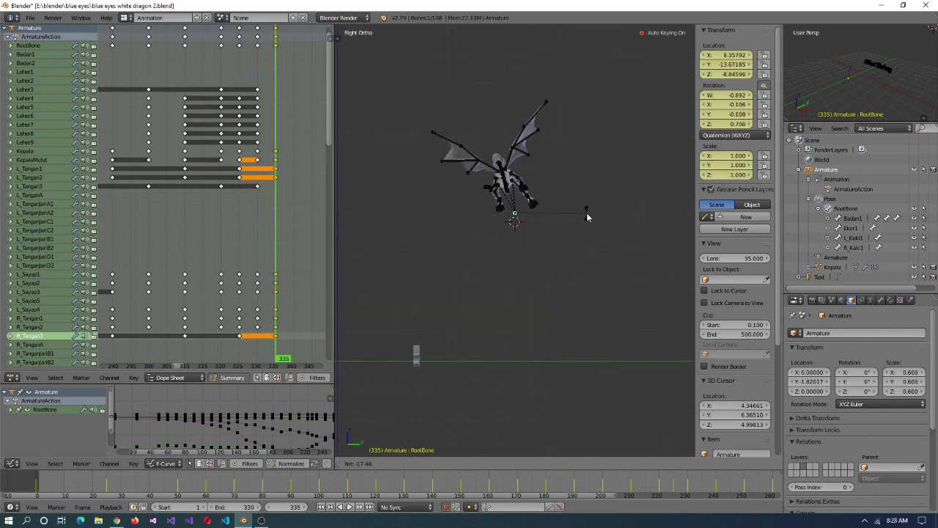
{"action": "key", "text": "r"}
{"action": "mouse_move", "coordinate": [275, 33]}
{"action": "left_mouse_down"}
{"action": "mouse_move", "coordinate": [182, 33]}
{"action": "mouse_move", "coordinate": [276, 33]}
{"action": "left_mouse_up"}
{"action": "middle_click_drag", "start_coordinate": [645, 264], "coordinate": [454, 272]}
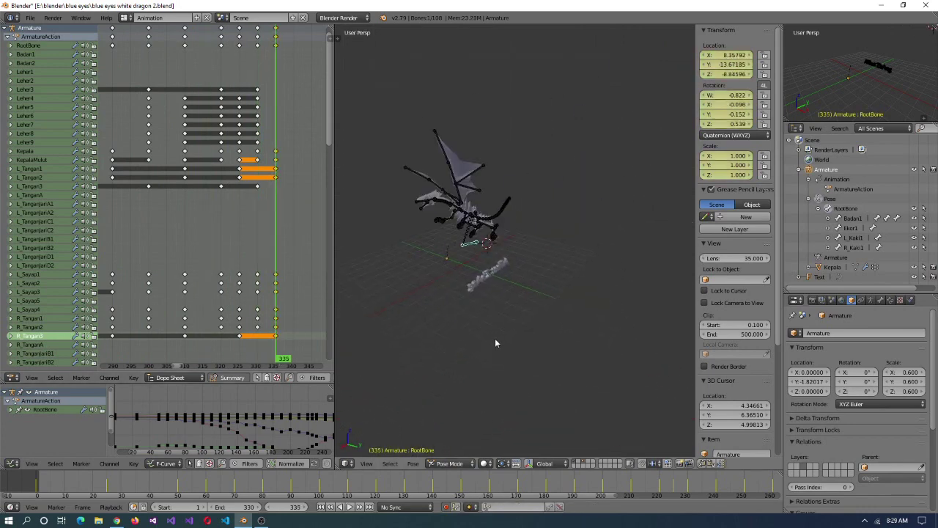
- Rotate the left wing's base bone L_Sayap1 at frame 335
{"action": "right_click", "coordinate": [517, 151]}
{"action": "key", "text": "r"}
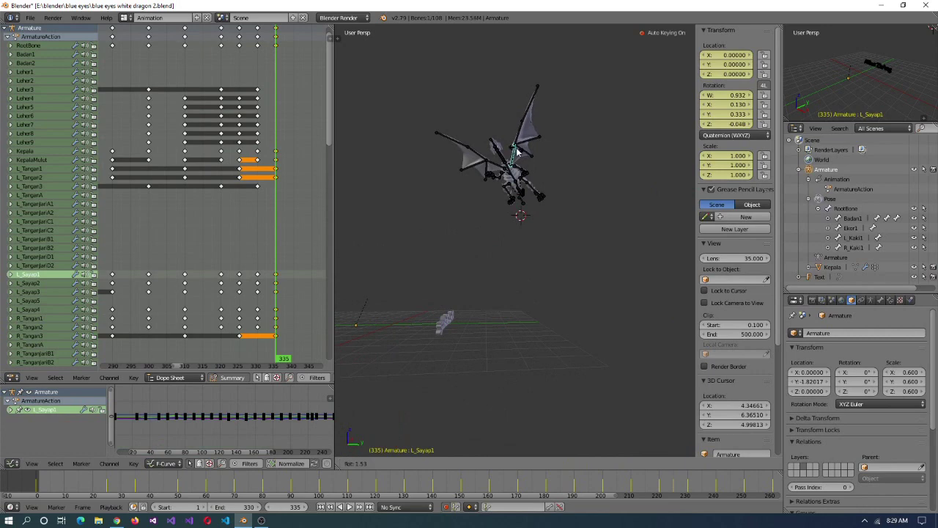
{"action": "scroll", "coordinate": [638, 265], "scroll_direction": "up", "scroll_amount": 5}
- Rotate the head bone Kepala 10° about its local X axis at frame 335 and fine-tune its rotation
{"action": "right_click", "coordinate": [398, 156]}
{"action": "middle_click_drag", "start_coordinate": [639, 264], "coordinate": [522, 217]}
{"action": "key", "text": "r"}
{"action": "key", "text": "x"}
{"action": "key", "text": "x"}
{"action": "type", "text": "10"}
{"action": "key", "text": "Return"}
{"action": "key", "text": "r"}
{"action": "key", "text": "Return"}
- Shift the RootBone in the top view to about Y -13.34 at frame 335
{"action": "left_click_drag", "start_coordinate": [276, 365], "coordinate": [256, 366]}
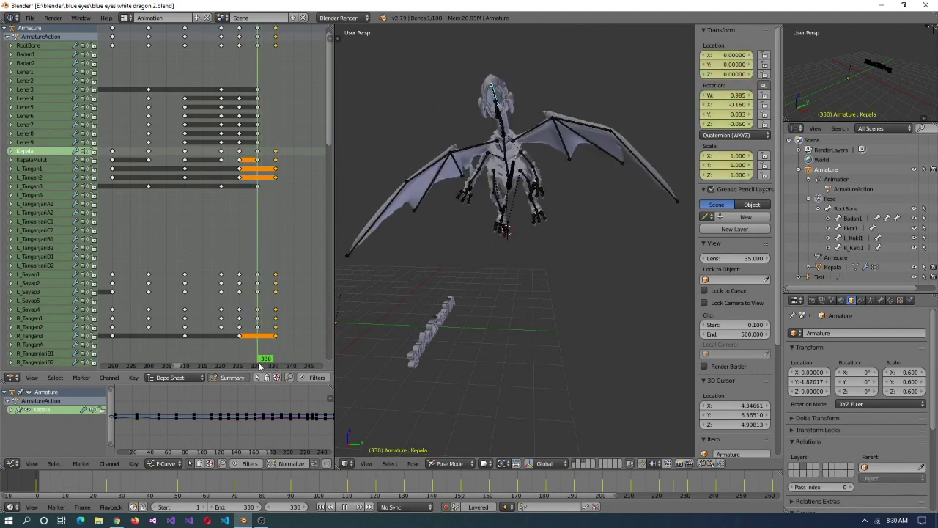
{"action": "middle_click_drag", "start_coordinate": [572, 379], "coordinate": [626, 234]}
{"action": "right_click", "coordinate": [595, 222]}
{"action": "key", "text": "KP_7"}
{"action": "left_click_drag", "start_coordinate": [257, 37], "coordinate": [252, 35]}
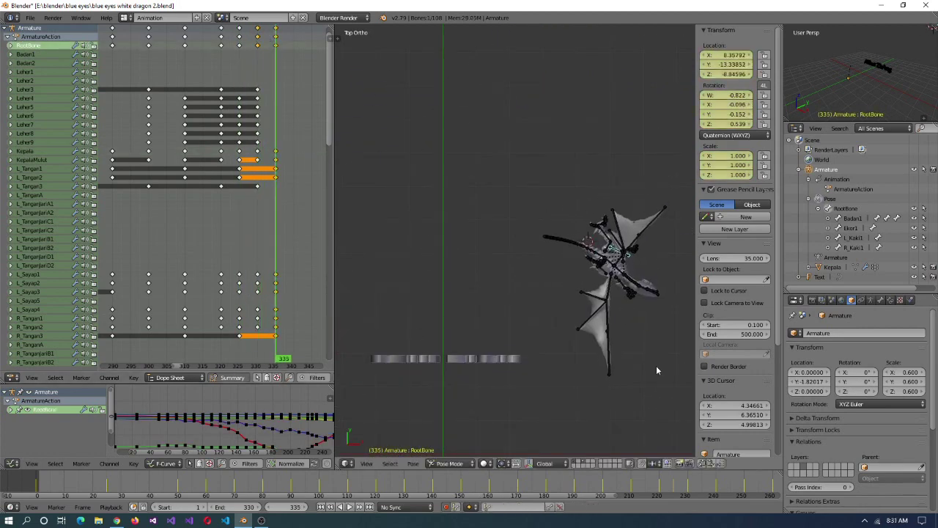
- Copy the frame 335 pose keyframes to frame 340
{"action": "middle_click_drag", "start_coordinate": [657, 366], "coordinate": [550, 266]}
{"action": "left_click", "coordinate": [280, 366]}
{"action": "left_click_drag", "start_coordinate": [281, 367], "coordinate": [277, 370]}
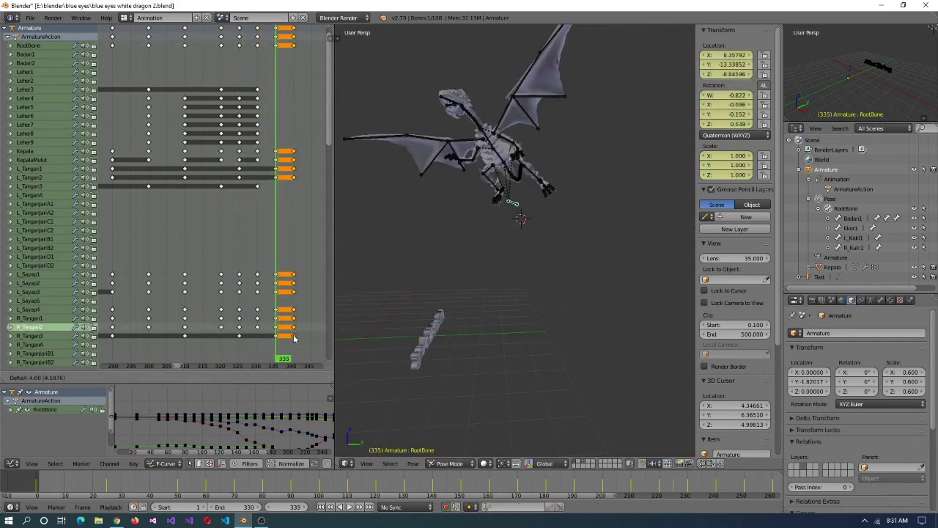
- Turn the RootBone and move it in the top view to about X 8.69, Y -13.01 at frame 340
{"action": "key", "text": "KP_7"}
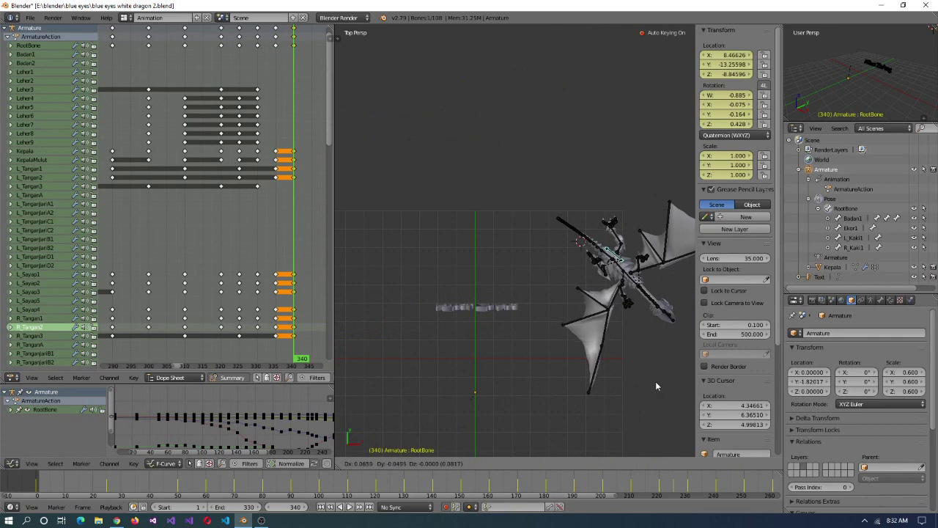
{"action": "left_click", "coordinate": [278, 363]}
{"action": "left_click_drag", "start_coordinate": [279, 363], "coordinate": [295, 367]}
{"action": "key", "text": "KP_3"}
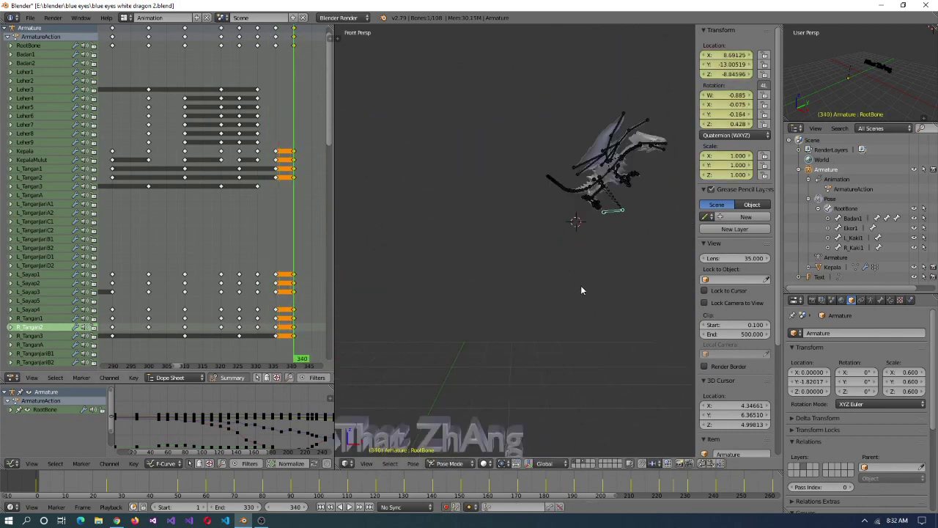
- Repose the head, arm and left wing base bones at frame 340 and tilt the RootBone slightly
{"action": "middle_click_drag", "start_coordinate": [581, 290], "coordinate": [500, 278]}
{"action": "right_click", "coordinate": [506, 132]}
{"action": "middle_click_drag", "start_coordinate": [506, 132], "coordinate": [506, 192]}
{"action": "right_click", "coordinate": [551, 152]}
{"action": "right_click", "coordinate": [360, 208]}
{"action": "mouse_move", "coordinate": [293, 364]}
{"action": "left_mouse_down"}
{"action": "mouse_move", "coordinate": [268, 365]}
{"action": "mouse_move", "coordinate": [293, 364]}
{"action": "left_mouse_up"}
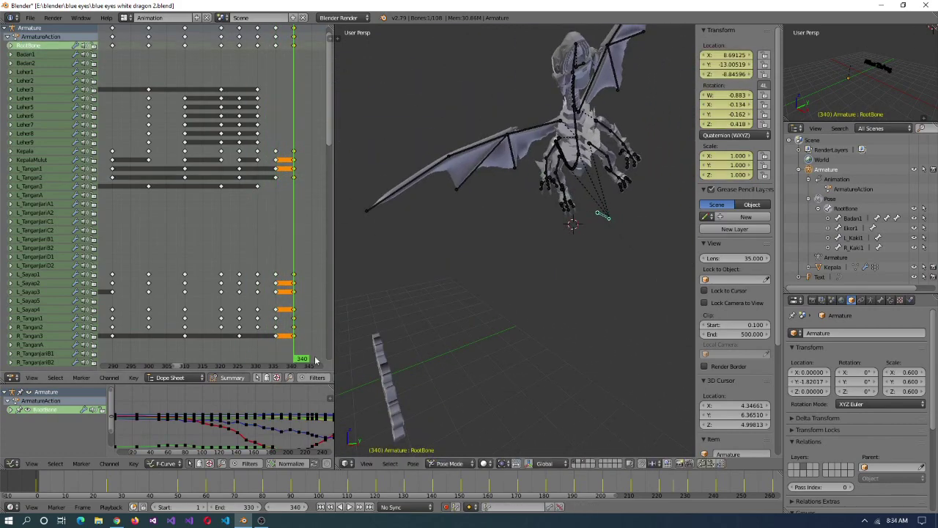
- Rotate the right wing bone R_Sayap5 about 28° at frame 340
{"action": "right_click", "coordinate": [294, 33]}
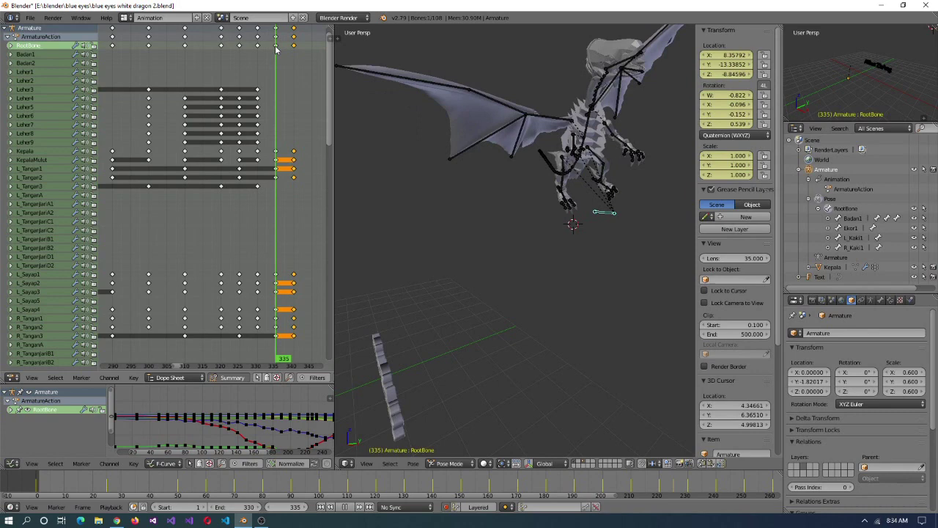
{"action": "key", "text": "Escape"}
{"action": "middle_click_drag", "start_coordinate": [516, 160], "coordinate": [514, 279]}
{"action": "right_click", "coordinate": [515, 280]}
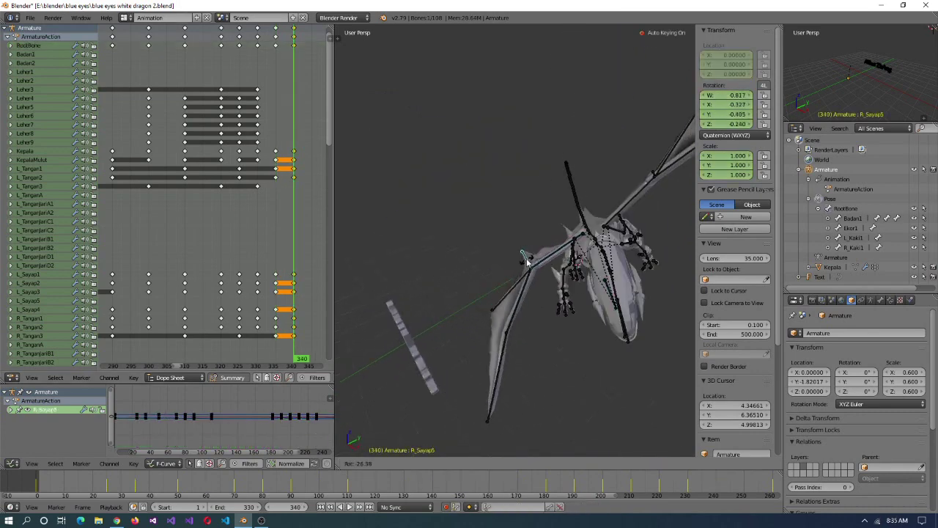
{"action": "left_click", "coordinate": [526, 261]}
{"action": "scroll", "coordinate": [526, 261], "scroll_direction": "down", "scroll_amount": 3}
{"action": "middle_click_drag", "start_coordinate": [527, 261], "coordinate": [566, 171]}
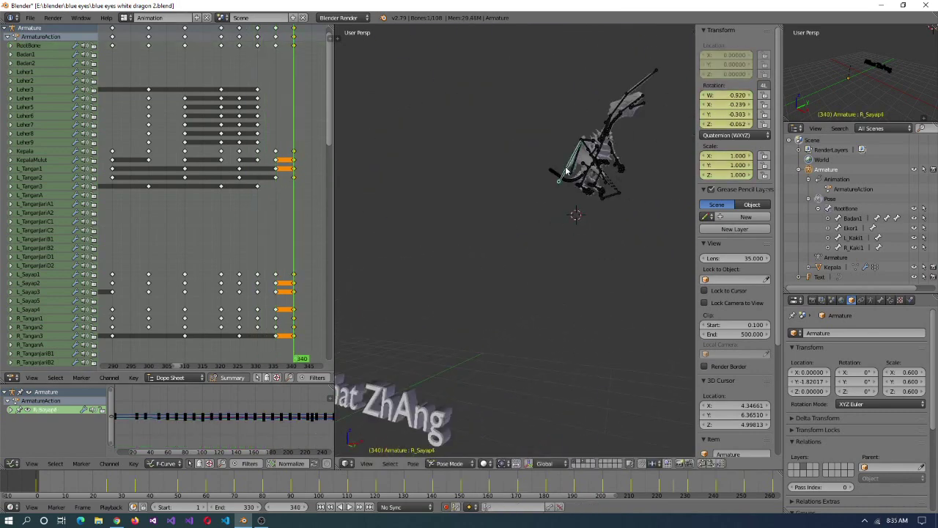
- Rotate the left wing bone L_Sayap5 by -20° about its local Y axis at frame 340
{"action": "middle_click_drag", "start_coordinate": [627, 195], "coordinate": [513, 282]}
{"action": "right_click", "coordinate": [506, 285]}
{"action": "key", "text": "r"}
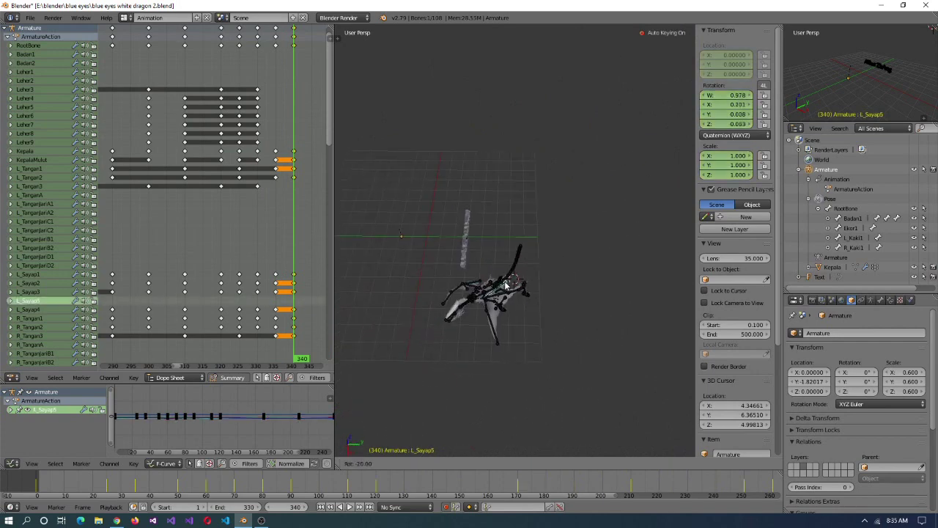
{"action": "middle_click_drag", "start_coordinate": [519, 182], "coordinate": [459, 223]}
{"action": "key", "text": "r"}
{"action": "key", "text": "y"}
{"action": "key", "text": "y"}
{"action": "type", "text": "-20"}
{"action": "key", "text": "Return"}
- Rotate the left wing bones L_Sayap2 and L_Sayap3 at frame 340
{"action": "middle_click_drag", "start_coordinate": [540, 255], "coordinate": [529, 235]}
{"action": "right_click", "coordinate": [474, 153]}
{"action": "key", "text": "r"}
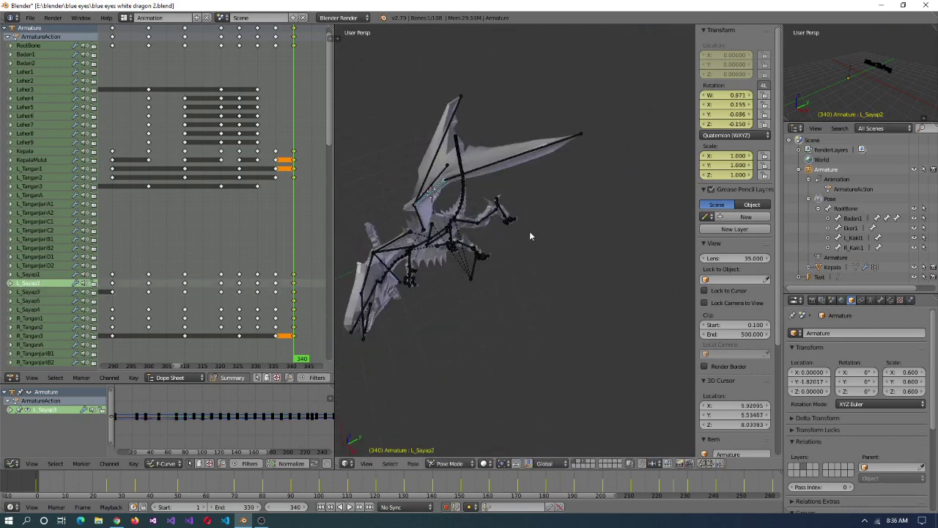
{"action": "key", "text": "Return"}
{"action": "middle_click_drag", "start_coordinate": [526, 135], "coordinate": [565, 241]}
{"action": "right_click", "coordinate": [588, 161]}
- Copy the frame 340 pose keyframes to frame 345
{"action": "left_click_drag", "start_coordinate": [296, 353], "coordinate": [297, 353]}
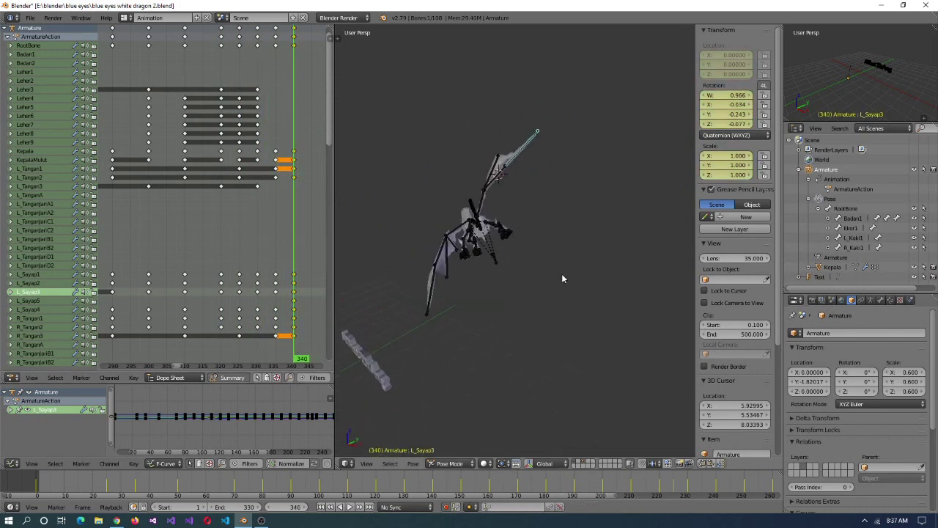
{"action": "left_click", "coordinate": [313, 324]}
{"action": "middle_click_drag", "start_coordinate": [440, 322], "coordinate": [495, 348]}
{"action": "scroll", "coordinate": [495, 348], "scroll_direction": "down", "scroll_amount": 3}
- Move the RootBone in the top view to about X 10.22, Y -12.03 at frame 345 and turn it further
{"action": "key", "text": "KP_7"}
{"action": "right_click", "coordinate": [542, 293]}
{"action": "scroll", "coordinate": [542, 297], "scroll_direction": "up", "scroll_amount": 3}
{"action": "scroll", "coordinate": [560, 300], "scroll_direction": "down", "scroll_amount": 1}
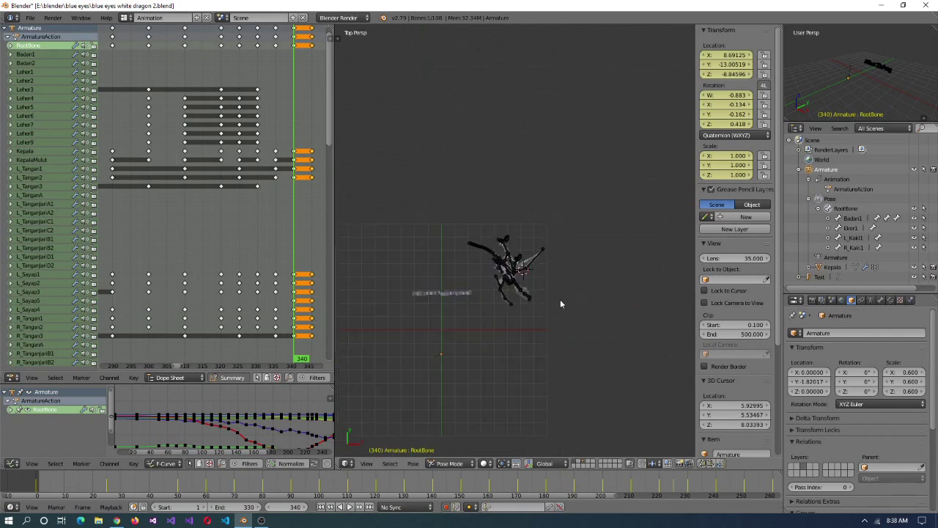
{"action": "scroll", "coordinate": [555, 319], "scroll_direction": "up", "scroll_amount": 2}
{"action": "mouse_move", "coordinate": [297, 359]}
{"action": "left_mouse_down"}
{"action": "mouse_move", "coordinate": [276, 359]}
{"action": "mouse_move", "coordinate": [301, 359]}
{"action": "left_mouse_up"}
{"action": "right_click", "coordinate": [616, 321]}
{"action": "key", "text": "ctrl+z"}
{"action": "key", "text": "ctrl+z"}
{"action": "key", "text": "ctrl+z"}
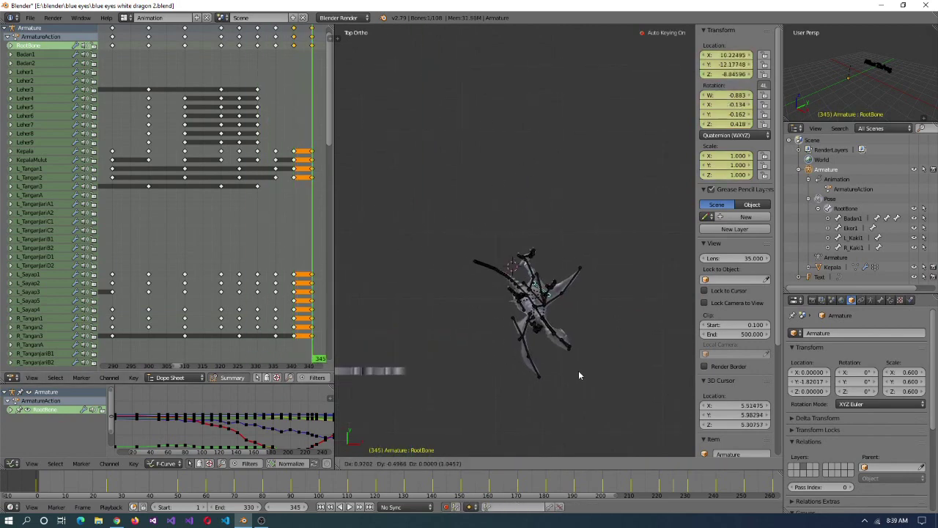
{"action": "left_click", "coordinate": [552, 388]}
{"action": "middle_click_drag", "start_coordinate": [536, 220], "coordinate": [553, 282]}
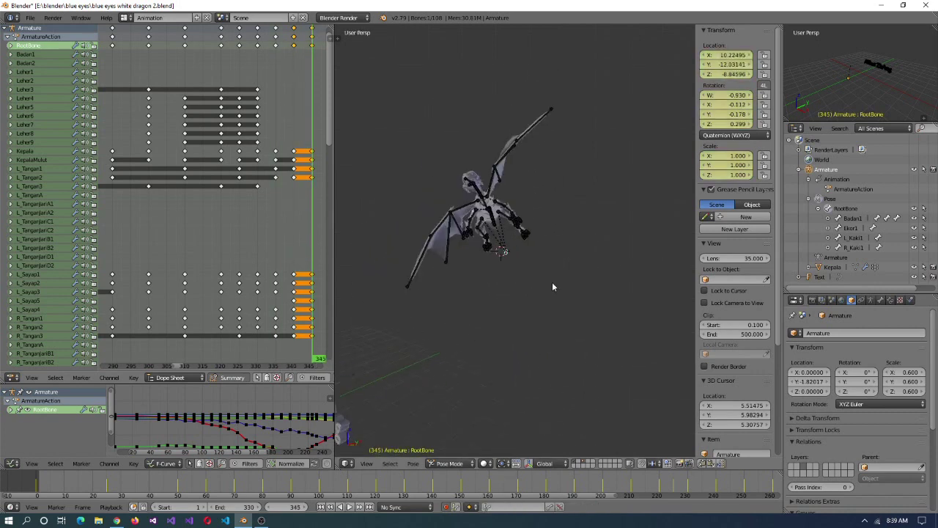
- Repose the left wing's base bone L_Sayap1 and the right leg bone R_Kaki2 at frame 345
{"action": "right_click", "coordinate": [472, 182]}
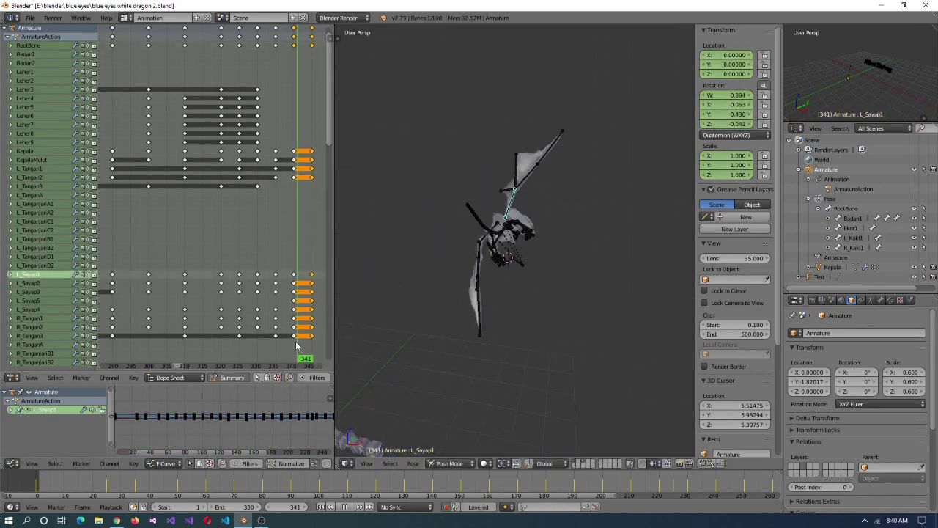
{"action": "scroll", "coordinate": [487, 252], "scroll_direction": "up", "scroll_amount": 3}
{"action": "right_click", "coordinate": [618, 240]}
{"action": "middle_click_drag", "start_coordinate": [486, 252], "coordinate": [605, 291]}
{"action": "right_click", "coordinate": [618, 241]}
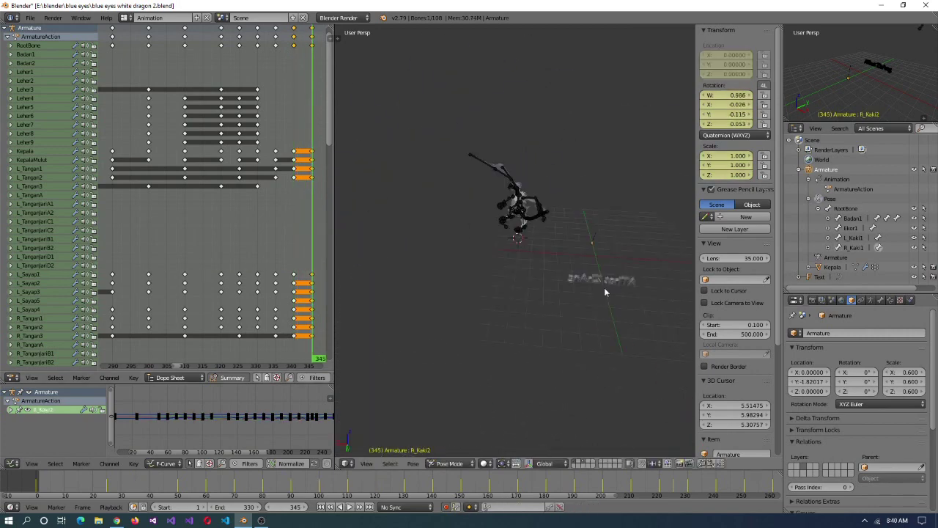
- Rotate the left wing bone L_Sayap2 and the right arm bone R_Tangan1 at frame 345
{"action": "scroll", "coordinate": [438, 231], "scroll_direction": "up", "scroll_amount": 3}
{"action": "middle_click_drag", "start_coordinate": [438, 232], "coordinate": [559, 277]}
{"action": "scroll", "coordinate": [559, 277], "scroll_direction": "down", "scroll_amount": 4}
{"action": "right_click", "coordinate": [491, 158]}
{"action": "right_click", "coordinate": [492, 159]}
{"action": "middle_click_drag", "start_coordinate": [491, 159], "coordinate": [454, 257]}
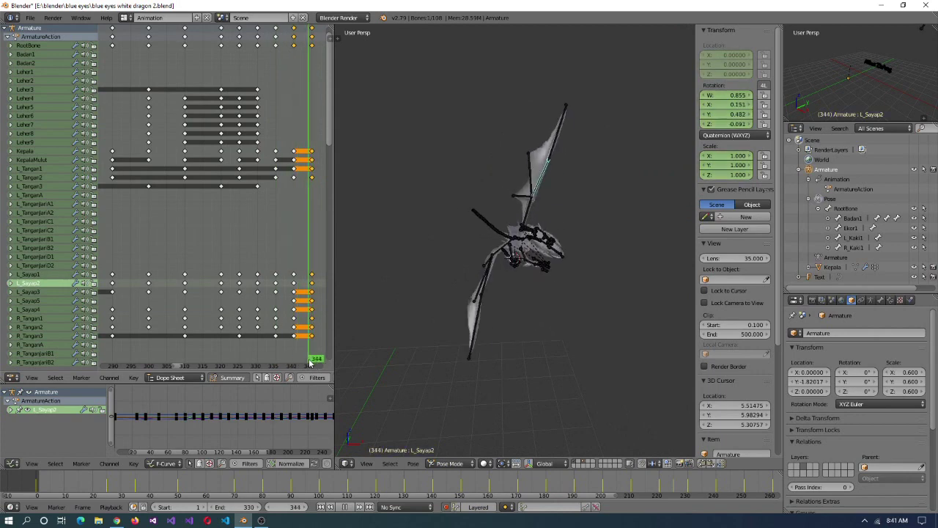
- Adjust the head bone Kepala and left wing bones L_Sayap4 and L_Sayap5 at frame 345, using rotation about the local Y axis
{"action": "scroll", "coordinate": [401, 267], "scroll_direction": "up", "scroll_amount": 3}
{"action": "middle_click_drag", "start_coordinate": [426, 318], "coordinate": [440, 205]}
{"action": "right_click", "coordinate": [382, 175]}
{"action": "key", "text": "r"}
{"action": "key", "text": "y"}
{"action": "key", "text": "y"}
{"action": "left_click", "coordinate": [535, 300]}
- Move the frame 345 pose keyframes to frame 350 and play back the animation
{"action": "left_click_drag", "start_coordinate": [246, 363], "coordinate": [189, 355]}
{"action": "left_click", "coordinate": [297, 327]}
{"action": "scroll", "coordinate": [296, 327], "scroll_direction": "down", "scroll_amount": 2}
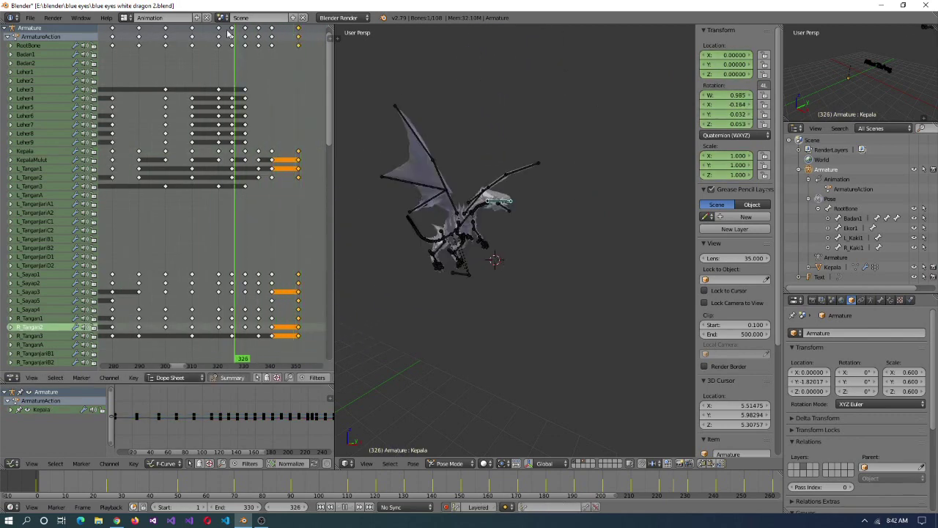
{"action": "key", "text": "alt+a"}
- Shift the pose keyframes at frames 340 and 350 five frames later, to frames 345 and 355
{"action": "scroll", "coordinate": [308, 340], "scroll_direction": "down", "scroll_amount": 1}
{"action": "right_click", "coordinate": [275, 336]}
{"action": "scroll", "coordinate": [308, 340], "scroll_direction": "up", "scroll_amount": 3}
{"action": "left_click_drag", "start_coordinate": [206, 355], "coordinate": [264, 364]}
{"action": "scroll", "coordinate": [548, 296], "scroll_direction": "down", "scroll_amount": 5}
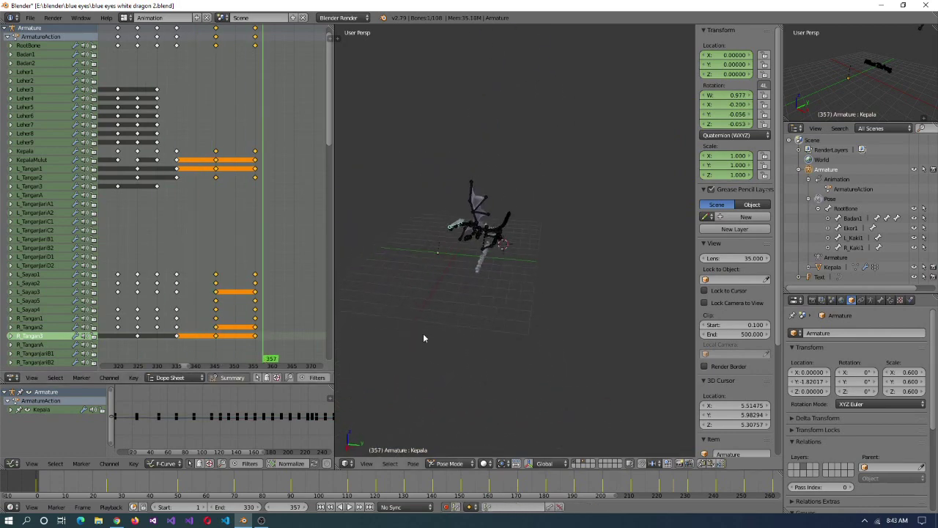
- Rotate the head bone Kepala at frame 355 and copy the frame 355 pose keyframes to frame 360
{"action": "middle_click_drag", "start_coordinate": [440, 279], "coordinate": [550, 342]}
{"action": "scroll", "coordinate": [535, 289], "scroll_direction": "up", "scroll_amount": 5}
{"action": "key", "text": "r"}
{"action": "key", "text": "x"}
{"action": "left_click", "coordinate": [460, 239]}
{"action": "left_click", "coordinate": [188, 352]}
{"action": "left_click_drag", "start_coordinate": [188, 352], "coordinate": [256, 366]}
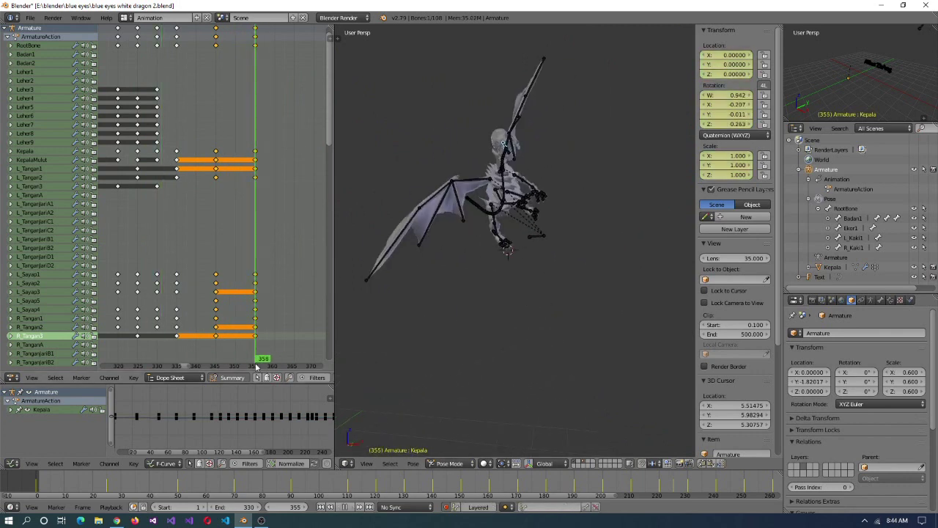
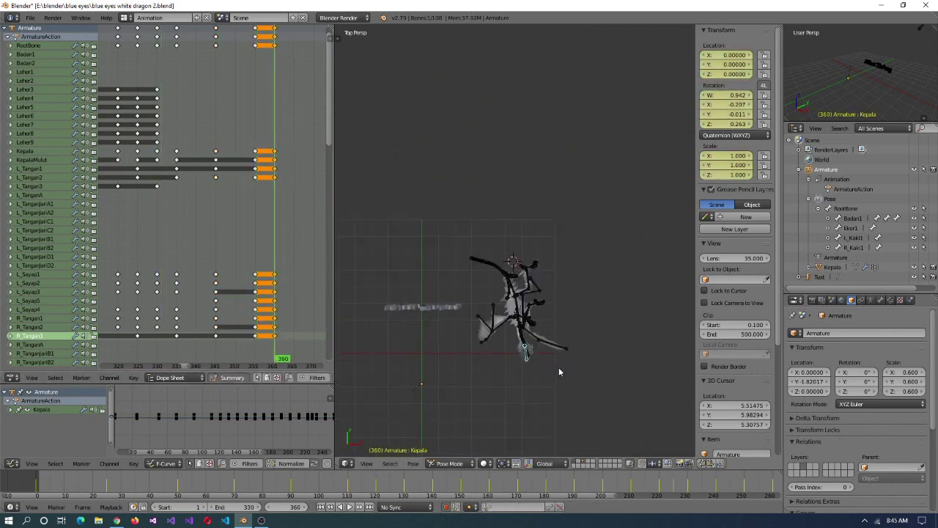
- Rotate the RootBone by about 20° at frame 360 in the top orthographic view
{"action": "right_click", "coordinate": [572, 306]}
{"action": "key", "text": "KP_5"}
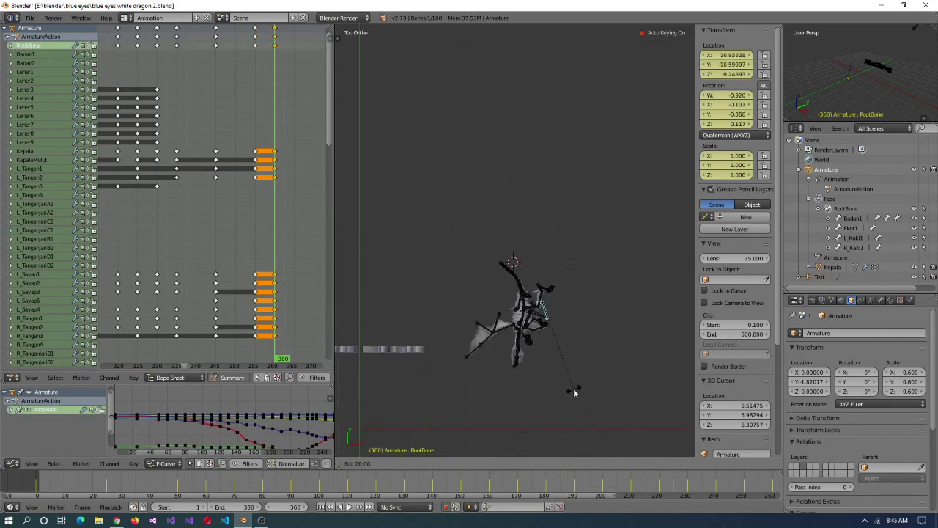
{"action": "middle_click_drag", "start_coordinate": [517, 301], "coordinate": [587, 88]}
- Rotate the left and right wing bones and the arm bones L_Tangan1, R_Tangan1 and R_Tangan2 at frame 360
{"action": "right_click", "coordinate": [434, 242]}
{"action": "middle_click_drag", "start_coordinate": [434, 242], "coordinate": [517, 231]}
{"action": "right_click", "coordinate": [437, 264]}
{"action": "right_click", "coordinate": [652, 257]}
{"action": "right_click", "coordinate": [517, 229]}
{"action": "key", "text": "r"}
{"action": "left_click", "coordinate": [572, 303]}
{"action": "middle_click_drag", "start_coordinate": [572, 303], "coordinate": [546, 341]}
{"action": "right_click", "coordinate": [506, 251]}
{"action": "right_click", "coordinate": [535, 242]}
{"action": "right_click", "coordinate": [526, 202]}
{"action": "right_click", "coordinate": [493, 315]}
{"action": "scroll", "coordinate": [493, 316], "scroll_direction": "down", "scroll_amount": 3}
{"action": "scroll", "coordinate": [545, 340], "scroll_direction": "up", "scroll_amount": 3}
{"action": "scroll", "coordinate": [545, 340], "scroll_direction": "down", "scroll_amount": 2}
{"action": "middle_click_drag", "start_coordinate": [447, 340], "coordinate": [498, 238]}
{"action": "right_click", "coordinate": [498, 239]}
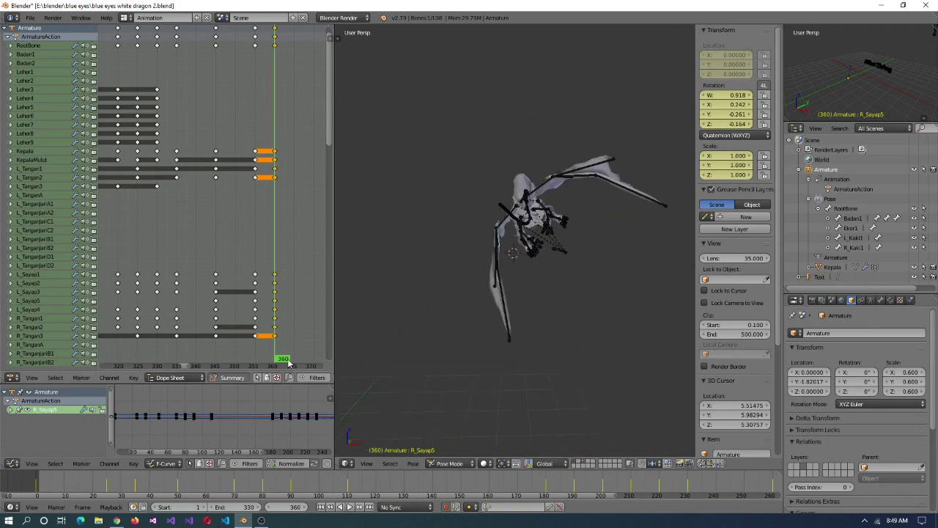
- Bend the dragon's neck at frame 360 by rotating the neck bones Leher4 to Leher9
{"action": "key", "text": "Right"}
{"action": "scroll", "coordinate": [604, 192], "scroll_direction": "up", "scroll_amount": 3}
{"action": "middle_click_drag", "start_coordinate": [604, 193], "coordinate": [333, 147]}
{"action": "key", "text": "Left"}
{"action": "right_click", "coordinate": [408, 162]}
{"action": "key", "text": "r"}
{"action": "right_click", "coordinate": [526, 273]}
{"action": "key", "text": "r"}
{"action": "key", "text": "z"}
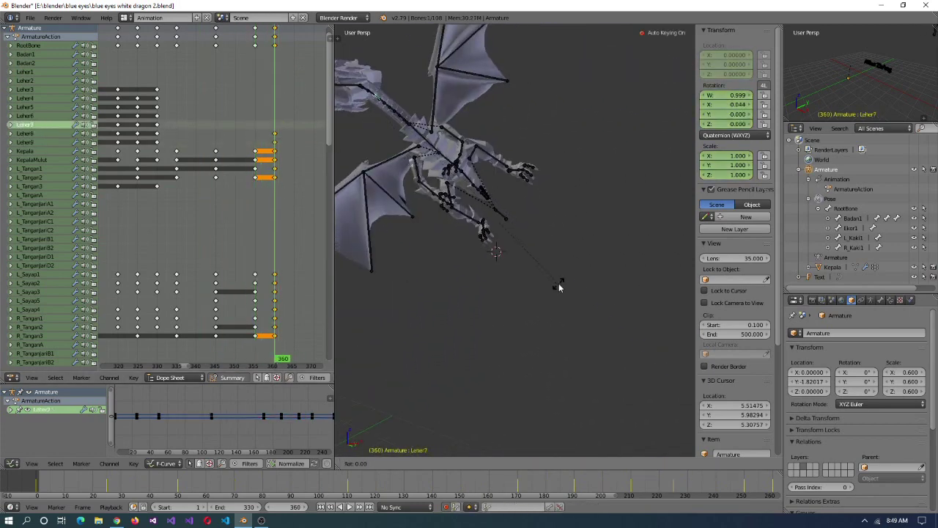
{"action": "middle_click_drag", "start_coordinate": [614, 313], "coordinate": [554, 199]}
- Rotate the left wing bone L_Sayap5 at frame 360 and copy the frame 360 pose keyframes to frame 365
{"action": "left_click", "coordinate": [29, 301]}
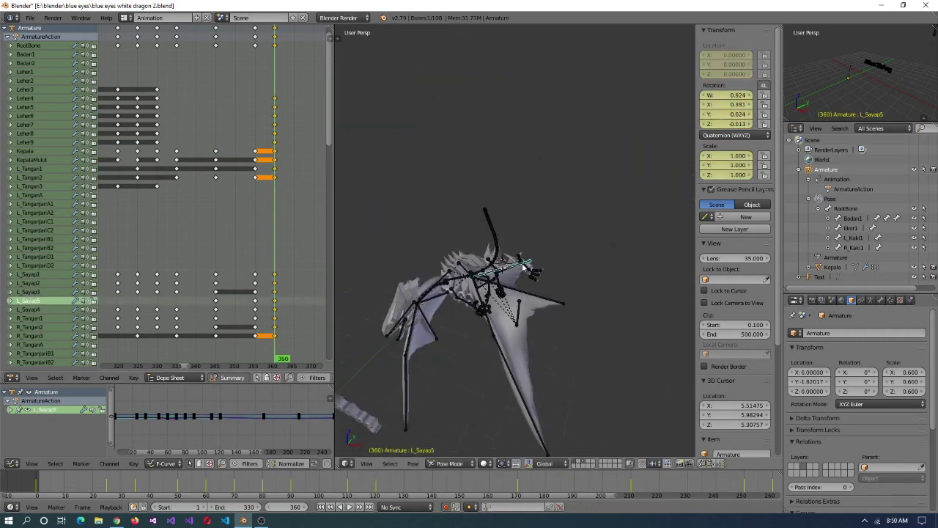
{"action": "left_click_drag", "start_coordinate": [275, 345], "coordinate": [273, 358]}
{"action": "scroll", "coordinate": [277, 345], "scroll_direction": "up", "scroll_amount": 1}
{"action": "right_click", "coordinate": [277, 336]}
{"action": "left_click", "coordinate": [300, 345]}
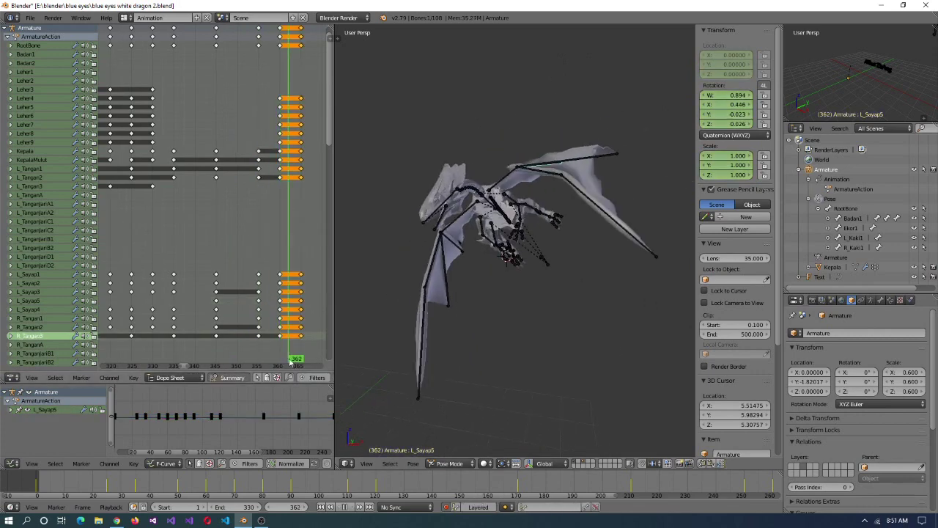
- Rotate the wing bones, including L_Sayap2, at frame 365 and check the movement around that frame
{"action": "right_click", "coordinate": [564, 64]}
{"action": "middle_click_drag", "start_coordinate": [522, 141], "coordinate": [561, 222]}
{"action": "right_click", "coordinate": [561, 222]}
{"action": "middle_click_drag", "start_coordinate": [540, 277], "coordinate": [434, 208]}
{"action": "right_click", "coordinate": [532, 147]}
{"action": "right_click", "coordinate": [447, 168]}
{"action": "key", "text": "r"}
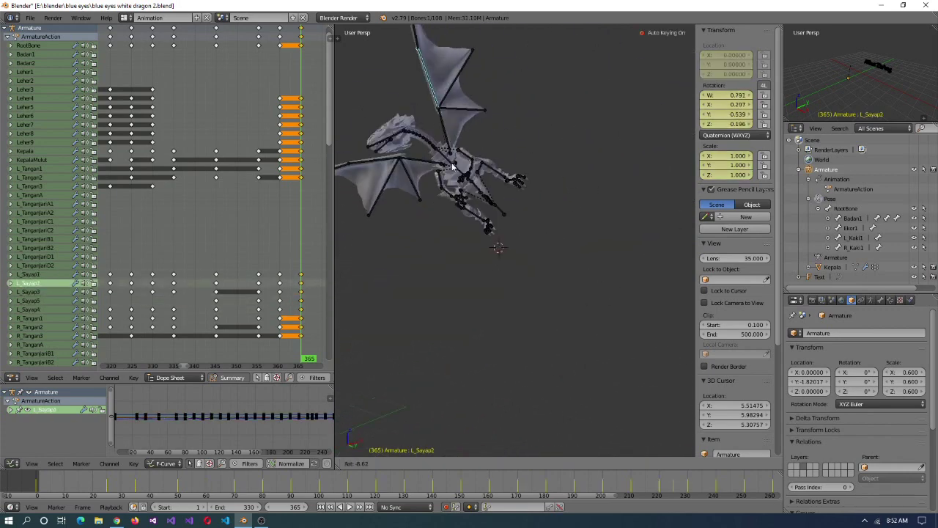
{"action": "left_click", "coordinate": [433, 216]}
{"action": "left_click", "coordinate": [297, 357]}
{"action": "key", "text": "Right"}
- Rotate the arm bones L_Tangan1 and R_Tangan1 at frame 365
{"action": "right_click", "coordinate": [433, 146]}
{"action": "key", "text": "r"}
{"action": "left_click", "coordinate": [571, 337]}
{"action": "middle_click_drag", "start_coordinate": [572, 337], "coordinate": [565, 251]}
{"action": "right_click", "coordinate": [493, 209]}
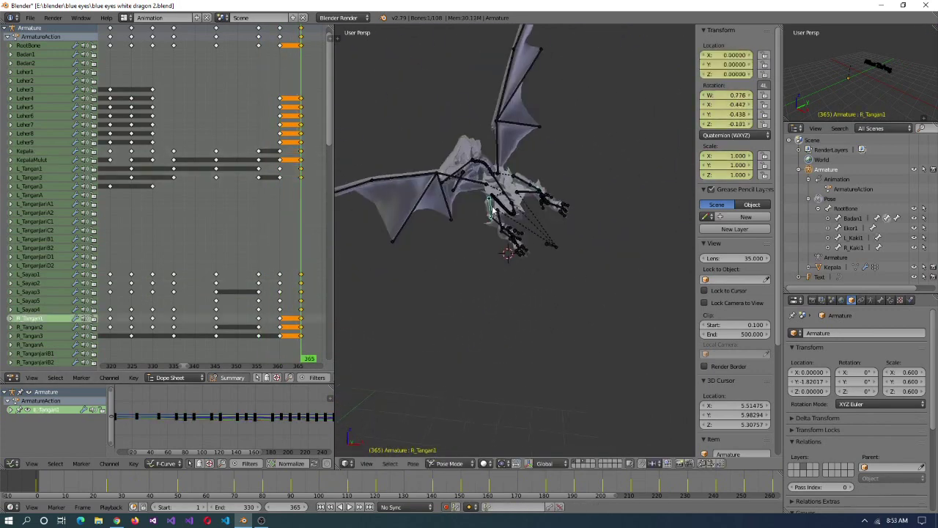
- Rotate the left leg bone L_Kaki3 at frame 365
{"action": "middle_click_drag", "start_coordinate": [493, 209], "coordinate": [535, 242]}
{"action": "right_click", "coordinate": [535, 241]}
{"action": "key", "text": "r"}
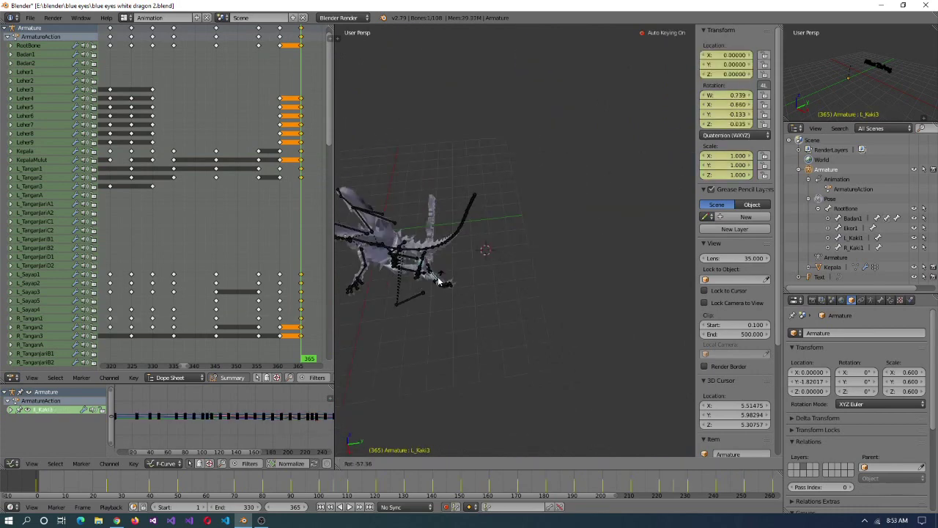
{"action": "left_click", "coordinate": [440, 280]}
- Move and rotate the RootBone at frame 365 in the top view and scrub from frame 361 to check the motion
{"action": "middle_click_drag", "start_coordinate": [440, 281], "coordinate": [546, 259]}
{"action": "right_click", "coordinate": [547, 260]}
{"action": "key", "text": "KP_7"}
{"action": "left_click", "coordinate": [286, 367]}
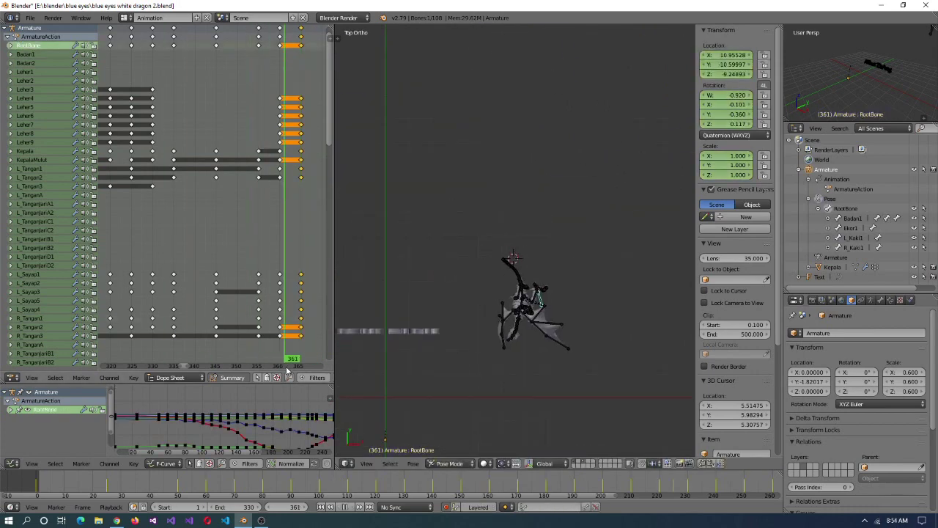
{"action": "left_click_drag", "start_coordinate": [288, 43], "coordinate": [300, 42]}
{"action": "left_click", "coordinate": [626, 378]}
{"action": "left_click", "coordinate": [288, 365]}
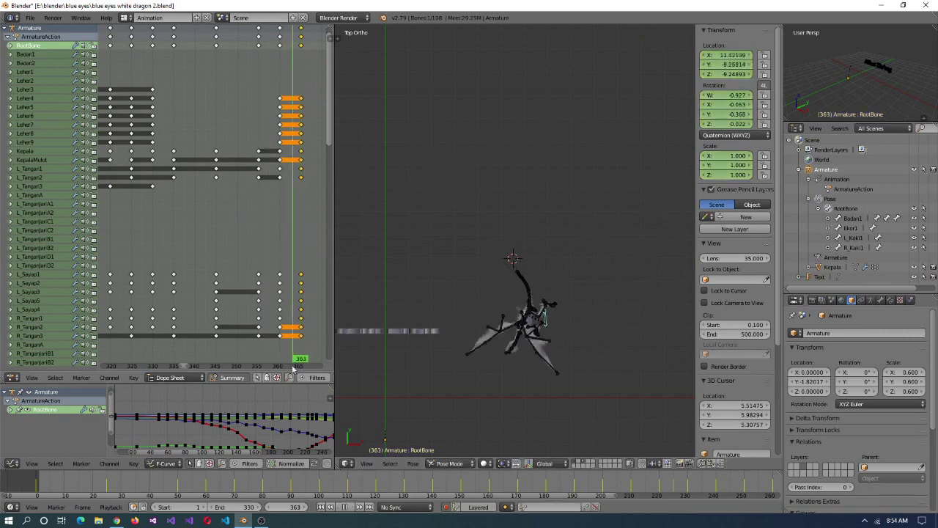
- Play back the flight in perspective view to check the poses up to frame 365
{"action": "key", "text": "KP_5"}
{"action": "scroll", "coordinate": [553, 175], "scroll_direction": "down", "scroll_amount": 10, "text": "alt"}
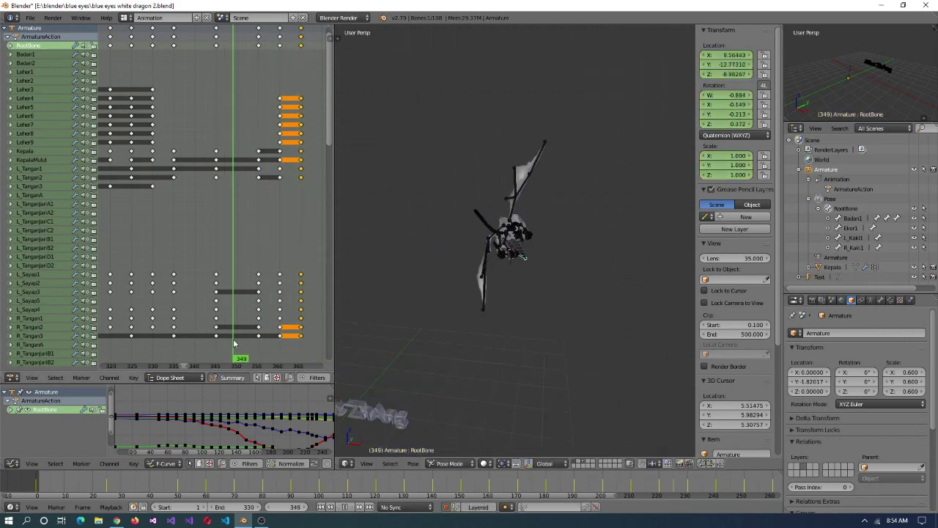
{"action": "key", "text": "alt+a"}
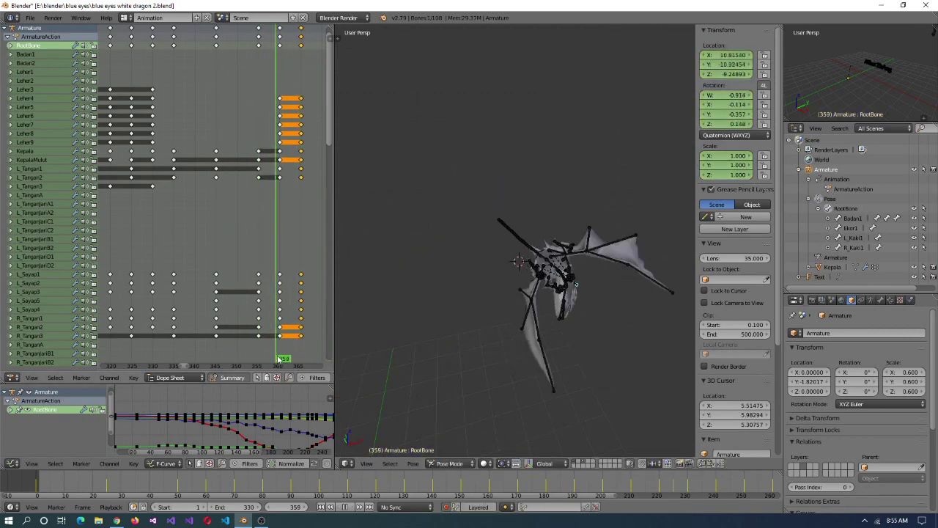
- Copy the frame 335 pose keyframes to frame 370 and move and rotate the RootBone there in the top view
{"action": "left_click", "coordinate": [176, 357]}
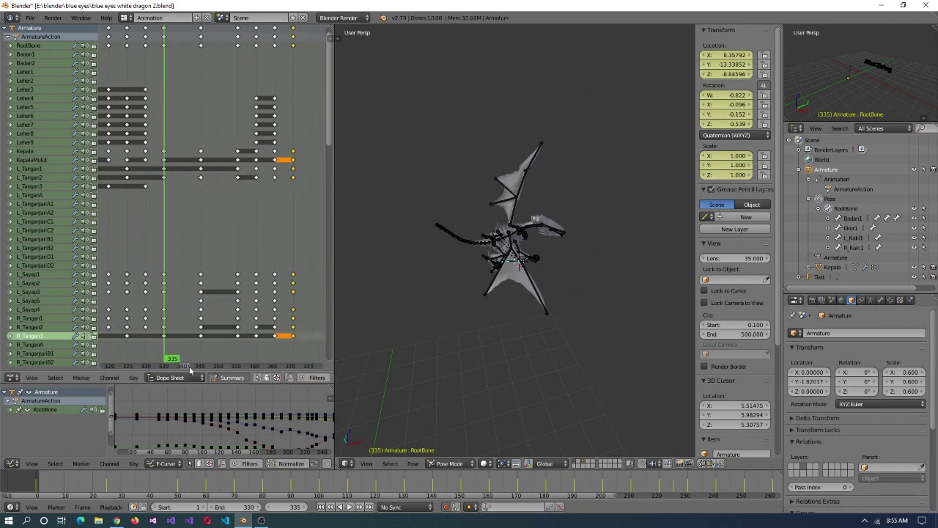
{"action": "key", "text": "KP_7"}
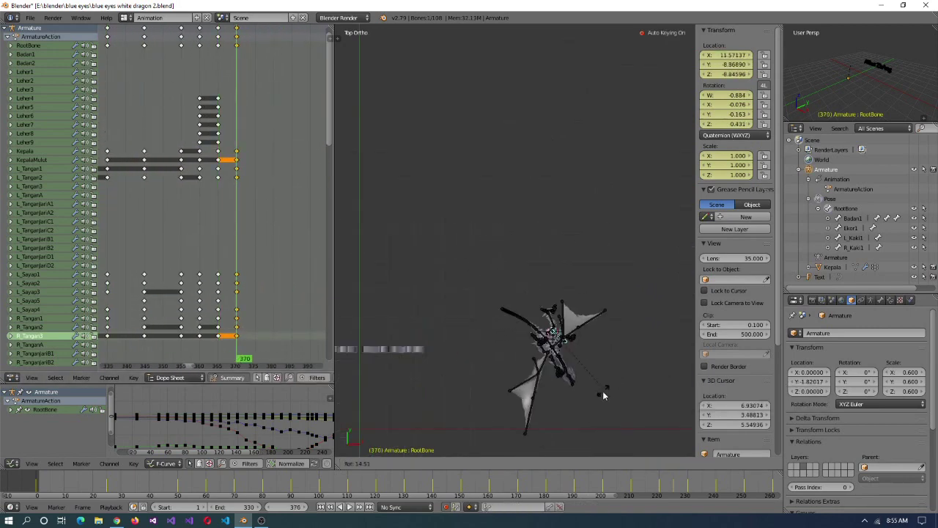
{"action": "key", "text": "g"}
{"action": "key", "text": "g"}
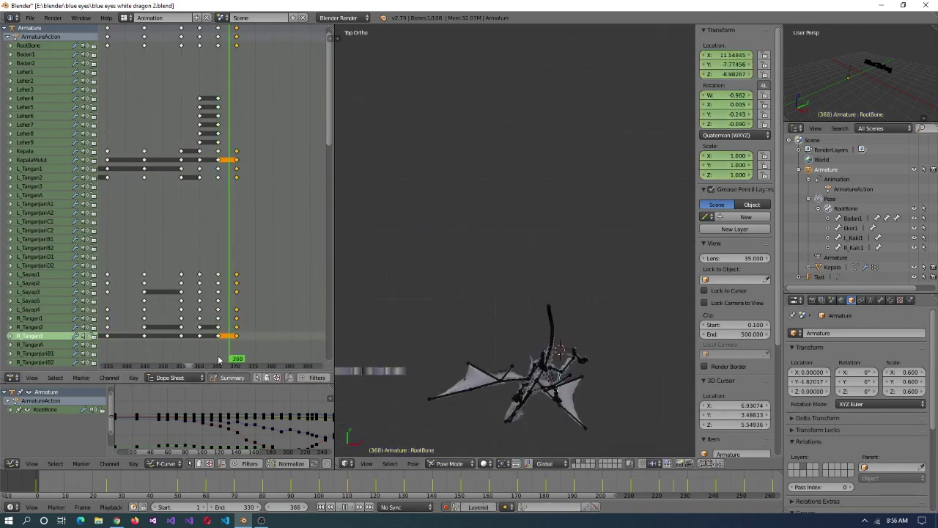
- Move the frame 370 pose keyframes to frame 375, duplicate them back at frame 370 and check the playback
{"action": "scroll", "coordinate": [256, 345], "scroll_direction": "up", "scroll_amount": 2}
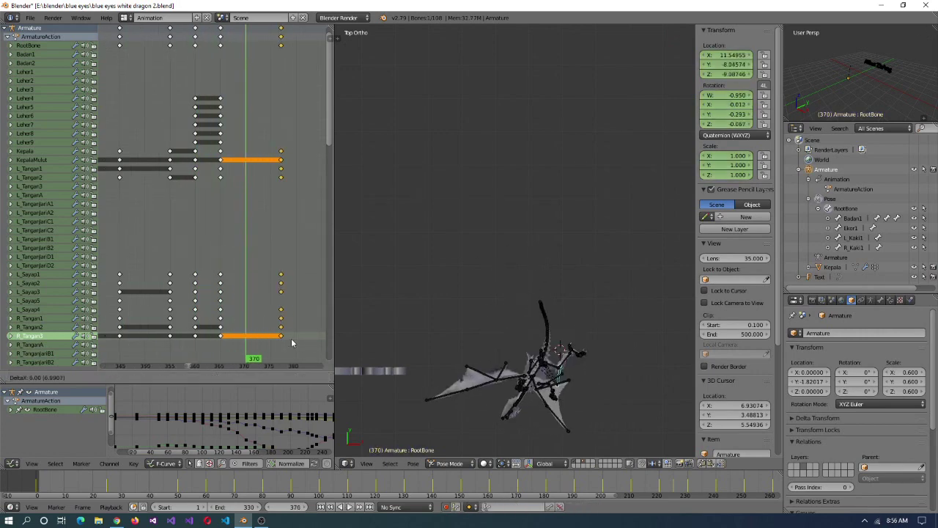
{"action": "left_click", "coordinate": [305, 339]}
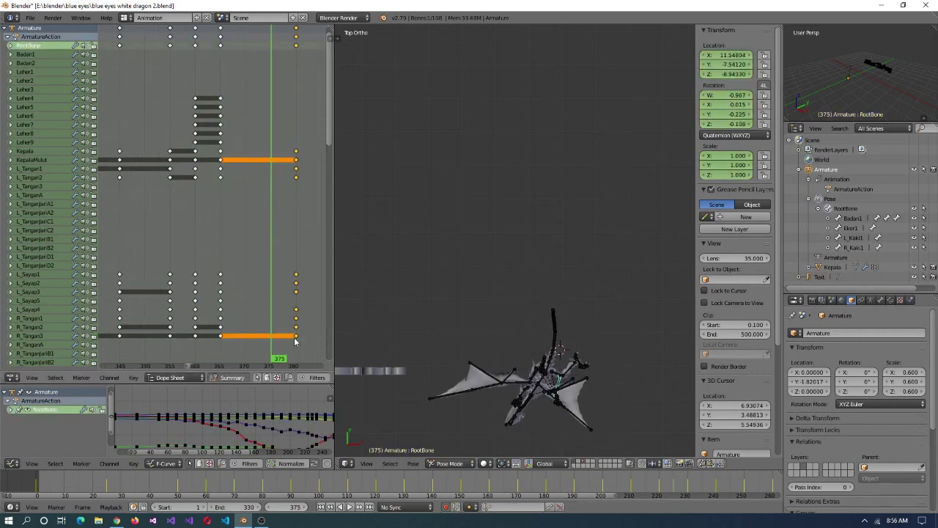
{"action": "left_click", "coordinate": [222, 364]}
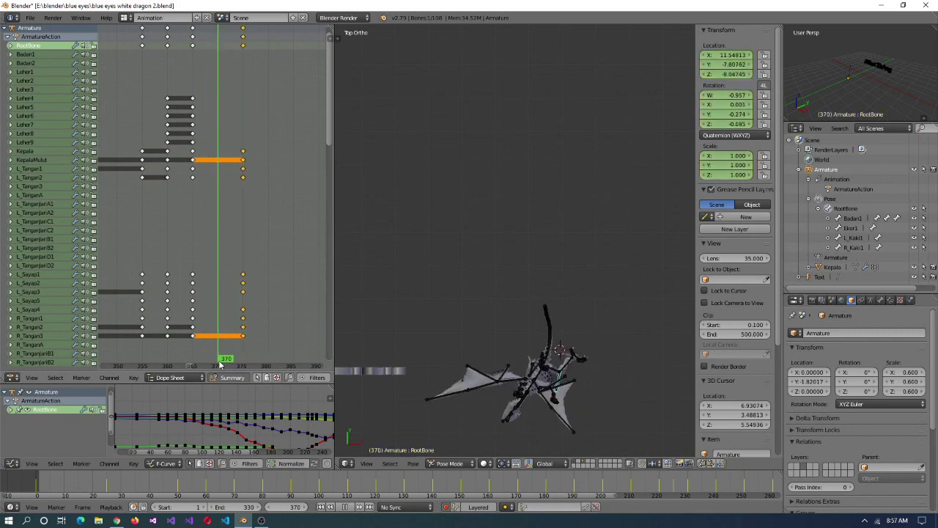
{"action": "key", "text": "alt+a"}
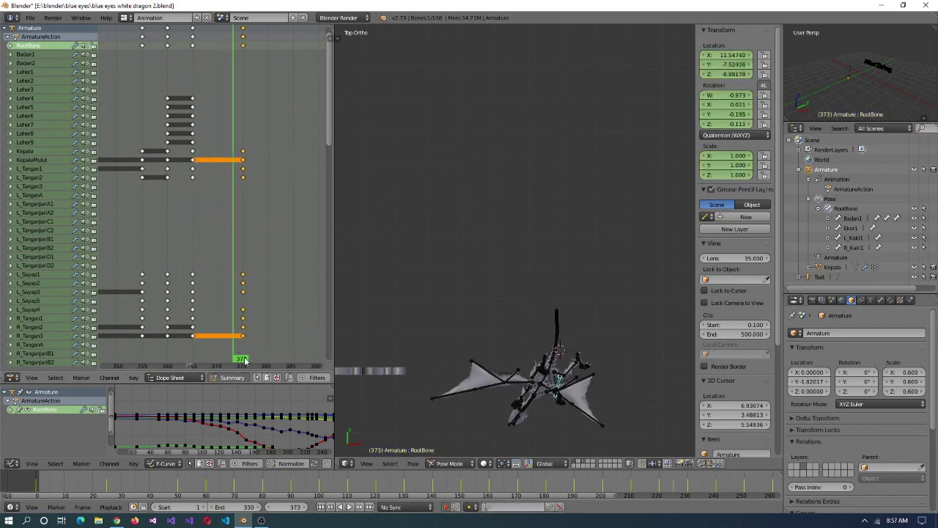
{"action": "left_click", "coordinate": [244, 44]}
{"action": "key", "text": "alt+a"}
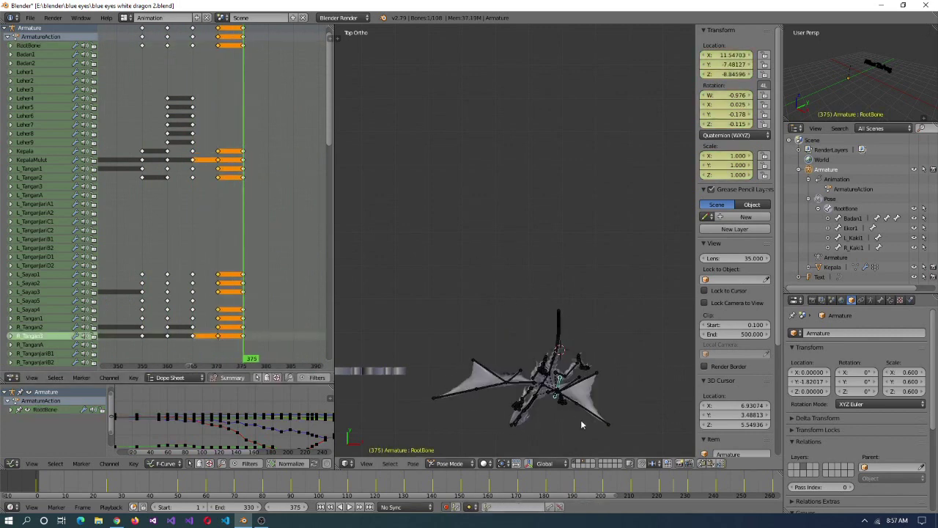
- Shift the pose keyframes at frames 370 and 375 five frames later, to frames 375 and 380
{"action": "left_click", "coordinate": [184, 364]}
{"action": "key", "text": "alt+a"}
{"action": "right_click", "coordinate": [244, 335]}
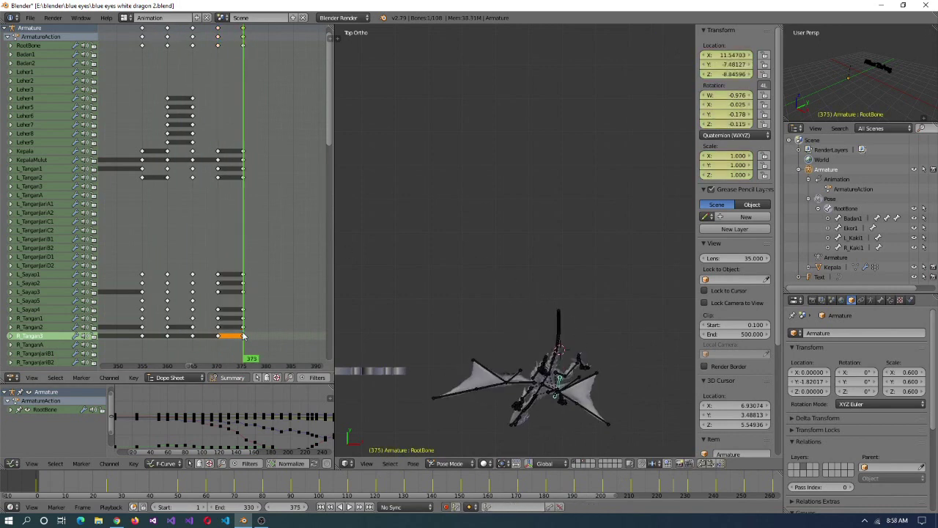
{"action": "key", "text": "ctrl+z"}
{"action": "left_click", "coordinate": [180, 359]}
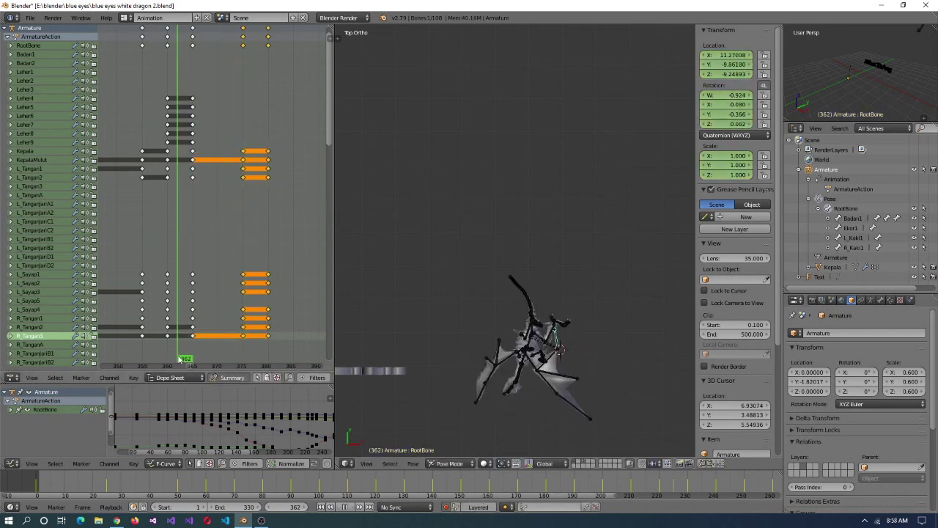
- Move the RootBone and rotate the left wing bones L_Sayap1 and L_Sayap2 at frame 375
{"action": "left_click_drag", "start_coordinate": [264, 373], "coordinate": [244, 372]}
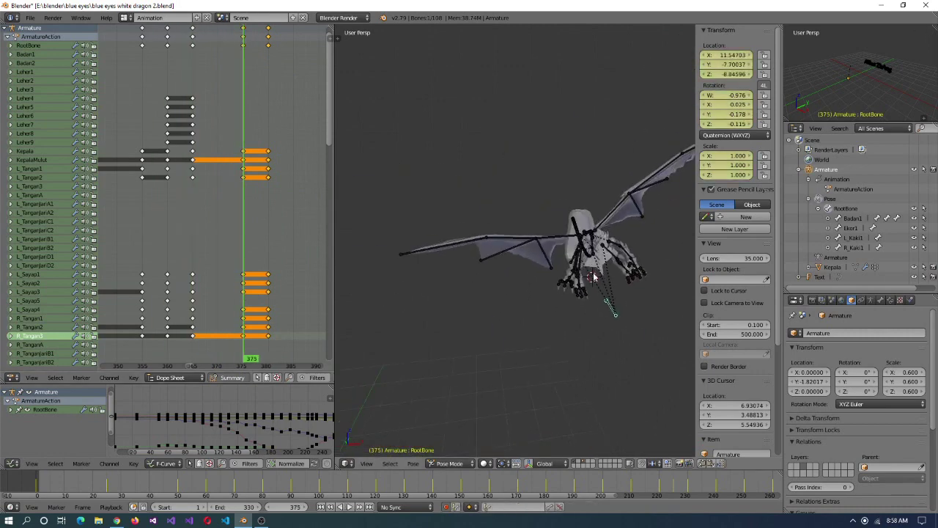
{"action": "left_click", "coordinate": [622, 220]}
{"action": "right_click", "coordinate": [645, 212]}
{"action": "key", "text": "r"}
{"action": "left_click", "coordinate": [224, 354]}
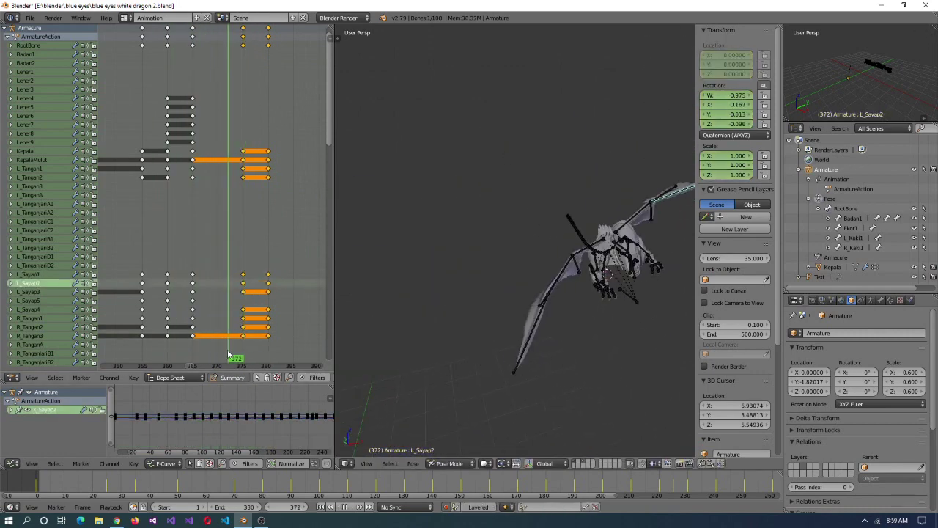
- Rotate the RootBone at frame 375, checking the dragon's flight in the right orthographic view
{"action": "right_click", "coordinate": [579, 338]}
{"action": "left_click", "coordinate": [228, 359]}
{"action": "left_click_drag", "start_coordinate": [208, 366], "coordinate": [214, 31]}
{"action": "left_click_drag", "start_coordinate": [252, 60], "coordinate": [144, 364]}
{"action": "key", "text": "KP_3"}
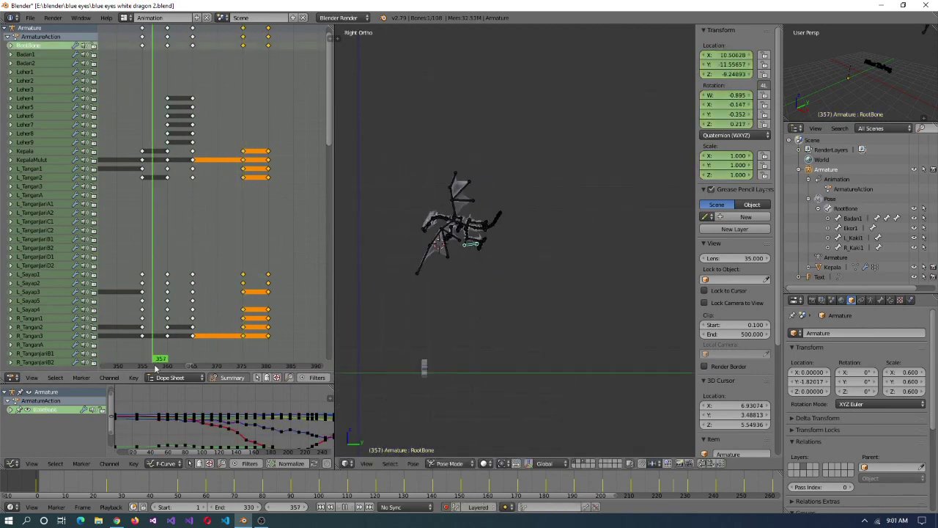
{"action": "middle_click_drag", "start_coordinate": [483, 161], "coordinate": [450, 318]}
{"action": "left_click", "coordinate": [572, 265]}
{"action": "mouse_move", "coordinate": [247, 29]}
{"action": "left_mouse_down"}
{"action": "mouse_move", "coordinate": [151, 29]}
{"action": "mouse_move", "coordinate": [245, 29]}
{"action": "left_mouse_up"}
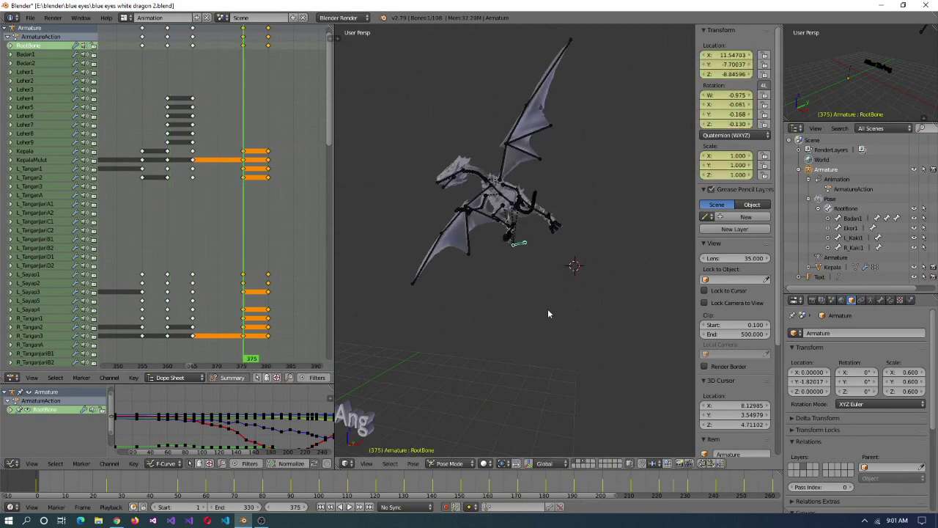
- Play back the motion and shift the RootBone to about 10.88 on X at frame 375
{"action": "left_click", "coordinate": [239, 362]}
{"action": "key", "text": "alt+a"}
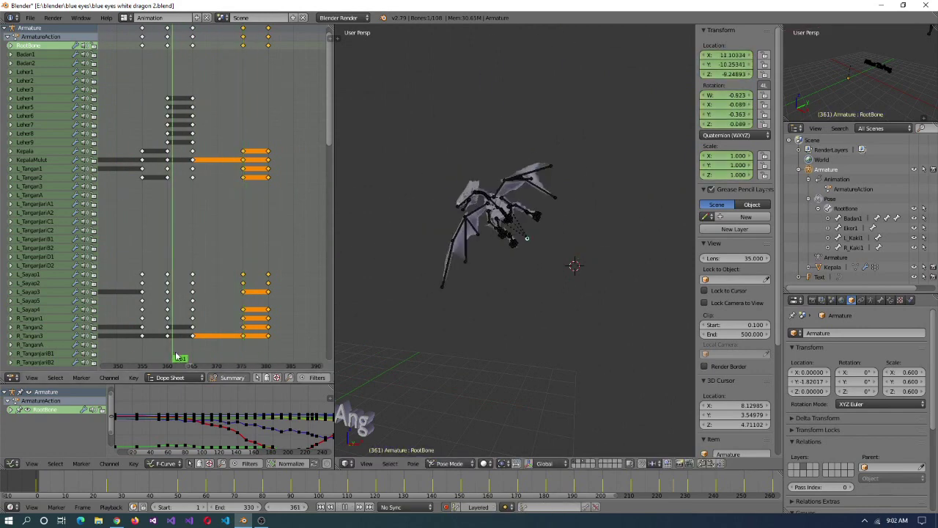
{"action": "key", "text": "alt+a"}
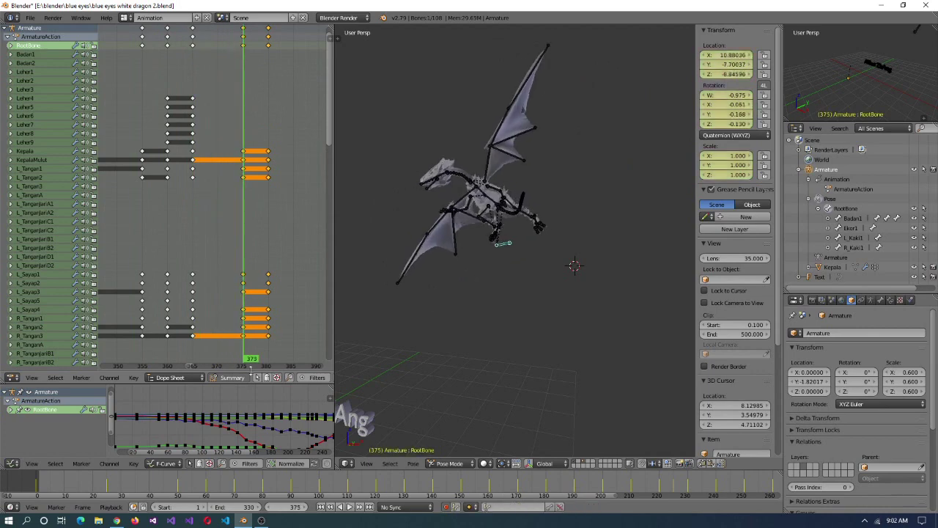
- Rotate the neck bones Leher5 to Leher9 at frame 375, using the local X axis, and play through the result
{"action": "right_click", "coordinate": [417, 246]}
{"action": "middle_click_drag", "start_coordinate": [440, 220], "coordinate": [553, 197]}
{"action": "key", "text": "r"}
{"action": "key", "text": "x"}
{"action": "key", "text": "x"}
{"action": "right_click", "coordinate": [553, 196]}
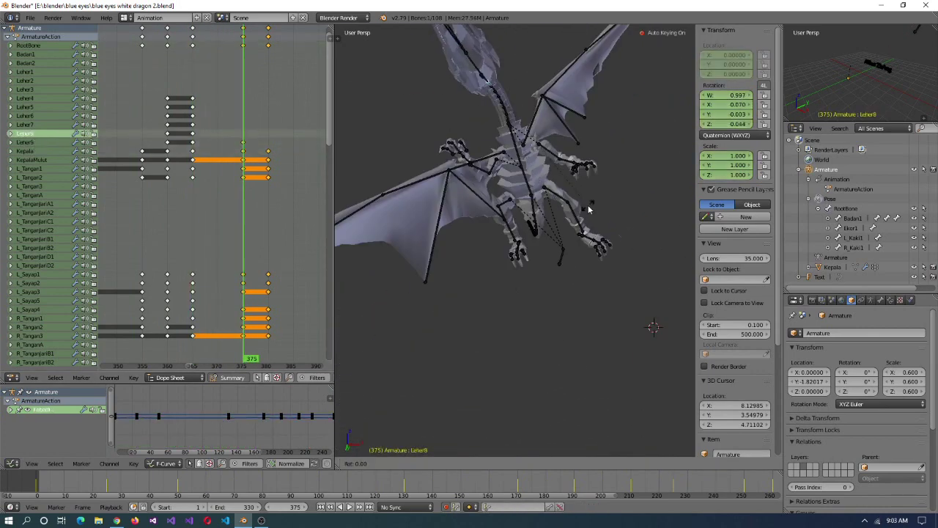
{"action": "key", "text": "Escape"}
{"action": "middle_click_drag", "start_coordinate": [628, 261], "coordinate": [421, 145]}
{"action": "right_click", "coordinate": [421, 144]}
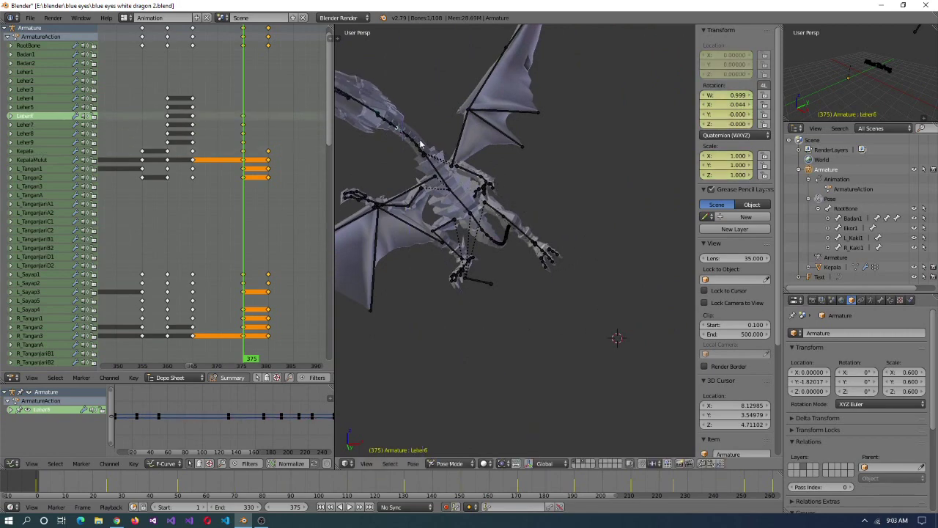
{"action": "right_click", "coordinate": [421, 144]}
{"action": "left_click_drag", "start_coordinate": [220, 365], "coordinate": [120, 364]}
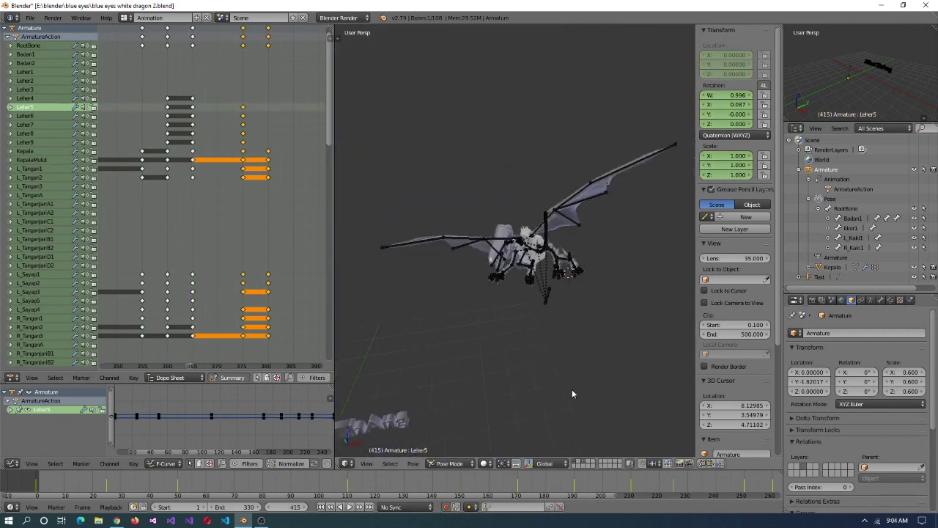
- Examine the pose change between frames 375 and 380 in the front view
{"action": "left_click", "coordinate": [187, 81]}
{"action": "left_click", "coordinate": [245, 83]}
{"action": "left_click_drag", "start_coordinate": [245, 82], "coordinate": [268, 83]}
{"action": "key", "text": "KP_1"}
{"action": "key", "text": "shift+s"}
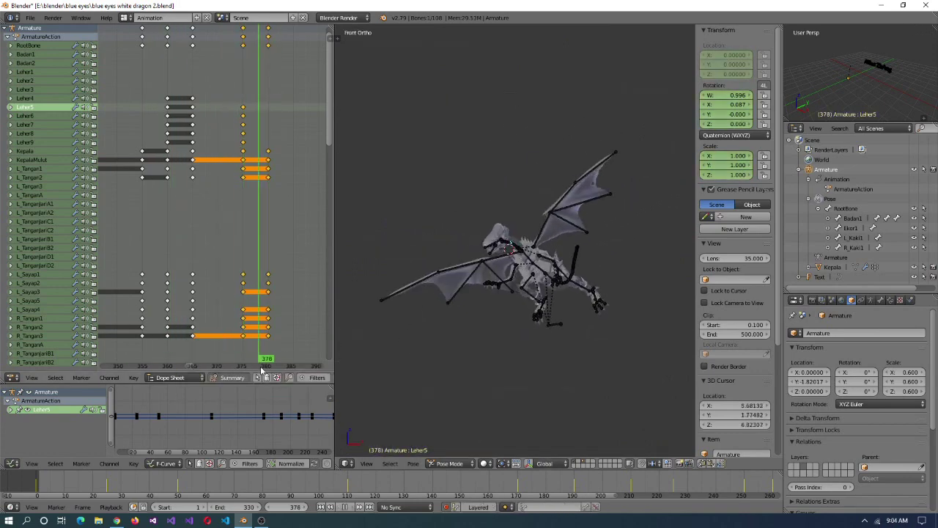
{"action": "key", "text": "super"}
{"action": "key", "text": "super"}
- Rotate the arm bones L_Tangan1 and R_Tangan1 at frame 380 and scrub past that frame
{"action": "left_click_drag", "start_coordinate": [216, 69], "coordinate": [268, 74]}
{"action": "middle_click_drag", "start_coordinate": [483, 264], "coordinate": [561, 289]}
{"action": "right_click", "coordinate": [561, 290]}
{"action": "right_click", "coordinate": [533, 268]}
{"action": "left_click_drag", "start_coordinate": [269, 69], "coordinate": [294, 74]}
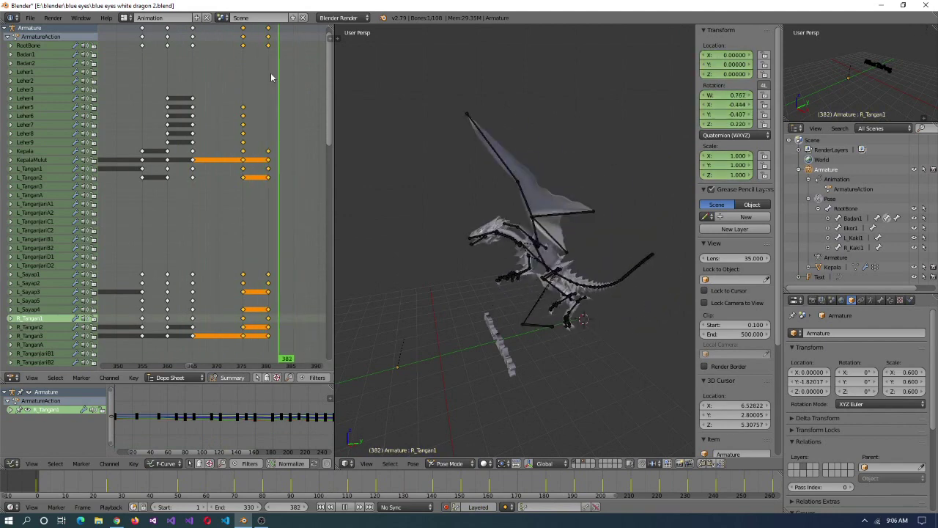
- Copy the keyframes of an earlier flight pose and place them at frame 390
{"action": "middle_click_drag", "start_coordinate": [410, 257], "coordinate": [673, 336]}
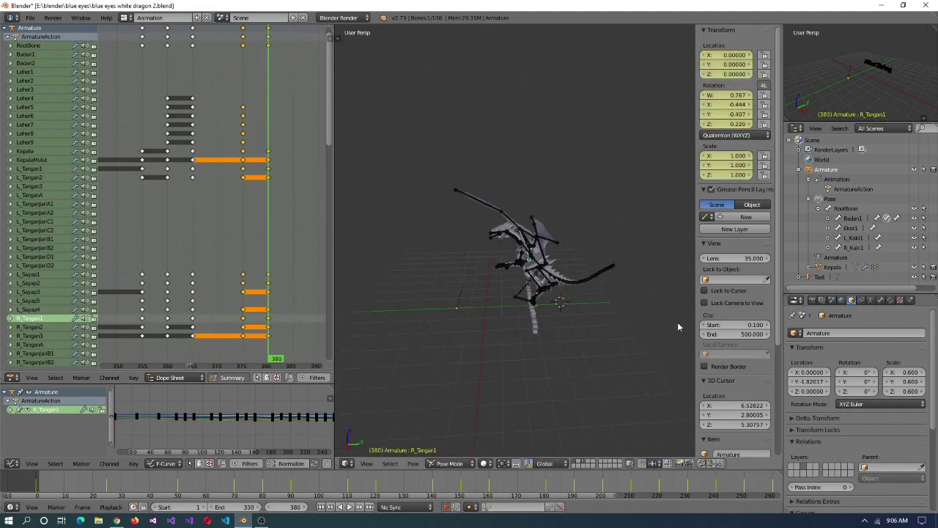
{"action": "middle_click_drag", "start_coordinate": [513, 311], "coordinate": [506, 323]}
{"action": "left_click_drag", "start_coordinate": [268, 360], "coordinate": [193, 360]}
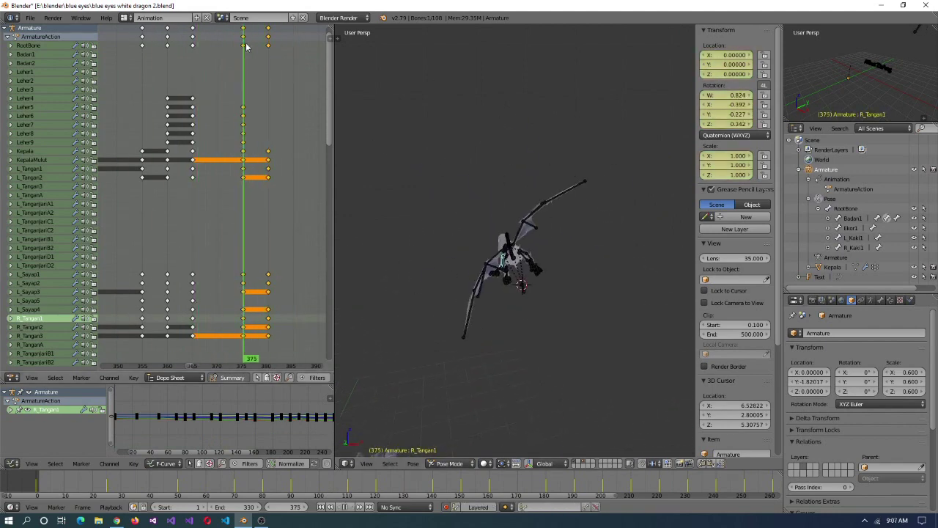
{"action": "left_click_drag", "start_coordinate": [191, 47], "coordinate": [173, 52]}
{"action": "key", "text": "a"}
{"action": "left_click_drag", "start_coordinate": [174, 352], "coordinate": [275, 361]}
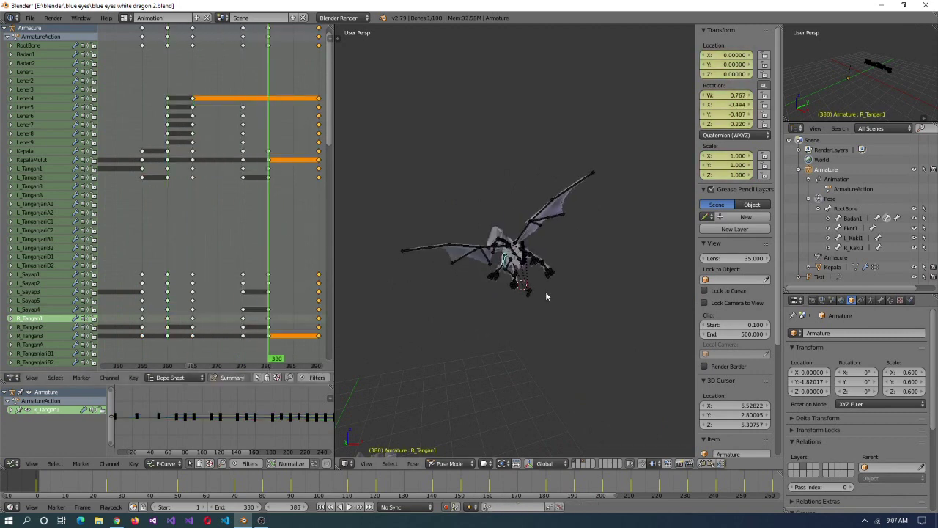
- Move the RootBone at frame 390 to about X 9.89, Y -5.37, Z -8.87 using the right and top views
{"action": "key", "text": "g"}
{"action": "key", "text": "KP_3"}
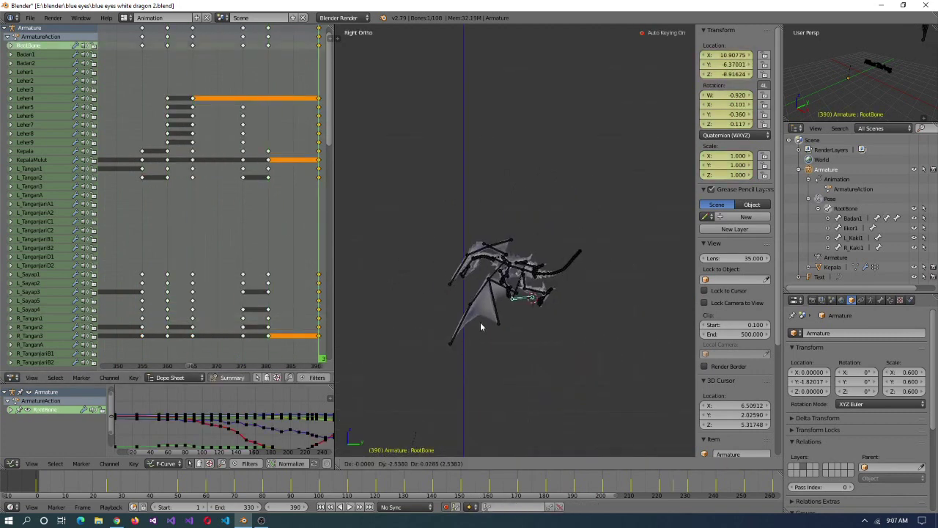
{"action": "key", "text": "KP_7"}
{"action": "key", "text": "g"}
{"action": "key", "text": "shift+alt+a"}
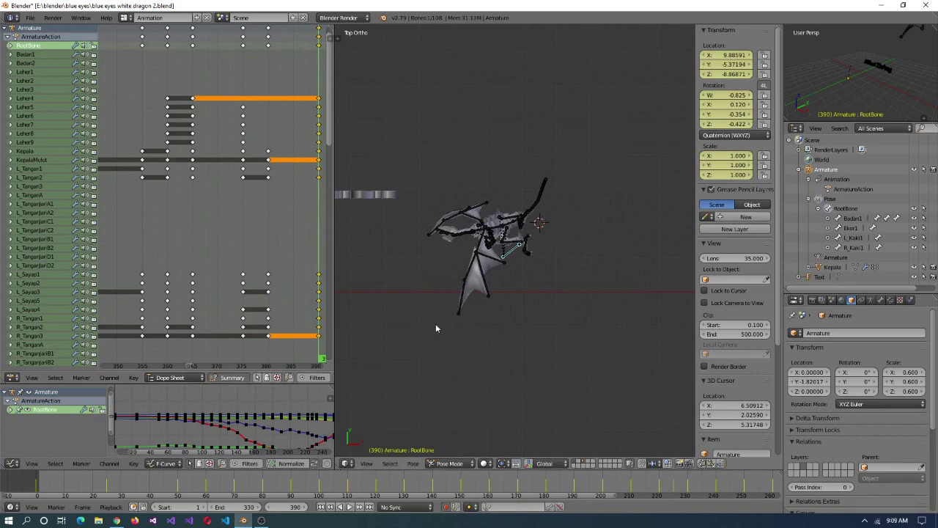
- Play back and scrub the motion between about frames 373 and 390 from several angles
{"action": "middle_click_drag", "start_coordinate": [533, 323], "coordinate": [565, 286]}
{"action": "key", "text": "shift+alt+a"}
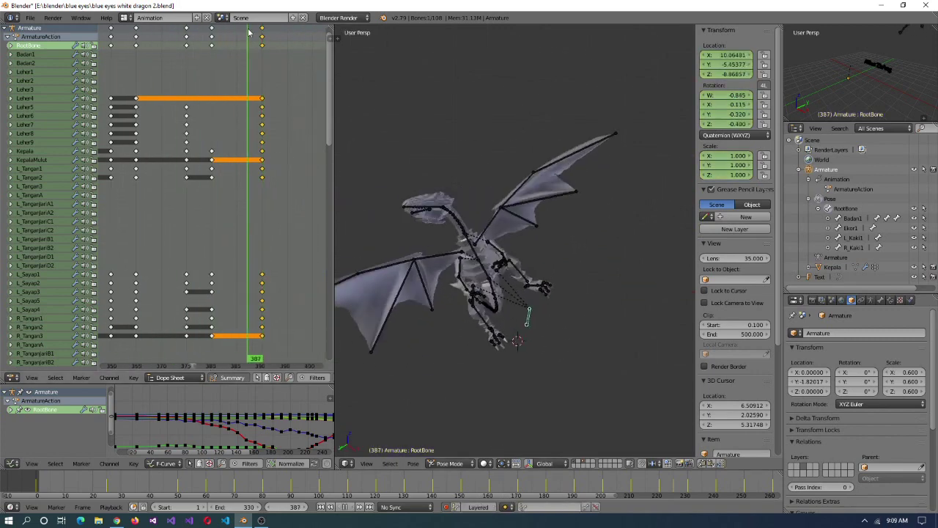
{"action": "scroll", "coordinate": [585, 262], "scroll_direction": "down", "scroll_amount": 6}
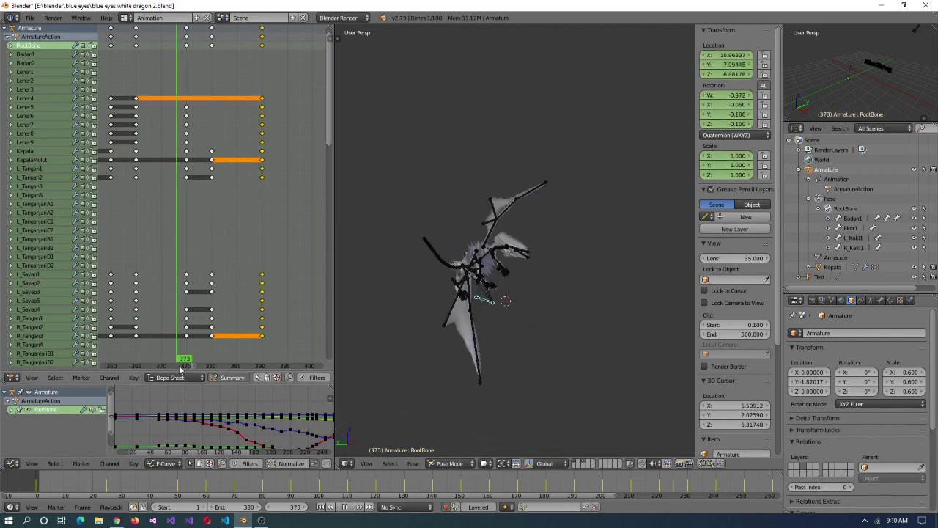
{"action": "middle_click_drag", "start_coordinate": [585, 272], "coordinate": [637, 317]}
{"action": "key", "text": "alt+a"}
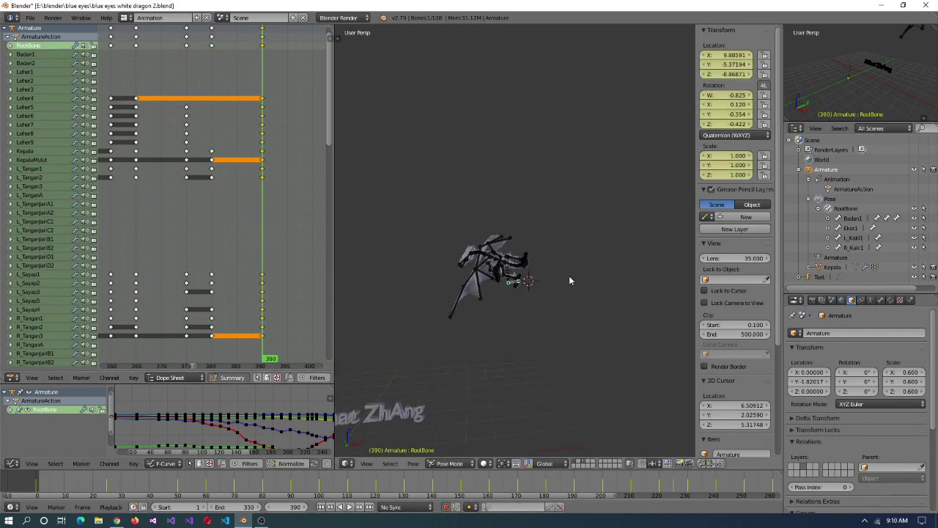
{"action": "key", "text": "alt+a"}
- Rotate the arm bone L_Tangan1 at frame 385
{"action": "scroll", "coordinate": [545, 298], "scroll_direction": "up", "scroll_amount": 4}
{"action": "right_click", "coordinate": [494, 273]}
{"action": "key", "text": "r"}
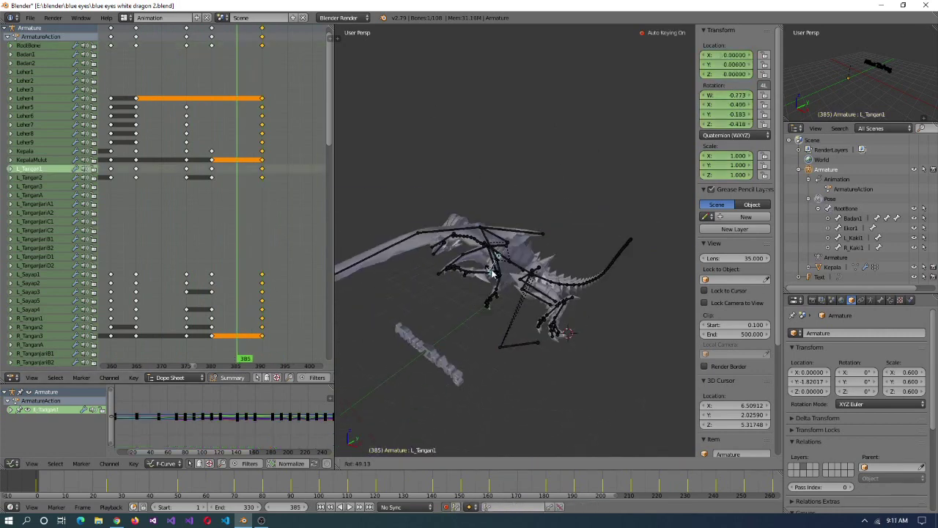
{"action": "left_click", "coordinate": [574, 306]}
{"action": "middle_click_drag", "start_coordinate": [573, 307], "coordinate": [440, 285]}
- Key the jaw bone KepalaMulut at frame 385, scrub through the neighbouring poses and undo the last change
{"action": "right_click", "coordinate": [429, 279]}
{"action": "left_click_drag", "start_coordinate": [182, 66], "coordinate": [266, 366]}
{"action": "middle_click_drag", "start_coordinate": [593, 324], "coordinate": [528, 308]}
{"action": "right_click", "coordinate": [593, 325]}
{"action": "left_click_drag", "start_coordinate": [213, 62], "coordinate": [262, 57]}
{"action": "key", "text": "ctrl+z"}
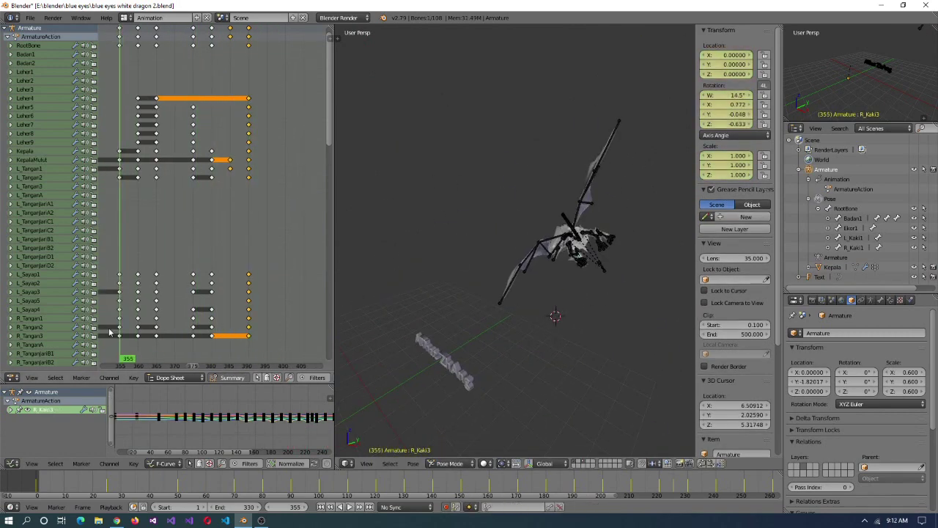
- Place a copied set of pose keyframes at frame 395
{"action": "right_click", "coordinate": [249, 311]}
{"action": "key", "text": "g"}
{"action": "left_click", "coordinate": [266, 314]}
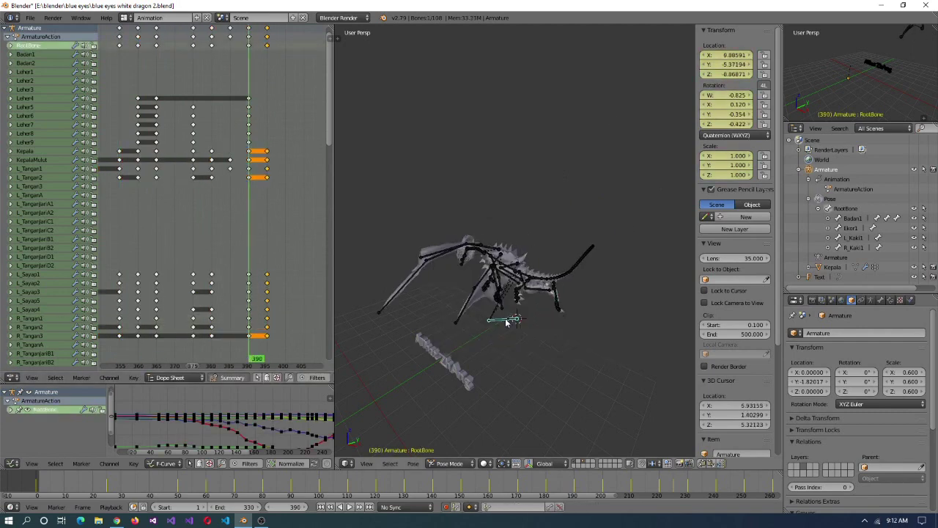
{"action": "left_click", "coordinate": [266, 315]}
- Turn the RootBone in the top view at frame 395 and compare the pose with frame 390
{"action": "key", "text": "KP_3"}
{"action": "key", "text": "KP_7"}
{"action": "key", "text": "r"}
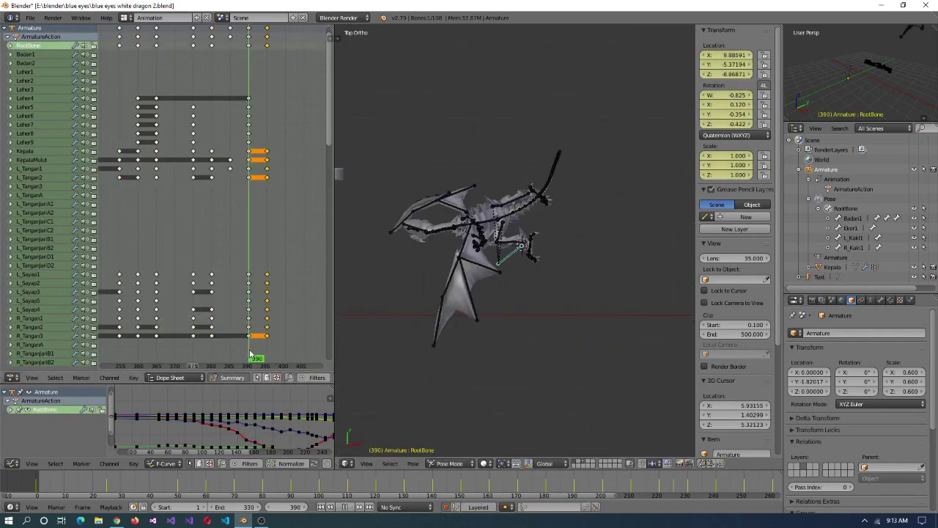
{"action": "left_click", "coordinate": [373, 192]}
{"action": "left_click_drag", "start_coordinate": [242, 365], "coordinate": [265, 364]}
{"action": "left_click_drag", "start_coordinate": [253, 219], "coordinate": [267, 66]}
- Rotate the head bone Kepala around its local Z axis at frame 395 and play through the motion
{"action": "right_click", "coordinate": [417, 188]}
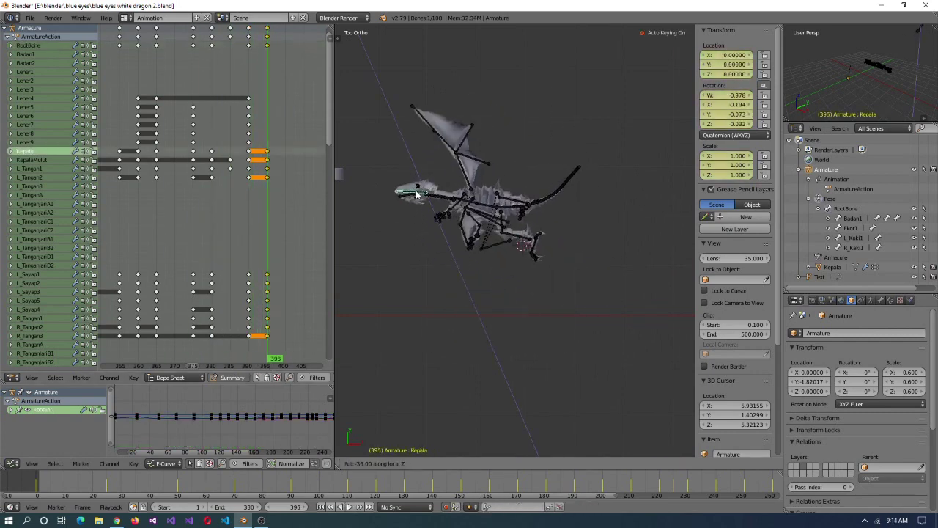
{"action": "left_click", "coordinate": [416, 194]}
{"action": "key", "text": "alt+a"}
{"action": "middle_click_drag", "start_coordinate": [513, 220], "coordinate": [573, 198]}
{"action": "scroll", "coordinate": [573, 198], "scroll_direction": "down", "scroll_amount": 2}
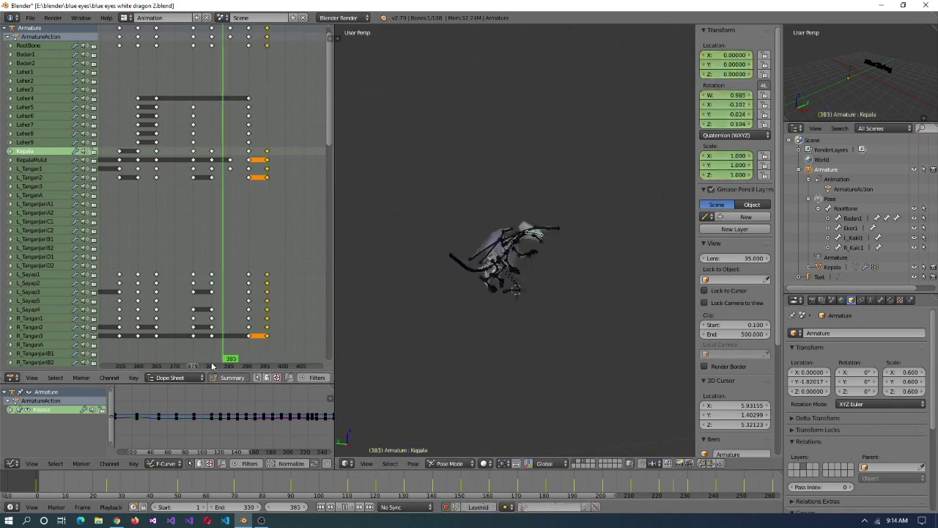
- Copy the pose keyframes from frame 320 and paste them at frame 400
{"action": "left_click_drag", "start_coordinate": [267, 42], "coordinate": [269, 76]}
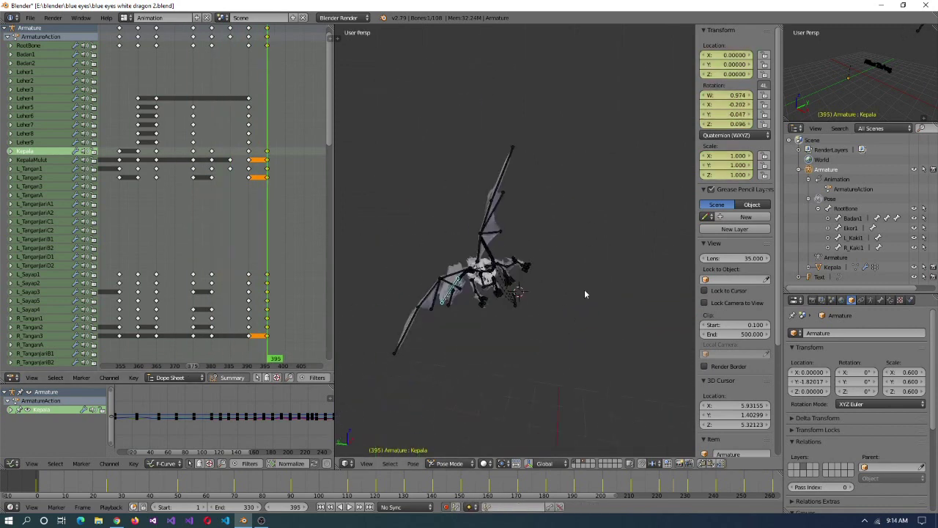
{"action": "left_click_drag", "start_coordinate": [300, 319], "coordinate": [111, 363]}
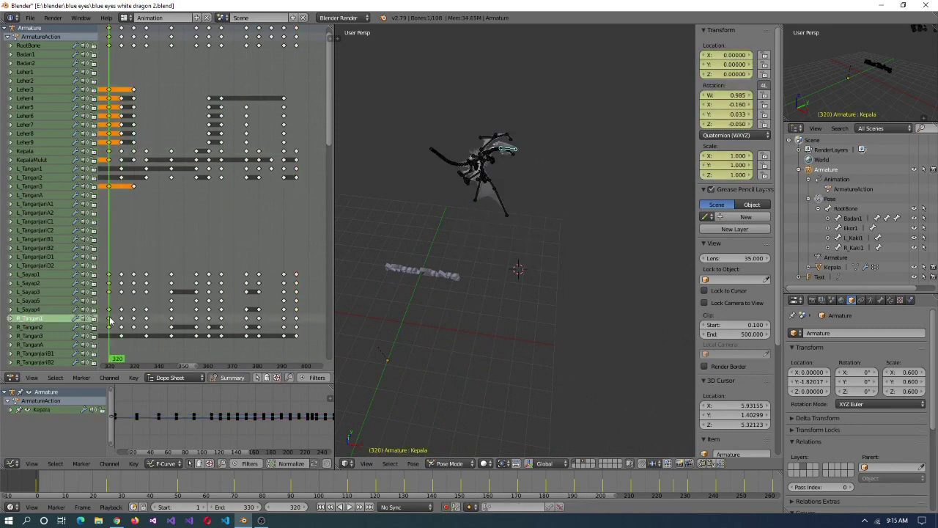
{"action": "scroll", "coordinate": [142, 325], "scroll_direction": "down", "scroll_amount": 5}
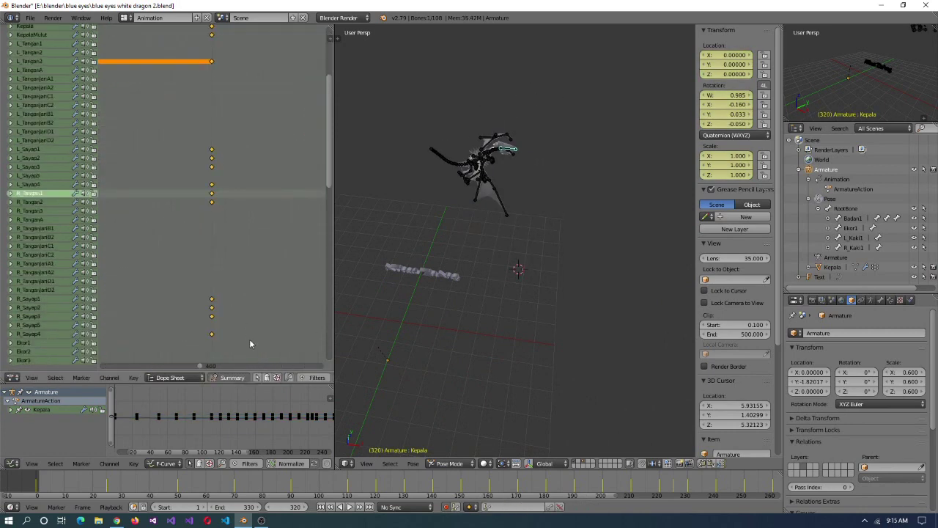
{"action": "mouse_move", "coordinate": [250, 370]}
{"action": "left_mouse_down"}
{"action": "mouse_move", "coordinate": [201, 370]}
{"action": "mouse_move", "coordinate": [248, 364]}
{"action": "left_mouse_up"}
- Reposition and turn the RootBone at frame 400 using the right and top views, and play back the motion
{"action": "key", "text": "r"}
{"action": "key", "text": "KP_3"}
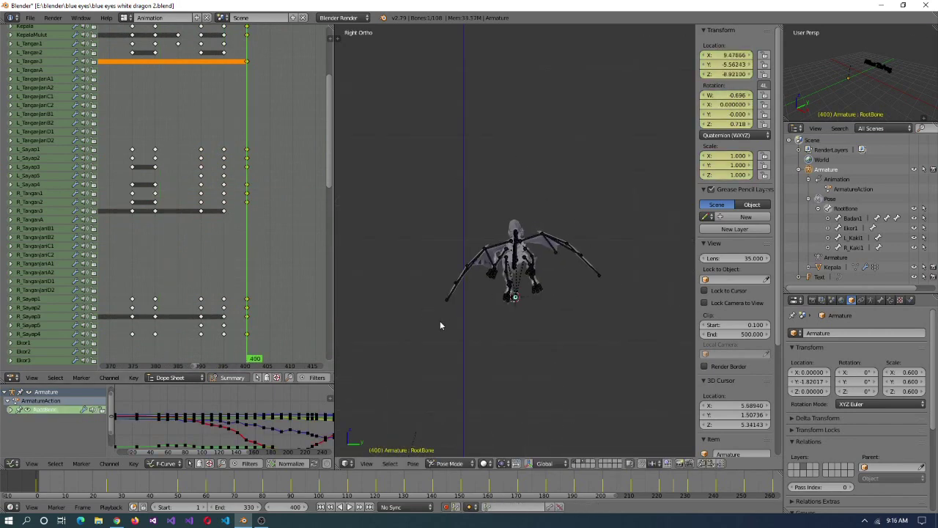
{"action": "key", "text": "KP_7"}
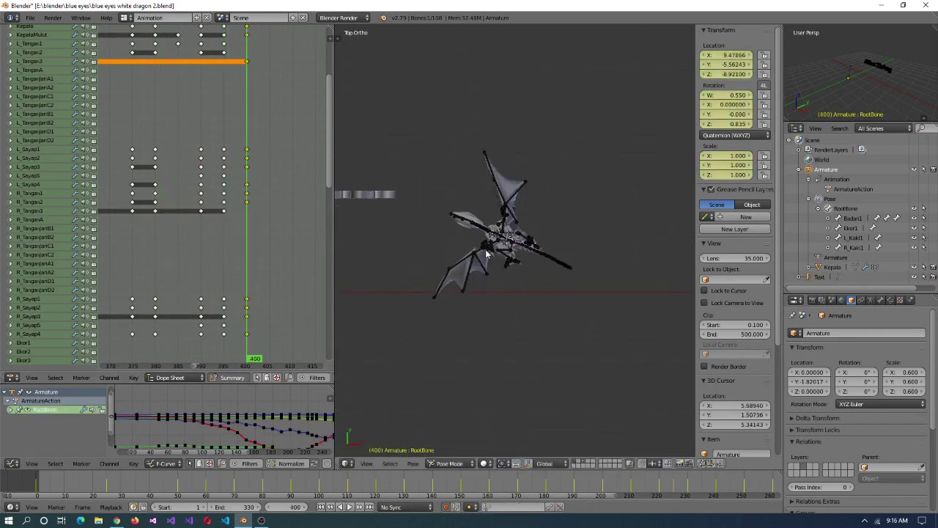
{"action": "key", "text": "alt+a"}
{"action": "key", "text": "Escape"}
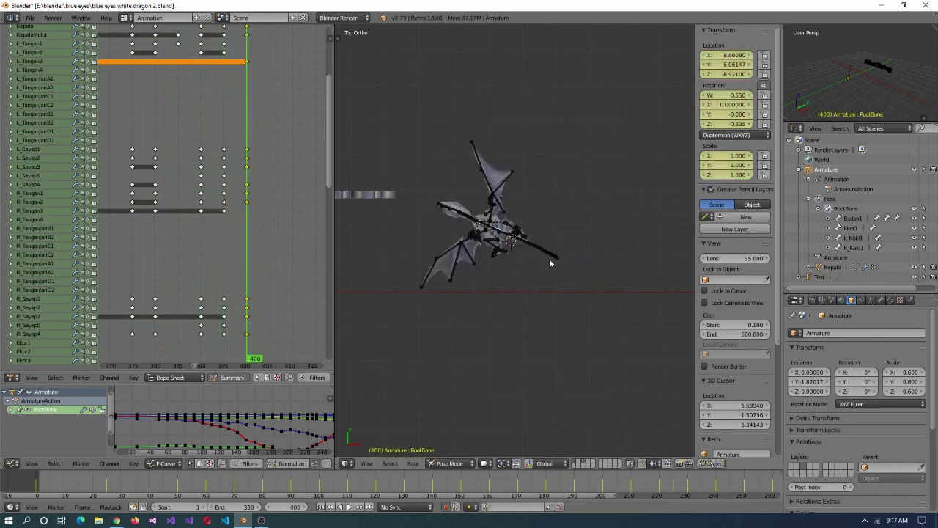
- Try different RootBone rotations about the Z axis at frame 400, scrub through them and undo the changes
{"action": "middle_click_drag", "start_coordinate": [477, 220], "coordinate": [587, 367]}
{"action": "key", "text": "r"}
{"action": "key", "text": "z"}
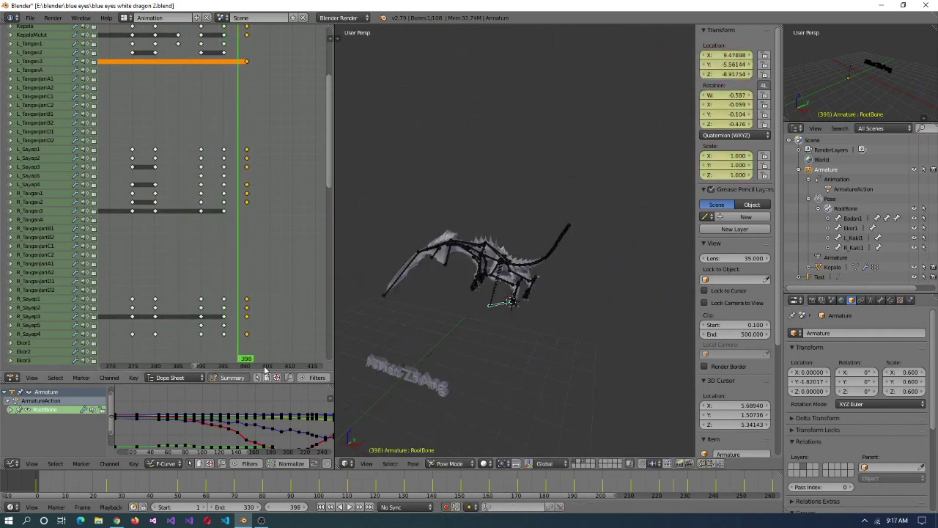
{"action": "left_click", "coordinate": [580, 331]}
{"action": "left_click", "coordinate": [248, 365]}
{"action": "key", "text": "r"}
{"action": "key", "text": "z"}
{"action": "key", "text": "z"}
{"action": "left_click", "coordinate": [332, 85]}
{"action": "scroll", "coordinate": [333, 85], "scroll_direction": "up", "scroll_amount": 5}
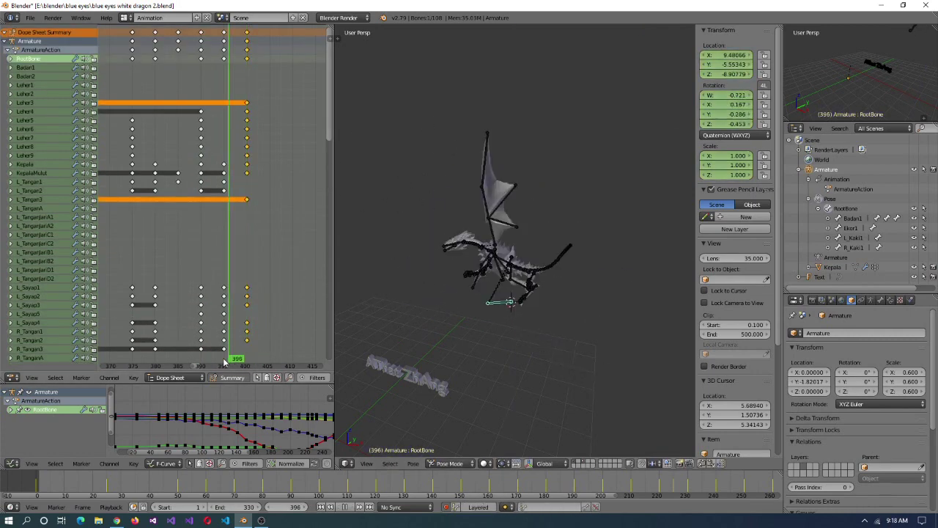
{"action": "key", "text": "ctrl+z"}
- Turn the RootBone in the top view at frame 400 and move it to about X 8.92, Y -6.61
{"action": "key", "text": "KP_7"}
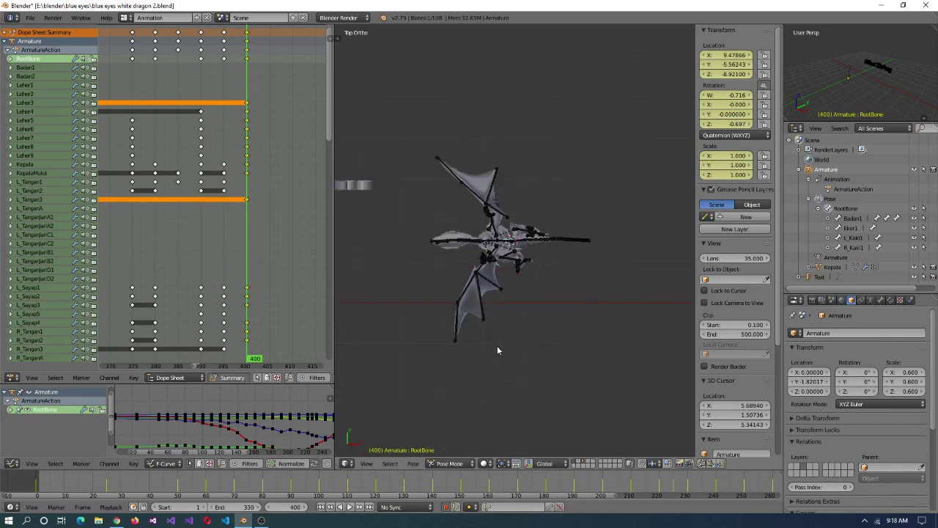
{"action": "mouse_move", "coordinate": [246, 357]}
{"action": "left_mouse_down"}
{"action": "mouse_move", "coordinate": [224, 358]}
{"action": "mouse_move", "coordinate": [247, 358]}
{"action": "left_mouse_up"}
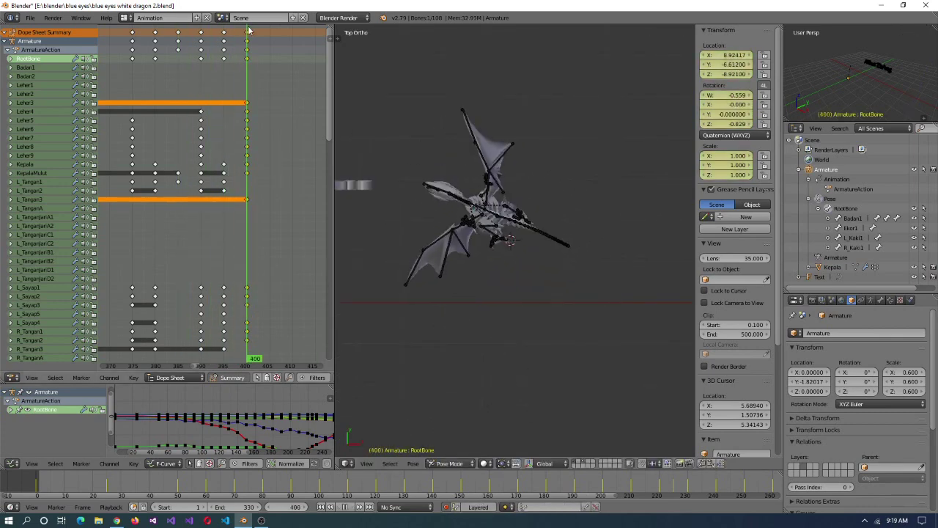
{"action": "left_click", "coordinate": [219, 358]}
{"action": "left_click_drag", "start_coordinate": [253, 360], "coordinate": [231, 366]}
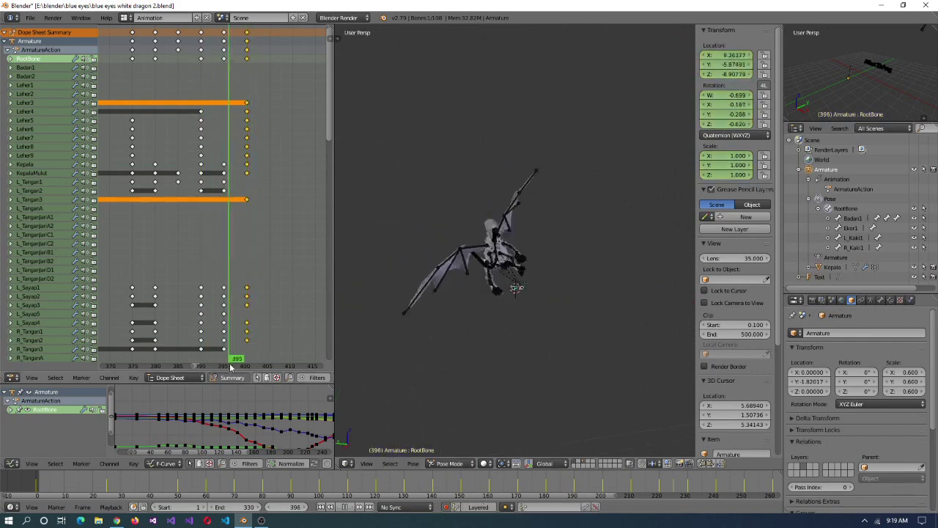
- Tilt the RootBone in the front view at frame 400 and scrub through the frames around it
{"action": "scroll", "coordinate": [168, 297], "scroll_direction": "down", "scroll_amount": 2}
{"action": "middle_click_drag", "start_coordinate": [470, 279], "coordinate": [389, 346]}
{"action": "key", "text": "KP_1"}
{"action": "left_click", "coordinate": [229, 359]}
{"action": "left_click_drag", "start_coordinate": [229, 359], "coordinate": [239, 359]}
{"action": "key", "text": "r"}
{"action": "left_click", "coordinate": [578, 349]}
{"action": "left_click", "coordinate": [235, 366]}
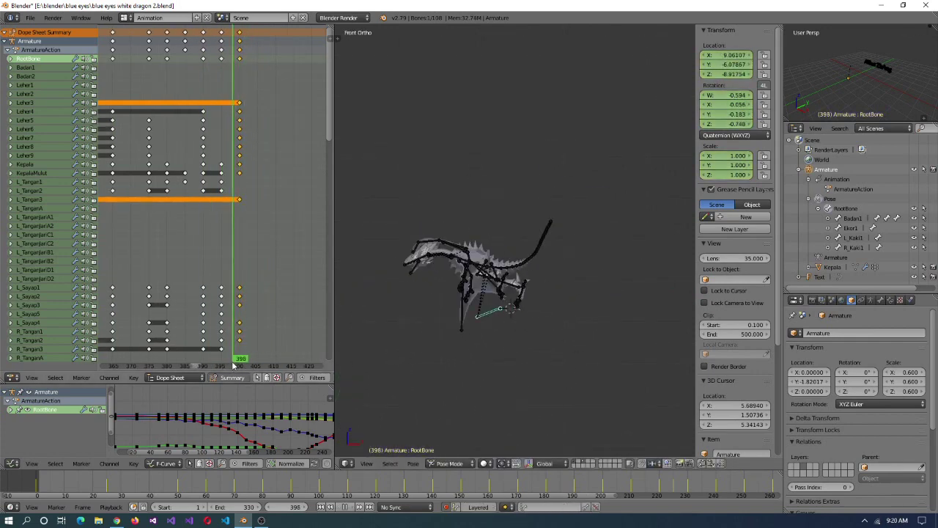
{"action": "left_click", "coordinate": [248, 359]}
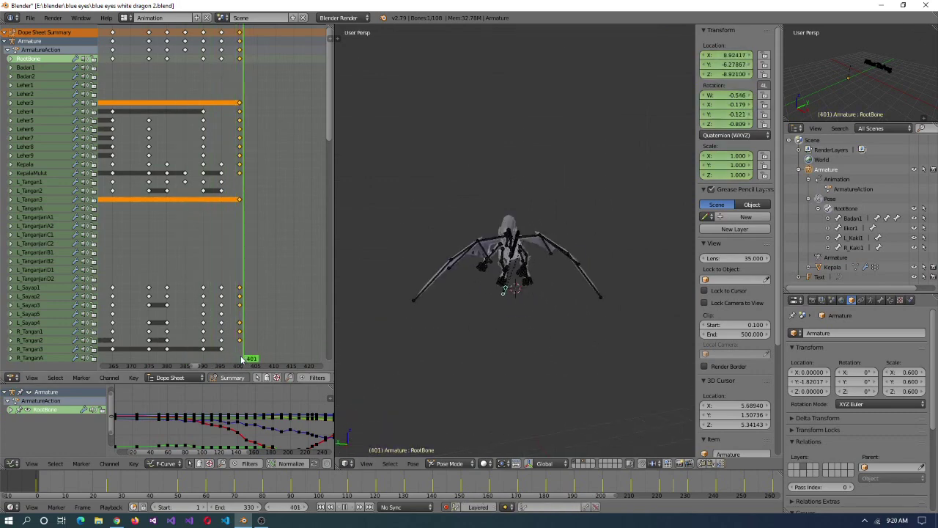
- Examine the wing bones L_Sayap1 and R_Sayap1 between frames 395 and 400, including in the left view
{"action": "key", "text": "alt+a"}
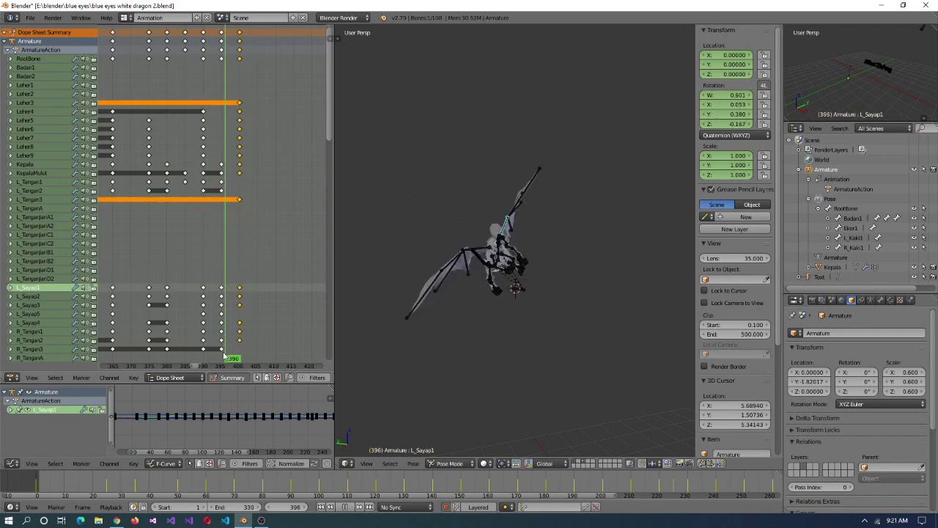
{"action": "key", "text": "ctrl+shift+m"}
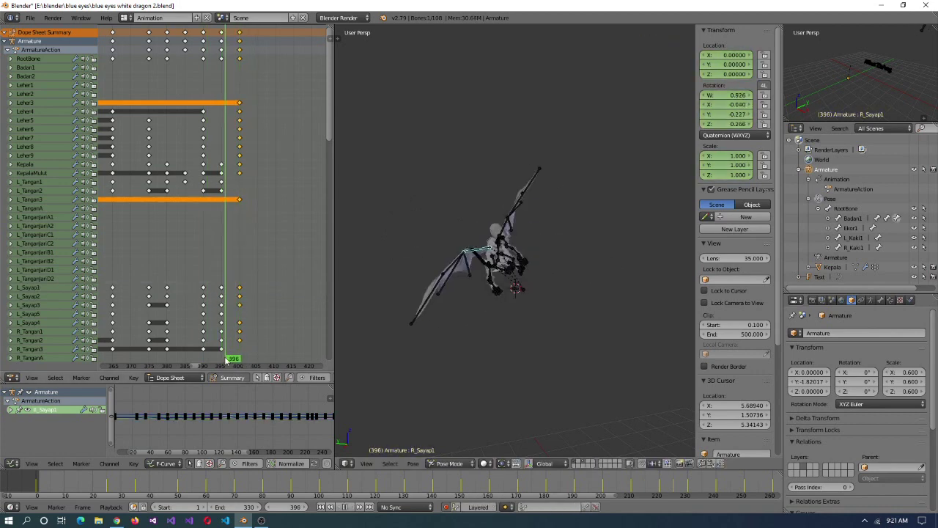
{"action": "key", "text": "shift+s"}
{"action": "left_click", "coordinate": [463, 331]}
{"action": "left_click", "coordinate": [221, 363]}
{"action": "key", "text": "ctrl+KP_3"}
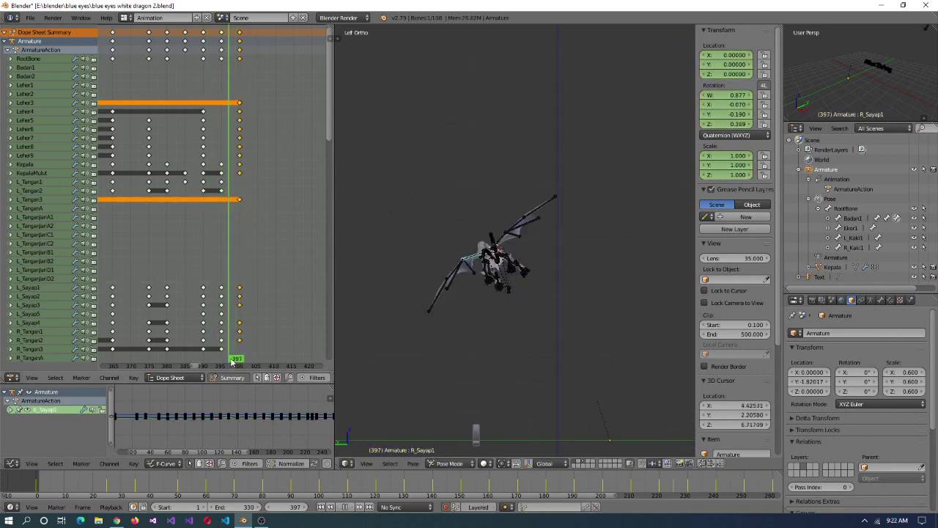
- Move the RootBone at frame 400 to about X 10.38, Y -6.85, Z -8.55 and play back the motion
{"action": "right_click", "coordinate": [491, 294]}
{"action": "key", "text": "g"}
{"action": "left_click", "coordinate": [573, 317]}
{"action": "key", "text": "KP_8"}
{"action": "middle_click_drag", "start_coordinate": [573, 317], "coordinate": [463, 342]}
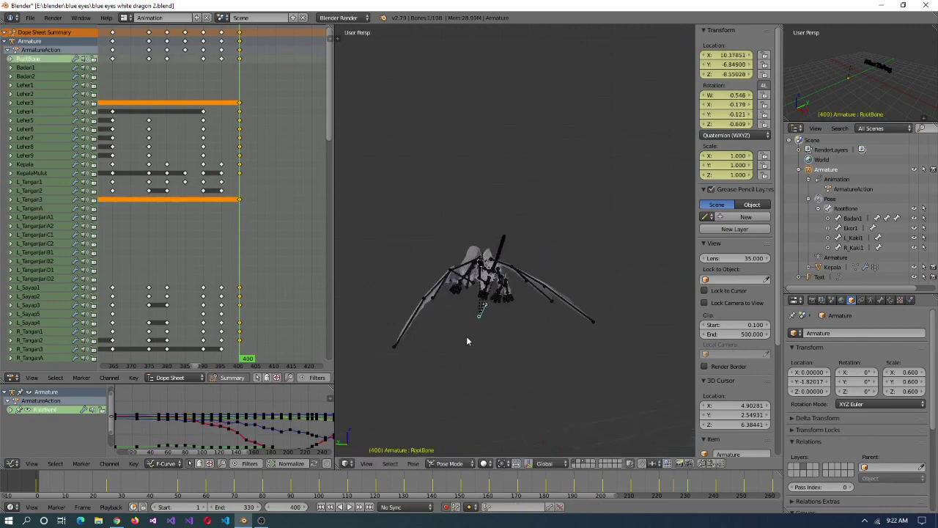
{"action": "key", "text": "alt+a"}
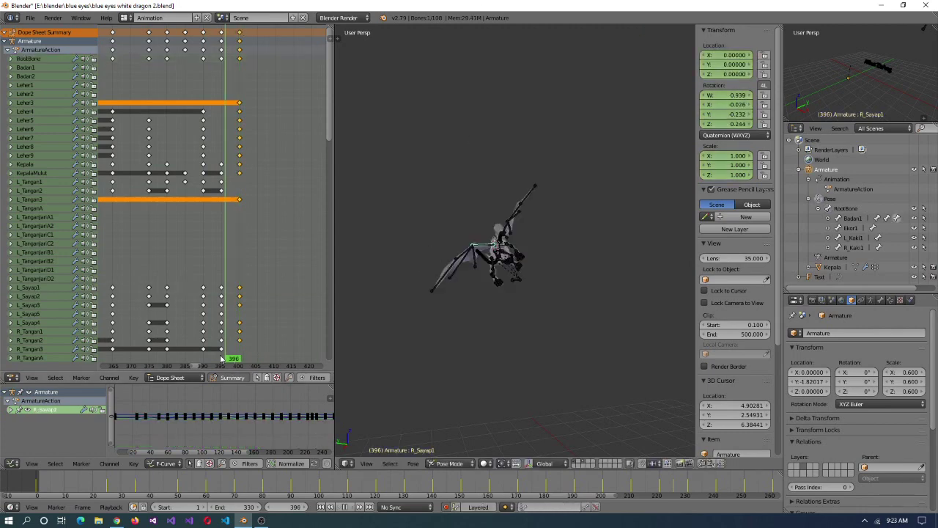
- Rotate the left wing bone L_Sayap2 at frame 400 and scrub from frame 398 to check the wing movement
{"action": "scroll", "coordinate": [514, 283], "scroll_direction": "up", "scroll_amount": 4}
{"action": "middle_click_drag", "start_coordinate": [514, 283], "coordinate": [488, 325]}
{"action": "middle_click_drag", "start_coordinate": [434, 256], "coordinate": [484, 308]}
{"action": "right_click", "coordinate": [543, 308]}
{"action": "key", "text": "r"}
{"action": "left_click", "coordinate": [533, 306]}
{"action": "right_click", "coordinate": [546, 308]}
{"action": "mouse_move", "coordinate": [546, 308]}
{"action": "middle_mouse_down"}
{"action": "mouse_move", "coordinate": [562, 305]}
{"action": "mouse_move", "coordinate": [535, 297]}
{"action": "middle_mouse_up"}
{"action": "left_click", "coordinate": [236, 366]}
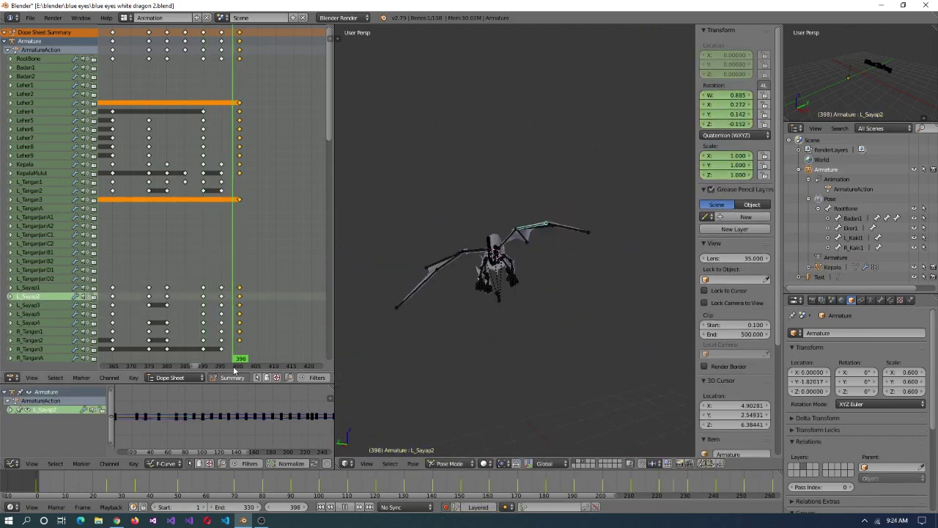
{"action": "left_click", "coordinate": [239, 366]}
{"action": "left_click", "coordinate": [566, 230]}
- Rotate the left wing's base bone L_Sayap1 at frame 395
{"action": "left_click_drag", "start_coordinate": [237, 29], "coordinate": [210, 373]}
{"action": "left_click_drag", "start_coordinate": [239, 40], "coordinate": [221, 44]}
{"action": "key", "text": "r"}
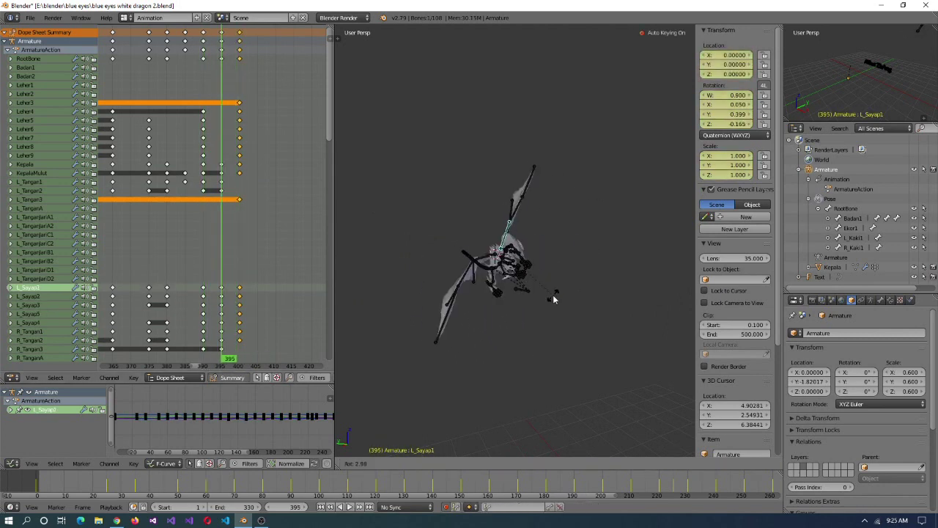
{"action": "left_click", "coordinate": [528, 256]}
- Rotate the left wing bone L_Sayap4 at frame 395 and play back the wing motion toward frame 400
{"action": "key", "text": "bracketright"}
{"action": "key", "text": "bracketright"}
{"action": "key", "text": "bracketright"}
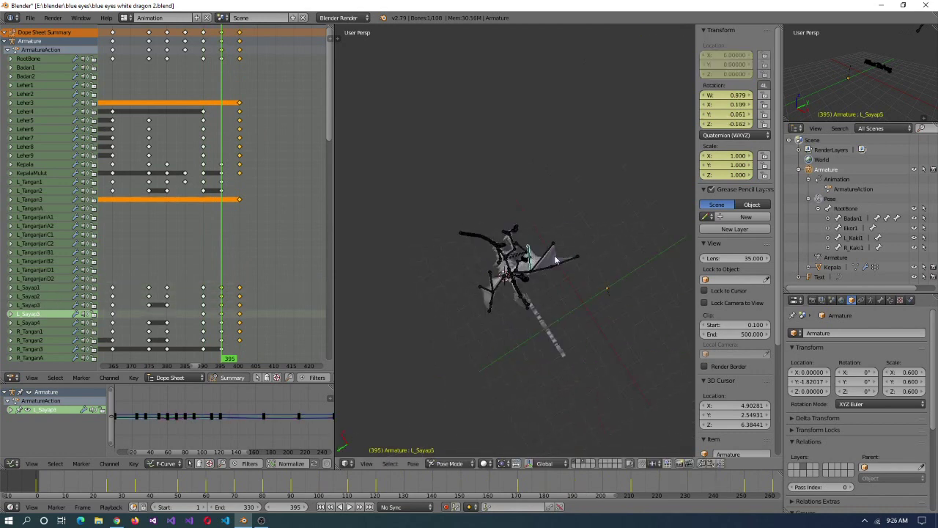
{"action": "key", "text": "bracketright"}
{"action": "key", "text": "r"}
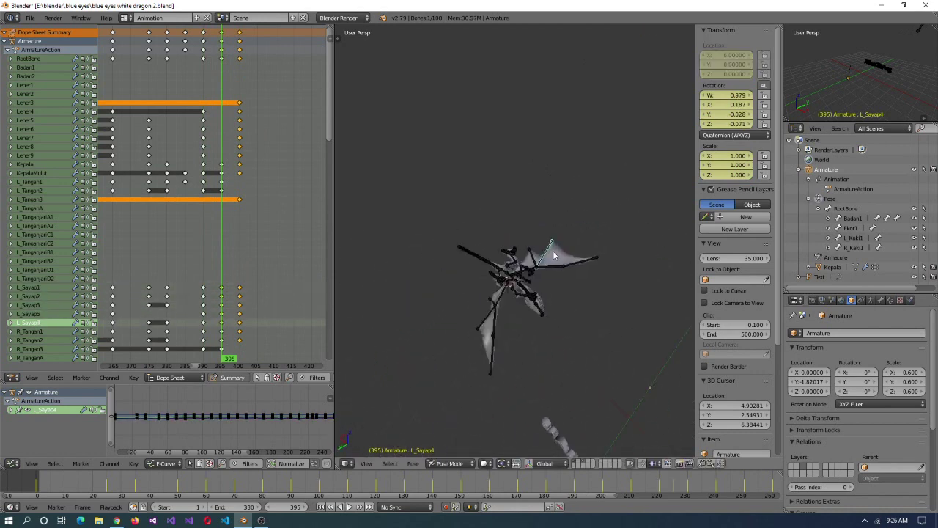
{"action": "left_click", "coordinate": [216, 363]}
{"action": "mouse_move", "coordinate": [228, 366]}
{"action": "left_mouse_down"}
{"action": "mouse_move", "coordinate": [245, 365]}
{"action": "mouse_move", "coordinate": [203, 365]}
{"action": "mouse_move", "coordinate": [240, 365]}
{"action": "left_mouse_up"}
{"action": "right_click", "coordinate": [555, 268]}
{"action": "key", "text": "alt+a"}
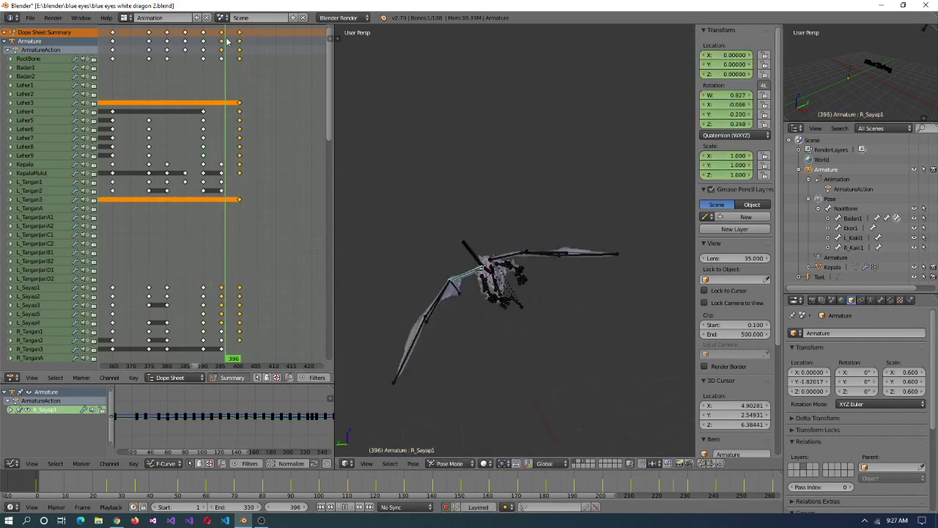
{"action": "key", "text": "alt+a"}
- Rotate and move the RootBone in the top view and play back the motion around frame 395
{"action": "key", "text": "KP_5"}
{"action": "middle_click_drag", "start_coordinate": [550, 272], "coordinate": [519, 220]}
{"action": "key", "text": "KP_7"}
{"action": "right_click", "coordinate": [513, 226]}
{"action": "key", "text": "r"}
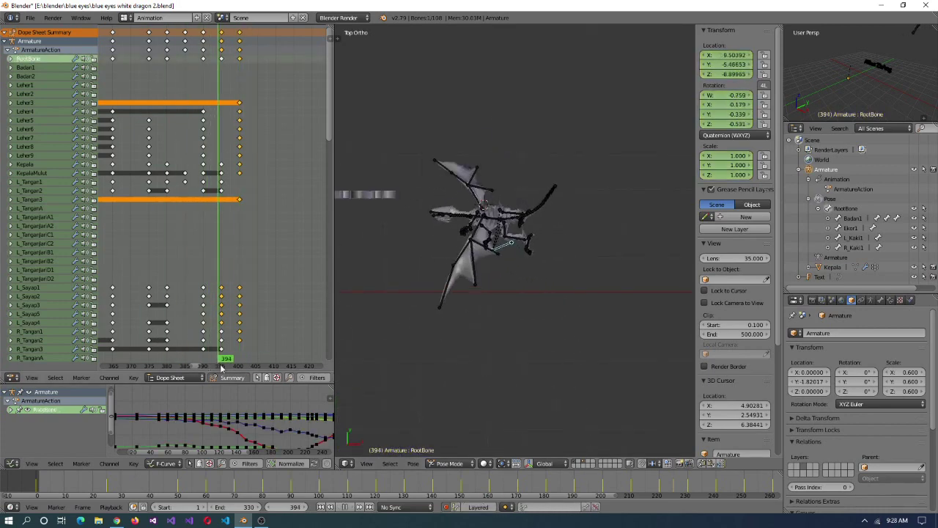
{"action": "key", "text": "g"}
{"action": "left_click", "coordinate": [548, 288]}
{"action": "key", "text": "alt+a"}
{"action": "scroll", "coordinate": [548, 288], "scroll_direction": "up", "scroll_amount": 2}
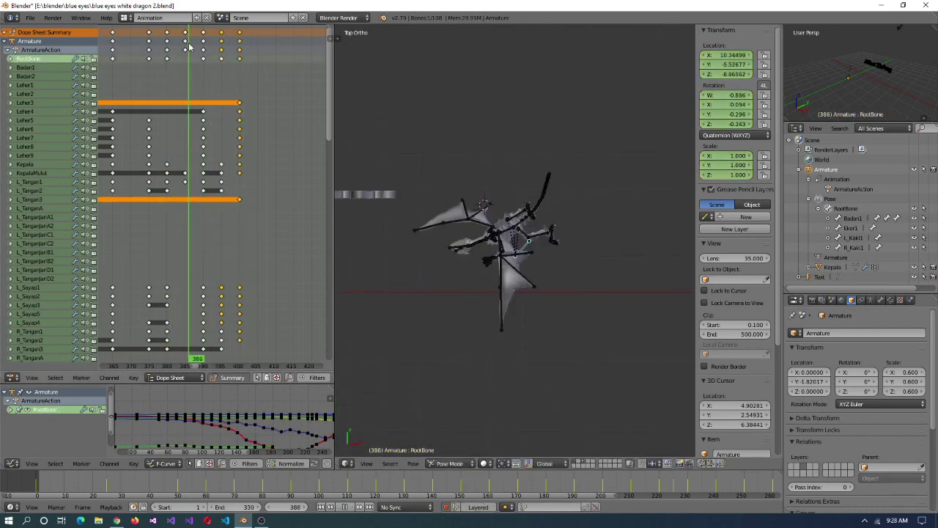
- Rotate the right wing bone R_Sayap5 about its local Y axis at frame 400
{"action": "key", "text": "alt+a"}
{"action": "scroll", "coordinate": [480, 170], "scroll_direction": "up", "scroll_amount": 1}
{"action": "middle_click_drag", "start_coordinate": [479, 170], "coordinate": [533, 149]}
{"action": "key", "text": "KP_5"}
{"action": "right_click", "coordinate": [633, 356]}
{"action": "scroll", "coordinate": [606, 341], "scroll_direction": "up", "scroll_amount": 3}
{"action": "middle_click_drag", "start_coordinate": [606, 341], "coordinate": [514, 308]}
{"action": "right_click", "coordinate": [388, 194]}
{"action": "key", "text": "r"}
{"action": "key", "text": "y"}
{"action": "key", "text": "y"}
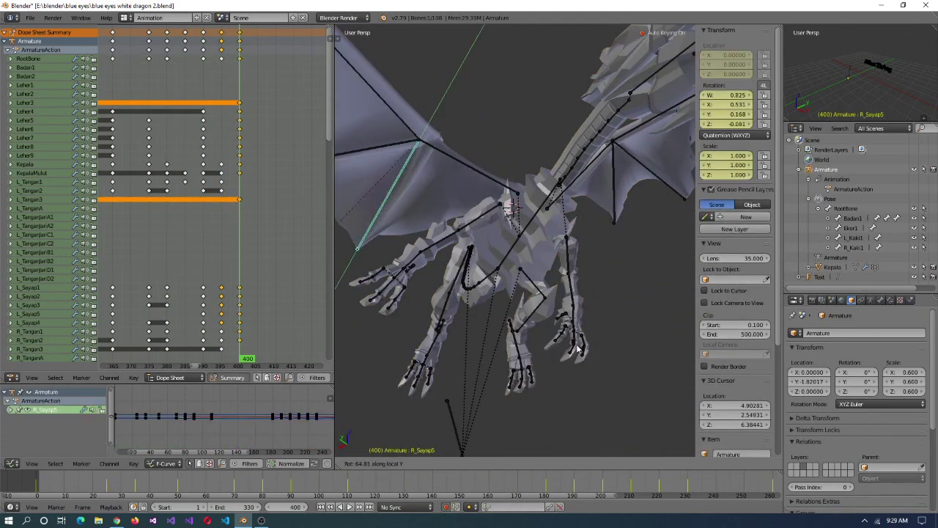
{"action": "left_click", "coordinate": [637, 334]}
- Adjust the right wing bones R_Sayap2 and R_Sayap5 at frame 400, rotating R_Sayap5 about its local X axis
{"action": "middle_click_drag", "start_coordinate": [638, 333], "coordinate": [353, 218]}
{"action": "right_click", "coordinate": [353, 218]}
{"action": "left_click", "coordinate": [425, 358]}
{"action": "middle_click_drag", "start_coordinate": [426, 357], "coordinate": [517, 254]}
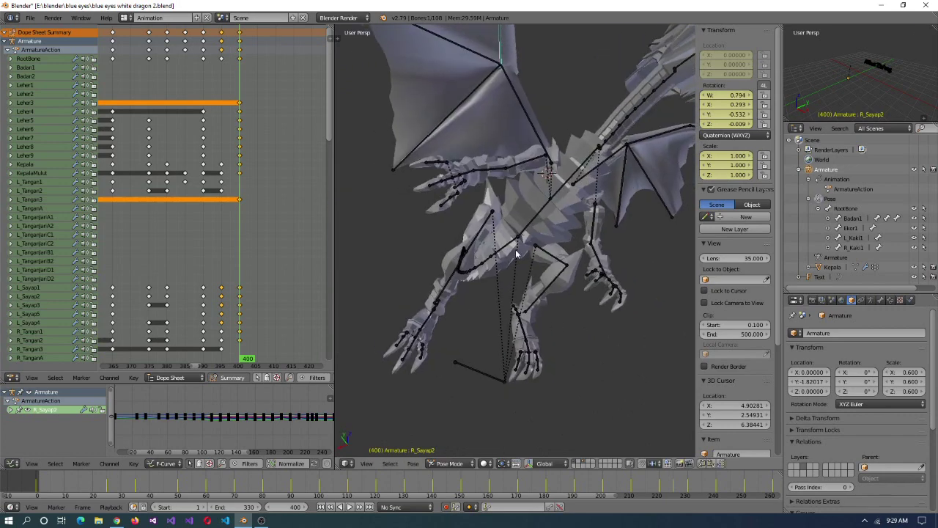
{"action": "middle_click_drag", "start_coordinate": [609, 208], "coordinate": [489, 271]}
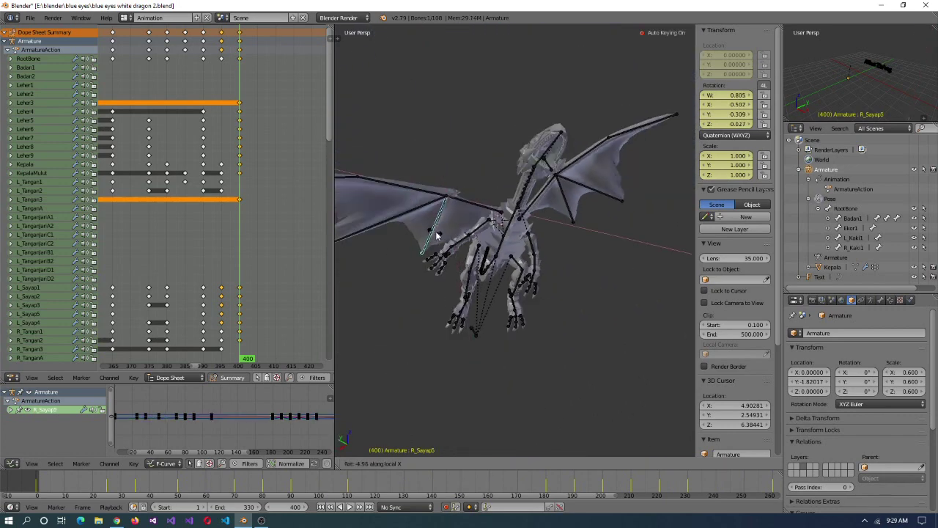
{"action": "left_click", "coordinate": [629, 208]}
- Rotate the left wing bone L_Sayap4 at frame 400 and play back the wing motion
{"action": "right_click", "coordinate": [629, 207]}
{"action": "middle_click_drag", "start_coordinate": [630, 207], "coordinate": [602, 297]}
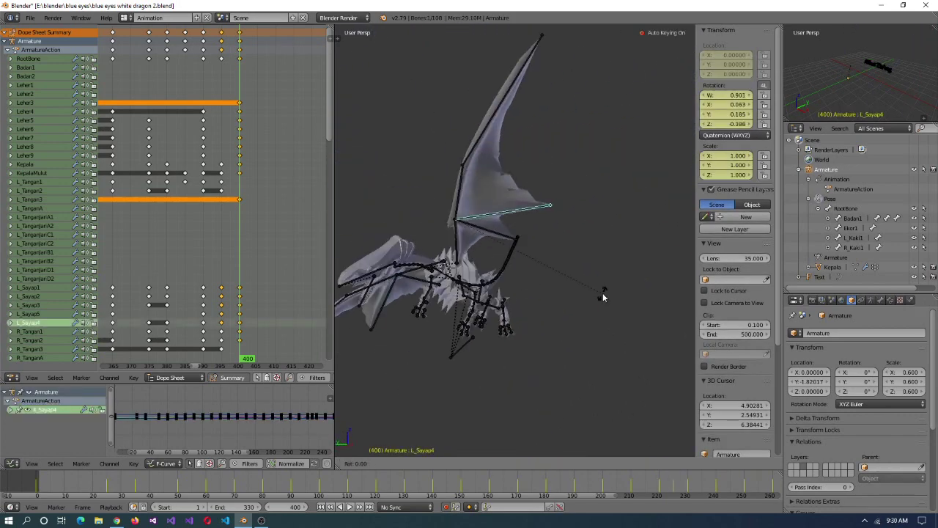
{"action": "left_click", "coordinate": [477, 370]}
{"action": "key", "text": "alt+a"}
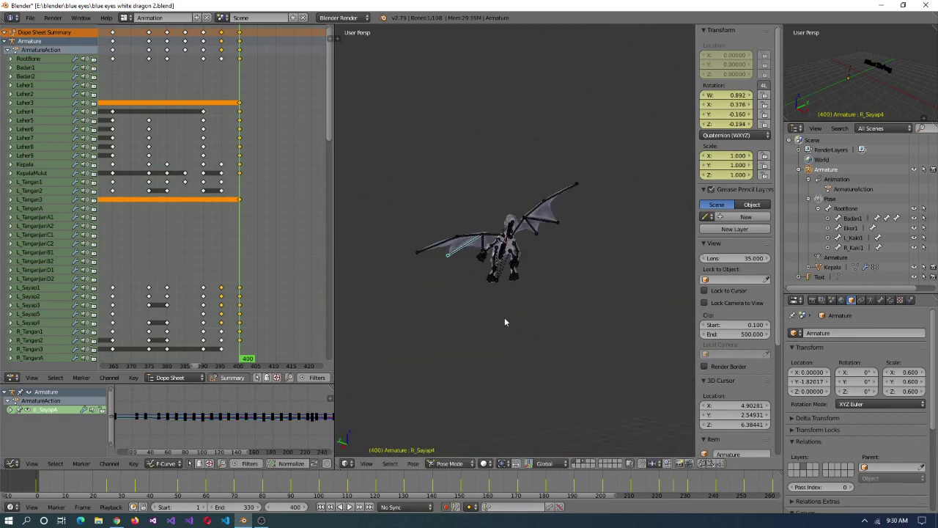
{"action": "left_click", "coordinate": [227, 32]}
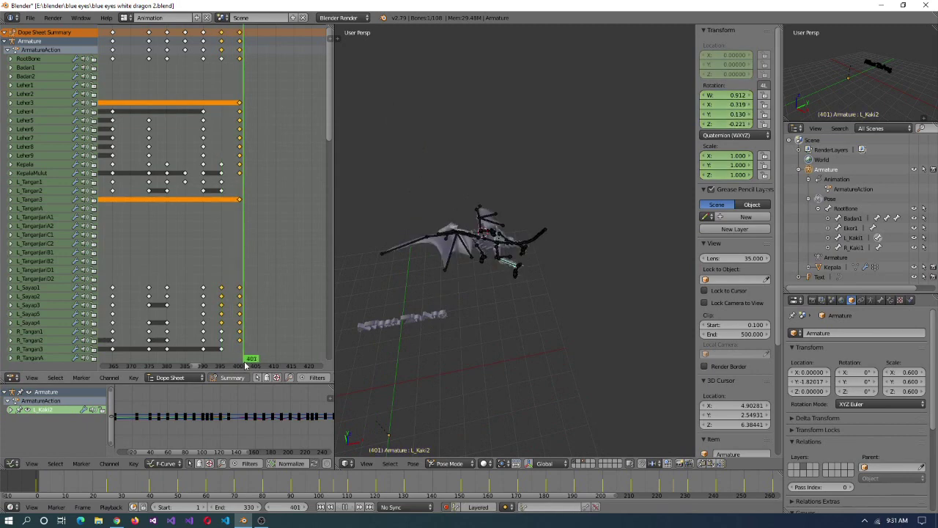
- Scrub between frames 395 and 400 to check the poses of the leg bones L_Kaki1 and R_Kaki3
{"action": "left_click_drag", "start_coordinate": [247, 365], "coordinate": [220, 373]}
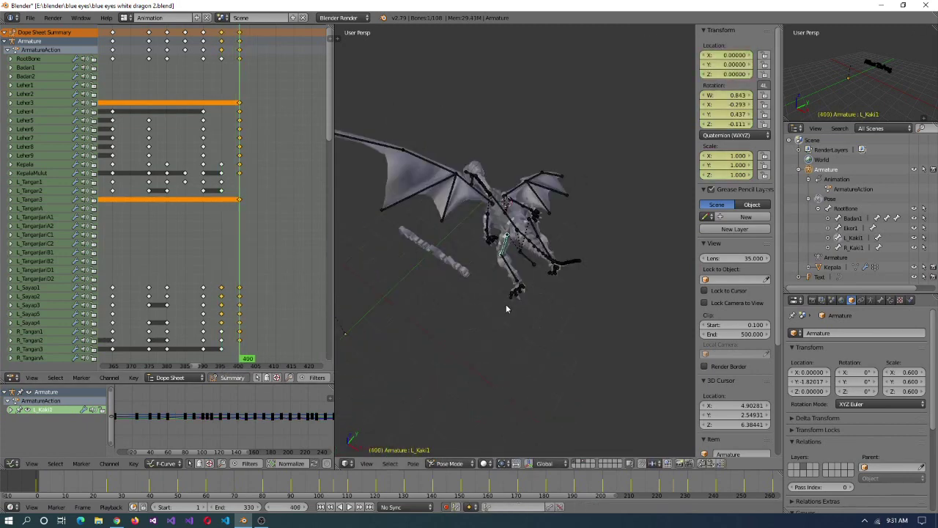
{"action": "left_click_drag", "start_coordinate": [245, 372], "coordinate": [224, 373]}
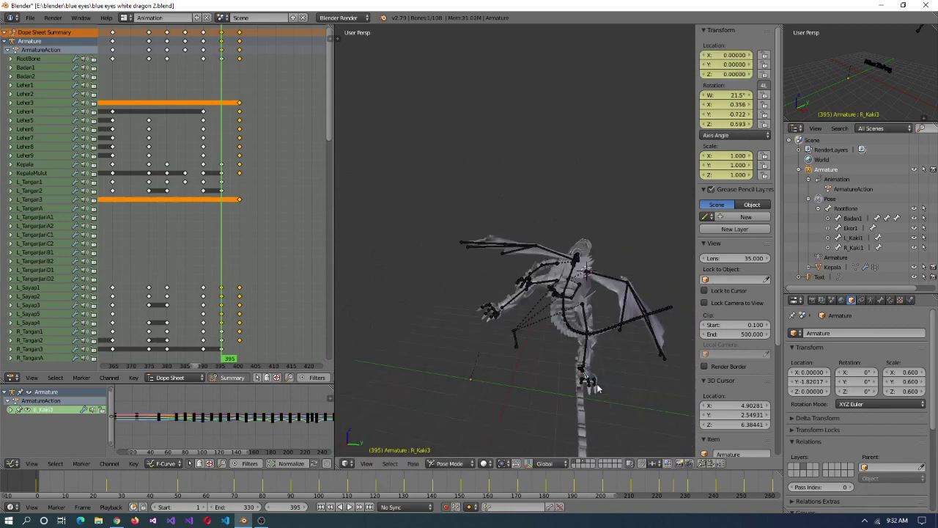
{"action": "middle_click_drag", "start_coordinate": [440, 242], "coordinate": [520, 293]}
{"action": "scroll", "coordinate": [492, 133], "scroll_direction": "down", "scroll_amount": 5}
{"action": "scroll", "coordinate": [537, 379], "scroll_direction": "up", "scroll_amount": 3}
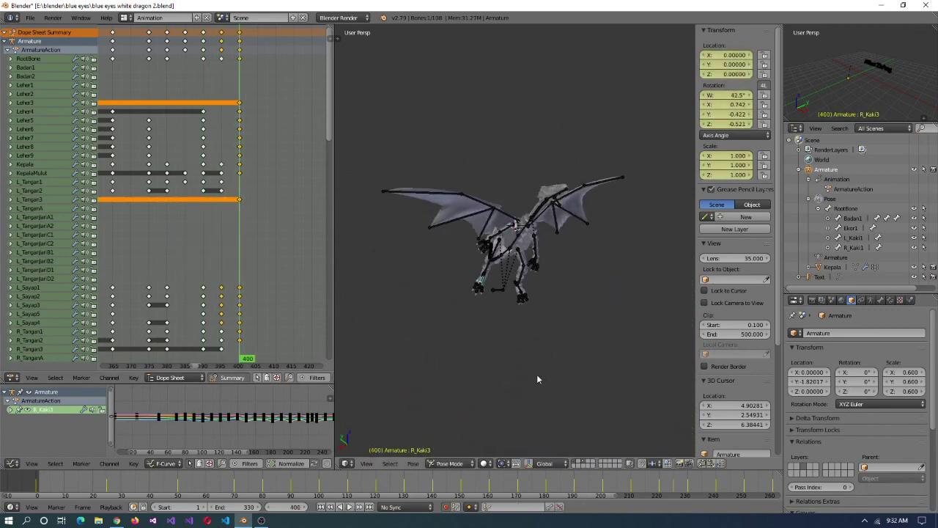
- Set the animation's end frame to 400 and play back the extended flight
{"action": "left_click_drag", "start_coordinate": [313, 357], "coordinate": [178, 66]}
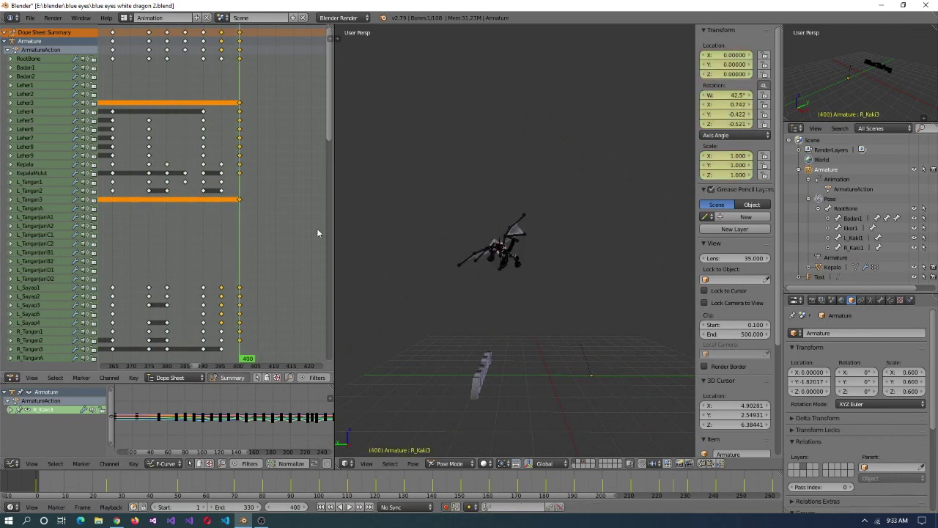
{"action": "left_click_drag", "start_coordinate": [204, 360], "coordinate": [230, 519]}
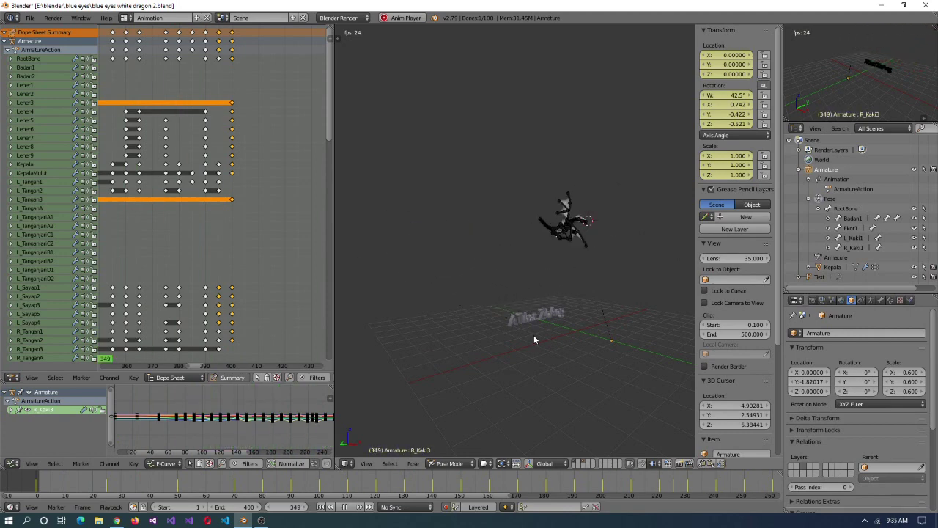
{"action": "scroll", "coordinate": [263, 357], "scroll_direction": "down", "scroll_amount": 4}
{"action": "scroll", "coordinate": [263, 356], "scroll_direction": "down", "scroll_amount": 5, "text": "ctrl"}
{"action": "key", "text": "alt+a"}
- Examine the dragon's flight path over the whole animation, including playback in the top view from frame 0
{"action": "left_click", "coordinate": [198, 367]}
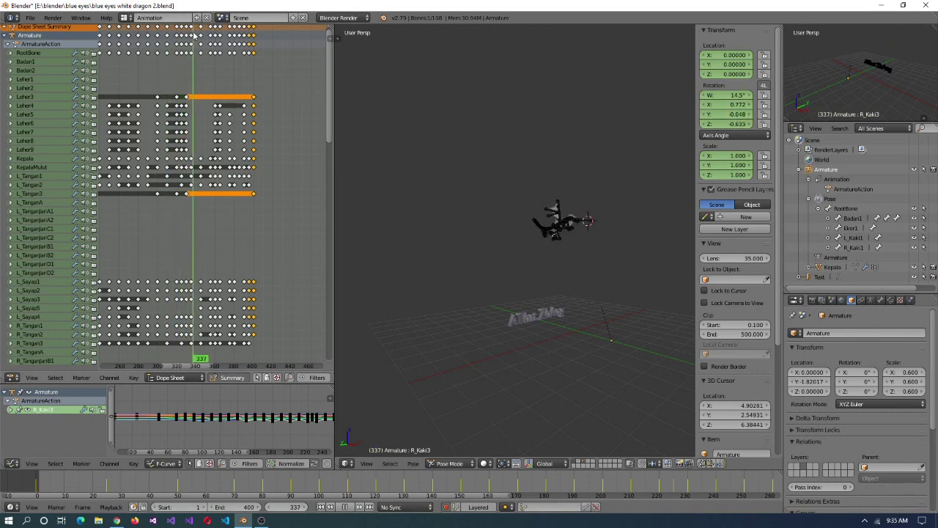
{"action": "left_click_drag", "start_coordinate": [150, 59], "coordinate": [178, 58]}
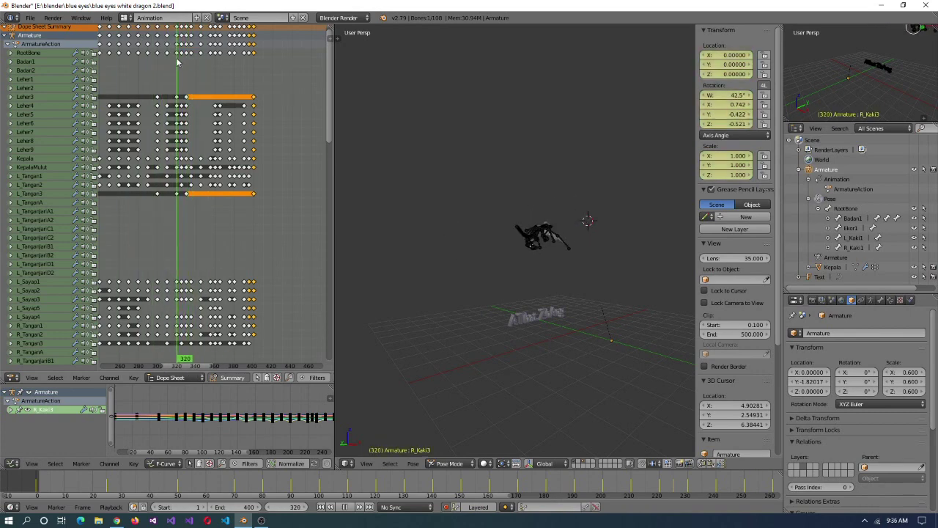
{"action": "scroll", "coordinate": [264, 269], "scroll_direction": "up", "scroll_amount": 5}
{"action": "key", "text": "shift+alt+a"}
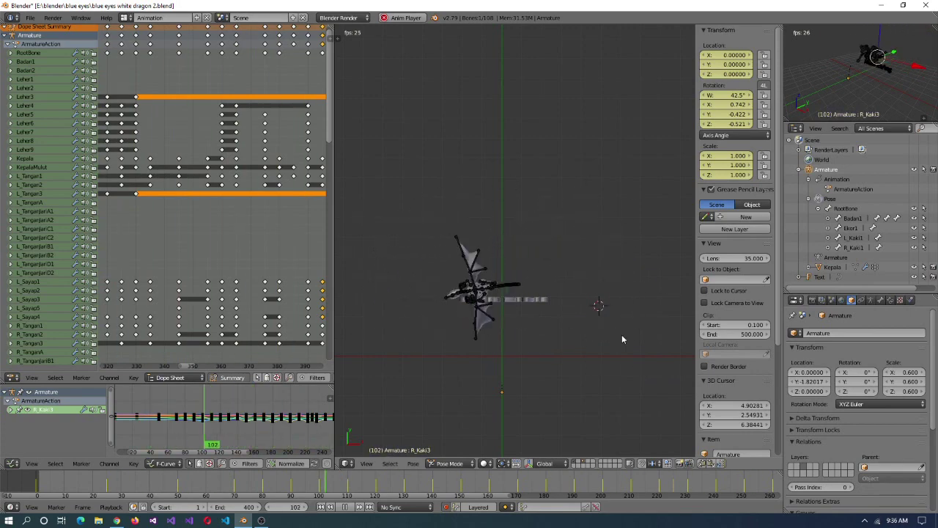
{"action": "left_click", "coordinate": [345, 506]}
{"action": "left_click", "coordinate": [263, 363]}
{"action": "key", "text": "shift+Left"}
{"action": "scroll", "coordinate": [203, 350], "scroll_direction": "down", "scroll_amount": 3}
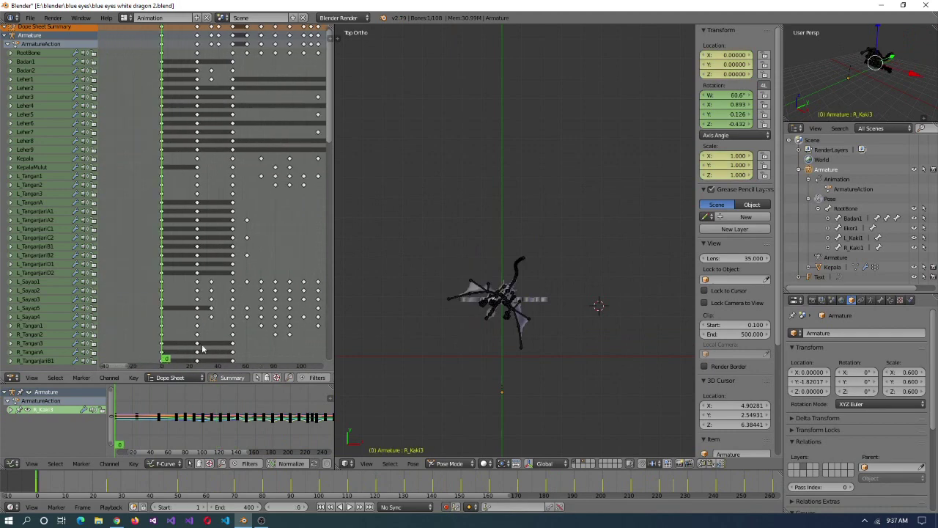
{"action": "left_click_drag", "start_coordinate": [136, 365], "coordinate": [212, 365]}
{"action": "middle_click_drag", "start_coordinate": [429, 220], "coordinate": [429, 297]}
{"action": "key", "text": "alt+a"}
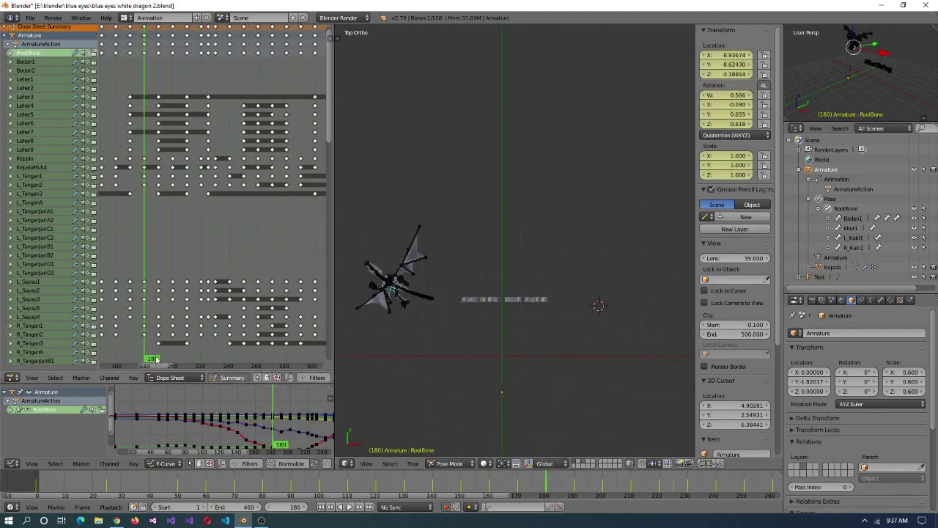
- Reposition the RootBone at frames 200 and 210 in the top view to refine the flight path
{"action": "left_click_drag", "start_coordinate": [153, 359], "coordinate": [159, 360]}
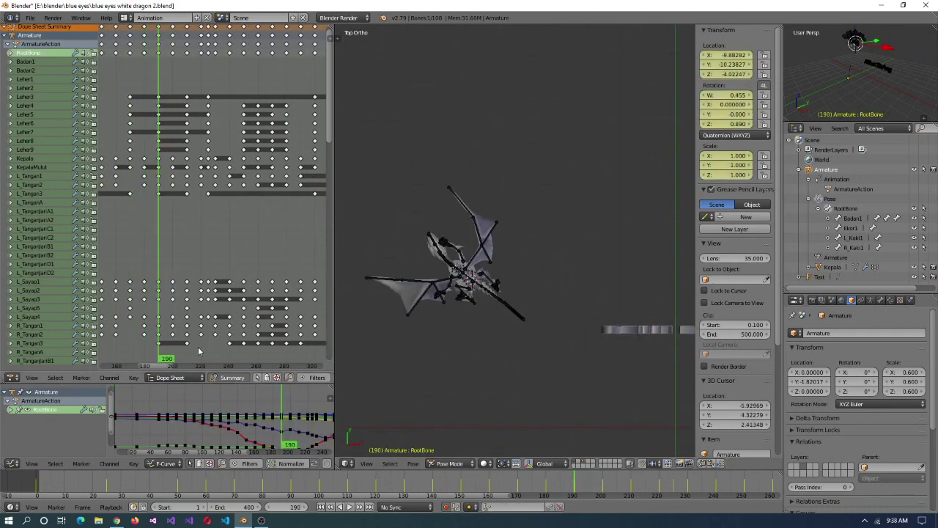
{"action": "key", "text": "alt+a"}
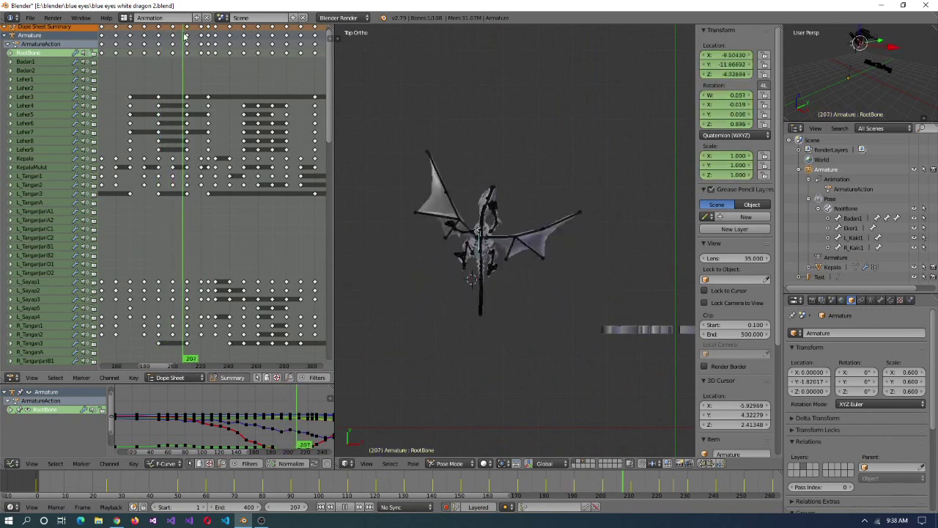
{"action": "left_click_drag", "start_coordinate": [182, 364], "coordinate": [167, 364]}
{"action": "left_click_drag", "start_coordinate": [179, 36], "coordinate": [164, 364]}
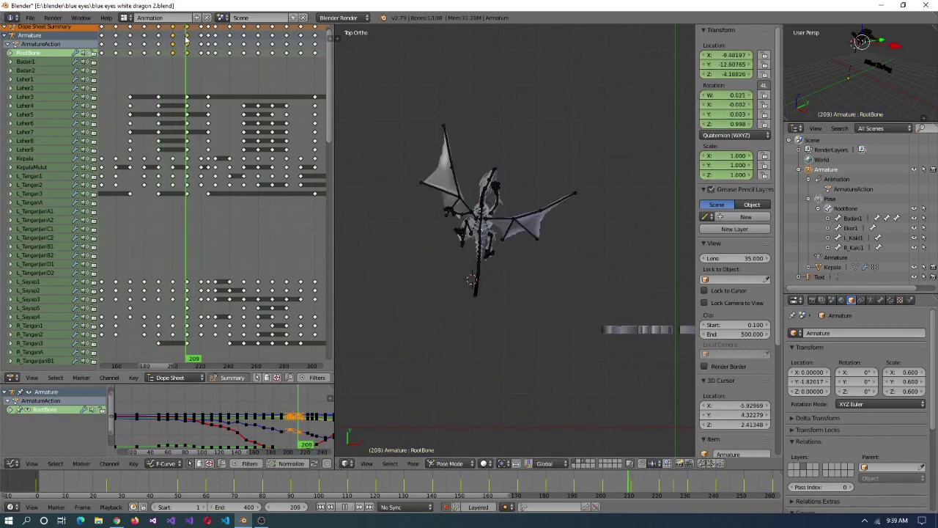
{"action": "left_click", "coordinate": [533, 208]}
{"action": "left_click", "coordinate": [189, 33]}
- Move the RootBone at frames 220 and 225 in the top view, scrubbing to check the turn
{"action": "left_click_drag", "start_coordinate": [211, 42], "coordinate": [215, 365]}
{"action": "key", "text": "g"}
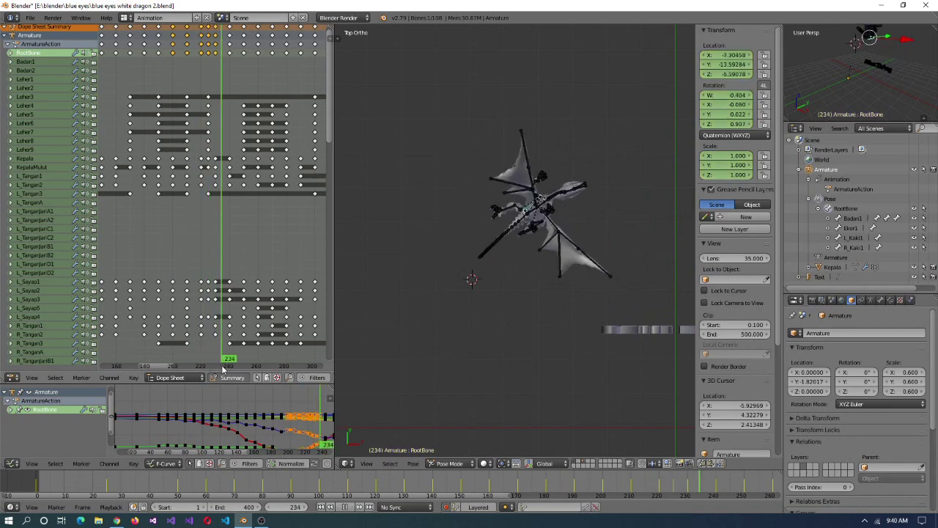
{"action": "left_click_drag", "start_coordinate": [218, 38], "coordinate": [209, 36]}
{"action": "left_click_drag", "start_coordinate": [211, 363], "coordinate": [220, 363]}
{"action": "left_click", "coordinate": [210, 360]}
{"action": "key", "text": "g"}
{"action": "left_click", "coordinate": [501, 350]}
- Move the RootBone slightly at frame 230 and scrub onward to check the transition
{"action": "left_click", "coordinate": [164, 365]}
{"action": "left_click_drag", "start_coordinate": [209, 29], "coordinate": [214, 29]}
{"action": "key", "text": "g"}
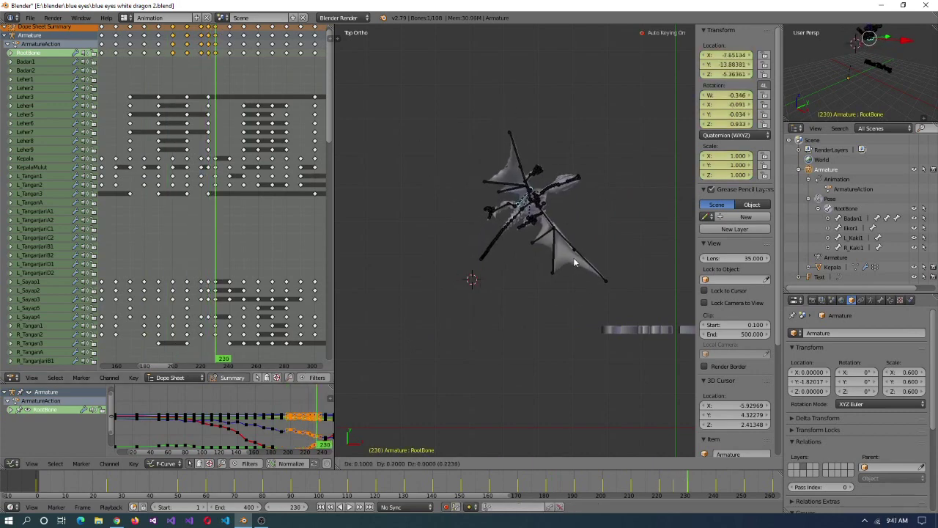
{"action": "left_click_drag", "start_coordinate": [213, 369], "coordinate": [230, 366]}
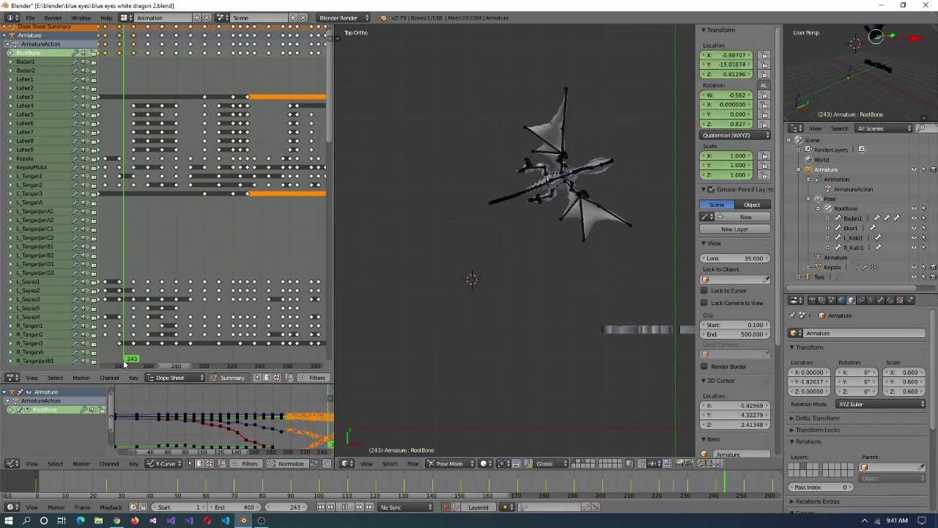
- Adjust the RootBone's path through frames 250, 260 and 270 while checking the motion in the top view
{"action": "key", "text": "alt+a"}
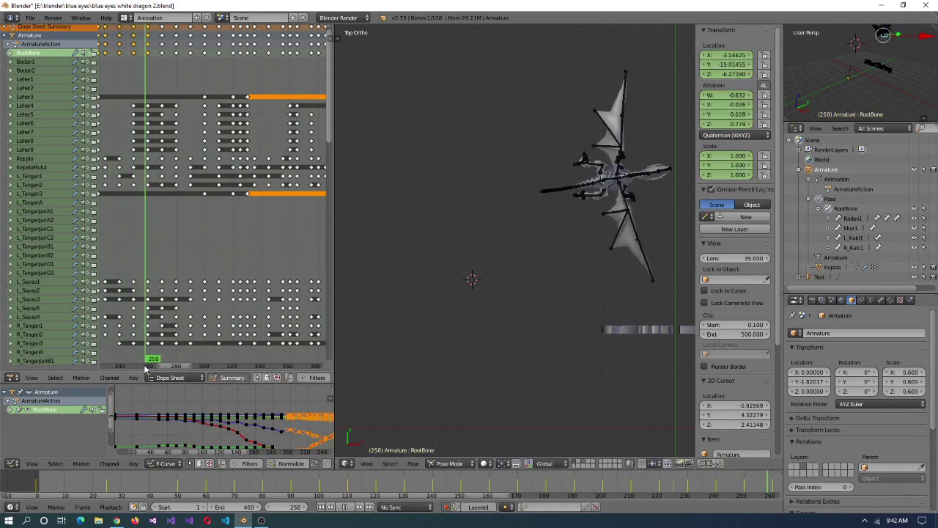
{"action": "left_click", "coordinate": [123, 369]}
{"action": "left_click_drag", "start_coordinate": [123, 369], "coordinate": [164, 32]}
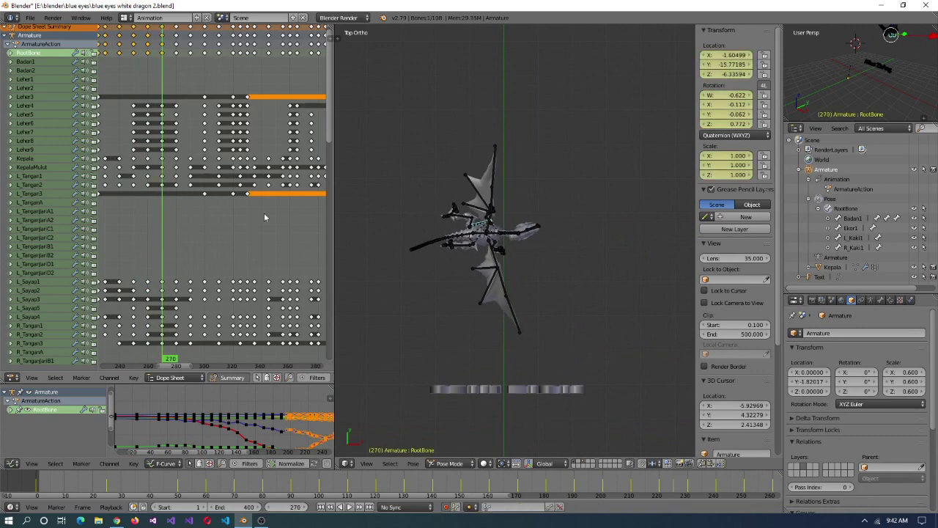
- Refine the RootBone's path at frames 280 and 290 and play back the motion up to frame 300
{"action": "scroll", "coordinate": [268, 210], "scroll_direction": "up", "scroll_amount": 3}
{"action": "left_click_drag", "start_coordinate": [128, 369], "coordinate": [104, 371]}
{"action": "left_click_drag", "start_coordinate": [166, 32], "coordinate": [113, 60]}
{"action": "left_click_drag", "start_coordinate": [174, 64], "coordinate": [170, 69]}
{"action": "key", "text": "alt+a"}
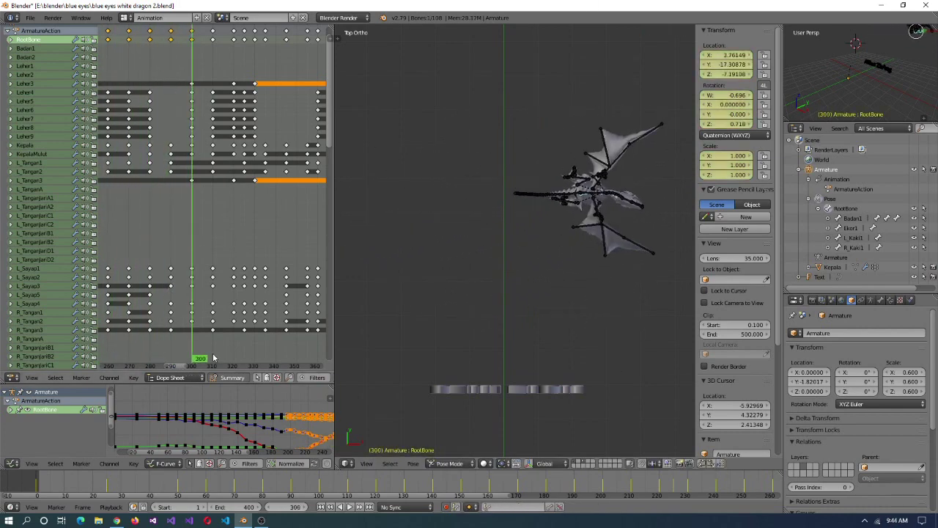
{"action": "key", "text": "alt+a"}
- Move the RootBone at frame 300 in the top view and snap the 3D cursor to the bone as a path reference
{"action": "key", "text": "g"}
{"action": "left_click", "coordinate": [659, 192]}
{"action": "left_click_drag", "start_coordinate": [184, 363], "coordinate": [207, 362]}
{"action": "key", "text": "shift+s"}
{"action": "left_click", "coordinate": [482, 249]}
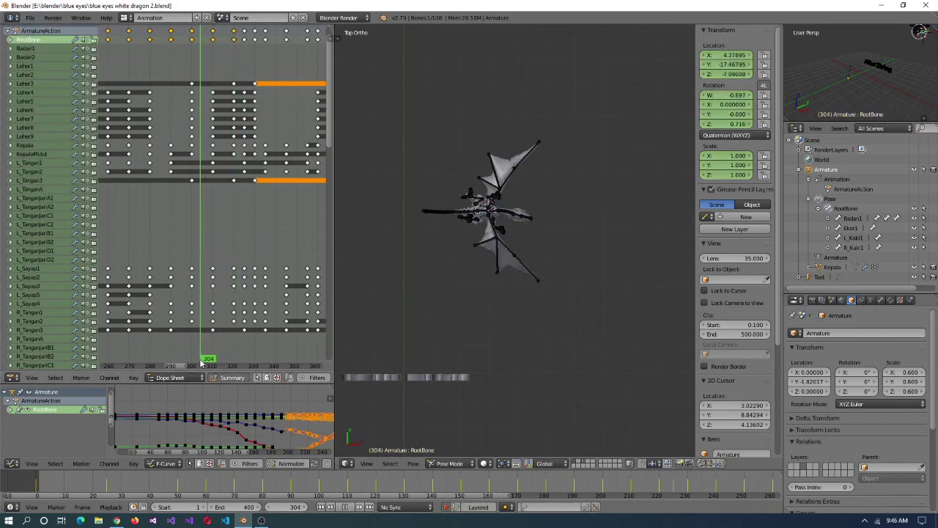
- Move the RootBone at frame 325 to about X 7.92, Y -18.31, Z -7.52 and snap the 3D cursor to it
{"action": "left_click_drag", "start_coordinate": [225, 33], "coordinate": [244, 359]}
{"action": "key", "text": "shift+s"}
{"action": "left_click", "coordinate": [549, 399]}
{"action": "left_click", "coordinate": [244, 359]}
{"action": "scroll", "coordinate": [481, 314], "scroll_direction": "up", "scroll_amount": 4}
{"action": "scroll", "coordinate": [480, 313], "scroll_direction": "down", "scroll_amount": 3}
{"action": "key", "text": "g"}
{"action": "left_click_drag", "start_coordinate": [245, 359], "coordinate": [248, 359]}
{"action": "key", "text": "shift+s"}
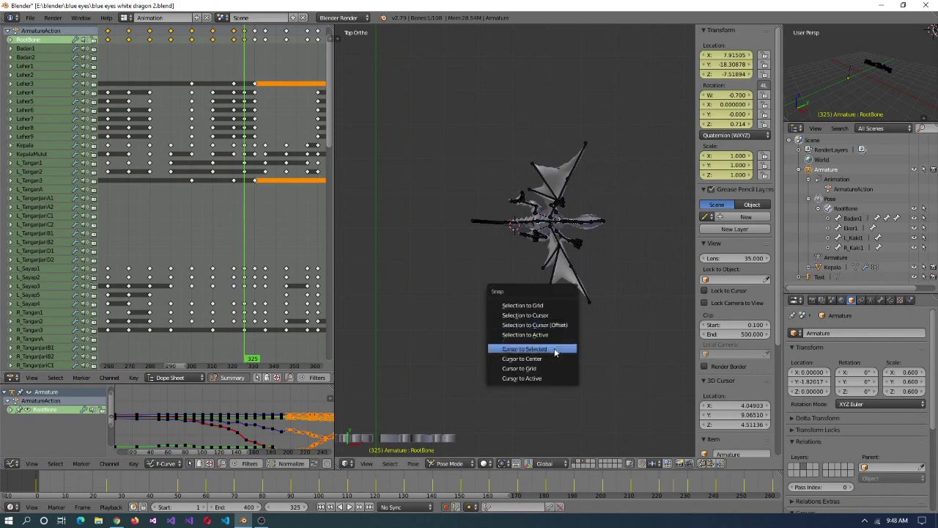
{"action": "left_click", "coordinate": [545, 346]}
- Move the RootBone forward along the path at frame 330 in the top view
{"action": "key", "text": "Up"}
{"action": "scroll", "coordinate": [204, 364], "scroll_direction": "down", "scroll_amount": 5, "text": "ctrl"}
{"action": "scroll", "coordinate": [204, 364], "scroll_direction": "up", "scroll_amount": 5, "text": "ctrl"}
{"action": "key", "text": "g"}
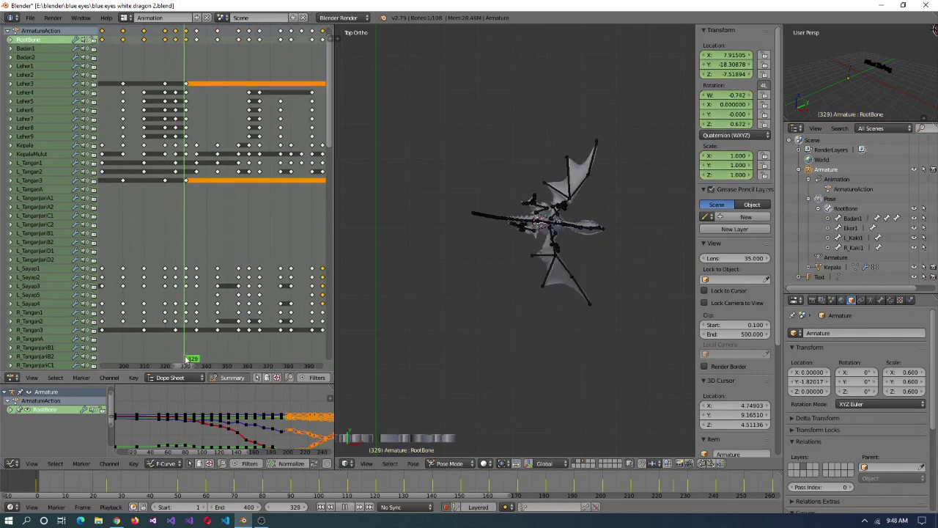
{"action": "left_click", "coordinate": [587, 251]}
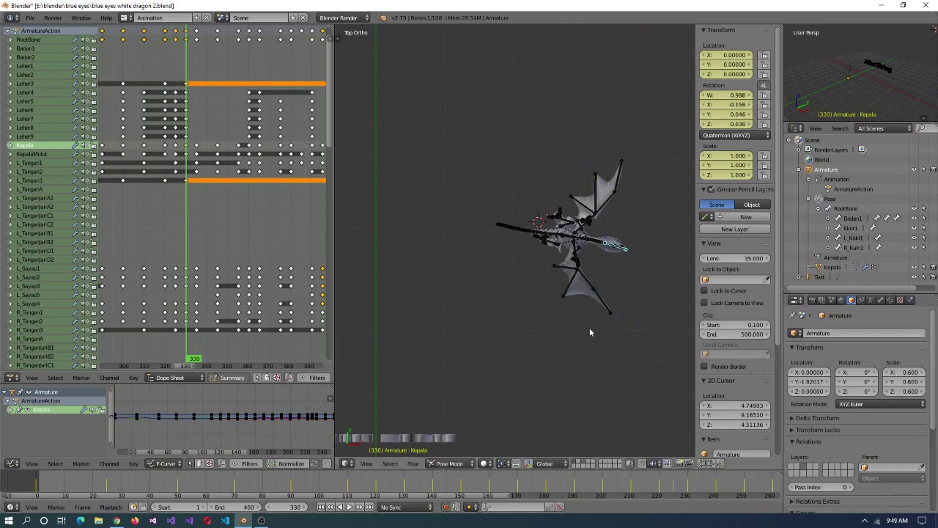
- Snap the 3D cursor to the RootBone and play back the motion between frames 330 and 346
{"action": "key", "text": "shift+s"}
{"action": "left_click", "coordinate": [524, 340]}
{"action": "left_click_drag", "start_coordinate": [188, 359], "coordinate": [216, 361]}
{"action": "key", "text": "alt+a"}
{"action": "middle_click_drag", "start_coordinate": [319, 247], "coordinate": [368, 115]}
{"action": "mouse_move", "coordinate": [217, 359]}
{"action": "left_mouse_down"}
{"action": "mouse_move", "coordinate": [208, 359]}
{"action": "mouse_move", "coordinate": [221, 366]}
{"action": "left_mouse_up"}
{"action": "key", "text": "alt+a"}
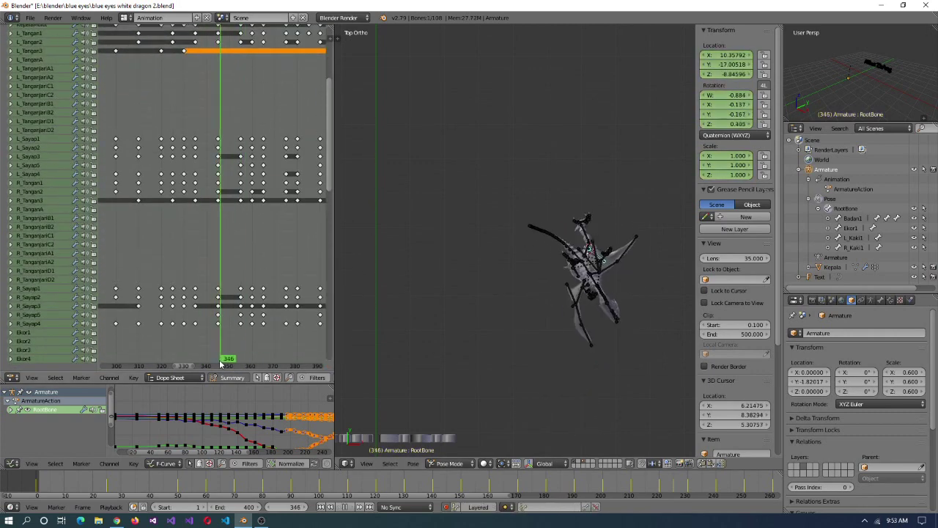
- Move the RootBone forward along the curve near frame 355 in the top view and snap the 3D cursor to it as a path reference
{"action": "key", "text": "g"}
{"action": "left_click_drag", "start_coordinate": [245, 360], "coordinate": [236, 31]}
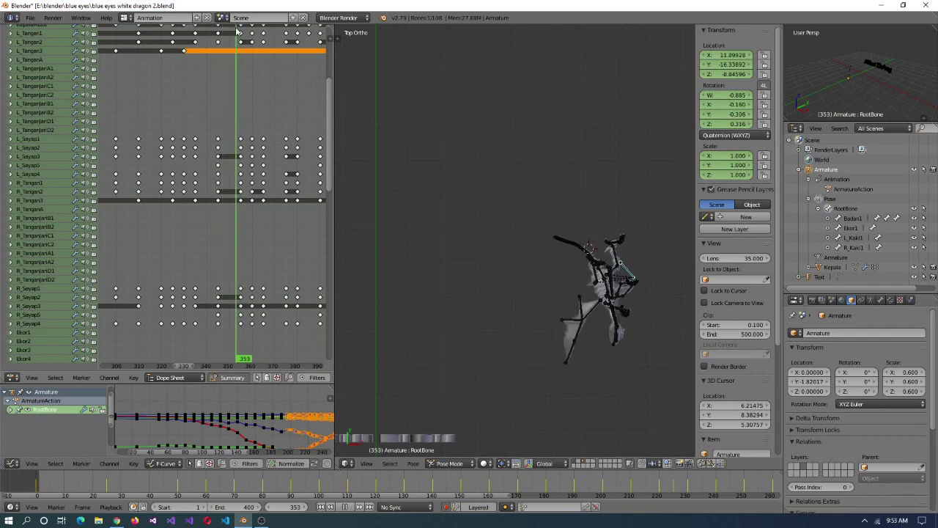
{"action": "left_click", "coordinate": [622, 272]}
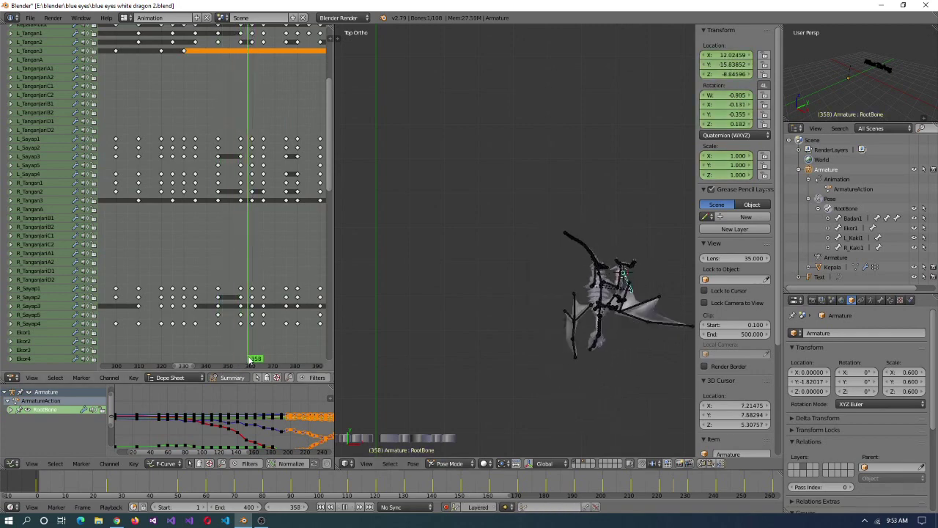
{"action": "left_click_drag", "start_coordinate": [246, 362], "coordinate": [240, 361]}
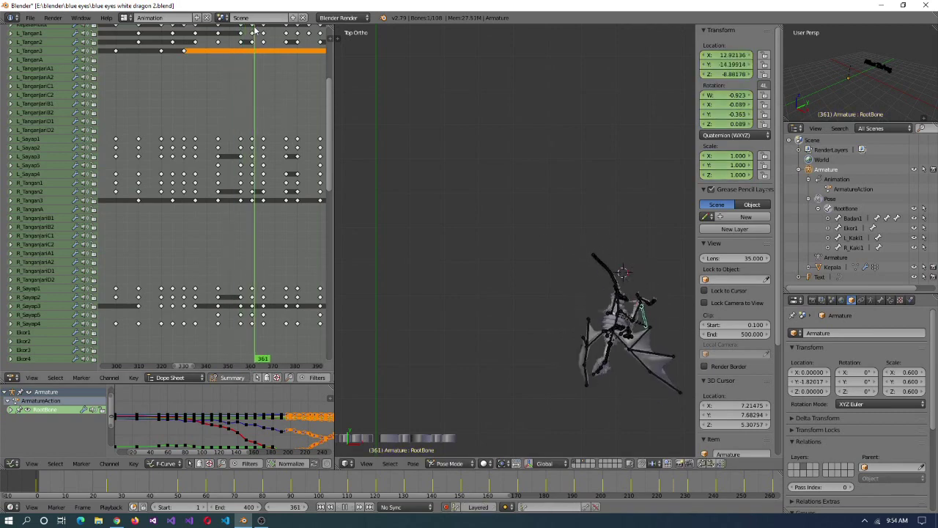
{"action": "key", "text": "shift+s"}
{"action": "left_click", "coordinate": [540, 242]}
{"action": "left_click", "coordinate": [252, 367]}
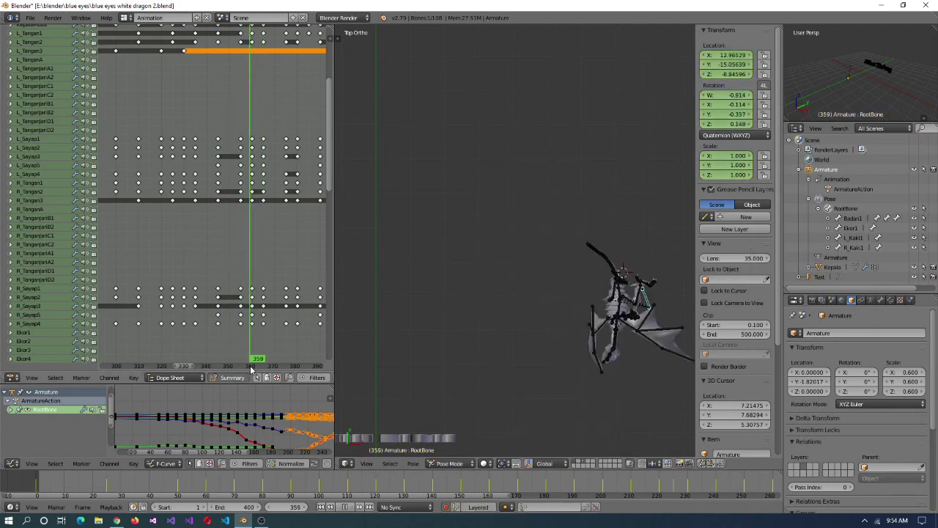
- Move the RootBone at frame 365 in the top view and scrub back through frame 360 to check the path
{"action": "key", "text": "alt+a"}
{"action": "key", "text": "g"}
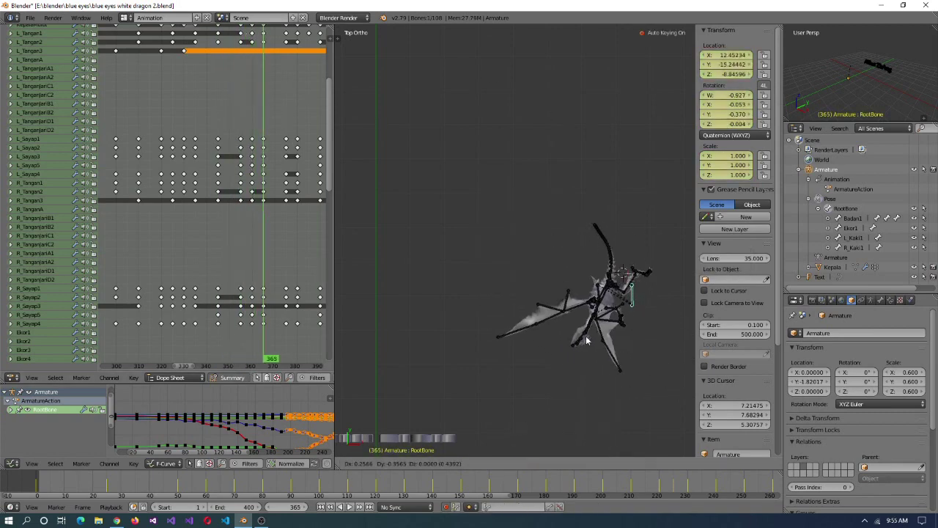
{"action": "left_click", "coordinate": [625, 371]}
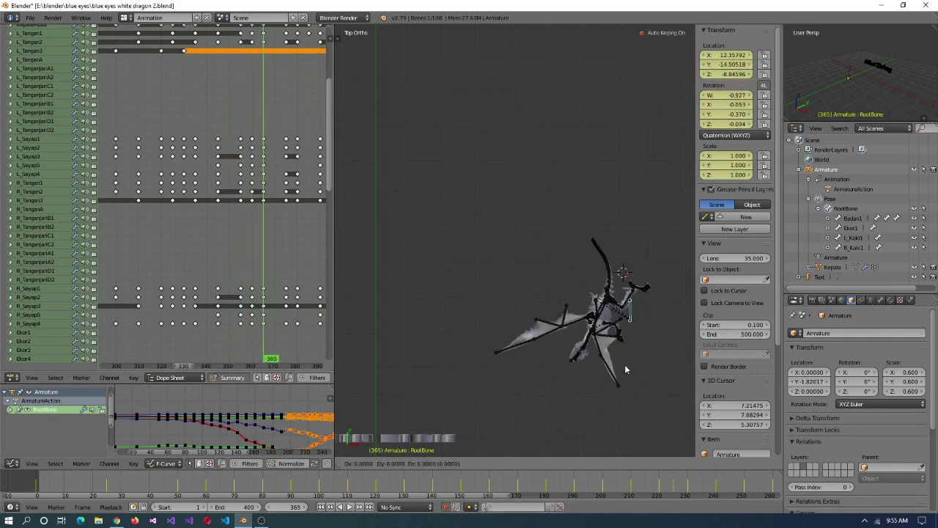
{"action": "left_click_drag", "start_coordinate": [258, 361], "coordinate": [218, 353]}
{"action": "left_click", "coordinate": [258, 359]}
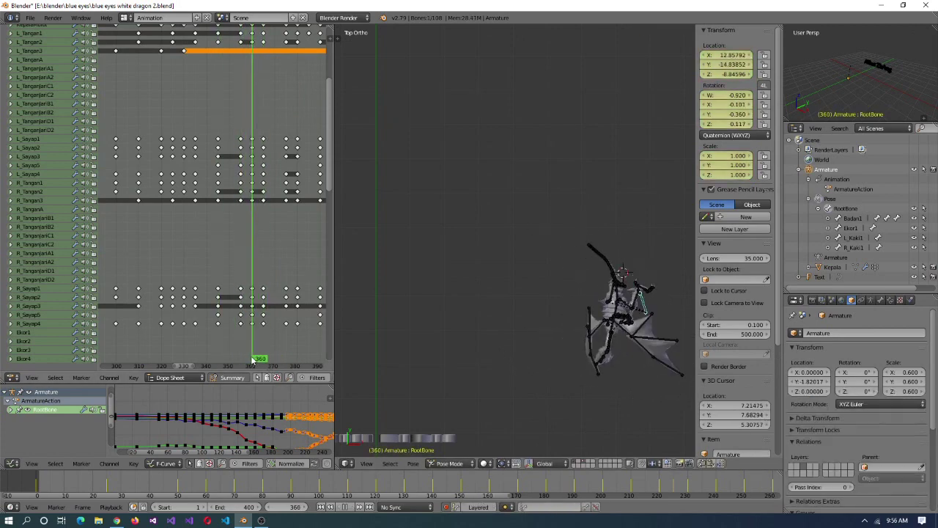
- Move the RootBone at frame 375 to about X 12.36, Y -12.67 in the top view and play back the motion
{"action": "left_click_drag", "start_coordinate": [277, 369], "coordinate": [297, 340]}
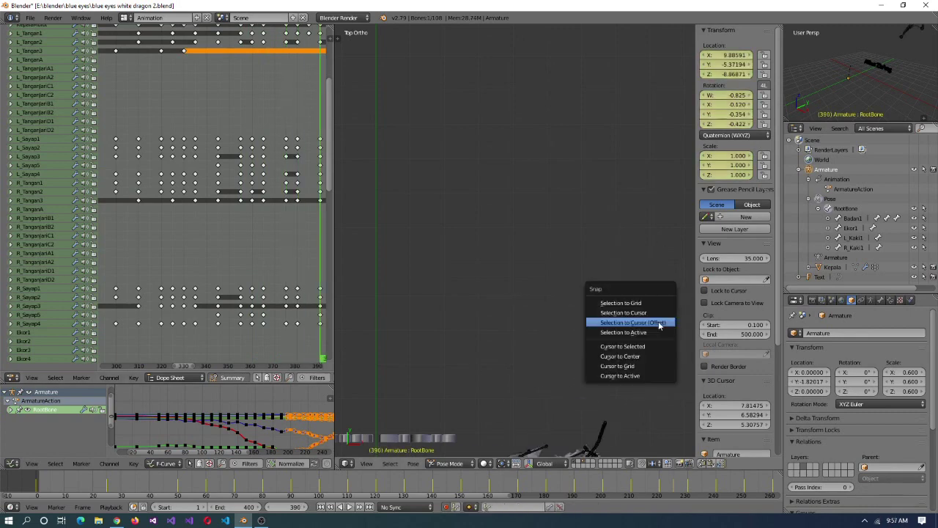
{"action": "left_click", "coordinate": [185, 359]}
{"action": "left_click_drag", "start_coordinate": [136, 358], "coordinate": [126, 361]}
{"action": "key", "text": "alt+a"}
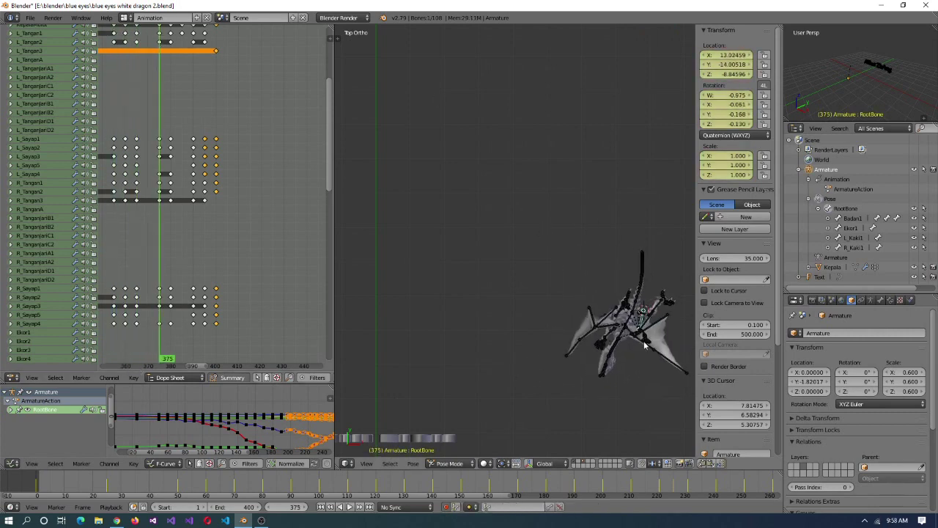
{"action": "key", "text": "alt+a"}
{"action": "left_click_drag", "start_coordinate": [180, 364], "coordinate": [159, 359]}
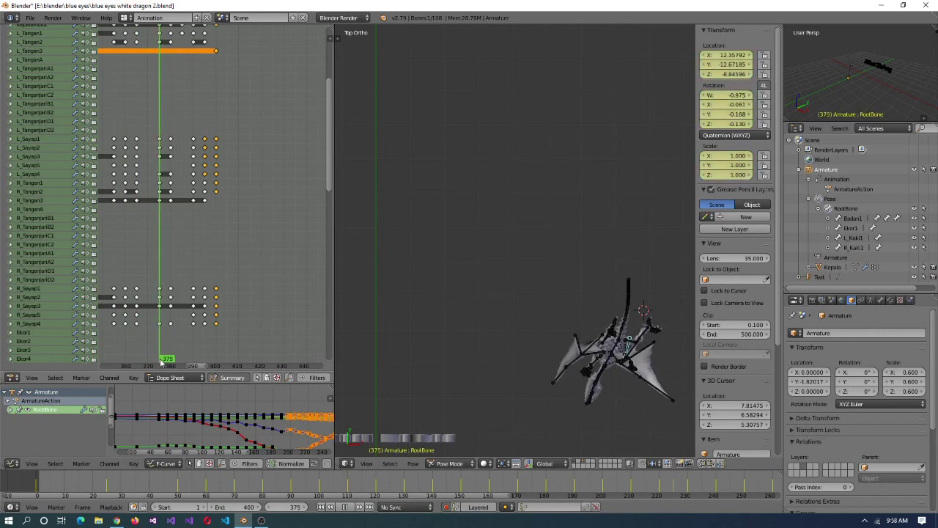
- Snap the 3D cursor to the RootBone at frame 375 and move the bone at frame 380 to about X 12.07, Y -11.67
{"action": "key", "text": "shift+s"}
{"action": "key", "text": "shift+s"}
{"action": "left_click", "coordinate": [620, 329]}
{"action": "mouse_move", "coordinate": [170, 359]}
{"action": "left_mouse_down"}
{"action": "mouse_move", "coordinate": [149, 359]}
{"action": "mouse_move", "coordinate": [171, 359]}
{"action": "left_mouse_up"}
{"action": "key", "text": "g"}
{"action": "right_click", "coordinate": [621, 379]}
- Move the RootBone at frame 390 closer to the path in the top view and play back the flight in perspective
{"action": "left_click_drag", "start_coordinate": [173, 44], "coordinate": [208, 369]}
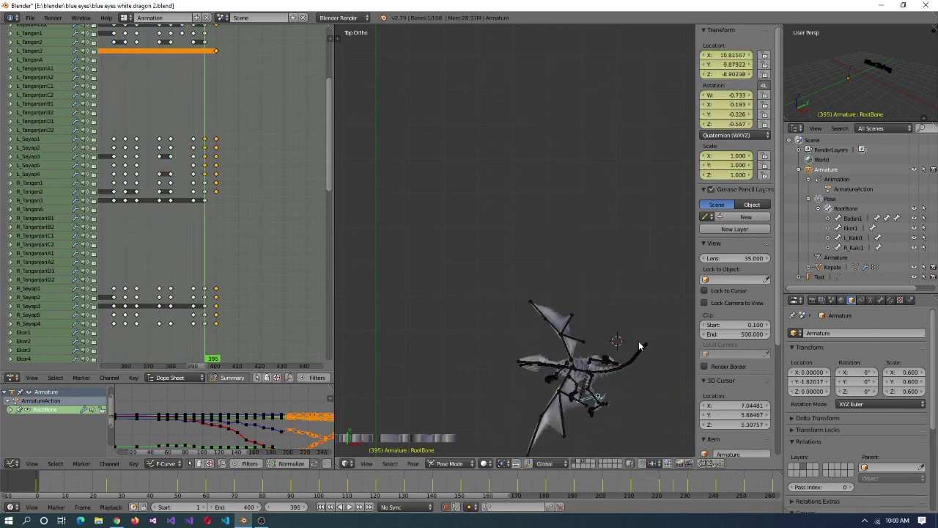
{"action": "key", "text": "Escape"}
{"action": "key", "text": "Up"}
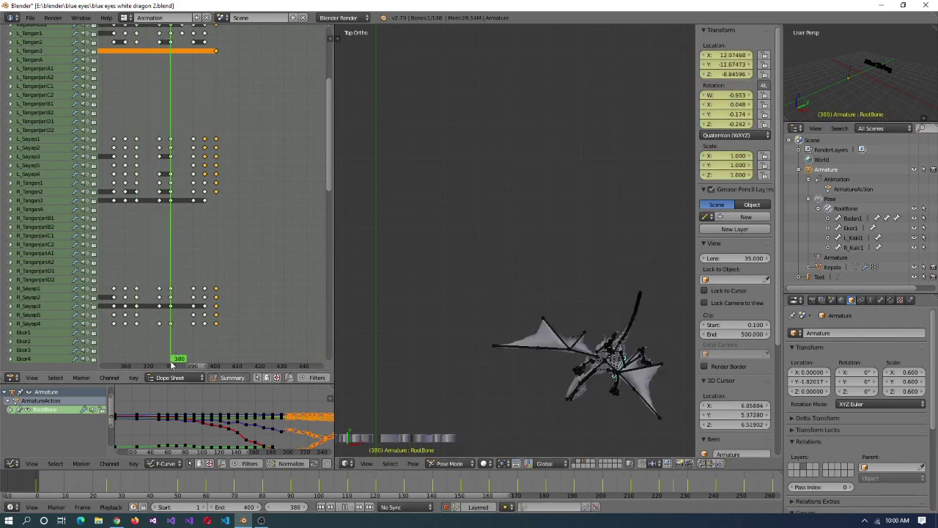
{"action": "key", "text": "Up"}
{"action": "key", "text": "g"}
{"action": "left_click", "coordinate": [591, 411]}
{"action": "key", "text": "Up"}
{"action": "key", "text": "alt+a"}
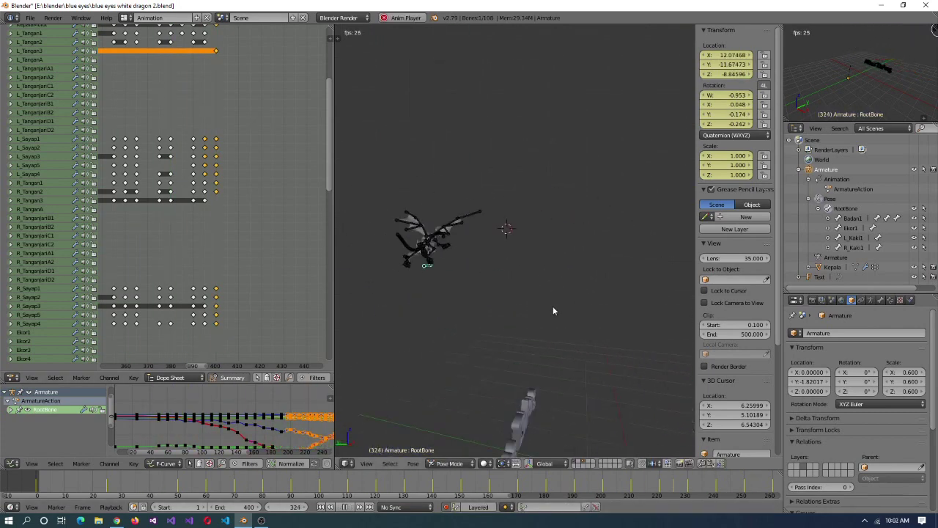
- Move the RootBone along the global Y axis at frame 390 and scrub back to frame 376 to check the path
{"action": "key", "text": "alt+a"}
{"action": "left_click", "coordinate": [156, 367]}
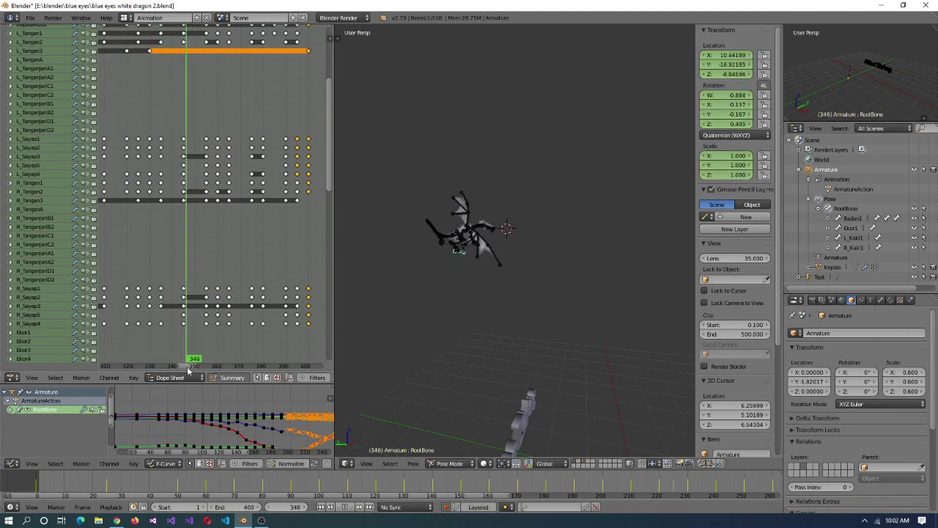
{"action": "left_click_drag", "start_coordinate": [306, 46], "coordinate": [262, 88]}
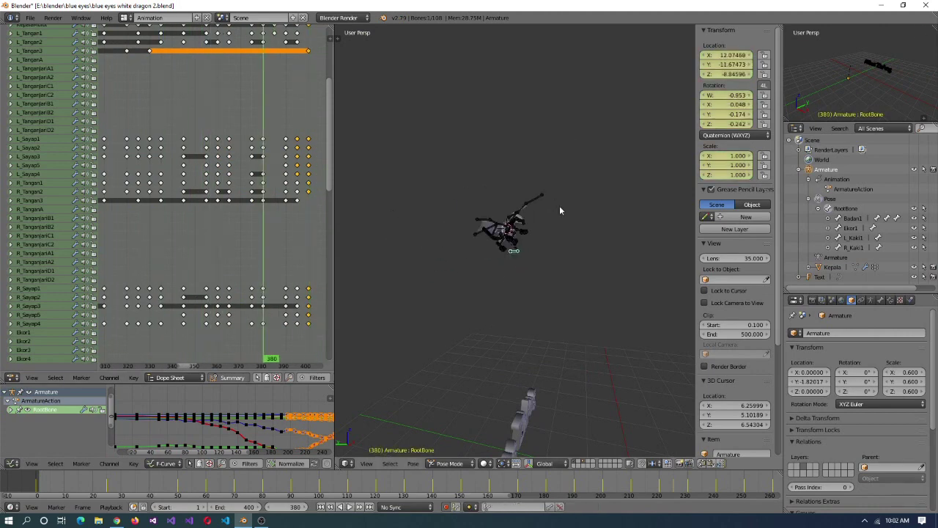
{"action": "mouse_move", "coordinate": [279, 358]}
{"action": "left_mouse_down"}
{"action": "mouse_move", "coordinate": [296, 358]}
{"action": "mouse_move", "coordinate": [280, 359]}
{"action": "mouse_move", "coordinate": [287, 365]}
{"action": "left_mouse_up"}
{"action": "key", "text": "g"}
{"action": "key", "text": "y"}
{"action": "left_click", "coordinate": [574, 355]}
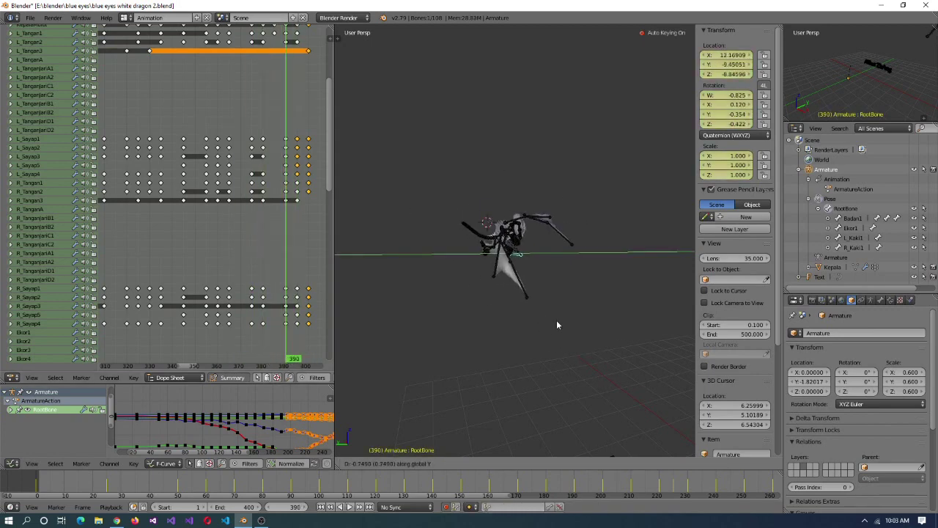
{"action": "left_click", "coordinate": [544, 357]}
{"action": "left_click", "coordinate": [283, 368]}
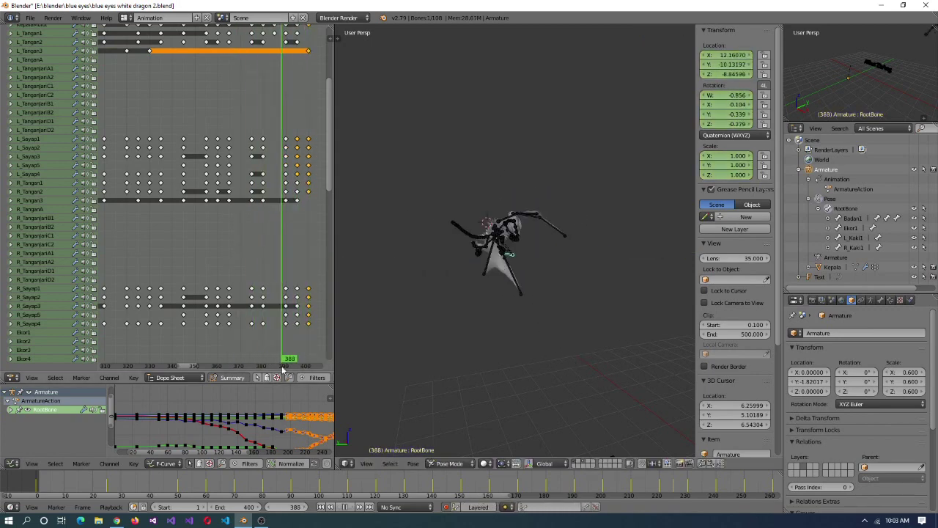
{"action": "left_click", "coordinate": [256, 359]}
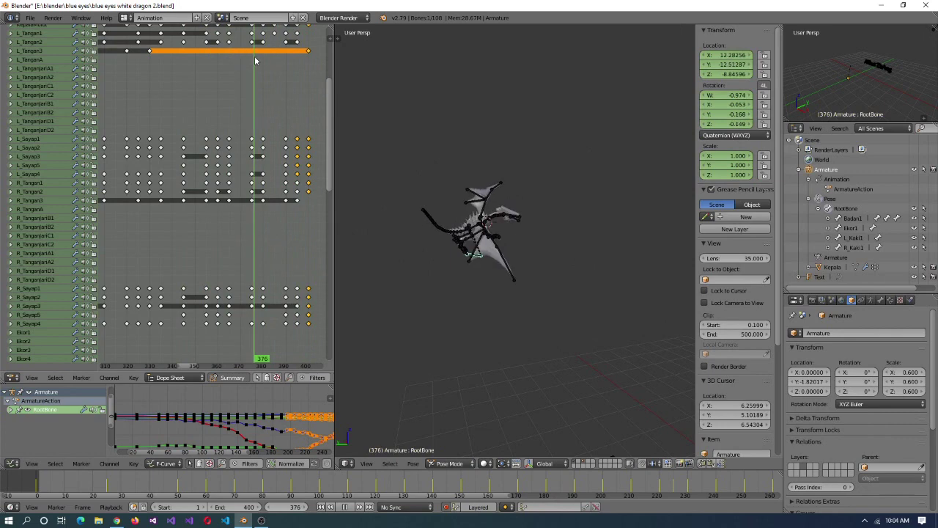
- Reposition the RootBone at the closing keyframes, up to about frame 395, to continue the curved flight path
{"action": "key", "text": "g"}
{"action": "left_click", "coordinate": [570, 268]}
{"action": "key", "text": "g"}
{"action": "left_click", "coordinate": [589, 336]}
{"action": "left_click", "coordinate": [298, 368]}
{"action": "left_click", "coordinate": [302, 361]}
{"action": "key", "text": "g"}
{"action": "left_click", "coordinate": [618, 353]}
- Go back to the frames around 320 and adjust the RootBone's height along the global Z axis at the keyframe at frame 325
{"action": "left_click", "coordinate": [233, 360]}
{"action": "left_click", "coordinate": [116, 34]}
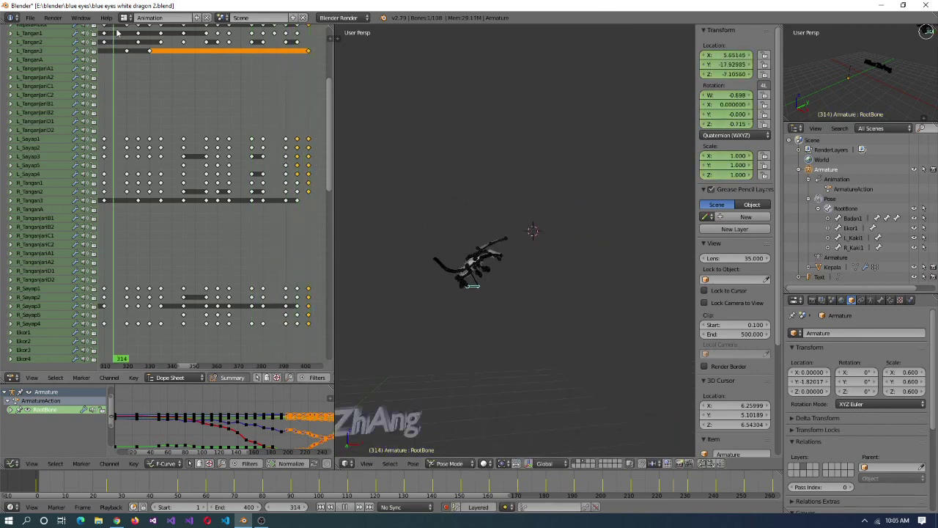
{"action": "left_click_drag", "start_coordinate": [154, 115], "coordinate": [149, 361]}
{"action": "key", "text": "Left"}
{"action": "key", "text": "Left"}
{"action": "key", "text": "Left"}
{"action": "key", "text": "Left"}
{"action": "key", "text": "Left"}
{"action": "key", "text": "Left"}
{"action": "key", "text": "Left"}
{"action": "key", "text": "Left"}
{"action": "key", "text": "Left"}
{"action": "key", "text": "Left"}
{"action": "key", "text": "Up"}
{"action": "key", "text": "g"}
{"action": "key", "text": "z"}
{"action": "left_click", "coordinate": [527, 362]}
- Adjust the RootBone's height along the global Z axis at the next two keyframes
{"action": "key", "text": "Up"}
{"action": "key", "text": "g"}
{"action": "key", "text": "z"}
{"action": "left_click", "coordinate": [524, 367]}
{"action": "key", "text": "Up"}
{"action": "key", "text": "g"}
{"action": "key", "text": "z"}
{"action": "left_click", "coordinate": [565, 340]}
- Move the RootBone by about 0.3 along the global Z axis at frame 335
{"action": "key", "text": "Left"}
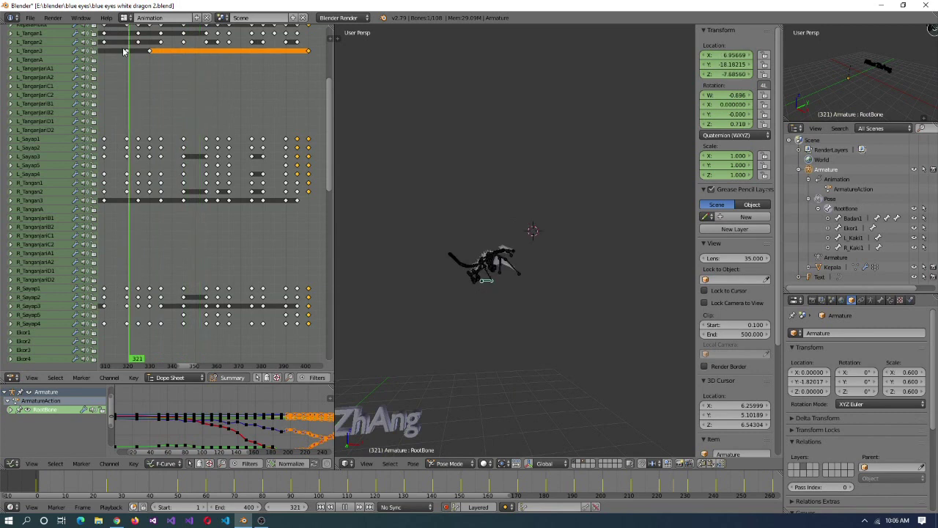
{"action": "key", "text": "Down"}
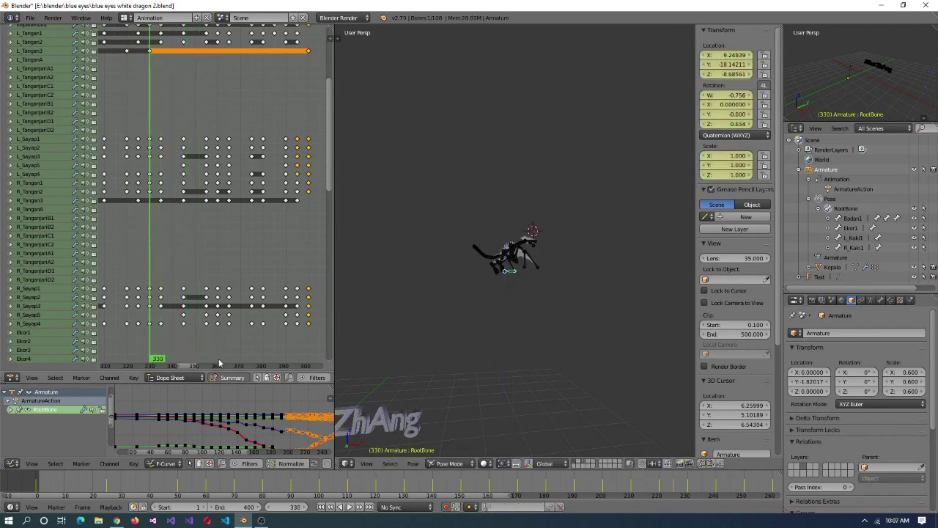
{"action": "key", "text": "Up"}
{"action": "key", "text": "g"}
{"action": "key", "text": "z"}
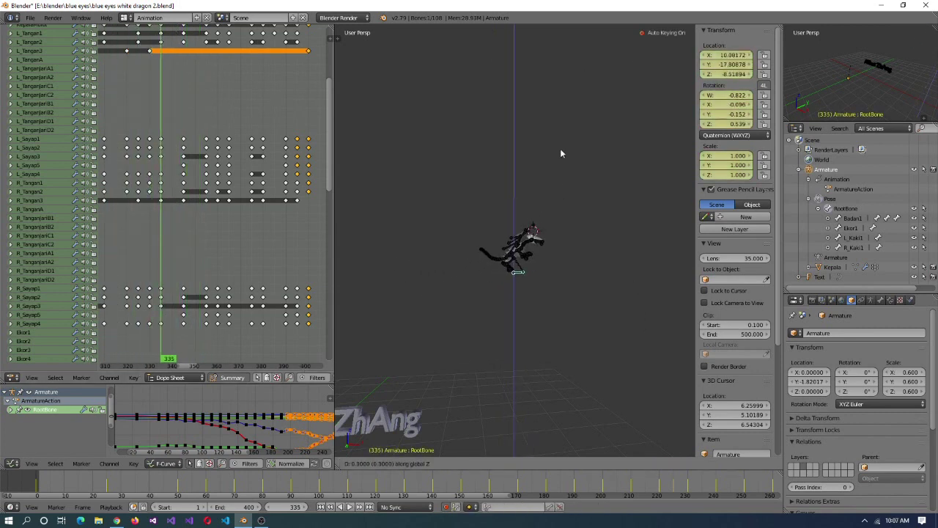
{"action": "left_click", "coordinate": [560, 153]}
- Scrub and play back the flight from frame 335 to frame 400 to check the smoothness of the RootBone's path
{"action": "left_click_drag", "start_coordinate": [178, 359], "coordinate": [207, 363]}
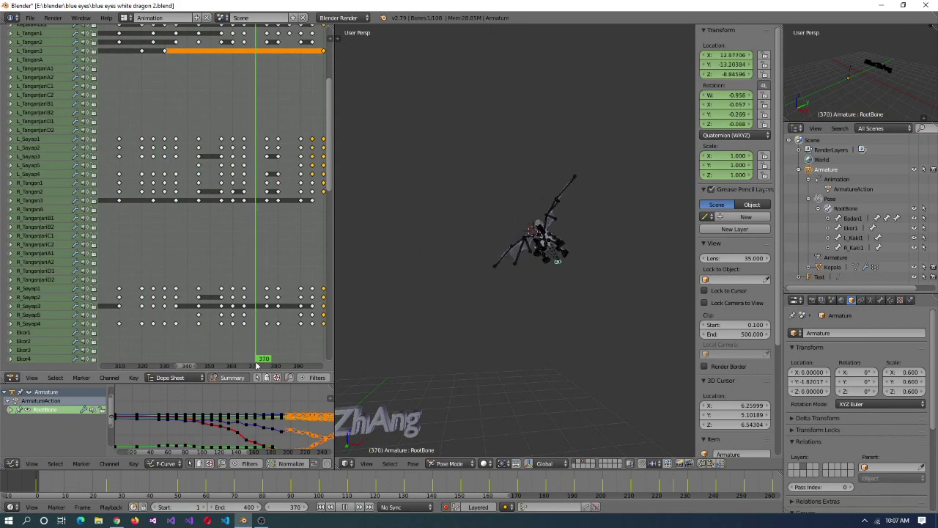
{"action": "left_click_drag", "start_coordinate": [287, 365], "coordinate": [291, 365]}
{"action": "scroll", "coordinate": [329, 156], "scroll_direction": "up", "scroll_amount": 5}
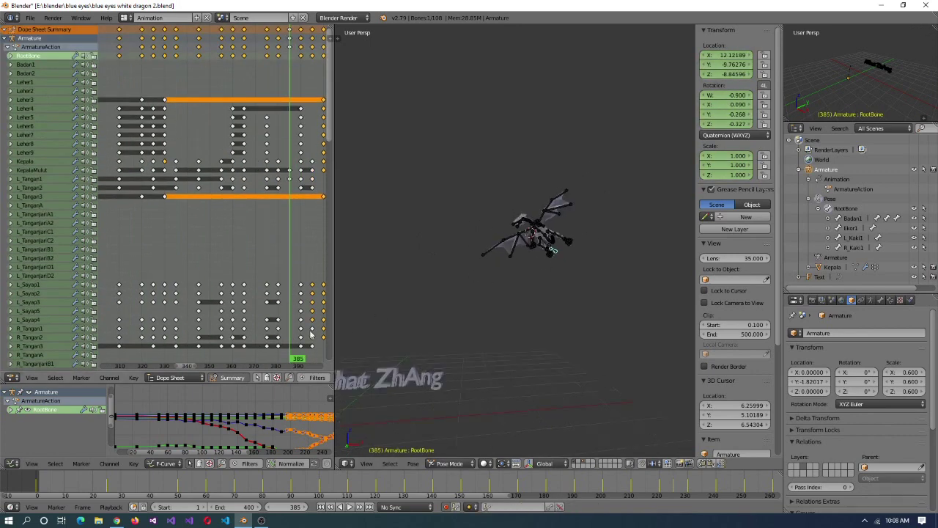
{"action": "mouse_move", "coordinate": [300, 370]}
{"action": "left_mouse_down"}
{"action": "mouse_move", "coordinate": [299, 29]}
{"action": "mouse_move", "coordinate": [311, 364]}
{"action": "left_mouse_up"}
{"action": "middle_click_drag", "start_coordinate": [311, 364], "coordinate": [214, 365]}
{"action": "left_click_drag", "start_coordinate": [215, 364], "coordinate": [195, 359]}
{"action": "key", "text": "alt+a"}
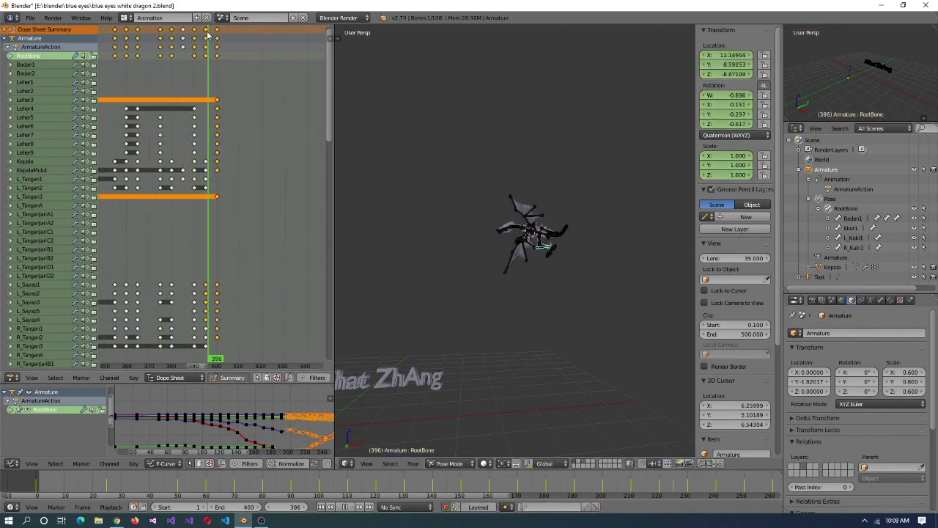
{"action": "key", "text": "alt+a"}
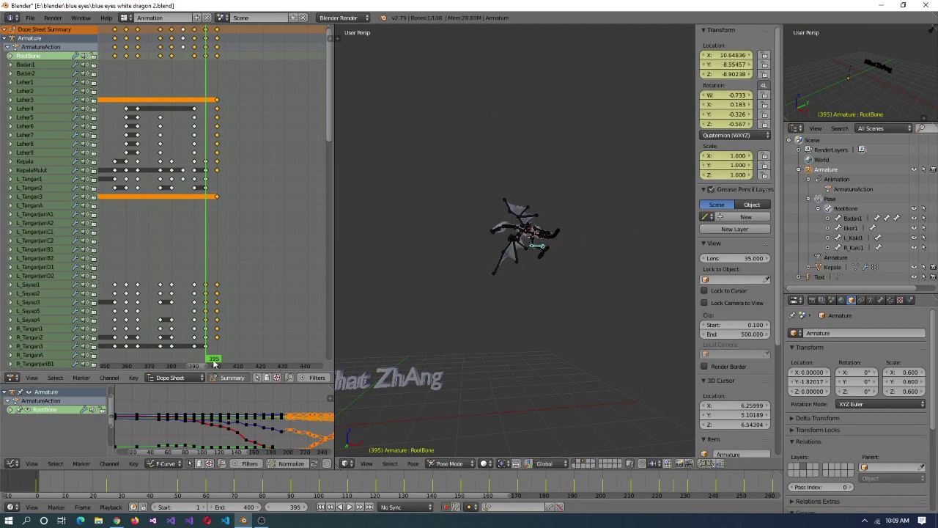
{"action": "key", "text": "Escape"}
- Set the animation's start frame to 300 and play back the flight in the left view
{"action": "left_click", "coordinate": [185, 30]}
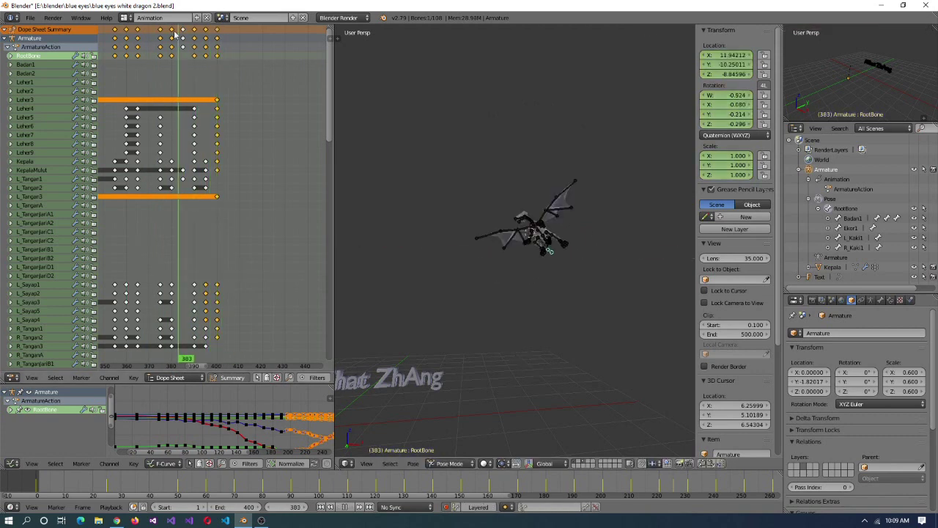
{"action": "key", "text": "alt+a"}
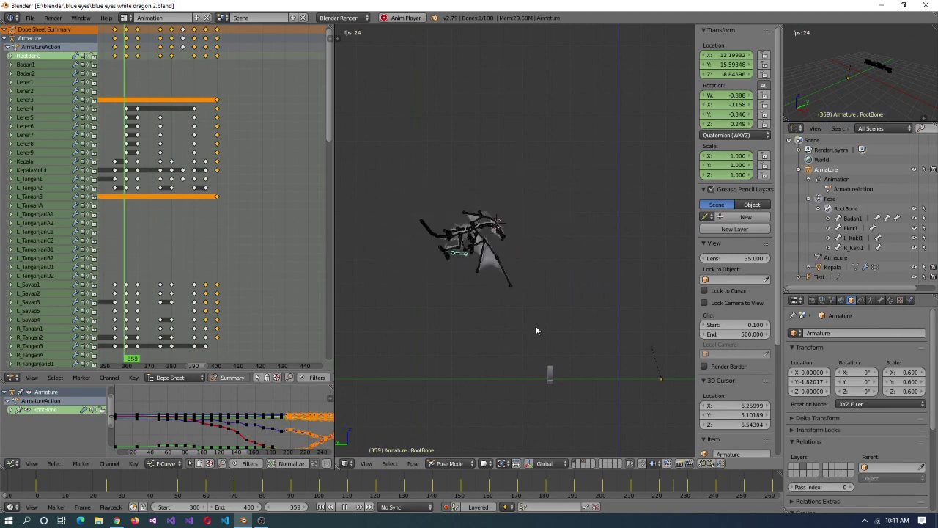
{"action": "left_click", "coordinate": [212, 365]}
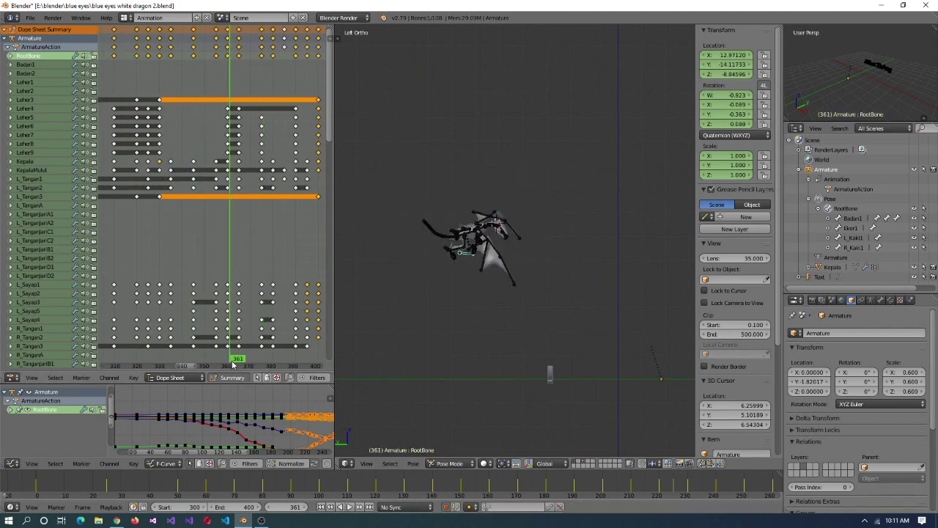
{"action": "key", "text": "Escape"}
{"action": "left_click", "coordinate": [206, 365]}
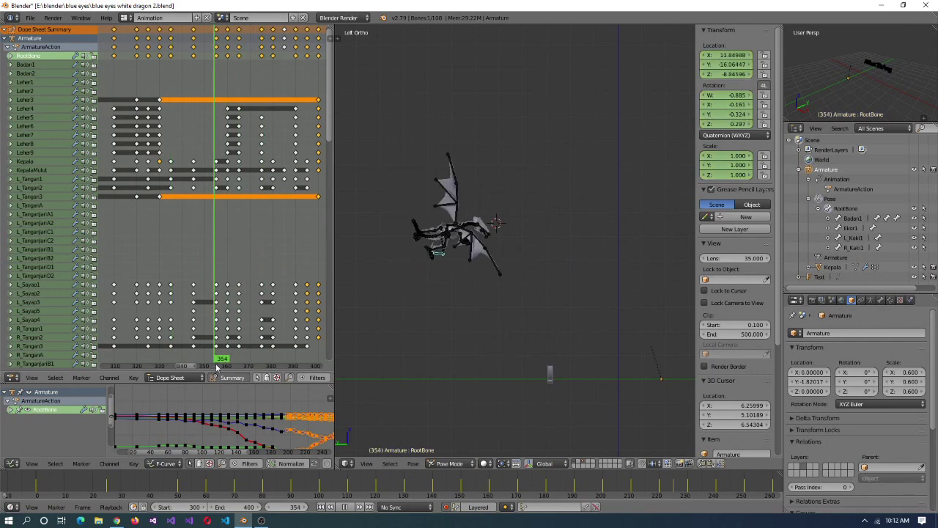
- Move the RootBone at frame 365 in the left view to even out the path and scrub on through frame 390
{"action": "left_click", "coordinate": [194, 365]}
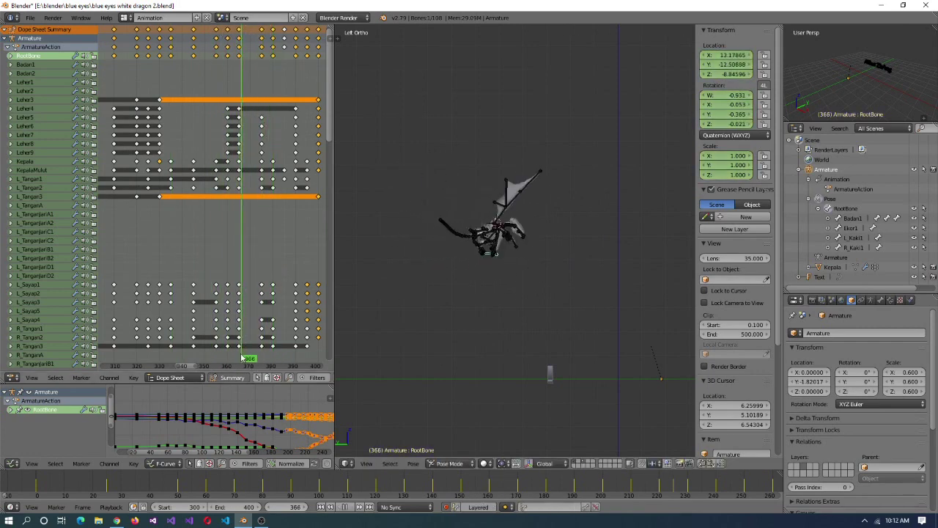
{"action": "left_click", "coordinate": [643, 346]}
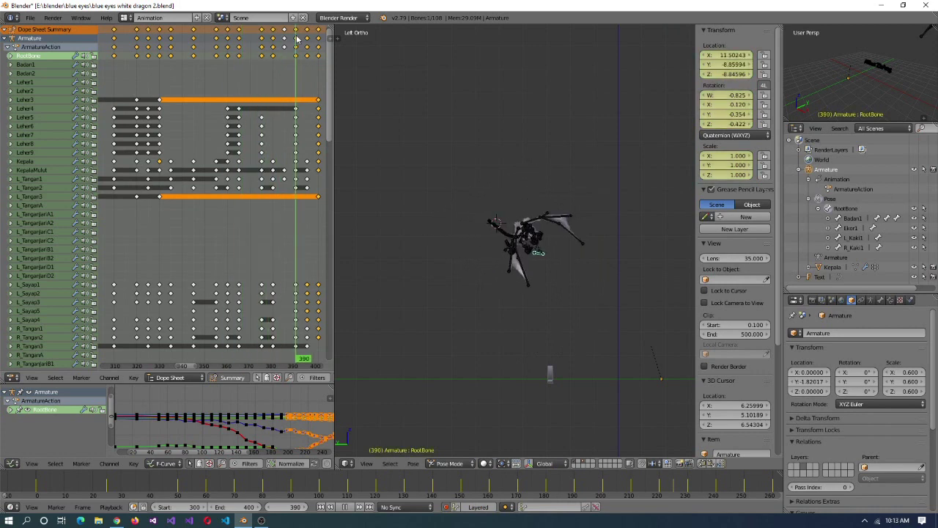
{"action": "left_click", "coordinate": [204, 362]}
{"action": "left_click_drag", "start_coordinate": [268, 359], "coordinate": [232, 361]}
- Review the flight's final frames in the front view and save the blend file
{"action": "key", "text": "KP_1"}
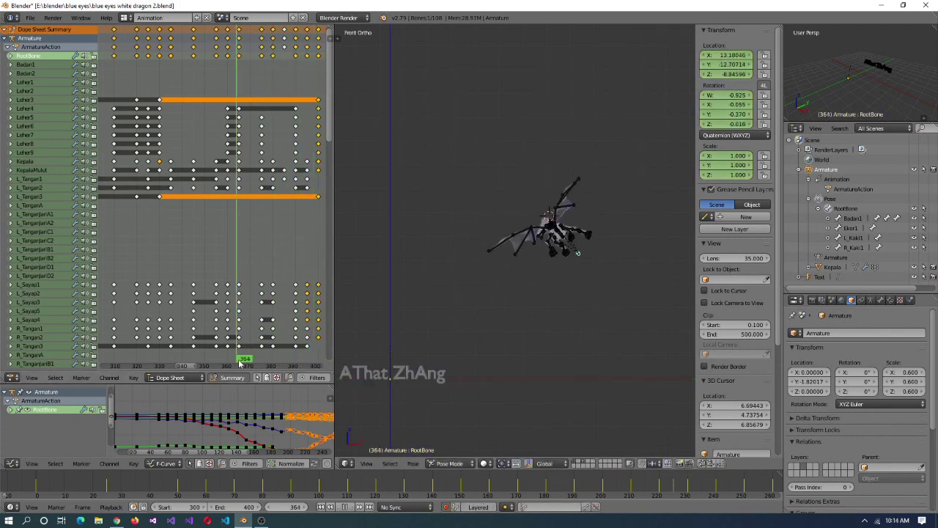
{"action": "left_click_drag", "start_coordinate": [306, 369], "coordinate": [285, 371]}
{"action": "mouse_move", "coordinate": [287, 33]}
{"action": "left_mouse_down"}
{"action": "mouse_move", "coordinate": [307, 31]}
{"action": "mouse_move", "coordinate": [292, 30]}
{"action": "mouse_move", "coordinate": [308, 32]}
{"action": "mouse_move", "coordinate": [291, 38]}
{"action": "left_mouse_up"}
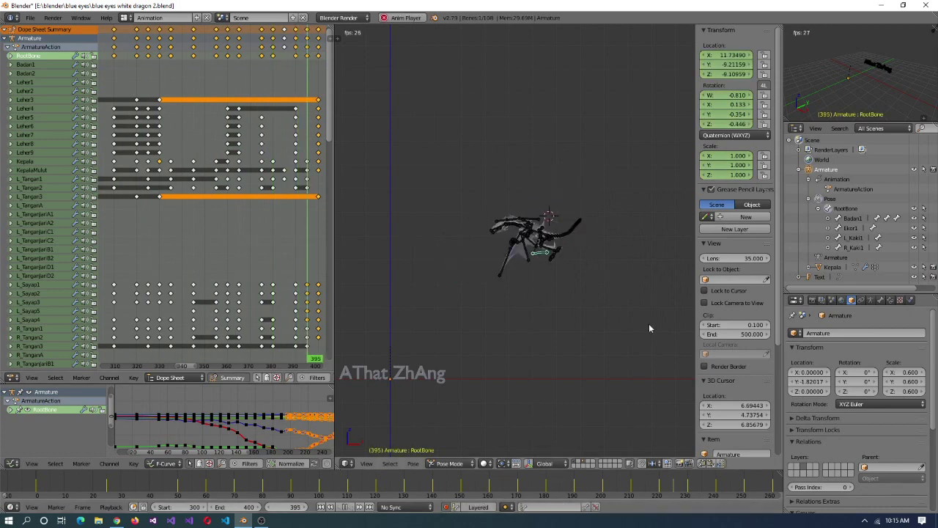
{"action": "key", "text": "ctrl+s"}
{"action": "scroll", "coordinate": [244, 341], "scroll_direction": "up", "scroll_amount": 2}
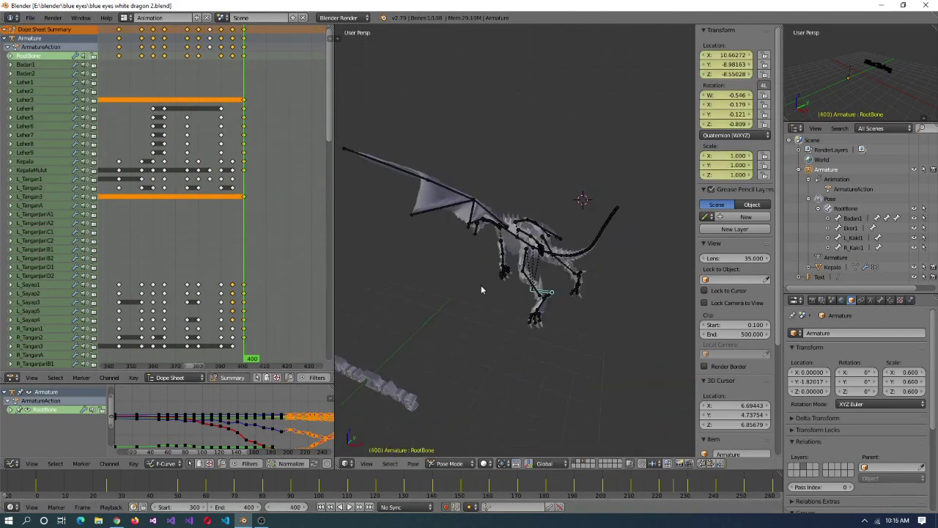
- Scrub back through the earlier flight and extend the animation by keying the dragon's pose at frame 410
{"action": "scroll", "coordinate": [184, 330], "scroll_direction": "down", "scroll_amount": 4}
{"action": "left_click", "coordinate": [118, 358]}
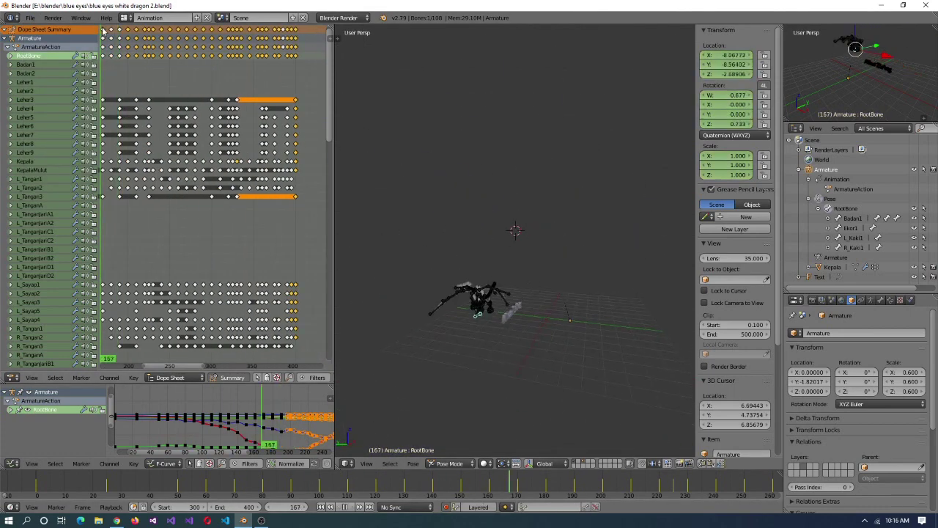
{"action": "left_click_drag", "start_coordinate": [119, 42], "coordinate": [121, 44]}
{"action": "scroll", "coordinate": [153, 372], "scroll_direction": "down", "scroll_amount": 2}
{"action": "scroll", "coordinate": [218, 353], "scroll_direction": "up", "scroll_amount": 5}
{"action": "left_click_drag", "start_coordinate": [191, 339], "coordinate": [208, 364]}
- Try rotating the RootBone about its local Z axis for the turn toward frame 410 and play back the motion
{"action": "key", "text": "r"}
{"action": "key", "text": "z"}
{"action": "key", "text": "z"}
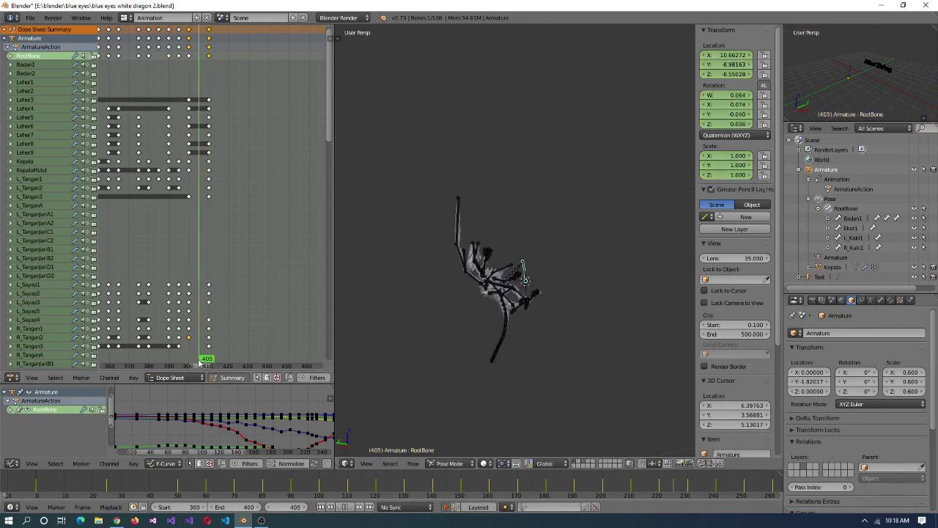
{"action": "key", "text": "Escape"}
{"action": "key", "text": "alt+a"}
{"action": "key", "text": "r"}
{"action": "key", "text": "z"}
{"action": "key", "text": "Escape"}
- Step through the frames before 410, try rotating the RootBone about its local X axis around frame 406, and play it back
{"action": "key", "text": "Right"}
{"action": "key", "text": "Right"}
{"action": "key", "text": "Right"}
{"action": "key", "text": "Left"}
{"action": "key", "text": "Left"}
{"action": "key", "text": "Left"}
{"action": "key", "text": "Left"}
{"action": "key", "text": "Left"}
{"action": "key", "text": "Left"}
{"action": "key", "text": "Left"}
{"action": "key", "text": "r"}
{"action": "key", "text": "x"}
{"action": "key", "text": "x"}
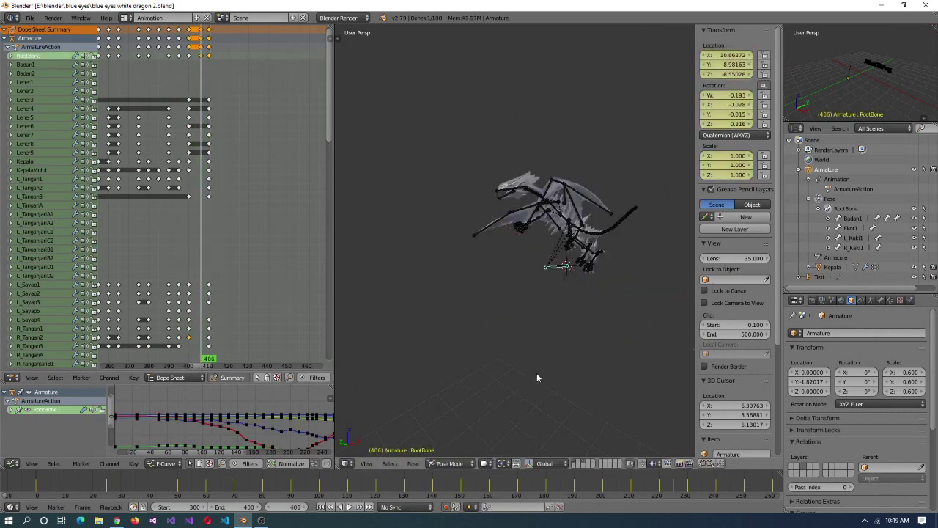
{"action": "left_click", "coordinate": [557, 292]}
{"action": "key", "text": "shift+alt+a"}
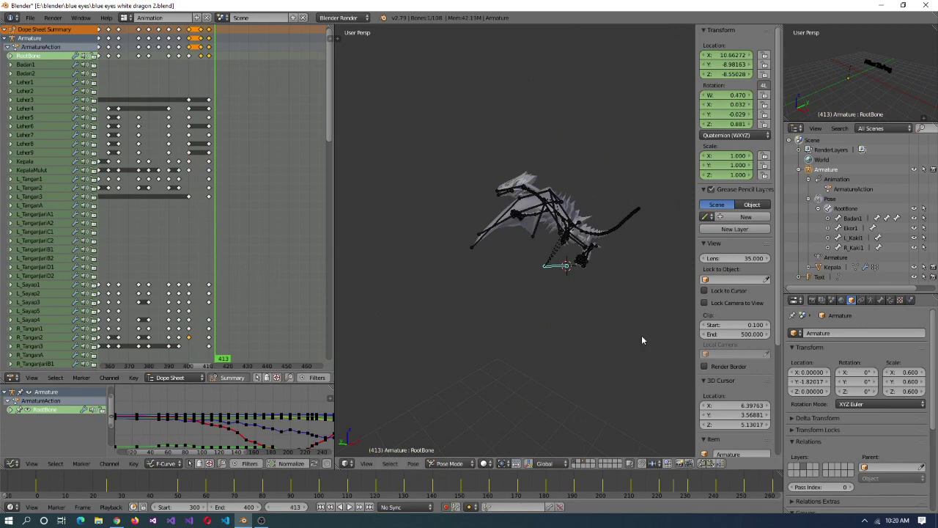
{"action": "key", "text": "Escape"}
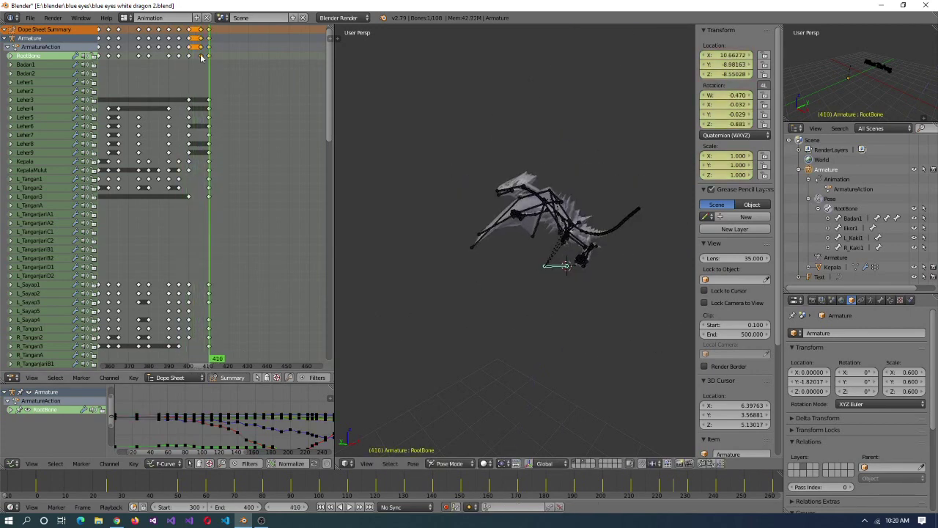
- Reset the RootBone at frame 410 to its frame 400 rotation and play back the transition
{"action": "key", "text": "alt+a"}
{"action": "left_click", "coordinate": [650, 305]}
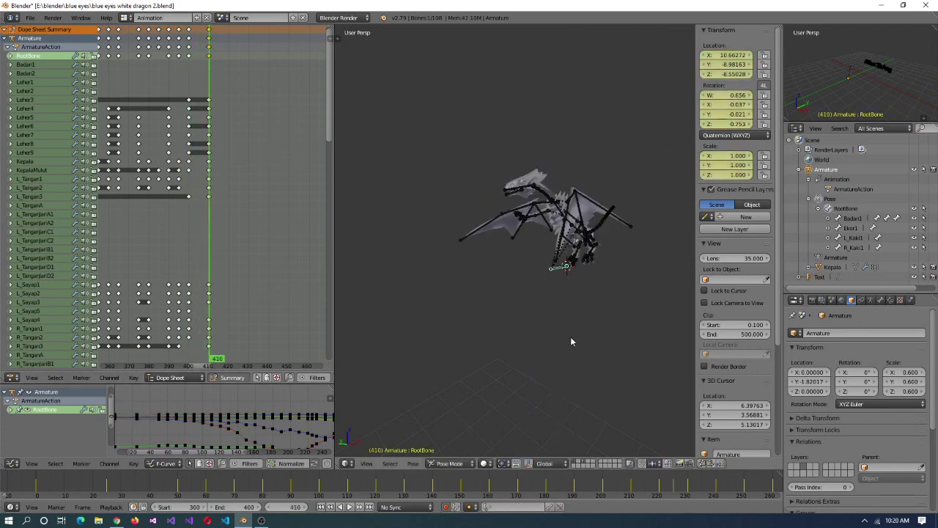
{"action": "left_click", "coordinate": [202, 58]}
{"action": "key", "text": "shift+alt+a"}
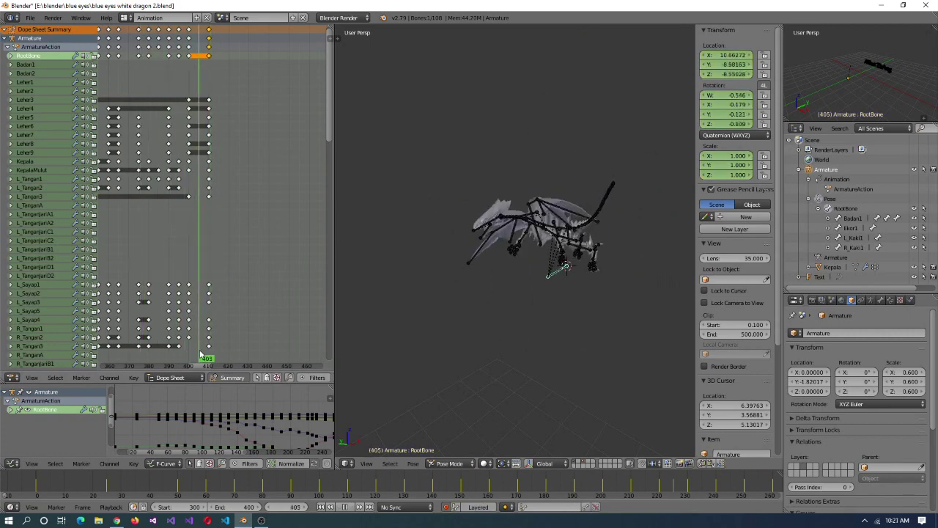
{"action": "key", "text": "KP_1"}
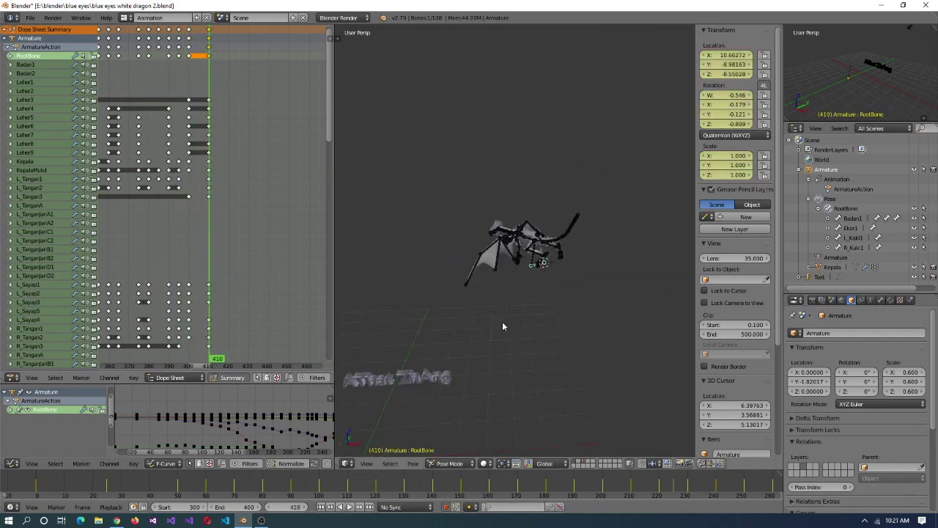
- Rotate and move the RootBone at frame 410 to continue the flight path
{"action": "key", "text": "alt+a"}
{"action": "key", "text": "r"}
{"action": "key", "text": "g"}
{"action": "left_click", "coordinate": [206, 36]}
{"action": "left_click_drag", "start_coordinate": [209, 42], "coordinate": [211, 54]}
- Step backward and forward frame by frame before frame 410 to check the RootBone's motion
{"action": "key", "text": "Left"}
{"action": "key", "text": "Left"}
{"action": "key", "text": "Left"}
{"action": "key", "text": "Left"}
{"action": "key", "text": "Left"}
{"action": "key", "text": "Left"}
{"action": "key", "text": "Left"}
{"action": "key", "text": "Left"}
{"action": "key", "text": "Left"}
{"action": "key", "text": "Left"}
{"action": "key", "text": "Left"}
{"action": "key", "text": "Right"}
{"action": "key", "text": "Right"}
{"action": "key", "text": "Right"}
{"action": "key", "text": "Right"}
{"action": "key", "text": "Right"}
{"action": "key", "text": "Right"}
{"action": "key", "text": "Right"}
{"action": "key", "text": "Right"}
{"action": "key", "text": "Right"}
{"action": "key", "text": "Right"}
- Pose the Kepala head bone and the upper neck around Leher8 at frame 410
{"action": "key", "text": "ctrl+KP_3"}
{"action": "key", "text": "KP_5"}
{"action": "right_click", "coordinate": [511, 170]}
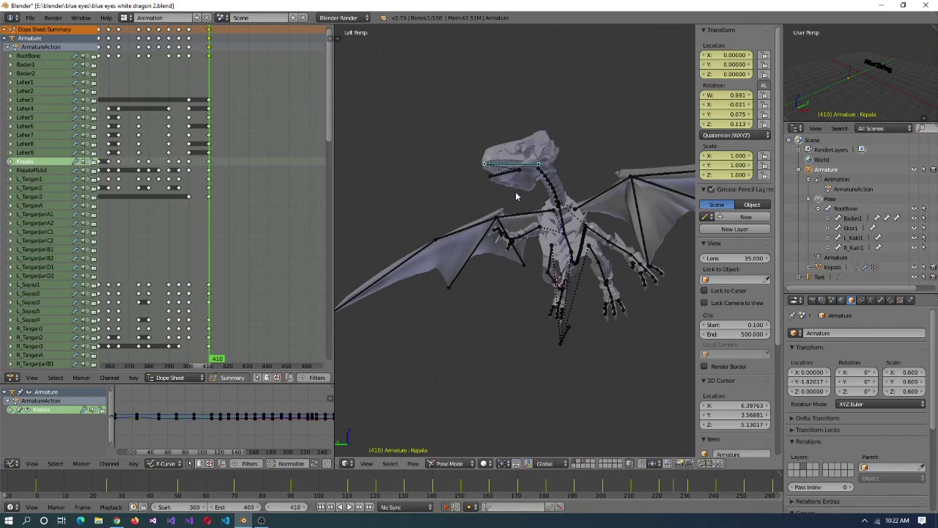
{"action": "key", "text": "KP_1"}
{"action": "middle_click_drag", "start_coordinate": [542, 242], "coordinate": [554, 189]}
{"action": "right_click", "coordinate": [554, 189]}
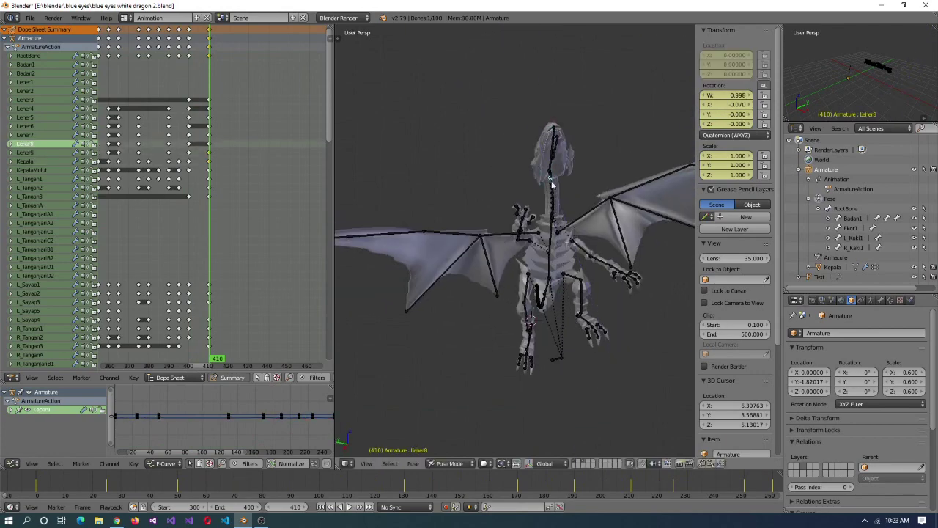
{"action": "right_click", "coordinate": [557, 189]}
{"action": "key", "text": "Escape"}
- Bend the remaining neck bones around Leher7 and re-aim the Kepala head bone at frame 410
{"action": "middle_click_drag", "start_coordinate": [623, 394], "coordinate": [657, 297]}
{"action": "right_click", "coordinate": [420, 212]}
{"action": "right_click", "coordinate": [675, 274]}
{"action": "right_click", "coordinate": [662, 257]}
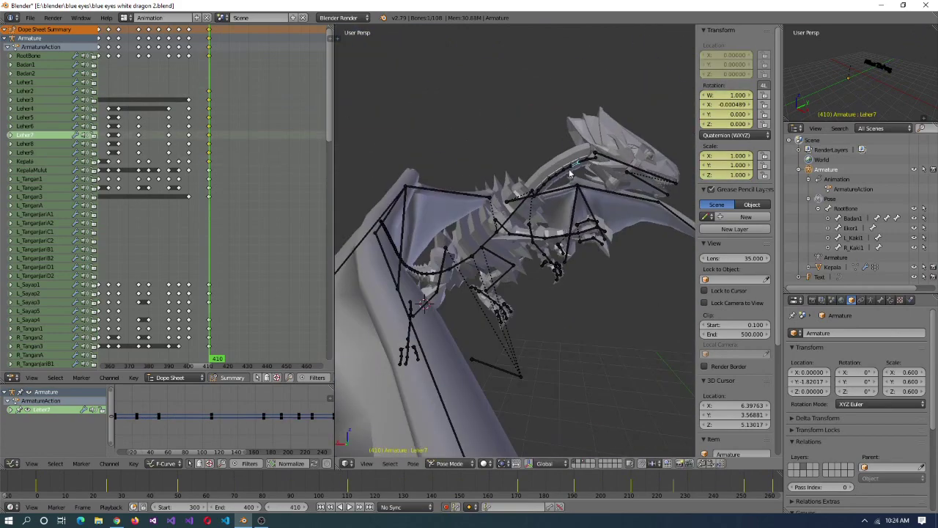
{"action": "right_click", "coordinate": [583, 170]}
{"action": "right_click", "coordinate": [583, 171]}
{"action": "middle_click_drag", "start_coordinate": [584, 171], "coordinate": [557, 264]}
{"action": "scroll", "coordinate": [388, 357], "scroll_direction": "down", "scroll_amount": 5}
{"action": "right_click", "coordinate": [455, 272]}
- Duplicate the frame 410 pose keys to frame 420 and move the RootBone there in the front view
{"action": "left_click", "coordinate": [208, 365]}
{"action": "left_click_drag", "start_coordinate": [208, 374], "coordinate": [215, 293]}
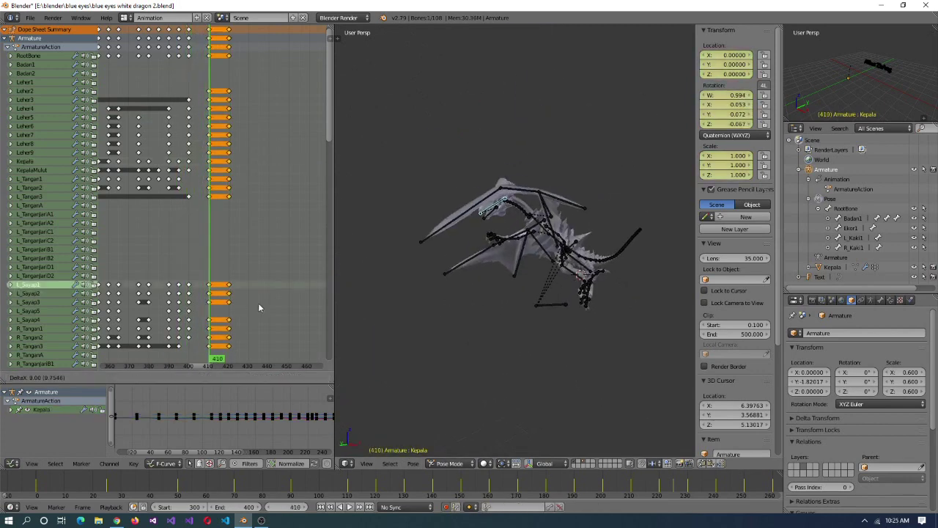
{"action": "key", "text": "KP_1"}
{"action": "key", "text": "Up"}
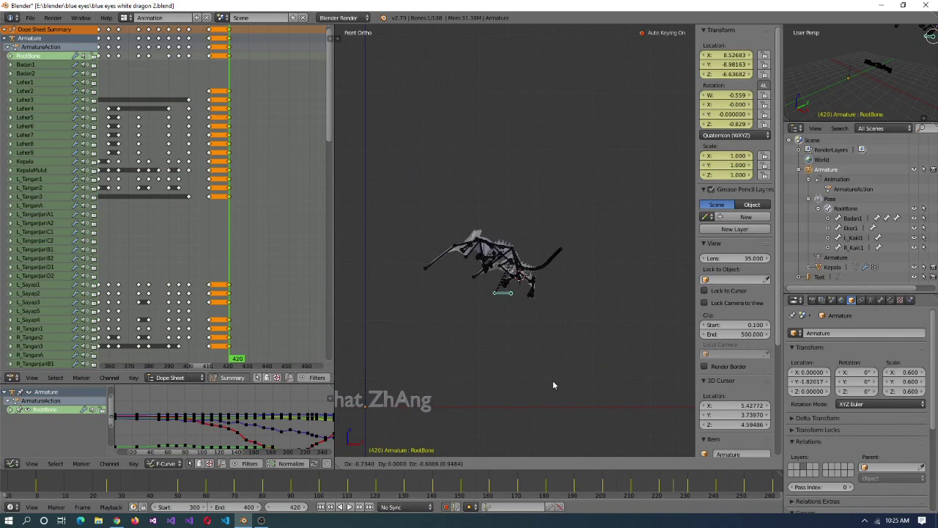
{"action": "left_click", "coordinate": [556, 382]}
- Rotate the L_Sayap wing bones at frame 420 to raise and spread the left wing
{"action": "key", "text": "ctrl+KP_3"}
{"action": "scroll", "coordinate": [581, 400], "scroll_direction": "up", "scroll_amount": 4}
{"action": "scroll", "coordinate": [562, 430], "scroll_direction": "down", "scroll_amount": 3}
{"action": "key", "text": "KP_6"}
{"action": "key", "text": "KP_6"}
{"action": "scroll", "coordinate": [561, 430], "scroll_direction": "up", "scroll_amount": 3}
{"action": "right_click", "coordinate": [645, 191]}
{"action": "middle_click_drag", "start_coordinate": [646, 191], "coordinate": [593, 278]}
{"action": "right_click", "coordinate": [540, 261]}
{"action": "right_click", "coordinate": [596, 203]}
{"action": "right_click", "coordinate": [532, 235]}
{"action": "key", "text": "r"}
{"action": "middle_click_drag", "start_coordinate": [493, 214], "coordinate": [466, 211]}
{"action": "right_click", "coordinate": [477, 213]}
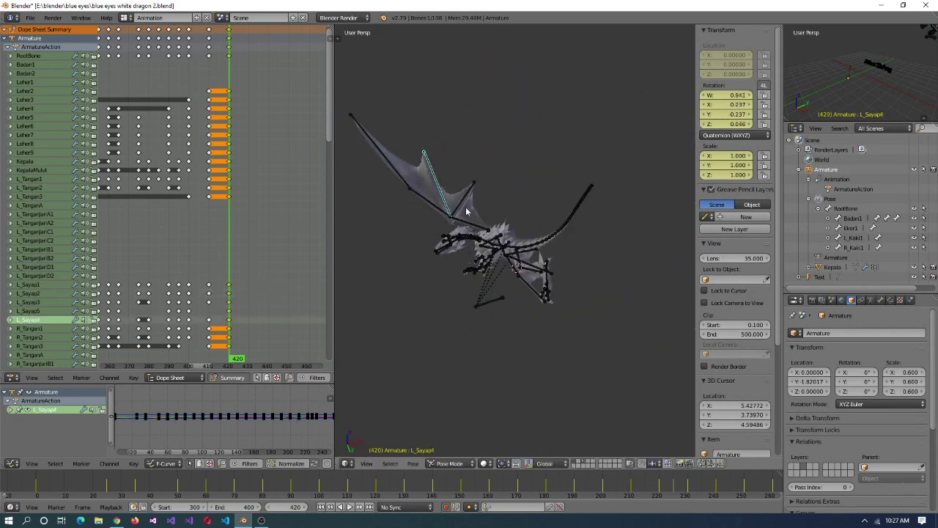
{"action": "left_click", "coordinate": [604, 402]}
- Rotate the wing bones on both sides at frame 420 to shape the raised wings
{"action": "middle_click_drag", "start_coordinate": [604, 402], "coordinate": [649, 296]}
{"action": "right_click", "coordinate": [508, 256]}
{"action": "right_click", "coordinate": [594, 218]}
{"action": "key", "text": "r"}
{"action": "left_click", "coordinate": [596, 217]}
{"action": "middle_click_drag", "start_coordinate": [596, 217], "coordinate": [438, 206]}
{"action": "right_click", "coordinate": [462, 321]}
{"action": "right_click", "coordinate": [437, 205]}
{"action": "middle_click_drag", "start_coordinate": [597, 292], "coordinate": [573, 269]}
{"action": "right_click", "coordinate": [511, 234]}
{"action": "right_click", "coordinate": [634, 263]}
{"action": "key", "text": "r"}
{"action": "left_click", "coordinate": [630, 269]}
- Pose the arm bones L_Tangan1 and R_Tangan1 and refine the L_Sayap2 wing bone at frame 420
{"action": "left_click", "coordinate": [613, 322]}
{"action": "middle_click_drag", "start_coordinate": [613, 323], "coordinate": [511, 345]}
{"action": "right_click", "coordinate": [621, 241]}
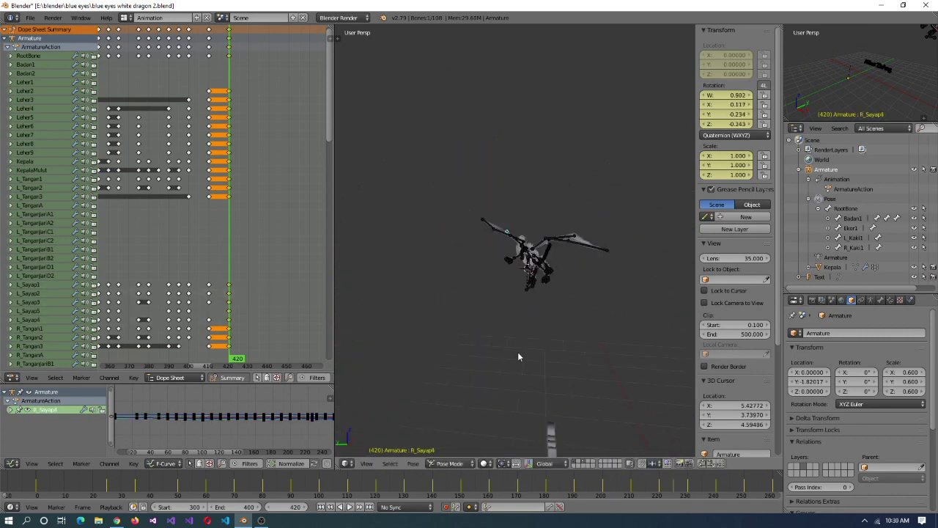
{"action": "middle_click_drag", "start_coordinate": [538, 327], "coordinate": [619, 357]}
{"action": "right_click", "coordinate": [639, 254]}
{"action": "right_click", "coordinate": [619, 357]}
- Rotate the RootBone at frame 420 to tilt the body and scrub around that frame to check the motion
{"action": "left_click_drag", "start_coordinate": [229, 363], "coordinate": [218, 372]}
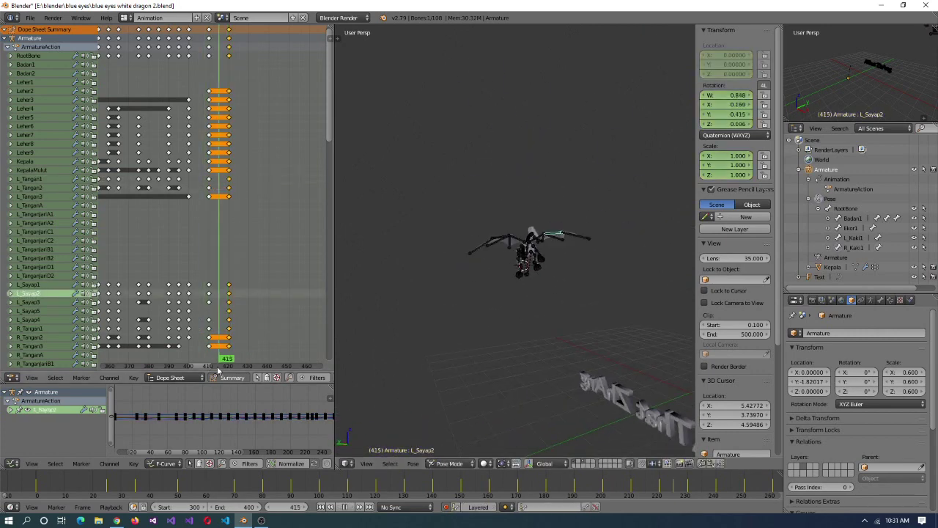
{"action": "scroll", "coordinate": [555, 266], "scroll_direction": "up", "scroll_amount": 3}
{"action": "right_click", "coordinate": [524, 315]}
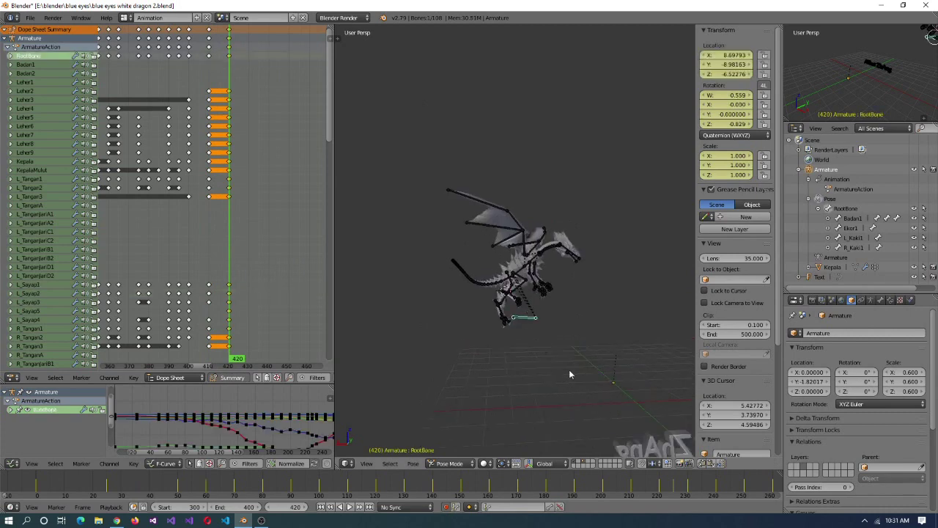
{"action": "mouse_move", "coordinate": [246, 359]}
{"action": "left_mouse_down"}
{"action": "mouse_move", "coordinate": [220, 359]}
{"action": "mouse_move", "coordinate": [233, 360]}
{"action": "mouse_move", "coordinate": [218, 348]}
{"action": "mouse_move", "coordinate": [230, 352]}
{"action": "left_mouse_up"}
{"action": "right_click", "coordinate": [557, 248]}
{"action": "left_click", "coordinate": [230, 359]}
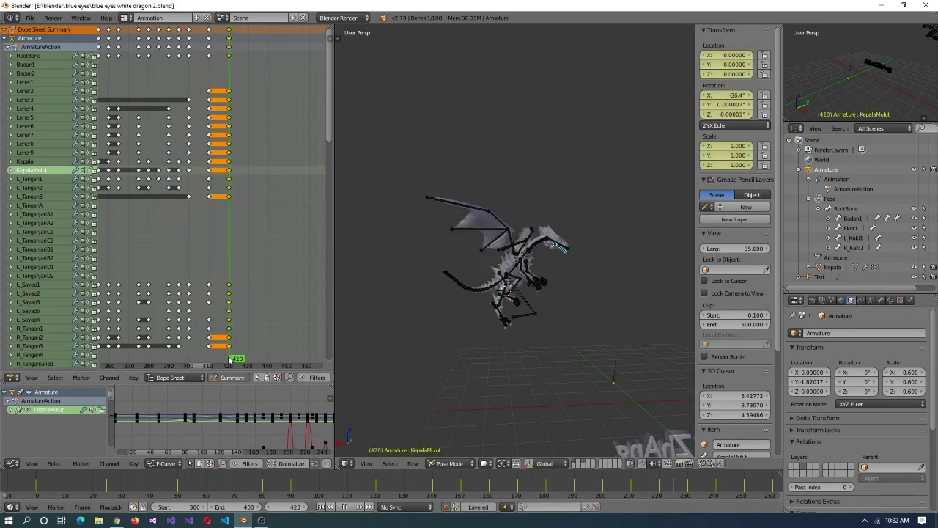
- Key the dragon's pose at frame 430, reposition and rotate the RootBone there, and scrub the new segment to check it
{"action": "left_click", "coordinate": [248, 339]}
{"action": "right_click", "coordinate": [514, 316]}
{"action": "key", "text": "i"}
{"action": "left_click", "coordinate": [559, 335]}
{"action": "left_click", "coordinate": [250, 32]}
{"action": "left_click", "coordinate": [249, 360]}
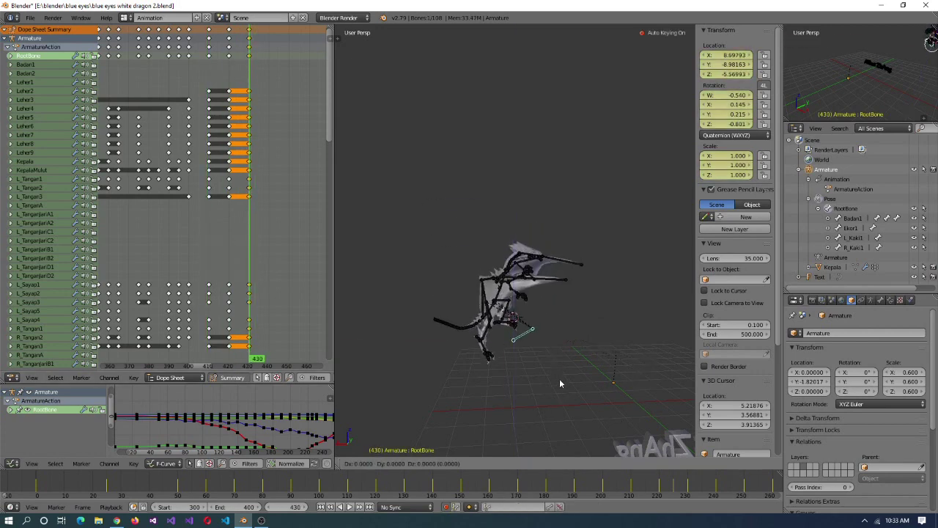
{"action": "left_click", "coordinate": [589, 386]}
{"action": "left_click", "coordinate": [211, 358]}
{"action": "left_click_drag", "start_coordinate": [180, 361], "coordinate": [232, 373]}
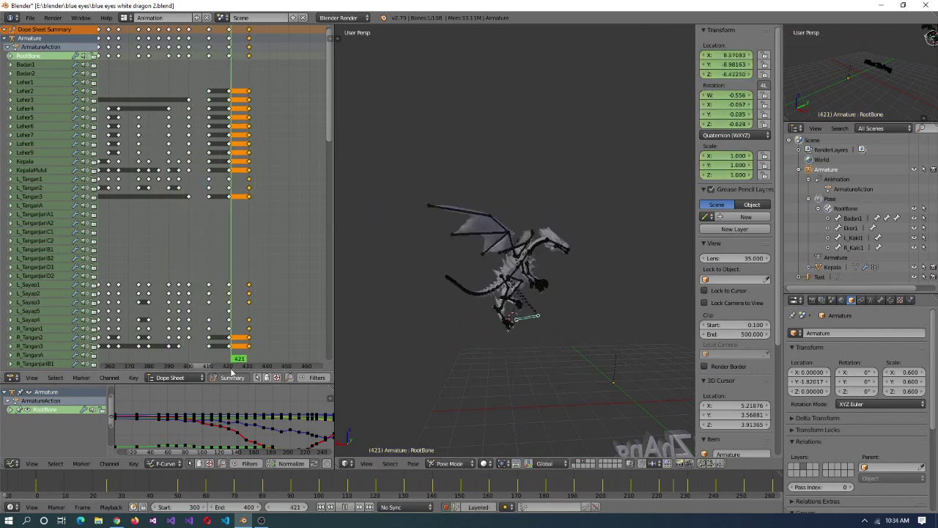
{"action": "key", "text": "alt+a"}
- Rotate the upper leg bones R_Kaki1 and L_Kaki1 and adjust a lower leg bone at frame 430
{"action": "key", "text": "r"}
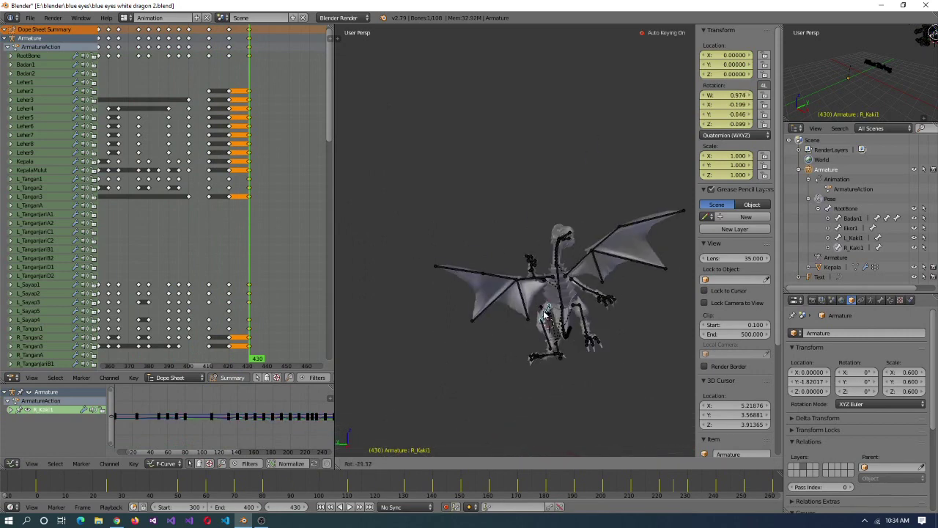
{"action": "middle_click_drag", "start_coordinate": [564, 242], "coordinate": [530, 320]}
{"action": "right_click", "coordinate": [530, 321]}
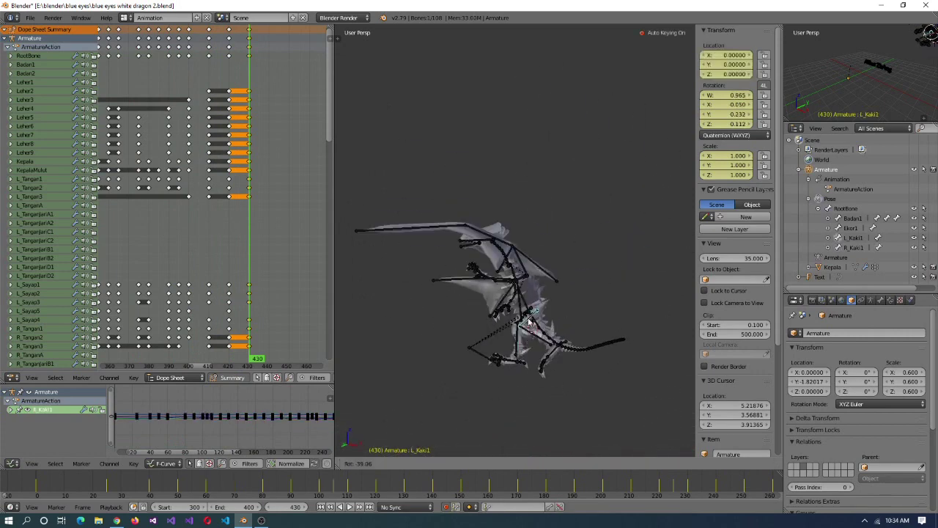
{"action": "left_click", "coordinate": [523, 338]}
{"action": "right_click", "coordinate": [516, 355]}
{"action": "left_click", "coordinate": [551, 377]}
- Rotate the remaining leg and foot bones at frame 430 to finish the leg pose
{"action": "middle_click_drag", "start_coordinate": [551, 377], "coordinate": [557, 315]}
{"action": "right_click", "coordinate": [473, 366]}
{"action": "key", "text": "r"}
{"action": "left_click", "coordinate": [474, 367]}
{"action": "right_click", "coordinate": [550, 323]}
{"action": "key", "text": "r"}
{"action": "left_click", "coordinate": [550, 322]}
- Pose the head bones Kepala and KepalaMulut and the arm bone L_Tangan1 at frame 430, scrubbing to check the motion
{"action": "right_click", "coordinate": [579, 319]}
{"action": "right_click", "coordinate": [572, 308]}
{"action": "right_click", "coordinate": [634, 281]}
{"action": "right_click", "coordinate": [633, 282]}
{"action": "left_click_drag", "start_coordinate": [249, 363], "coordinate": [213, 374]}
{"action": "left_click", "coordinate": [249, 366]}
{"action": "middle_click_drag", "start_coordinate": [469, 345], "coordinate": [595, 310]}
{"action": "right_click", "coordinate": [543, 308]}
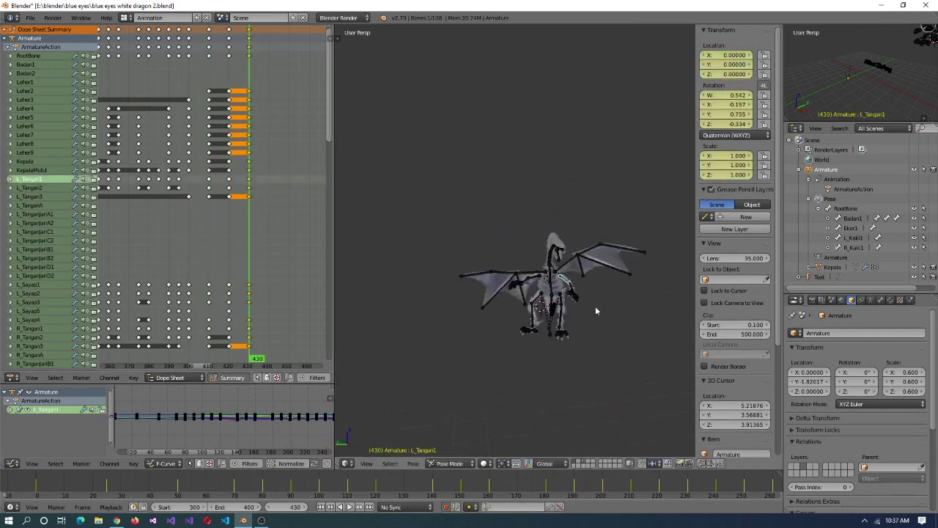
- Extend the dragon's pose keys to frame 440 and move the RootBone there in the front view
{"action": "right_click", "coordinate": [575, 347]}
{"action": "middle_click_drag", "start_coordinate": [575, 346], "coordinate": [561, 384]}
{"action": "middle_click_drag", "start_coordinate": [537, 292], "coordinate": [506, 308]}
{"action": "left_click", "coordinate": [250, 366]}
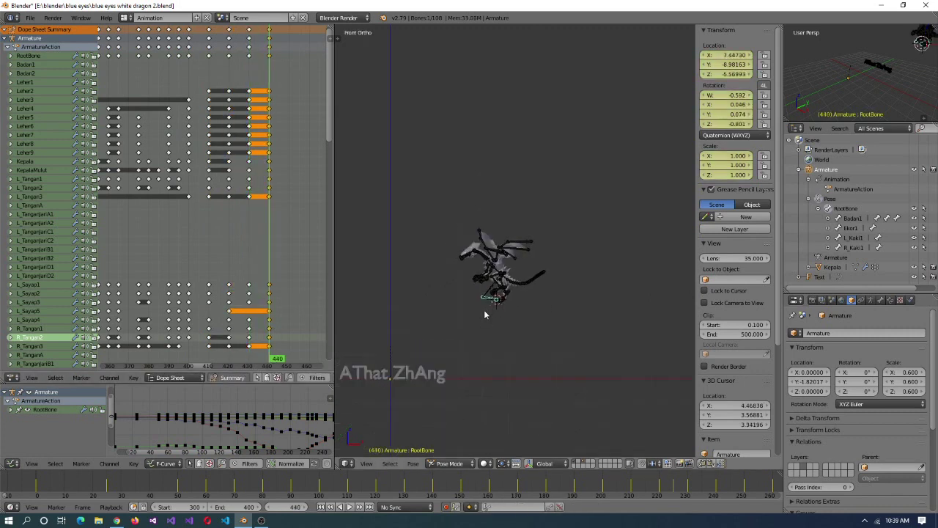
- Move the RootBone lower along the flight path and rotate it at frame 440, scrubbing to compare the motion
{"action": "mouse_move", "coordinate": [278, 359]}
{"action": "left_mouse_down"}
{"action": "mouse_move", "coordinate": [252, 359]}
{"action": "mouse_move", "coordinate": [265, 359]}
{"action": "left_mouse_up"}
{"action": "left_click", "coordinate": [489, 360]}
{"action": "left_click", "coordinate": [269, 366]}
{"action": "left_click", "coordinate": [485, 376]}
{"action": "left_click", "coordinate": [269, 360]}
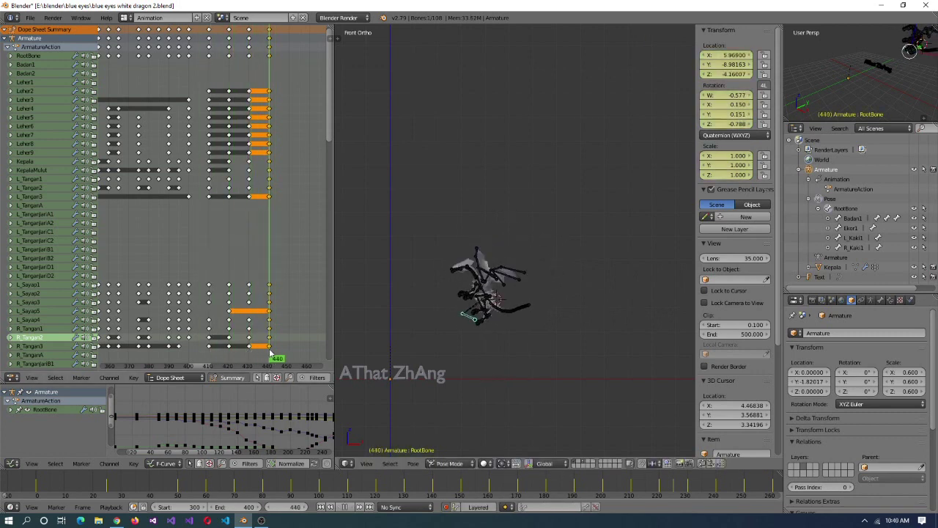
- Rotate the leg bone R_Kaki2 and arm bone R_Tangan1 at frame 440, and rotate L_Tangan1 about its local X axis
{"action": "right_click", "coordinate": [456, 368]}
{"action": "left_click", "coordinate": [418, 396]}
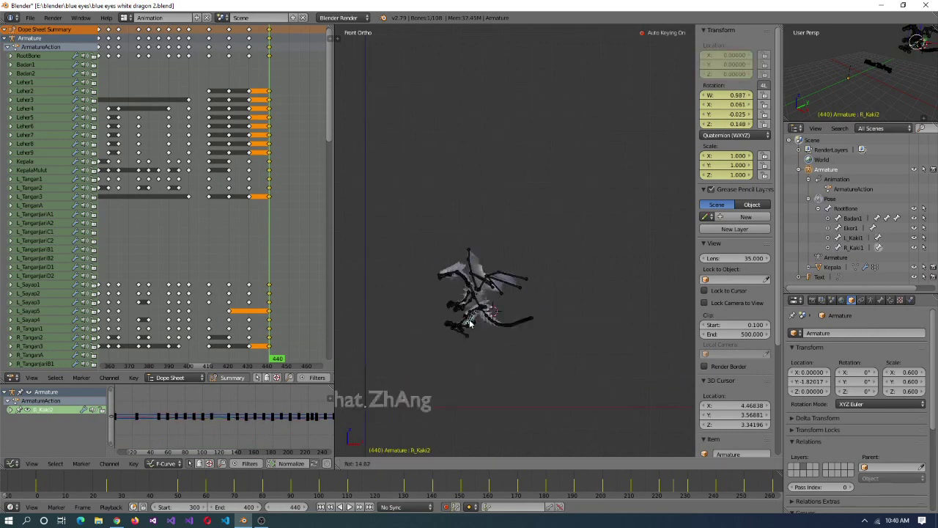
{"action": "right_click", "coordinate": [410, 417]}
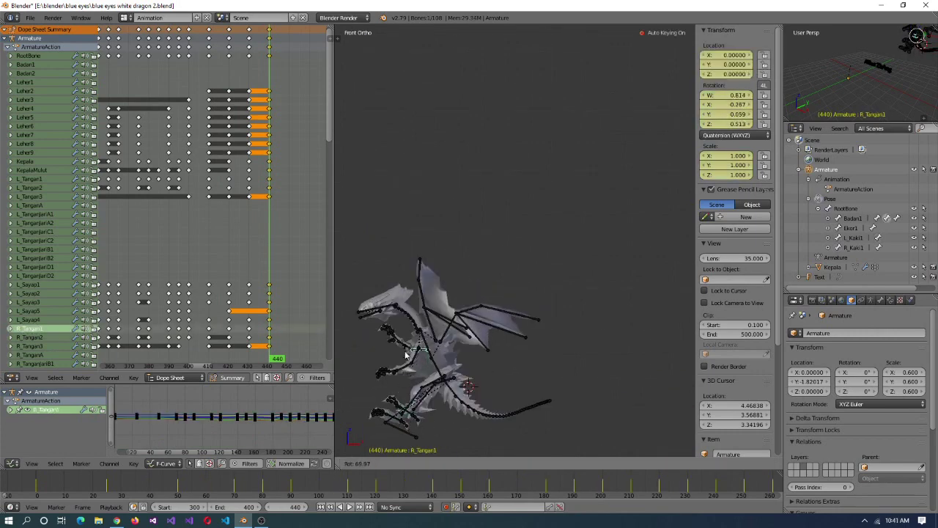
{"action": "right_click", "coordinate": [378, 319]}
{"action": "key", "text": "r"}
{"action": "key", "text": "x"}
{"action": "key", "text": "x"}
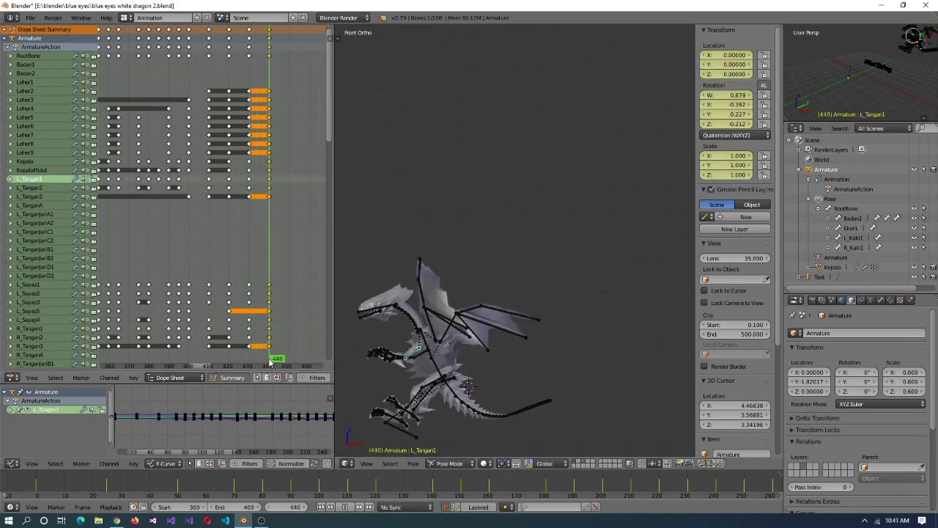
{"action": "left_click", "coordinate": [375, 324]}
- Rotate the neck bones around Leher8 and Leher9 at frame 440
{"action": "right_click", "coordinate": [387, 310]}
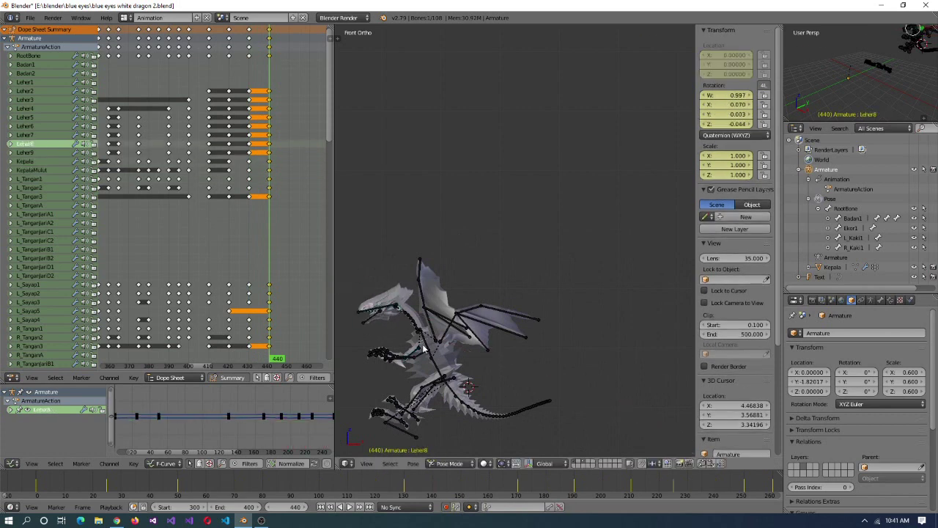
{"action": "scroll", "coordinate": [474, 373], "scroll_direction": "up", "scroll_amount": 1}
{"action": "right_click", "coordinate": [528, 385]}
{"action": "key", "text": "r"}
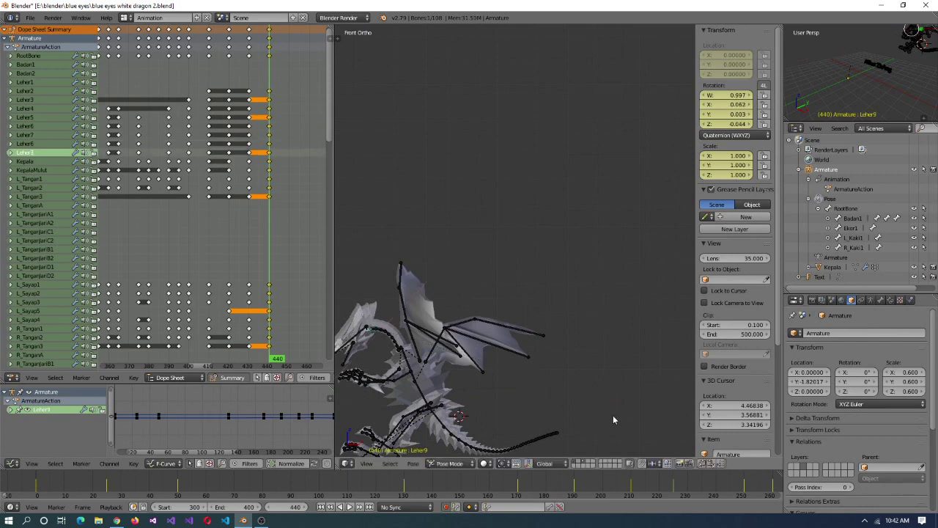
{"action": "scroll", "coordinate": [557, 414], "scroll_direction": "down", "scroll_amount": 4}
{"action": "middle_click_drag", "start_coordinate": [455, 378], "coordinate": [549, 353]}
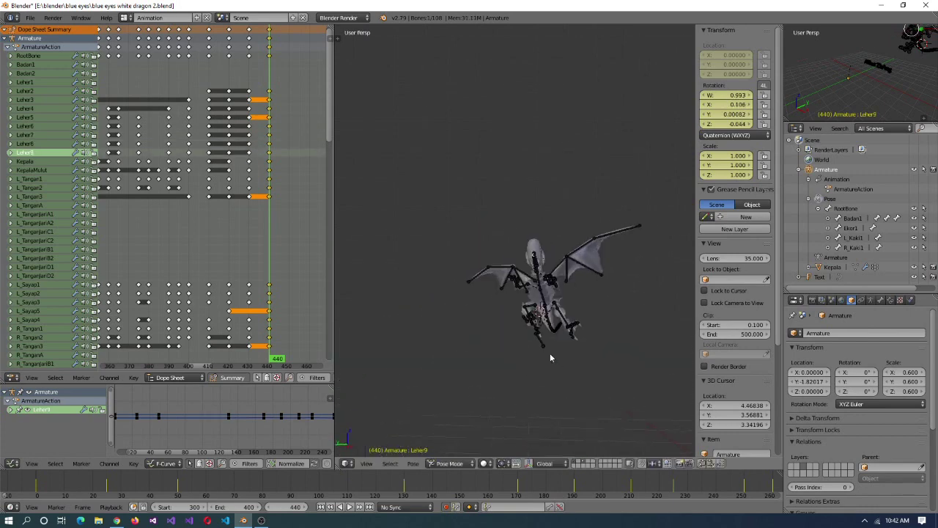
- Rotate the RootBone at frame 440 and play back the animation
{"action": "right_click", "coordinate": [549, 352]}
{"action": "middle_click_drag", "start_coordinate": [601, 380], "coordinate": [603, 394]}
{"action": "key", "text": "alt+a"}
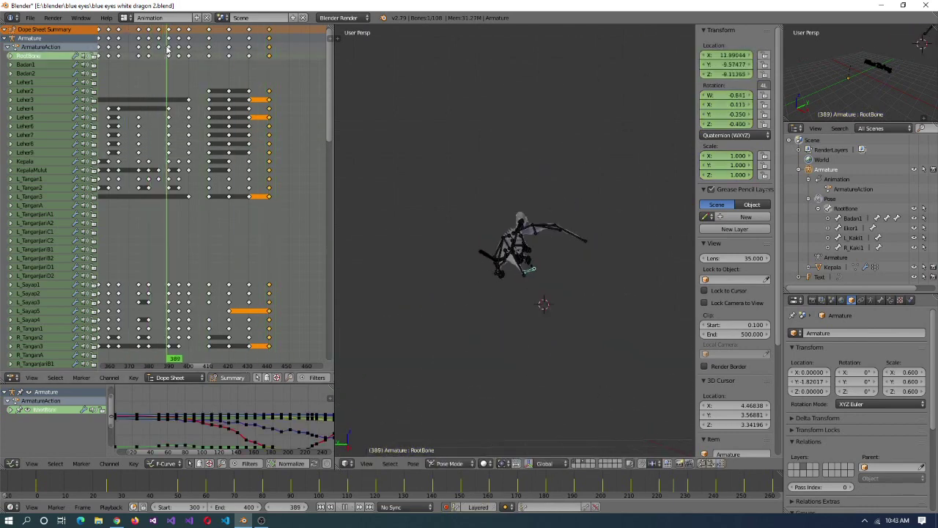
{"action": "key", "text": "Escape"}
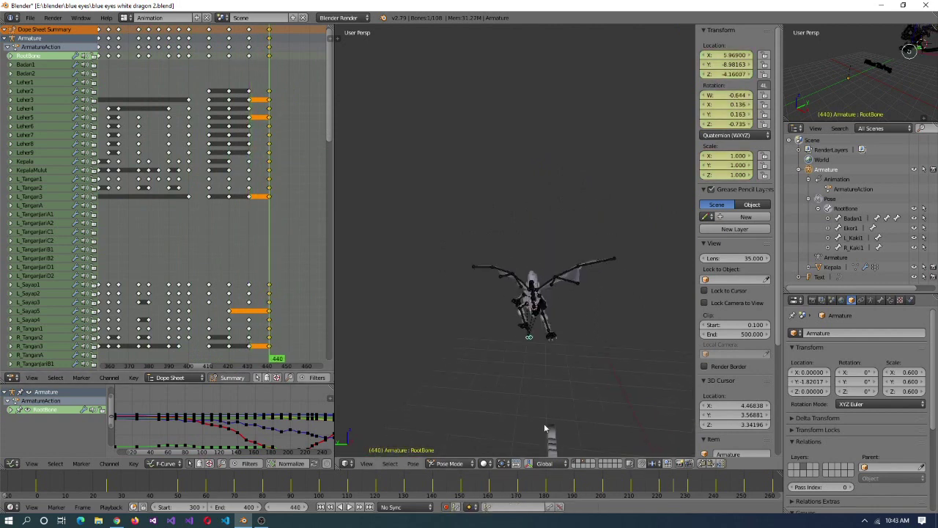
- Set the animation's start frame to 0 and play it back
{"action": "type", "text": "0"}
{"action": "key", "text": "Return"}
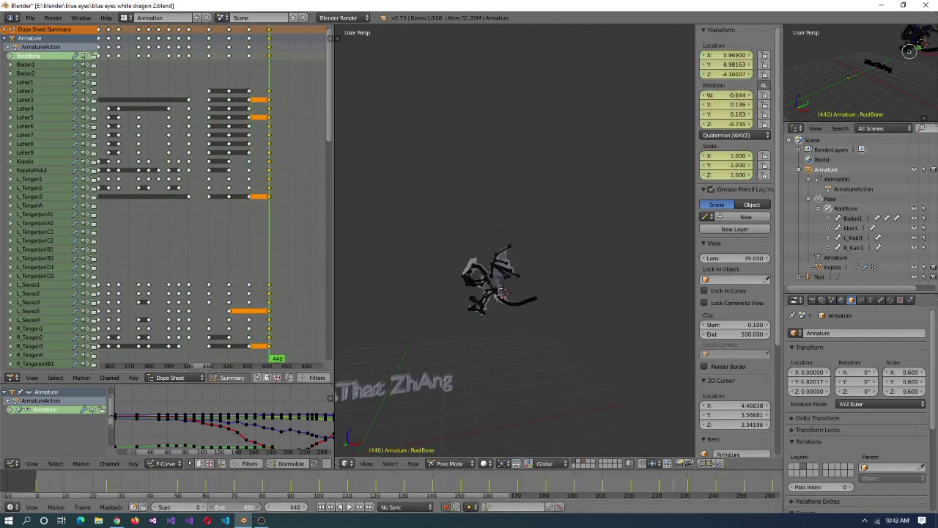
{"action": "key", "text": "alt+a"}
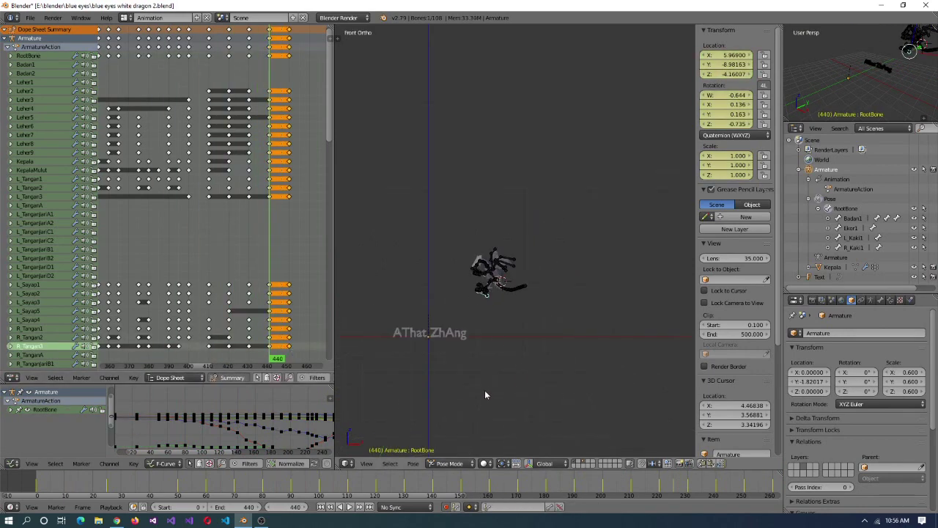
- Move the RootBone further down the flight path at frame 450 in the front view, scrubbing from frame 440 to check
{"action": "left_click", "coordinate": [485, 352]}
{"action": "key", "text": "Right"}
{"action": "key", "text": "Right"}
{"action": "key", "text": "Right"}
{"action": "key", "text": "Right"}
{"action": "key", "text": "Right"}
{"action": "key", "text": "Right"}
{"action": "key", "text": "Right"}
{"action": "key", "text": "Right"}
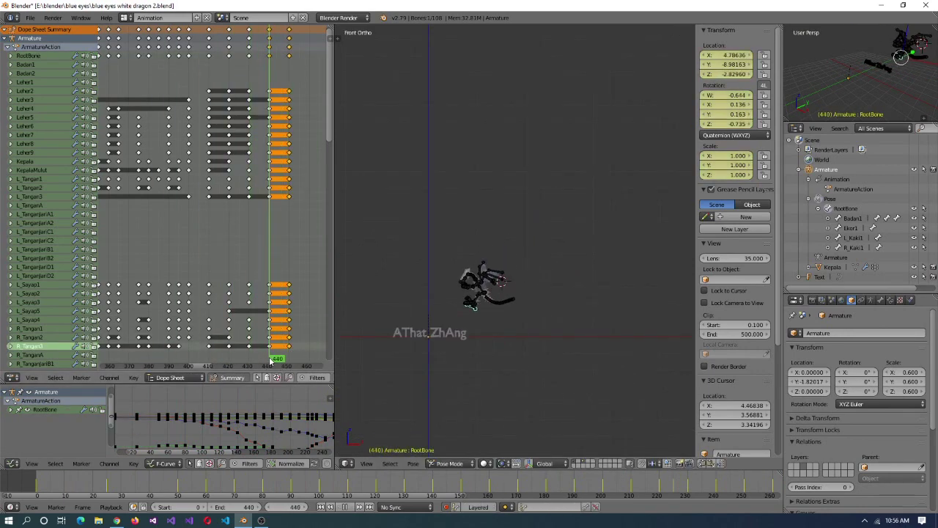
{"action": "left_click", "coordinate": [416, 383]}
{"action": "left_click", "coordinate": [286, 361]}
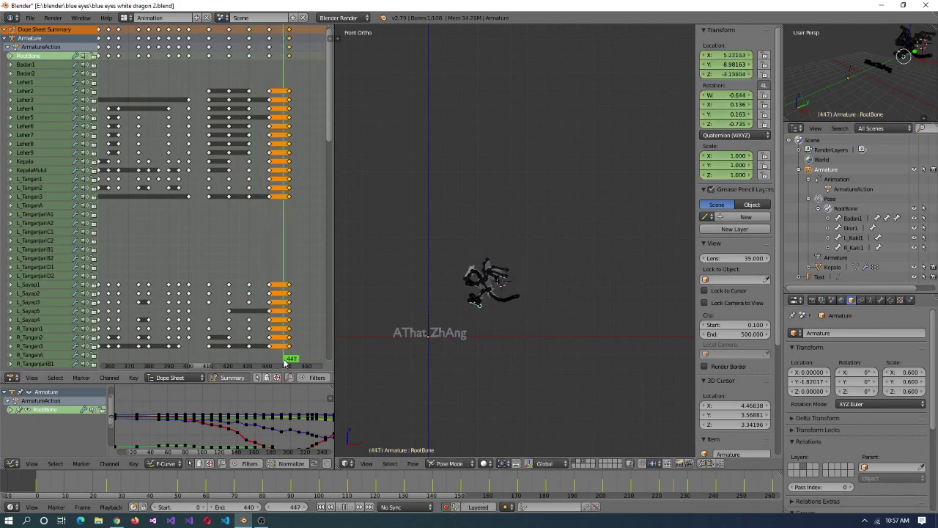
- Pose the right wing at frame 450 by rotating R_Sayap2, and R_Sayap5 about its local Y axis
{"action": "right_click", "coordinate": [475, 343]}
{"action": "middle_click_drag", "start_coordinate": [475, 343], "coordinate": [565, 341]}
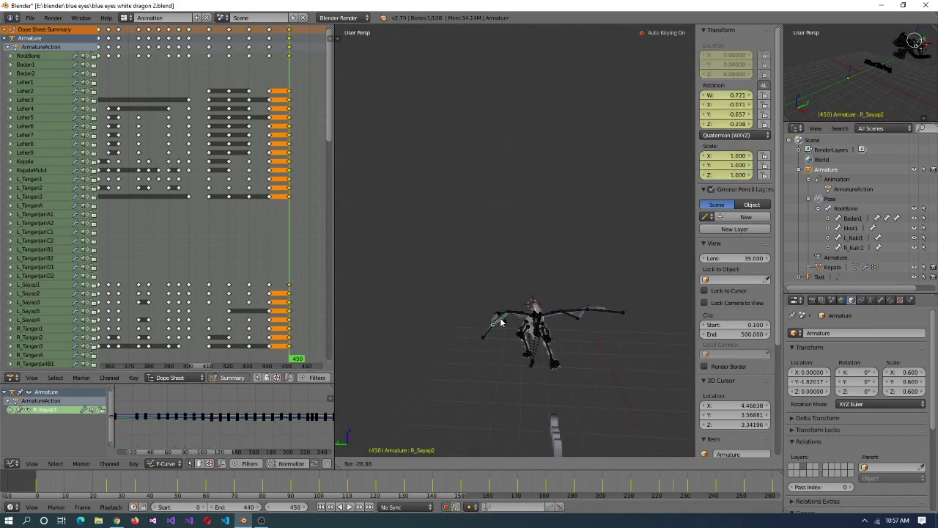
{"action": "left_click", "coordinate": [571, 320]}
{"action": "scroll", "coordinate": [571, 321], "scroll_direction": "up", "scroll_amount": 3}
{"action": "middle_click_drag", "start_coordinate": [572, 320], "coordinate": [586, 374]}
{"action": "right_click", "coordinate": [618, 351]}
{"action": "right_click", "coordinate": [583, 361]}
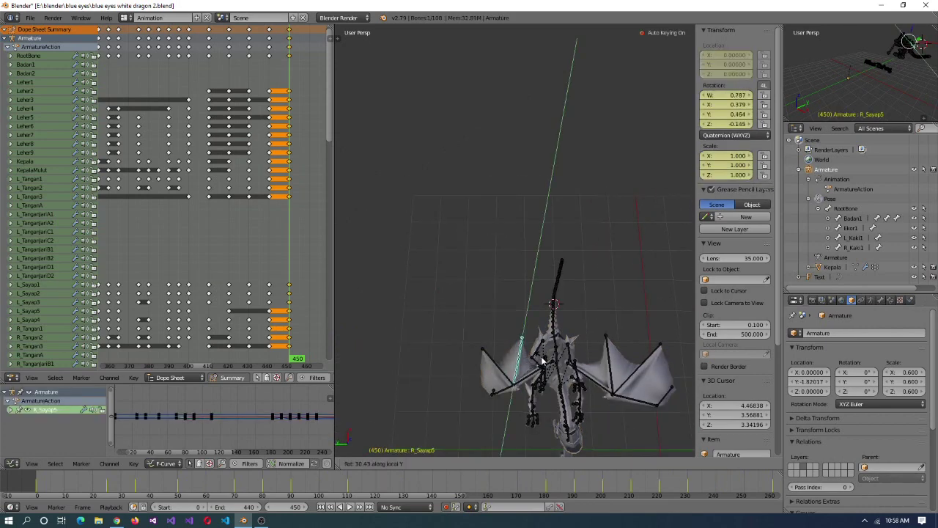
{"action": "left_click", "coordinate": [681, 396]}
- Pose the left wing at frame 450 by rotating its bones, including L_Sayap2, checking it against the neighbouring frames
{"action": "middle_click_drag", "start_coordinate": [681, 396], "coordinate": [579, 344]}
{"action": "right_click", "coordinate": [609, 366]}
{"action": "right_click", "coordinate": [605, 386]}
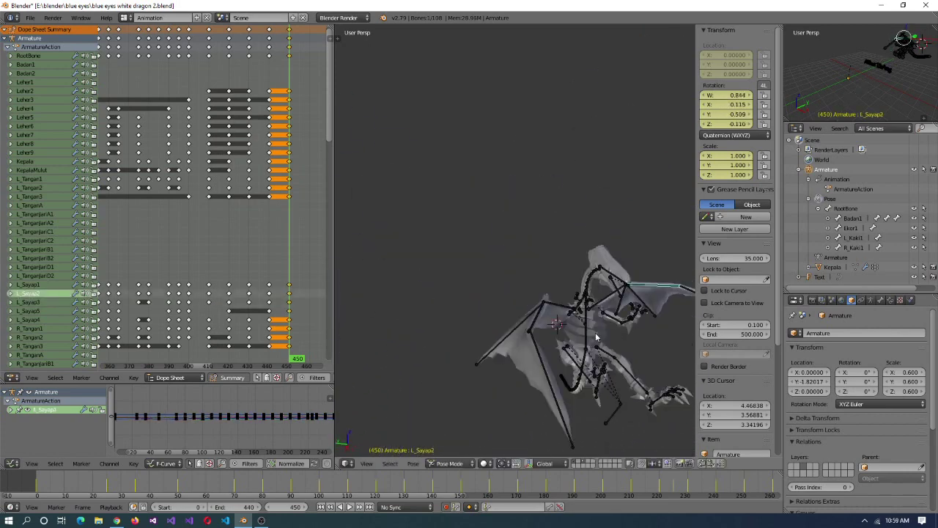
{"action": "scroll", "coordinate": [580, 345], "scroll_direction": "down", "scroll_amount": 4}
{"action": "left_click_drag", "start_coordinate": [320, 352], "coordinate": [271, 359]}
{"action": "scroll", "coordinate": [557, 330], "scroll_direction": "up", "scroll_amount": 4}
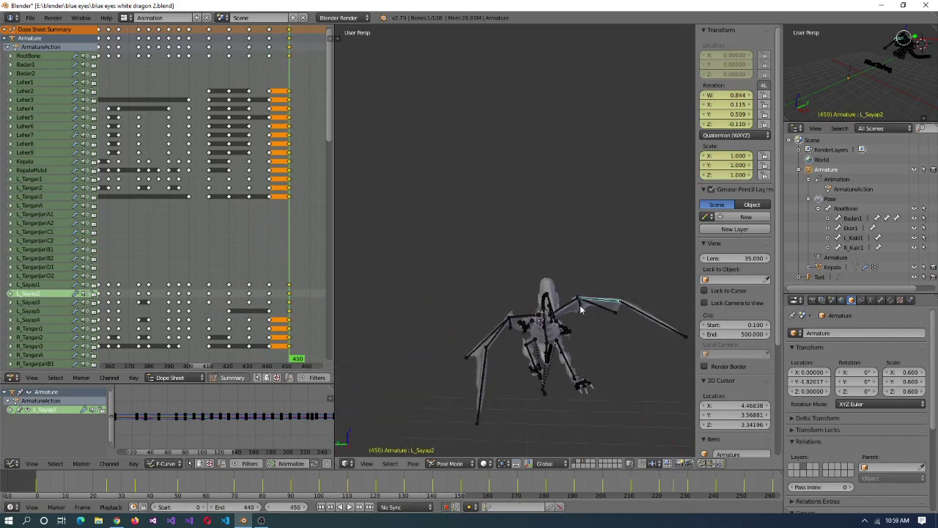
{"action": "key", "text": "r"}
{"action": "left_click", "coordinate": [622, 336]}
{"action": "middle_click_drag", "start_coordinate": [621, 336], "coordinate": [656, 371]}
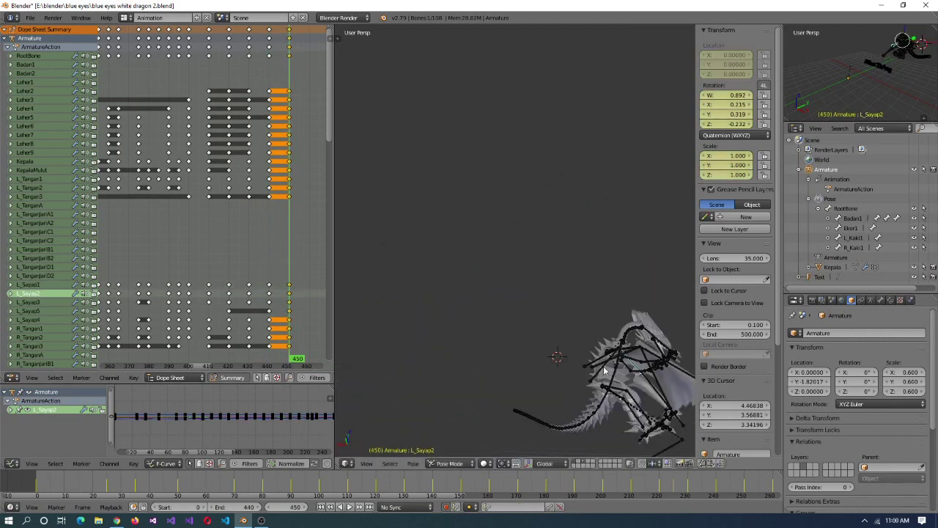
- Rotate the arm bones, the jaw bone KepalaMulut and the foot bone L_Kaki3 at frame 450
{"action": "right_click", "coordinate": [656, 372]}
{"action": "key", "text": "r"}
{"action": "left_click", "coordinate": [667, 378]}
{"action": "middle_click_drag", "start_coordinate": [667, 378], "coordinate": [424, 372]}
{"action": "right_click", "coordinate": [528, 333]}
{"action": "key", "text": "r"}
{"action": "left_click", "coordinate": [525, 331]}
{"action": "right_click", "coordinate": [424, 372]}
{"action": "key", "text": "r"}
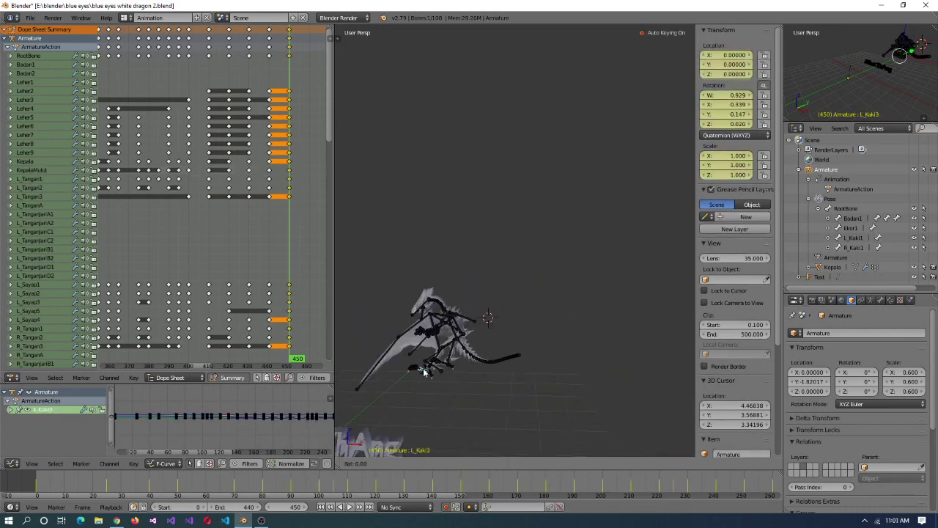
{"action": "left_click", "coordinate": [486, 339]}
- Continue rotating the dragon's leg and foot bones at frame 450
{"action": "scroll", "coordinate": [487, 339], "scroll_direction": "up", "scroll_amount": 5}
{"action": "middle_click_drag", "start_coordinate": [487, 340], "coordinate": [416, 299]}
{"action": "left_click", "coordinate": [423, 214]}
{"action": "right_click", "coordinate": [572, 286]}
{"action": "scroll", "coordinate": [565, 258], "scroll_direction": "down", "scroll_amount": 2}
{"action": "scroll", "coordinate": [565, 258], "scroll_direction": "up", "scroll_amount": 4}
{"action": "right_click", "coordinate": [631, 311]}
{"action": "key", "text": "r"}
{"action": "left_click", "coordinate": [610, 293]}
- Rotate the left toe bones, including L_KakiJariB1, at frame 450
{"action": "scroll", "coordinate": [610, 294], "scroll_direction": "down", "scroll_amount": 4}
{"action": "right_click", "coordinate": [417, 299]}
{"action": "left_click", "coordinate": [416, 253]}
{"action": "middle_click_drag", "start_coordinate": [416, 253], "coordinate": [498, 160]}
{"action": "right_click", "coordinate": [498, 159]}
{"action": "key", "text": "r"}
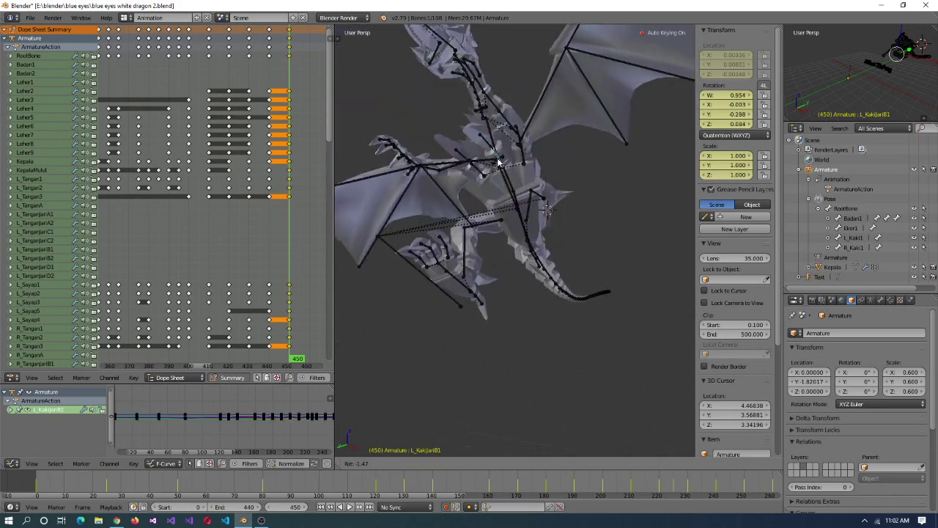
{"action": "left_click", "coordinate": [498, 160]}
{"action": "scroll", "coordinate": [561, 286], "scroll_direction": "up", "scroll_amount": 3}
{"action": "scroll", "coordinate": [561, 287], "scroll_direction": "down", "scroll_amount": 3}
- Adjust the right foot bones, including R_Kaki3, at frame 450 and scrub to check the pose
{"action": "middle_click_drag", "start_coordinate": [561, 287], "coordinate": [513, 250]}
{"action": "right_click", "coordinate": [496, 243]}
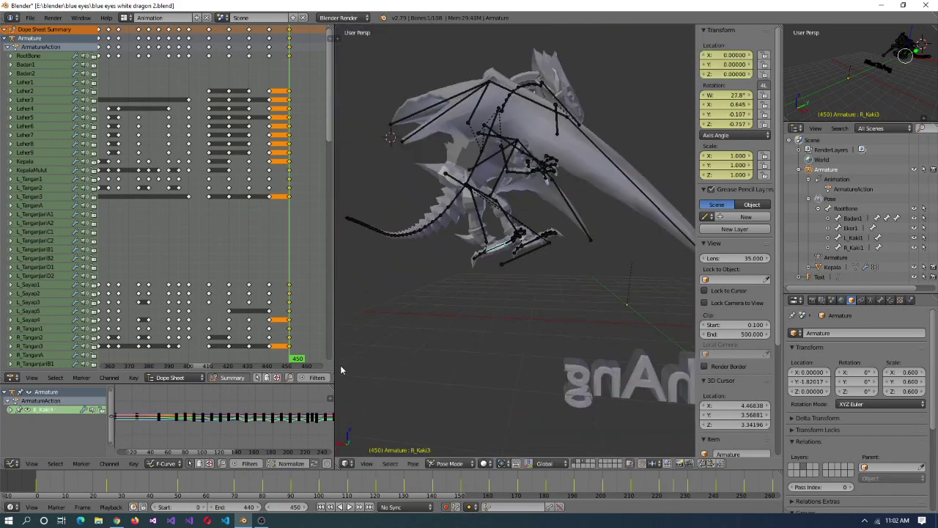
{"action": "middle_click_drag", "start_coordinate": [341, 370], "coordinate": [477, 220]}
{"action": "right_click", "coordinate": [535, 282]}
{"action": "right_click", "coordinate": [513, 264]}
{"action": "scroll", "coordinate": [477, 220], "scroll_direction": "down", "scroll_amount": 5}
{"action": "left_click", "coordinate": [298, 364]}
{"action": "left_click_drag", "start_coordinate": [299, 364], "coordinate": [287, 360]}
- Extend the pose keys to frame 460 and move the RootBone there in the front view
{"action": "middle_click_drag", "start_coordinate": [440, 330], "coordinate": [498, 308]}
{"action": "middle_click_drag", "start_coordinate": [414, 353], "coordinate": [528, 336]}
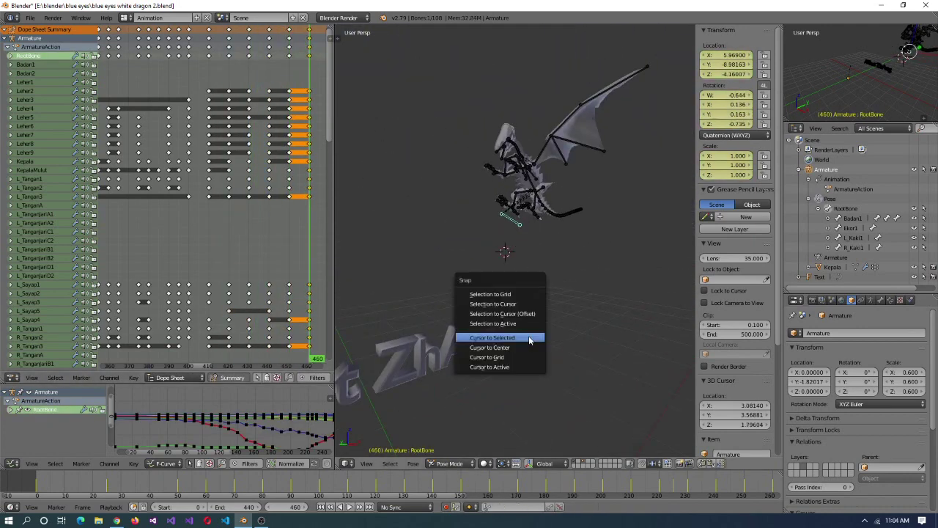
{"action": "key", "text": "KP_1"}
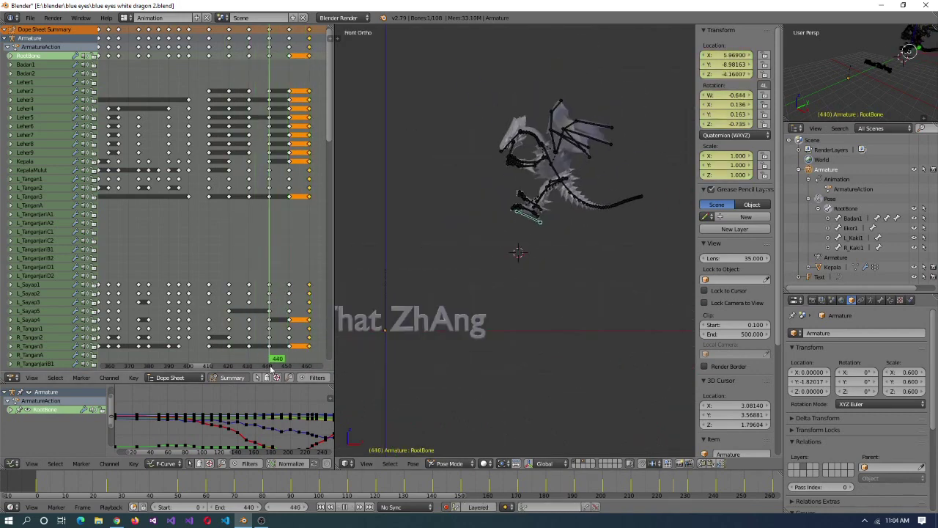
{"action": "key", "text": "g"}
{"action": "left_click", "coordinate": [515, 252]}
{"action": "left_click", "coordinate": [291, 366]}
{"action": "mouse_move", "coordinate": [311, 369]}
{"action": "left_mouse_down"}
{"action": "mouse_move", "coordinate": [272, 366]}
{"action": "mouse_move", "coordinate": [311, 371]}
{"action": "left_mouse_up"}
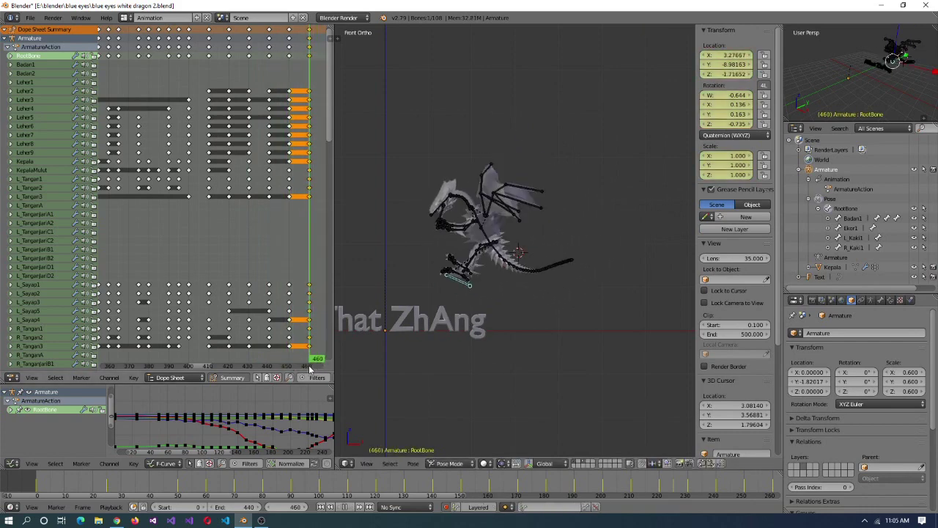
- Rotate the jaw bone KepalaMulut, the arm bone R_Tangan1 and the leg bone R_Kaki2 at frame 460
{"action": "right_click", "coordinate": [443, 216]}
{"action": "key", "text": "r"}
{"action": "right_click", "coordinate": [462, 226]}
{"action": "right_click", "coordinate": [470, 230]}
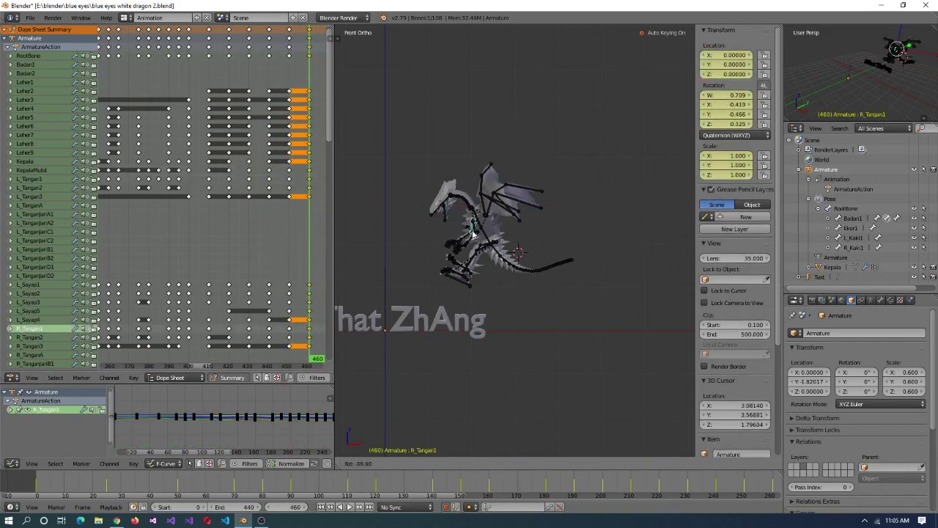
{"action": "scroll", "coordinate": [444, 286], "scroll_direction": "up", "scroll_amount": 3}
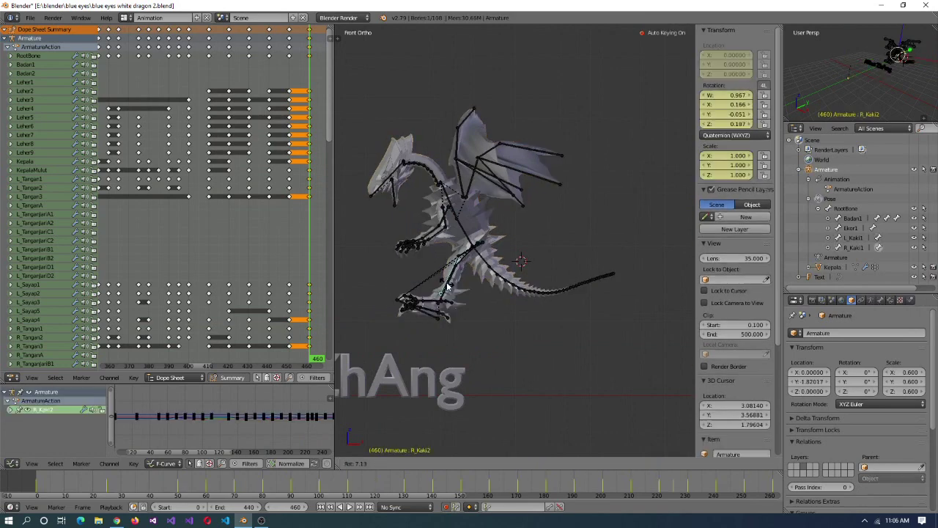
- Rotate the wing bone R_Sayap1 and the RootBone at frame 460, scrubbing to check the wing motion
{"action": "middle_click_drag", "start_coordinate": [432, 319], "coordinate": [528, 242]}
{"action": "left_click", "coordinate": [292, 365]}
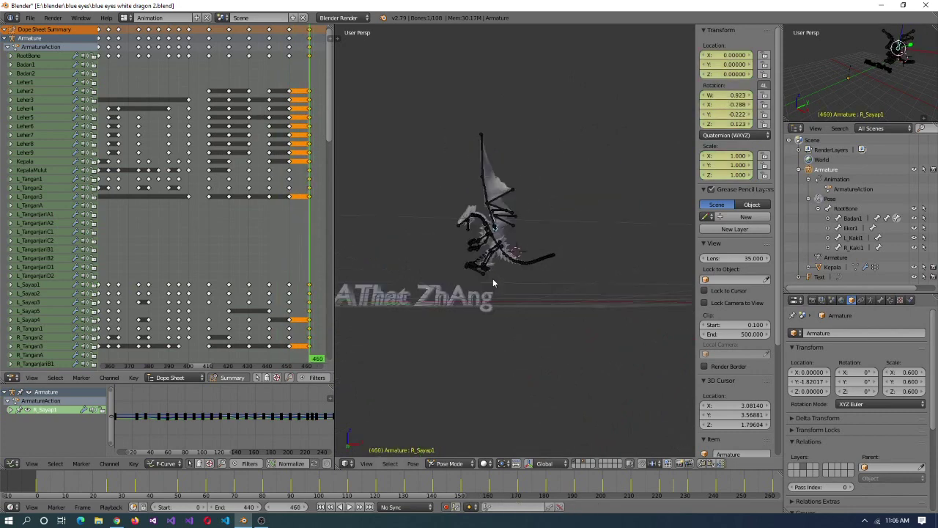
{"action": "middle_click_drag", "start_coordinate": [469, 257], "coordinate": [529, 335]}
{"action": "key", "text": "Escape"}
{"action": "left_click_drag", "start_coordinate": [279, 364], "coordinate": [309, 361]}
{"action": "key", "text": "ctrl+Tab"}
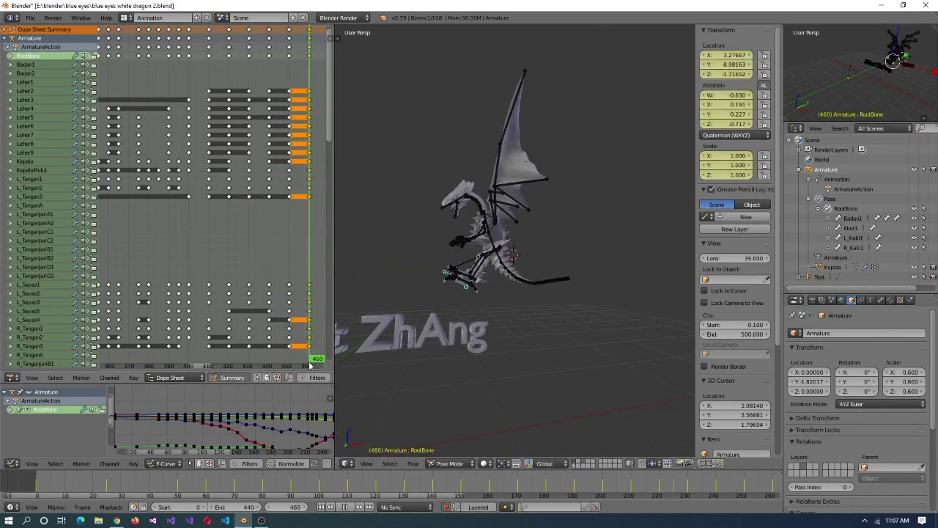
- Extend the dragon's pose keys to frame 470 and select the left foot bone L_KakiA
{"action": "right_click", "coordinate": [440, 334]}
{"action": "key", "text": "r"}
{"action": "key", "text": "Escape"}
{"action": "mouse_move", "coordinate": [302, 44]}
{"action": "left_mouse_down"}
{"action": "mouse_move", "coordinate": [278, 43]}
{"action": "mouse_move", "coordinate": [311, 40]}
{"action": "left_mouse_up"}
{"action": "scroll", "coordinate": [289, 312], "scroll_direction": "down", "scroll_amount": 4, "text": "ctrl"}
{"action": "right_click", "coordinate": [433, 297]}
{"action": "key", "text": "ctrl+Tab"}
{"action": "scroll", "coordinate": [433, 296], "scroll_direction": "up", "scroll_amount": 2}
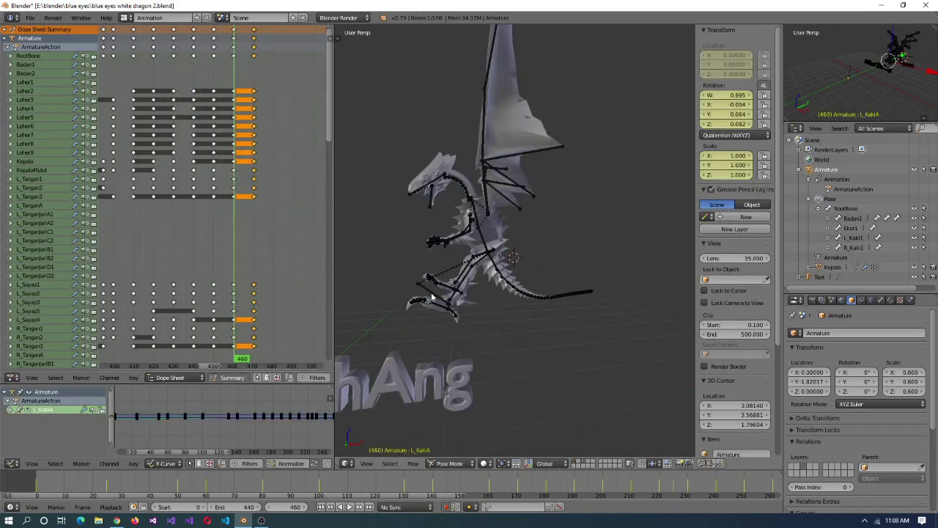
- Move the RootBone forward and down at frame 470 in the front view and rotate it
{"action": "key", "text": "Up"}
{"action": "key", "text": "KP_1"}
{"action": "key", "text": "g"}
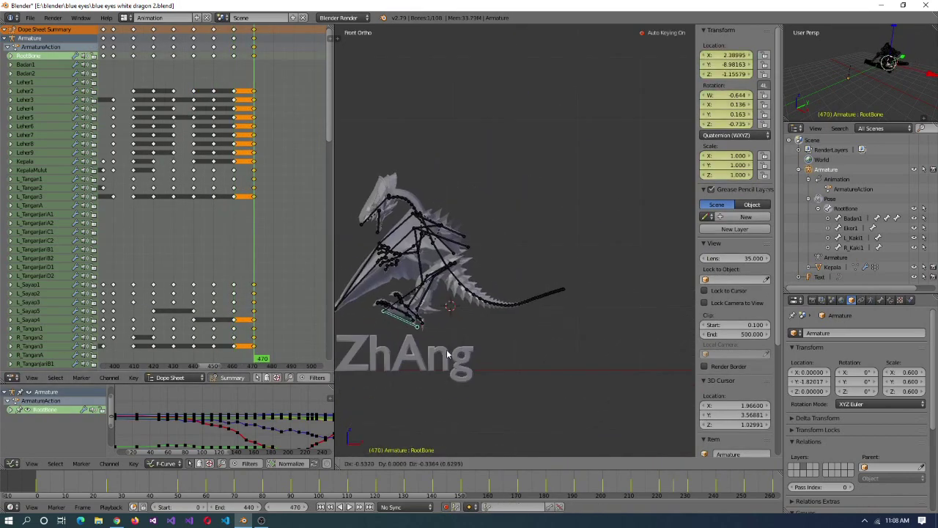
{"action": "left_click", "coordinate": [472, 386]}
{"action": "key", "text": "r"}
{"action": "left_click", "coordinate": [532, 370]}
{"action": "key", "text": "Right"}
- Rotate the arm bones, including R_Tangan2 and L_Tangan1, at frame 471, using the front and left views
{"action": "right_click", "coordinate": [504, 291]}
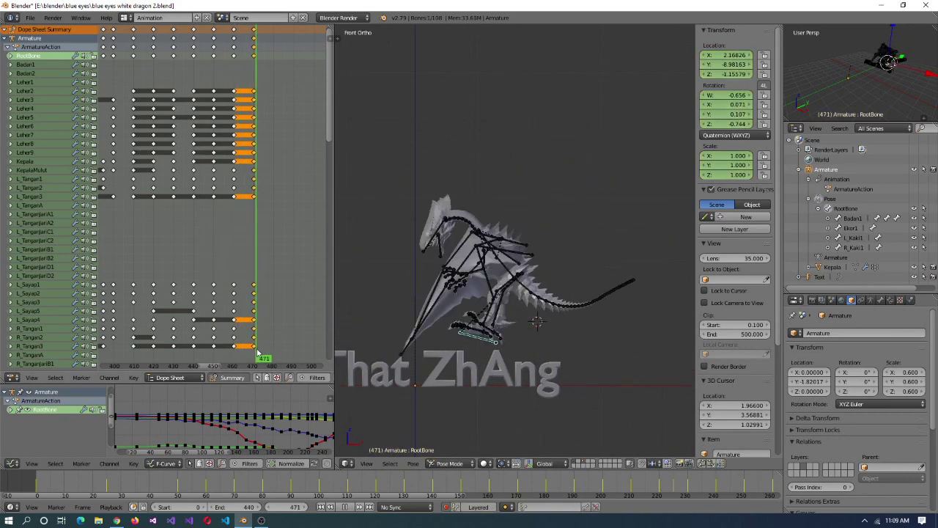
{"action": "key", "text": "r"}
{"action": "scroll", "coordinate": [464, 362], "scroll_direction": "up", "scroll_amount": 2}
{"action": "left_click", "coordinate": [464, 361]}
{"action": "right_click", "coordinate": [477, 297]}
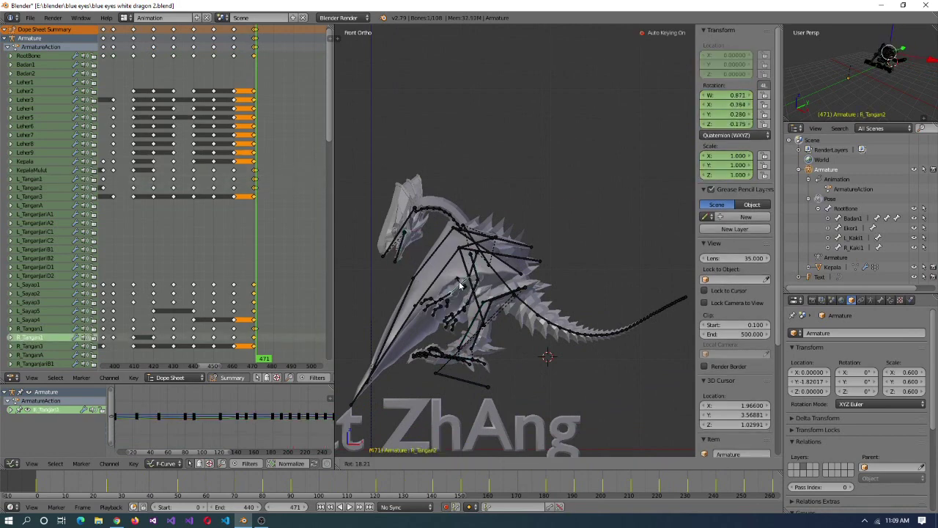
{"action": "key", "text": "KP_3"}
{"action": "key", "text": "KP_8"}
{"action": "right_click", "coordinate": [520, 257]}
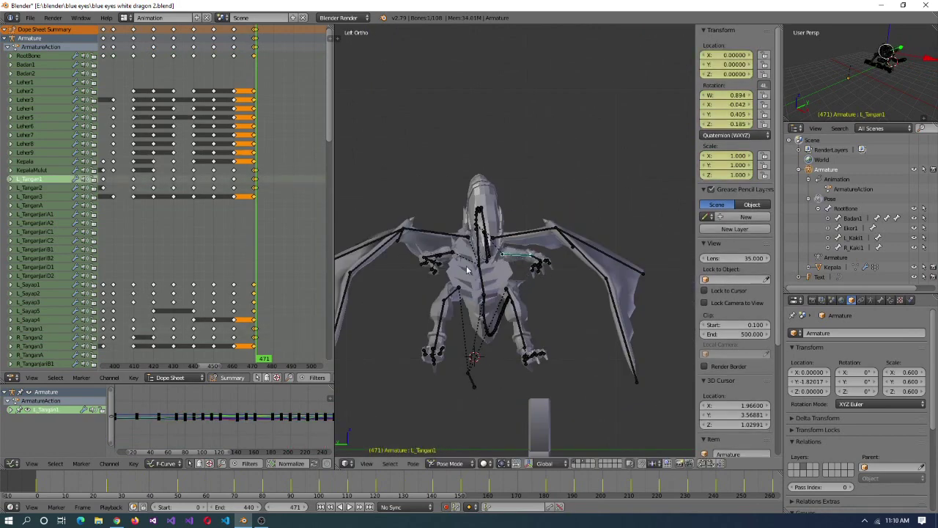
- Adjust the leg bones, including L_Kaki2, and scrub between frames 460 and 470 to check the pose
{"action": "right_click", "coordinate": [453, 295]}
{"action": "middle_click_drag", "start_coordinate": [488, 323], "coordinate": [481, 353]}
{"action": "key", "text": "KP_5"}
{"action": "right_click", "coordinate": [480, 352]}
{"action": "mouse_move", "coordinate": [258, 341]}
{"action": "left_mouse_down"}
{"action": "mouse_move", "coordinate": [211, 341]}
{"action": "mouse_move", "coordinate": [242, 340]}
{"action": "left_mouse_up"}
{"action": "middle_click_drag", "start_coordinate": [557, 370], "coordinate": [601, 382]}
- Duplicate a full set of the dragon's pose keys to frame 480
{"action": "left_click", "coordinate": [252, 365]}
{"action": "scroll", "coordinate": [249, 366], "scroll_direction": "down", "scroll_amount": 5}
{"action": "key", "text": "shift+d"}
{"action": "left_click", "coordinate": [226, 337]}
{"action": "scroll", "coordinate": [227, 337], "scroll_direction": "up", "scroll_amount": 5}
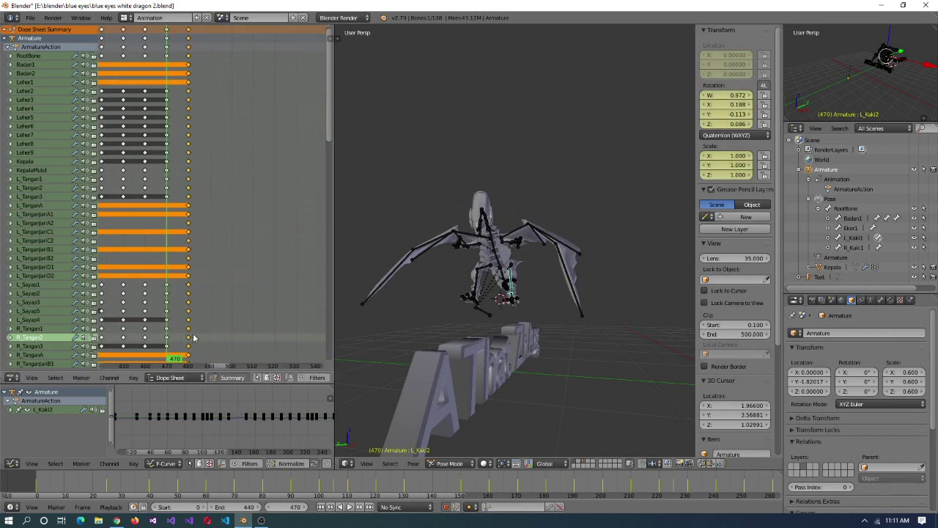
- Copy the RootBone's key from frame 470 to frame 480 and preview the motion between them
{"action": "left_click", "coordinate": [168, 60]}
{"action": "left_click", "coordinate": [190, 68]}
{"action": "key", "text": "alt+a"}
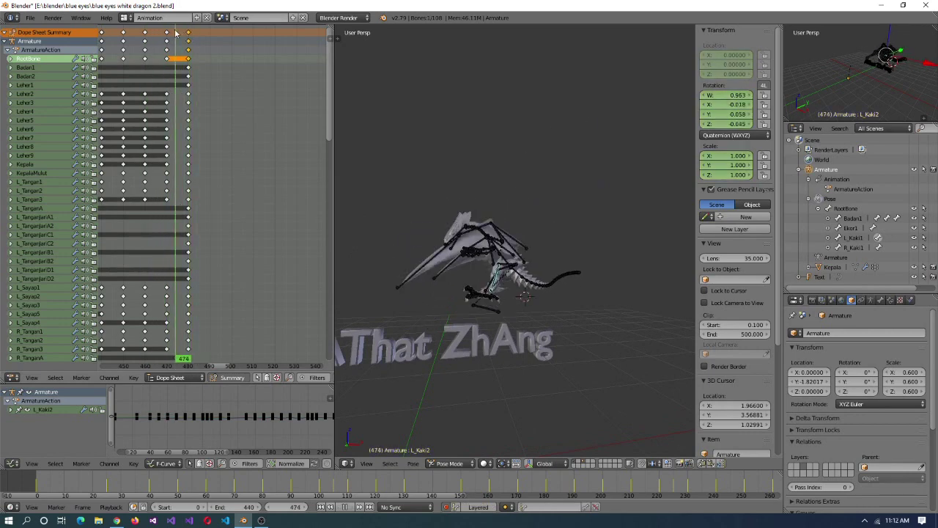
- Rotate the head bone Kepala about its local Z axis at frame 480
{"action": "scroll", "coordinate": [176, 32], "scroll_direction": "down", "scroll_amount": 5}
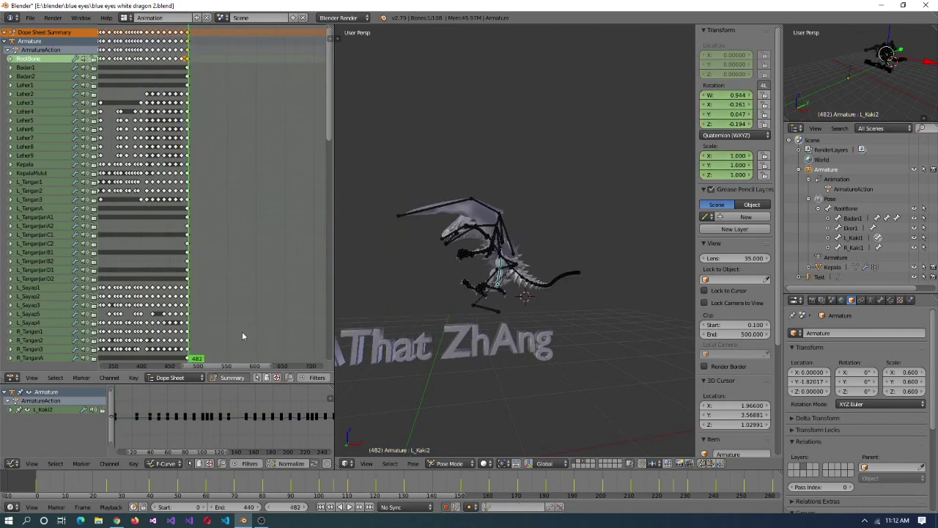
{"action": "scroll", "coordinate": [528, 325], "scroll_direction": "up", "scroll_amount": 4}
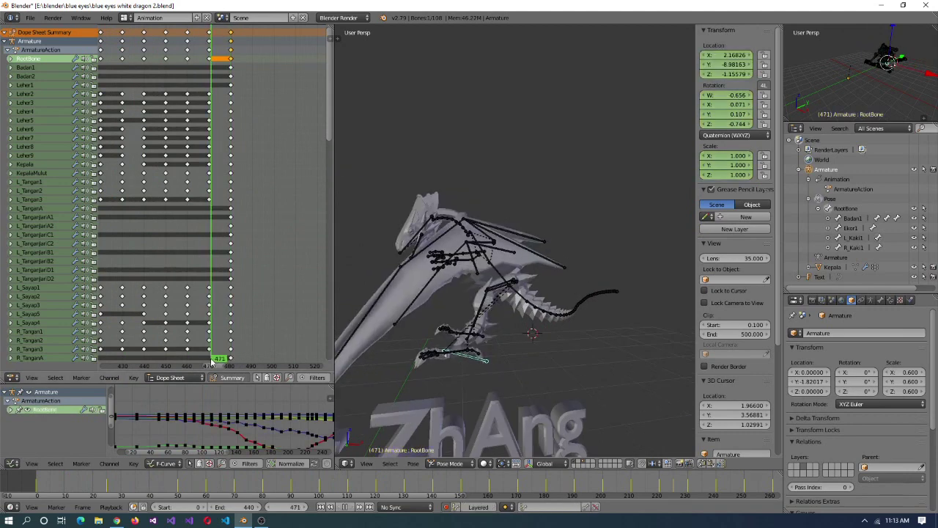
{"action": "left_click_drag", "start_coordinate": [211, 363], "coordinate": [237, 337]}
{"action": "key", "text": "KP_1"}
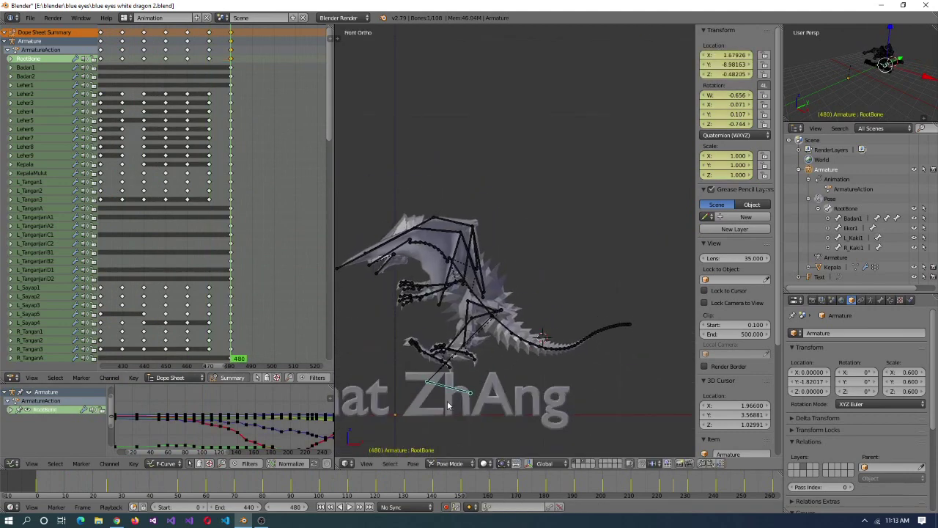
{"action": "middle_click_drag", "start_coordinate": [432, 336], "coordinate": [524, 290]}
{"action": "right_click", "coordinate": [523, 290]}
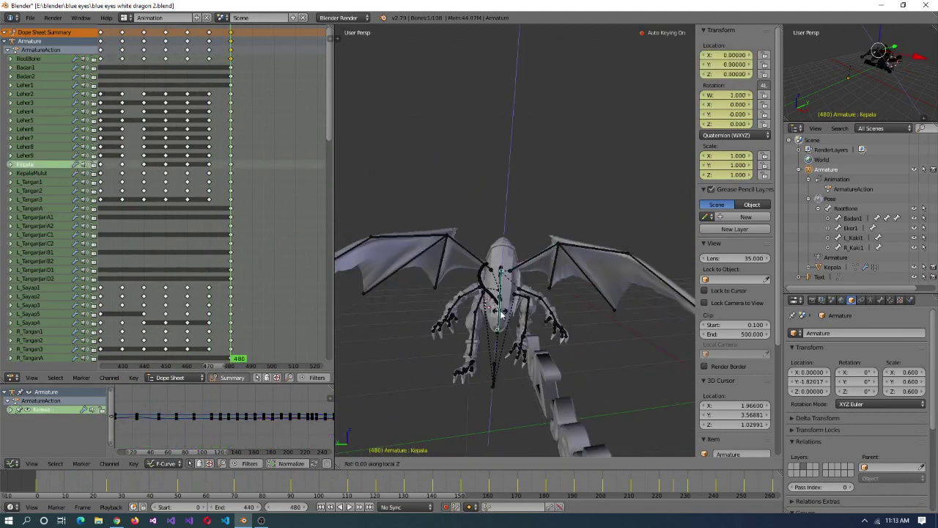
{"action": "left_click", "coordinate": [513, 320]}
- Rotate the wing bones at frame 480 and select the leg bone L_Kaki3
{"action": "right_click", "coordinate": [558, 249]}
{"action": "key", "text": "r"}
{"action": "middle_click_drag", "start_coordinate": [557, 250], "coordinate": [535, 345]}
{"action": "right_click", "coordinate": [474, 258]}
{"action": "scroll", "coordinate": [536, 345], "scroll_direction": "up", "scroll_amount": 3}
{"action": "right_click", "coordinate": [579, 396]}
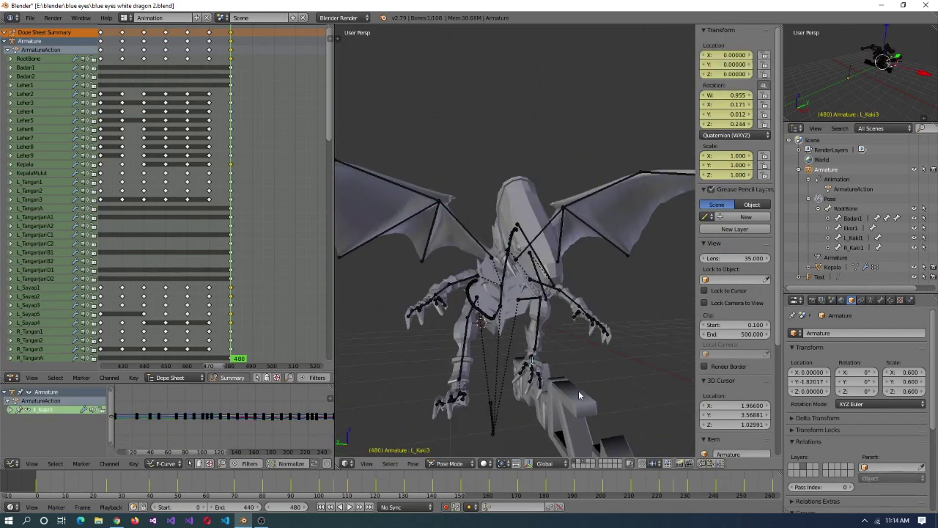
- Rotate the RootBone at frame 480 to level the body and play back the animation
{"action": "middle_click_drag", "start_coordinate": [594, 410], "coordinate": [233, 368]}
{"action": "right_click", "coordinate": [587, 315]}
{"action": "scroll", "coordinate": [589, 254], "scroll_direction": "down", "scroll_amount": 5}
{"action": "scroll", "coordinate": [511, 353], "scroll_direction": "up", "scroll_amount": 6}
{"action": "key", "text": "alt+a"}
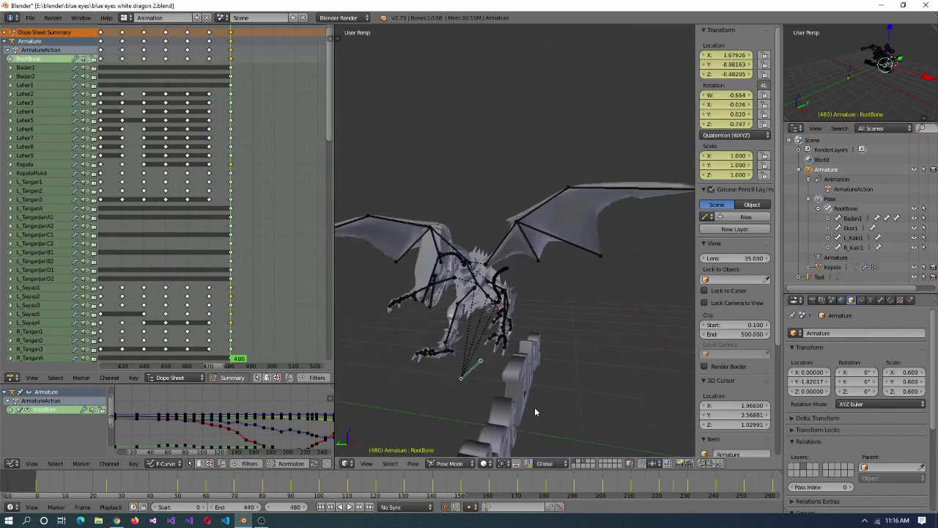
- Shift the RootBone along Y on its keys between frames 450 and 480, checking the motion in the left view
{"action": "left_click", "coordinate": [223, 365]}
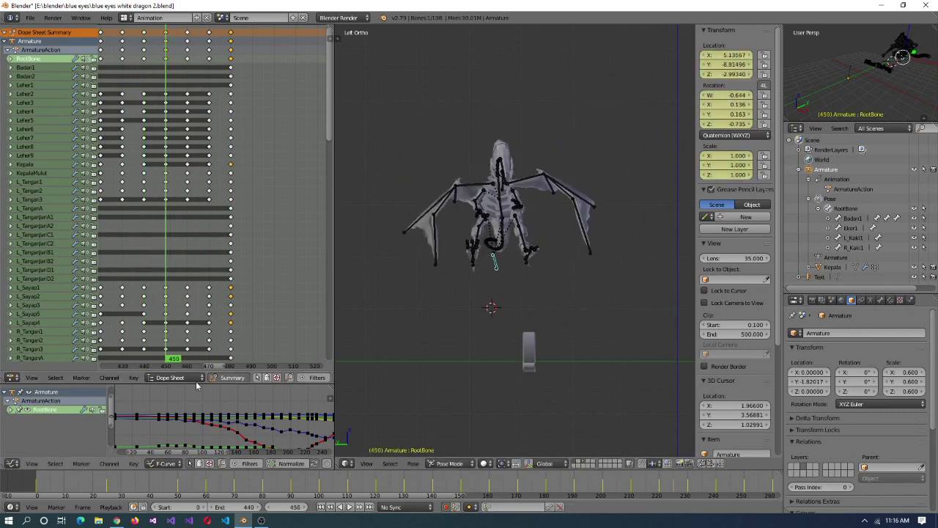
{"action": "left_click", "coordinate": [210, 361]}
{"action": "left_click", "coordinate": [514, 417]}
{"action": "key", "text": "alt+shift+a"}
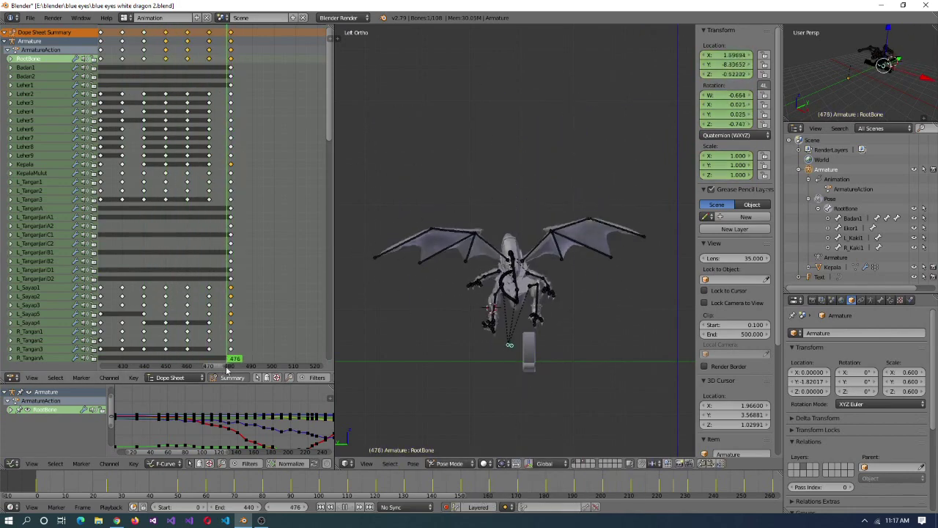
{"action": "left_click", "coordinate": [191, 365]}
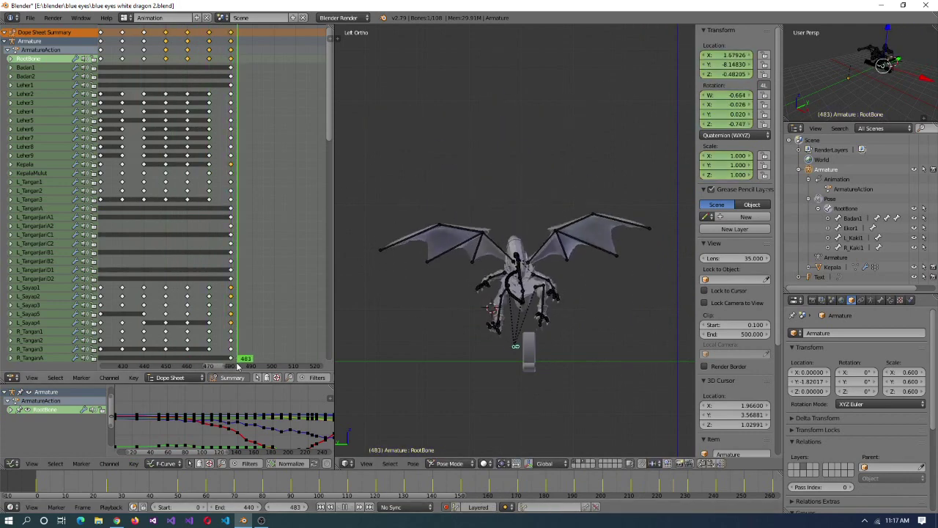
- Review the dragon from other angles and duplicate the full set of pose keys from frame 480 to frame 490
{"action": "middle_click_drag", "start_coordinate": [440, 366], "coordinate": [481, 370]}
{"action": "middle_click_drag", "start_coordinate": [525, 343], "coordinate": [469, 279]}
{"action": "key", "text": "alt+a"}
{"action": "key", "text": "ctrl+KP_3"}
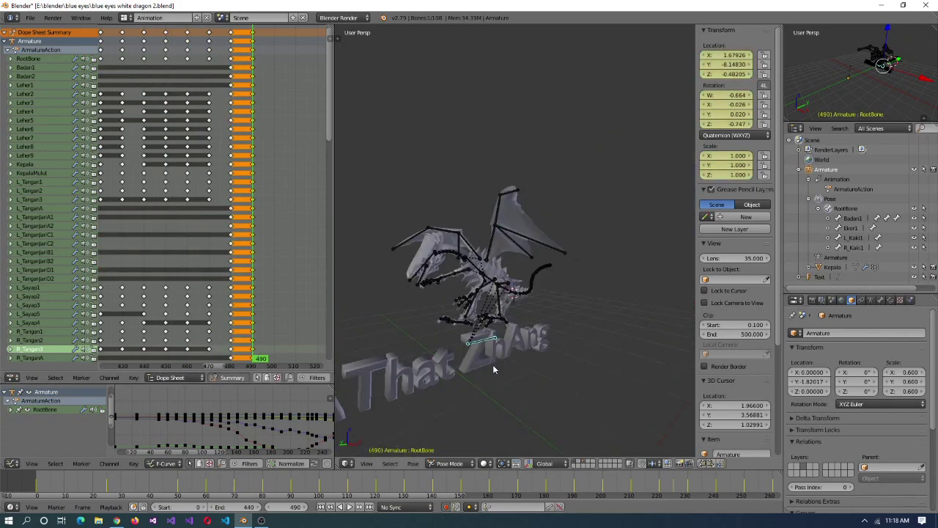
- Move the RootBone to a new position at frame 490 and rotate it about the global Z axis
{"action": "key", "text": "g"}
{"action": "middle_click_drag", "start_coordinate": [498, 383], "coordinate": [481, 370]}
{"action": "key", "text": "z"}
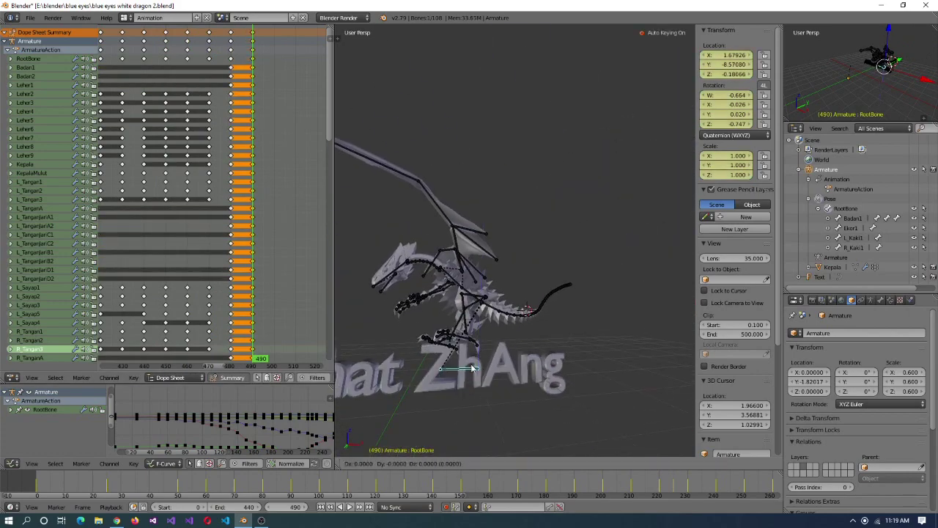
{"action": "scroll", "coordinate": [473, 368], "scroll_direction": "up", "scroll_amount": 3}
{"action": "key", "text": "r"}
{"action": "key", "text": "z"}
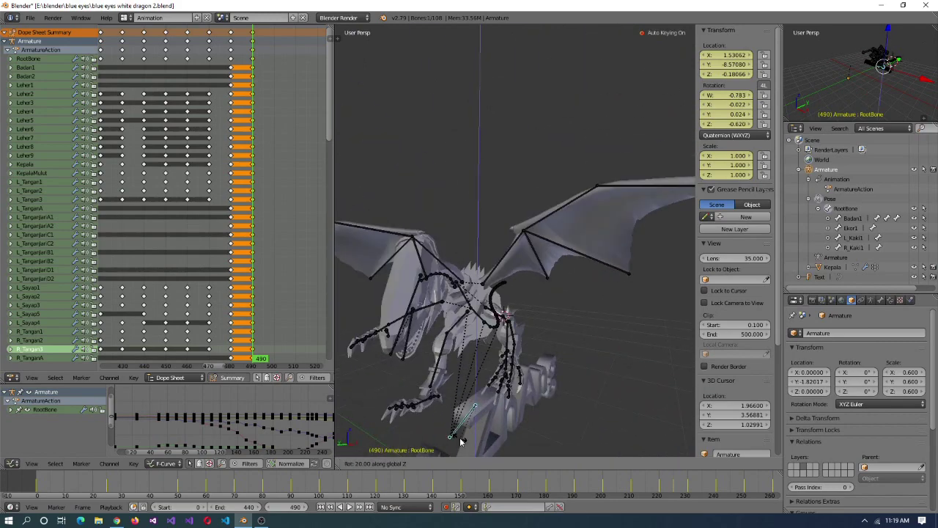
{"action": "left_click", "coordinate": [461, 440]}
- Rotate the left foot and toe bones at frame 490, including L_KakiJariB1 about the global X axis
{"action": "middle_click_drag", "start_coordinate": [461, 440], "coordinate": [576, 412]}
{"action": "left_click_drag", "start_coordinate": [242, 361], "coordinate": [253, 52]}
{"action": "scroll", "coordinate": [524, 276], "scroll_direction": "up", "scroll_amount": 5}
{"action": "right_click", "coordinate": [537, 337]}
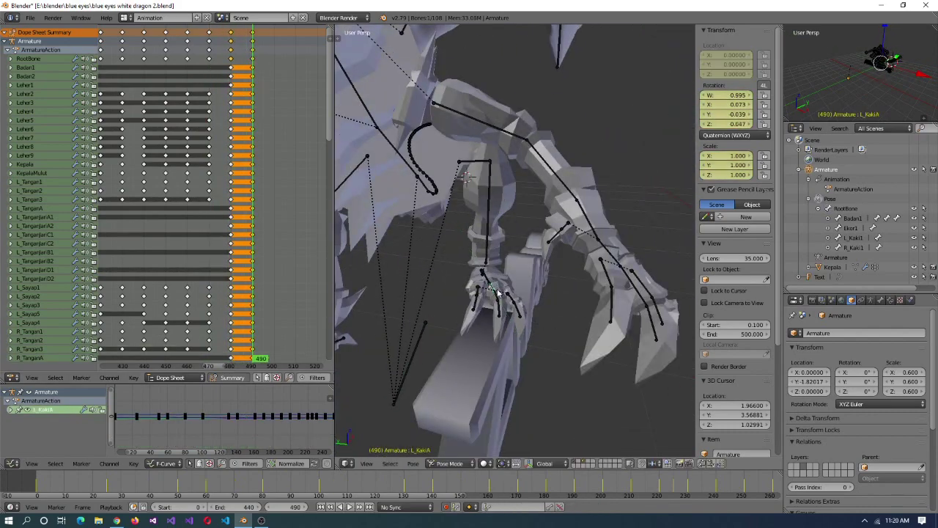
{"action": "middle_click_drag", "start_coordinate": [595, 348], "coordinate": [543, 317]}
{"action": "right_click", "coordinate": [542, 317]}
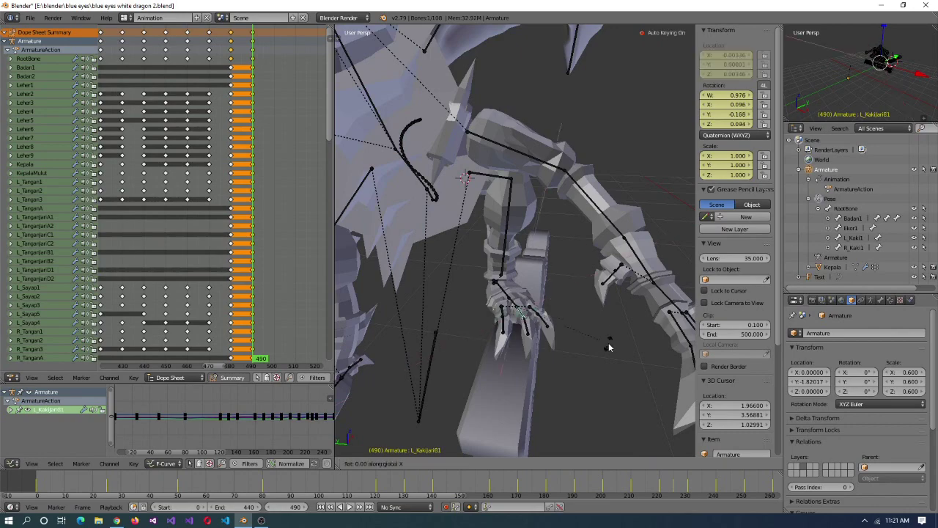
{"action": "left_click", "coordinate": [655, 337]}
- Rotate the left leg bone L_Kaki2 at frame 480
{"action": "scroll", "coordinate": [539, 335], "scroll_direction": "down", "scroll_amount": 5}
{"action": "middle_click_drag", "start_coordinate": [539, 335], "coordinate": [561, 233]}
{"action": "key", "text": "Down"}
{"action": "right_click", "coordinate": [405, 227]}
{"action": "key", "text": "r"}
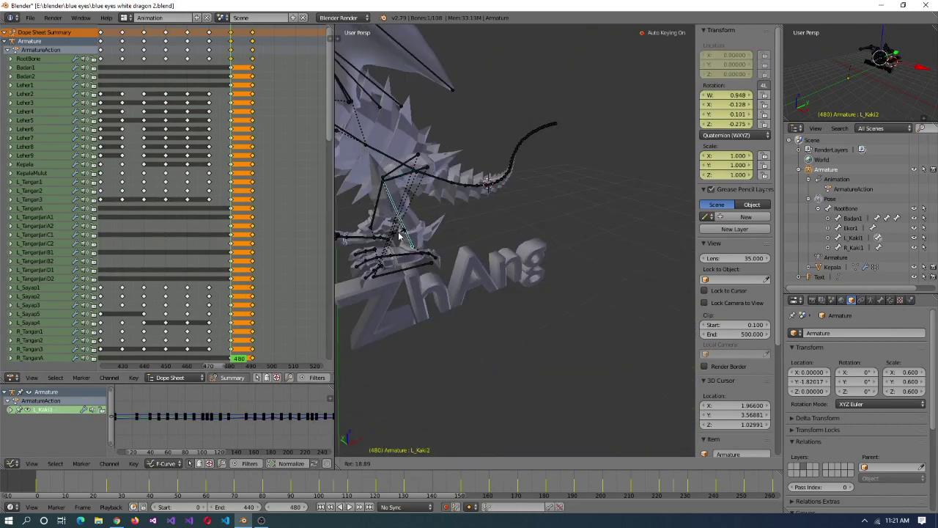
{"action": "middle_click_drag", "start_coordinate": [407, 240], "coordinate": [392, 213]}
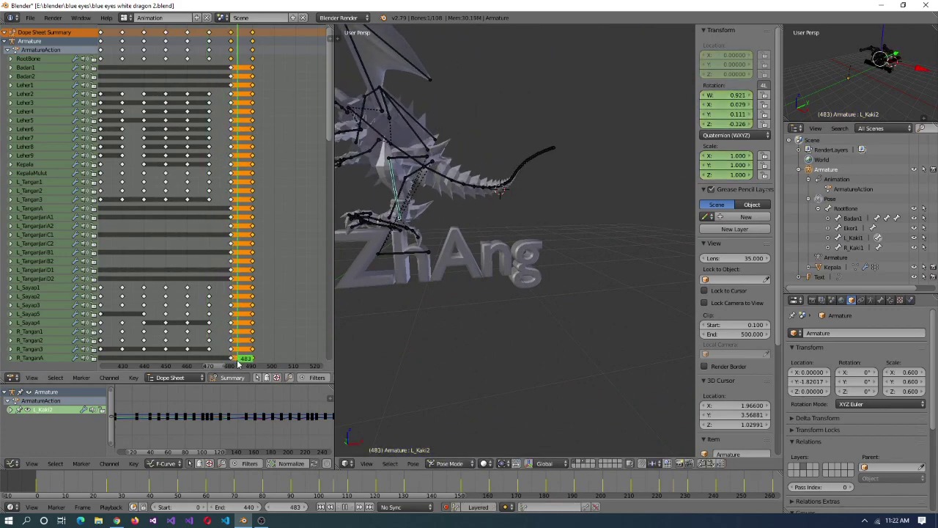
- Compare the poses at frames 480 and 490 and move the RootBone along X at frame 490
{"action": "key", "text": "Up"}
{"action": "key", "text": "Down"}
{"action": "key", "text": "Up"}
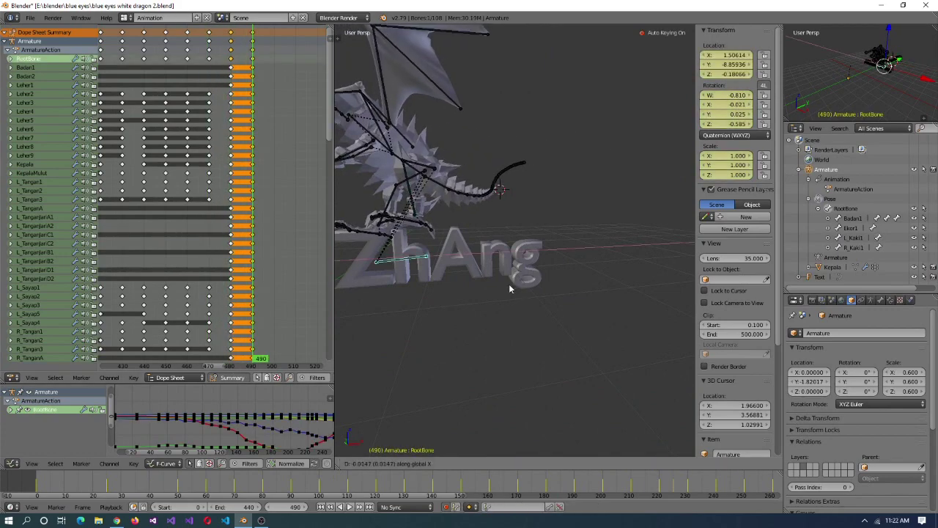
{"action": "left_click", "coordinate": [511, 288]}
{"action": "key", "text": "Right"}
- Rotate the wing bones at frame 490, including L_Sayap1 and R_Sayap2
{"action": "middle_click_drag", "start_coordinate": [511, 289], "coordinate": [441, 182]}
{"action": "right_click", "coordinate": [441, 183]}
{"action": "key", "text": "r"}
{"action": "key", "text": "ctrl+z"}
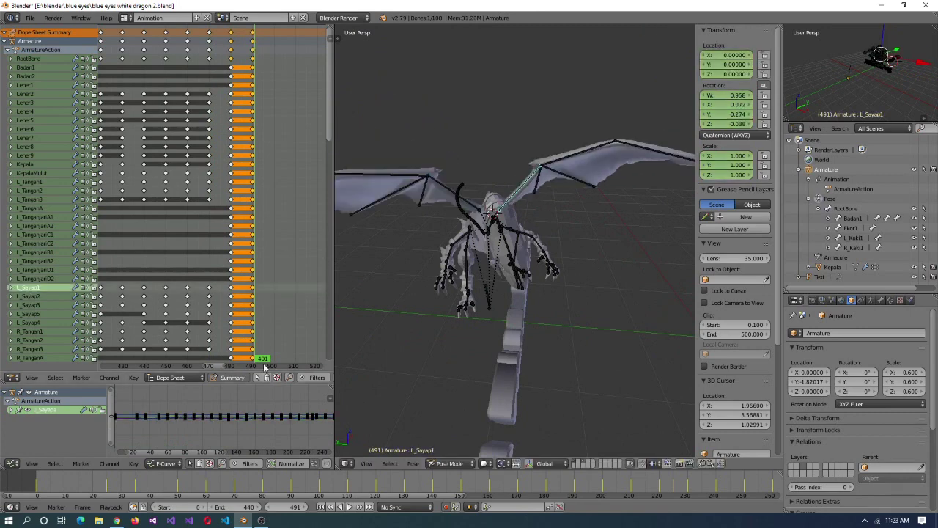
{"action": "right_click", "coordinate": [410, 165]}
{"action": "right_click", "coordinate": [510, 252]}
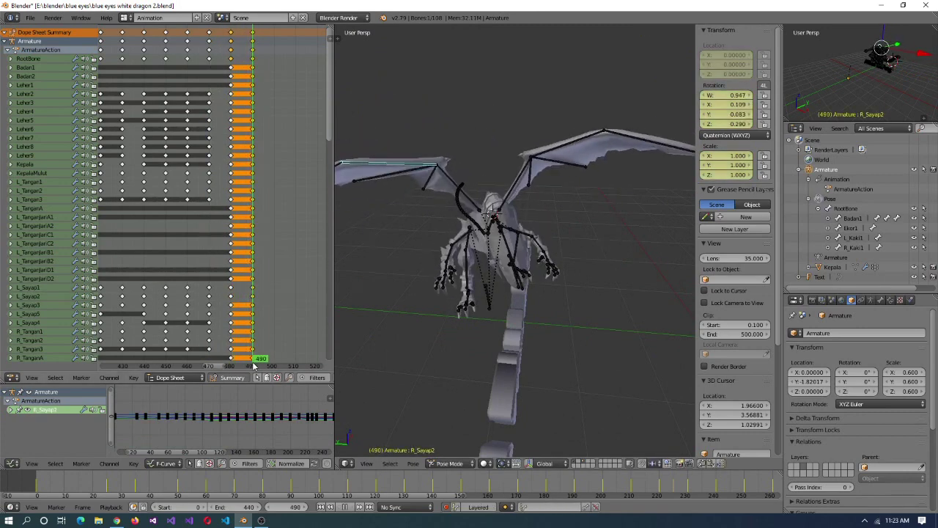
- Try rotating the head bone about its local Z axis and undo the latest changes
{"action": "key", "text": "r"}
{"action": "key", "text": "z"}
{"action": "key", "text": "z"}
{"action": "key", "text": "ctrl+z"}
{"action": "key", "text": "ctrl+z"}
{"action": "key", "text": "ctrl+z"}
{"action": "key", "text": "ctrl+z"}
{"action": "key", "text": "ctrl+z"}
{"action": "key", "text": "ctrl+z"}
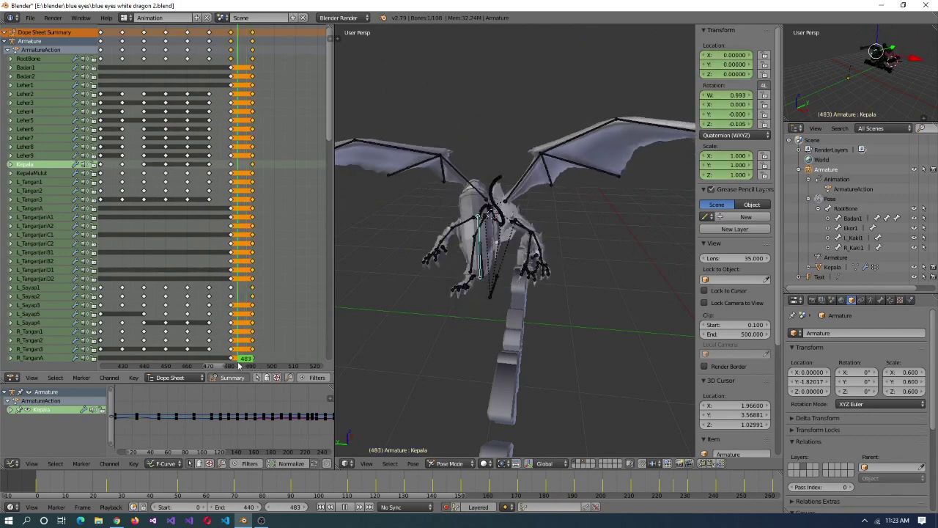
- Rotate the RootBone about its local Z axis at frame 480, scrubbing between frames 480 and 490 to check the turn
{"action": "key", "text": "shift+alt+a"}
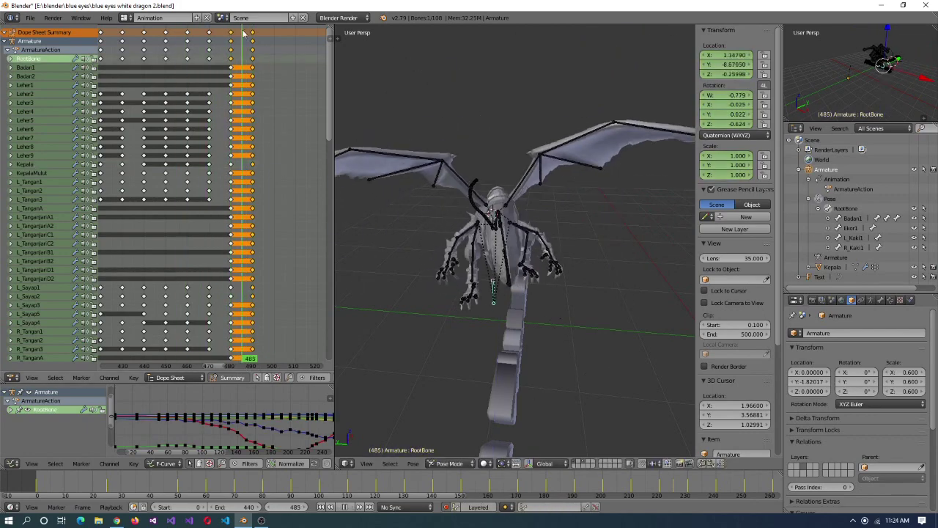
{"action": "left_click_drag", "start_coordinate": [214, 36], "coordinate": [232, 46]}
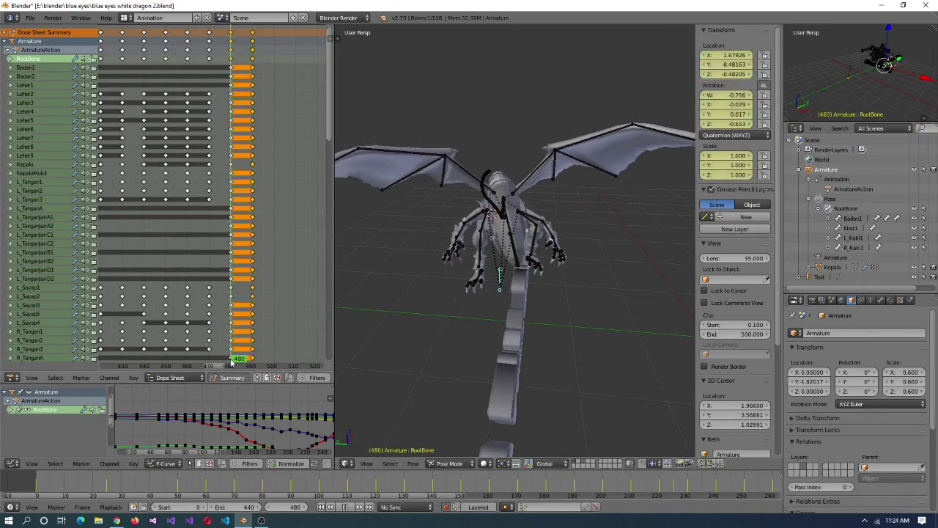
{"action": "left_click", "coordinate": [246, 33]}
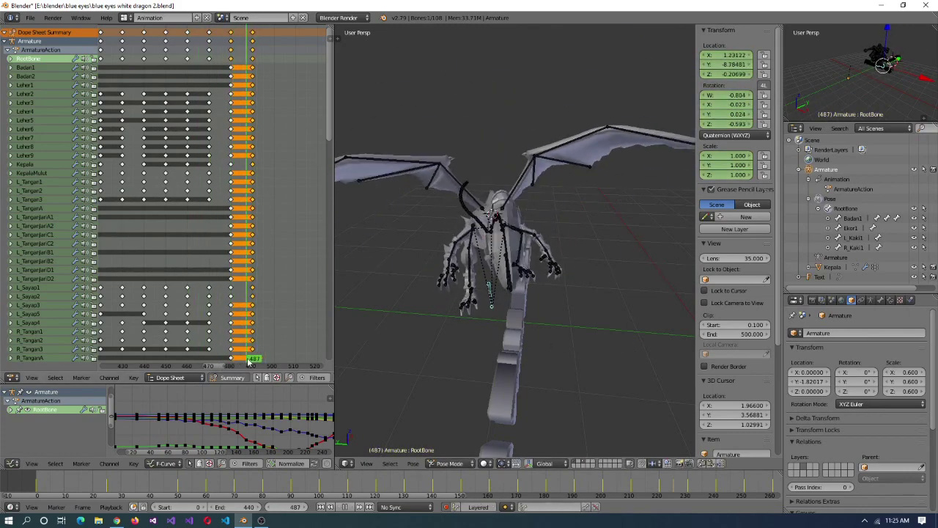
{"action": "left_click", "coordinate": [234, 360]}
{"action": "key", "text": "r"}
{"action": "key", "text": "z"}
{"action": "key", "text": "z"}
{"action": "key", "text": "Right"}
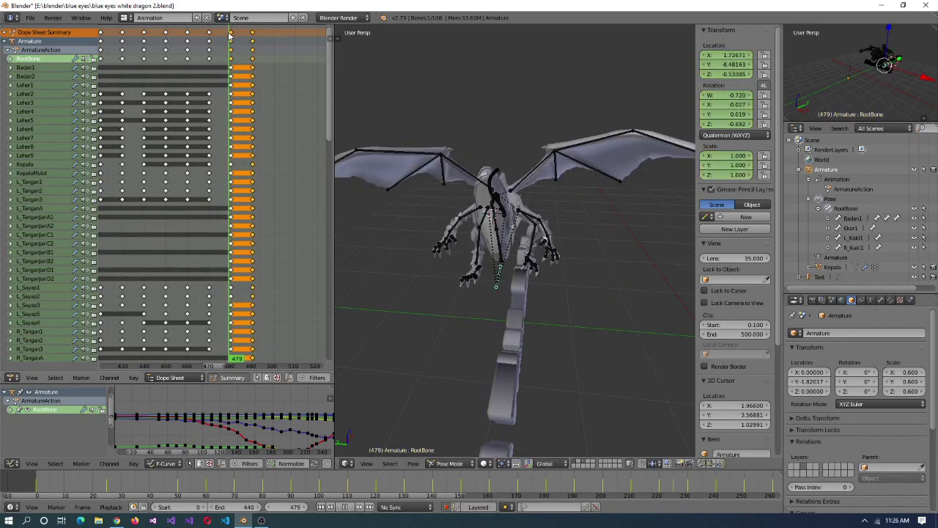
- Move the RootBone at frame 480 and check the motion towards frame 490
{"action": "left_click", "coordinate": [230, 37]}
{"action": "key", "text": "g"}
{"action": "left_click", "coordinate": [550, 330]}
{"action": "left_click", "coordinate": [241, 362]}
- Rotate the RootBone about its local Z axis at frame 490
{"action": "left_click_drag", "start_coordinate": [242, 367], "coordinate": [252, 41]}
{"action": "key", "text": "r"}
{"action": "key", "text": "z"}
{"action": "key", "text": "z"}
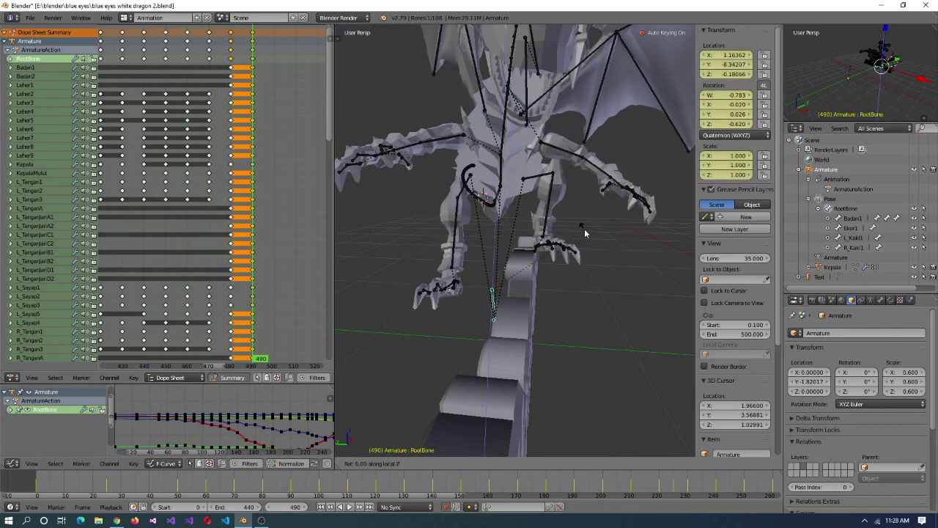
{"action": "left_click", "coordinate": [585, 259]}
{"action": "left_click", "coordinate": [256, 45]}
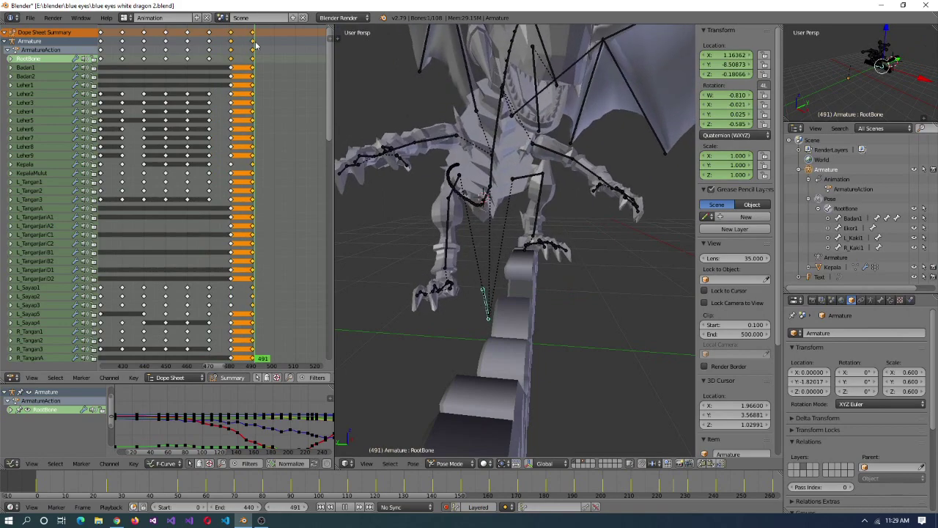
- Check the leg placement between frames 480 and 490 and move the RootBone along Y
{"action": "left_click", "coordinate": [476, 134]}
{"action": "left_click_drag", "start_coordinate": [253, 365], "coordinate": [232, 367]}
{"action": "middle_click_drag", "start_coordinate": [469, 242], "coordinate": [483, 312]}
{"action": "right_click", "coordinate": [474, 320]}
{"action": "key", "text": "Up"}
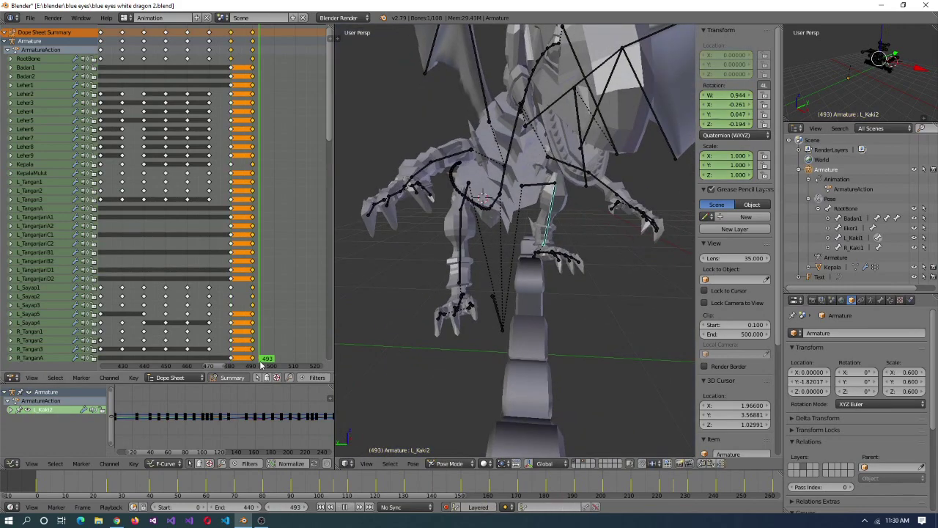
{"action": "right_click", "coordinate": [475, 316]}
{"action": "key", "text": "g"}
{"action": "key", "text": "y"}
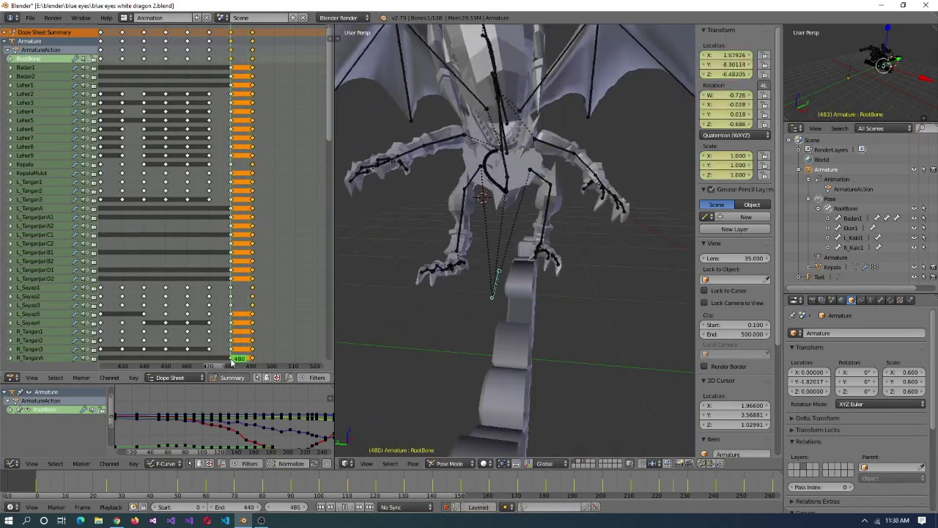
{"action": "left_click", "coordinate": [542, 339]}
{"action": "key", "text": "Down"}
- Adjust the right leg bone R_Kaki2 and preview the motion between frames 480 and 490
{"action": "middle_click_drag", "start_coordinate": [514, 293], "coordinate": [561, 242]}
{"action": "scroll", "coordinate": [524, 294], "scroll_direction": "down", "scroll_amount": 4}
{"action": "scroll", "coordinate": [543, 295], "scroll_direction": "up", "scroll_amount": 4}
{"action": "right_click", "coordinate": [572, 209]}
{"action": "middle_click_drag", "start_coordinate": [555, 179], "coordinate": [623, 220]}
{"action": "key", "text": "alt+a"}
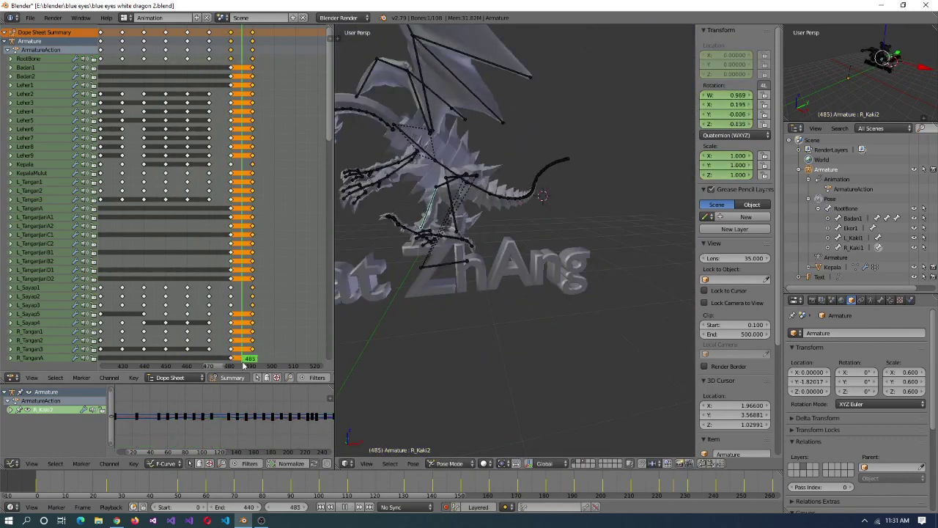
{"action": "key", "text": "alt+a"}
- Rotate the right upper leg bone R_Kaki1 and scrub through frames 470 to 490 to check the leg motion
{"action": "middle_click_drag", "start_coordinate": [513, 293], "coordinate": [345, 337]}
{"action": "right_click", "coordinate": [616, 264]}
{"action": "key", "text": "r"}
{"action": "left_click", "coordinate": [225, 360]}
{"action": "left_click_drag", "start_coordinate": [210, 361], "coordinate": [215, 371]}
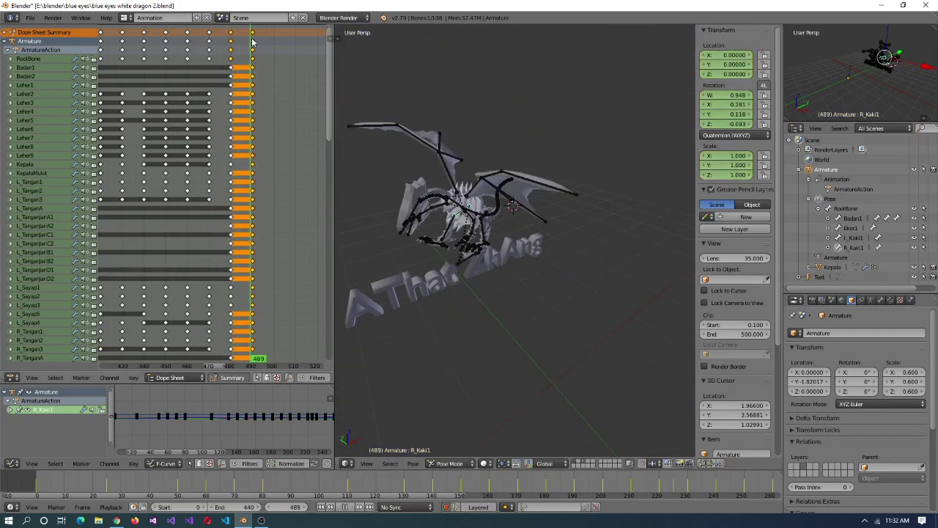
{"action": "left_click_drag", "start_coordinate": [242, 367], "coordinate": [239, 367]}
- Rotate the arm bones, including L_Tangan2, for the frame 490 pose
{"action": "middle_click_drag", "start_coordinate": [469, 220], "coordinate": [440, 242]}
{"action": "right_click", "coordinate": [552, 281]}
{"action": "key", "text": "Up"}
{"action": "right_click", "coordinate": [484, 212]}
{"action": "left_click", "coordinate": [250, 366]}
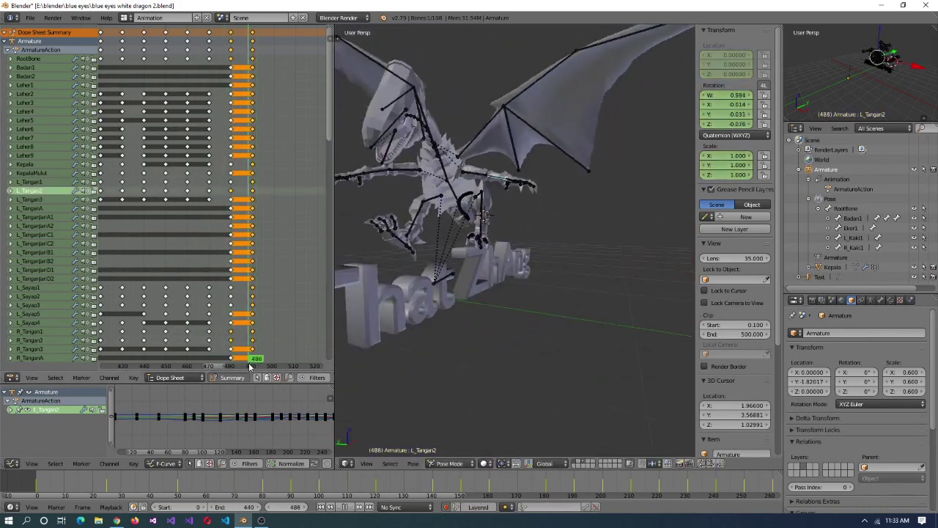
- Rotate the jaw bone KepalaMulut about its local X axis at frame 480 and adjust the head bone Kepala at frame 490
{"action": "right_click", "coordinate": [396, 110]}
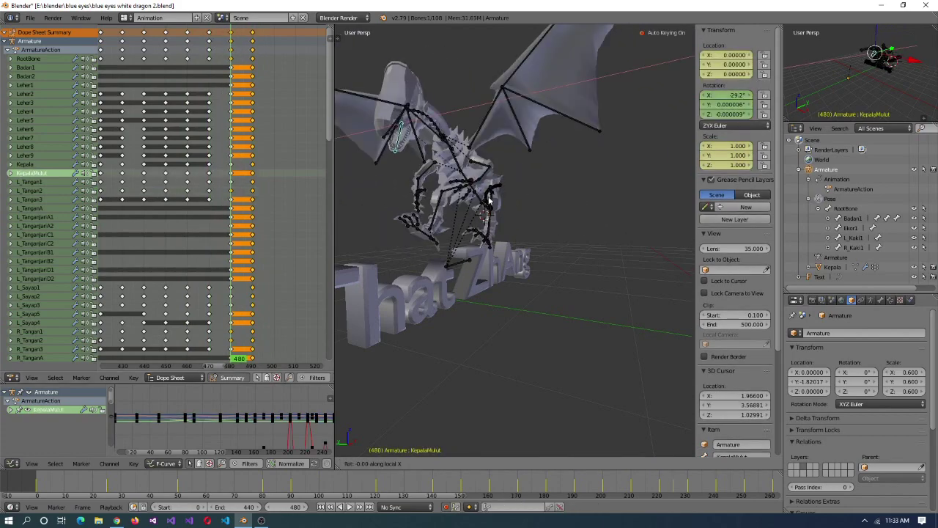
{"action": "key", "text": "Up"}
{"action": "middle_click_drag", "start_coordinate": [572, 189], "coordinate": [558, 168]}
{"action": "right_click", "coordinate": [475, 85]}
{"action": "mouse_move", "coordinate": [242, 365]}
{"action": "left_mouse_down"}
{"action": "mouse_move", "coordinate": [221, 364]}
{"action": "mouse_move", "coordinate": [252, 364]}
{"action": "left_mouse_up"}
{"action": "middle_click_drag", "start_coordinate": [454, 315], "coordinate": [409, 339]}
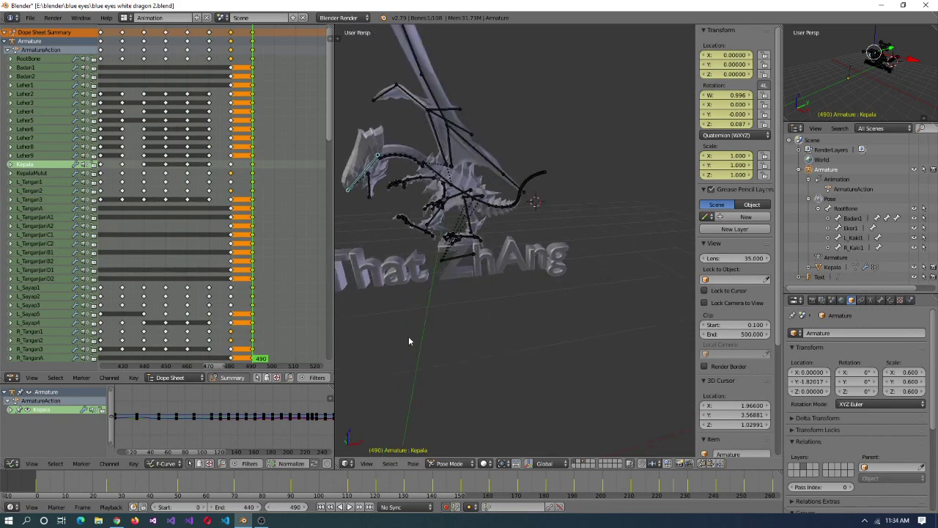
- Duplicate the full pose keys to frame 500 and move the RootBone along Z
{"action": "left_click", "coordinate": [269, 351]}
{"action": "scroll", "coordinate": [505, 328], "scroll_direction": "up", "scroll_amount": 5}
{"action": "right_click", "coordinate": [516, 339]}
{"action": "middle_click_drag", "start_coordinate": [517, 340], "coordinate": [456, 203]}
{"action": "key", "text": "g"}
{"action": "key", "text": "z"}
{"action": "right_click", "coordinate": [563, 369]}
- Rotate successive neck bones of the dragon about their local X axes
{"action": "right_click", "coordinate": [480, 339]}
{"action": "key", "text": "r"}
{"action": "key", "text": "x"}
{"action": "key", "text": "x"}
{"action": "right_click", "coordinate": [481, 339]}
{"action": "key", "text": "bracketright"}
{"action": "key", "text": "r"}
{"action": "key", "text": "x"}
{"action": "key", "text": "x"}
- Adjust the neck bone Leher4 and the right foot bone R_KakiA at frame 490
{"action": "right_click", "coordinate": [454, 233]}
{"action": "right_click", "coordinate": [457, 203]}
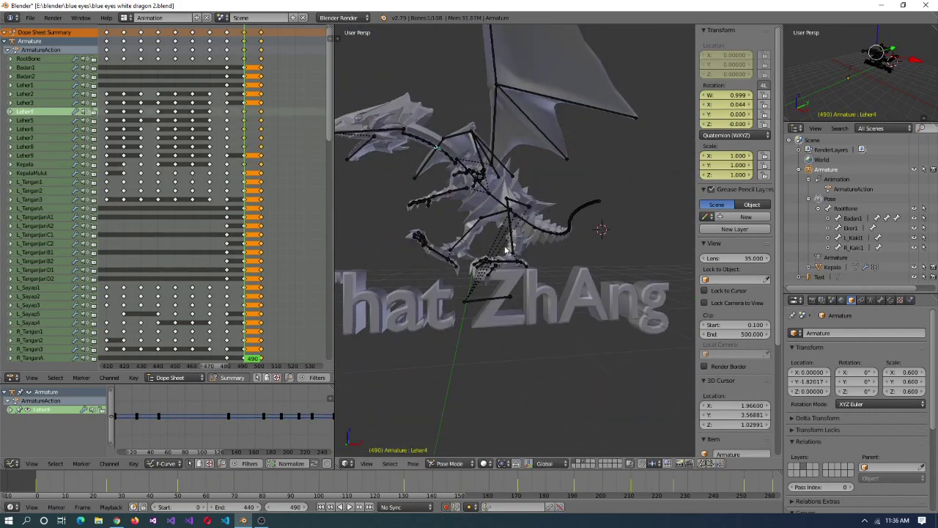
{"action": "middle_click_drag", "start_coordinate": [509, 252], "coordinate": [422, 252]}
{"action": "key", "text": "Return"}
{"action": "middle_click_drag", "start_coordinate": [500, 315], "coordinate": [555, 283]}
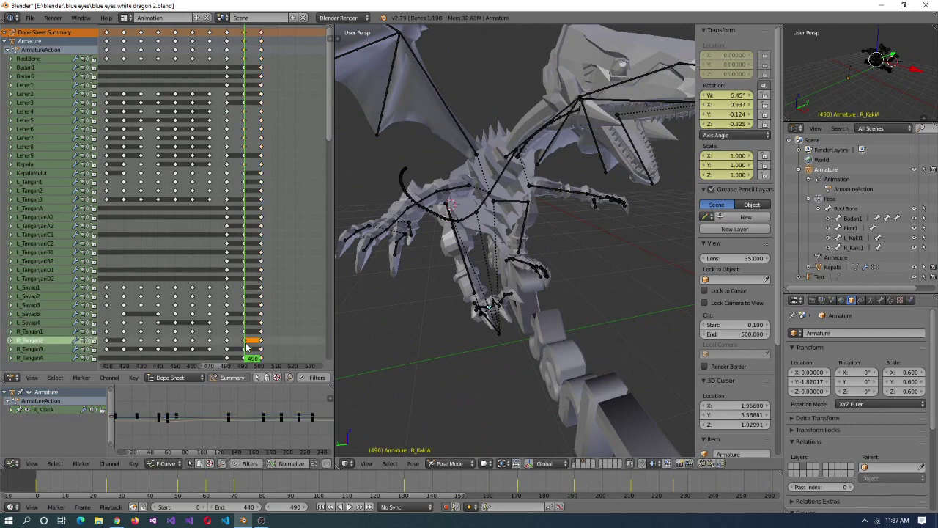
- Adjust the pose of the dragon's right arm and wing bones, including R_Sayap1, at frame 500
{"action": "key", "text": "g"}
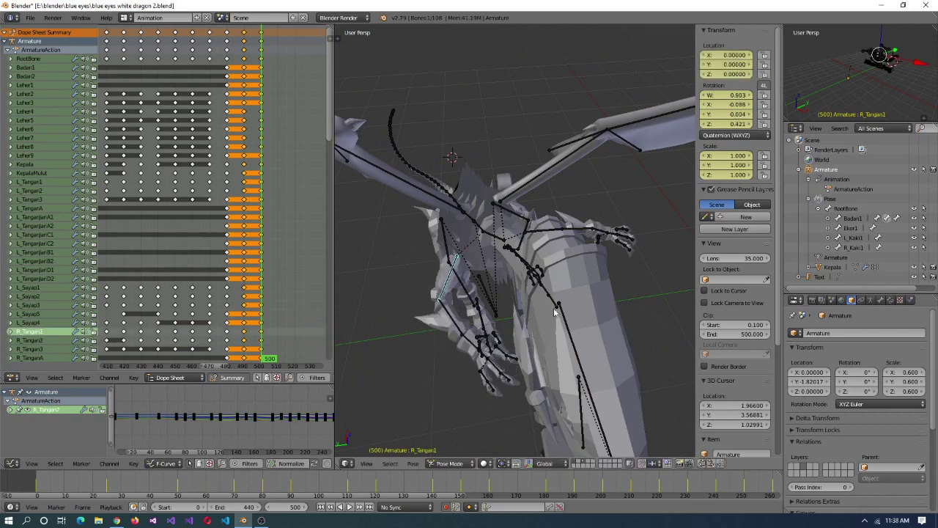
{"action": "right_click", "coordinate": [556, 292]}
{"action": "middle_click_drag", "start_coordinate": [556, 286], "coordinate": [513, 215]}
{"action": "scroll", "coordinate": [606, 239], "scroll_direction": "down", "scroll_amount": 5}
{"action": "right_click", "coordinate": [616, 266]}
{"action": "key", "text": "r"}
{"action": "left_click", "coordinate": [611, 258]}
{"action": "right_click", "coordinate": [462, 165]}
{"action": "left_click", "coordinate": [467, 197]}
{"action": "middle_click_drag", "start_coordinate": [473, 243], "coordinate": [440, 330]}
{"action": "right_click", "coordinate": [522, 199]}
{"action": "right_click", "coordinate": [572, 300]}
- Set the animation's end frame to 500 and play back the flight towards the 3D text
{"action": "left_click", "coordinate": [258, 367]}
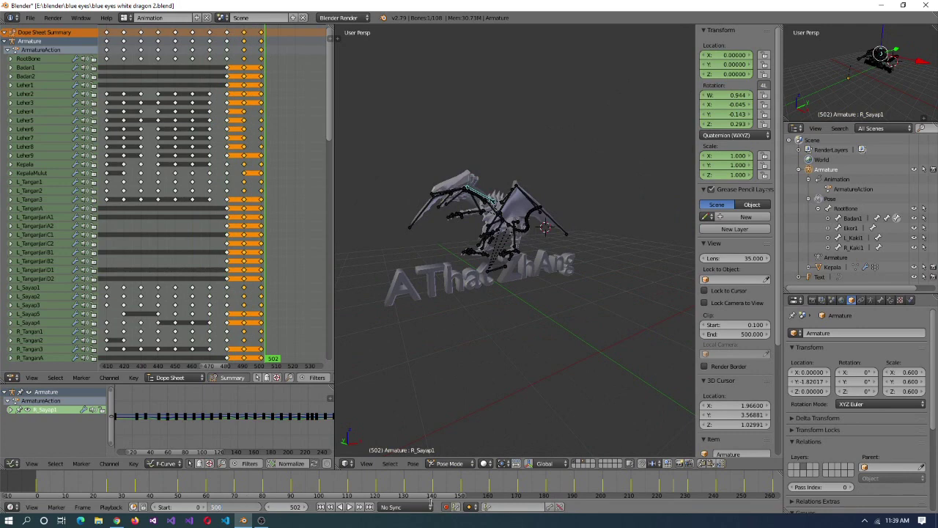
{"action": "key", "text": "alt+shift+a"}
{"action": "scroll", "coordinate": [553, 354], "scroll_direction": "down", "scroll_amount": 5}
{"action": "scroll", "coordinate": [552, 353], "scroll_direction": "up", "scroll_amount": 6}
{"action": "scroll", "coordinate": [544, 374], "scroll_direction": "up", "scroll_amount": 3}
{"action": "scroll", "coordinate": [544, 373], "scroll_direction": "down", "scroll_amount": 7}
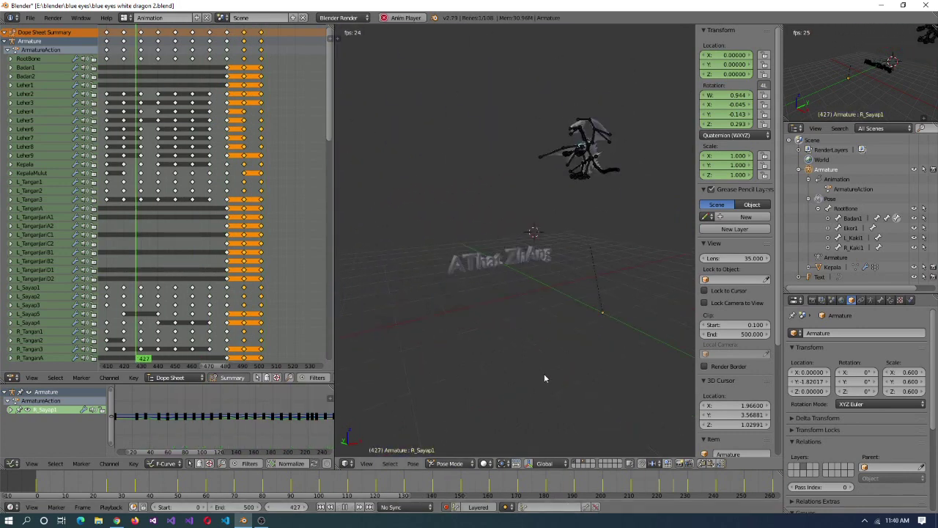
- Stop the playback and duplicate the full pose keys from frame 500 to frame 510
{"action": "key", "text": "Escape"}
{"action": "right_click", "coordinate": [169, 332]}
{"action": "scroll", "coordinate": [170, 336], "scroll_direction": "down", "scroll_amount": 5}
{"action": "key", "text": "a"}
{"action": "left_click", "coordinate": [156, 359]}
{"action": "key", "text": "bracketright"}
{"action": "scroll", "coordinate": [156, 361], "scroll_direction": "up", "scroll_amount": 4}
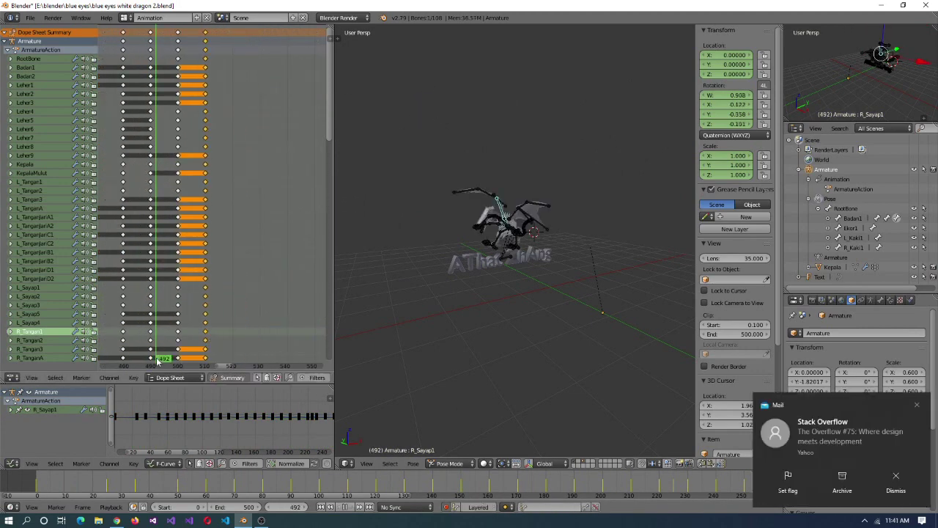
- Rotate the RootBone about the Z axis at frame 510 to turn the landed dragon
{"action": "key", "text": "Right"}
{"action": "key", "text": "Right"}
{"action": "key", "text": "Right"}
{"action": "scroll", "coordinate": [290, 324], "scroll_direction": "up", "scroll_amount": 1}
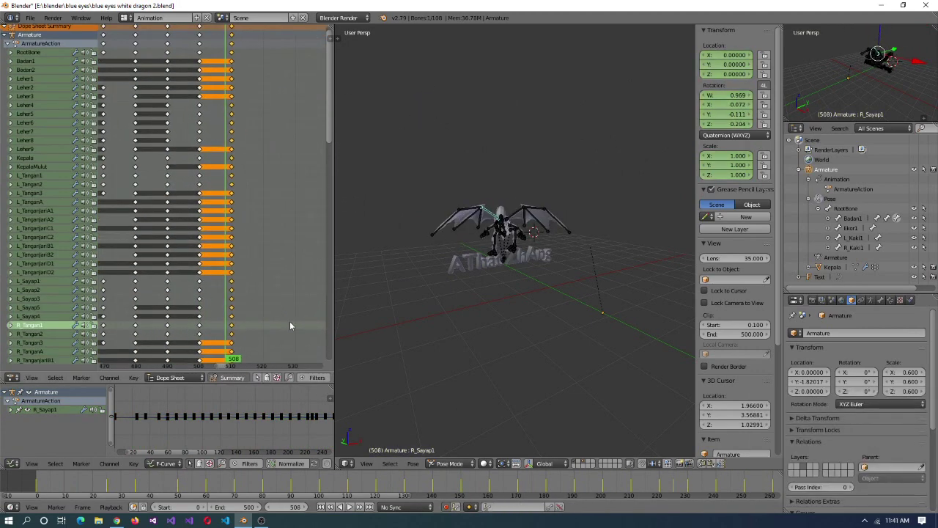
{"action": "key", "text": "Right"}
{"action": "key", "text": "Right"}
{"action": "right_click", "coordinate": [503, 264]}
{"action": "key", "text": "r"}
{"action": "key", "text": "z"}
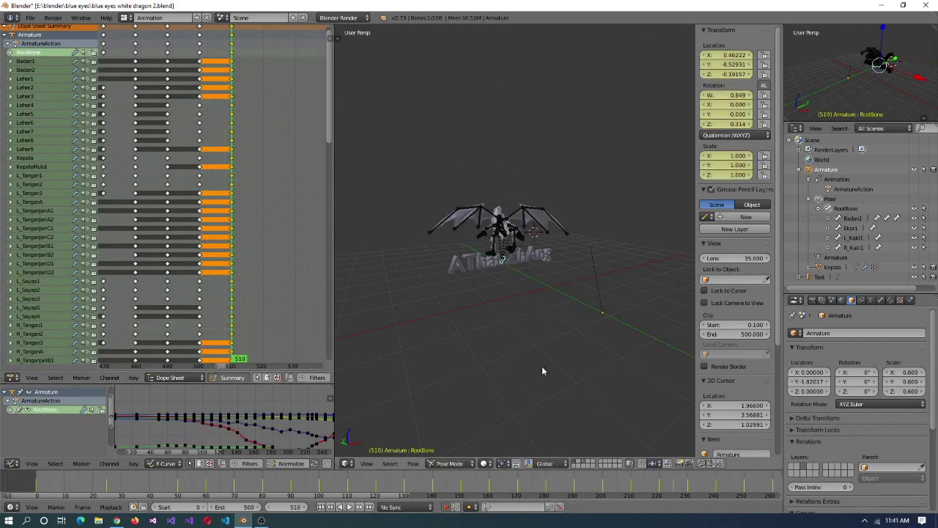
{"action": "left_click", "coordinate": [542, 365]}
- Extend the animation's end frame to 510 and play back the whole sequence
{"action": "scroll", "coordinate": [595, 305], "scroll_direction": "up", "scroll_amount": 3}
{"action": "left_click_drag", "start_coordinate": [231, 44], "coordinate": [183, 30]}
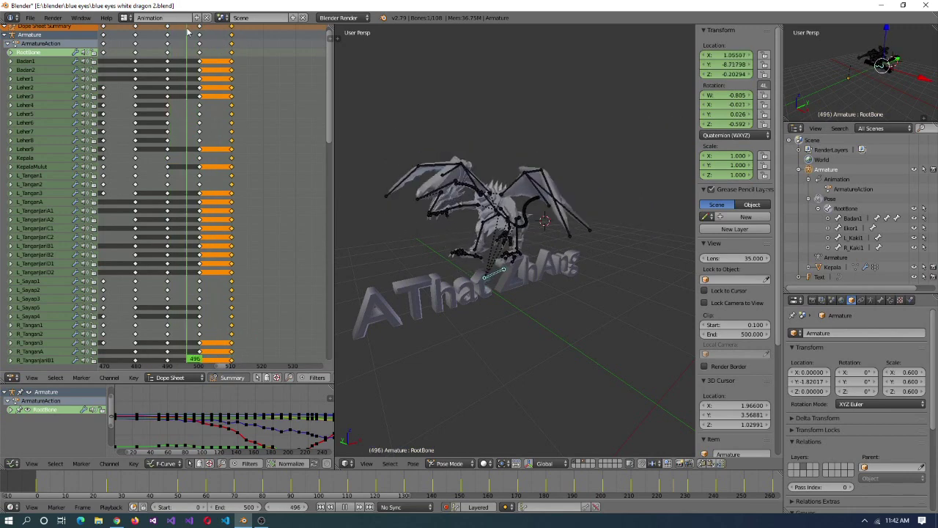
{"action": "left_click", "coordinate": [33, 167]}
{"action": "key", "text": "alt+a"}
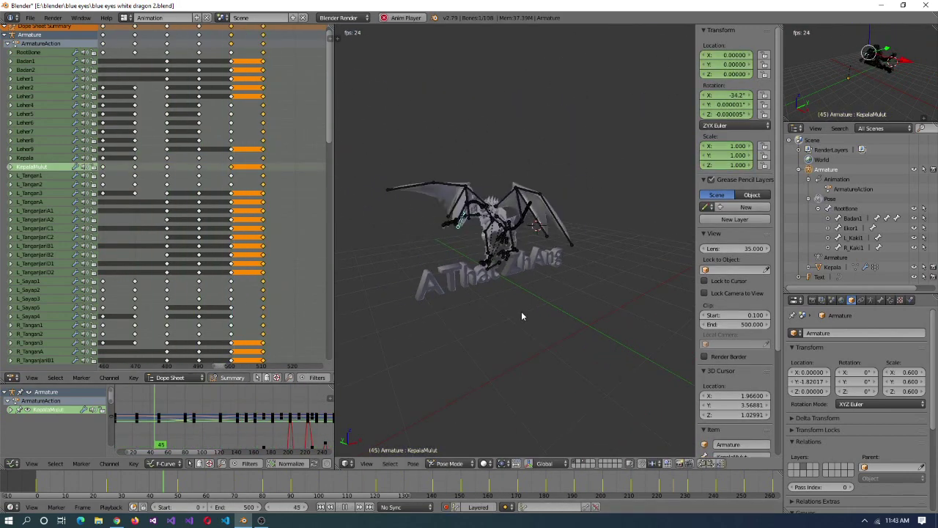
{"action": "key", "text": "alt+a"}
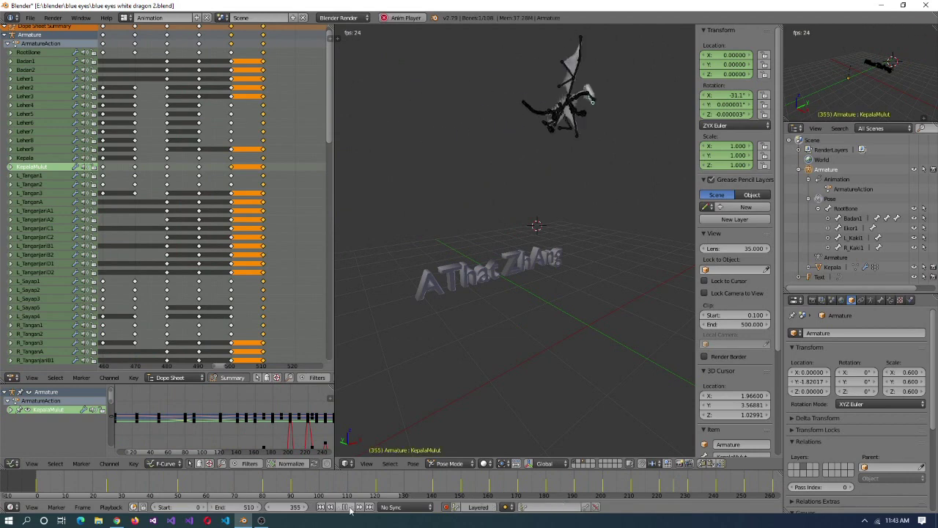
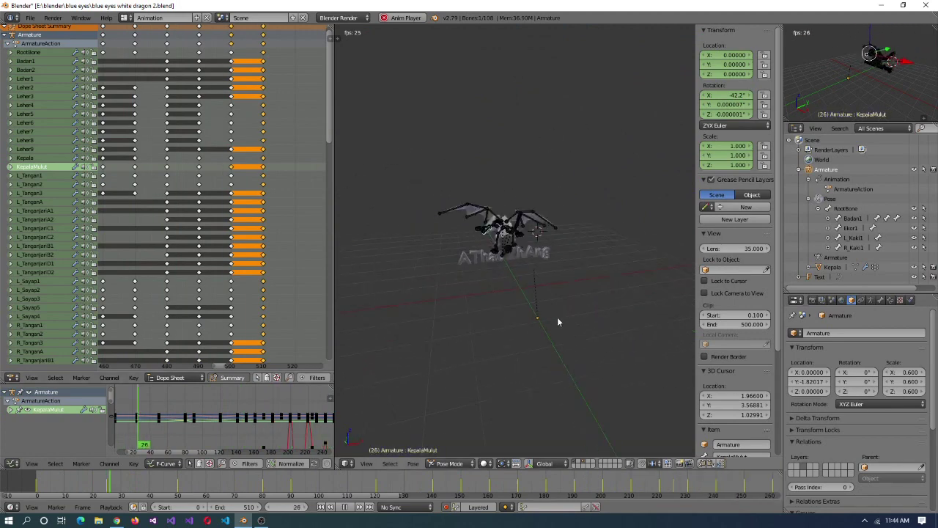
{"action": "key", "text": "Escape"}
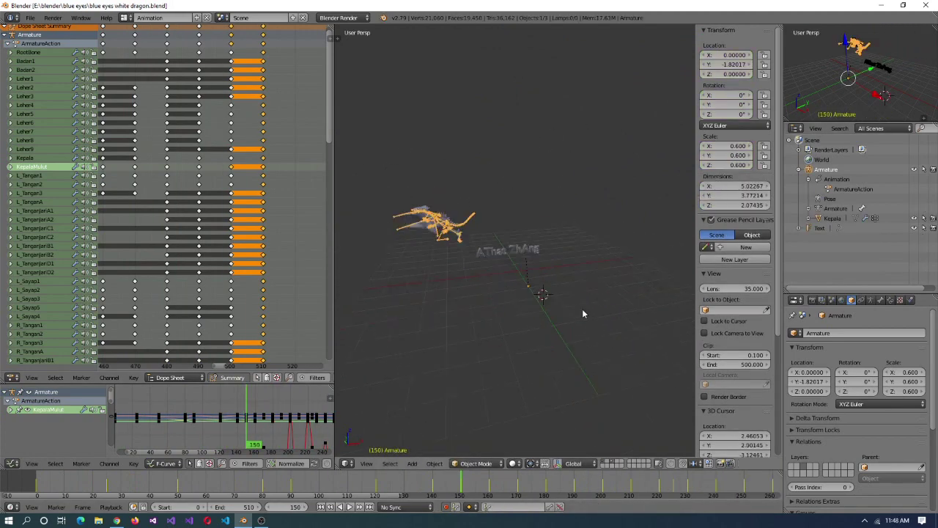
- Add a camera at the world origin, raise it to a height of about 2.7 and key its location, rotation and scale at frame 0
{"action": "key", "text": "shift+s"}
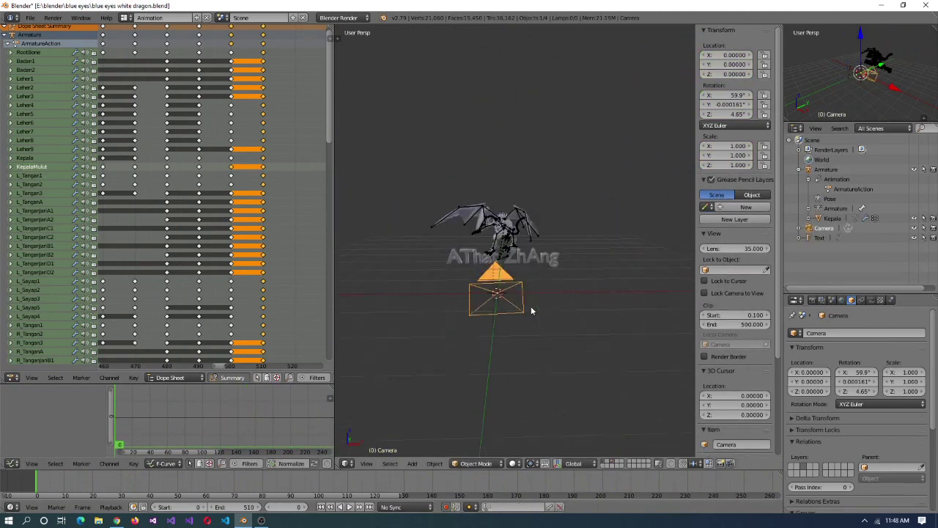
{"action": "key", "text": "i"}
{"action": "key", "text": "KP_0"}
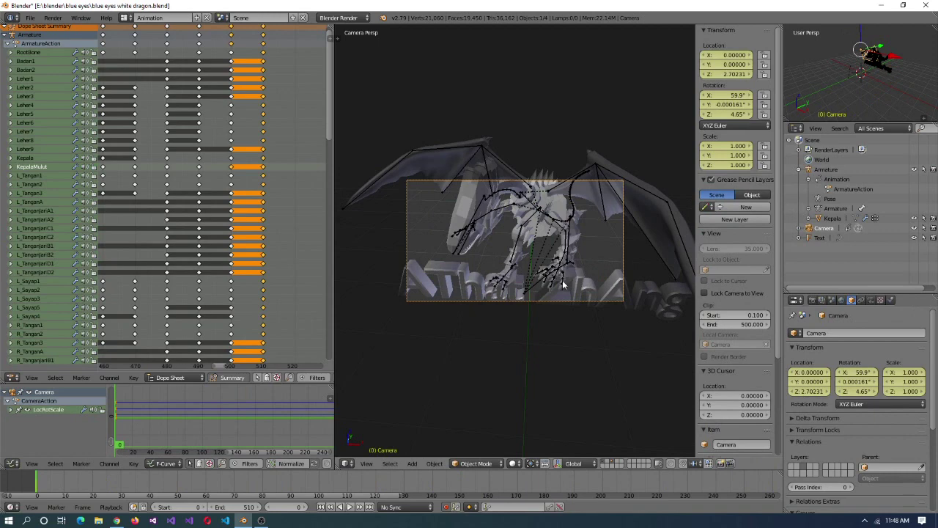
{"action": "key", "text": "ctrl+alt+q"}
{"action": "scroll", "coordinate": [315, 249], "scroll_direction": "down", "scroll_amount": 10}
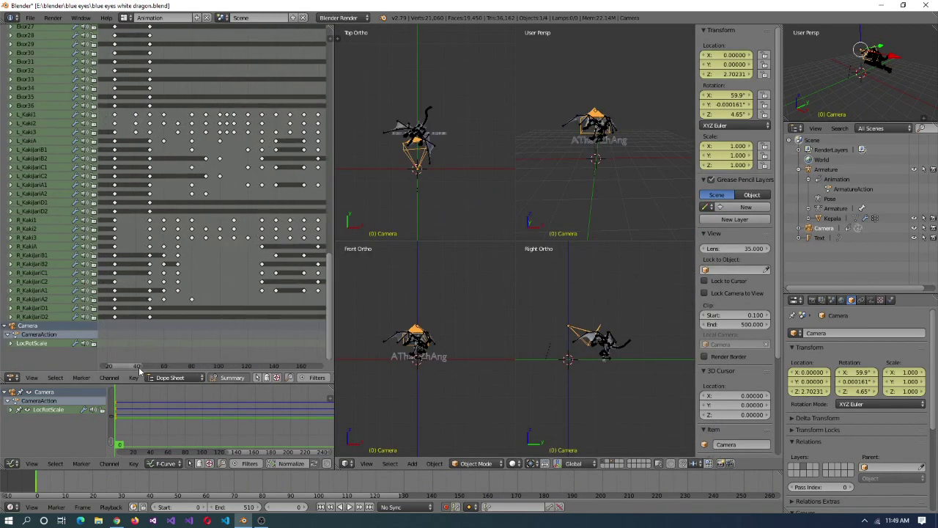
- Lower the camera to a height of about 0.38 and tilt it up to about 114° about X at frame 0
{"action": "key", "text": "ctrl+alt+KP_0"}
{"action": "key", "text": "g"}
{"action": "key", "text": "z"}
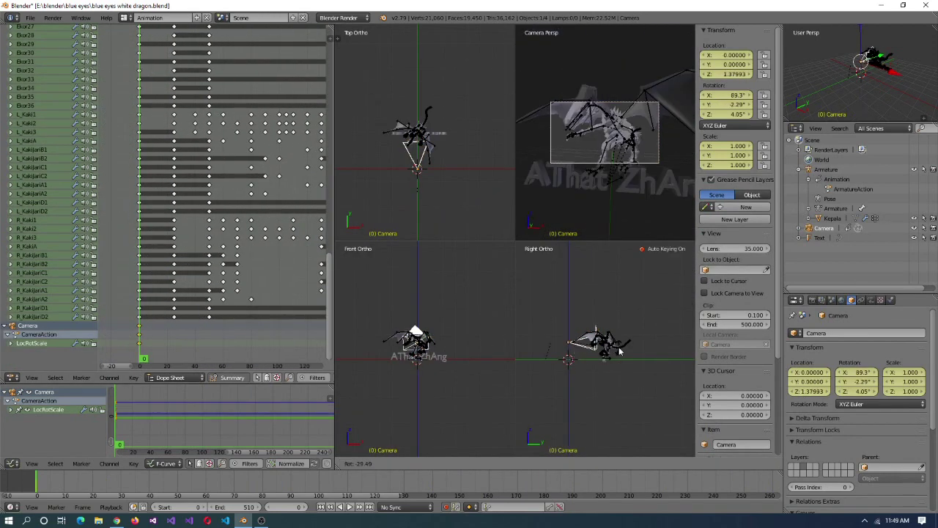
{"action": "left_click", "coordinate": [584, 380]}
{"action": "key", "text": "r"}
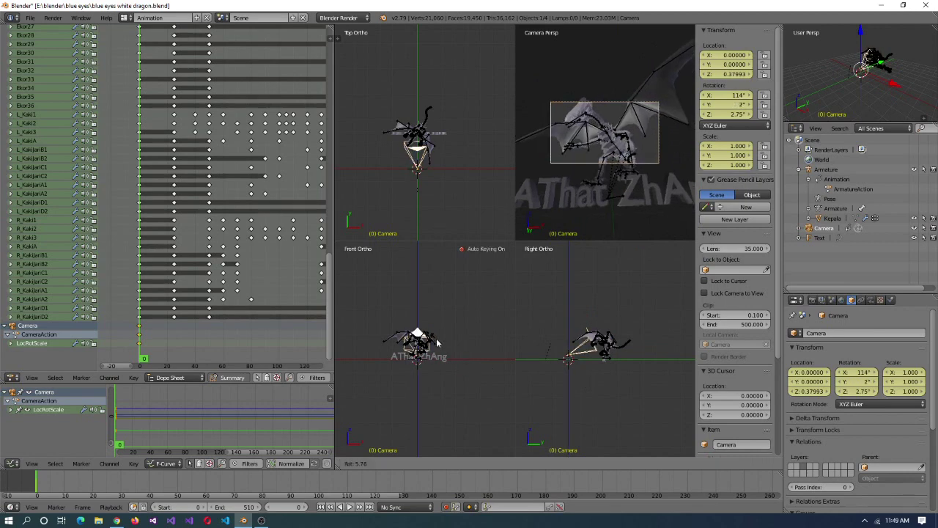
- Set the camera's display size to 1.00 and its sensor size to 50
{"action": "scroll", "coordinate": [858, 367], "scroll_direction": "up", "scroll_amount": 5, "text": "ctrl"}
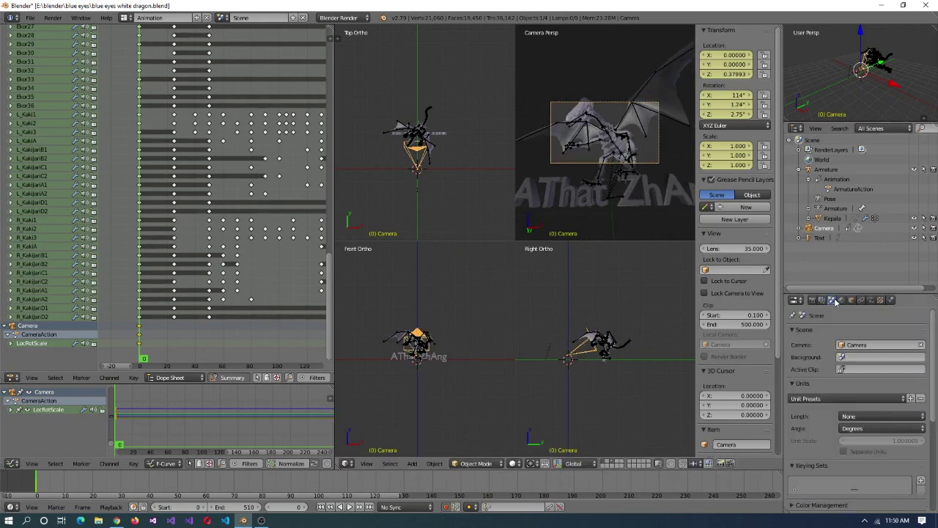
{"action": "scroll", "coordinate": [871, 303], "scroll_direction": "down", "scroll_amount": 6, "text": "ctrl"}
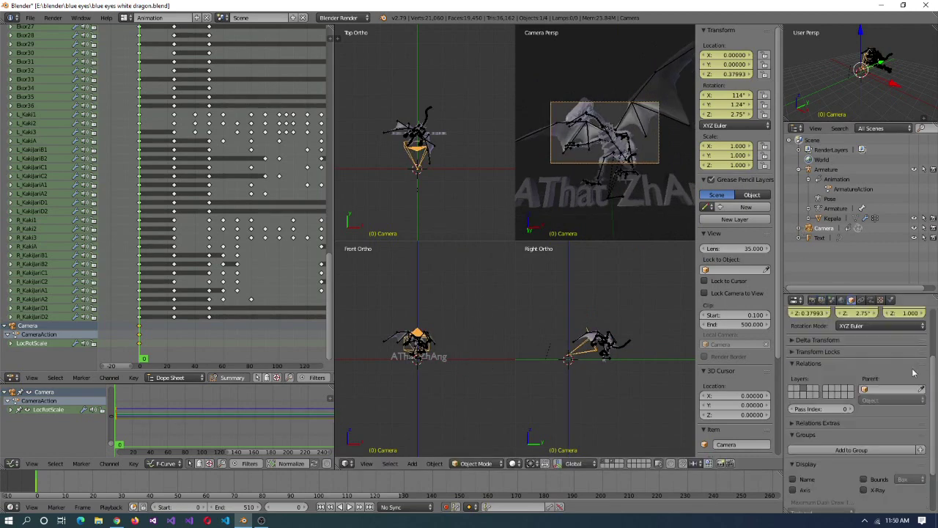
{"action": "scroll", "coordinate": [861, 396], "scroll_direction": "down", "scroll_amount": 4}
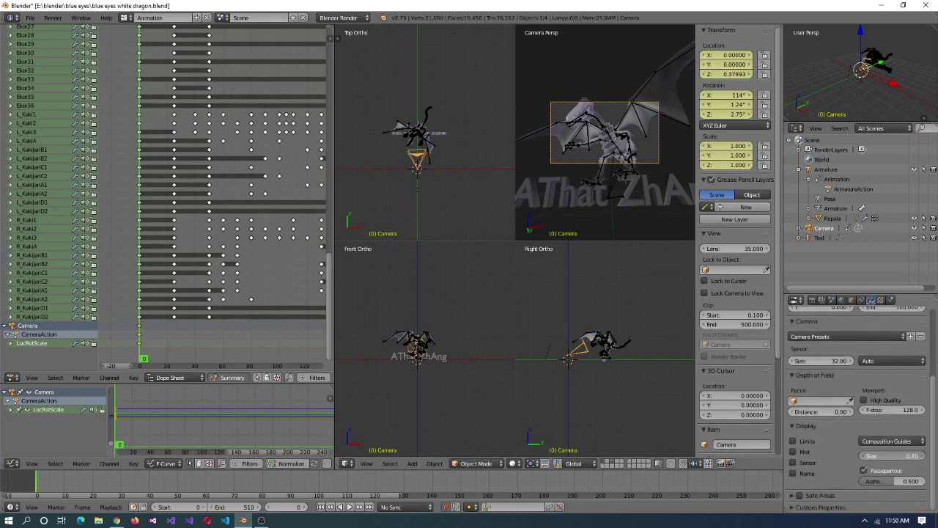
{"action": "scroll", "coordinate": [849, 360], "scroll_direction": "up", "scroll_amount": 3, "text": "ctrl"}
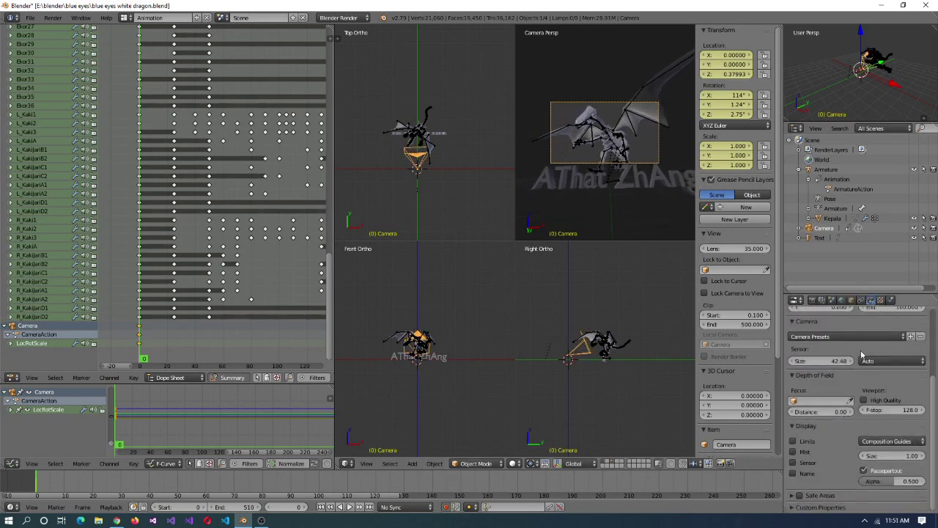
{"action": "left_click_drag", "start_coordinate": [821, 361], "coordinate": [904, 364]}
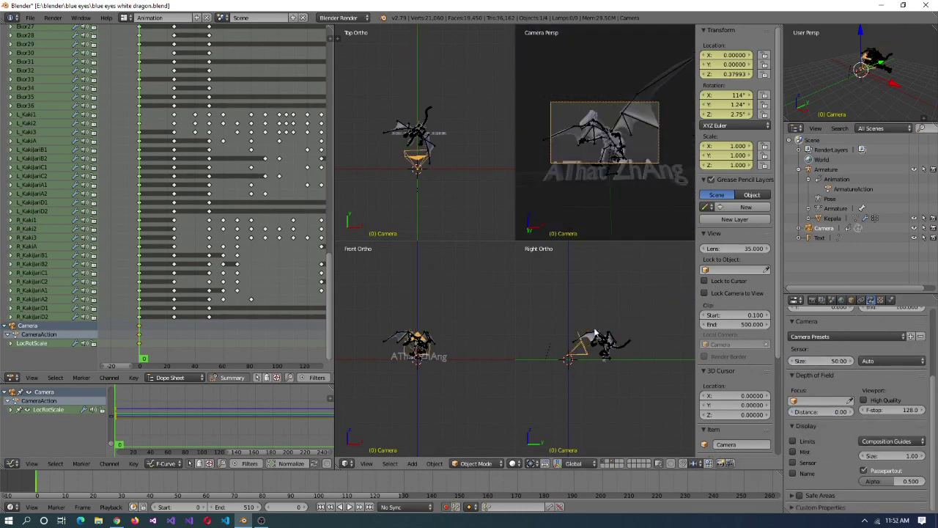
- Move the camera back to about Y -1.36 and Z 0.11, and rotate it to frame the dragon and text at frame 0
{"action": "key", "text": "g"}
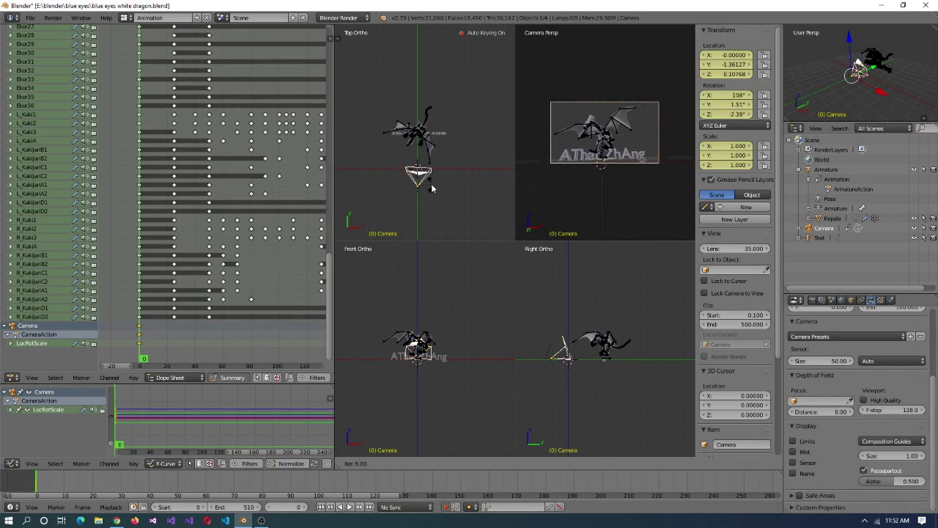
{"action": "key", "text": "r"}
{"action": "key", "text": "z"}
{"action": "key", "text": "z"}
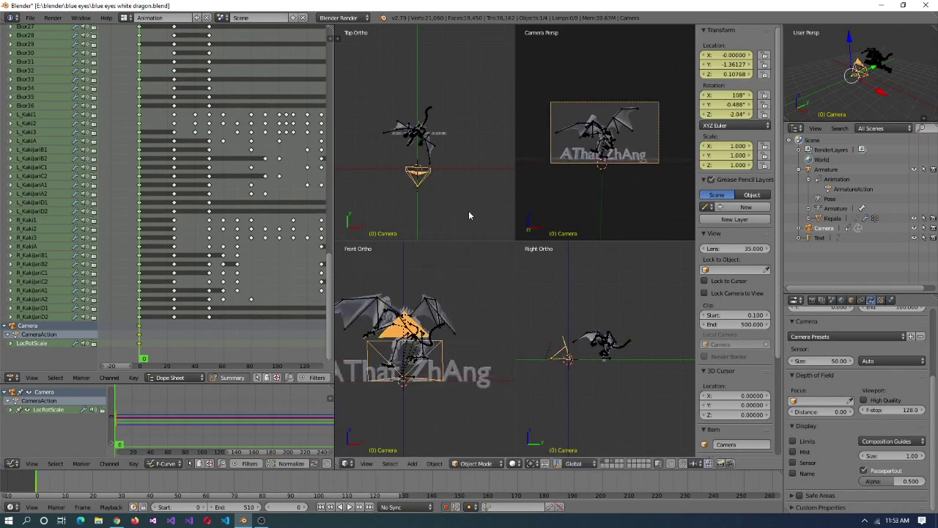
- Try to key the camera closer to the dragon along Y at frame 50 and preview the motion
{"action": "key", "text": "alt+a"}
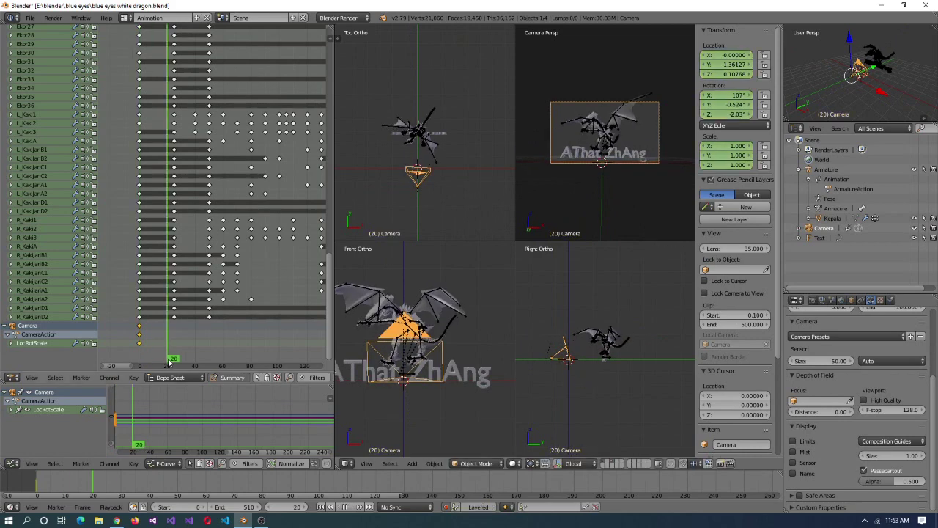
{"action": "key", "text": "i"}
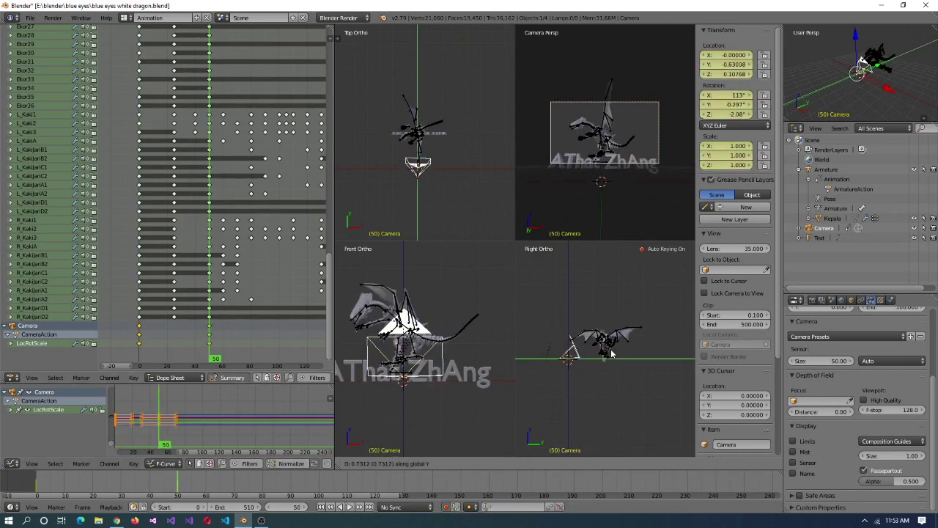
{"action": "left_click", "coordinate": [603, 355]}
{"action": "key", "text": "alt+a"}
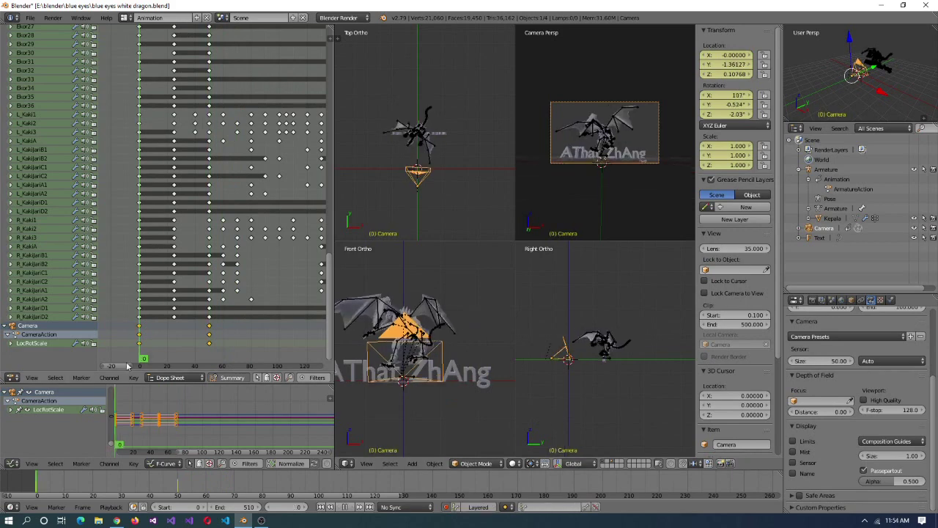
{"action": "key", "text": "Escape"}
{"action": "left_click", "coordinate": [198, 347]}
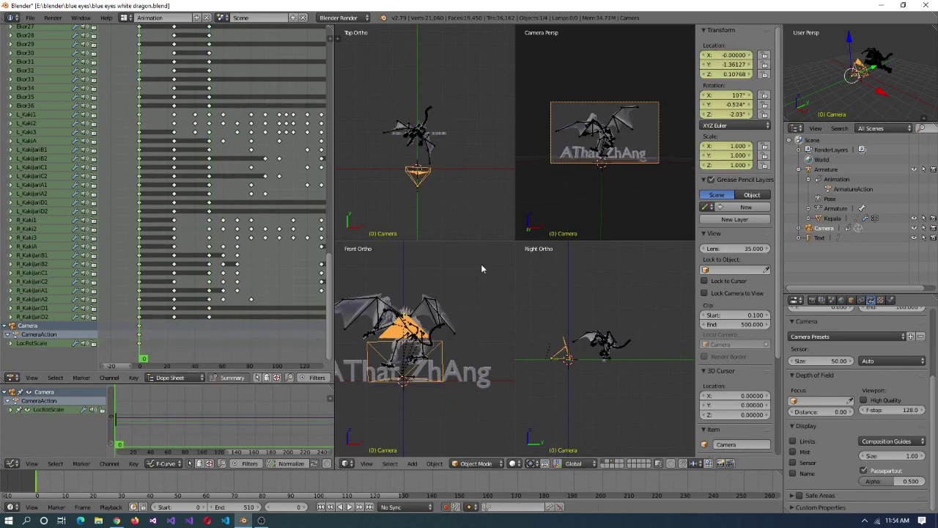
- Key the camera at frame 200, moved to about Y -0.86 and Z 1.70 and rotated about 46° about Z towards the flying dragon
{"action": "key", "text": "alt+a"}
{"action": "scroll", "coordinate": [270, 250], "scroll_direction": "down", "scroll_amount": 3}
{"action": "scroll", "coordinate": [270, 251], "scroll_direction": "down", "scroll_amount": 2}
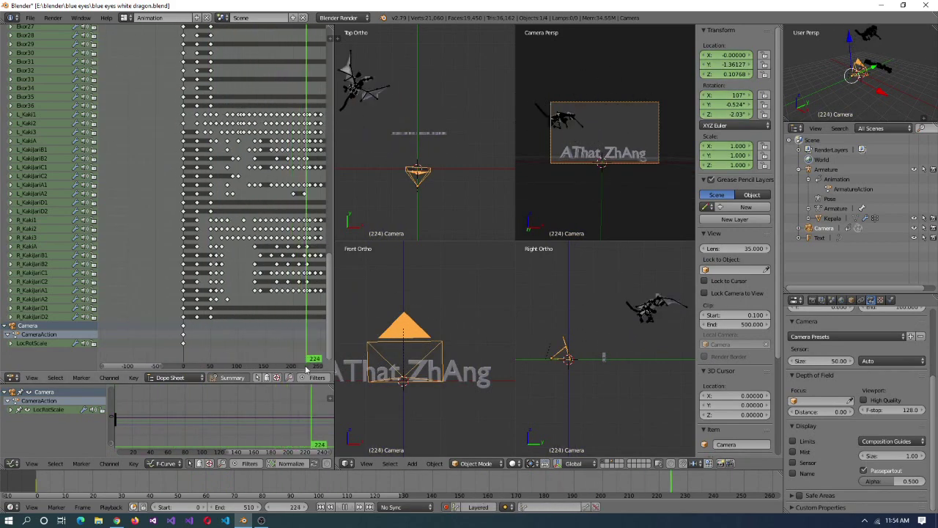
{"action": "key", "text": "g"}
{"action": "left_click", "coordinate": [558, 354]}
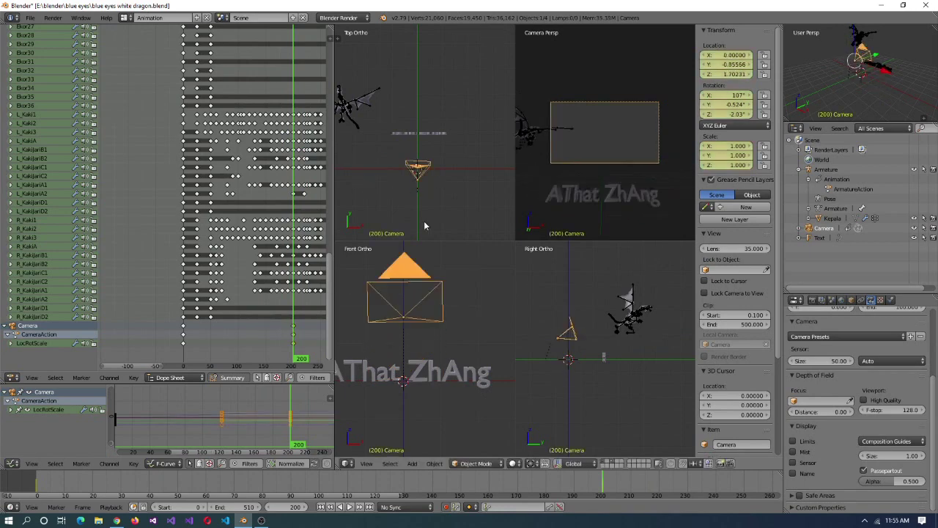
{"action": "key", "text": "r"}
{"action": "left_click_drag", "start_coordinate": [298, 359], "coordinate": [293, 78]}
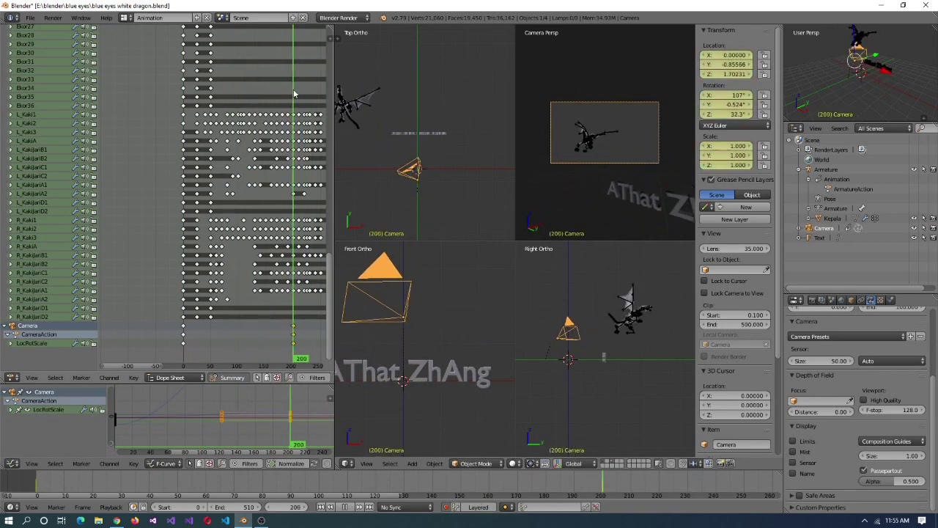
{"action": "key", "text": "r"}
{"action": "left_click", "coordinate": [455, 190]}
{"action": "key", "text": "alt+a"}
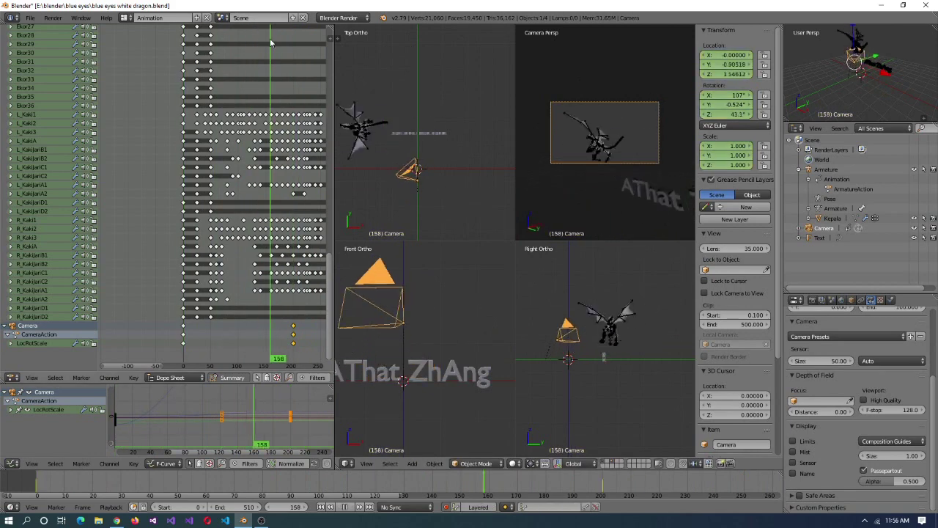
- Key the camera at frame 250, moved to about Y 3.11 and Z 3.49 and rotated to about 26° about Z
{"action": "left_click_drag", "start_coordinate": [129, 368], "coordinate": [257, 365]}
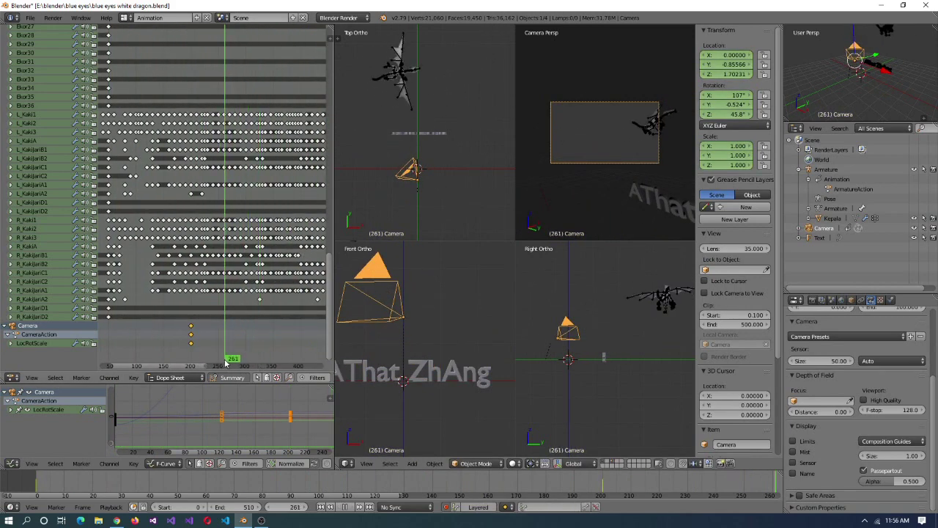
{"action": "scroll", "coordinate": [220, 362], "scroll_direction": "up", "scroll_amount": 4}
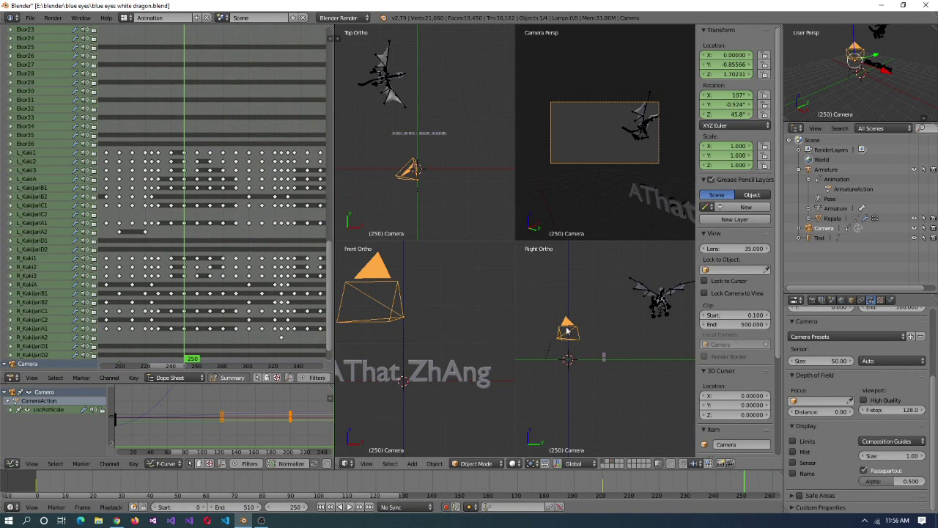
{"action": "key", "text": "g"}
{"action": "key", "text": "g"}
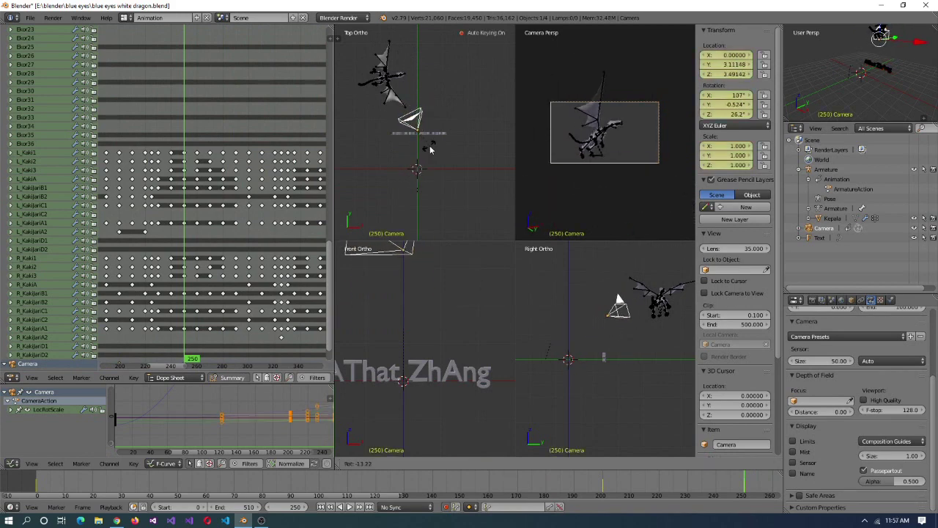
{"action": "key", "text": "Home"}
{"action": "key", "text": "alt+a"}
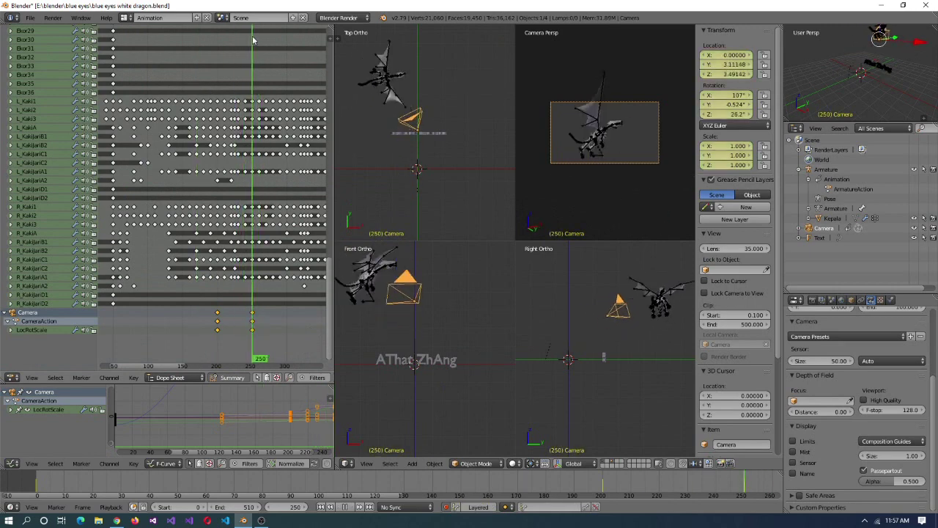
- Key the camera at frame 280, moved to about Y 6.97 and Z 3.10 and rotated to about 142° about X and -14° about Z
{"action": "left_click_drag", "start_coordinate": [291, 51], "coordinate": [272, 60]}
{"action": "left_click_drag", "start_coordinate": [293, 359], "coordinate": [266, 361]}
{"action": "right_click_drag", "start_coordinate": [618, 312], "coordinate": [665, 321]}
{"action": "key", "text": "i"}
{"action": "left_click_drag", "start_coordinate": [253, 360], "coordinate": [248, 359]}
{"action": "mouse_move", "coordinate": [264, 31]}
{"action": "left_mouse_down"}
{"action": "mouse_move", "coordinate": [242, 31]}
{"action": "mouse_move", "coordinate": [268, 32]}
{"action": "mouse_move", "coordinate": [253, 32]}
{"action": "left_mouse_up"}
{"action": "key", "text": "alt+a"}
{"action": "key", "text": "alt+a"}
{"action": "mouse_move", "coordinate": [656, 322]}
{"action": "right_mouse_down"}
{"action": "mouse_move", "coordinate": [667, 312]}
{"action": "mouse_move", "coordinate": [634, 307]}
{"action": "mouse_move", "coordinate": [676, 324]}
{"action": "mouse_move", "coordinate": [671, 317]}
{"action": "right_mouse_up"}
{"action": "key", "text": "r"}
{"action": "key", "text": "Return"}
{"action": "left_click_drag", "start_coordinate": [272, 147], "coordinate": [302, 40]}
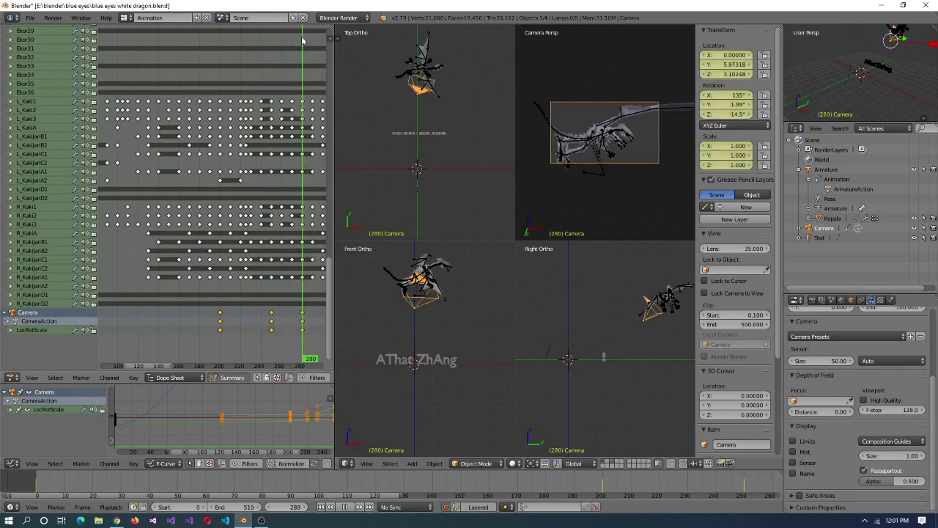
{"action": "left_click", "coordinate": [667, 337]}
{"action": "key", "text": "alt+a"}
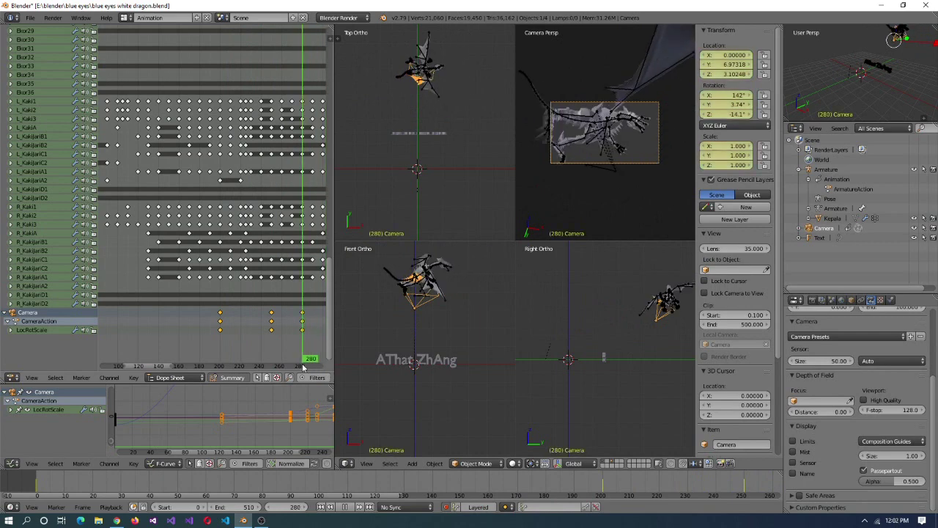
- Key the camera at frame 320, rotated to about 120° about X and -62° about Z to follow the dragon
{"action": "left_click", "coordinate": [682, 345]}
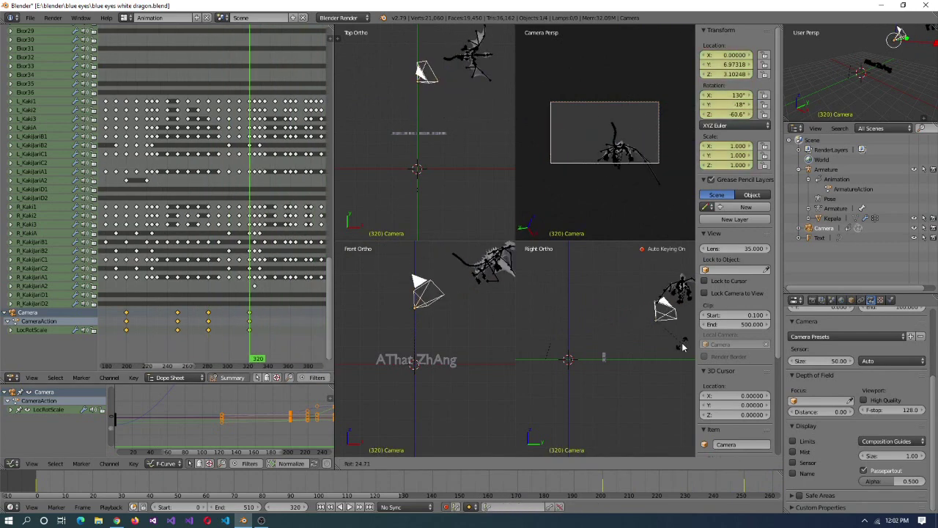
{"action": "left_click", "coordinate": [684, 337]}
{"action": "left_click", "coordinate": [202, 61]}
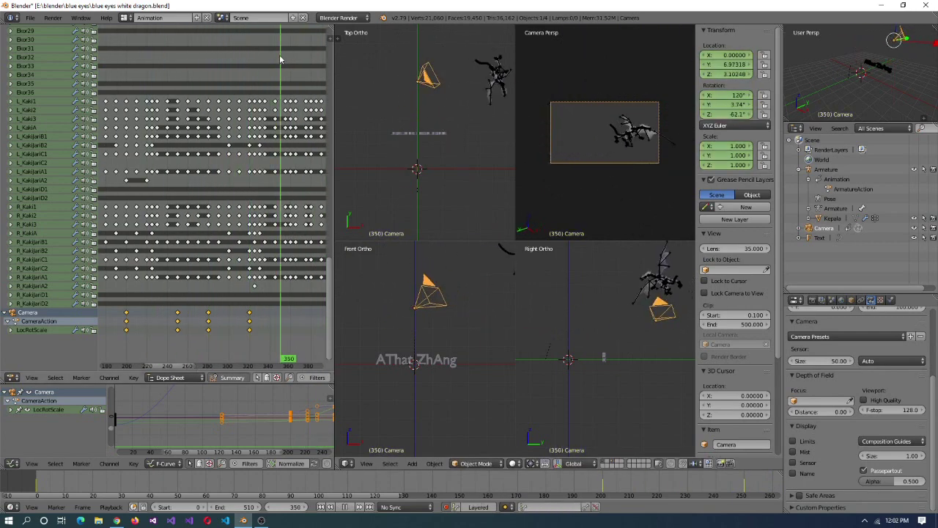
- Key the camera at frame 360, moved back to about Y 2.97 and rotated to about 106° about X
{"action": "left_click_drag", "start_coordinate": [202, 61], "coordinate": [269, 79]}
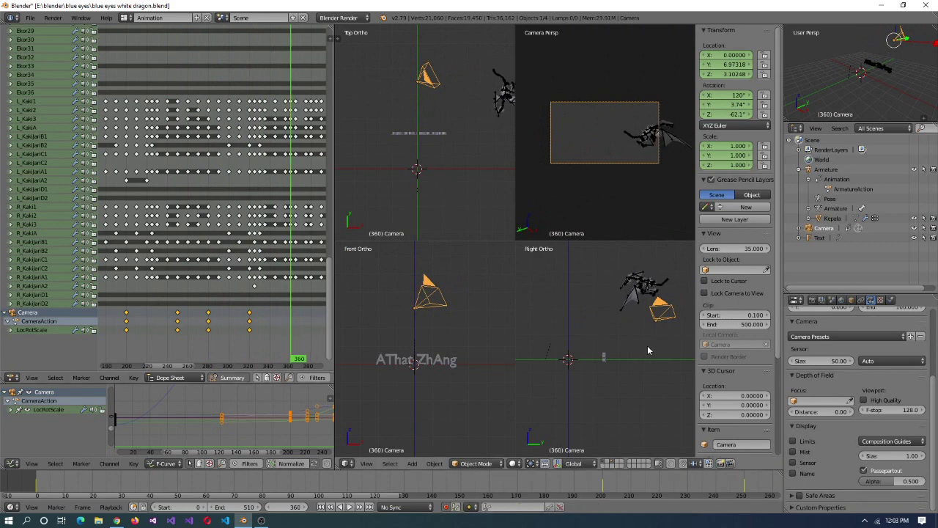
{"action": "key", "text": "g"}
{"action": "left_click", "coordinate": [595, 353]}
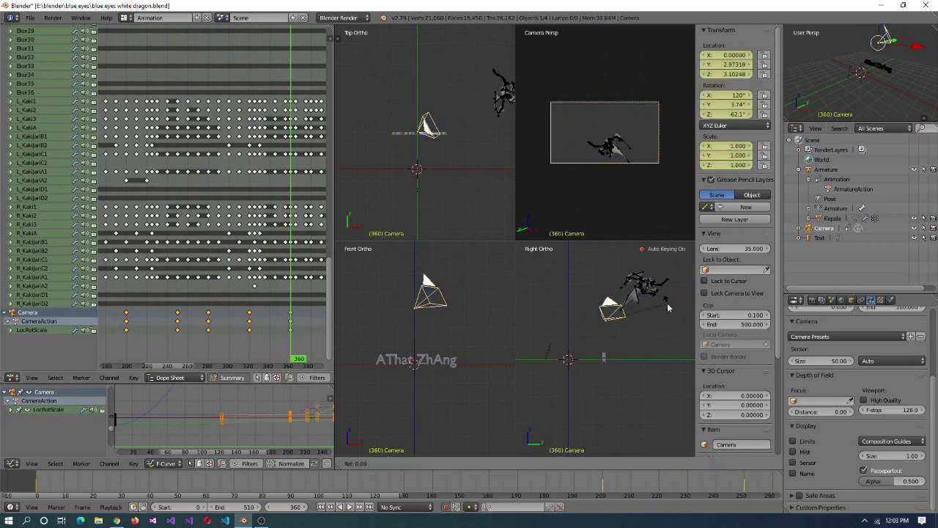
- Key the camera at frame 400, tilted up to about 127° about its X axis
{"action": "left_click_drag", "start_coordinate": [176, 65], "coordinate": [313, 64]}
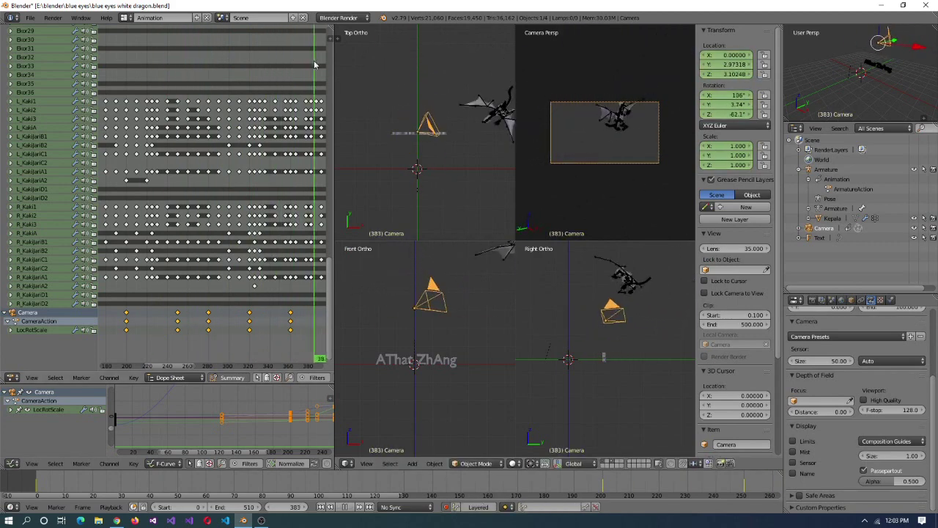
{"action": "key", "text": "Up"}
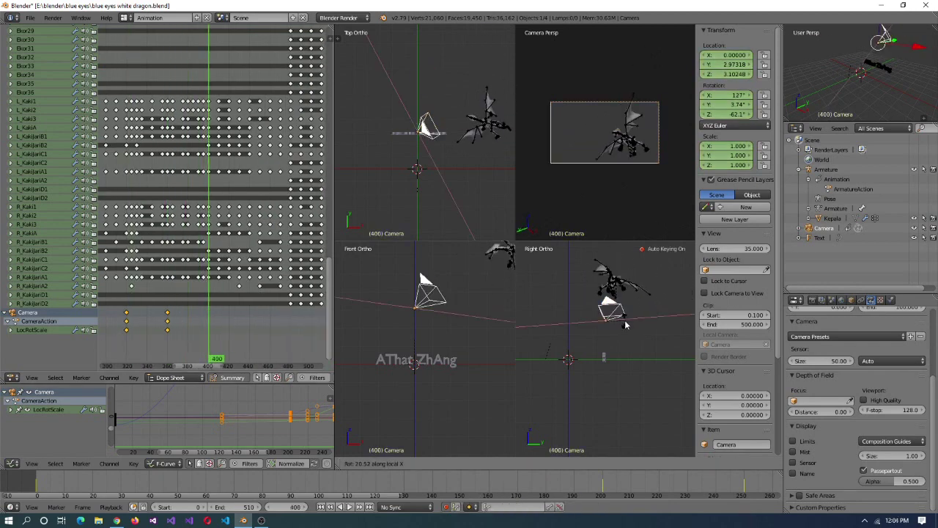
{"action": "key", "text": "alt+a"}
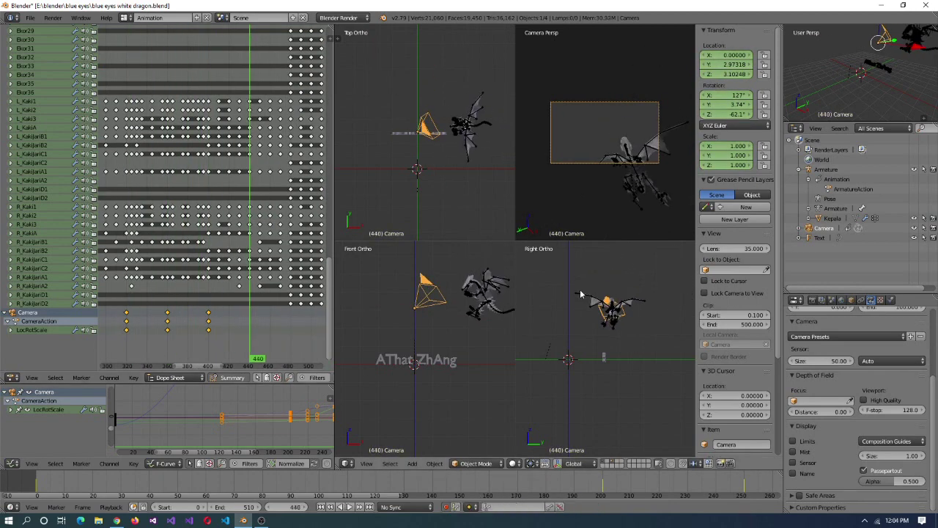
- Key the camera at frame 440, moved to about Y 1.27 and Z 3.20 and rotated to about 98.9° about X
{"action": "key", "text": "r"}
{"action": "left_click", "coordinate": [591, 299]}
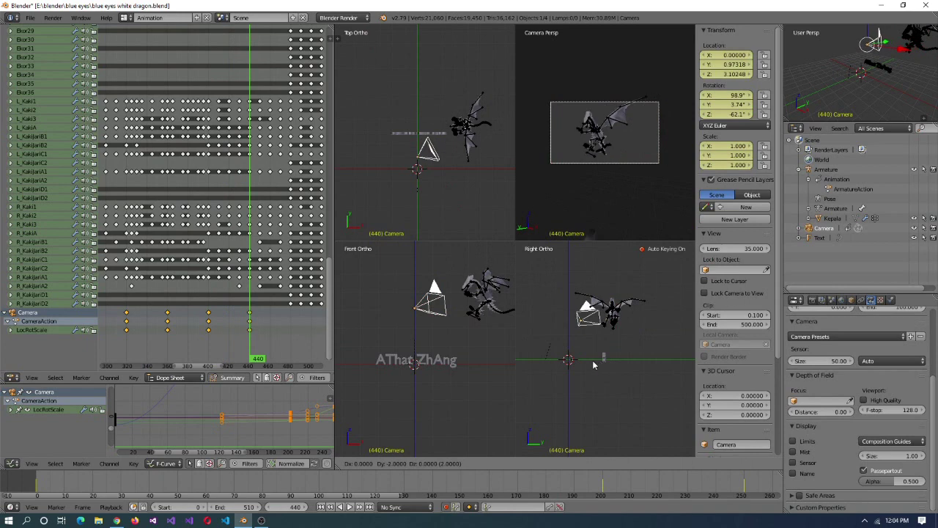
{"action": "key", "text": "alt+a"}
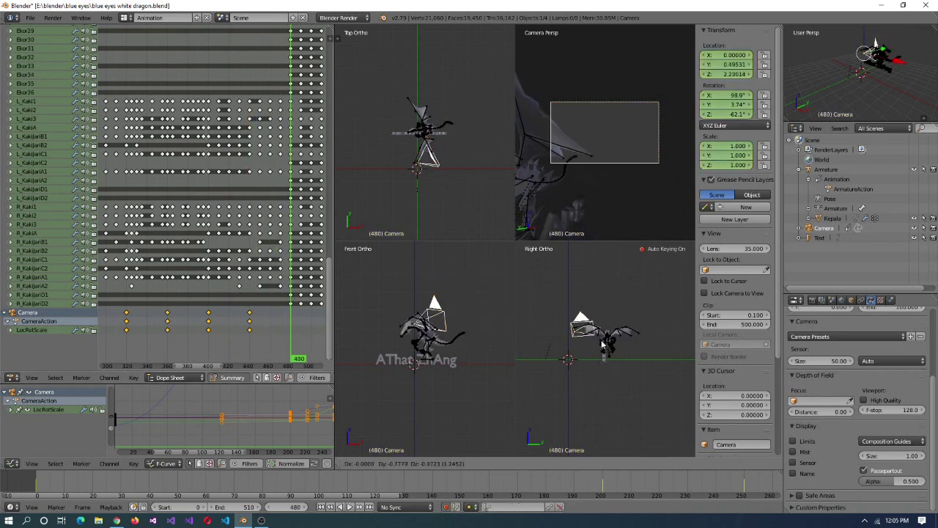
- Key the camera at frame 480, moved to about Y 0.05 and Z 0.76 and rotated to about -8.9° about Z
{"action": "left_click", "coordinate": [292, 365]}
{"action": "key", "text": "Left"}
{"action": "key", "text": "g"}
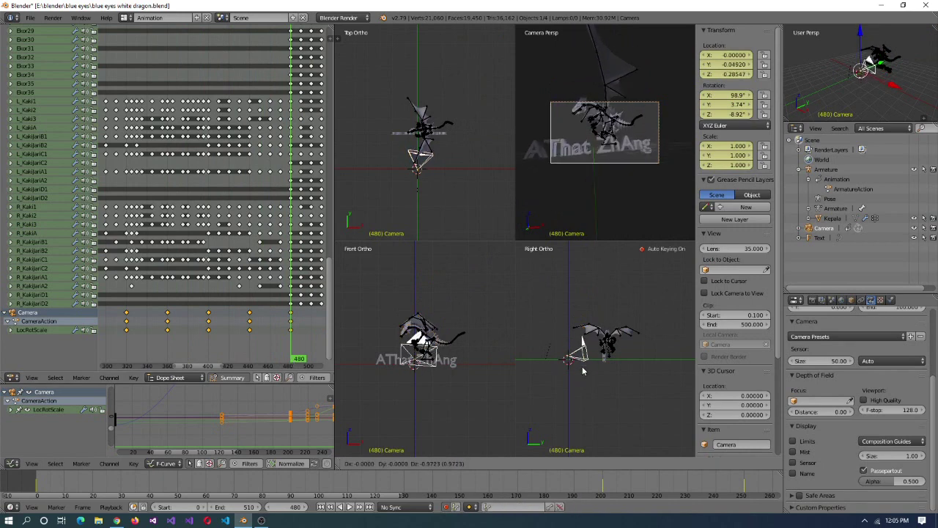
{"action": "left_click", "coordinate": [583, 365]}
{"action": "key", "text": "alt+a"}
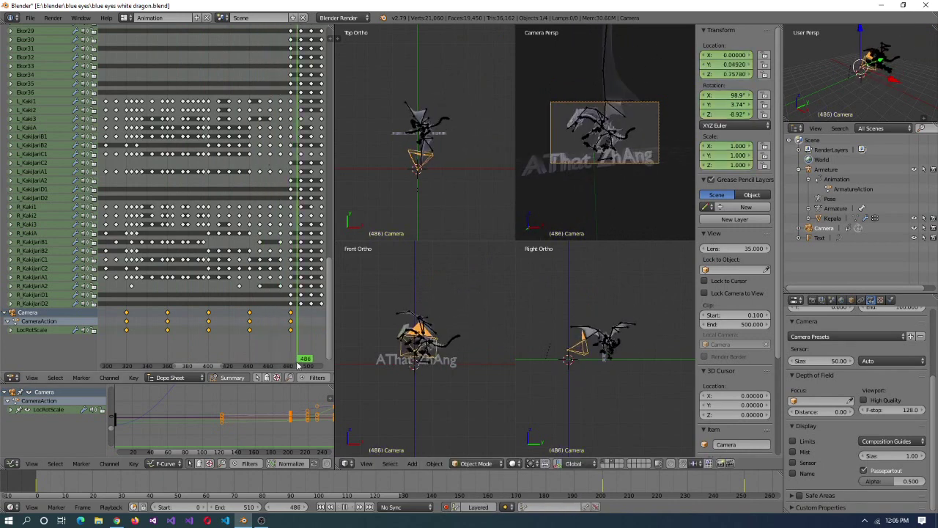
- Duplicate the camera's starting keyframe and place the copy at frame 510
{"action": "scroll", "coordinate": [213, 338], "scroll_direction": "down", "scroll_amount": 2}
{"action": "scroll", "coordinate": [213, 339], "scroll_direction": "up", "scroll_amount": 3}
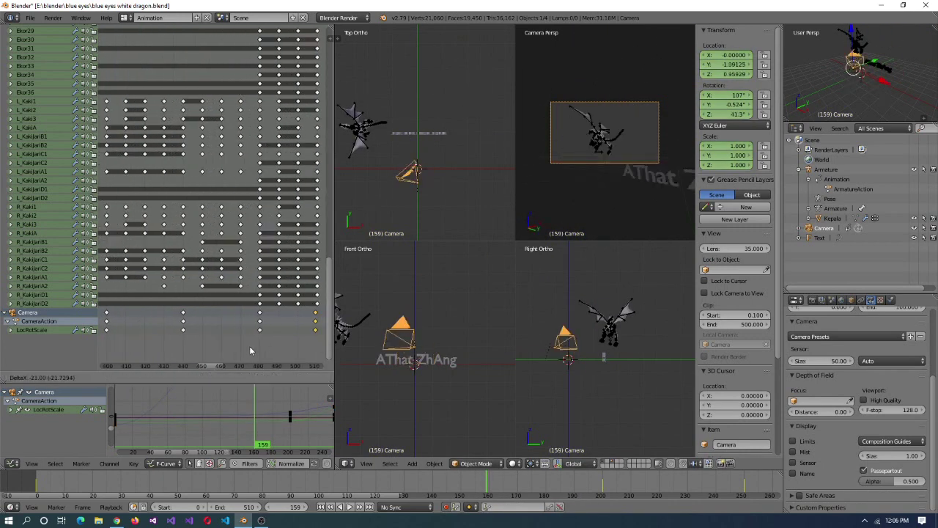
{"action": "left_click", "coordinate": [238, 364]}
- Re-key the camera at frame 440 and preview the animation
{"action": "left_click_drag", "start_coordinate": [238, 364], "coordinate": [184, 367]}
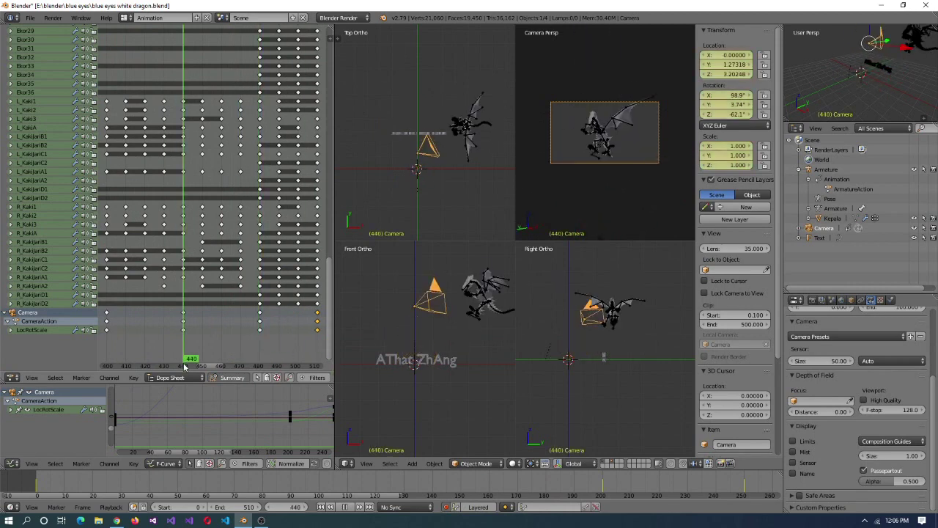
{"action": "left_click", "coordinate": [640, 315]}
{"action": "key", "text": "alt+a"}
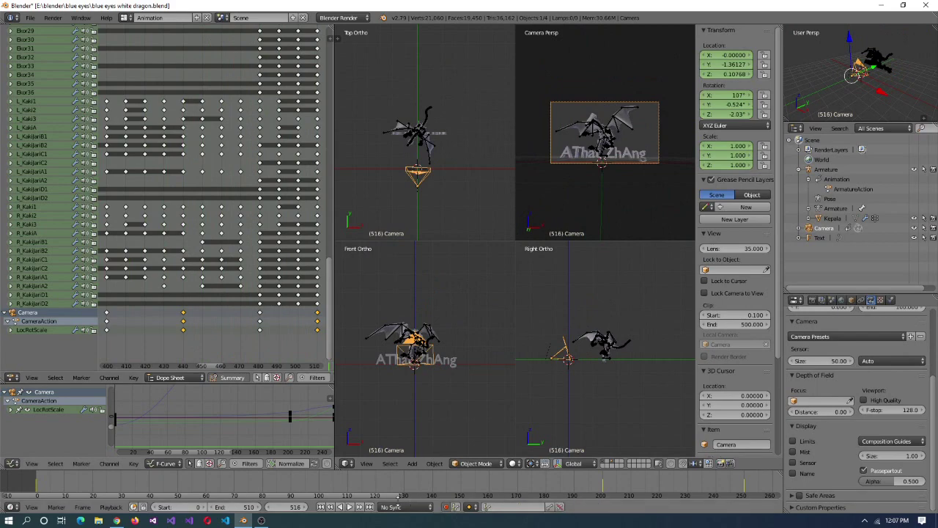
{"action": "left_click", "coordinate": [351, 508]}
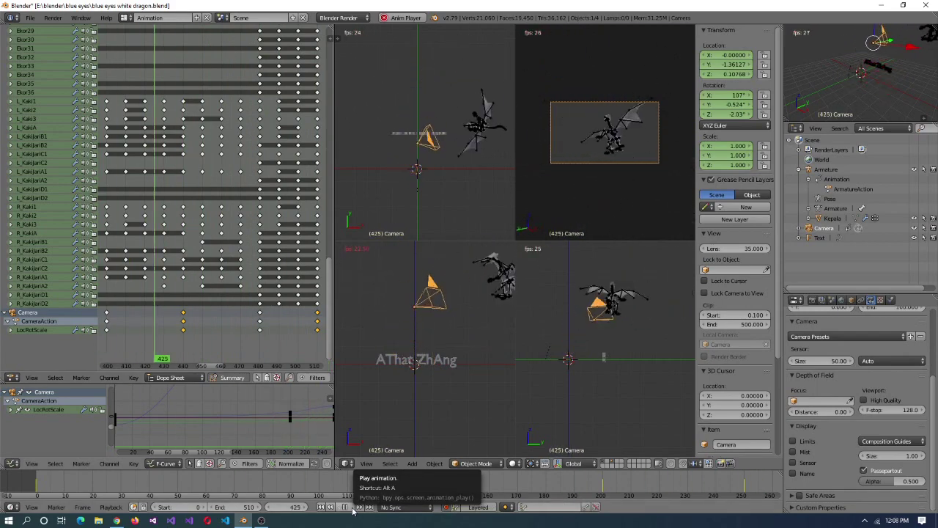
{"action": "key", "text": "alt+a"}
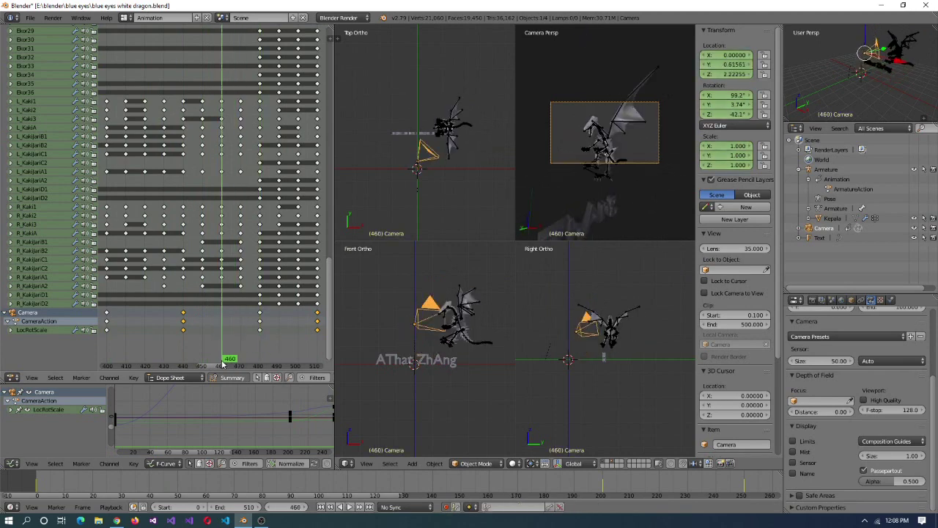
- Key the camera at frame 460, snapped to the 3D cursor at the origin and tilted up to about 122° about its X axis
{"action": "right_click", "coordinate": [584, 377]}
{"action": "key", "text": "shift+s"}
{"action": "left_click", "coordinate": [586, 365]}
{"action": "key", "text": "r"}
{"action": "key", "text": "x"}
{"action": "key", "text": "x"}
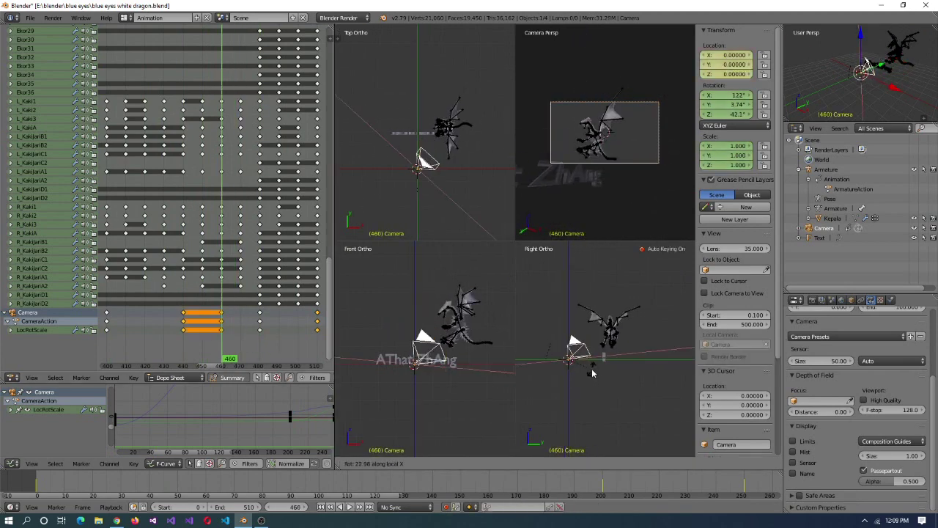
{"action": "left_click", "coordinate": [591, 374]}
- Move the camera at frame 460 beside the text, to about X -2.60 and Y 1.00
{"action": "key", "text": "g"}
{"action": "key", "text": "y"}
{"action": "key", "text": "alt+a"}
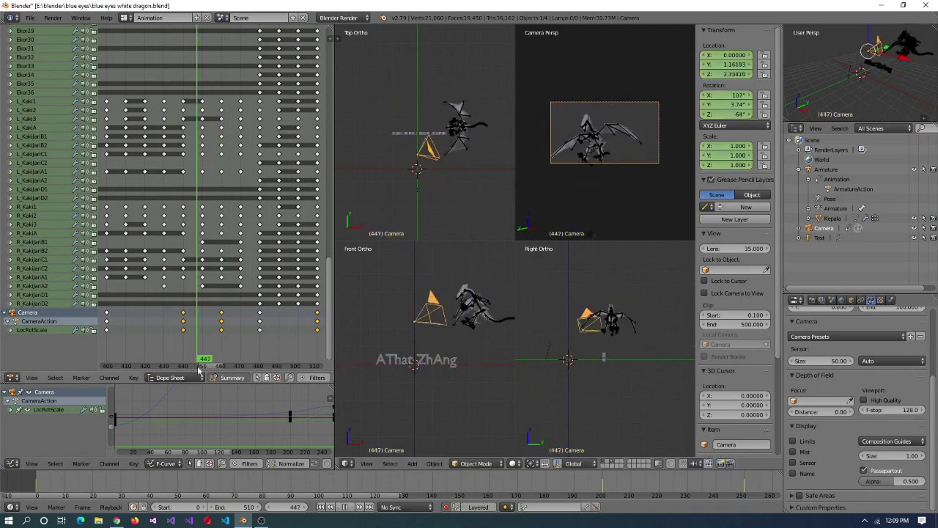
{"action": "left_click_drag", "start_coordinate": [277, 33], "coordinate": [223, 51]}
{"action": "key", "text": "ctrl+z"}
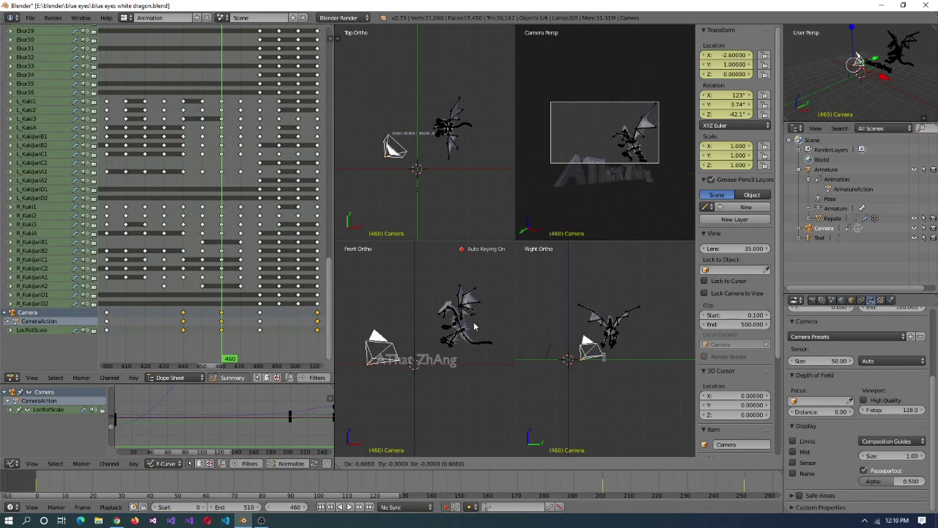
{"action": "left_click", "coordinate": [472, 215]}
- Preview the landing and shift the camera's frame 440 and 460 keys back to frames 420 and 440
{"action": "left_click", "coordinate": [231, 359]}
{"action": "mouse_move", "coordinate": [299, 358]}
{"action": "left_mouse_down"}
{"action": "mouse_move", "coordinate": [146, 360]}
{"action": "mouse_move", "coordinate": [303, 359]}
{"action": "left_mouse_up"}
{"action": "left_click", "coordinate": [353, 507]}
{"action": "left_click", "coordinate": [352, 507]}
{"action": "left_click_drag", "start_coordinate": [160, 360], "coordinate": [191, 359]}
{"action": "right_click", "coordinate": [183, 330]}
{"action": "key", "text": "g"}
{"action": "key", "text": "Escape"}
{"action": "key", "text": "alt+a"}
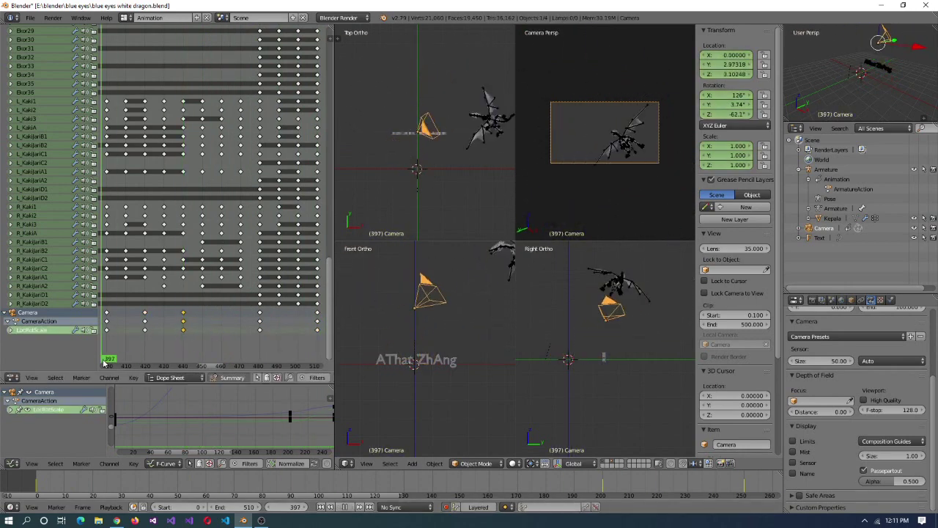
- Check the camera's path during the landing, save the file and play the animation
{"action": "left_click_drag", "start_coordinate": [296, 37], "coordinate": [231, 34]}
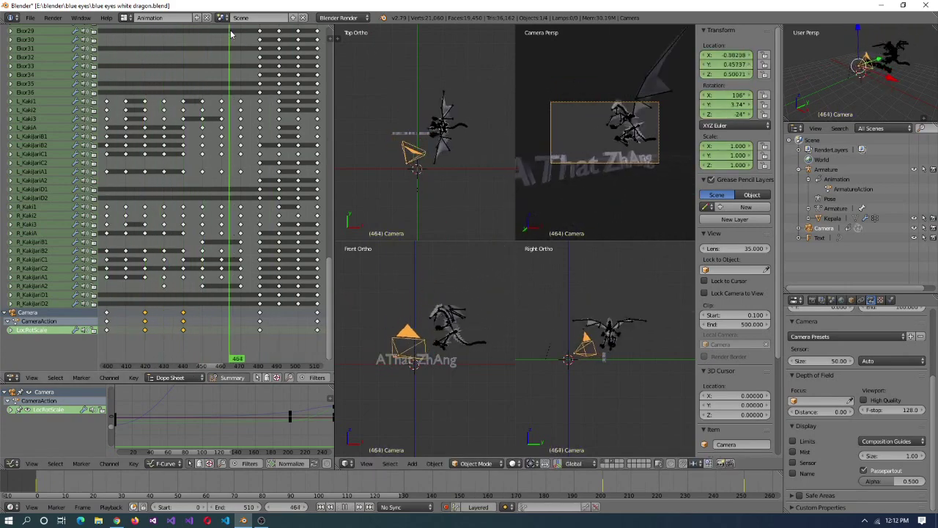
{"action": "key", "text": "ctrl+s"}
{"action": "key", "text": "alt+a"}
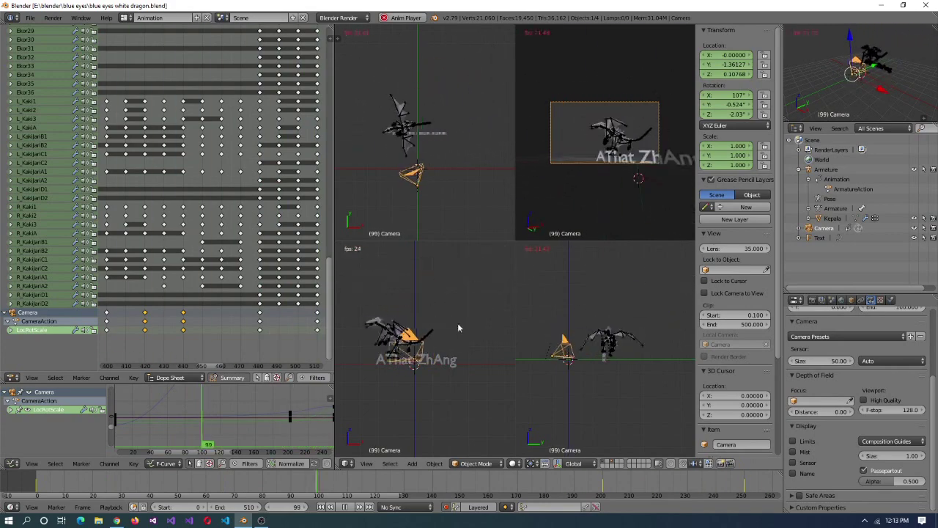
{"action": "key", "text": "alt+a"}
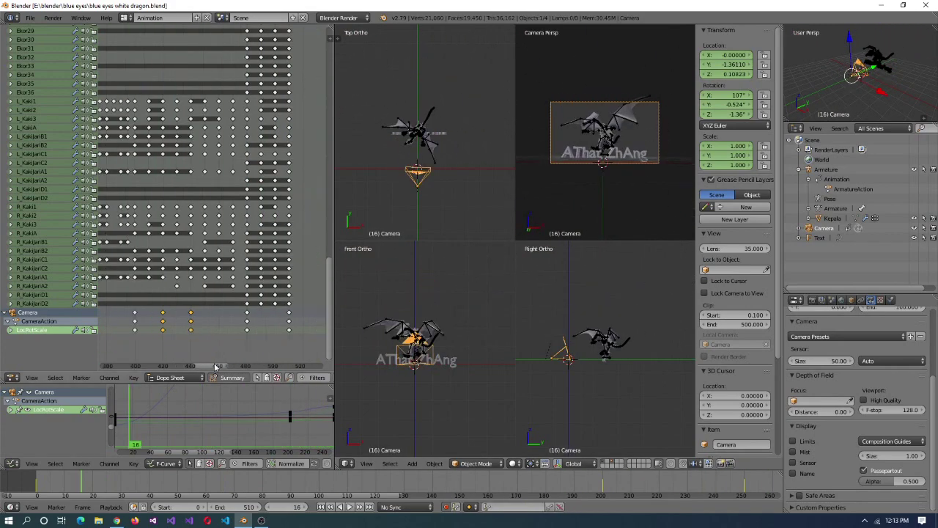
- Move the camera's frame 360 keyframe back to frame 340
{"action": "left_click_drag", "start_coordinate": [178, 74], "coordinate": [299, 41]}
{"action": "middle_click_drag", "start_coordinate": [299, 40], "coordinate": [204, 363]}
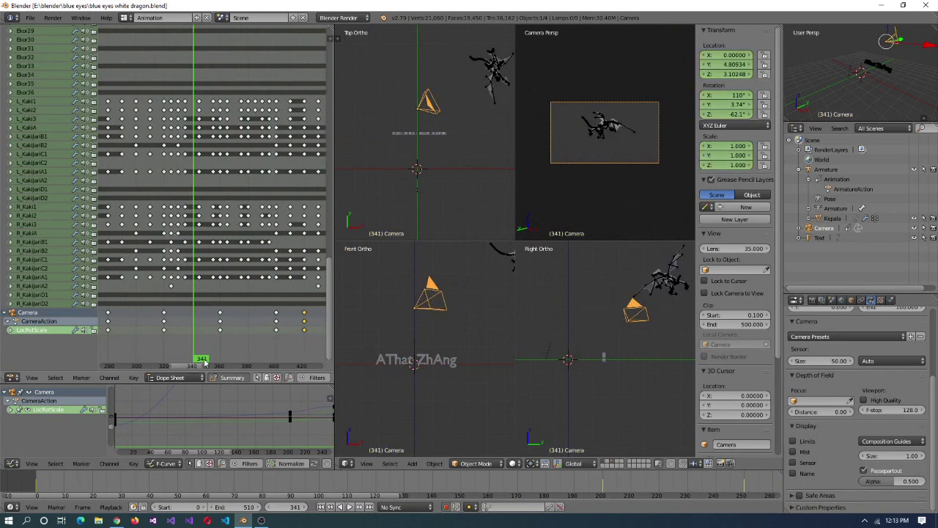
{"action": "right_click_drag", "start_coordinate": [223, 332], "coordinate": [196, 333]}
{"action": "left_click", "coordinate": [192, 367]}
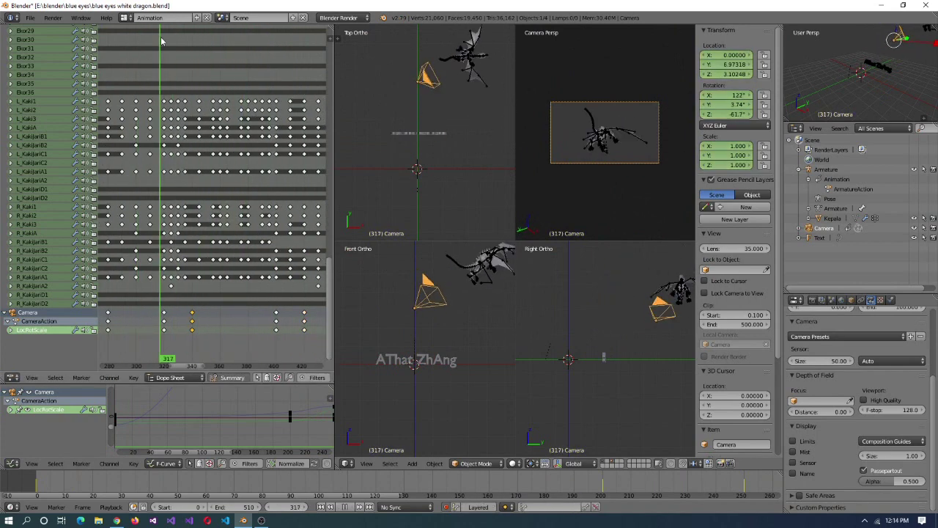
- Move the camera's frame 400 key to frame 380 and rotate the camera there to about -67° about Z
{"action": "left_click_drag", "start_coordinate": [247, 54], "coordinate": [306, 62]}
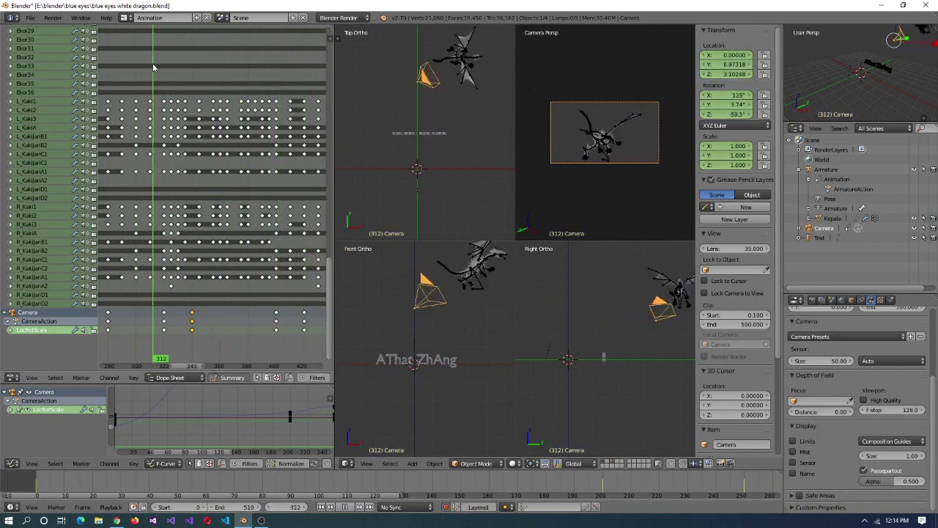
{"action": "mouse_move", "coordinate": [231, 92]}
{"action": "left_mouse_down"}
{"action": "mouse_move", "coordinate": [274, 92]}
{"action": "mouse_move", "coordinate": [210, 92]}
{"action": "mouse_move", "coordinate": [248, 92]}
{"action": "left_mouse_up"}
{"action": "key", "text": "r"}
{"action": "key", "text": "x"}
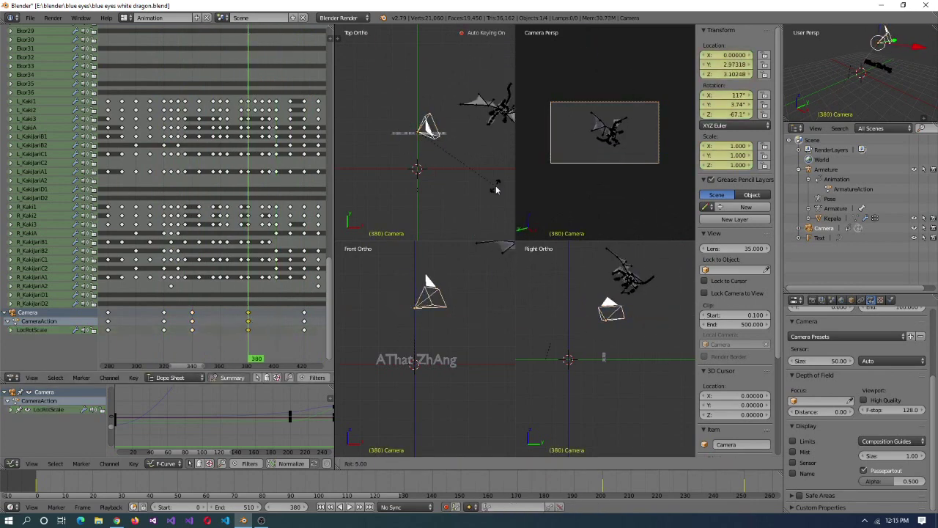
{"action": "key", "text": "Escape"}
- Retime the camera's frame 380 and 420 keys to frames 360 and 400
{"action": "left_click", "coordinate": [203, 354]}
{"action": "left_click_drag", "start_coordinate": [296, 363], "coordinate": [192, 353]}
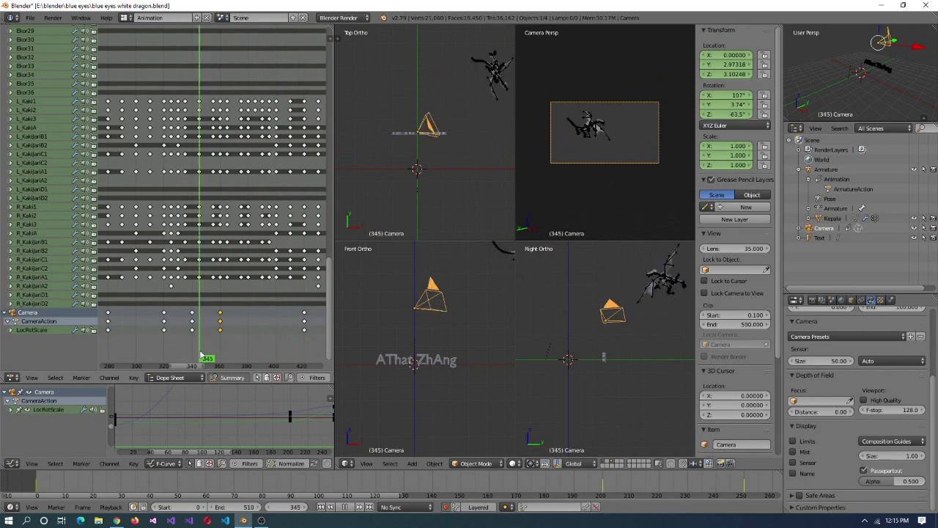
{"action": "left_click_drag", "start_coordinate": [266, 365], "coordinate": [235, 360]}
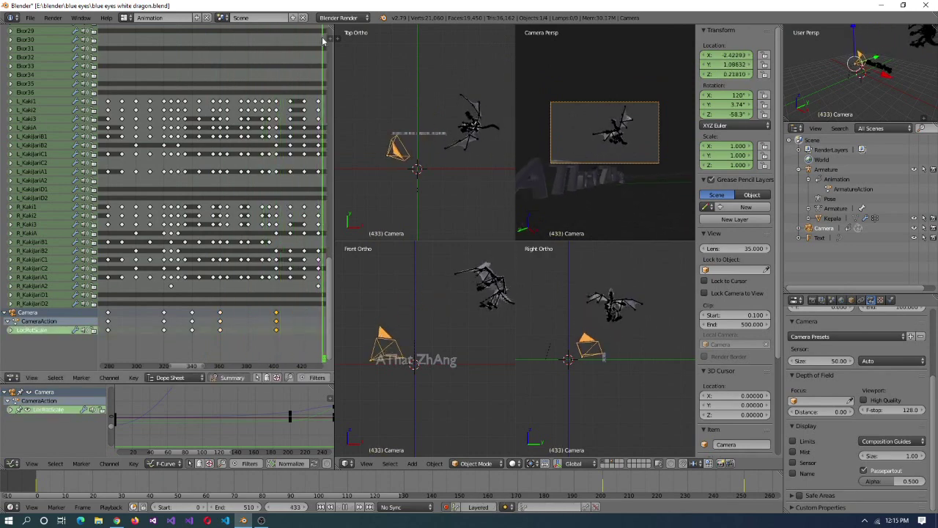
- Play and scrub through the whole animation to check how the camera follows the dragon from take-off to landing
{"action": "left_click", "coordinate": [352, 511]}
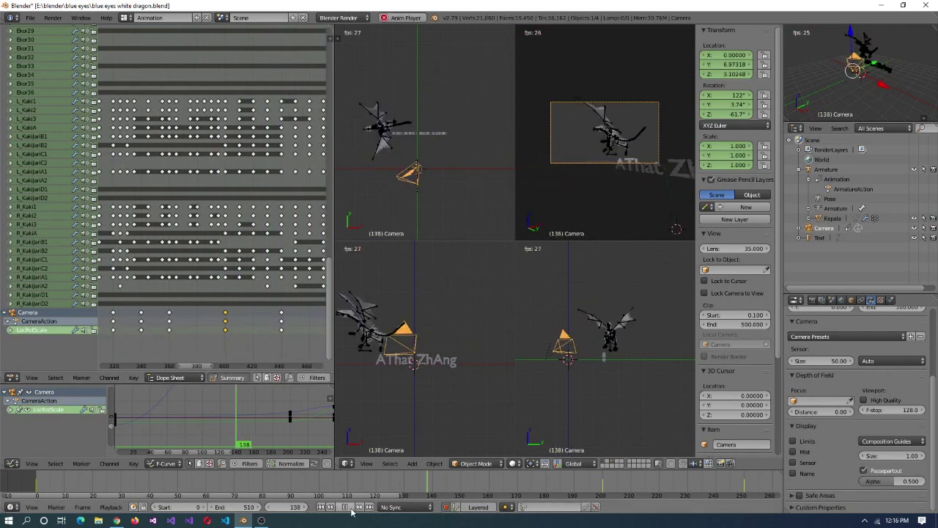
{"action": "left_click", "coordinate": [352, 511]}
{"action": "left_click_drag", "start_coordinate": [134, 362], "coordinate": [142, 326]}
{"action": "key", "text": "alt+a"}
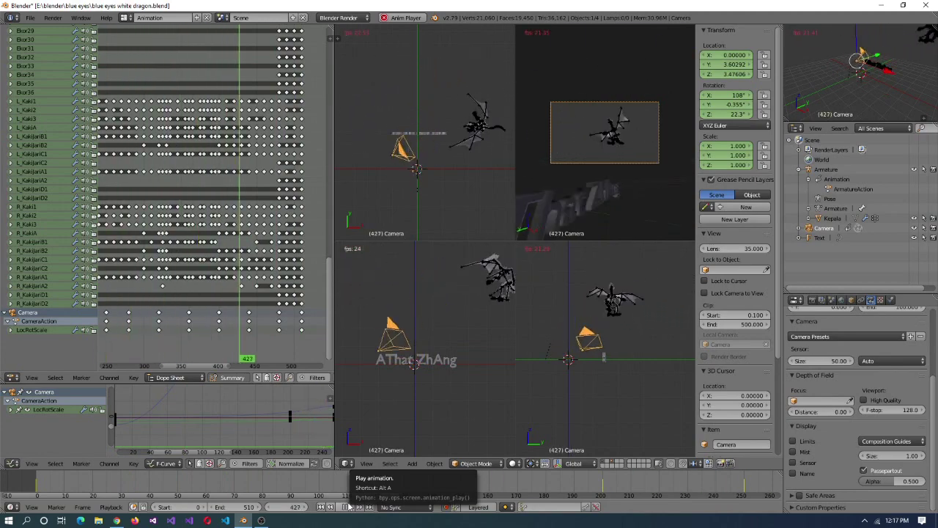
{"action": "left_click", "coordinate": [349, 506]}
{"action": "left_click", "coordinate": [220, 38]}
{"action": "left_click_drag", "start_coordinate": [220, 39], "coordinate": [56, 38]}
{"action": "left_click_drag", "start_coordinate": [289, 30], "coordinate": [308, 53]}
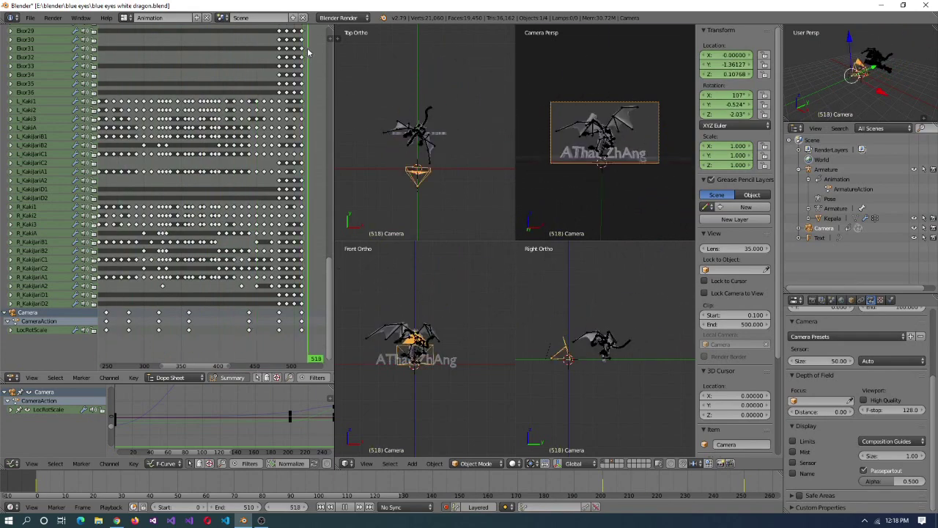
{"action": "key", "text": "alt+a"}
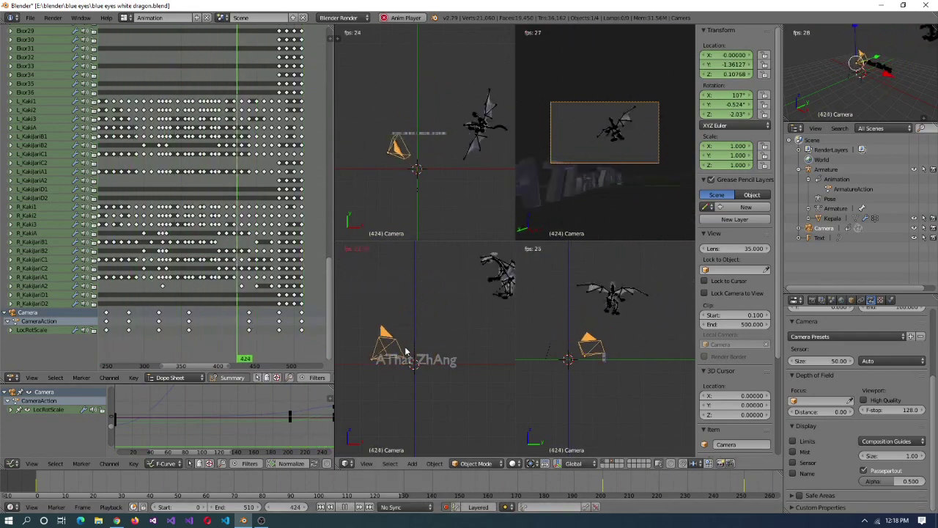
- Stop the playback and add a Sun lamp about 8 units above the scene's origin
{"action": "key", "text": "alt+a"}
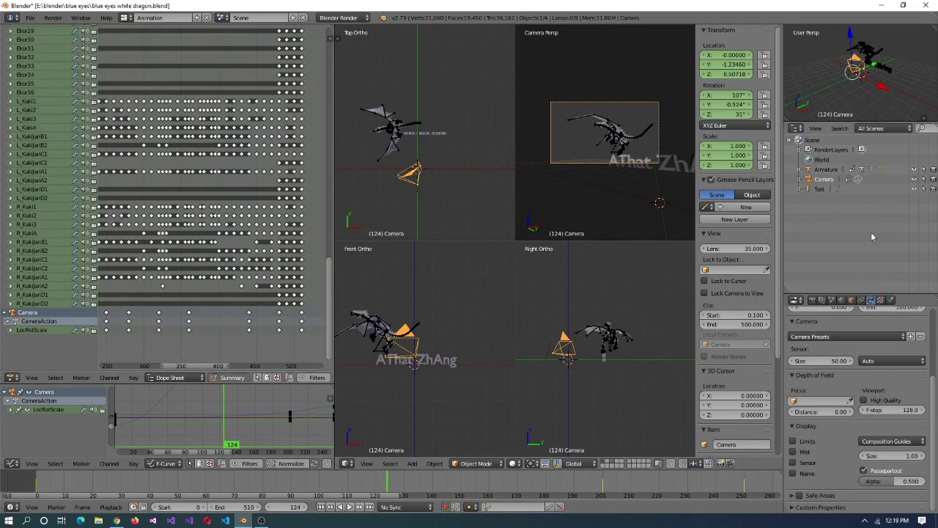
{"action": "scroll", "coordinate": [865, 352], "scroll_direction": "up", "scroll_amount": 4}
{"action": "key", "text": "shift+a"}
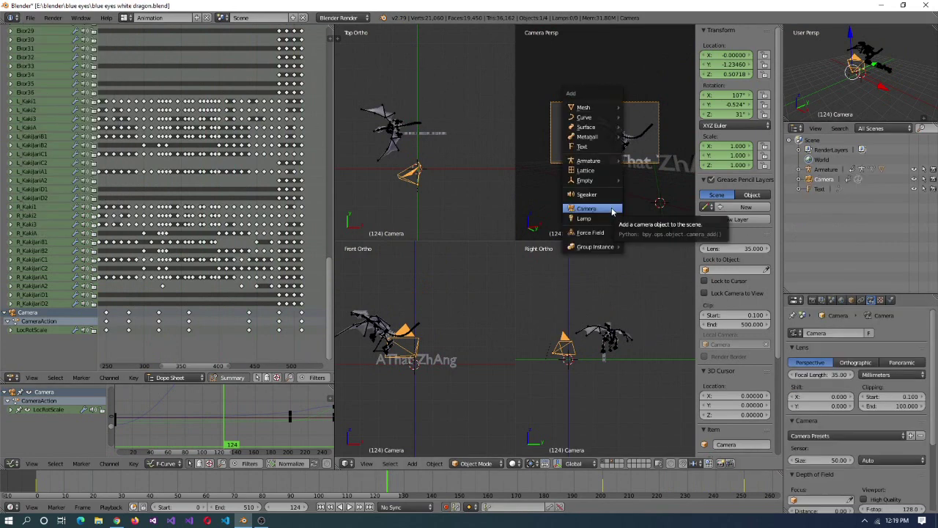
{"action": "mouse_move", "coordinate": [584, 218]}
{"action": "left_click", "coordinate": [649, 233]}
{"action": "middle_click_drag", "start_coordinate": [616, 184], "coordinate": [584, 220]}
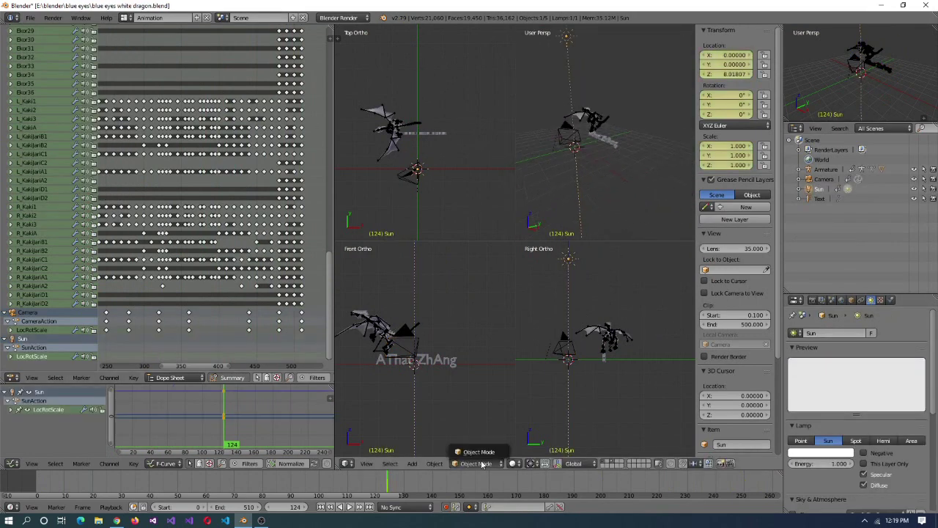
- Preview-render the viewport with OpenGL and try a test render of the scene from the render settings
{"action": "left_click", "coordinate": [477, 464]}
{"action": "left_click", "coordinate": [720, 463]}
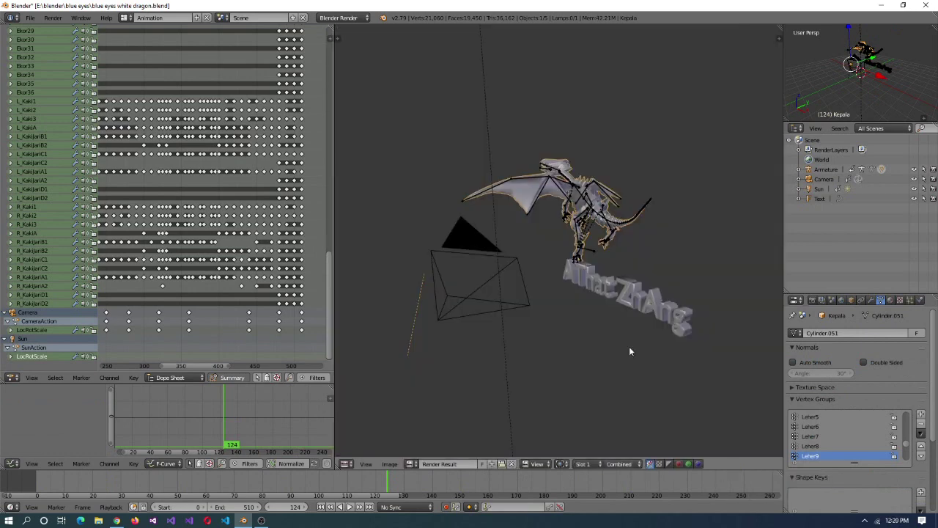
{"action": "key", "text": "Escape"}
{"action": "left_click", "coordinate": [795, 300]}
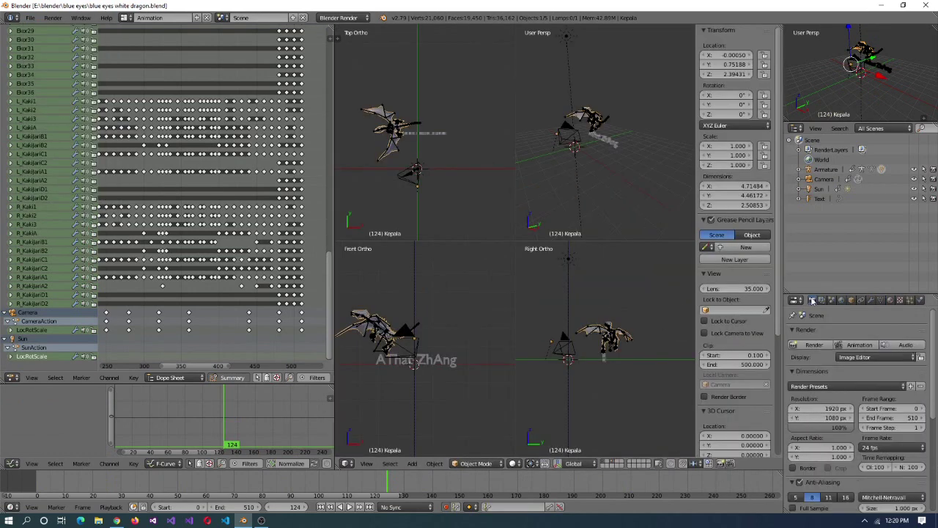
{"action": "key", "text": "ctrl+F12"}
{"action": "key", "text": "Escape"}
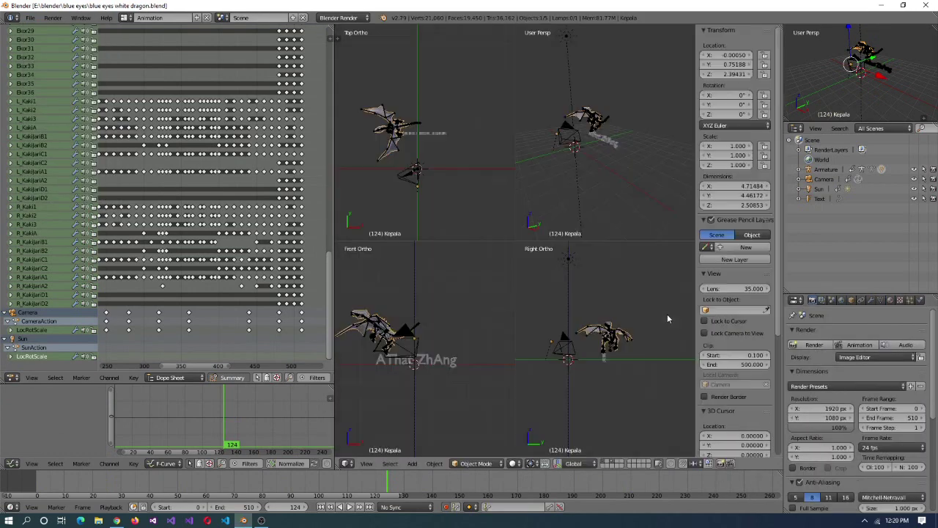
- Give the Sun lamp a warm white colour and an energy of about 3.07, and test-render the frame
{"action": "right_click", "coordinate": [567, 37]}
{"action": "left_click", "coordinate": [841, 300]}
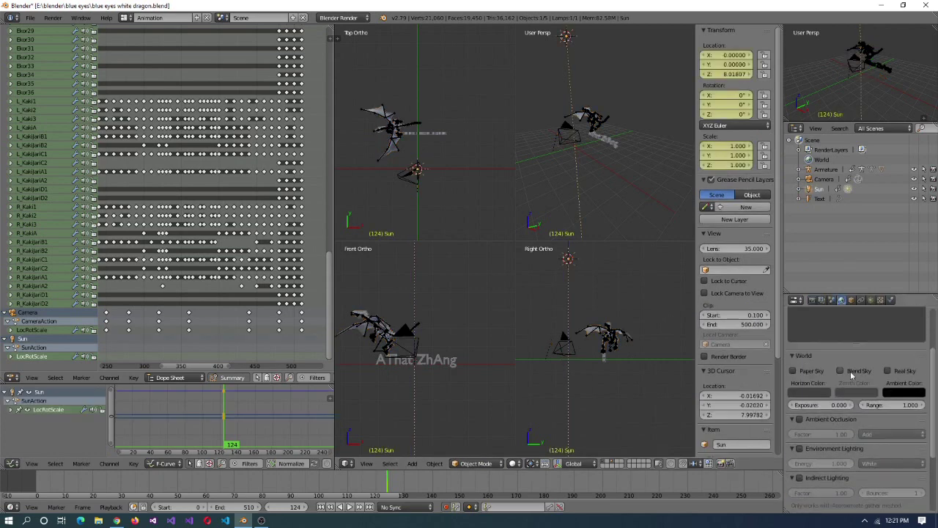
{"action": "left_click", "coordinate": [871, 300]}
{"action": "left_click", "coordinate": [821, 394]}
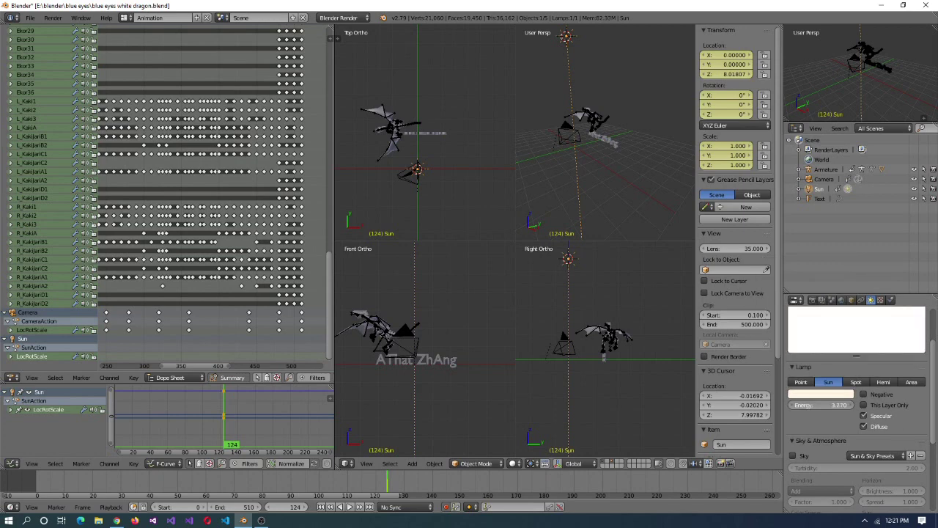
{"action": "scroll", "coordinate": [884, 408], "scroll_direction": "down", "scroll_amount": 3}
{"action": "left_click", "coordinate": [813, 299]}
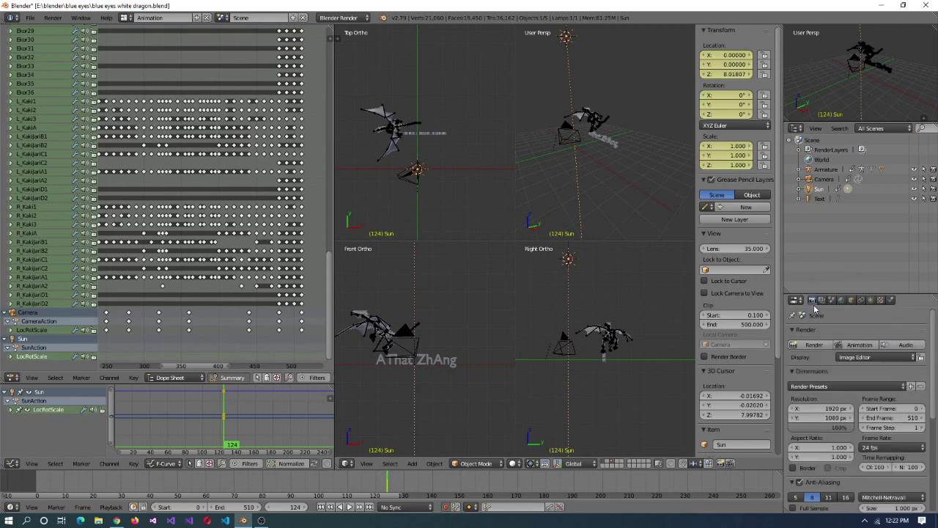
{"action": "left_click", "coordinate": [812, 346]}
{"action": "key", "text": "Escape"}
- Move the Sun lamp to about Y -5.37 and Z 7.97, tilt it about 34° about X, and test-render the lighting
{"action": "key", "text": "ctrl+alt+q"}
{"action": "key", "text": "ctrl+alt+q"}
{"action": "key", "text": "r"}
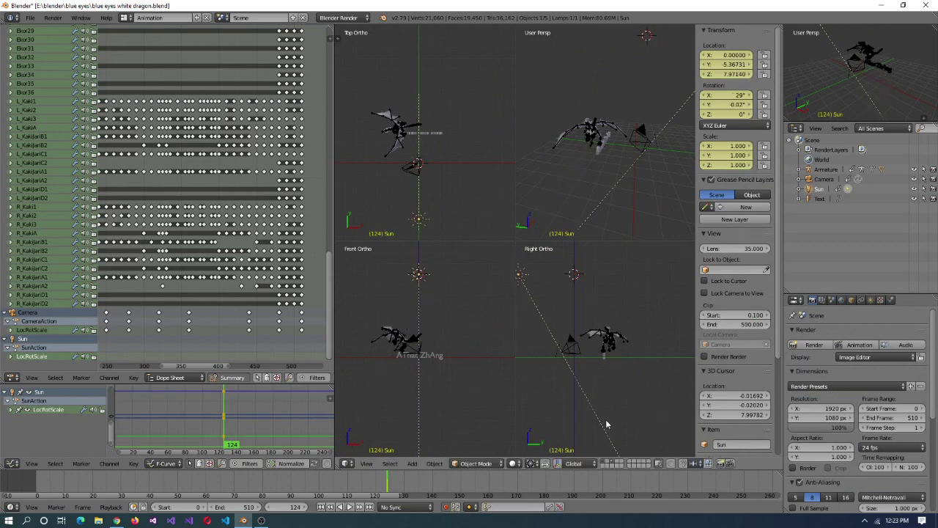
{"action": "key", "text": "F12"}
{"action": "key", "text": "Escape"}
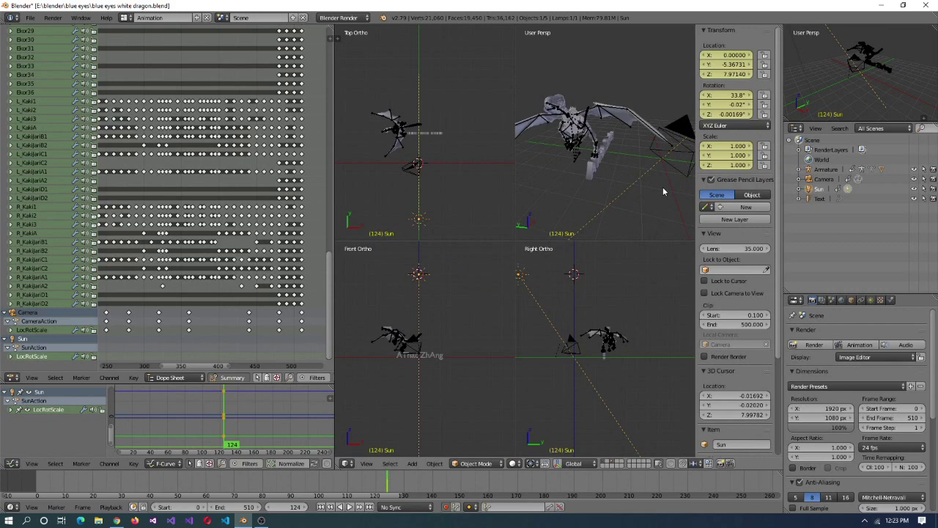
- Add a Hemi lamp to the scene and test-render frame 124 with it
{"action": "key", "text": "shift+a"}
{"action": "mouse_move", "coordinate": [638, 334]}
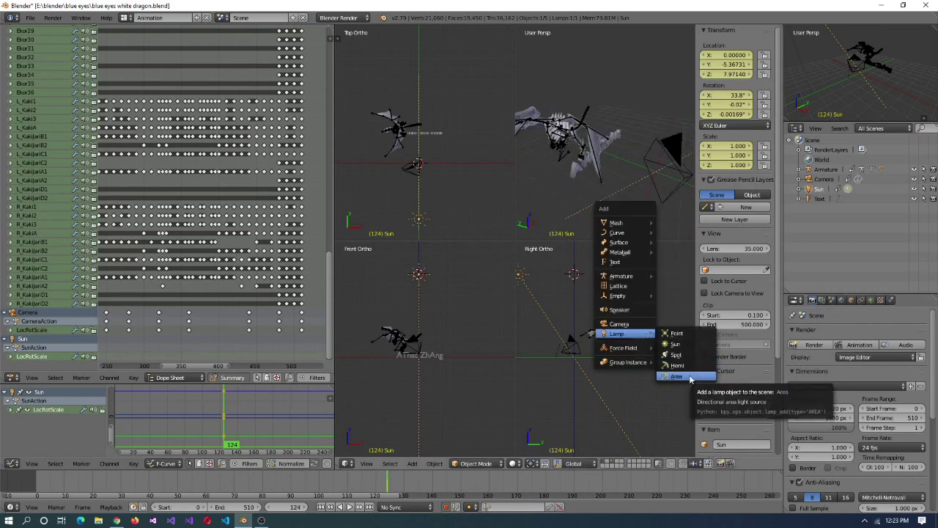
{"action": "left_click", "coordinate": [688, 366]}
{"action": "key", "text": "F12"}
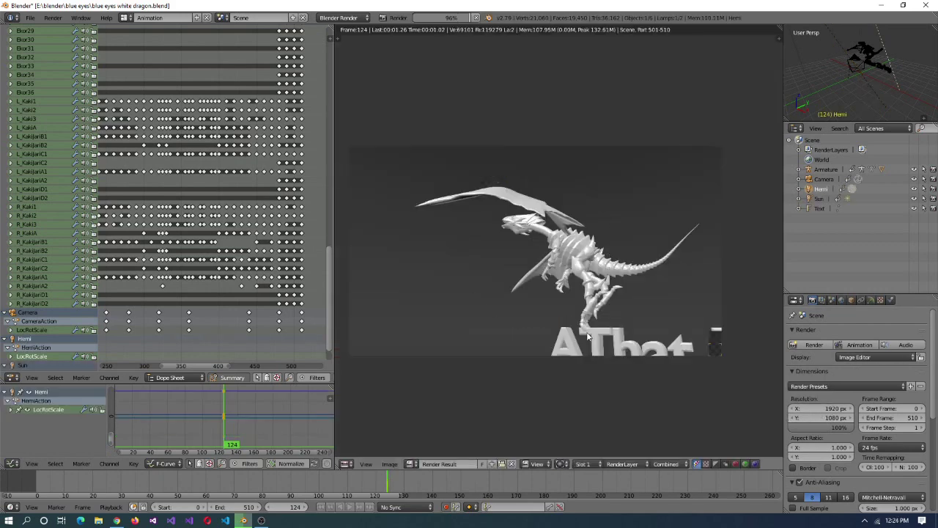
{"action": "key", "text": "Escape"}
- Move the Hemi lamp to about Y -5.25 and Z 10.84, rotate it 36.9° about X, and test-render the frame
{"action": "key", "text": "g"}
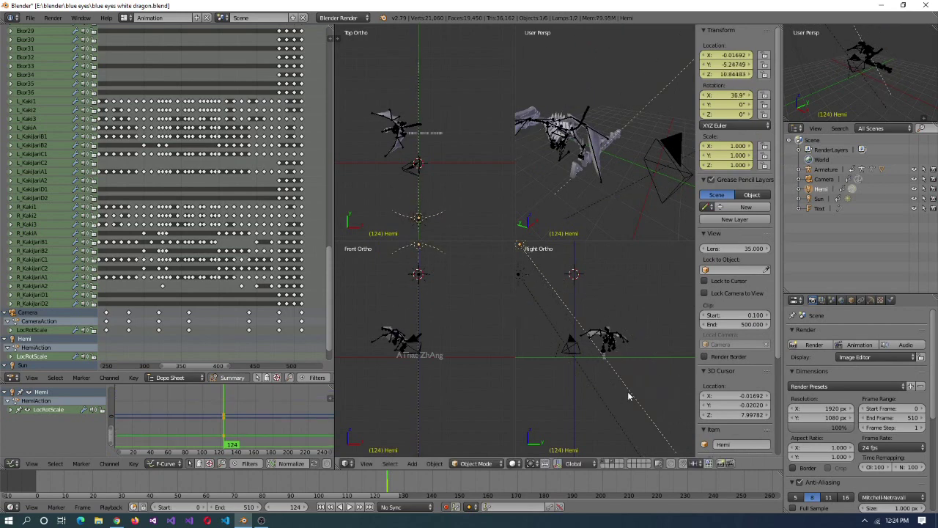
{"action": "key", "text": "F12"}
{"action": "key", "text": "Escape"}
- Move the Hemi and Sun lamps' keyframes to frame 0
{"action": "scroll", "coordinate": [119, 261], "scroll_direction": "down", "scroll_amount": 5}
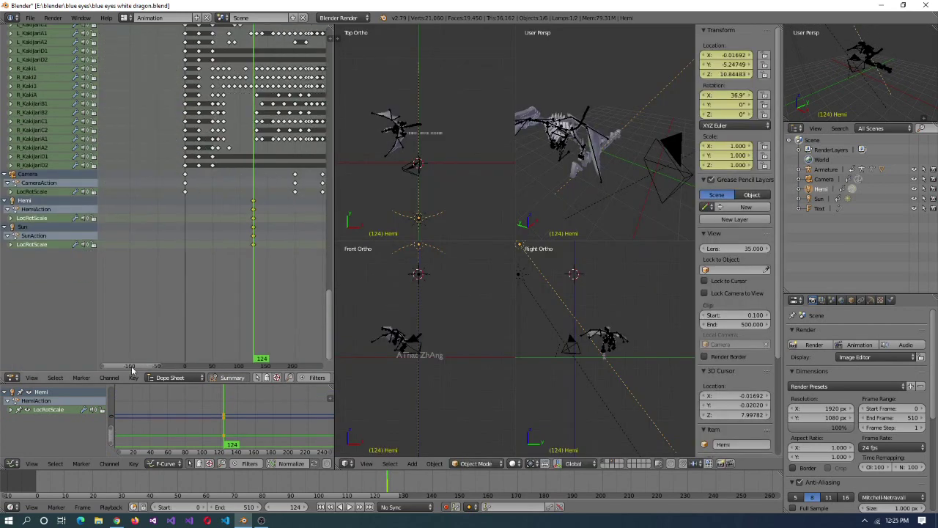
{"action": "scroll", "coordinate": [119, 261], "scroll_direction": "left", "scroll_amount": 3, "text": "ctrl"}
{"action": "key", "text": "shift+Left"}
{"action": "scroll", "coordinate": [214, 290], "scroll_direction": "up", "scroll_amount": 2}
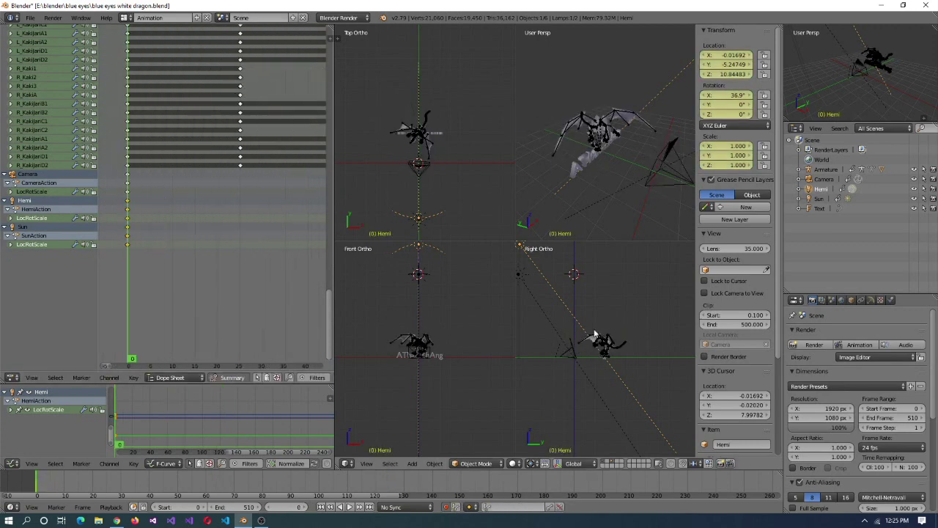
- Select the Kepala dragon mesh, give its material a pale blue-green diffuse colour, and test-render frame 0
{"action": "left_click", "coordinate": [876, 58]}
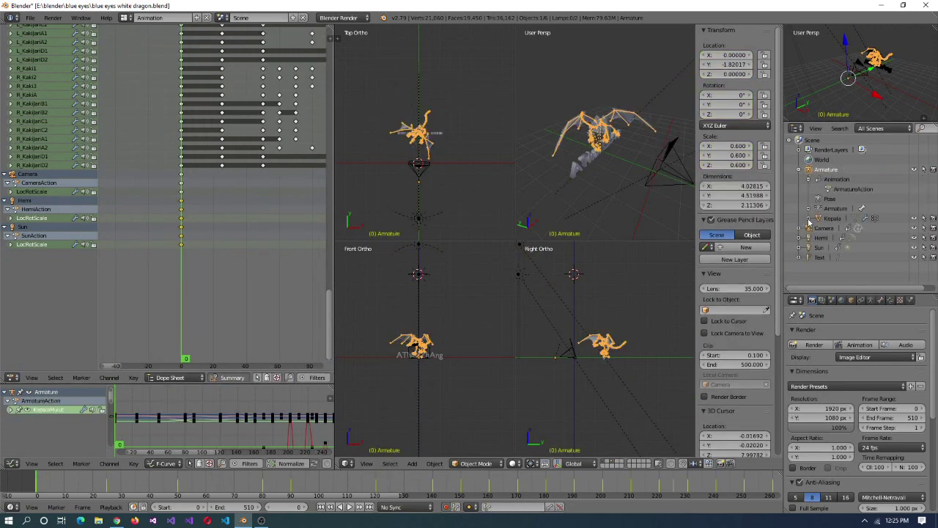
{"action": "left_click", "coordinate": [891, 300]}
{"action": "scroll", "coordinate": [842, 429], "scroll_direction": "down", "scroll_amount": 2}
{"action": "left_click", "coordinate": [841, 426]}
{"action": "left_click", "coordinate": [803, 316]}
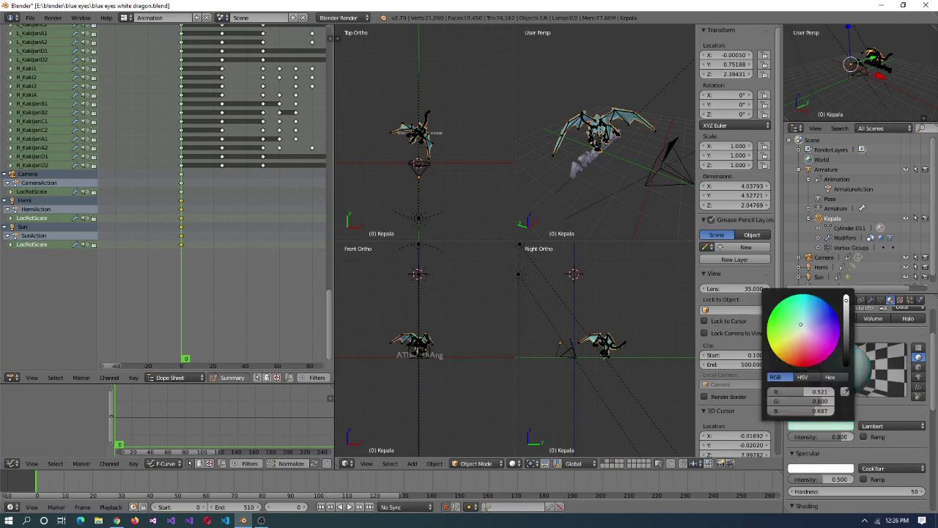
{"action": "key", "text": "F12"}
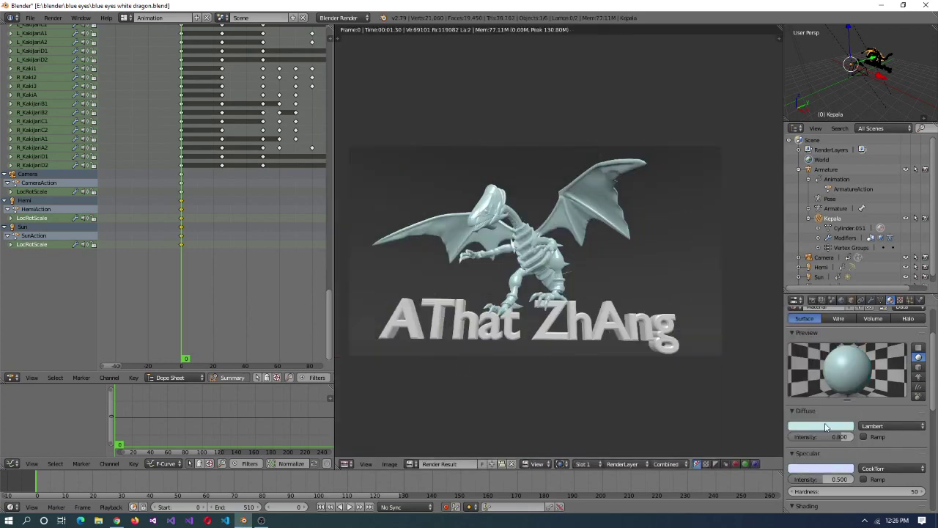
- Adjust the dragon material to an aqua diffuse and a cream specular colour, and render frame 0 again
{"action": "key", "text": "F12"}
{"action": "left_click", "coordinate": [821, 425]}
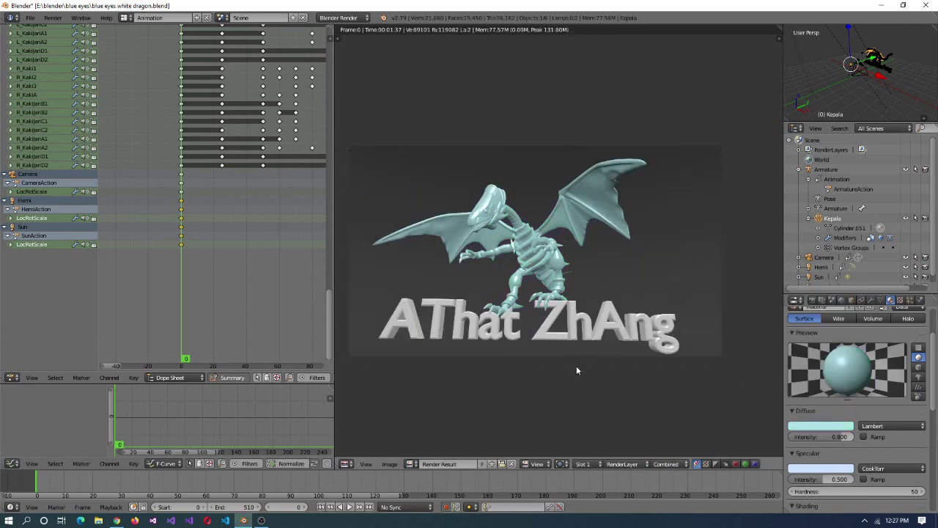
{"action": "key", "text": "F12"}
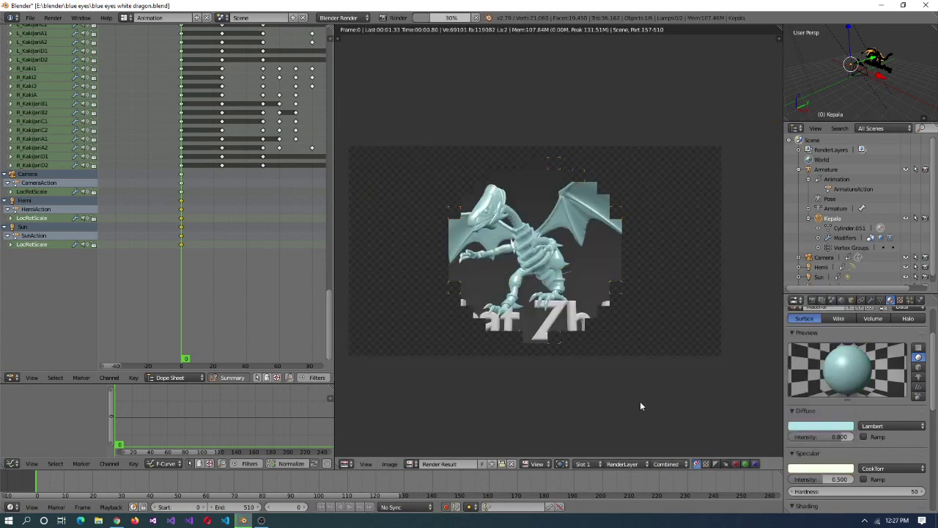
- Examine the dragon's rendered surface, its material options and its modifiers and vertex groups in the scene hierarchy
{"action": "scroll", "coordinate": [878, 444], "scroll_direction": "down", "scroll_amount": 10}
{"action": "scroll", "coordinate": [413, 185], "scroll_direction": "up", "scroll_amount": 3}
{"action": "left_click", "coordinate": [818, 257]}
{"action": "scroll", "coordinate": [818, 249], "scroll_direction": "down", "scroll_amount": 10}
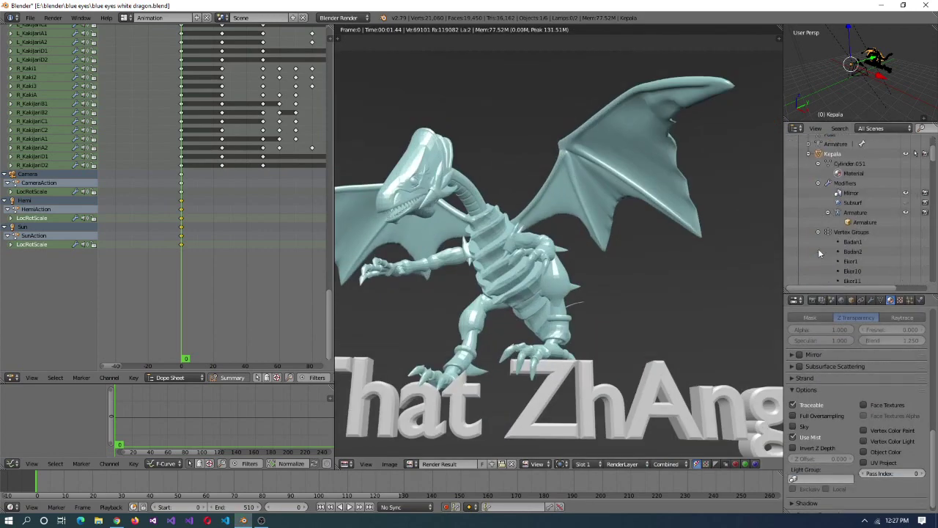
{"action": "left_click", "coordinate": [865, 171]}
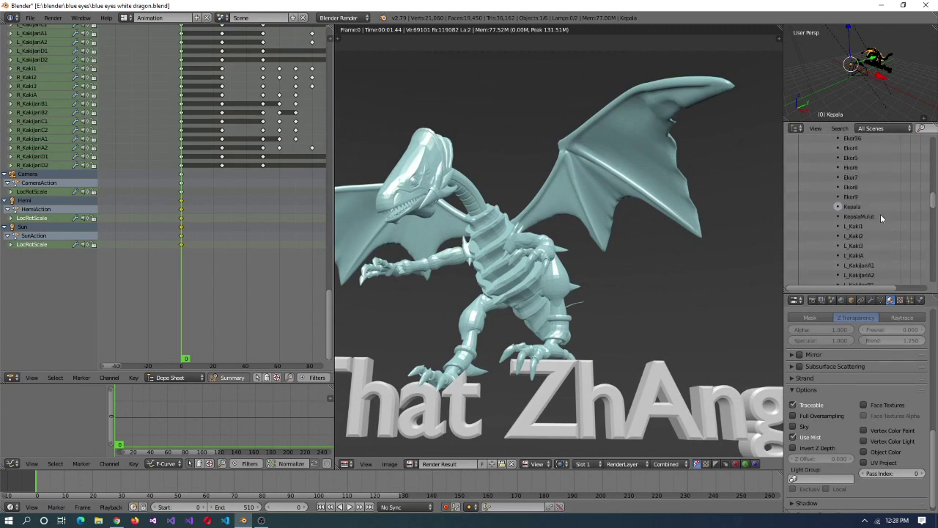
{"action": "scroll", "coordinate": [865, 206], "scroll_direction": "up", "scroll_amount": 3}
{"action": "key", "text": "Escape"}
{"action": "scroll", "coordinate": [907, 224], "scroll_direction": "up", "scroll_amount": 3}
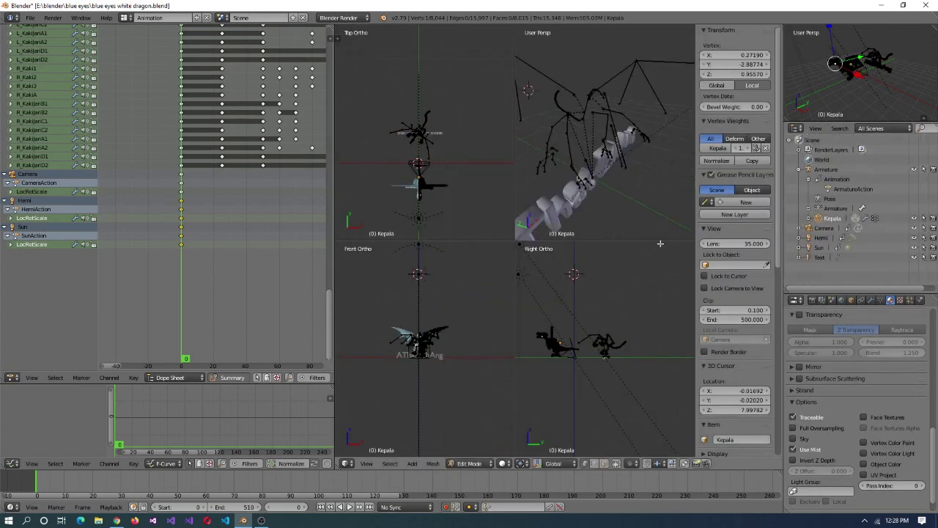
{"action": "key", "text": "Tab"}
- Set the dragon's Subdivision Surface modifier to 3 subdivisions for both view and render
{"action": "left_click", "coordinate": [871, 300]}
{"action": "scroll", "coordinate": [931, 404], "scroll_direction": "down", "scroll_amount": 5}
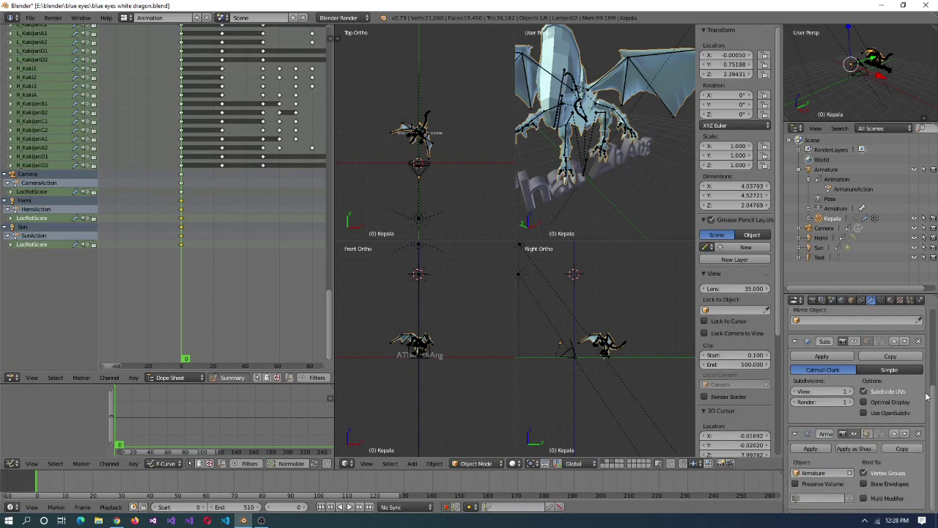
{"action": "scroll", "coordinate": [936, 402], "scroll_direction": "down", "scroll_amount": 1}
{"action": "left_click", "coordinate": [821, 415]}
{"action": "type", "text": "3"}
{"action": "key", "text": "Tab"}
{"action": "type", "text": "3"}
{"action": "key", "text": "Return"}
- Play the animation in a single perspective view with the dragon's subdivision hidden in the viewport, and save the file
{"action": "key", "text": "alt+a"}
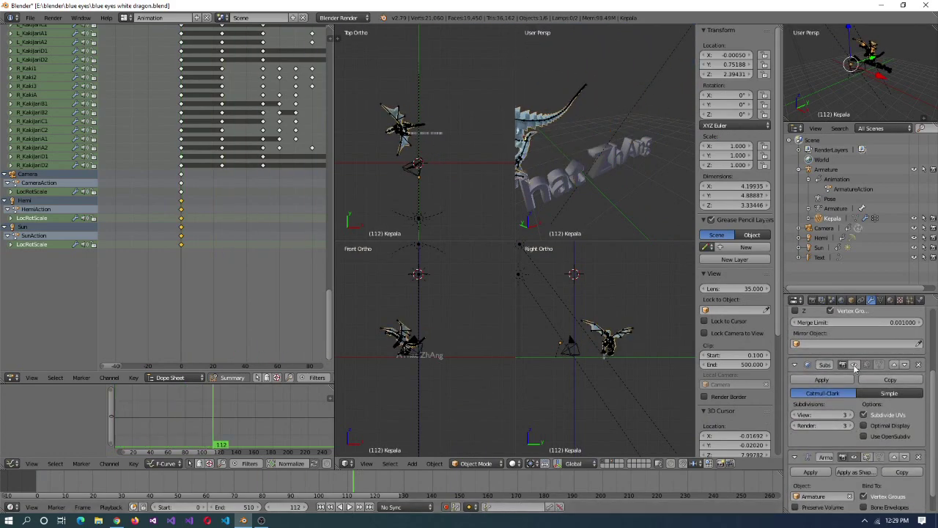
{"action": "key", "text": "ctrl+alt+q"}
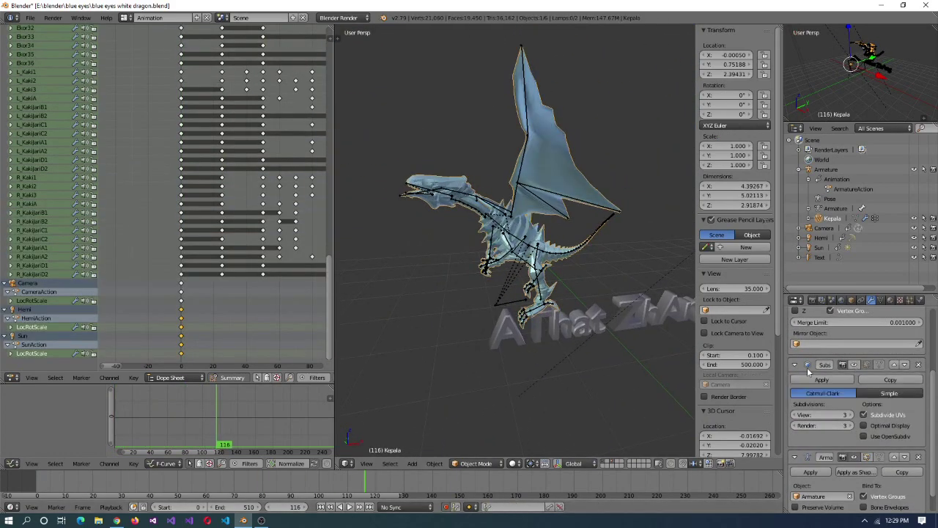
{"action": "scroll", "coordinate": [478, 321], "scroll_direction": "down", "scroll_amount": 5}
{"action": "middle_click_drag", "start_coordinate": [478, 326], "coordinate": [554, 326]}
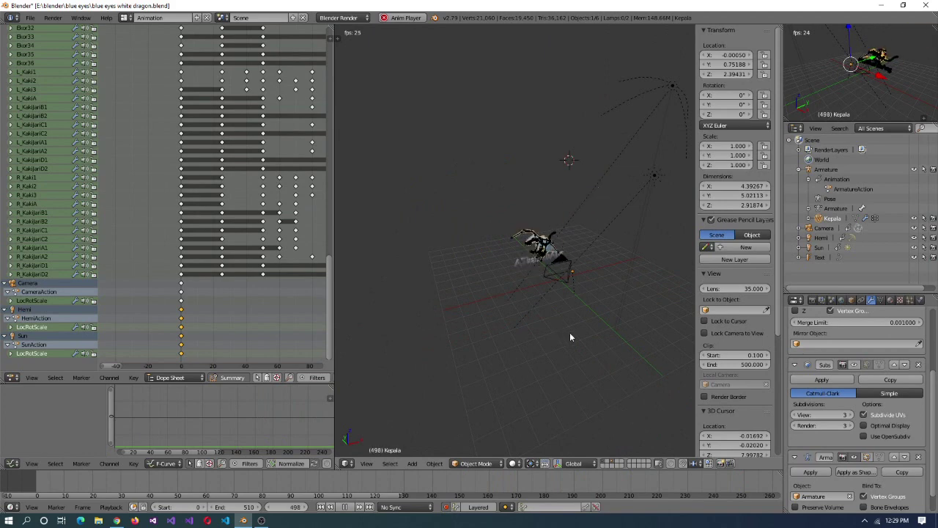
{"action": "left_click", "coordinate": [570, 334]}
{"action": "left_click", "coordinate": [29, 16]}
{"action": "left_click", "coordinate": [53, 93]}
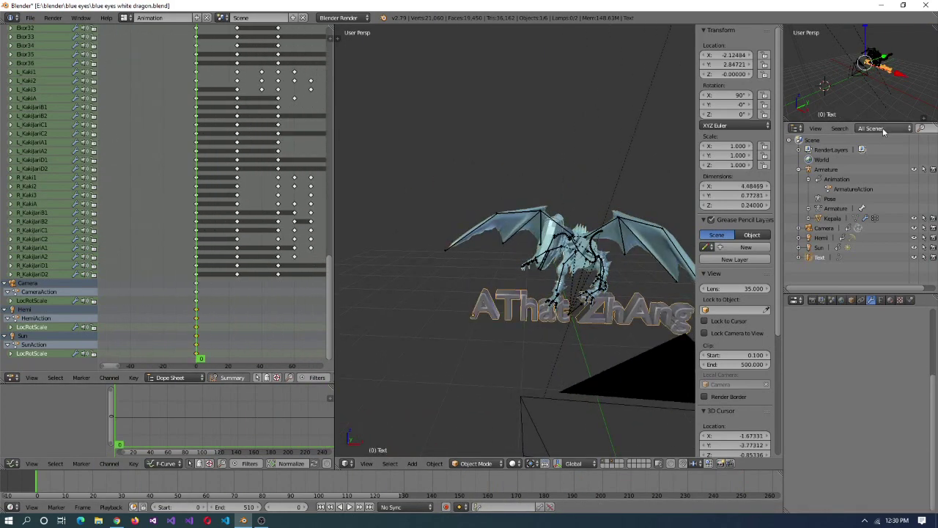
- Give the 3D text a material with a pale beige diffuse colour
{"action": "left_click", "coordinate": [891, 300]}
{"action": "left_click", "coordinate": [804, 415]}
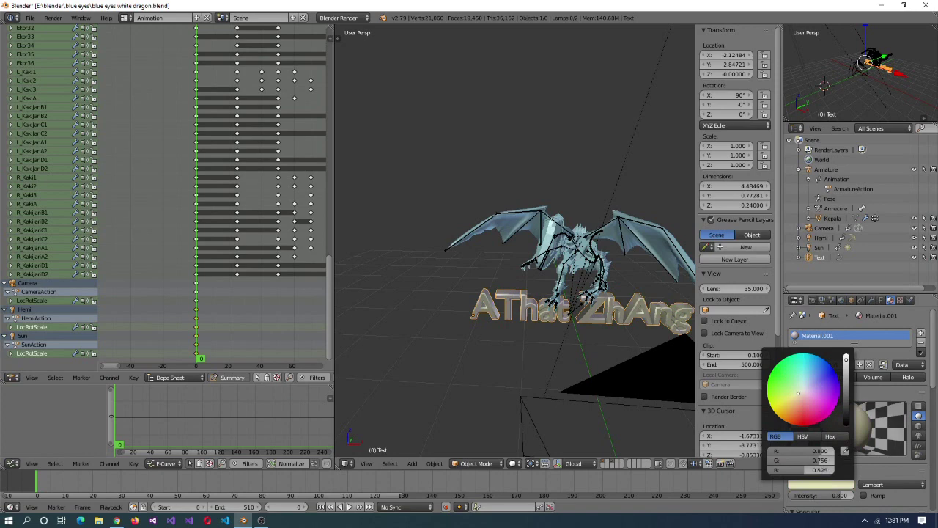
{"action": "left_click", "coordinate": [900, 471]}
- Play the start of the animation and turn the dragon's Subdivision Surface back on in the viewport
{"action": "scroll", "coordinate": [589, 334], "scroll_direction": "down", "scroll_amount": 2}
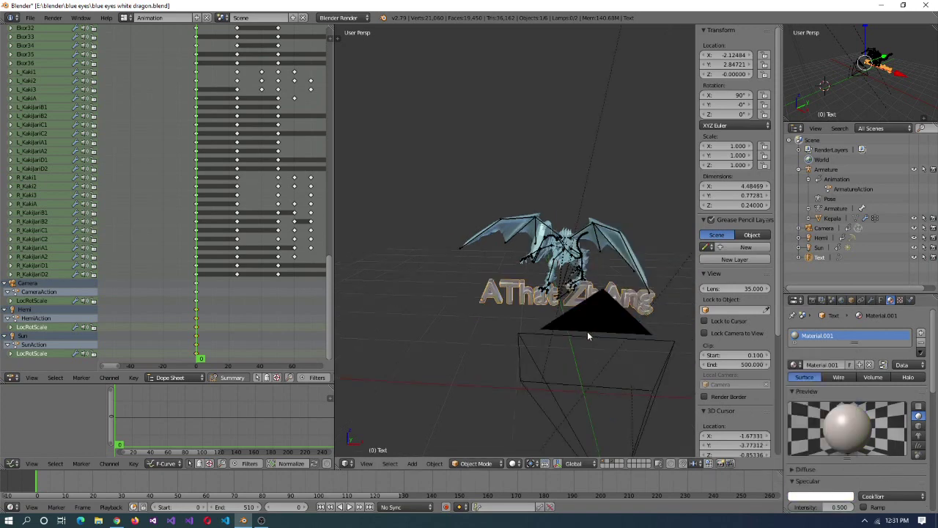
{"action": "key", "text": "alt+a"}
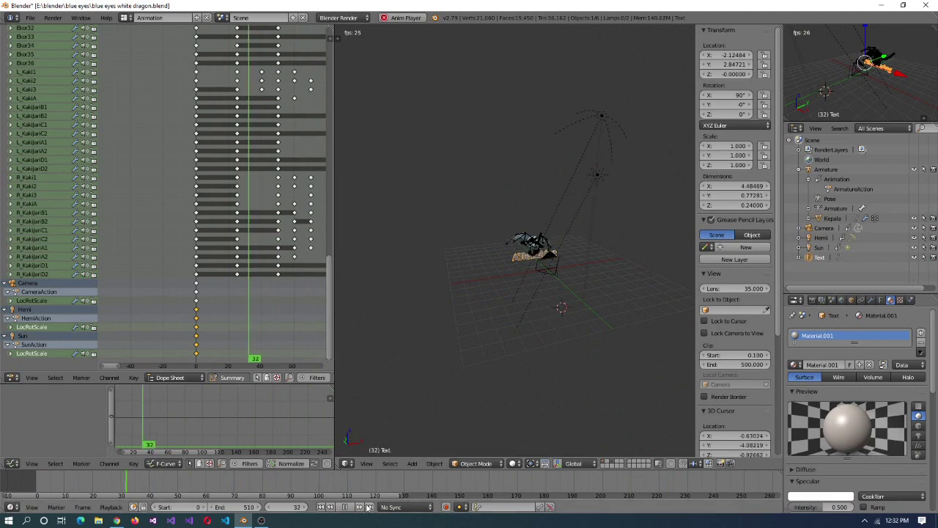
{"action": "left_click", "coordinate": [478, 451]}
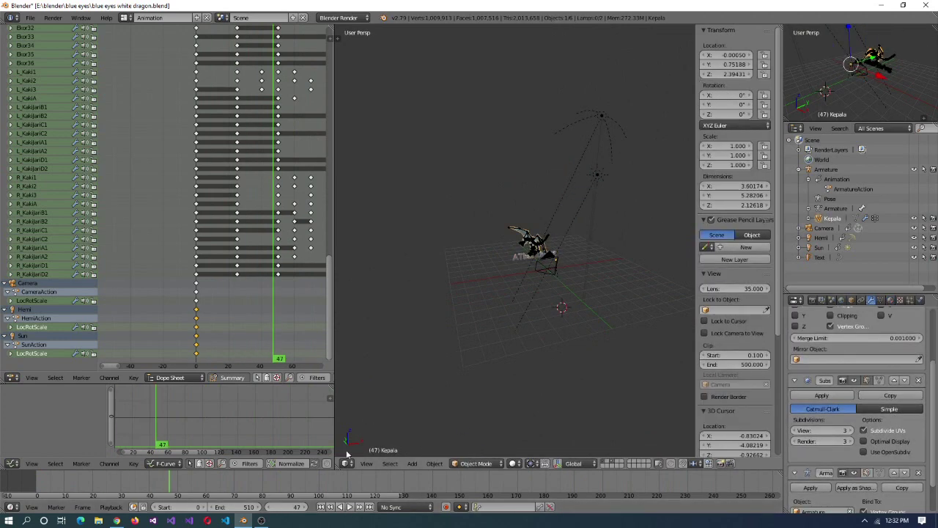
- Start rendering the animation and set the output file format to AVI JPEG
{"action": "left_click", "coordinate": [813, 300]}
{"action": "left_click", "coordinate": [860, 345]}
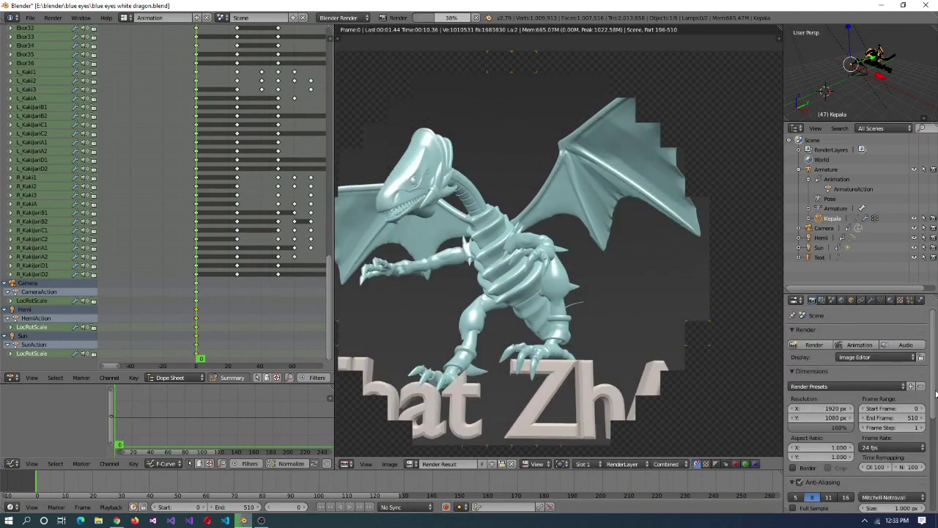
{"action": "scroll", "coordinate": [848, 458], "scroll_direction": "down", "scroll_amount": 5}
{"action": "left_click", "coordinate": [848, 458]}
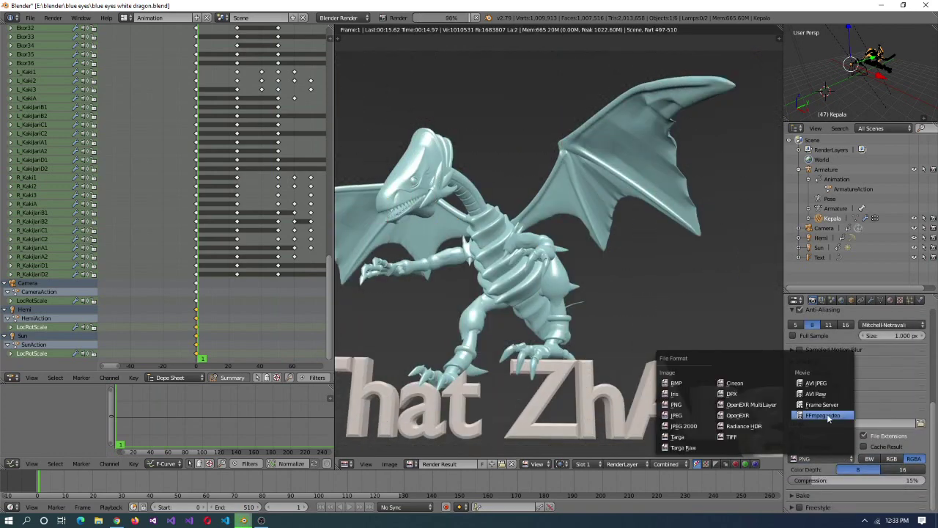
{"action": "left_click", "coordinate": [827, 402]}
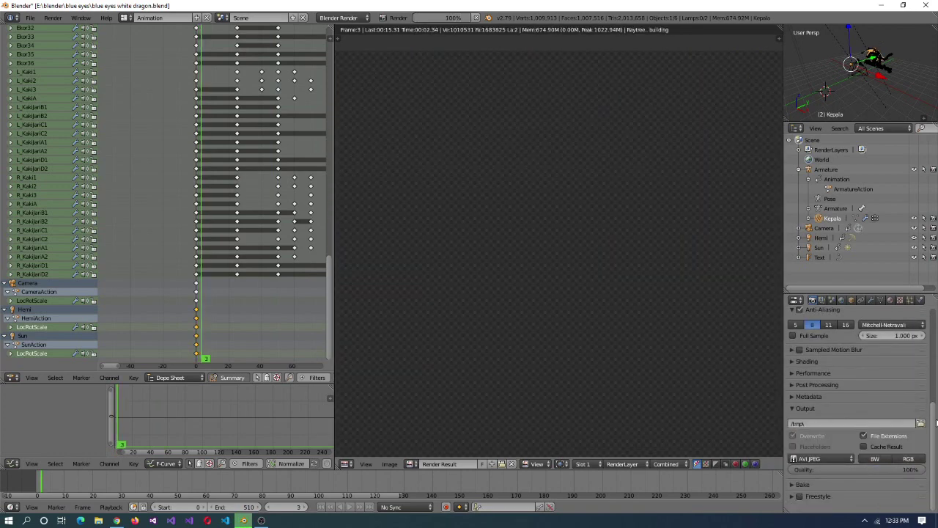
- Restart the animation render with the dragon's Subdivision Surface off and display the Render Result in the image editor
{"action": "left_click", "coordinate": [849, 484]}
{"action": "scroll", "coordinate": [829, 467], "scroll_direction": "down", "scroll_amount": 3}
{"action": "scroll", "coordinate": [841, 462], "scroll_direction": "up", "scroll_amount": 10}
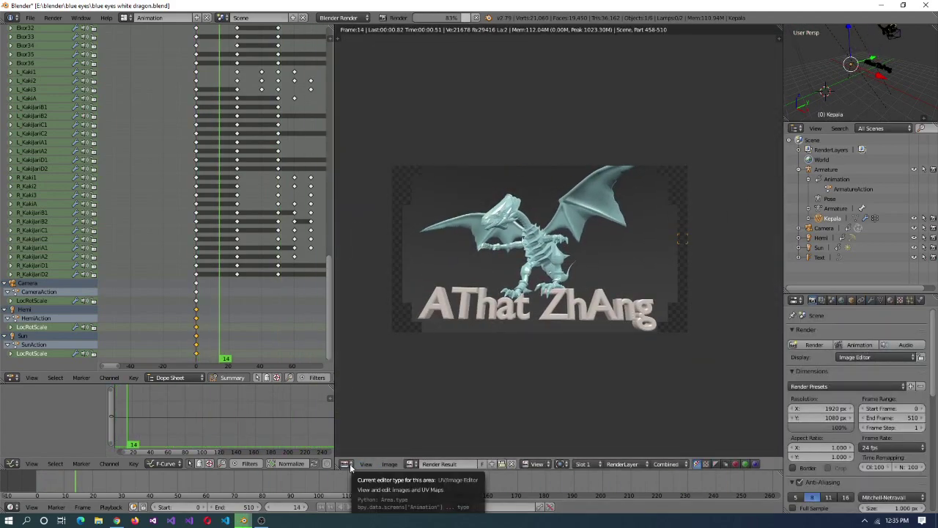
{"action": "left_click", "coordinate": [411, 463]}
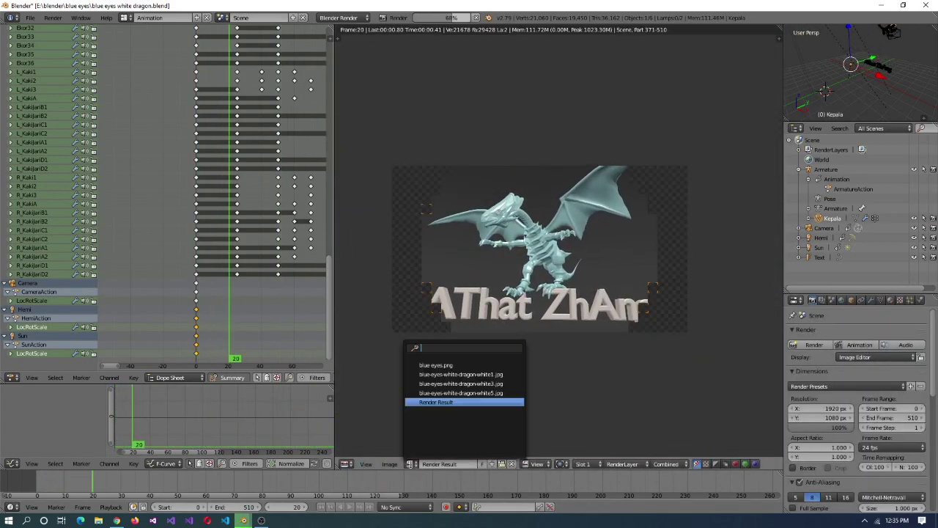
{"action": "left_click", "coordinate": [436, 402]}
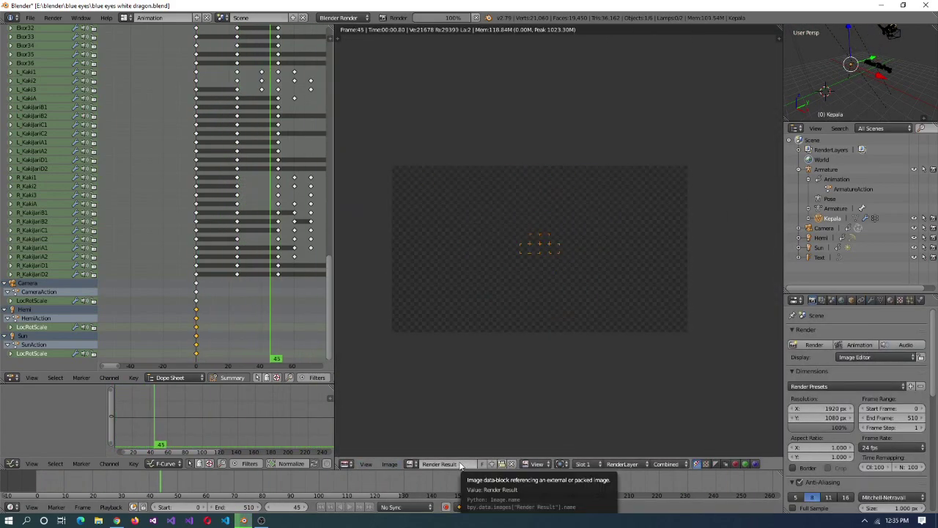